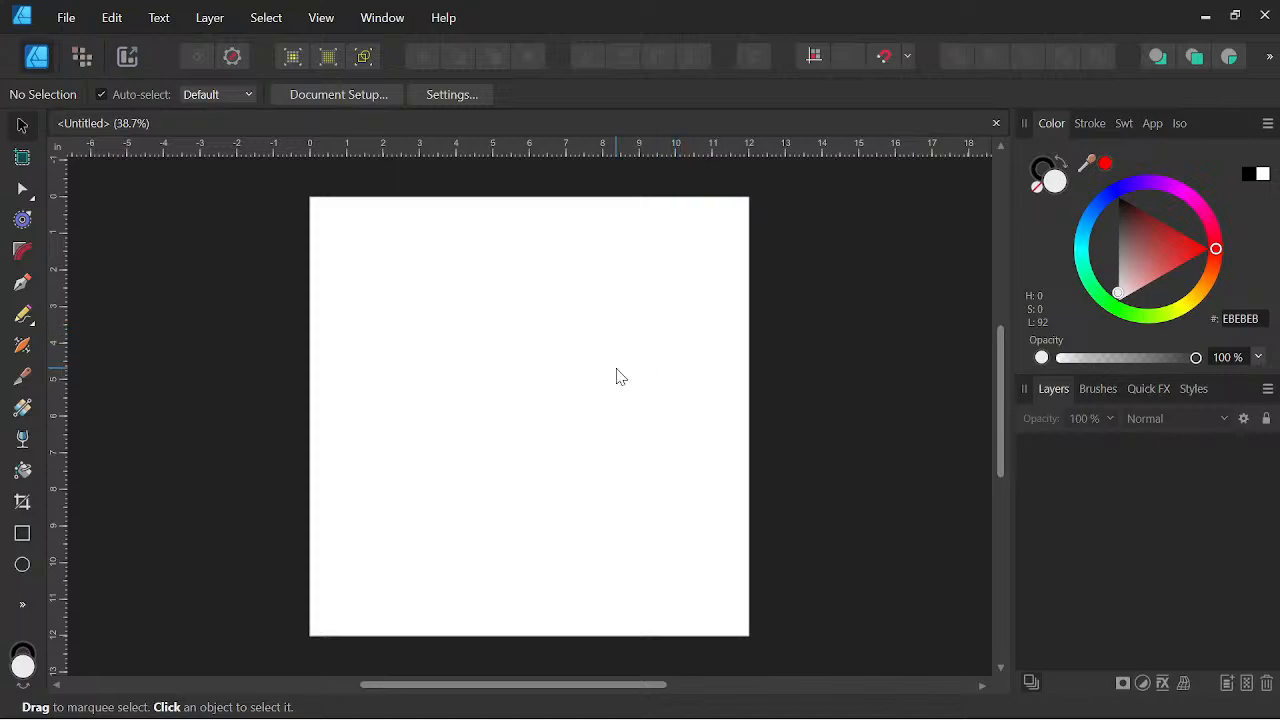
Set up the Paint Brush Tool with the black Natural Pencil 48 brush and add a new pixel layer for sketching.
click(82, 57)
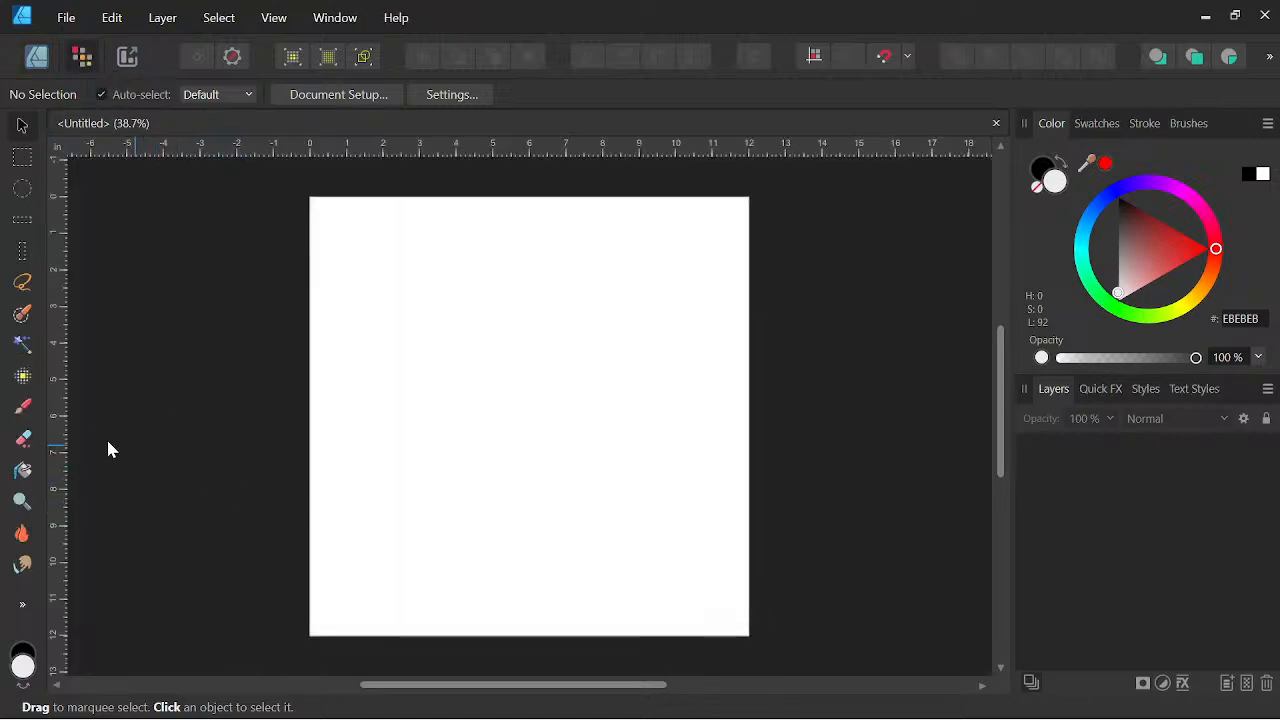
click(23, 406)
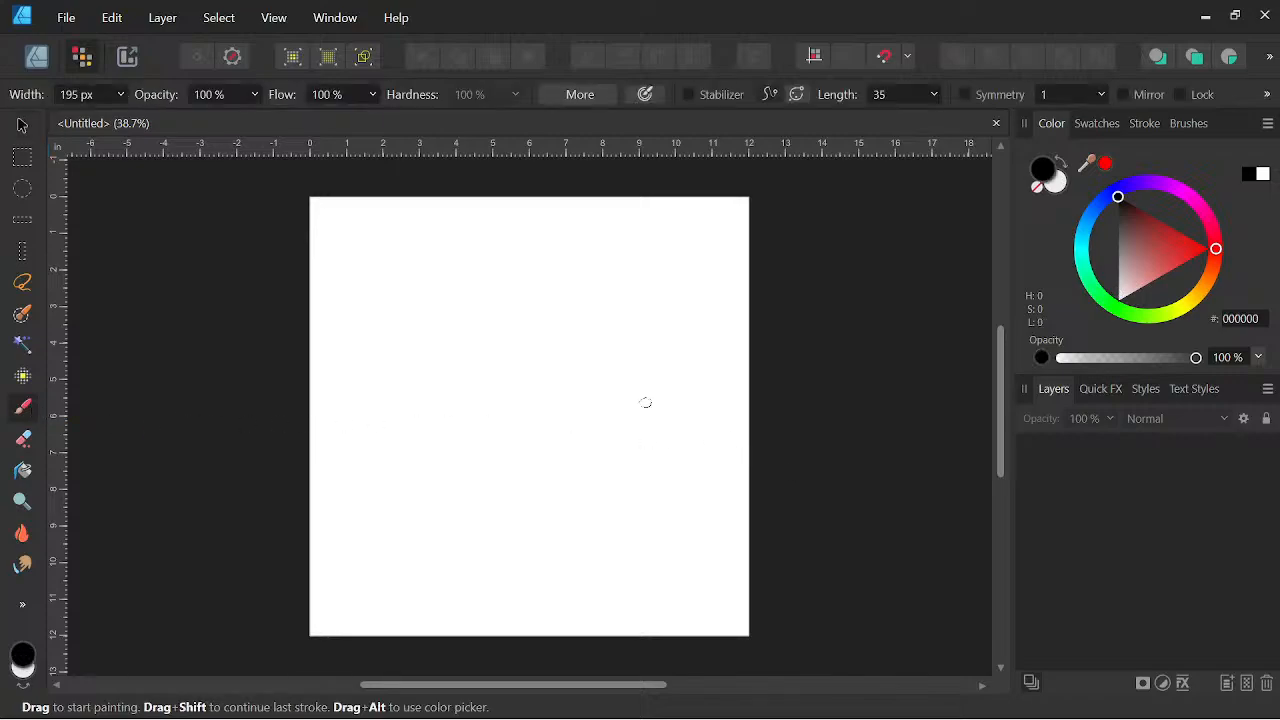
click(1187, 124)
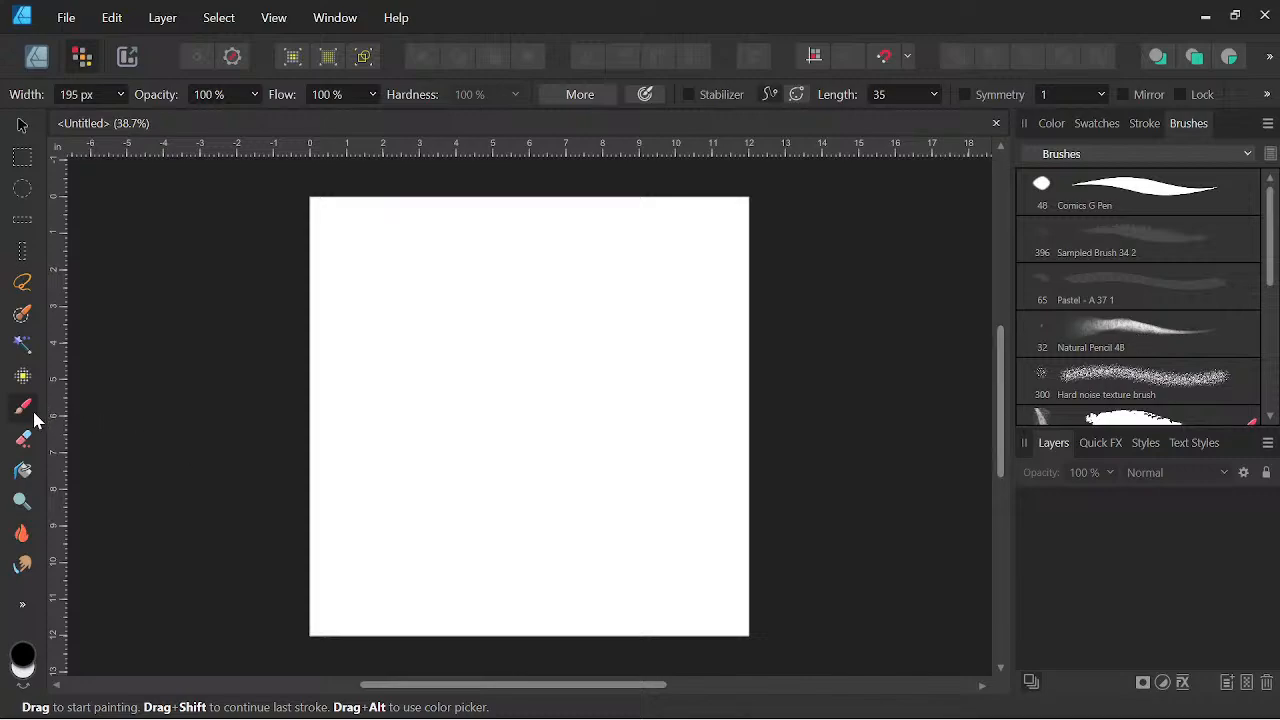
click(1143, 340)
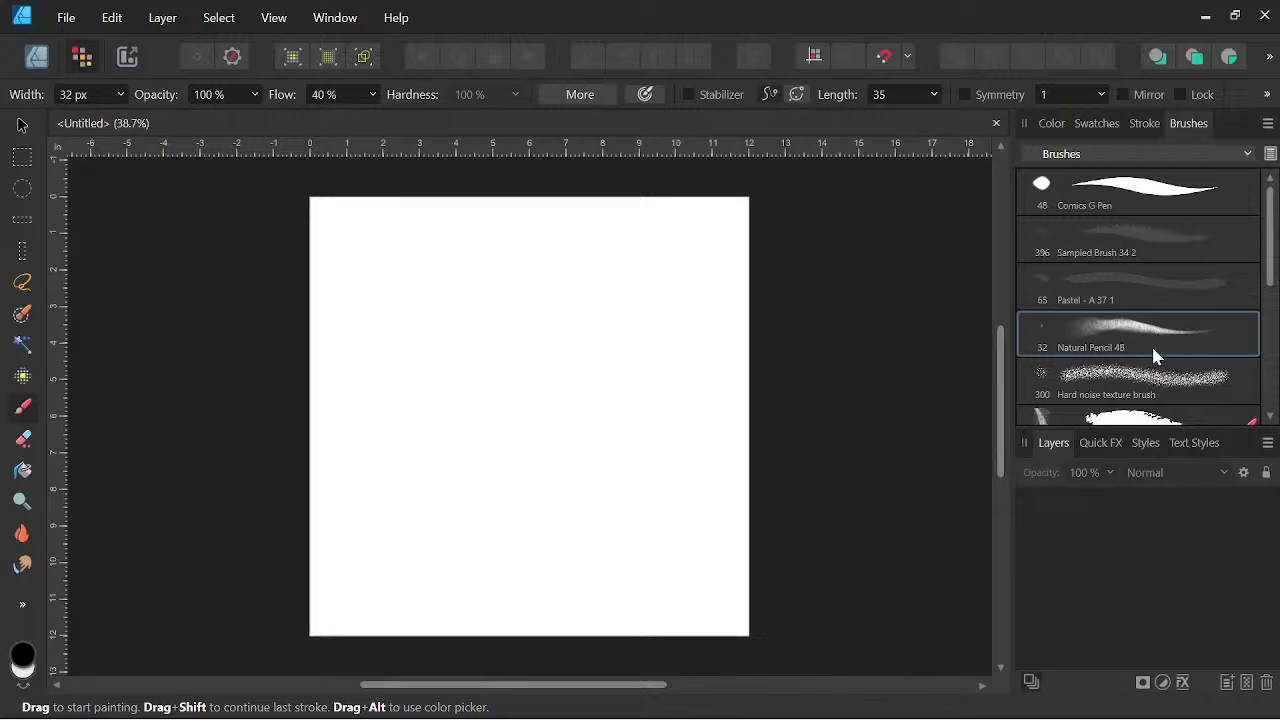
click(1052, 124)
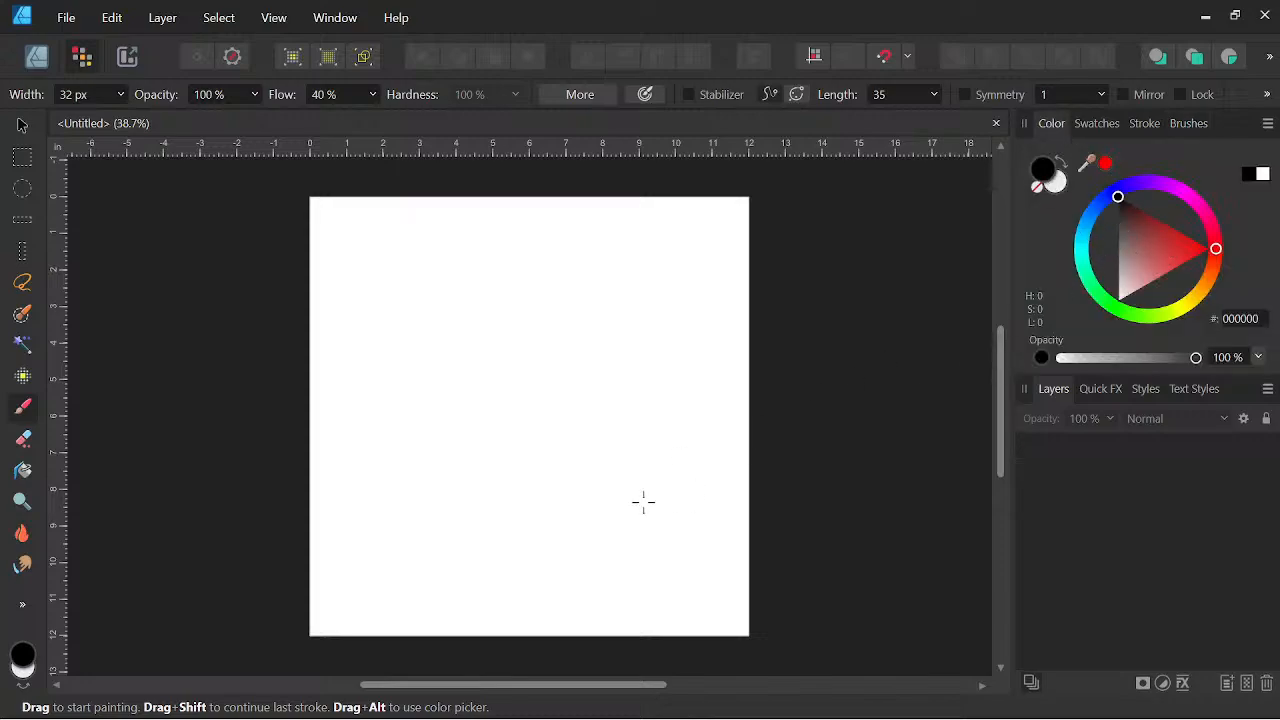
click(1256, 681)
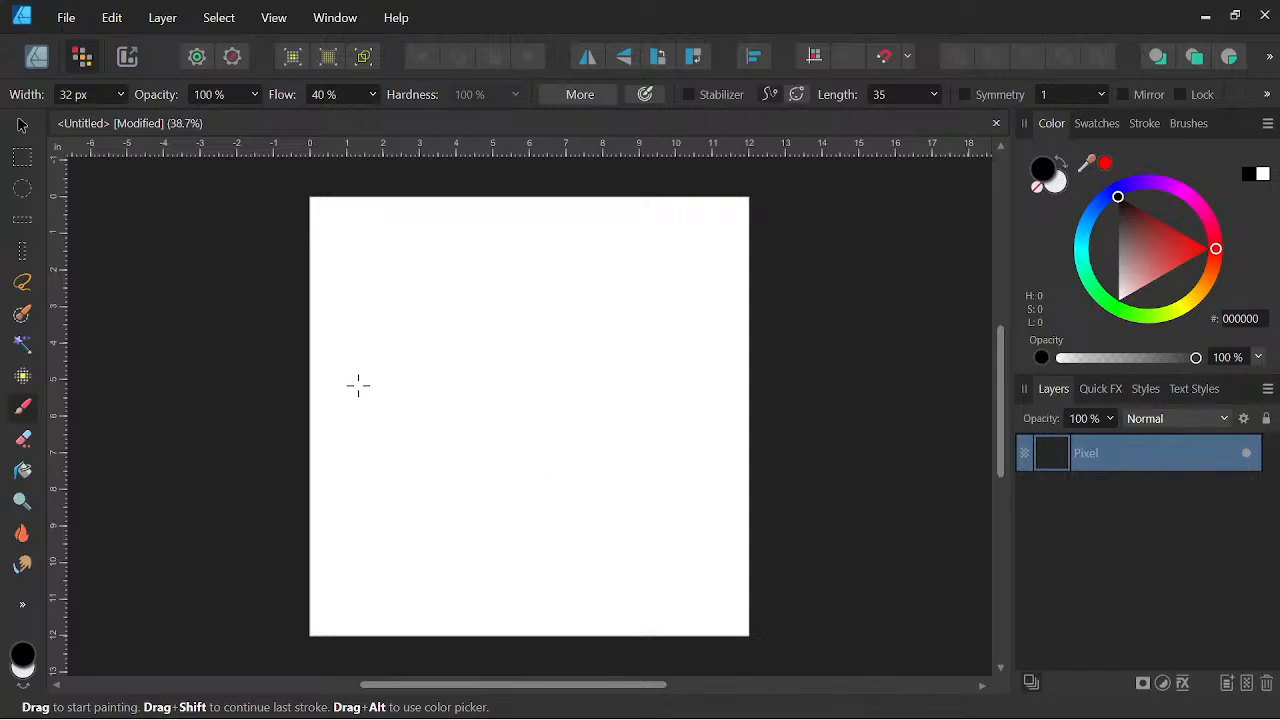
Sketch a tilted oval for the cat's head near the left middle of the page.
key(space)
drag(605, 451, 686, 446)
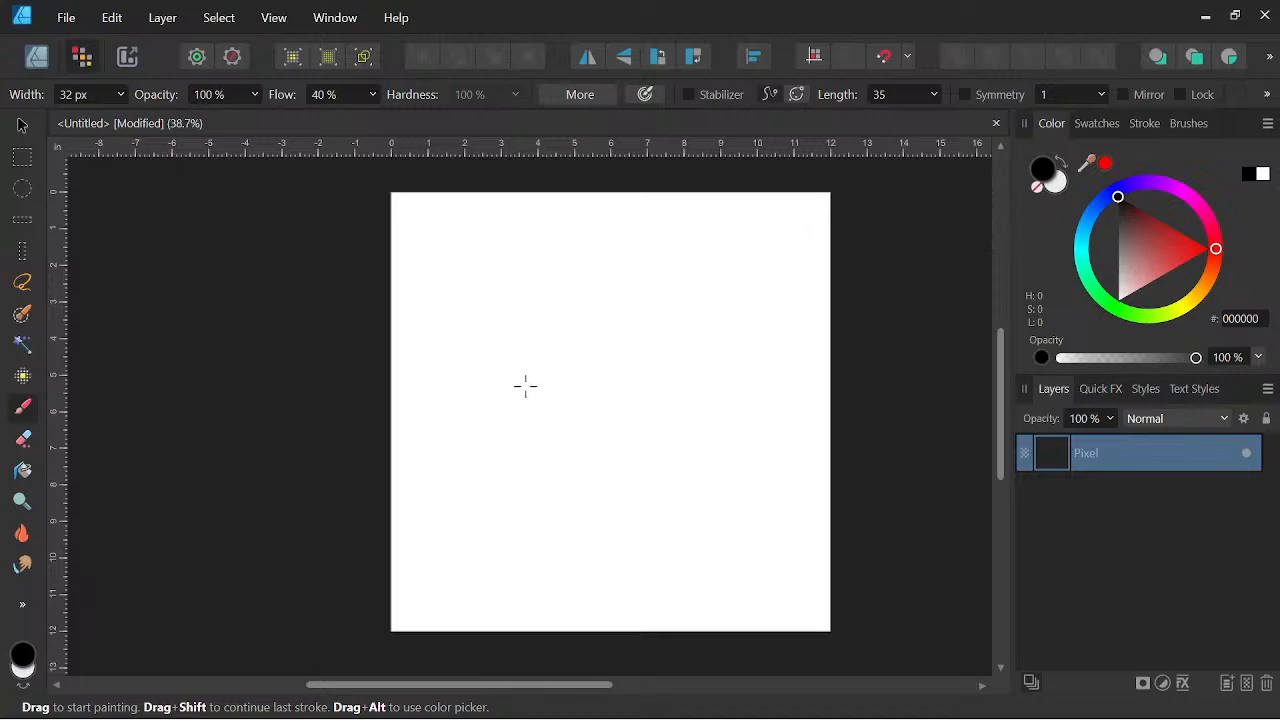
mouse_move(504, 403)
mouse_down()
mouse_move(493, 446)
mouse_move(534, 385)
mouse_move(490, 451)
mouse_move(496, 430)
mouse_move(501, 473)
mouse_move(517, 395)
mouse_move(547, 375)
mouse_move(571, 408)
mouse_move(553, 376)
mouse_move(571, 412)
mouse_move(562, 453)
mouse_up()
mouse_move(494, 432)
mouse_down()
mouse_move(527, 492)
mouse_move(568, 435)
mouse_move(560, 469)
mouse_up()
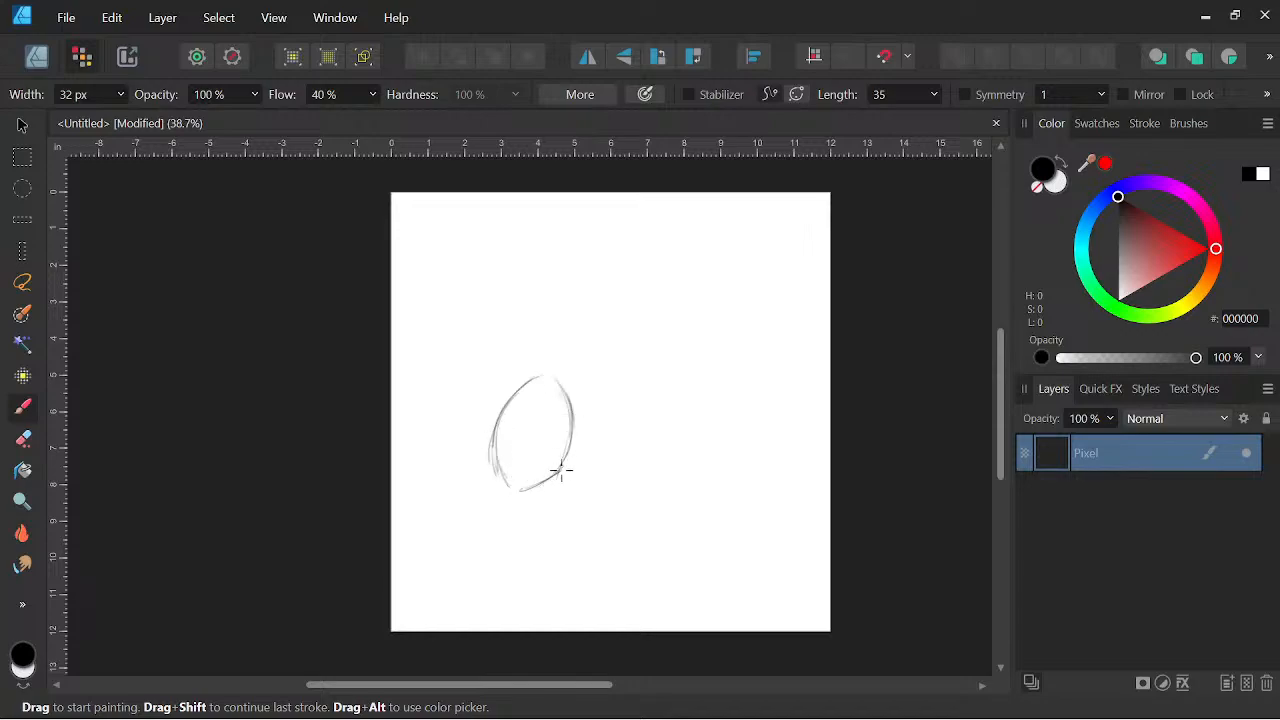
mouse_move(512, 398)
mouse_down()
mouse_move(557, 371)
mouse_move(574, 426)
mouse_move(558, 473)
mouse_up()
Sketch the cat's rounded back, rump and flat belly line beside the head, and close the head outline.
drag(568, 401, 652, 370)
drag(688, 384, 716, 472)
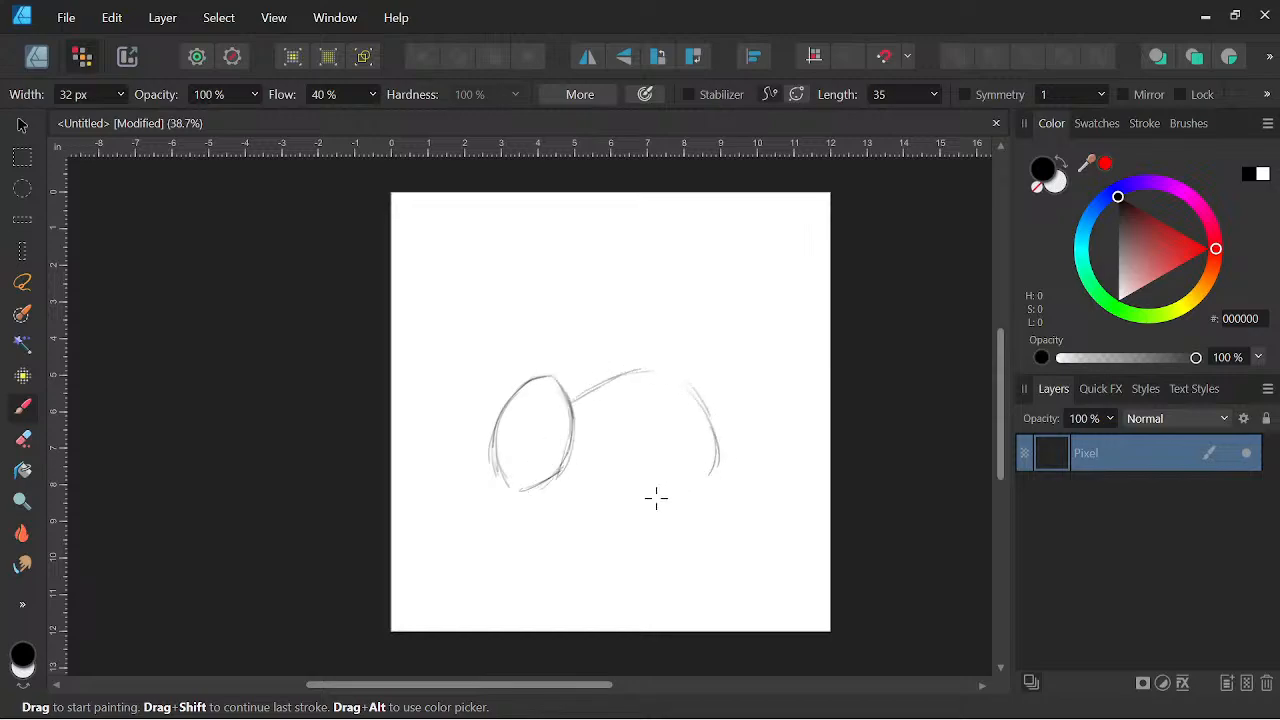
mouse_move(556, 478)
mouse_down()
mouse_move(703, 482)
mouse_move(716, 450)
mouse_move(708, 413)
mouse_move(658, 370)
mouse_move(568, 395)
mouse_move(661, 371)
mouse_move(706, 409)
mouse_up()
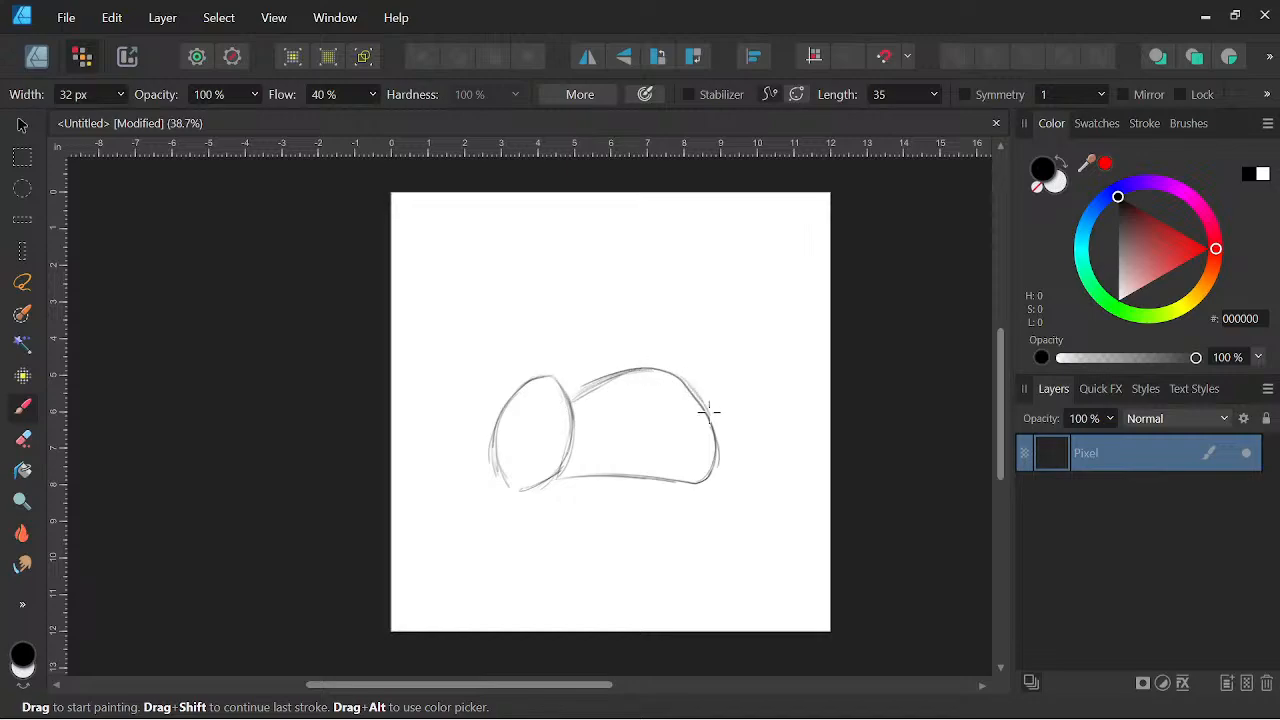
mouse_move(566, 405)
mouse_down()
mouse_move(534, 377)
mouse_move(504, 405)
mouse_move(504, 490)
mouse_move(497, 446)
mouse_move(509, 489)
mouse_move(537, 489)
mouse_move(517, 493)
mouse_move(555, 474)
mouse_move(531, 489)
mouse_move(561, 462)
mouse_move(552, 474)
mouse_move(565, 388)
mouse_up()
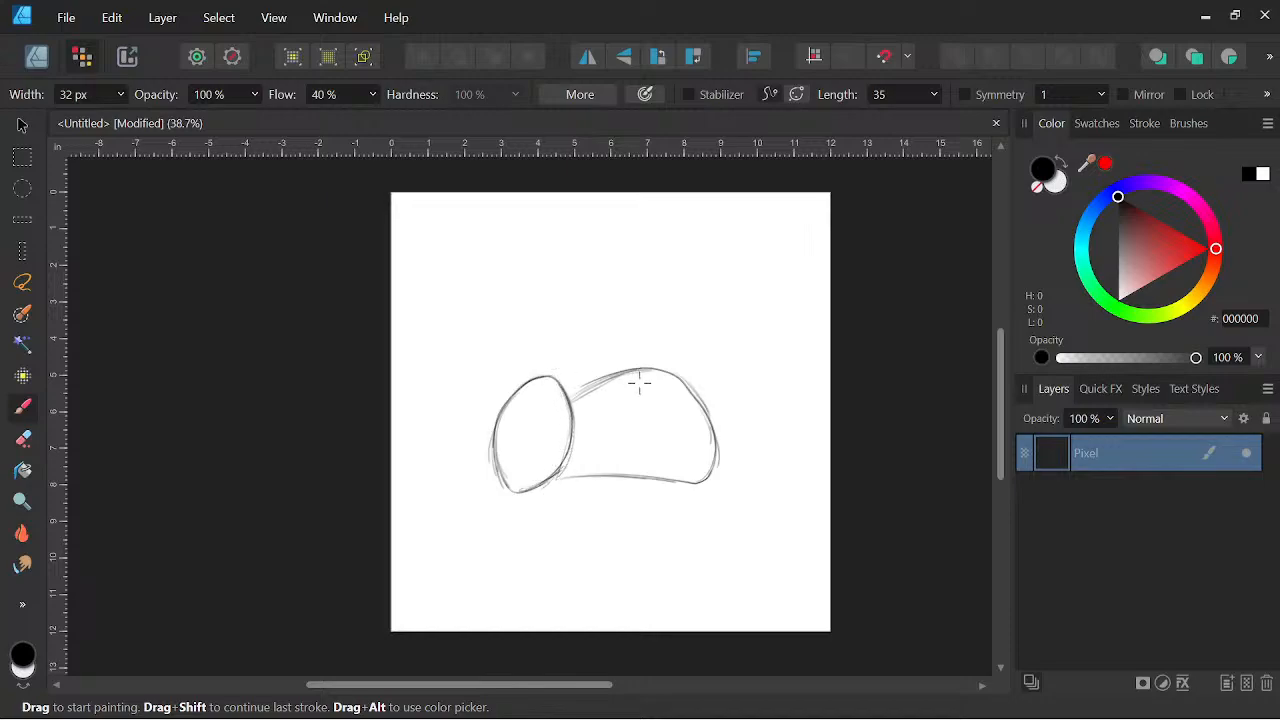
Draw light guidelines across the head and sketch two closed eyes, the nose and the muzzle.
mouse_move(505, 429)
mouse_down()
mouse_move(562, 455)
mouse_move(538, 451)
mouse_up()
drag(547, 384, 520, 482)
drag(547, 408, 543, 428)
mouse_move(547, 447)
mouse_down()
mouse_move(558, 456)
mouse_move(559, 443)
mouse_move(545, 470)
mouse_up()
mouse_move(545, 439)
mouse_down()
mouse_move(531, 454)
mouse_move(556, 445)
mouse_up()
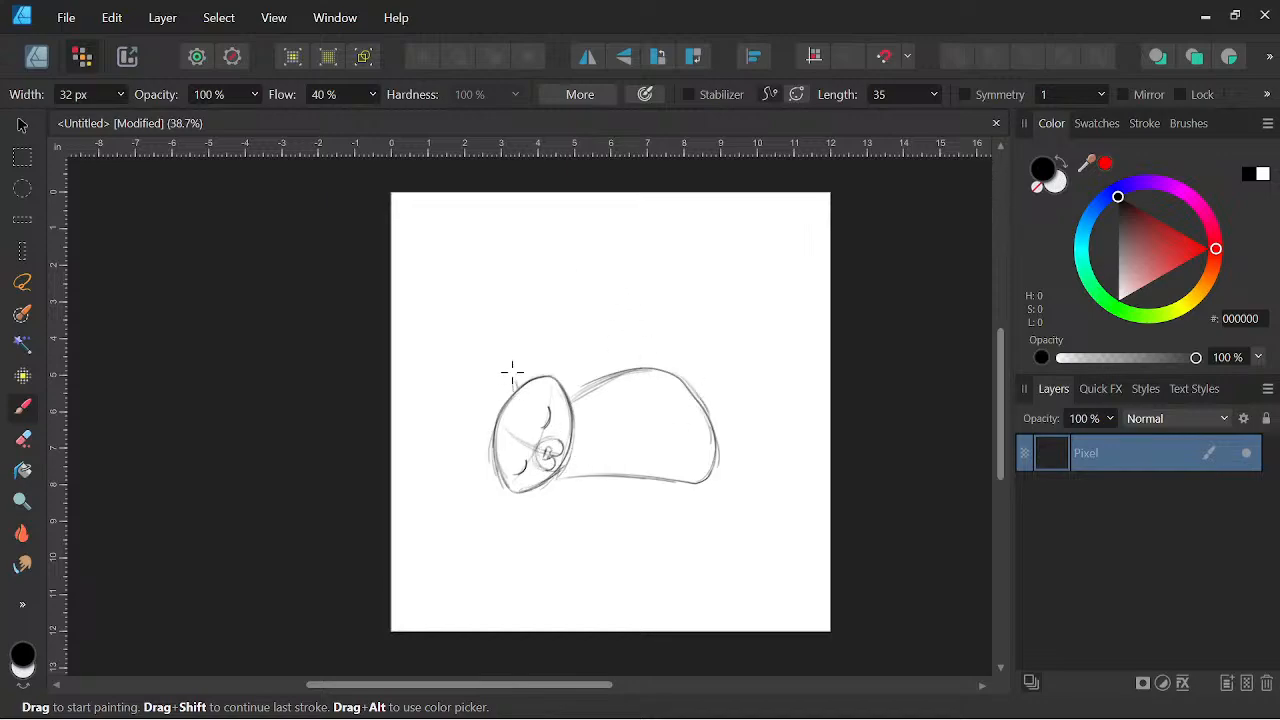
Sketch the two ears on the head and curved lines for the front and hind legs on the body.
mouse_move(517, 388)
mouse_down()
mouse_move(523, 341)
mouse_move(546, 373)
mouse_up()
mouse_move(494, 452)
mouse_down()
mouse_move(463, 484)
mouse_move(494, 492)
mouse_move(461, 487)
mouse_move(504, 497)
mouse_move(491, 497)
mouse_move(465, 485)
mouse_move(493, 461)
mouse_move(468, 478)
mouse_move(602, 480)
mouse_move(474, 493)
mouse_move(525, 491)
mouse_move(490, 470)
mouse_move(514, 495)
mouse_move(650, 439)
mouse_move(650, 474)
mouse_up()
drag(591, 442, 610, 469)
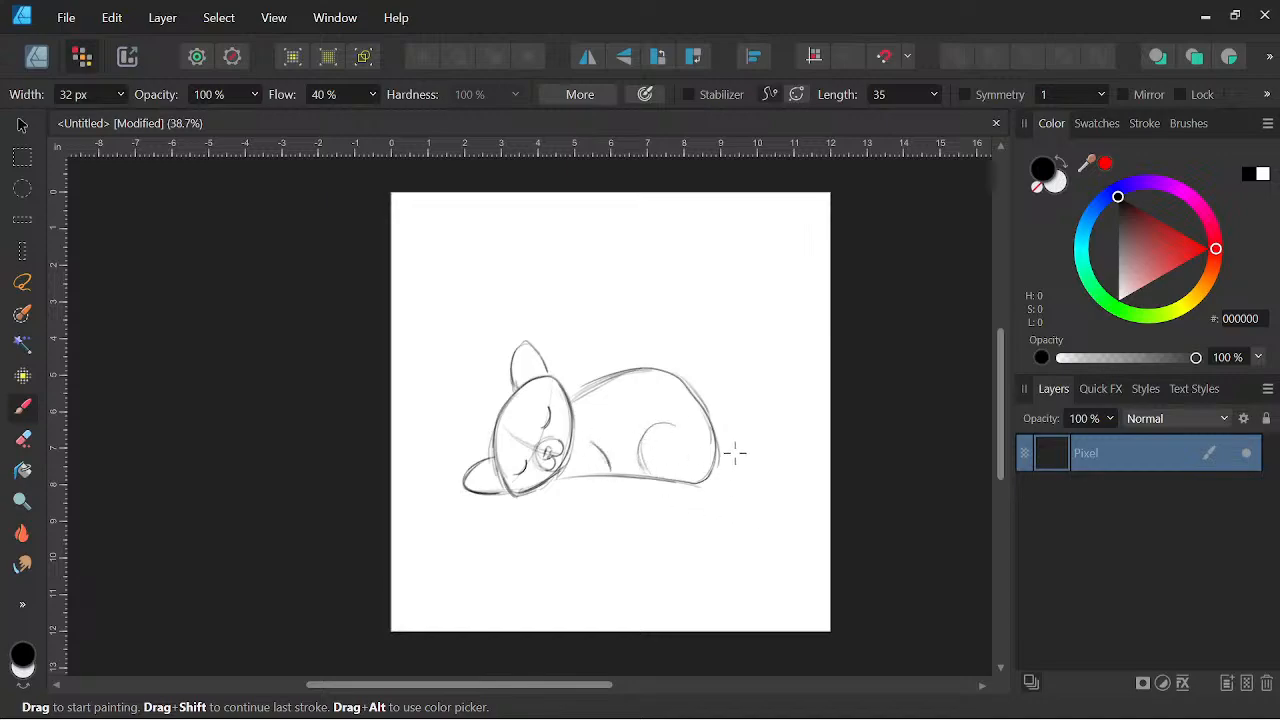
Sketch a long tail curving from the rump along the belly and ending in a rounded tip below the head.
drag(713, 430, 726, 479)
mouse_move(554, 534)
mouse_down()
mouse_move(634, 507)
mouse_move(616, 509)
mouse_move(661, 510)
mouse_up()
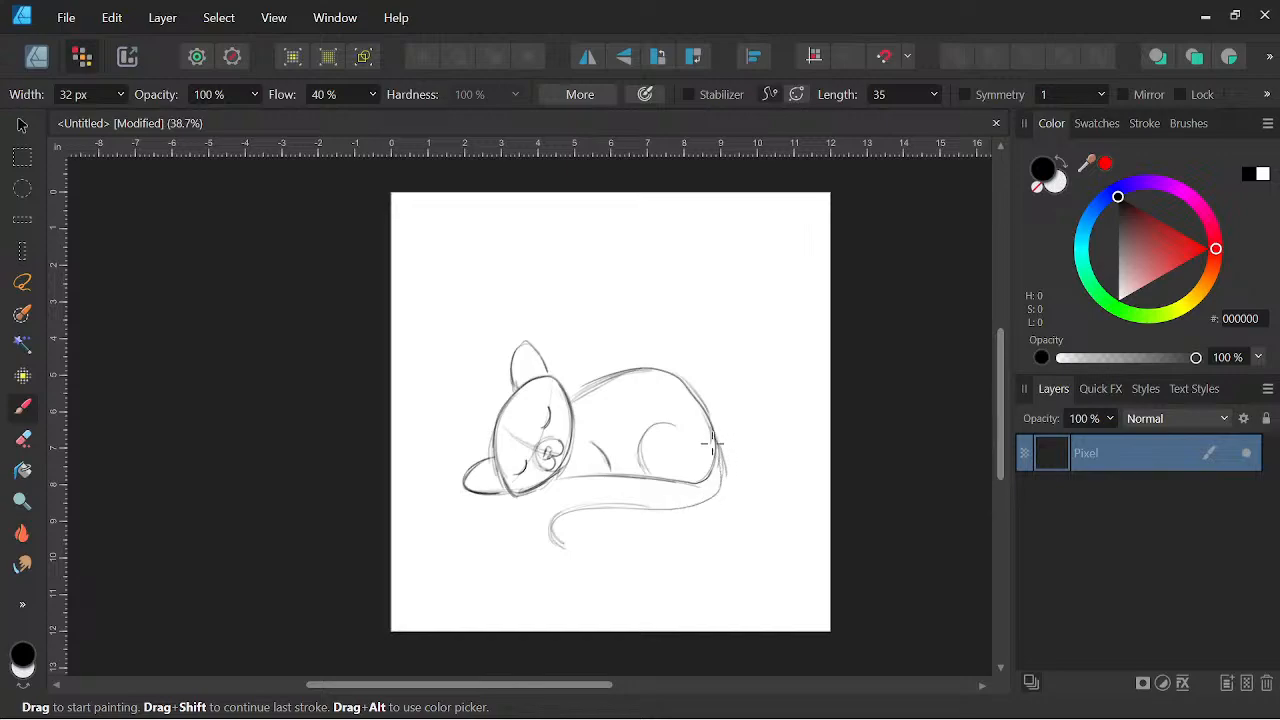
mouse_move(718, 434)
mouse_down()
mouse_move(711, 496)
mouse_move(606, 507)
mouse_move(556, 537)
mouse_move(562, 512)
mouse_move(694, 507)
mouse_move(731, 450)
mouse_up()
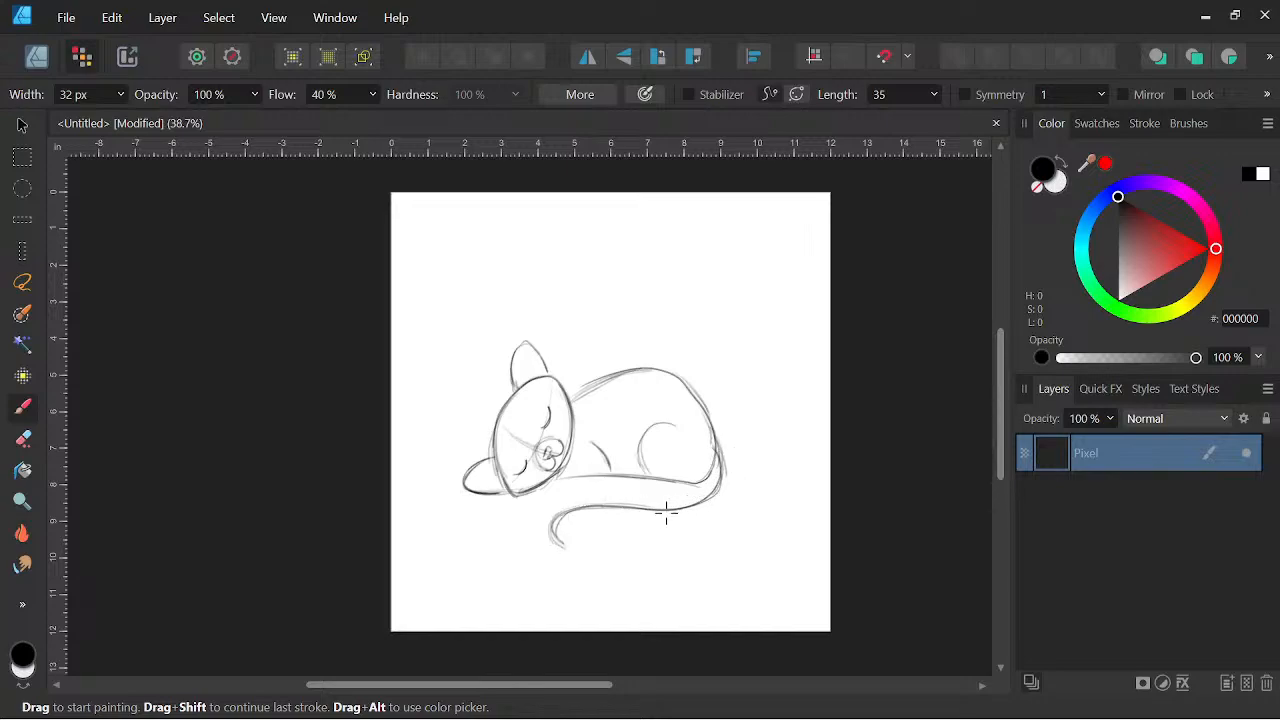
drag(564, 514, 568, 545)
mouse_move(716, 460)
mouse_down()
mouse_move(689, 480)
mouse_move(564, 484)
mouse_up()
key(space)
drag(762, 487, 819, 493)
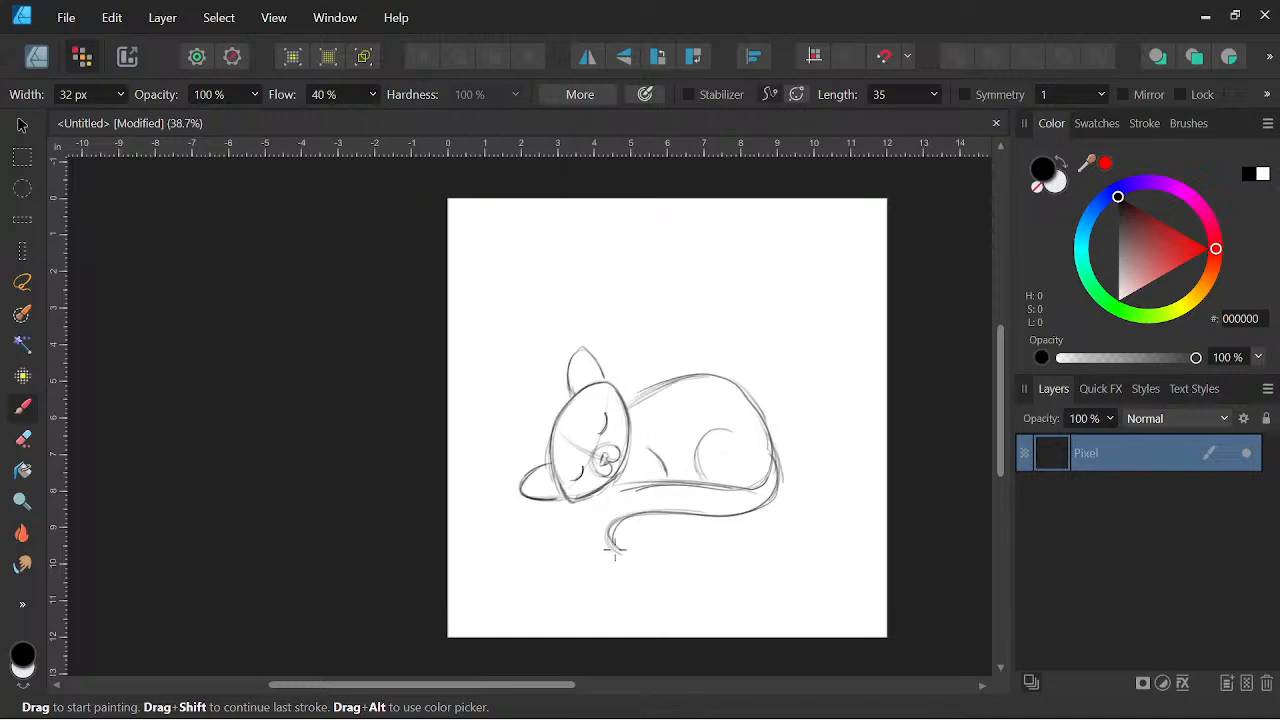
mouse_move(615, 551)
mouse_down()
mouse_move(611, 511)
mouse_move(605, 522)
mouse_move(673, 508)
mouse_move(660, 503)
mouse_move(760, 509)
mouse_move(743, 511)
mouse_move(749, 488)
mouse_move(669, 466)
mouse_move(589, 521)
mouse_up()
mouse_move(584, 527)
mouse_down()
mouse_move(598, 560)
mouse_move(595, 535)
mouse_move(584, 555)
mouse_move(605, 555)
mouse_move(602, 533)
mouse_move(606, 553)
mouse_move(636, 516)
mouse_move(769, 514)
mouse_up()
Erase the stray sketch lines along the tail, the neck and the rump.
click(24, 441)
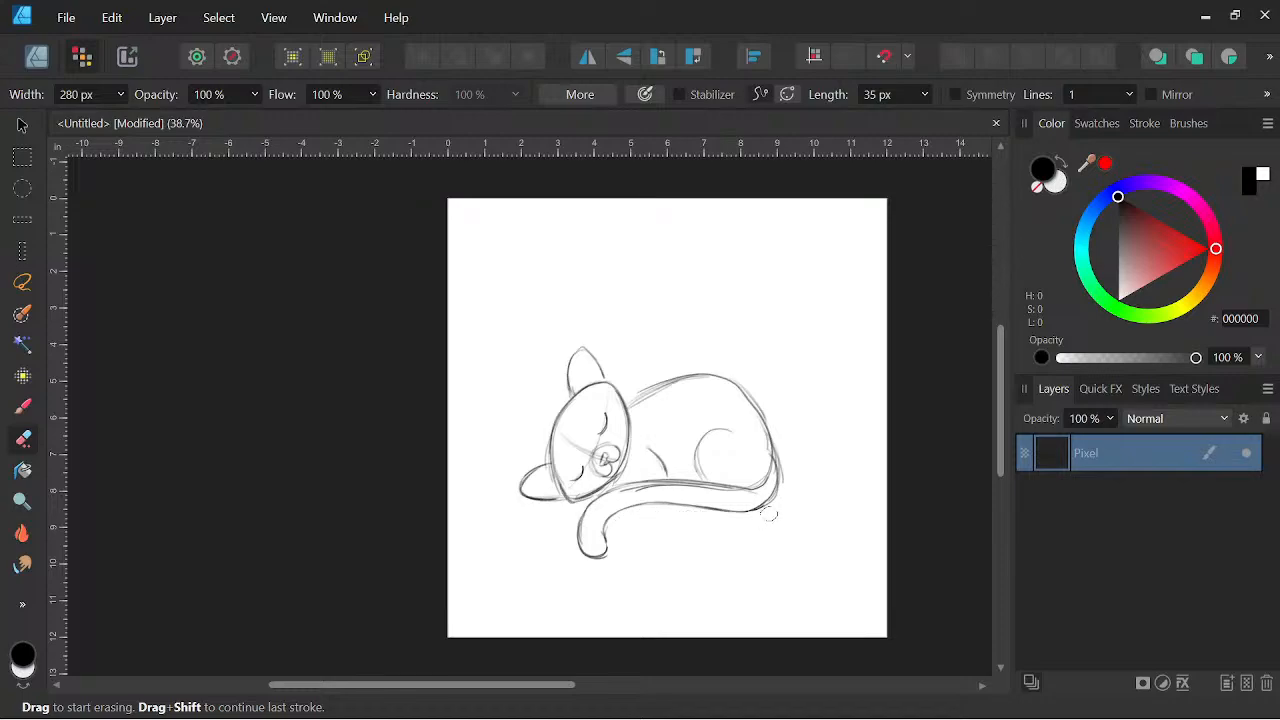
drag(634, 498, 757, 492)
drag(651, 390, 633, 396)
drag(783, 437, 781, 456)
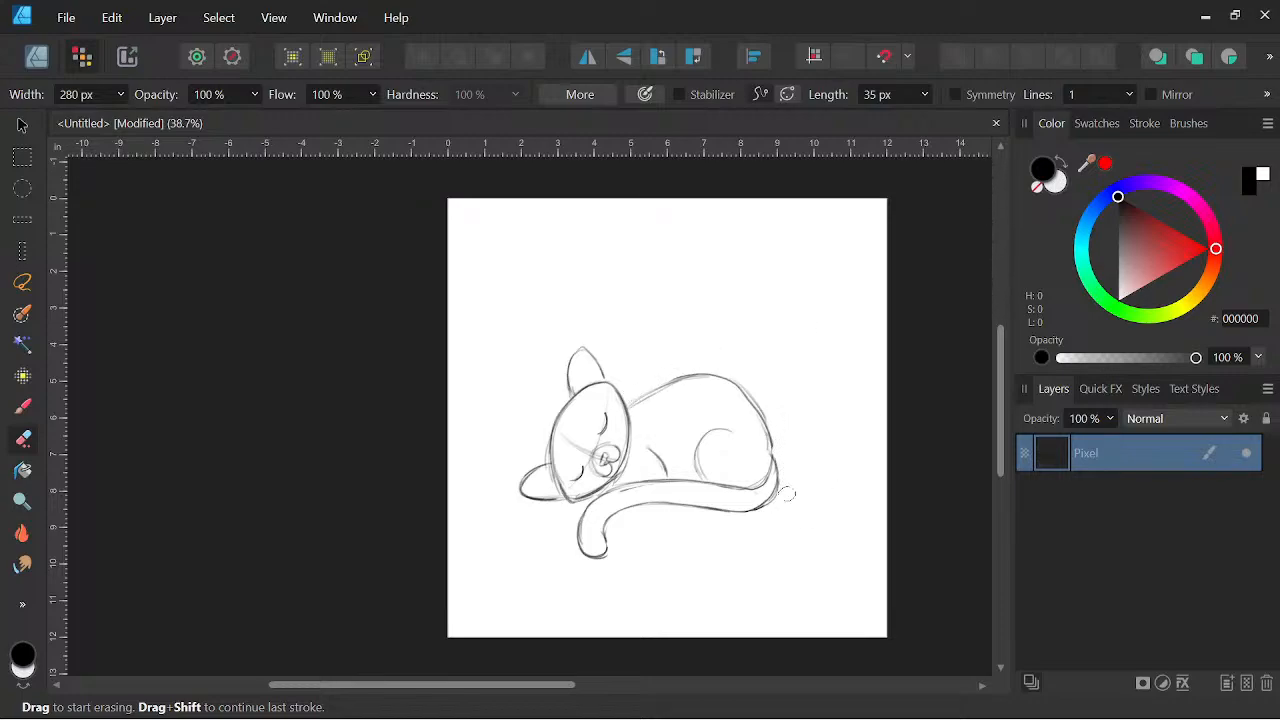
Retrace the cat's back and the upper edge of the tail with the pencil brush for a darker outline.
click(23, 406)
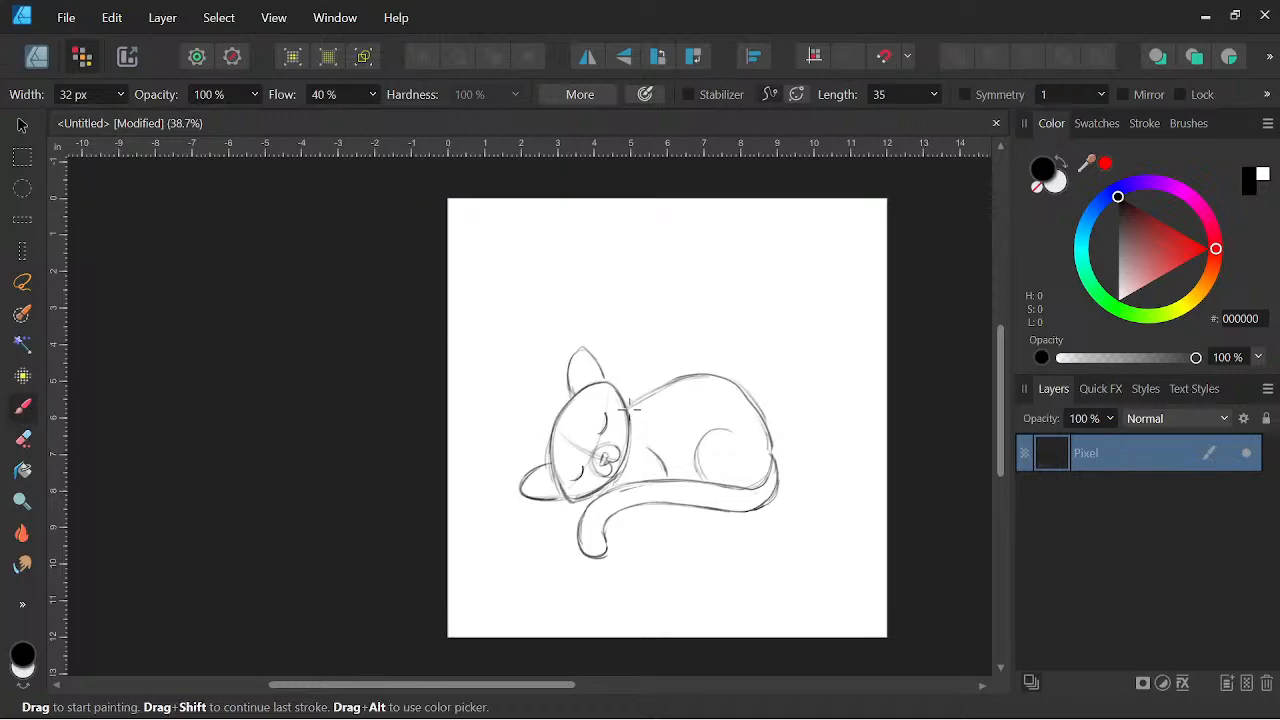
mouse_move(629, 408)
mouse_down()
mouse_move(684, 372)
mouse_move(720, 382)
mouse_move(778, 455)
mouse_up()
mouse_move(590, 512)
mouse_down()
mouse_move(630, 488)
mouse_move(727, 489)
mouse_move(771, 452)
mouse_up()
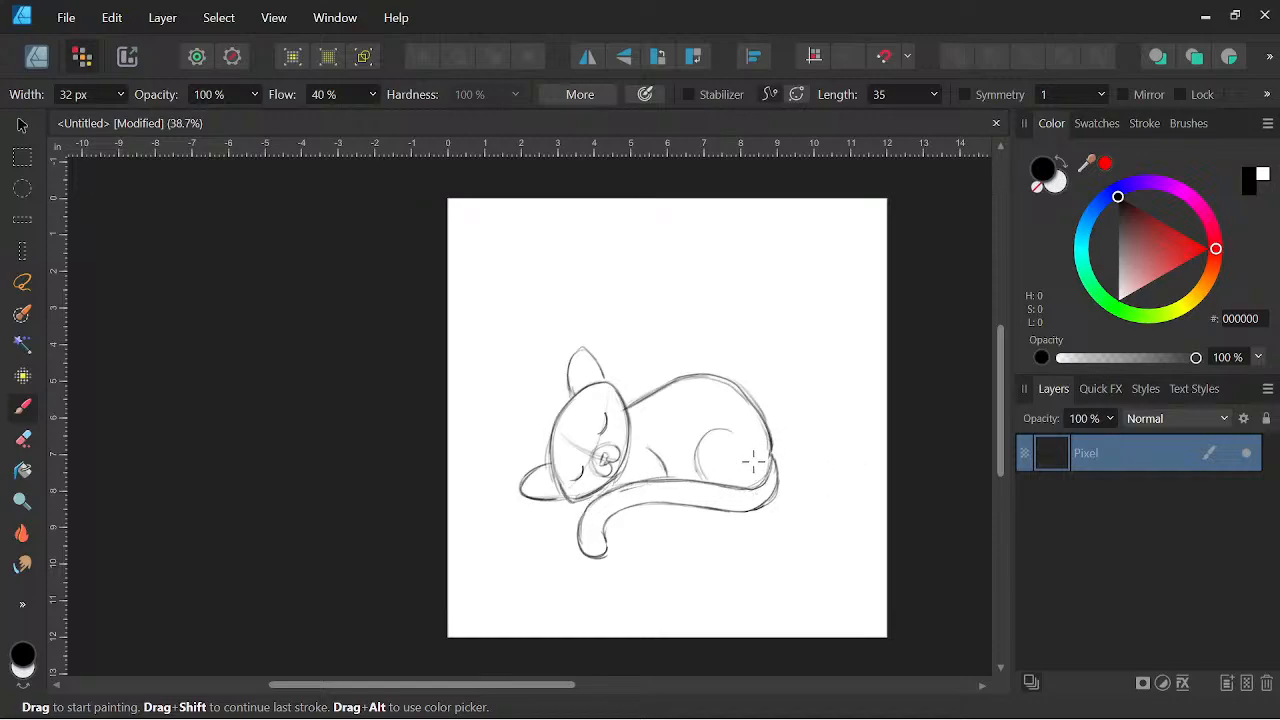
Sketch a rounded demonstration shape above the cat and strengthen its outline with overlapping strokes.
drag(819, 511, 795, 520)
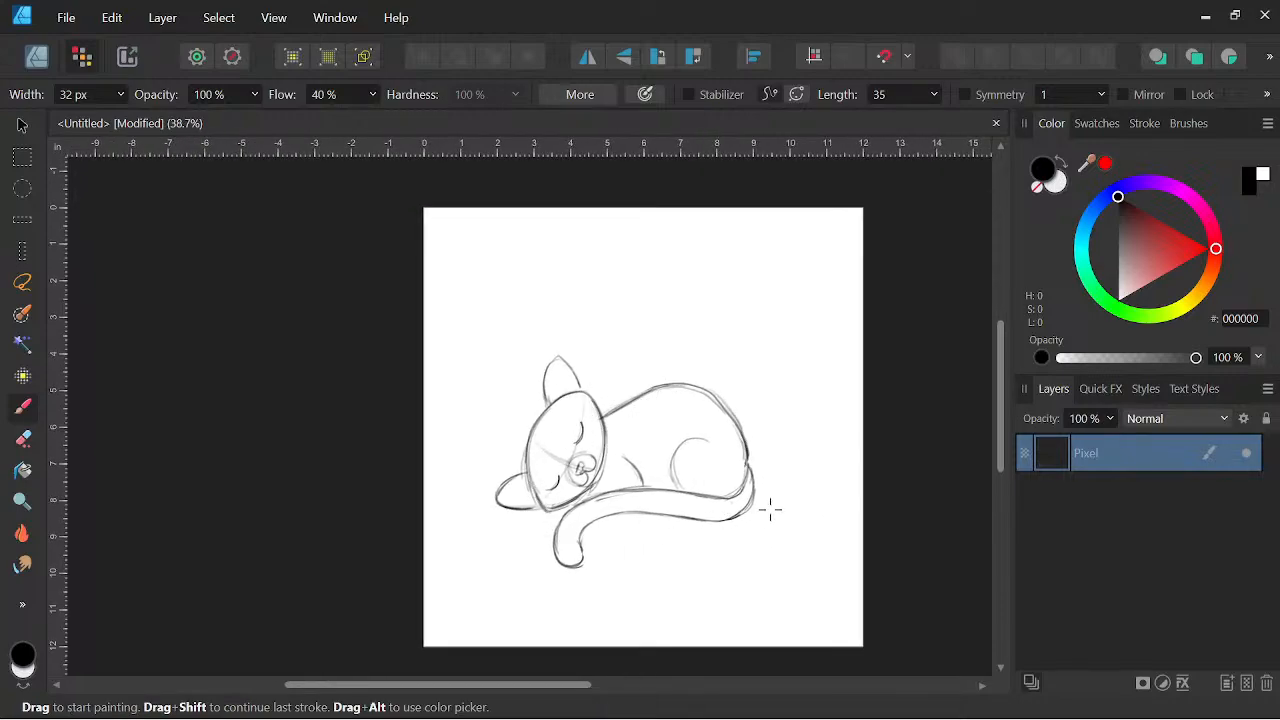
mouse_move(612, 306)
mouse_down()
mouse_move(651, 272)
mouse_move(638, 288)
mouse_move(708, 272)
mouse_move(693, 323)
mouse_move(610, 310)
mouse_move(610, 331)
mouse_move(615, 318)
mouse_move(679, 327)
mouse_move(638, 334)
mouse_move(711, 306)
mouse_move(693, 266)
mouse_move(621, 292)
mouse_move(605, 313)
mouse_move(642, 276)
mouse_move(700, 267)
mouse_move(708, 299)
mouse_move(665, 331)
mouse_move(626, 337)
mouse_move(706, 311)
mouse_move(685, 265)
mouse_up()
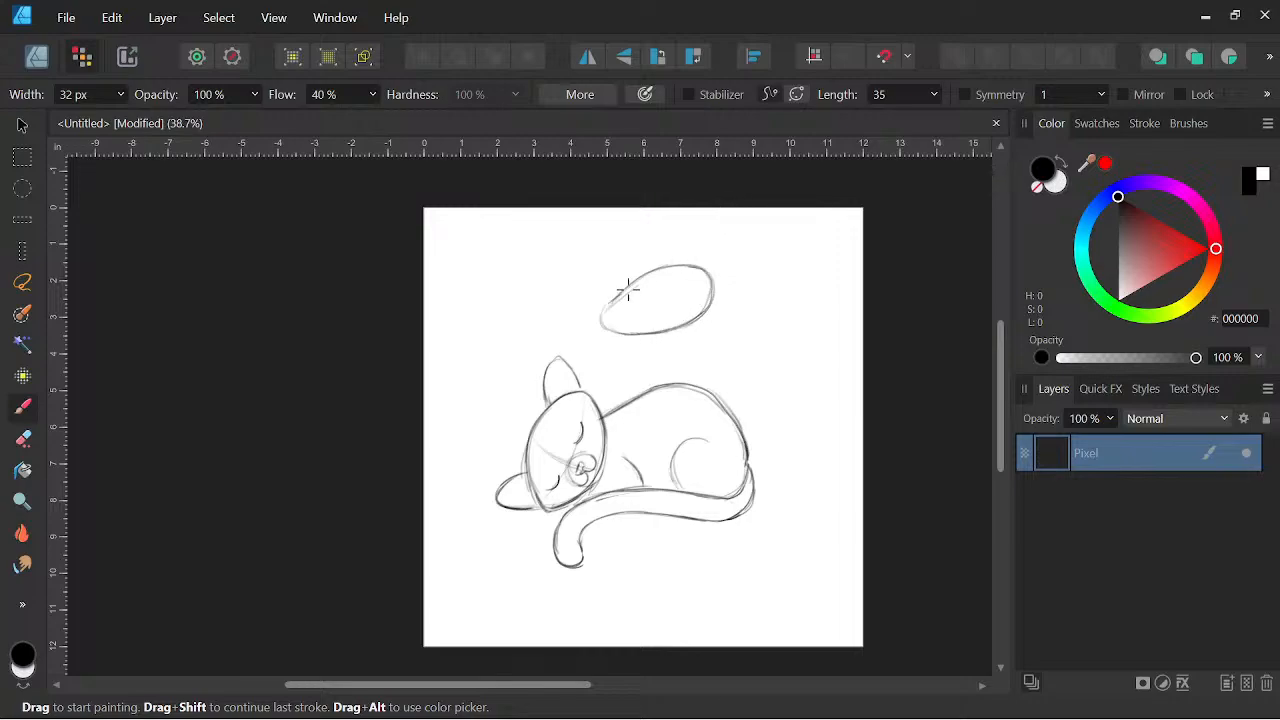
mouse_move(612, 300)
mouse_down()
mouse_move(647, 274)
mouse_move(616, 298)
mouse_up()
mouse_move(667, 264)
mouse_down()
mouse_move(711, 277)
mouse_move(716, 311)
mouse_move(732, 280)
mouse_move(712, 320)
mouse_move(710, 278)
mouse_move(694, 266)
mouse_move(654, 268)
mouse_move(611, 300)
mouse_move(674, 325)
mouse_move(634, 330)
mouse_move(708, 325)
mouse_move(698, 332)
mouse_move(713, 292)
mouse_move(677, 262)
mouse_move(609, 302)
mouse_move(605, 321)
mouse_move(722, 300)
mouse_up()
mouse_move(639, 336)
mouse_down()
mouse_move(699, 316)
mouse_move(693, 262)
mouse_move(721, 291)
mouse_move(632, 334)
mouse_move(698, 330)
mouse_move(718, 292)
mouse_up()
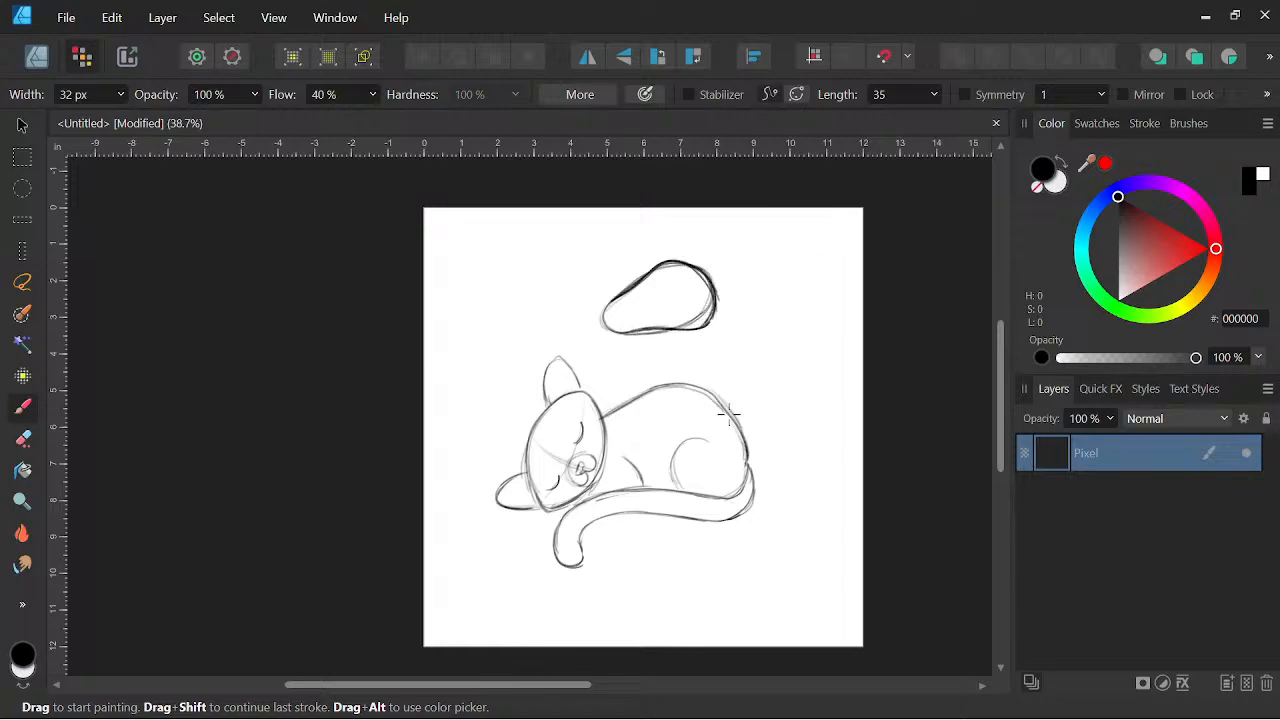
Draw a demonstration curve made of short strokes beside the rump, with small arrows showing the stroke direction.
mouse_move(721, 402)
mouse_down()
mouse_move(712, 396)
mouse_move(738, 425)
mouse_move(746, 467)
mouse_up()
mouse_move(788, 418)
mouse_down()
mouse_move(816, 464)
mouse_move(793, 510)
mouse_up()
mouse_move(791, 418)
mouse_down()
mouse_move(822, 464)
mouse_move(805, 496)
mouse_up()
drag(826, 420, 832, 496)
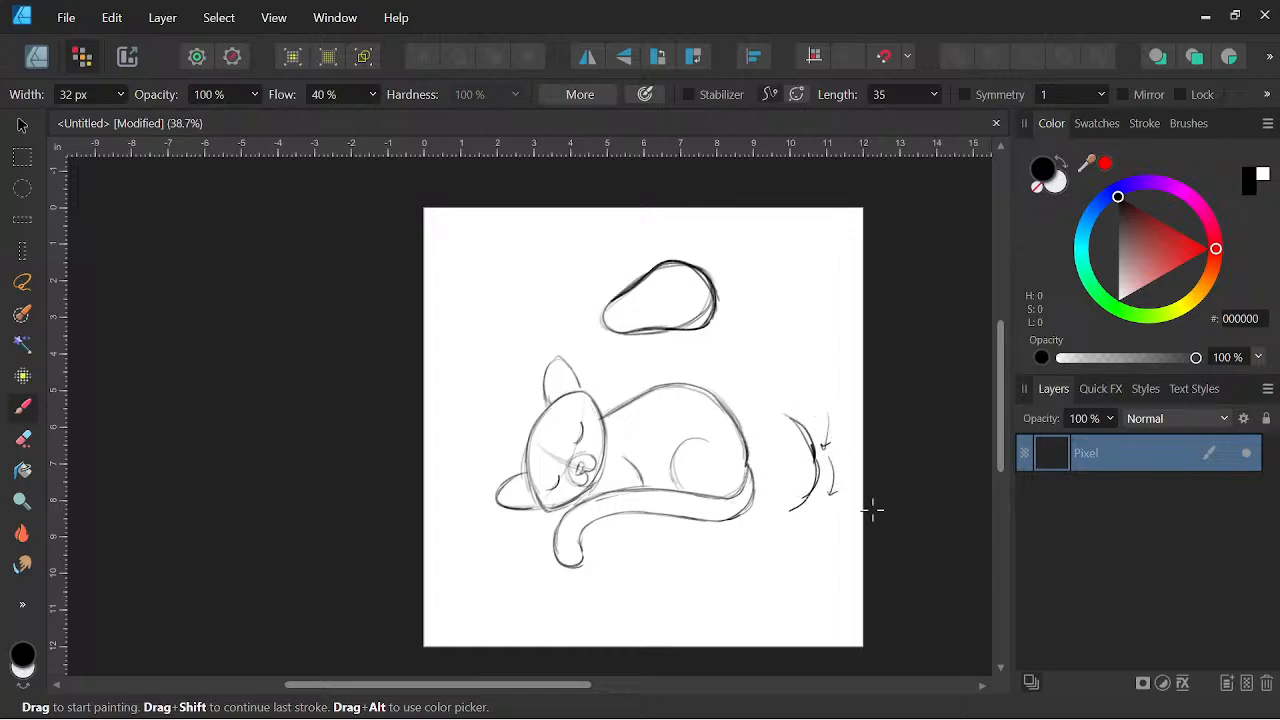
Erase the demonstration curve and arrows beside the cat and the rounded shape above it.
key(e)
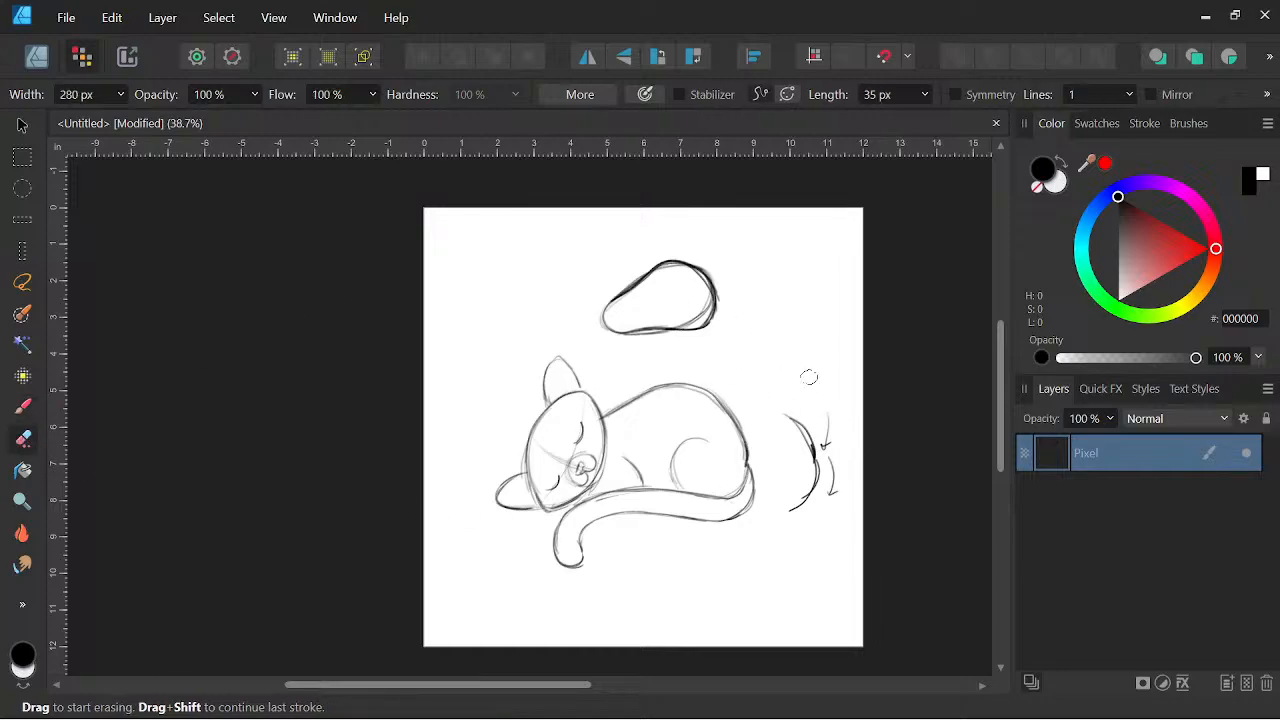
mouse_move(800, 413)
mouse_down()
mouse_move(826, 498)
mouse_move(814, 485)
mouse_up()
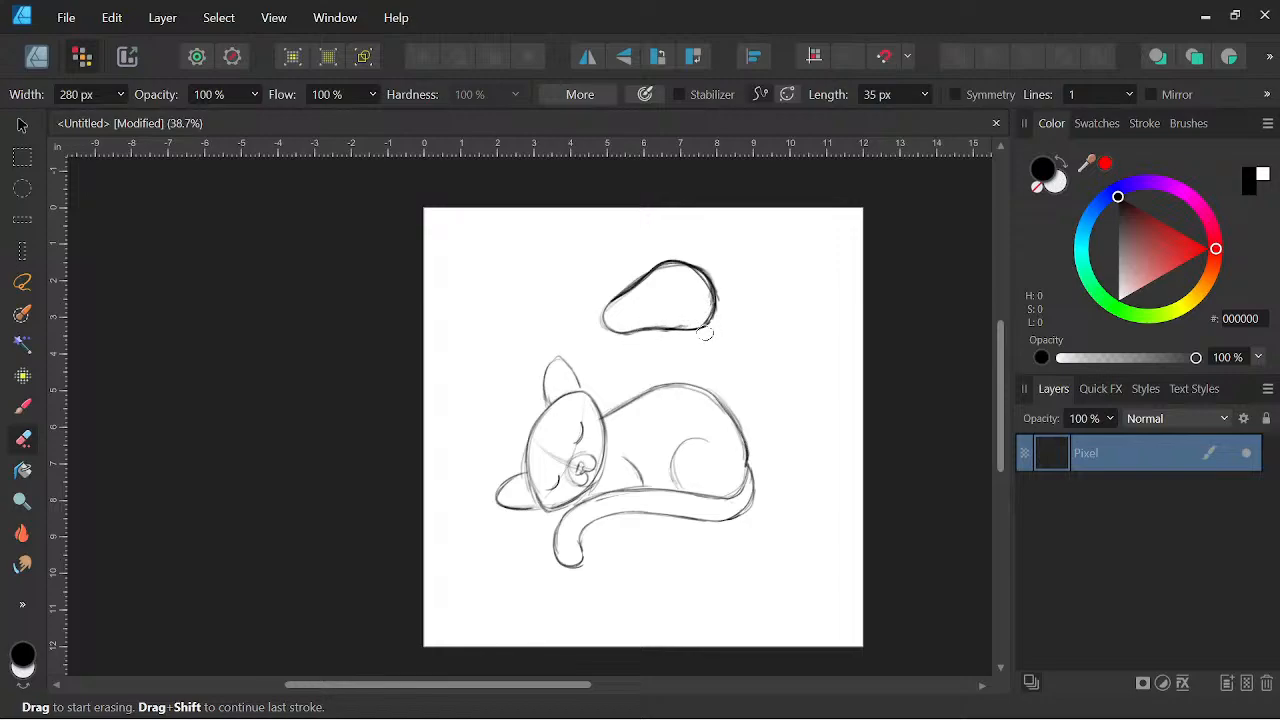
mouse_move(696, 327)
mouse_down()
mouse_move(637, 327)
mouse_move(687, 335)
mouse_move(732, 304)
mouse_move(712, 293)
mouse_move(673, 308)
mouse_move(696, 259)
mouse_move(662, 262)
mouse_move(609, 313)
mouse_move(619, 334)
mouse_move(689, 331)
mouse_up()
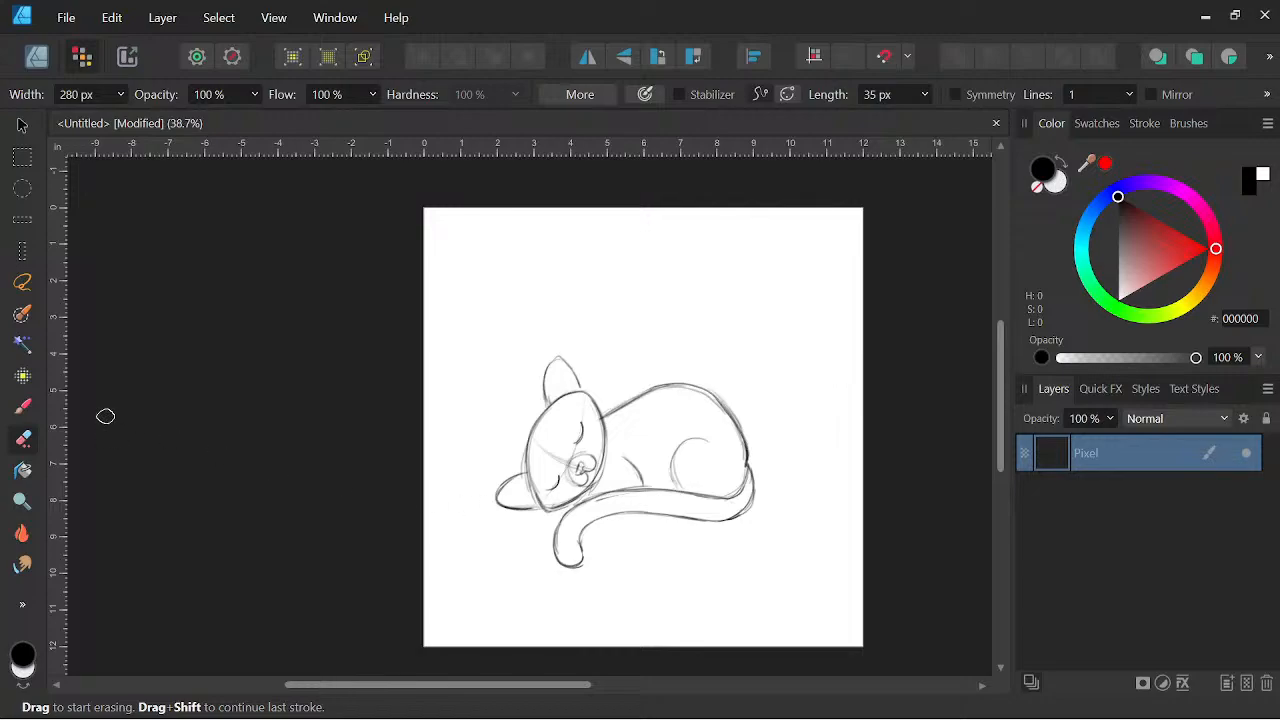
Draw the inner ear lines and hatch tabby stripes on the cat's head, back and legs with the pencil brush.
click(23, 405)
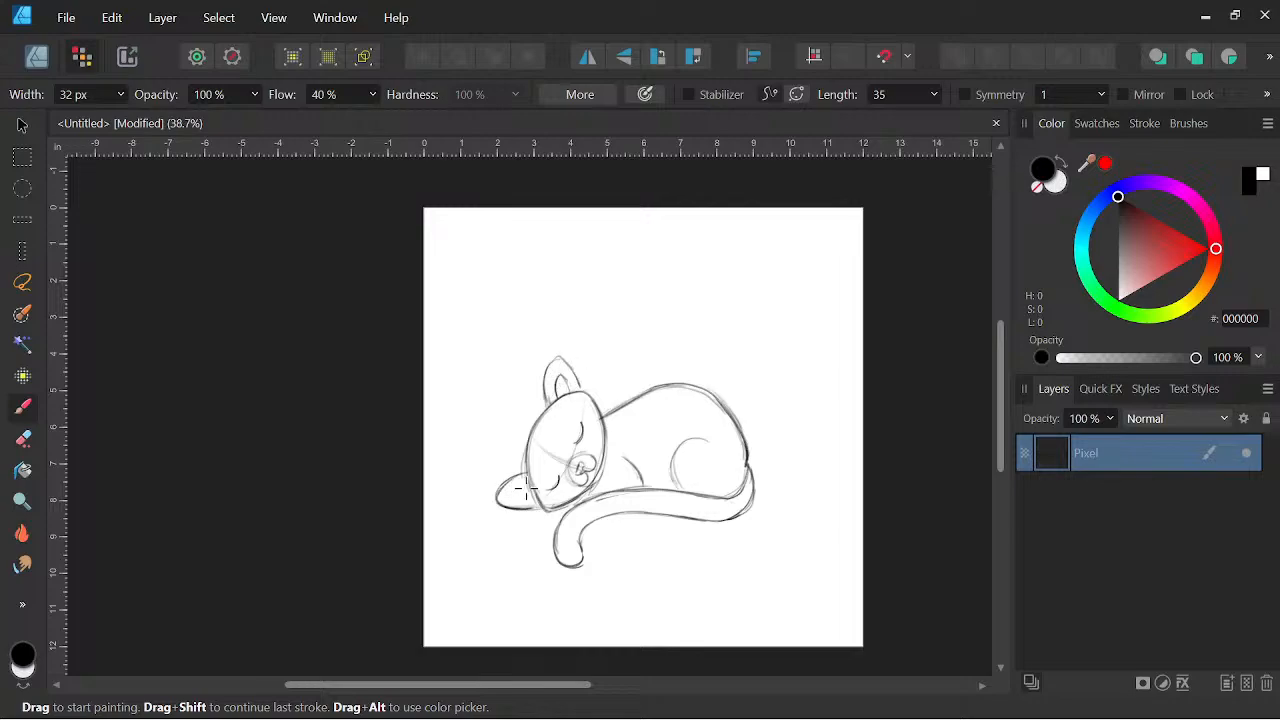
mouse_move(538, 487)
mouse_down()
mouse_move(510, 490)
mouse_move(536, 500)
mouse_up()
drag(620, 407, 628, 436)
mouse_move(660, 395)
mouse_down()
mouse_move(710, 397)
mouse_move(700, 392)
mouse_move(690, 418)
mouse_move(747, 425)
mouse_move(684, 443)
mouse_move(711, 442)
mouse_move(691, 446)
mouse_move(705, 463)
mouse_move(695, 438)
mouse_move(685, 471)
mouse_up()
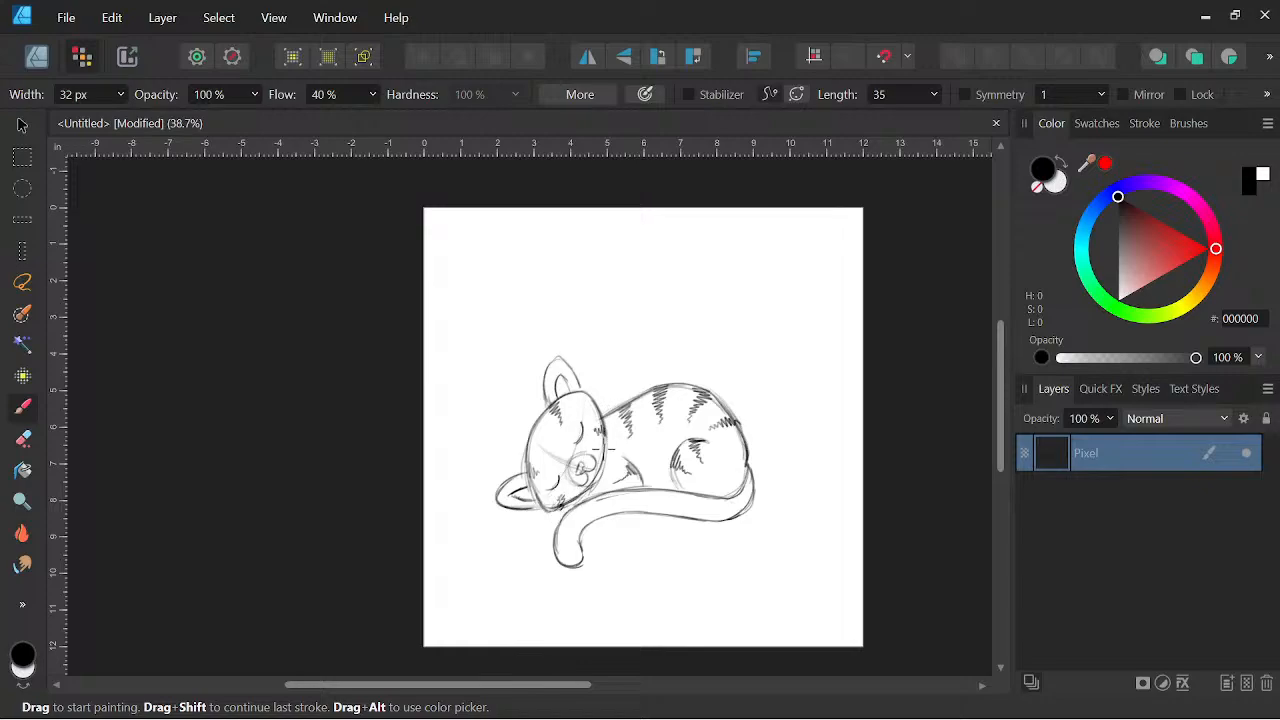
Shade the tail tip and hatch evenly spaced stripes along the whole length of the tail.
mouse_move(570, 563)
mouse_down()
mouse_move(553, 545)
mouse_move(558, 524)
mouse_move(581, 531)
mouse_up()
key(ctrl+z)
drag(558, 533, 590, 507)
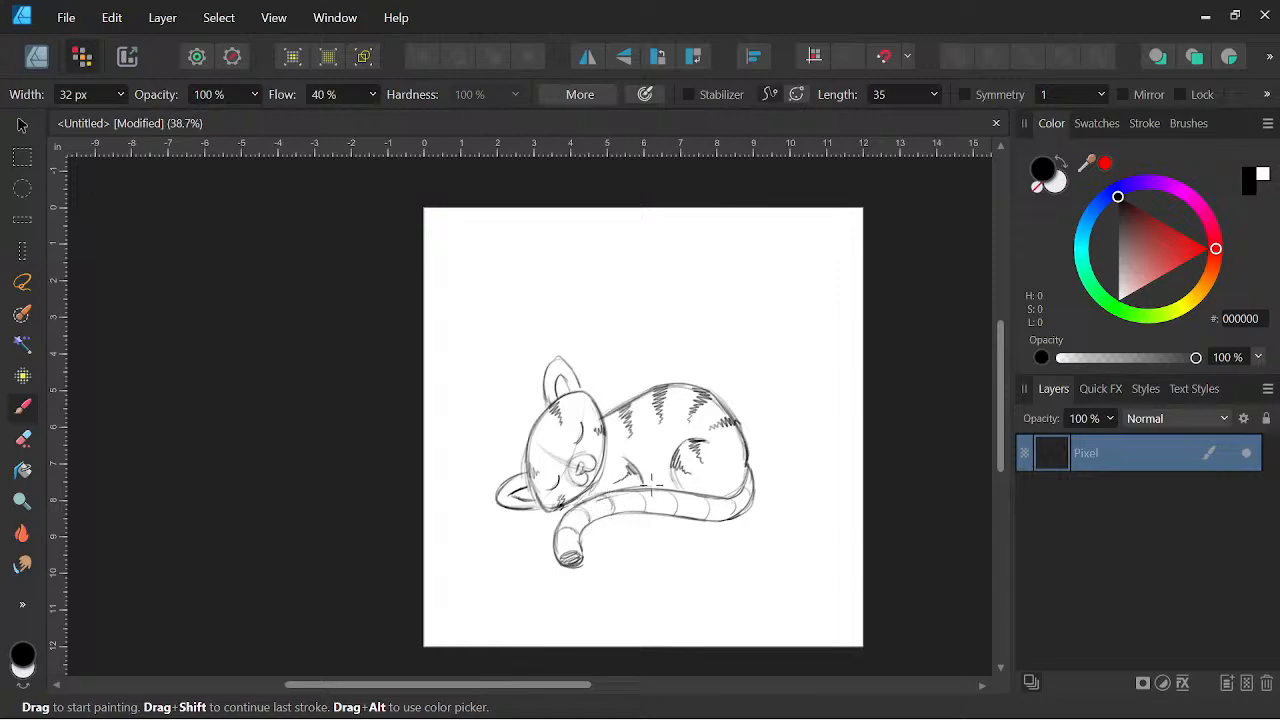
drag(668, 491, 674, 516)
mouse_move(558, 531)
mouse_down()
mouse_move(588, 526)
mouse_move(607, 499)
mouse_move(620, 504)
mouse_move(610, 512)
mouse_move(664, 499)
mouse_move(632, 501)
mouse_move(648, 489)
mouse_move(639, 513)
mouse_move(668, 498)
mouse_move(686, 503)
mouse_move(670, 518)
mouse_move(720, 507)
mouse_move(703, 491)
mouse_move(698, 501)
mouse_move(721, 507)
mouse_move(703, 510)
mouse_move(707, 521)
mouse_move(755, 505)
mouse_up()
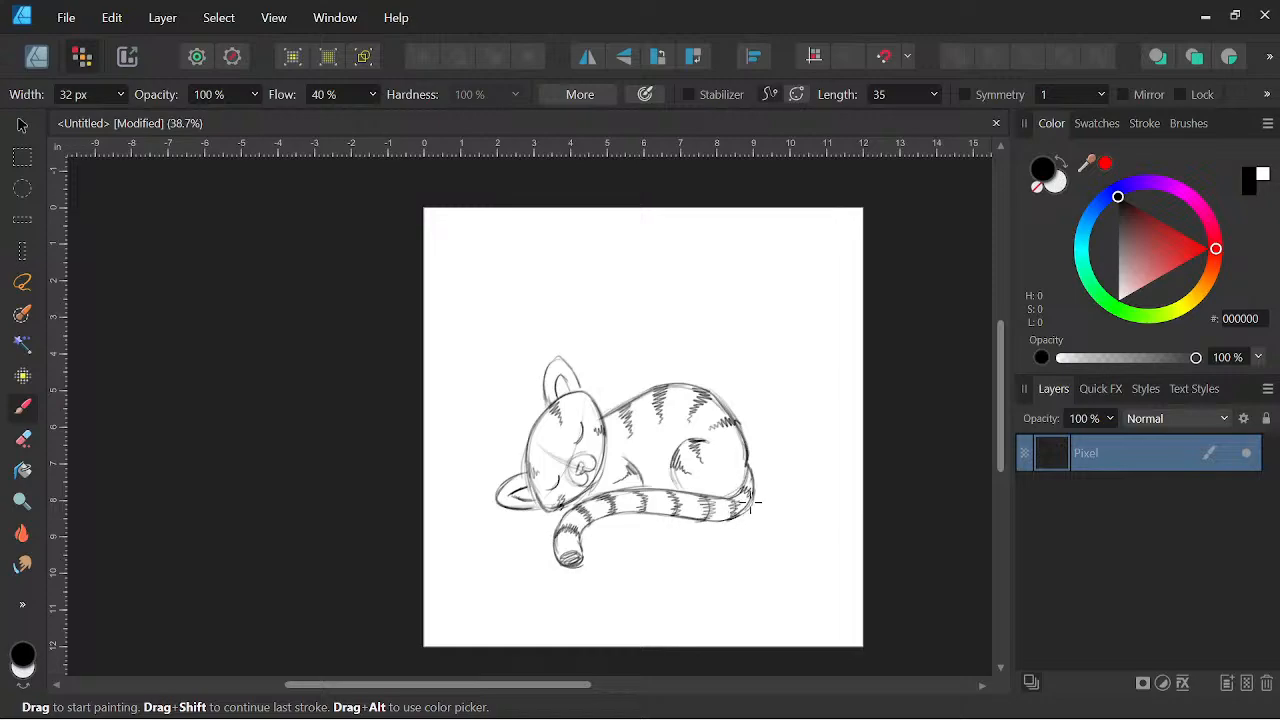
Sketch a wide flat oval rug on the floor beneath the cat.
key(space)
drag(786, 568, 803, 565)
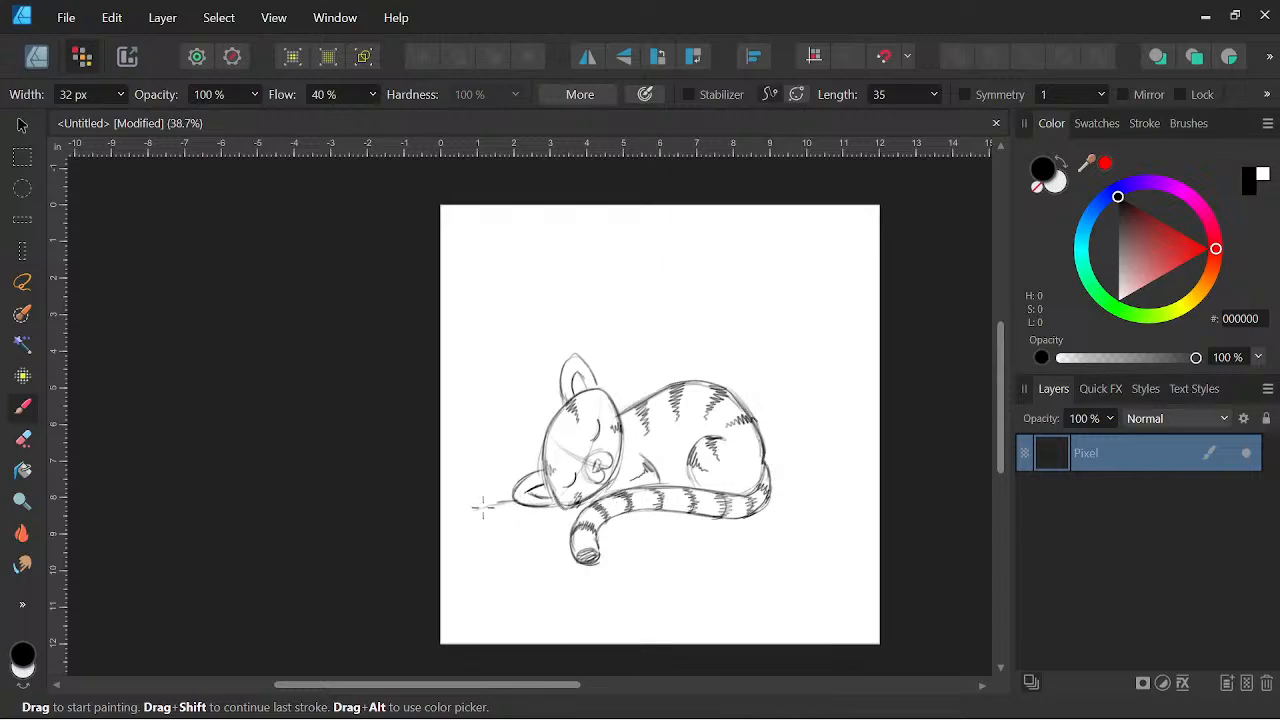
drag(504, 507, 488, 532)
drag(538, 516, 807, 505)
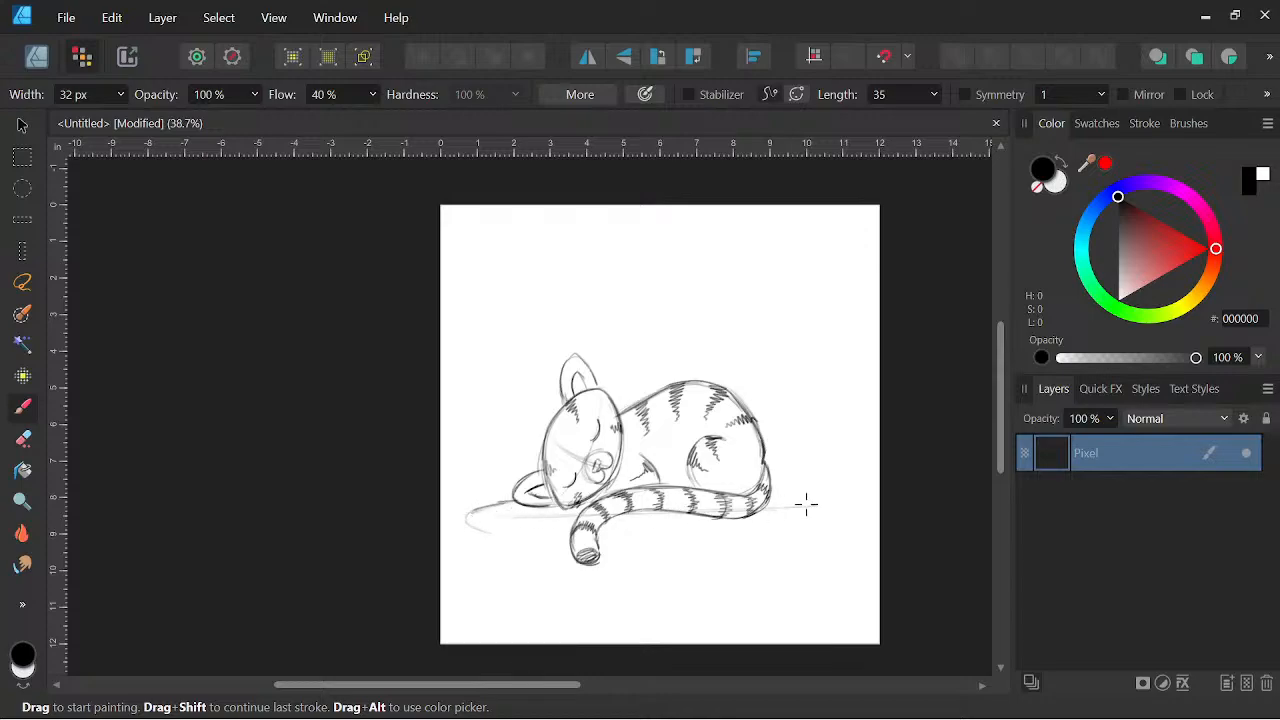
drag(512, 503, 470, 514)
drag(774, 489, 826, 501)
mouse_move(490, 531)
mouse_down()
mouse_move(508, 507)
mouse_move(488, 532)
mouse_up()
mouse_move(495, 541)
mouse_down()
mouse_move(653, 547)
mouse_move(525, 537)
mouse_move(825, 532)
mouse_up()
mouse_move(786, 490)
mouse_down()
mouse_move(781, 490)
mouse_move(831, 511)
mouse_move(815, 501)
mouse_move(829, 506)
mouse_move(819, 524)
mouse_move(825, 512)
mouse_move(740, 546)
mouse_move(502, 534)
mouse_move(680, 545)
mouse_move(613, 547)
mouse_move(803, 530)
mouse_up()
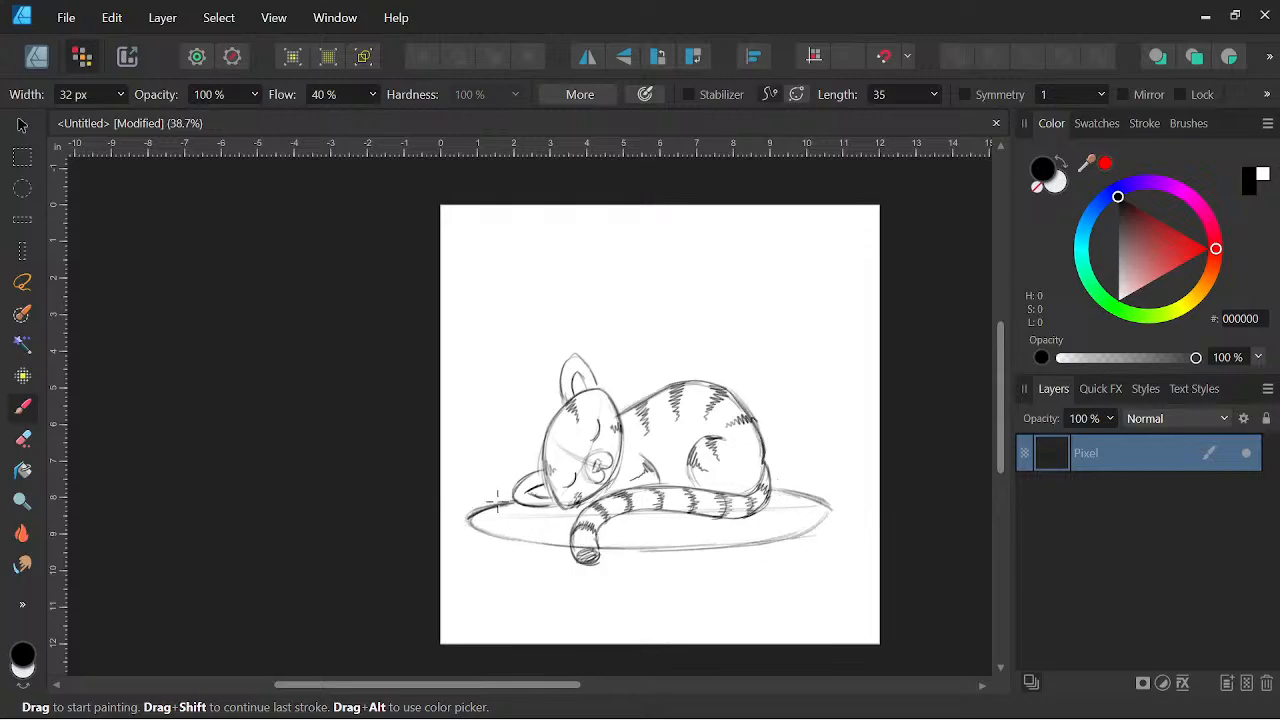
Sketch the horizontal floor line on both sides of the cat and a vertical line rising above its back.
drag(429, 500, 520, 497)
mouse_move(805, 485)
mouse_down()
mouse_move(837, 486)
mouse_move(818, 485)
mouse_up()
mouse_move(682, 262)
mouse_down()
mouse_move(688, 370)
mouse_move(682, 288)
mouse_up()
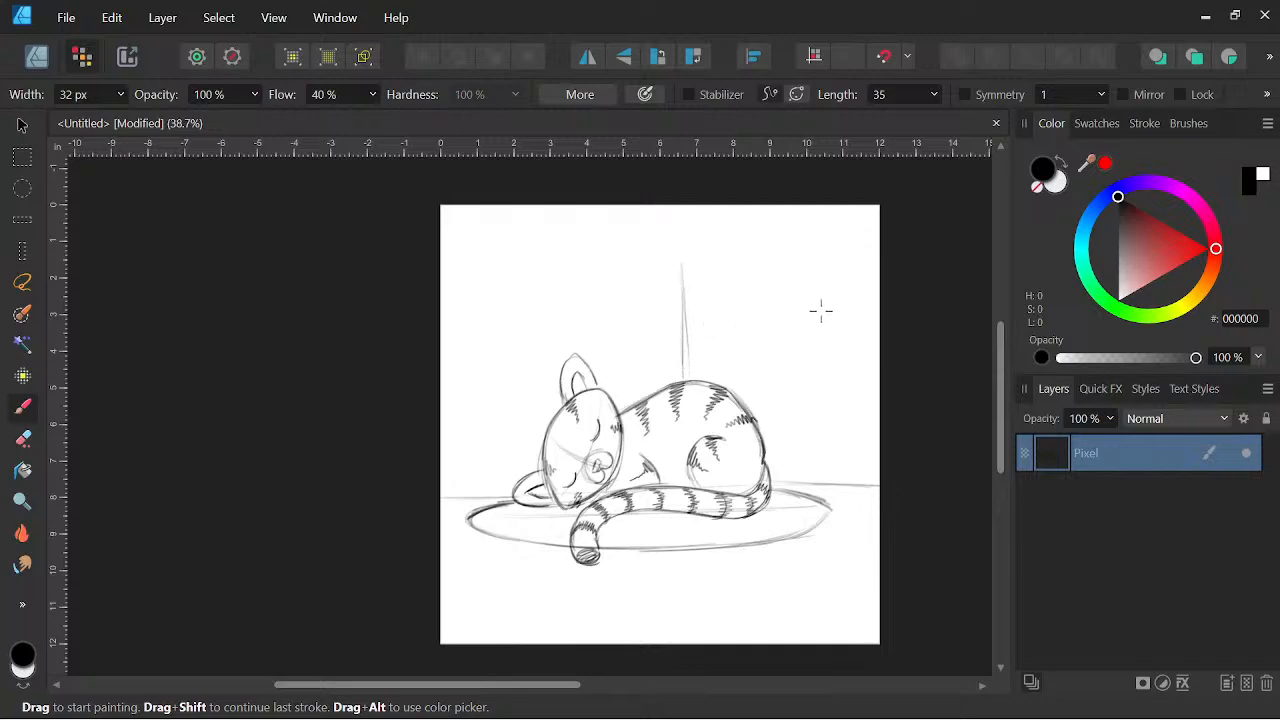
Sketch a window frame on the wall behind the cat, with a side line, a double sill and a top edge.
mouse_move(830, 277)
mouse_down()
mouse_move(828, 438)
mouse_move(839, 327)
mouse_move(818, 435)
mouse_move(766, 433)
mouse_move(822, 433)
mouse_move(768, 420)
mouse_move(826, 422)
mouse_move(761, 417)
mouse_move(828, 421)
mouse_move(759, 417)
mouse_move(843, 434)
mouse_move(766, 434)
mouse_move(828, 436)
mouse_up()
mouse_move(828, 436)
mouse_down()
mouse_move(755, 438)
mouse_move(848, 444)
mouse_move(762, 442)
mouse_up()
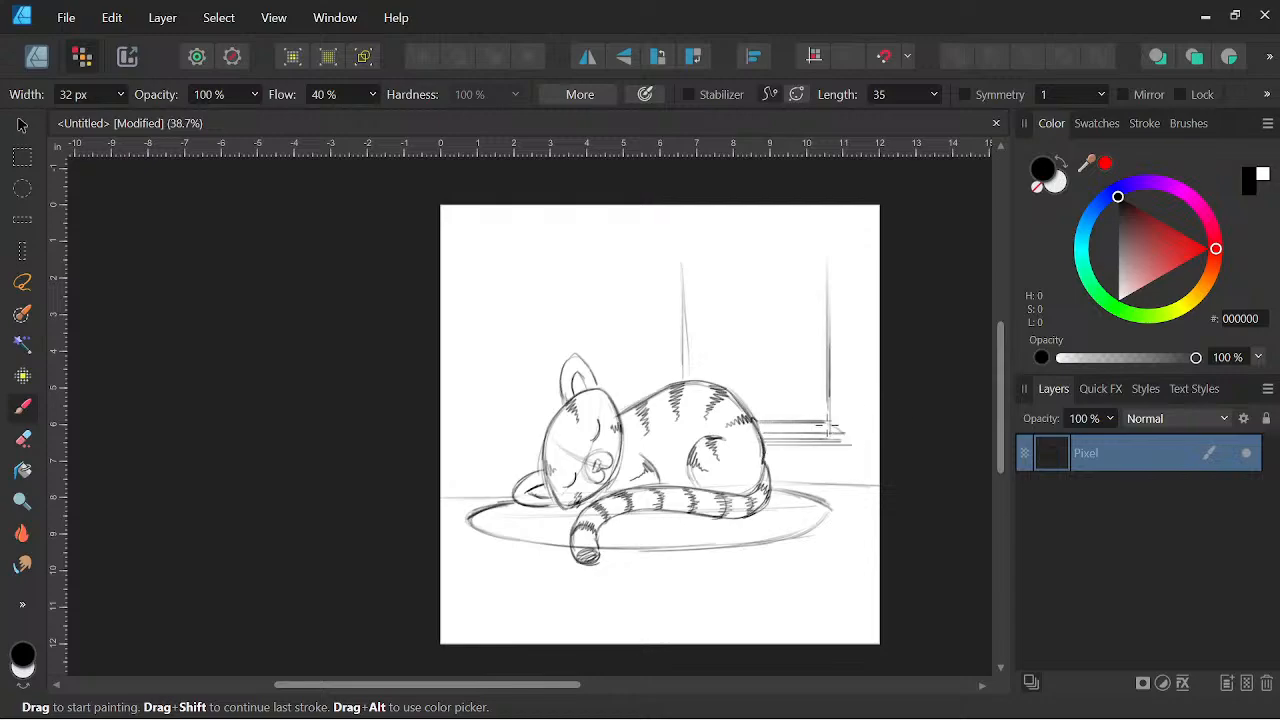
mouse_move(827, 425)
mouse_down()
mouse_move(849, 438)
mouse_move(766, 448)
mouse_up()
mouse_move(685, 243)
mouse_down()
mouse_move(800, 240)
mouse_move(674, 247)
mouse_move(801, 240)
mouse_move(766, 249)
mouse_up()
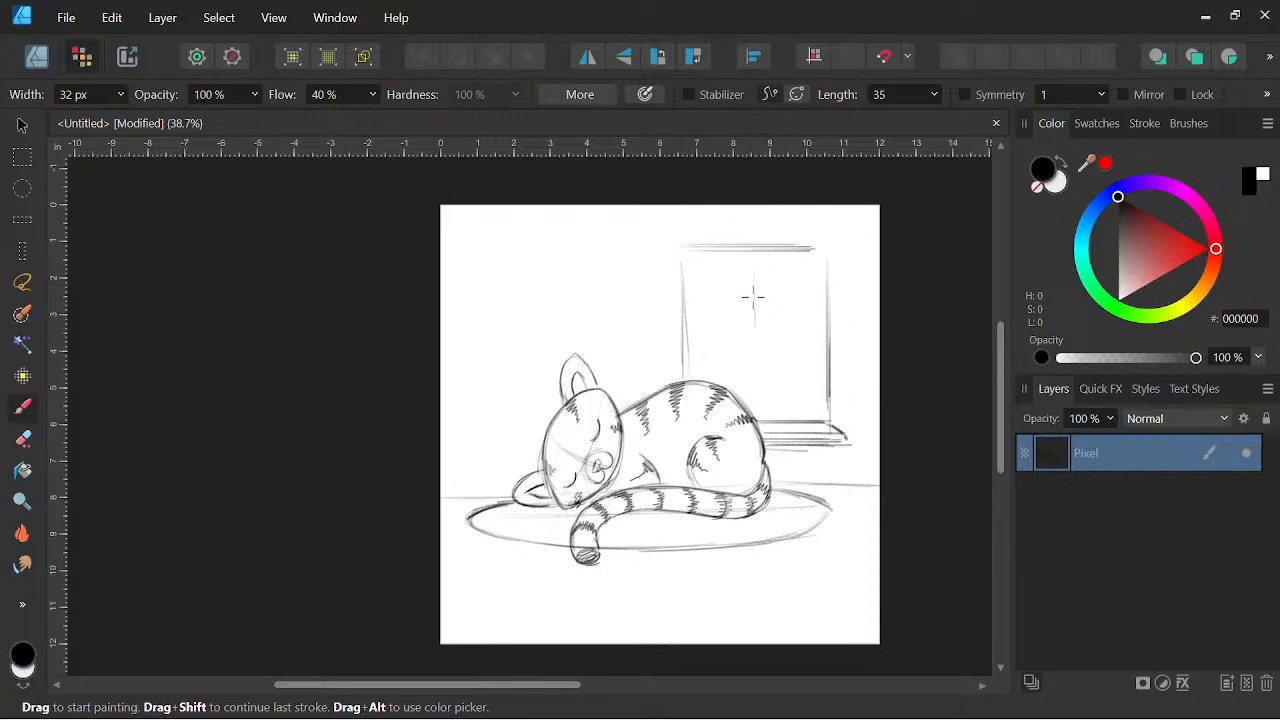
Divide the window into four panes with crossbars and sketch a curved moon in its upper pane.
mouse_move(753, 296)
mouse_down()
mouse_move(758, 247)
mouse_move(758, 401)
mouse_move(756, 262)
mouse_up()
mouse_move(692, 342)
mouse_down()
mouse_move(818, 338)
mouse_move(676, 342)
mouse_move(812, 341)
mouse_up()
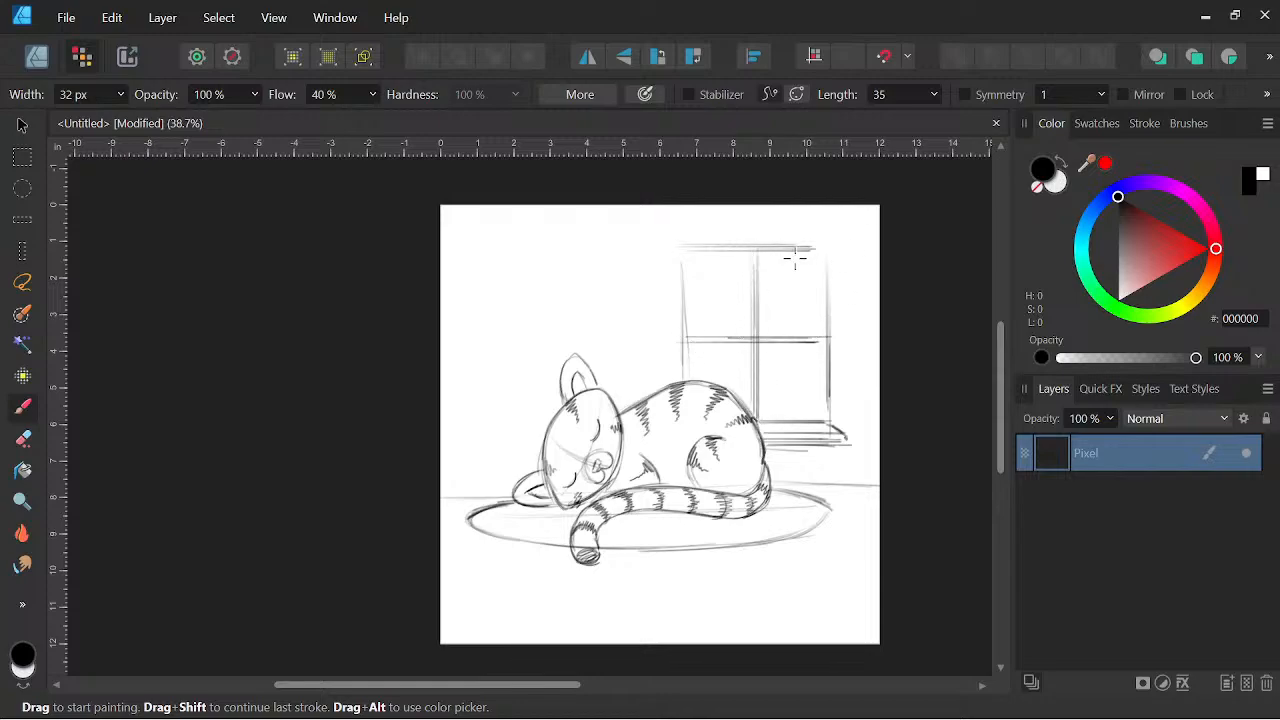
drag(785, 265, 810, 302)
key(space)
mouse_move(833, 534)
mouse_down()
mouse_move(864, 535)
mouse_move(869, 547)
mouse_move(851, 551)
mouse_up()
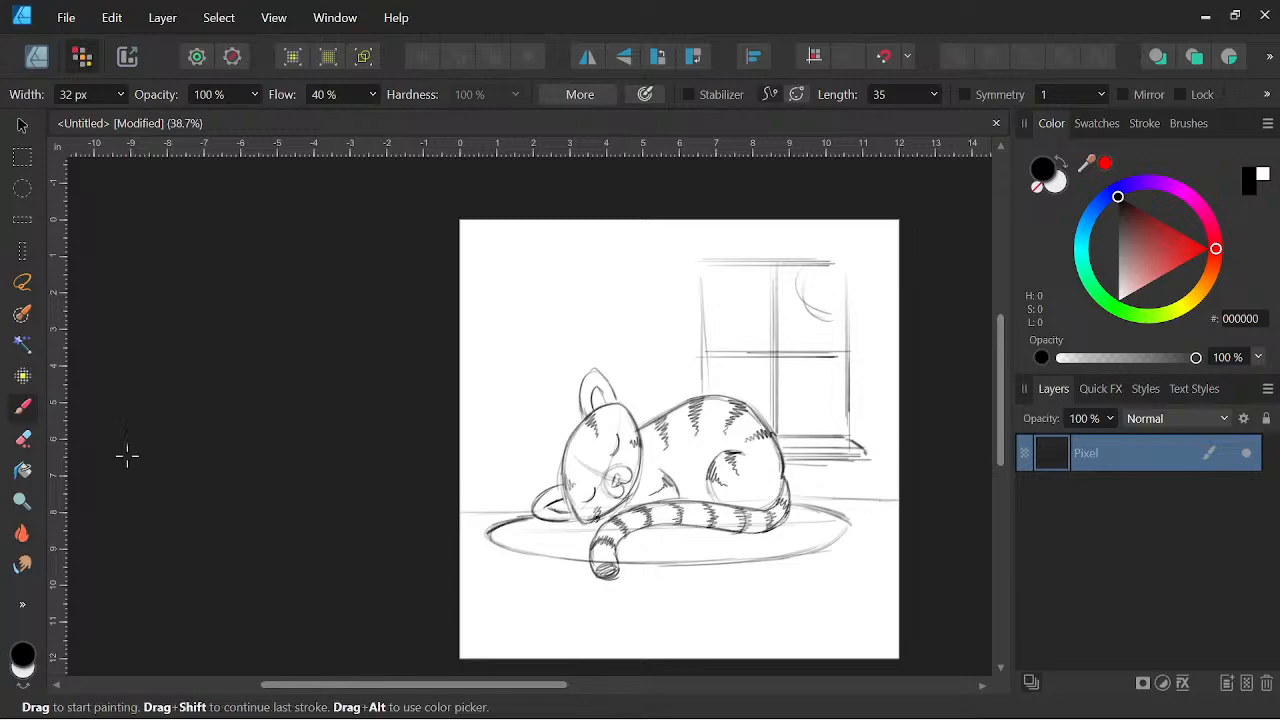
Erase the entire window sketch and the vertical wall line above the cat with the 280 px eraser.
click(23, 438)
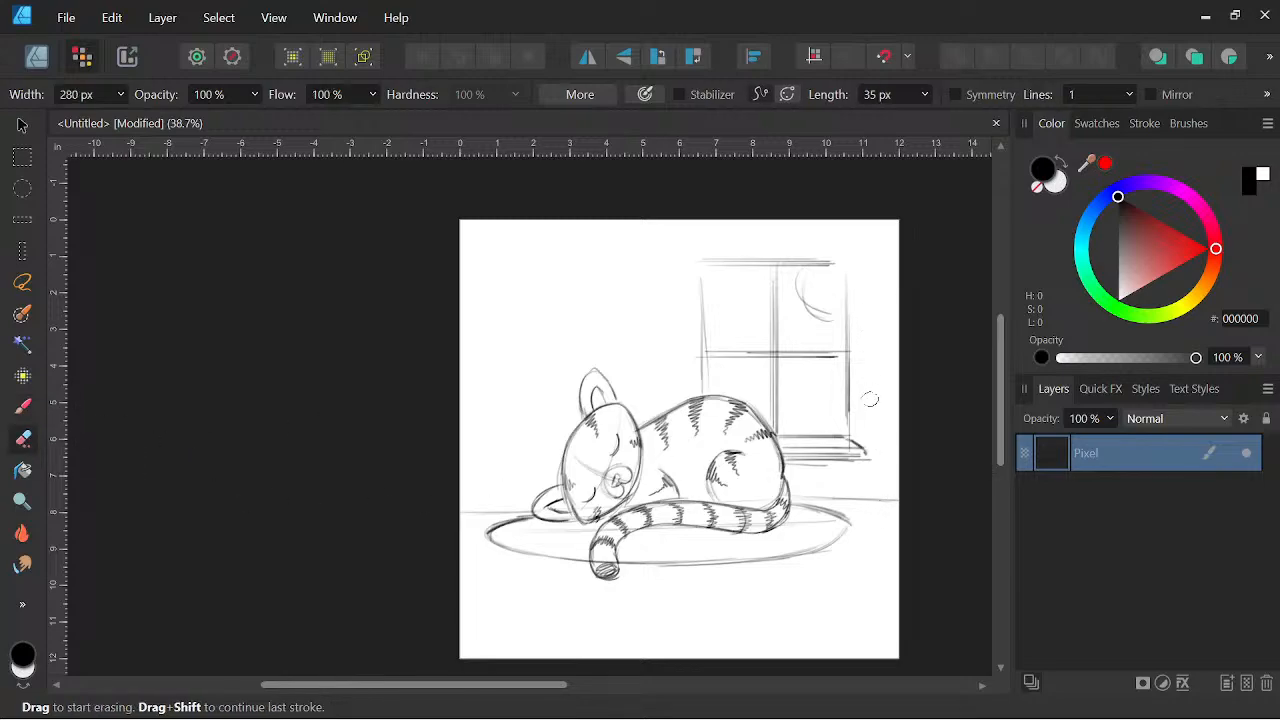
mouse_move(850, 285)
mouse_down()
mouse_move(846, 405)
mouse_move(868, 407)
mouse_up()
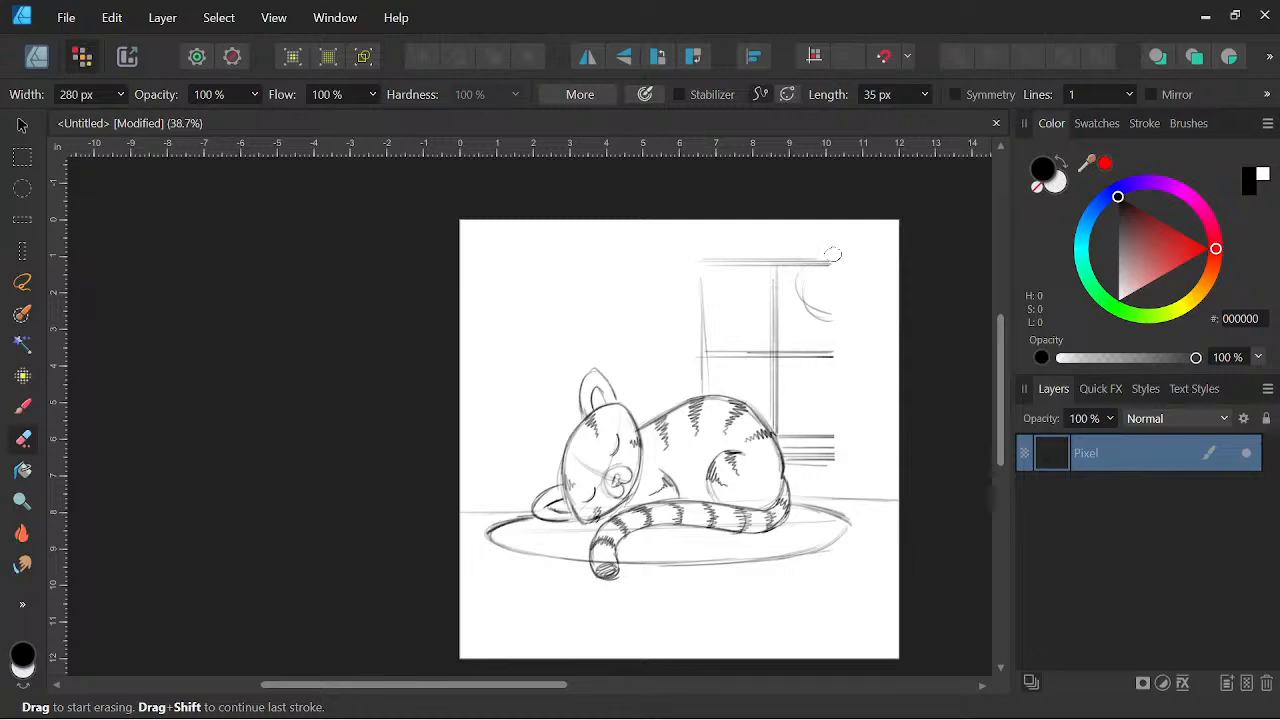
mouse_move(833, 254)
mouse_down()
mouse_move(829, 371)
mouse_move(807, 267)
mouse_move(773, 380)
mouse_move(800, 453)
mouse_move(836, 462)
mouse_up()
mouse_move(764, 262)
mouse_down()
mouse_move(712, 262)
mouse_move(740, 358)
mouse_move(706, 376)
mouse_up()
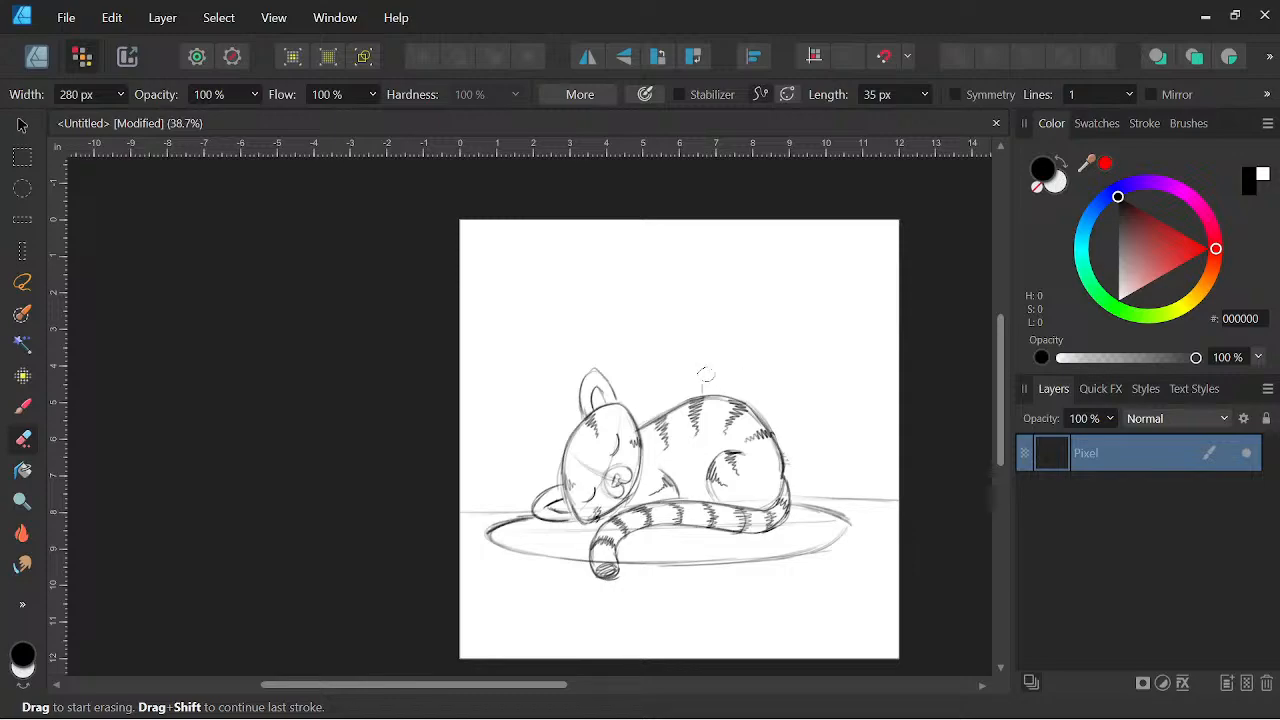
Add a new pixel layer for the background and place it below the cat sketch layer.
click(23, 405)
click(1246, 683)
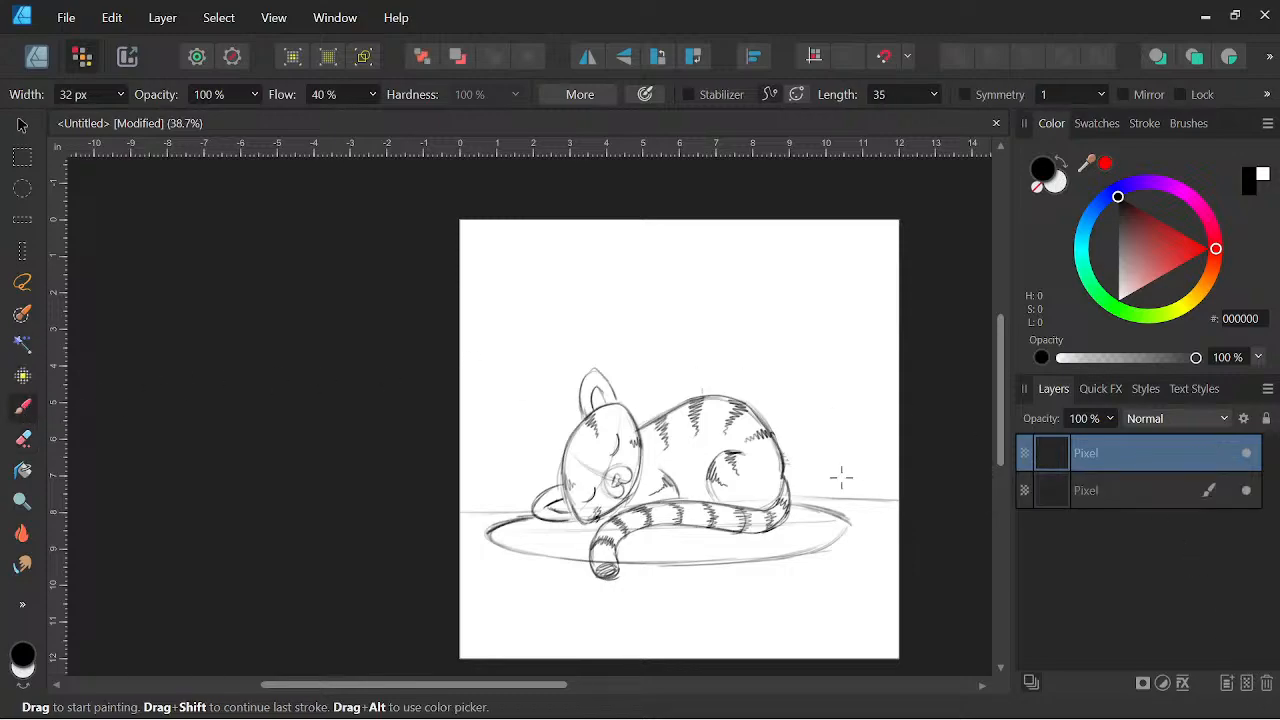
drag(1134, 478, 1134, 508)
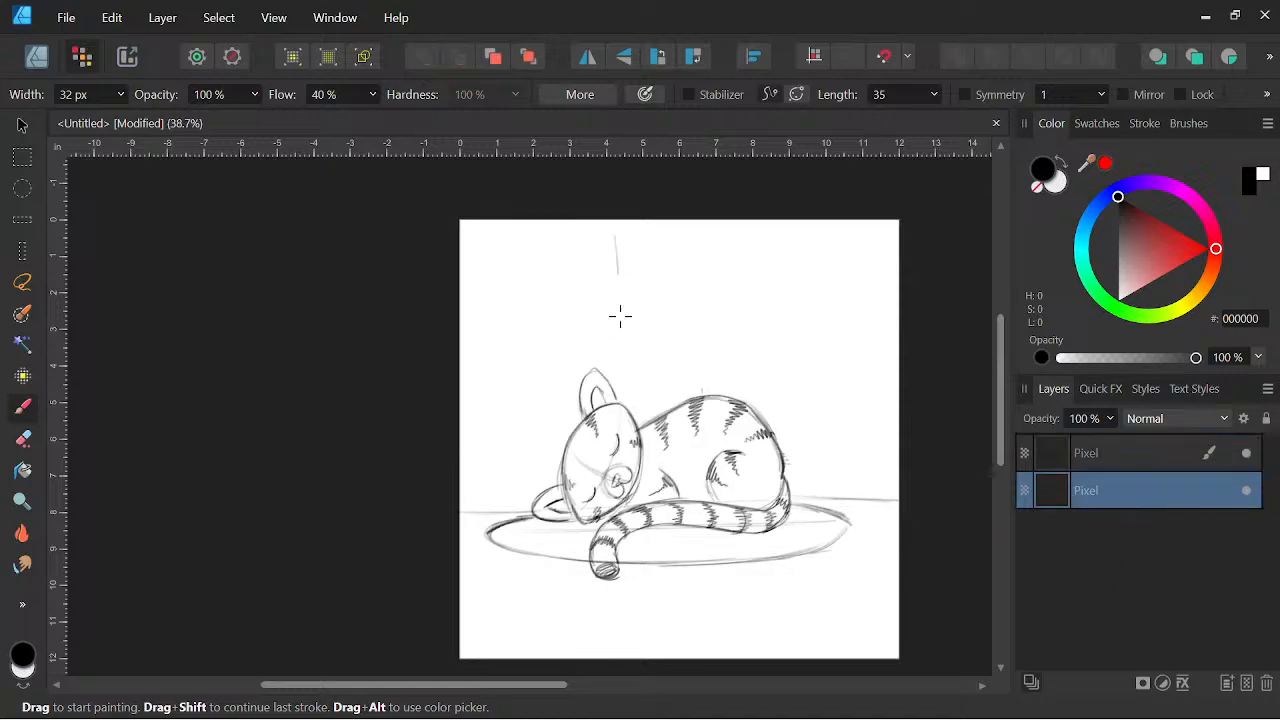
Sketch a large window behind the cat's head on the lower layer, with frame, sill, crossbar and a curved moon.
mouse_move(619, 329)
mouse_down()
mouse_move(613, 256)
mouse_move(617, 354)
mouse_move(615, 238)
mouse_move(617, 371)
mouse_up()
drag(469, 432, 564, 437)
mouse_move(462, 455)
mouse_down()
mouse_move(564, 461)
mouse_move(546, 462)
mouse_up()
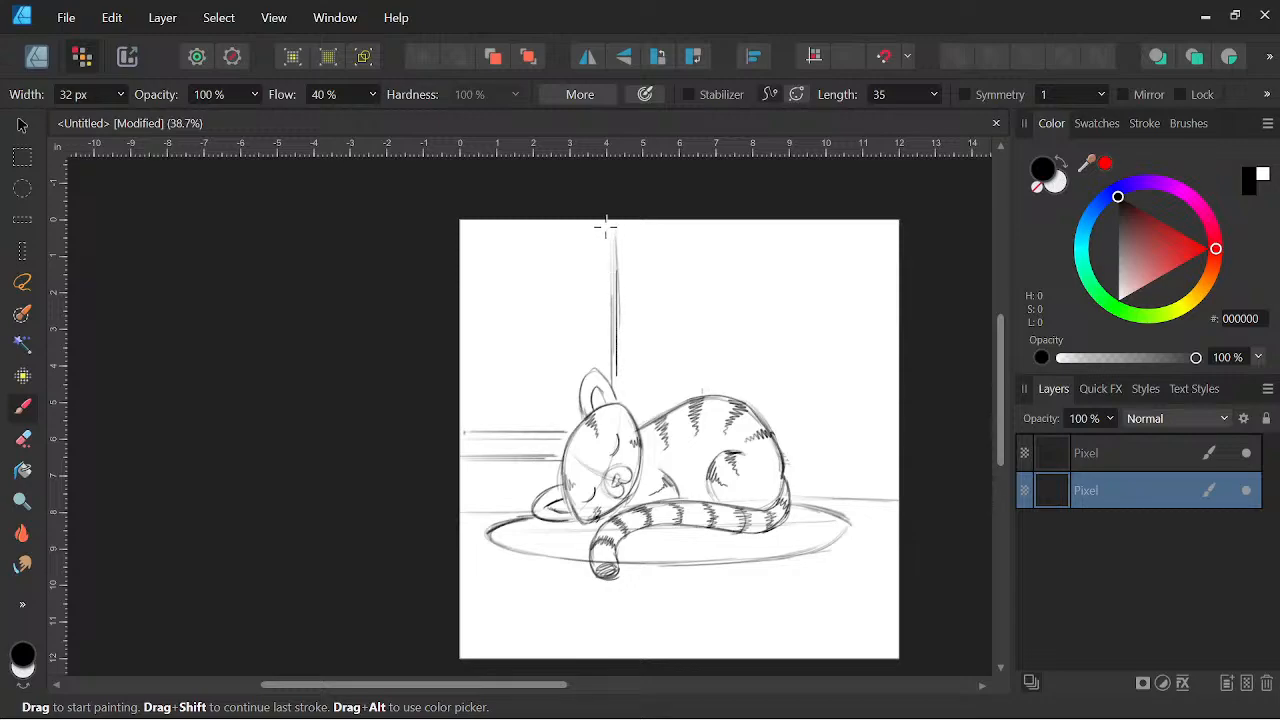
mouse_move(607, 380)
mouse_down()
mouse_move(606, 232)
mouse_move(615, 298)
mouse_up()
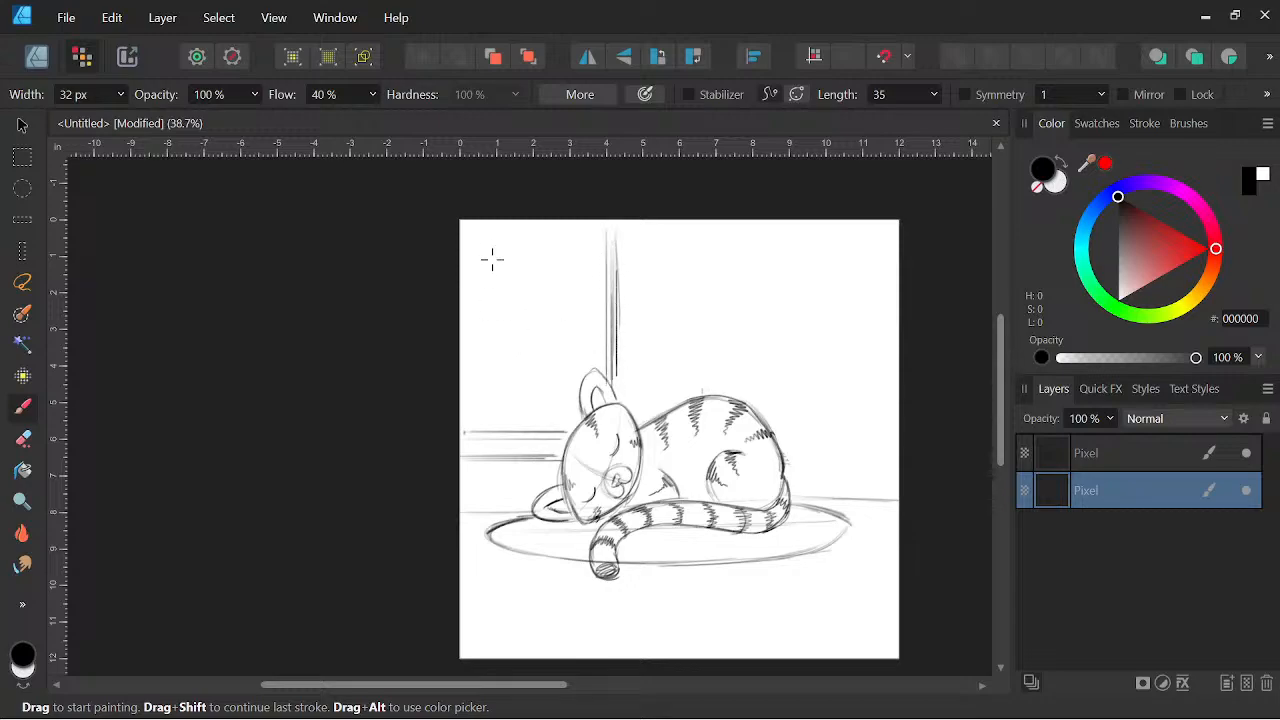
drag(464, 327, 598, 319)
mouse_move(474, 214)
mouse_down()
mouse_move(478, 405)
mouse_move(473, 232)
mouse_move(476, 392)
mouse_move(471, 263)
mouse_up()
mouse_move(474, 416)
mouse_down()
mouse_move(477, 224)
mouse_move(472, 414)
mouse_up()
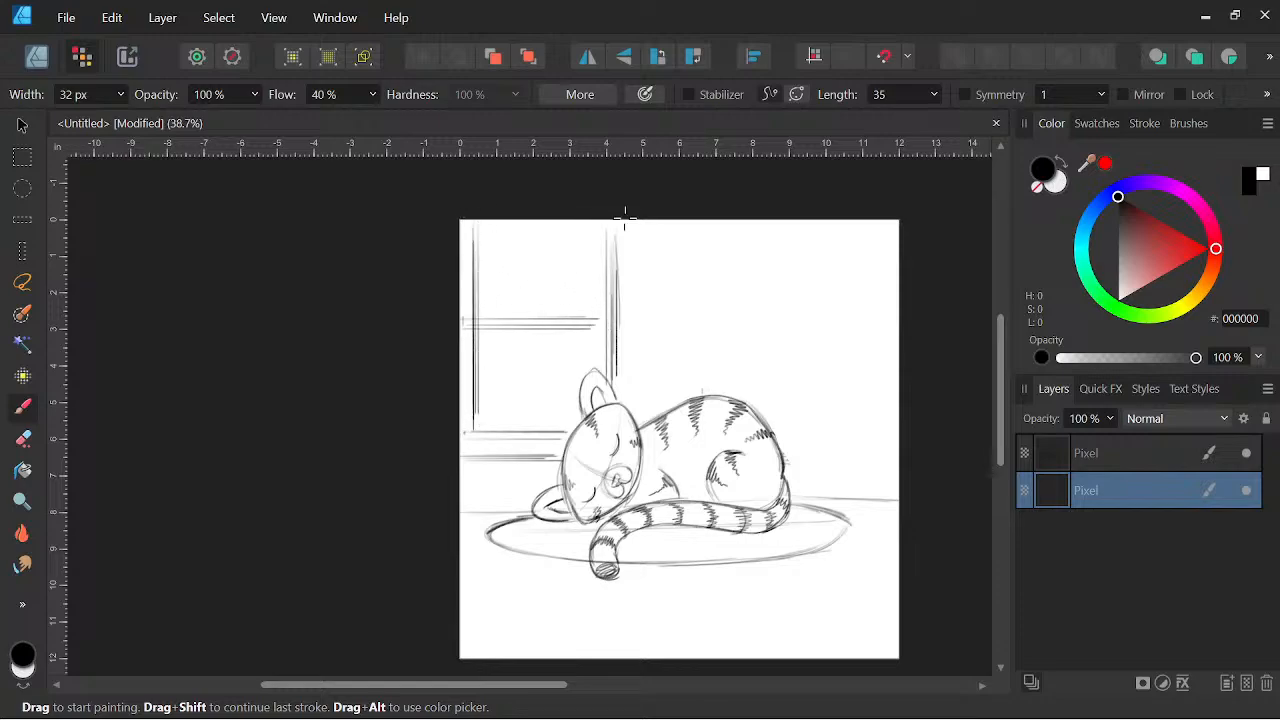
drag(557, 240, 594, 278)
Flip the window sketch horizontally, move it to the canvas's right edge behind the cat's back and widen it slightly.
click(588, 57)
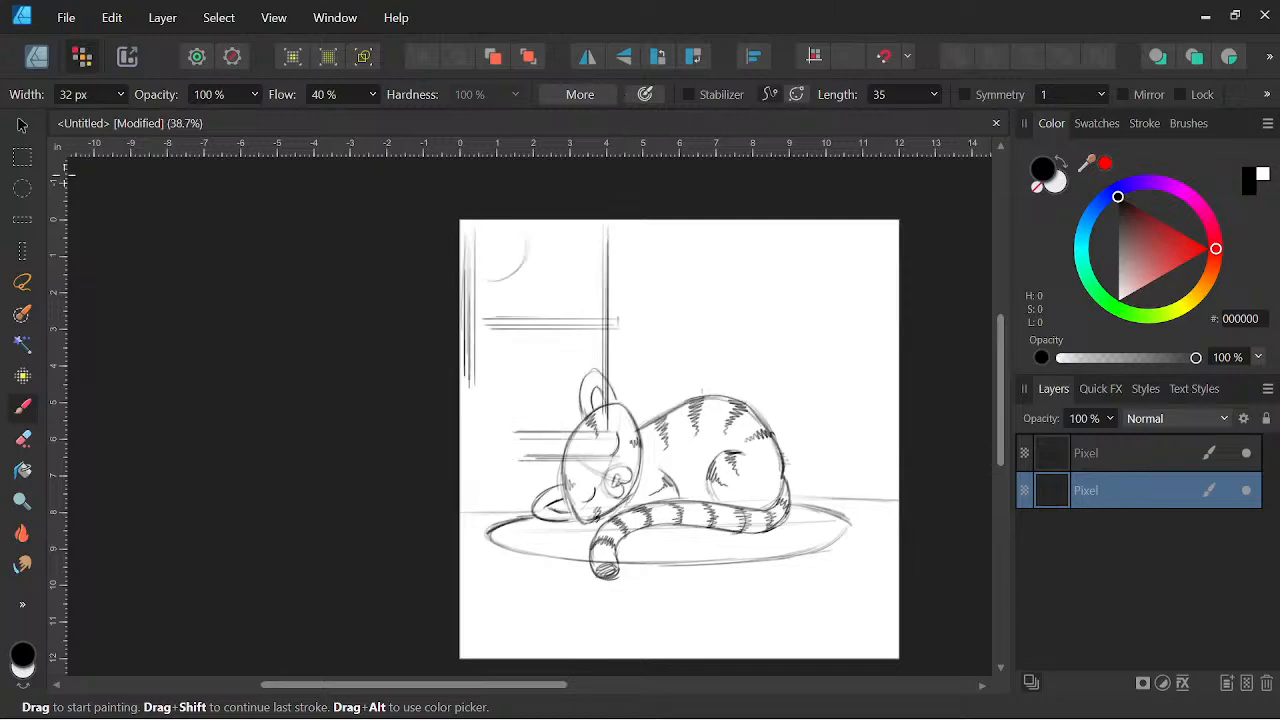
click(22, 125)
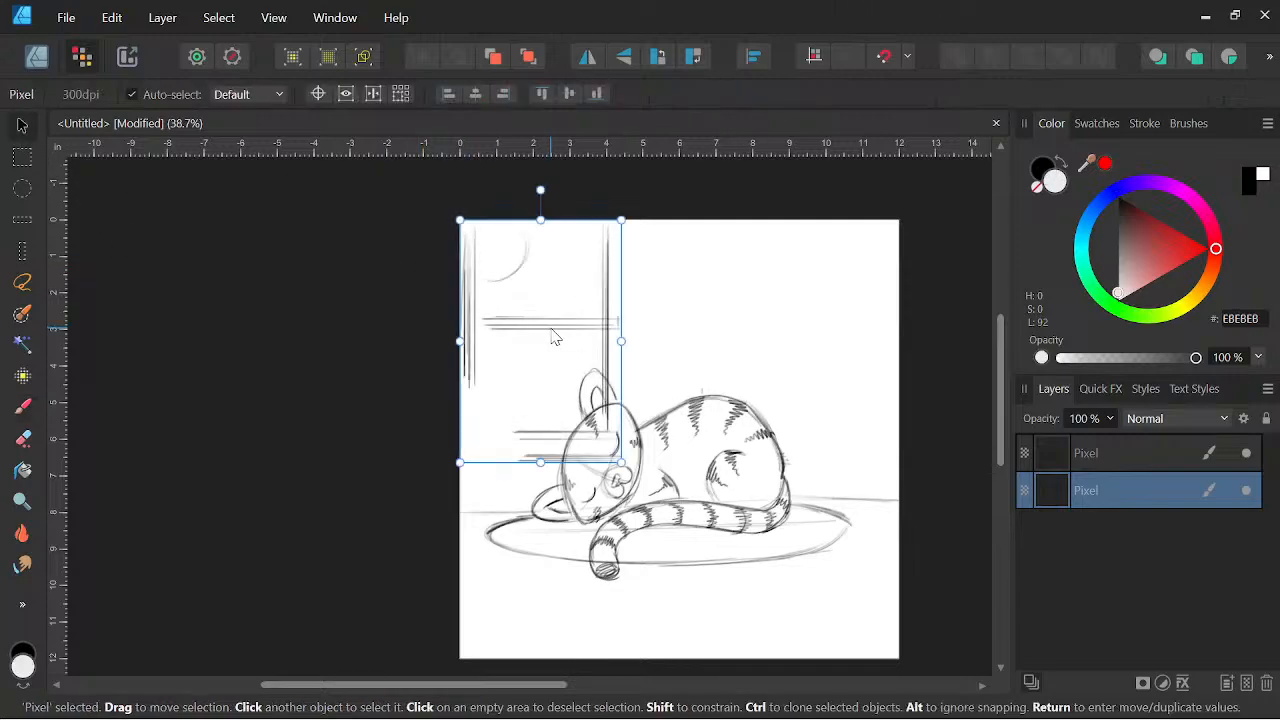
mouse_move(555, 337)
mouse_down()
mouse_move(848, 321)
mouse_move(814, 326)
mouse_move(914, 338)
mouse_up()
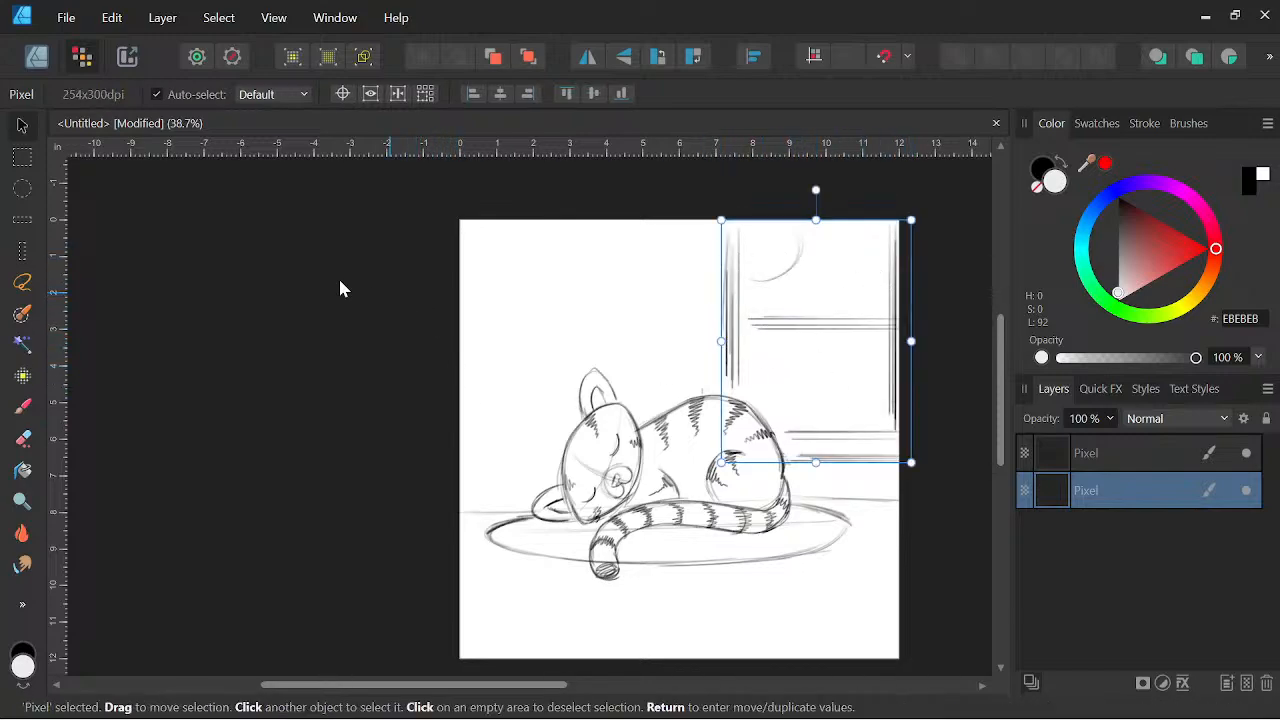
Sketch a double-lined picture frame at the canvas's left edge and concentric arcs of a round wall object at its top edge.
click(22, 406)
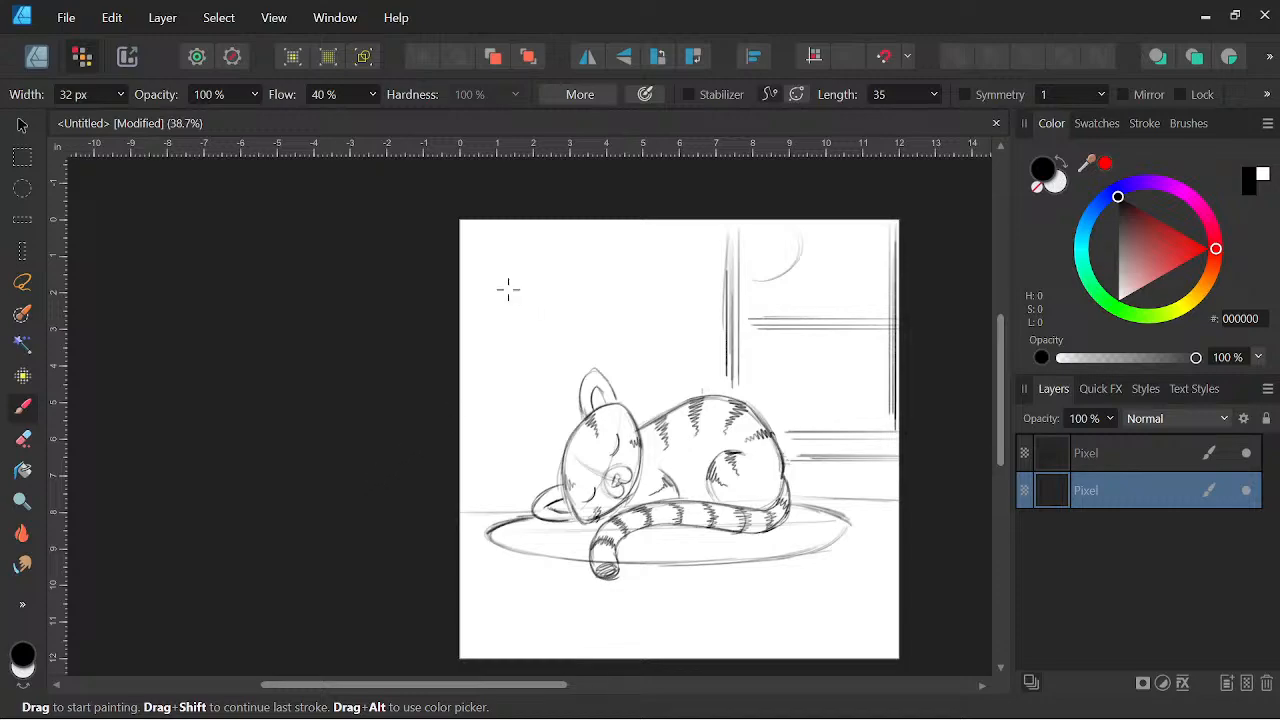
mouse_move(482, 394)
mouse_down()
mouse_move(486, 271)
mouse_move(486, 306)
mouse_up()
mouse_move(478, 394)
mouse_down()
mouse_move(476, 278)
mouse_move(488, 318)
mouse_up()
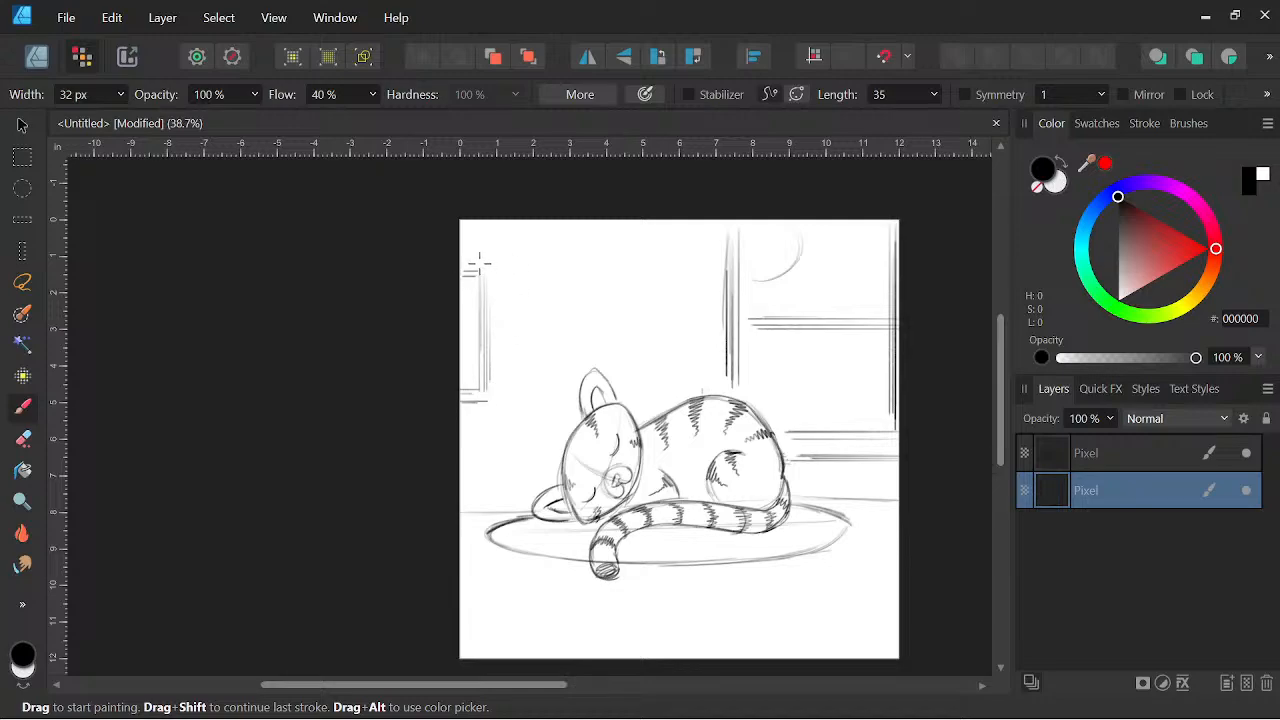
drag(486, 400, 486, 278)
mouse_move(557, 232)
mouse_down()
mouse_move(577, 260)
mouse_move(615, 264)
mouse_up()
mouse_move(557, 230)
mouse_down()
mouse_move(602, 264)
mouse_move(648, 220)
mouse_move(569, 221)
mouse_move(590, 245)
mouse_move(632, 234)
mouse_move(581, 215)
mouse_up()
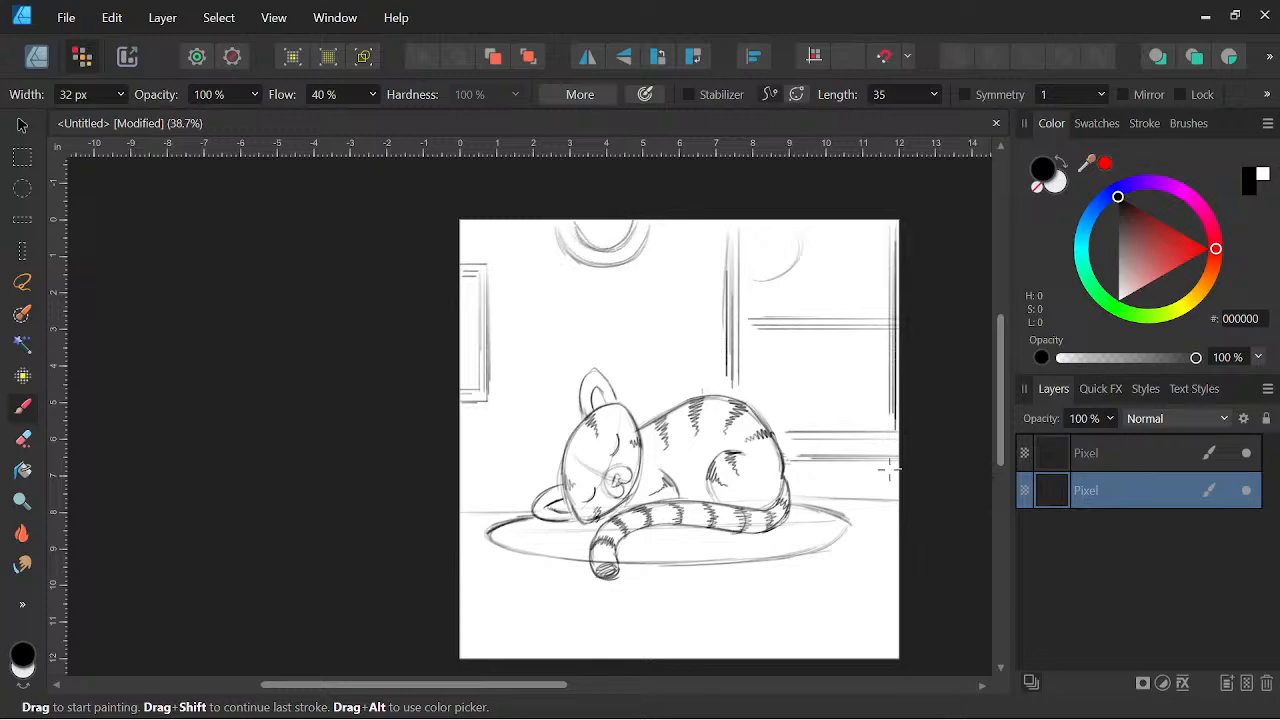
Compare the drawing with and without the background layer by toggling that layer's visibility.
key(space)
drag(916, 614, 918, 570)
key(space)
mouse_move(846, 516)
mouse_down()
mouse_move(847, 555)
mouse_move(886, 583)
mouse_move(886, 569)
mouse_move(870, 618)
mouse_move(877, 606)
mouse_up()
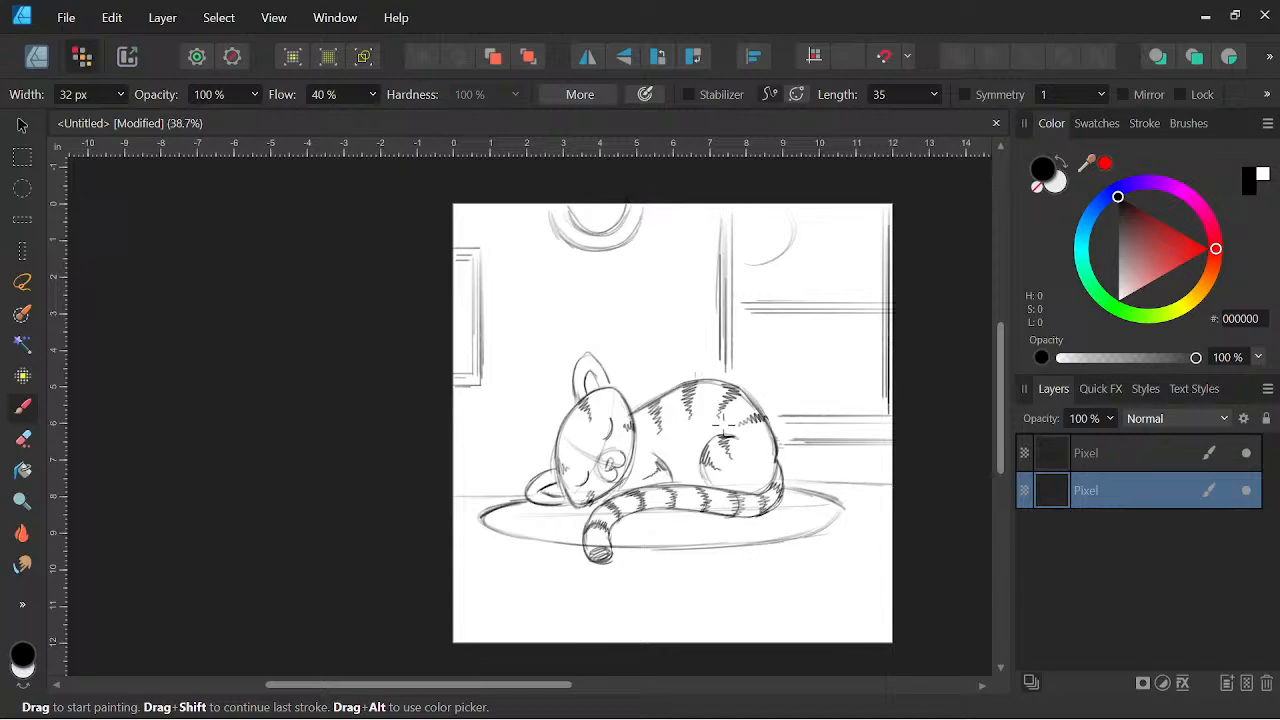
click(1249, 491)
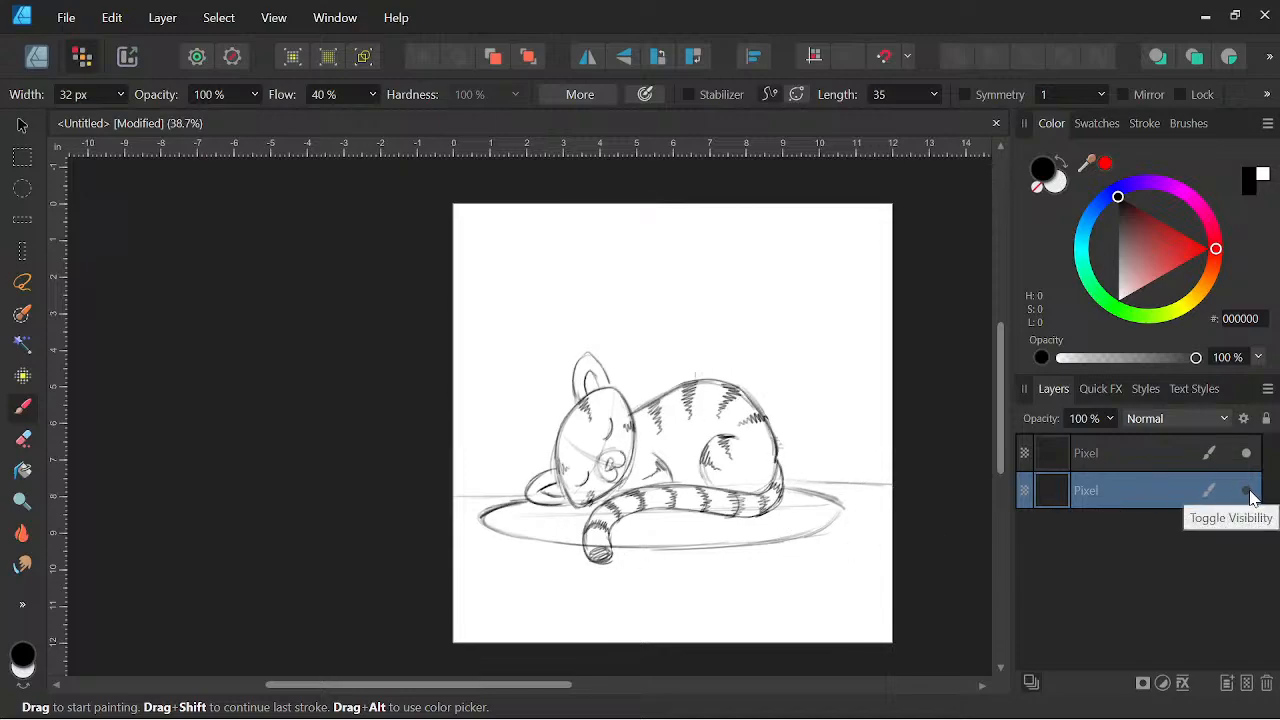
click(1249, 491)
click(1251, 492)
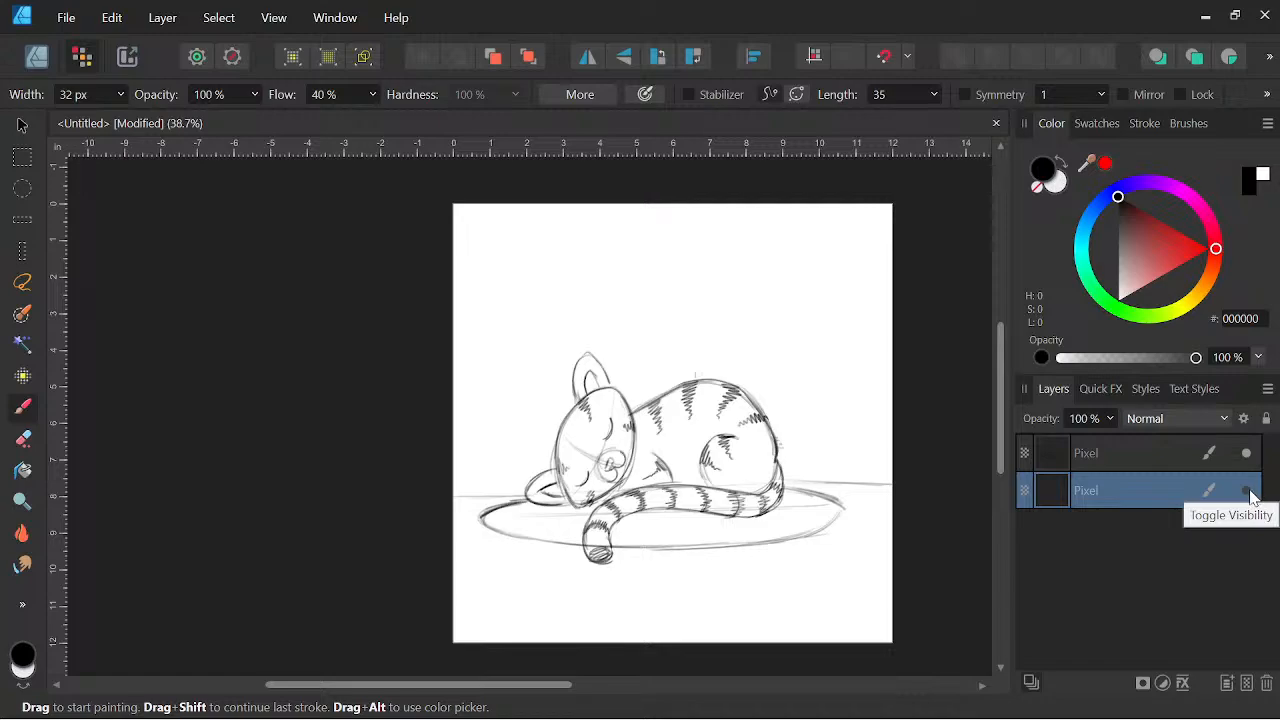
click(1249, 491)
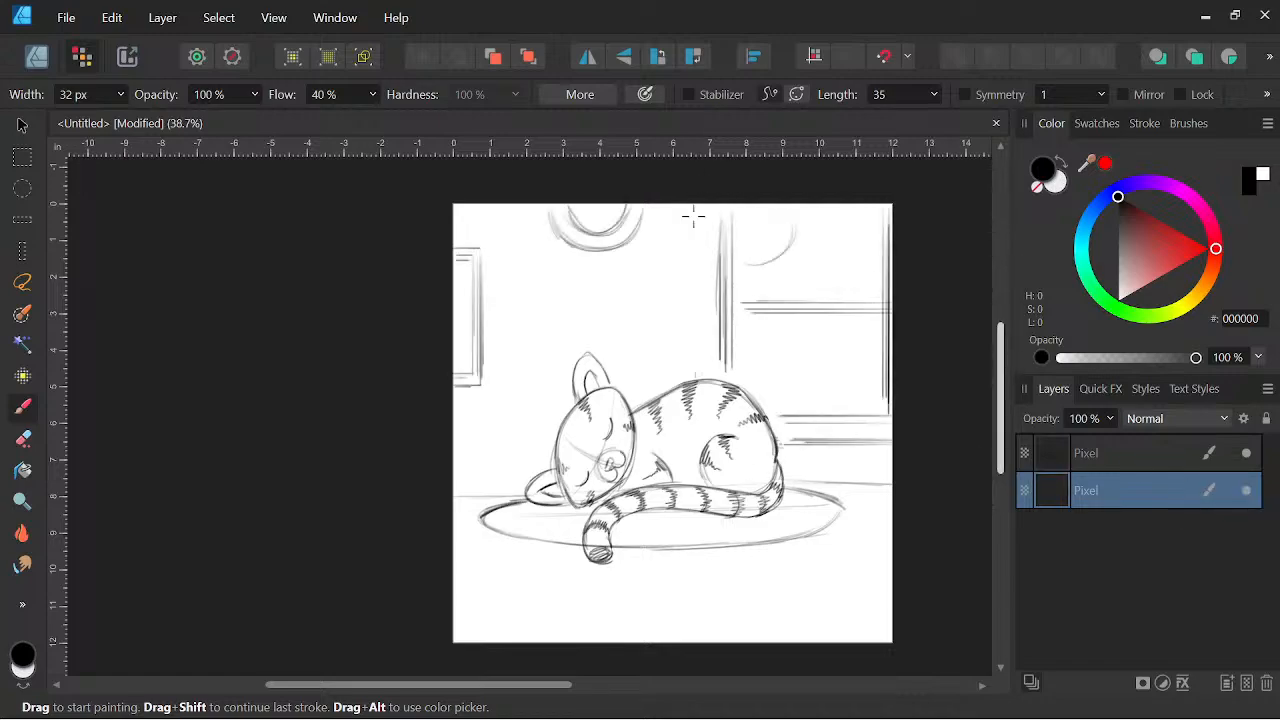
Hide the background layer and hatch small stripes on both ears on the cat layer.
click(1246, 490)
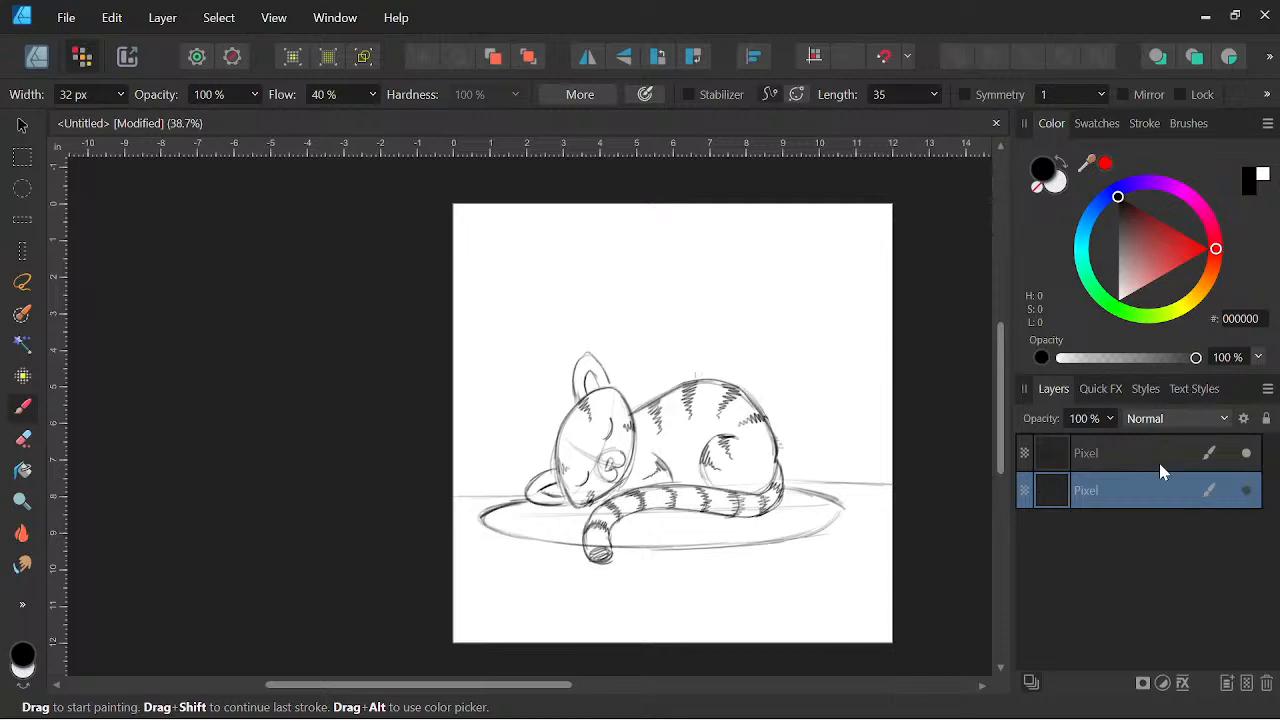
click(1080, 460)
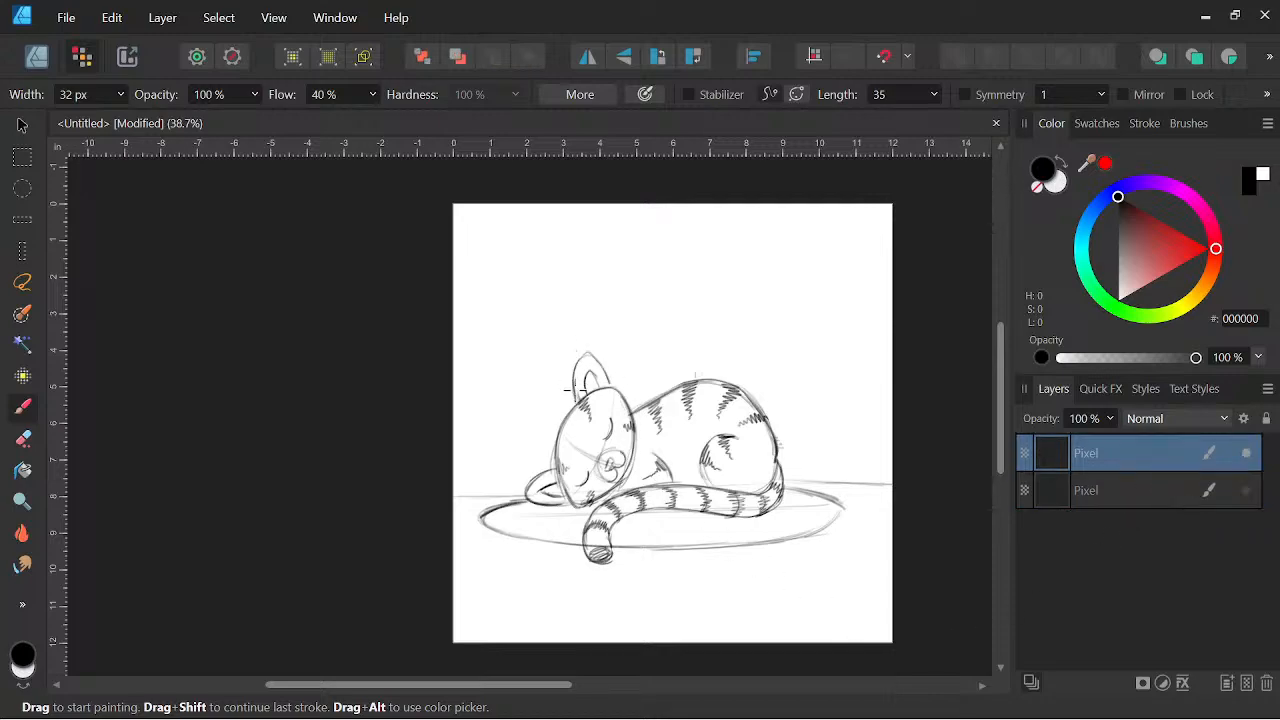
mouse_move(576, 383)
mouse_down()
mouse_move(580, 394)
mouse_move(588, 352)
mouse_move(587, 364)
mouse_up()
mouse_move(537, 485)
mouse_down()
mouse_move(528, 492)
mouse_move(545, 472)
mouse_move(554, 480)
mouse_up()
mouse_move(591, 384)
mouse_down()
mouse_move(586, 370)
mouse_move(598, 392)
mouse_up()
drag(541, 491, 588, 474)
Redraw the cat's nose and round muzzle with darker lines and erase stray marks where the muzzle meets the cheek.
key(space)
drag(643, 370, 636, 340)
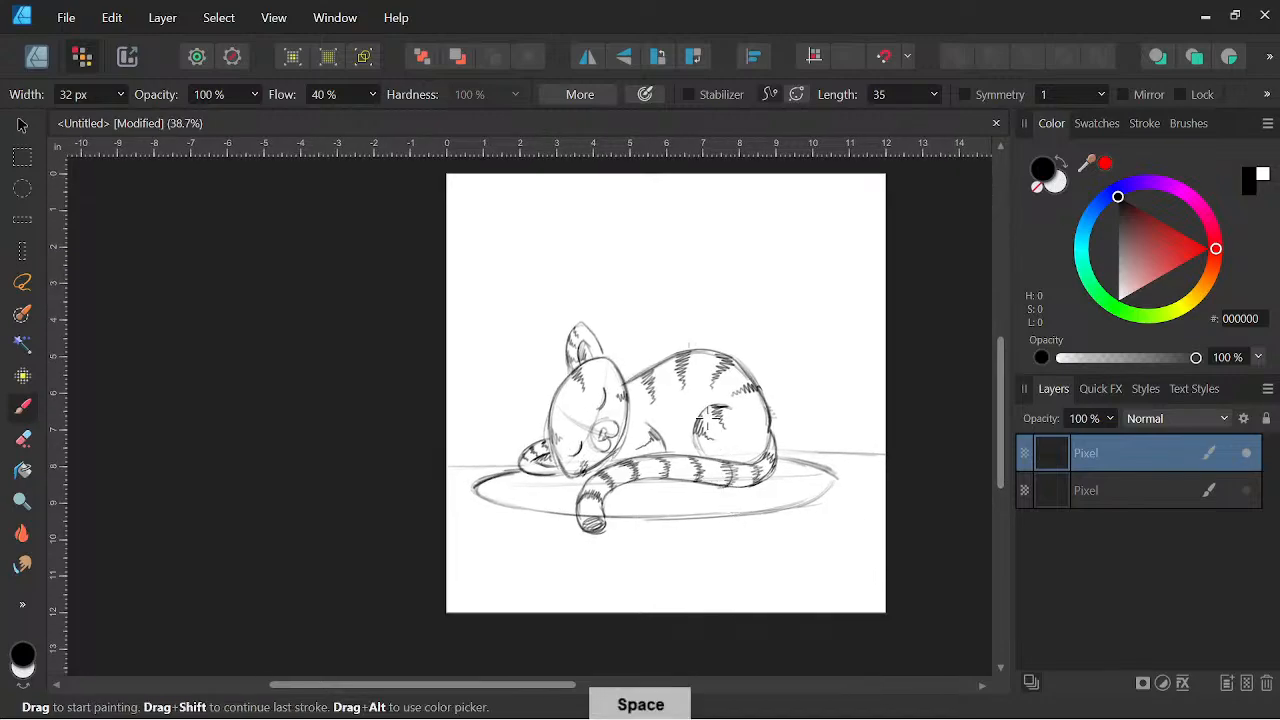
key(ctrl+equal)
key(ctrl+equal)
key(space)
drag(808, 508, 563, 456)
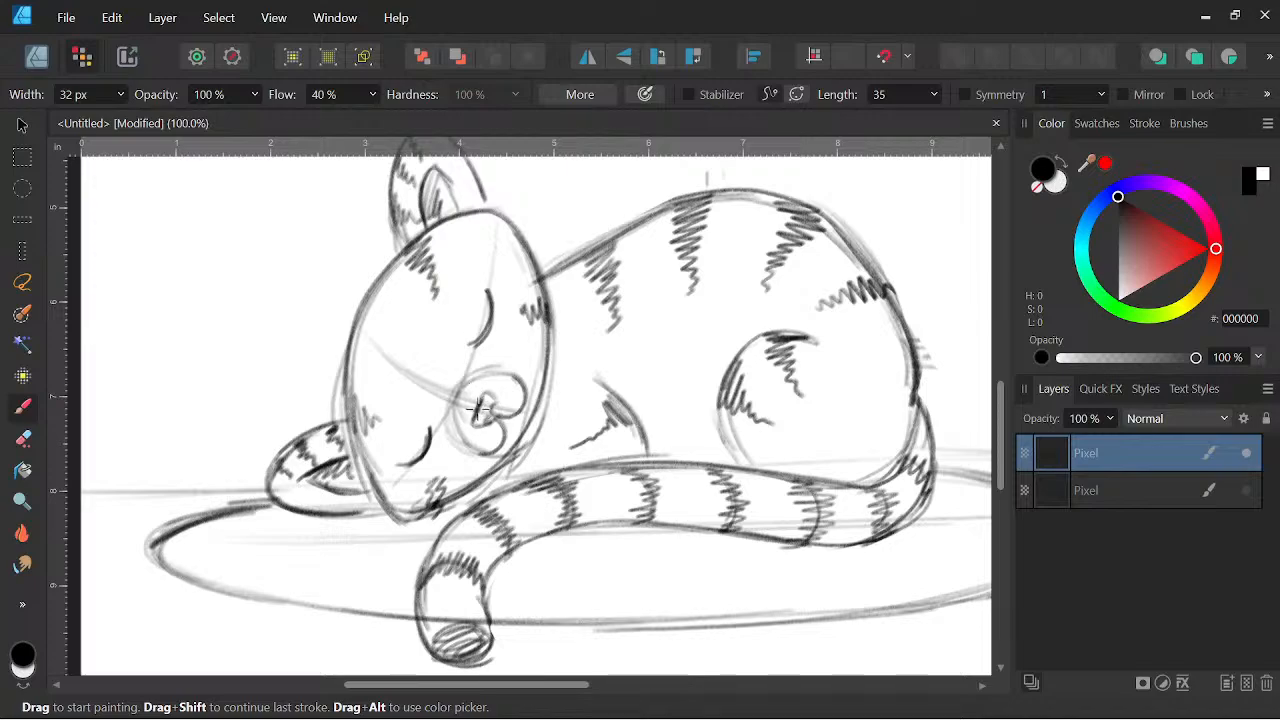
mouse_move(477, 417)
mouse_down()
mouse_move(495, 420)
mouse_move(490, 398)
mouse_move(484, 454)
mouse_move(523, 392)
mouse_move(472, 455)
mouse_move(462, 378)
mouse_move(500, 366)
mouse_move(477, 450)
mouse_move(536, 440)
mouse_move(520, 392)
mouse_move(532, 440)
mouse_move(510, 458)
mouse_move(530, 410)
mouse_move(515, 385)
mouse_up()
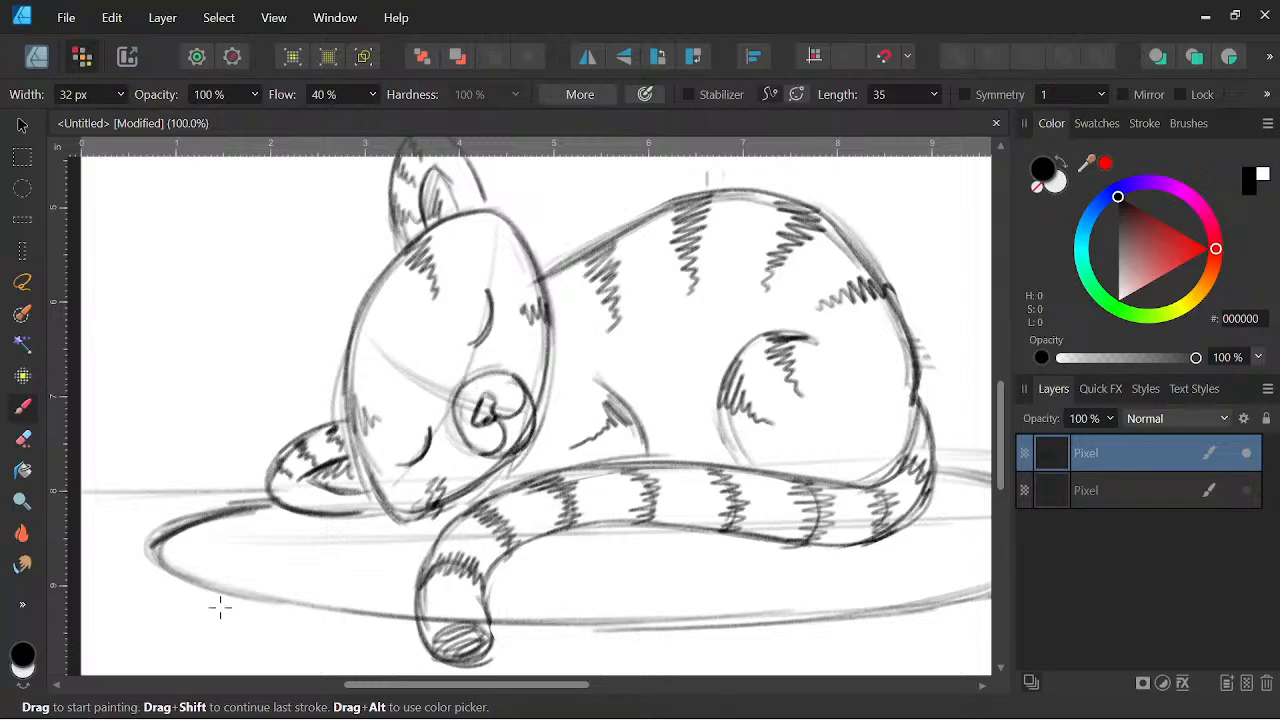
key(e)
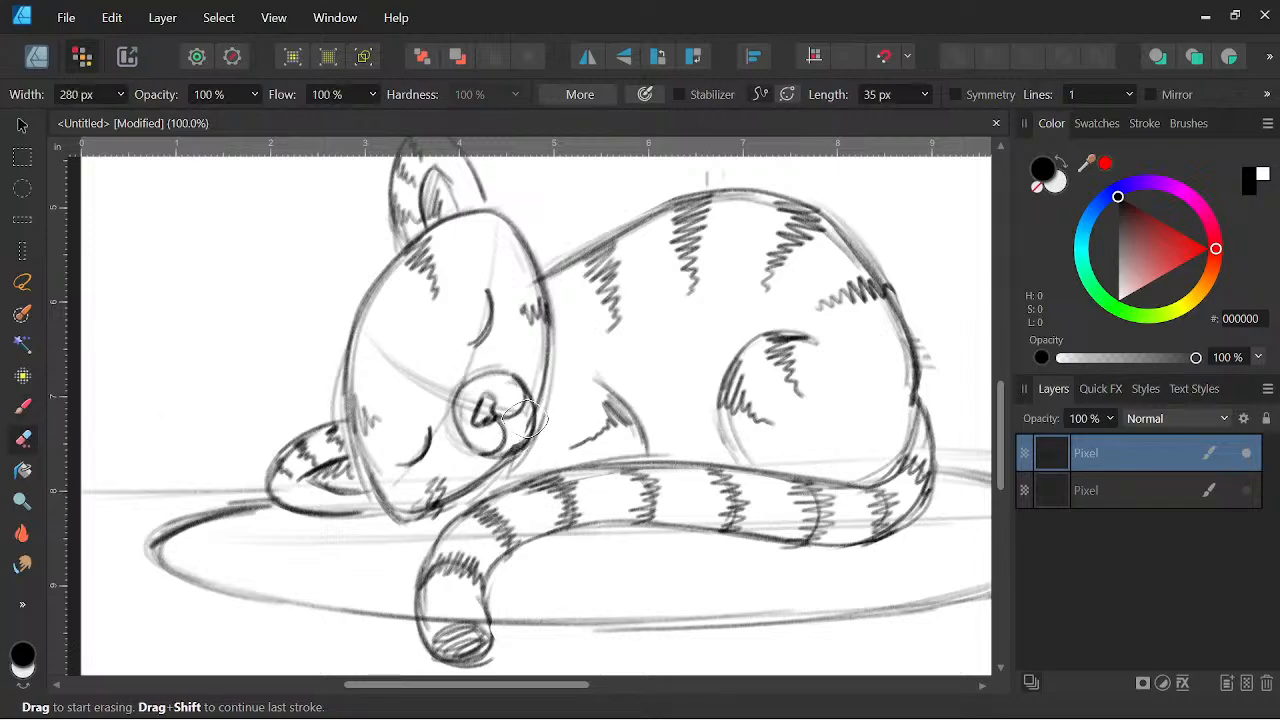
drag(536, 422, 507, 455)
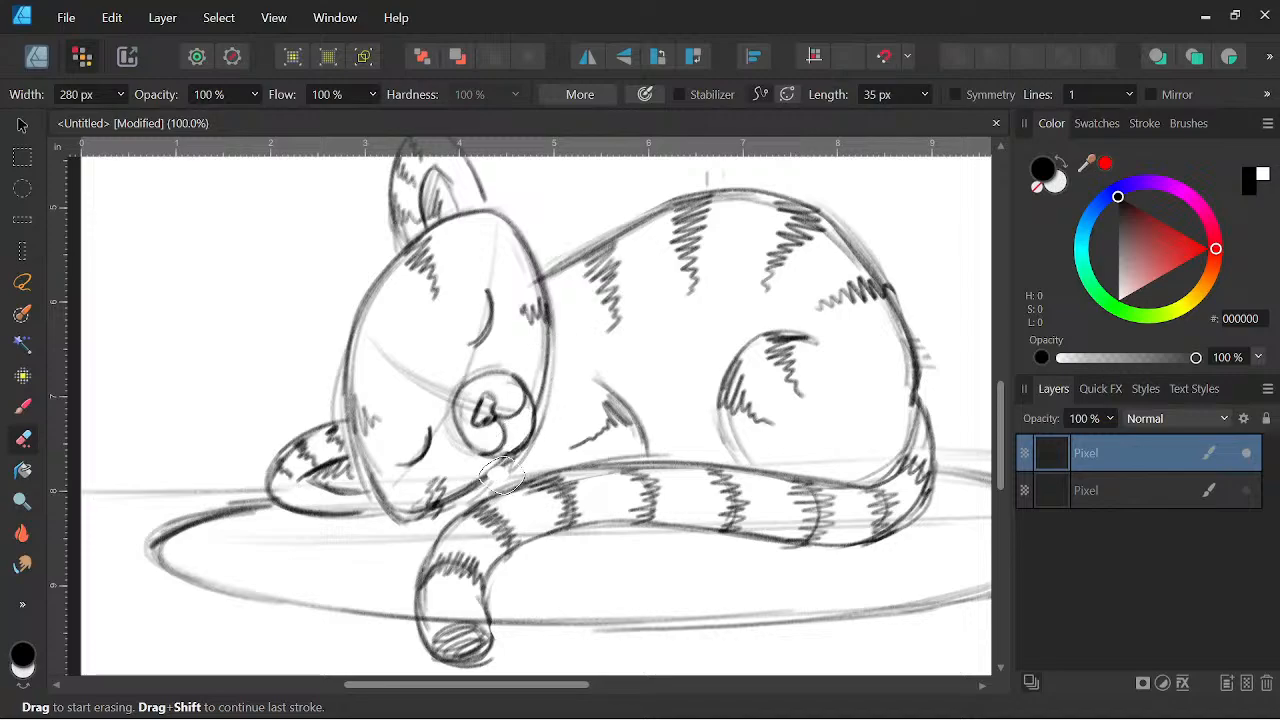
Redraw the curved outline of the cat's hind leg with a darker brush stroke.
key(space)
drag(737, 554, 817, 549)
key(ctrl+minus)
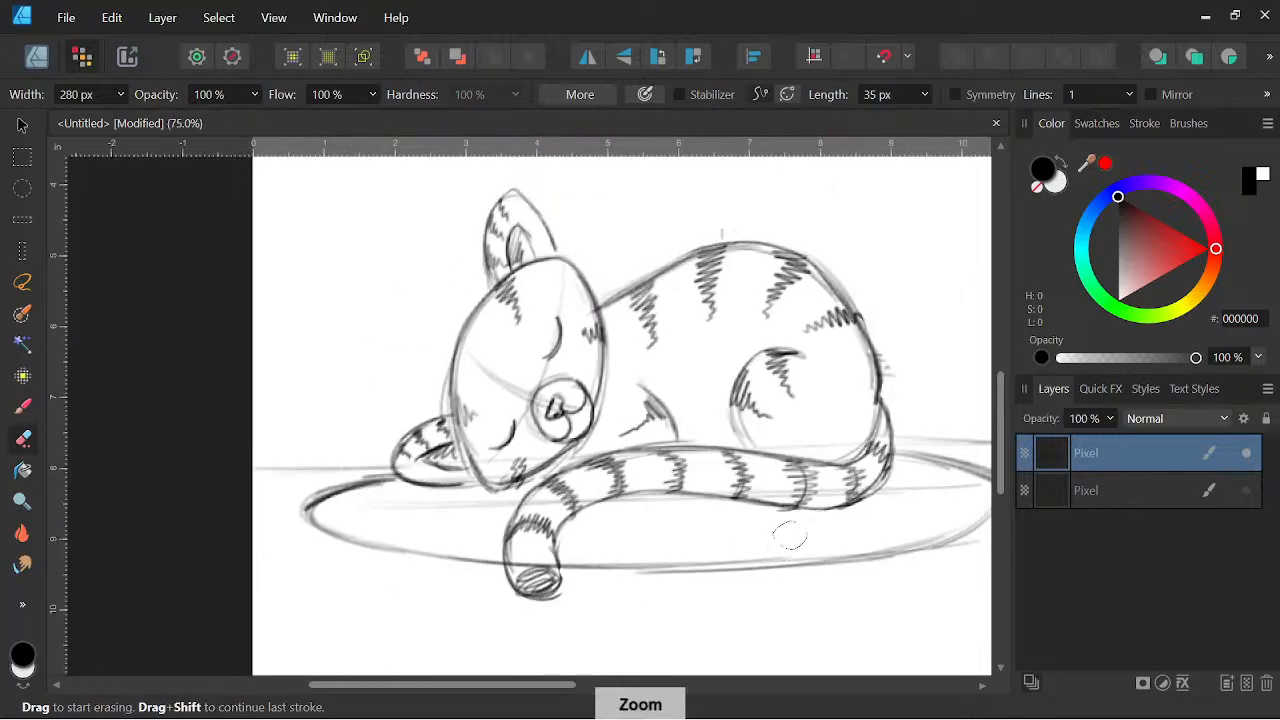
key(b)
mouse_move(805, 560)
mouse_down()
mouse_move(779, 568)
mouse_move(665, 519)
mouse_up()
mouse_move(580, 372)
mouse_down()
mouse_move(550, 366)
mouse_move(511, 412)
mouse_move(524, 461)
mouse_up()
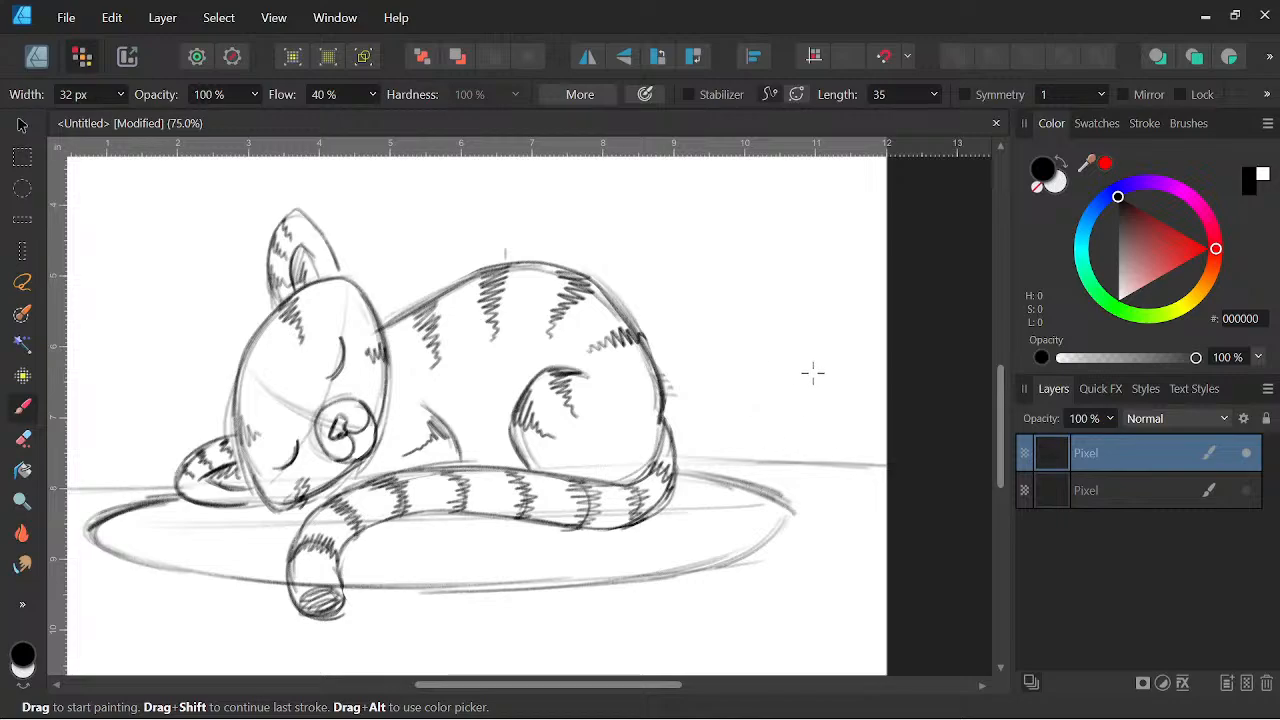
Draw an open arc in the blank area beside the cat, retrace it with darker strokes and trim its inner edge by erasing.
mouse_move(814, 370)
mouse_down()
mouse_move(766, 366)
mouse_move(765, 455)
mouse_up()
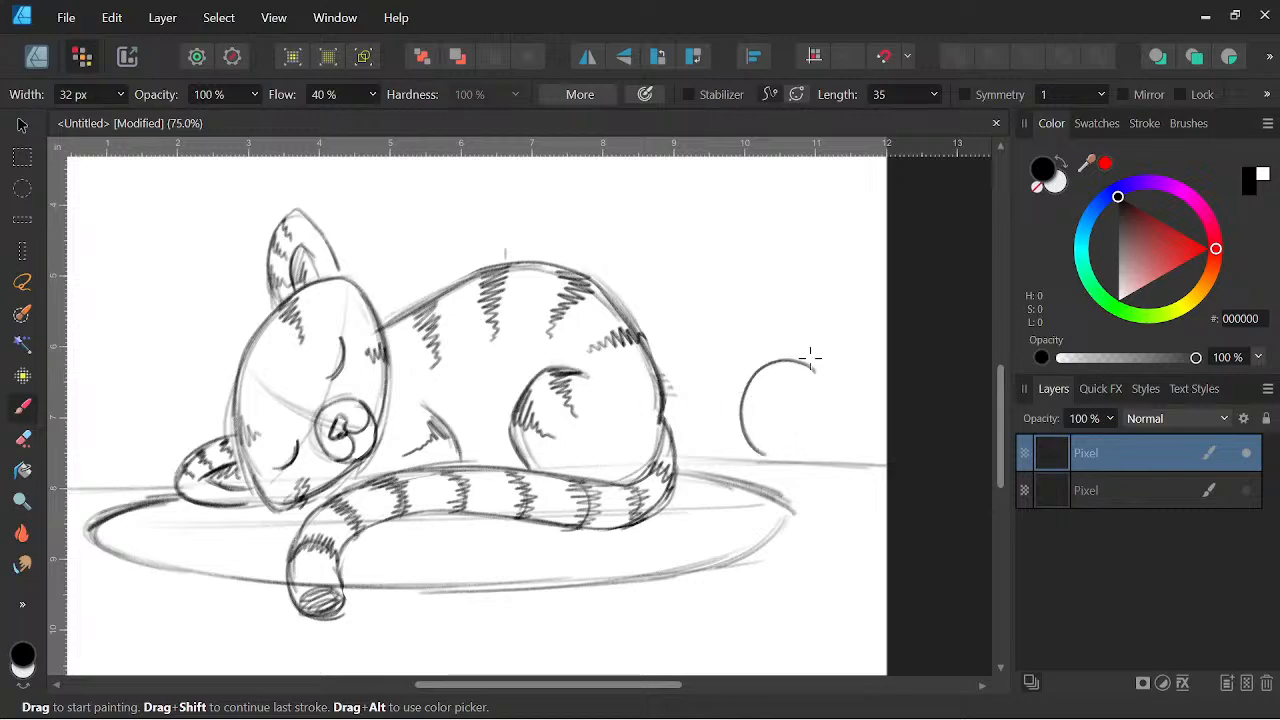
mouse_move(812, 368)
mouse_down()
mouse_move(772, 352)
mouse_move(754, 370)
mouse_move(740, 435)
mouse_move(764, 456)
mouse_up()
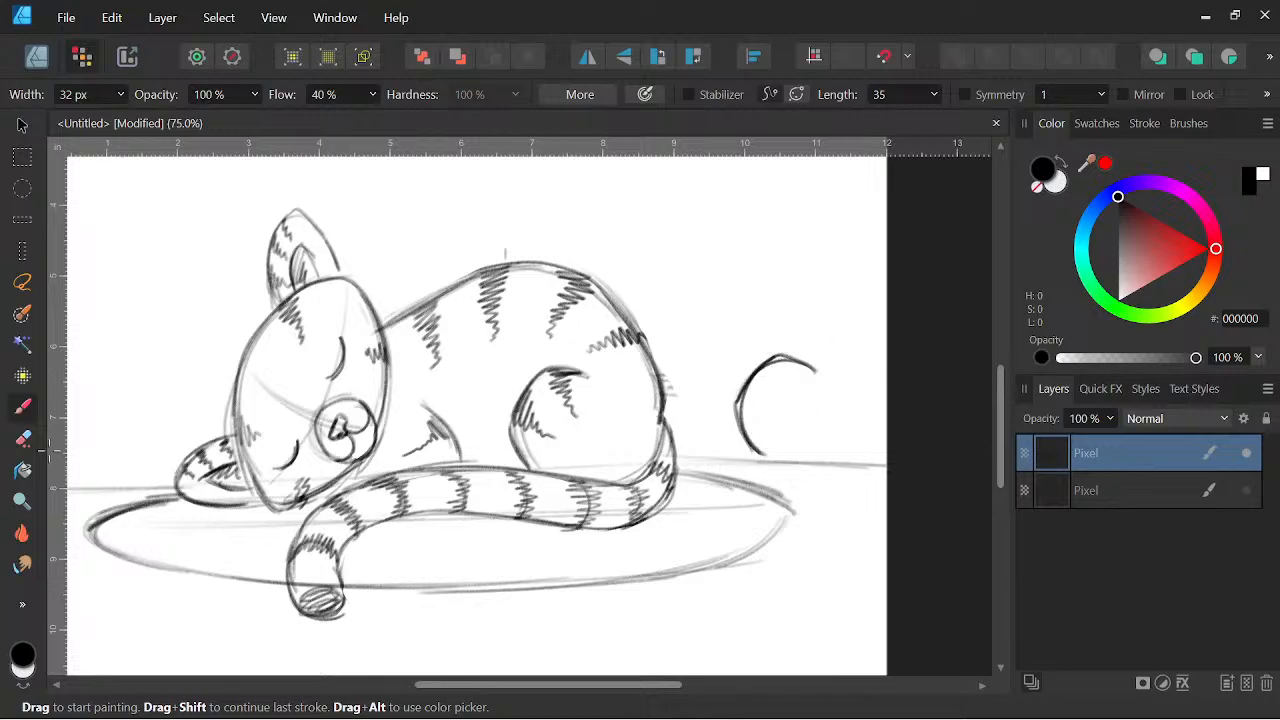
click(22, 438)
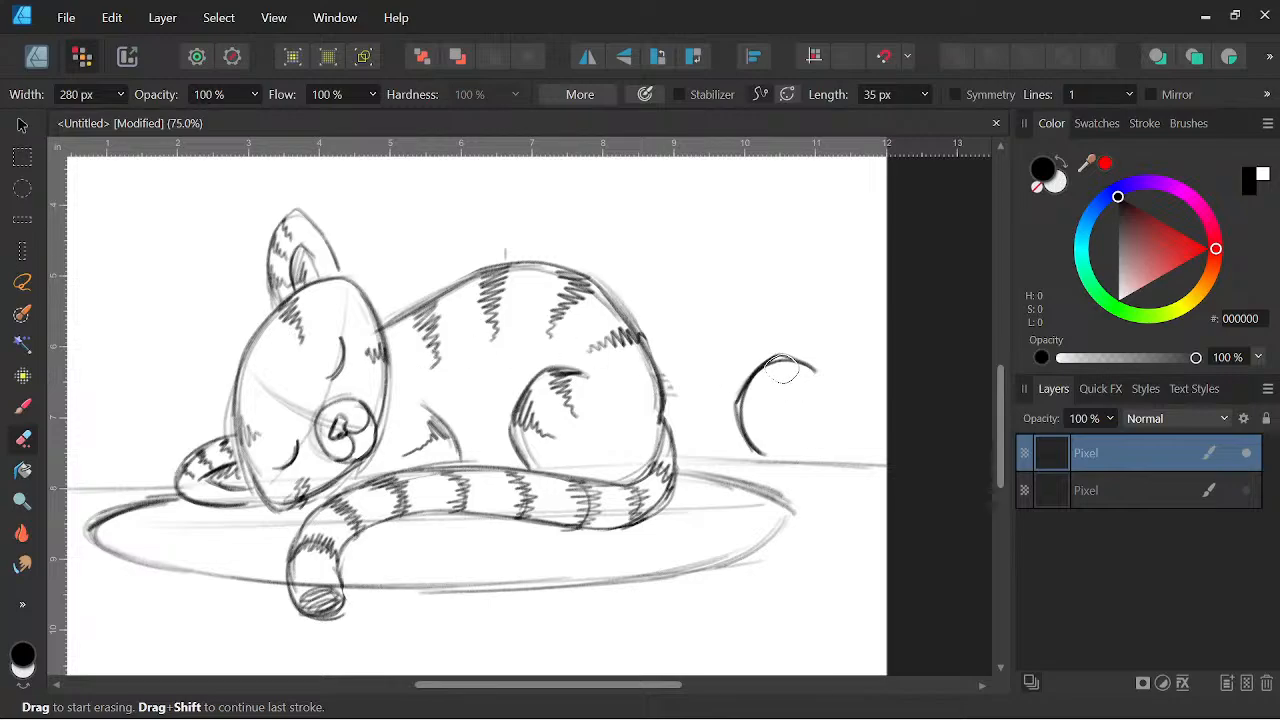
mouse_move(782, 370)
mouse_down()
mouse_move(774, 362)
mouse_move(746, 413)
mouse_up()
click(22, 406)
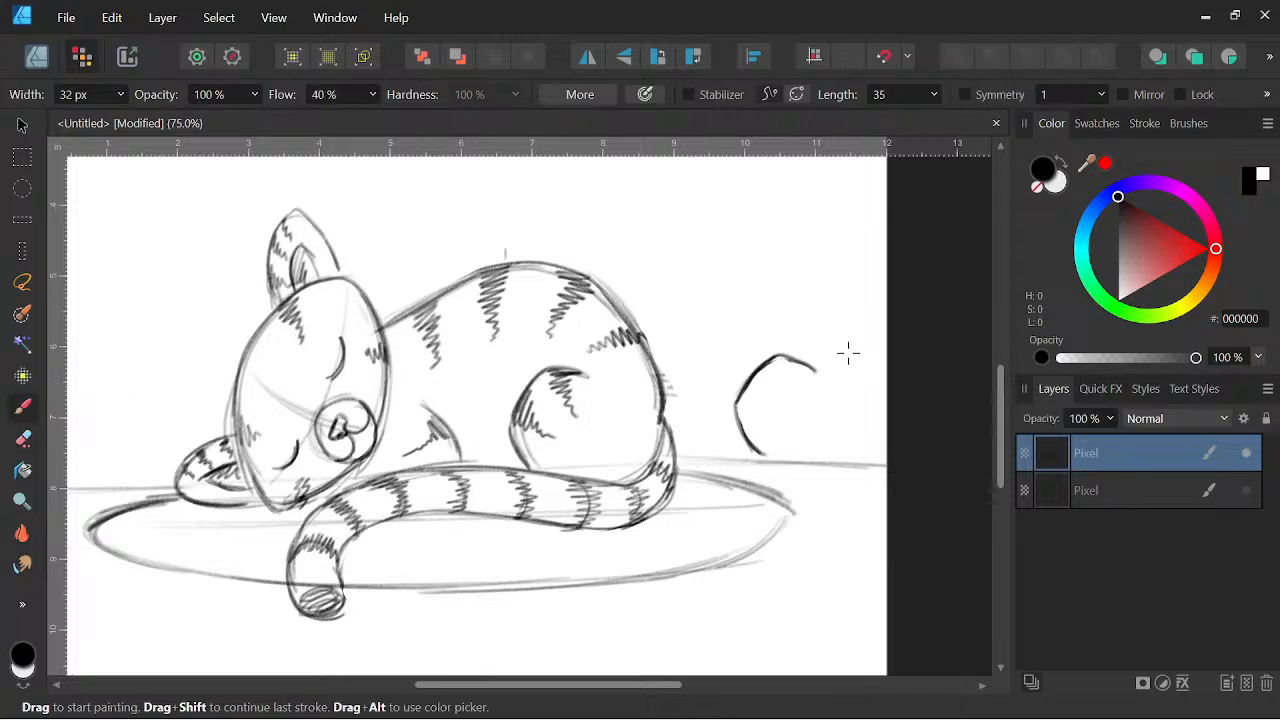
Erase the open arc from the blank area beside the cat.
mouse_move(755, 378)
mouse_down()
mouse_move(738, 415)
mouse_move(755, 450)
mouse_up()
mouse_move(428, 407)
mouse_down()
mouse_move(459, 460)
mouse_move(432, 409)
mouse_up()
key(space)
drag(518, 405, 584, 411)
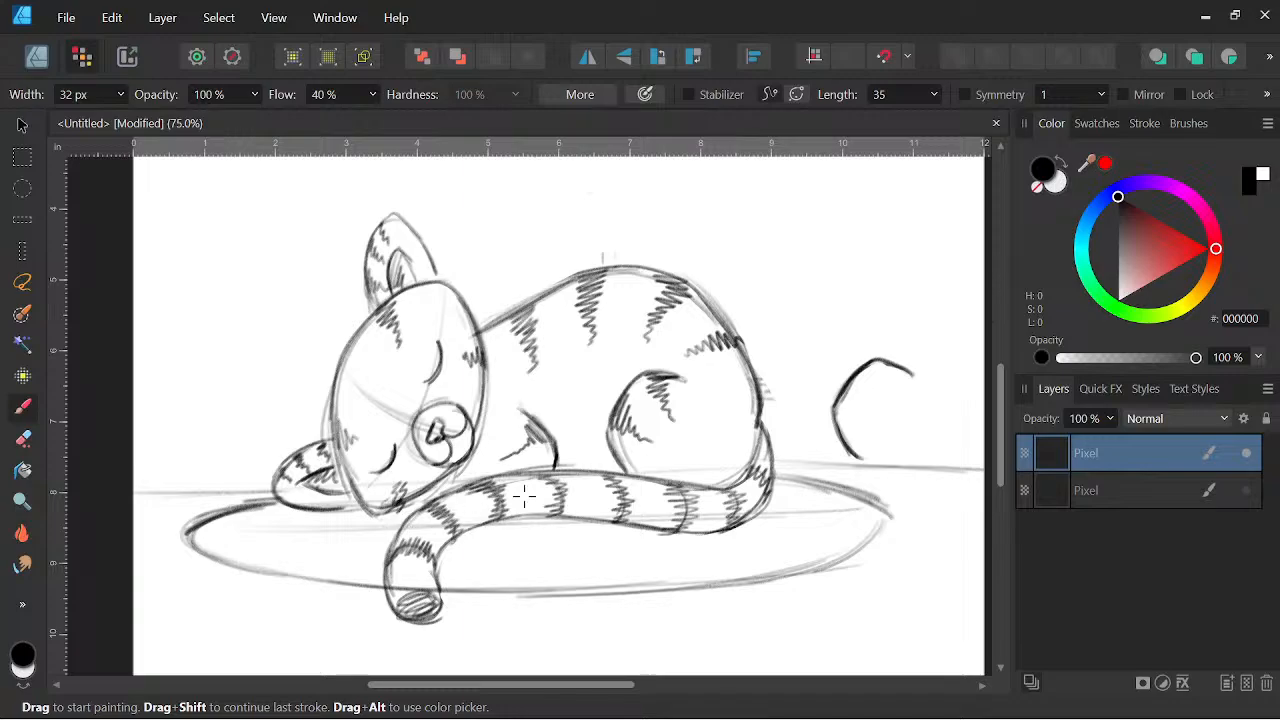
click(24, 439)
mouse_move(902, 378)
mouse_down()
mouse_move(861, 373)
mouse_move(857, 443)
mouse_up()
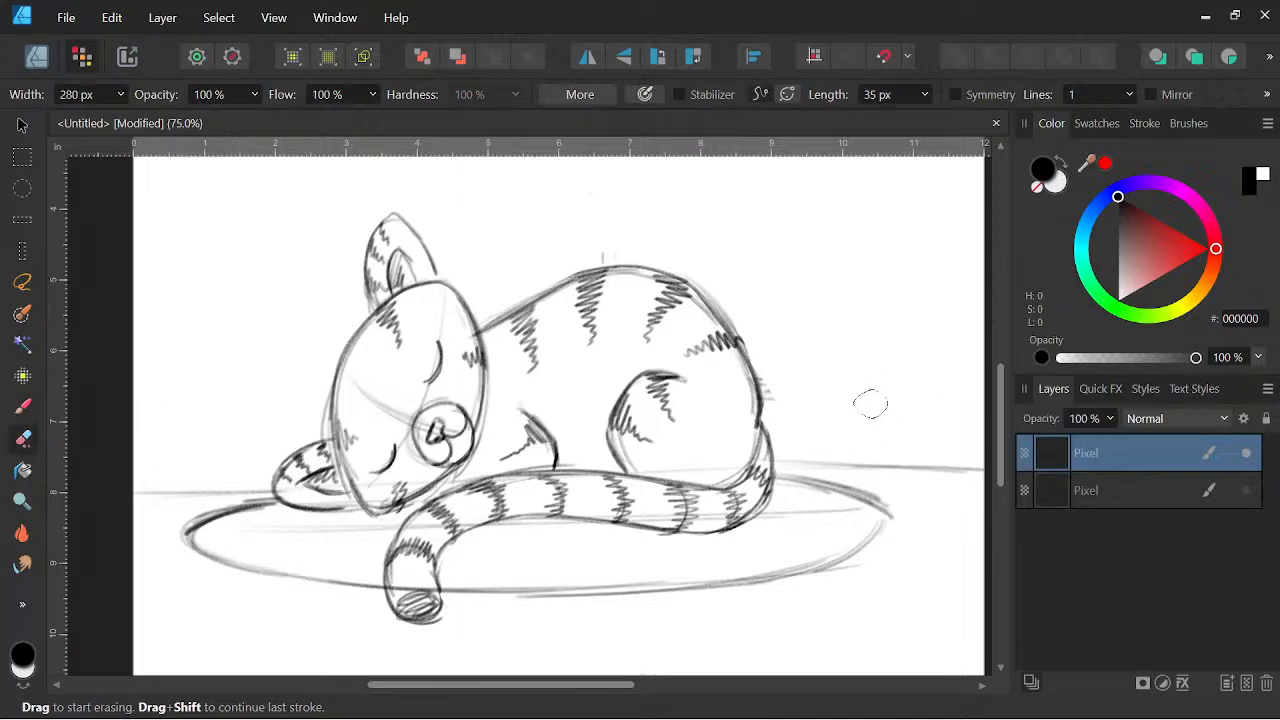
click(23, 406)
key(space)
drag(840, 506, 854, 506)
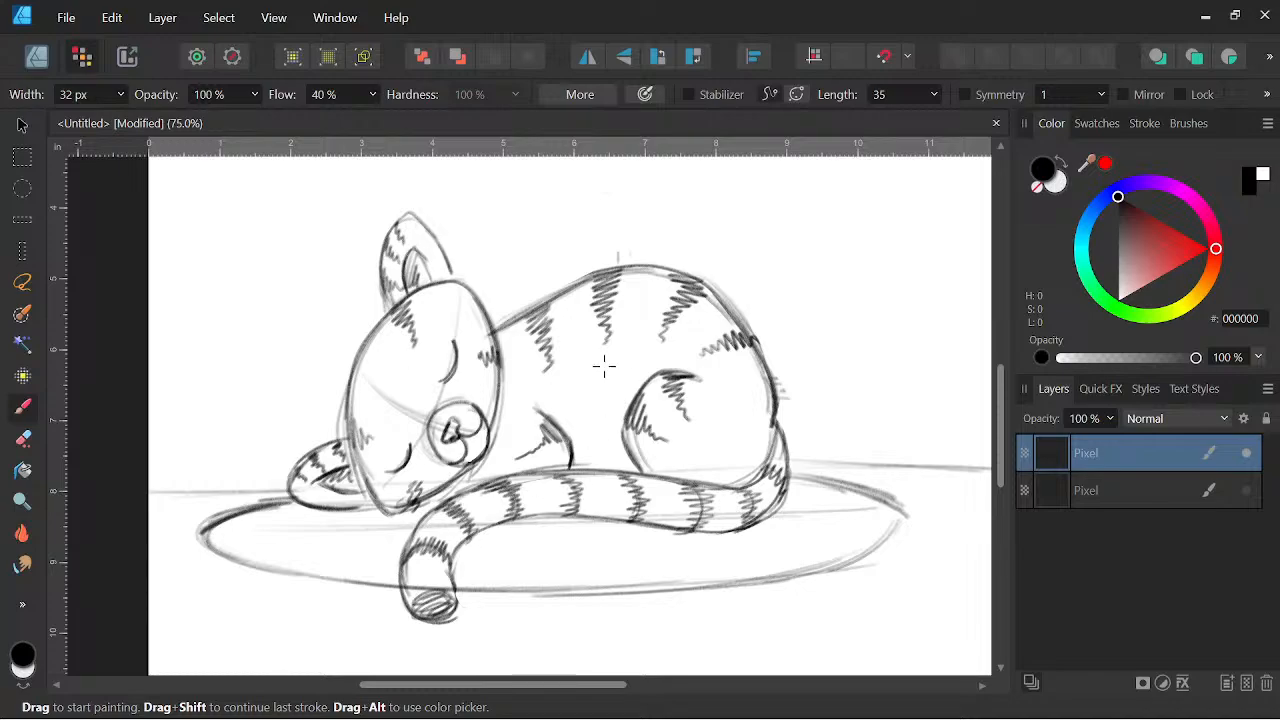
key(space)
drag(866, 580, 880, 594)
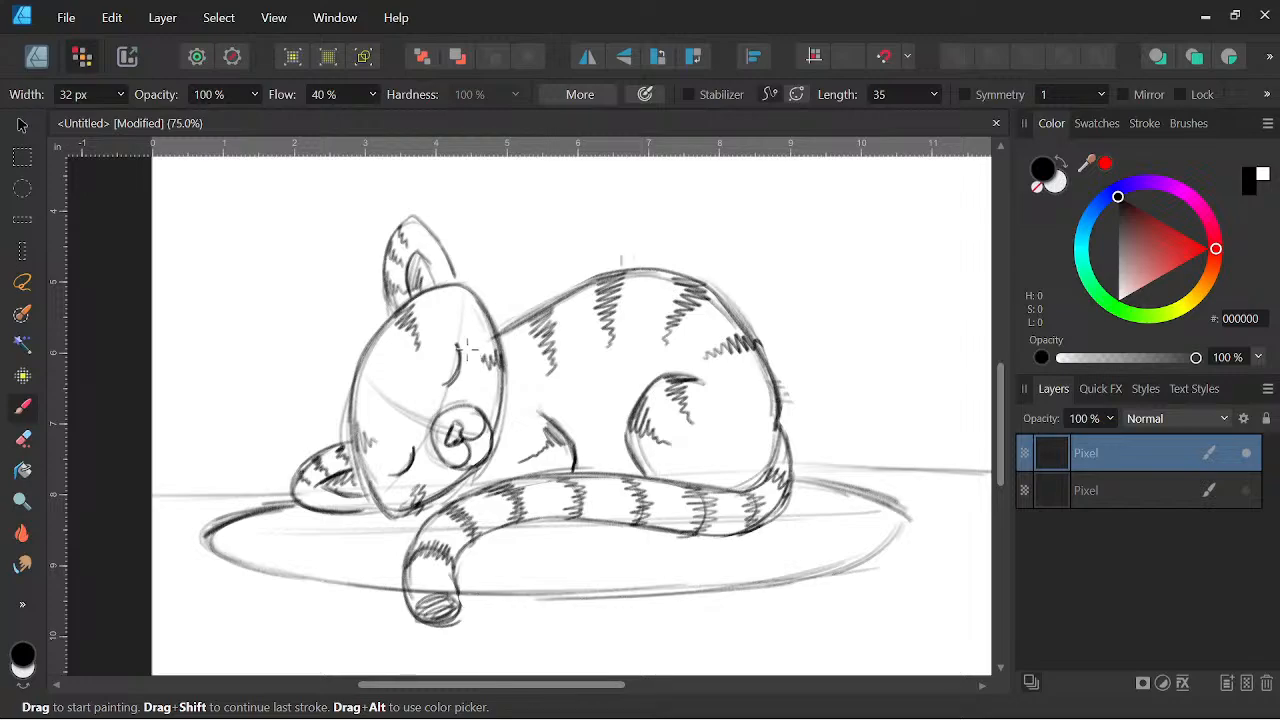
Switch to the Designer Persona and draw a tall vector ellipse over the sketched cat's head.
scroll(470, 340, down, 1)
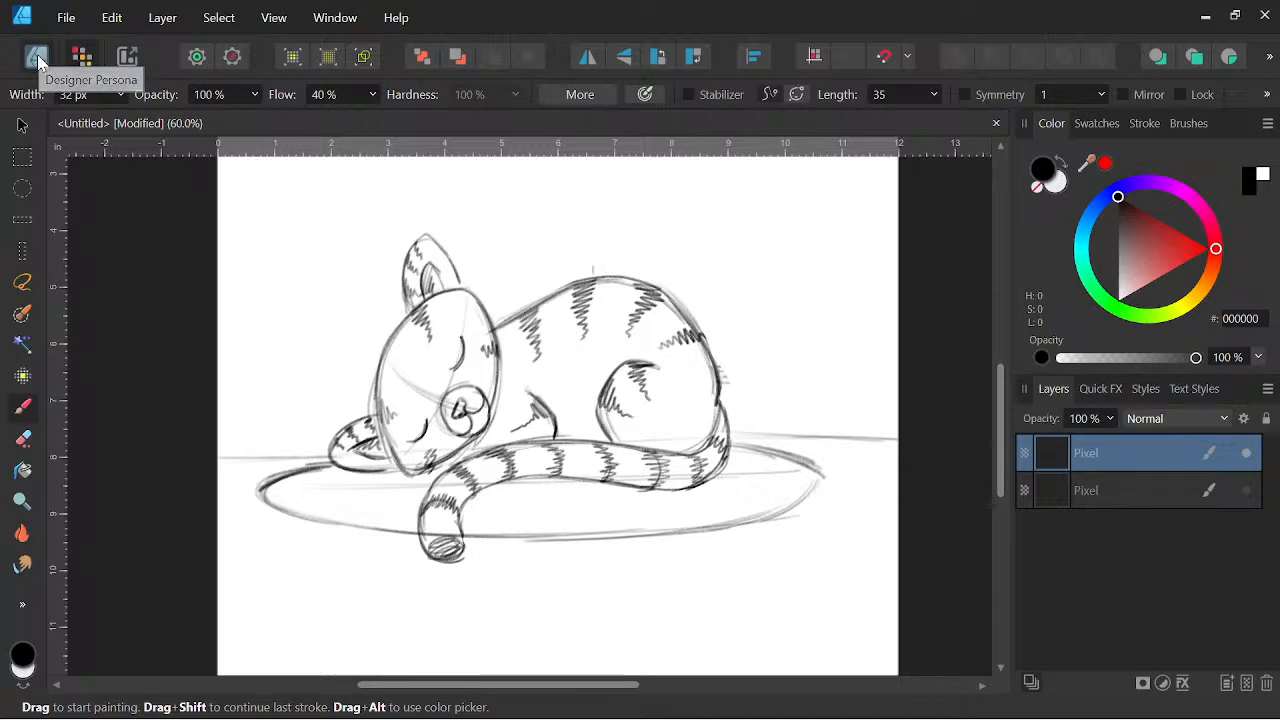
click(37, 57)
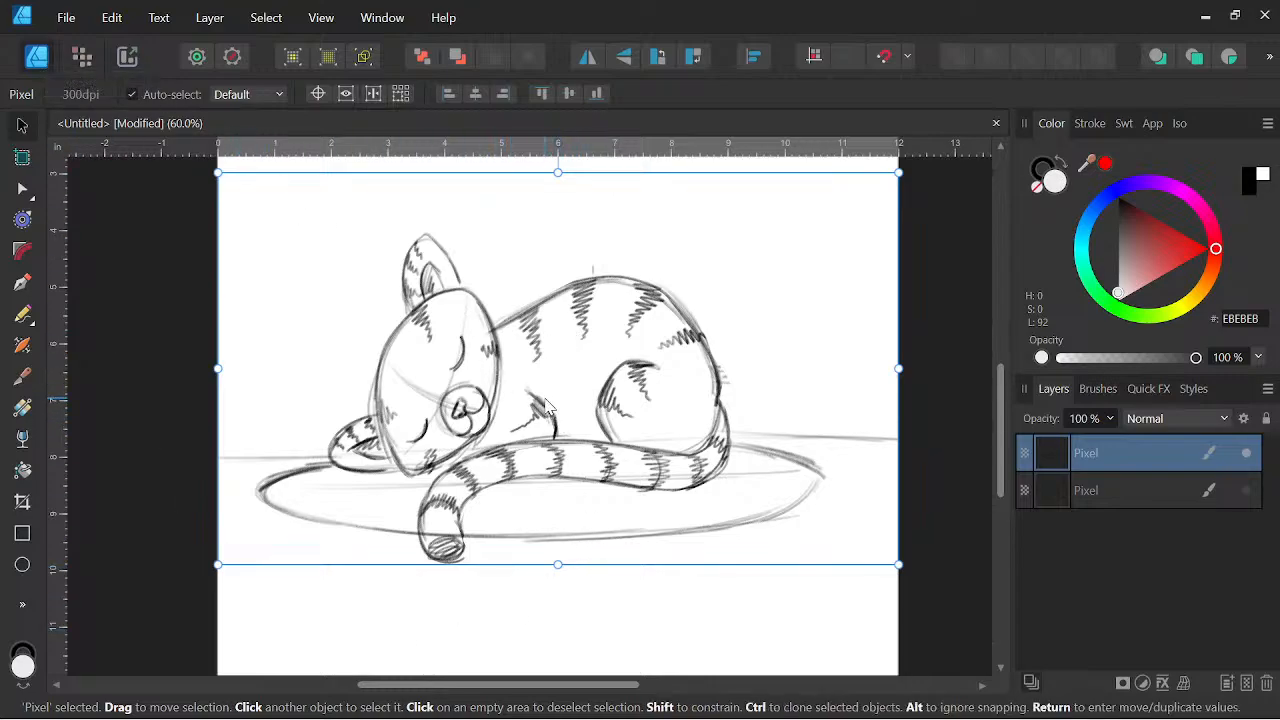
scroll(545, 408, down, 3)
scroll(545, 408, up, 2)
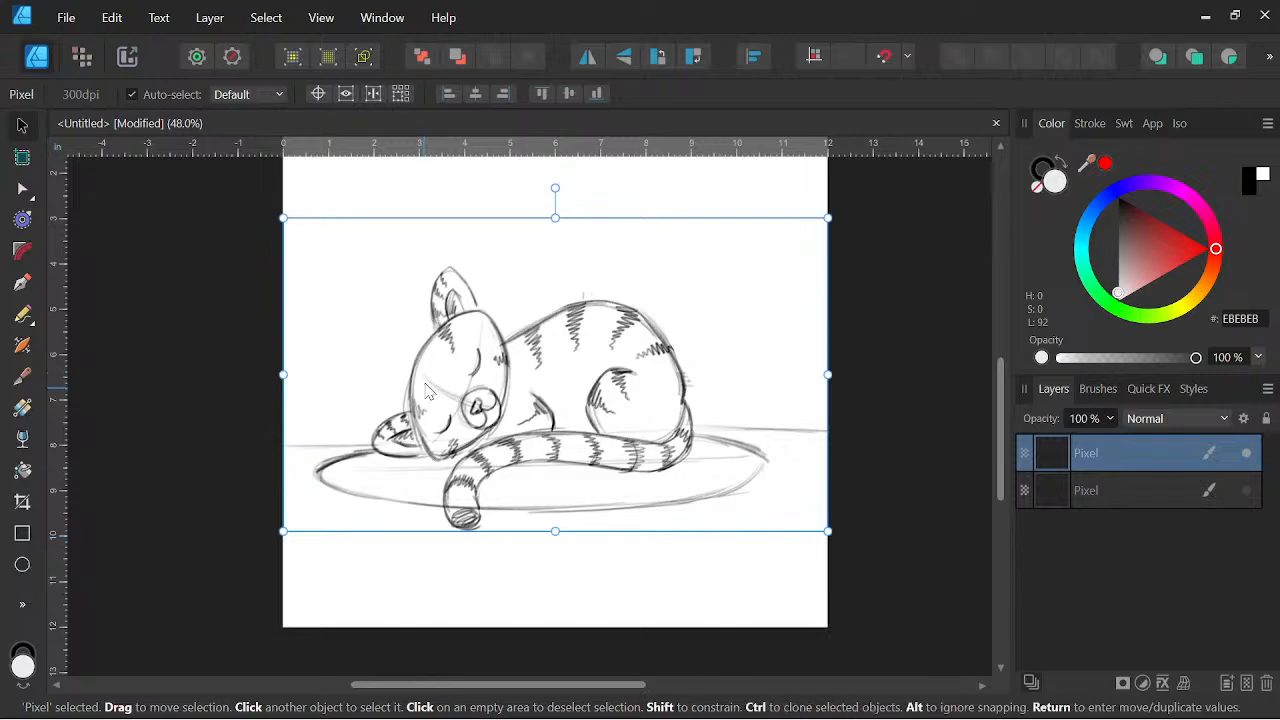
scroll(436, 366, up, 1)
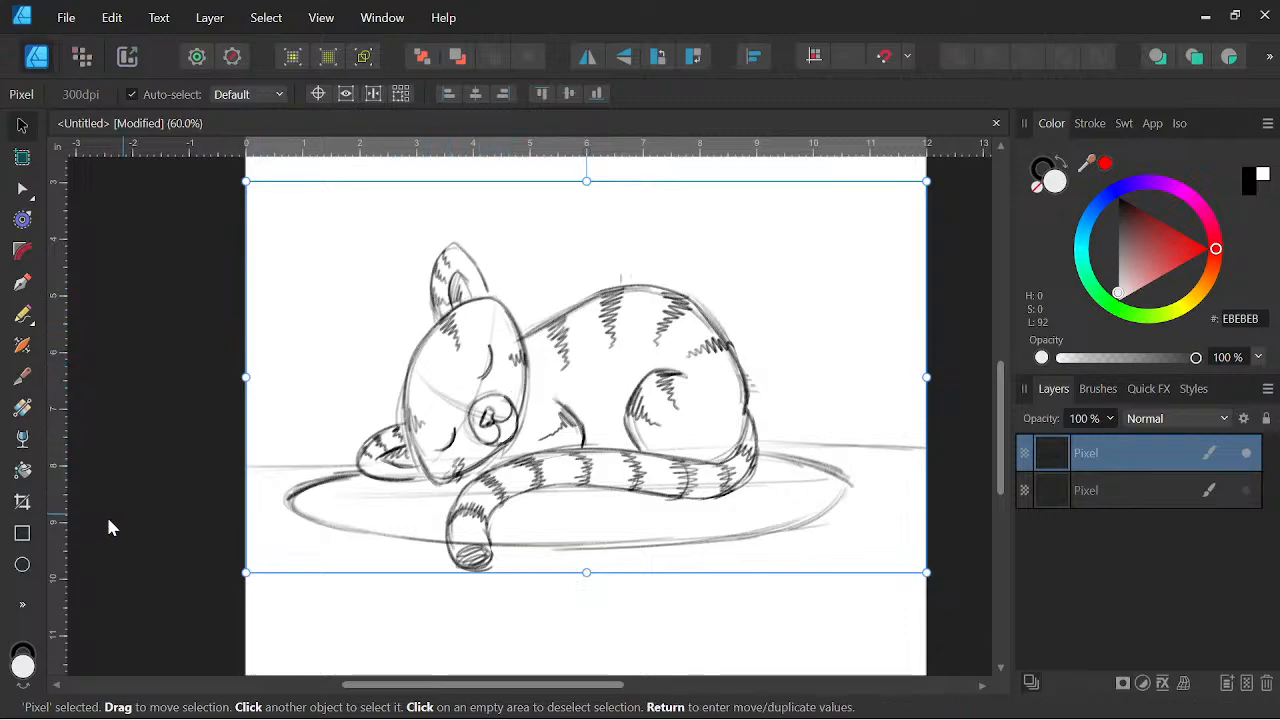
click(22, 565)
drag(387, 303, 508, 494)
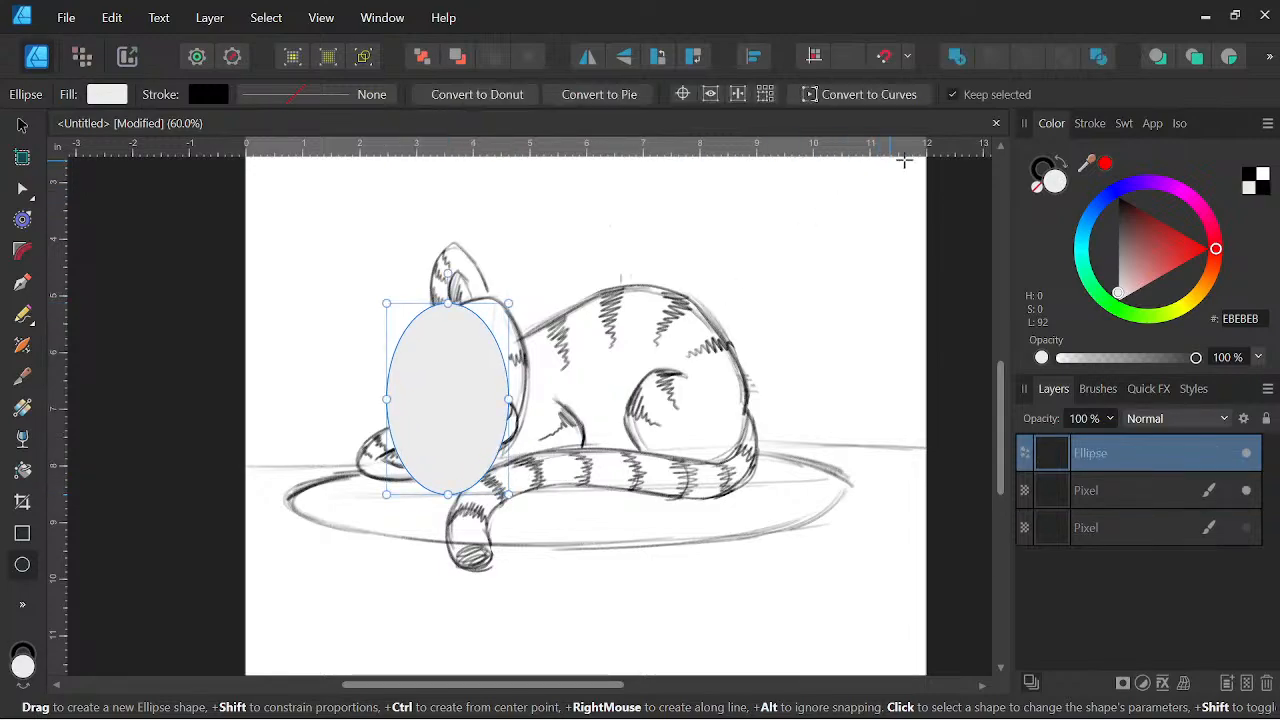
Remove the head ellipse's fill and give it a solid 4.9 pt black stroke.
click(1035, 195)
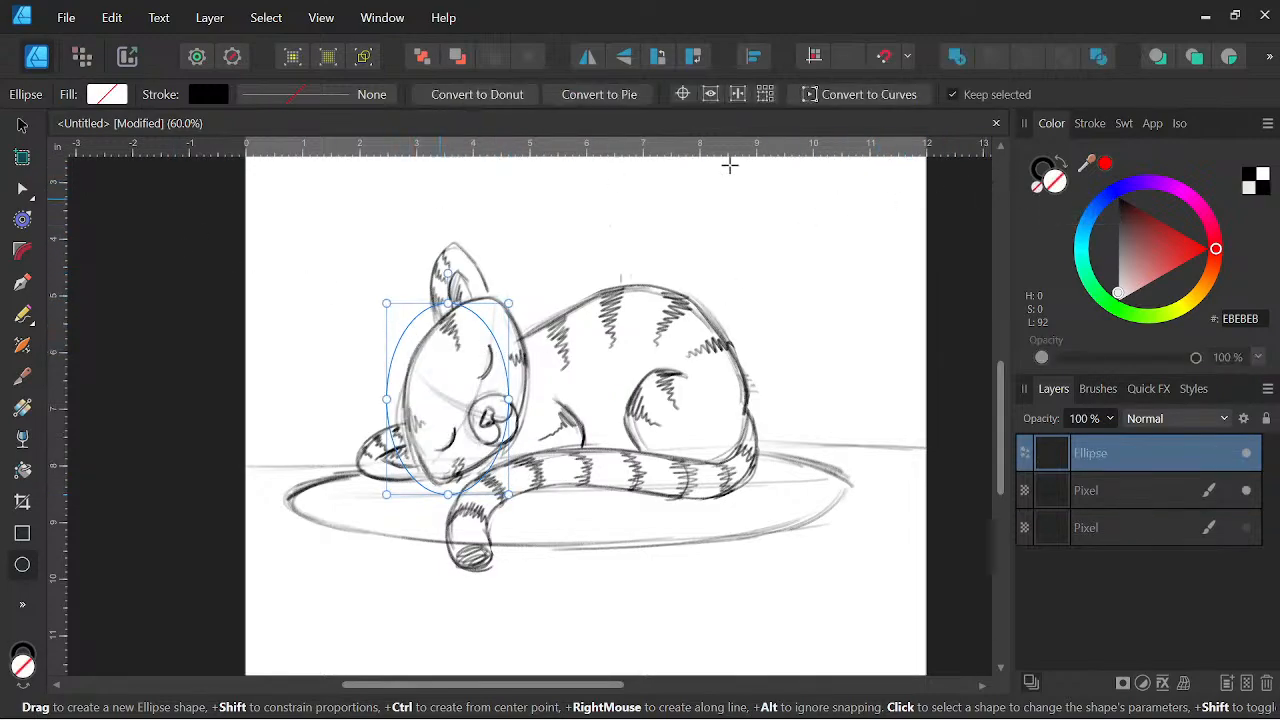
click(1100, 121)
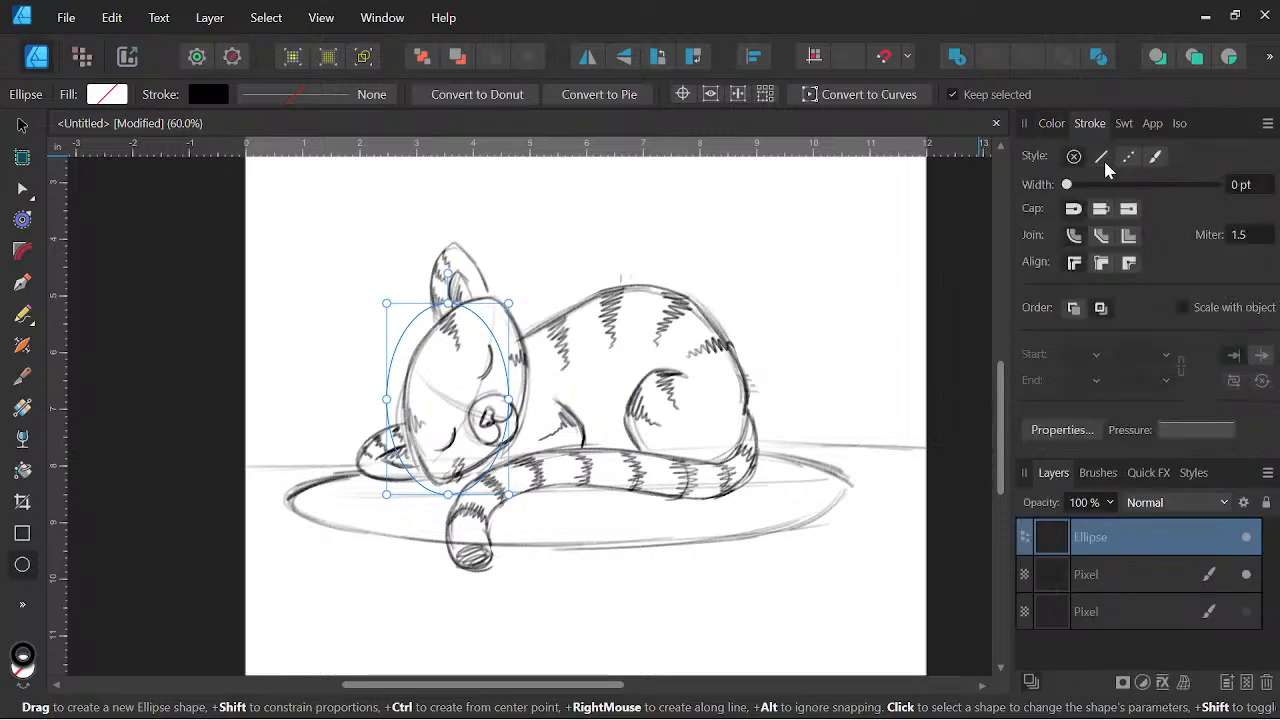
drag(1064, 185, 1113, 188)
Tilt, move and resize the ellipse to match the slanted outline of the sketched head.
click(22, 125)
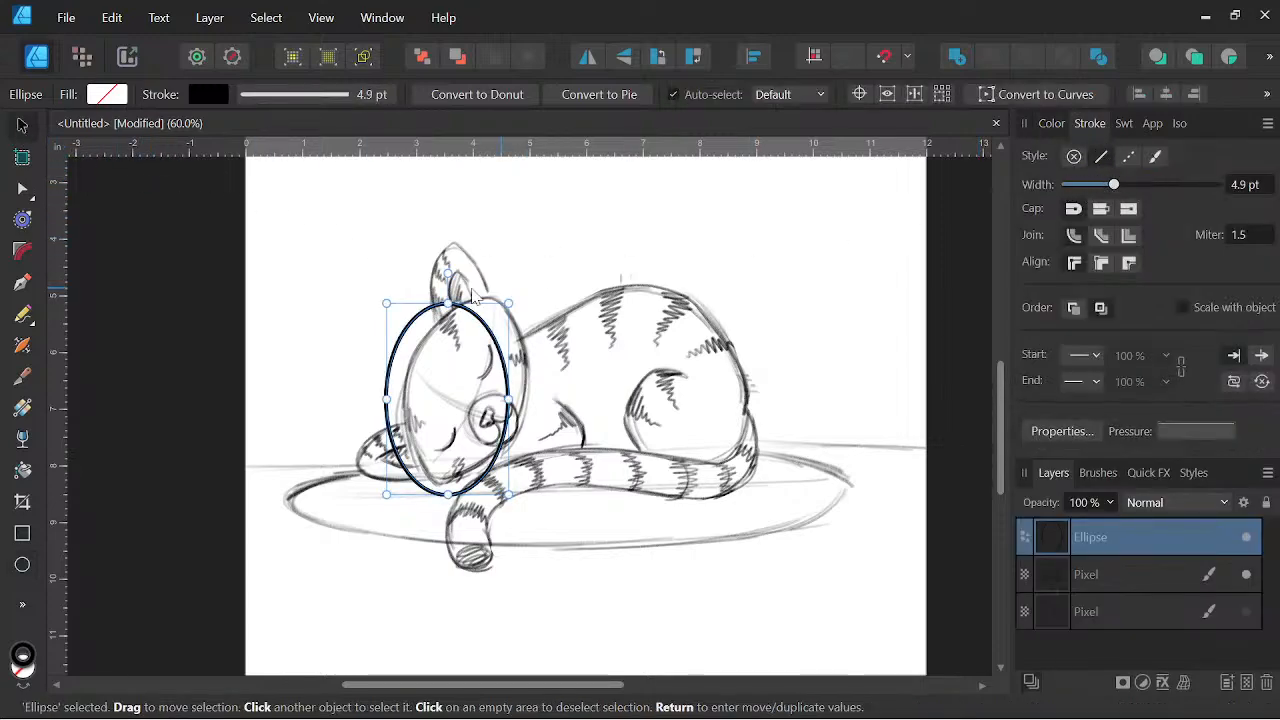
drag(449, 274, 474, 276)
drag(490, 322, 508, 314)
scroll(508, 318, up, 5)
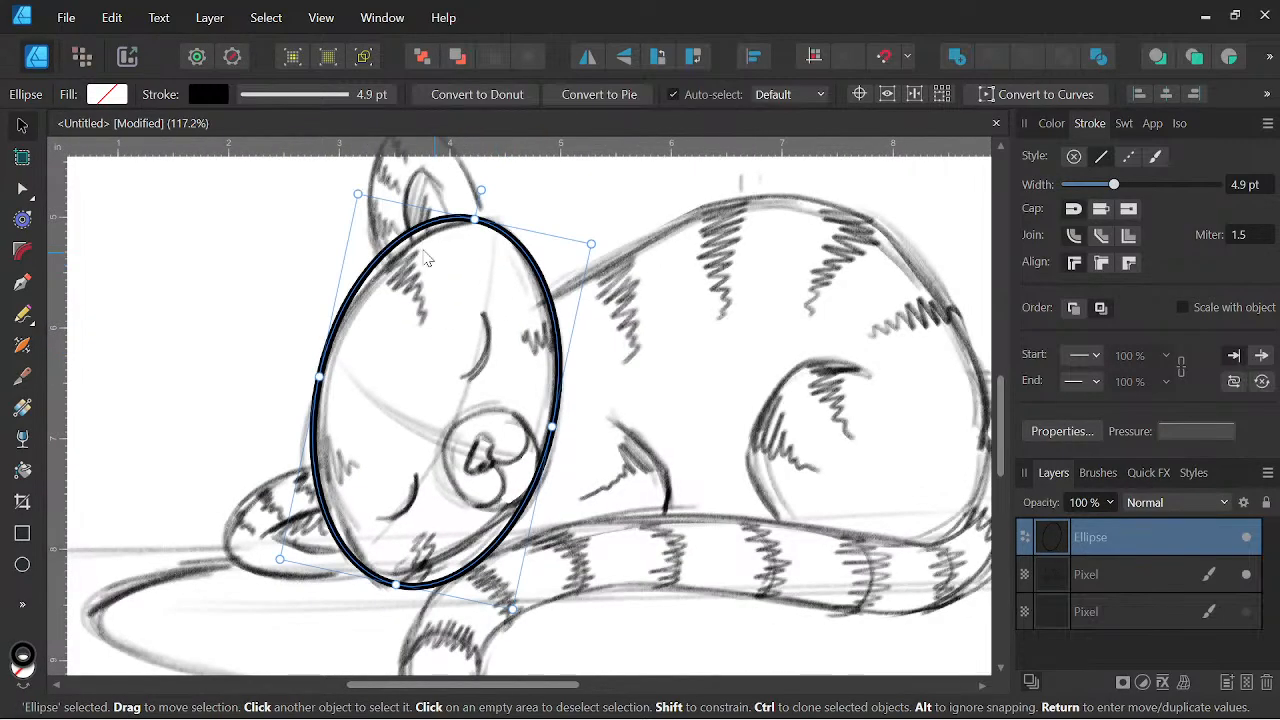
drag(363, 215, 367, 206)
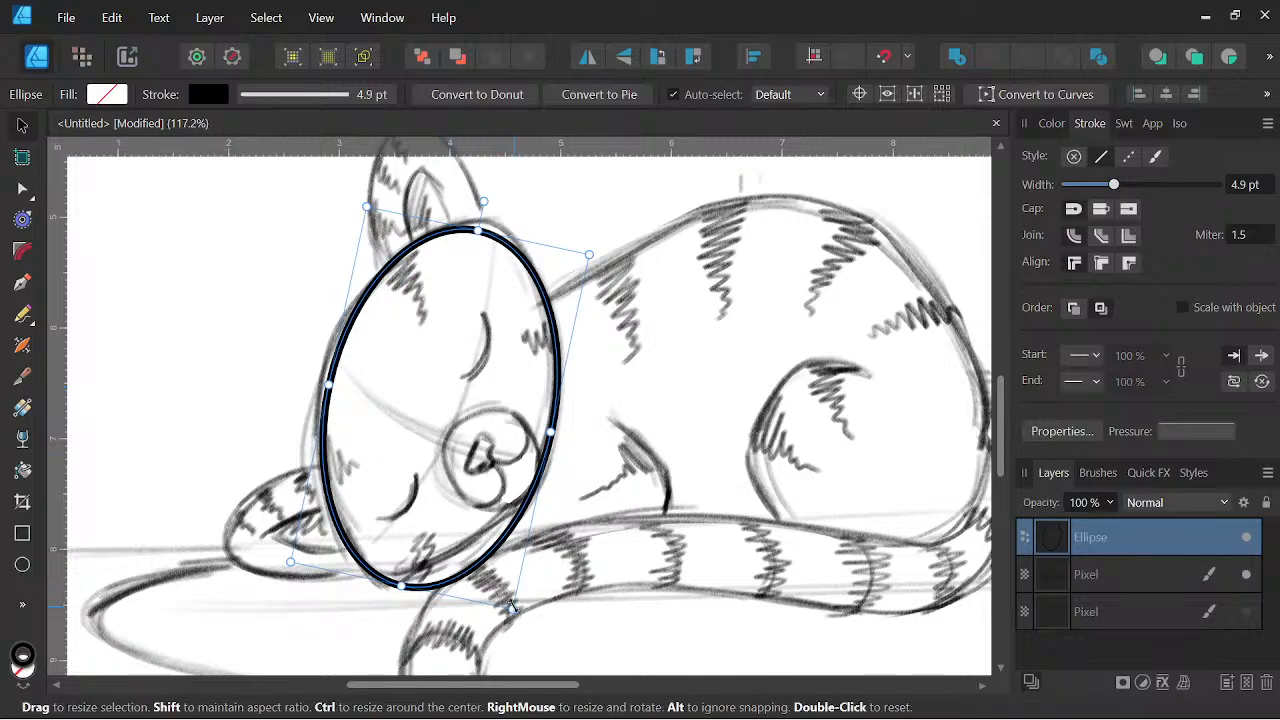
mouse_move(512, 607)
mouse_down()
mouse_move(495, 580)
mouse_move(492, 593)
mouse_up()
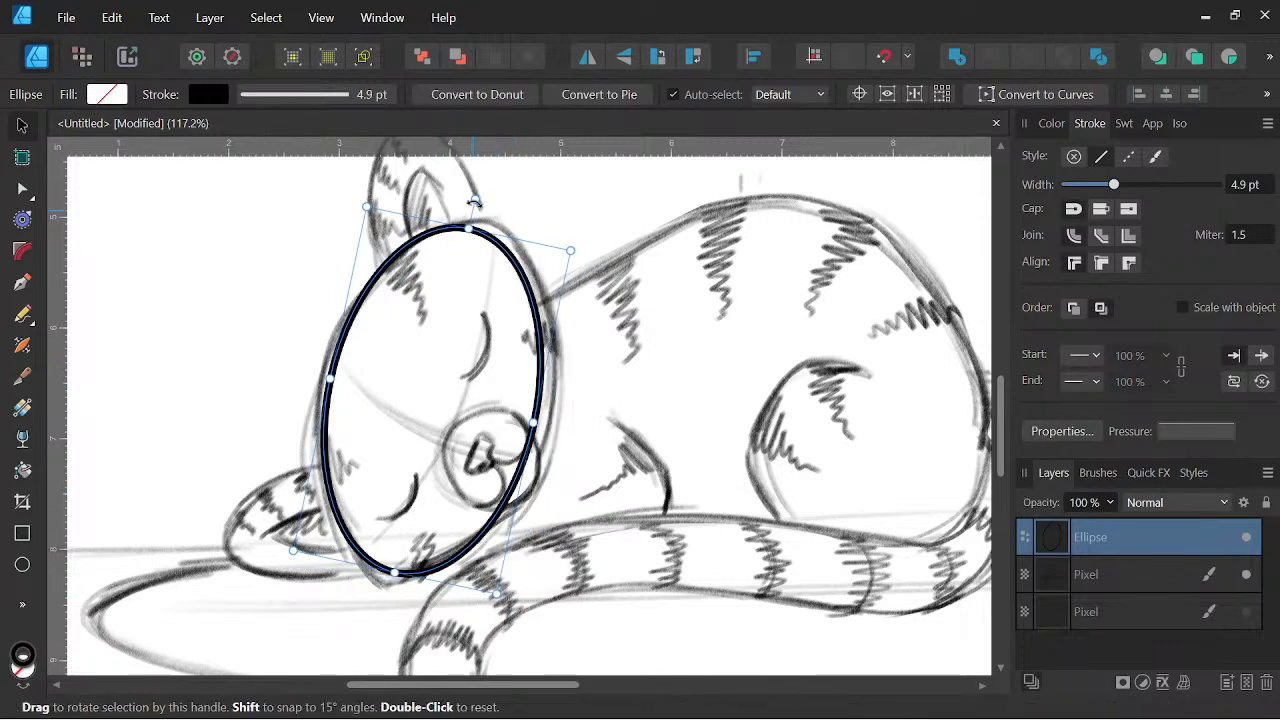
drag(474, 200, 487, 203)
drag(578, 259, 590, 252)
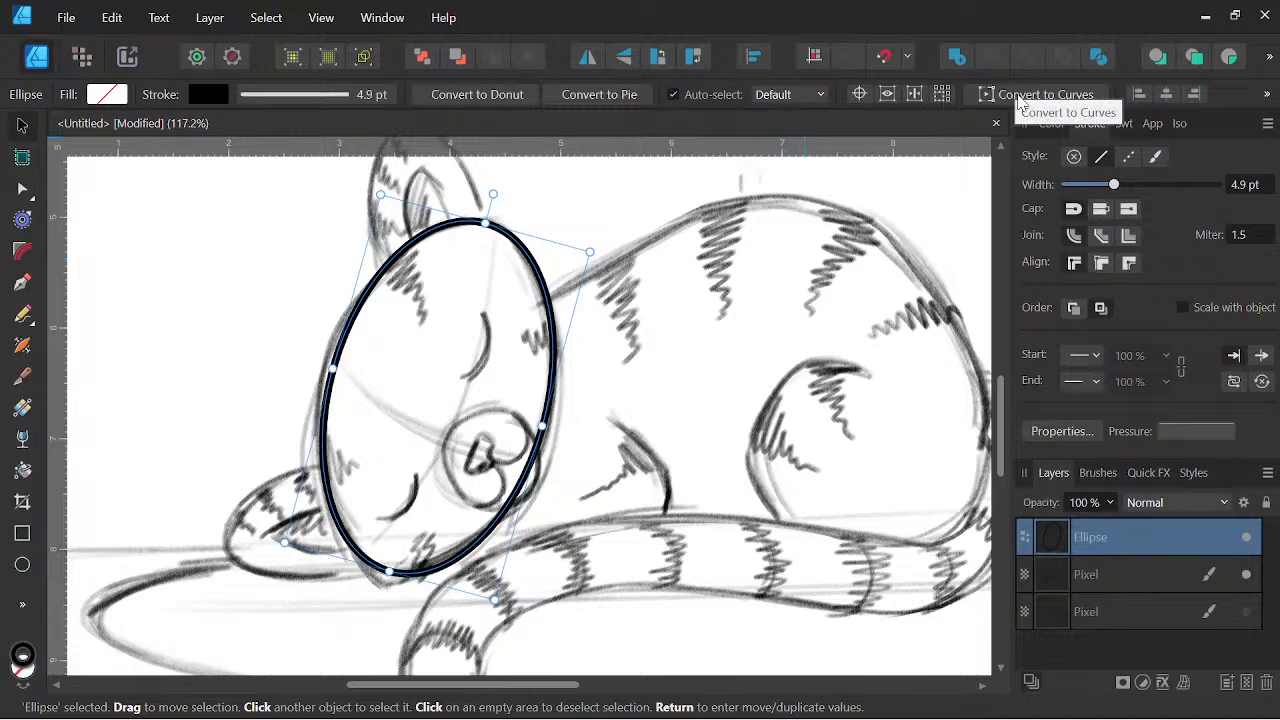
Convert the head ellipse to curves and shorten the right handle of its top node.
click(1010, 100)
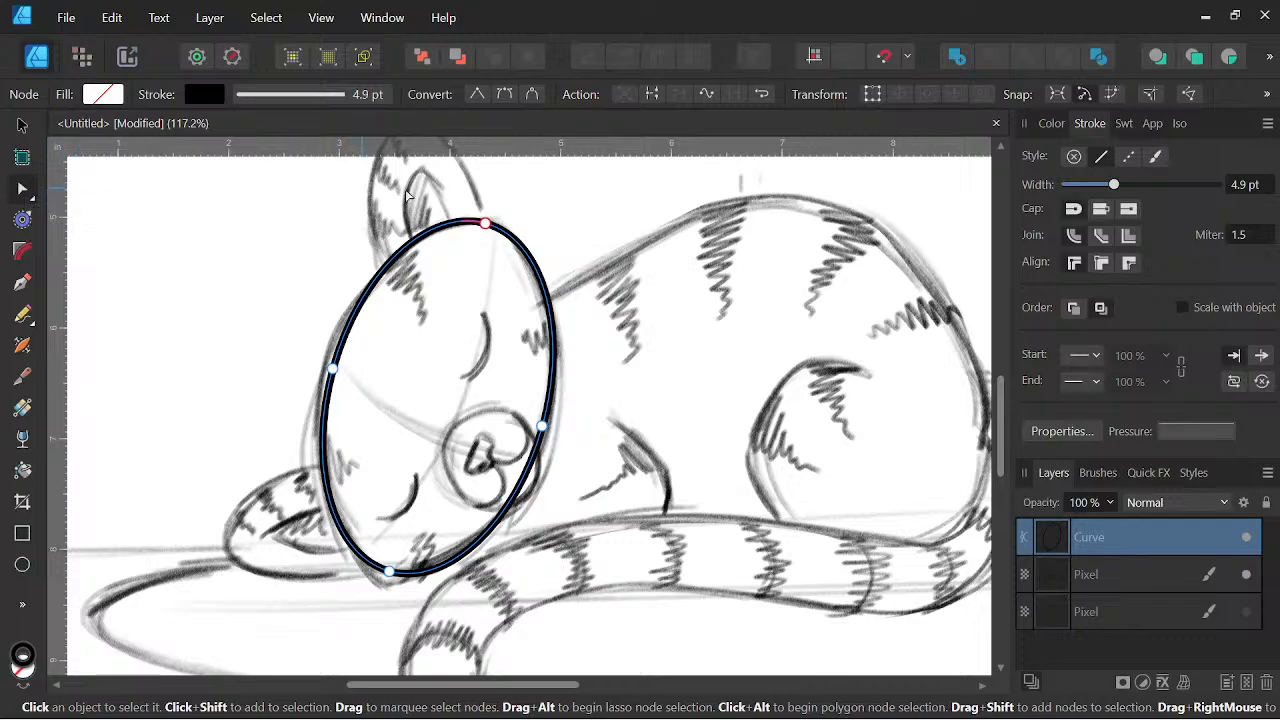
click(483, 222)
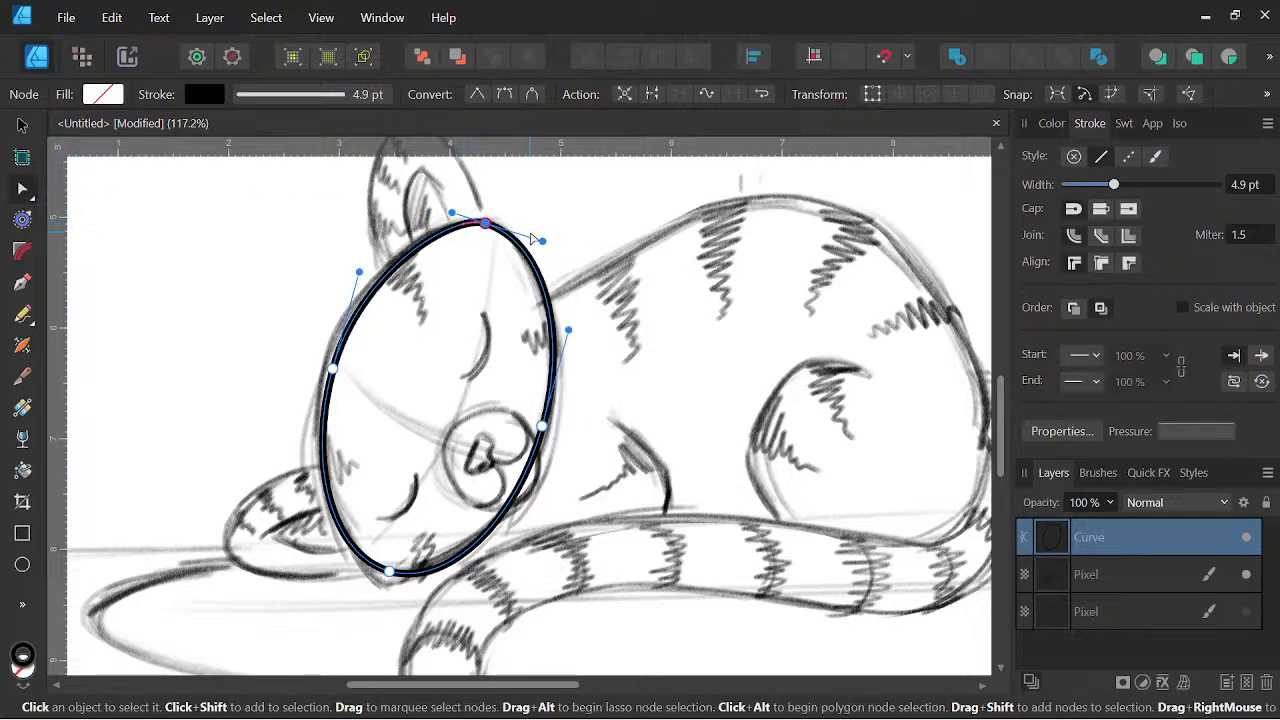
drag(542, 241, 526, 238)
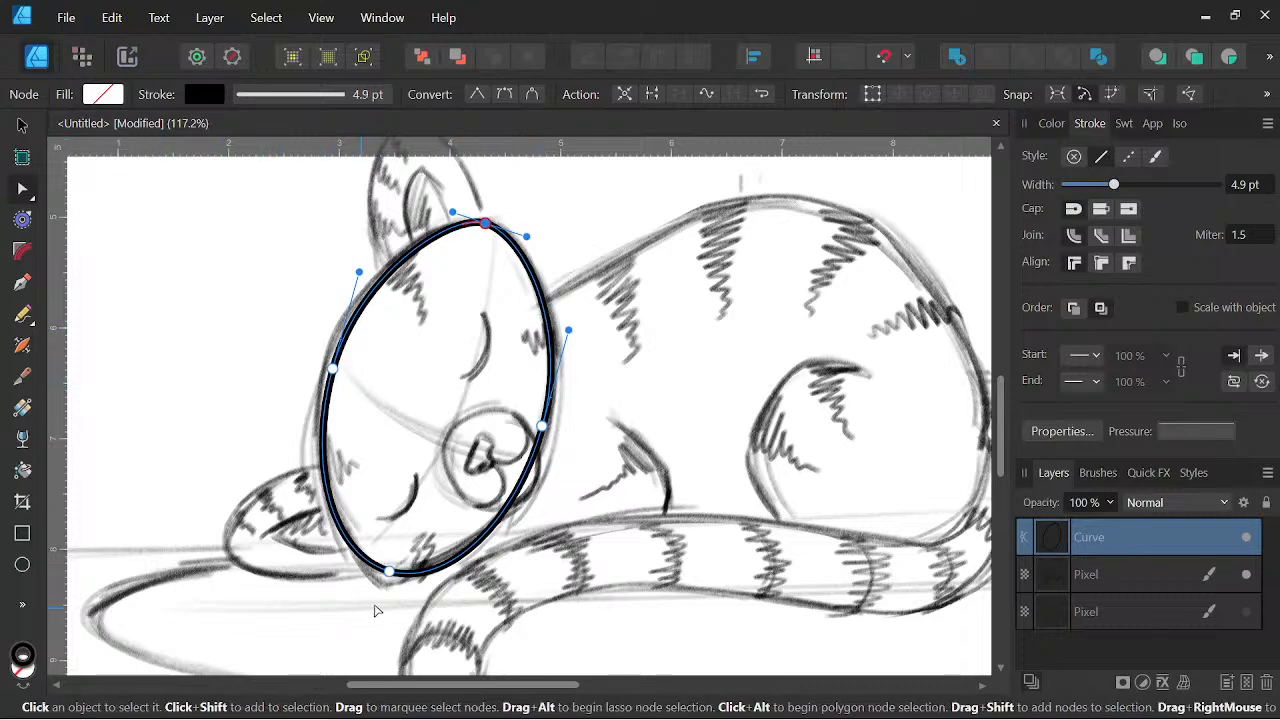
Move the head curve's bottom node down to the sketched chin and shorten both handles for a narrower chin.
click(389, 573)
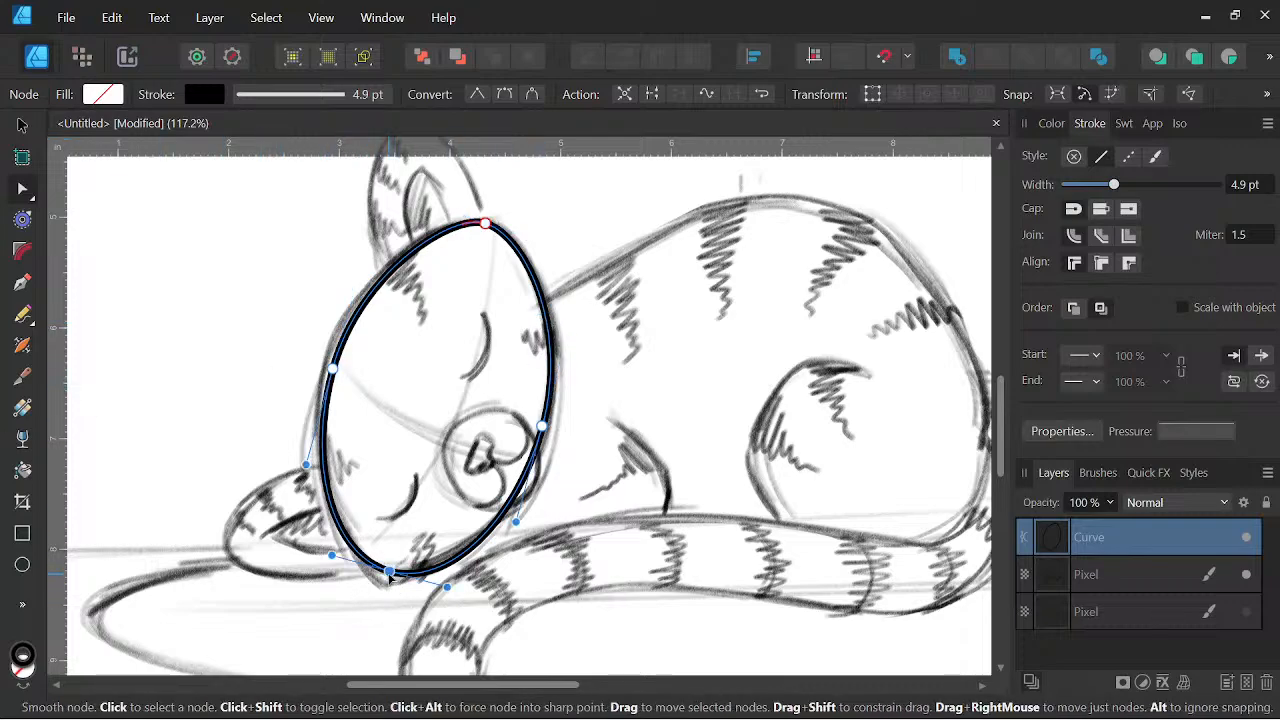
drag(389, 576, 415, 598)
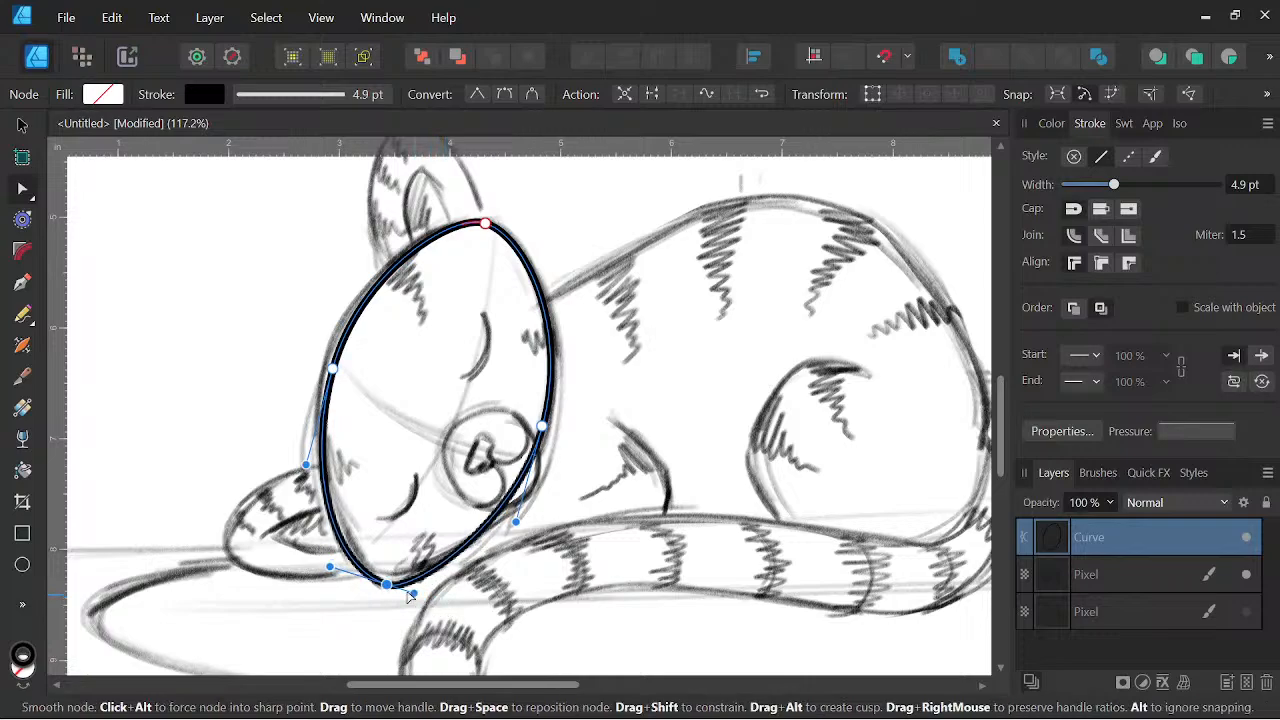
drag(332, 566, 343, 575)
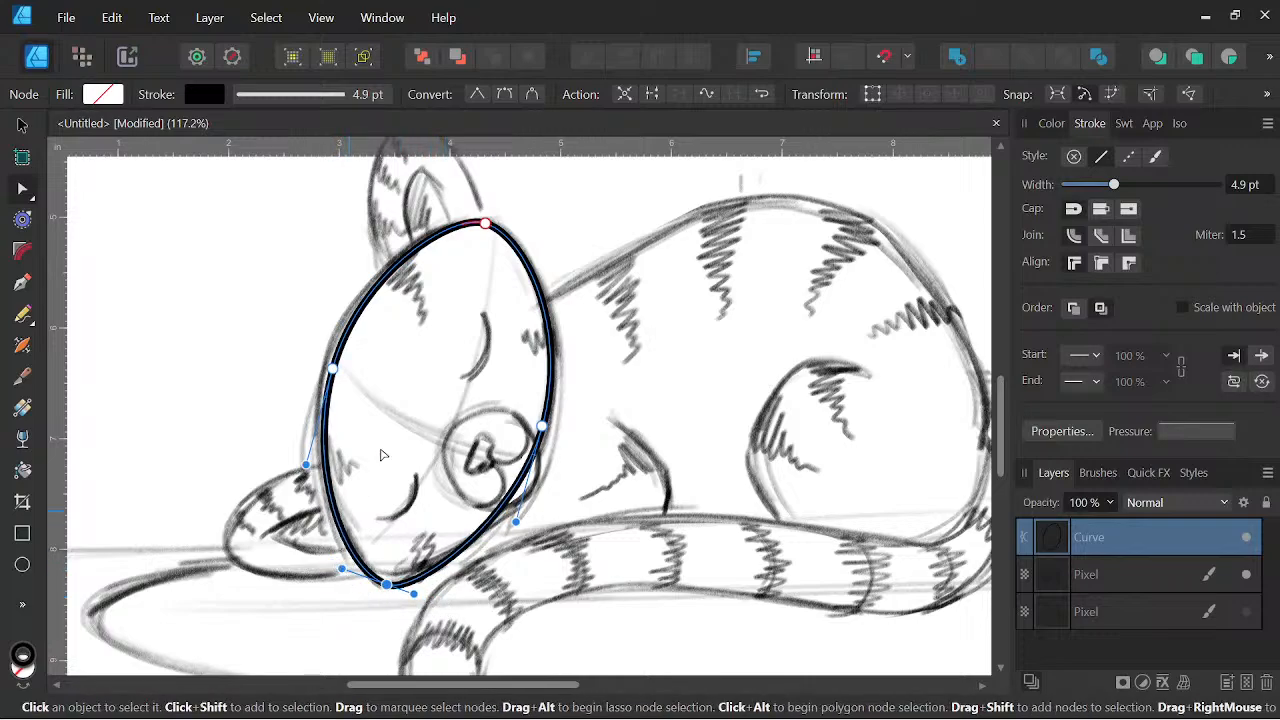
Fine-tune the head curve's top node and its left handle to follow the sketched forehead.
scroll(443, 326, down, 3)
scroll(440, 327, up, 3)
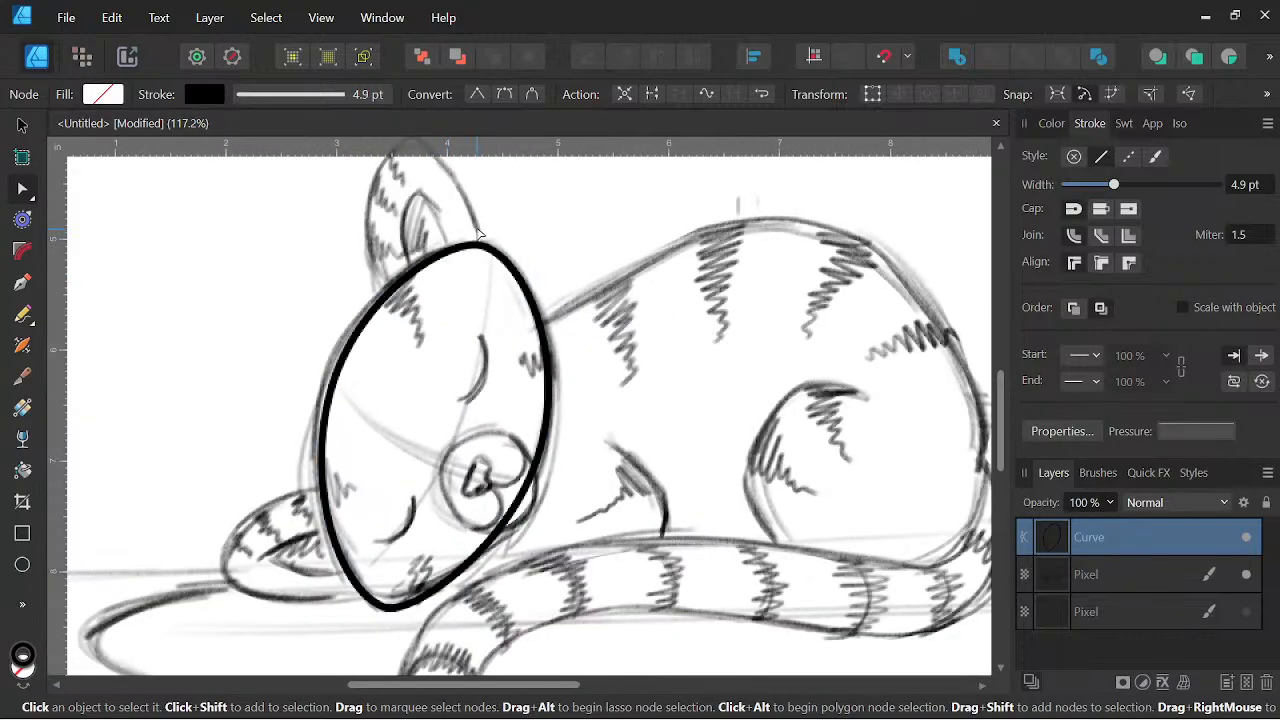
click(482, 245)
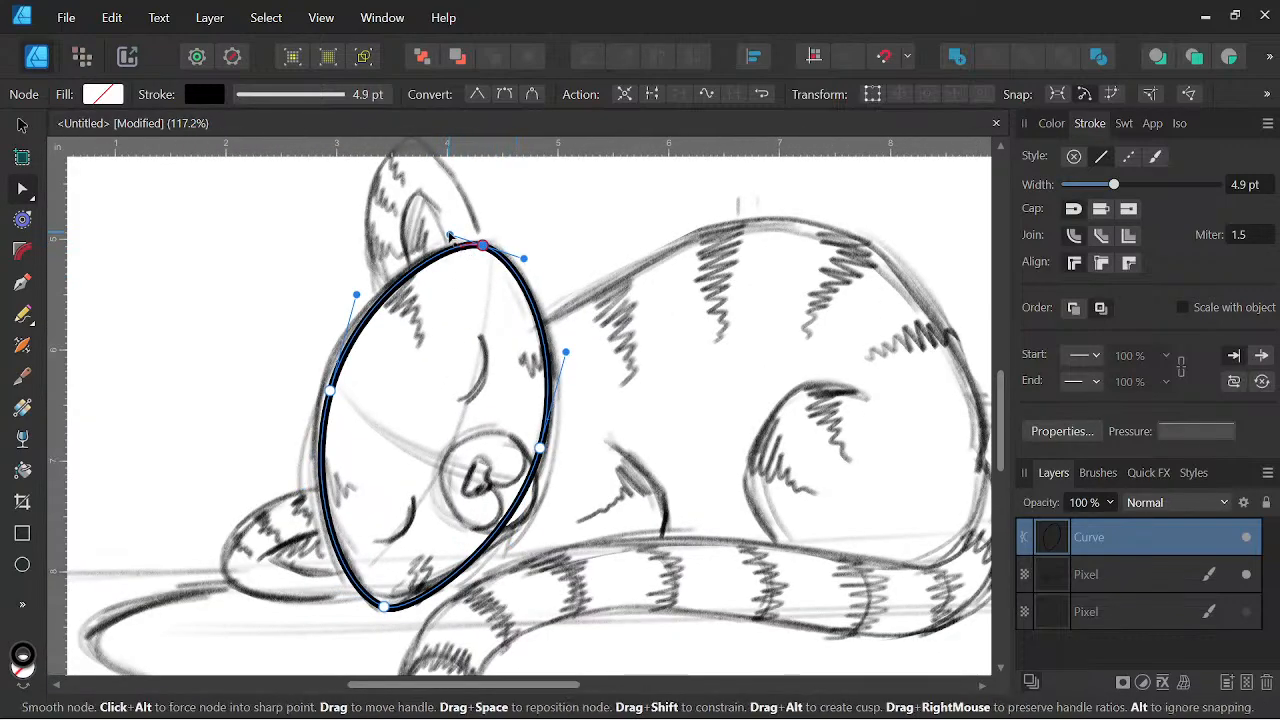
drag(450, 235, 458, 238)
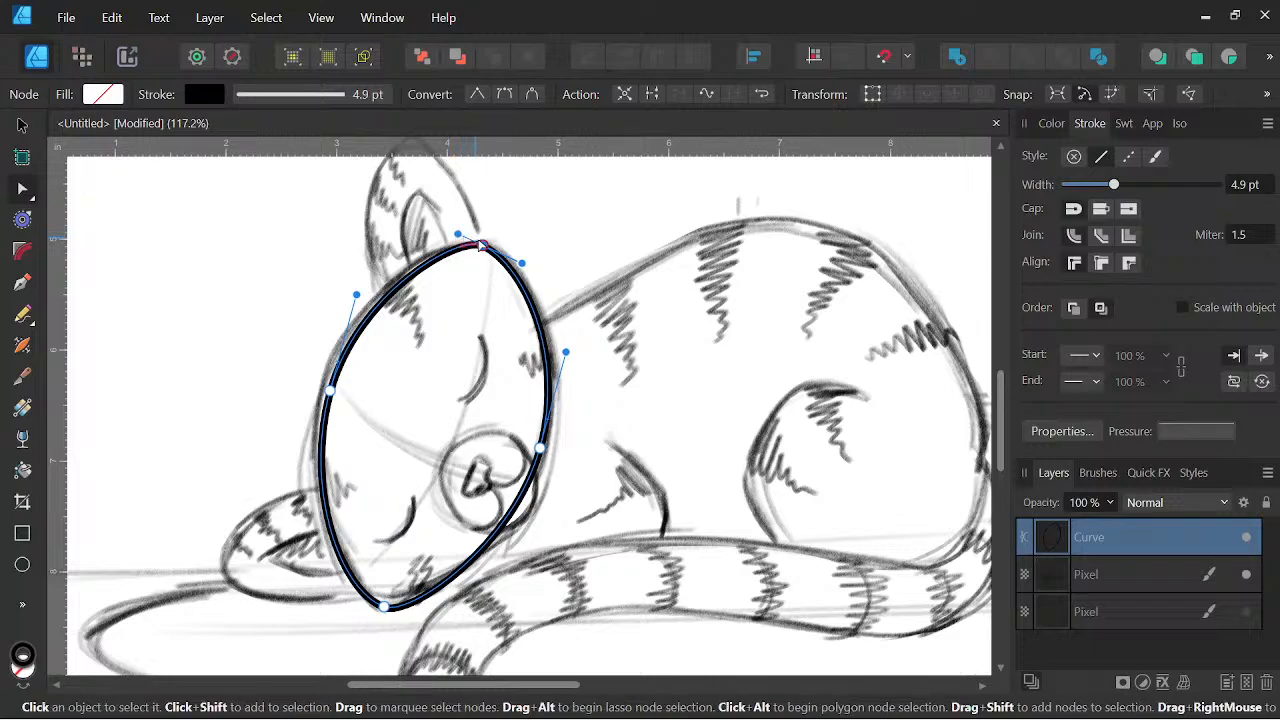
drag(482, 245, 480, 246)
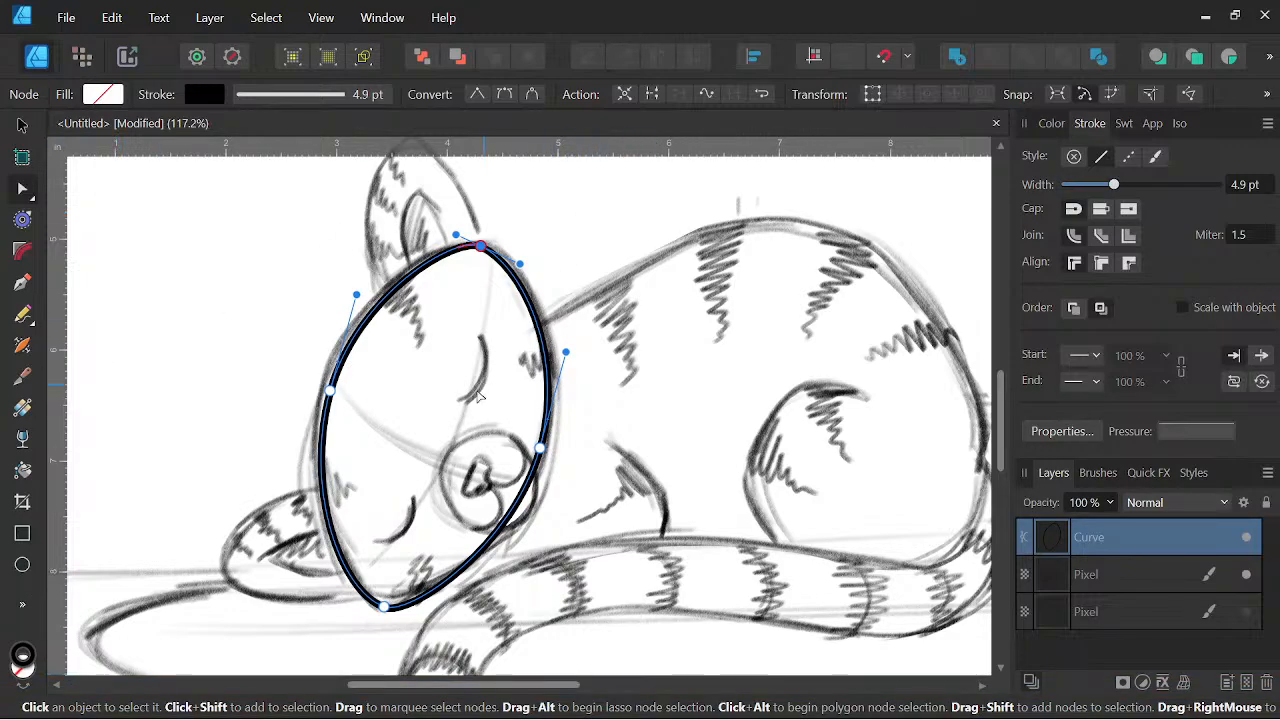
scroll(478, 395, down, 2)
scroll(478, 395, up, 2)
key(ctrl+0)
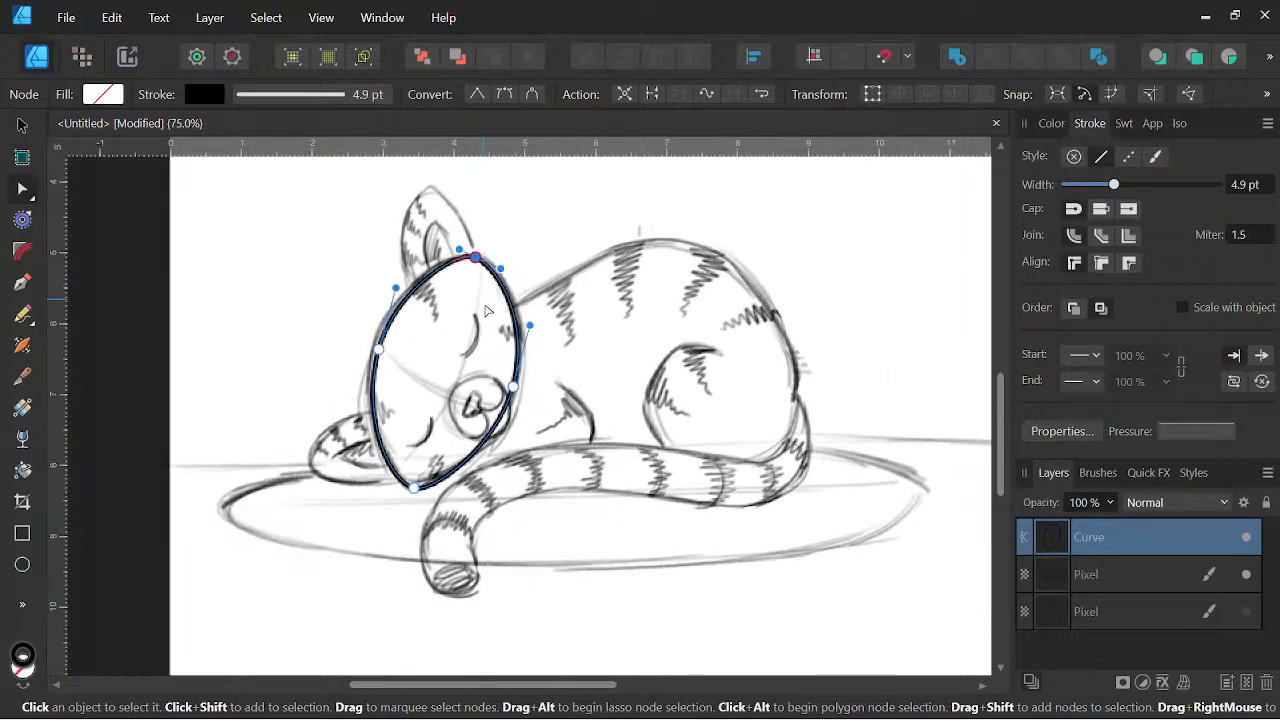
Draw a wide ellipse over the cat's body, tilt it counterclockwise and move it up under the back line.
key(v)
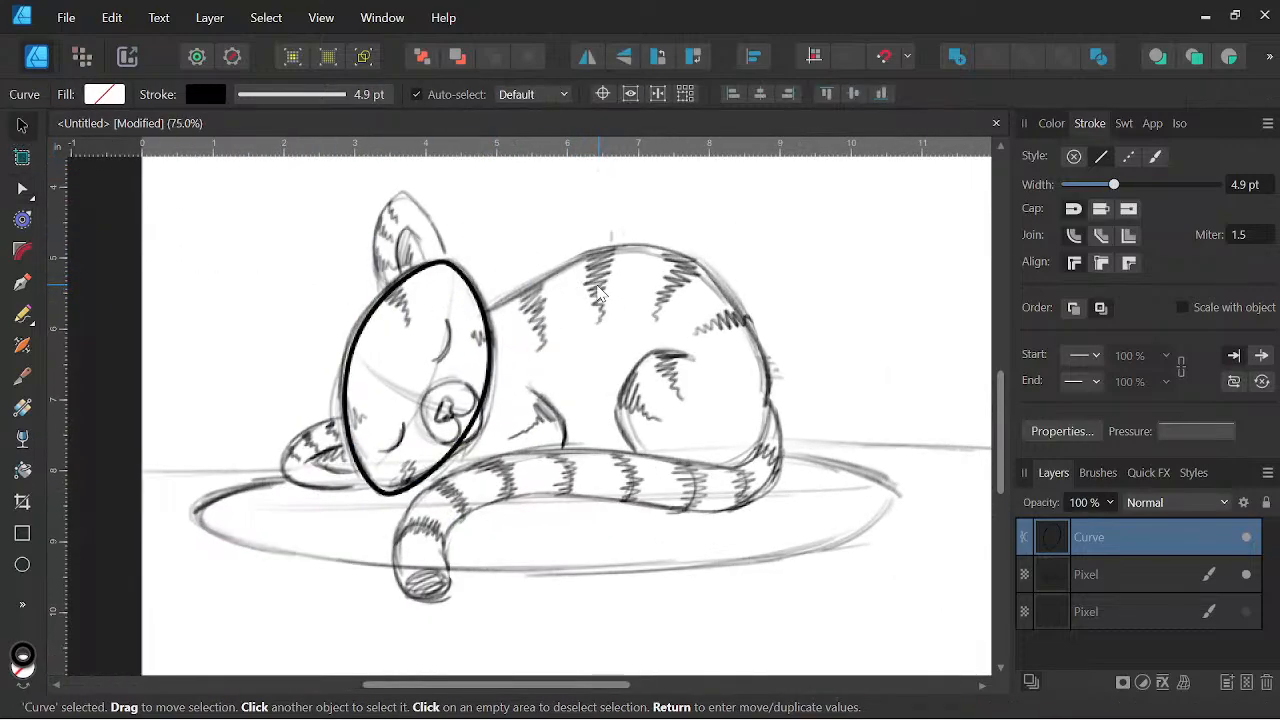
scroll(617, 300, up, 1)
click(22, 564)
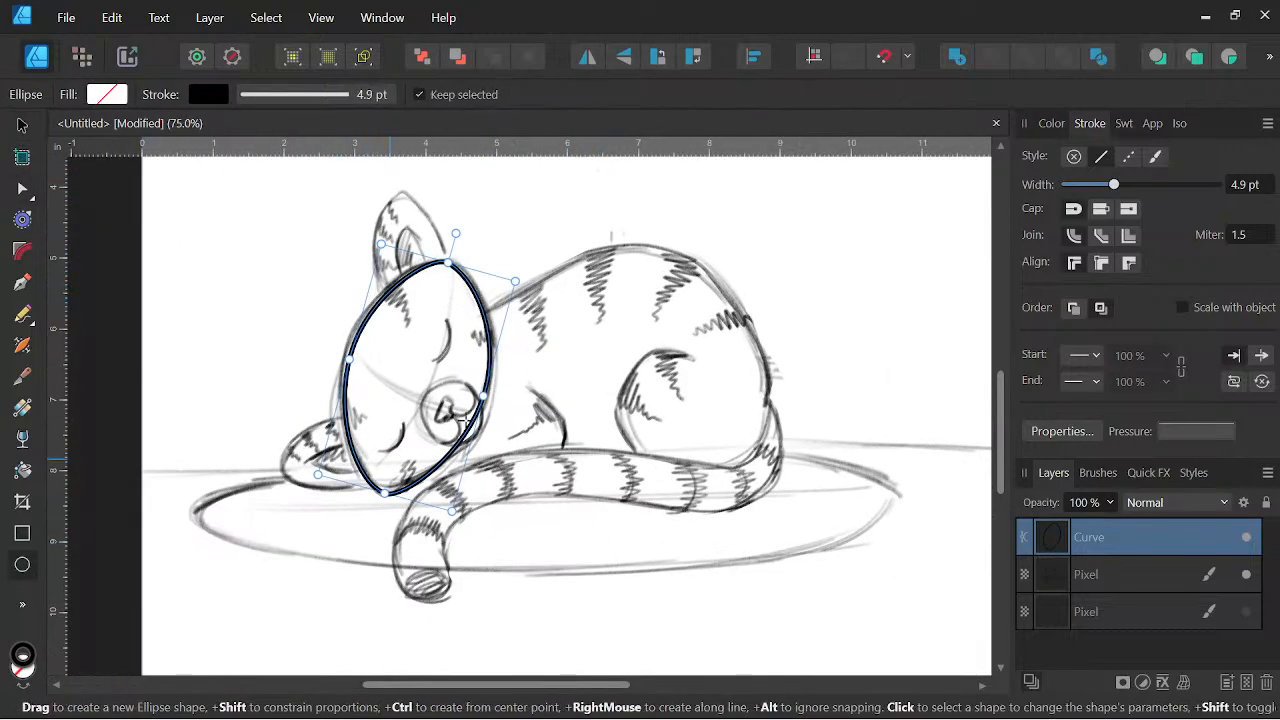
drag(412, 348, 762, 553)
drag(587, 348, 545, 277)
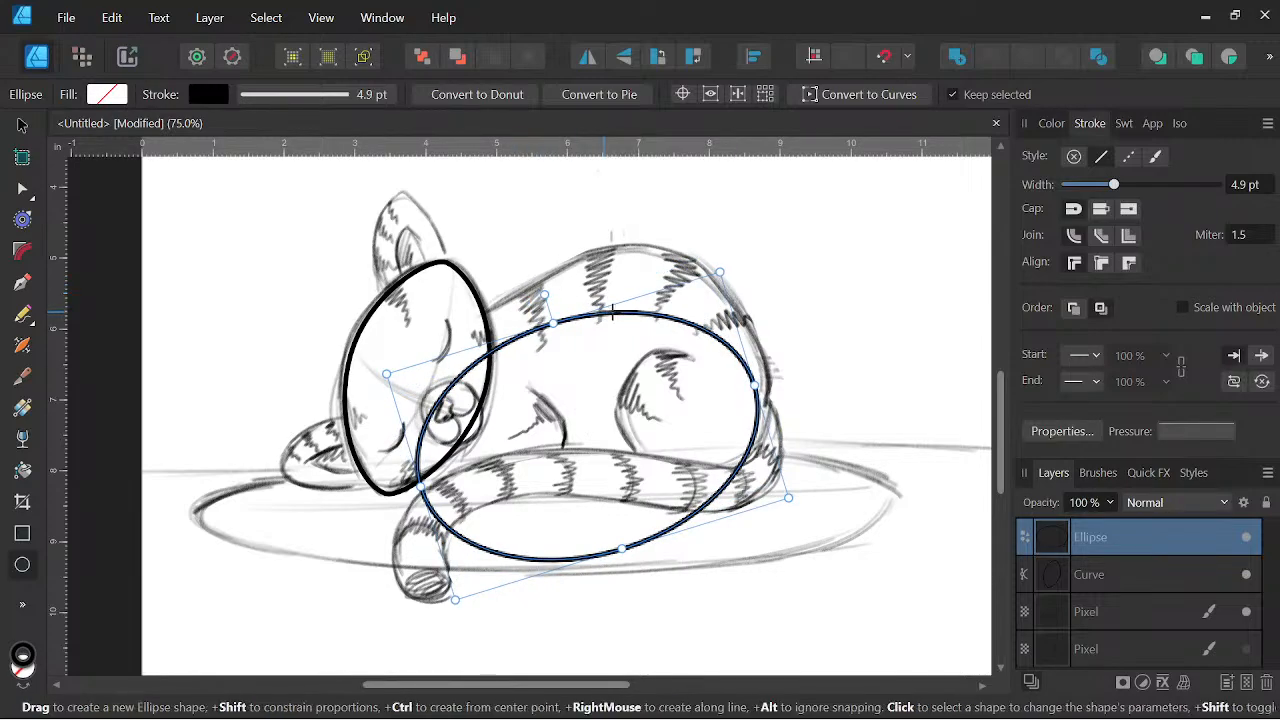
click(22, 124)
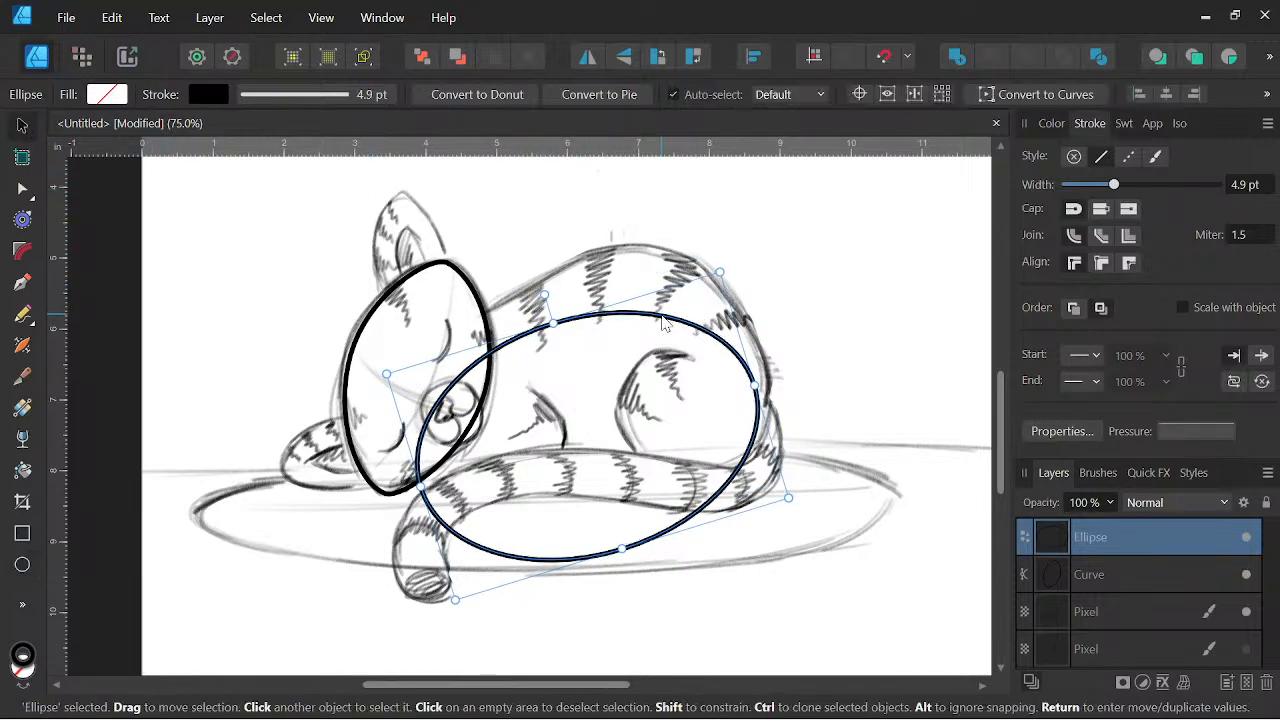
drag(664, 321, 672, 268)
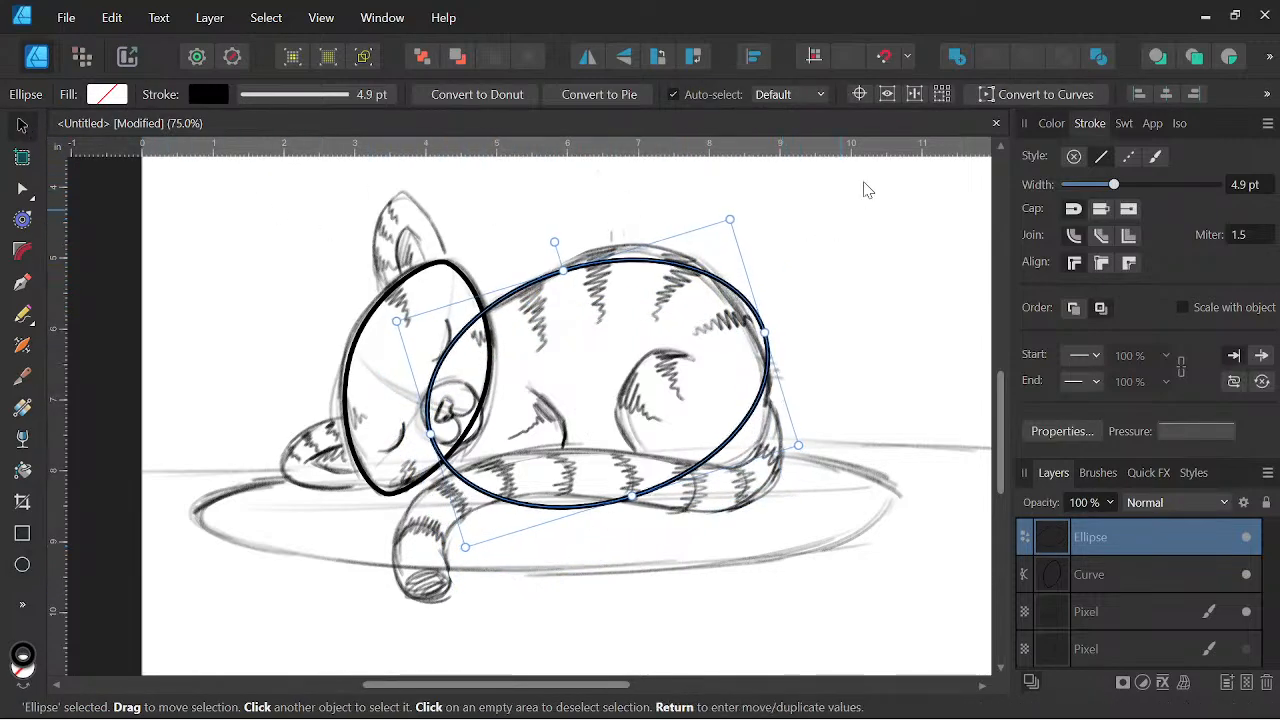
Convert the body ellipse to curves and reshape its upper and rear nodes and handles to follow the sketched back and rump.
click(1050, 94)
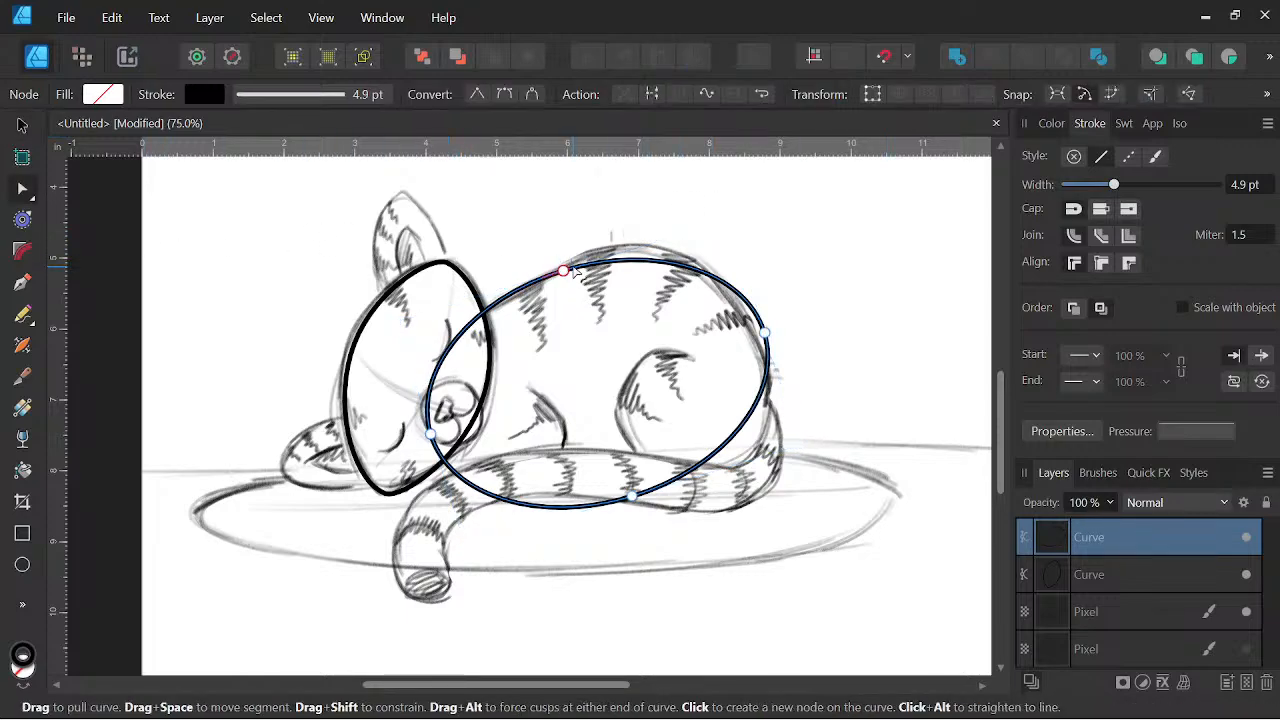
drag(564, 270, 590, 253)
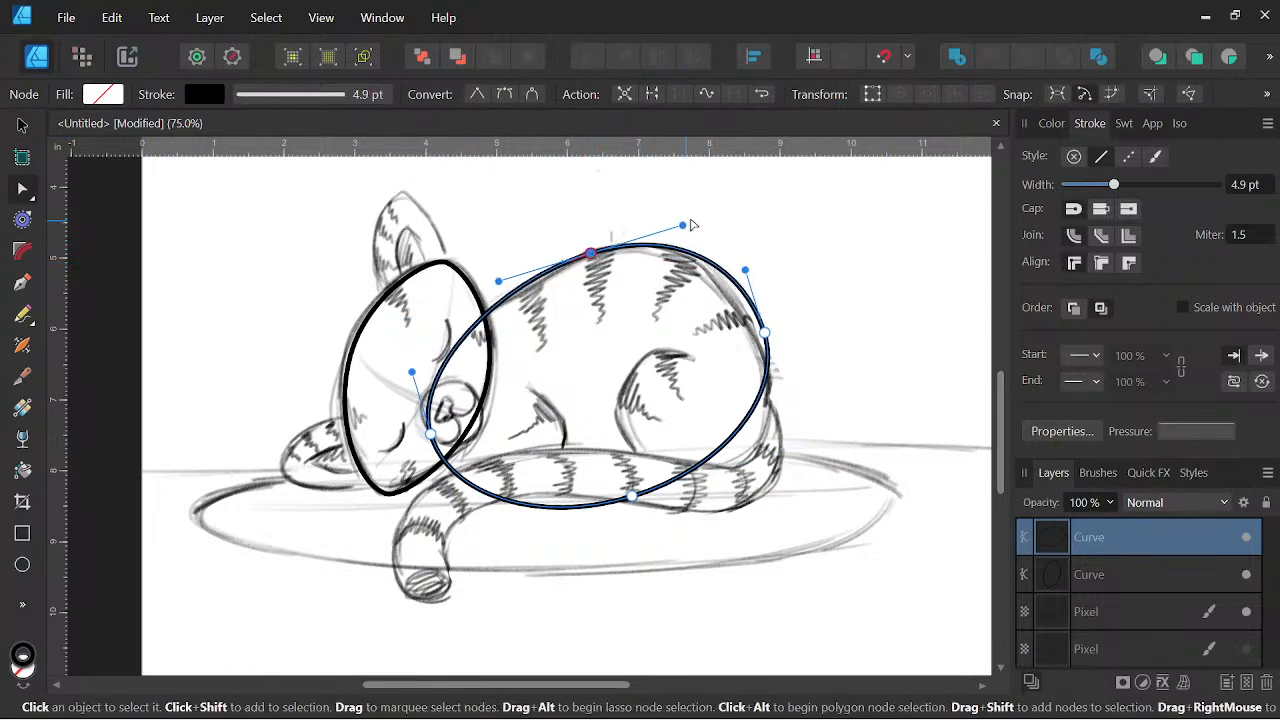
drag(683, 225, 655, 233)
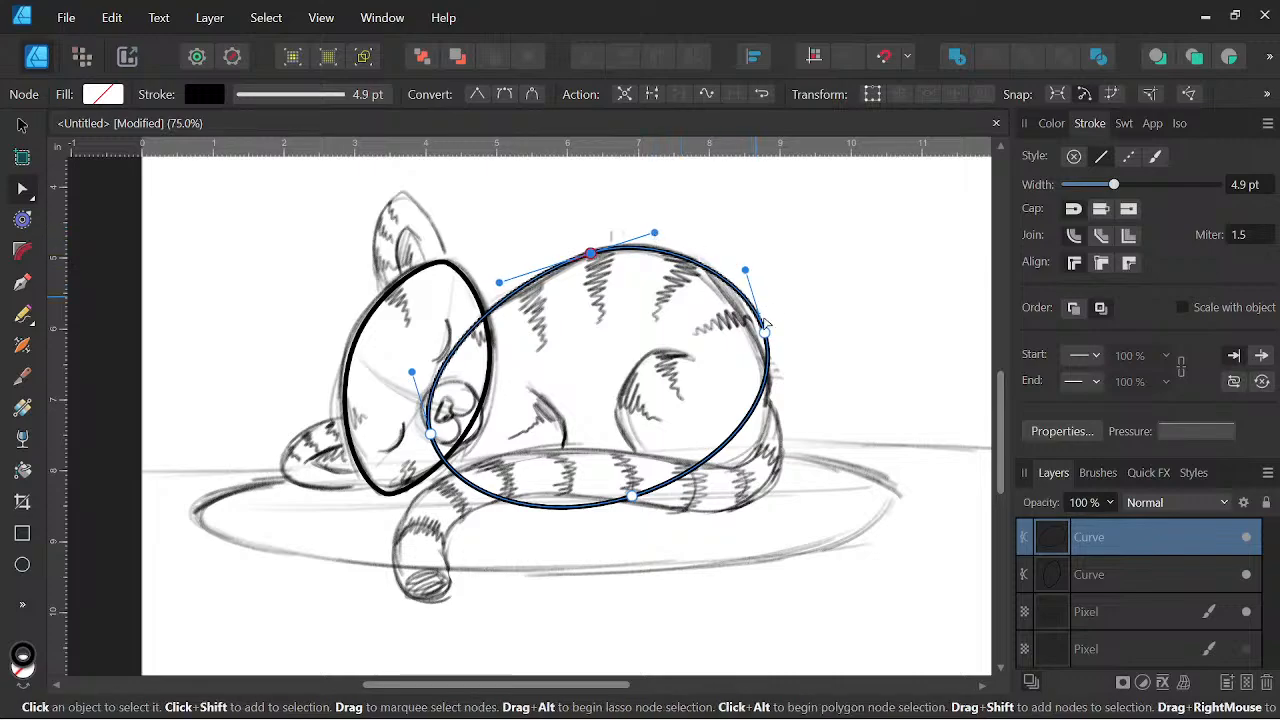
drag(764, 332, 767, 370)
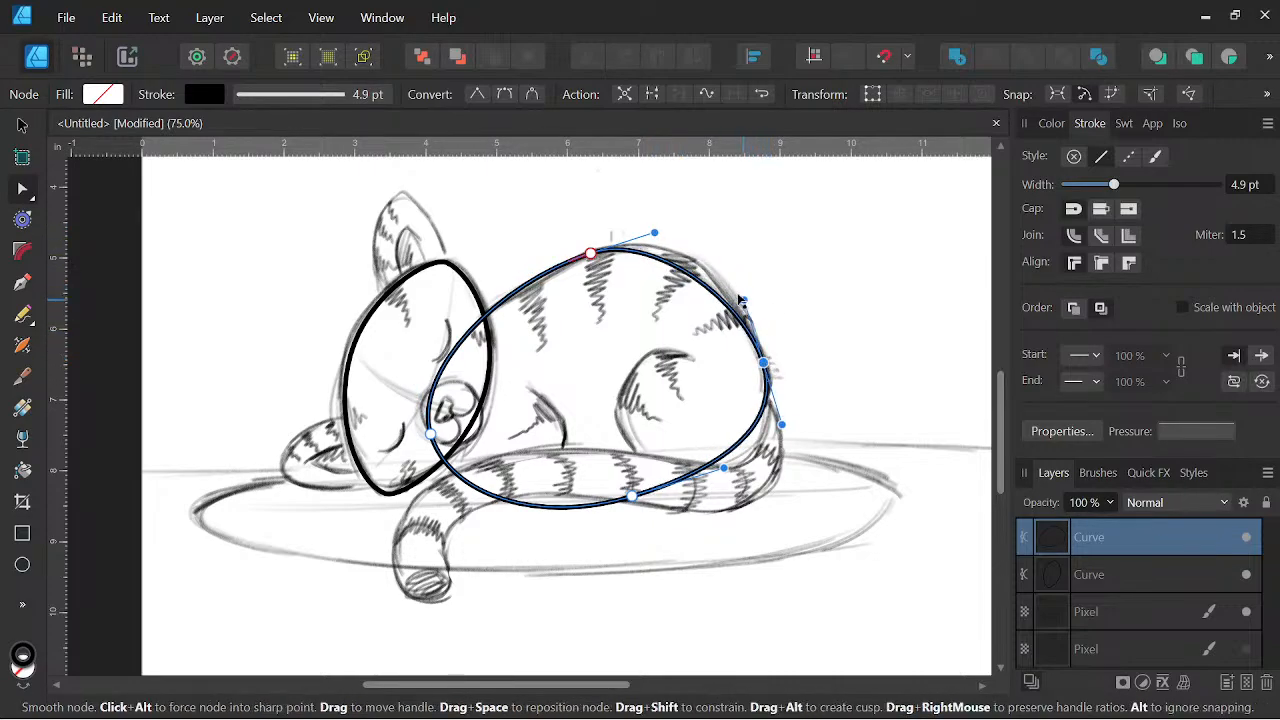
drag(746, 296, 733, 257)
drag(780, 425, 791, 469)
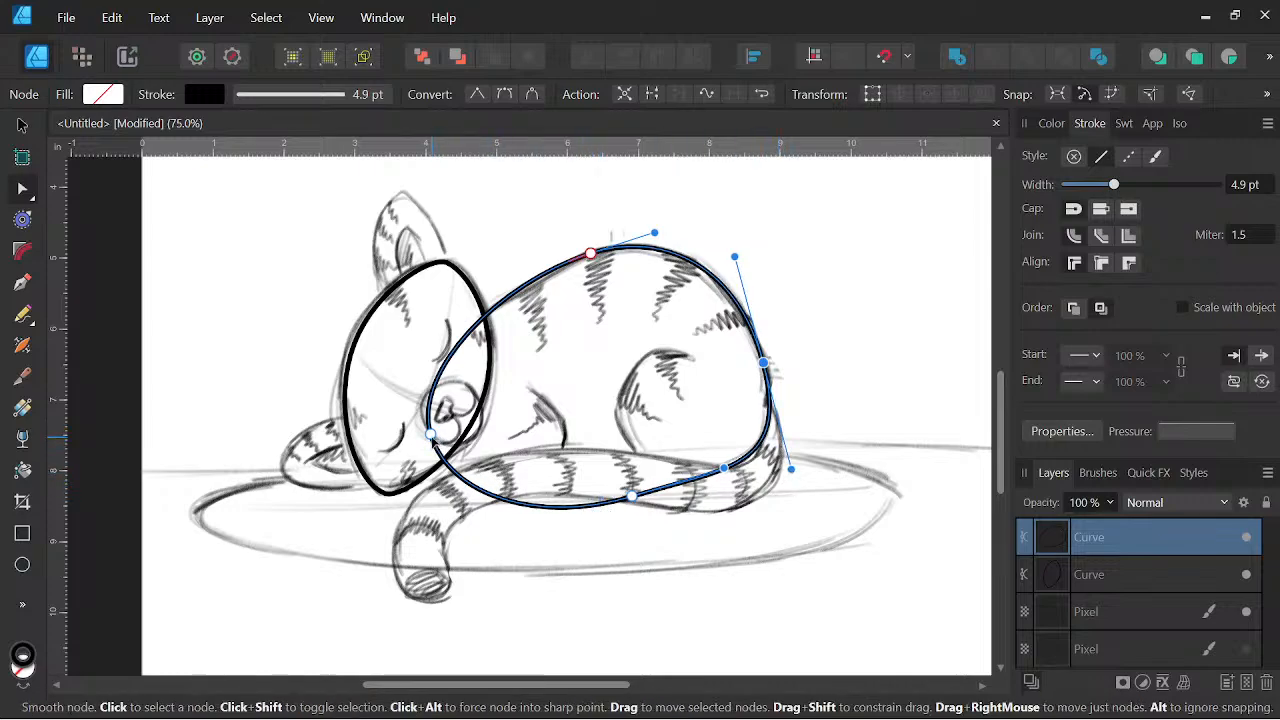
Raise the body curve's bottom node to the tail's upper edge, adjust its handles, and move the front node further behind the head.
drag(430, 434, 426, 450)
drag(630, 497, 619, 457)
drag(527, 485, 520, 433)
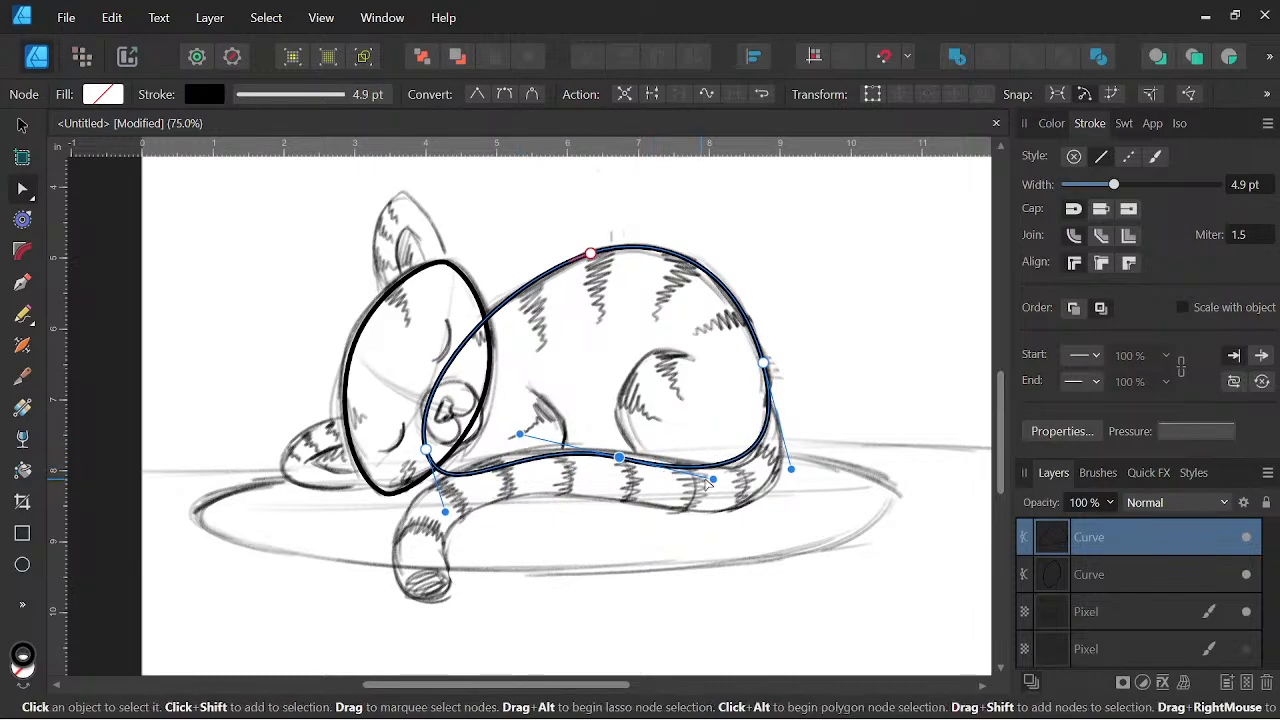
mouse_move(712, 479)
mouse_down()
mouse_move(745, 487)
mouse_move(735, 482)
mouse_up()
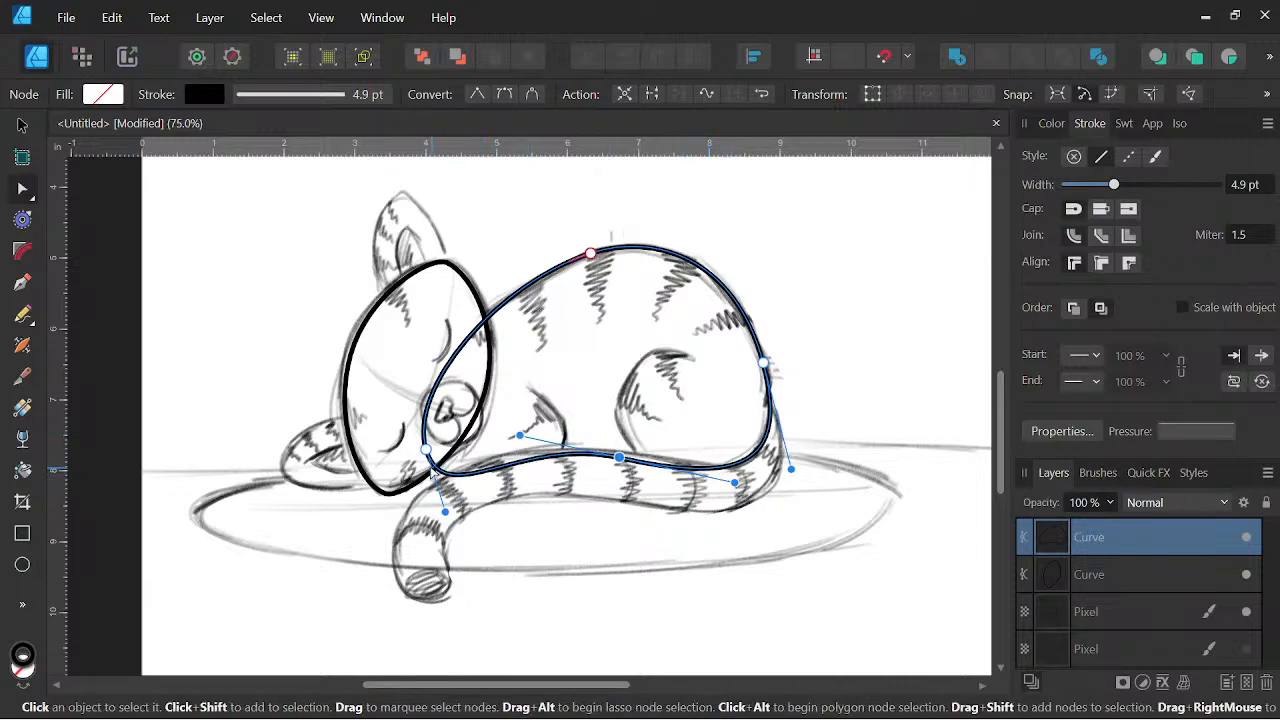
drag(426, 452, 391, 452)
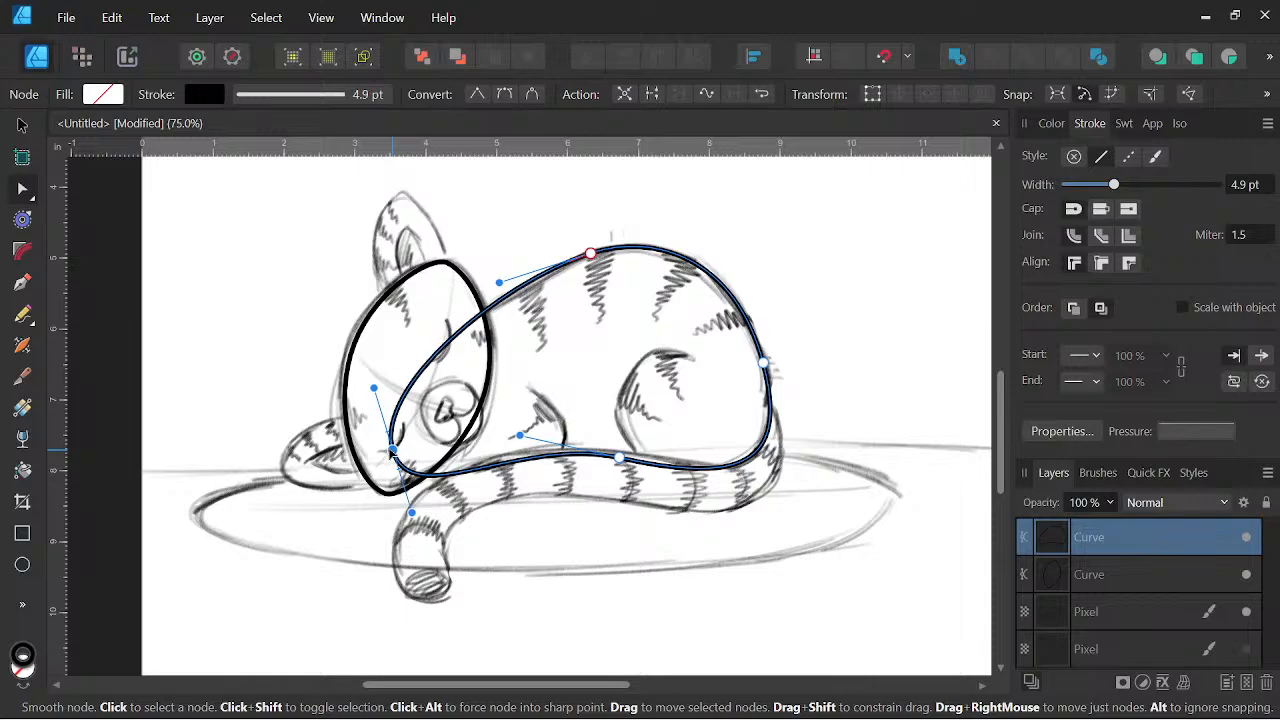
Set the stroke width of both the head curve and the body curve to 5 pt.
click(22, 126)
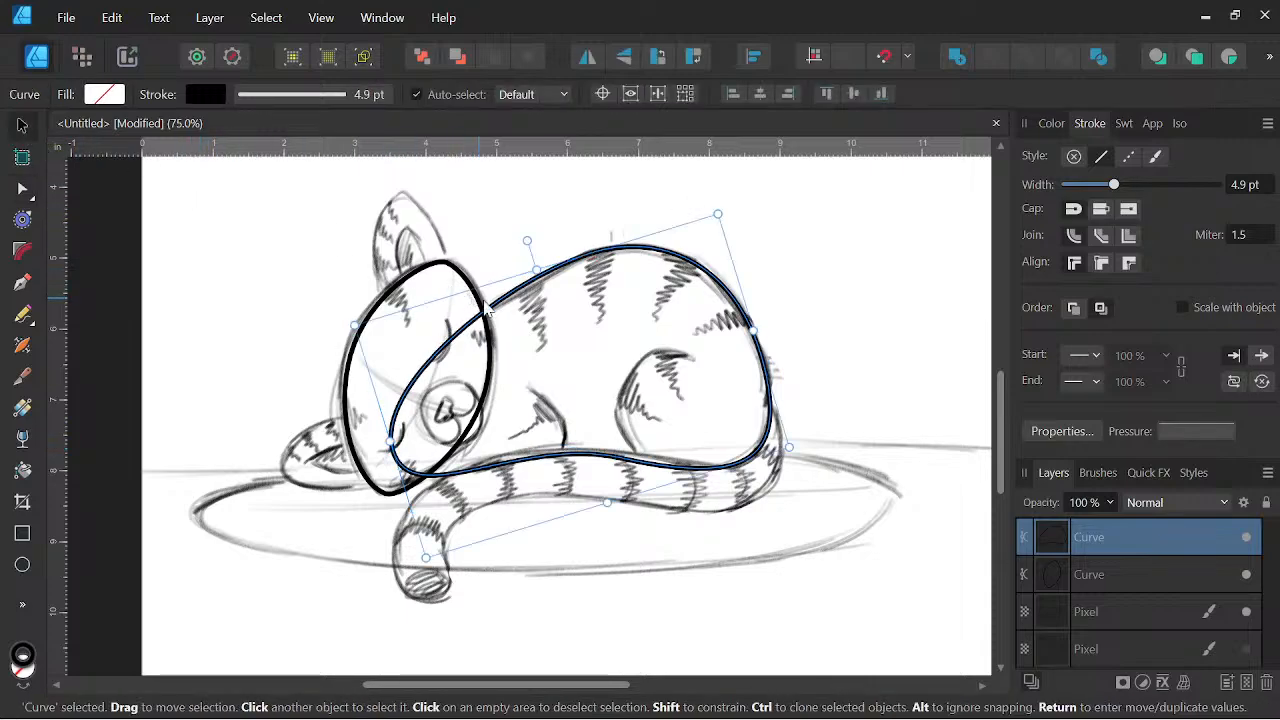
click(474, 290)
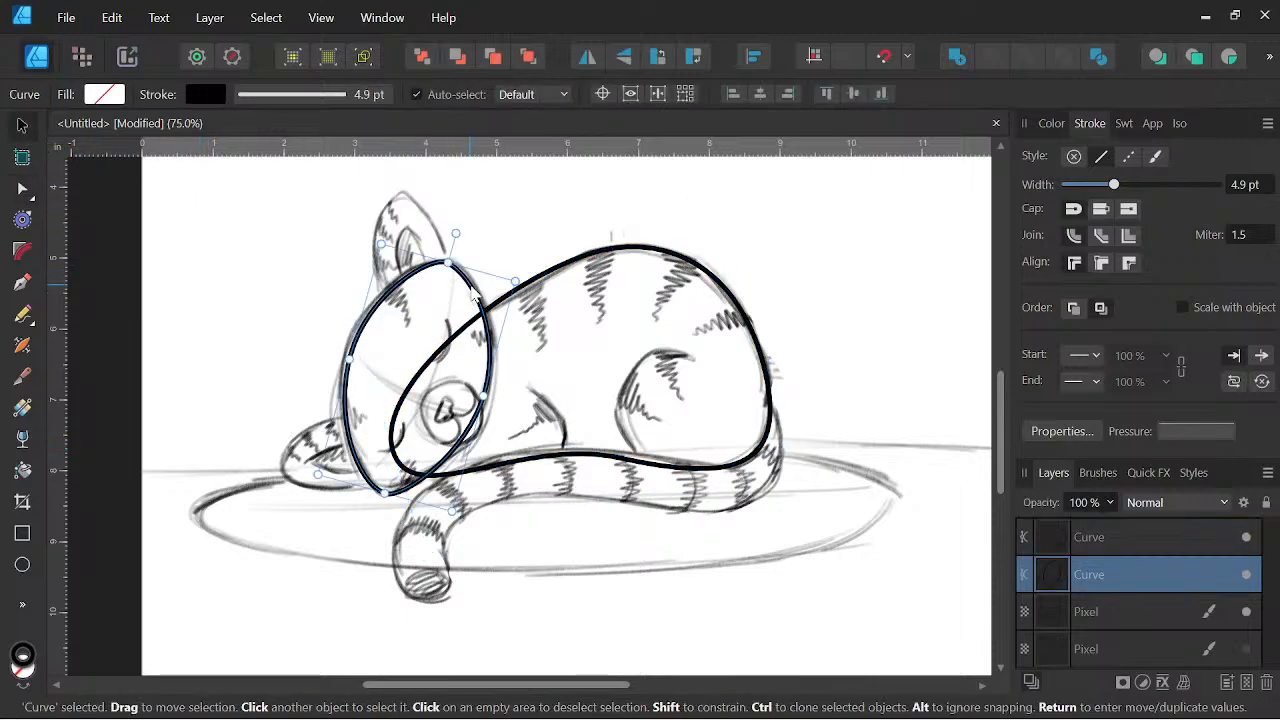
click(1243, 189)
key(Return)
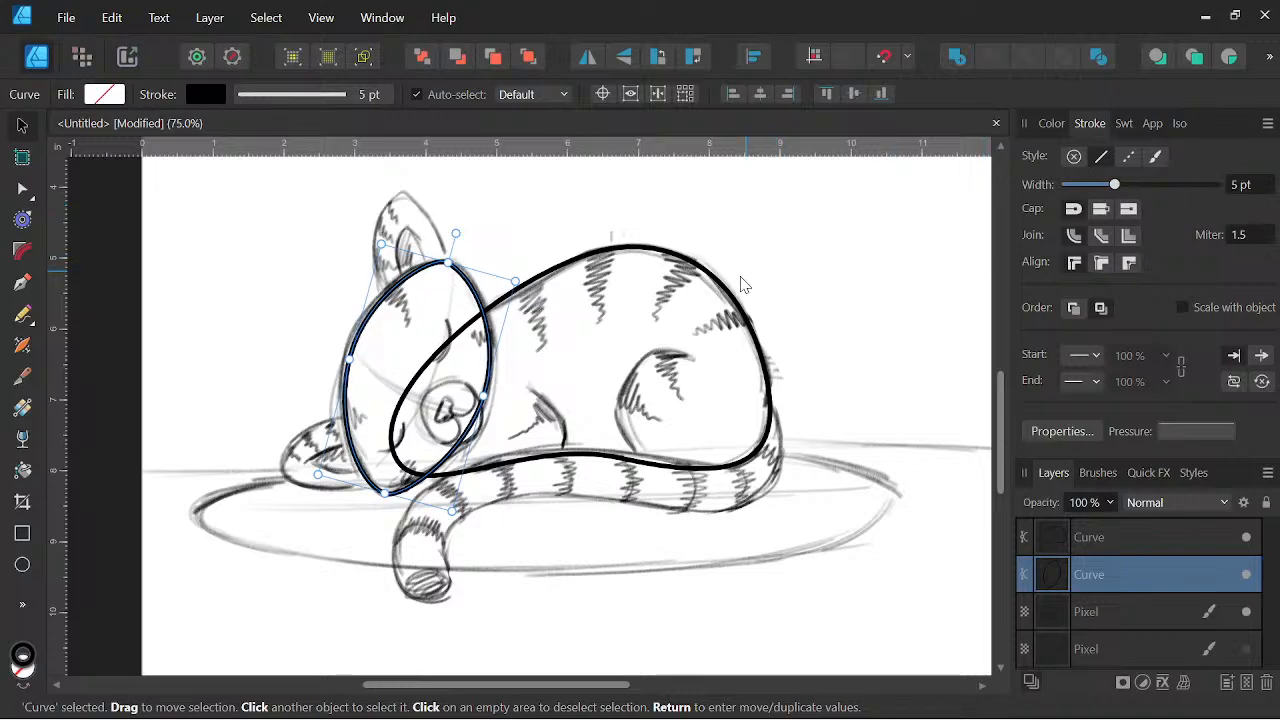
click(740, 300)
click(1238, 184)
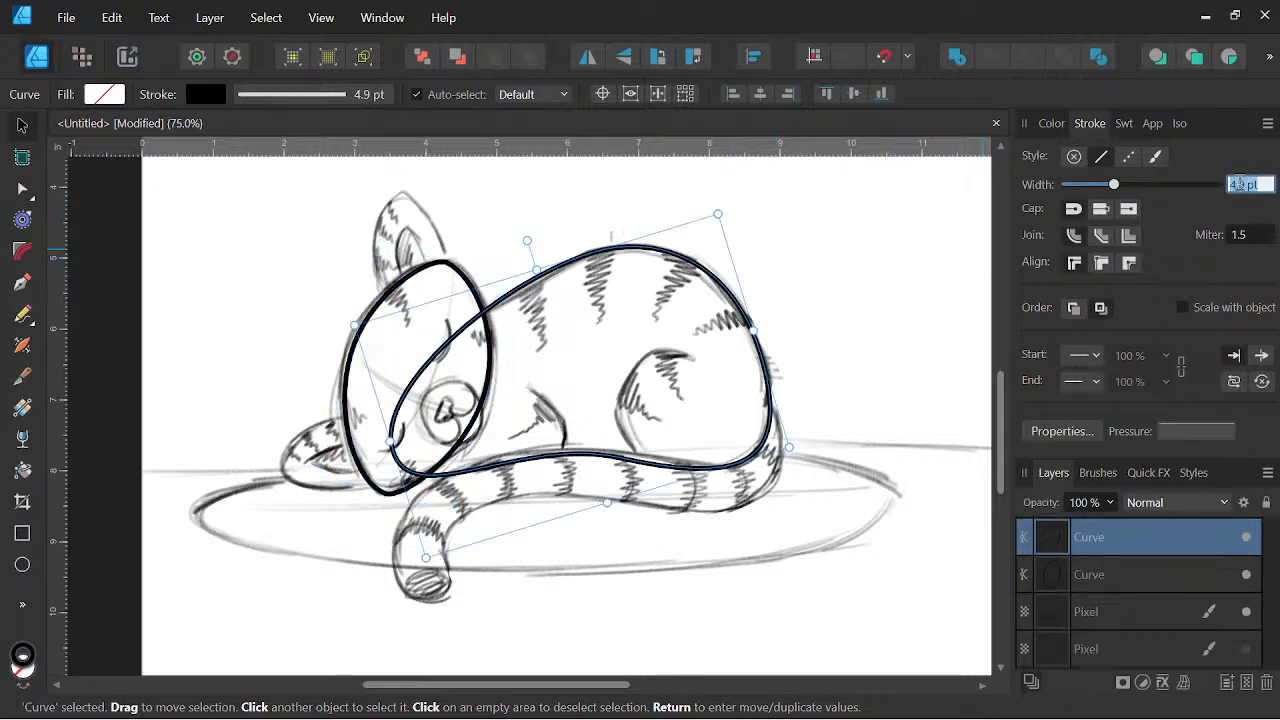
key(Return)
Move the body curve beneath the head curve in the layer order.
scroll(791, 318, down, 3)
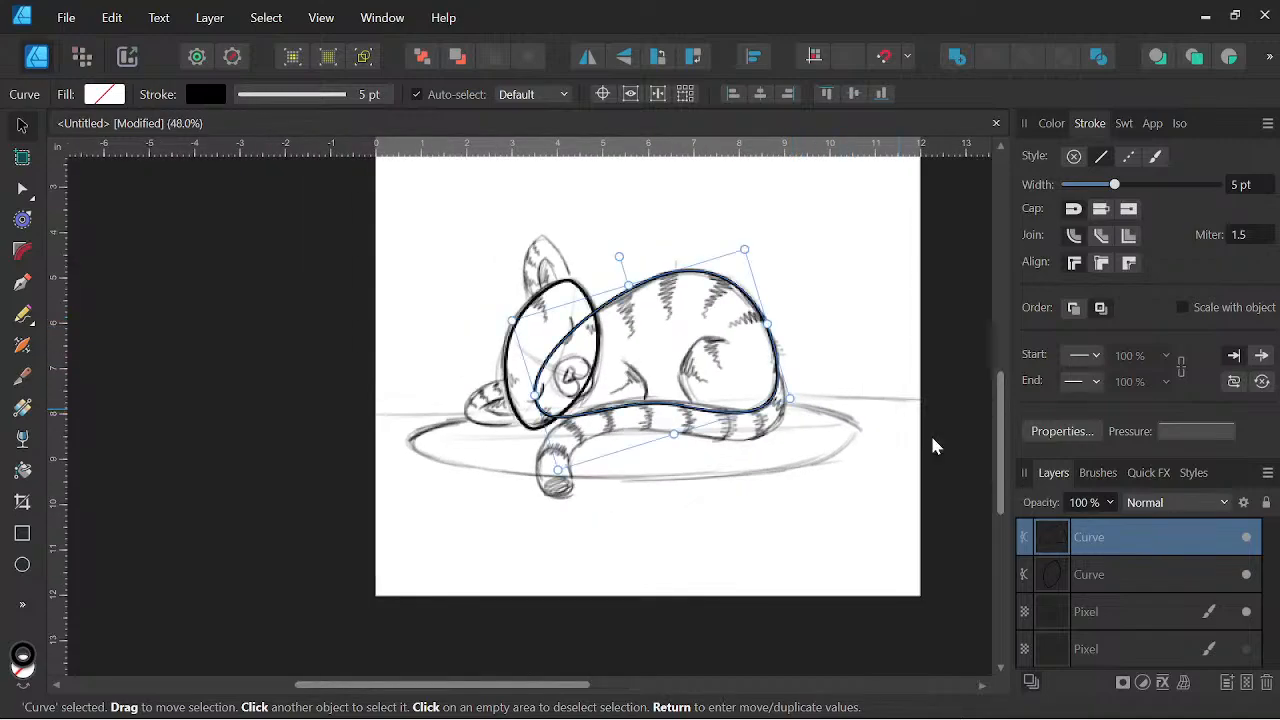
drag(1137, 549, 1095, 600)
scroll(517, 305, up, 3)
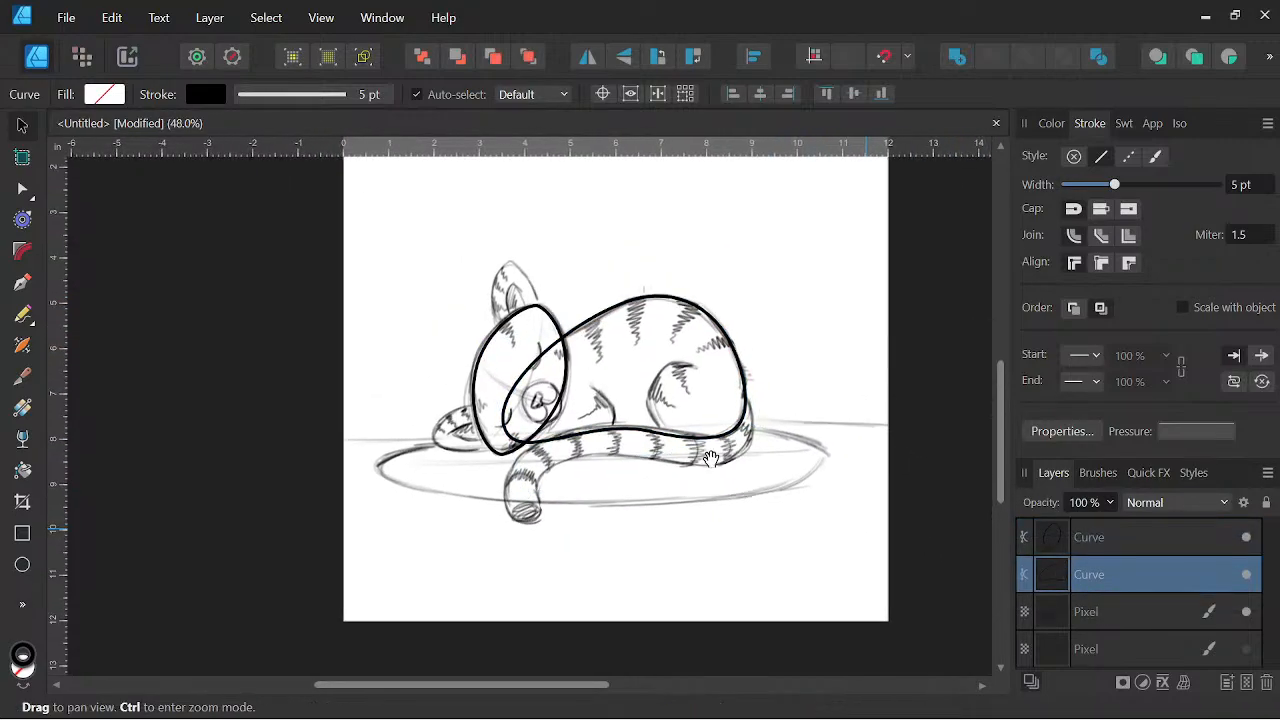
mouse_move(690, 480)
mouse_down()
mouse_move(653, 479)
mouse_move(671, 491)
mouse_up()
Hide the head and body curves so only the pencil sketch shows, and clear the selection.
click(22, 282)
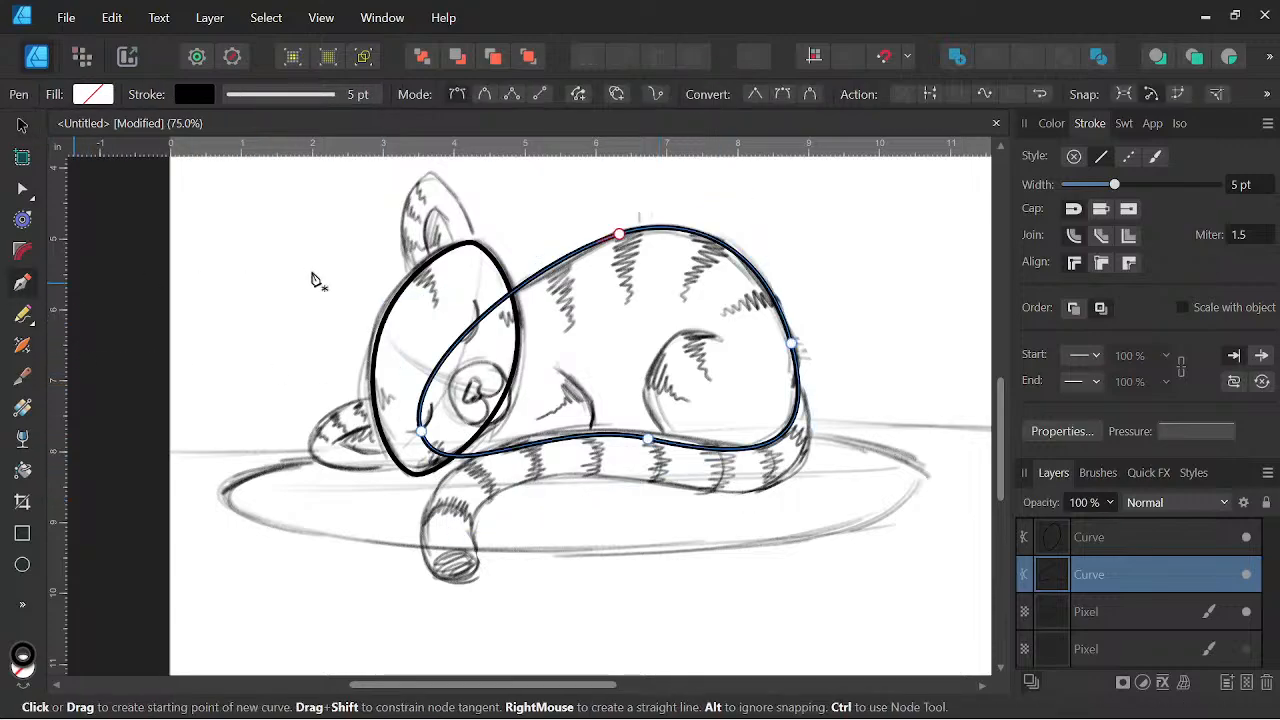
shift+click(1185, 541)
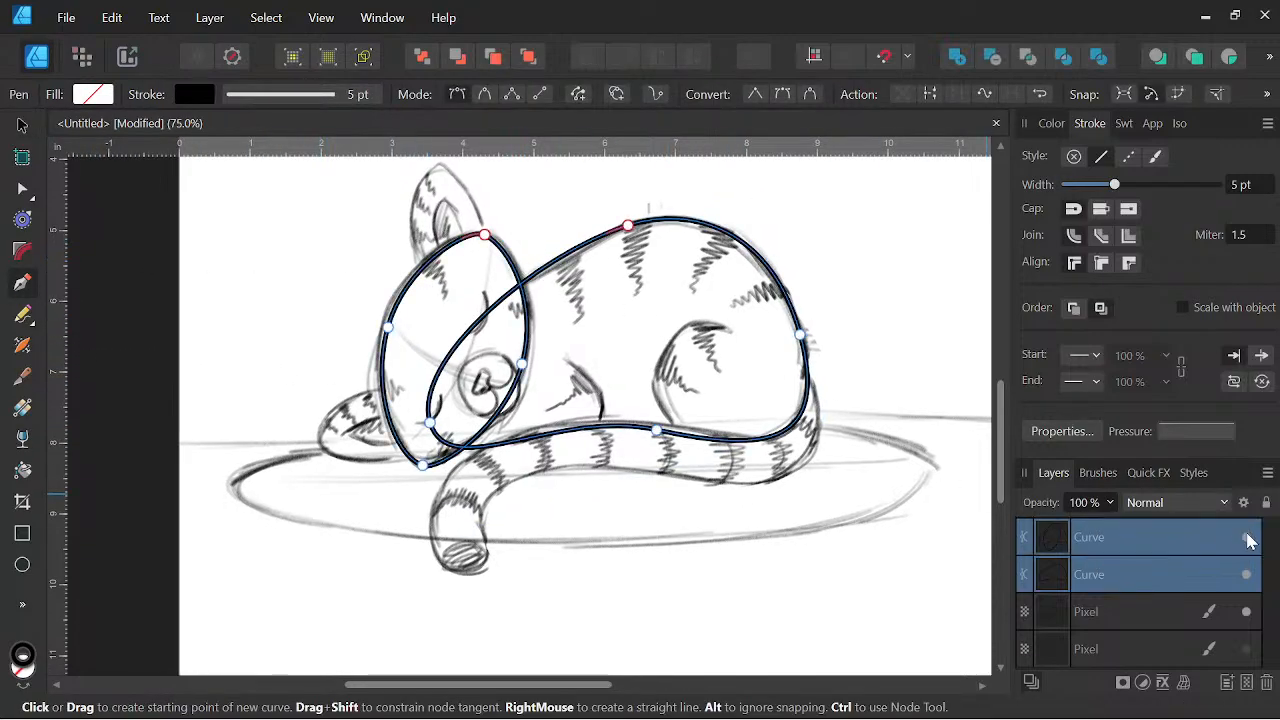
key(v)
click(182, 268)
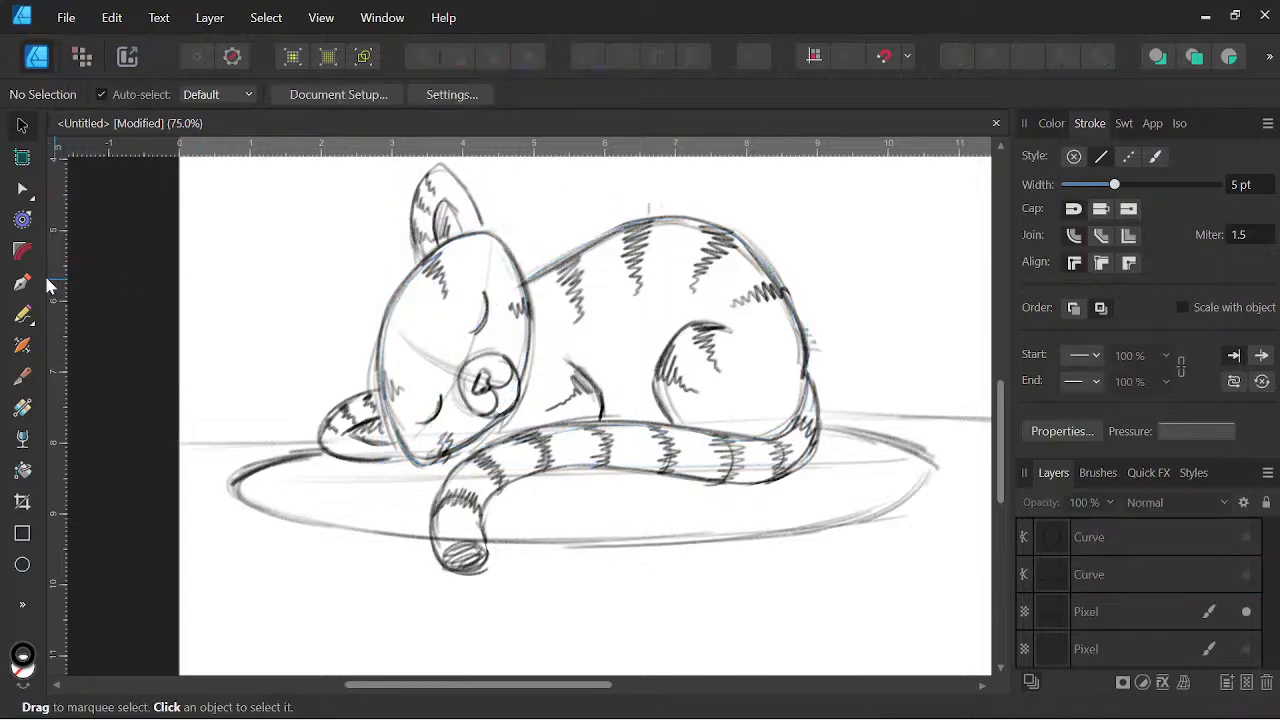
Trace the sketched head with the Pen tool as a closed curve through the forehead, cheeks and a sharp chin.
click(22, 282)
scroll(368, 226, up, 1)
click(519, 228)
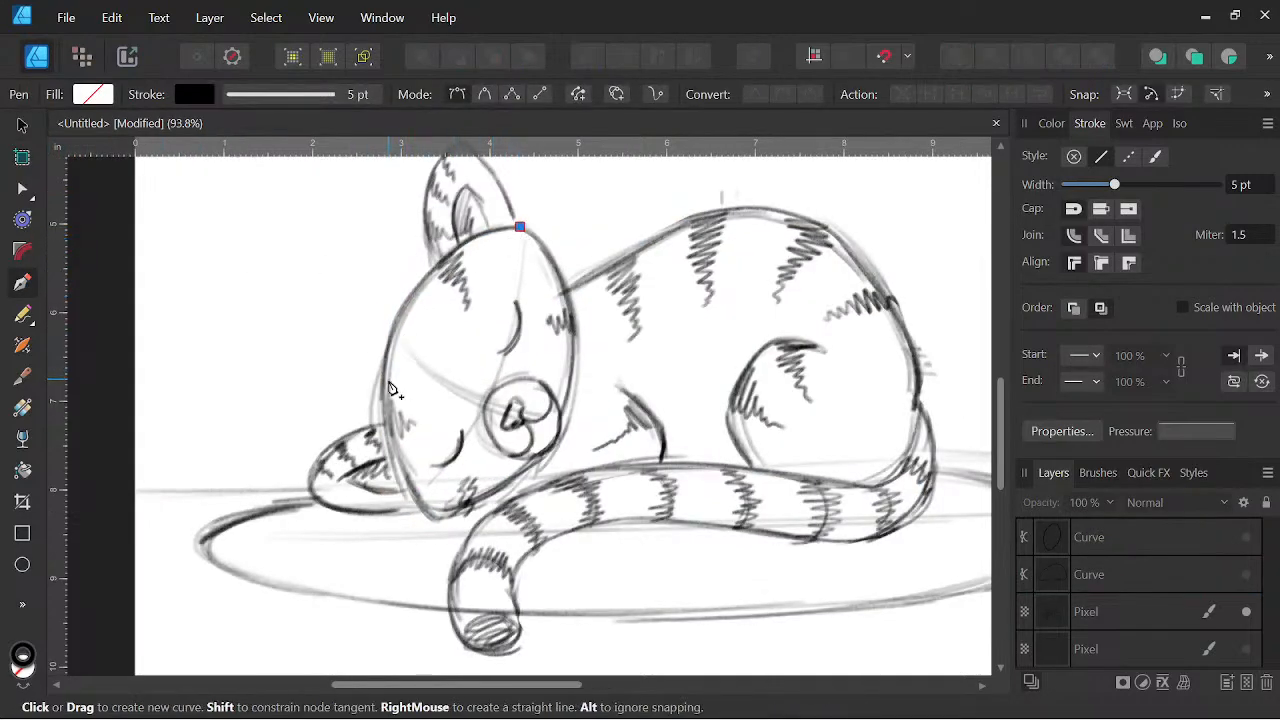
drag(388, 352, 372, 414)
drag(447, 536, 470, 558)
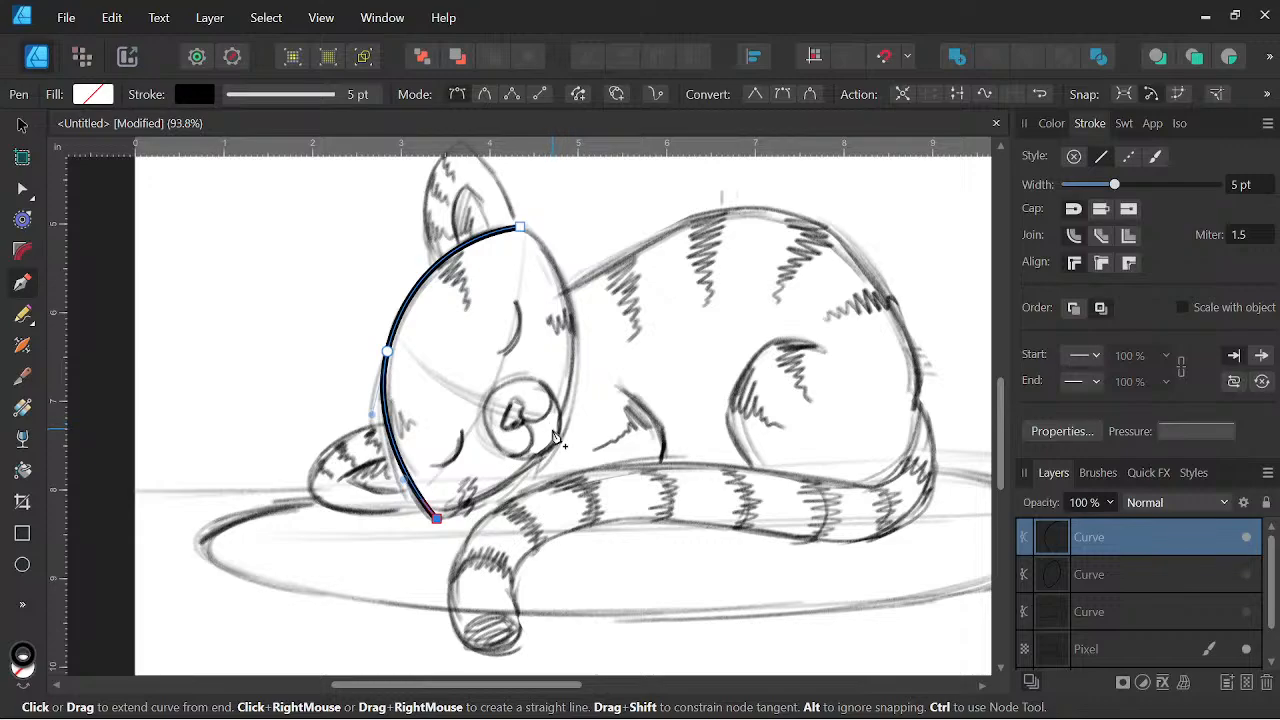
drag(555, 426, 576, 366)
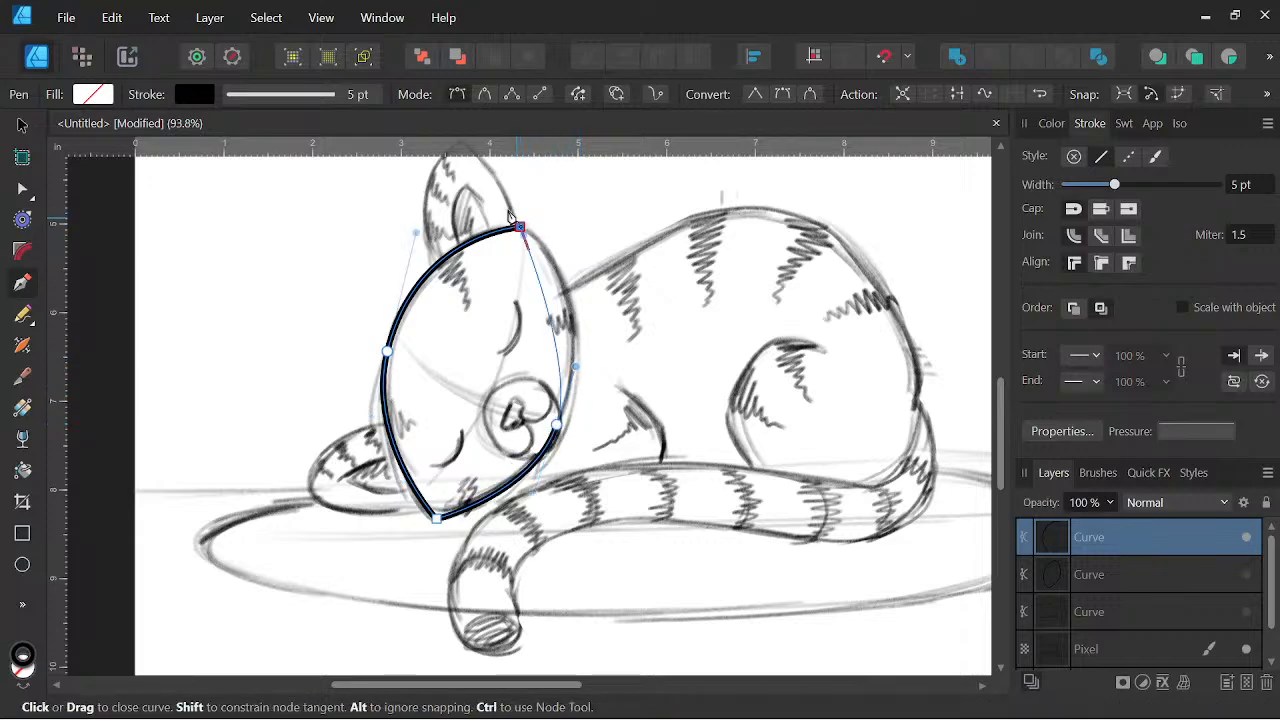
click(513, 221)
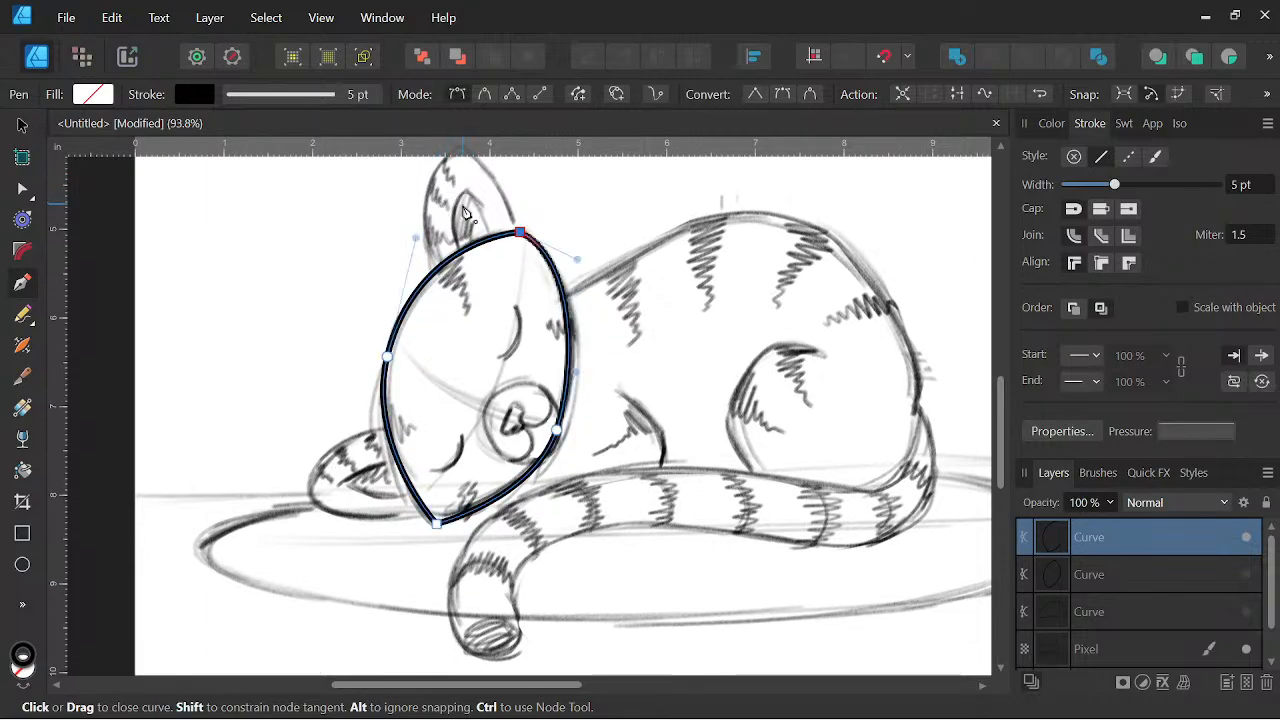
Start a Pen tool outline of the body behind the head and trace along the back and down the rump.
drag(463, 208, 464, 206)
key(space)
scroll(722, 330, down, 2)
drag(718, 388, 666, 383)
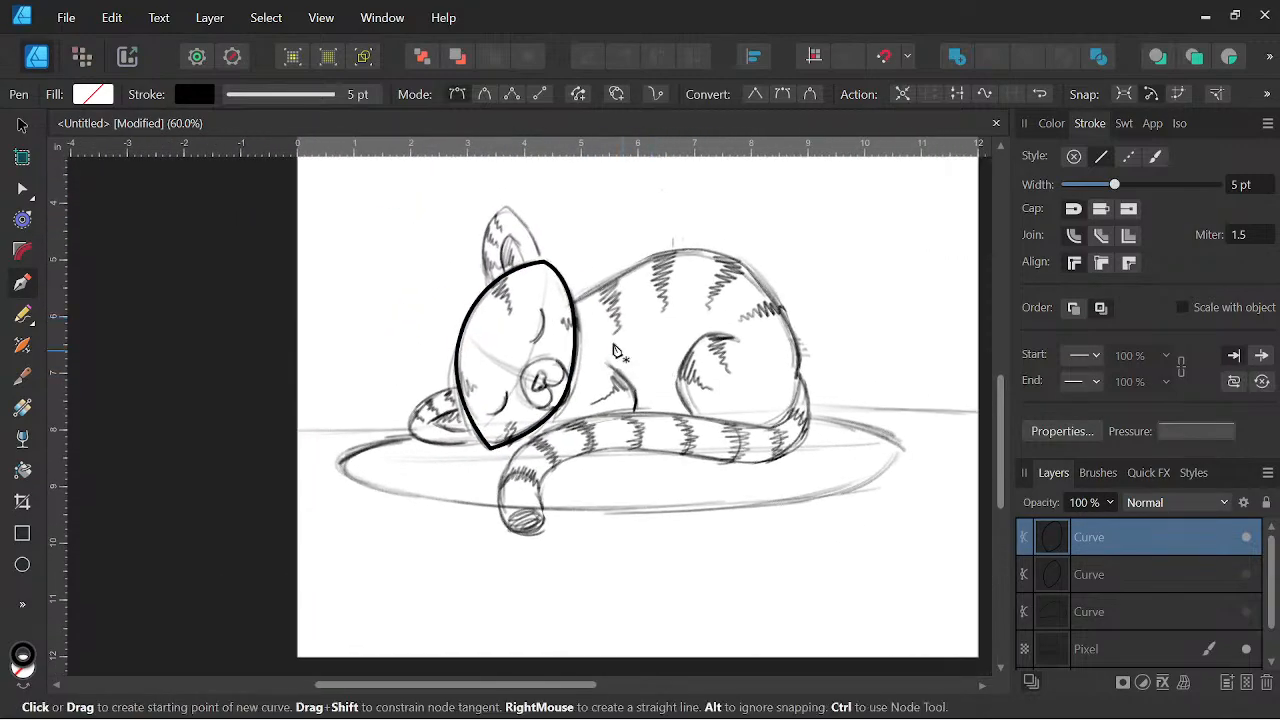
scroll(615, 350, up, 1)
scroll(625, 300, up, 1)
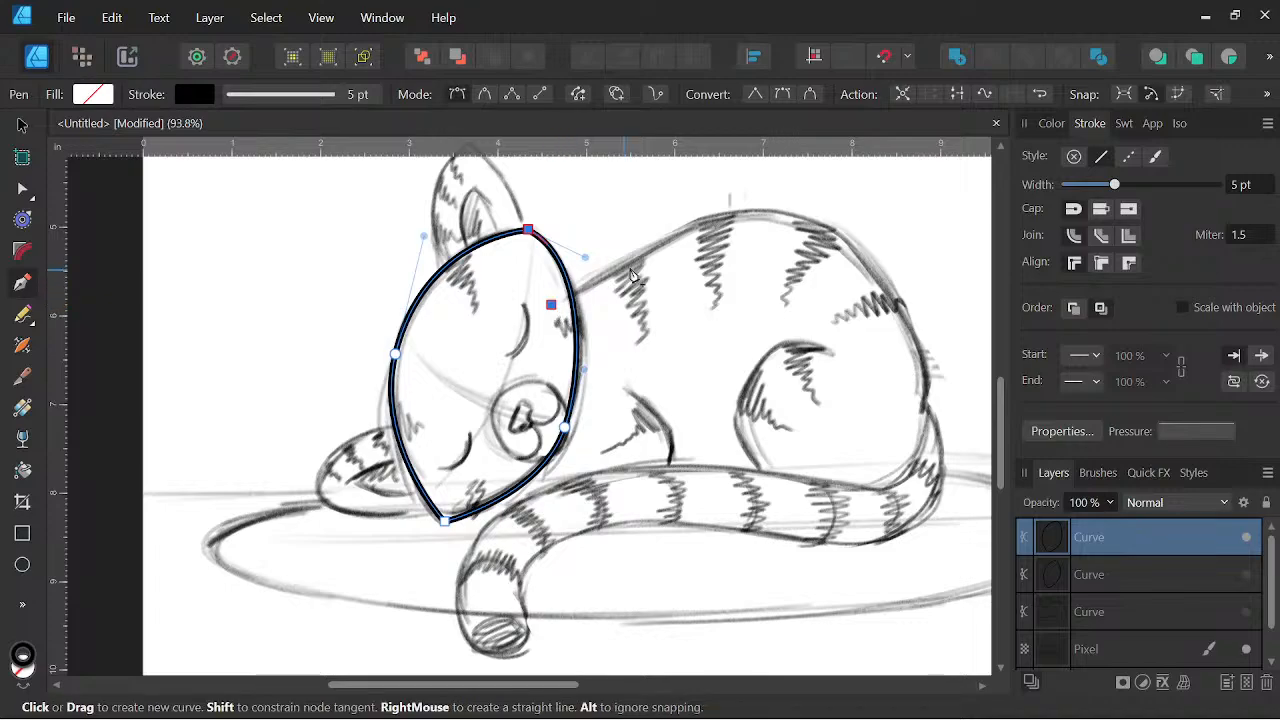
mouse_move(692, 226)
mouse_down()
mouse_move(734, 209)
mouse_move(709, 214)
mouse_up()
key(space)
drag(643, 258, 449, 268)
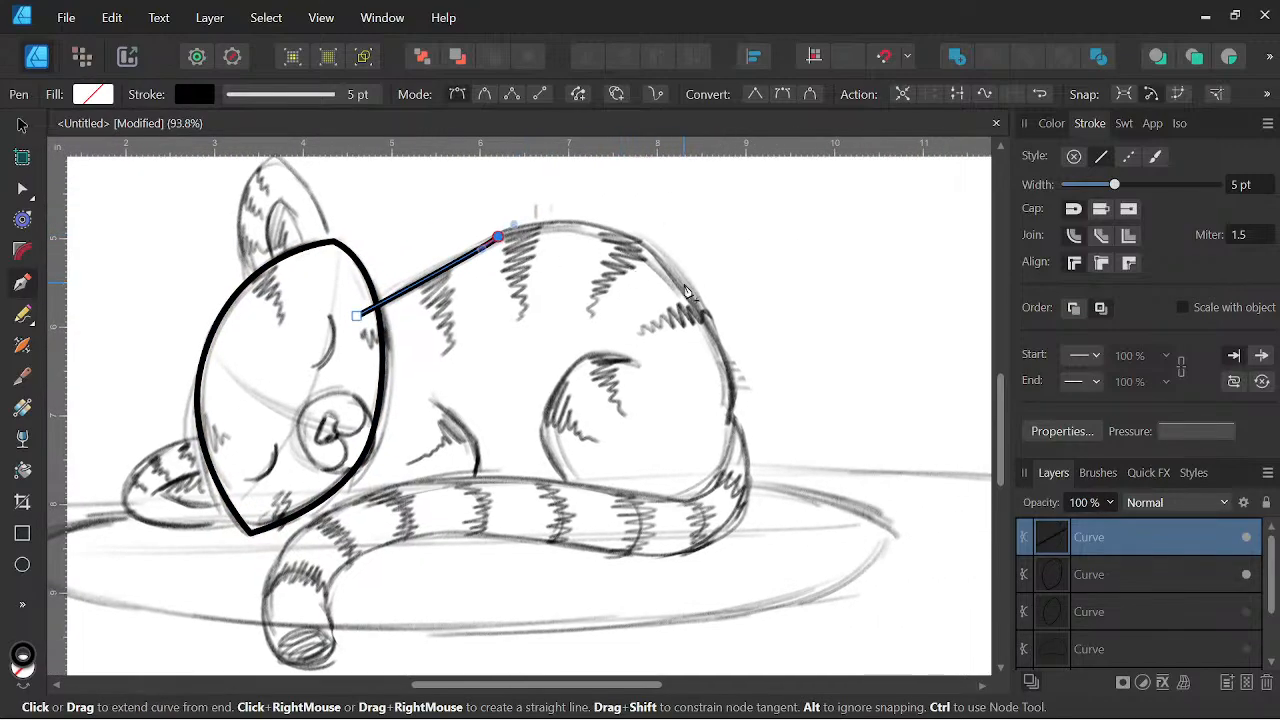
drag(688, 290, 731, 361)
drag(733, 421, 785, 349)
Continue the Pen outline along the tail's upper edge and close it behind the head at its starting node.
key(space)
scroll(740, 448, down, 2)
key(space)
scroll(724, 401, up, 2)
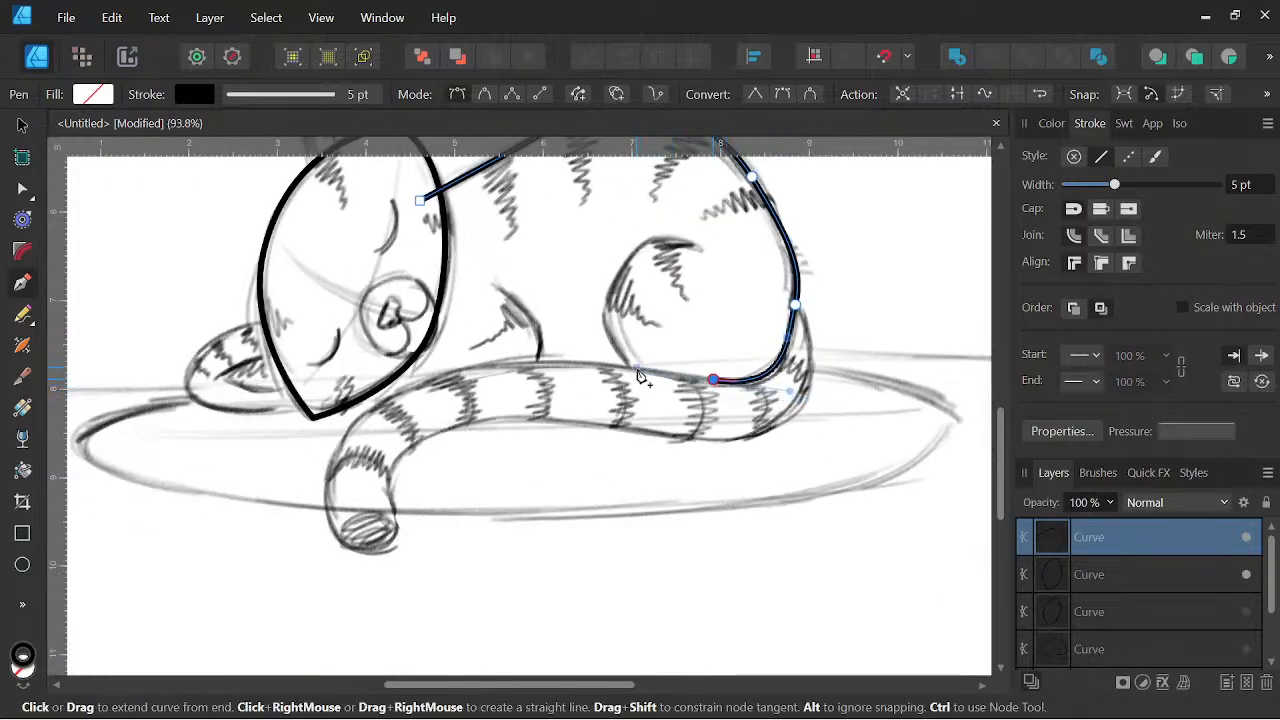
drag(637, 369, 642, 370)
click(479, 374)
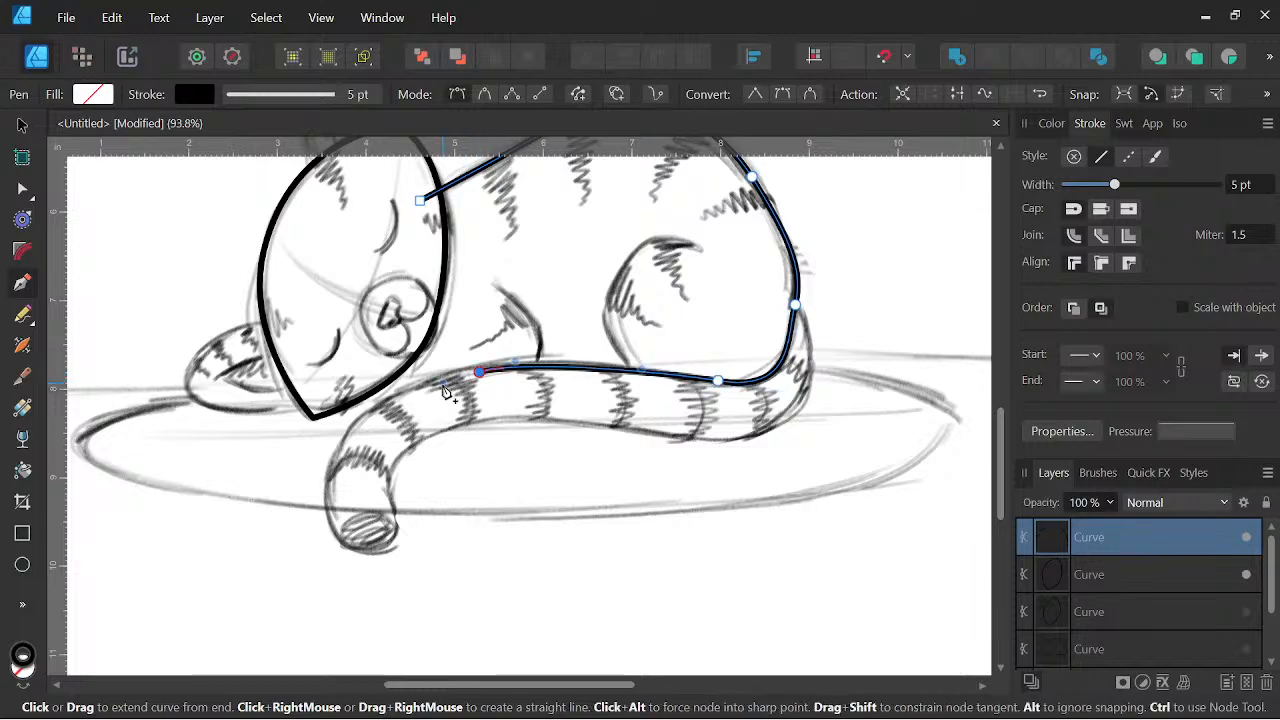
drag(420, 201, 445, 179)
key(space)
scroll(565, 346, down, 2)
drag(620, 354, 618, 448)
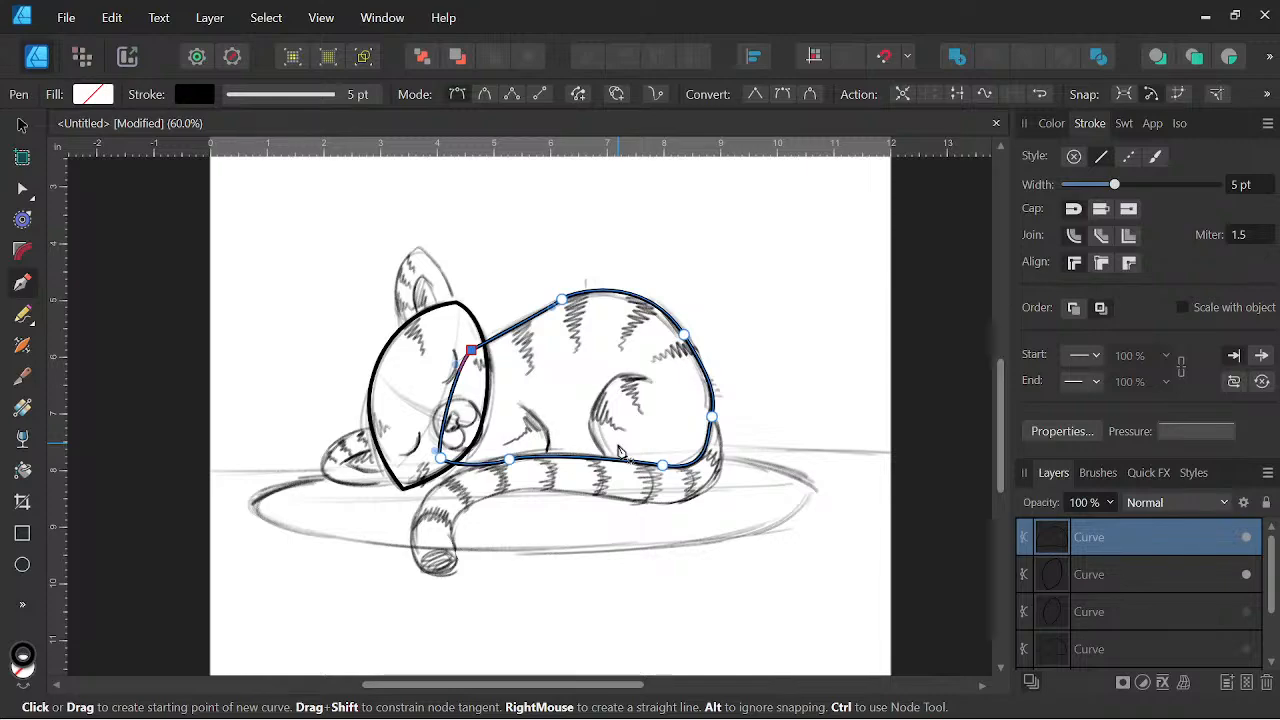
Delete the two Pen-drawn curves and show the ellipse-based head and body curves again.
key(v)
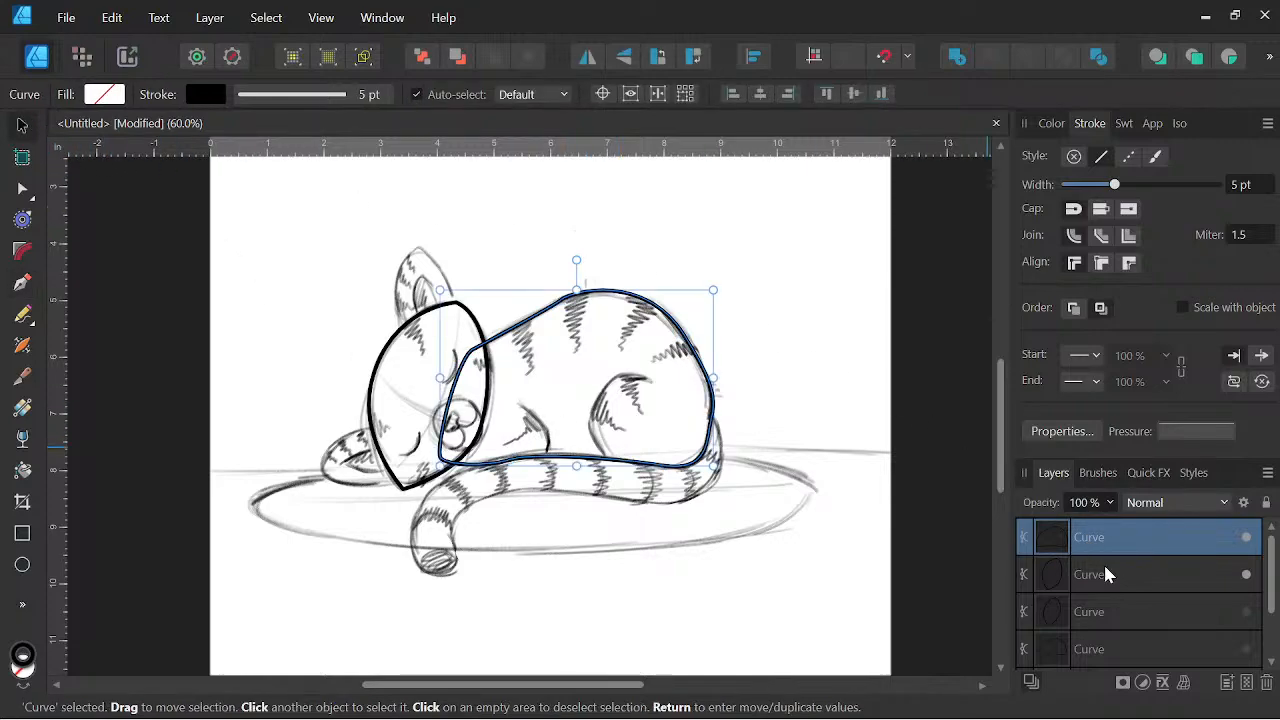
shift+click(1165, 593)
click(1263, 682)
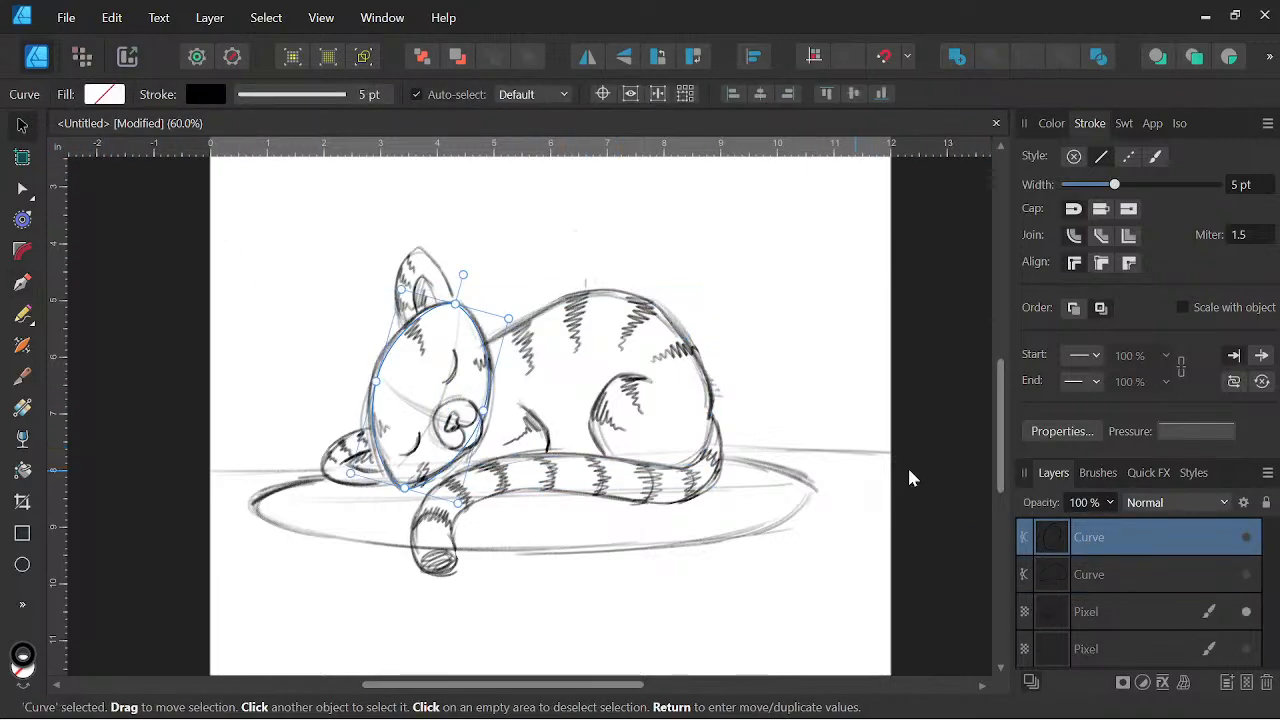
click(1246, 537)
click(1246, 574)
click(880, 376)
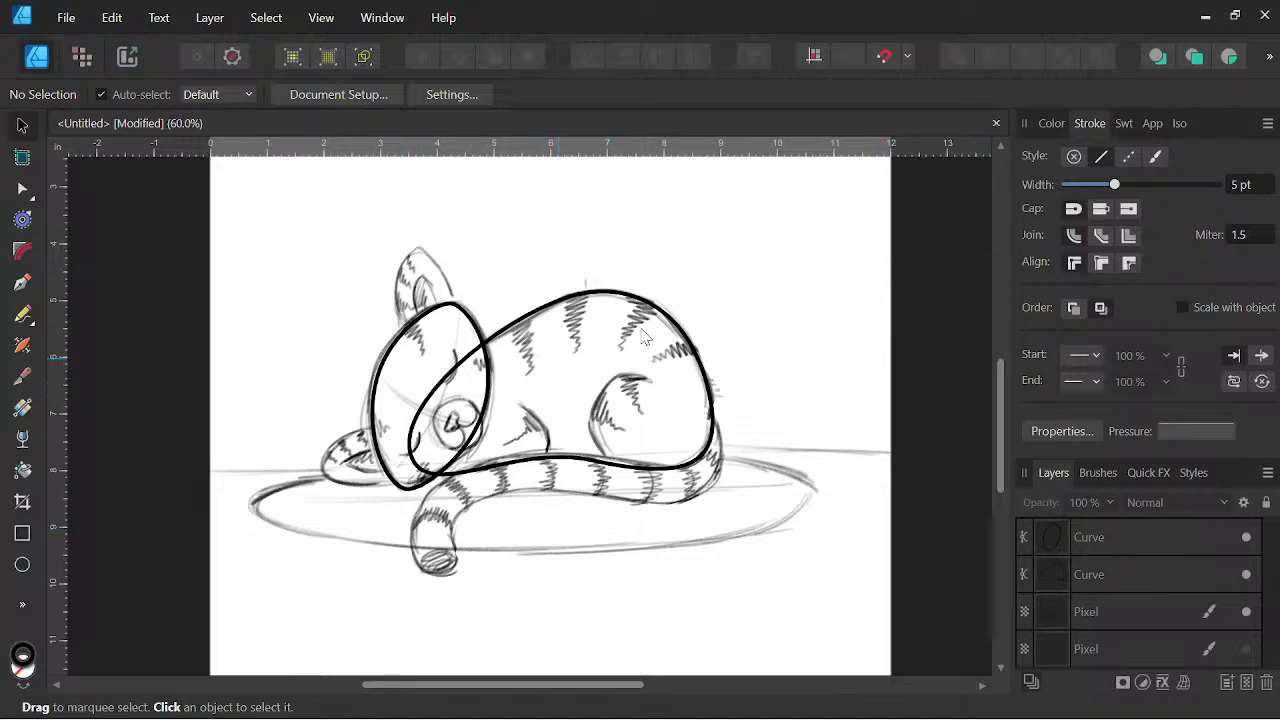
Add the artistic text "BRB" in the empty area above the cat's rump.
click(34, 610)
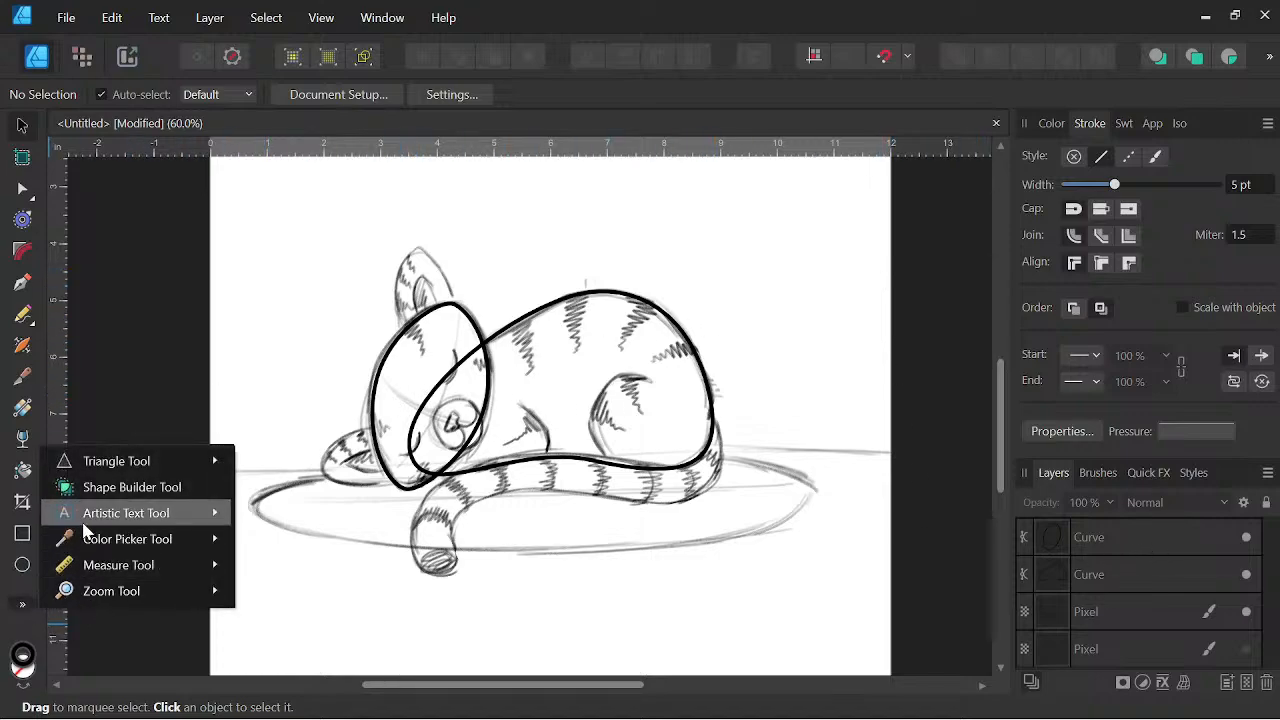
key(t)
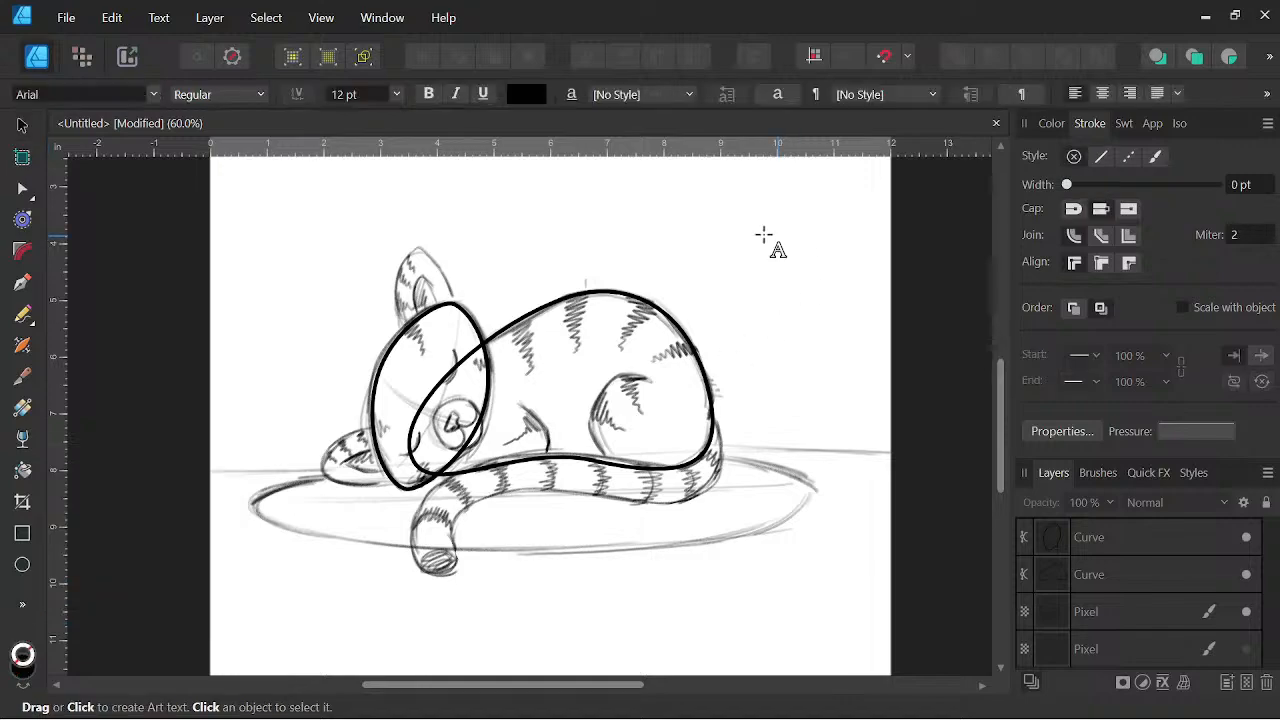
click(762, 231)
text(BRB)
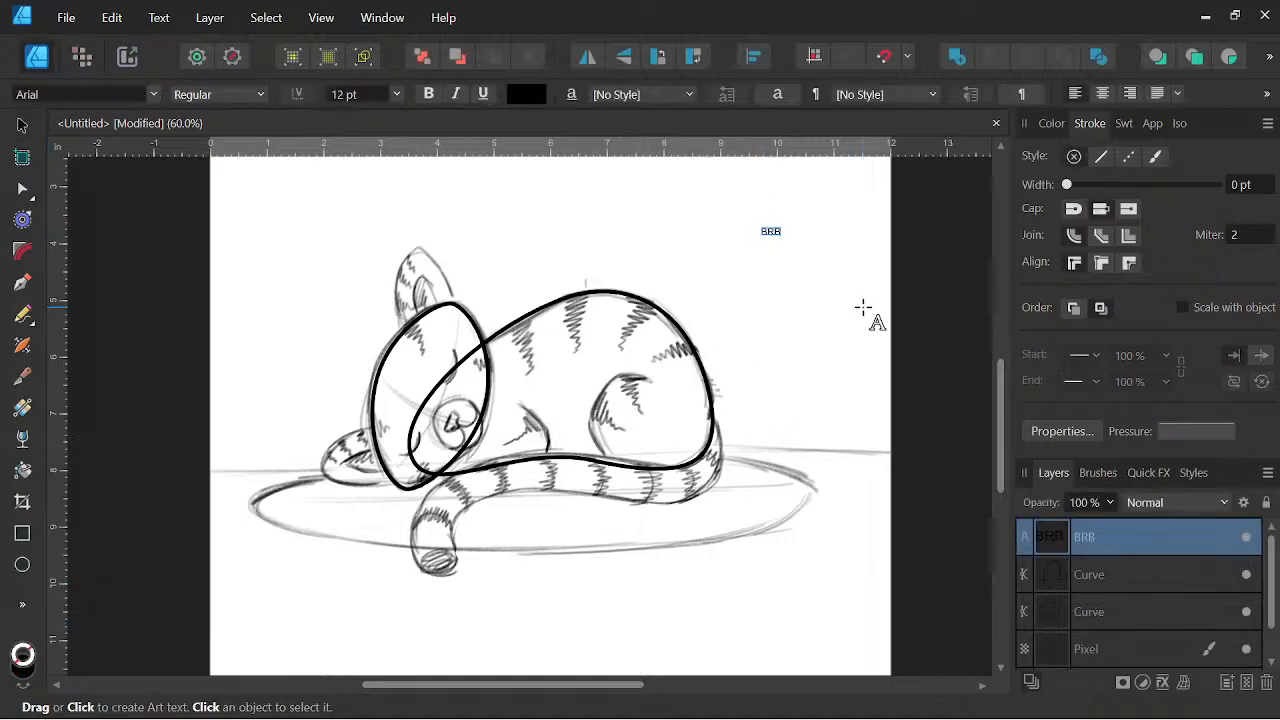
key(Escape)
Enlarge the BRB text to about 174 pt so that it reaches down over the cat's back.
click(22, 125)
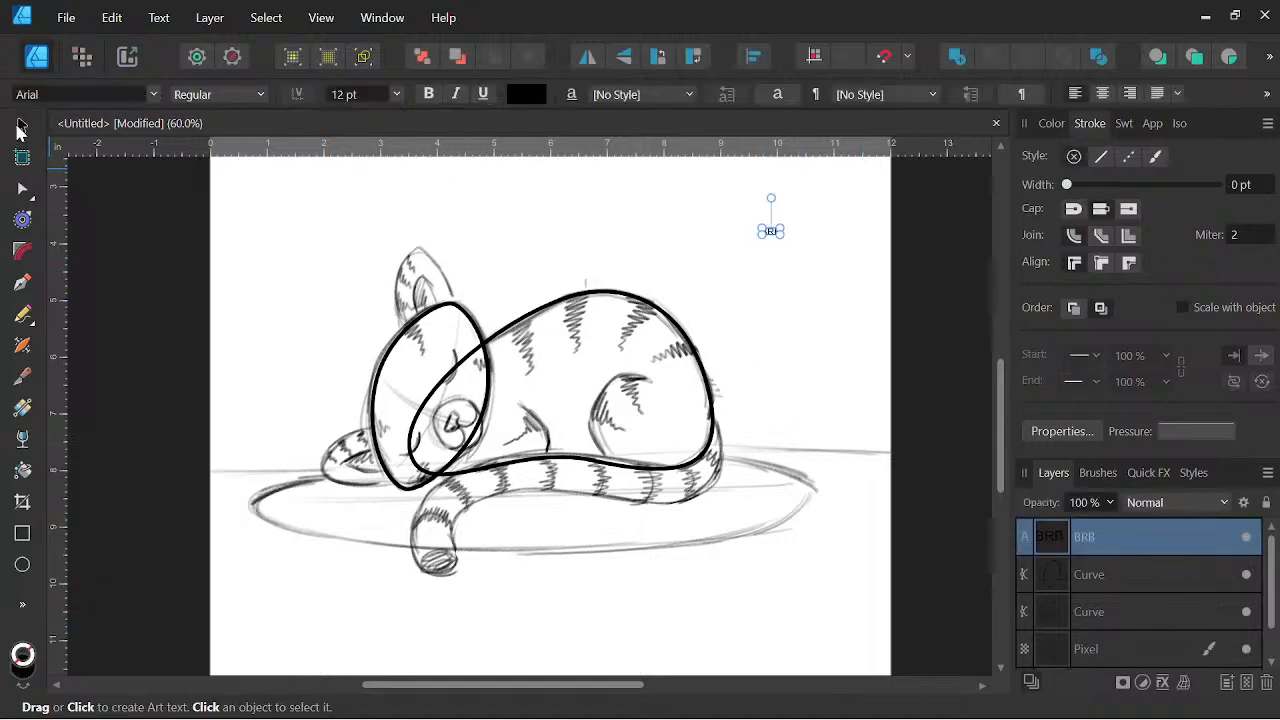
drag(771, 231, 852, 359)
key(space)
drag(751, 315, 766, 403)
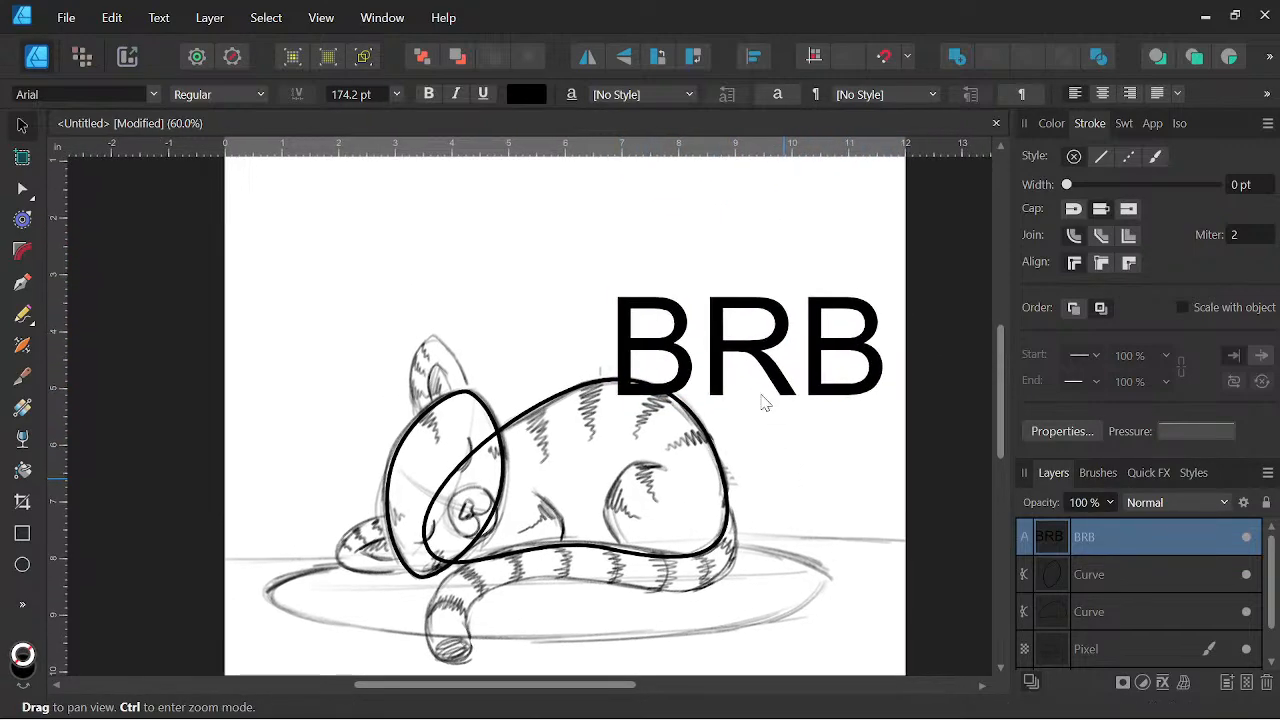
Move the BRB text up and left into the empty area above the cat's back.
drag(726, 344, 643, 264)
key(space)
drag(793, 345, 823, 366)
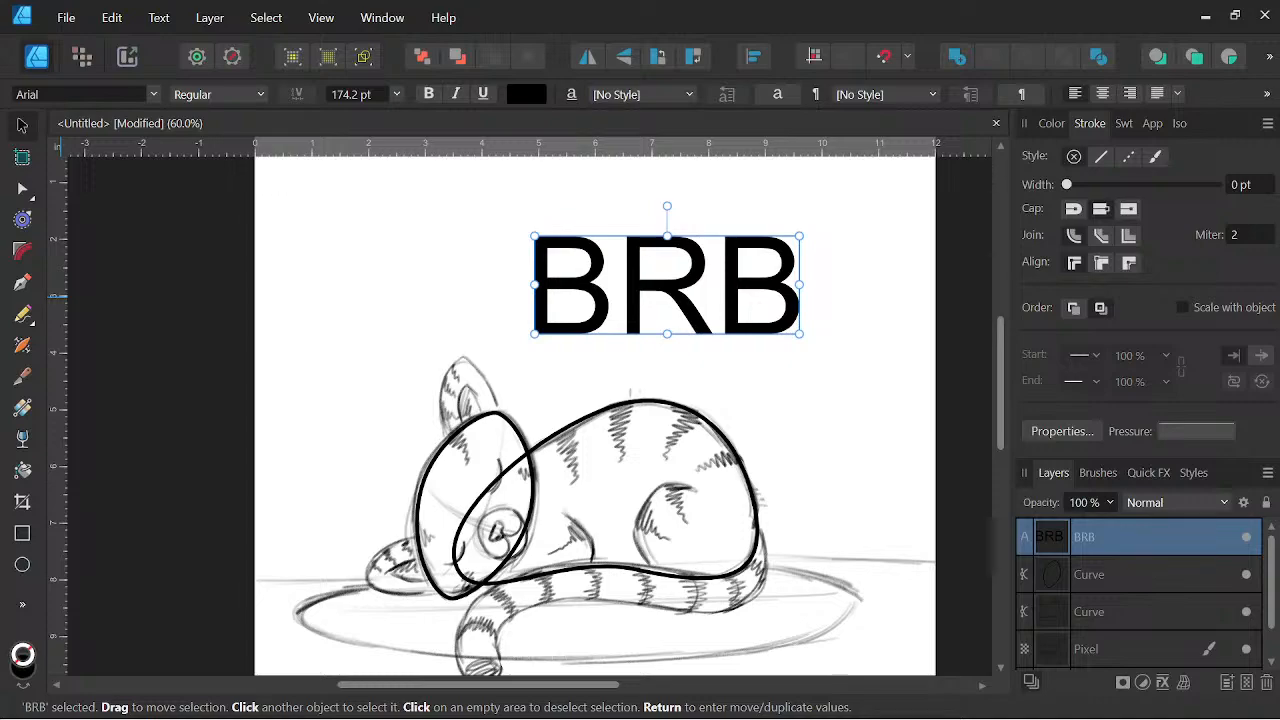
Hide the BRB text and move its layer directly below the visible pixel sketch layer.
click(1246, 537)
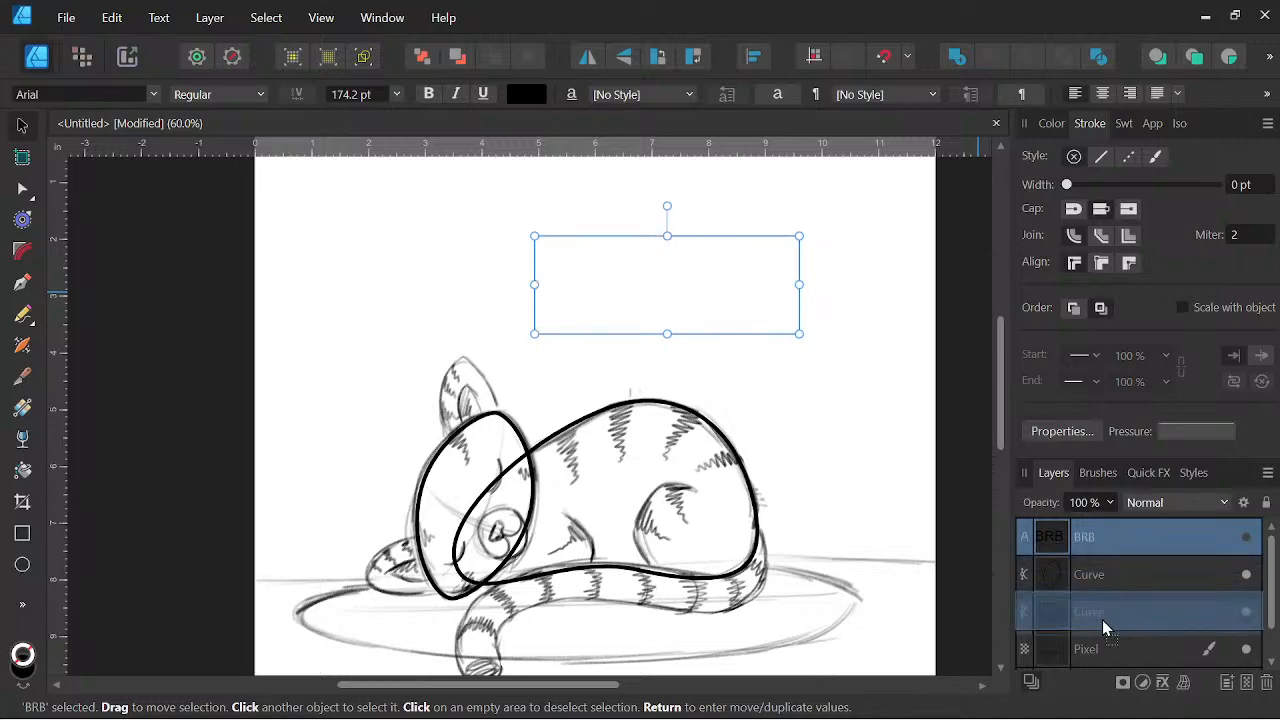
drag(1101, 646, 1101, 626)
scroll(1110, 562, down, 1)
drag(1079, 628, 1085, 626)
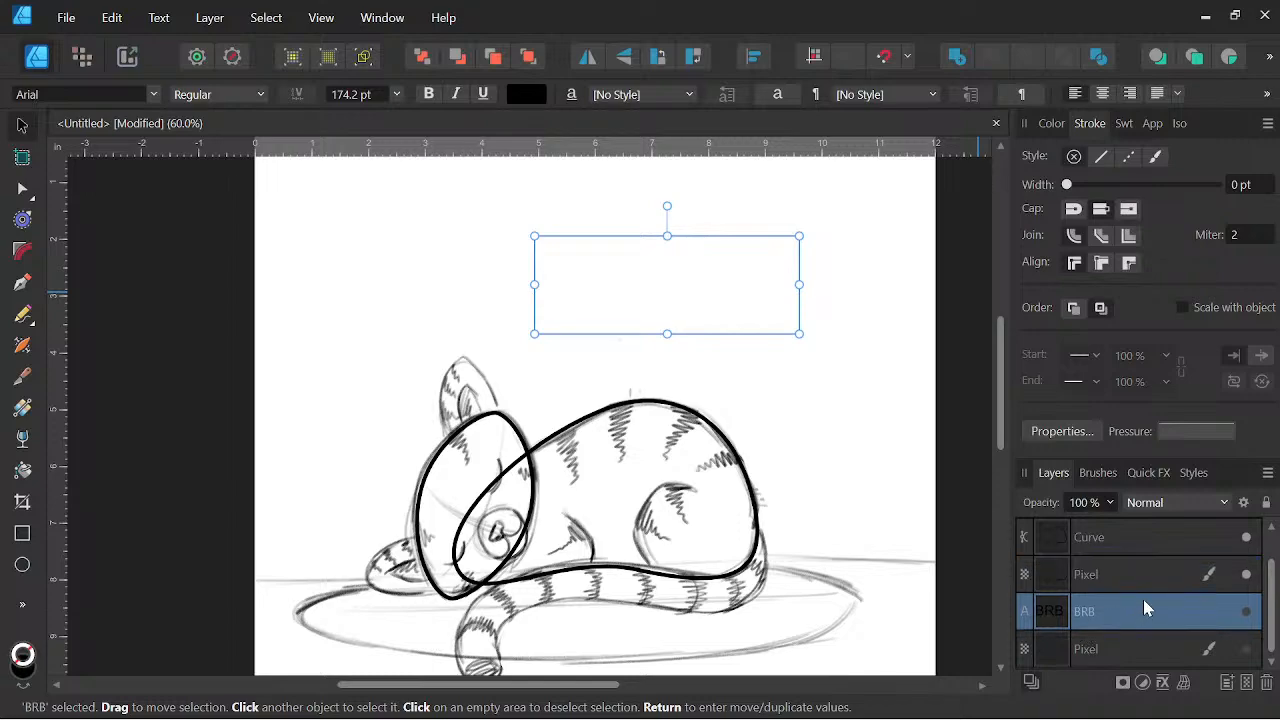
scroll(1131, 571, up, 1)
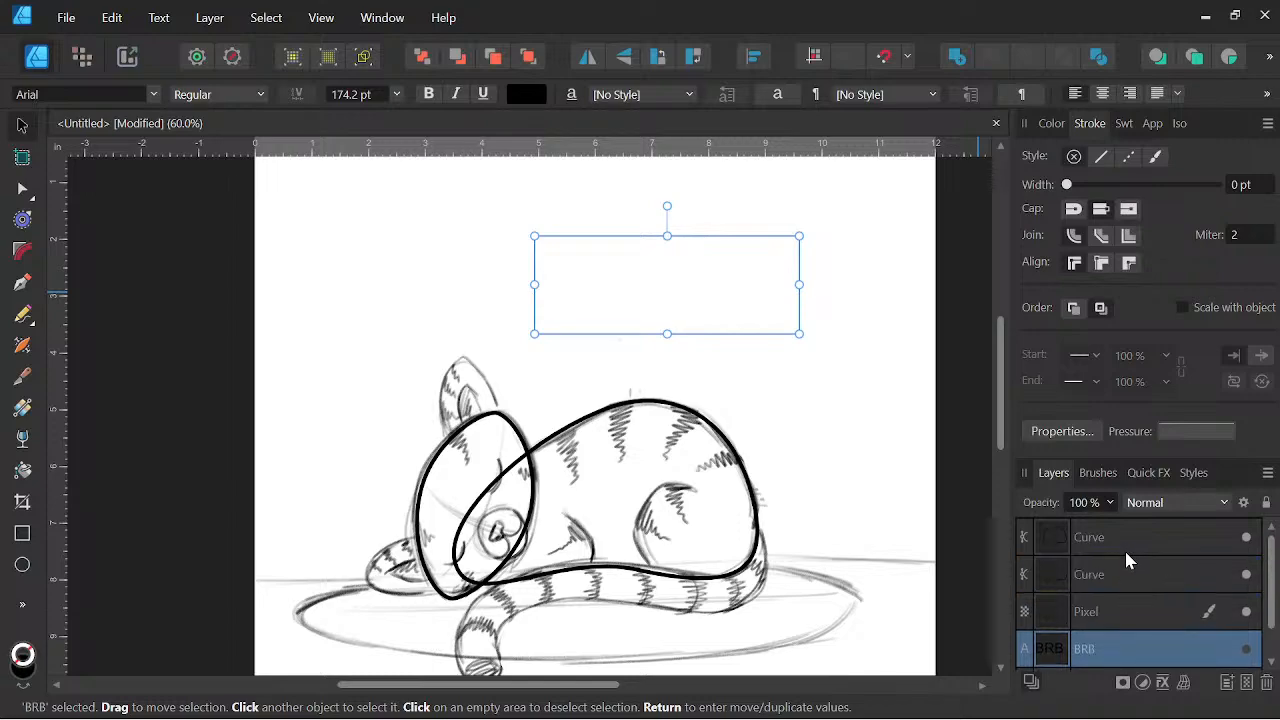
Draw a closed, curved outline over the cat's upper ear with the Pen tool and shift it slightly to the left.
click(1128, 549)
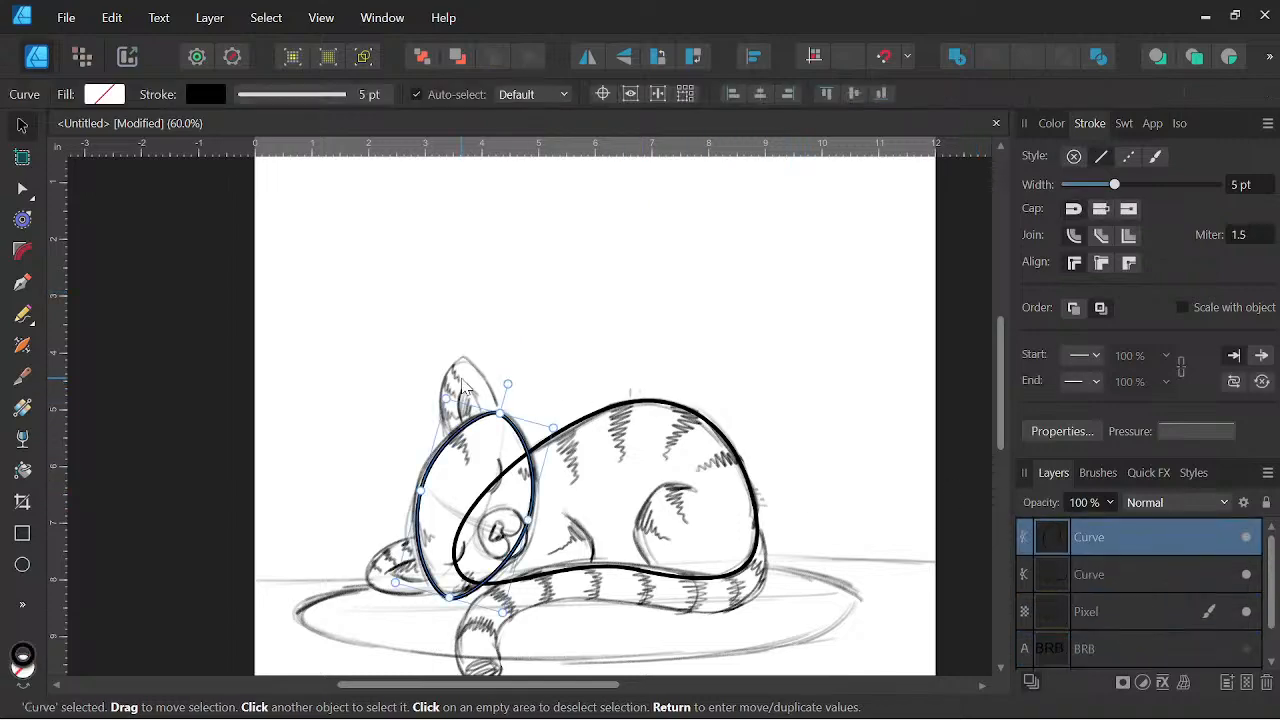
scroll(462, 384, up, 4)
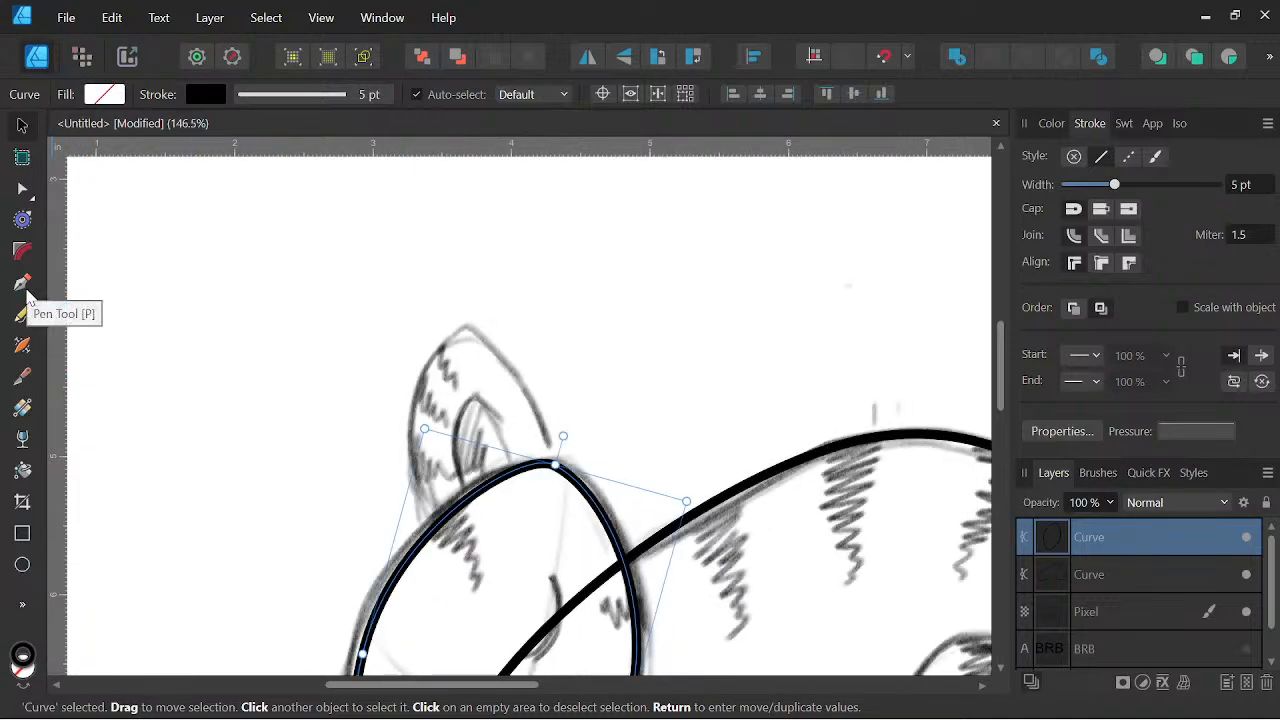
click(24, 290)
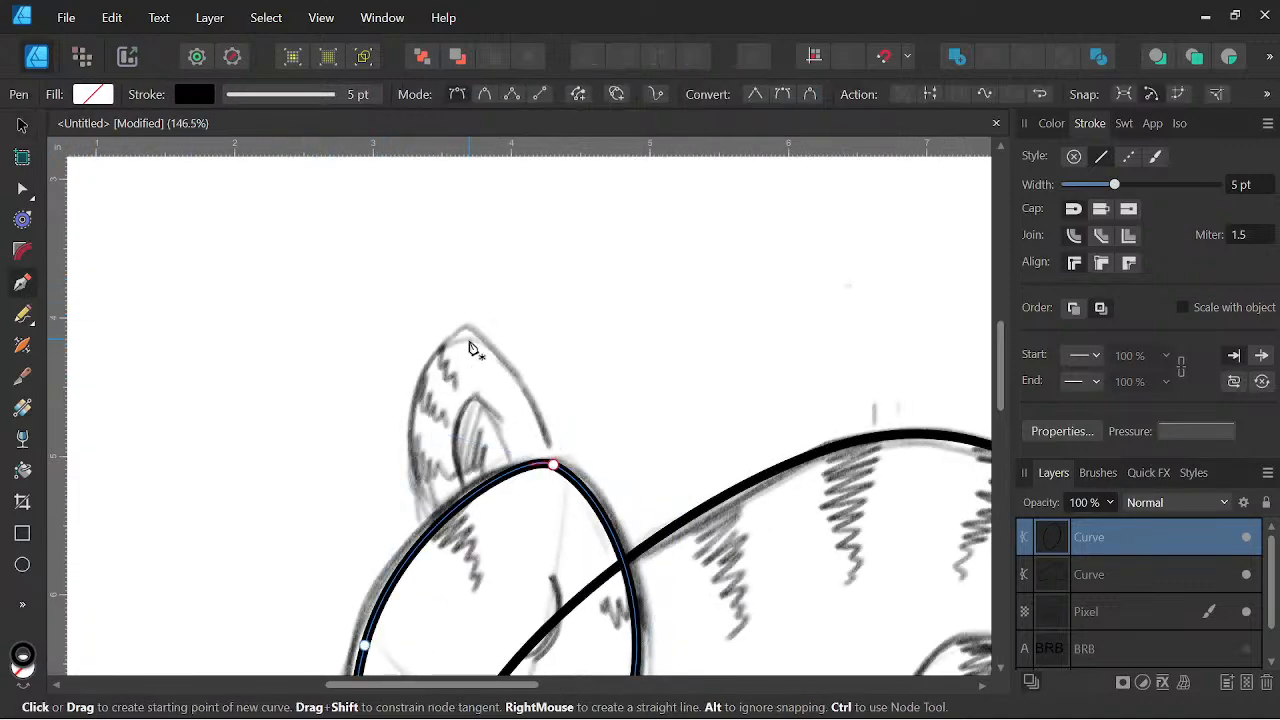
click(453, 320)
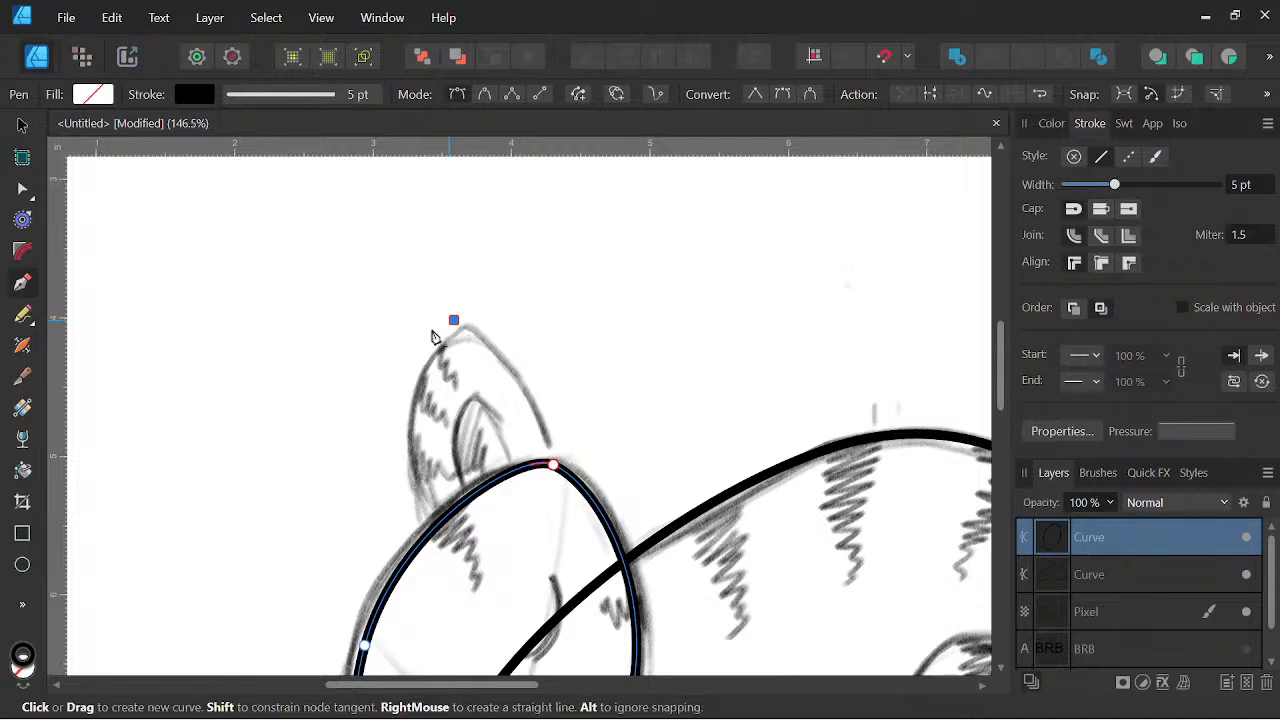
drag(437, 545, 504, 640)
click(438, 540)
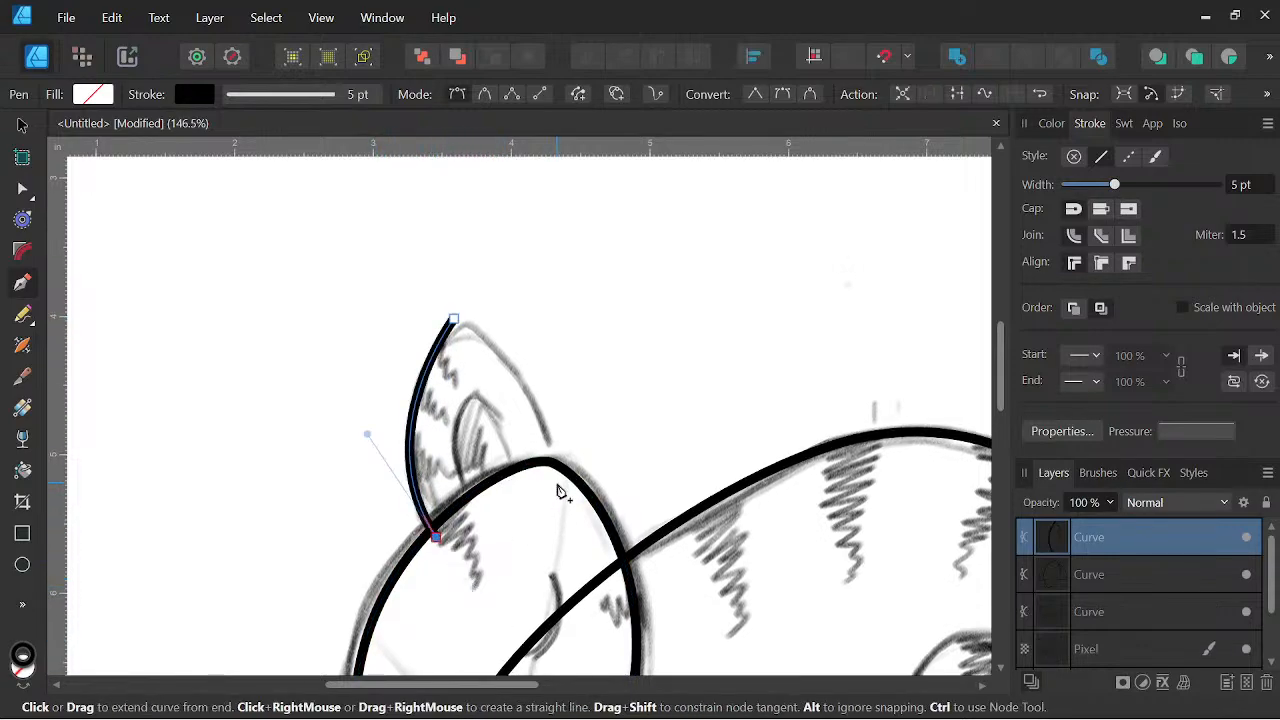
click(557, 484)
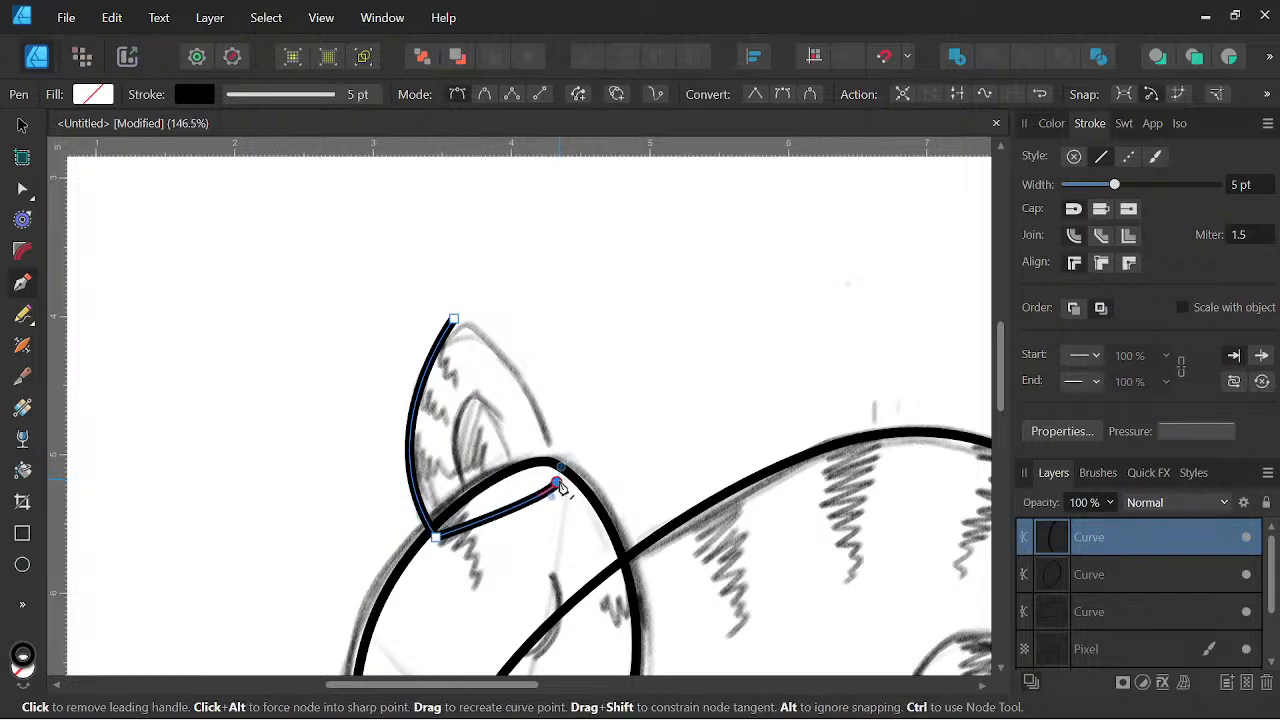
drag(455, 325, 351, 274)
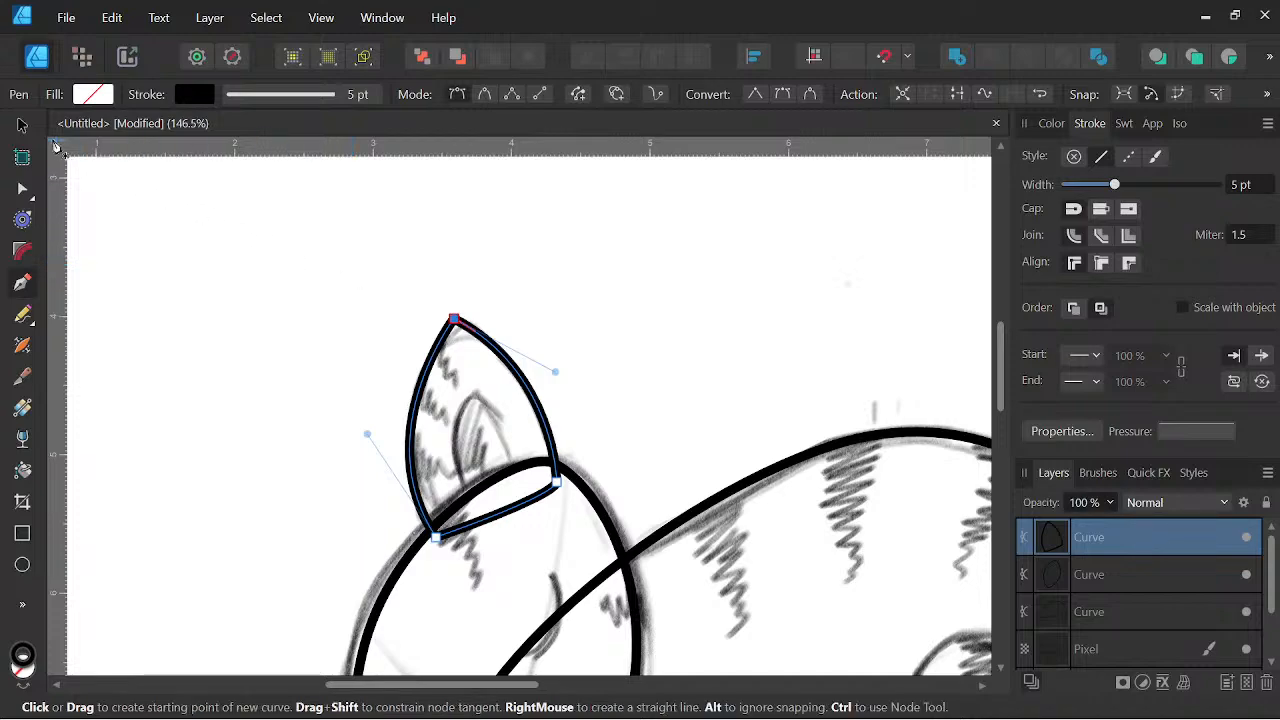
click(22, 125)
drag(430, 370, 421, 374)
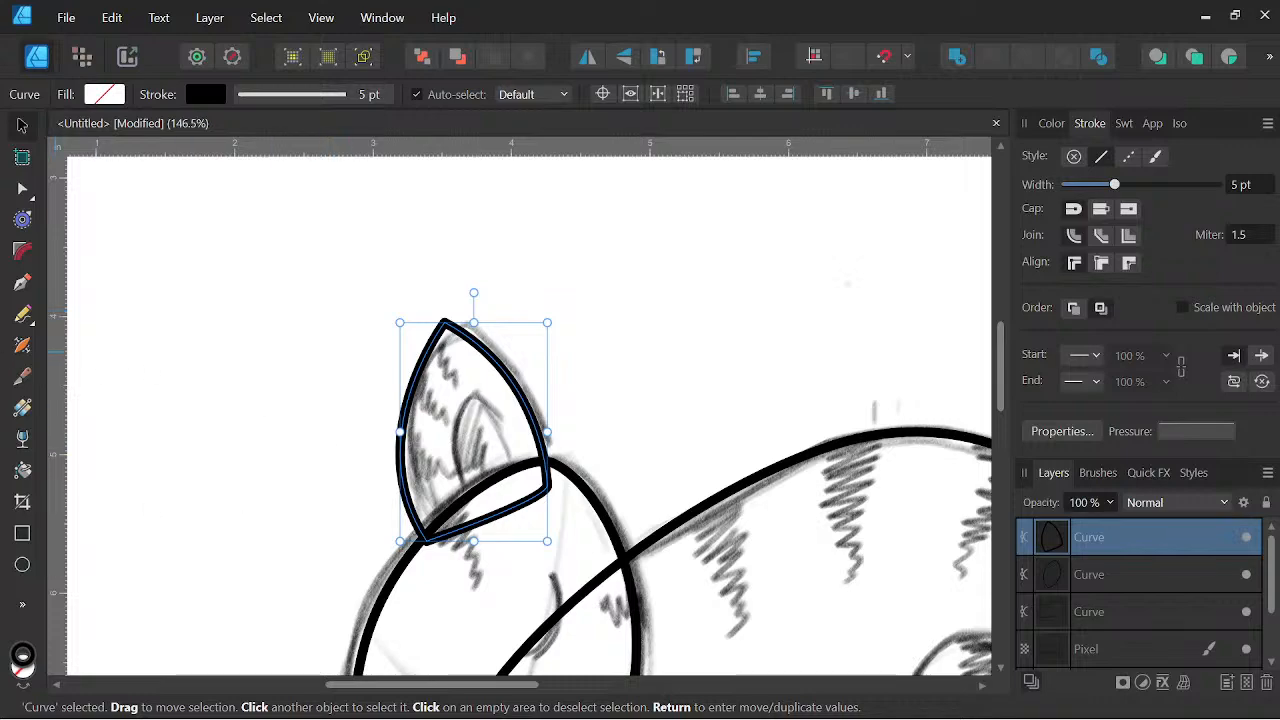
Draw a closed inner-ear shape inside the ear outline with the Pen tool and shorten it from its tip.
click(24, 284)
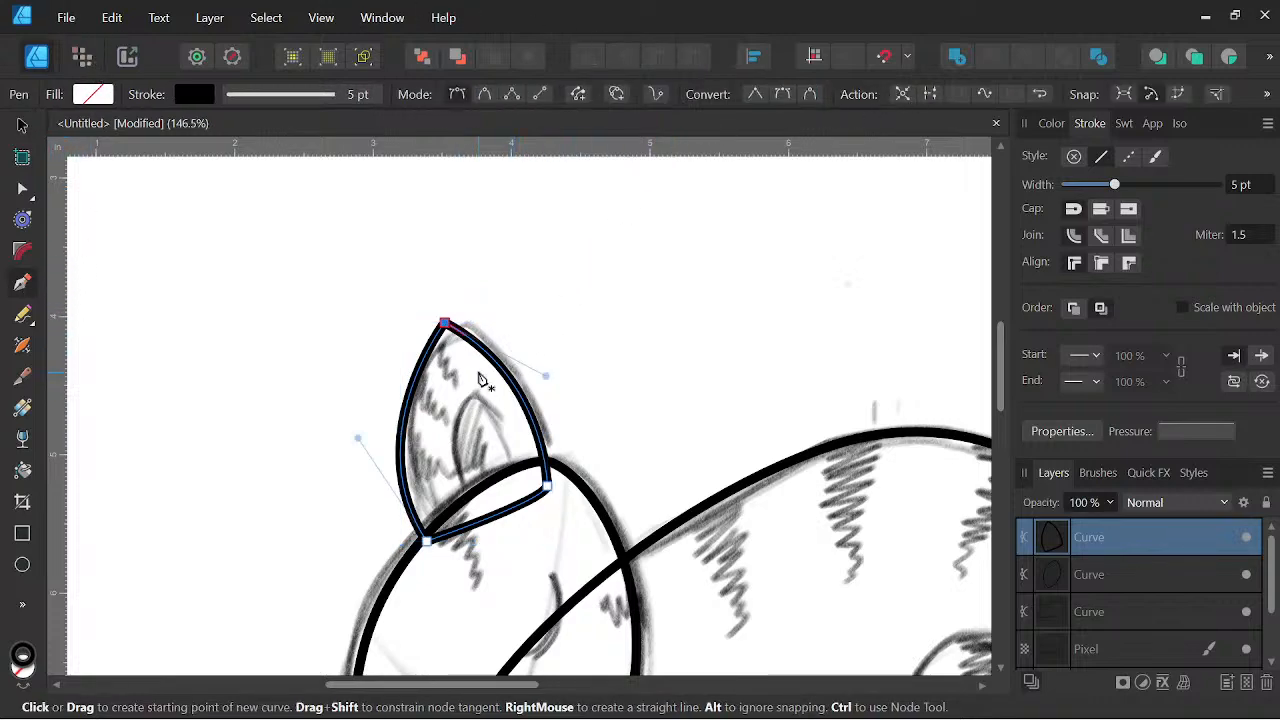
click(456, 368)
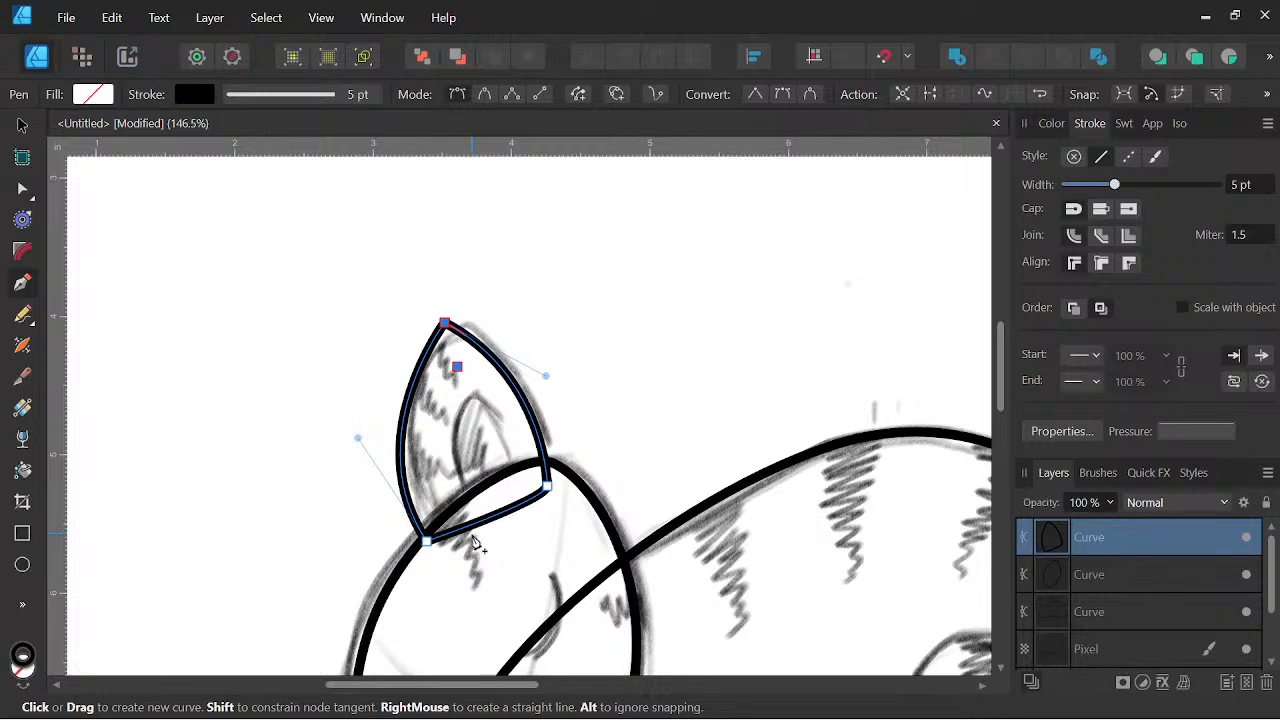
drag(467, 524, 510, 636)
alt+click(469, 544)
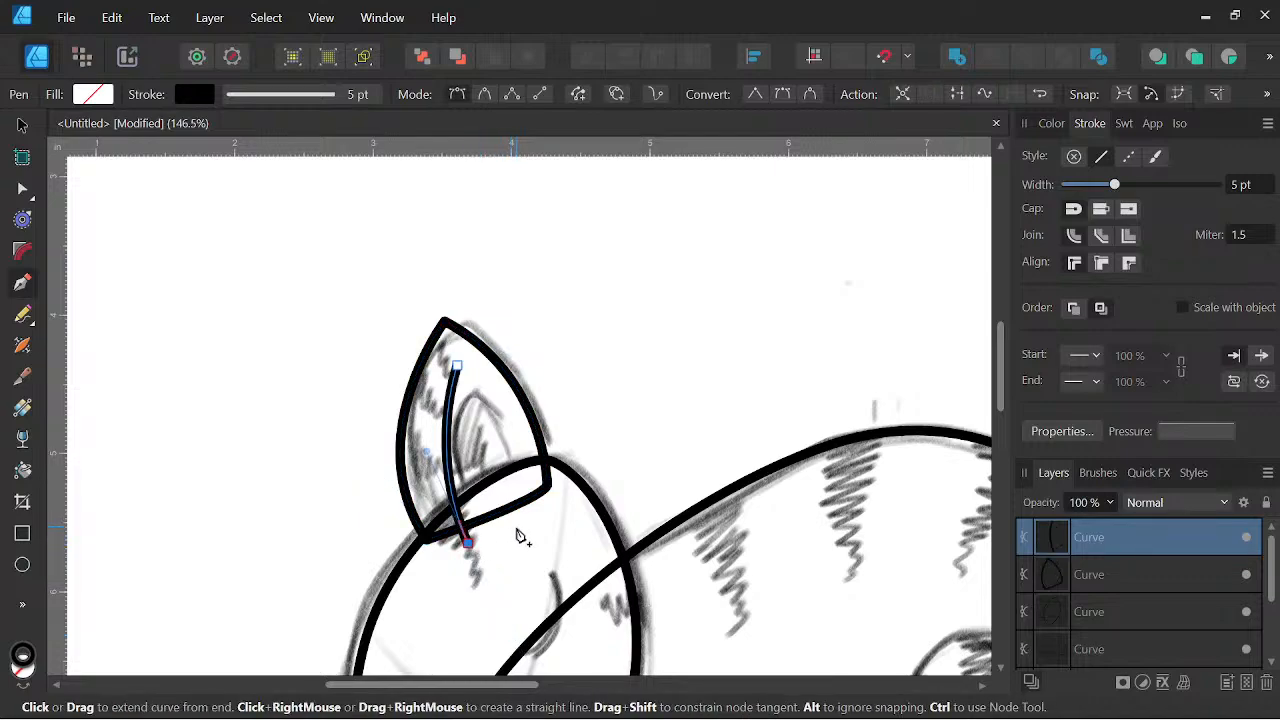
click(521, 525)
drag(456, 366, 380, 296)
click(22, 125)
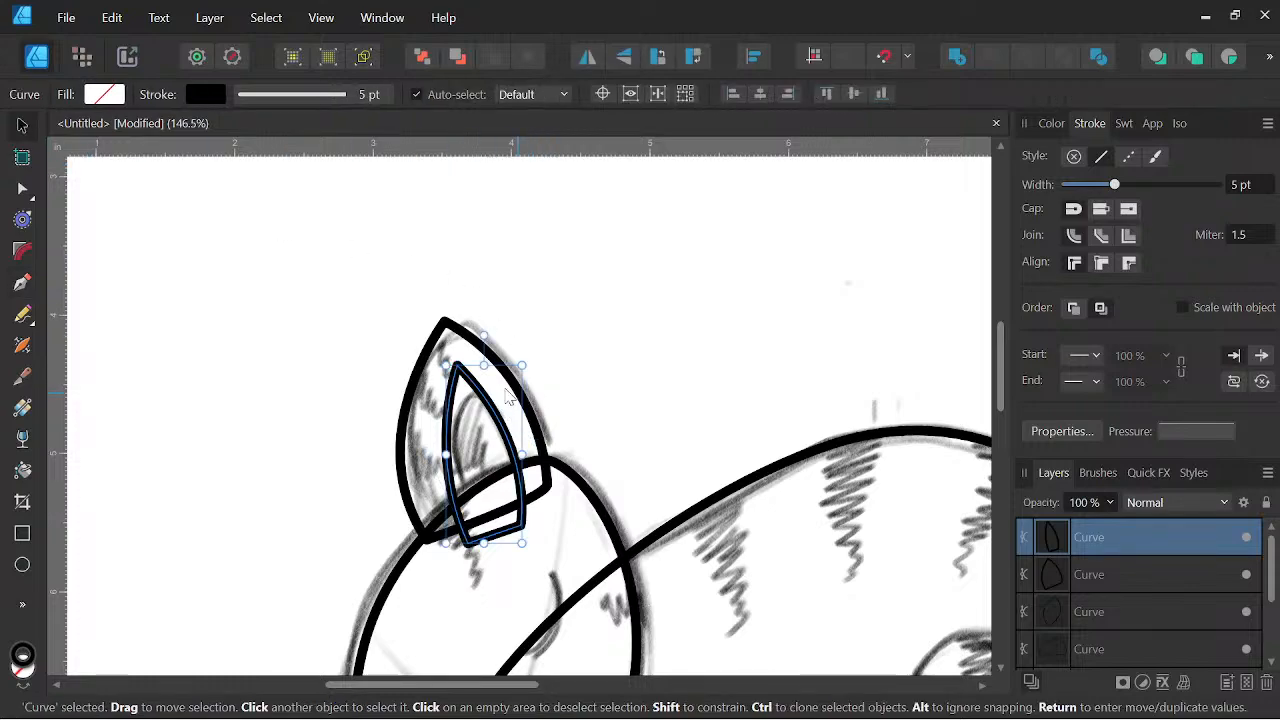
drag(483, 366, 484, 394)
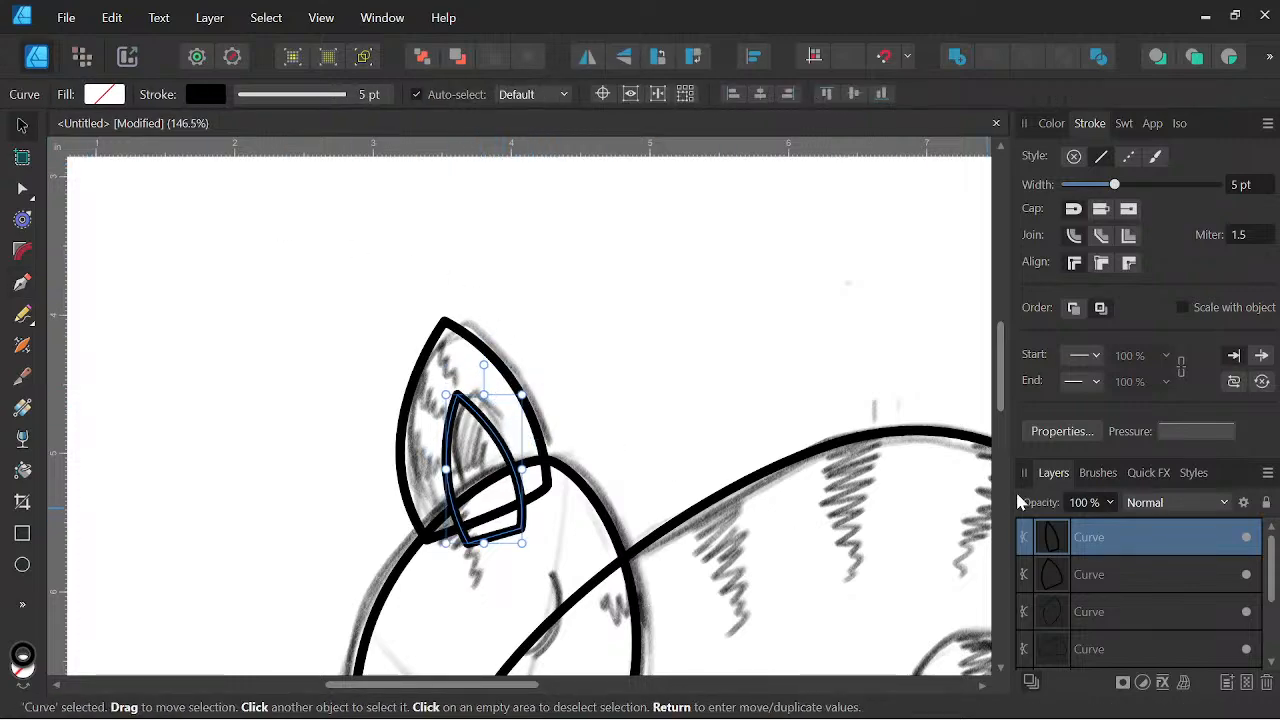
click(1197, 503)
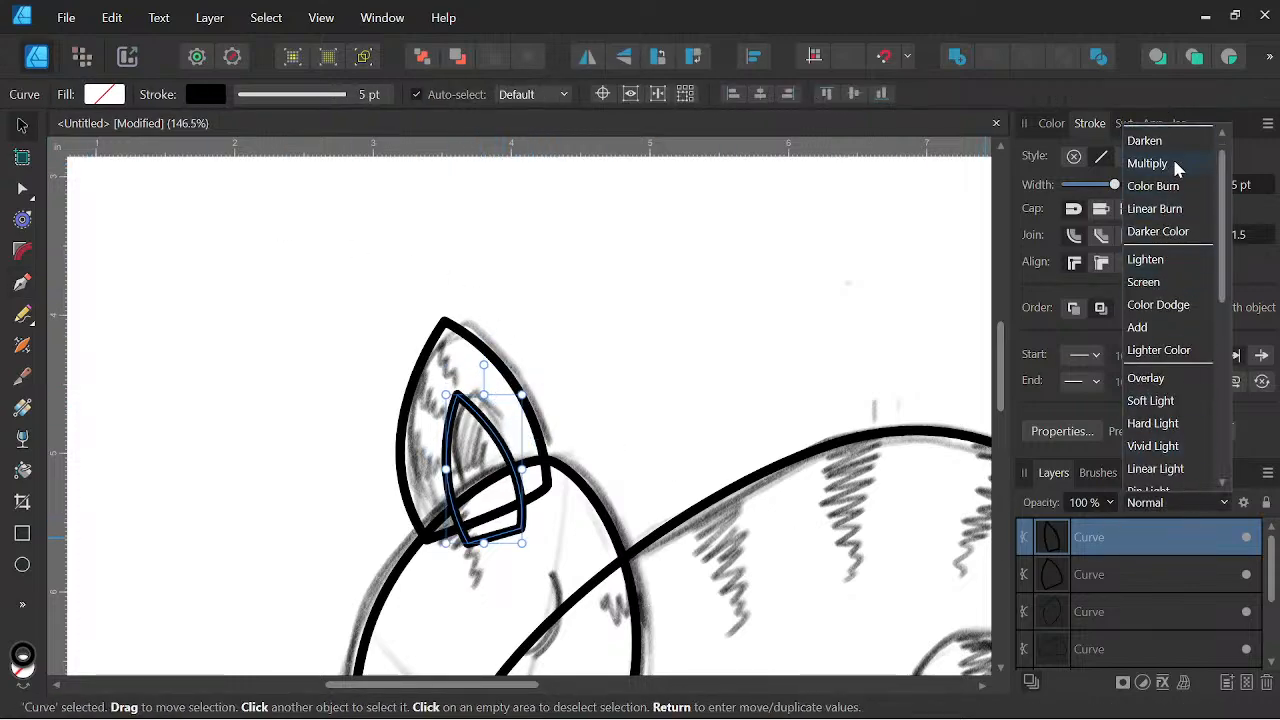
scroll(1176, 168, up, 1)
click(1160, 140)
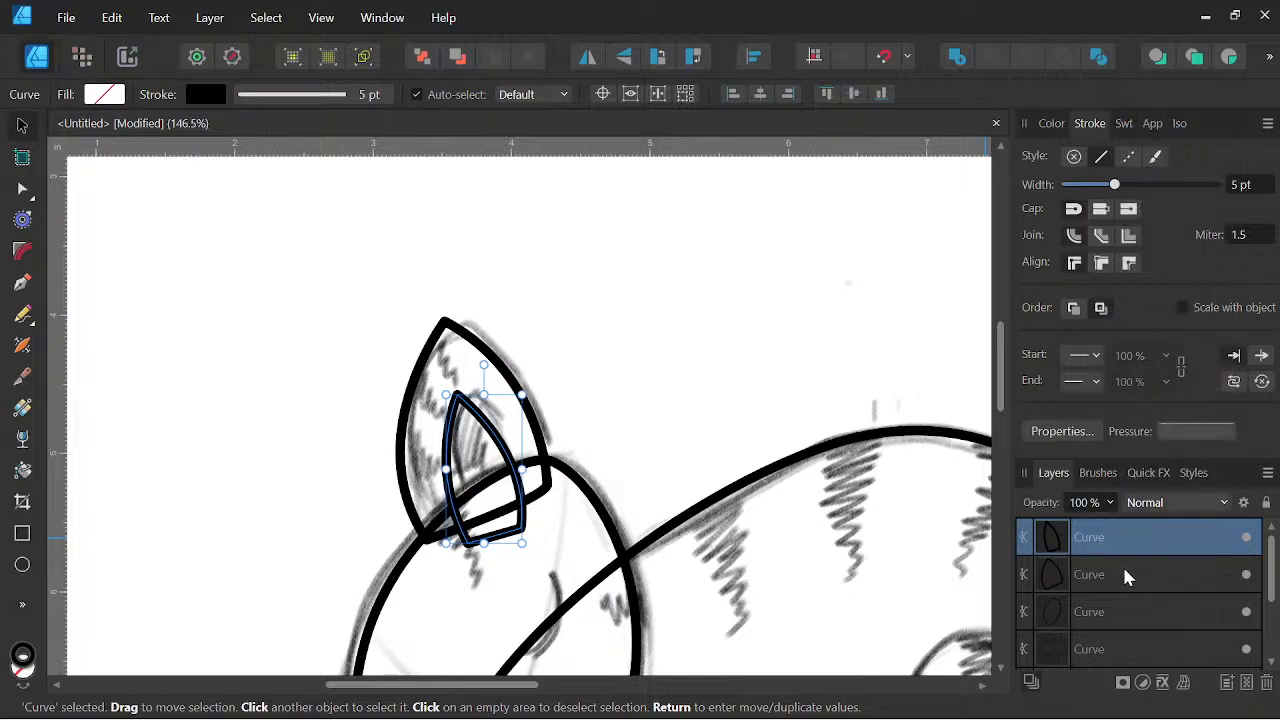
Clip the inner-ear curve inside the outer ear curve by nesting it in that layer.
drag(1116, 545, 1093, 577)
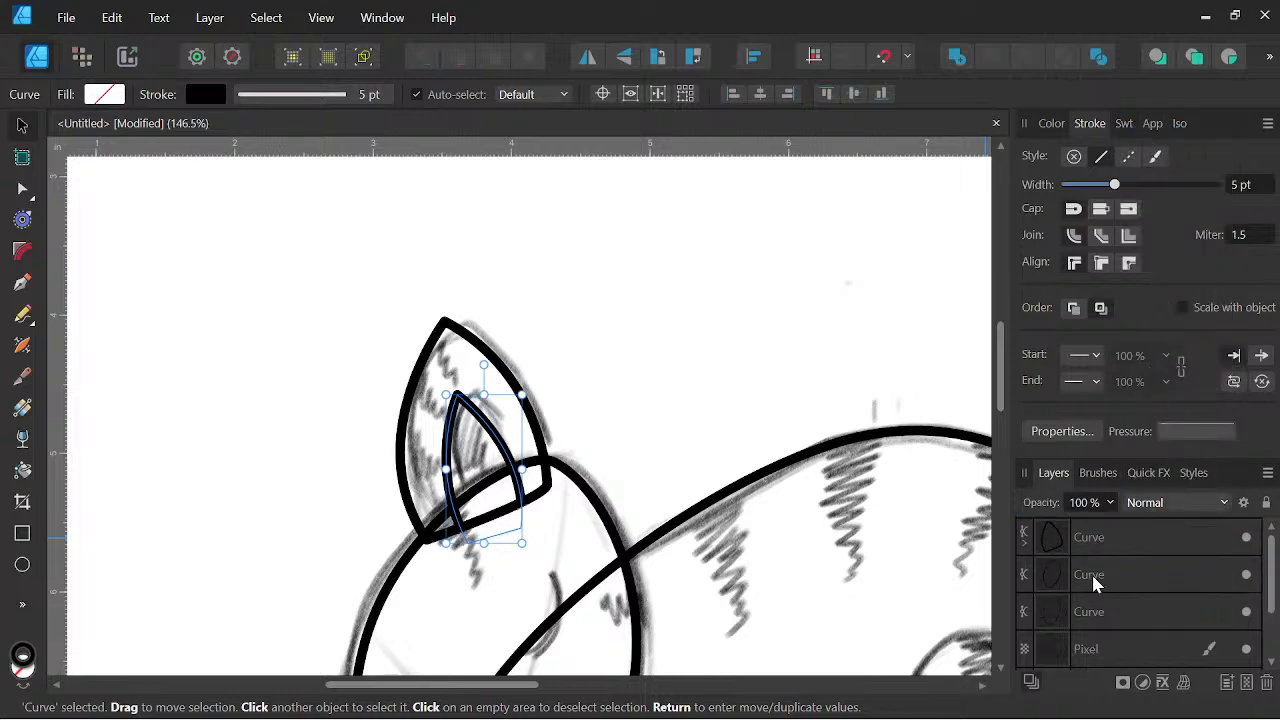
click(1025, 546)
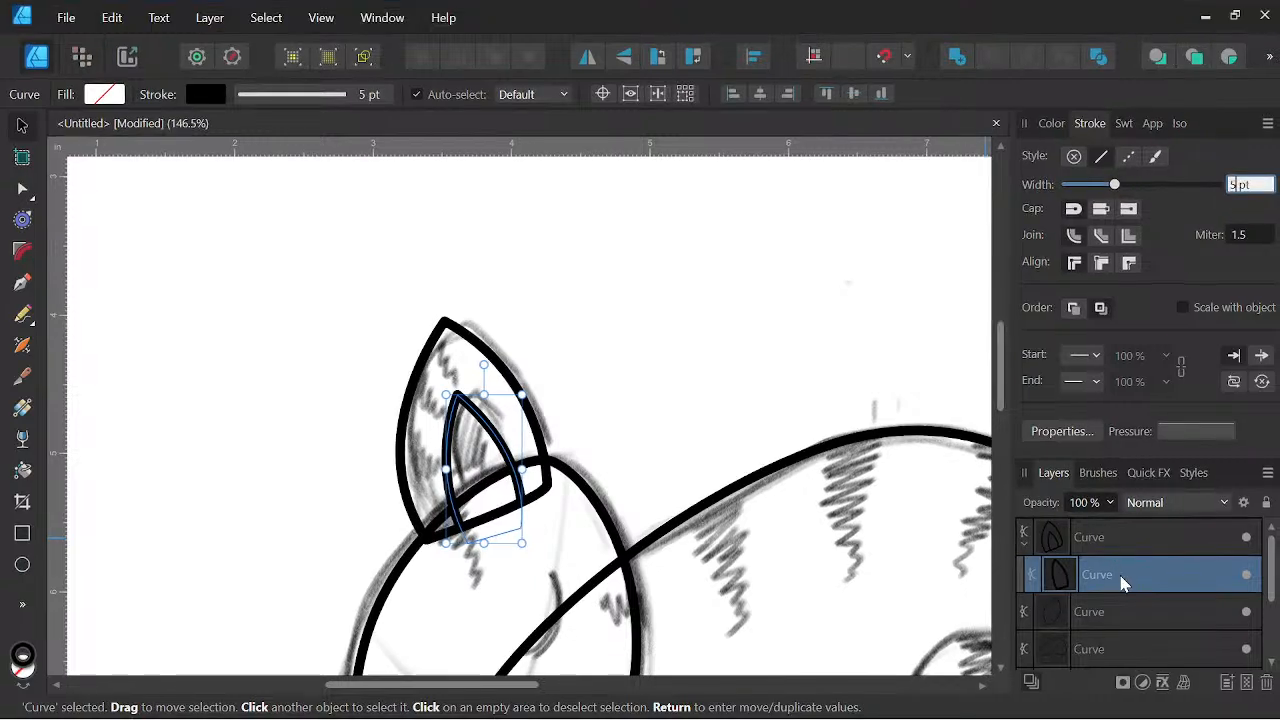
click(1124, 538)
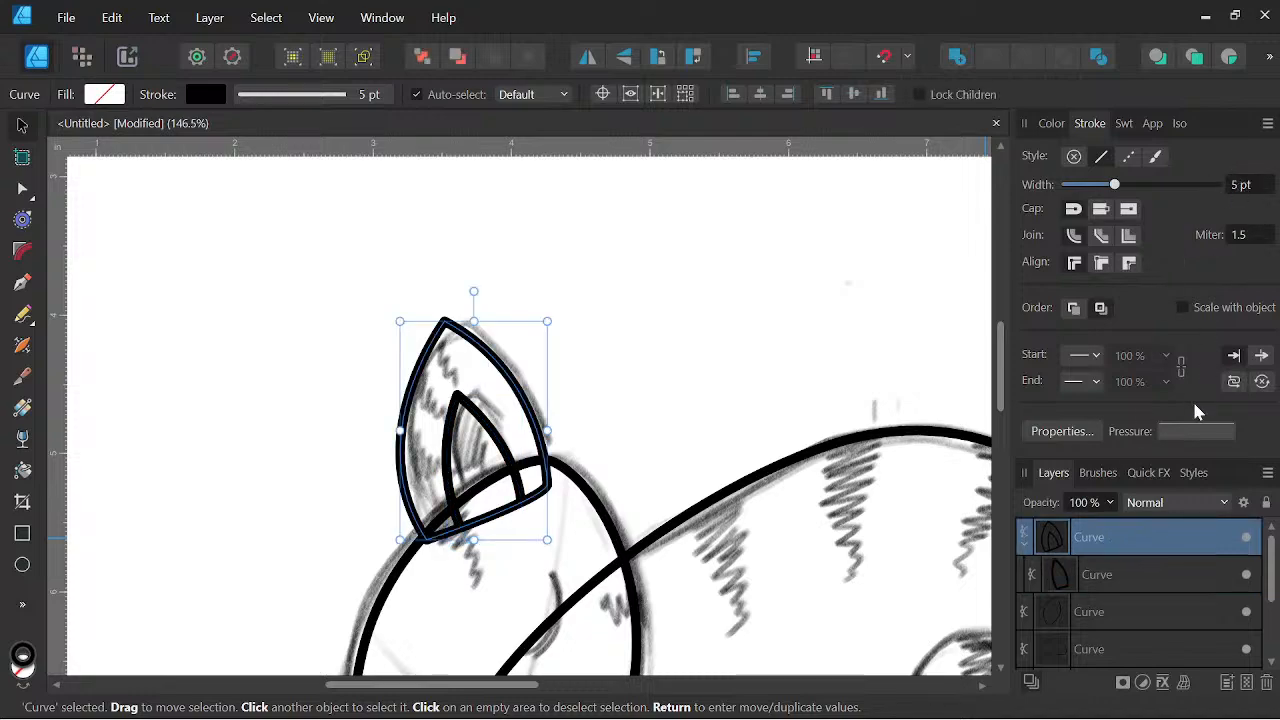
Try a 2 pt stroke on the nested inner-ear curve and settle on a 3 pt width.
click(1100, 575)
click(1238, 185)
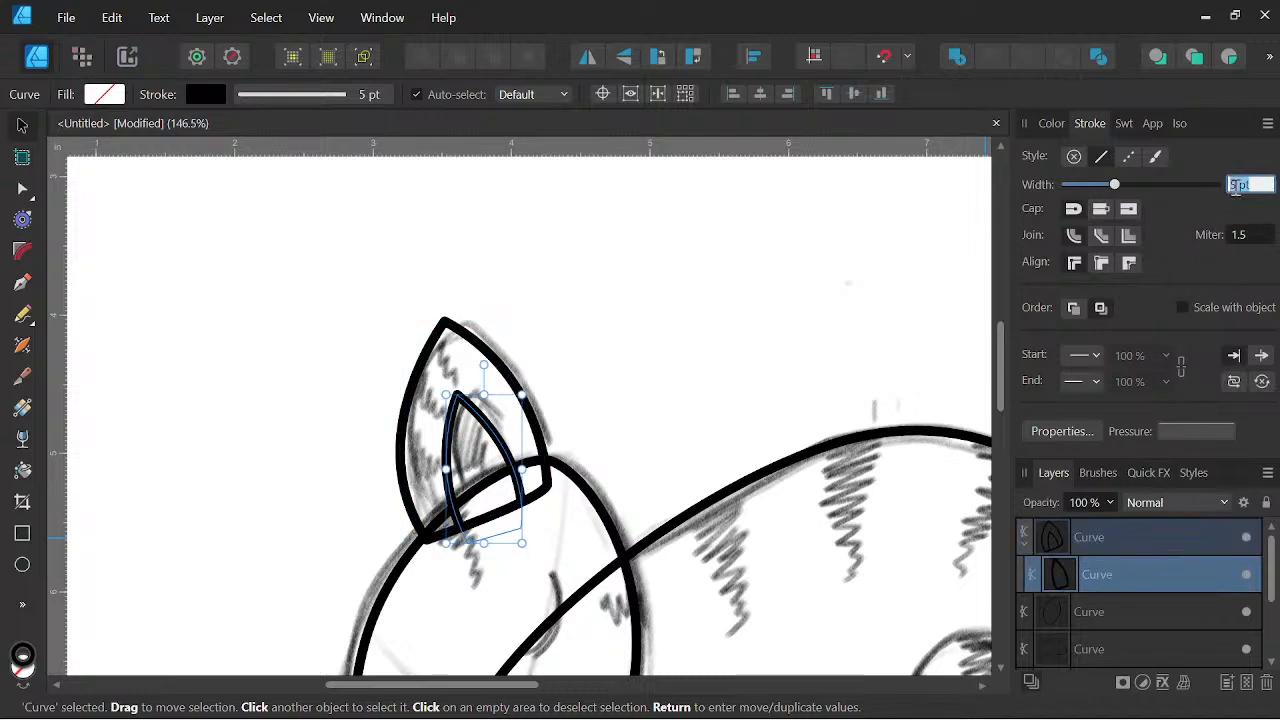
text(2)
key(Return)
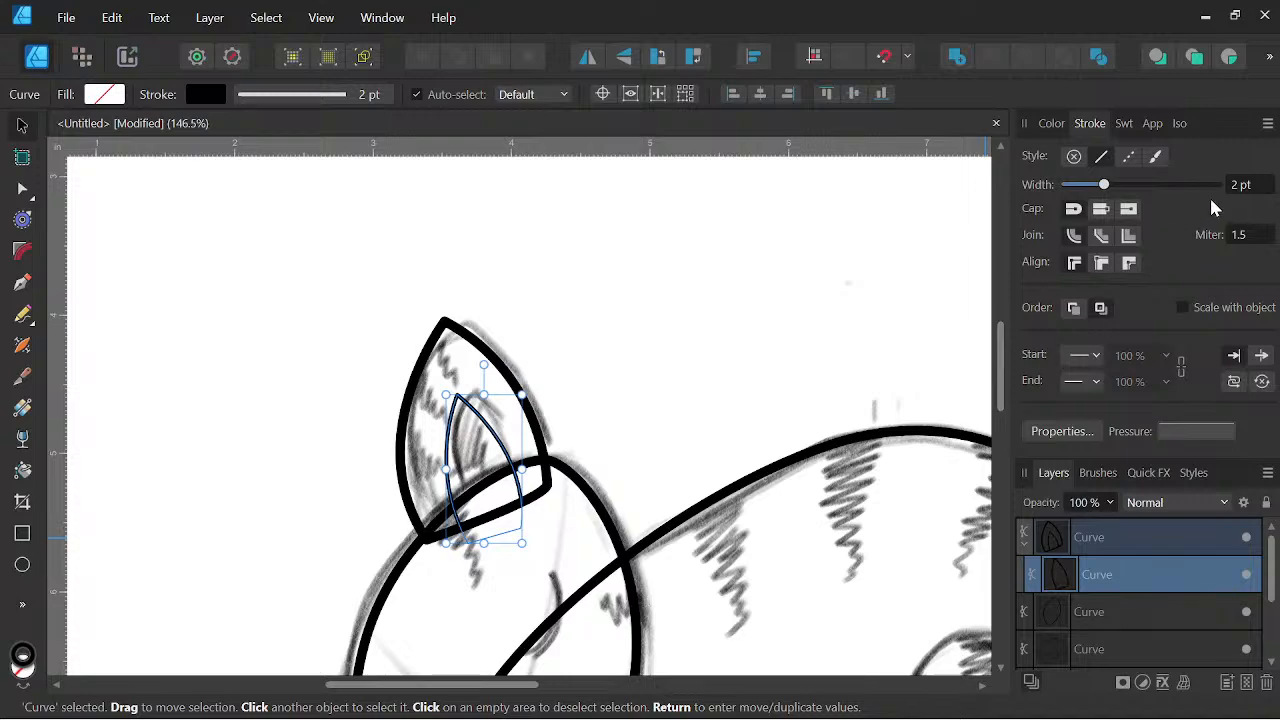
click(1238, 186)
text(3)
key(Return)
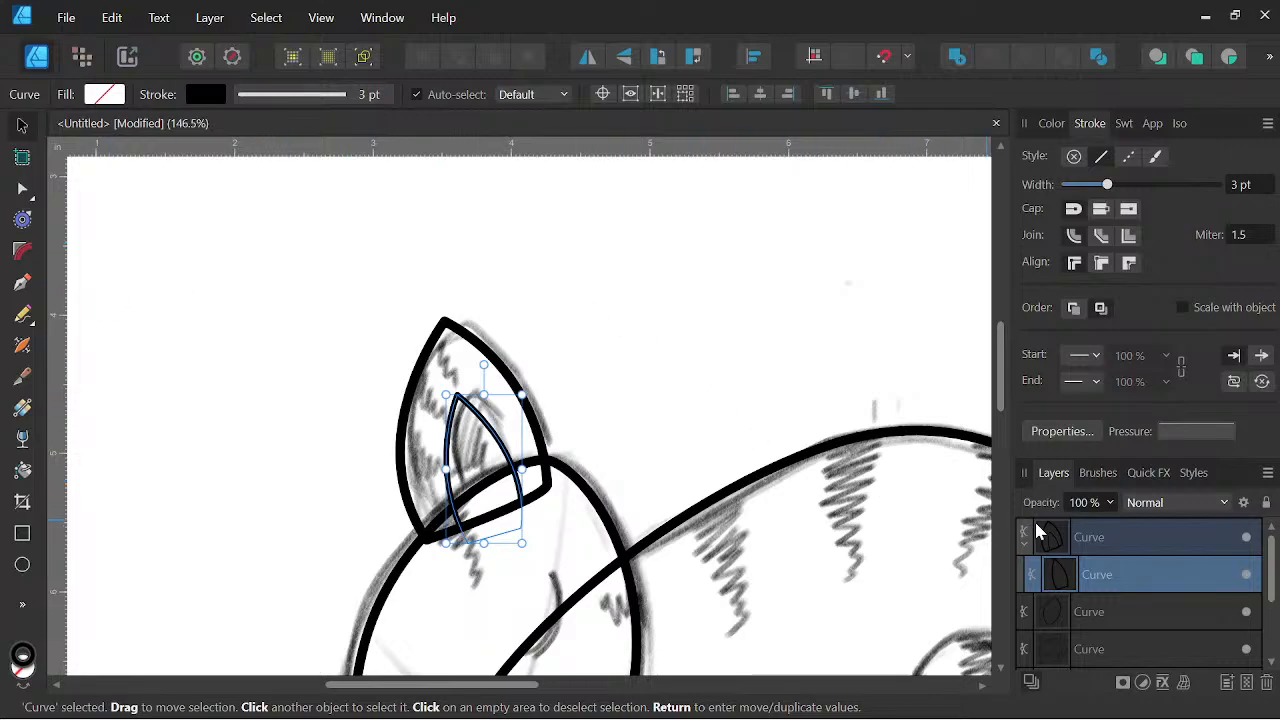
click(1025, 548)
Move the ear layer with its nested inner ear below the head curve in the stacking order.
scroll(514, 388, down, 3)
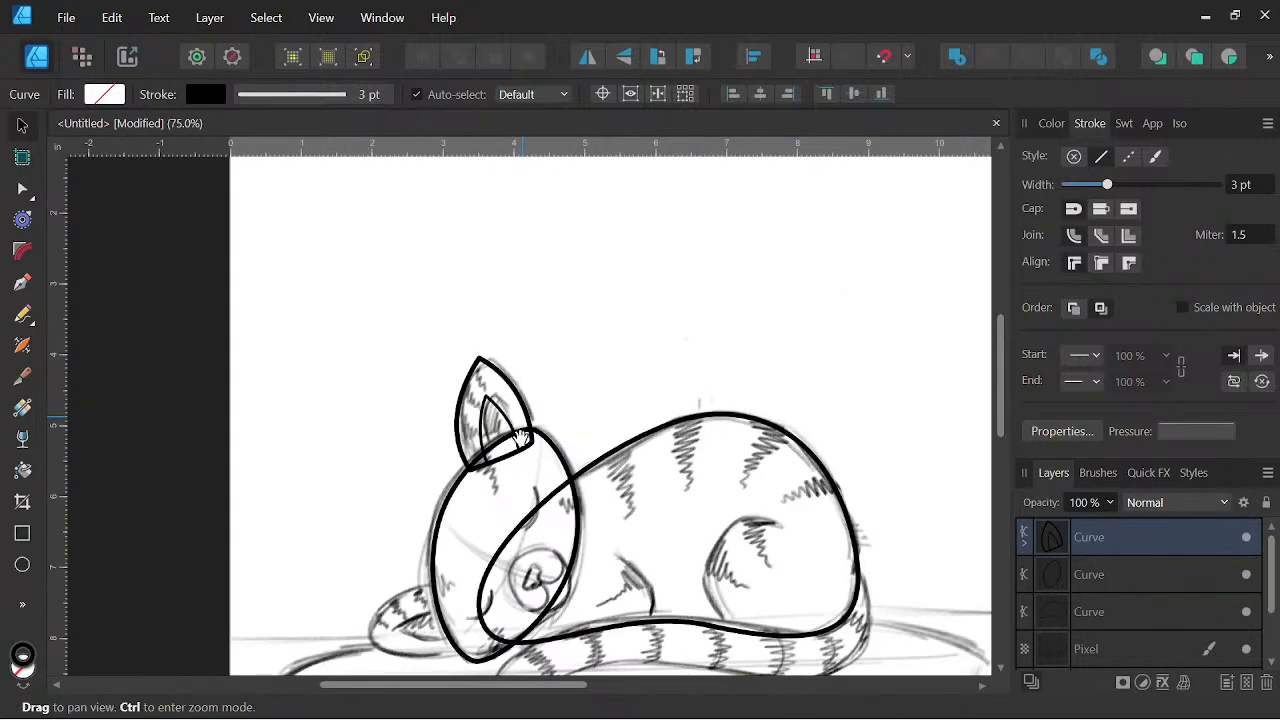
scroll(560, 410, down, 4)
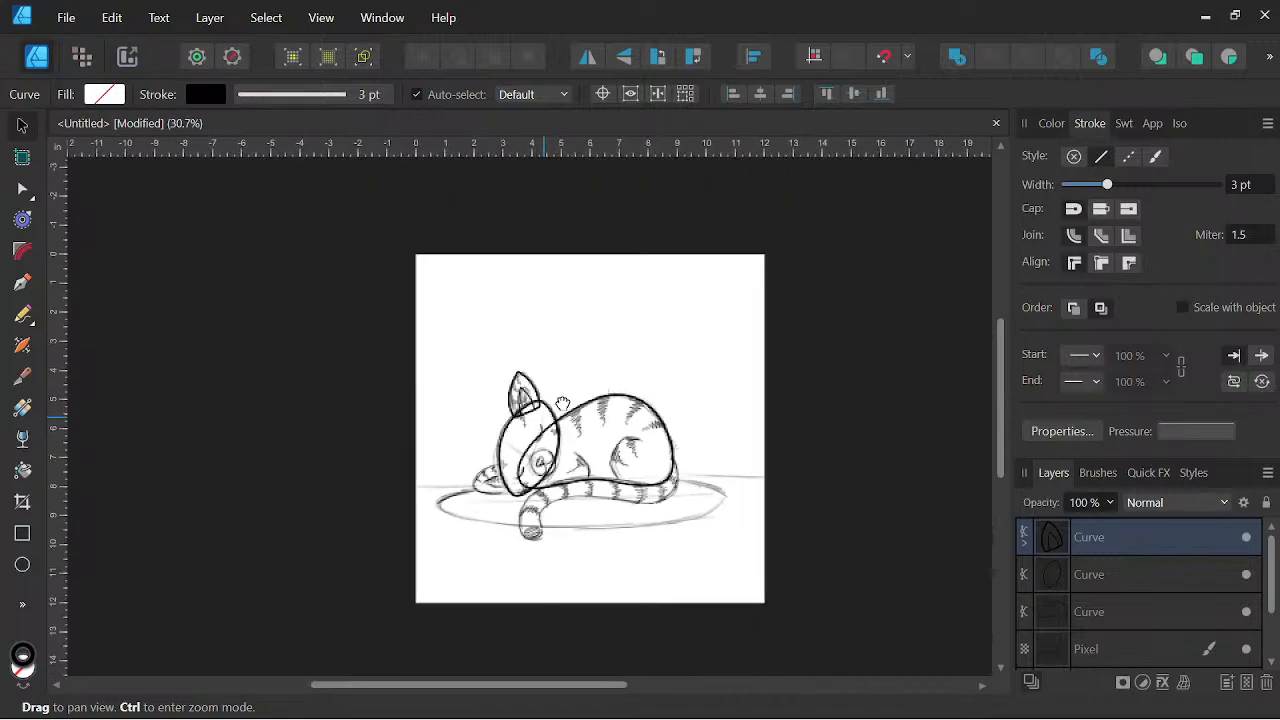
drag(1104, 545, 1088, 598)
scroll(560, 410, up, 4)
drag(560, 410, 560, 313)
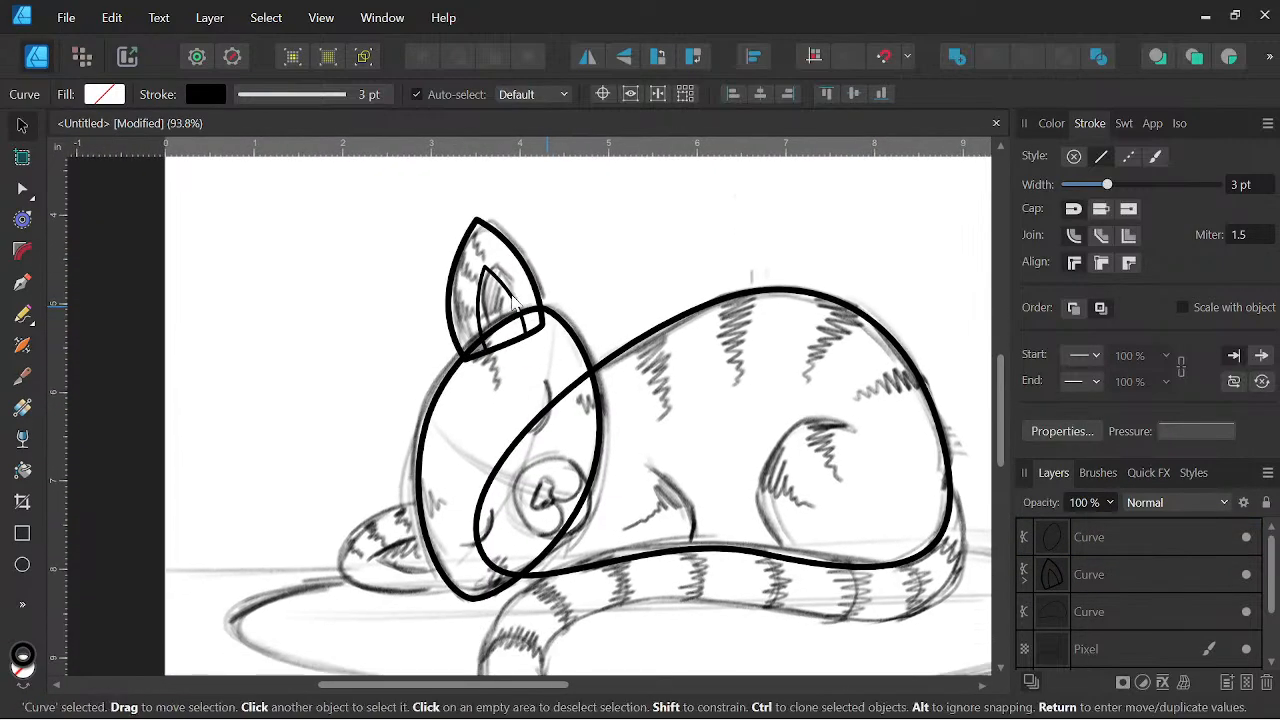
Duplicate the ear, rotate the copy to about 93.5°, and fit it over the sketched lower ear beside the cat's head.
click(480, 295)
click(455, 297)
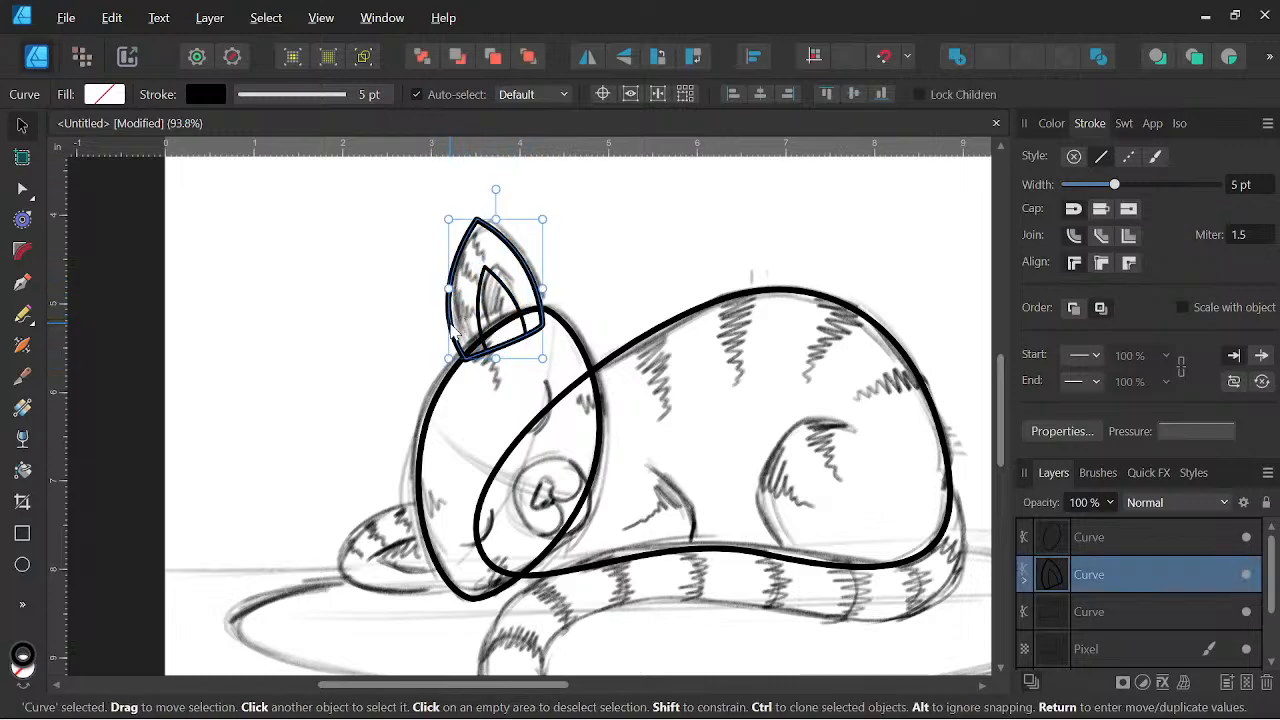
drag(452, 330, 348, 496)
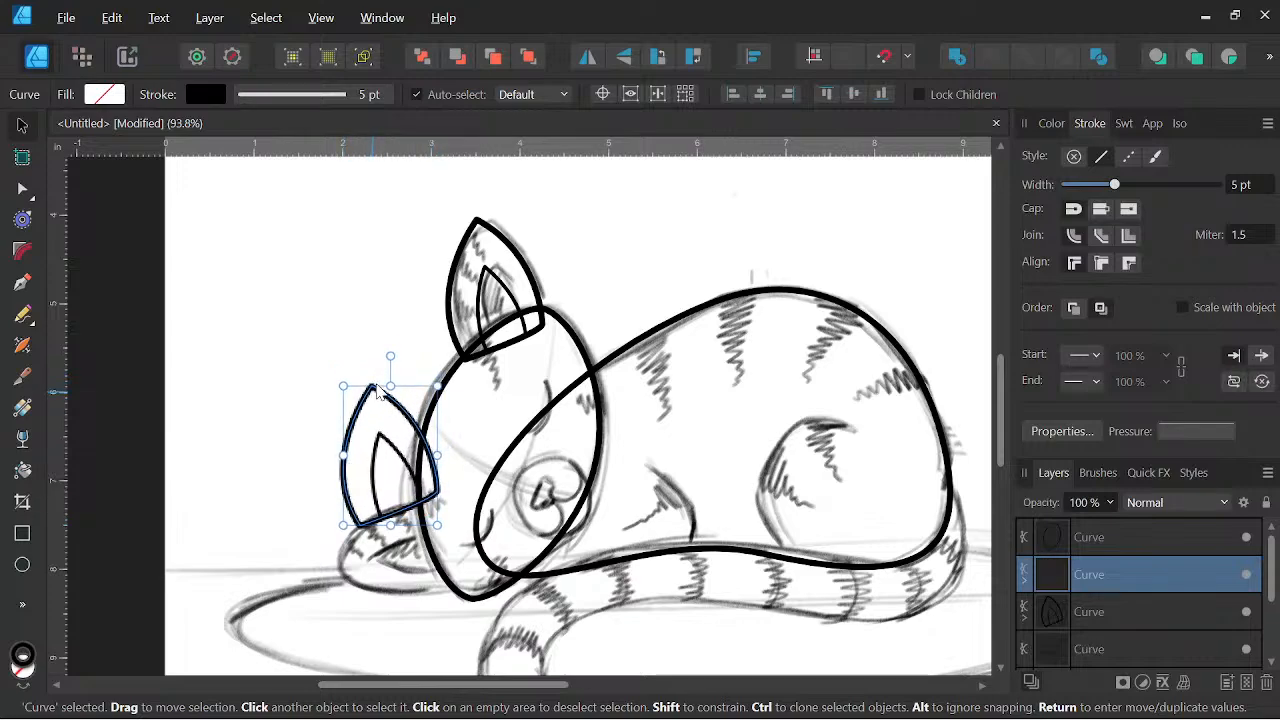
drag(390, 360, 196, 406)
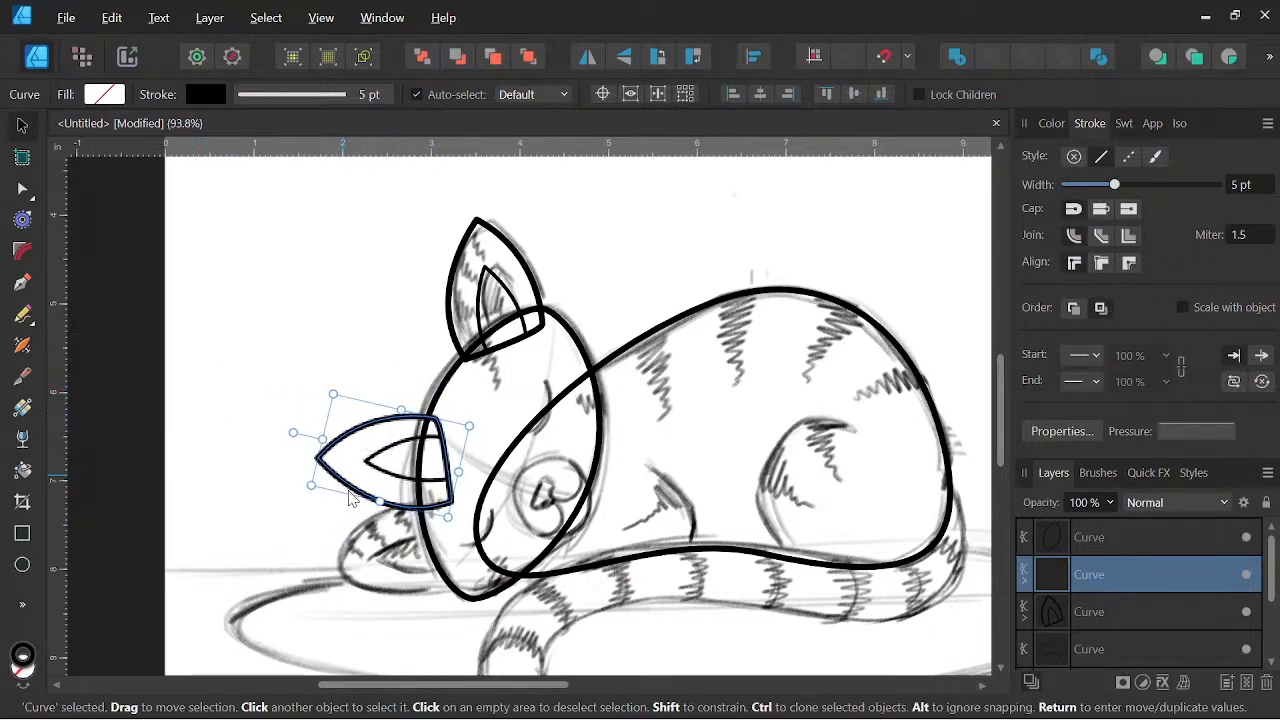
drag(362, 505, 367, 590)
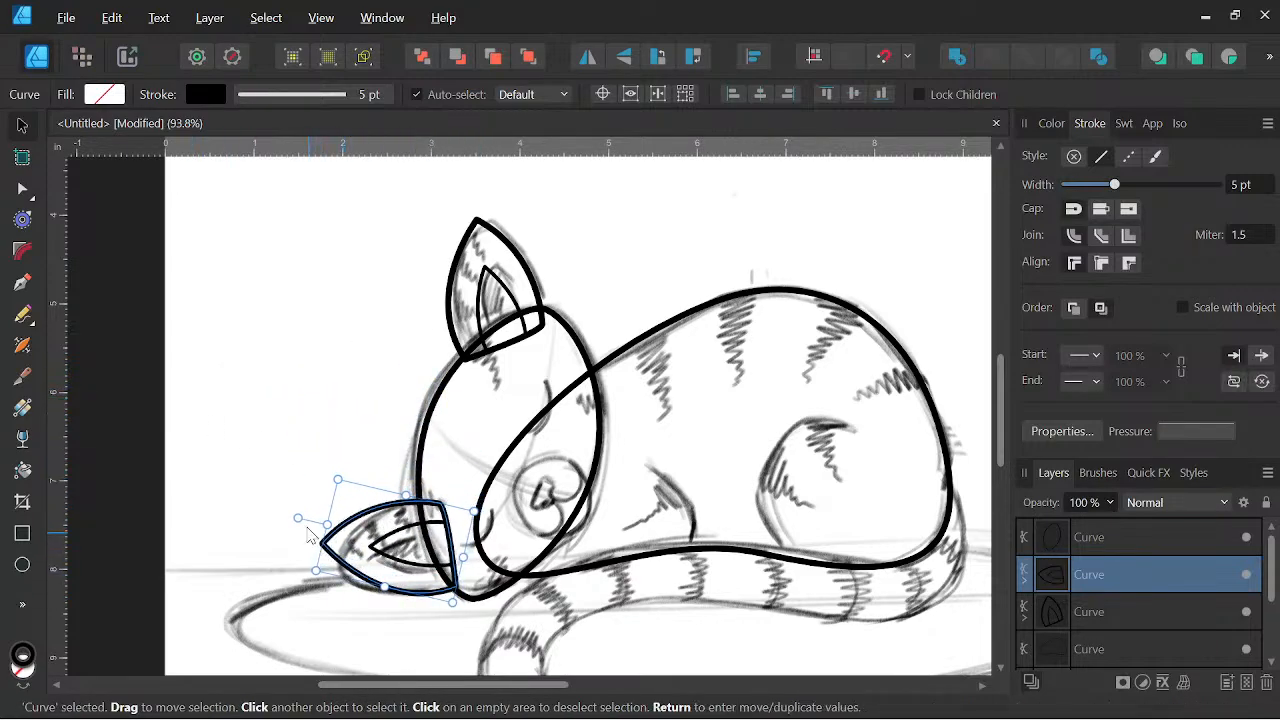
drag(298, 521, 295, 543)
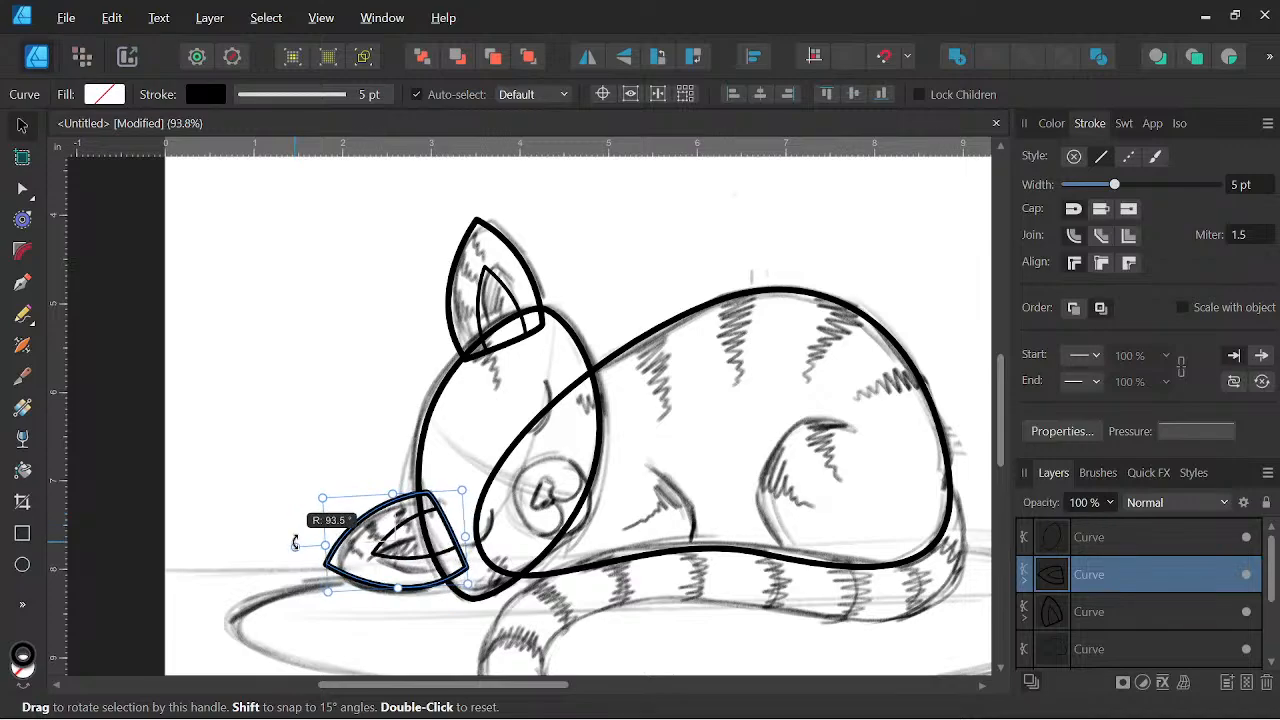
mouse_move(374, 585)
mouse_down()
mouse_move(387, 597)
mouse_move(378, 589)
mouse_up()
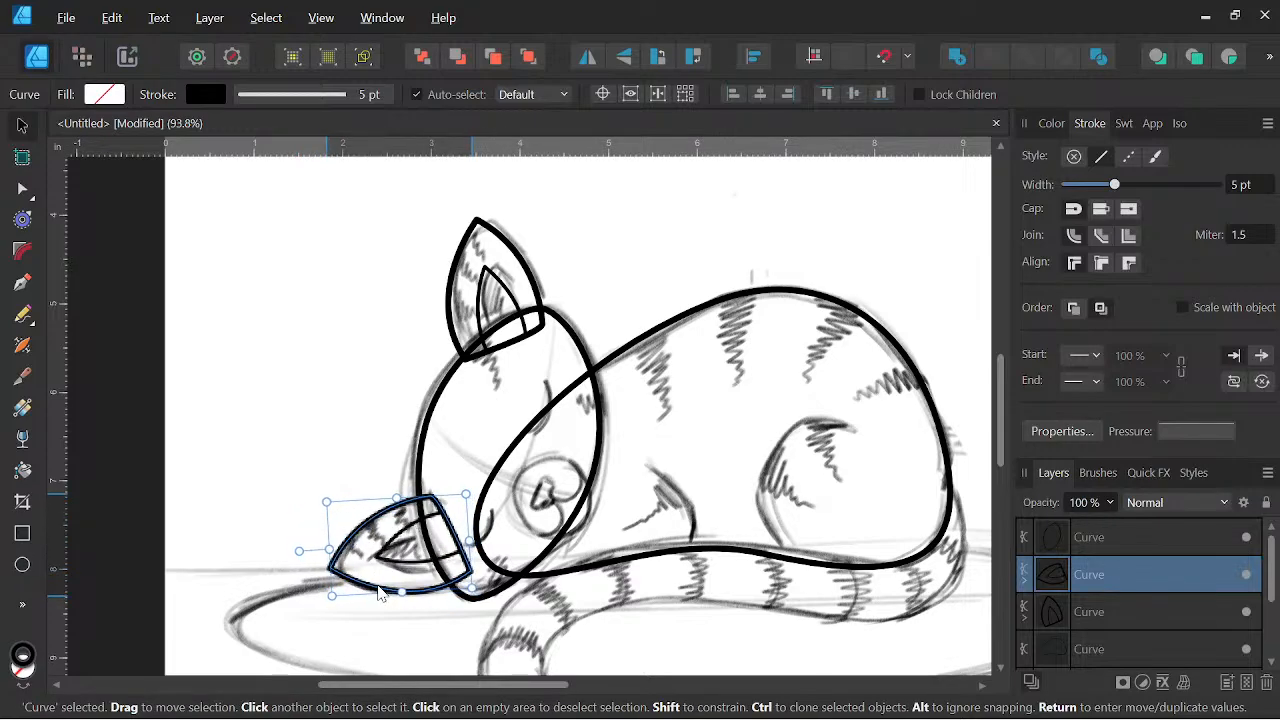
scroll(566, 472, down, 2)
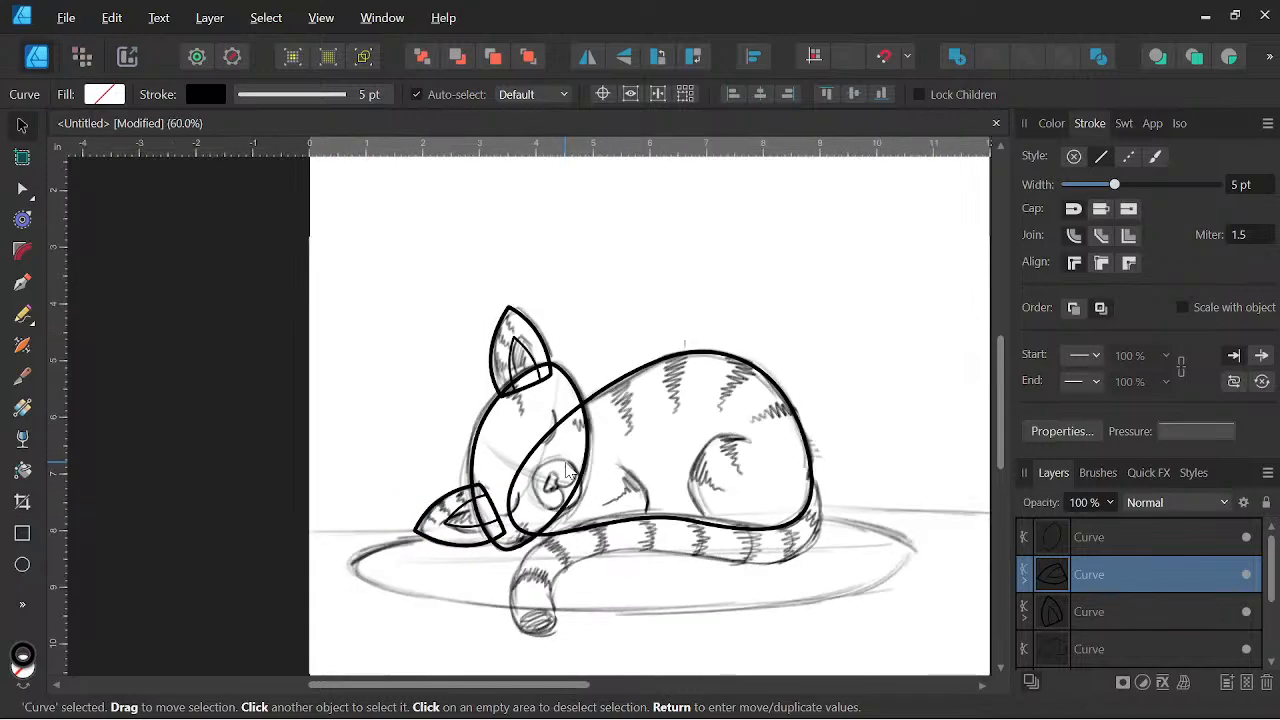
Draw a 3 pt ellipse over the cat's sketched muzzle, then rotate and resize it to fit the sketch.
scroll(566, 472, up, 4)
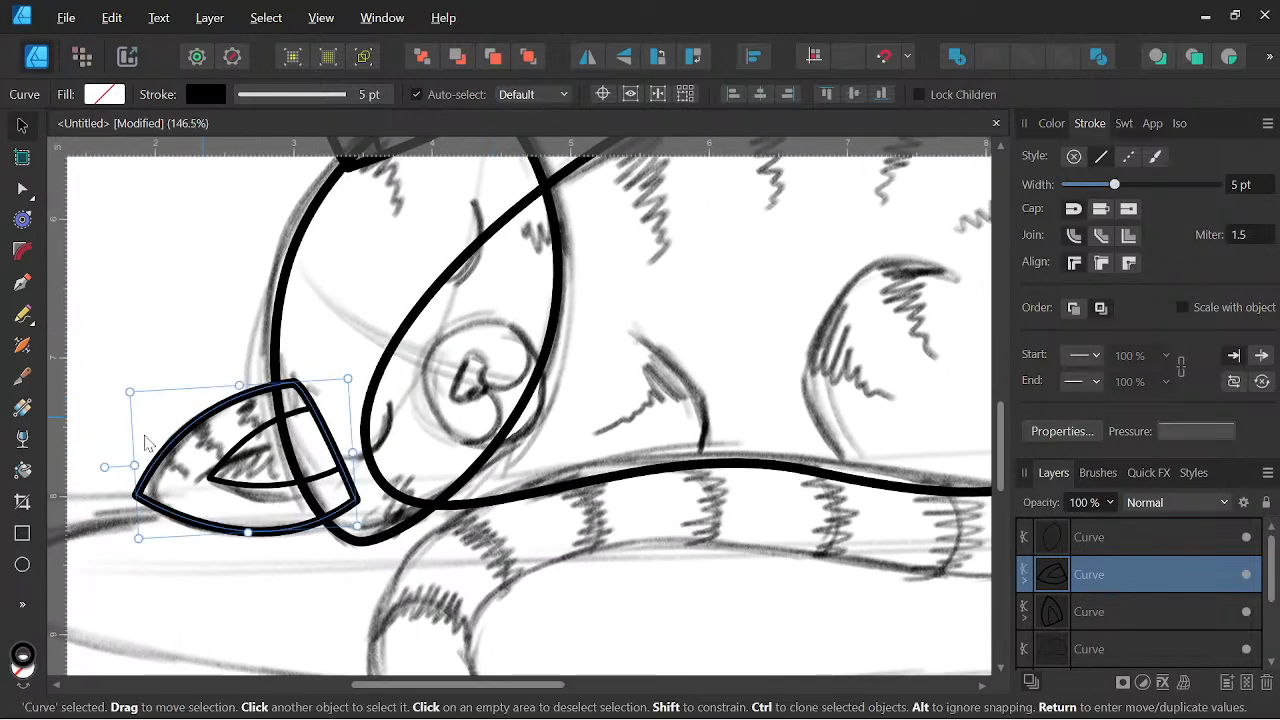
key(e)
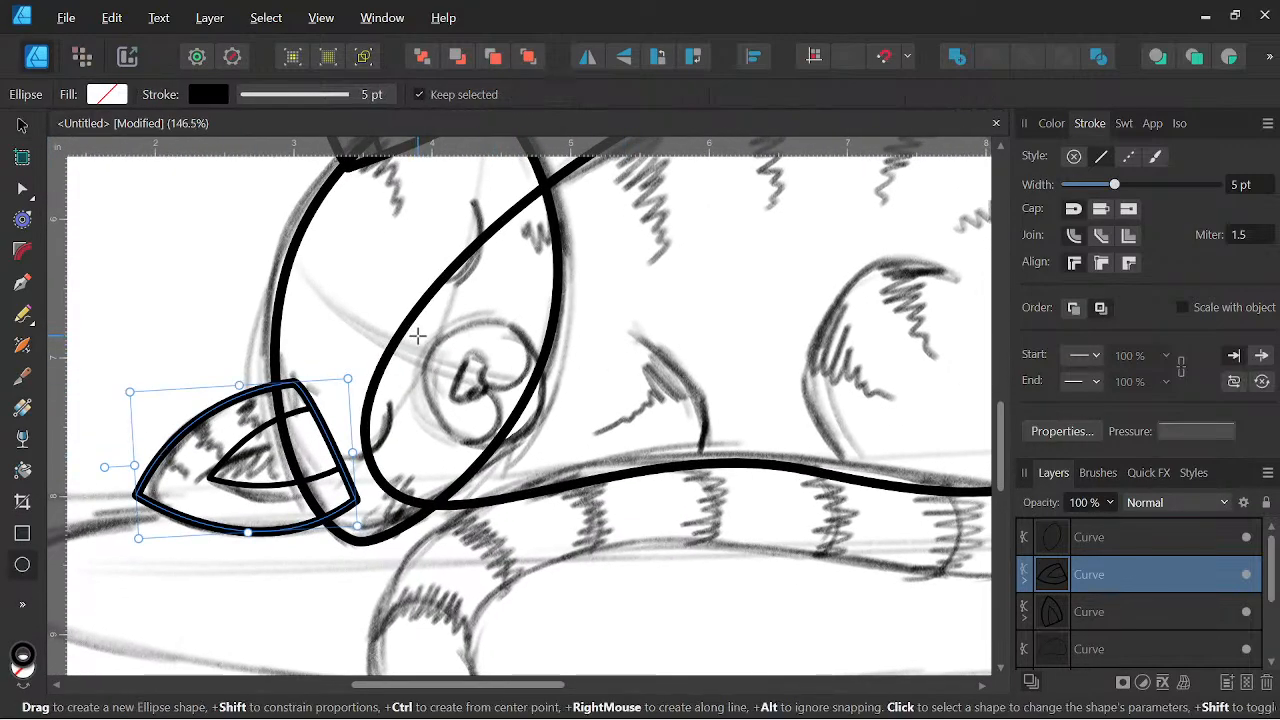
drag(418, 344, 553, 454)
key(v)
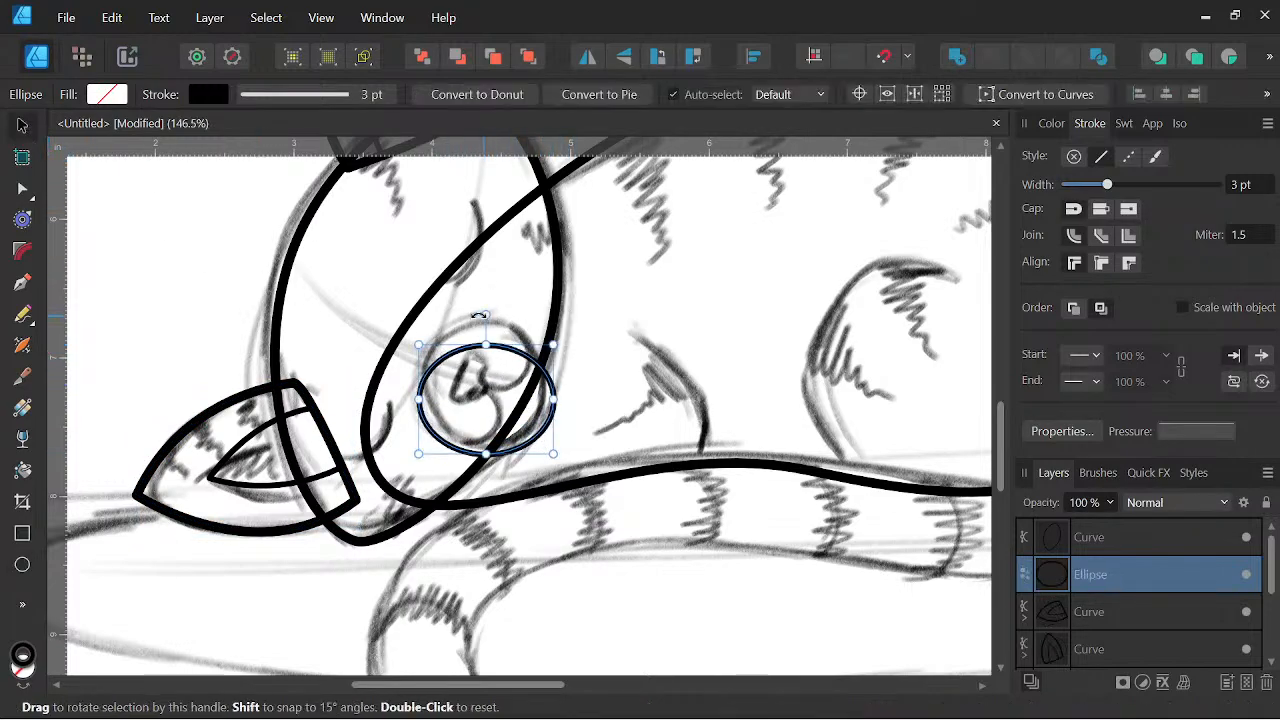
drag(485, 313, 506, 297)
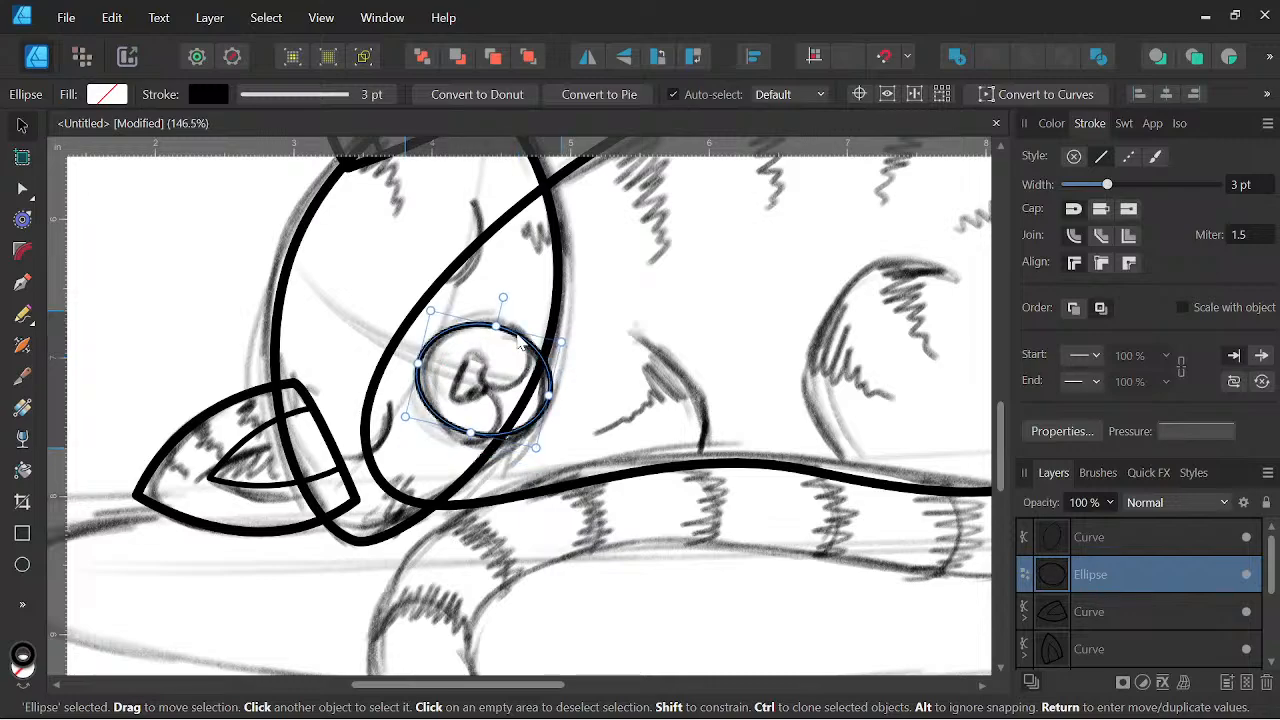
drag(553, 395, 535, 389)
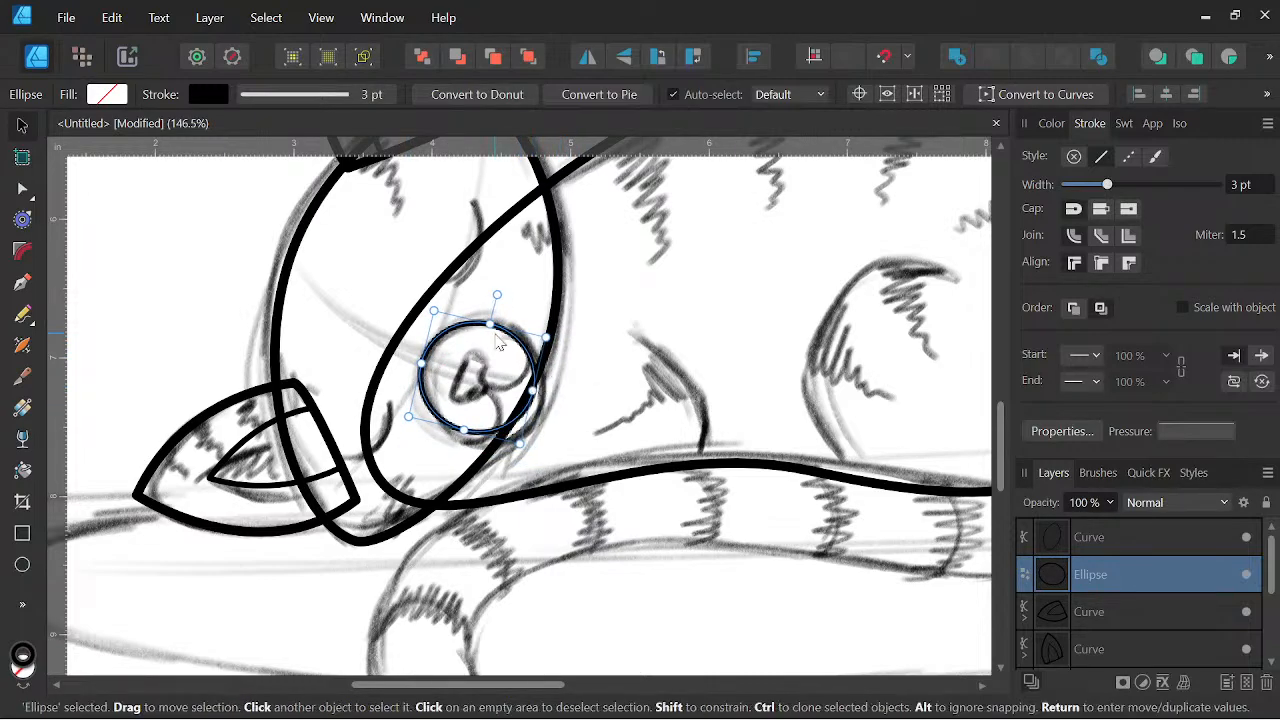
drag(497, 324, 515, 338)
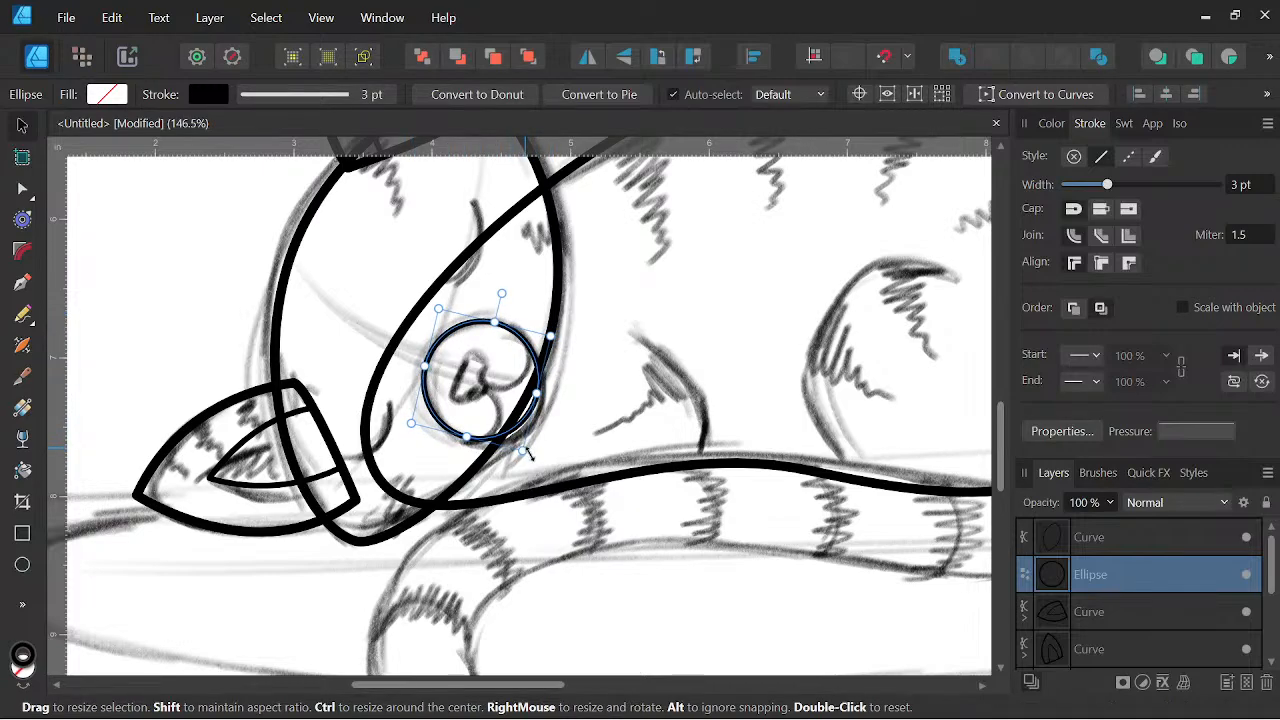
drag(530, 455, 536, 463)
scroll(510, 400, up, 2)
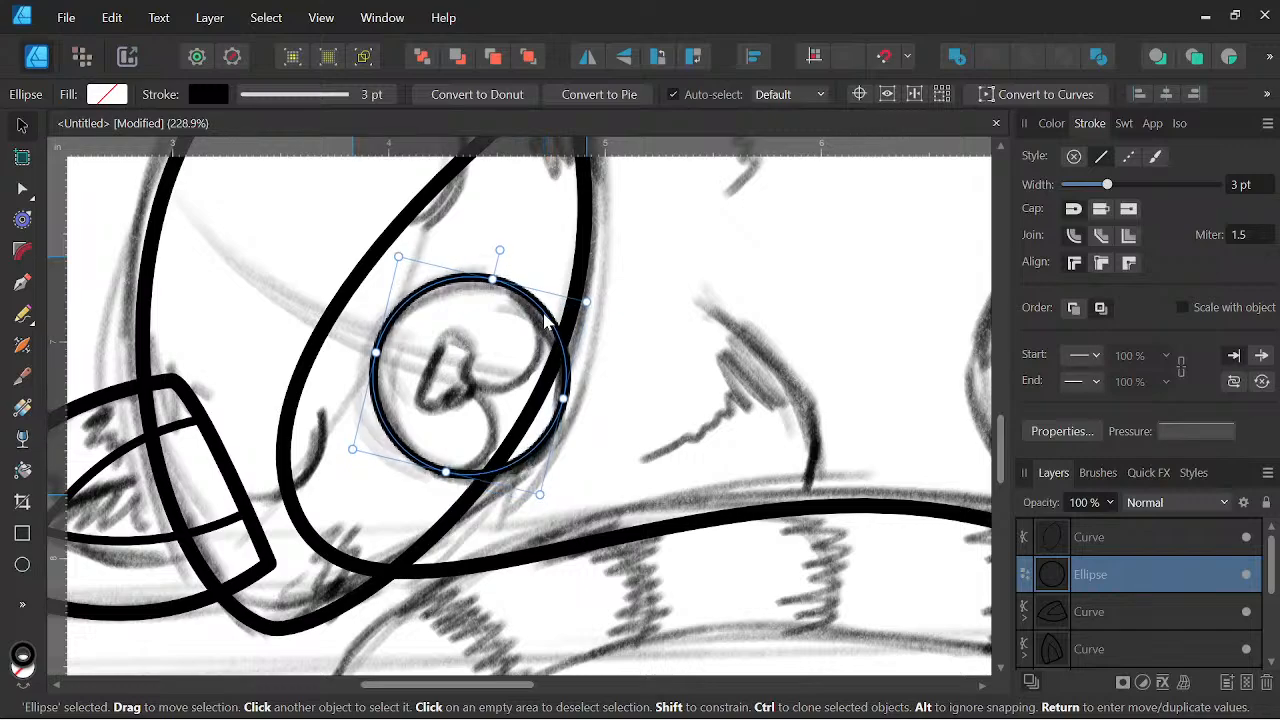
drag(545, 321, 544, 323)
Convert the muzzle ellipse to curves and pull its left node and handles outward and up to reshape that side.
key(space)
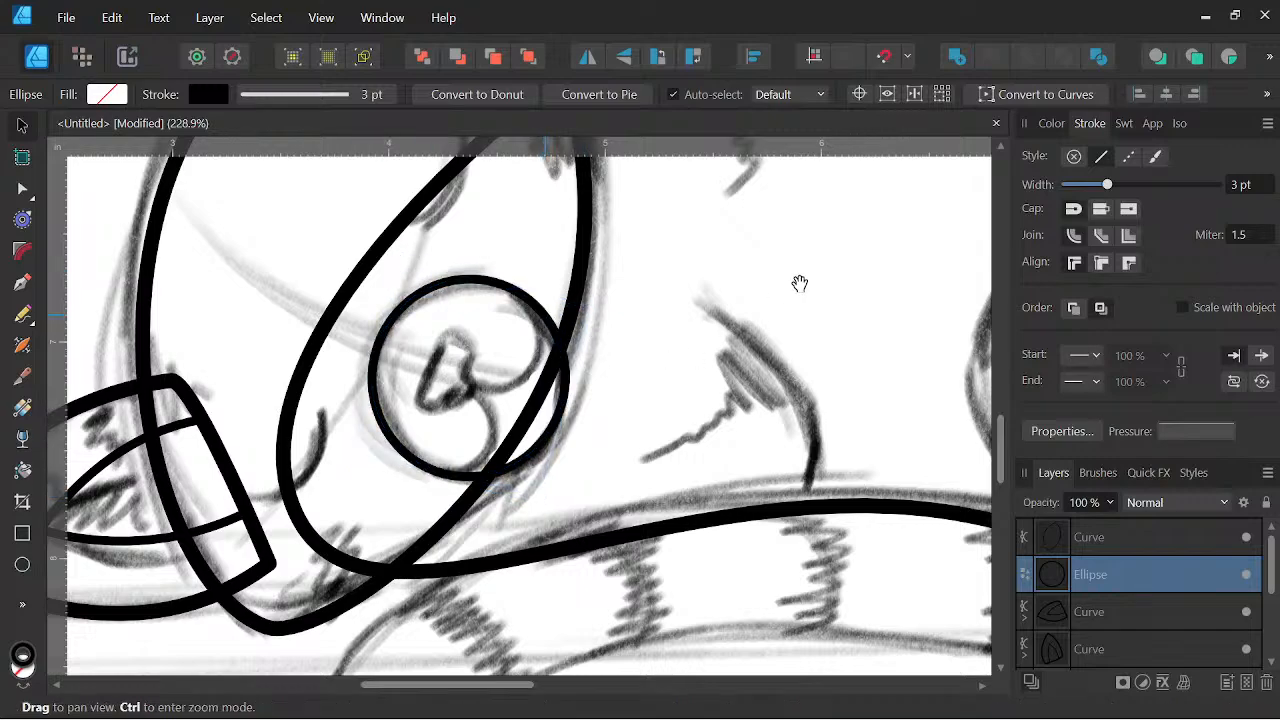
click(1008, 100)
click(366, 350)
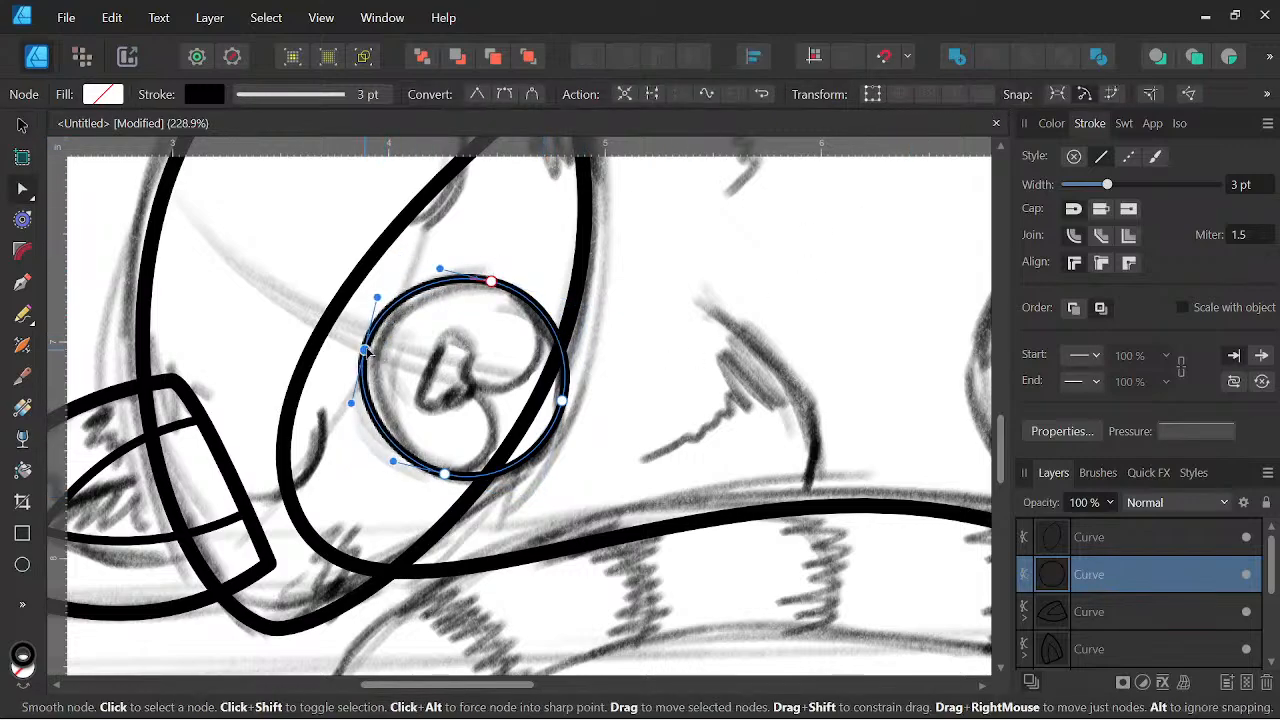
drag(366, 350, 360, 339)
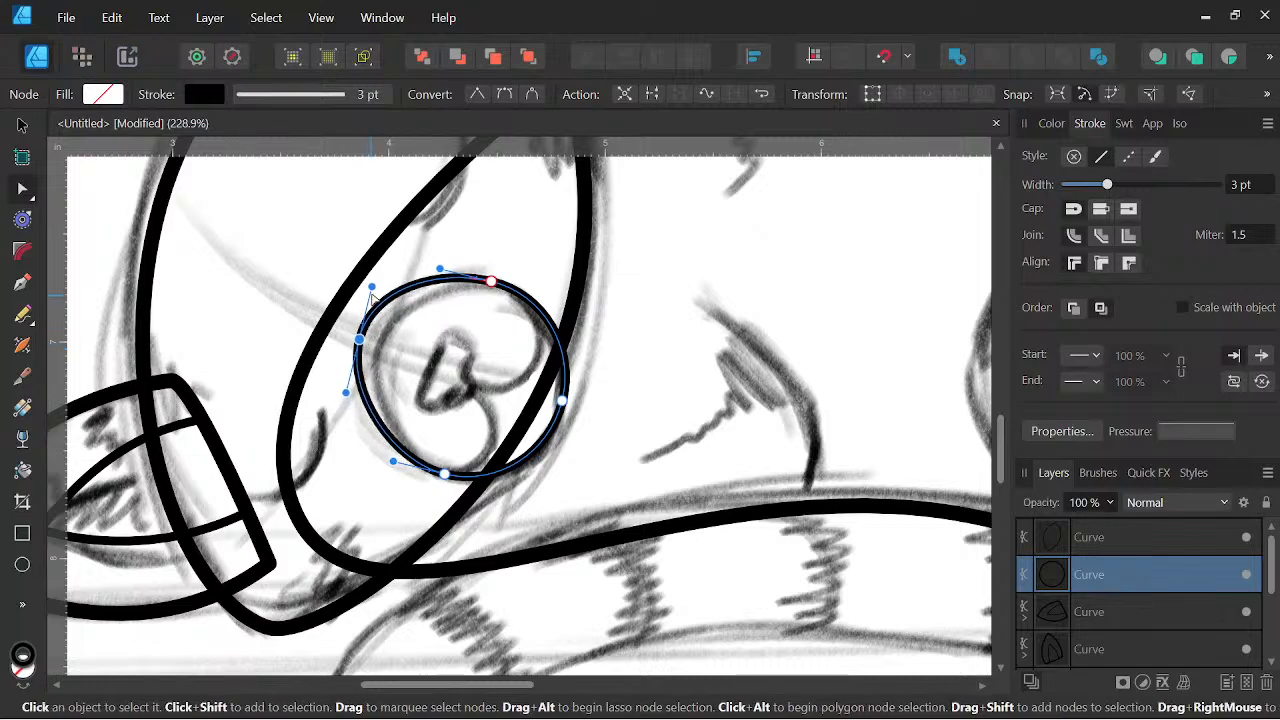
mouse_move(371, 289)
mouse_down()
mouse_move(365, 330)
mouse_move(370, 299)
mouse_up()
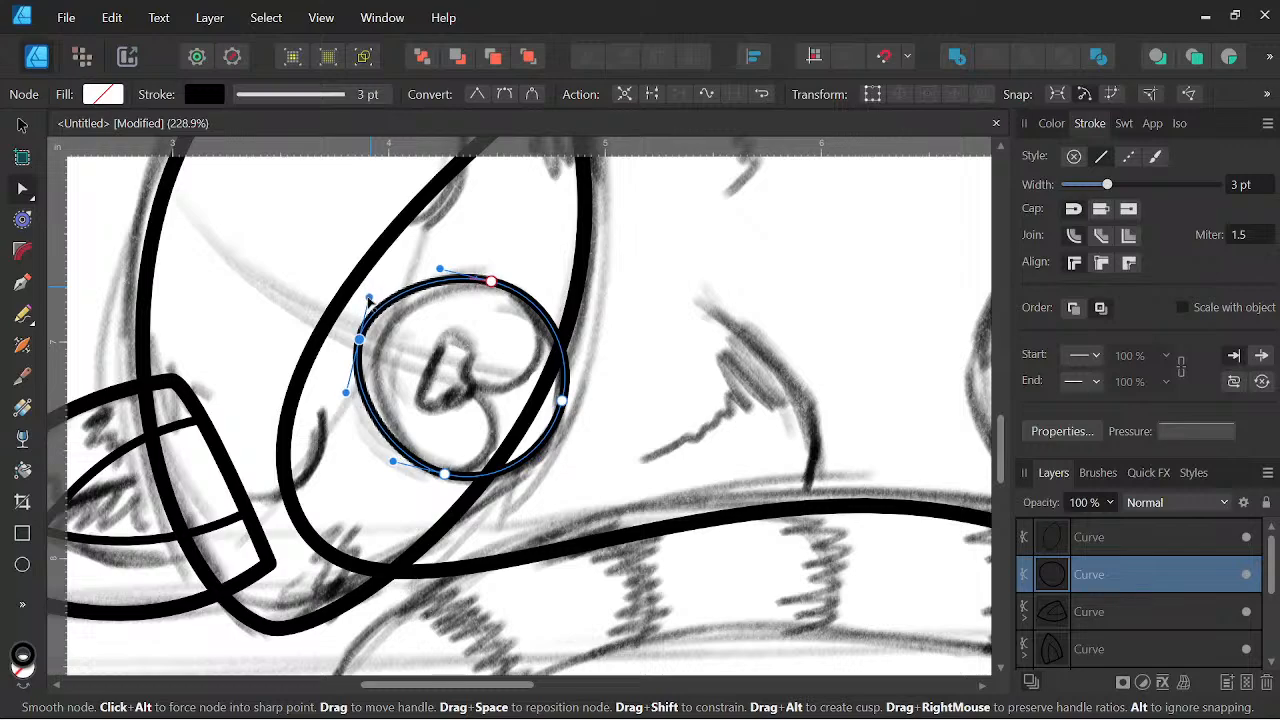
drag(347, 392, 348, 382)
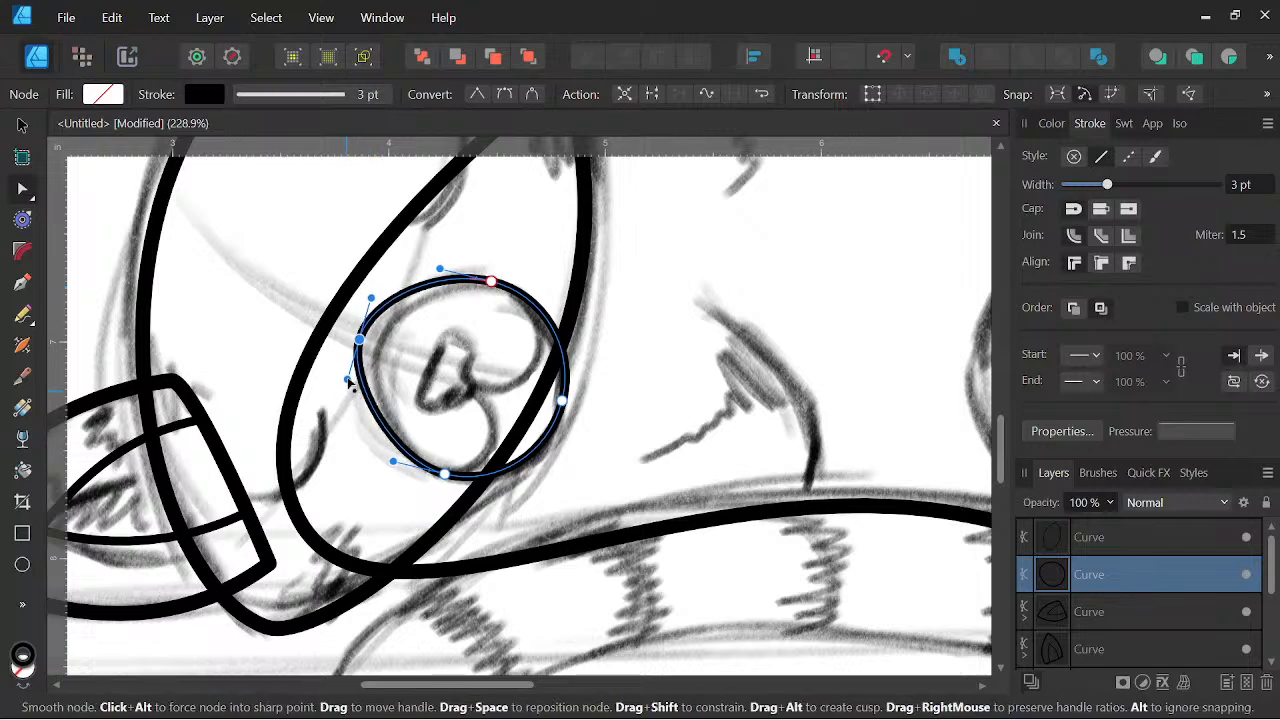
Examine the reshaped muzzle outline against the head, body and sketch from near and far.
key(space)
scroll(544, 368, down, 2)
drag(538, 367, 545, 400)
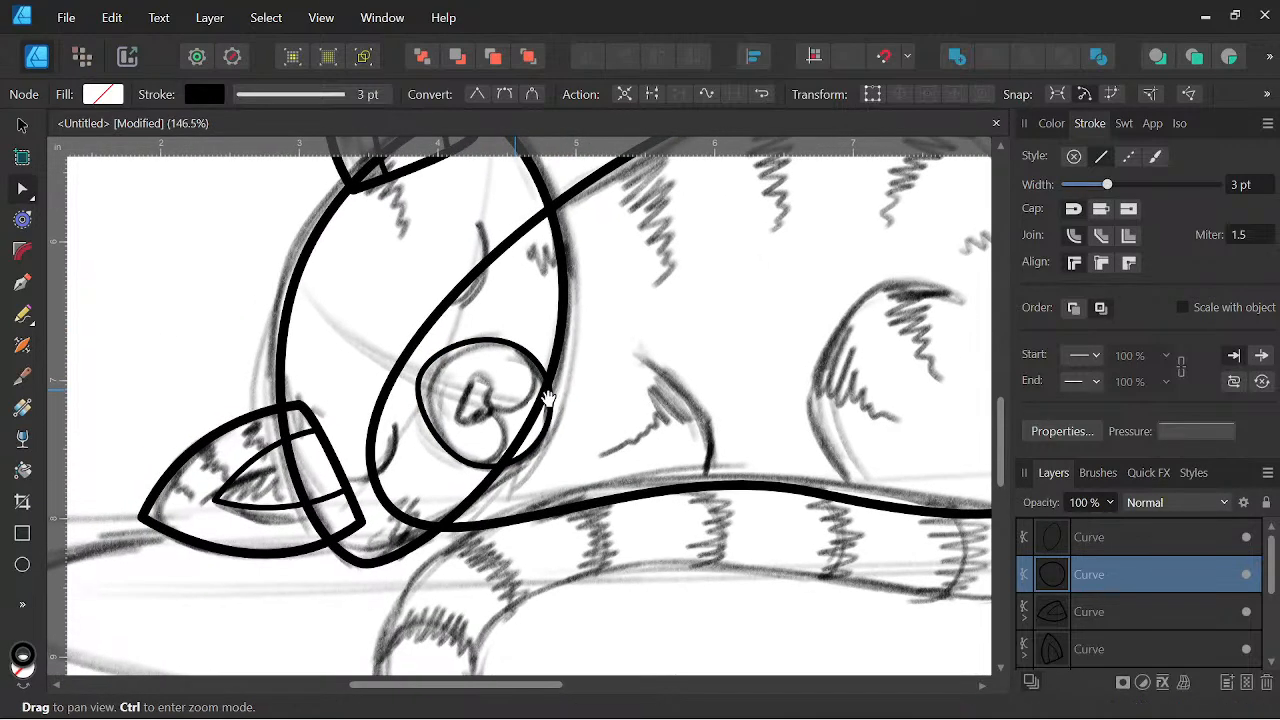
scroll(492, 358, down, 3)
scroll(452, 366, up, 7)
drag(496, 351, 509, 352)
scroll(514, 323, down, 3)
scroll(568, 310, down, 4)
drag(583, 310, 478, 369)
scroll(475, 373, up, 4)
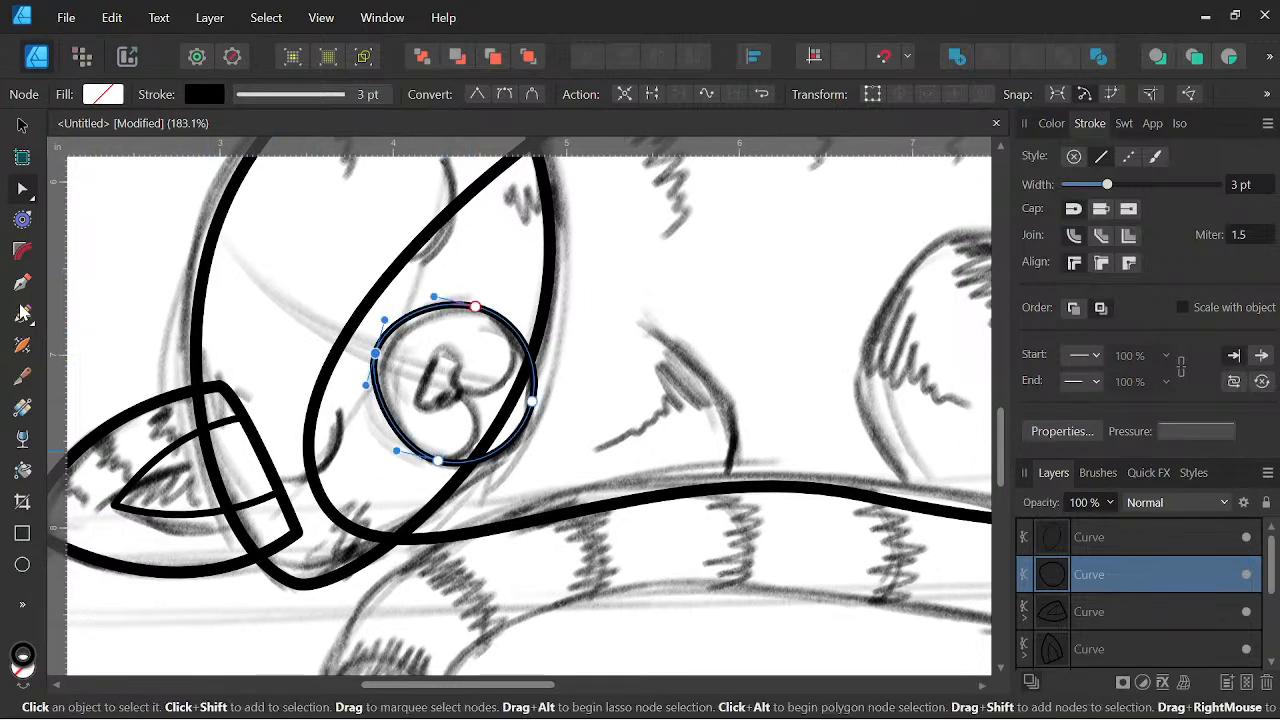
Draw a closed half-nose shape with the Pen tool on the cat's body, with straight top and right edges and a wavy lower edge.
click(22, 285)
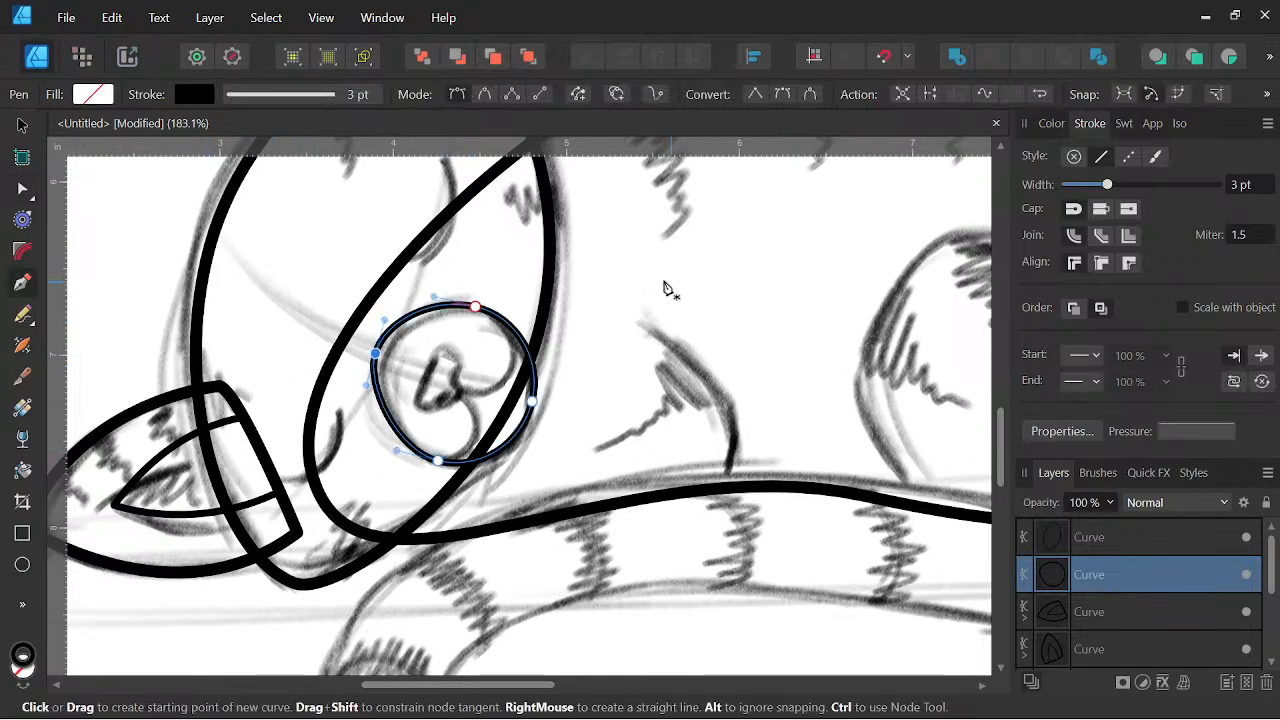
scroll(655, 280, up, 1)
drag(655, 280, 651, 317)
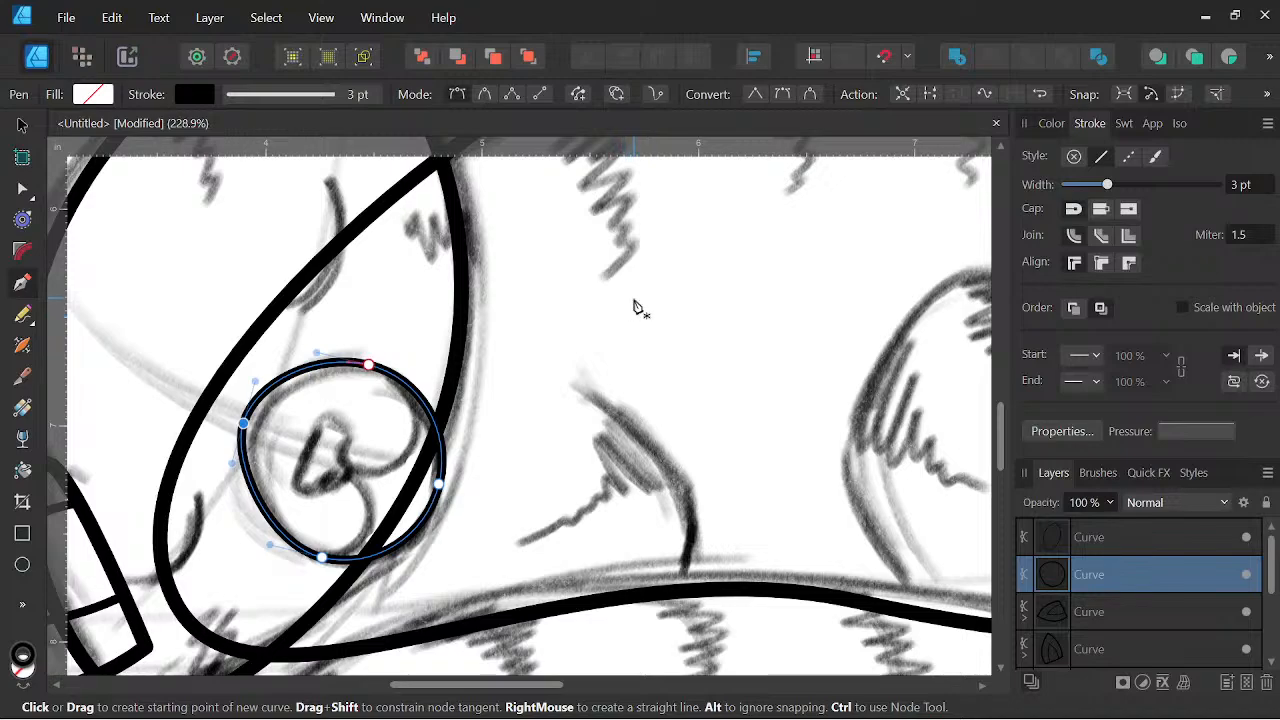
click(633, 298)
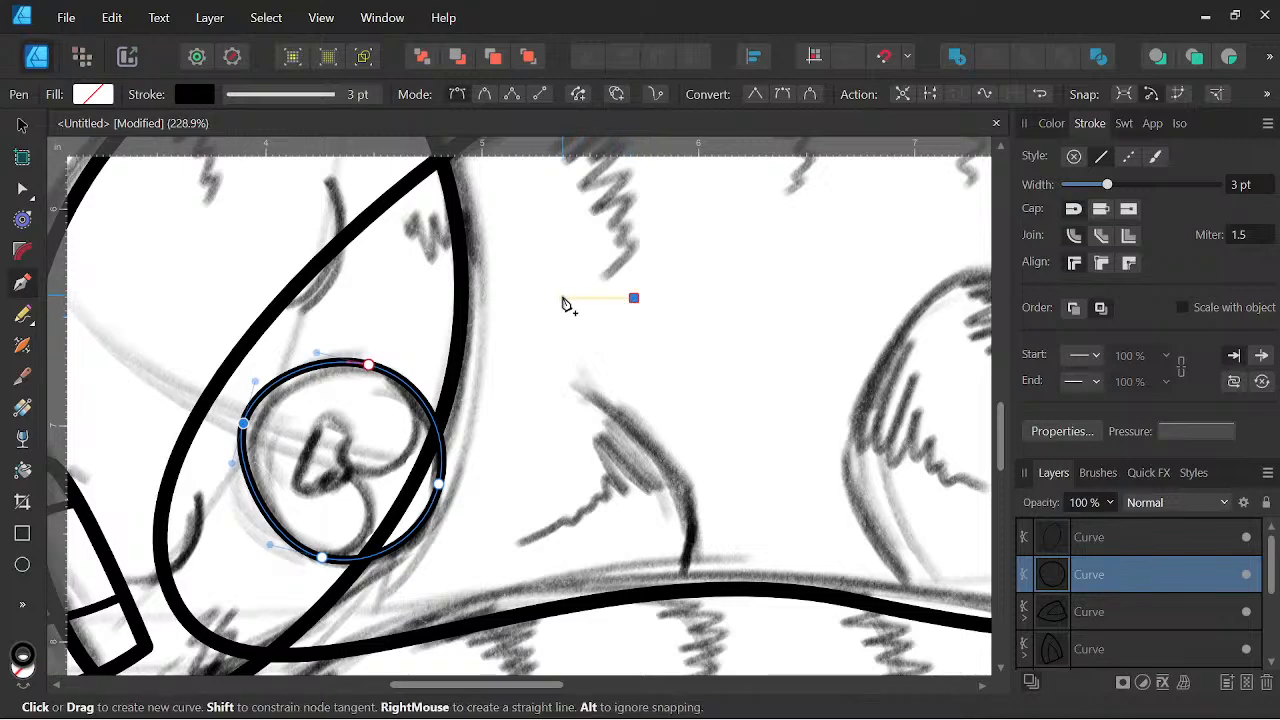
click(563, 298)
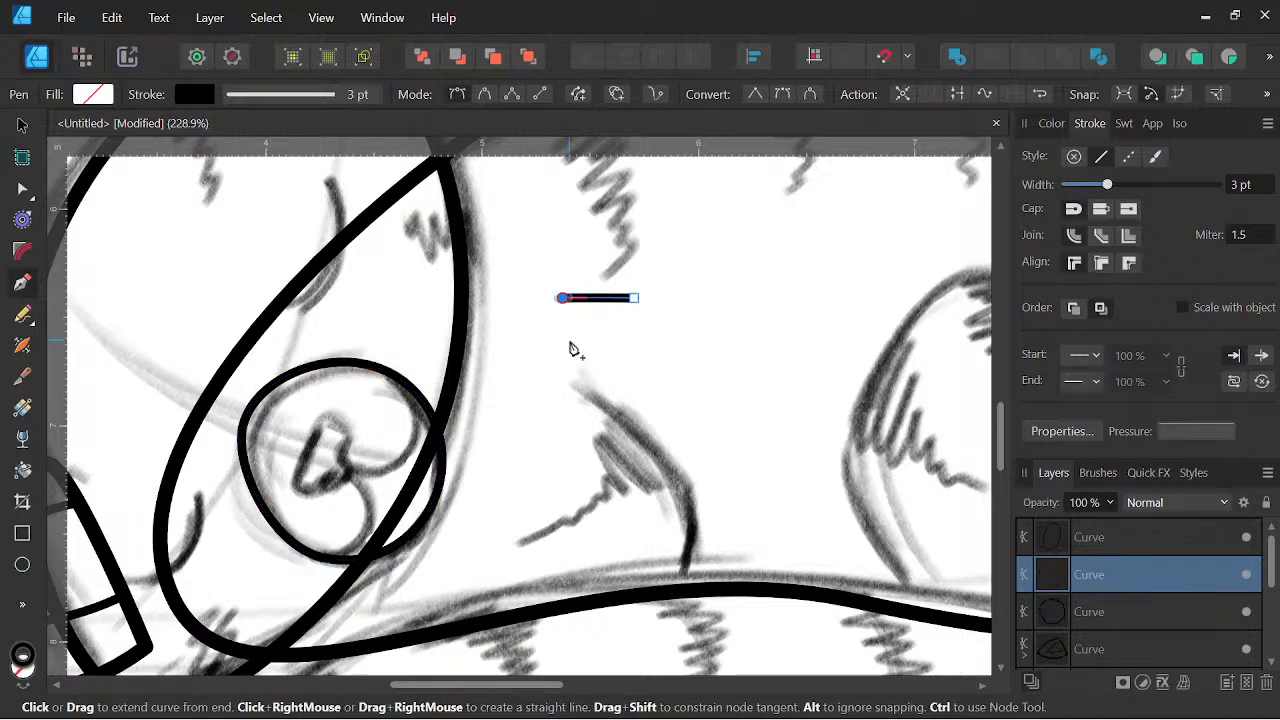
drag(570, 340, 616, 354)
scroll(592, 344, up, 2)
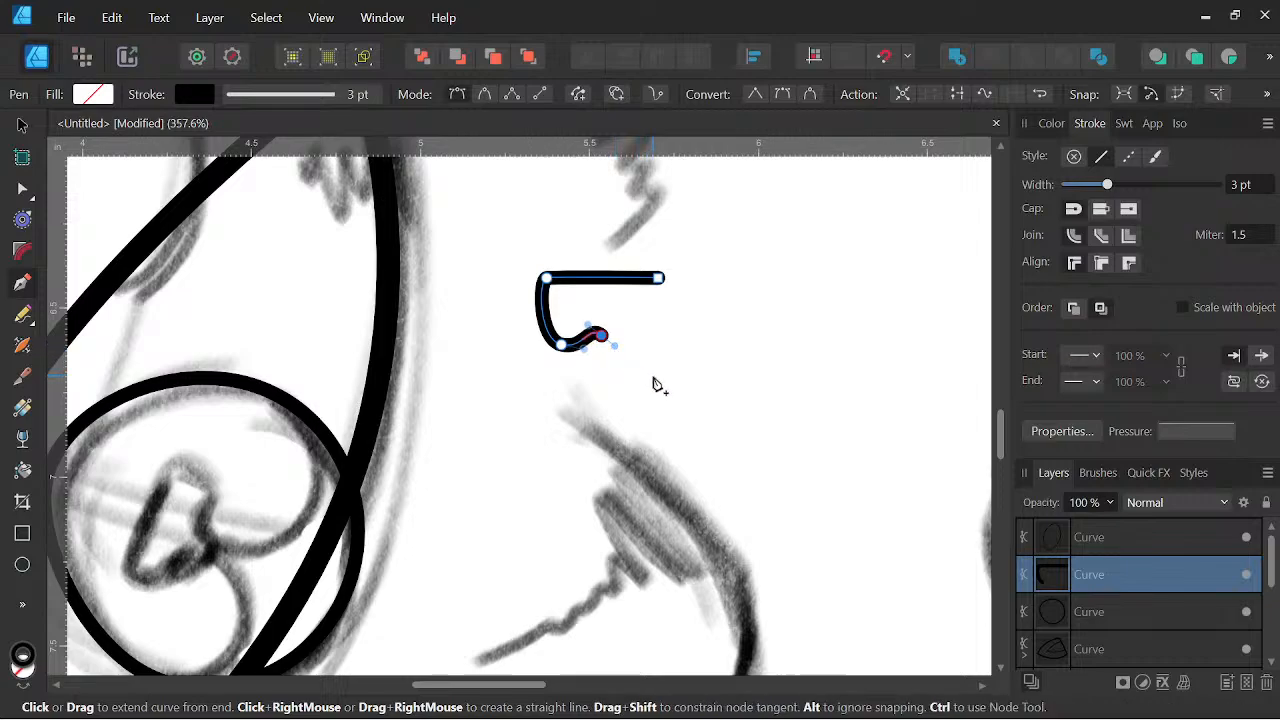
drag(658, 375, 698, 378)
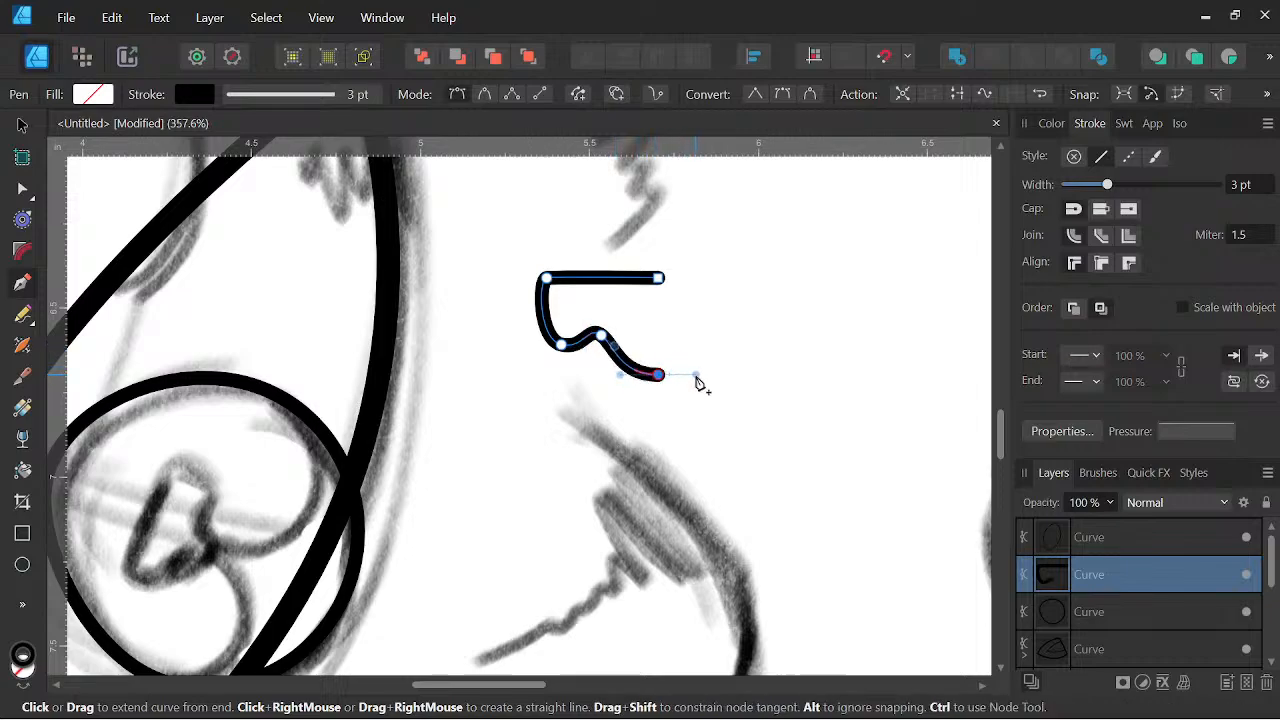
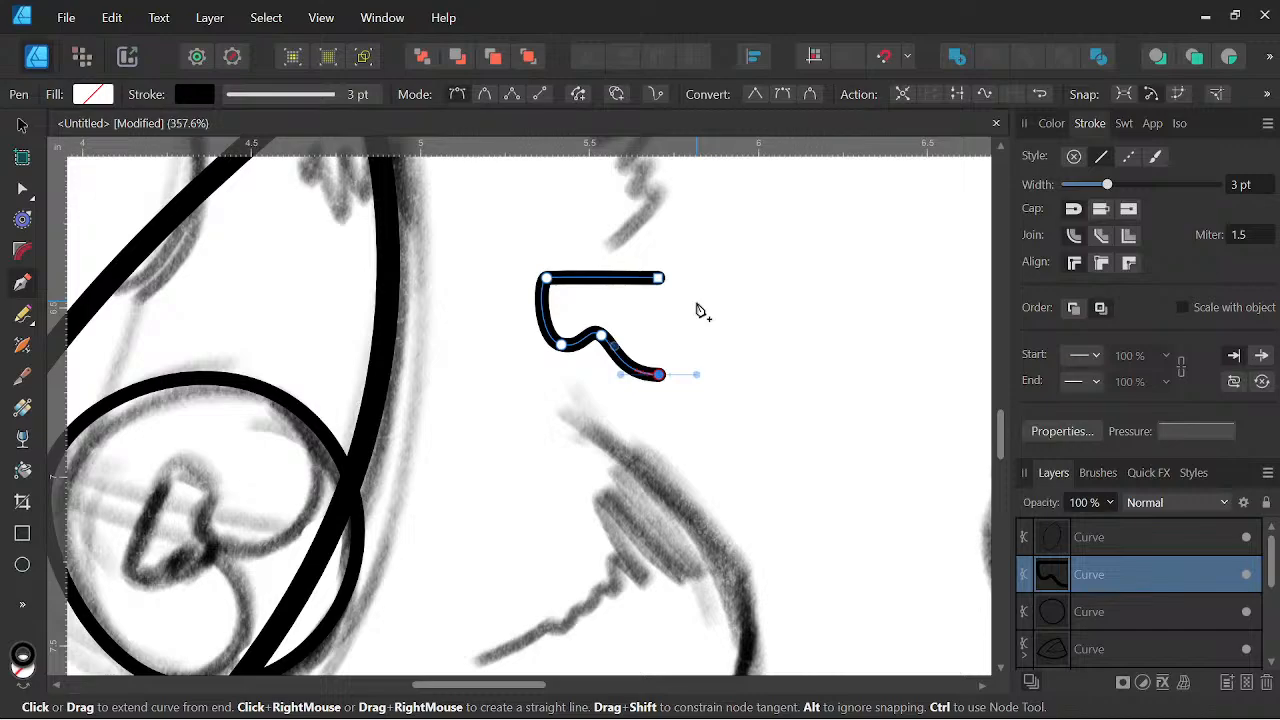
click(659, 279)
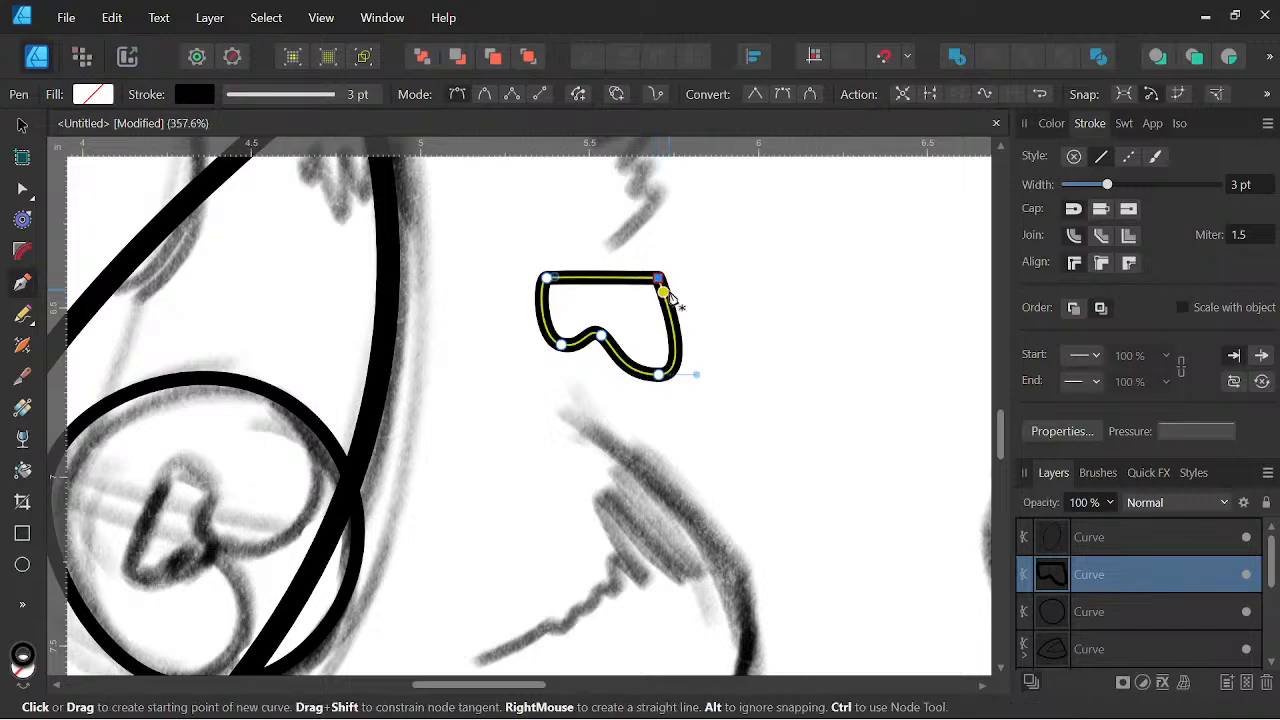
key(ctrl+z)
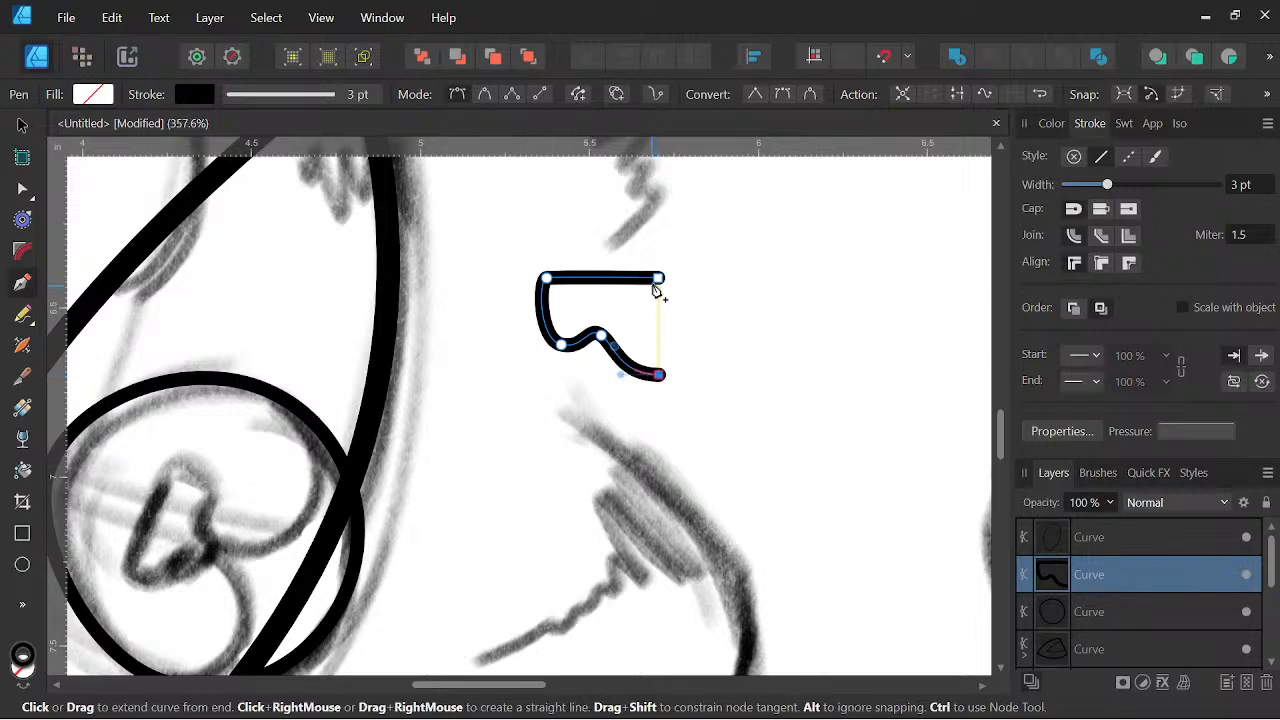
click(655, 287)
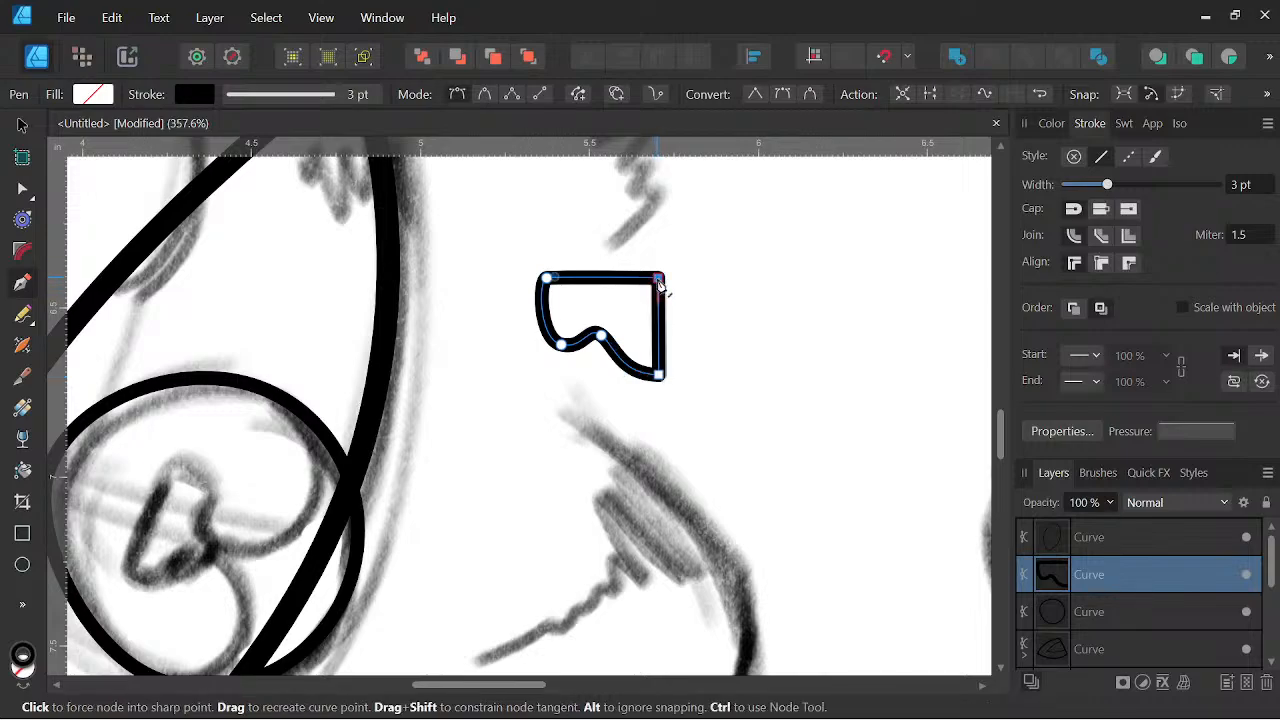
Swap the half-nose's stroke and fill to make it solid black, and place a horizontally flipped duplicate against its right edge.
click(1050, 124)
click(1062, 168)
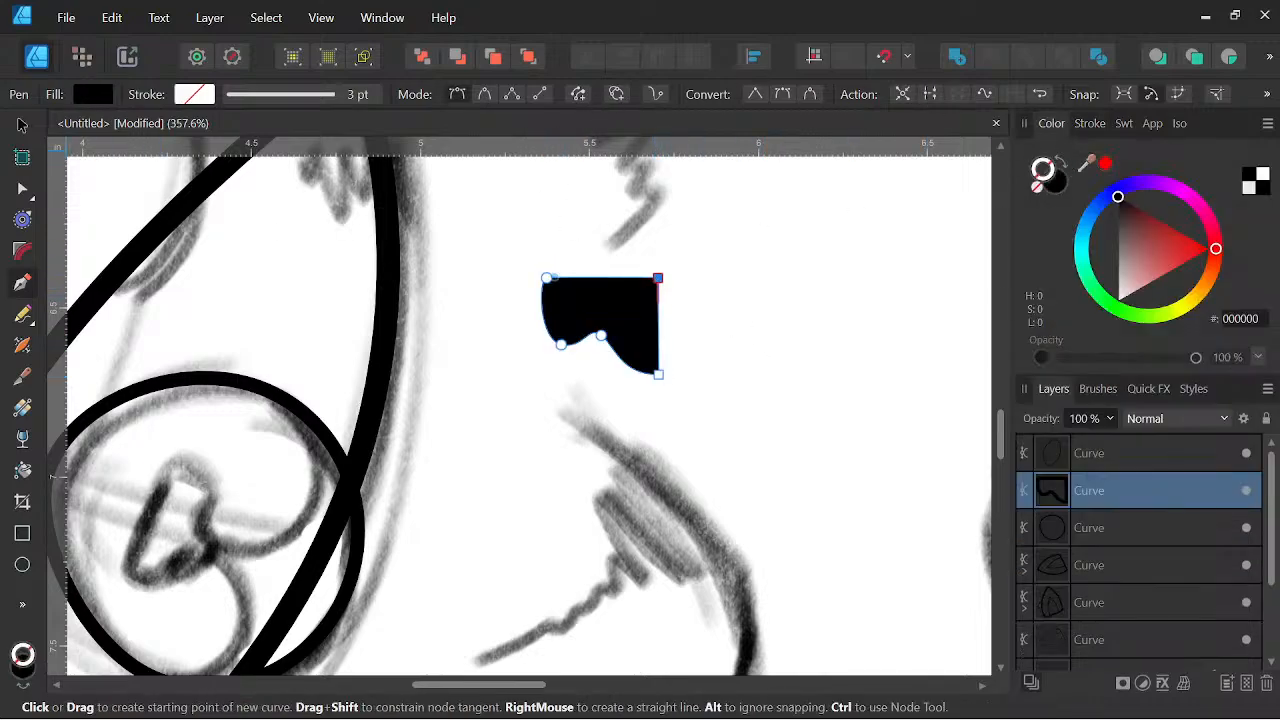
click(23, 127)
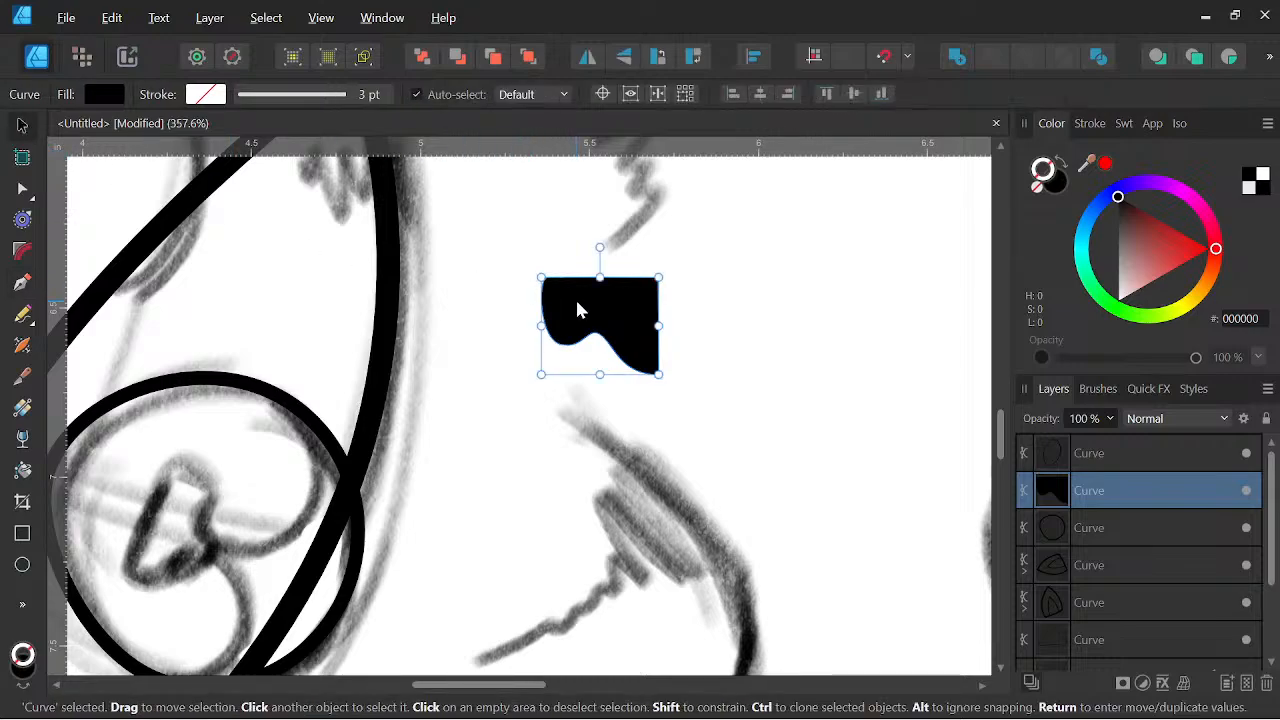
key(alt)
mouse_move(586, 314)
mouse_down()
mouse_move(663, 300)
mouse_move(664, 325)
mouse_up()
click(587, 56)
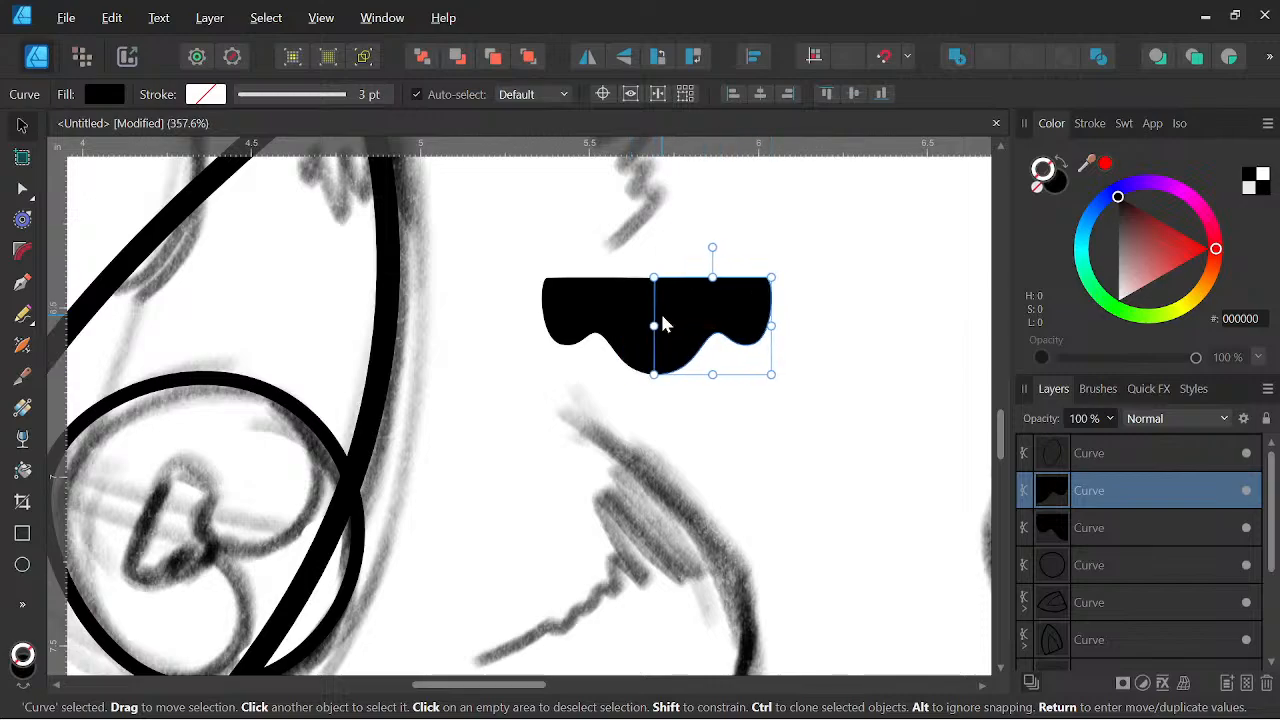
Merge the two nose halves into one curve with Add and swap it back to a black outline without fill.
click(804, 380)
shift+click(623, 309)
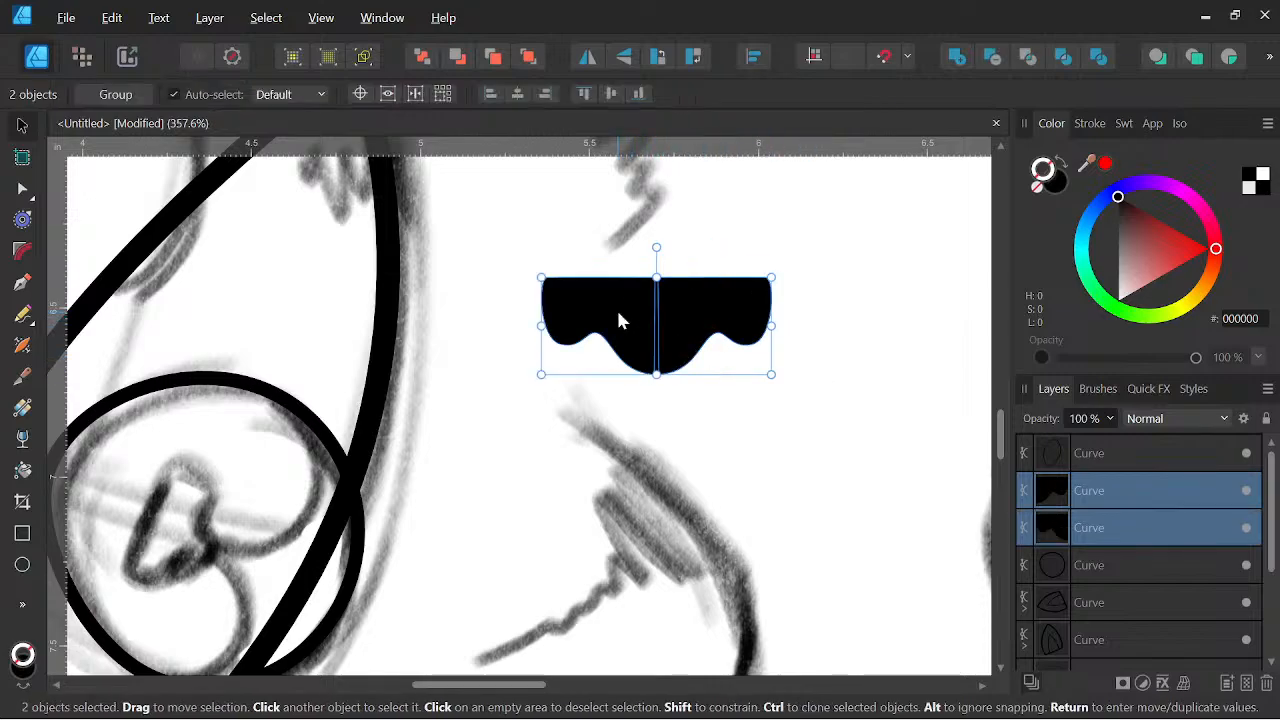
click(957, 60)
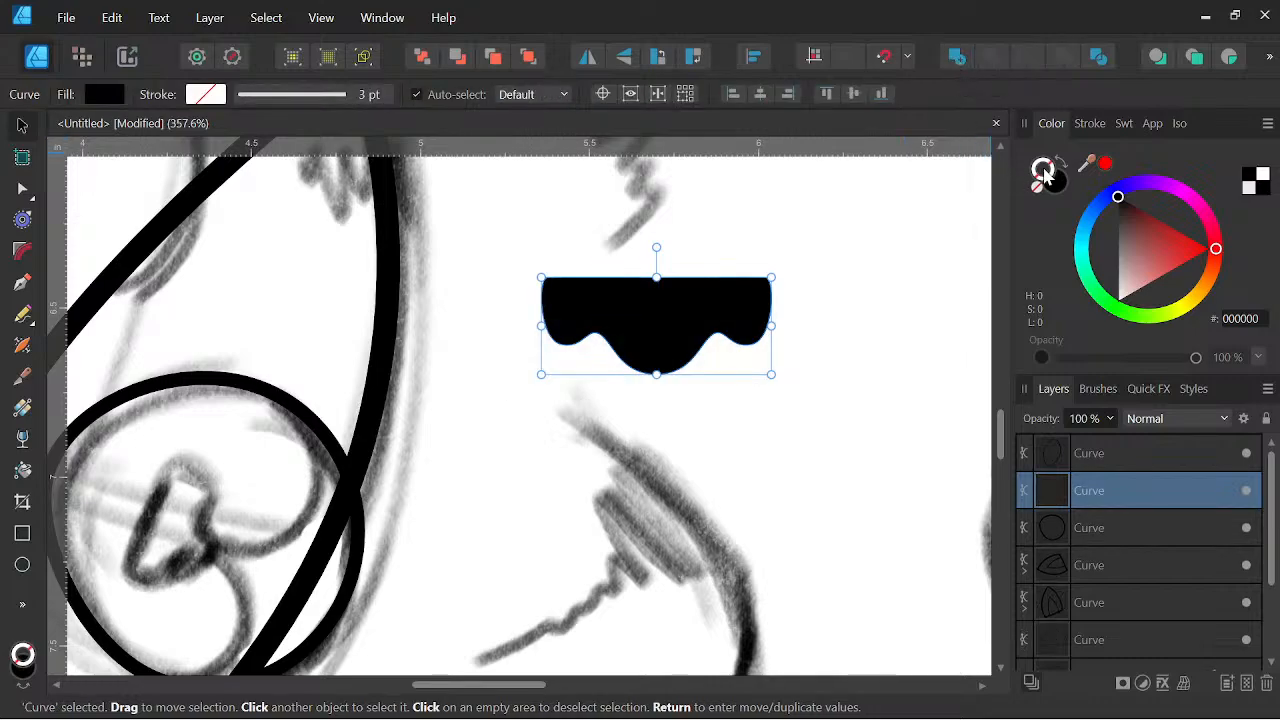
click(1062, 166)
Rotate the nose outline counter-clockwise to the head's tilt and move it onto the sketched nose inside the muzzle.
scroll(652, 261, down, 5)
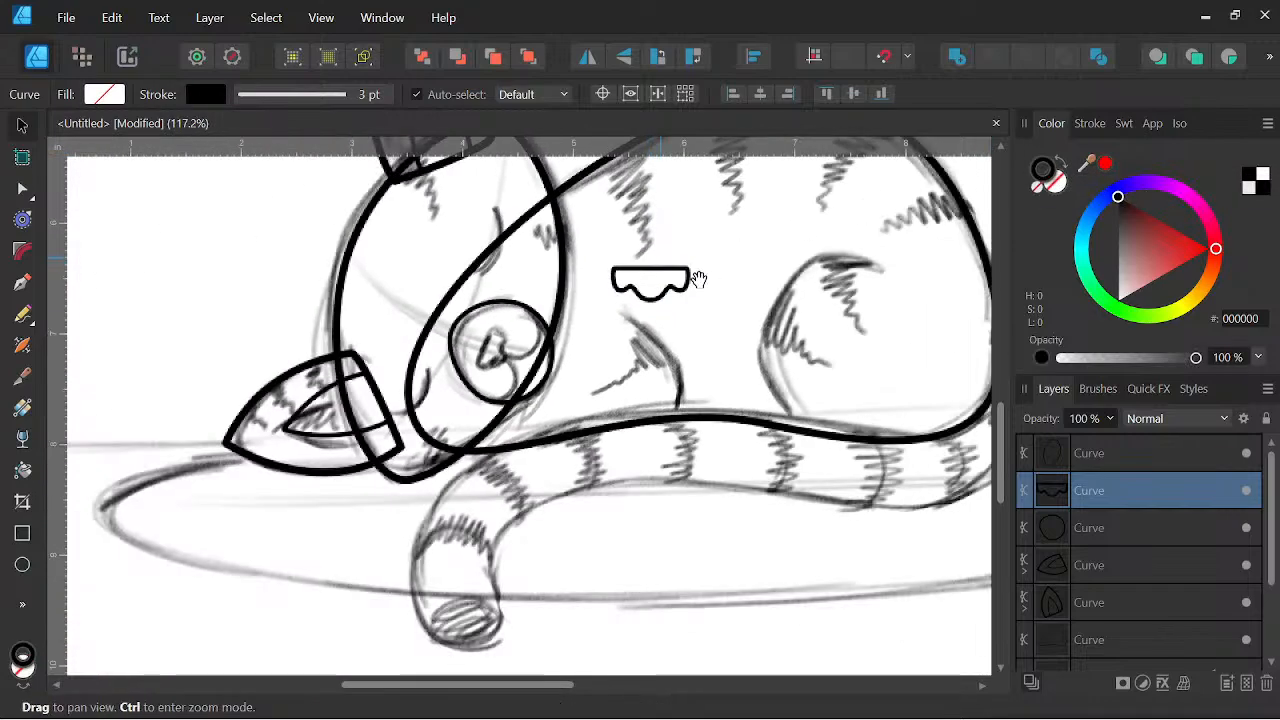
drag(698, 279, 690, 335)
click(650, 325)
scroll(640, 330, up, 3)
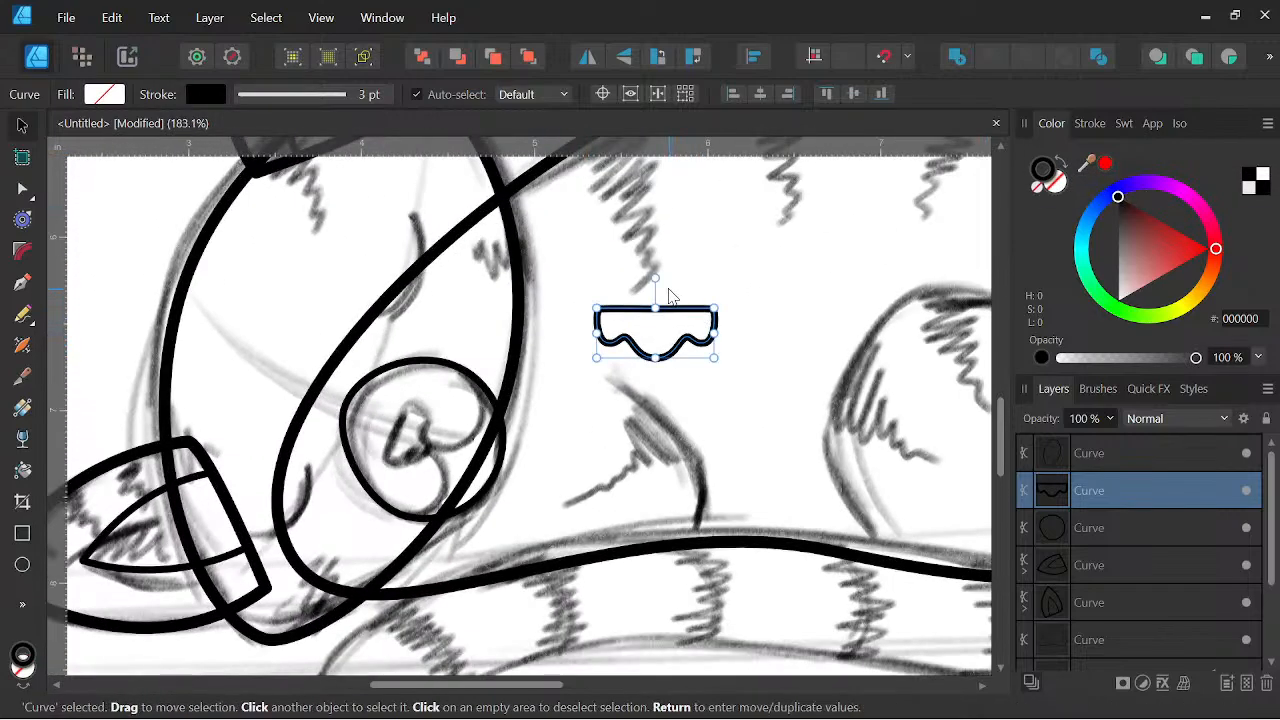
drag(654, 278, 566, 282)
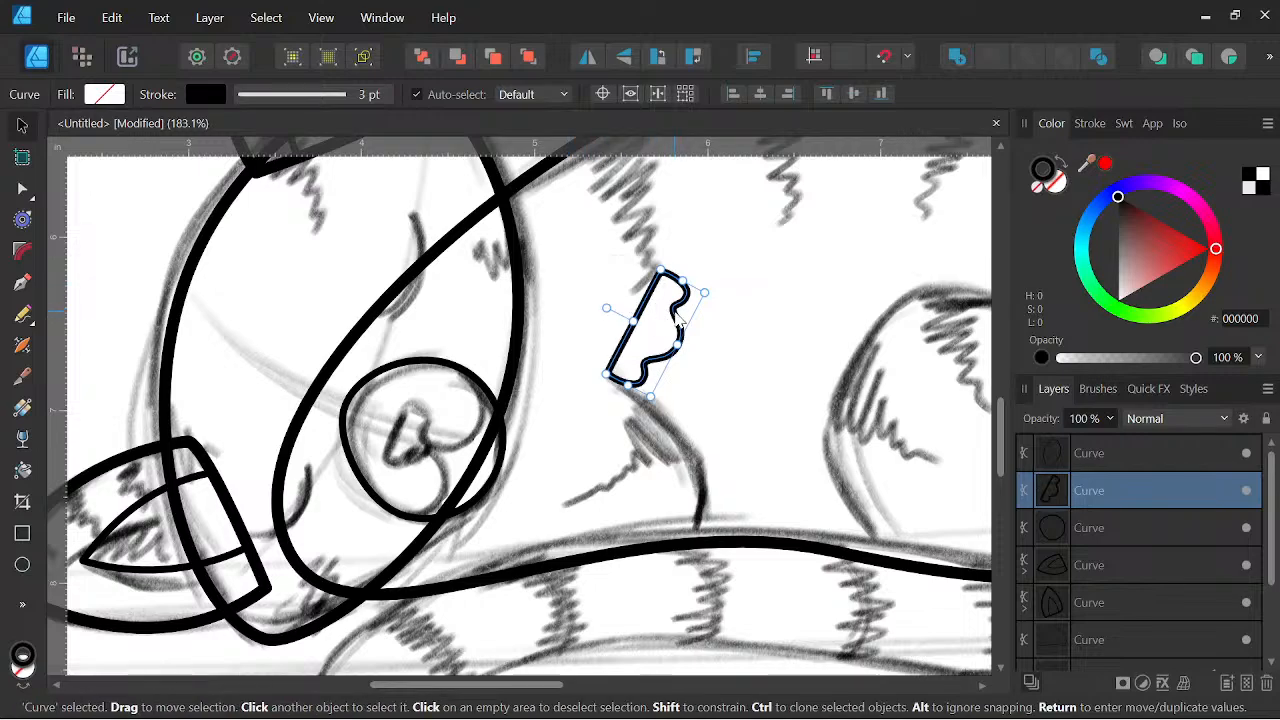
drag(677, 318, 436, 405)
Scale the nose outline down inside the muzzle, reposition it over the sketched nose and refine its size to match.
scroll(436, 405, up, 3)
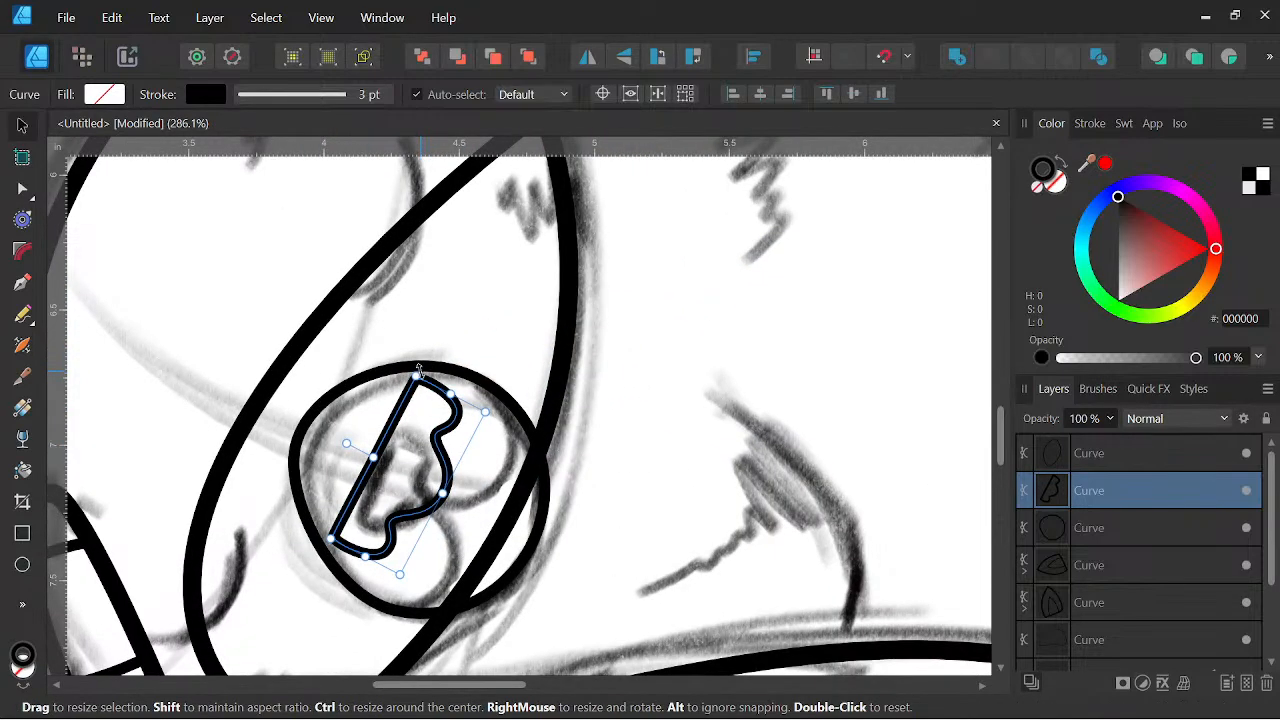
drag(415, 374, 399, 415)
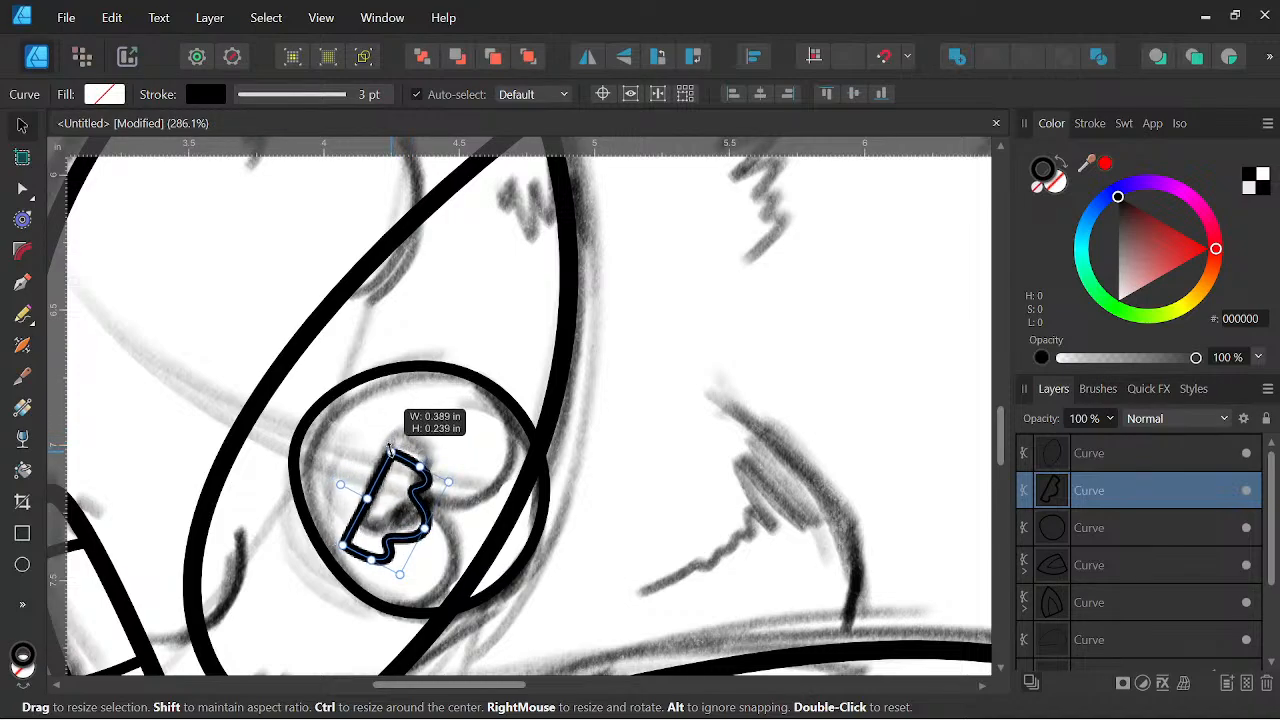
drag(386, 455, 382, 415)
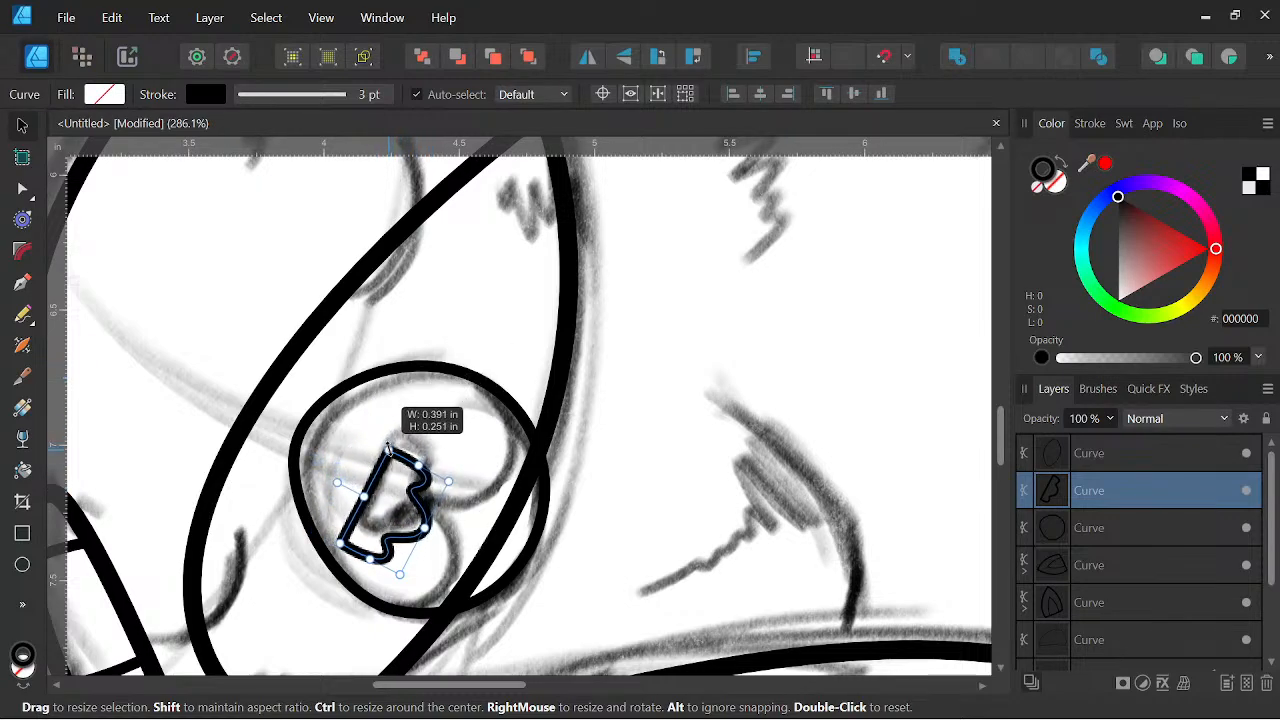
drag(388, 447, 388, 444)
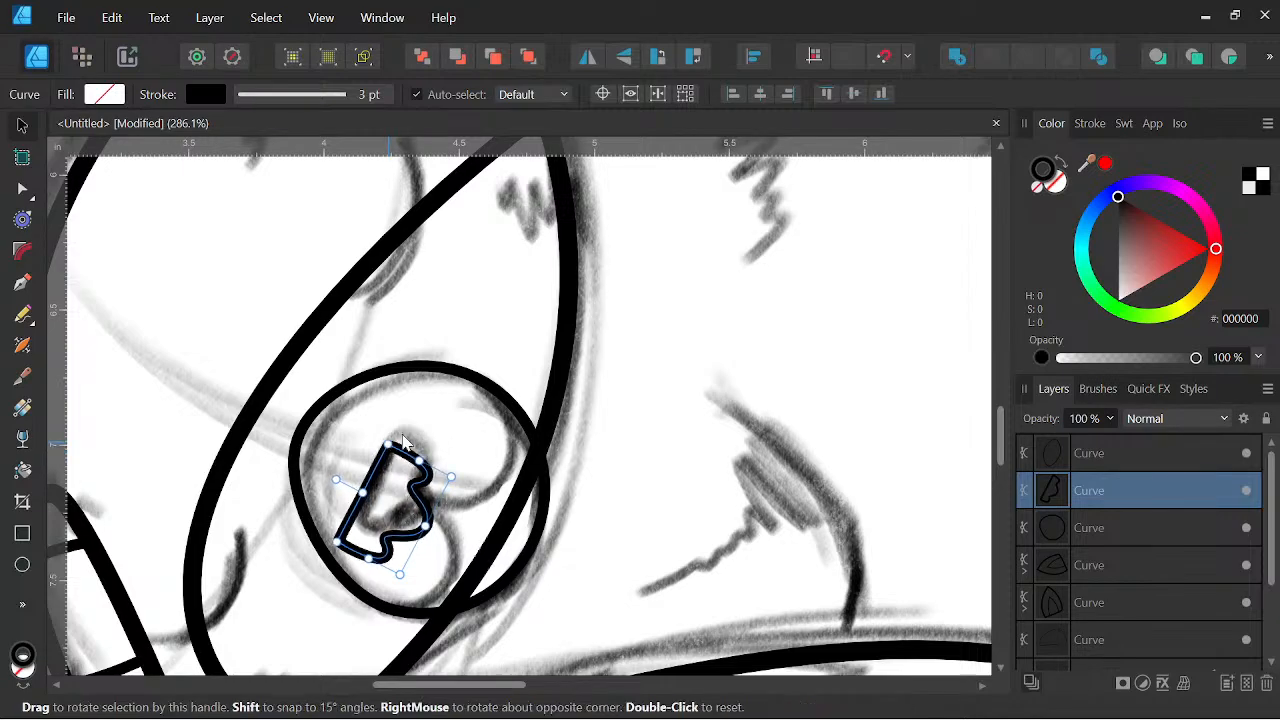
drag(422, 498, 433, 487)
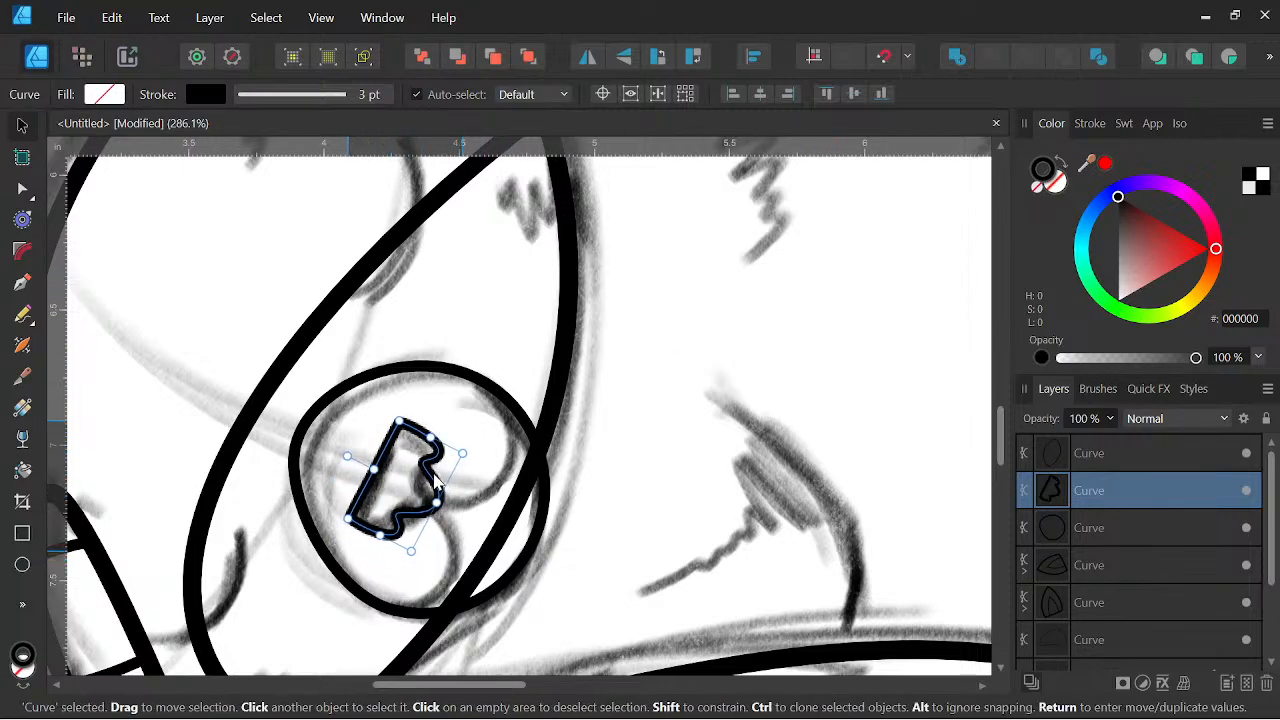
mouse_move(421, 574)
mouse_down()
mouse_move(430, 588)
mouse_move(413, 553)
mouse_up()
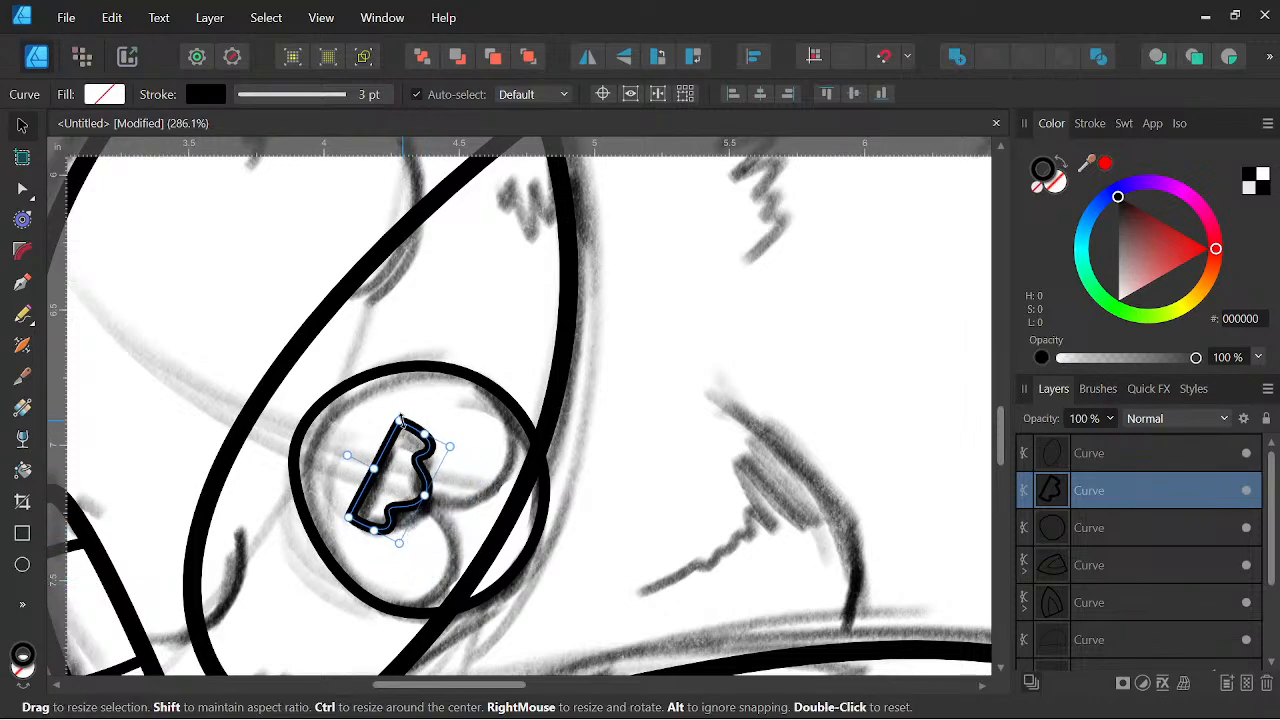
key(space)
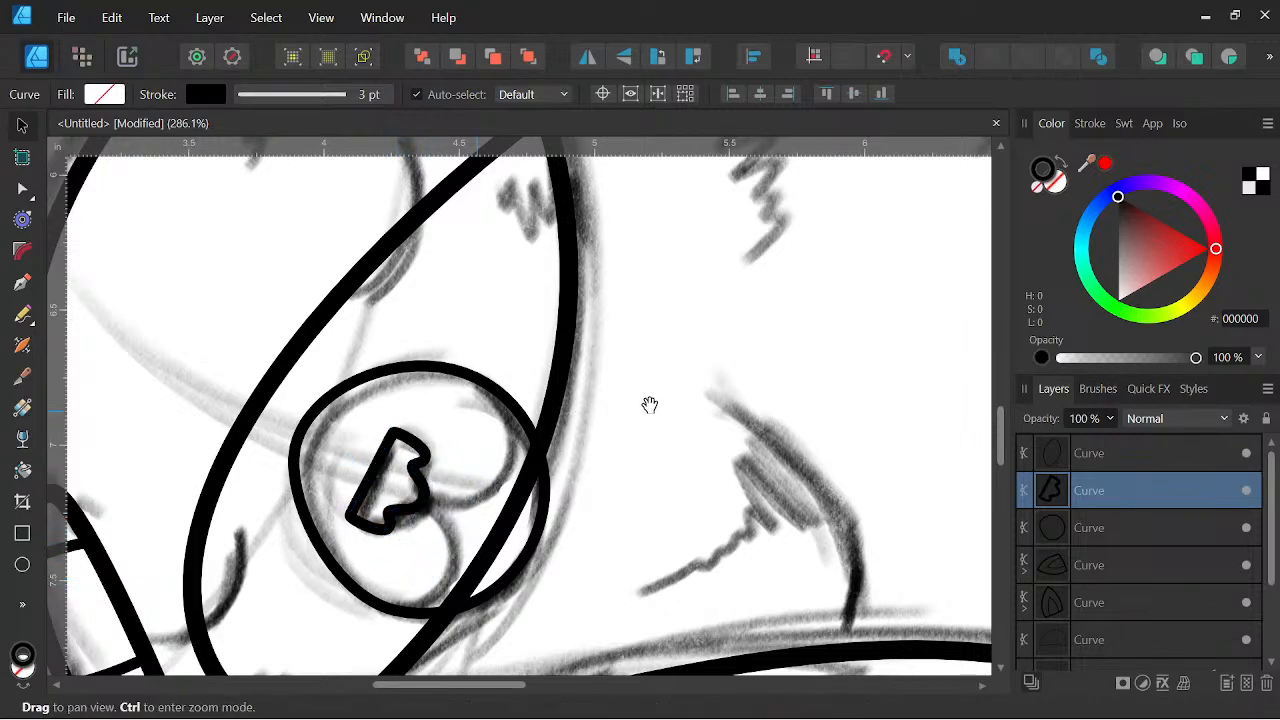
Enable Scale with object for the nose outline's stroke.
click(1092, 126)
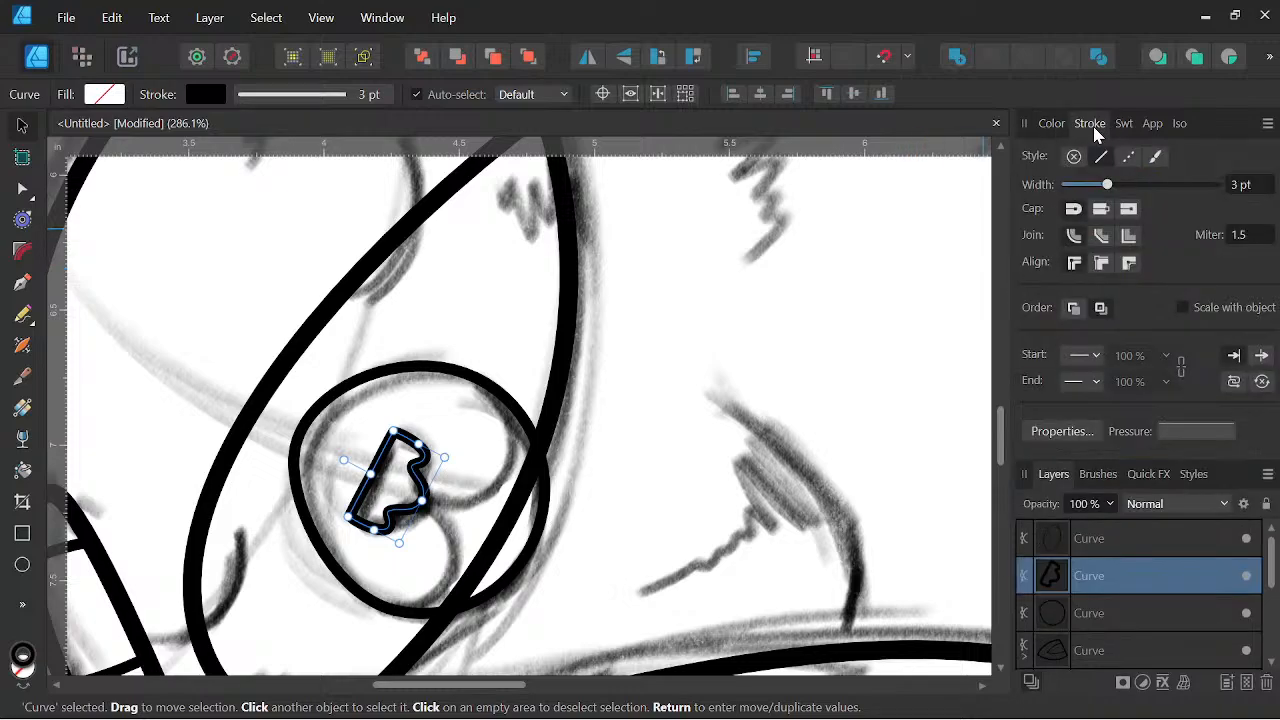
click(1183, 308)
scroll(857, 306, down, 8)
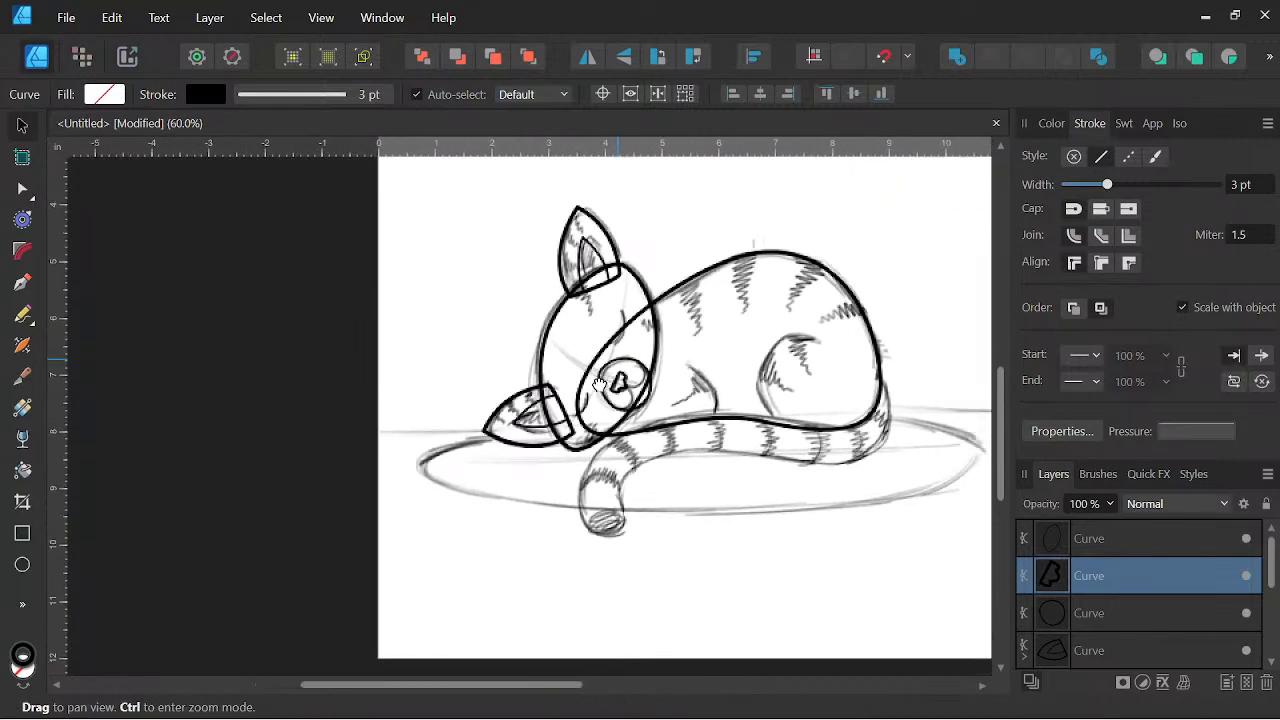
Select all the cat's outline curves together, enable Scale with object for their strokes, and deselect them.
drag(599, 385, 448, 424)
scroll(150, 226, down, 1)
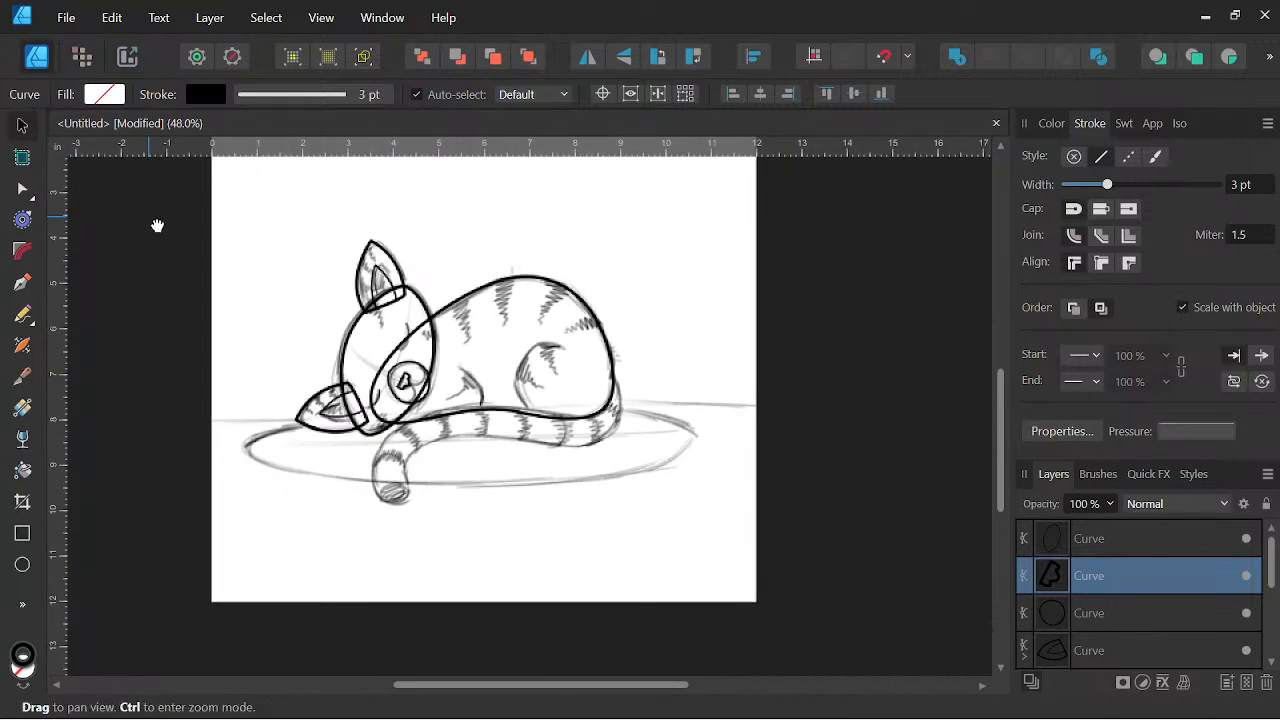
drag(183, 243, 886, 583)
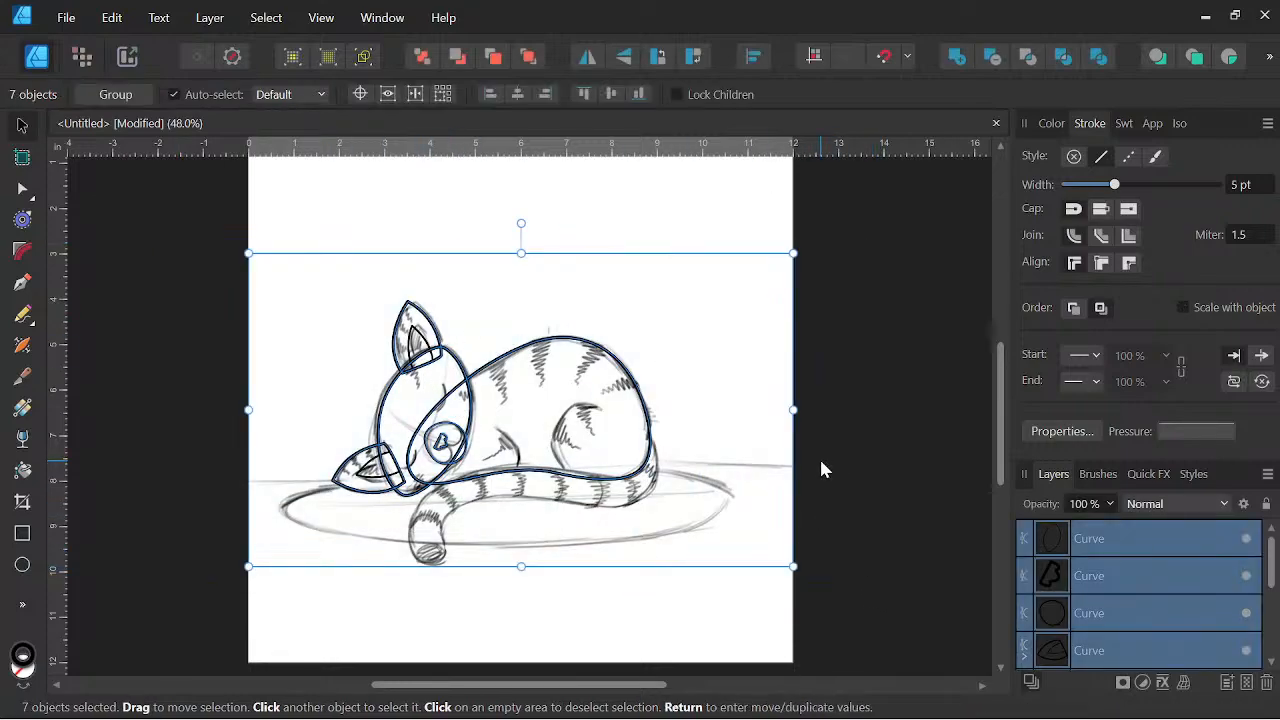
click(1182, 306)
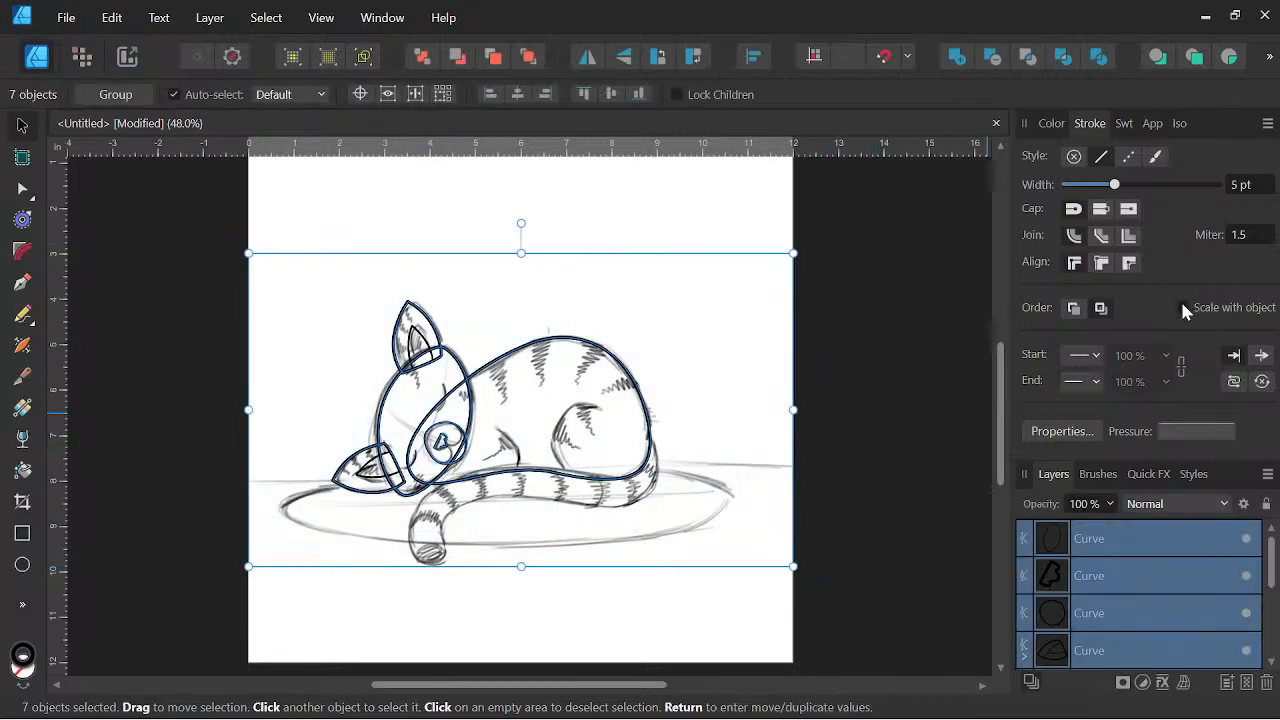
click(1100, 546)
click(879, 422)
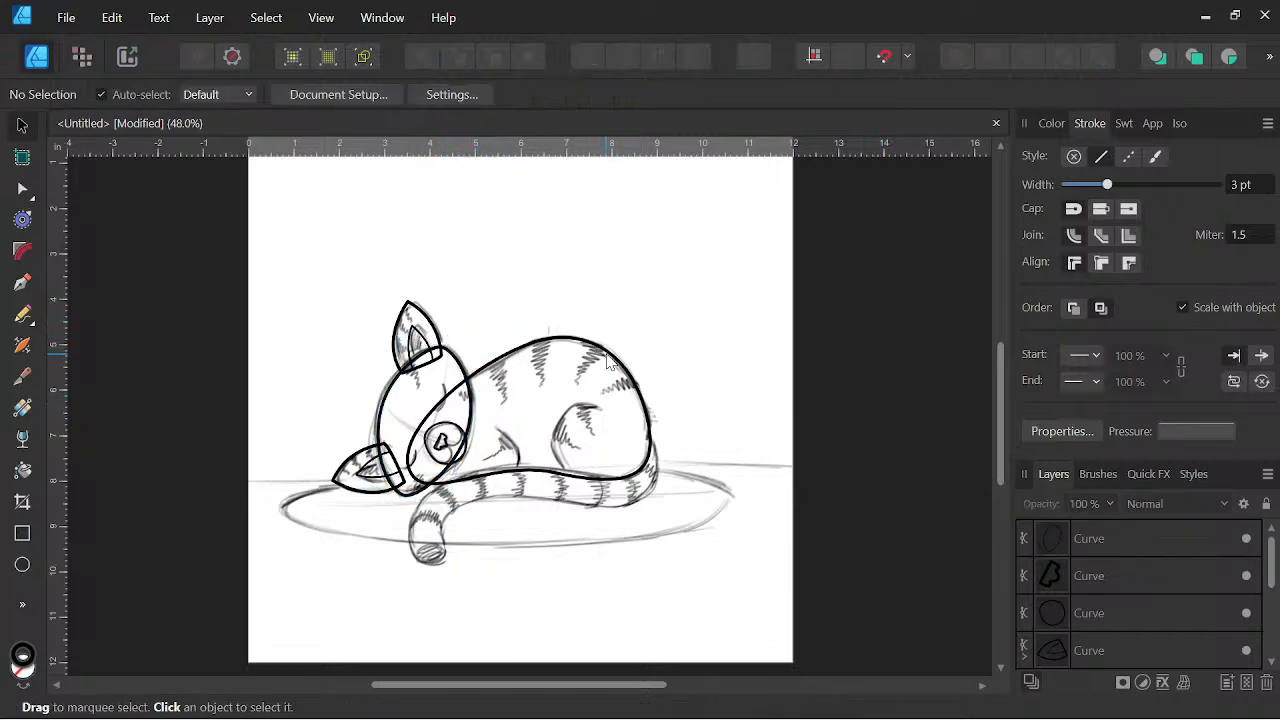
Duplicate the cat's upper ear twice, placing the two copies side by side in the empty area above its back.
click(436, 333)
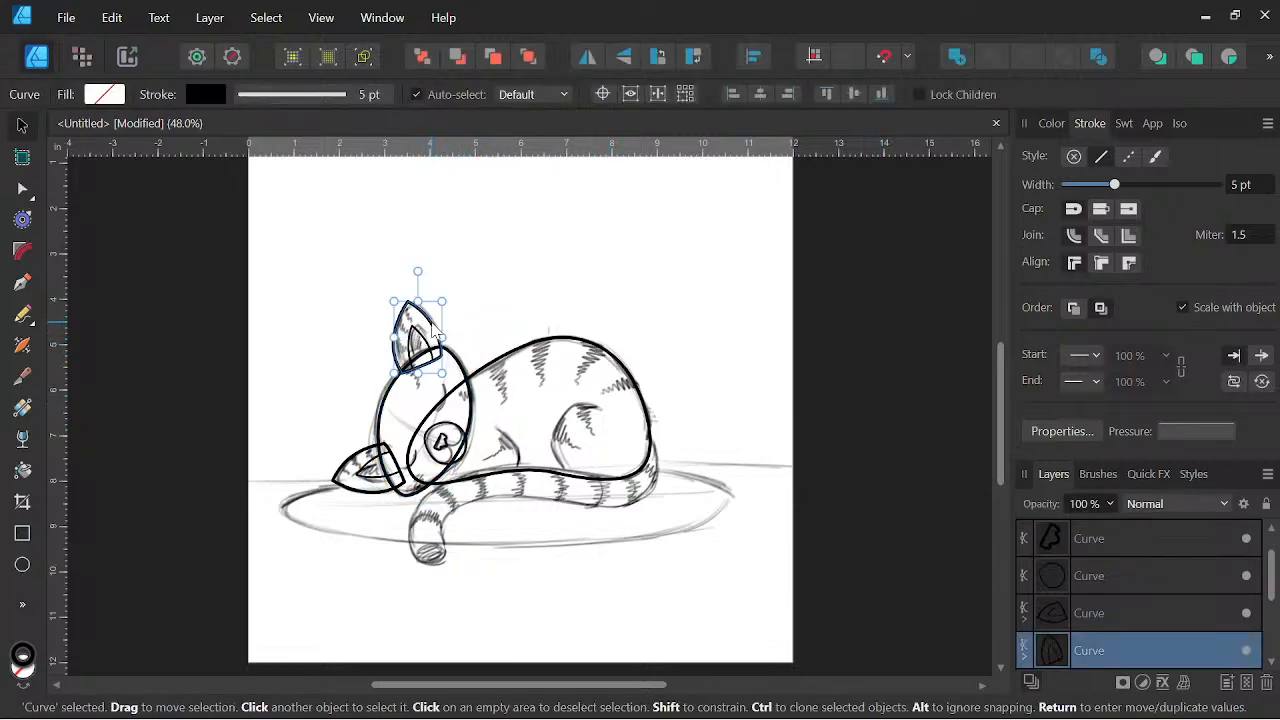
mouse_move(436, 333)
mouse_down()
mouse_move(776, 302)
mouse_move(588, 290)
mouse_up()
scroll(700, 298, up, 1)
scroll(615, 282, up, 2)
click(742, 312)
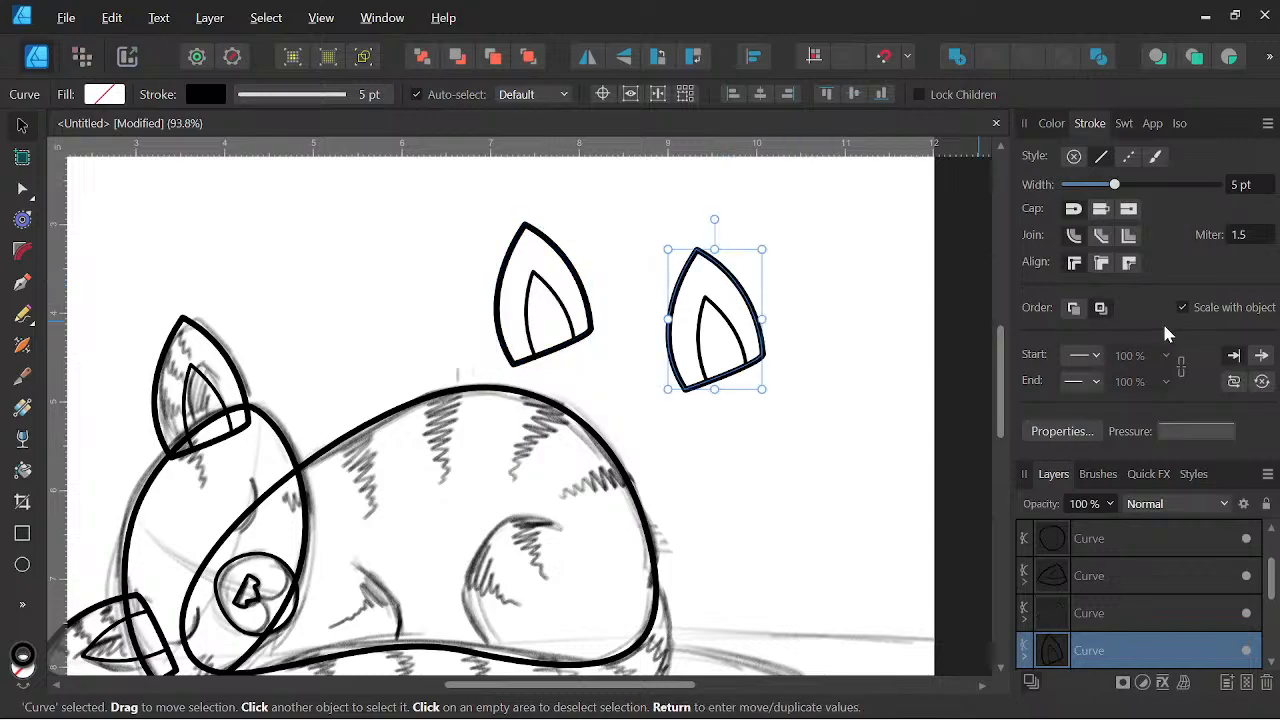
Disable Scale with object on the right ear copy's outer outline and check the same setting on its nested inner-ear curve.
click(1182, 308)
scroll(1058, 620, down, 1)
click(1024, 546)
click(1125, 573)
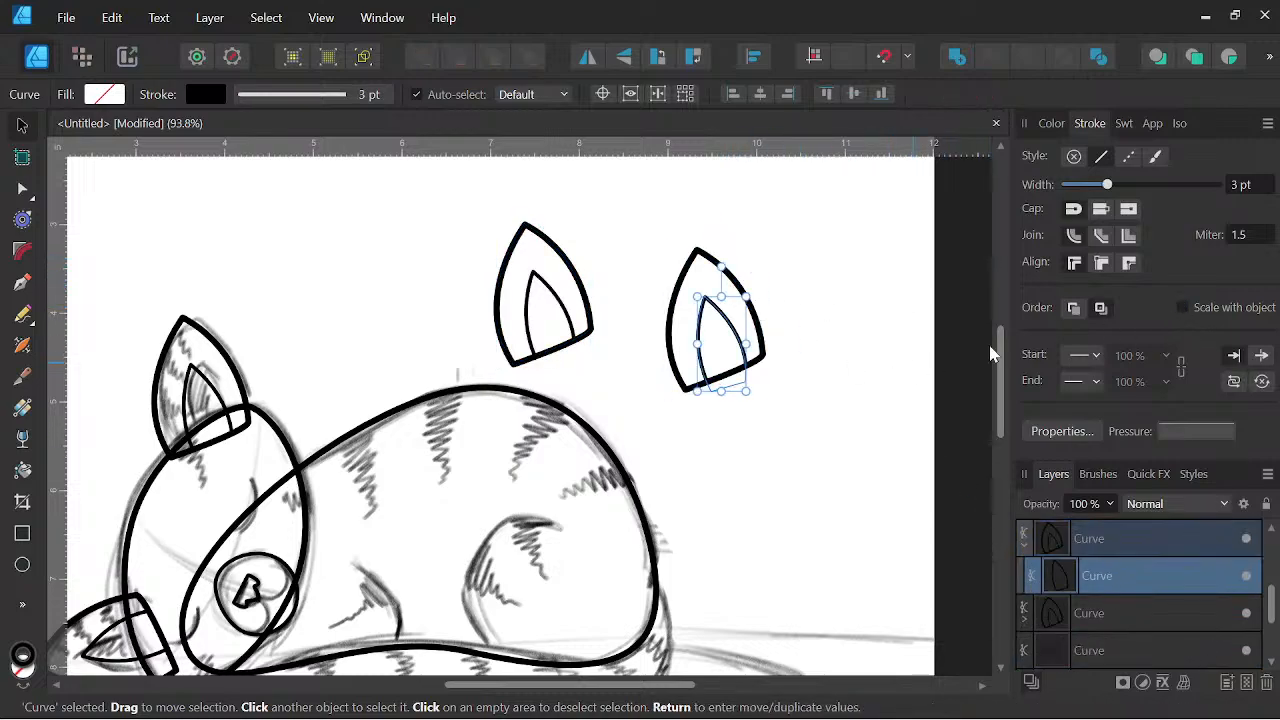
click(1105, 540)
click(1024, 545)
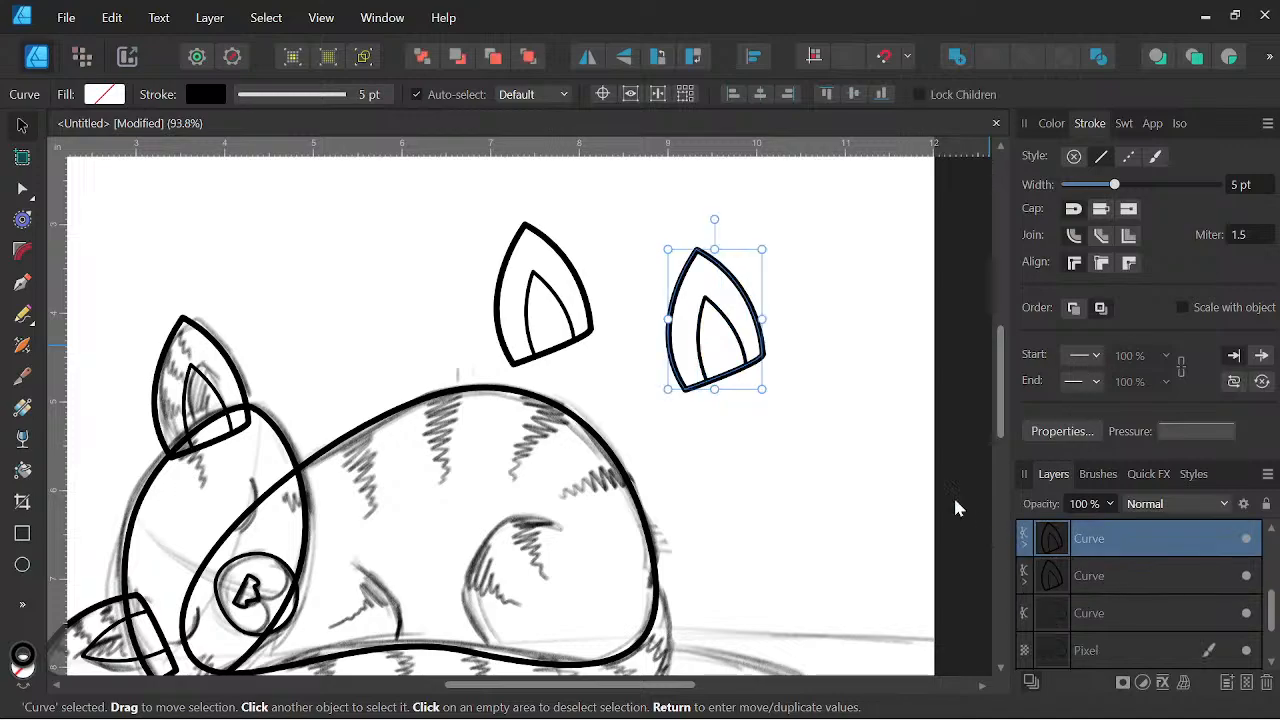
Enable Scale with object for the nested inner-ear curve of the left ear copy.
click(558, 297)
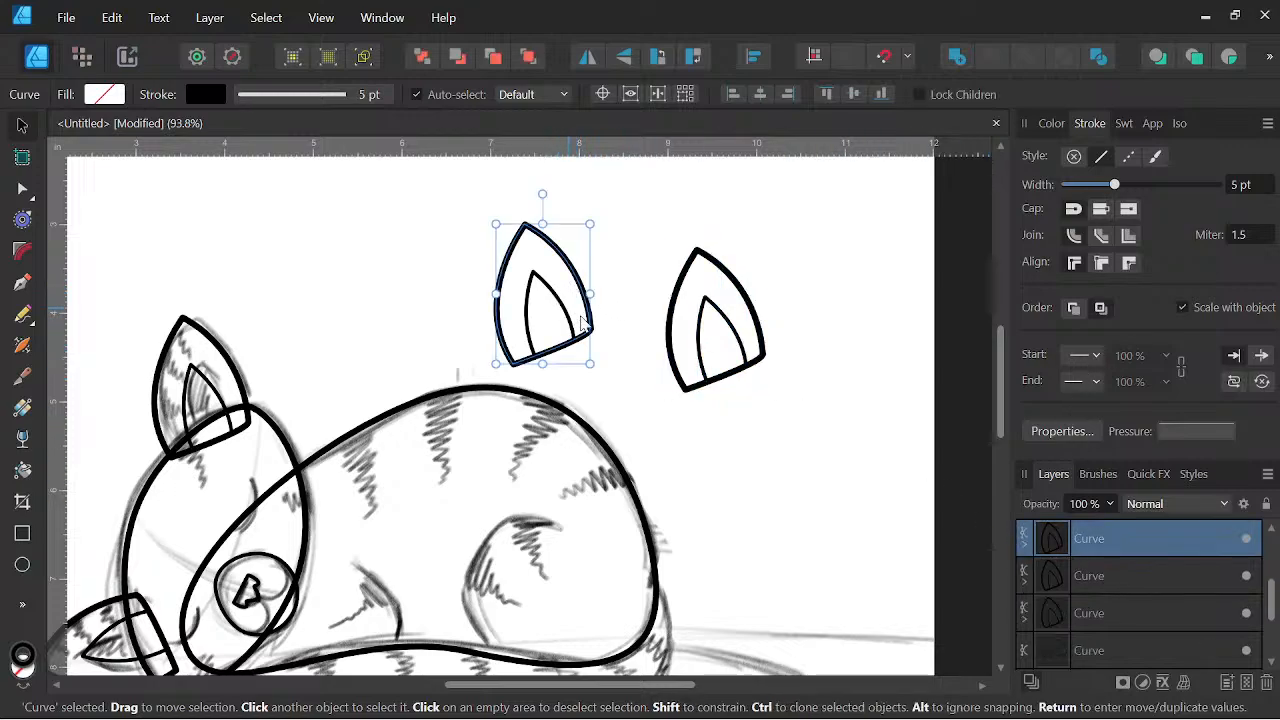
click(1023, 546)
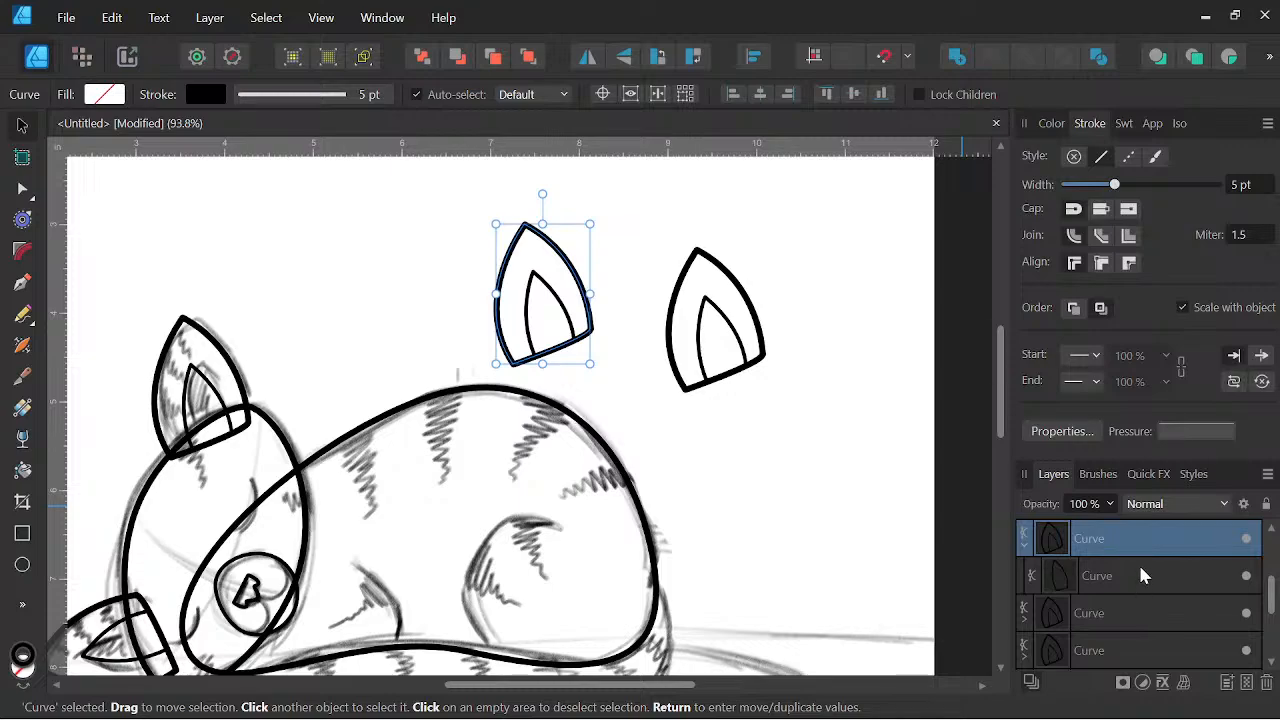
click(1140, 575)
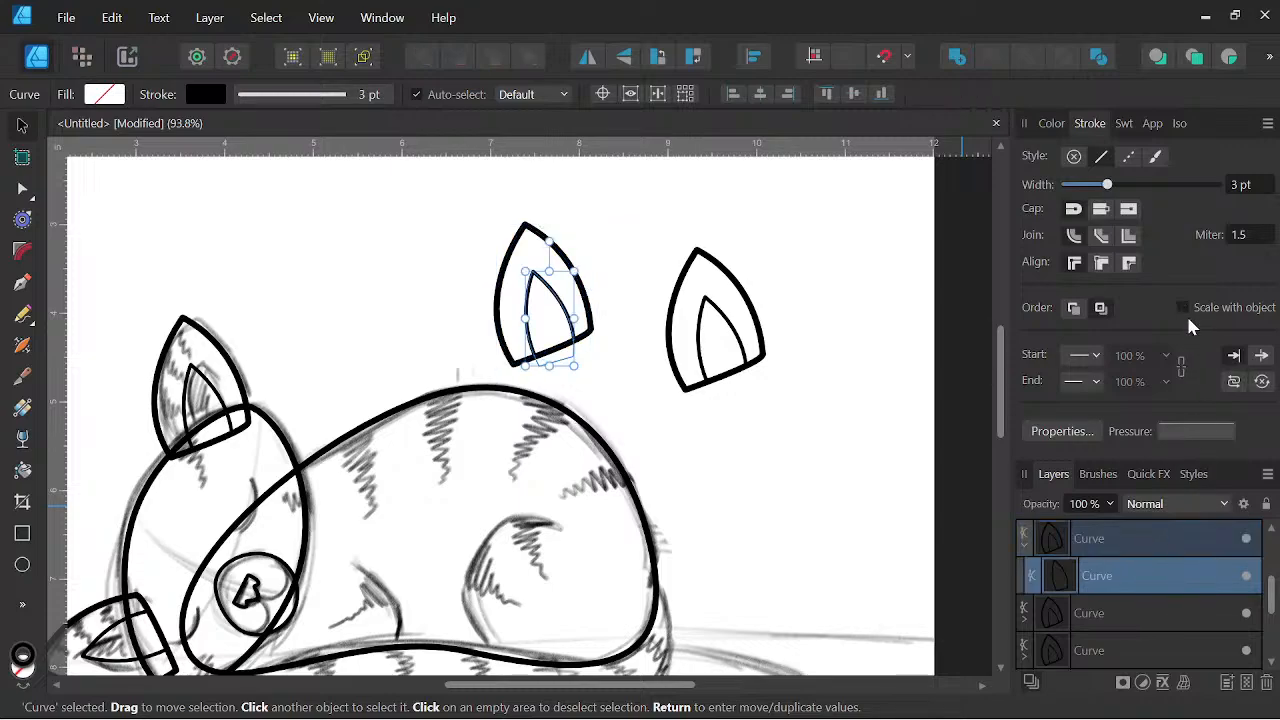
click(1024, 548)
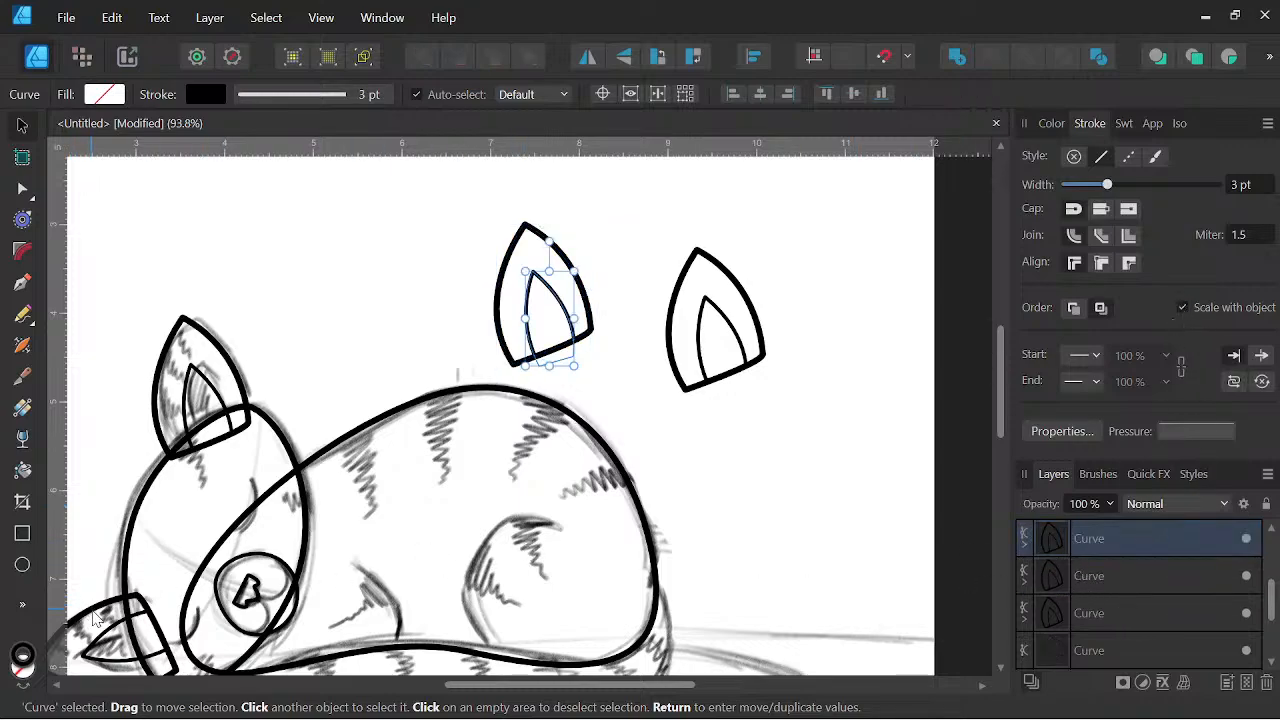
Enable Scale with object for the inner-ear curve nested in the cat's lower ear.
click(95, 620)
click(1027, 552)
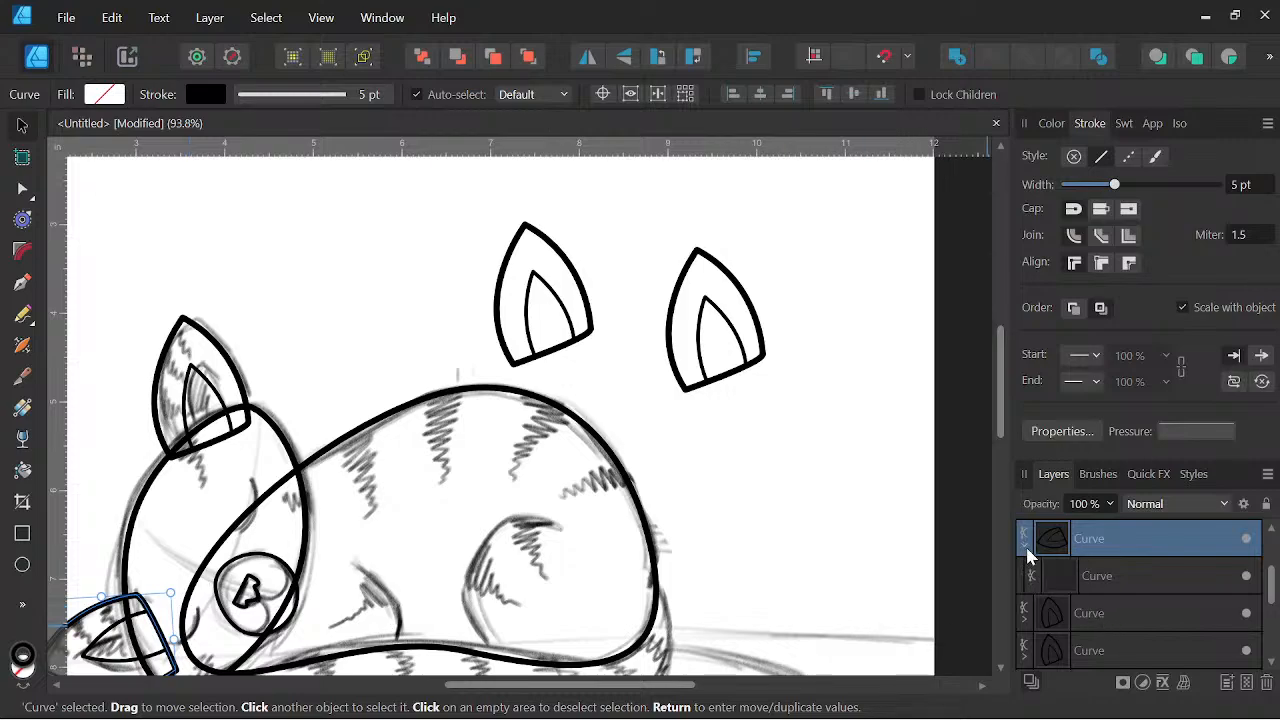
click(1106, 578)
click(1183, 309)
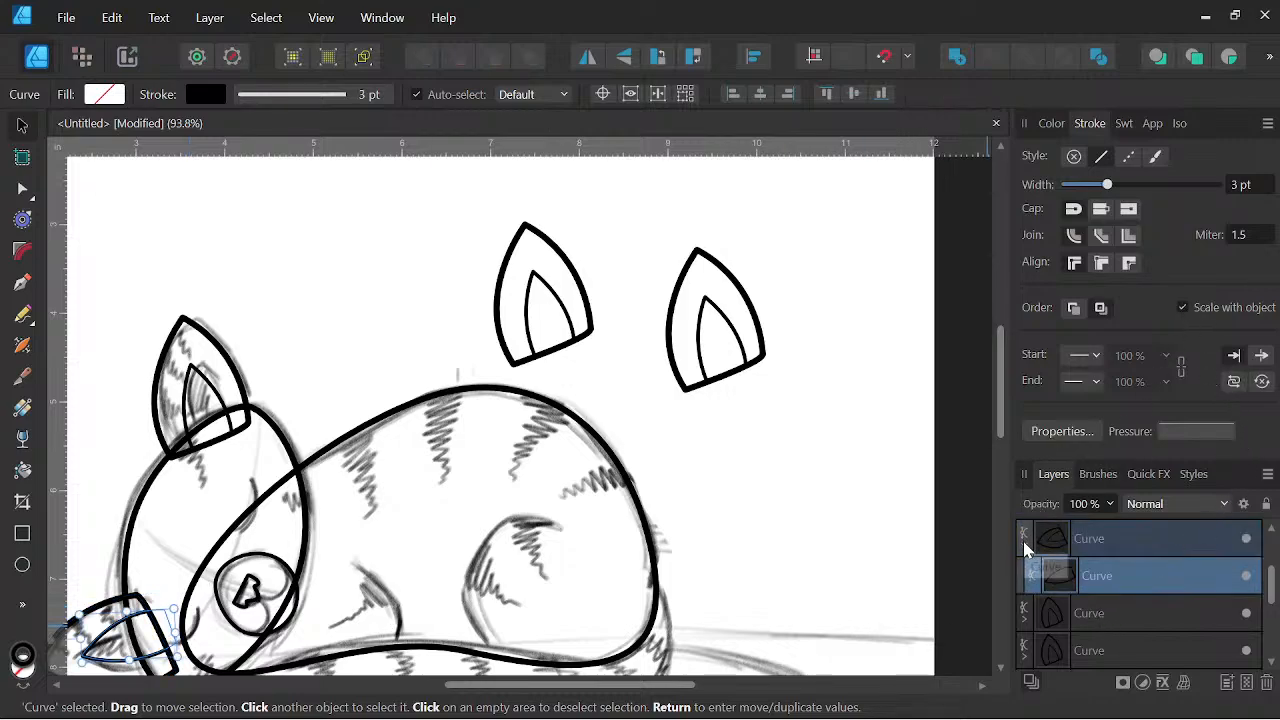
drag(1025, 548, 1025, 540)
Enable Scale with object for the inner-ear curve nested in the cat's original upper ear.
click(230, 368)
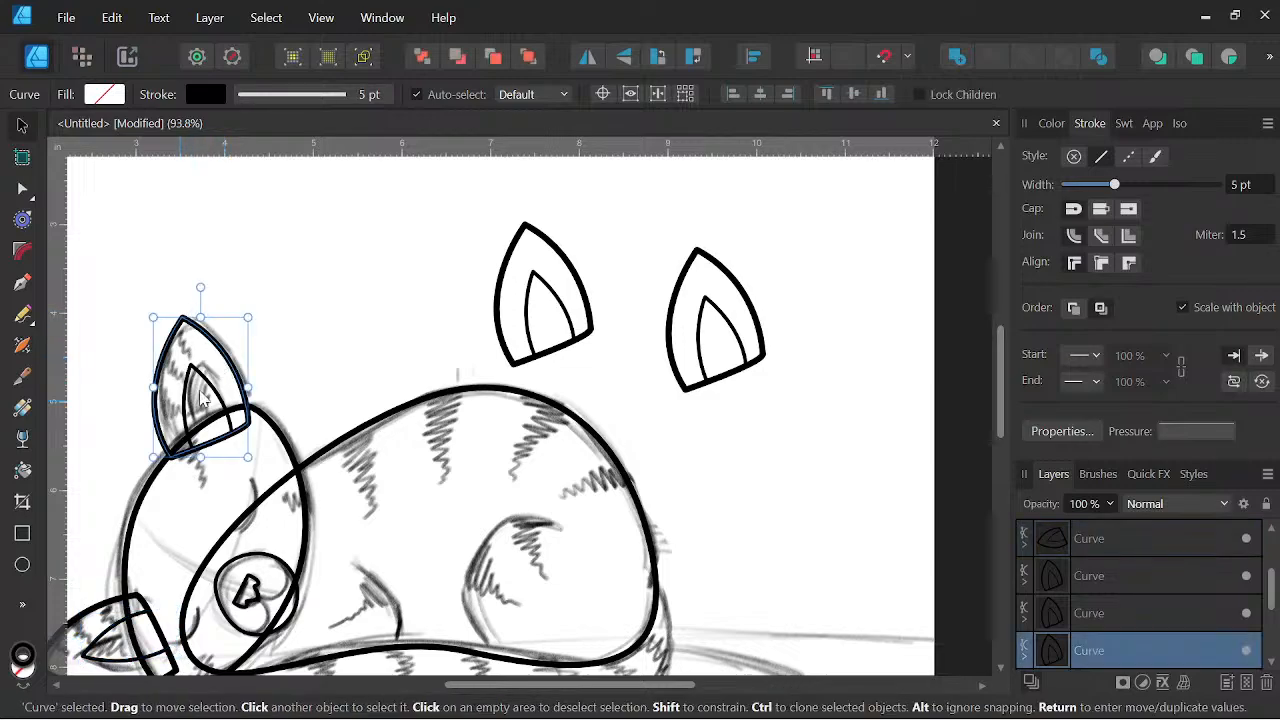
scroll(1098, 572, down, 3)
click(1024, 548)
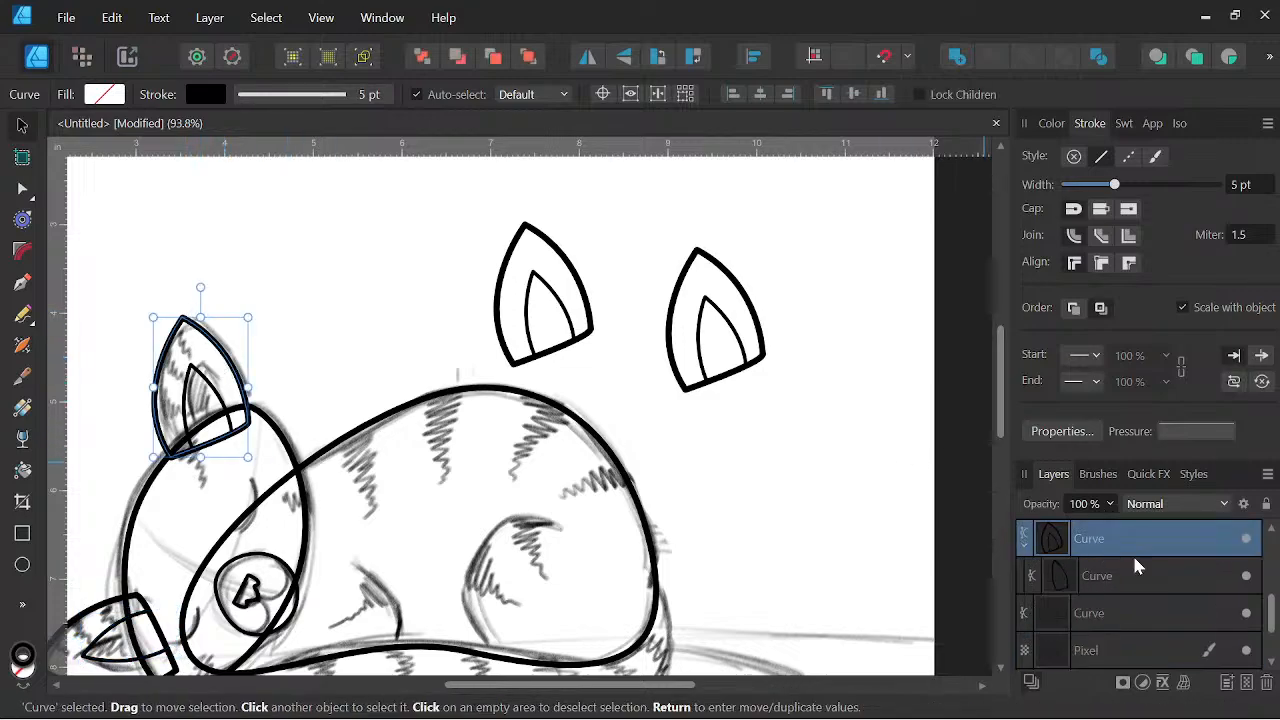
click(1133, 570)
click(1150, 504)
click(1155, 505)
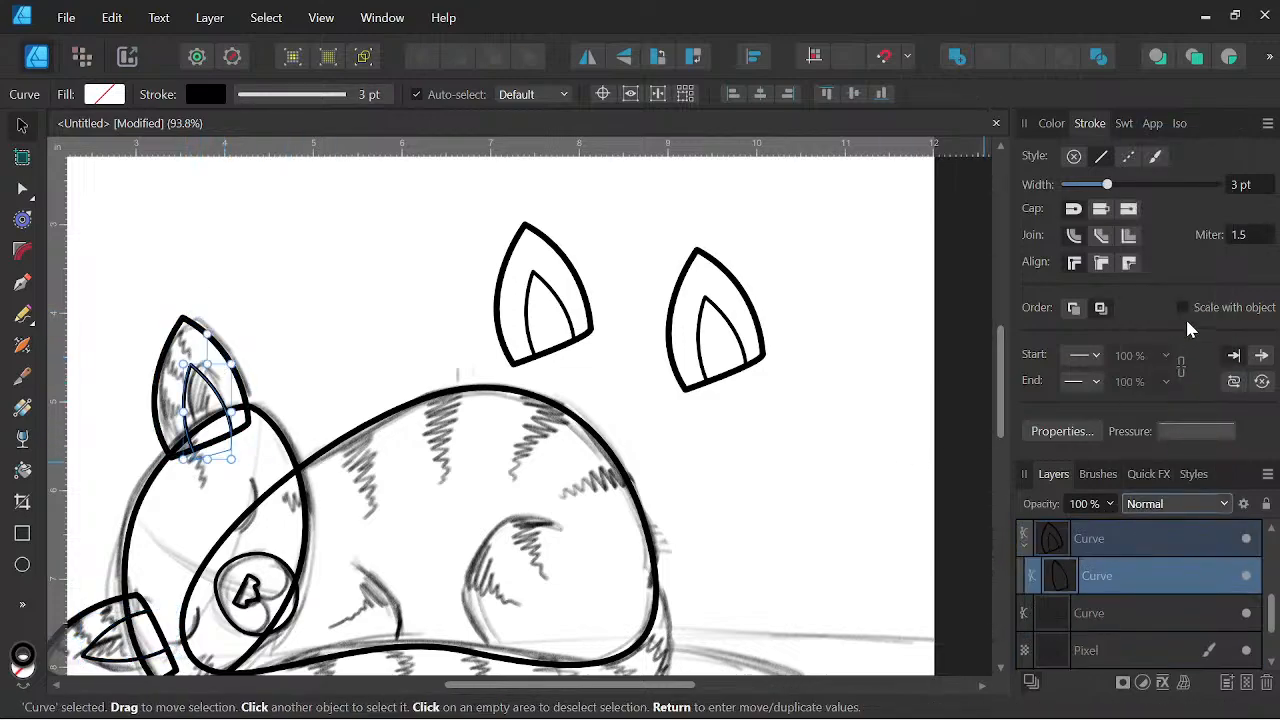
drag(1022, 548, 1022, 540)
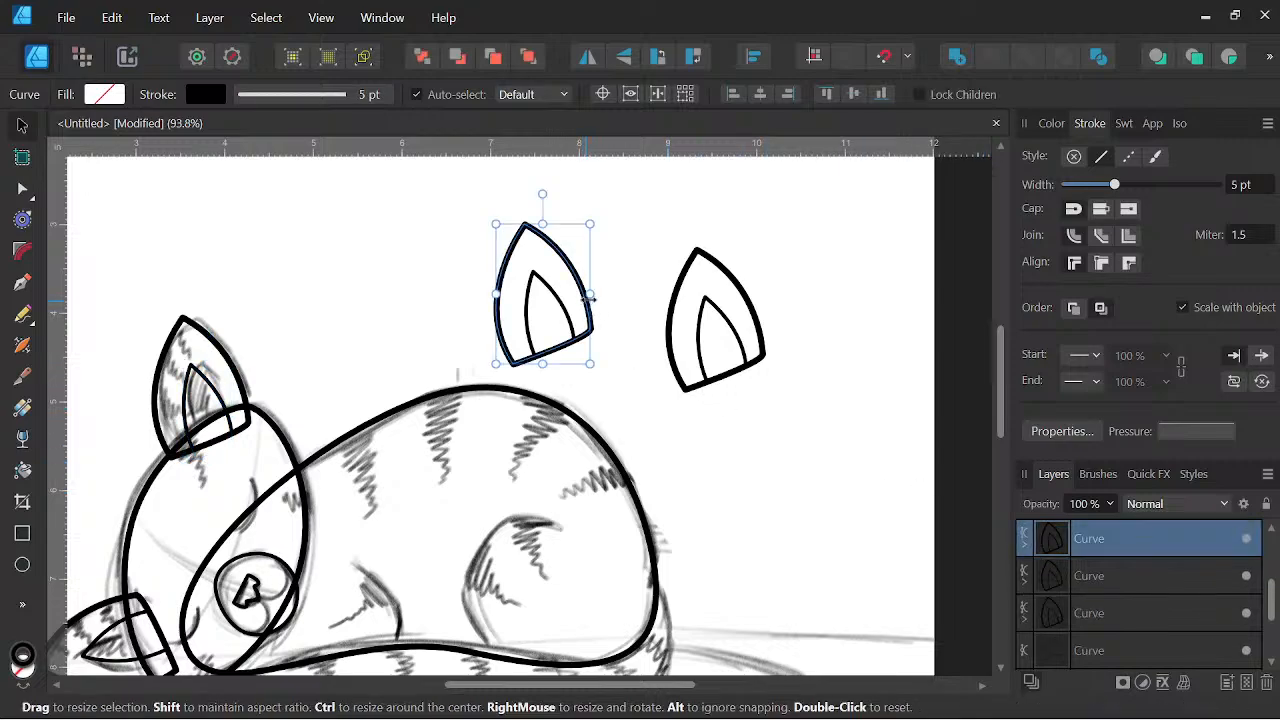
Resize the left ear copy proportionally larger and smaller to test stroke scaling, leaving it about 2 in wide.
click(530, 226)
scroll(529, 218, down, 2)
mouse_move(529, 218)
mouse_down()
mouse_move(512, 366)
mouse_move(334, 257)
mouse_move(409, 263)
mouse_move(397, 254)
mouse_move(503, 349)
mouse_move(400, 251)
mouse_move(412, 253)
mouse_up()
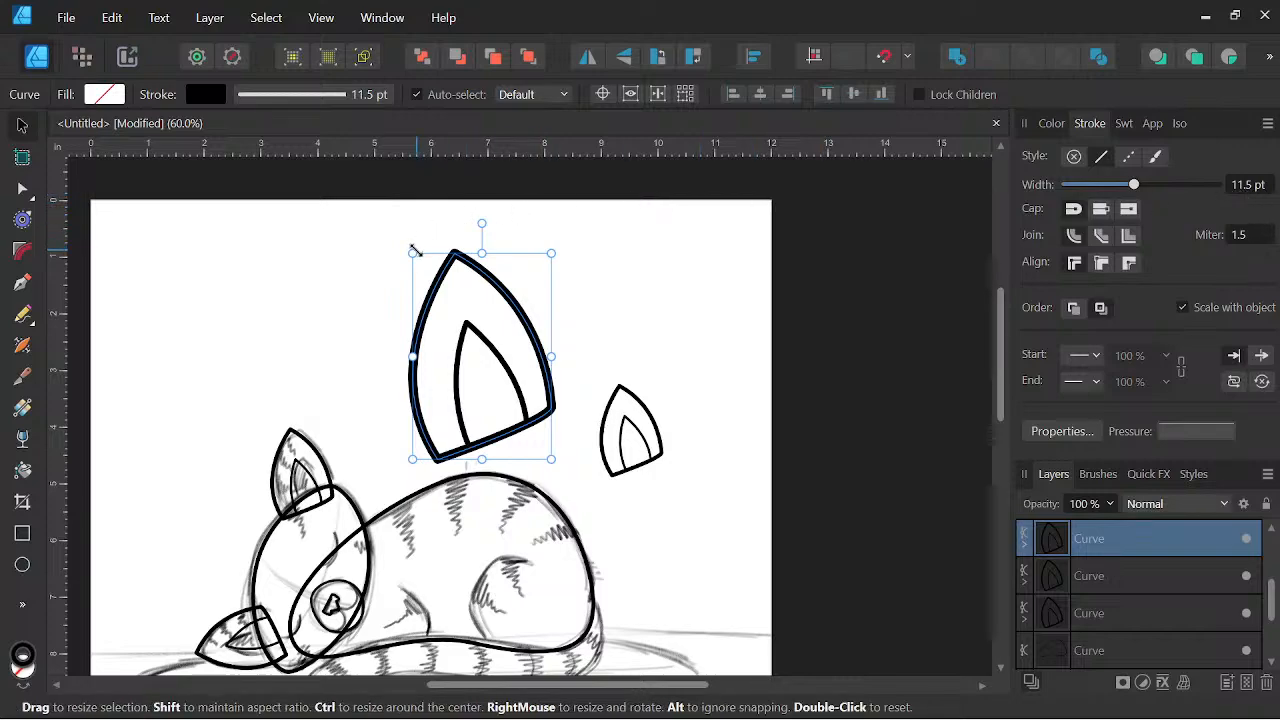
mouse_move(413, 254)
mouse_down()
mouse_move(423, 263)
mouse_move(393, 229)
mouse_move(508, 318)
mouse_up()
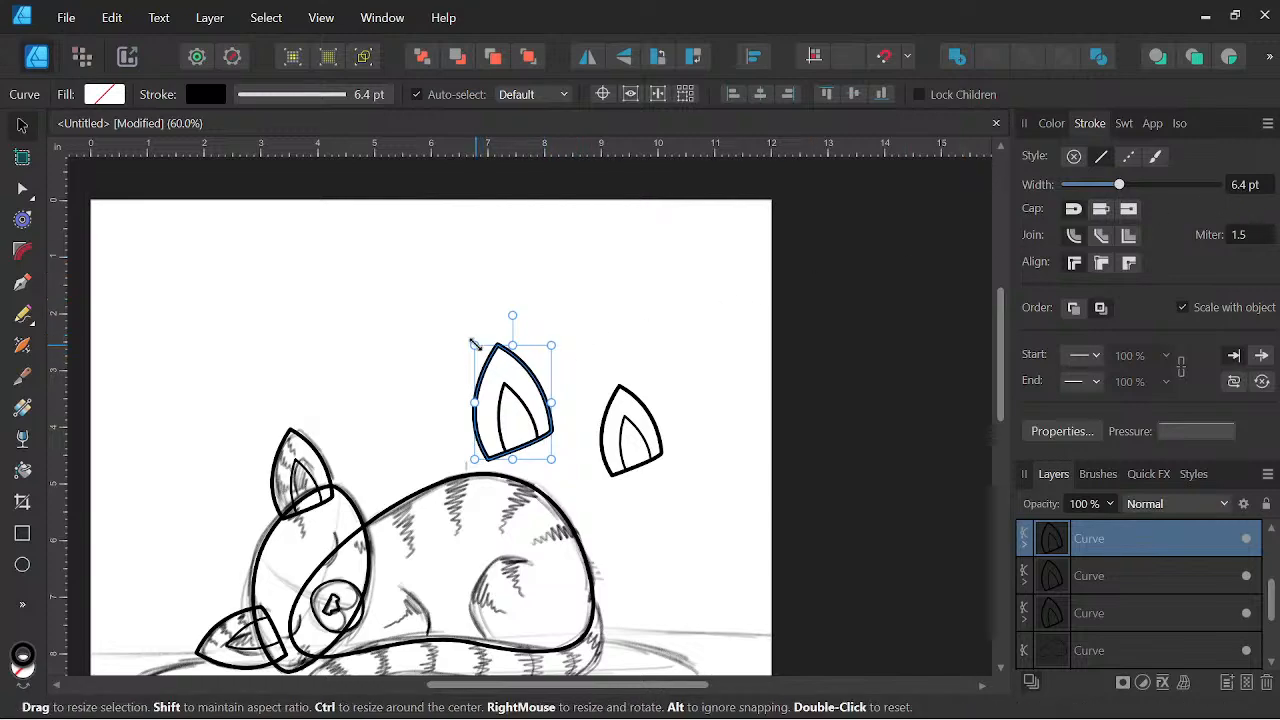
mouse_move(474, 345)
mouse_down()
mouse_move(386, 277)
mouse_move(405, 285)
mouse_move(413, 303)
mouse_move(360, 294)
mouse_move(317, 251)
mouse_move(437, 292)
mouse_up()
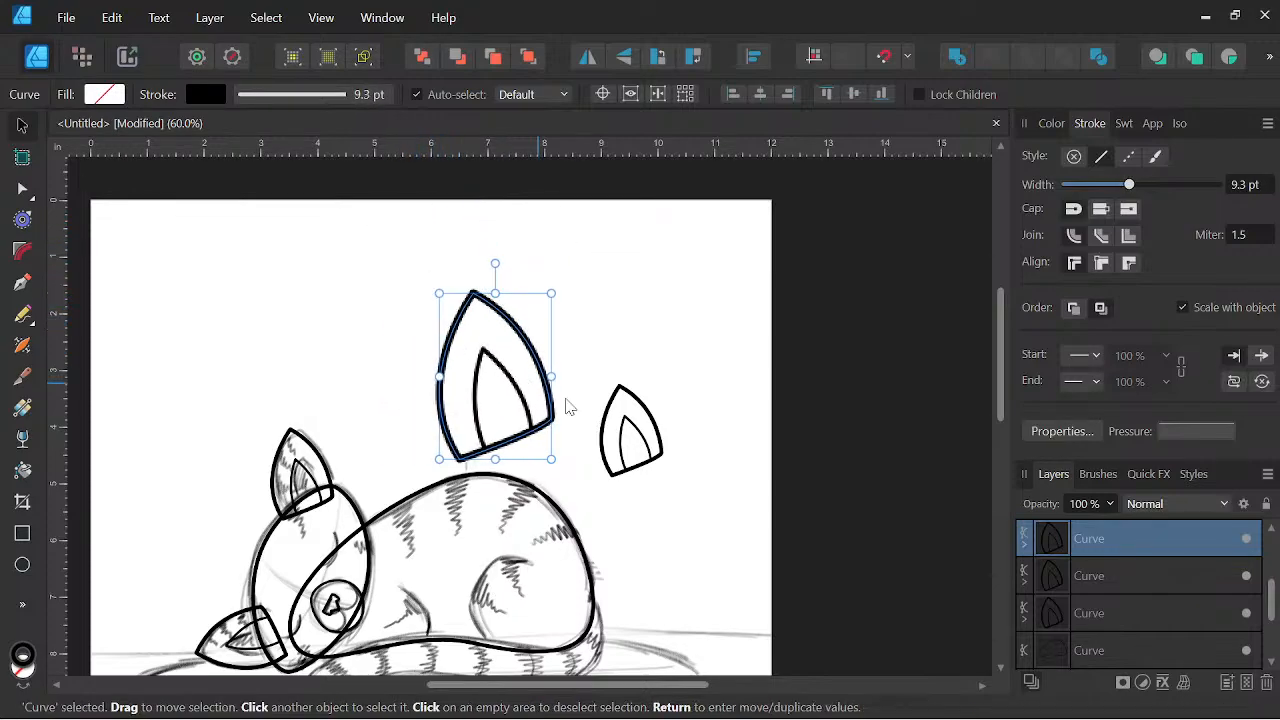
Enlarge the right ear copy proportionally to about 4 in wide, past the page's upper right corner, to compare its unscaled stroke.
click(630, 425)
scroll(637, 420, up, 3)
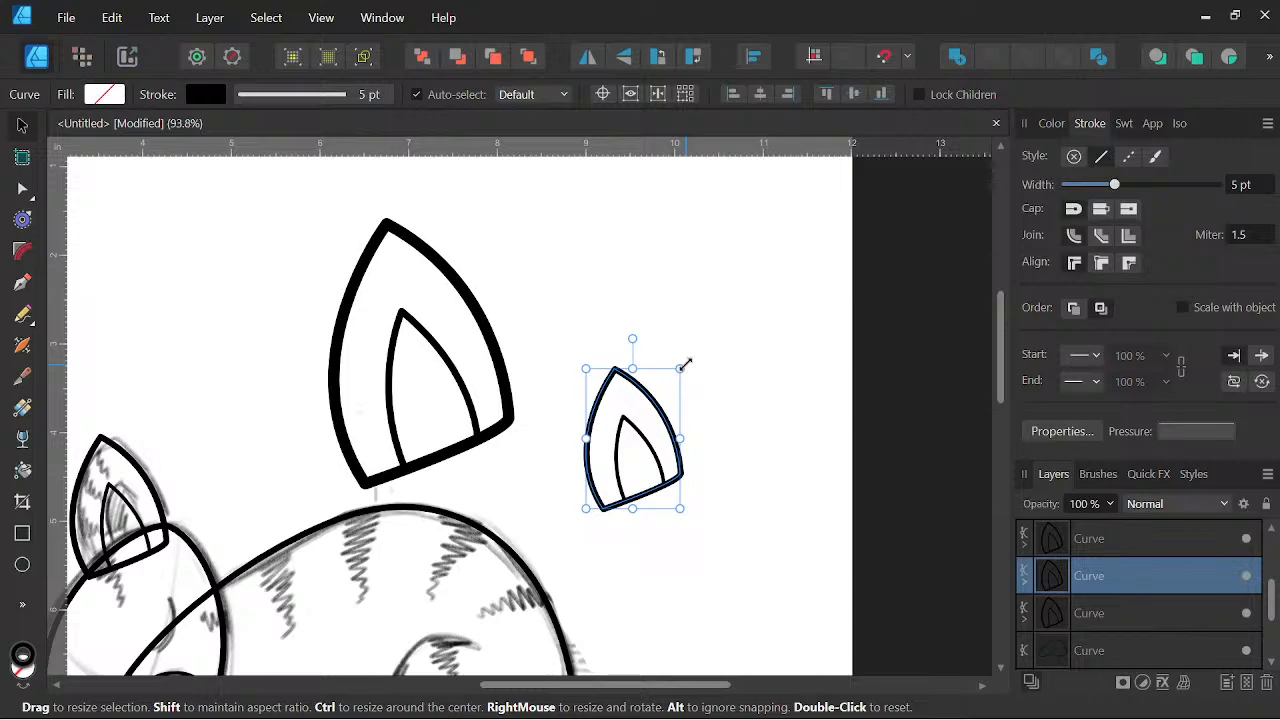
drag(683, 365, 825, 178)
scroll(871, 220, down, 3)
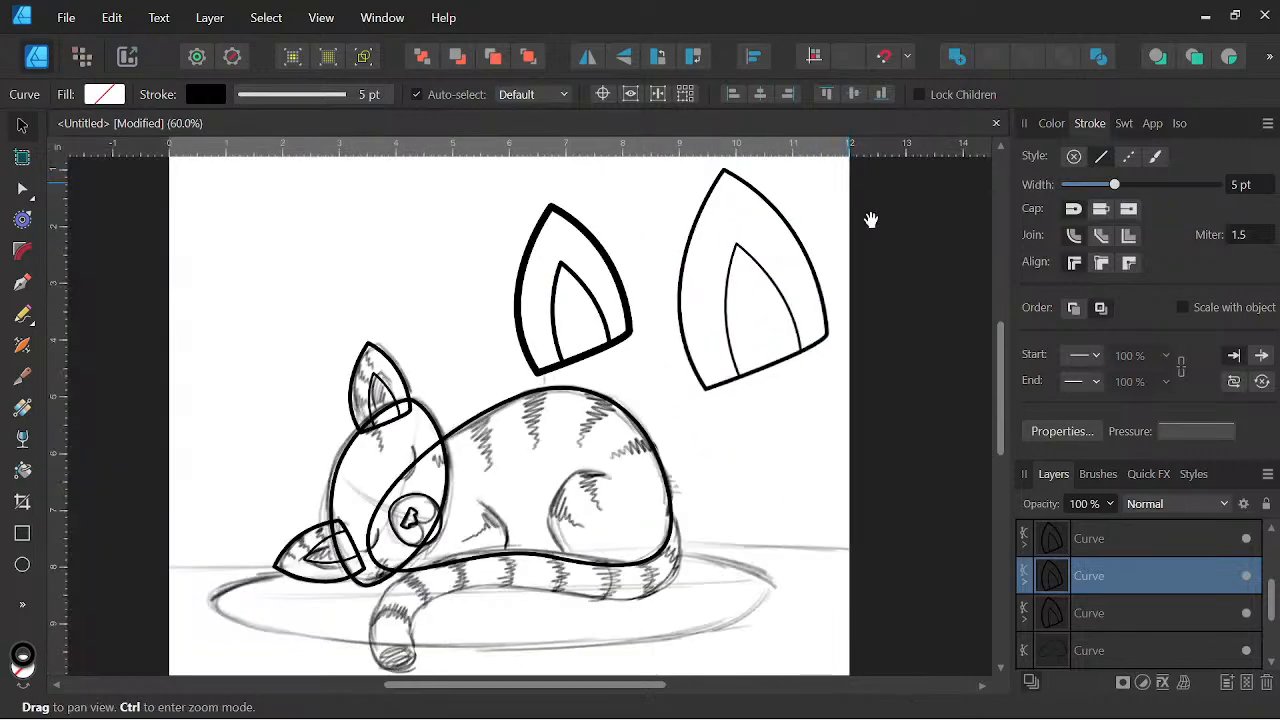
drag(871, 240, 786, 363)
scroll(766, 402, down, 1)
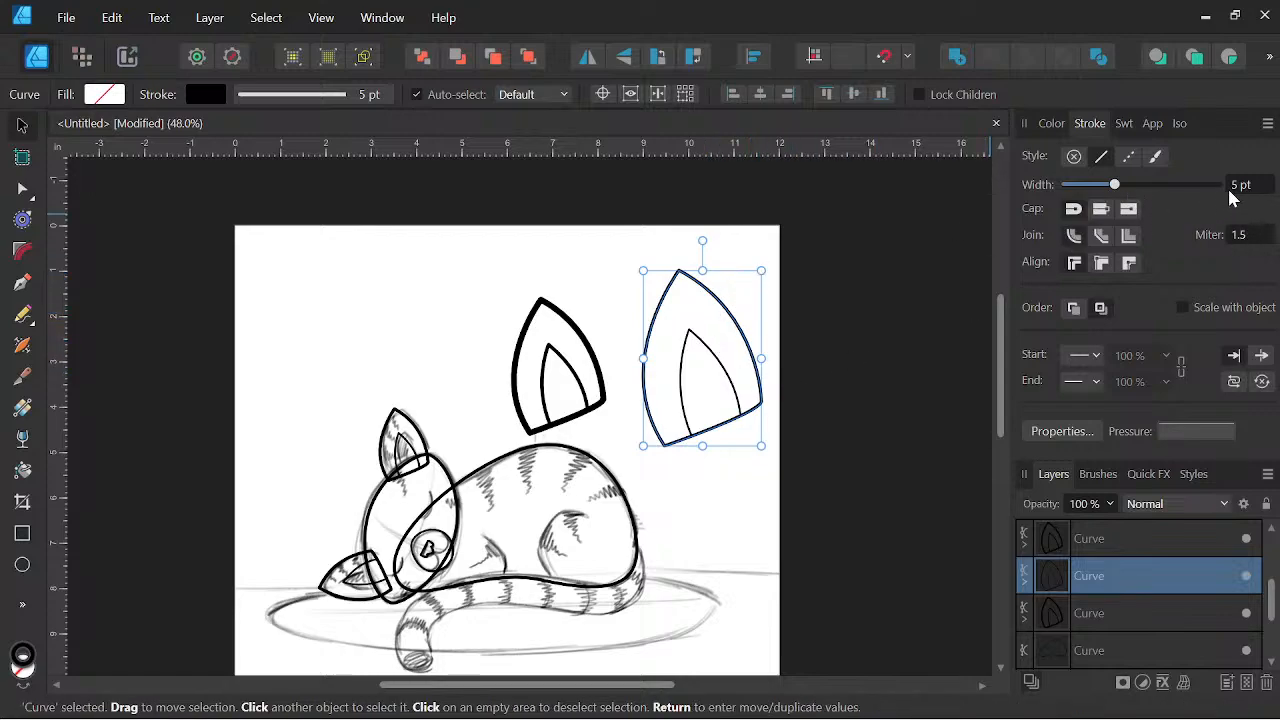
drag(761, 271, 835, 180)
key(space)
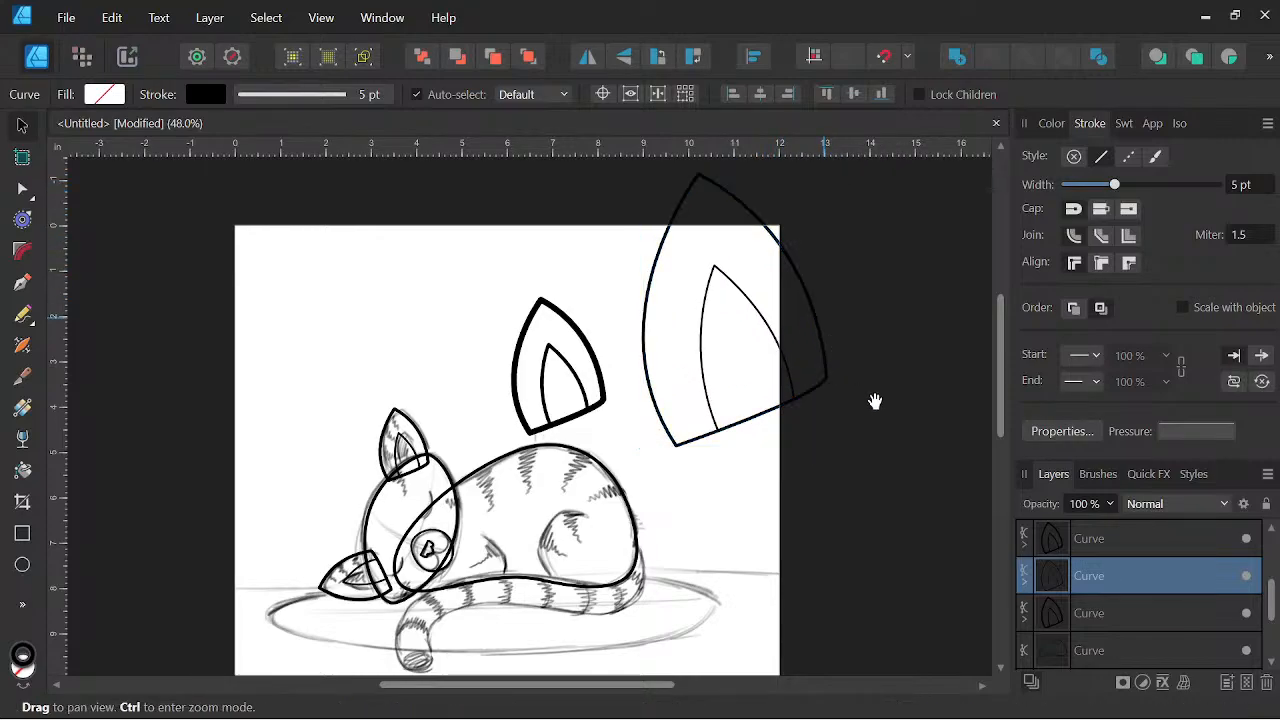
scroll(870, 401, down, 3)
drag(873, 402, 823, 437)
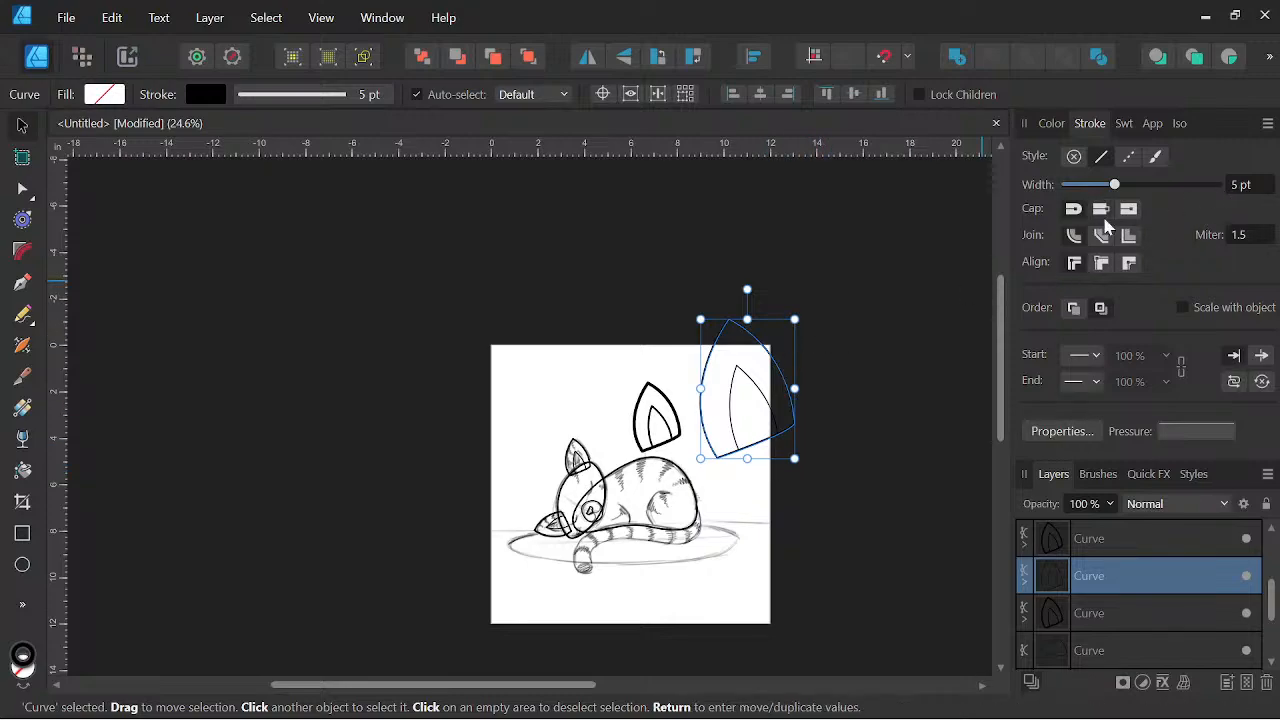
Shrink the right ear copy proportionally in stages to about 0.4 in wide, comparing its unscaled stroke.
scroll(805, 338, up, 2)
drag(773, 309, 648, 424)
scroll(629, 443, up, 4)
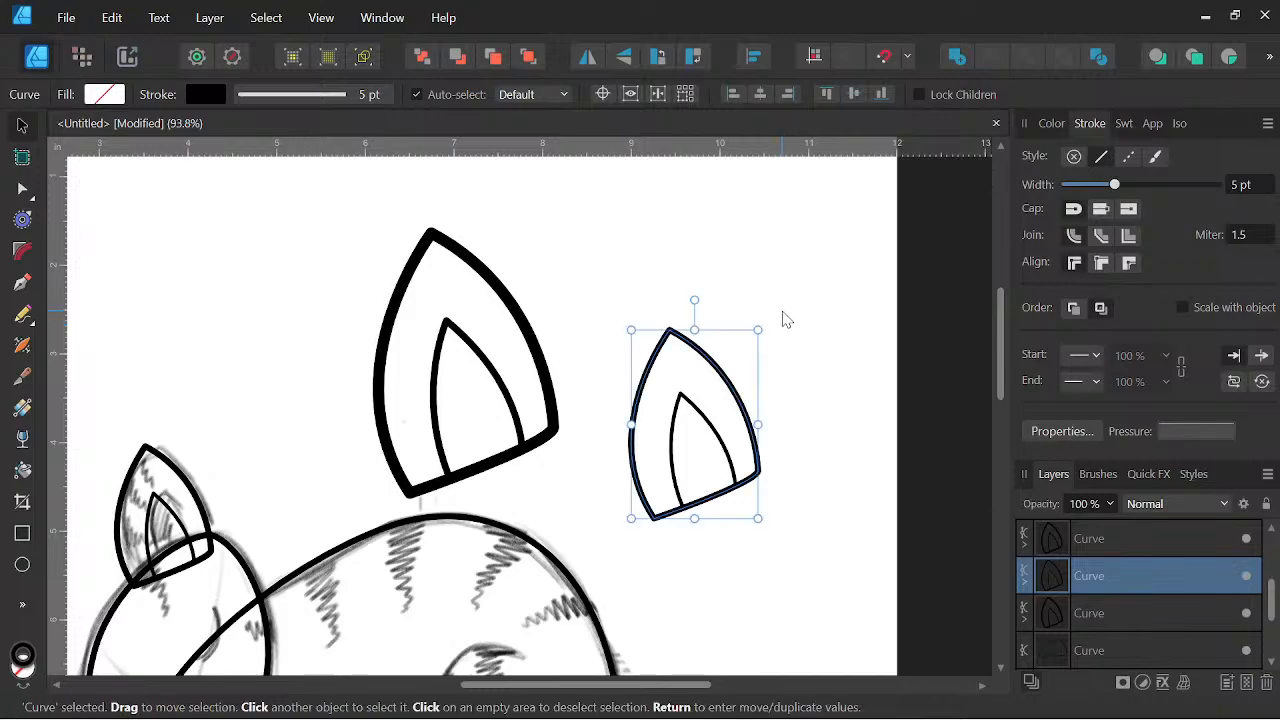
drag(756, 328, 652, 451)
scroll(652, 475, up, 6)
drag(756, 530, 711, 383)
scroll(788, 340, down, 3)
scroll(760, 371, down, 2)
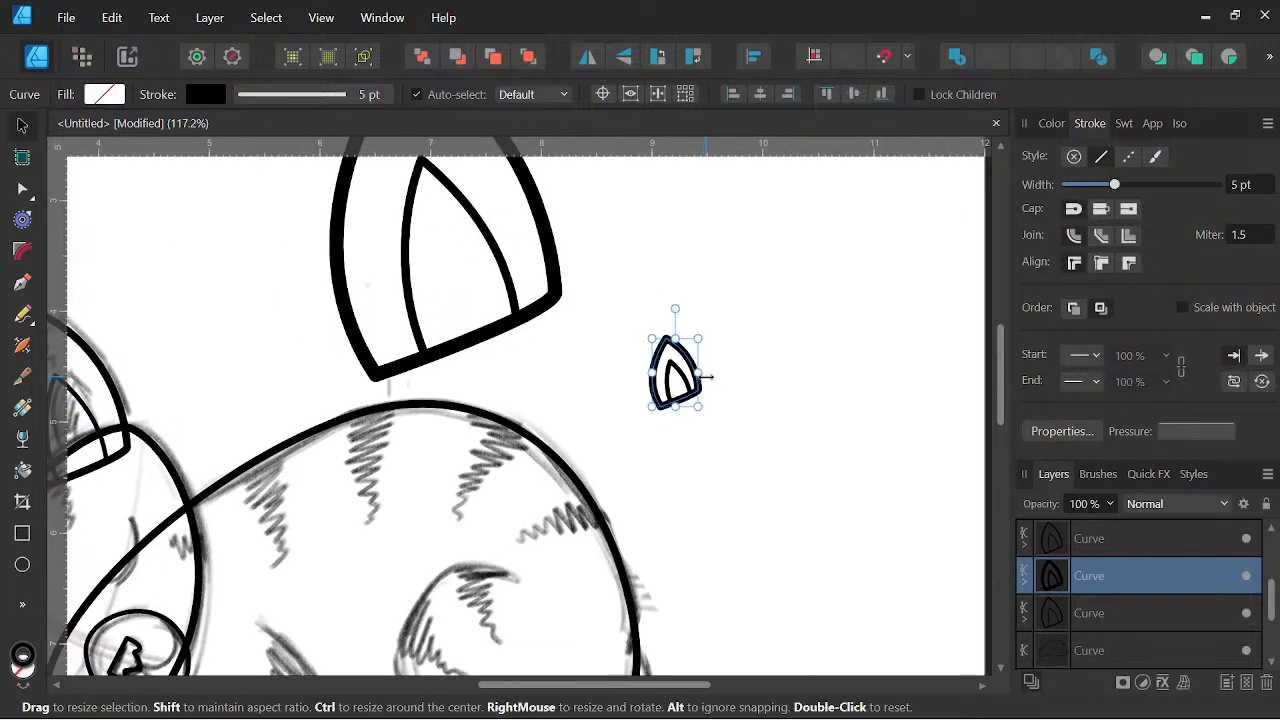
Enlarge the right ear copy to about 0.7 in wide and reduce it to about 0.3 in, inspecting its unscaled stroke.
scroll(711, 377, up, 2)
drag(704, 338, 770, 248)
scroll(765, 260, down, 4)
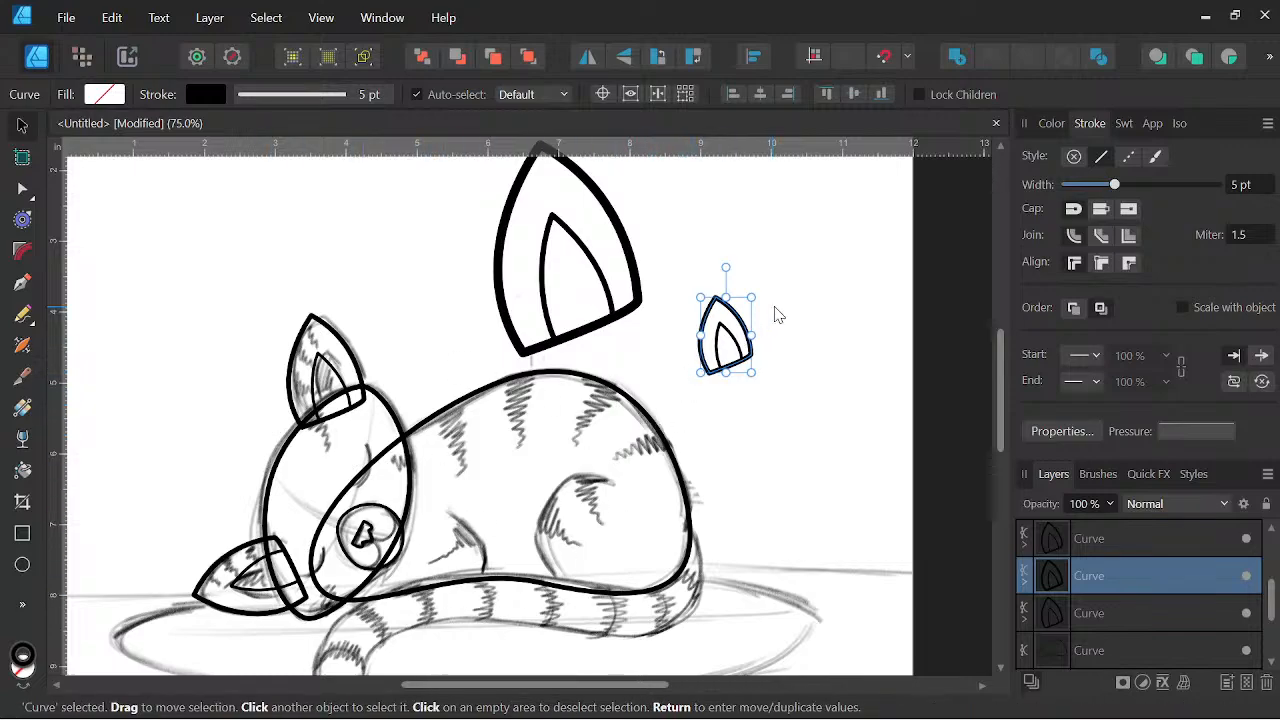
scroll(778, 315, up, 1)
scroll(753, 291, up, 2)
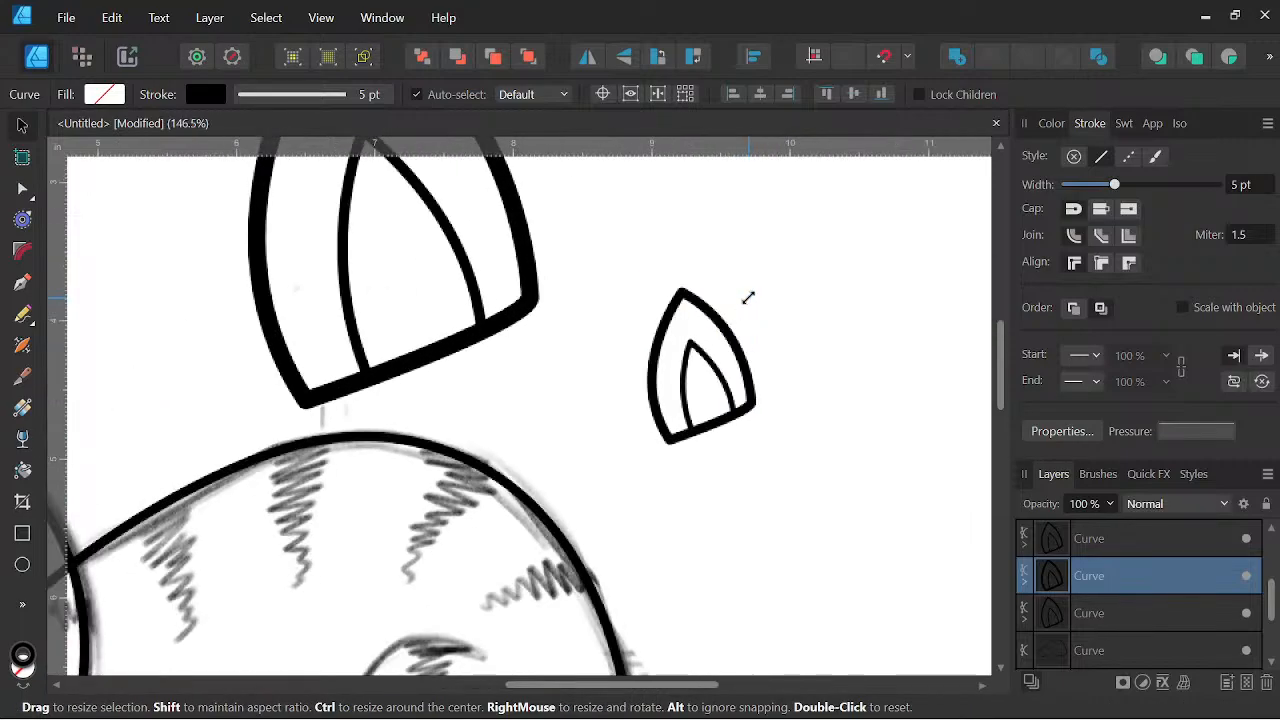
drag(746, 291, 688, 335)
scroll(670, 405, up, 4)
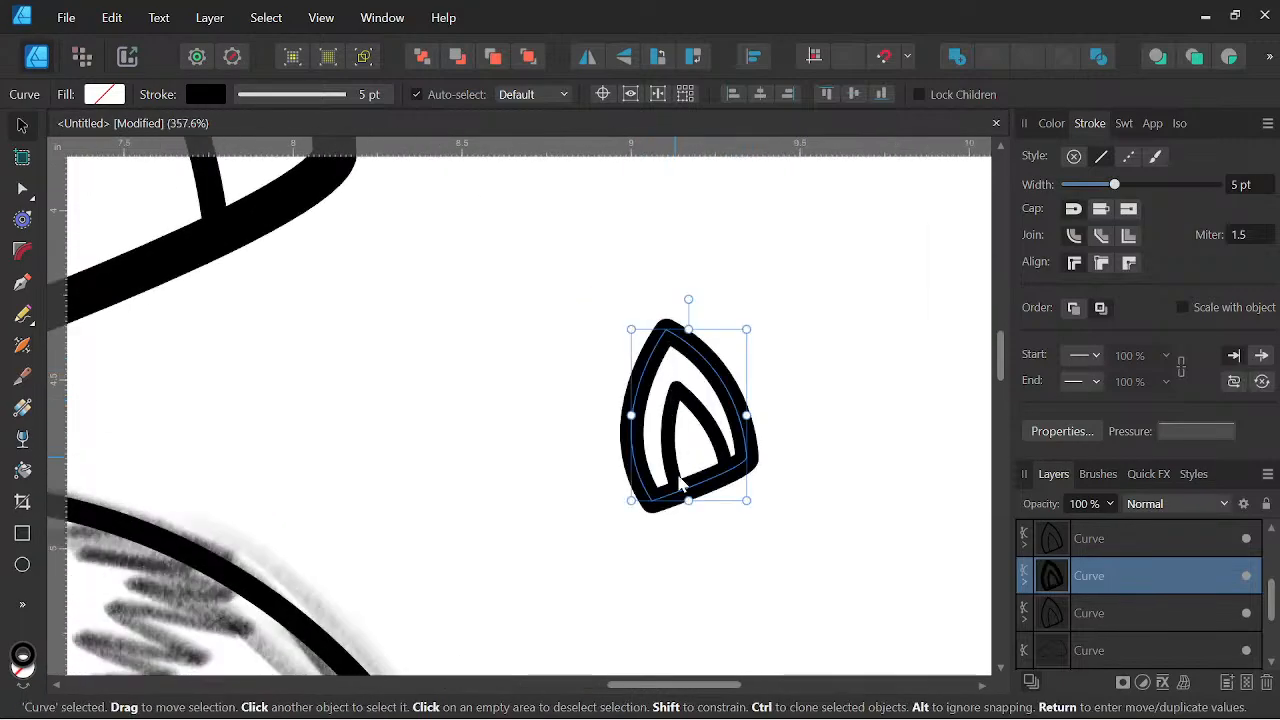
scroll(677, 443, down, 8)
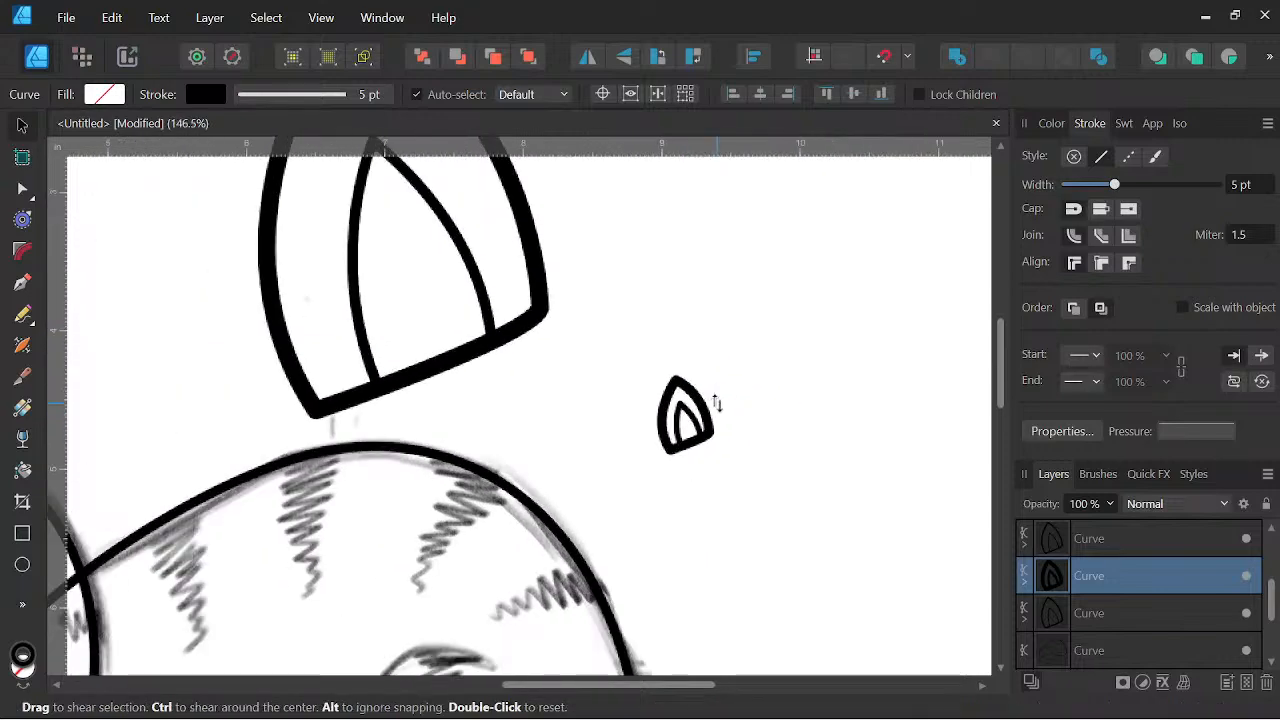
Shrink the left ear copy proportionally to about 0.26 in wide and place it beside the small right copy to compare strokes.
click(619, 288)
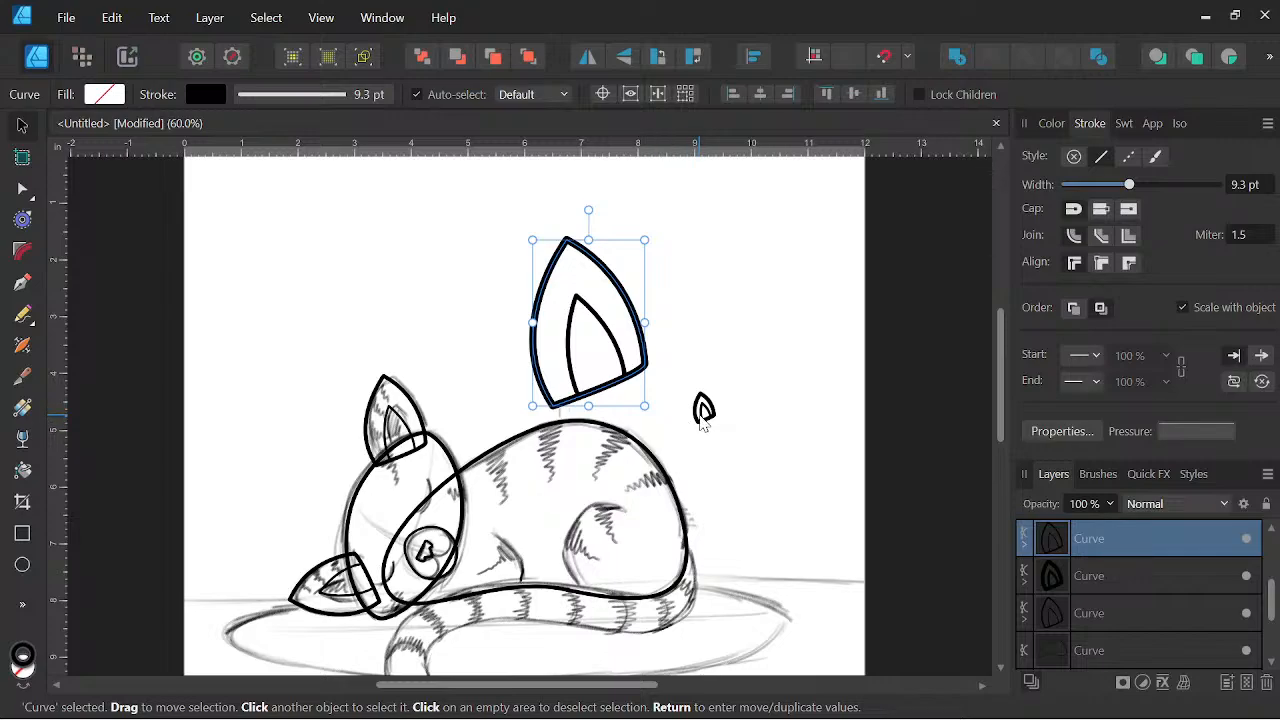
scroll(703, 420, up, 8)
scroll(690, 405, down, 7)
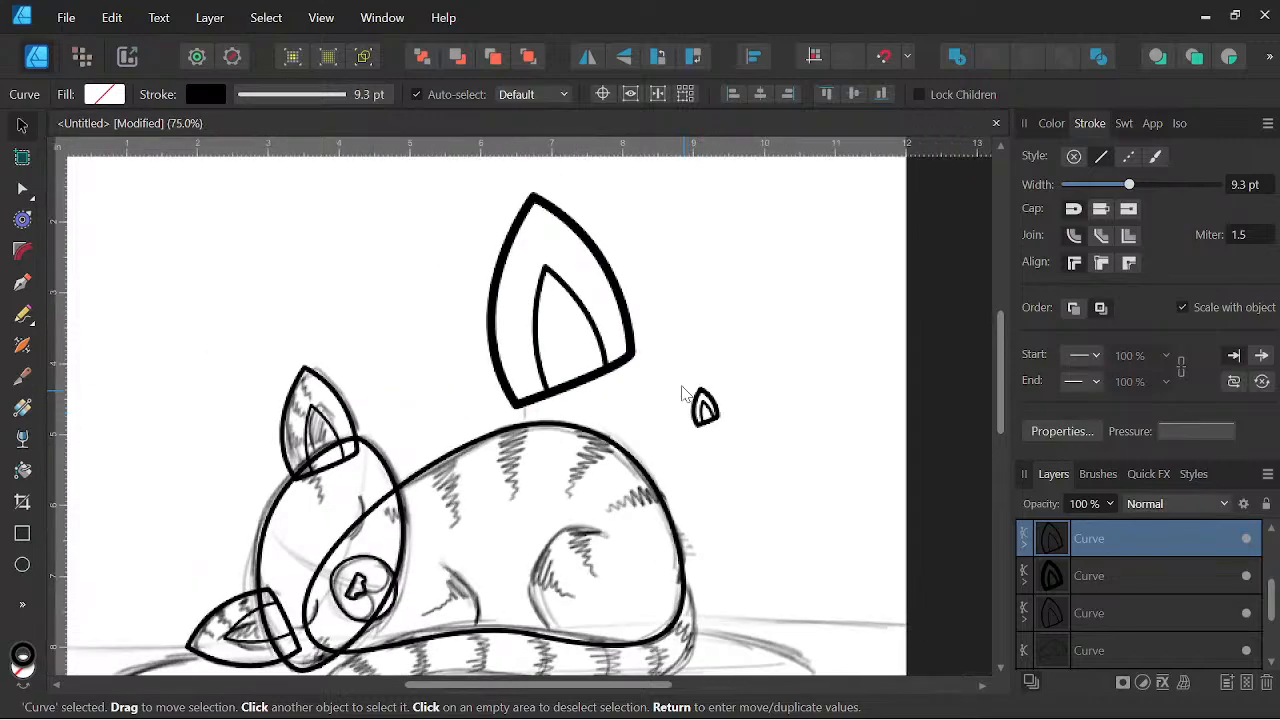
mouse_move(631, 191)
mouse_down()
mouse_move(545, 255)
mouse_move(476, 338)
mouse_up()
scroll(494, 358, up, 5)
drag(543, 420, 928, 470)
drag(937, 566, 552, 522)
scroll(543, 449, up, 3)
drag(659, 488, 501, 509)
click(452, 500)
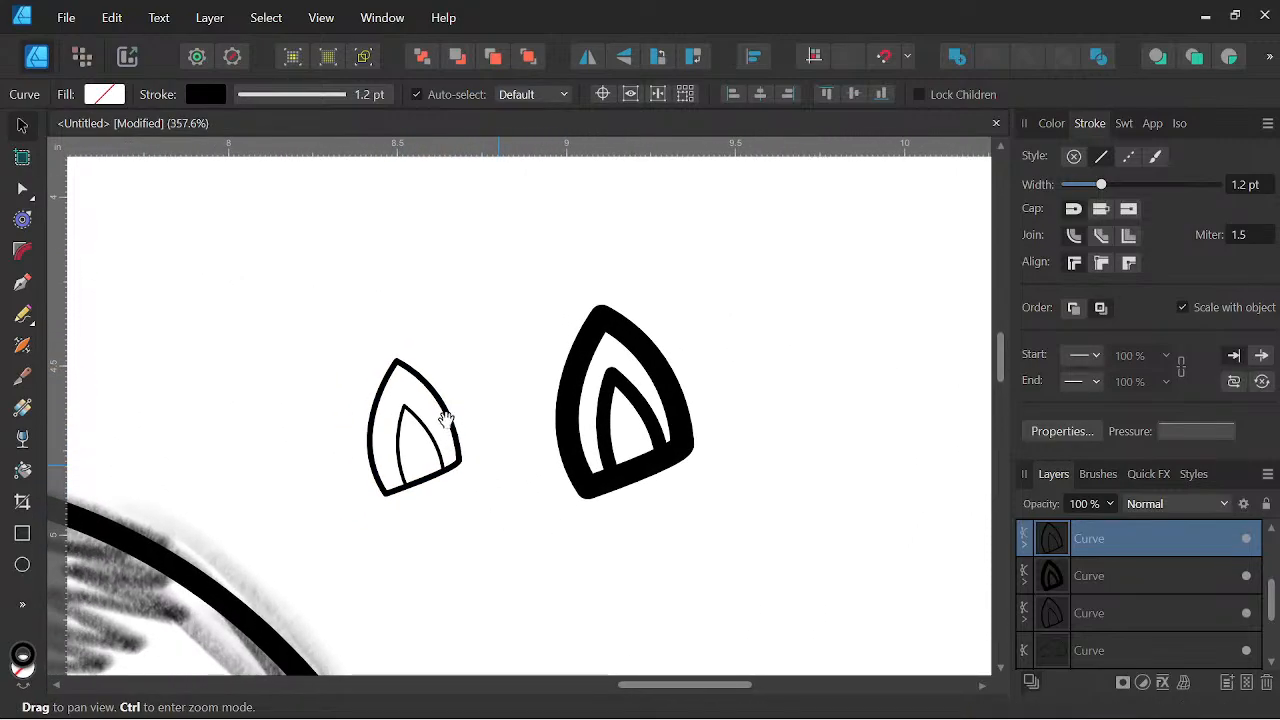
scroll(446, 413, up, 4)
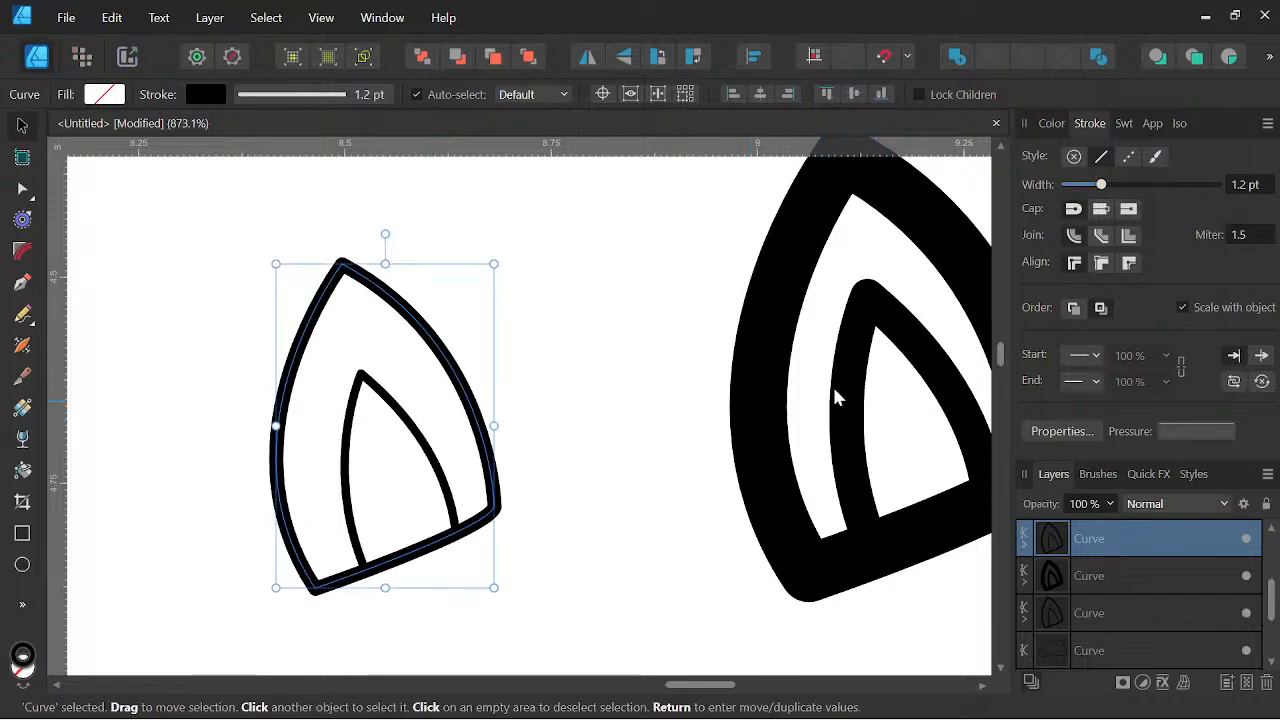
Delete both small test ear copies above the cat's back.
scroll(836, 372, down, 9)
drag(780, 416, 609, 428)
click(860, 303)
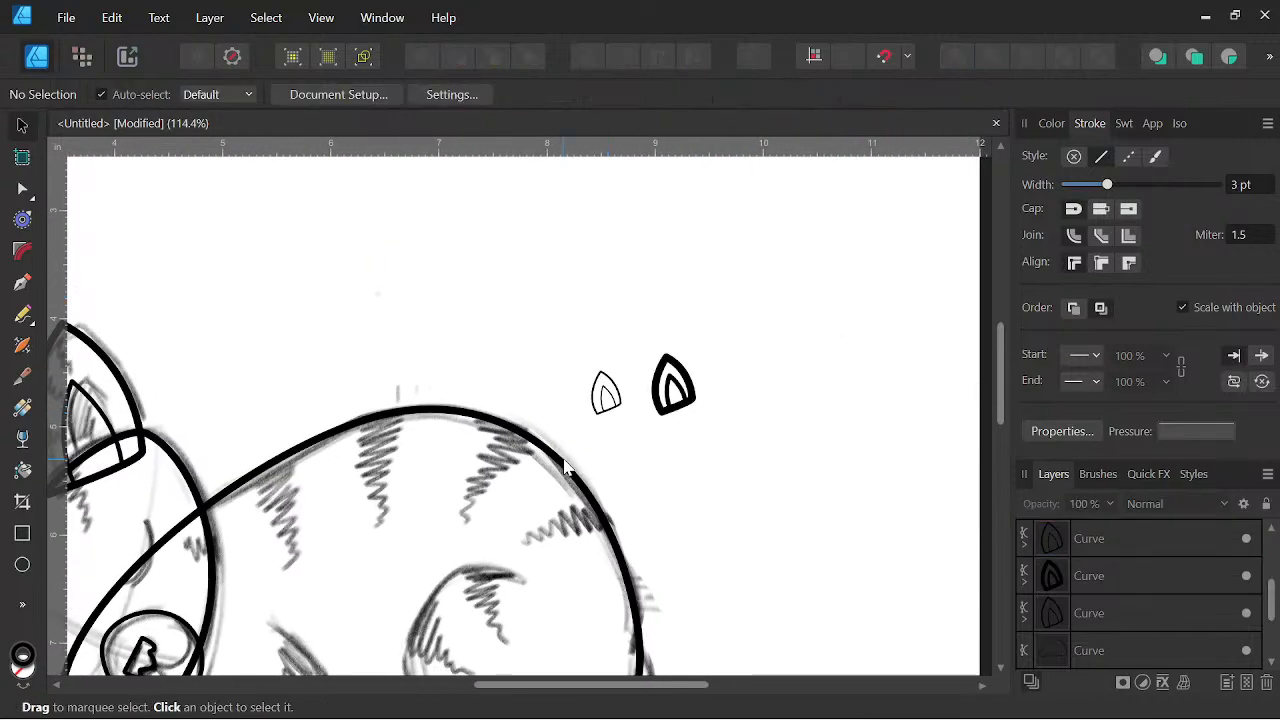
drag(748, 355, 543, 436)
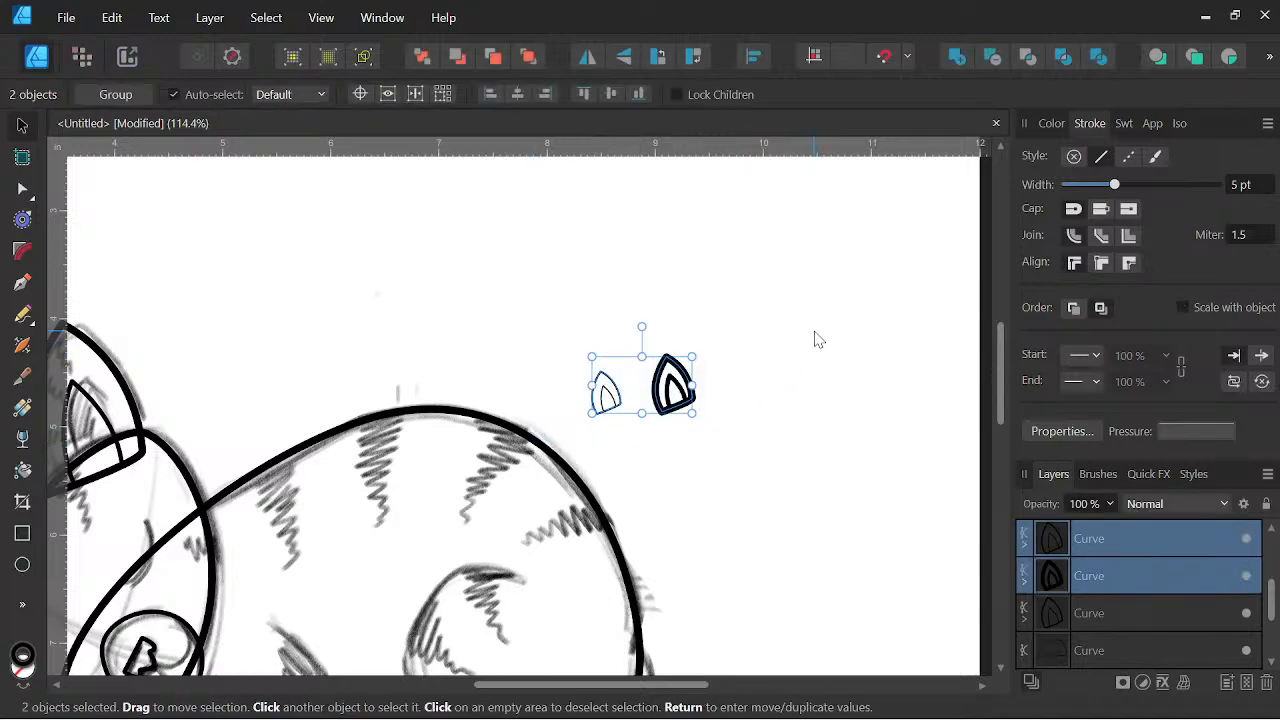
key(Delete)
Trace the cat's upper mouth curve with the Pen tool, about 0.3 in wide, from the nose's tip around the sketched cheek.
scroll(806, 323, down, 4)
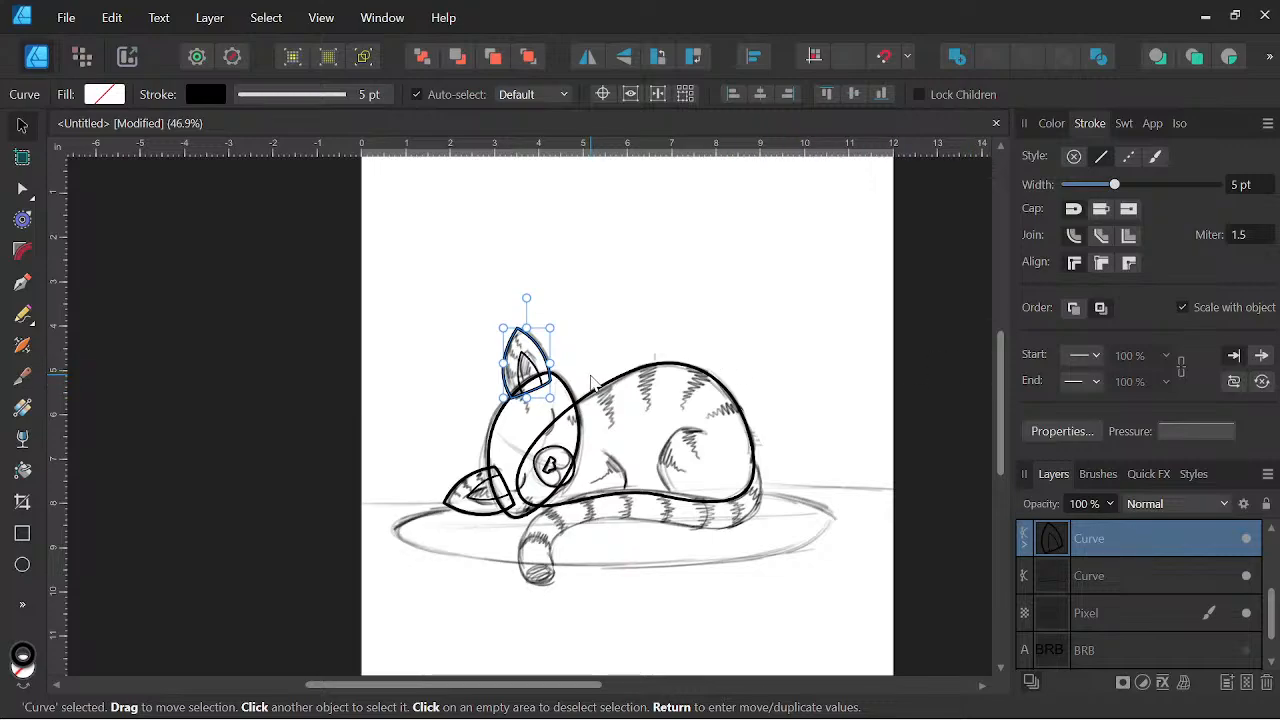
scroll(590, 382, up, 3)
drag(694, 456, 657, 380)
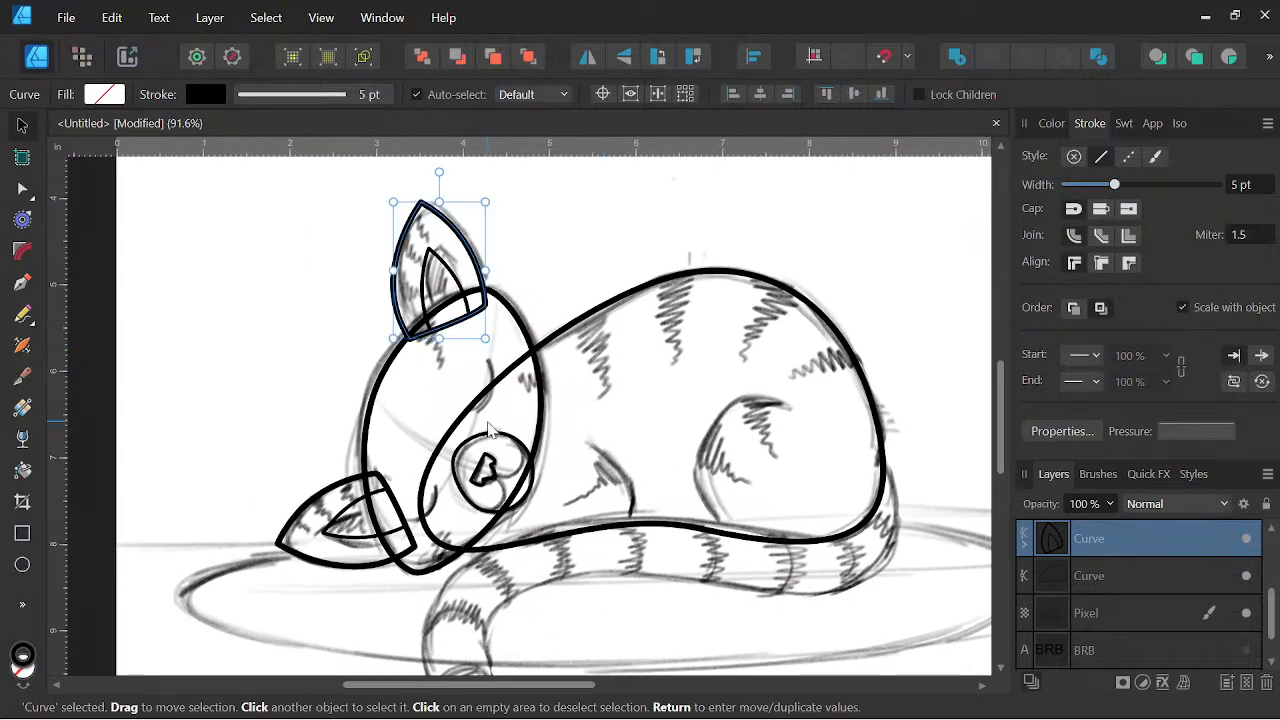
scroll(490, 430, up, 1)
drag(542, 472, 396, 373)
click(527, 425)
scroll(527, 425, up, 2)
scroll(450, 427, up, 2)
click(20, 290)
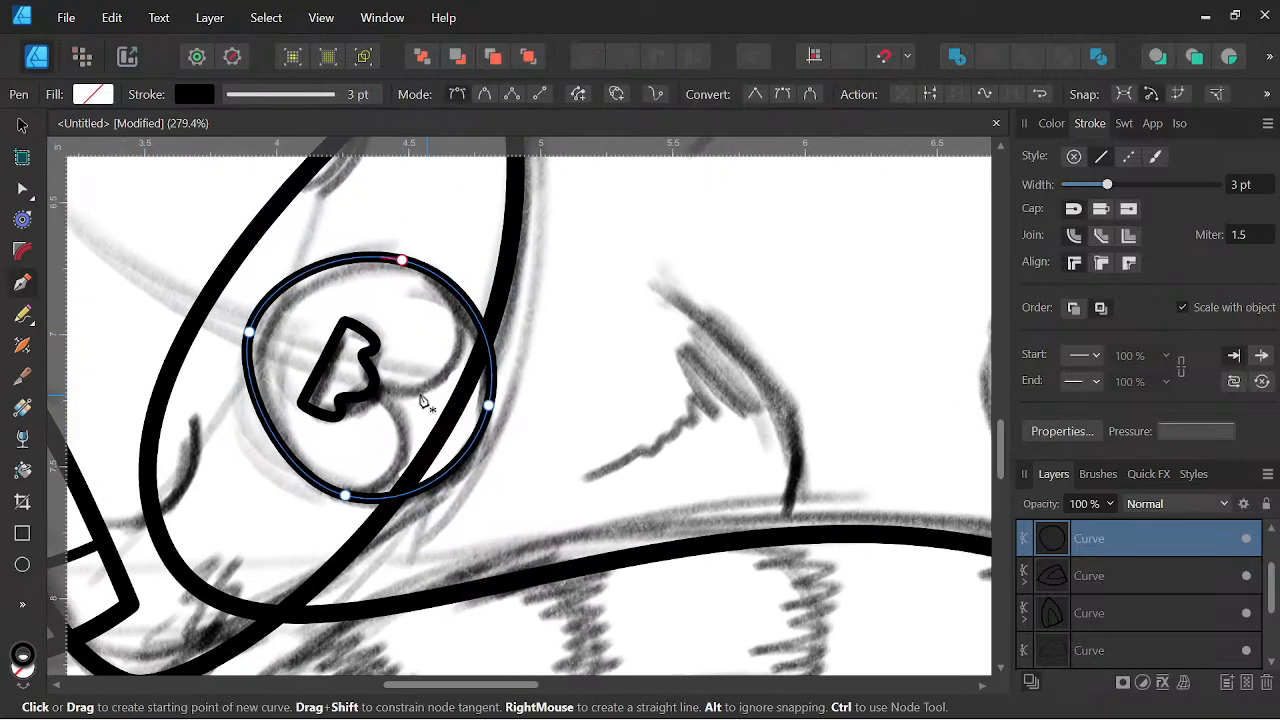
click(379, 389)
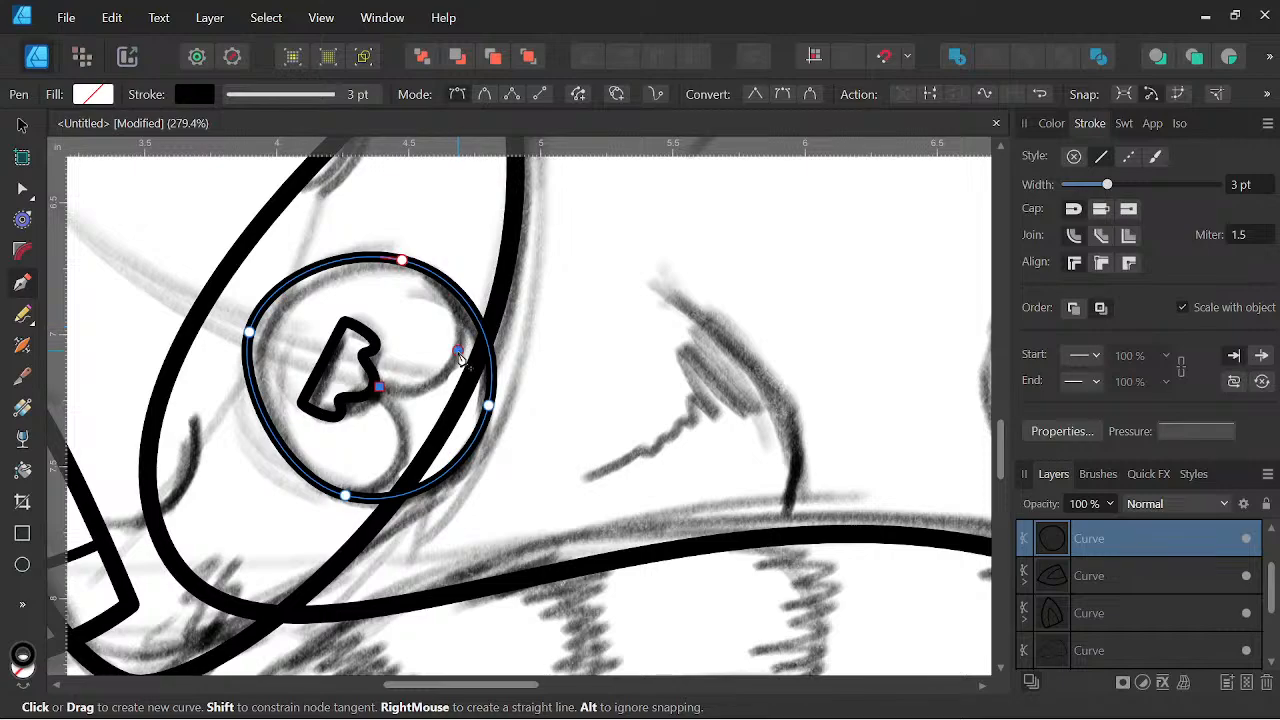
drag(458, 350, 424, 292)
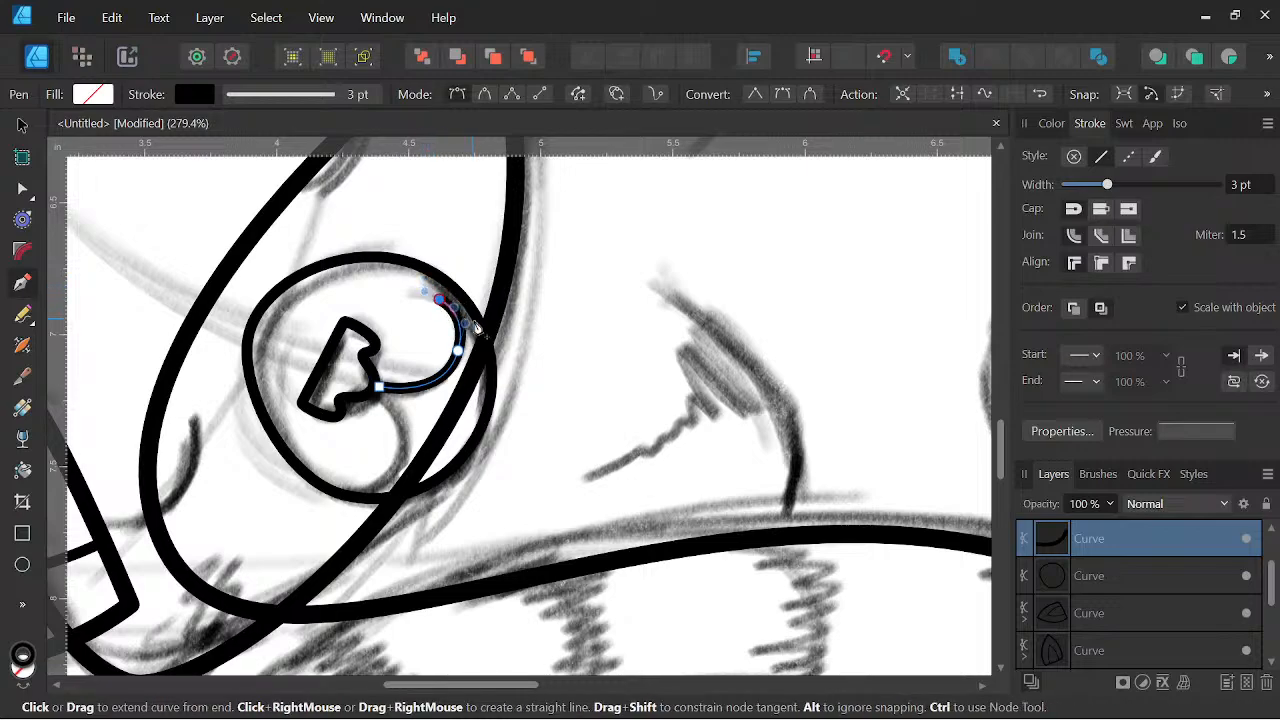
key(Escape)
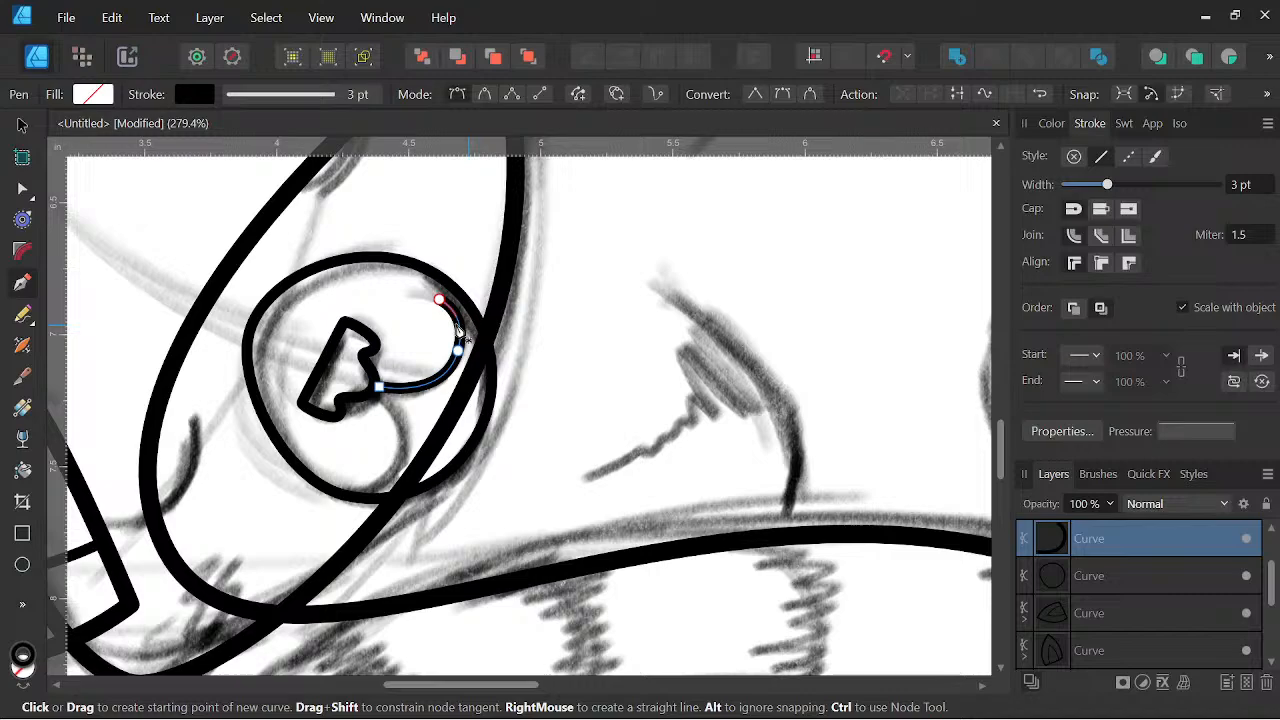
Duplicate the mouth curve, flip the copy vertically, and rotate it into place over the lower sketched mouth line.
click(22, 125)
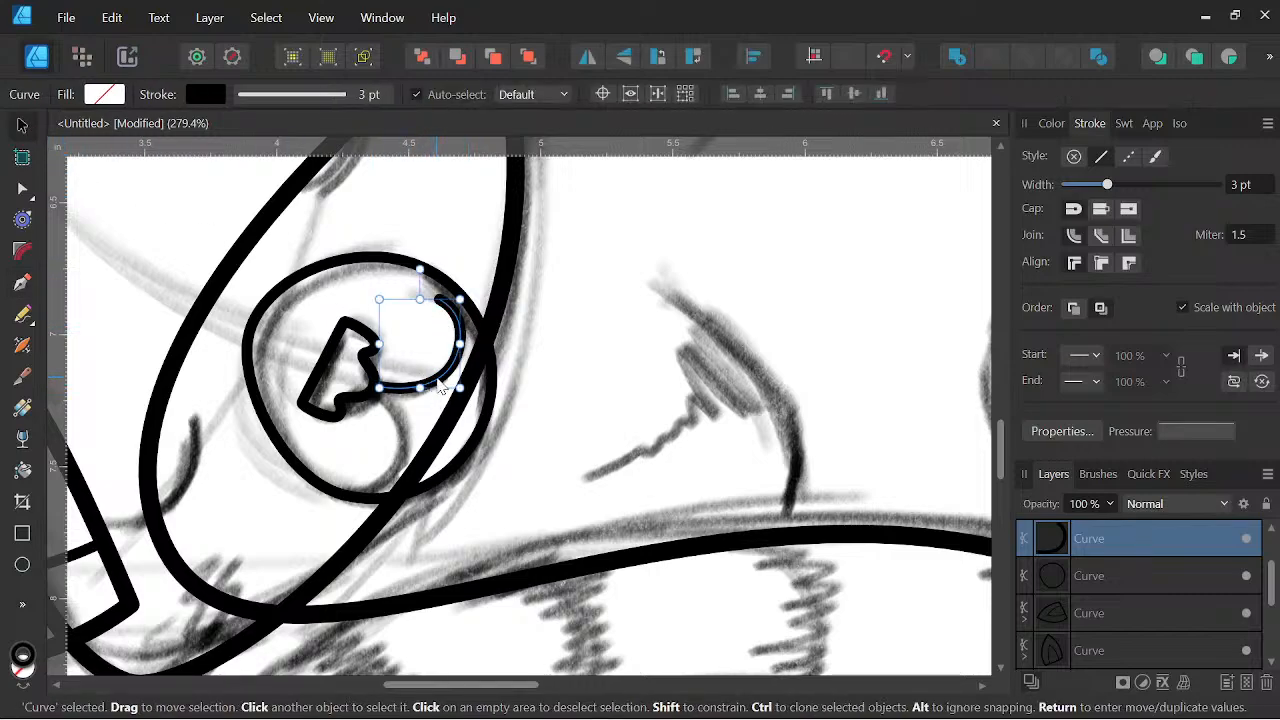
drag(440, 388, 415, 445)
click(624, 57)
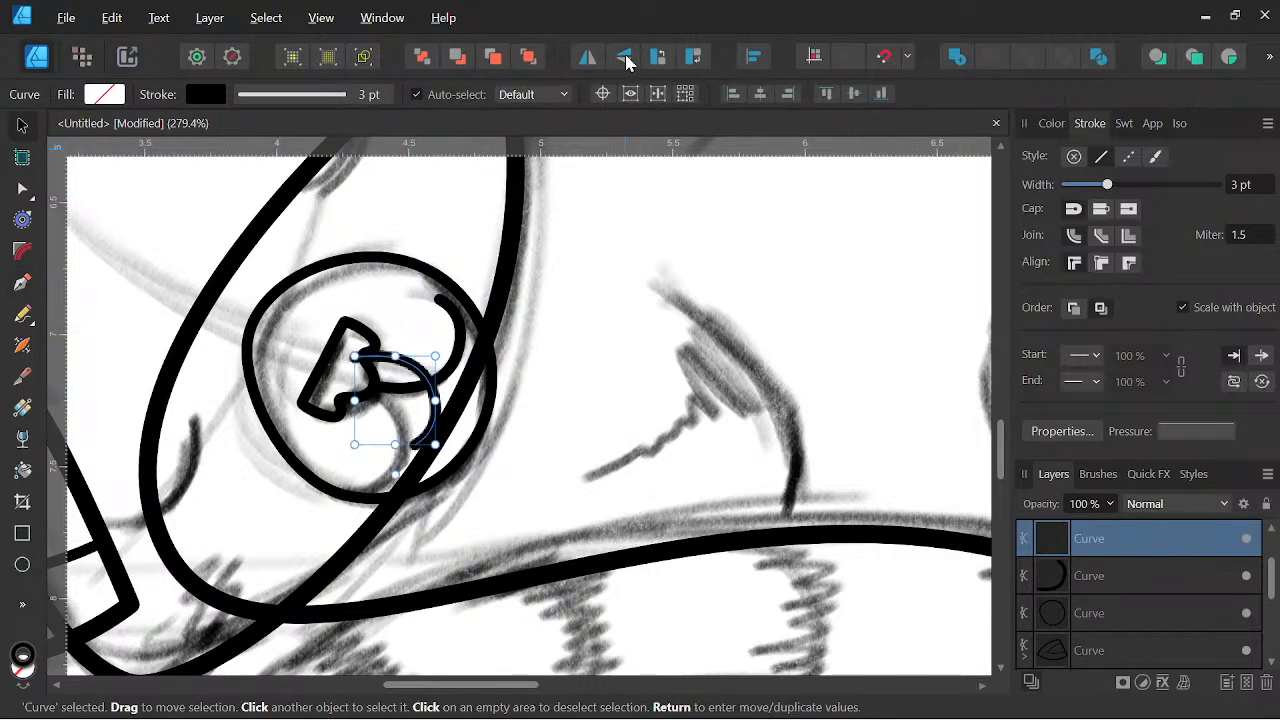
drag(420, 378, 408, 418)
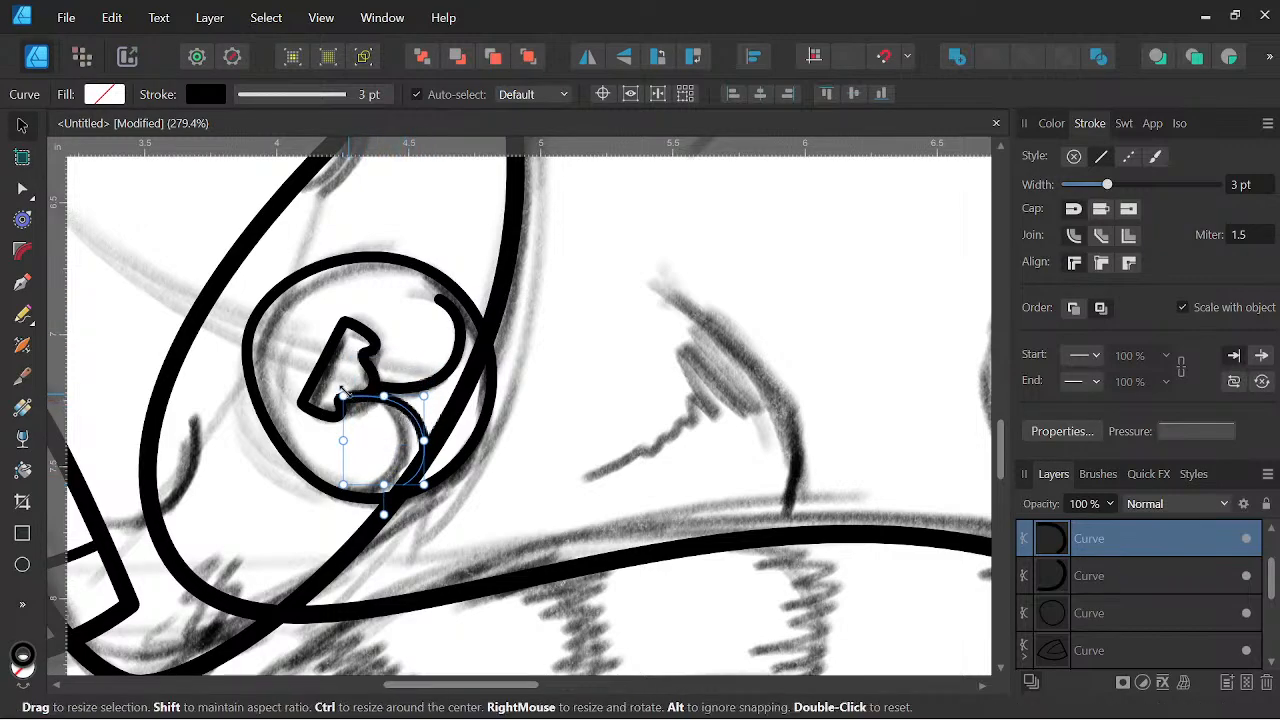
drag(384, 514, 339, 498)
drag(419, 421, 406, 424)
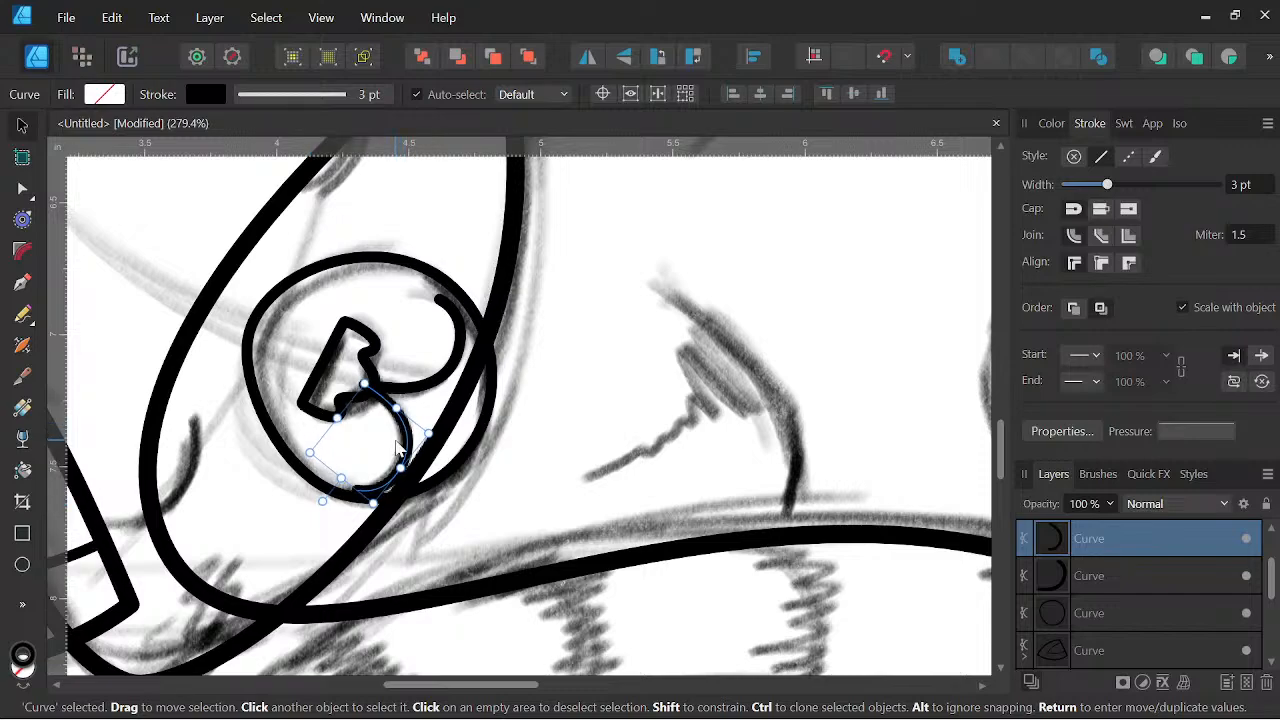
Reshape the lower mouth curve by moving its end and middle nodes inward, keeping it inside the muzzle outline.
scroll(397, 439, up, 2)
drag(455, 489, 418, 458)
key(a)
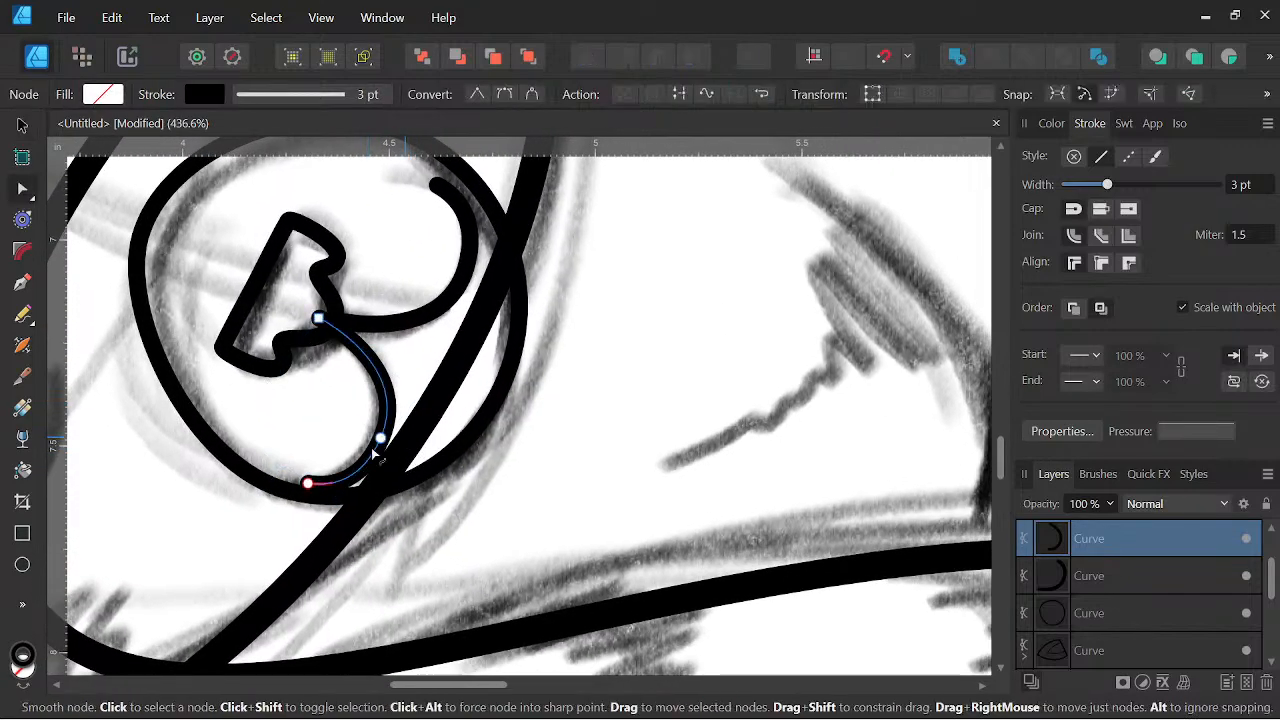
mouse_move(307, 482)
mouse_down()
mouse_move(283, 466)
mouse_move(302, 477)
mouse_up()
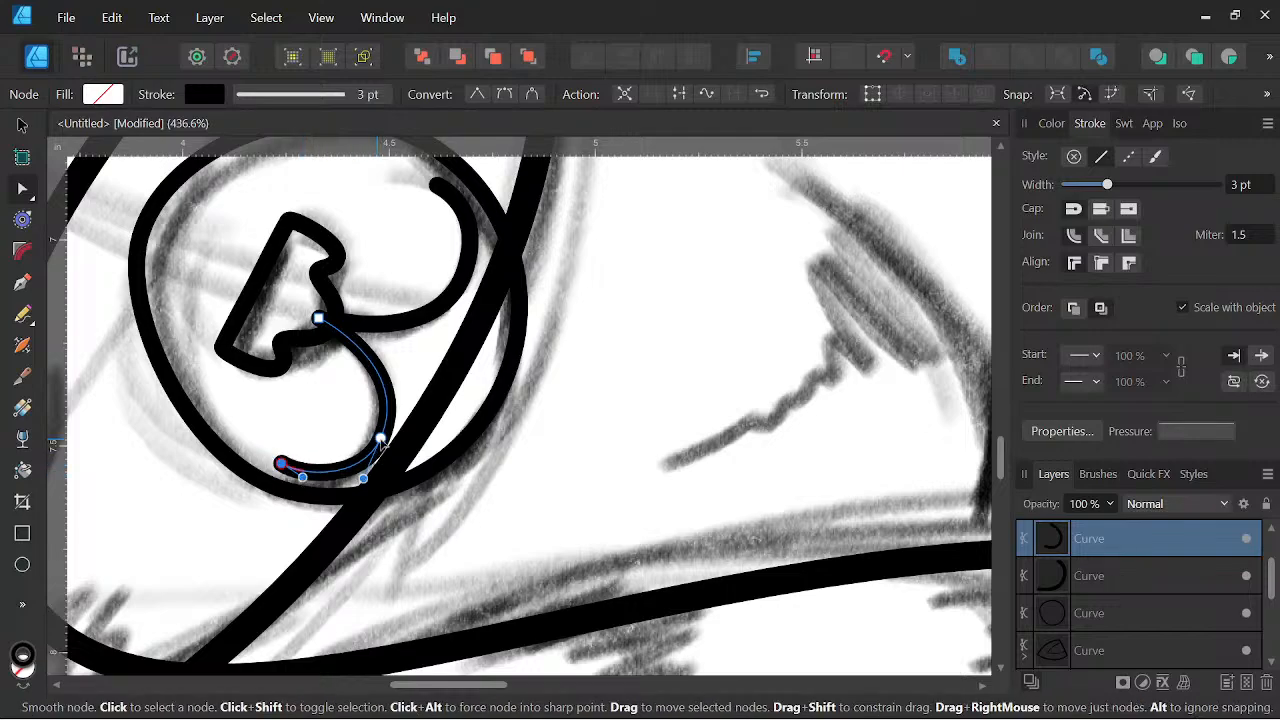
drag(381, 438, 372, 436)
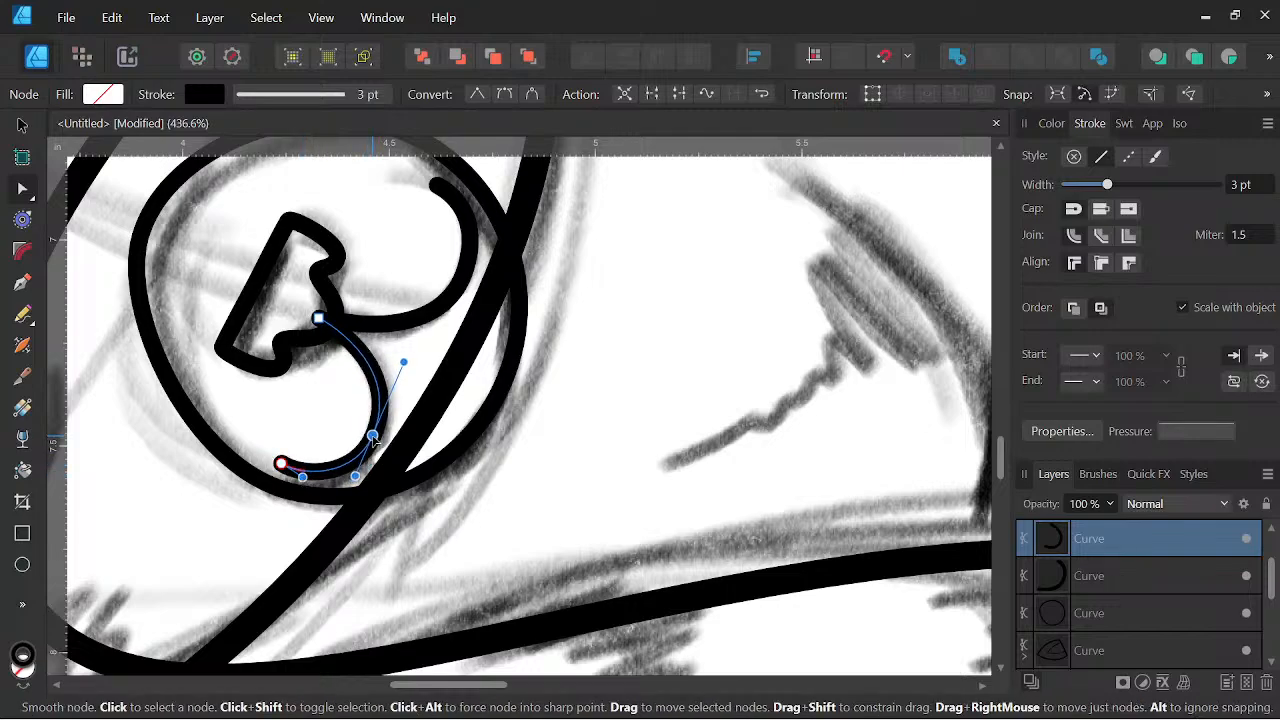
Nest both mouth curves and the nose inside the round muzzle curve in the layer stack.
scroll(415, 390, down, 3)
drag(477, 386, 480, 417)
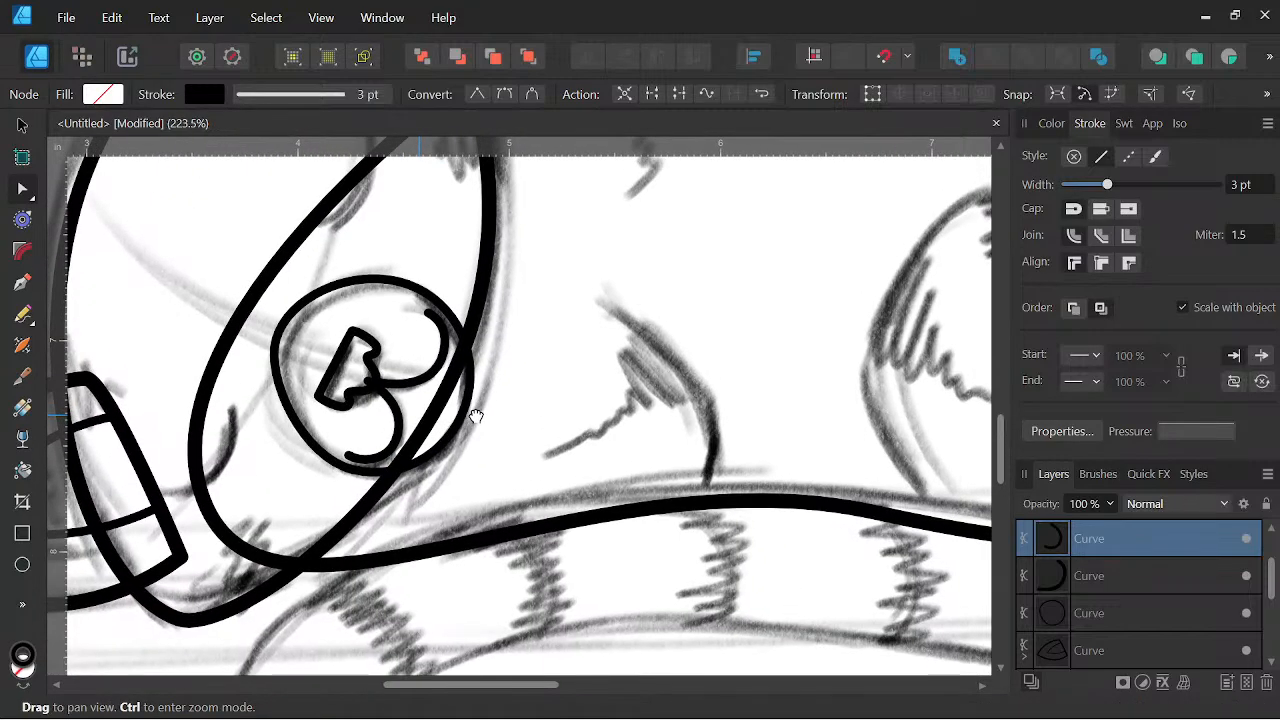
shift+click(1118, 566)
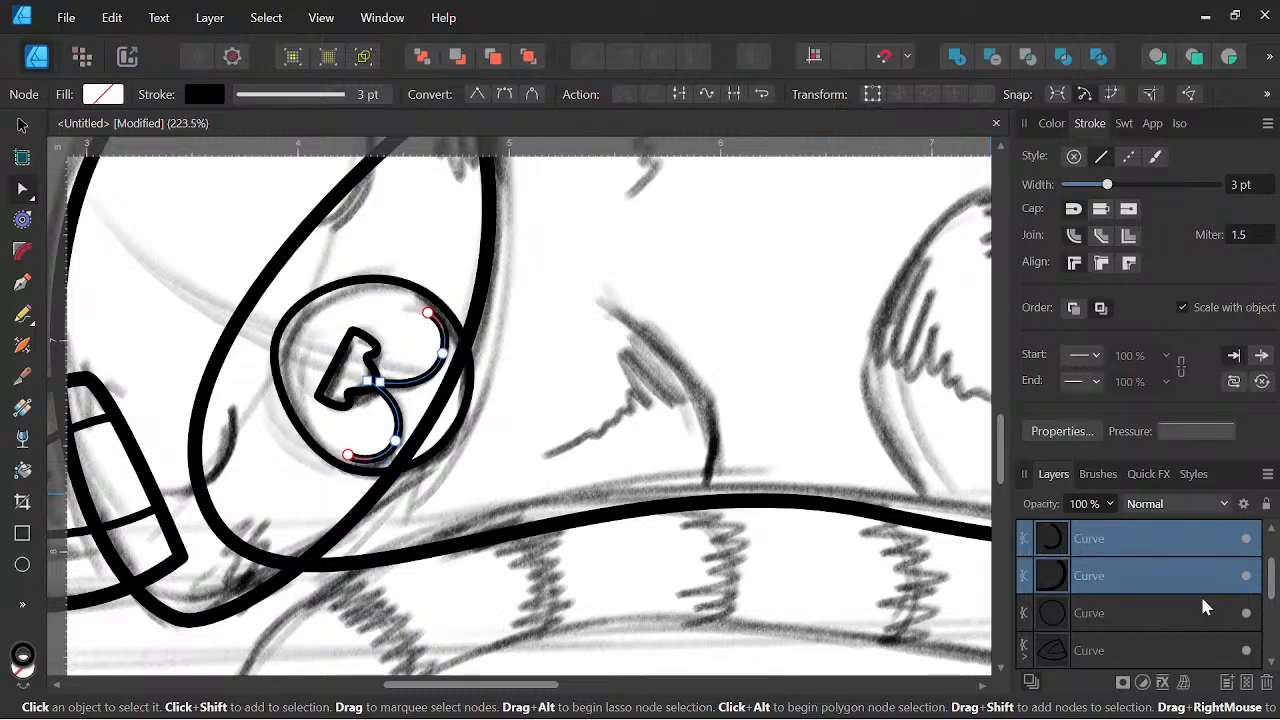
scroll(1070, 590, down, 2)
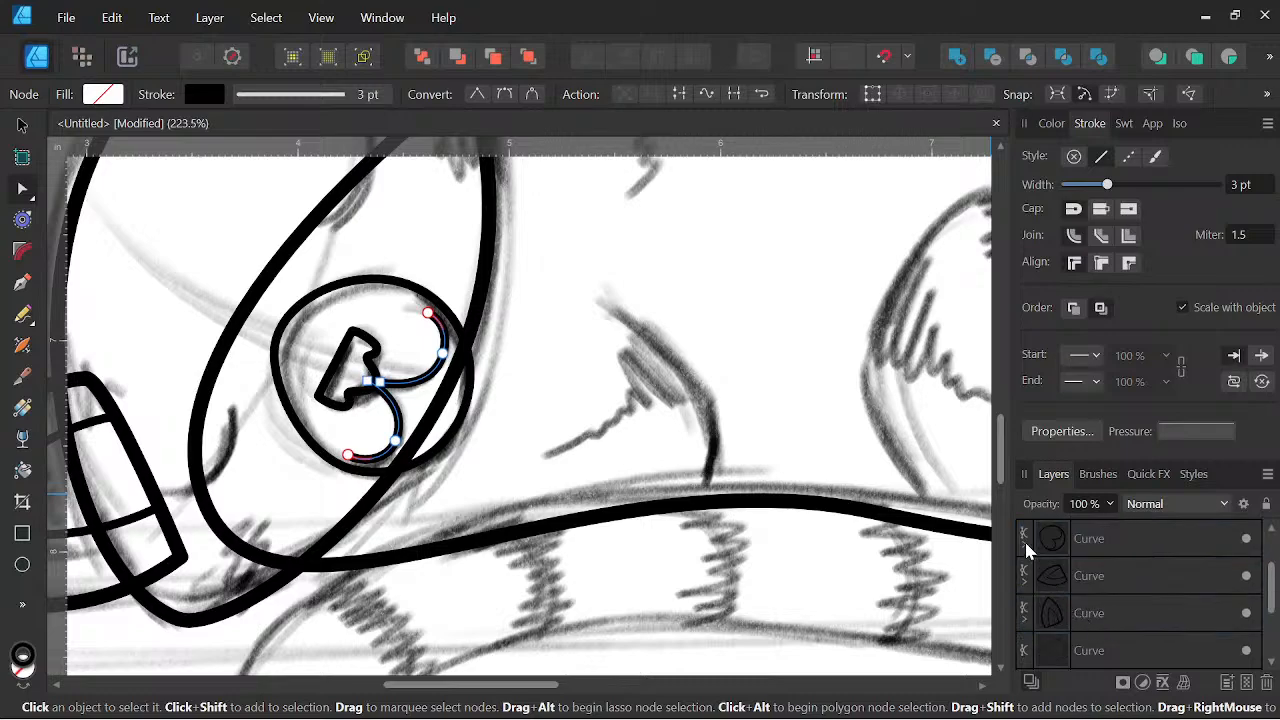
click(1100, 577)
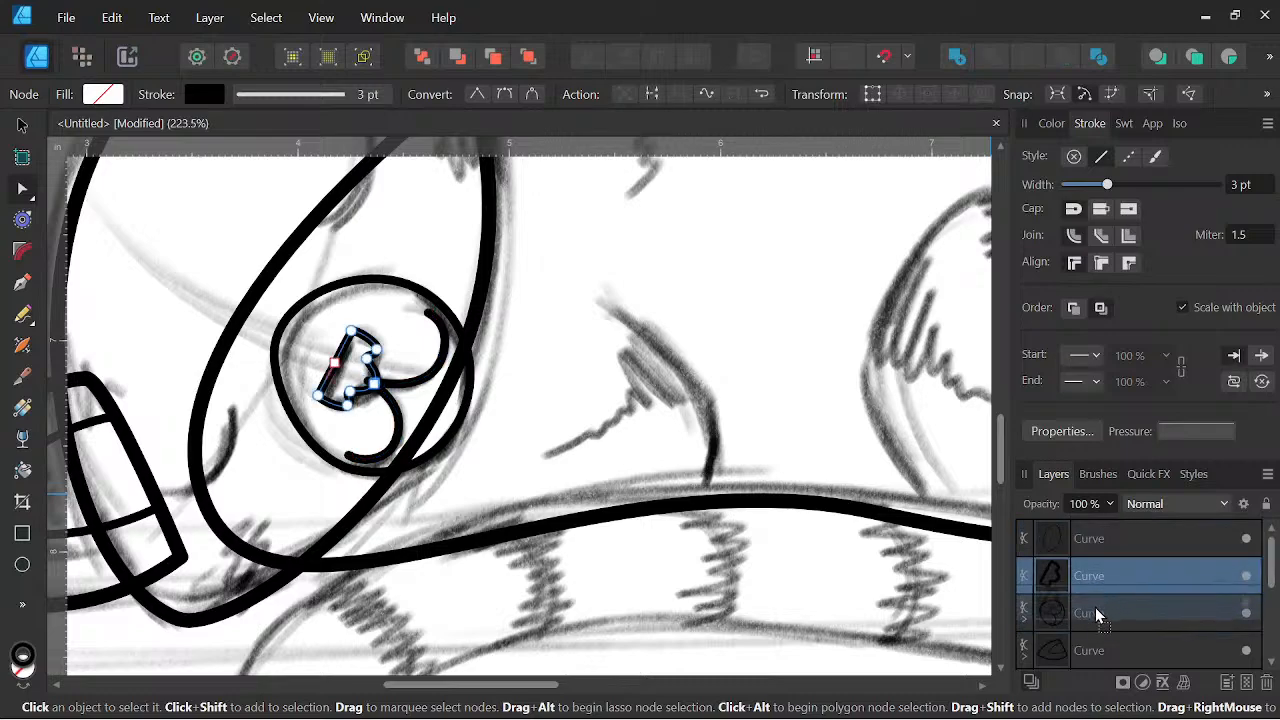
drag(1095, 612, 1050, 612)
Fill the nose nested in the muzzle with dark grey 4A4A4A.
click(1025, 581)
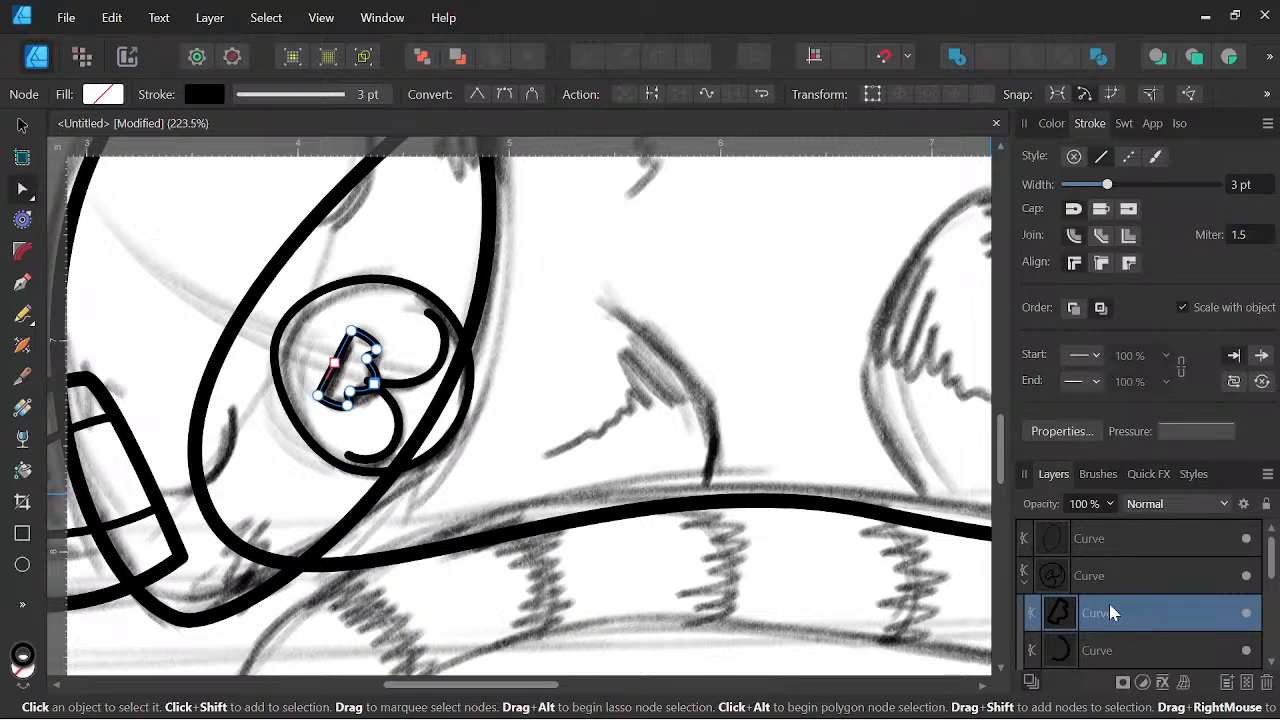
click(1053, 126)
click(1058, 188)
drag(1120, 214, 1109, 229)
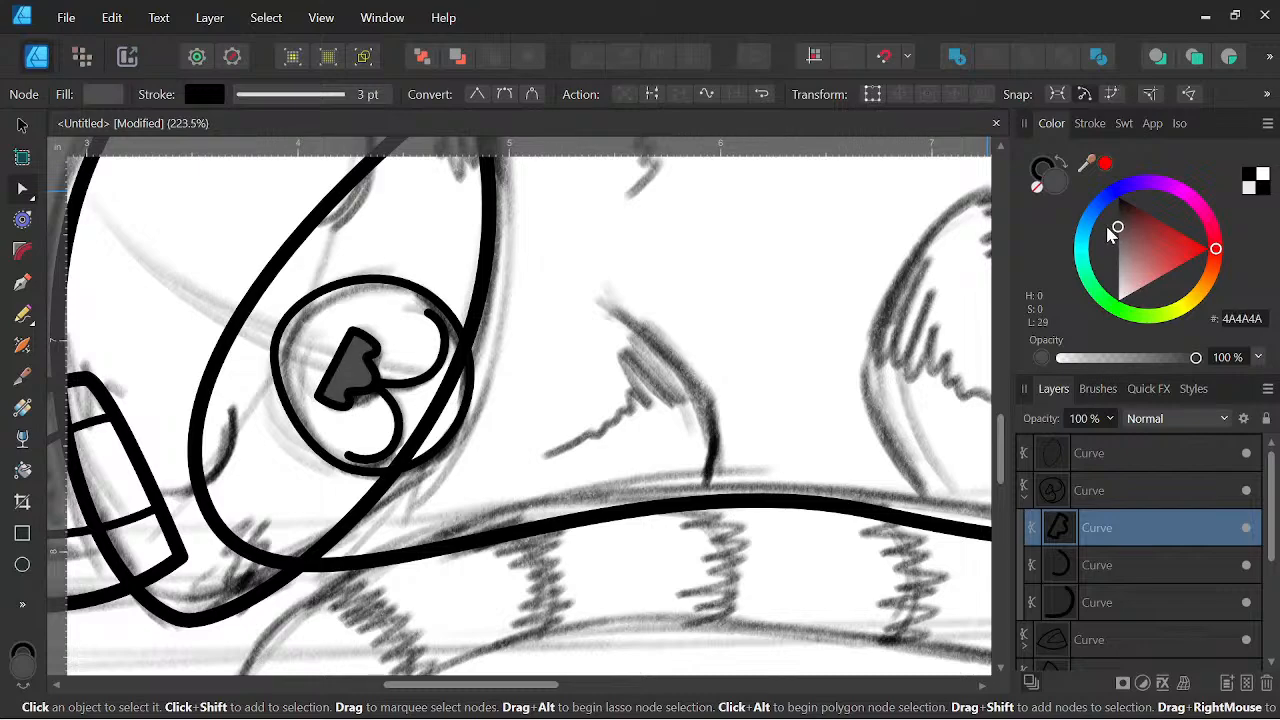
Fill the inner shape of the upright ear with dusty red 8D5555.
scroll(574, 263, down, 5)
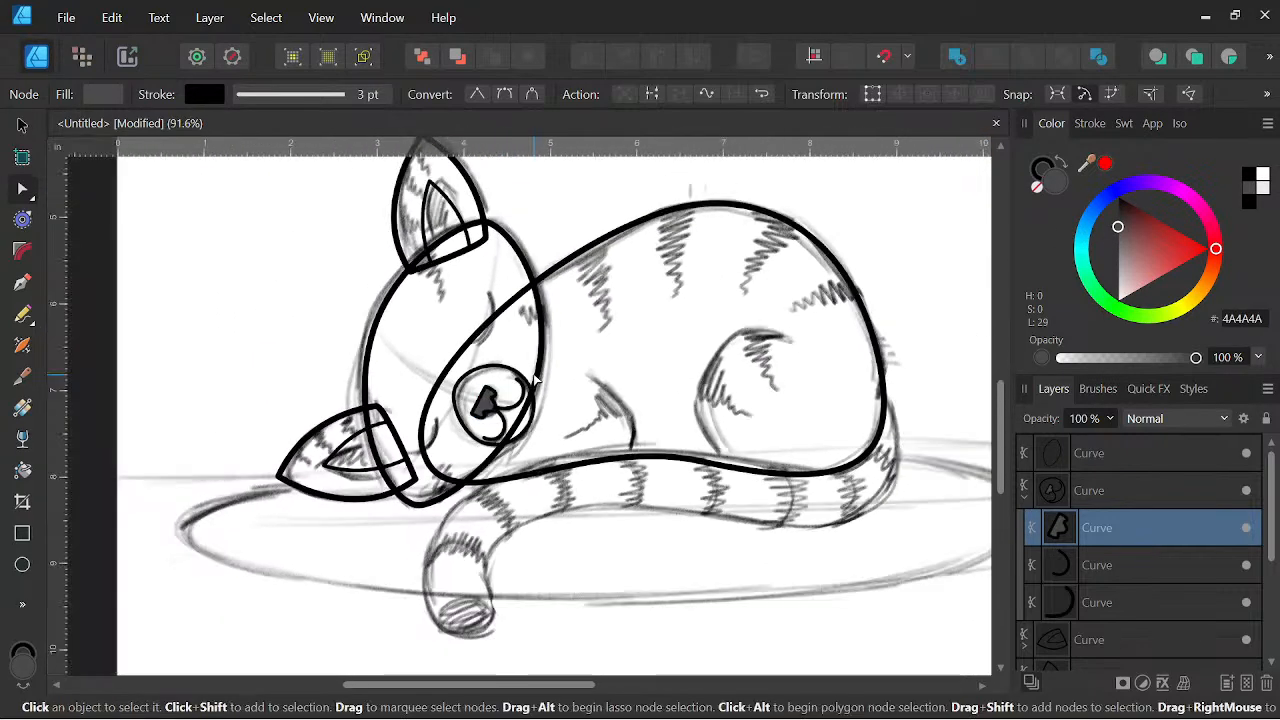
scroll(536, 378, down, 1)
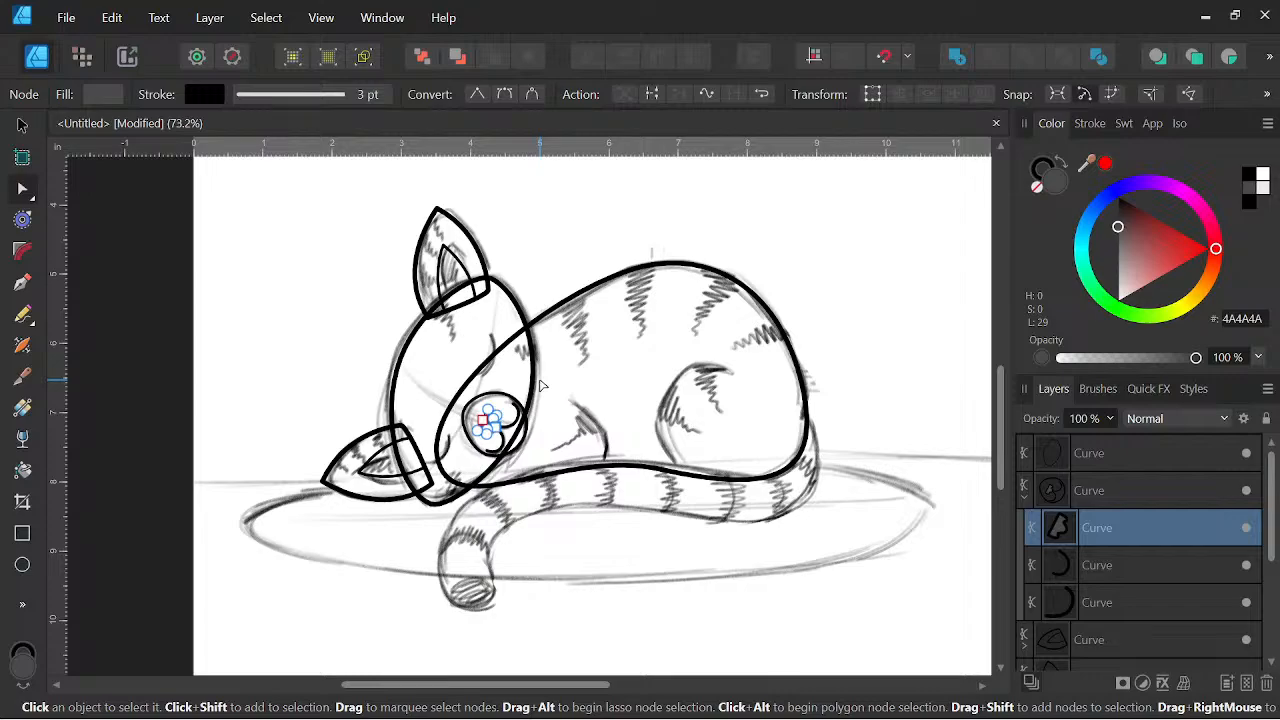
scroll(526, 331, up, 2)
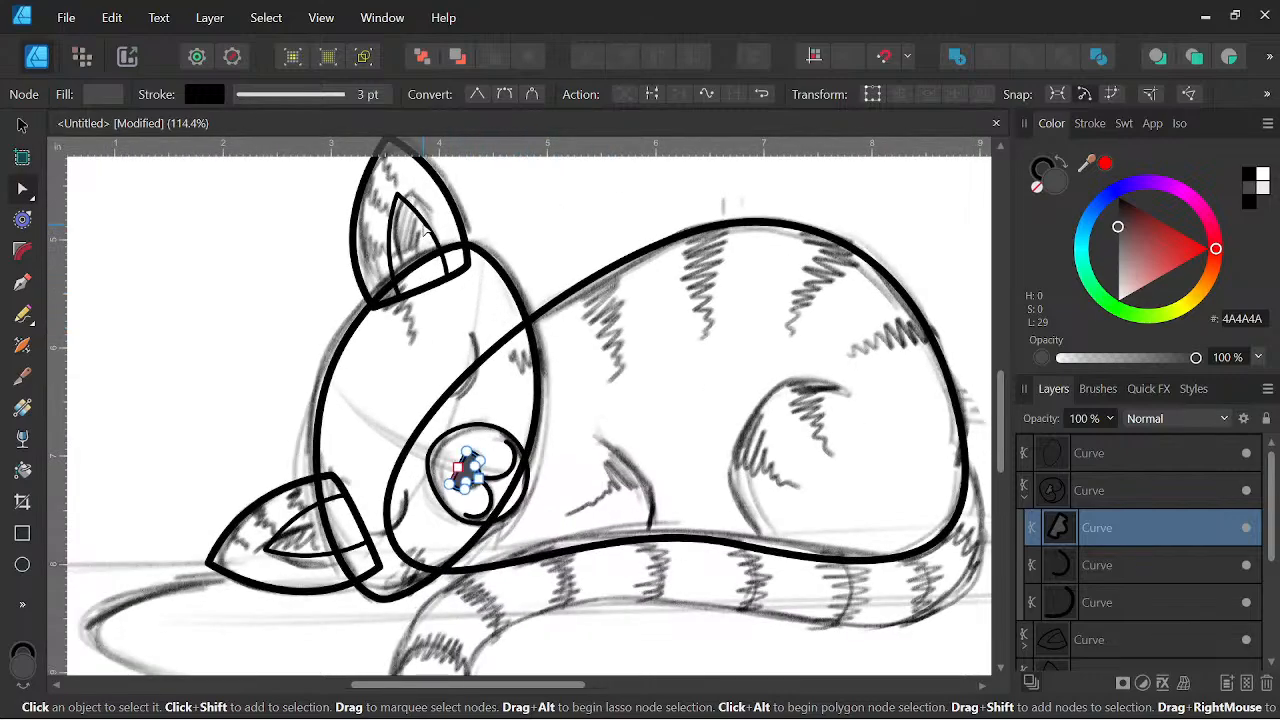
click(427, 231)
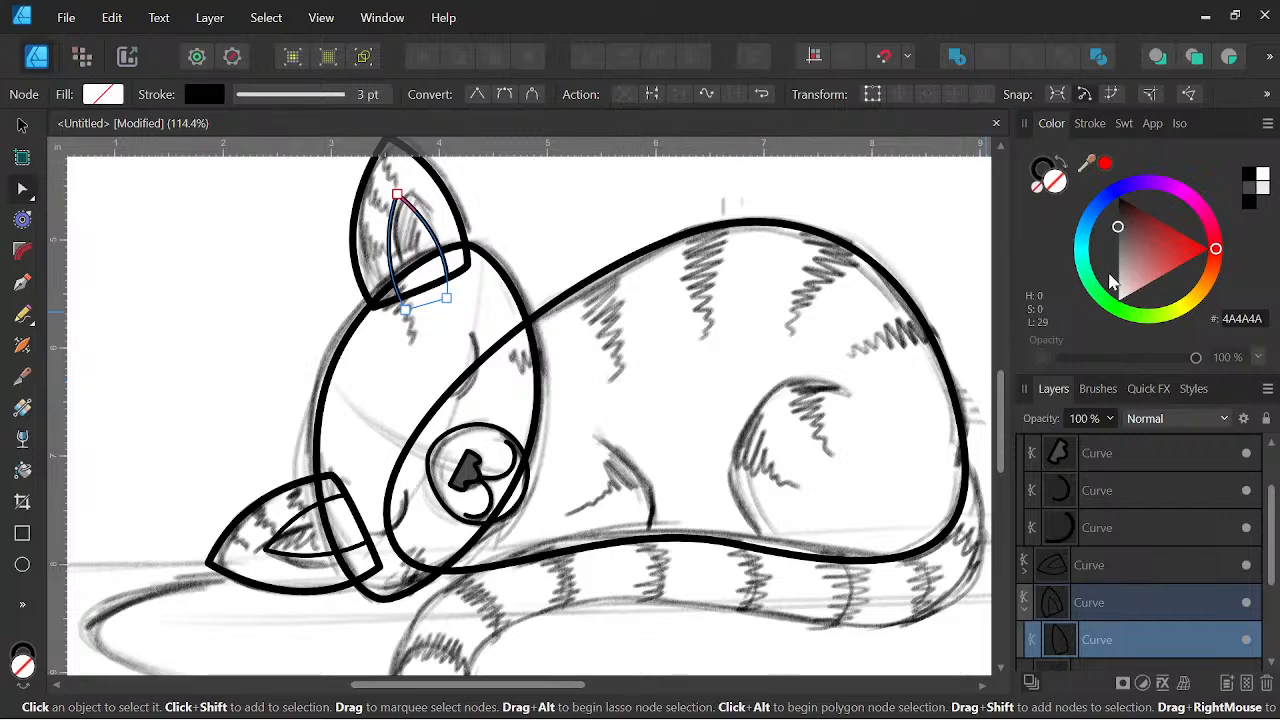
click(1148, 260)
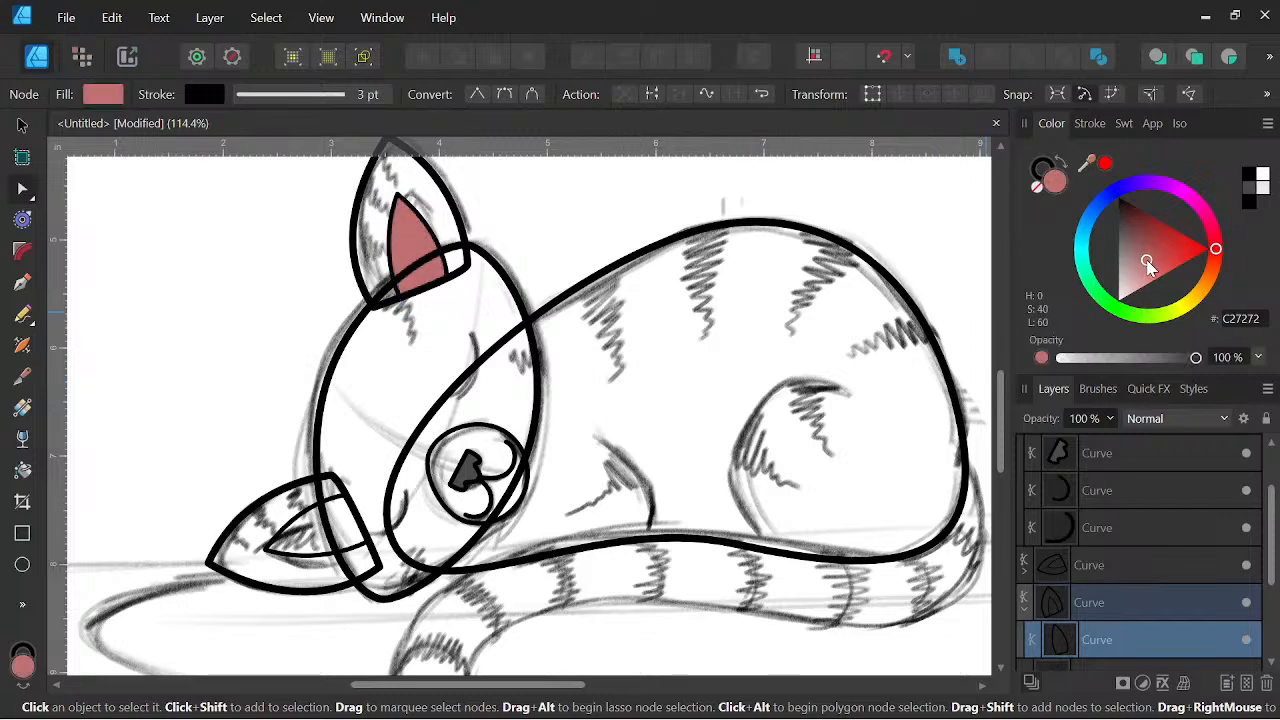
drag(1146, 258, 1138, 248)
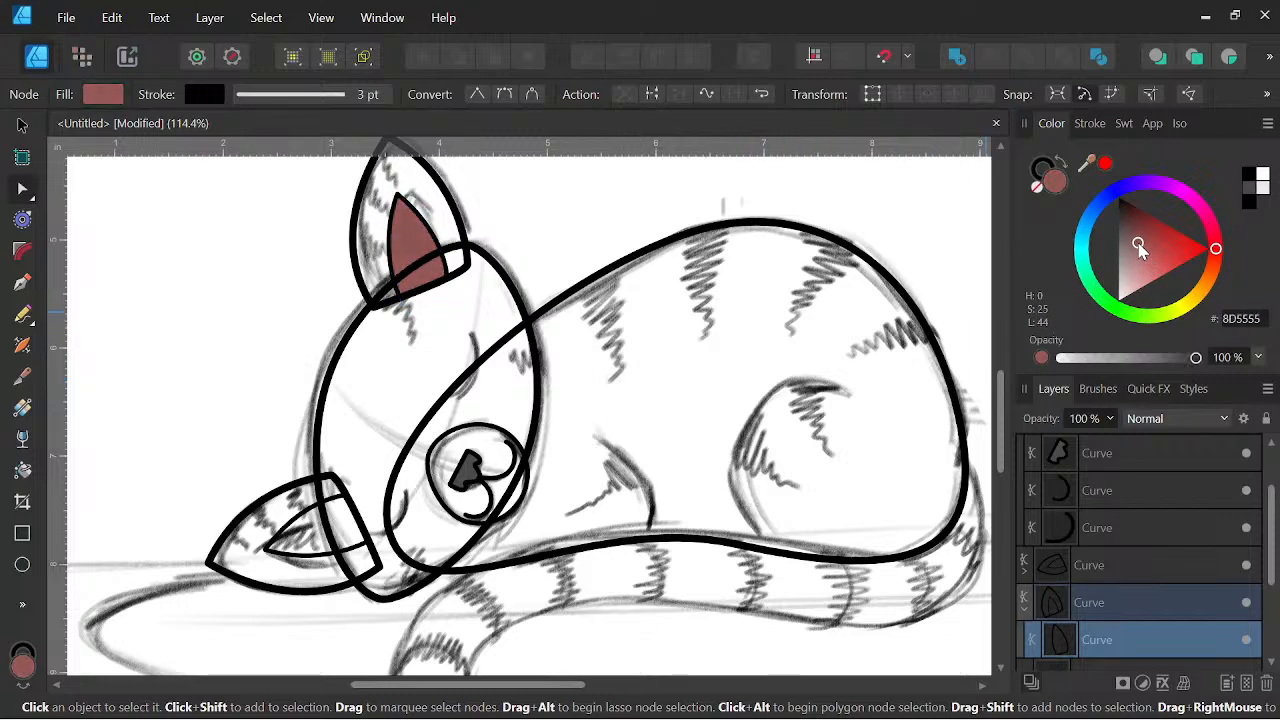
click(1024, 609)
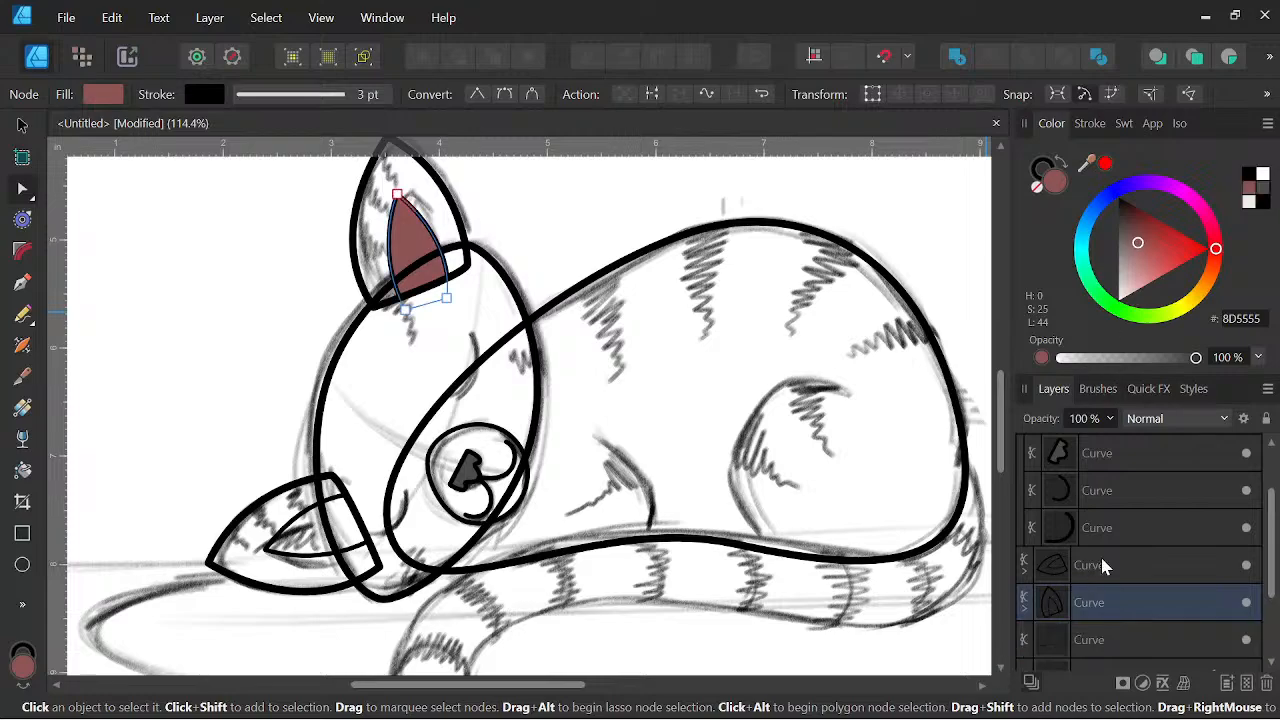
Fill the inner shape of the lower ear with the same dusty red 8D5555, reusing the recent colour.
click(1102, 560)
click(1025, 572)
click(1114, 603)
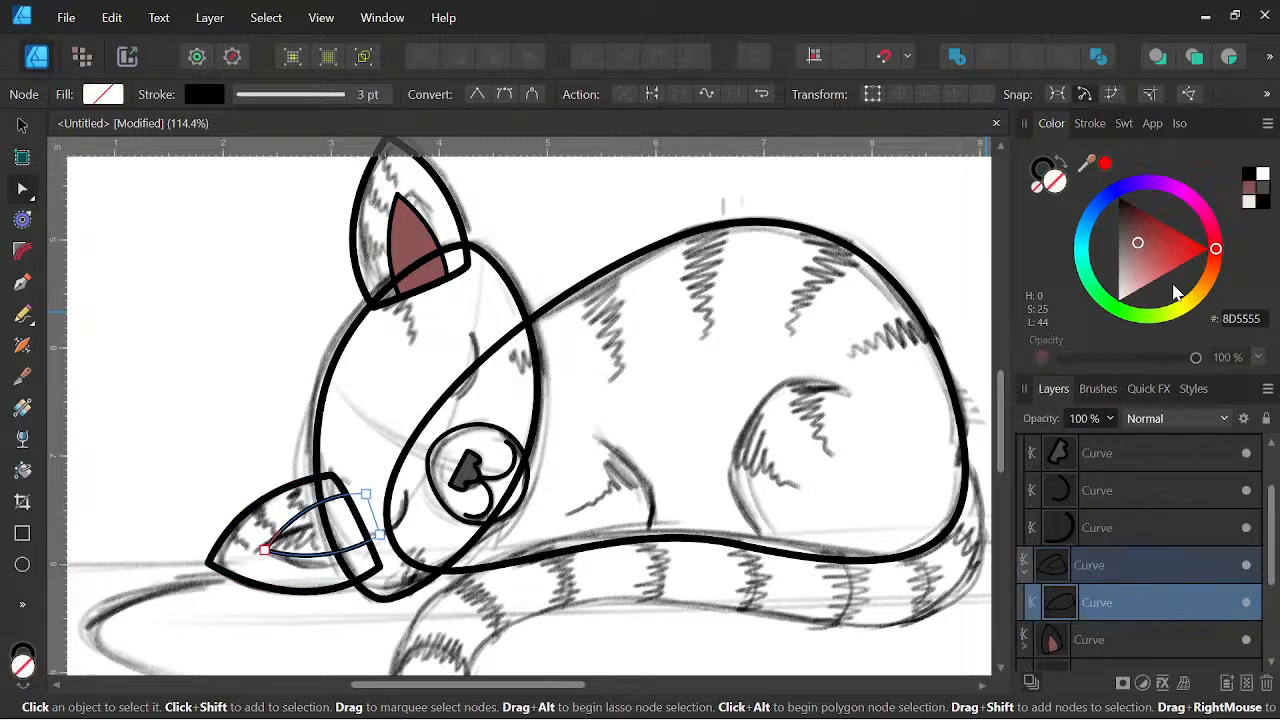
click(1249, 190)
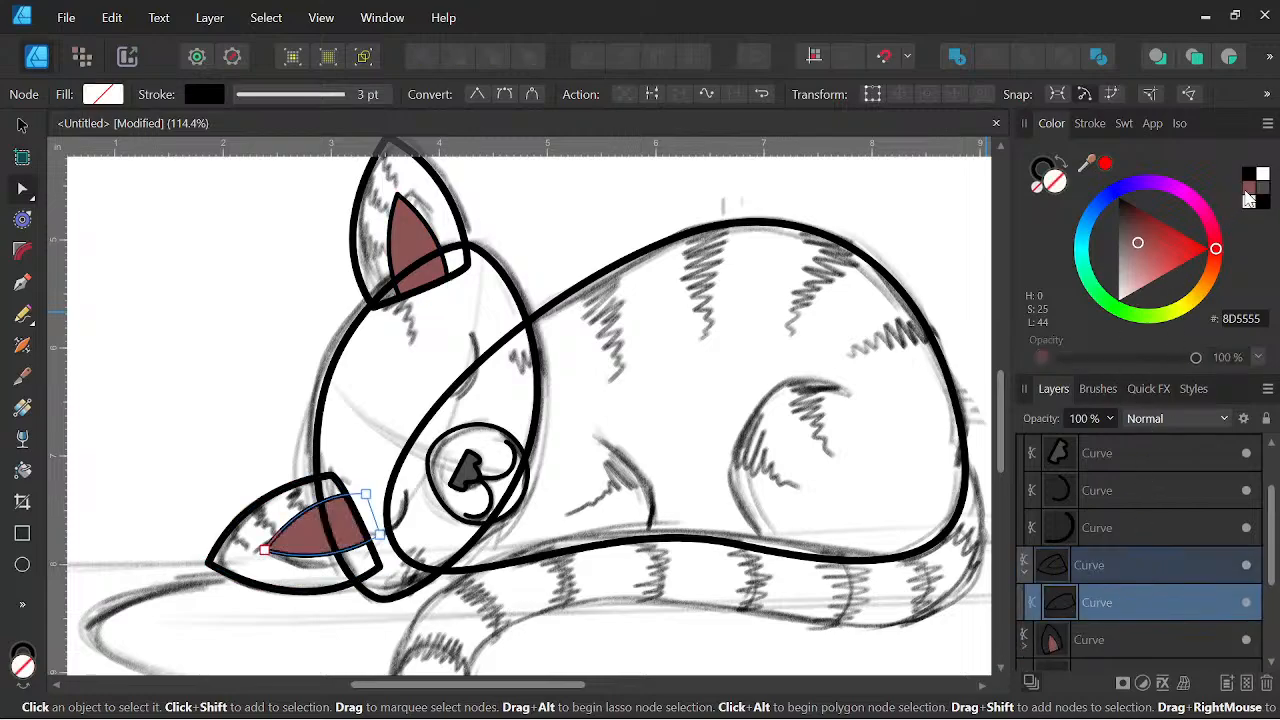
click(1025, 572)
Trace the sketched closed eye between the lower ear and the muzzle with a 3 pt pen curve.
scroll(554, 446, down, 2)
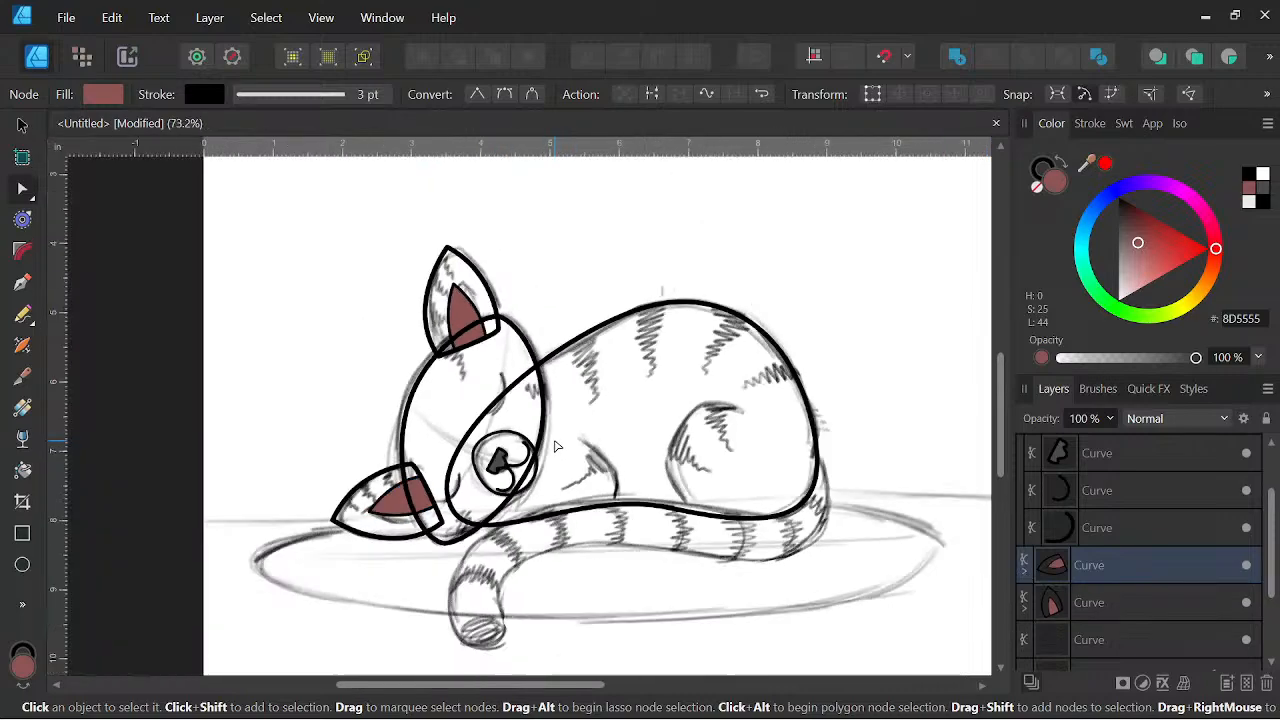
scroll(547, 440, up, 2)
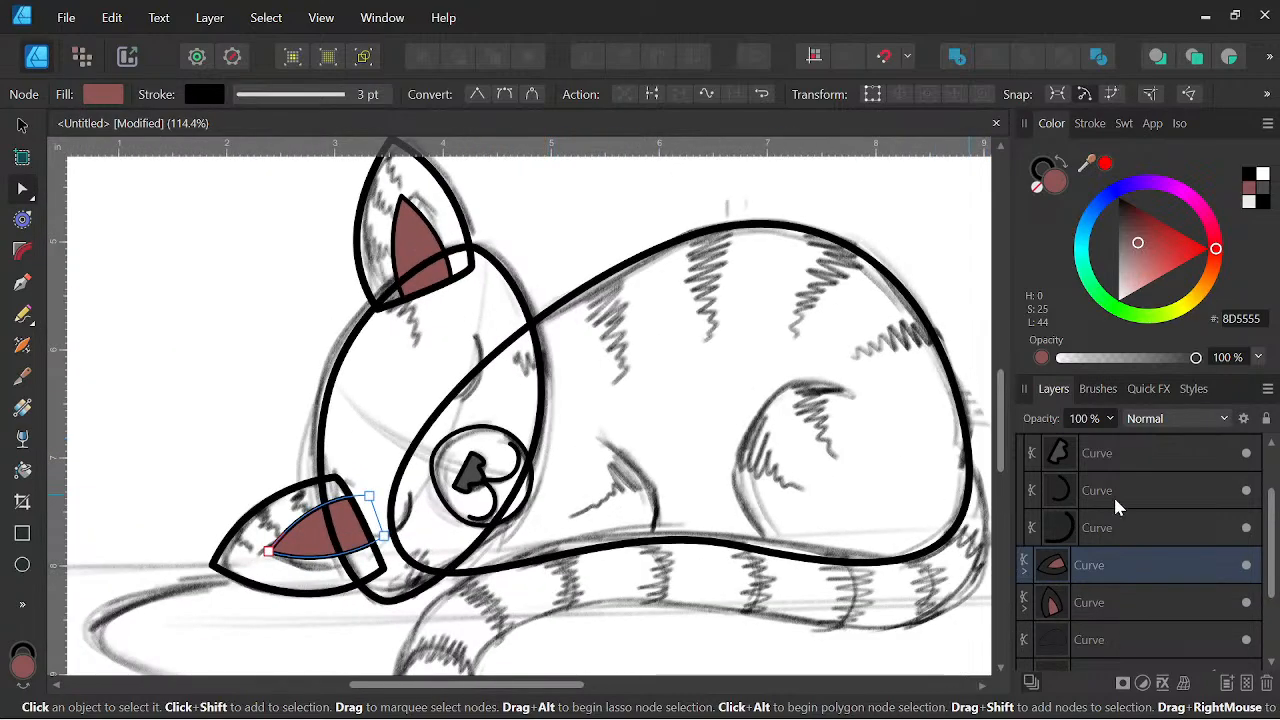
scroll(1113, 494, up, 2)
click(1025, 491)
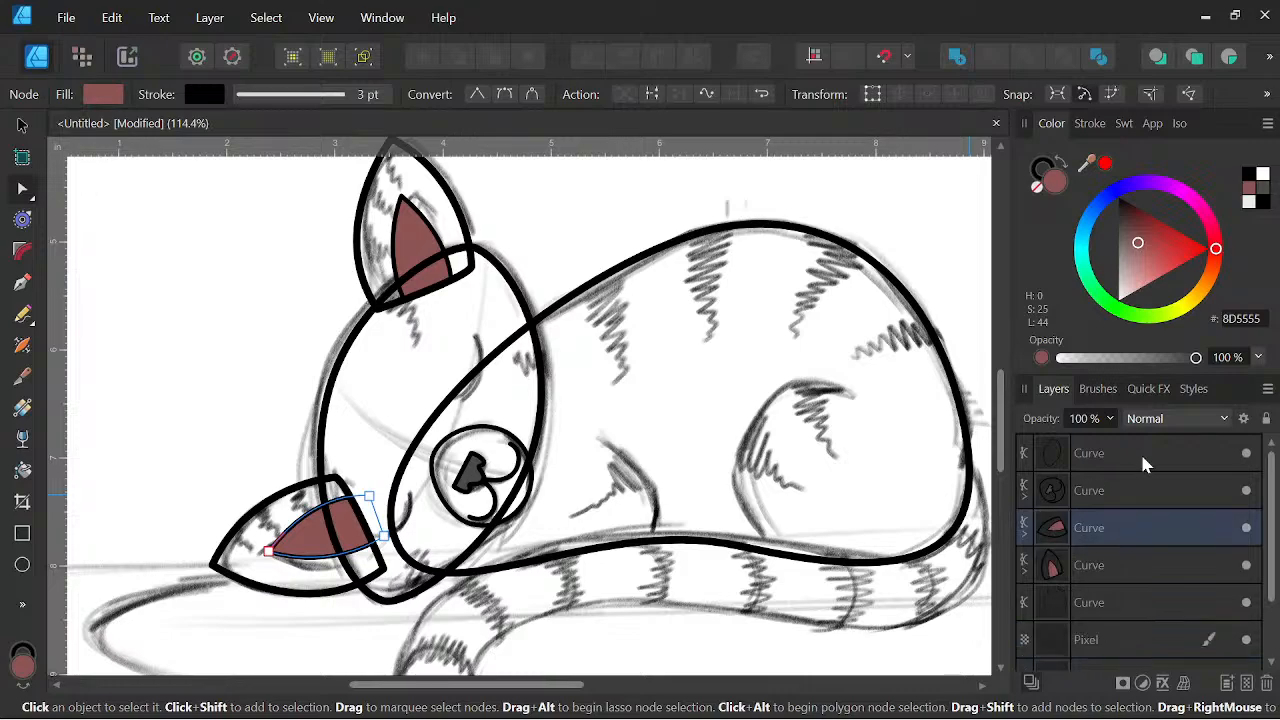
click(1140, 451)
scroll(518, 477, up, 3)
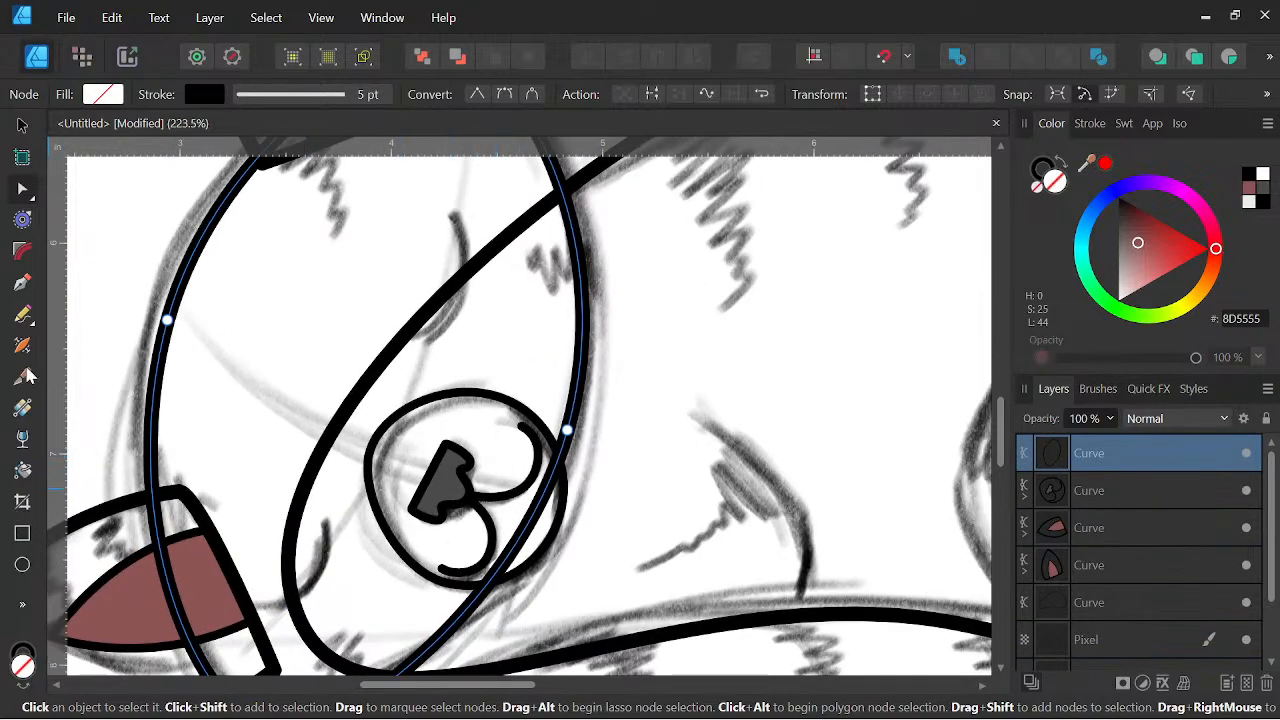
click(19, 285)
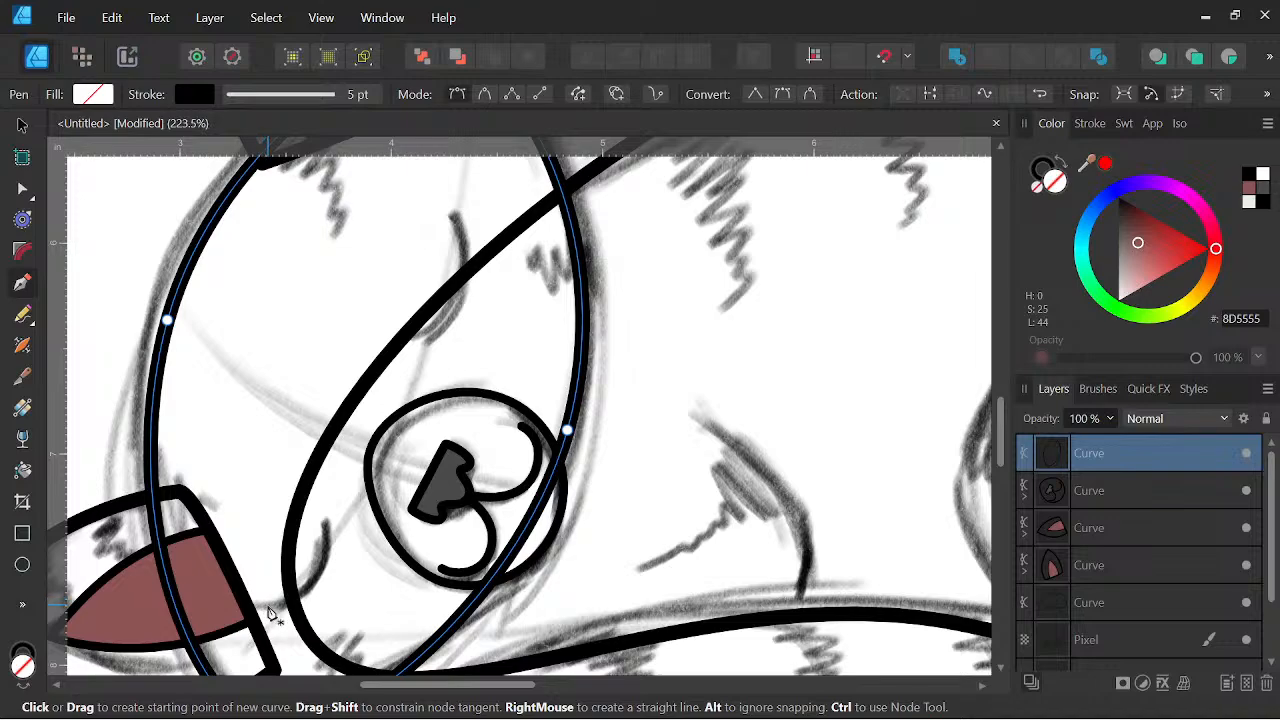
drag(327, 522, 316, 440)
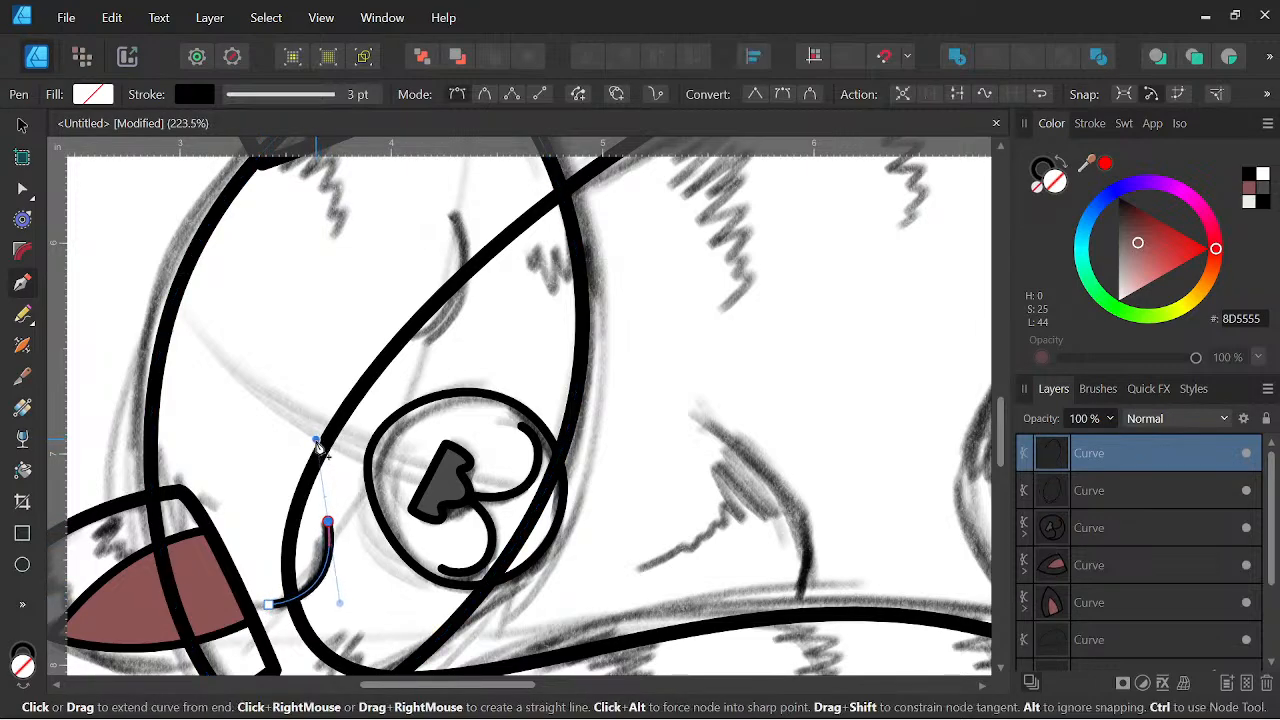
key(Escape)
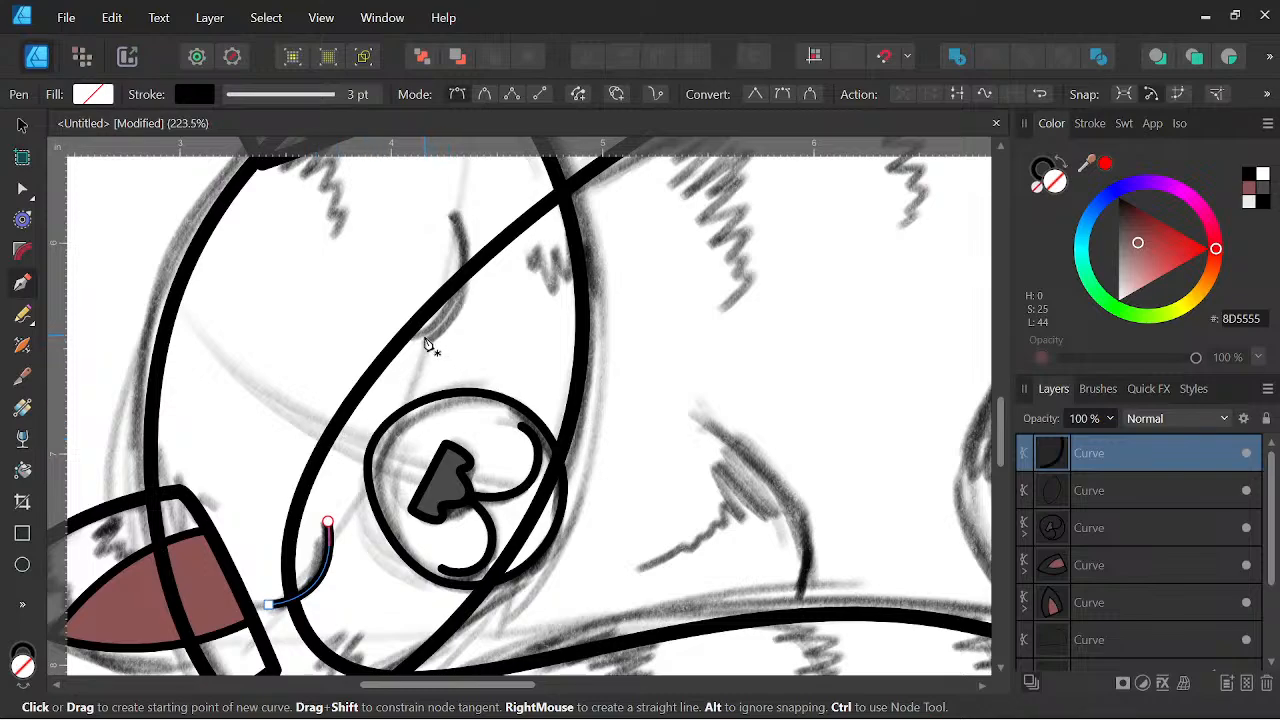
Trace the sketched closed eye above the muzzle with a second open 3 pt pen curve.
click(424, 336)
drag(452, 217, 401, 162)
key(Escape)
scroll(400, 164, up, 2)
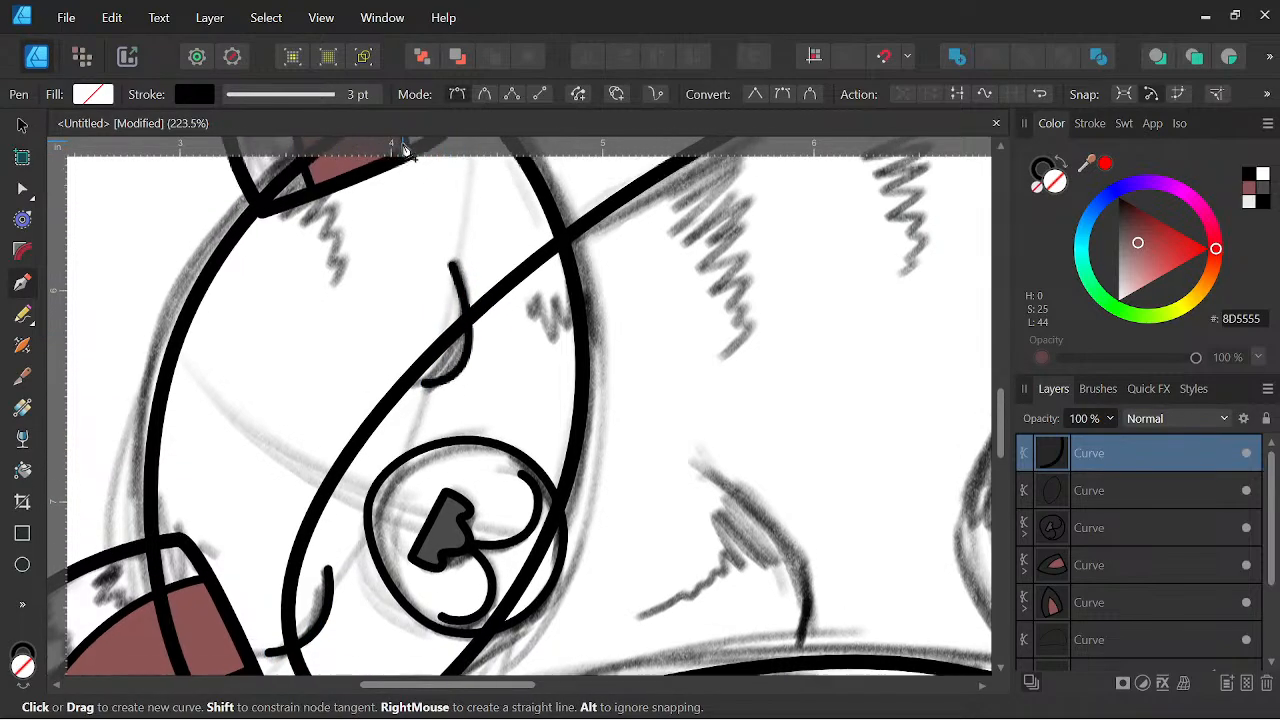
drag(398, 232, 392, 237)
key(Escape)
scroll(534, 357, down, 3)
drag(592, 424, 511, 387)
scroll(471, 357, up, 4)
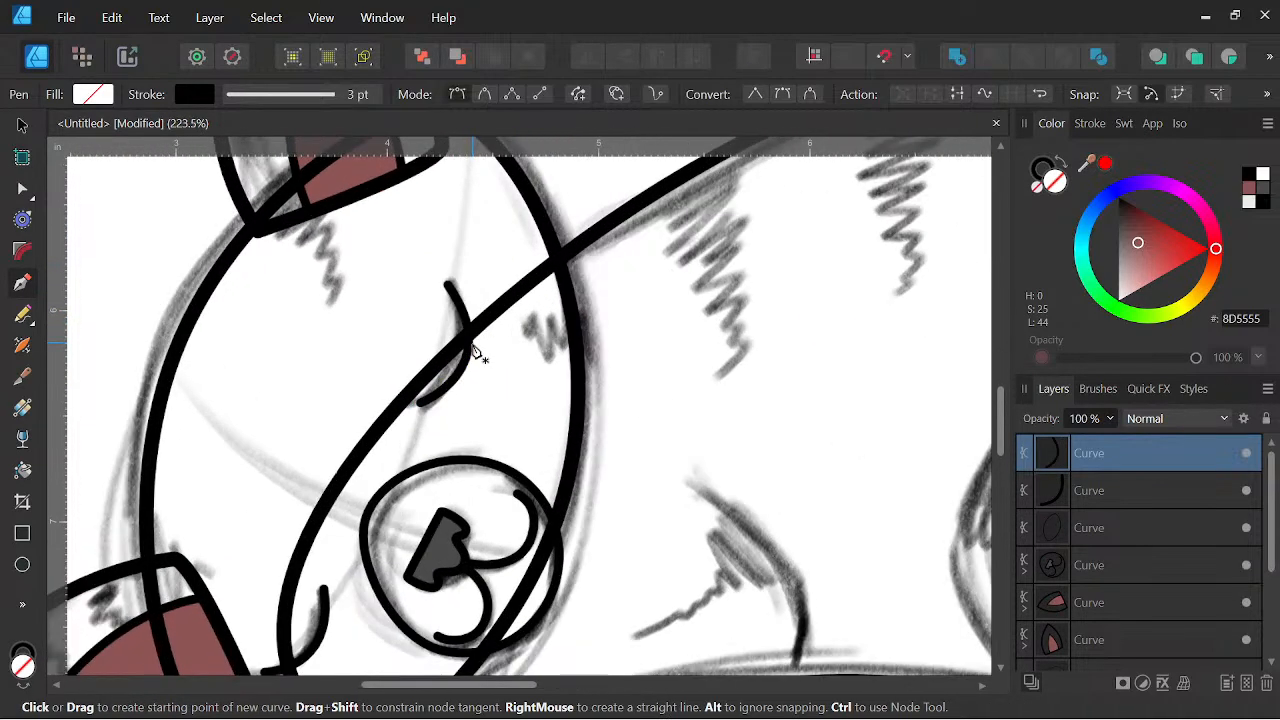
Taper the upper eye curve with a pressure profile that stays full in the middle and drops to about 40% at both ends.
scroll(476, 338, up, 3)
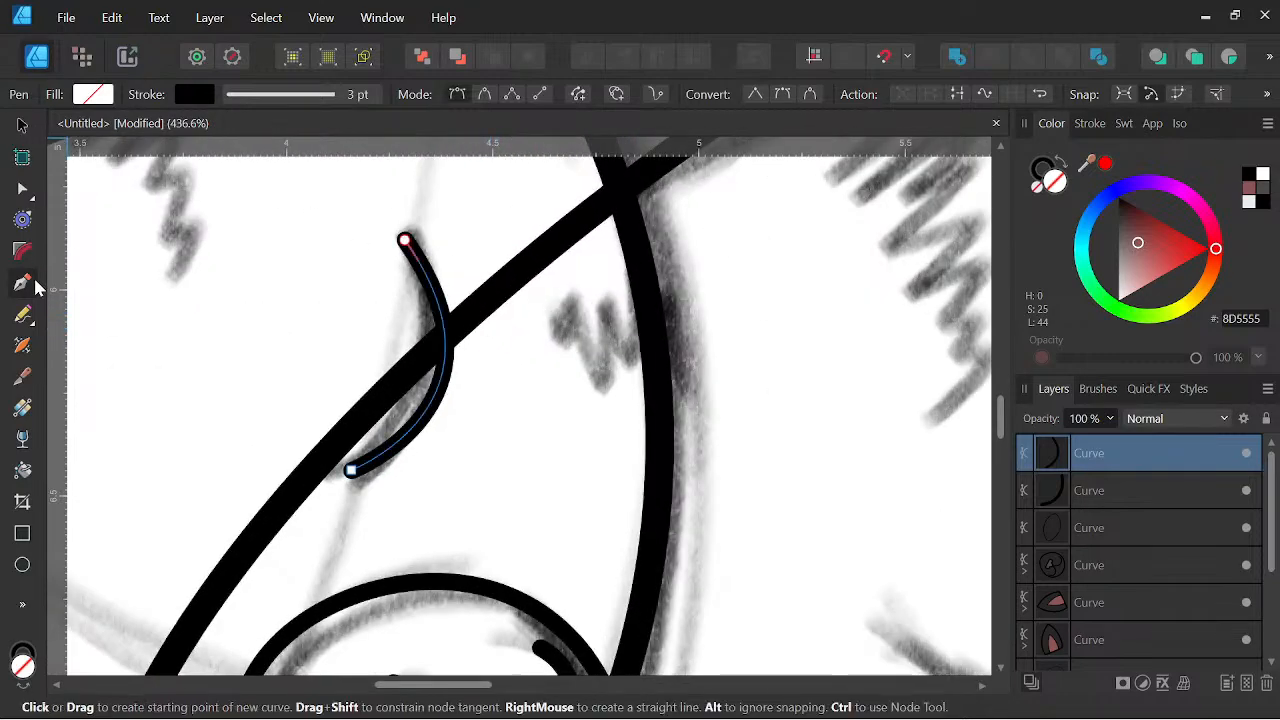
click(22, 345)
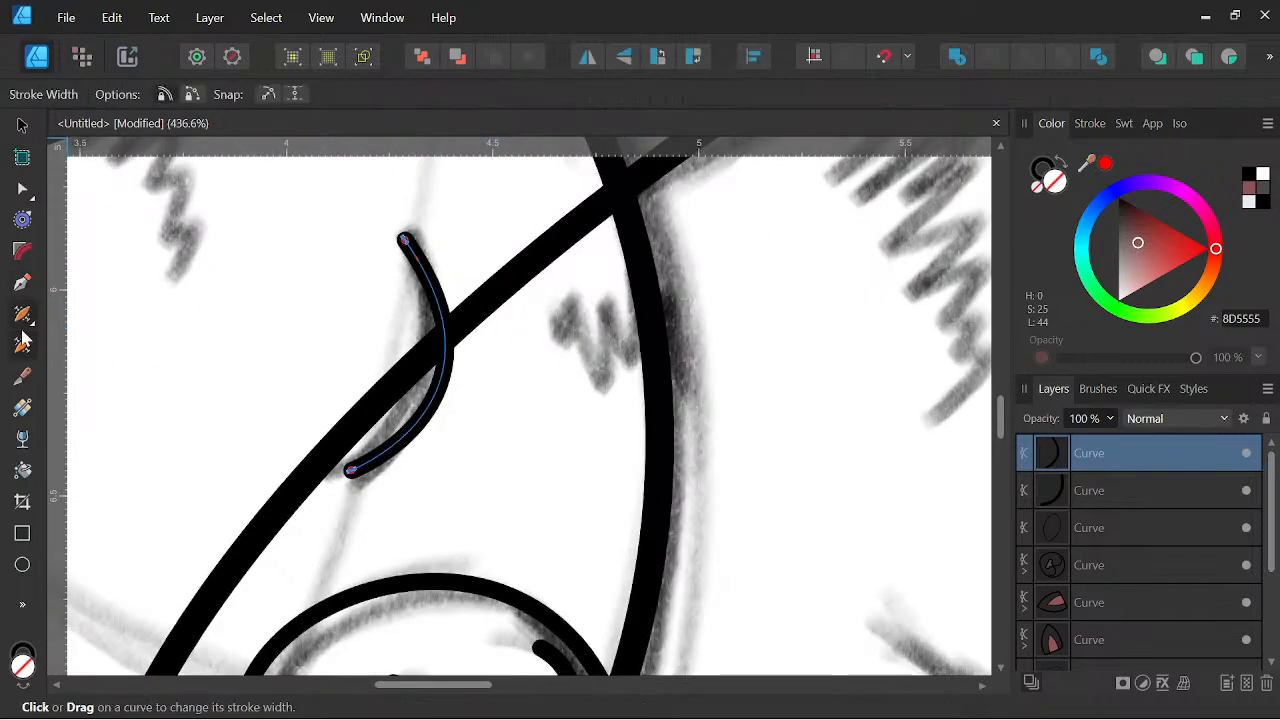
click(22, 284)
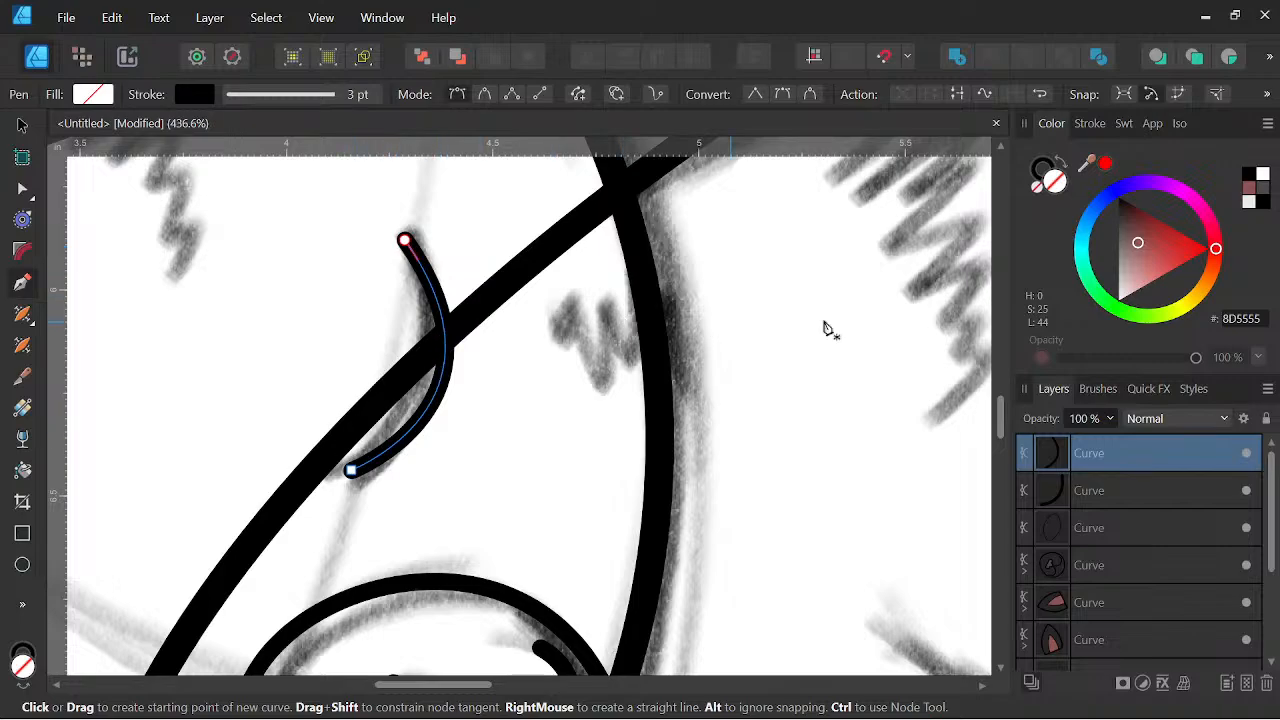
click(1090, 124)
click(1185, 431)
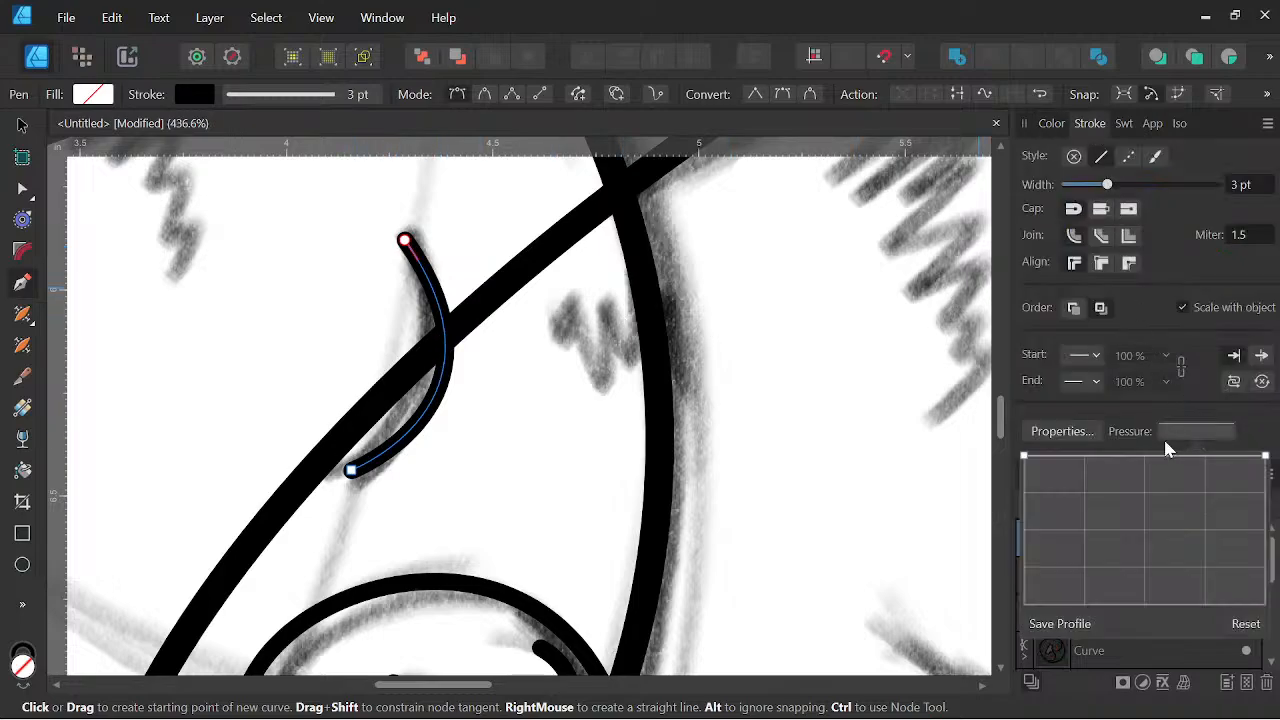
click(1145, 457)
drag(1022, 455, 1025, 548)
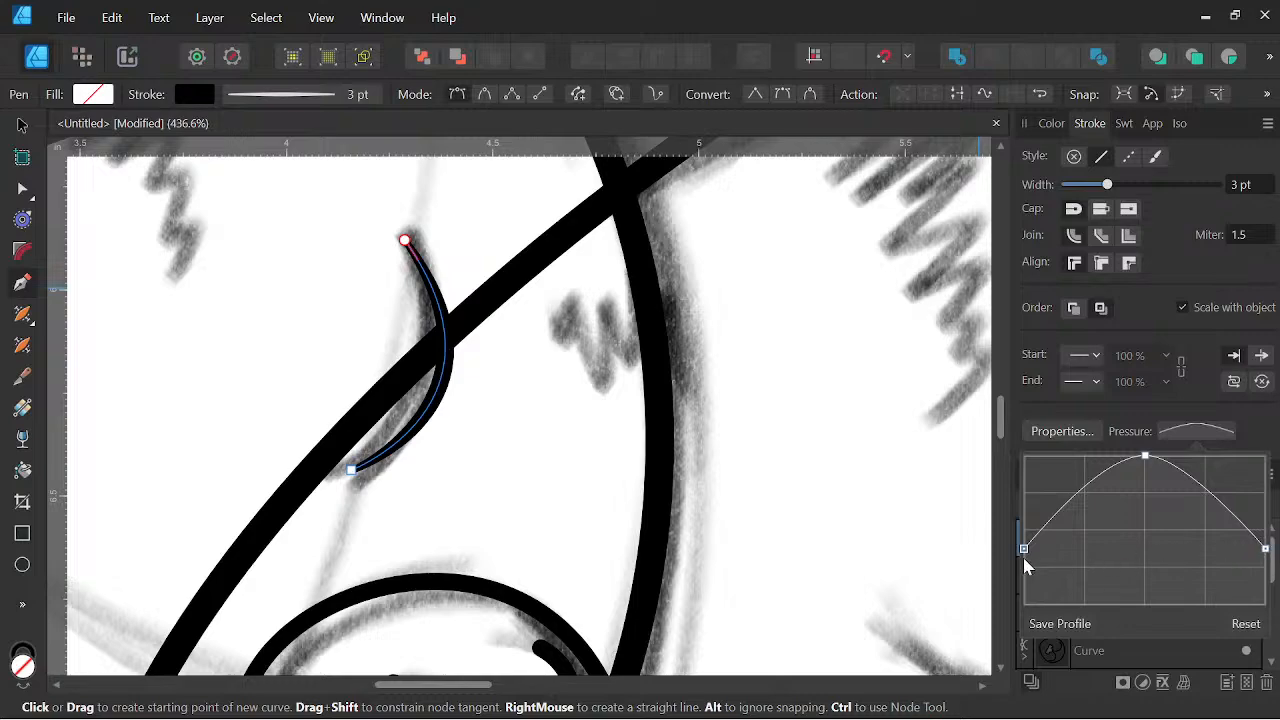
Taper the lower eye curve with a pressure profile that is full in the middle and reduced to about half at both ends.
key(space)
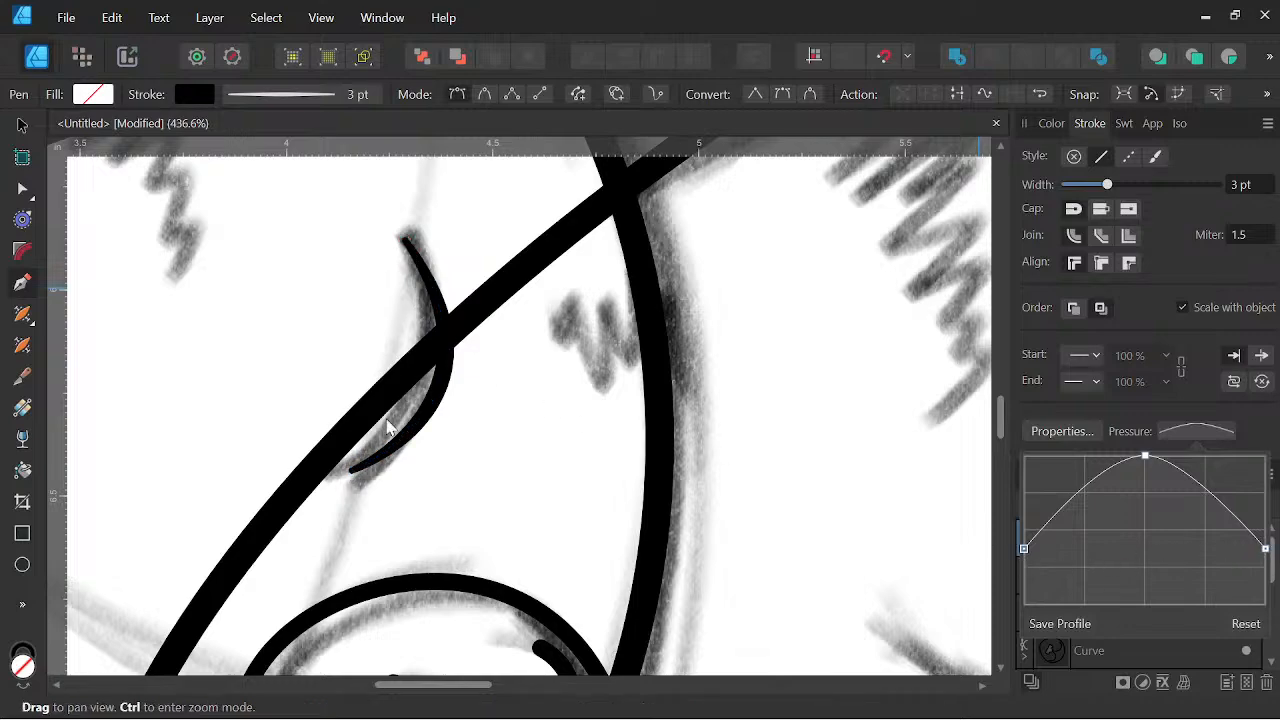
click(566, 6)
key(space)
drag(624, 416, 781, 177)
key(space)
drag(346, 637, 406, 387)
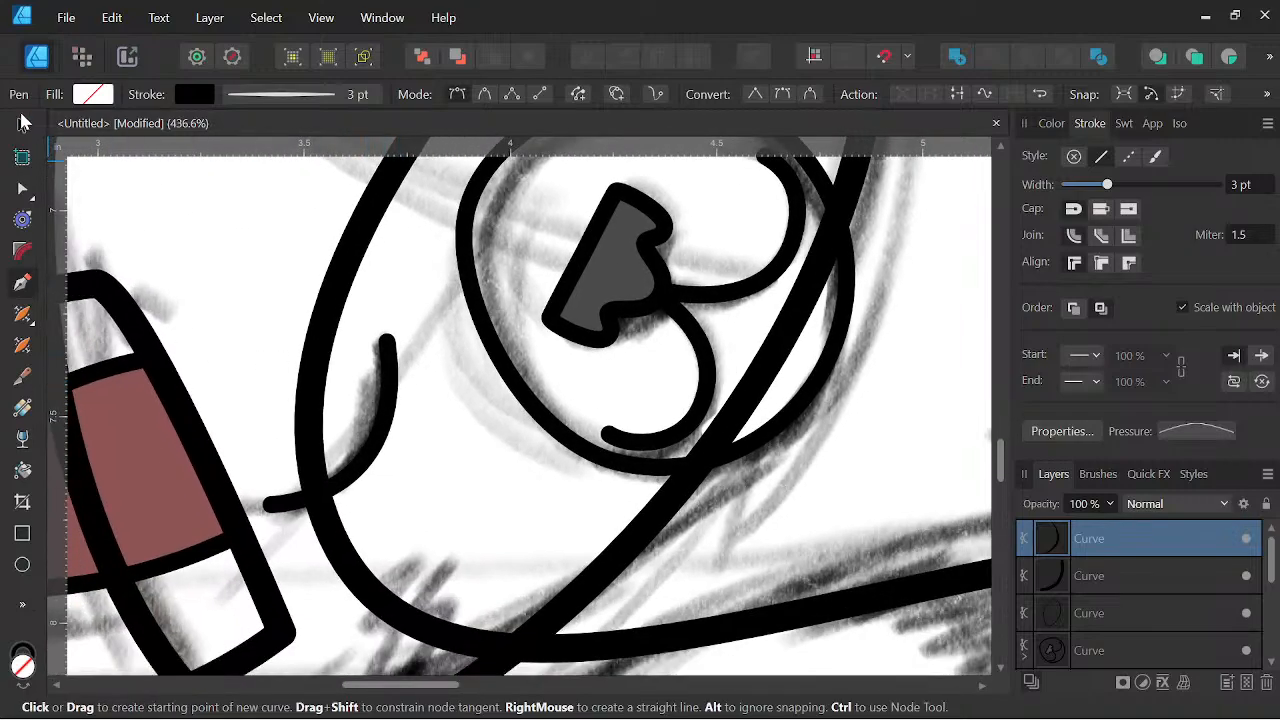
key(v)
click(392, 420)
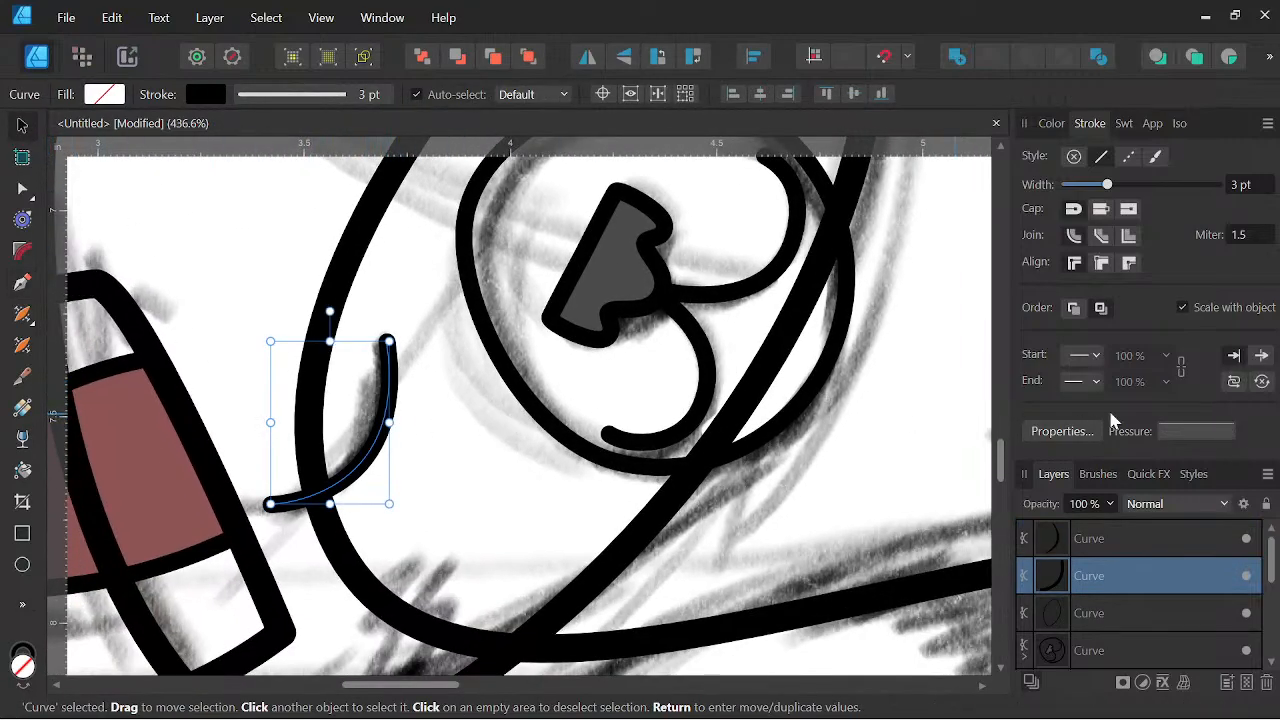
click(1186, 432)
click(1188, 434)
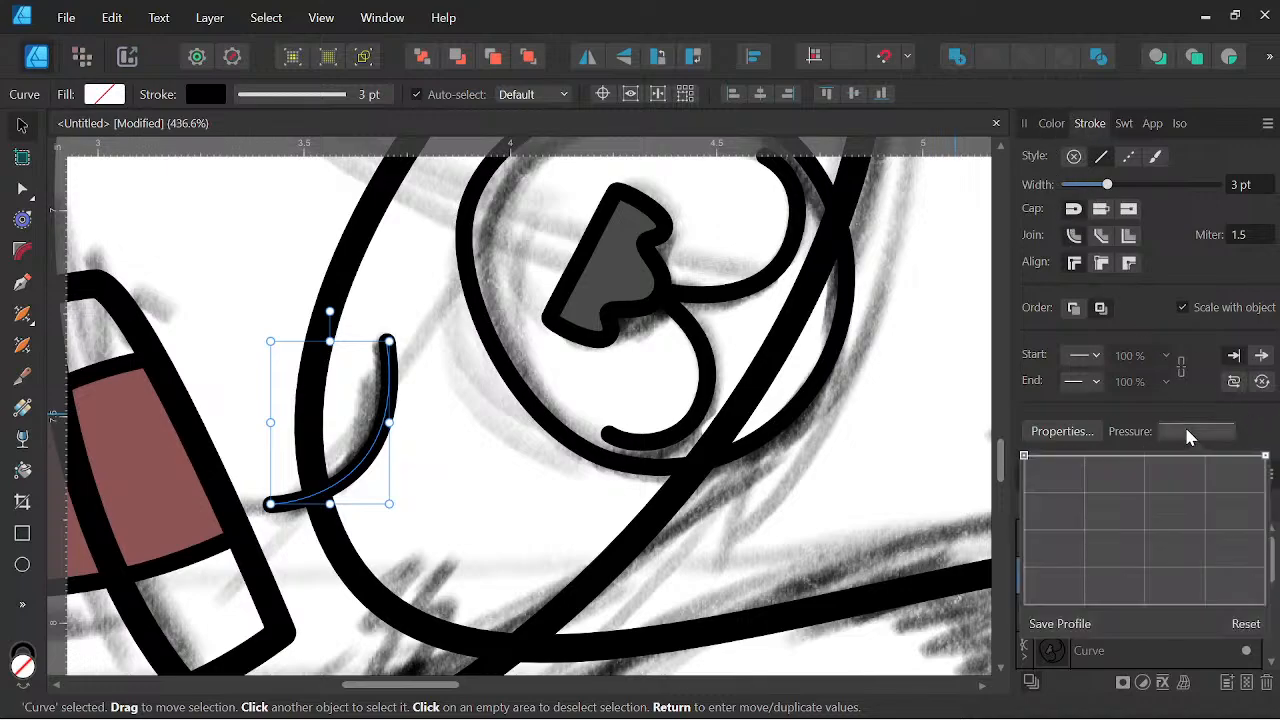
click(1144, 455)
click(1023, 455)
mouse_move(1023, 455)
mouse_down()
mouse_move(1020, 537)
mouse_move(1023, 449)
mouse_move(1032, 555)
mouse_move(1022, 460)
mouse_up()
click(1028, 456)
mouse_move(1023, 455)
mouse_down()
mouse_move(1023, 534)
mouse_move(1018, 447)
mouse_move(1023, 534)
mouse_move(1007, 529)
mouse_up()
click(1020, 452)
Taper only the free end of the lower mouth curve, keeping full pressure at the nose and middle and about half at the tip.
scroll(740, 369, down, 6)
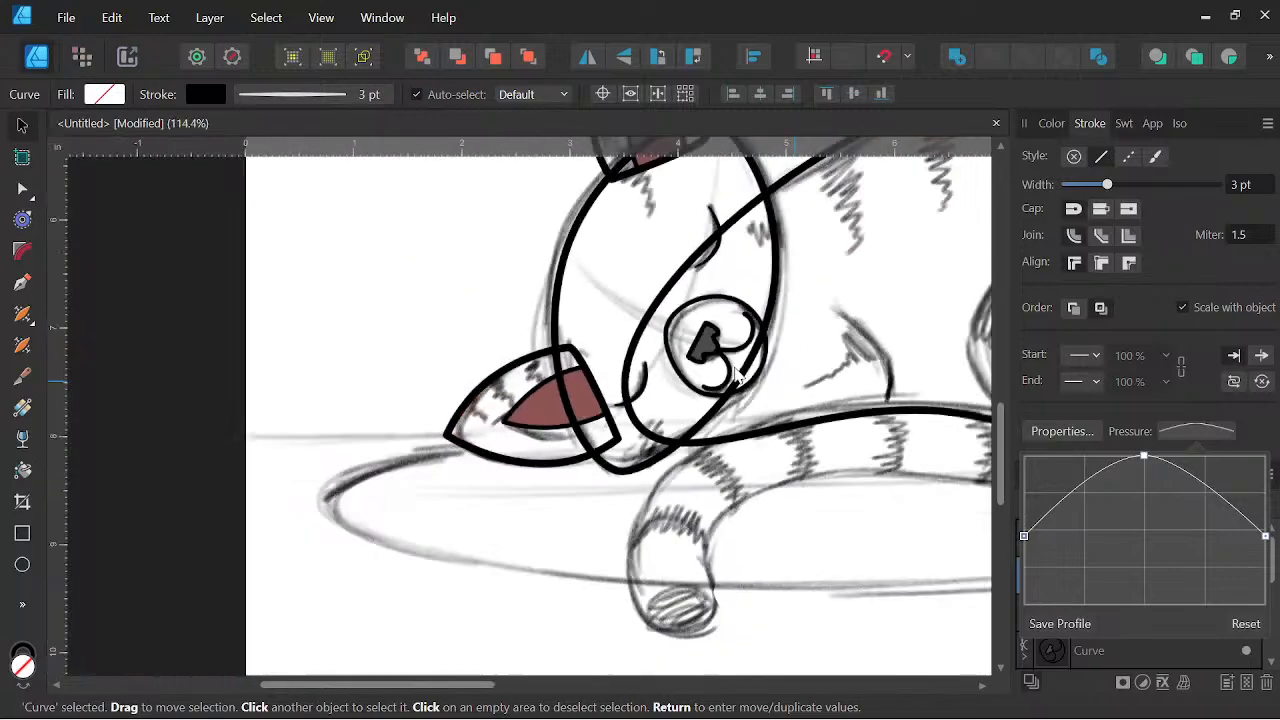
key(space)
drag(770, 379, 658, 422)
scroll(632, 411, up, 4)
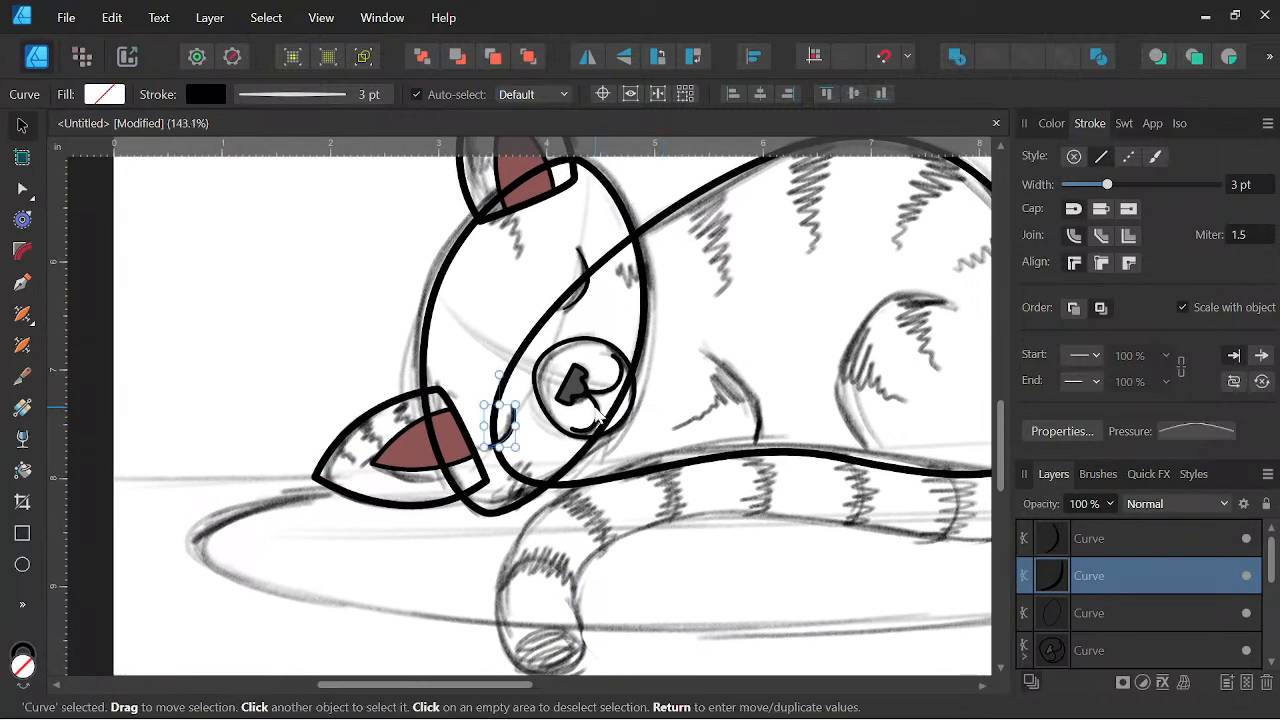
click(643, 391)
scroll(1070, 538, down, 2)
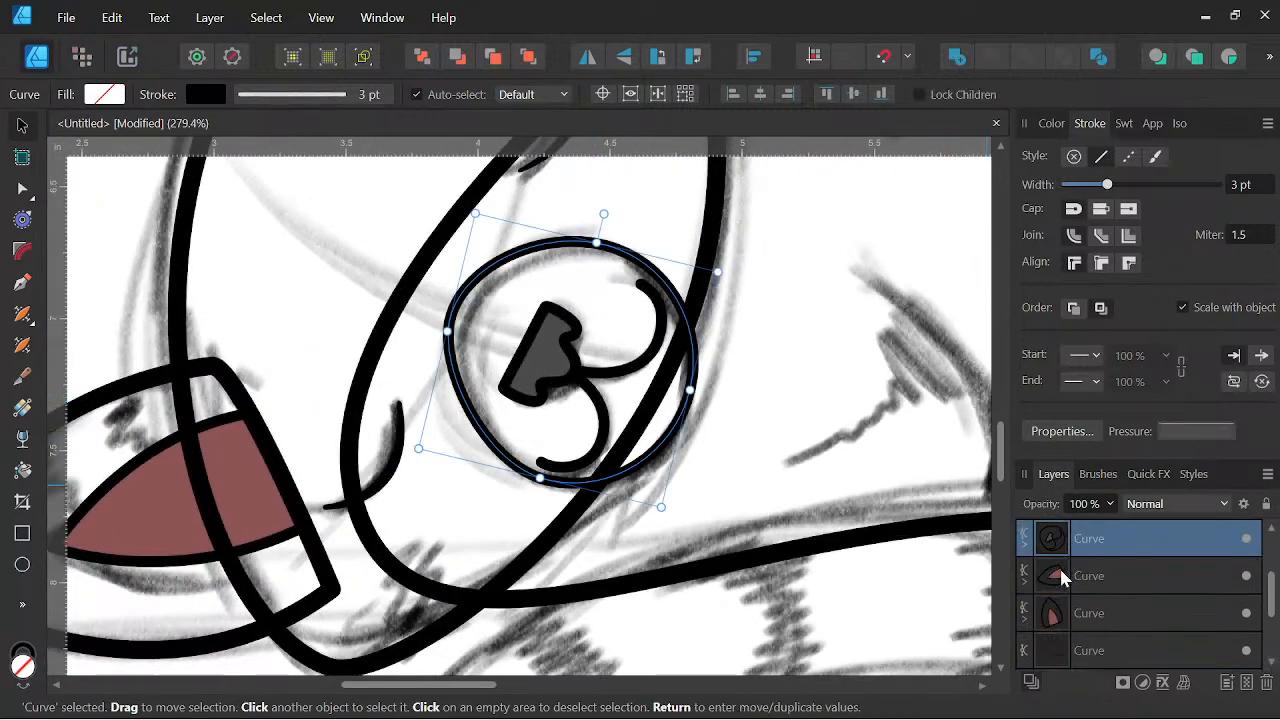
click(1024, 546)
click(1111, 607)
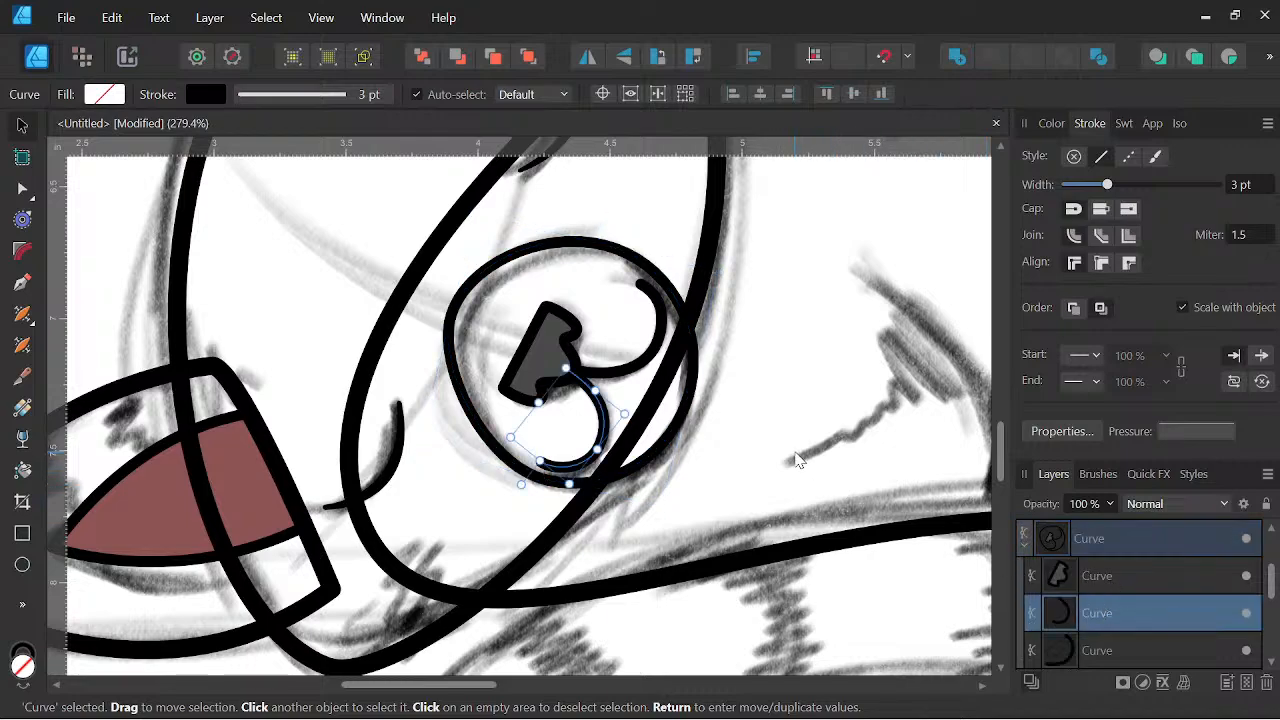
click(1181, 432)
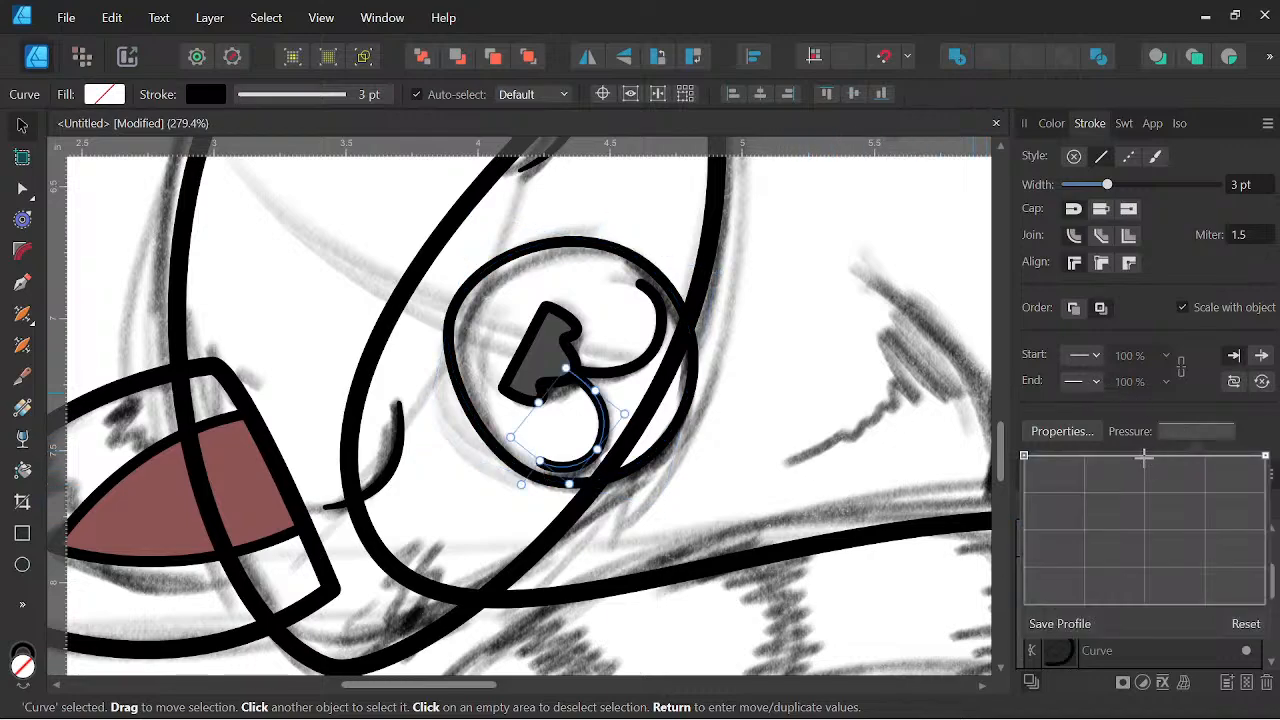
click(1143, 455)
mouse_move(1021, 455)
mouse_down()
mouse_move(1022, 503)
mouse_move(1023, 456)
mouse_up()
drag(1266, 455, 1265, 531)
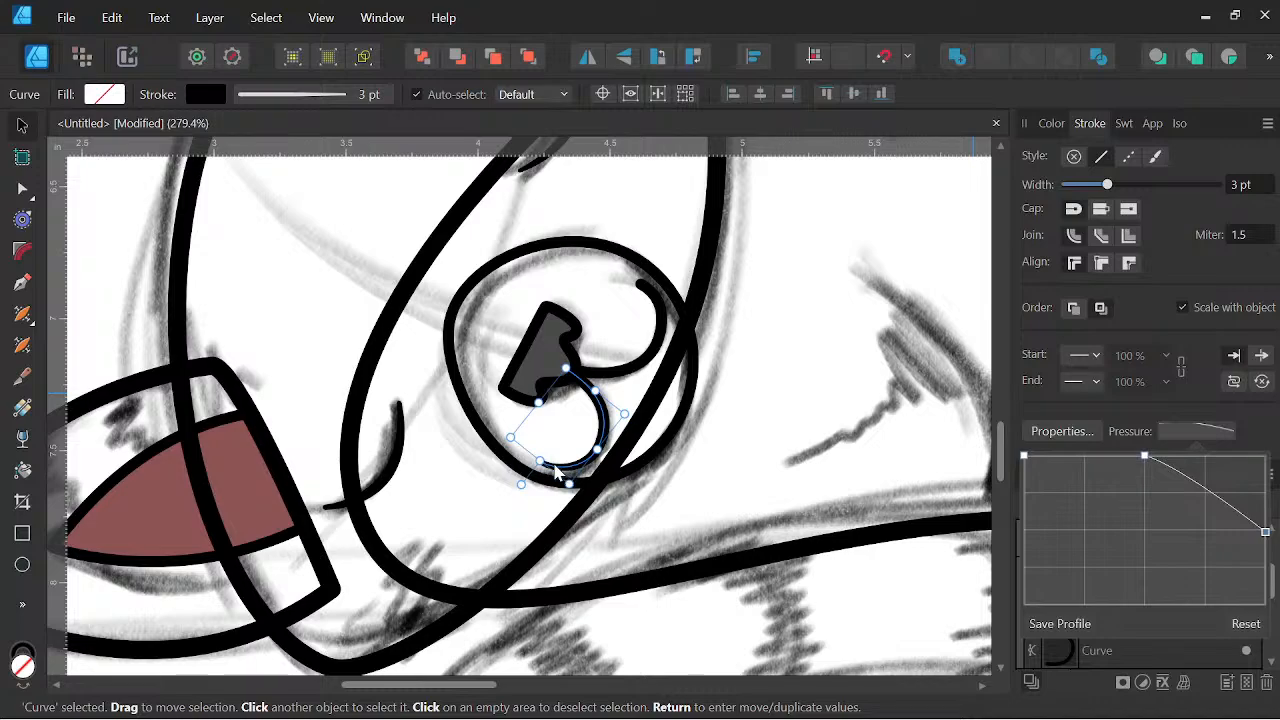
click(1121, 415)
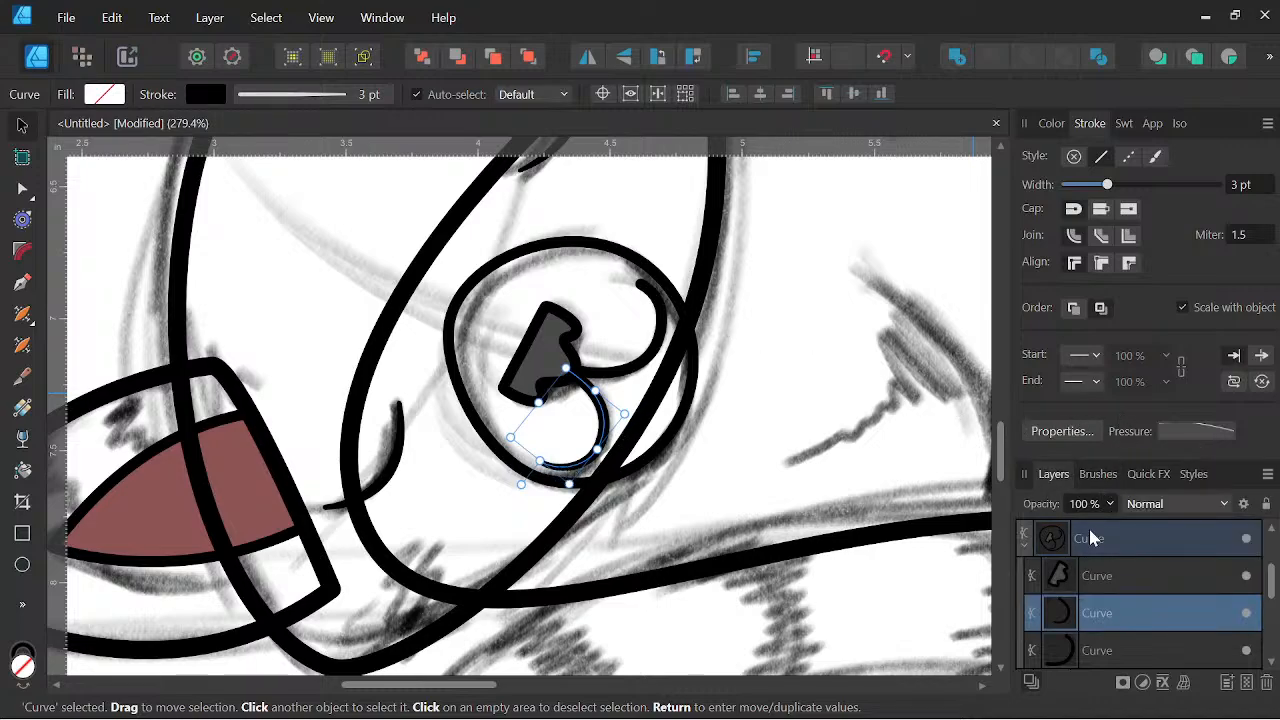
Taper the free end of the upper mouth curve, keeping full pressure at the nose and middle and about 40% at the tip.
click(1125, 636)
click(1188, 436)
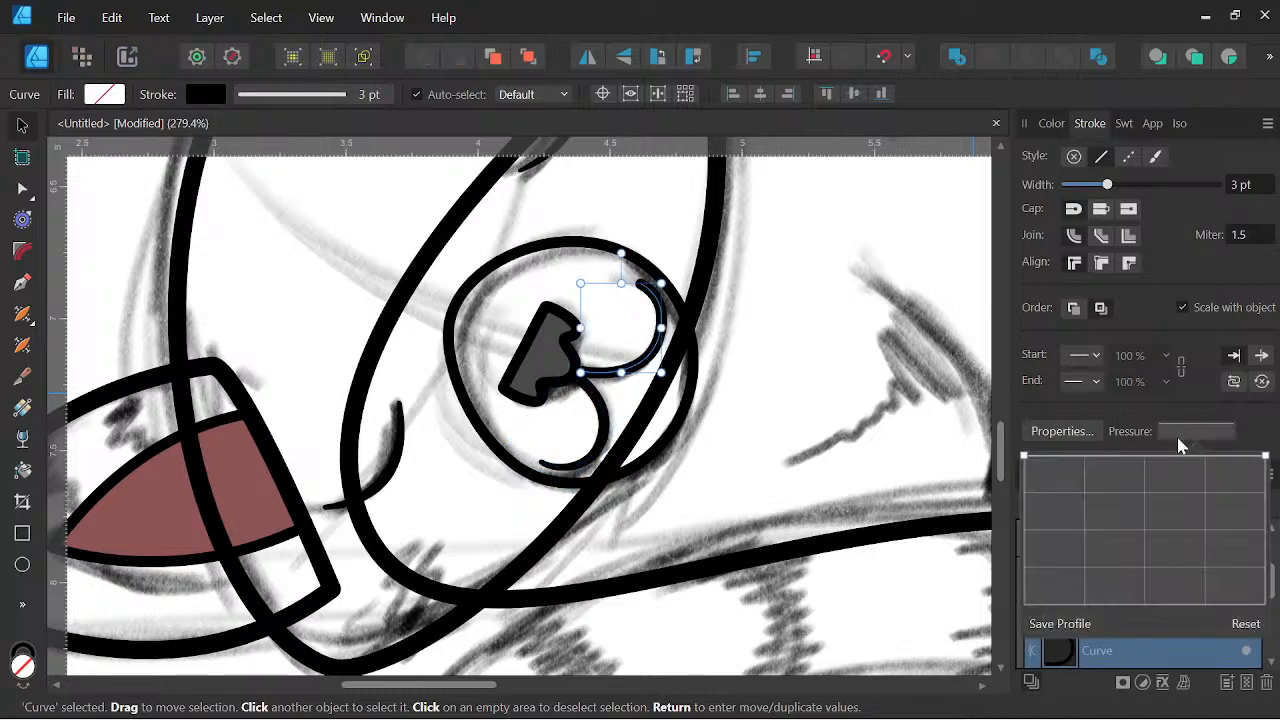
click(1265, 456)
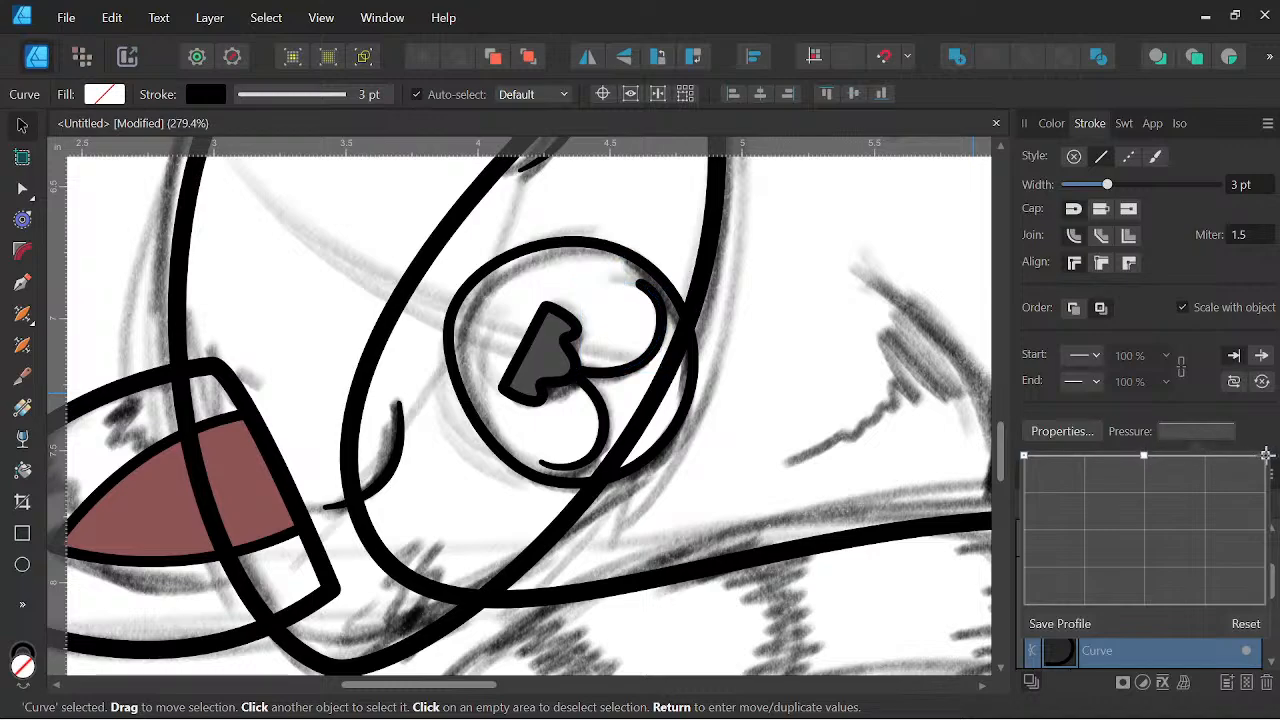
click(1266, 456)
click(1266, 455)
drag(1266, 456, 1265, 541)
click(1254, 434)
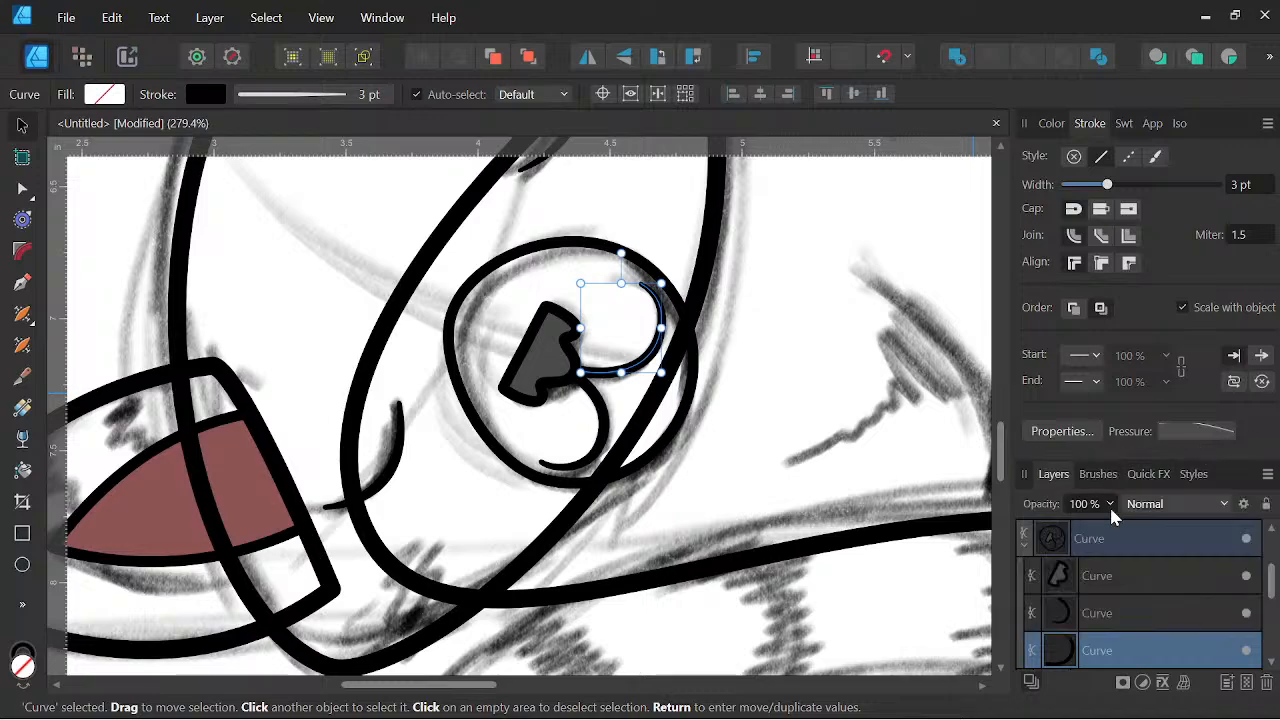
Trace the sketched front leg with an open three-node 3 pt pen curve running down to the belly outline.
click(1022, 547)
scroll(616, 348, down, 4)
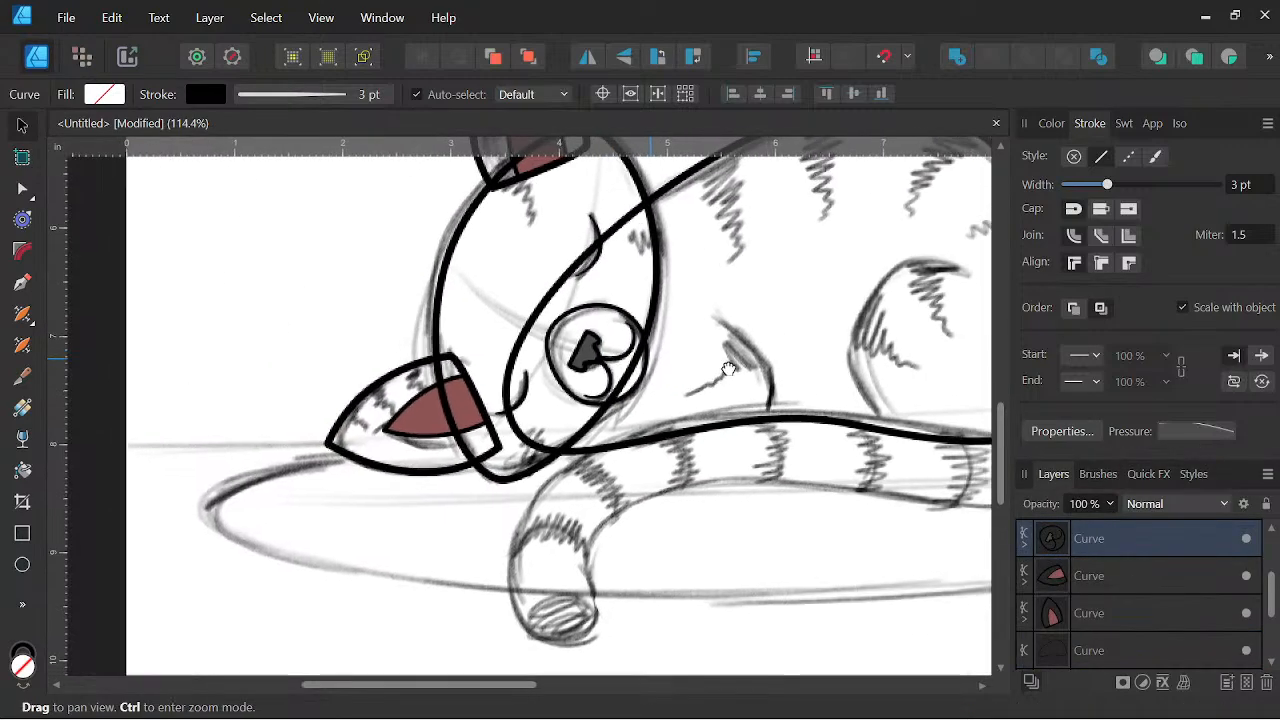
drag(718, 369, 726, 400)
scroll(674, 342, down, 2)
drag(674, 342, 647, 370)
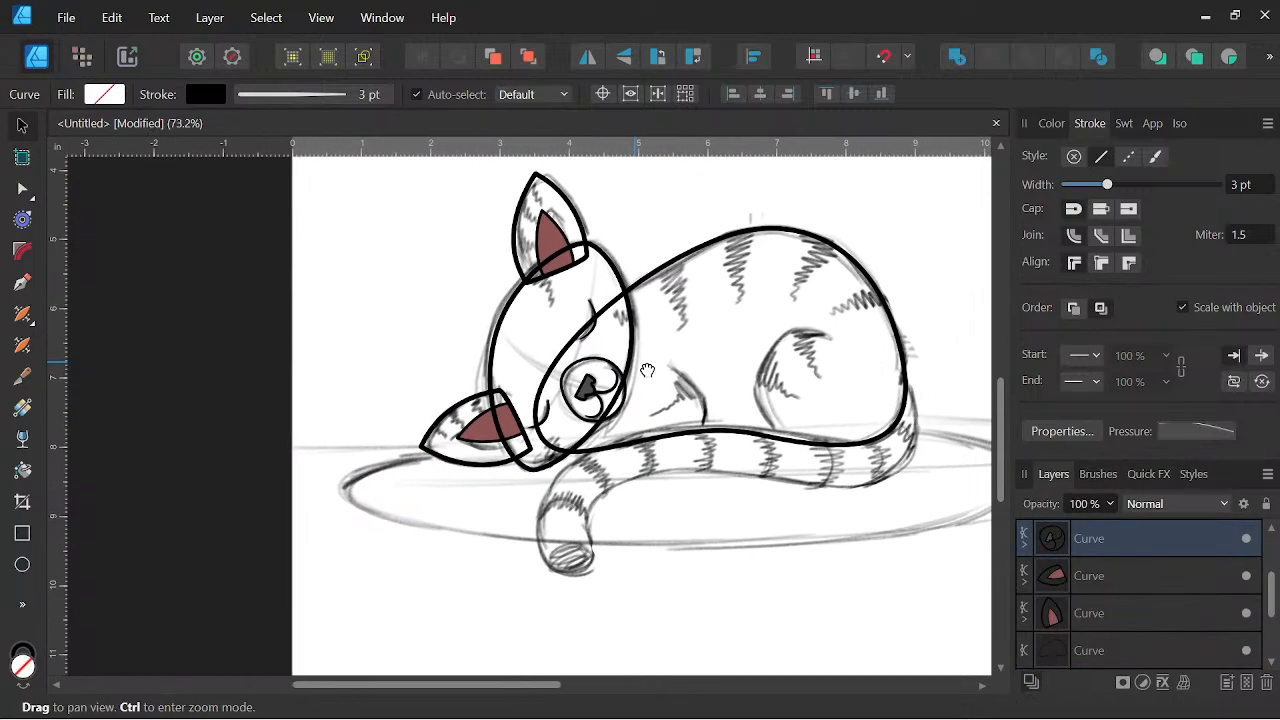
scroll(762, 352, up, 3)
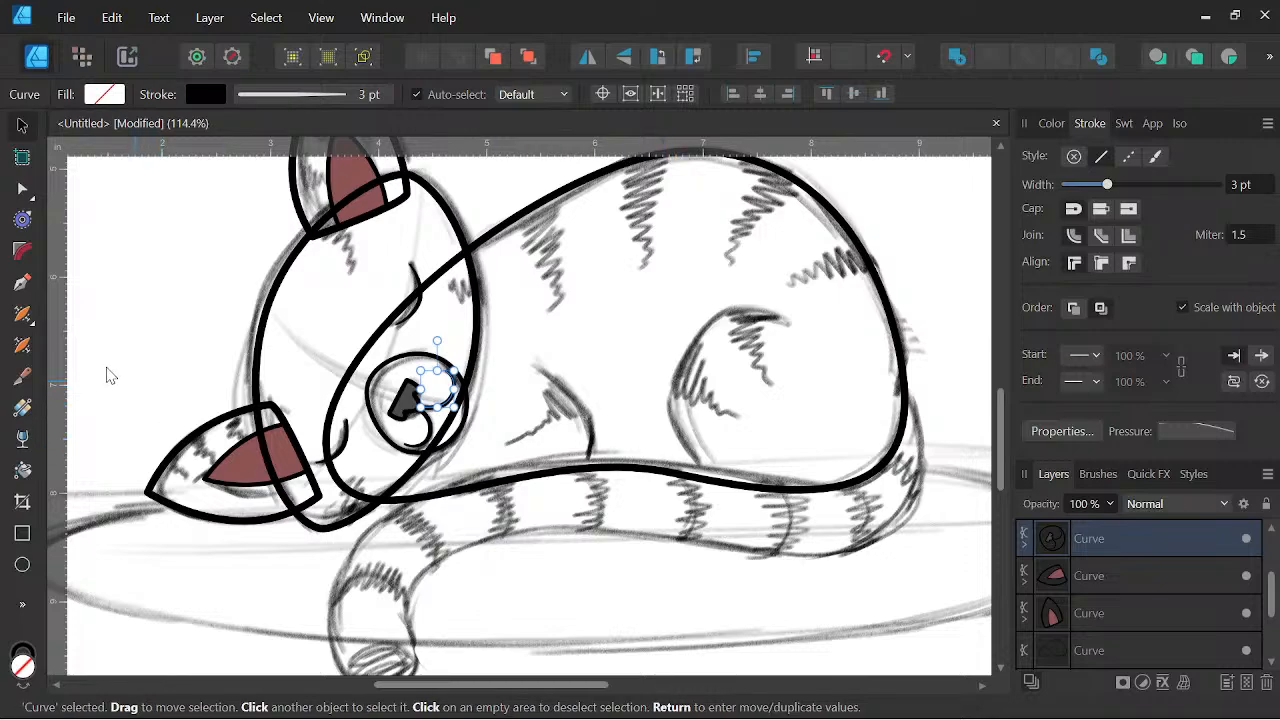
click(22, 282)
scroll(530, 362, up, 2)
click(522, 352)
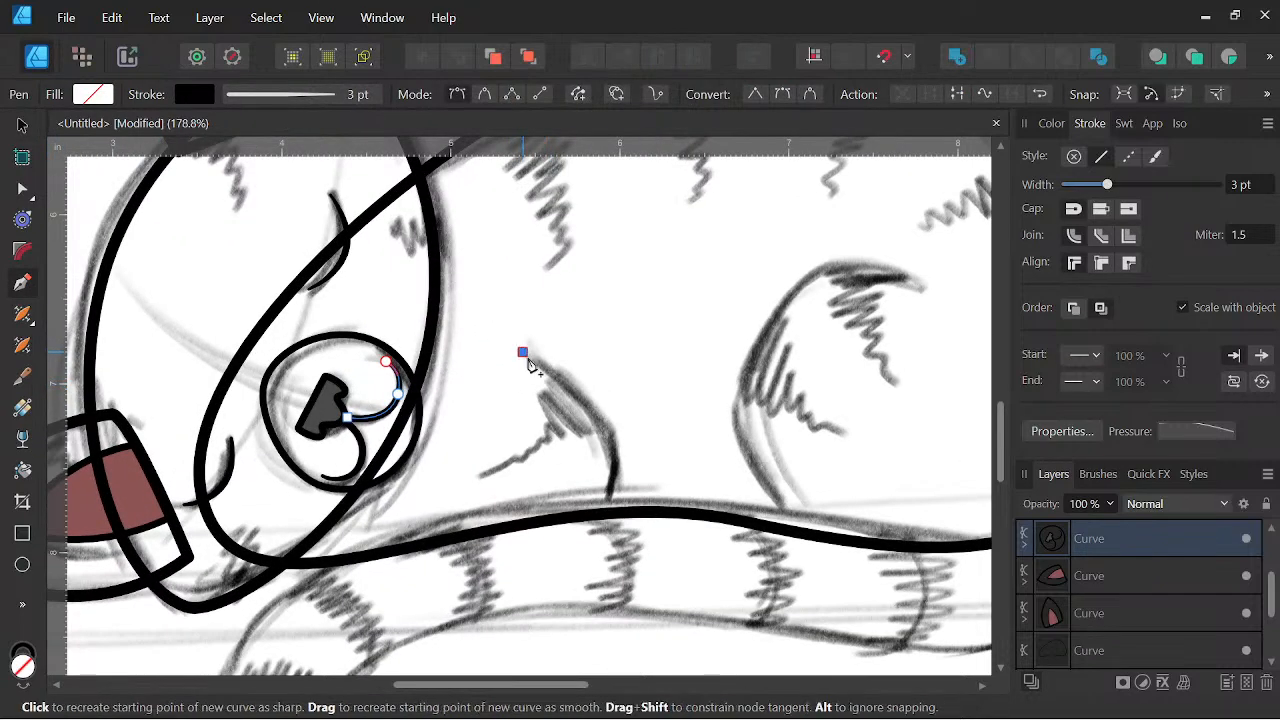
drag(611, 435, 636, 470)
drag(600, 516, 586, 571)
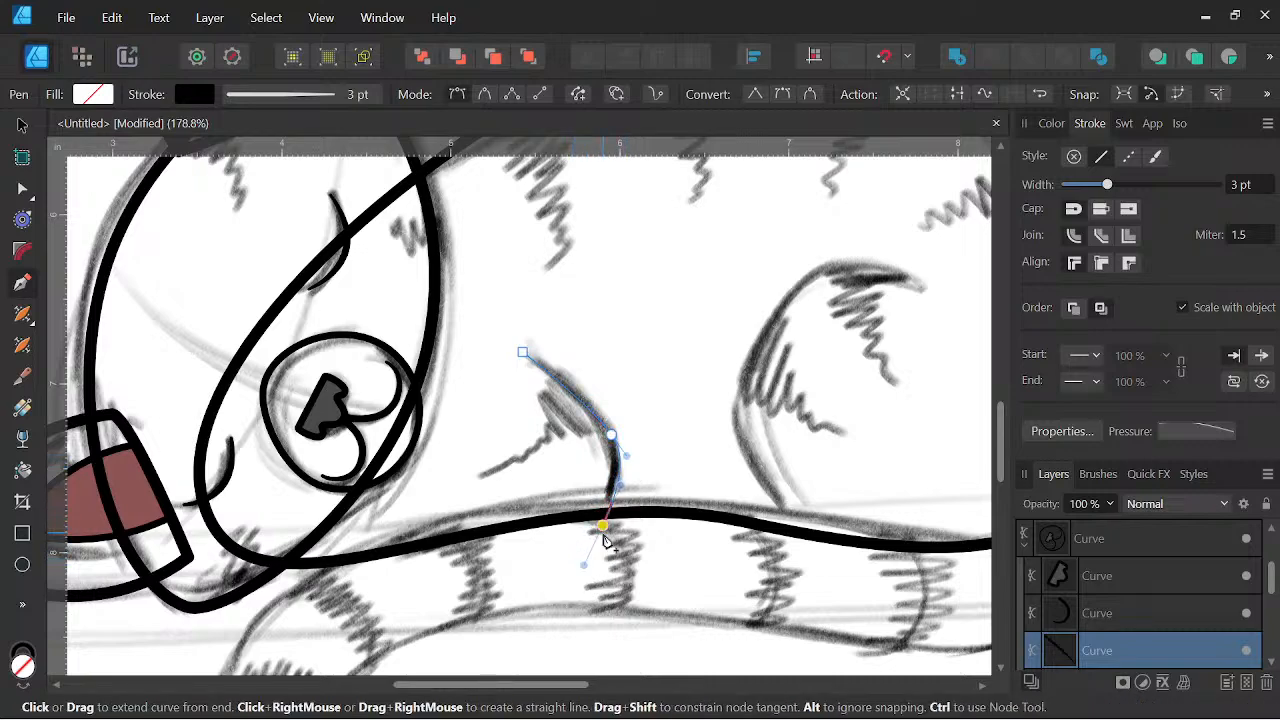
Move the front leg curve out of the muzzle group and down the layer stack, nesting it inside the body curve.
drag(1122, 637, 1105, 530)
click(1026, 577)
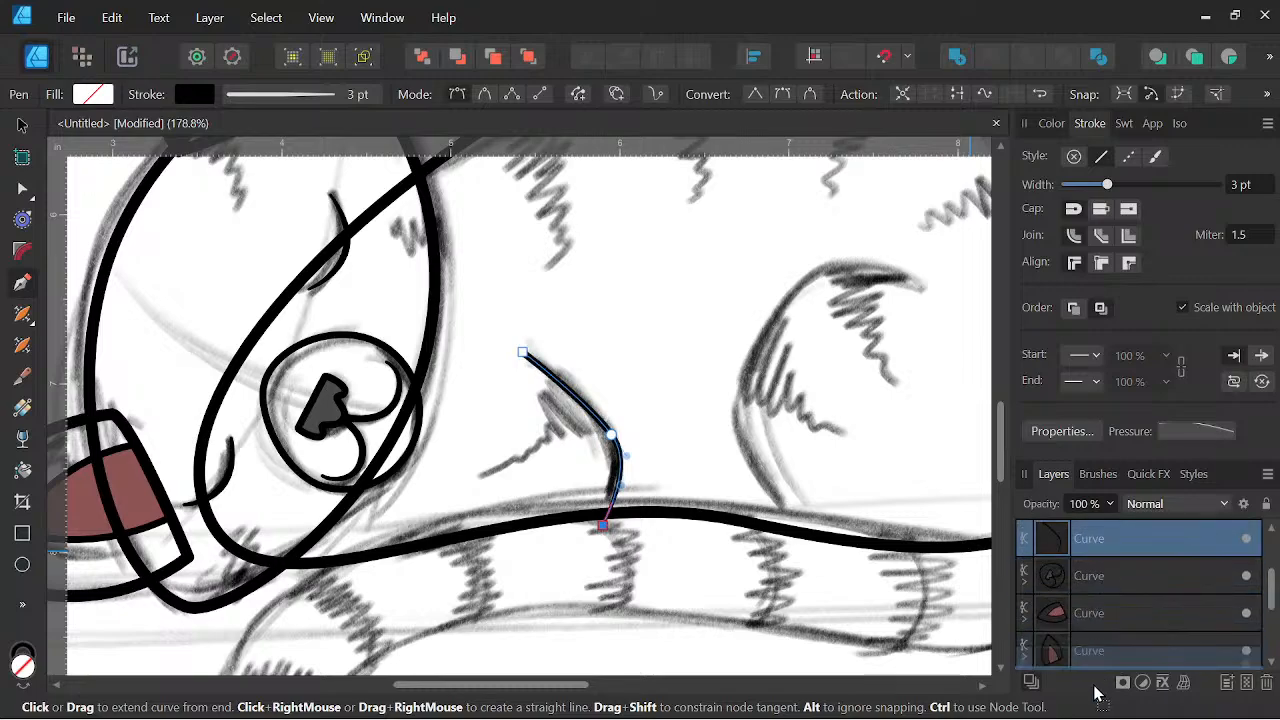
scroll(1108, 638, down, 2)
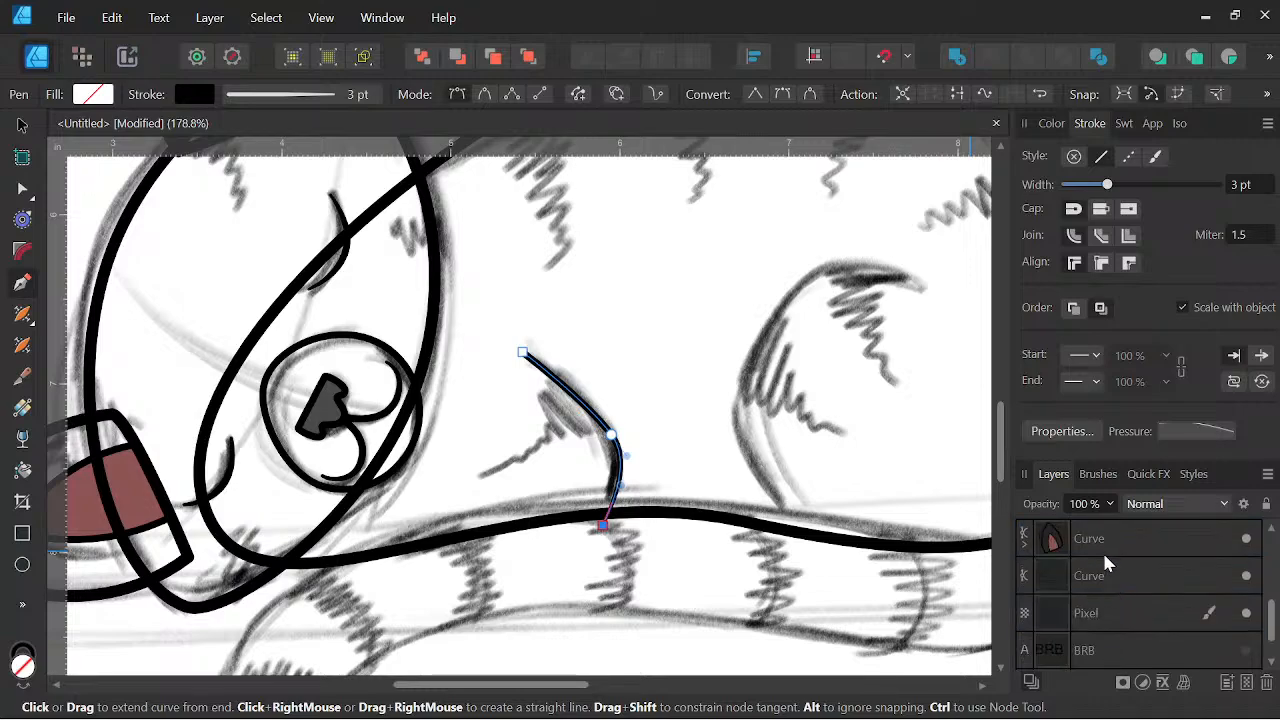
scroll(1108, 576, up, 1)
drag(1098, 608, 1091, 662)
click(1271, 661)
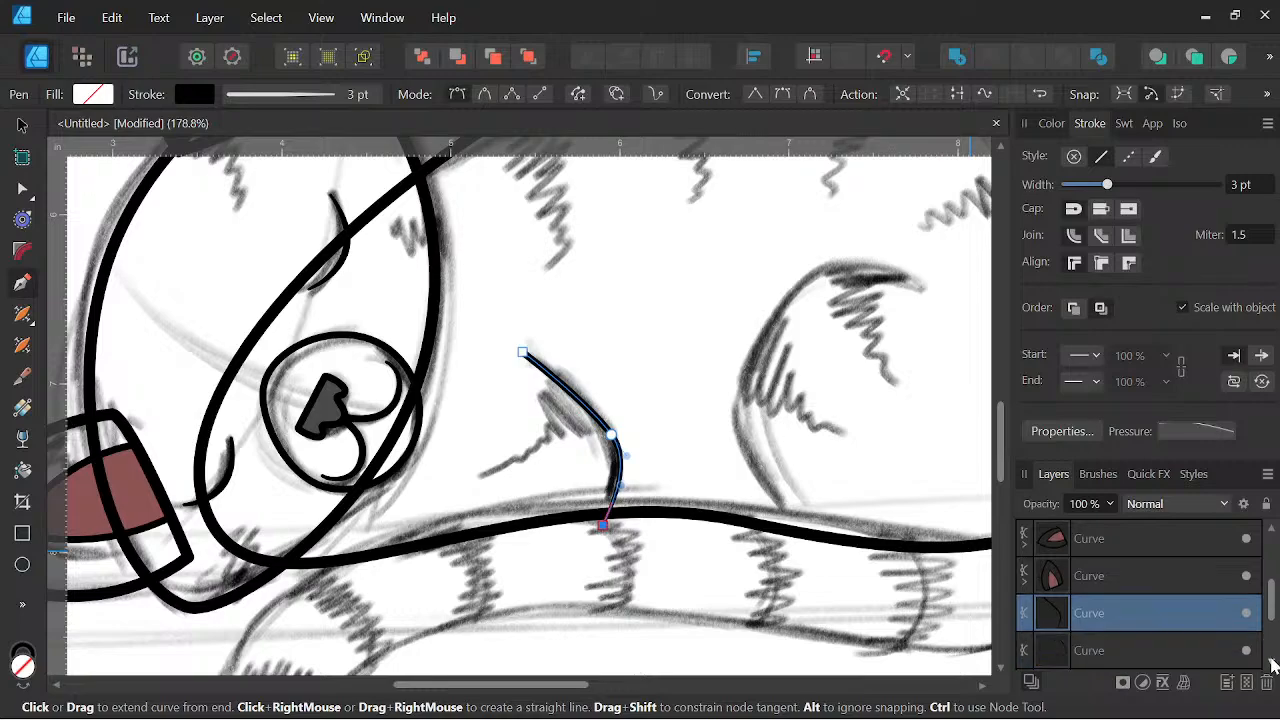
click(1271, 661)
drag(1124, 576, 1105, 606)
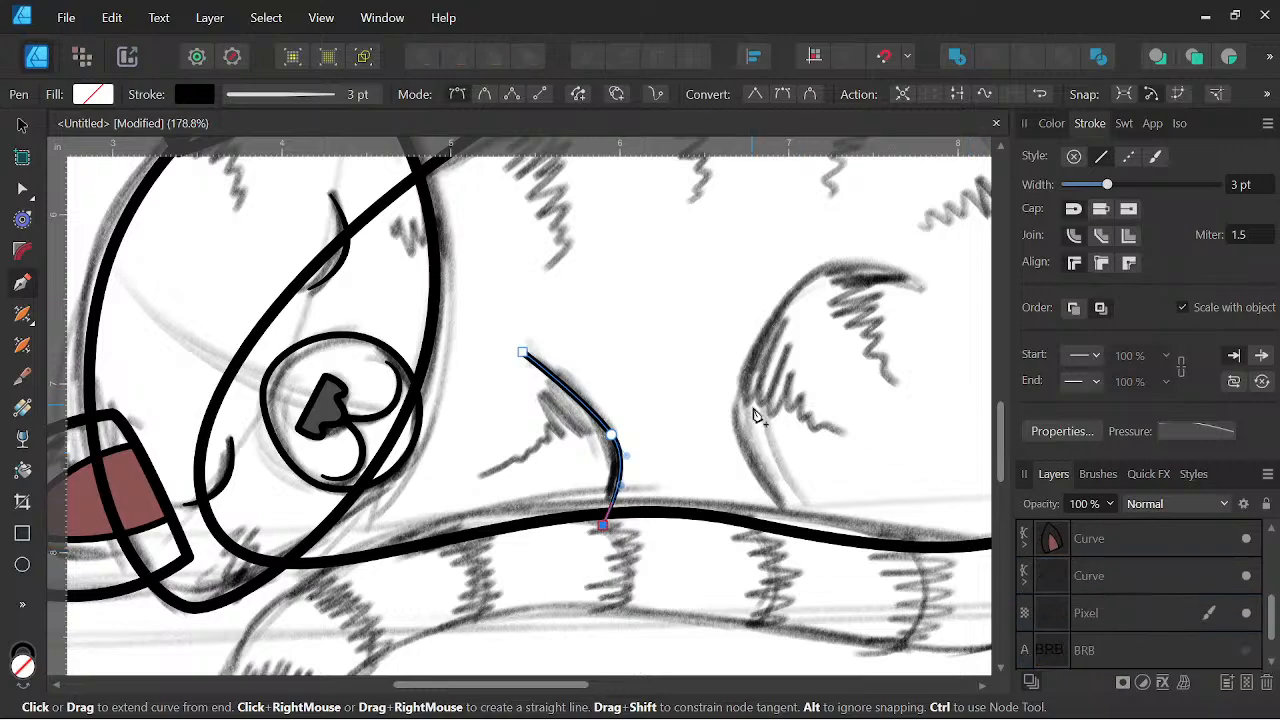
Reverse the front leg curve's taper, restoring full pressure at the belly end and reducing the upper end to just over half.
drag(757, 416, 677, 457)
click(1195, 433)
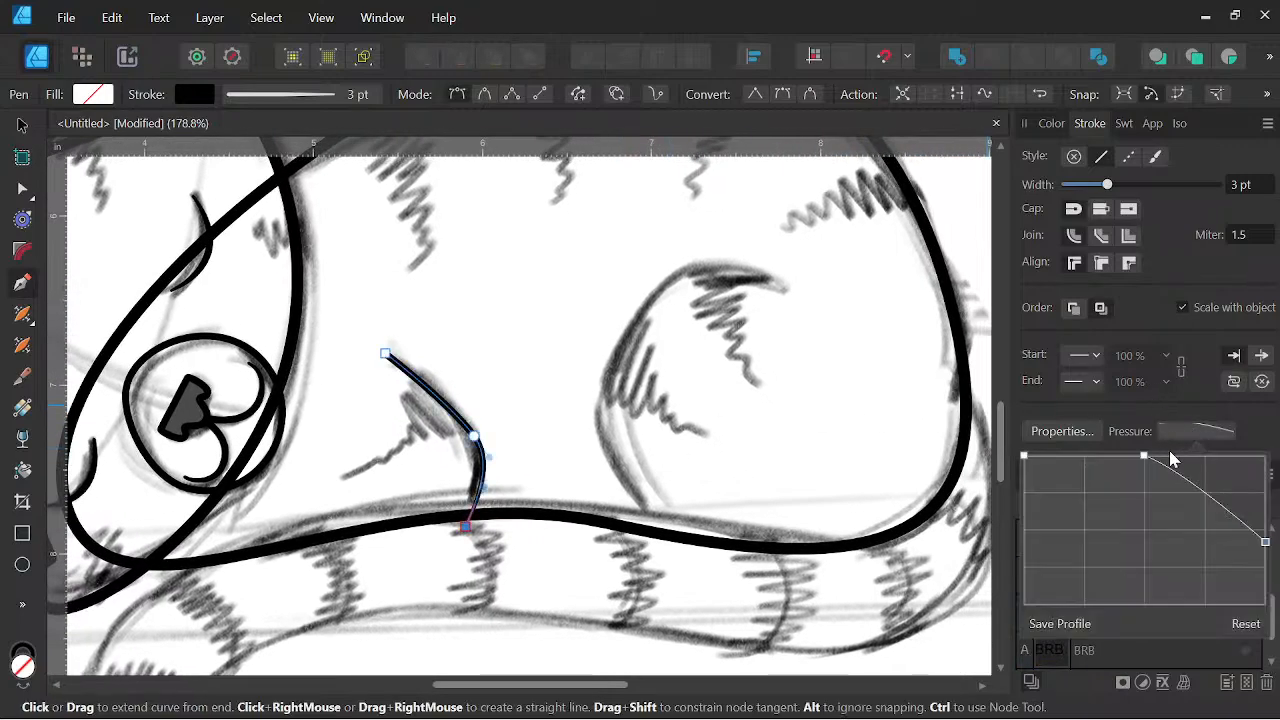
key(space)
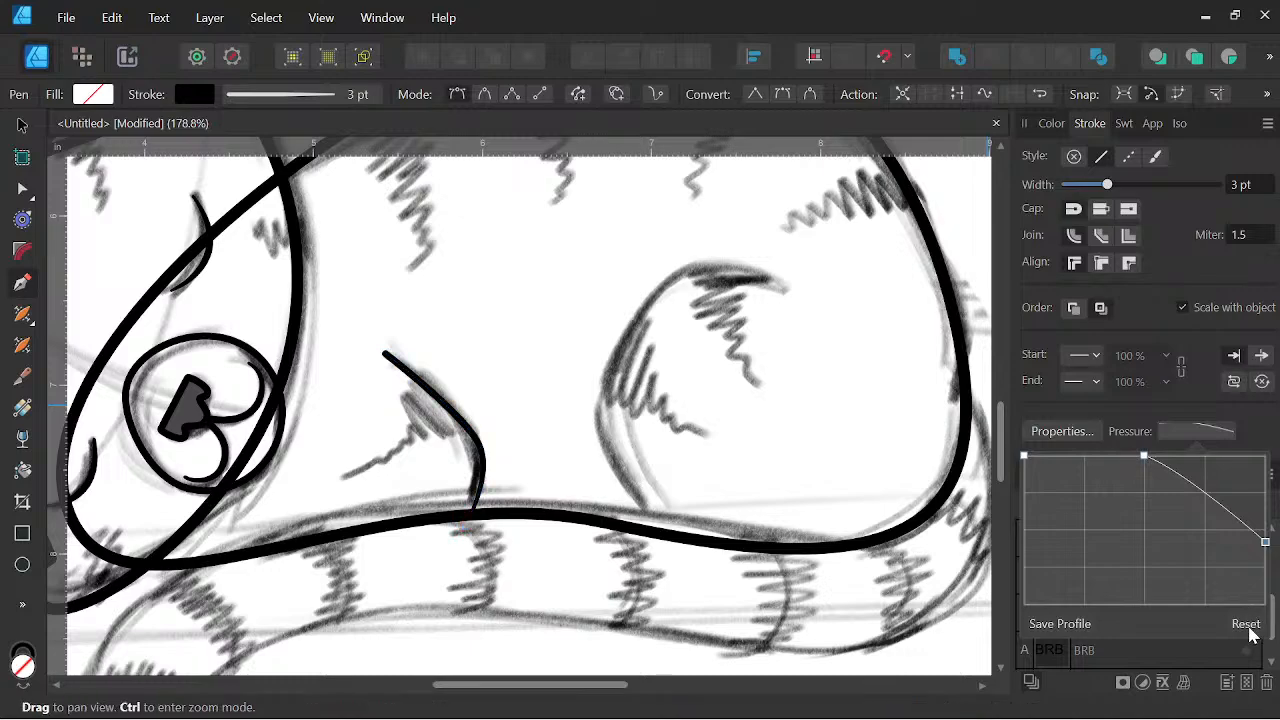
key(space)
drag(1265, 543, 1265, 456)
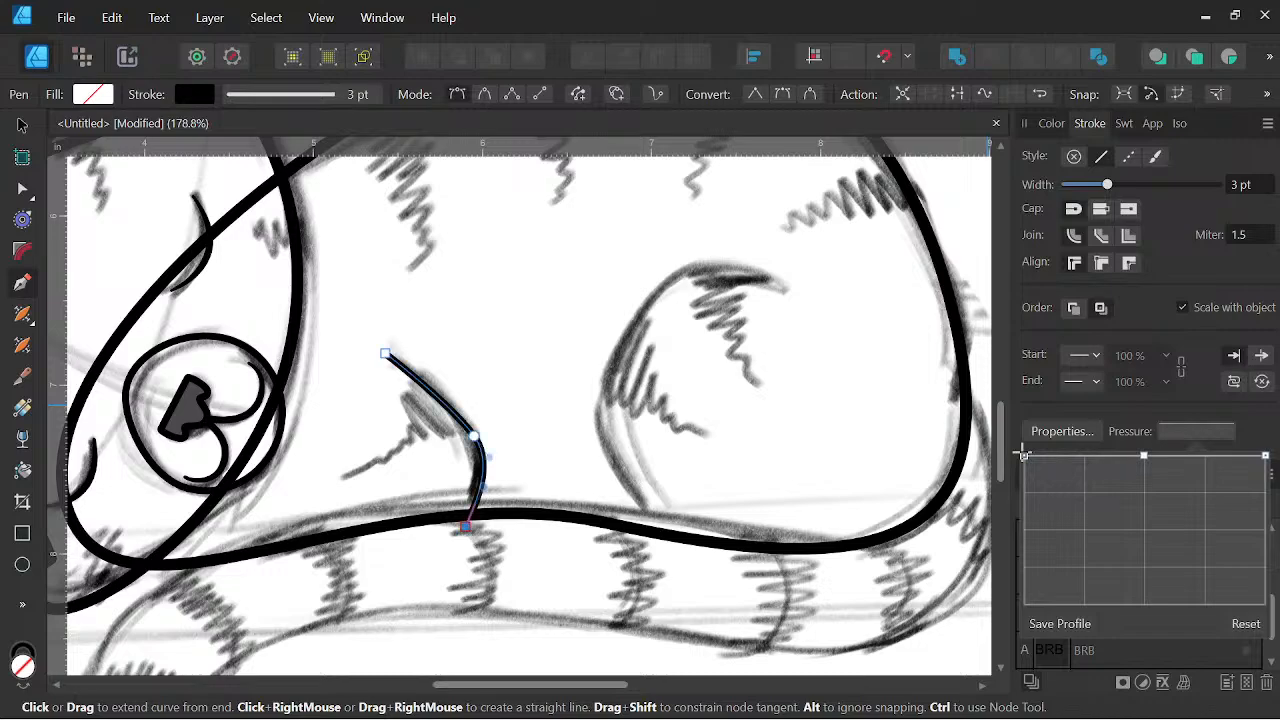
drag(1023, 455, 1023, 520)
click(1023, 454)
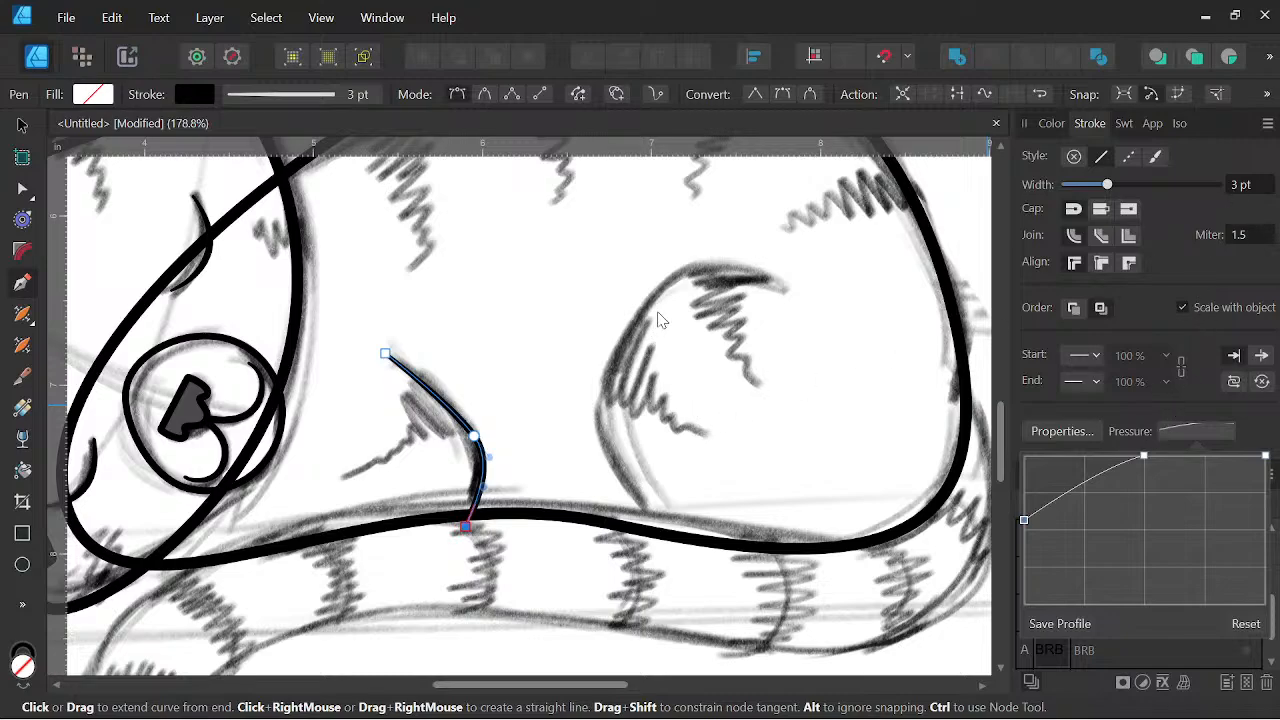
Trace the sketched hind leg with an open four-node 3 pt pen curve from its upper tip around to the belly outline.
click(22, 284)
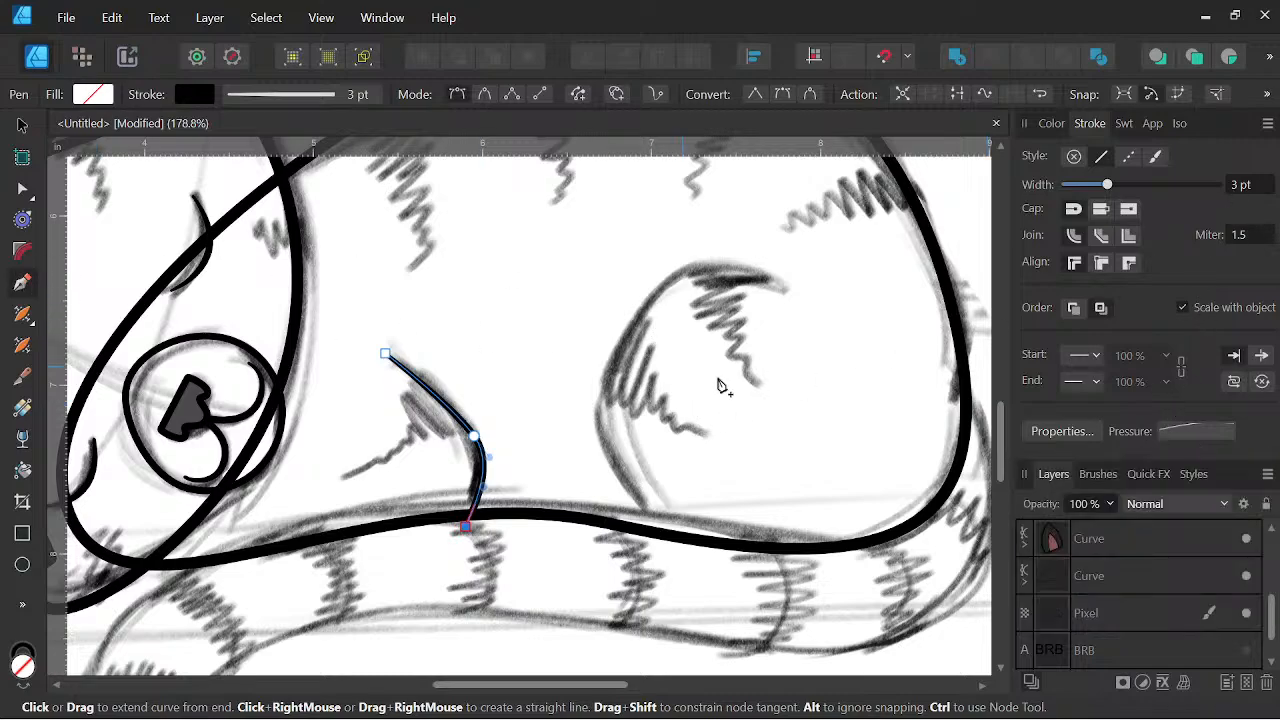
click(780, 284)
key(ctrl+z)
click(780, 280)
drag(698, 263, 682, 265)
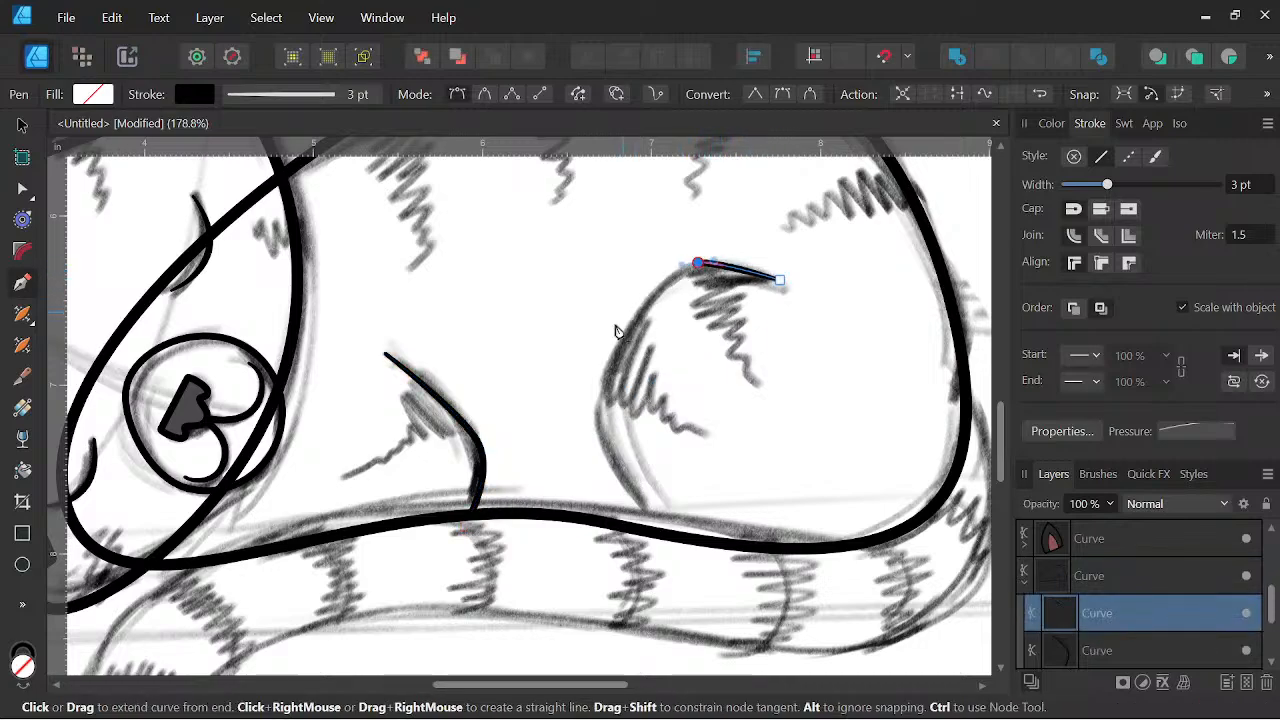
drag(599, 414, 596, 443)
drag(686, 546, 664, 464)
scroll(750, 578, down, 2)
scroll(735, 534, up, 2)
key(Escape)
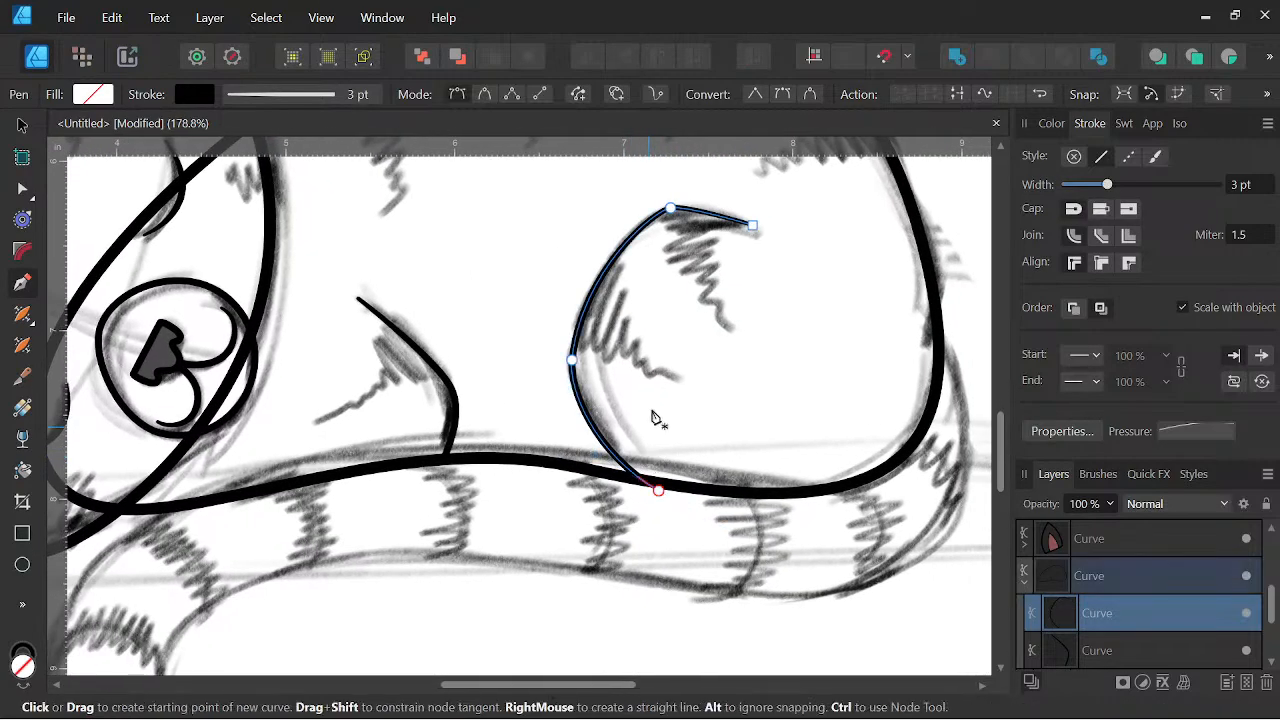
Collapse the body curve's layer group and begin tracing the tail's outer edge with the Pen tool from the cat's rump.
scroll(656, 420, down, 2)
drag(743, 402, 768, 402)
drag(879, 472, 762, 522)
scroll(873, 411, up, 1)
scroll(868, 404, down, 1)
scroll(843, 438, down, 2)
scroll(762, 522, down, 2)
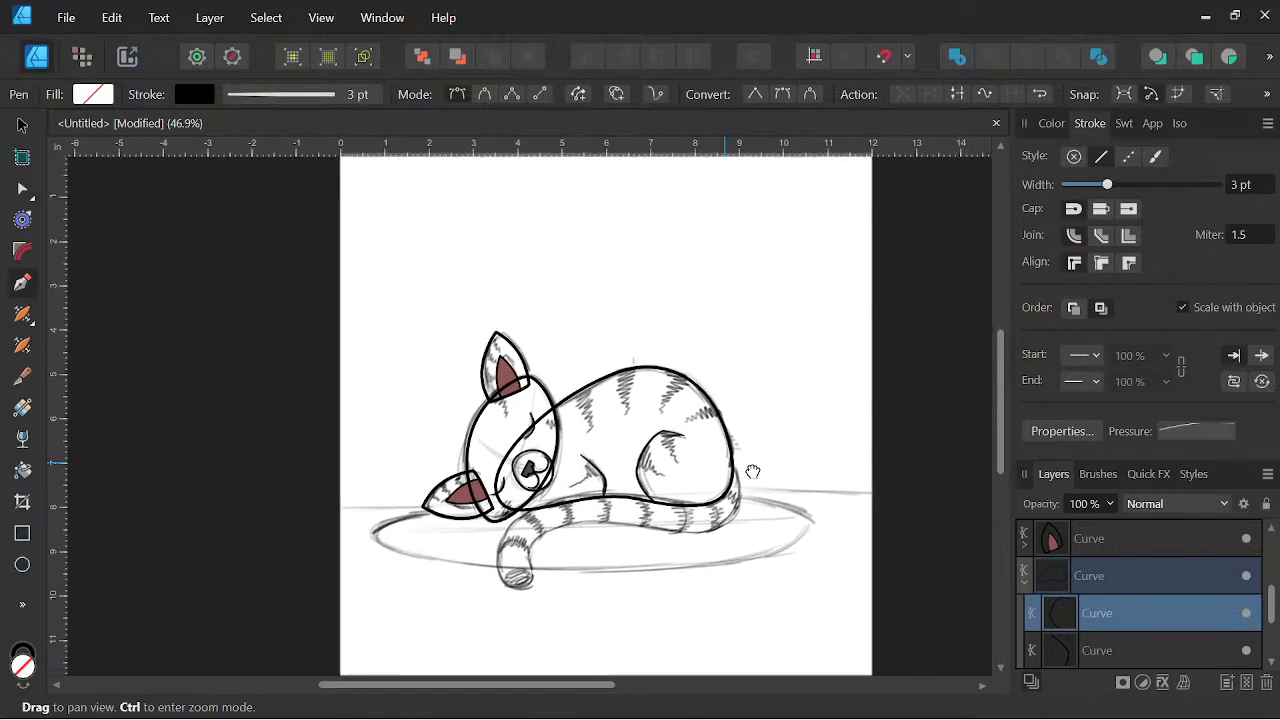
scroll(745, 470, up, 3)
drag(763, 491, 765, 436)
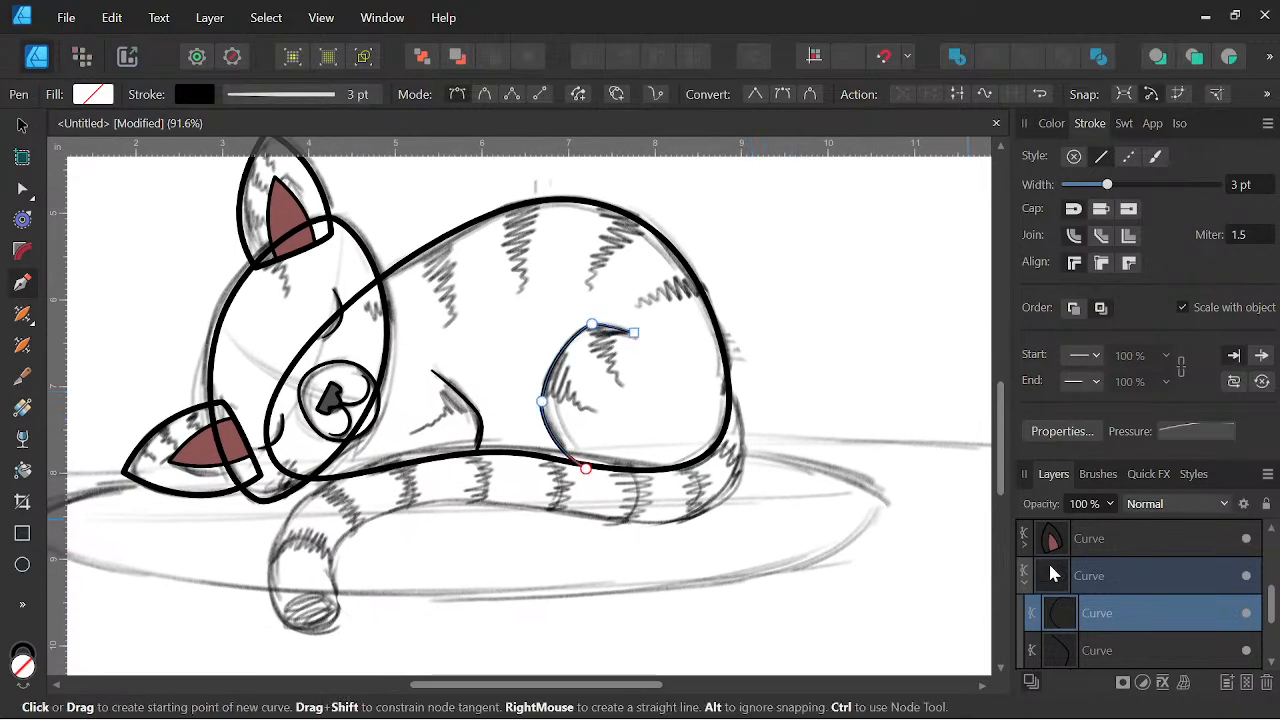
scroll(1135, 615, down, 1)
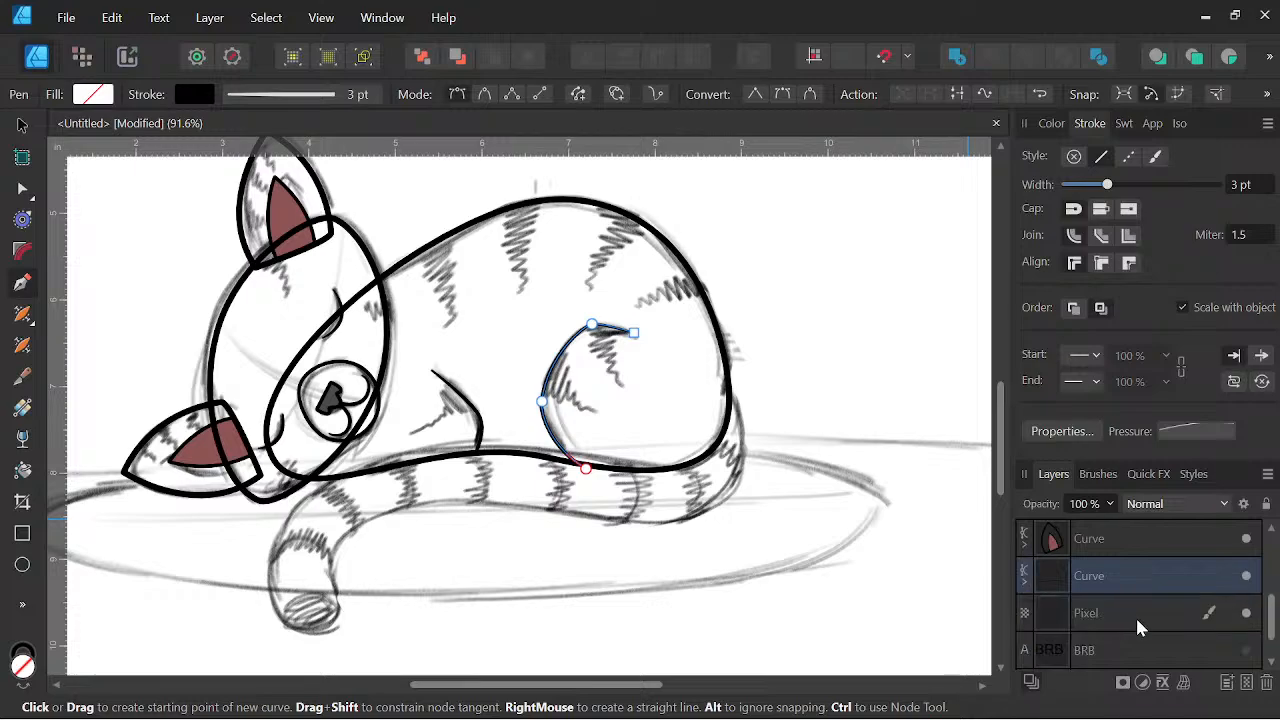
scroll(738, 410, up, 1)
click(733, 404)
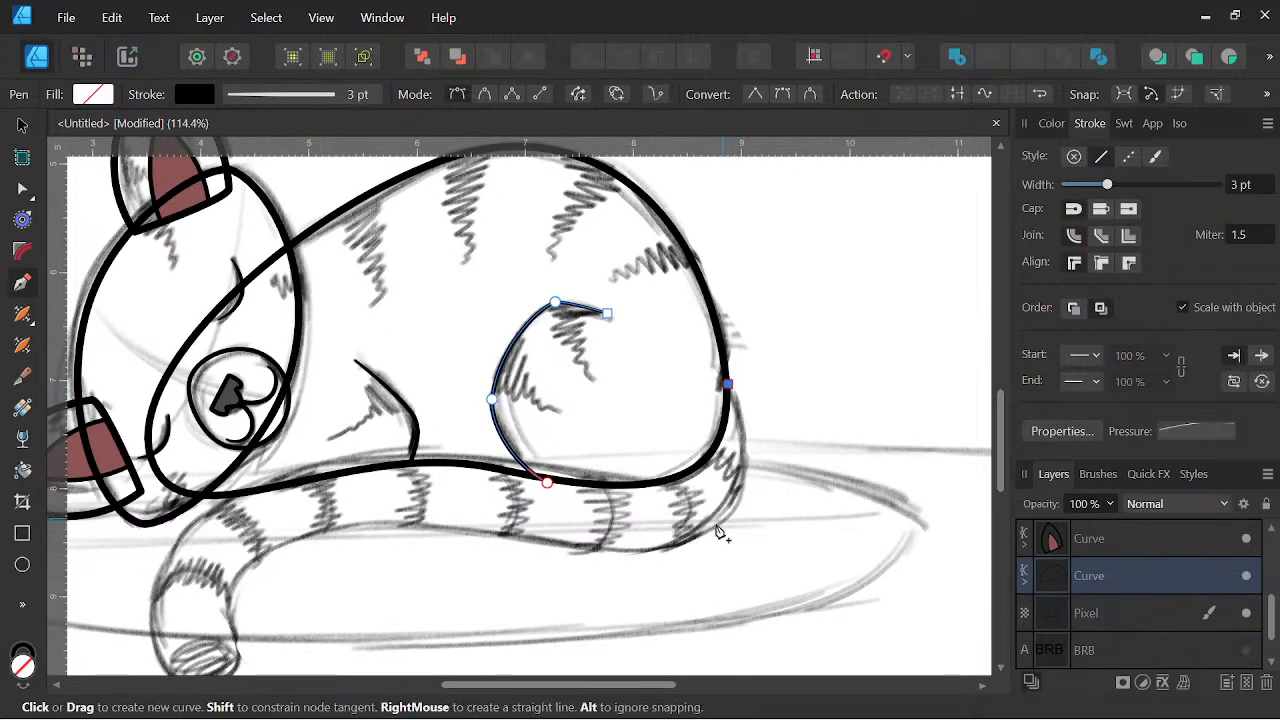
drag(814, 507, 857, 447)
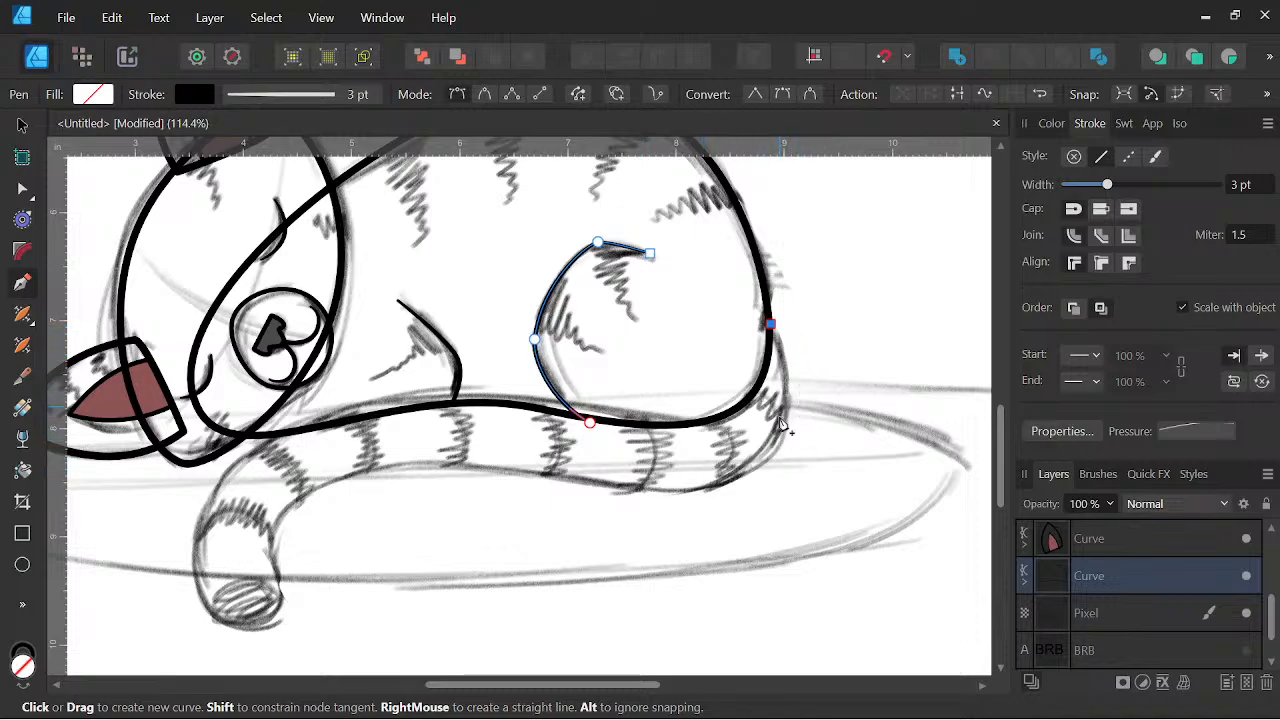
drag(759, 463, 709, 497)
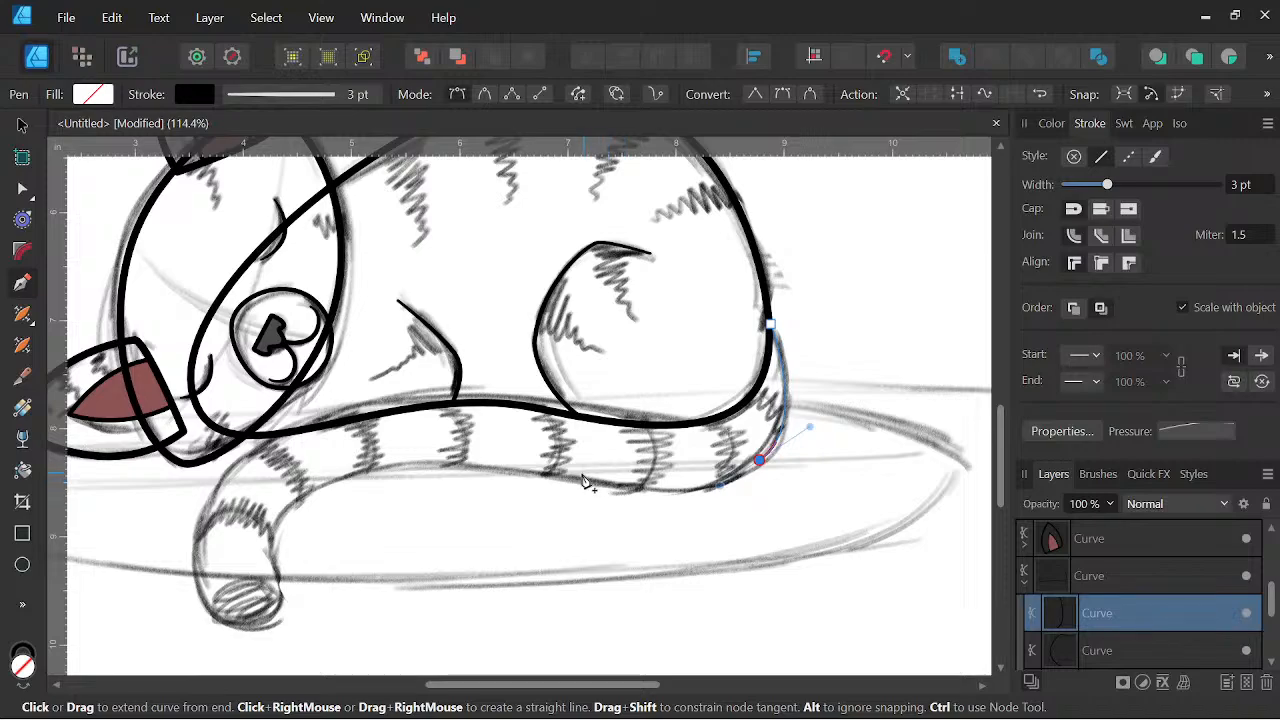
Extend the tail curve along the sketched lower edge and down around the bend to just above the tail's tip.
drag(565, 474, 475, 462)
key(ctrl+z)
drag(557, 479, 603, 450)
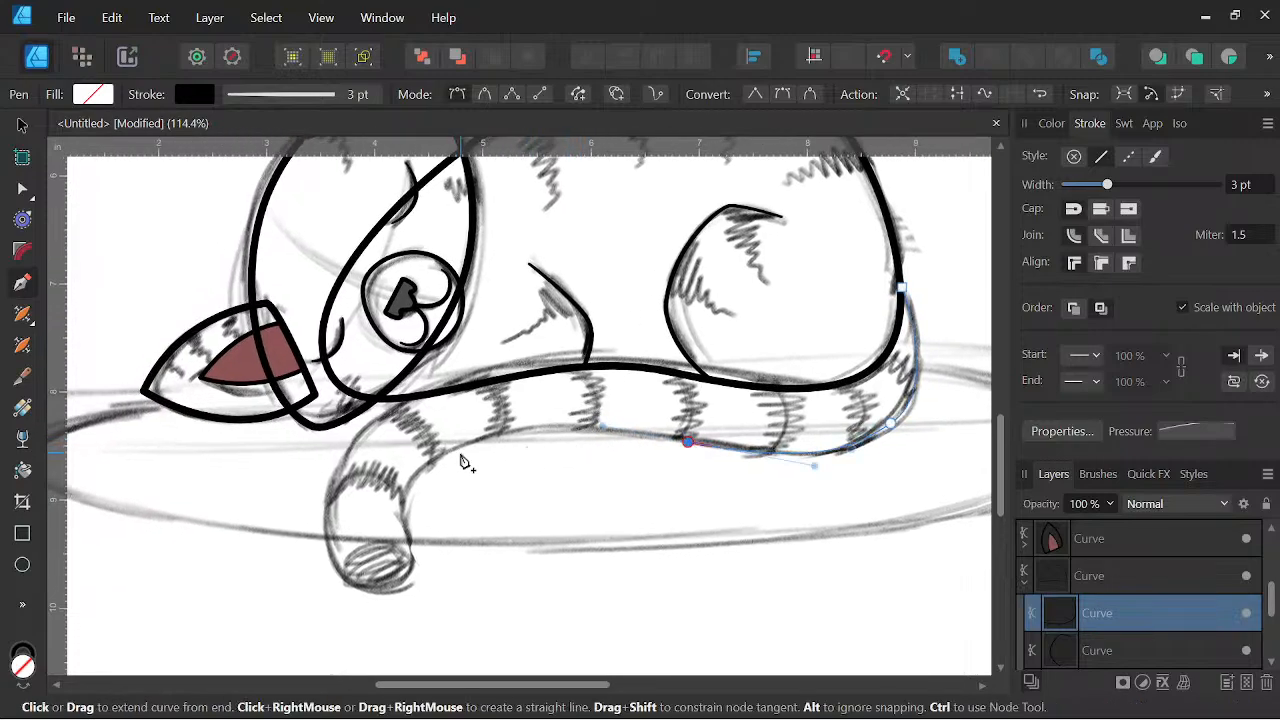
scroll(443, 457, down, 1)
mouse_move(452, 462)
mouse_down()
mouse_move(494, 452)
mouse_move(408, 495)
mouse_move(459, 462)
mouse_up()
click(457, 510)
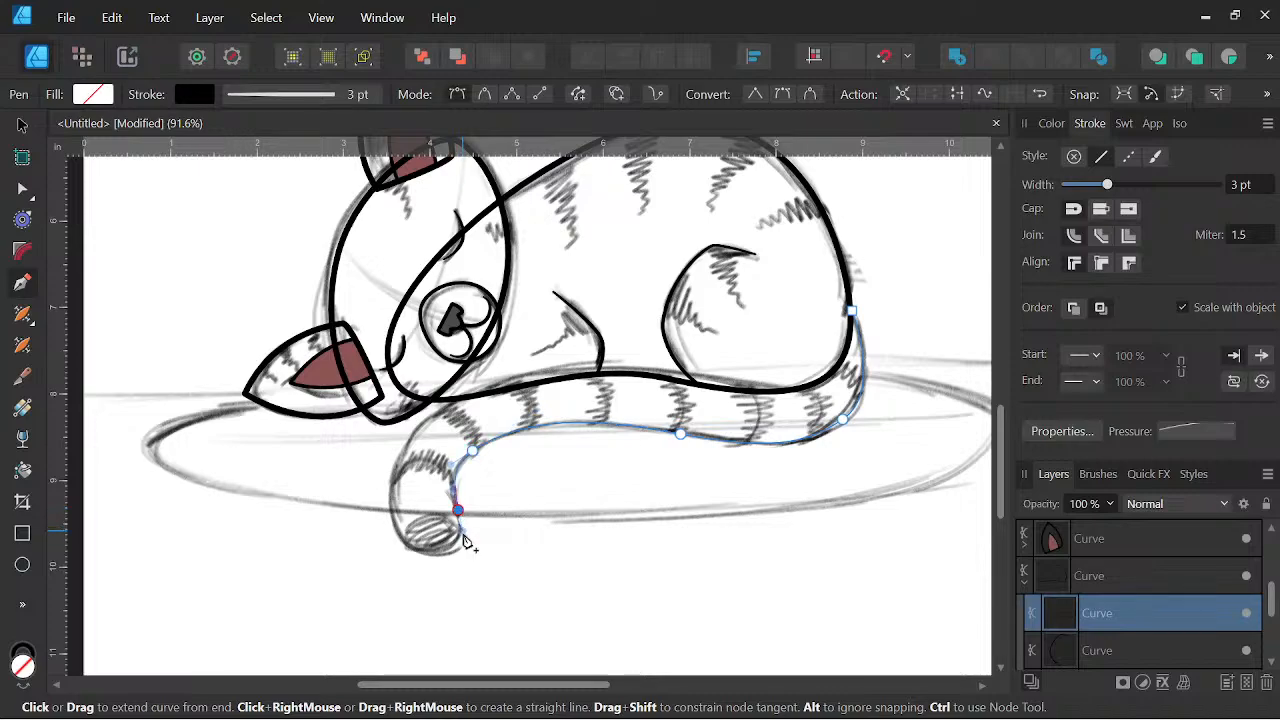
Round the tail tip with a smooth node at its lower corner and shorten that node's outgoing handle.
scroll(461, 532, up, 2)
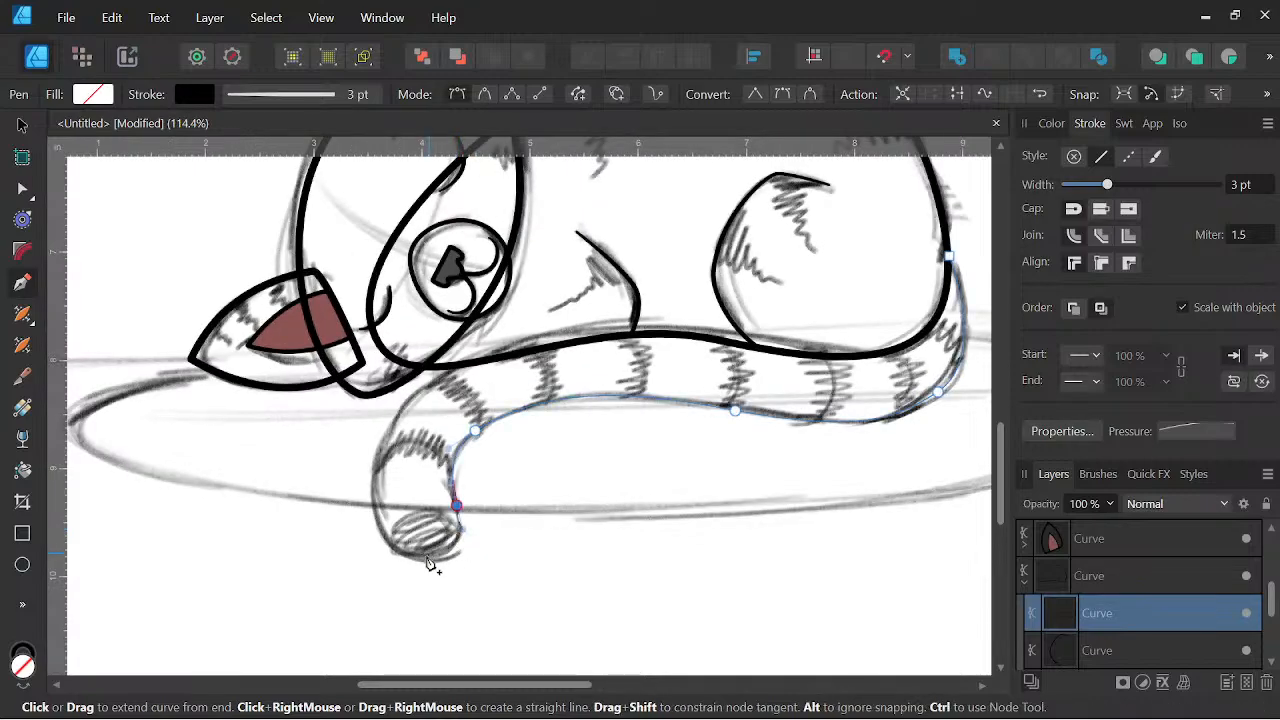
drag(393, 544, 335, 513)
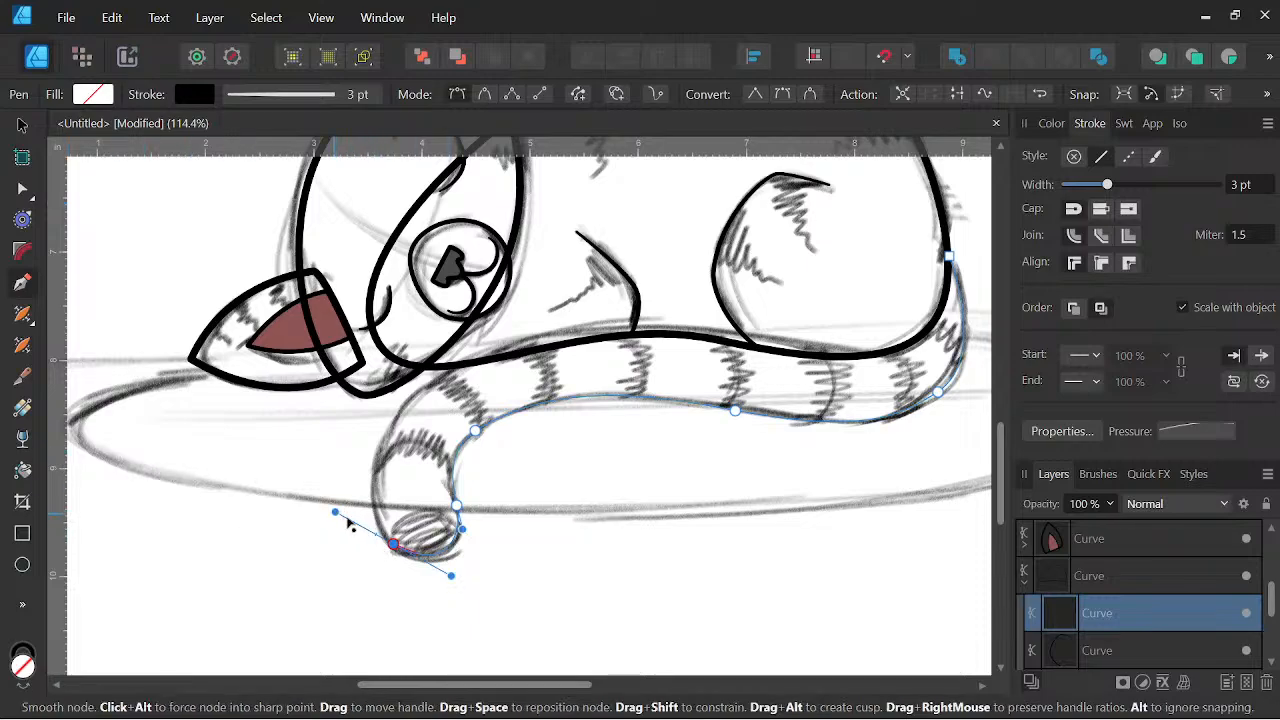
drag(336, 513, 375, 537)
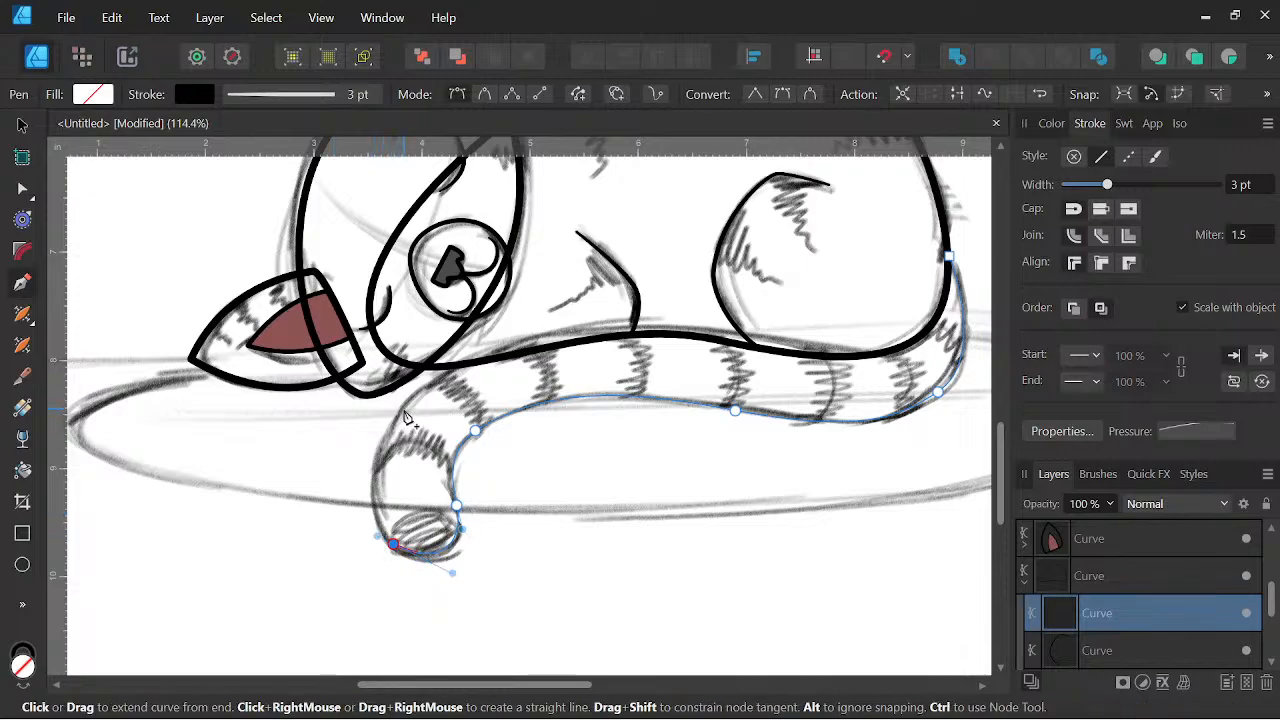
Trace the tail's upper edge back along the cat's belly line and close the curve at the starting node on the body.
drag(398, 410, 431, 373)
drag(601, 328, 678, 323)
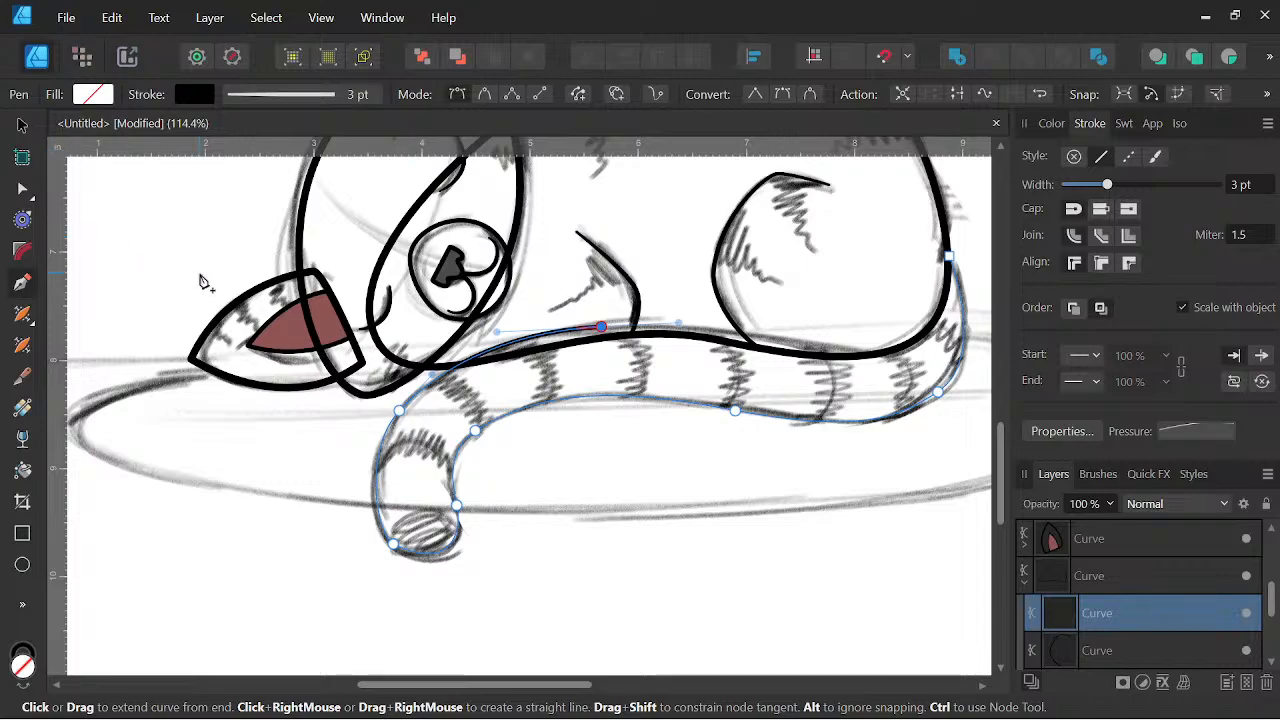
scroll(827, 348, up, 1)
drag(827, 348, 603, 400)
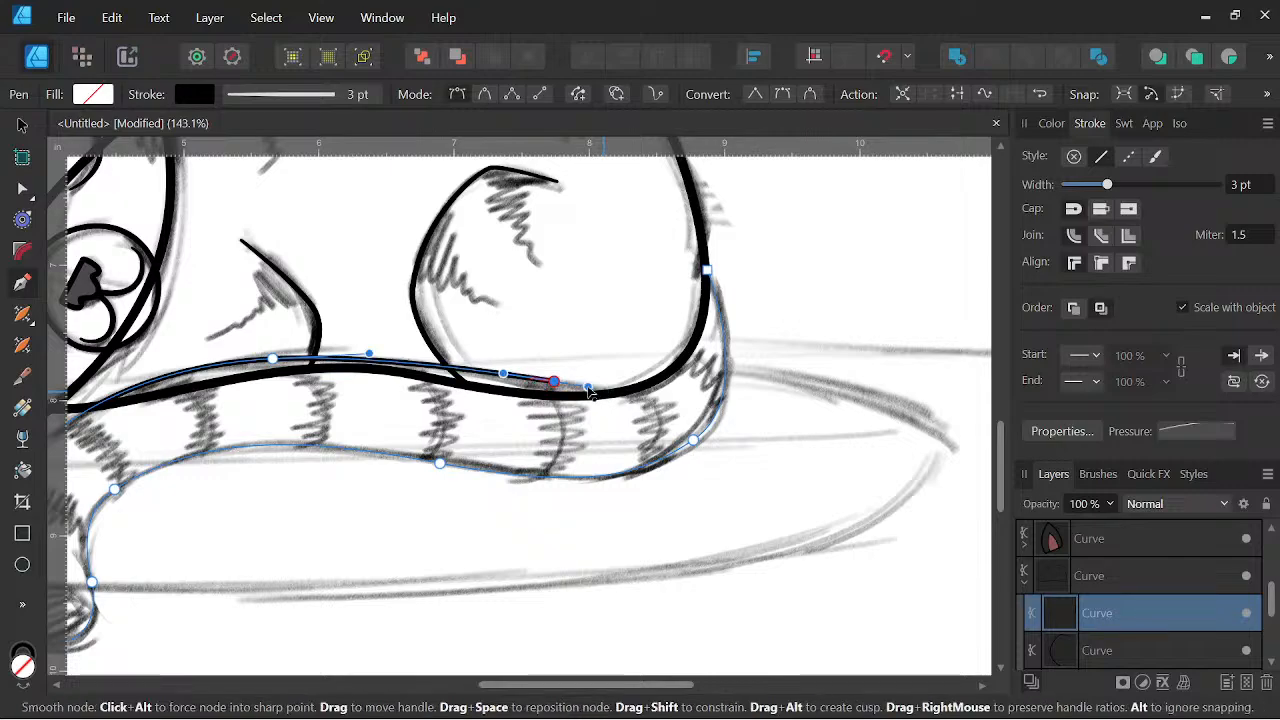
click(709, 197)
scroll(720, 206, down, 2)
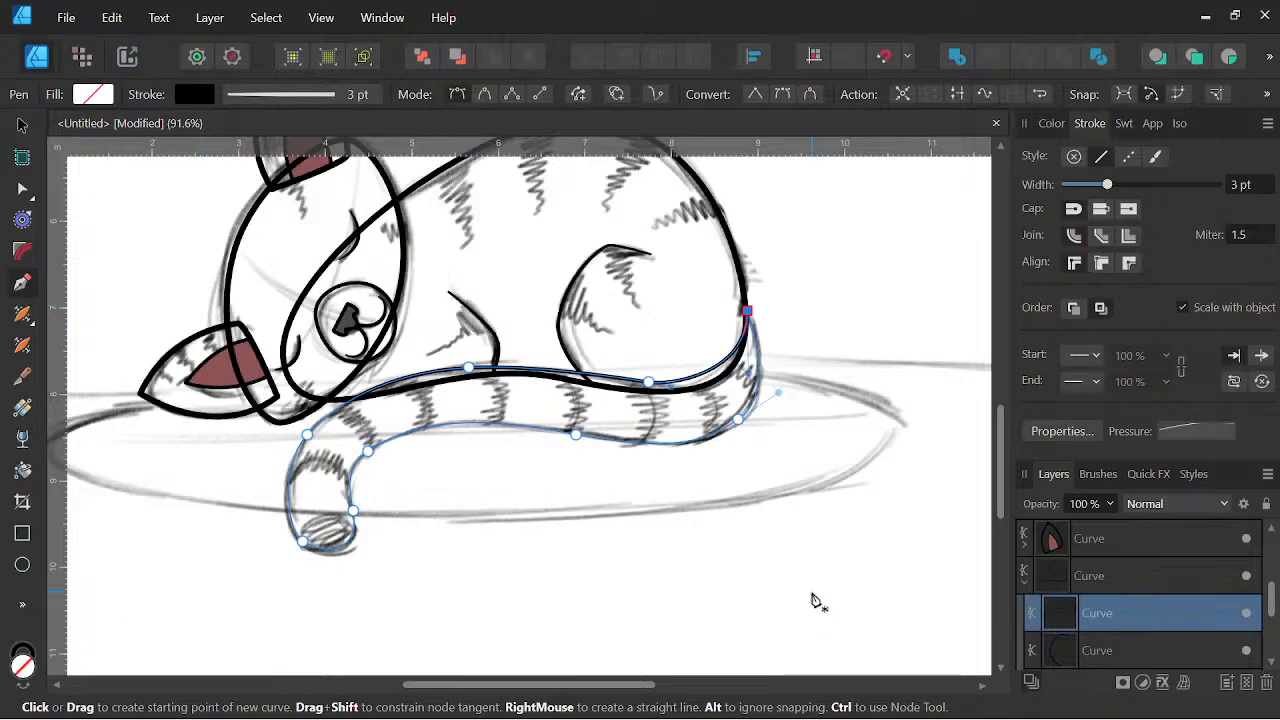
Move the tail curve out of the body curve's nested layers to directly above it, collapse the body layer and select the tail.
mouse_move(1135, 620)
mouse_down()
mouse_move(1106, 555)
mouse_move(1092, 622)
mouse_move(1084, 588)
mouse_up()
click(1025, 618)
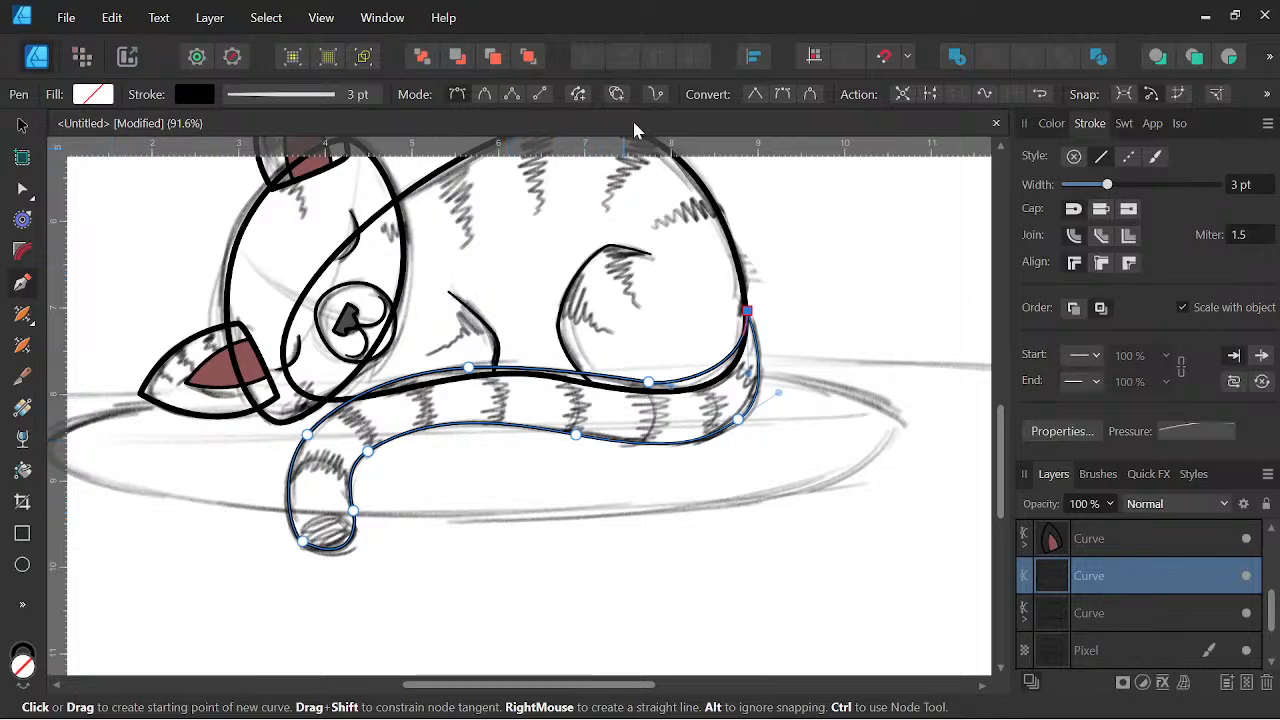
click(1106, 620)
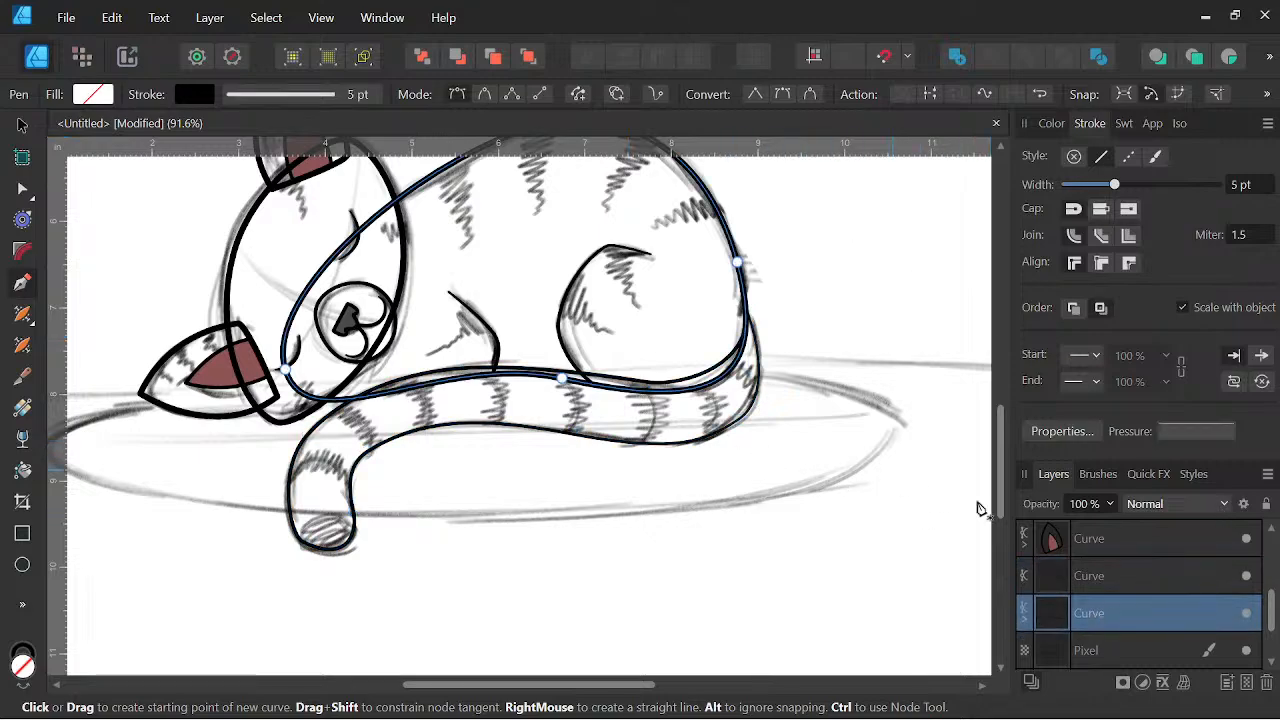
click(1155, 574)
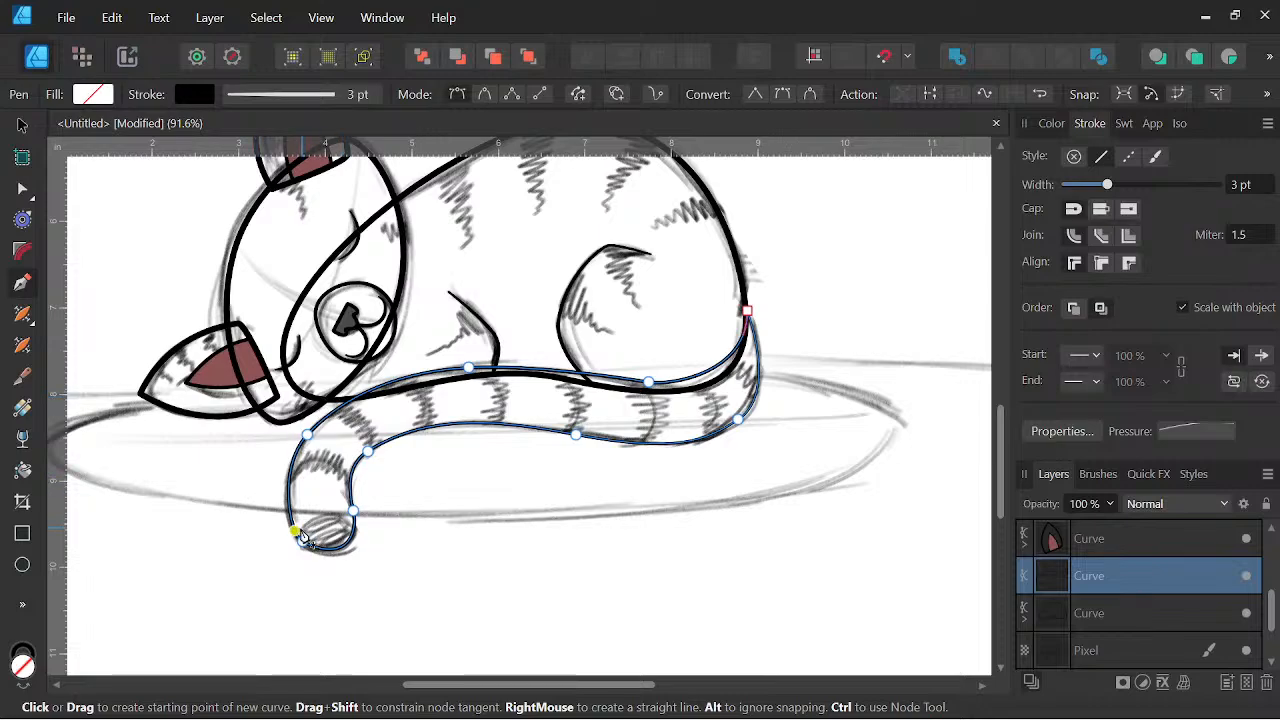
Reshape the tail's upper edge near its base by lengthening the node handle so the edge follows the body's lower outline.
key(space)
drag(757, 281, 815, 319)
key(space)
mouse_move(820, 462)
mouse_down()
mouse_move(827, 440)
mouse_move(837, 446)
mouse_up()
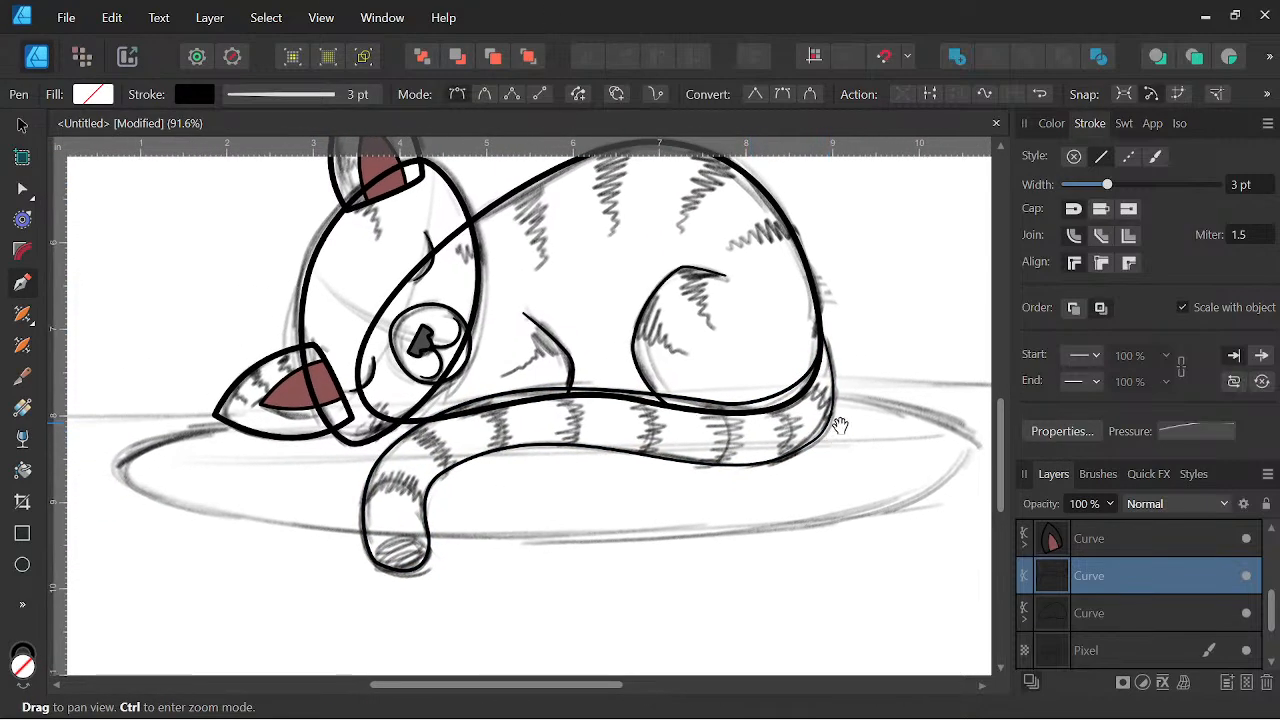
scroll(762, 410, up, 2)
key(space)
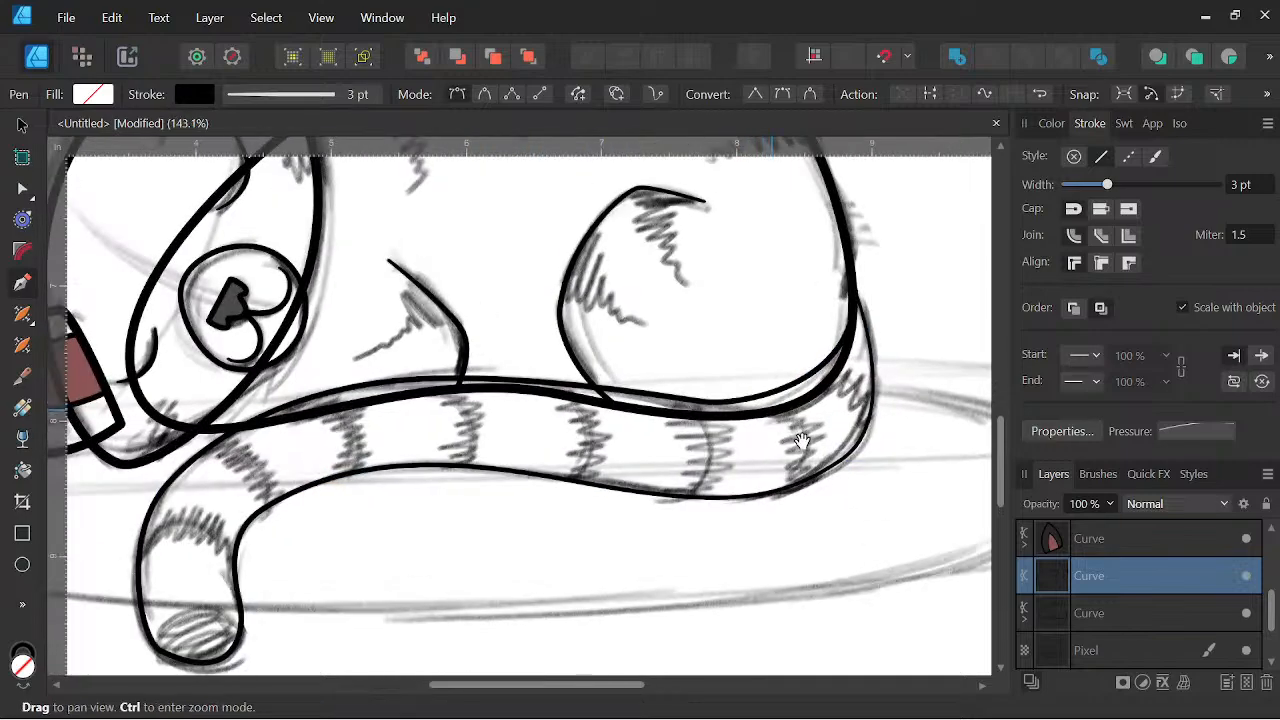
drag(712, 424, 686, 438)
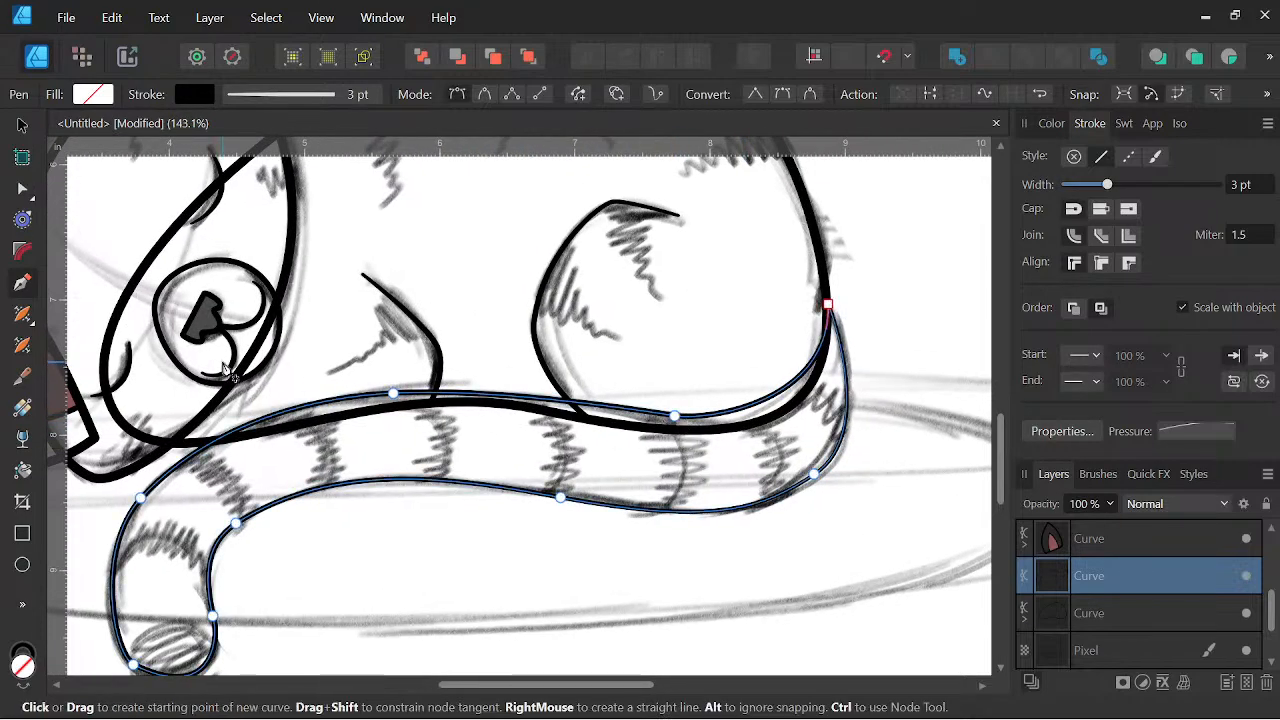
key(a)
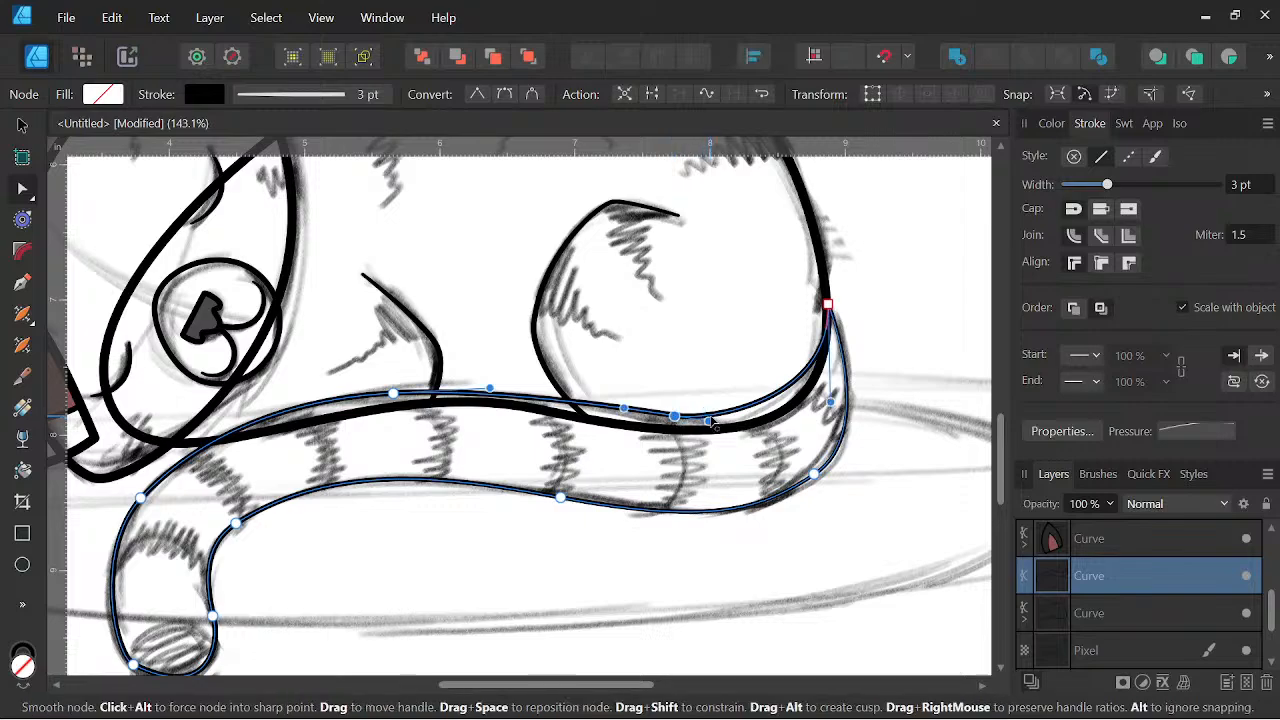
click(675, 415)
drag(733, 423, 809, 443)
Clear the selection and examine the traced cat line art against the sketch, both as a whole and up close.
key(space)
scroll(713, 422, down, 4)
scroll(809, 443, down, 2)
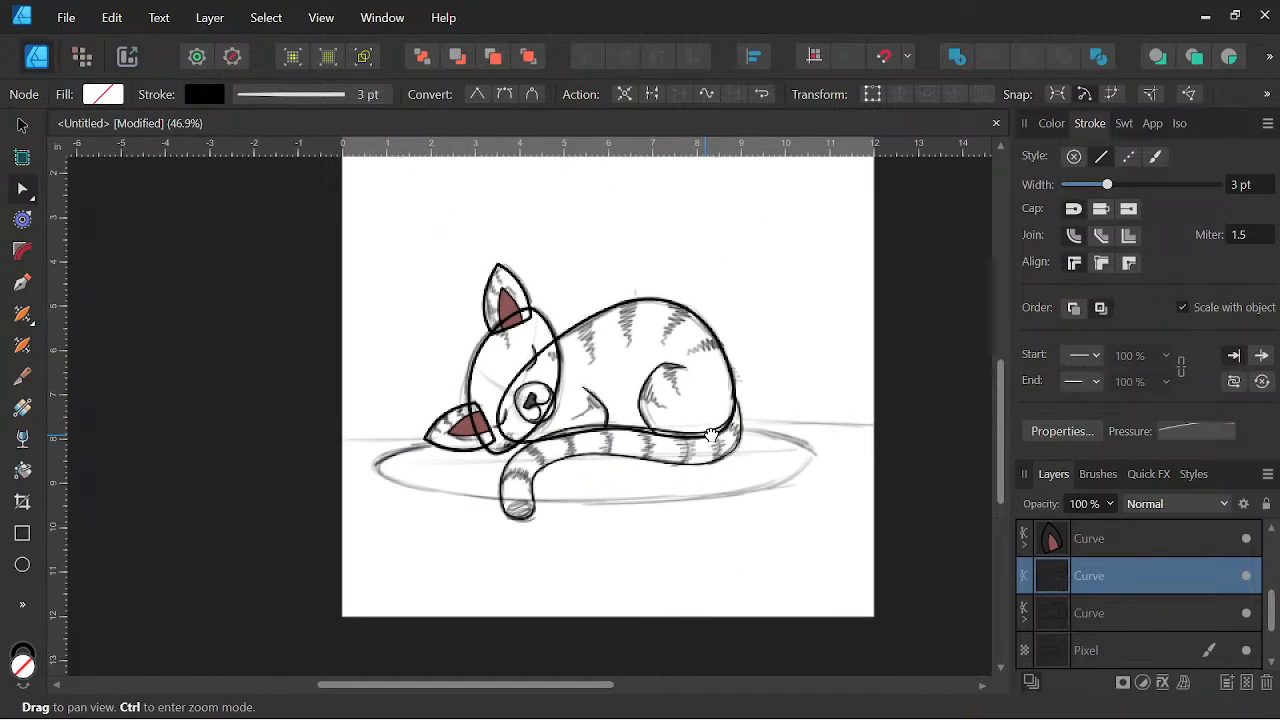
key(space)
drag(651, 486, 640, 488)
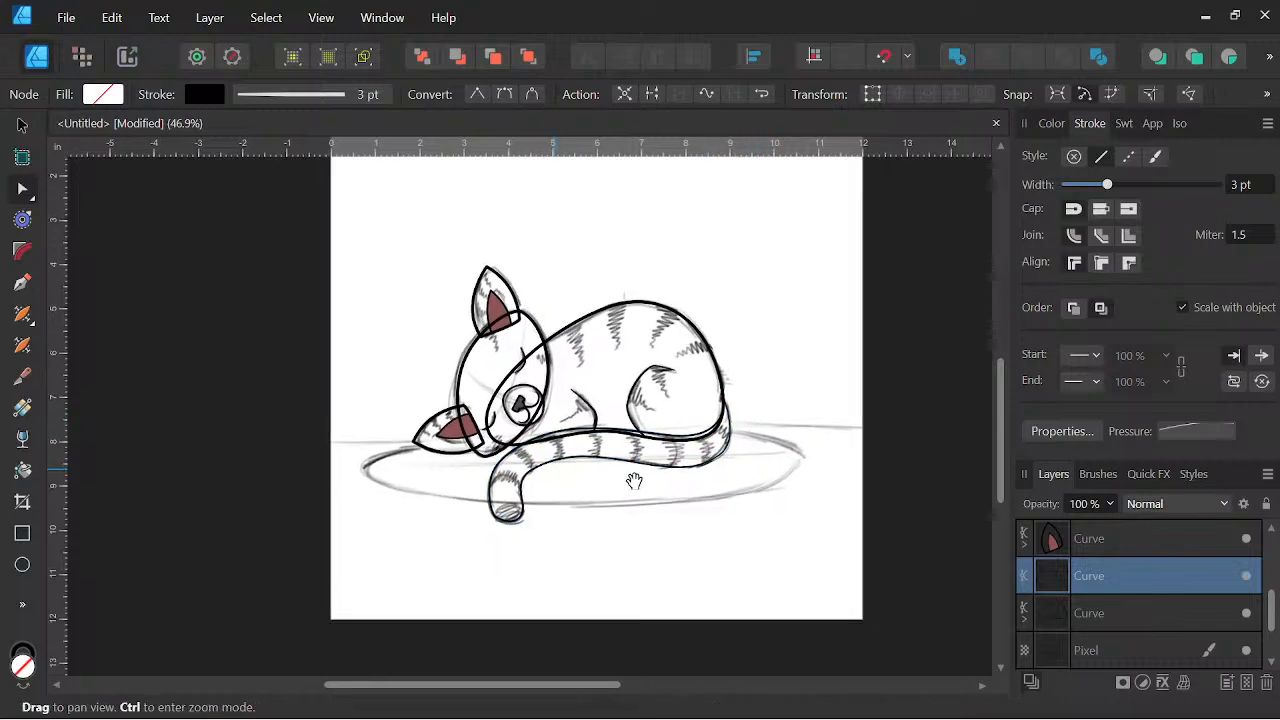
click(22, 128)
key(space)
drag(380, 354, 367, 377)
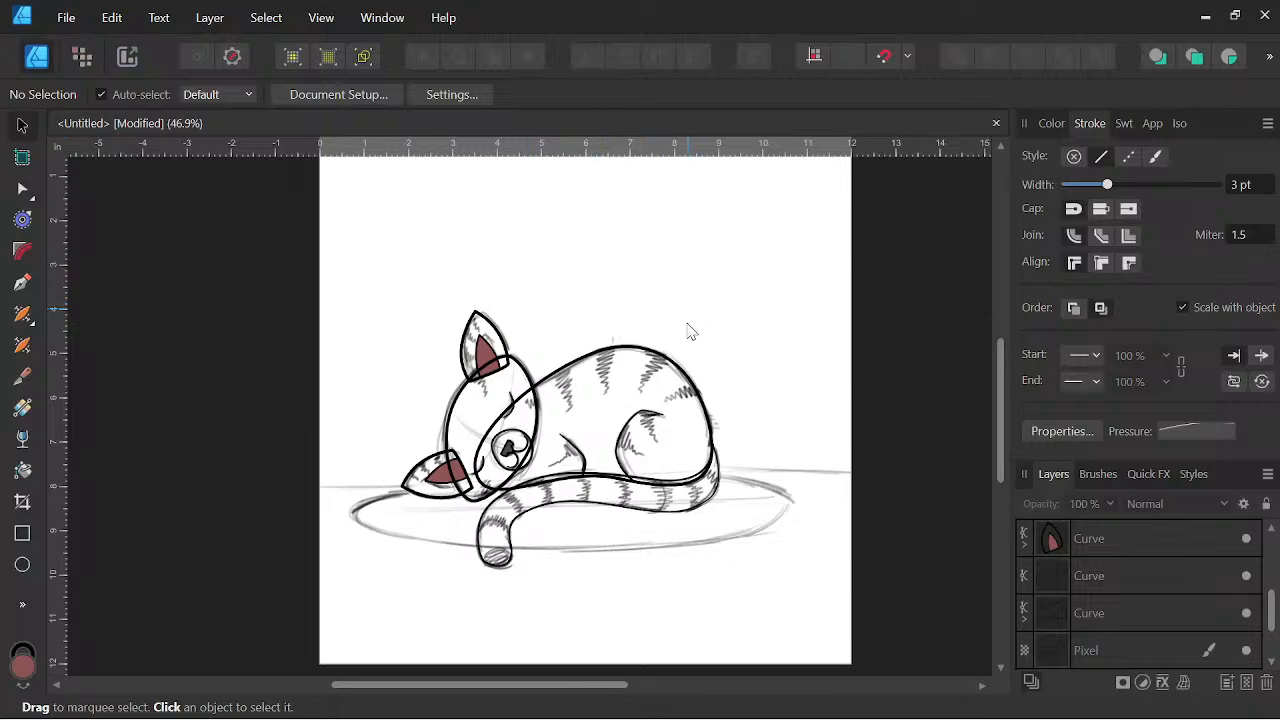
scroll(638, 422, up, 1)
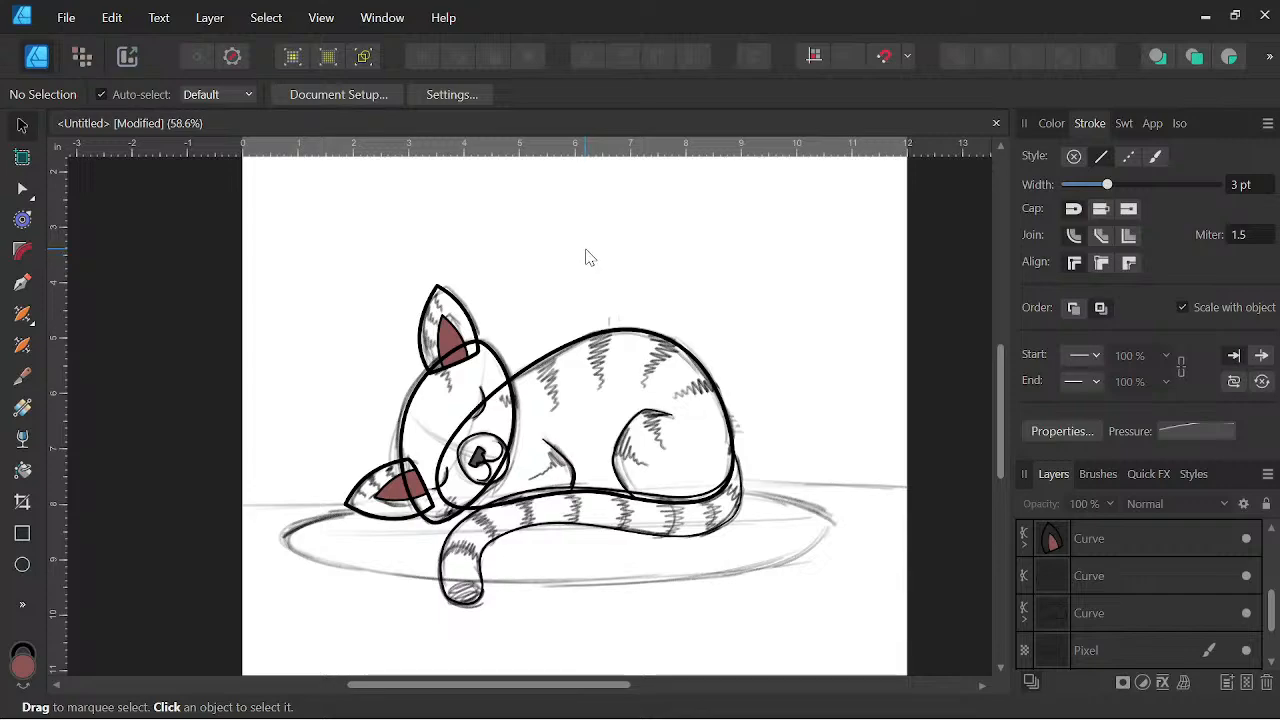
scroll(645, 348, down, 1)
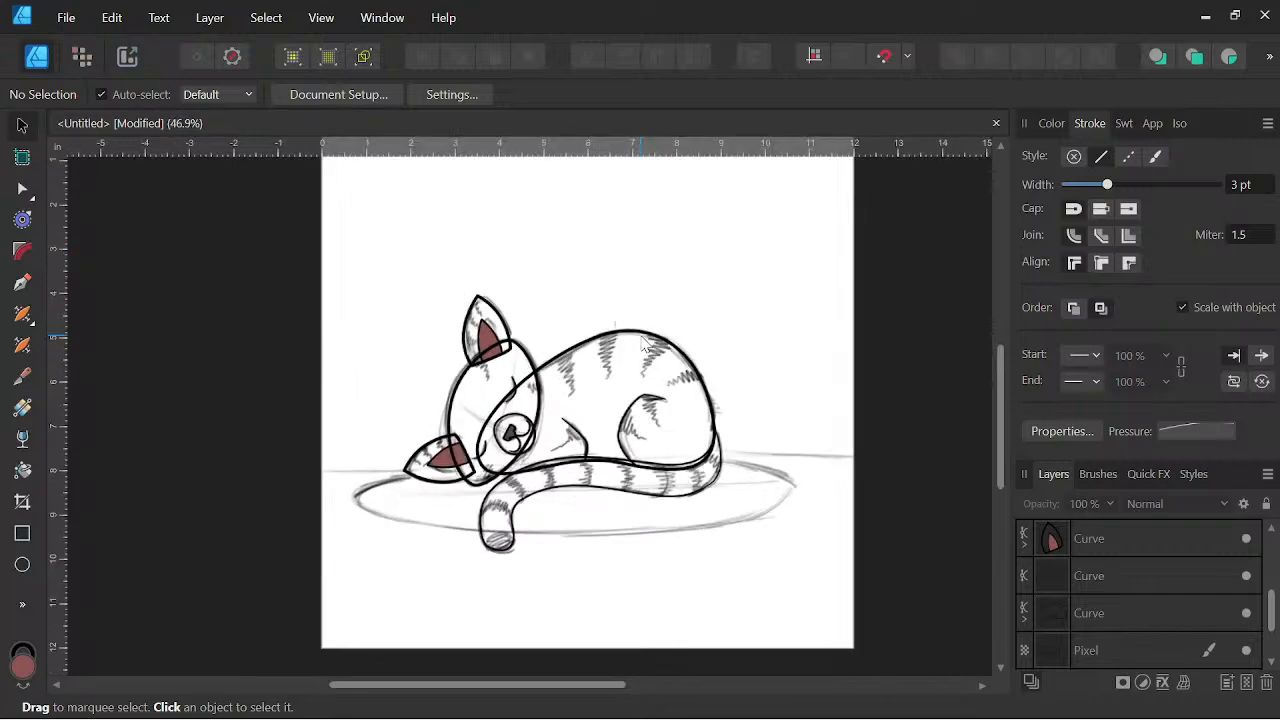
scroll(640, 340, up, 1)
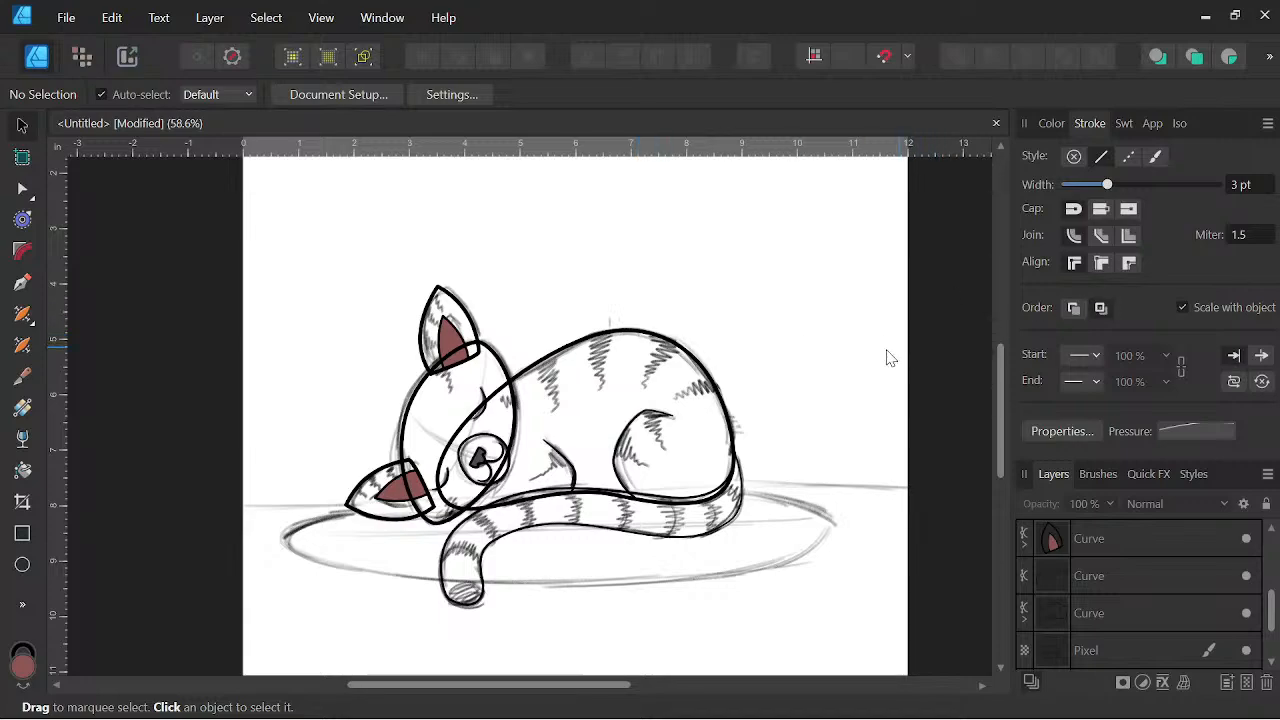
scroll(778, 368, down, 1)
scroll(778, 370, up, 2)
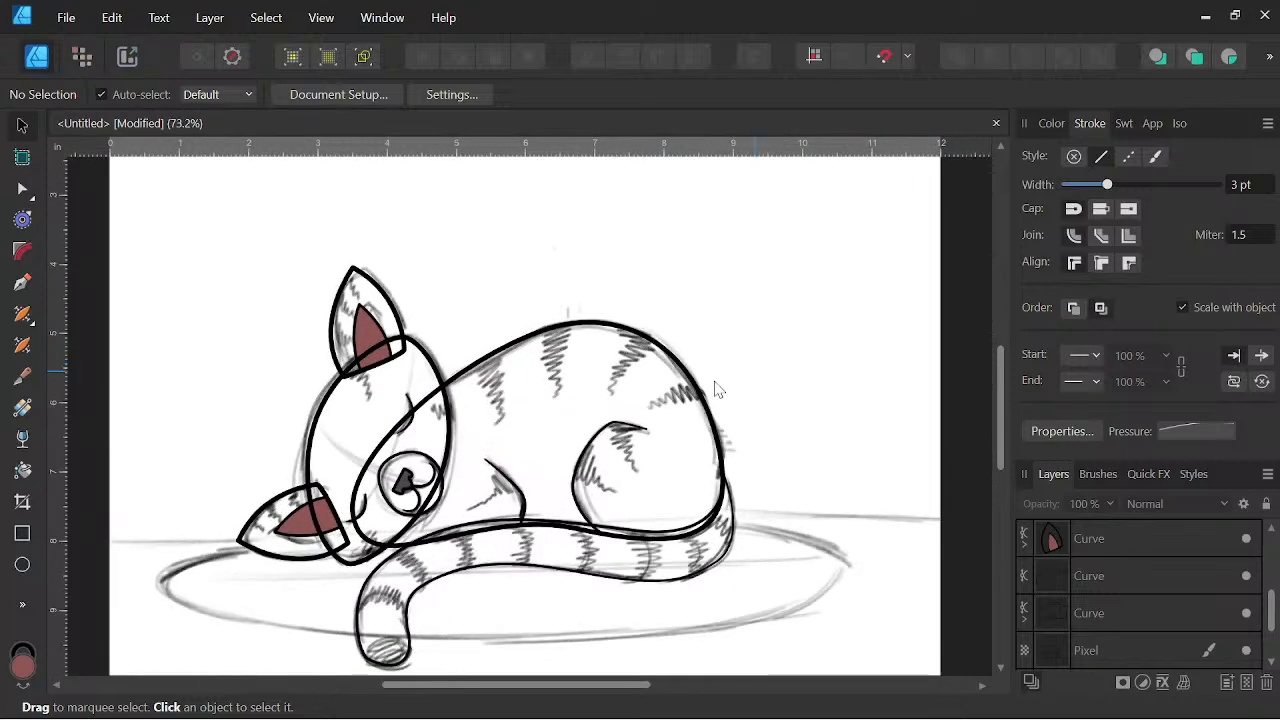
scroll(672, 399, up, 1)
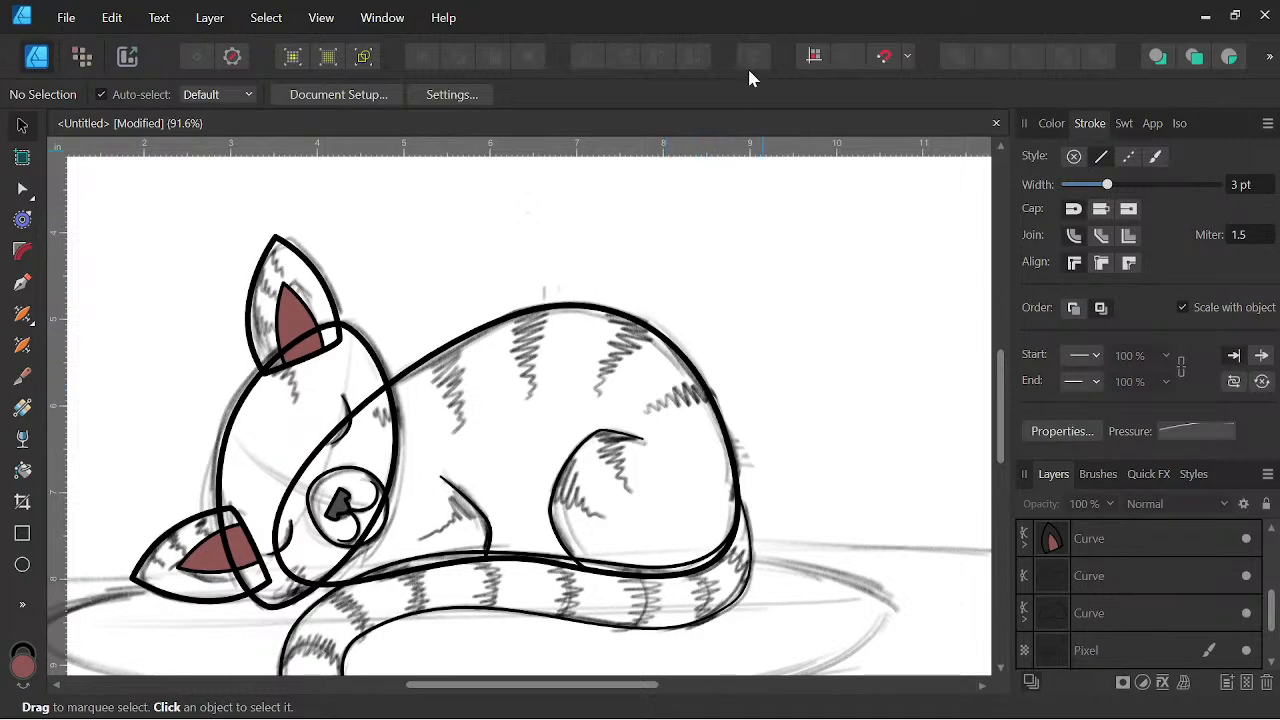
key(space)
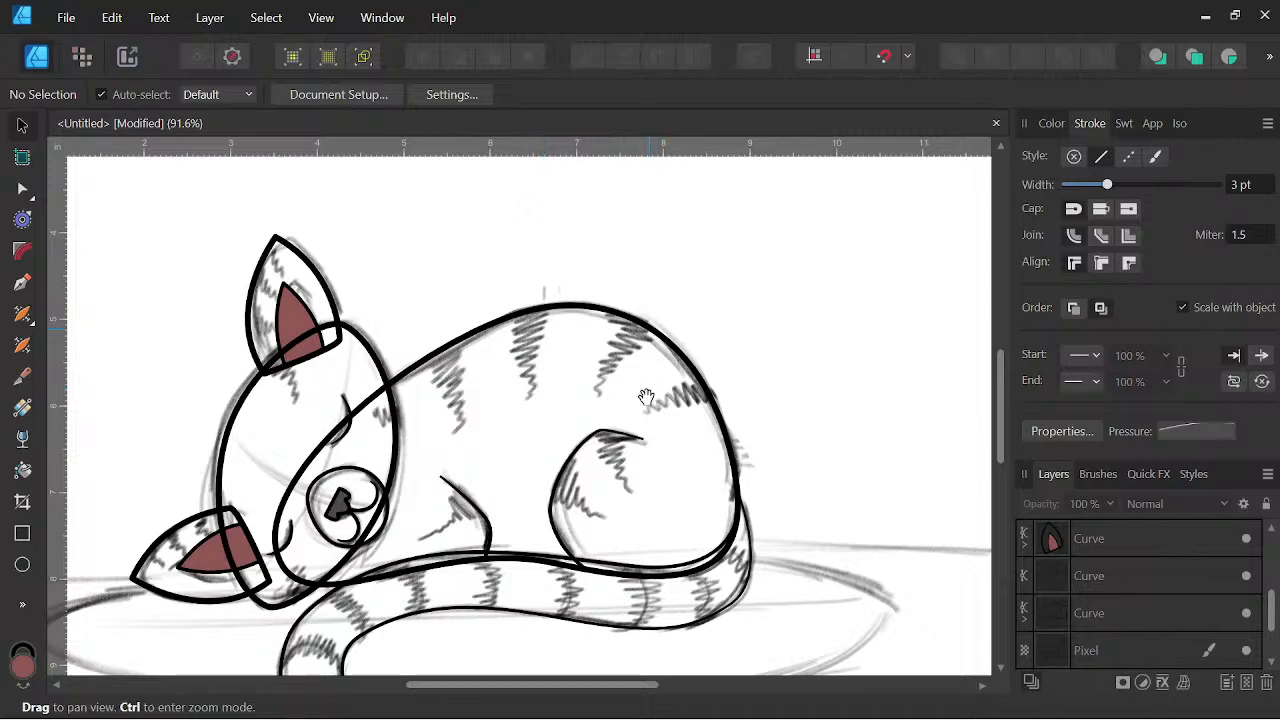
drag(650, 442, 733, 372)
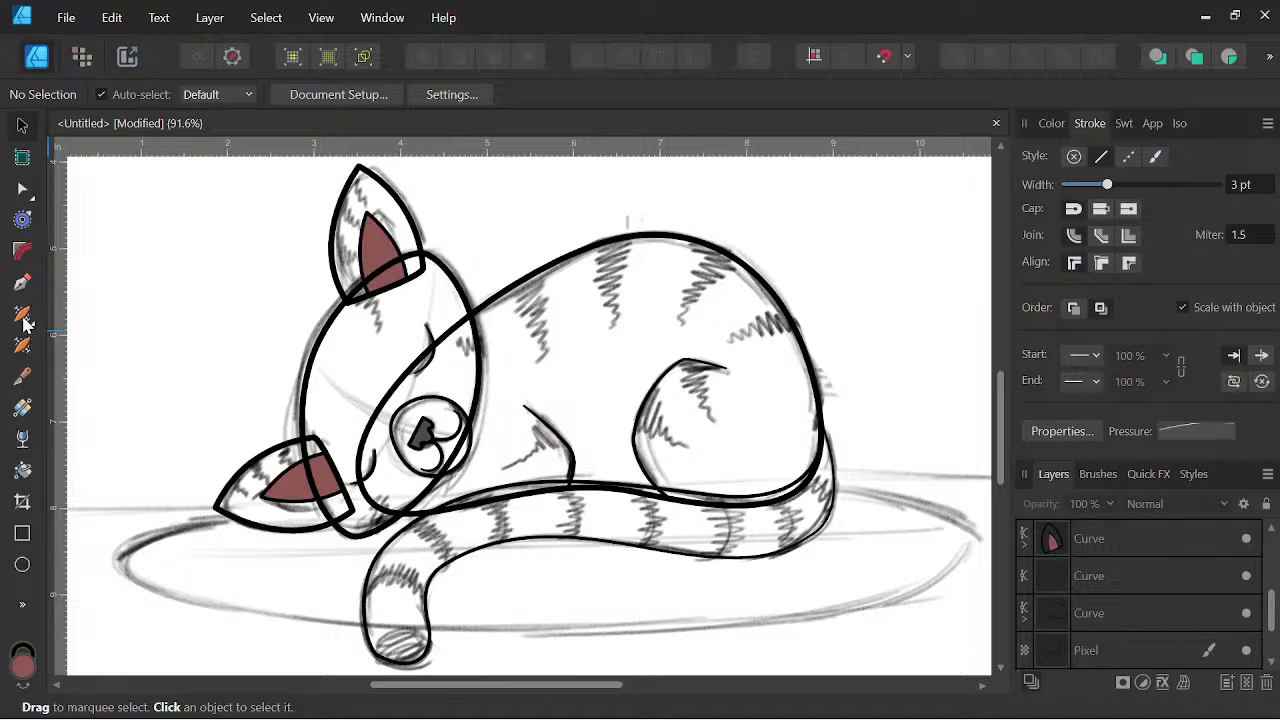
Paint the first zigzag stripe behind the cat's head in black with the Vector Brush tool at 16 px width.
click(25, 320)
click(114, 367)
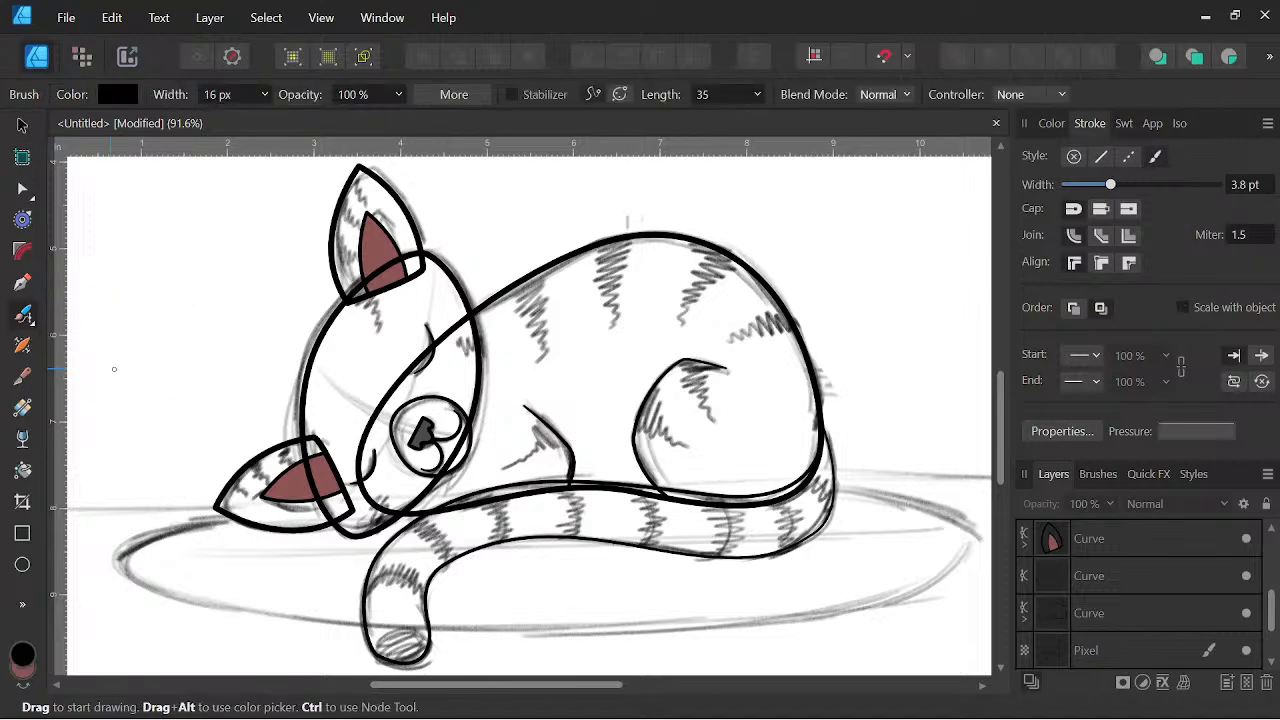
scroll(524, 339, up, 3)
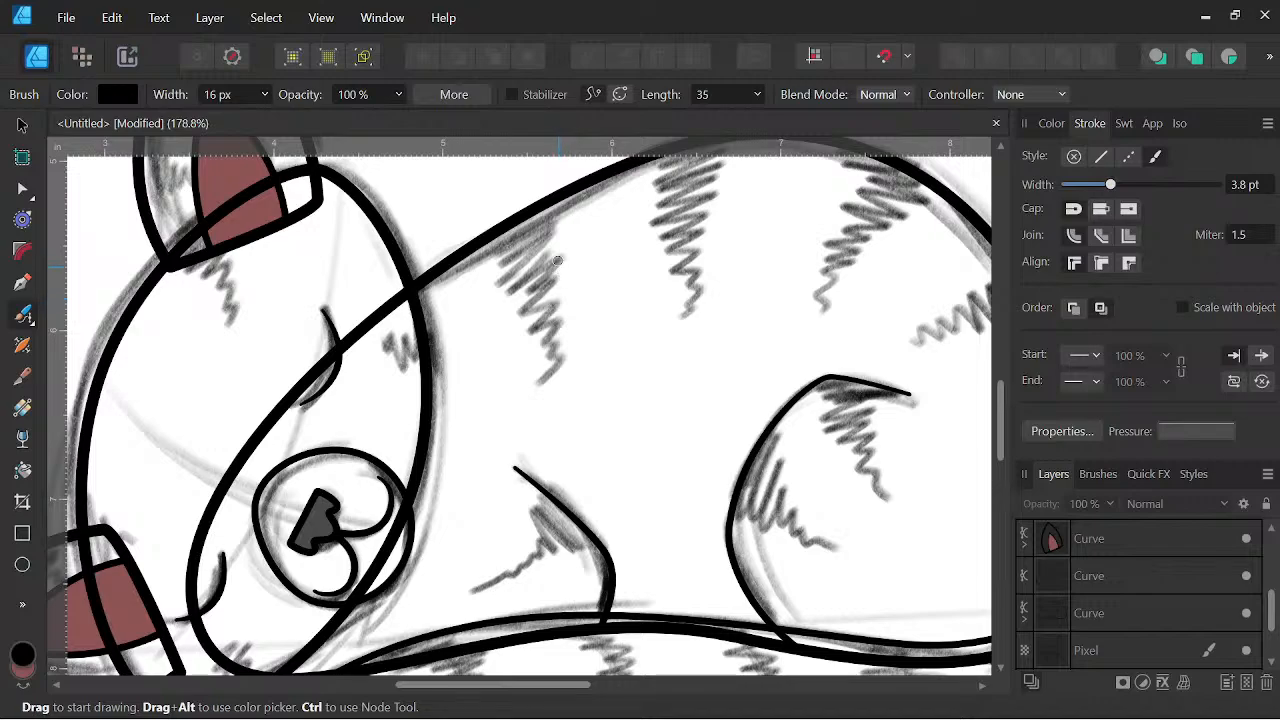
mouse_move(495, 236)
mouse_down()
mouse_move(542, 215)
mouse_move(494, 255)
mouse_move(544, 230)
mouse_move(499, 273)
mouse_move(546, 244)
mouse_move(506, 285)
mouse_move(544, 261)
mouse_move(517, 292)
mouse_move(549, 281)
mouse_move(527, 305)
mouse_move(541, 300)
mouse_move(548, 377)
mouse_up()
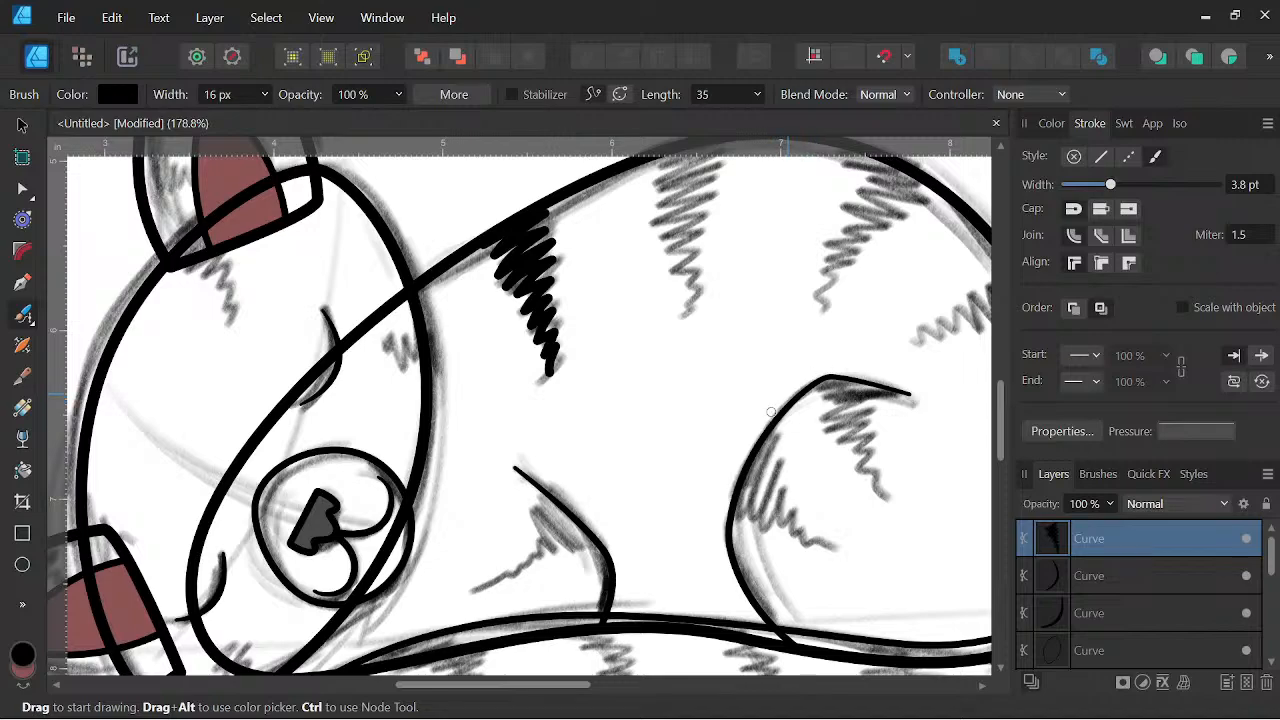
Paint the other three sketched zigzag stripes along the cat's back and rump with the same black brush.
key(space)
drag(794, 391, 731, 525)
mouse_move(661, 264)
mouse_down()
mouse_move(610, 282)
mouse_move(667, 271)
mouse_move(609, 293)
mouse_move(660, 286)
mouse_move(611, 311)
mouse_move(655, 300)
mouse_move(613, 325)
mouse_move(643, 323)
mouse_move(611, 353)
mouse_move(651, 333)
mouse_move(614, 370)
mouse_move(644, 354)
mouse_move(623, 384)
mouse_move(645, 418)
mouse_up()
drag(749, 494, 506, 483)
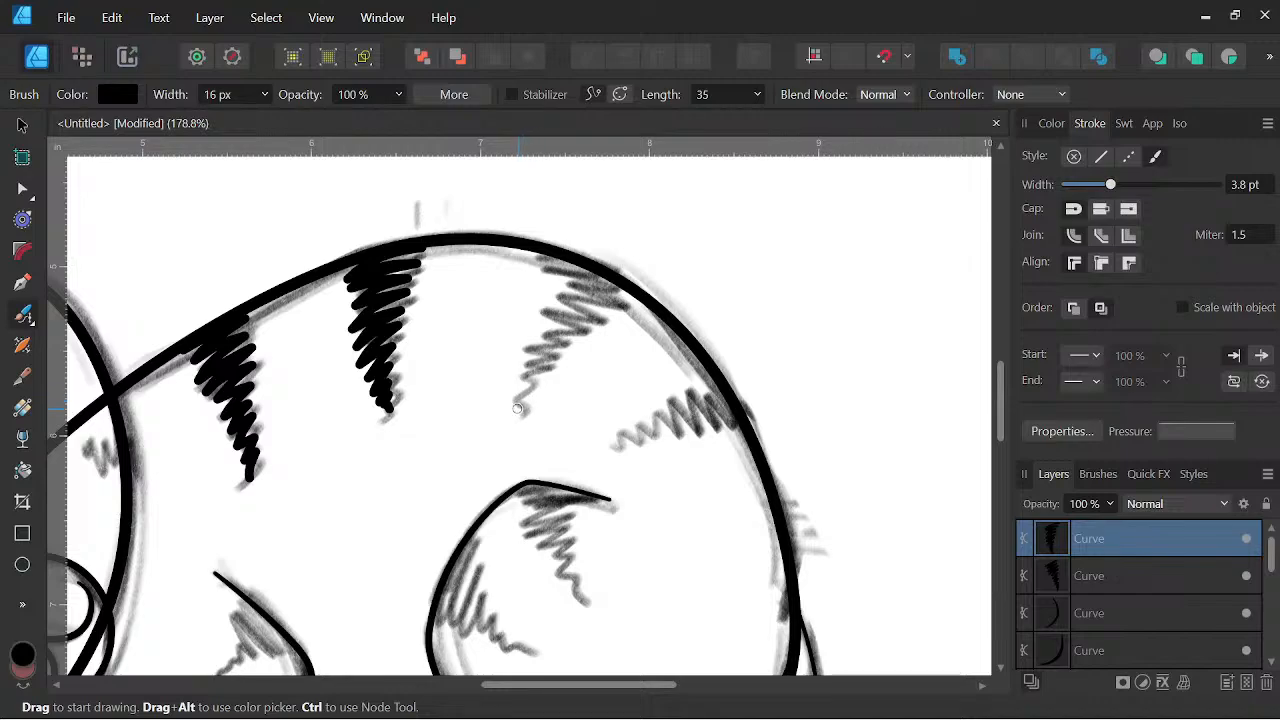
mouse_move(517, 408)
mouse_down()
mouse_move(519, 377)
mouse_move(543, 373)
mouse_move(527, 360)
mouse_move(550, 343)
mouse_move(534, 333)
mouse_move(569, 337)
mouse_move(540, 318)
mouse_move(581, 327)
mouse_move(545, 307)
mouse_move(588, 319)
mouse_move(551, 292)
mouse_move(598, 308)
mouse_move(560, 277)
mouse_move(603, 298)
mouse_move(566, 265)
mouse_move(630, 284)
mouse_up()
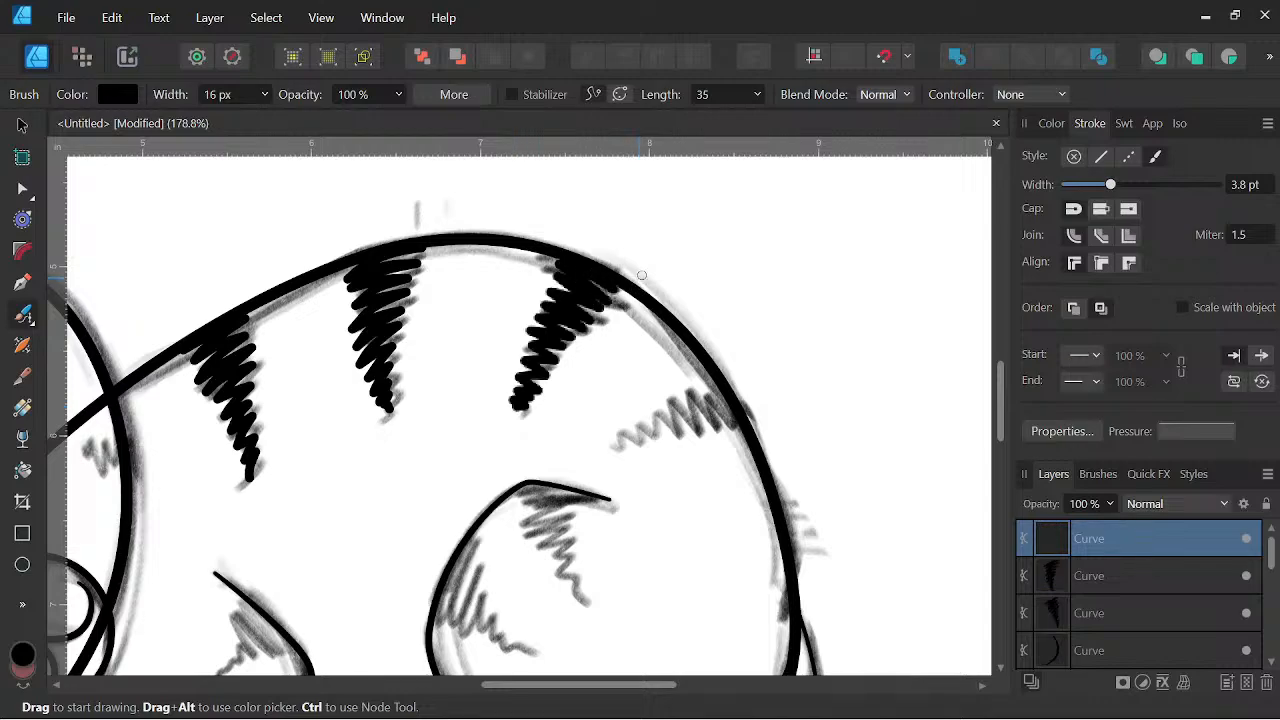
mouse_move(614, 448)
mouse_down()
mouse_move(668, 434)
mouse_move(674, 404)
mouse_move(698, 431)
mouse_move(686, 394)
mouse_move(720, 418)
mouse_move(710, 384)
mouse_move(742, 428)
mouse_up()
key(space)
drag(849, 575, 926, 531)
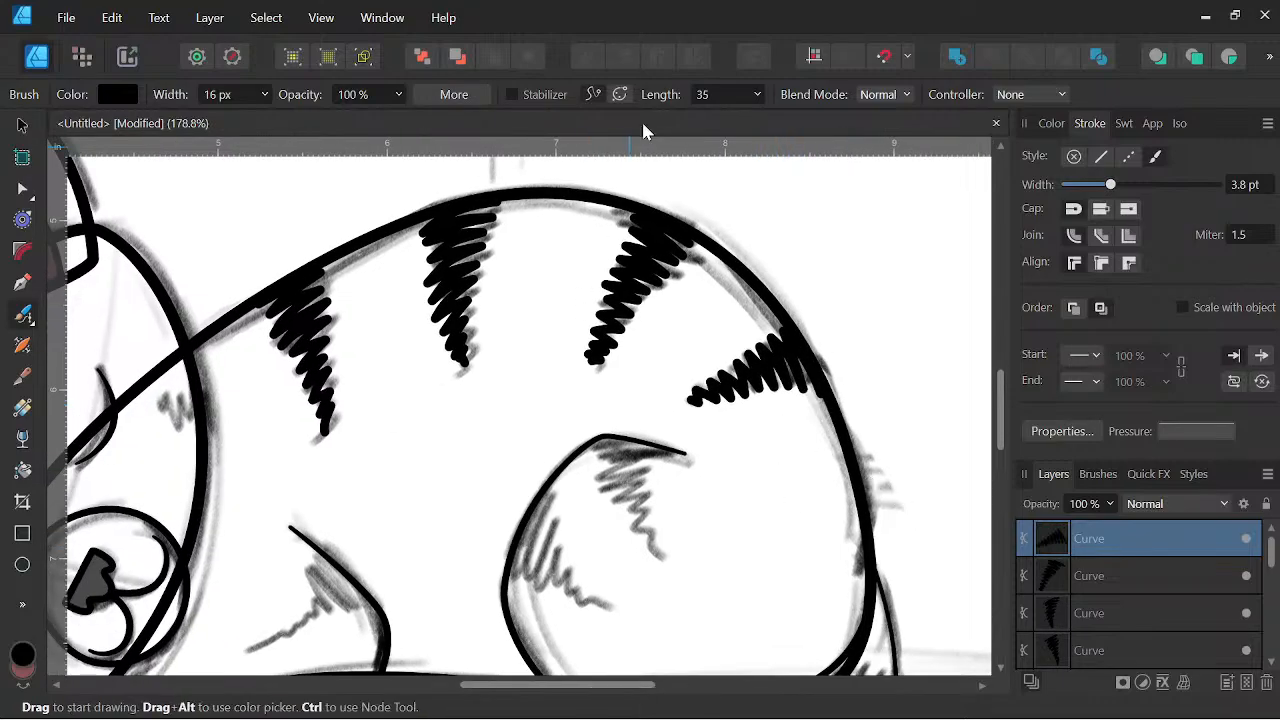
Try a pressure profile on the rump stripe that peaks mid-stroke and tapers at both ends, and reset it.
click(1184, 436)
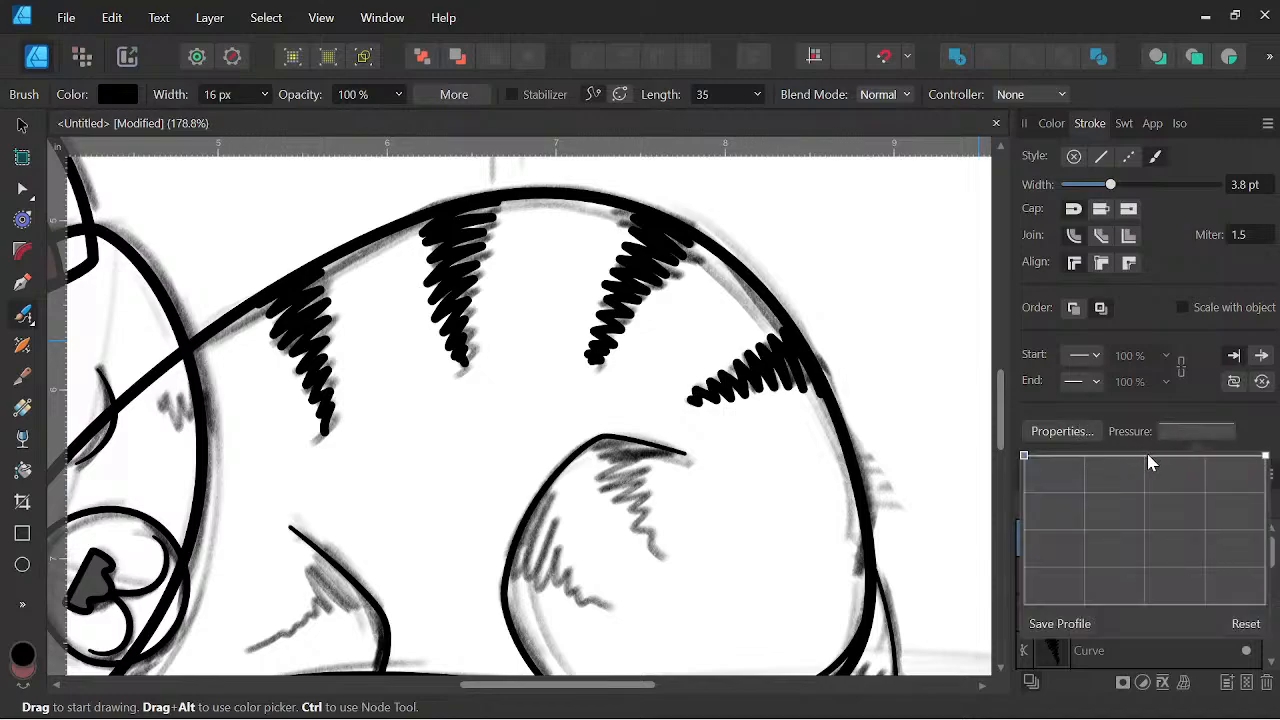
click(1147, 456)
drag(1024, 456, 1040, 597)
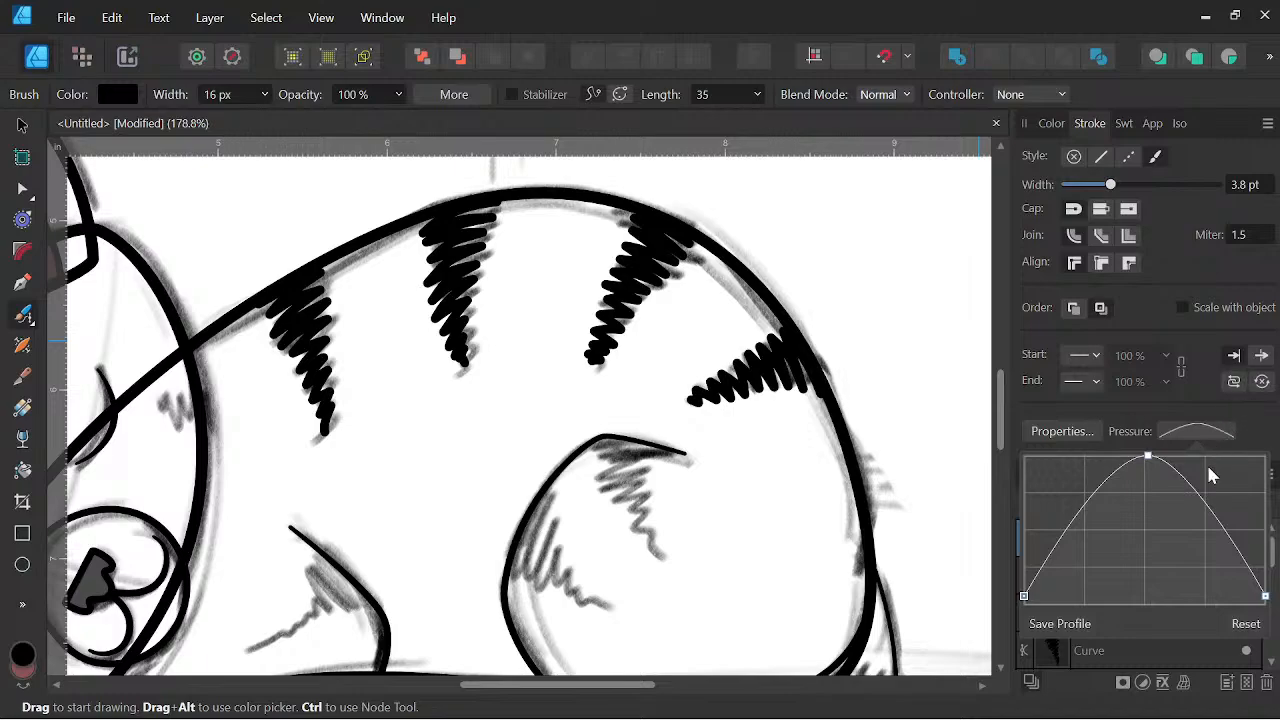
click(1250, 626)
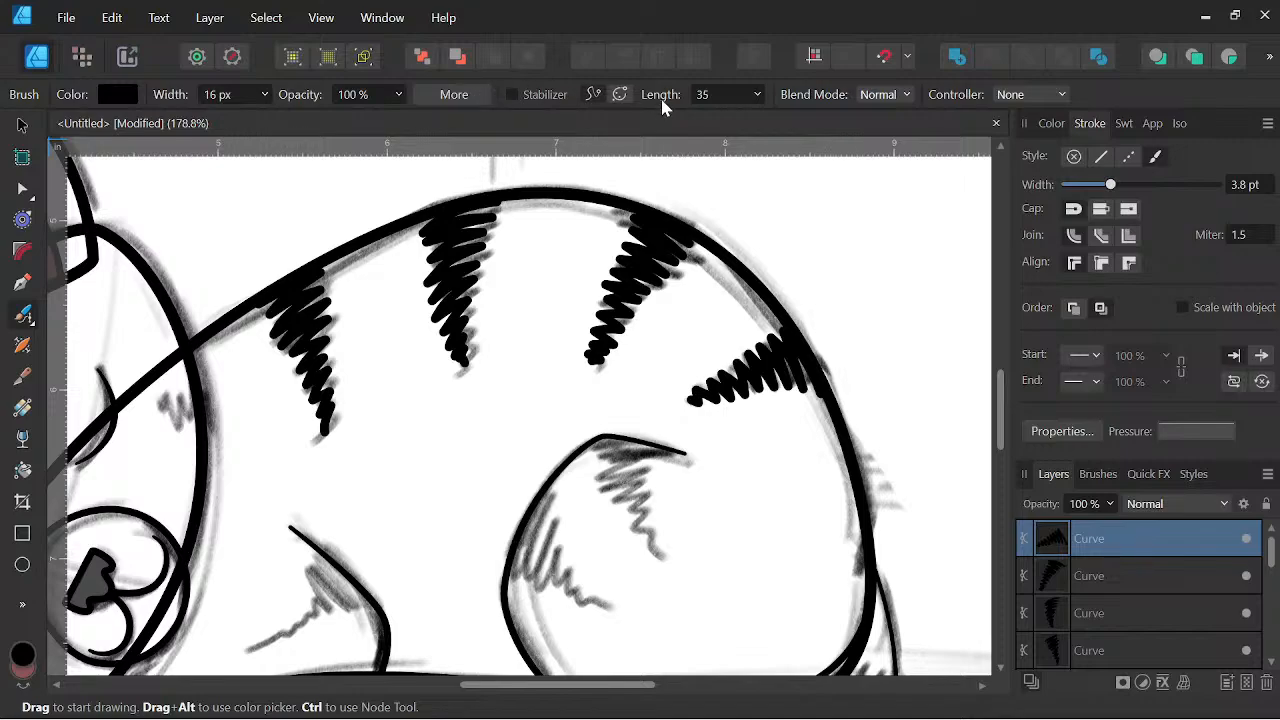
Set the brush controller to Pressure, try a short test stroke on the cat's lower rump, and undo it.
click(1036, 99)
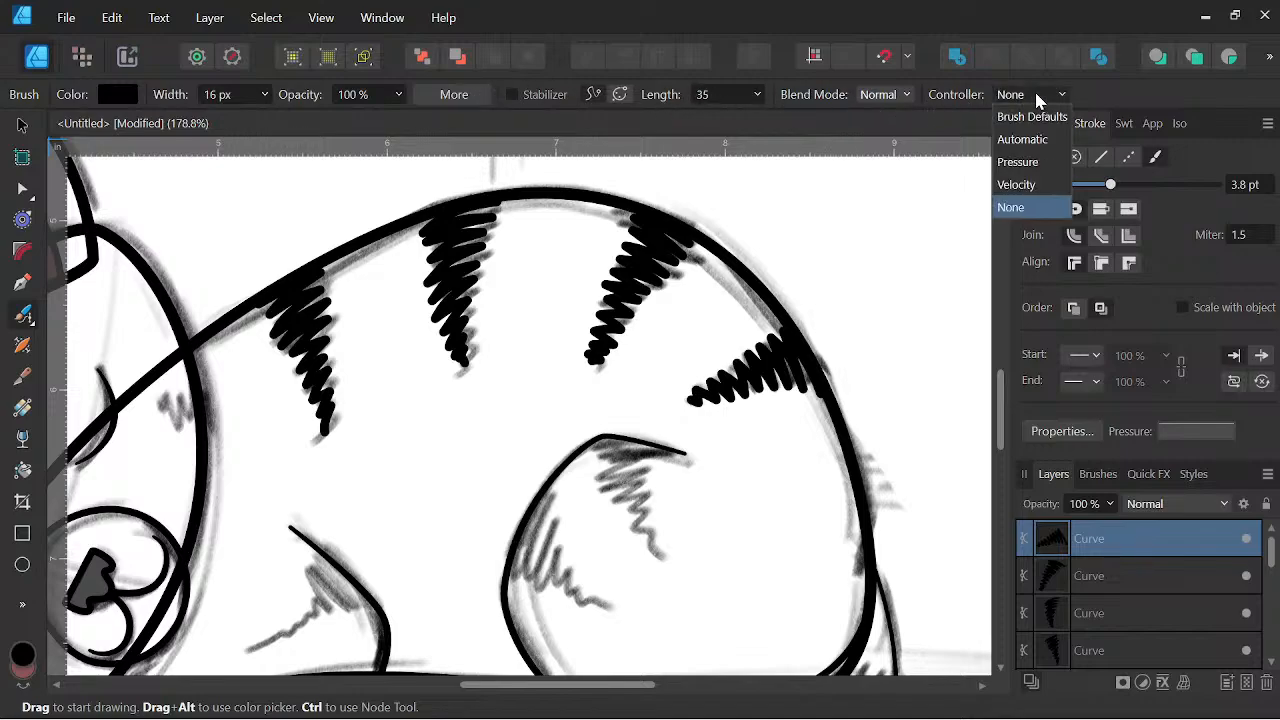
click(1036, 163)
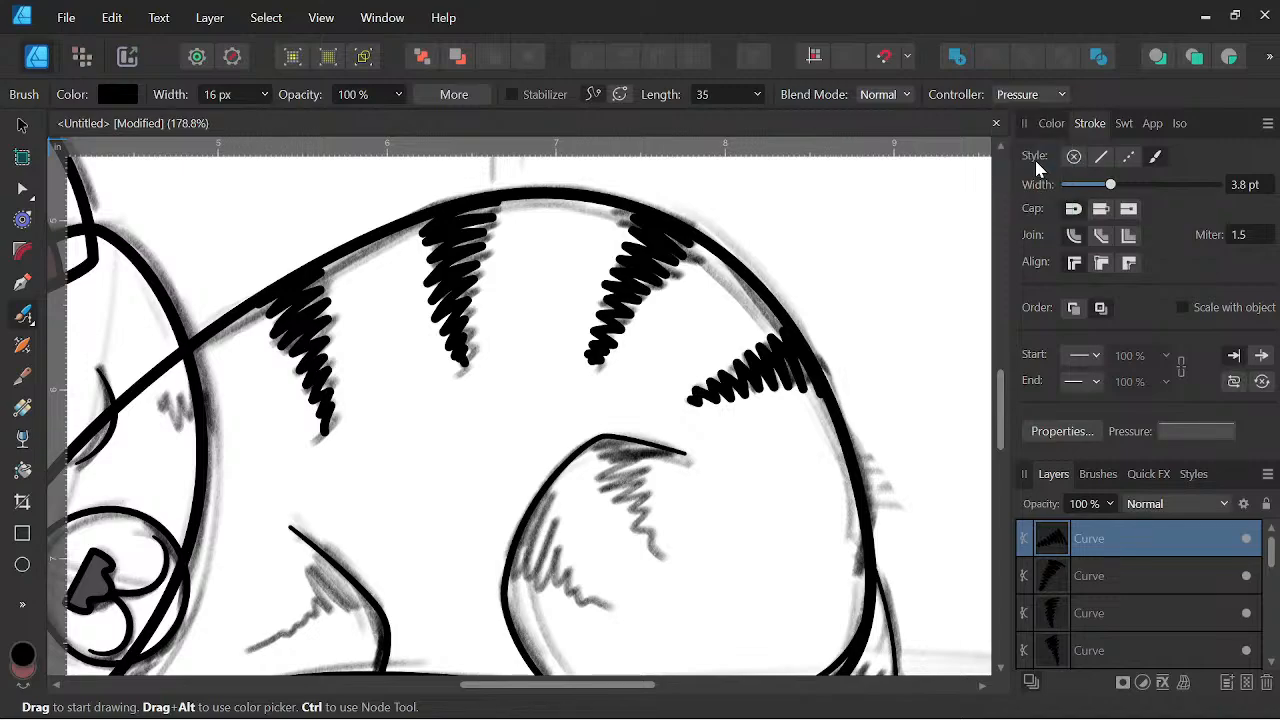
mouse_move(679, 556)
mouse_down()
mouse_move(705, 528)
mouse_move(806, 484)
mouse_up()
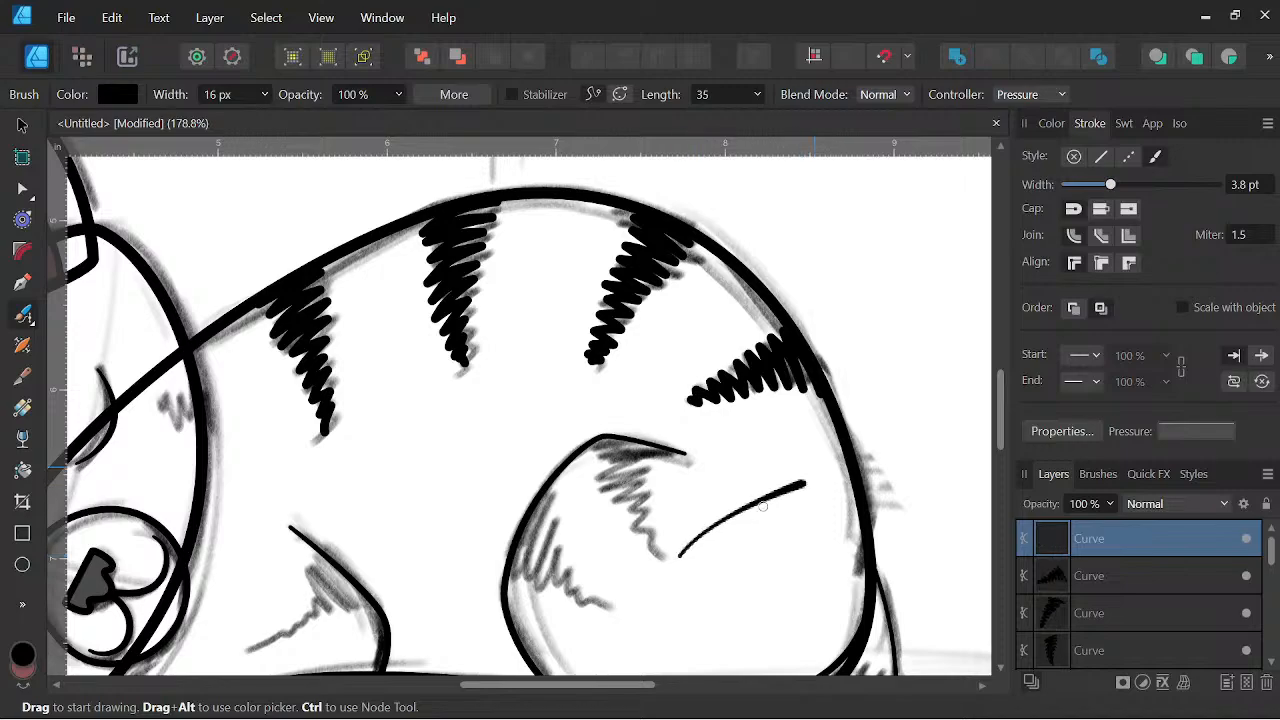
key(ctrl+z)
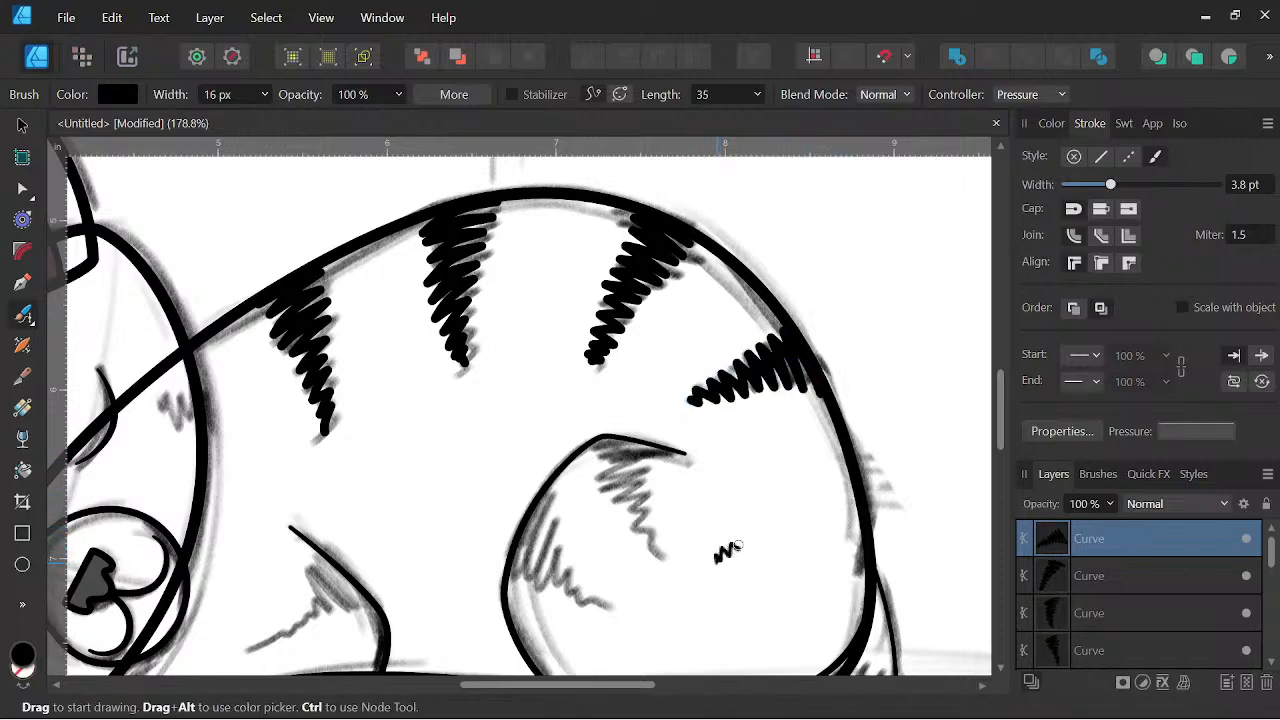
Try two pressure-controlled zigzag stripes on the lower rump, check them in the whole drawing, and delete both.
drag(737, 546, 866, 490)
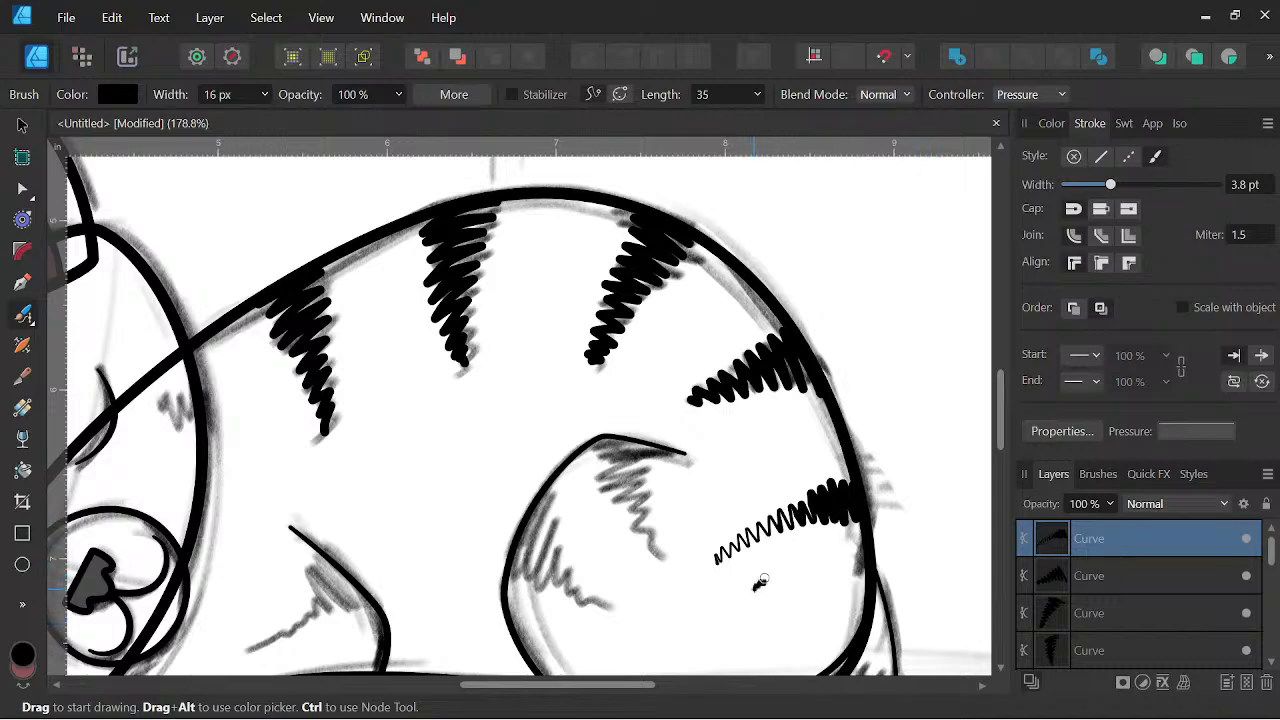
mouse_move(759, 584)
mouse_down()
mouse_move(850, 545)
mouse_move(866, 572)
mouse_up()
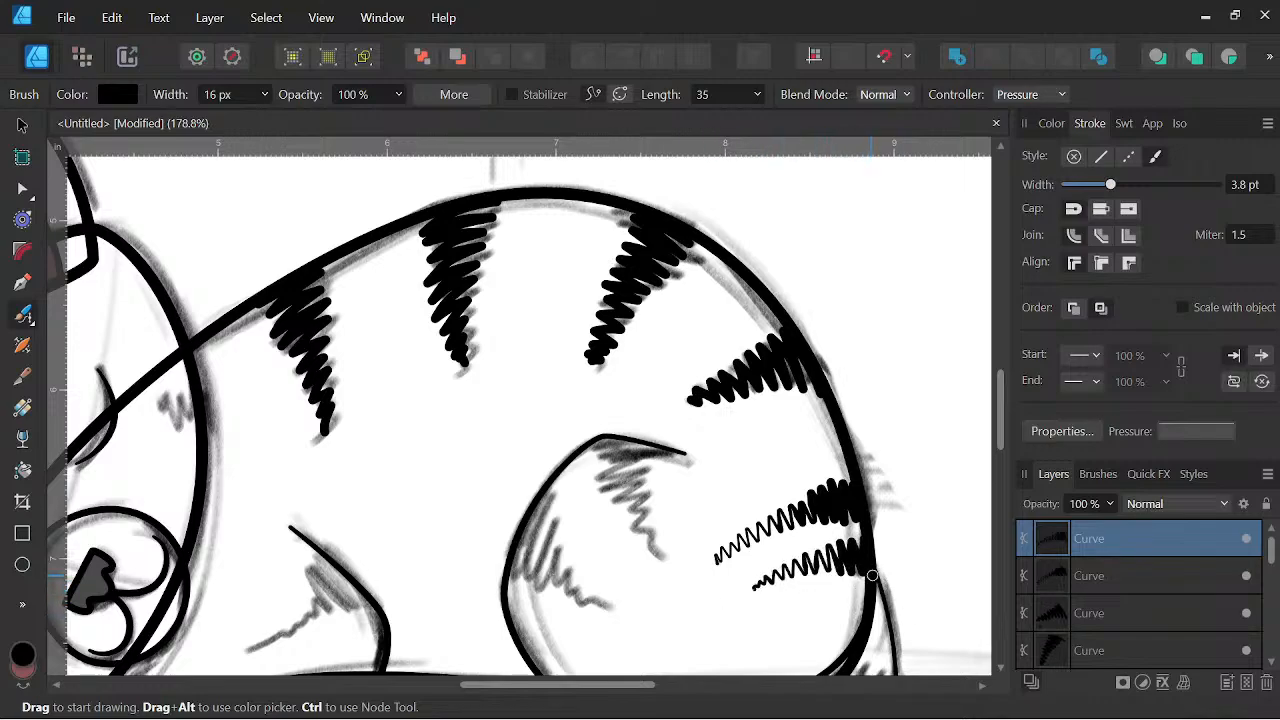
scroll(866, 582, down, 3)
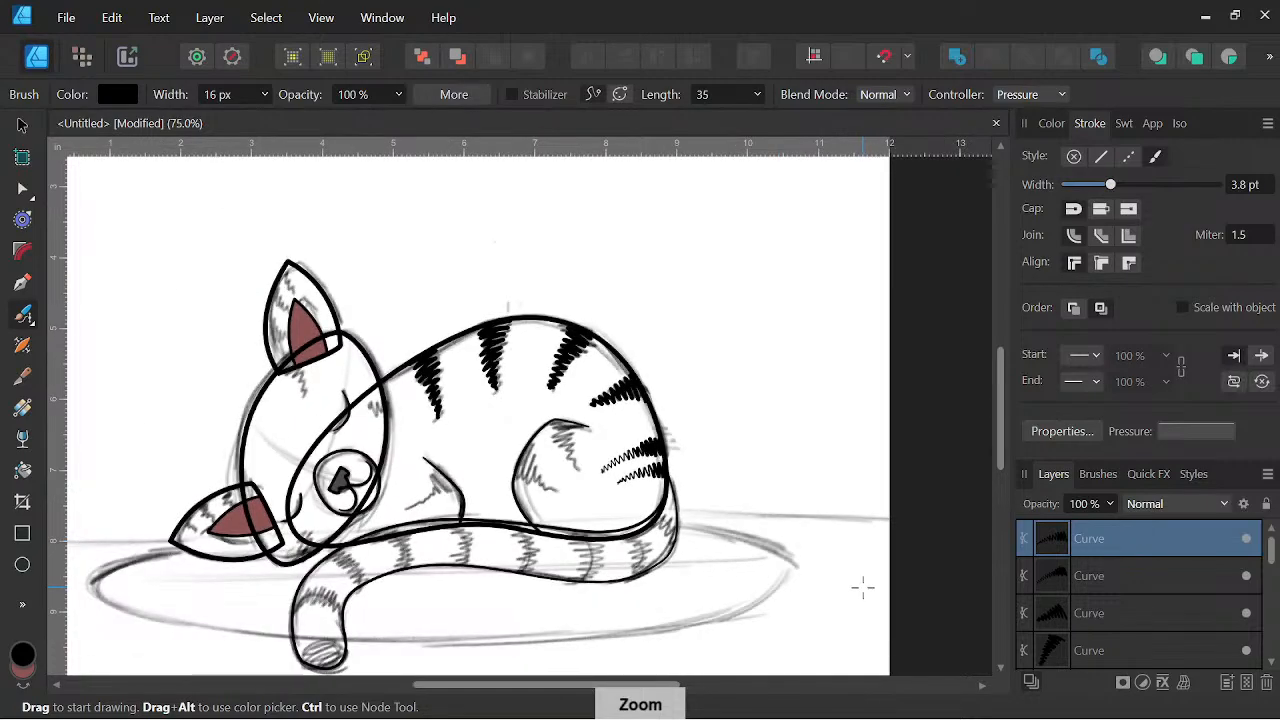
scroll(858, 583, up, 3)
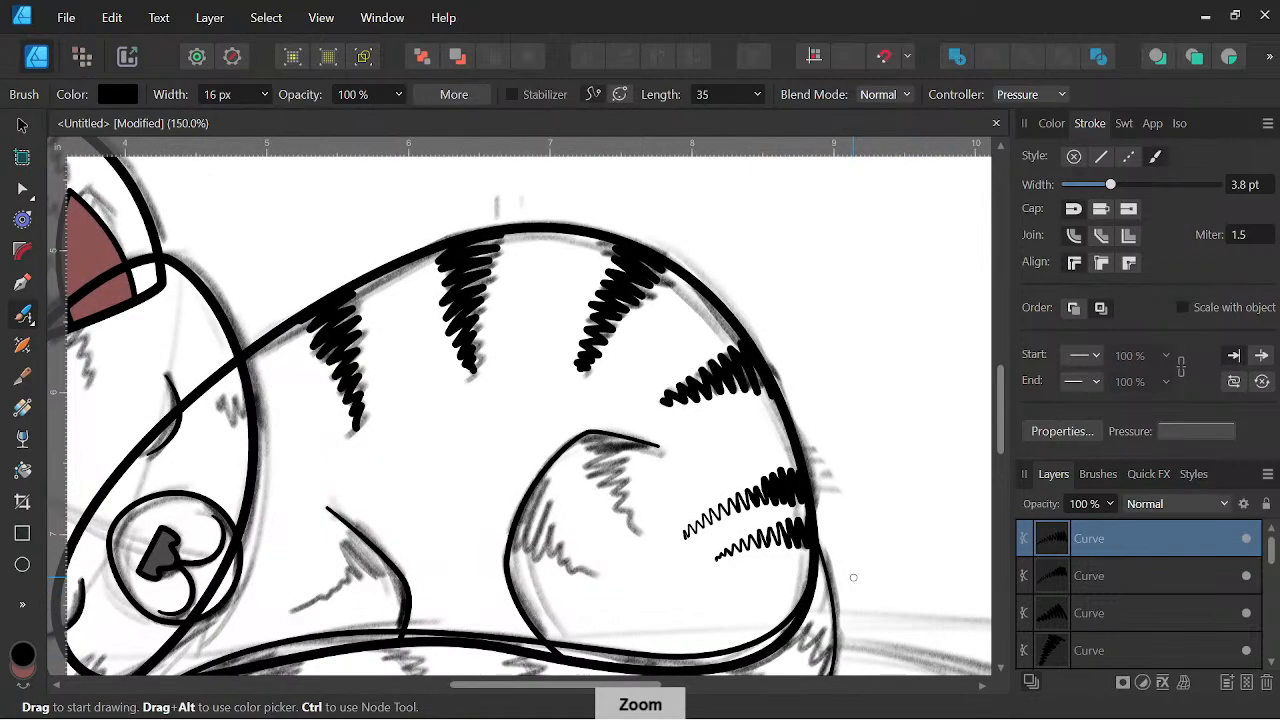
click(1267, 682)
click(1267, 682)
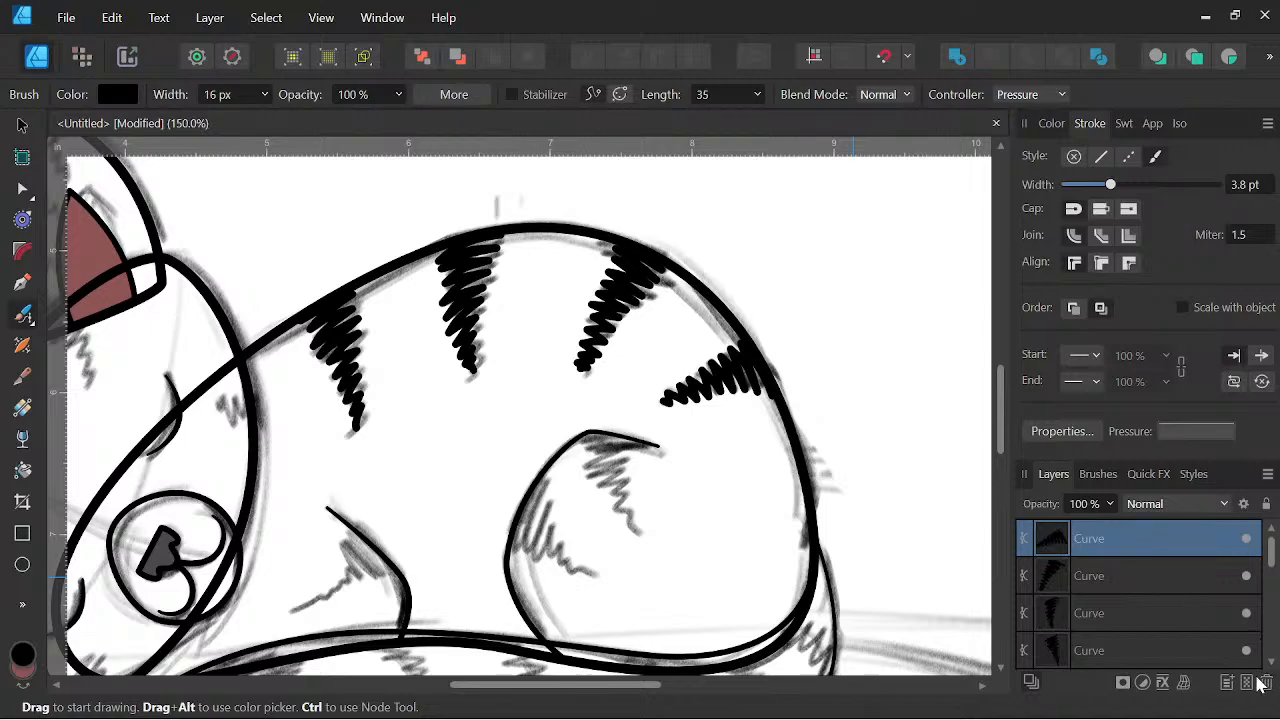
Delete the four uniform-width zigzag stripes from the cat's back and rump.
click(1267, 683)
click(1268, 684)
click(1267, 684)
click(1267, 684)
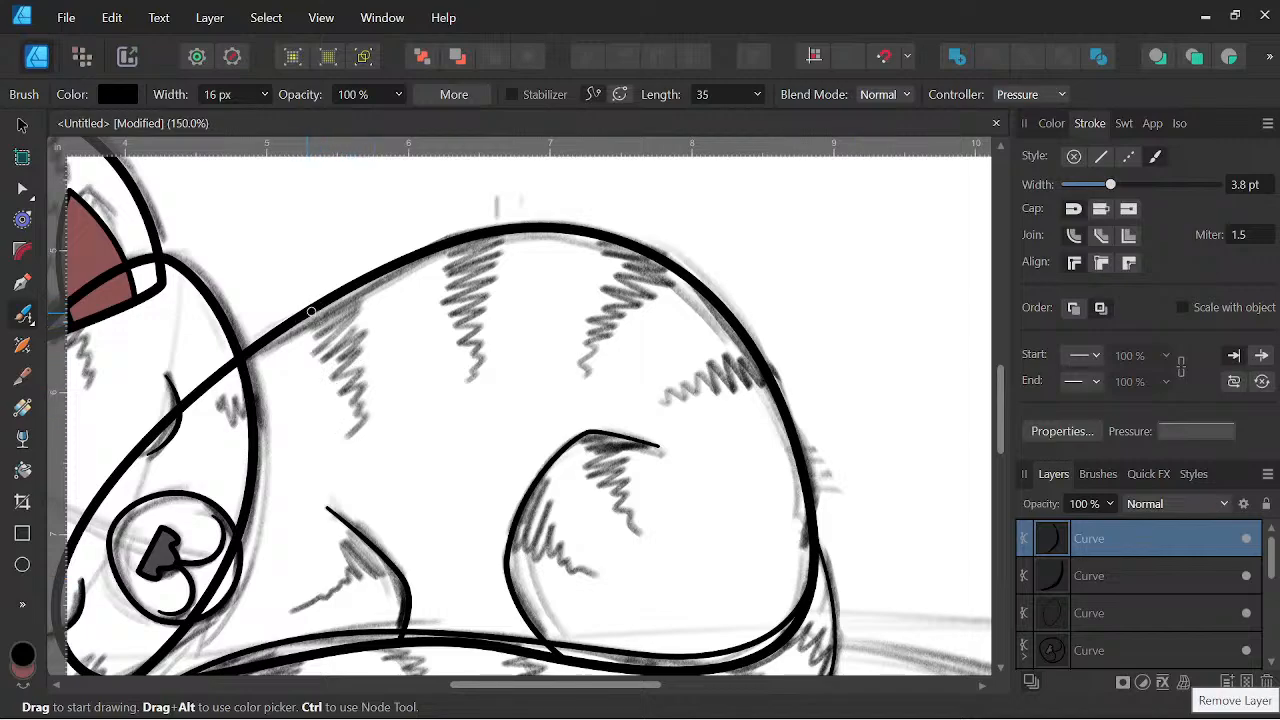
Repaint the zigzag stripe behind the cat's head with the pressure-controlled black brush, undoing attempts that miss the sketch.
mouse_move(308, 315)
mouse_down()
mouse_move(352, 294)
mouse_move(309, 334)
mouse_move(344, 317)
mouse_move(313, 349)
mouse_move(348, 330)
mouse_move(324, 362)
mouse_move(339, 356)
mouse_move(335, 387)
mouse_move(346, 377)
mouse_move(357, 415)
mouse_up()
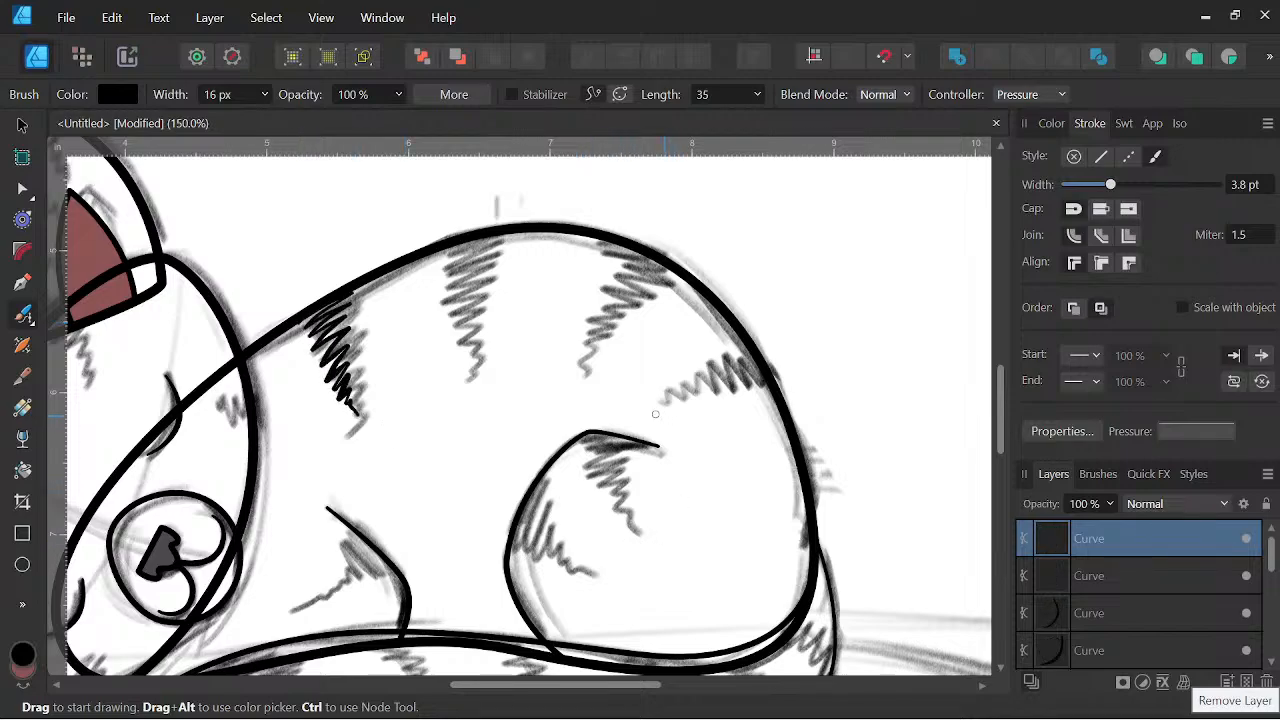
key(space)
mouse_move(621, 543)
mouse_down()
mouse_move(729, 540)
mouse_move(741, 527)
mouse_up()
key(ctrl+z)
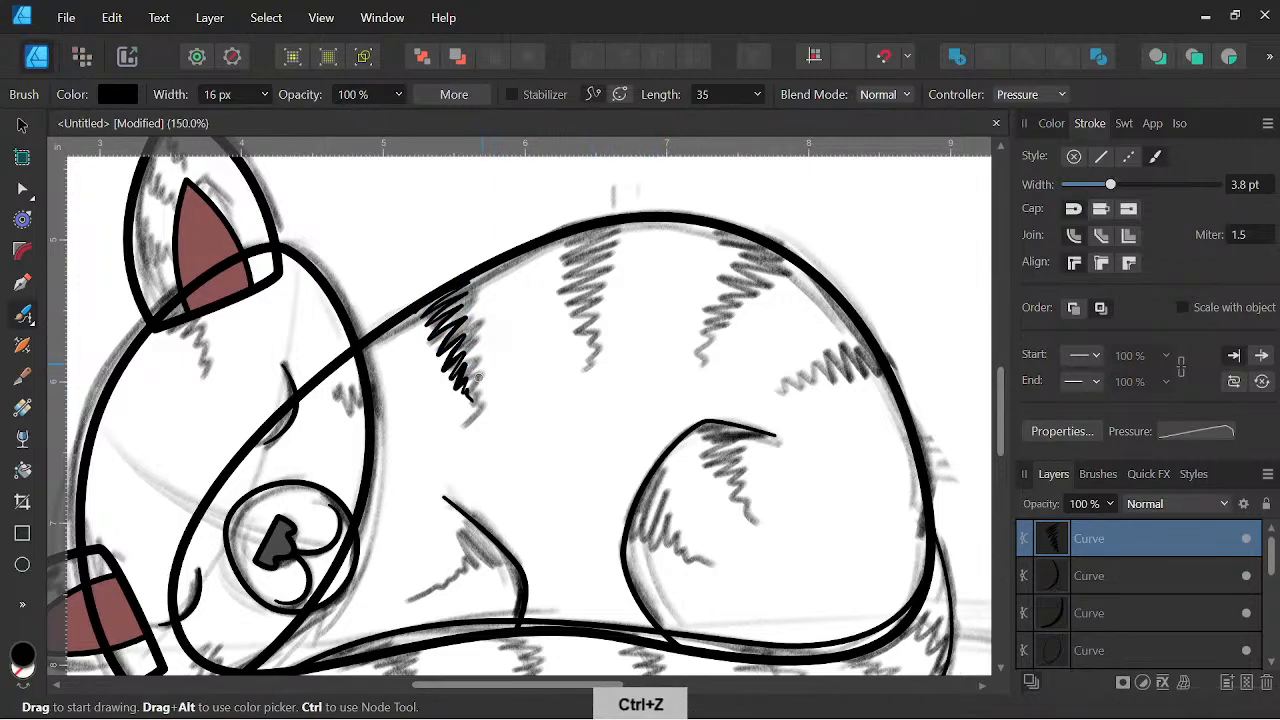
key(ctrl+z)
mouse_move(470, 402)
mouse_down()
mouse_move(467, 358)
mouse_move(448, 364)
mouse_move(469, 349)
mouse_move(440, 345)
mouse_move(461, 327)
mouse_move(431, 337)
mouse_move(457, 310)
mouse_move(423, 321)
mouse_move(467, 294)
mouse_move(419, 315)
mouse_move(470, 281)
mouse_up()
Paint the other three sketched zigzag stripes along the back and rump, from thin tips to thick ends at the outline.
key(space)
drag(679, 507, 732, 530)
mouse_move(634, 387)
mouse_down()
mouse_move(646, 346)
mouse_move(631, 333)
mouse_move(651, 324)
mouse_move(630, 314)
mouse_move(651, 306)
mouse_move(628, 295)
mouse_move(657, 288)
mouse_move(635, 283)
mouse_move(666, 268)
mouse_move(629, 268)
mouse_move(690, 246)
mouse_up()
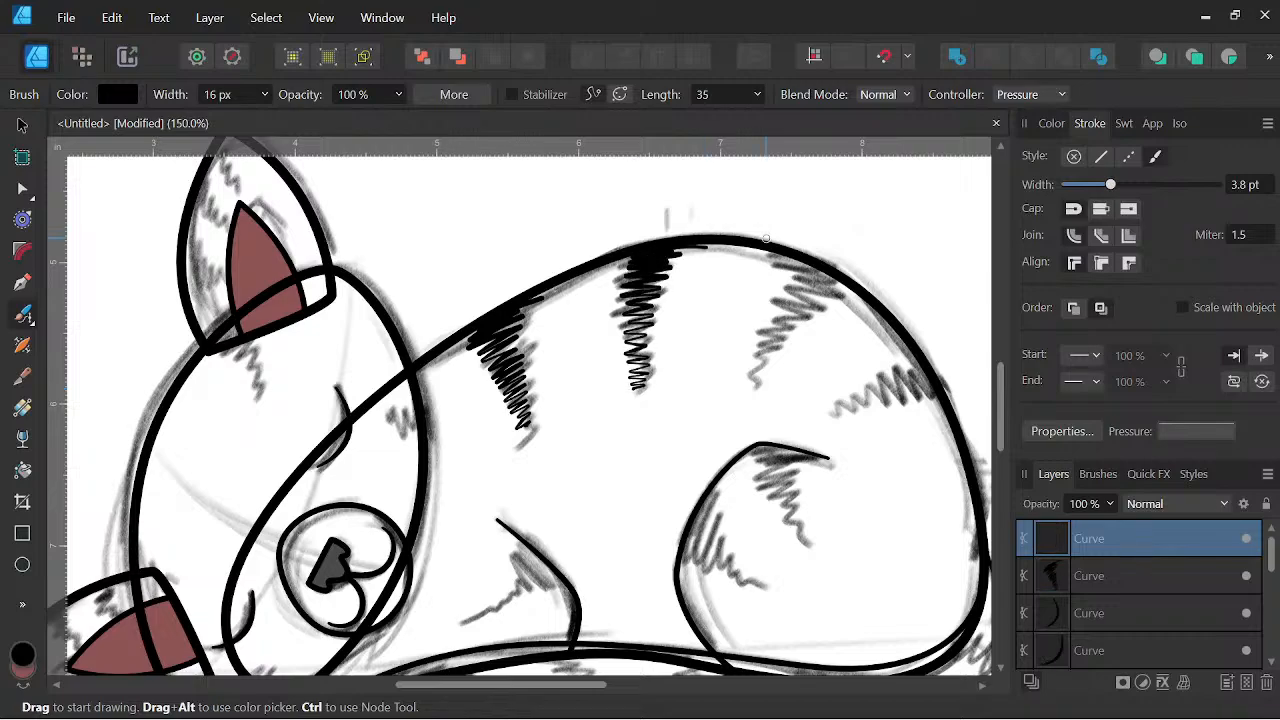
key(space)
drag(802, 534, 602, 509)
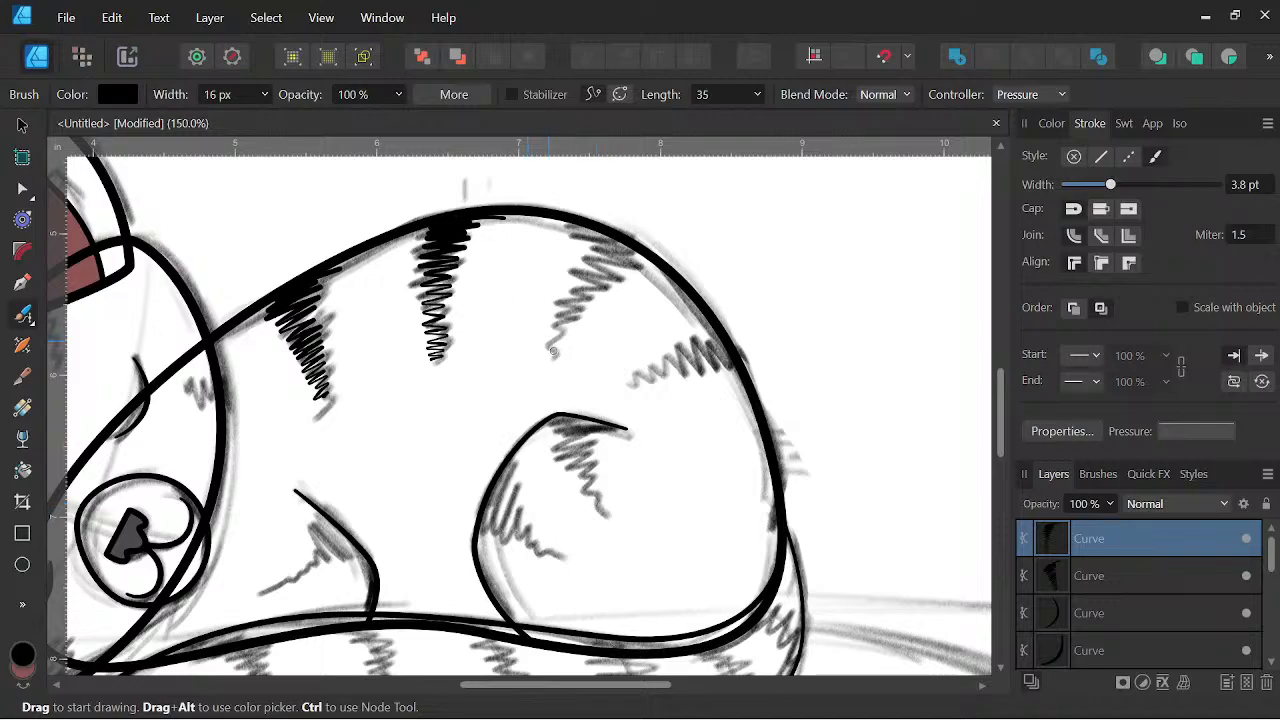
mouse_move(554, 354)
mouse_down()
mouse_move(566, 305)
mouse_move(588, 300)
mouse_move(580, 272)
mouse_move(620, 276)
mouse_move(591, 233)
mouse_move(642, 252)
mouse_up()
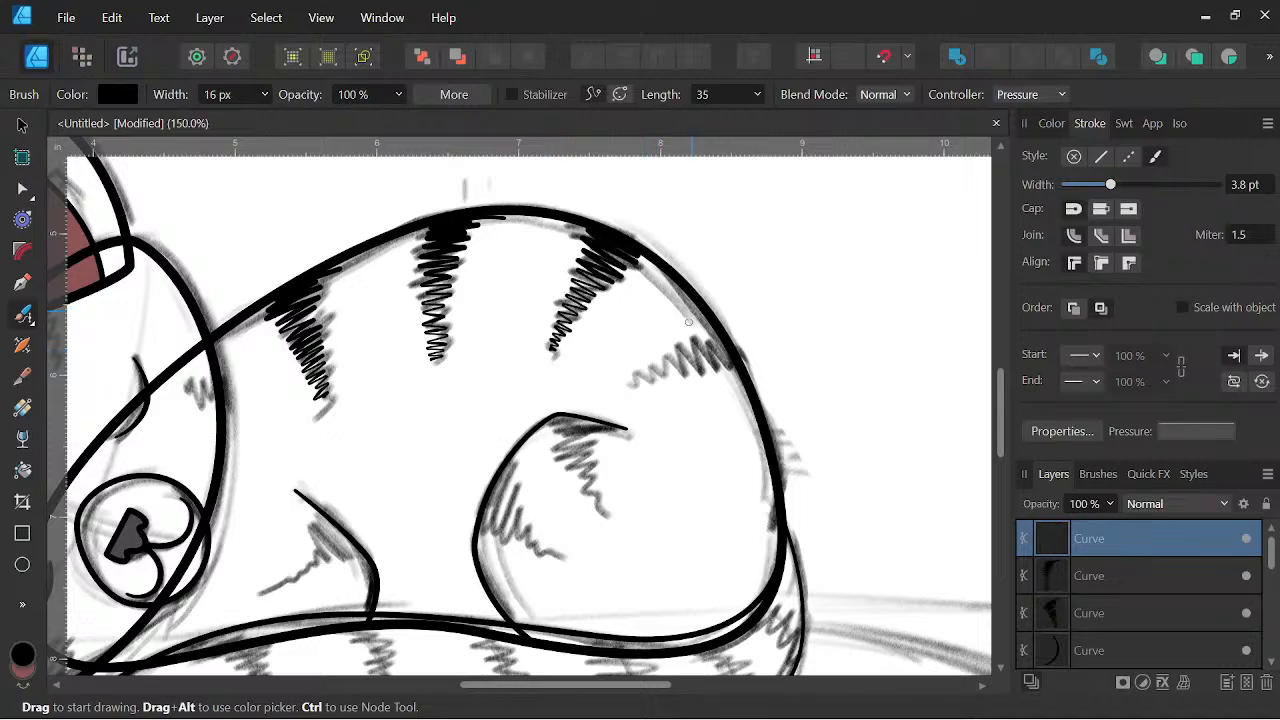
mouse_move(632, 384)
mouse_down()
mouse_move(671, 361)
mouse_move(689, 372)
mouse_move(693, 344)
mouse_move(722, 367)
mouse_move(712, 331)
mouse_move(742, 365)
mouse_up()
Paint the two sketched zigzag stripes on the cat's haunch with the pressure-controlled black brush.
key(space)
drag(855, 580, 869, 551)
key(ctrl+minus)
key(ctrl+minus)
key(space)
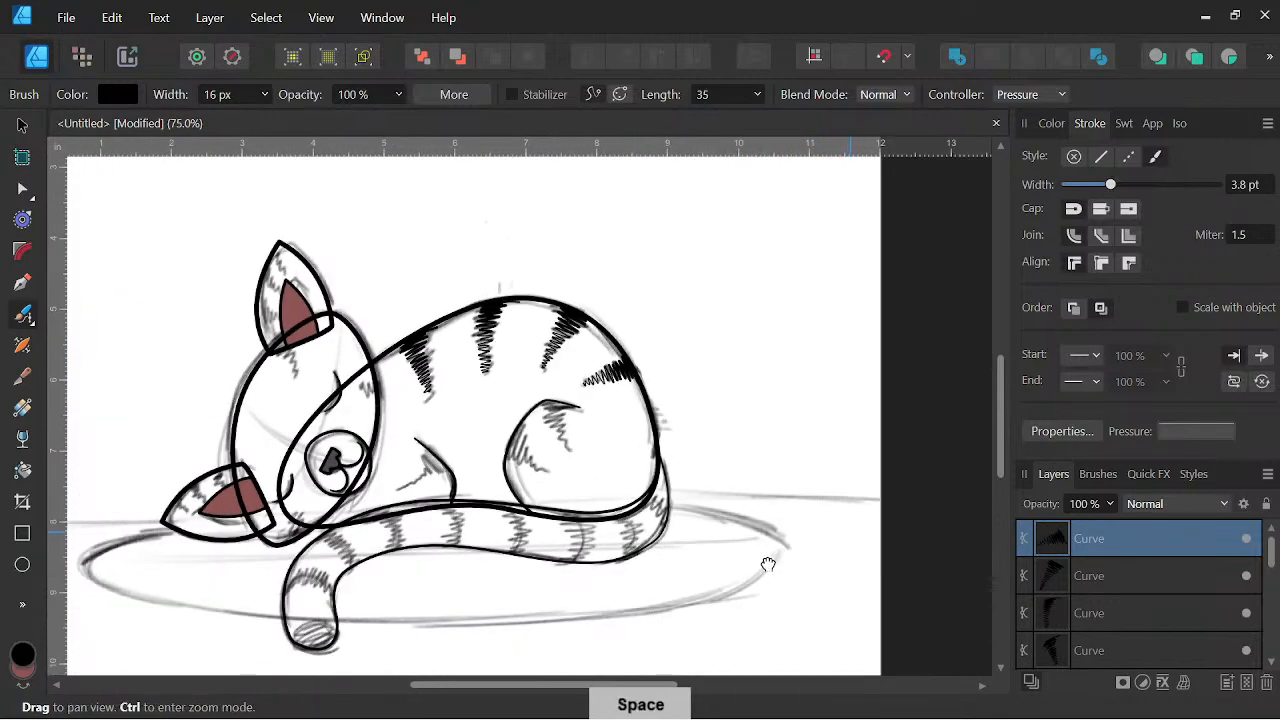
drag(767, 565, 837, 559)
key(ctrl+plus)
key(ctrl+plus)
key(space)
drag(705, 456, 633, 485)
mouse_move(637, 551)
mouse_down()
mouse_move(587, 537)
mouse_move(589, 506)
mouse_move(573, 534)
mouse_move(584, 493)
mouse_move(563, 529)
mouse_move(562, 478)
mouse_up()
mouse_move(662, 493)
mouse_down()
mouse_move(661, 451)
mouse_move(633, 451)
mouse_move(680, 430)
mouse_move(636, 426)
mouse_move(676, 420)
mouse_up()
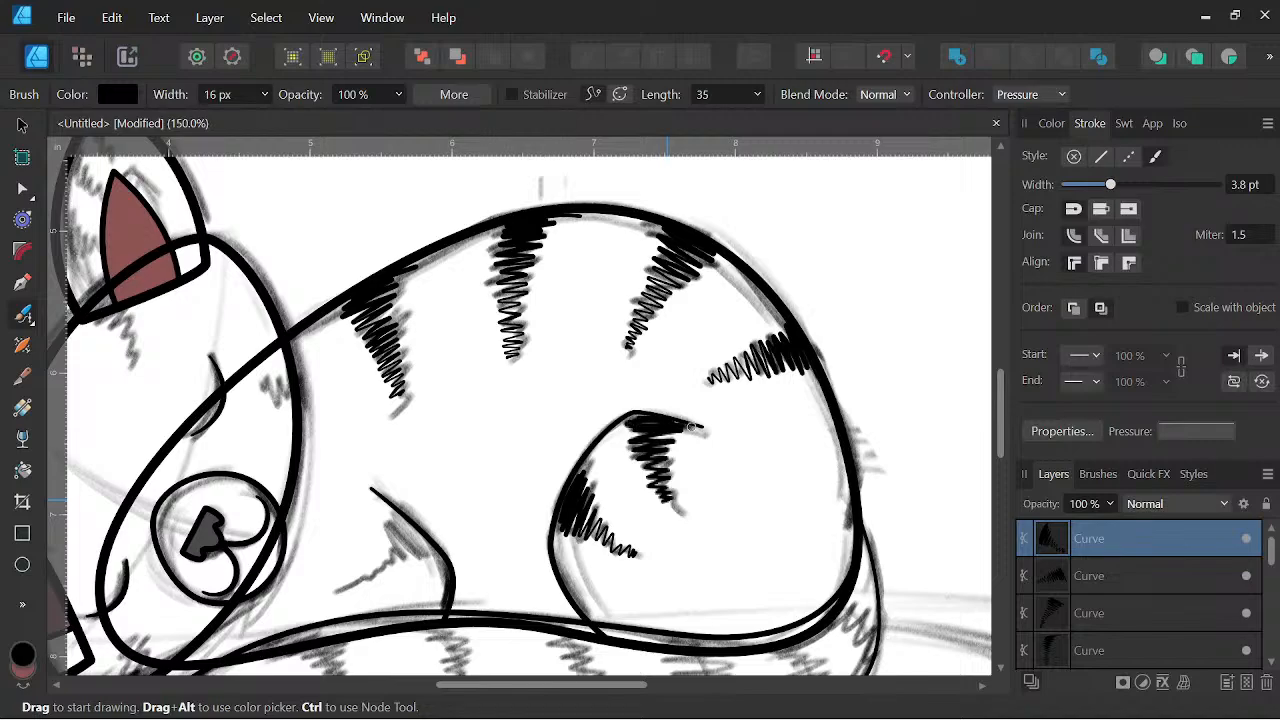
Paint the sketched zigzag stripe inside the bend of the cat's front leg.
key(space)
drag(761, 572, 767, 526)
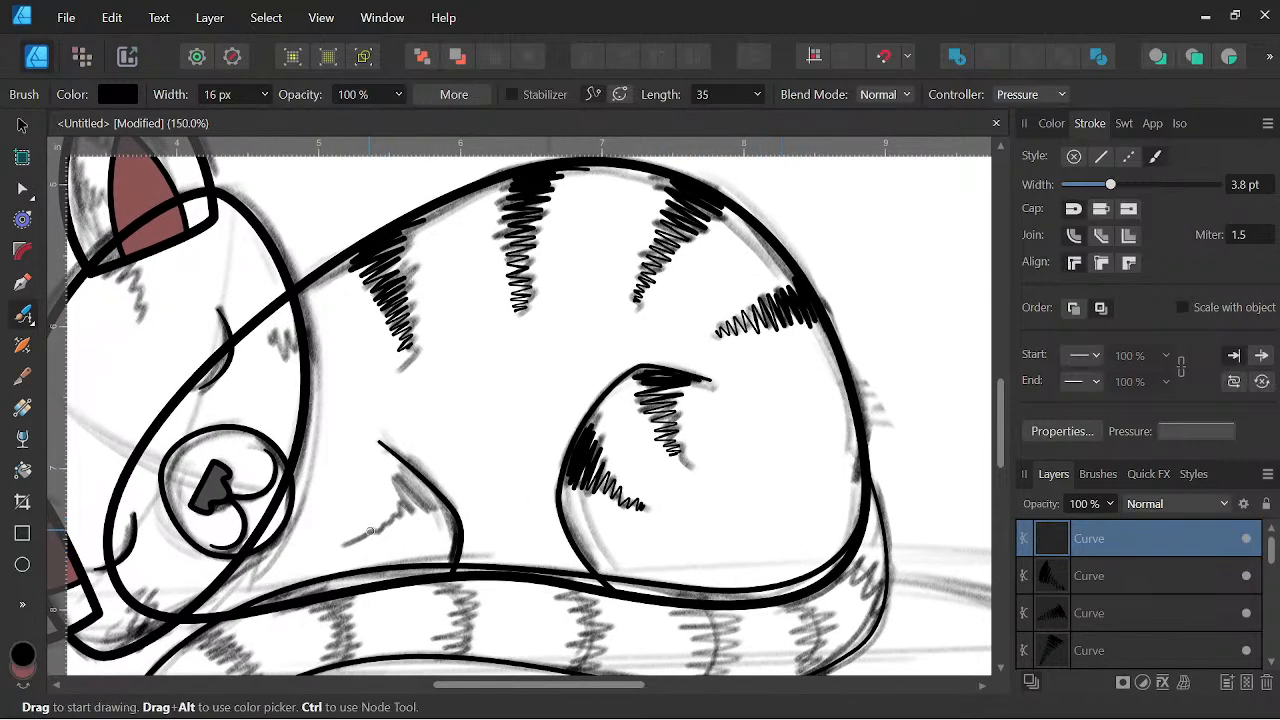
mouse_move(366, 538)
mouse_down()
mouse_move(393, 503)
mouse_move(419, 513)
mouse_move(401, 476)
mouse_move(456, 525)
mouse_up()
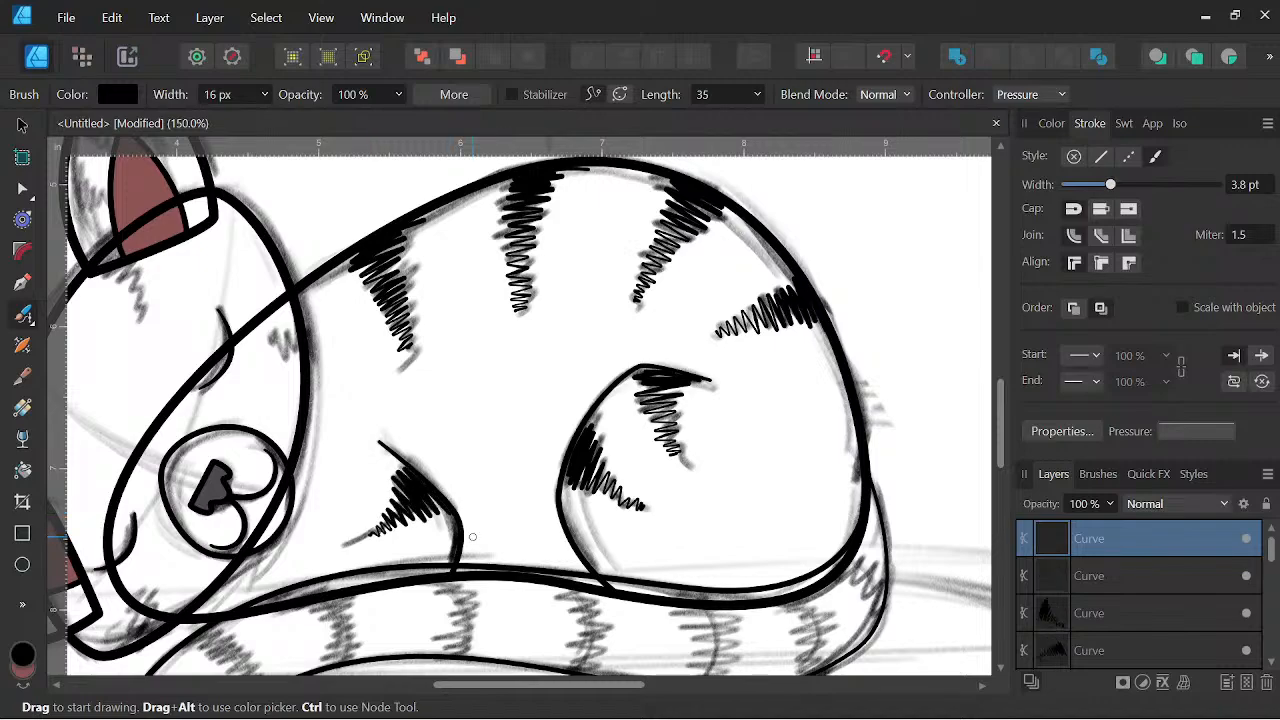
Delete the upper haunch stripe and repaint it with the Vector Brush tool down to the sketched tip.
click(22, 126)
click(651, 403)
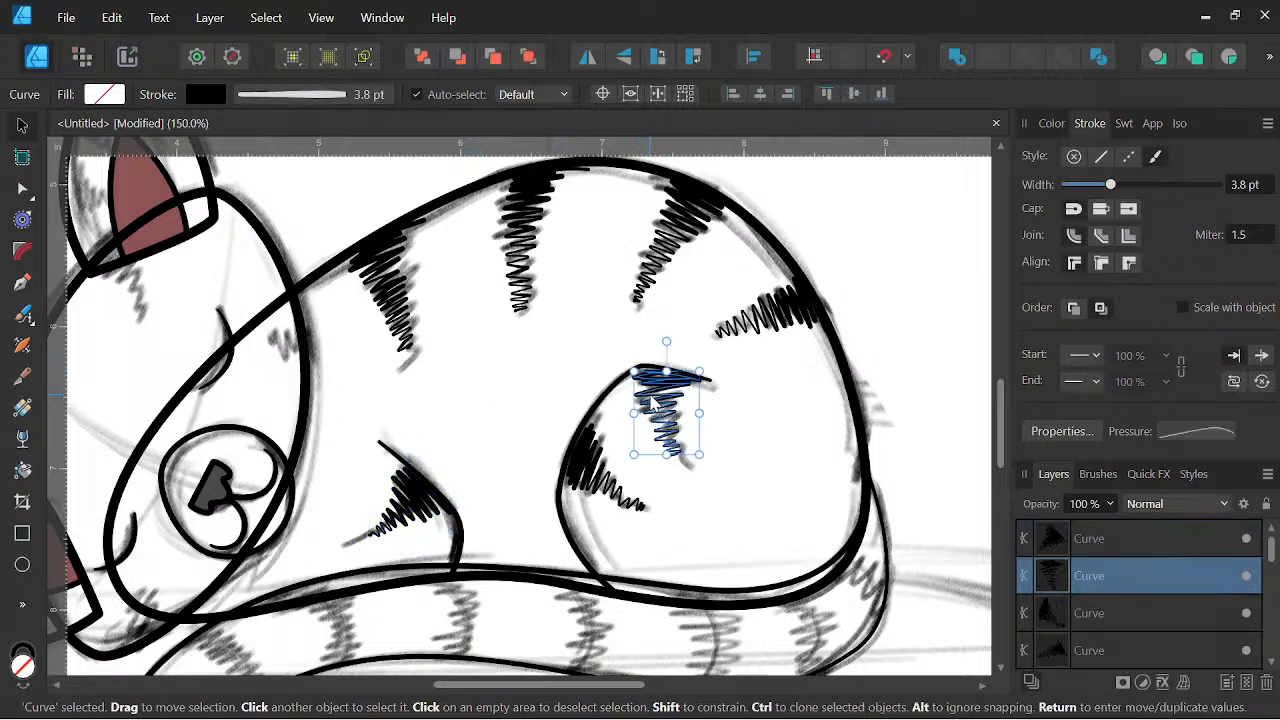
key(Delete)
click(22, 282)
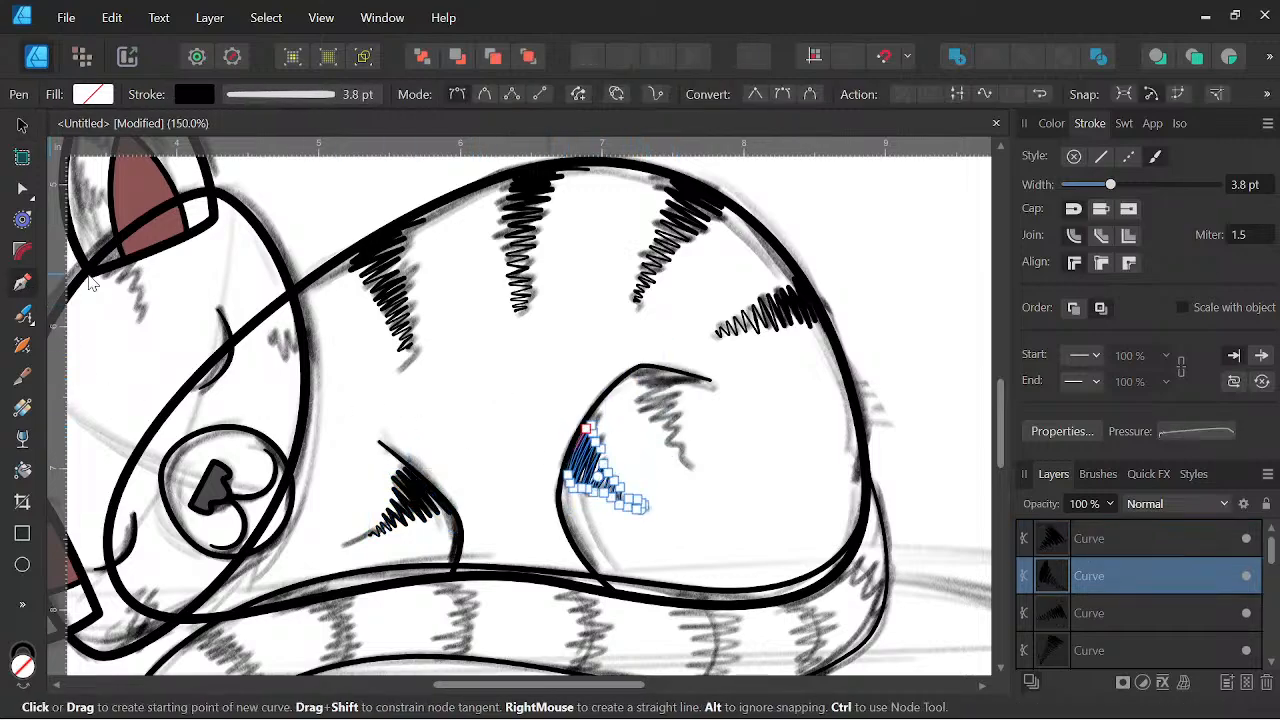
click(22, 313)
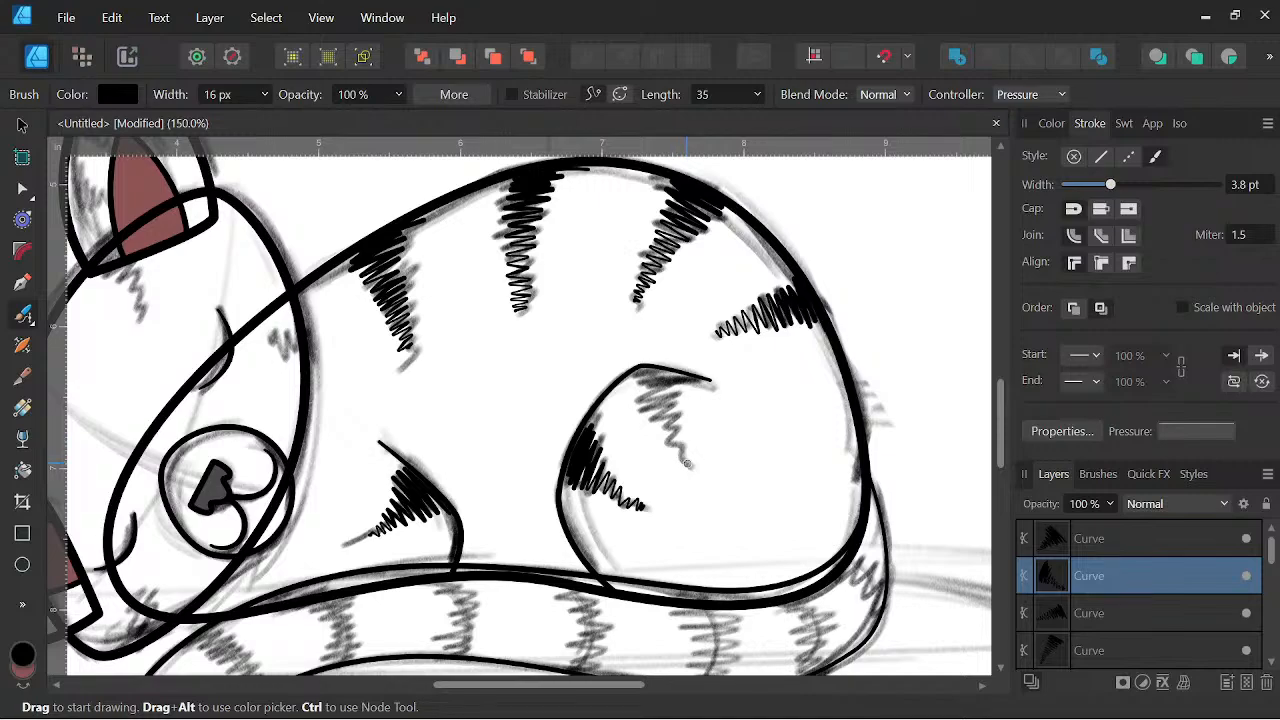
mouse_move(684, 463)
mouse_down()
mouse_move(652, 431)
mouse_move(670, 417)
mouse_move(640, 401)
mouse_move(676, 389)
mouse_move(638, 387)
mouse_move(679, 381)
mouse_move(643, 372)
mouse_move(696, 378)
mouse_up()
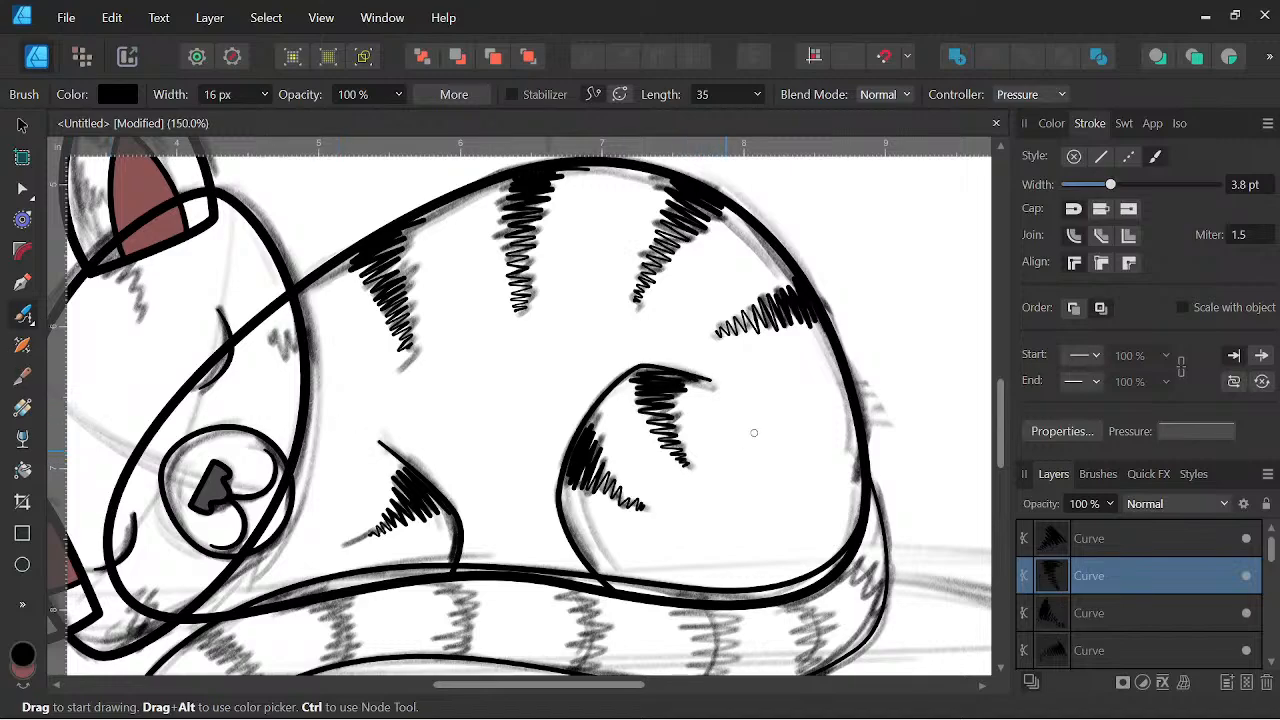
Hide the pixel sketch layer to examine the striped cat line art on its own, and show the sketch again.
ctrl+scroll(752, 430, down, 3)
scroll(705, 407, down, 2)
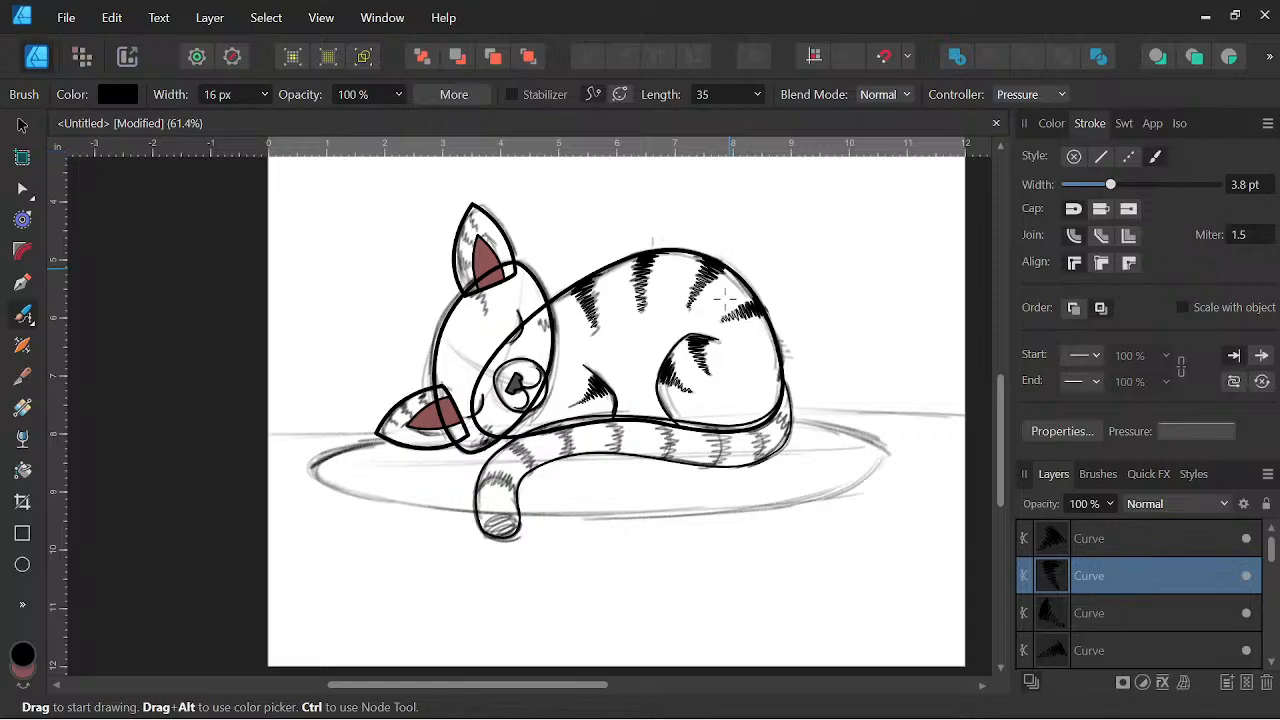
drag(716, 390, 658, 455)
ctrl+scroll(662, 430, up, 1)
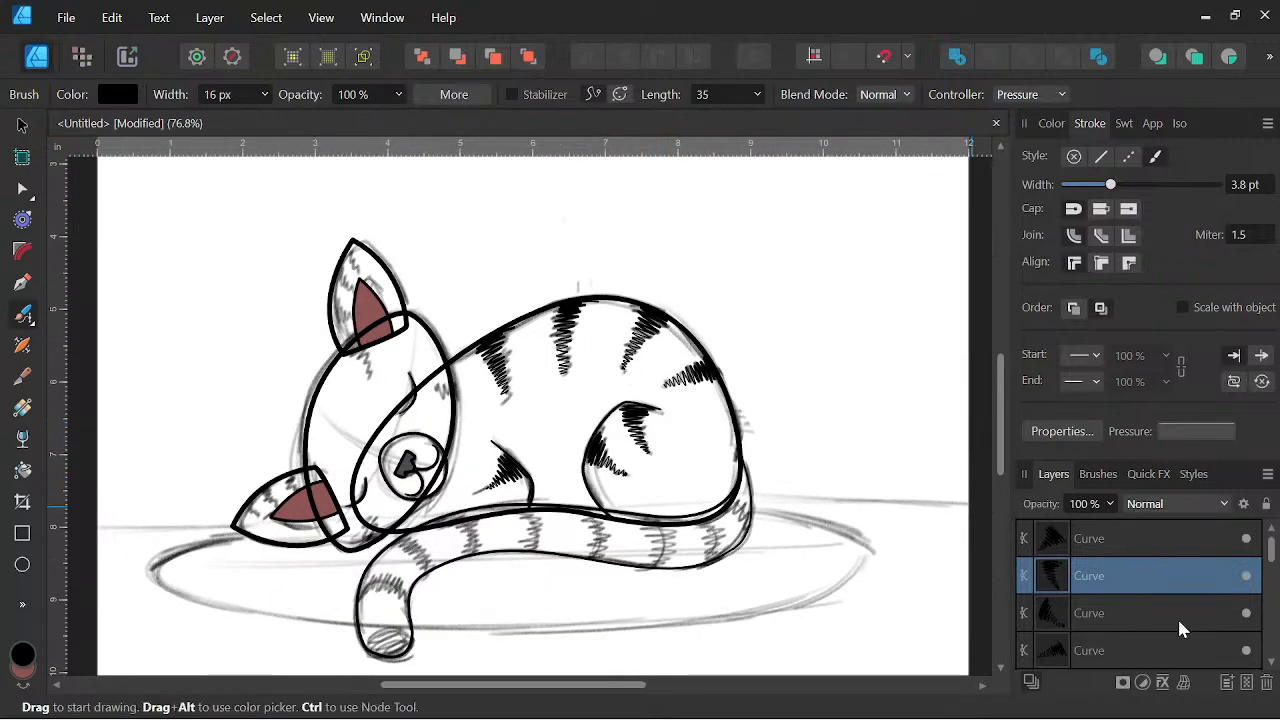
scroll(1131, 575, down, 3)
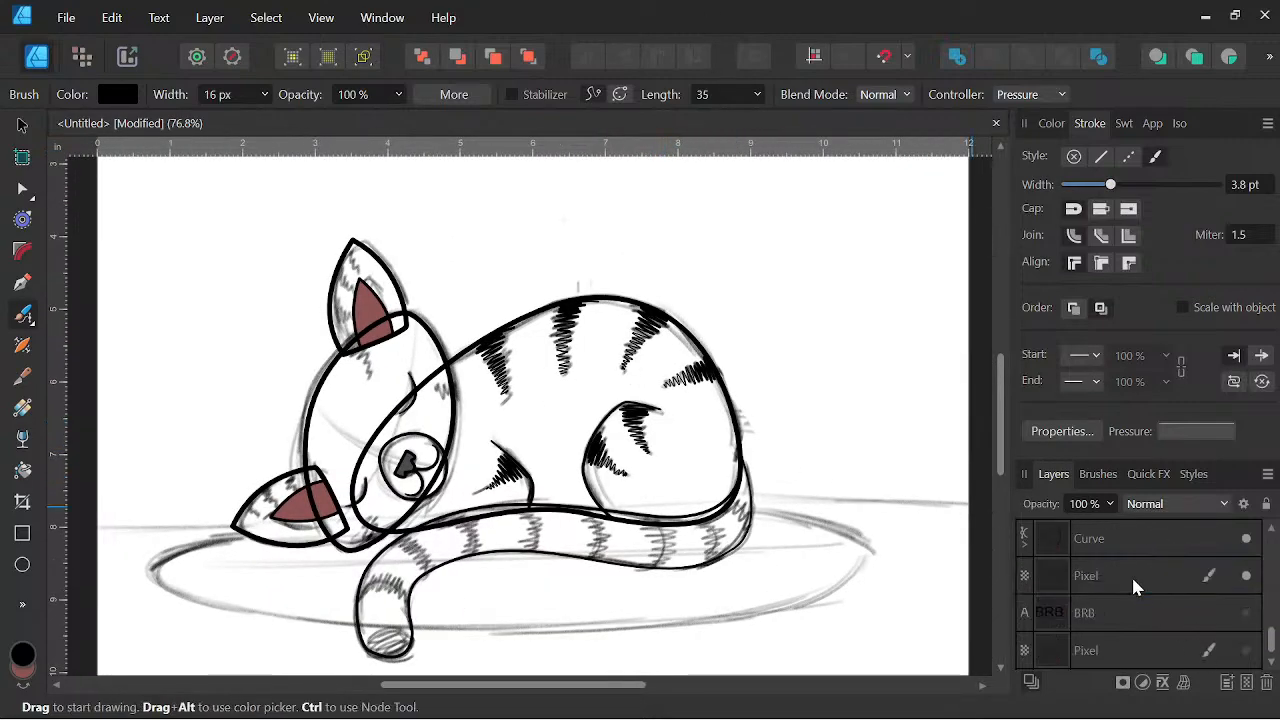
click(1245, 576)
drag(814, 528, 871, 503)
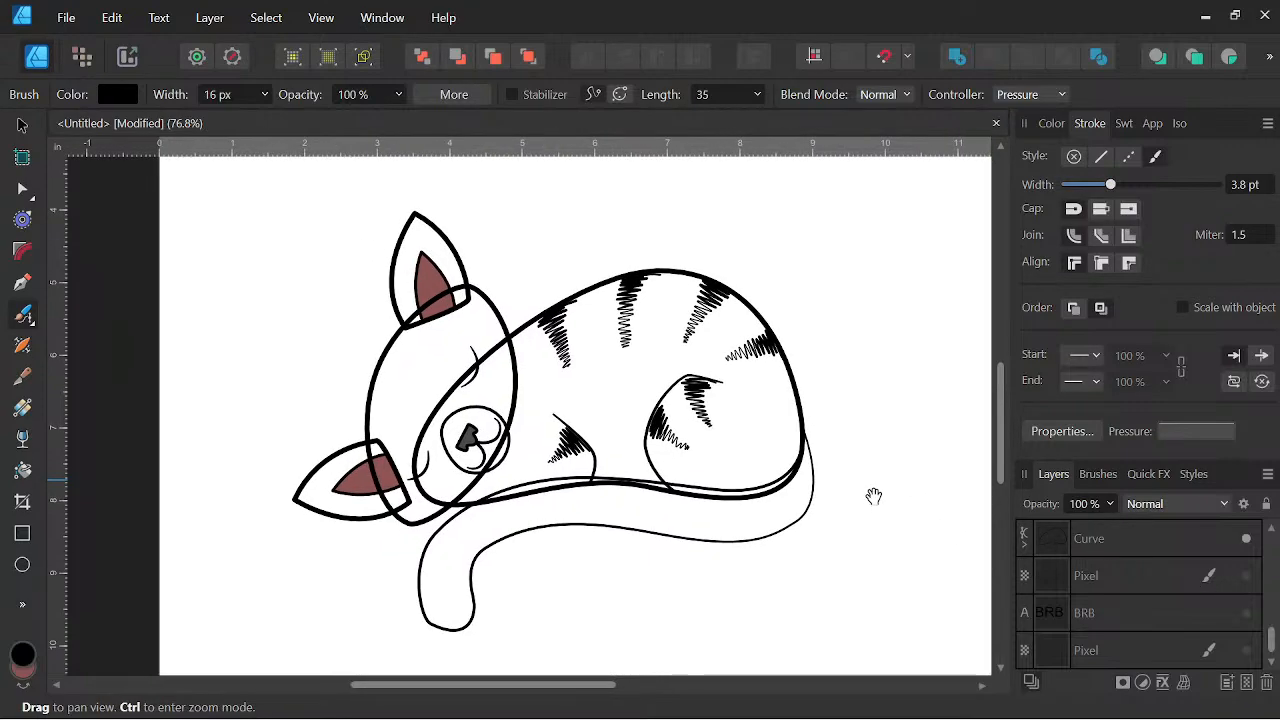
scroll(866, 494, down, 2)
drag(860, 491, 796, 514)
scroll(739, 439, up, 2)
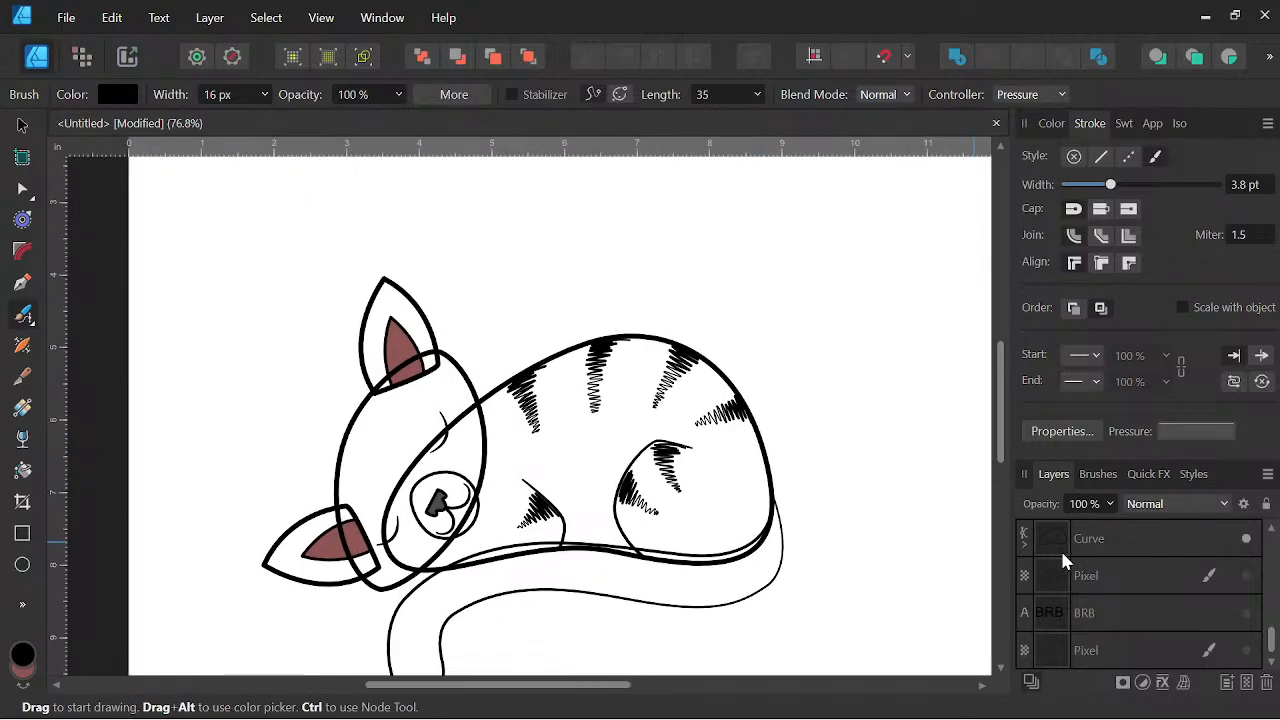
click(1245, 576)
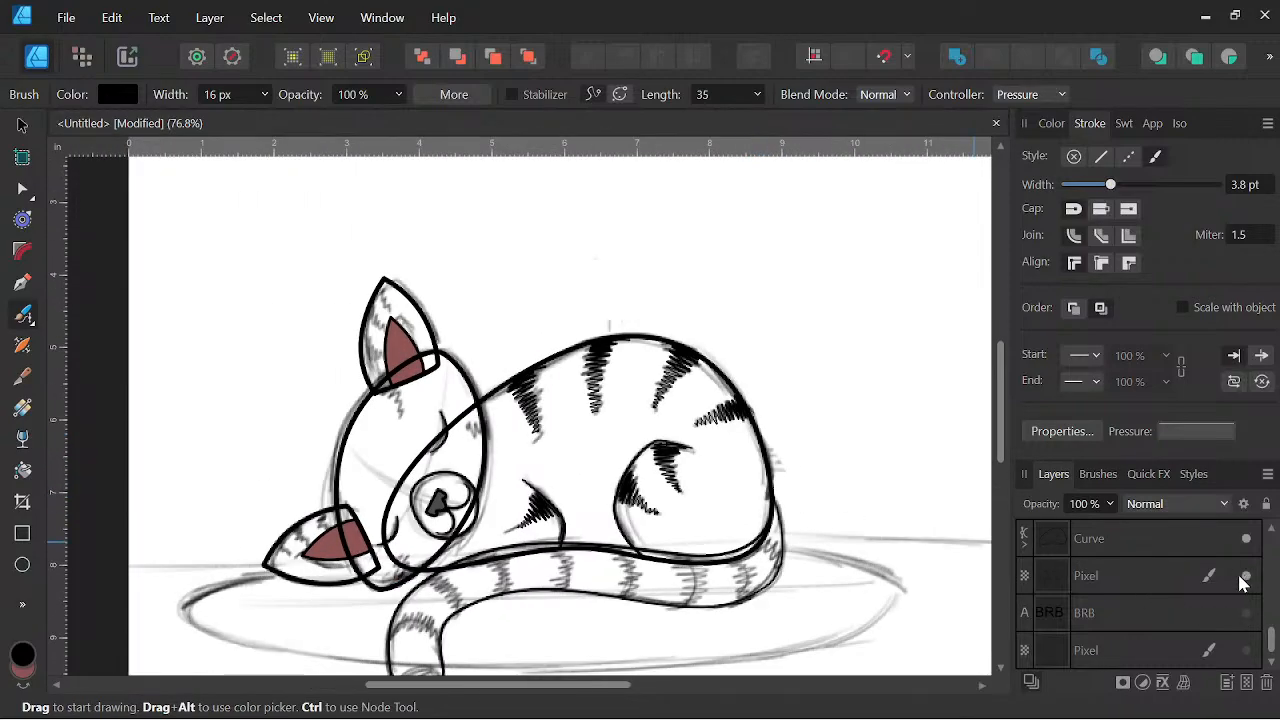
scroll(1118, 561, up, 2)
scroll(1124, 560, up, 1)
click(1124, 562)
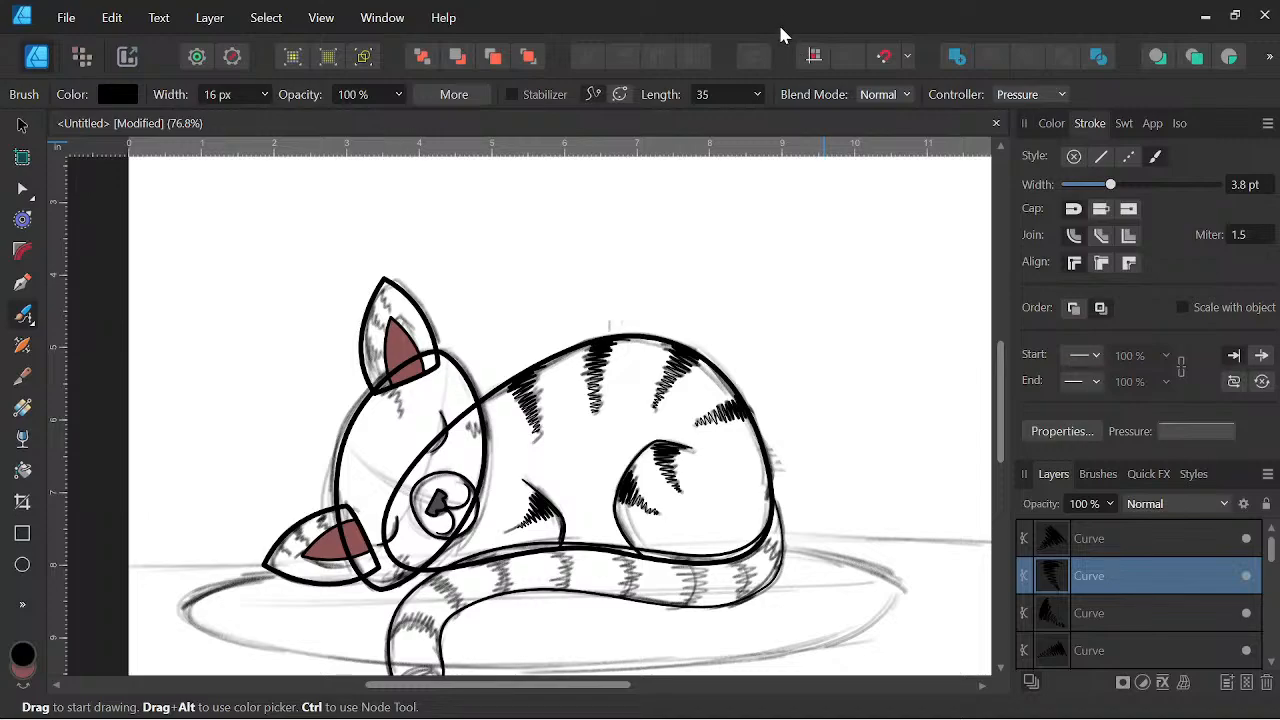
drag(849, 506, 857, 446)
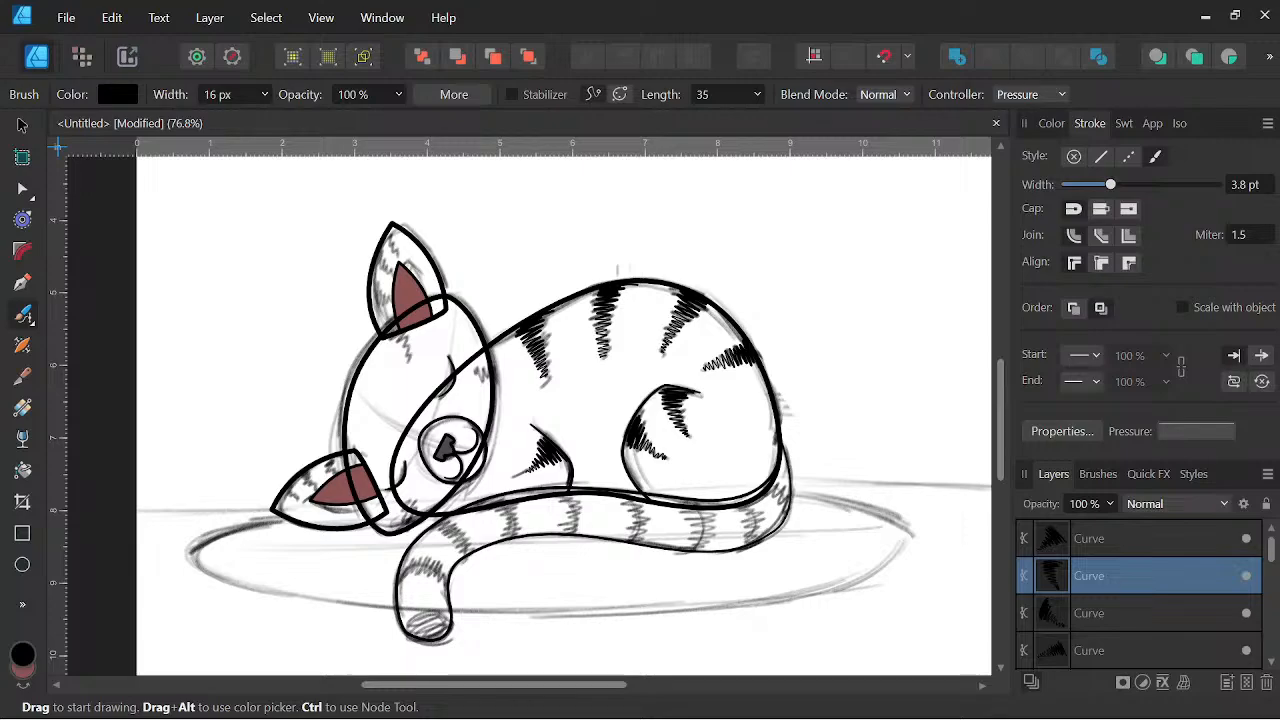
Select all the fur stripe curves painted on the body, haunch and front leg and nest them inside the cat's body curve.
click(1120, 545)
scroll(1120, 553, down, 3)
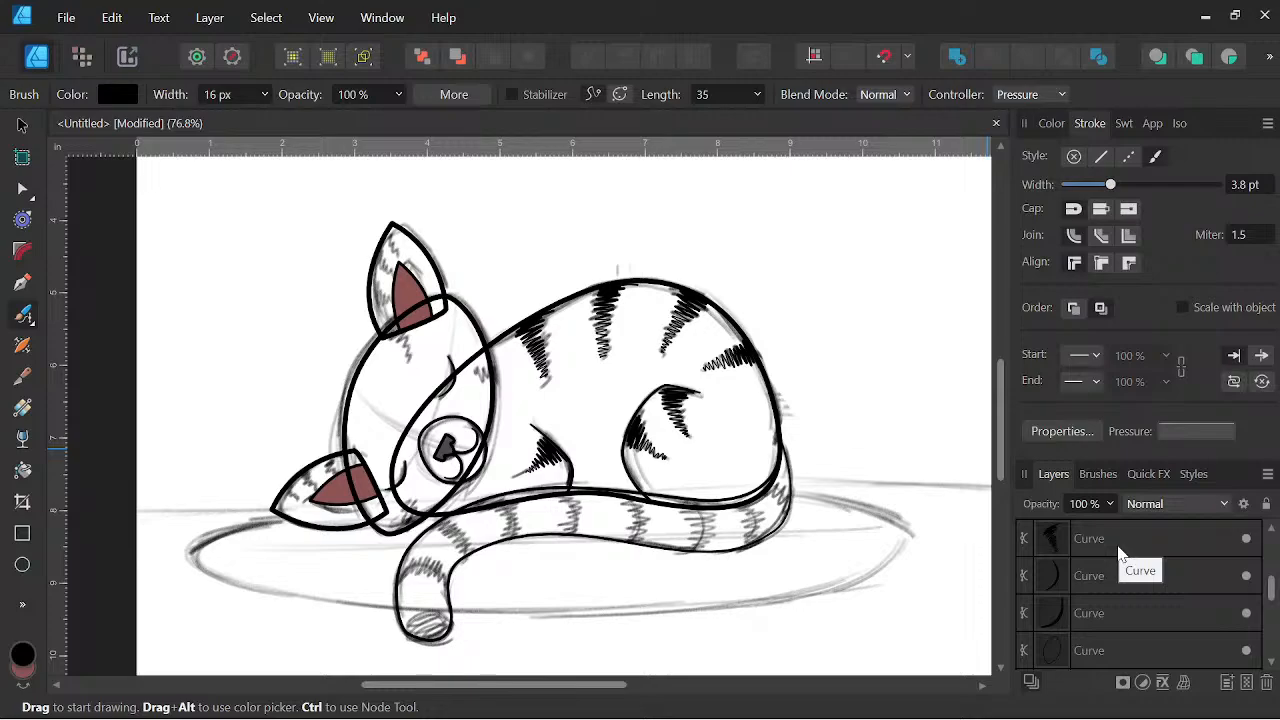
shift+click(1118, 553)
scroll(1118, 553, up, 2)
scroll(1118, 553, down, 2)
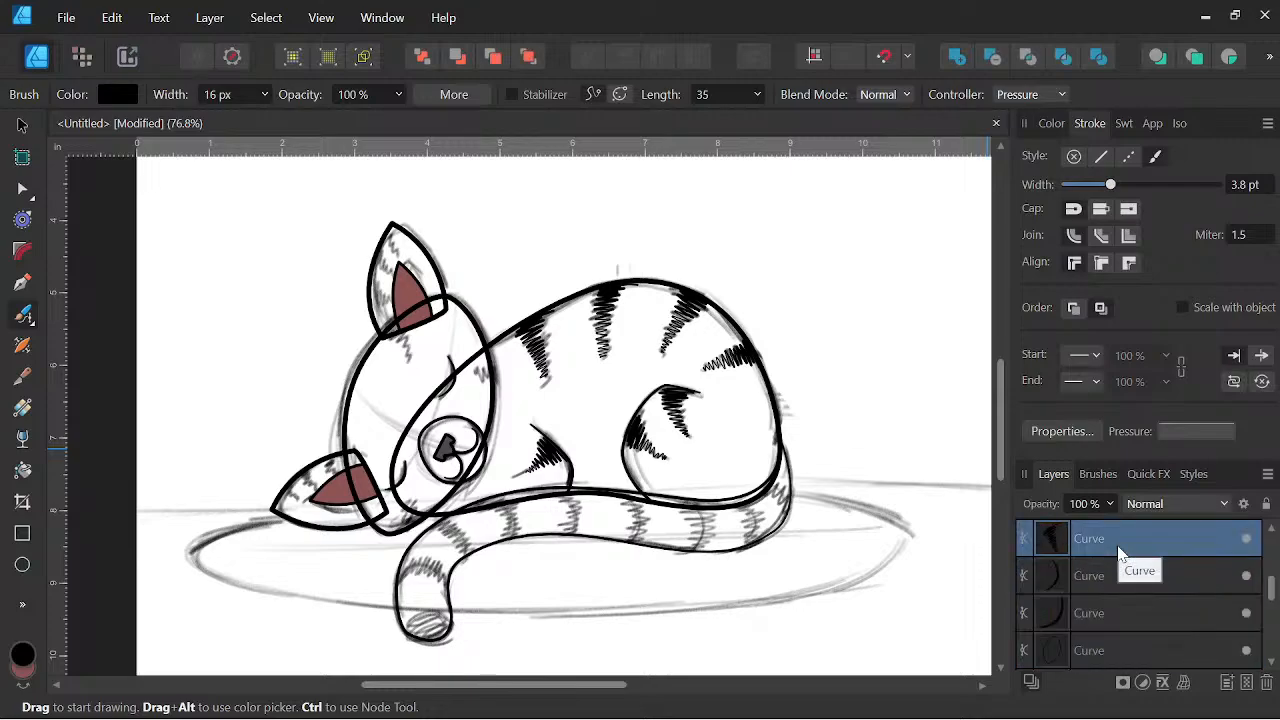
drag(1118, 553, 1100, 630)
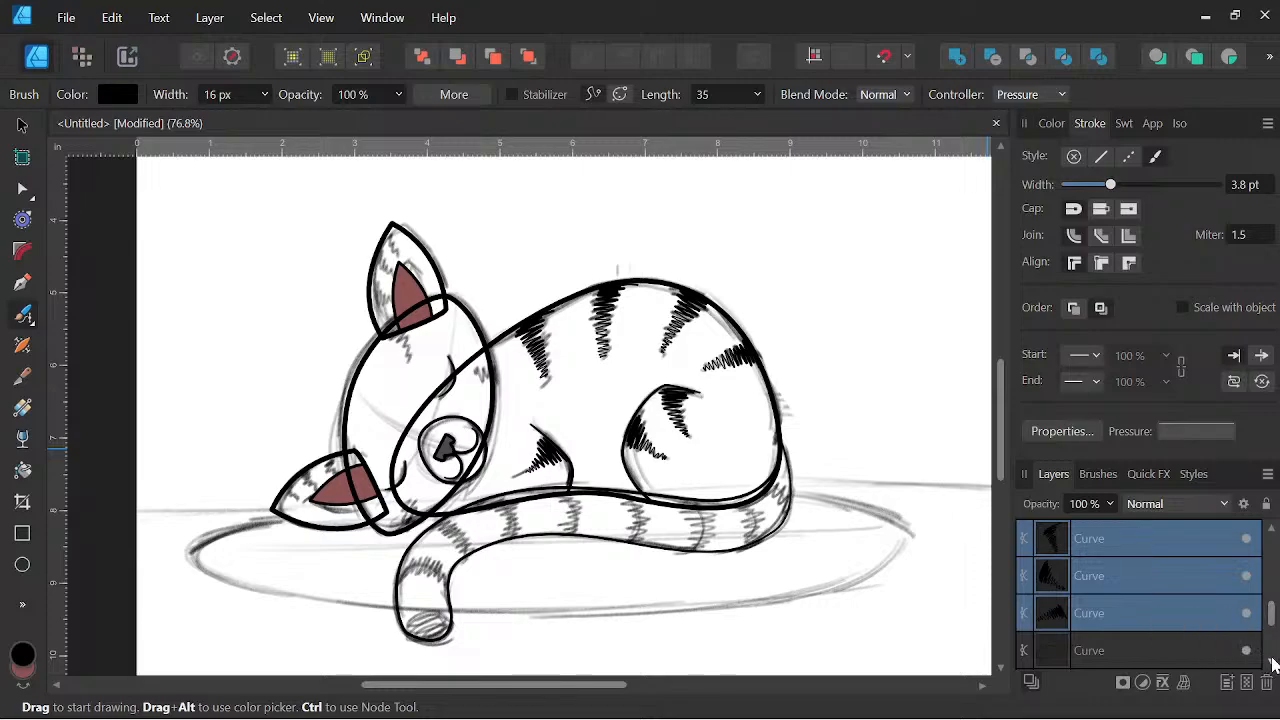
scroll(1268, 655, down, 2)
shift+click(1080, 613)
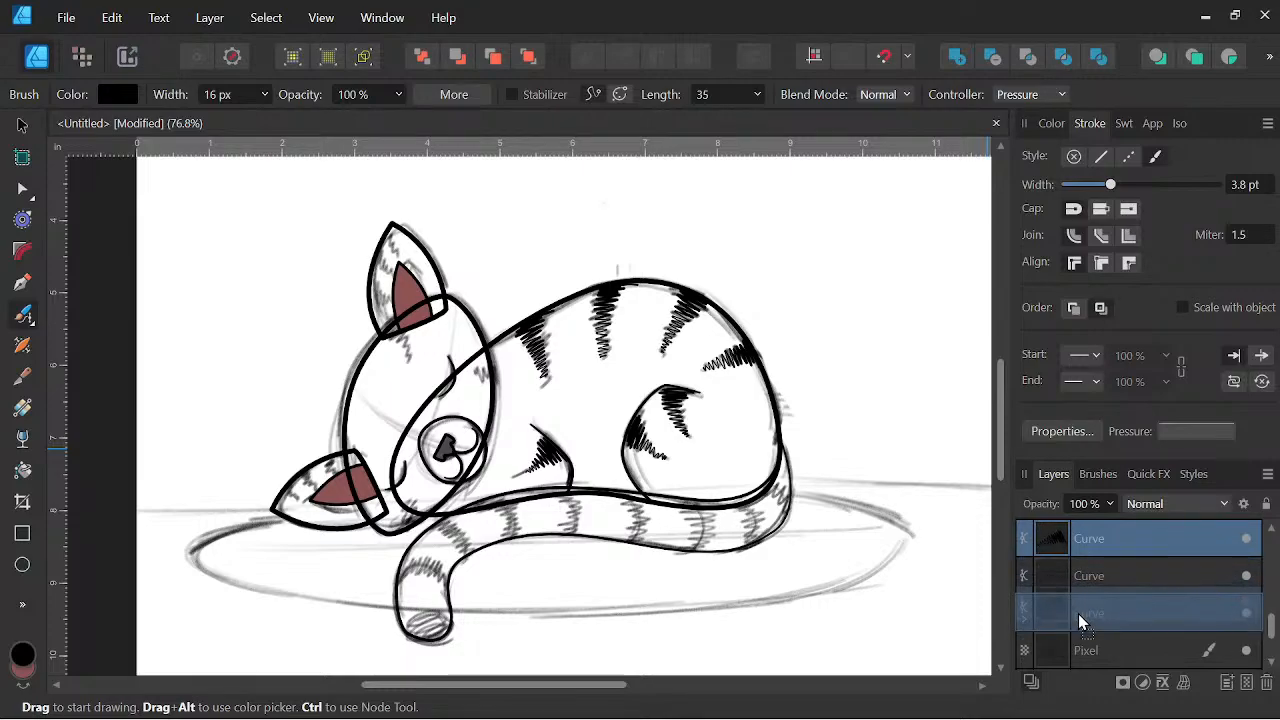
scroll(1080, 614, down, 2)
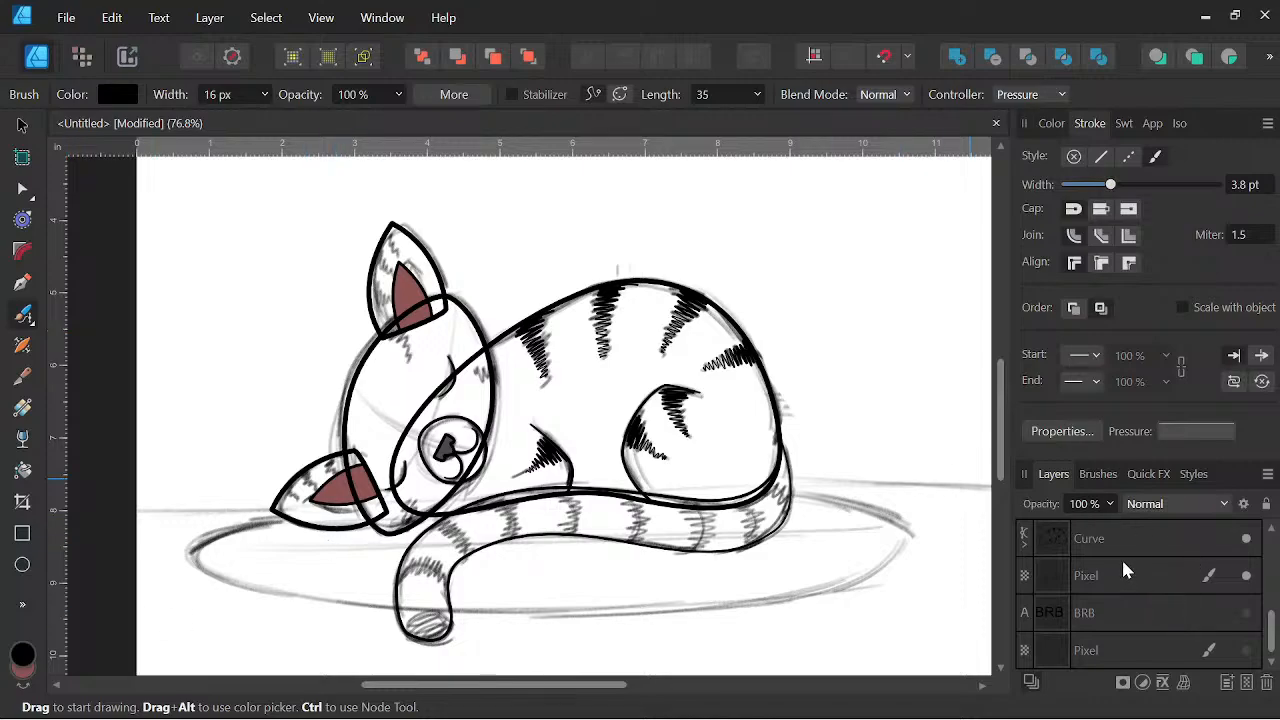
Select the two closed-eye curves and nest them inside the head curve.
scroll(1123, 570, up, 2)
scroll(1123, 572, up, 3)
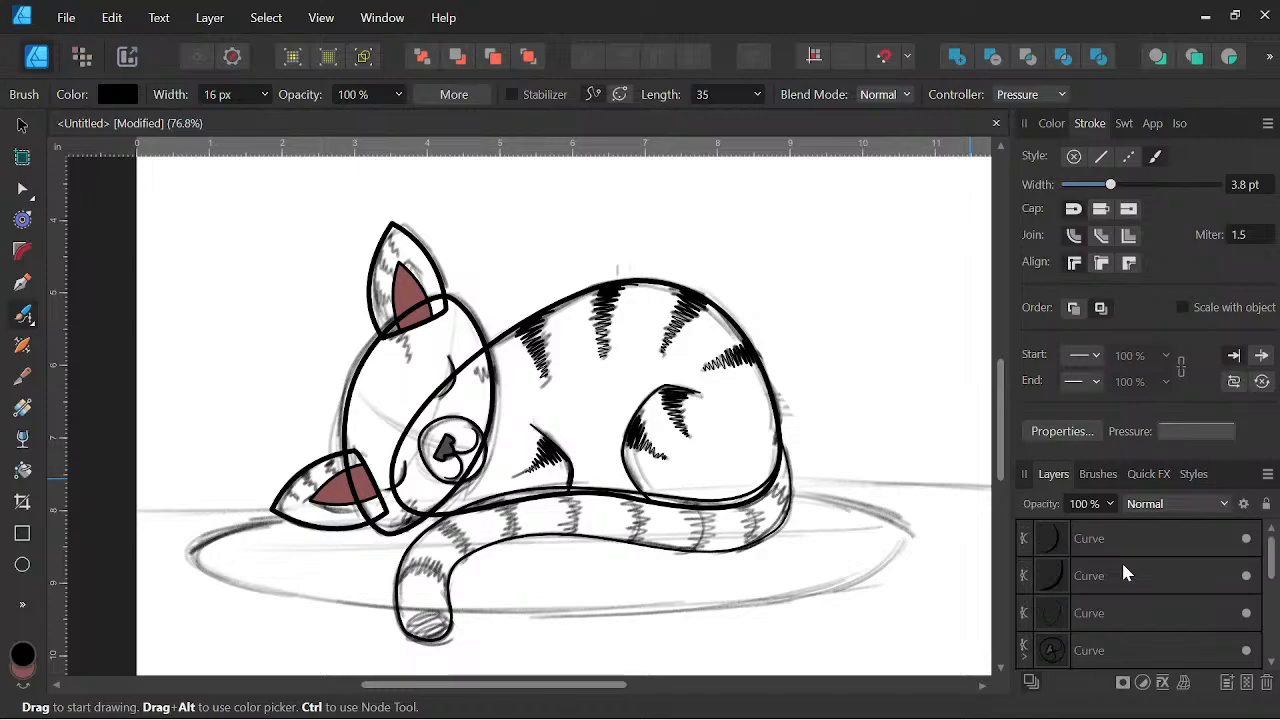
click(1112, 557)
shift+click(1110, 569)
shift+click(1090, 623)
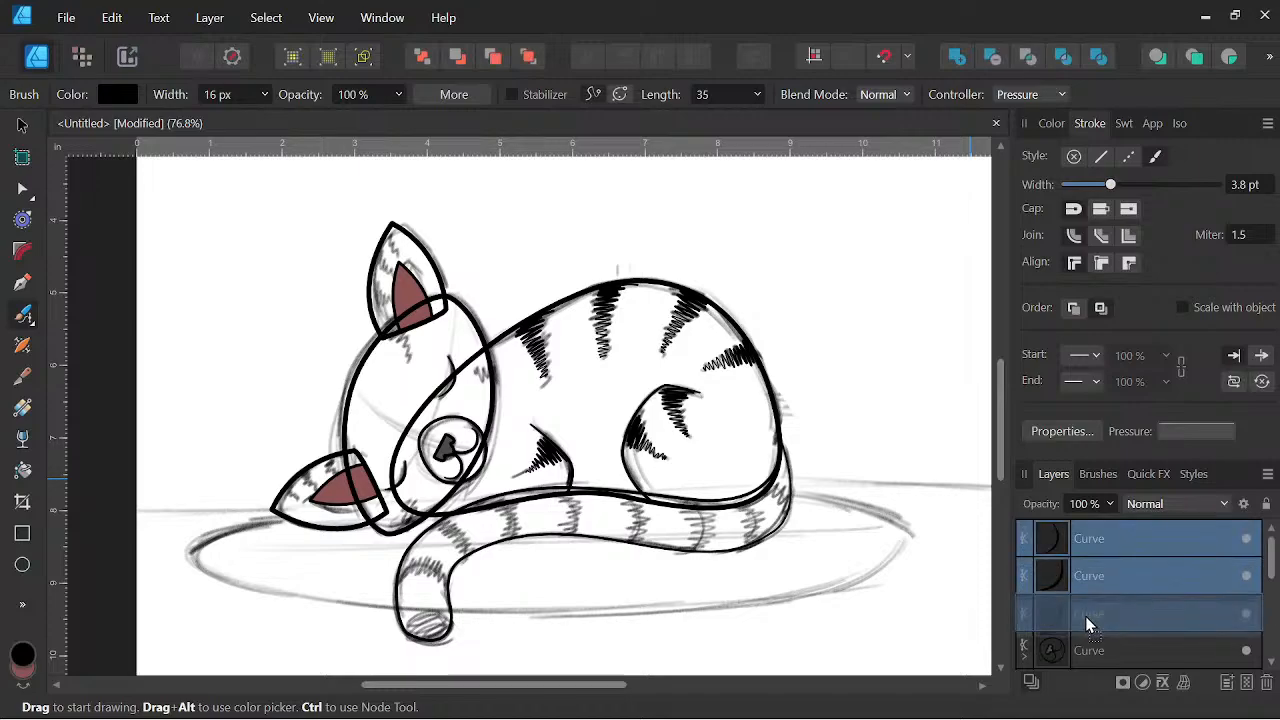
drag(1086, 617, 1087, 613)
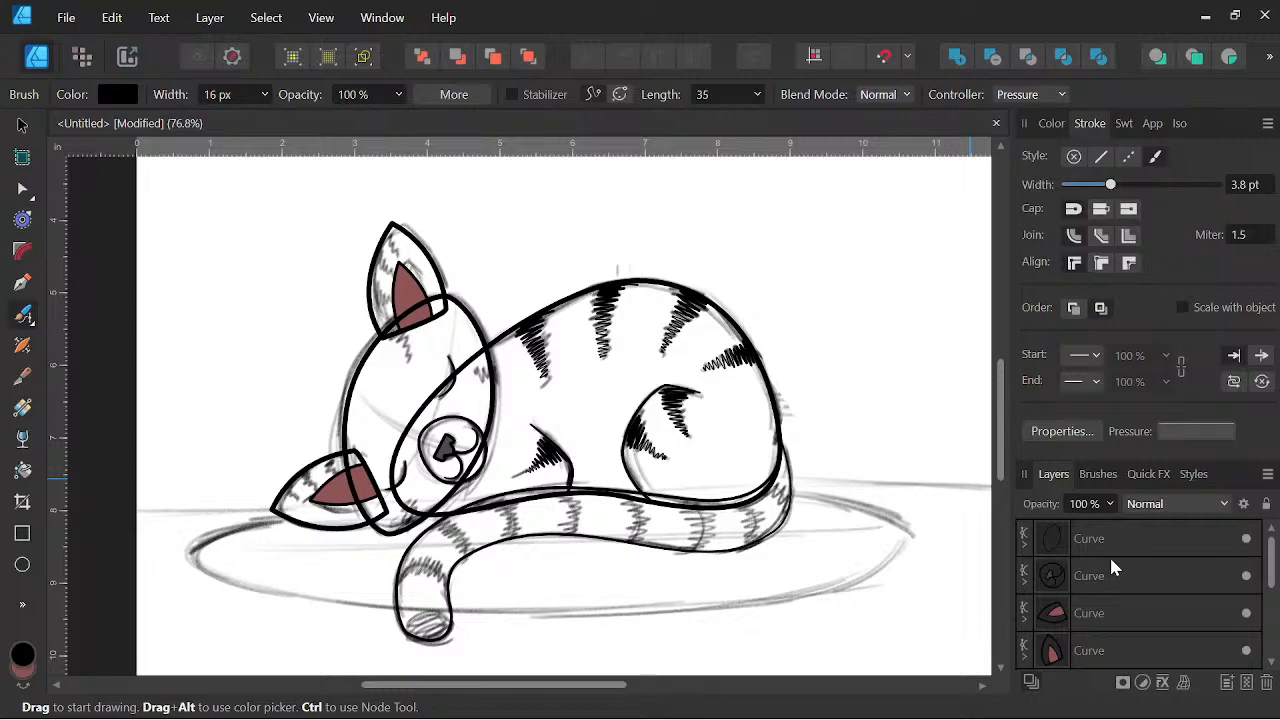
Move the muzzle curve with its nose and mouth above the head curve in the layer stack, and collapse the head's nested layers.
click(1093, 578)
scroll(420, 431, up, 4)
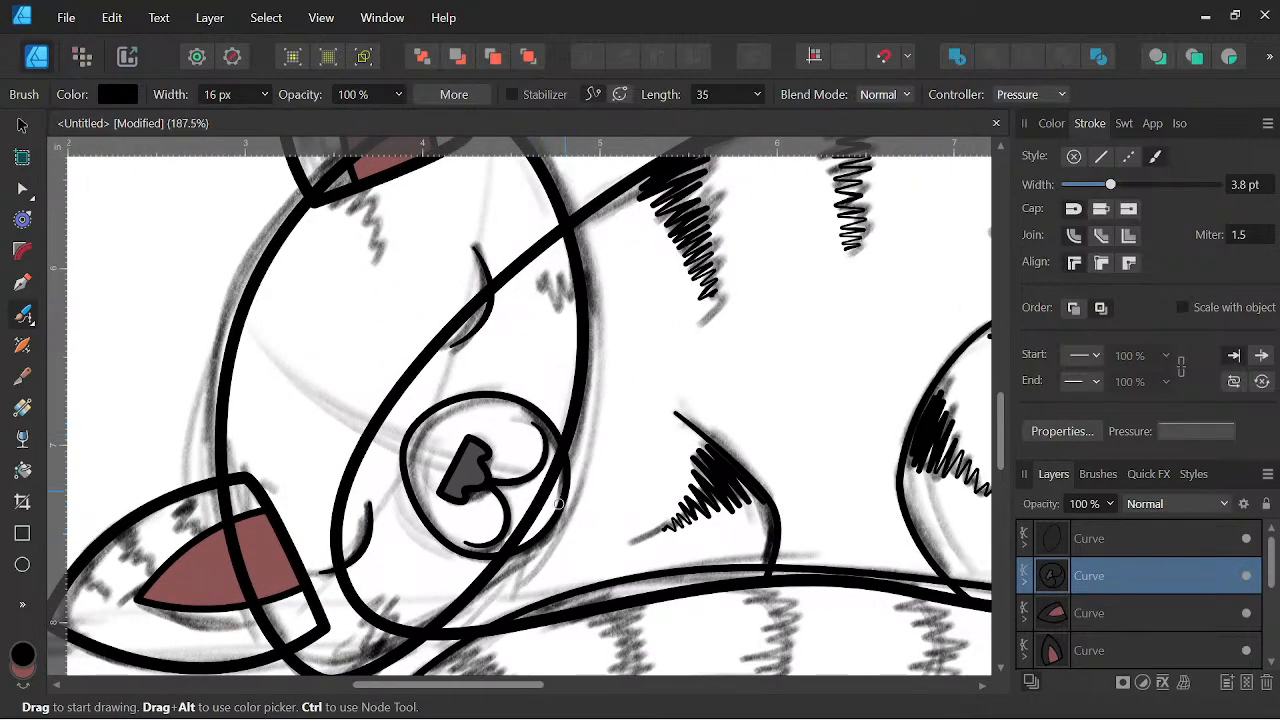
drag(1092, 578, 1093, 547)
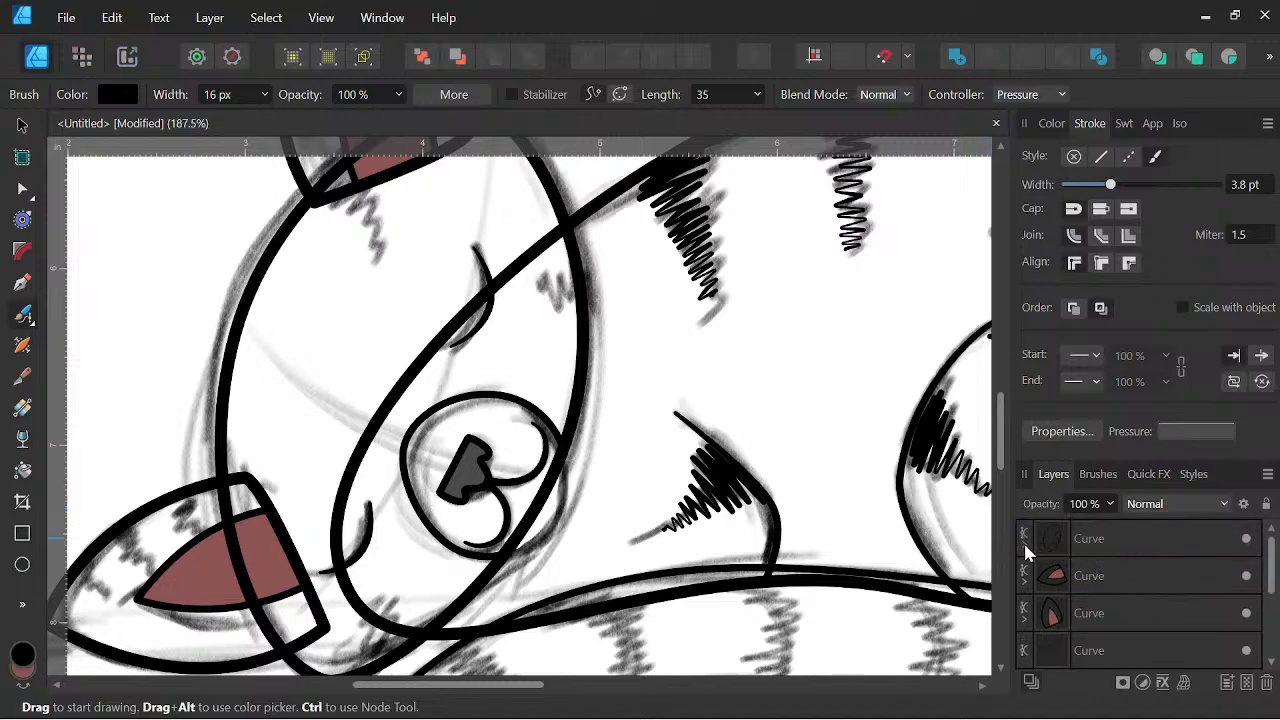
drag(1097, 575, 1088, 530)
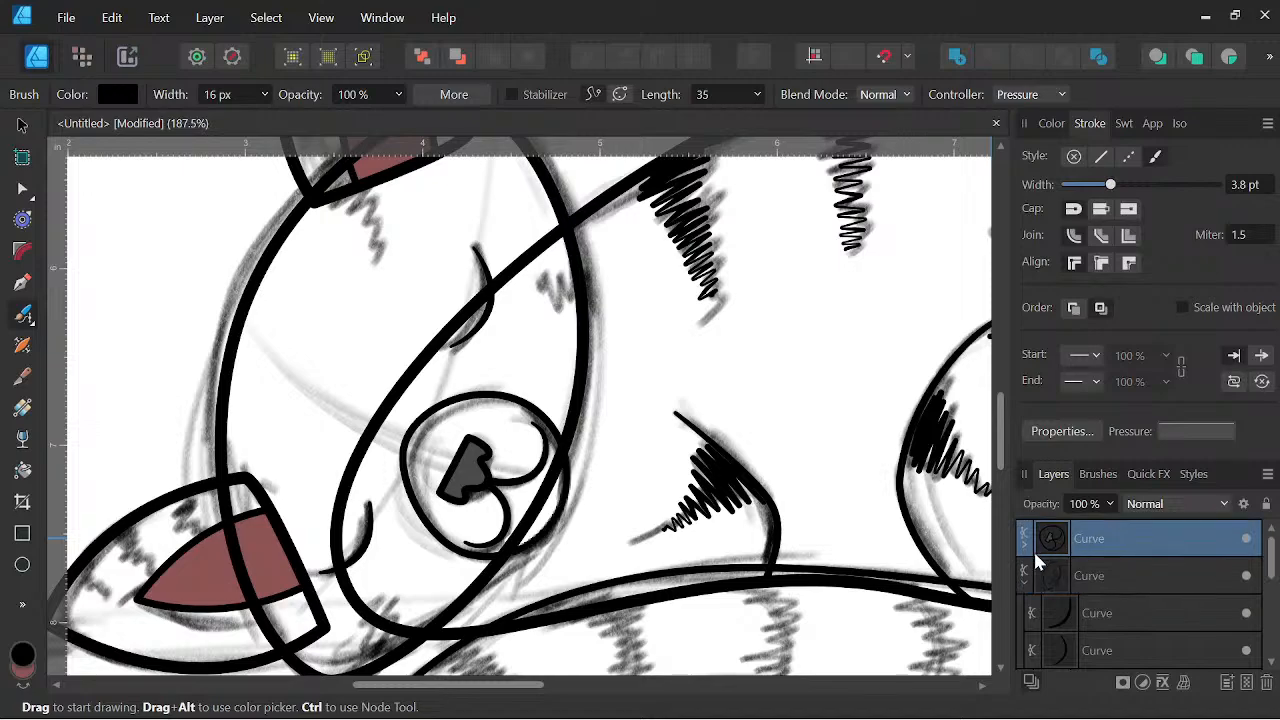
click(1025, 583)
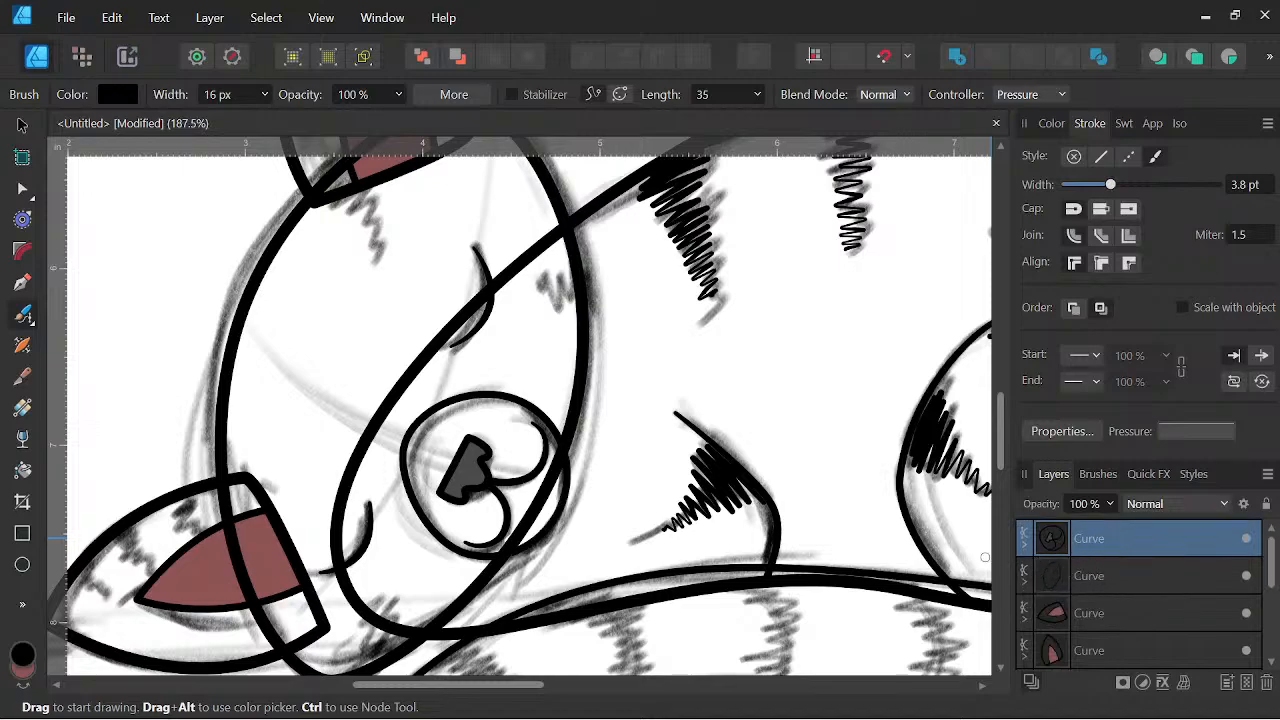
Go through the muzzle, head, ear, tail and body curve layers one by one to check their stacking order.
click(1154, 585)
click(1141, 548)
click(1139, 570)
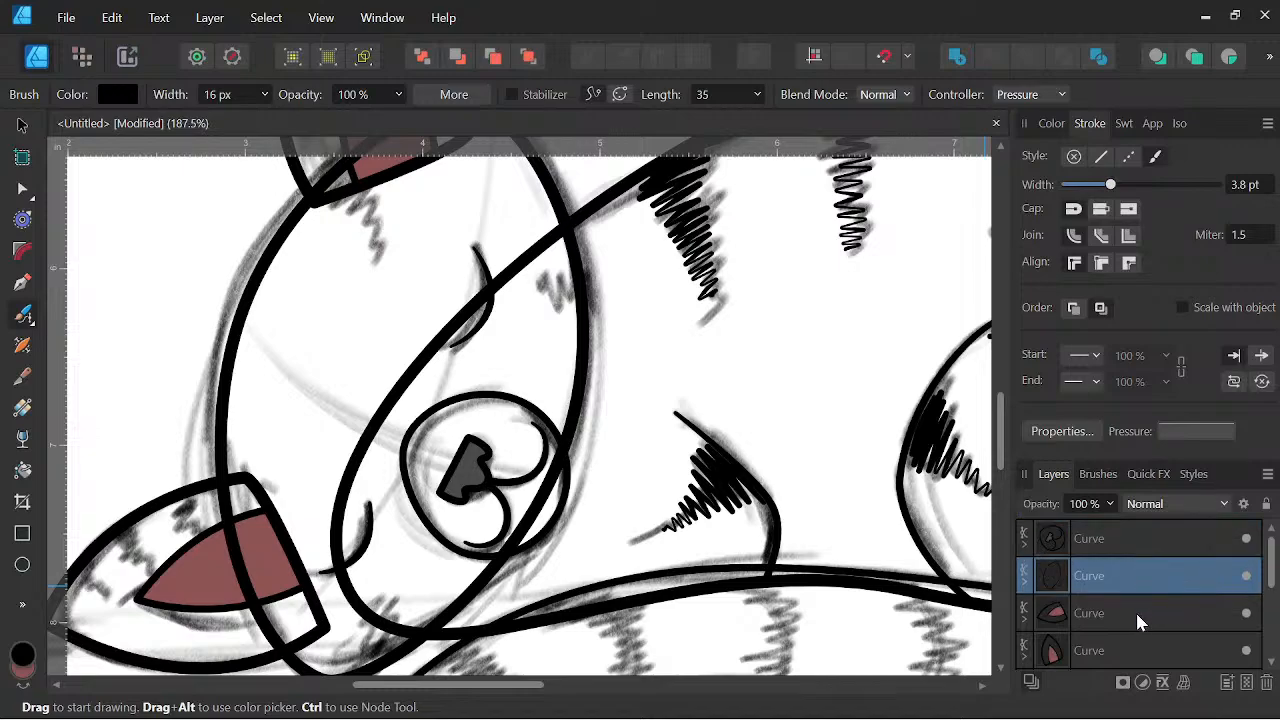
click(1138, 616)
click(1135, 648)
scroll(1142, 572, down, 1)
click(1139, 588)
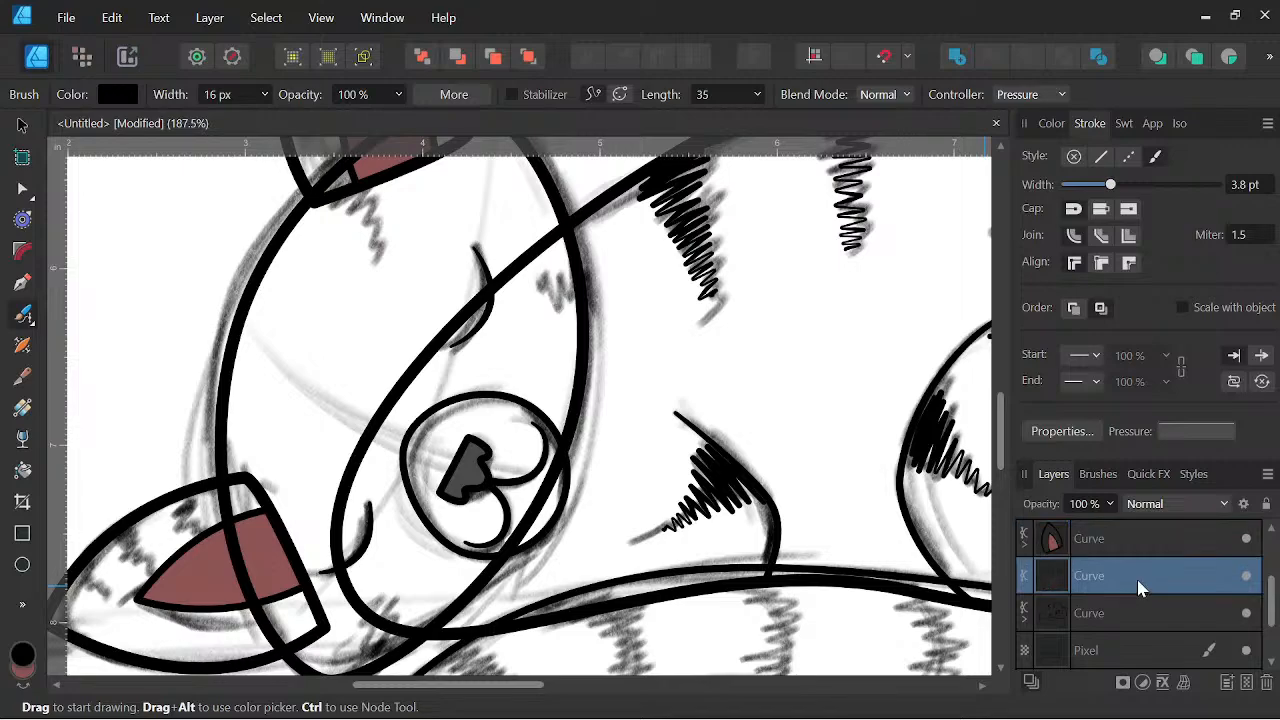
scroll(835, 520, down, 2)
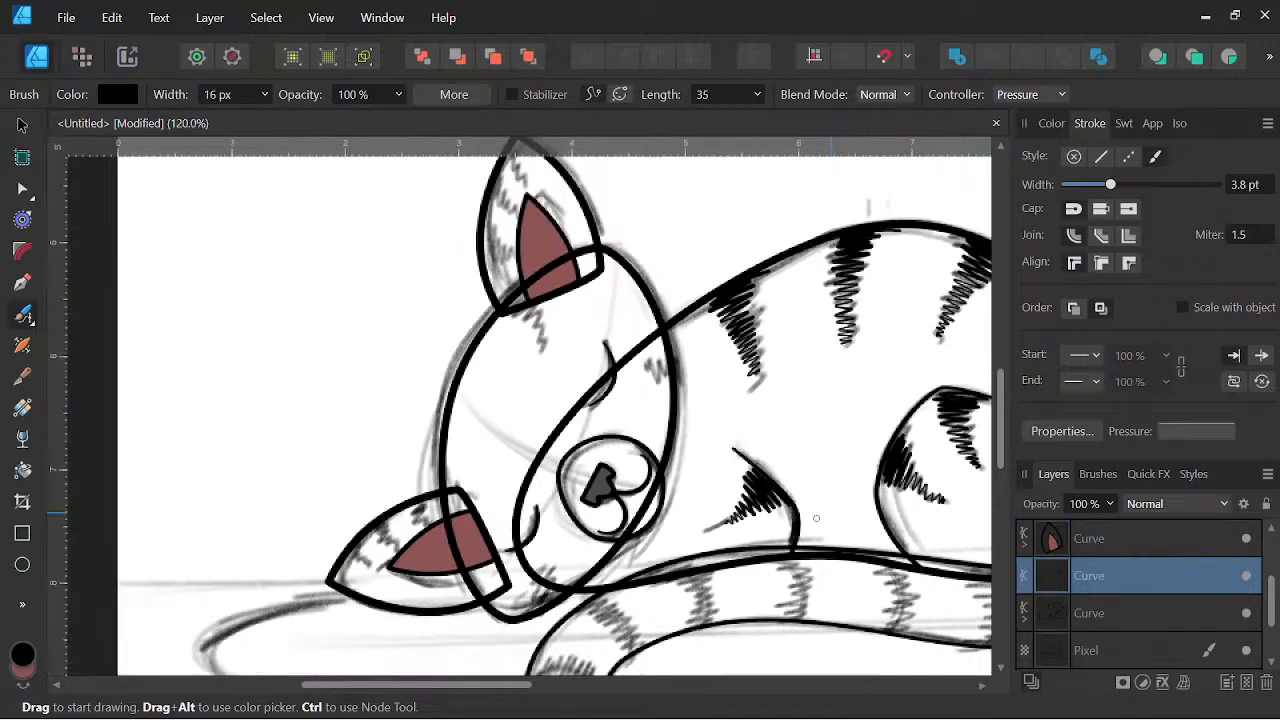
click(1100, 612)
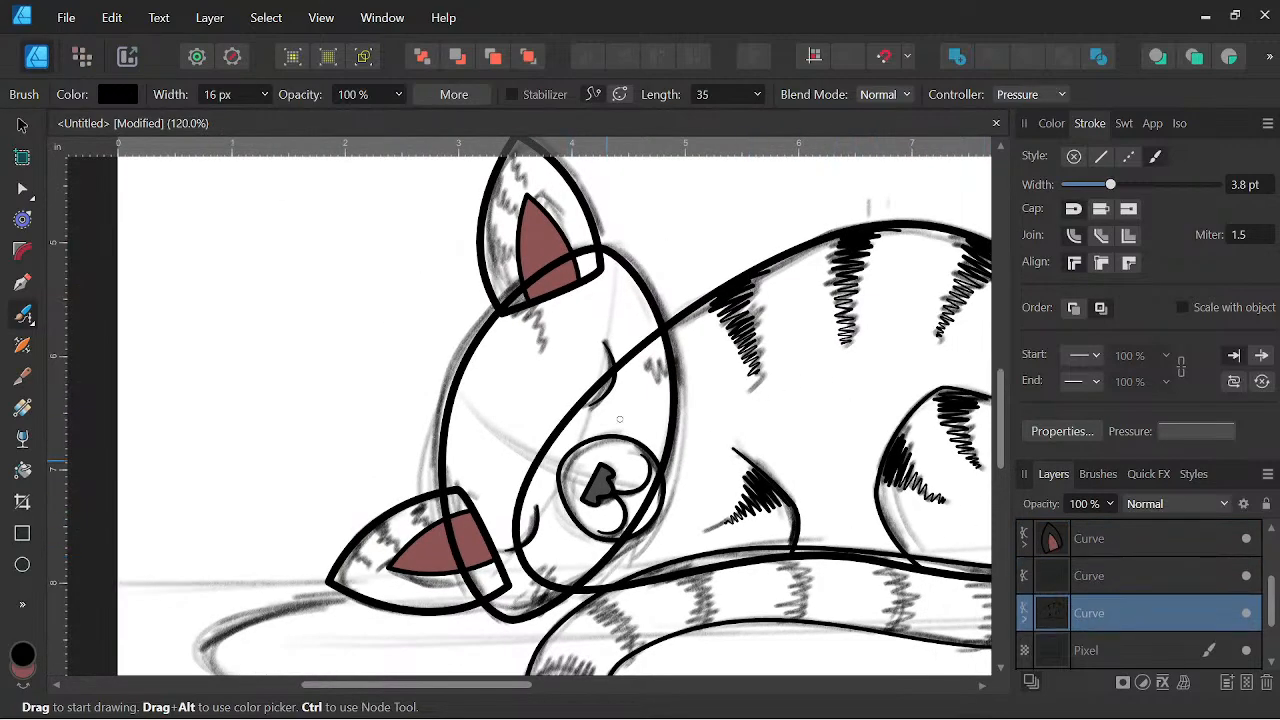
scroll(620, 419, down, 2)
drag(668, 440, 543, 446)
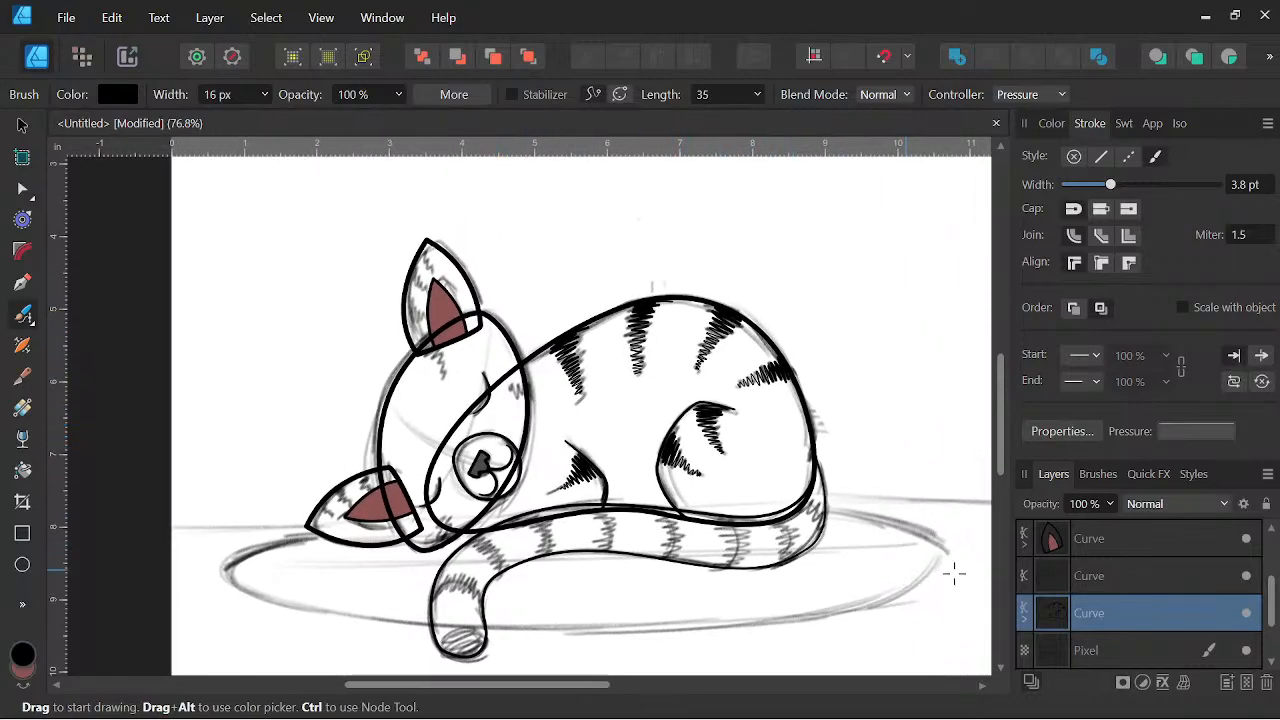
Select the tail outline curve so that new brush strokes are placed directly above it.
click(1117, 578)
scroll(787, 543, up, 1)
drag(757, 566, 803, 466)
scroll(602, 440, up, 1)
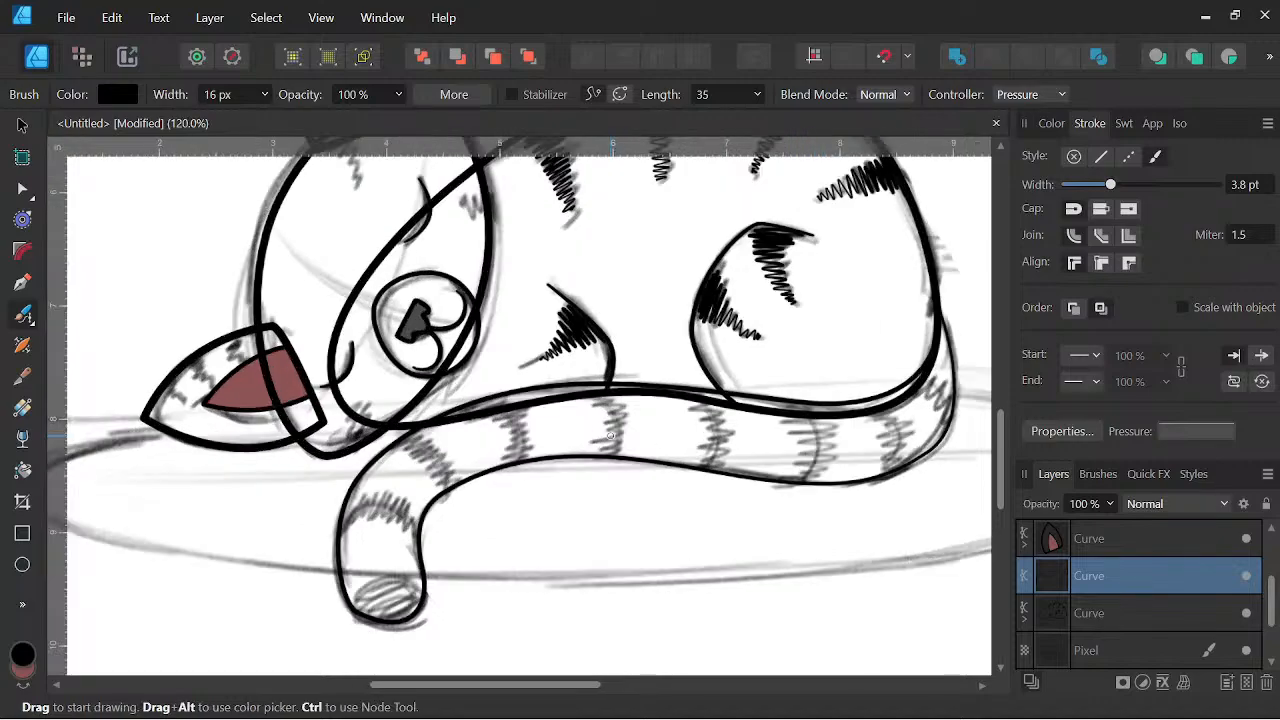
drag(534, 466, 598, 540)
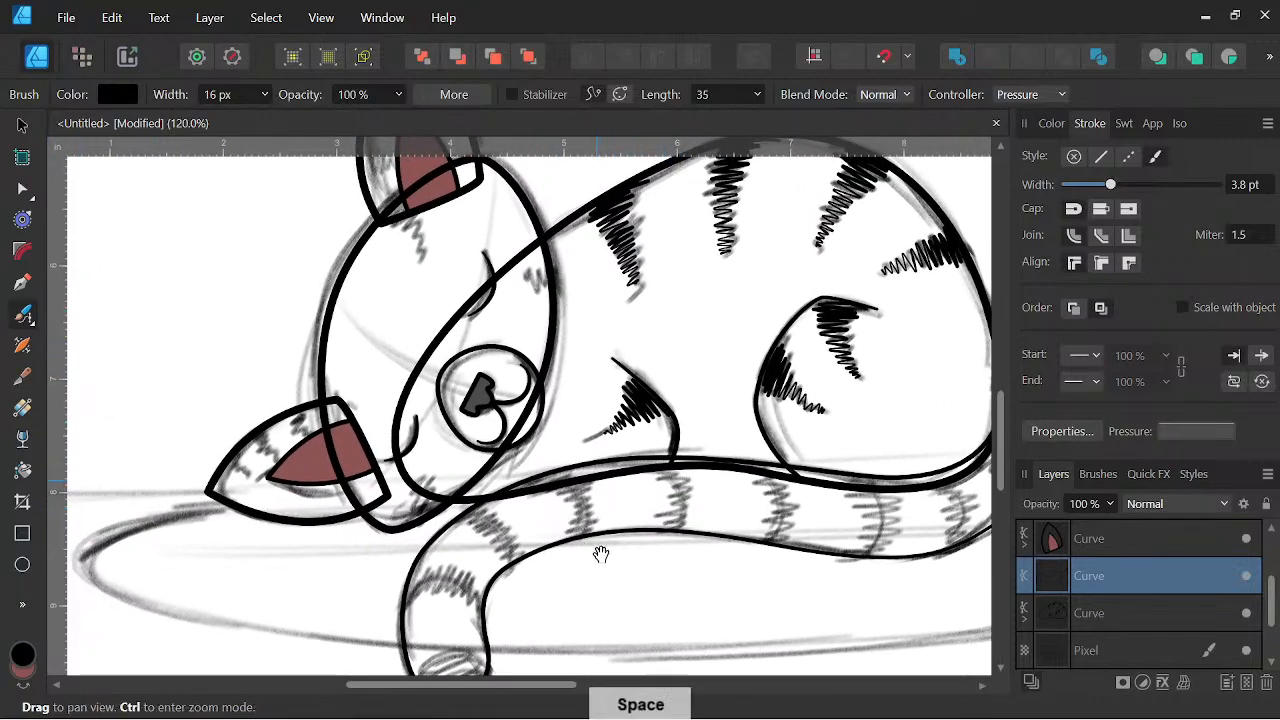
drag(600, 551, 657, 437)
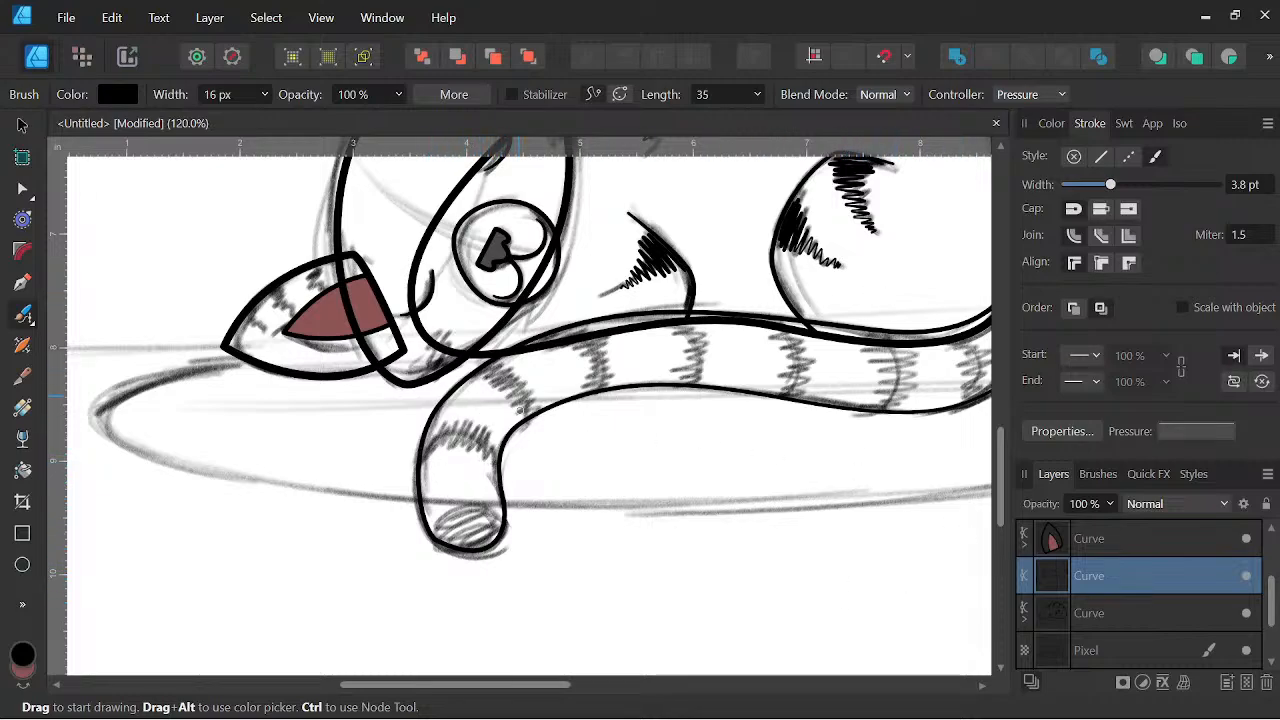
Try painting the tail stripe nearest the tip with the brush controller set to None.
click(1062, 94)
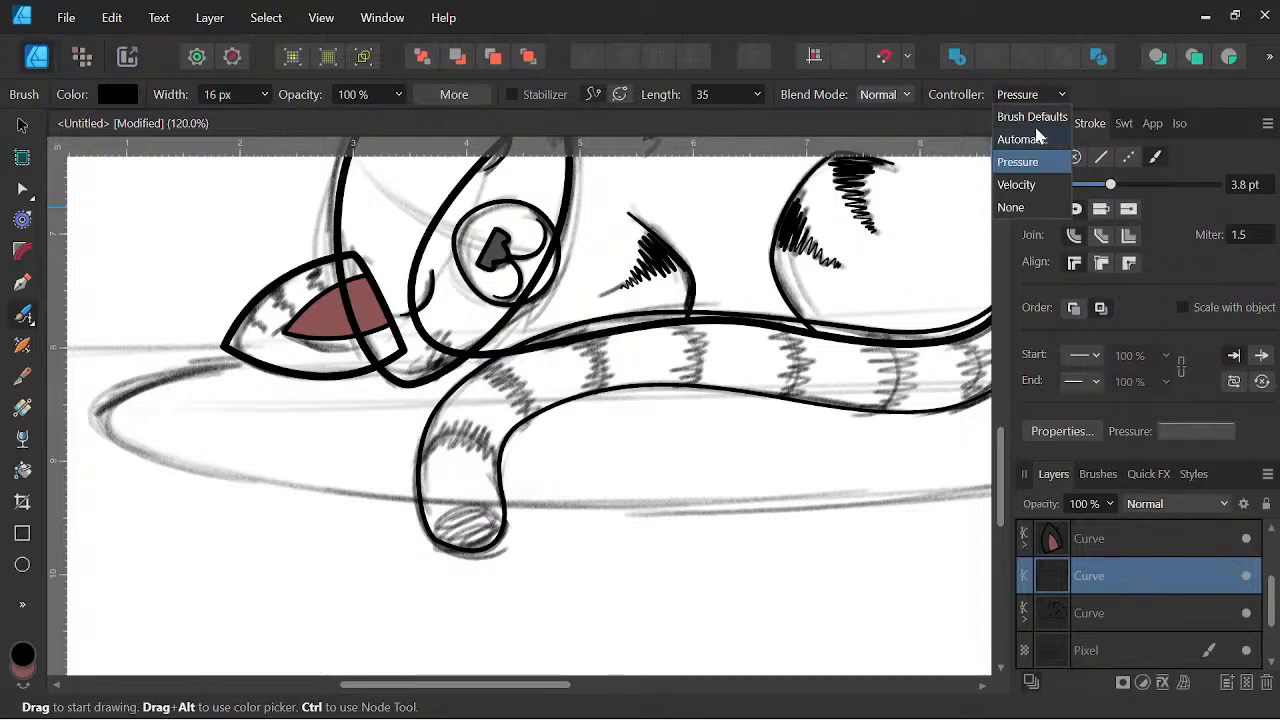
click(1012, 207)
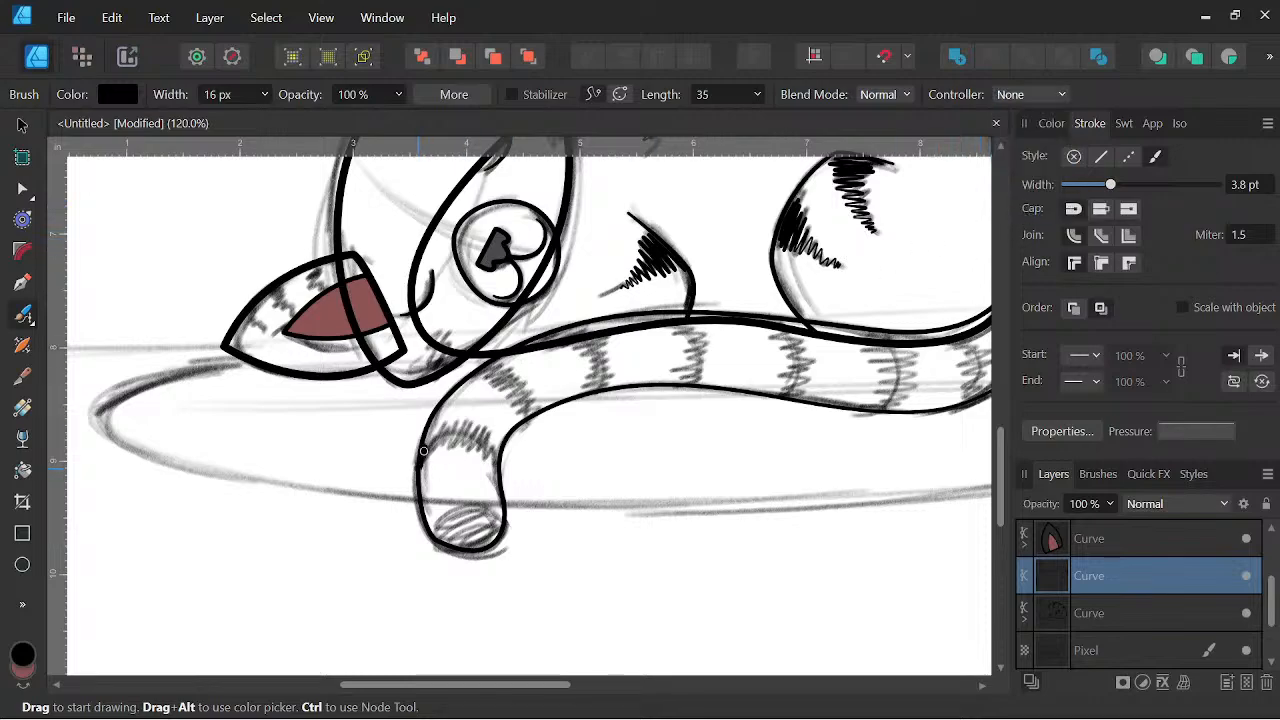
mouse_move(423, 451)
mouse_down()
mouse_move(466, 438)
mouse_move(470, 452)
mouse_move(498, 455)
mouse_up()
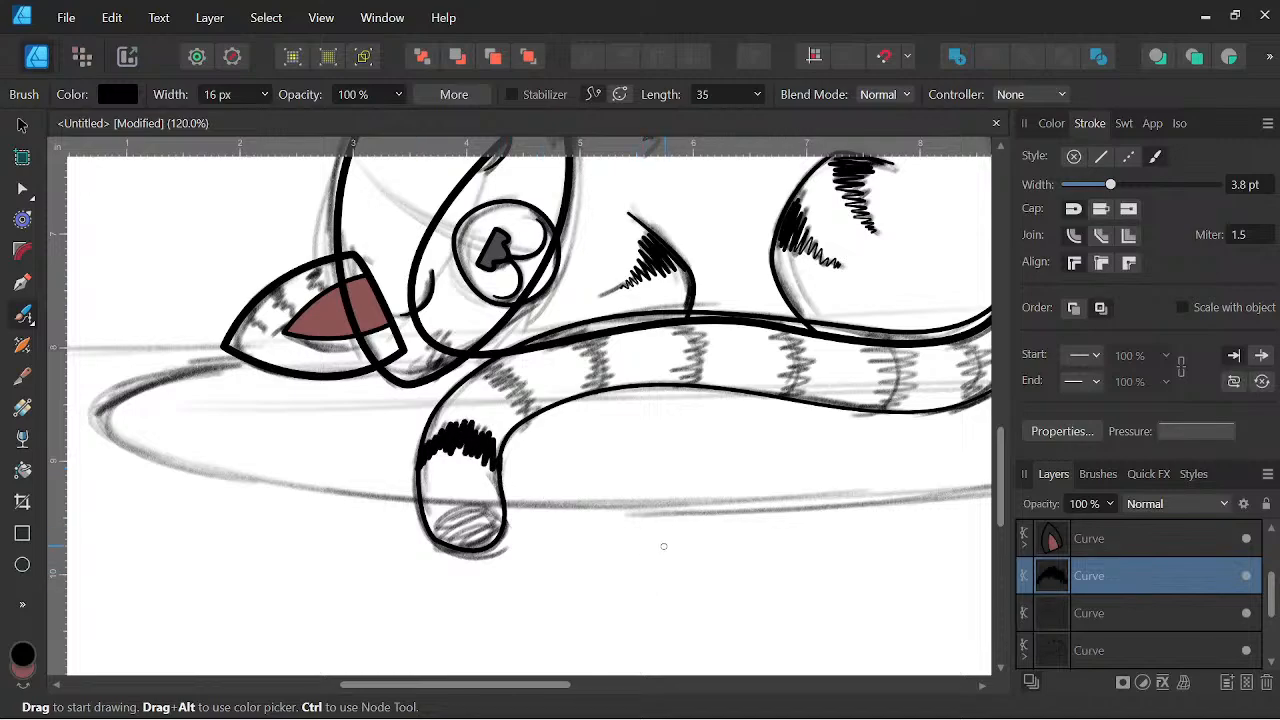
key(ctrl+z)
Set the brush controller to Pressure and paint the first three sketched zigzag stripes from the tail's tip end past its bend.
click(1055, 95)
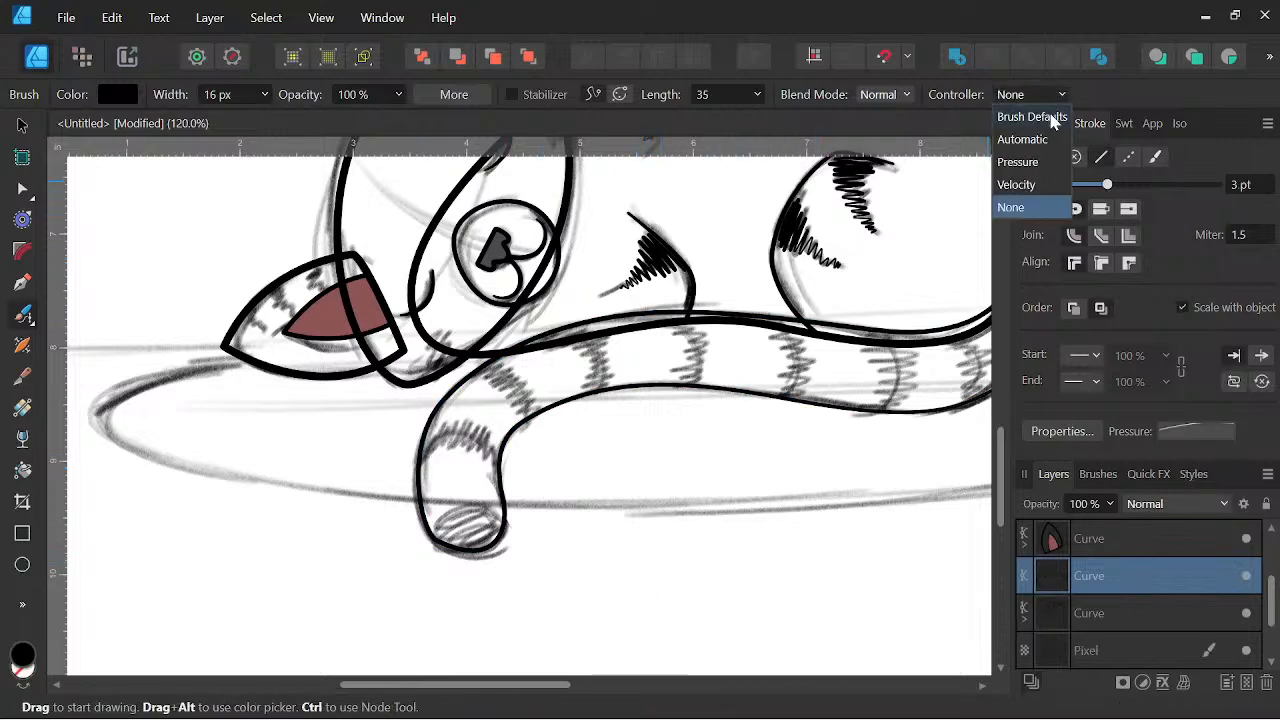
click(1018, 162)
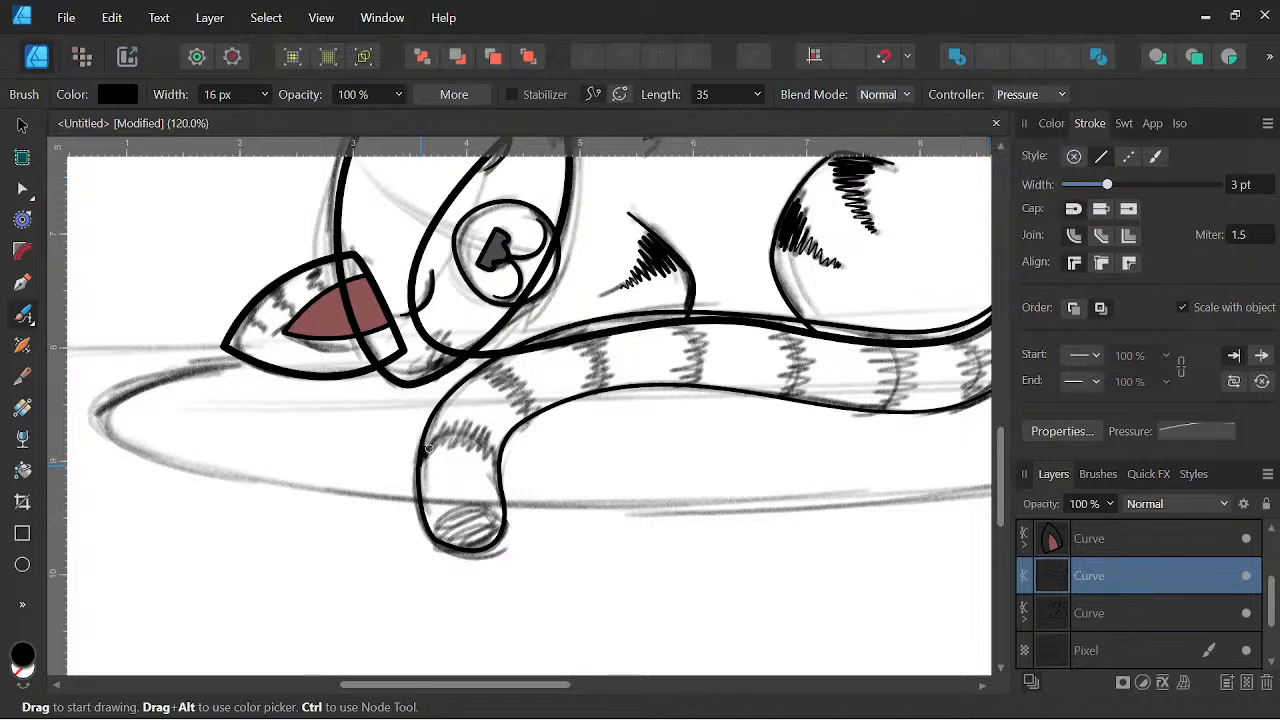
mouse_move(428, 448)
mouse_down()
mouse_move(454, 449)
mouse_move(469, 427)
mouse_move(500, 466)
mouse_up()
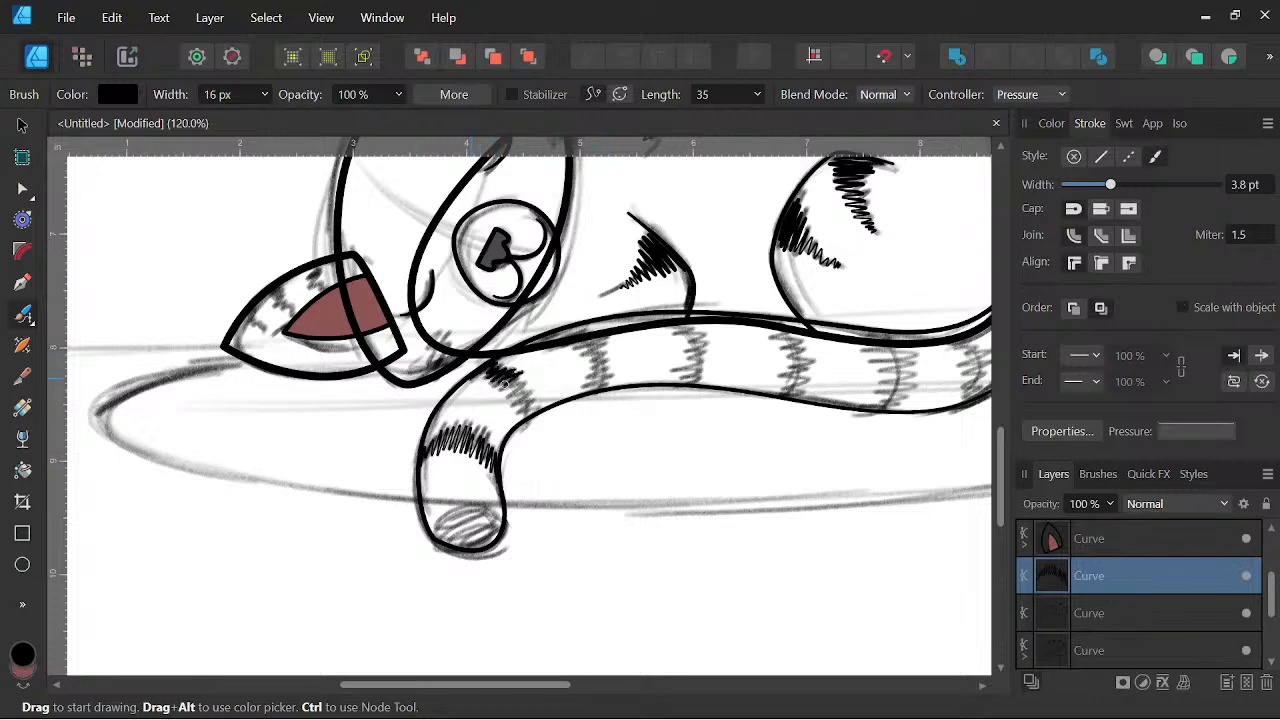
drag(504, 384, 542, 393)
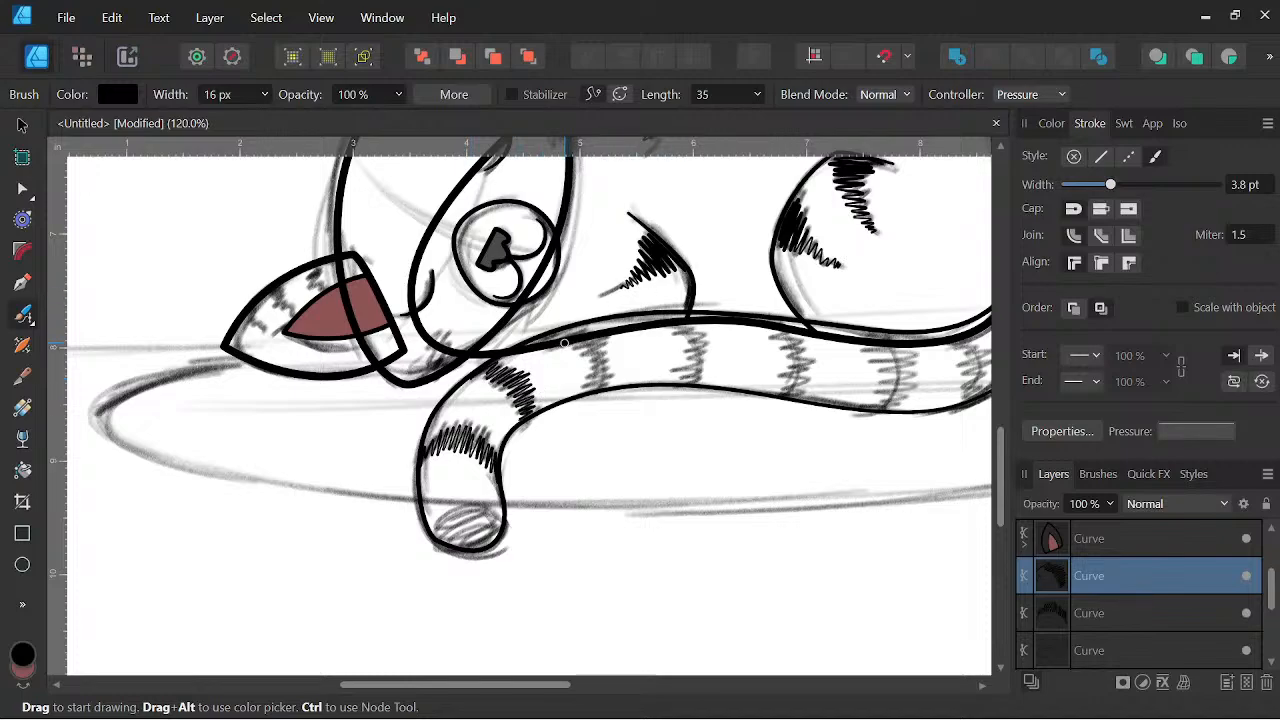
mouse_move(576, 343)
mouse_down()
mouse_move(603, 343)
mouse_move(599, 361)
mouse_up()
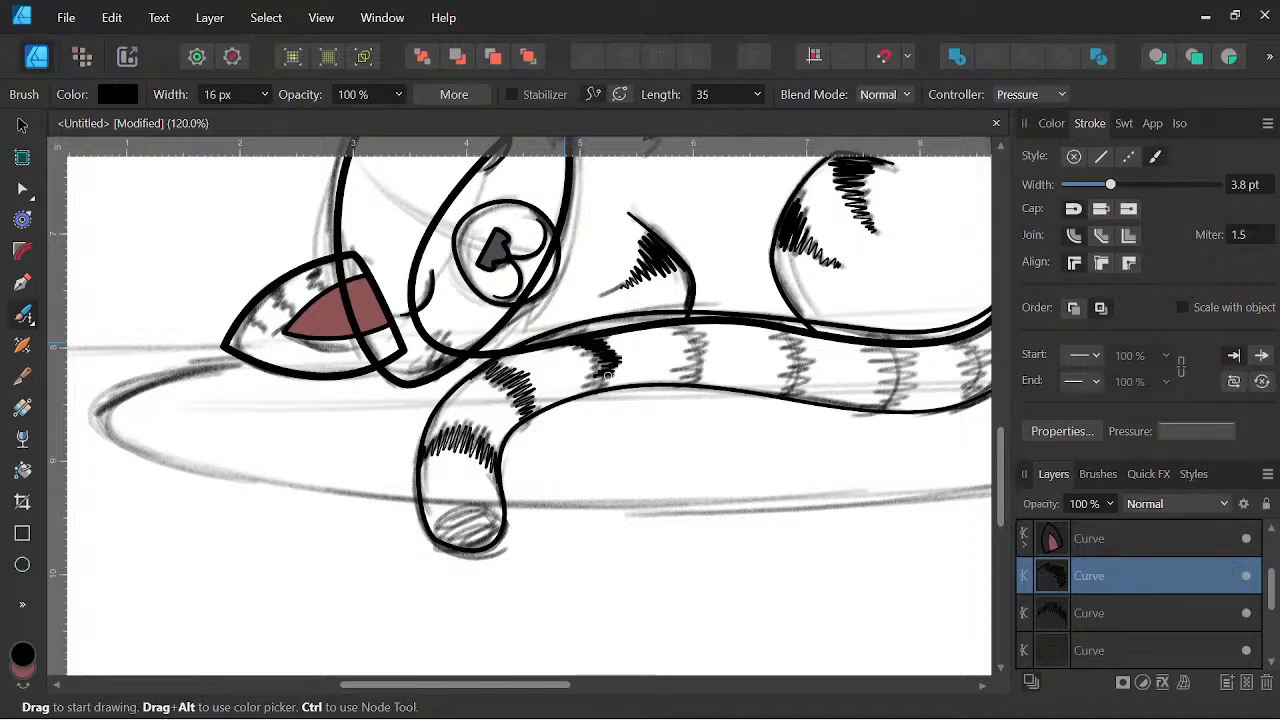
key(ctrl+z)
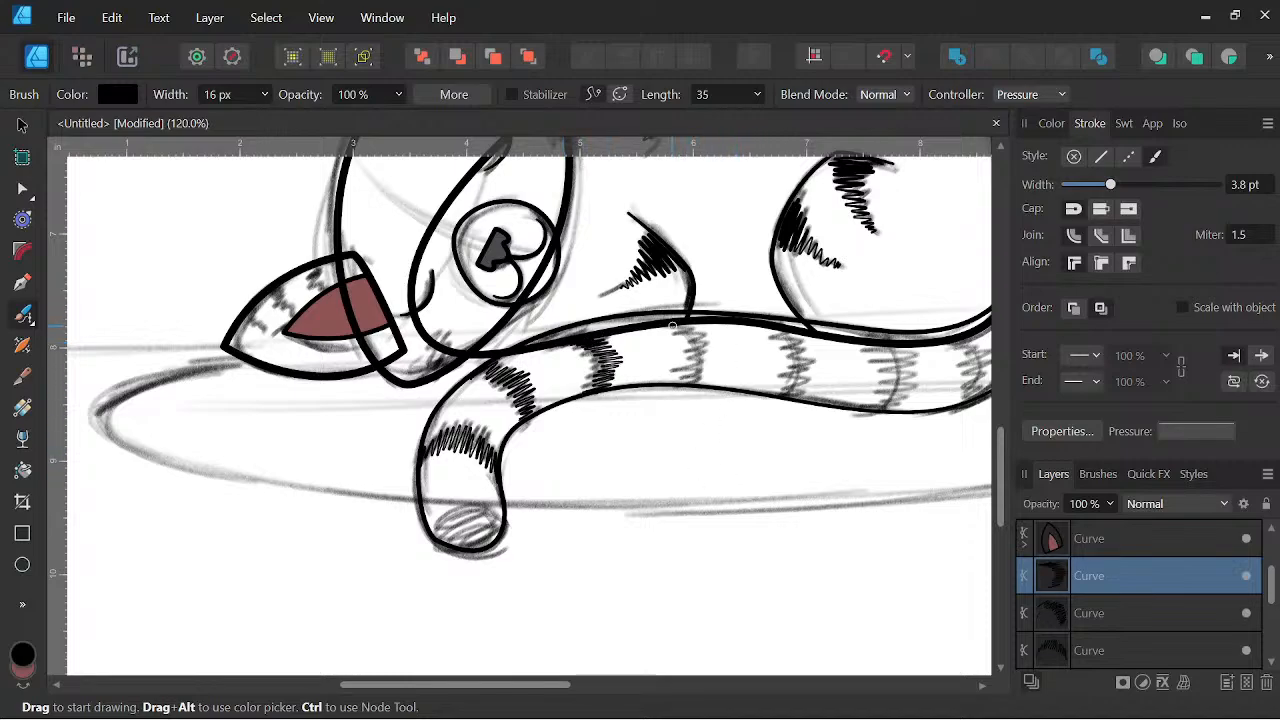
Paint the remaining five zigzag stripes along the tail, from below the front leg to where it meets the cat's rump.
mouse_move(680, 326)
mouse_down()
mouse_move(698, 336)
mouse_move(699, 375)
mouse_up()
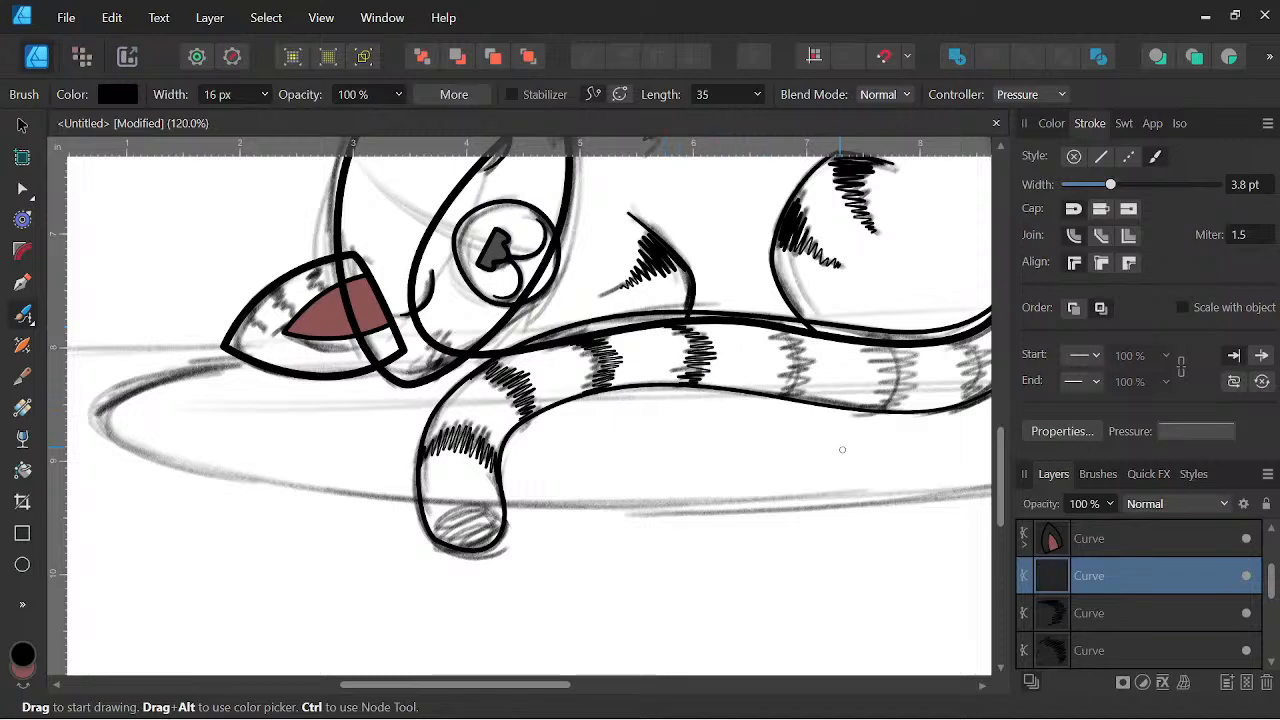
mouse_move(774, 334)
mouse_down()
mouse_move(625, 348)
mouse_move(657, 381)
mouse_move(646, 414)
mouse_up()
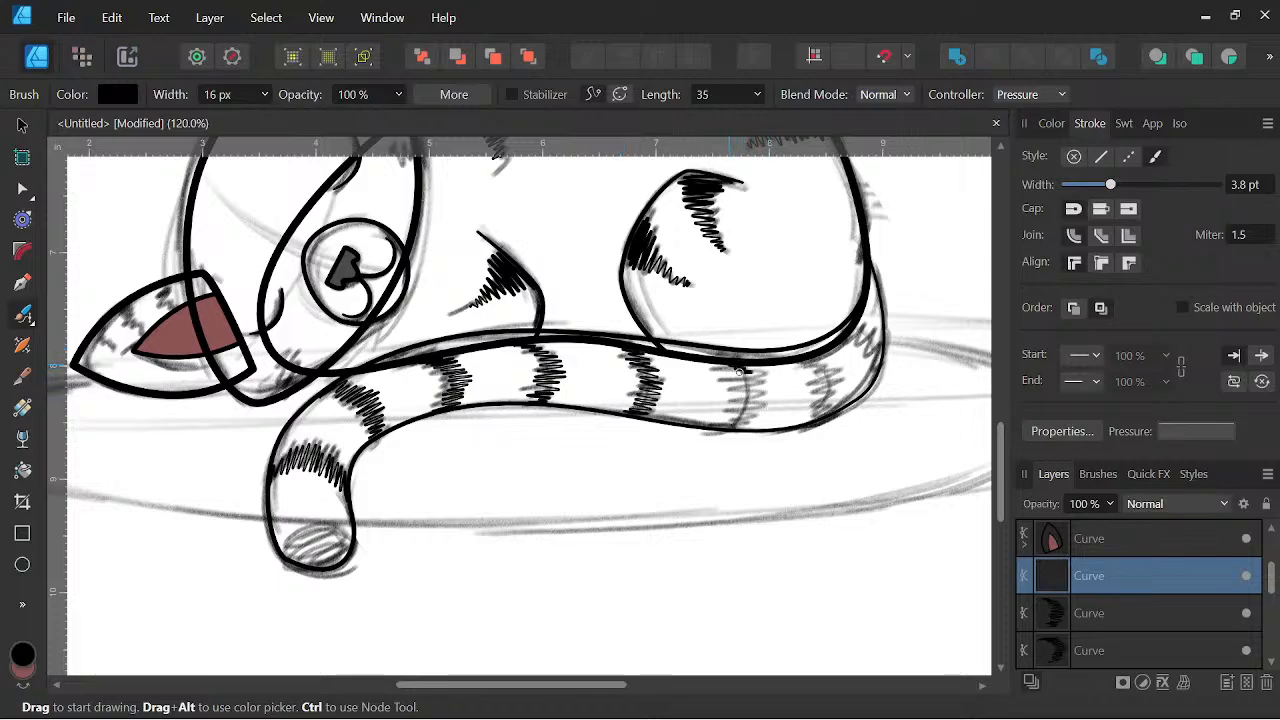
drag(738, 372, 738, 428)
mouse_move(817, 358)
mouse_down()
mouse_move(827, 402)
mouse_move(815, 426)
mouse_up()
mouse_move(859, 333)
mouse_down()
mouse_move(879, 372)
mouse_move(888, 356)
mouse_up()
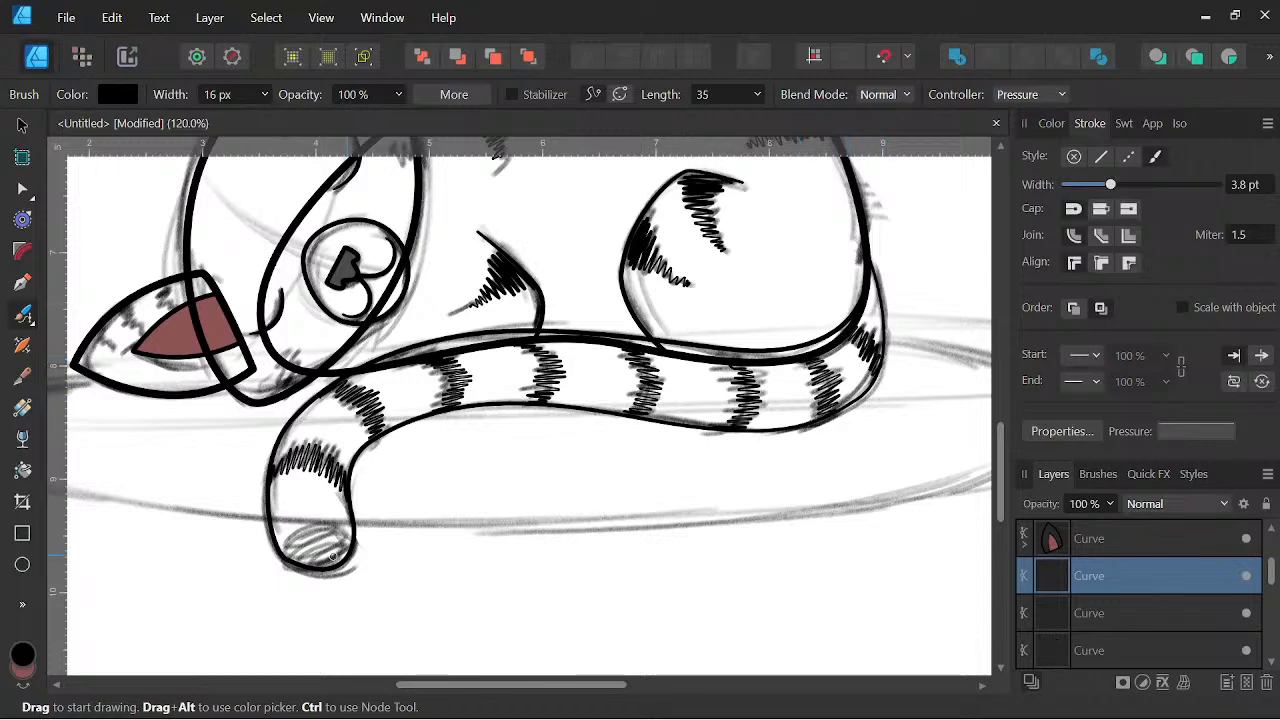
Fill the rounded tip of the tail with a dense black zigzag brush stroke over the sketched shading.
mouse_move(284, 542)
mouse_down()
mouse_move(351, 542)
mouse_move(293, 553)
mouse_move(315, 570)
mouse_move(352, 552)
mouse_up()
key(space)
drag(575, 549, 673, 547)
key(ctrl+minus)
key(ctrl+minus)
key(ctrl+minus)
key(ctrl+minus)
key(space)
key(ctrl+equal)
key(ctrl+equal)
key(space)
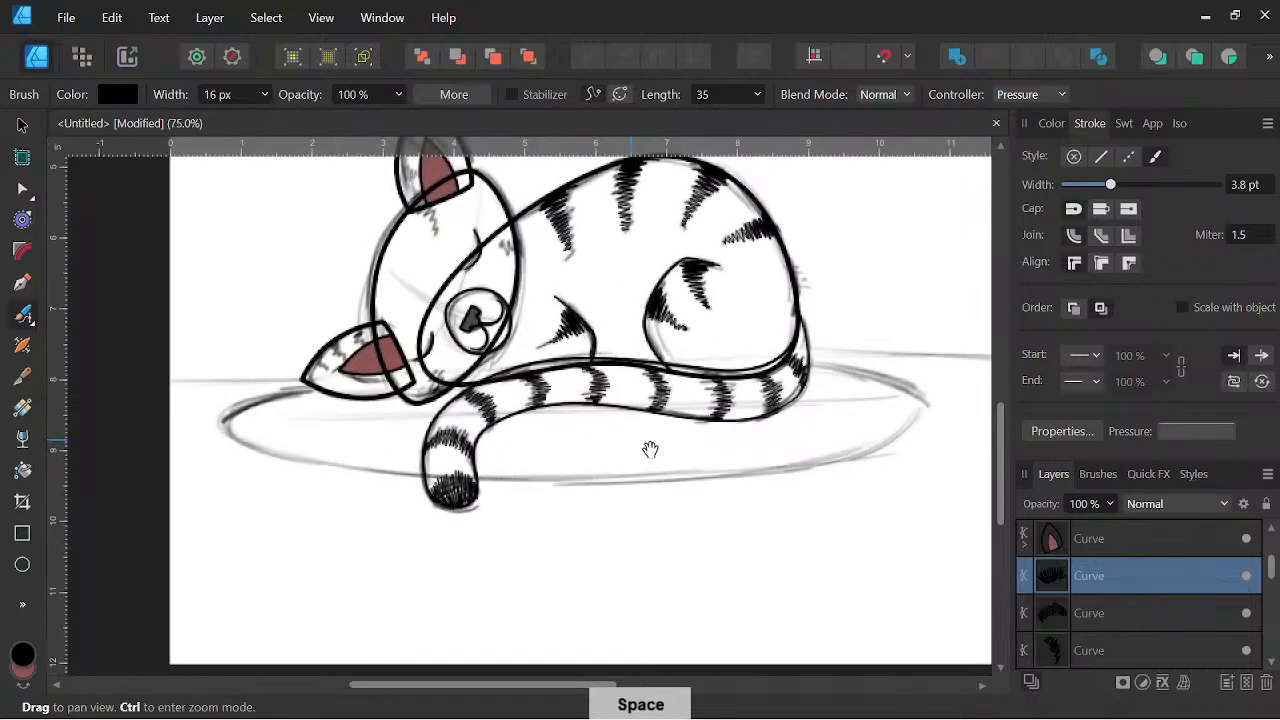
drag(703, 472, 671, 500)
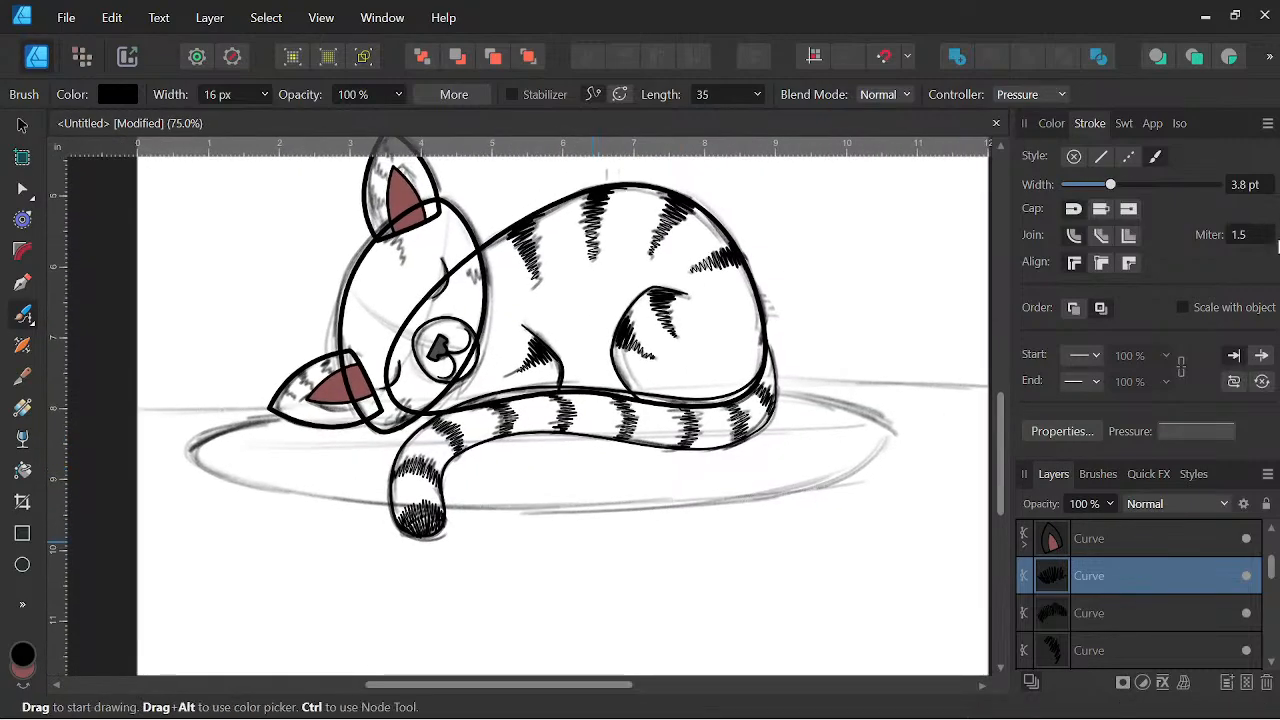
scroll(1140, 600, down, 4)
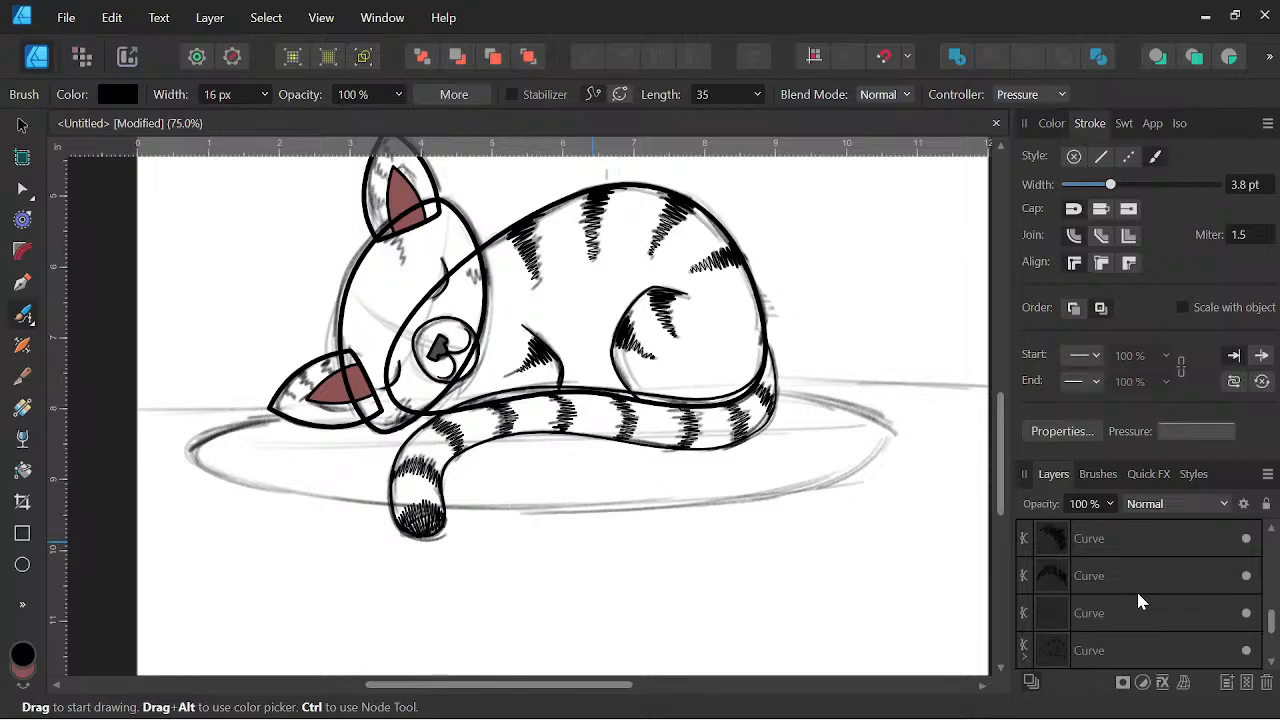
Nest all the tail stripe curves, including the dark tip shading, inside the tail's outline curve.
shift+click(1132, 581)
drag(1129, 579, 1112, 610)
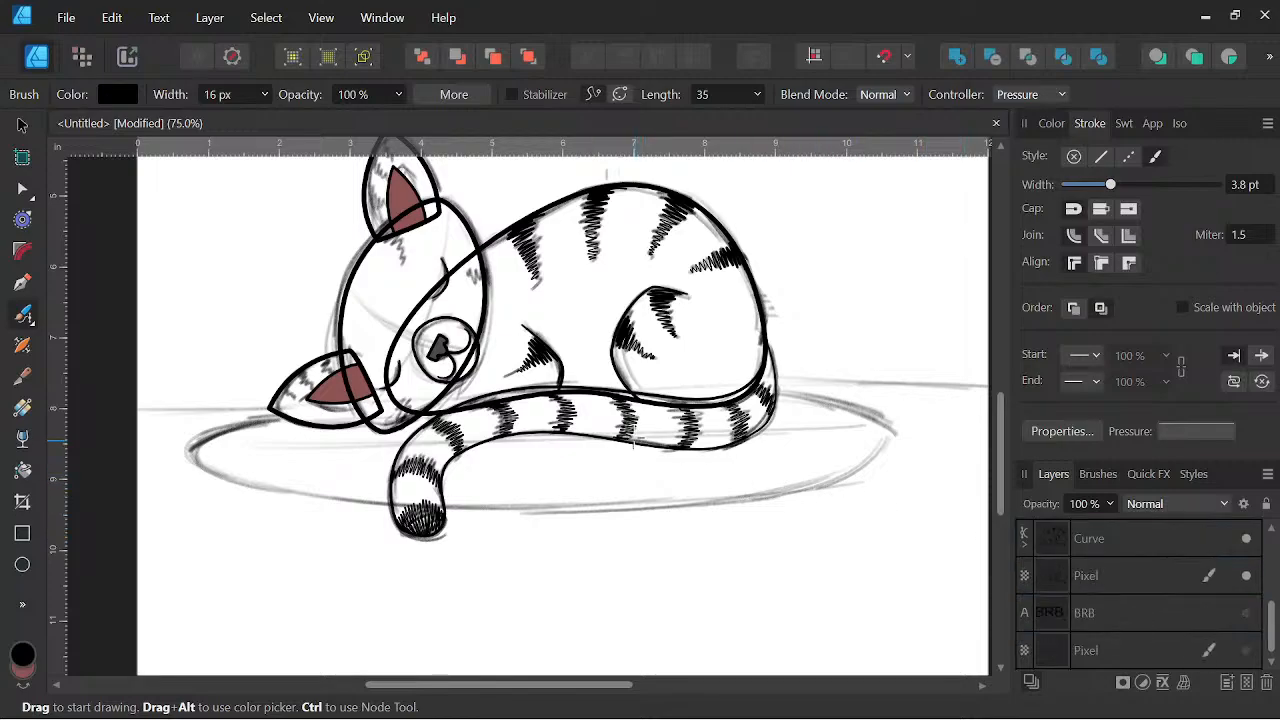
scroll(629, 421, down, 2)
drag(755, 311, 759, 327)
drag(727, 261, 714, 343)
drag(709, 291, 715, 334)
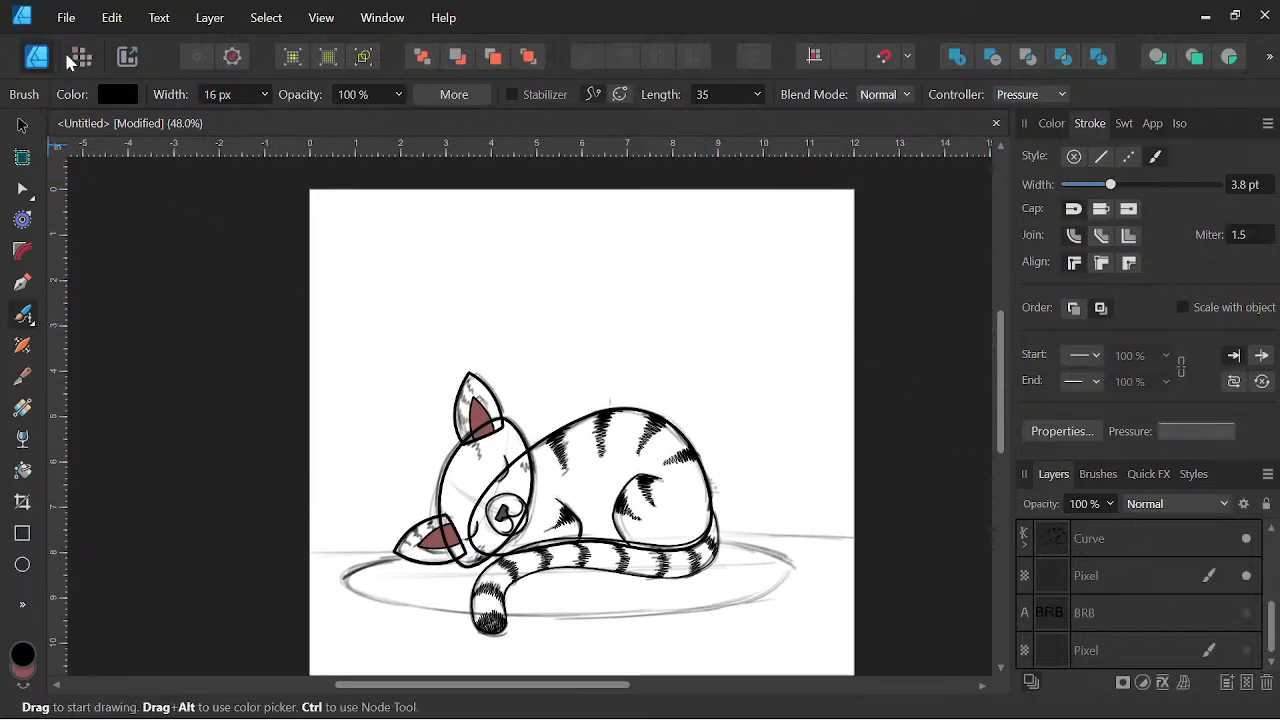
In the Pixel Persona, add a pixel layer outside and directly above the tail's curve, ready for the Paint Brush.
click(84, 56)
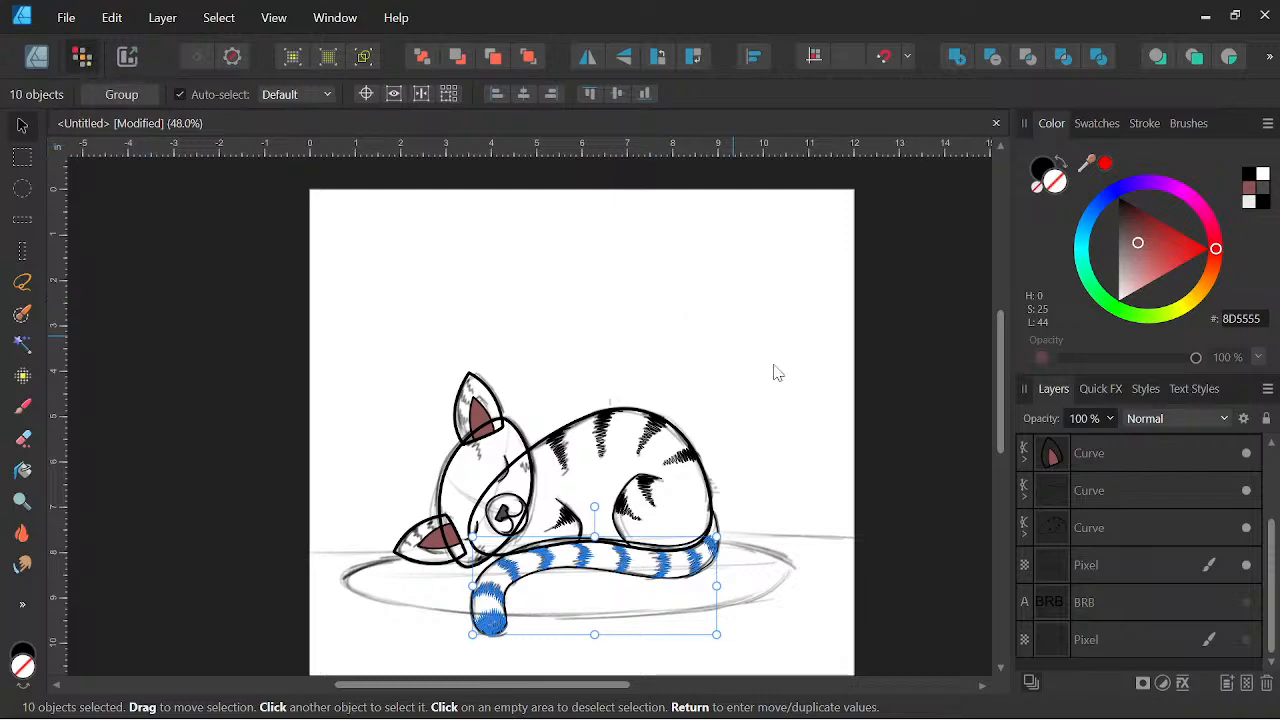
click(1227, 684)
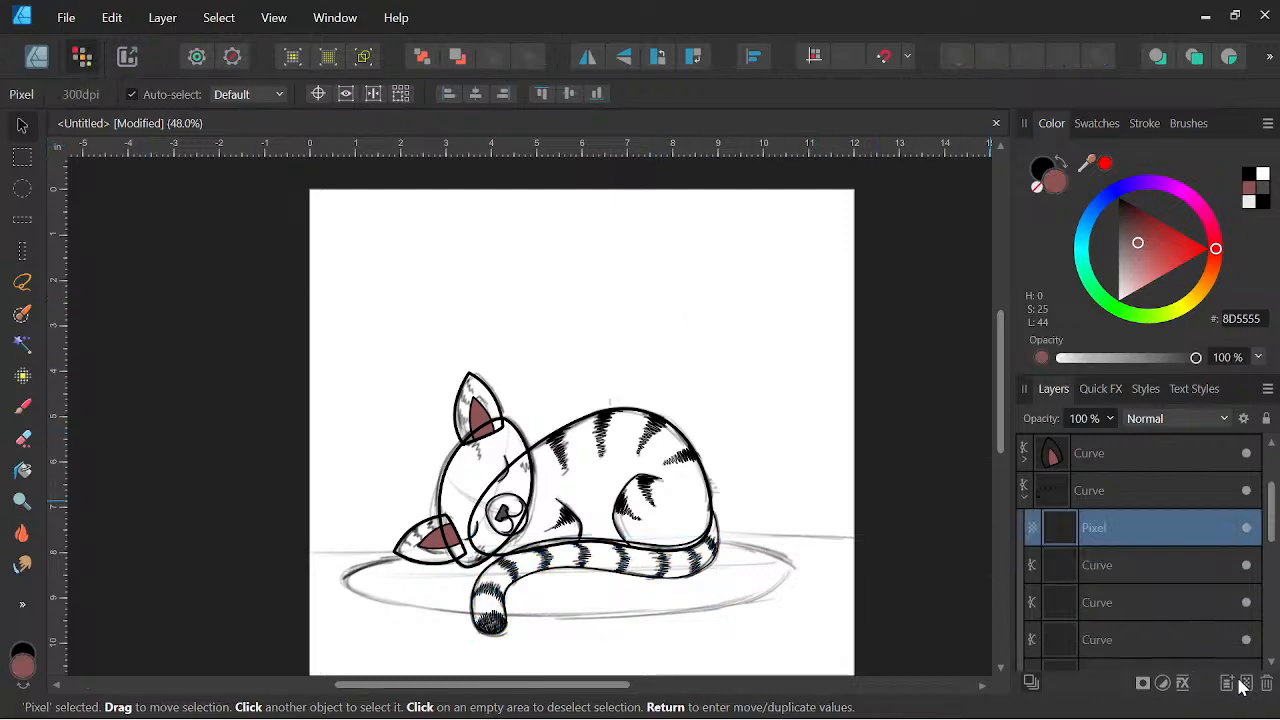
drag(1125, 519, 1092, 468)
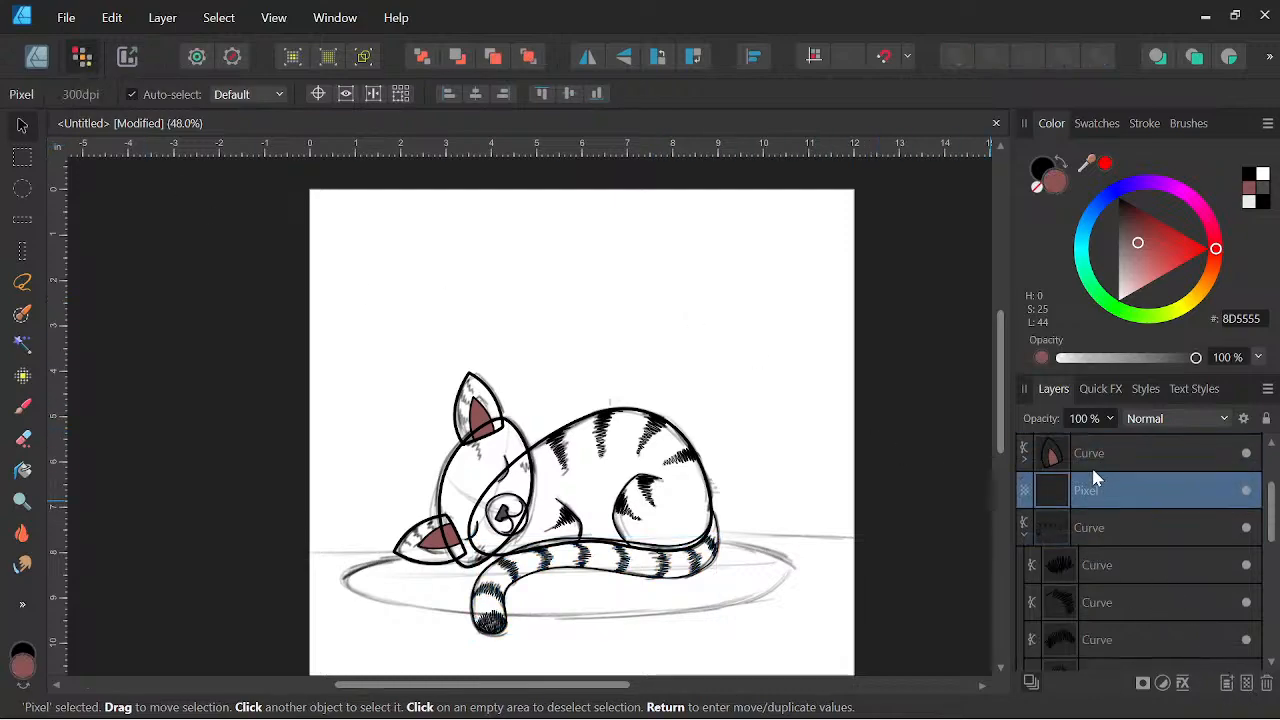
click(29, 404)
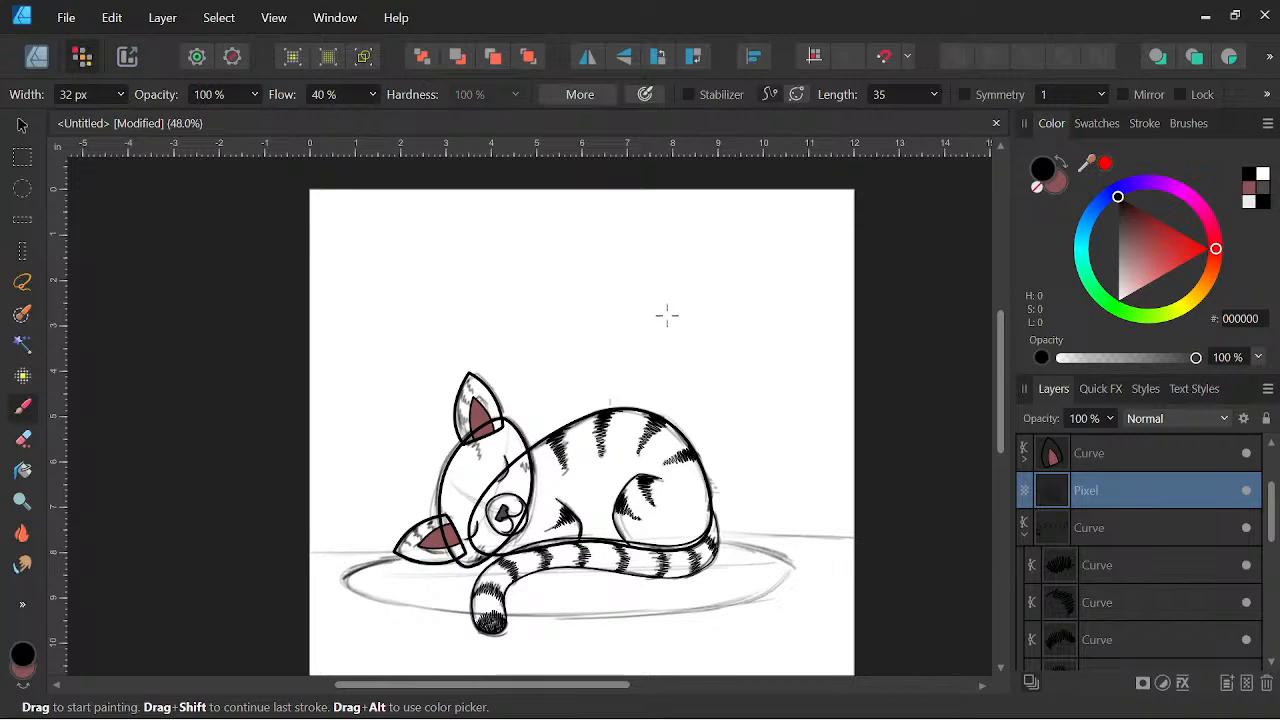
Sketch three circles and five narrow tilted ellipses in the blank area above the cat with the 32 px black brush.
scroll(688, 288, up, 1)
key(space)
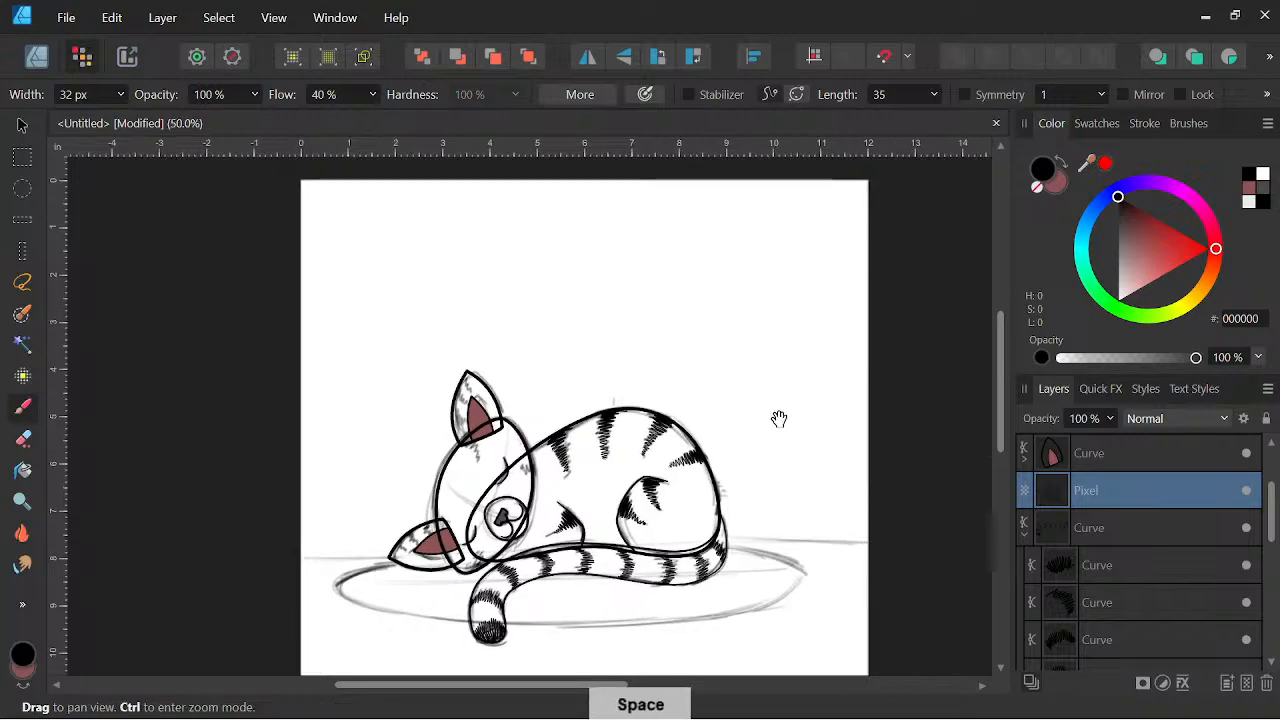
drag(777, 420, 709, 486)
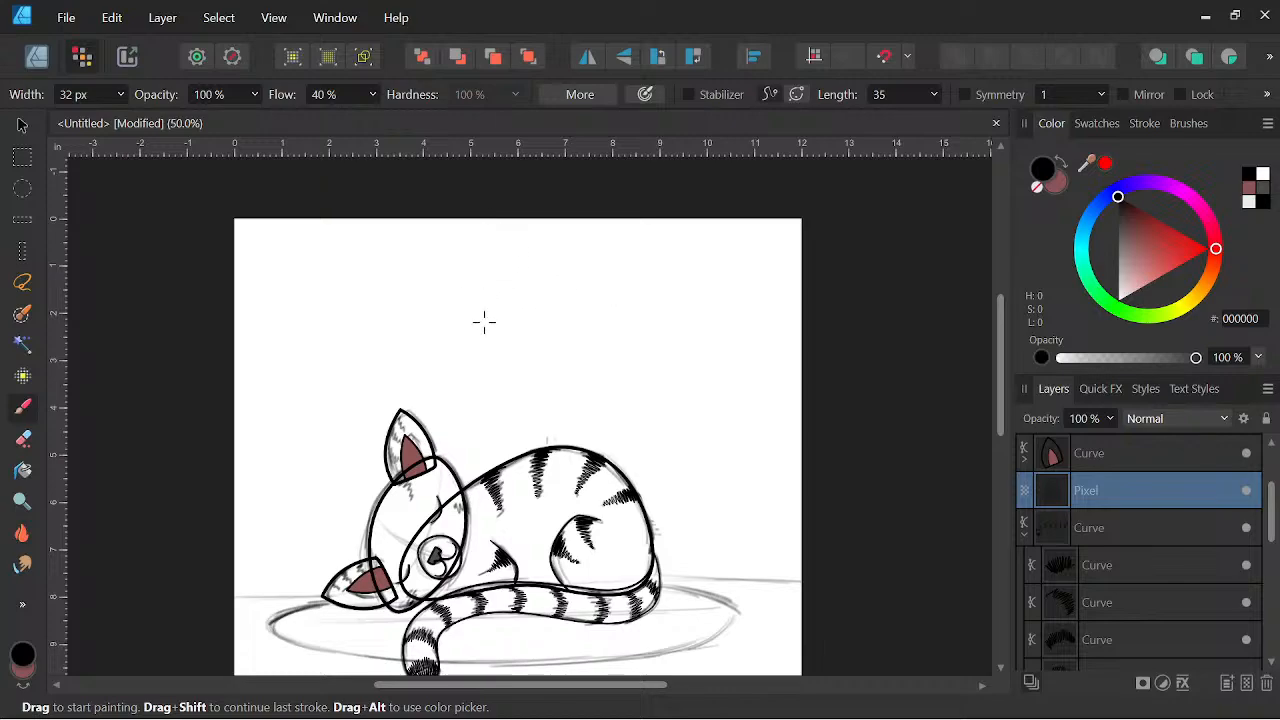
mouse_move(471, 284)
mouse_down()
mouse_move(525, 316)
mouse_move(636, 292)
mouse_up()
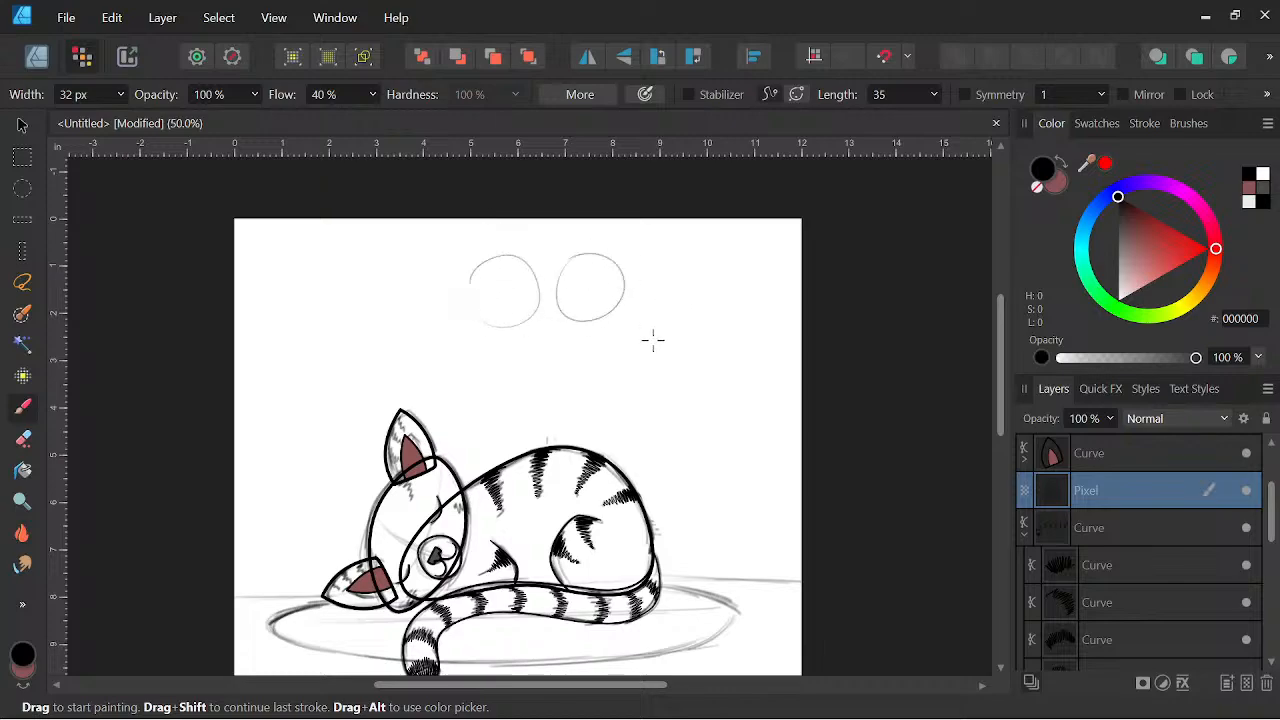
drag(653, 340, 652, 322)
drag(531, 375, 611, 354)
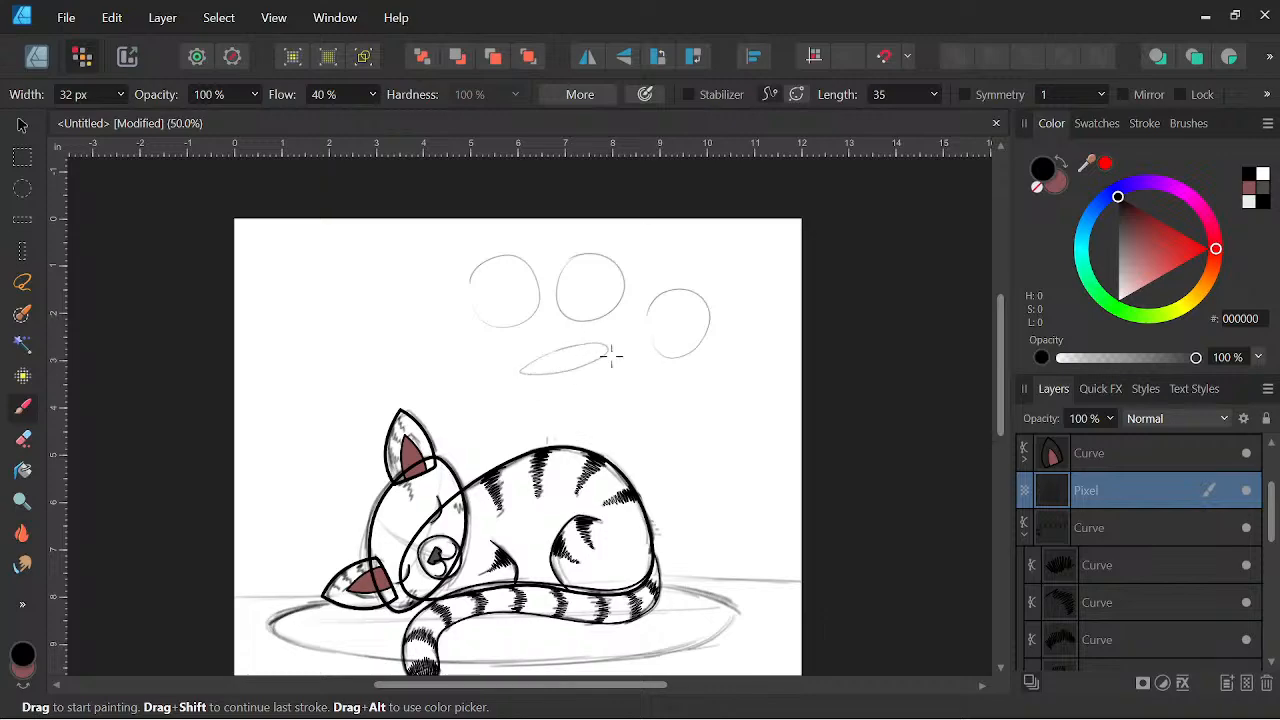
drag(597, 402, 647, 381)
drag(720, 399, 755, 399)
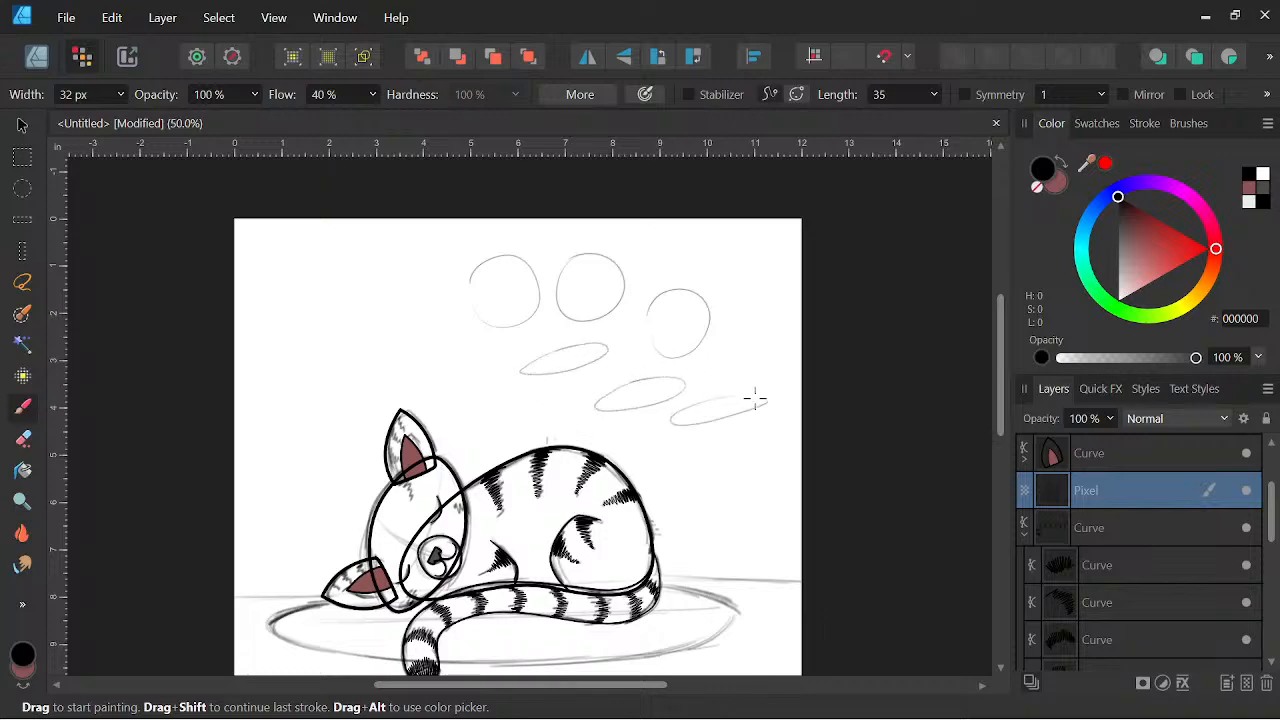
drag(702, 357, 745, 346)
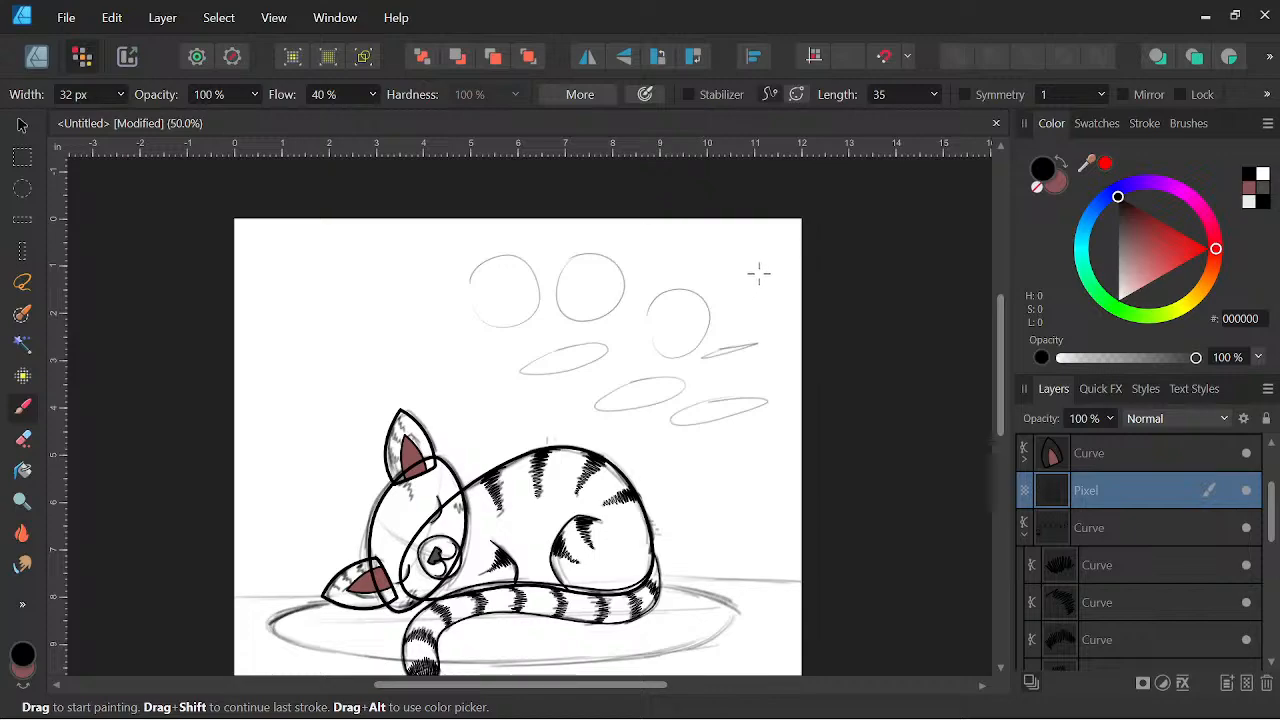
drag(757, 271, 760, 268)
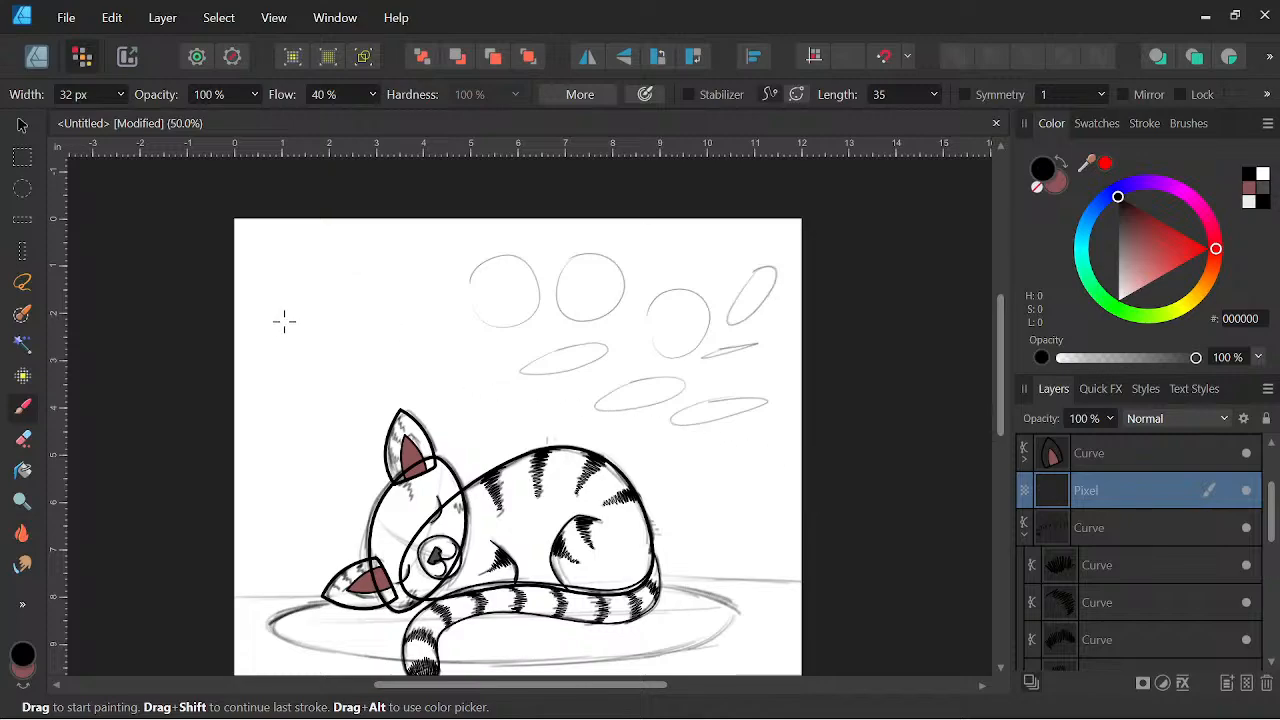
Sketch a bean-shaped form, a rounded pear-like form and a pointed leaf-like form beside the circles.
mouse_move(262, 325)
mouse_down()
mouse_move(312, 357)
mouse_move(367, 320)
mouse_move(355, 273)
mouse_move(279, 318)
mouse_up()
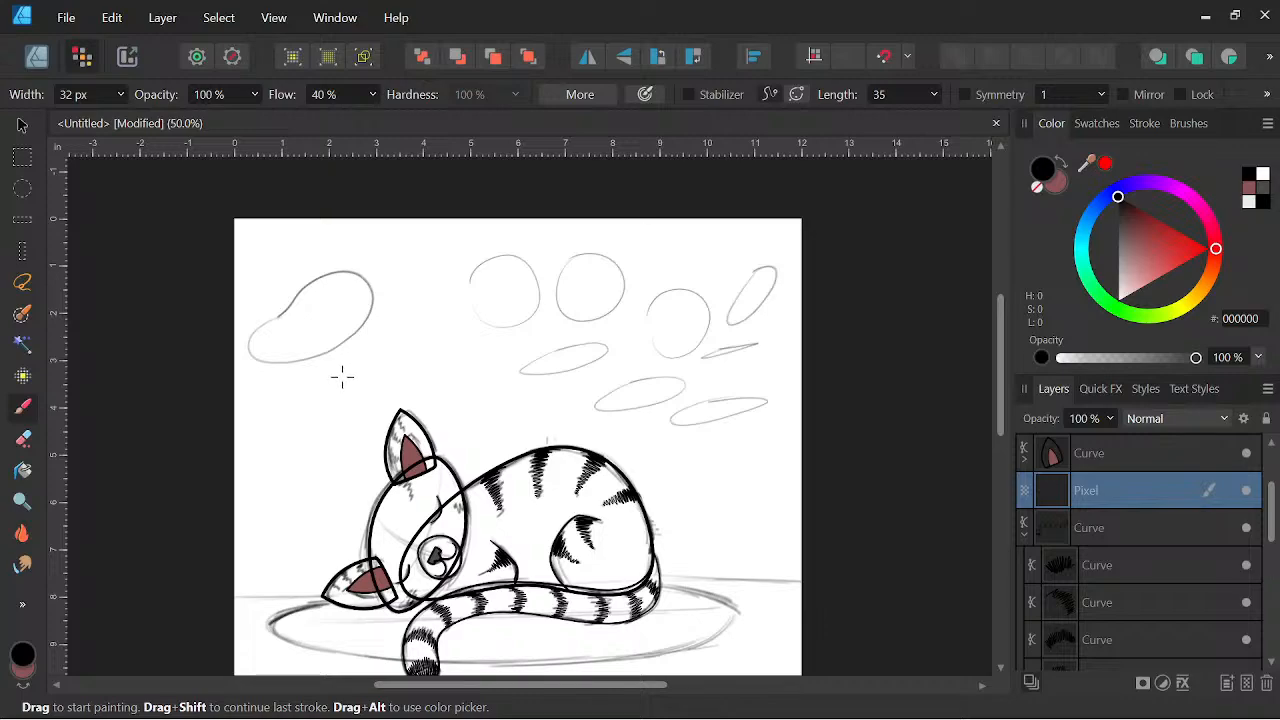
mouse_move(326, 420)
mouse_down()
mouse_move(360, 426)
mouse_move(389, 405)
mouse_up()
drag(320, 381, 392, 363)
drag(378, 414, 402, 380)
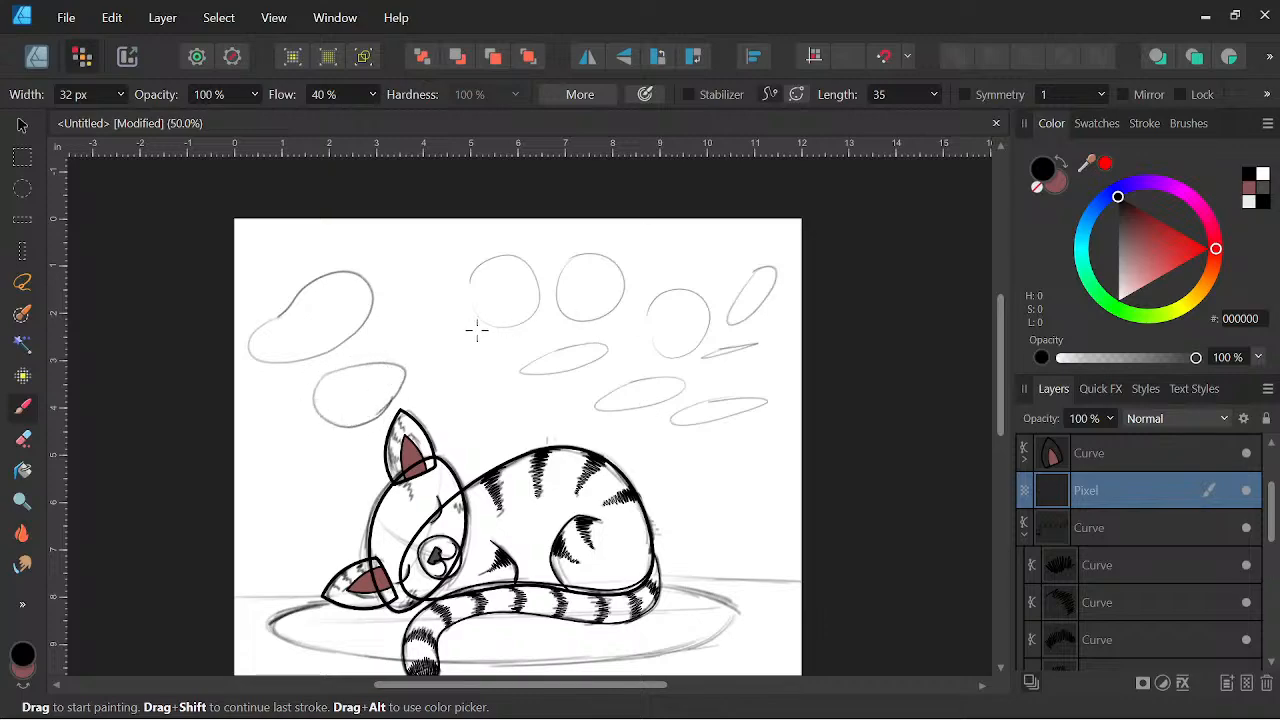
mouse_move(505, 343)
mouse_down()
mouse_move(440, 353)
mouse_move(424, 376)
mouse_move(509, 364)
mouse_up()
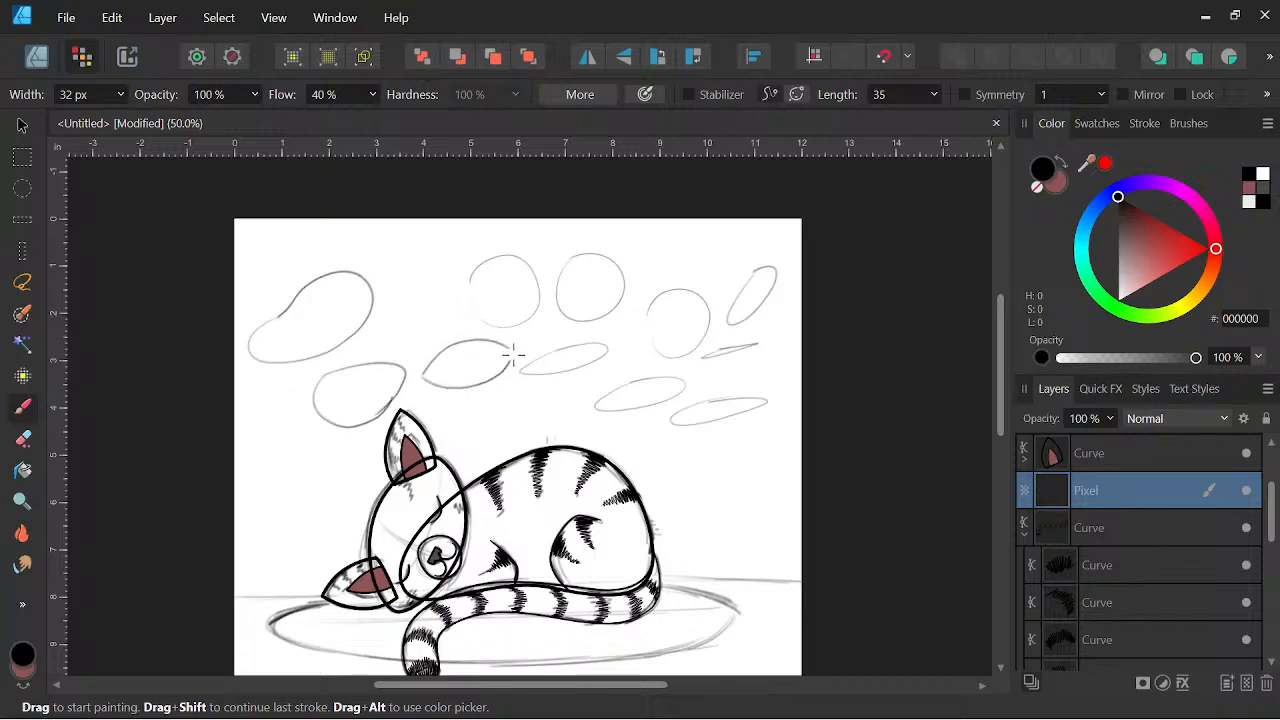
Draw curved contour lines in both directions across the leaf-like form and the circle above it.
key(space)
drag(688, 479, 774, 474)
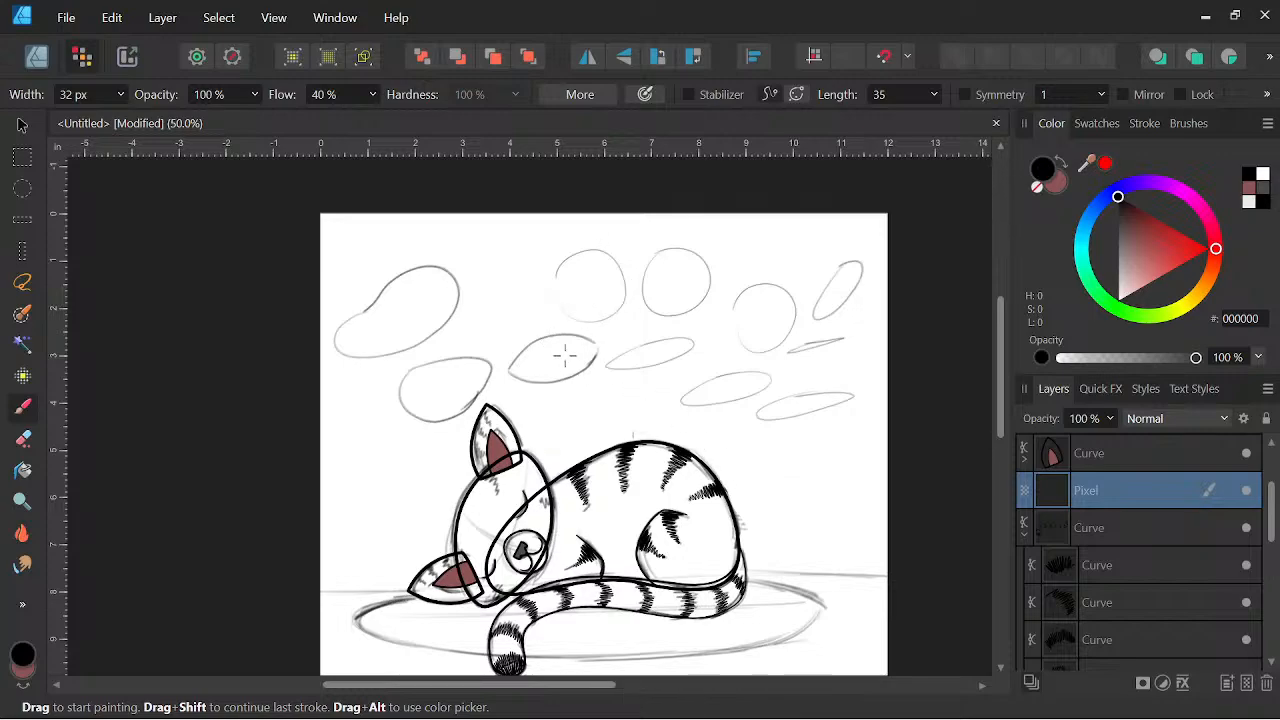
mouse_move(557, 337)
mouse_down()
mouse_move(568, 352)
mouse_move(556, 374)
mouse_up()
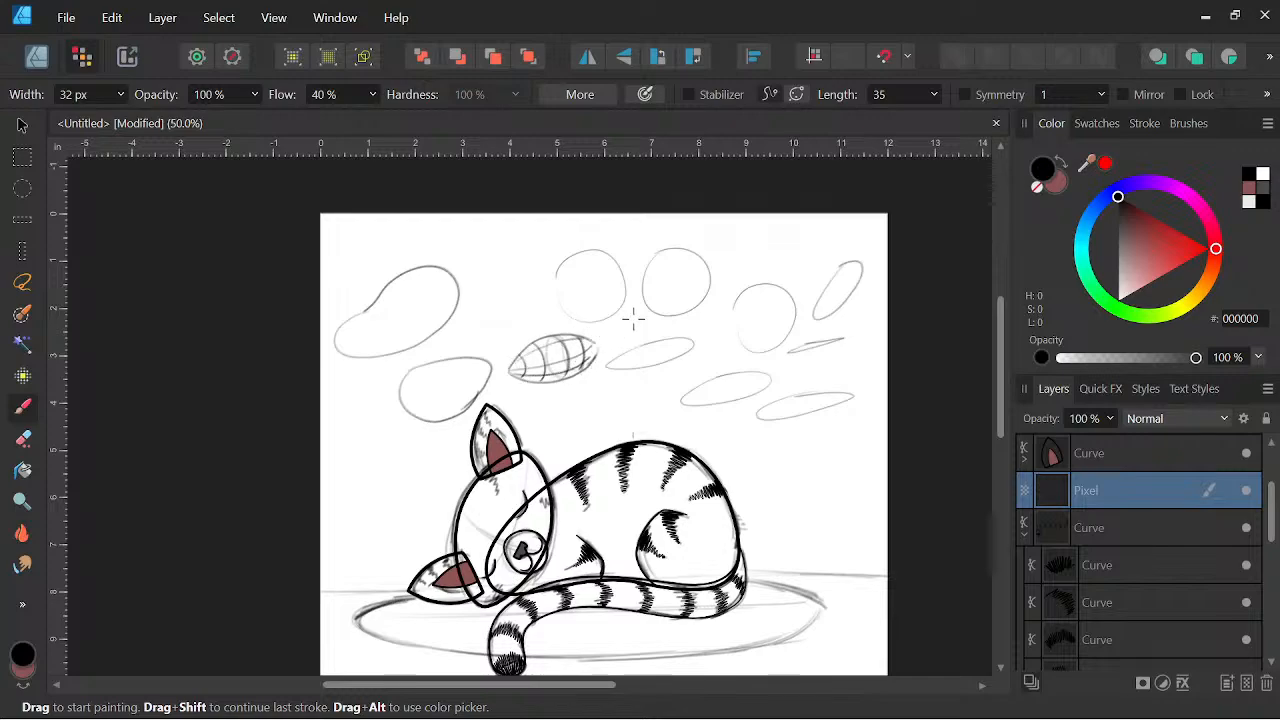
key(space)
mouse_move(590, 262)
mouse_down()
mouse_move(634, 270)
mouse_move(650, 325)
mouse_up()
mouse_move(634, 261)
mouse_down()
mouse_move(632, 321)
mouse_move(653, 324)
mouse_move(624, 286)
mouse_move(659, 283)
mouse_move(667, 292)
mouse_move(604, 309)
mouse_move(637, 282)
mouse_move(664, 283)
mouse_move(637, 265)
mouse_move(657, 297)
mouse_move(647, 327)
mouse_move(667, 298)
mouse_move(665, 273)
mouse_move(622, 263)
mouse_move(600, 282)
mouse_move(603, 318)
mouse_up()
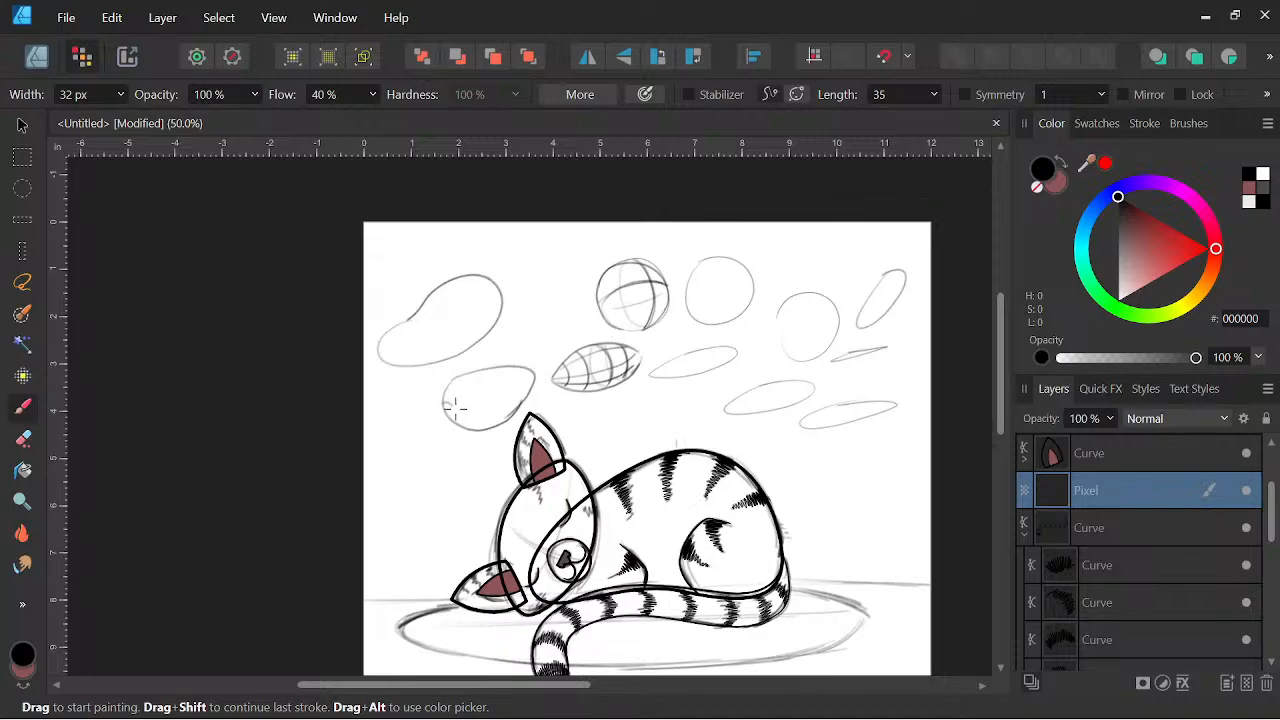
Draw curved contour lines across and along the pear-like form and the bean-shaped form.
mouse_move(447, 395)
mouse_down()
mouse_move(472, 423)
mouse_move(457, 377)
mouse_move(486, 400)
mouse_move(484, 427)
mouse_move(478, 373)
mouse_move(508, 398)
mouse_move(486, 423)
mouse_move(514, 372)
mouse_move(522, 402)
mouse_up()
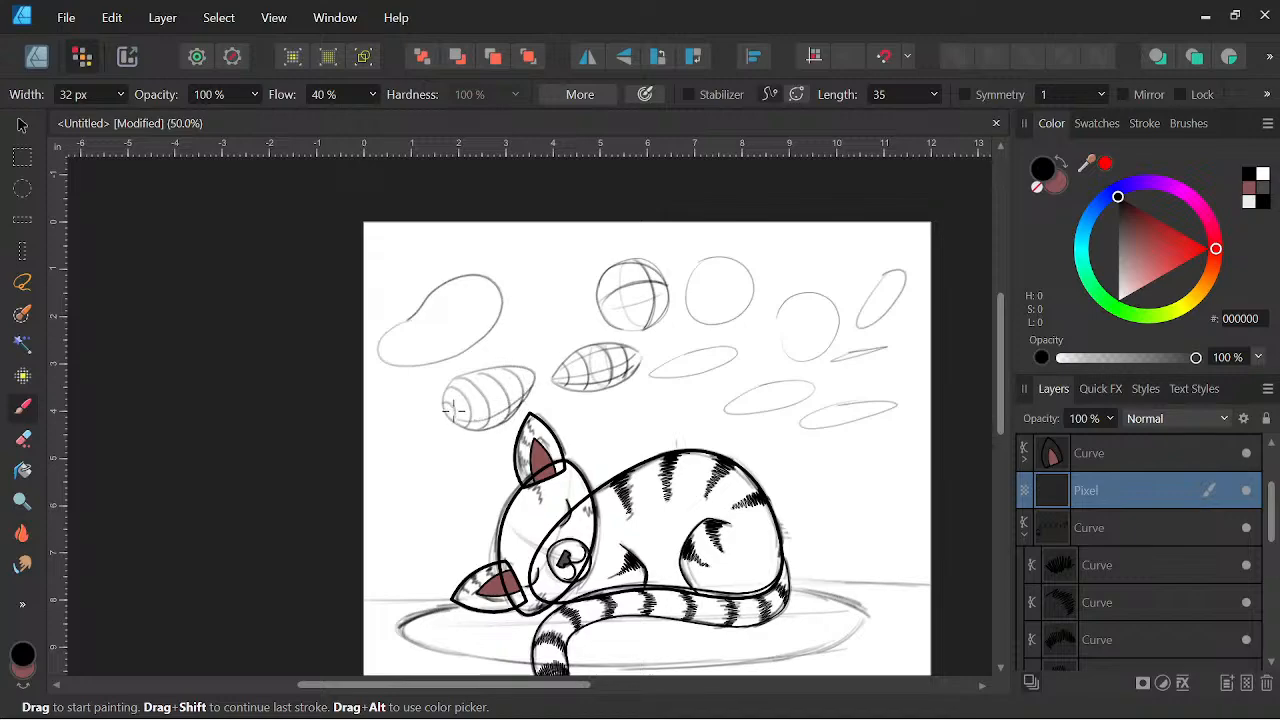
drag(487, 404, 525, 384)
mouse_move(455, 403)
mouse_down()
mouse_move(524, 374)
mouse_move(493, 371)
mouse_move(521, 369)
mouse_up()
mouse_move(381, 344)
mouse_down()
mouse_move(387, 362)
mouse_move(412, 362)
mouse_up()
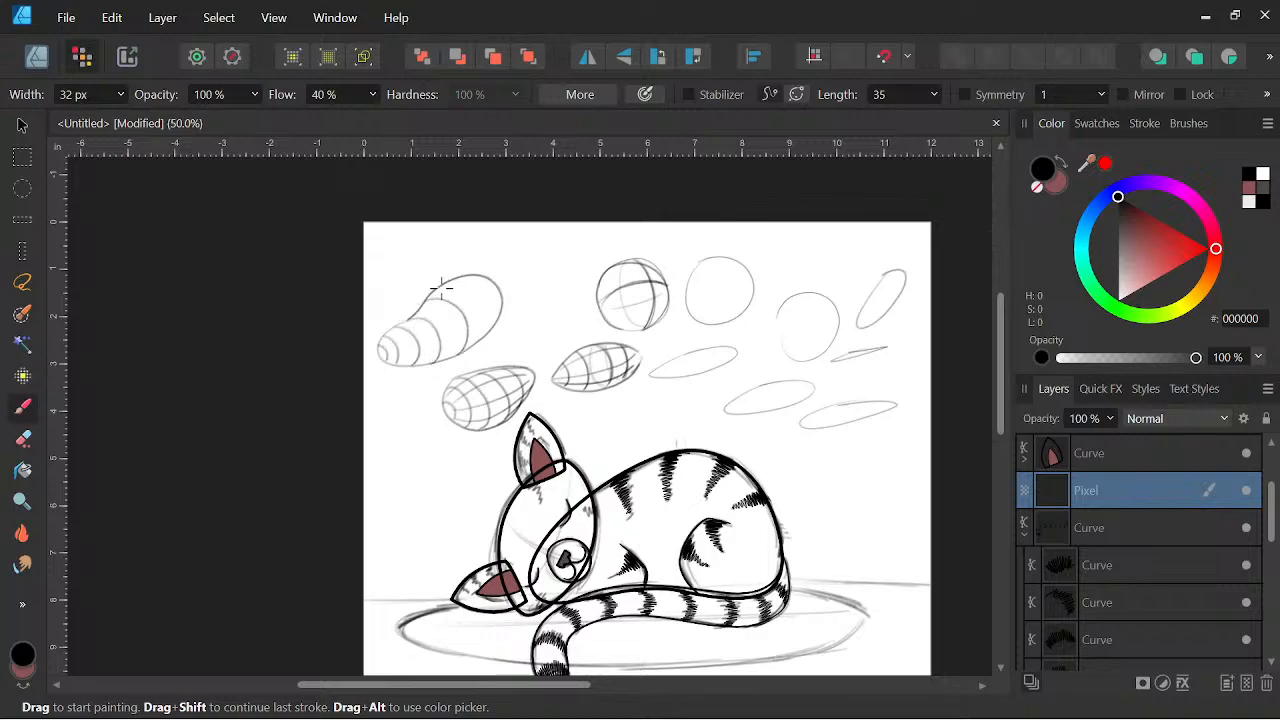
mouse_move(441, 288)
mouse_down()
mouse_move(478, 289)
mouse_move(494, 317)
mouse_move(399, 370)
mouse_move(386, 355)
mouse_move(446, 347)
mouse_move(500, 306)
mouse_up()
drag(428, 337, 483, 297)
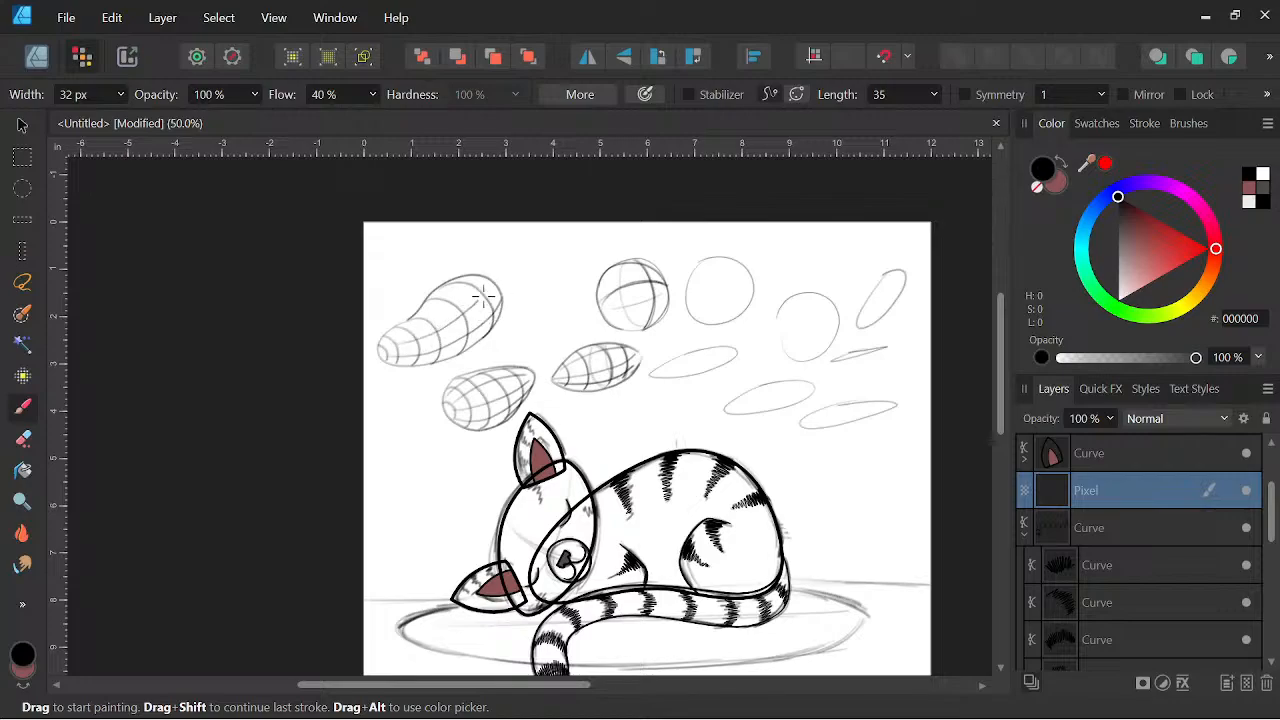
drag(419, 323, 465, 285)
Delete the pixel layer holding the demonstration shapes and contour lines.
key(space)
drag(783, 508, 811, 466)
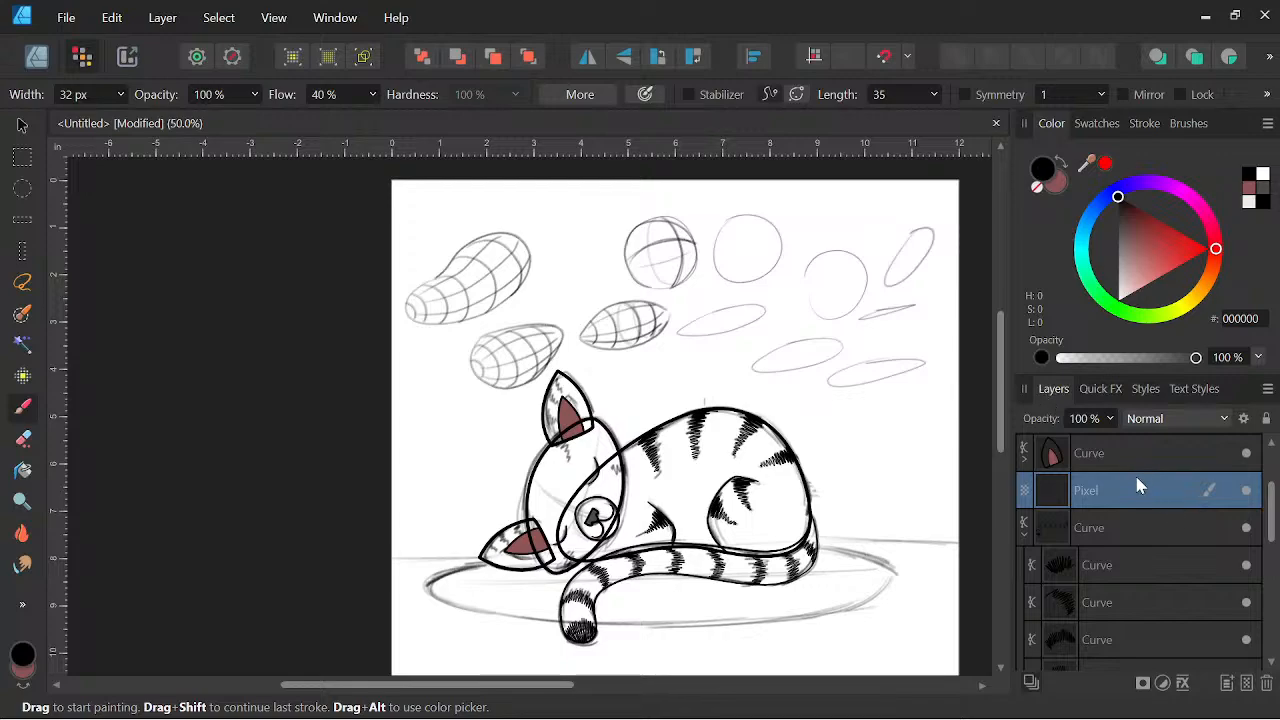
click(1266, 683)
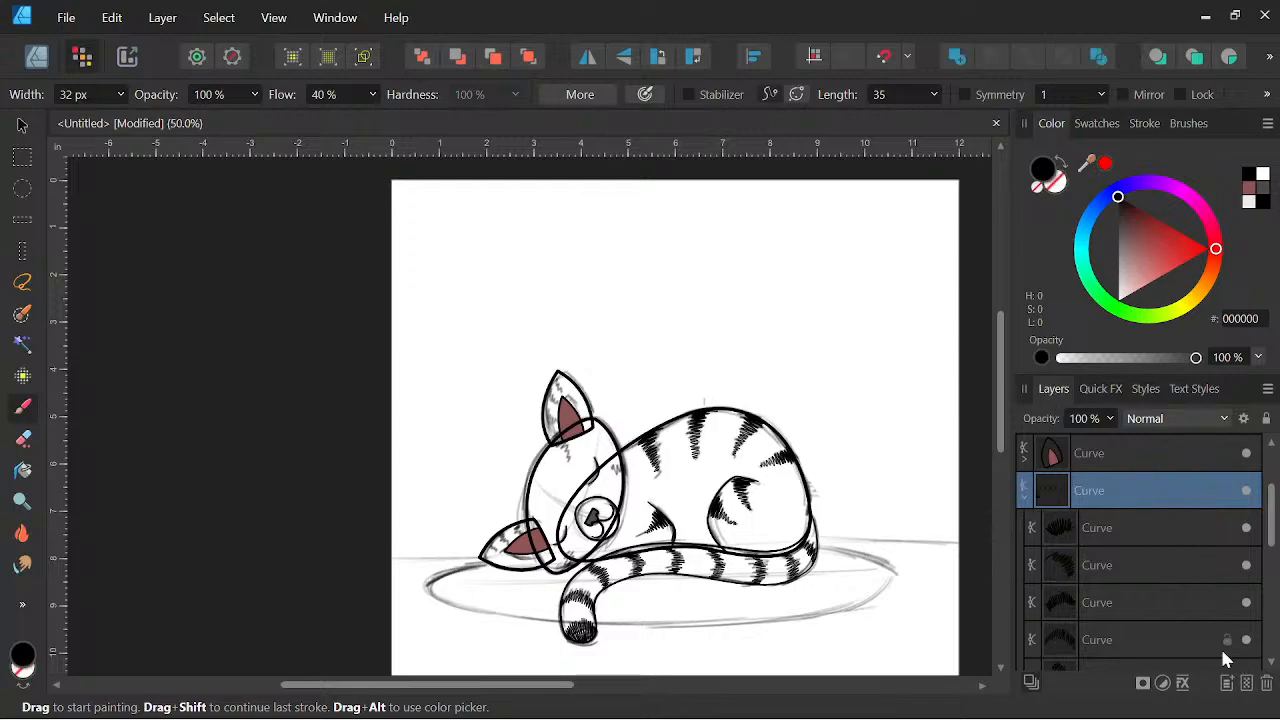
Back in the Designer Persona, paint three zigzag fur stripes along the upper ear's outer edge with the Vector Brush.
scroll(762, 425, up, 2)
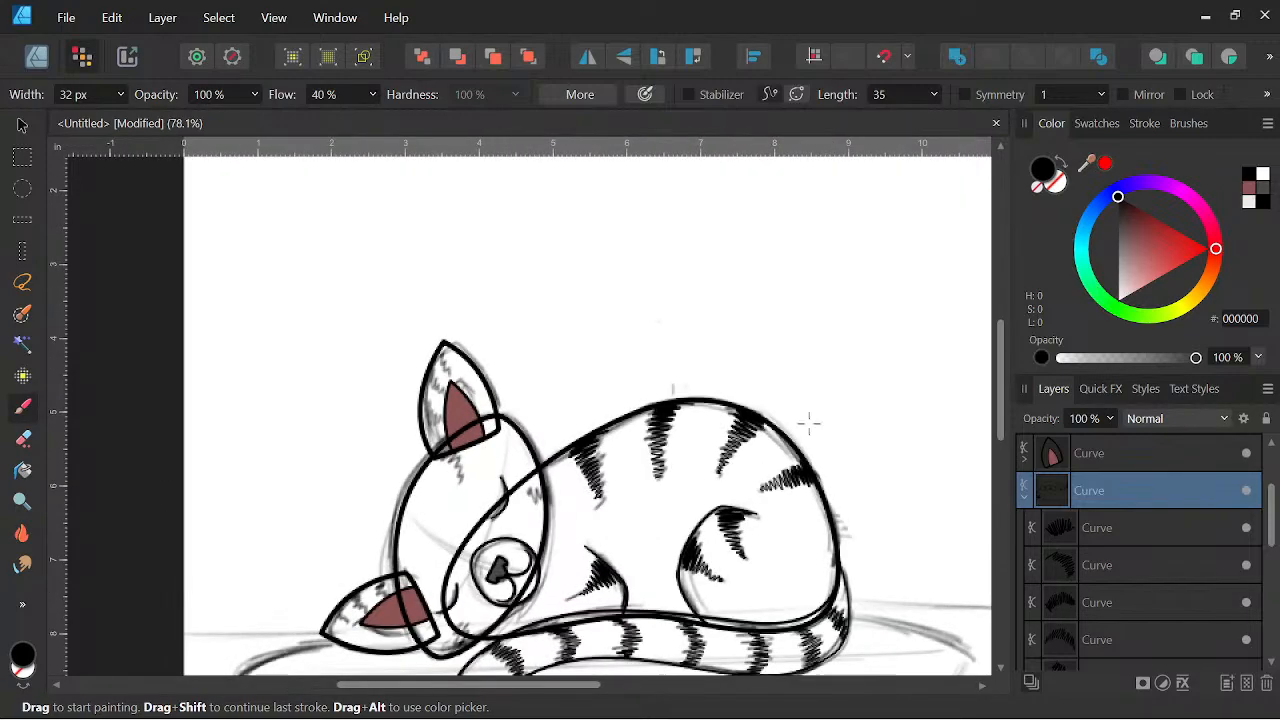
click(1128, 453)
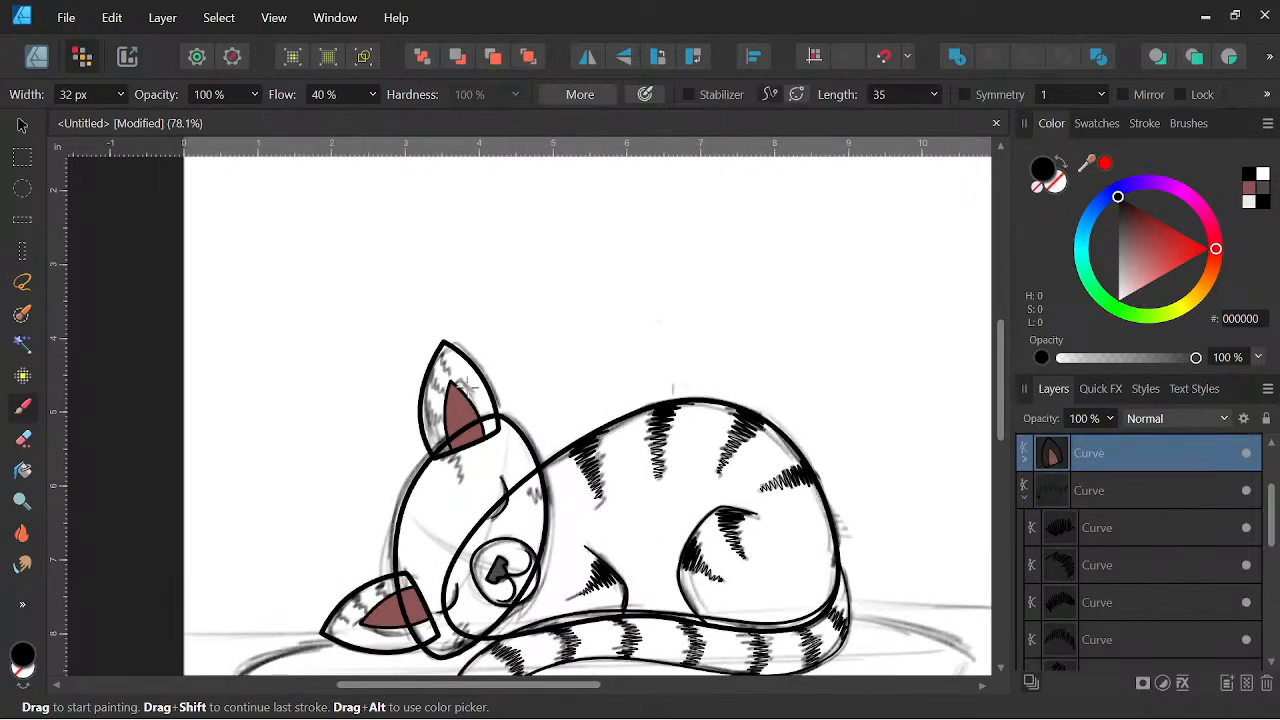
scroll(1115, 465, up, 3)
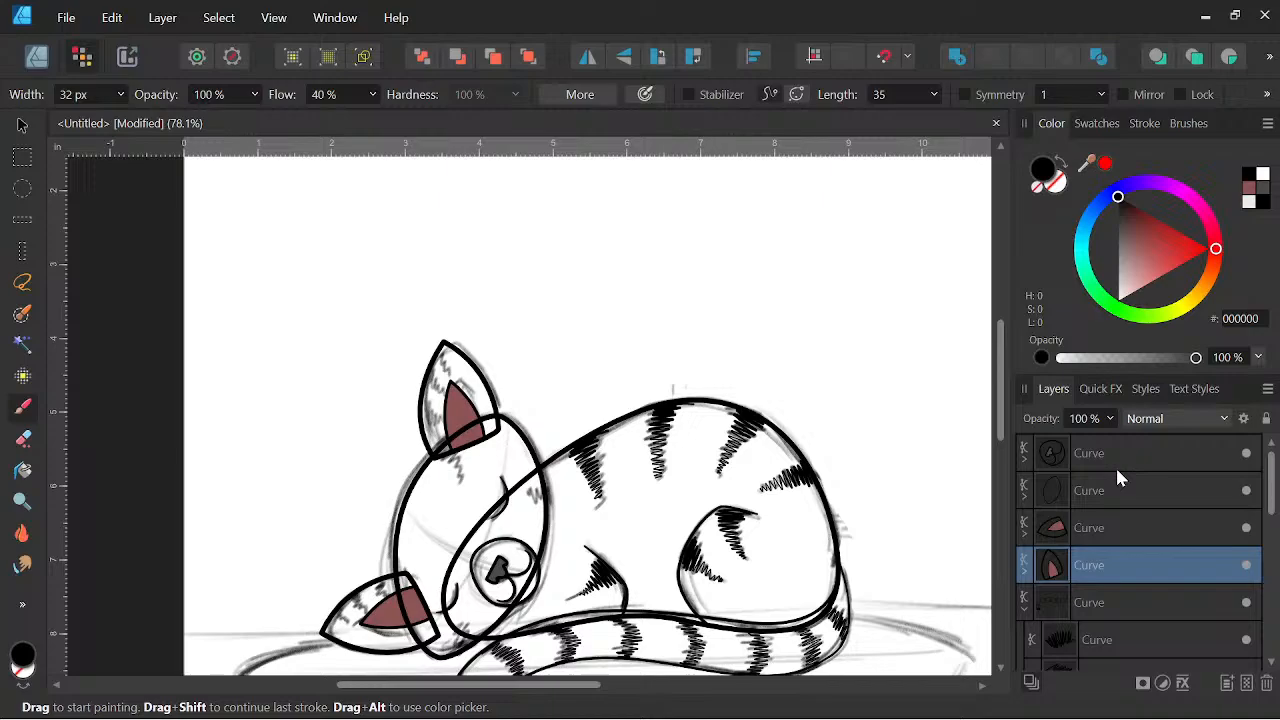
click(1023, 606)
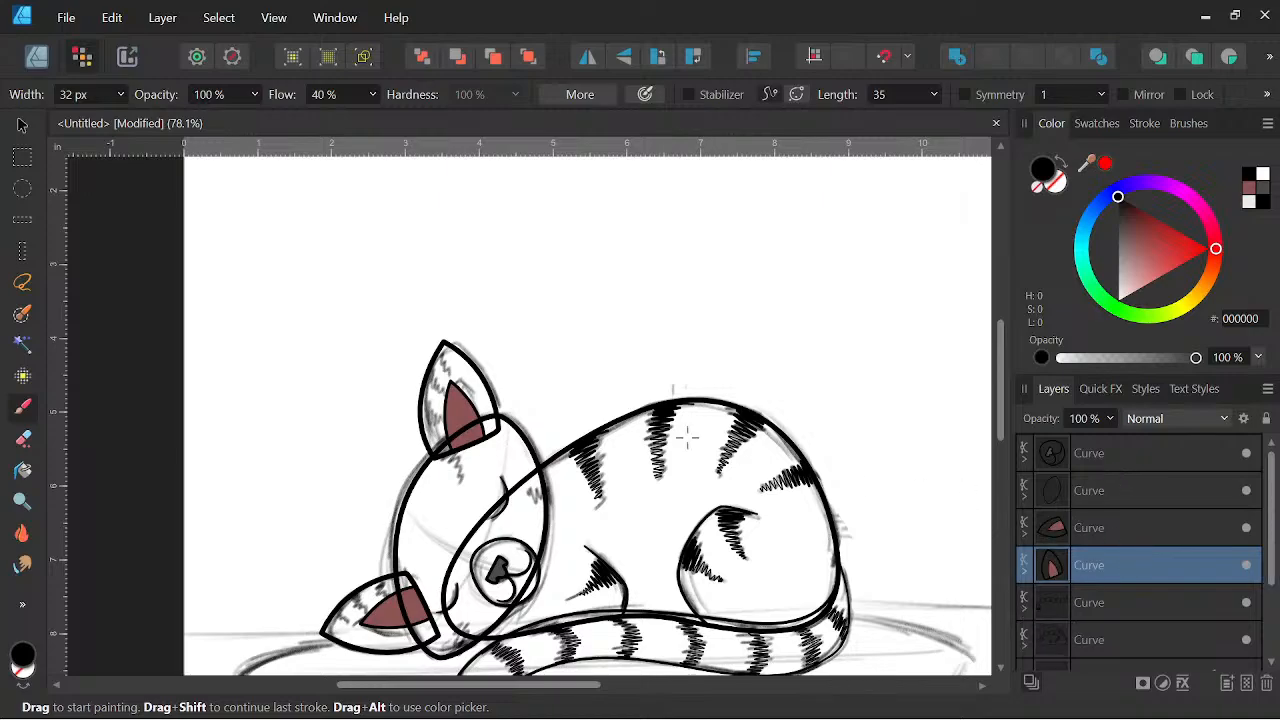
scroll(522, 375, up, 2)
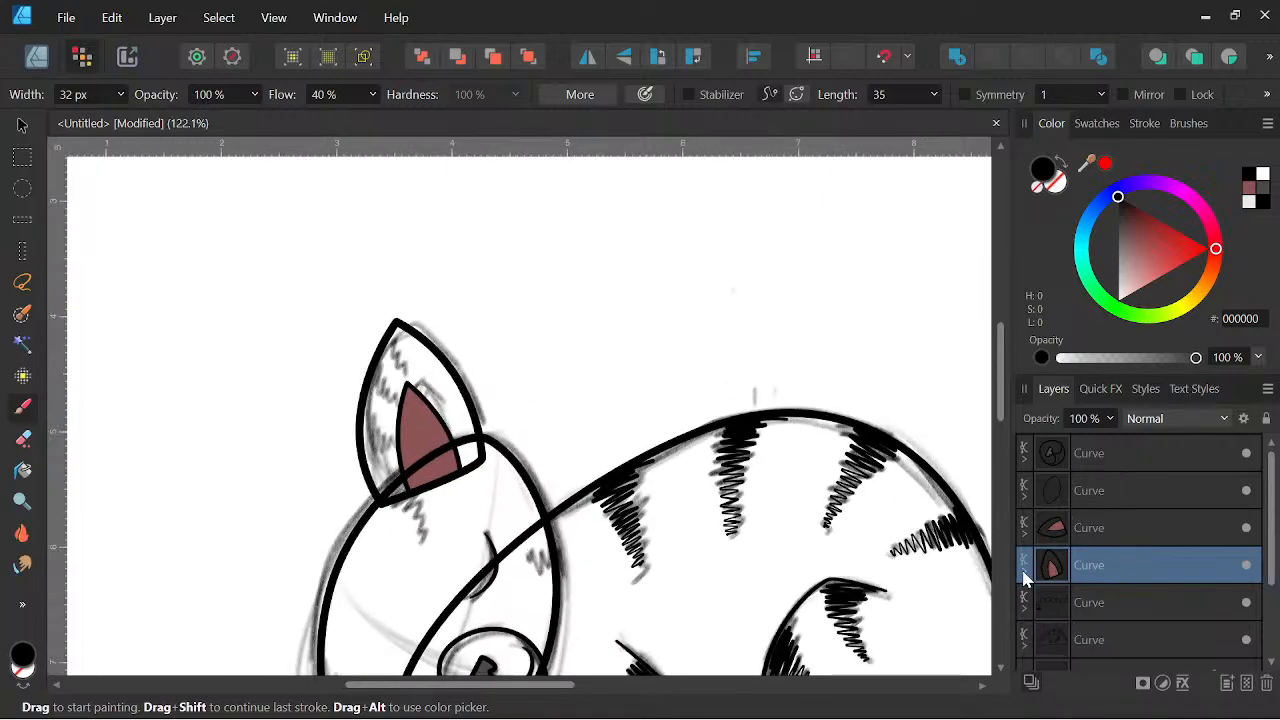
click(35, 58)
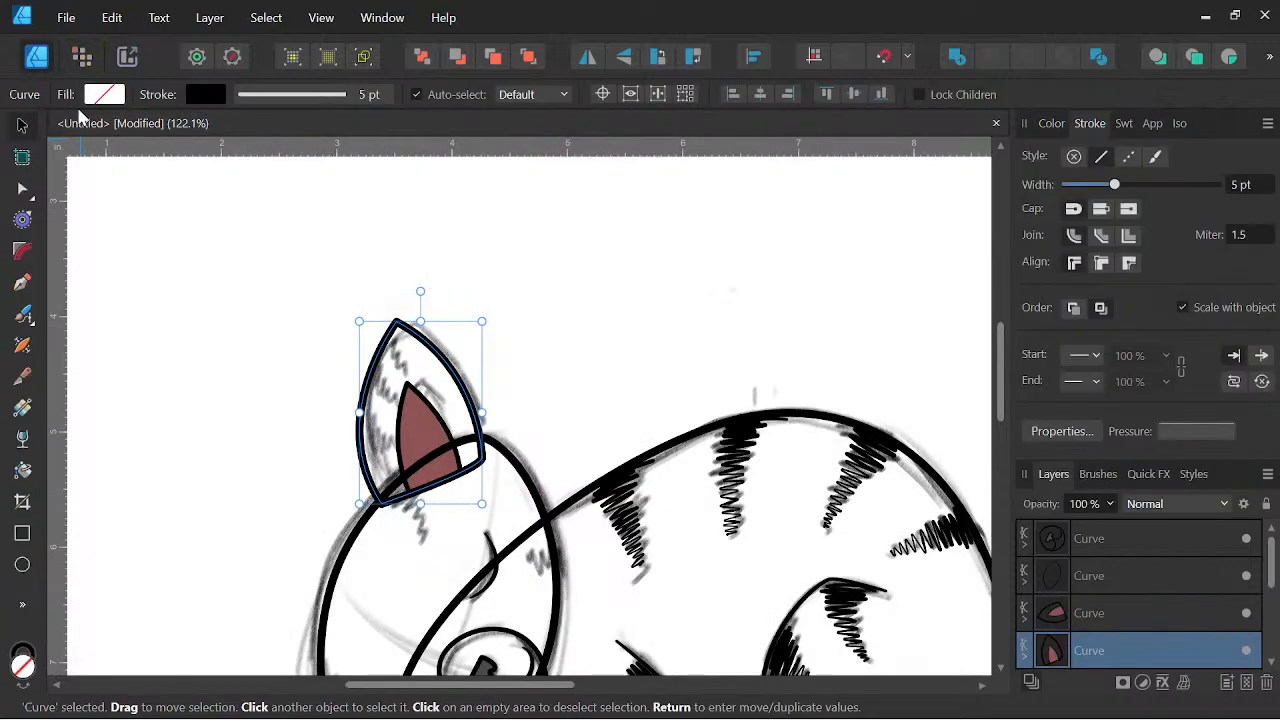
click(24, 313)
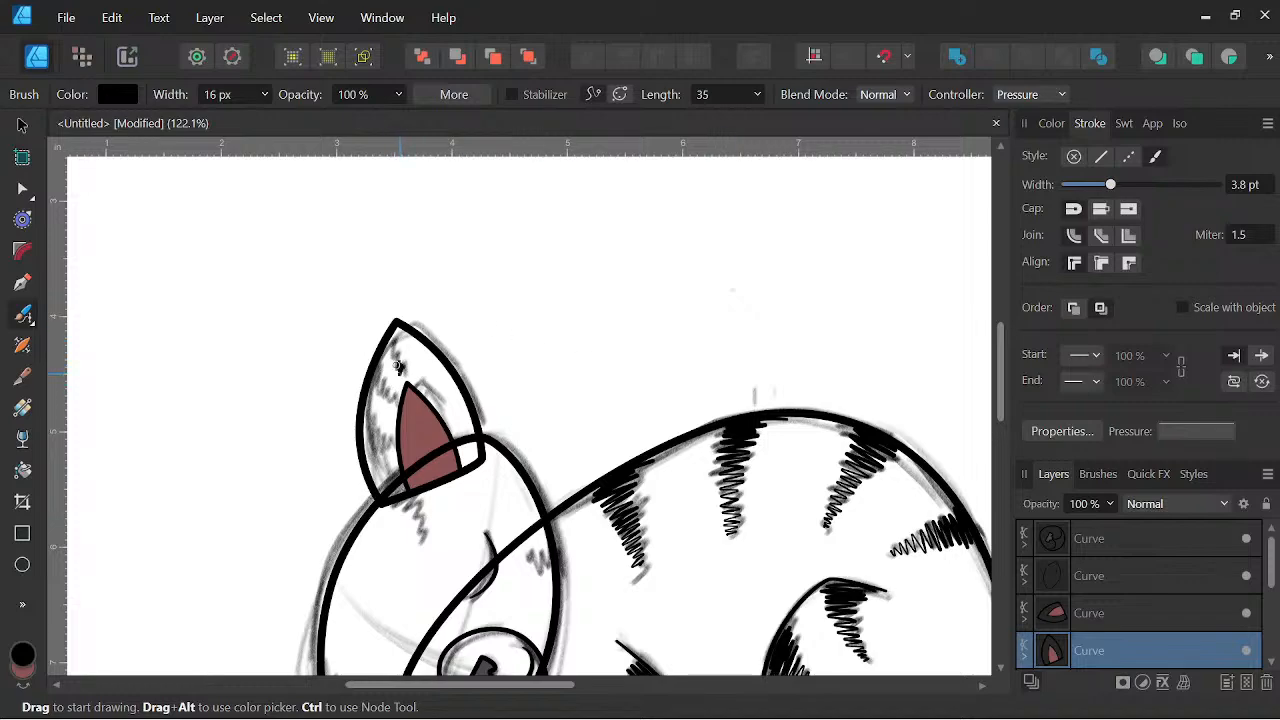
mouse_move(393, 327)
mouse_down()
mouse_move(393, 404)
mouse_move(374, 376)
mouse_move(377, 355)
mouse_move(366, 433)
mouse_up()
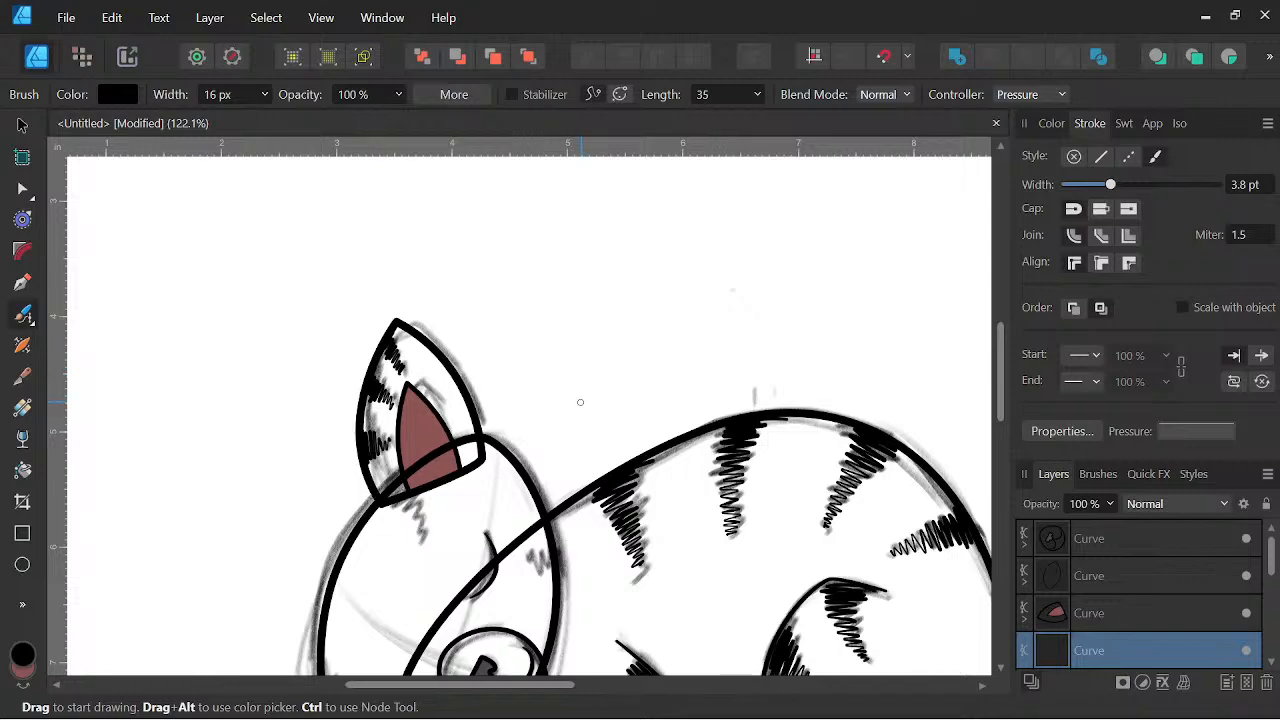
Nest the three new ear stripe curves inside the upper ear's outline curve and select that ear curve.
key(space)
drag(725, 518, 768, 411)
drag(799, 517, 801, 523)
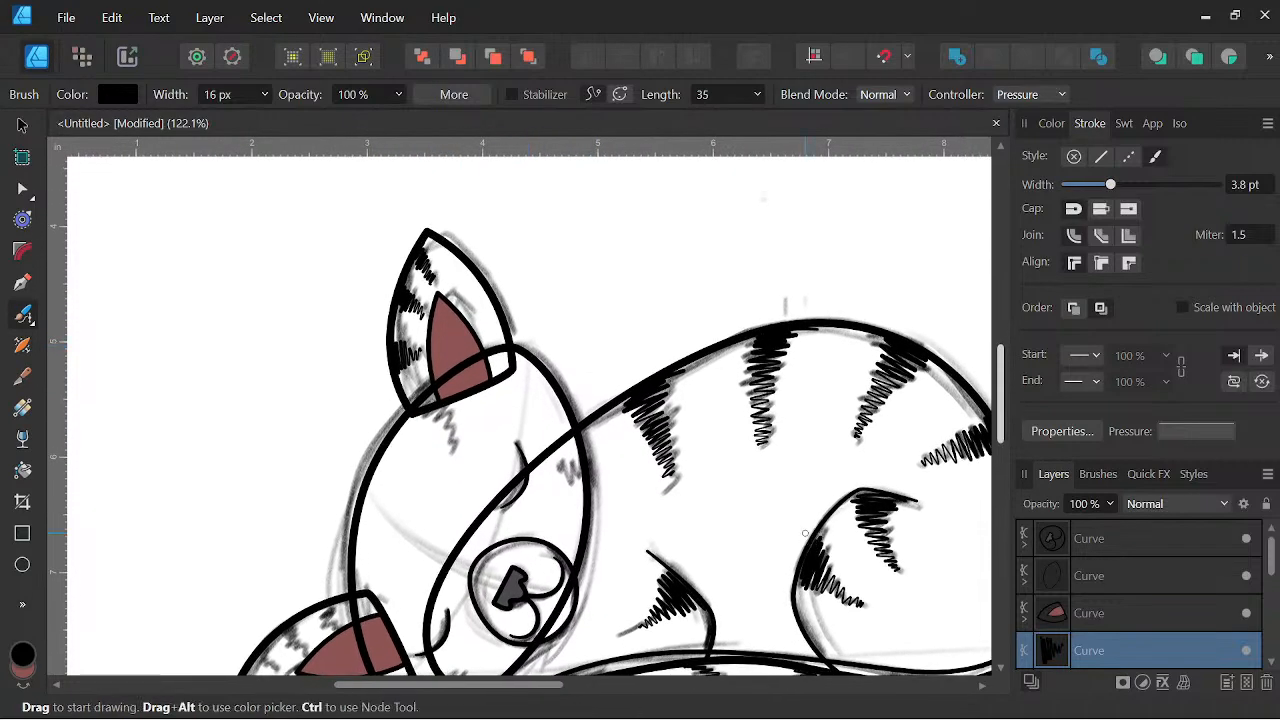
scroll(1117, 586, down, 1)
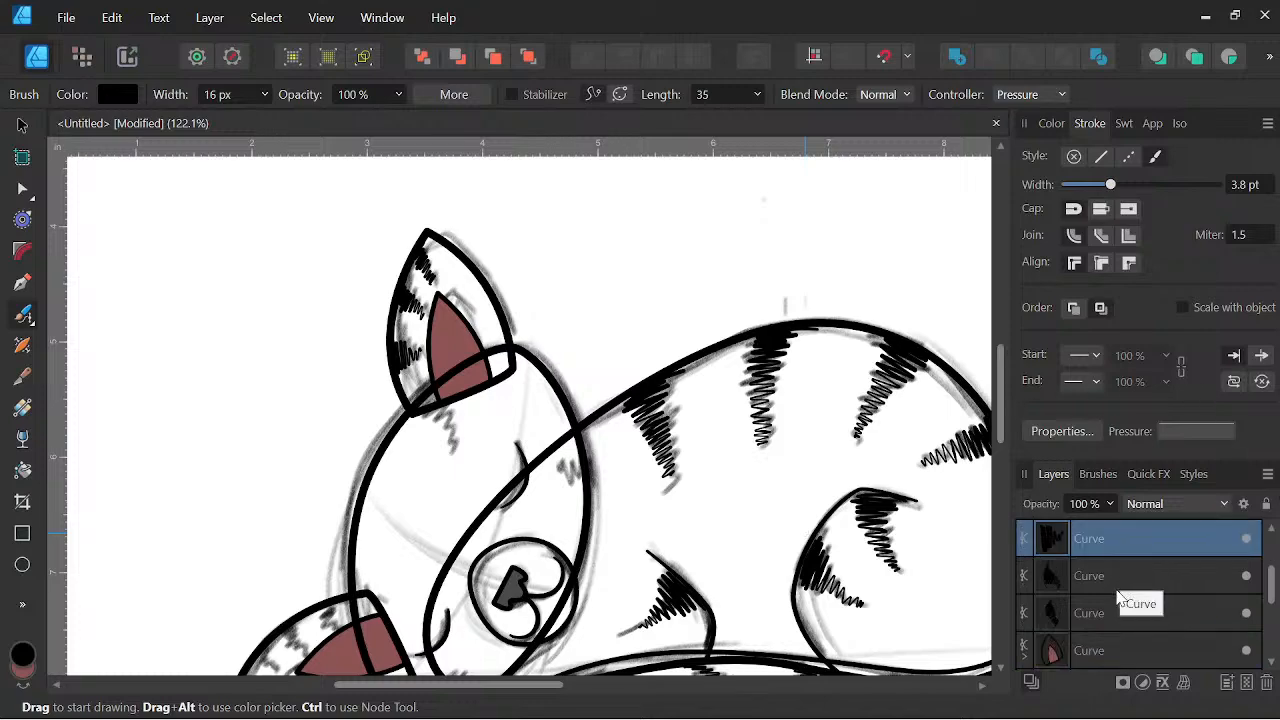
shift+click(1117, 609)
drag(1106, 612, 1084, 645)
click(1024, 544)
click(1130, 545)
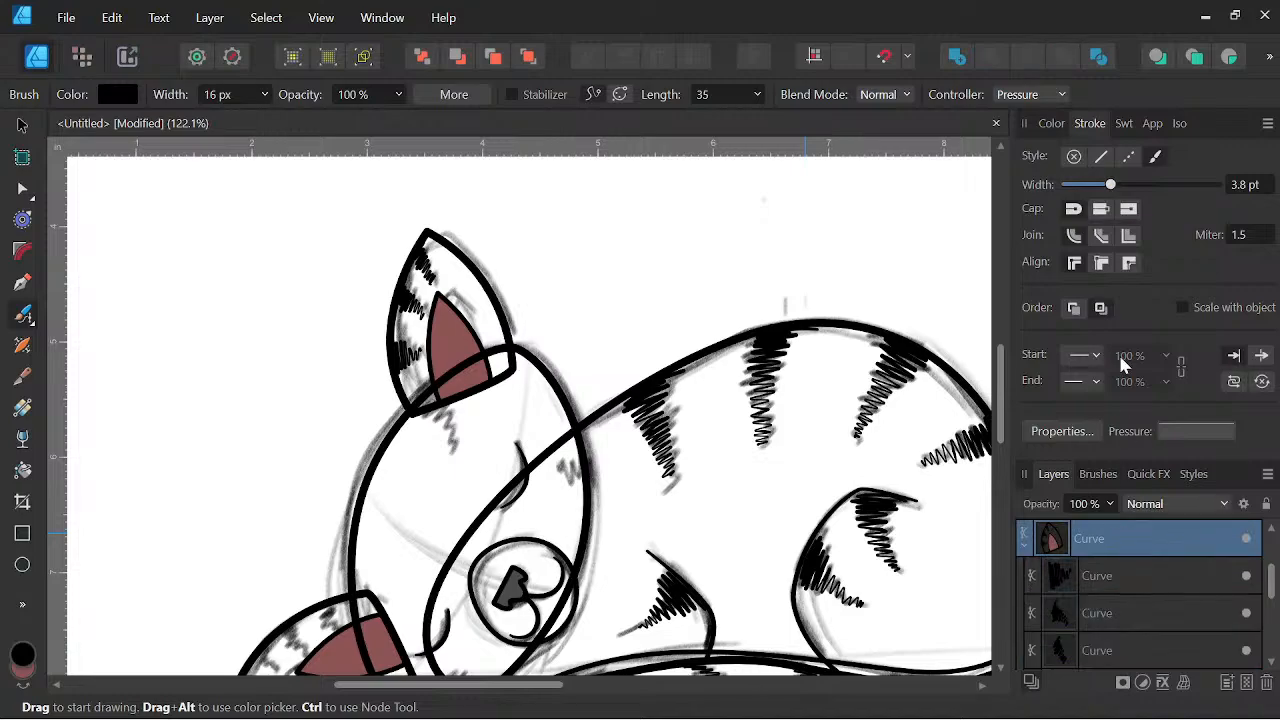
Fill the upper ear's outline curve with the blue-grey colour 8C929C.
click(1050, 123)
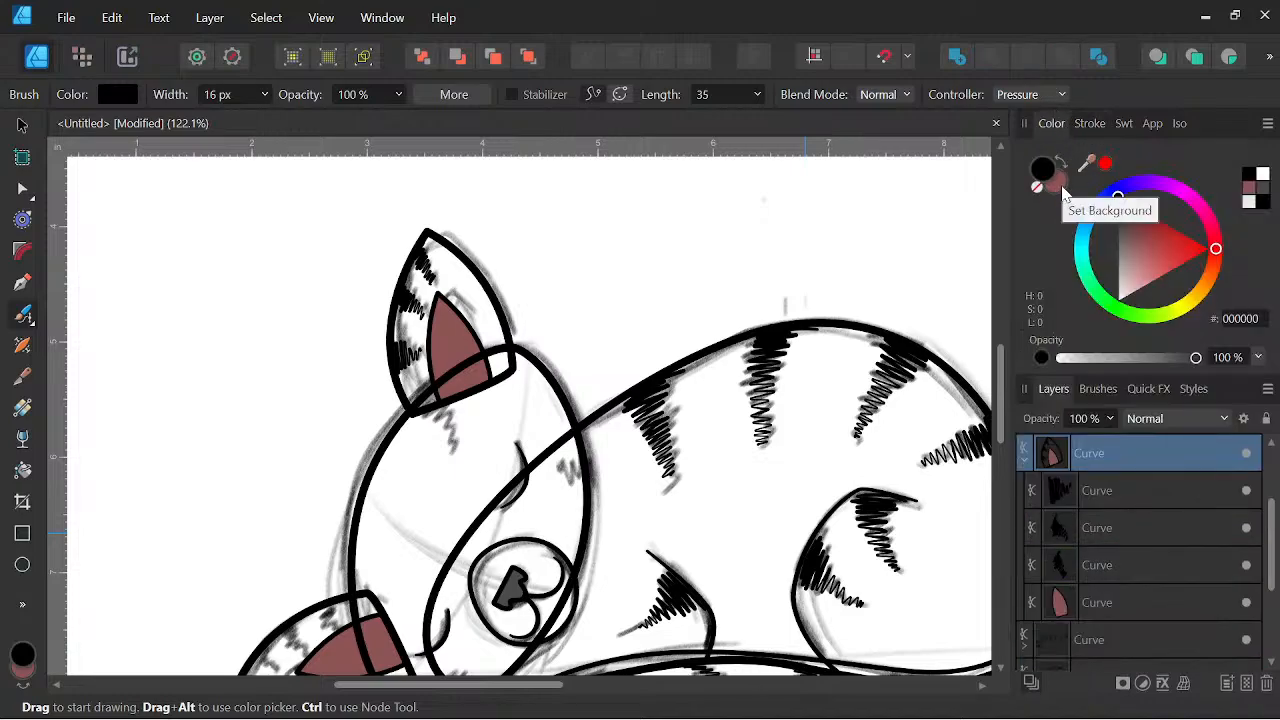
click(22, 125)
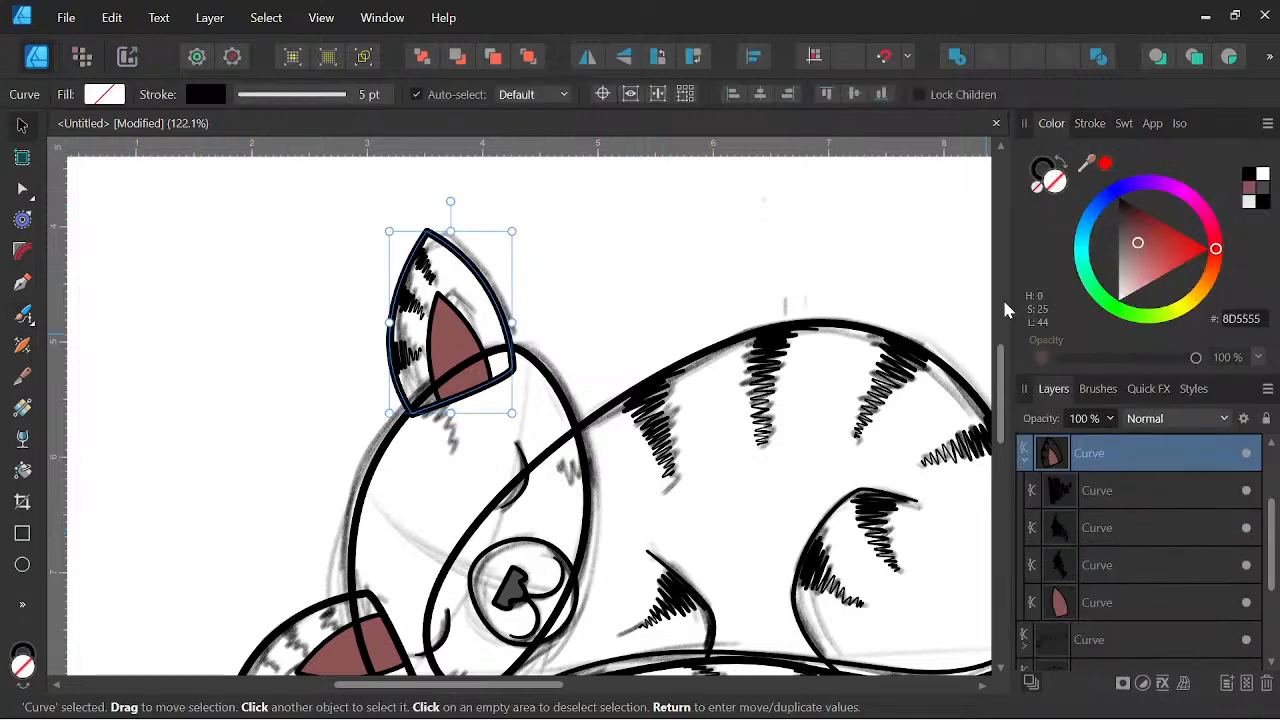
drag(1138, 246, 1121, 258)
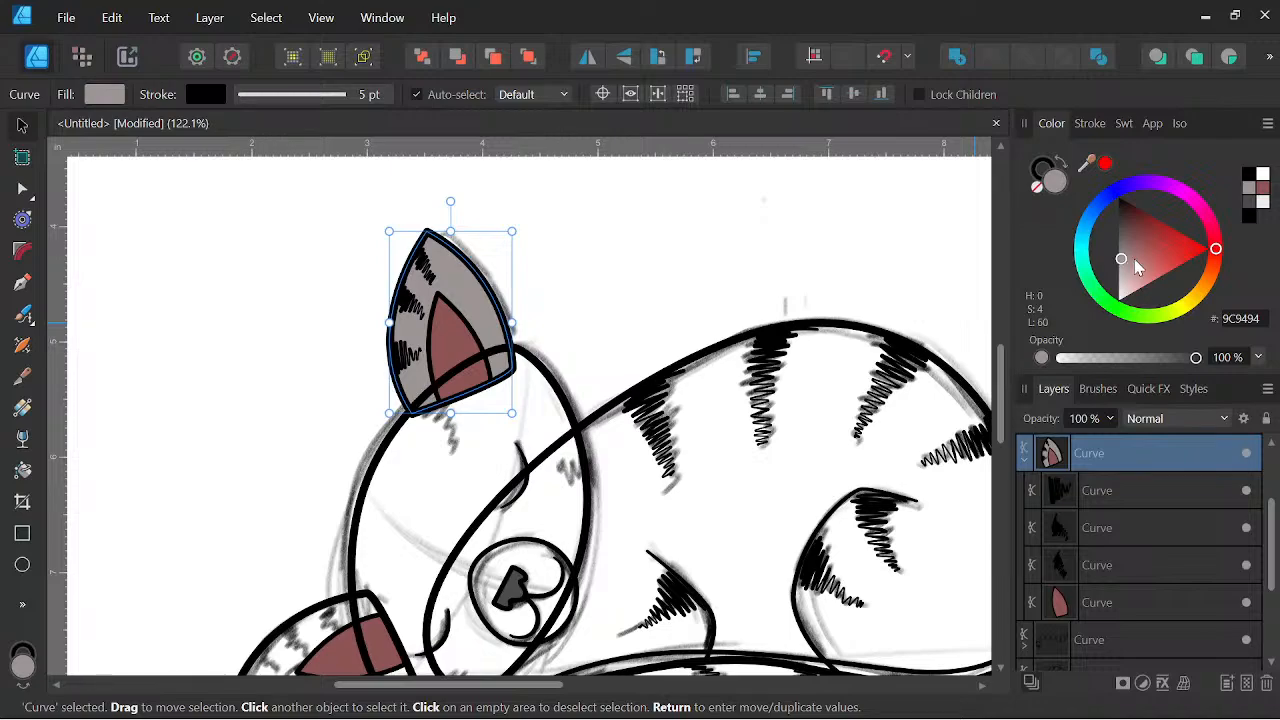
mouse_move(1215, 249)
mouse_down()
mouse_move(1120, 194)
mouse_move(1103, 222)
mouse_move(1097, 209)
mouse_up()
drag(1176, 257, 1172, 257)
Apply a linear gradient fill to the upper ear, running from its tip to just below its base.
scroll(689, 327, down, 2)
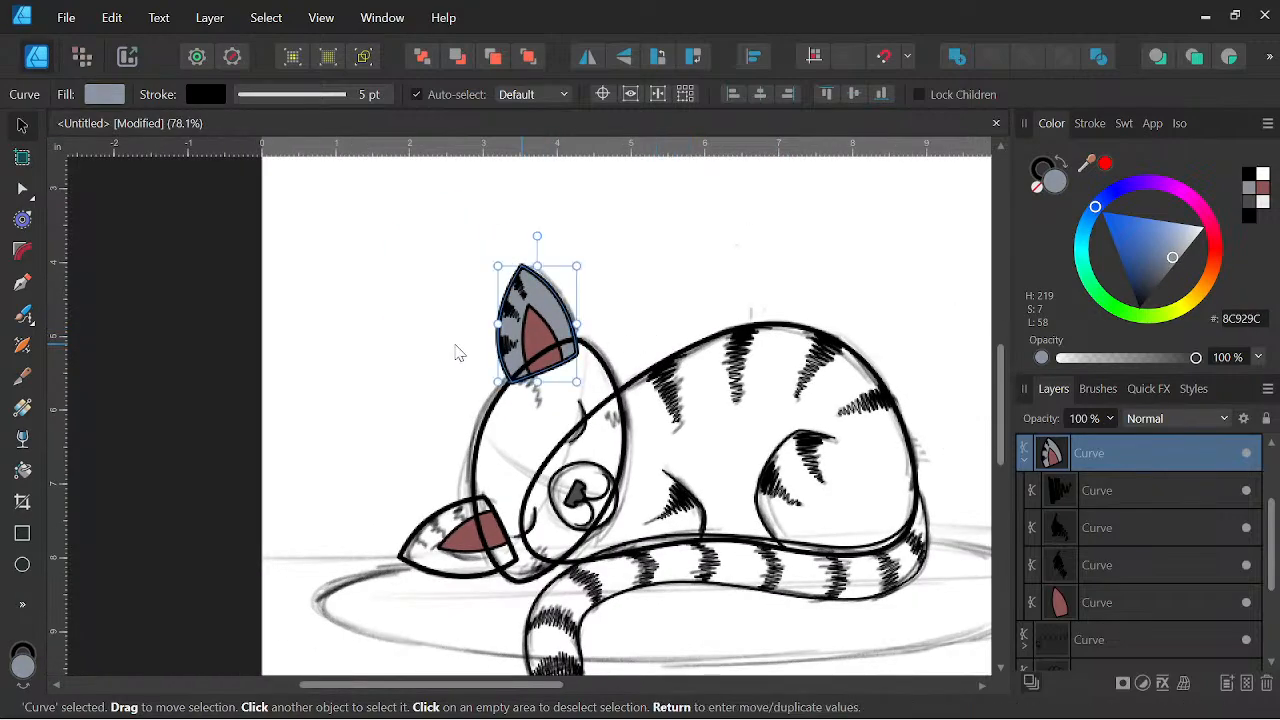
click(22, 407)
scroll(520, 300, up, 1)
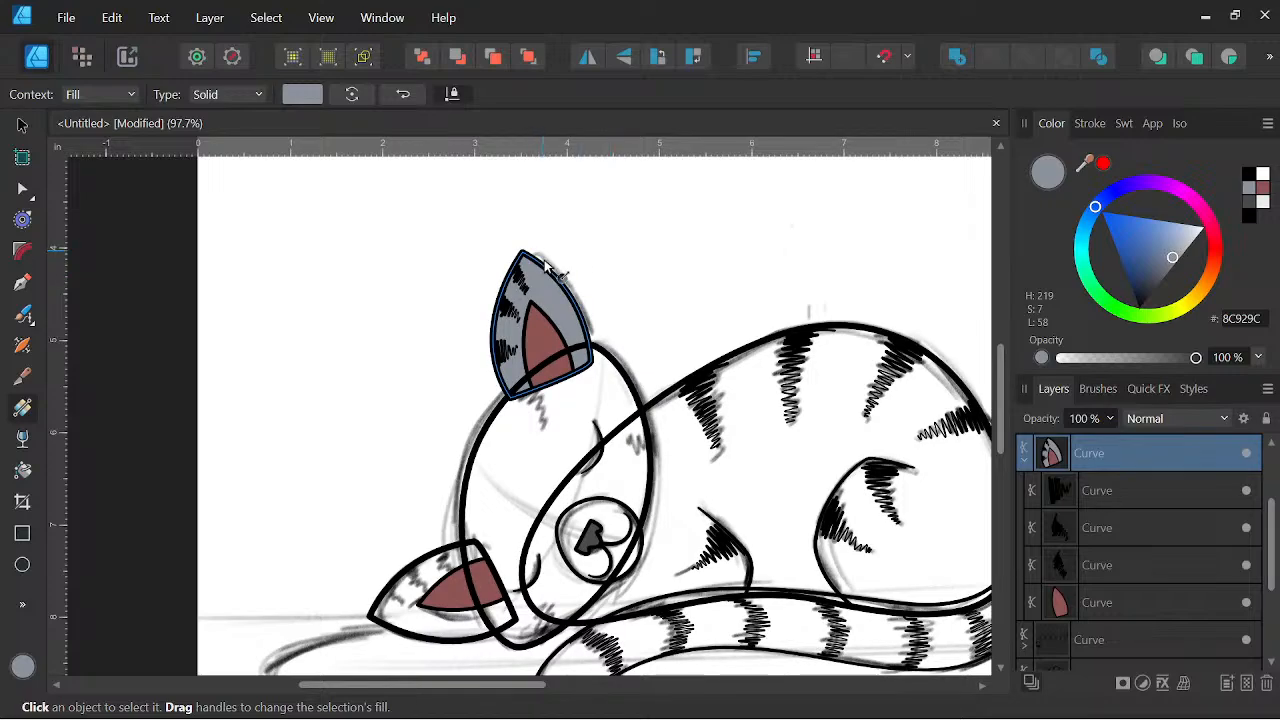
drag(543, 257, 509, 436)
Set the end stop of the ear's gradient to the dark grey-violet 595C6B.
click(308, 95)
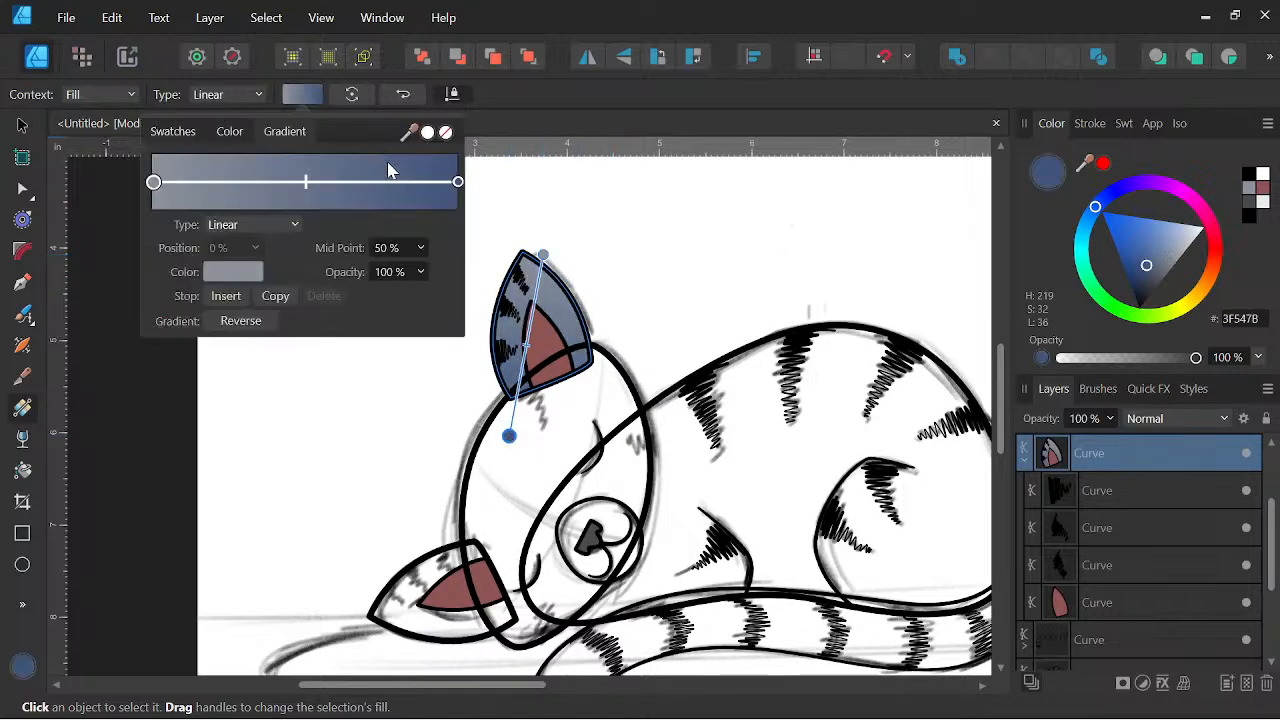
click(458, 182)
click(224, 271)
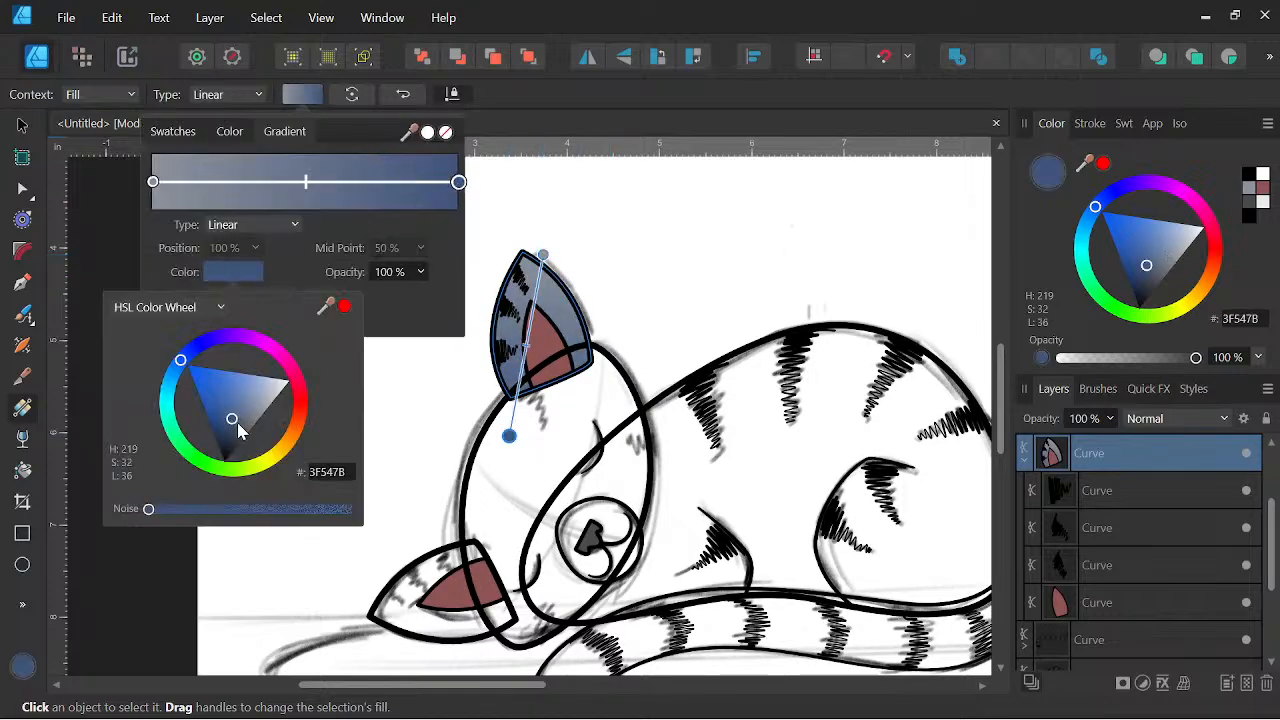
drag(237, 424, 247, 428)
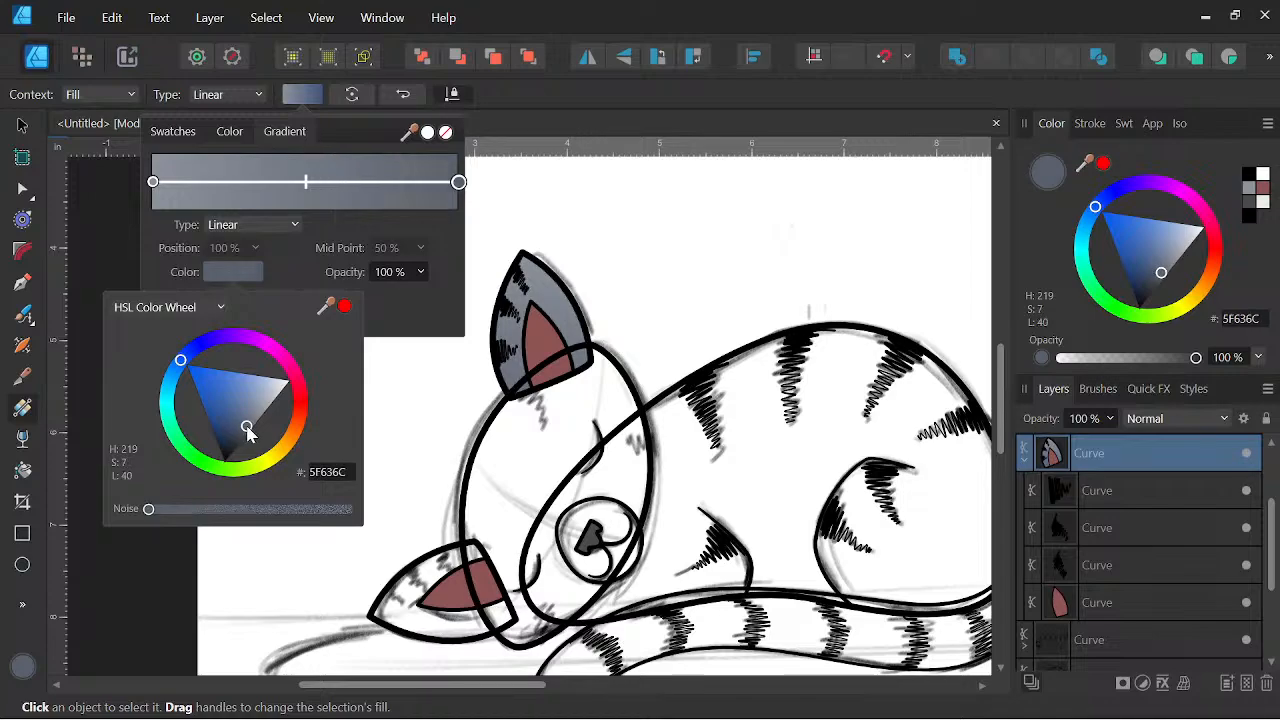
drag(184, 361, 198, 362)
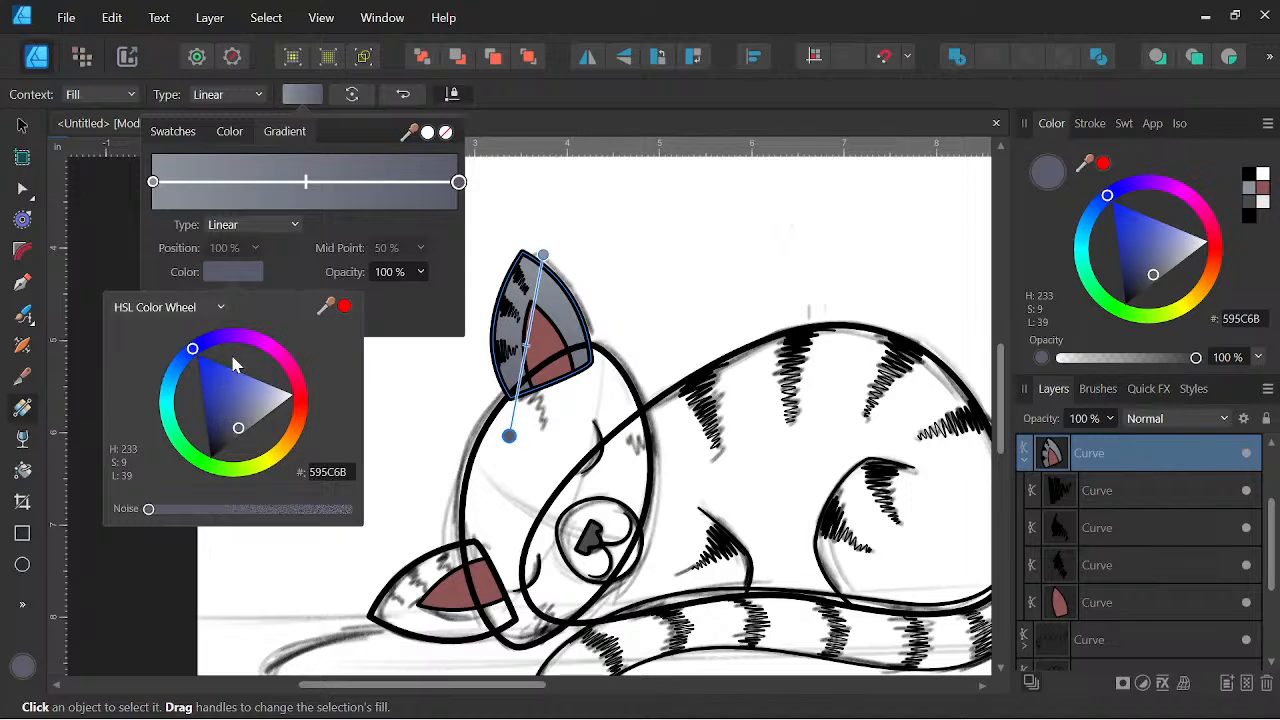
Set the start stop of the ear's gradient to the peach tone E1C6B4.
click(153, 183)
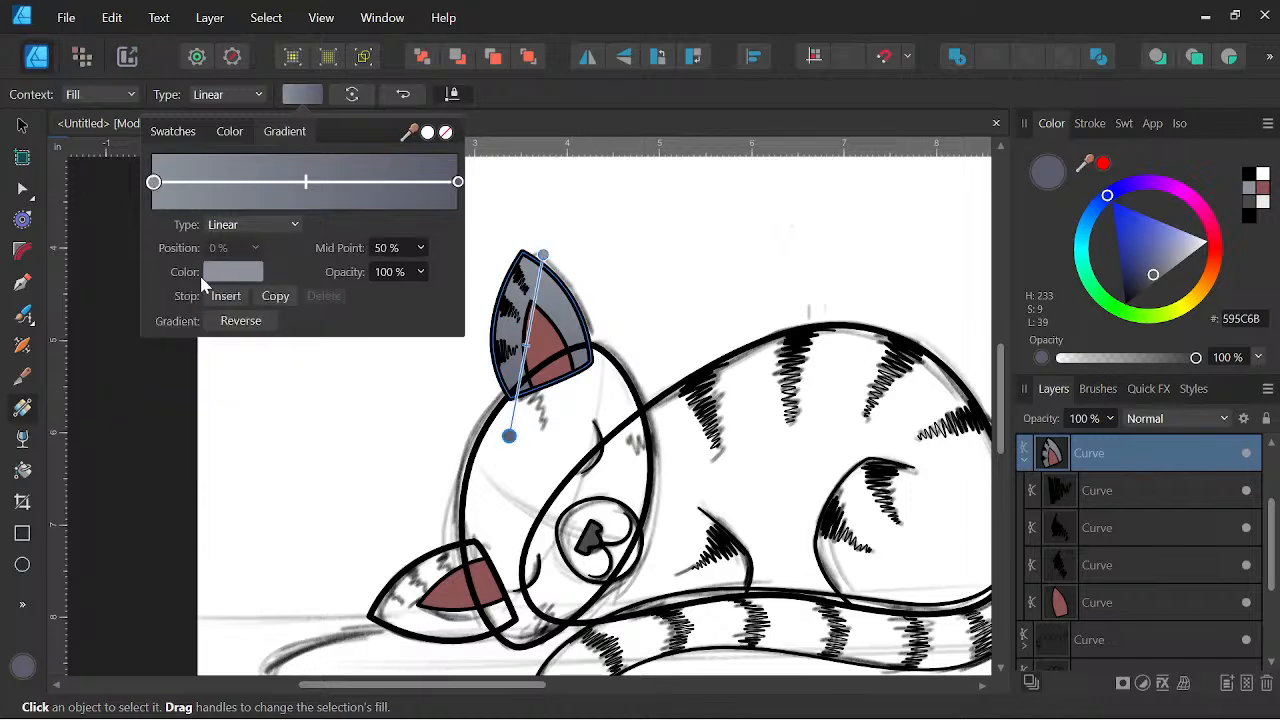
click(210, 274)
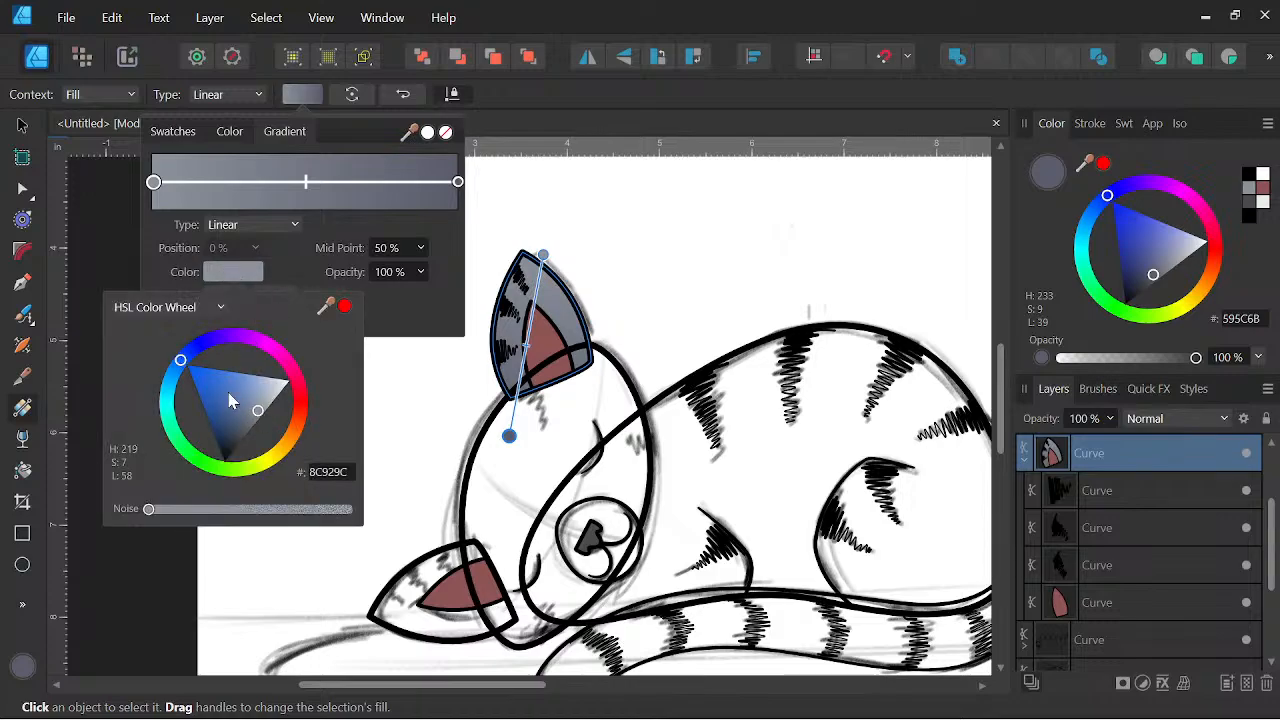
mouse_move(181, 367)
mouse_down()
mouse_move(170, 430)
mouse_move(248, 468)
mouse_move(285, 455)
mouse_move(307, 422)
mouse_move(306, 434)
mouse_up()
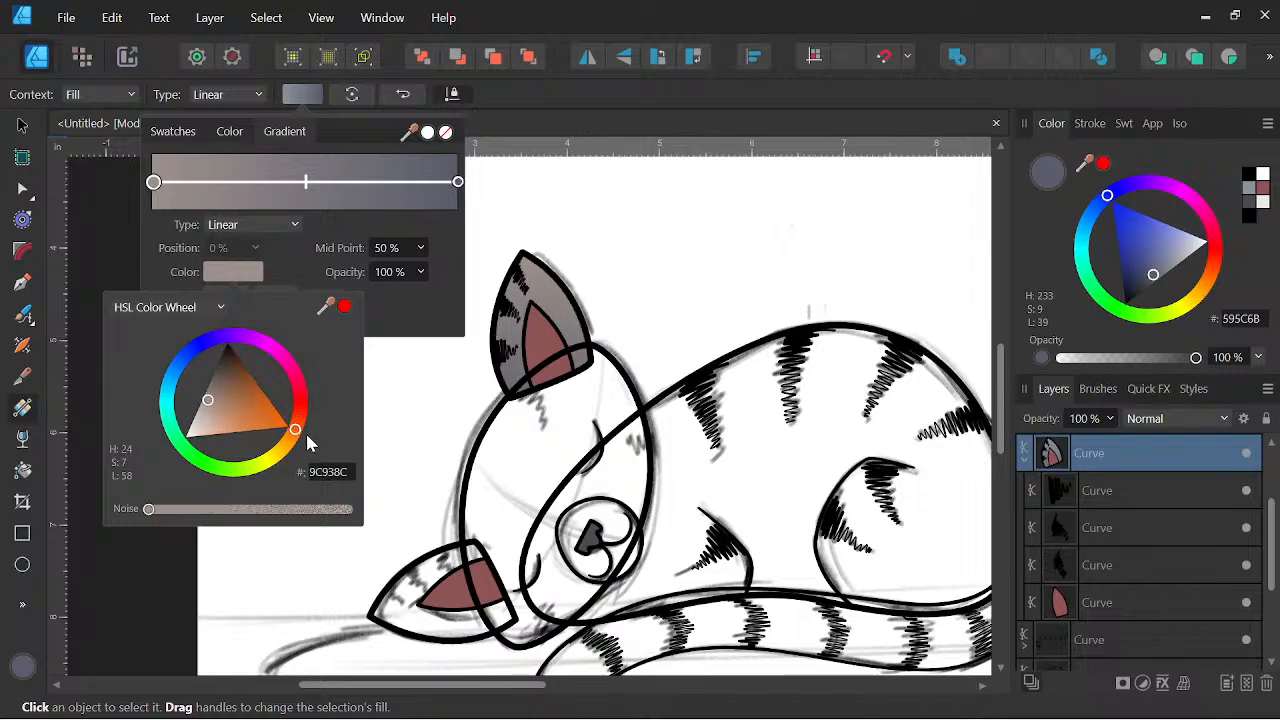
drag(213, 399, 207, 424)
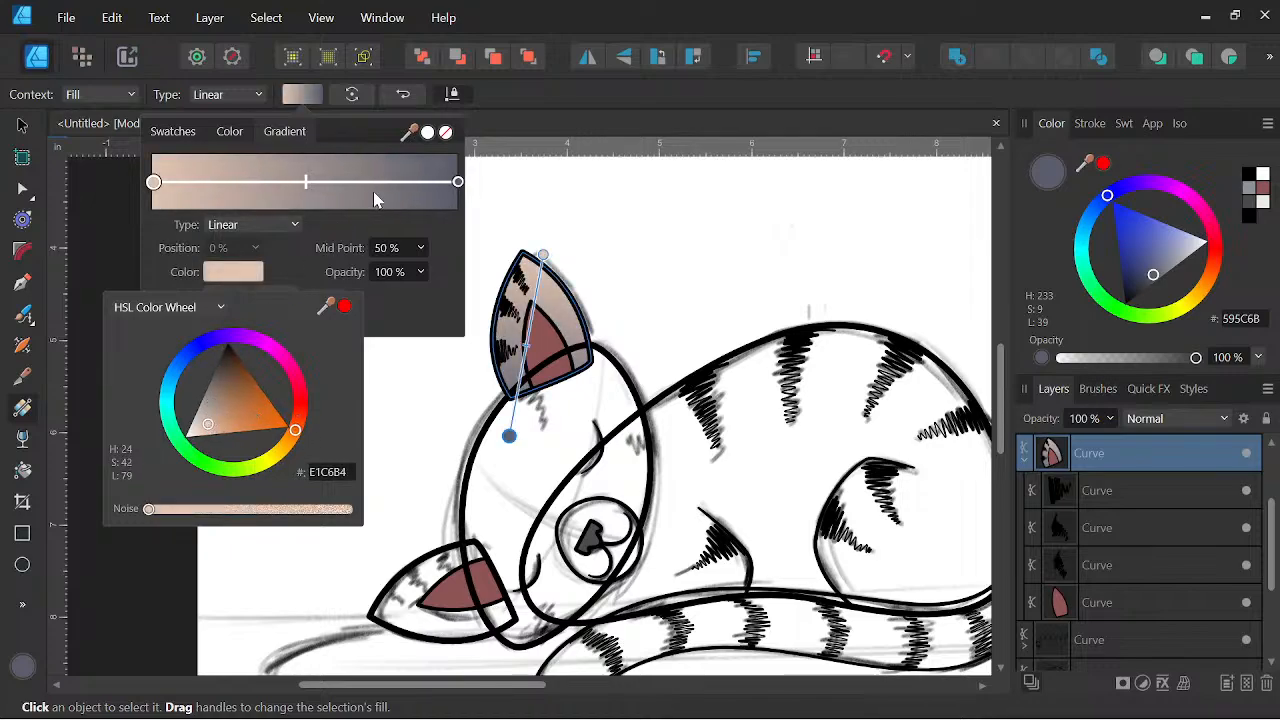
Set the end stop of the ear's gradient to the warm tan D7C09D.
click(457, 182)
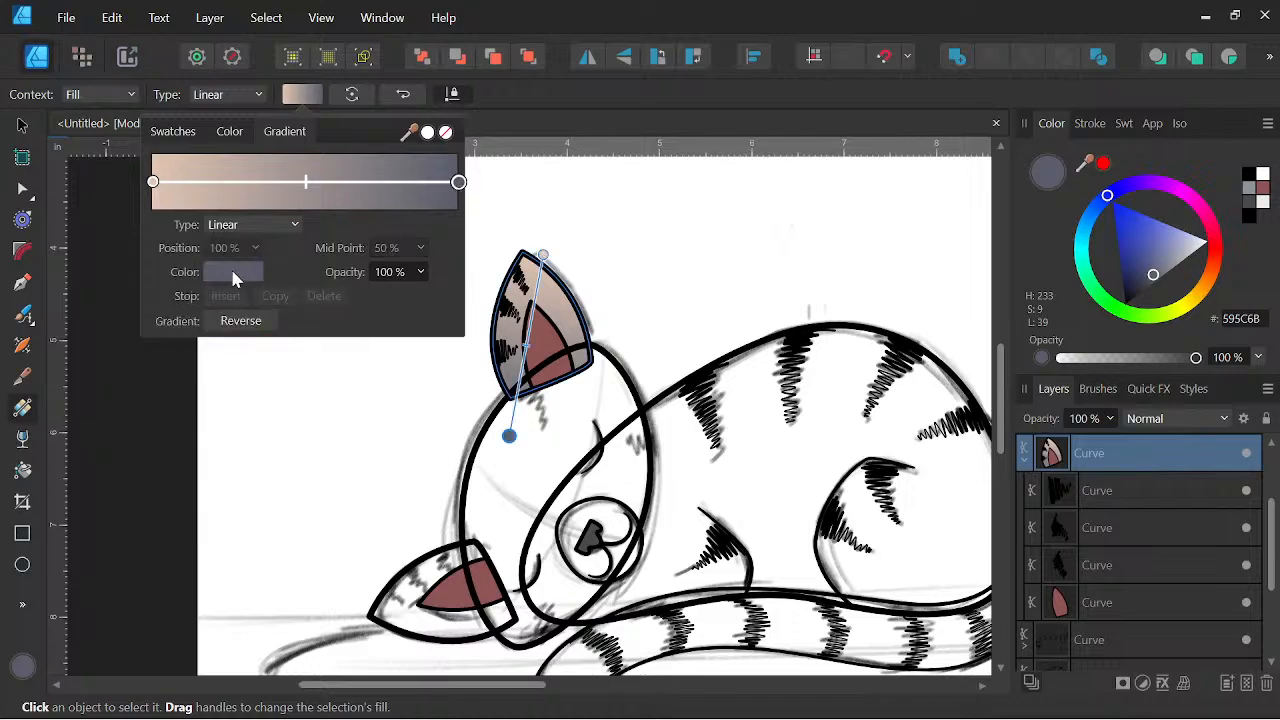
click(232, 271)
mouse_move(192, 348)
mouse_down()
mouse_move(172, 403)
mouse_move(206, 450)
mouse_move(274, 466)
mouse_move(298, 455)
mouse_up()
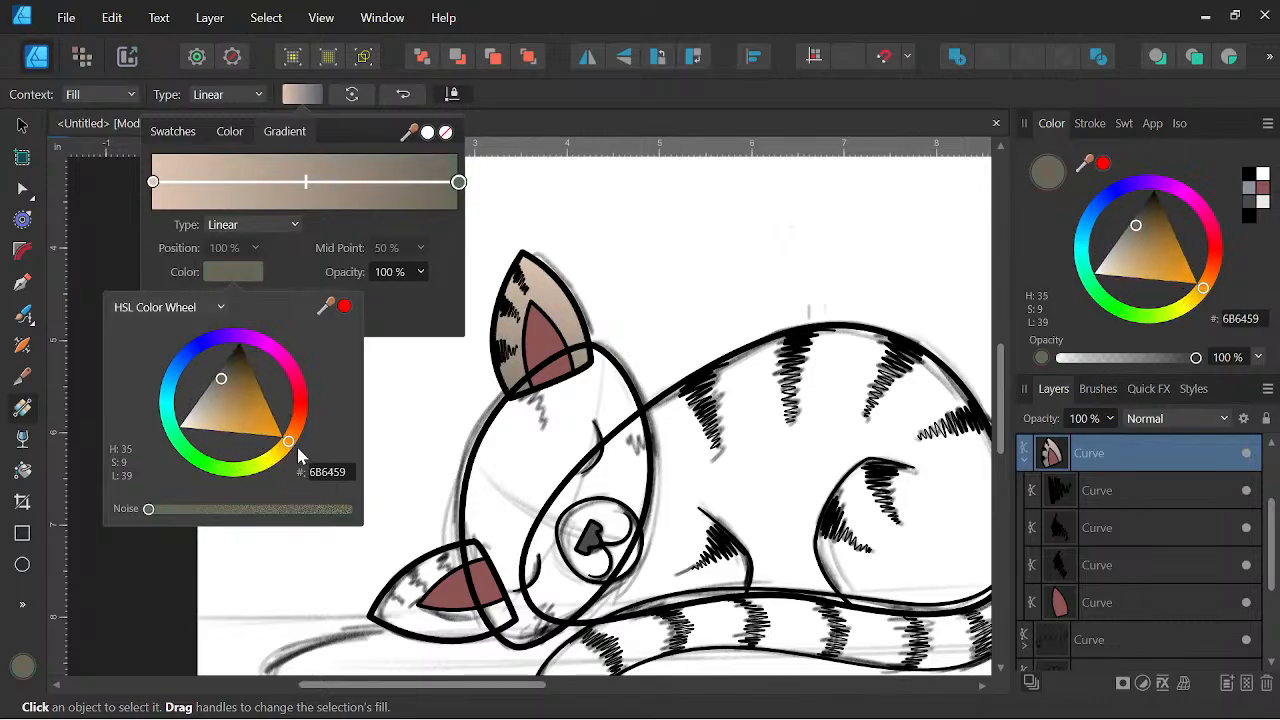
click(208, 417)
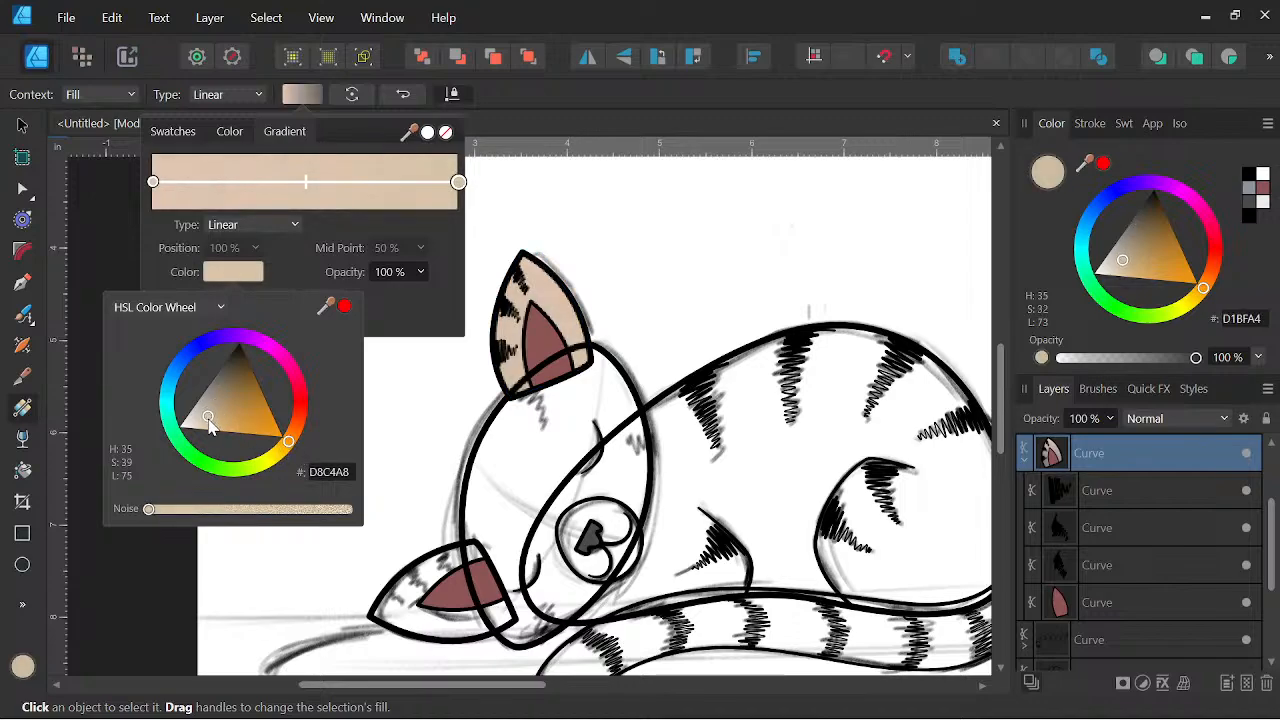
drag(210, 425, 212, 427)
drag(217, 421, 213, 418)
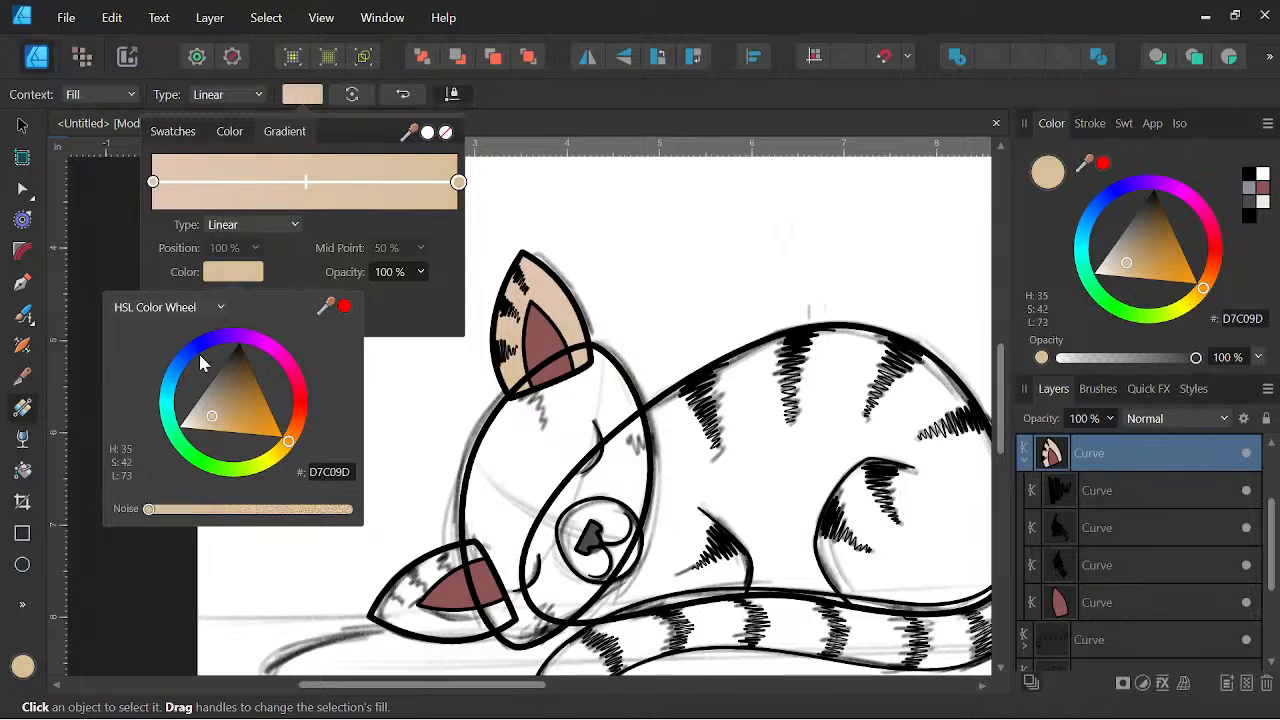
Lighten the start stop of the ear's gradient to the pale cream EDDDD1.
click(153, 182)
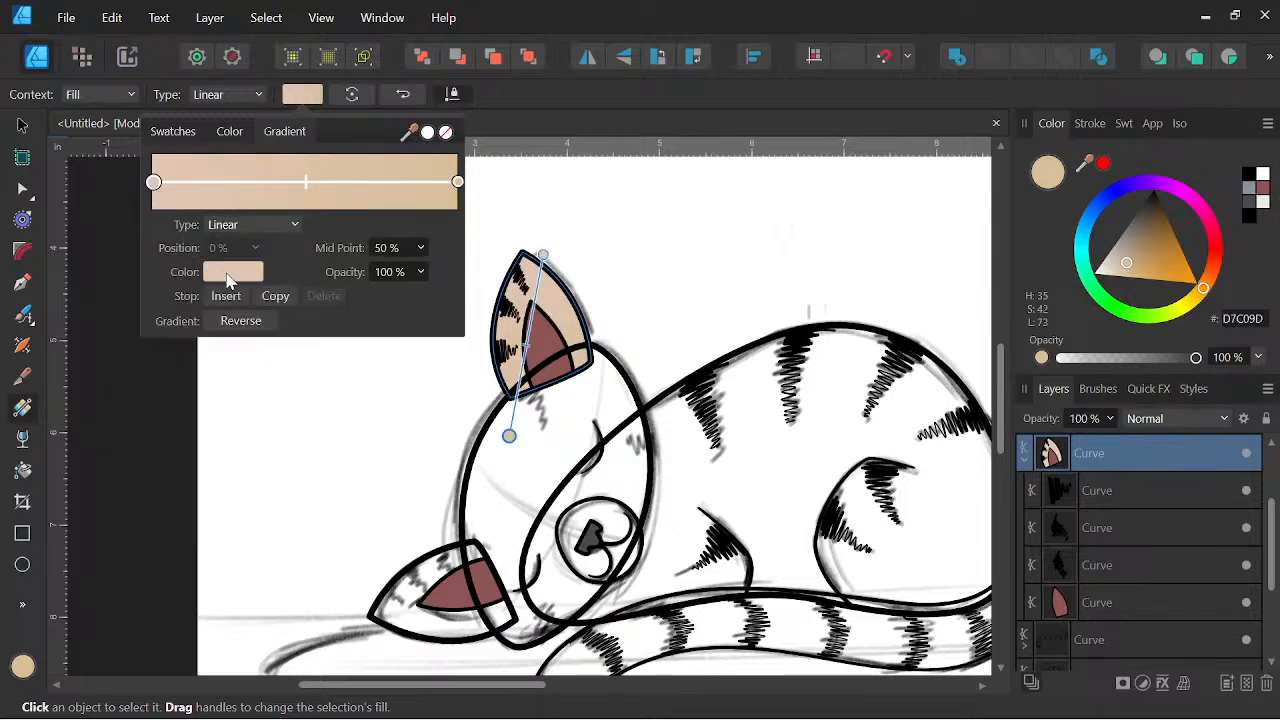
click(233, 272)
drag(208, 427, 201, 433)
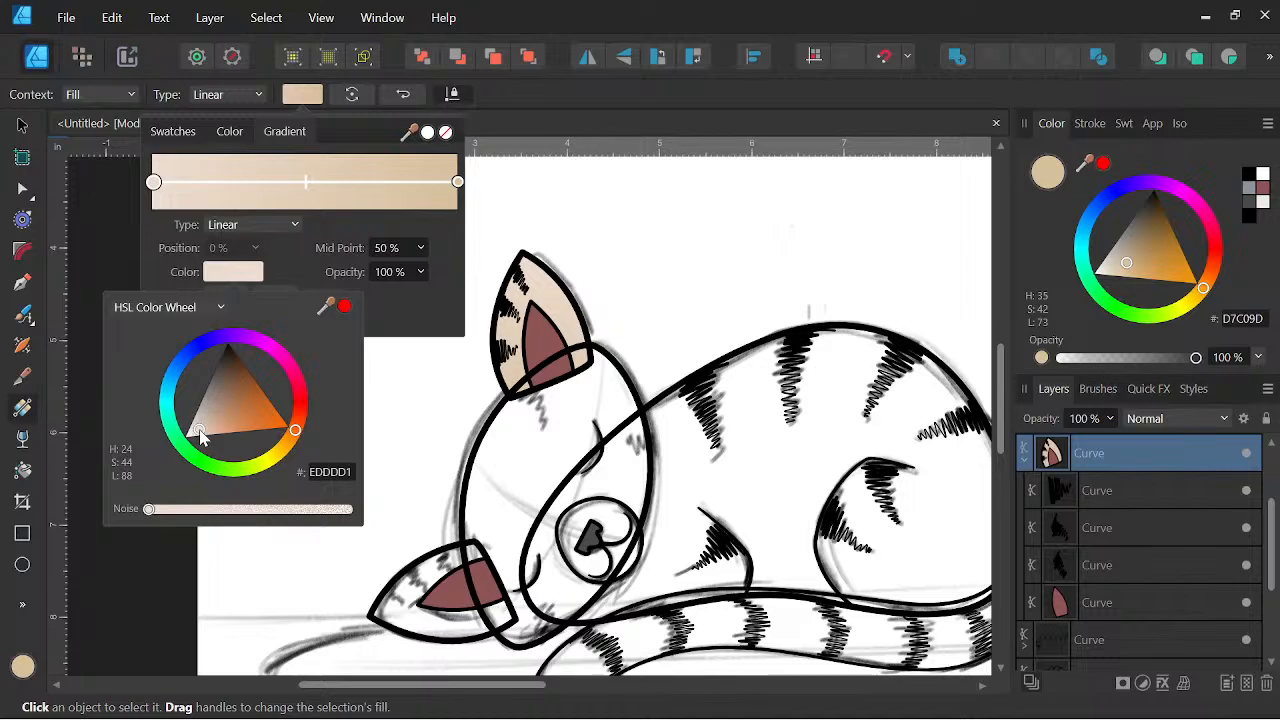
scroll(671, 243, down, 3)
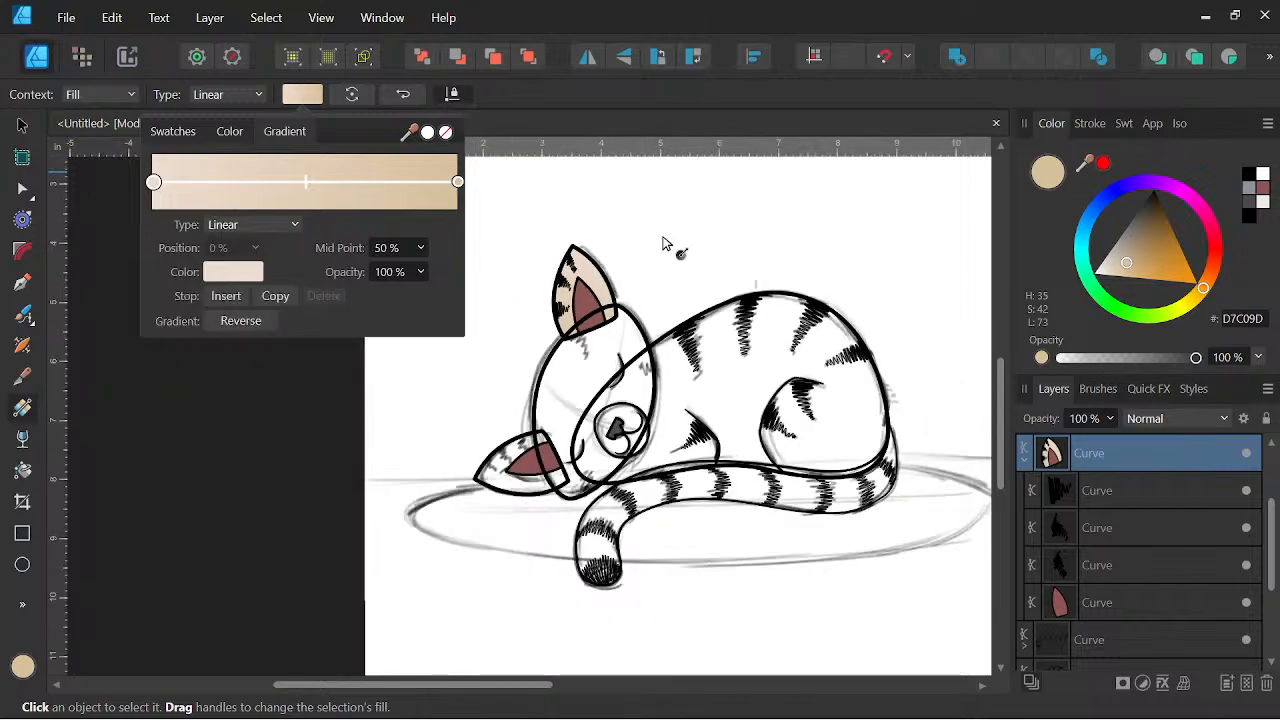
Set the end stop of the ear's gradient to the reddish brown 9D694D and finish editing the fill.
scroll(580, 205, up, 2)
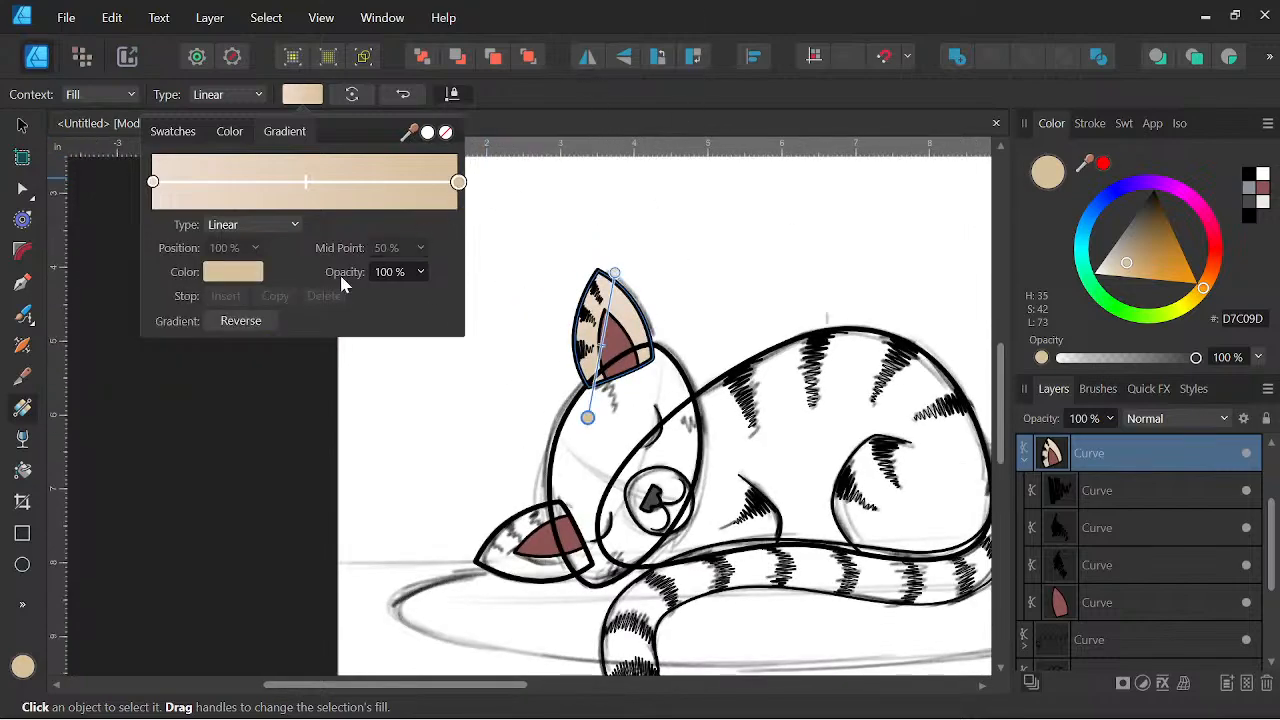
click(229, 274)
drag(200, 434, 236, 387)
drag(289, 441, 300, 433)
drag(235, 386, 234, 400)
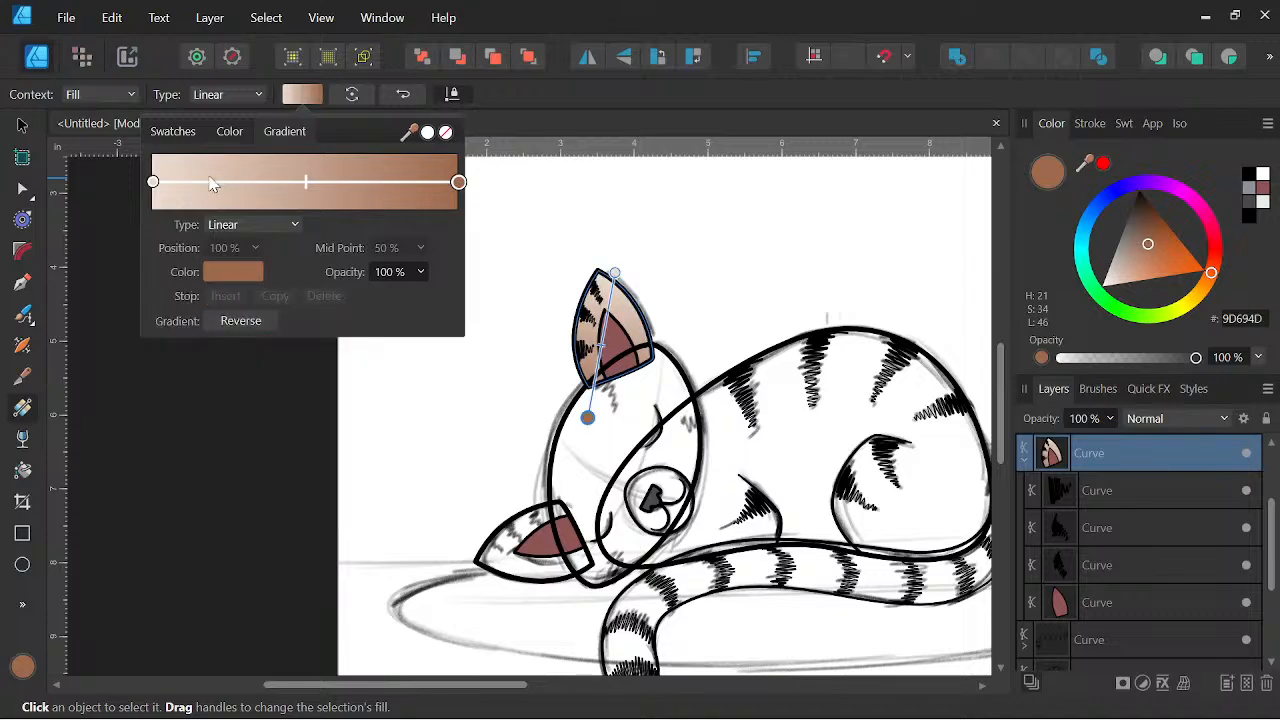
click(22, 125)
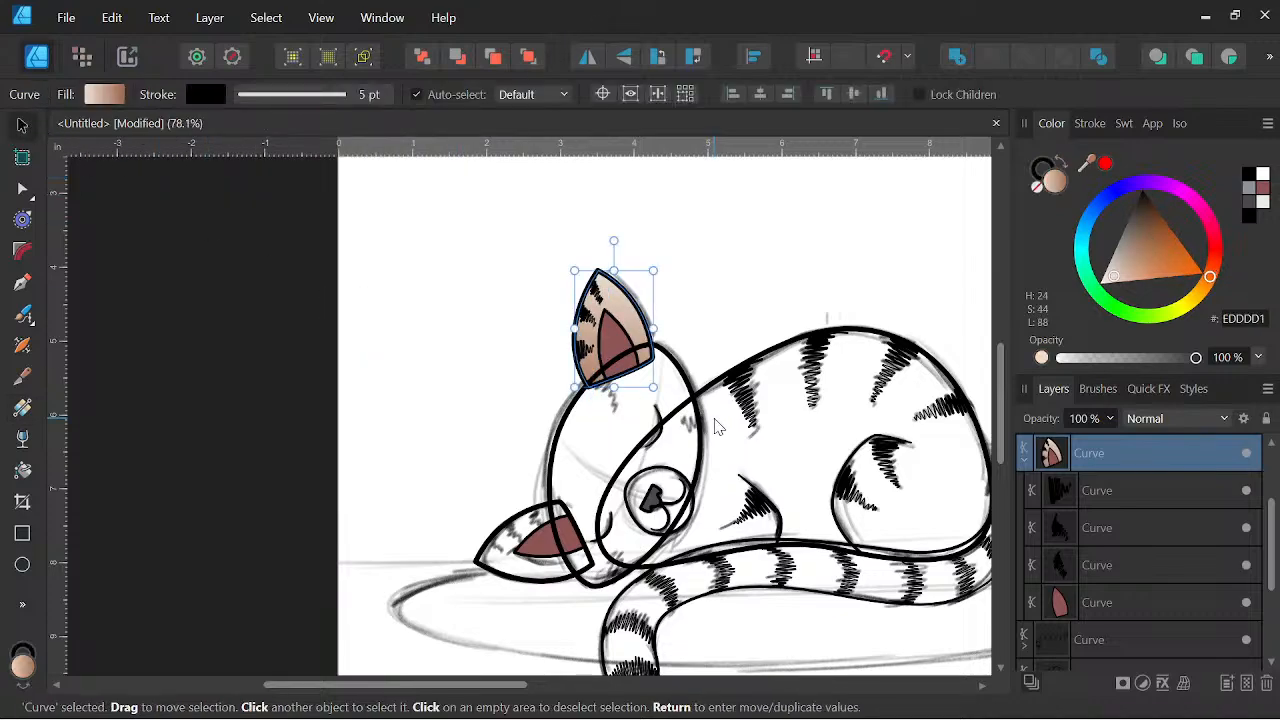
scroll(615, 322, up, 5)
click(615, 322)
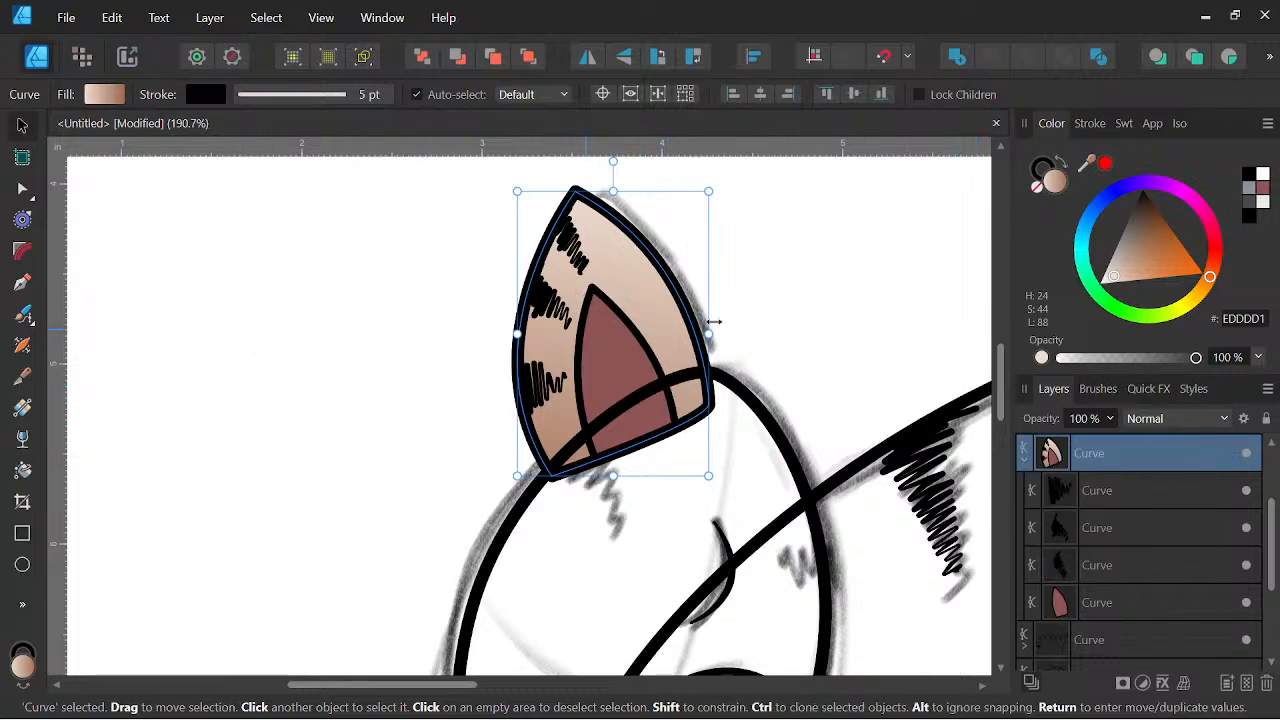
scroll(745, 316, down, 5)
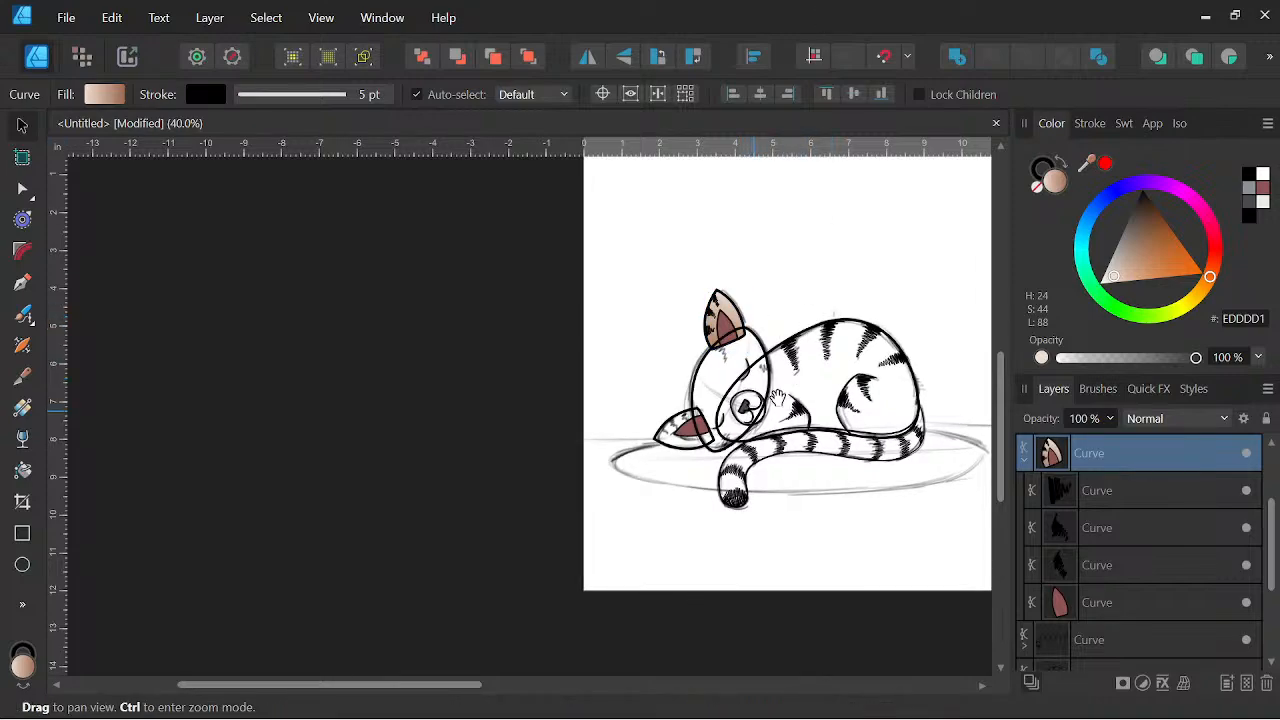
drag(776, 400, 683, 458)
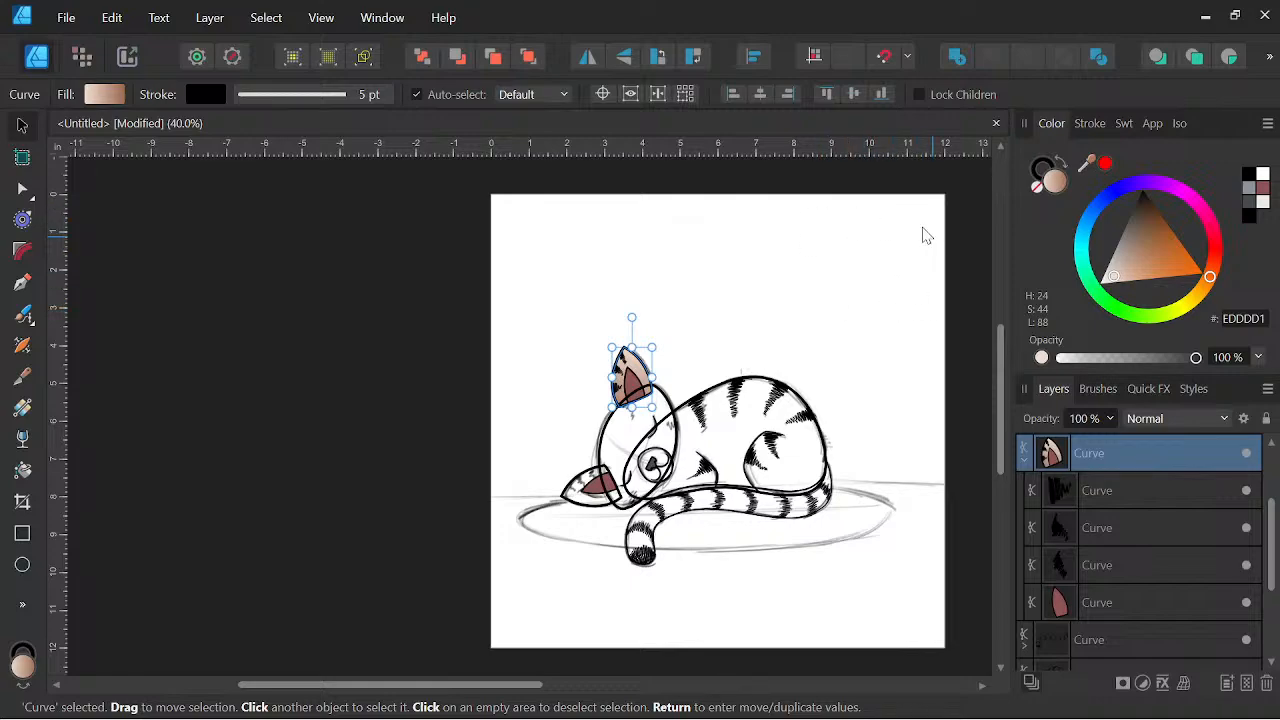
scroll(774, 400, up, 1)
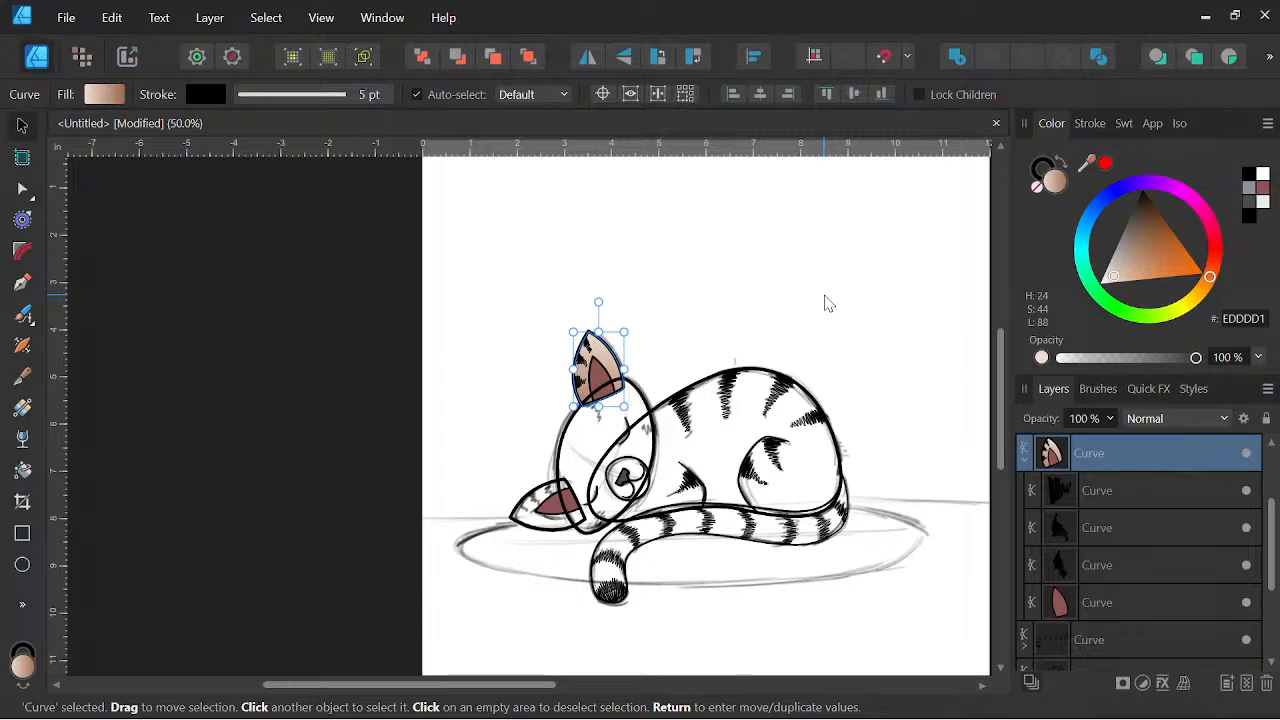
Draw a freehand shading shape with the Pencil tool around the striped outer side of the upper ear.
scroll(729, 343, up, 5)
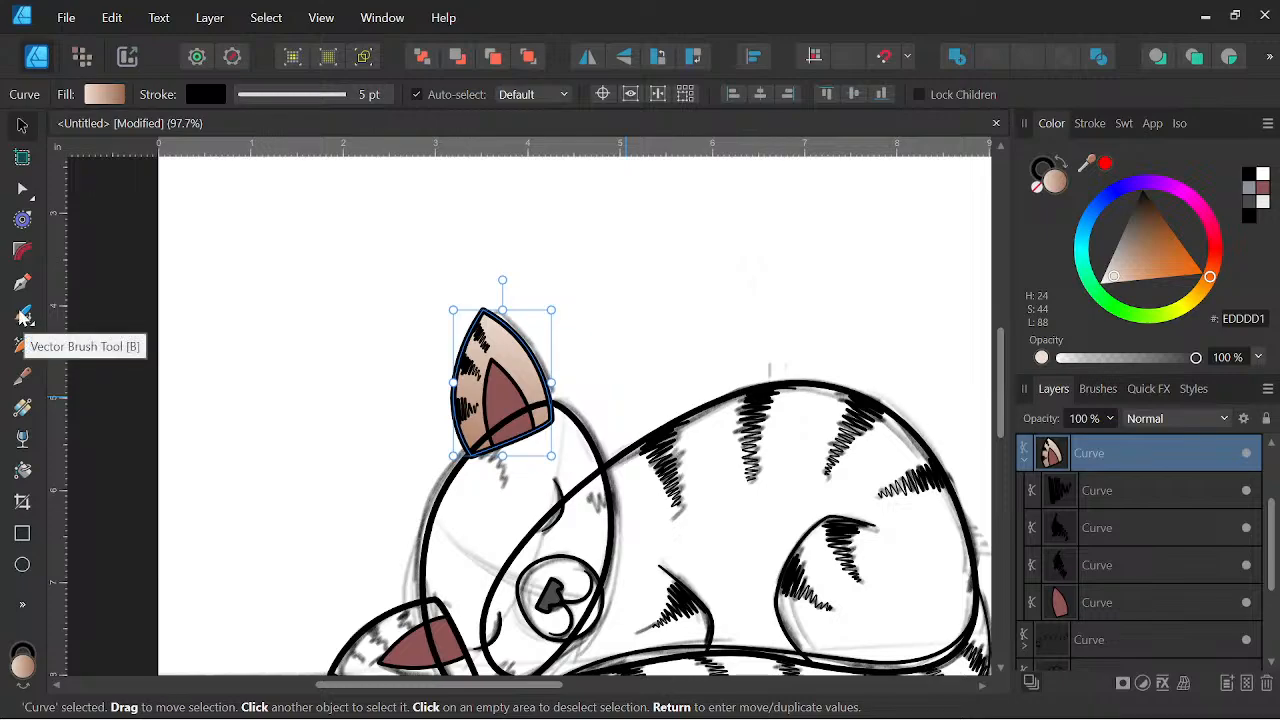
click(24, 316)
click(80, 314)
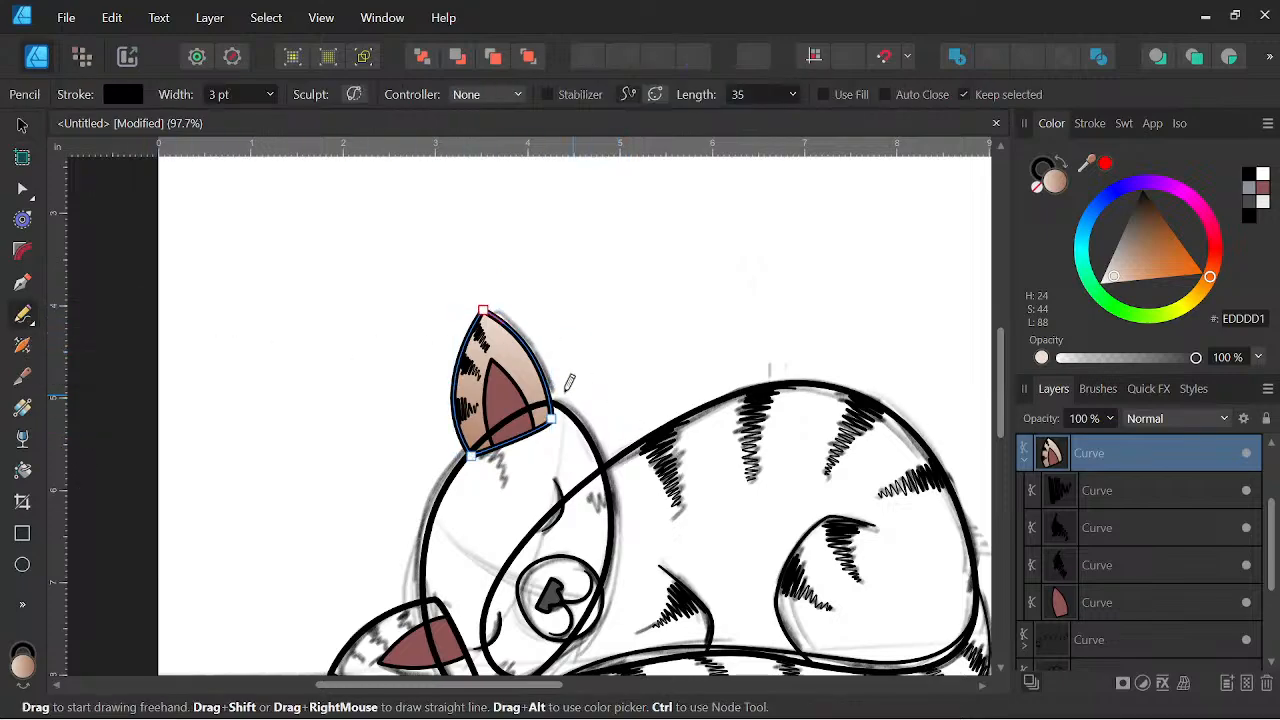
scroll(566, 386, up, 4)
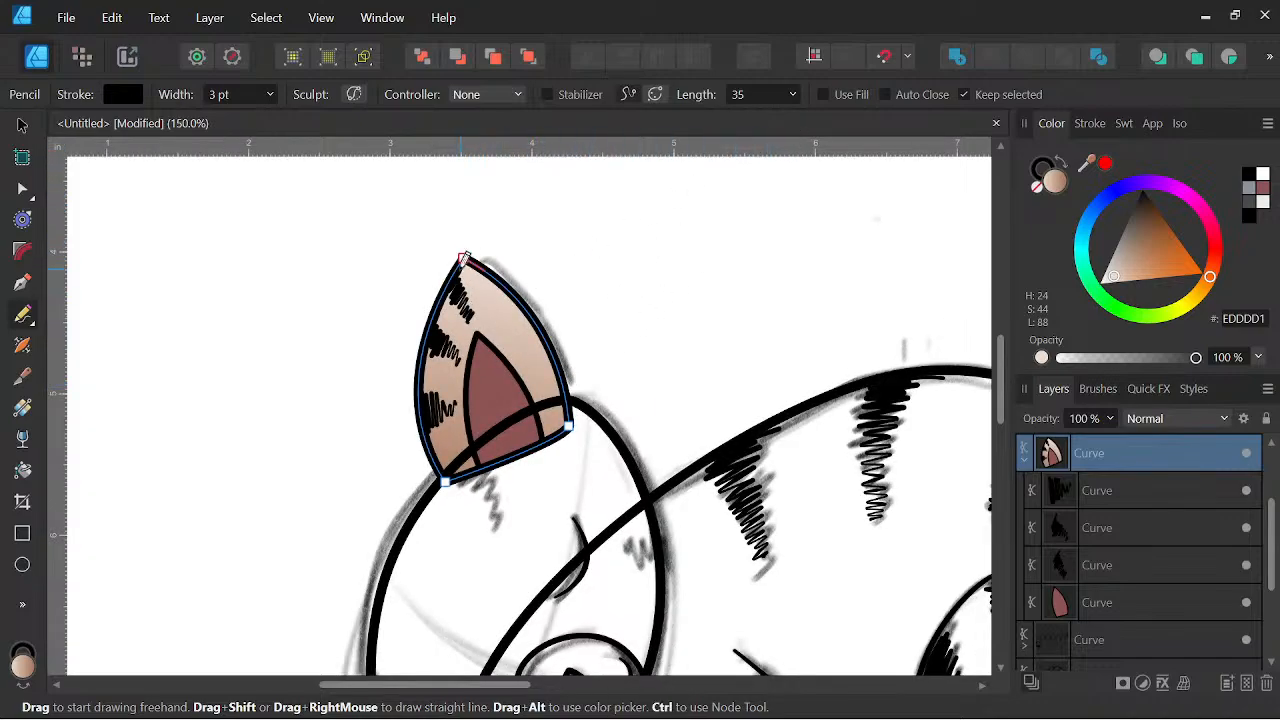
mouse_move(463, 258)
mouse_down()
mouse_move(447, 331)
mouse_move(479, 462)
mouse_move(470, 482)
mouse_move(438, 489)
mouse_move(407, 400)
mouse_move(427, 310)
mouse_move(467, 238)
mouse_up()
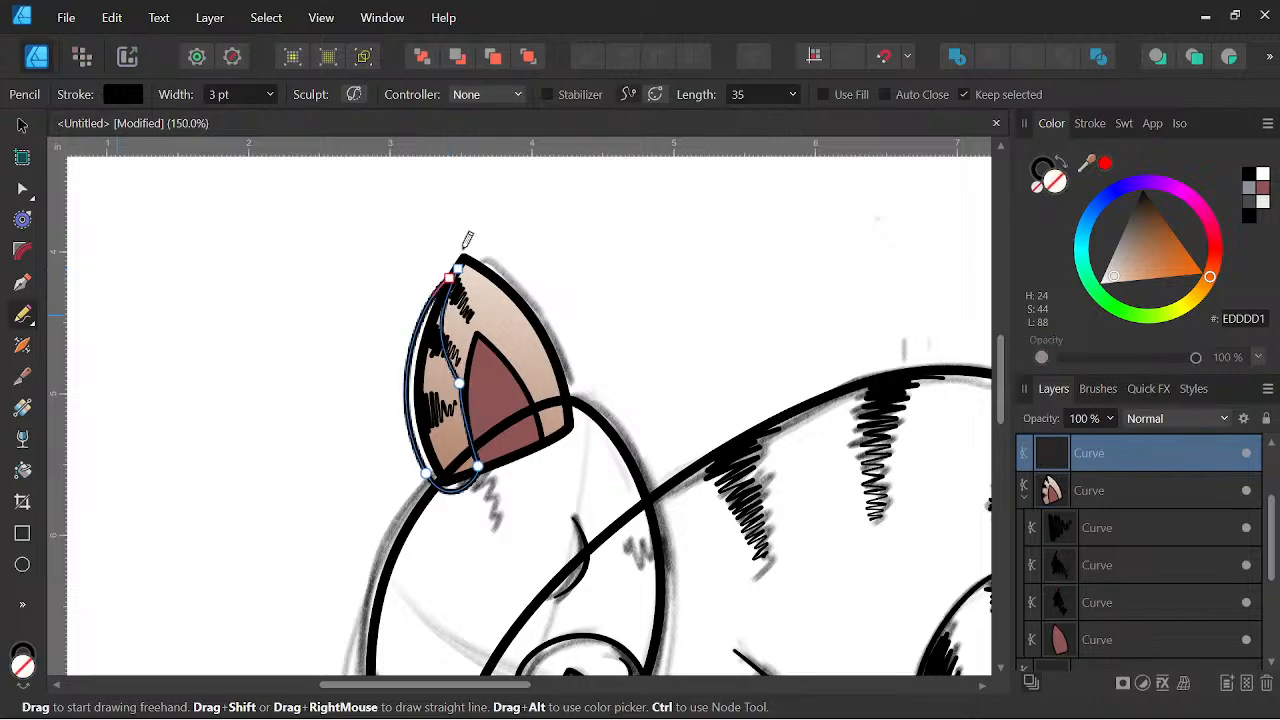
Enable Auto Close for the Pencil tool and select the shading curve's node near the ear tip for editing.
click(884, 94)
scroll(485, 240, up, 2)
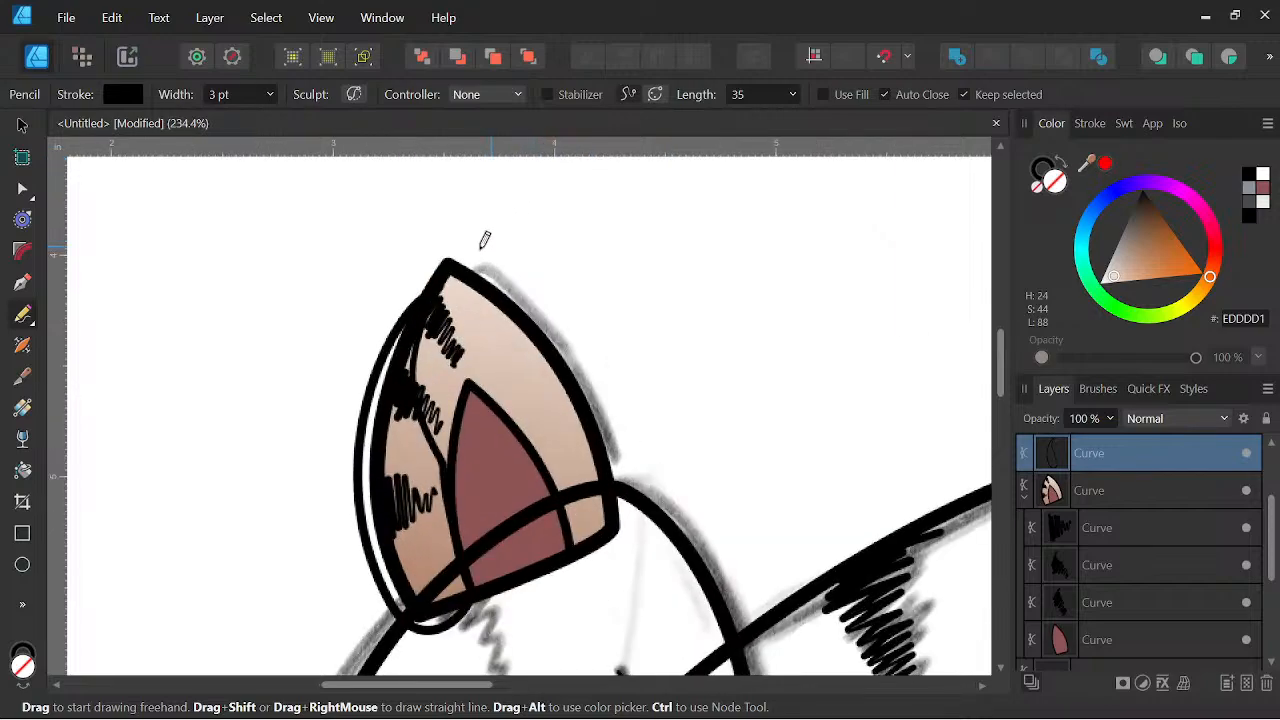
click(22, 190)
click(439, 285)
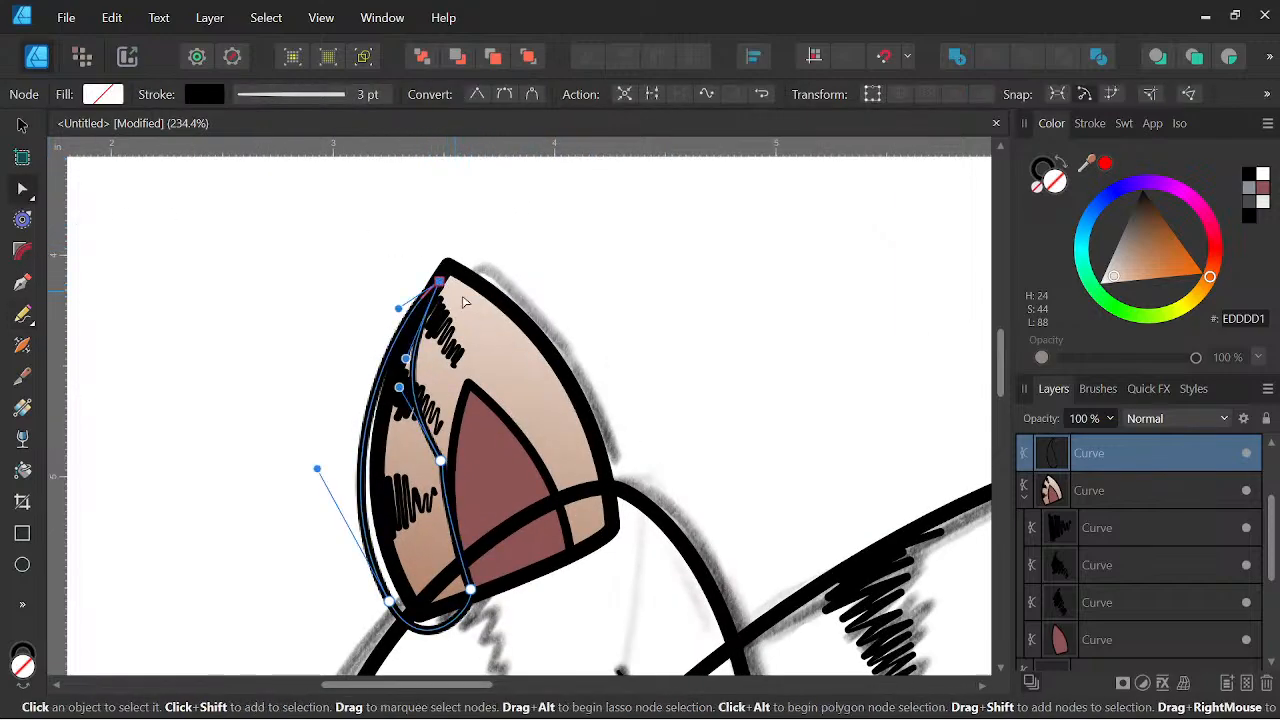
Remove the stroke from the ear's shading curve and fill it with the muted purple B79DBC.
click(1038, 169)
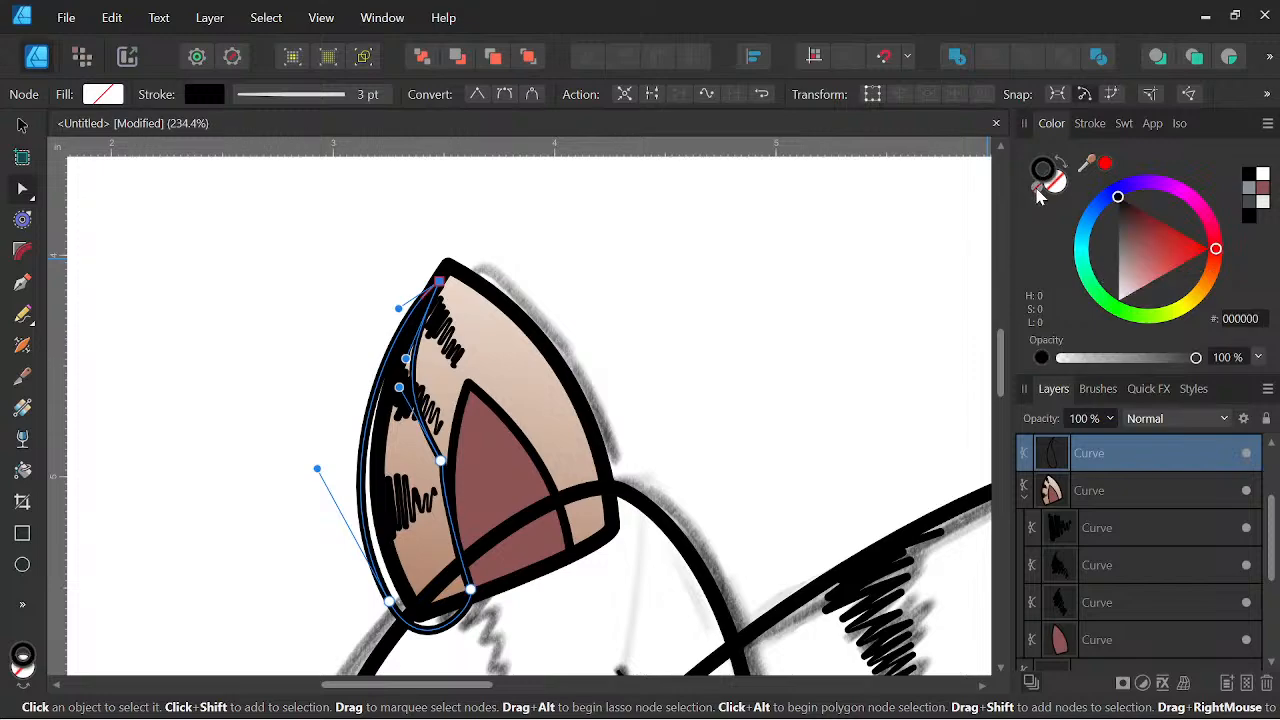
click(1036, 187)
click(1055, 183)
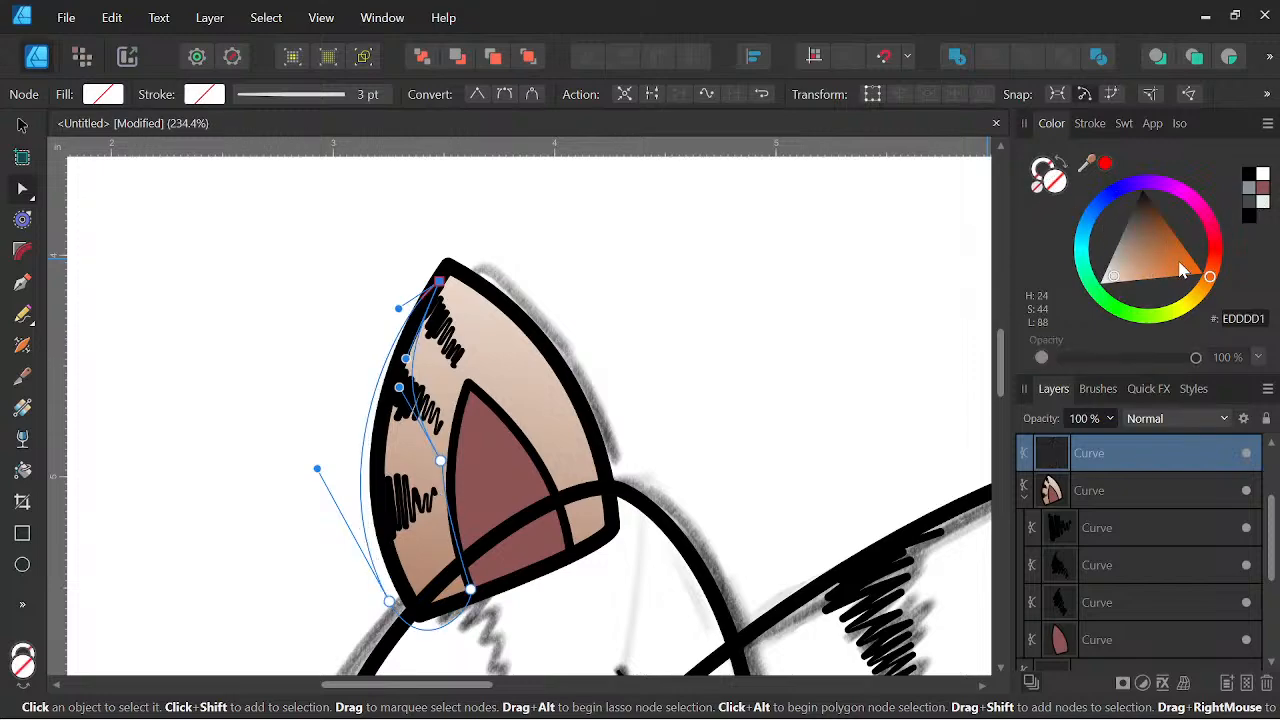
click(1160, 195)
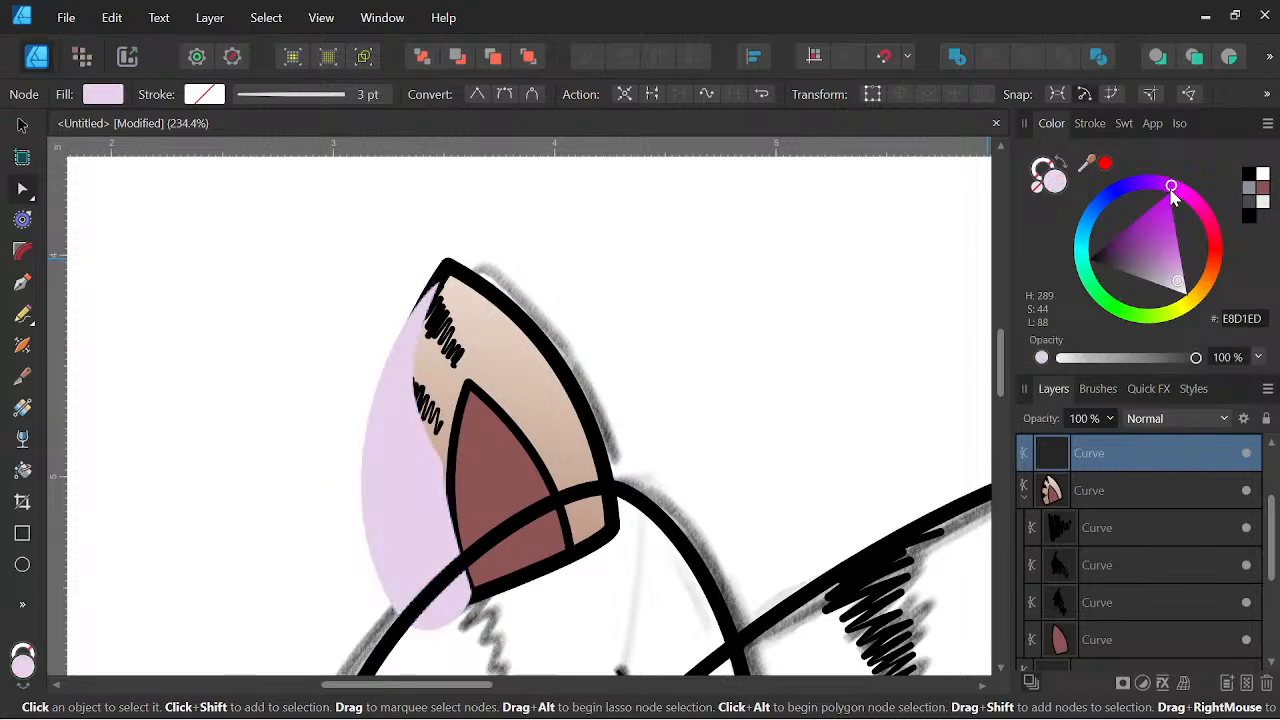
drag(1160, 268, 1159, 276)
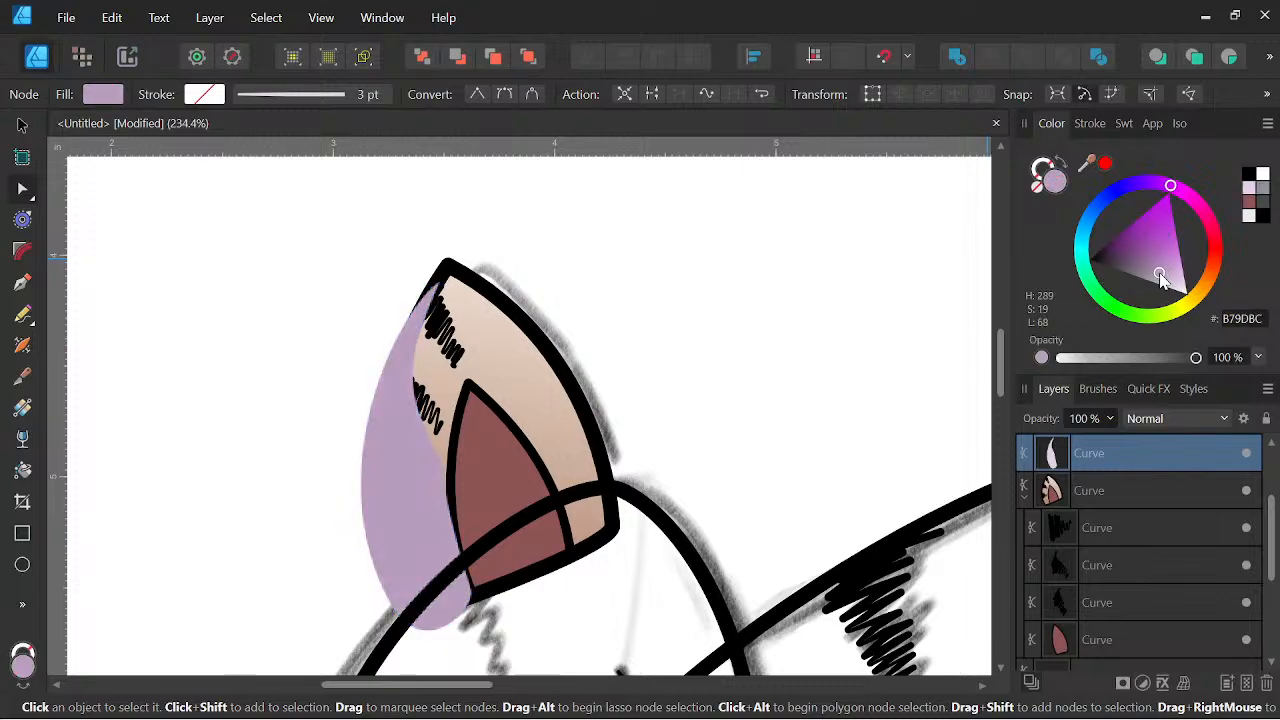
Set the ear shading's blend mode to Multiply and nest it inside the upper ear's outline curve.
click(1157, 418)
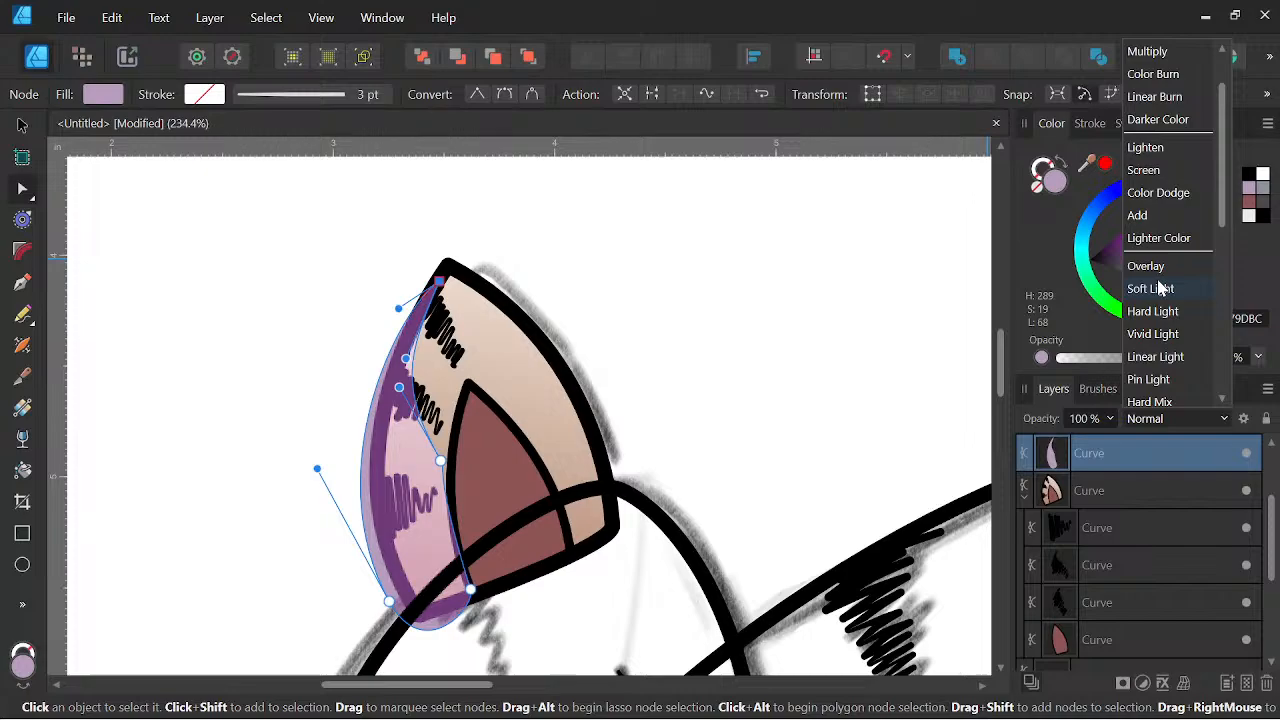
click(1150, 52)
drag(1118, 456, 1091, 512)
scroll(486, 466, down, 5)
scroll(497, 447, down, 2)
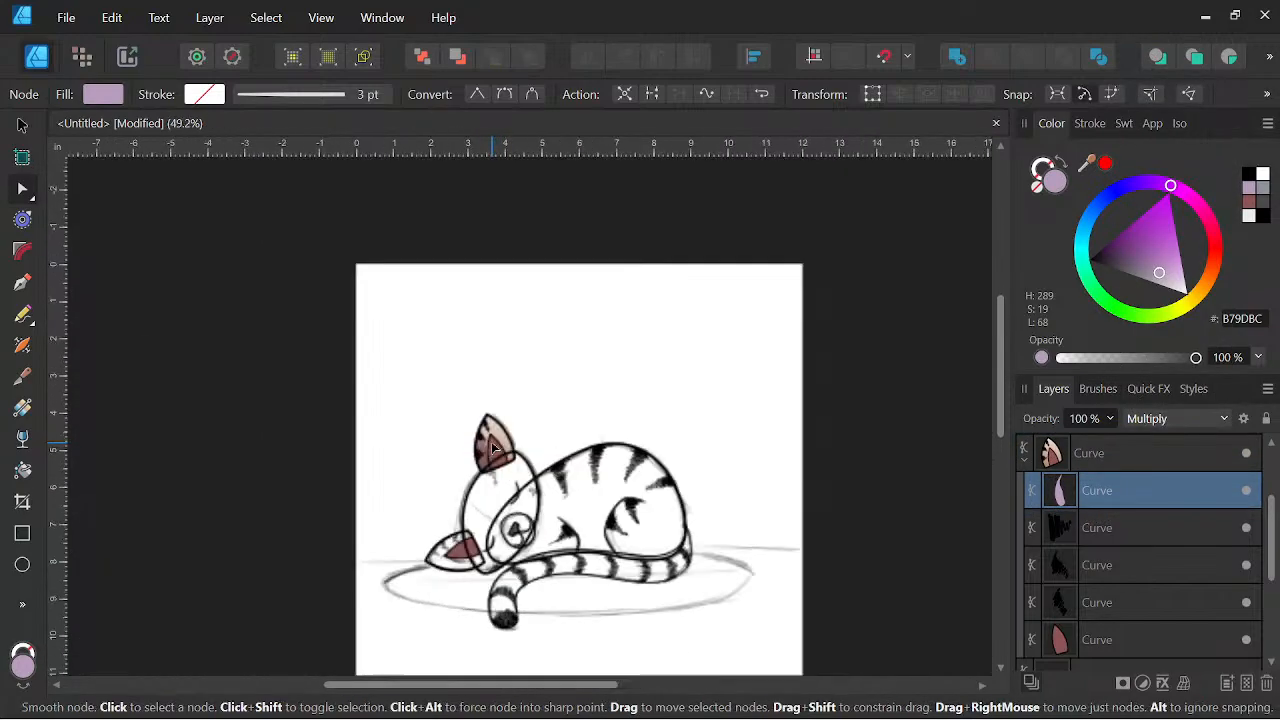
Reshape the inner edge of the ear shading at its middle node and lighten its fill to D2C6D5.
scroll(491, 441, up, 8)
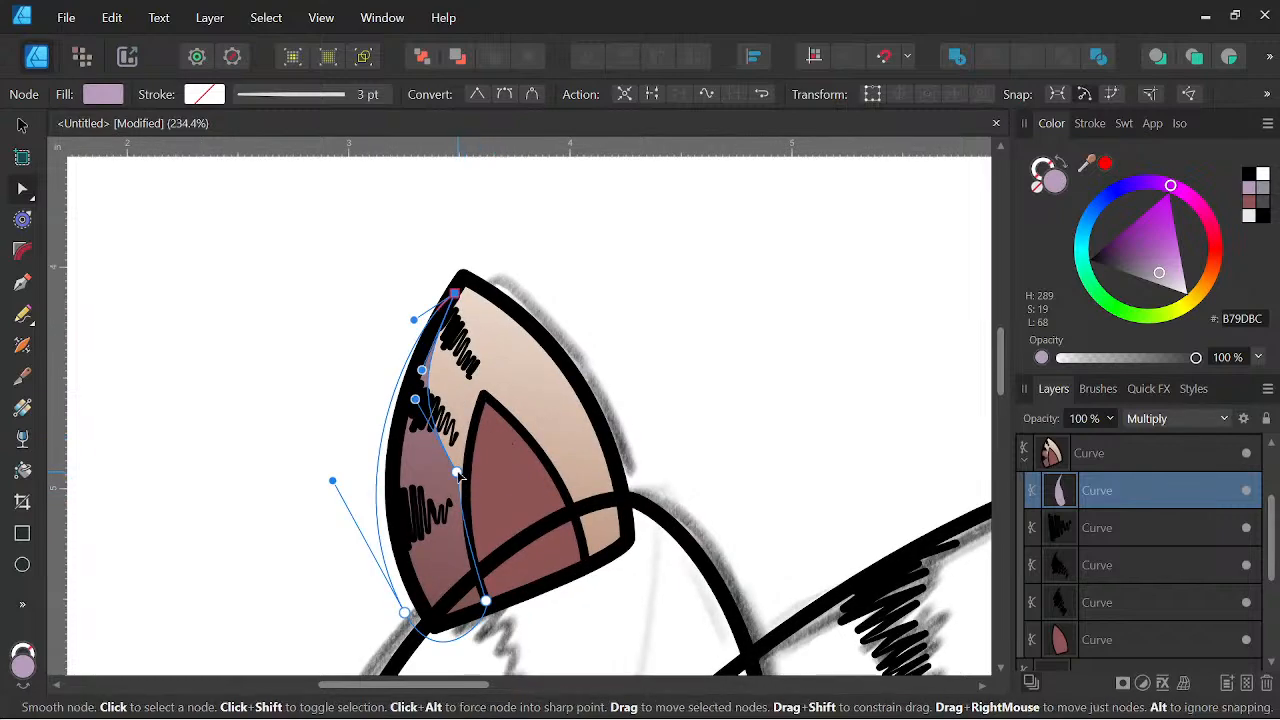
drag(457, 472, 463, 537)
drag(426, 426, 405, 480)
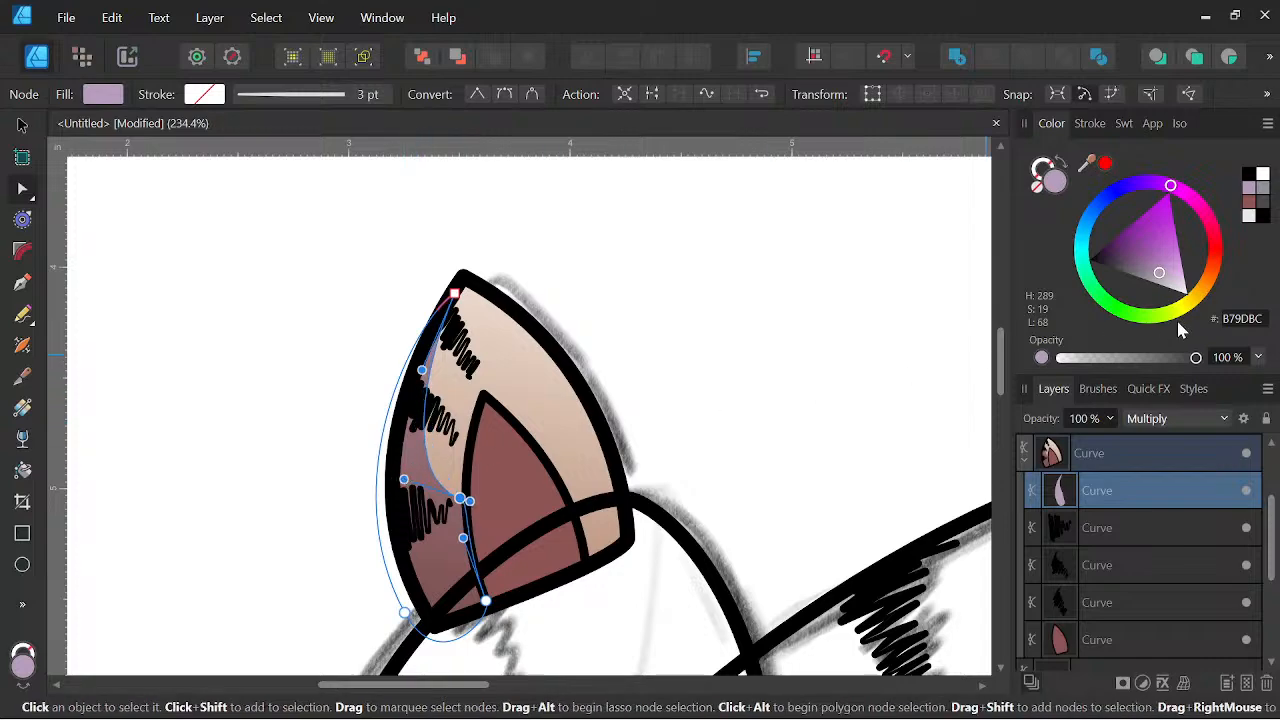
drag(1160, 275, 1170, 282)
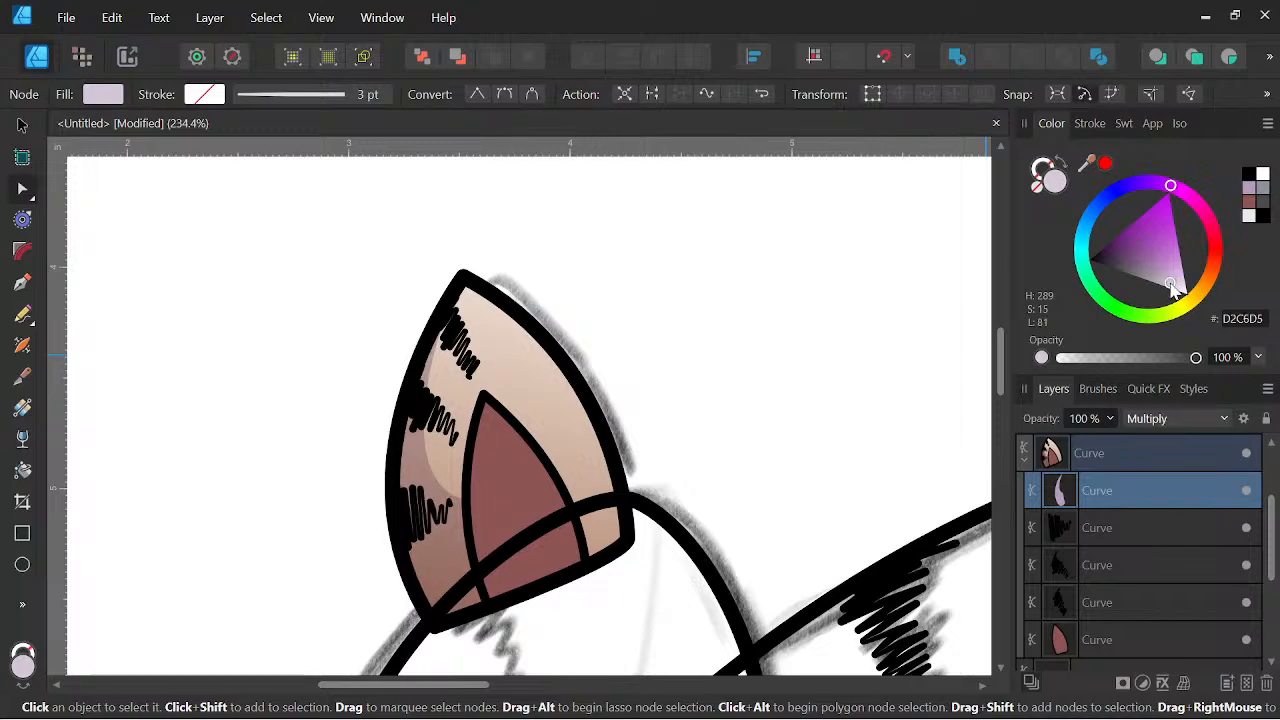
scroll(500, 453, down, 5)
scroll(500, 453, up, 4)
Apply a linear gradient fill to the upper ear's dark red inner shape, running from its tip down to its base.
click(507, 478)
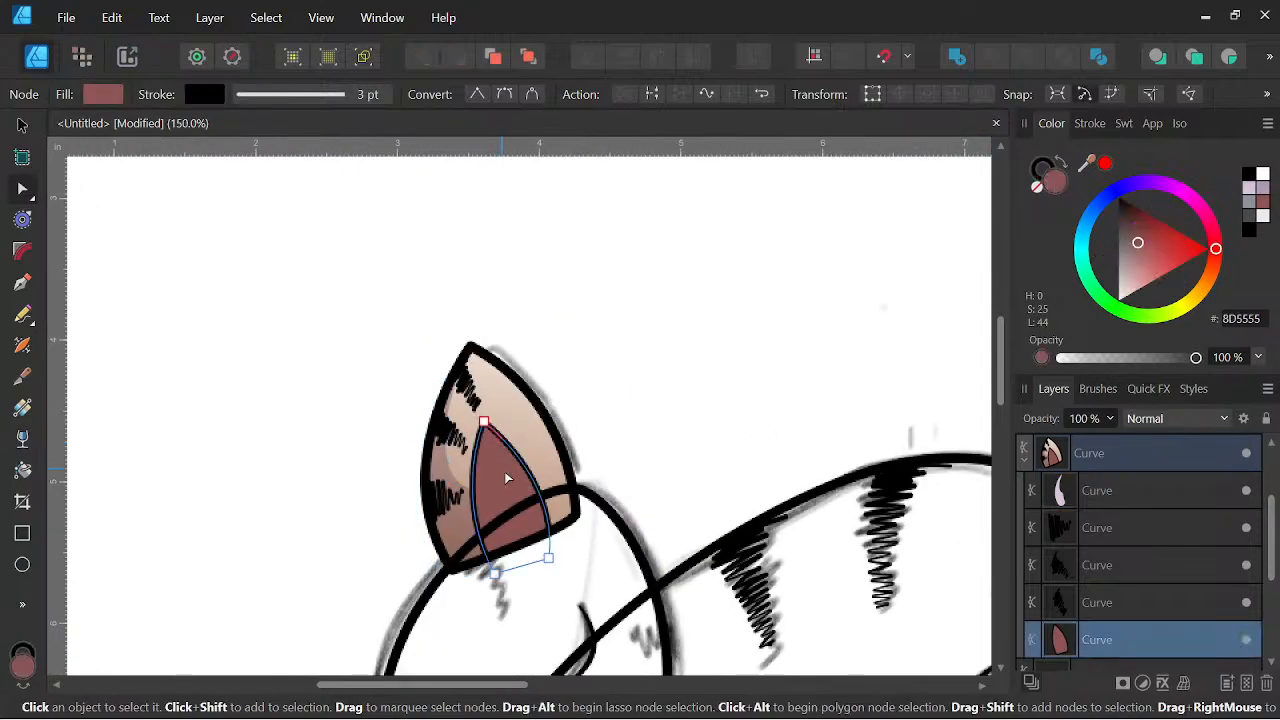
scroll(507, 478, up, 3)
click(22, 313)
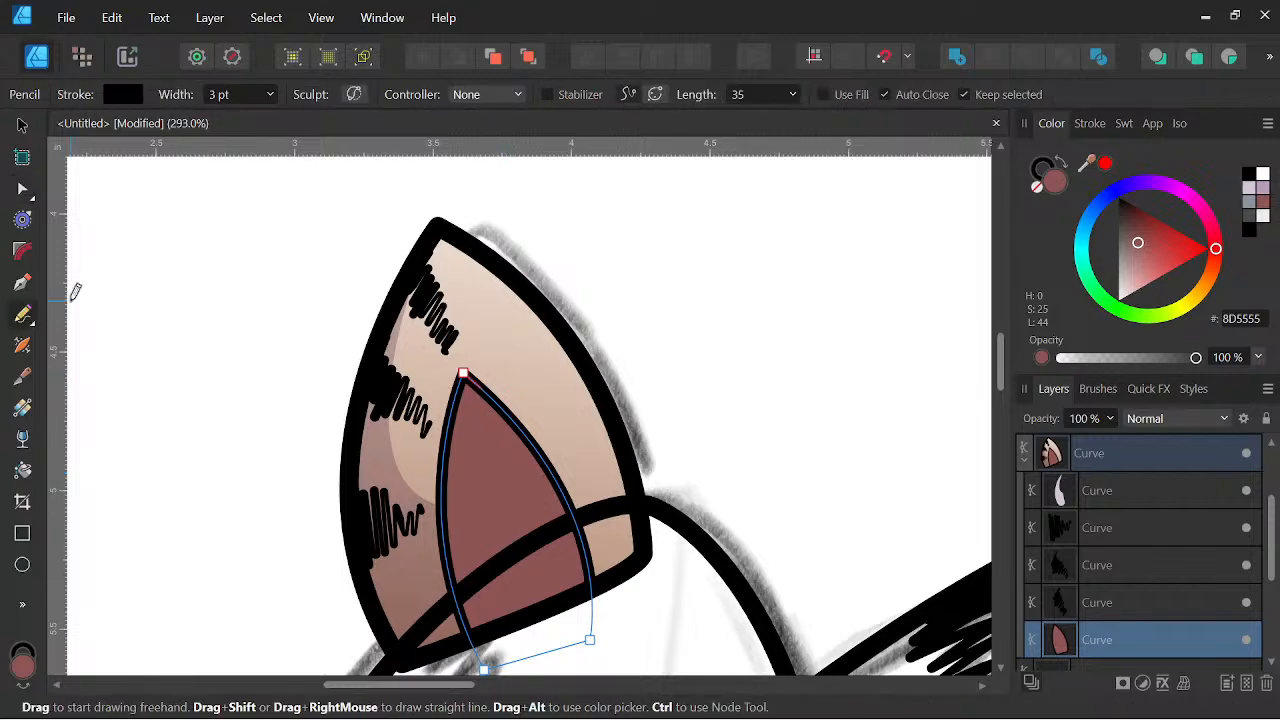
drag(760, 480, 792, 352)
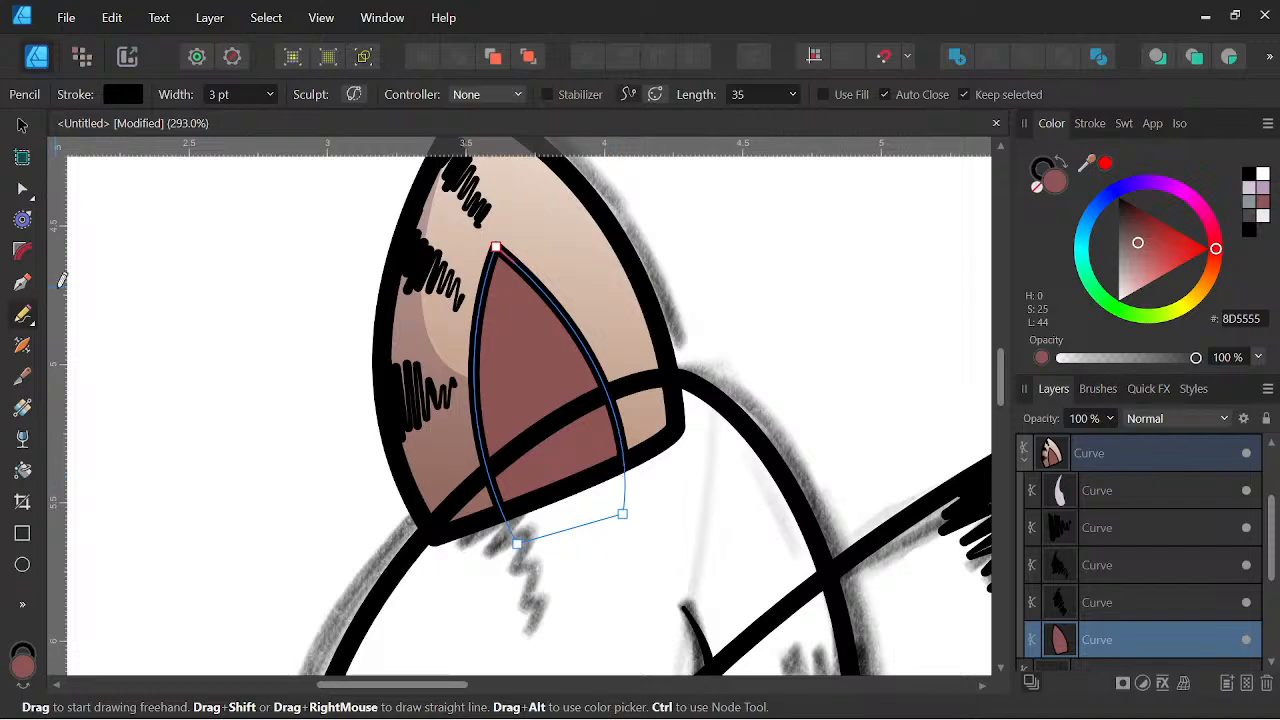
click(22, 408)
scroll(540, 258, down, 4)
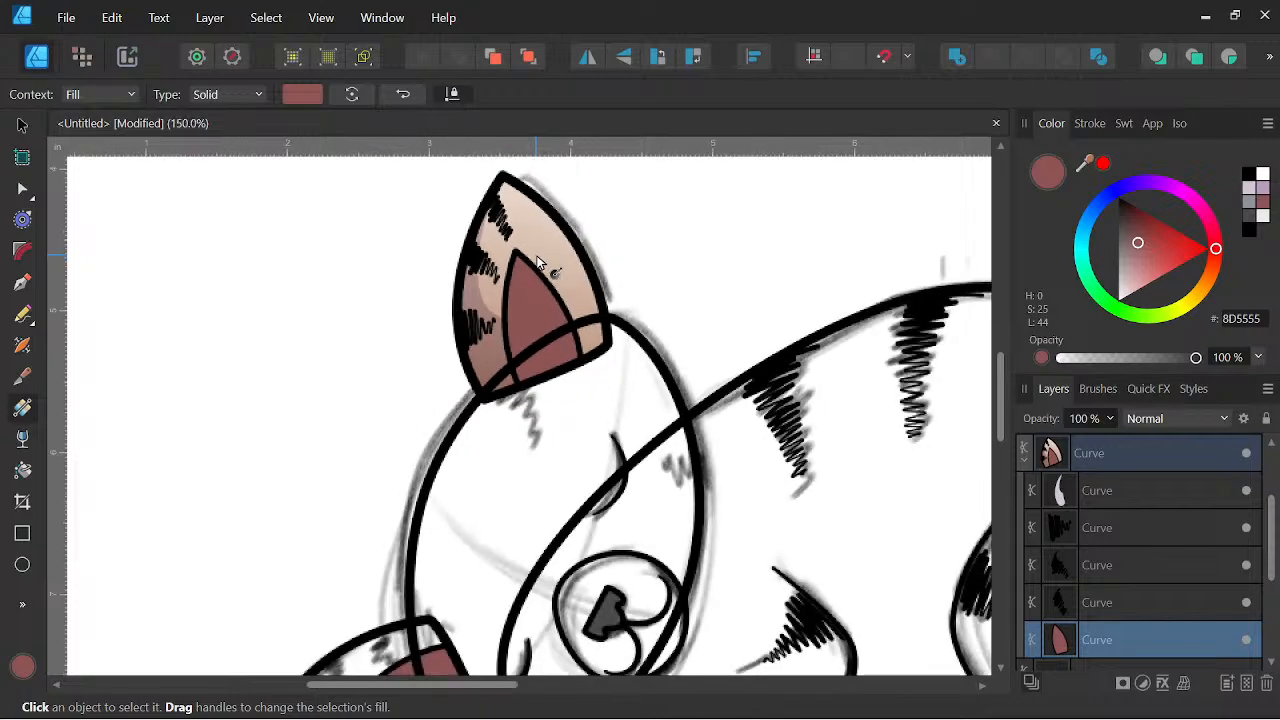
drag(540, 258, 524, 370)
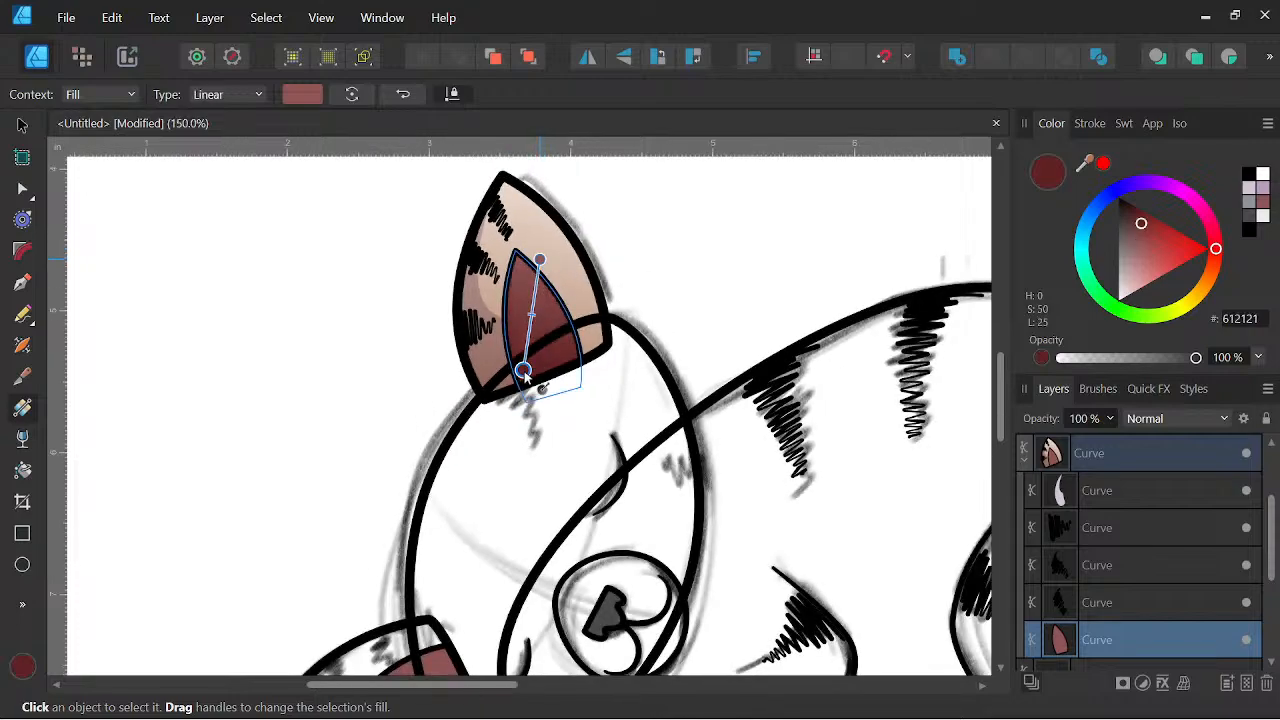
Darken the inner ear gradient's end stop to 411717 and shift both gradient end points to slant the blend slightly more.
click(303, 94)
click(457, 182)
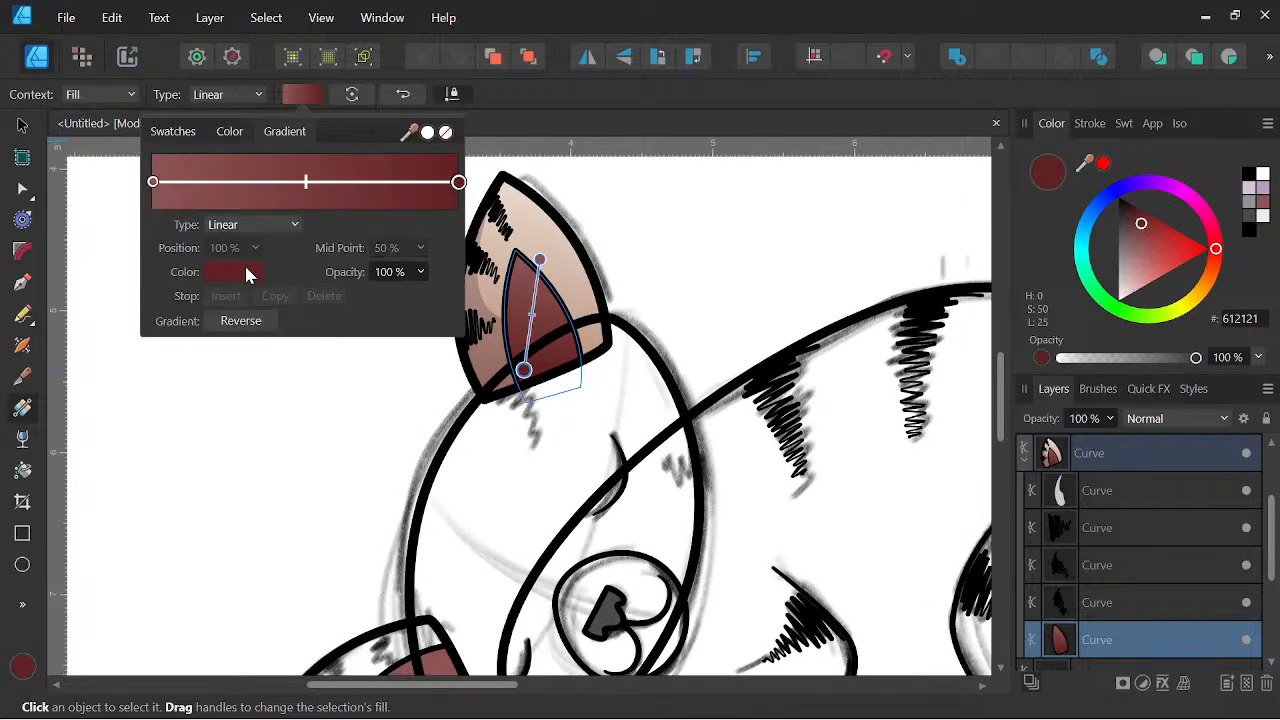
click(244, 265)
click(221, 375)
drag(221, 376, 219, 373)
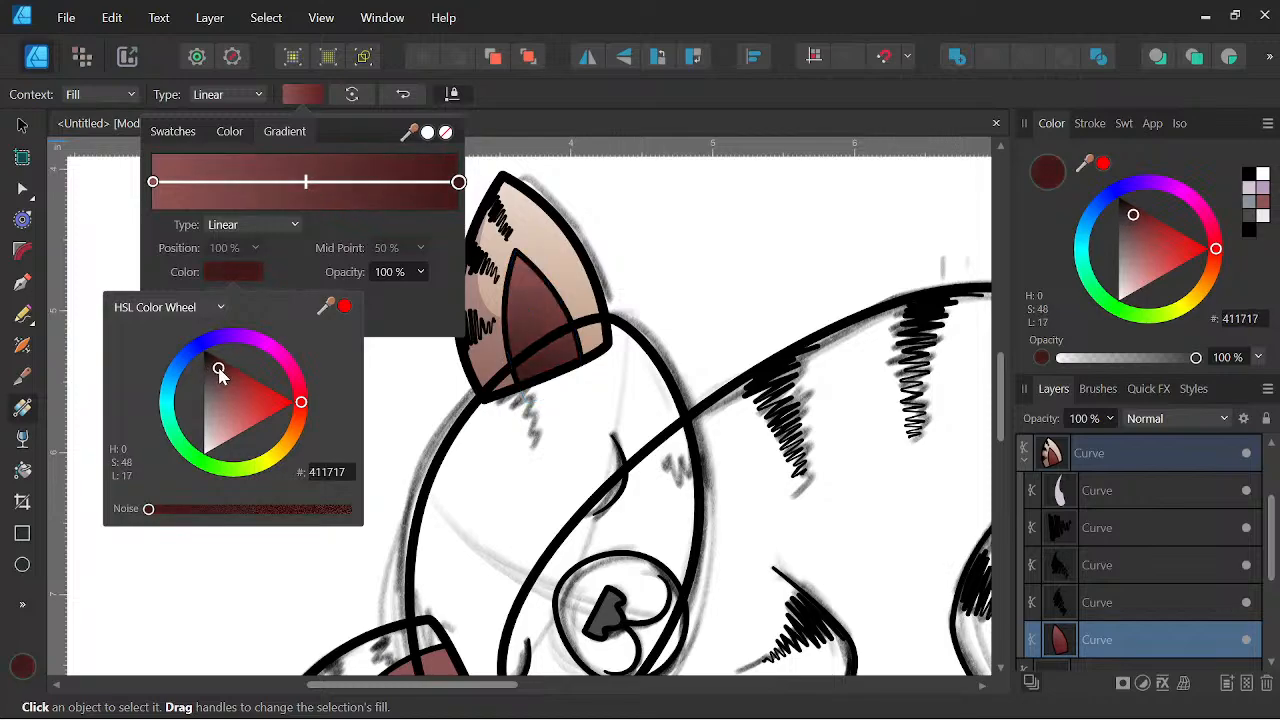
click(632, 6)
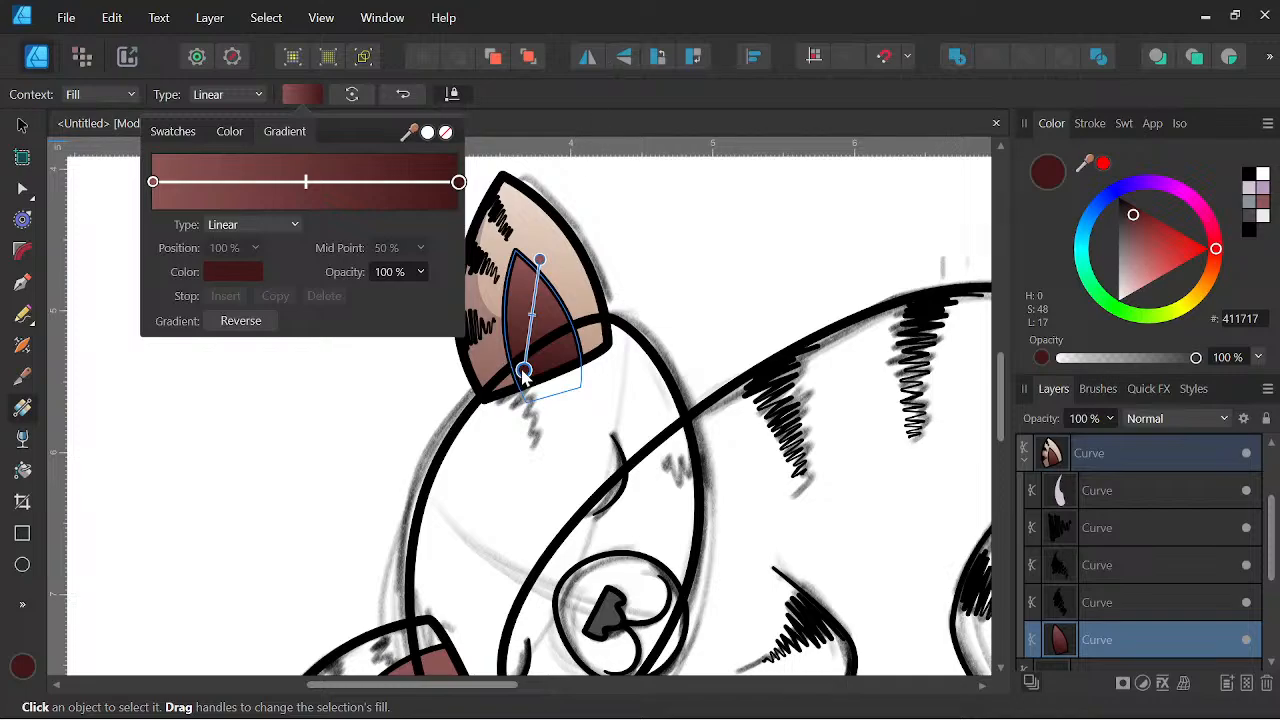
drag(522, 370, 512, 362)
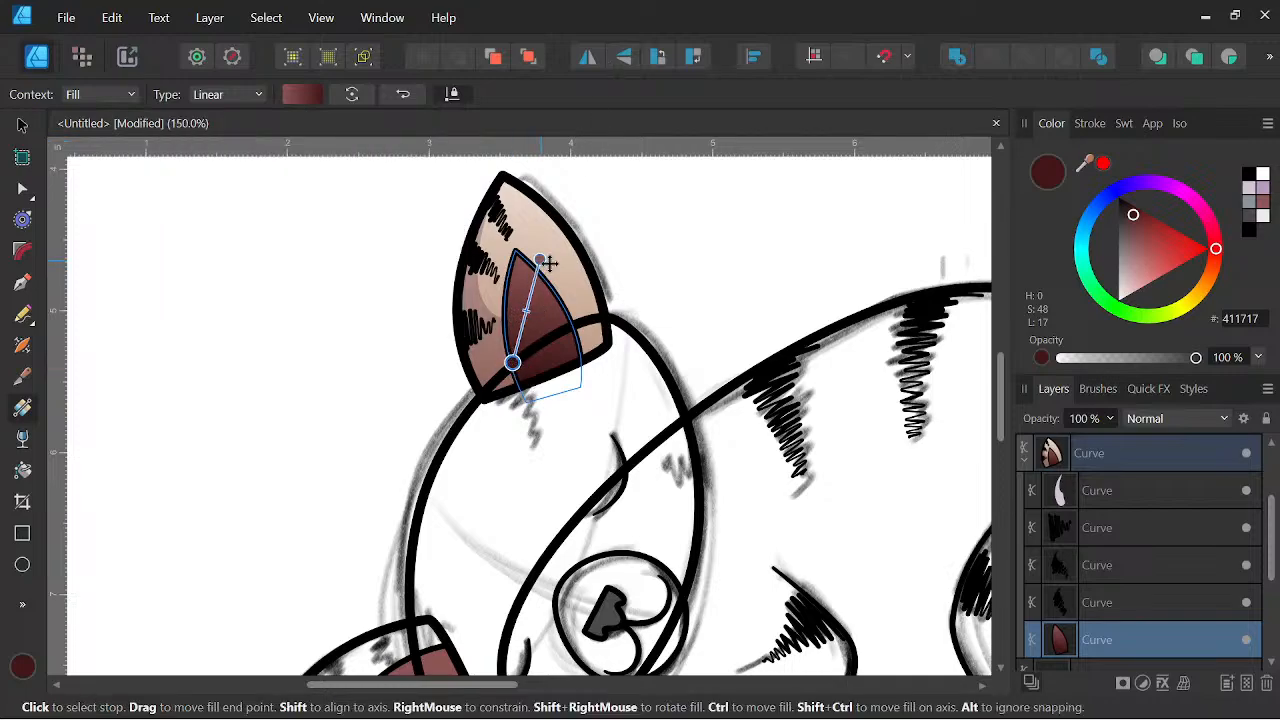
drag(541, 261, 550, 263)
Draw a closed freehand shading shape with the Pencil tool along the inner ear's edge nearest the stripes, from tip to base.
click(22, 313)
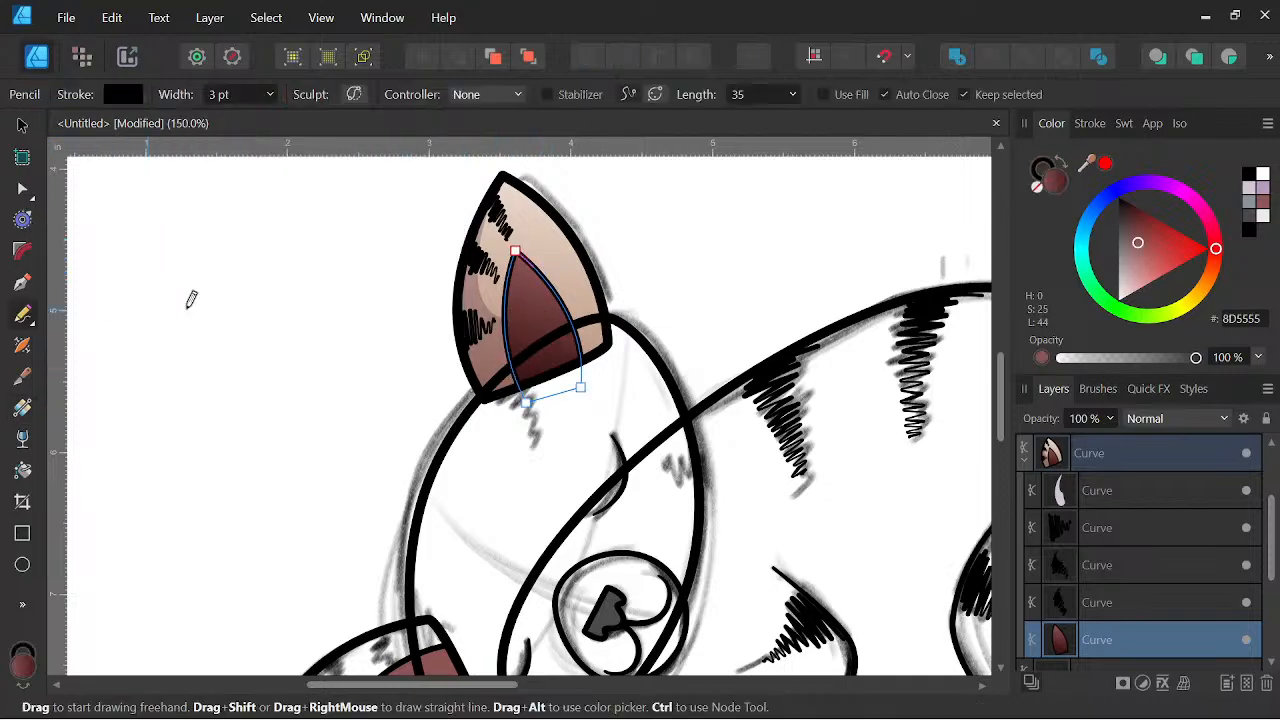
scroll(519, 330, up, 1)
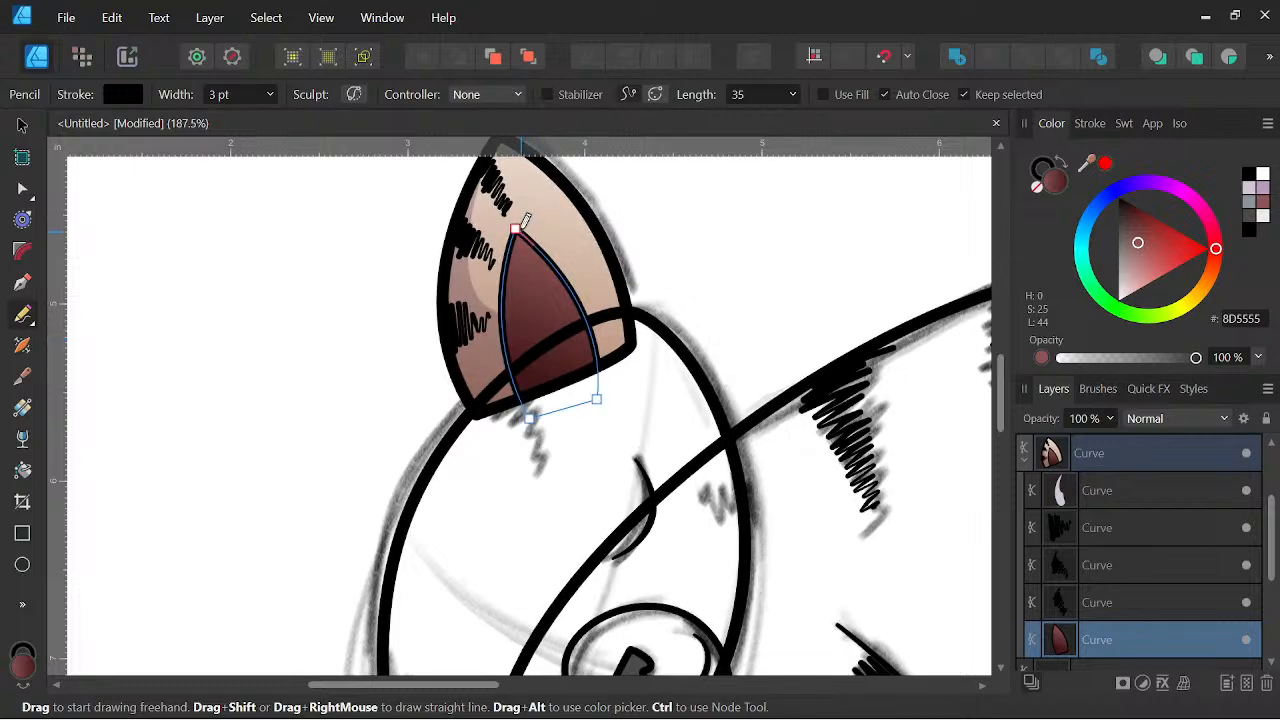
drag(516, 230, 517, 273)
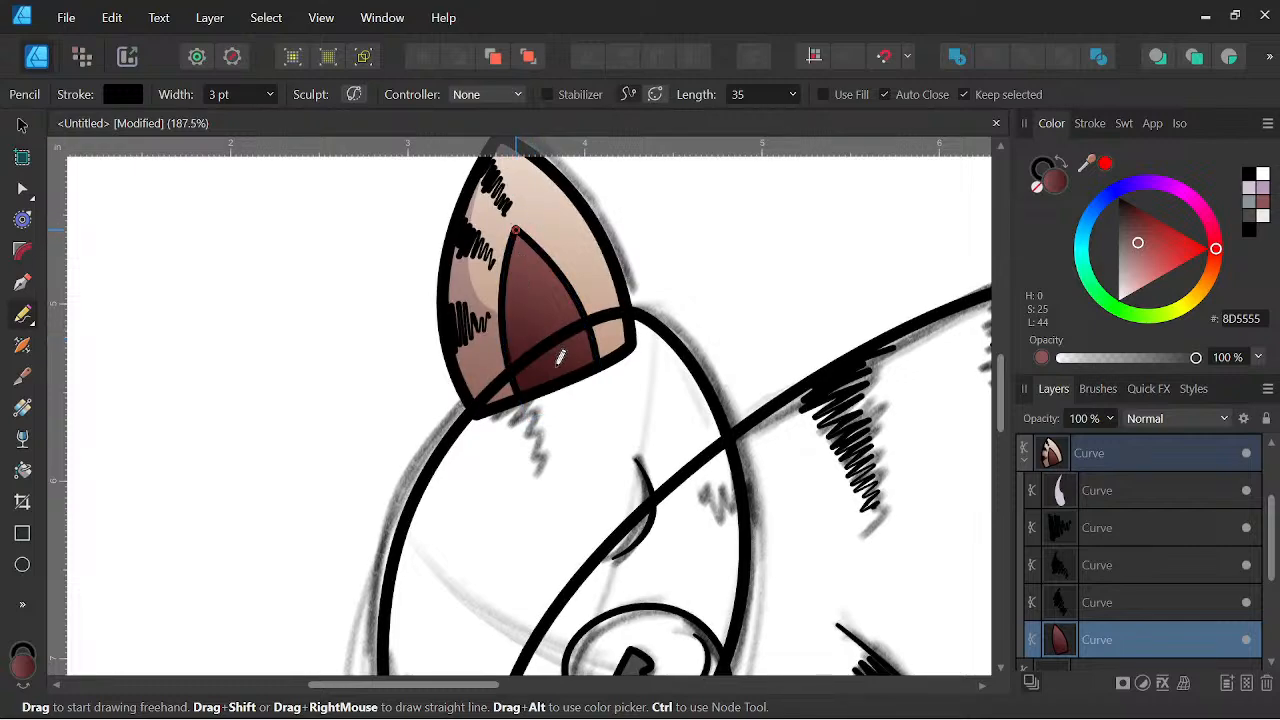
mouse_move(517, 385)
mouse_down()
mouse_move(503, 303)
mouse_move(516, 232)
mouse_up()
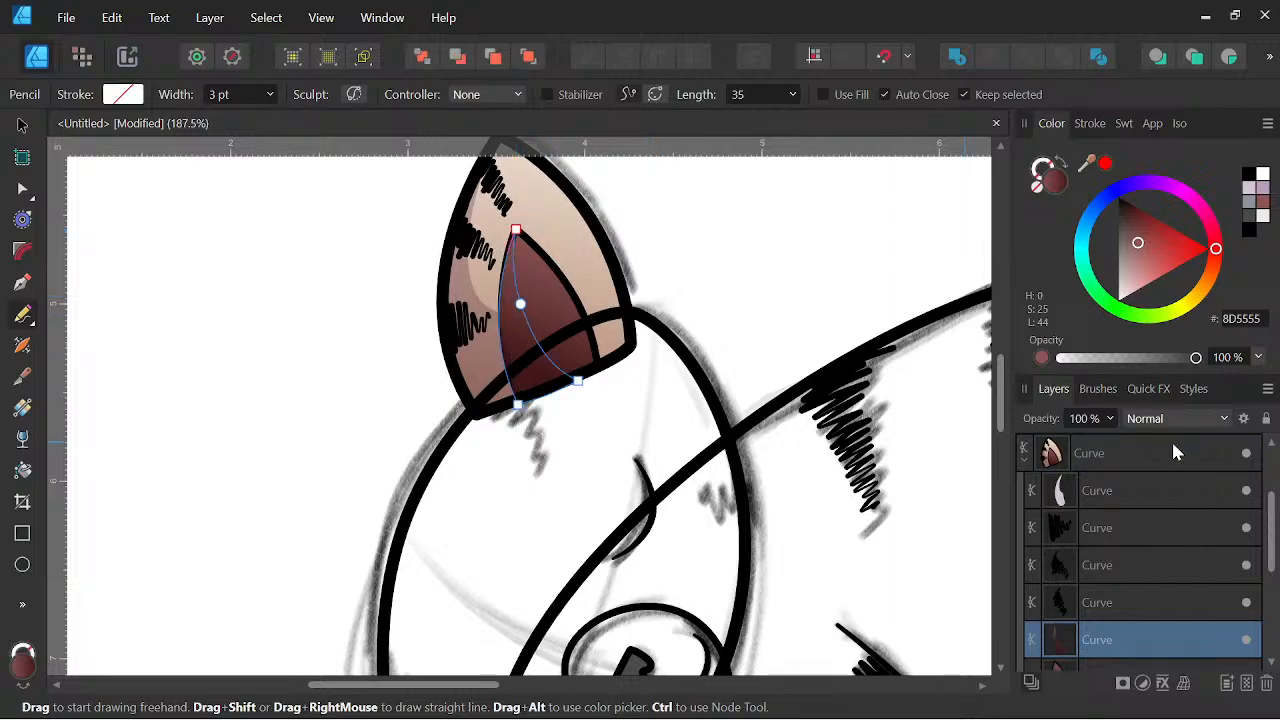
Fill the inner ear's shading shape with the pale mauve D2C6D5 and set its blend mode to Multiply.
click(1254, 190)
click(1172, 418)
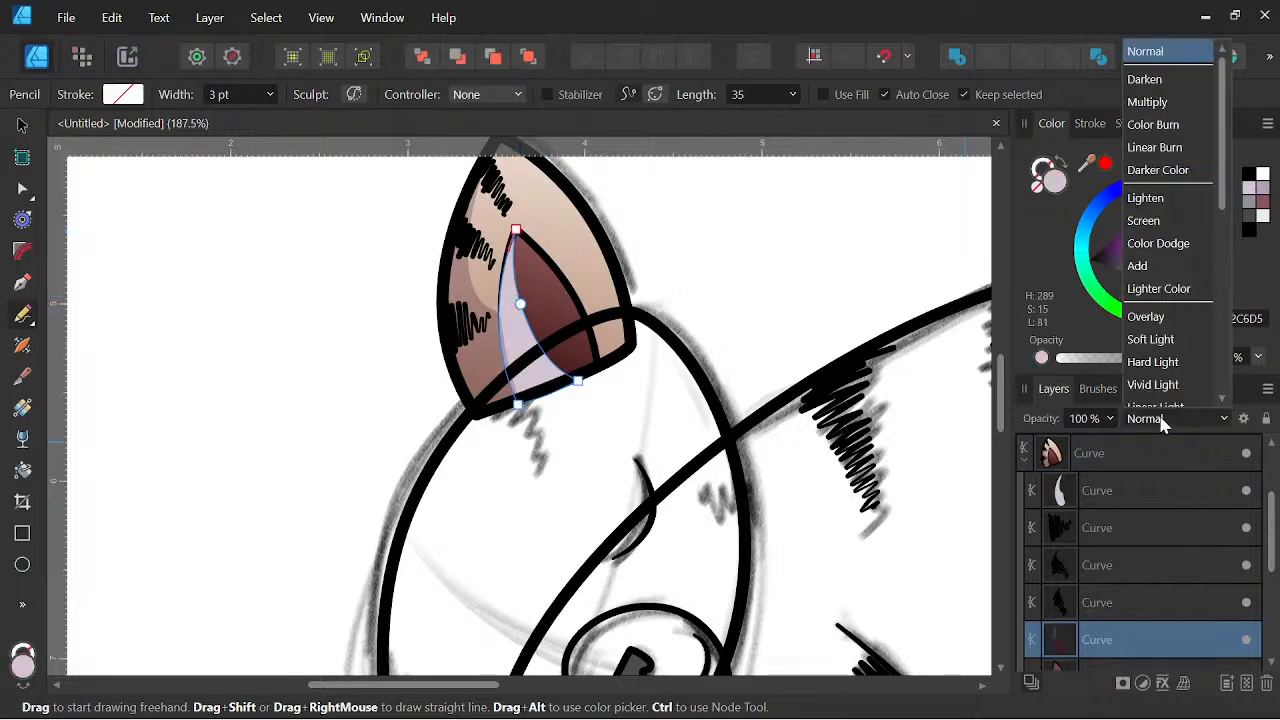
click(1168, 103)
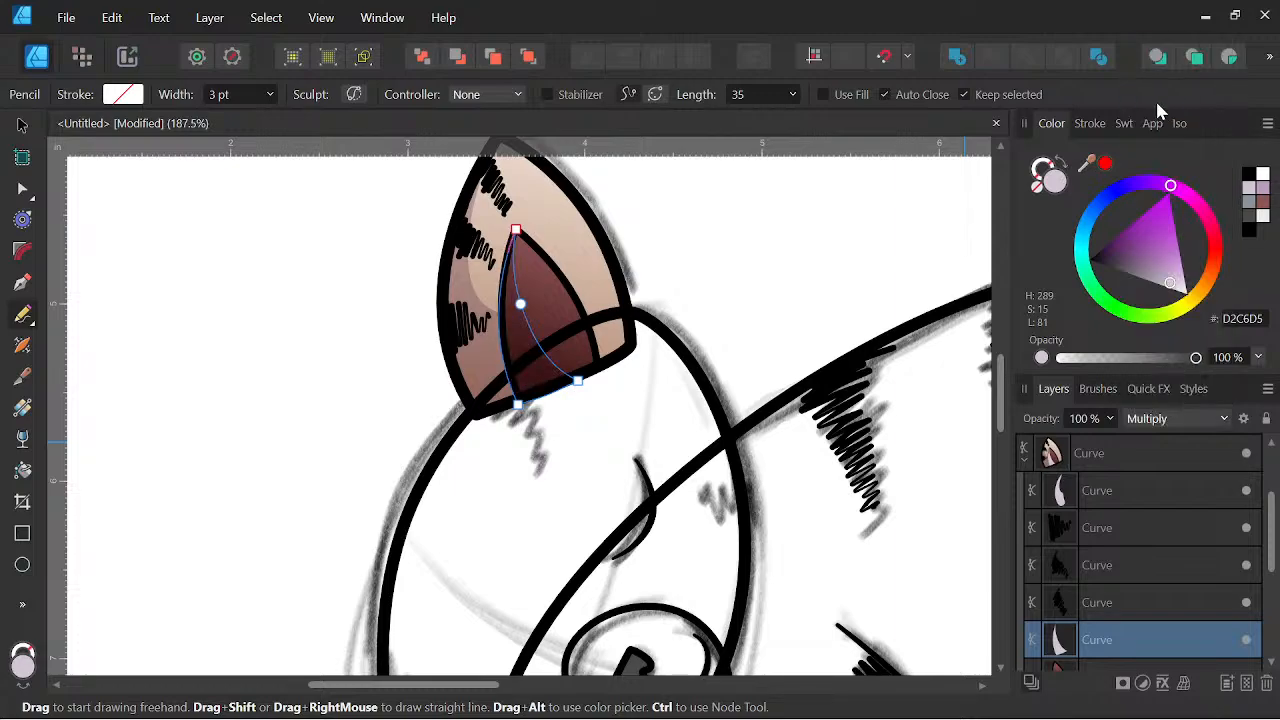
scroll(720, 296, down, 3)
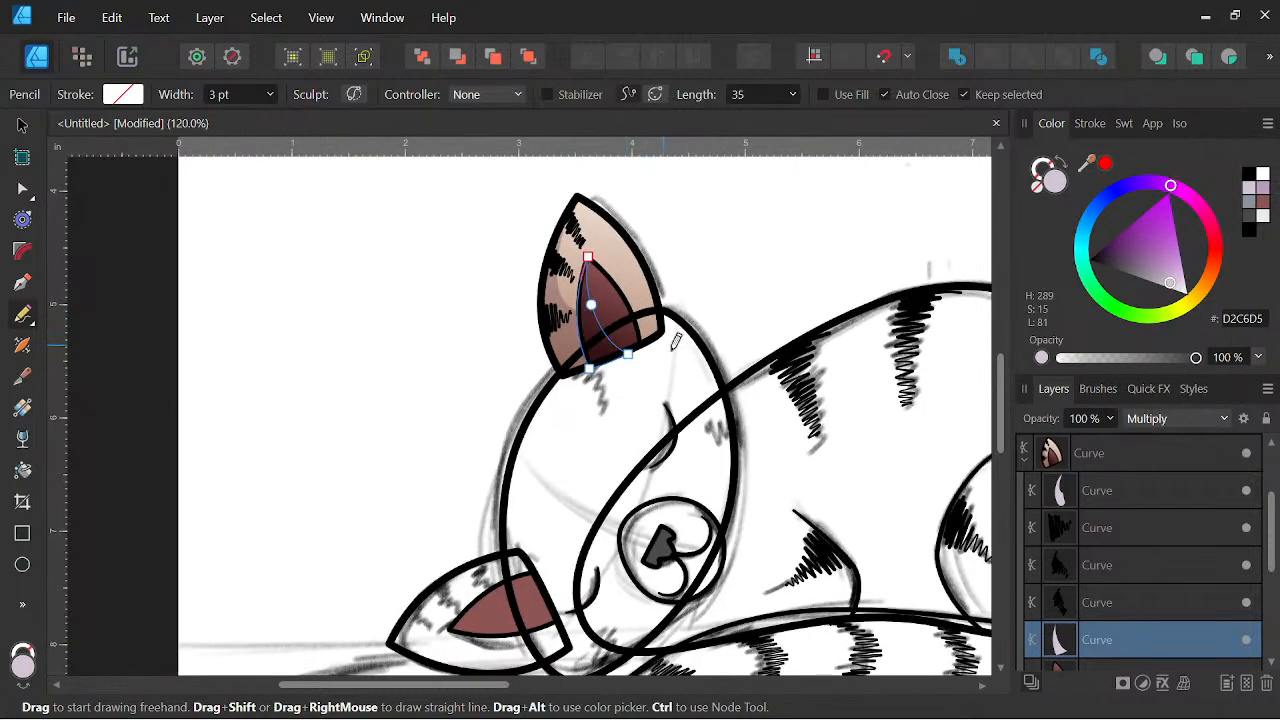
key(space)
scroll(677, 340, down, 3)
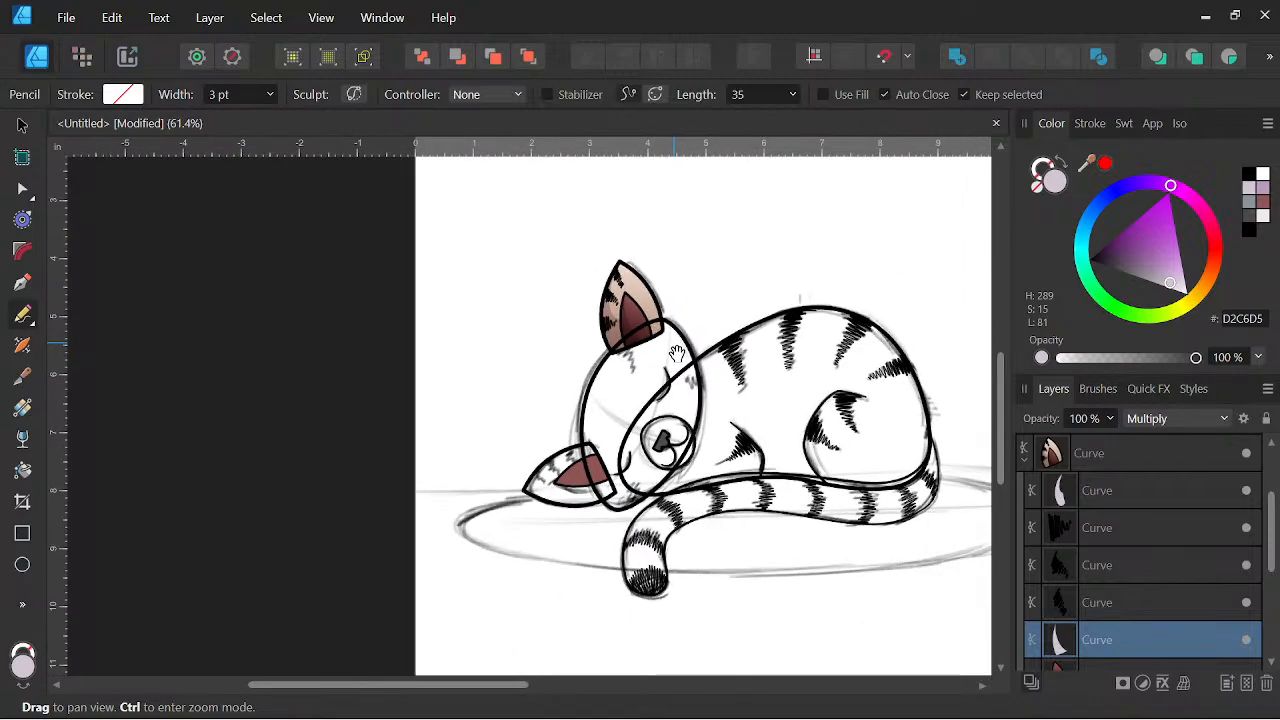
drag(676, 341, 665, 381)
Draw a narrow freehand shading strip outside the inner ear's edge away from the stripes and set its blend mode to Multiply.
scroll(639, 365, up, 6)
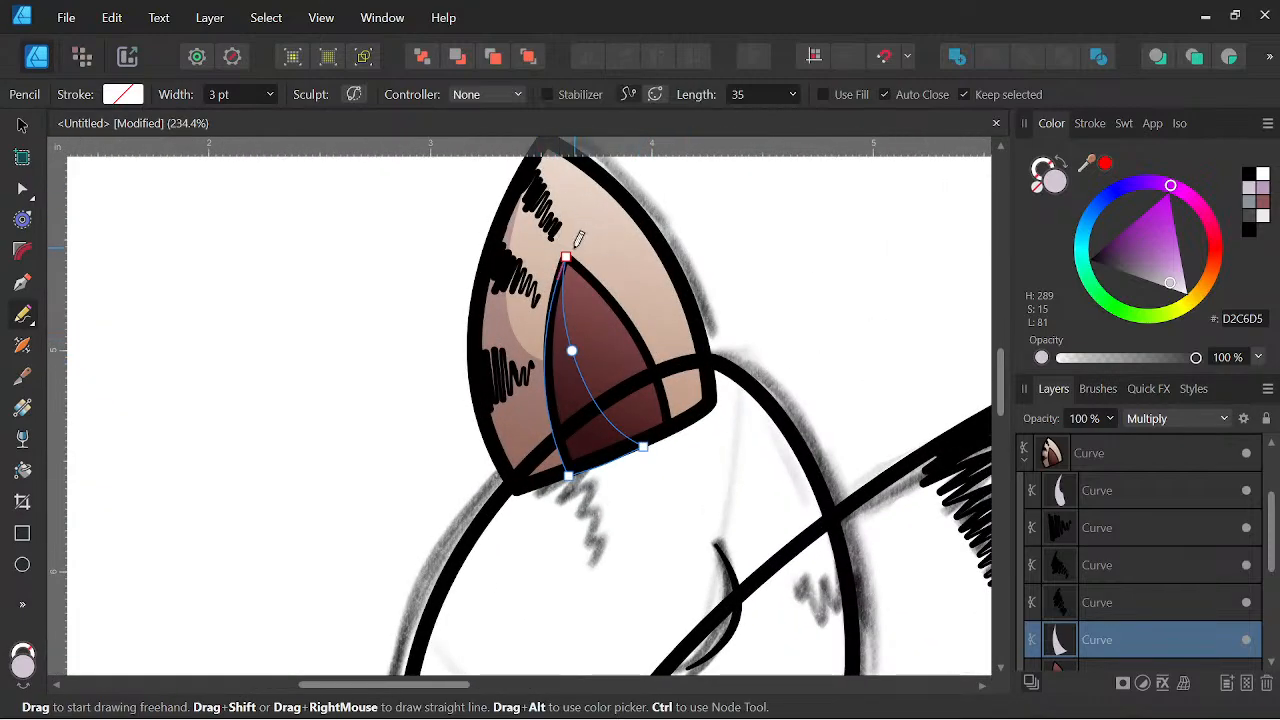
drag(566, 254, 567, 253)
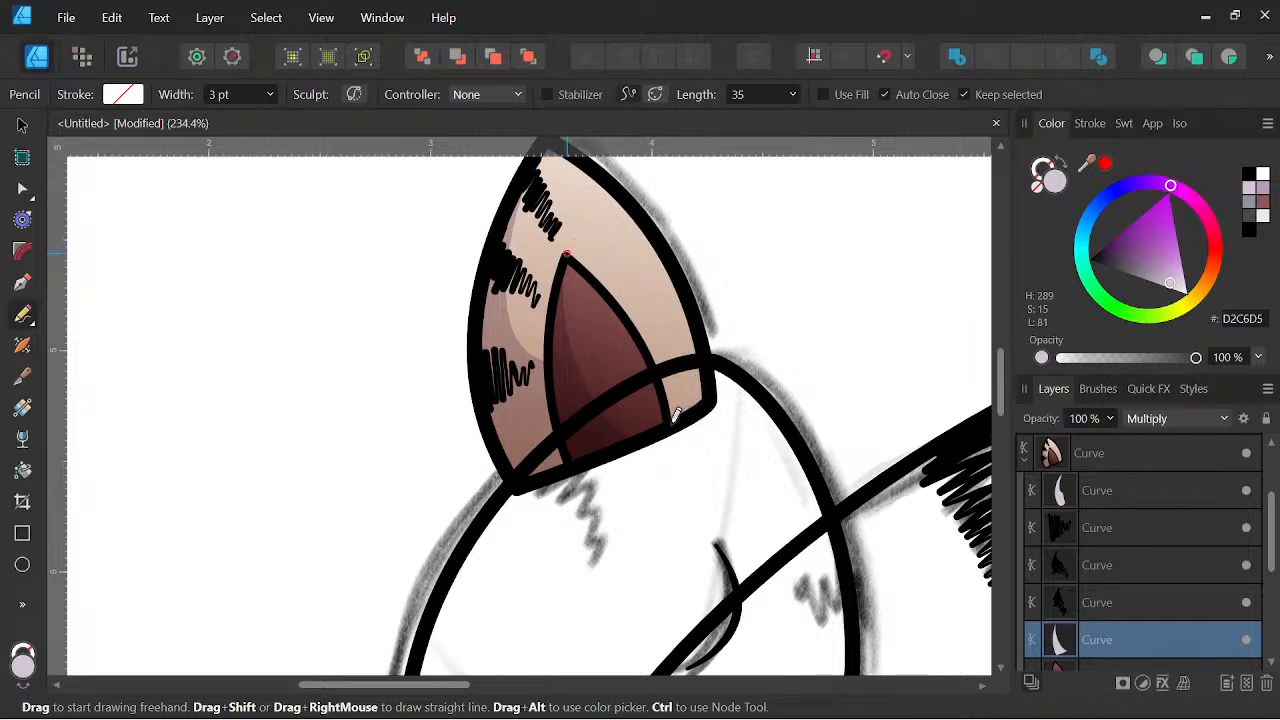
drag(632, 326, 572, 244)
click(1178, 424)
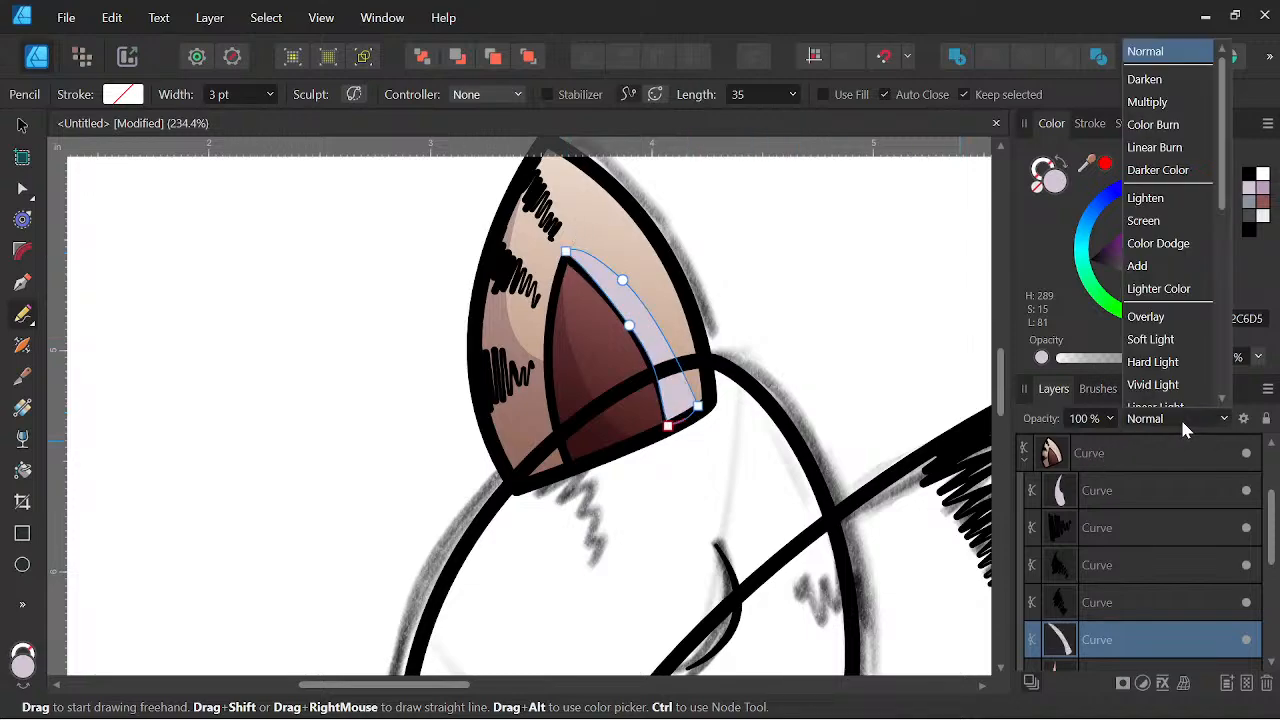
click(1160, 82)
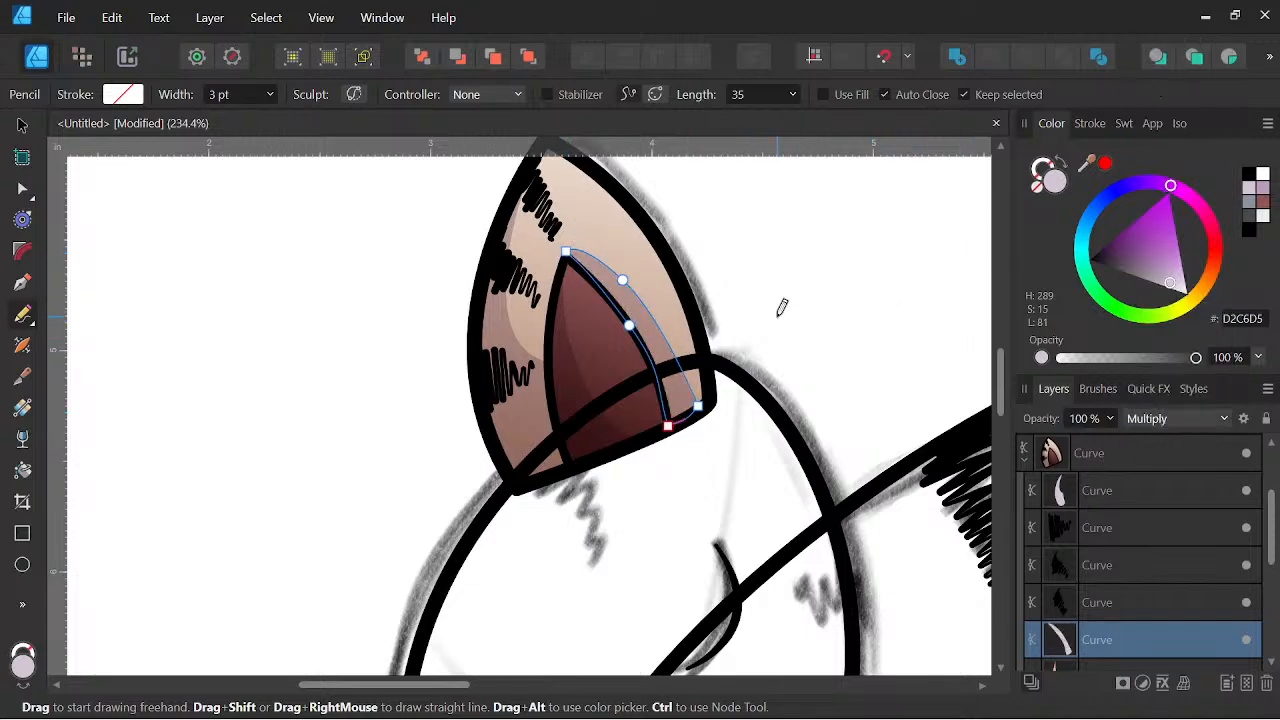
Draw a closed freehand highlight shape with the Pencil tool over the upright ear's outer area, from its tip down around the inner ear.
scroll(777, 306, down, 6)
scroll(807, 411, up, 3)
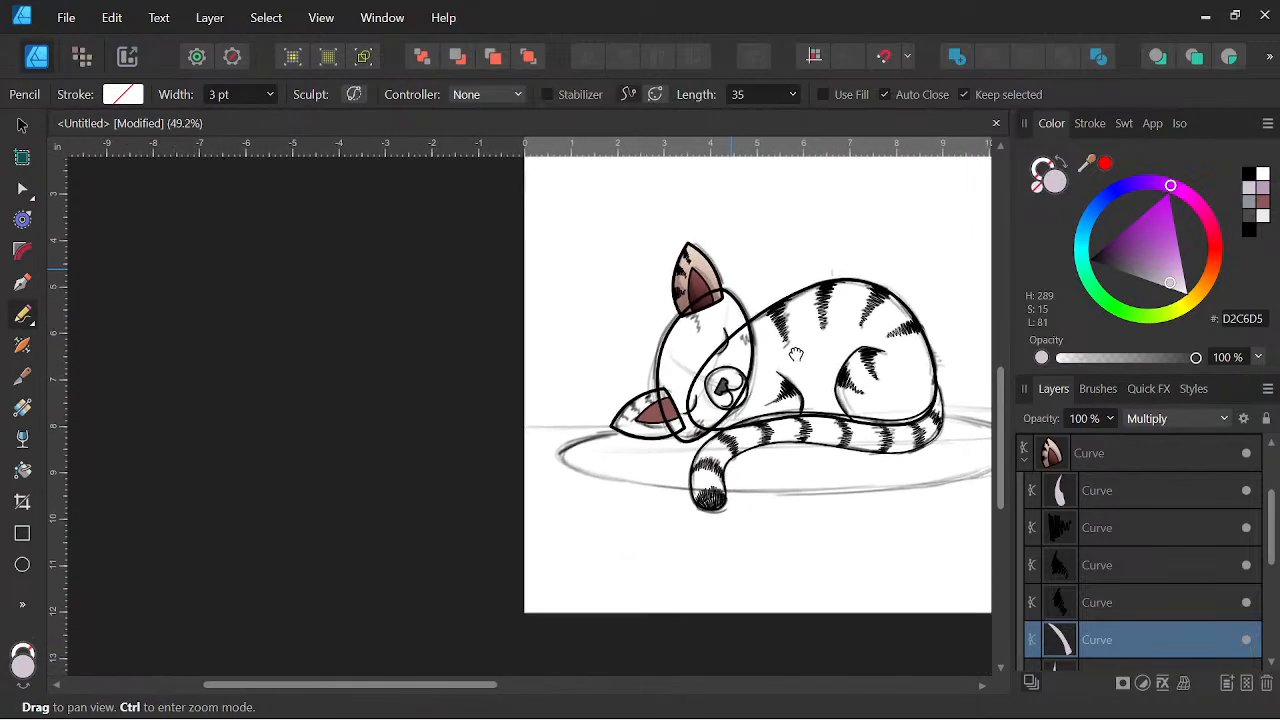
scroll(699, 336, up, 4)
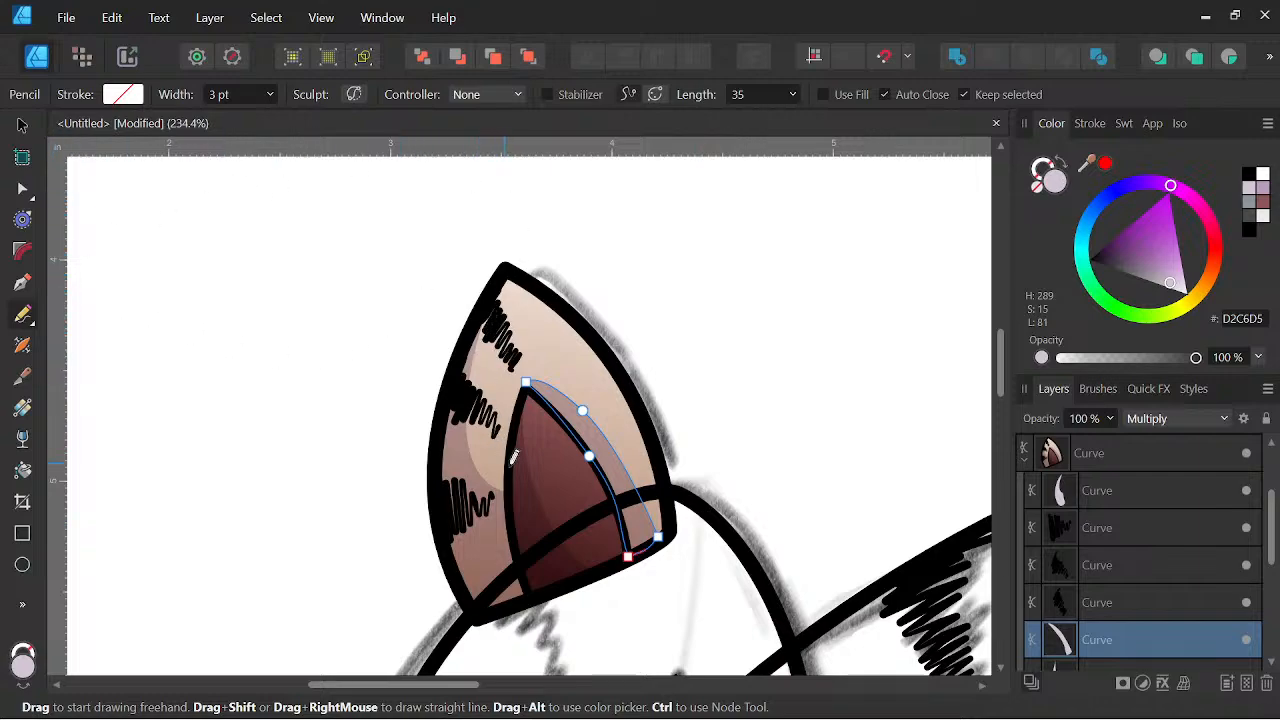
mouse_move(507, 474)
mouse_down()
mouse_move(486, 405)
mouse_move(508, 262)
mouse_move(551, 271)
mouse_move(655, 397)
mouse_move(682, 537)
mouse_move(657, 495)
mouse_up()
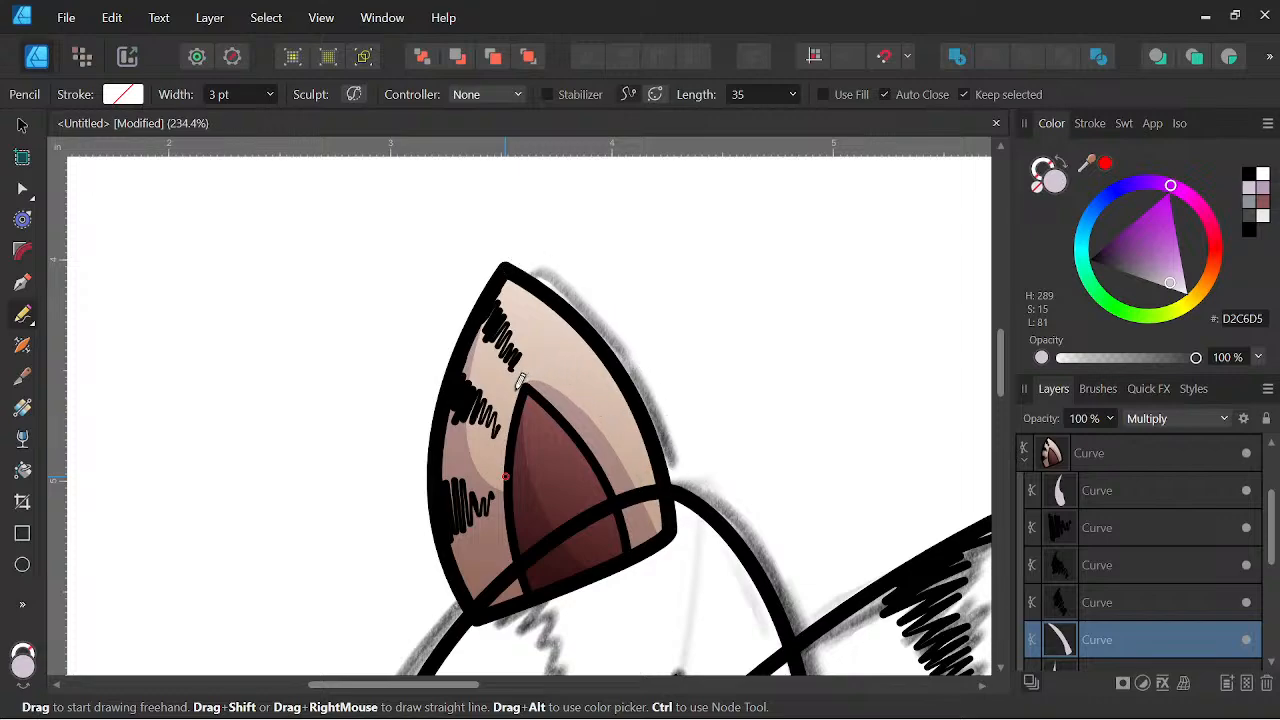
mouse_move(519, 380)
mouse_down()
mouse_move(512, 452)
mouse_move(514, 440)
mouse_up()
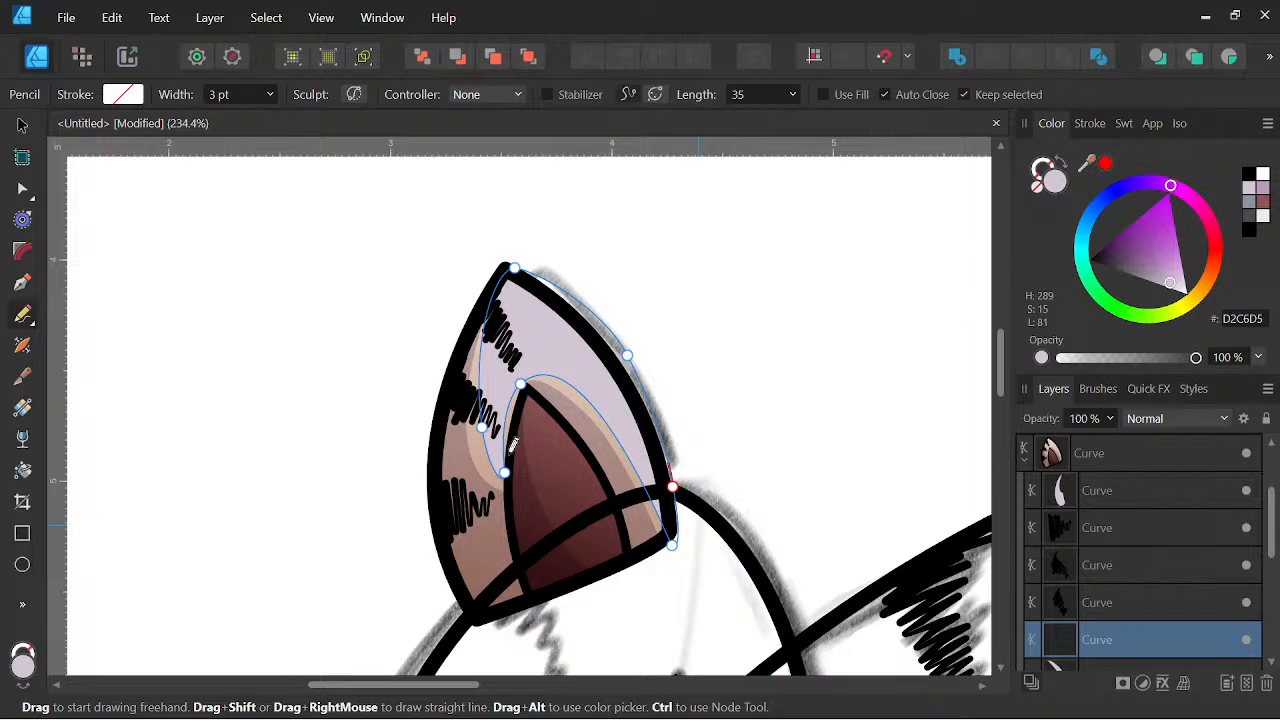
Set the highlight shape's blend mode to Soft Light and shift its fill to the warm grey D5D3C6.
click(1157, 418)
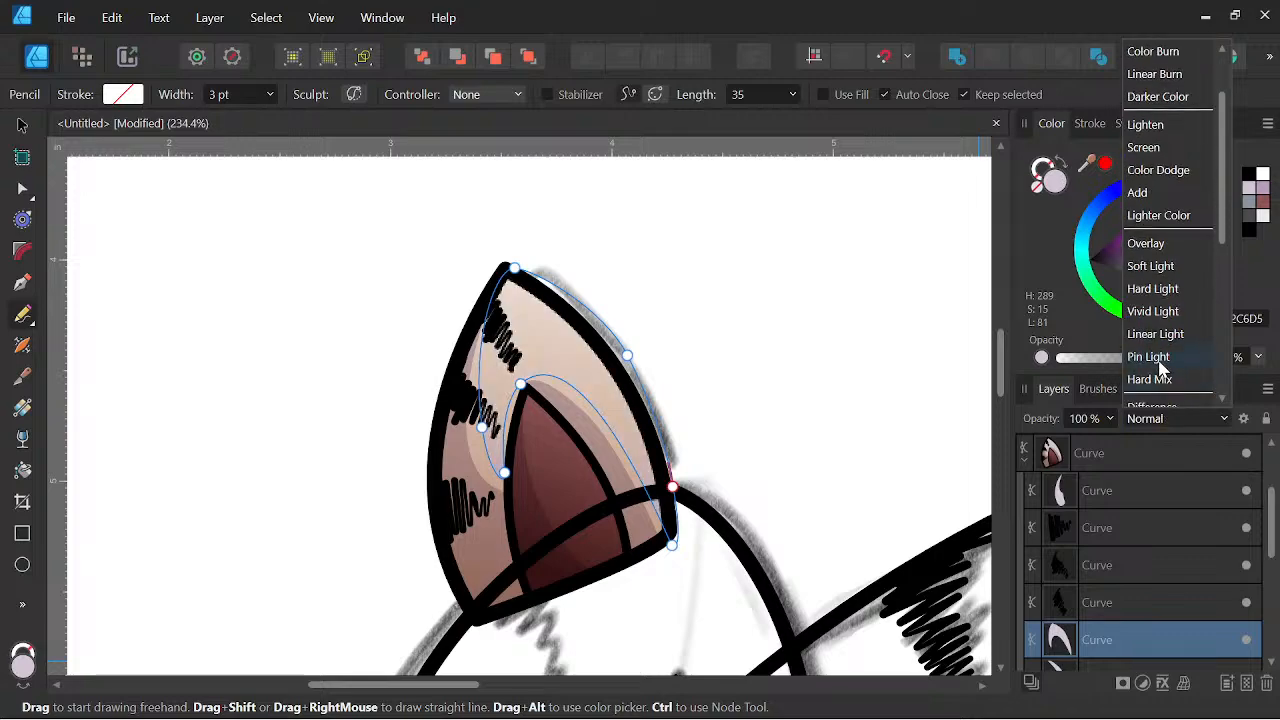
click(1166, 262)
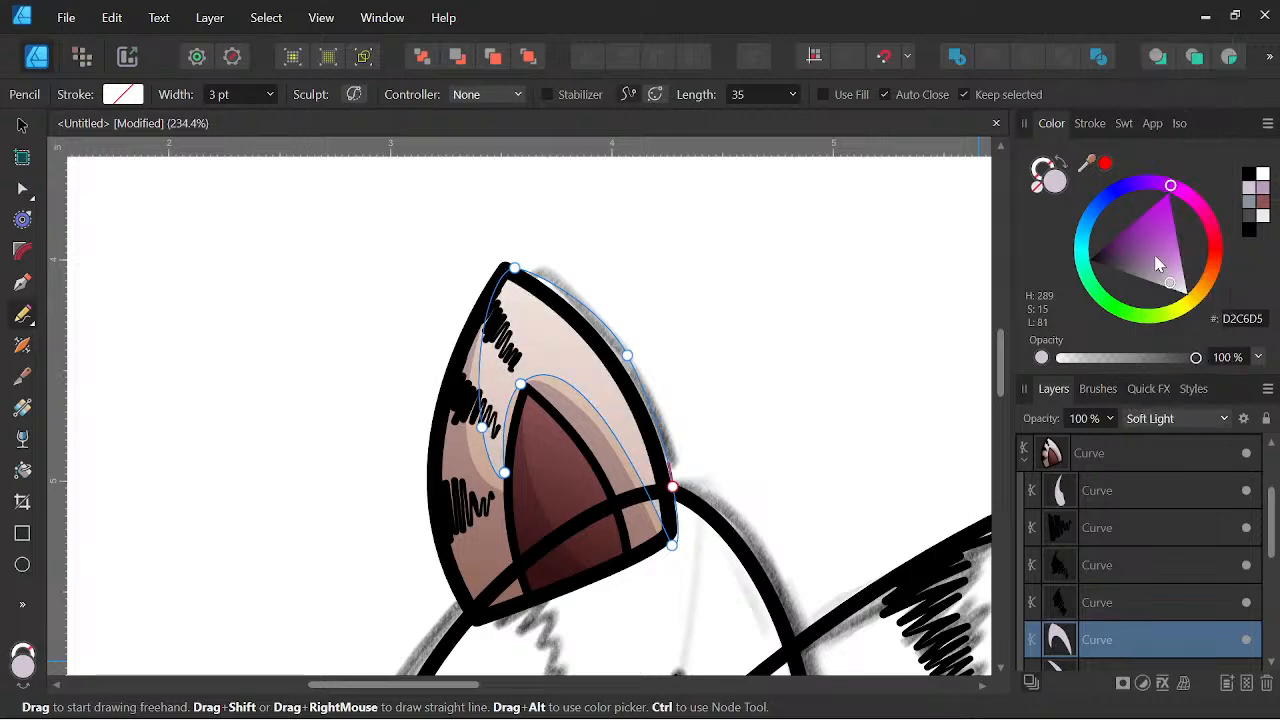
mouse_move(1172, 193)
mouse_down()
mouse_move(1197, 218)
mouse_move(1210, 280)
mouse_move(1193, 316)
mouse_move(1189, 303)
mouse_up()
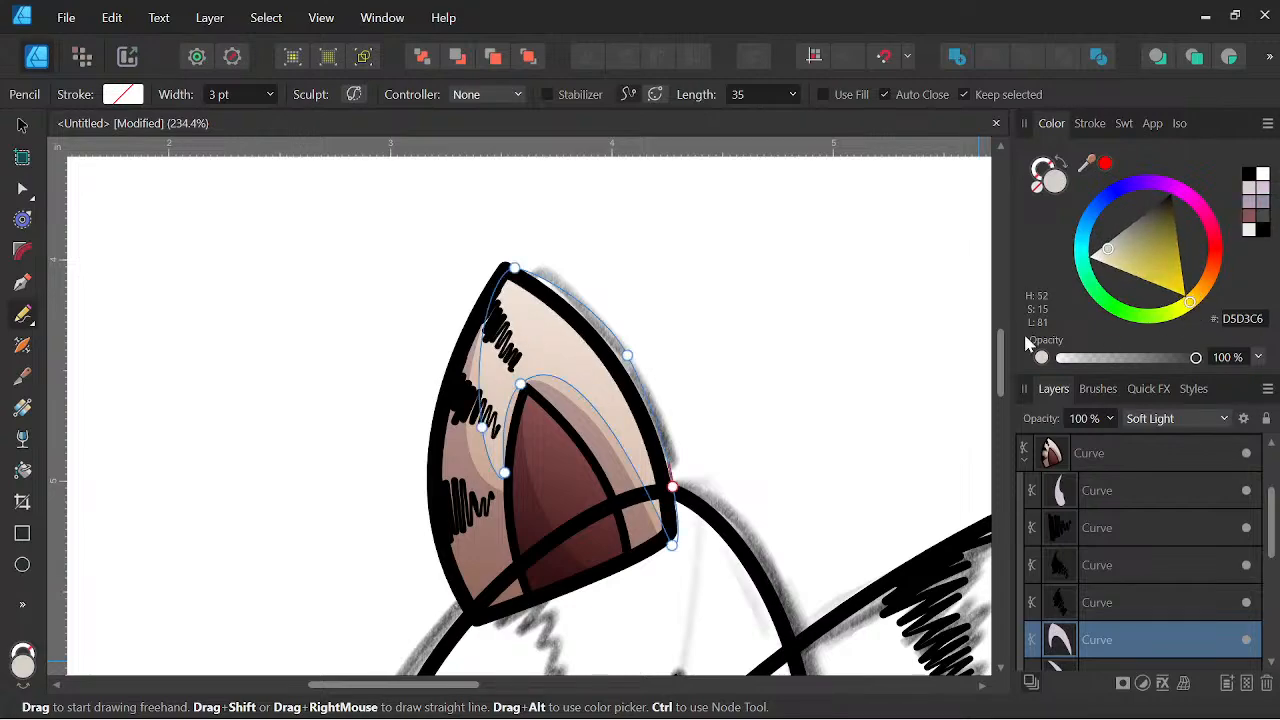
scroll(525, 340, down, 5)
scroll(540, 350, down, 3)
drag(573, 386, 688, 400)
scroll(633, 376, up, 7)
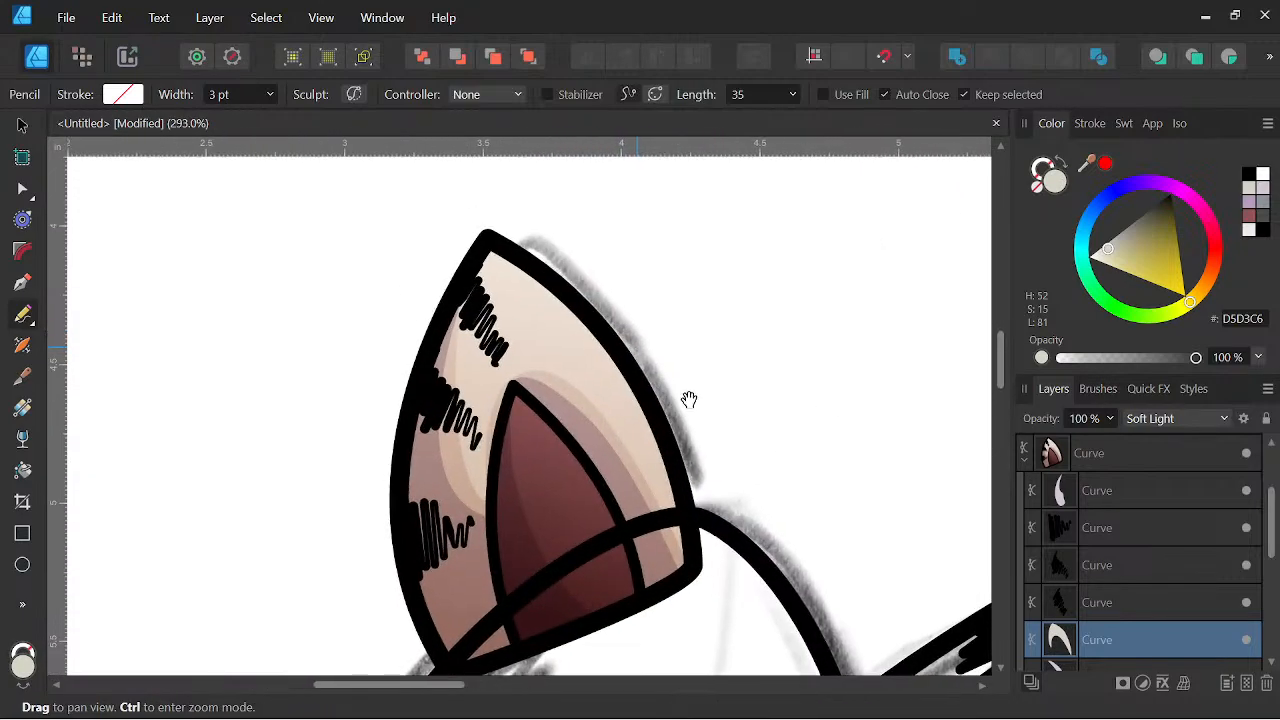
Enable the Gaussian Blur effect on the ear highlight, adjust its radius, and deselect the shape.
click(1148, 390)
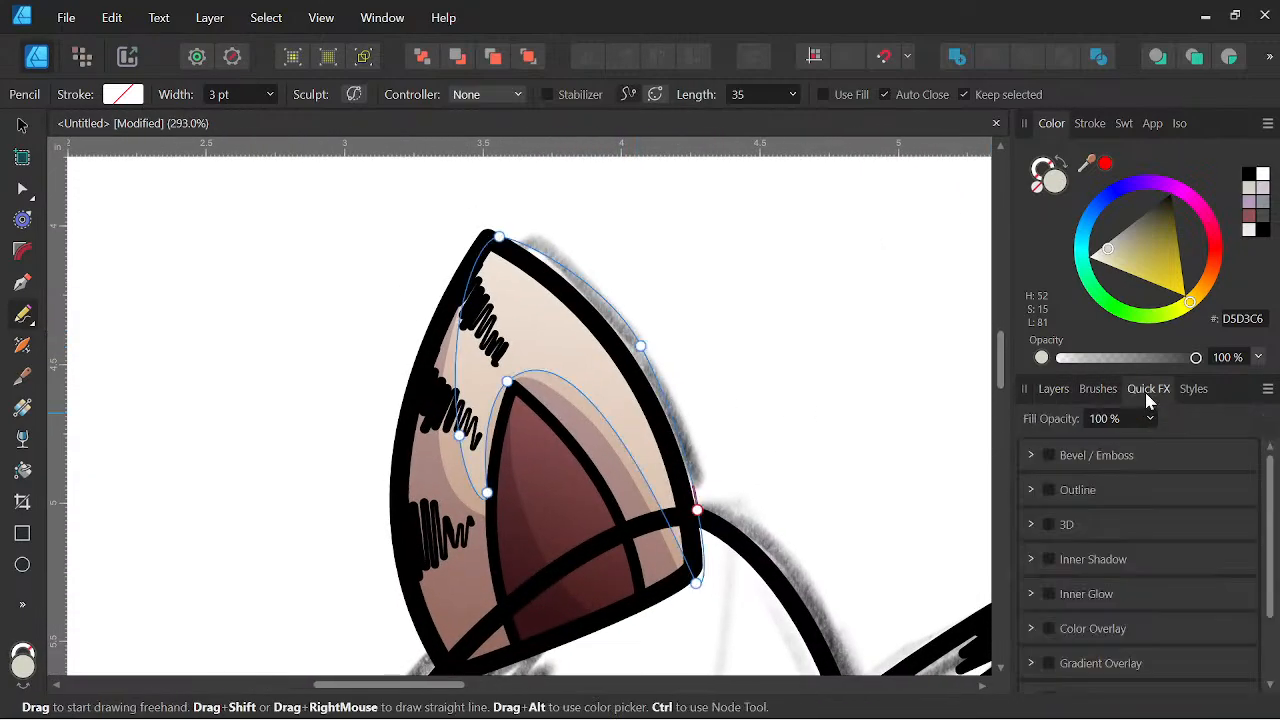
scroll(1043, 680, down, 3)
click(1048, 677)
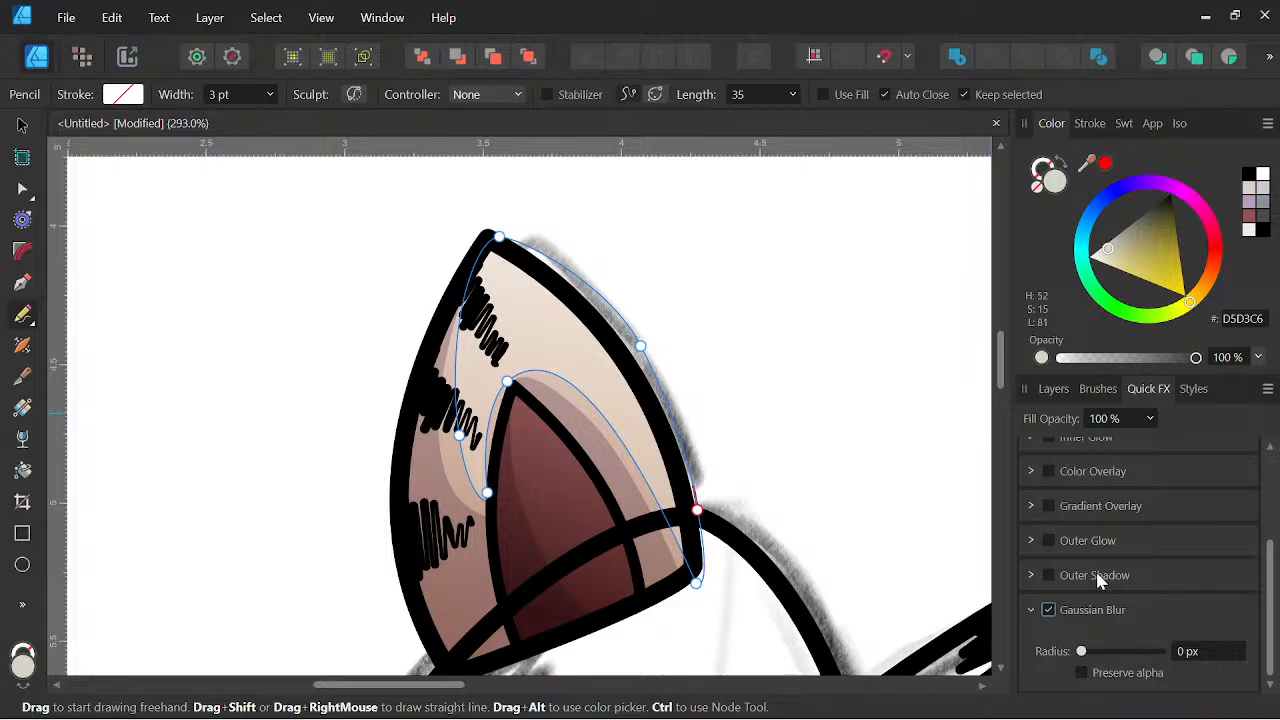
drag(1081, 651, 1052, 660)
click(22, 125)
click(157, 209)
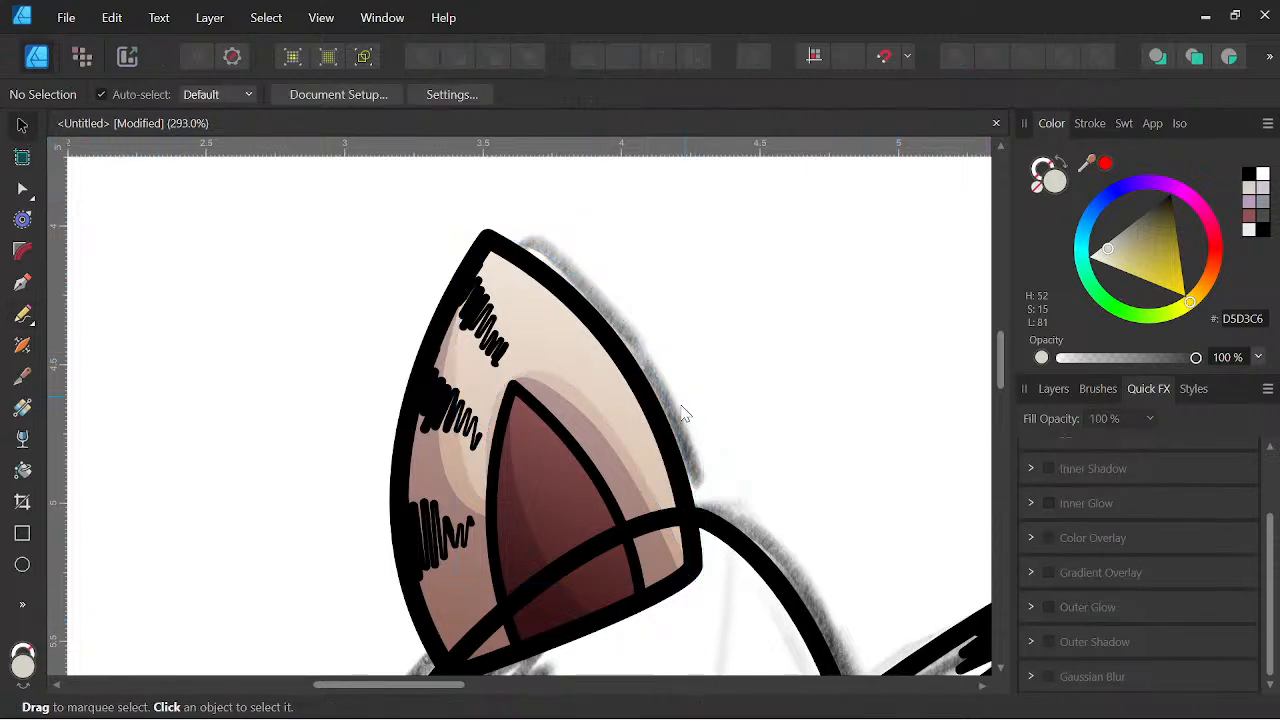
Reselect the ear highlight and move its inner nodes up, away from the inner ear's tip and towards the stripes.
scroll(683, 413, down, 6)
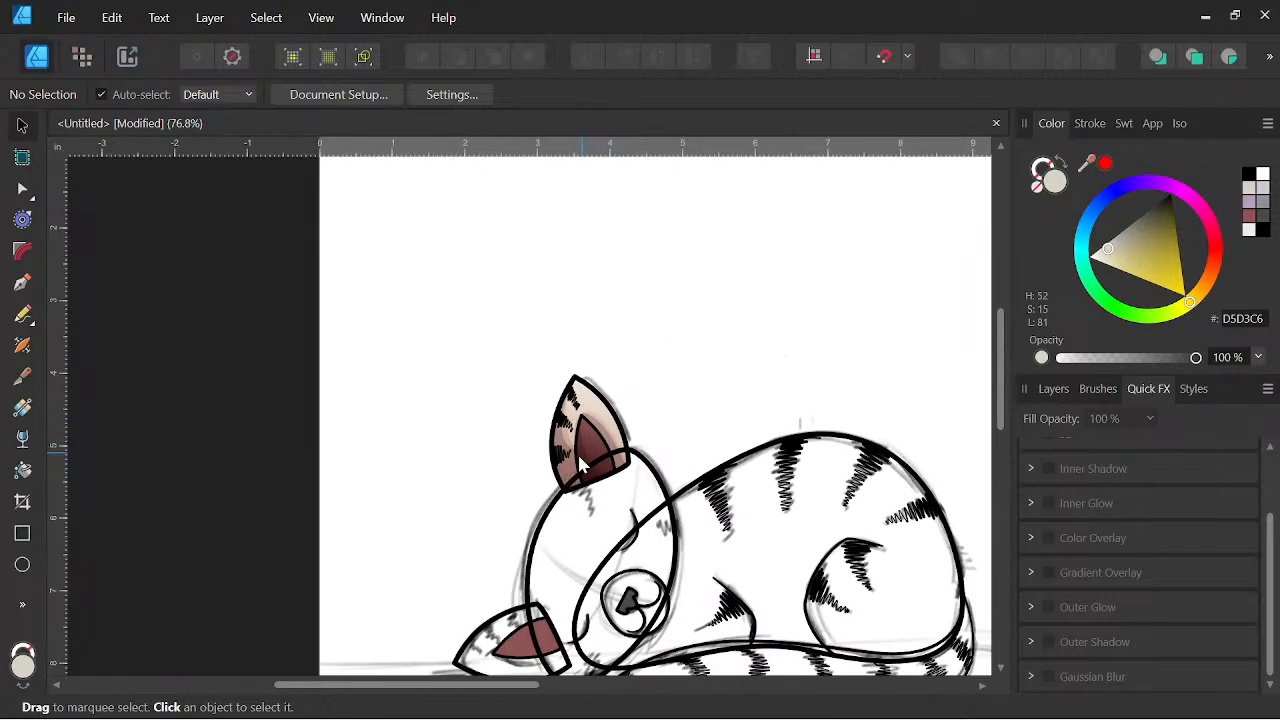
scroll(578, 455, up, 5)
click(605, 350)
scroll(610, 365, up, 1)
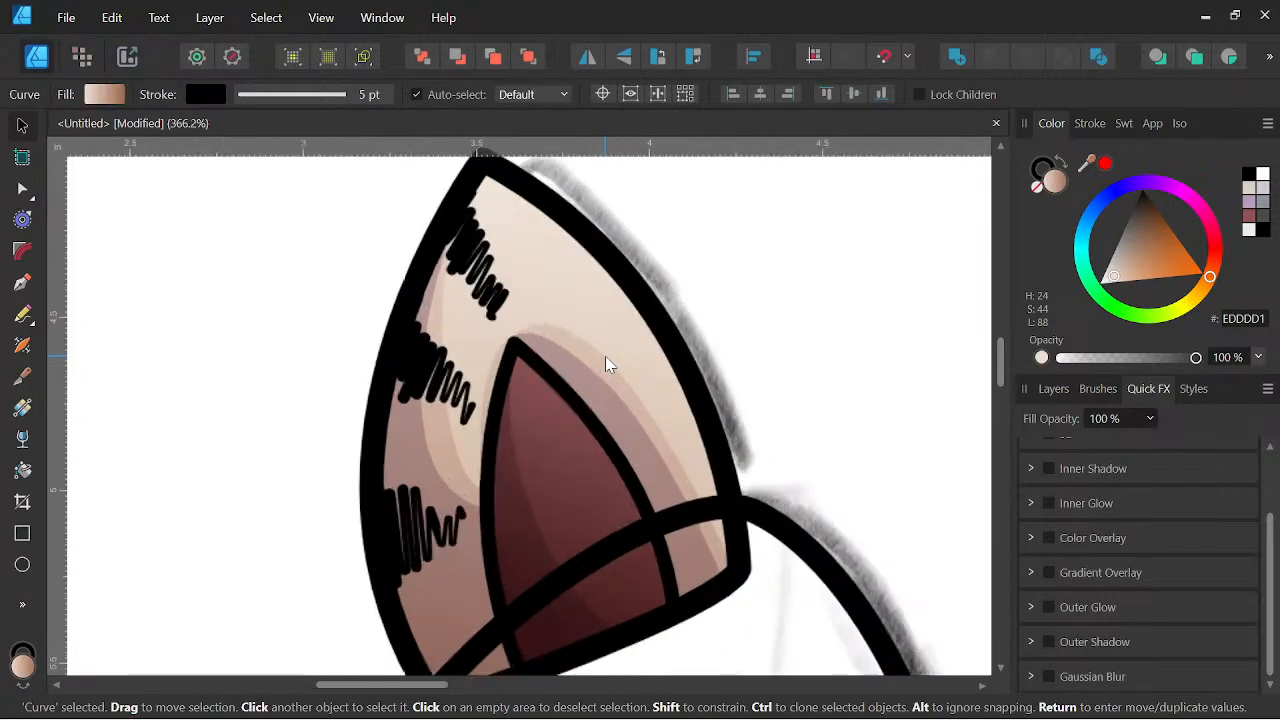
click(1050, 390)
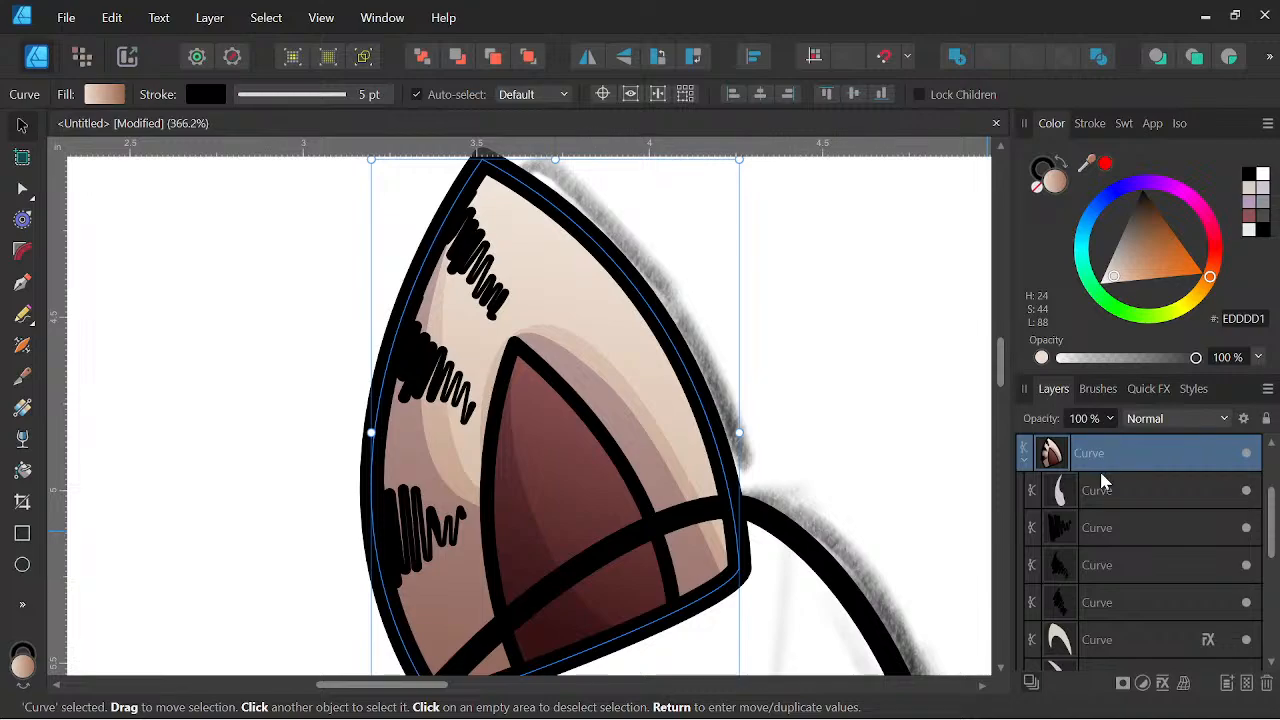
click(1125, 640)
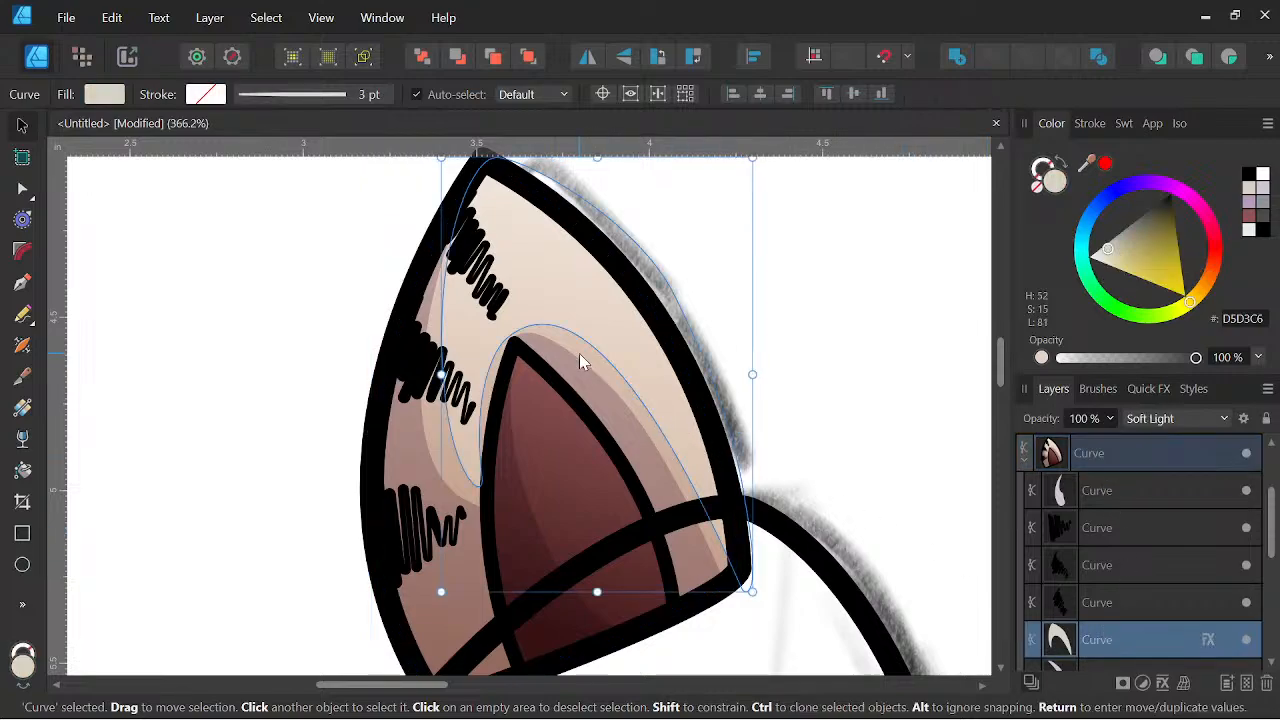
click(22, 188)
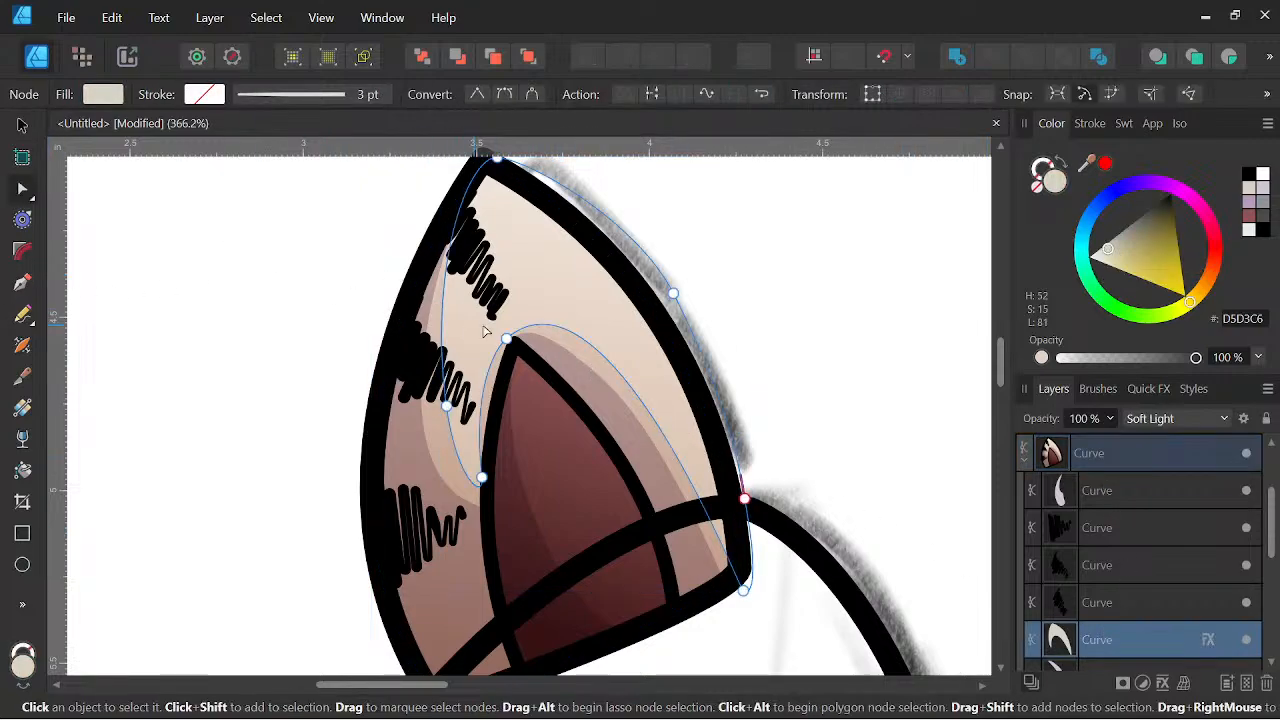
drag(508, 341, 492, 302)
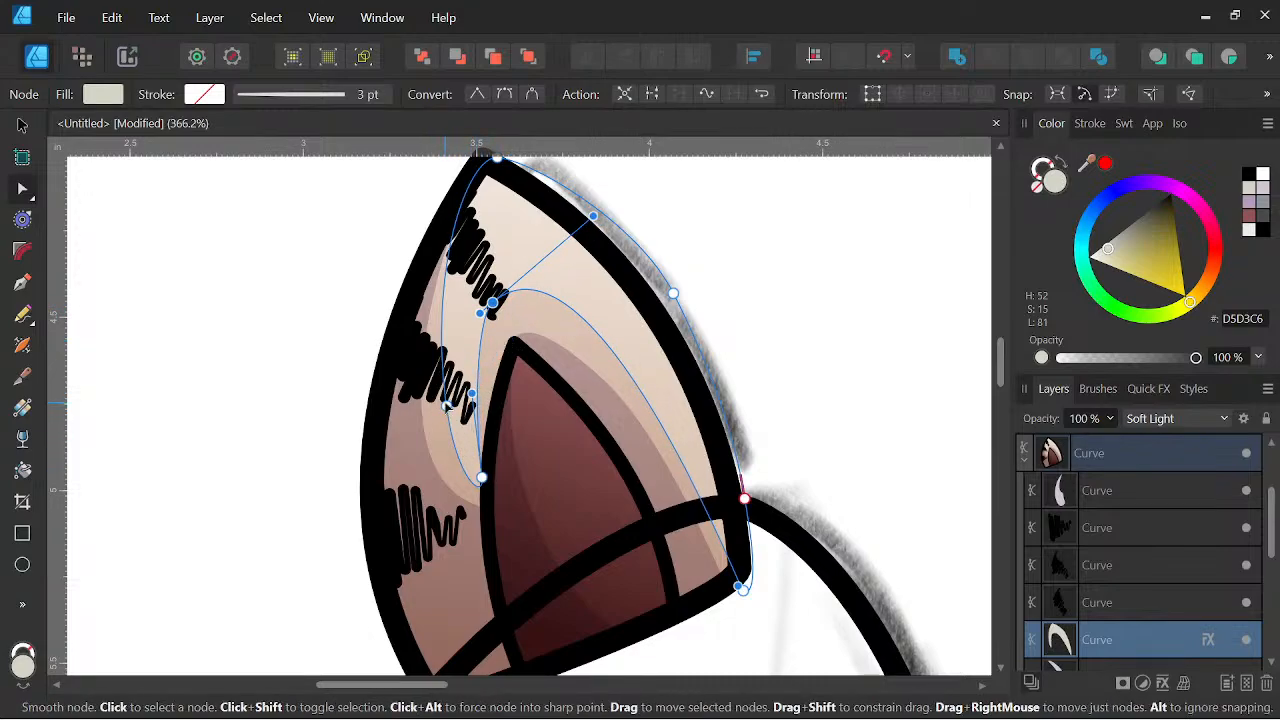
drag(447, 408, 440, 344)
drag(482, 478, 482, 330)
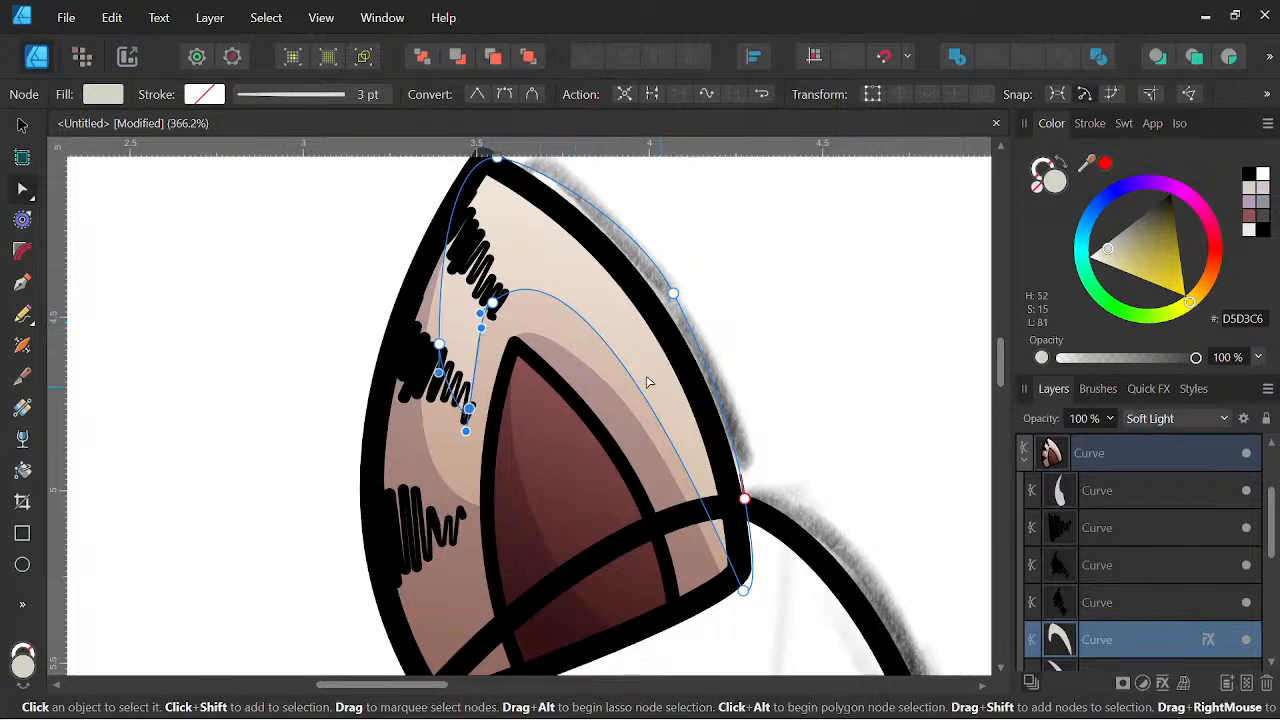
Refine the highlight's inner curve by moving the node beside the upper stripe and adjusting the nearby handle, then deselect the shape.
scroll(505, 306, up, 3)
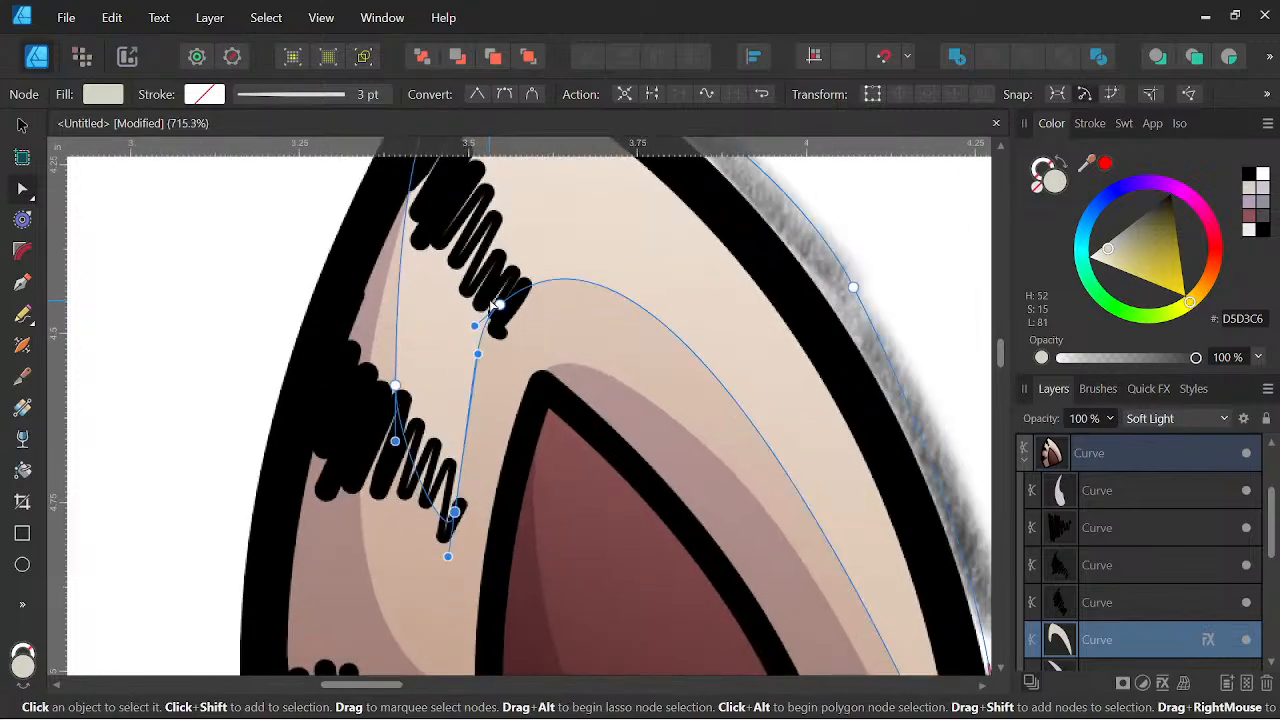
drag(511, 305, 528, 307)
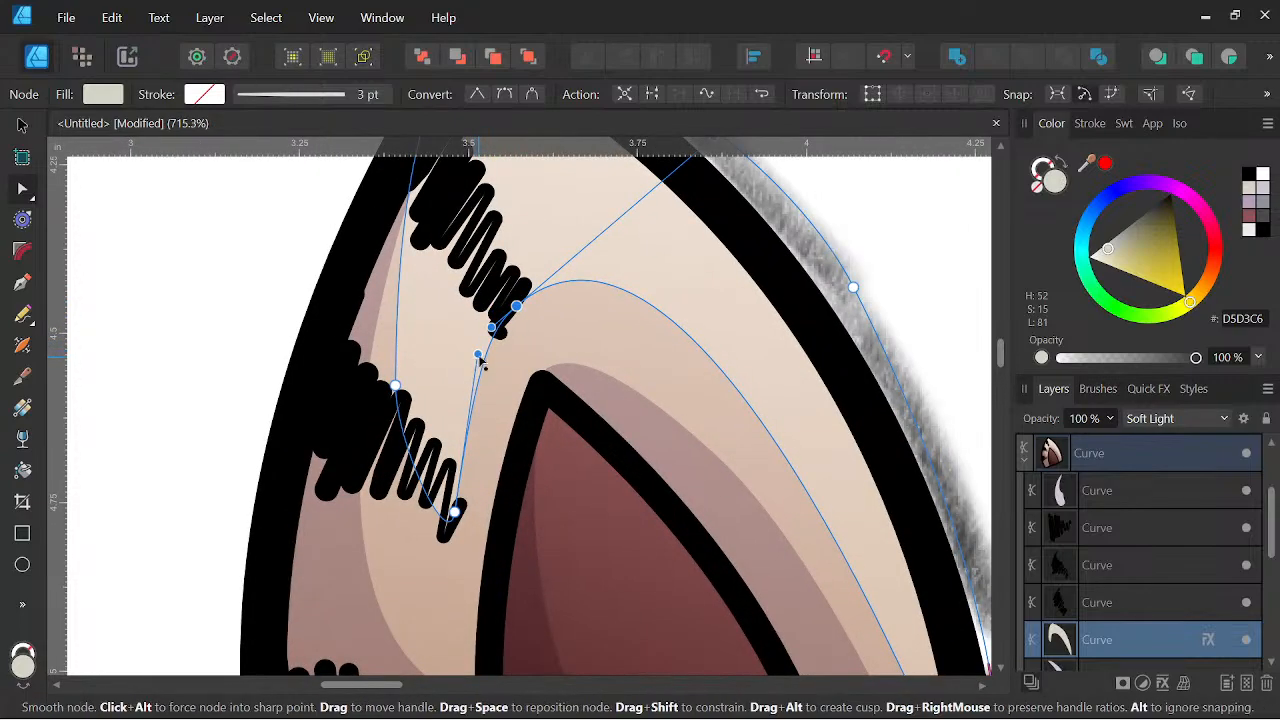
drag(478, 356, 464, 405)
scroll(488, 394, down, 6)
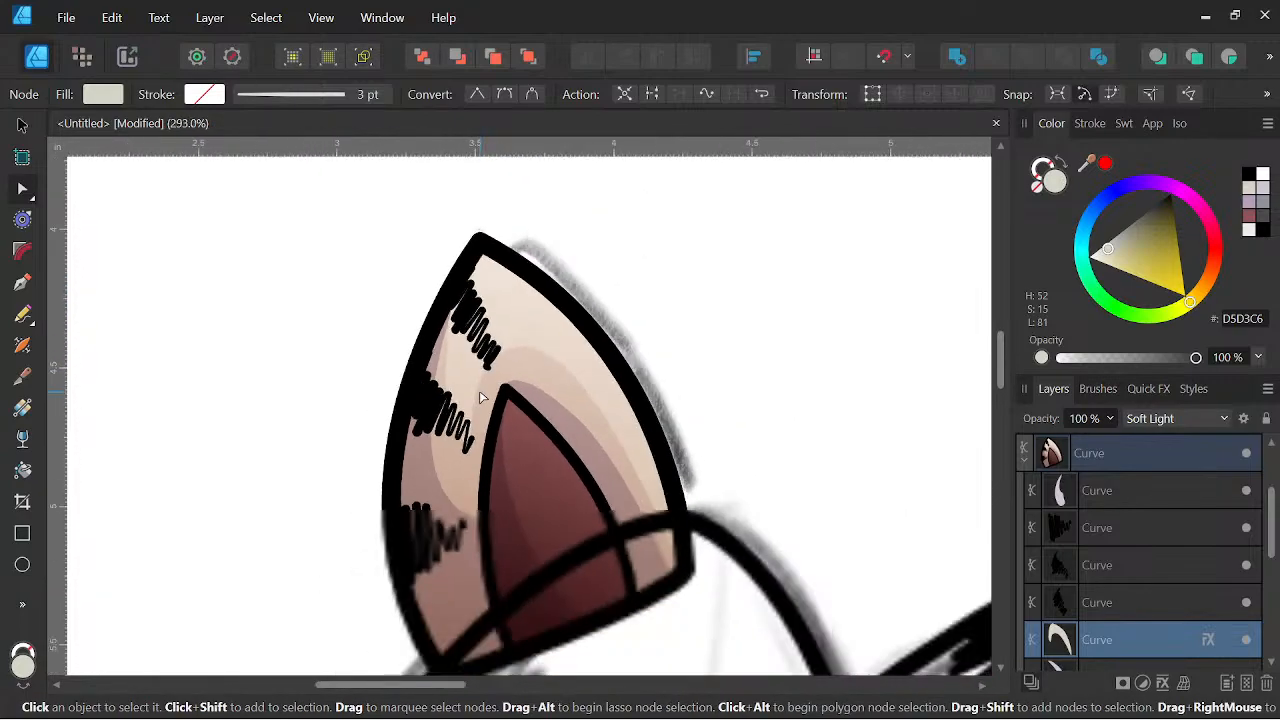
scroll(654, 409, down, 5)
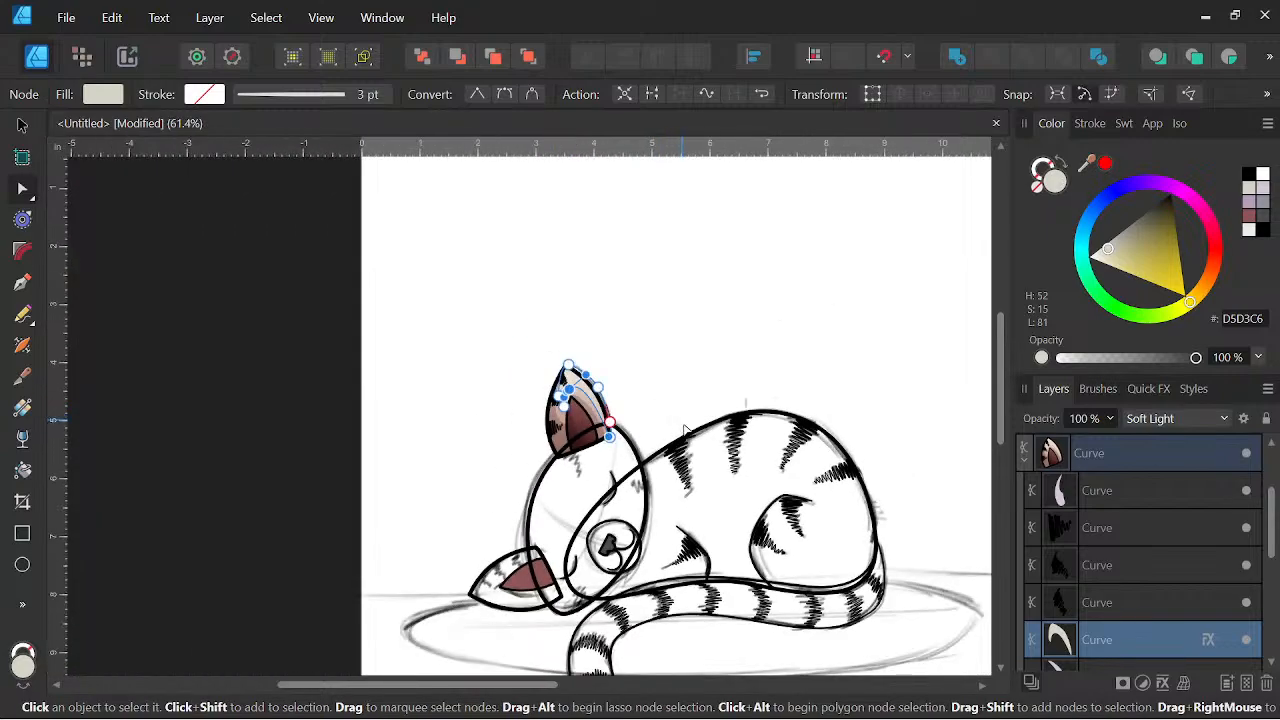
drag(709, 467, 735, 388)
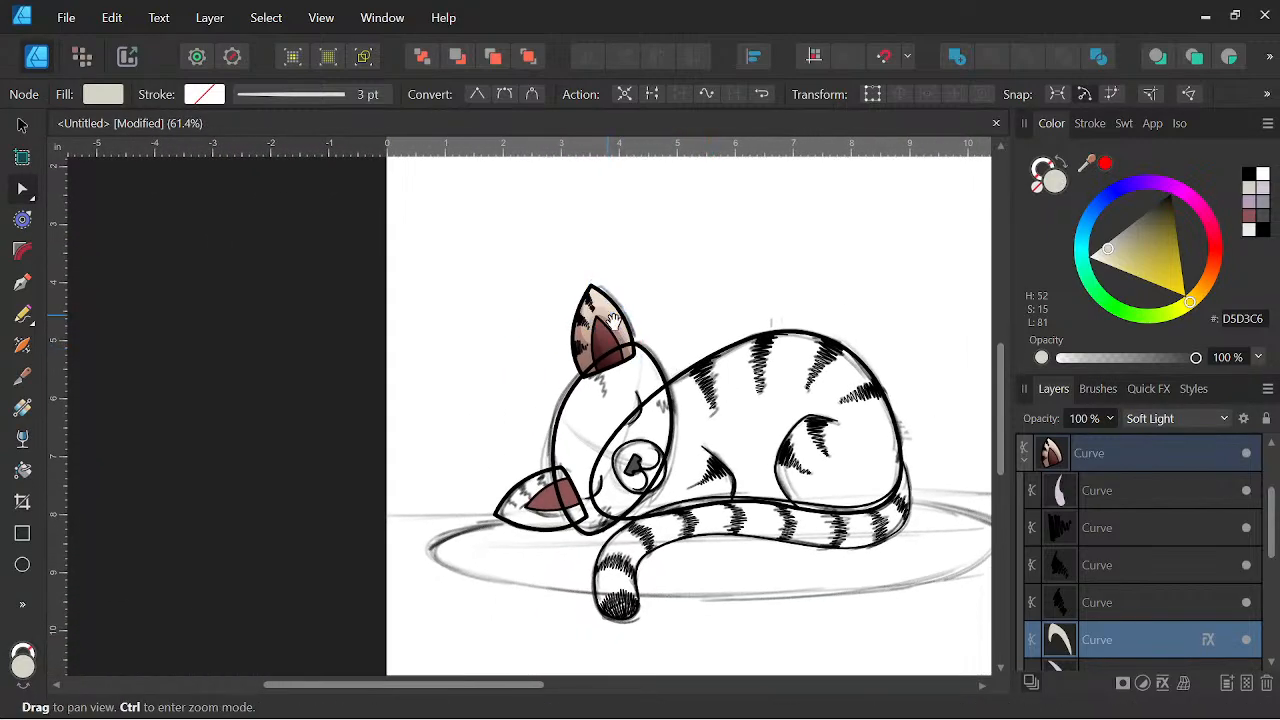
scroll(663, 322, up, 1)
click(22, 125)
click(78, 193)
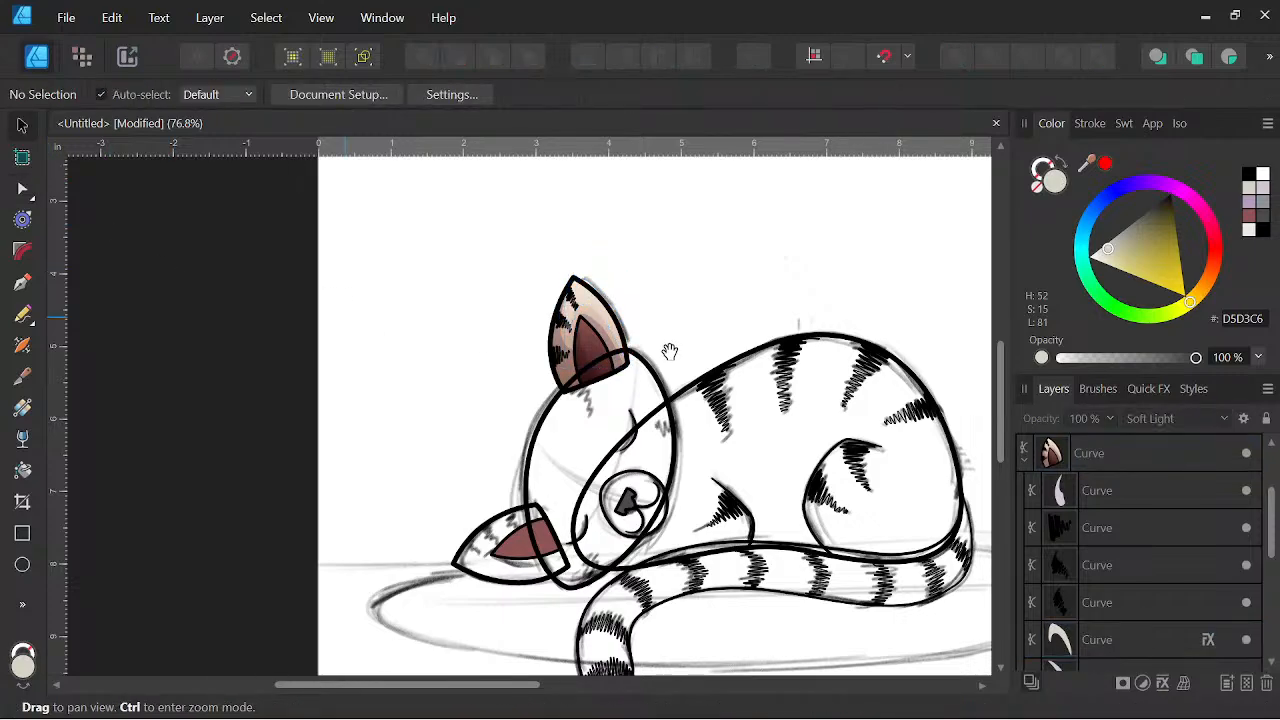
Draw a closed teardrop-like outline on the cat's face with the Vector Brush tool, using a black 16 px stroke.
drag(663, 349, 581, 354)
drag(386, 351, 403, 346)
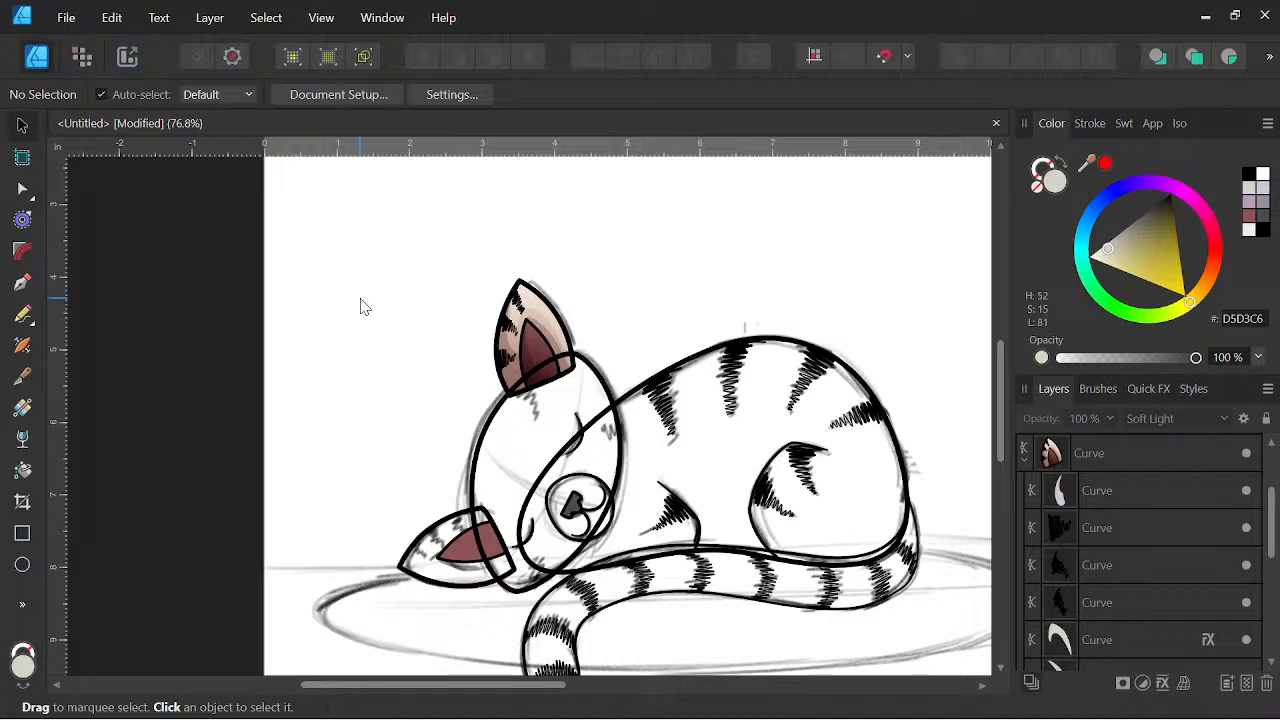
click(24, 315)
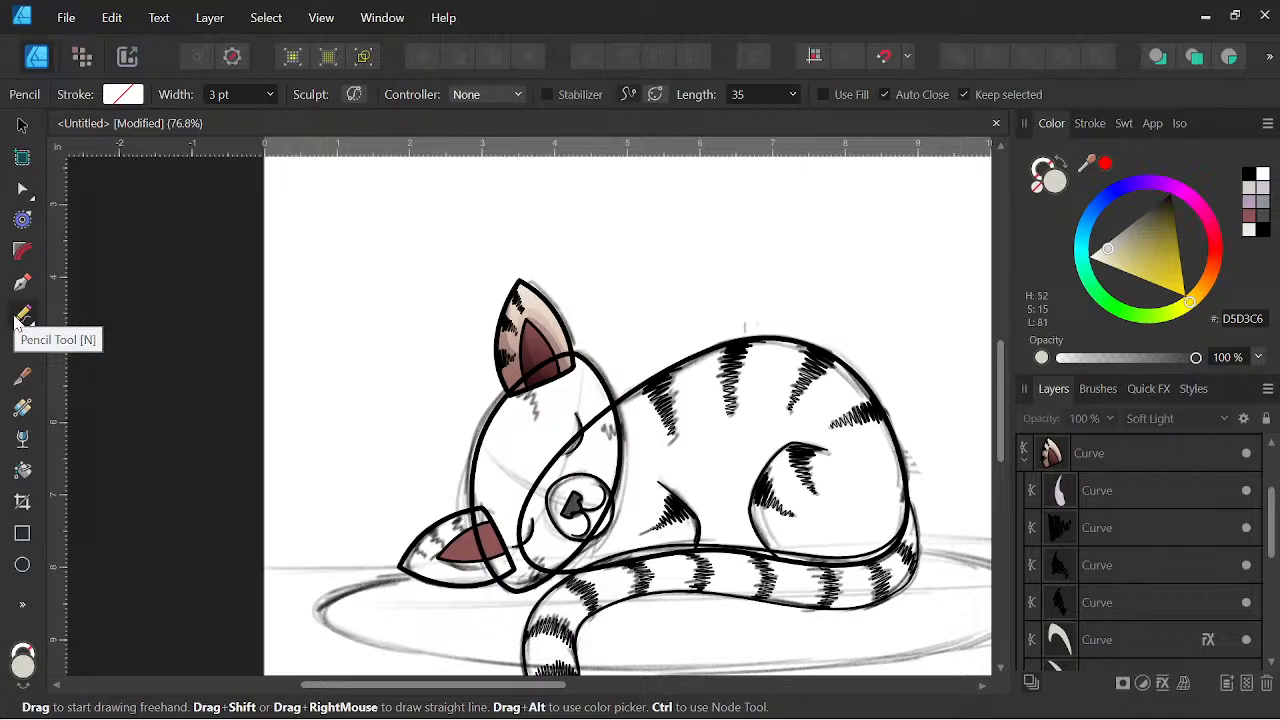
click(17, 319)
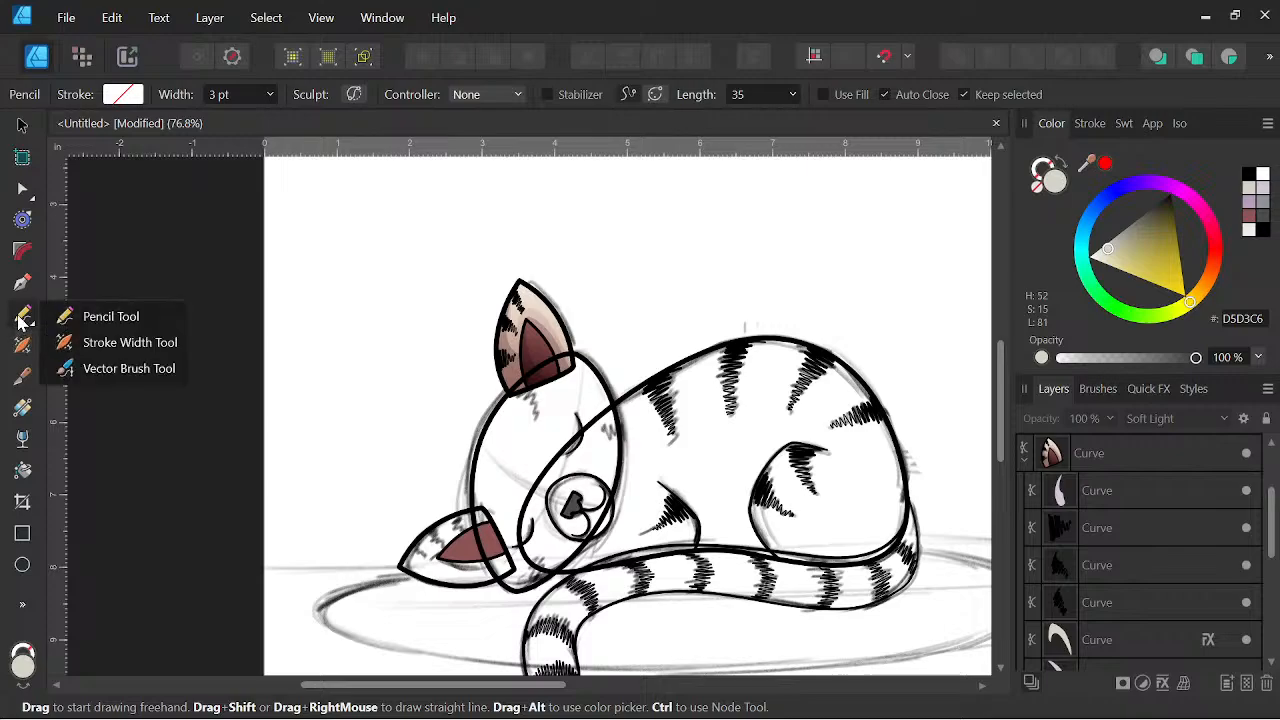
click(105, 370)
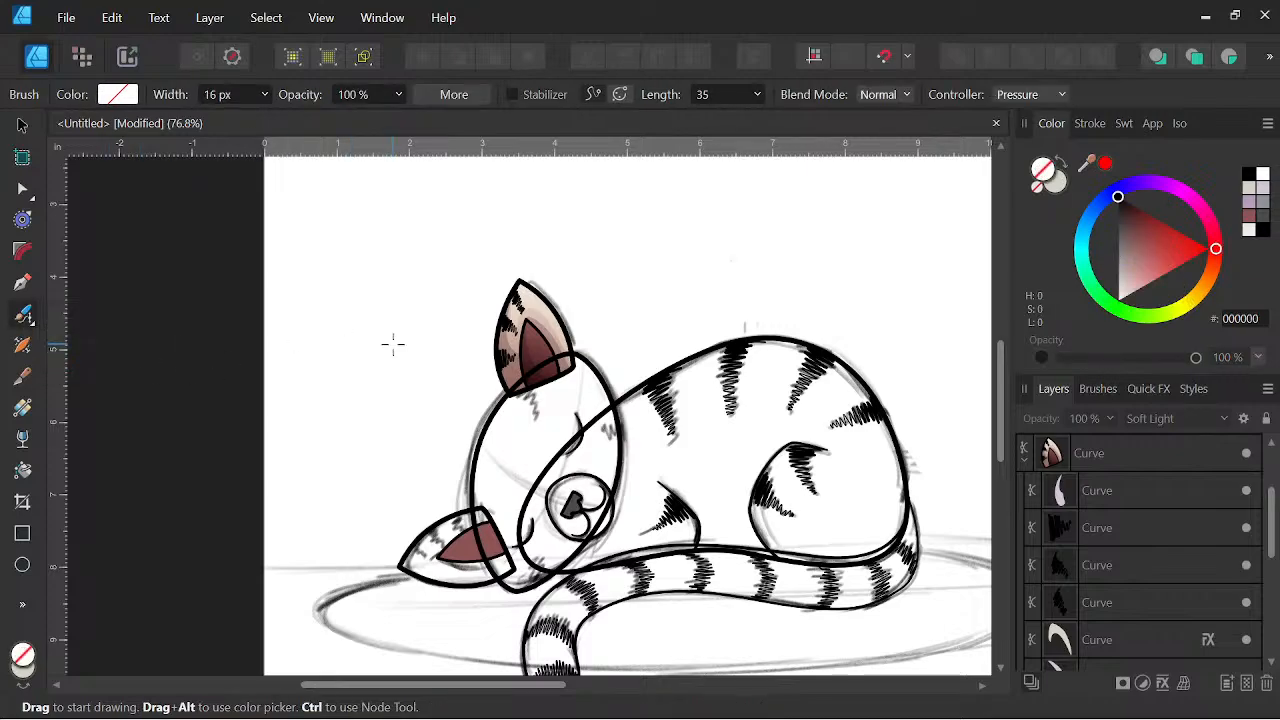
scroll(386, 293, up, 1)
scroll(491, 360, up, 2)
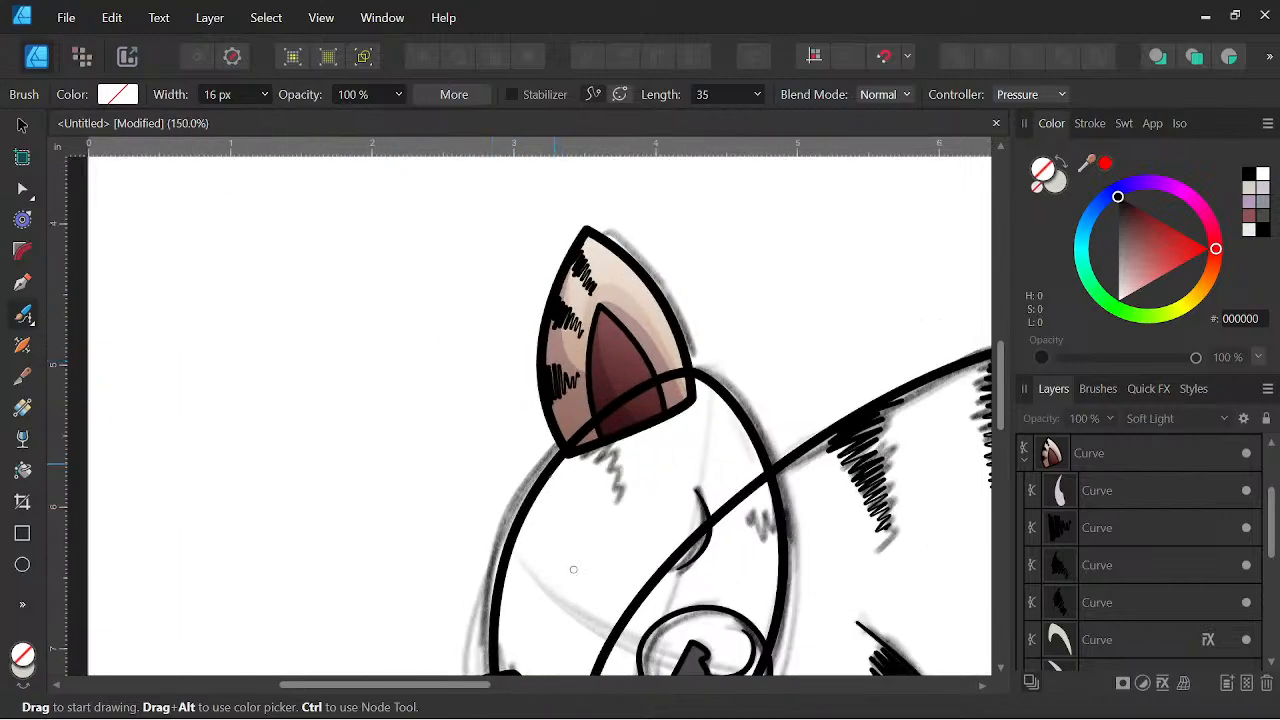
click(575, 458)
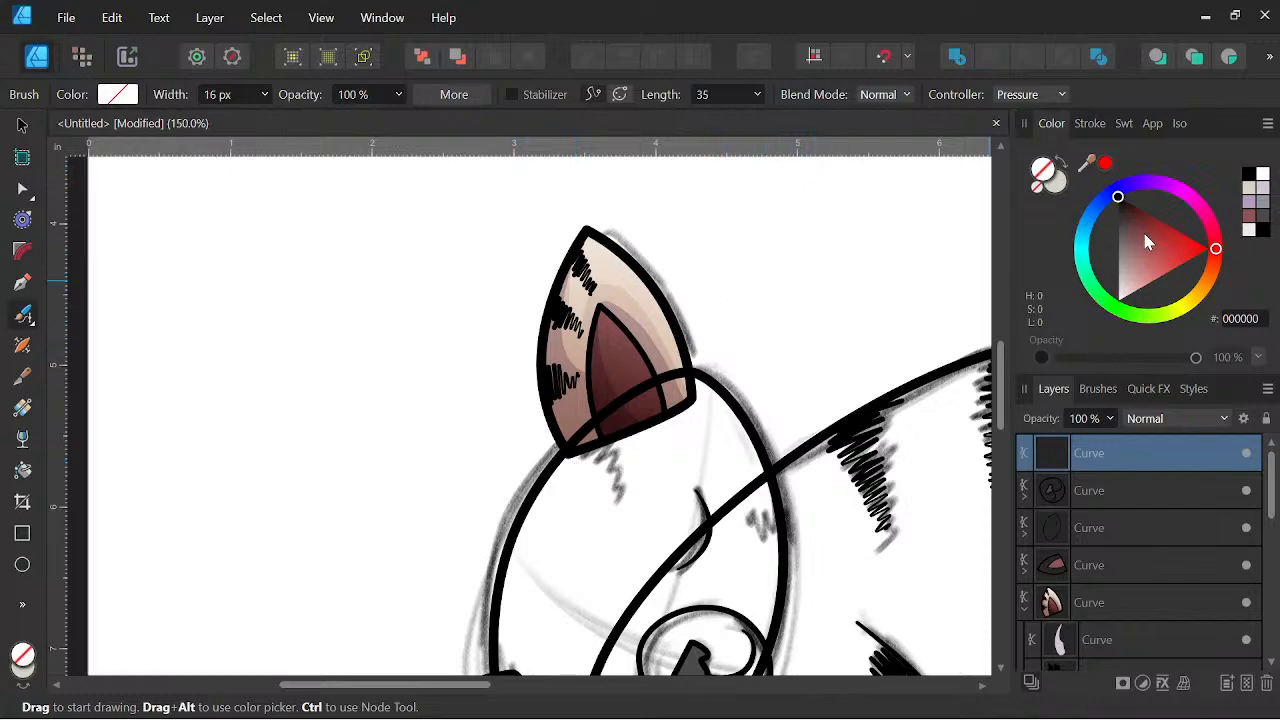
click(1117, 195)
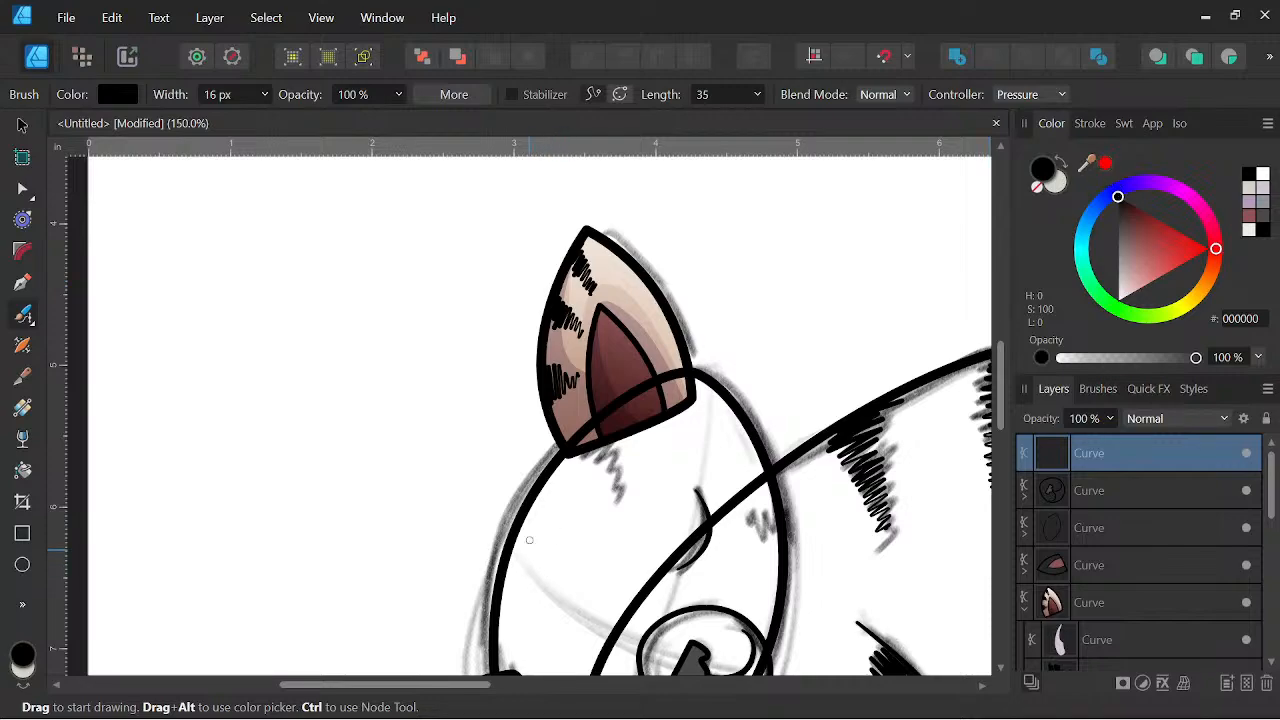
mouse_move(541, 553)
mouse_down()
mouse_move(585, 492)
mouse_move(592, 558)
mouse_move(576, 601)
mouse_move(543, 537)
mouse_up()
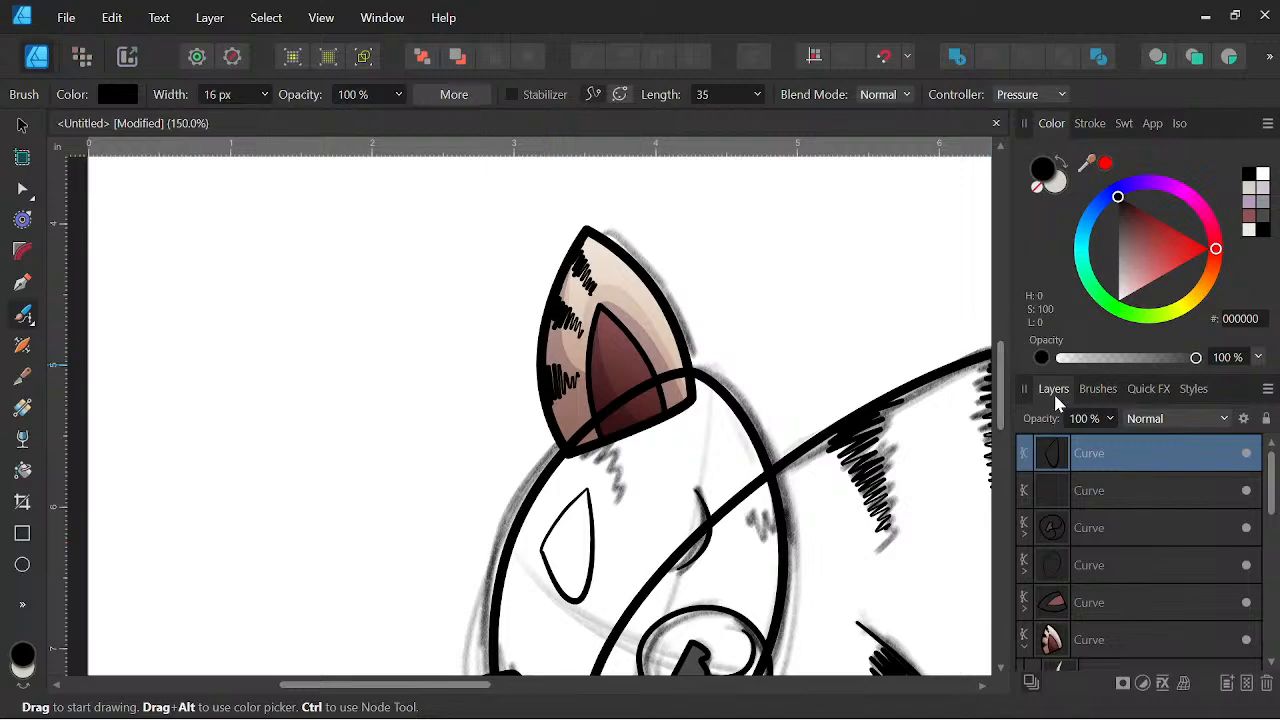
click(1062, 163)
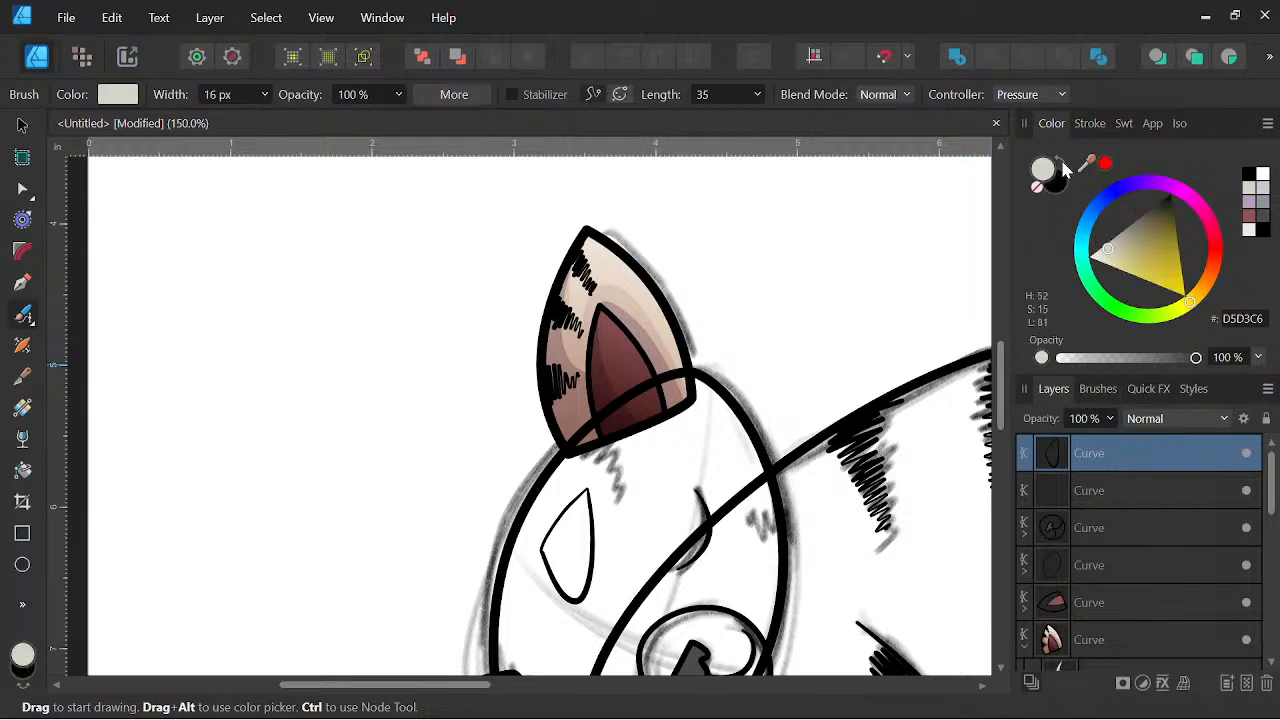
click(1062, 163)
click(1089, 123)
click(1124, 123)
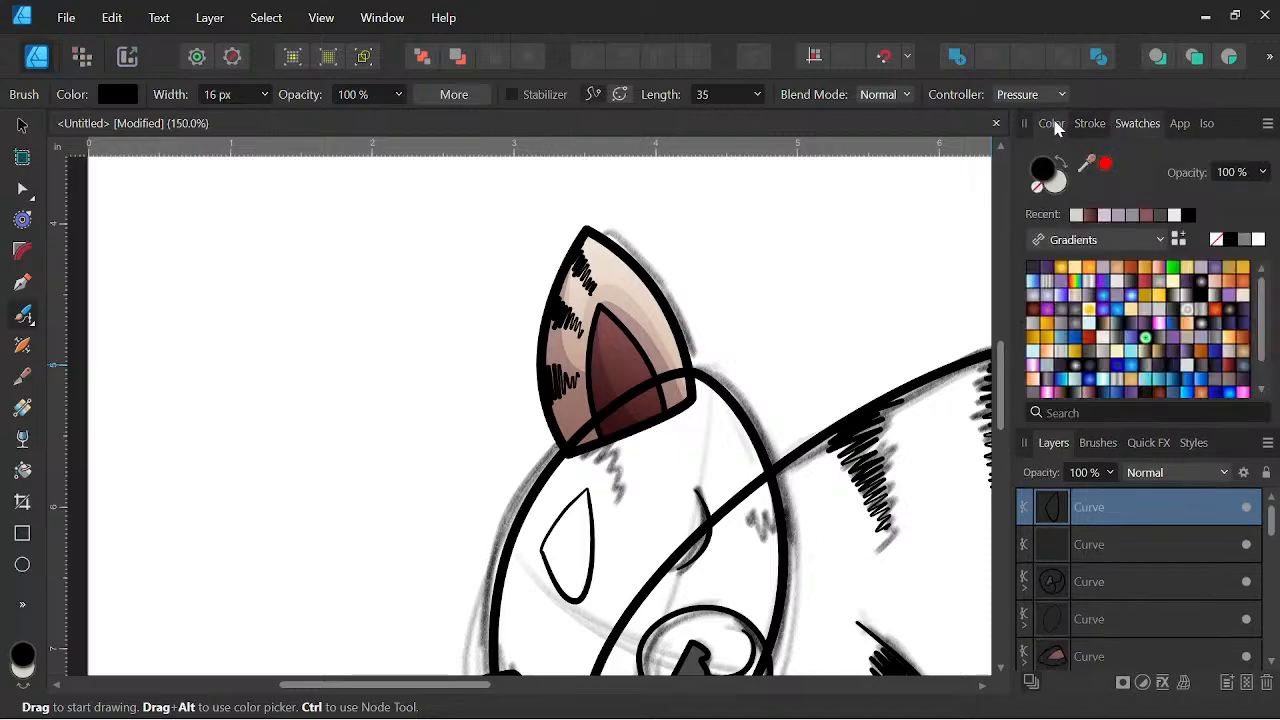
click(1052, 123)
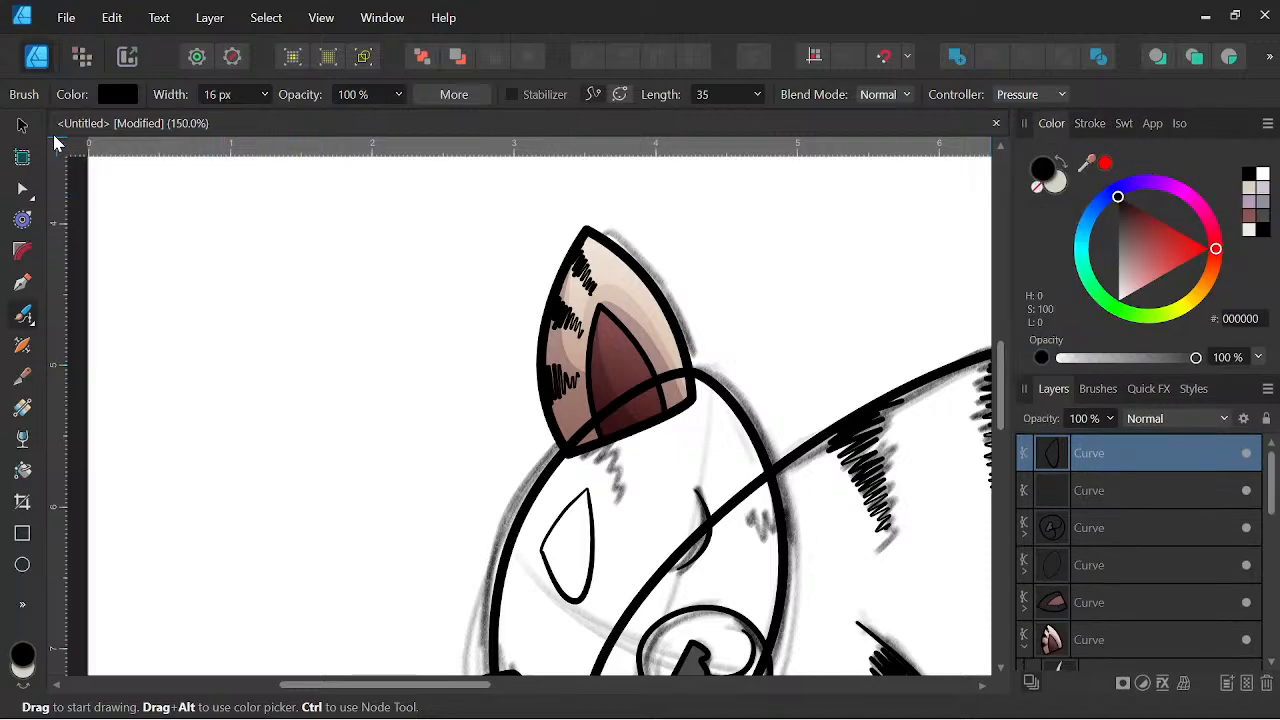
Give the teardrop shape on the cat's face a mauve B79DBC fill, no stroke, and the Multiply blend mode.
click(22, 124)
click(545, 545)
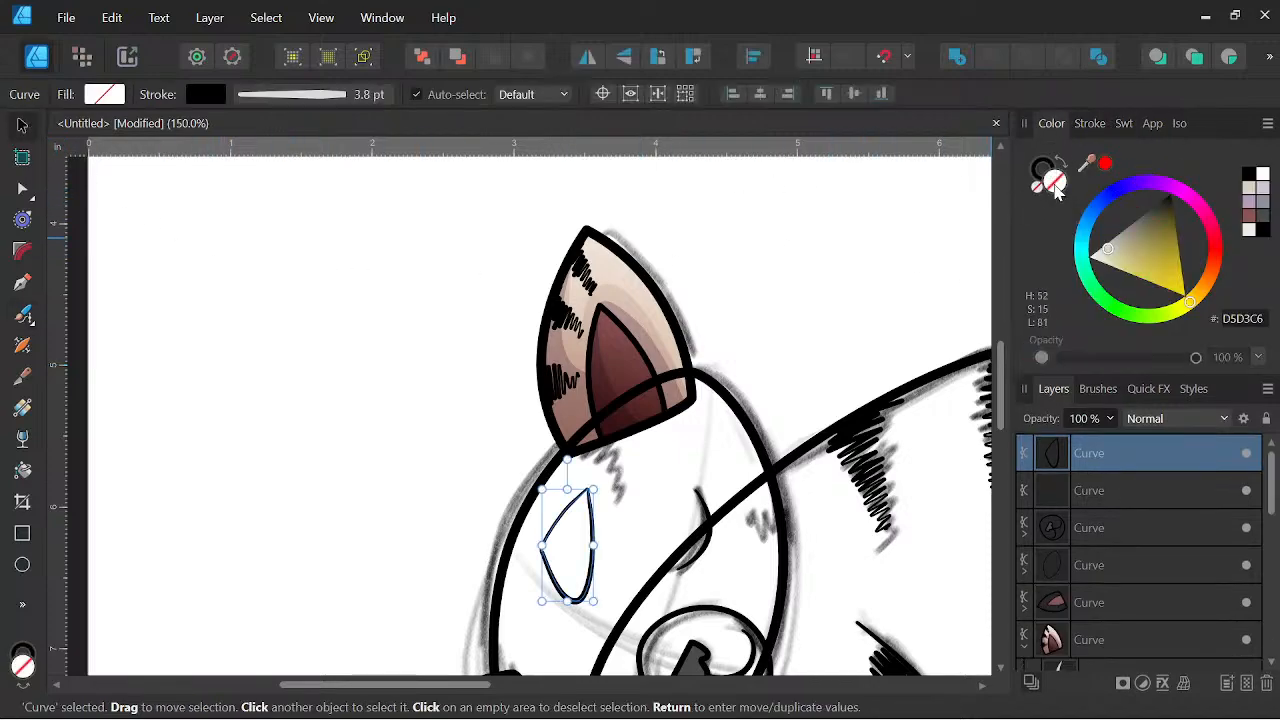
click(1043, 172)
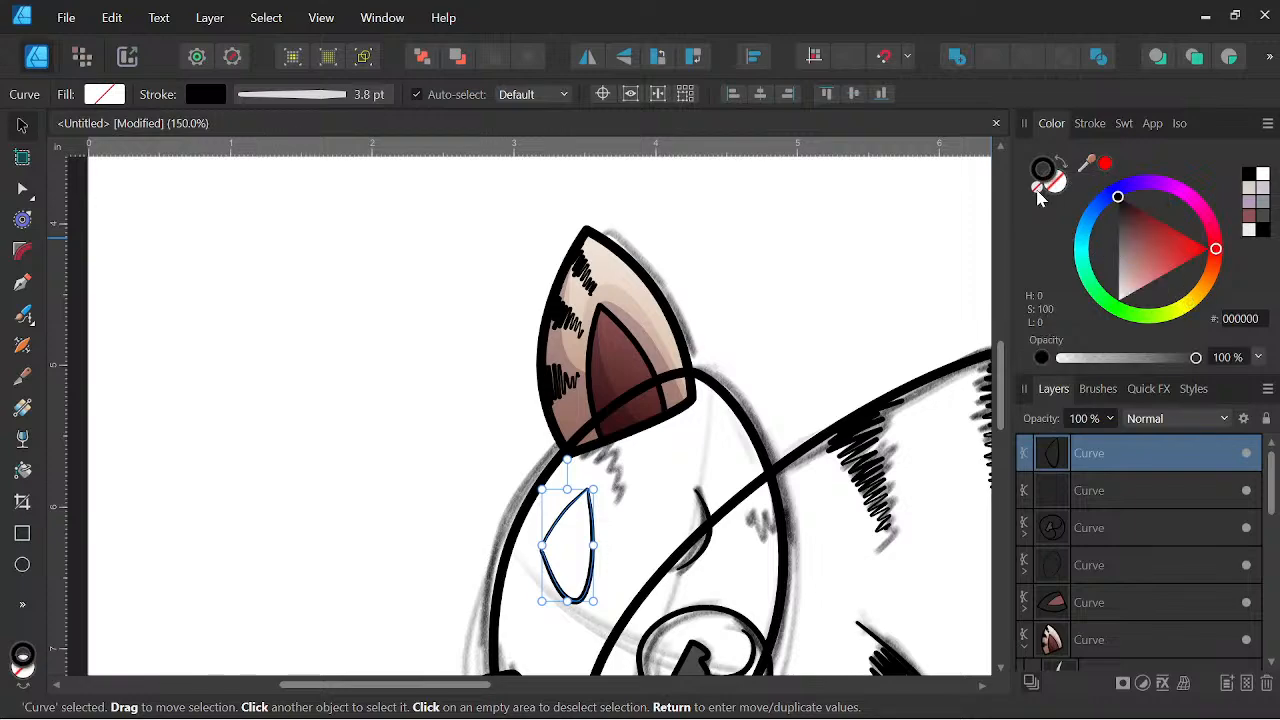
click(1037, 190)
click(1056, 183)
click(1249, 203)
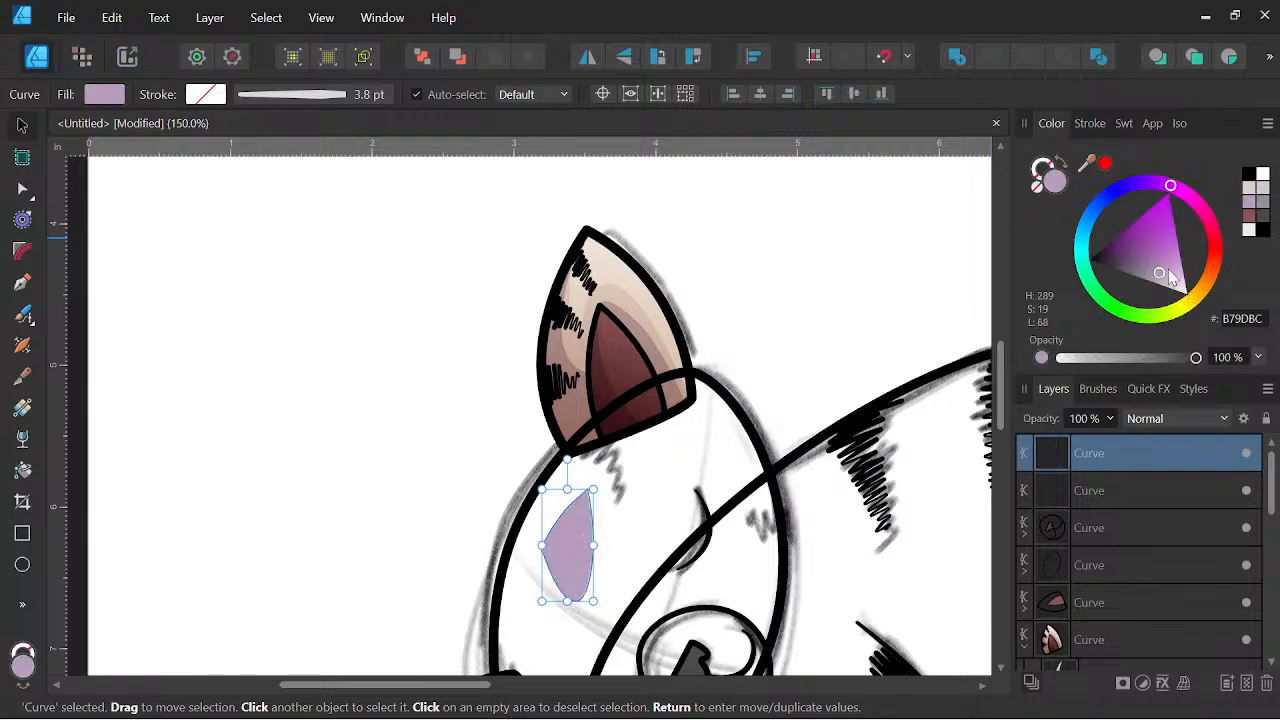
click(1143, 427)
click(1150, 80)
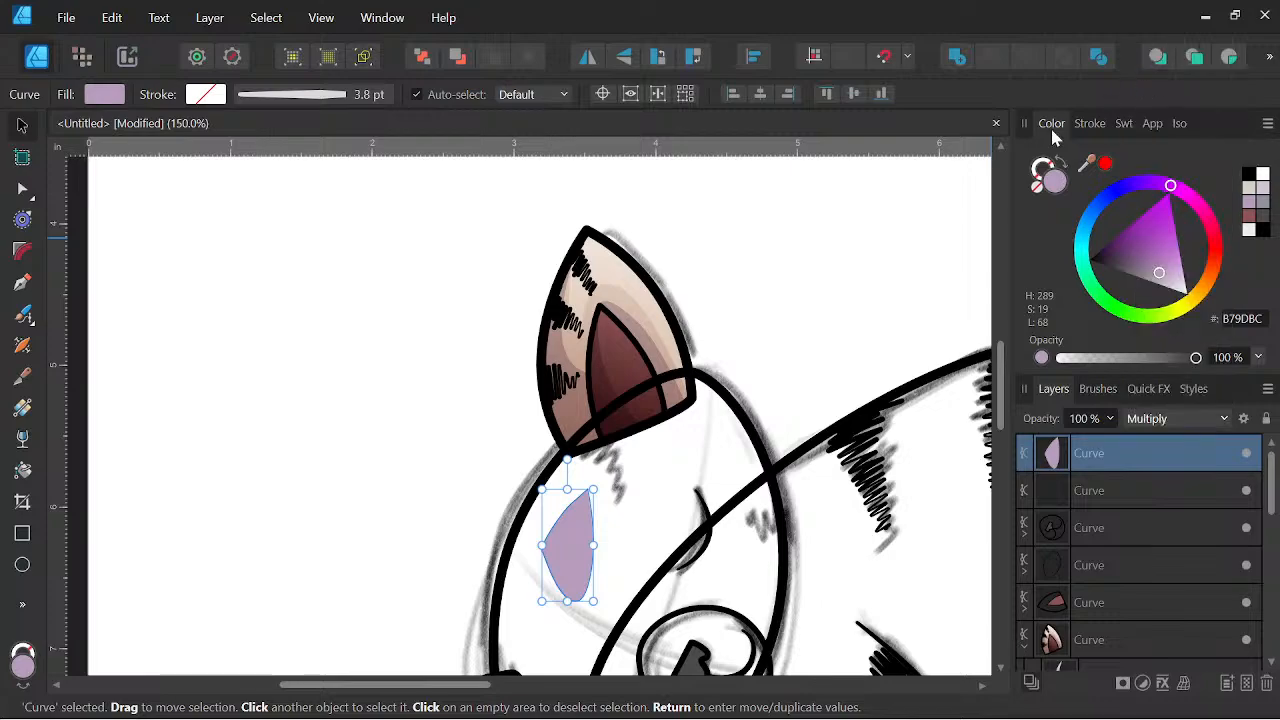
Move the mauve teardrop shape off the cat's face into the blank area beside the coloured ear.
scroll(590, 460, down, 3)
scroll(590, 460, up, 5)
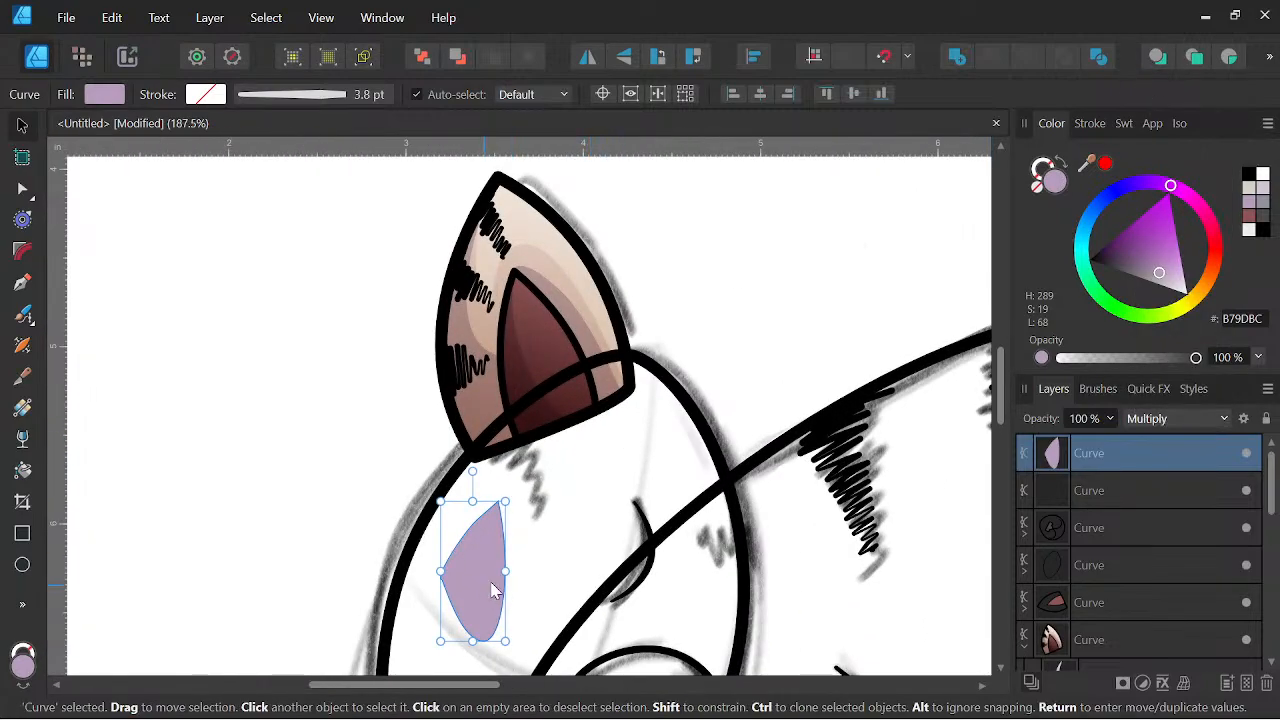
drag(491, 590, 278, 431)
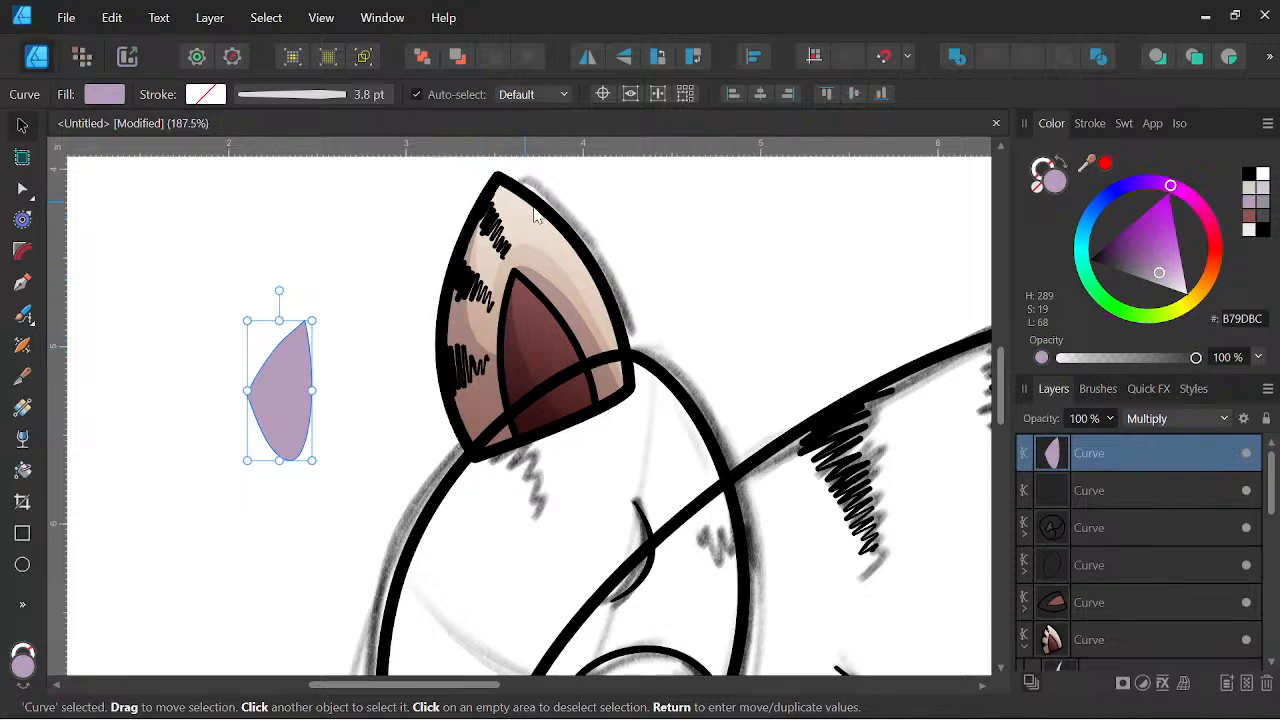
Try redrawing part of the mauve shape's outline freehand with the Pencil tool, and undo that change.
click(25, 318)
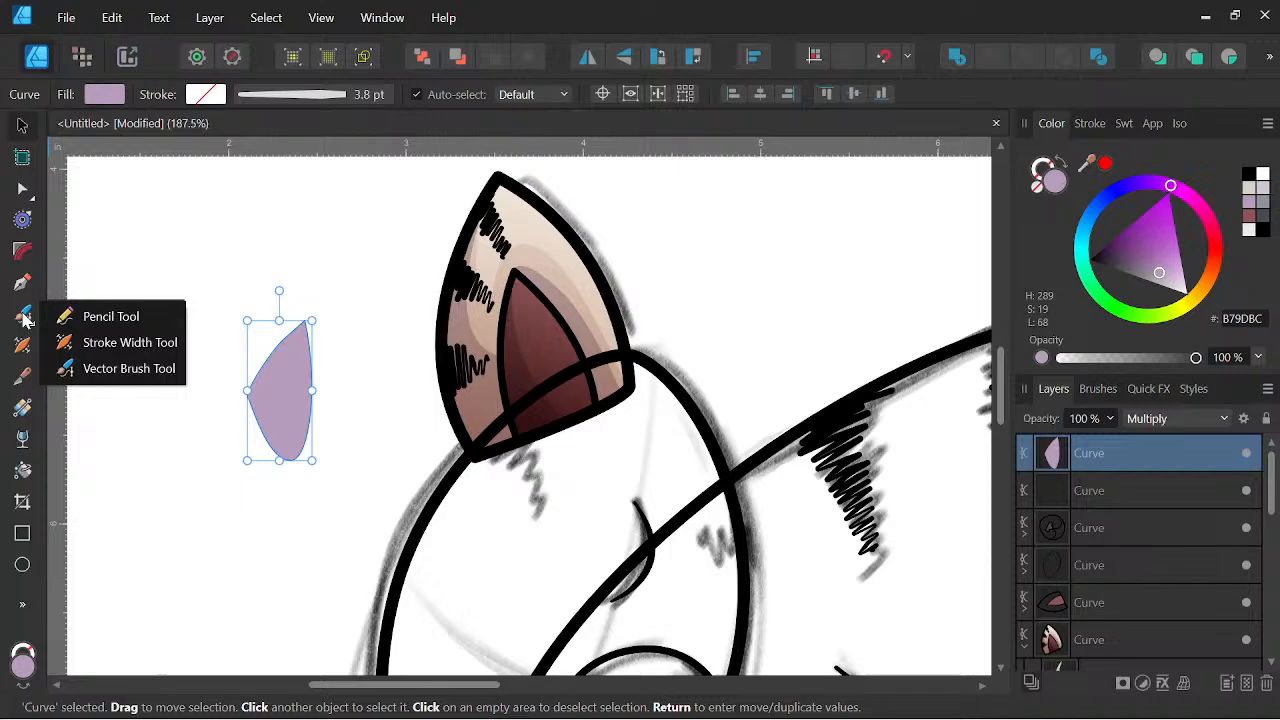
click(136, 369)
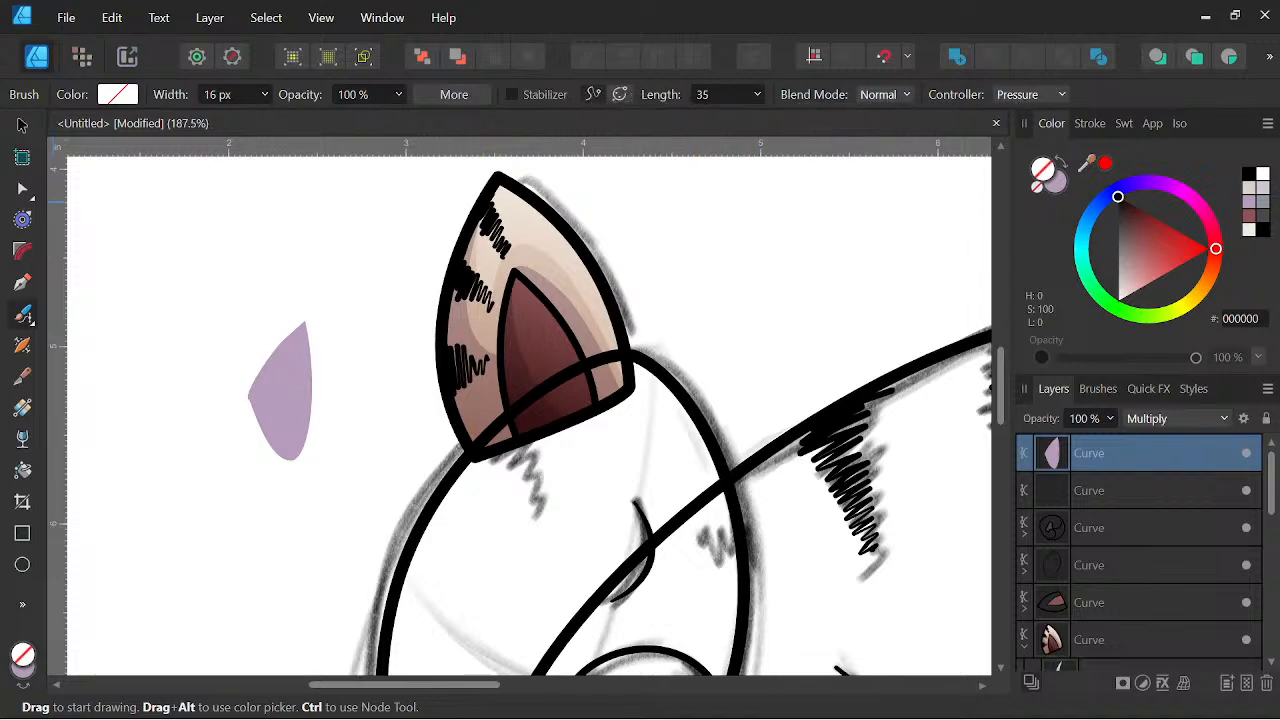
click(22, 314)
click(90, 314)
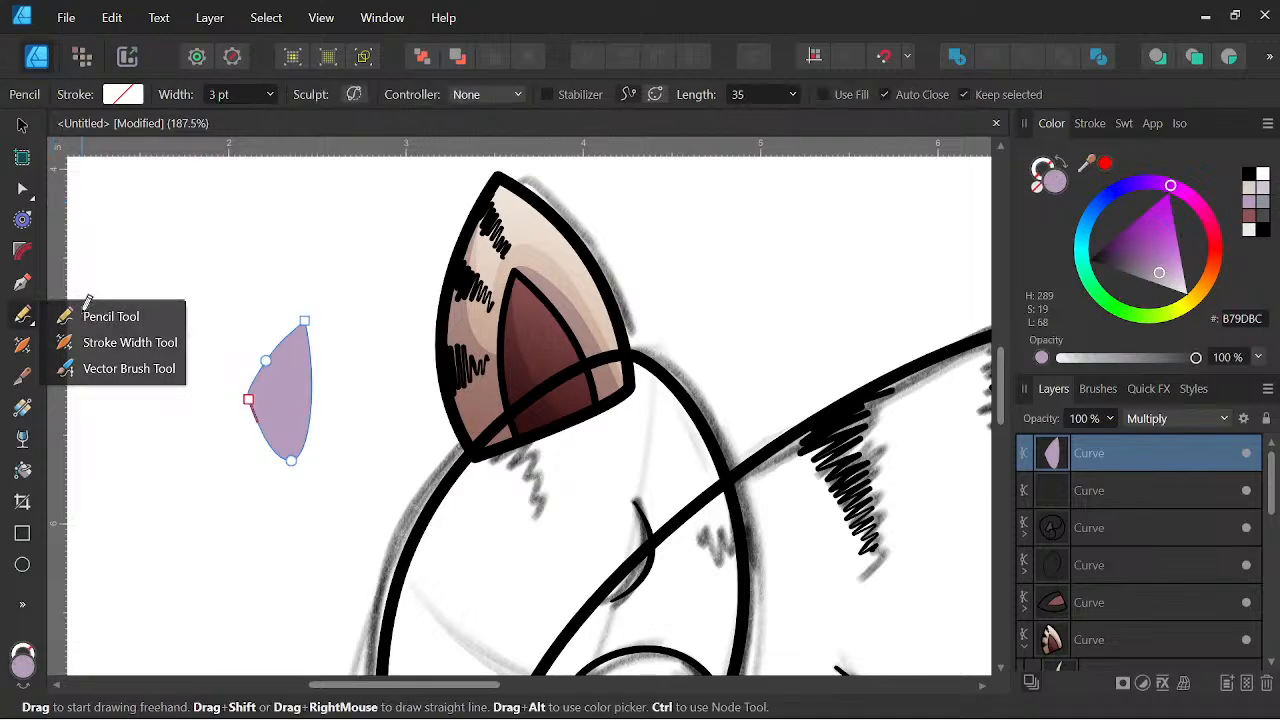
click(355, 95)
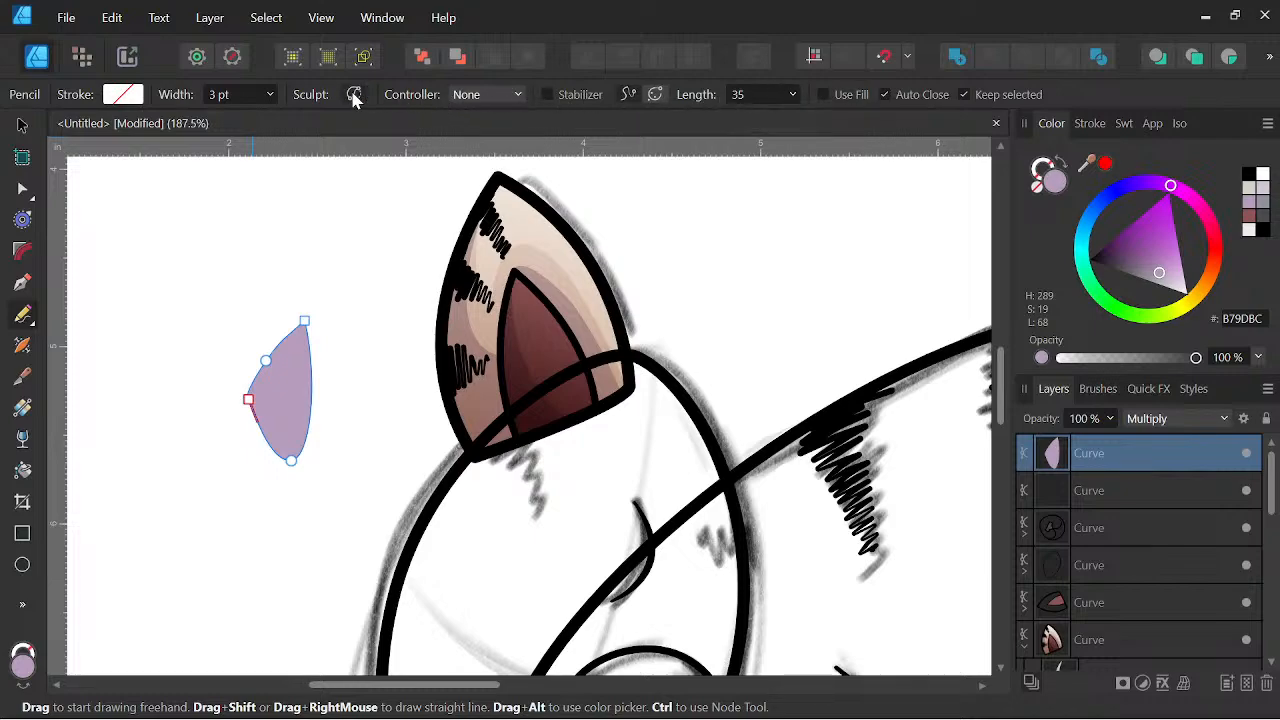
scroll(328, 372, up, 2)
scroll(328, 372, up, 1)
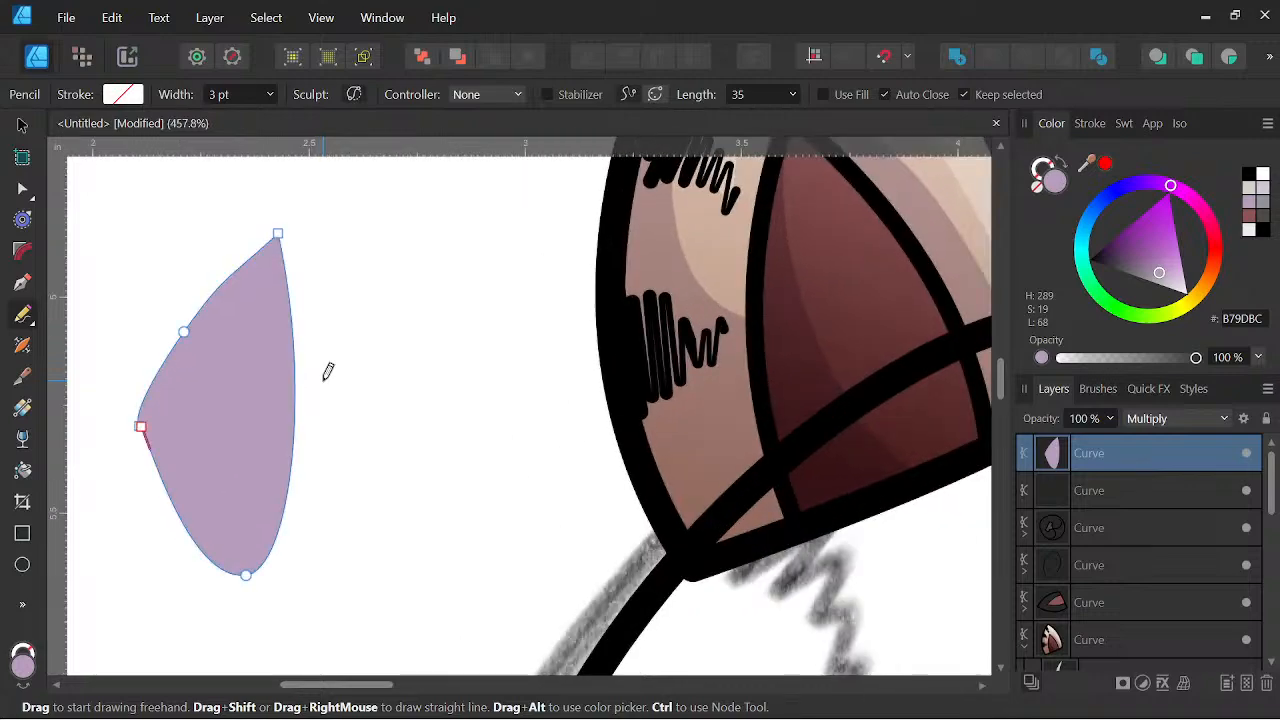
mouse_move(293, 368)
mouse_down()
mouse_move(225, 427)
mouse_move(159, 506)
mouse_up()
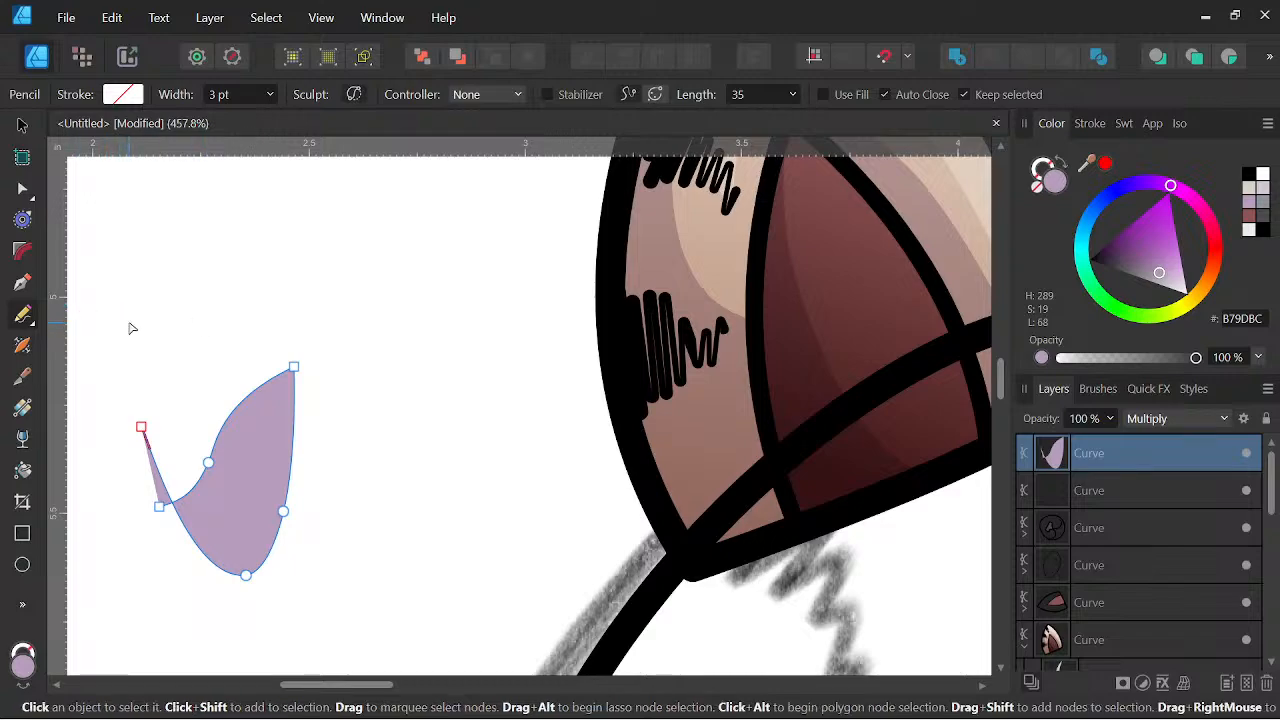
key(ctrl+z)
Draw a rounded loop between the mauve shape and the ear with the Vector Brush tool, and fill it with purple 6A0181.
click(31, 327)
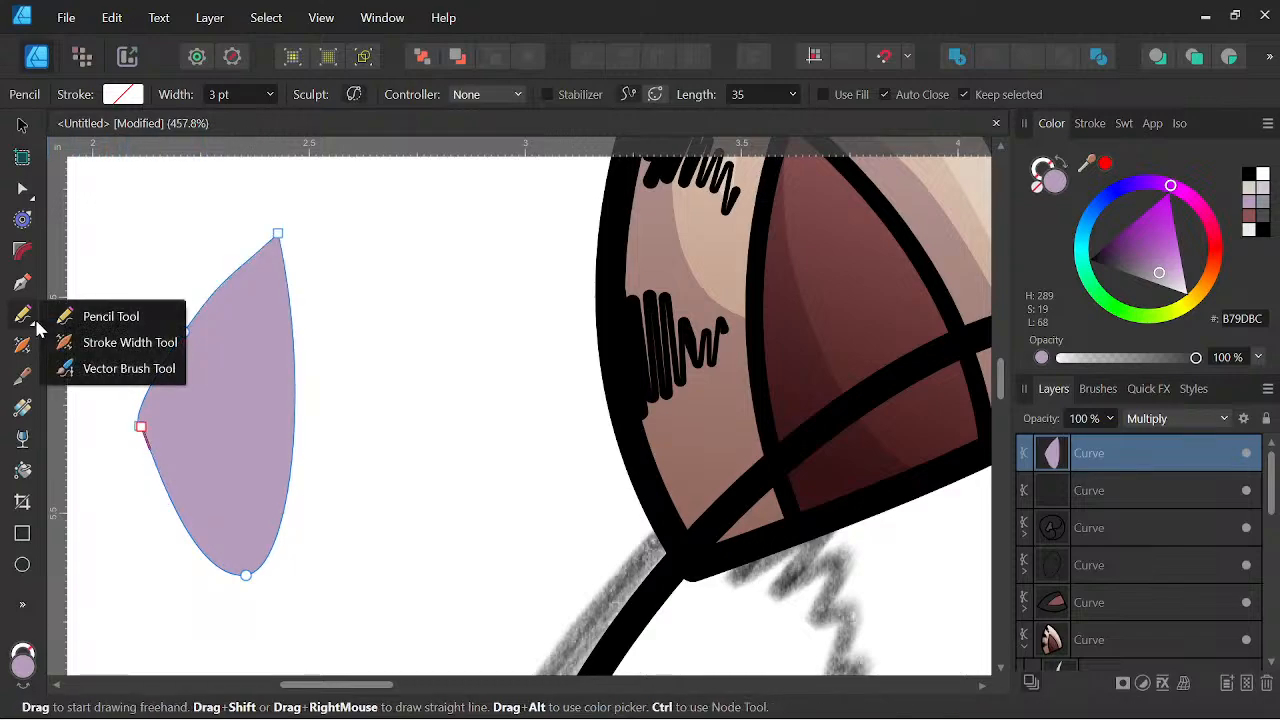
click(66, 366)
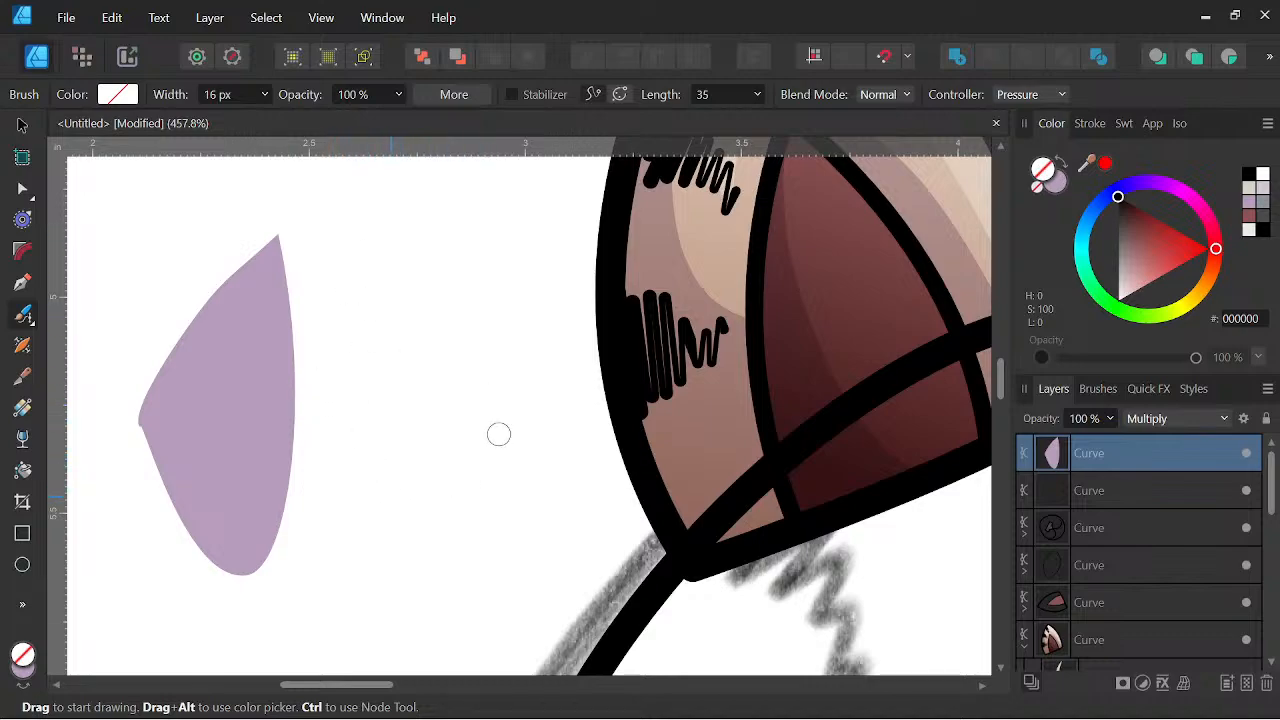
click(613, 441)
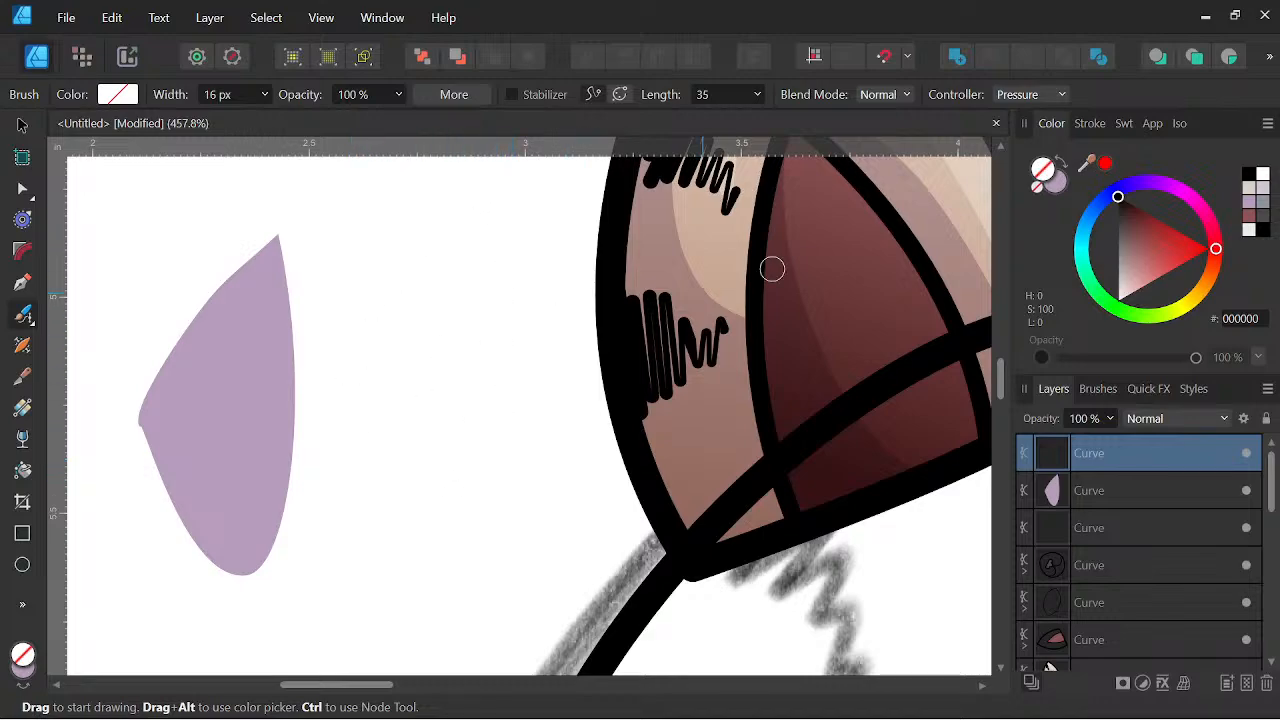
click(24, 128)
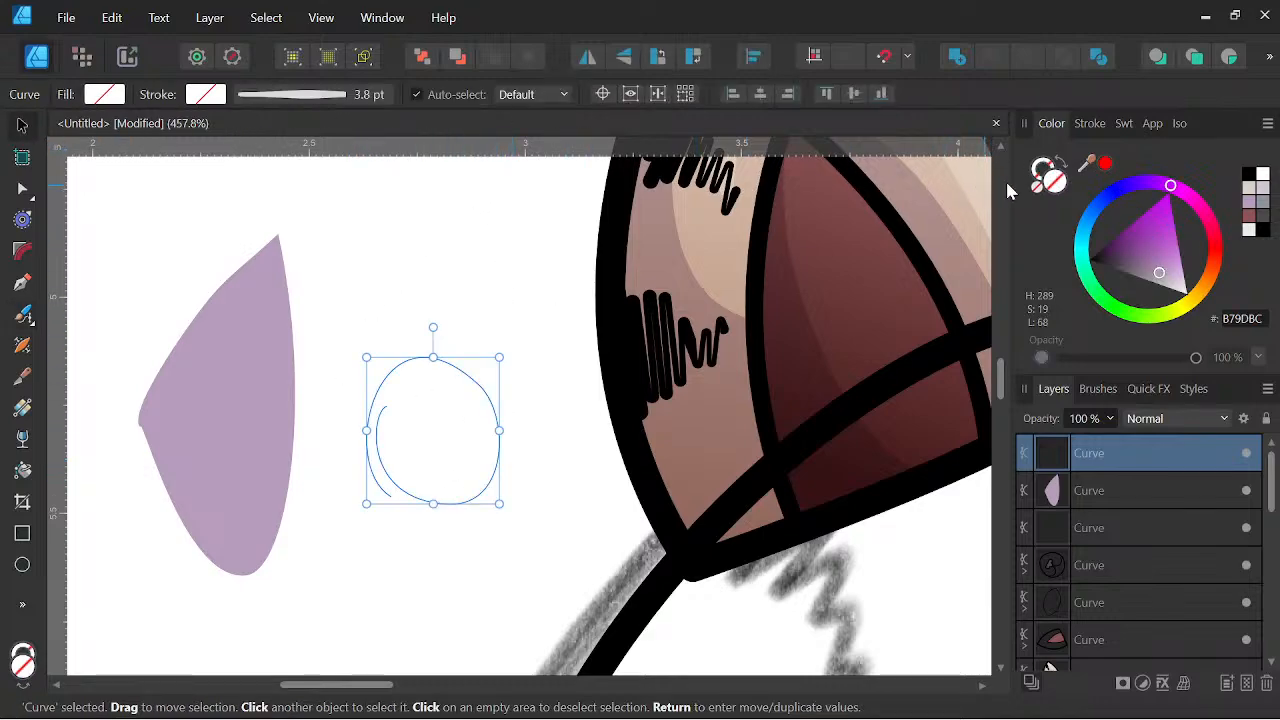
drag(1155, 242, 1129, 226)
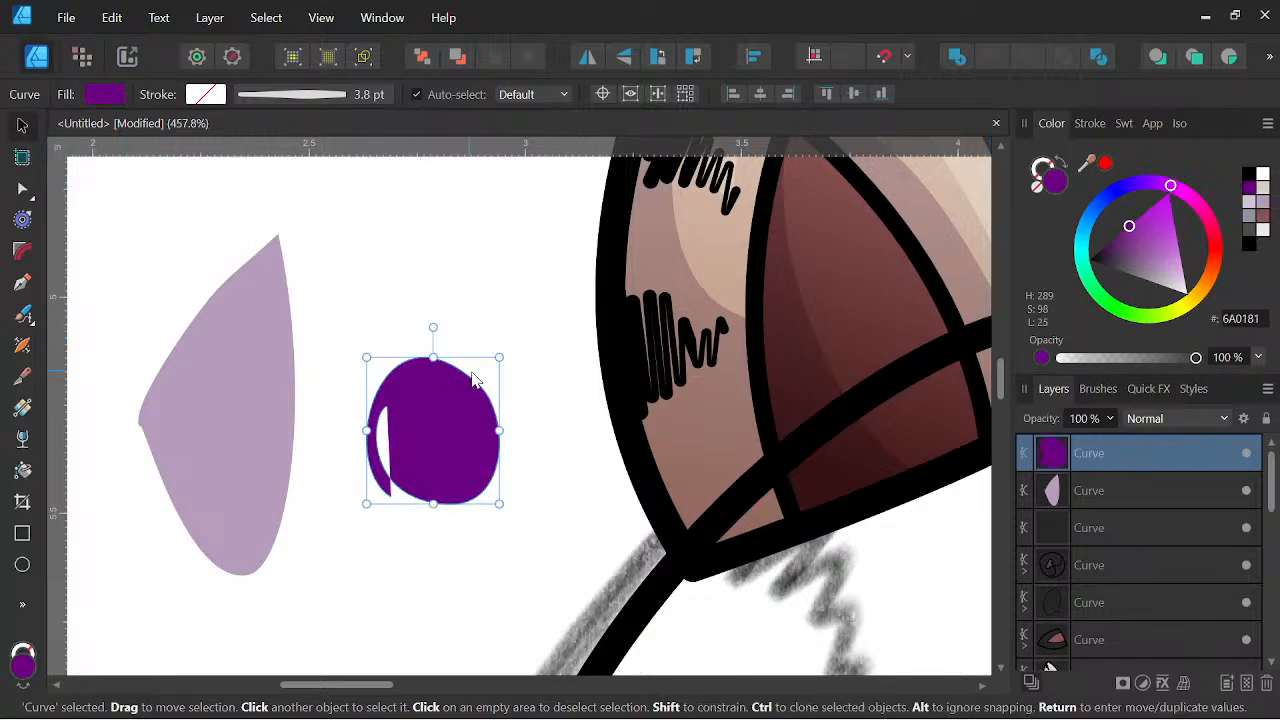
Extend the purple loop's outline with a small inner loop using the Pencil tool, starting from its inner end node.
click(24, 314)
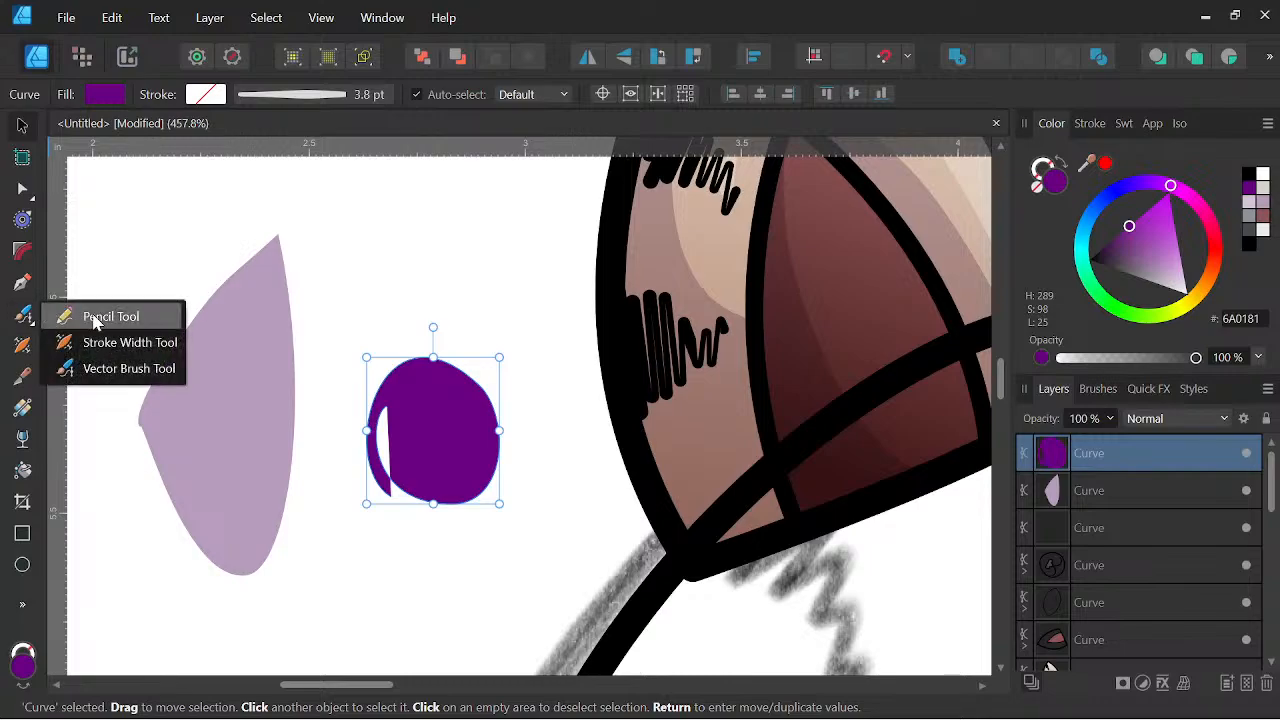
click(97, 317)
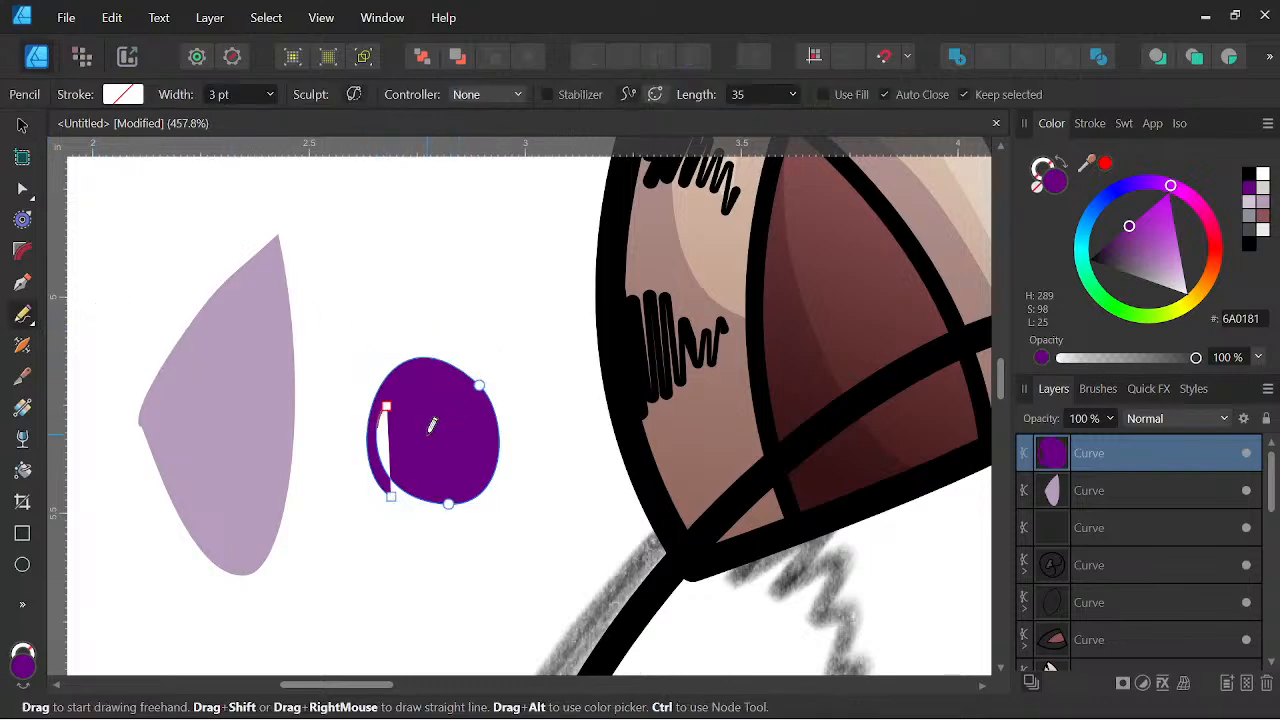
scroll(437, 425, up, 1)
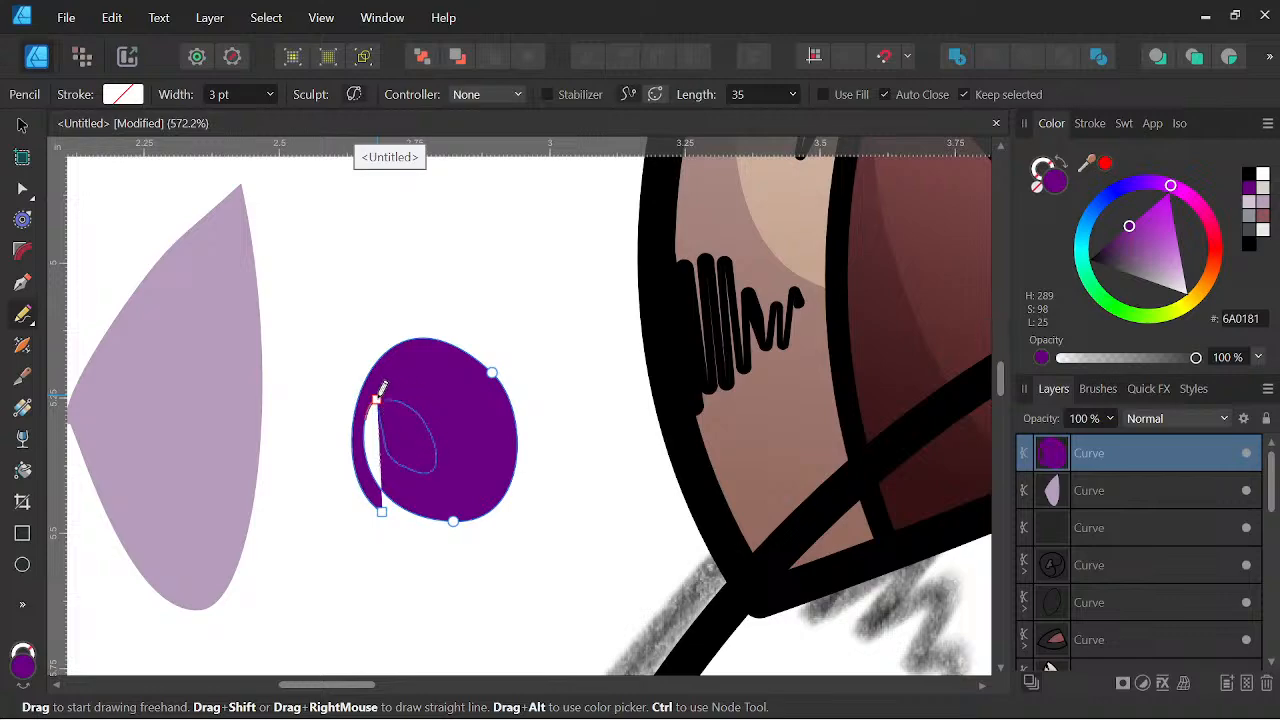
drag(378, 393, 375, 400)
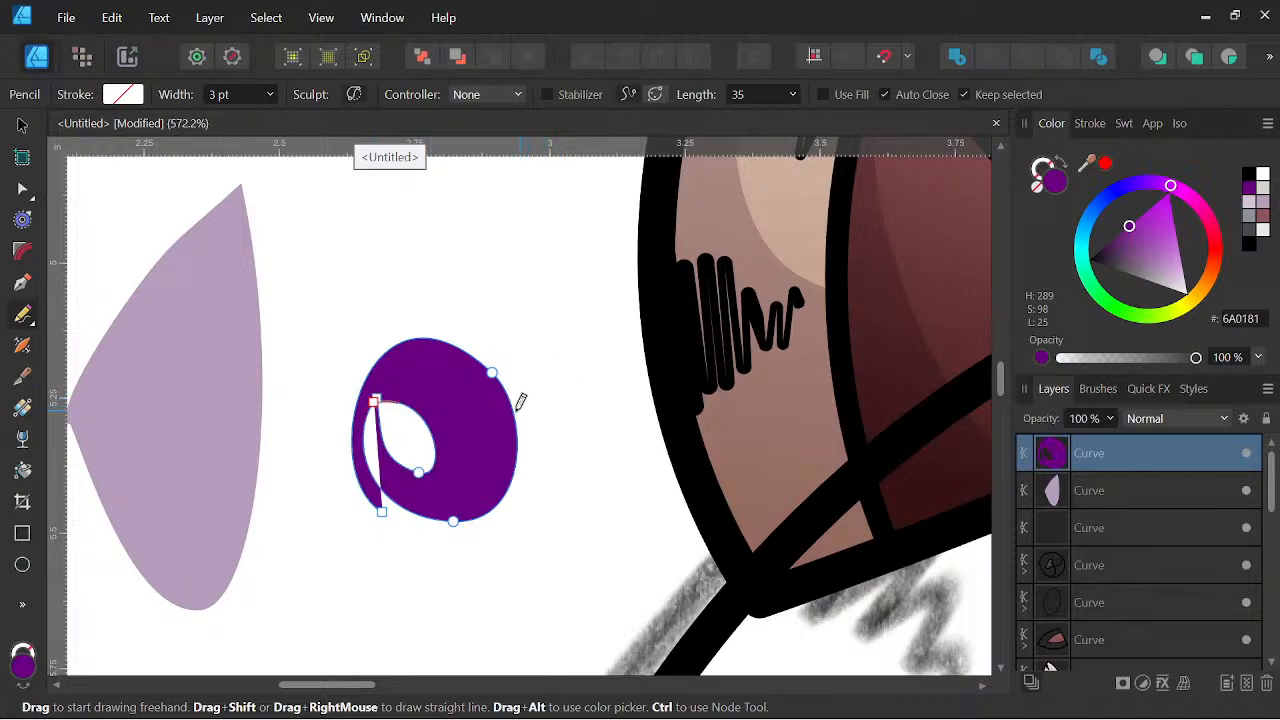
Draw two small overlapping purple shapes freehand with the Pencil tool, and undo the second one's last reshaping.
mouse_move(520, 402)
mouse_down()
mouse_move(569, 461)
mouse_move(501, 488)
mouse_move(512, 400)
mouse_up()
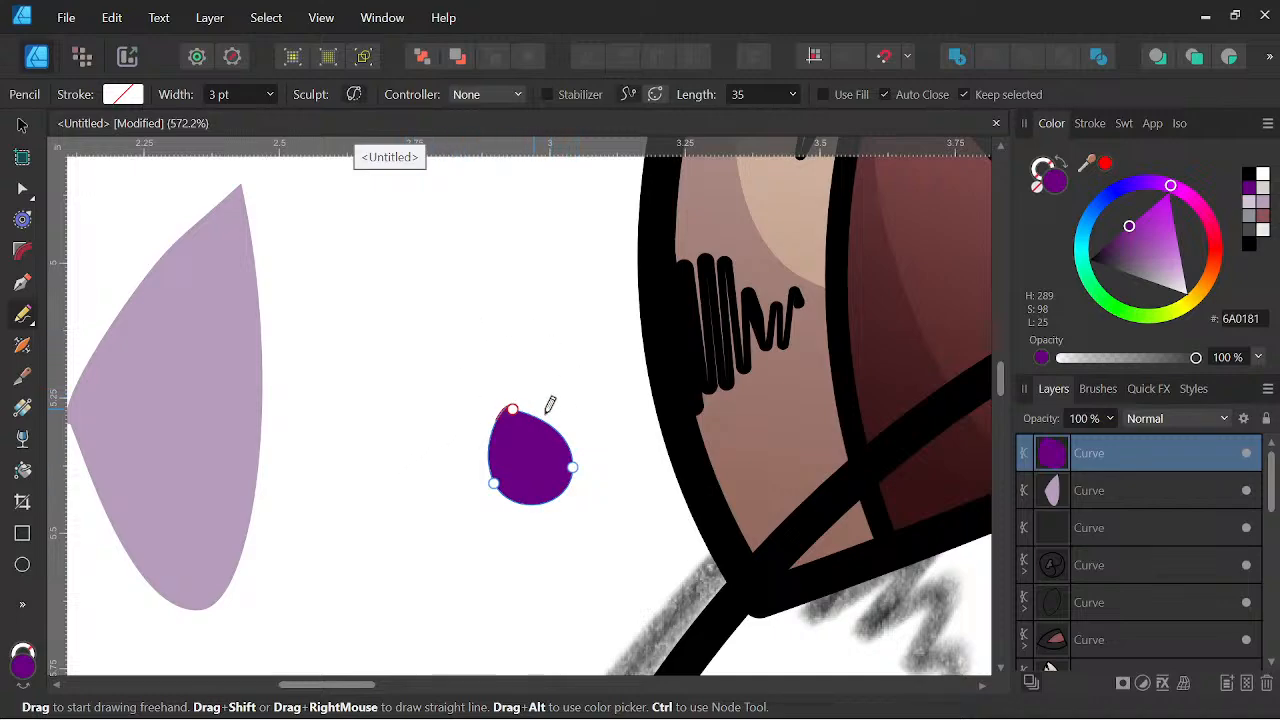
click(511, 448)
drag(512, 418, 515, 455)
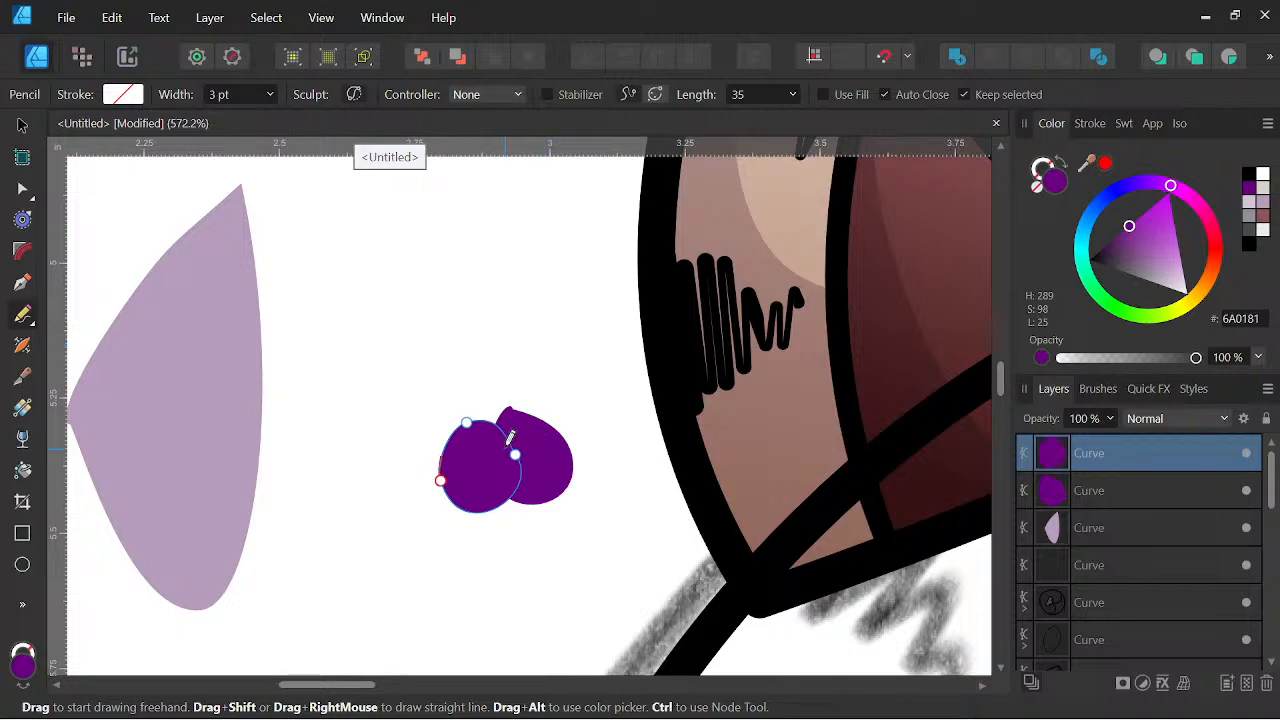
key(ctrl+z)
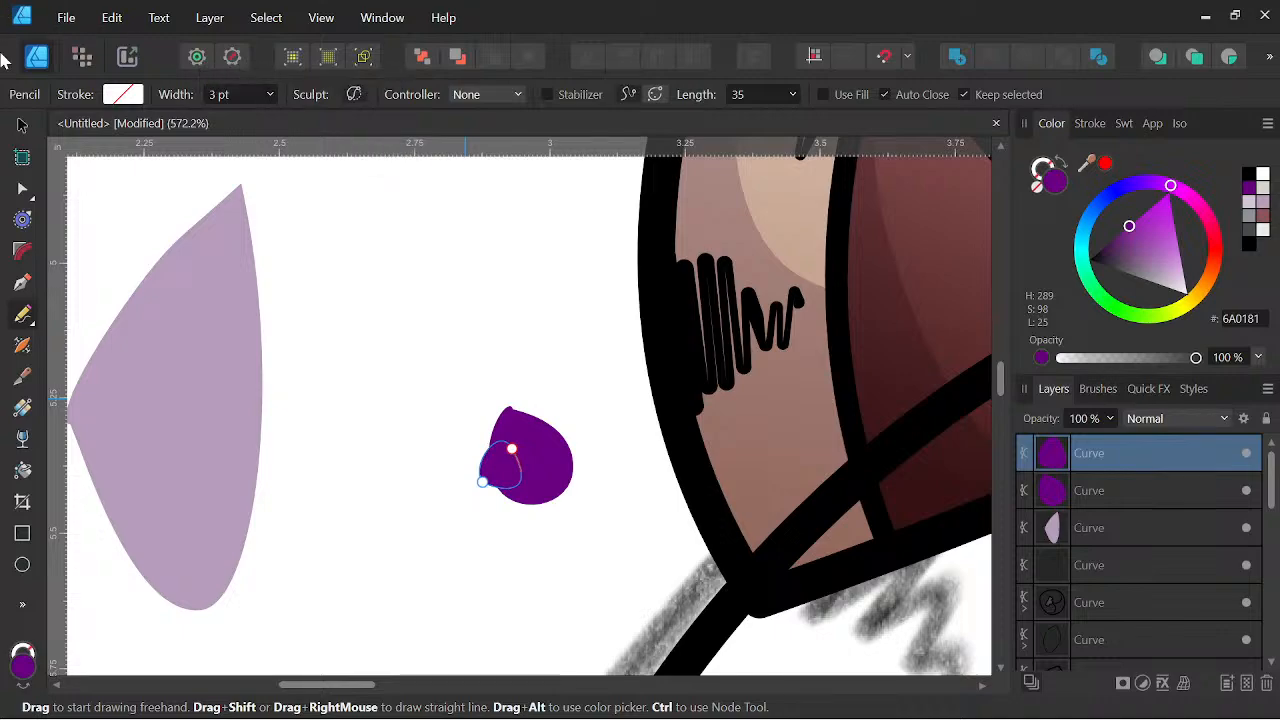
Delete both purple practice shapes, the mauve teardrop, and the leftover curve without fill or stroke on the cat's face.
click(24, 127)
shift+click(1150, 492)
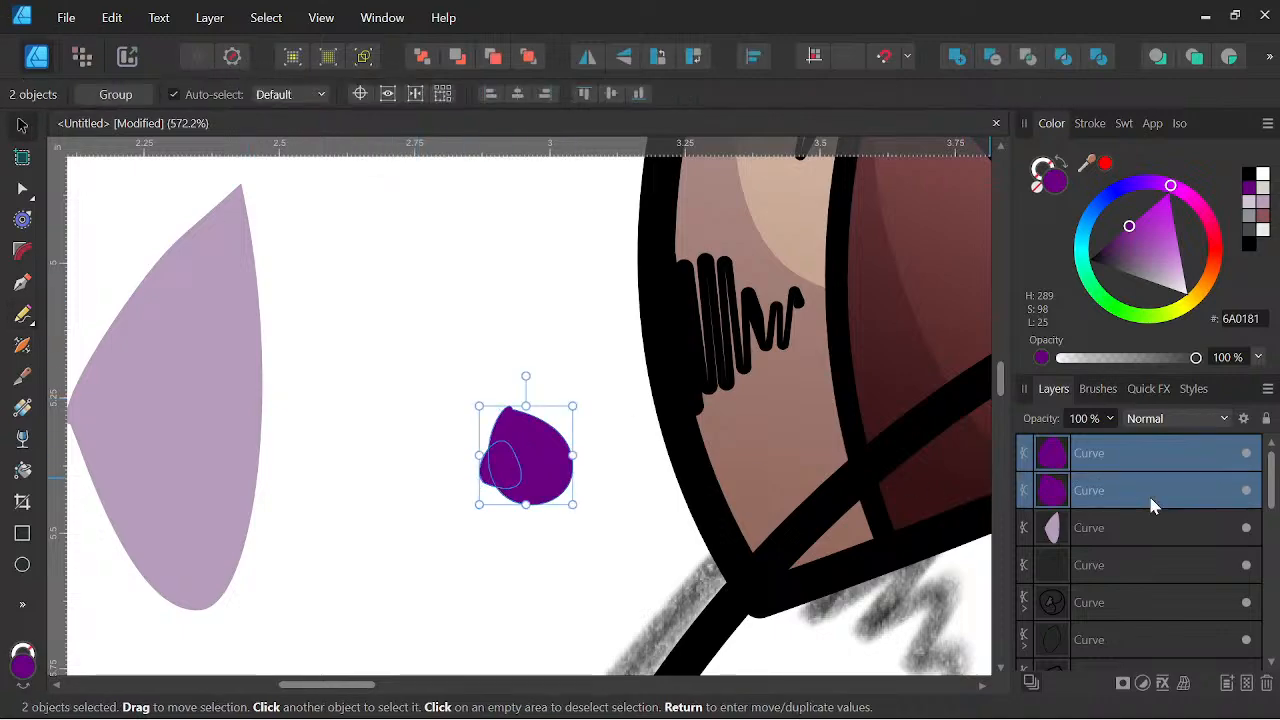
key(Delete)
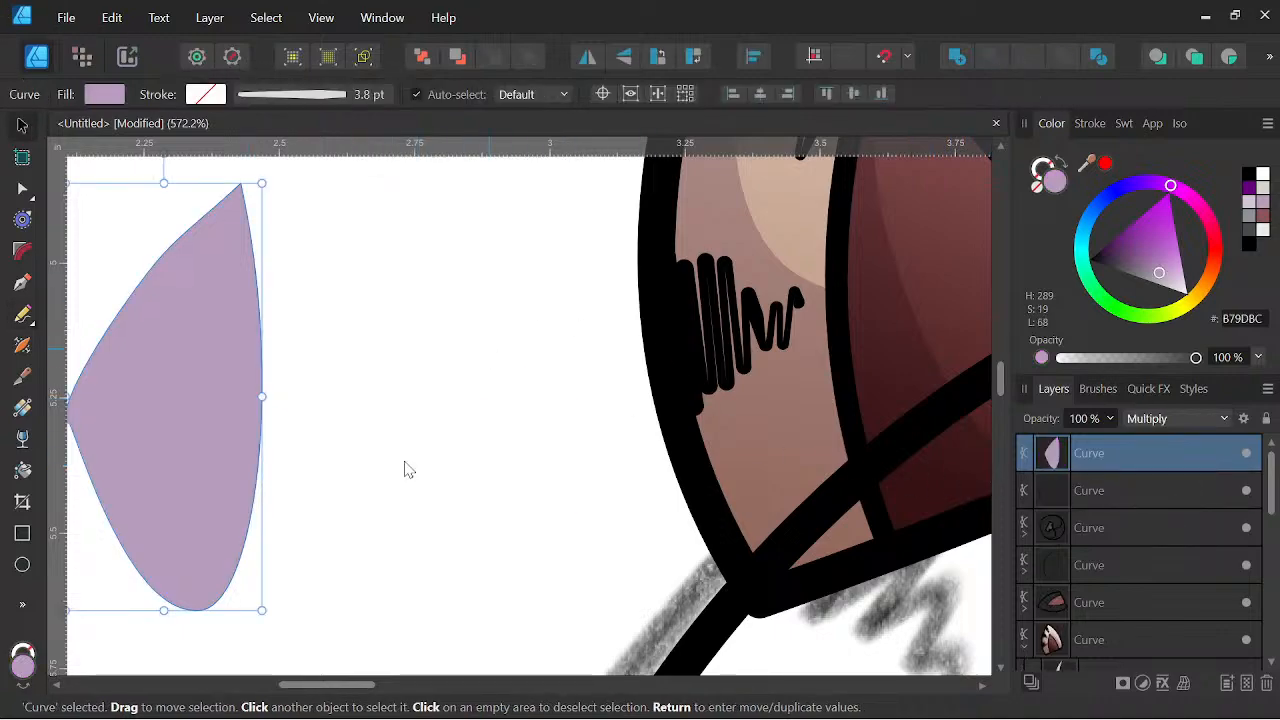
scroll(650, 360, down, 4)
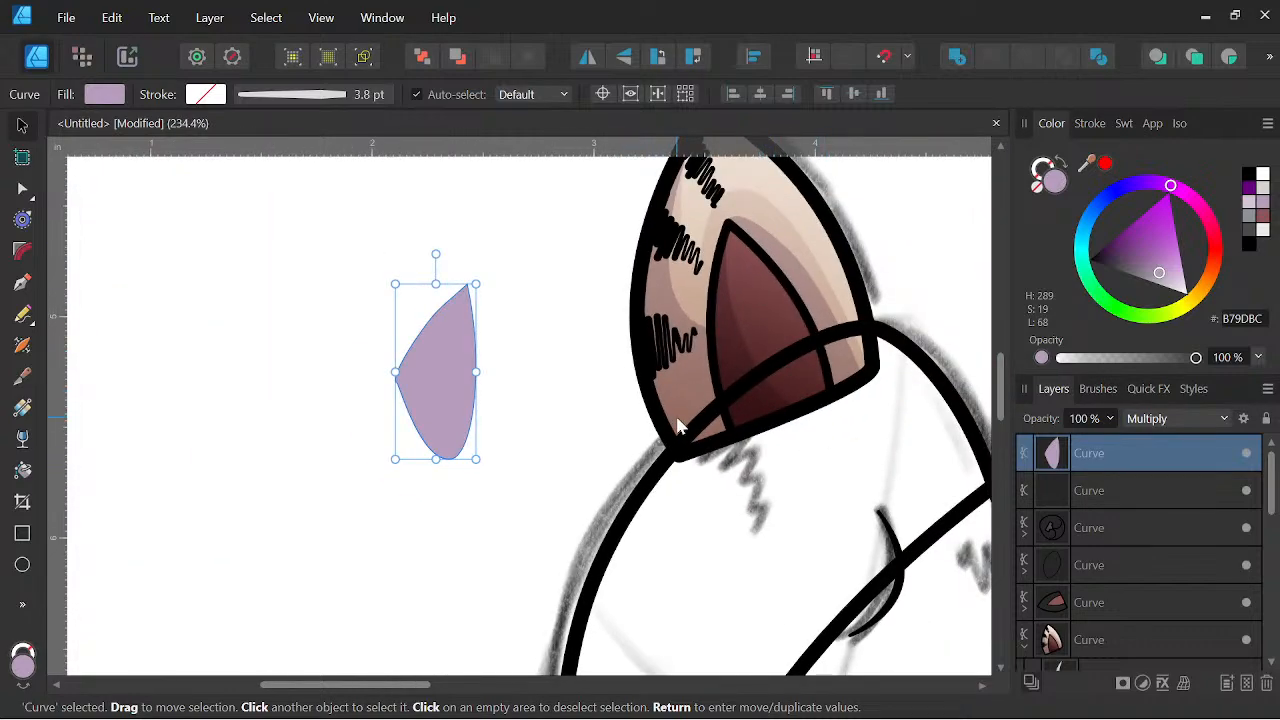
key(Delete)
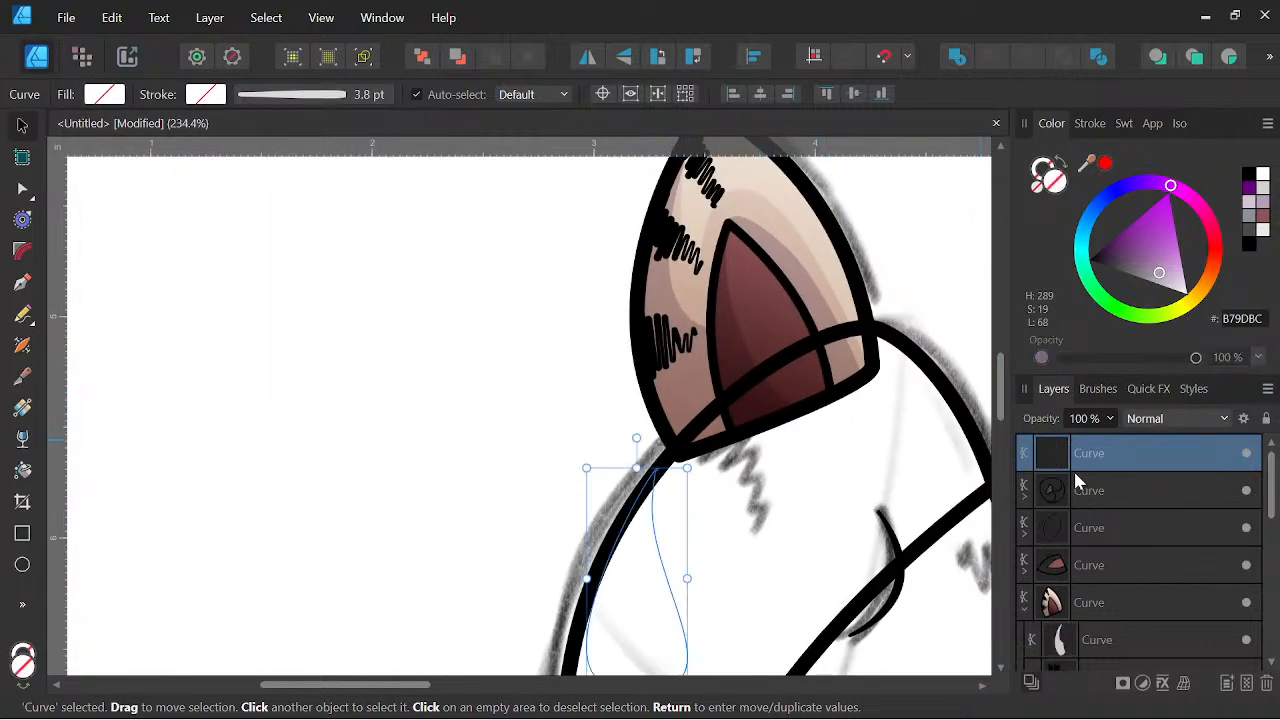
key(Delete)
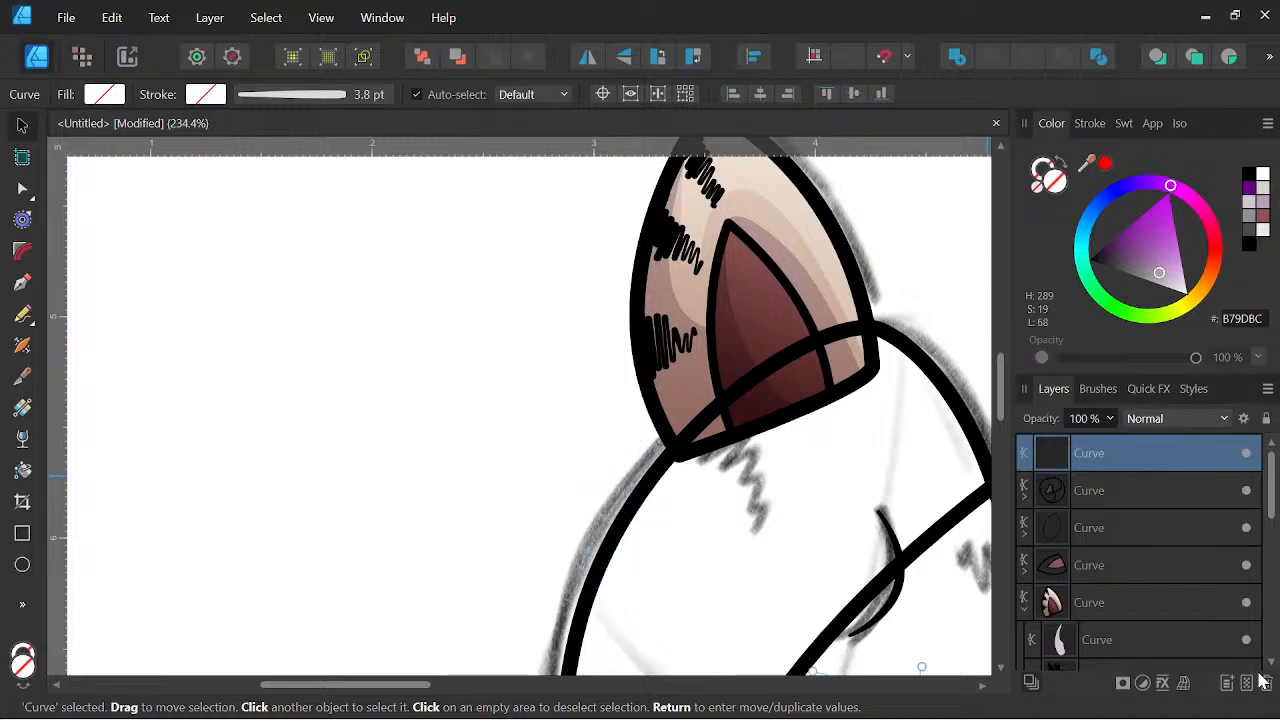
Delete the cat's lower ear with its flat inner fill, and select the shaded upper ear.
scroll(706, 345, down, 4)
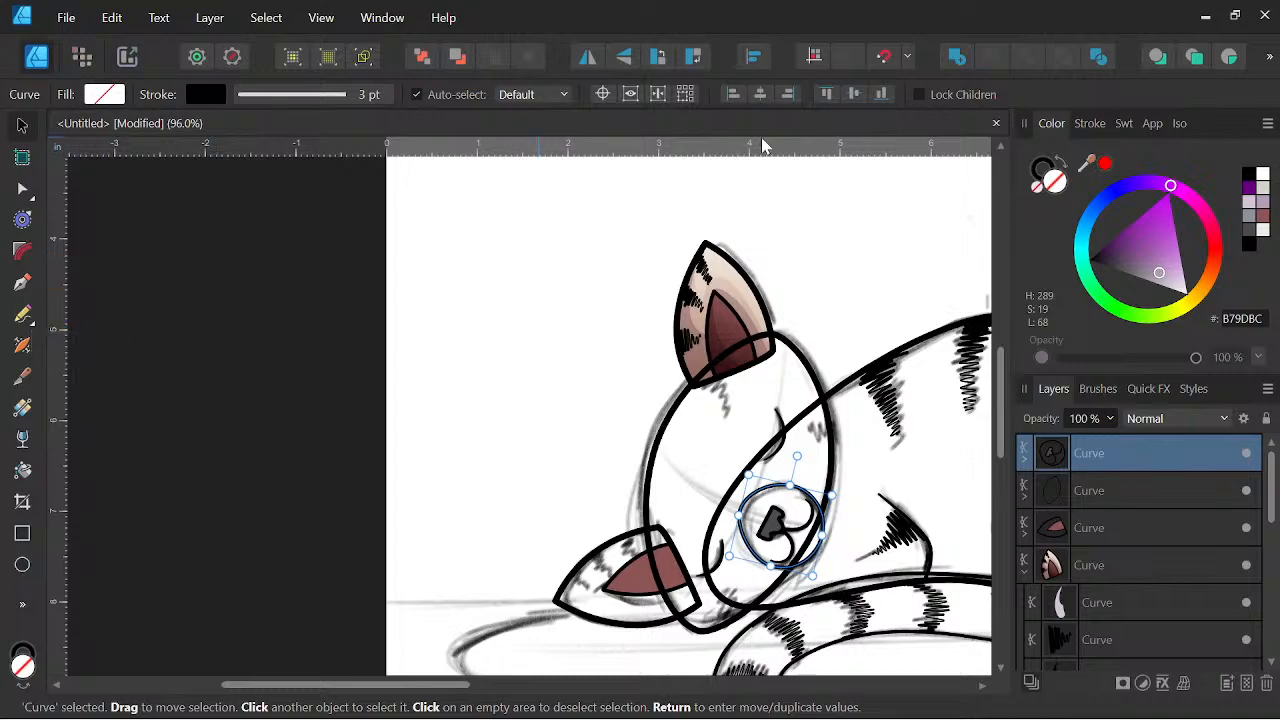
scroll(755, 279, up, 2)
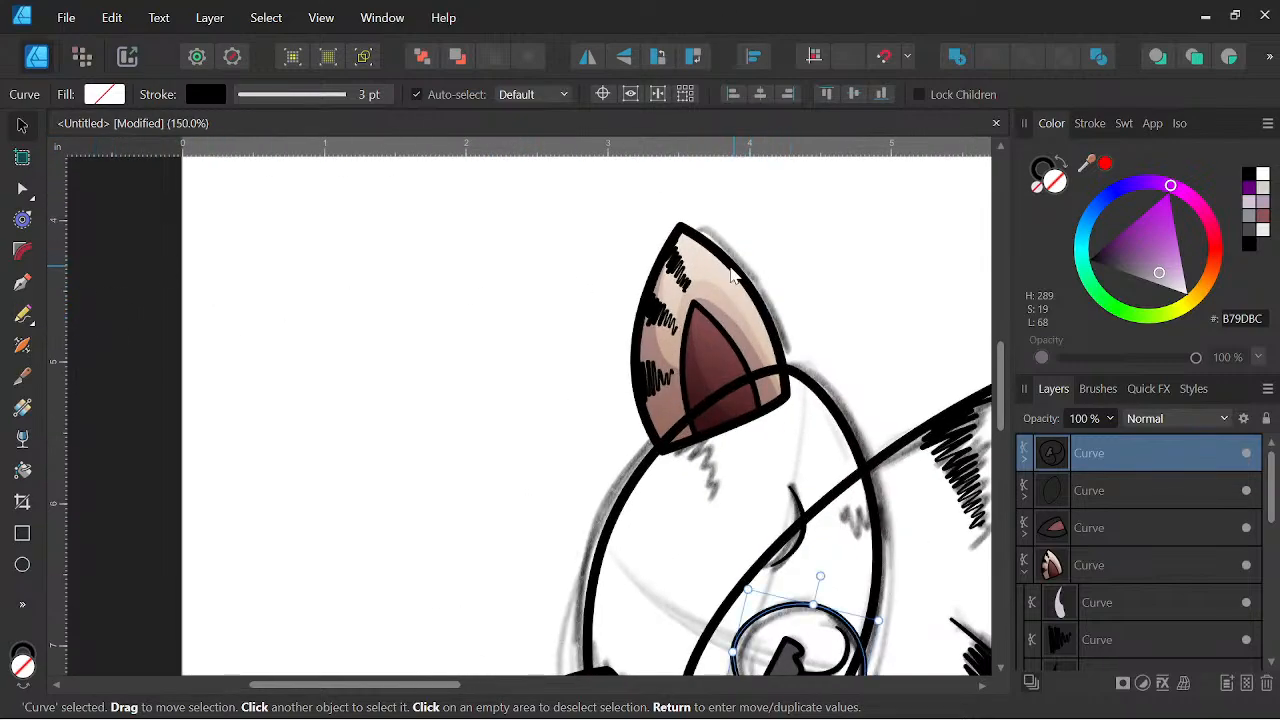
scroll(733, 270, down, 2)
drag(731, 346, 565, 322)
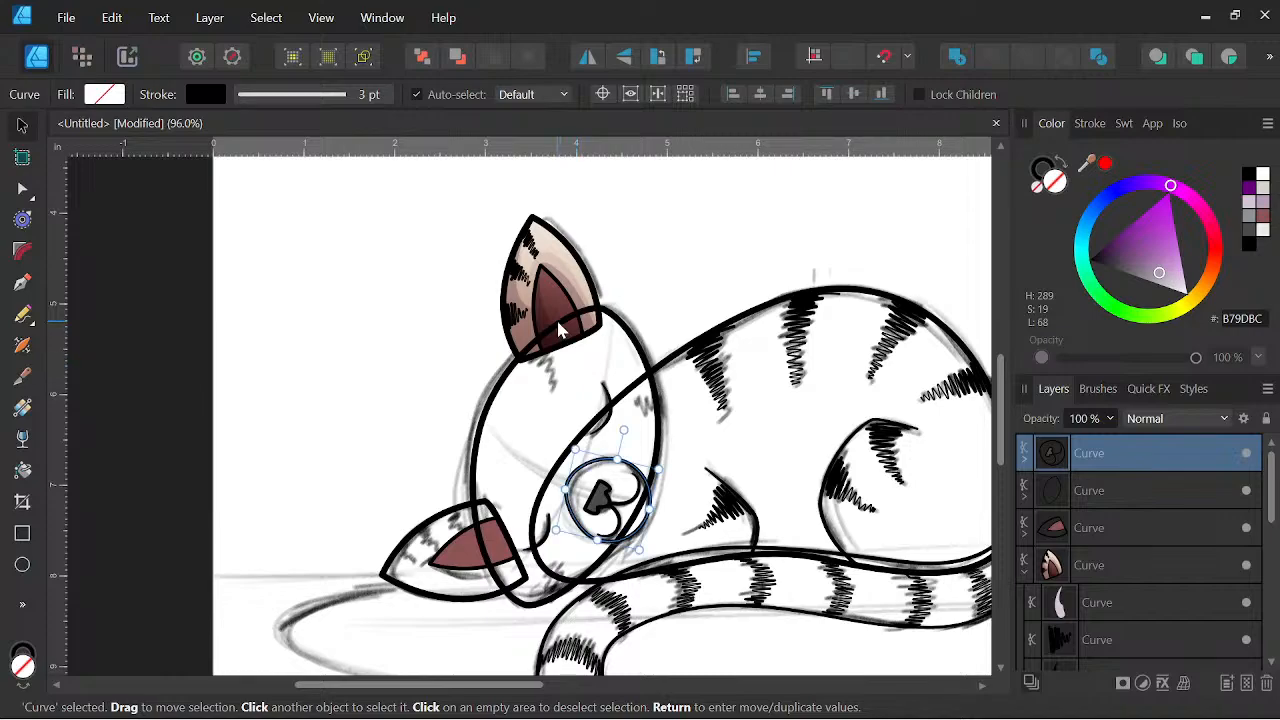
scroll(552, 318, up, 1)
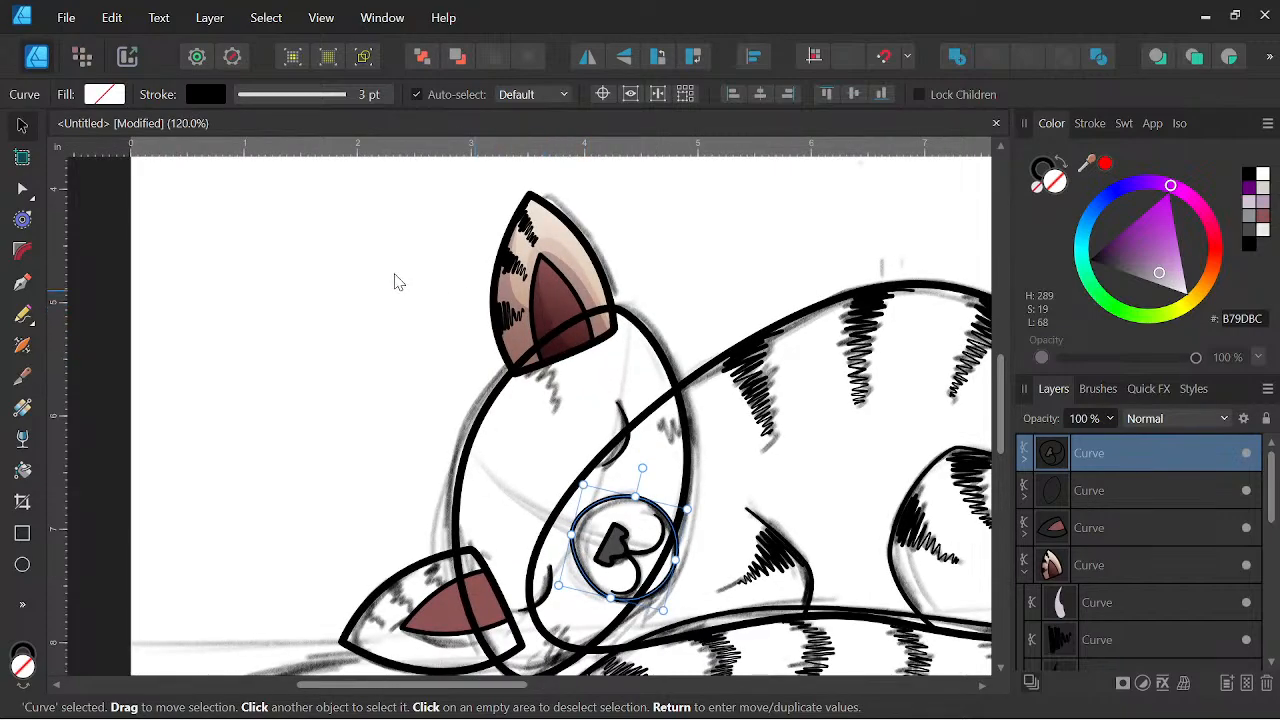
click(533, 249)
scroll(671, 250, down, 3)
drag(671, 250, 661, 258)
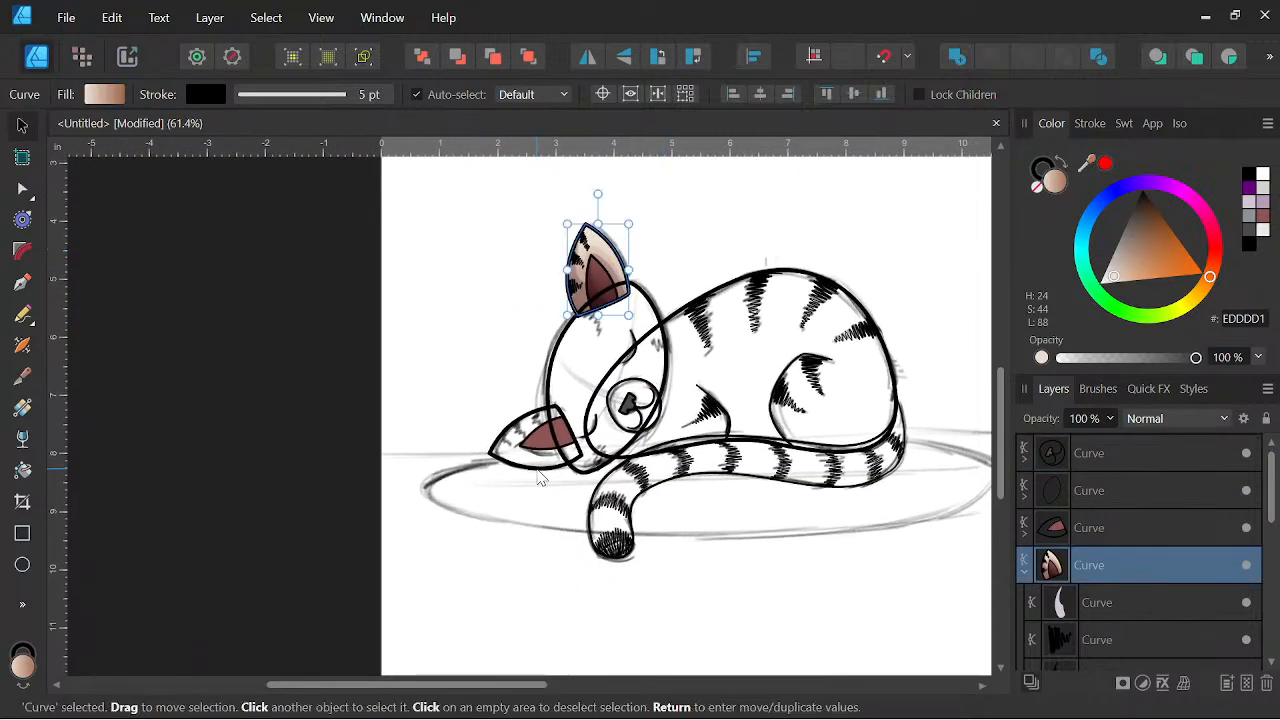
click(535, 455)
key(Delete)
click(603, 278)
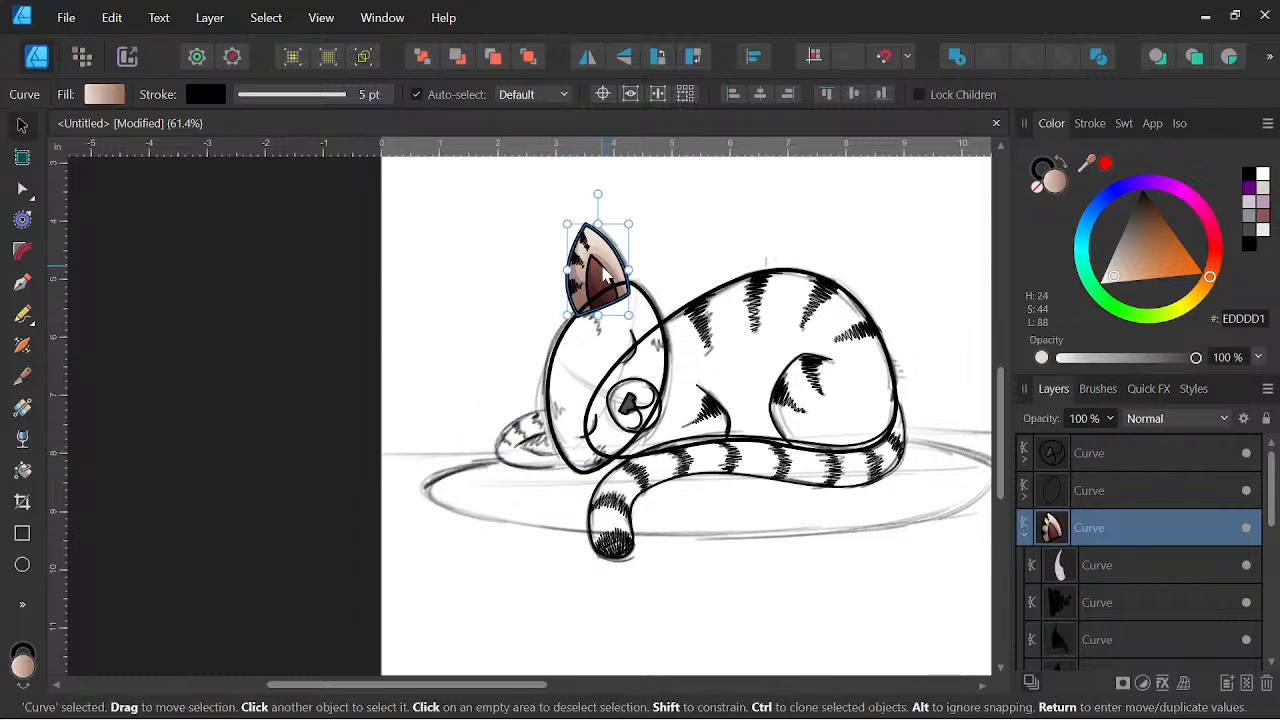
Duplicate the shaded upper ear and rotate the copy to fit the sketched lower ear on the head's other side.
drag(603, 278, 524, 418)
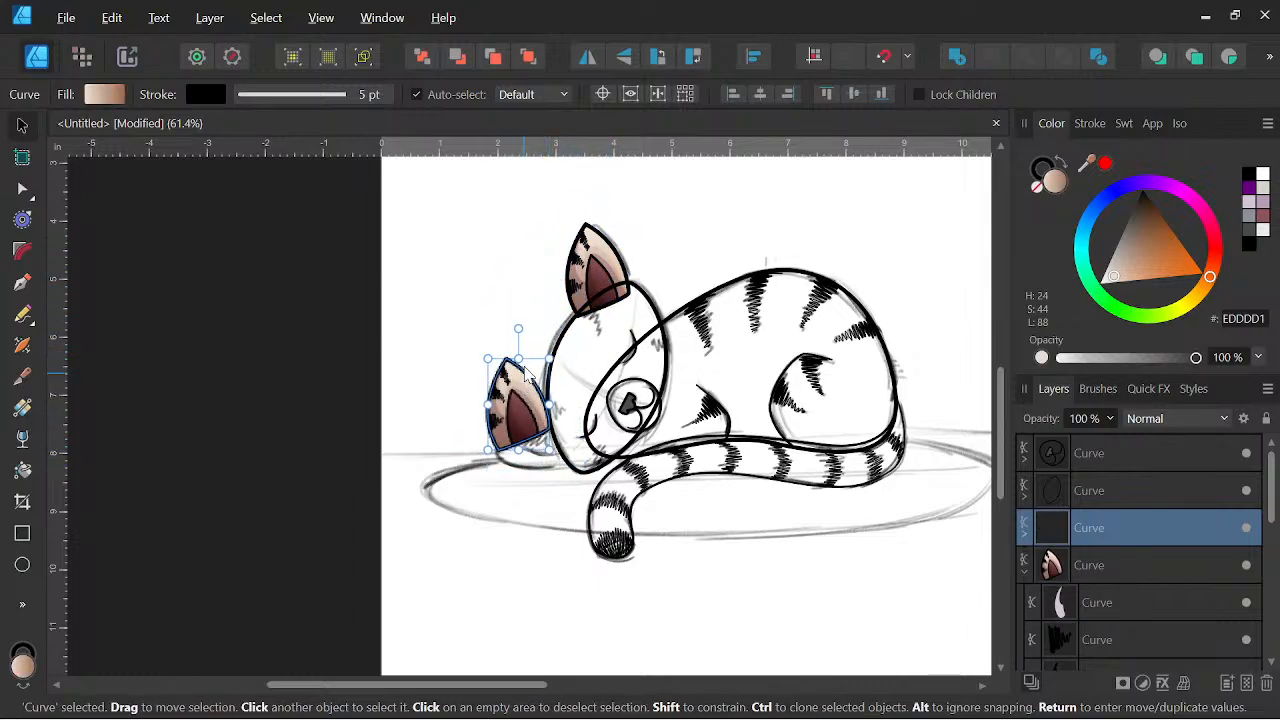
scroll(511, 337, up, 1)
drag(511, 337, 378, 400)
scroll(510, 428, up, 2)
drag(503, 432, 520, 500)
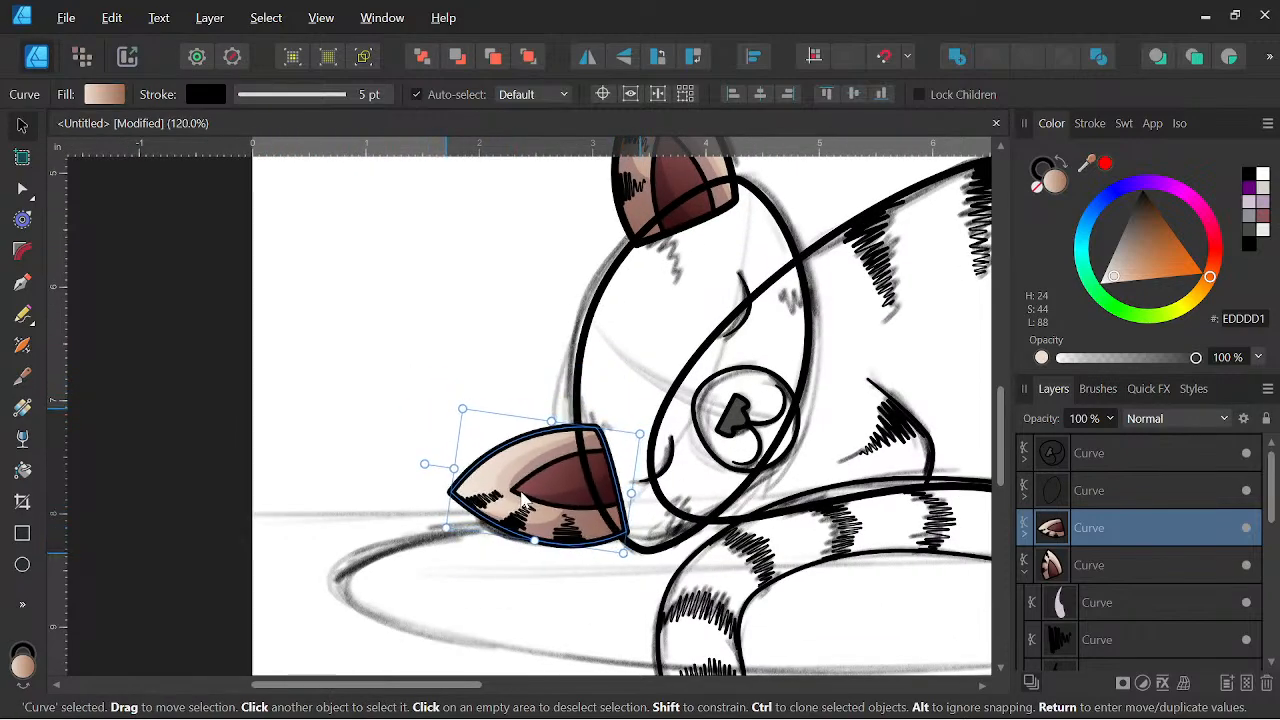
Select the unfilled oval outline of the cat's head.
scroll(507, 426, down, 4)
drag(771, 412, 740, 359)
scroll(627, 364, up, 3)
click(633, 360)
scroll(470, 348, up, 3)
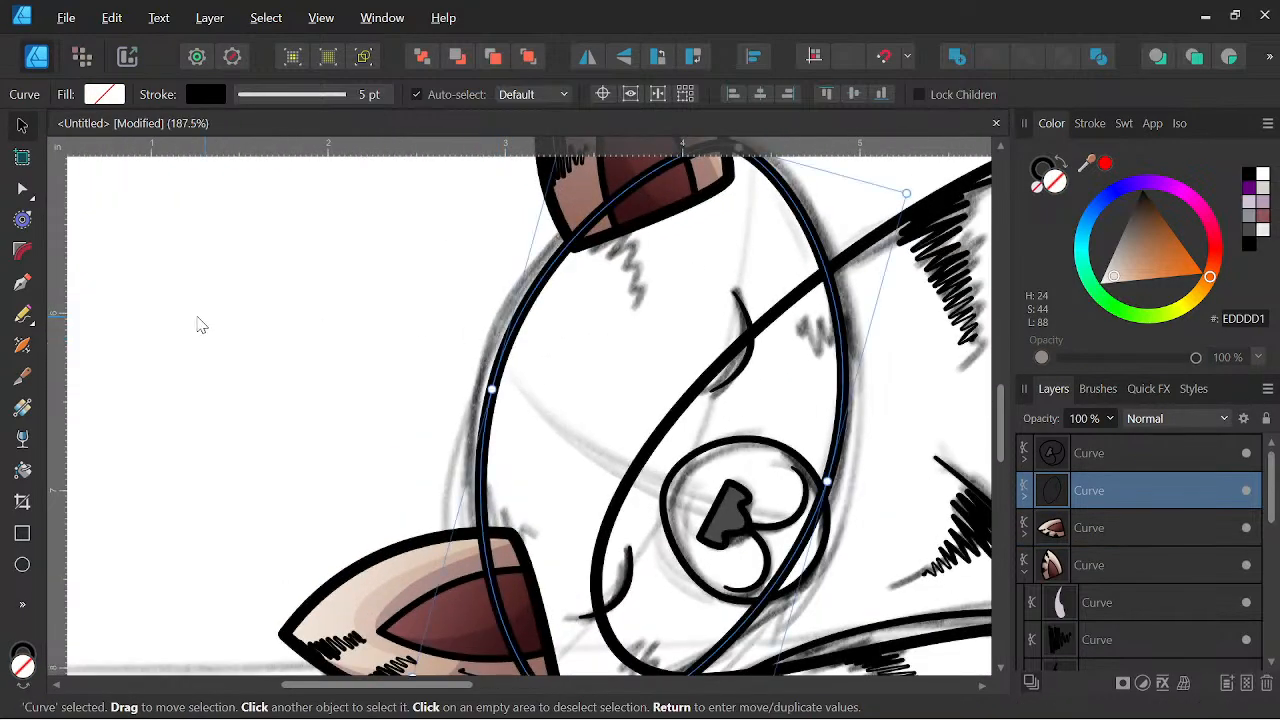
Try out a black zigzag stripe on the forehead beneath the upper ear with the Pencil tool, and delete it.
click(28, 316)
click(90, 366)
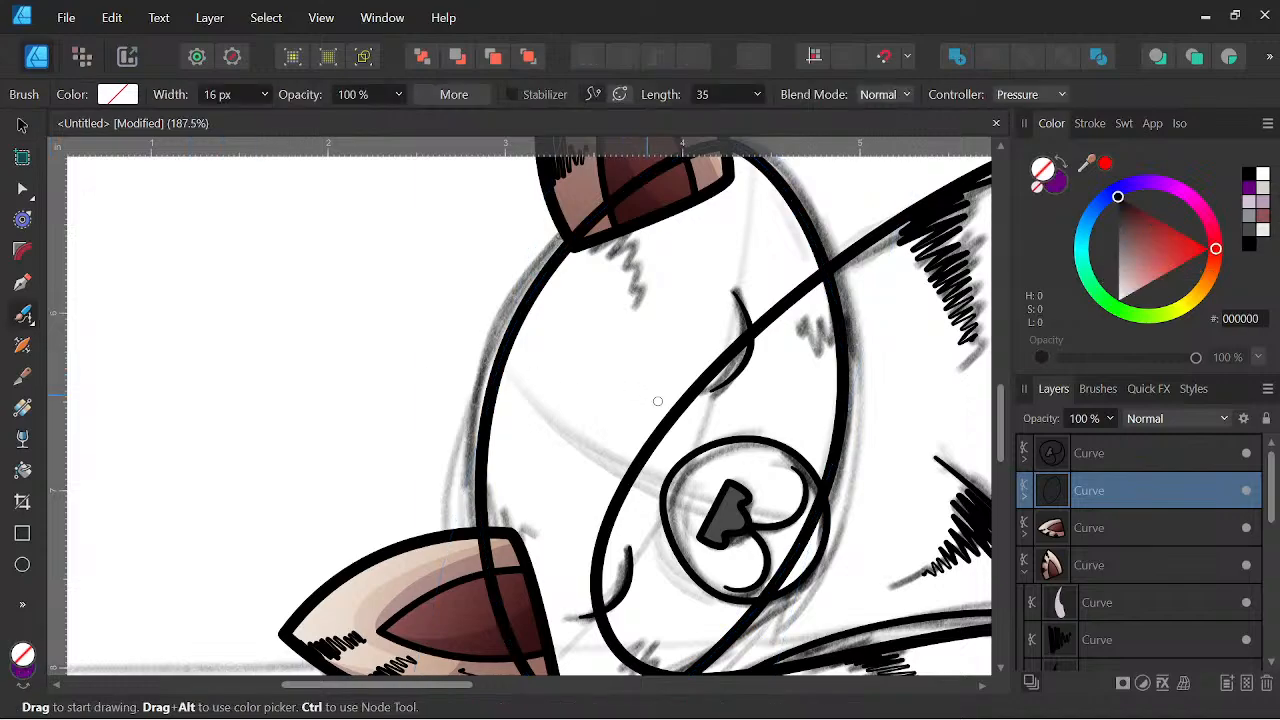
drag(739, 406, 639, 330)
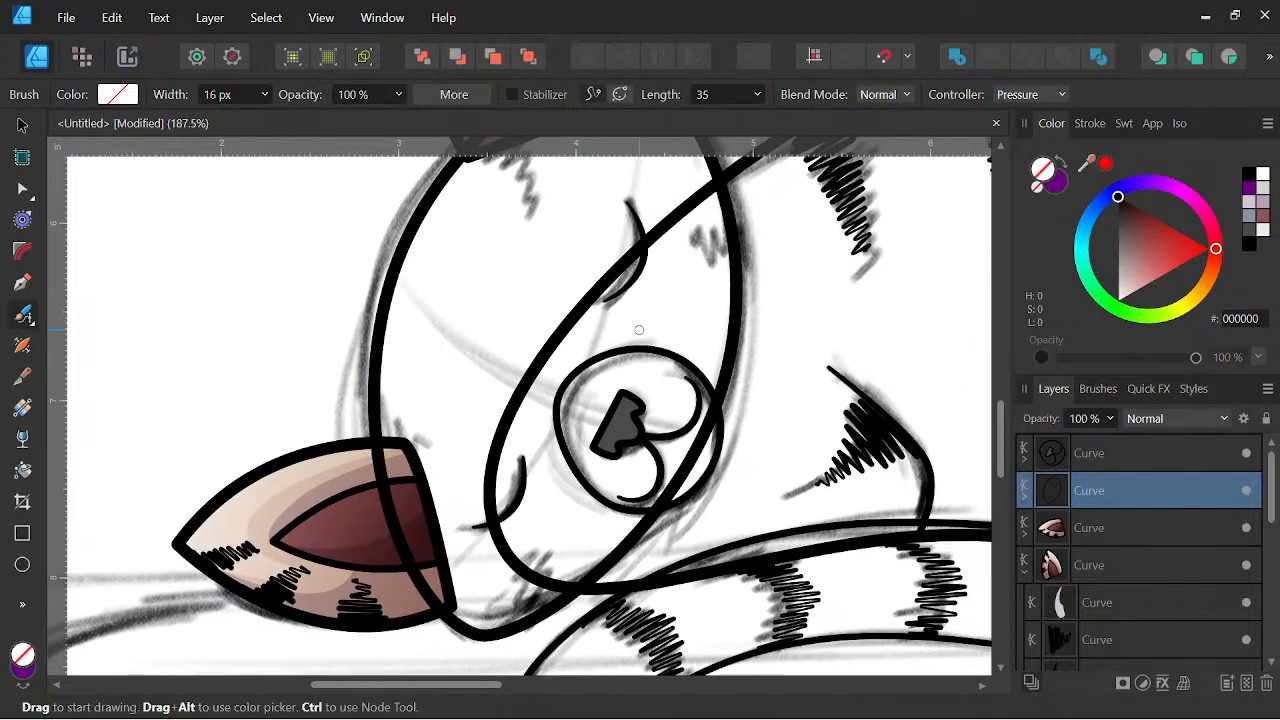
click(24, 320)
click(90, 314)
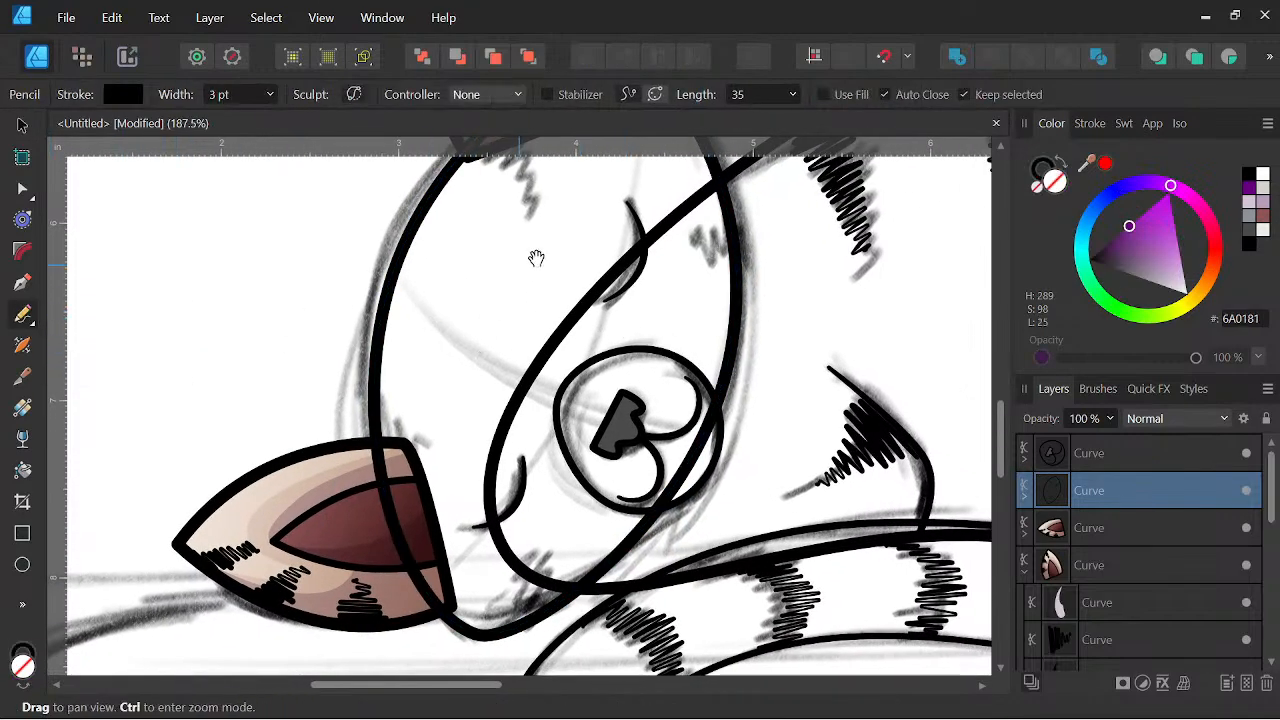
drag(536, 258, 574, 432)
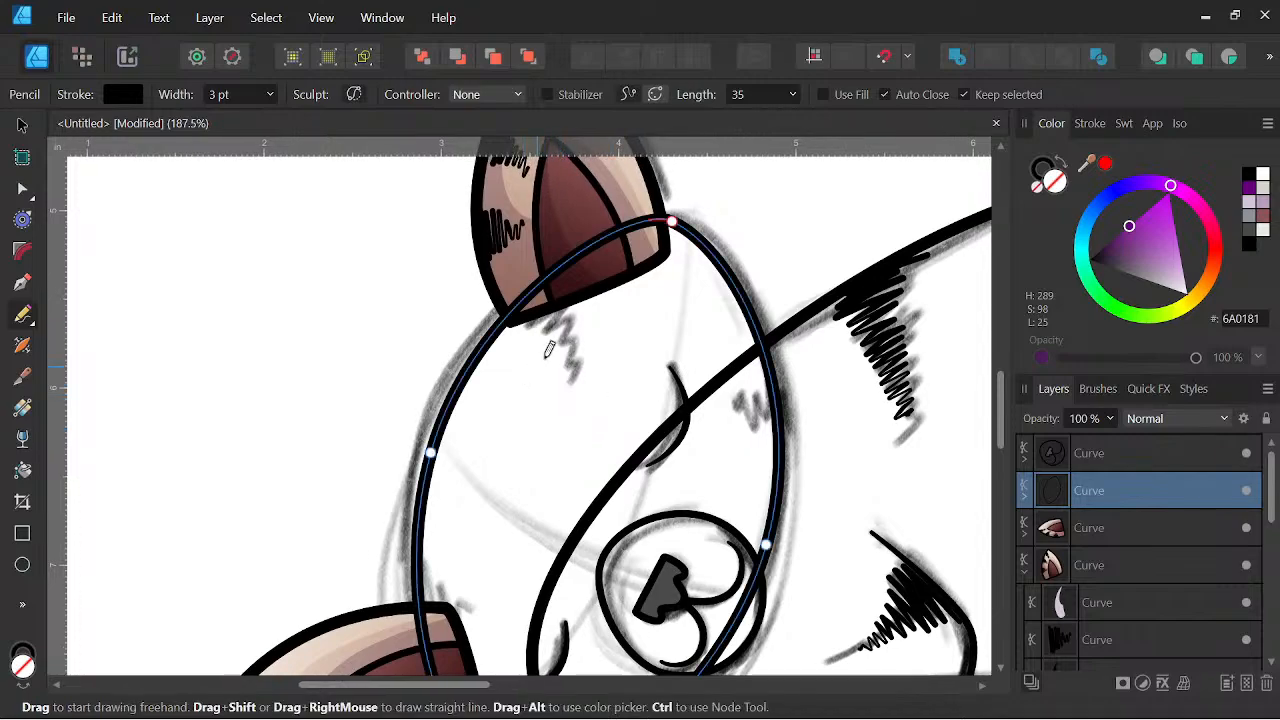
click(1042, 170)
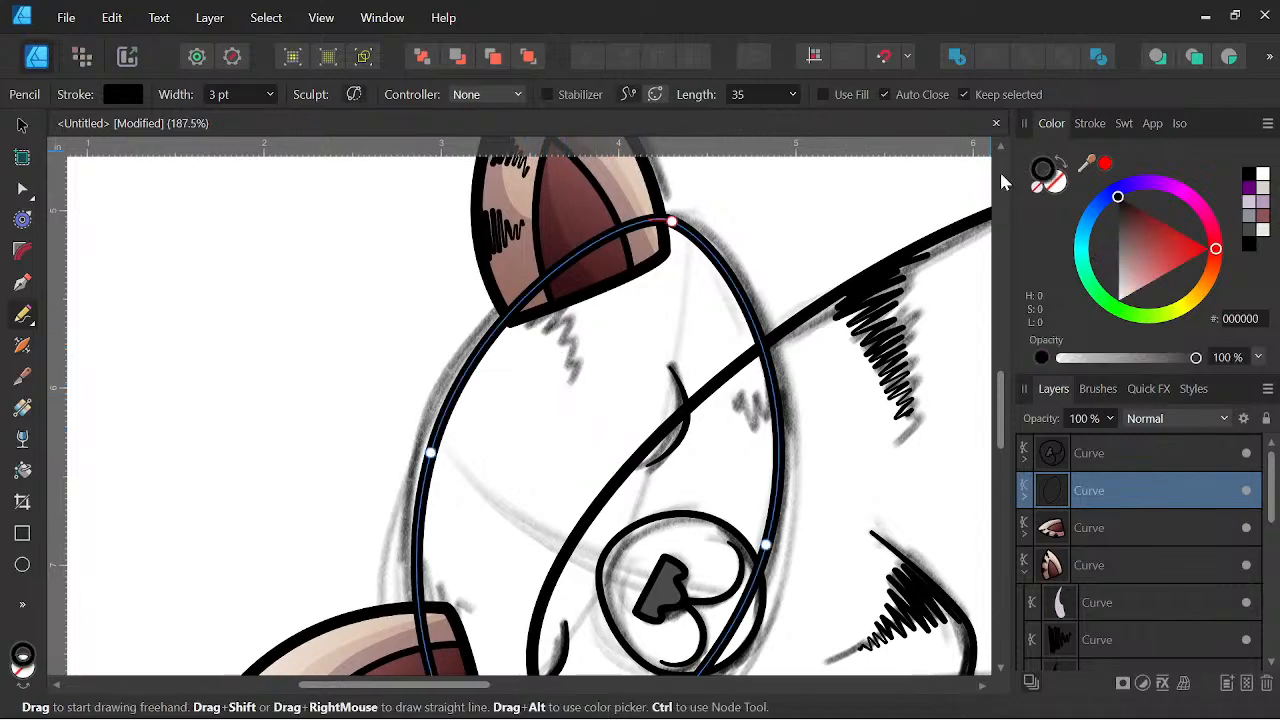
click(564, 382)
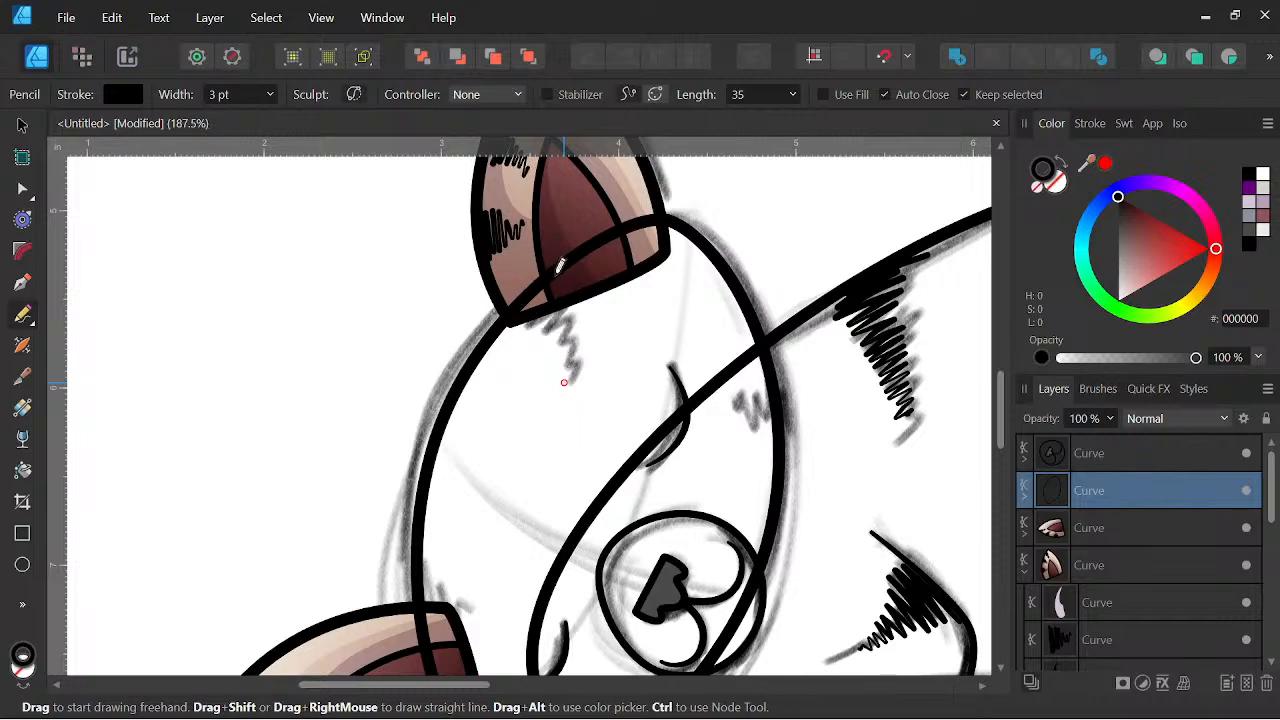
drag(558, 265, 572, 268)
click(1185, 190)
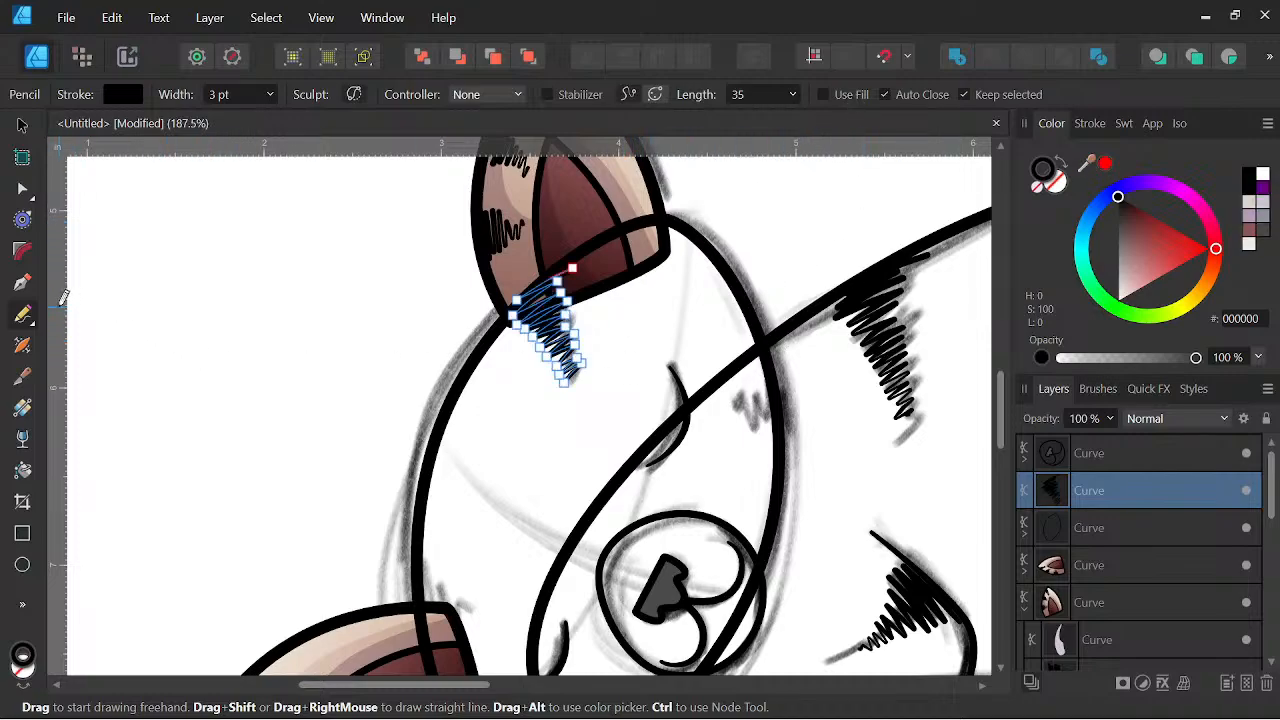
key(space)
scroll(628, 342, down, 4)
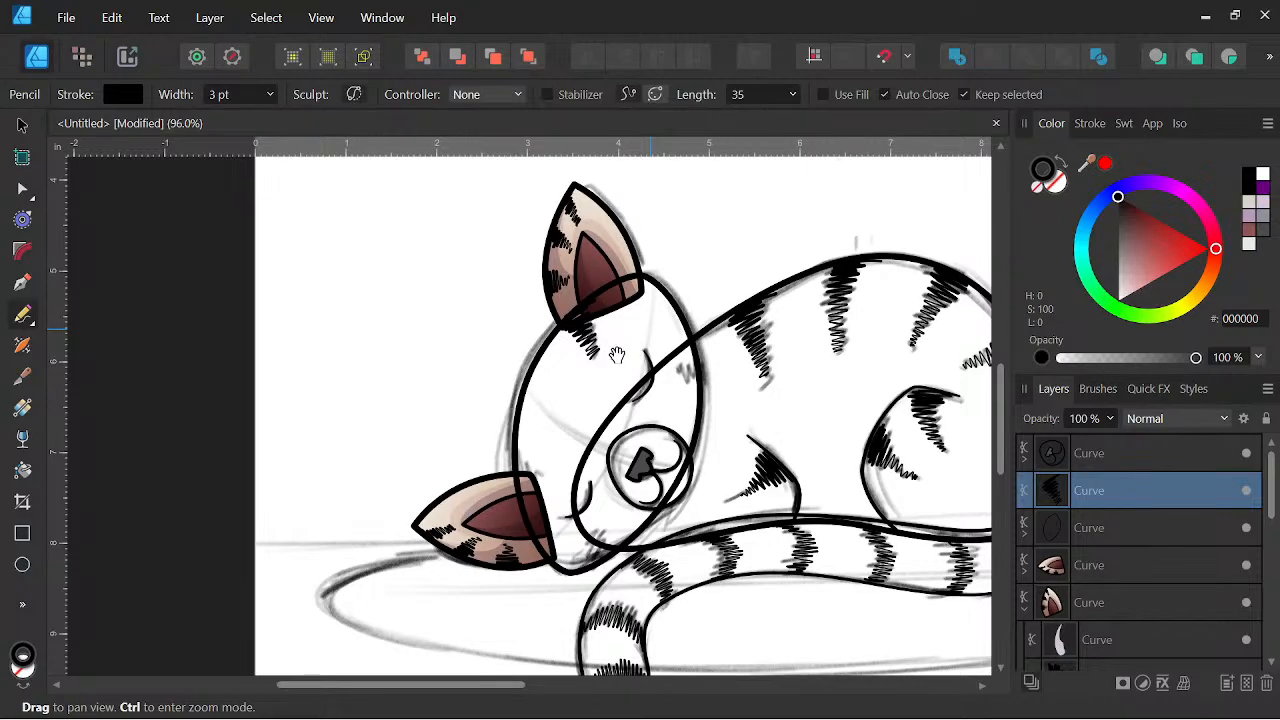
scroll(611, 352, up, 4)
key(Delete)
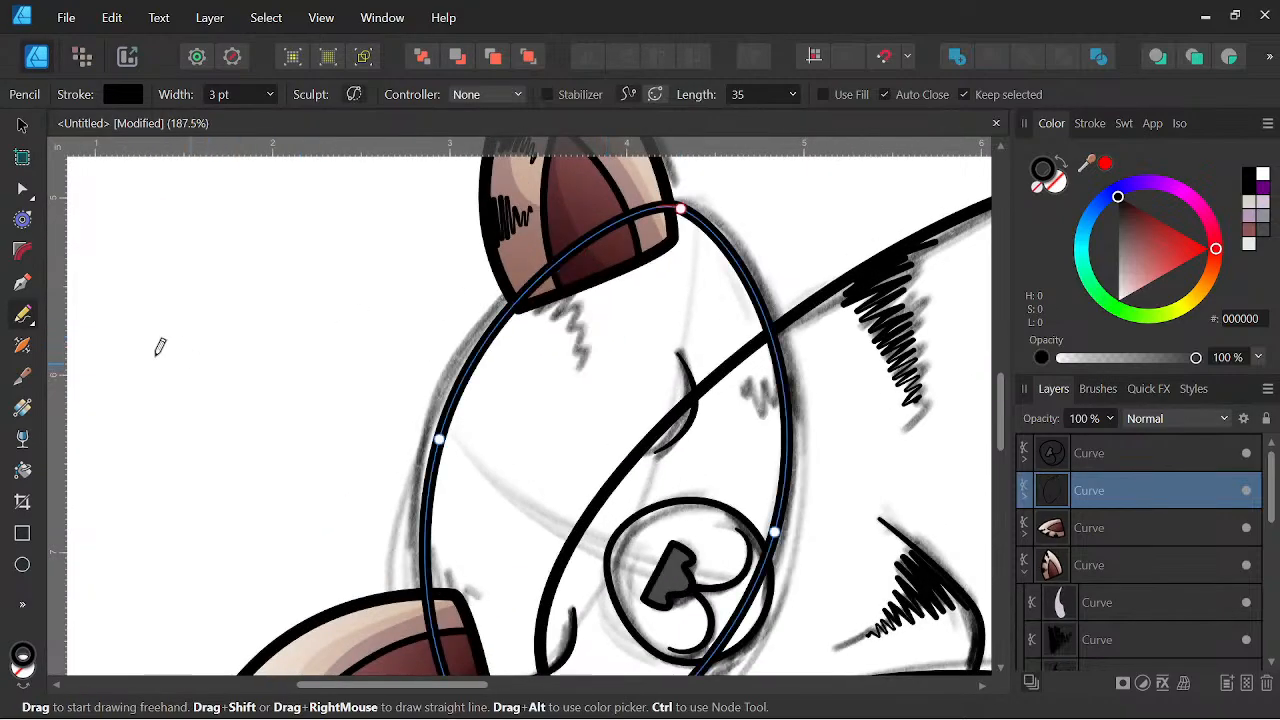
Paint a black zigzag stripe on the forehead beneath the upper ear with the 16 px Vector Brush.
click(16, 318)
click(129, 366)
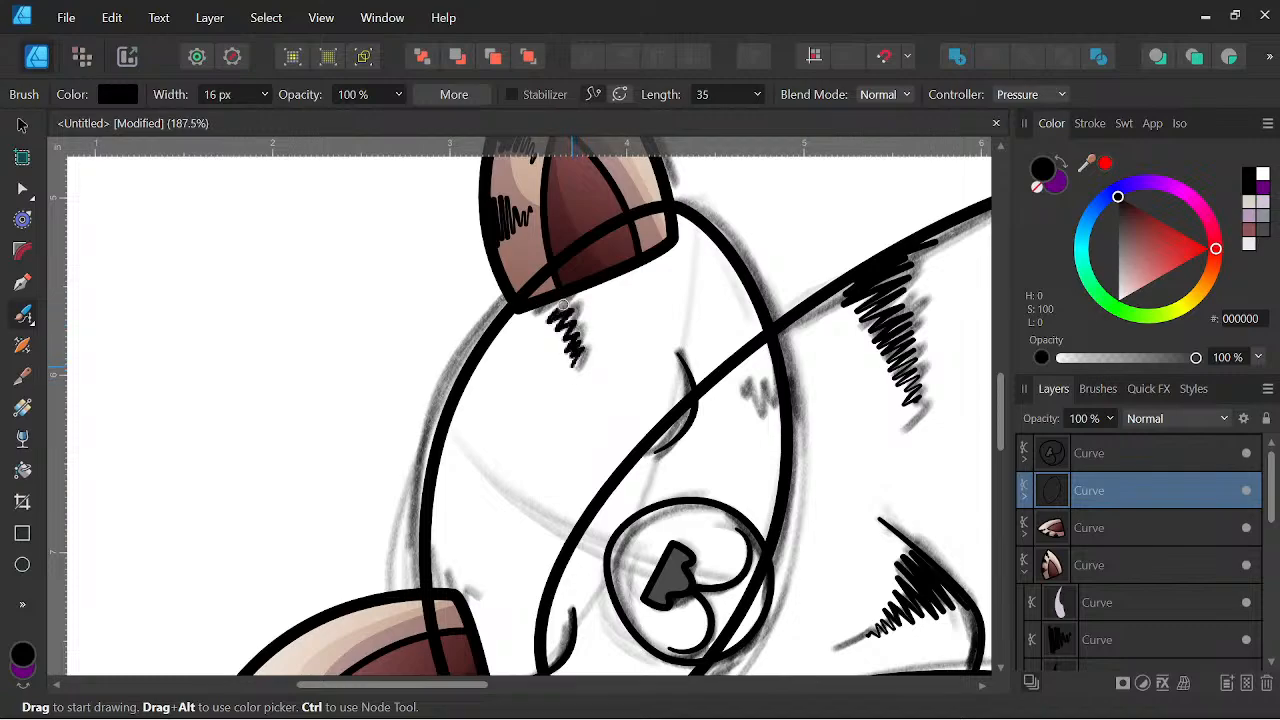
drag(555, 270, 562, 267)
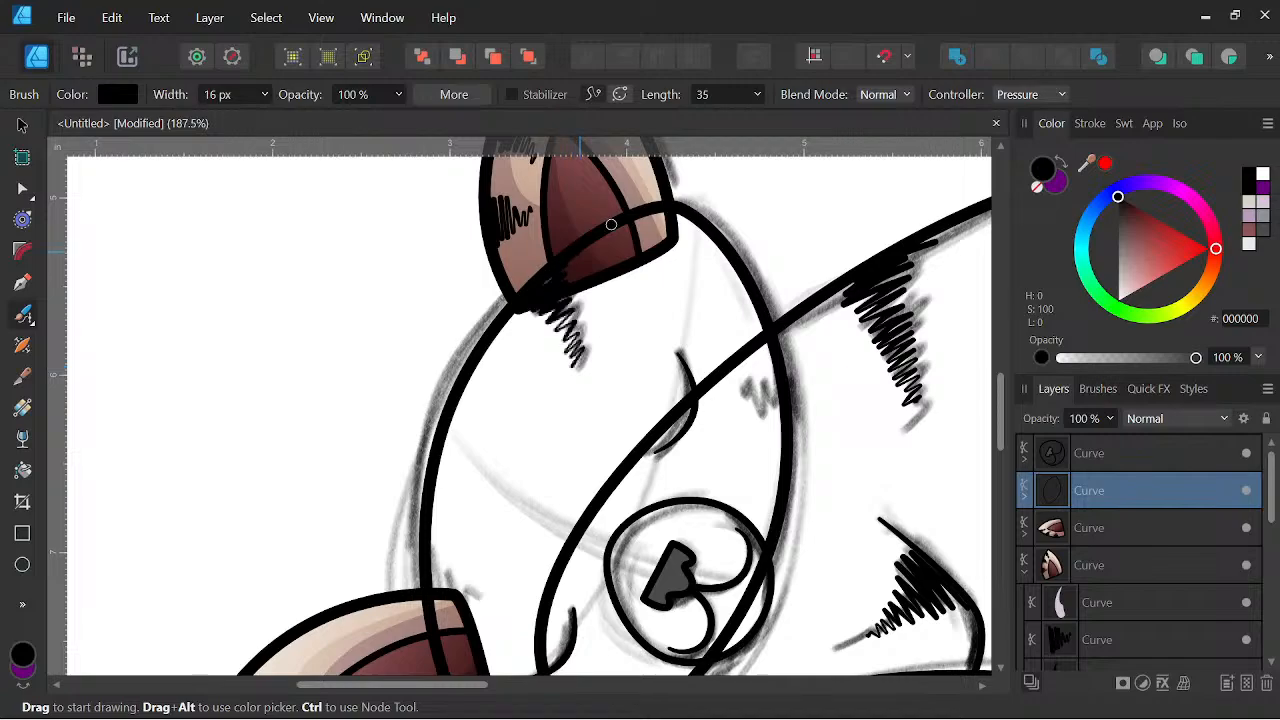
key(space)
drag(693, 507, 718, 356)
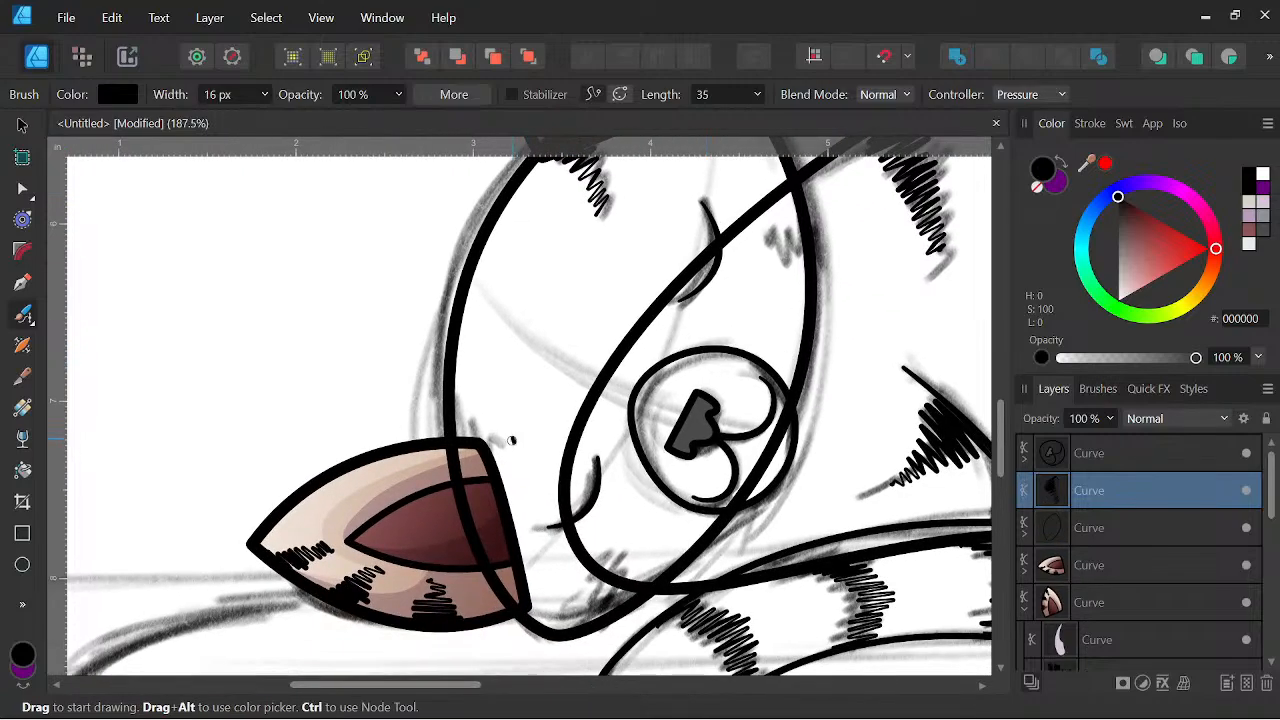
Paint three more black zigzag stripes along the head's edge: beside the lower ear, on the lower cheek and on the upper cheek.
mouse_move(482, 457)
mouse_down()
mouse_move(480, 500)
mouse_move(466, 503)
mouse_move(470, 480)
mouse_up()
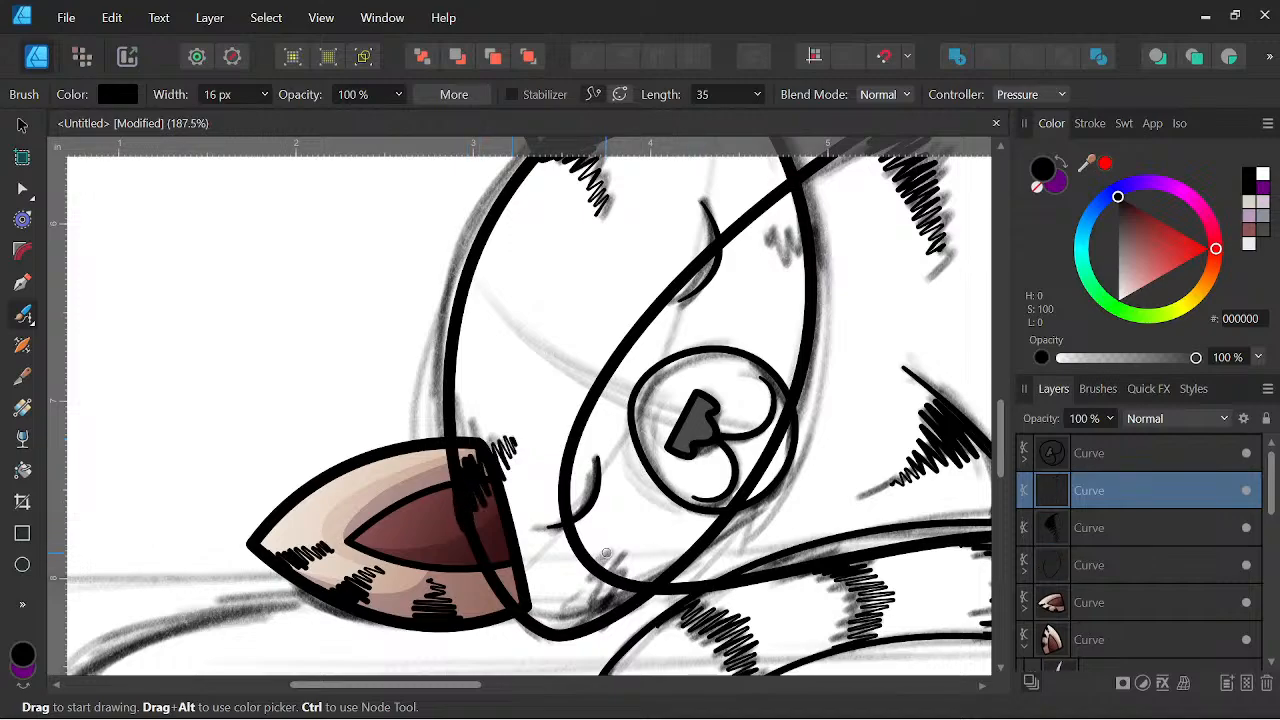
drag(606, 553, 600, 622)
key(space)
drag(851, 535, 686, 645)
mouse_move(600, 352)
mouse_down()
mouse_move(620, 340)
mouse_move(632, 372)
mouse_up()
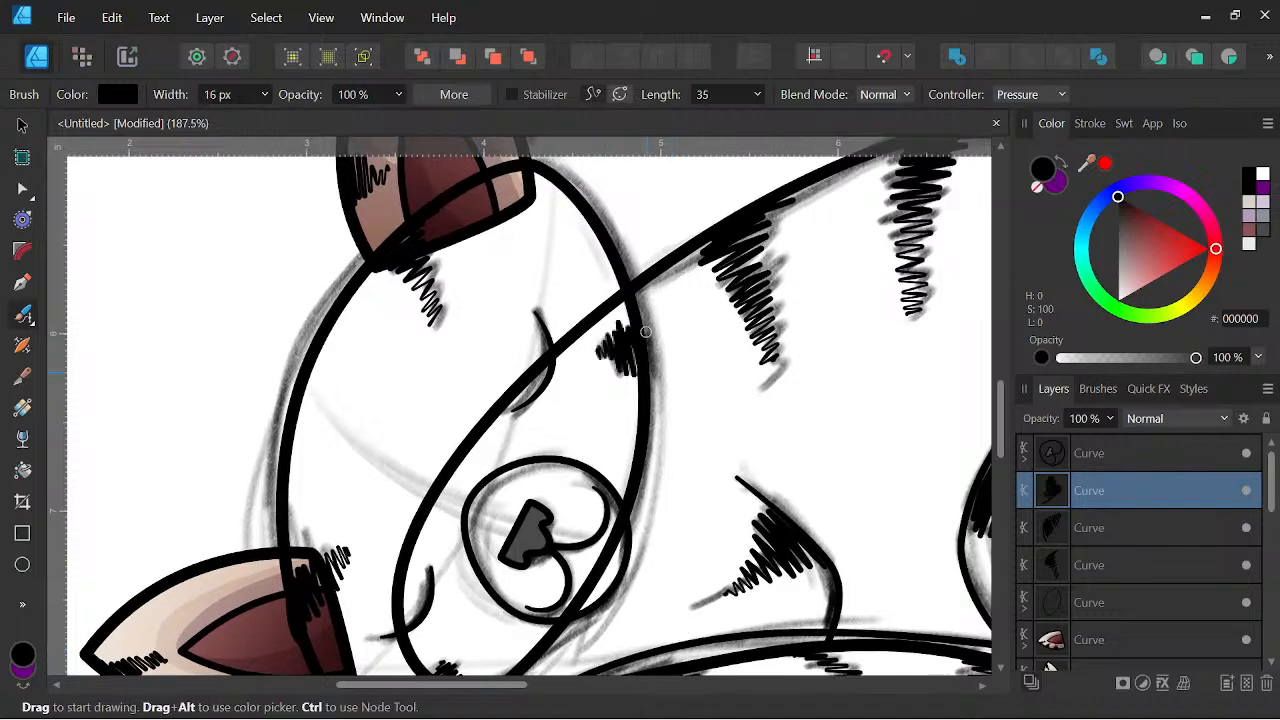
key(space)
drag(819, 535, 889, 460)
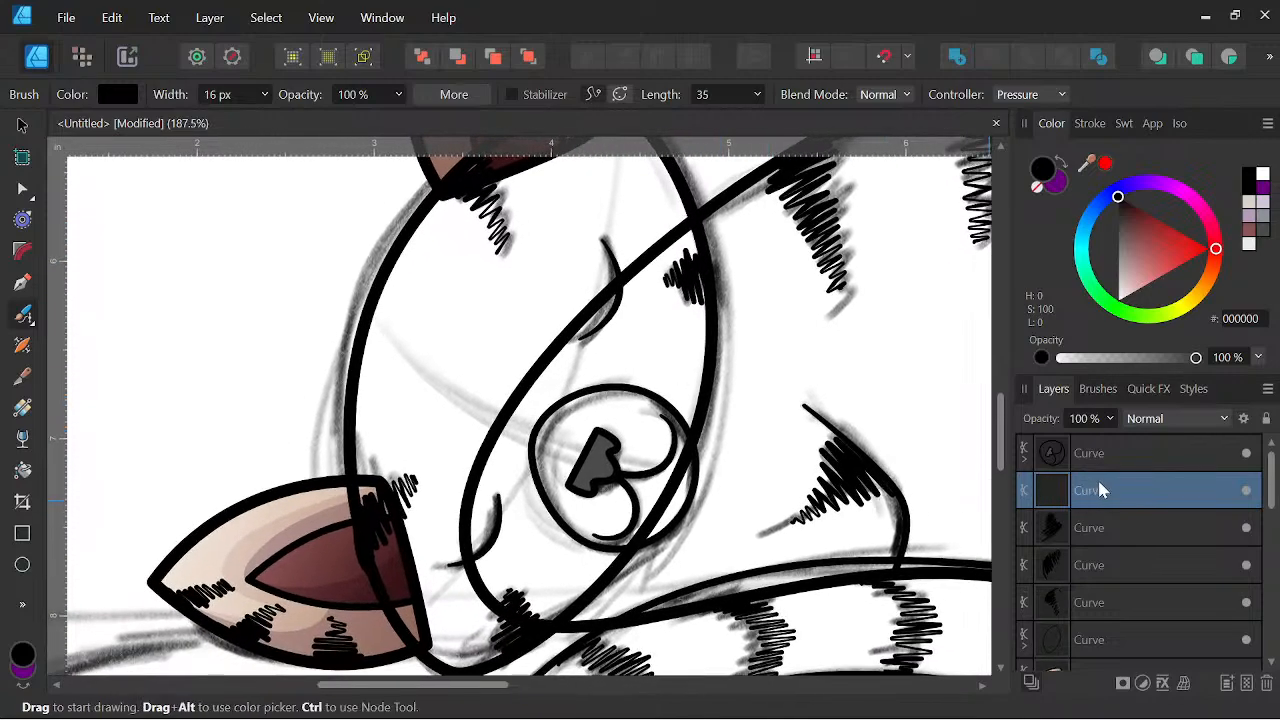
Nest the four new stripe curves inside the head outline curve, and collapse the upper ear's nested curves.
shift+click(1115, 607)
scroll(1108, 537, down, 1)
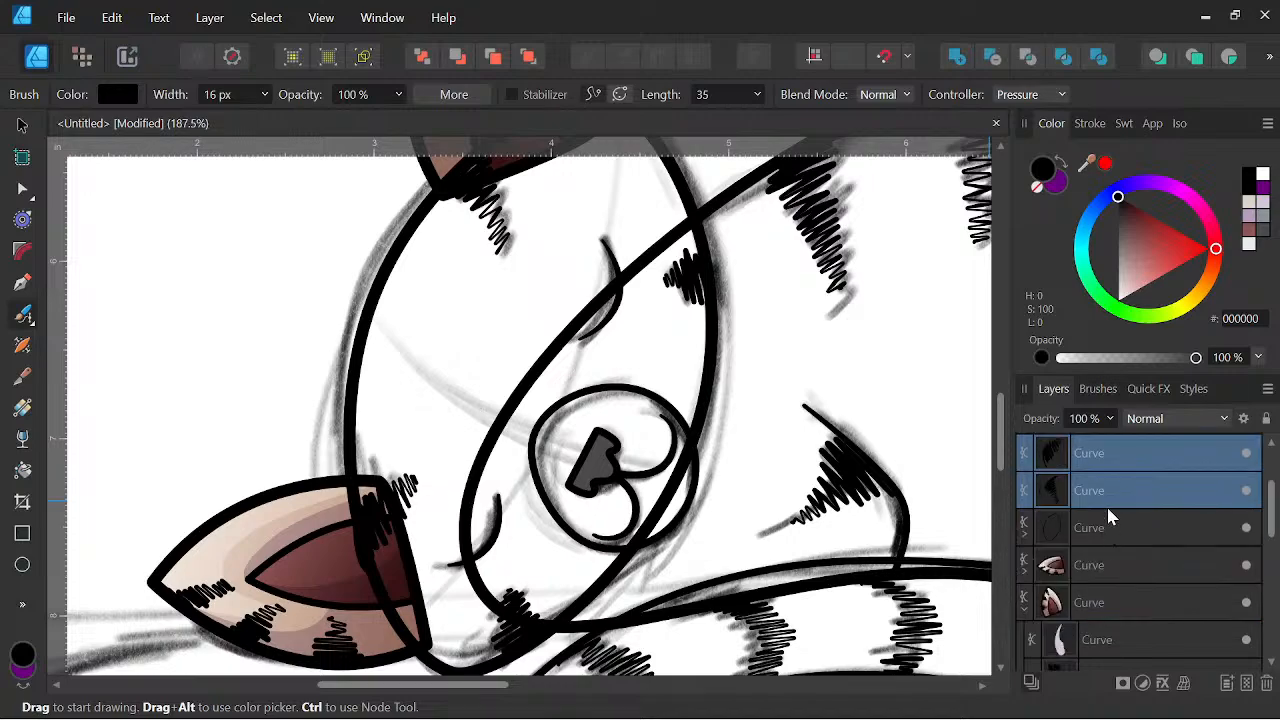
drag(1109, 498, 1097, 528)
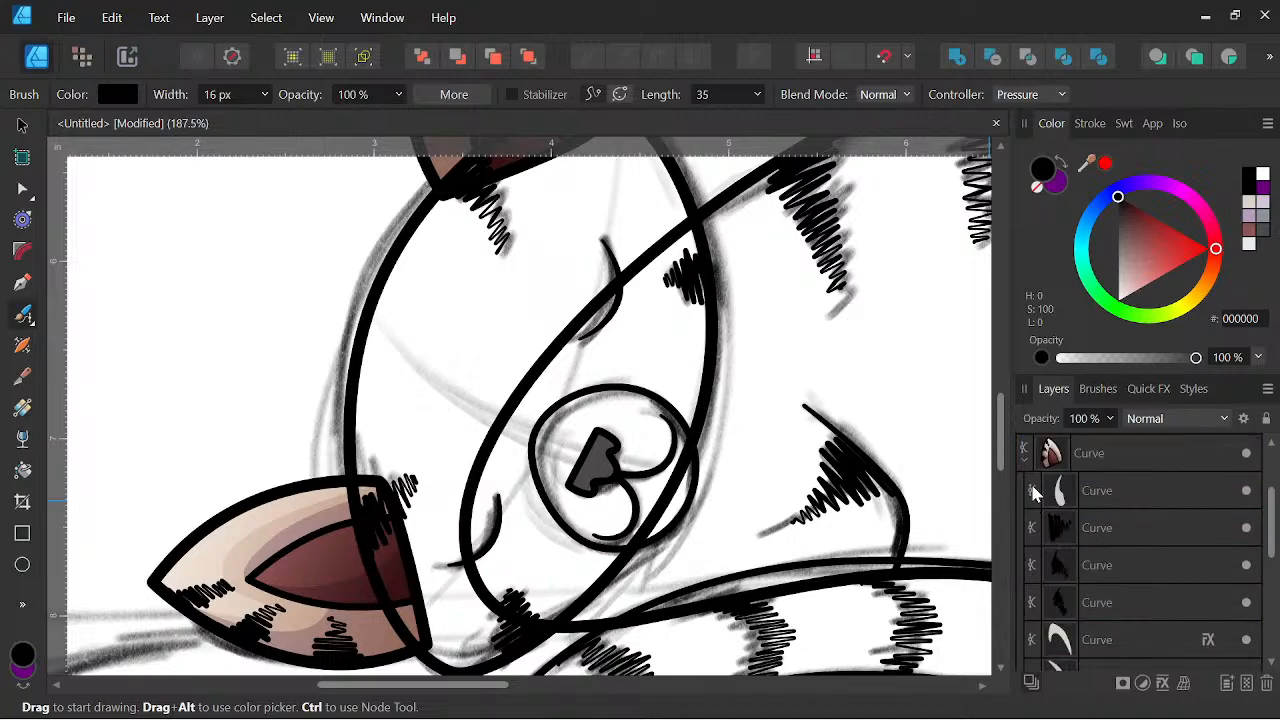
click(1024, 462)
scroll(1121, 504, up, 2)
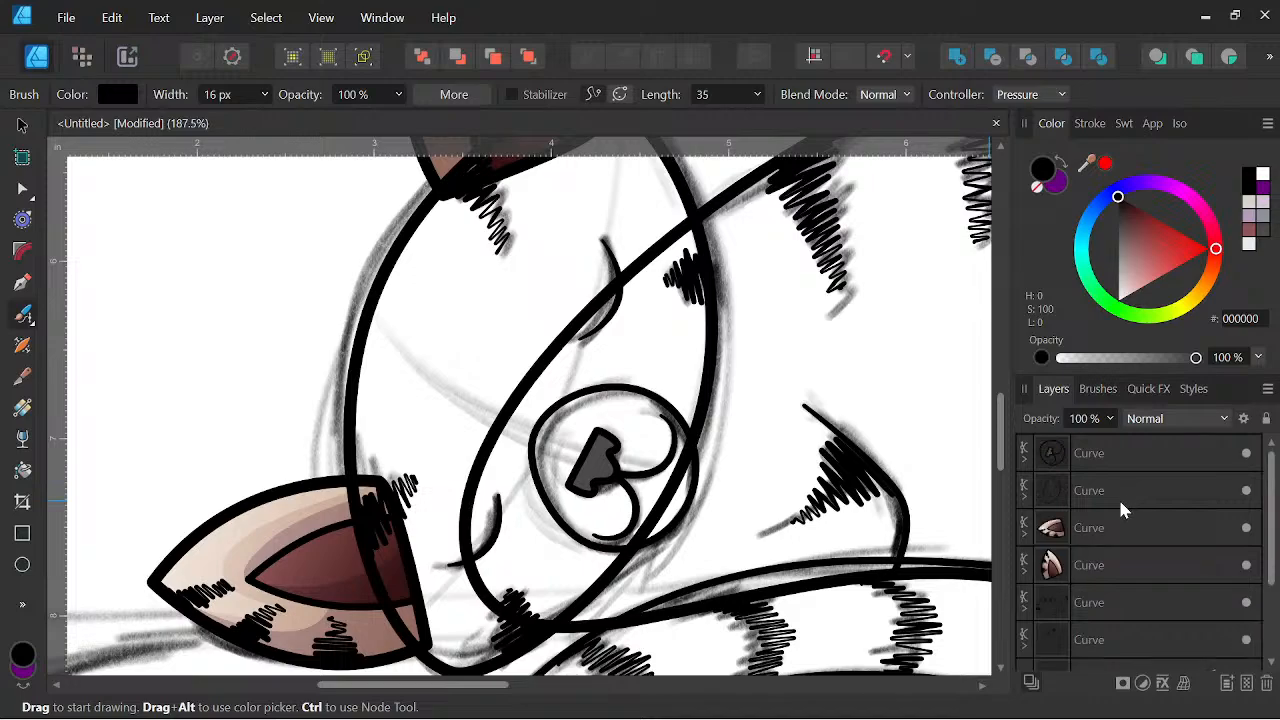
Examine the lower ear's nested curves and its gradient fill alongside the saved gradient swatches.
click(1125, 489)
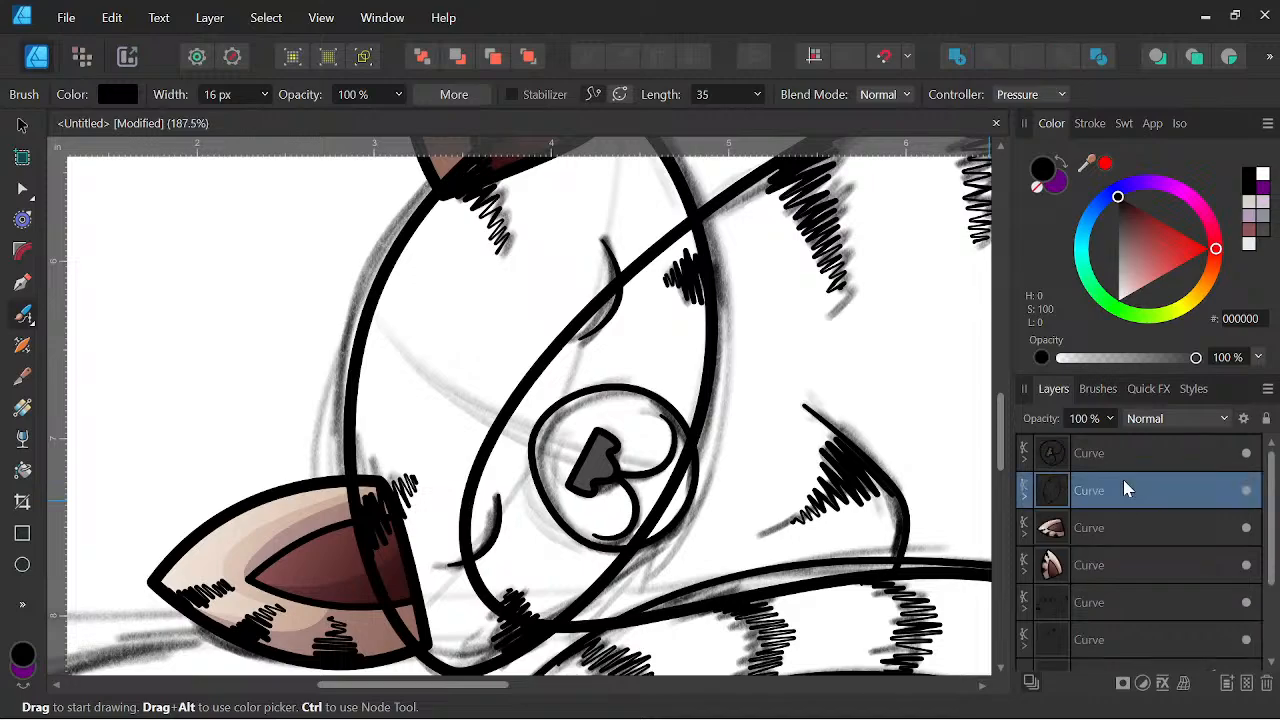
click(1106, 538)
click(1025, 535)
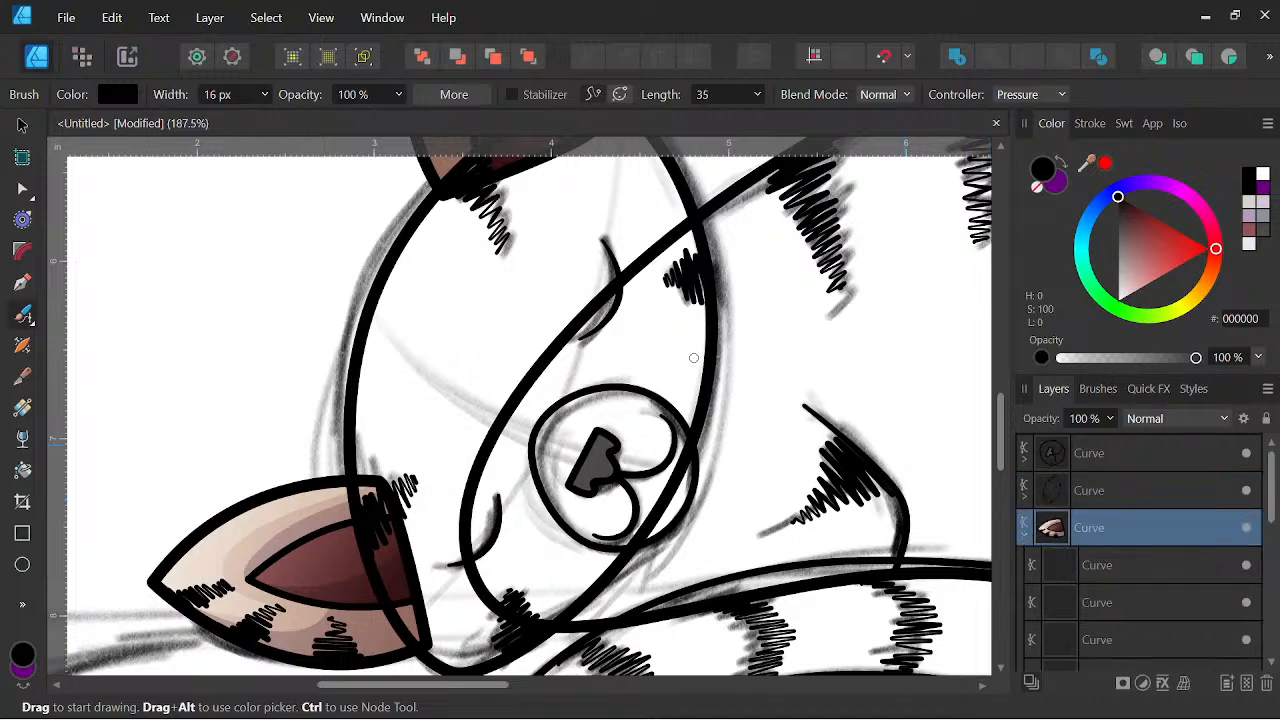
click(22, 126)
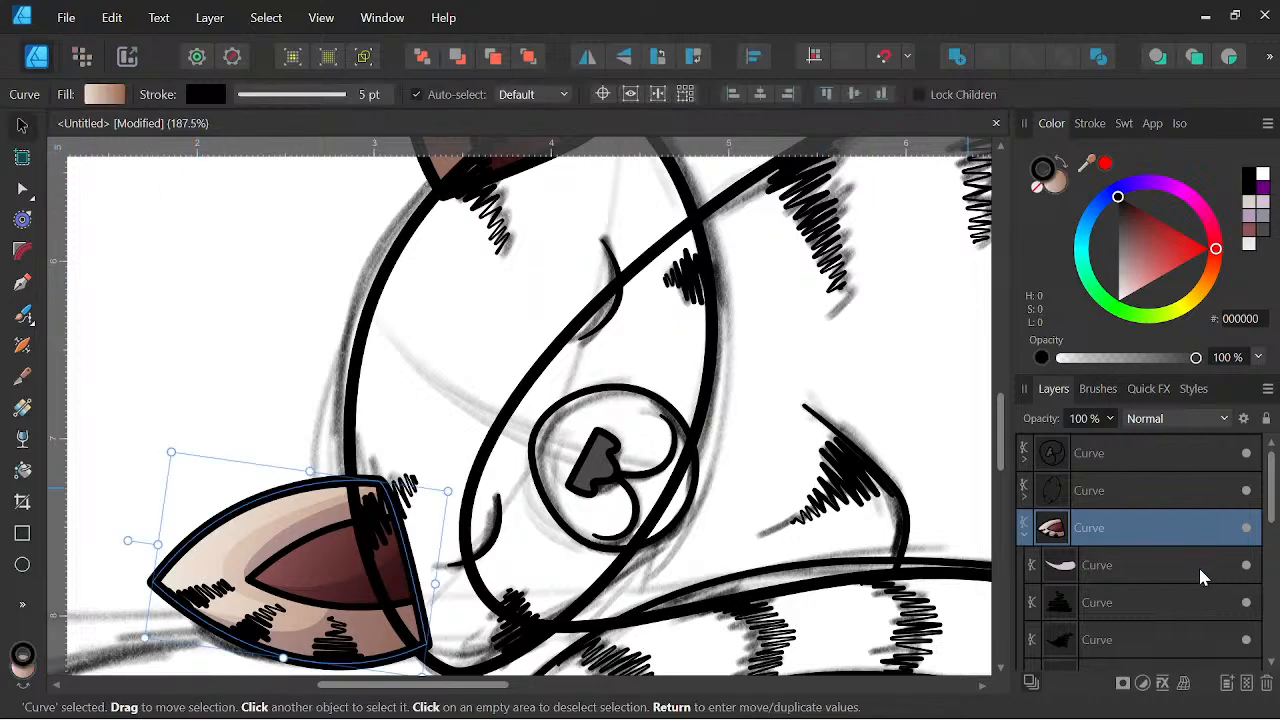
click(1058, 185)
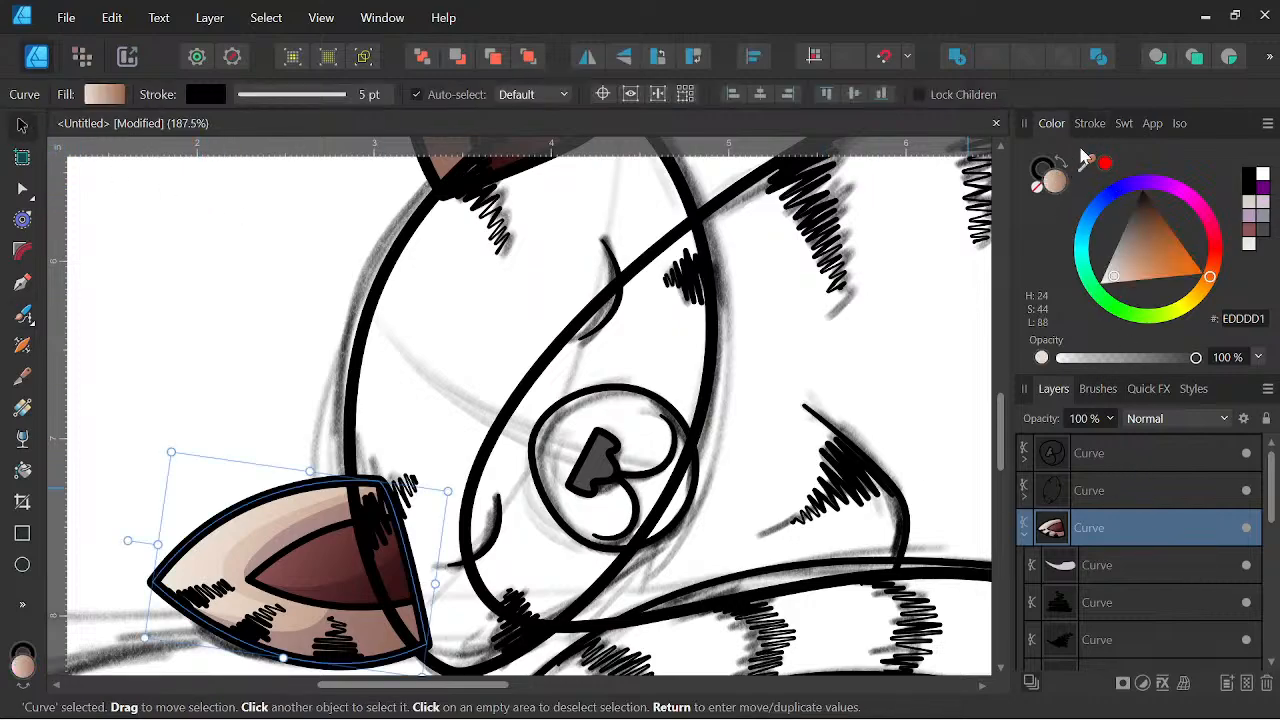
click(1126, 124)
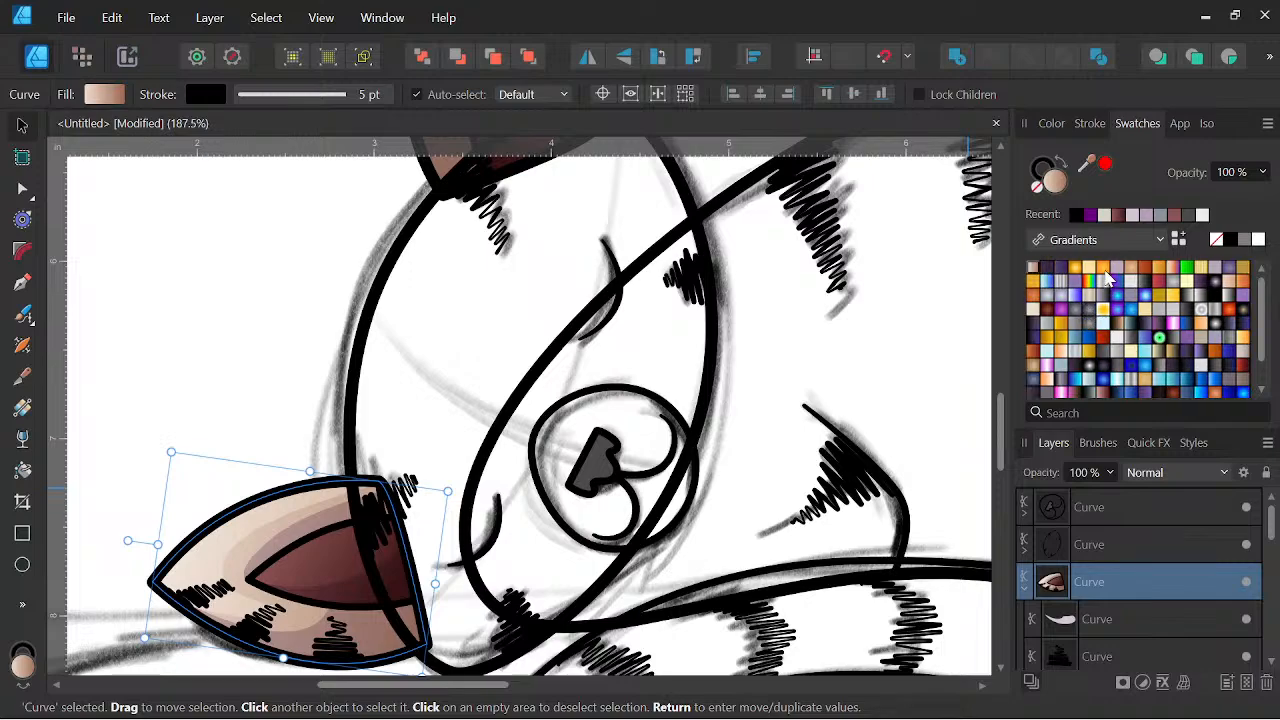
click(1051, 123)
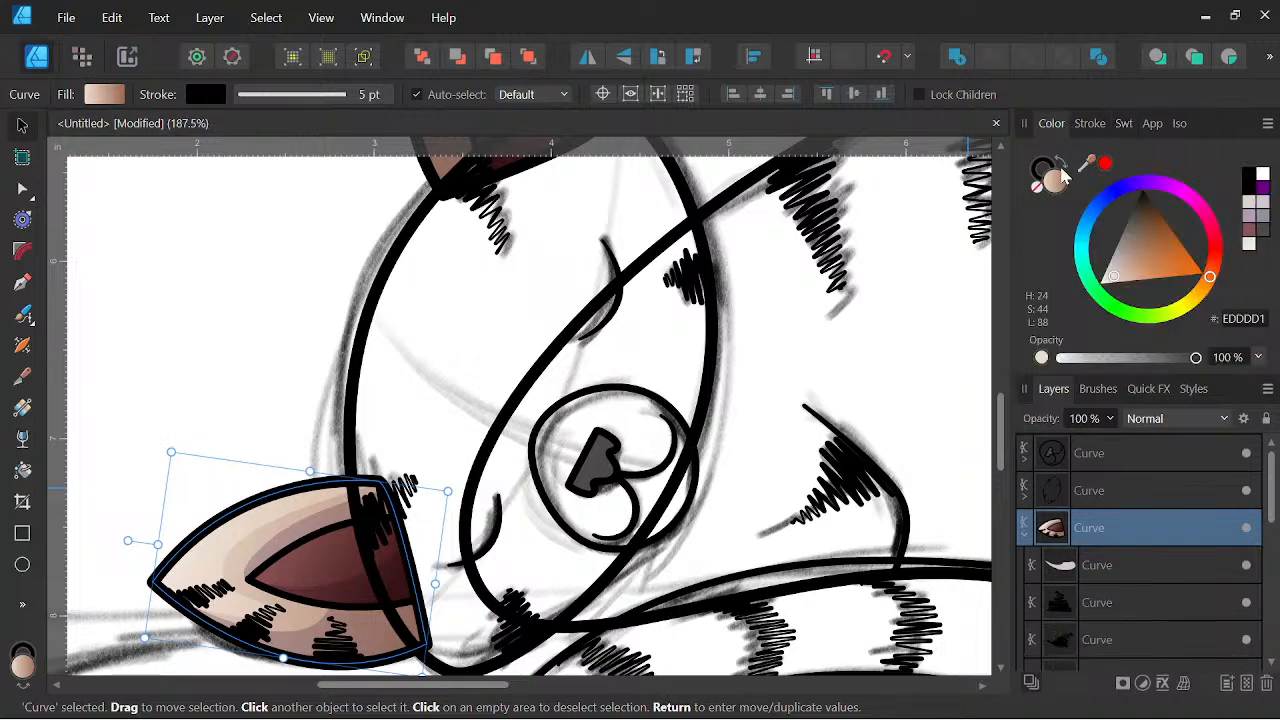
click(1026, 534)
Fill the cat's head outline with the saved light-to-brown gradient swatch used on the ears.
click(1141, 499)
click(1124, 123)
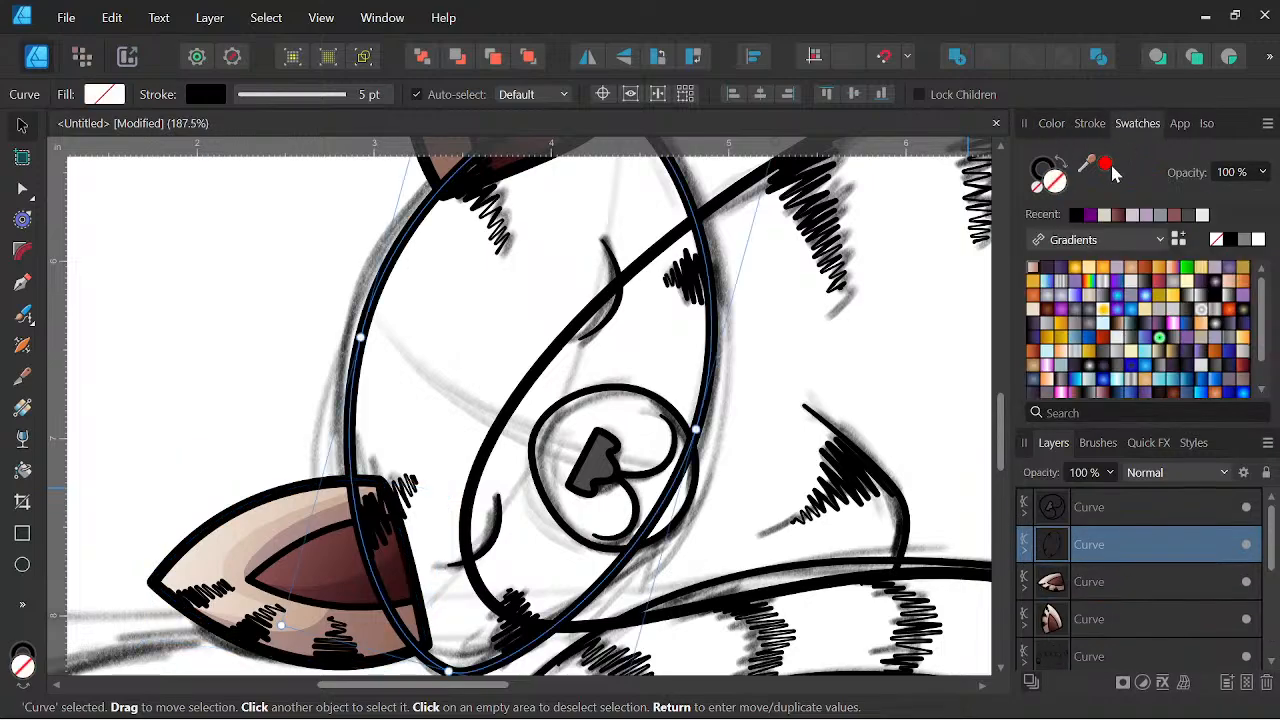
click(1033, 277)
scroll(822, 312, down, 3)
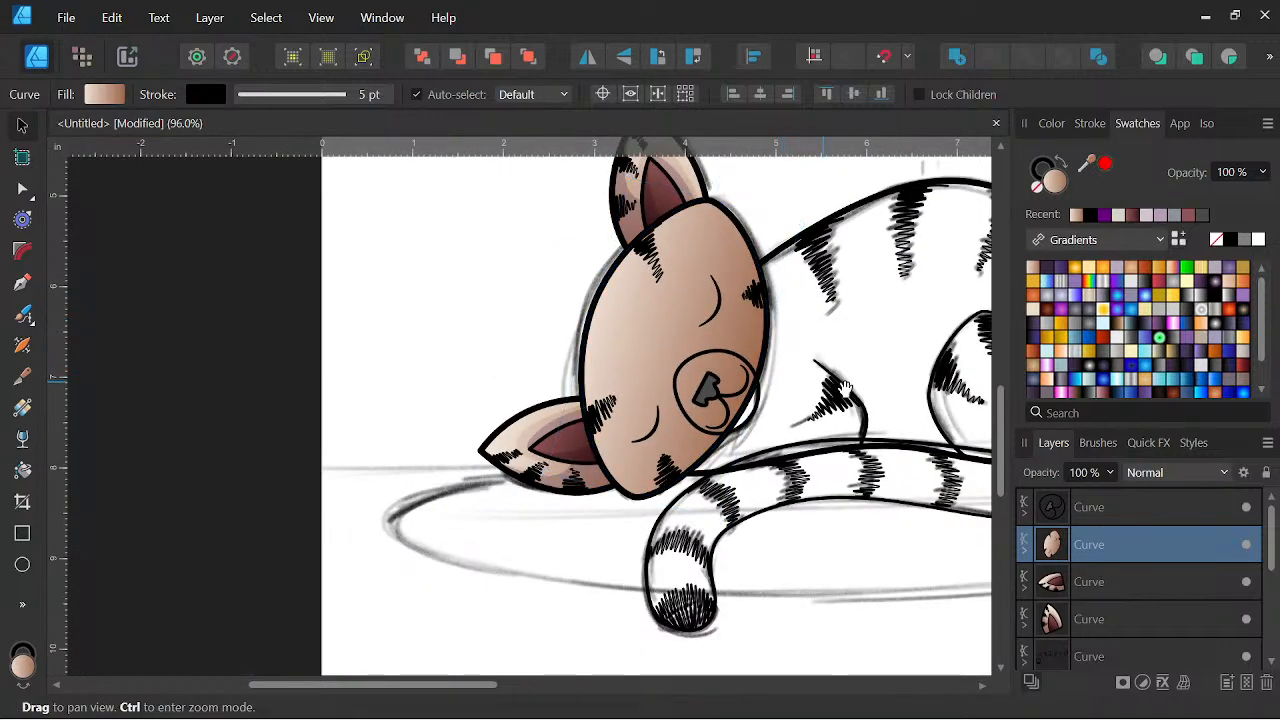
drag(842, 389, 806, 437)
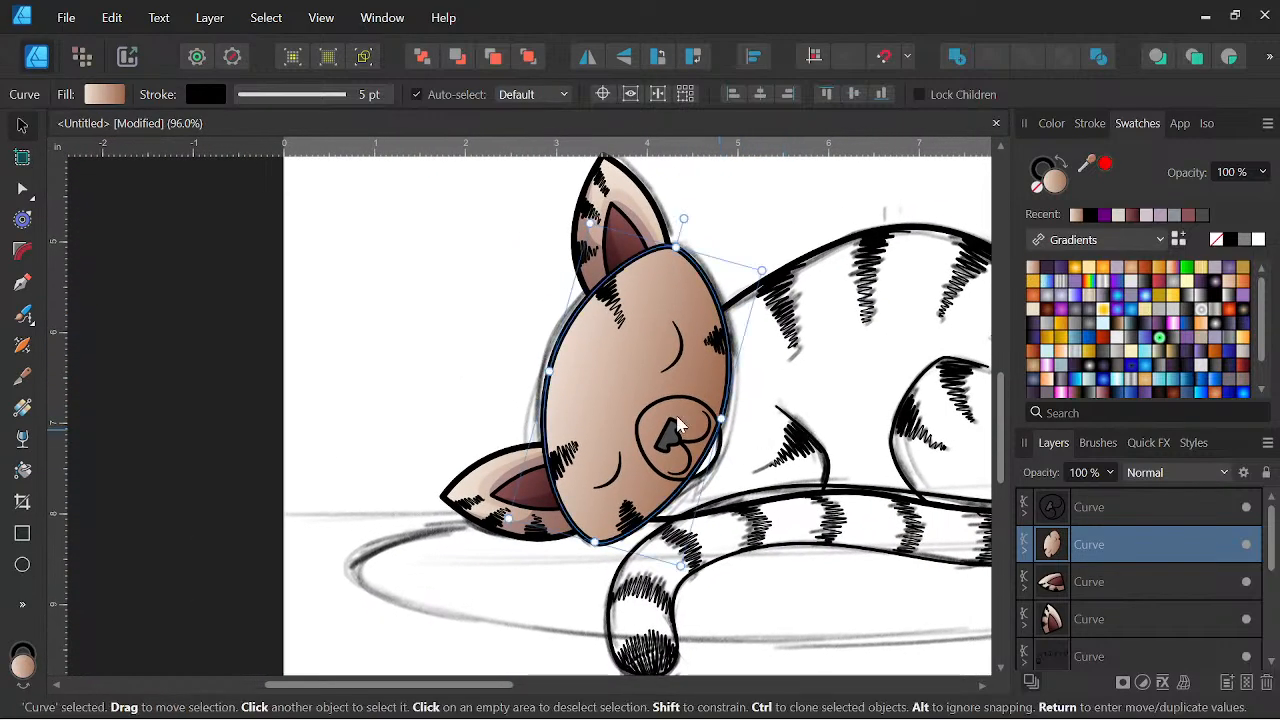
Angle the head's linear gradient with its light end at the forehead-side edge and its brown end just beyond the muzzle.
click(22, 408)
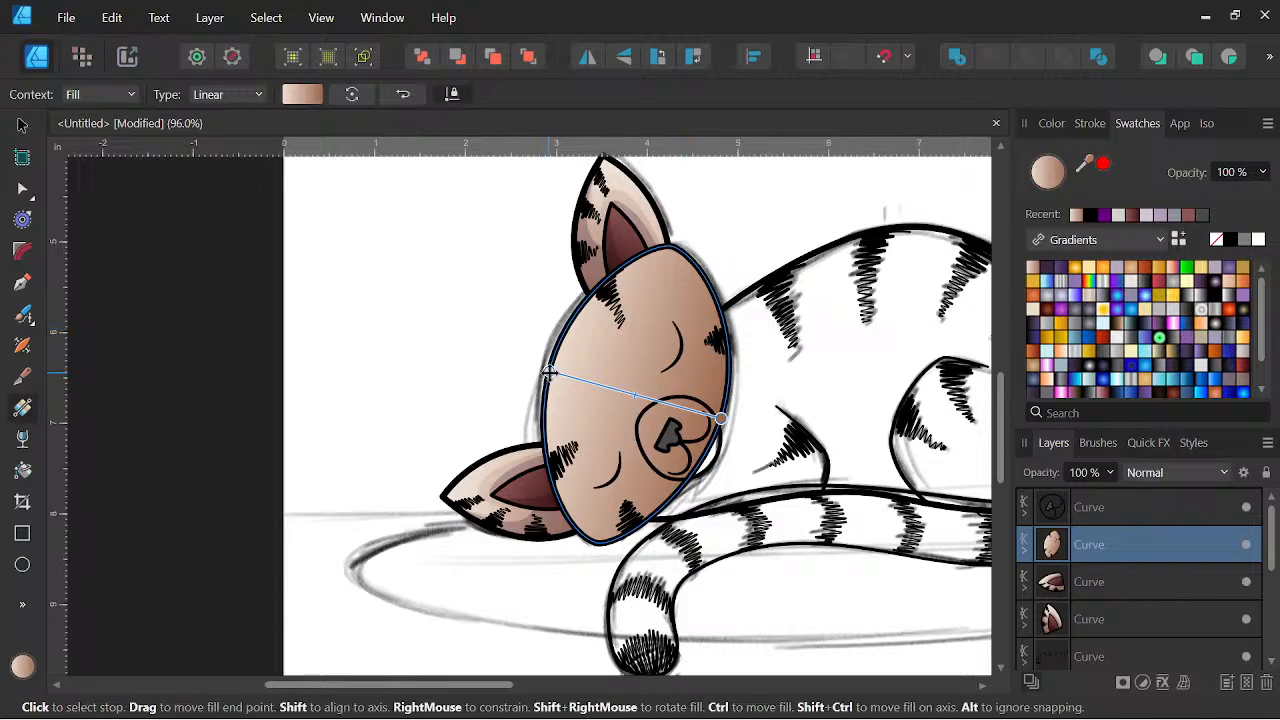
drag(548, 372, 647, 277)
drag(720, 418, 572, 533)
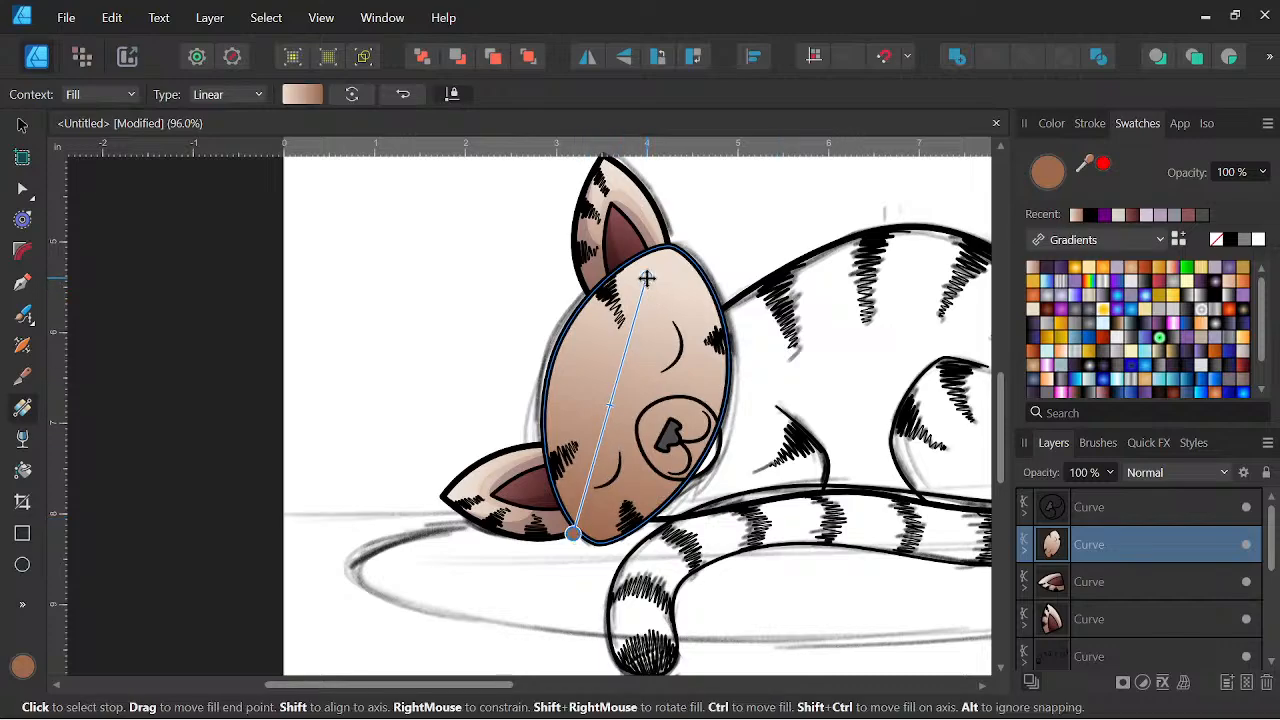
drag(647, 277, 582, 307)
drag(574, 534, 762, 462)
drag(582, 305, 541, 354)
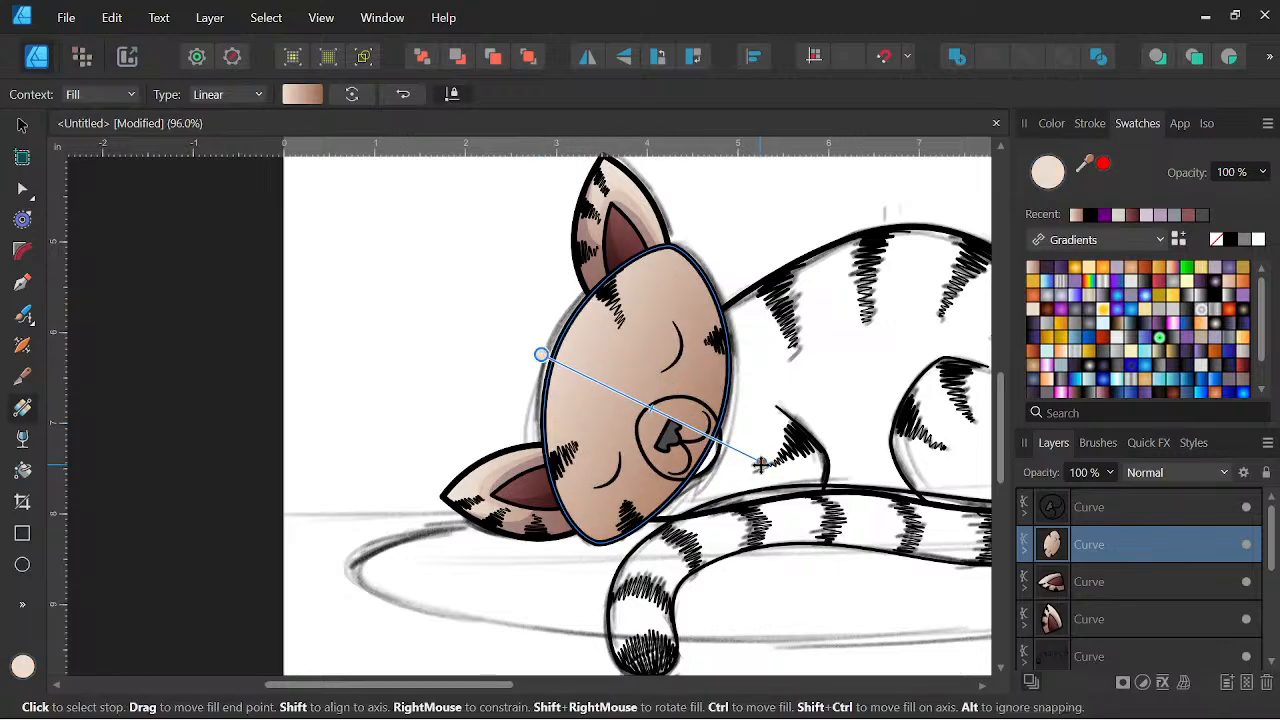
drag(760, 462, 754, 461)
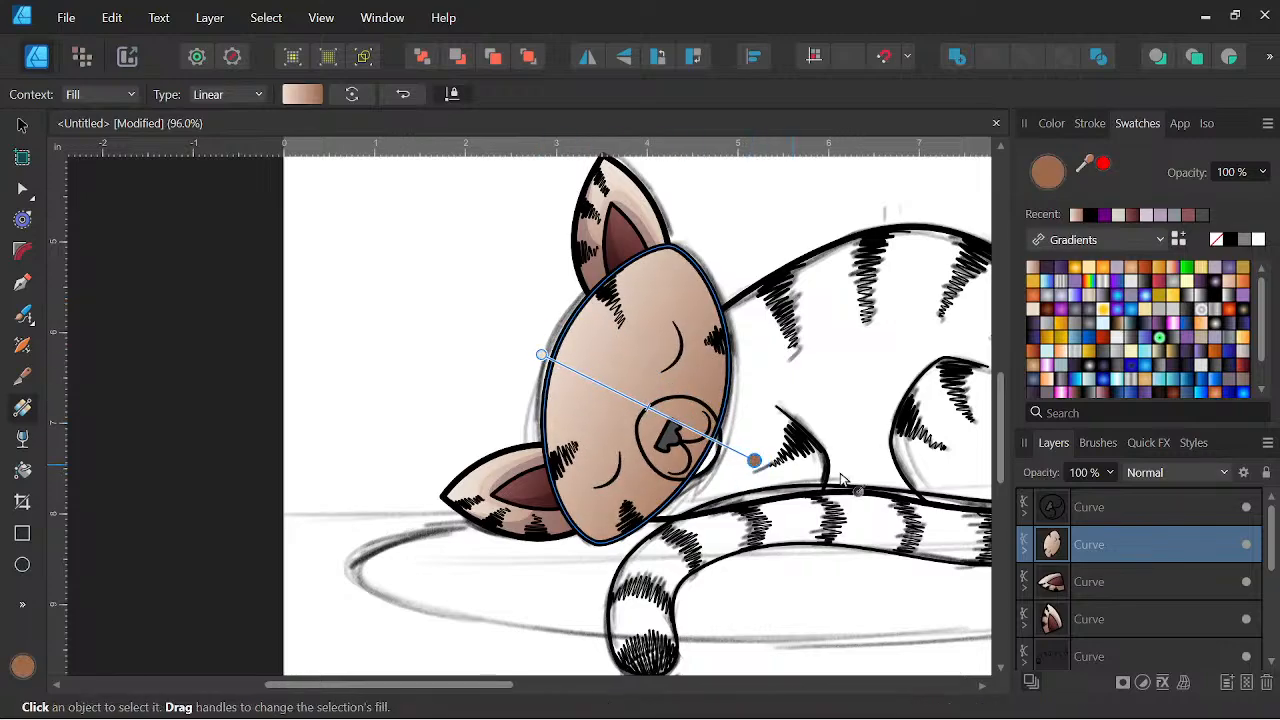
Fill the cat's muzzle circle with the saved light-to-brown linear gradient running across it.
click(1118, 506)
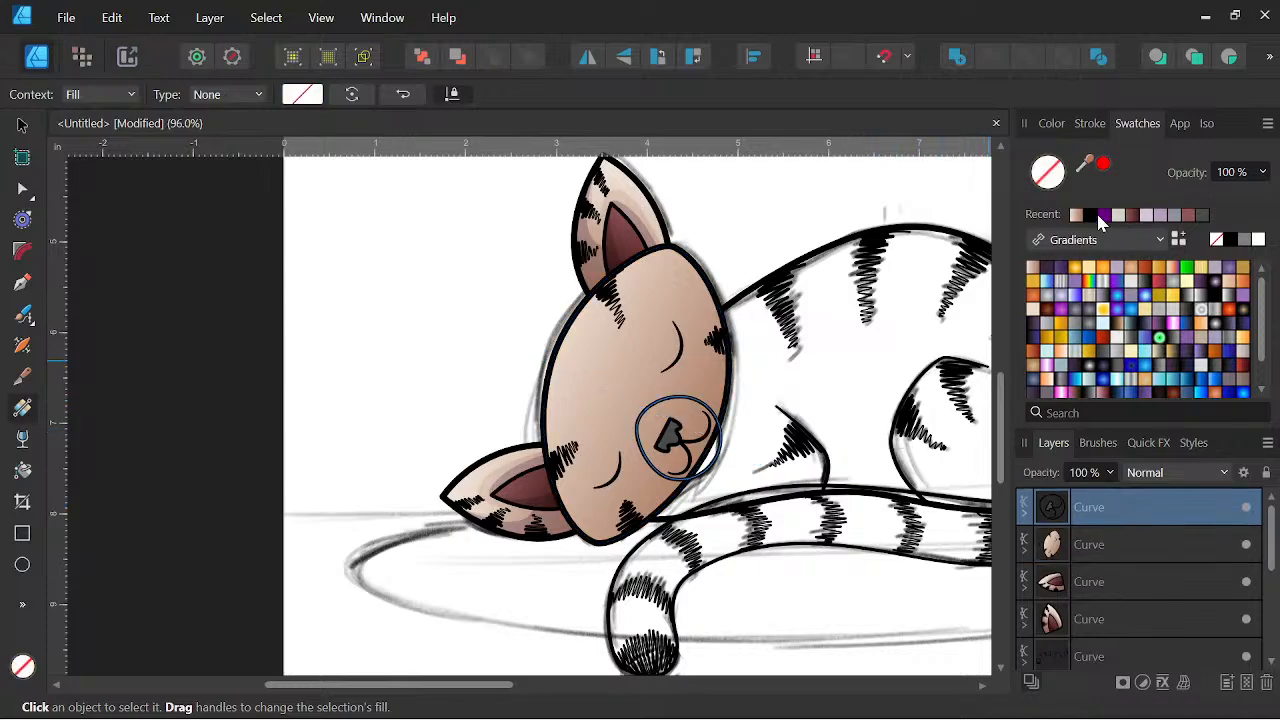
drag(636, 428, 720, 447)
scroll(694, 444, up, 3)
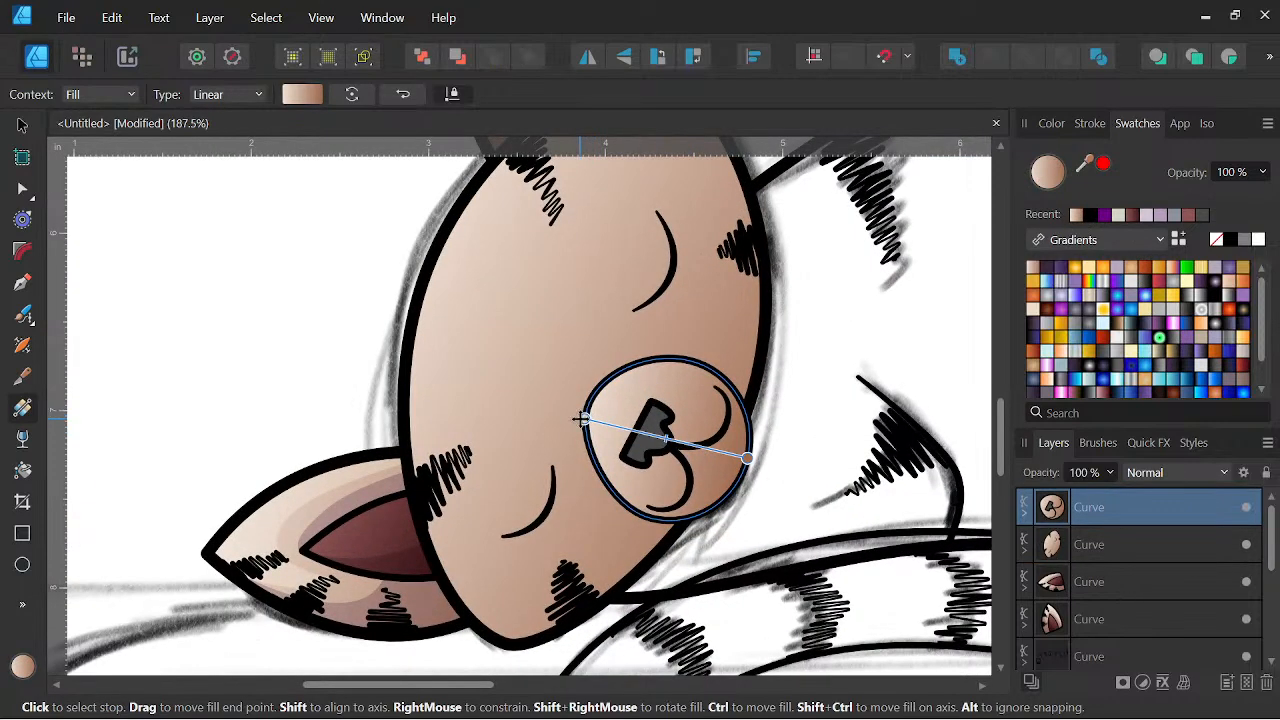
Try the muzzle's gradient reversed, with the brown end on the nose and the light end just outside the circle.
click(596, 397)
mouse_move(748, 458)
mouse_down()
mouse_move(814, 507)
mouse_move(836, 502)
mouse_move(651, 434)
mouse_move(600, 383)
mouse_move(570, 409)
mouse_move(677, 437)
mouse_up()
mouse_move(618, 370)
mouse_down()
mouse_move(674, 420)
mouse_move(763, 460)
mouse_move(584, 410)
mouse_move(646, 431)
mouse_up()
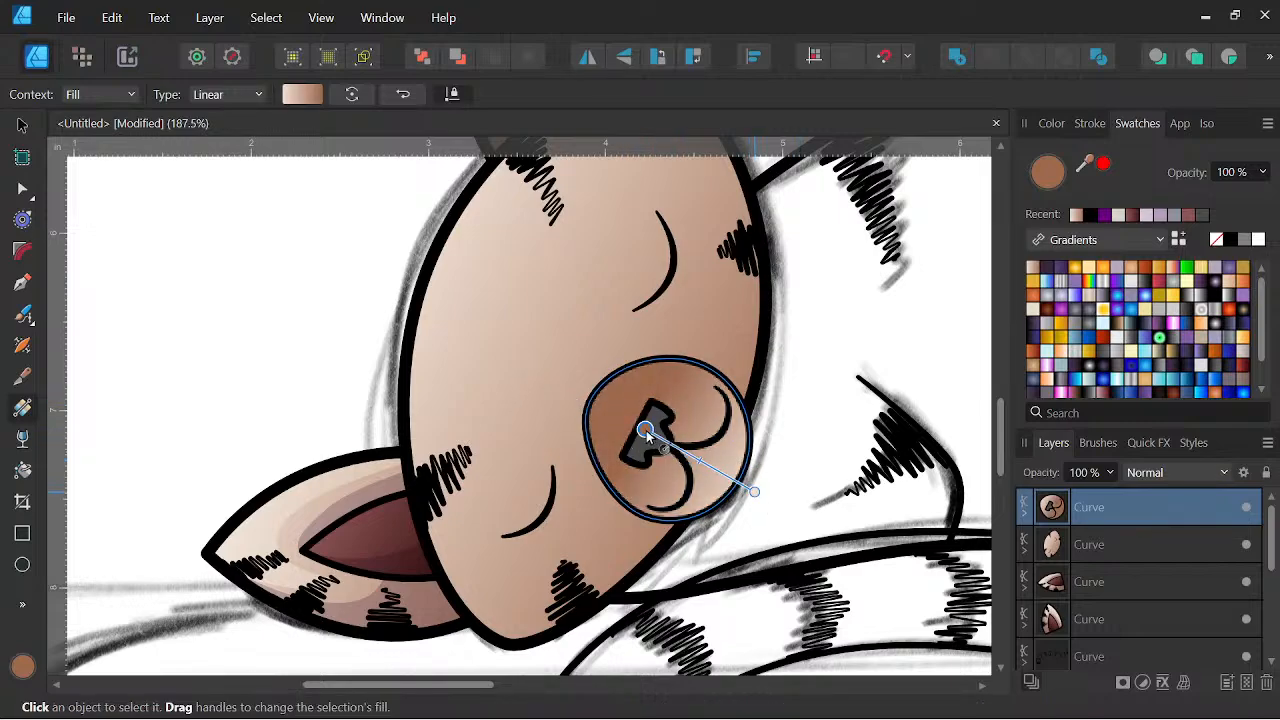
Angle the muzzle's gradient with its light end above the circle on the head and its brown end well beyond the chin.
scroll(646, 430, down, 5)
scroll(770, 434, up, 3)
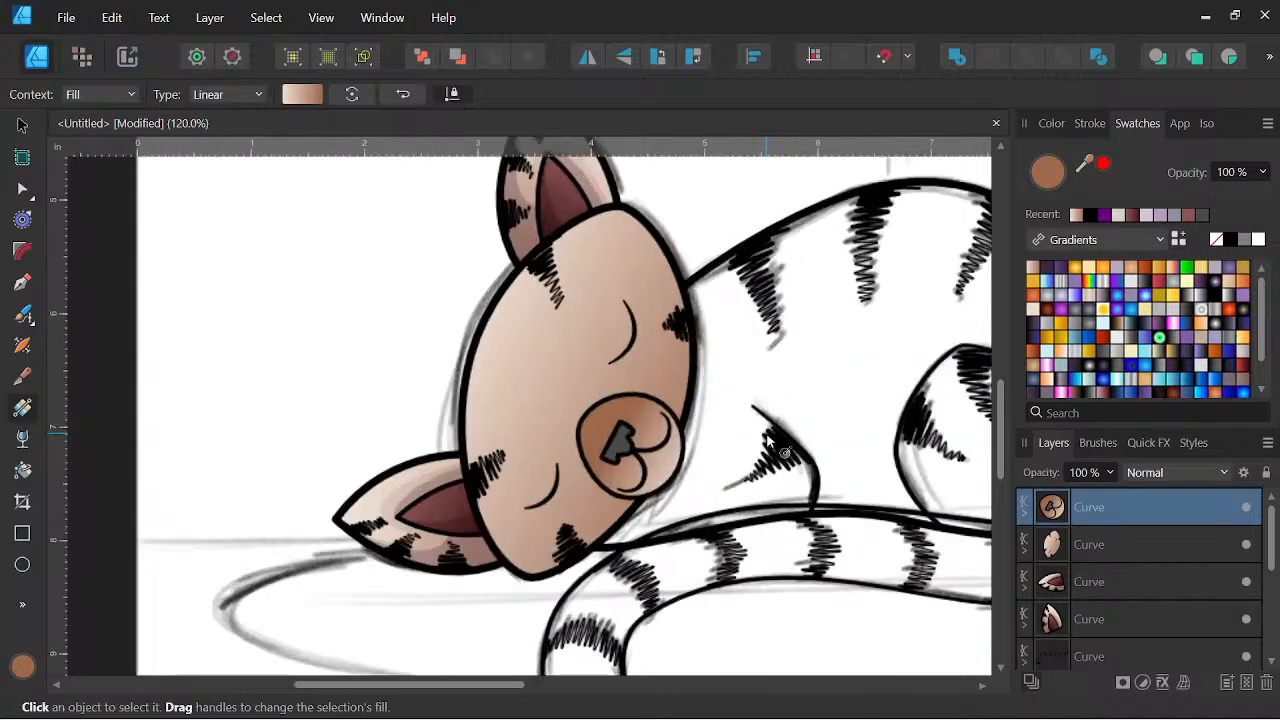
drag(783, 403, 803, 356)
drag(610, 346, 745, 424)
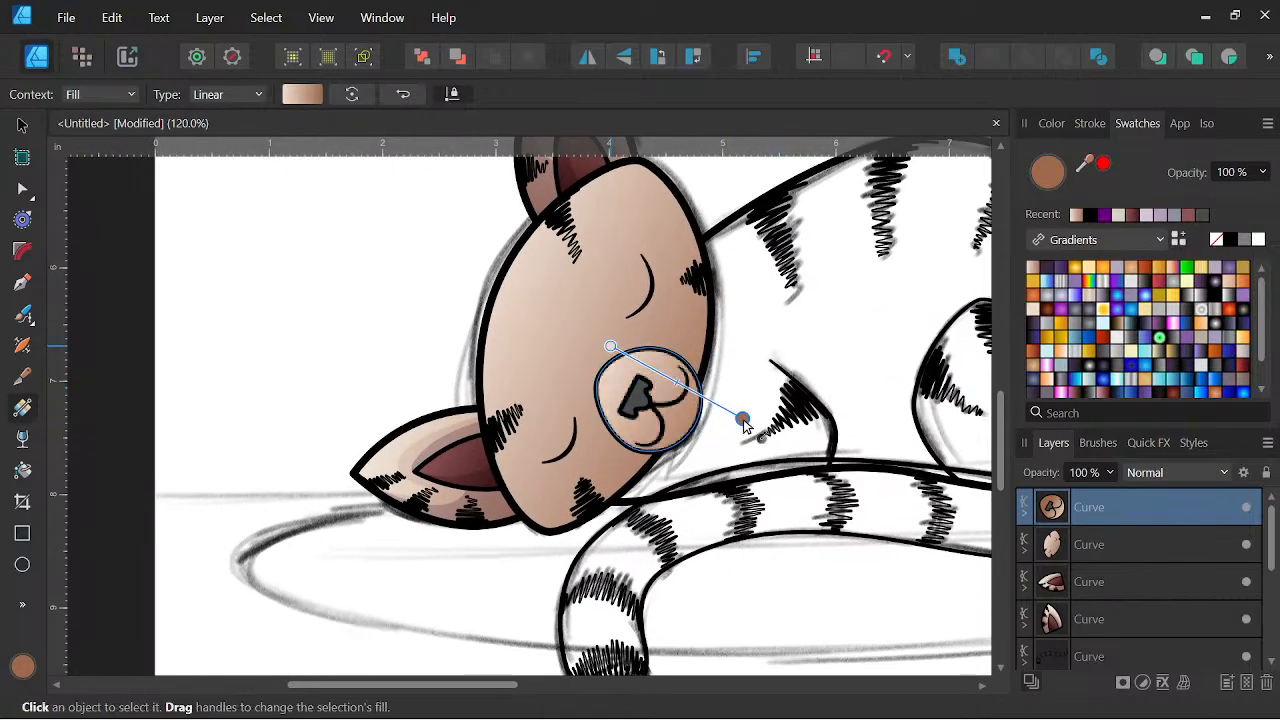
scroll(751, 371, down, 3)
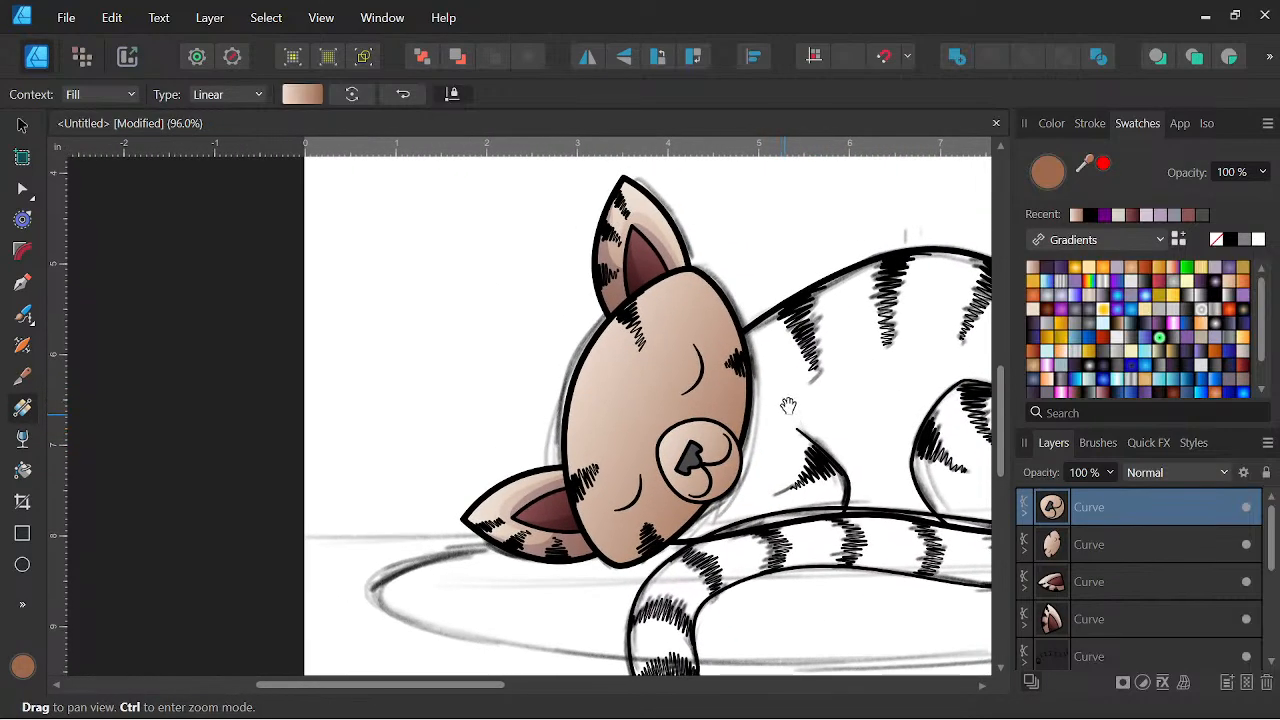
Fill the body with the light-to-brown gradient, its light end at the top of the back and brown end well below the tail.
drag(814, 381, 728, 365)
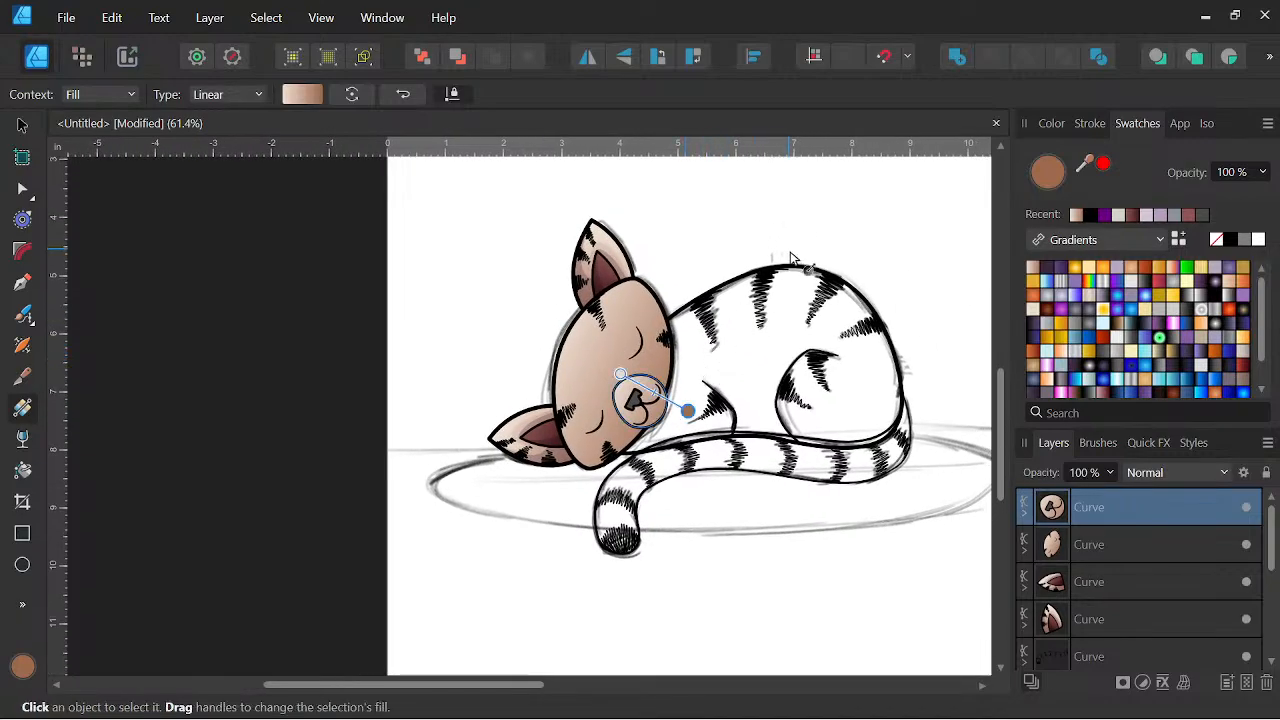
click(806, 276)
drag(799, 251, 731, 458)
click(1077, 214)
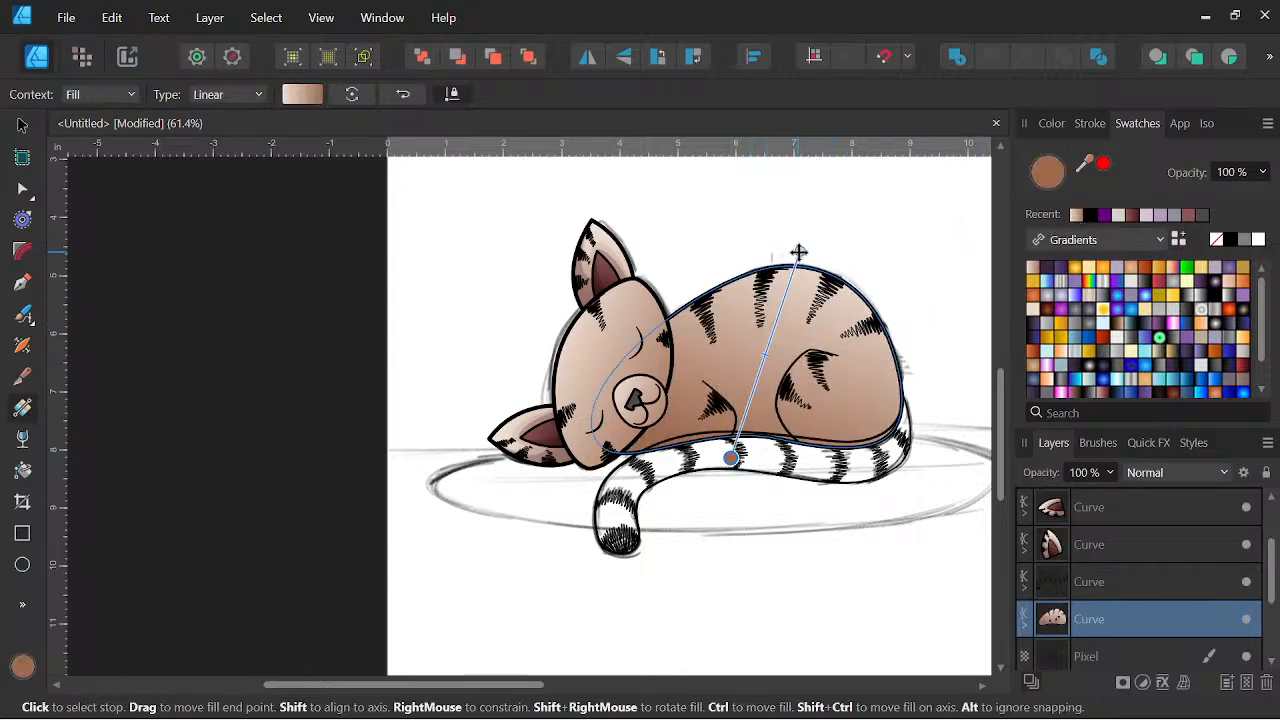
drag(799, 252, 791, 272)
drag(730, 455, 707, 610)
Extend the brown end of the head's gradient farther past the muzzle, over the cat's body.
click(577, 457)
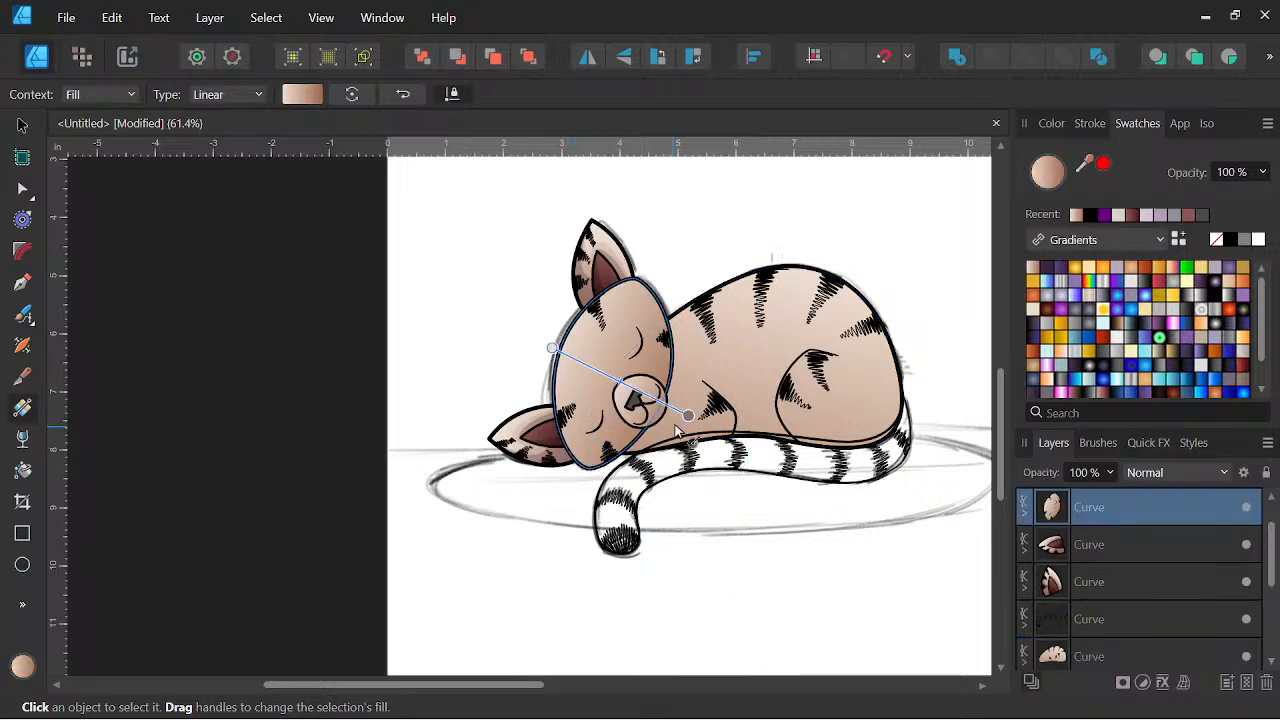
drag(687, 415, 737, 430)
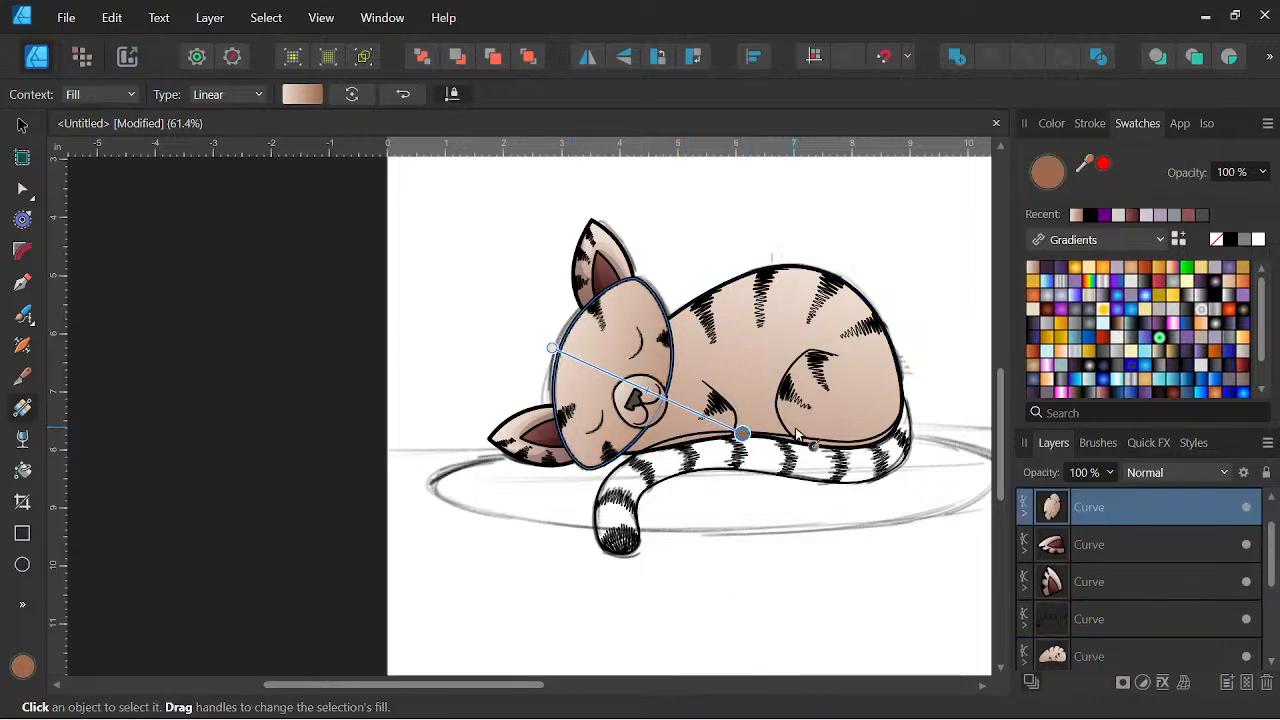
scroll(845, 455, down, 3)
Fill the tail with the light-to-brown gradient, its light end at the rump and its brown end well beyond the tail tip.
click(855, 462)
scroll(855, 455, up, 3)
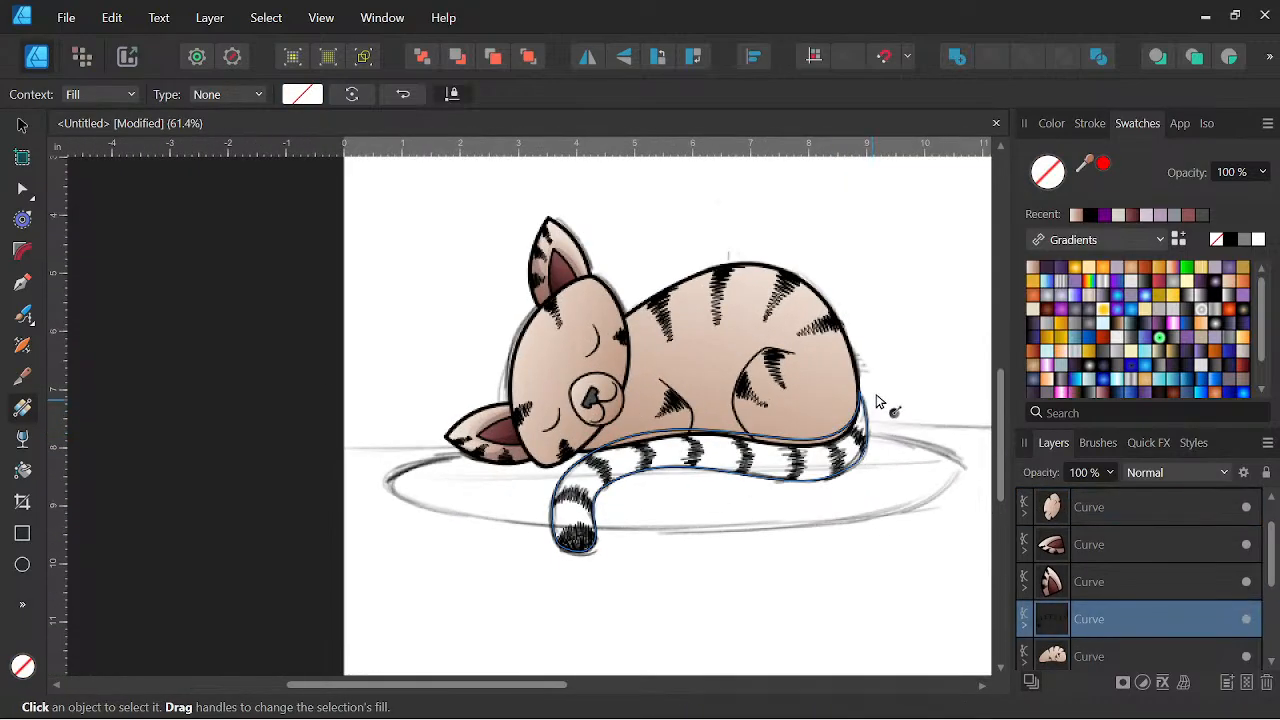
drag(878, 382, 589, 597)
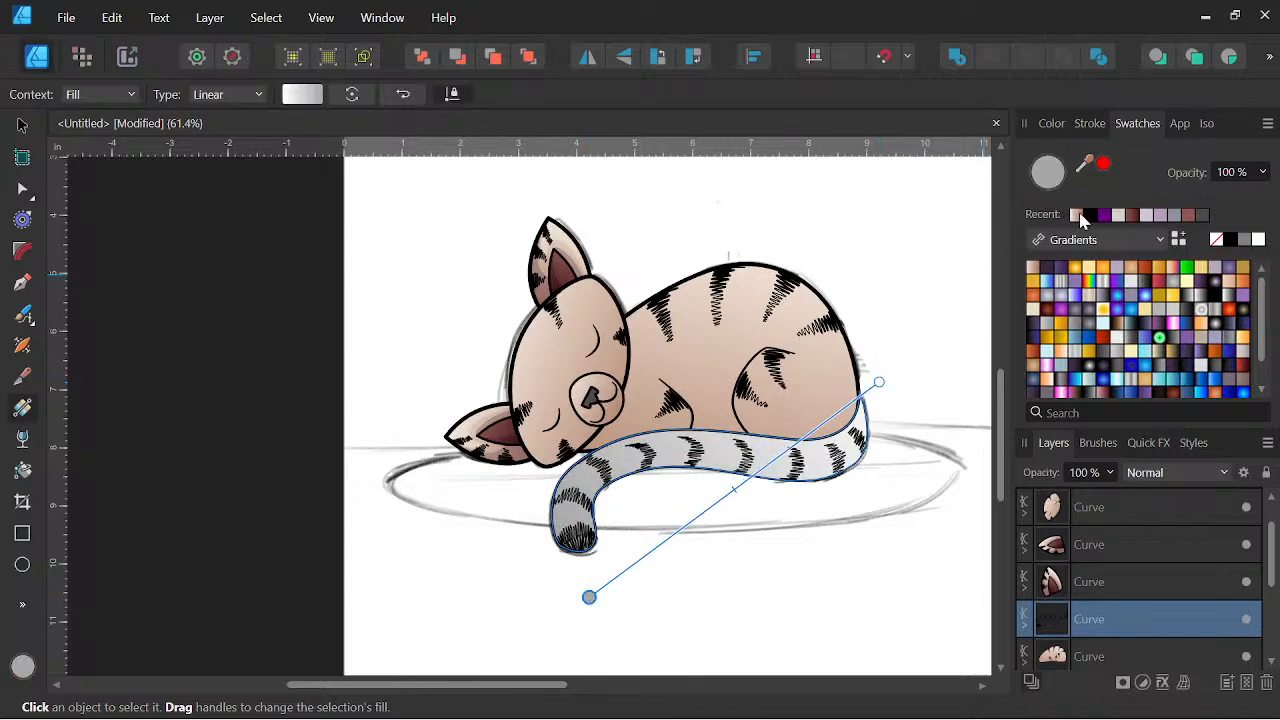
click(1077, 214)
drag(595, 598, 443, 644)
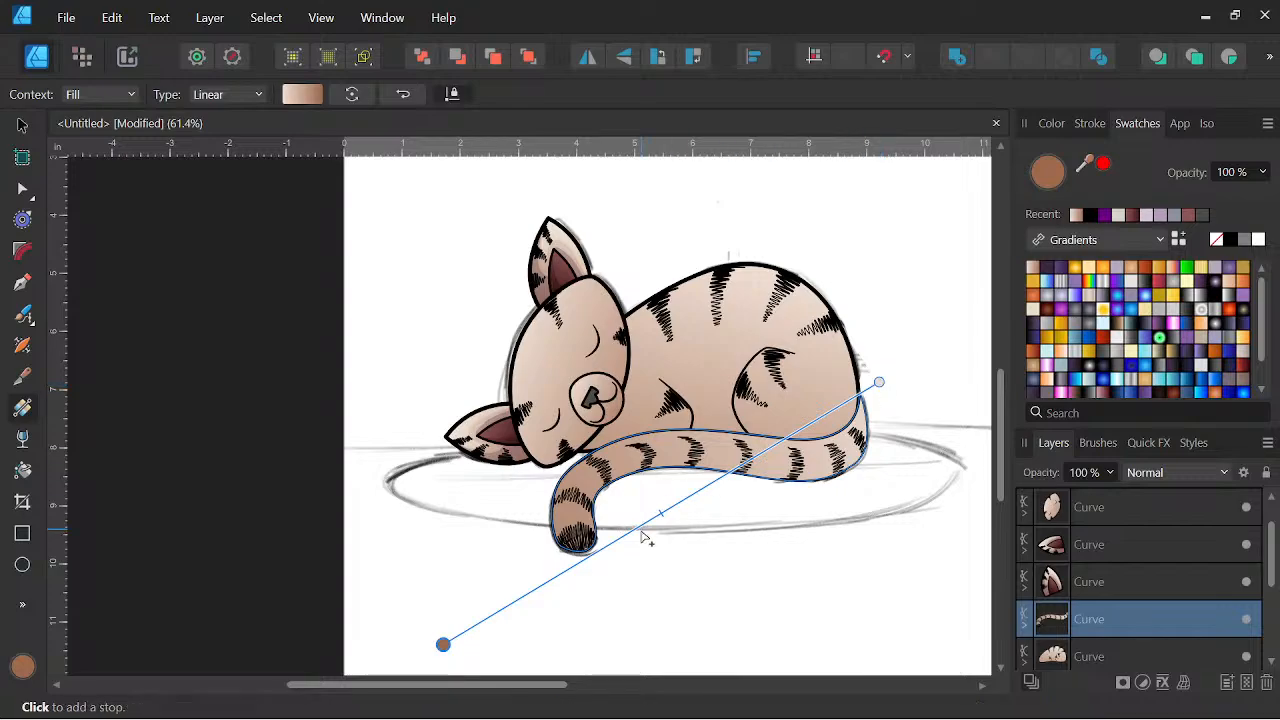
Select the tail, muzzle, head outline and both ears together.
scroll(862, 386, down, 3)
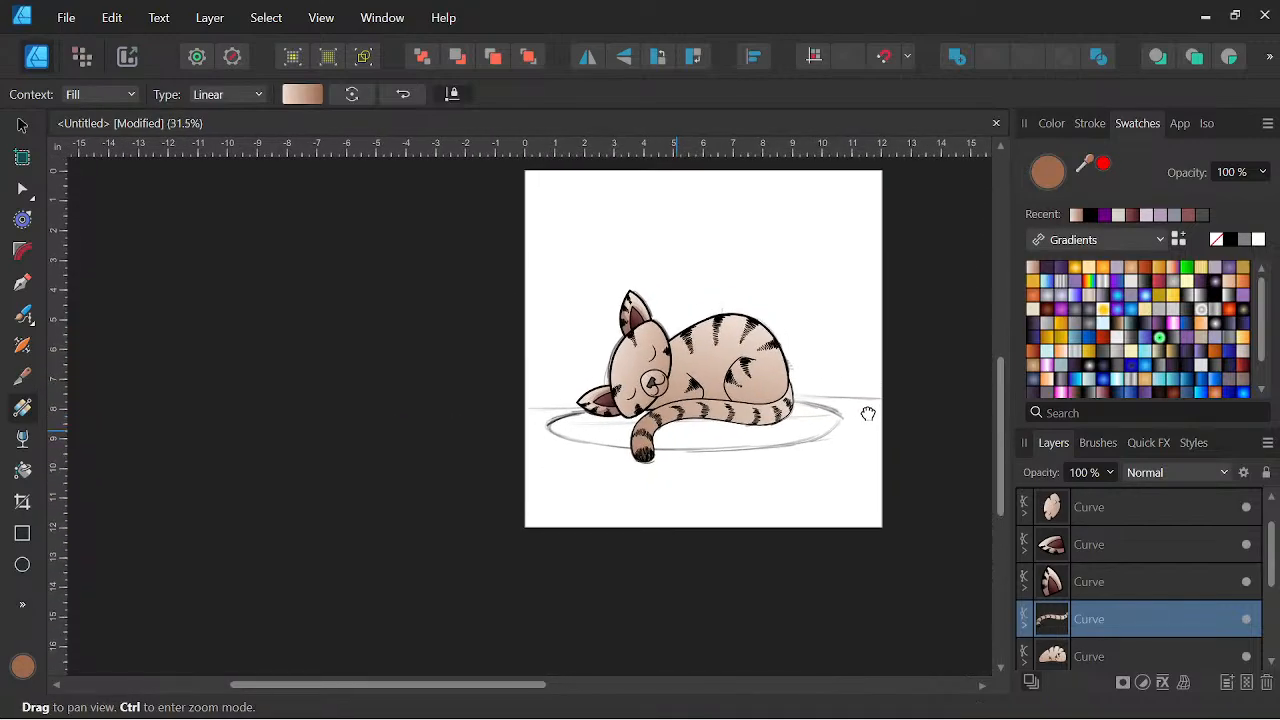
scroll(697, 417, up, 4)
scroll(697, 417, up, 1)
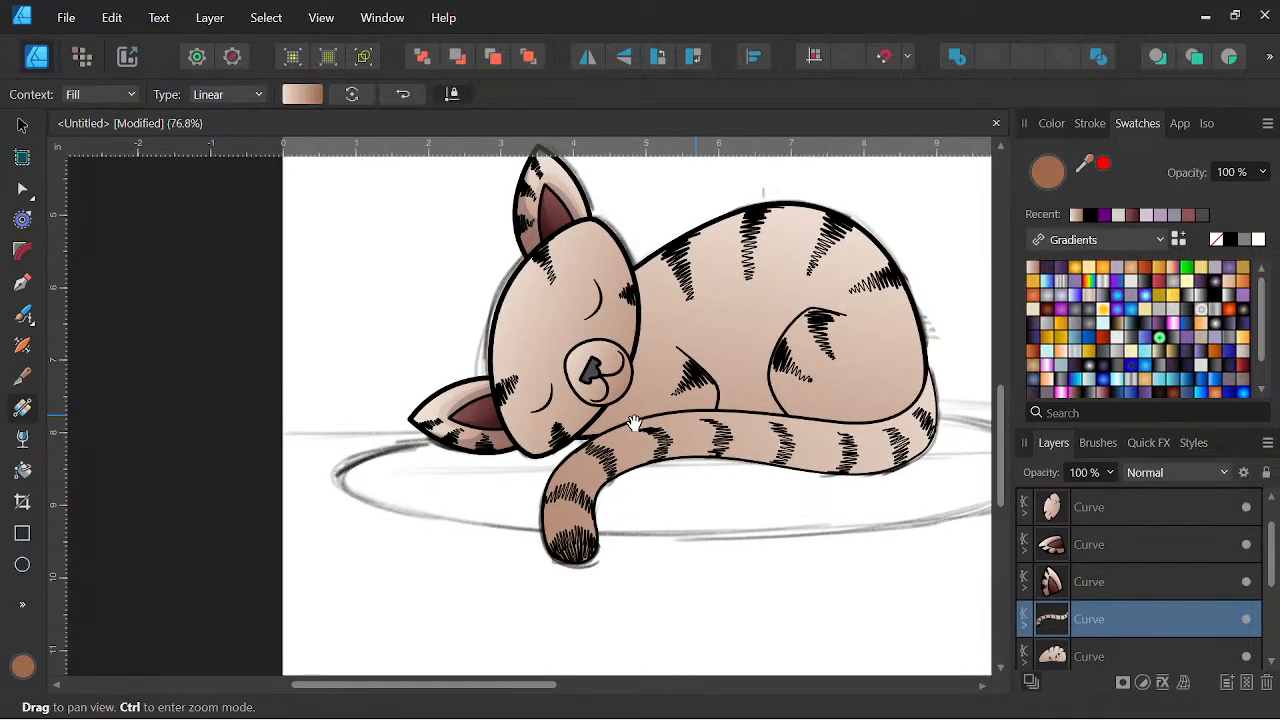
click(23, 125)
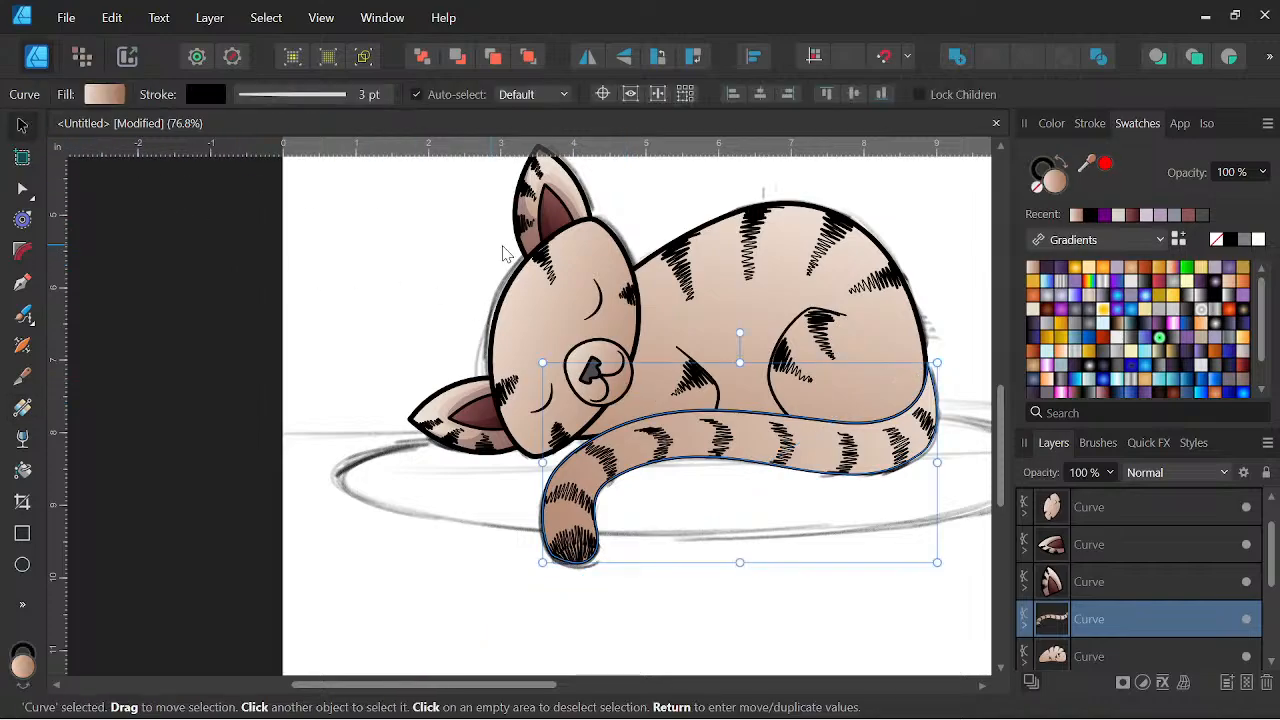
scroll(519, 244, up, 2)
shift+click(680, 408)
shift+click(706, 334)
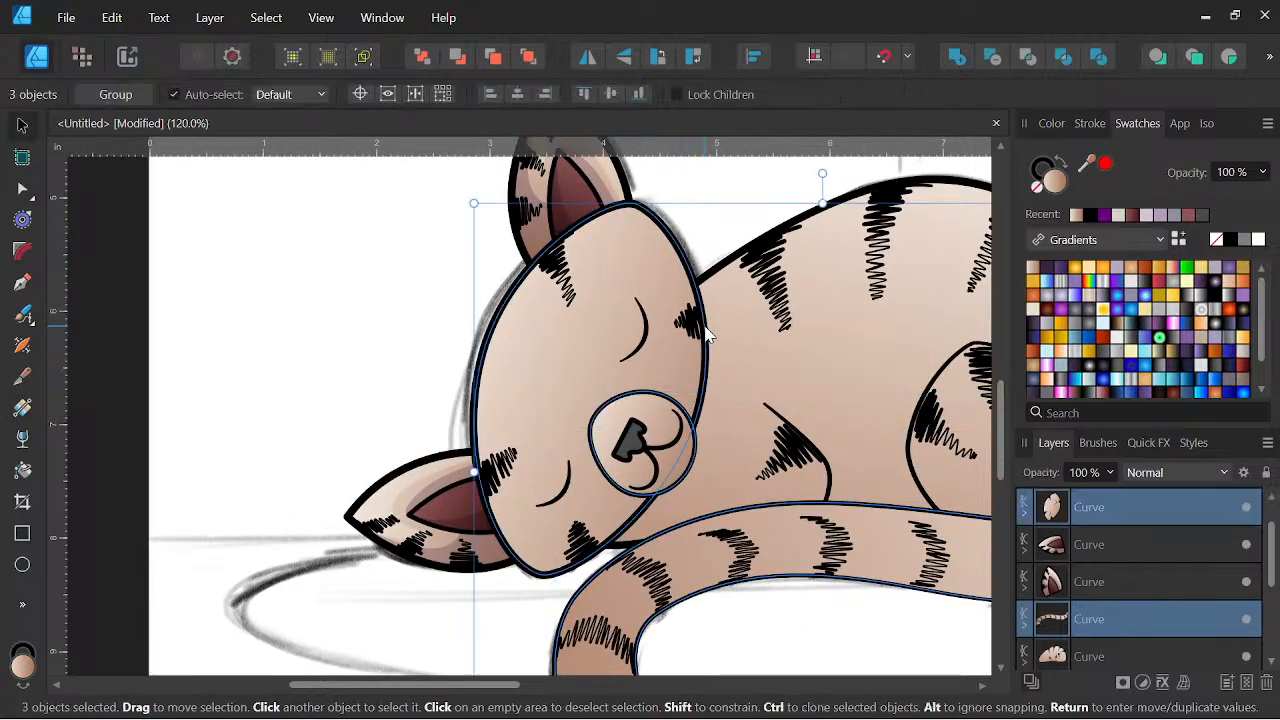
shift+click(519, 228)
shift+click(418, 497)
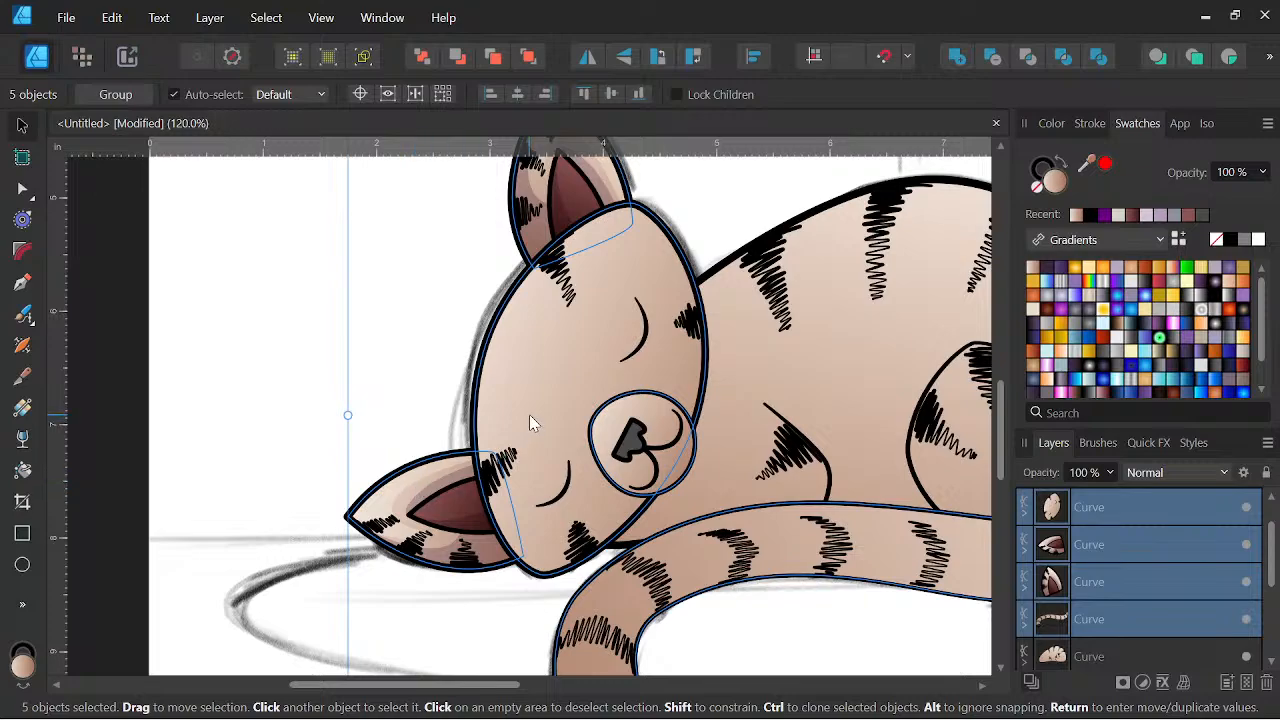
drag(531, 414, 535, 419)
scroll(535, 419, down, 2)
drag(748, 455, 730, 391)
key(ctrl+z)
Remove the tail from the selection and shift the head, ears and muzzle slightly toward the body and down.
shift+click(672, 437)
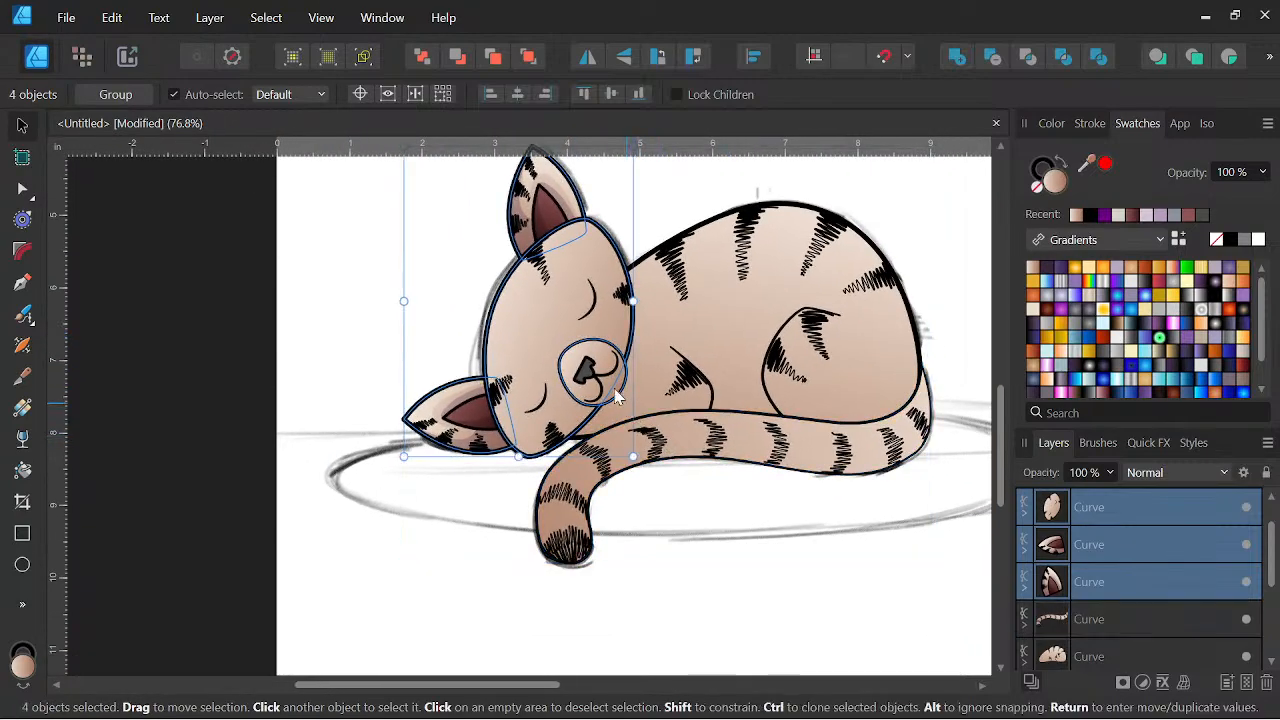
scroll(567, 334, up, 1)
drag(567, 334, 578, 349)
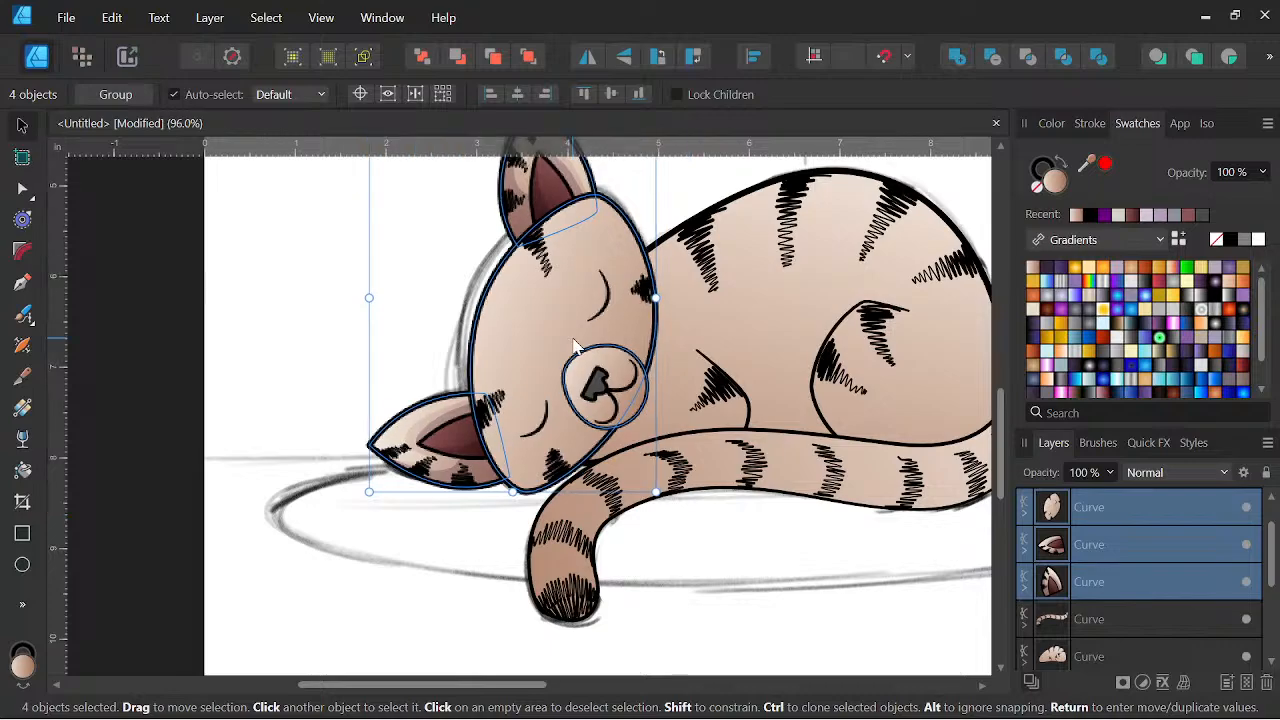
Enlarge the striped tail slightly from its upper head-side corner and nudge it into place under the body.
click(745, 465)
key(space)
drag(680, 472, 522, 489)
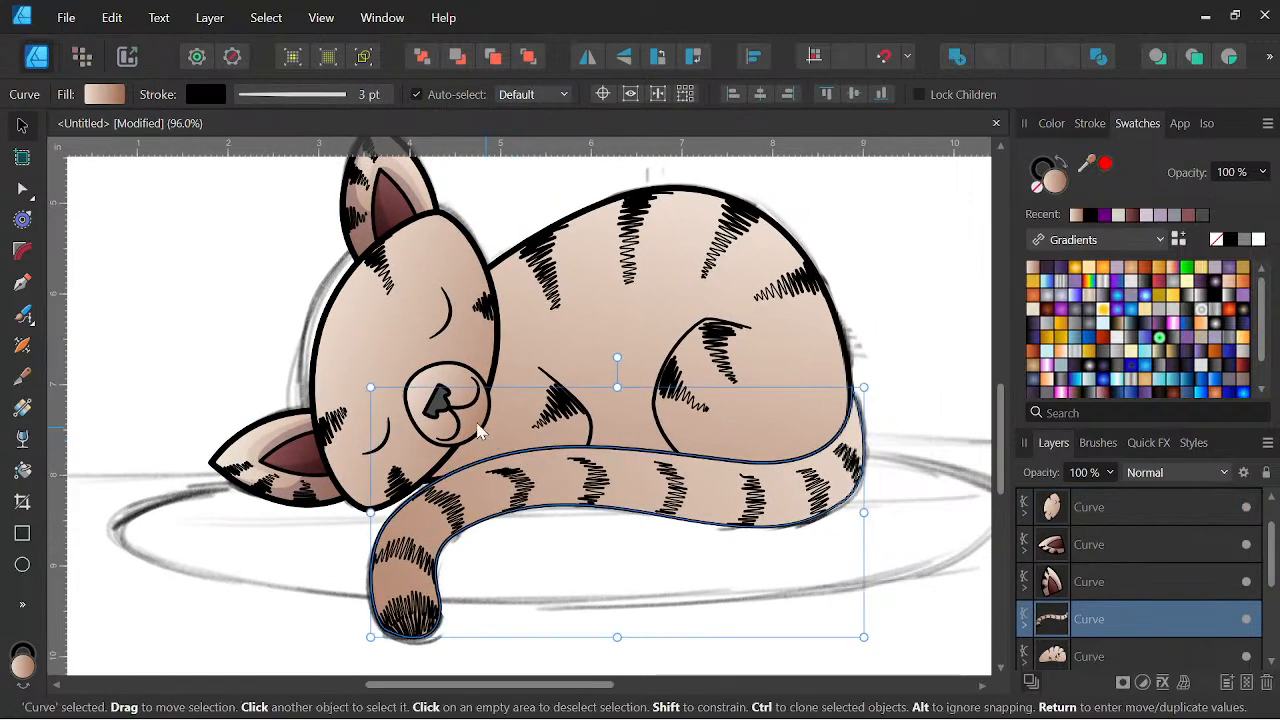
drag(367, 386, 359, 378)
key(space)
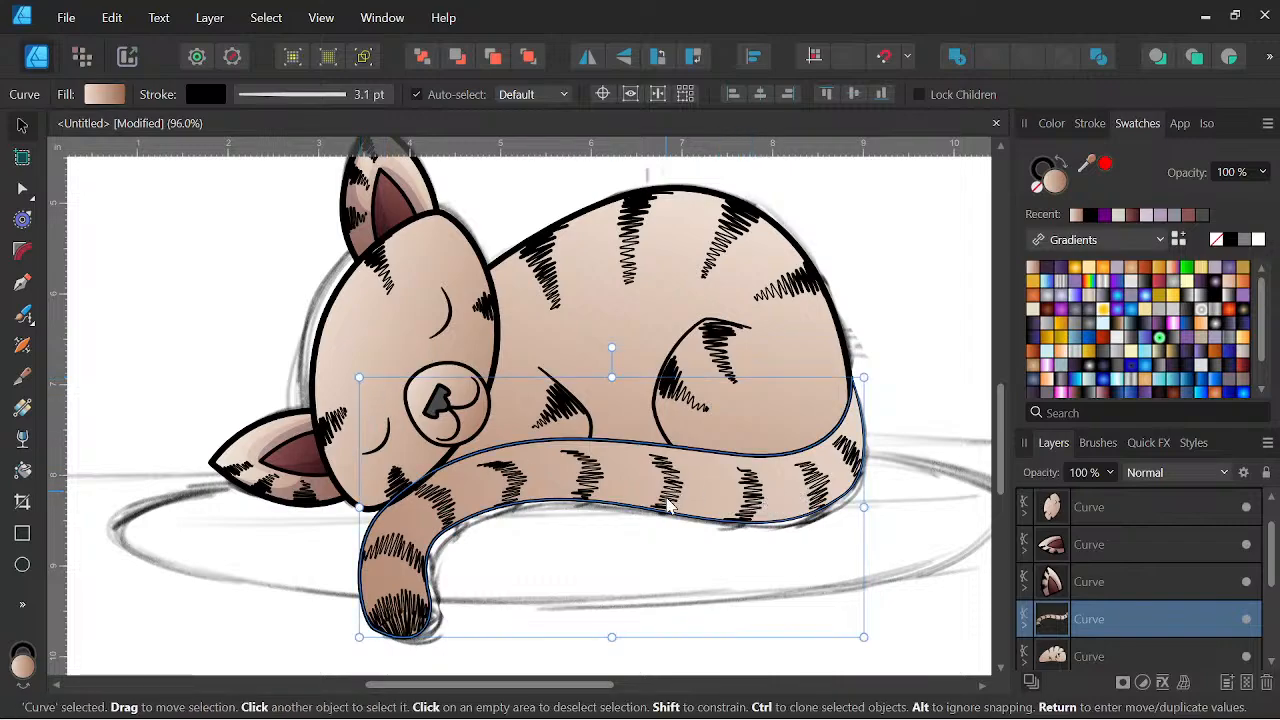
drag(667, 499, 666, 500)
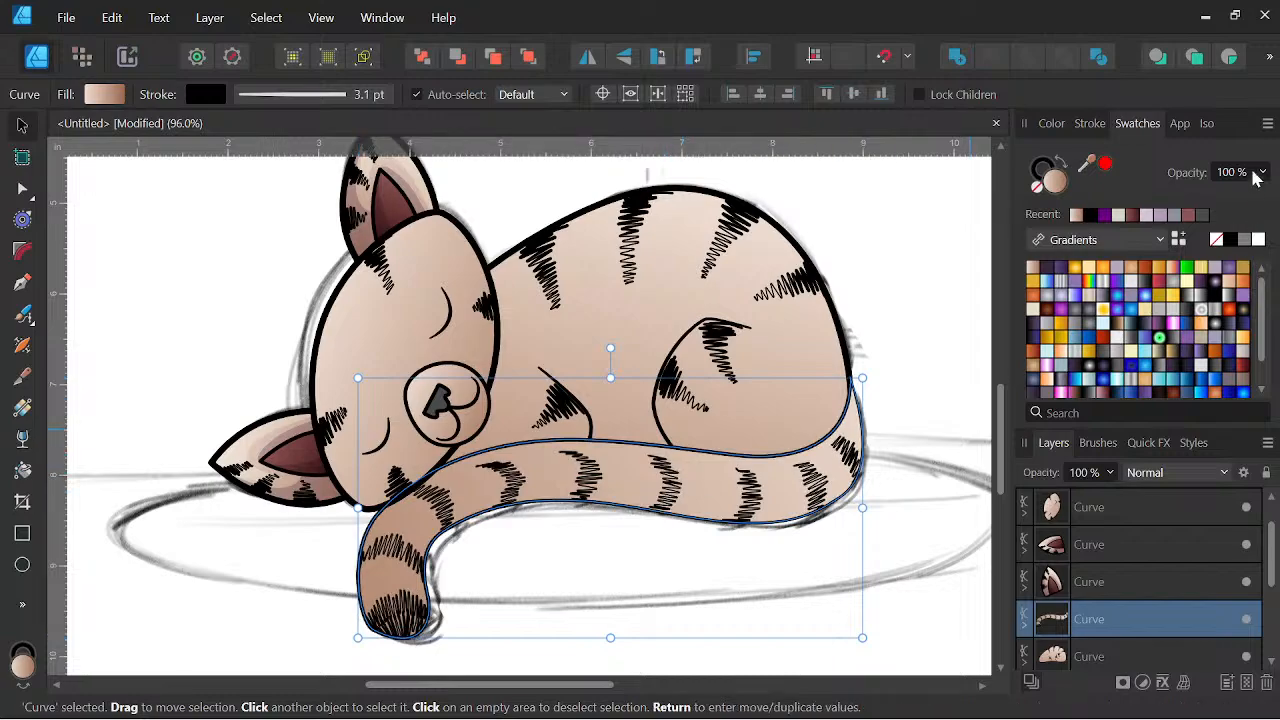
Set the tail outline's stroke width to 5 pt and move the tail curve above the head in the stacking order.
click(1089, 123)
click(1237, 190)
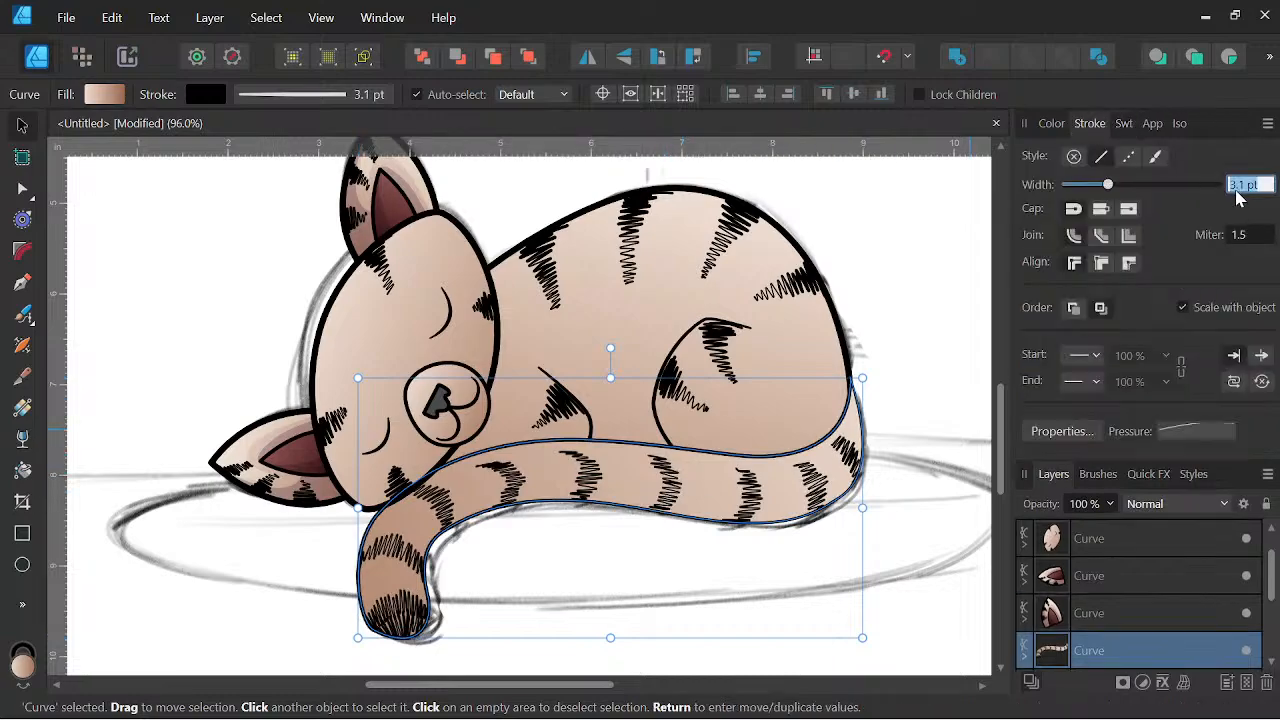
text(5)
key(Return)
drag(1132, 655, 1130, 524)
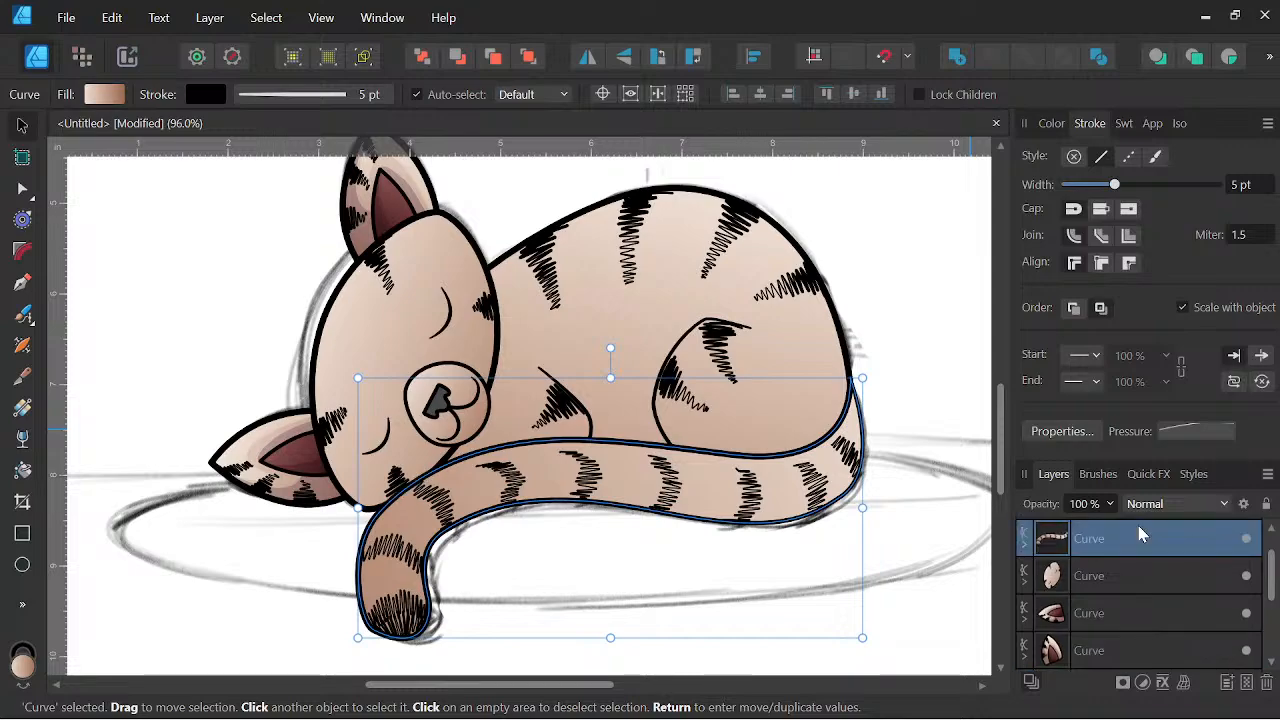
key(space)
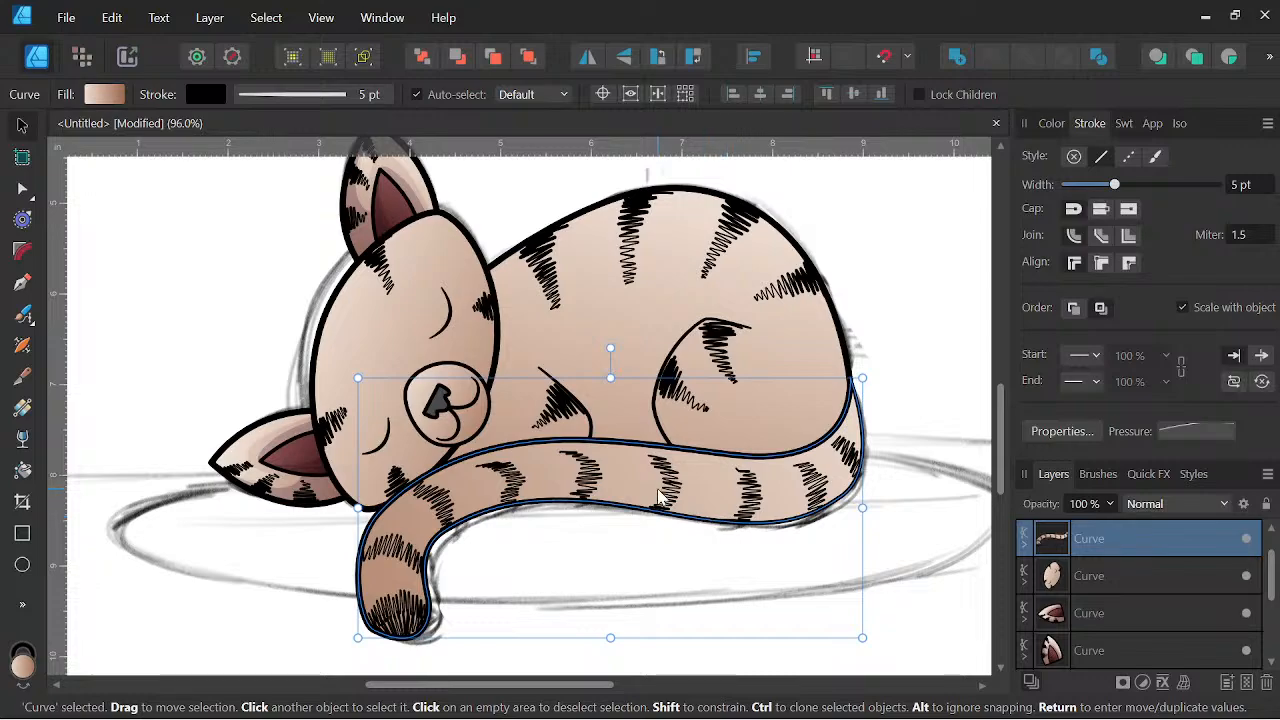
Scale the striped tail up very slightly so its outline becomes 5.1 pt.
drag(350, 377, 349, 375)
key(space)
drag(634, 431, 733, 418)
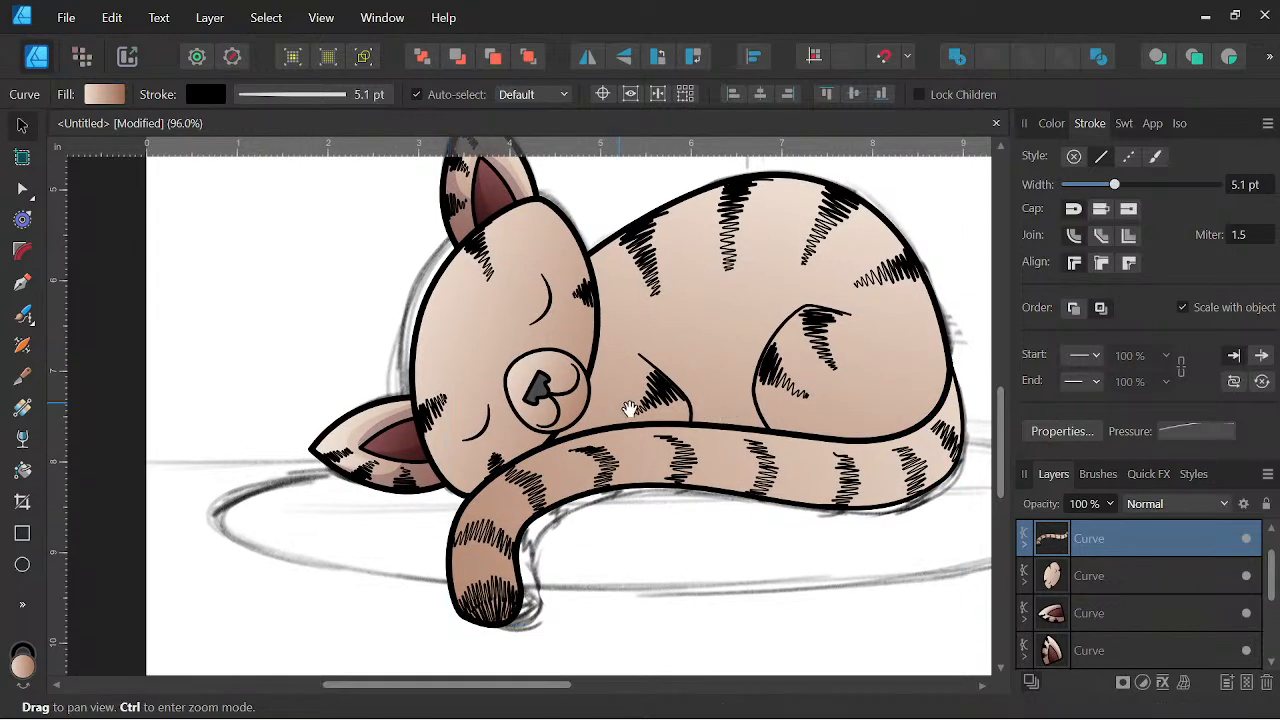
scroll(628, 408, down, 3)
Move the chin stripe to the head's upper-left edge and rotate it to point inward from the outline.
scroll(614, 336, up, 6)
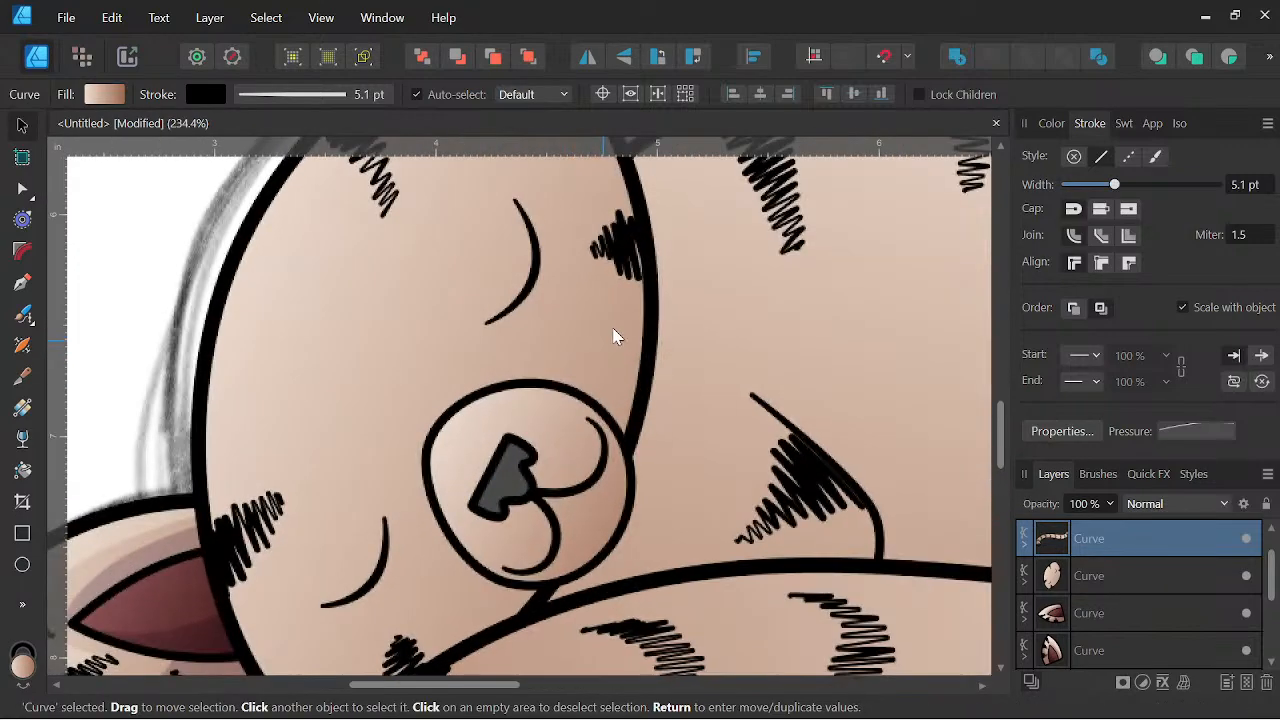
click(628, 247)
key(space)
click(1025, 582)
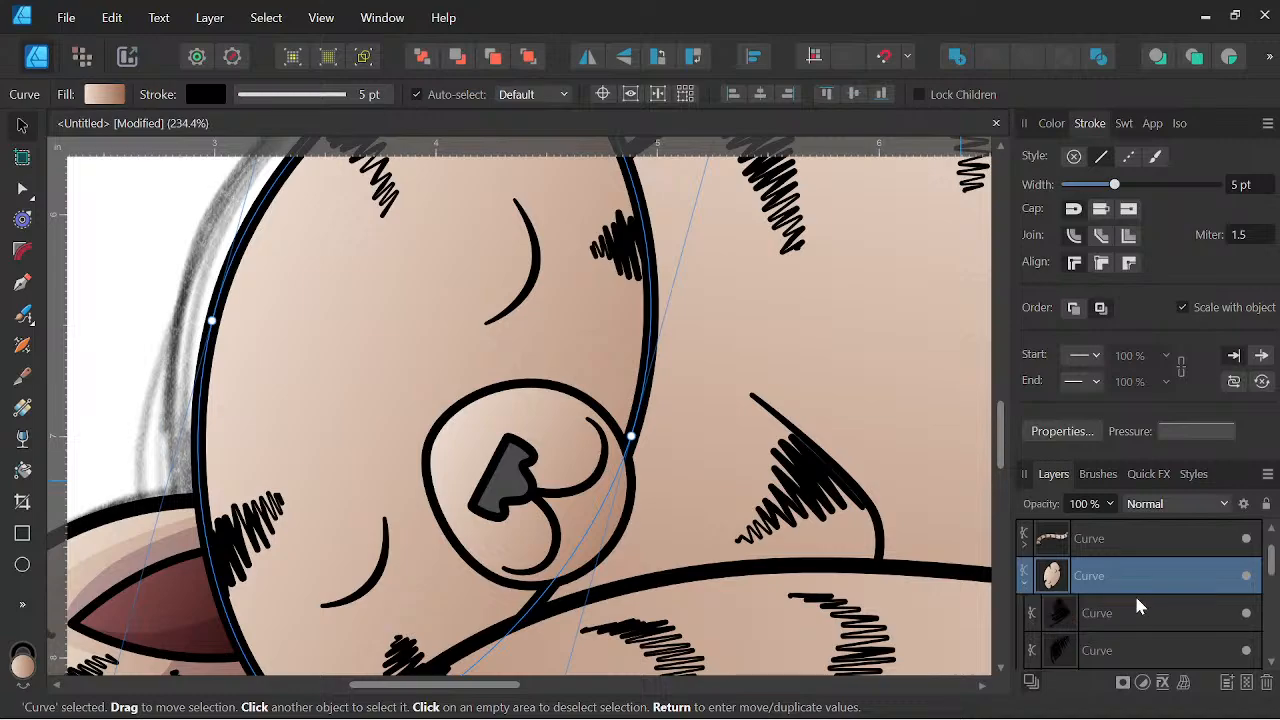
click(1120, 614)
scroll(900, 469, down, 3)
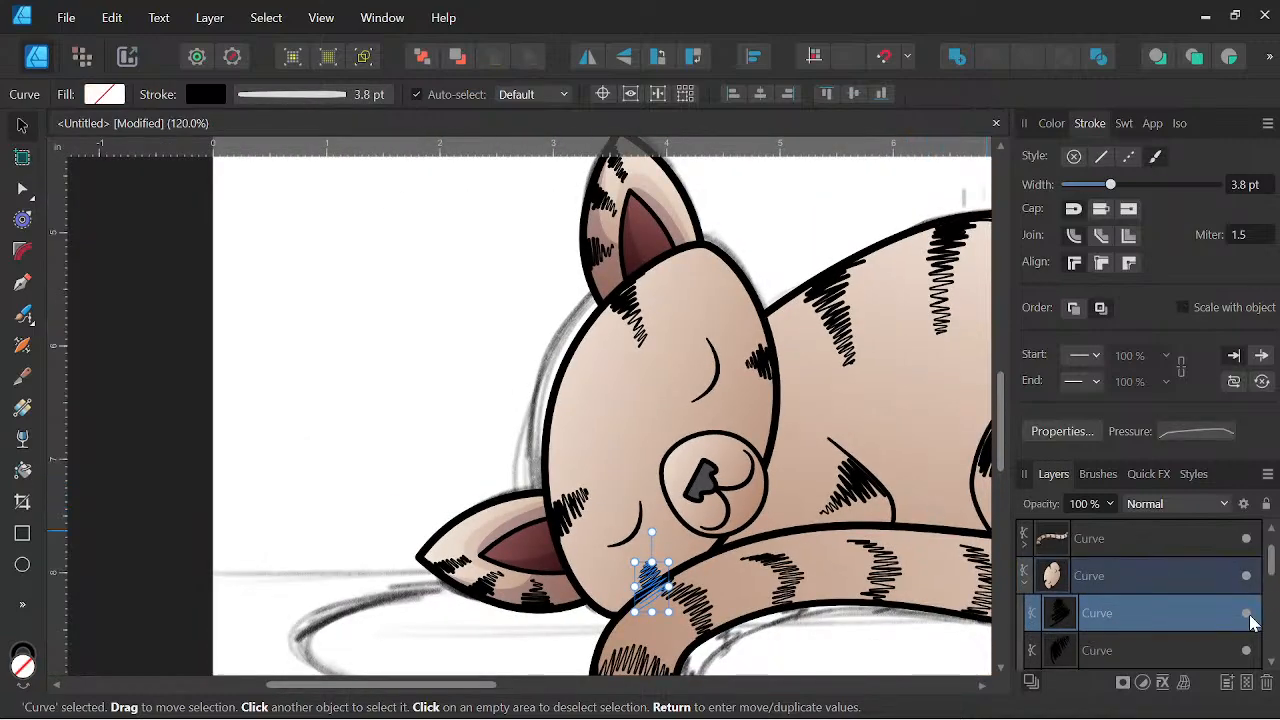
key(space)
scroll(700, 535, down, 3)
drag(777, 534, 669, 505)
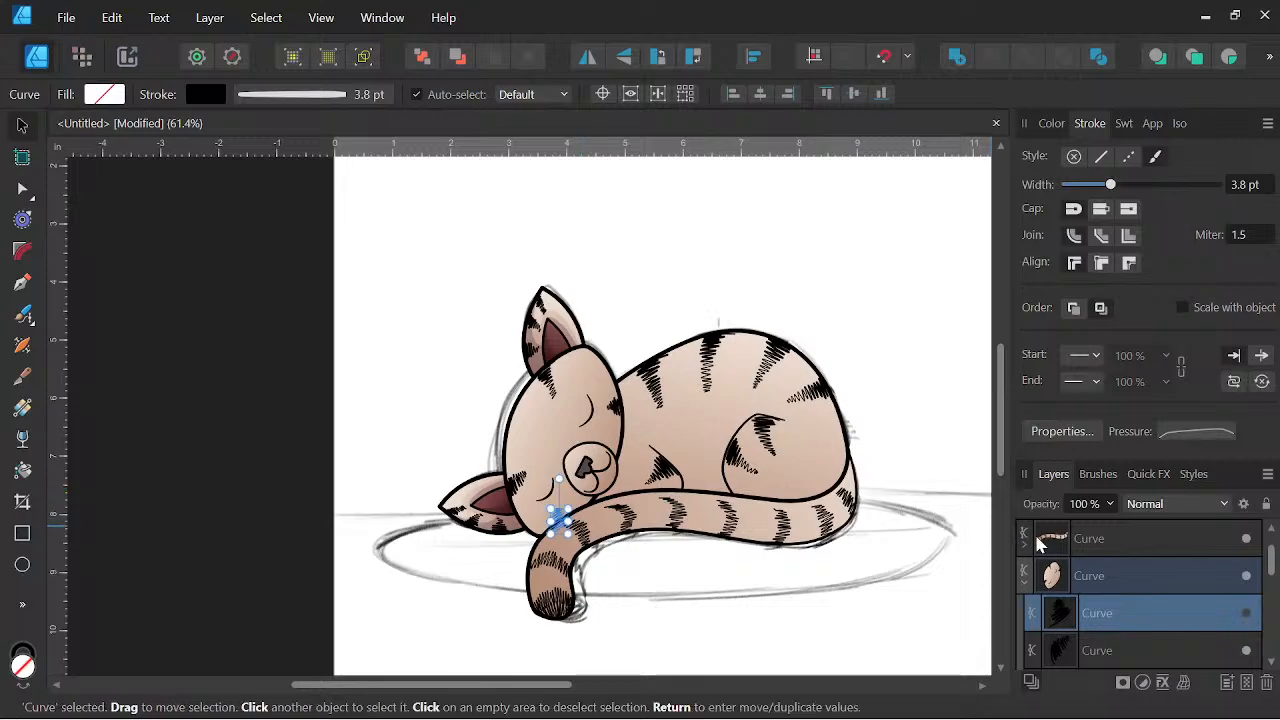
scroll(534, 453, up, 3)
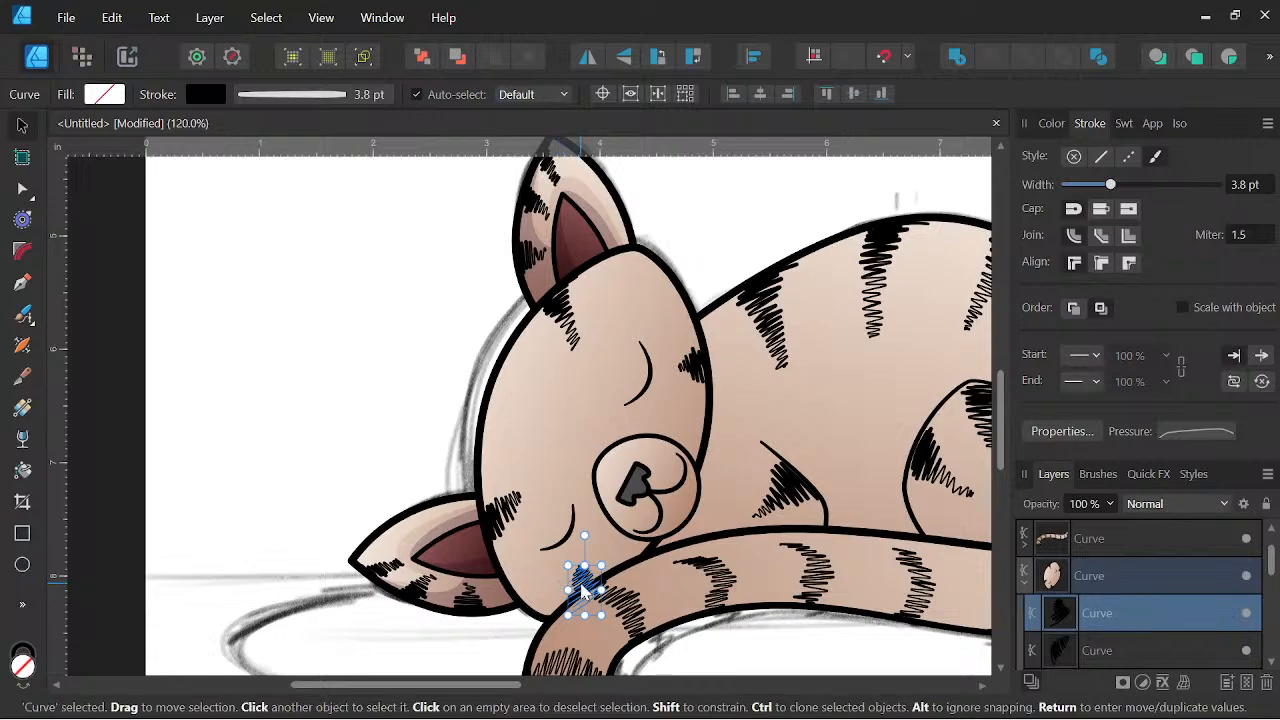
drag(585, 583, 488, 432)
drag(491, 366, 531, 372)
Move the stripe from the head's right edge to the middle of its left edge, turned to point inward.
key(space)
click(694, 368)
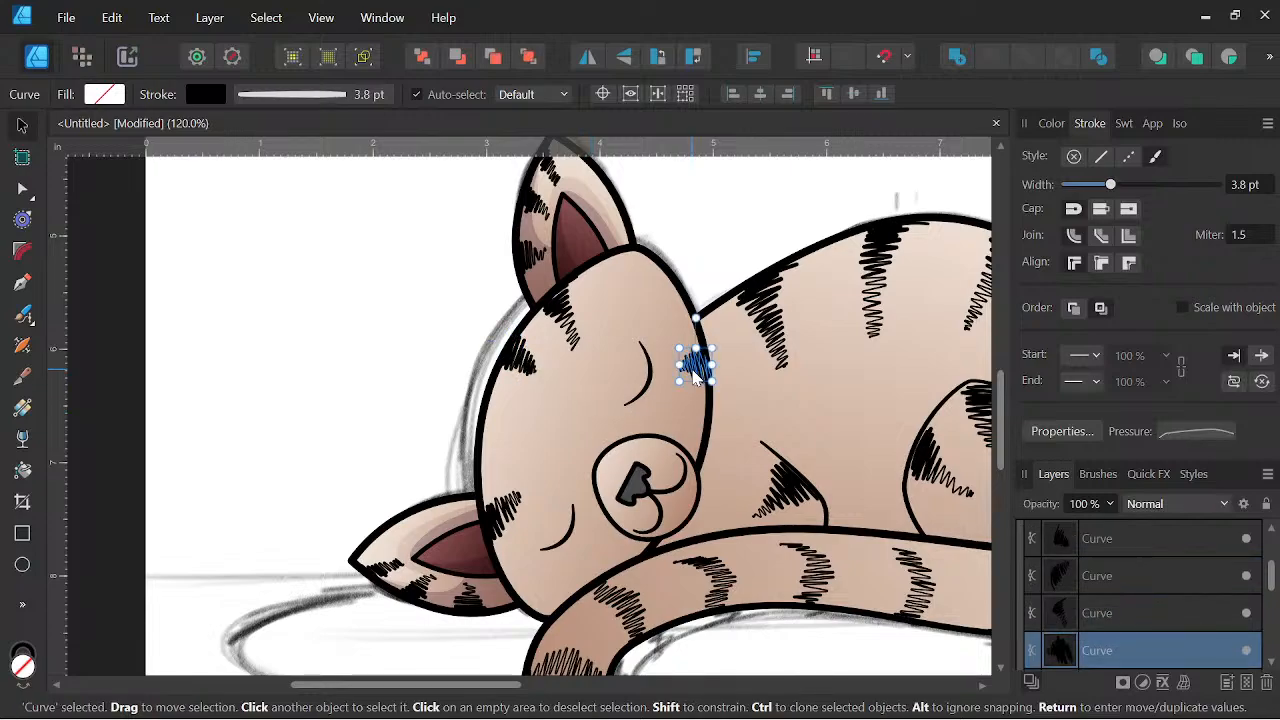
drag(694, 368, 487, 495)
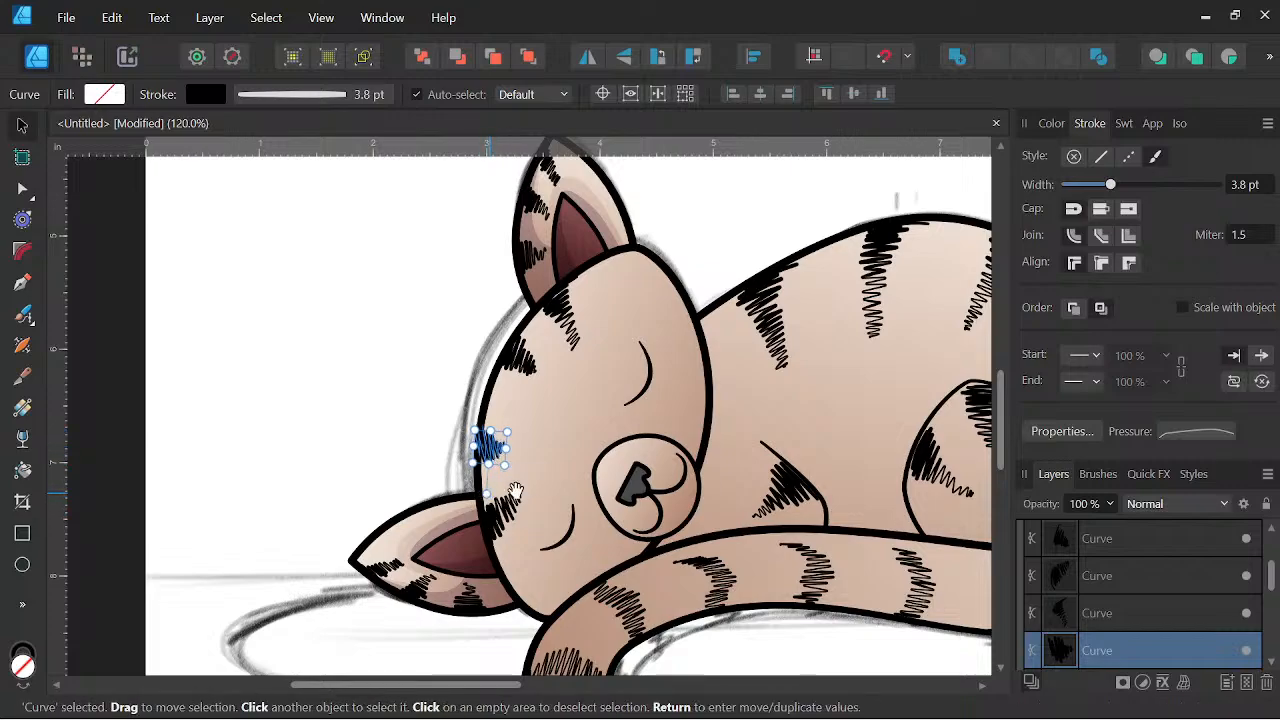
scroll(643, 415, down, 5)
drag(767, 429, 741, 420)
scroll(630, 370, up, 3)
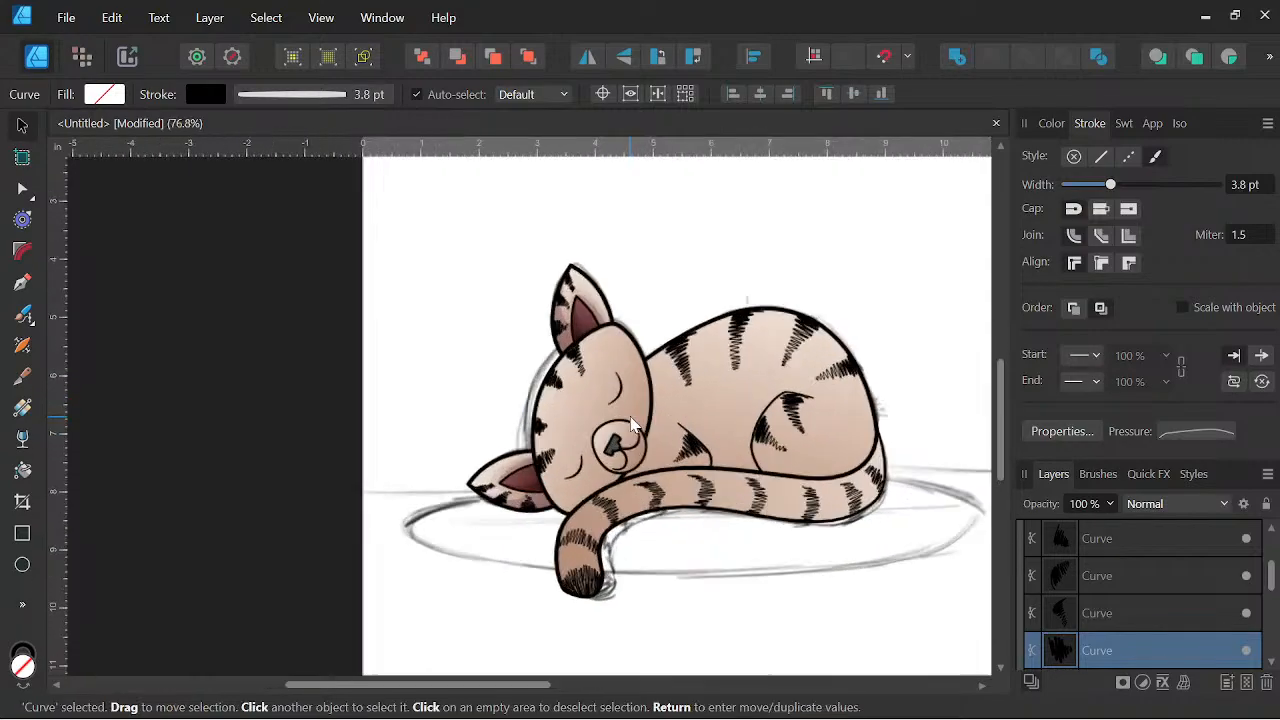
scroll(621, 364, up, 2)
scroll(621, 362, down, 2)
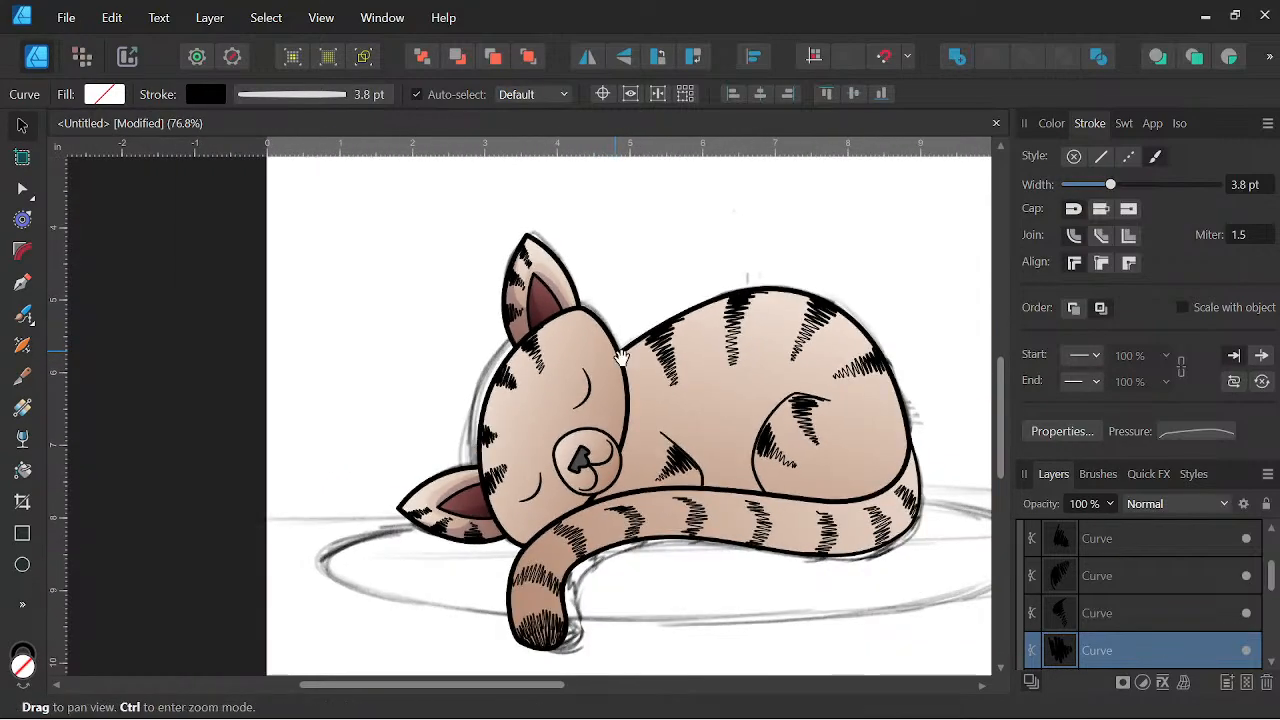
Select the whole upper ear, shift it slightly left and tilt it a little counterclockwise.
drag(620, 346, 616, 334)
scroll(543, 262, up, 3)
double_click(547, 276)
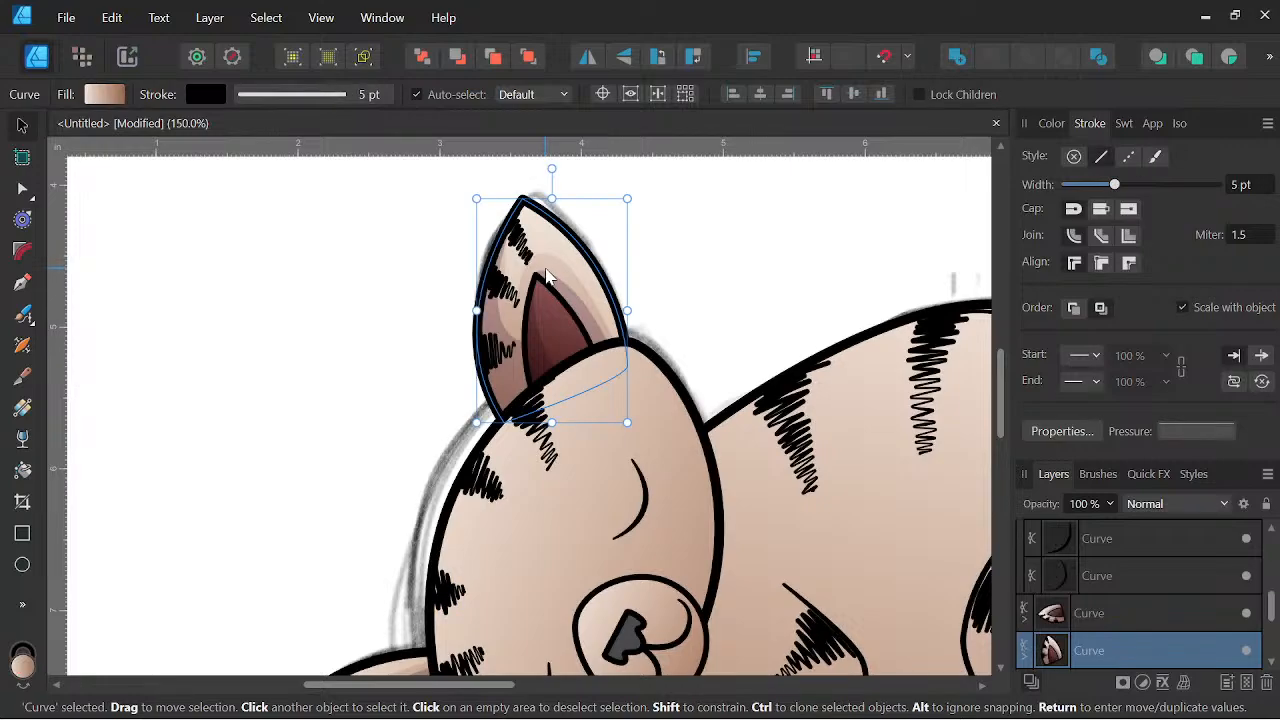
click(555, 249)
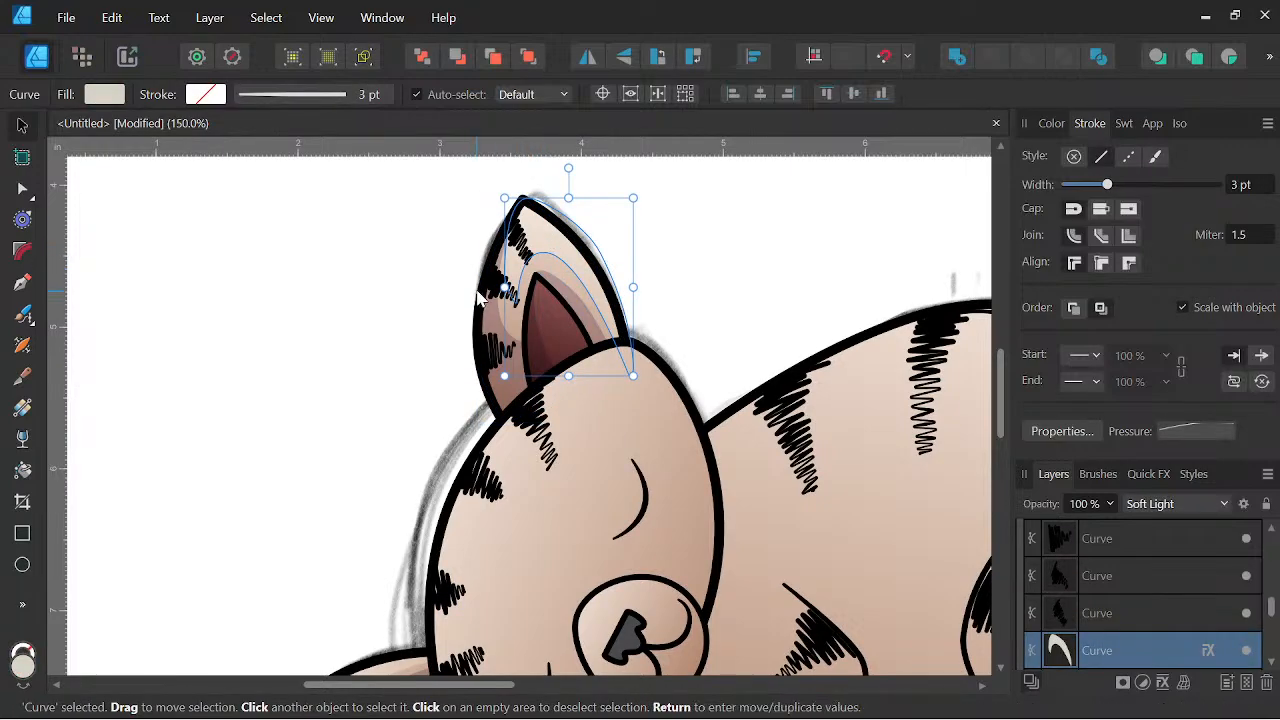
click(483, 295)
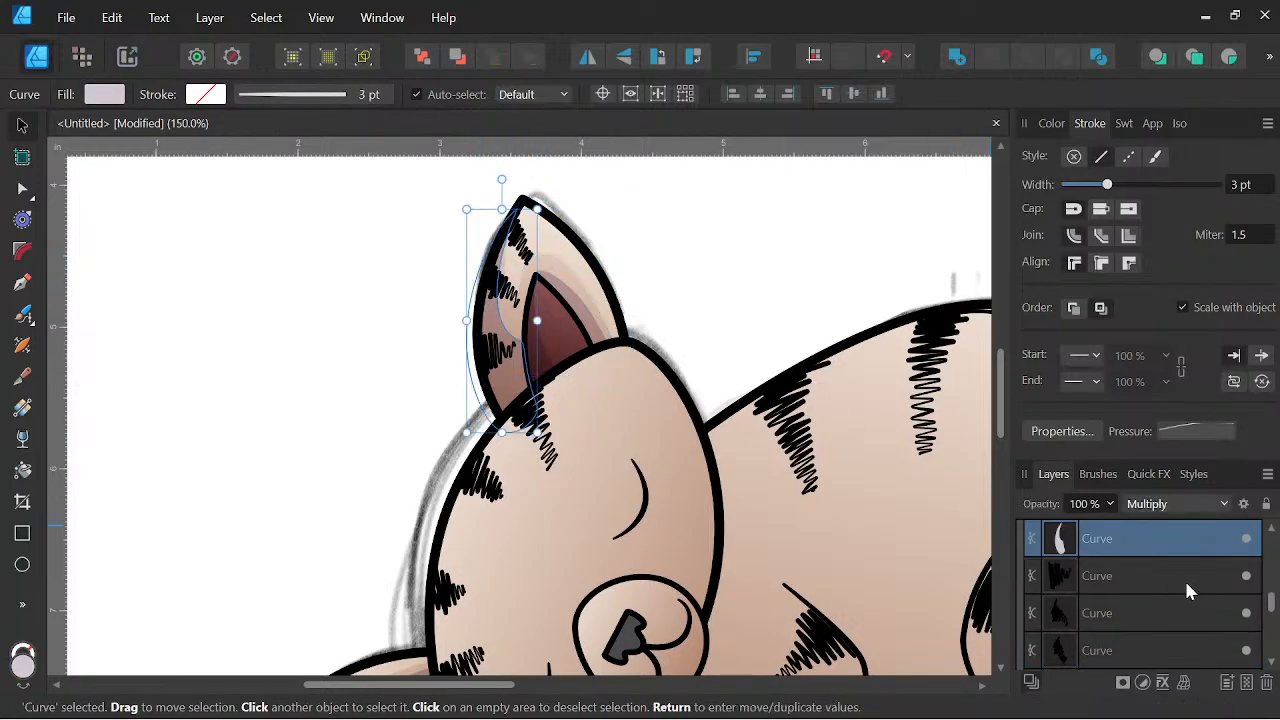
scroll(1187, 585, up, 3)
click(1113, 615)
click(1024, 620)
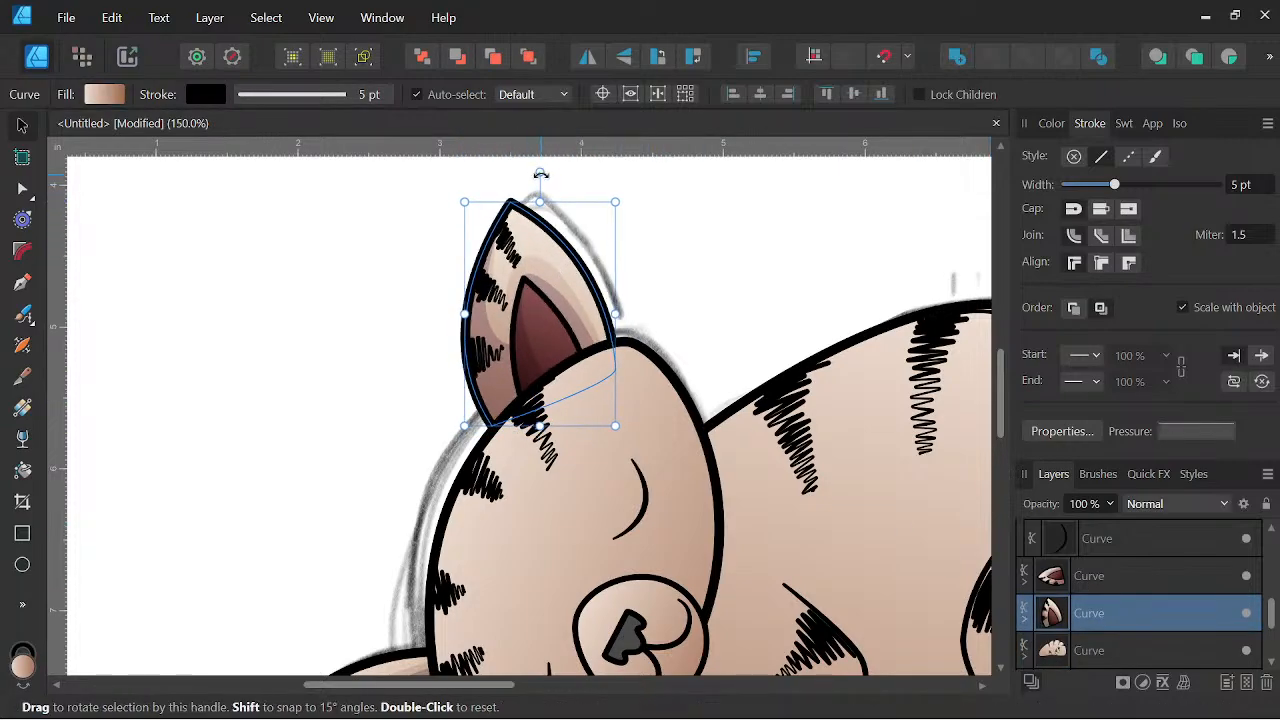
drag(540, 173, 529, 175)
scroll(543, 228, down, 2)
scroll(543, 232, down, 2)
scroll(527, 355, up, 5)
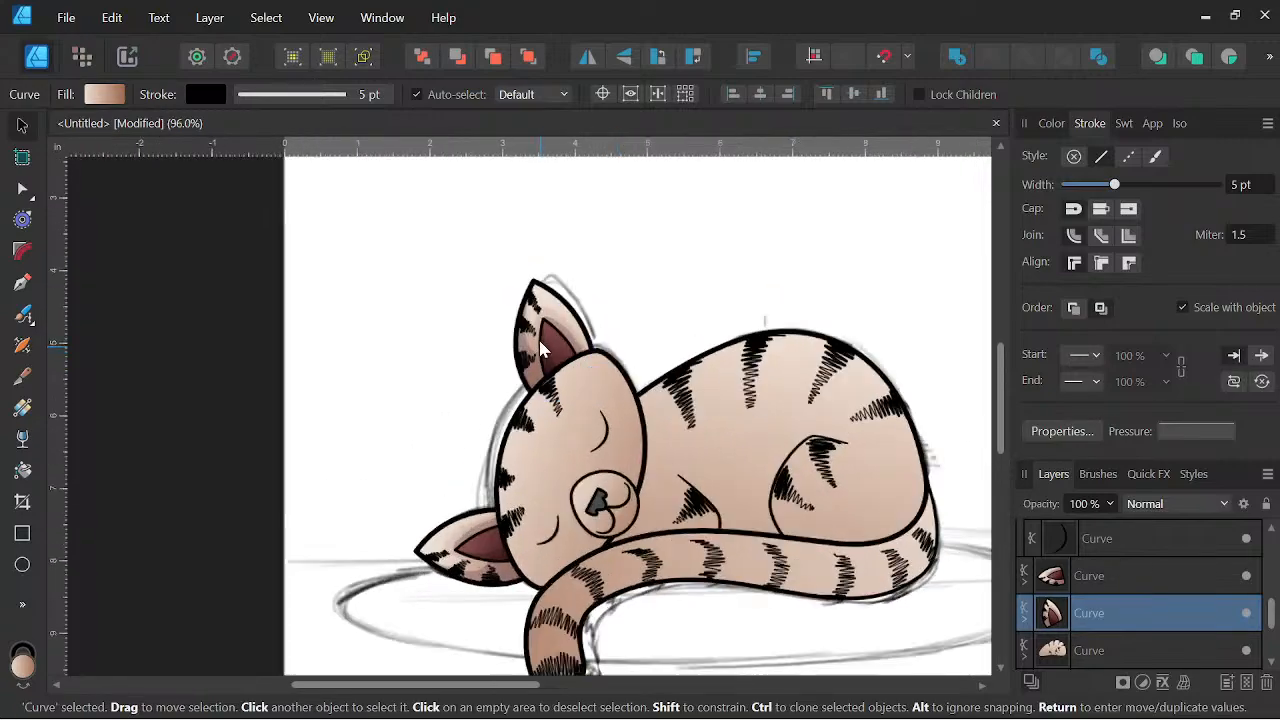
Fine-tune the upper ear's position and tilt so its base sits against the head.
drag(527, 358, 527, 350)
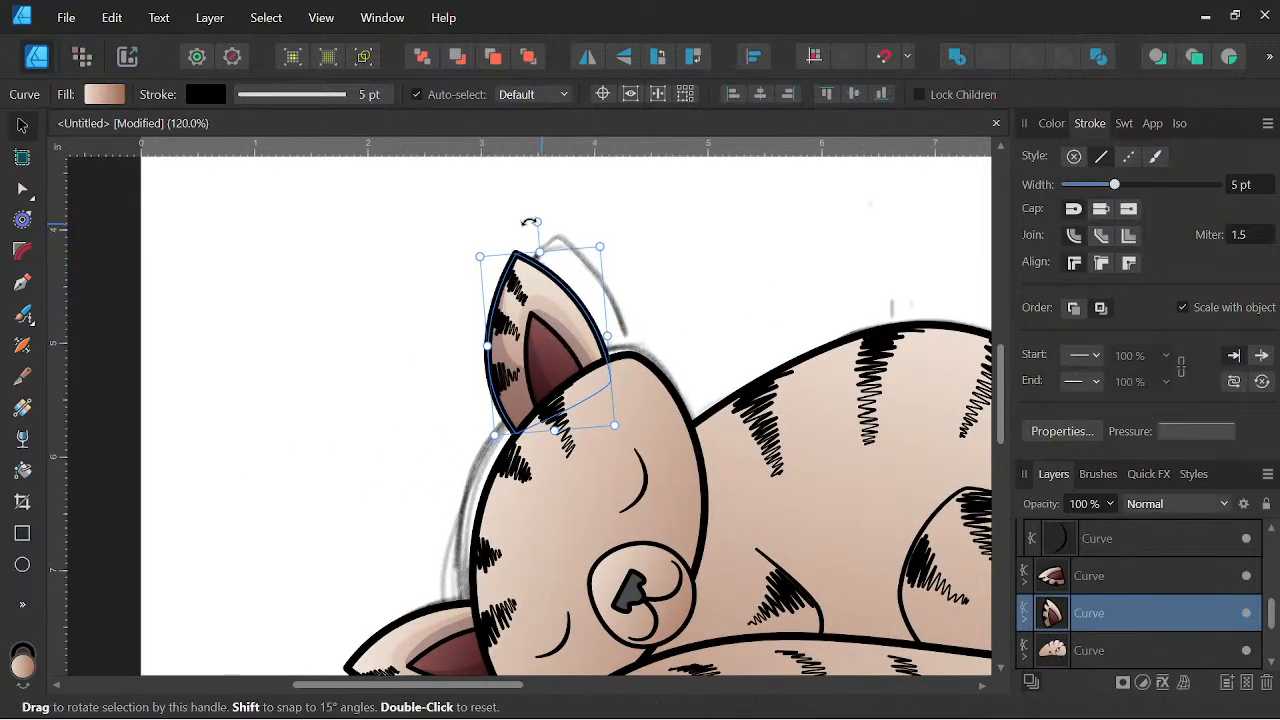
drag(530, 221, 532, 222)
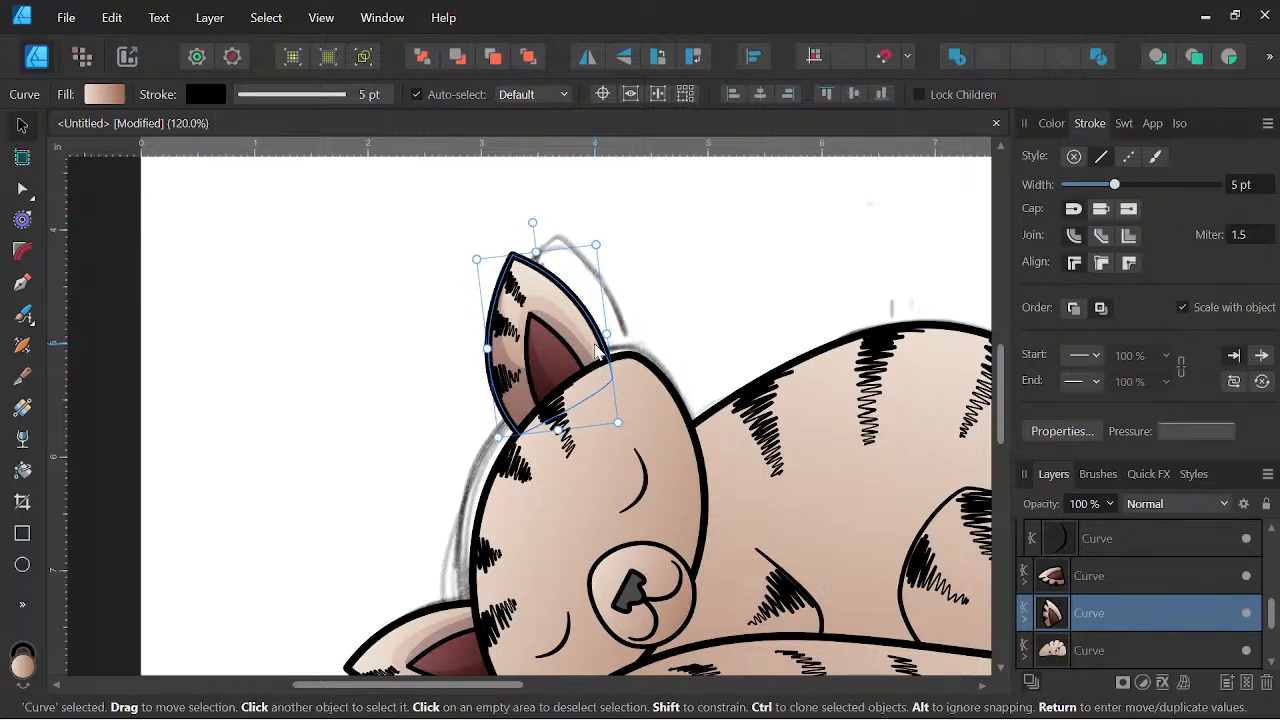
drag(582, 355, 578, 363)
scroll(597, 329, down, 4)
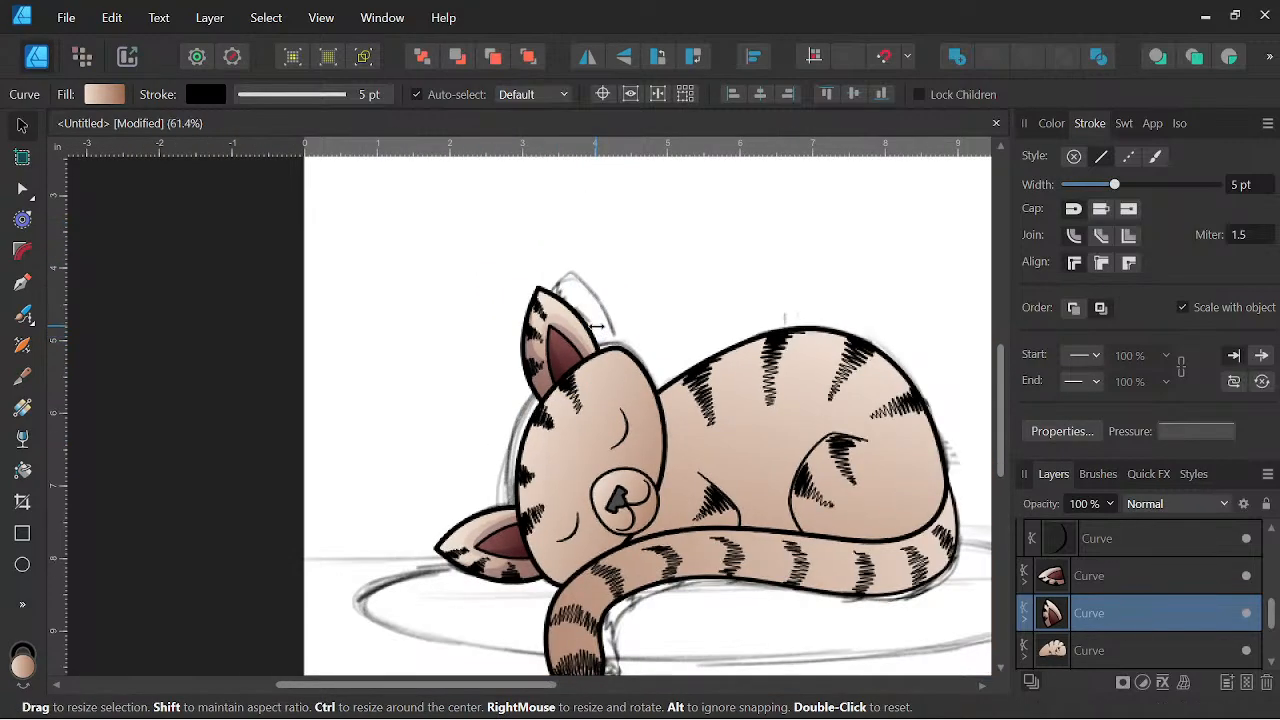
Nudge the lower ear closer to the head and rotate it slightly counterclockwise.
key(space)
drag(696, 340, 687, 334)
scroll(626, 444, up, 4)
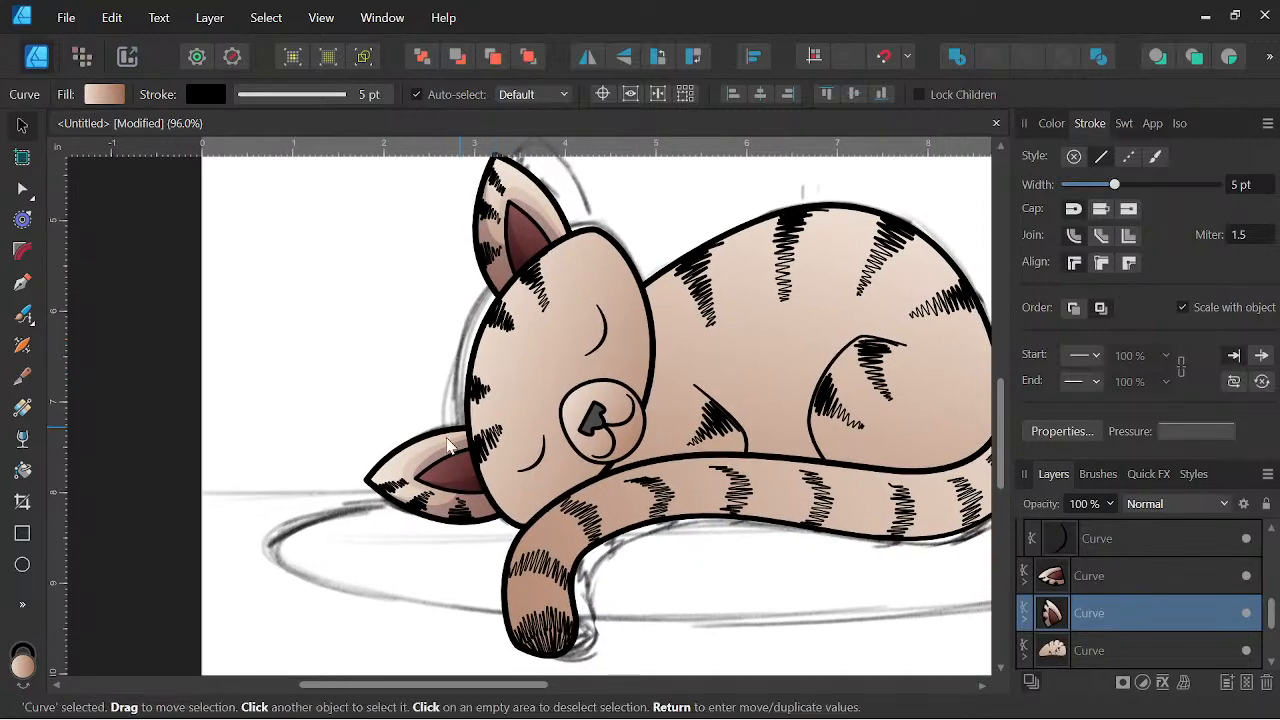
click(428, 487)
drag(428, 487, 436, 482)
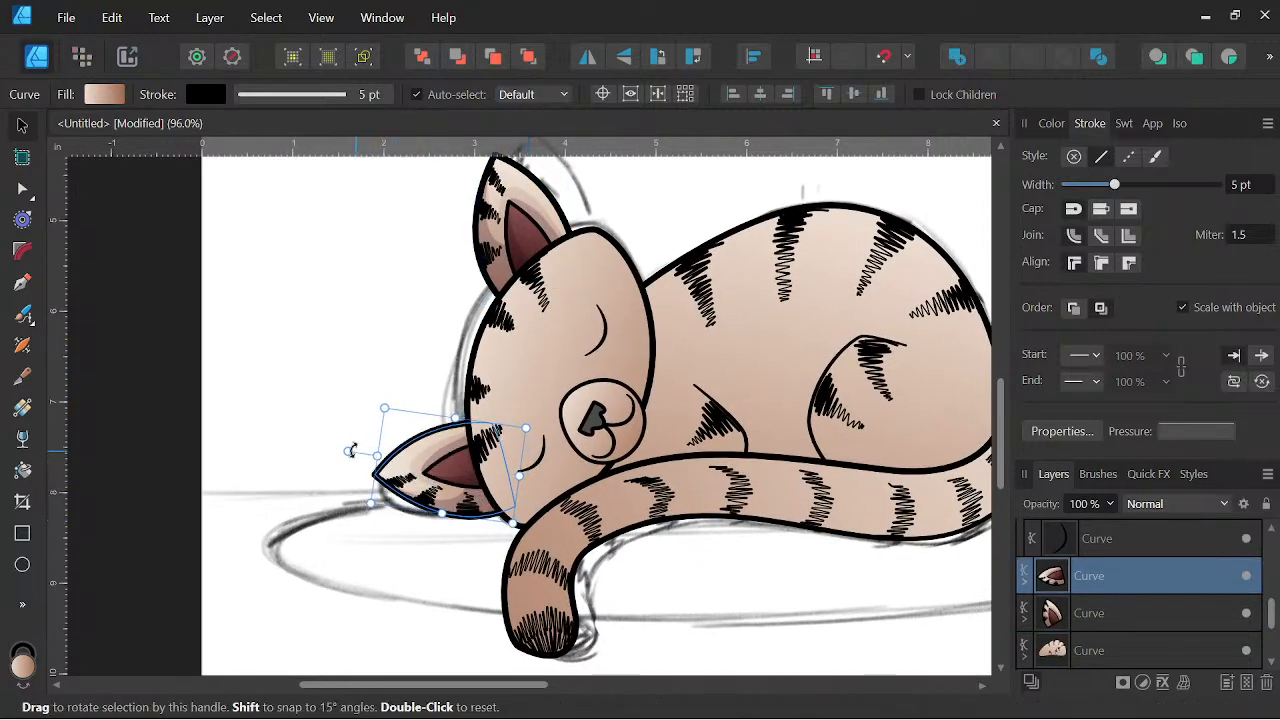
mouse_move(348, 452)
mouse_down()
mouse_move(323, 480)
mouse_move(336, 466)
mouse_up()
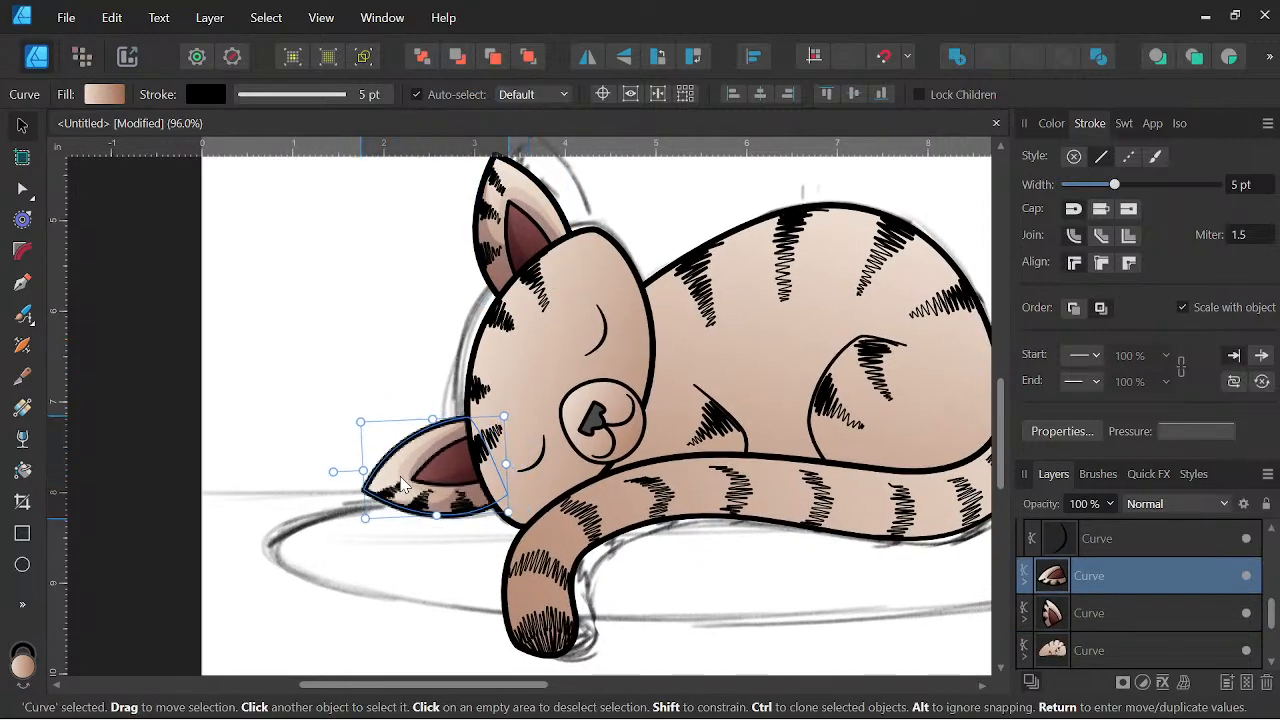
Add 40% noise to the lower ear's fill color.
scroll(410, 485, down, 5)
drag(661, 408, 729, 418)
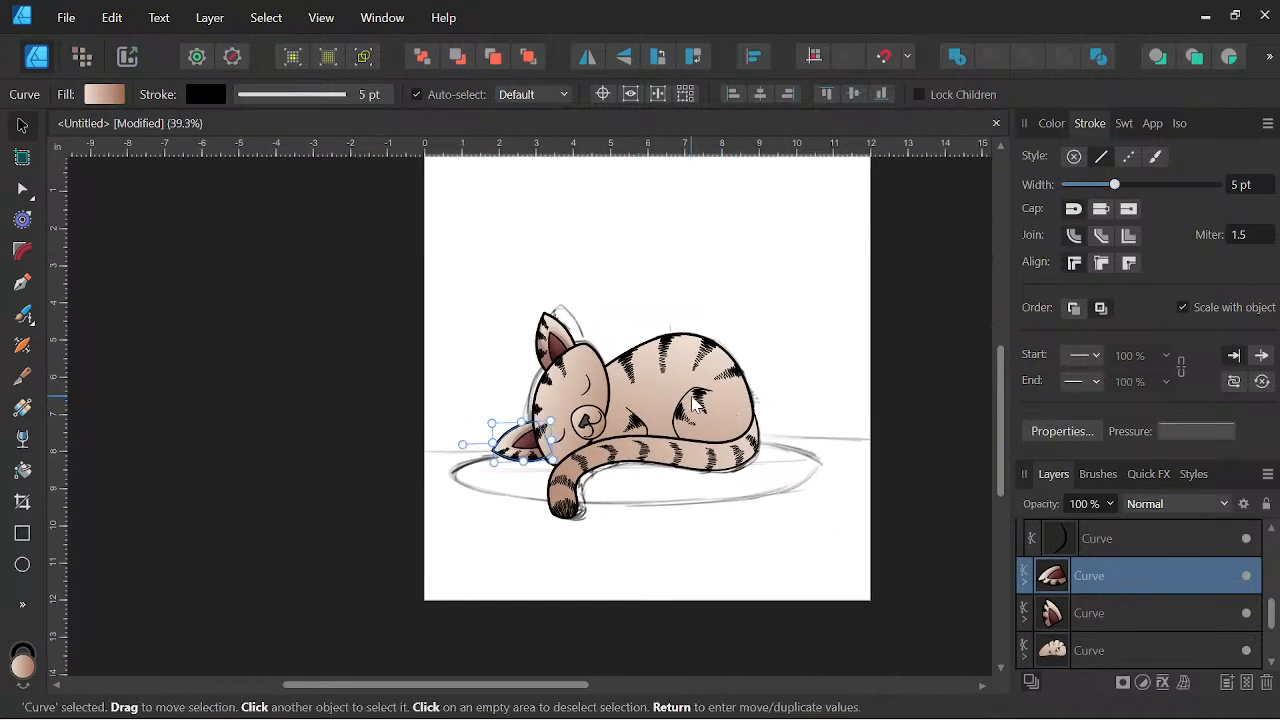
scroll(650, 387, up, 3)
drag(548, 400, 626, 416)
scroll(458, 477, up, 3)
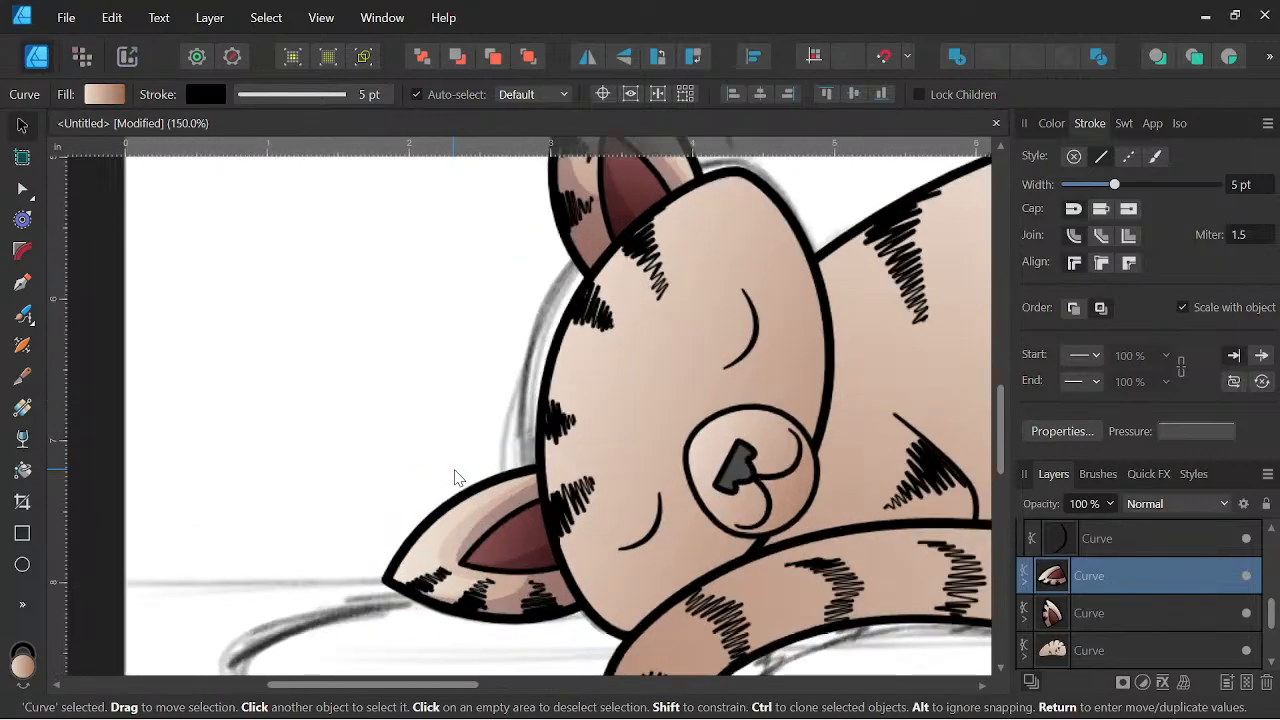
click(1051, 123)
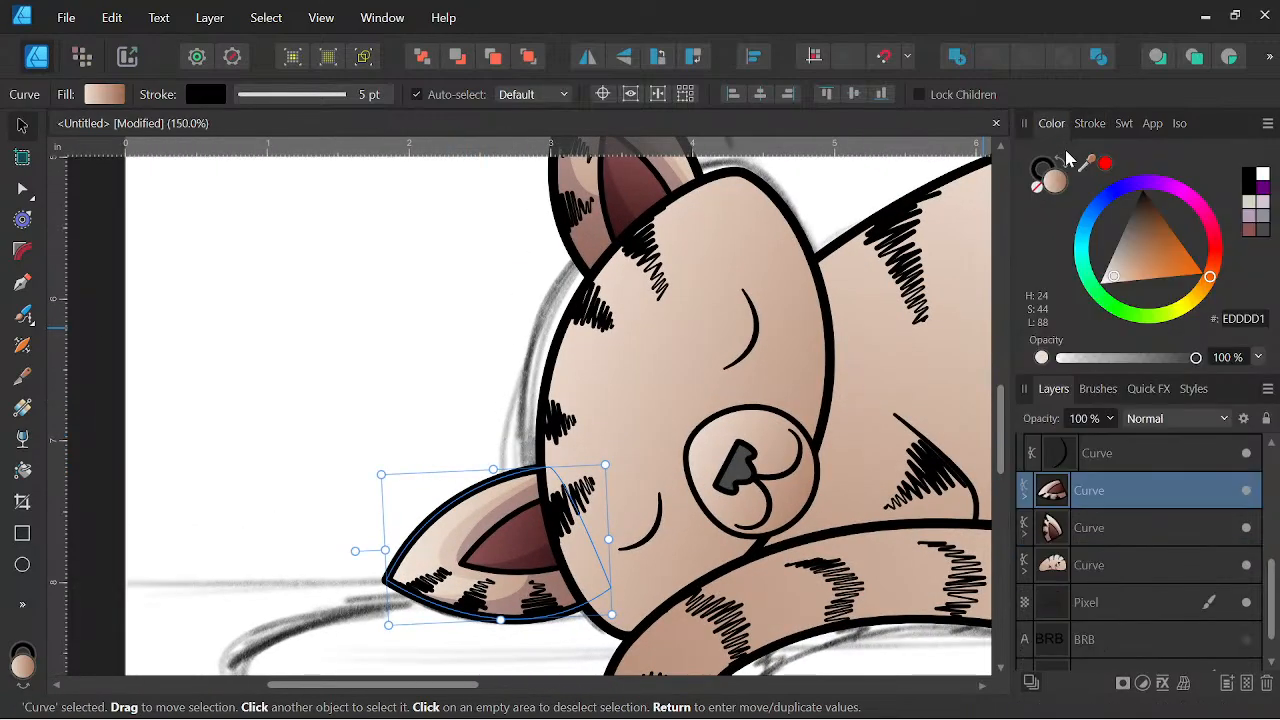
click(1042, 358)
drag(1058, 358, 1100, 366)
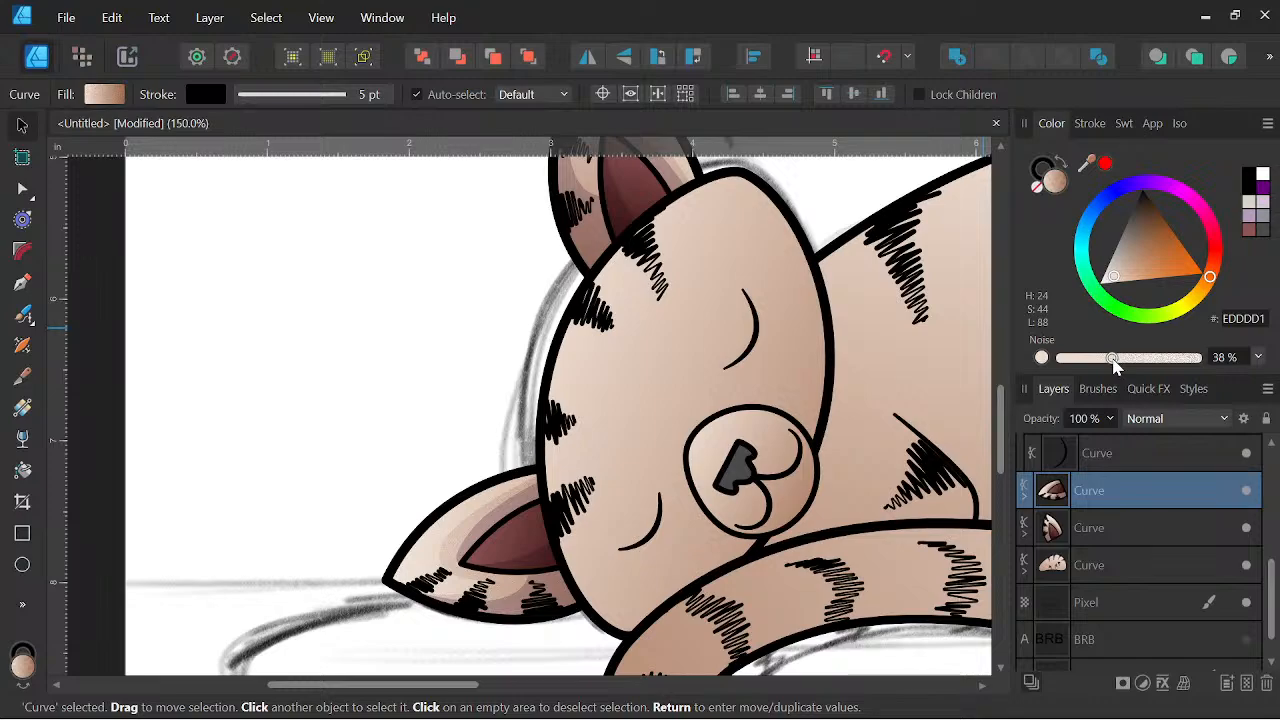
key(space)
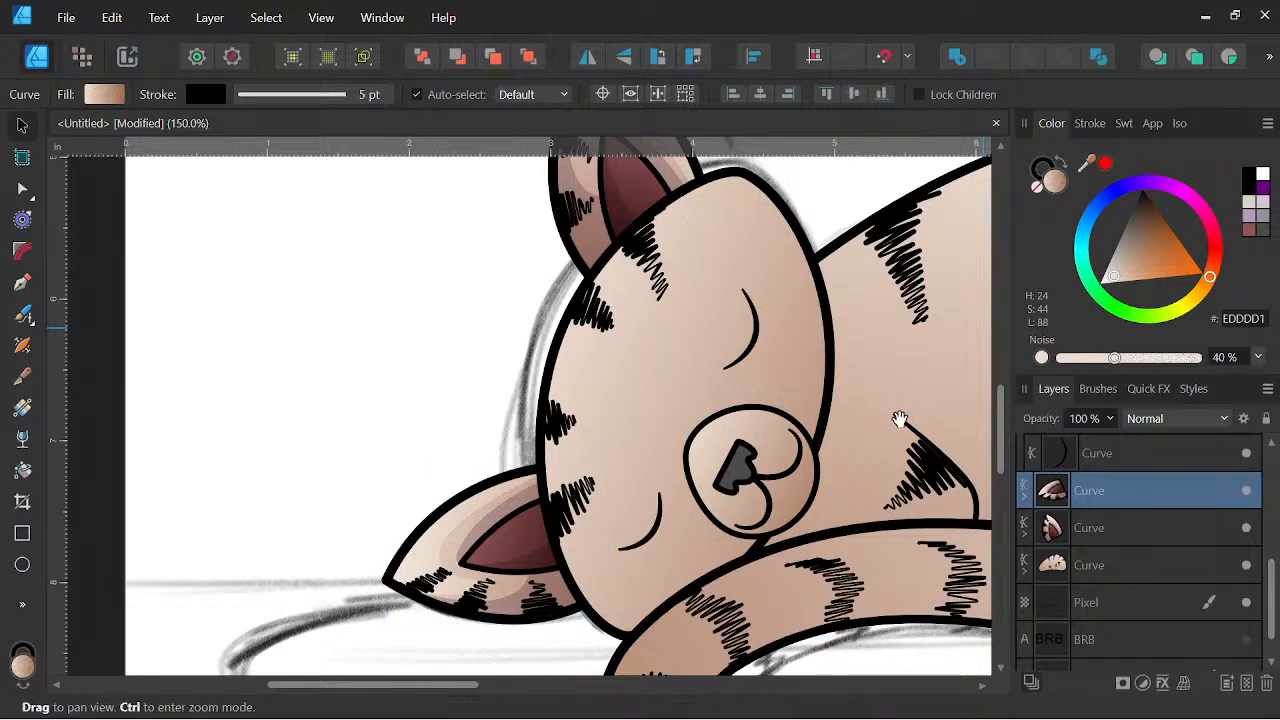
Set the fill noise of the upper ear to 40%.
scroll(794, 420, down, 3)
key(space)
drag(860, 437, 705, 448)
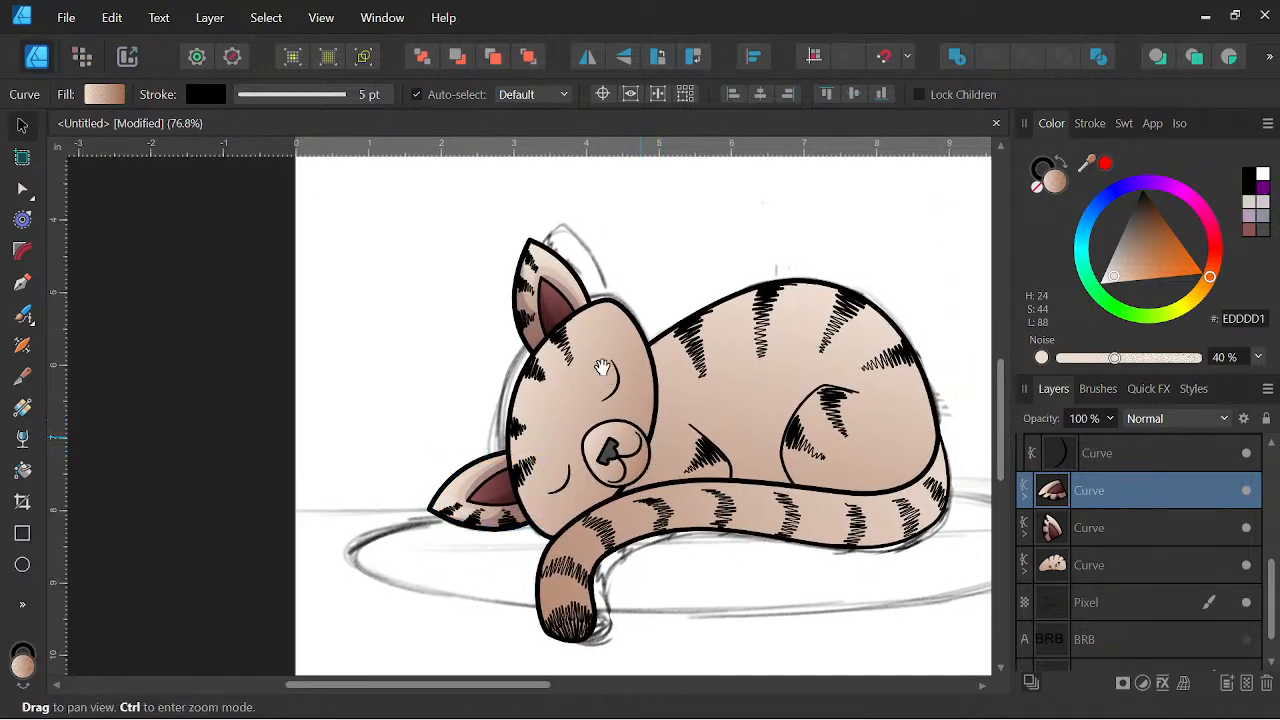
click(545, 298)
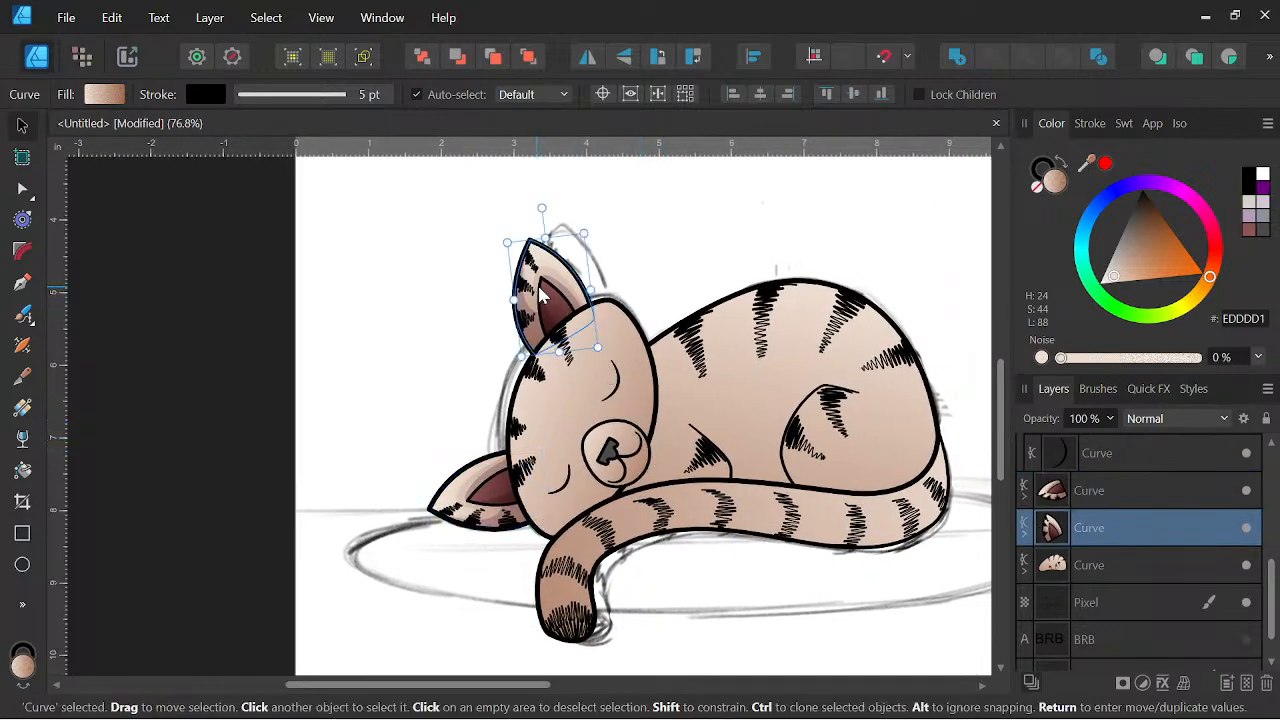
click(1220, 358)
text(40)
key(Return)
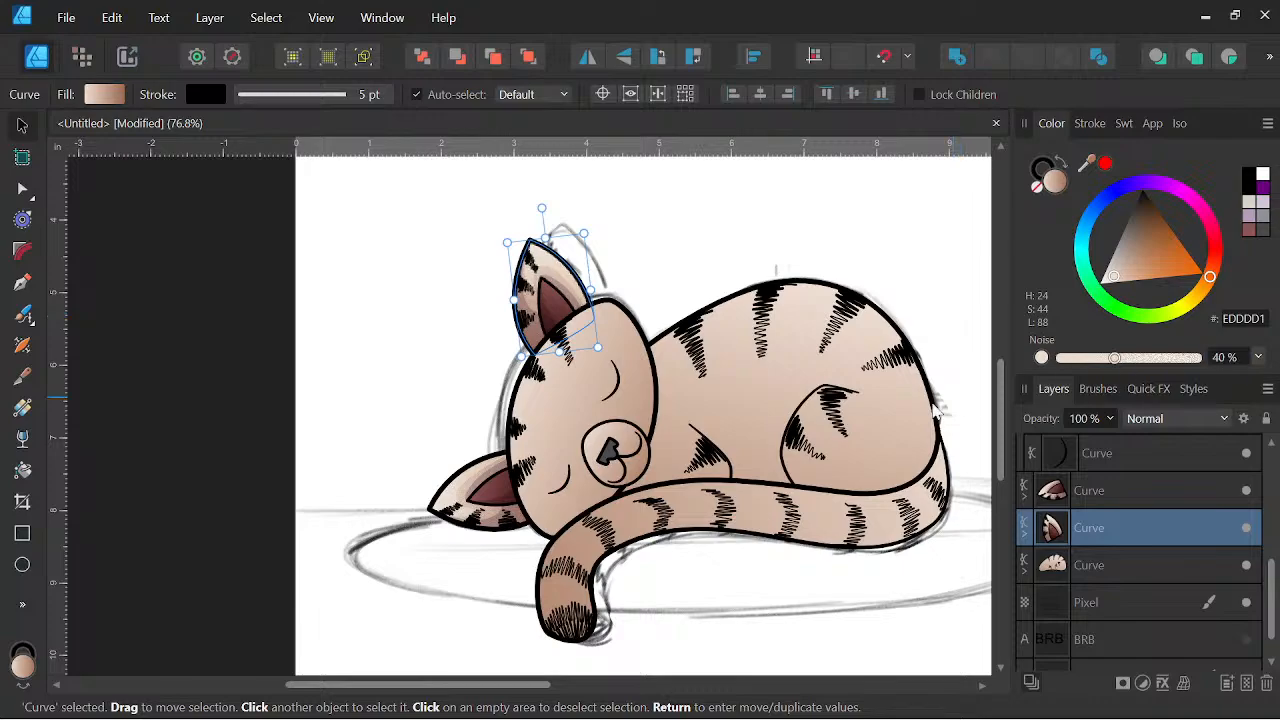
Apply 40% fill noise to the head, body, tail and muzzle together, then deselect everything.
click(557, 432)
shift+click(752, 410)
shift+click(778, 515)
shift+click(620, 455)
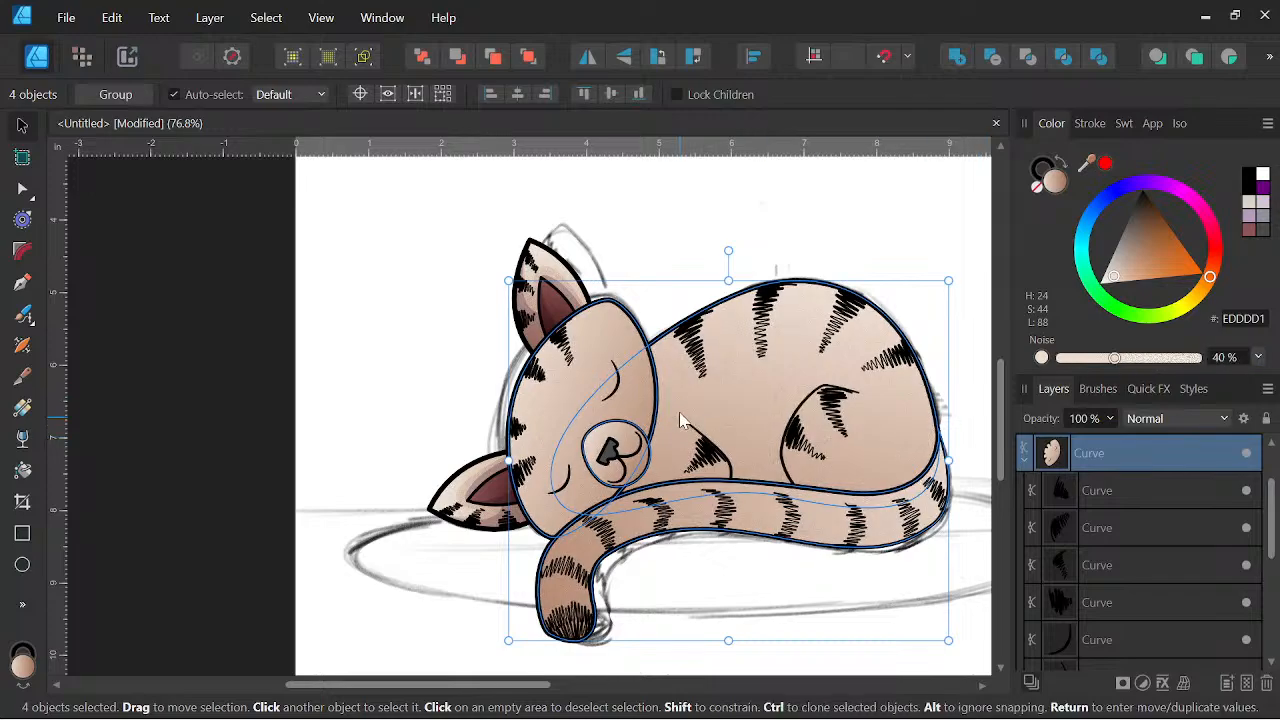
click(465, 360)
scroll(465, 360, down, 3)
key(space)
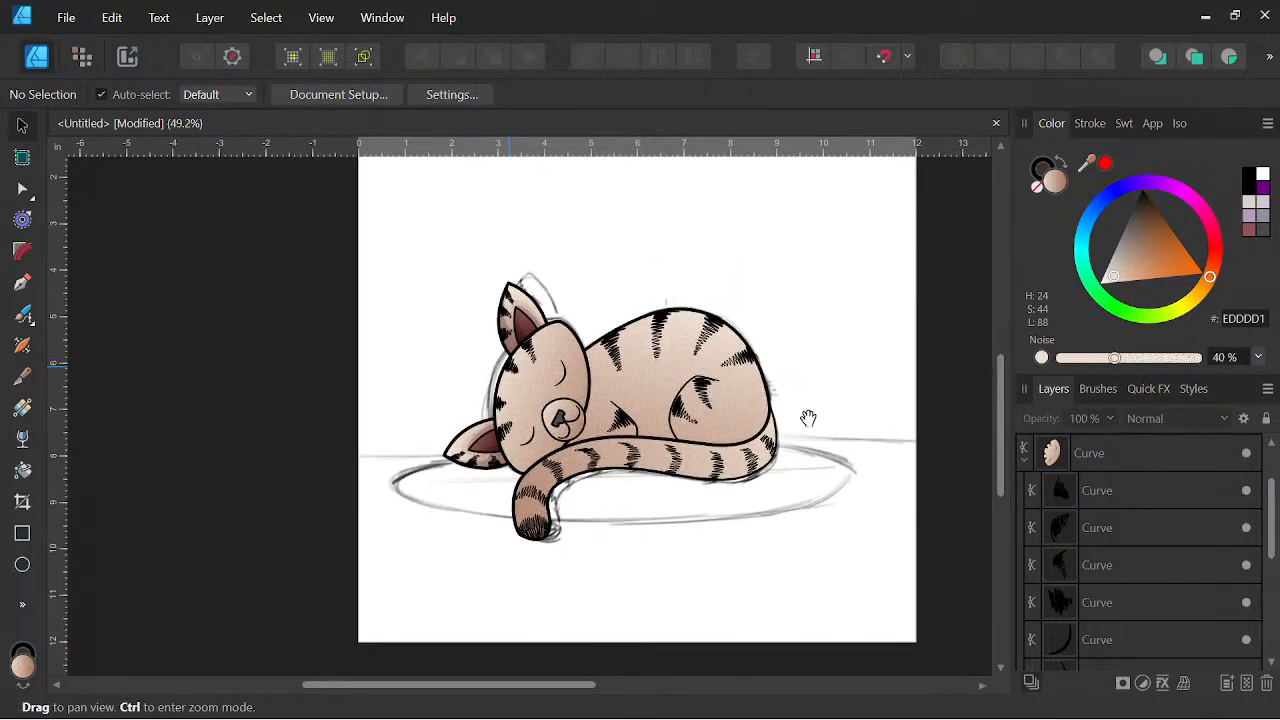
drag(834, 418, 874, 512)
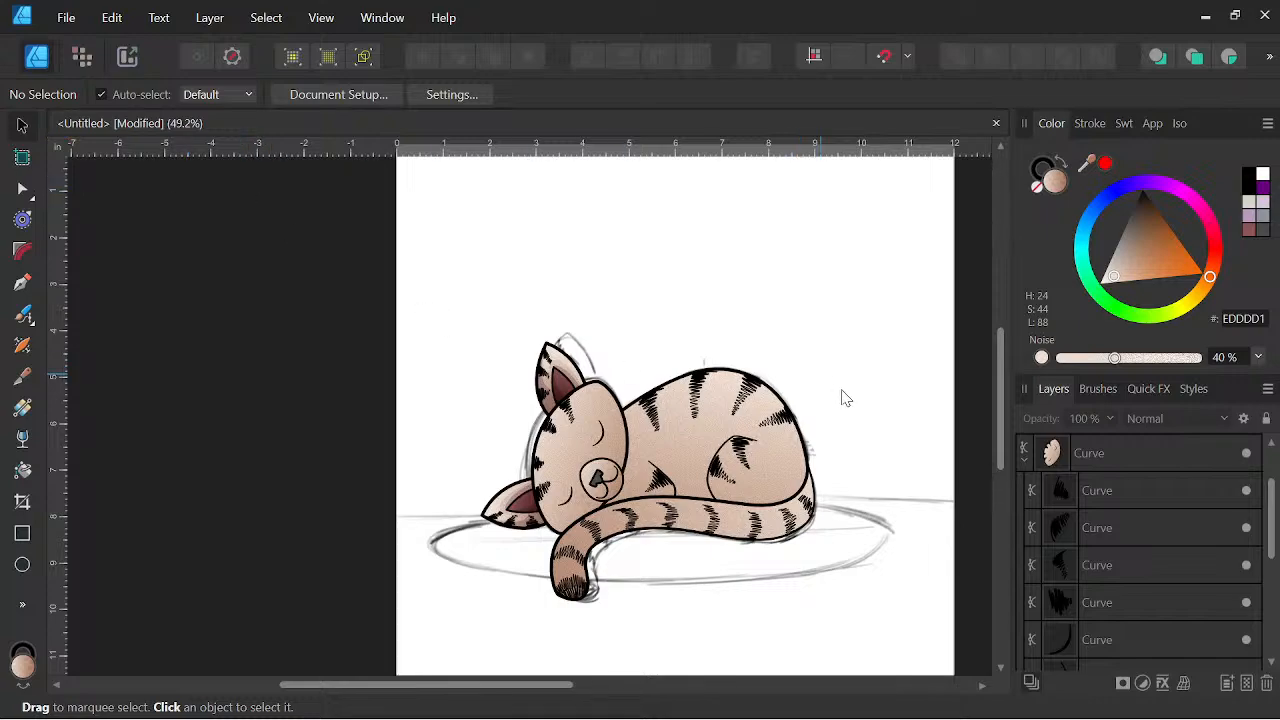
Select the cat's head shape and activate the Pencil tool for drawing freehand shading on it.
scroll(731, 483, up, 2)
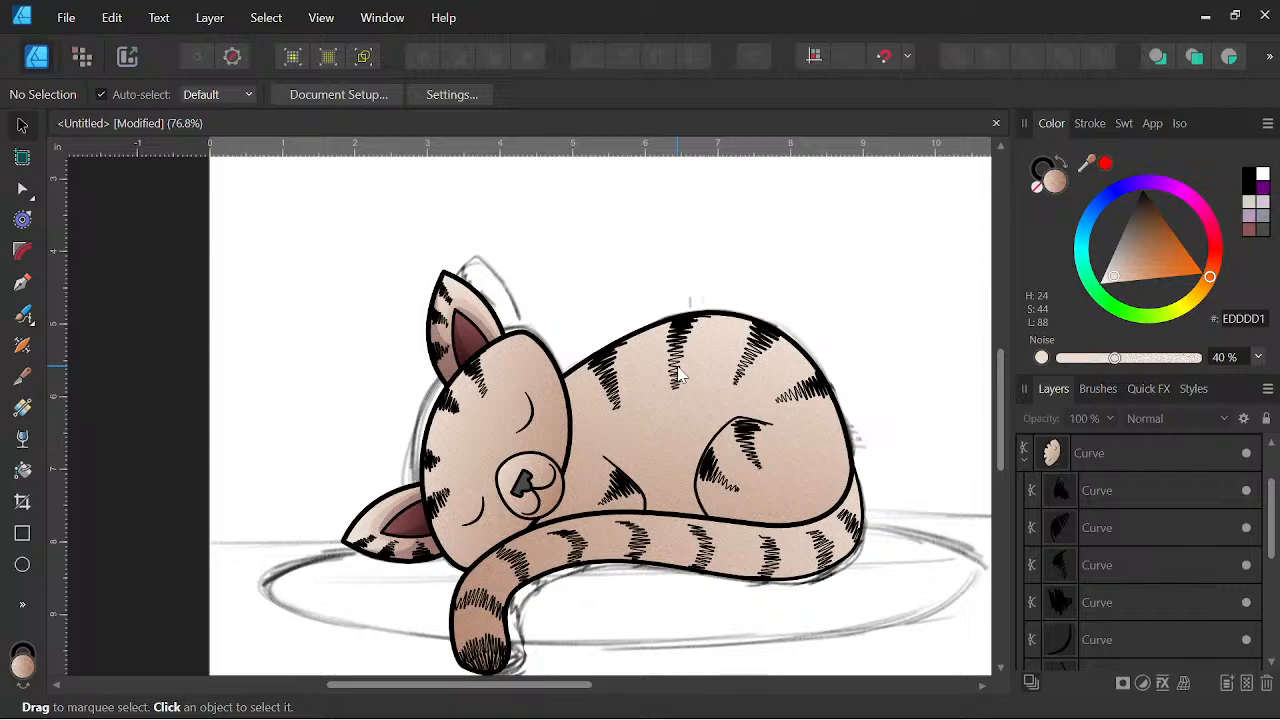
scroll(514, 412, up, 3)
click(503, 418)
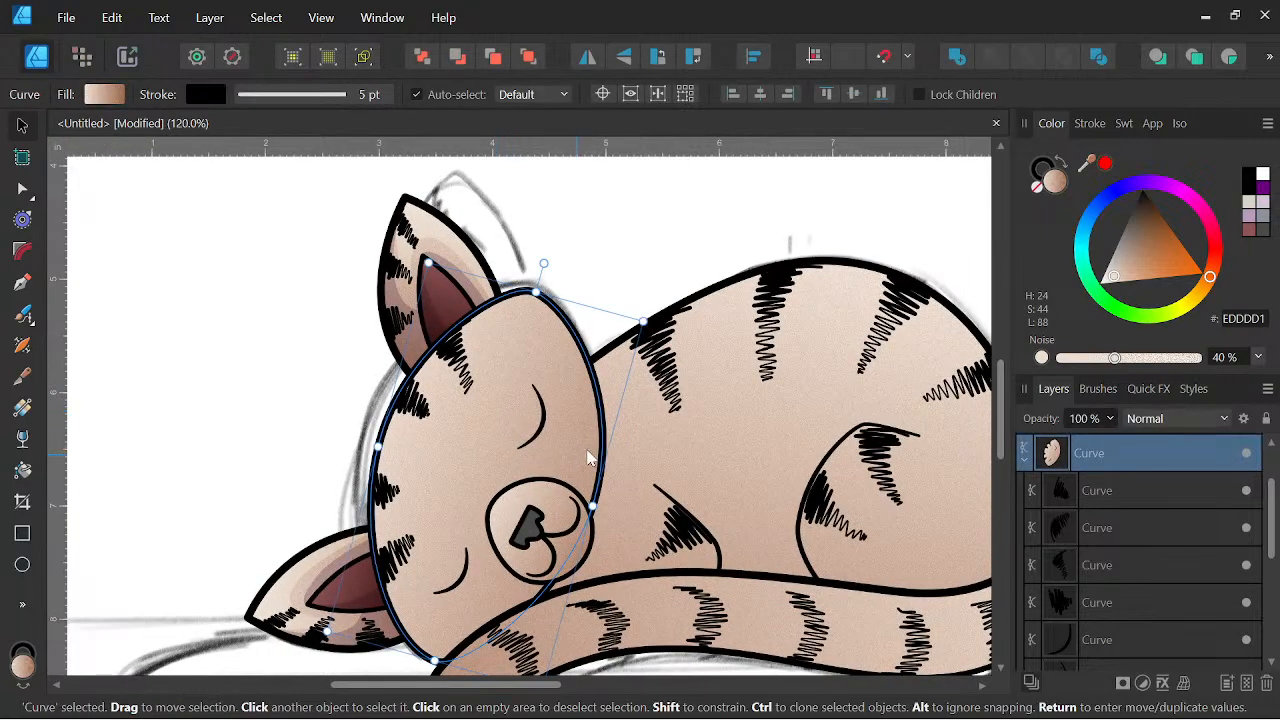
click(22, 316)
click(82, 322)
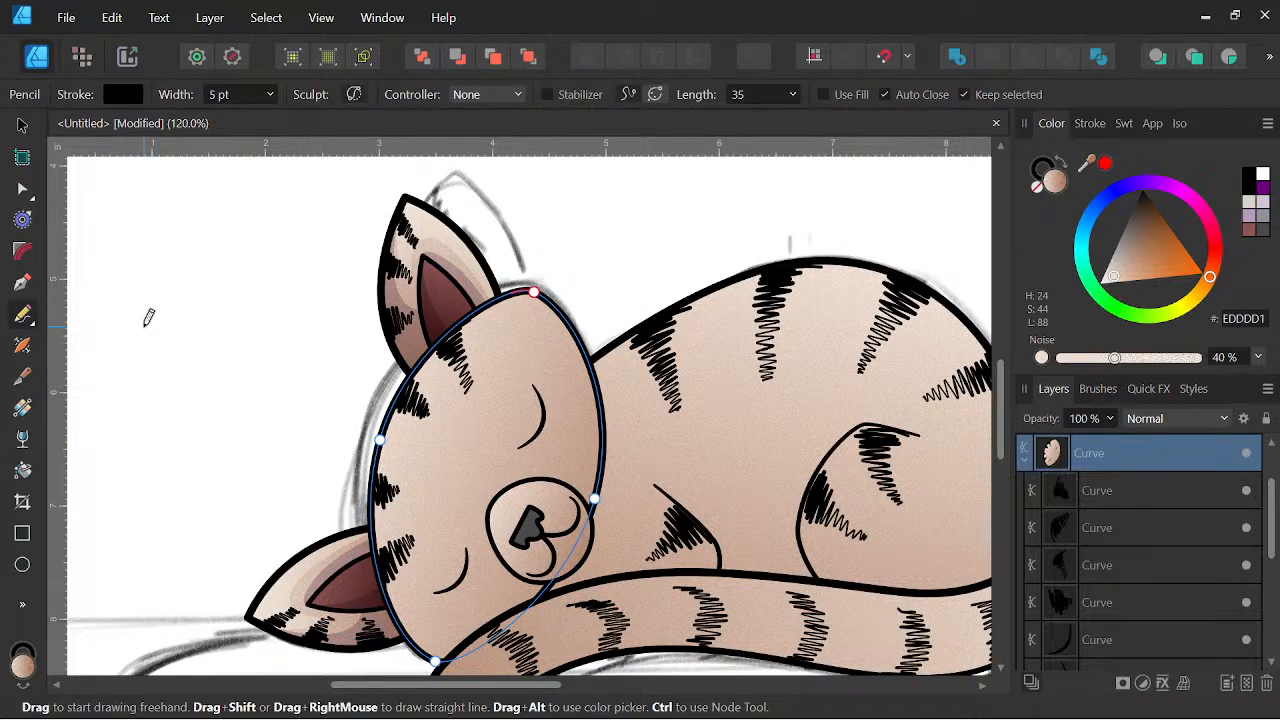
key(space)
drag(752, 523, 738, 411)
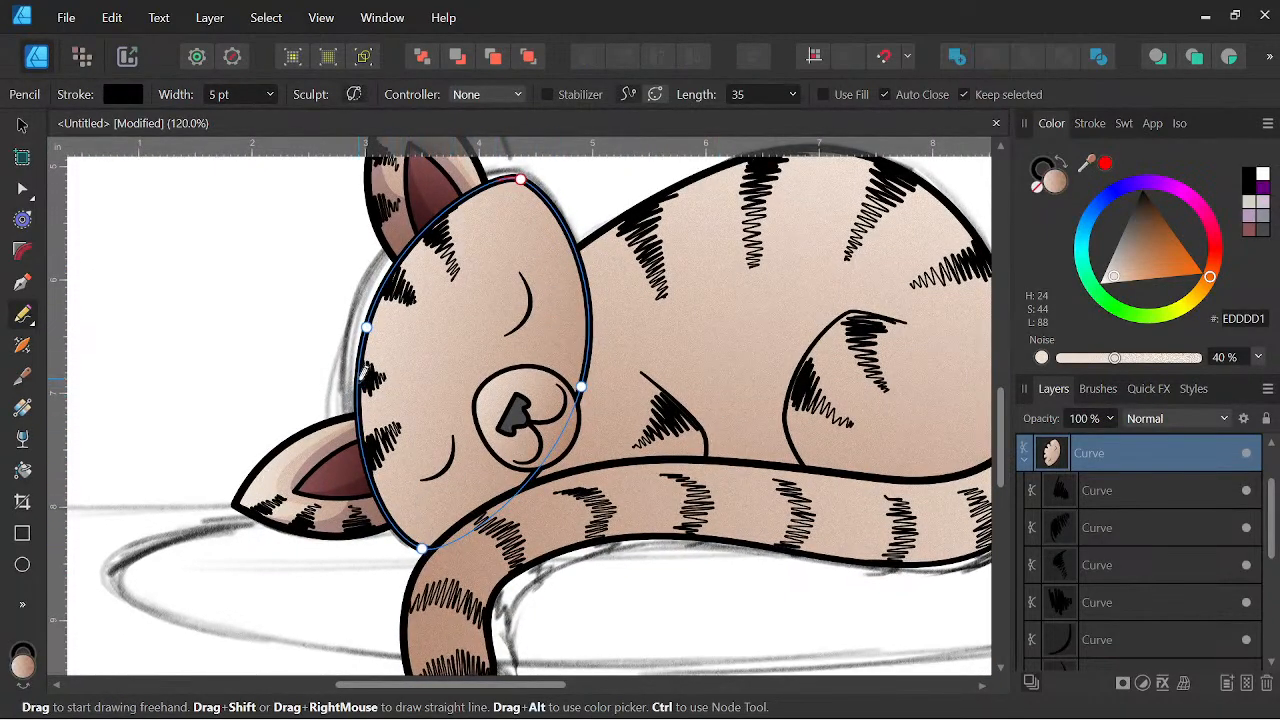
mouse_move(362, 373)
mouse_down()
mouse_move(372, 430)
mouse_move(400, 466)
mouse_up()
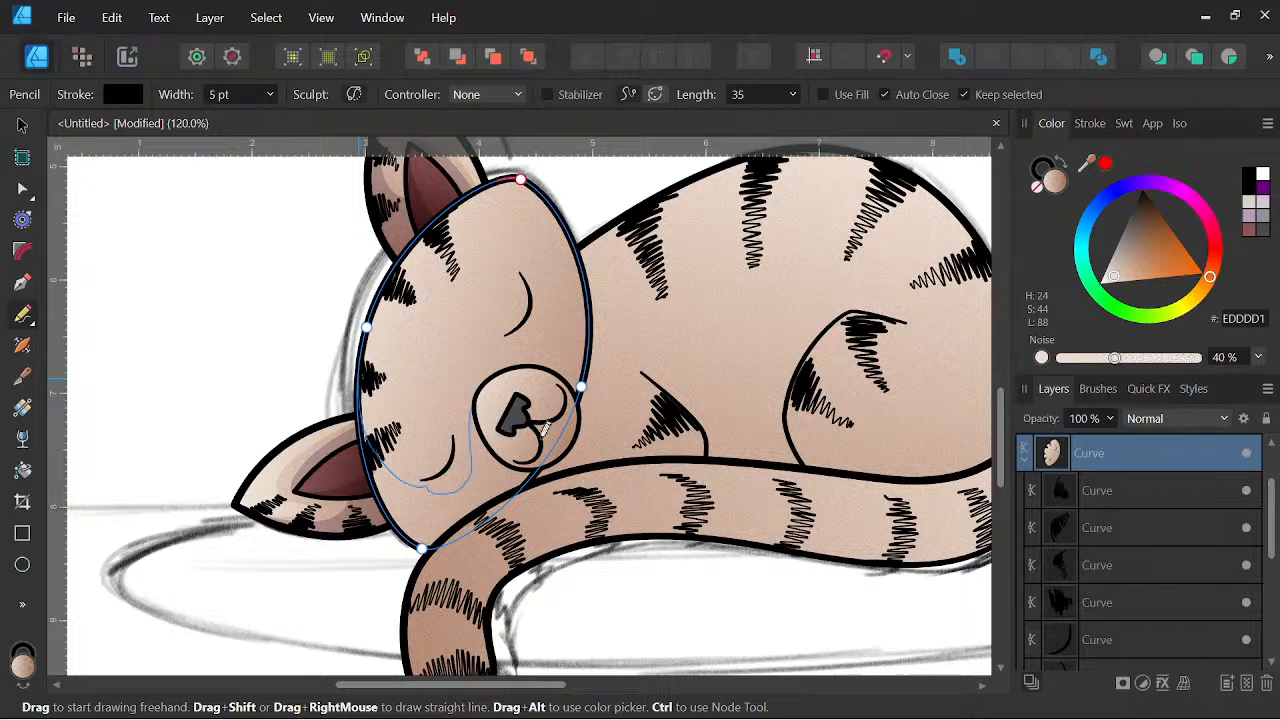
mouse_move(465, 592)
mouse_down()
mouse_move(388, 571)
mouse_move(362, 395)
mouse_up()
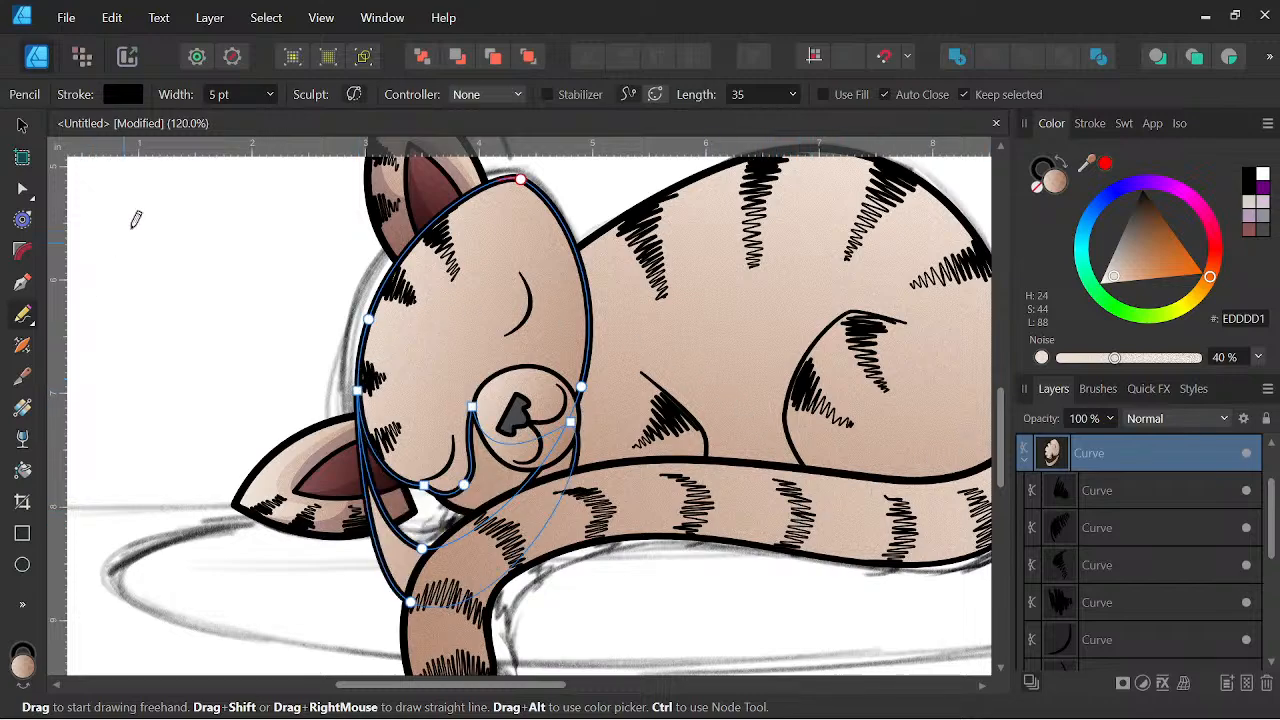
click(1038, 172)
click(1037, 187)
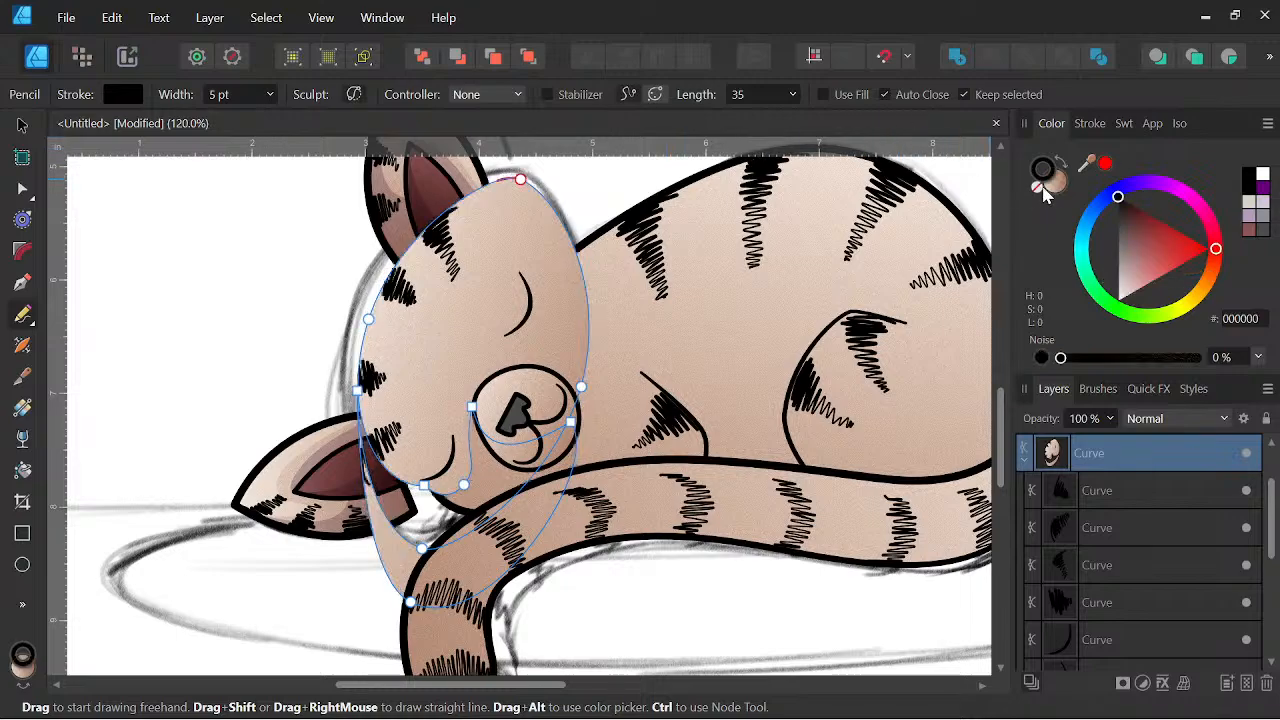
click(1055, 182)
click(1265, 205)
click(1182, 418)
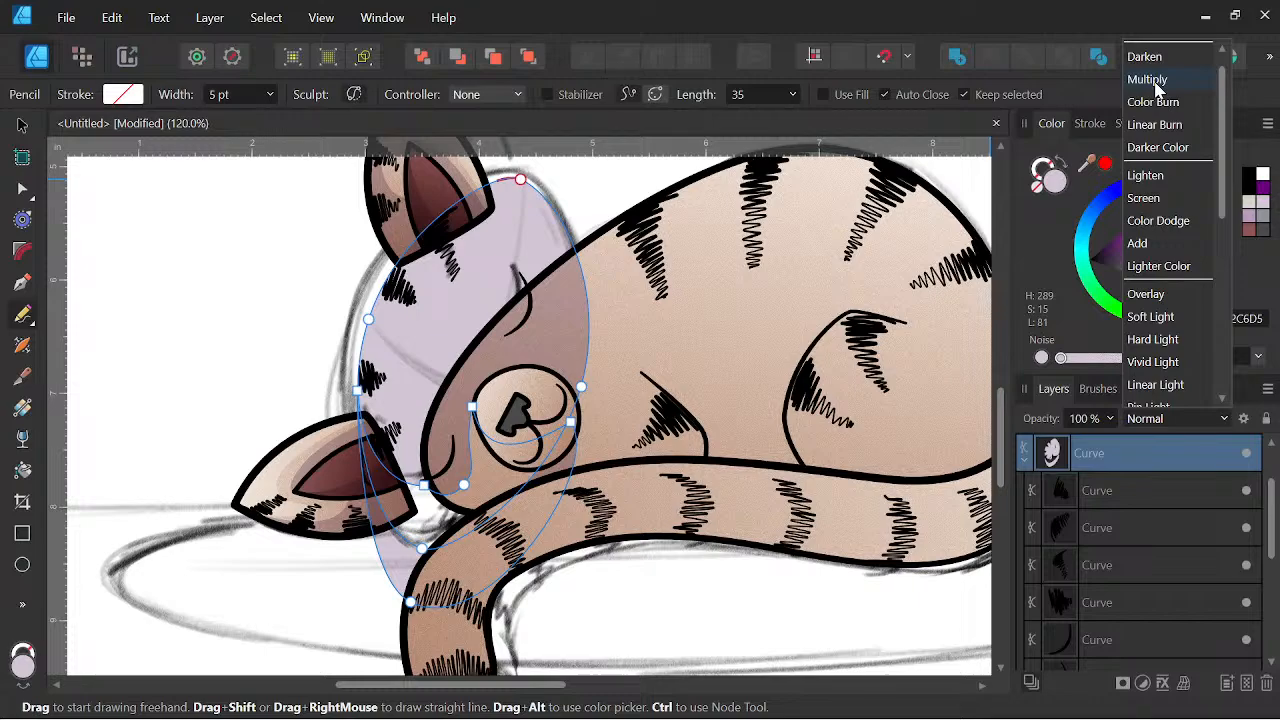
click(826, 8)
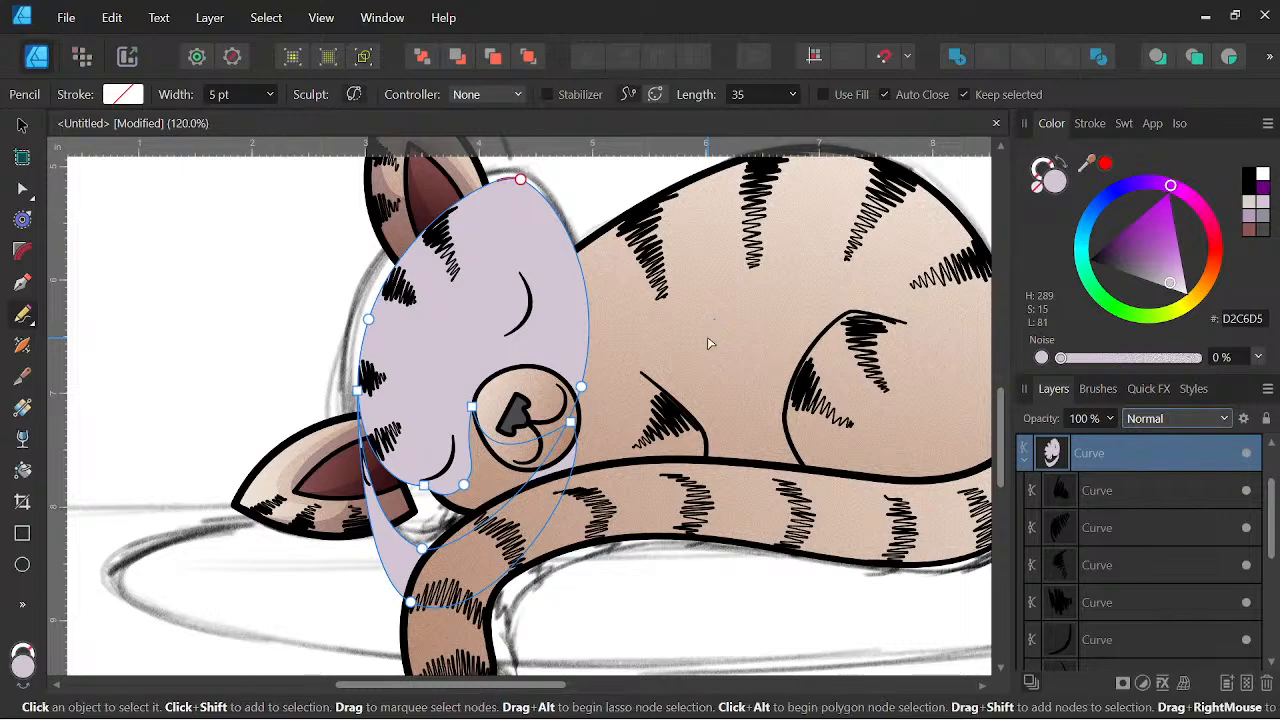
key(ctrl+shift+v)
key(ctrl+z)
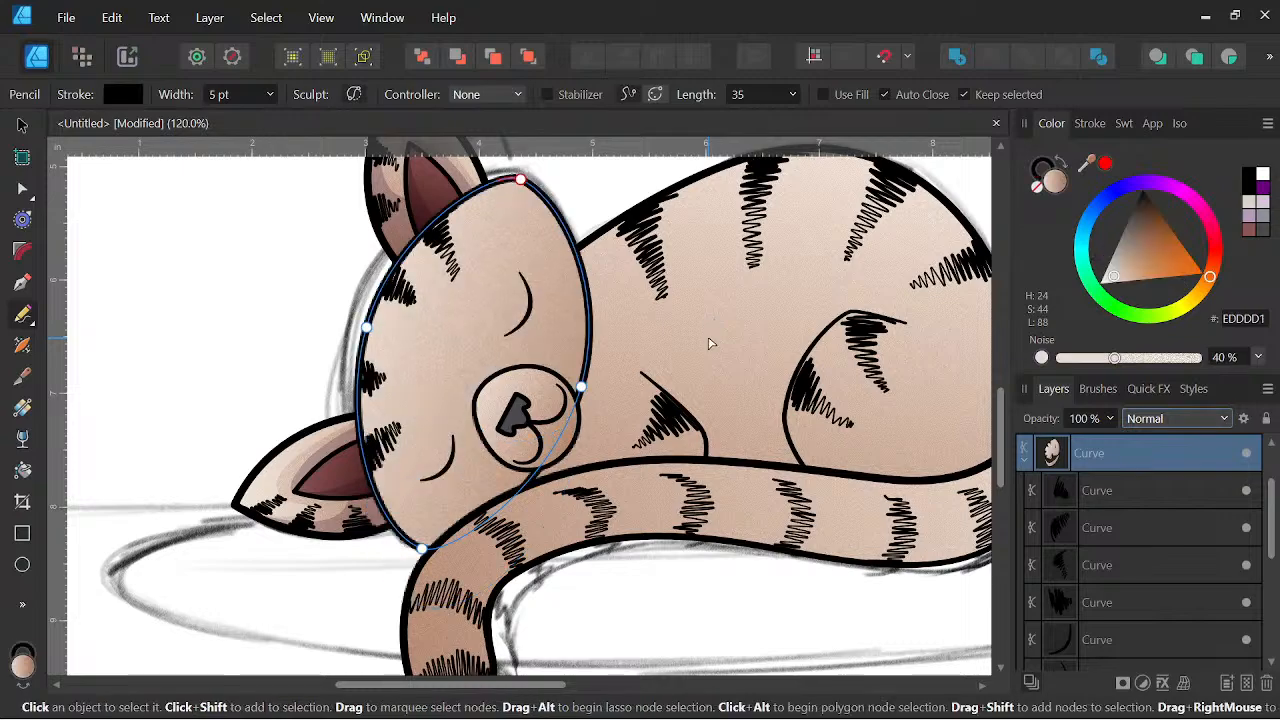
Collapse the head's nested curves, select the tail curve and draw a closed freehand shadow shape over the lower cheek and chin.
drag(1052, 452, 1022, 540)
click(1025, 528)
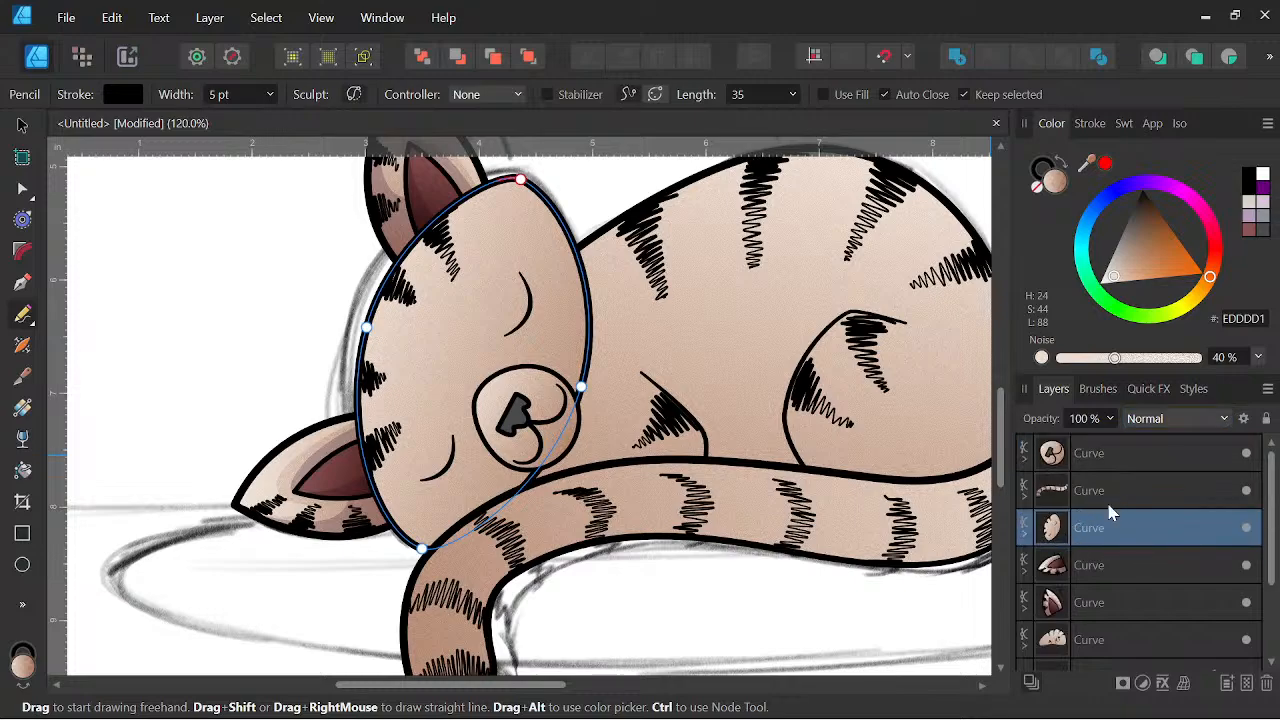
click(1120, 494)
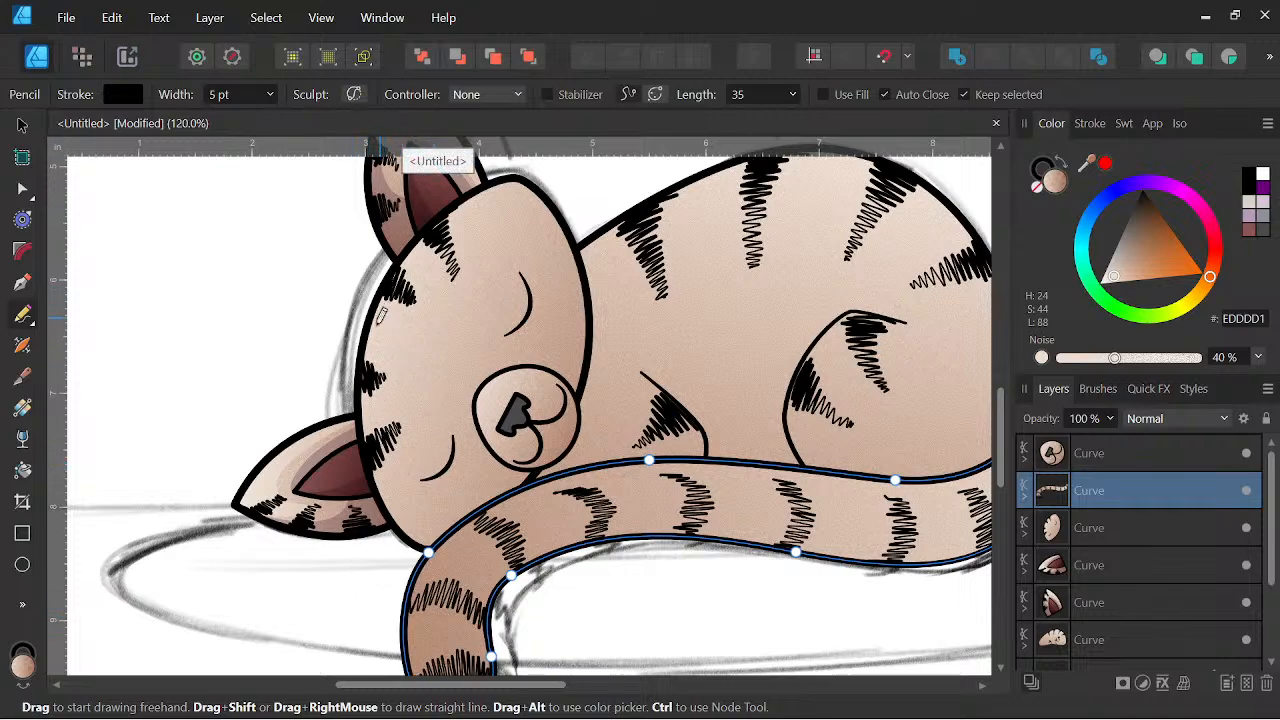
mouse_move(364, 362)
mouse_down()
mouse_move(370, 414)
mouse_move(412, 480)
mouse_move(458, 466)
mouse_move(480, 427)
mouse_move(549, 451)
mouse_move(522, 538)
mouse_move(426, 596)
mouse_move(351, 510)
mouse_move(364, 364)
mouse_up()
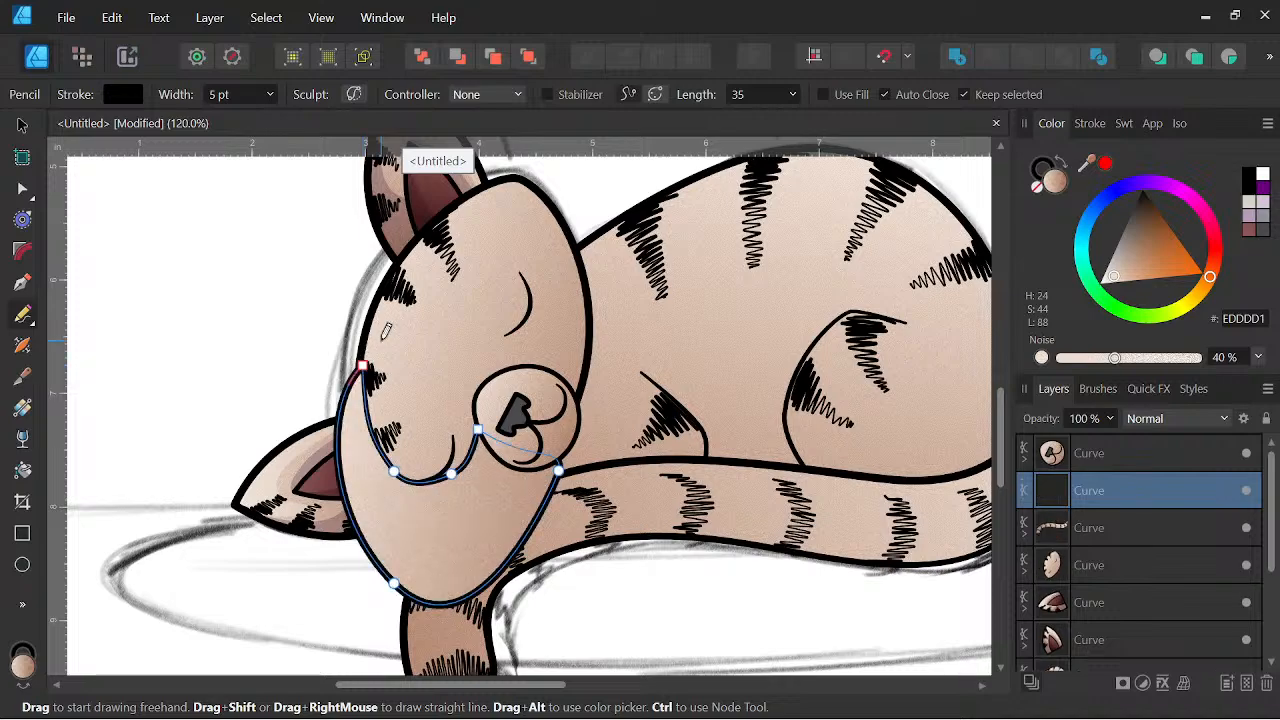
Remove the cheek shadow's stroke, fill it with light lavender D2C6D5 and set its blend mode to Multiply.
click(1038, 180)
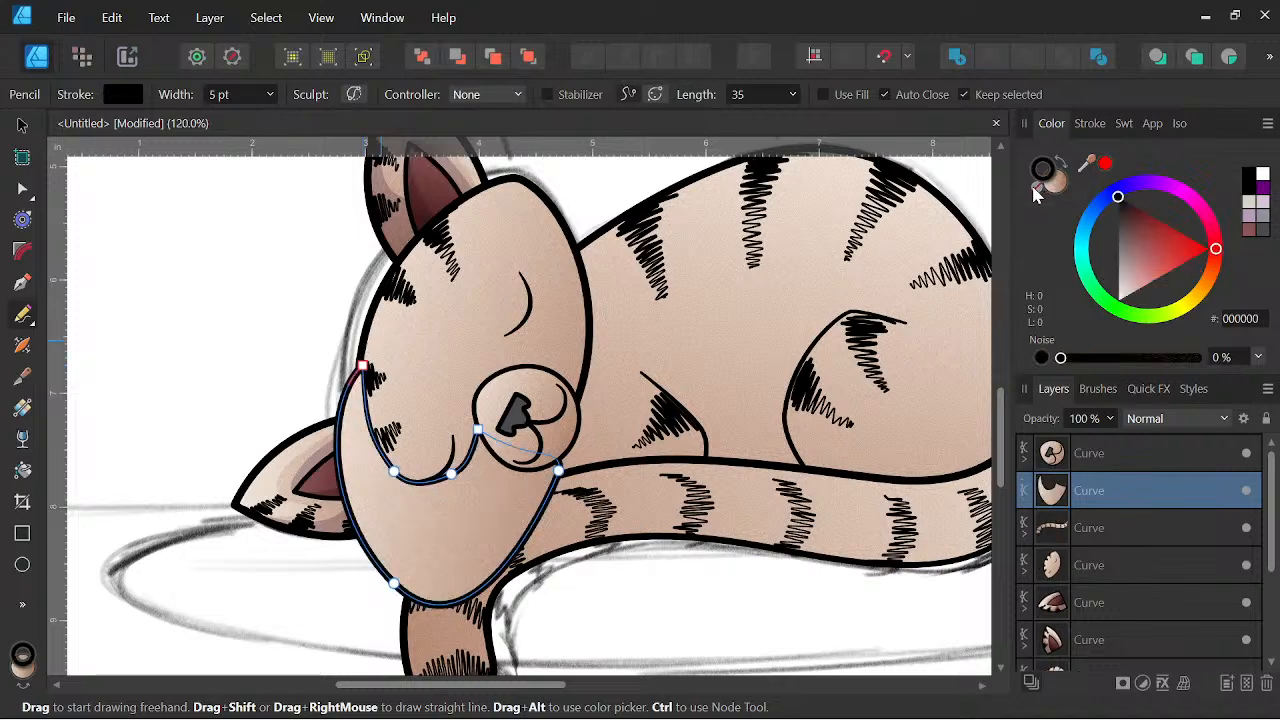
click(1036, 188)
click(1059, 183)
click(1264, 203)
click(1168, 421)
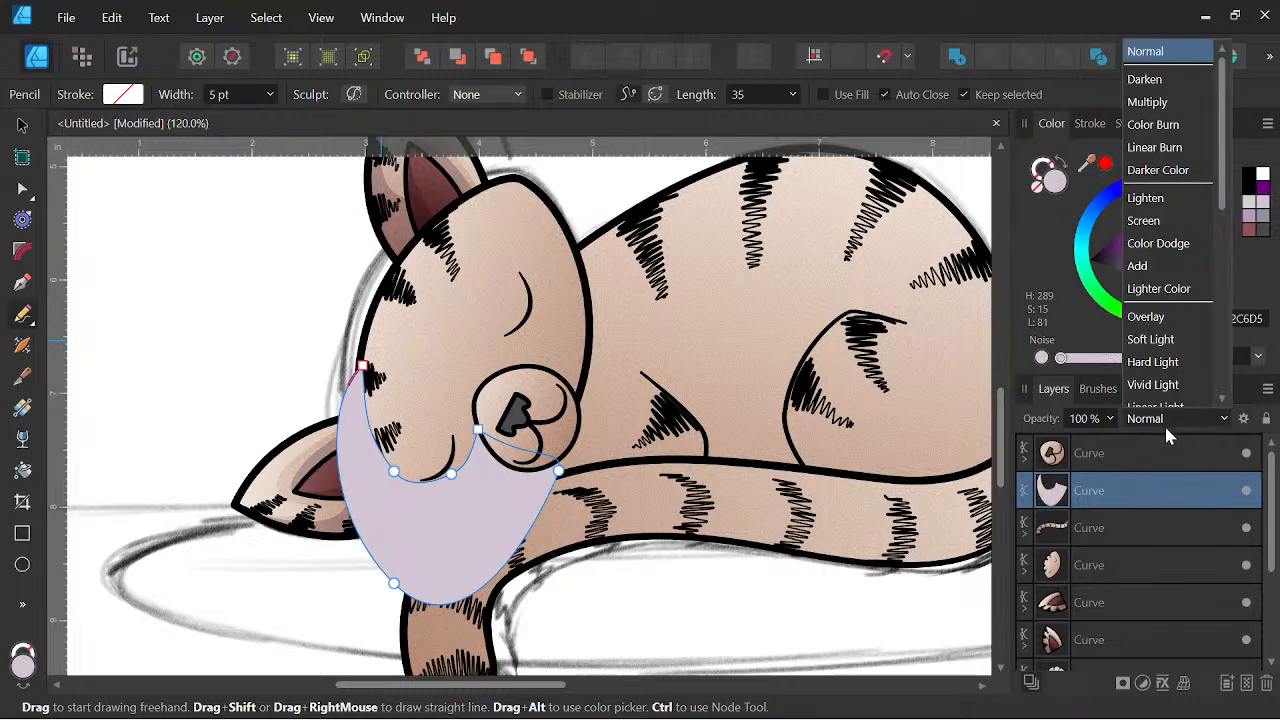
scroll(1165, 150, down, 1)
click(1160, 49)
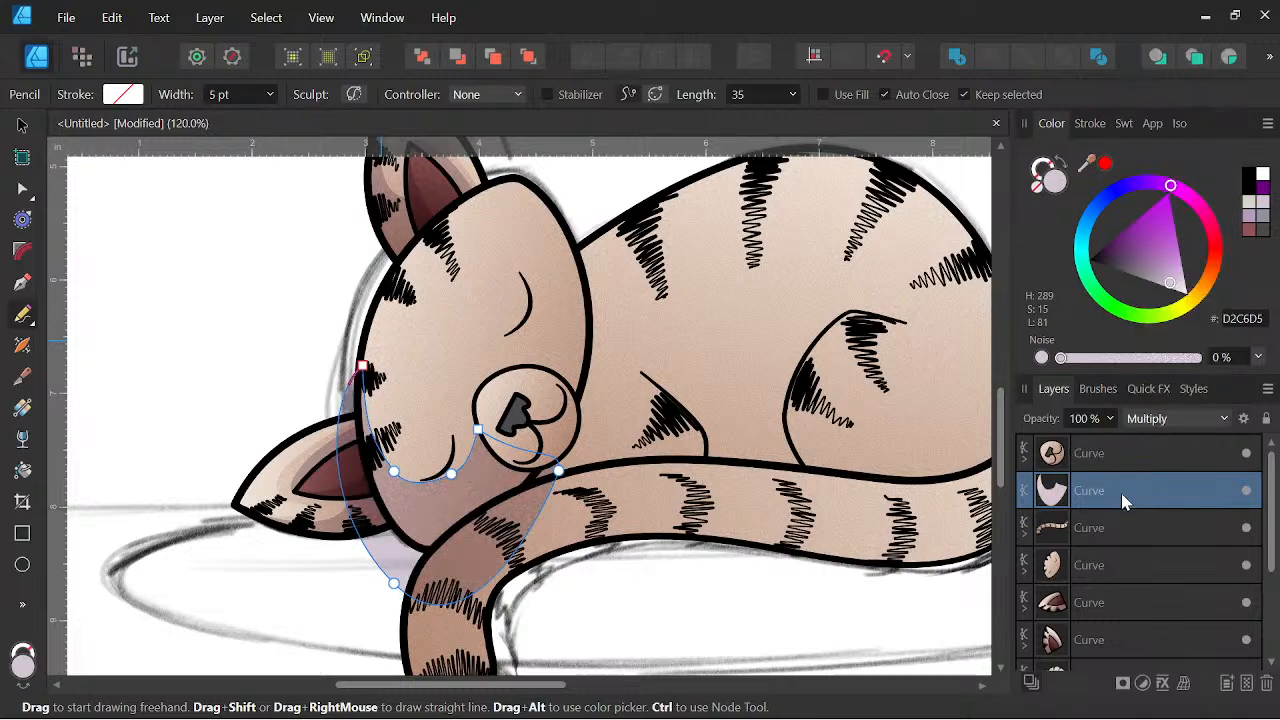
Nest the cheek shadow inside the head curve so it is clipped to the head, then deselect it.
drag(1113, 500, 1095, 567)
scroll(600, 450, down, 2)
scroll(646, 452, down, 1)
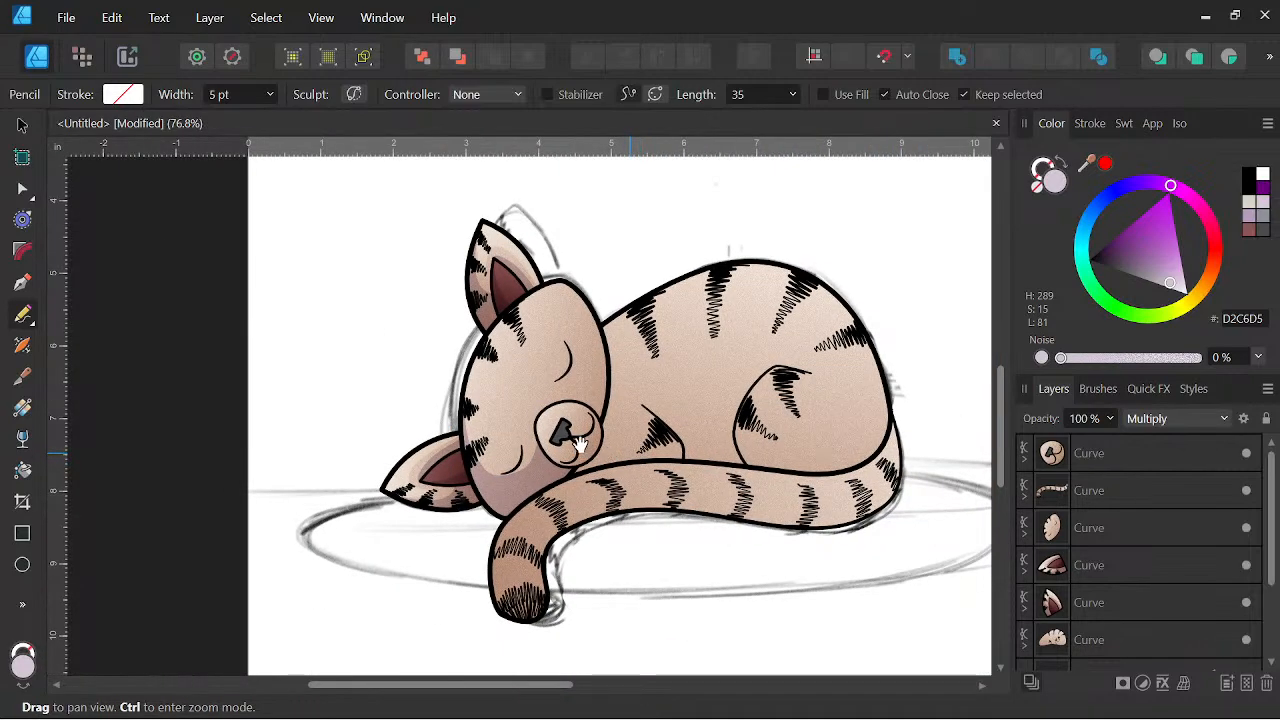
scroll(580, 443, up, 4)
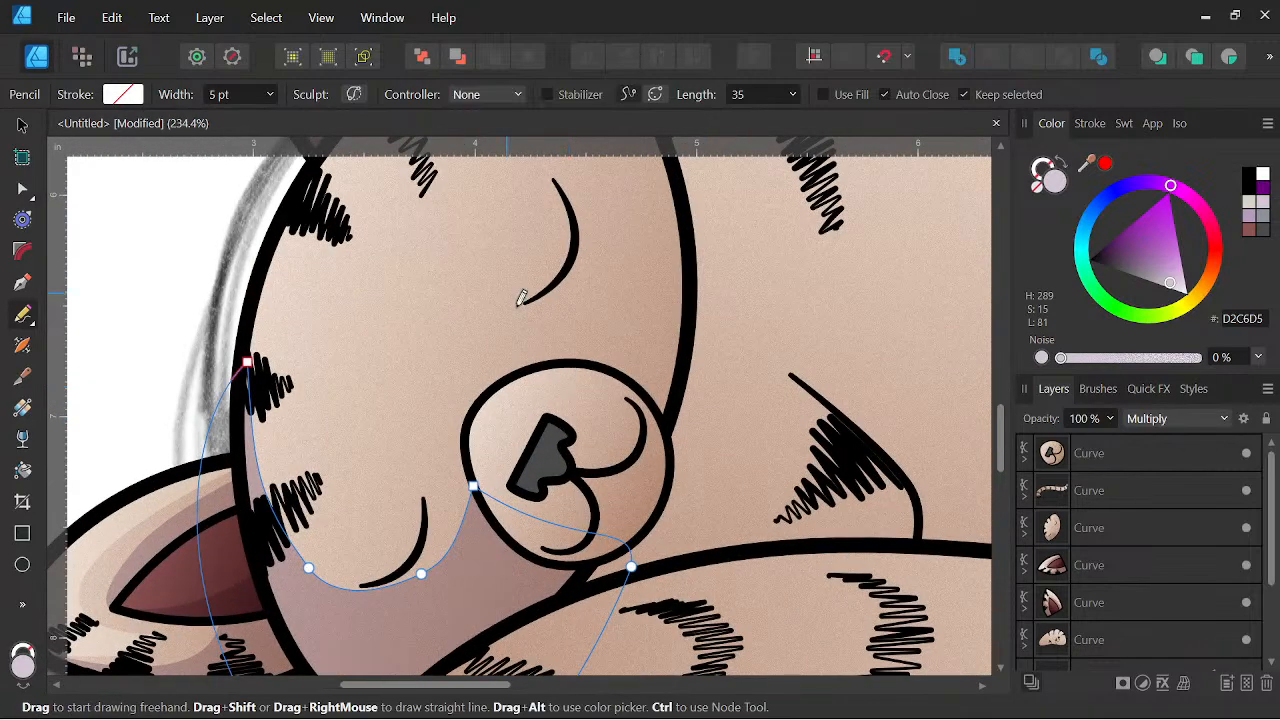
key(Escape)
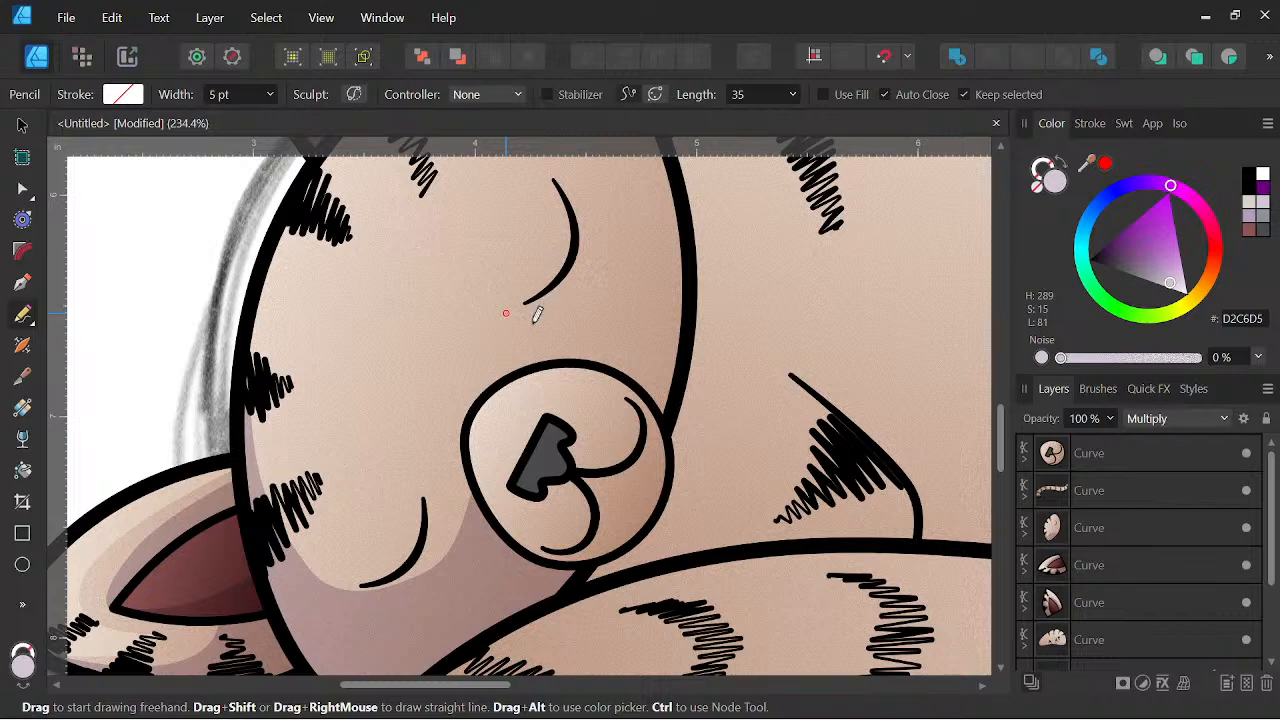
Draw a small crescent shadow just below the upper closed eye and set its blend mode to Multiply.
drag(506, 313, 545, 306)
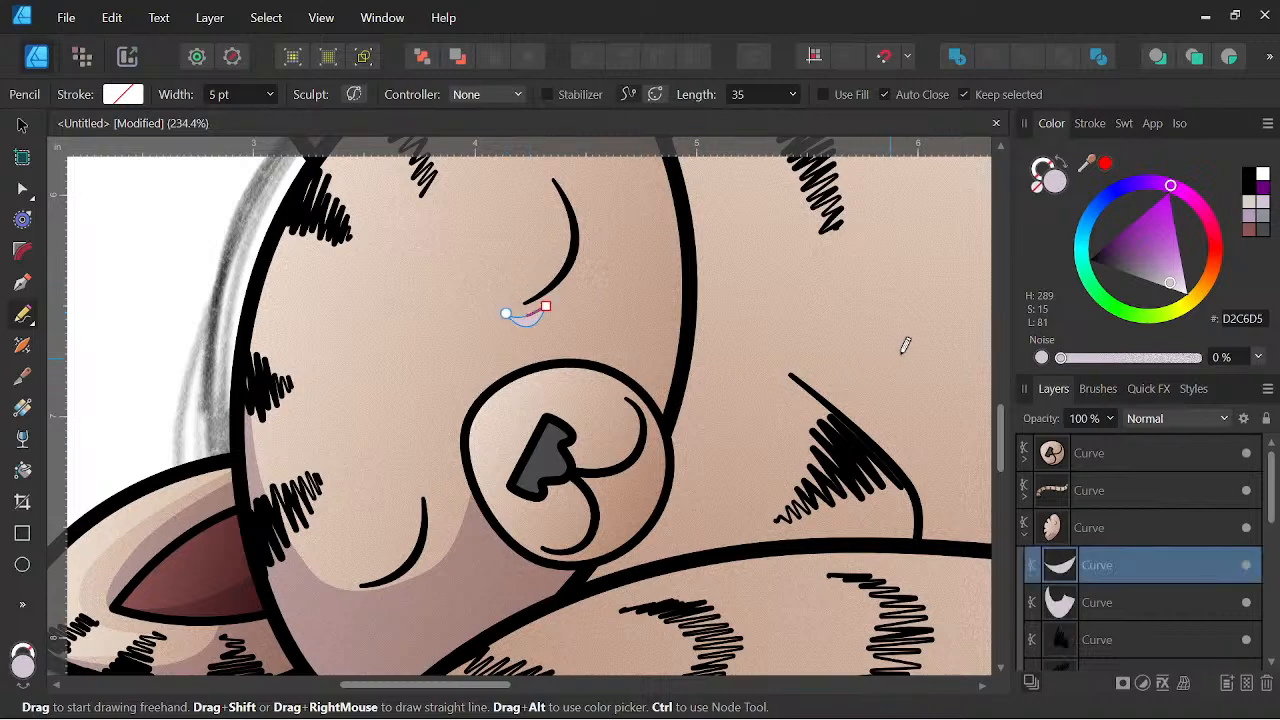
click(1183, 419)
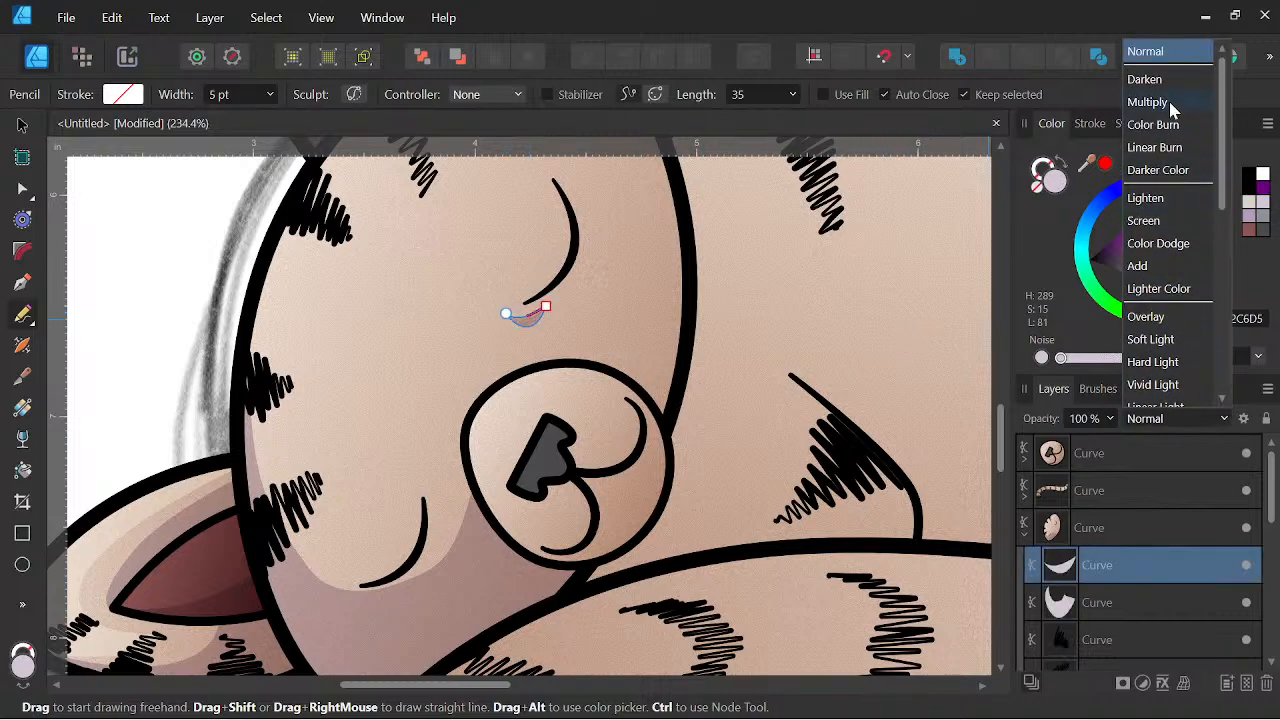
click(1165, 101)
scroll(565, 317, down, 5)
drag(639, 368, 640, 436)
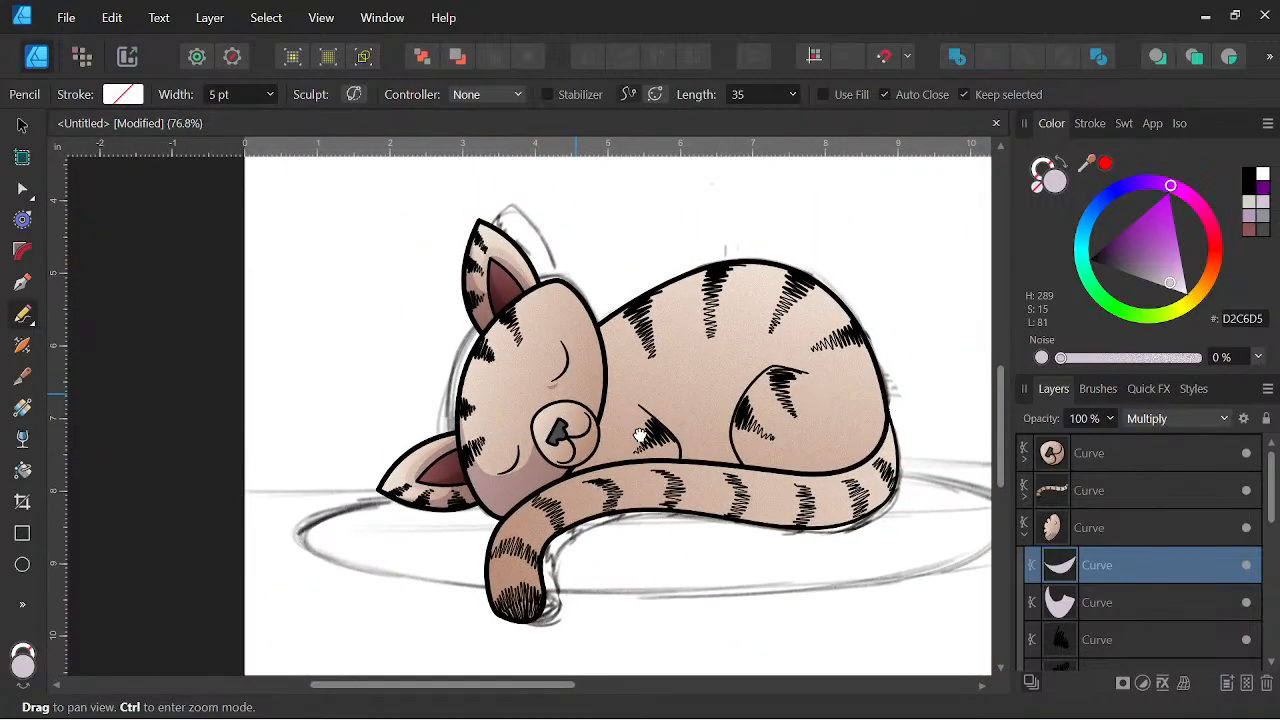
Draw a larger crescent shadow on the forehead between the two eyes and set its blend mode to Multiply.
scroll(521, 360, up, 5)
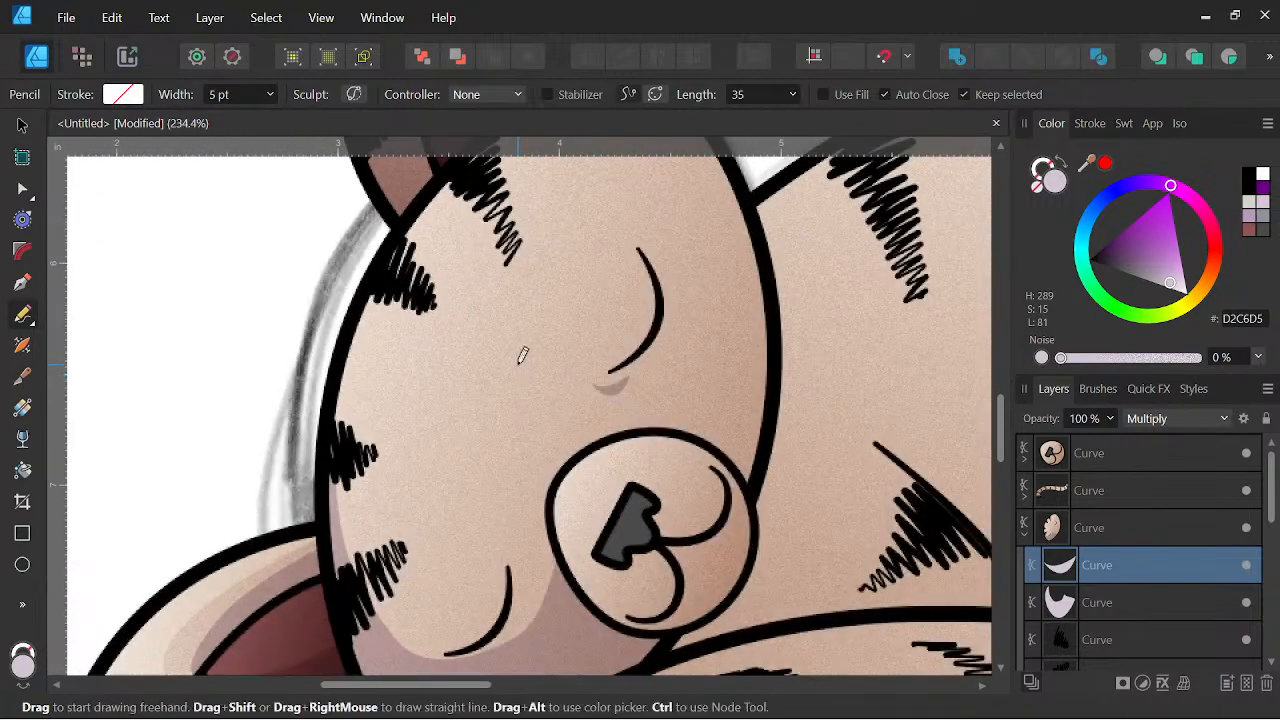
drag(629, 374, 587, 390)
mouse_move(516, 303)
mouse_down()
mouse_move(506, 350)
mouse_move(542, 380)
mouse_up()
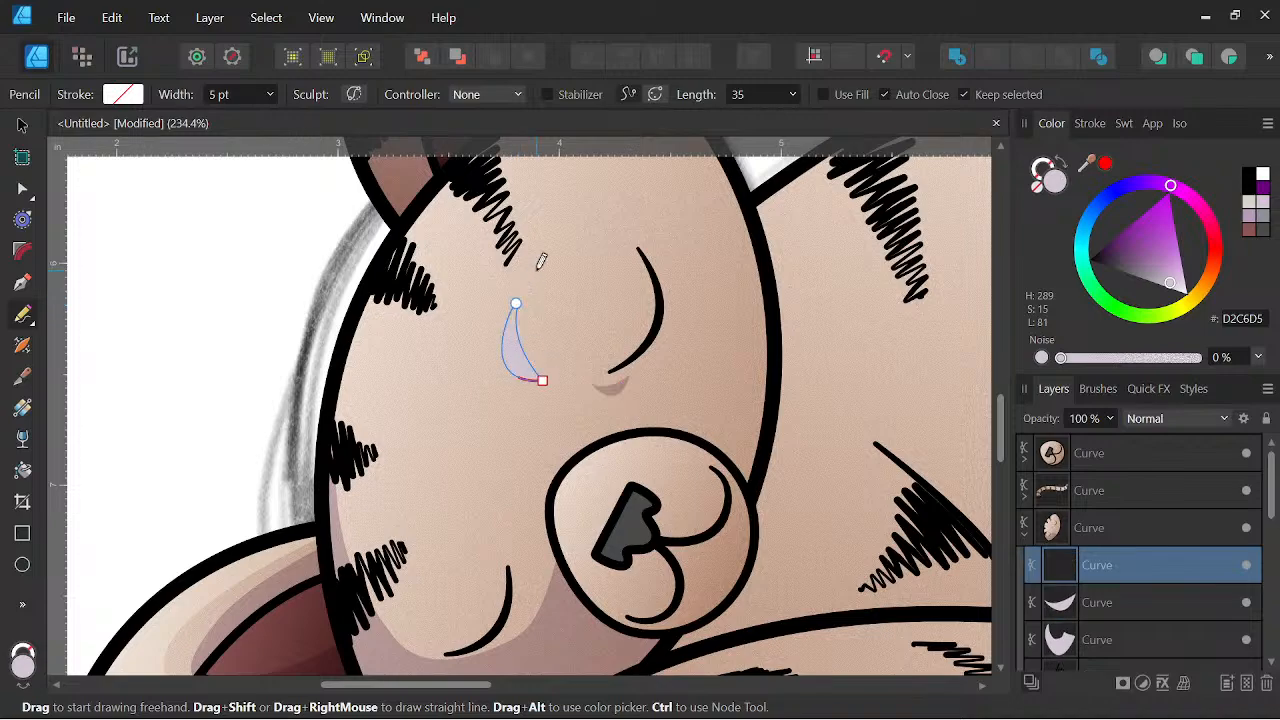
click(1184, 410)
scroll(1184, 405, down, 2)
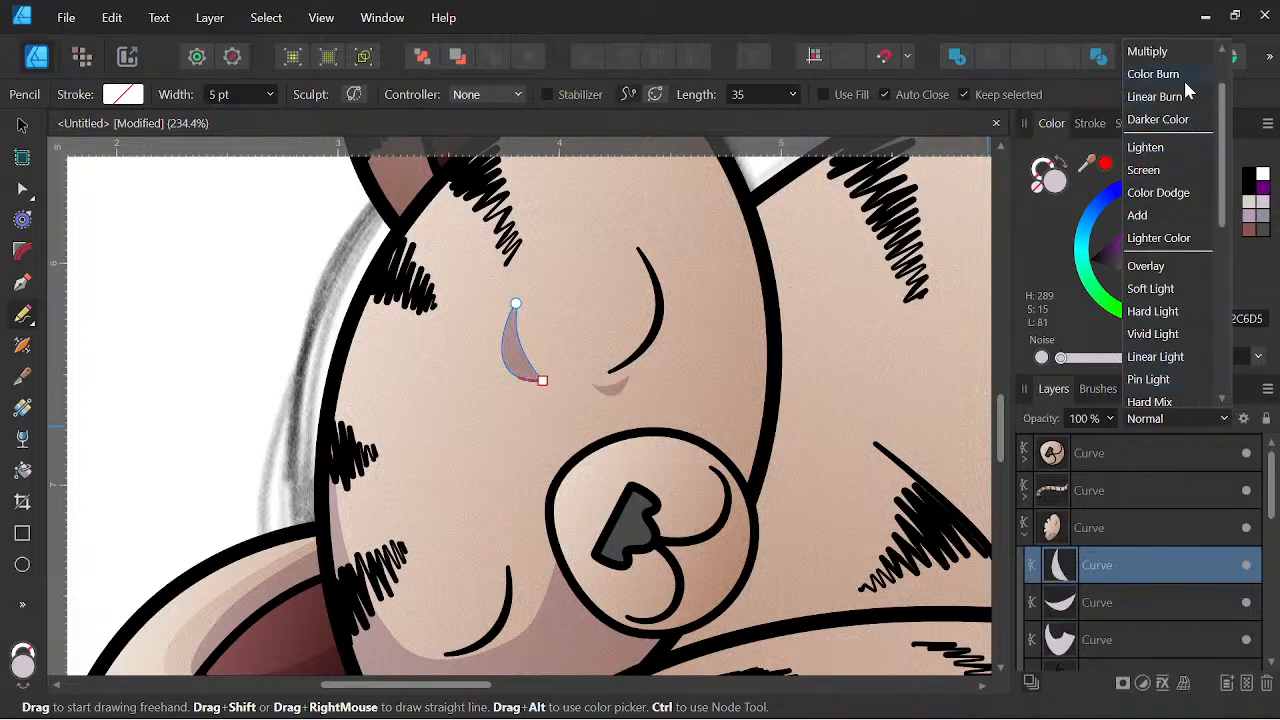
click(1092, 48)
key(ctrl+0)
scroll(518, 298, down, 2)
drag(518, 352, 516, 414)
scroll(515, 416, up, 6)
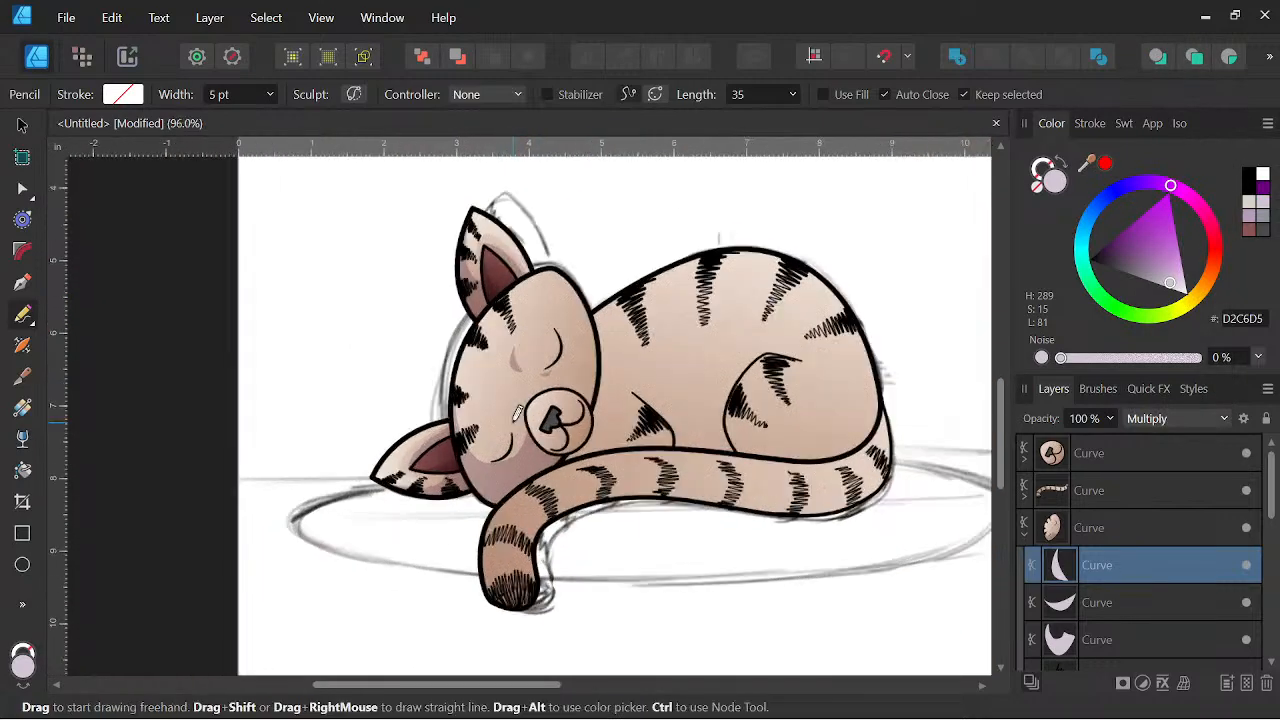
Draw a small crescent shadow just above the lower closed eye and set its blend mode to Multiply.
click(451, 405)
drag(482, 398, 503, 400)
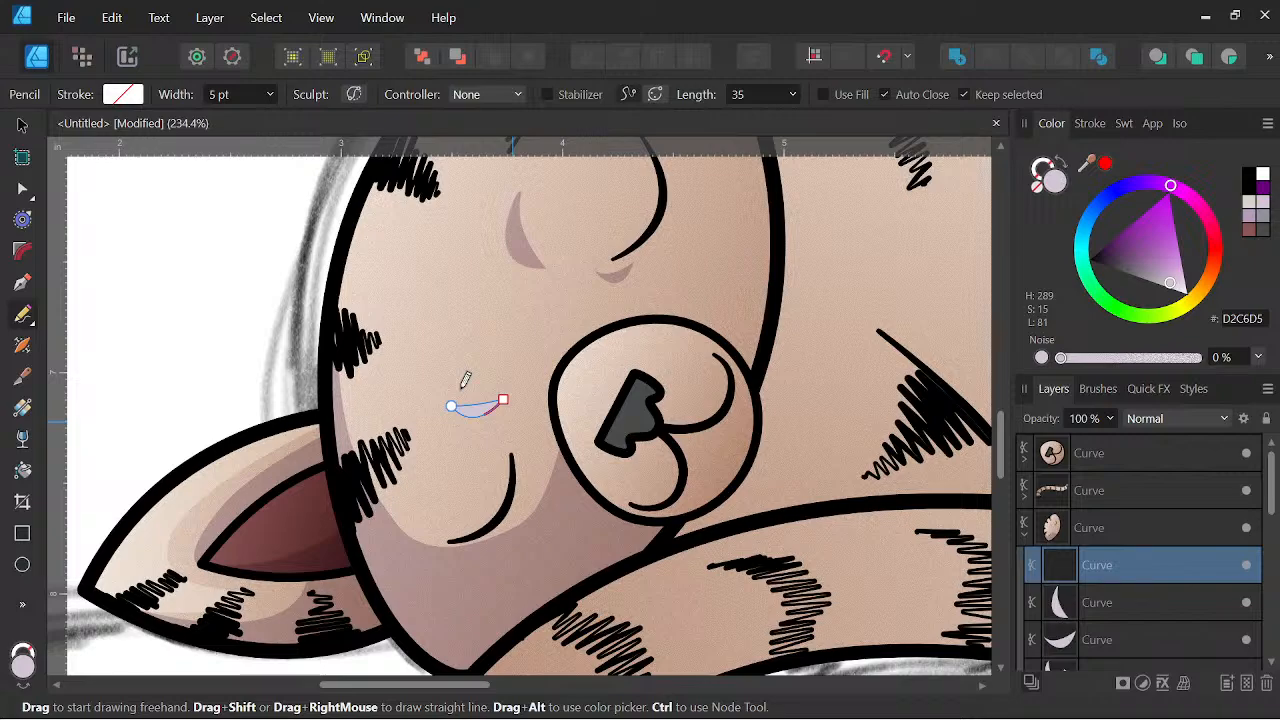
click(1188, 418)
scroll(1180, 200, down, 1)
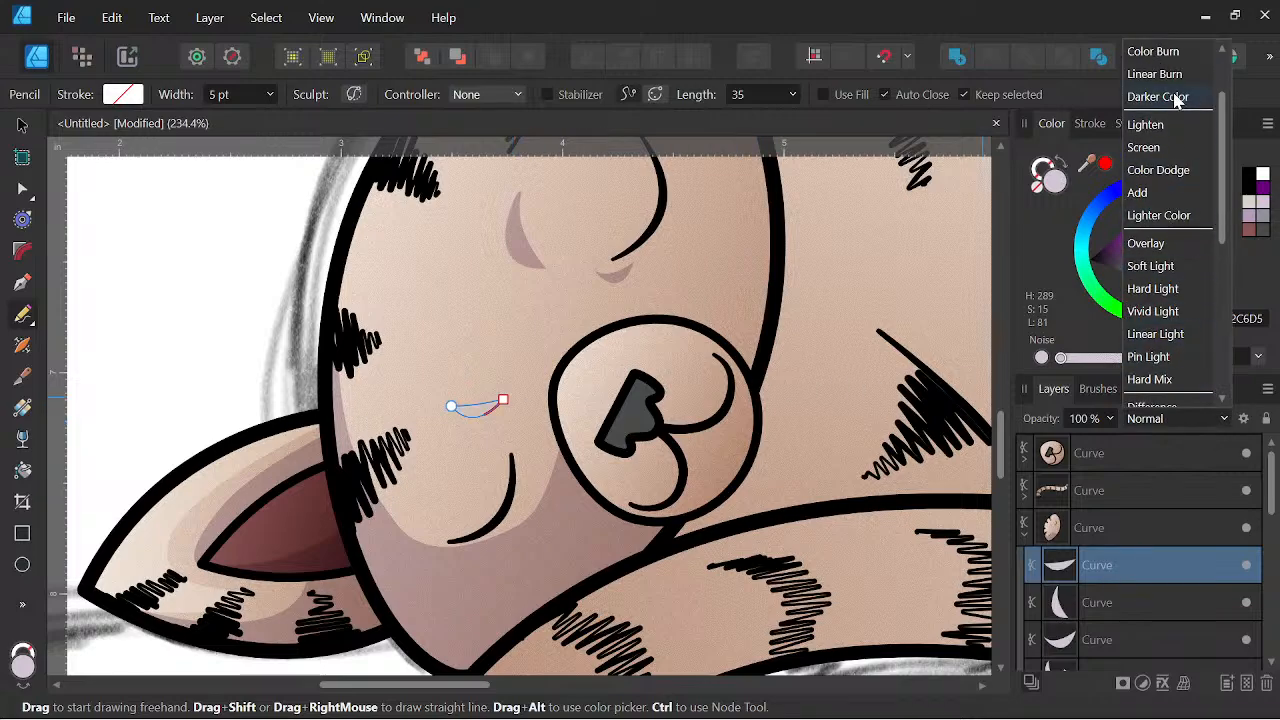
scroll(1170, 97, up, 2)
click(1160, 100)
scroll(737, 258, down, 5)
drag(728, 376, 584, 504)
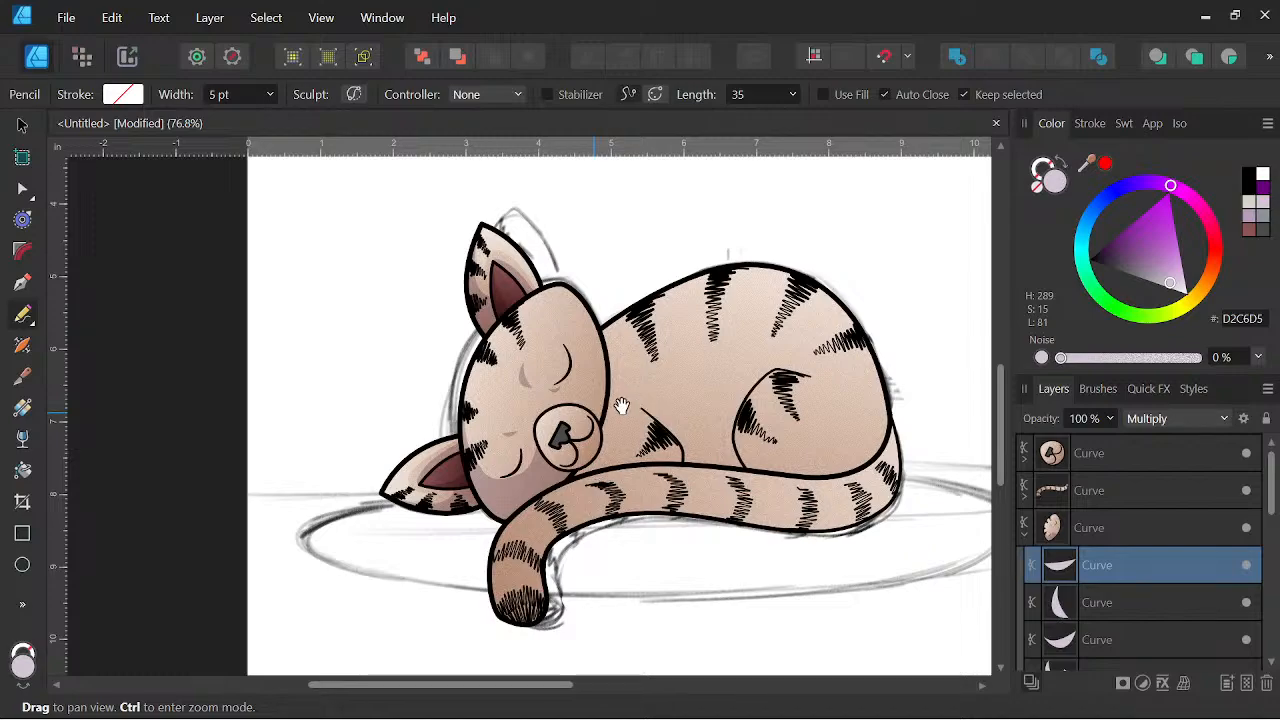
Draw a closed freehand highlight band along the head's upper edge, from the forehead stripes around to the muzzle.
scroll(600, 367, up, 2)
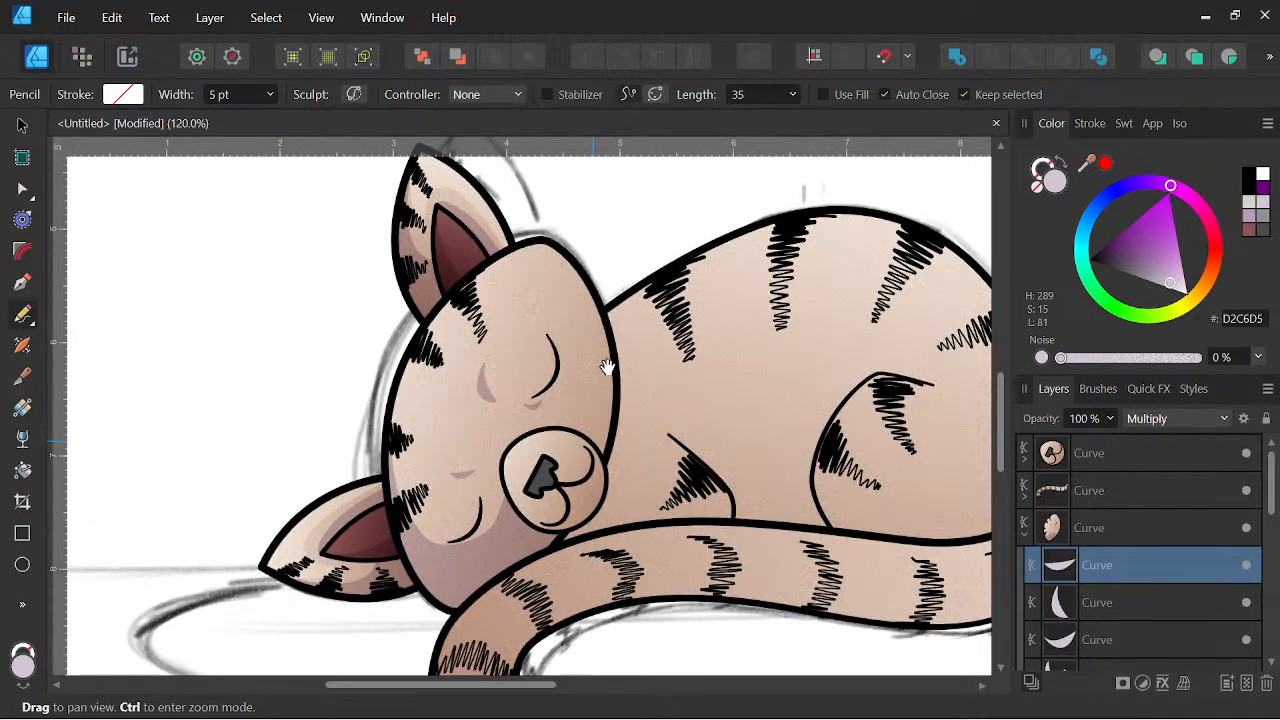
scroll(645, 370, down, 3)
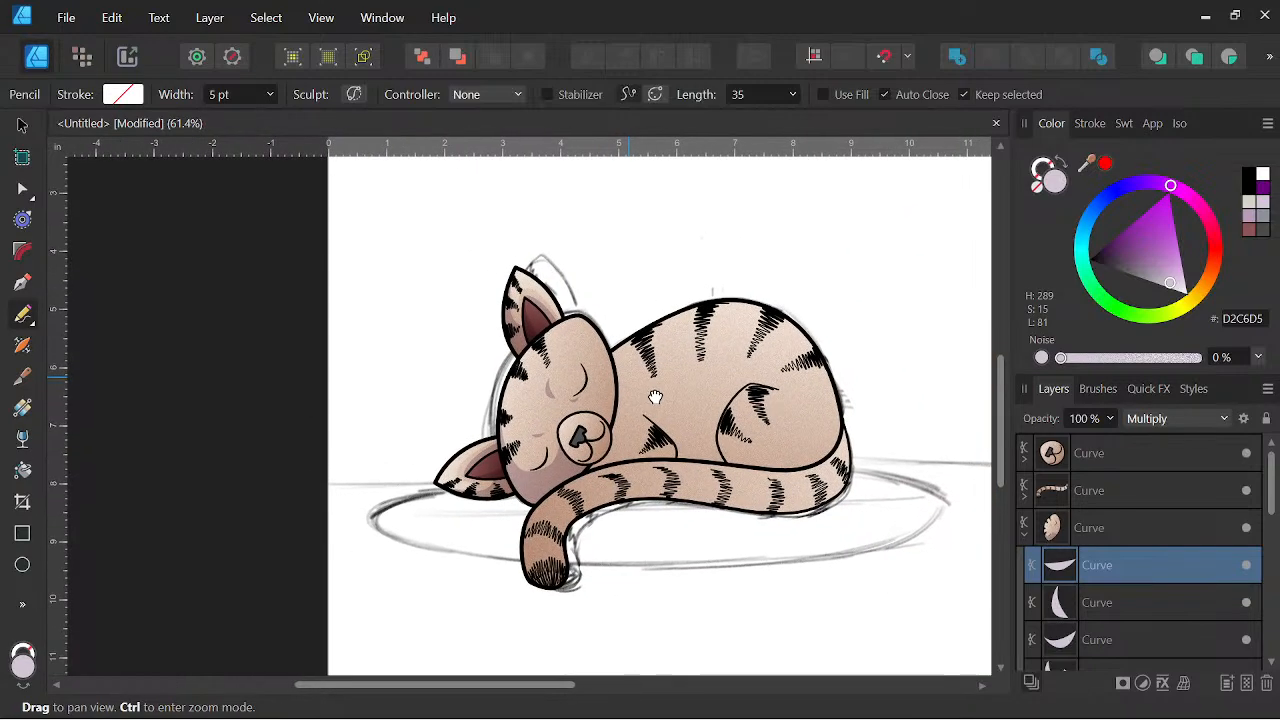
scroll(600, 360, up, 3)
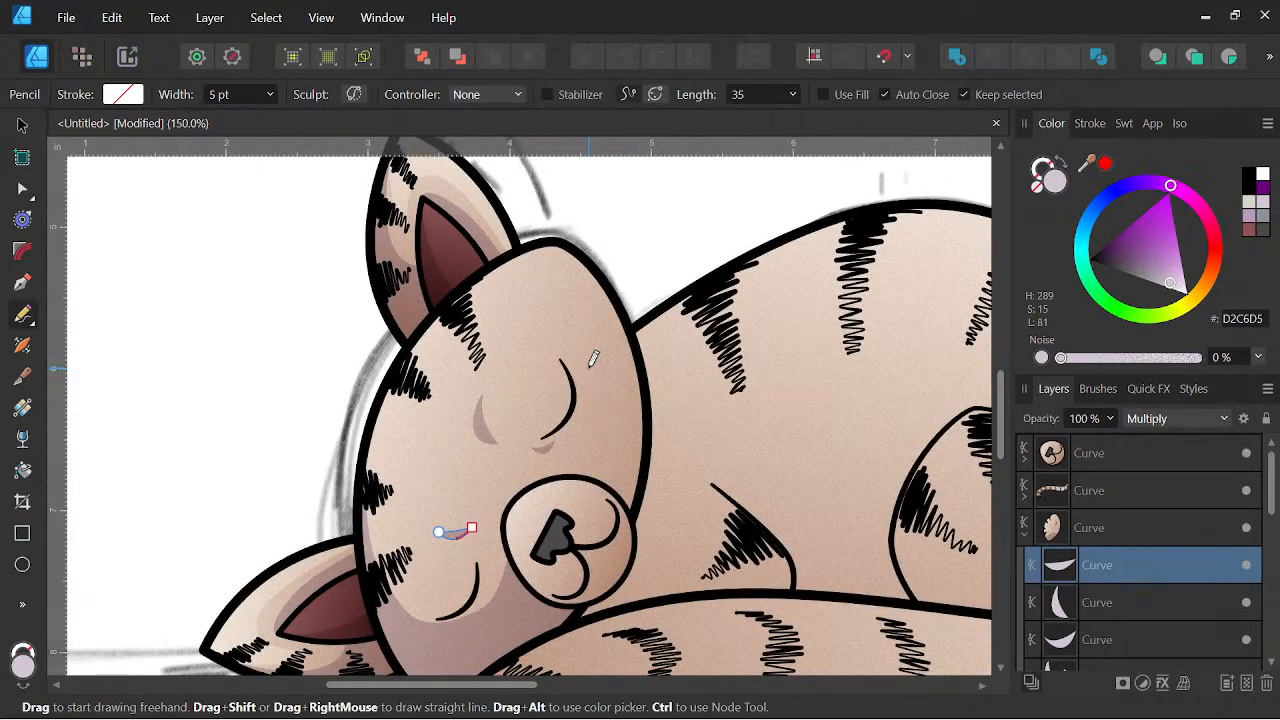
drag(377, 410, 406, 366)
mouse_move(541, 194)
mouse_down()
mouse_move(385, 395)
mouse_move(386, 362)
mouse_up()
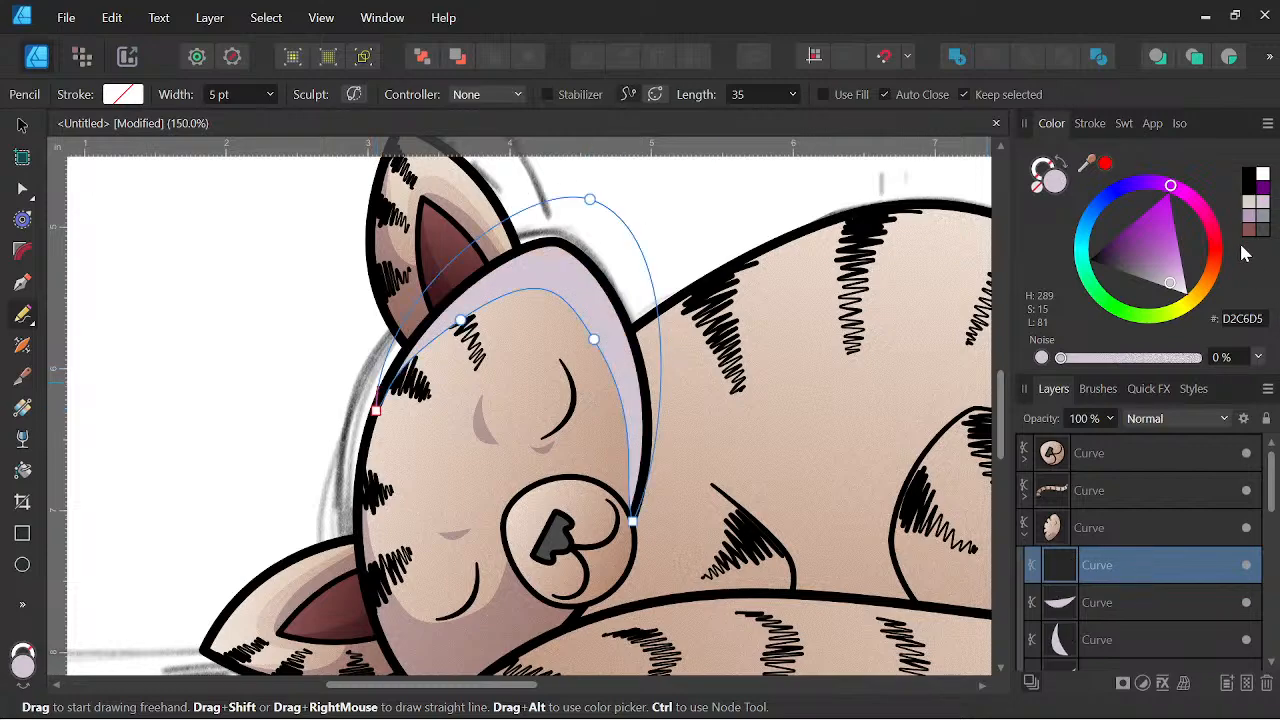
Fill the head highlight band with pale color D5D3C6 and set its blend mode to Soft Light.
click(1250, 205)
click(1158, 418)
scroll(1160, 370, down, 1)
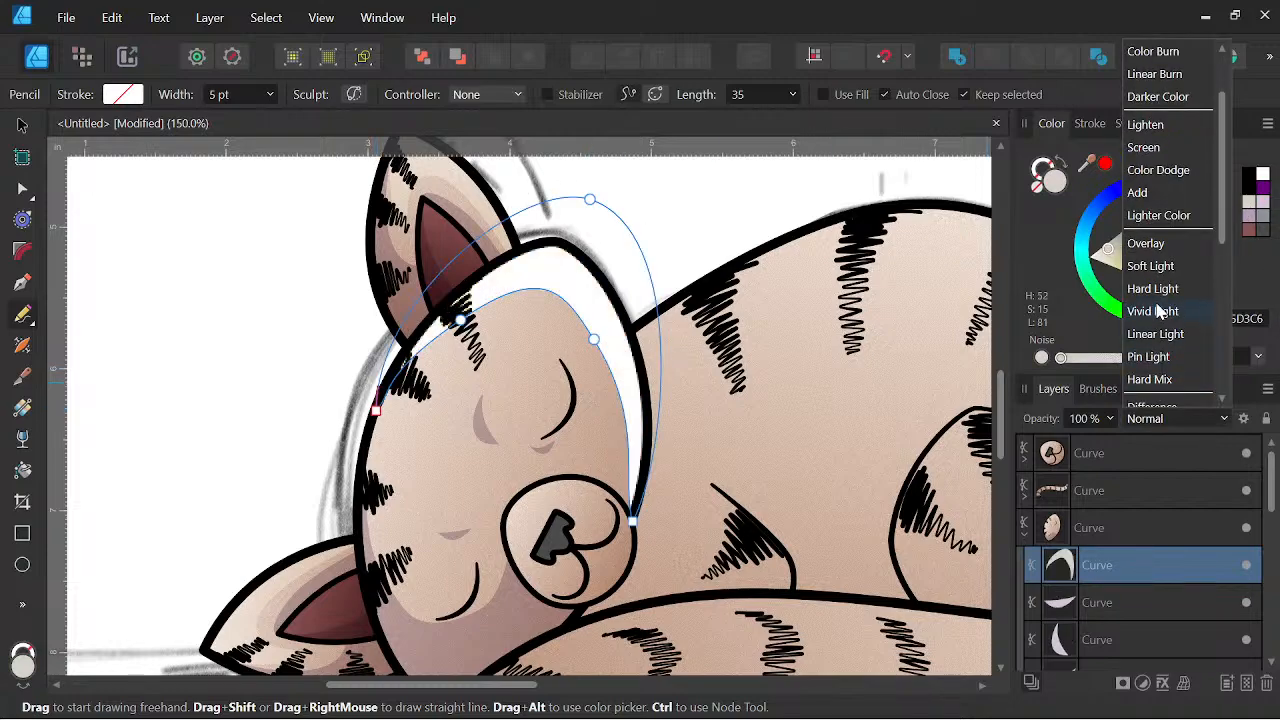
click(1150, 266)
scroll(660, 430, down, 5)
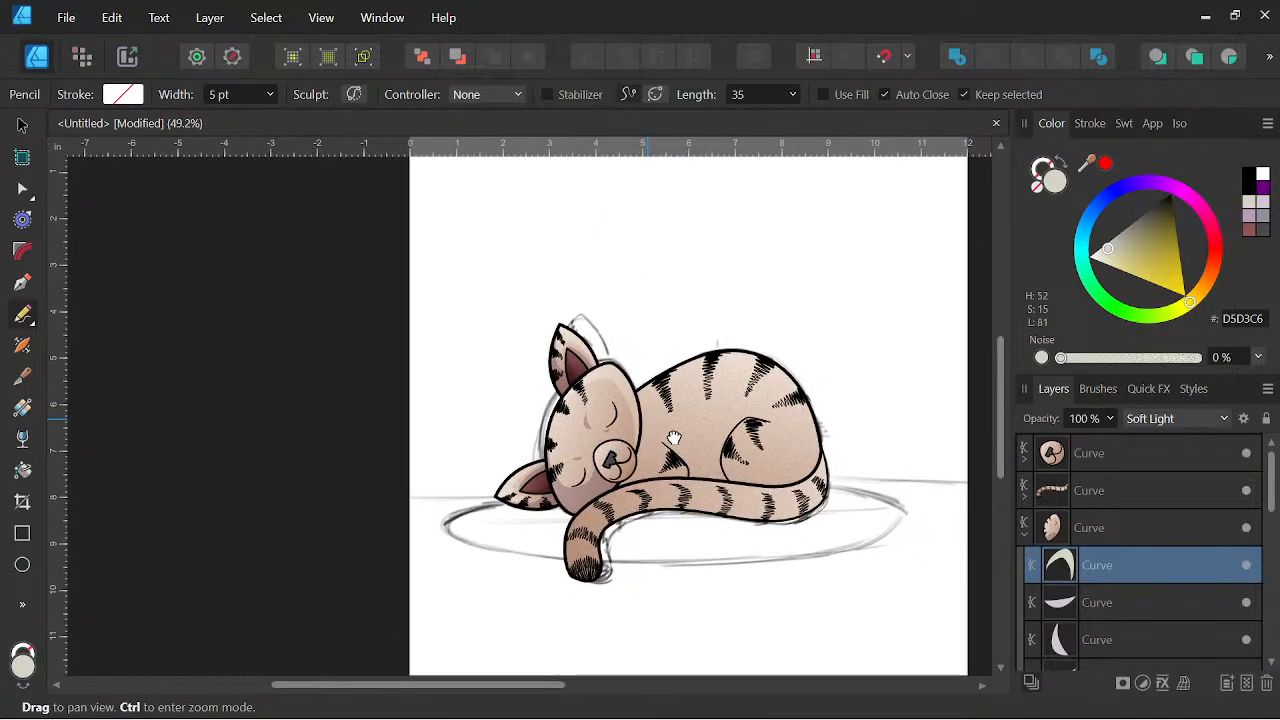
Lower the inner edge of the lilac cheek shadow beneath the lower closed eye.
drag(677, 415, 671, 375)
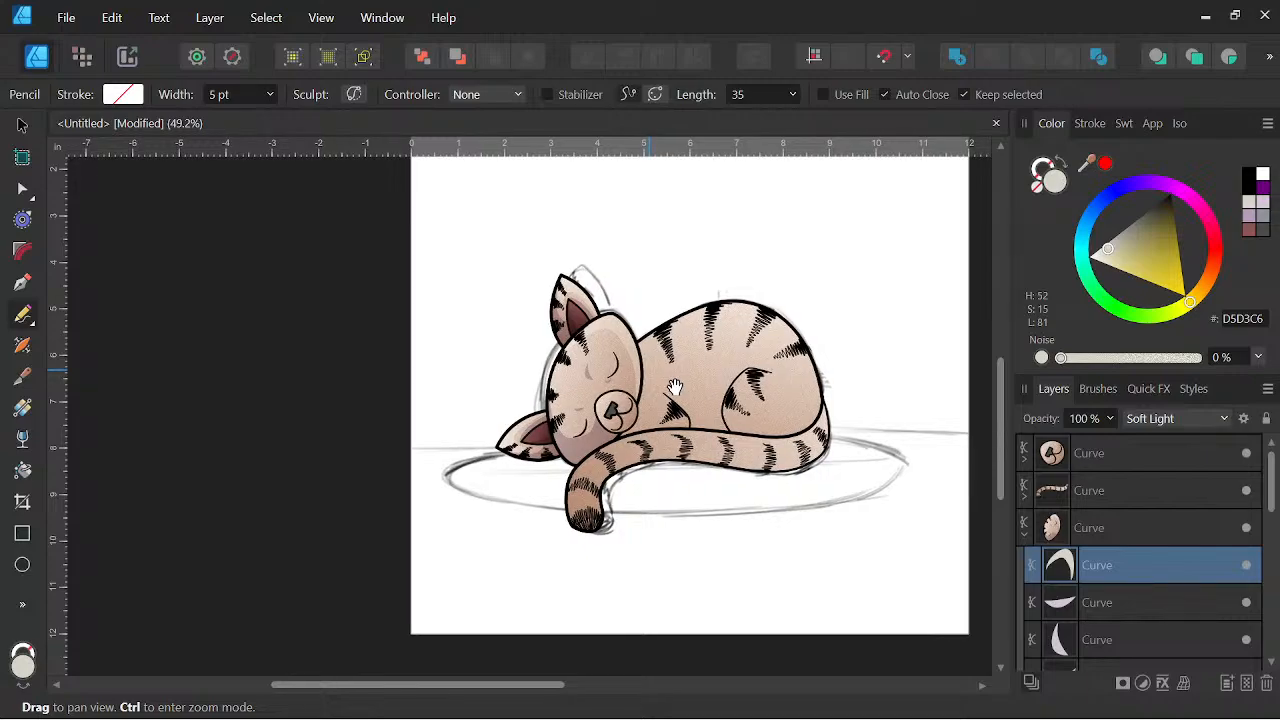
scroll(621, 375, up, 2)
scroll(621, 375, up, 2)
drag(691, 471, 707, 439)
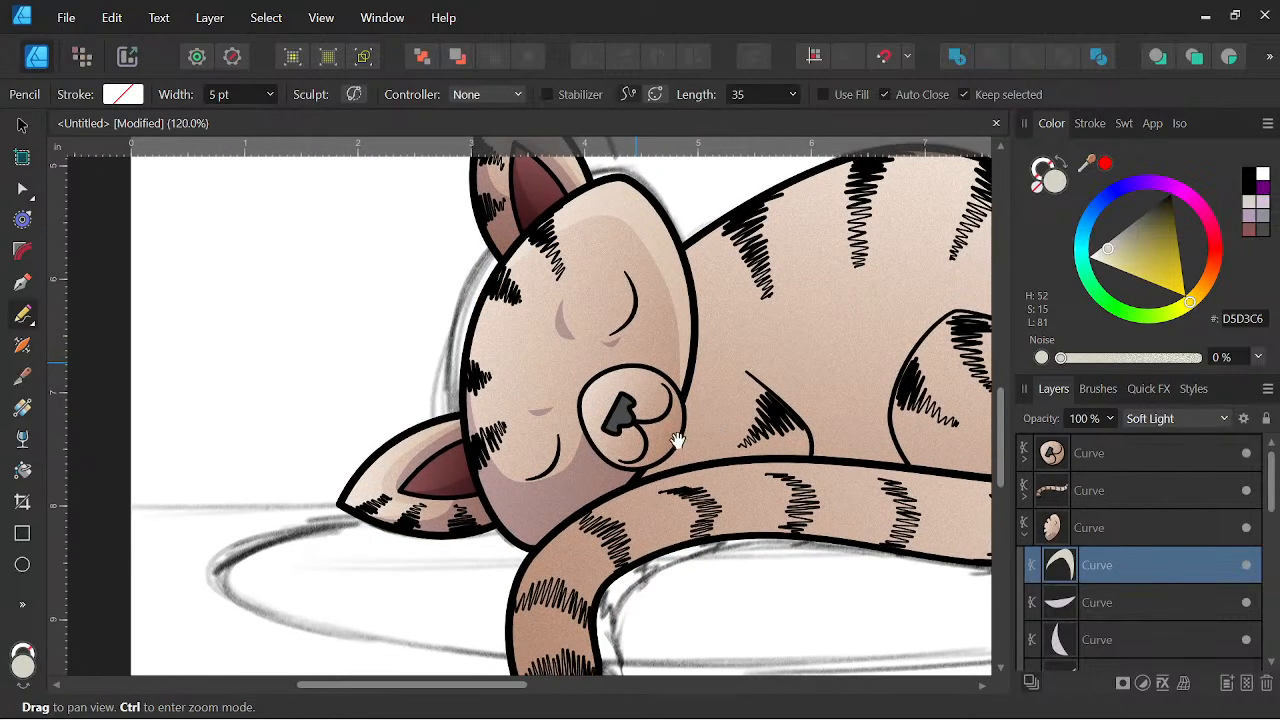
click(22, 188)
click(514, 516)
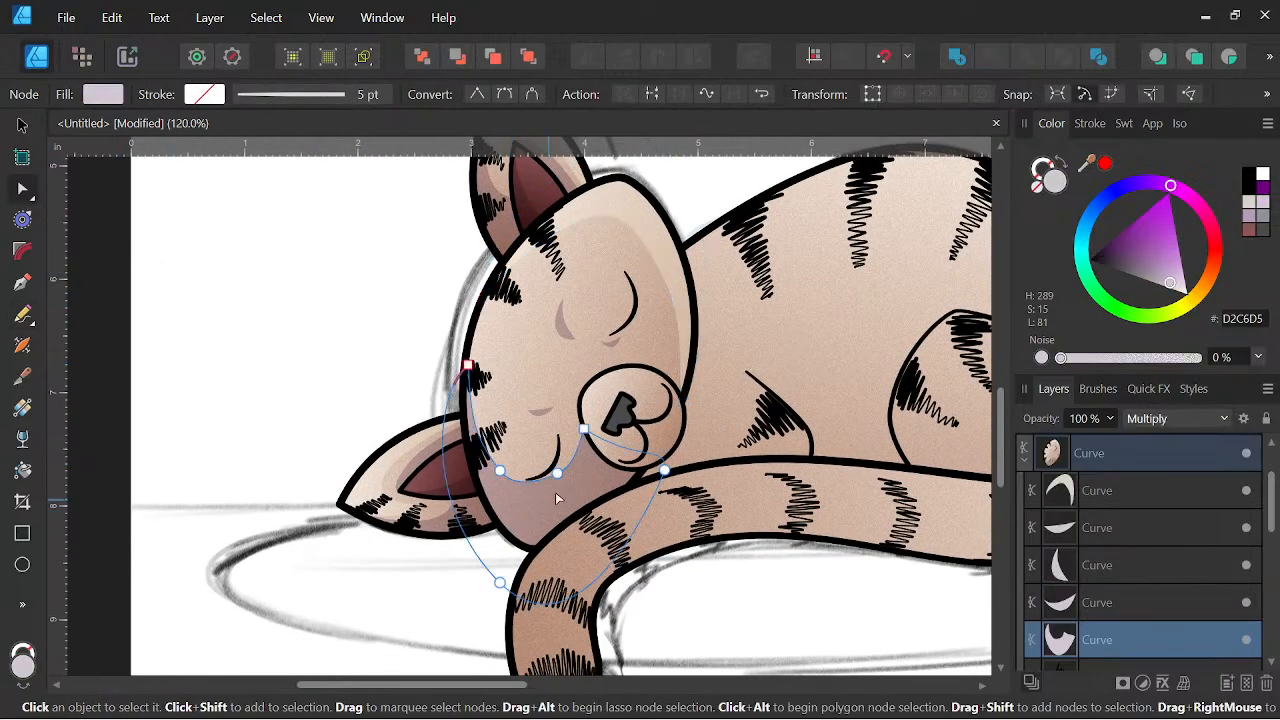
drag(558, 481, 555, 505)
Adjust the nodes and handles of the cheek shadow so its inner edge curves smoothly up along the head outline.
scroll(520, 493, up, 3)
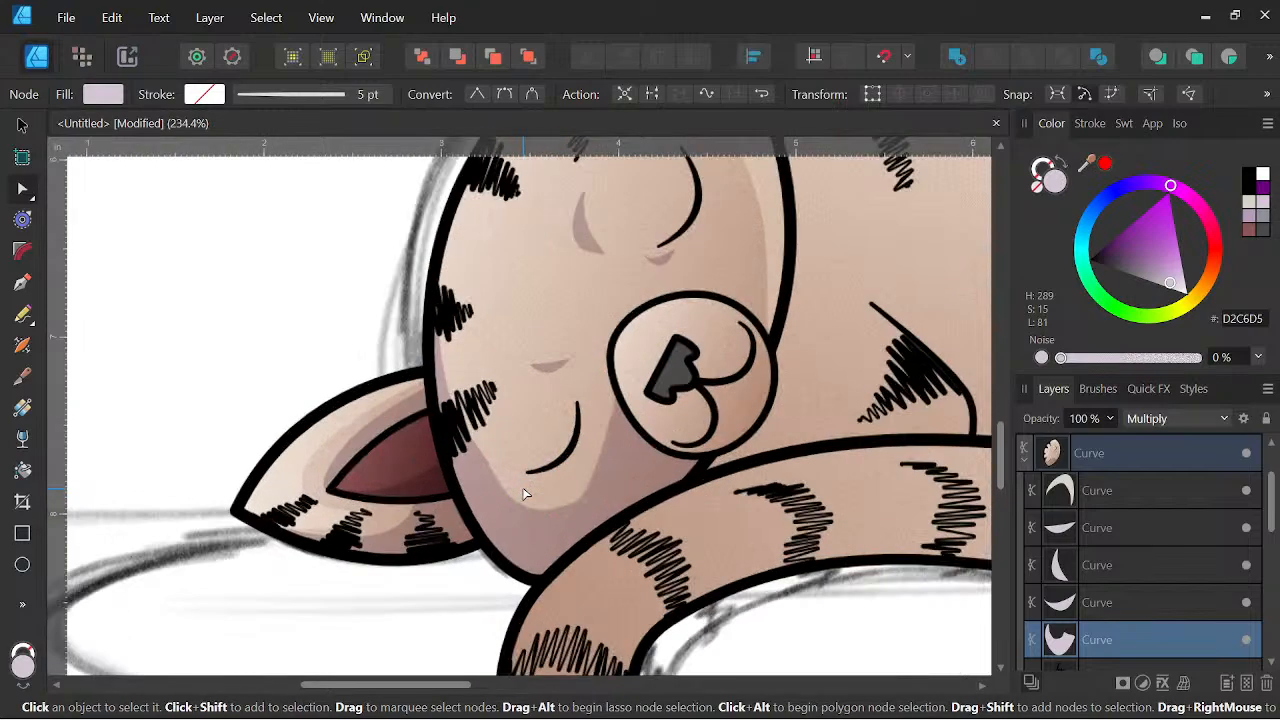
mouse_move(481, 457)
mouse_down()
mouse_move(491, 494)
mouse_move(466, 448)
mouse_up()
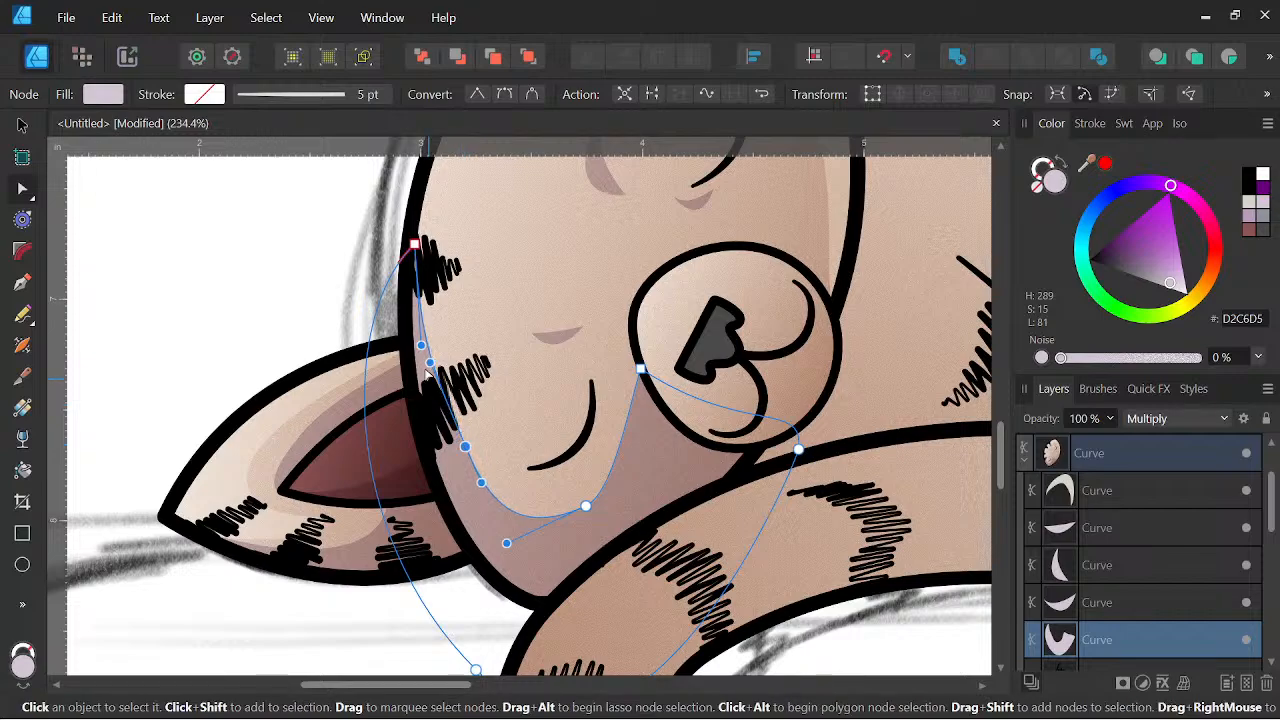
drag(431, 364, 414, 320)
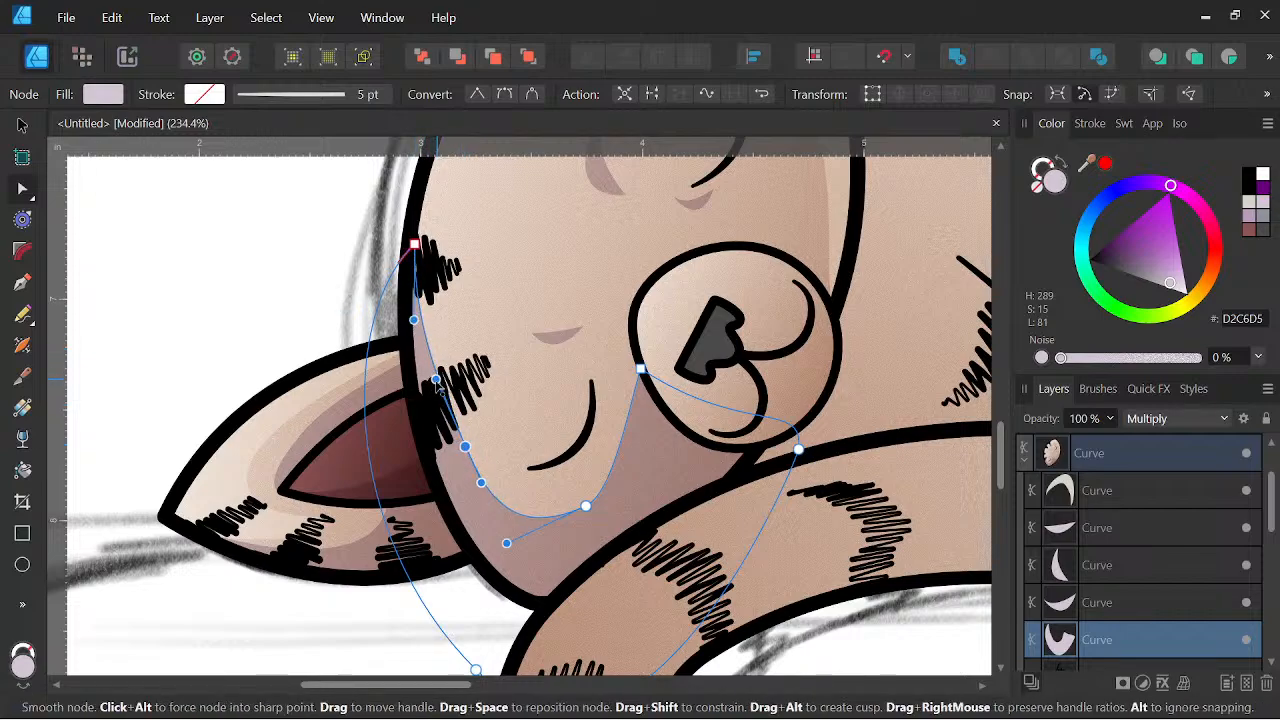
scroll(609, 526, down, 6)
drag(677, 520, 717, 544)
scroll(657, 474, up, 4)
scroll(612, 448, down, 3)
scroll(717, 544, down, 1)
scroll(725, 525, up, 1)
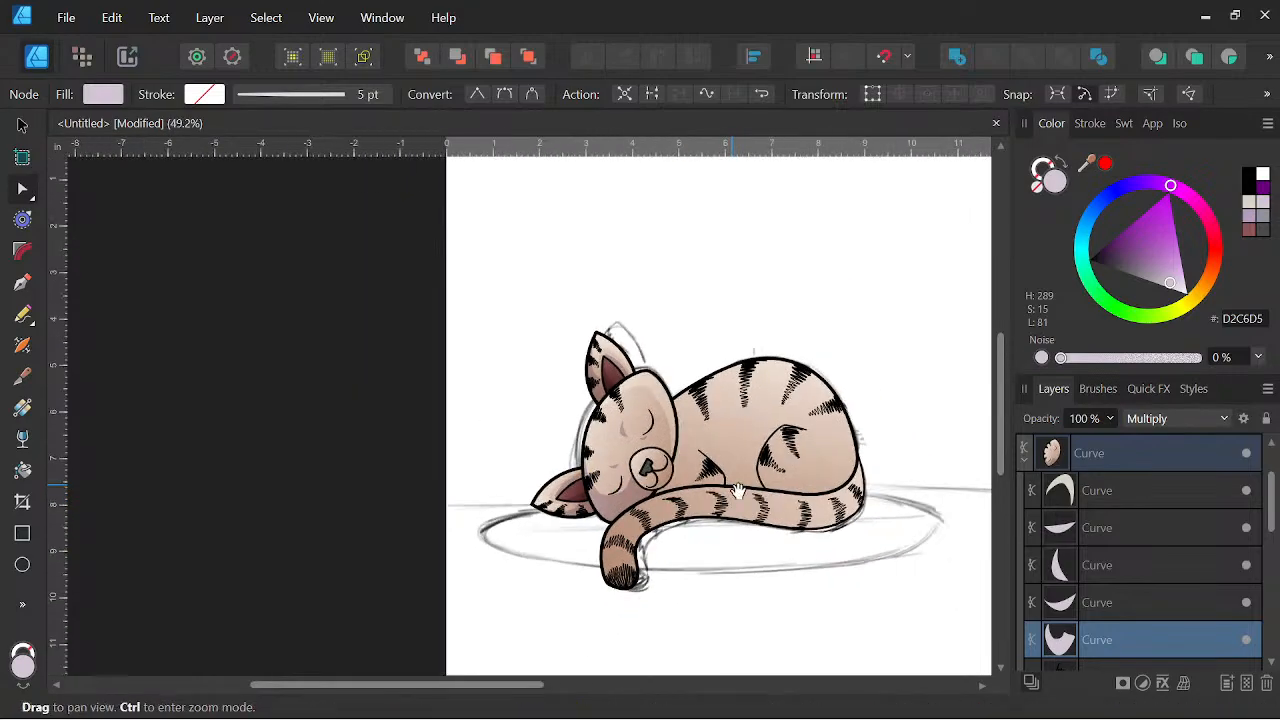
scroll(737, 500, down, 2)
scroll(760, 485, up, 6)
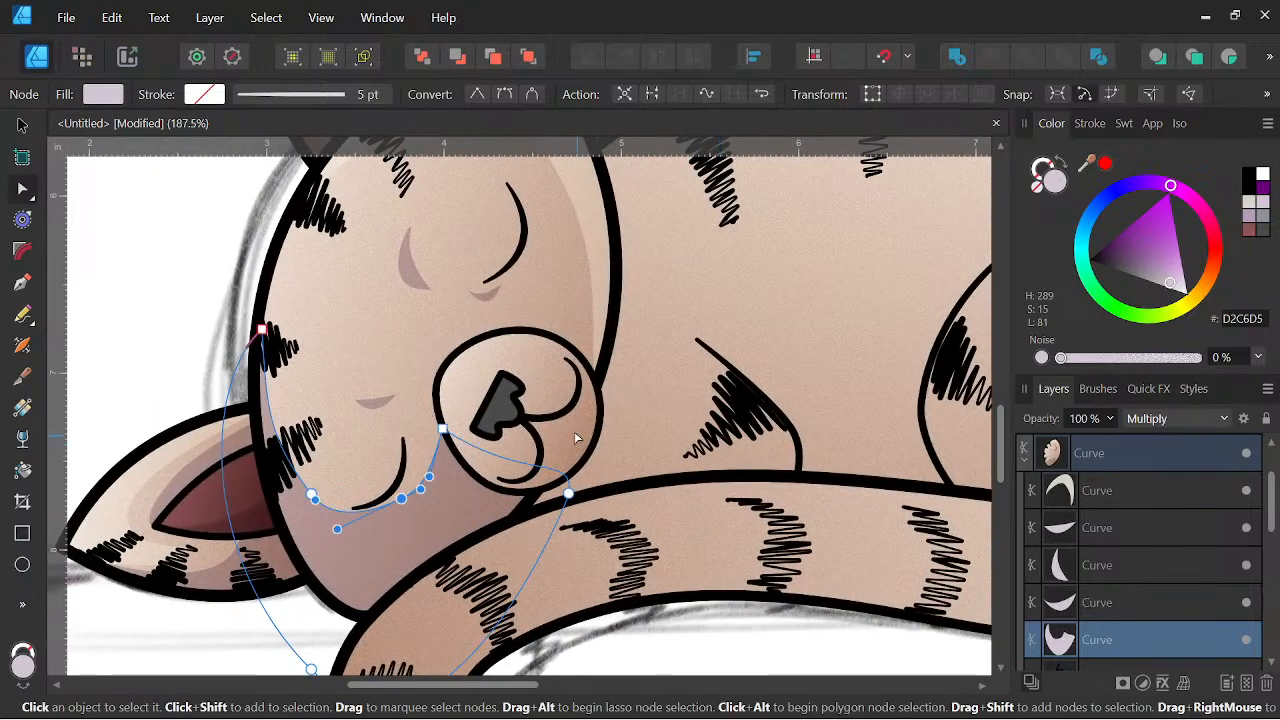
Apply a linear gradient from 4A4A4A to 212121 down the nose shape inside the muzzle.
click(580, 436)
scroll(580, 436, up, 3)
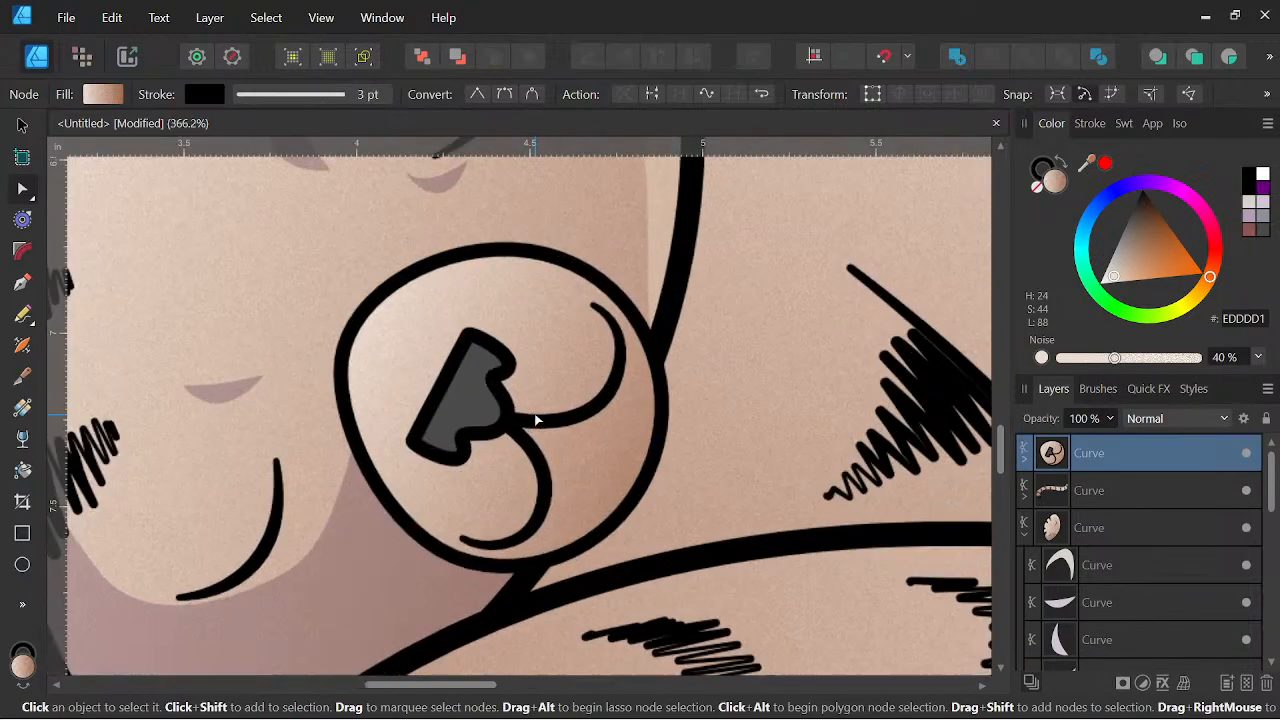
click(1024, 458)
click(1150, 502)
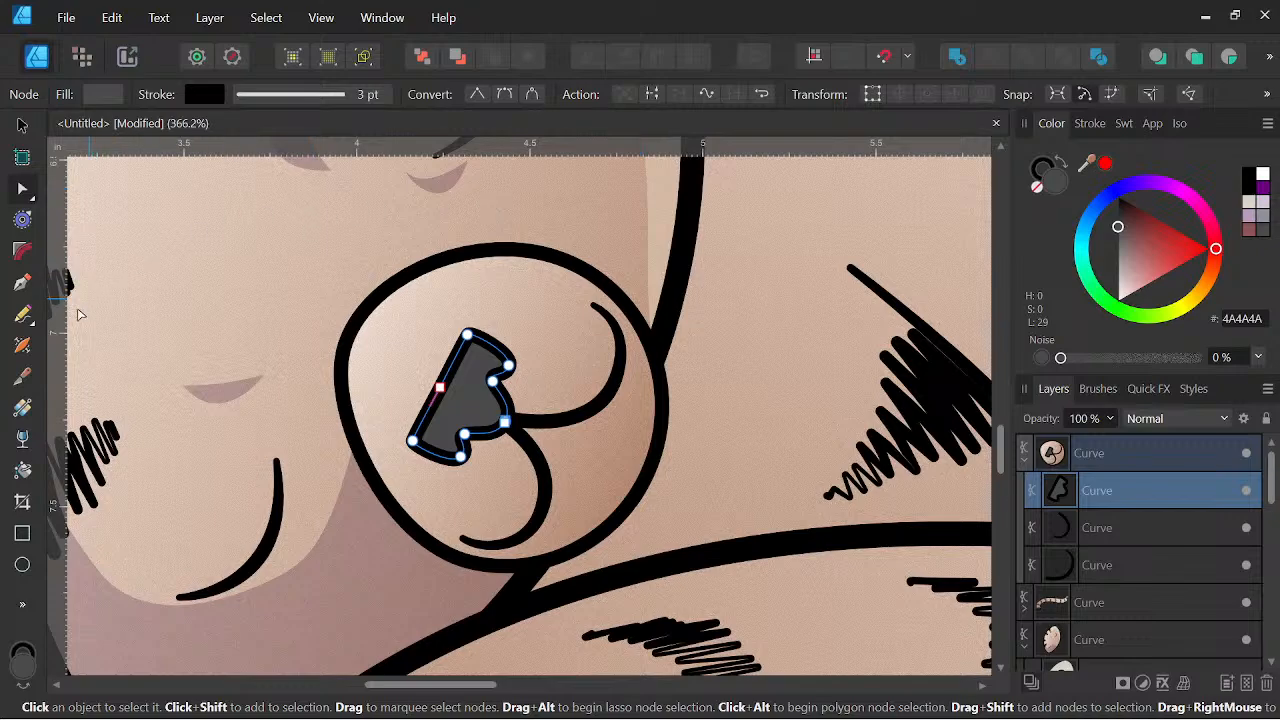
click(22, 407)
drag(478, 333, 472, 459)
scroll(447, 405, up, 3)
key(space)
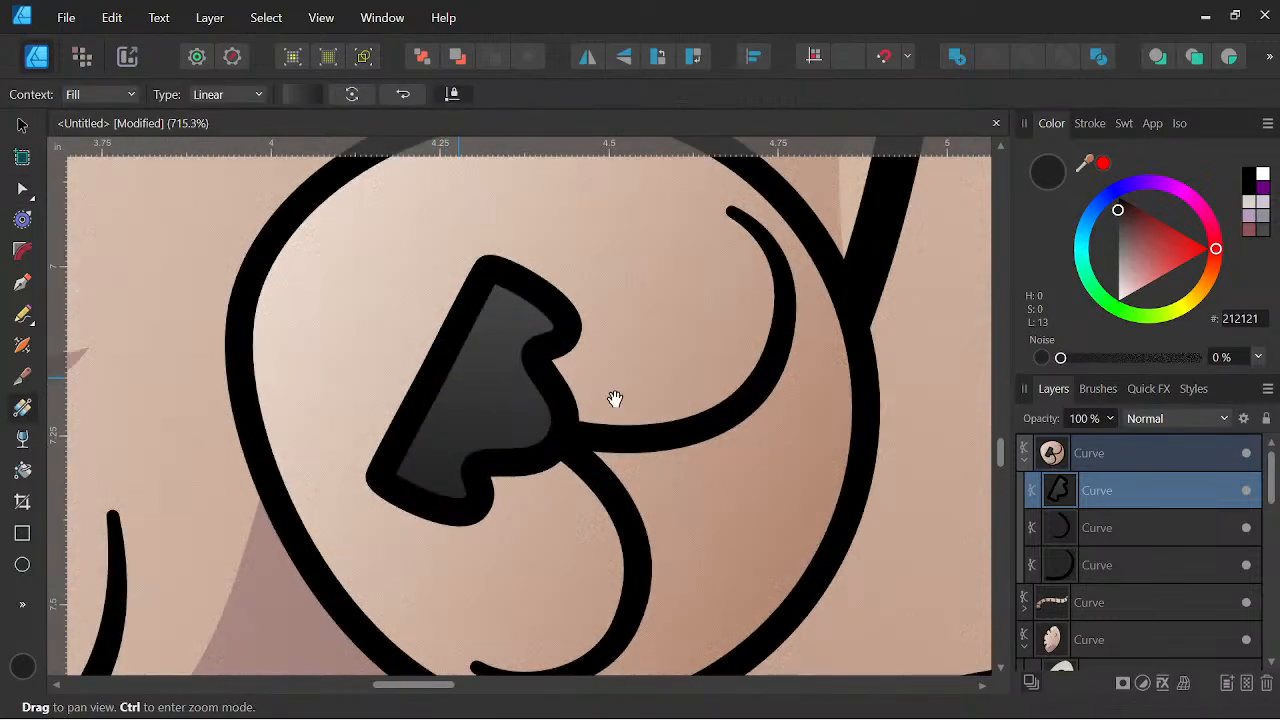
drag(614, 400, 664, 419)
Draw a closed freehand highlight along the nose's upper and inner edge, fill it with D5D3C6 and set its blend mode to Soft Light.
click(22, 313)
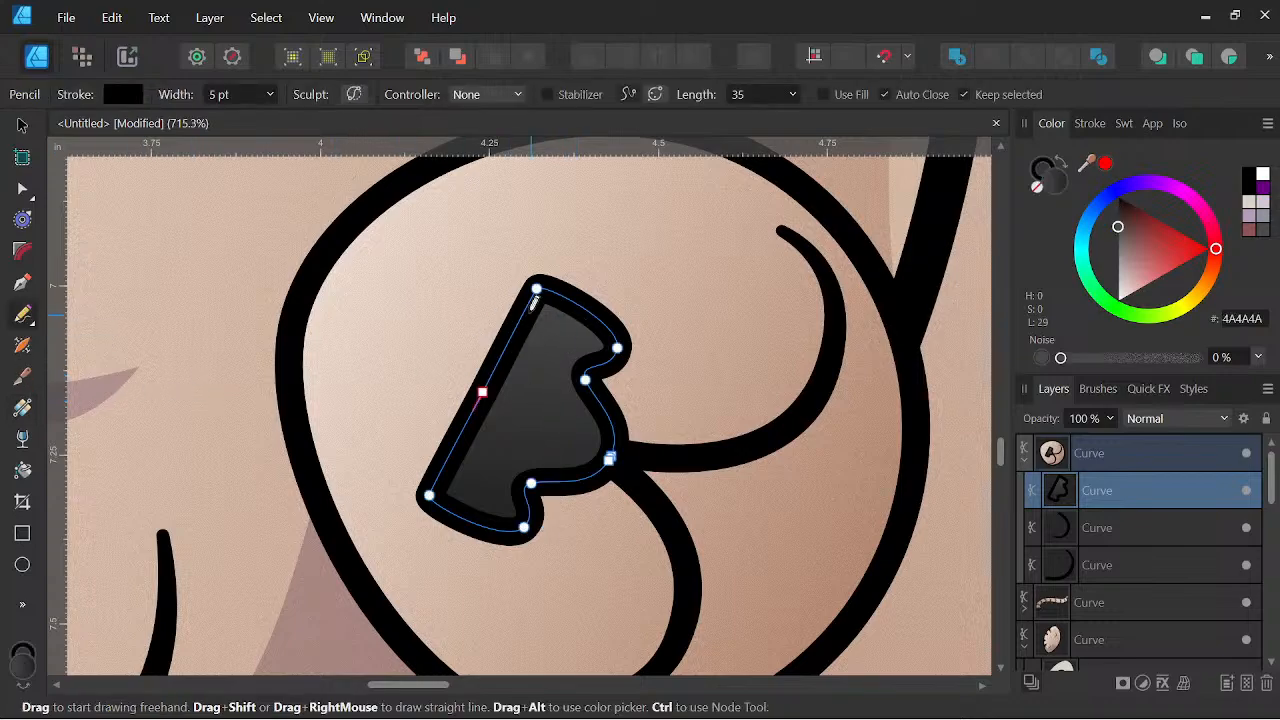
drag(507, 365, 505, 368)
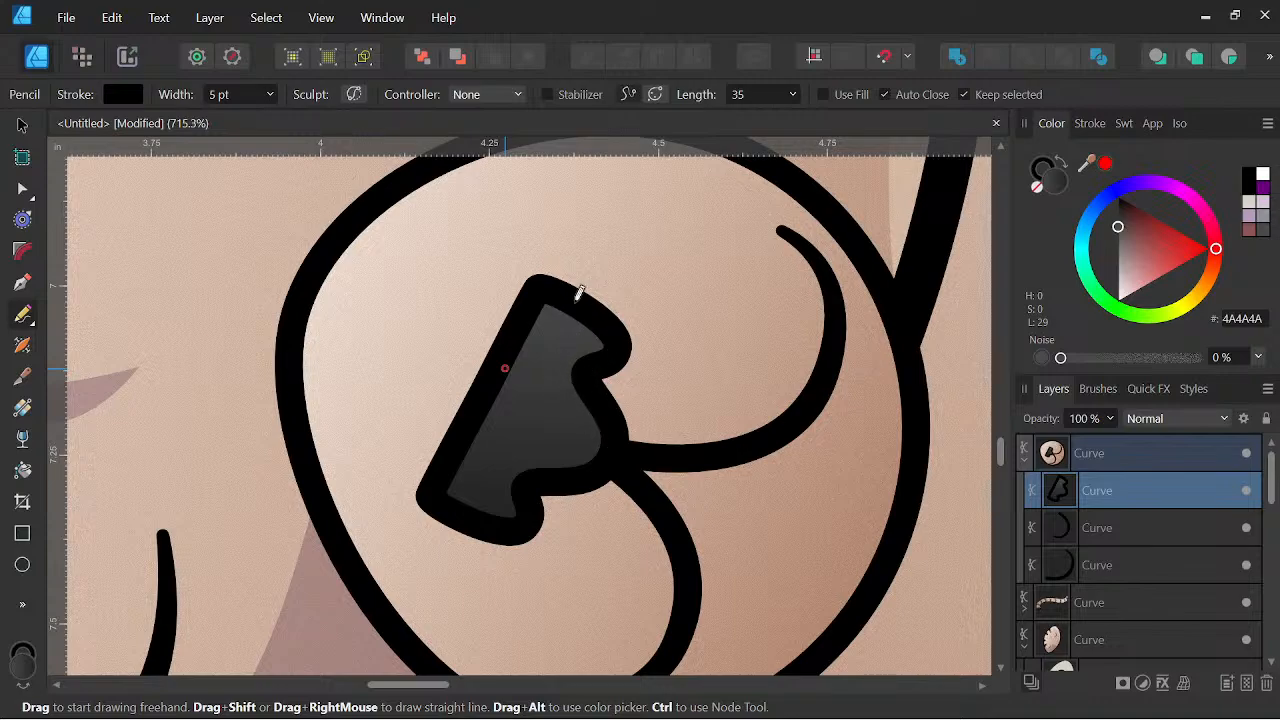
mouse_move(578, 291)
mouse_down()
mouse_move(536, 297)
mouse_move(517, 322)
mouse_up()
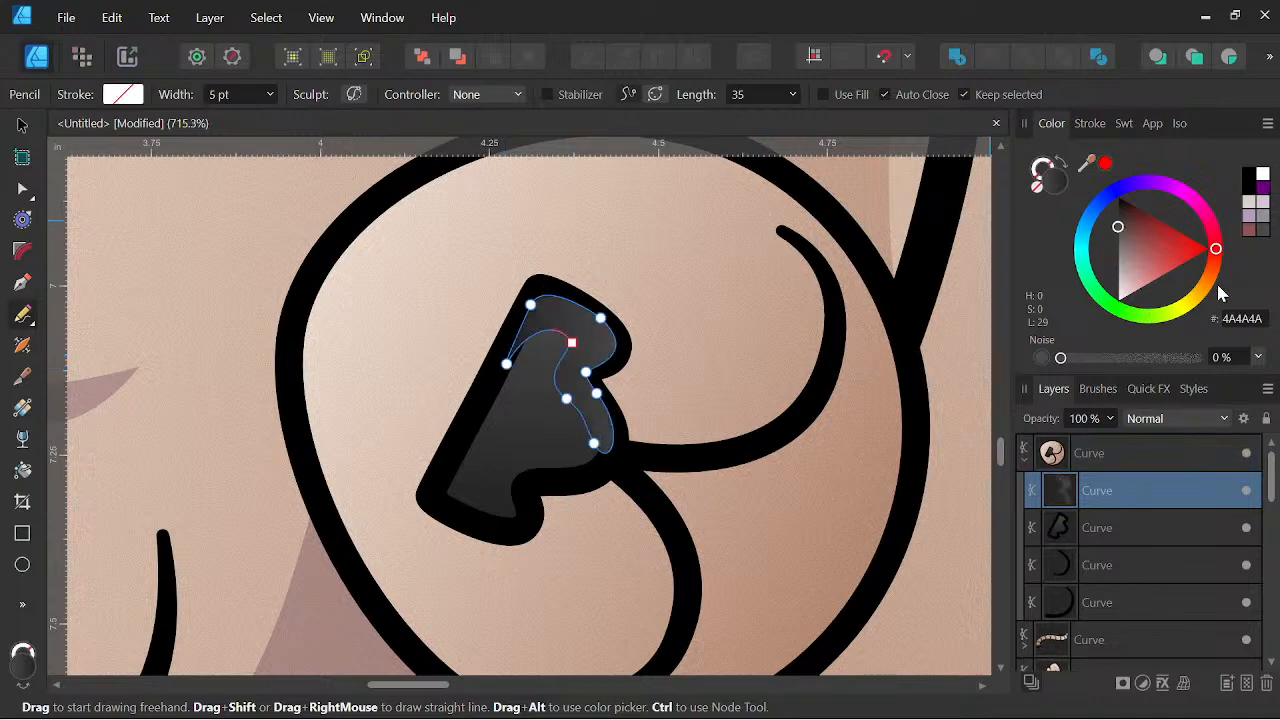
click(1252, 212)
click(1152, 418)
scroll(1165, 250, down, 2)
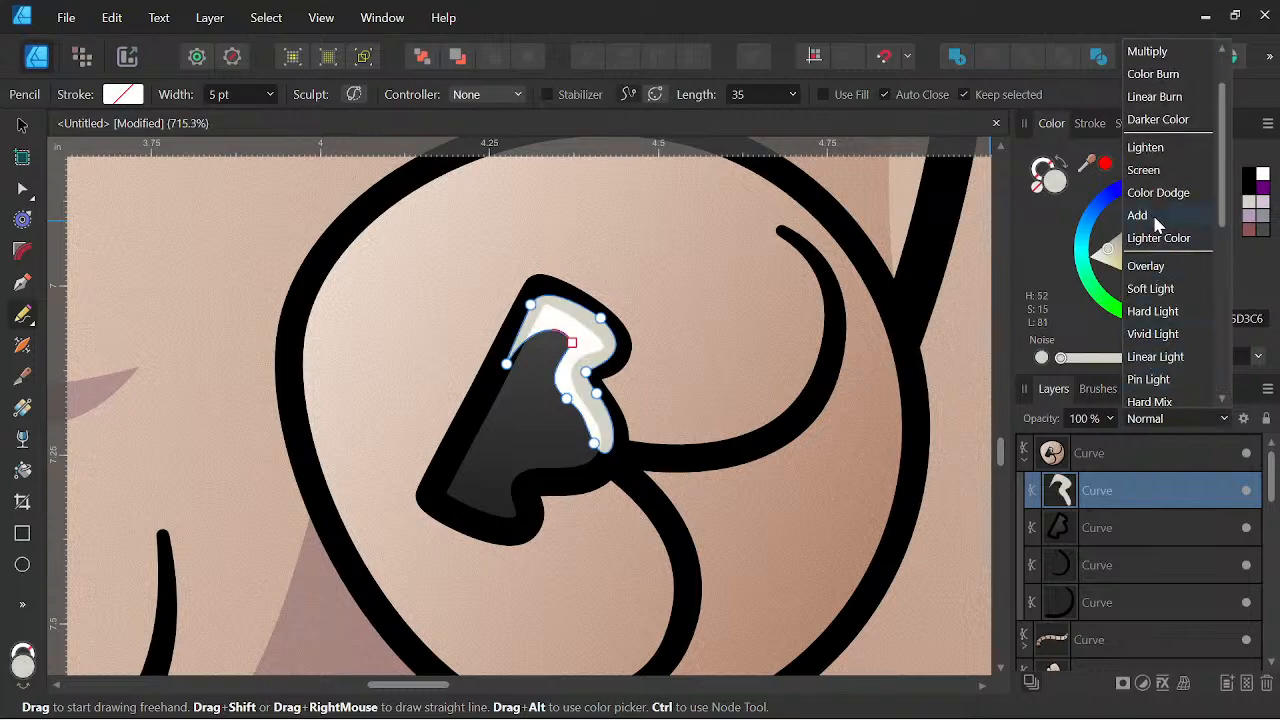
click(1150, 289)
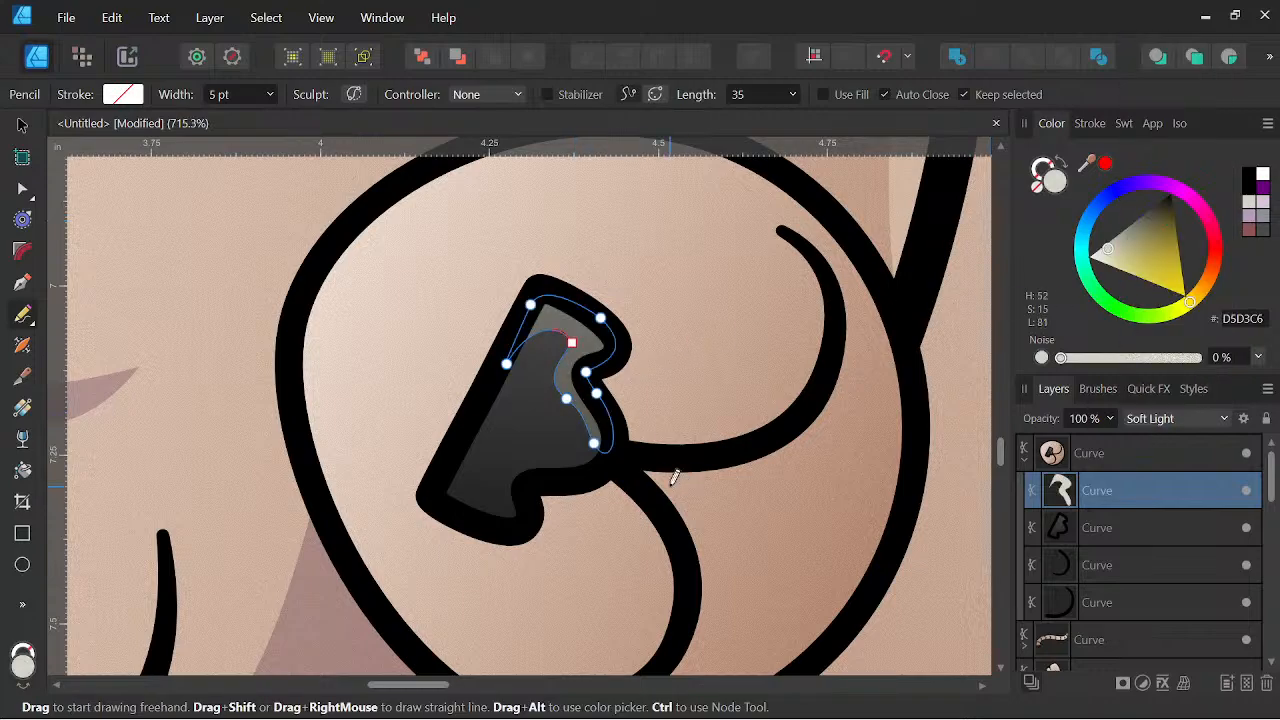
Draw a small curved highlight along the nose's lower edge and set its blend mode to Soft Light.
click(518, 495)
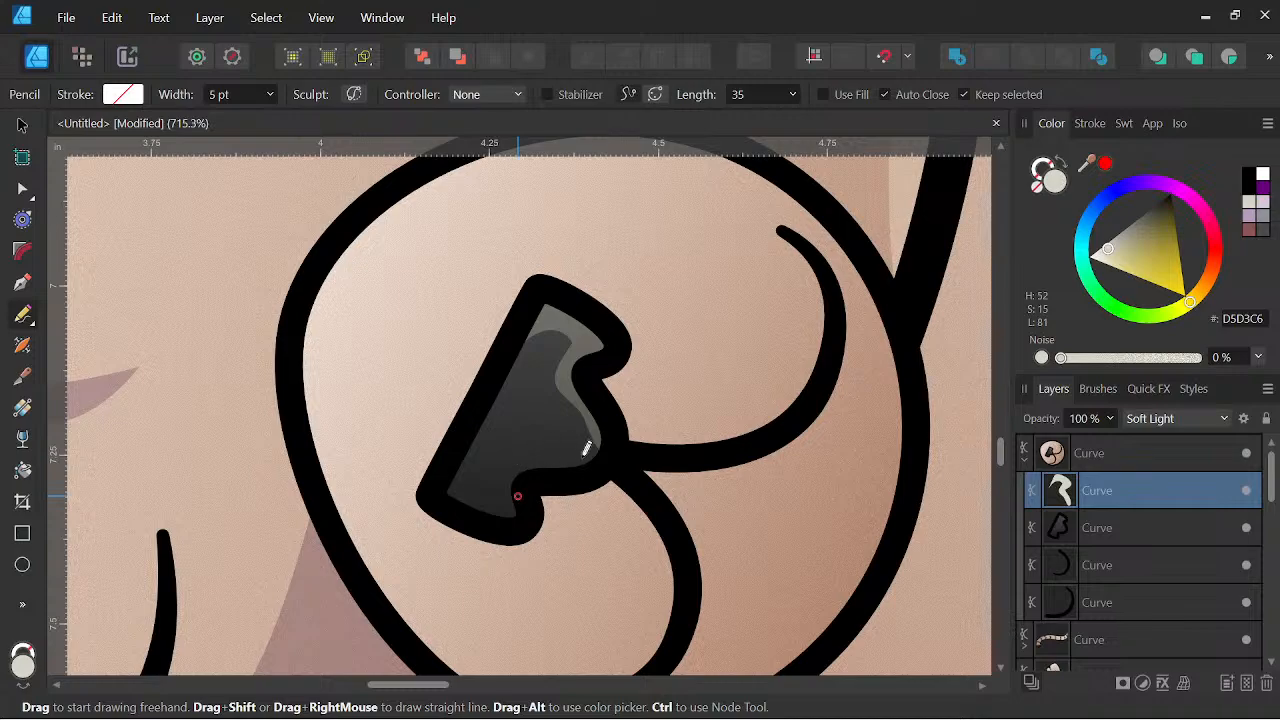
drag(529, 487, 527, 469)
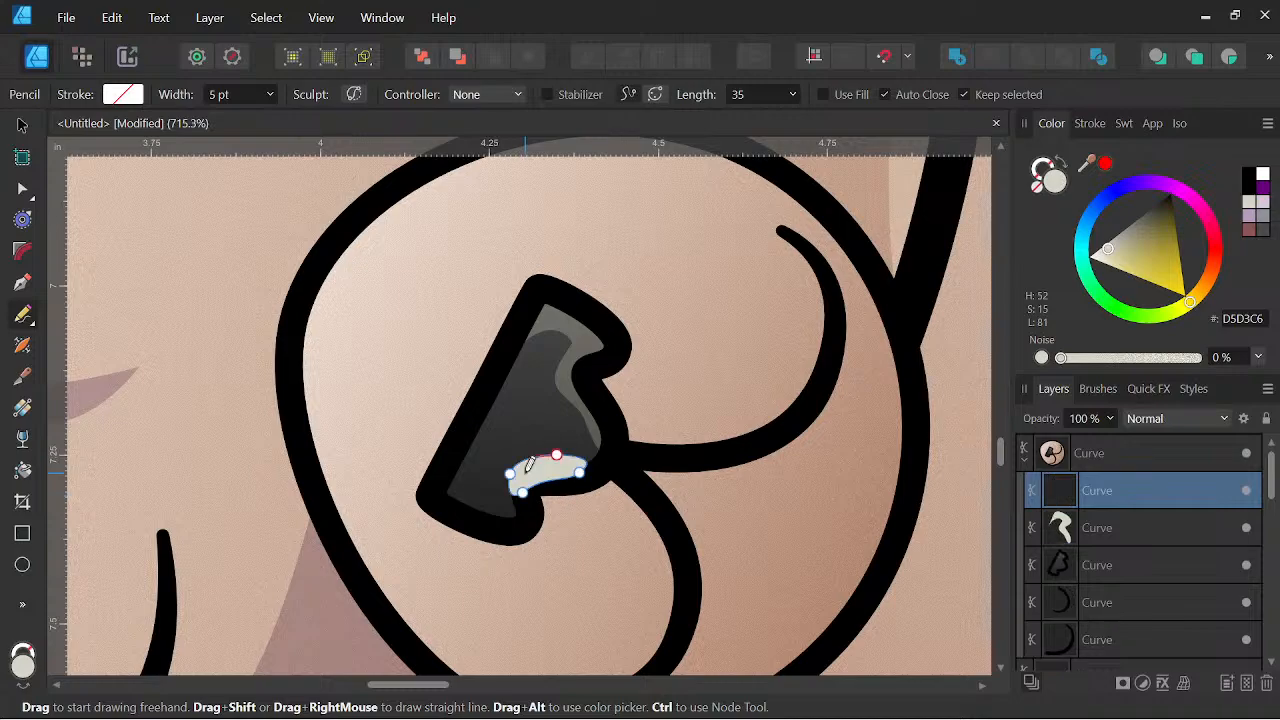
click(1190, 421)
click(1143, 317)
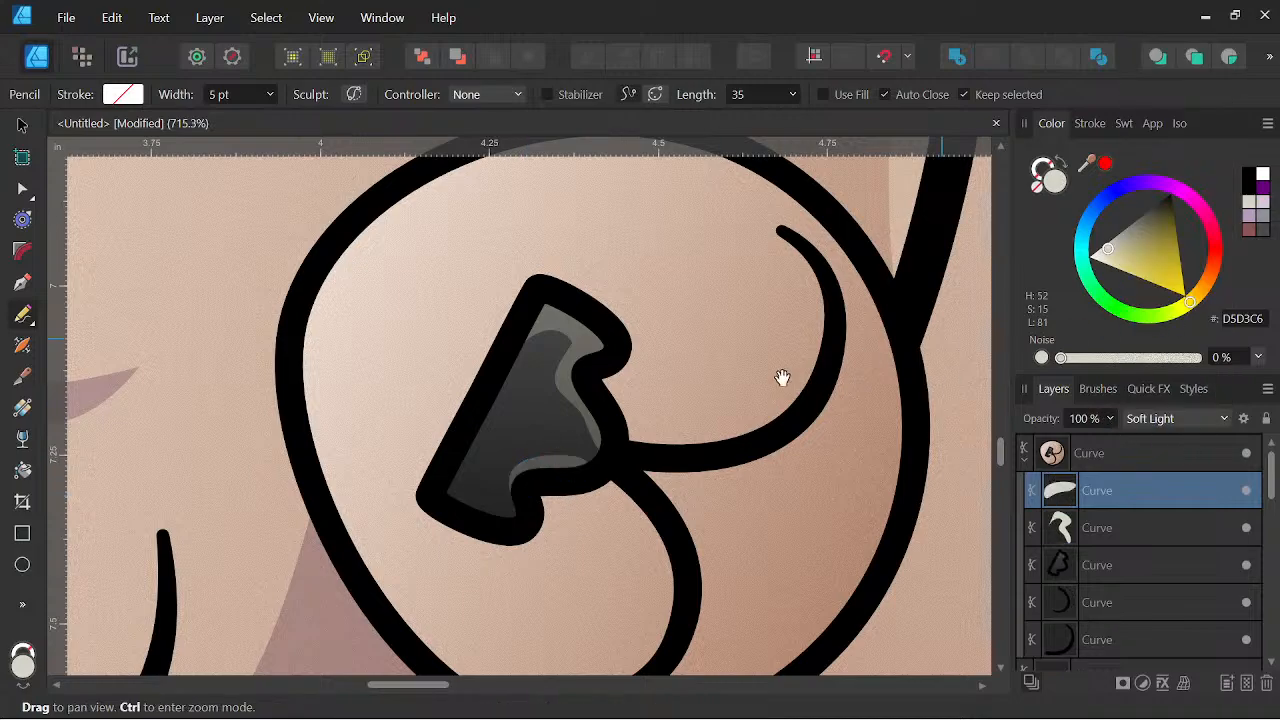
scroll(498, 409, down, 3)
scroll(565, 414, up, 3)
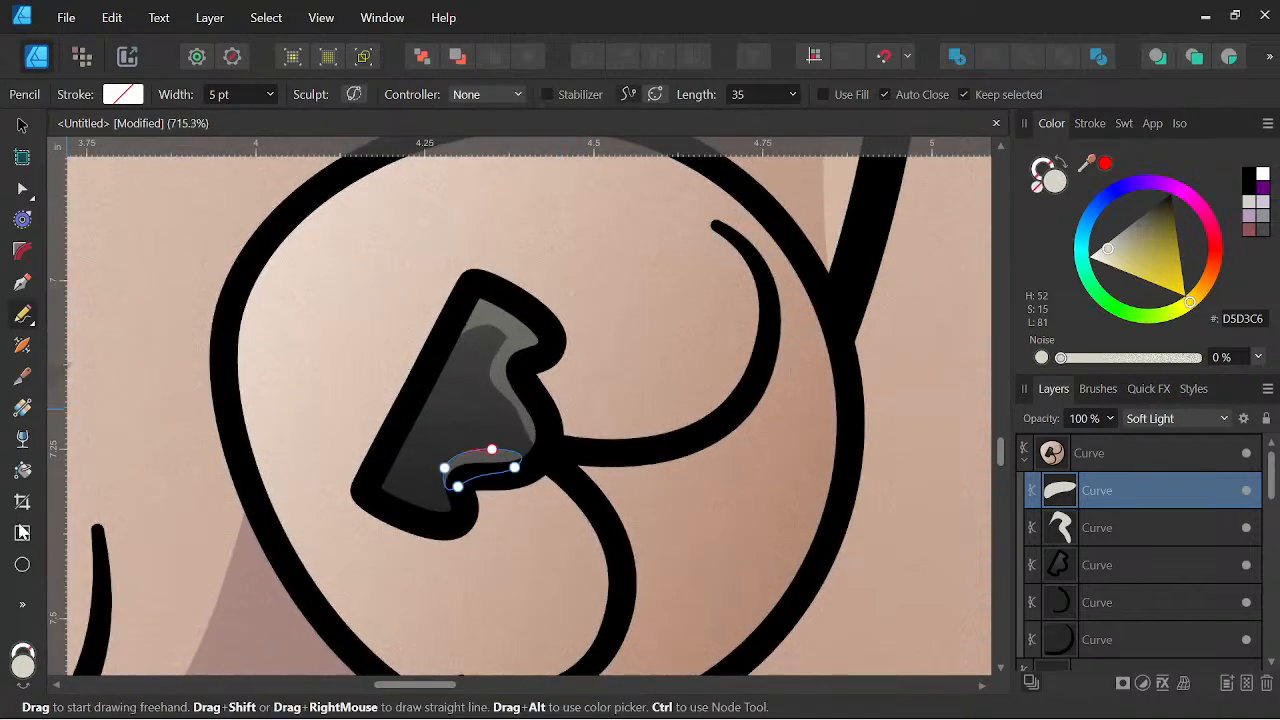
Add a small circle and a narrow ellipse as pale glints on the nose, tilting the ellipse parallel to the nose's long straight edge.
click(22, 565)
mouse_move(457, 356)
mouse_down()
mouse_move(480, 378)
mouse_move(410, 468)
mouse_move(404, 510)
mouse_move(428, 493)
mouse_up()
scroll(433, 349, up, 3)
click(22, 125)
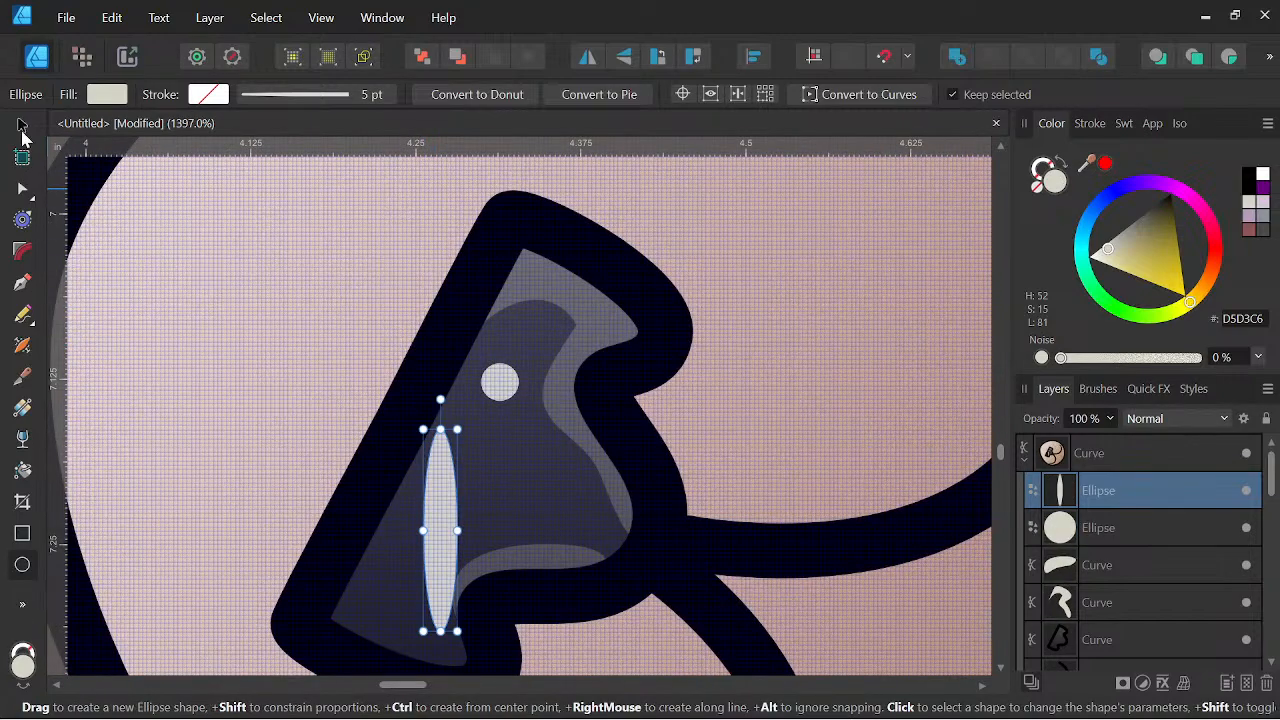
drag(440, 400, 499, 423)
drag(464, 494, 456, 481)
scroll(456, 481, down, 8)
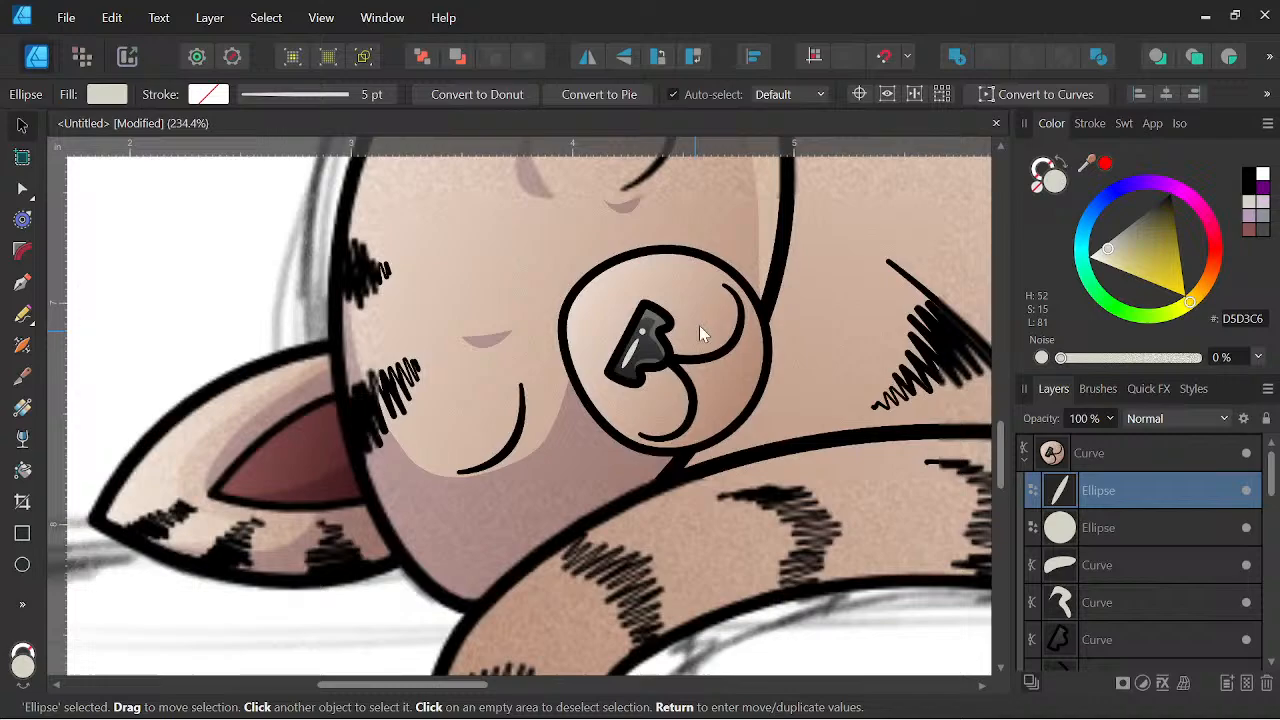
scroll(699, 326, down, 2)
Select the two ellipses and two highlight curves and clip them inside the nose shape.
drag(733, 375, 611, 457)
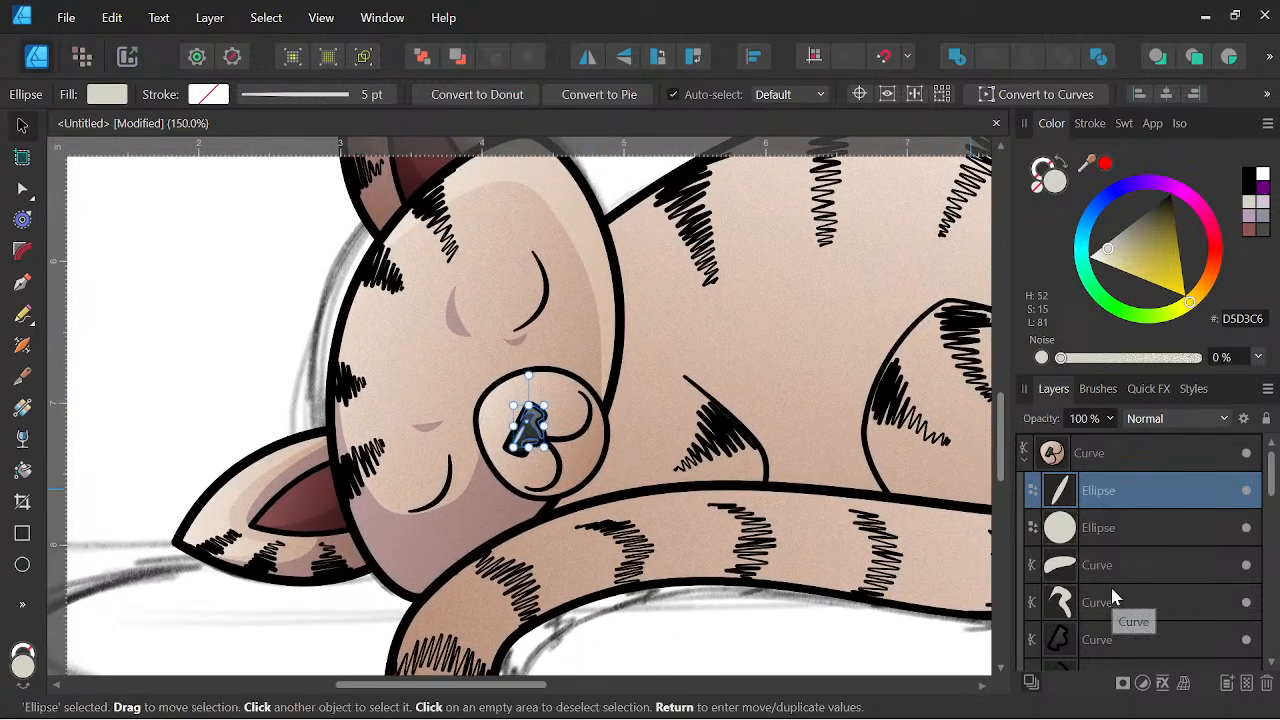
shift+click(1111, 600)
drag(1098, 606, 1095, 645)
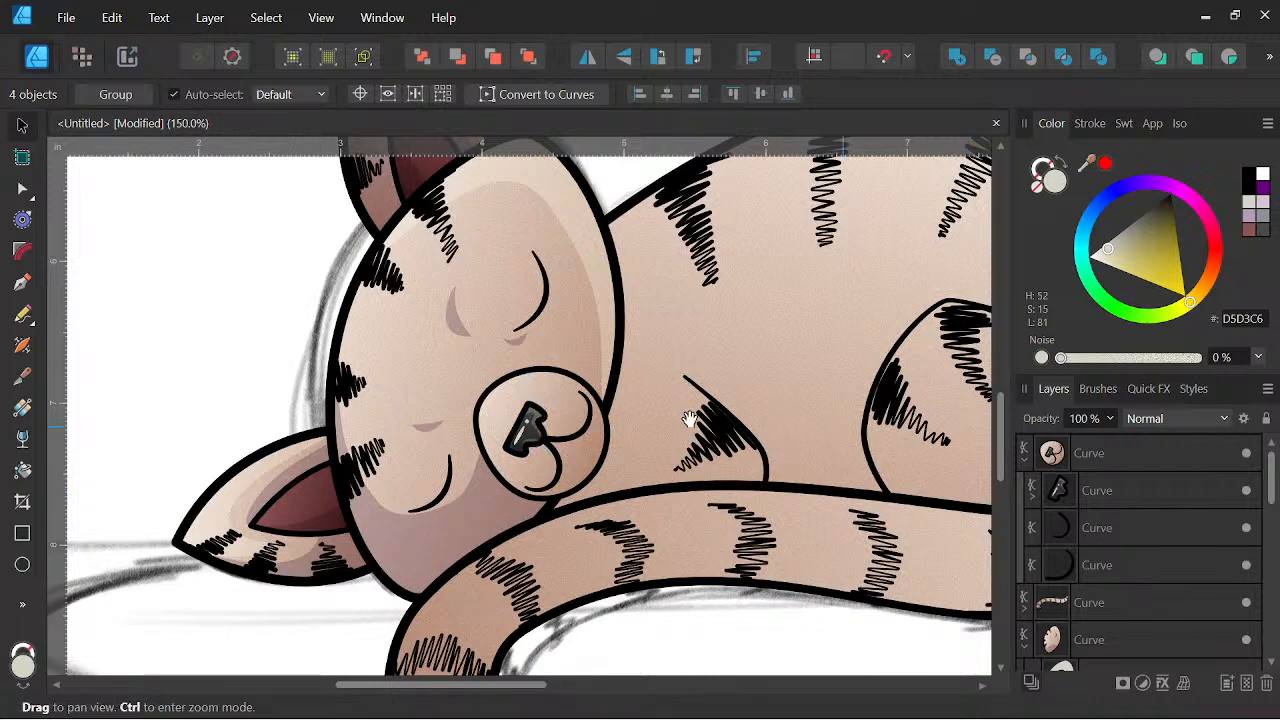
scroll(634, 446, down, 3)
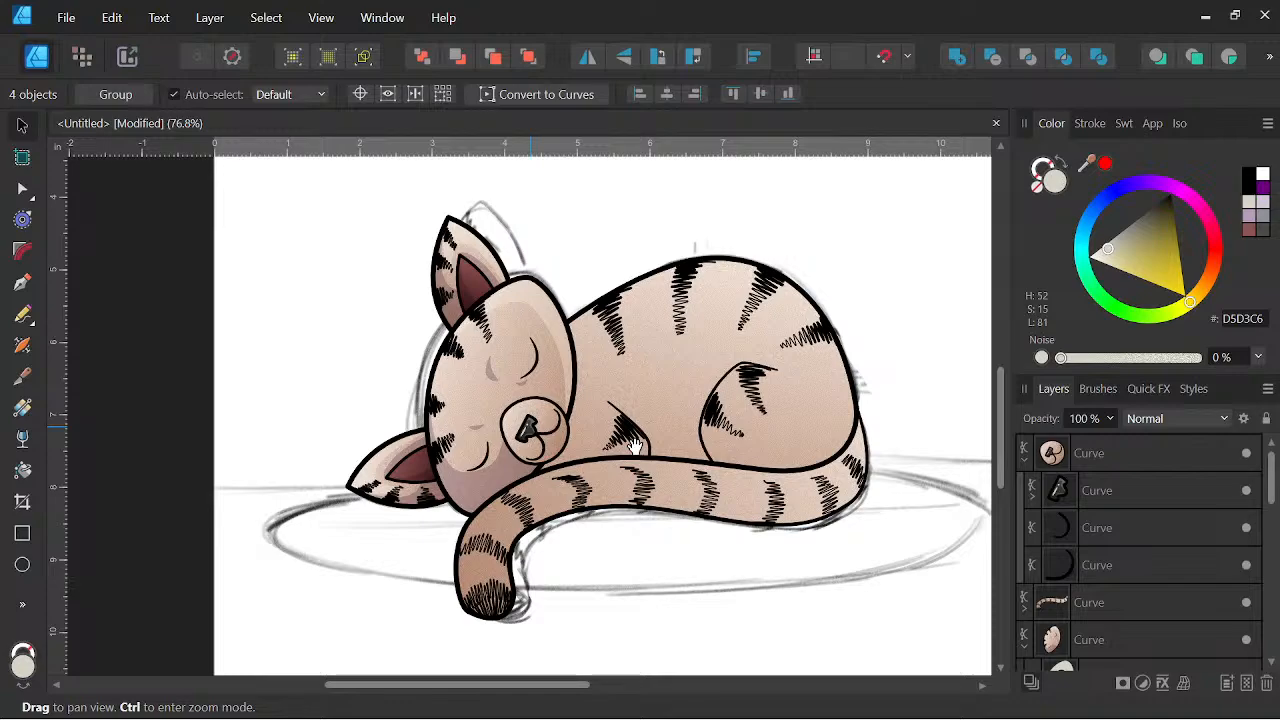
Draw a closed freehand shadow shape on the muzzle, running under the nose and around the lower mouth curve.
scroll(634, 446, up, 8)
click(505, 446)
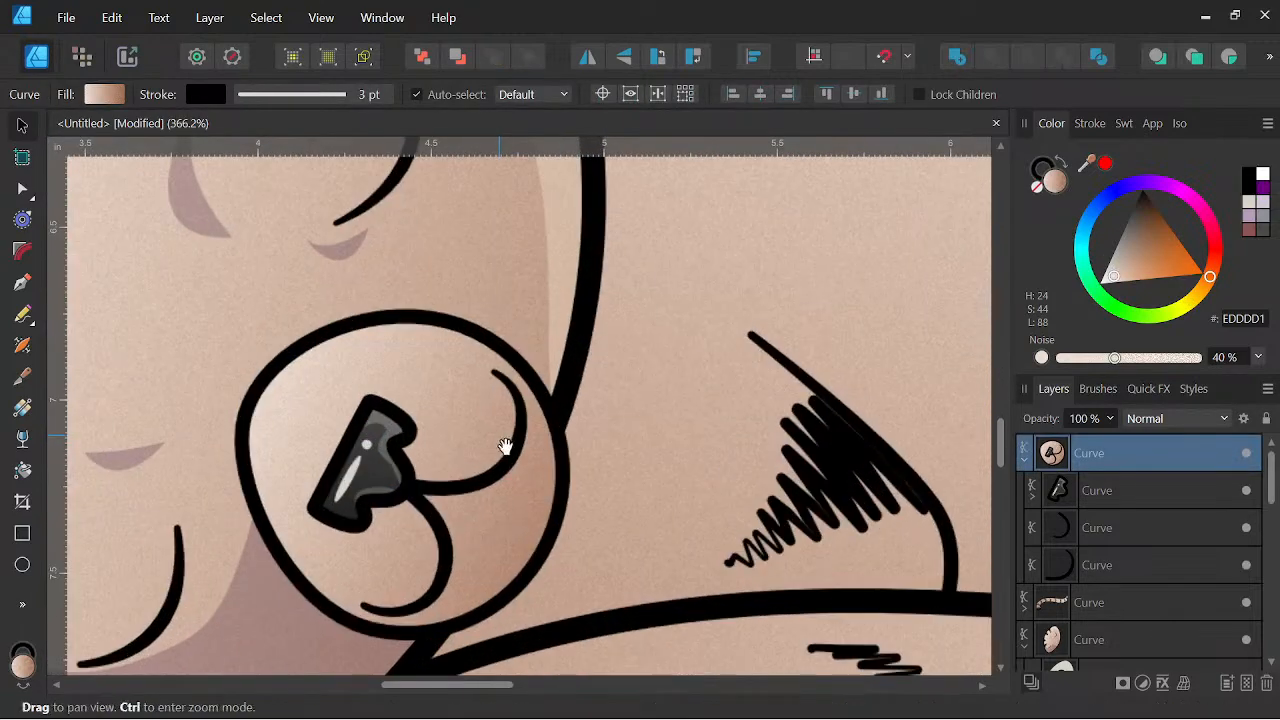
drag(505, 446, 664, 367)
key(n)
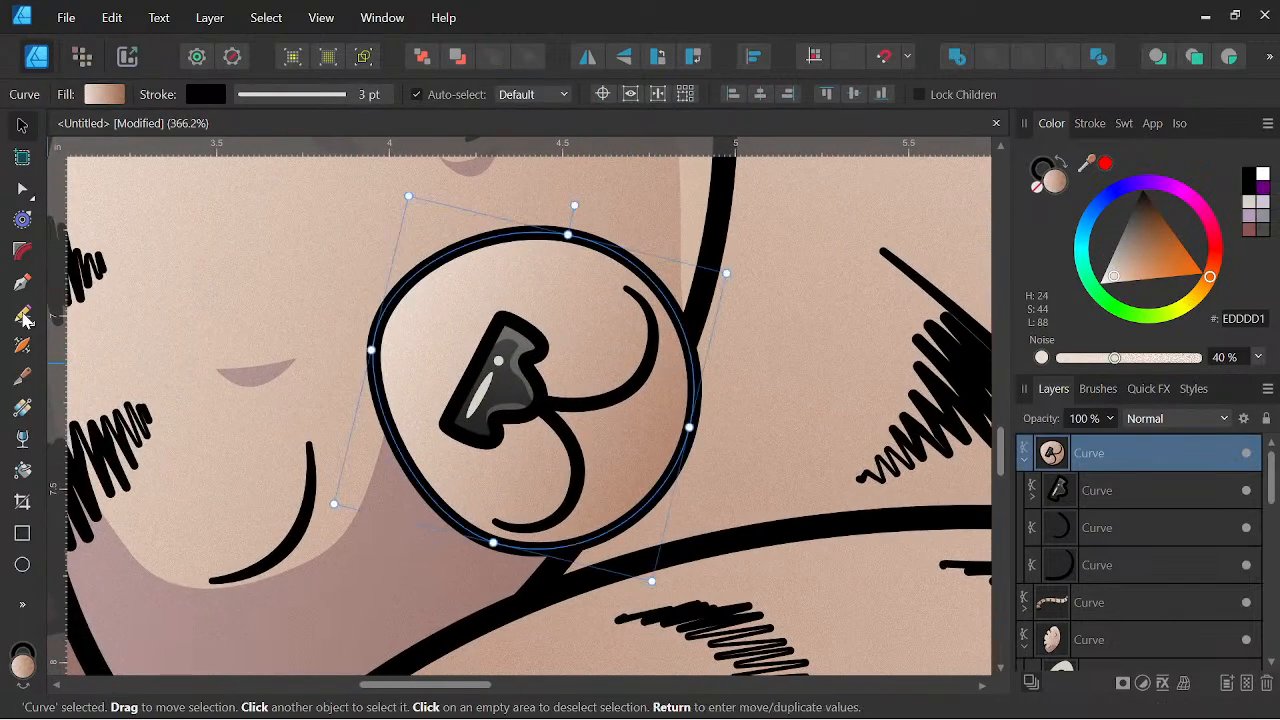
drag(385, 323, 384, 325)
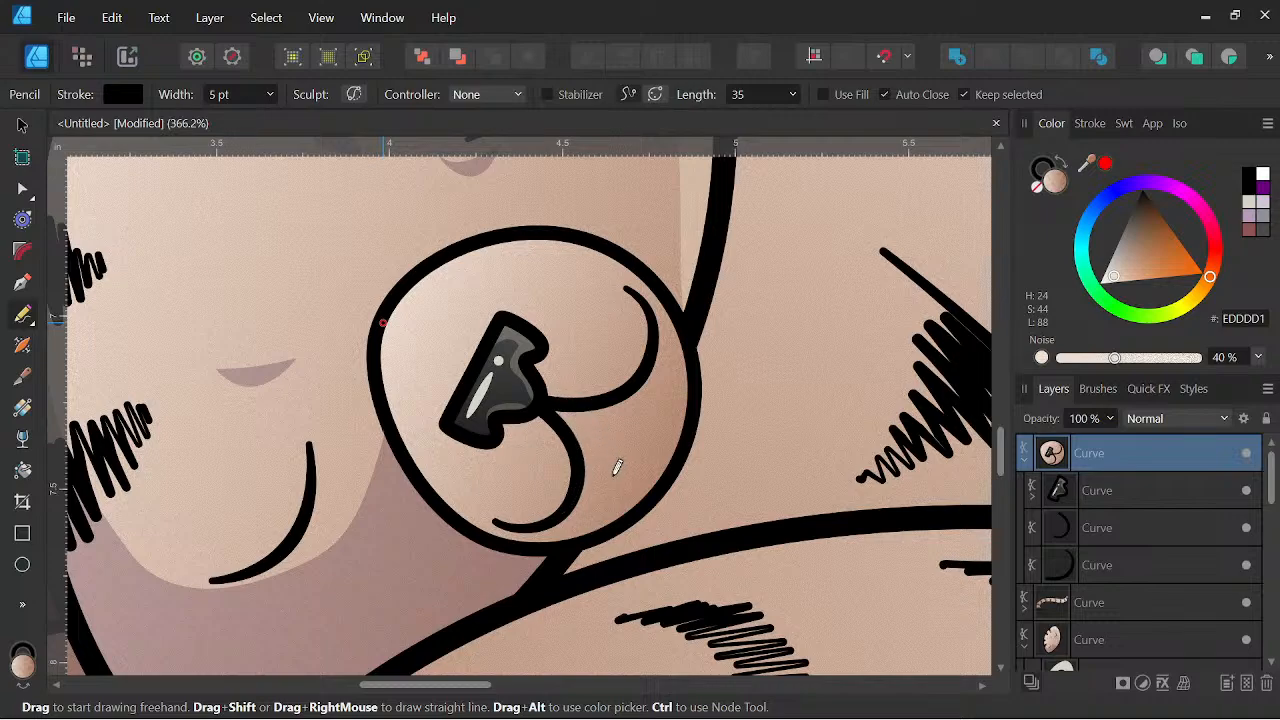
drag(382, 323, 553, 412)
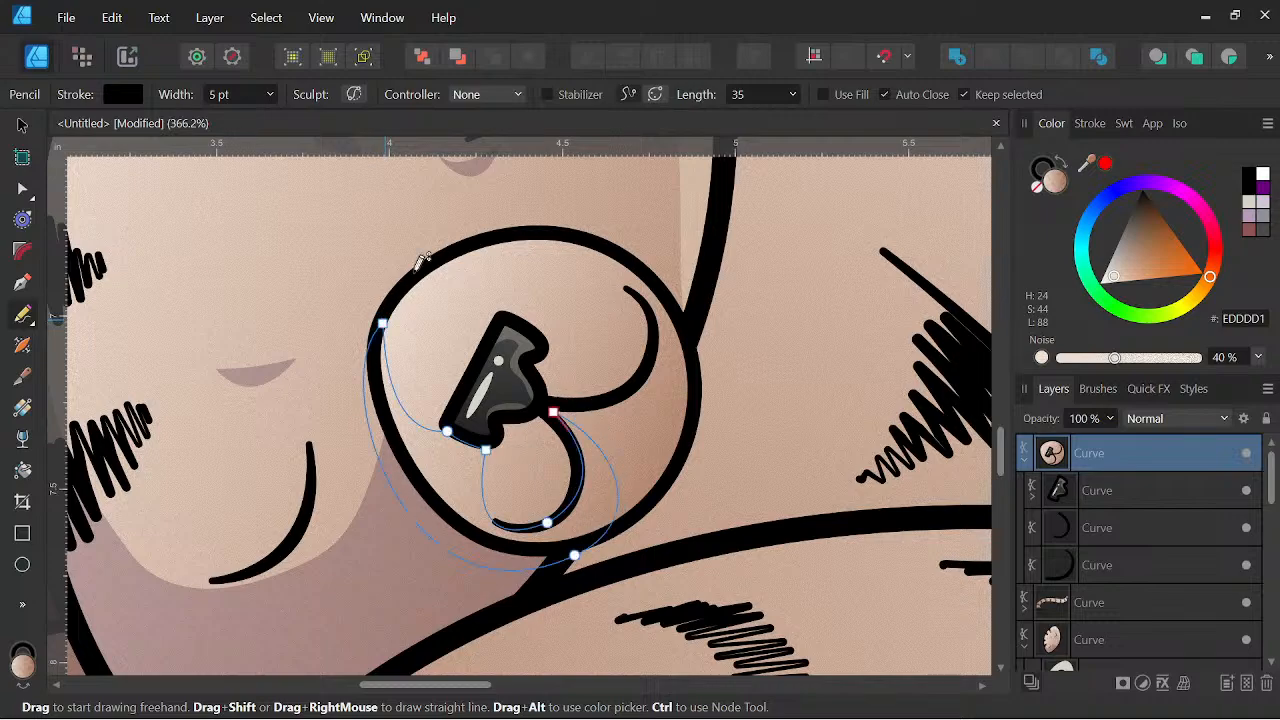
Fill the muzzle shadow with lilac D2C6D5 and set its blend mode to Multiply.
click(1264, 209)
click(1186, 418)
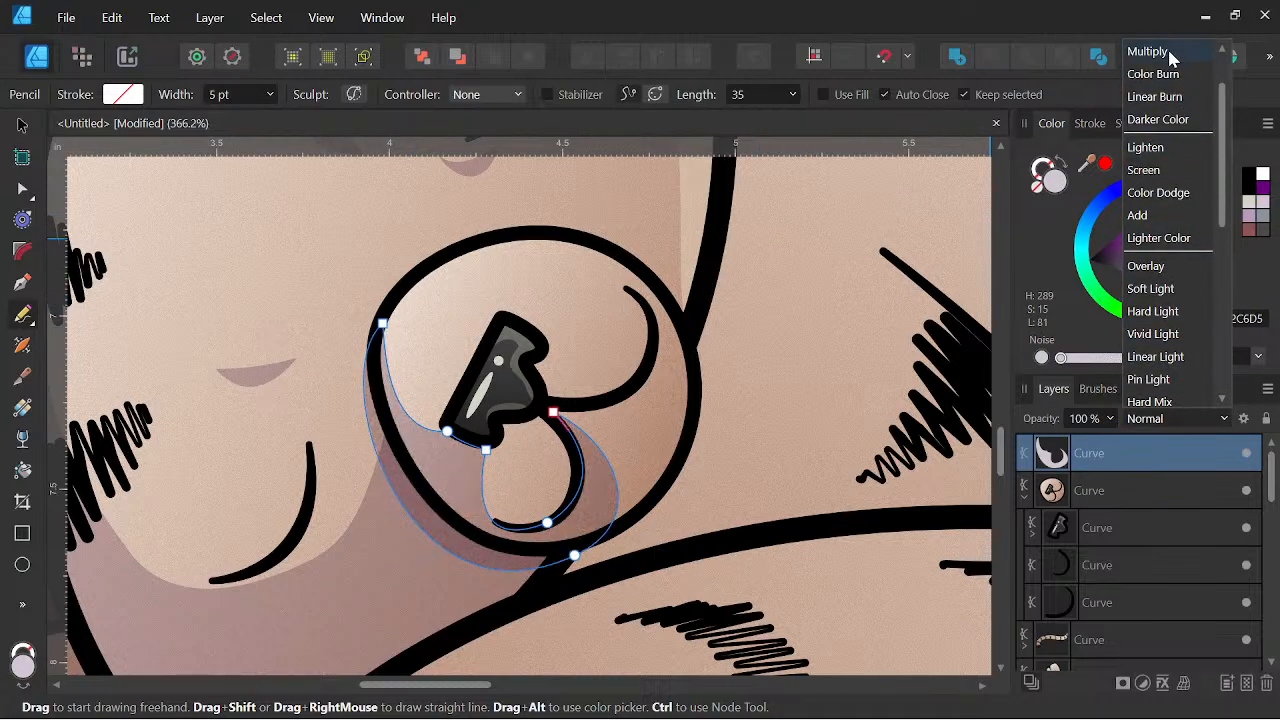
click(1172, 58)
scroll(728, 355, down, 3)
drag(732, 402, 549, 491)
scroll(613, 421, up, 3)
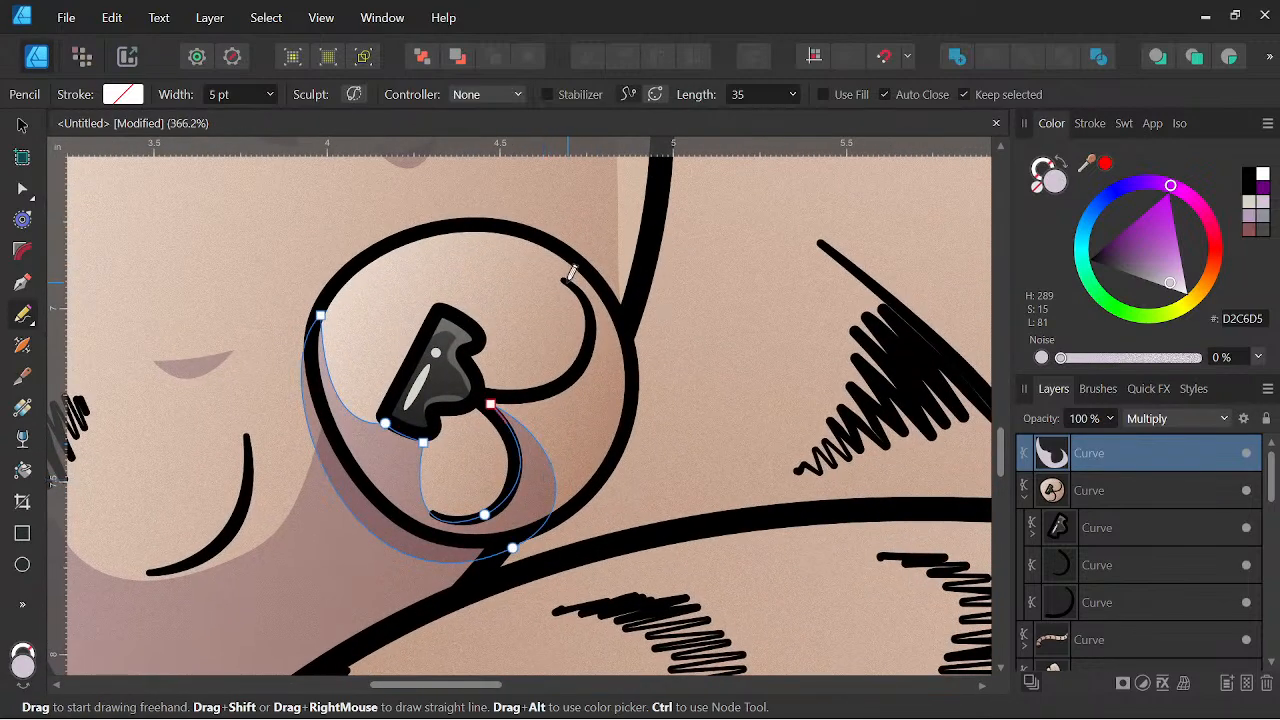
Draw a crescent shadow along the outside of the upper mouth curve and set its blend mode to Multiply.
key(ctrl+d)
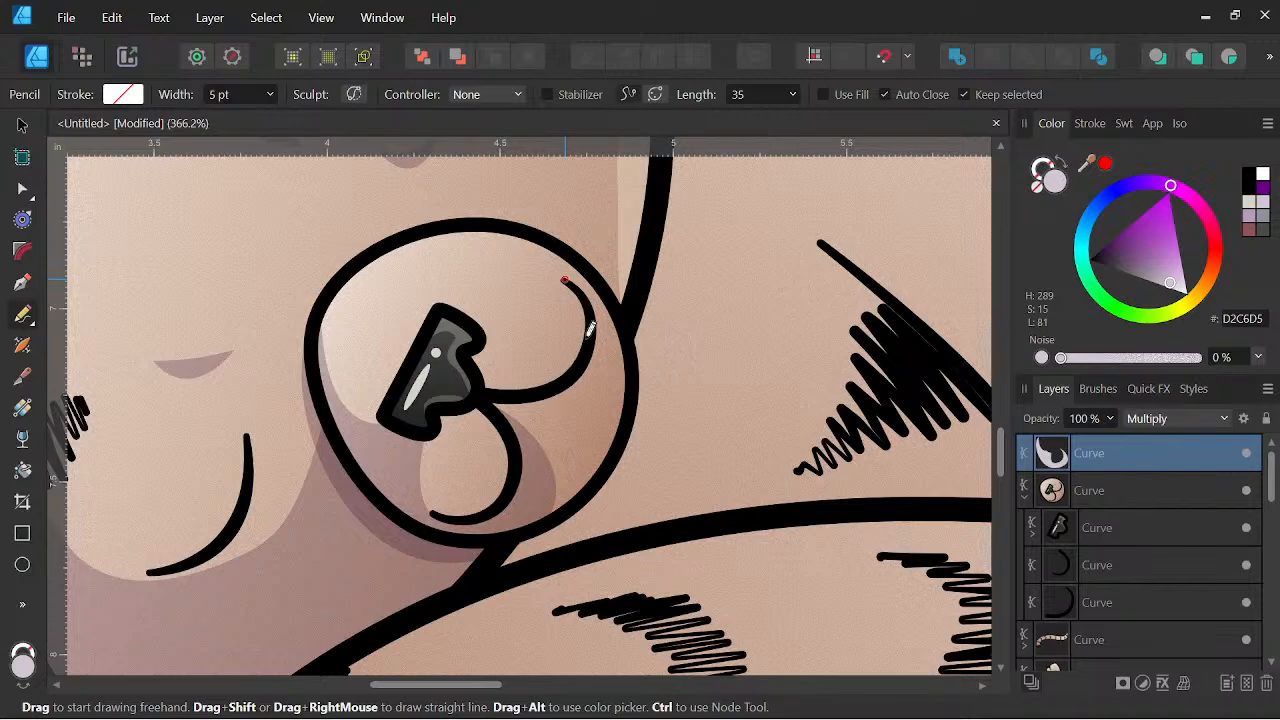
drag(590, 332, 564, 278)
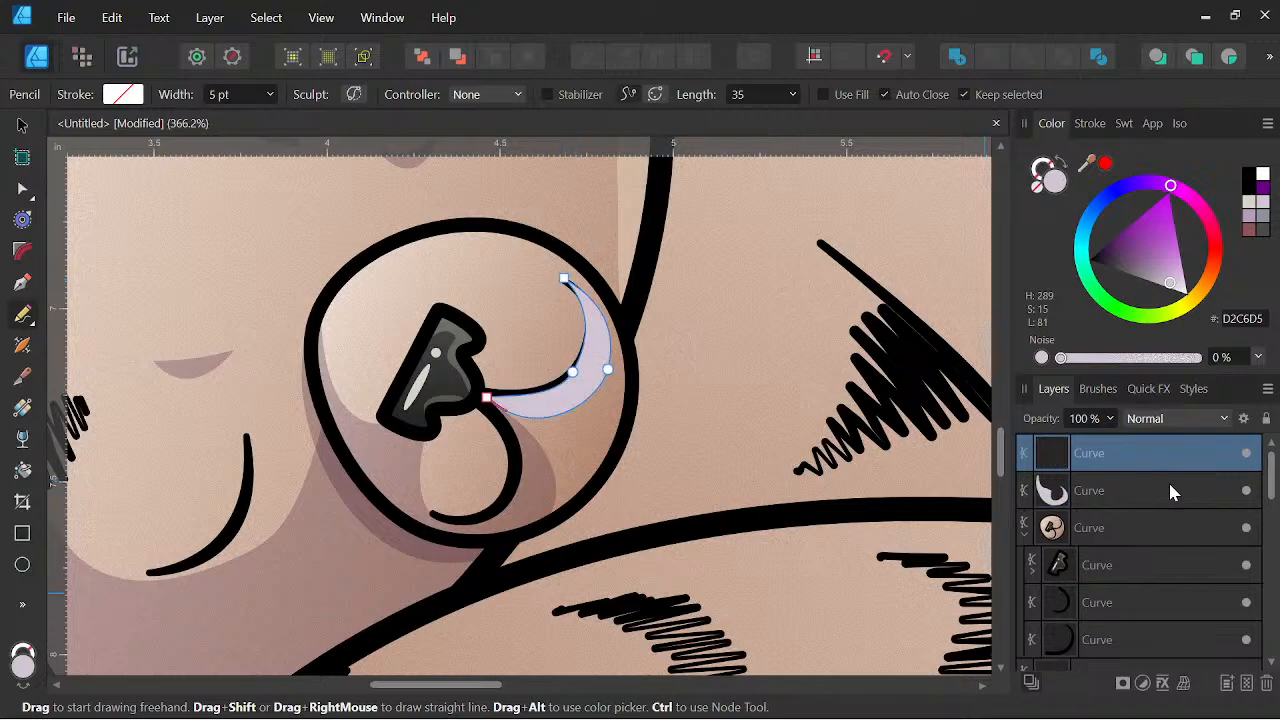
click(1167, 419)
click(1155, 78)
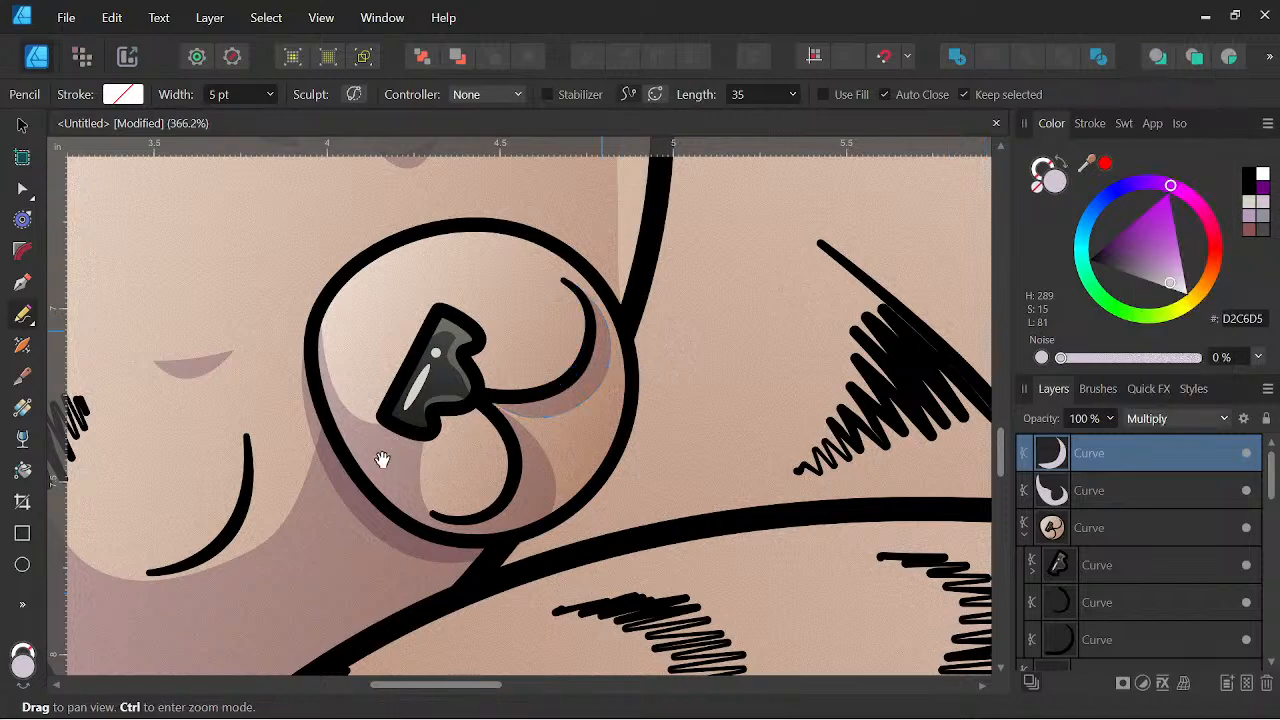
scroll(390, 455, up, 3)
scroll(555, 443, down, 2)
key(a)
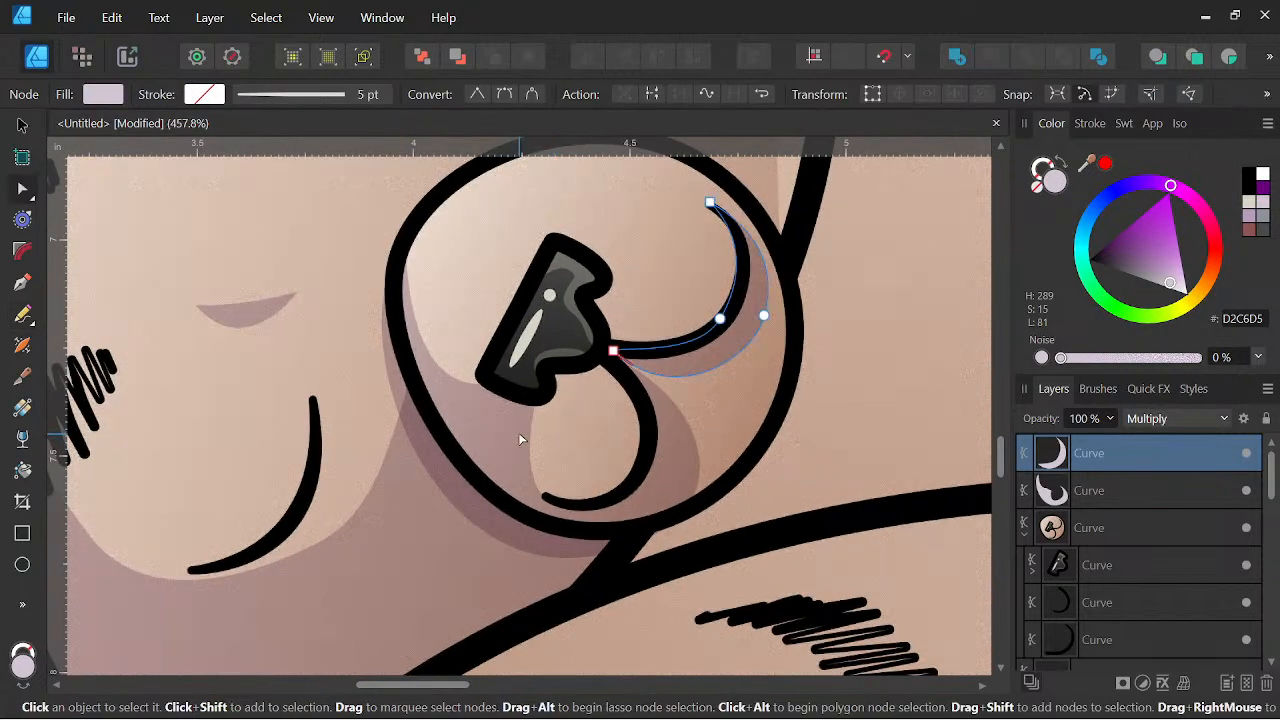
Select the lower muzzle shadow and the upper mouth-curve shadow and clip both inside the muzzle shape.
click(520, 440)
drag(531, 451, 500, 446)
scroll(503, 439, down, 5)
drag(678, 426, 686, 446)
scroll(540, 449, up, 3)
drag(540, 449, 558, 451)
scroll(558, 451, down, 5)
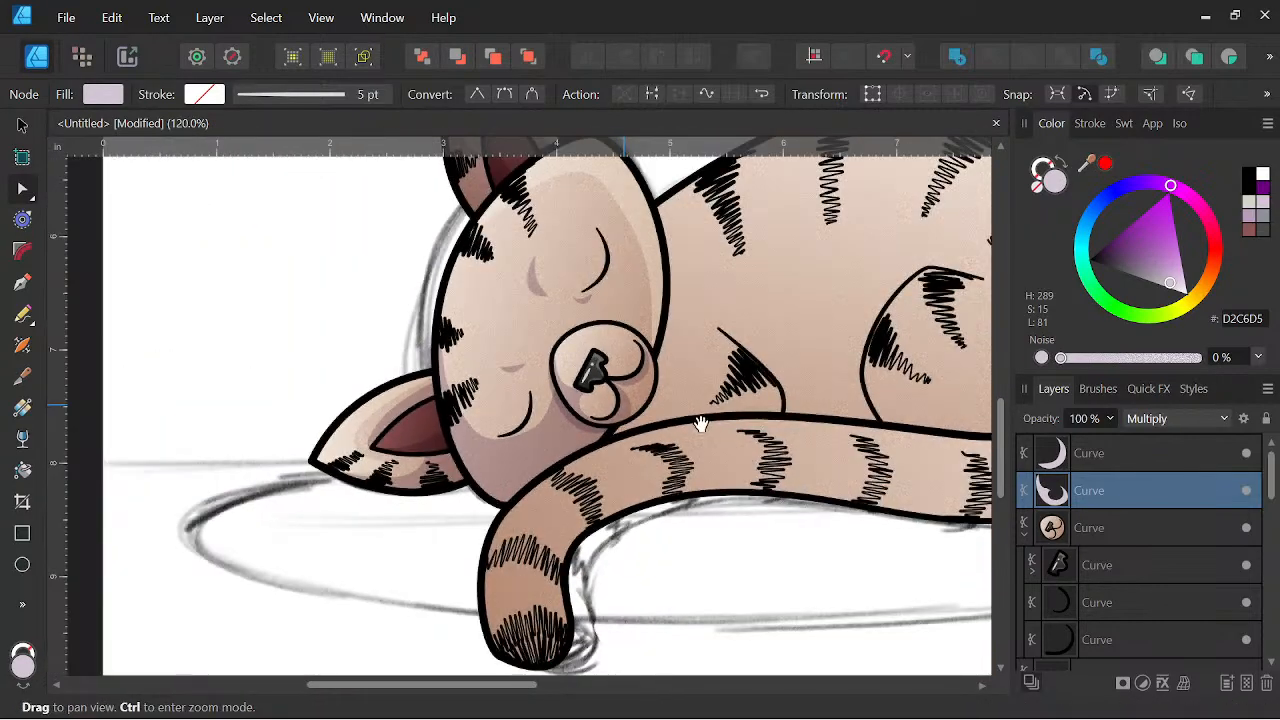
drag(700, 423, 631, 491)
shift+click(1100, 455)
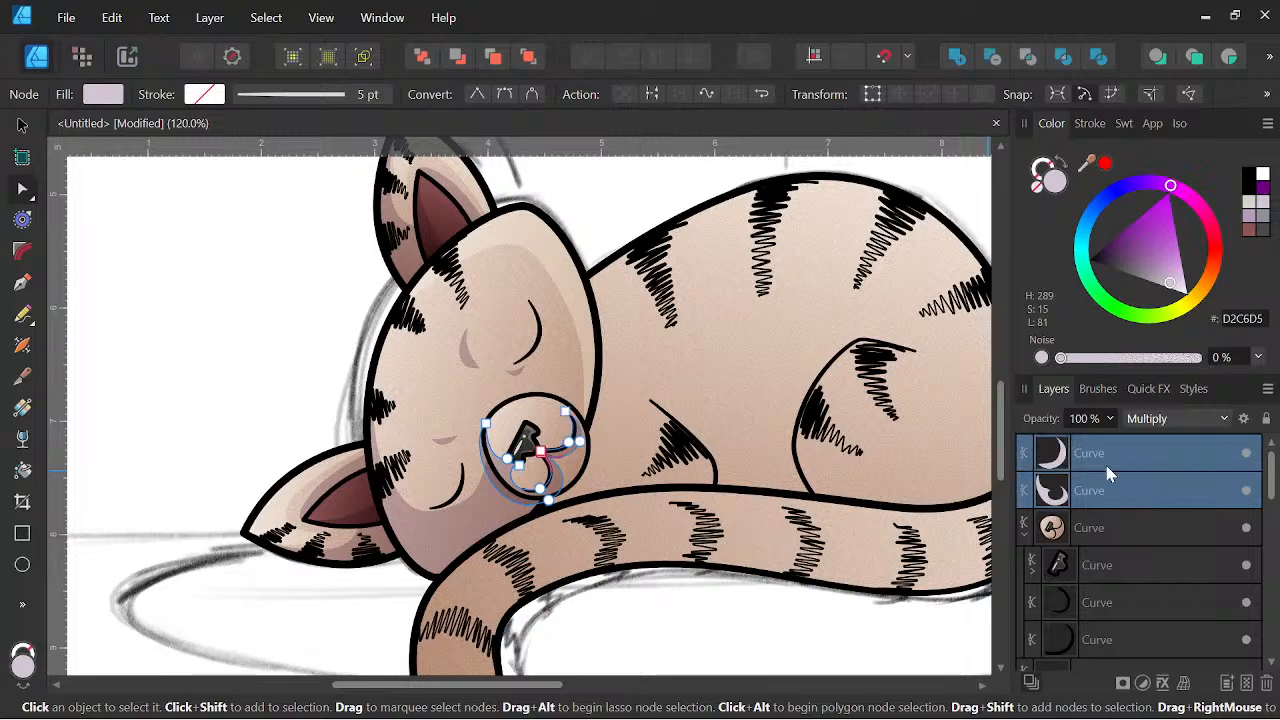
drag(1068, 547, 1068, 548)
Draw a closed freehand highlight across the upper muzzle above the nose, fill it with D5D3C6 and set its blend mode to Soft Light.
scroll(560, 427, up, 4)
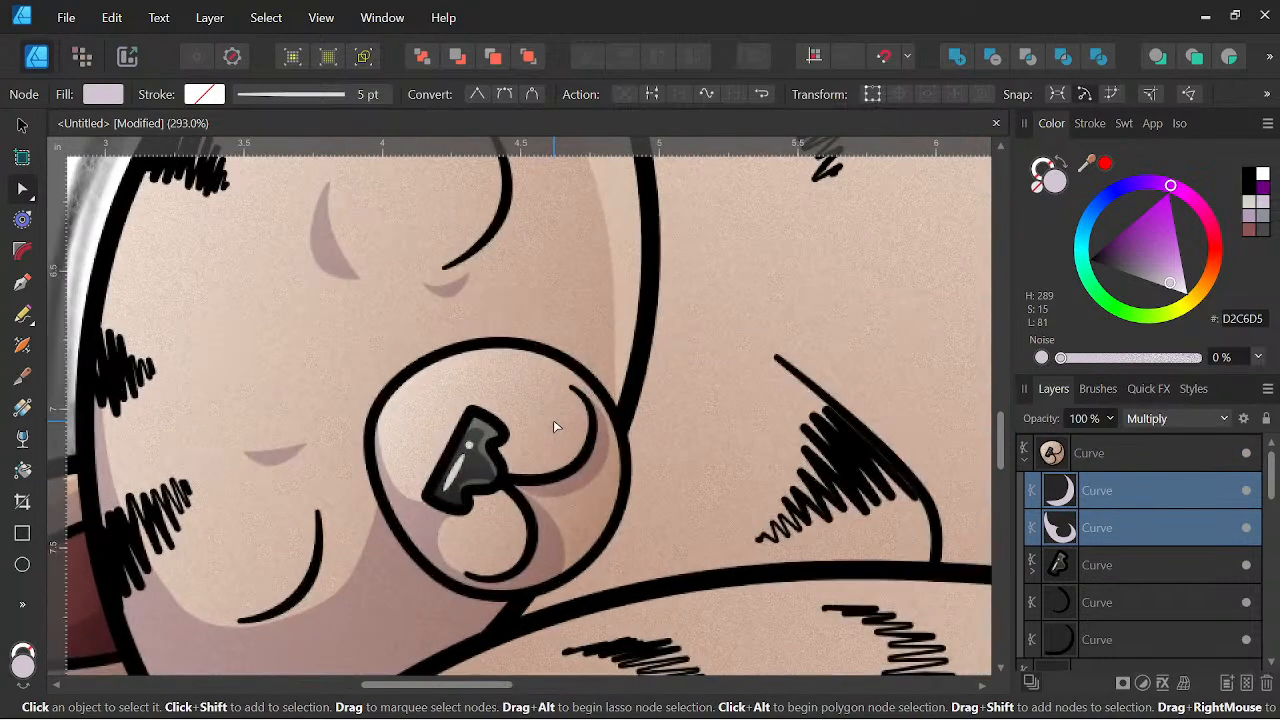
click(21, 316)
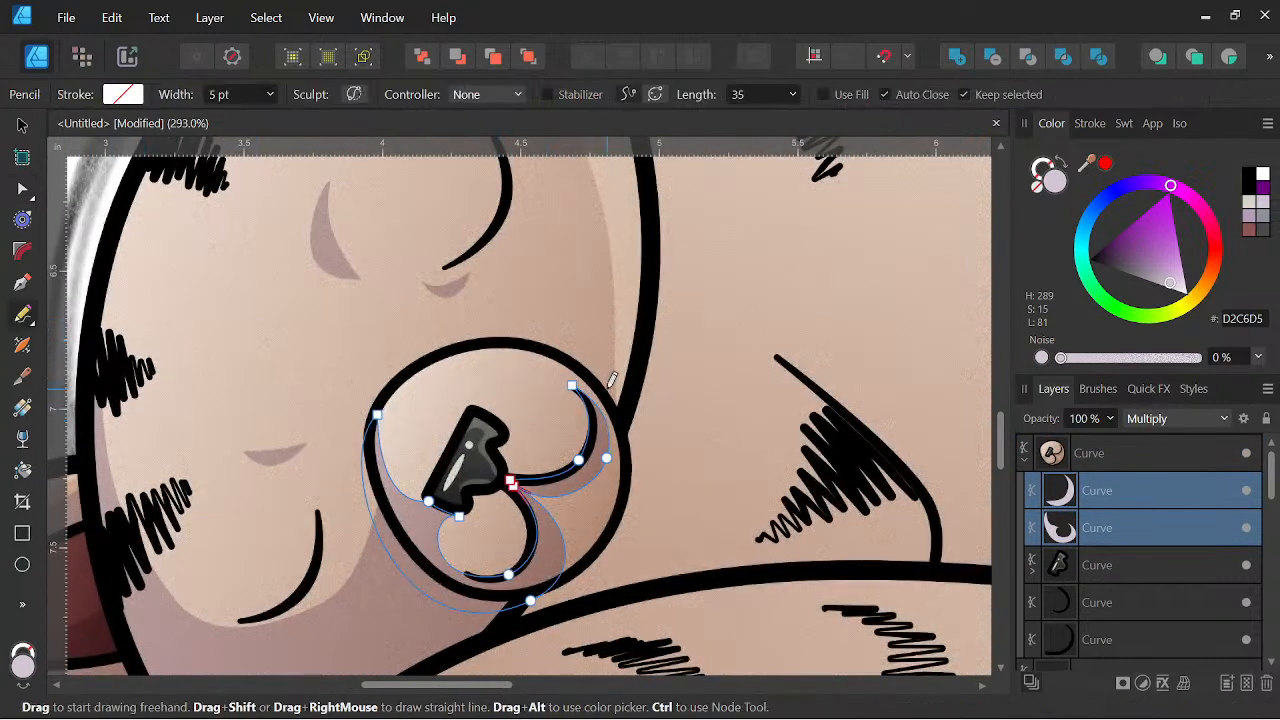
drag(379, 408, 412, 375)
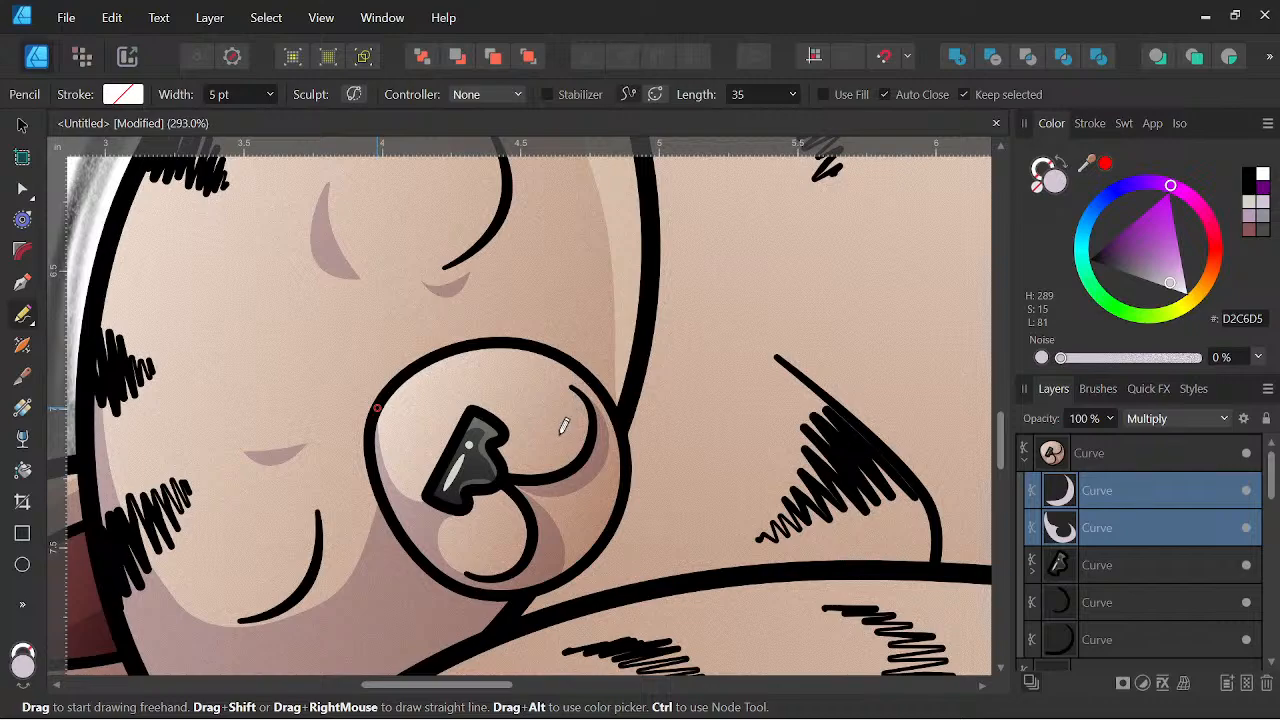
mouse_move(466, 394)
mouse_down()
mouse_move(384, 392)
mouse_move(388, 378)
mouse_up()
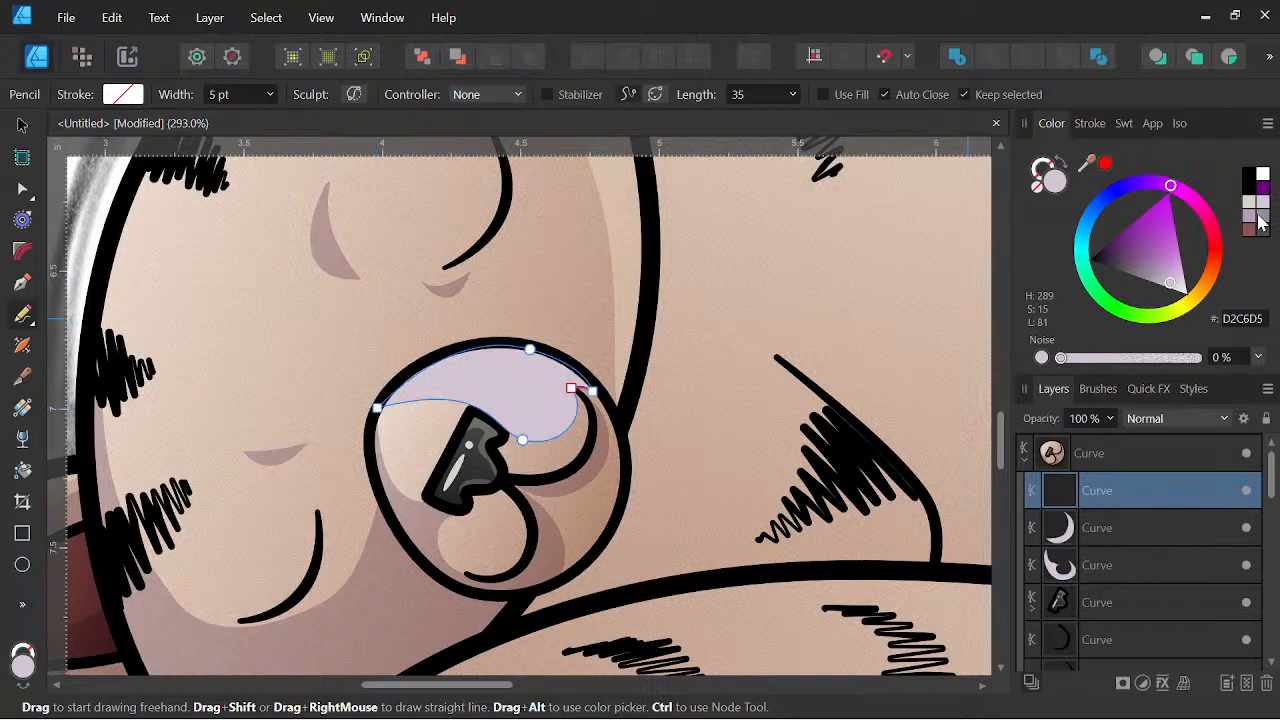
click(1259, 222)
click(1158, 424)
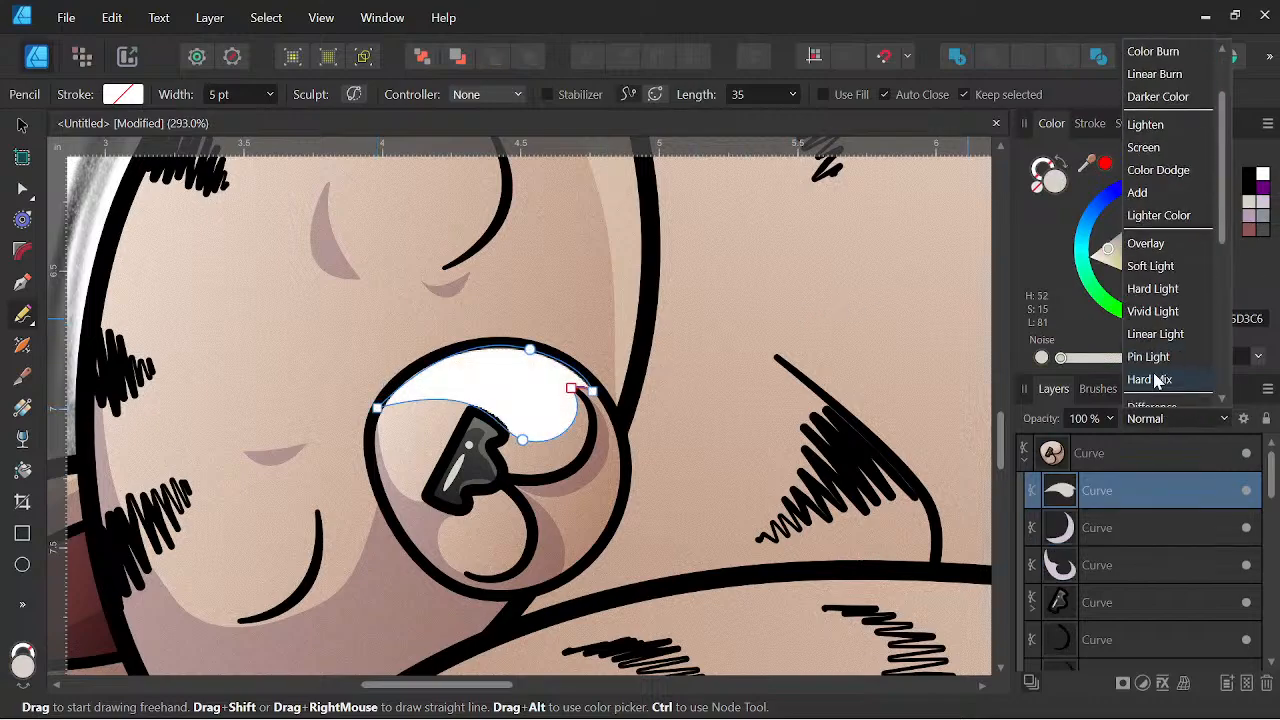
click(1150, 266)
scroll(524, 406, down, 6)
scroll(672, 378, up, 3)
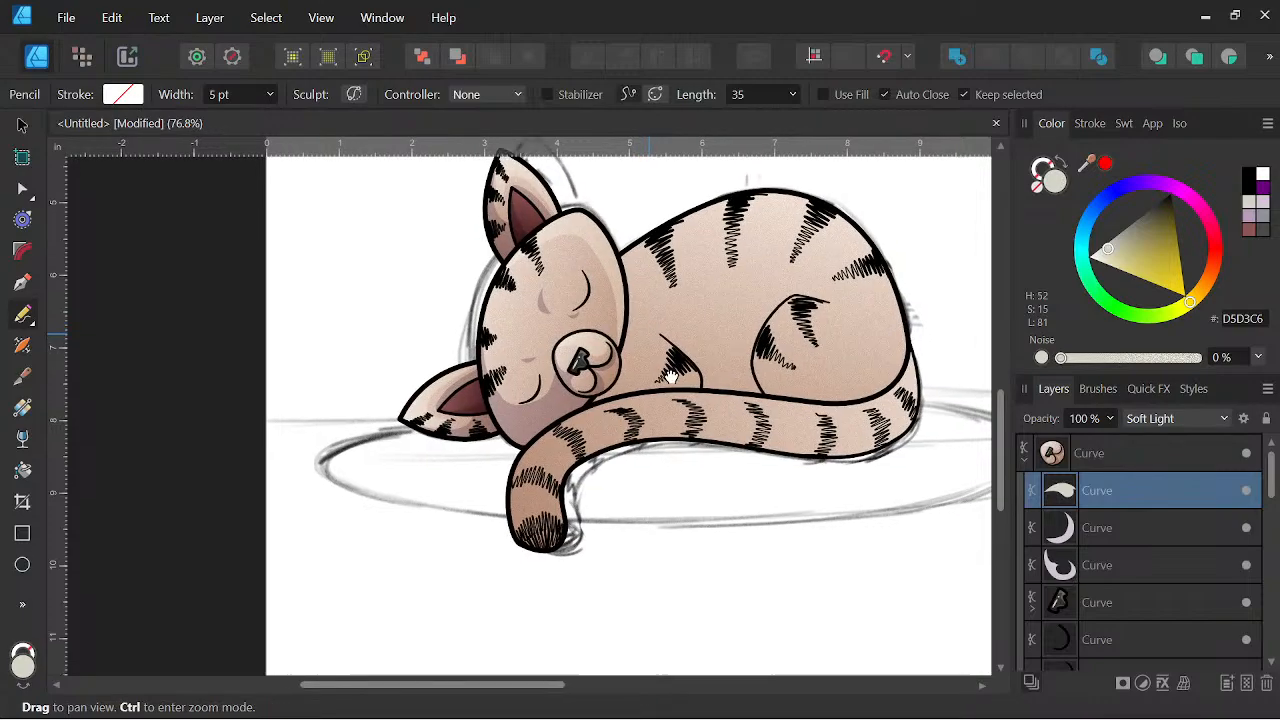
Draw a small crescent highlight along the muzzle's lower outer edge and set its blend mode to Soft Light.
scroll(670, 378, up, 4)
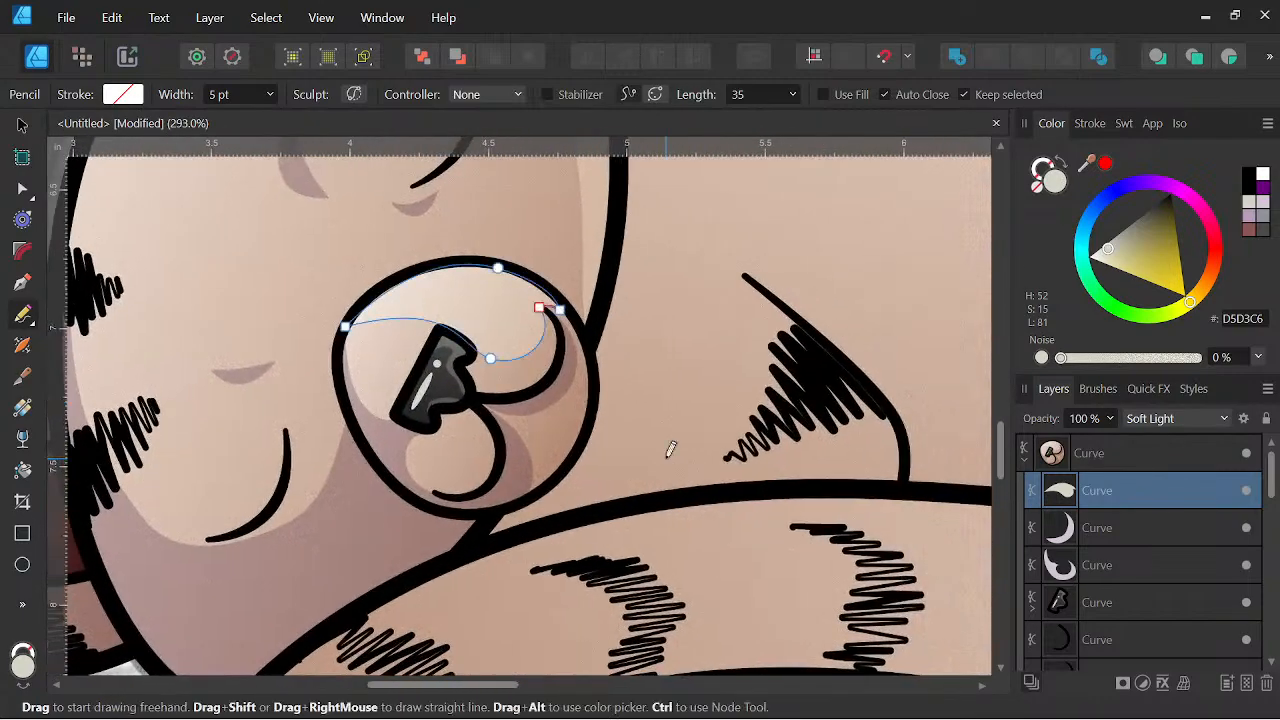
drag(591, 407, 591, 371)
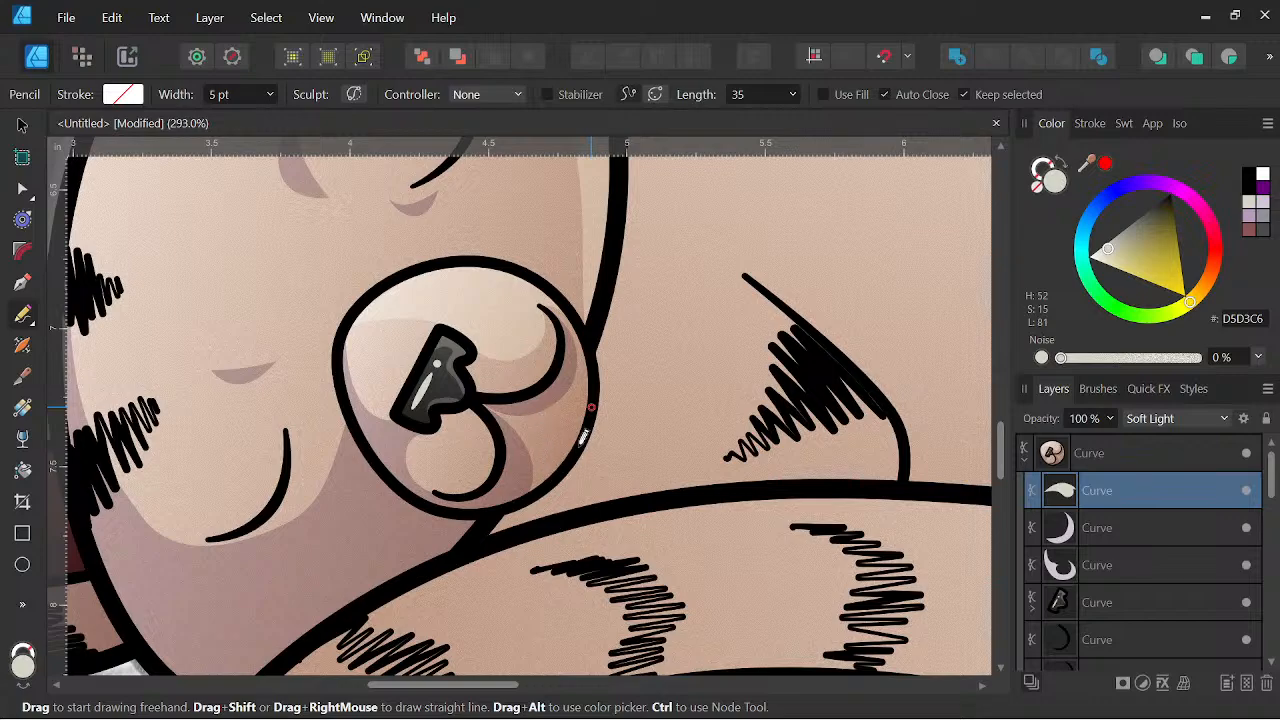
drag(583, 440, 604, 363)
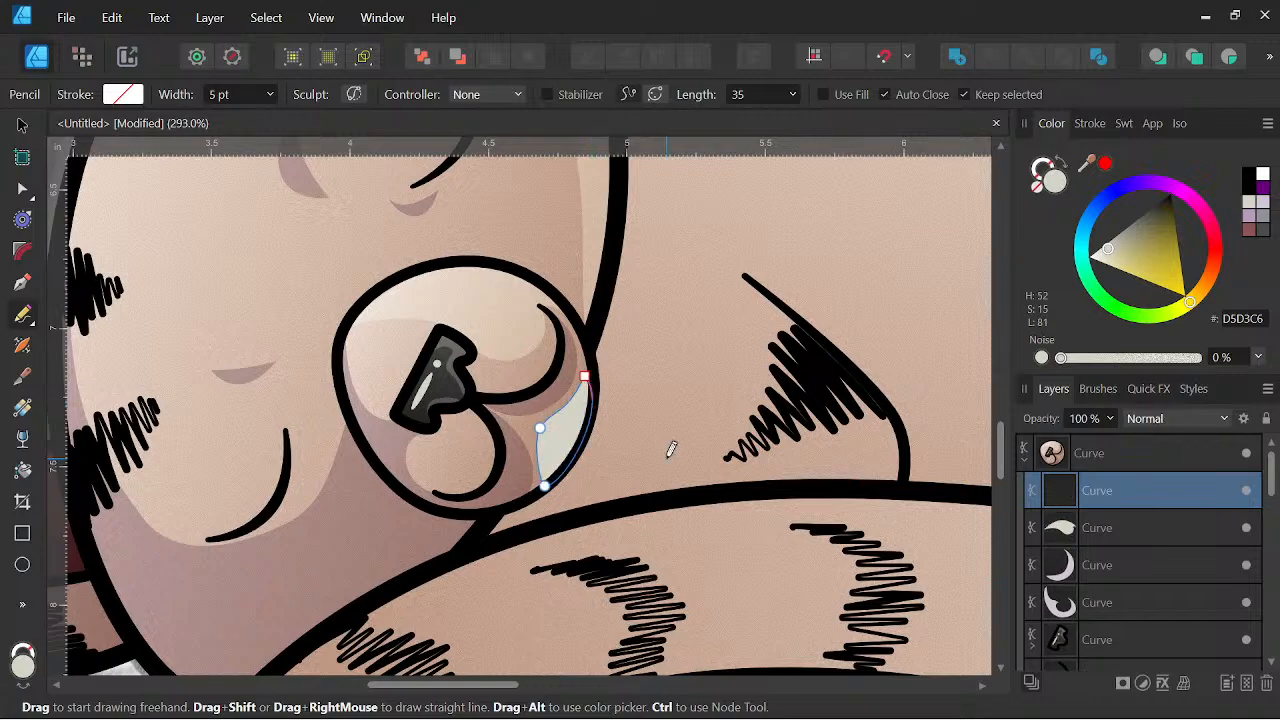
click(1175, 425)
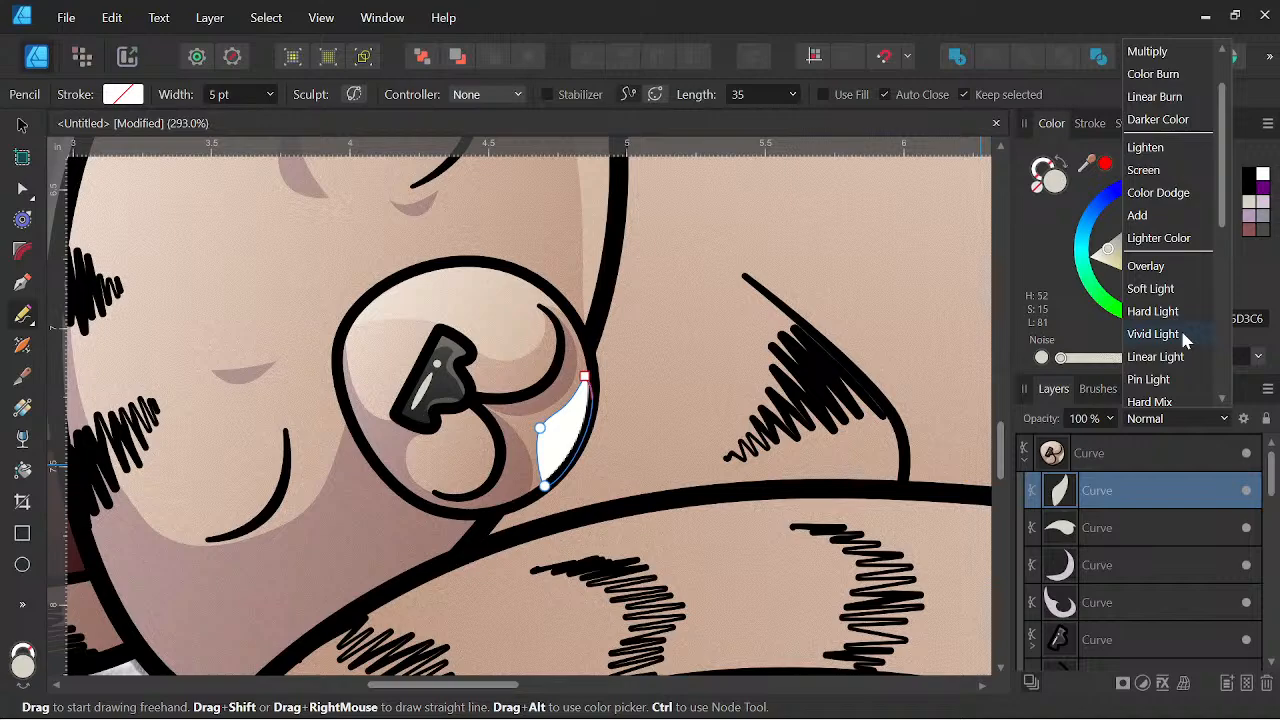
click(1151, 286)
scroll(690, 410, down, 6)
scroll(720, 445, down, 3)
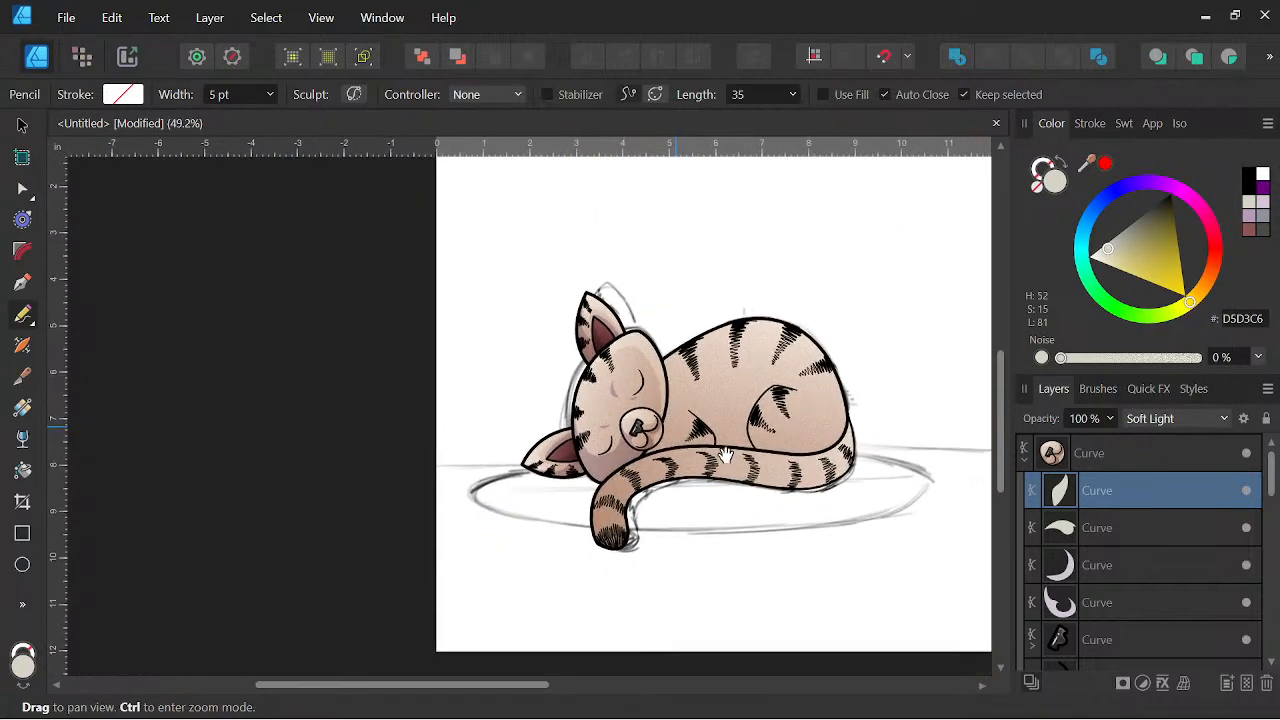
scroll(677, 440, up, 4)
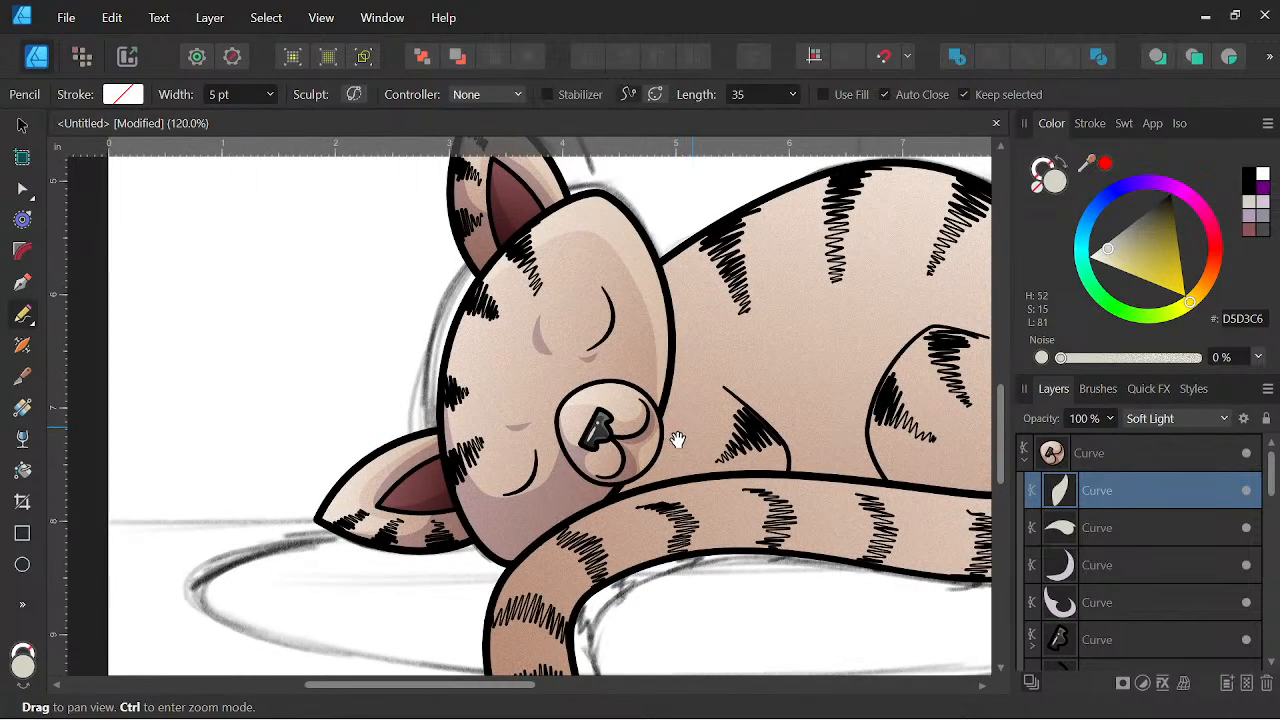
scroll(676, 437, up, 3)
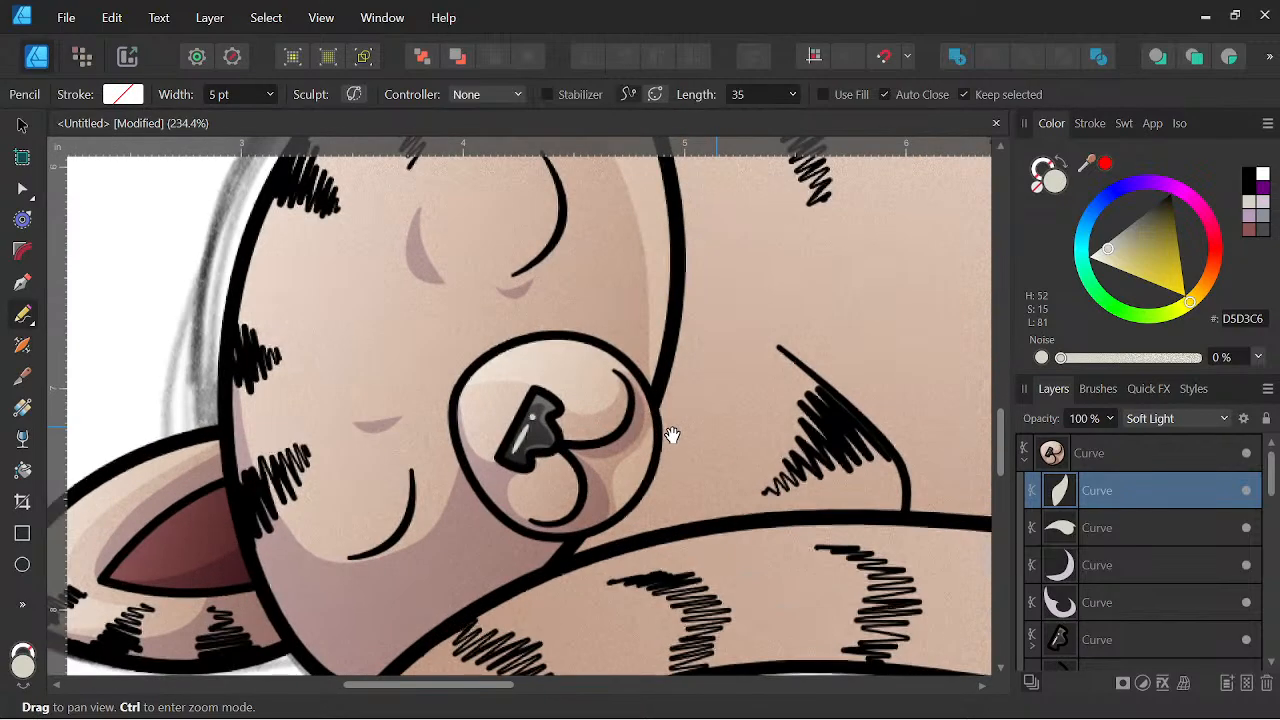
Draw a teardrop-shaped highlight inside the lower mouth curve below the nose and set its blend mode to Soft Light.
scroll(670, 434, up, 2)
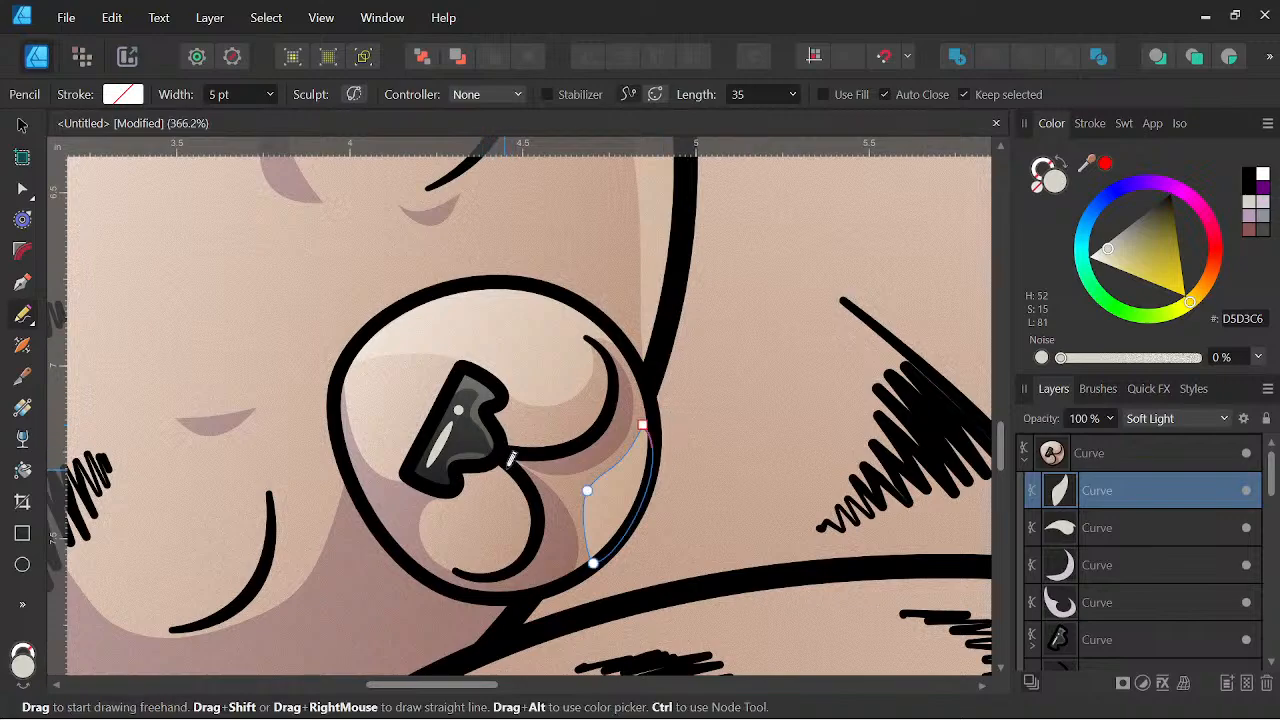
drag(500, 460, 536, 521)
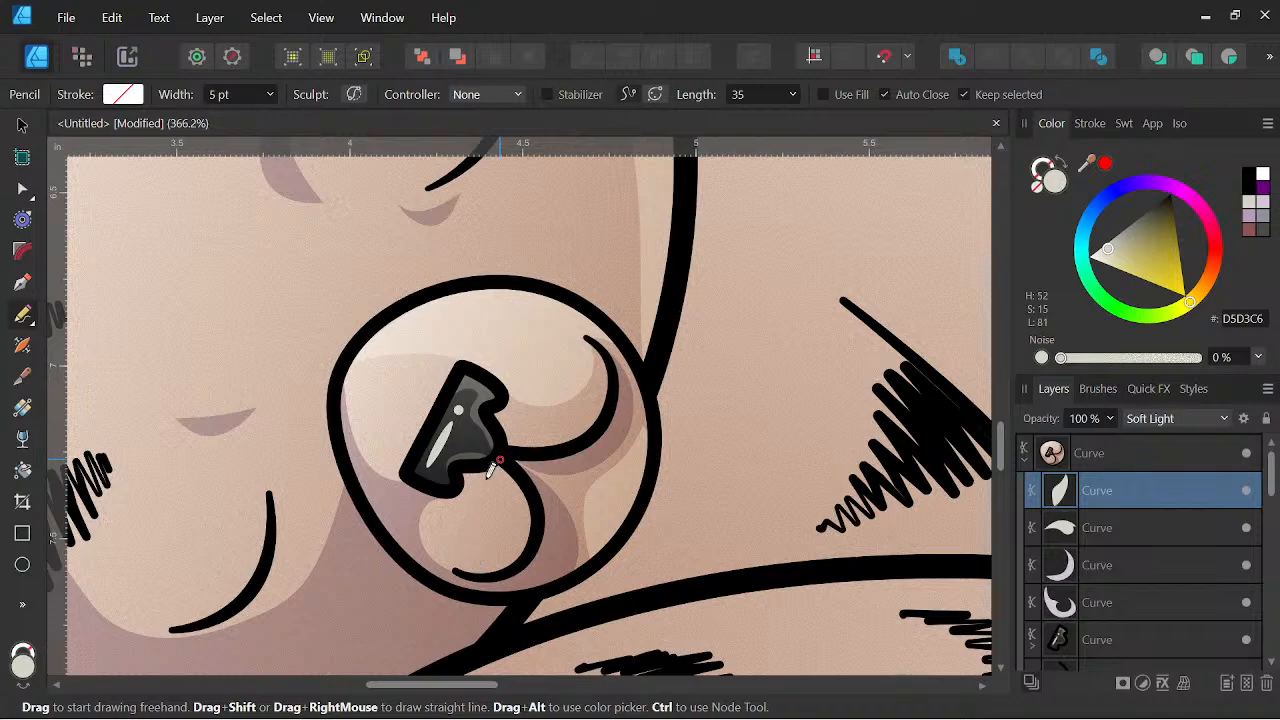
mouse_move(491, 472)
mouse_down()
mouse_move(492, 440)
mouse_move(514, 425)
mouse_up()
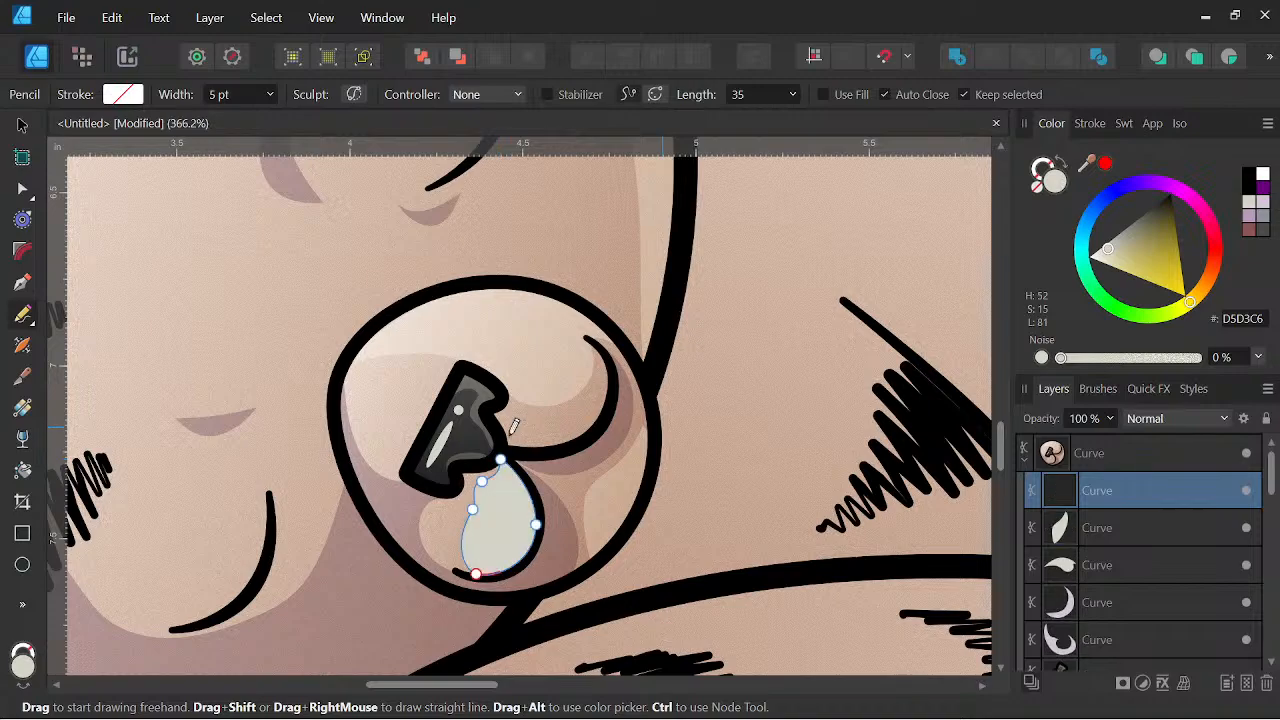
click(1190, 416)
click(1163, 293)
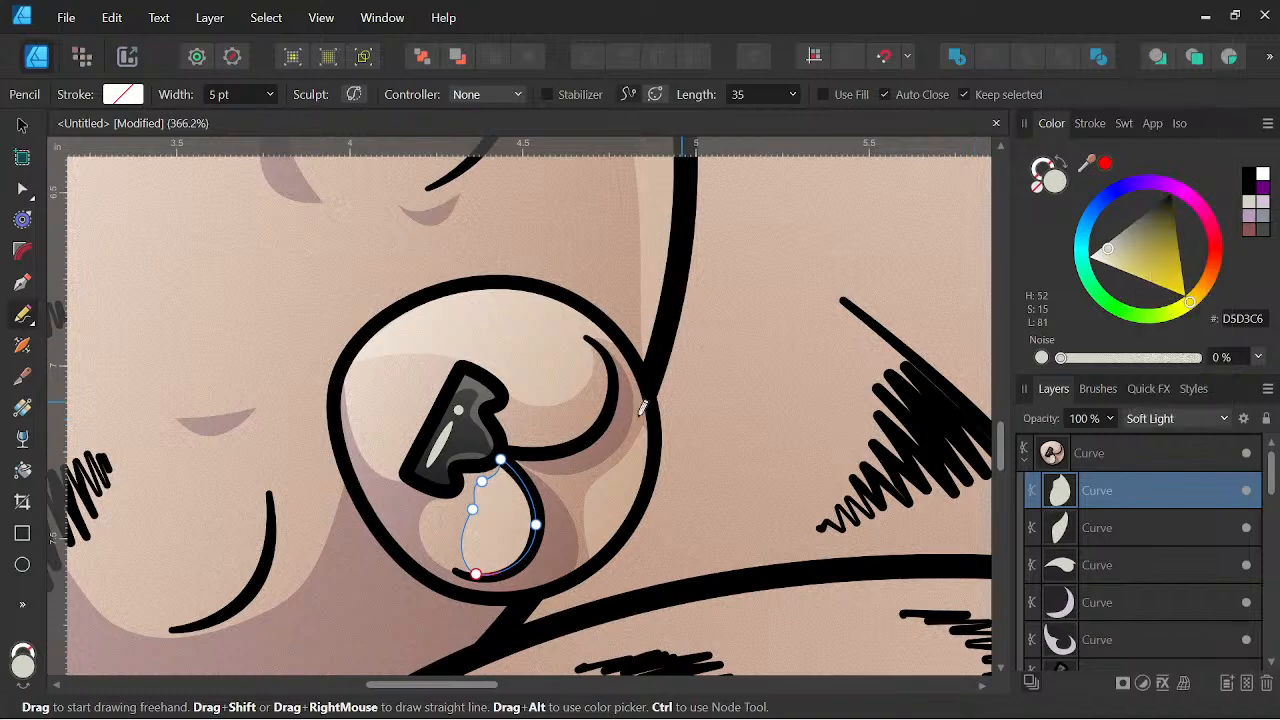
scroll(610, 422, down, 6)
drag(691, 430, 706, 438)
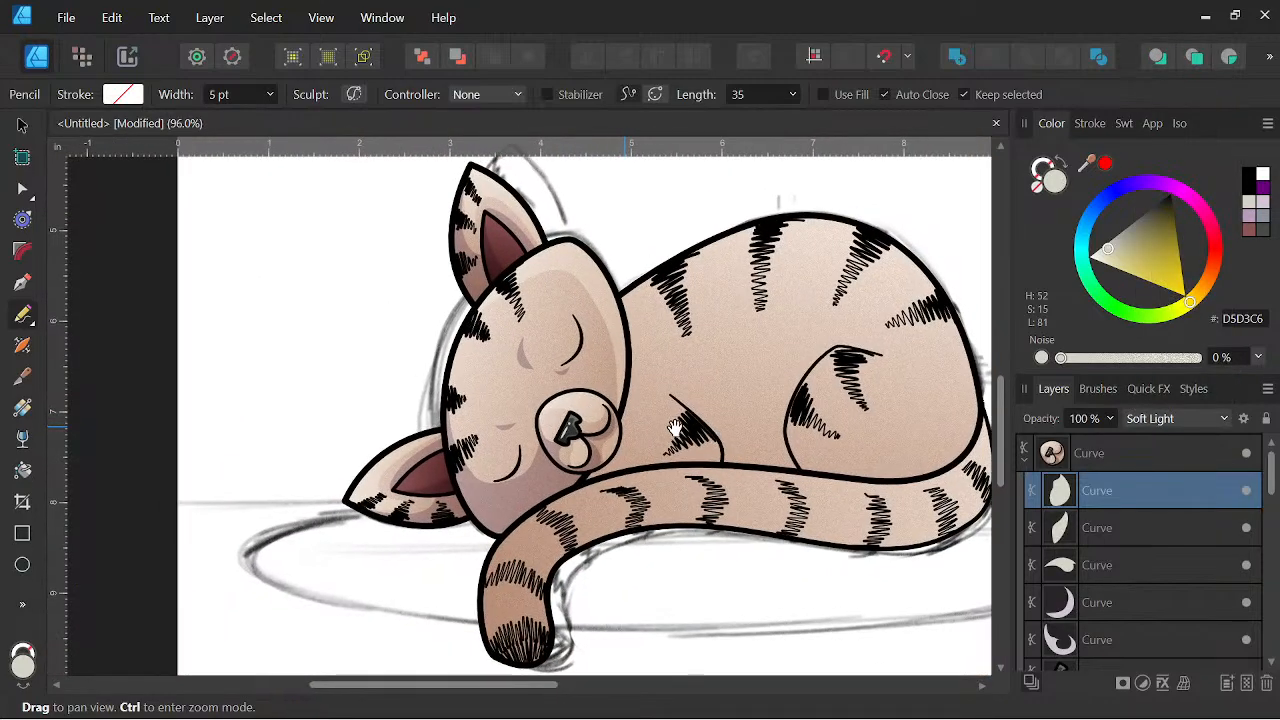
scroll(705, 440, down, 3)
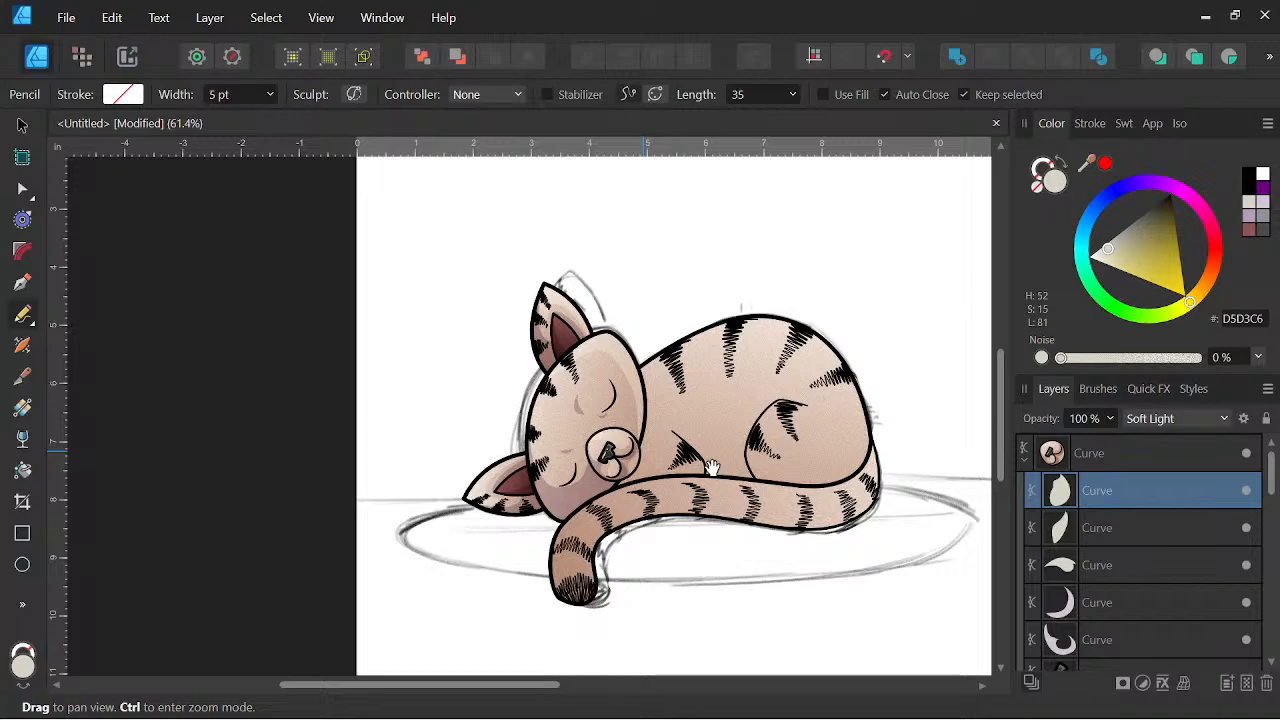
scroll(712, 468, up, 8)
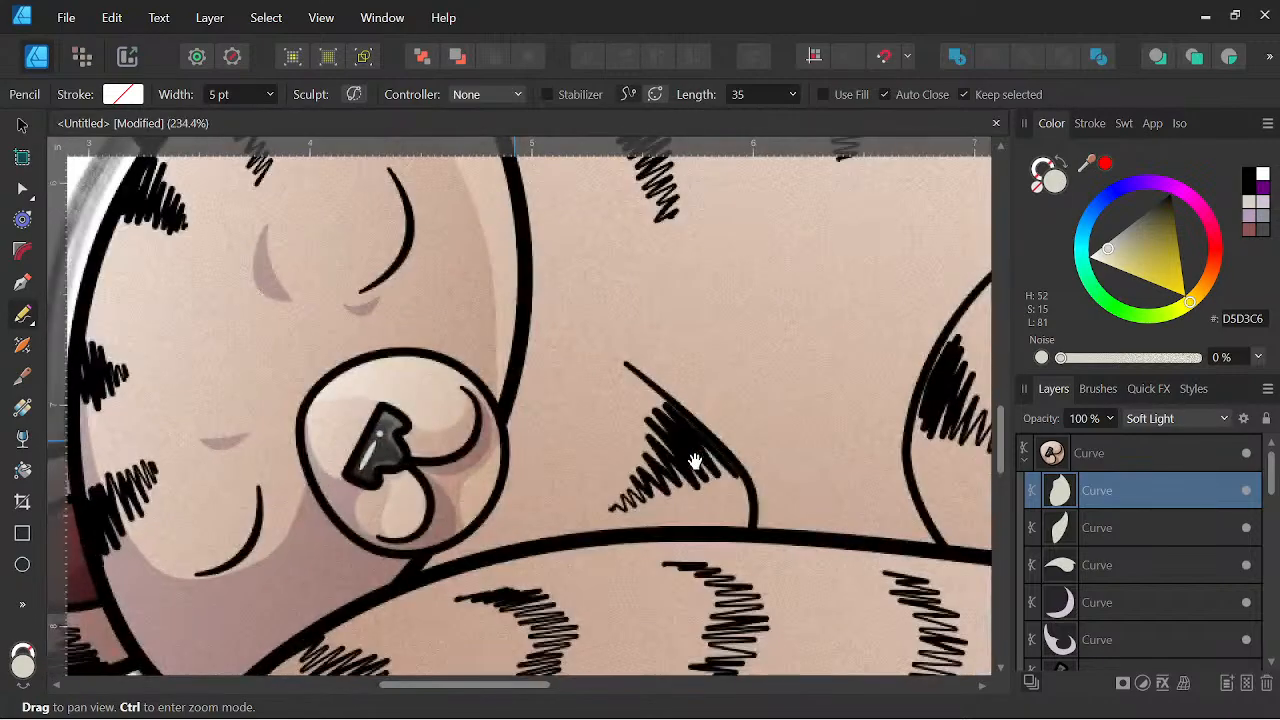
scroll(600, 415, down, 4)
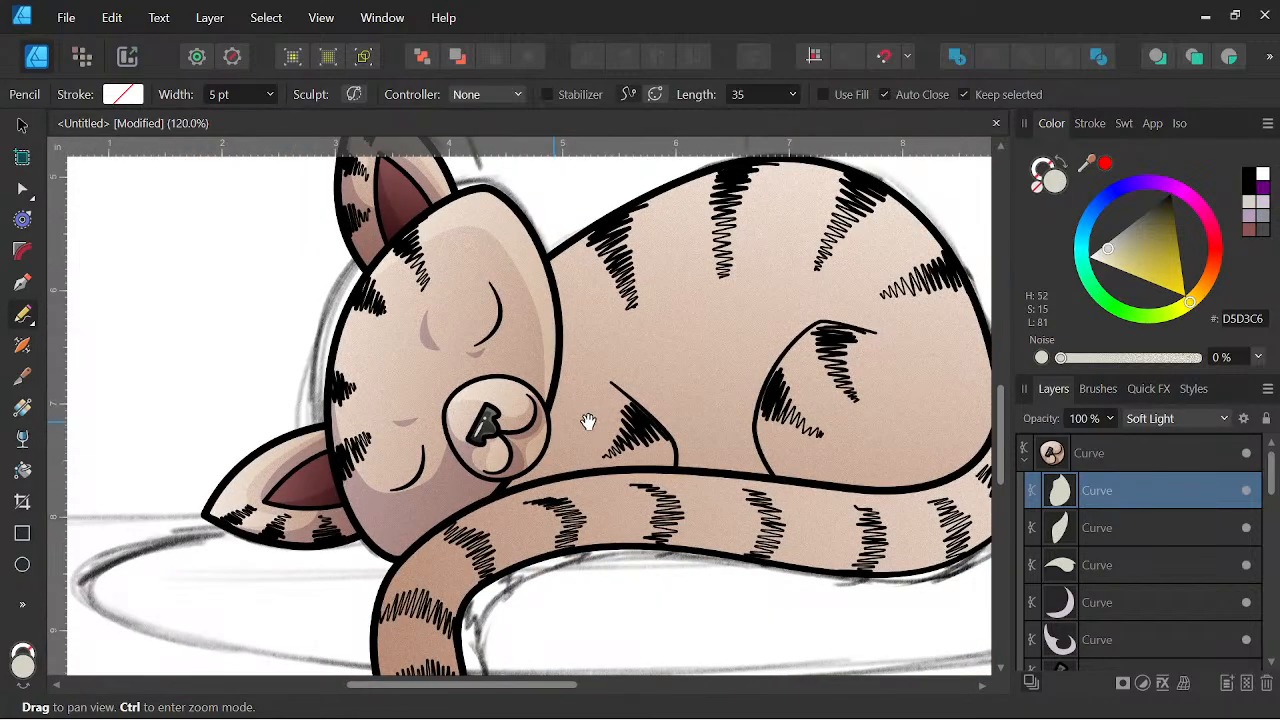
scroll(592, 425, down, 4)
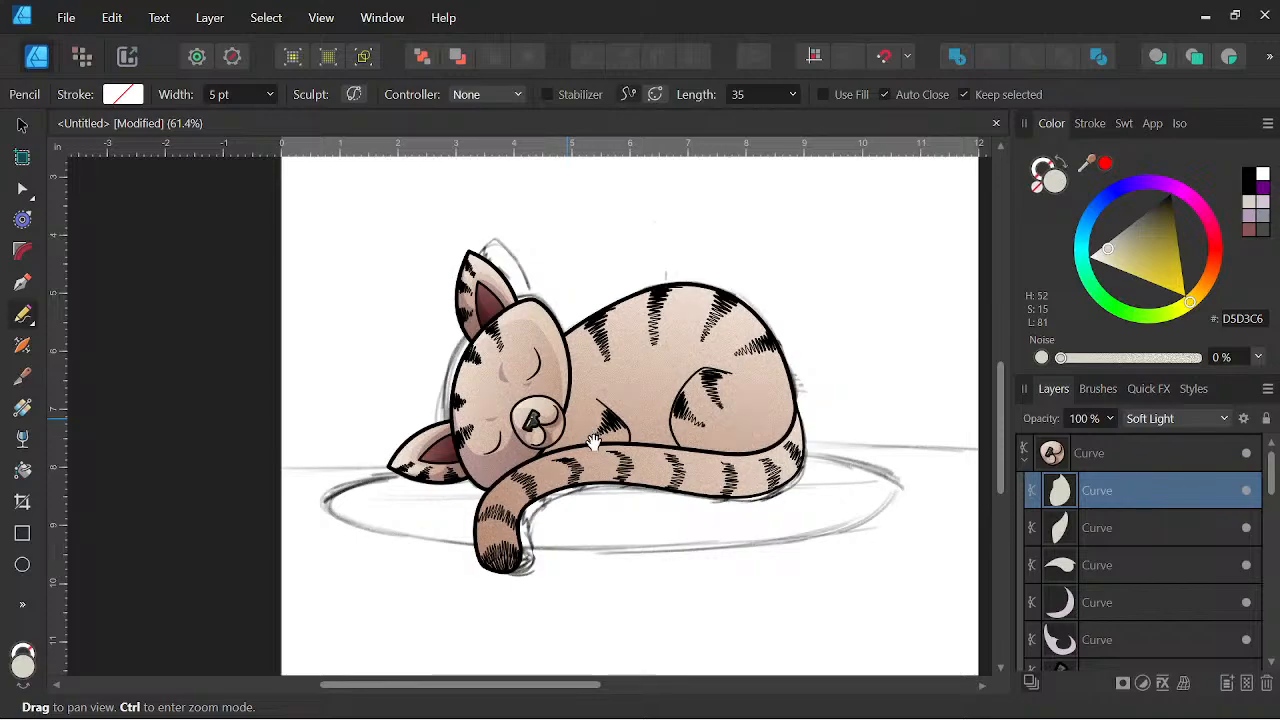
Delete the teardrop highlight inside the lower mouth curve and the crescent highlight on the muzzle's lower outer edge.
scroll(593, 443, up, 10)
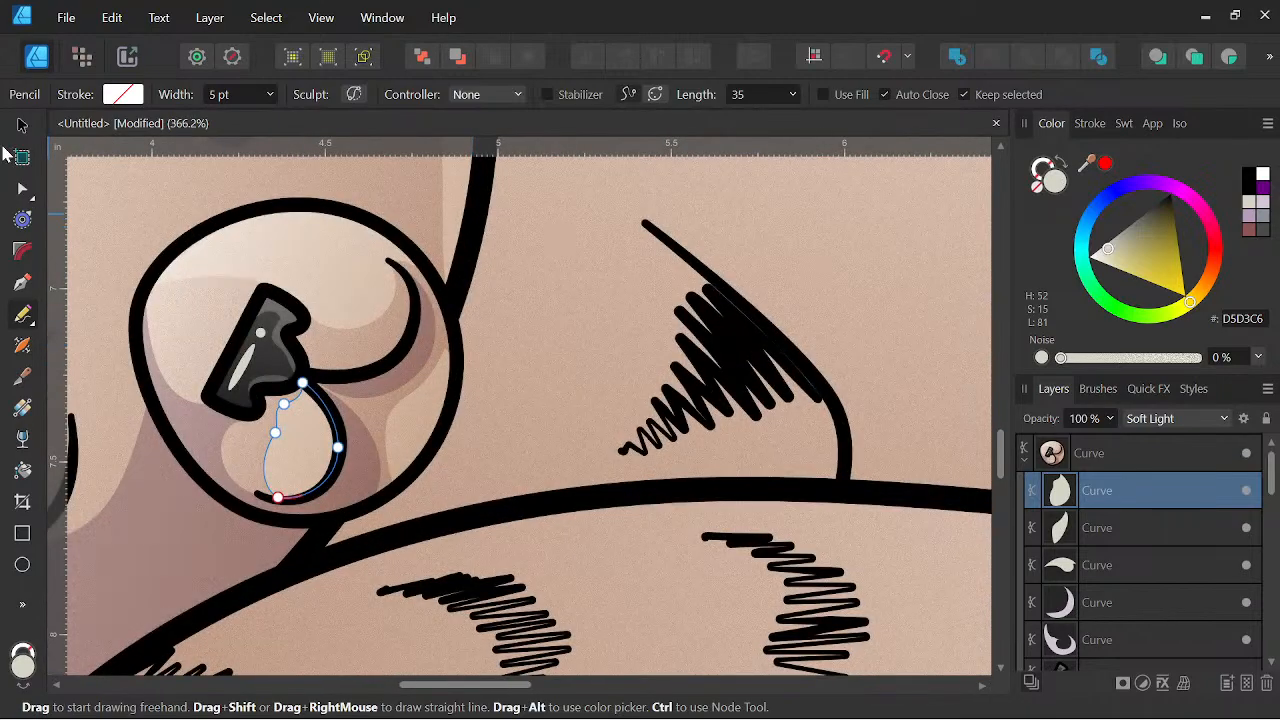
click(22, 126)
click(420, 415)
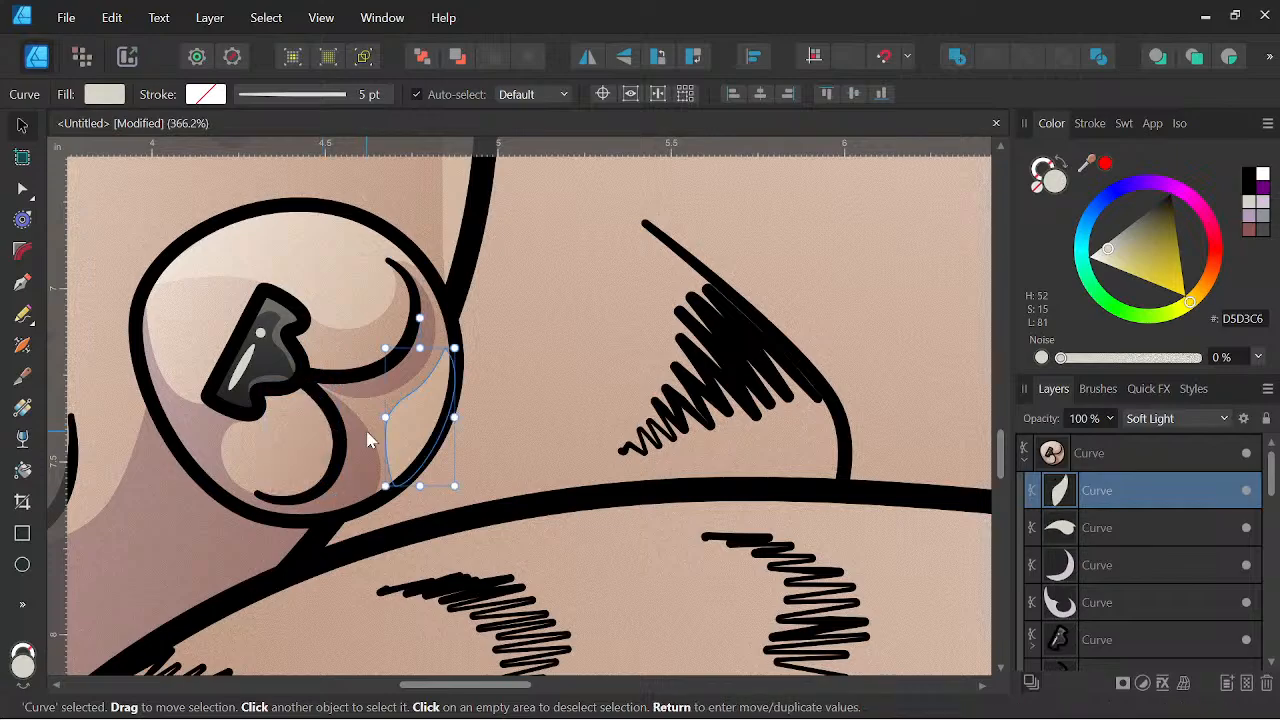
scroll(424, 407, down, 8)
drag(734, 427, 660, 507)
scroll(659, 460, up, 1)
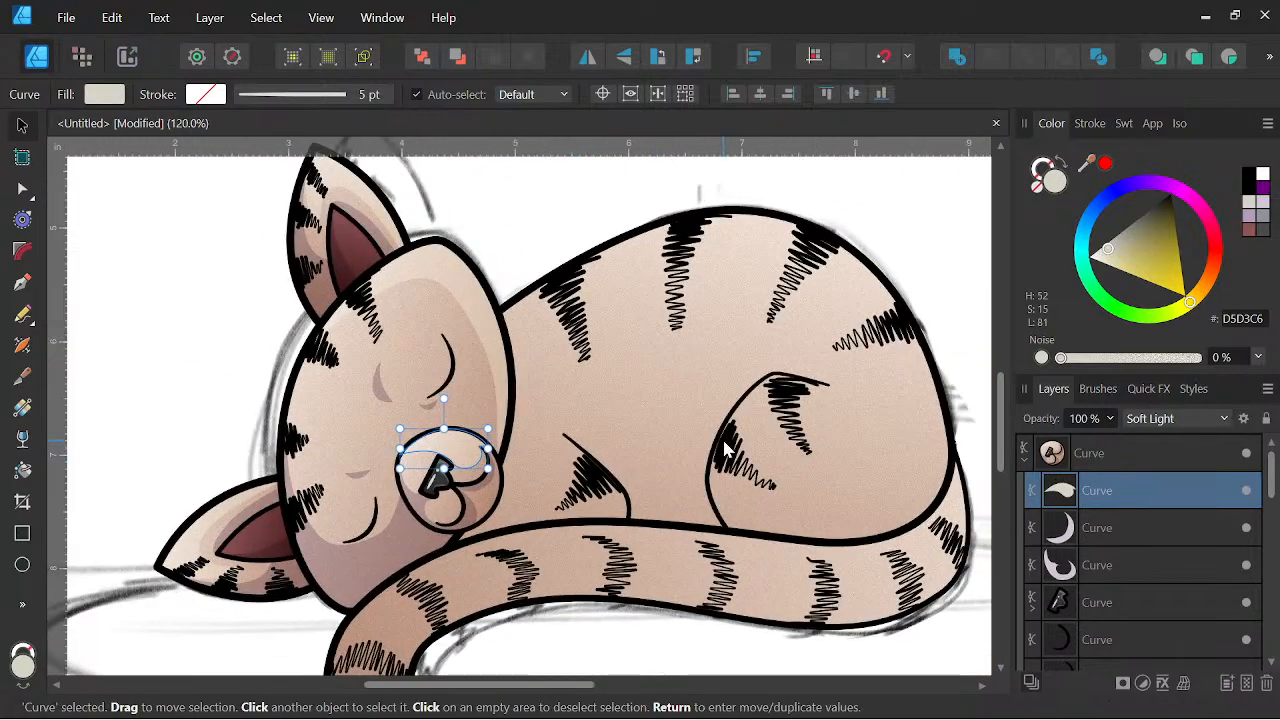
scroll(659, 467, down, 2)
drag(695, 451, 669, 459)
Above the head shape, draw a D5D3C6 crescent highlight inside the upper closed-eye curve and set its blend mode to Soft Light.
scroll(517, 371, up, 7)
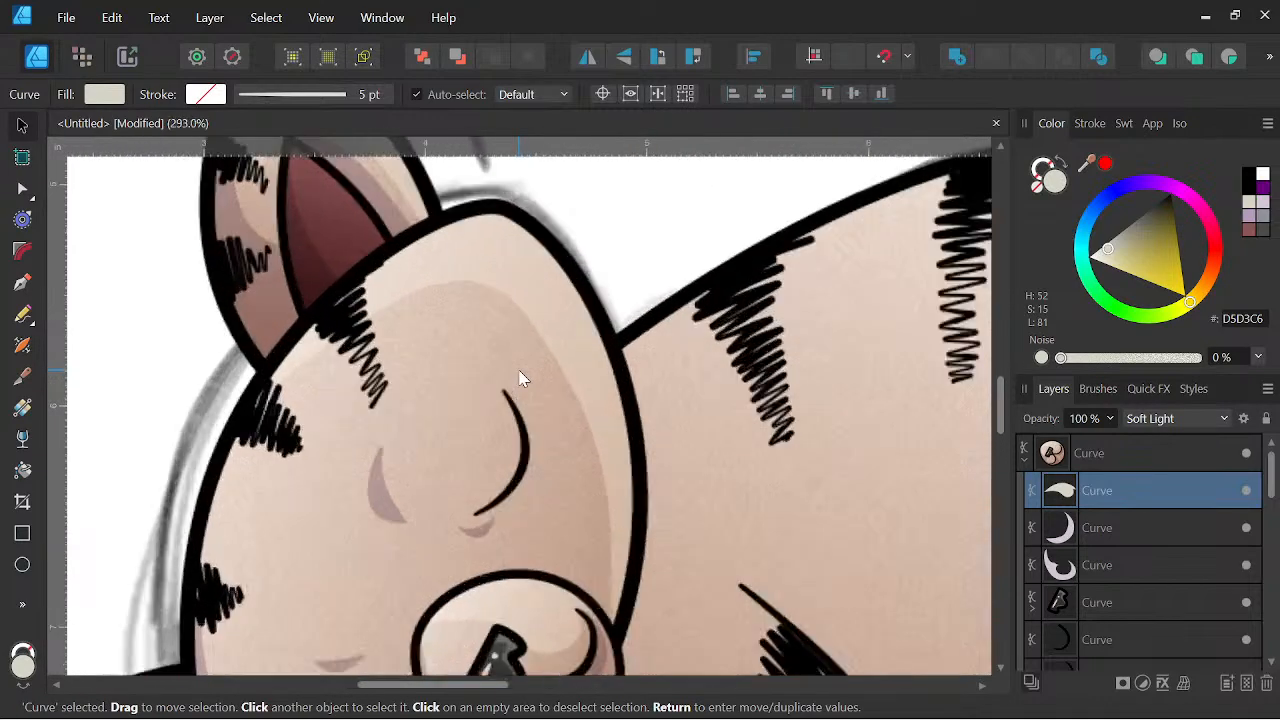
click(1025, 459)
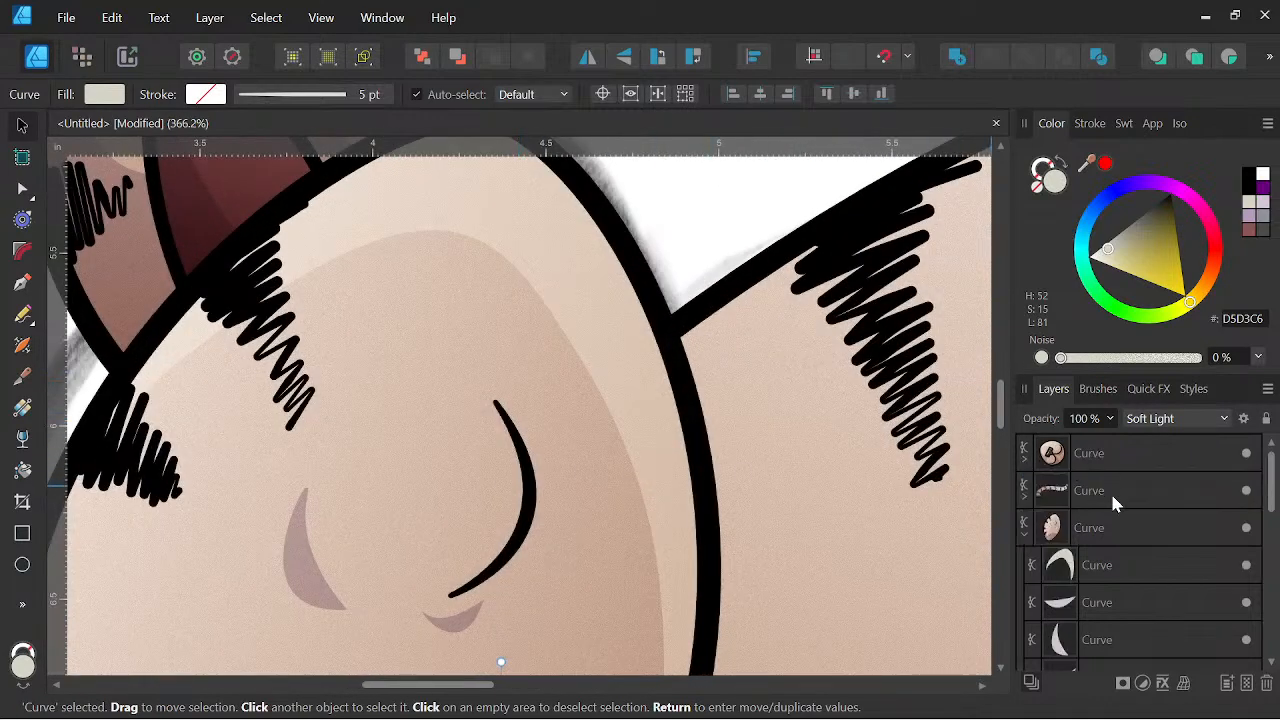
click(1100, 528)
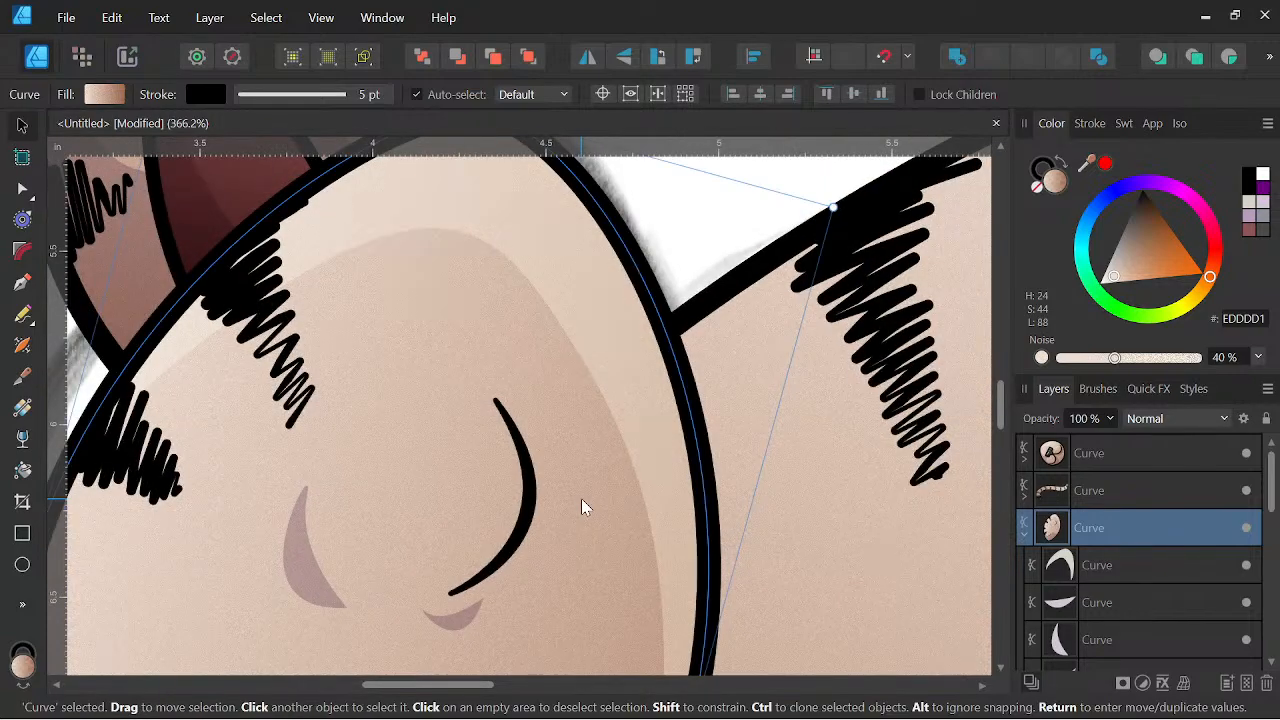
click(23, 318)
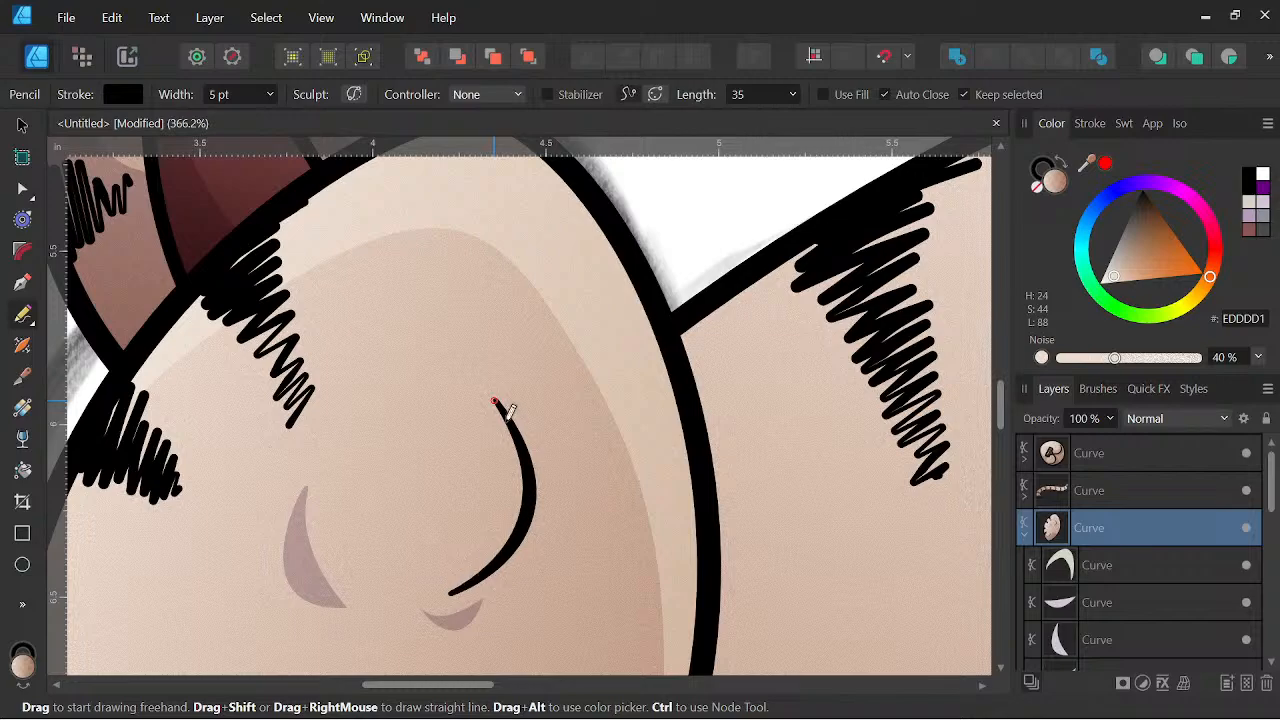
drag(507, 419, 497, 395)
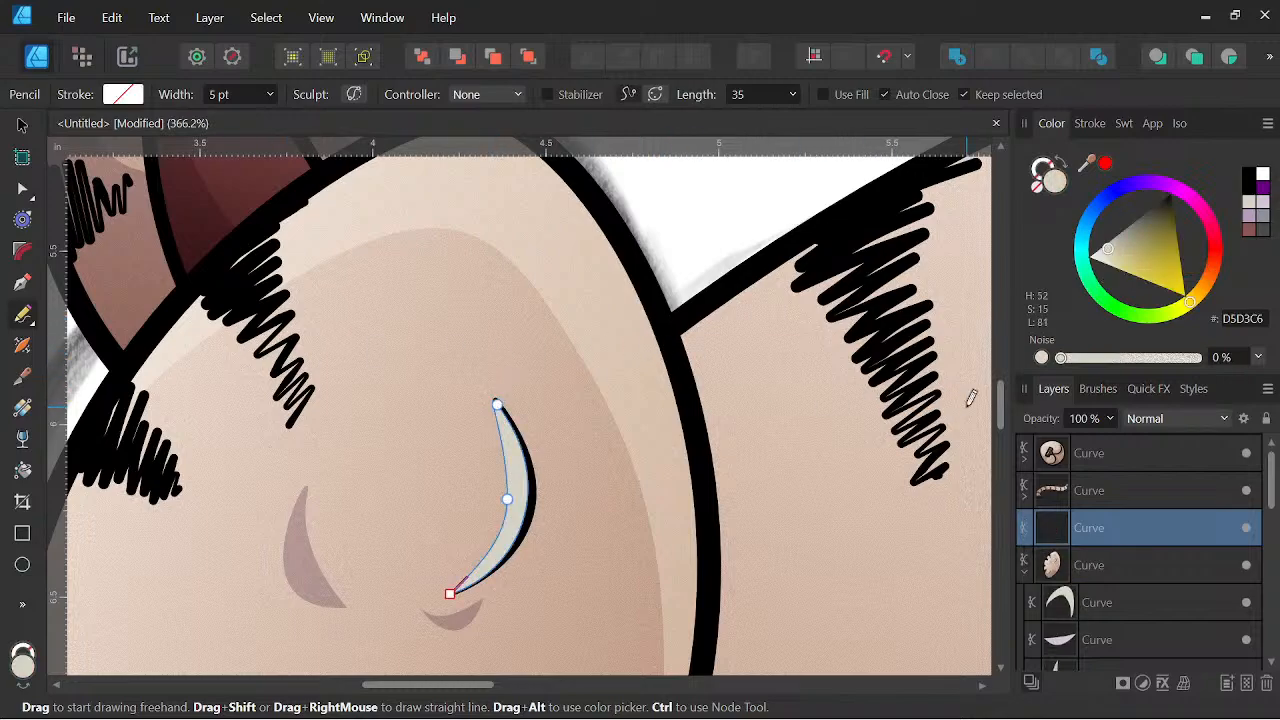
click(1206, 415)
click(1183, 267)
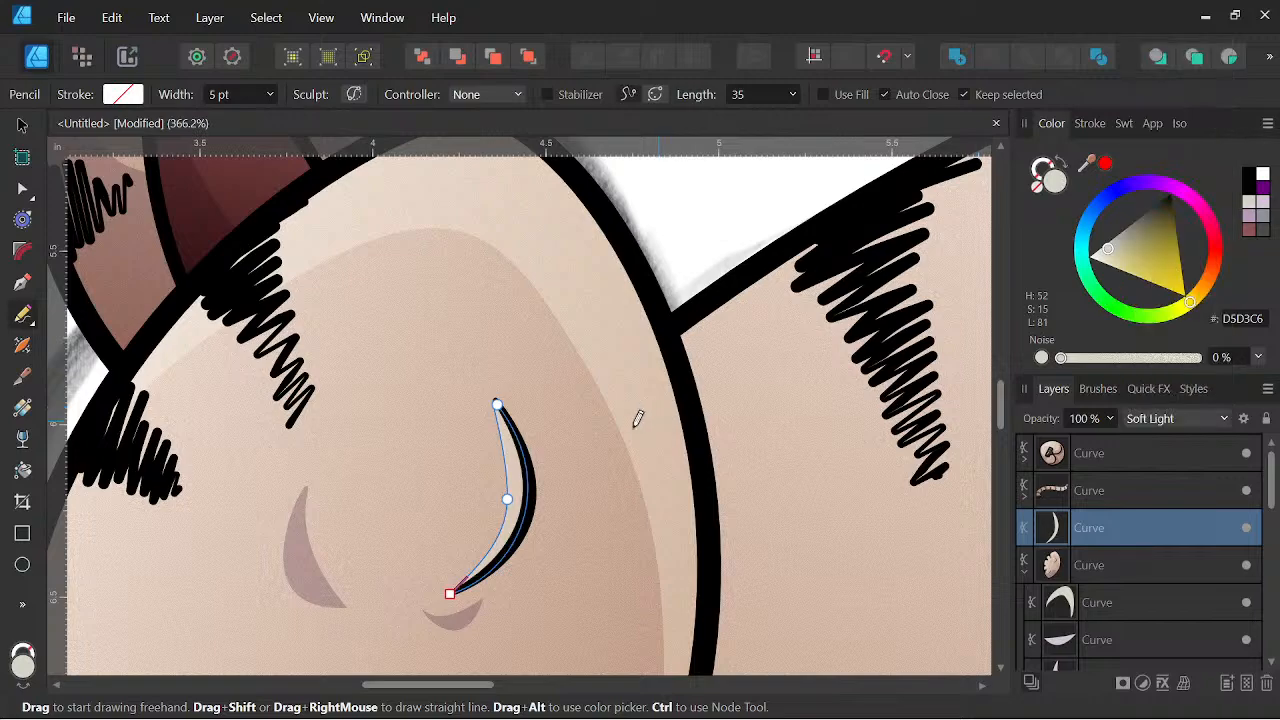
scroll(638, 418, down, 6)
Draw a thin D5D3C6 crescent highlight inside the lower closed-eye curve and set its blend mode to Soft Light.
scroll(600, 515, up, 6)
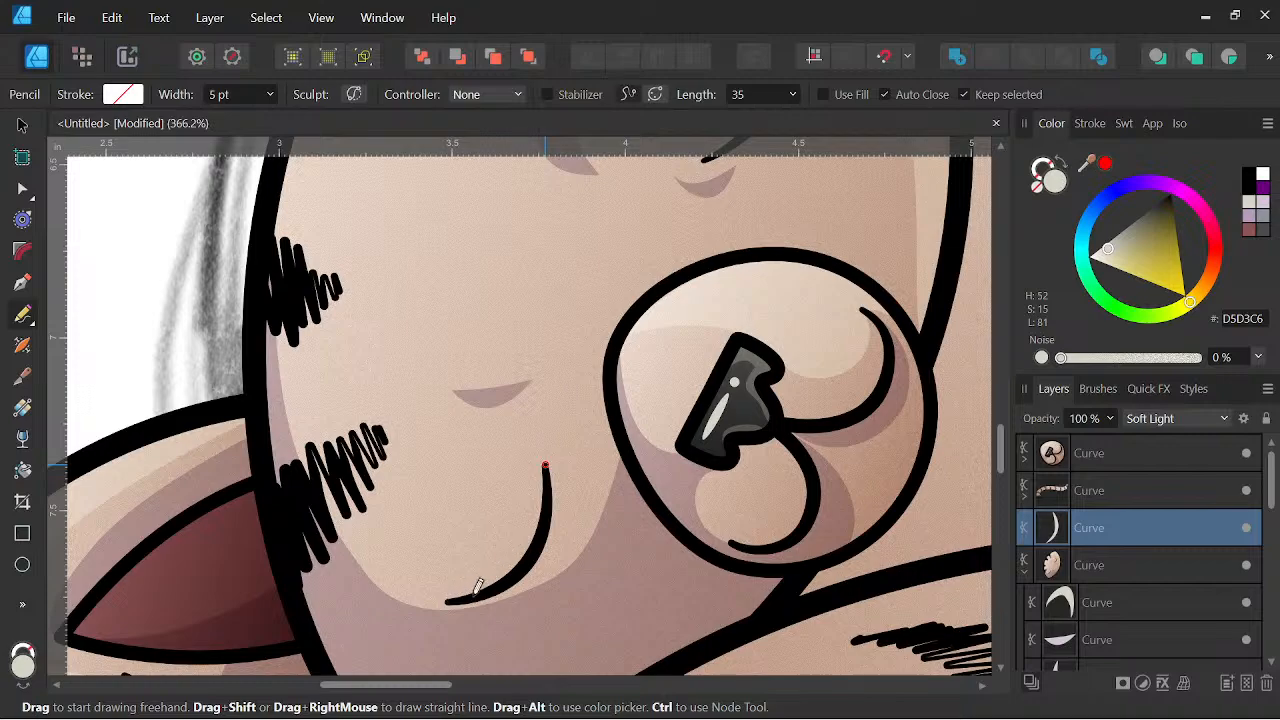
drag(547, 519, 552, 452)
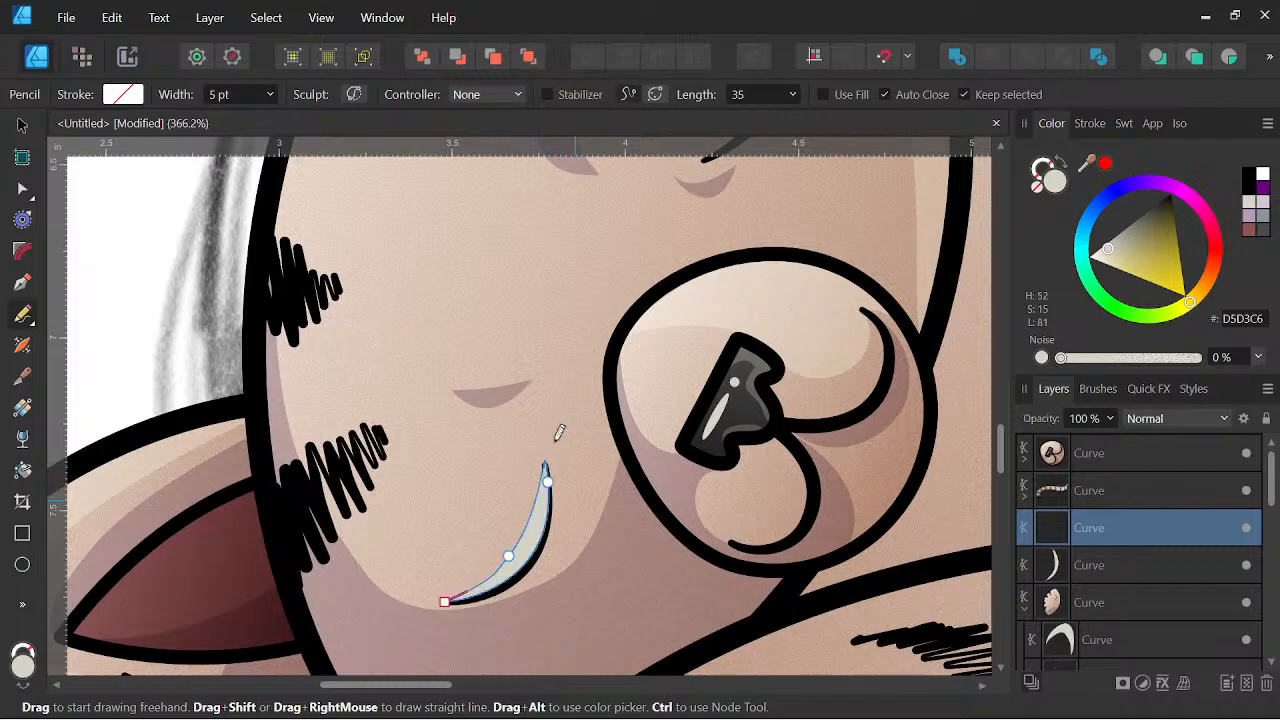
click(1177, 428)
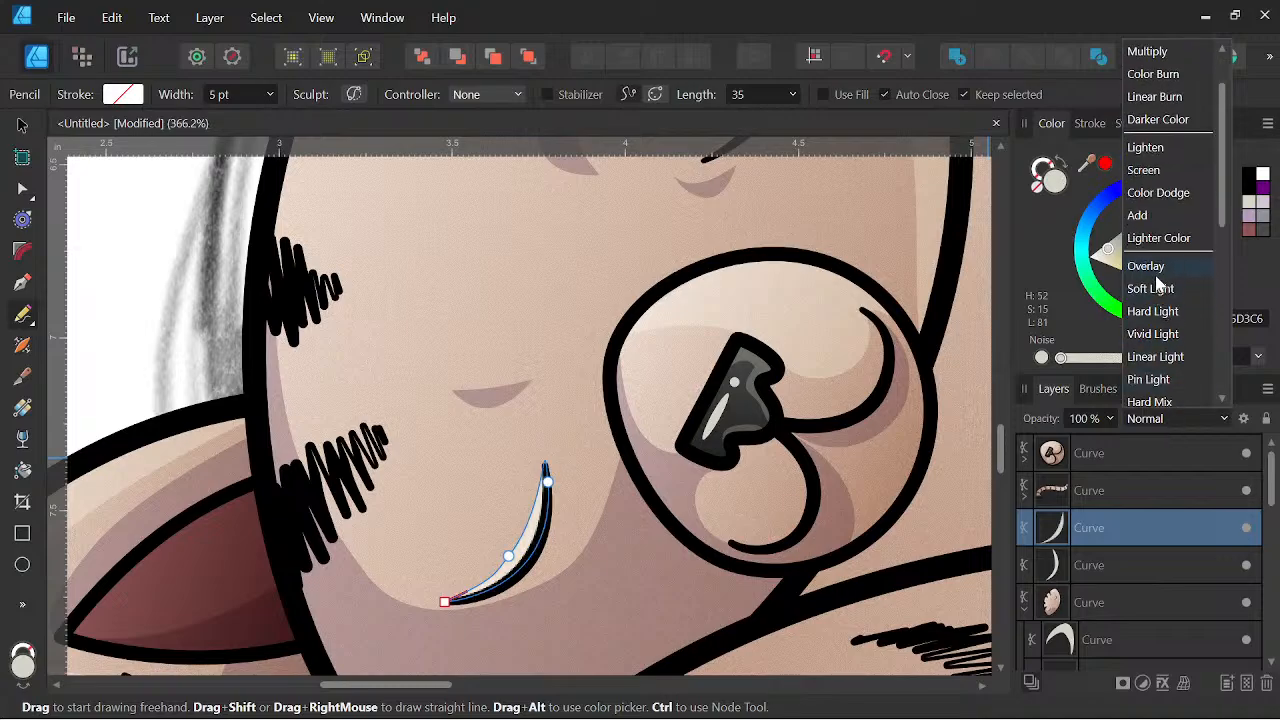
click(1158, 285)
scroll(582, 408, down, 5)
drag(662, 422, 592, 515)
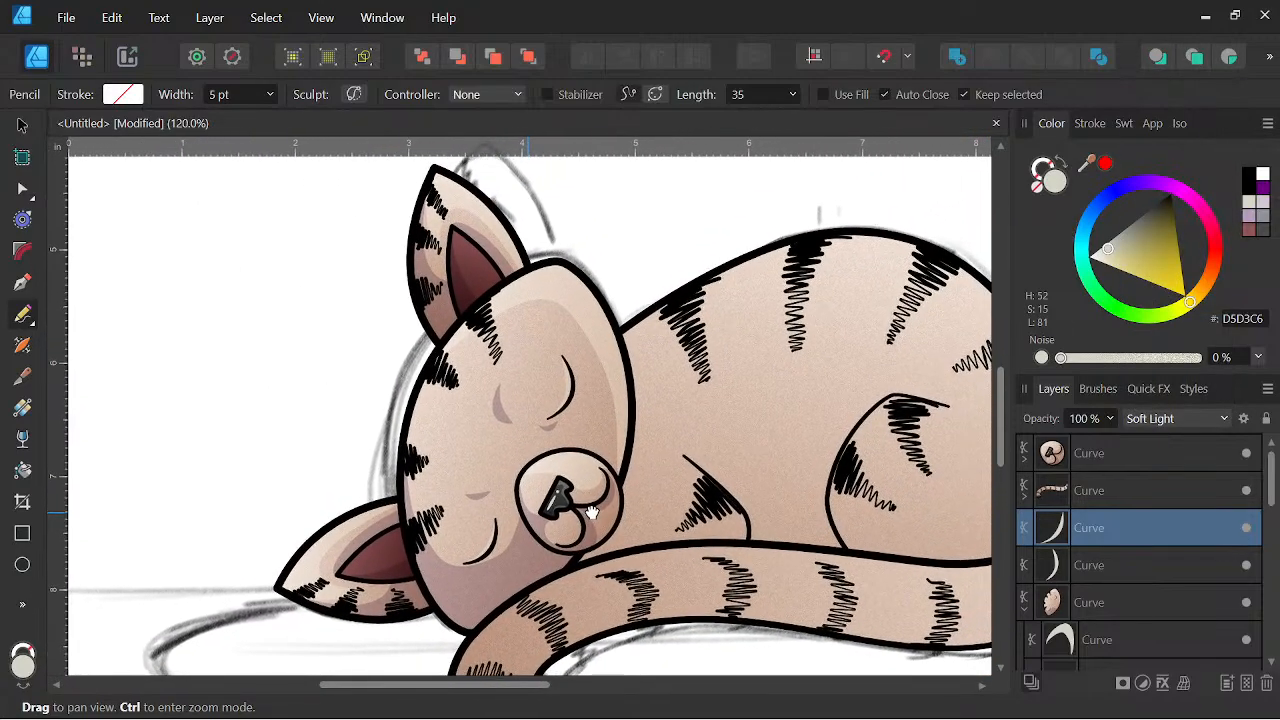
Draw a jagged fur highlight just above the middle stripe on the head's outer edge and set its blend mode to Soft Light.
scroll(486, 443, up, 5)
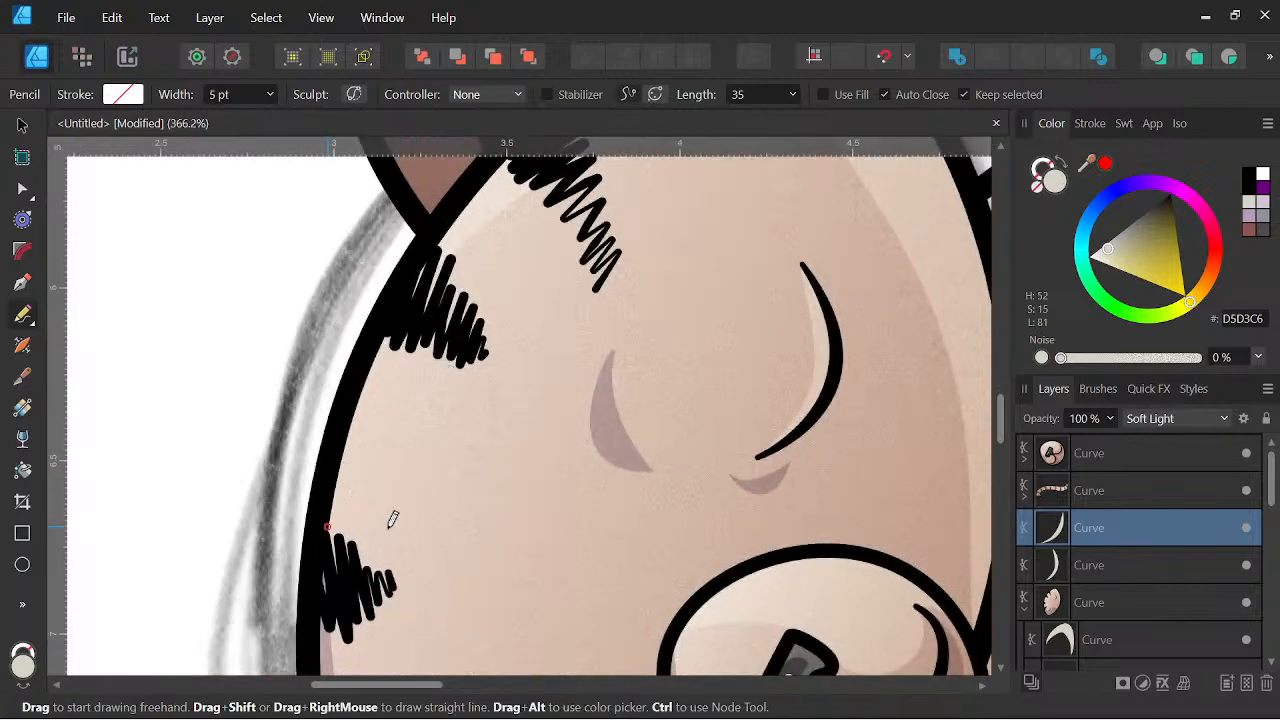
mouse_move(376, 557)
mouse_down()
mouse_move(337, 509)
mouse_move(338, 476)
mouse_up()
click(1194, 418)
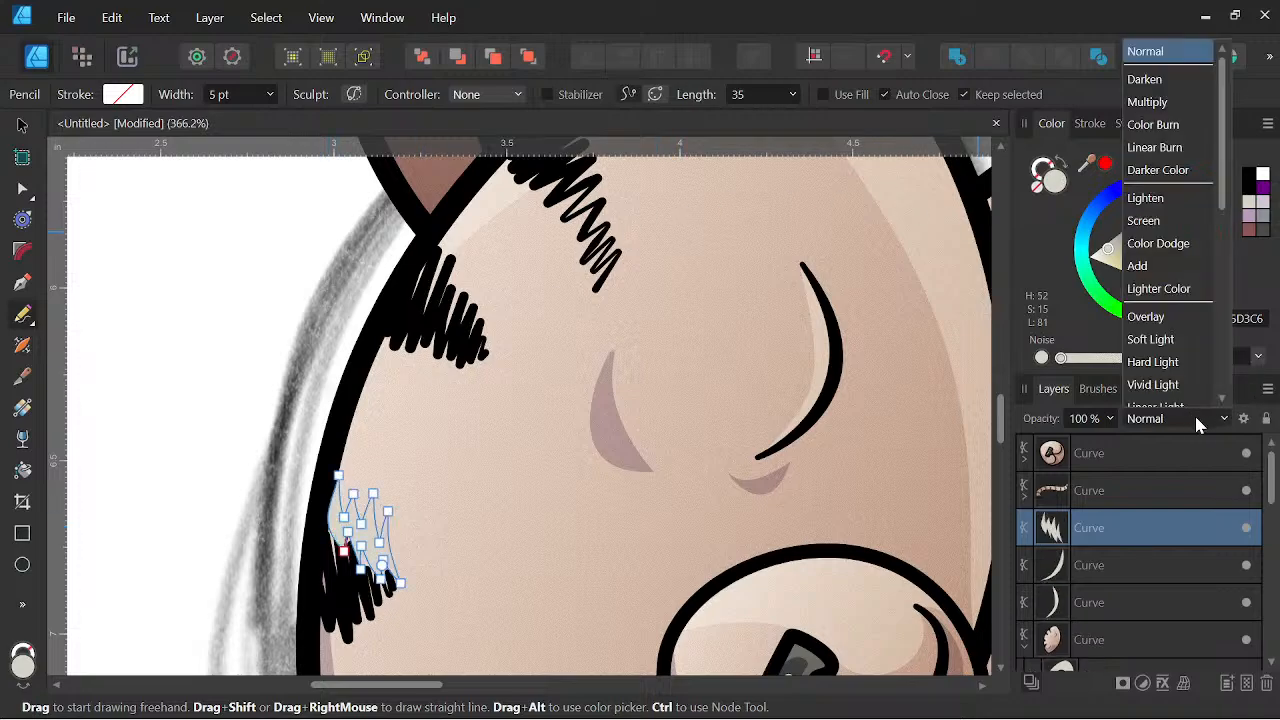
click(1180, 296)
scroll(497, 442, down, 3)
drag(526, 500, 468, 499)
scroll(486, 363, down, 5)
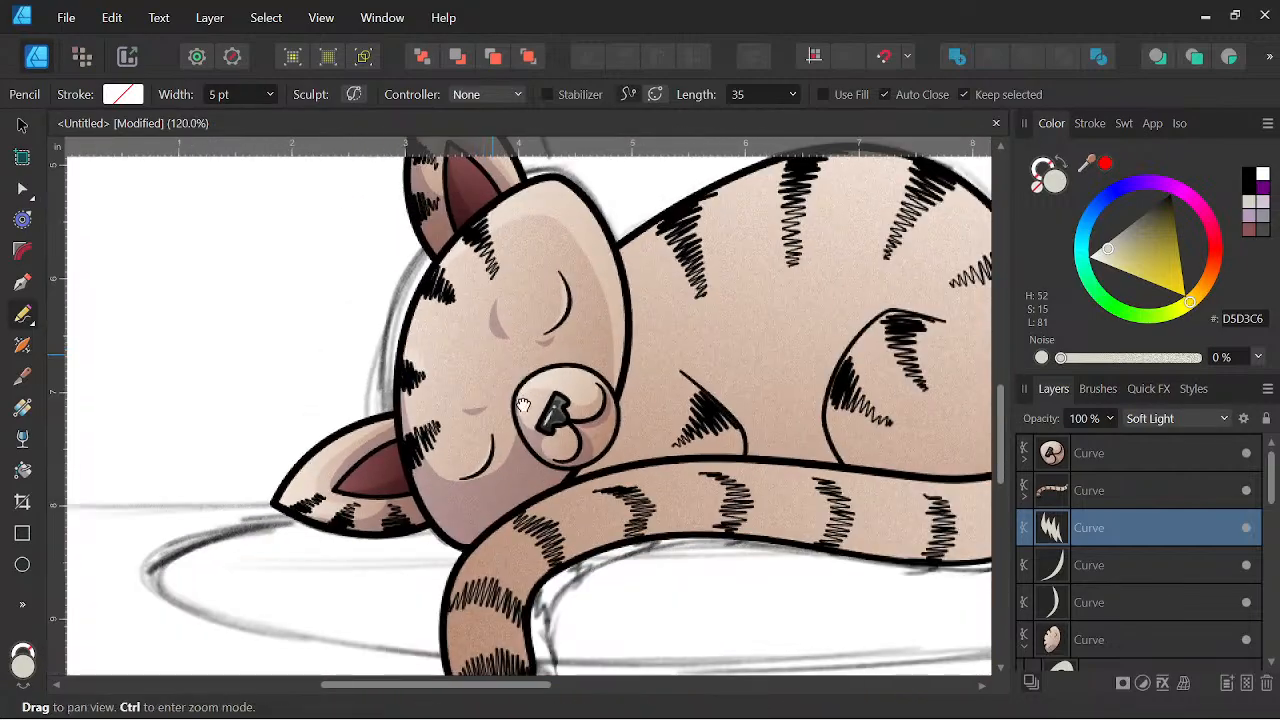
Draw a wider jagged fur highlight along the underside of the head stripe nearest the upper ear and set its blend mode to Soft Light.
scroll(483, 394, up, 5)
scroll(483, 394, up, 2)
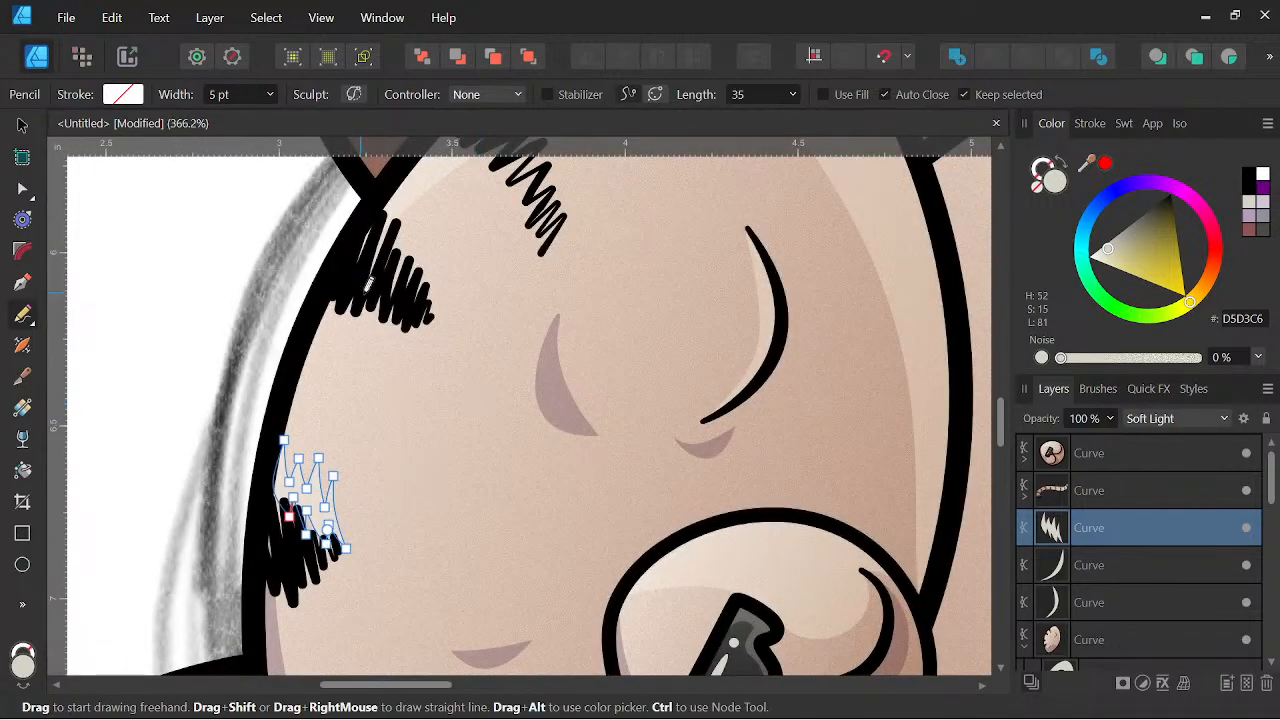
drag(329, 298, 367, 298)
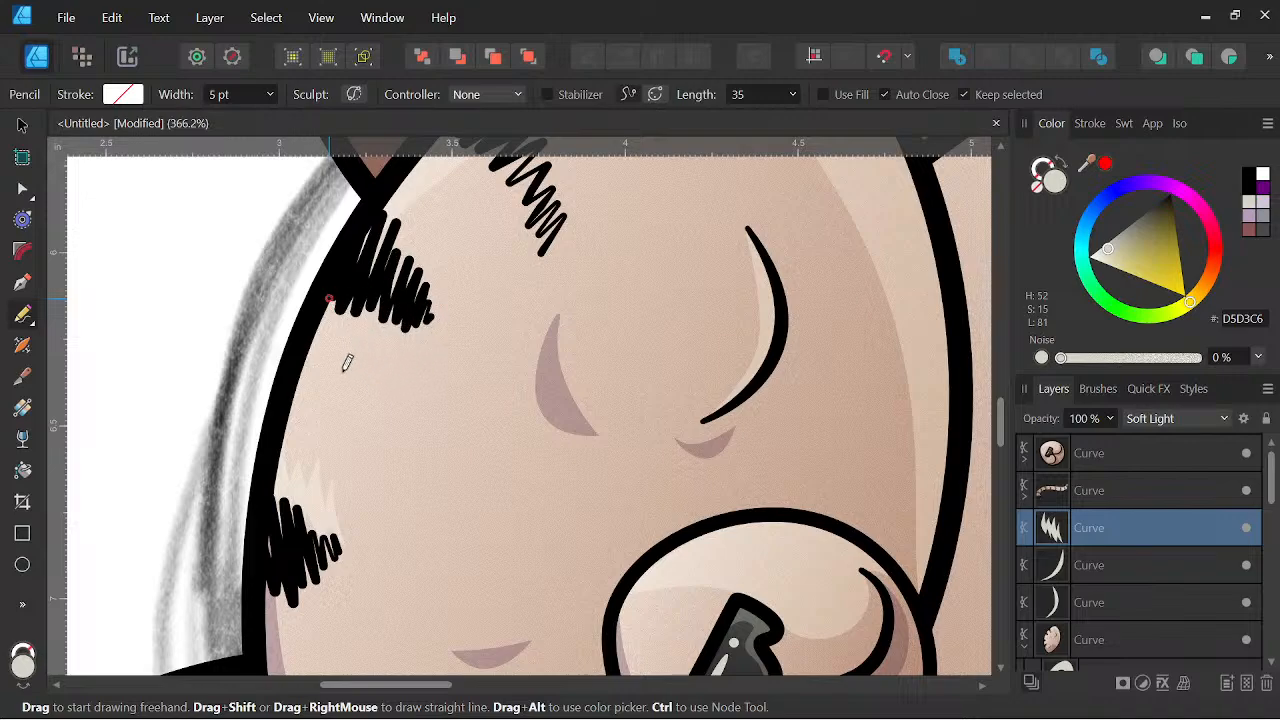
drag(327, 297, 349, 250)
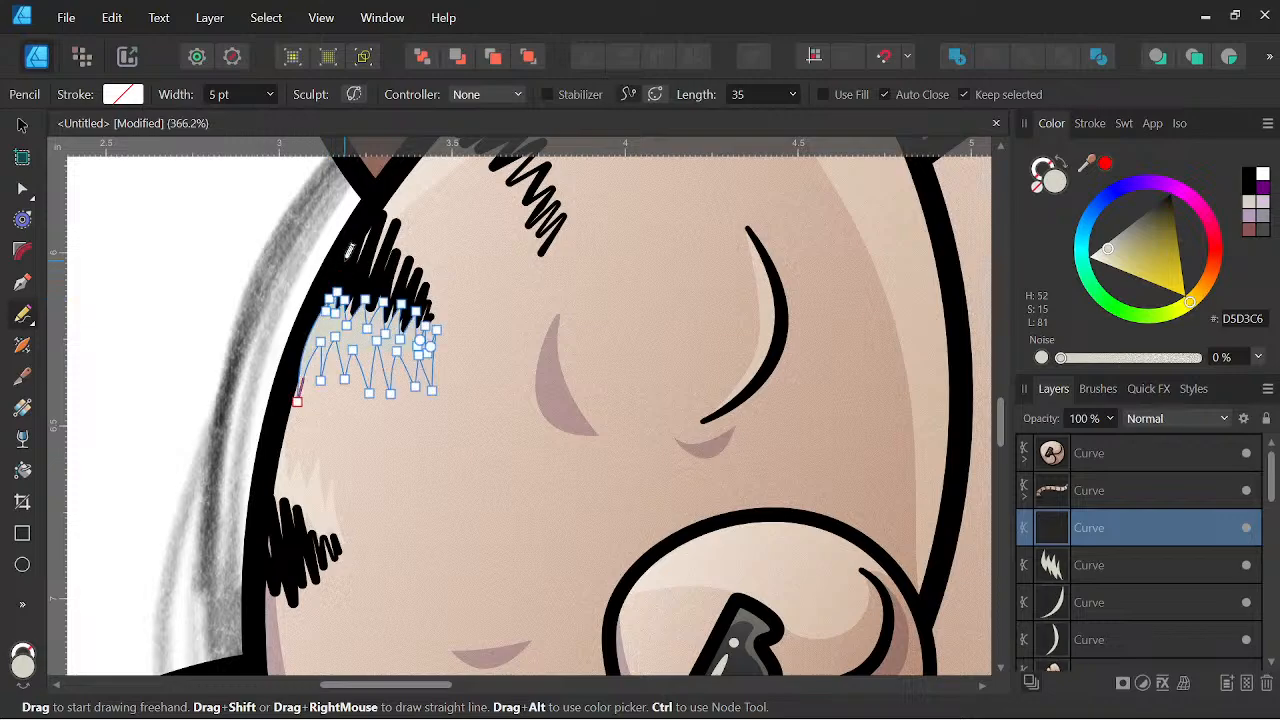
click(1176, 418)
scroll(1150, 270, down, 1)
click(1158, 272)
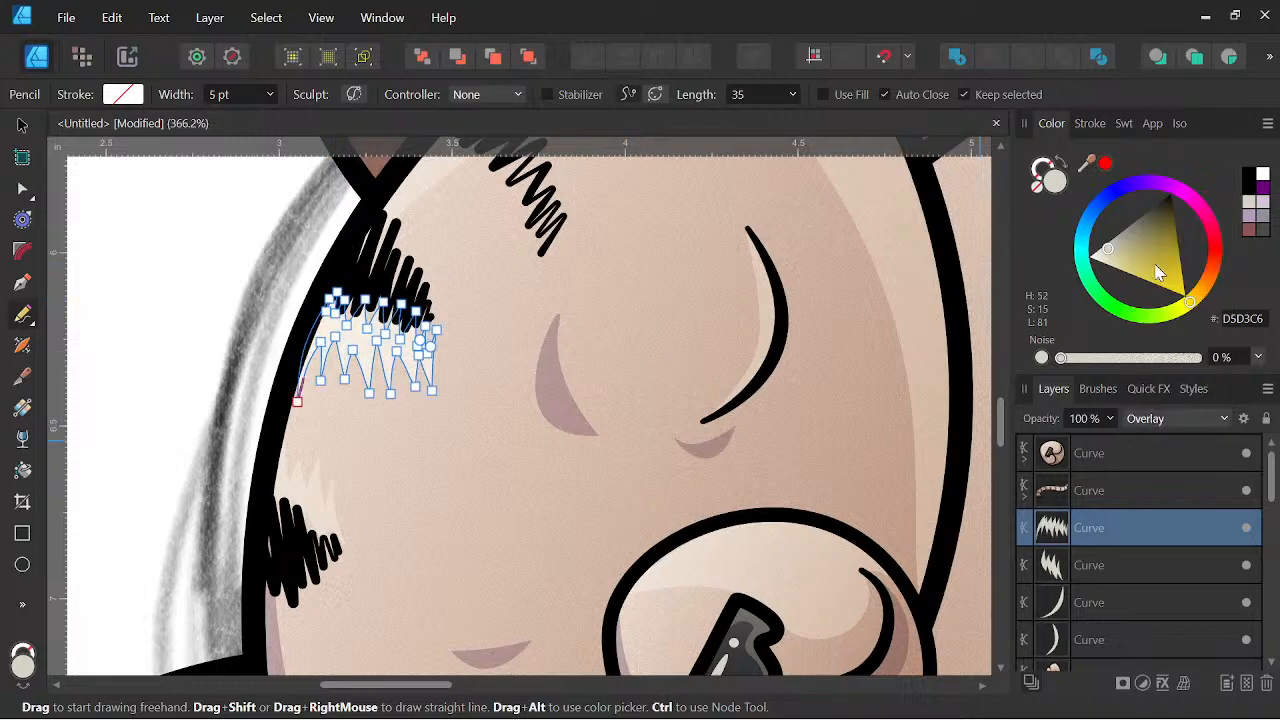
click(1176, 420)
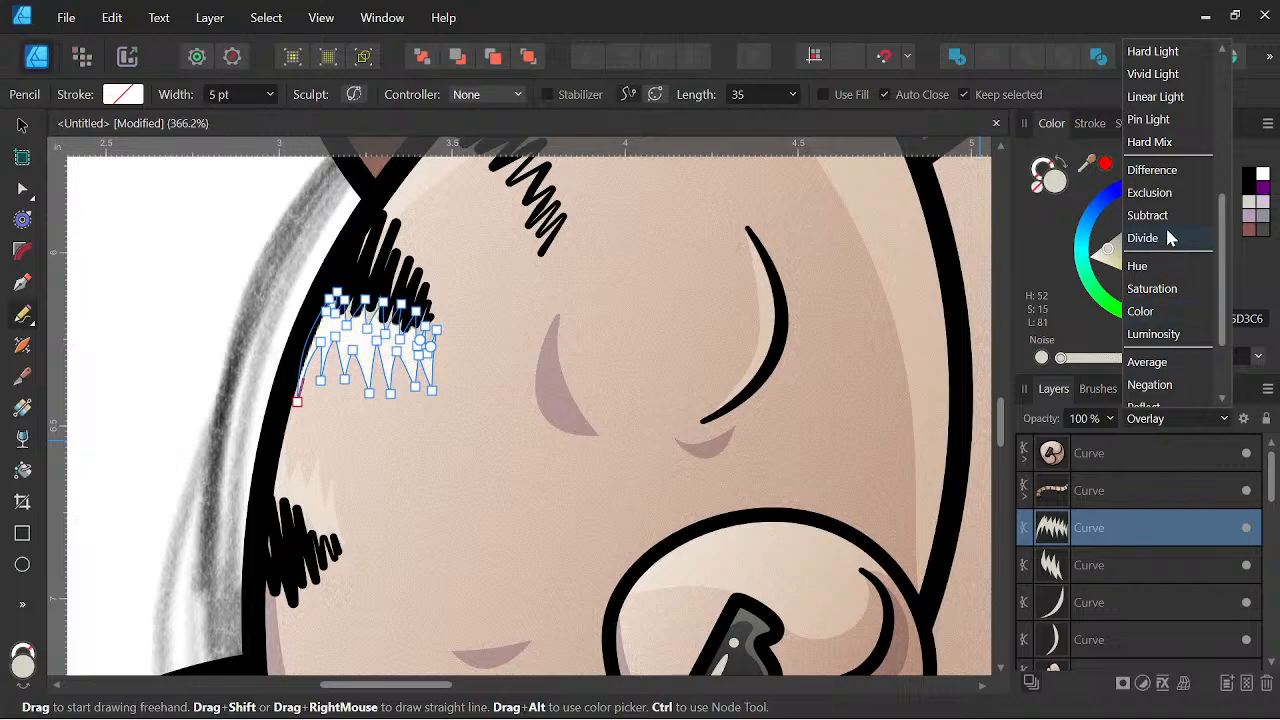
scroll(1188, 256, down, 2)
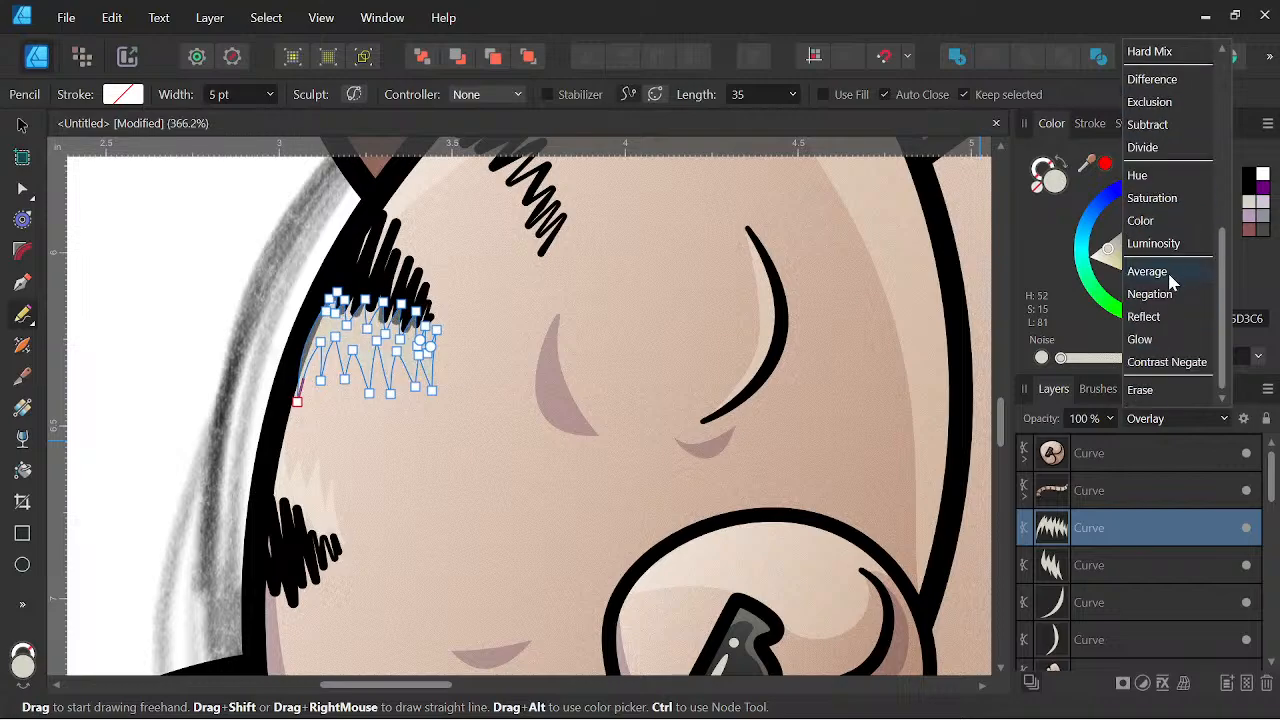
scroll(1168, 284, up, 3)
scroll(1168, 283, up, 2)
click(1151, 192)
Select the cat's body shape and switch to the Pencil tool.
scroll(472, 378, down, 5)
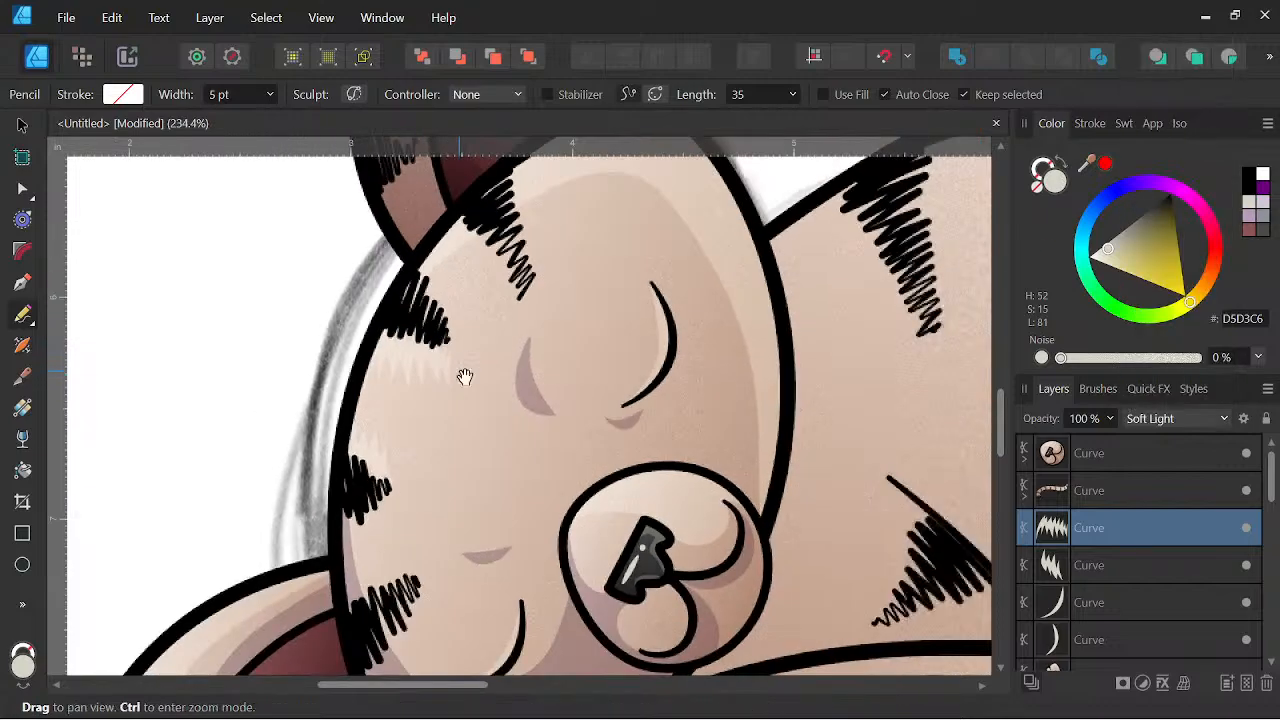
scroll(531, 398, down, 4)
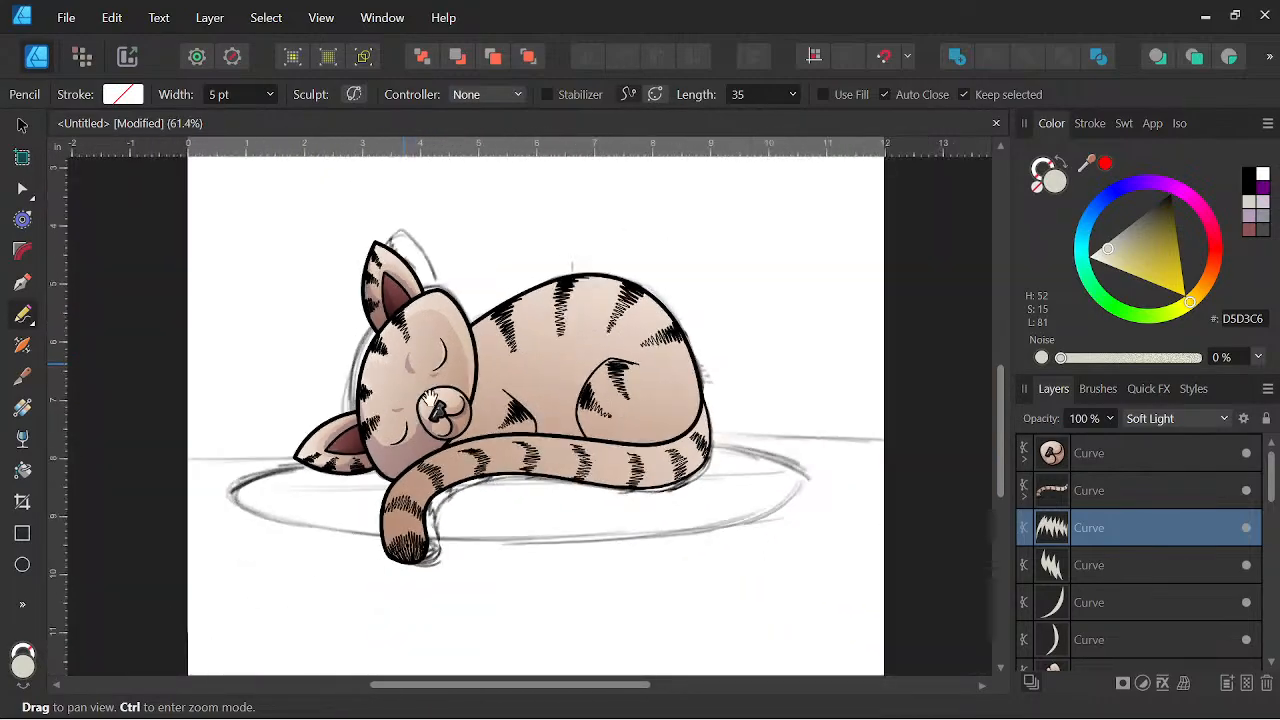
drag(600, 410, 661, 465)
scroll(658, 460, down, 2)
scroll(650, 445, up, 5)
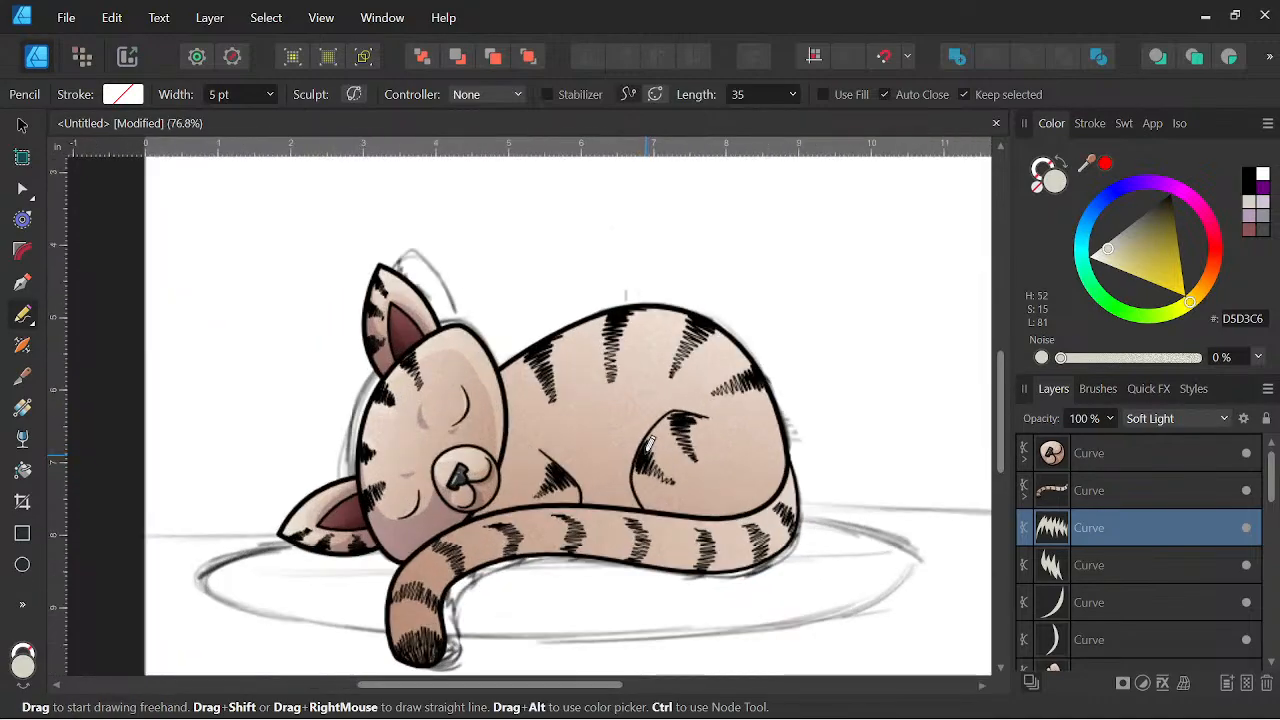
key(v)
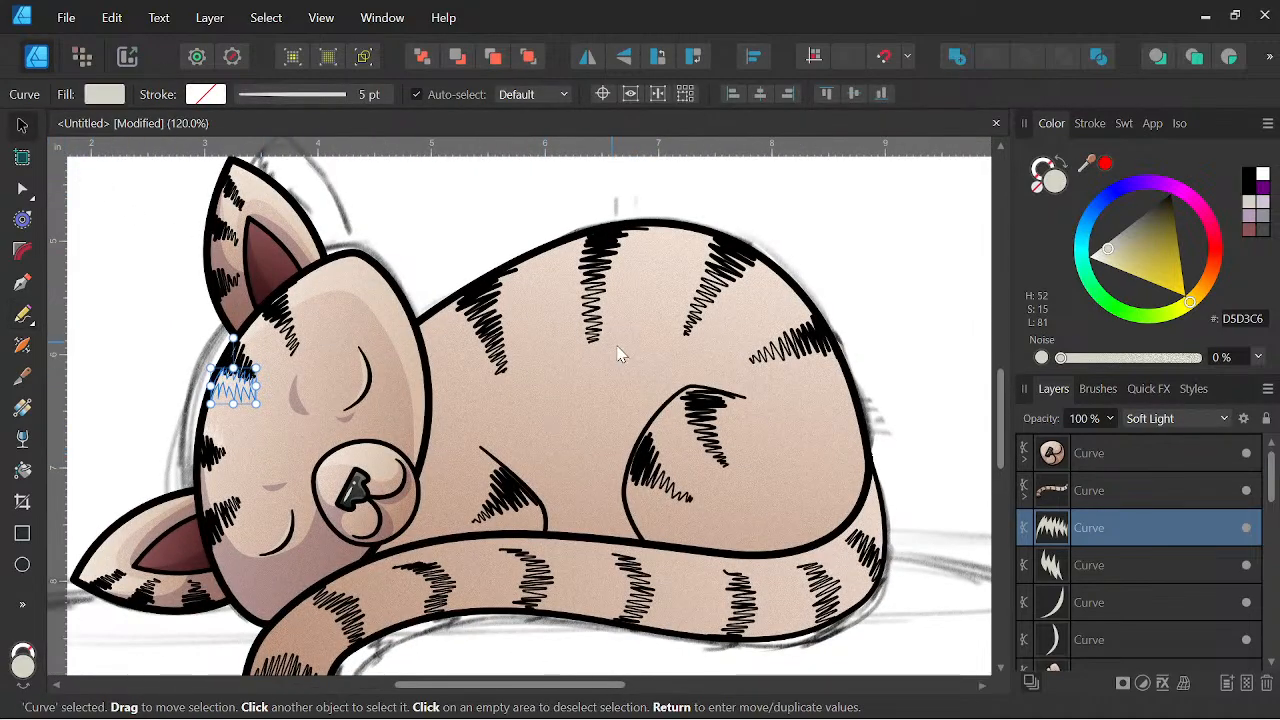
click(616, 365)
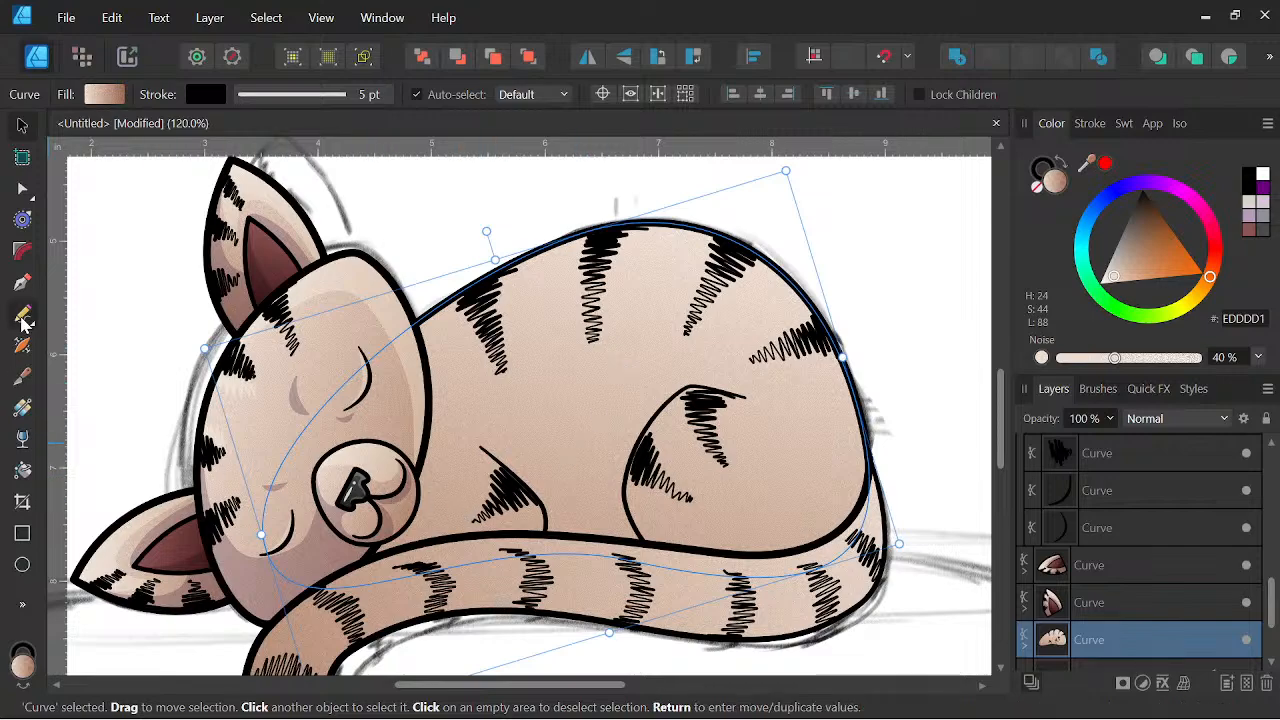
click(22, 313)
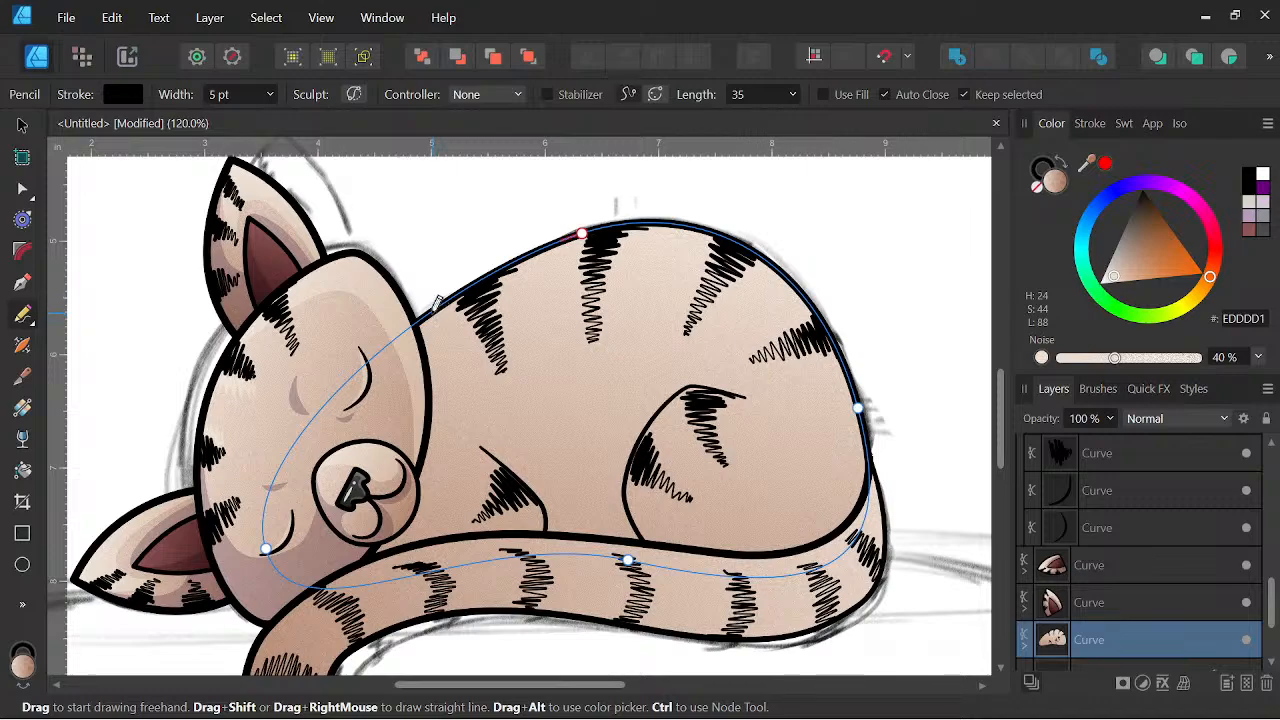
drag(432, 313, 452, 338)
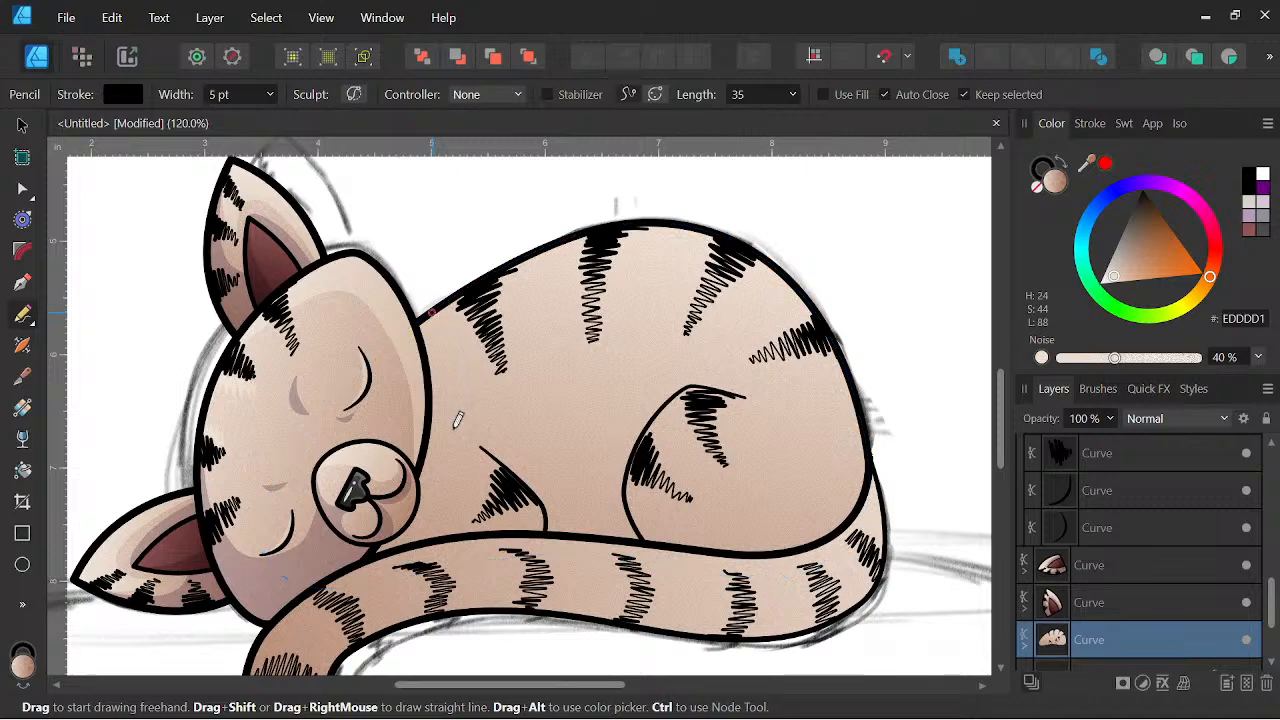
drag(455, 427, 456, 429)
key(ctrl+z)
Draw a shadow shape behind the head and along the belly around the front leg, fill it with D2C6D5 and set it to Multiply.
mouse_move(432, 315)
mouse_down()
mouse_move(463, 359)
mouse_move(481, 446)
mouse_up()
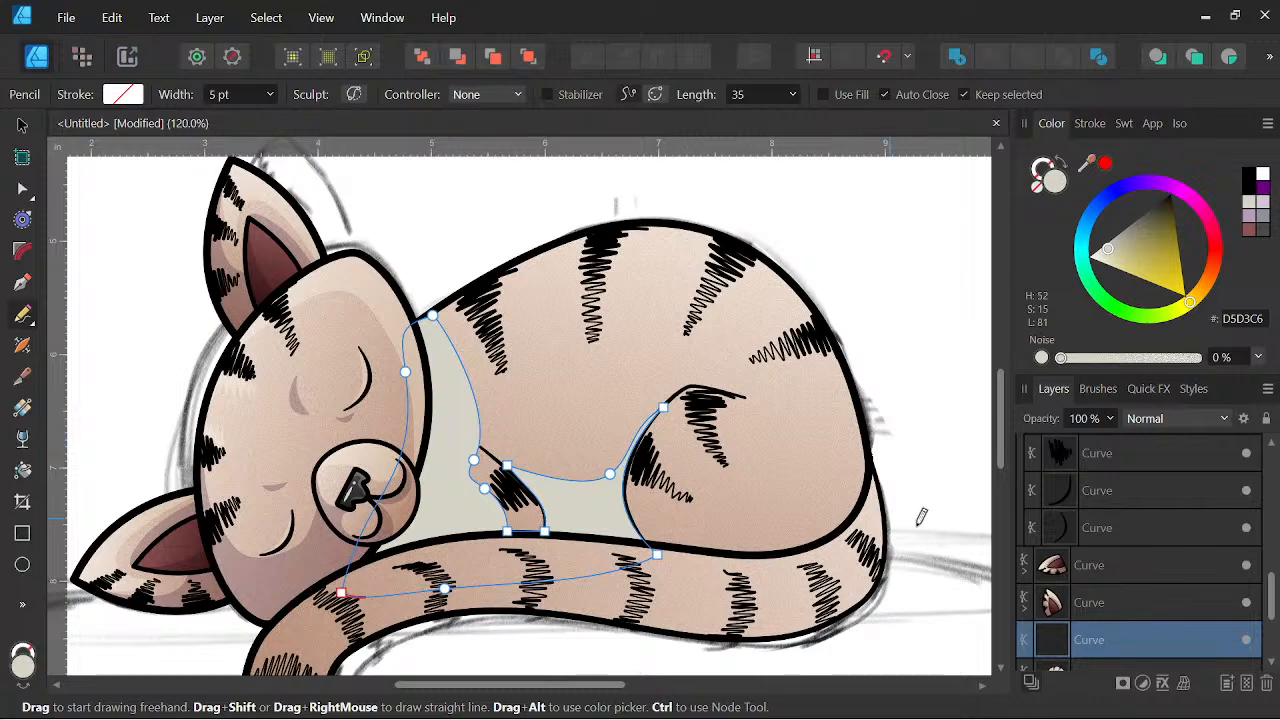
click(1262, 212)
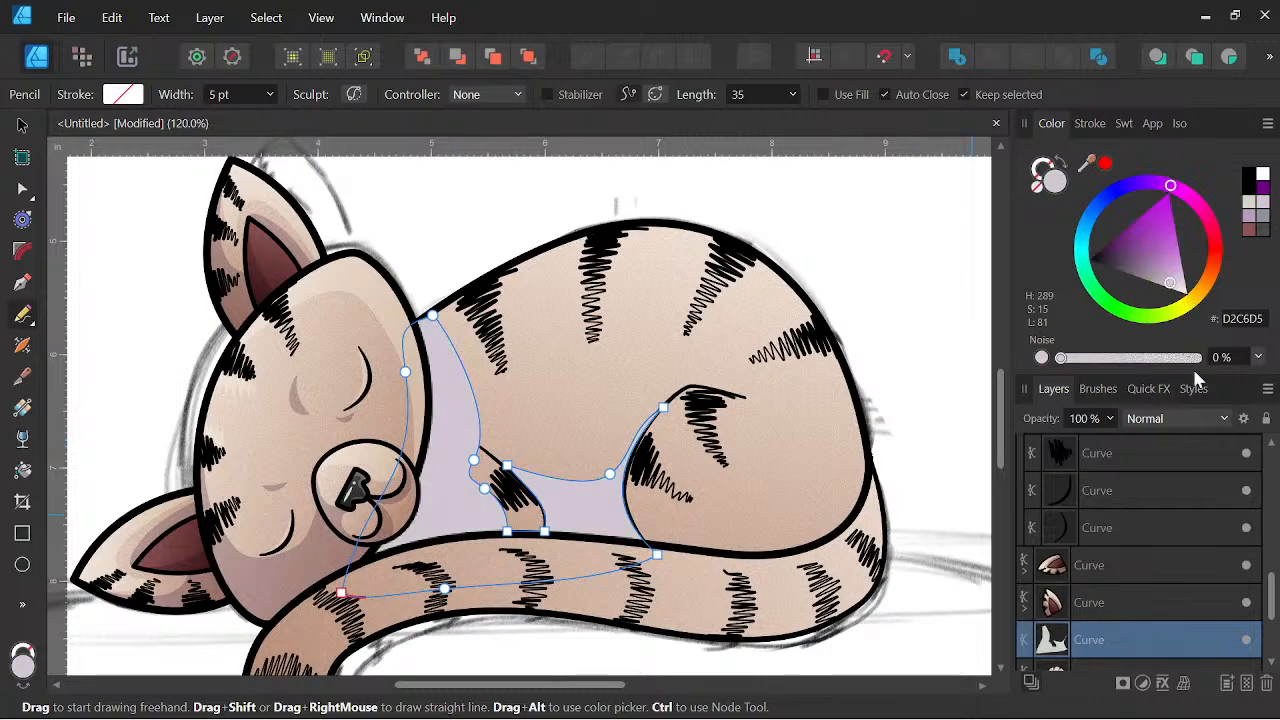
click(1165, 420)
click(1150, 80)
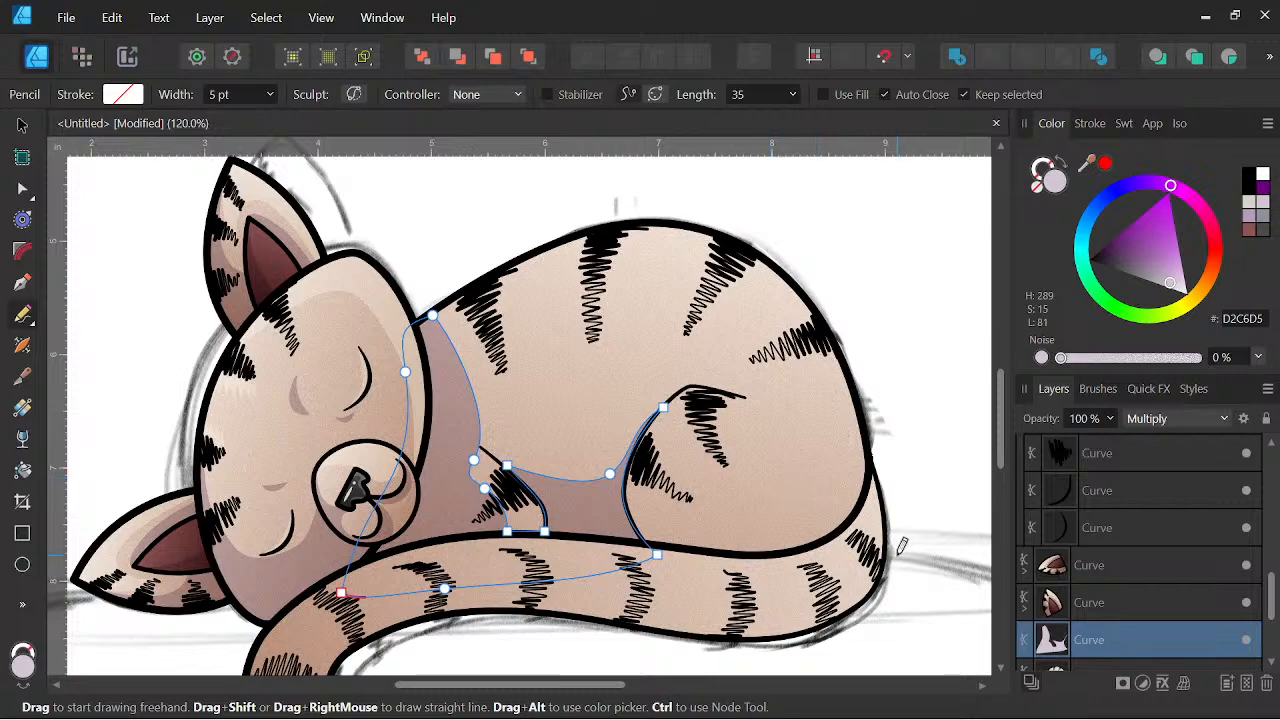
Draw a rounded D2C6D5 shadow across the lower hind leg up to the rump and set its blend mode to Multiply.
click(870, 462)
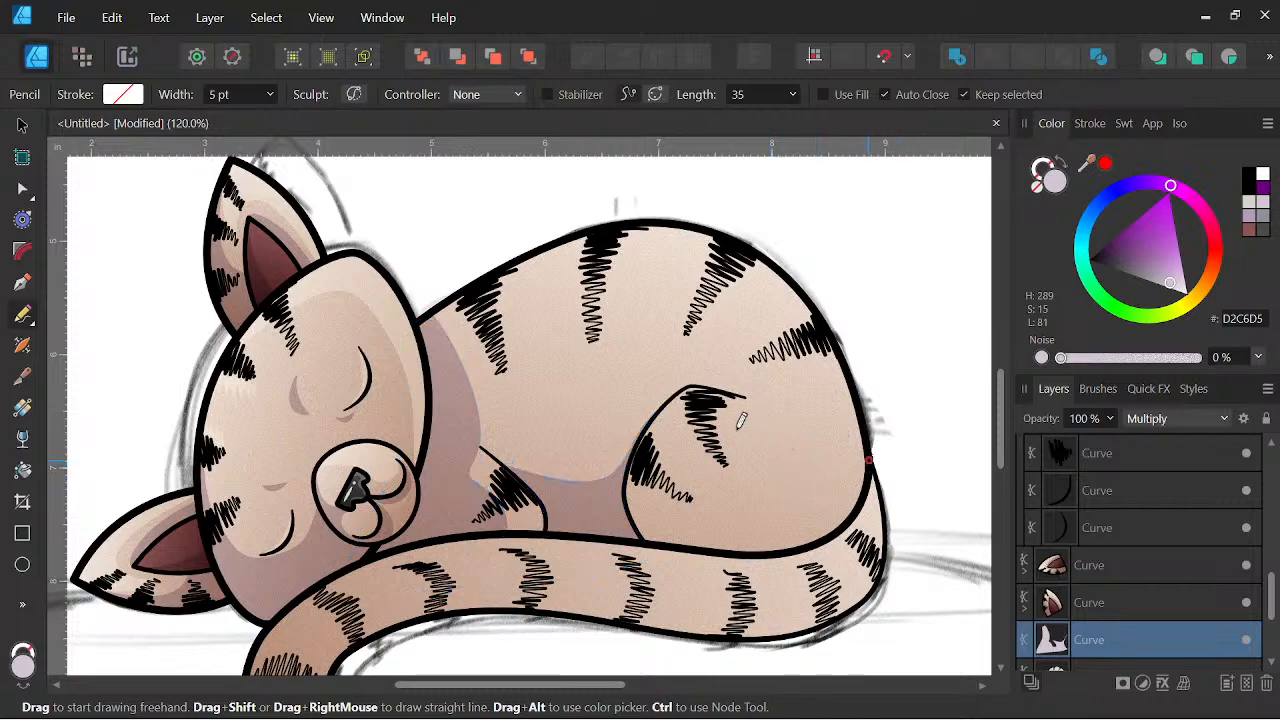
mouse_move(651, 521)
mouse_down()
mouse_move(751, 569)
mouse_move(842, 546)
mouse_move(884, 418)
mouse_up()
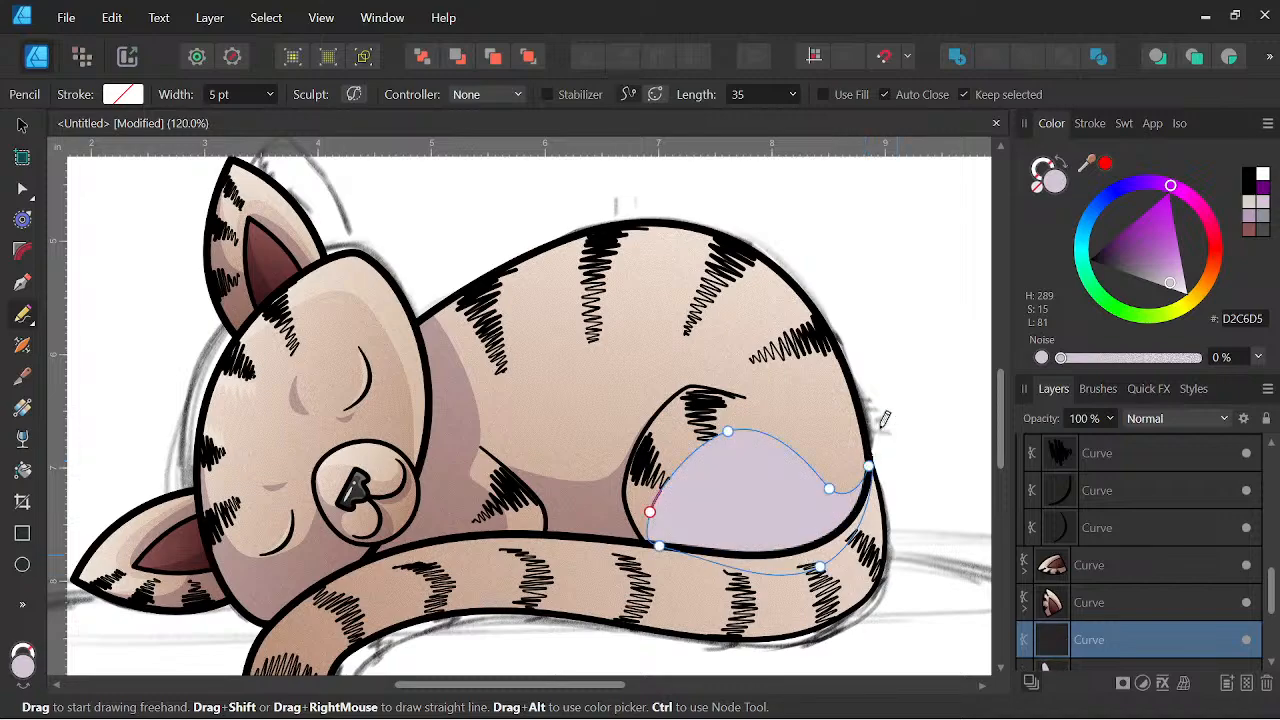
click(1181, 414)
click(1157, 58)
Draw a long crescent highlight along the cat's back from neck to rump, fill it with D5D3C6 and set it to Soft Light.
scroll(766, 555, down, 10)
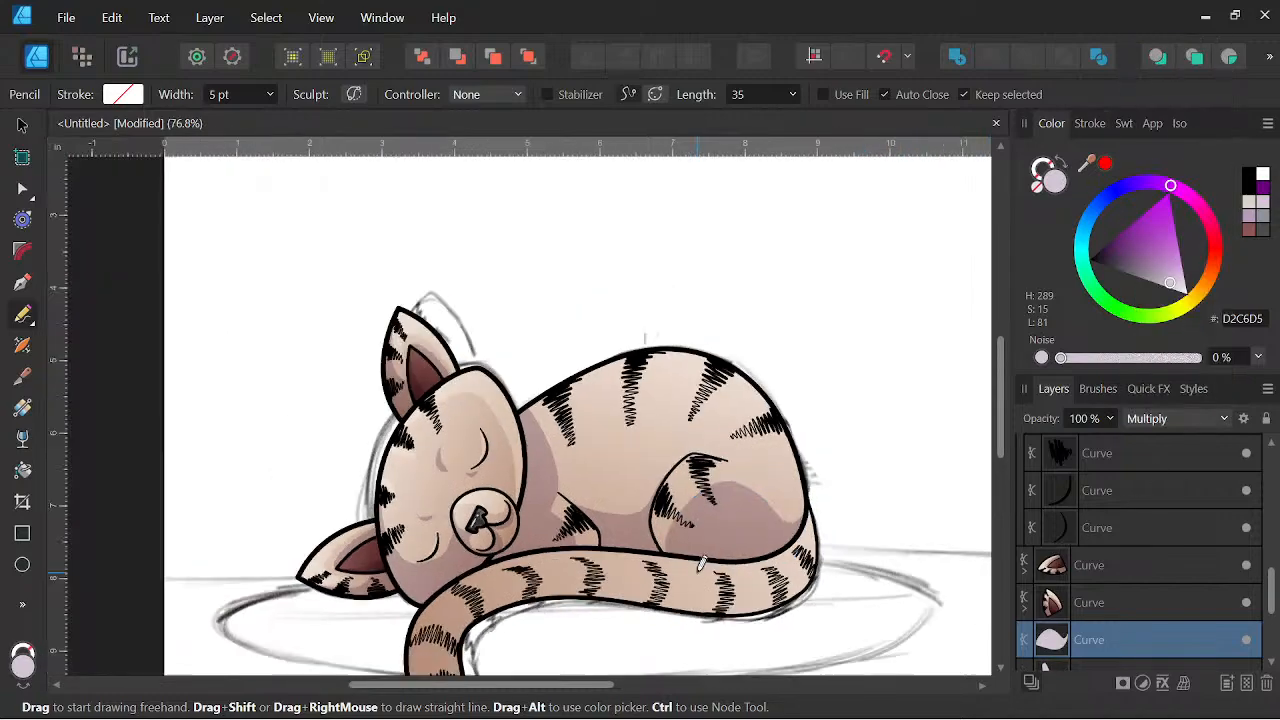
scroll(766, 555, up, 10)
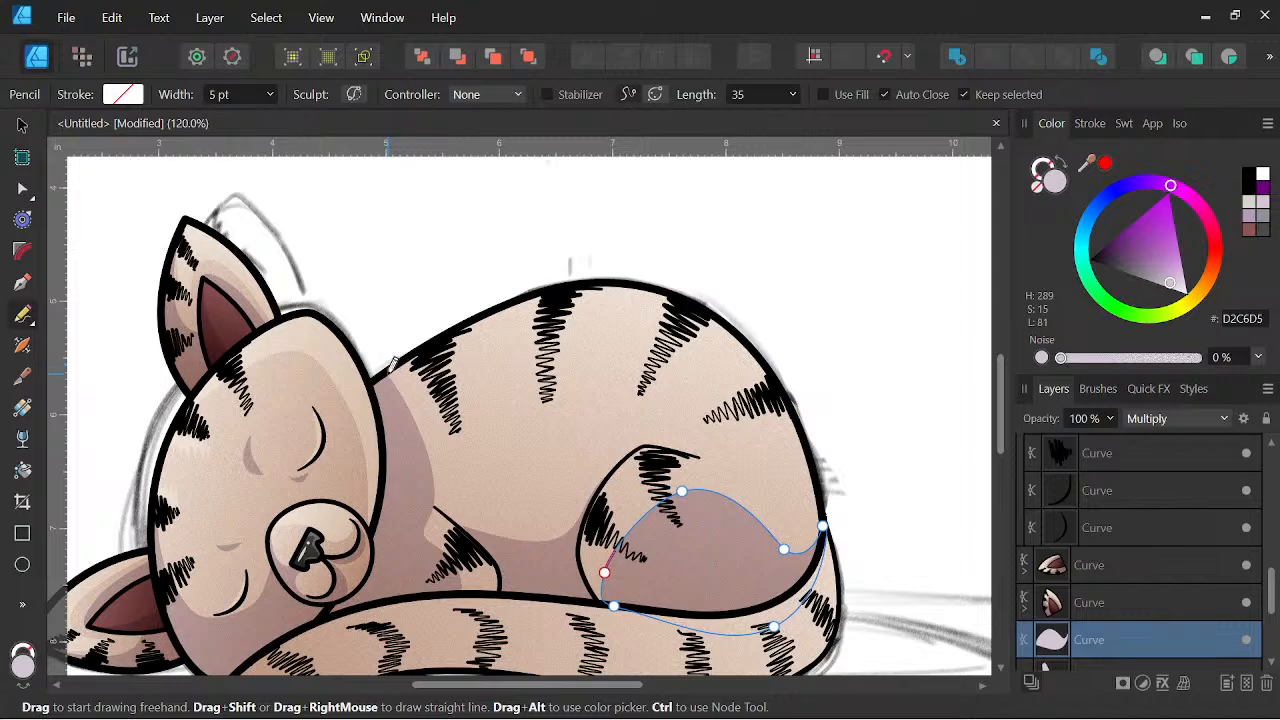
drag(387, 376, 417, 359)
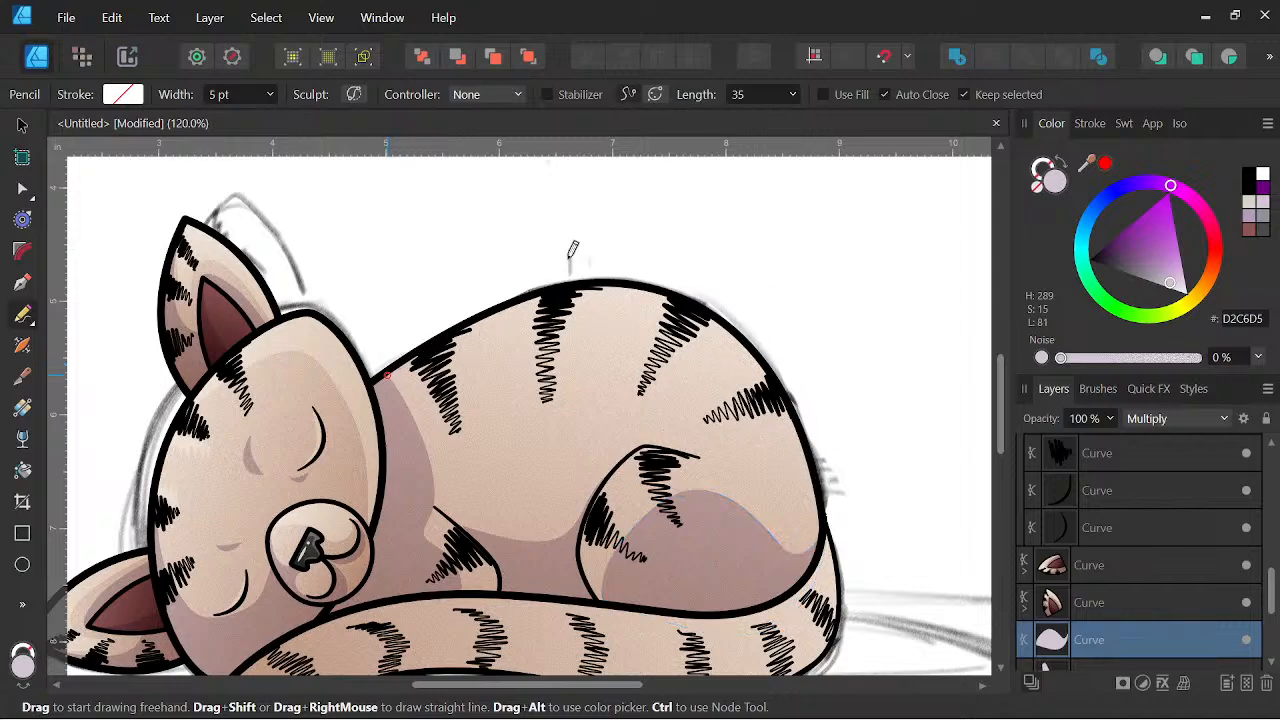
mouse_move(399, 343)
mouse_down()
mouse_move(420, 318)
mouse_move(822, 508)
mouse_up()
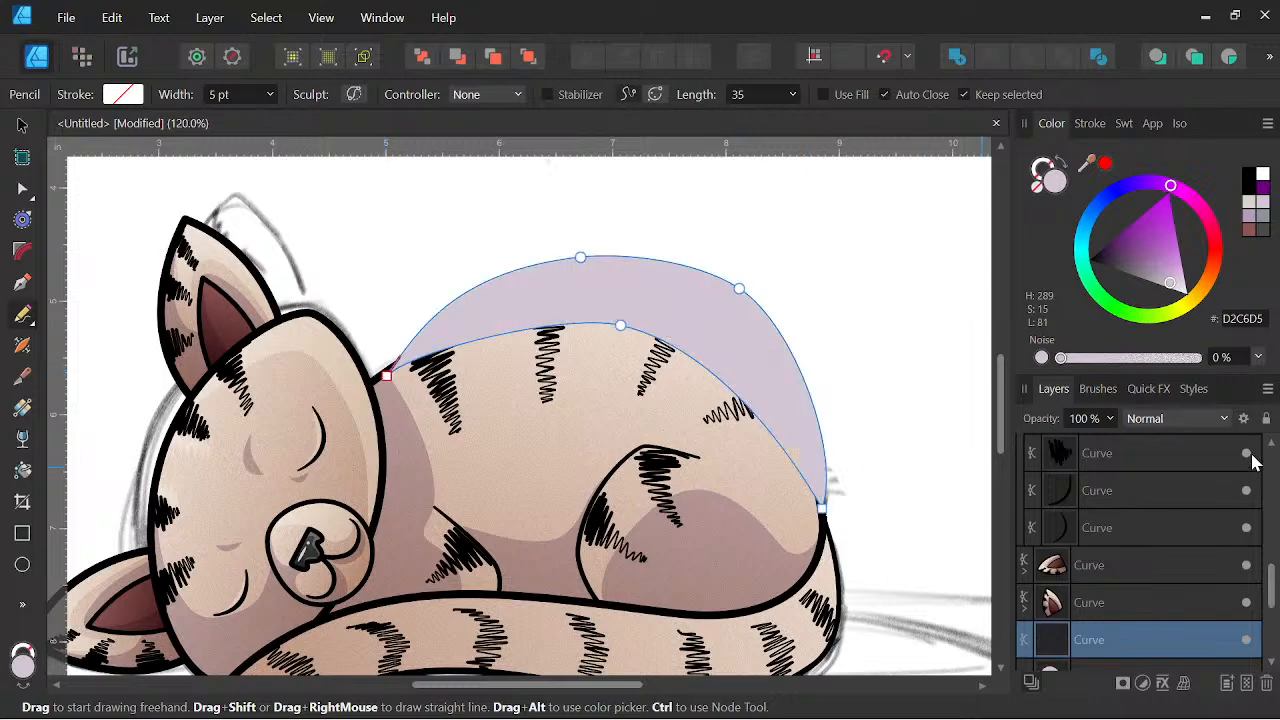
click(1251, 216)
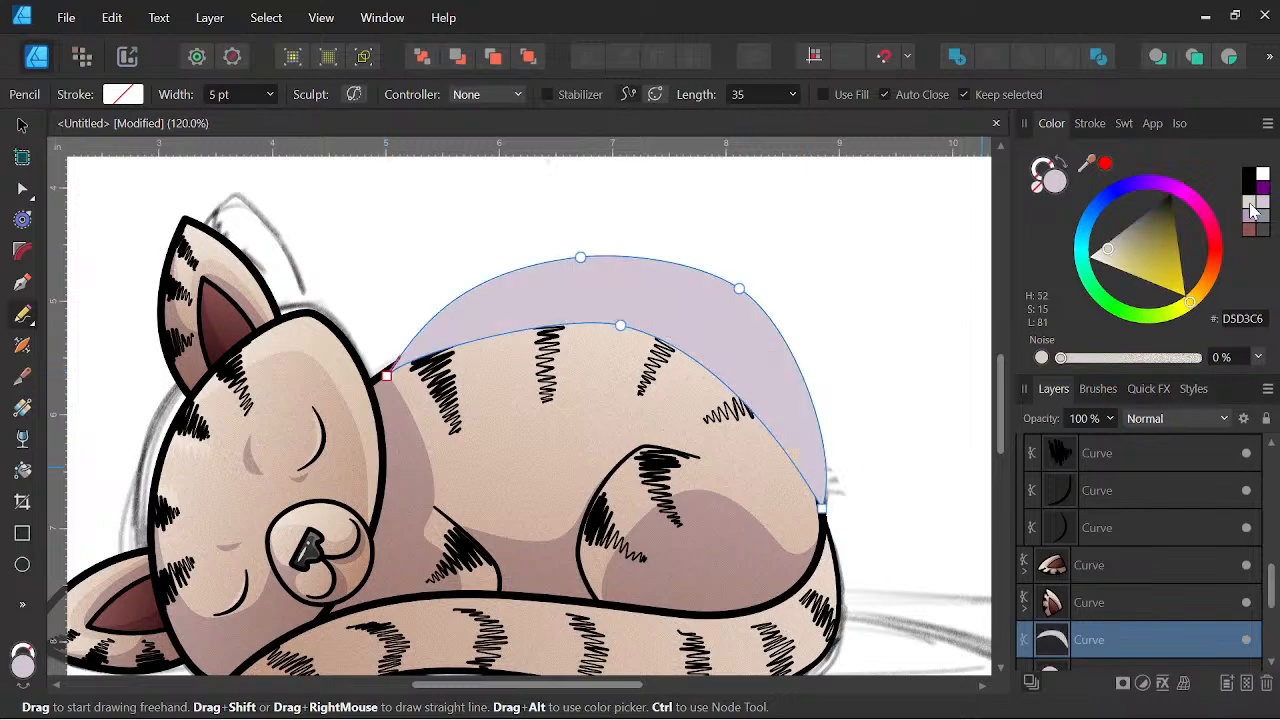
click(1186, 418)
click(1152, 340)
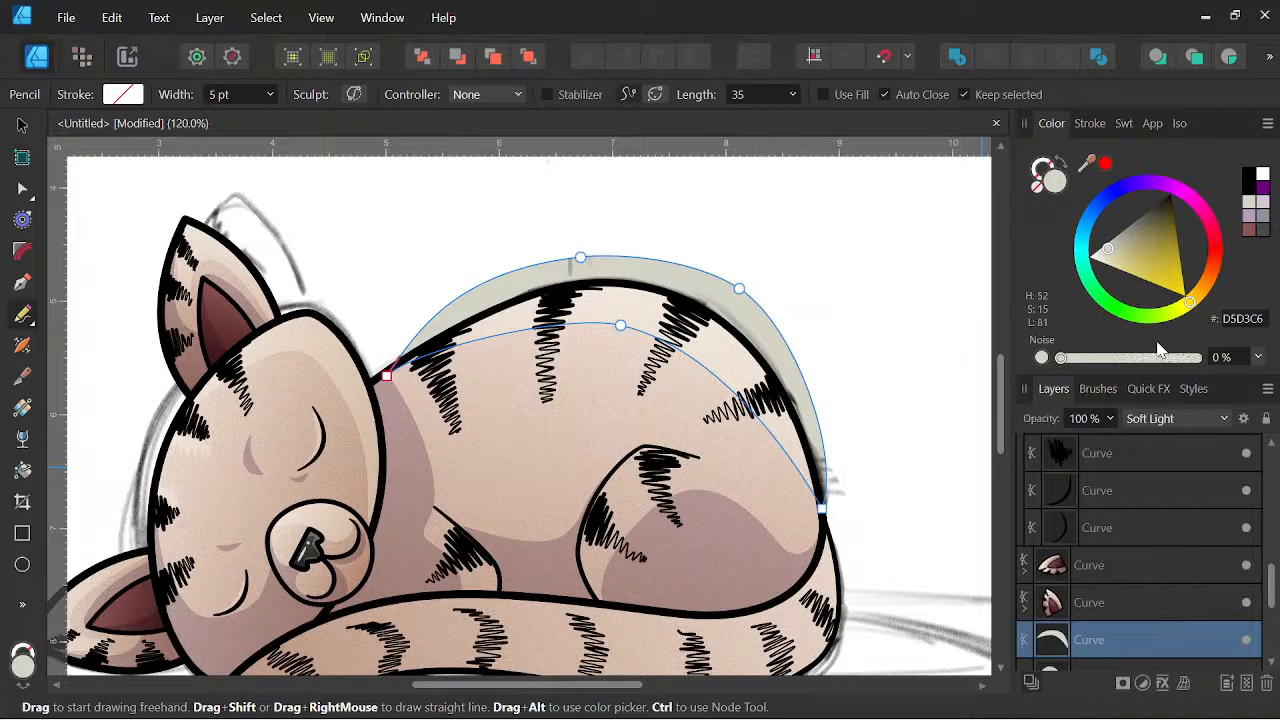
Clip the back highlight and both body shadow shapes inside the body curve, and expand that curve's layer.
scroll(1088, 588, down, 2)
shift+click(1094, 602)
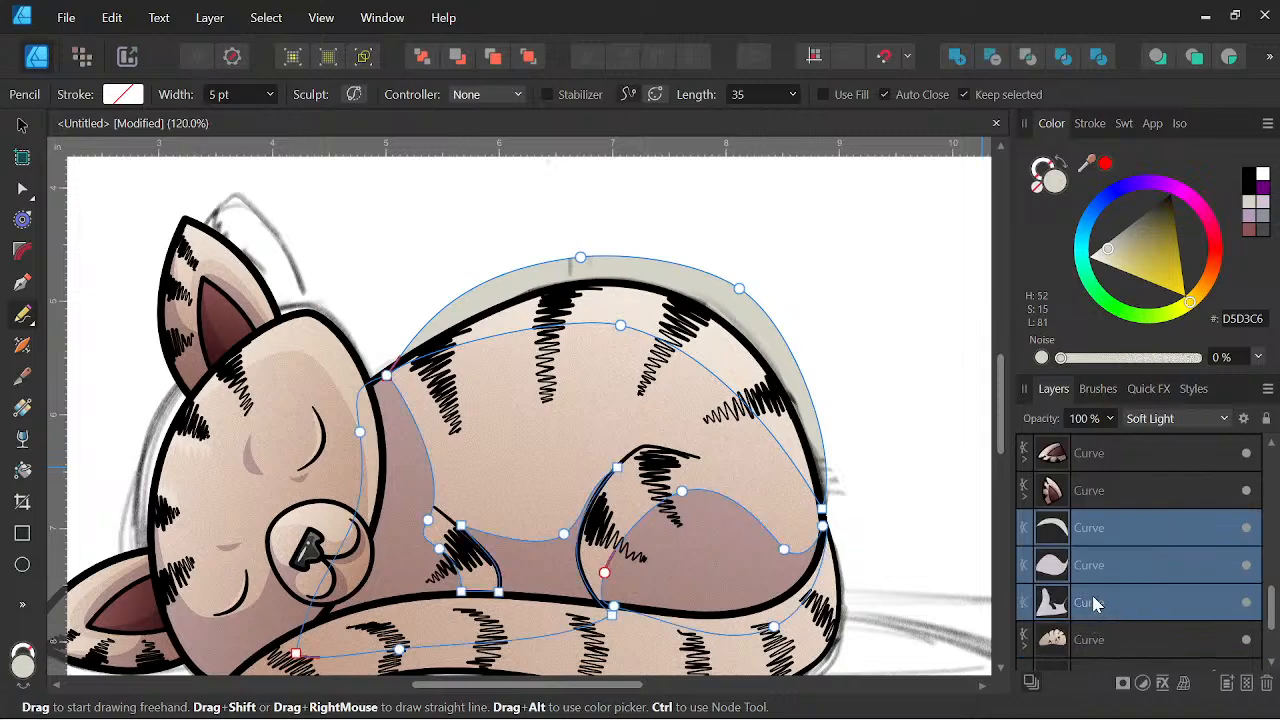
scroll(1096, 575, down, 2)
drag(1092, 494, 1088, 527)
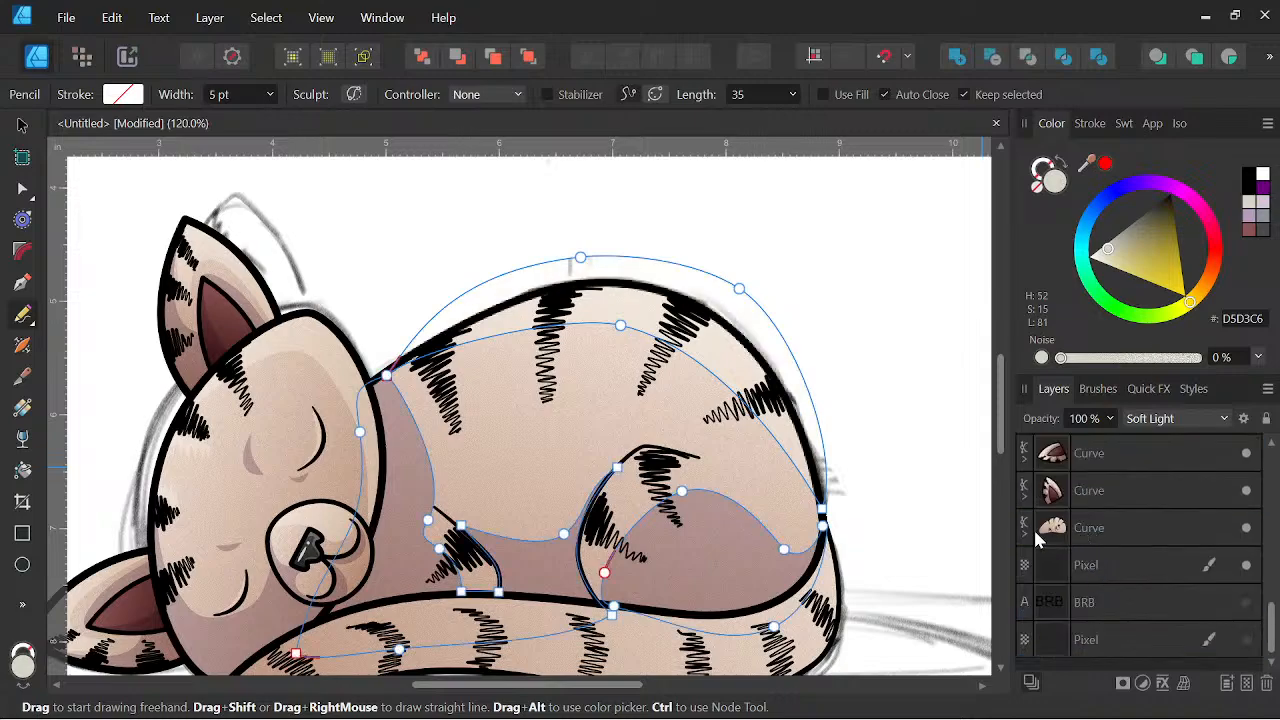
click(1022, 529)
scroll(799, 457, down, 3)
scroll(744, 452, up, 5)
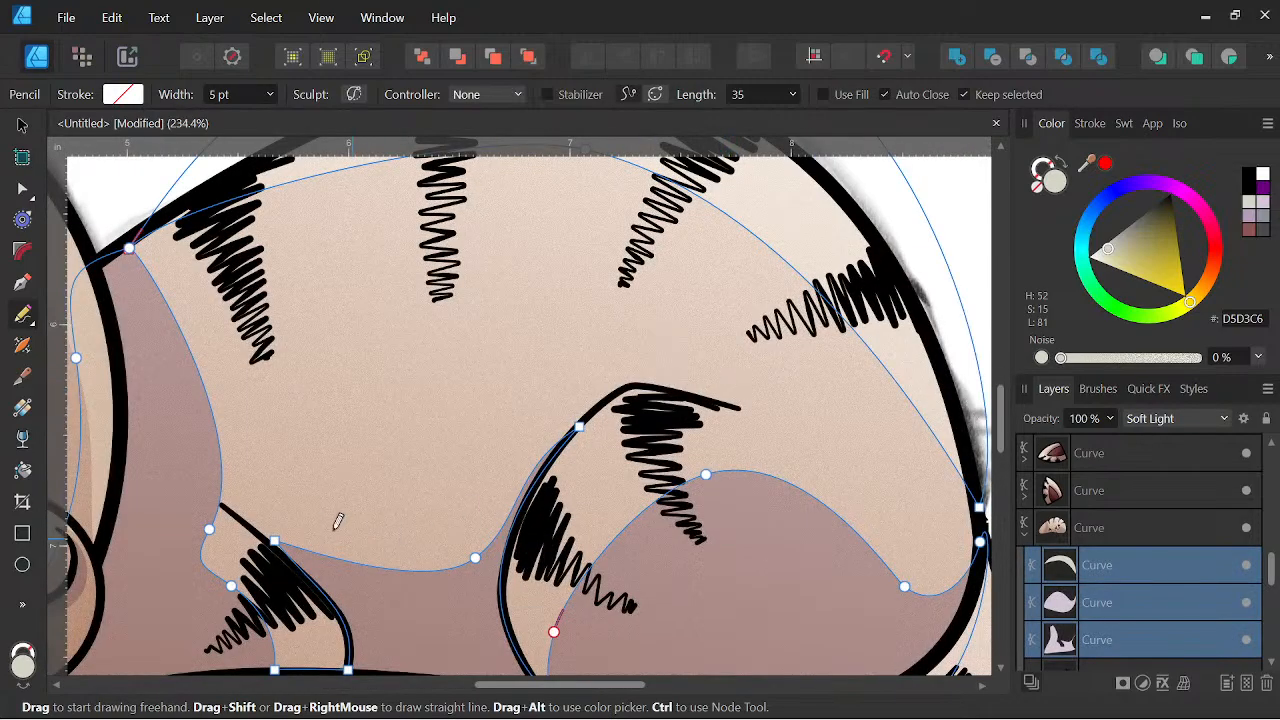
drag(334, 520, 637, 378)
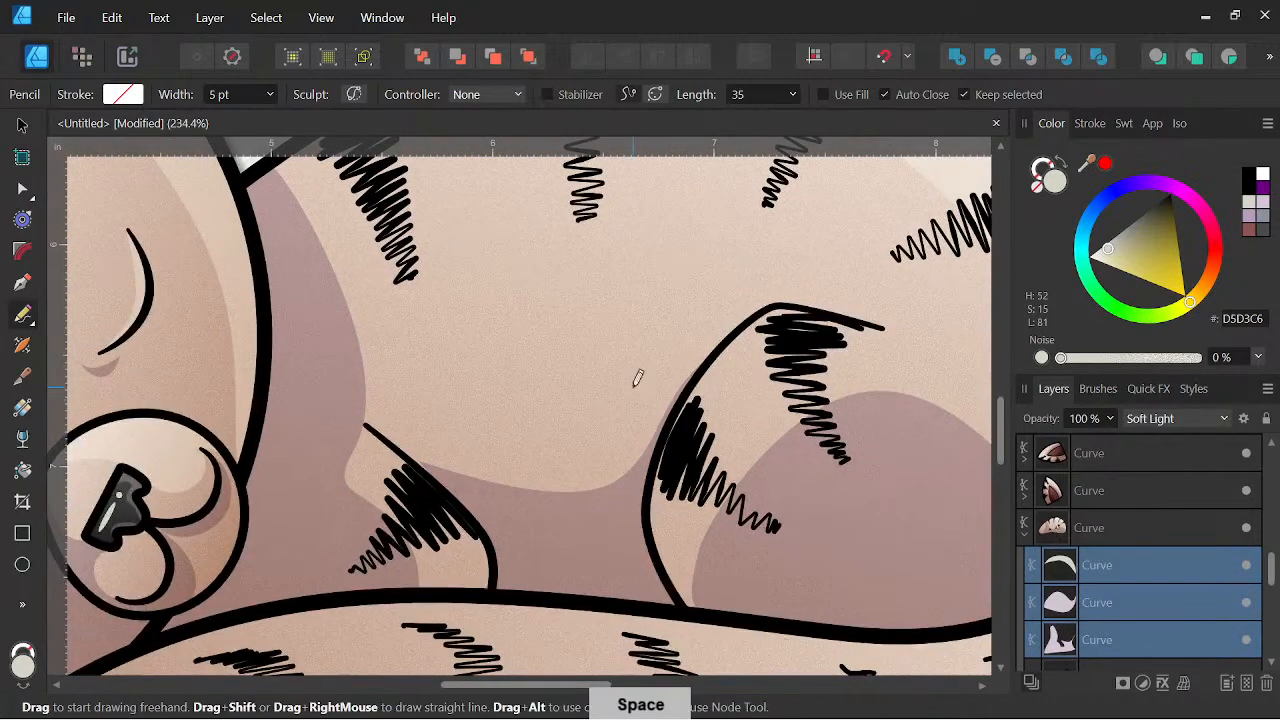
Draw a narrow D5D3C6 highlight along the inner edge of the front leg outline and set its blend mode to Soft Light.
click(22, 126)
click(223, 423)
click(22, 313)
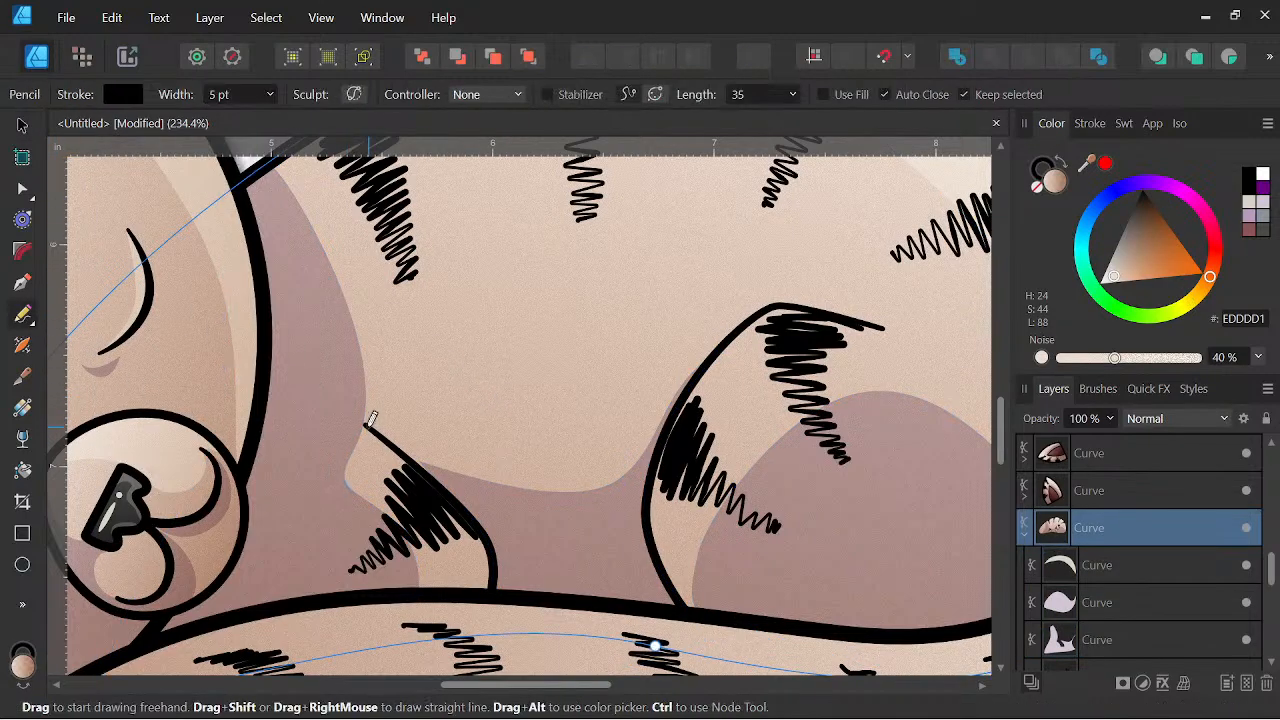
drag(367, 427, 367, 427)
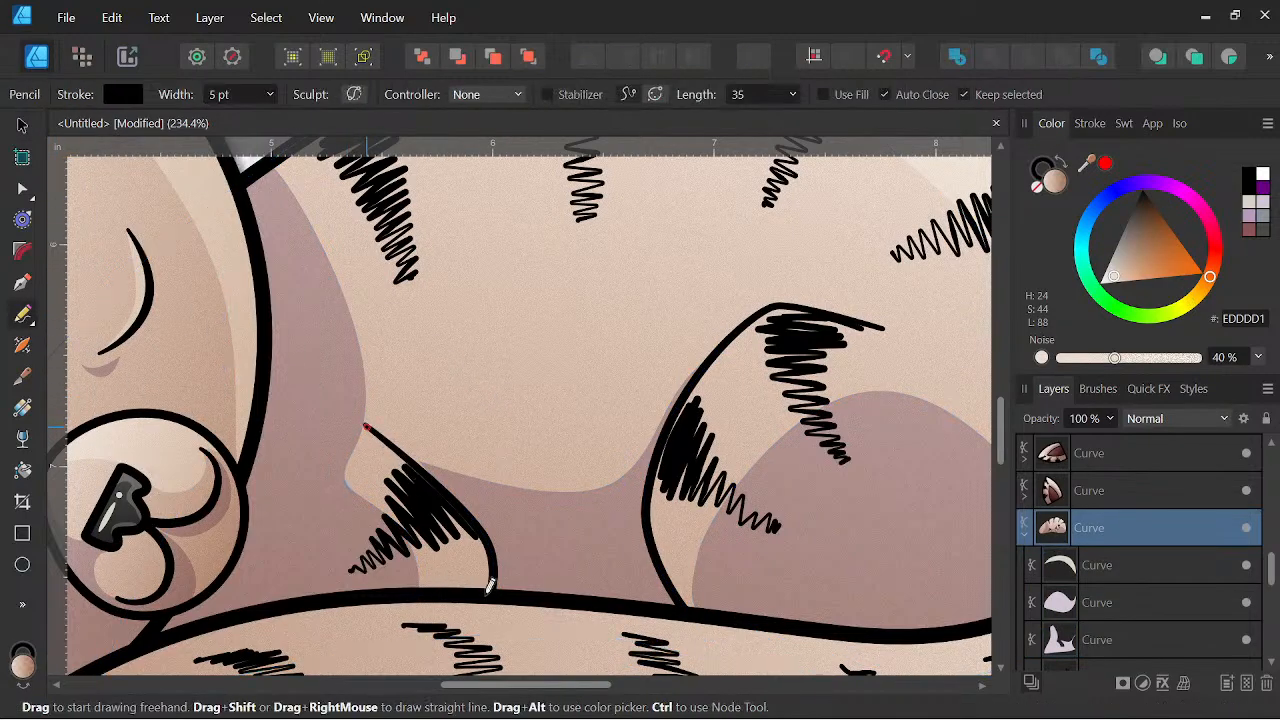
drag(455, 487, 368, 426)
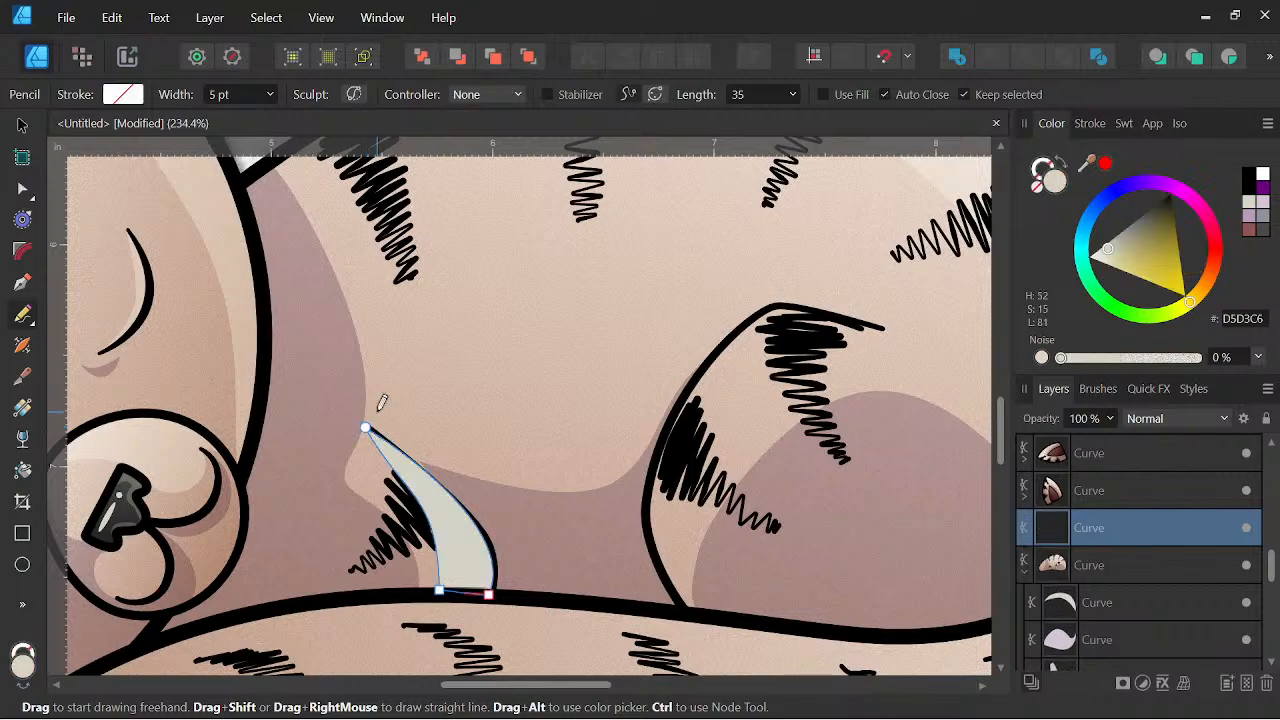
click(1205, 418)
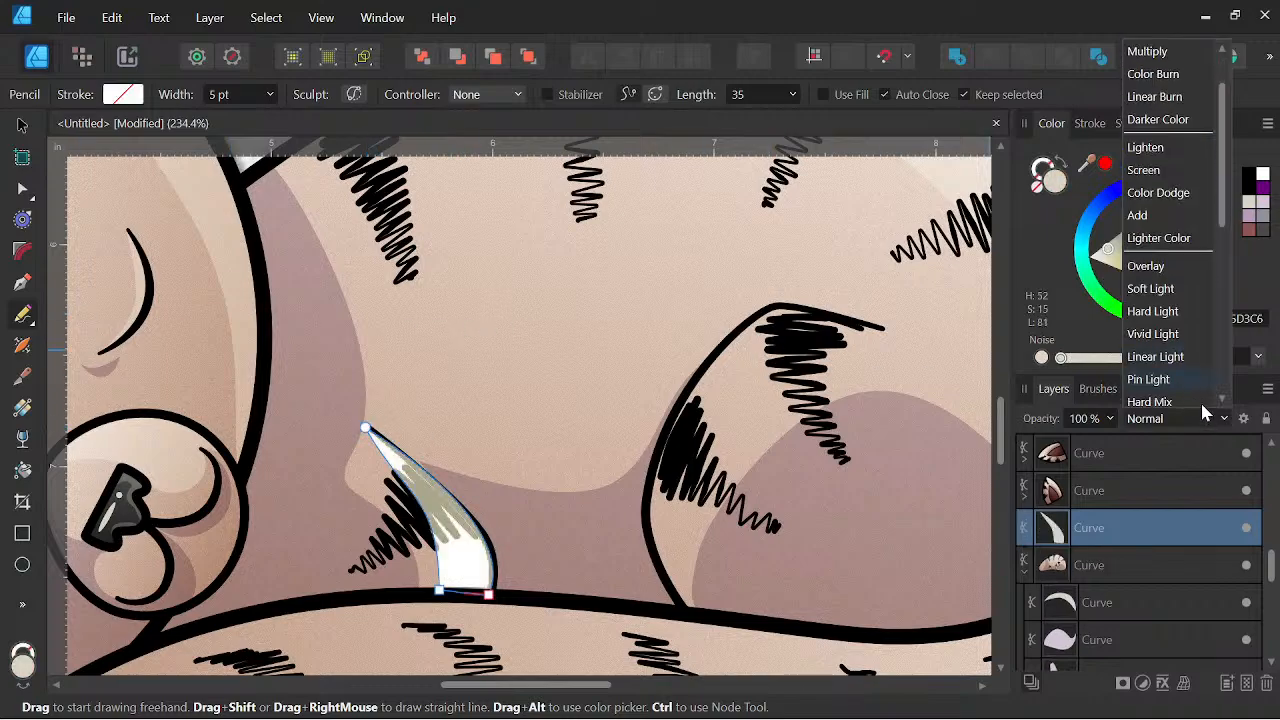
scroll(1175, 250, down, 1)
click(1175, 225)
Draw a curved D5D3C6 highlight along the inside of the hind leg's upper outline and set it to Soft Light.
drag(882, 327, 882, 327)
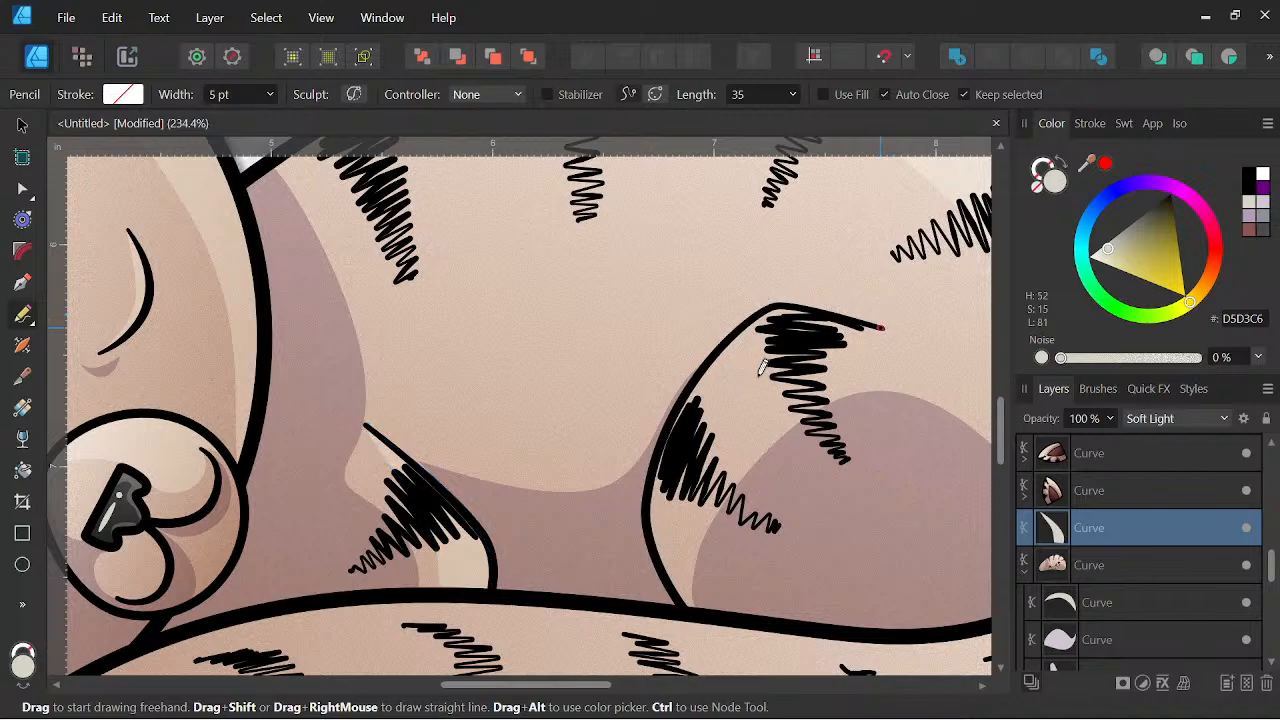
mouse_move(846, 342)
mouse_down()
mouse_move(886, 322)
mouse_move(890, 300)
mouse_move(888, 311)
mouse_up()
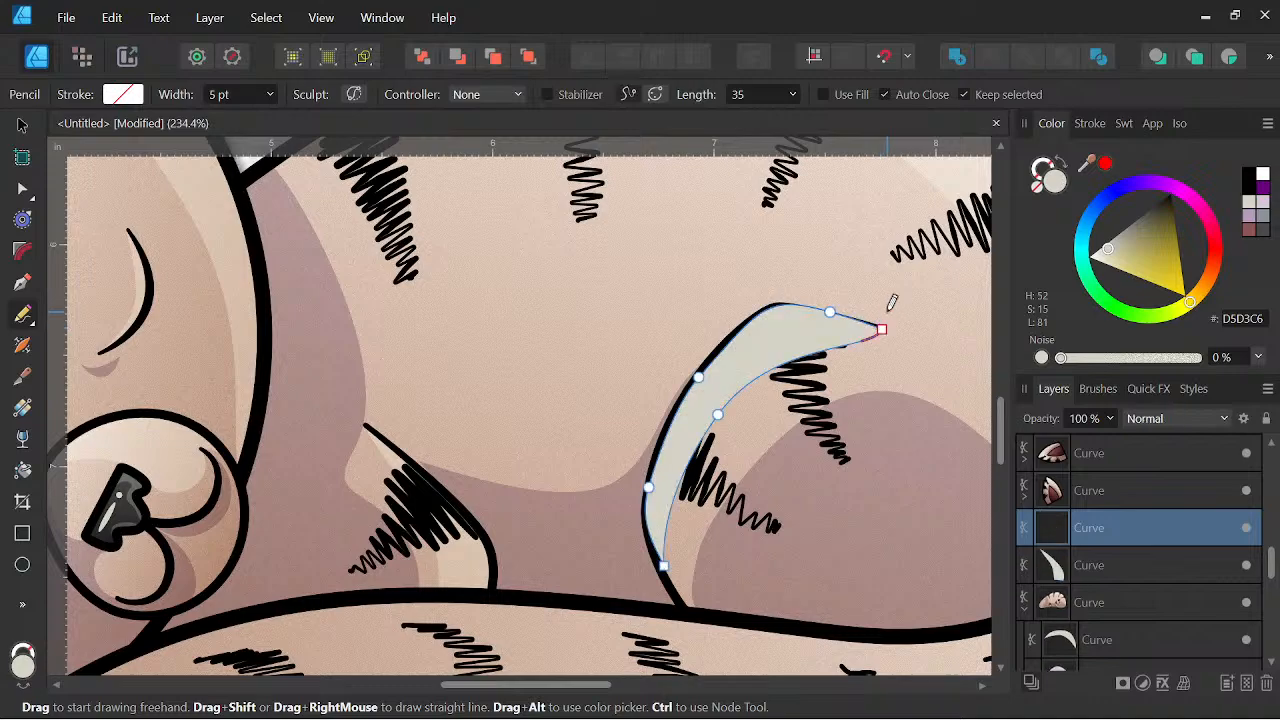
click(1190, 420)
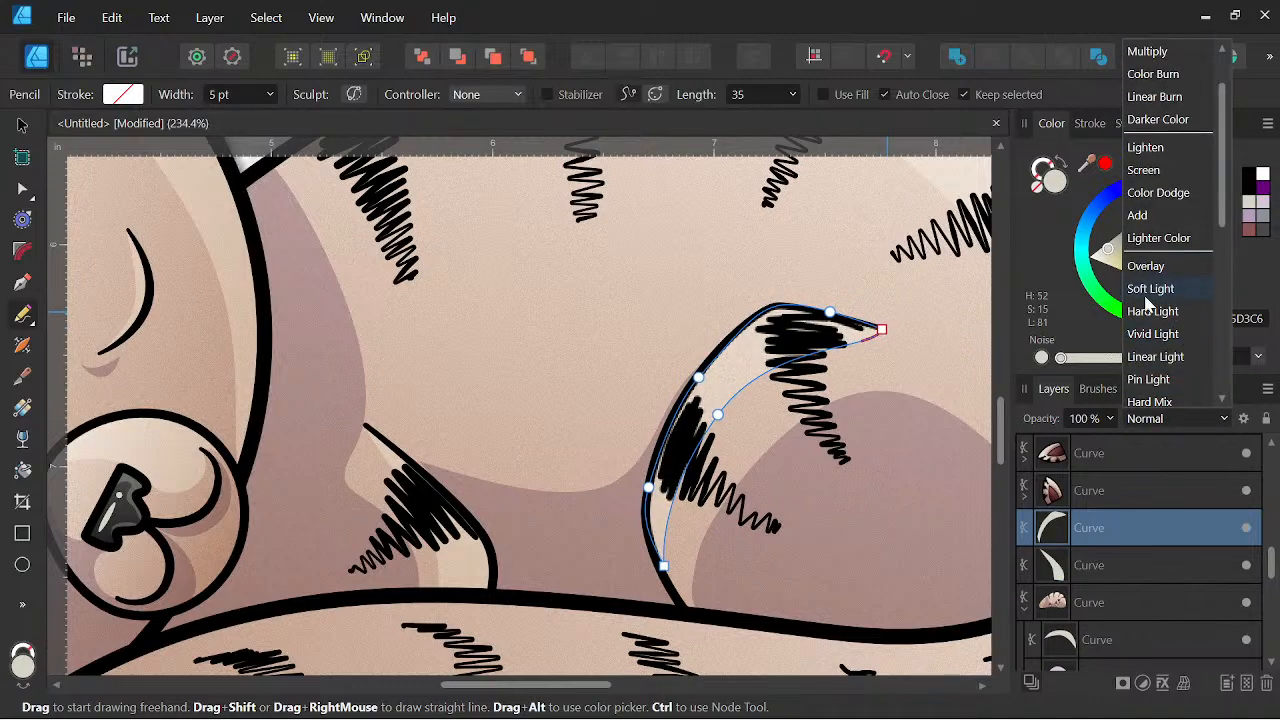
click(1160, 286)
Draw jagged D5D3C6 fur highlights along the front-facing side of each of the four stripes on the cat's back.
scroll(700, 450, down, 4)
key(space)
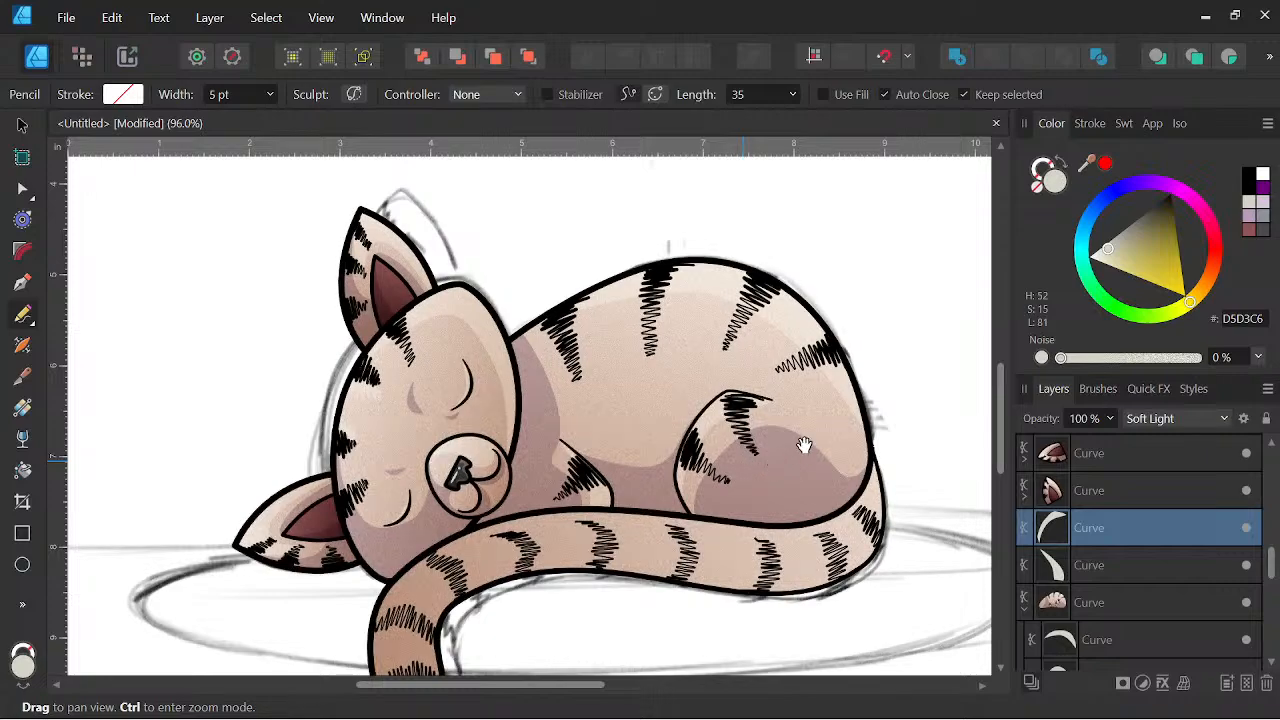
drag(801, 449, 742, 501)
scroll(698, 380, up, 4)
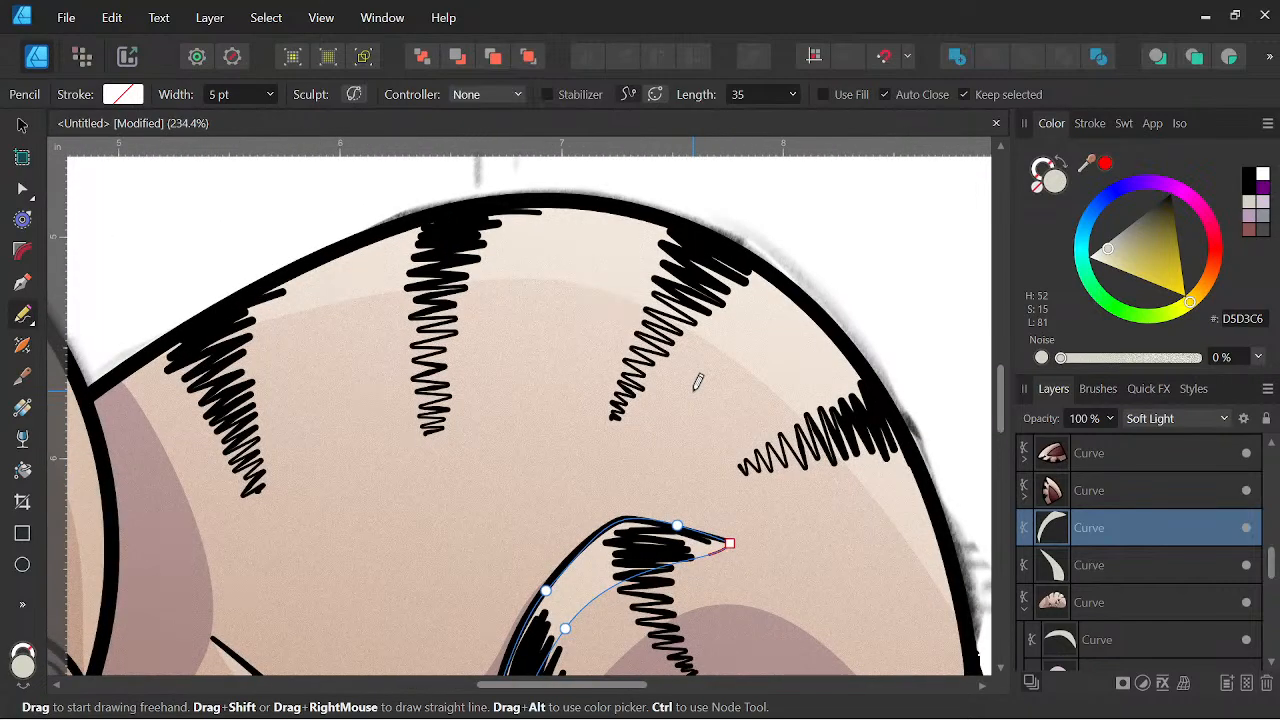
mouse_move(647, 305)
mouse_down()
mouse_move(613, 297)
mouse_move(604, 314)
mouse_up()
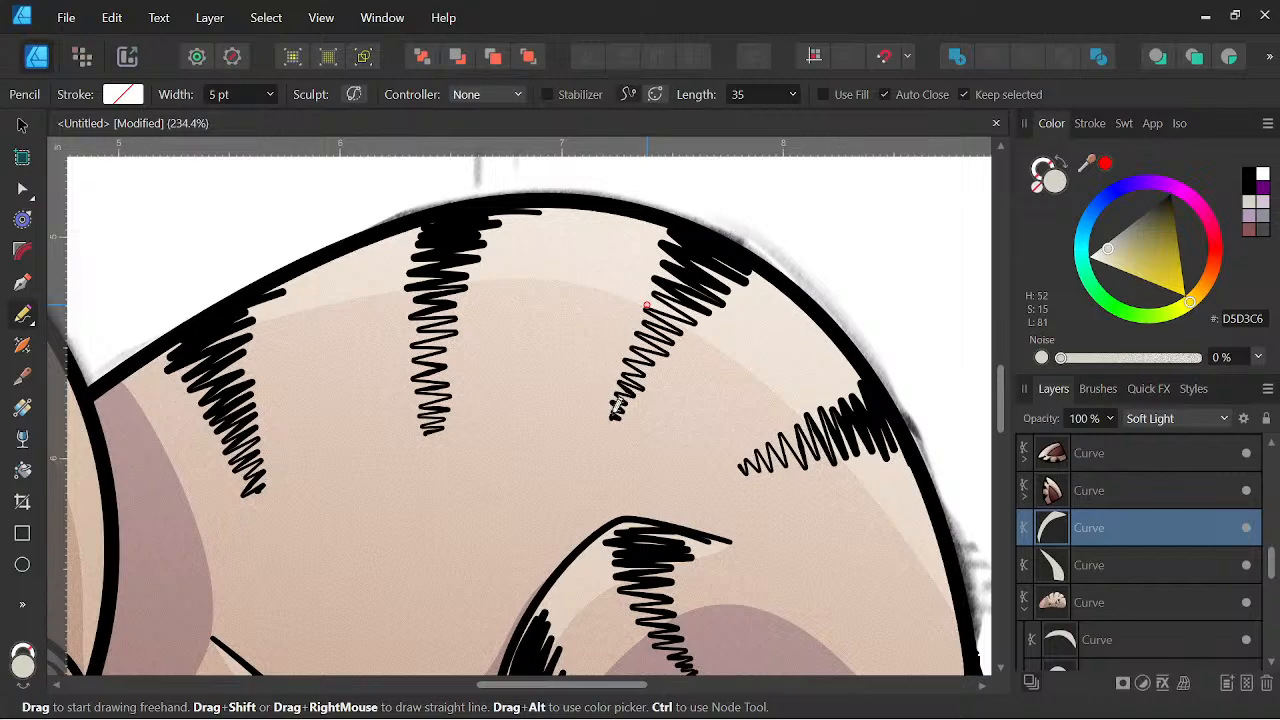
drag(652, 340, 655, 302)
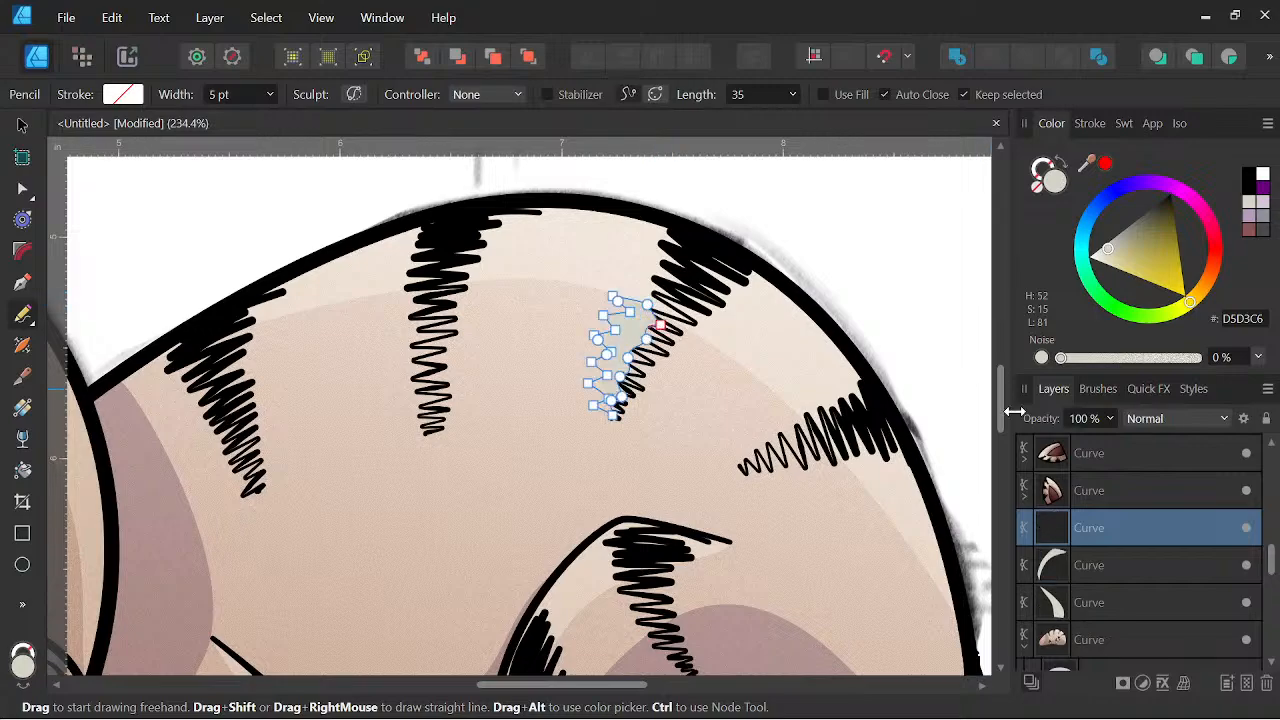
drag(808, 413, 788, 398)
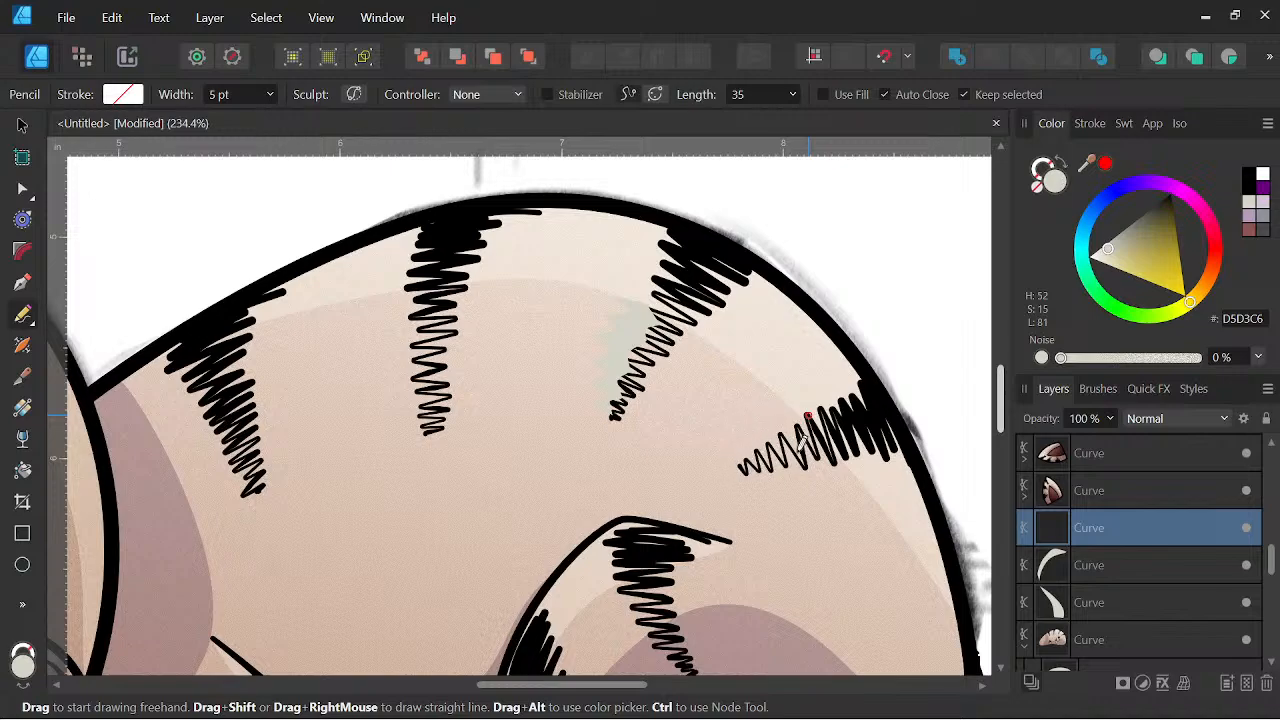
drag(830, 433, 829, 441)
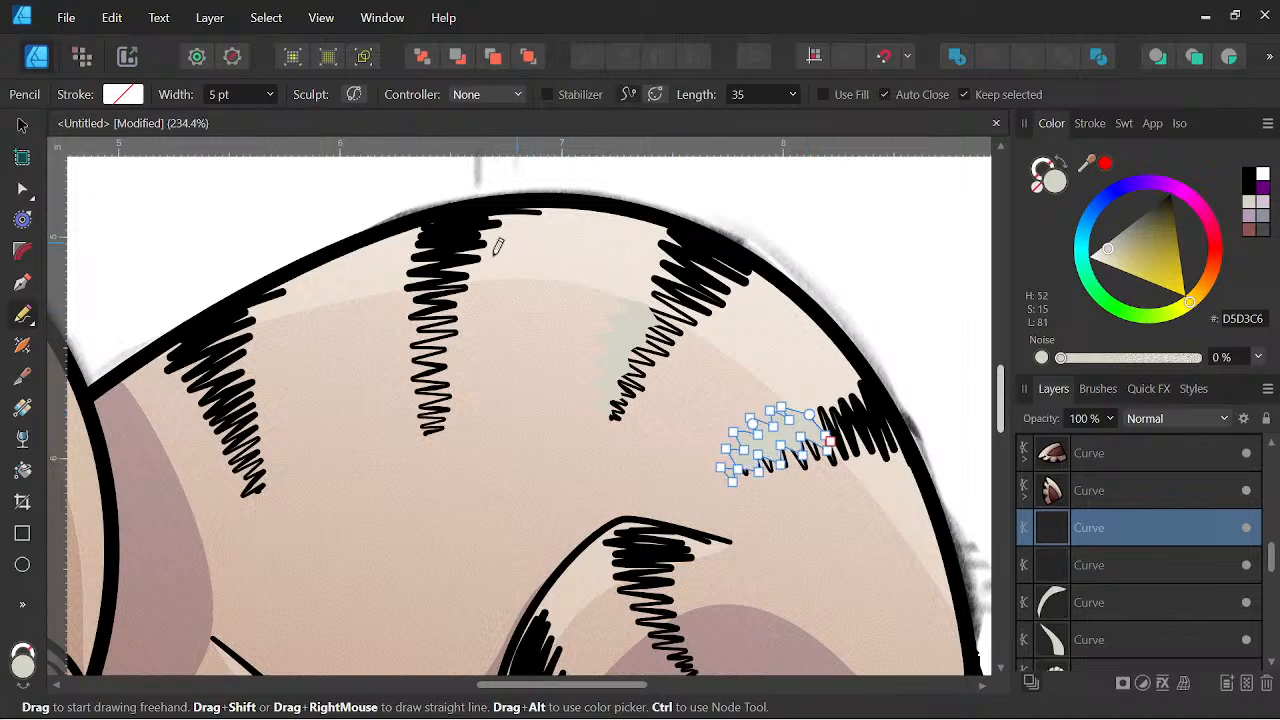
drag(425, 285, 363, 335)
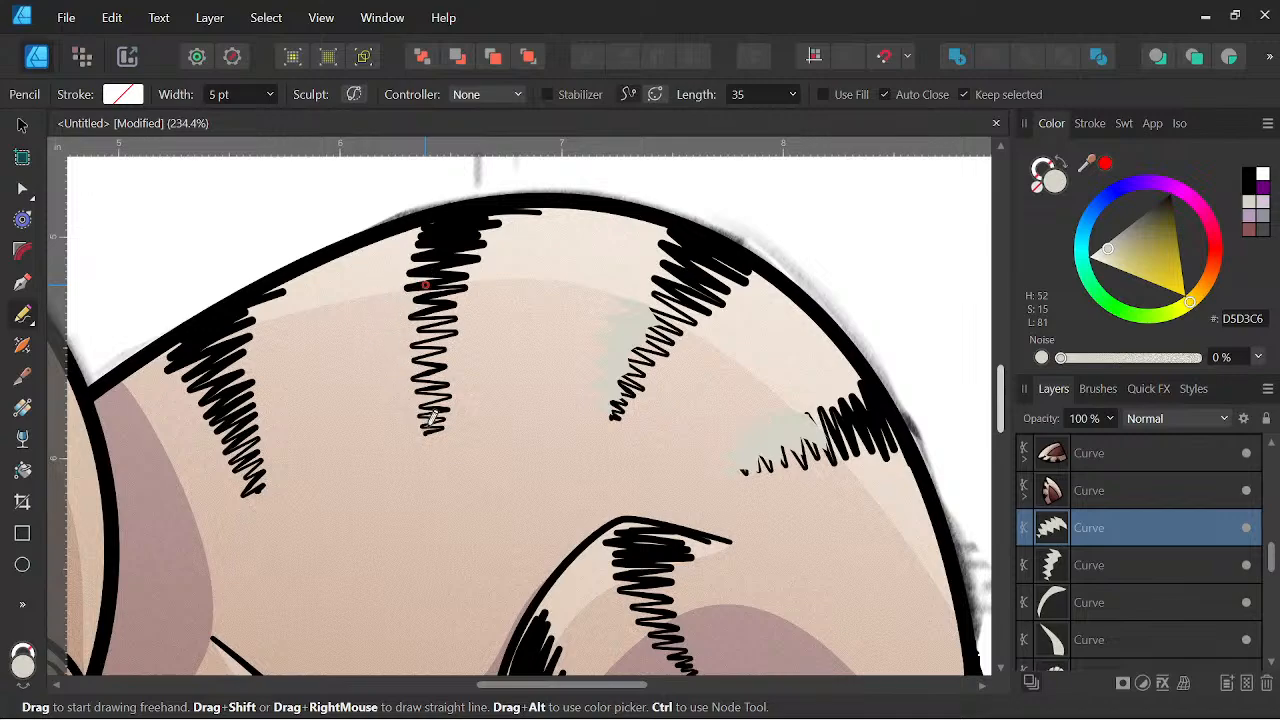
drag(428, 318, 450, 268)
drag(188, 334, 172, 352)
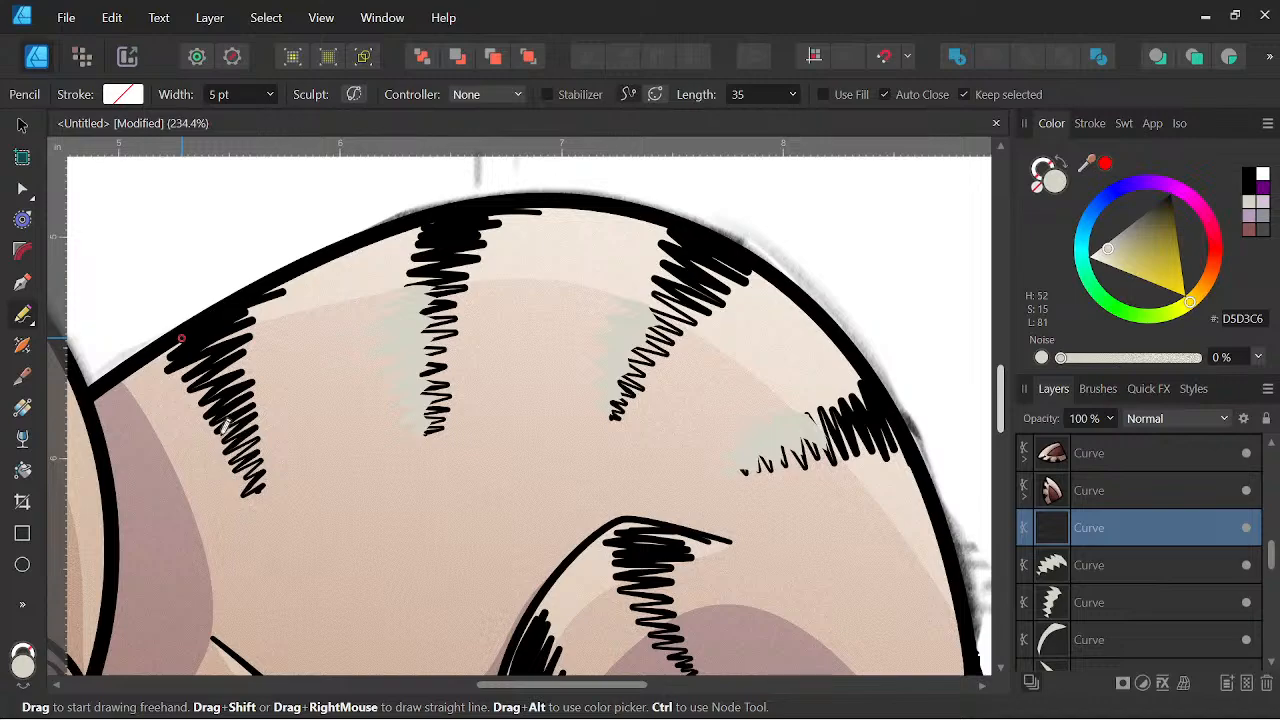
mouse_move(213, 343)
mouse_down()
mouse_move(186, 323)
mouse_move(206, 326)
mouse_up()
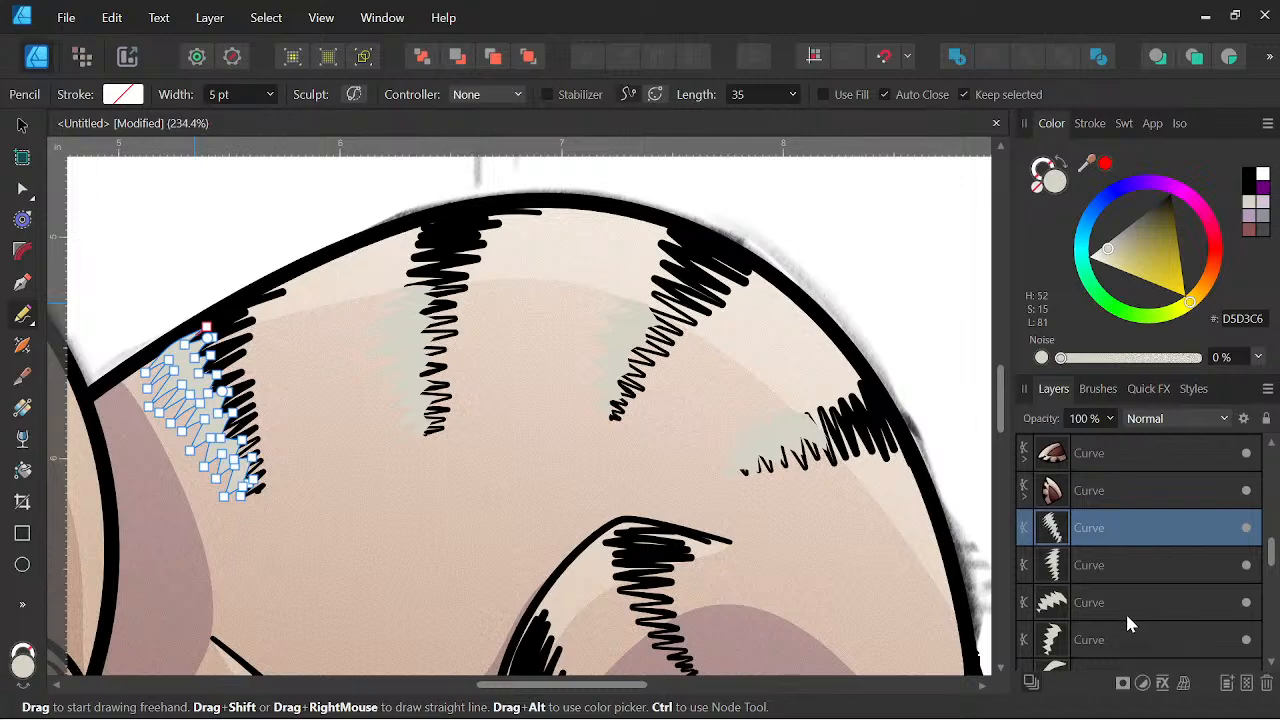
Set the blend mode of the four jagged back-stripe highlights to Soft Light.
shift+click(1120, 640)
click(1145, 418)
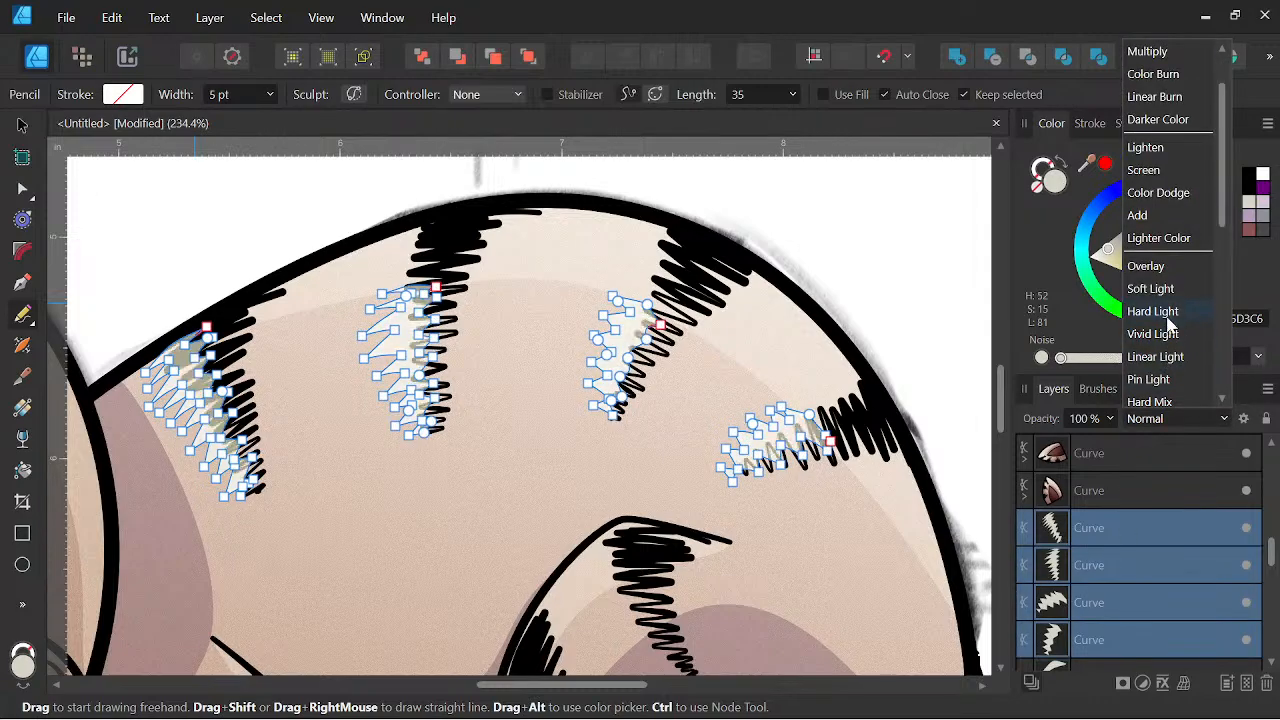
click(1165, 290)
Clip the four stripe highlights and both leg highlights inside the body curve.
scroll(1125, 550, down, 2)
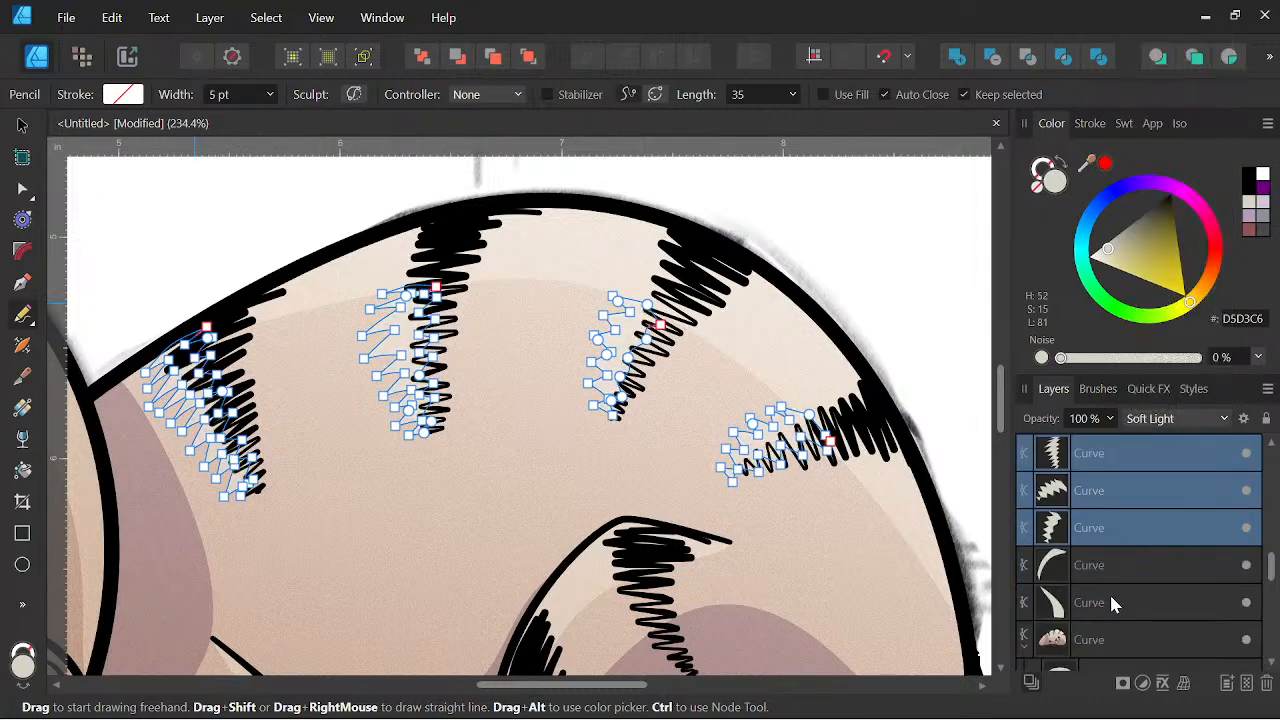
scroll(1104, 540, down, 2)
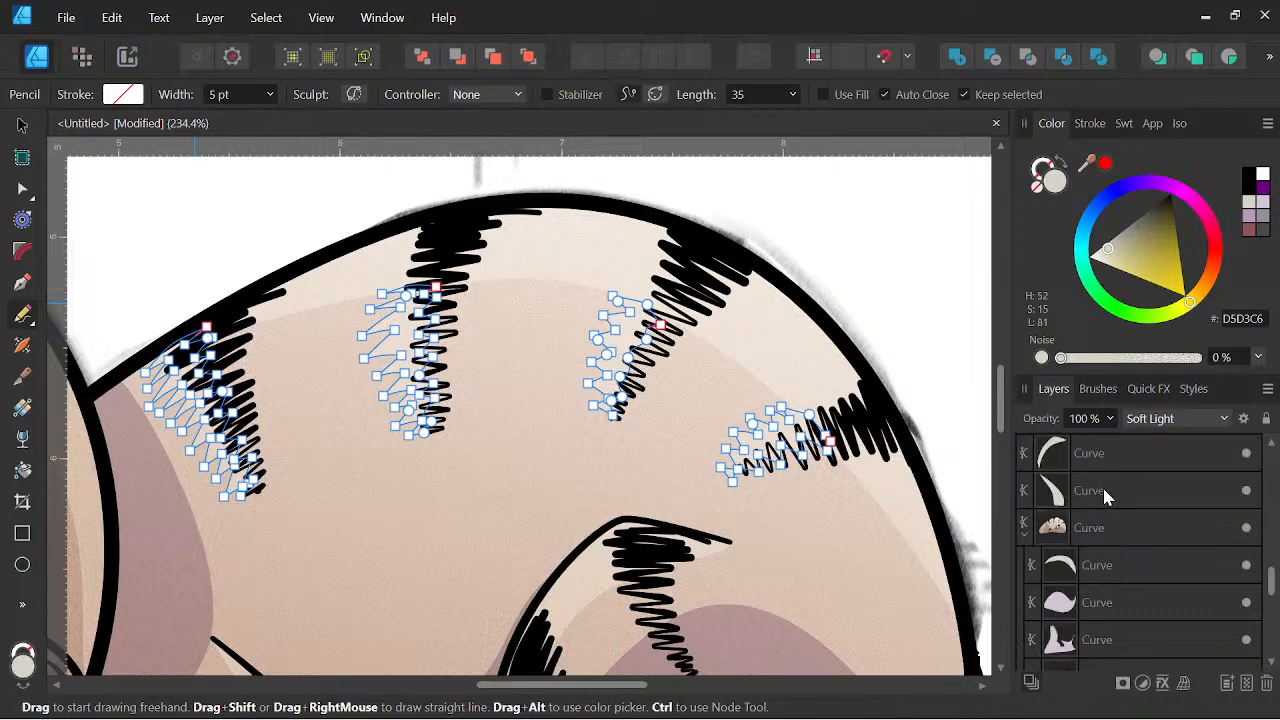
scroll(1104, 497, up, 2)
ctrl+click(1106, 572)
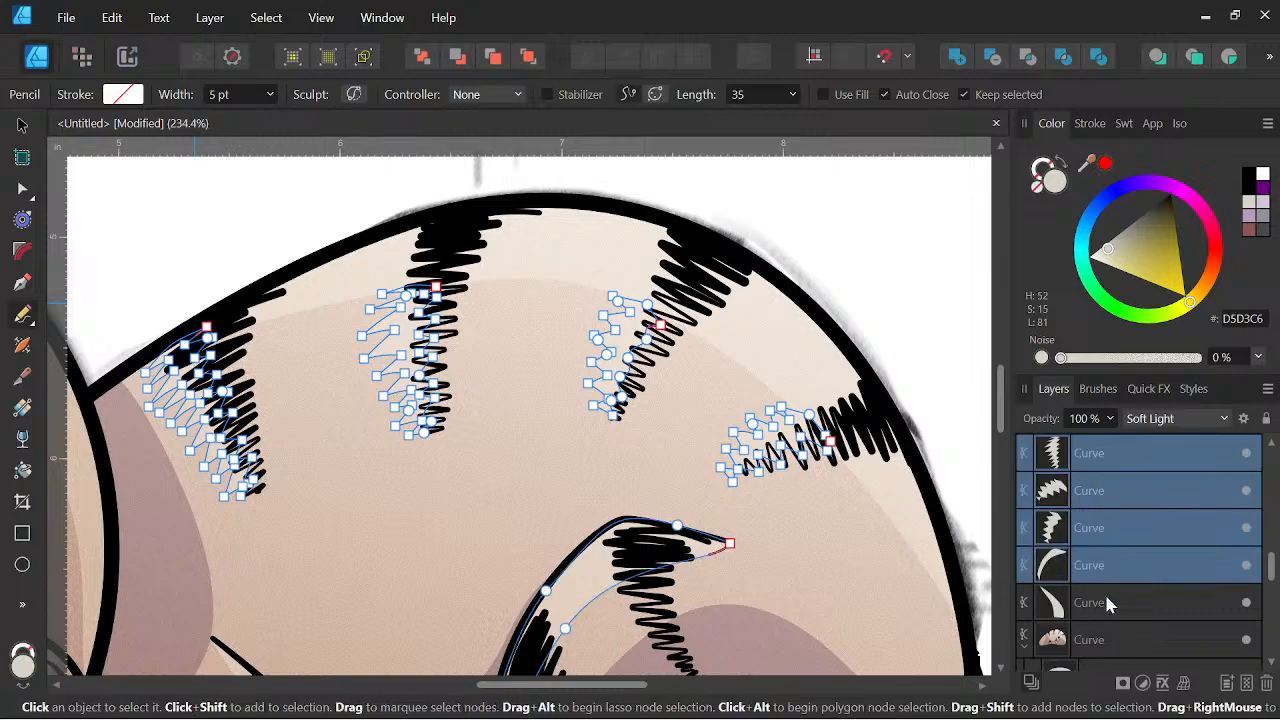
scroll(1104, 591, down, 2)
ctrl+click(1090, 535)
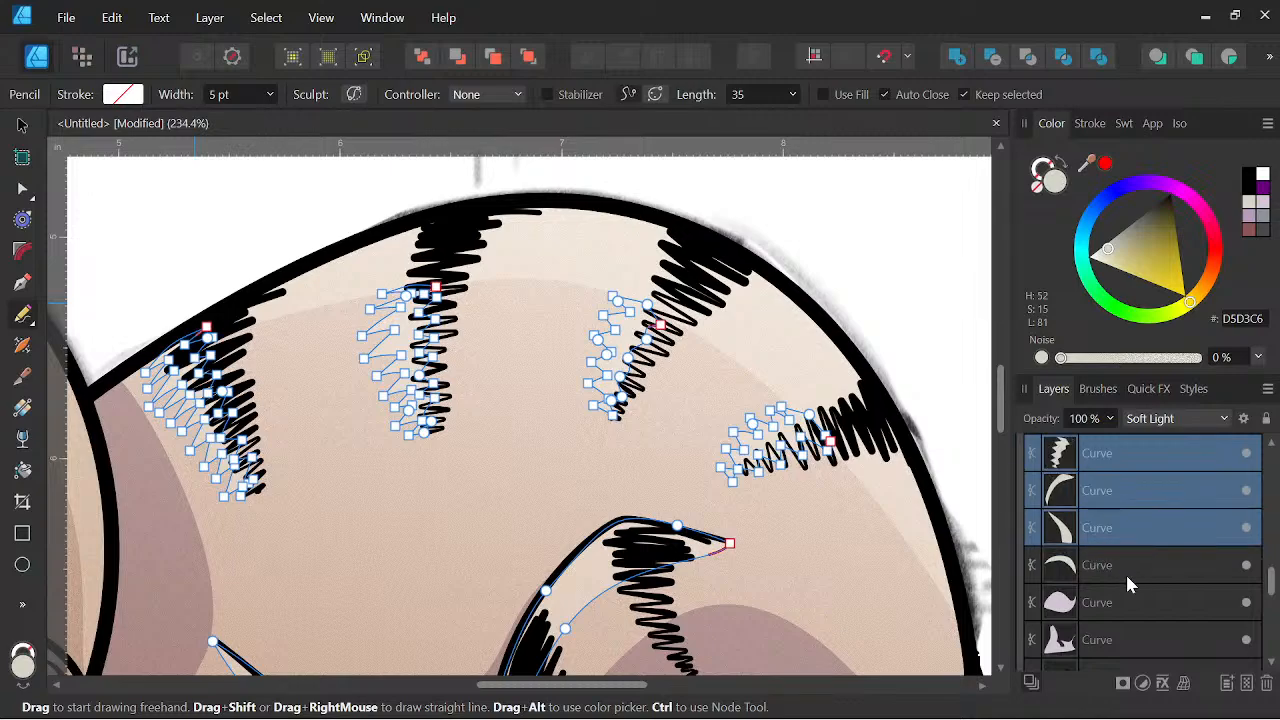
Merge the long back highlight and the four jagged stripe highlights into one shape with the Add operation.
click(1125, 572)
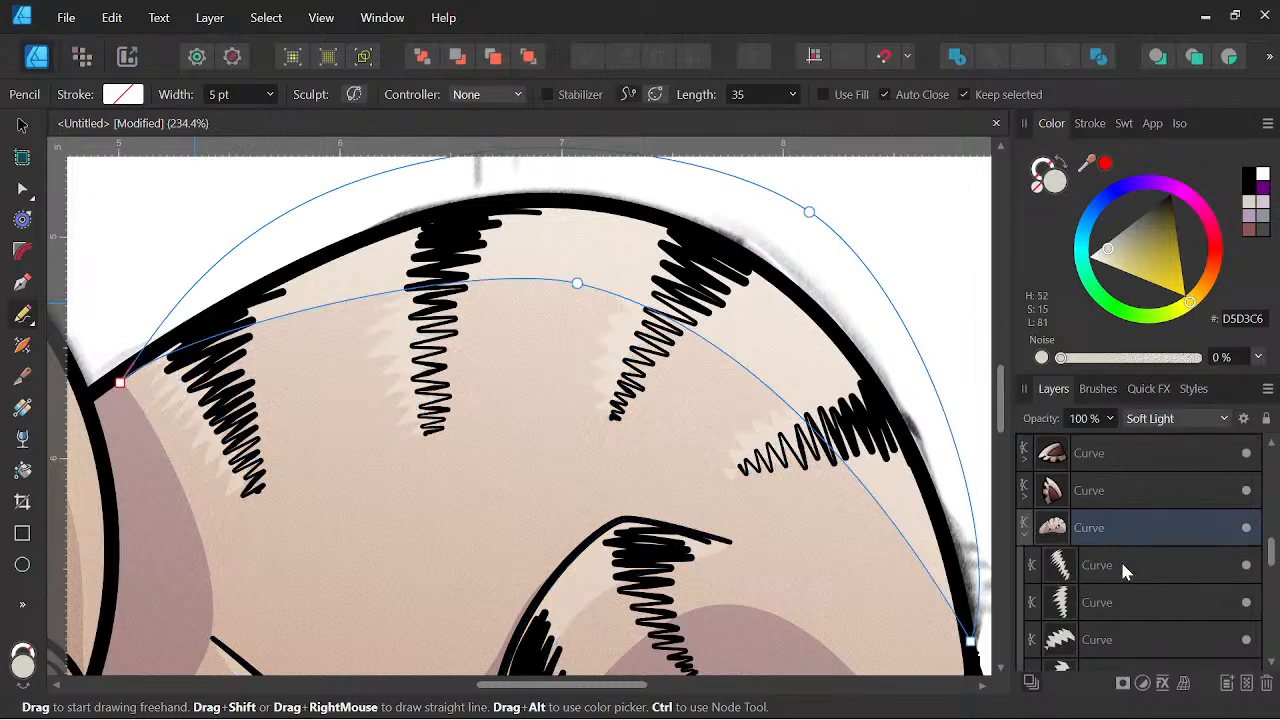
ctrl+click(1120, 567)
ctrl+click(1117, 603)
ctrl+click(1110, 639)
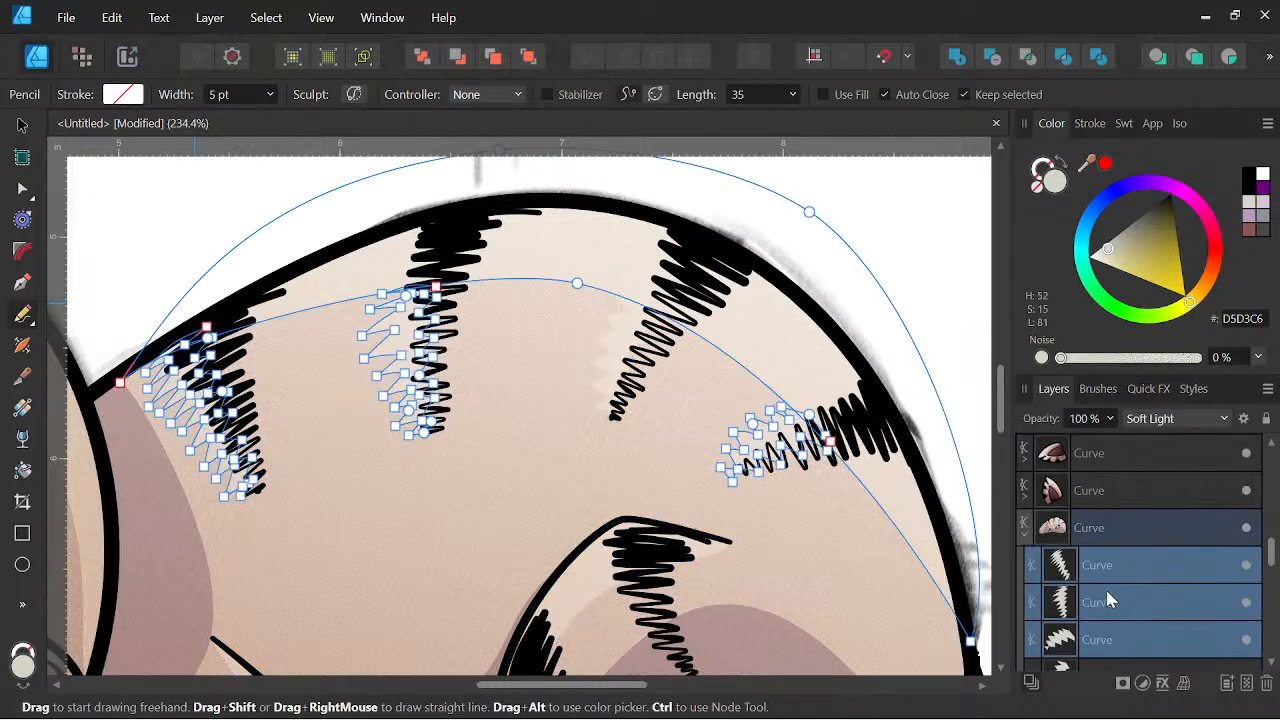
scroll(1105, 590, down, 3)
ctrl+click(1102, 570)
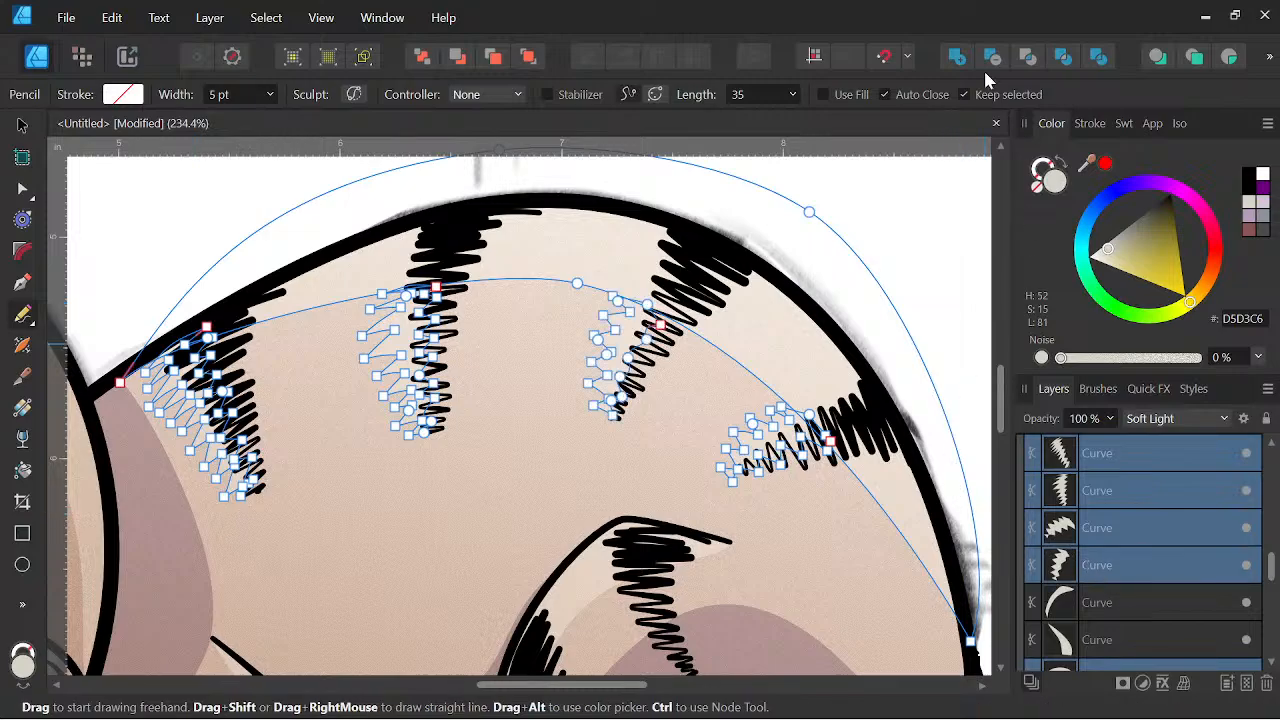
click(957, 54)
Draw a jagged D5D3C6 fur highlight beside the hind leg's upper stripe and set it to Soft Light.
scroll(771, 300, down, 5)
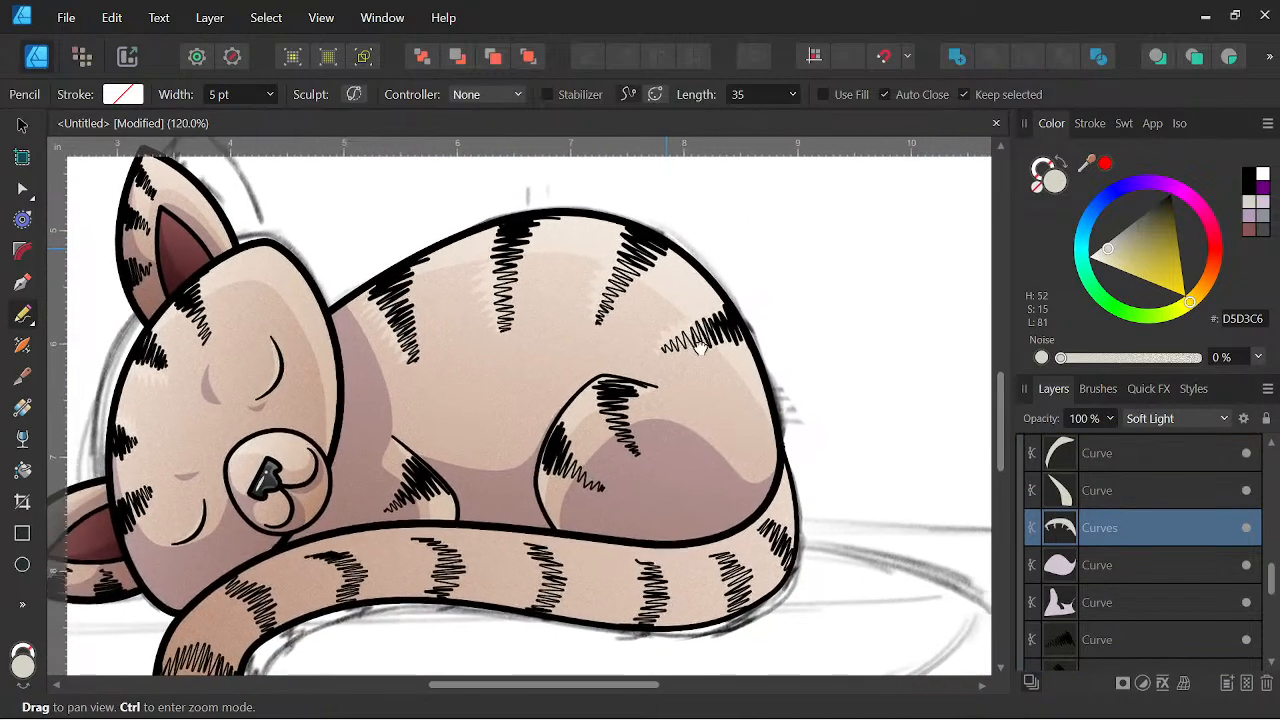
scroll(700, 343, down, 3)
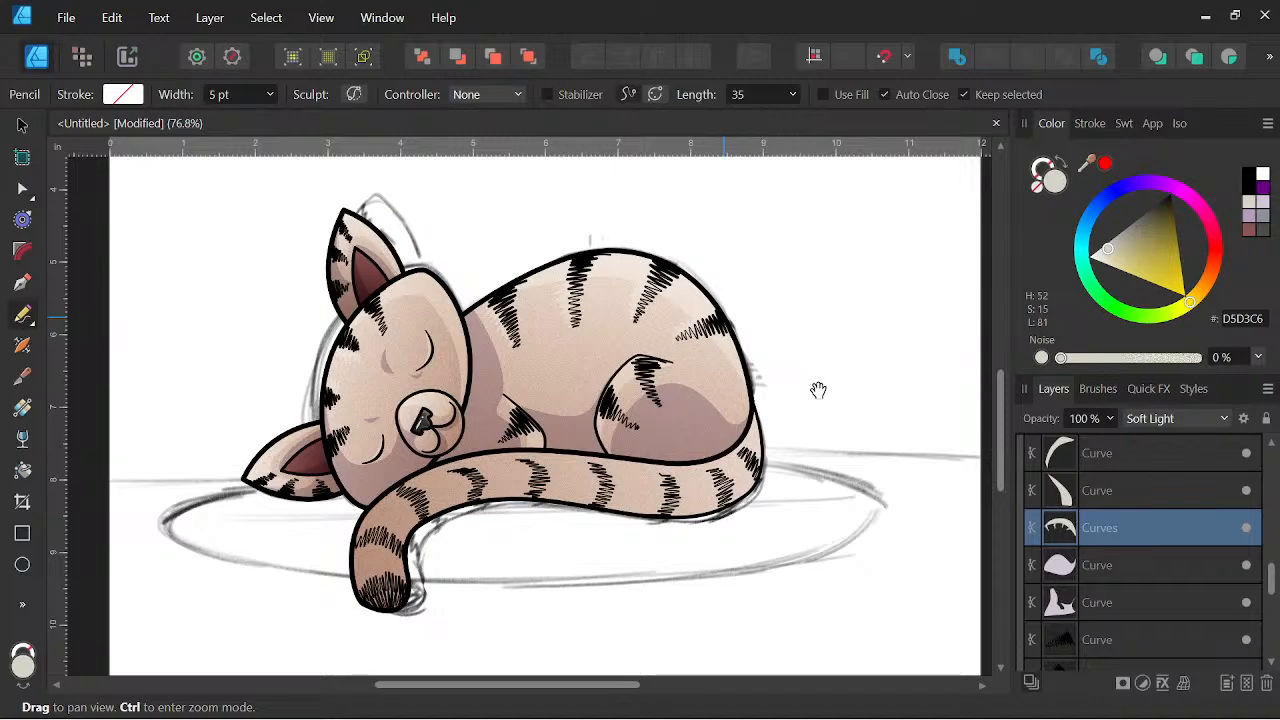
drag(818, 390, 808, 425)
scroll(639, 418, up, 9)
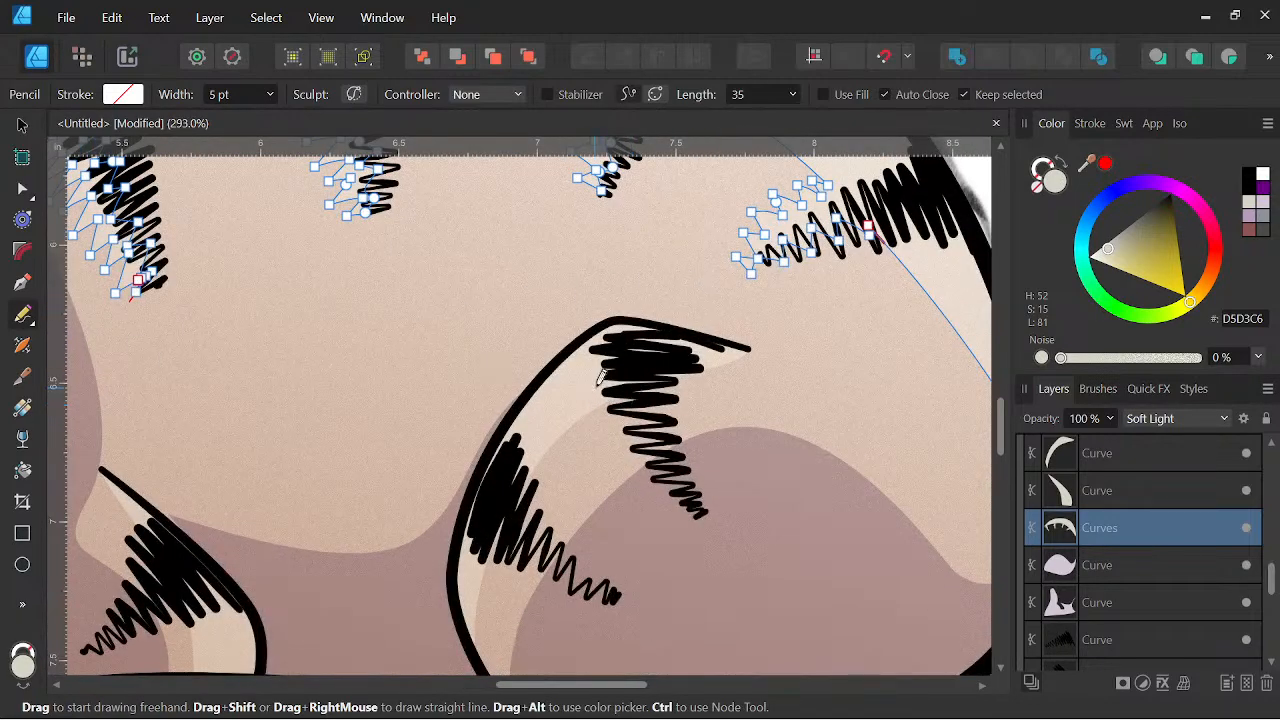
click(603, 388)
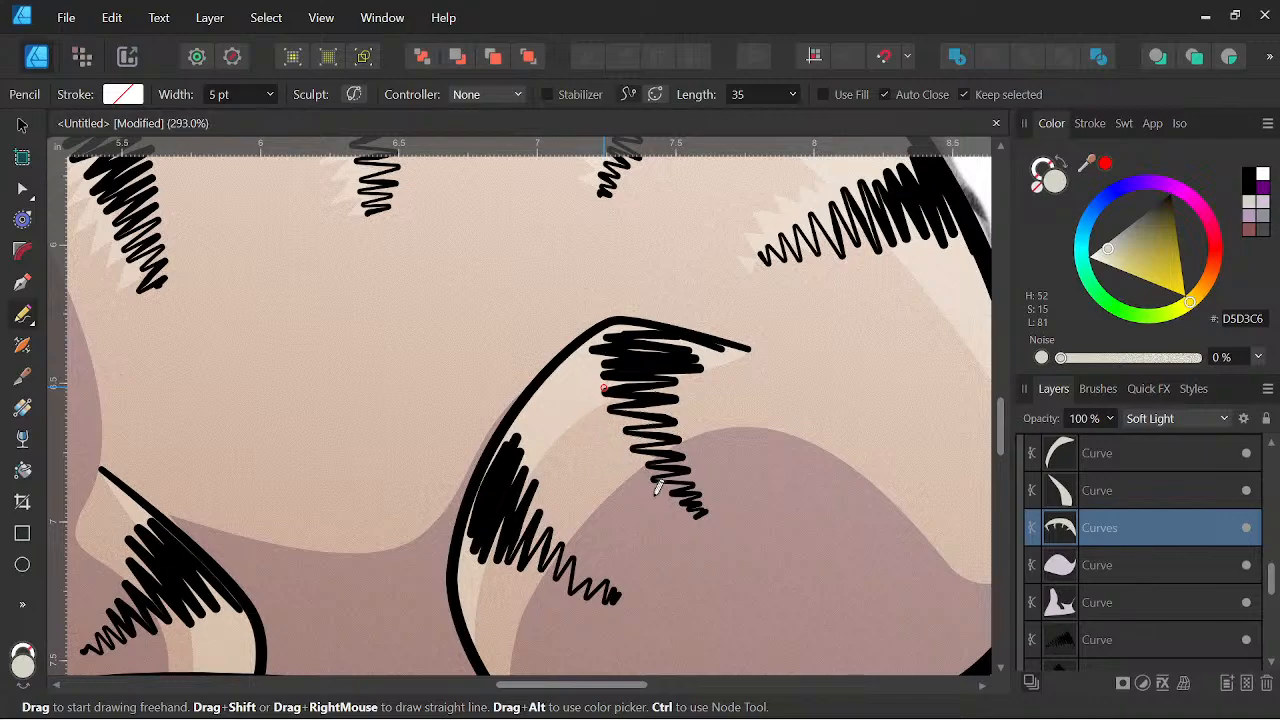
drag(617, 371, 620, 355)
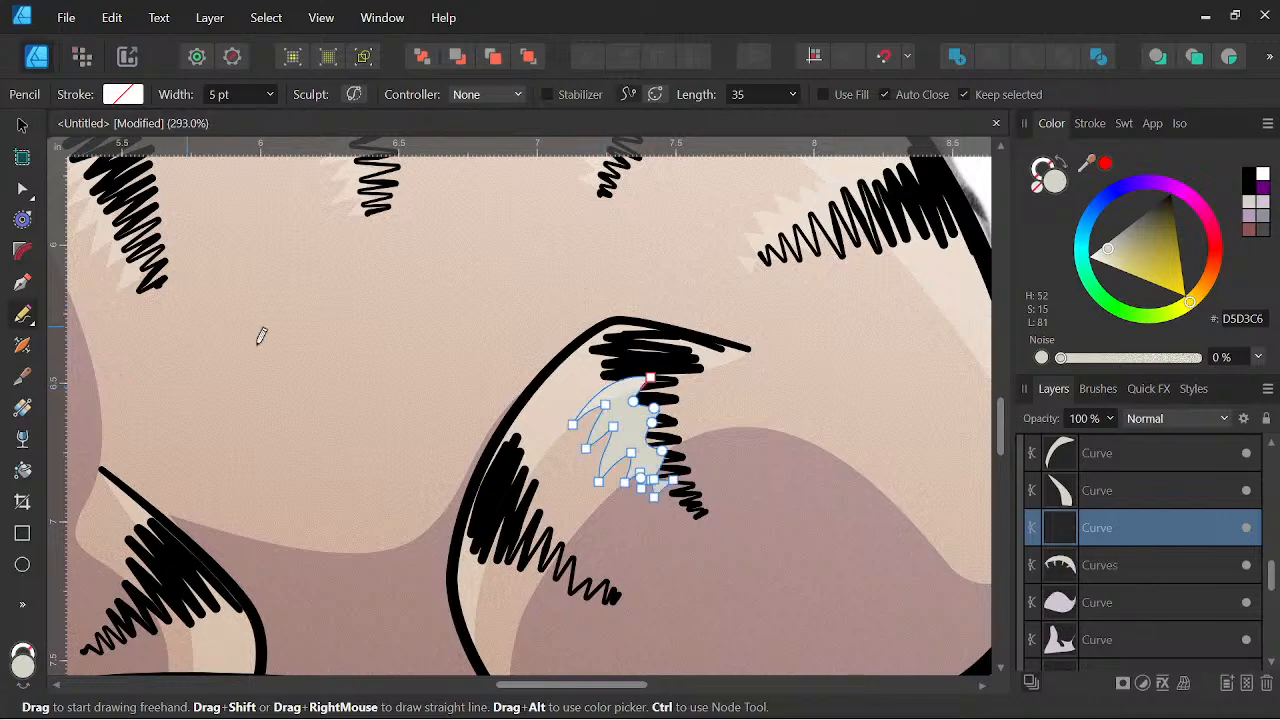
click(1173, 418)
click(1170, 268)
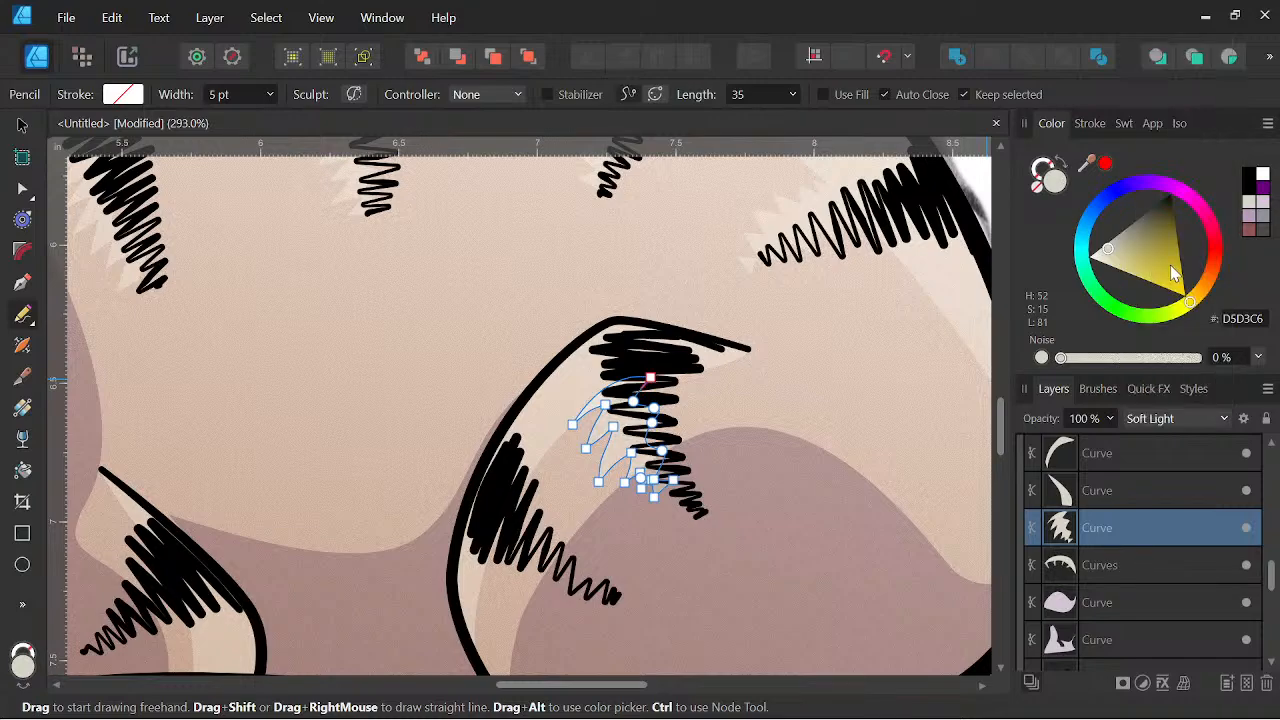
Draw a jagged D5D3C6 fur highlight under the hind leg's lower stripe and set both hind-leg stripe highlights to Soft Light.
scroll(711, 491, down, 4)
drag(711, 491, 717, 395)
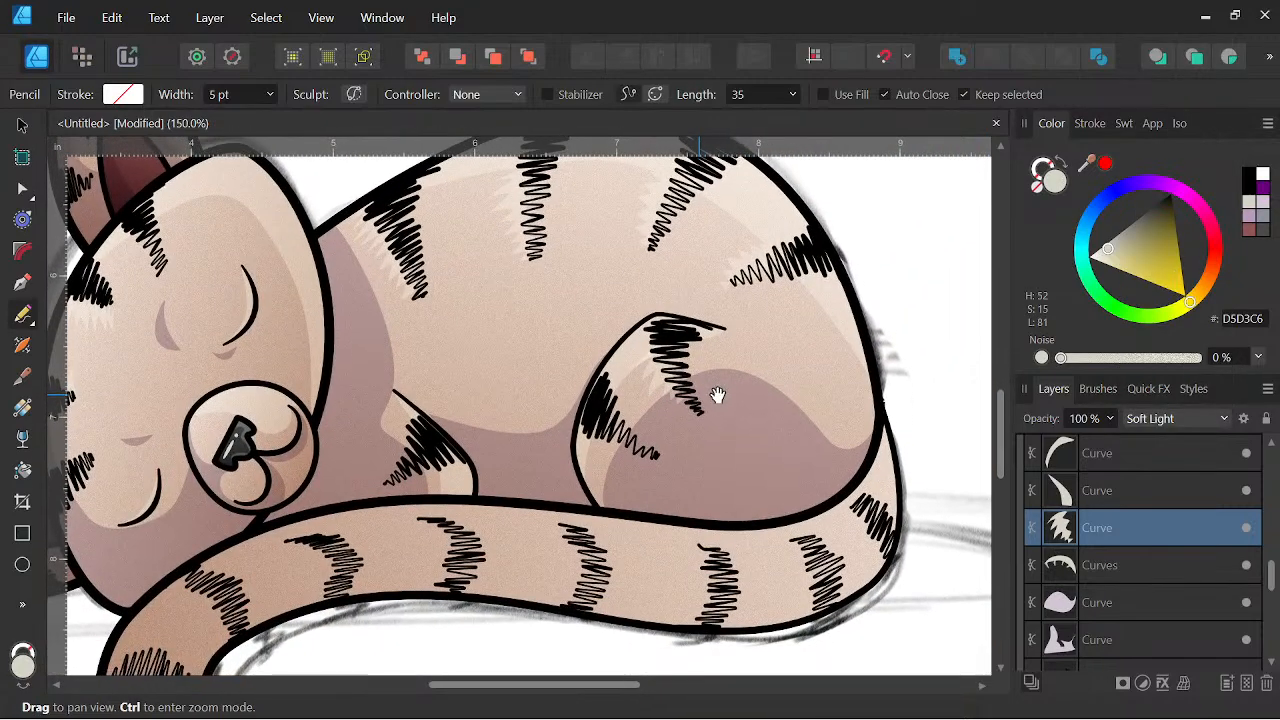
scroll(578, 405, up, 4)
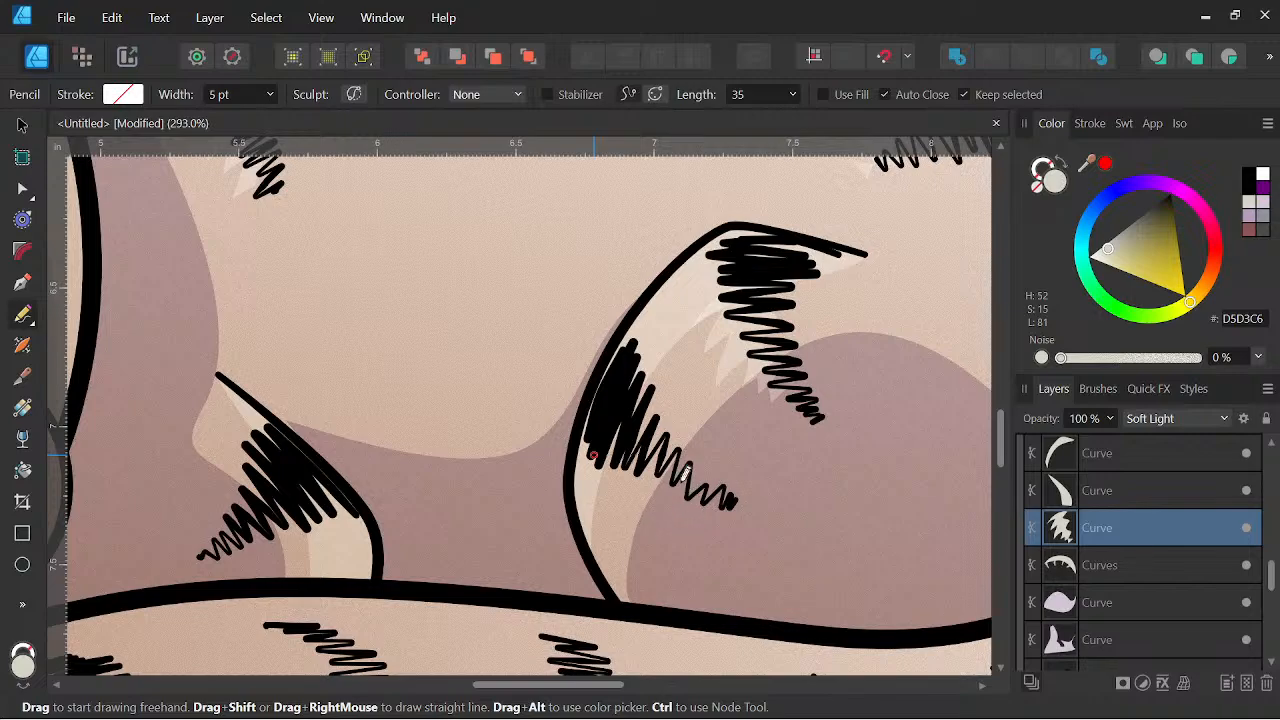
drag(624, 397, 600, 450)
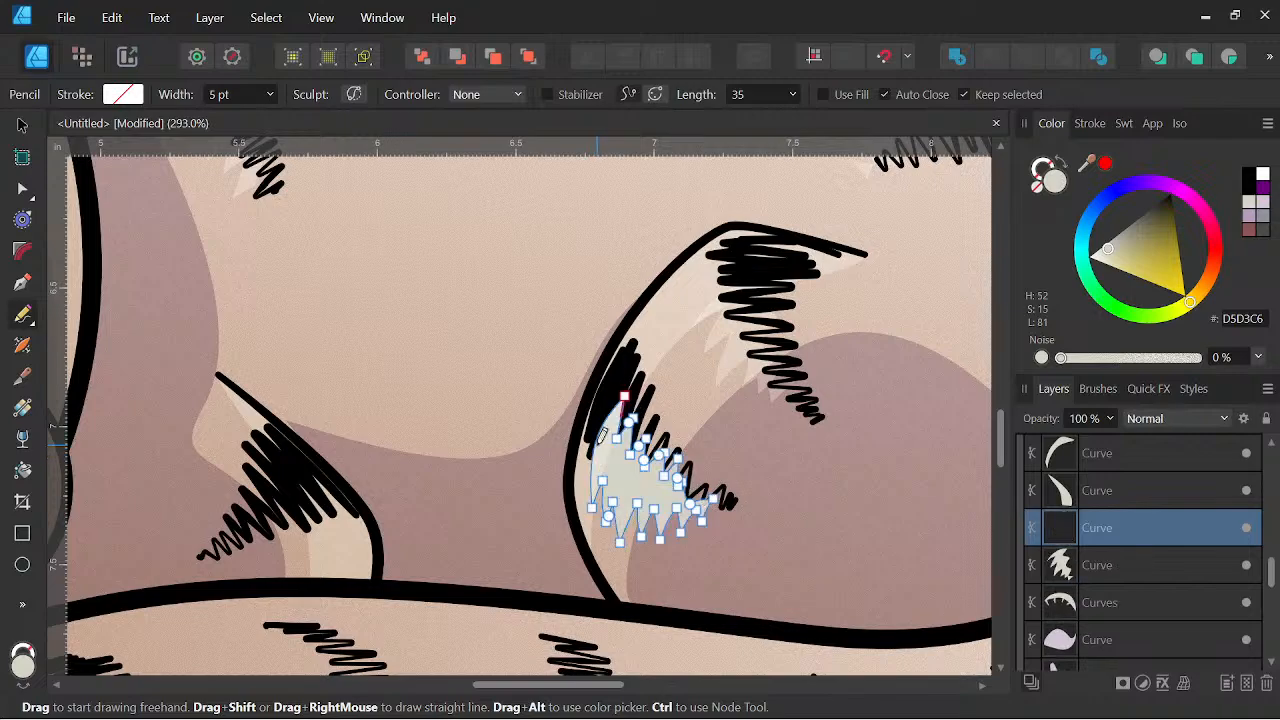
shift+click(1093, 566)
click(1157, 418)
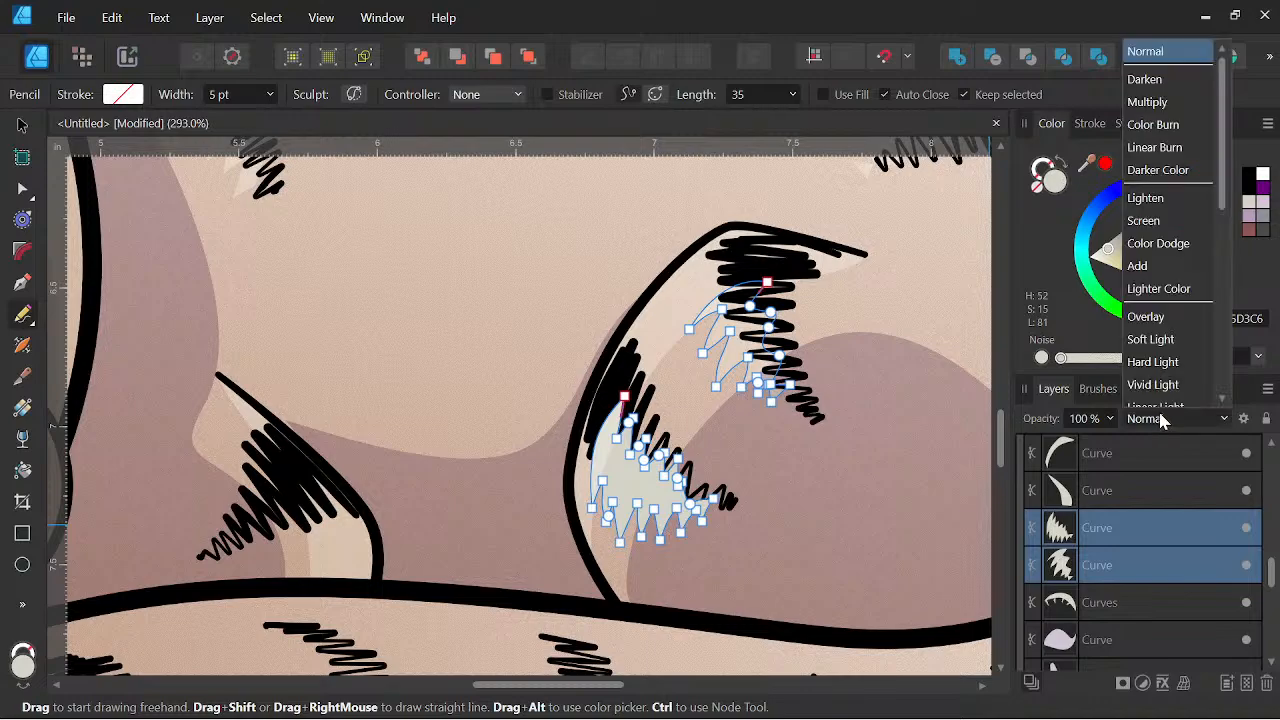
scroll(1165, 250, down, 2)
click(1173, 300)
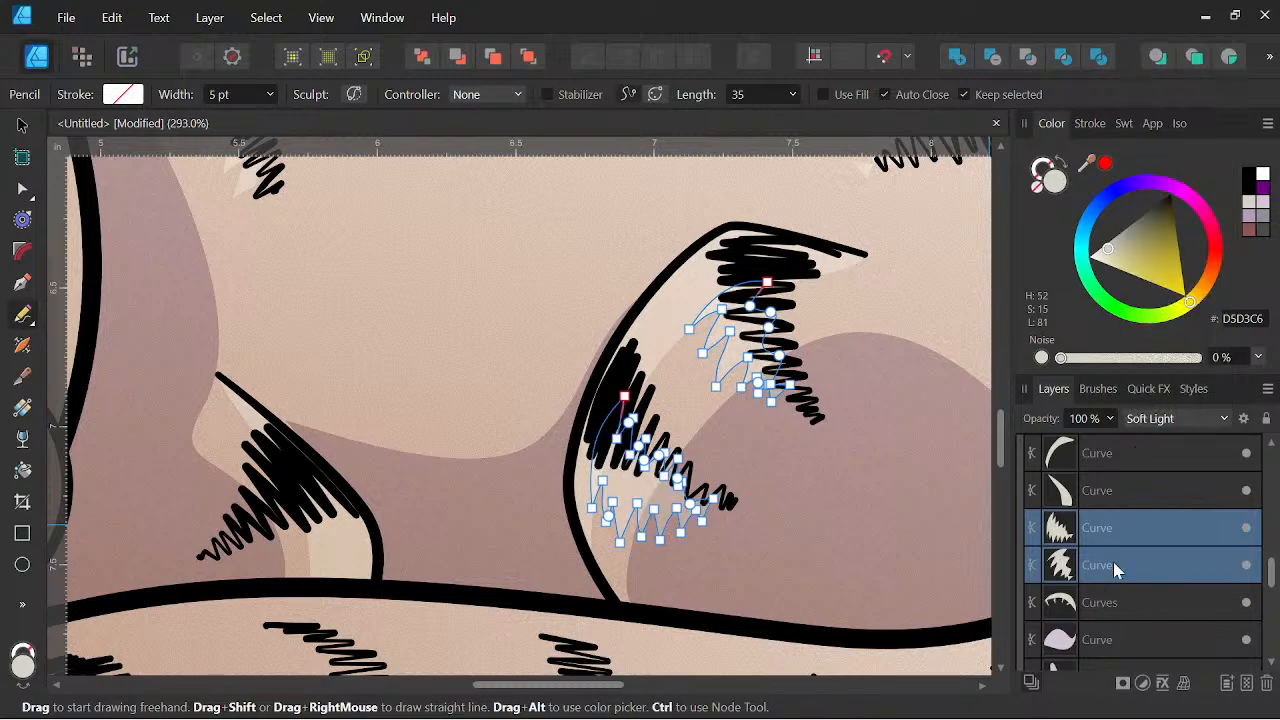
Merge the hind leg's long highlight and its two jagged stripe highlights into one shape with the Add operation.
ctrl+click(1117, 456)
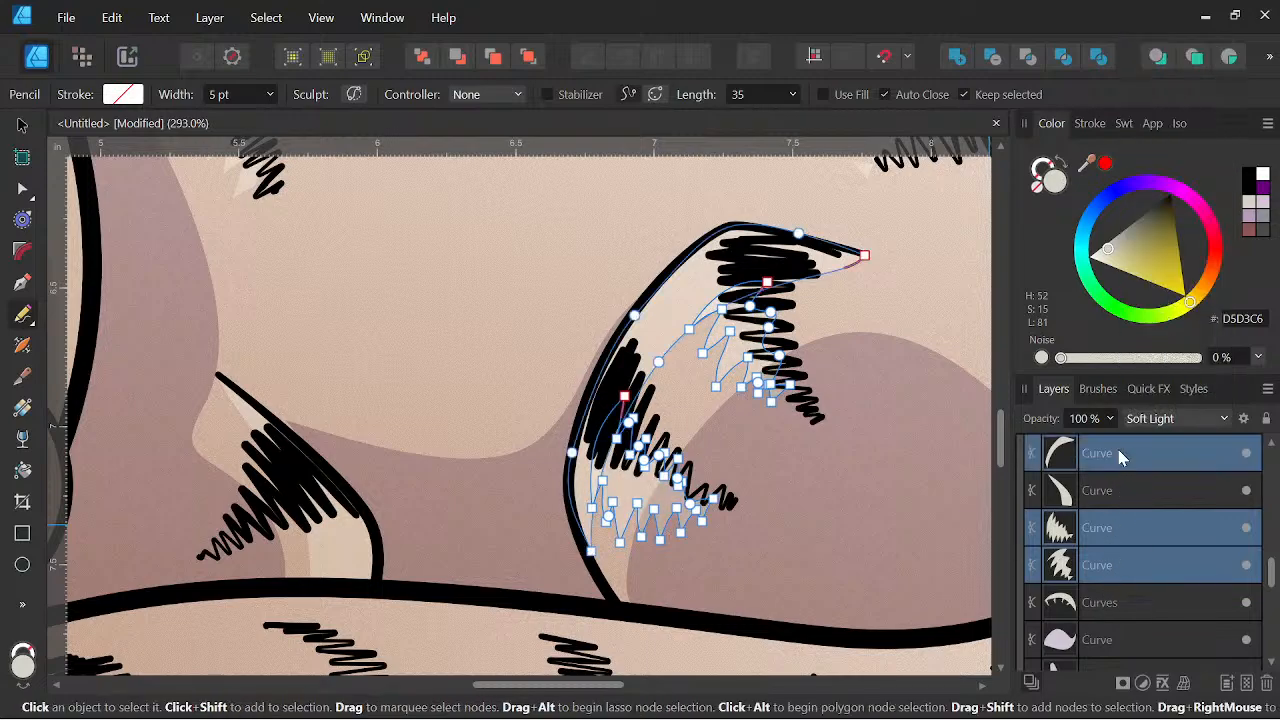
click(956, 60)
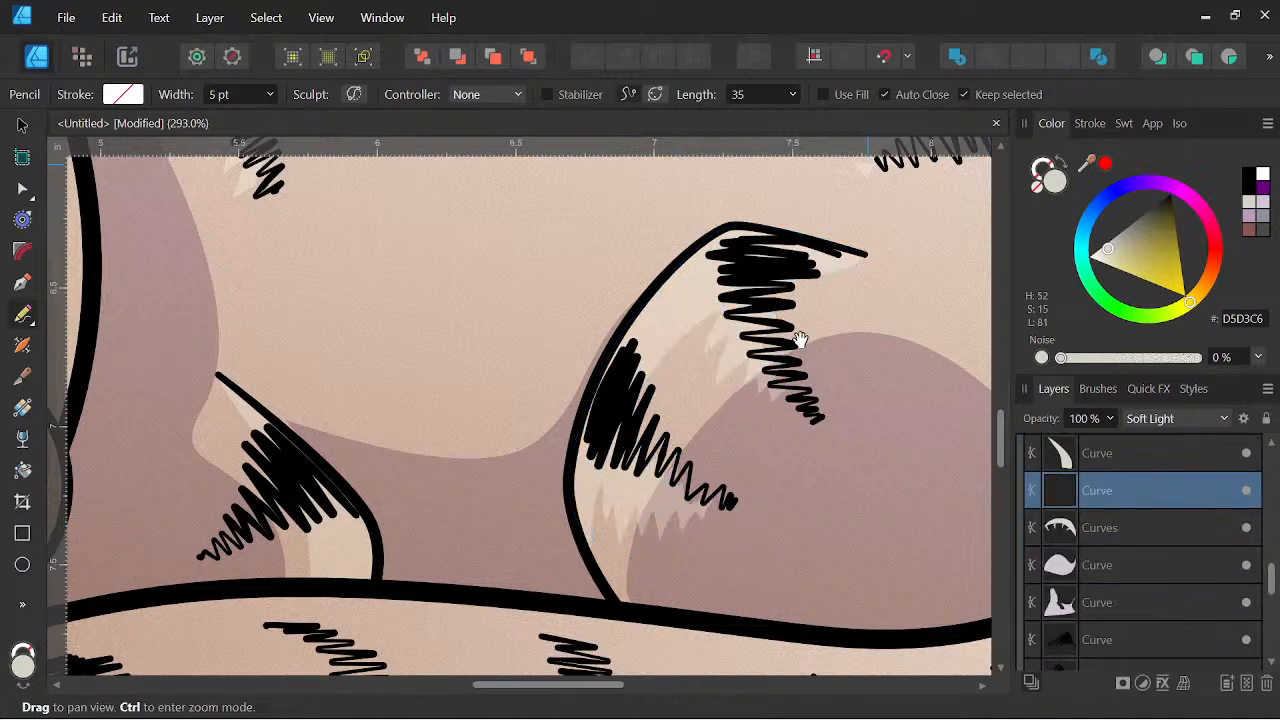
scroll(800, 380, down, 6)
drag(801, 392, 783, 433)
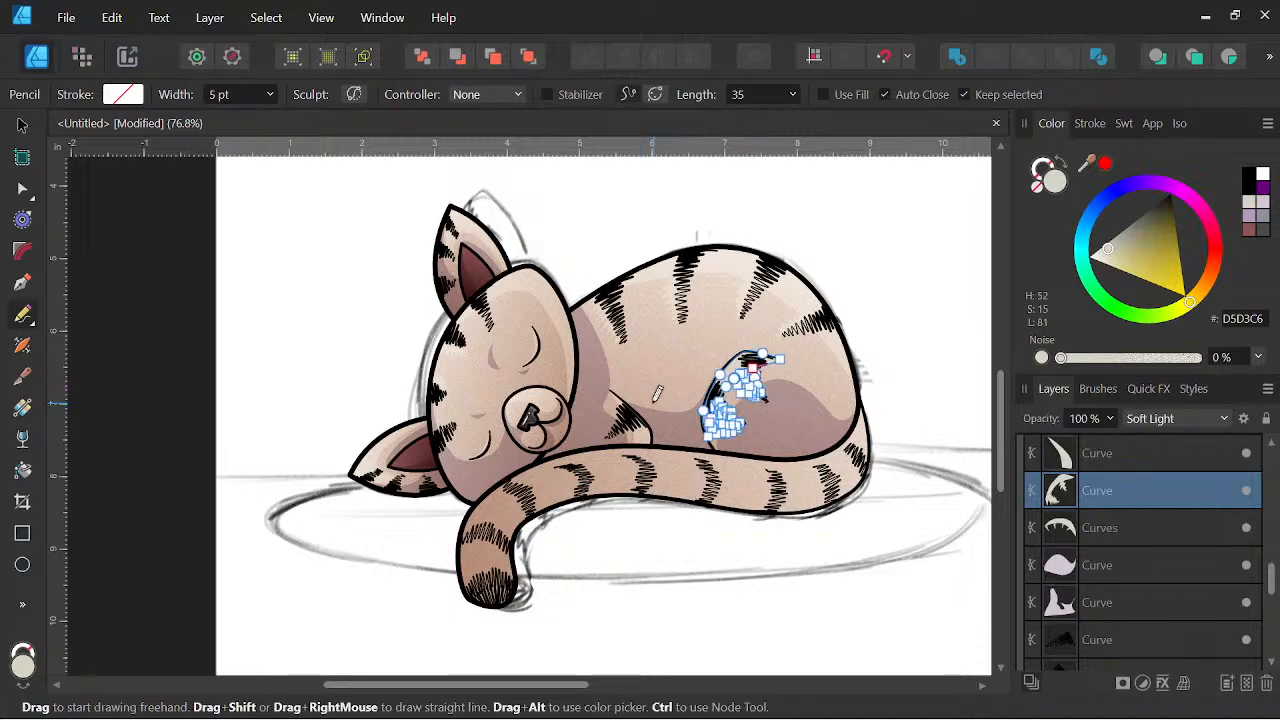
Draw a jagged D5D3C6 fur highlight beside the front leg's stripe and set its blend mode to Soft Light.
scroll(720, 400, up, 4)
scroll(655, 393, up, 2)
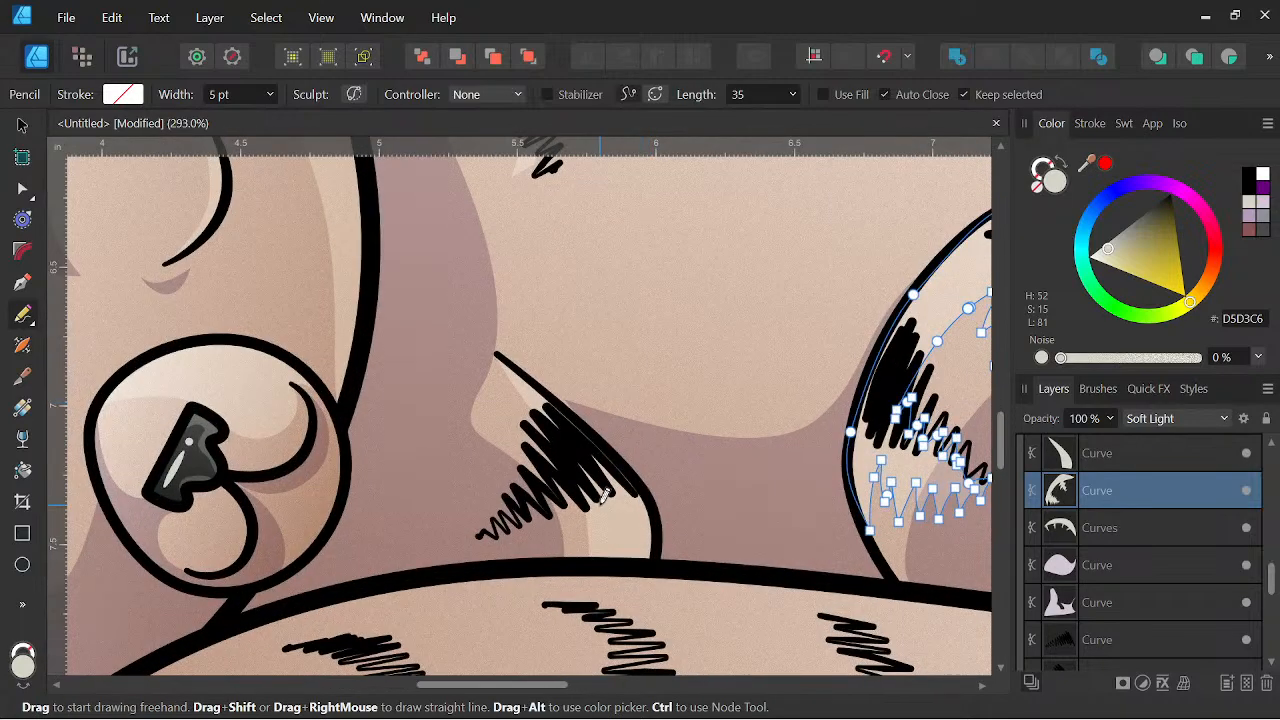
drag(532, 413, 537, 413)
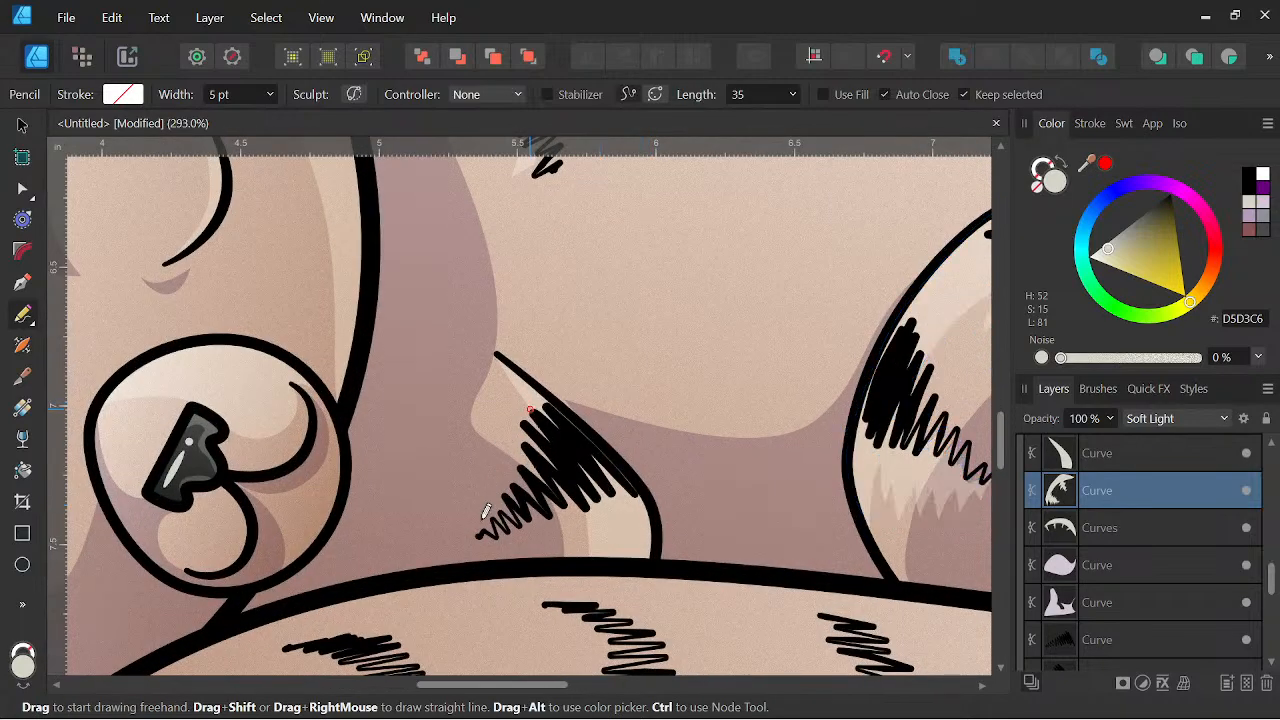
drag(567, 467, 558, 426)
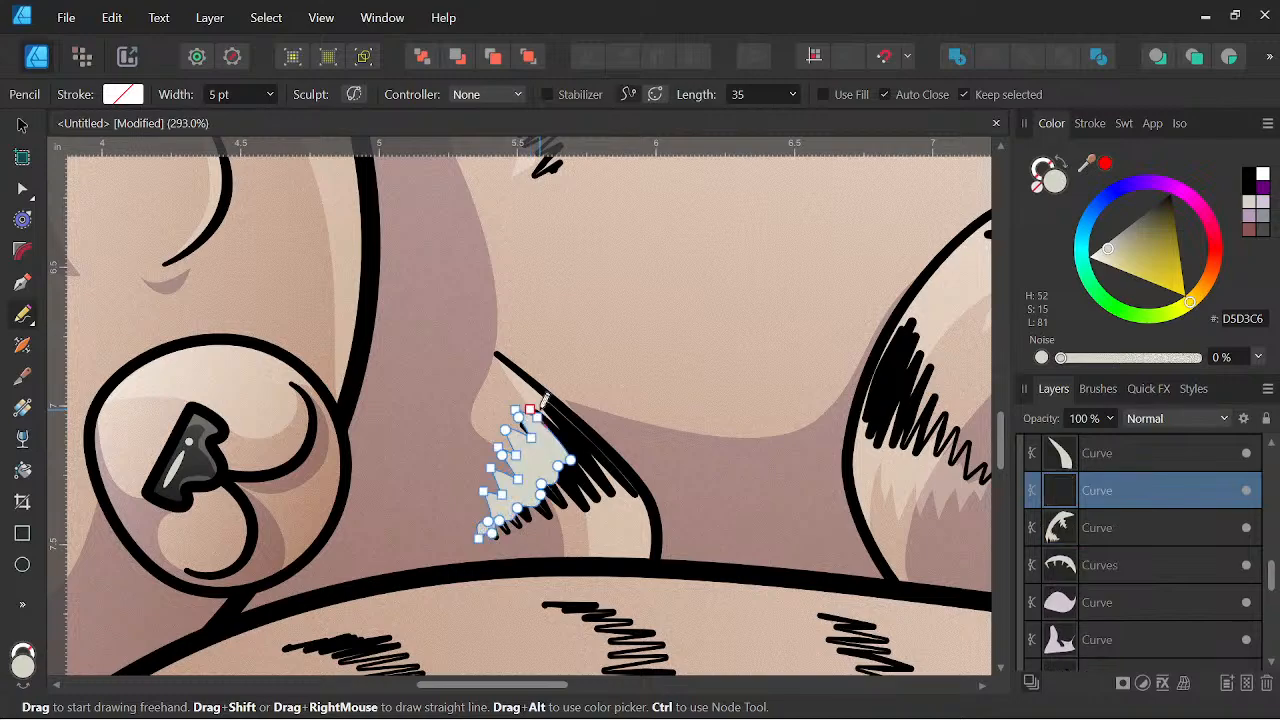
click(1193, 418)
click(1170, 337)
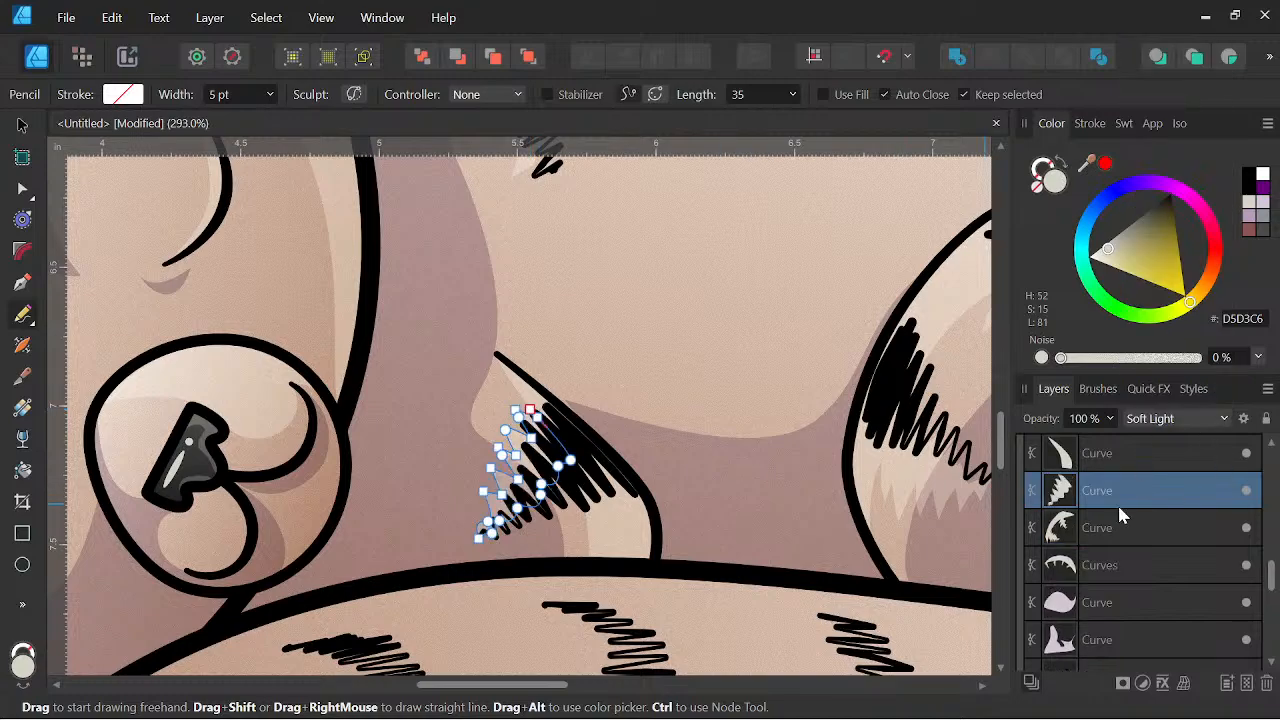
Merge the front leg's jagged highlight with its long highlight using the Add operation.
shift+click(1110, 455)
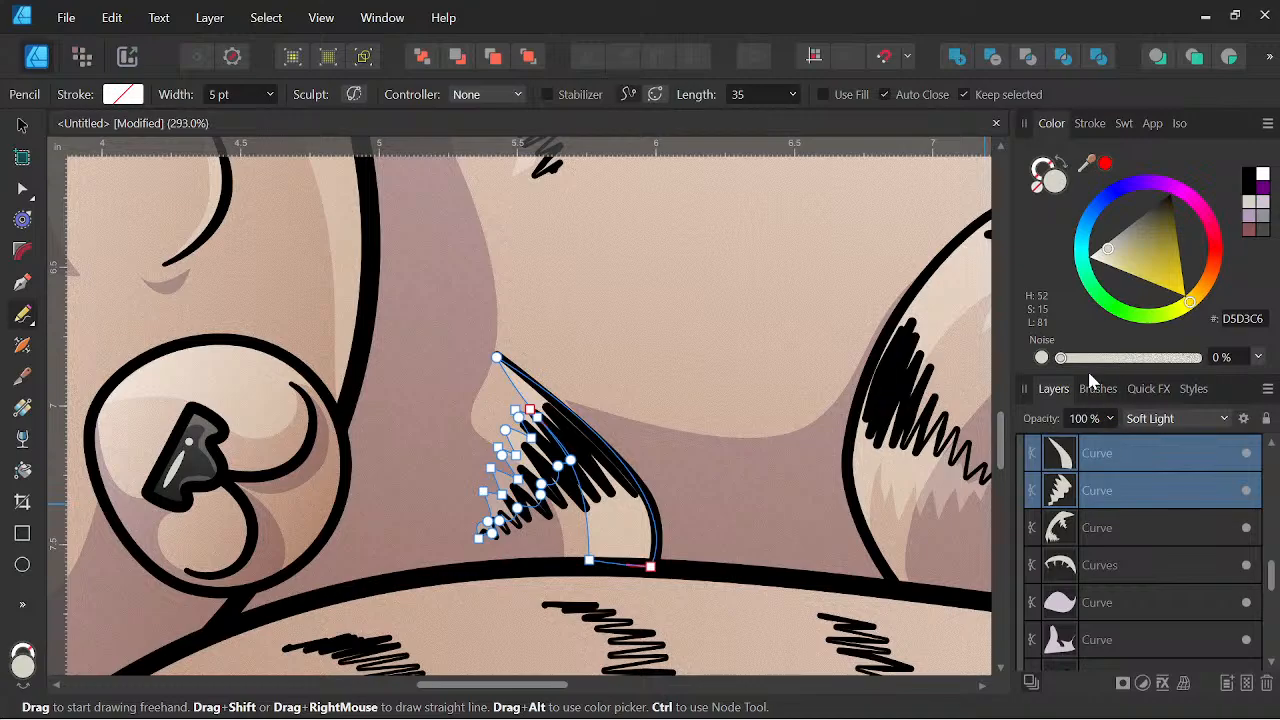
click(966, 58)
scroll(694, 249, down, 5)
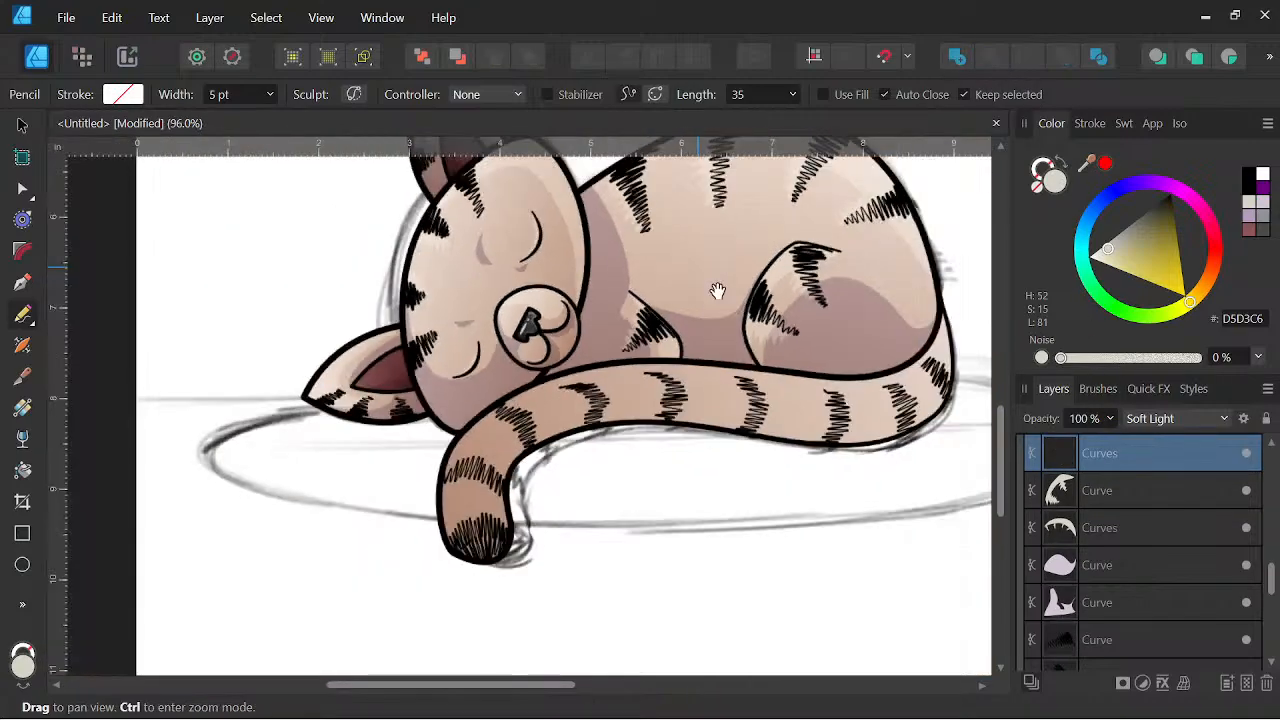
Draw a jagged vertical D5D3C6 fur highlight between the first and second back stripes and set it to Soft Light.
scroll(700, 294, up, 4)
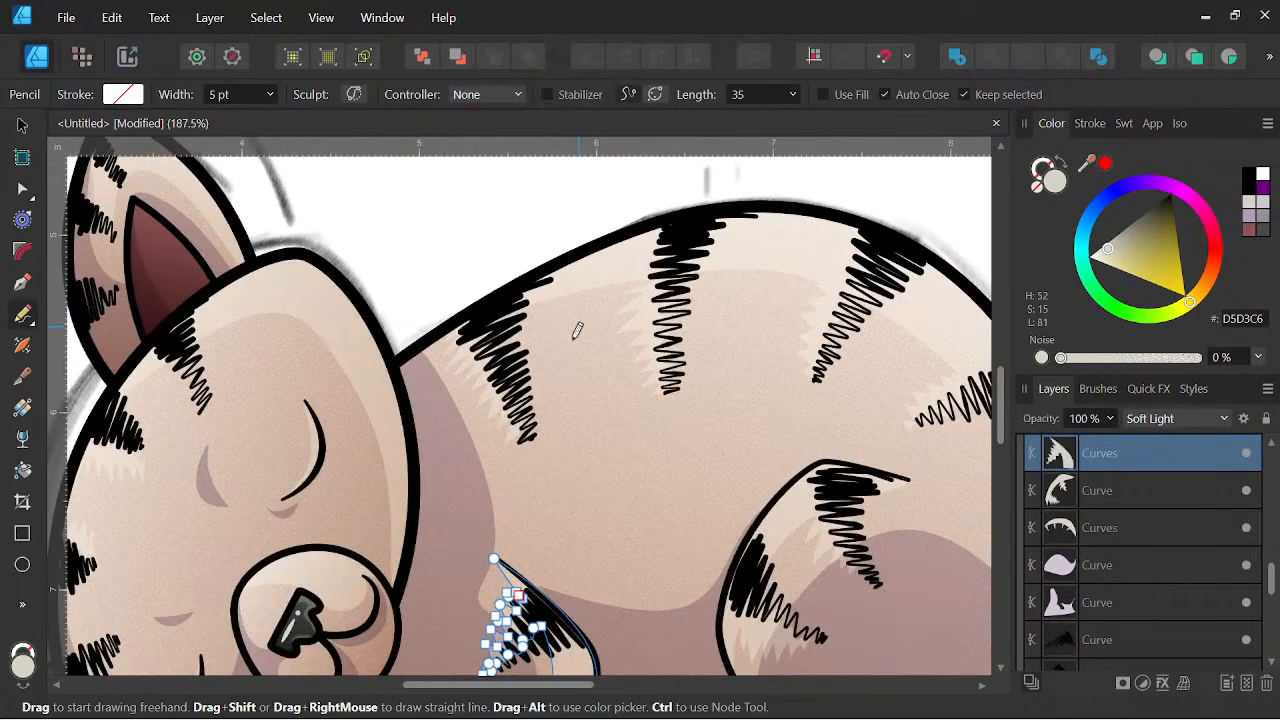
key(ctrl+d)
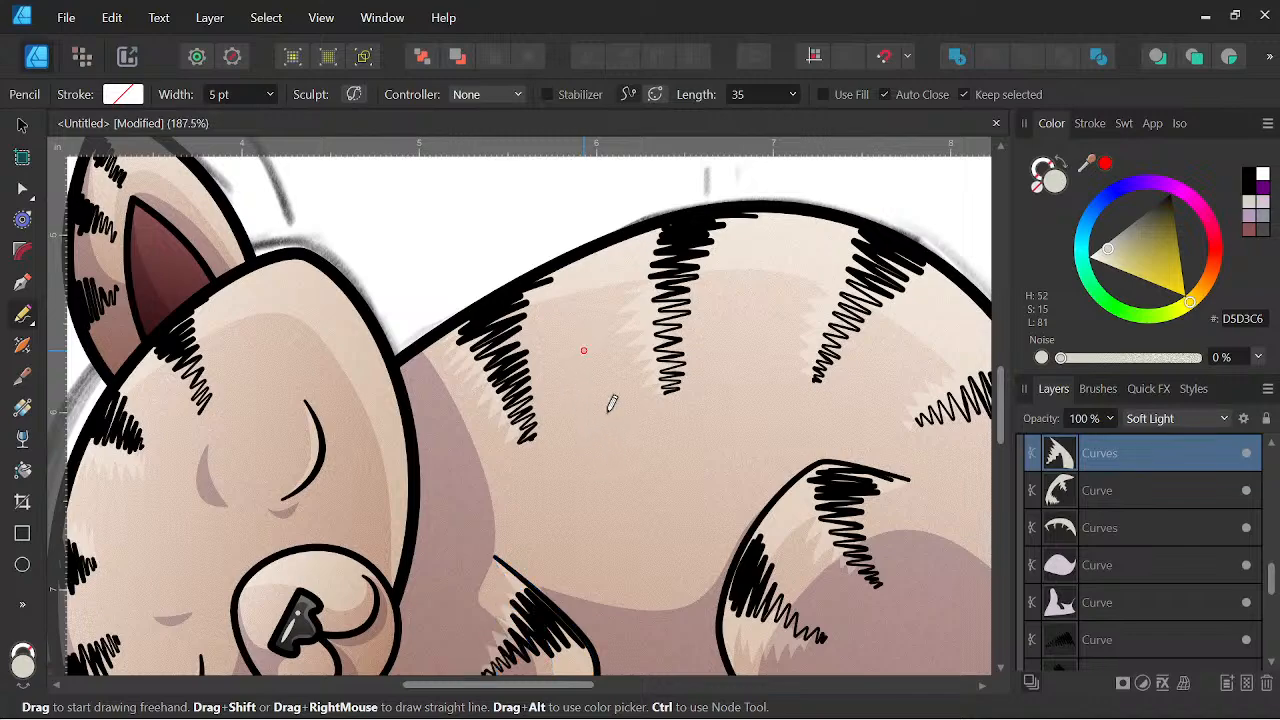
mouse_move(585, 352)
mouse_down()
mouse_move(597, 345)
mouse_move(597, 478)
mouse_up()
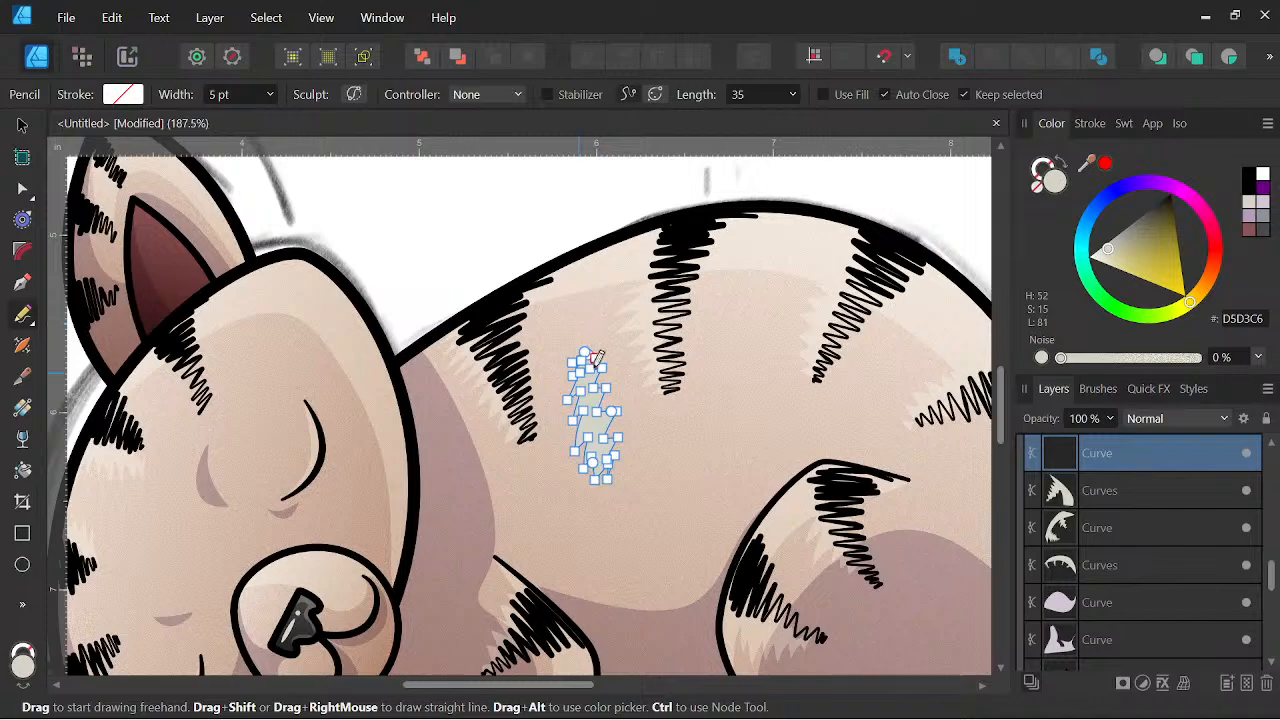
click(1184, 412)
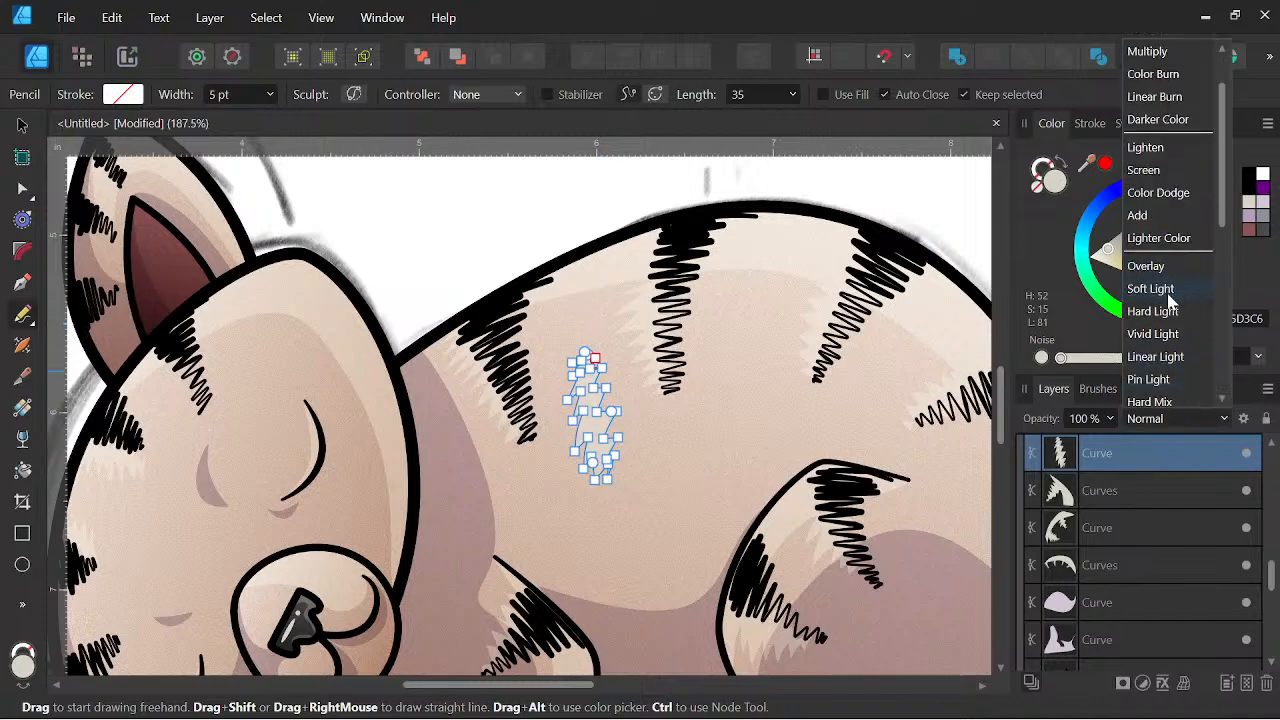
click(1205, 290)
scroll(614, 418, down, 4)
scroll(614, 418, down, 1)
scroll(640, 418, up, 5)
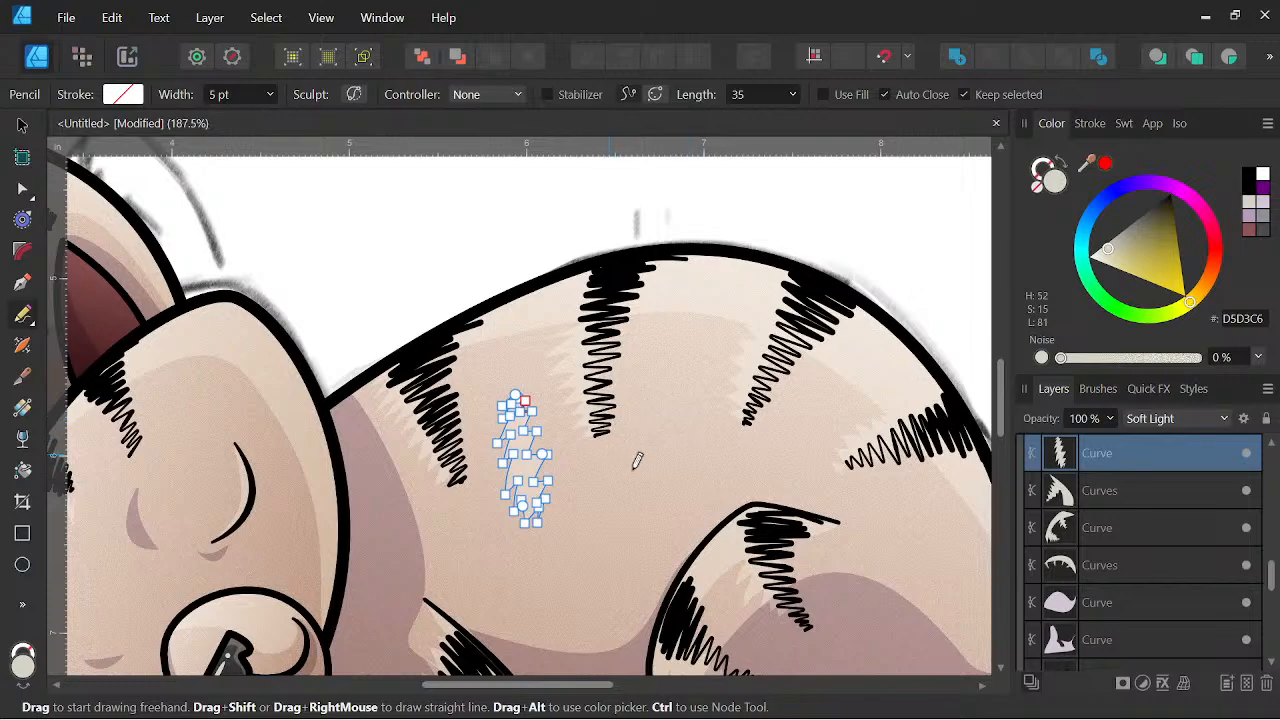
Draw a jagged D5D3C6 fur highlight between the second and third back stripes and set it to Soft Light.
key(ctrl+d)
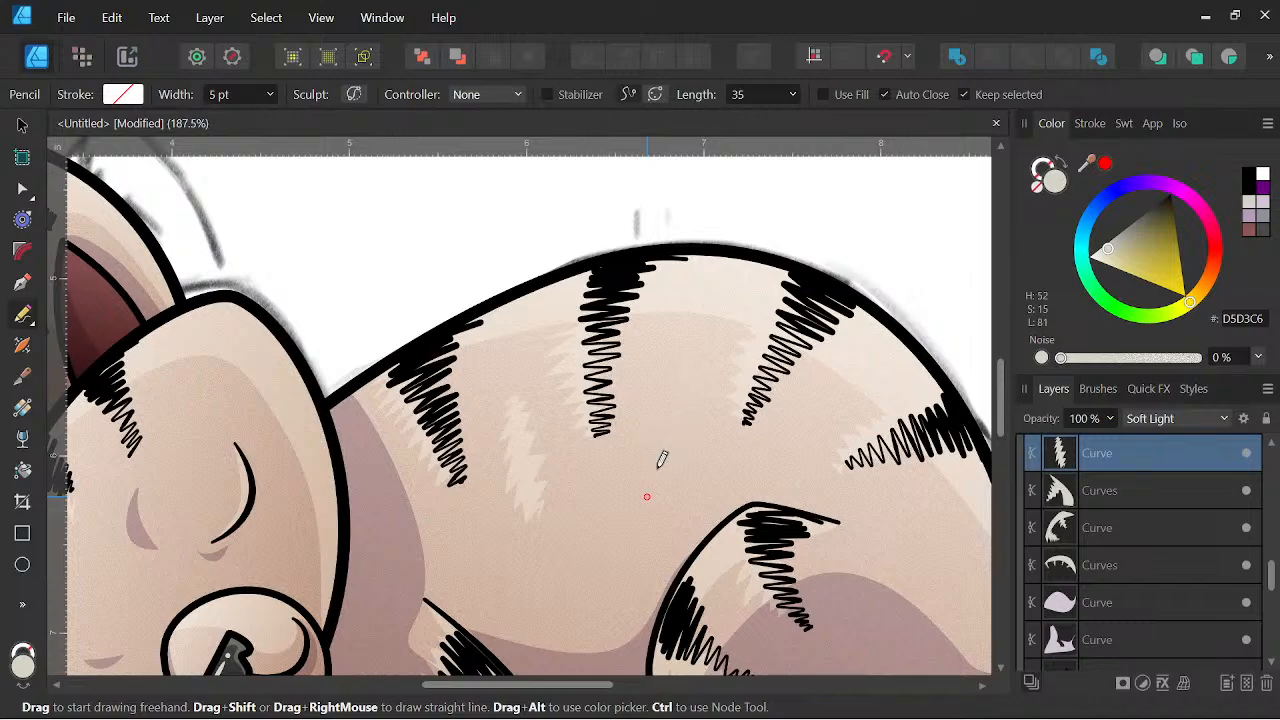
mouse_move(661, 460)
mouse_down()
mouse_move(651, 489)
mouse_move(660, 481)
mouse_up()
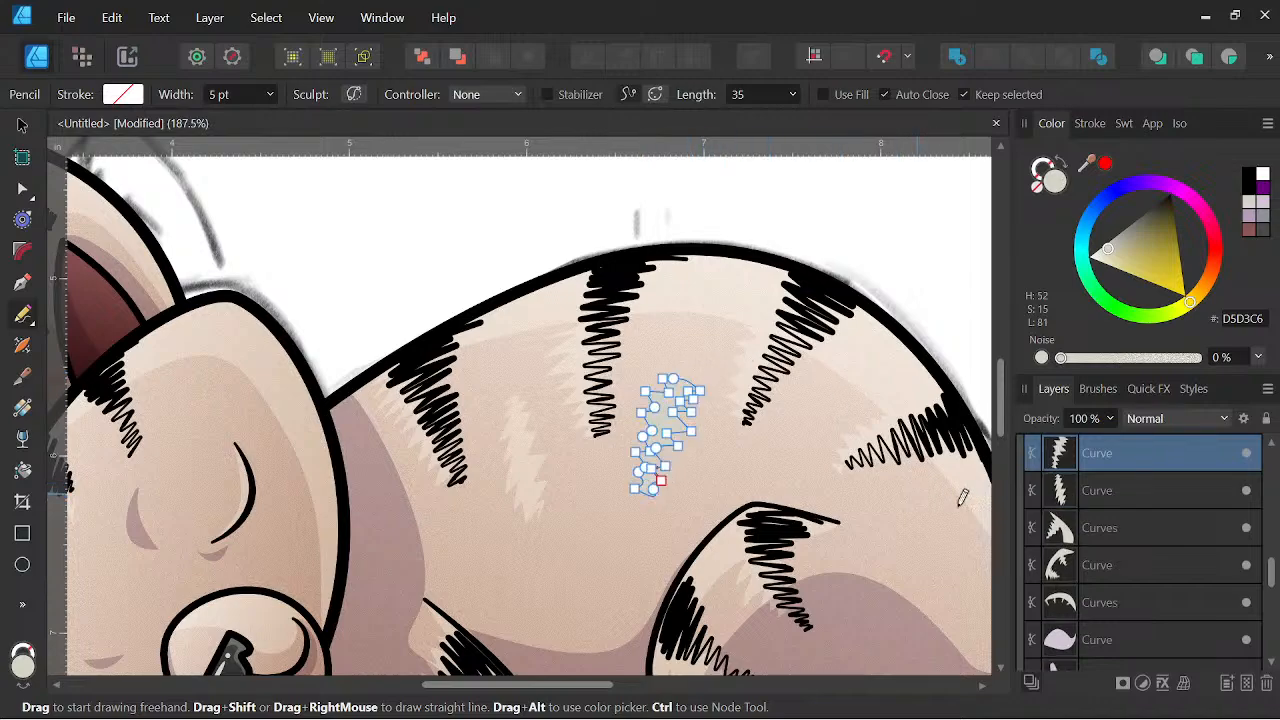
click(1177, 422)
click(1187, 317)
scroll(655, 390, down, 5)
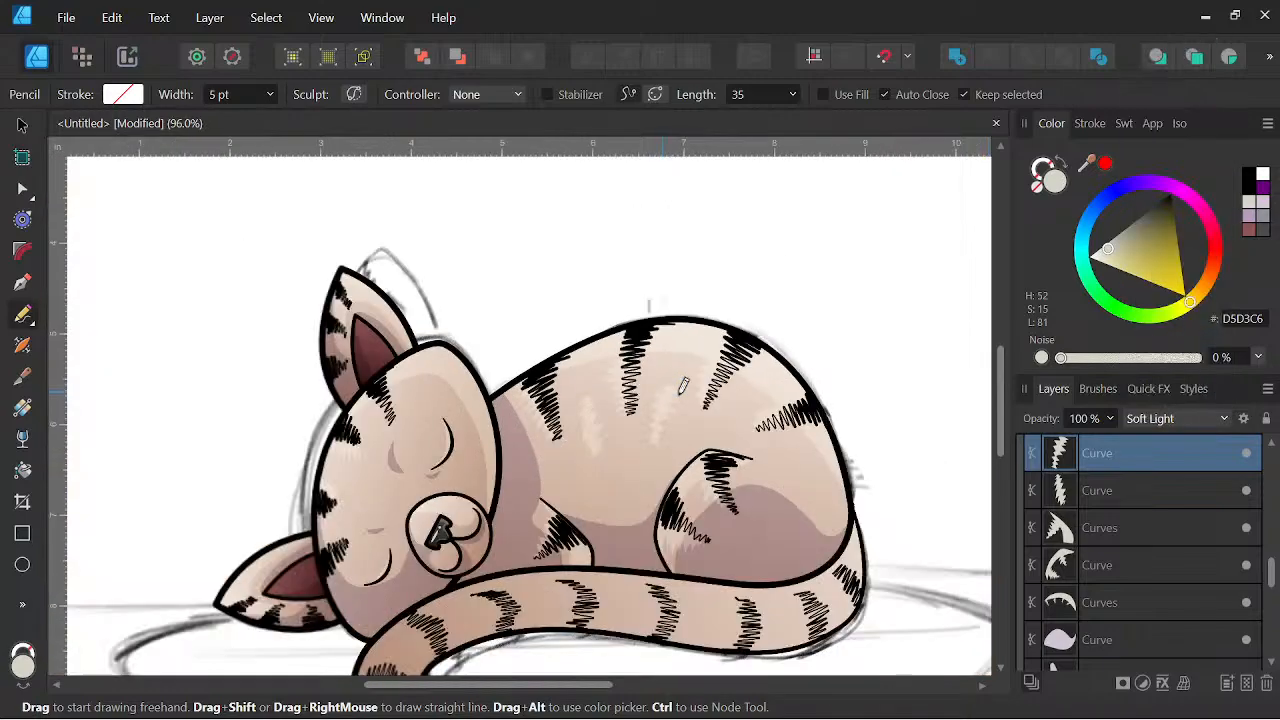
scroll(733, 445, down, 3)
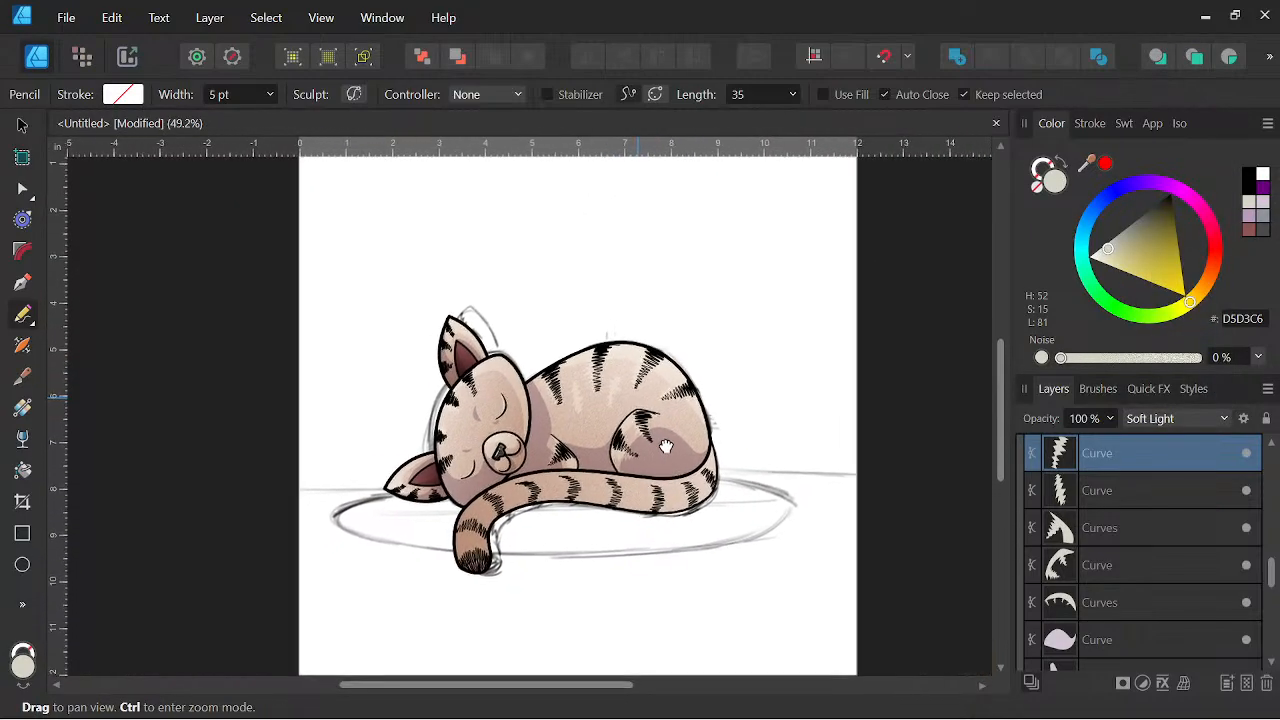
Duplicate the highlight between the second and third back stripes, shrink and tilt the copy, and place it just above the hind leg.
scroll(622, 380, up, 6)
click(22, 126)
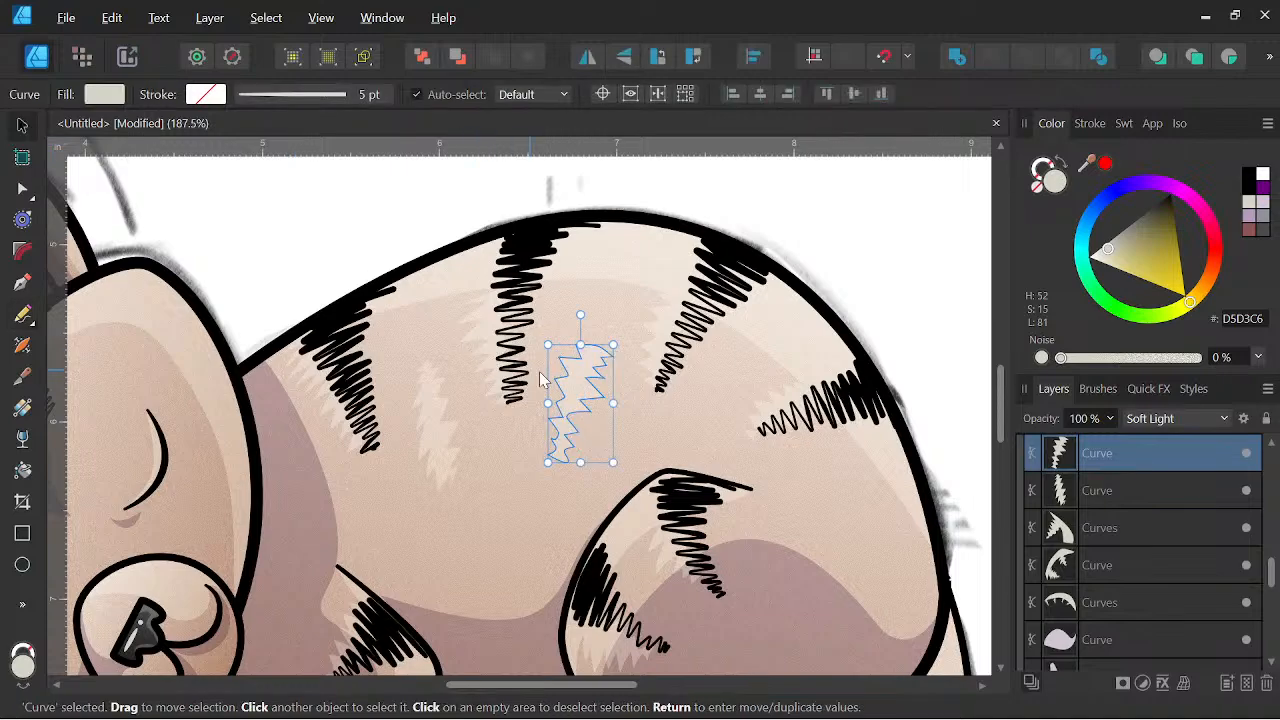
drag(590, 379, 715, 419)
mouse_move(703, 346)
mouse_down()
mouse_move(739, 354)
mouse_move(699, 398)
mouse_move(697, 425)
mouse_up()
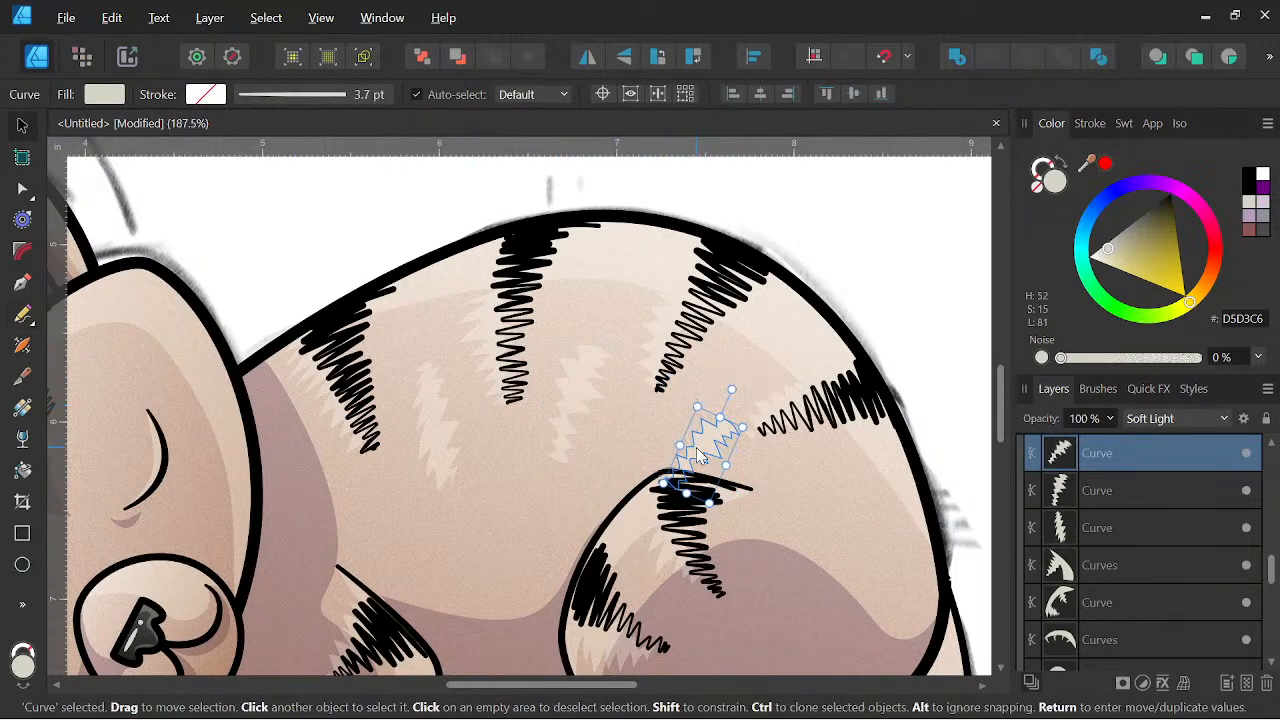
scroll(697, 423, down, 3)
drag(771, 451, 712, 446)
scroll(656, 406, up, 4)
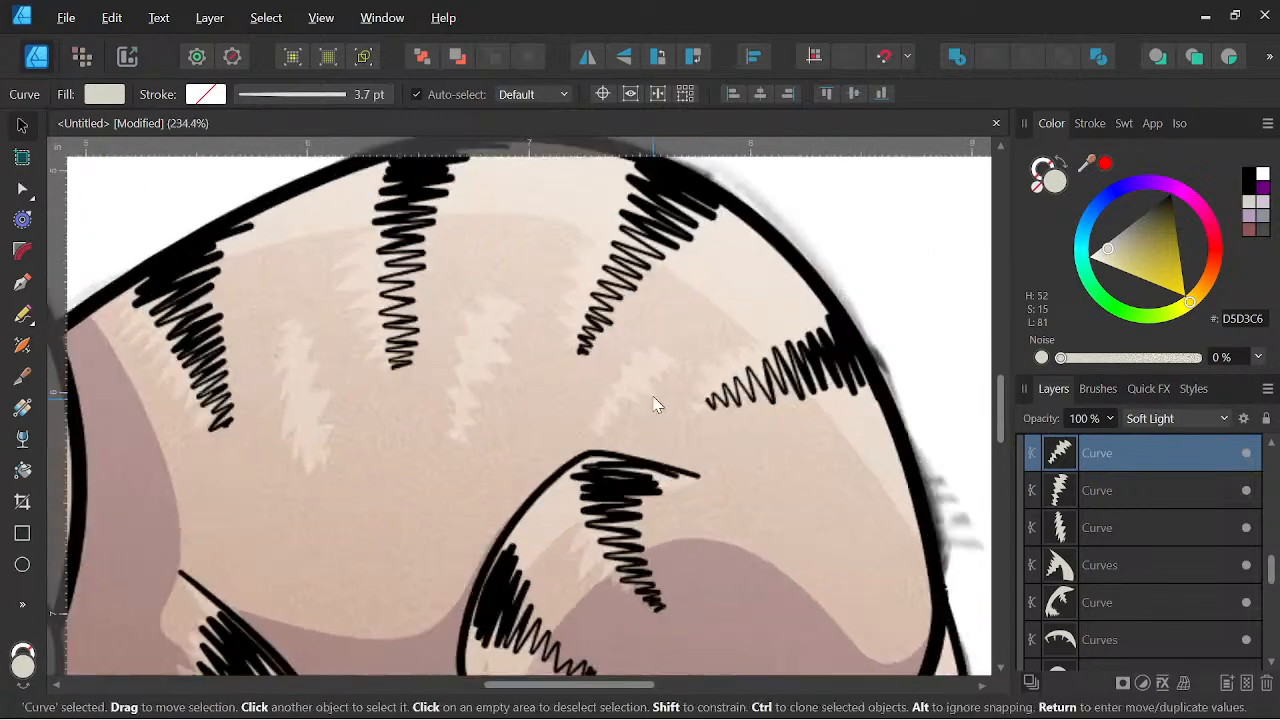
Duplicate the small jagged highlight above the hind leg, place the copy low on the belly and rotate it nearly vertical.
scroll(650, 398, down, 1)
scroll(831, 386, down, 2)
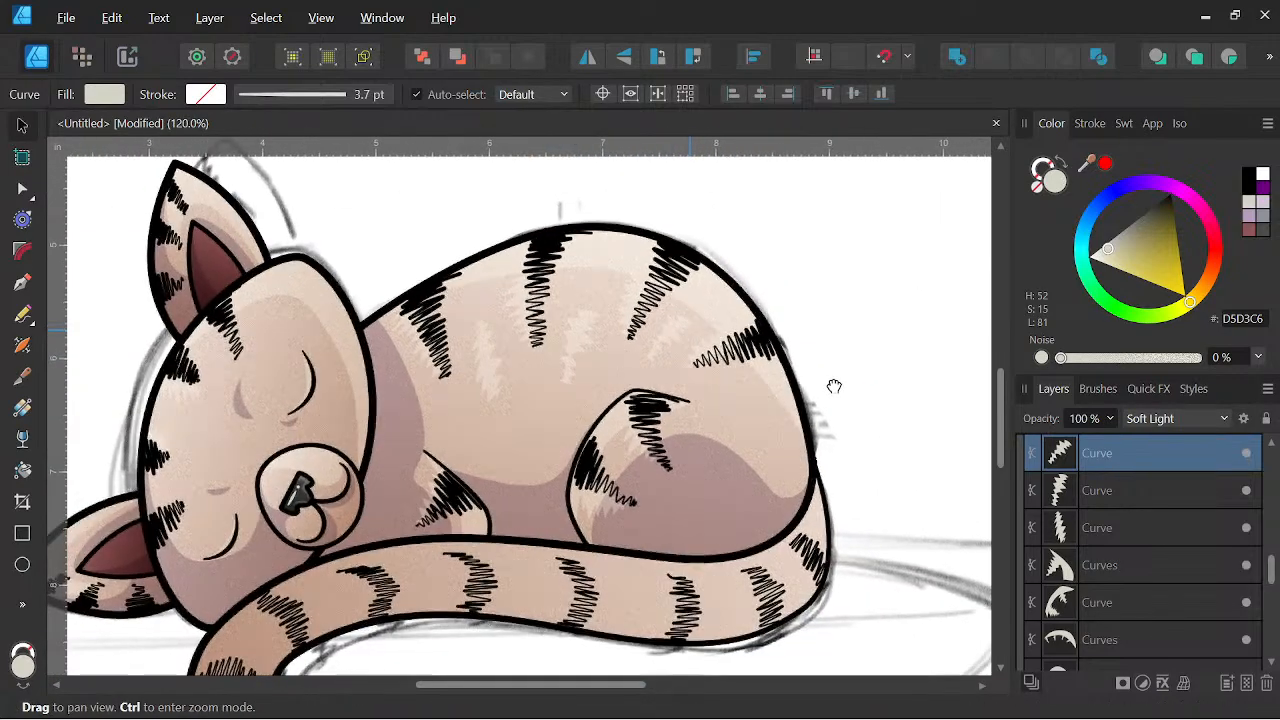
drag(831, 386, 762, 391)
drag(602, 333, 460, 430)
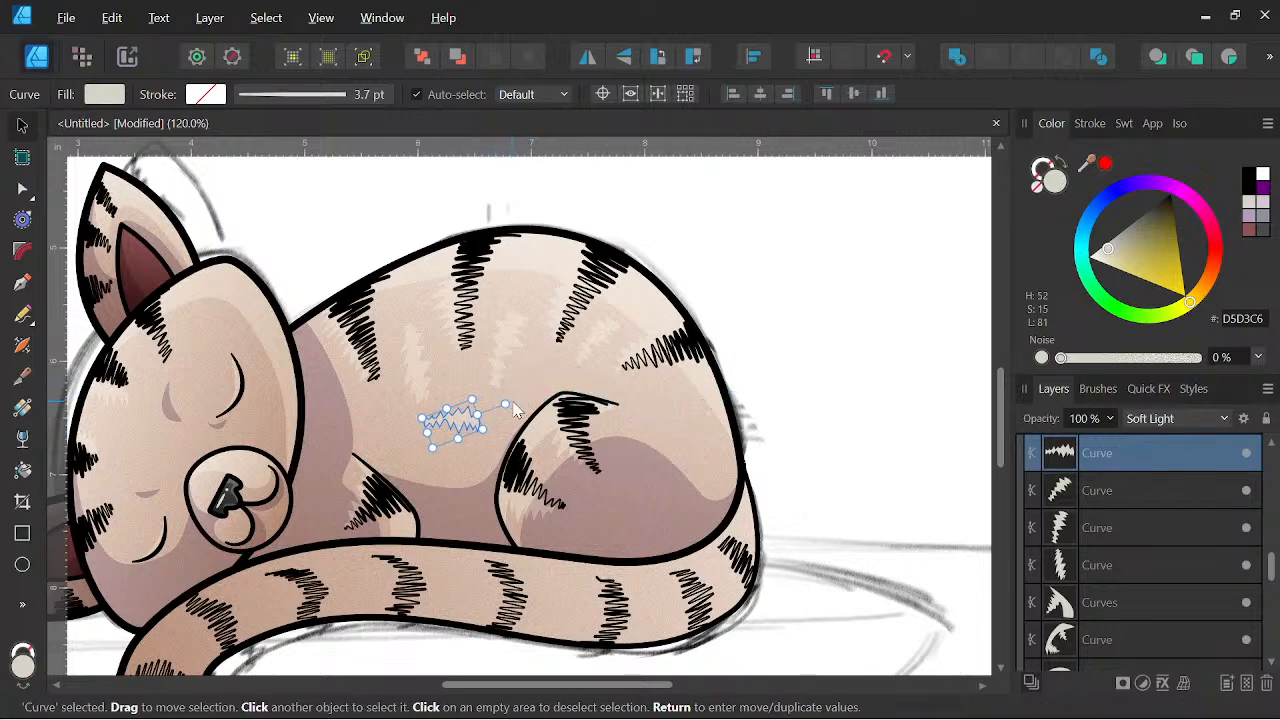
click(508, 412)
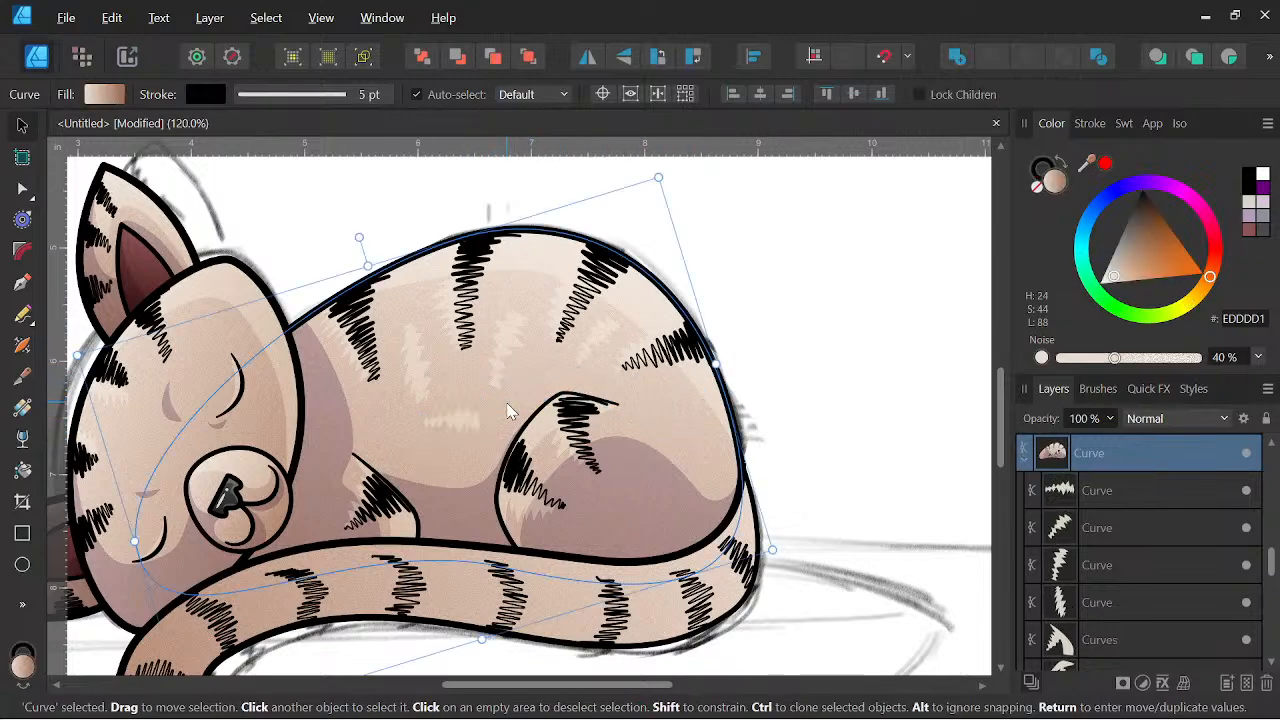
click(1127, 502)
drag(470, 361, 430, 358)
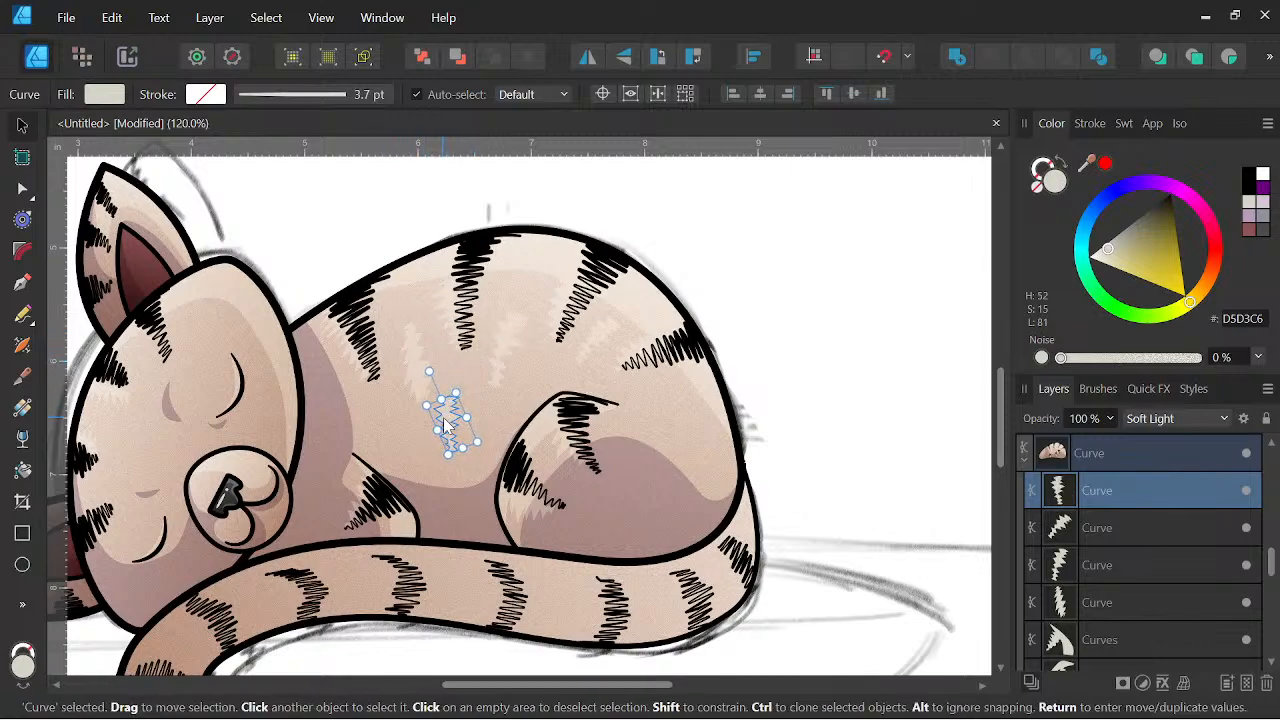
drag(449, 416, 464, 408)
Reposition and slightly rotate the jagged highlight between the first and second back stripes.
scroll(497, 345, down, 3)
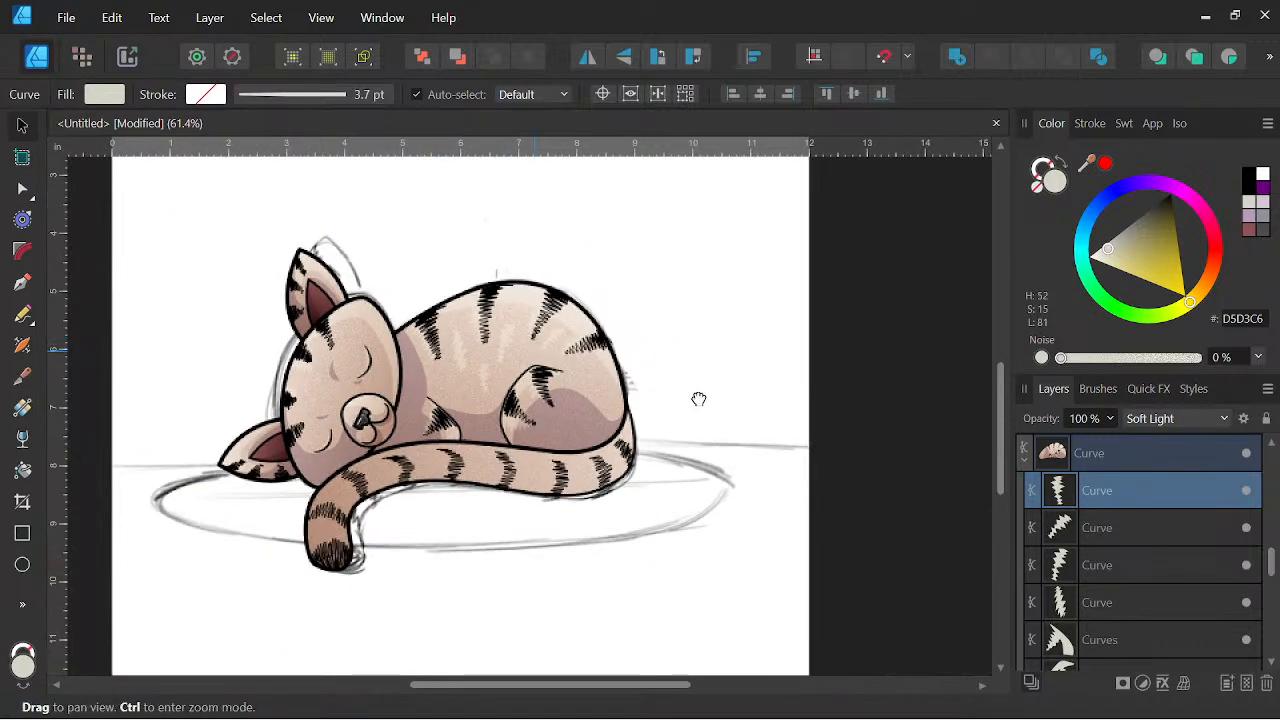
drag(697, 398, 820, 423)
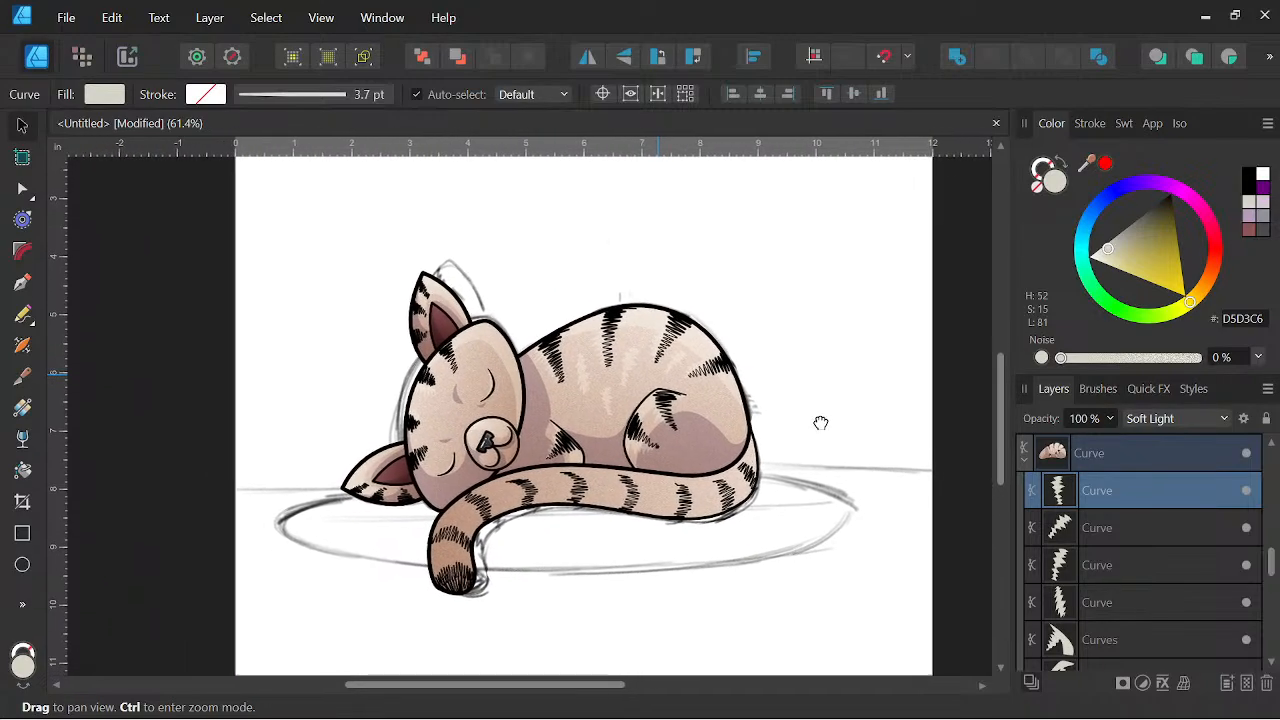
scroll(590, 357, up, 5)
click(575, 407)
drag(575, 407, 558, 406)
drag(551, 305, 558, 307)
drag(556, 418, 564, 418)
scroll(550, 403, down, 3)
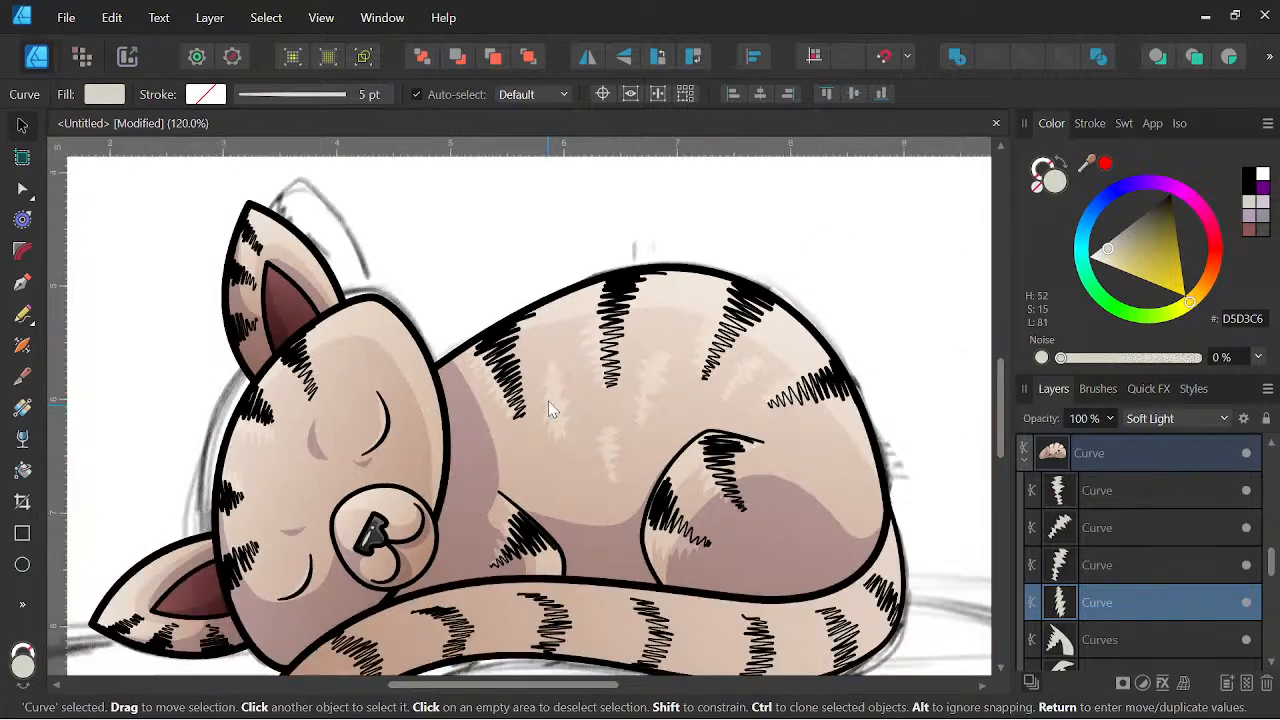
drag(674, 436, 652, 294)
scroll(652, 294, down, 3)
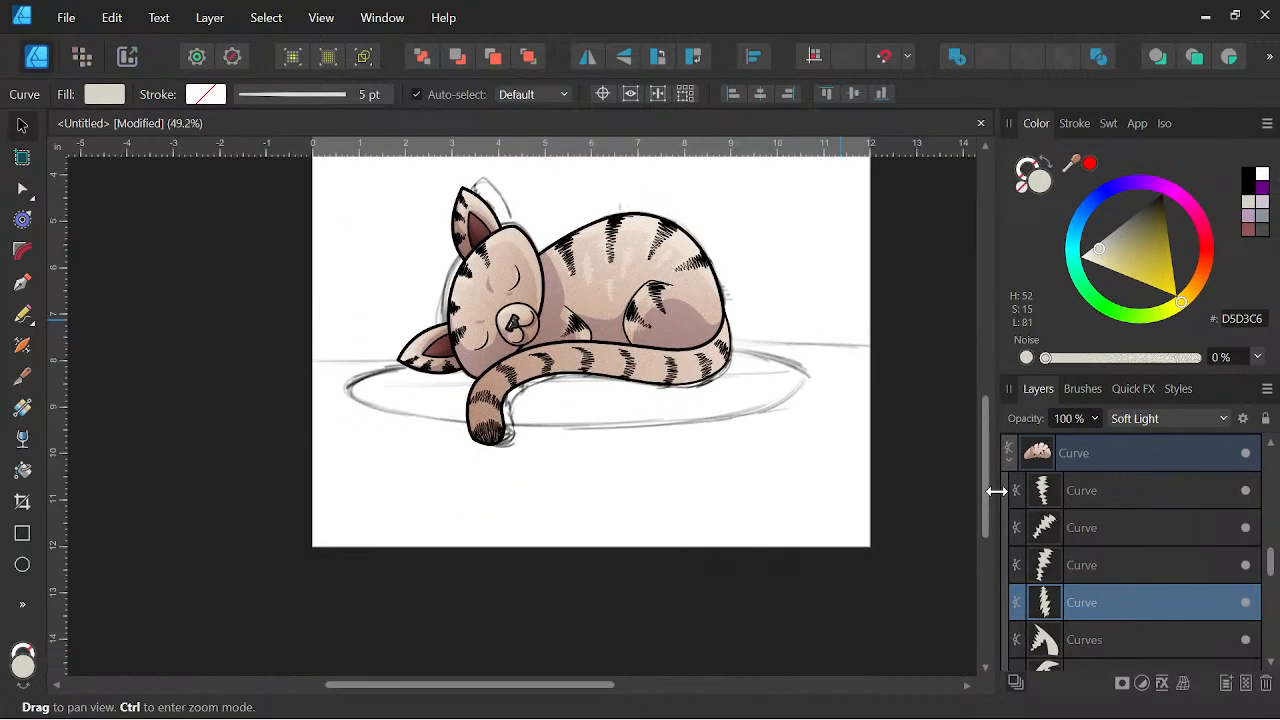
scroll(815, 344, down, 3)
drag(807, 406, 780, 490)
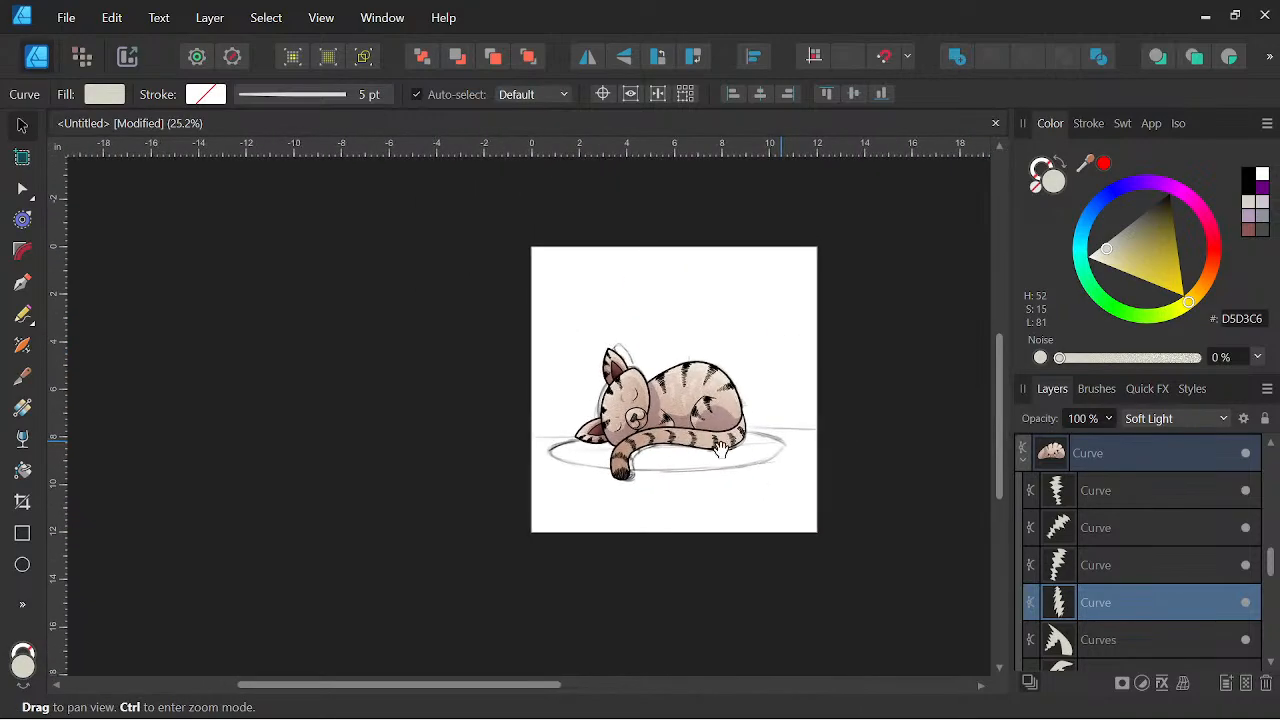
Select the tail and draw a closed freehand shadow shape around its tip and along the inner bend of its underside.
scroll(706, 439, up, 6)
drag(694, 528, 697, 503)
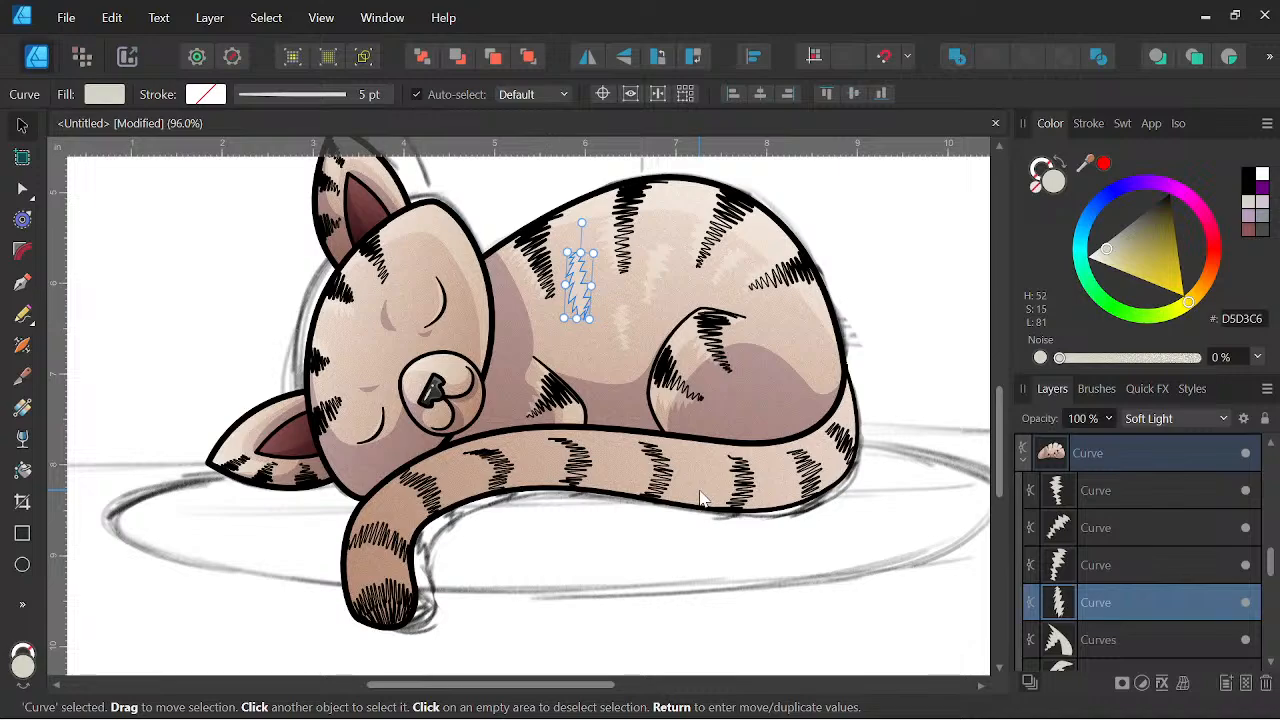
click(700, 498)
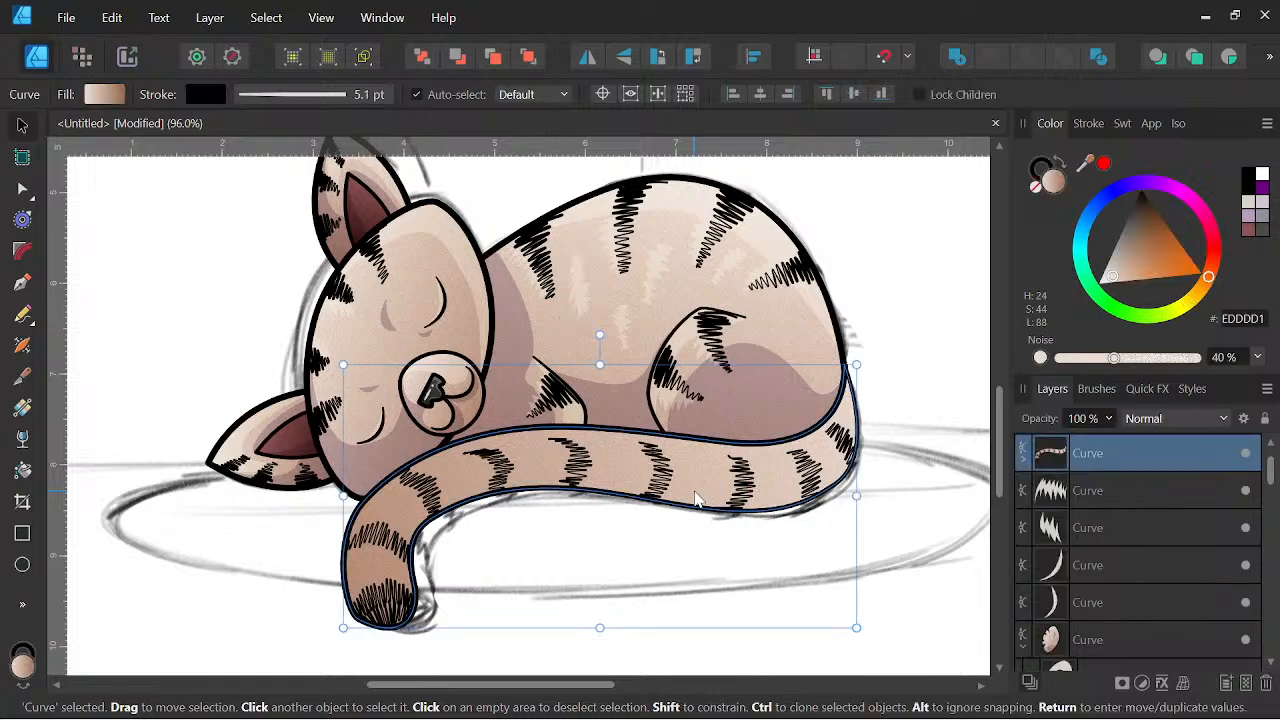
scroll(562, 481, up, 1)
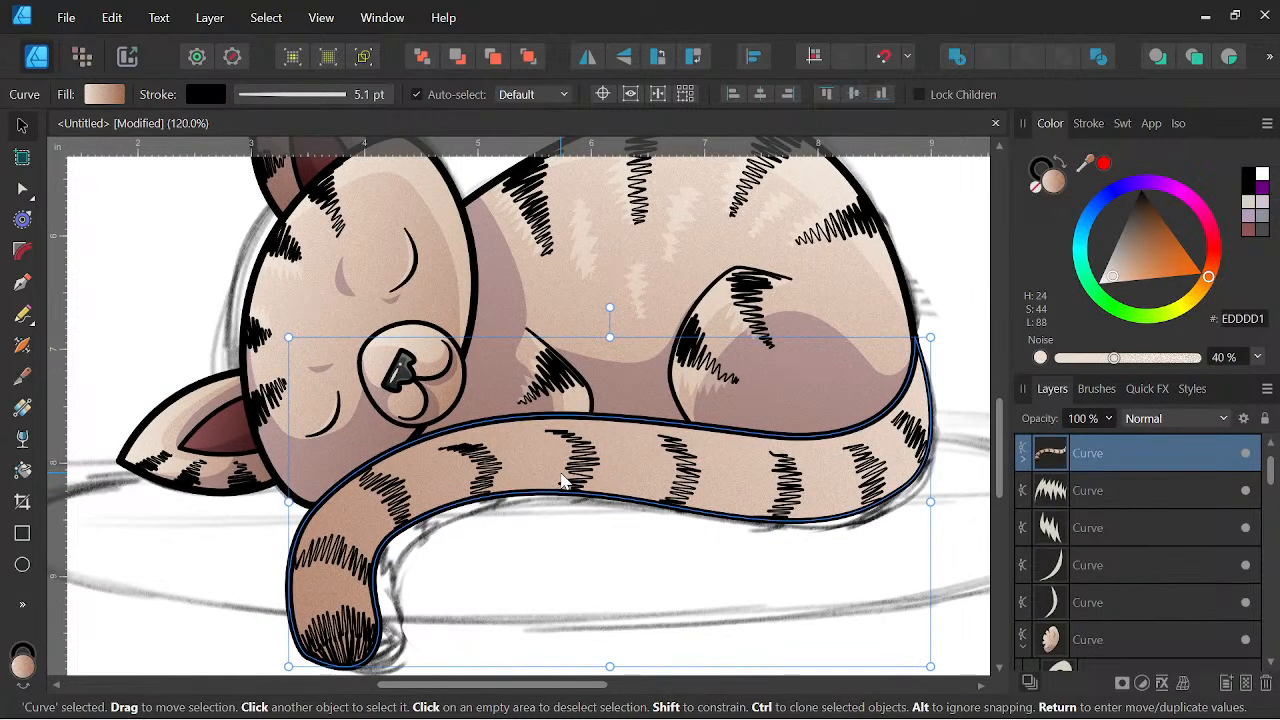
click(22, 312)
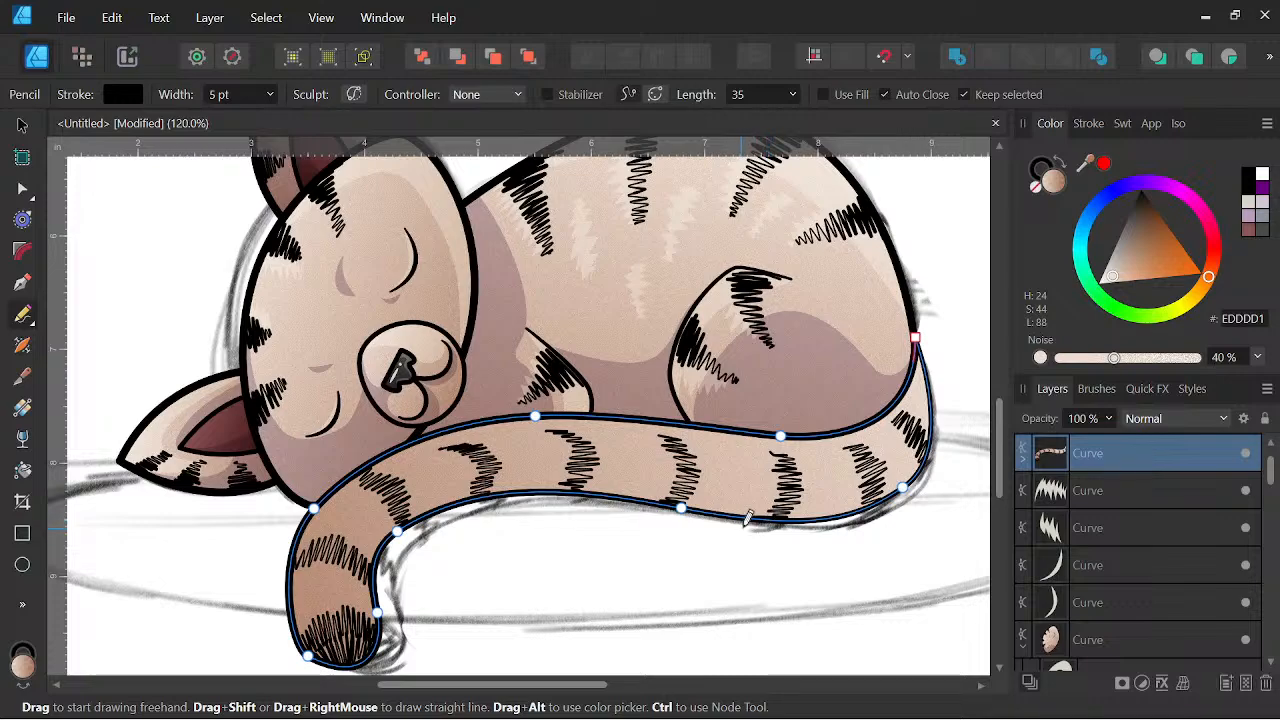
key(space)
drag(800, 606, 806, 569)
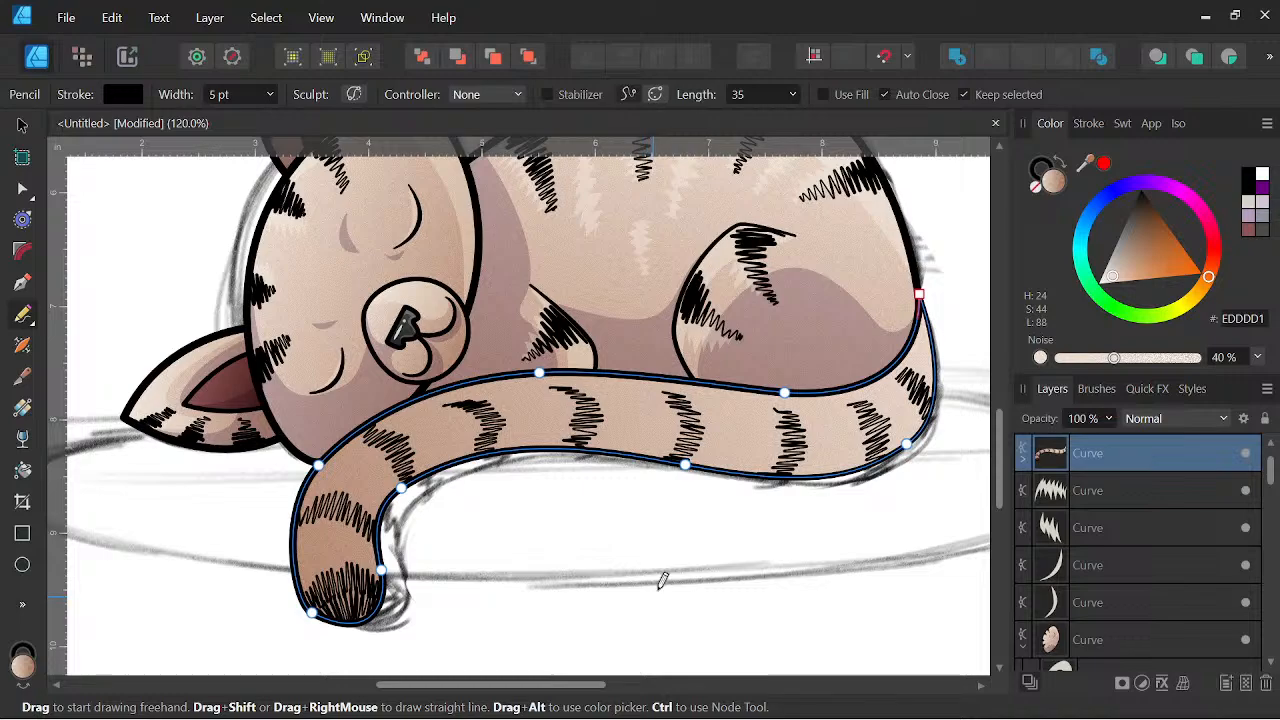
mouse_move(312, 474)
mouse_down()
mouse_move(299, 523)
mouse_move(329, 554)
mouse_up()
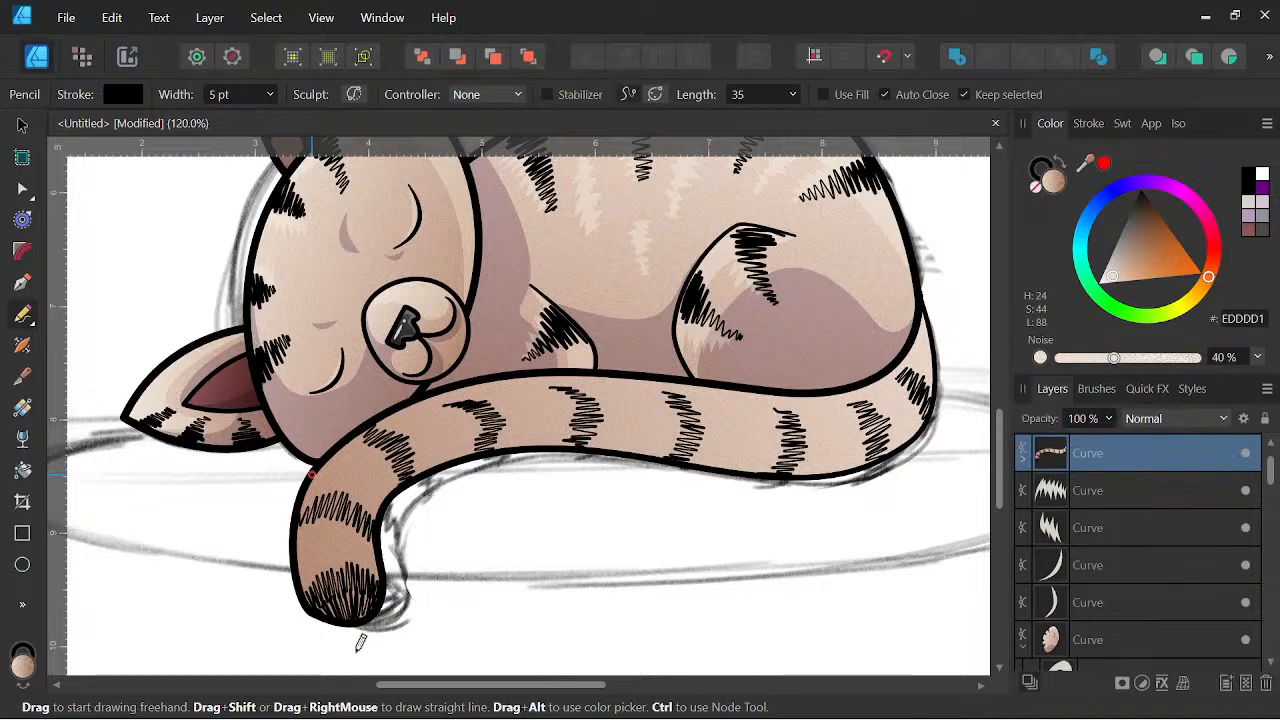
mouse_move(360, 643)
mouse_down()
mouse_move(280, 500)
mouse_move(335, 449)
mouse_move(667, 467)
mouse_up()
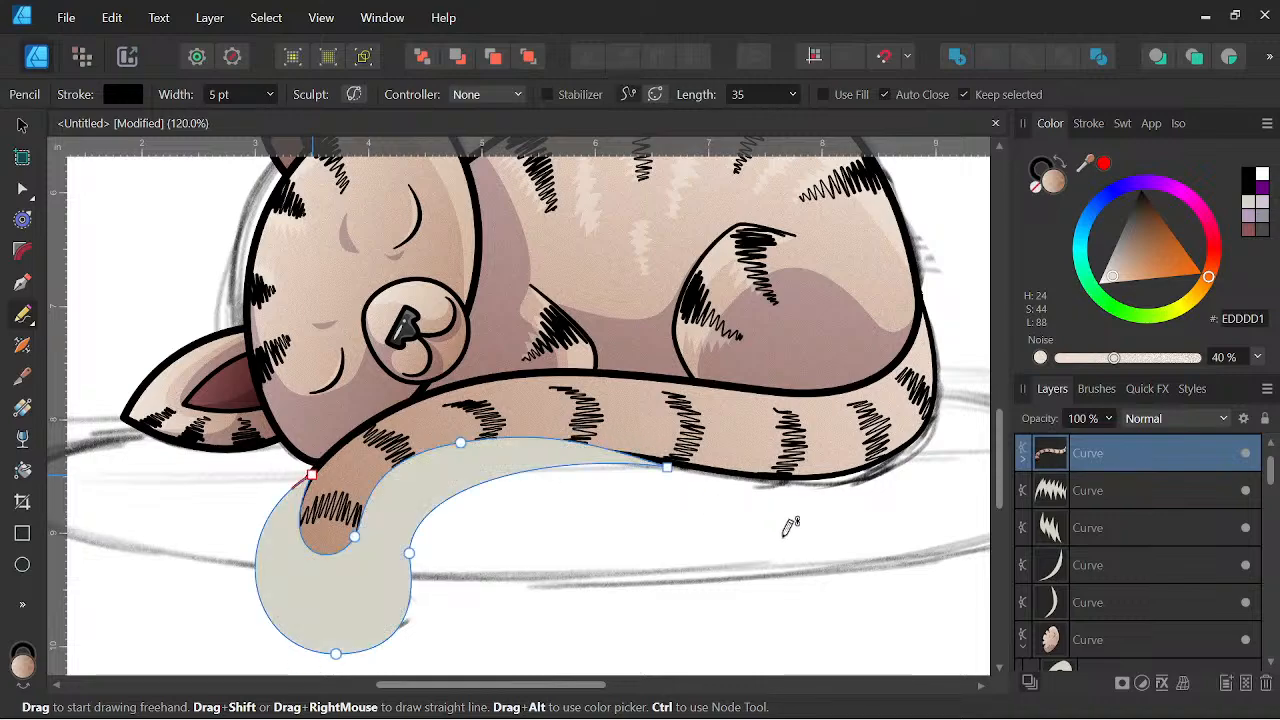
Fill the tail-tip shadow with D2C6D5, set it to Multiply and clip it inside the tail.
click(1263, 209)
click(1158, 424)
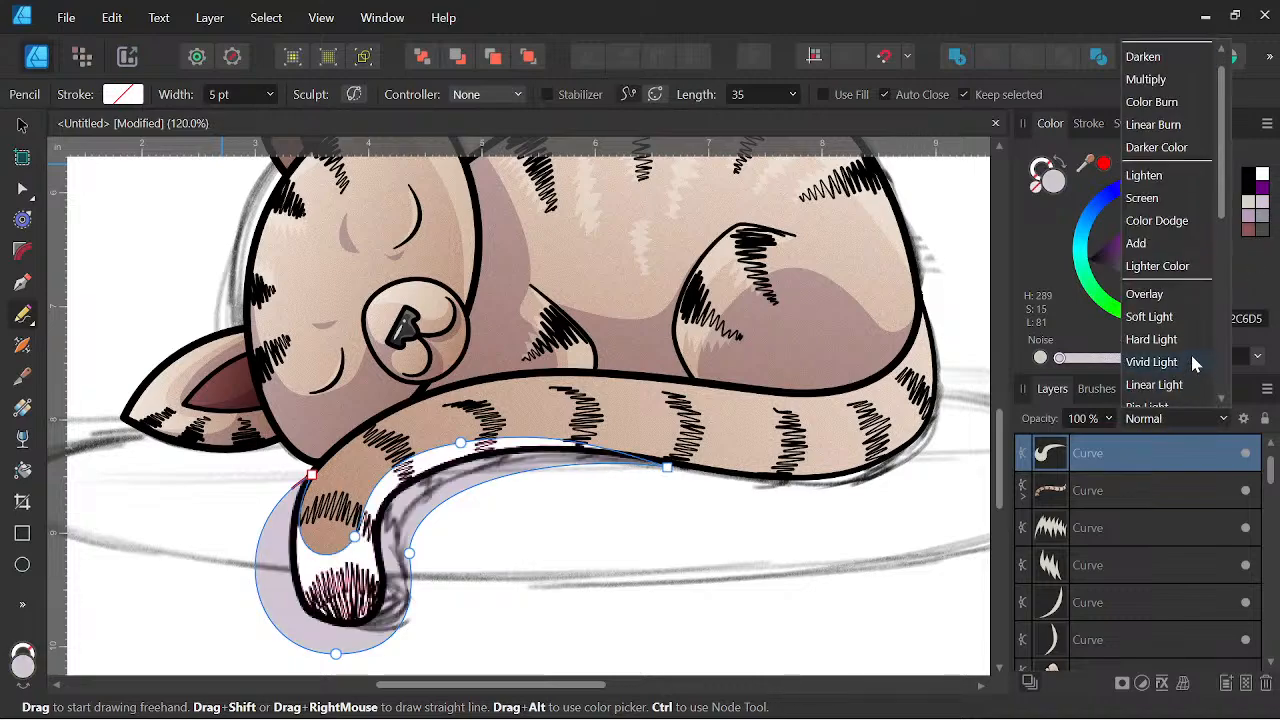
click(1160, 83)
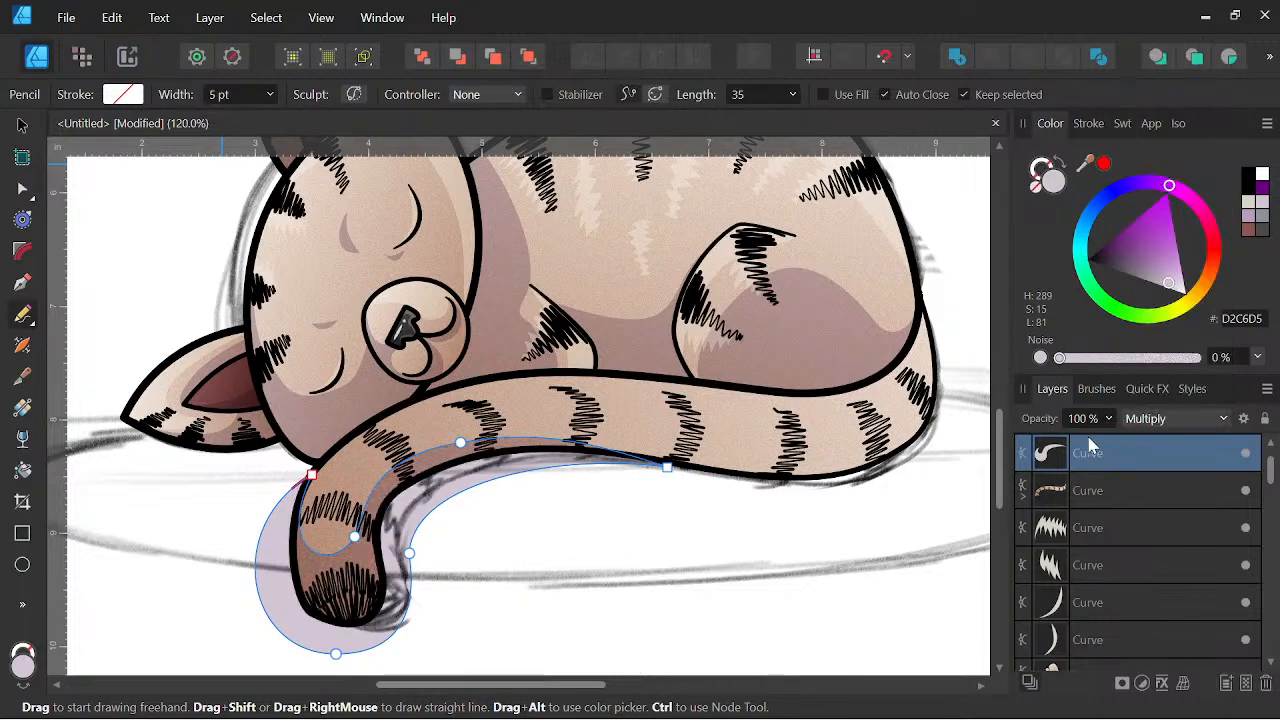
drag(1090, 445, 1085, 500)
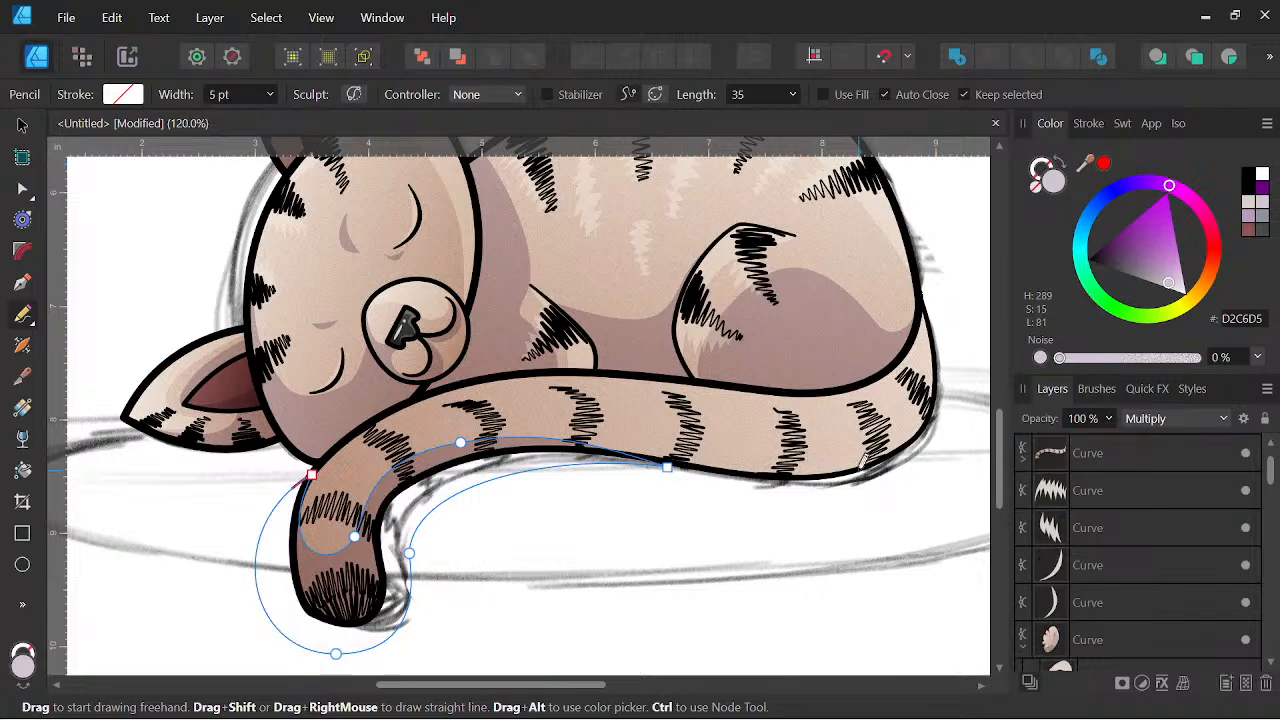
Draw a D5D3C6 highlight inside the tail where it curves under the rump and set it to Soft Light.
mouse_move(926, 296)
mouse_down()
mouse_move(923, 350)
mouse_move(886, 394)
mouse_move(822, 392)
mouse_up()
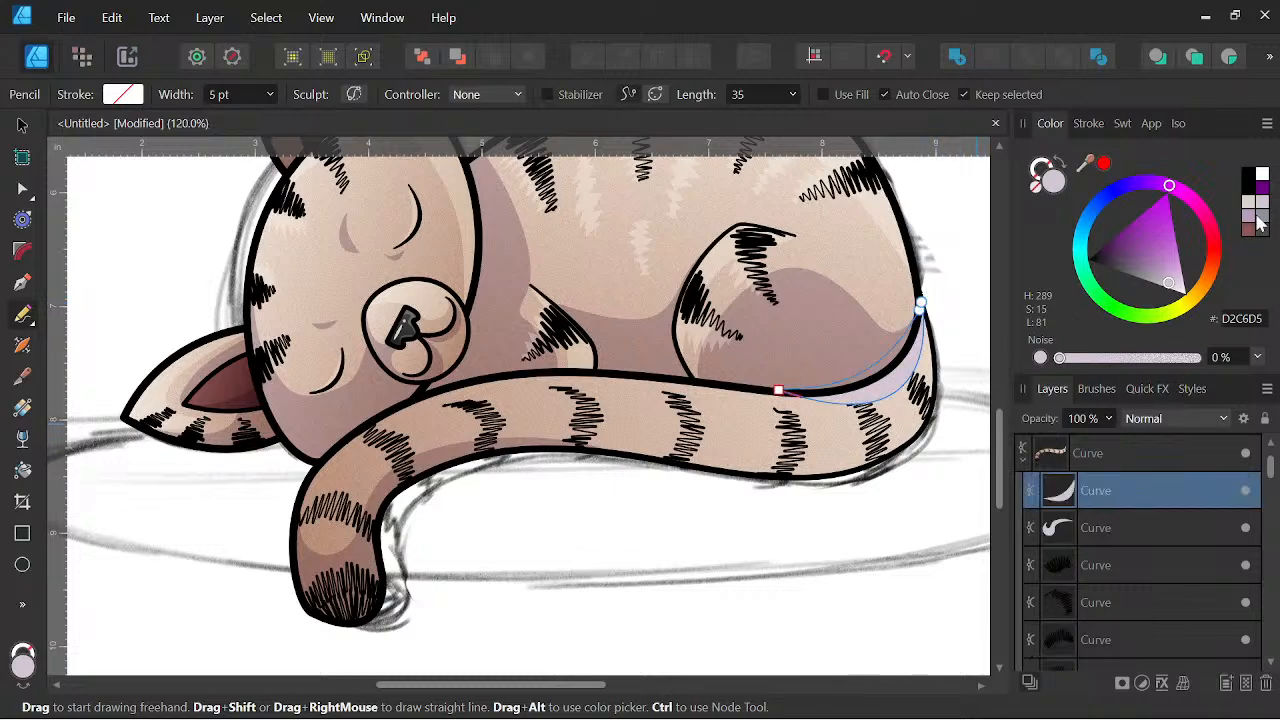
click(1248, 207)
click(1163, 418)
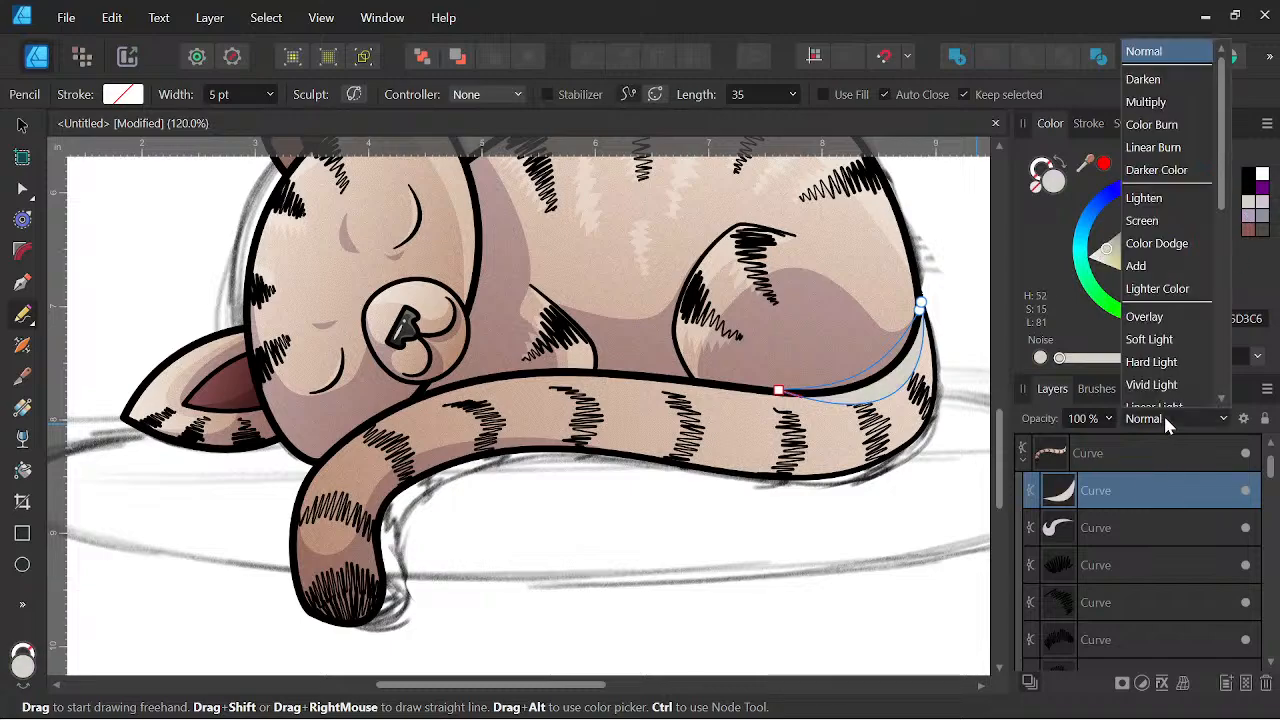
scroll(1160, 300, down, 1)
click(1163, 318)
scroll(882, 427, down, 3)
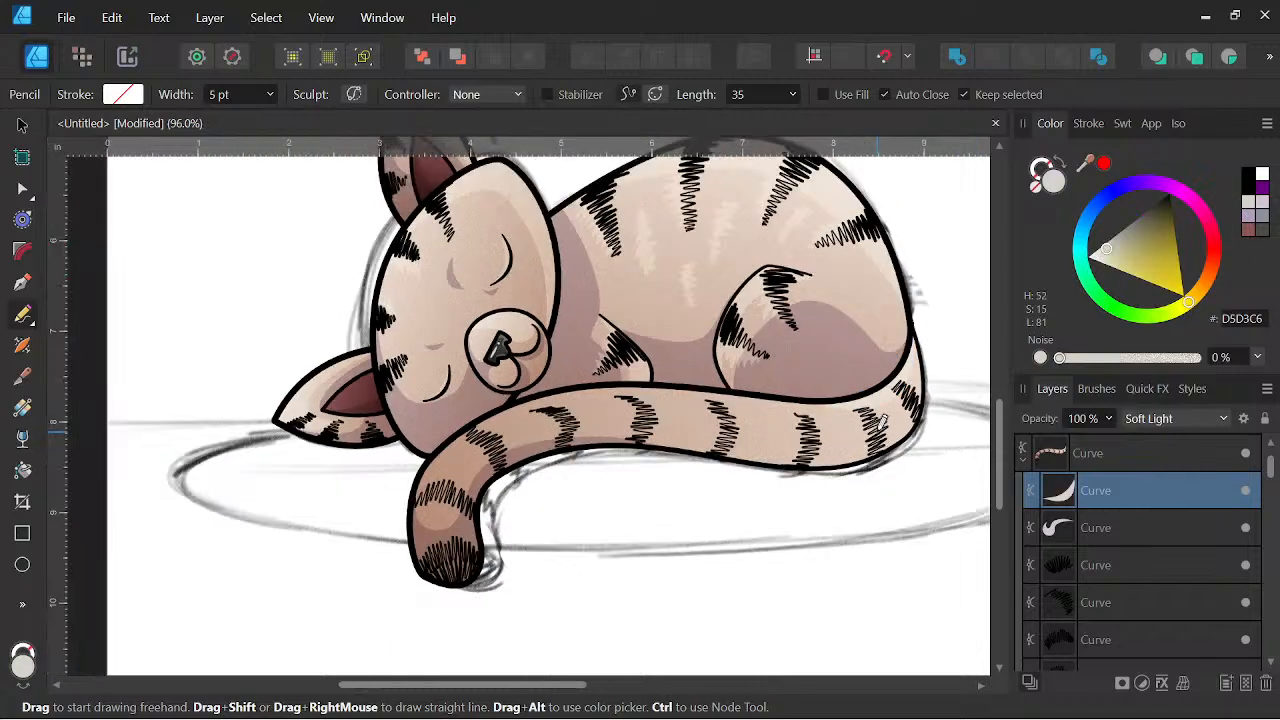
scroll(890, 425, up, 3)
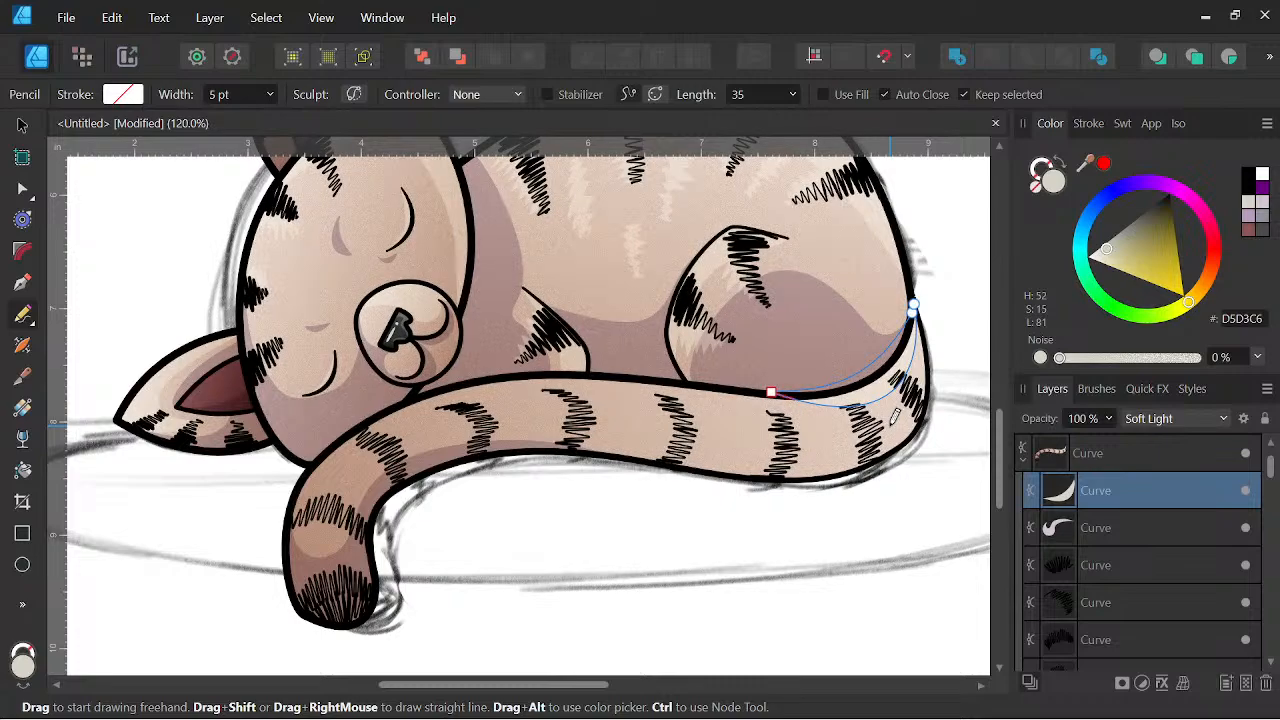
Try a long highlight along the tail's upper edge and delete it together with the highlight at the tail's base.
drag(299, 481, 295, 492)
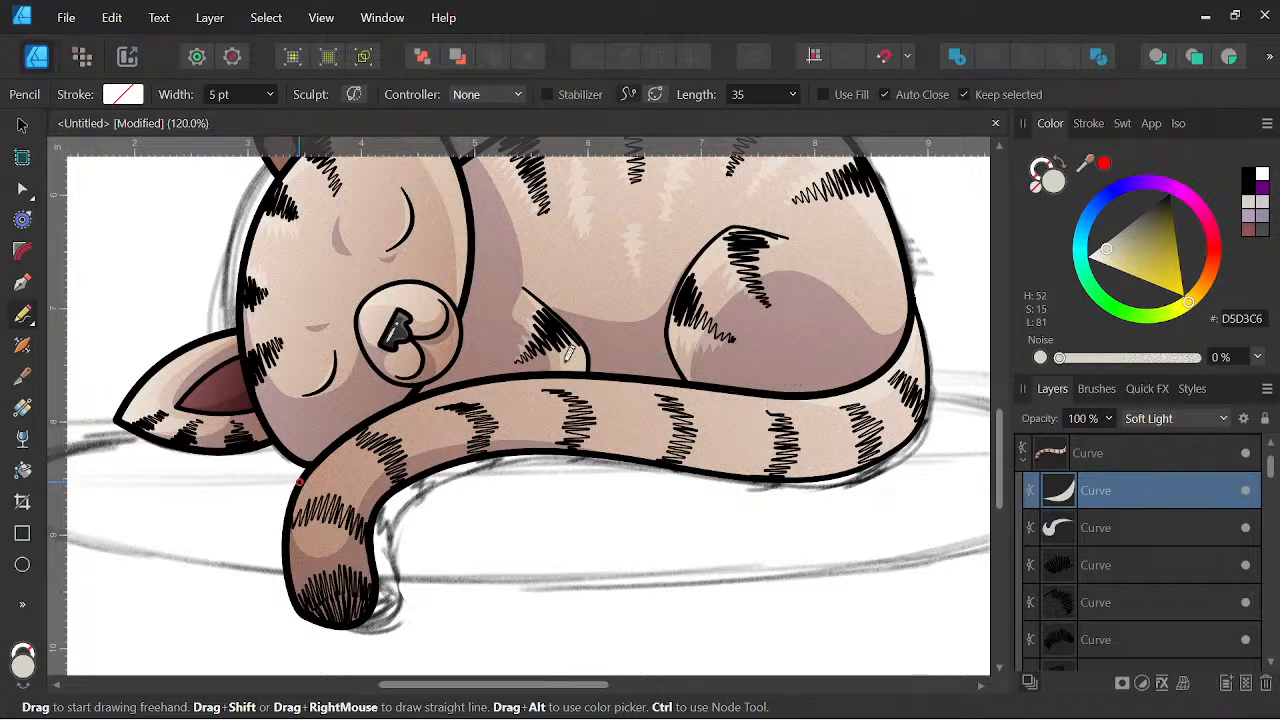
drag(349, 412, 305, 465)
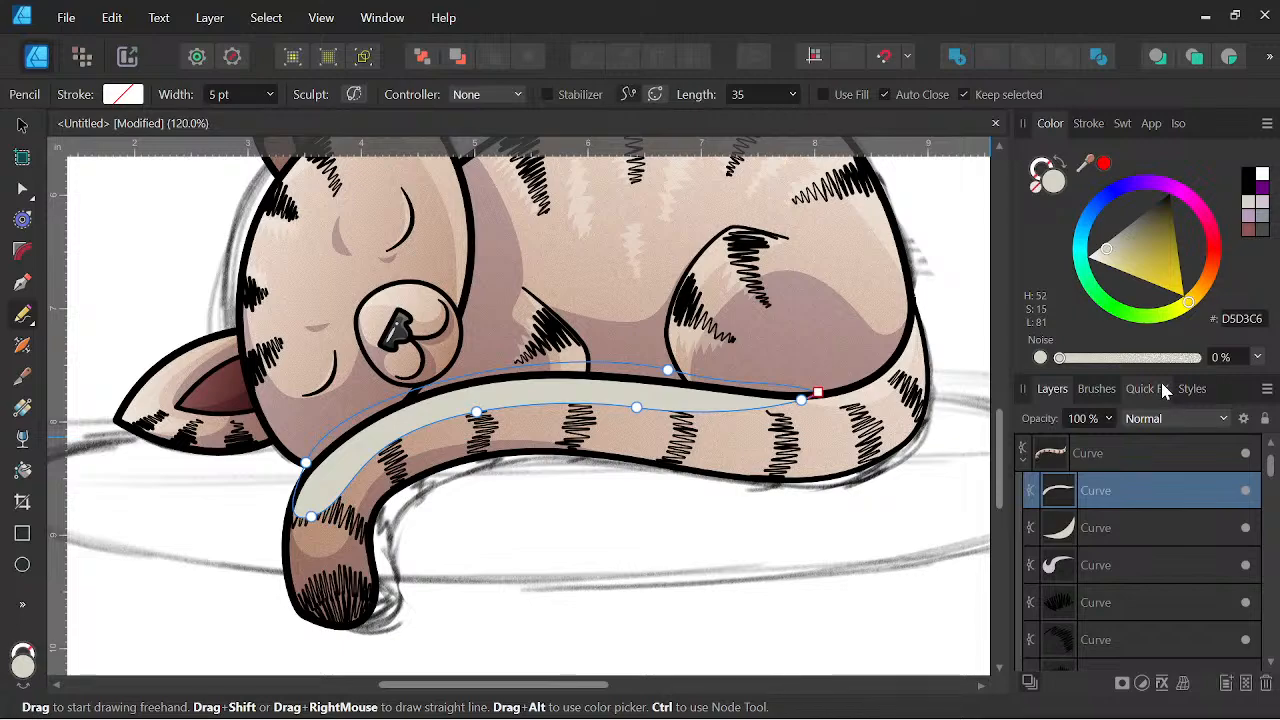
key(Delete)
key(Delete)
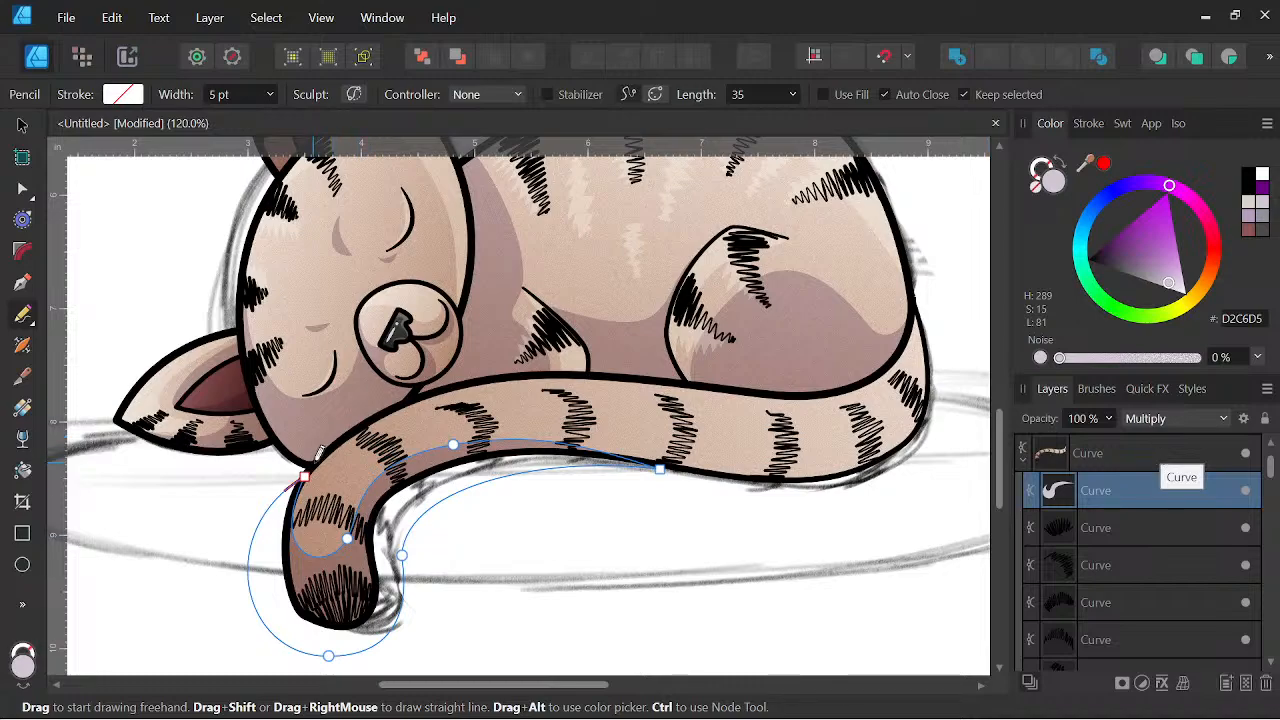
Draw one continuous D5D3C6 highlight along the tail's upper edge from its base to the bend and set it to Soft Light.
drag(318, 460, 317, 462)
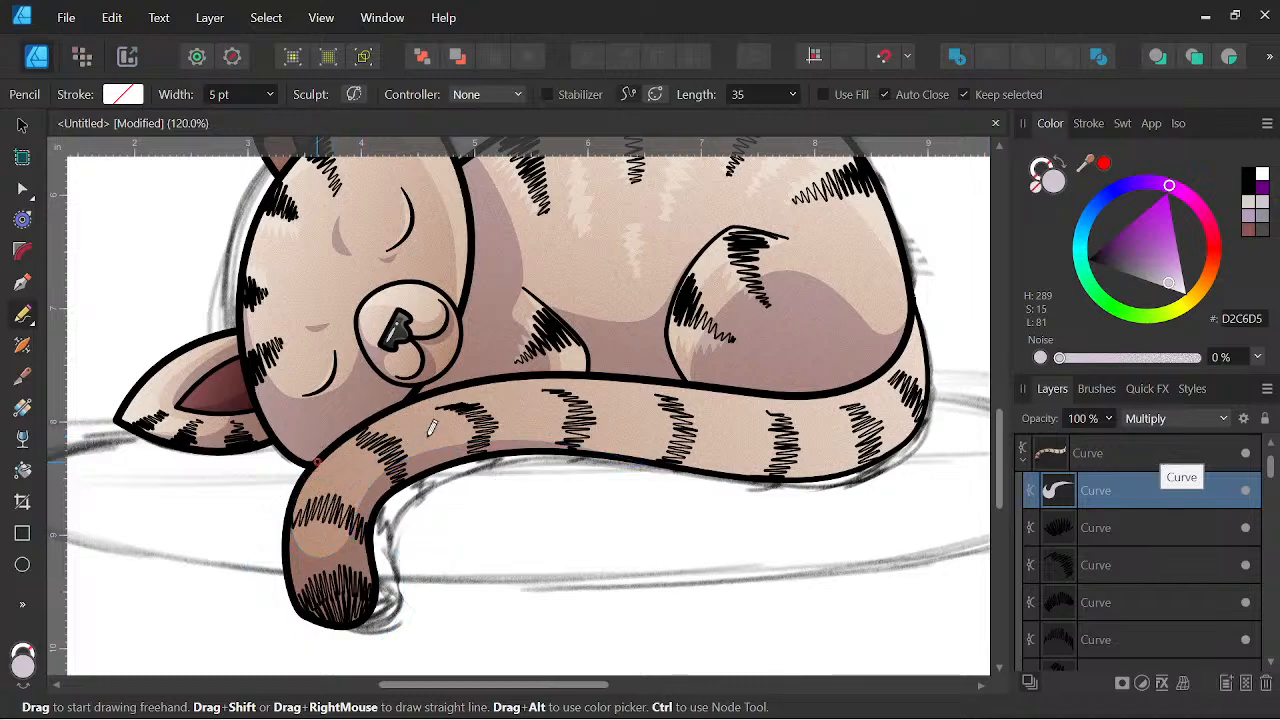
mouse_move(428, 436)
mouse_down()
mouse_move(584, 410)
mouse_move(745, 429)
mouse_up()
mouse_move(351, 413)
mouse_down()
mouse_move(318, 452)
mouse_move(344, 464)
mouse_up()
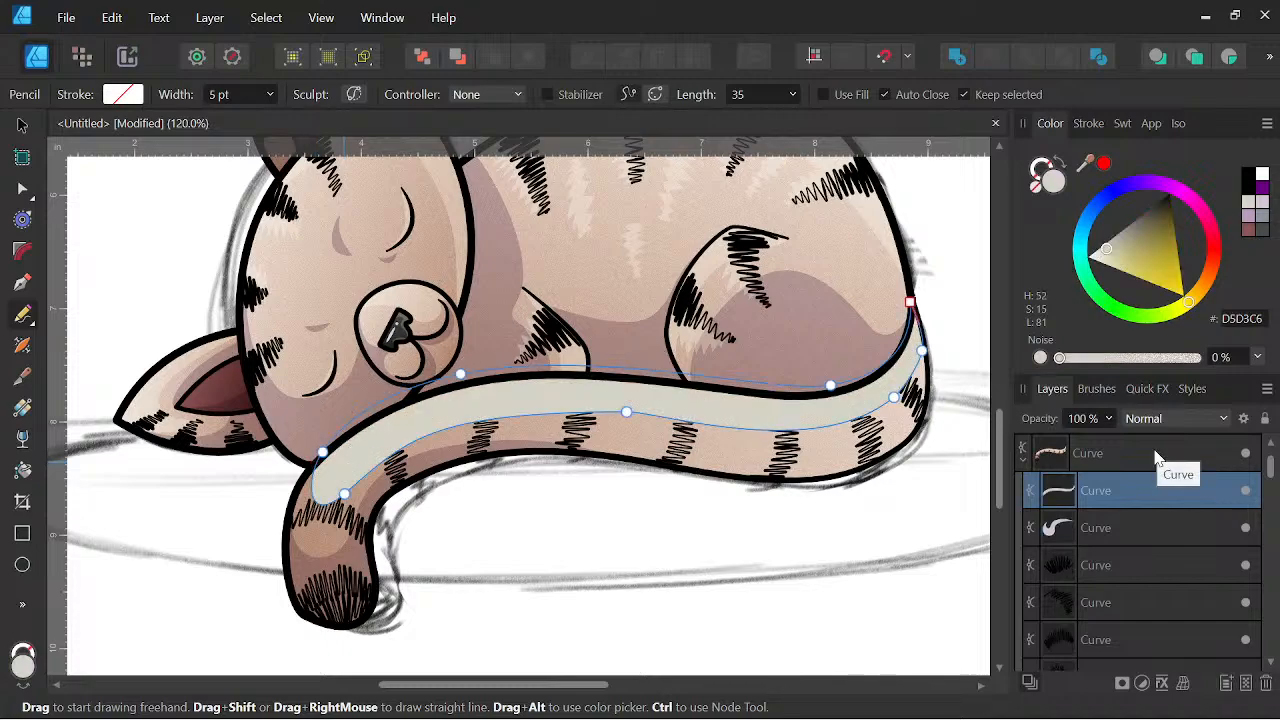
click(1192, 416)
click(1186, 332)
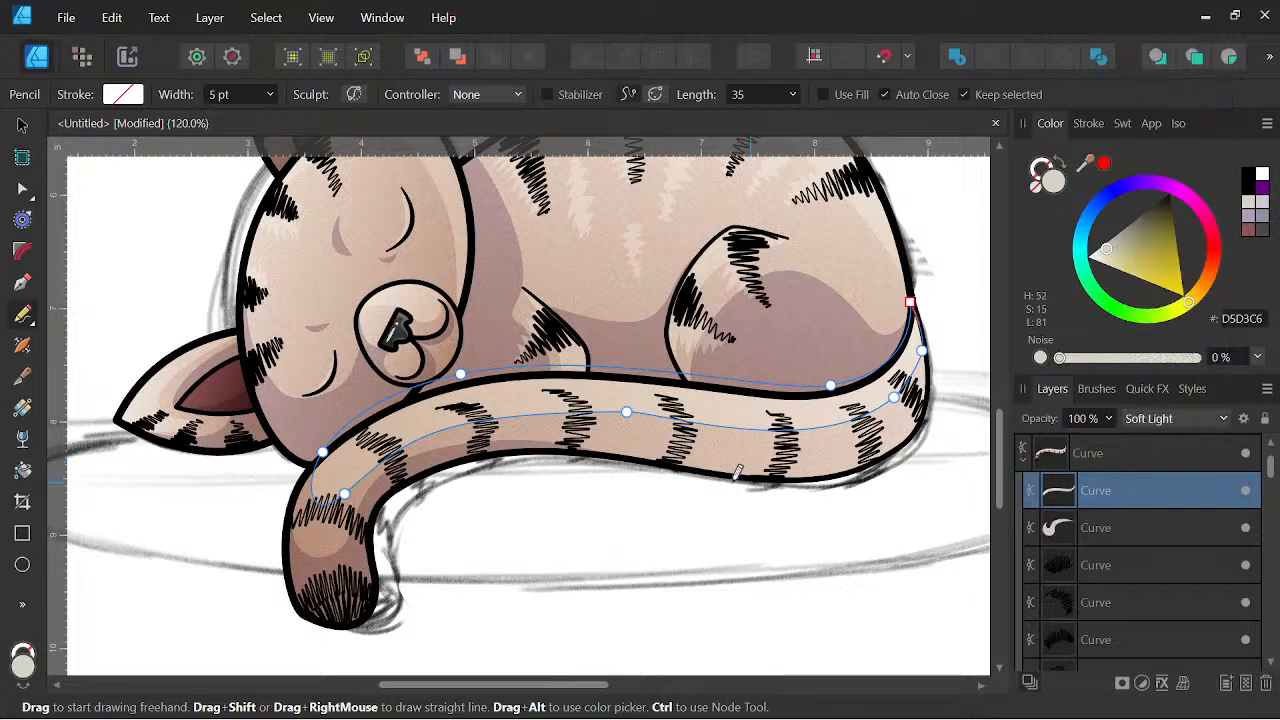
scroll(738, 472, down, 4)
scroll(650, 432, up, 3)
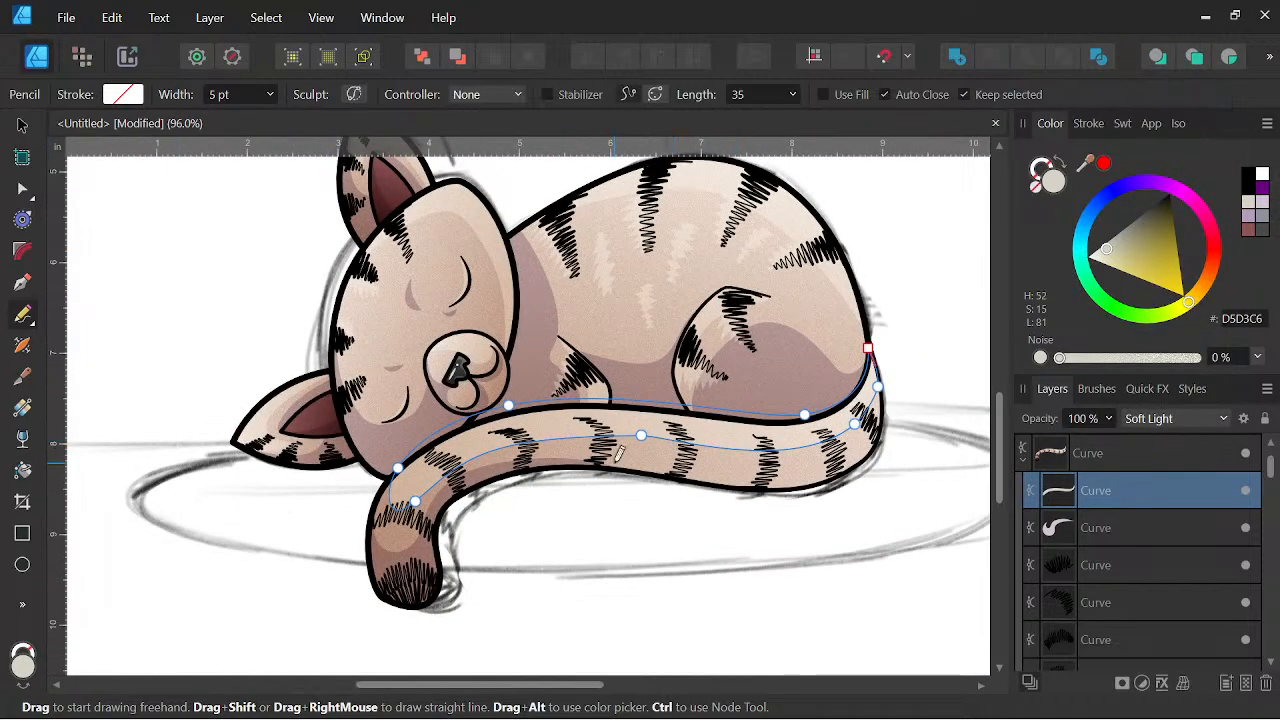
Reshape the long tail highlight by adjusting its nodes at the bend and the curve handles of its lower edge.
click(22, 188)
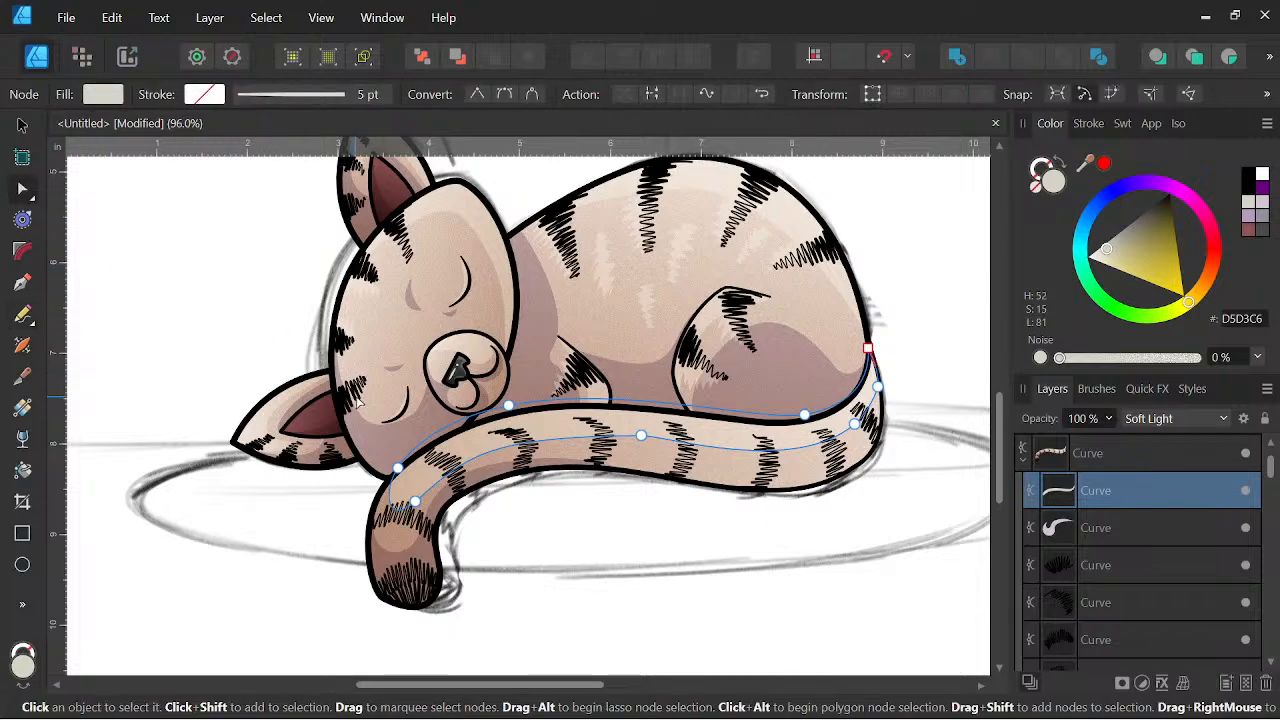
scroll(357, 400, up, 3)
drag(421, 508, 407, 510)
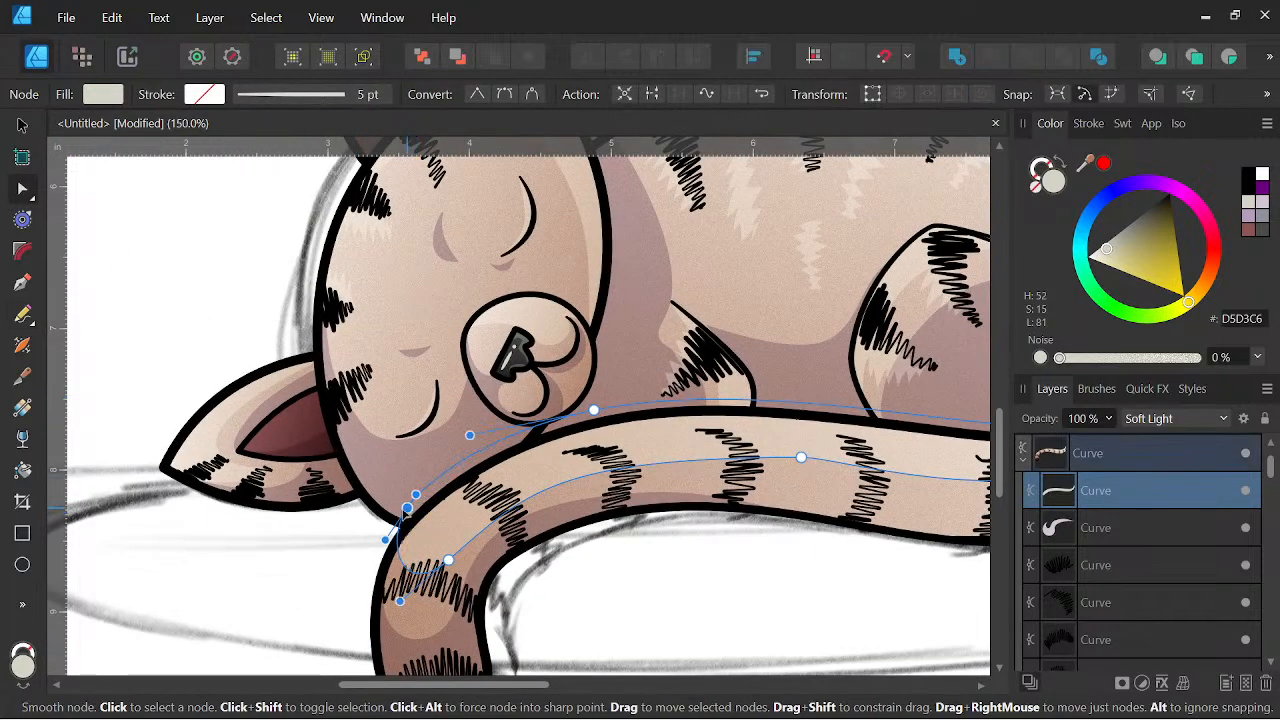
drag(449, 560, 438, 554)
drag(551, 457, 520, 457)
scroll(809, 472, down, 1)
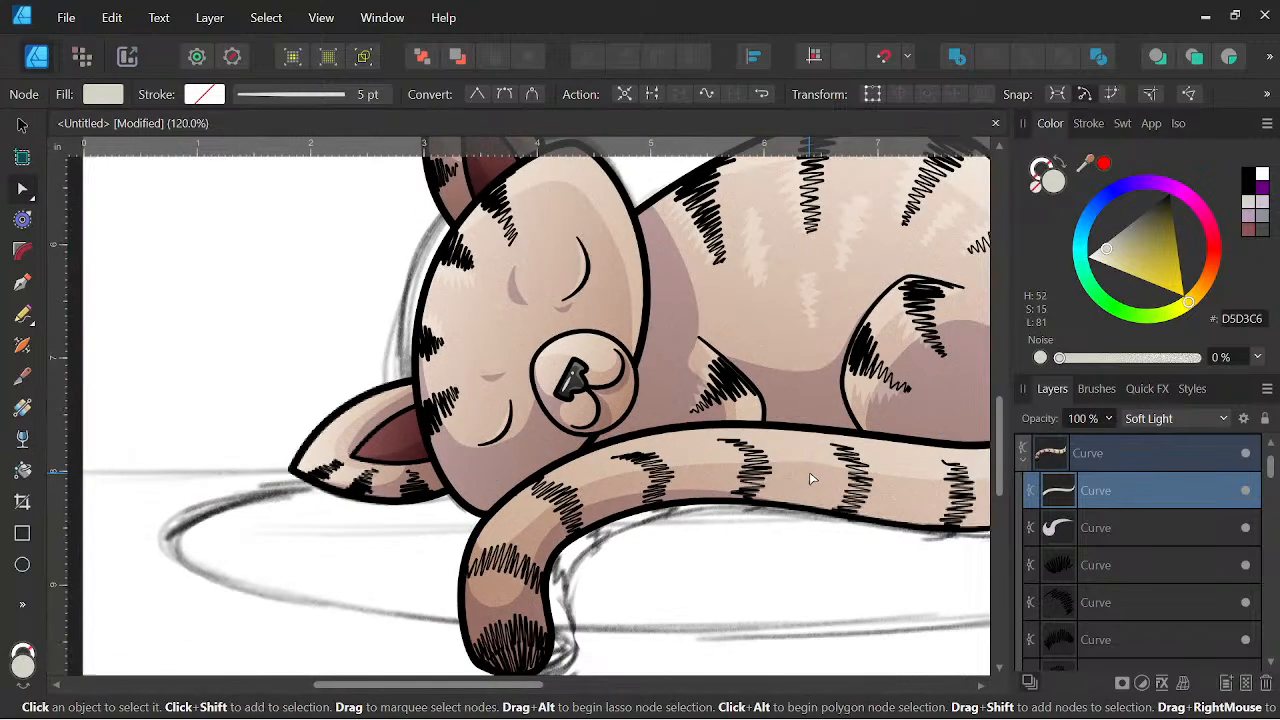
drag(811, 549, 561, 582)
scroll(613, 534, up, 2)
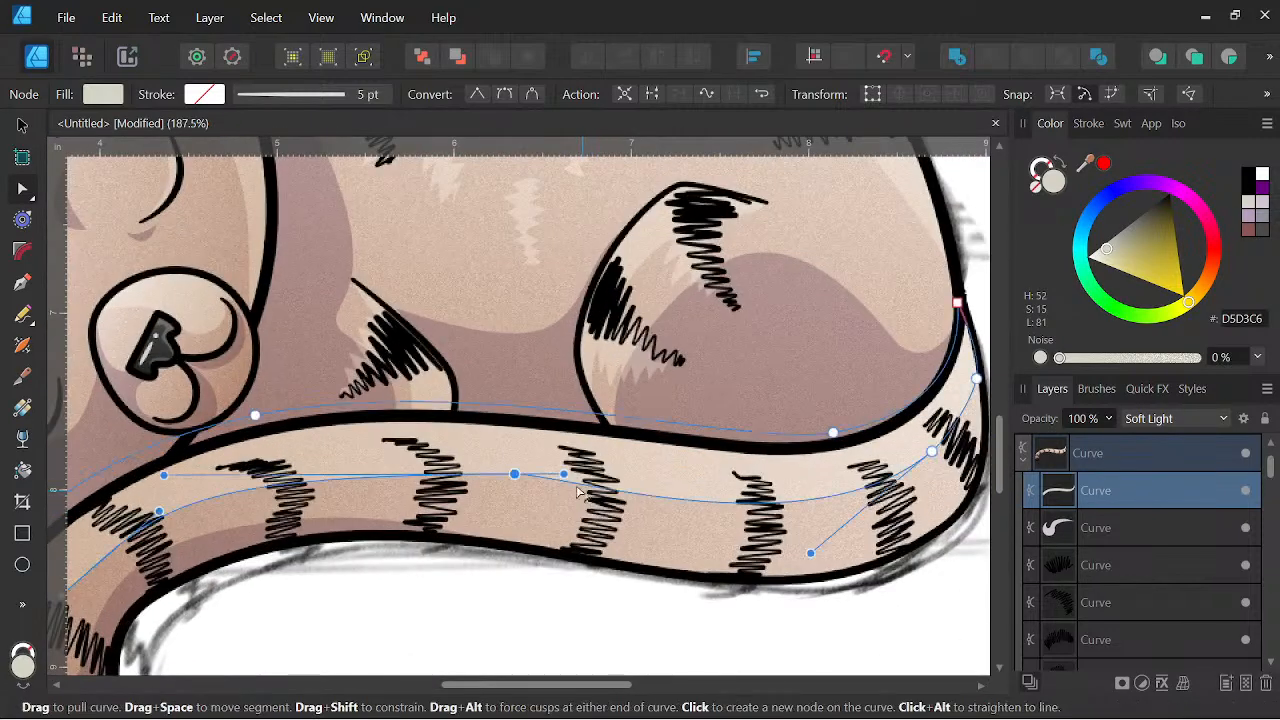
drag(563, 474, 784, 450)
scroll(667, 480, down, 2)
scroll(740, 484, down, 3)
scroll(716, 533, up, 2)
scroll(700, 537, up, 1)
scroll(711, 514, down, 3)
scroll(784, 450, down, 3)
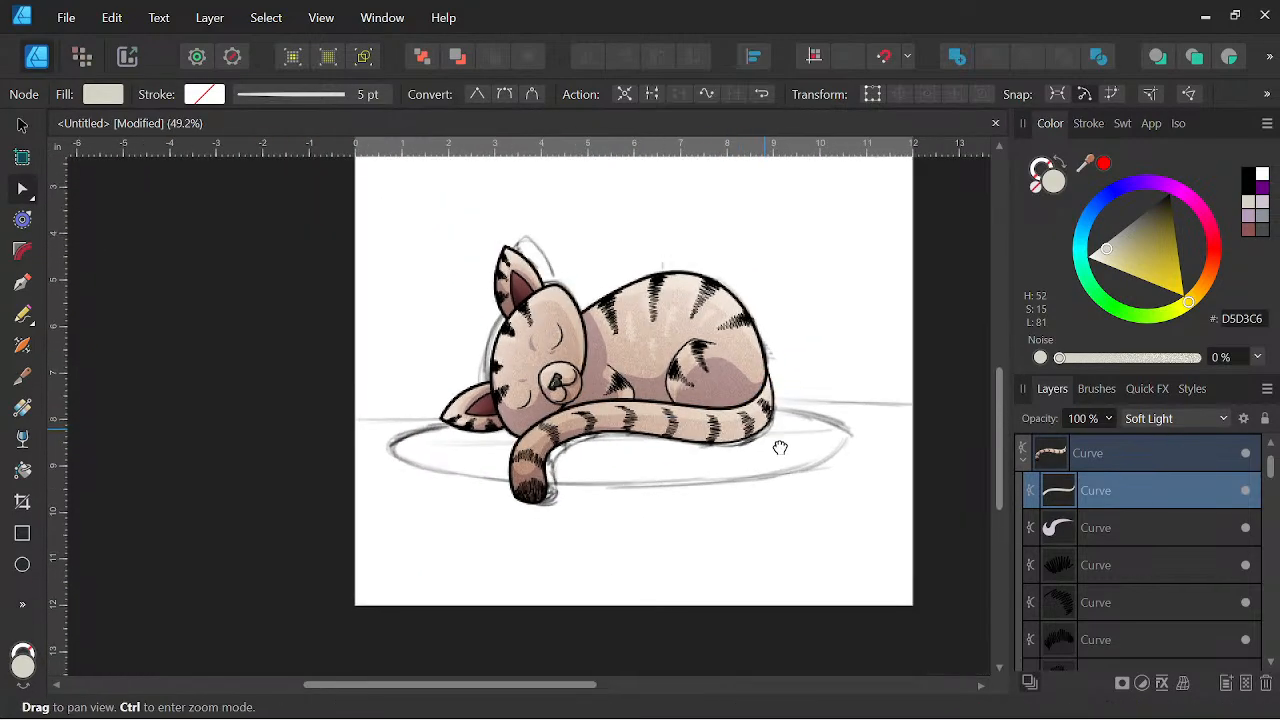
Draw a closed crescent inside the tail along its underside, from the middle to the curve near the rump.
scroll(712, 467, up, 4)
drag(699, 532, 664, 561)
click(24, 318)
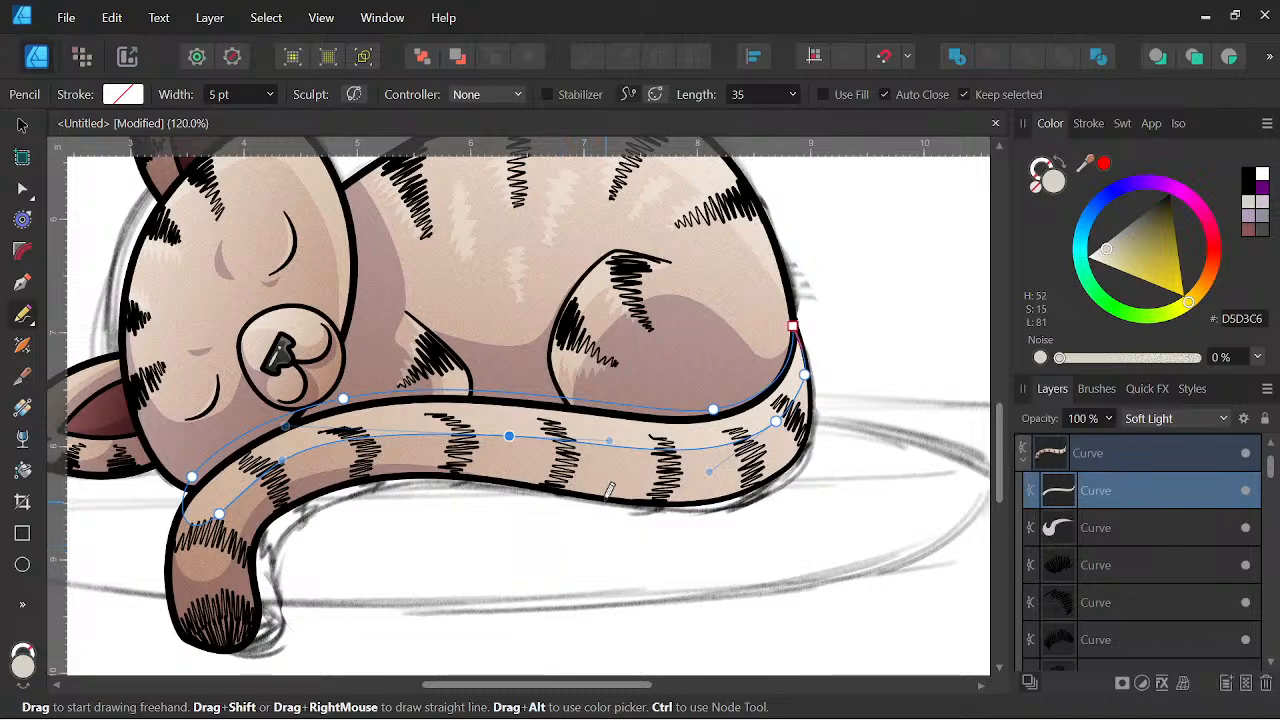
key(Escape)
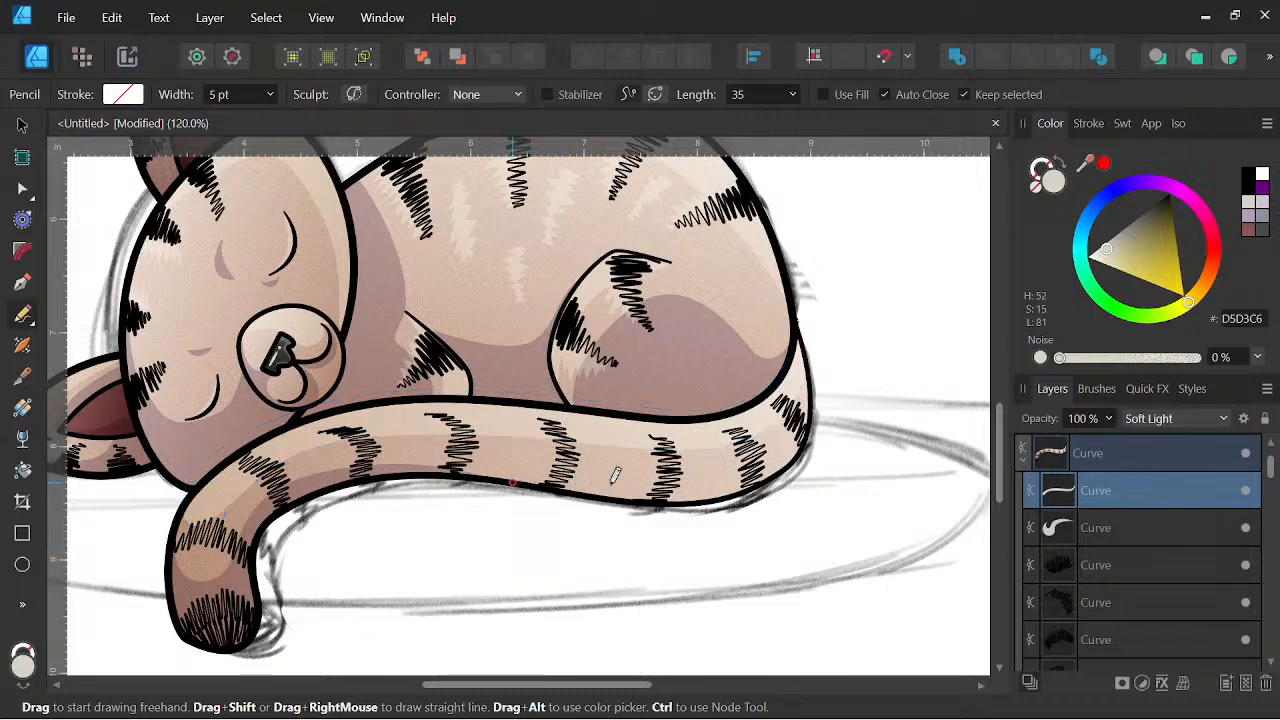
drag(740, 452, 805, 403)
drag(512, 483, 812, 385)
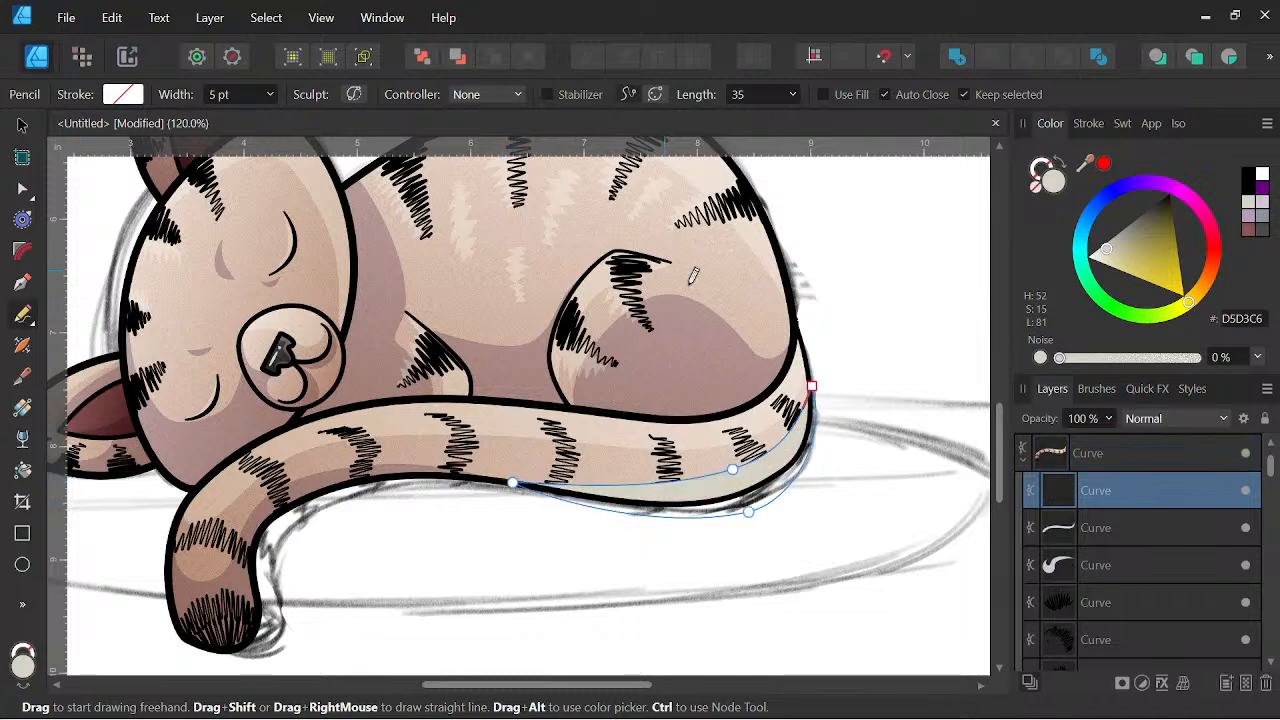
Set the crescent on the tail's underside to Multiply and fill it with D2C6D5.
click(1175, 418)
scroll(1193, 402, down, 3)
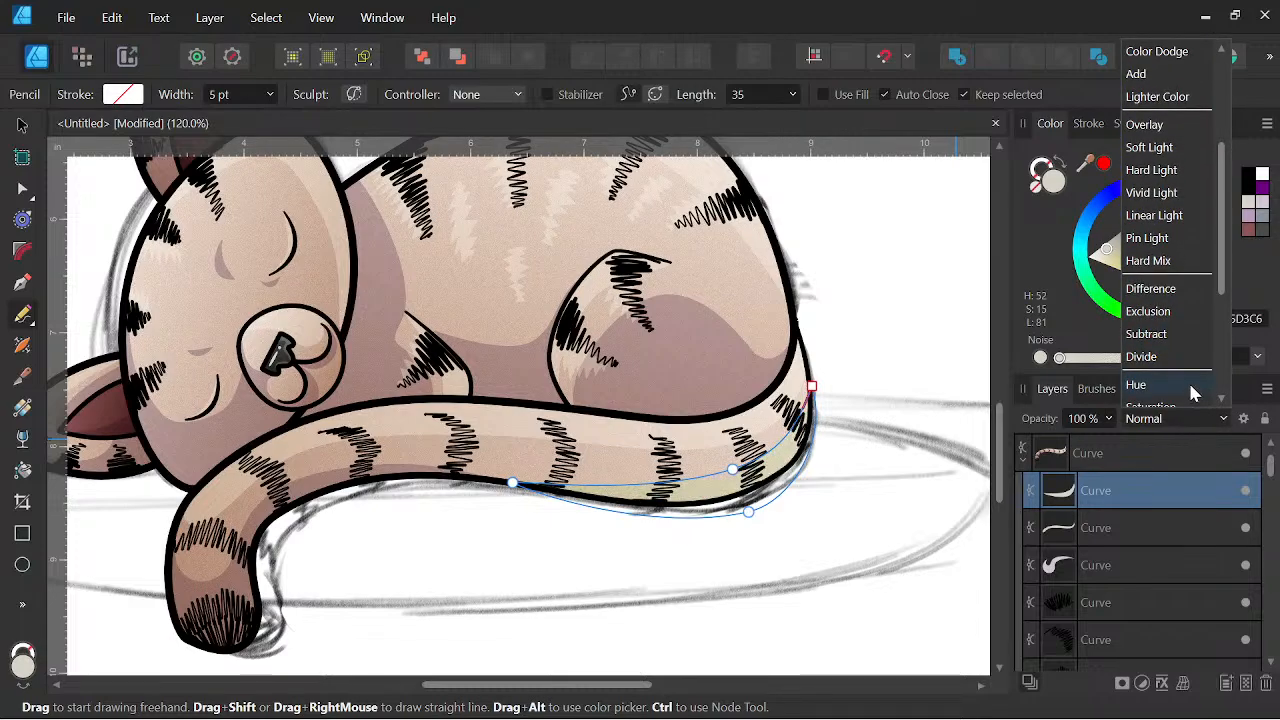
scroll(1200, 280, up, 3)
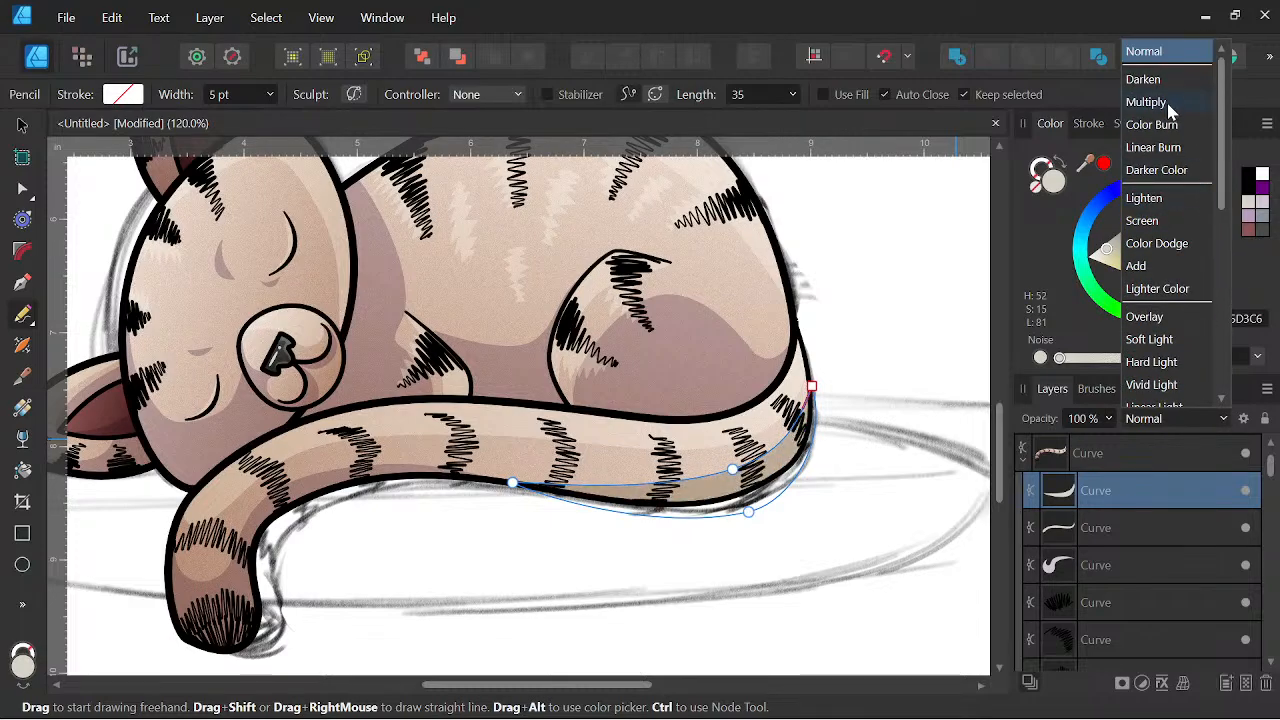
click(1170, 105)
click(1262, 212)
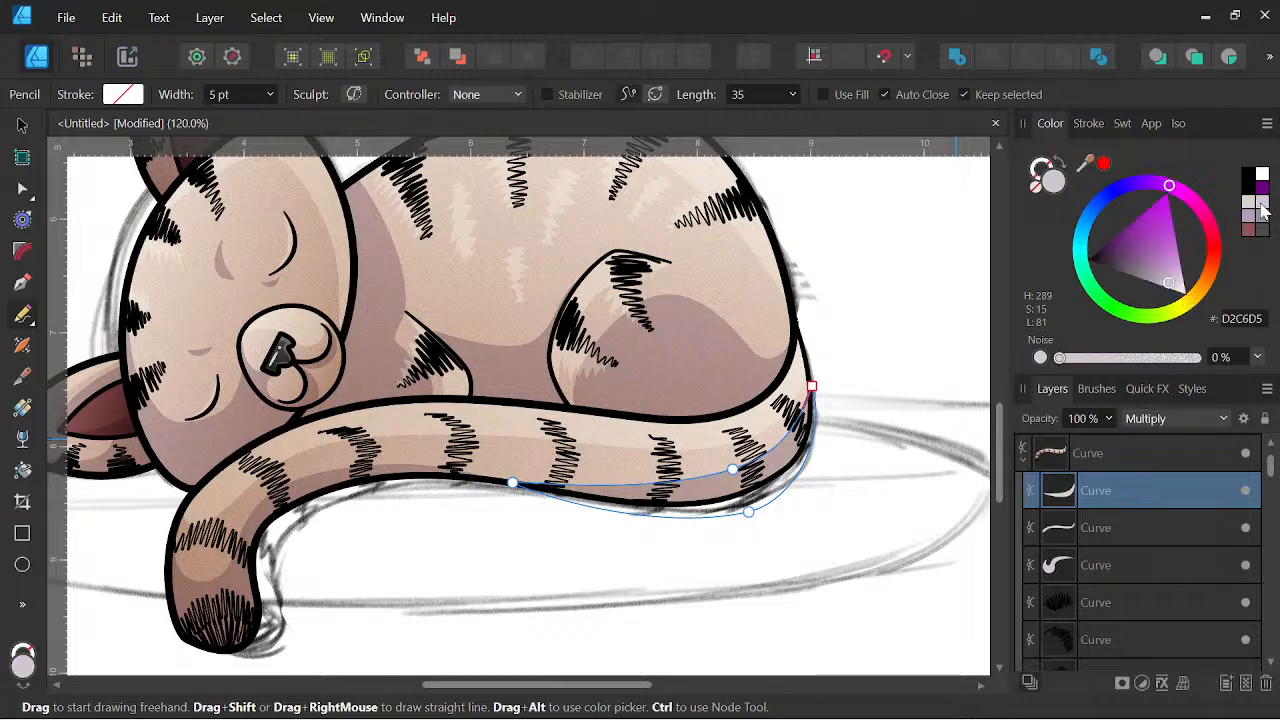
key(space)
scroll(650, 500, down, 3)
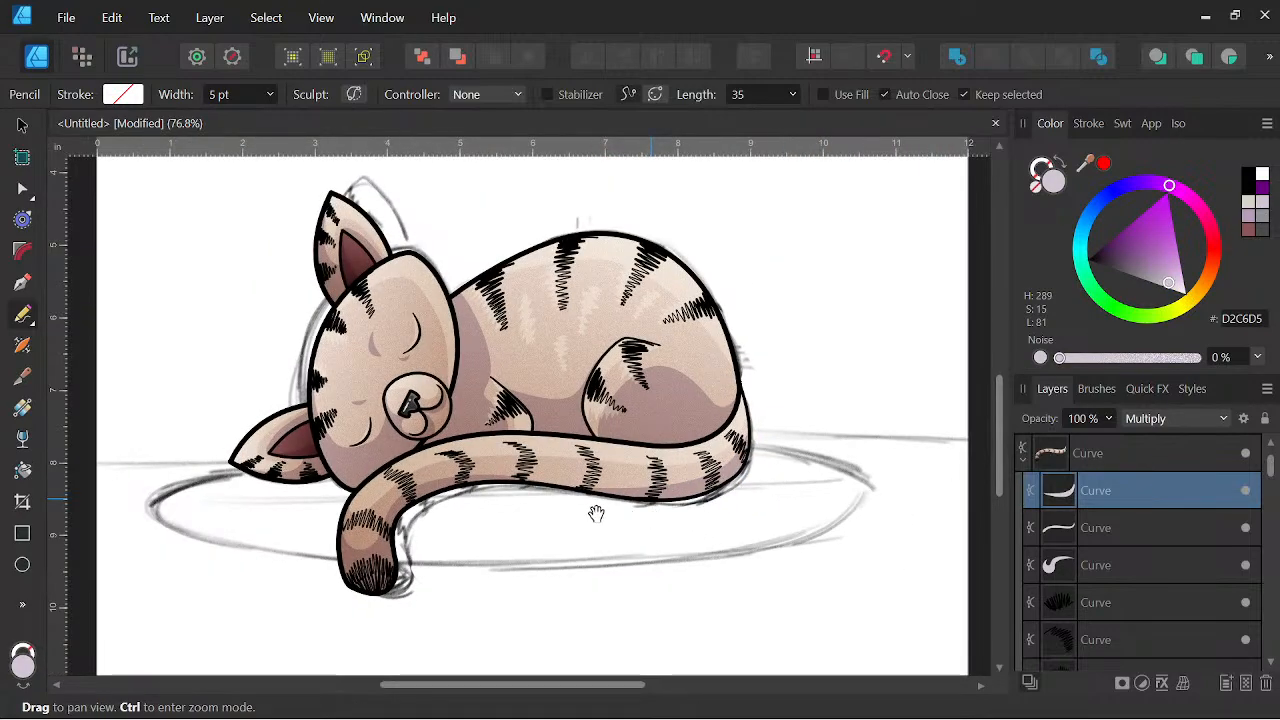
scroll(599, 512, up, 3)
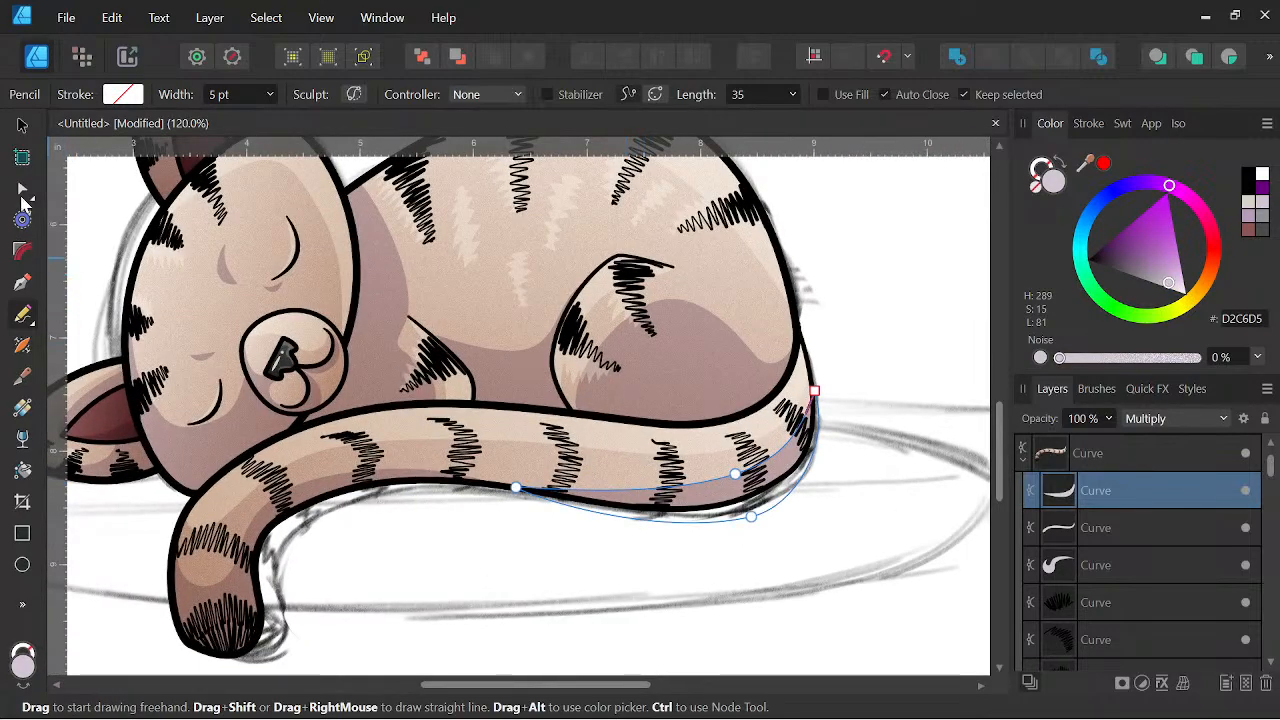
Slightly reshape the upper edge of the underside shadow near the tail's base by moving its node.
key(a)
scroll(770, 382, up, 1)
drag(727, 498, 736, 508)
scroll(857, 475, down, 7)
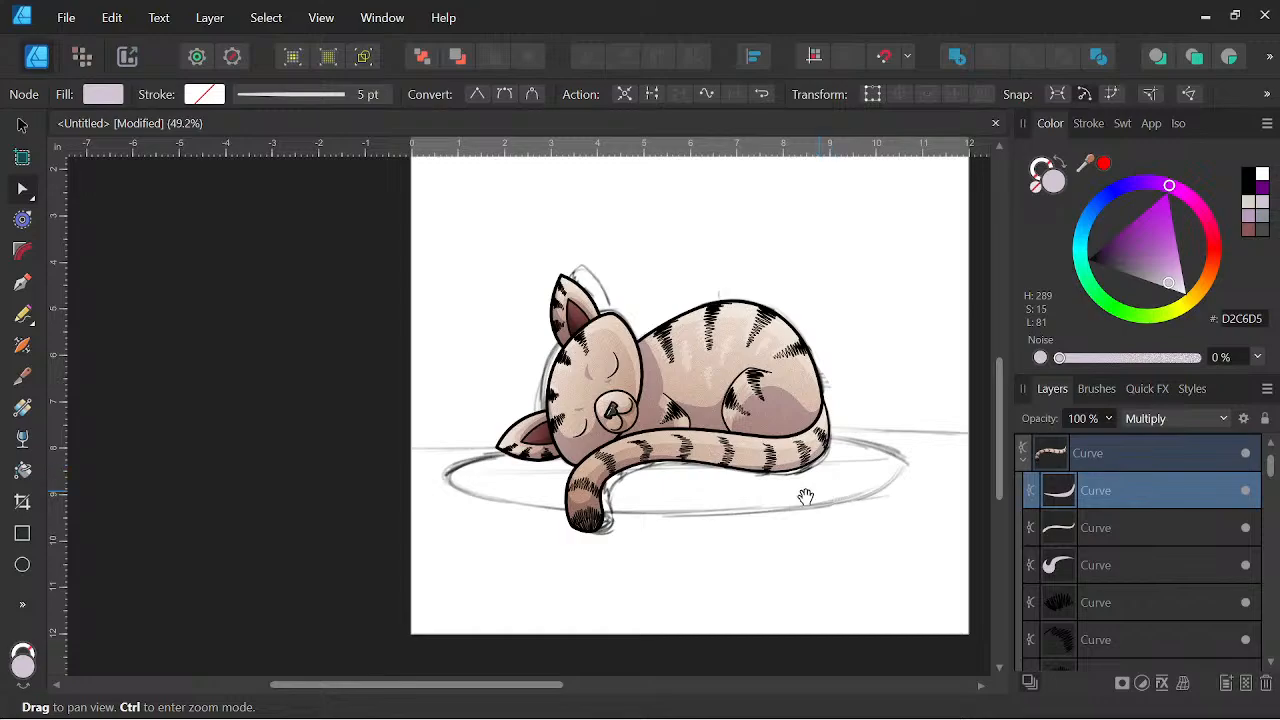
Deselect the underside shadow and examine the shading on the tail, head and body of the cat.
scroll(806, 497, up, 7)
drag(621, 421, 566, 417)
scroll(592, 420, down, 2)
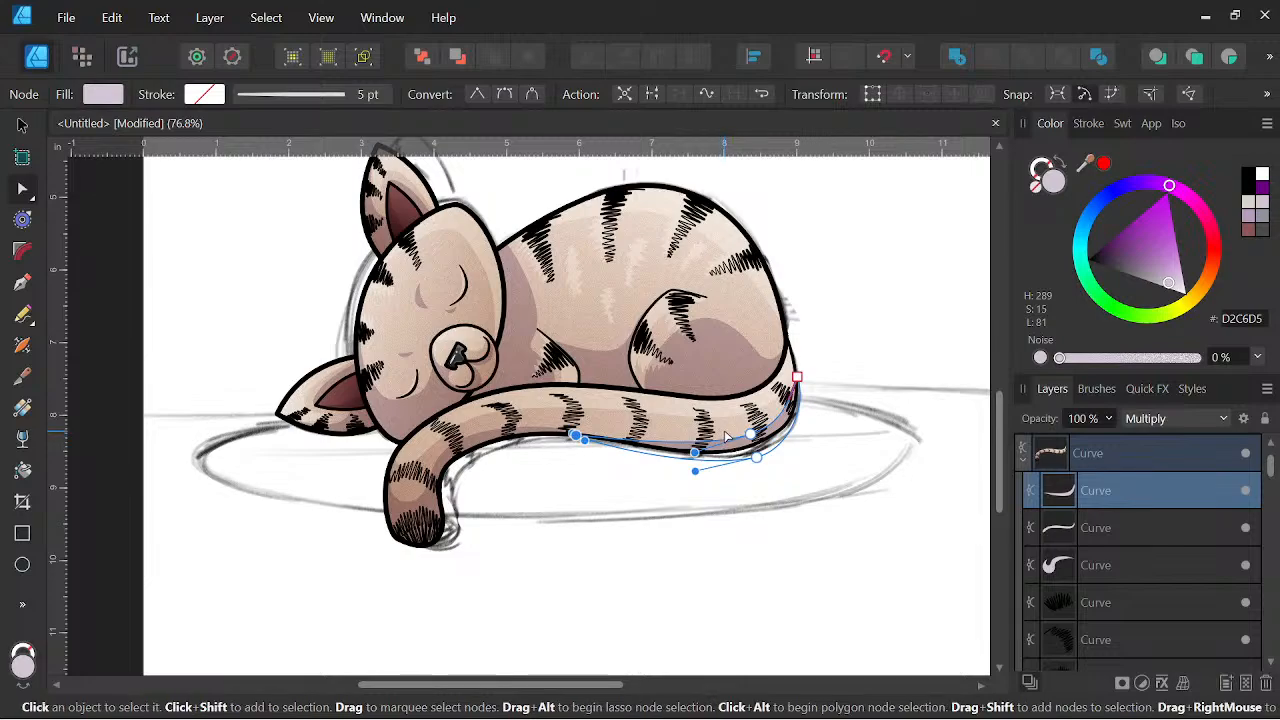
scroll(752, 451, up, 2)
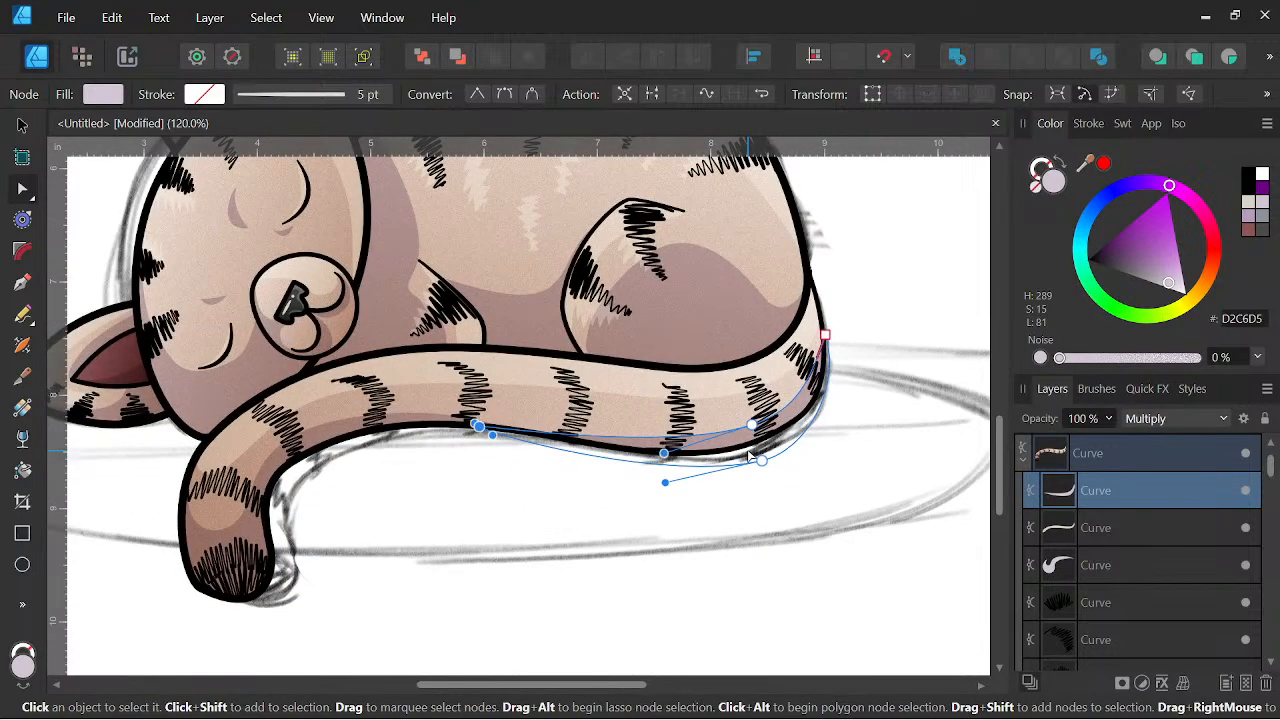
scroll(753, 453, down, 2)
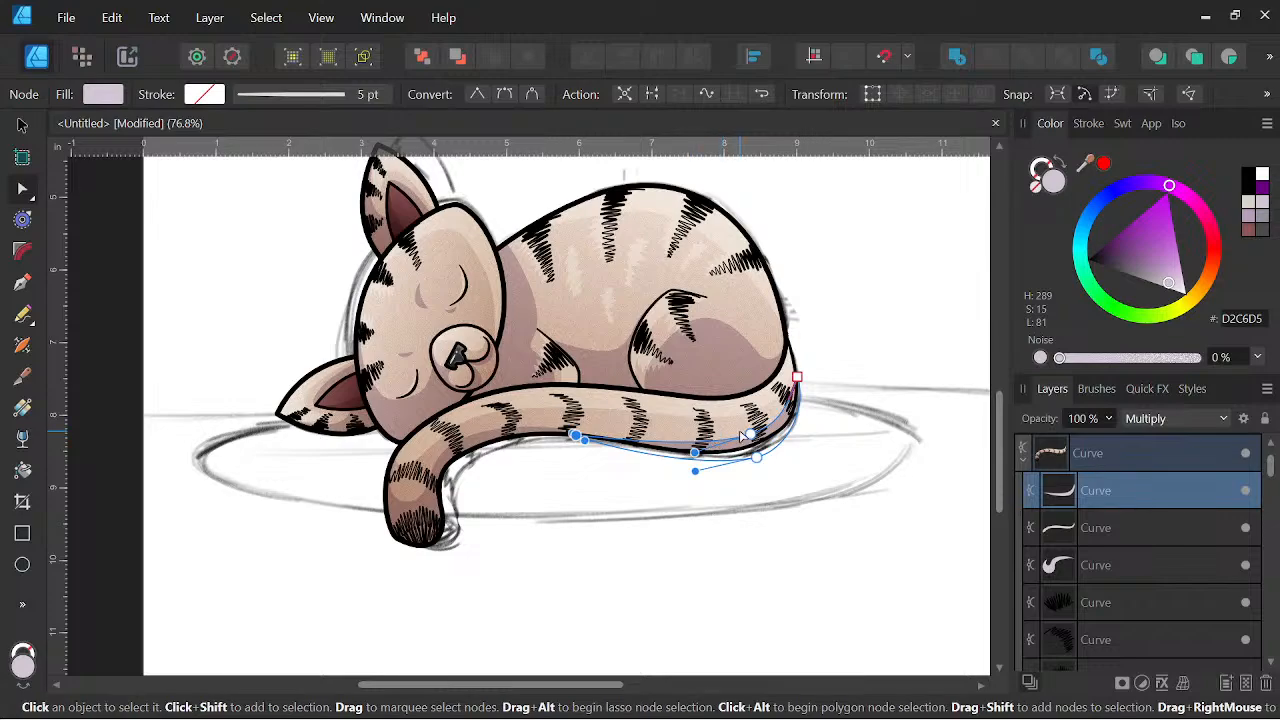
click(21, 126)
click(611, 489)
drag(611, 489, 645, 525)
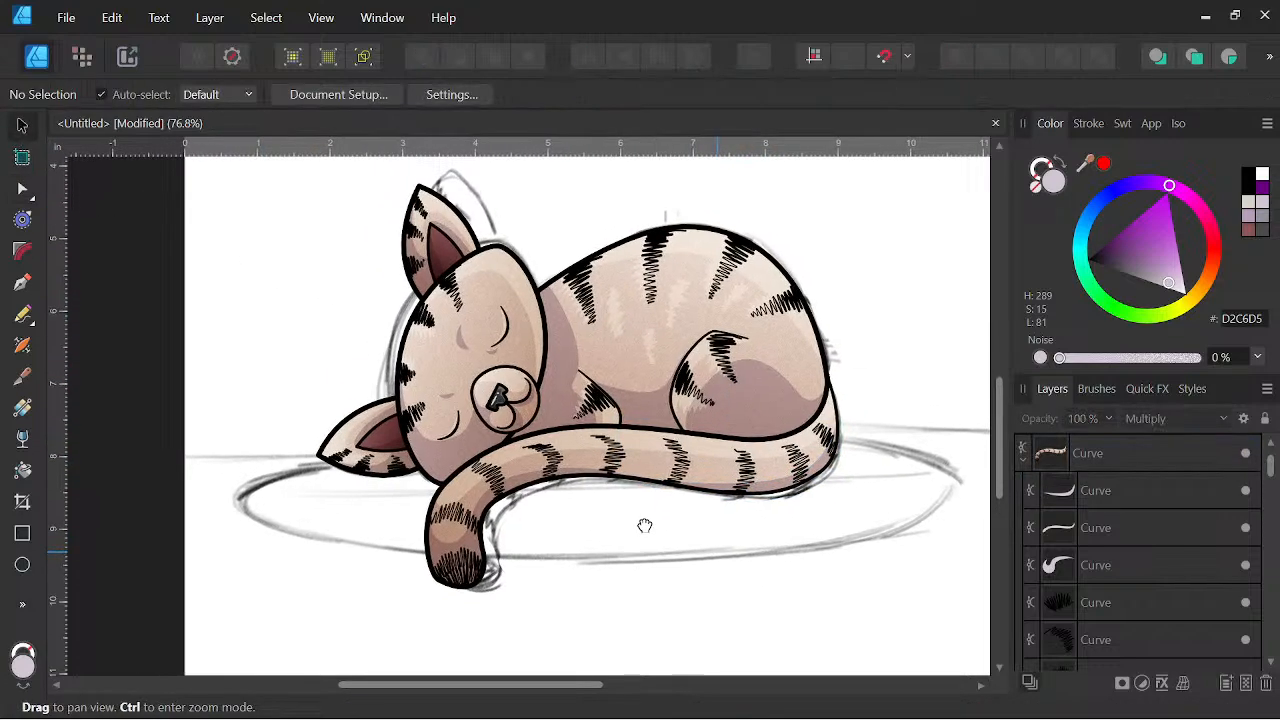
scroll(571, 437, up, 2)
drag(594, 371, 556, 480)
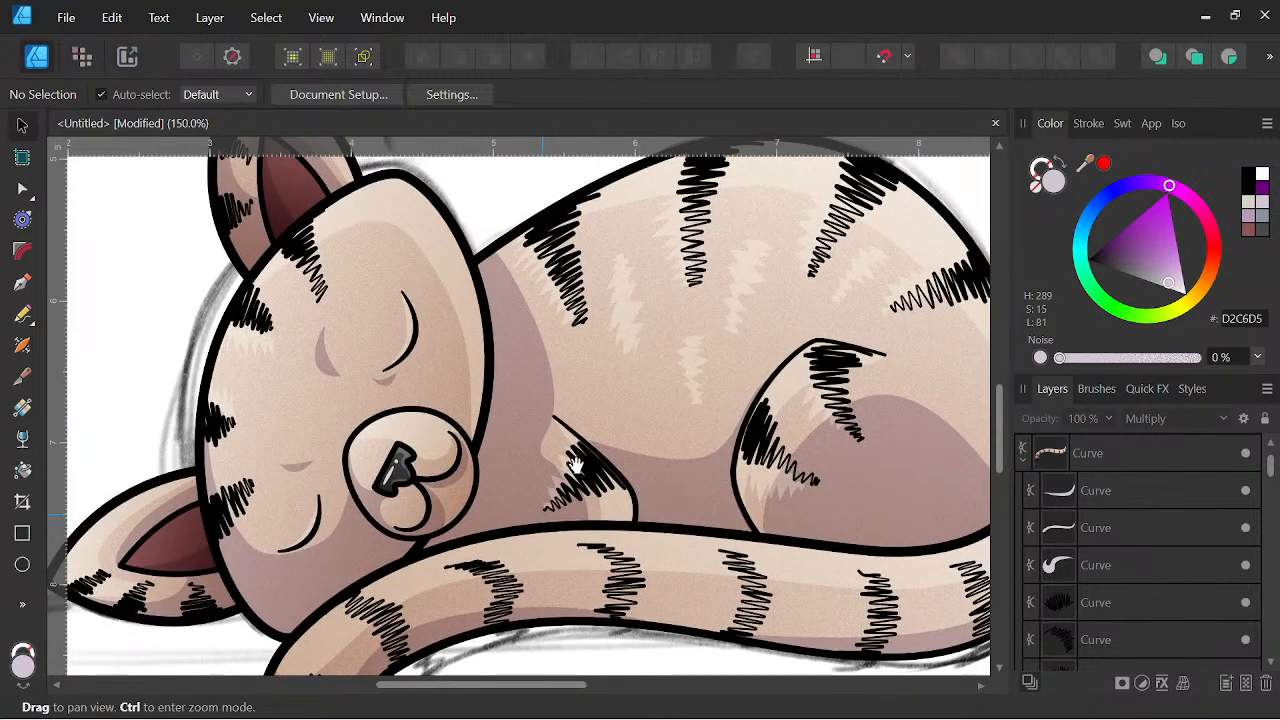
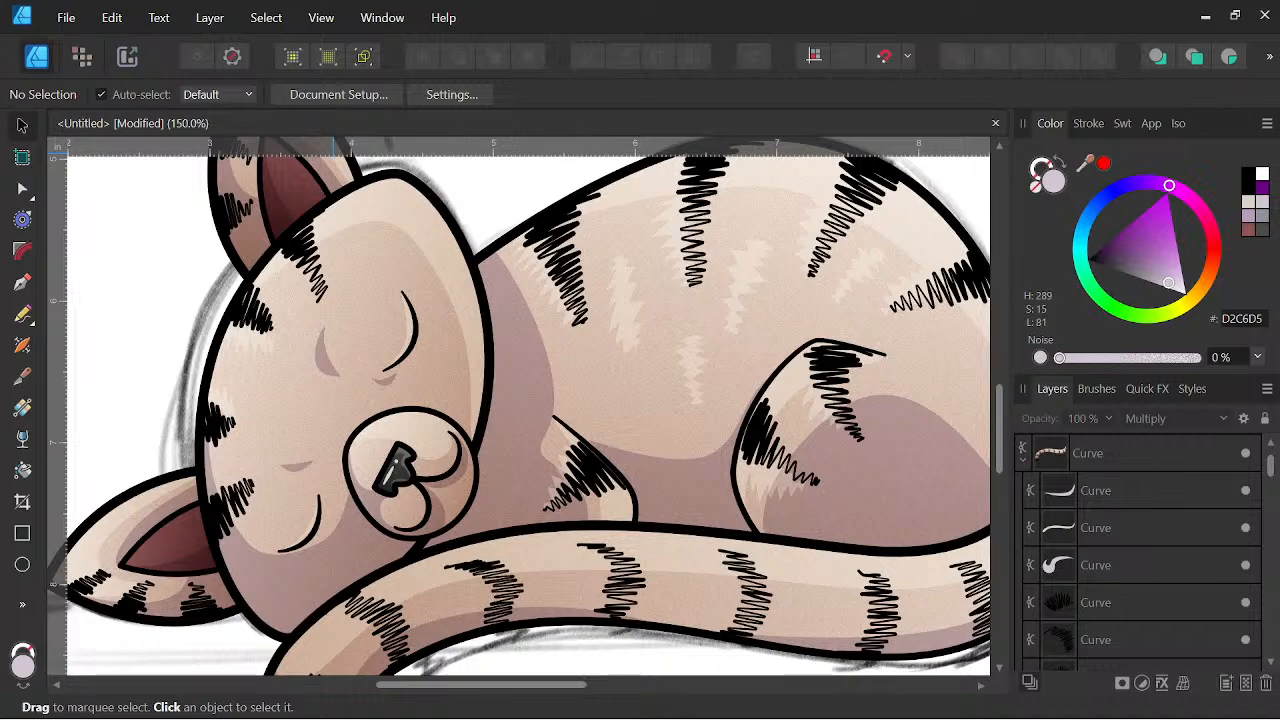
Draw a closed freehand shadow shape on the body along the head's edge, from the neck to the tail.
click(1022, 457)
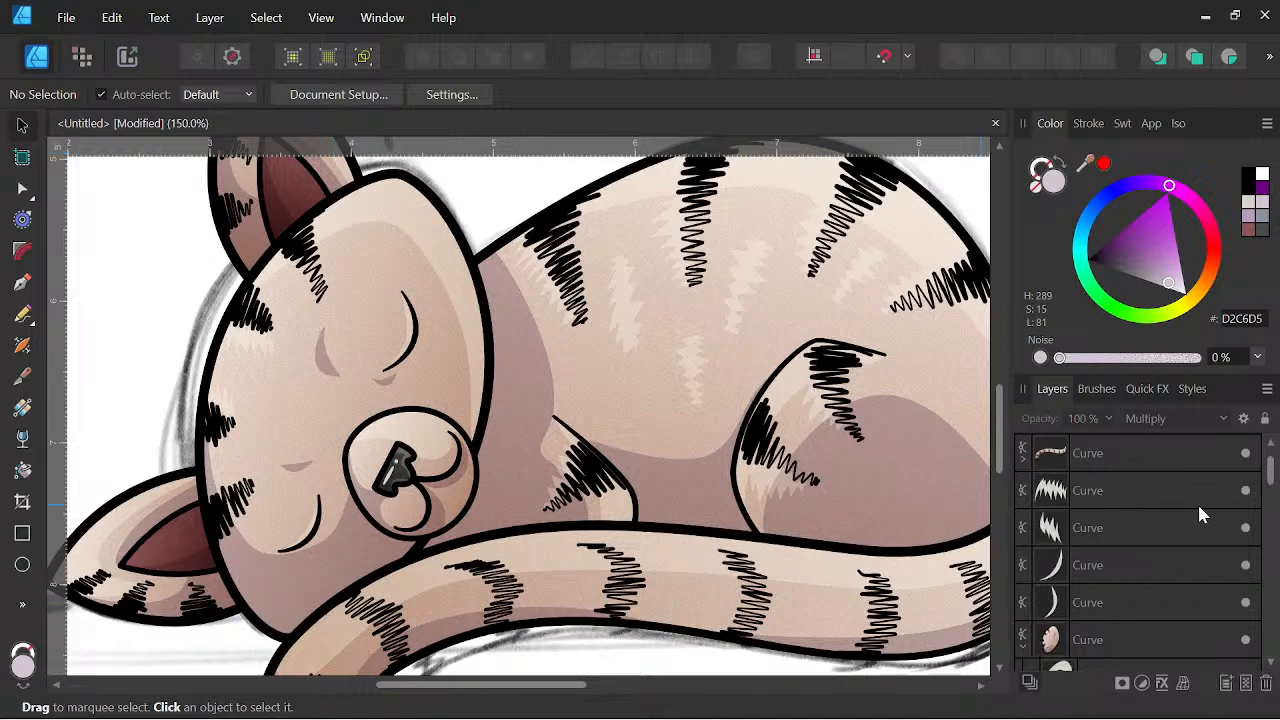
scroll(1155, 575, down, 3)
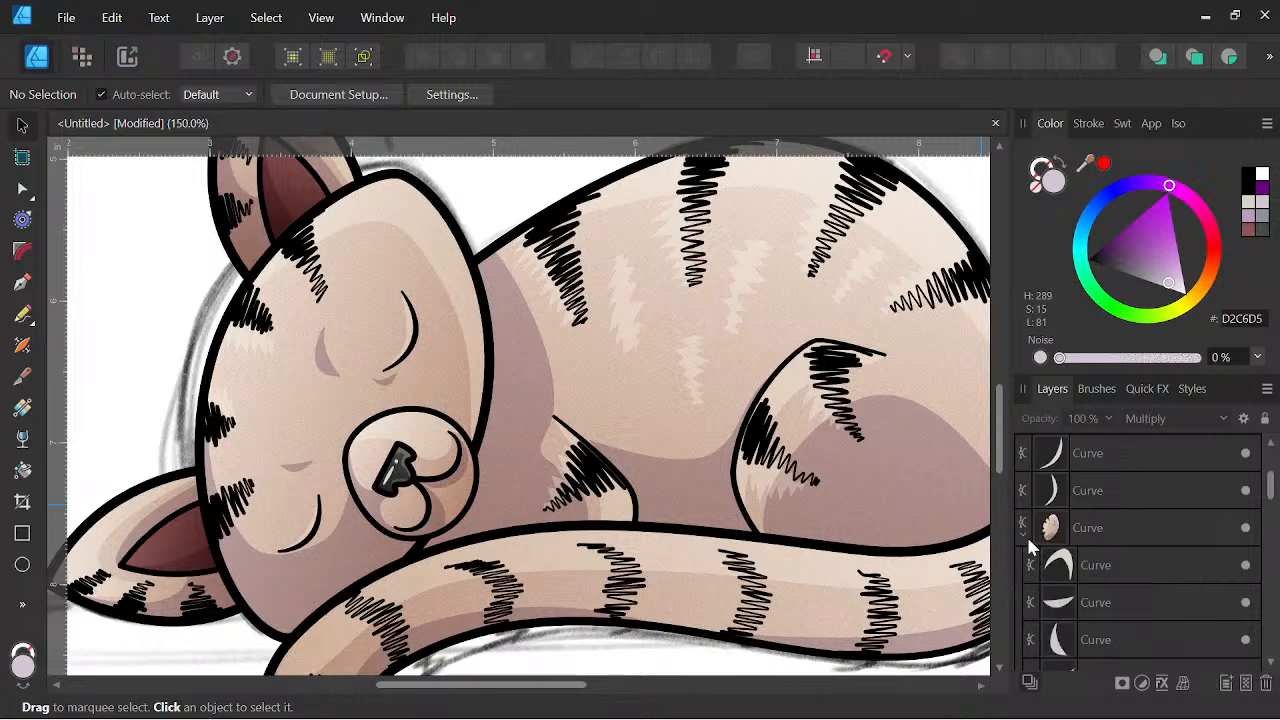
scroll(1120, 523, down, 3)
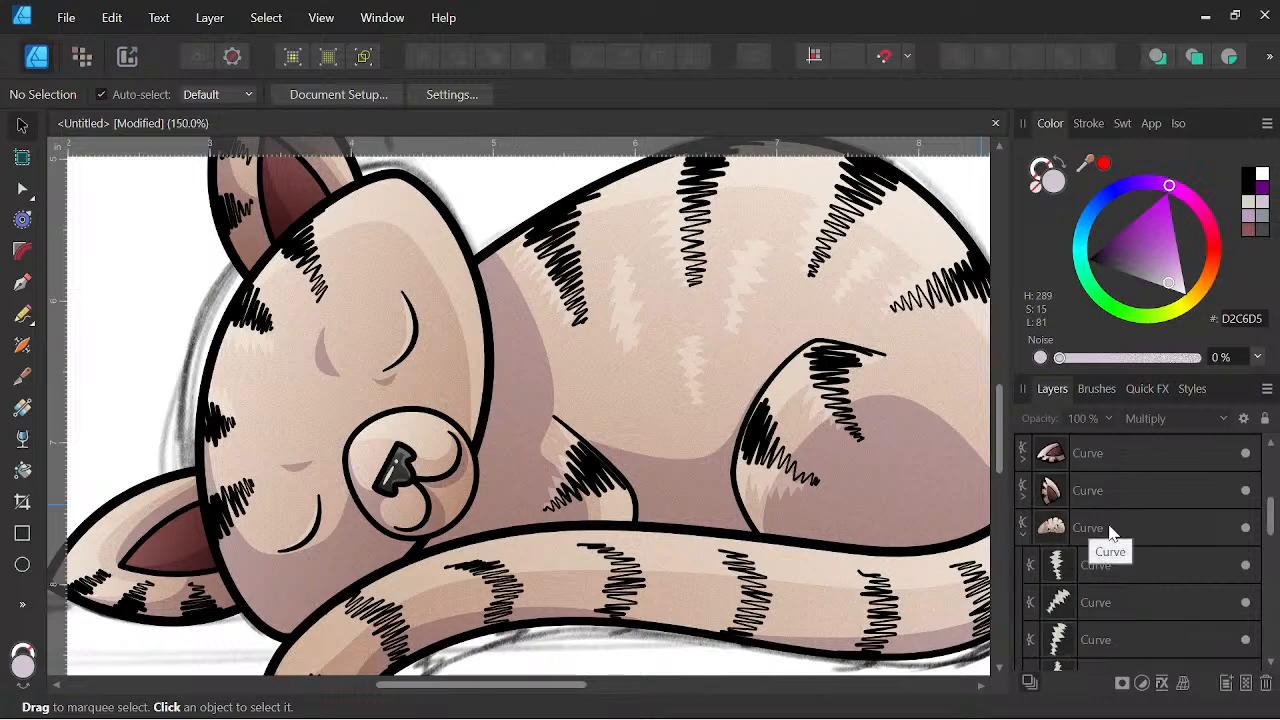
click(1110, 528)
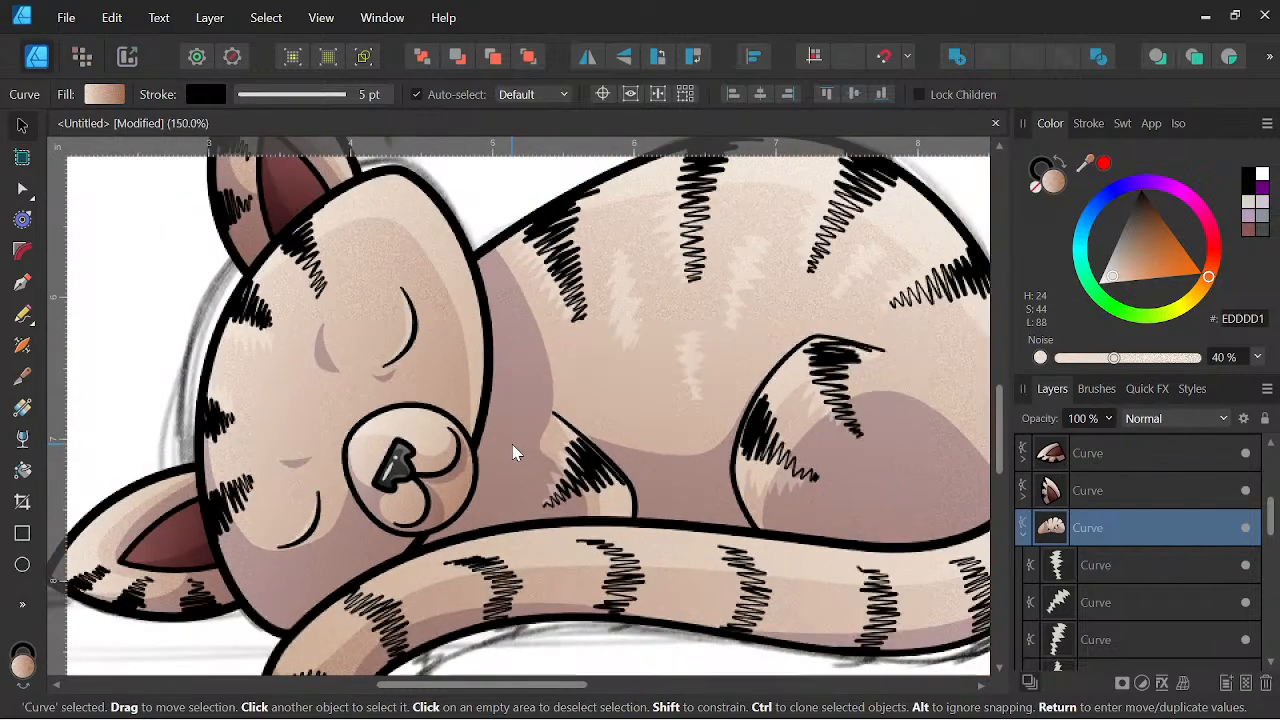
click(24, 285)
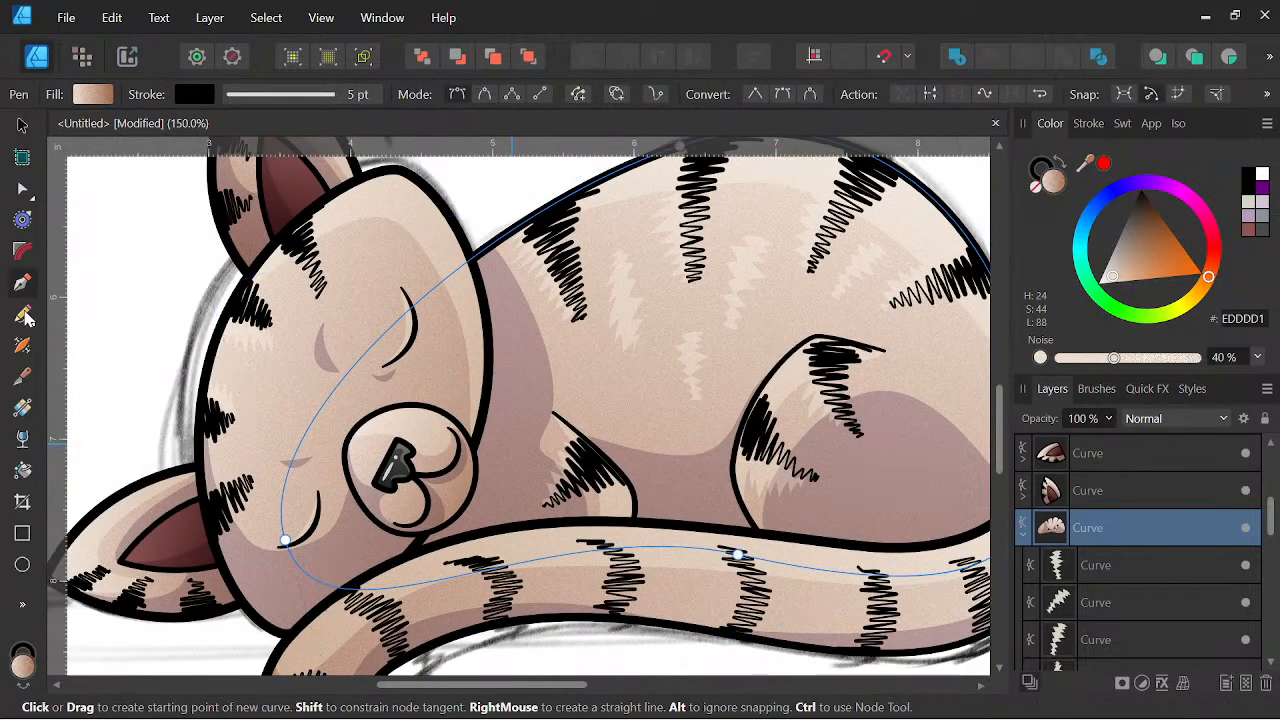
click(24, 314)
drag(479, 257, 507, 303)
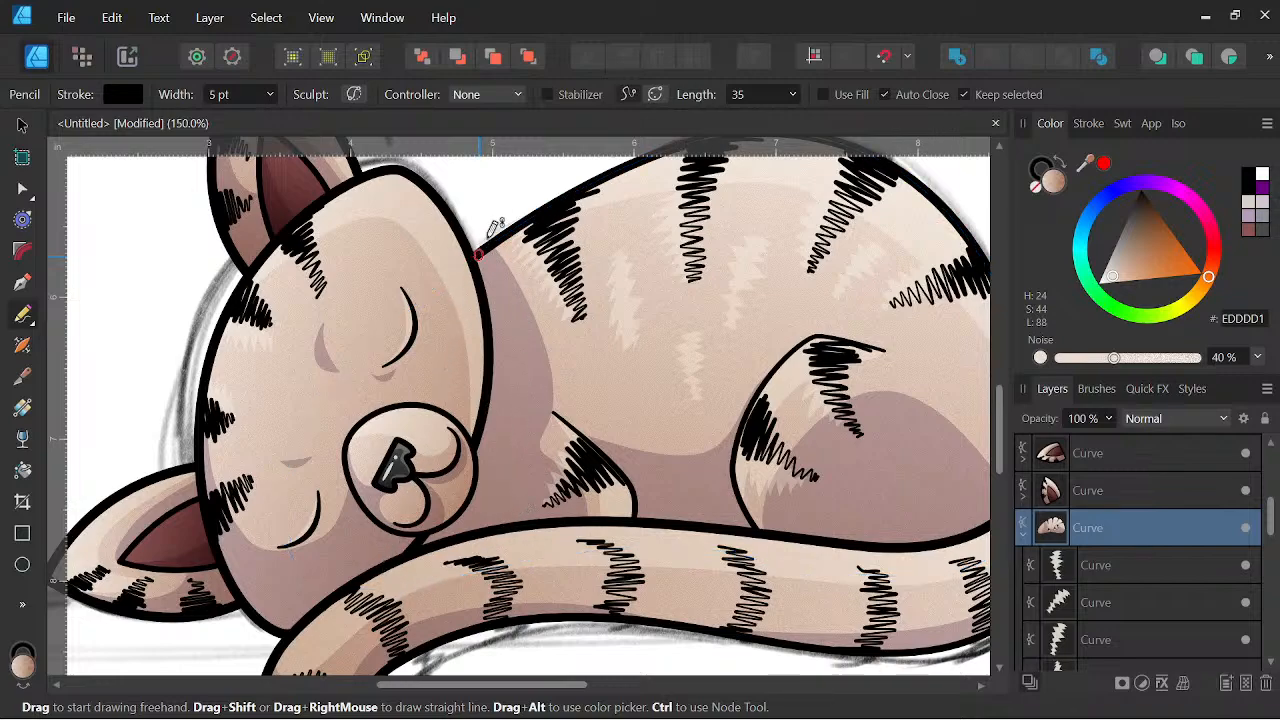
drag(496, 225, 494, 238)
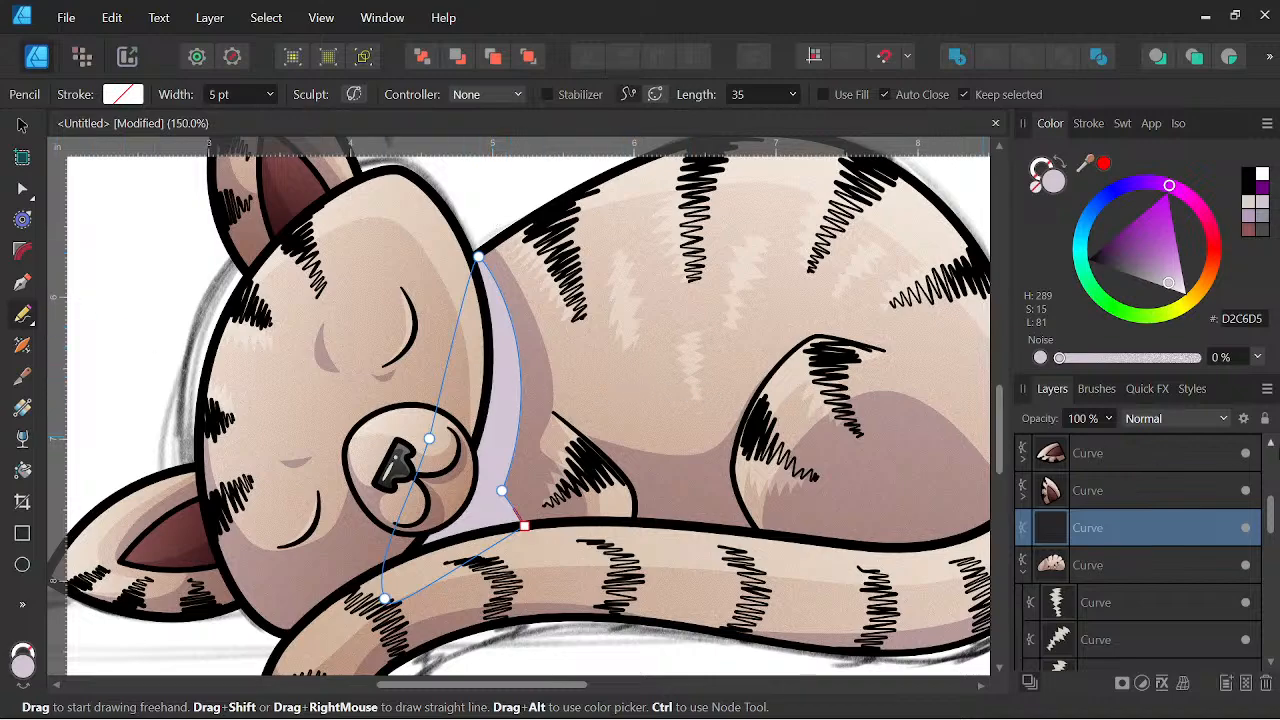
Set the new neck shadow's blend mode to Multiply.
click(1200, 420)
scroll(1180, 360, down, 1)
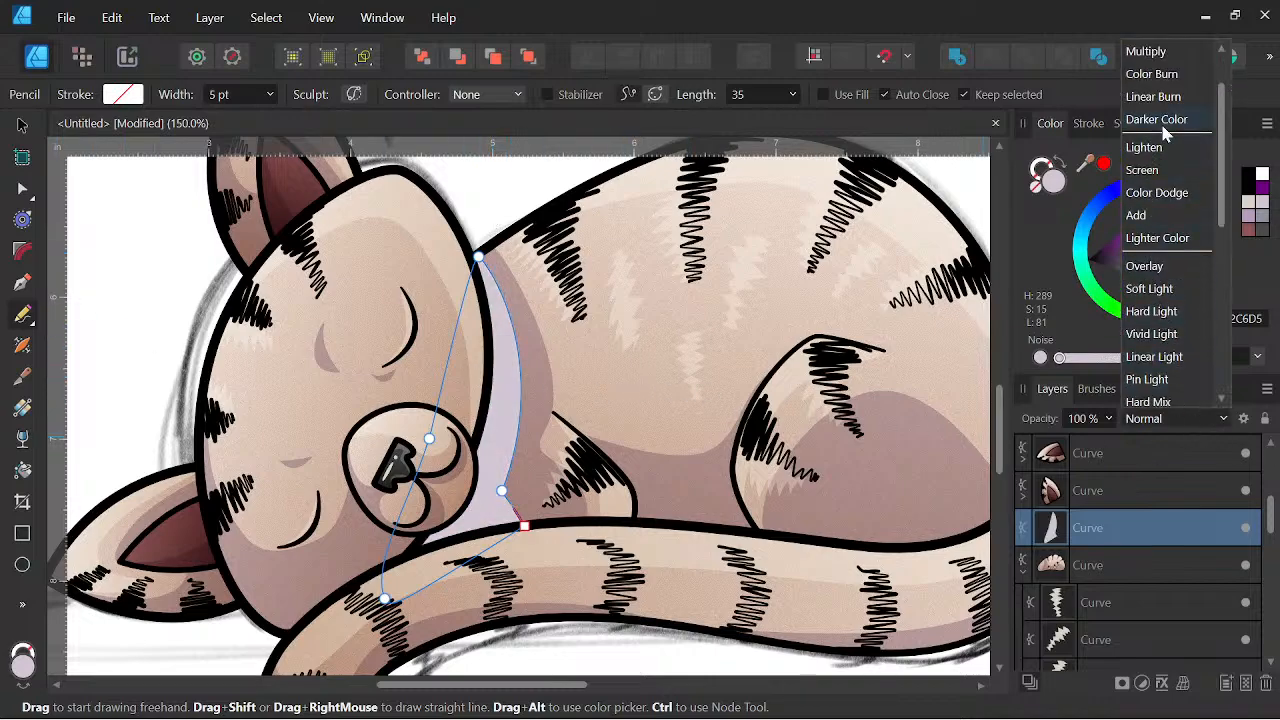
click(1158, 52)
scroll(566, 435, down, 7)
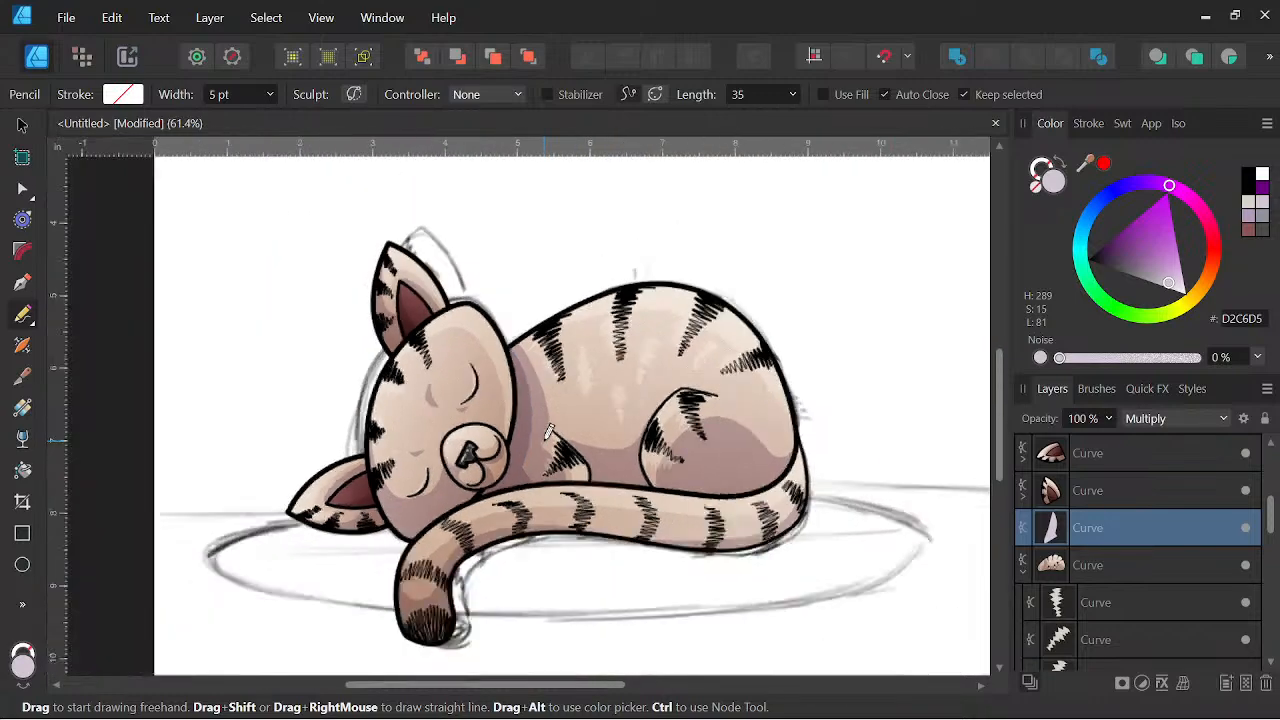
key(space)
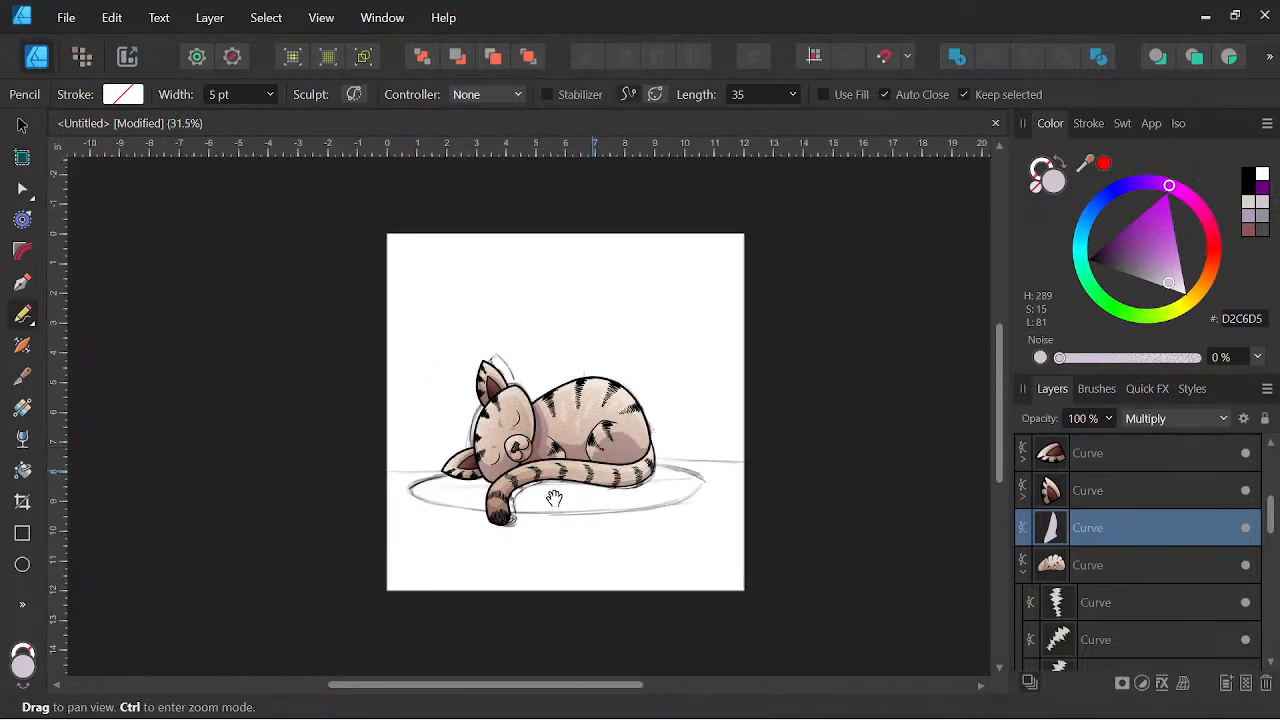
scroll(545, 470, up, 7)
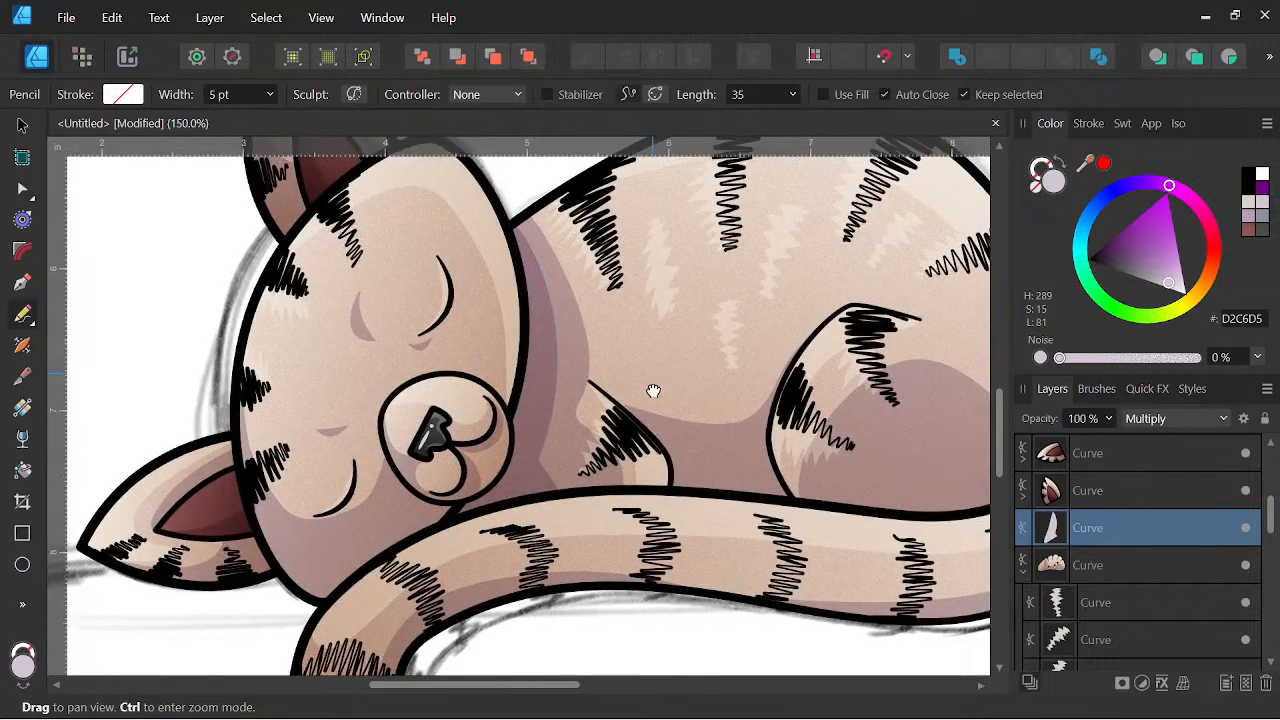
drag(653, 390, 612, 430)
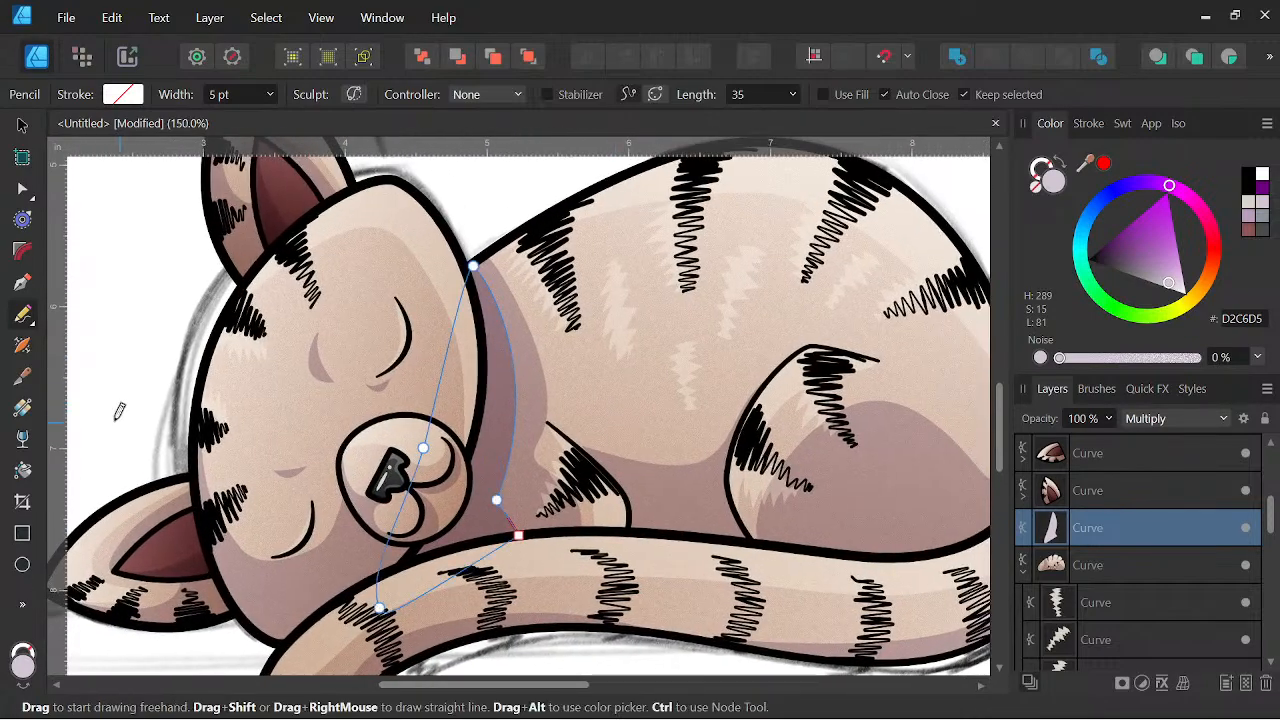
Apply a linear transparency to the neck shadow that fades it from its lower end near the tail toward the neck.
click(24, 437)
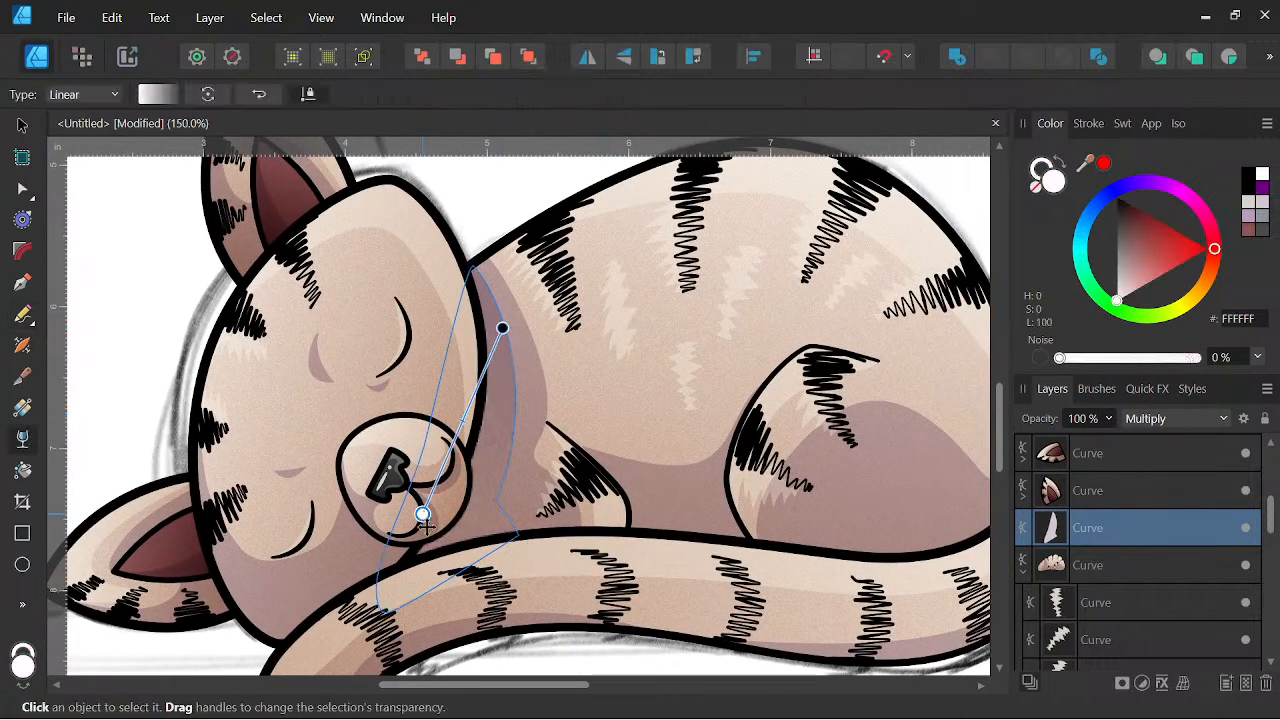
drag(391, 597, 518, 331)
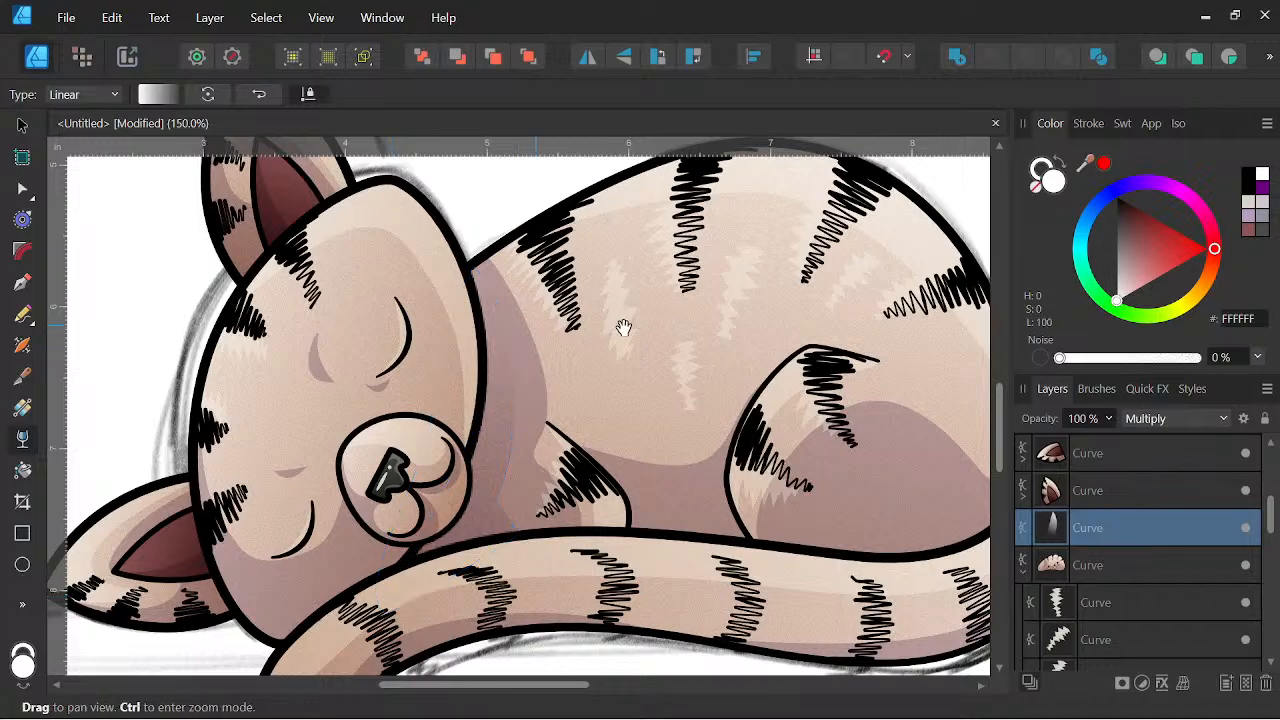
scroll(638, 355, down, 3)
drag(656, 386, 583, 486)
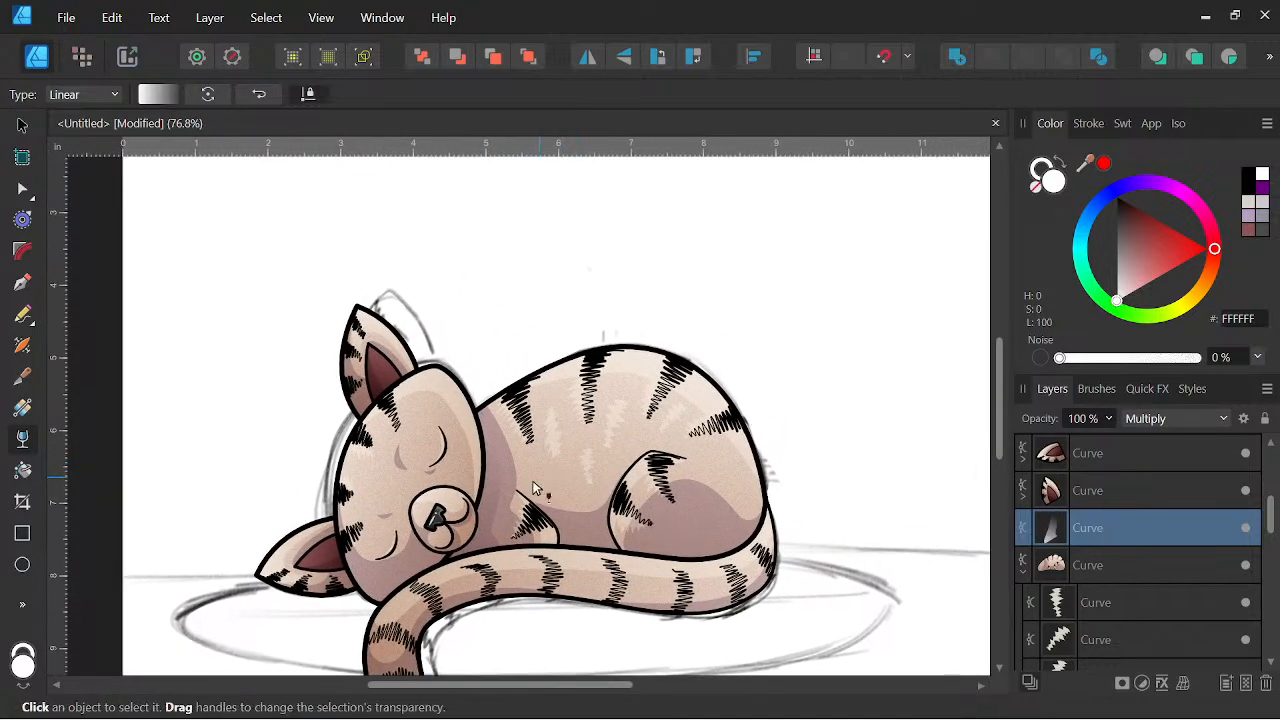
Shorten the neck shadow's transparency gradient by moving its lower end slightly up toward the muzzle.
scroll(534, 487, up, 3)
drag(516, 559, 549, 451)
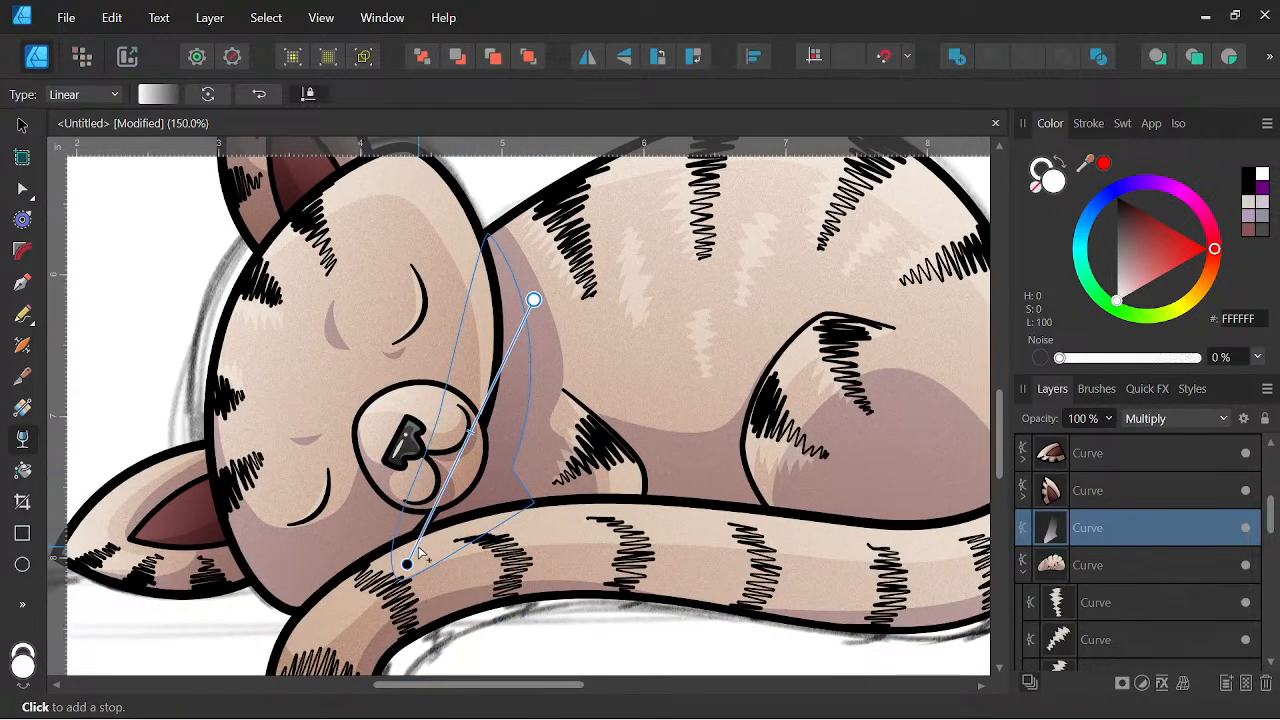
drag(409, 560, 440, 516)
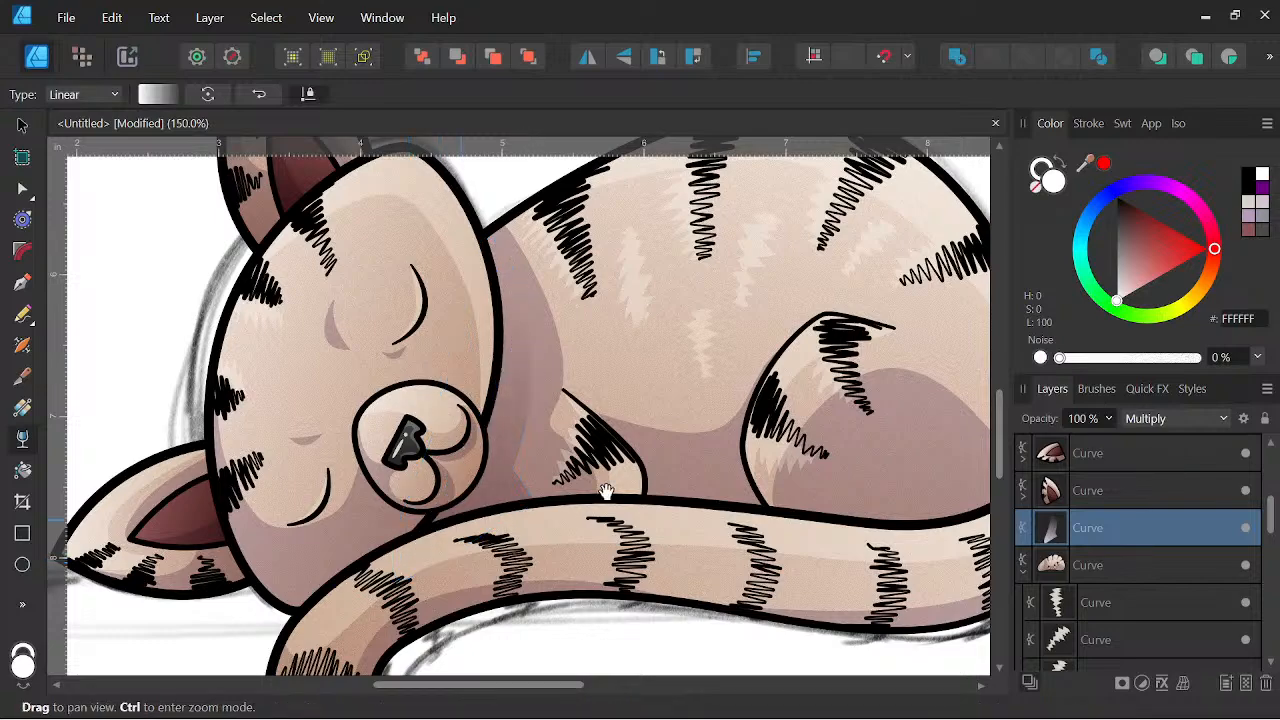
scroll(689, 437, down, 3)
mouse_move(653, 391)
mouse_down()
mouse_move(581, 478)
mouse_move(526, 437)
mouse_move(536, 428)
mouse_up()
scroll(600, 443, down, 3)
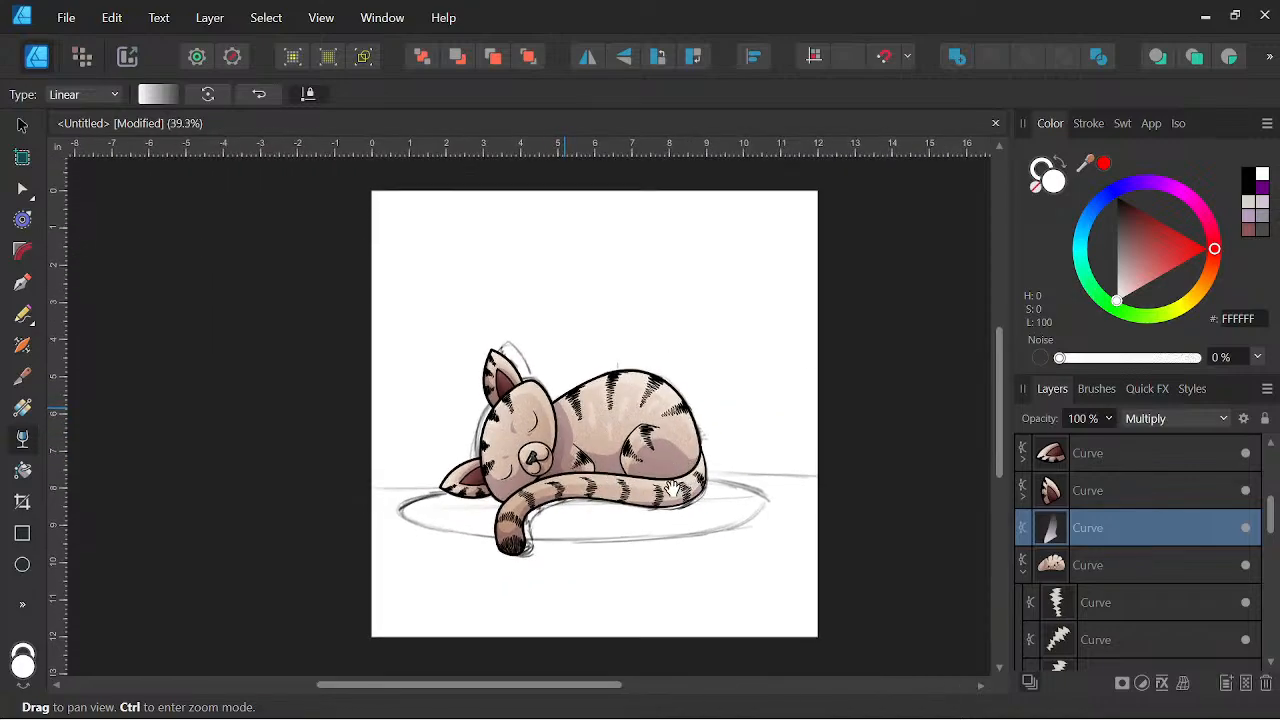
drag(676, 488, 671, 497)
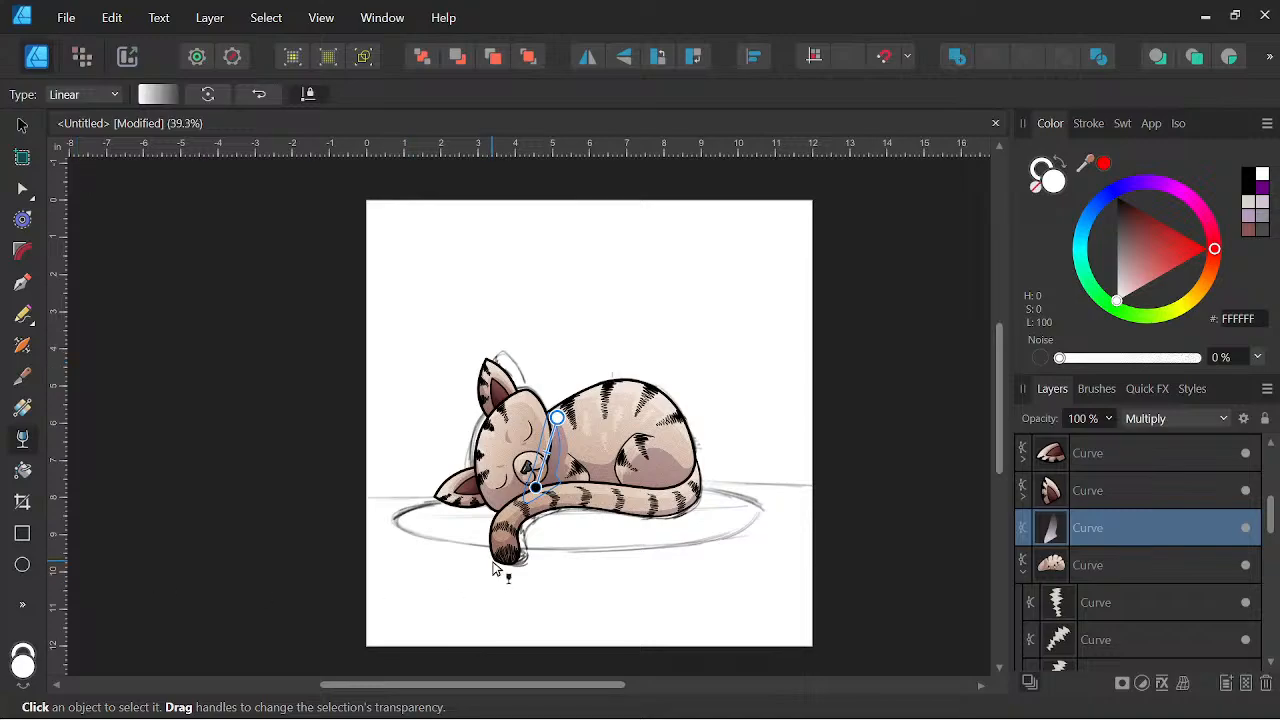
Clip the neck shadow inside the body curve and collapse the body's nested layers.
scroll(563, 450, up, 4)
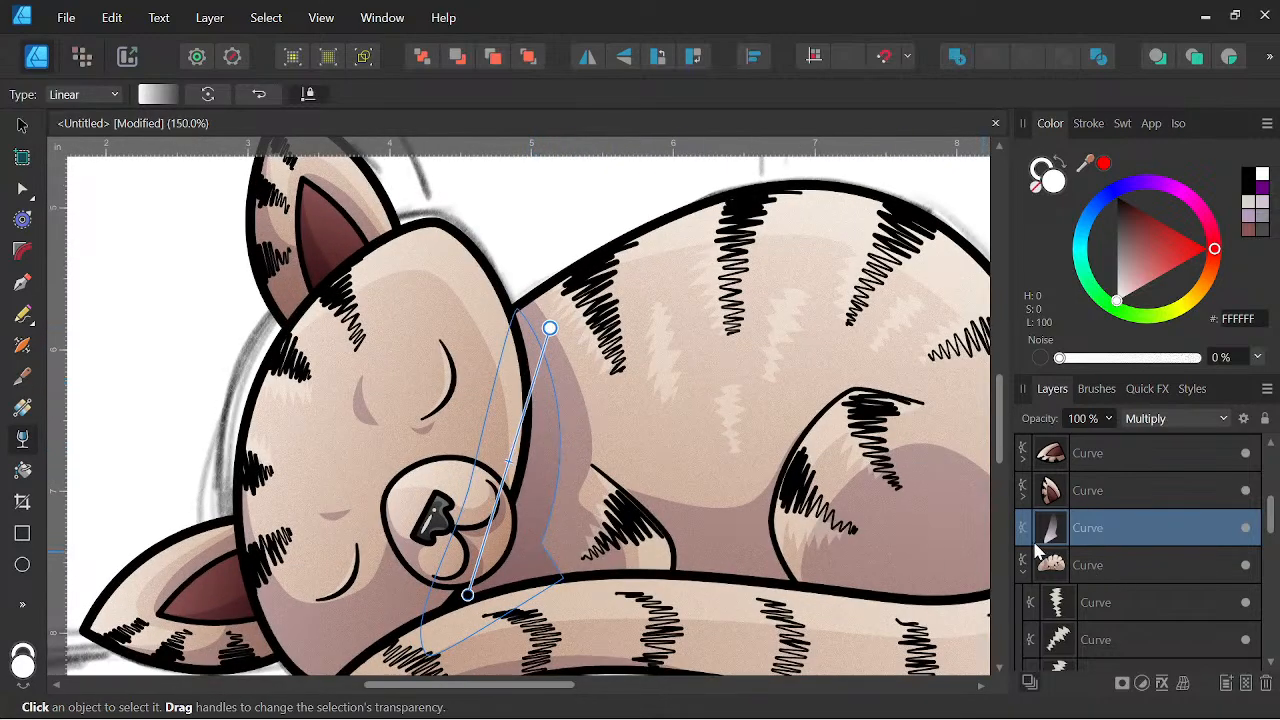
scroll(1092, 543, up, 1)
drag(1094, 533, 1107, 645)
scroll(1114, 560, down, 1)
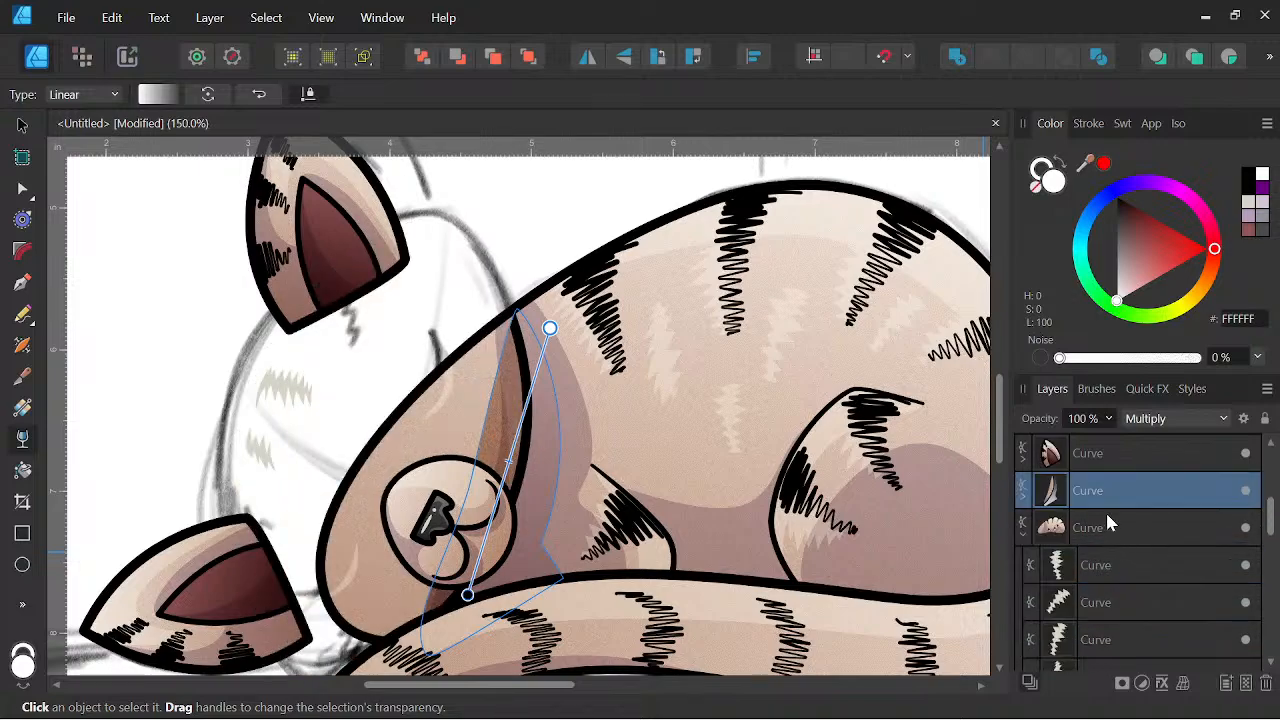
scroll(1131, 507, up, 1)
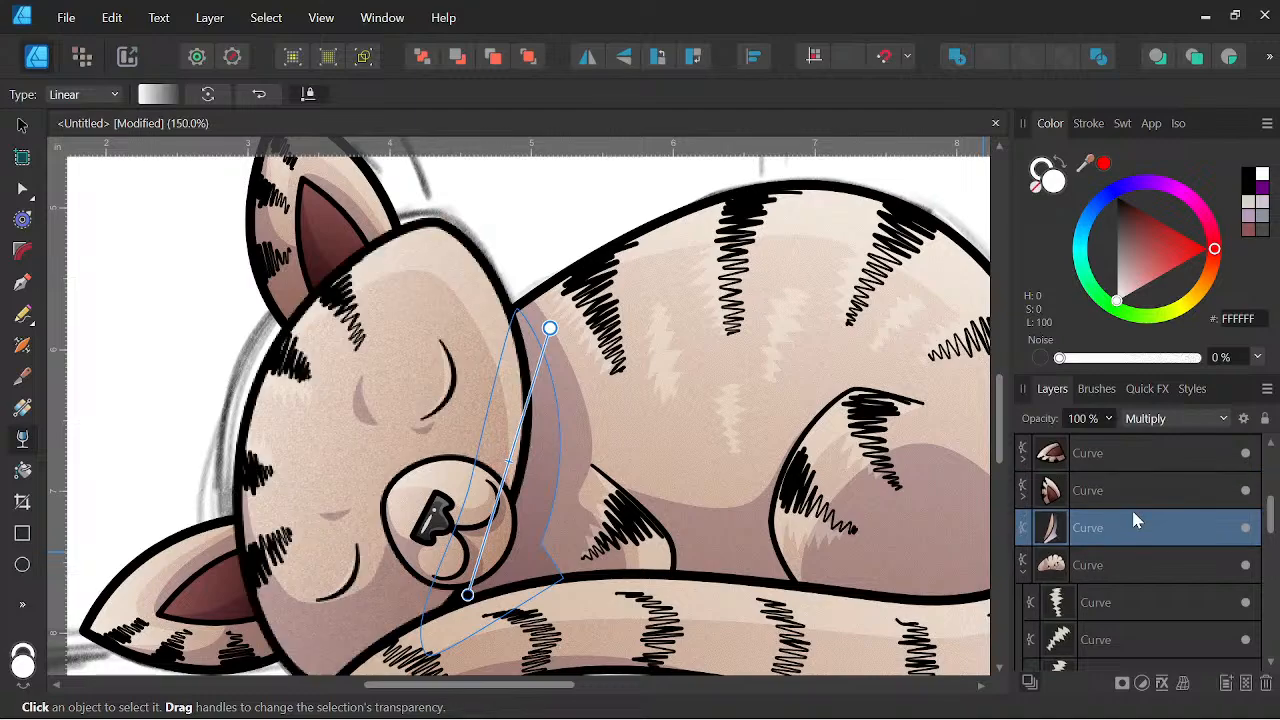
drag(1130, 541, 1092, 588)
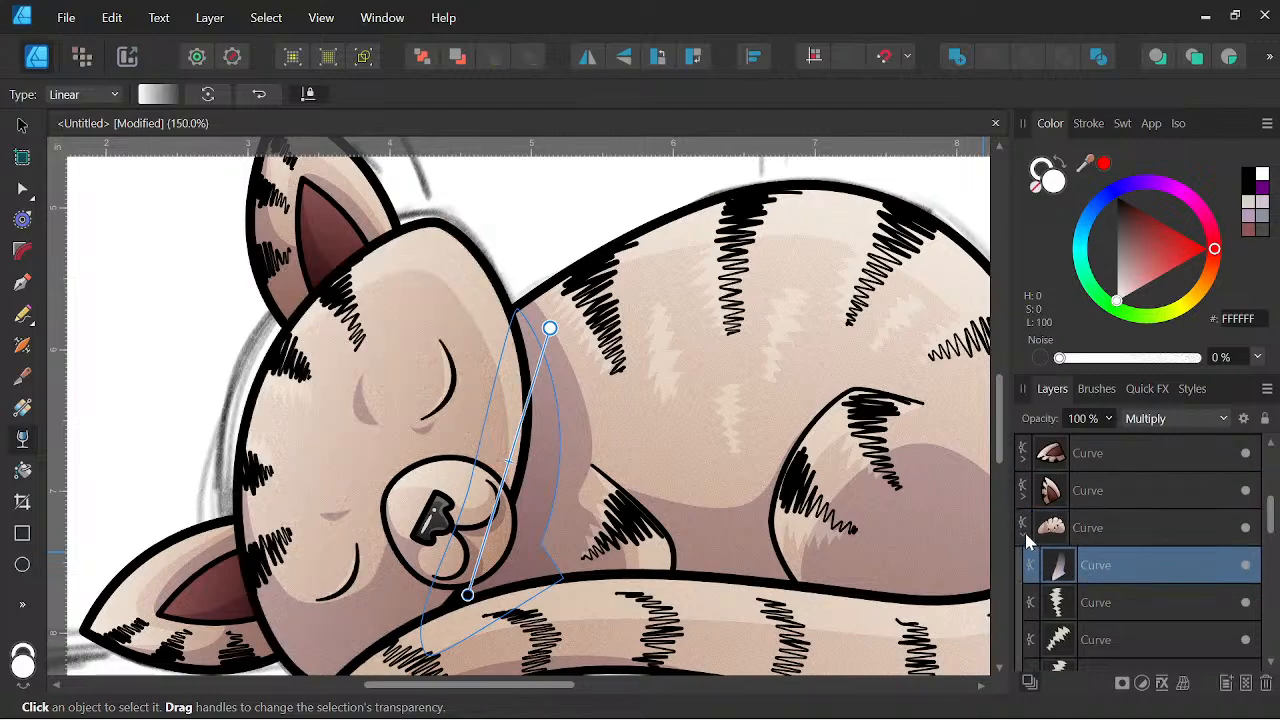
click(1023, 528)
Draw a closed freehand crescent across the lower part of the head, from the cheek beside the ear to below the muzzle.
click(1100, 527)
scroll(525, 480, up, 3)
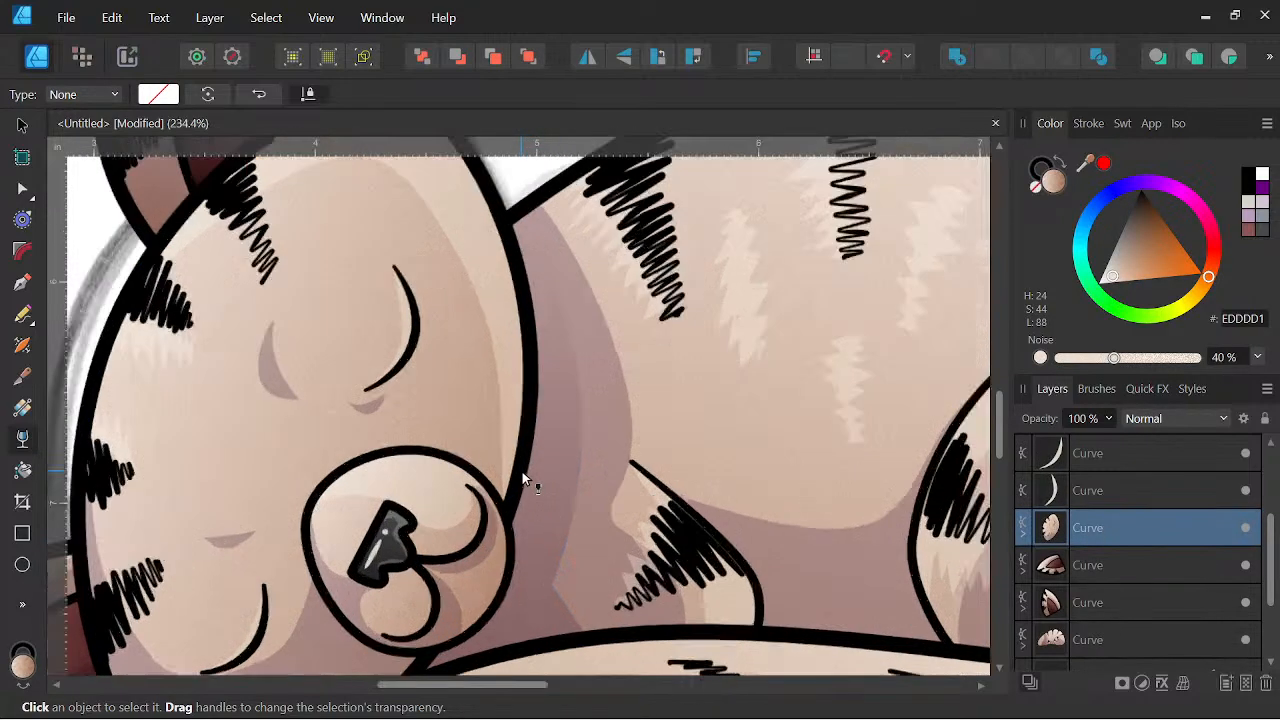
scroll(525, 480, down, 3)
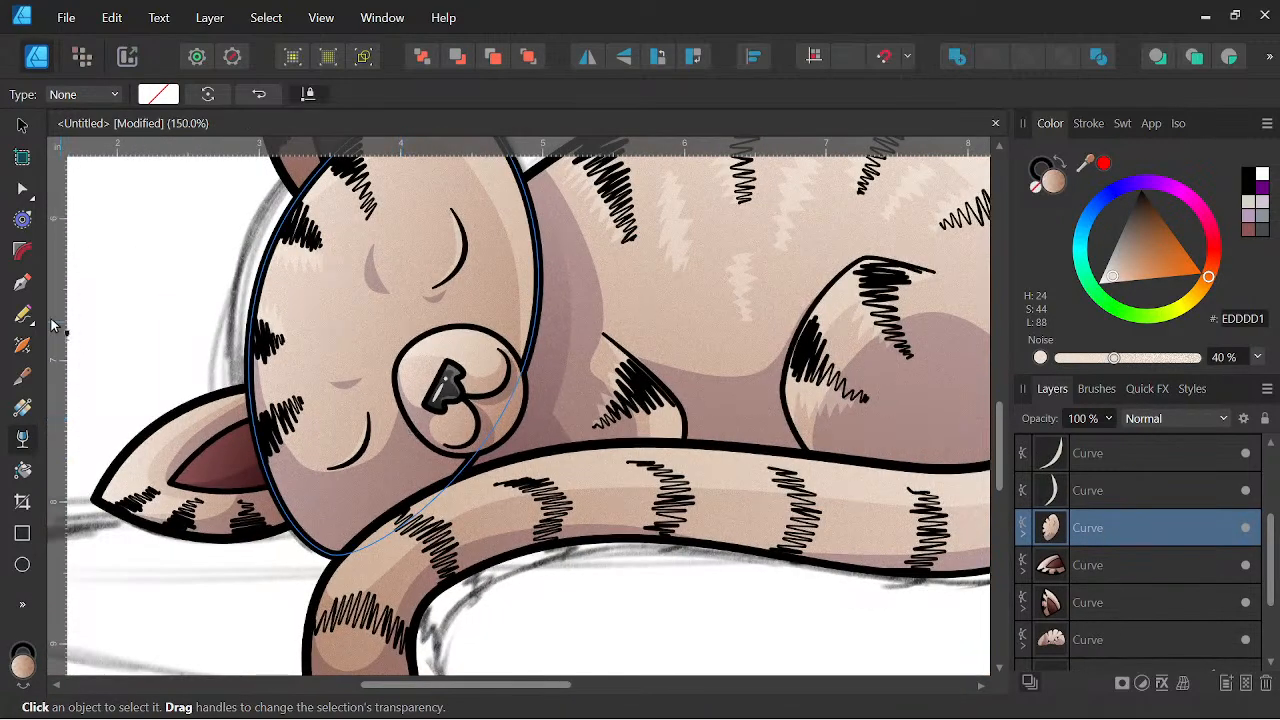
key(n)
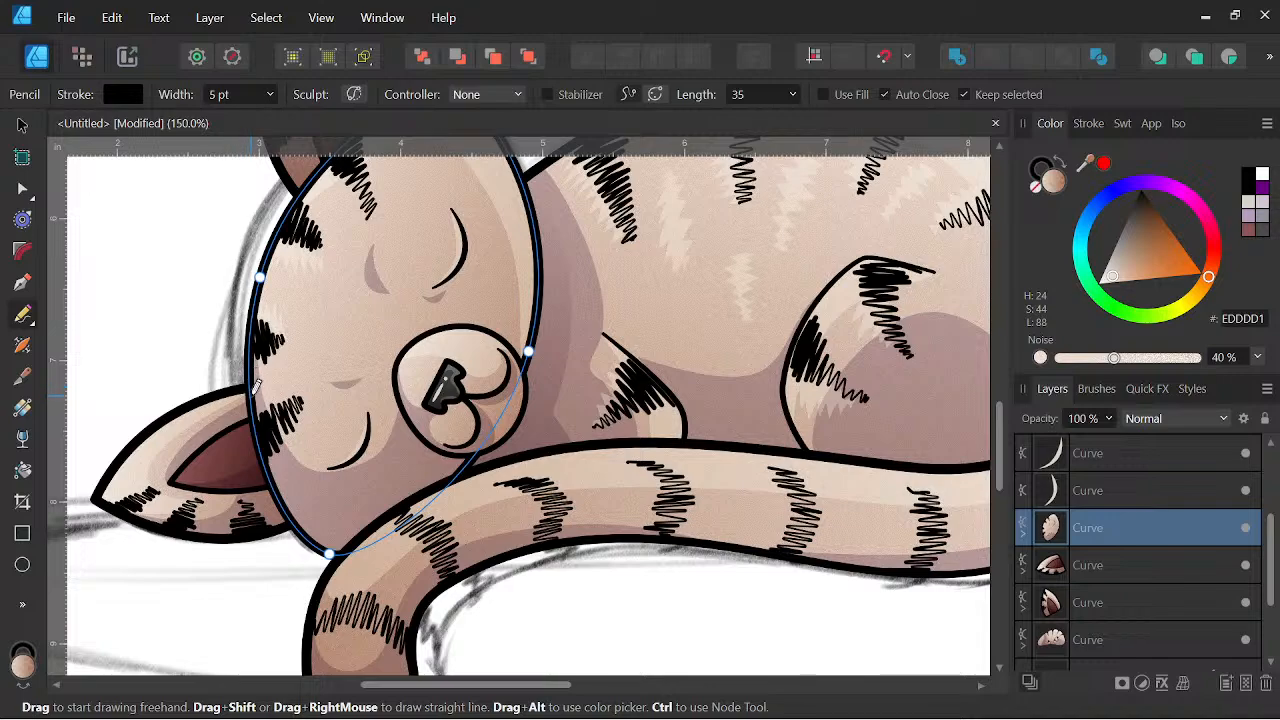
drag(251, 392, 257, 410)
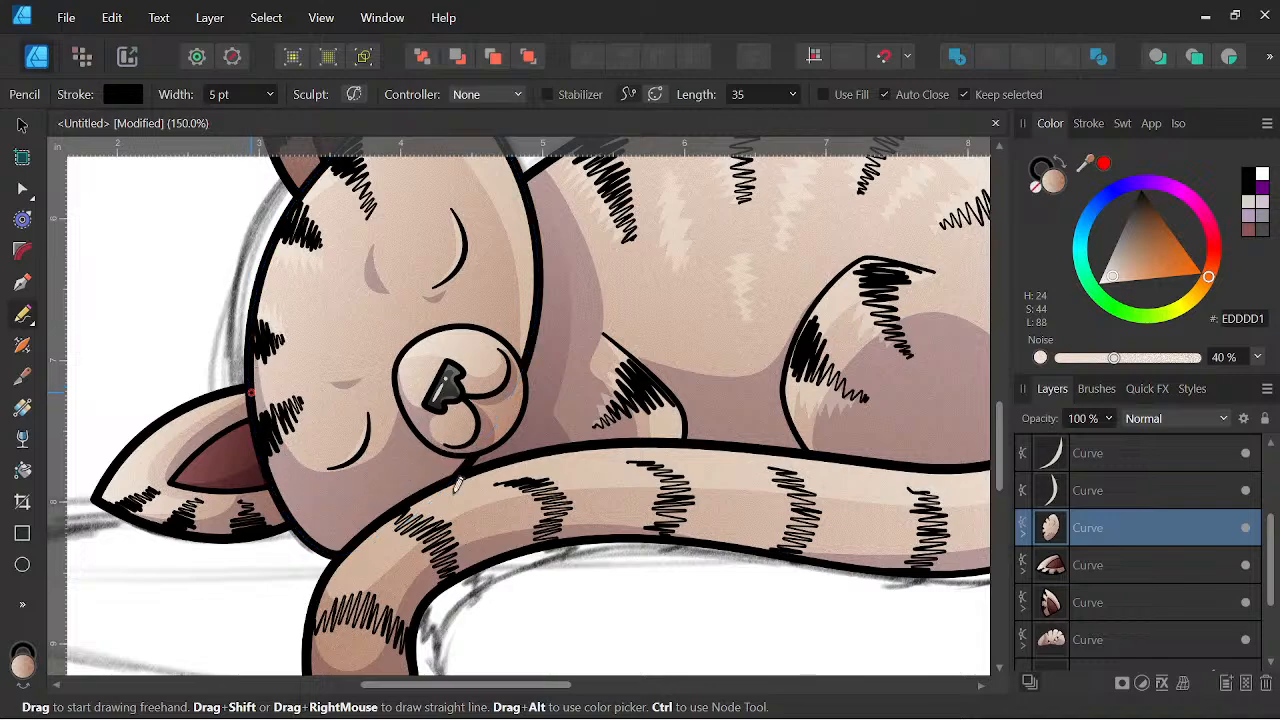
mouse_move(457, 485)
mouse_down()
mouse_move(346, 591)
mouse_move(269, 543)
mouse_move(246, 433)
mouse_move(266, 355)
mouse_up()
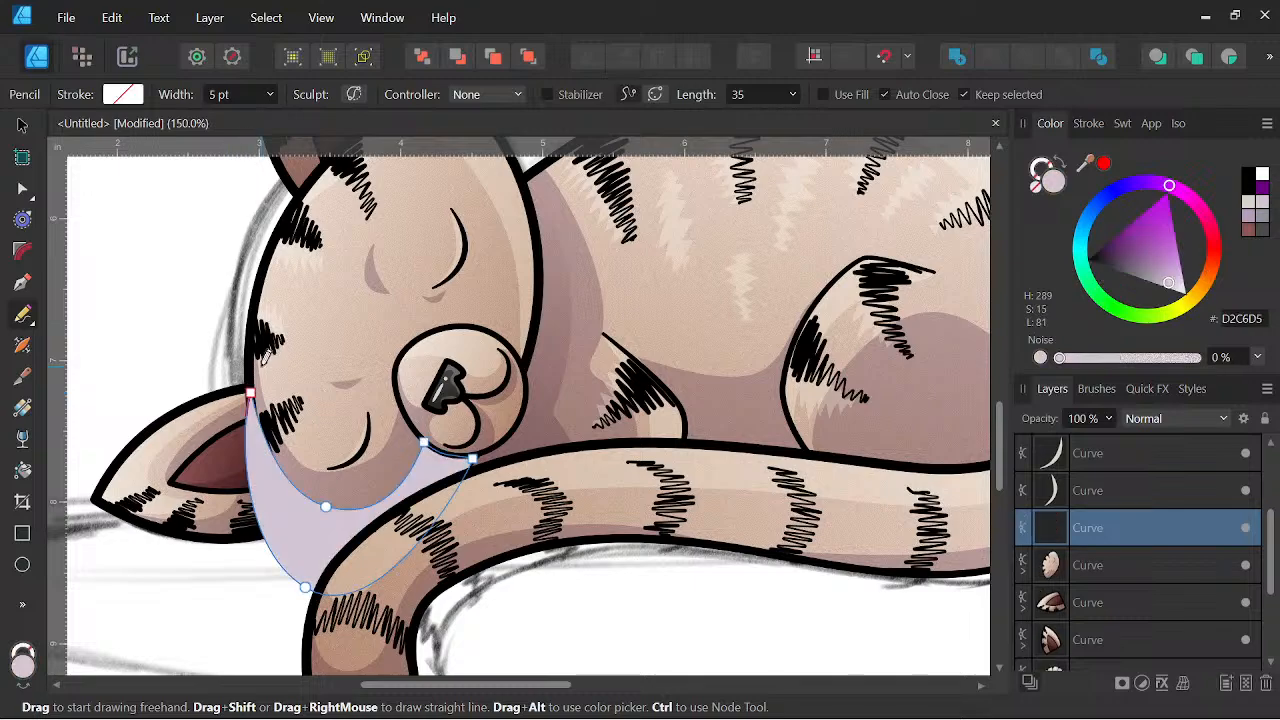
Set the head shadow crescent's blend mode to Multiply and clip it inside the head curve.
click(1199, 418)
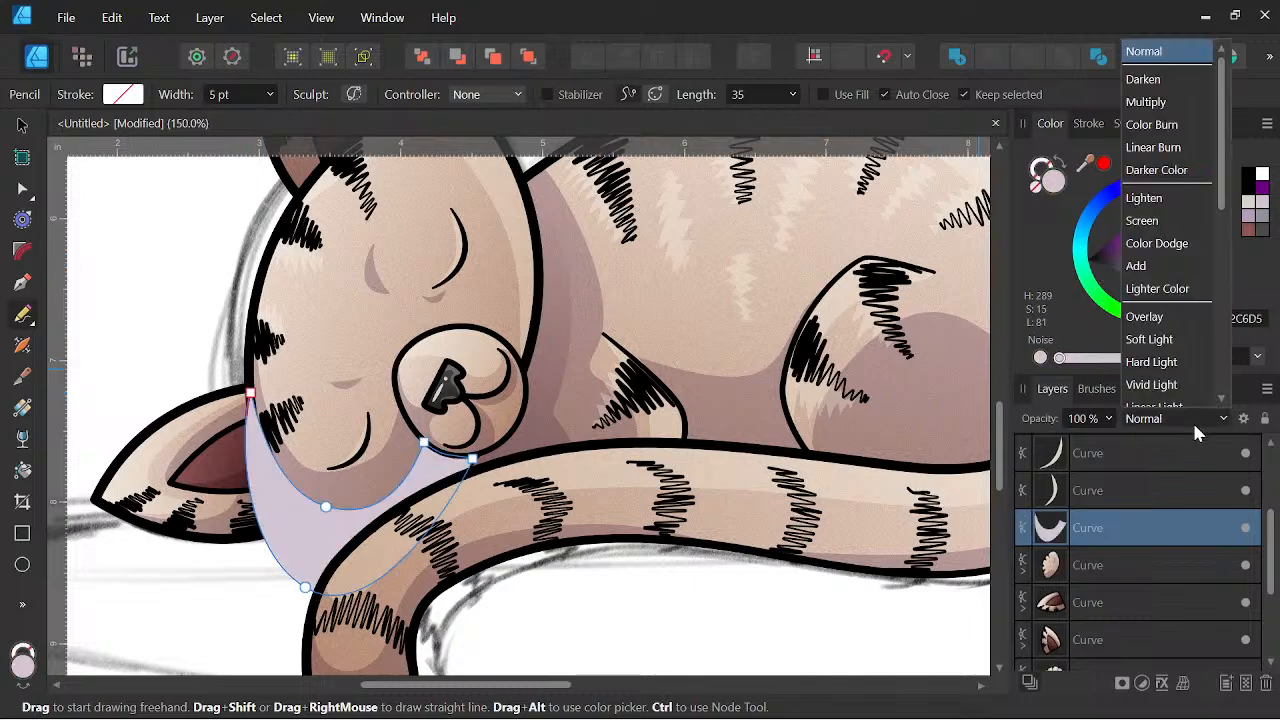
scroll(1192, 420, down, 1)
click(1155, 82)
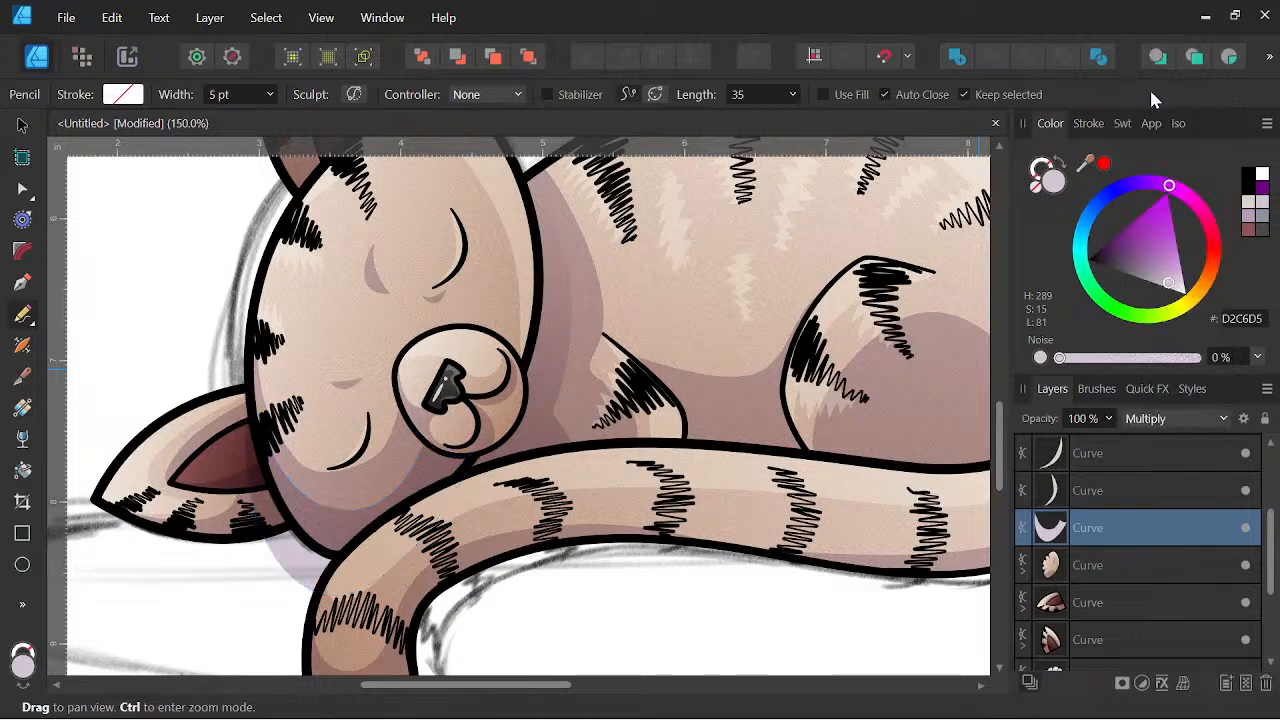
key(ctrl+0)
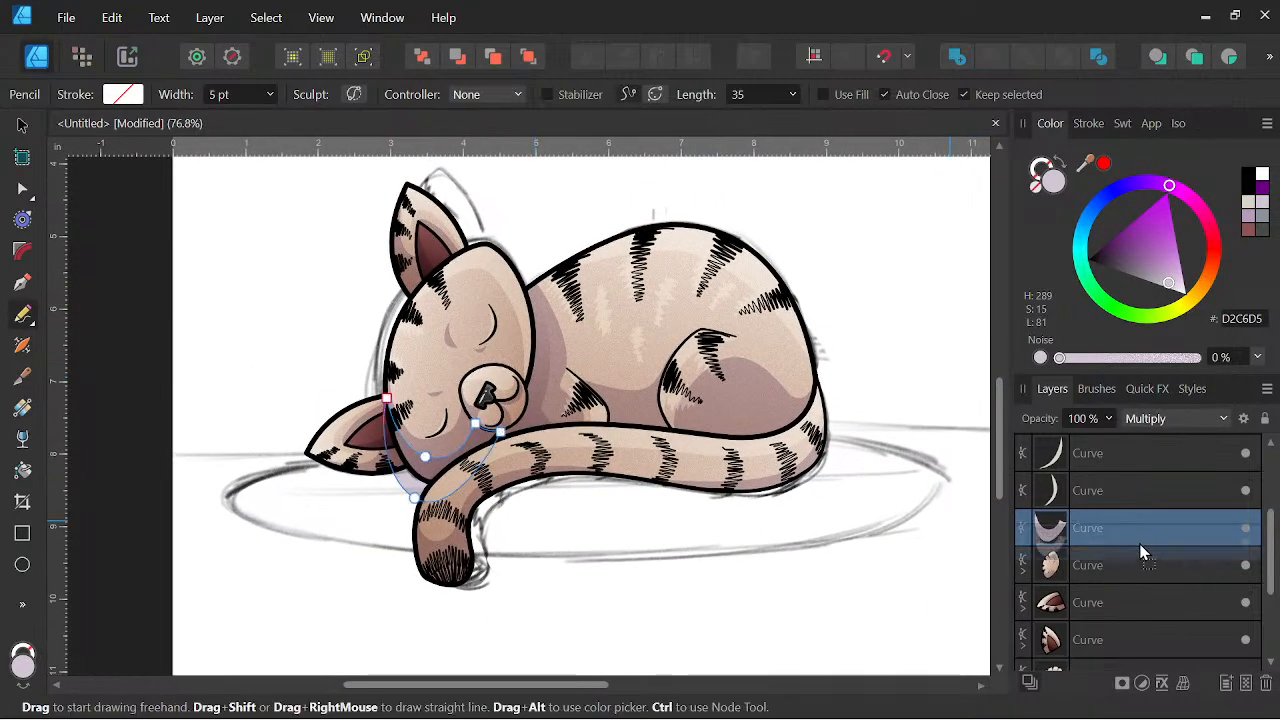
key(Delete)
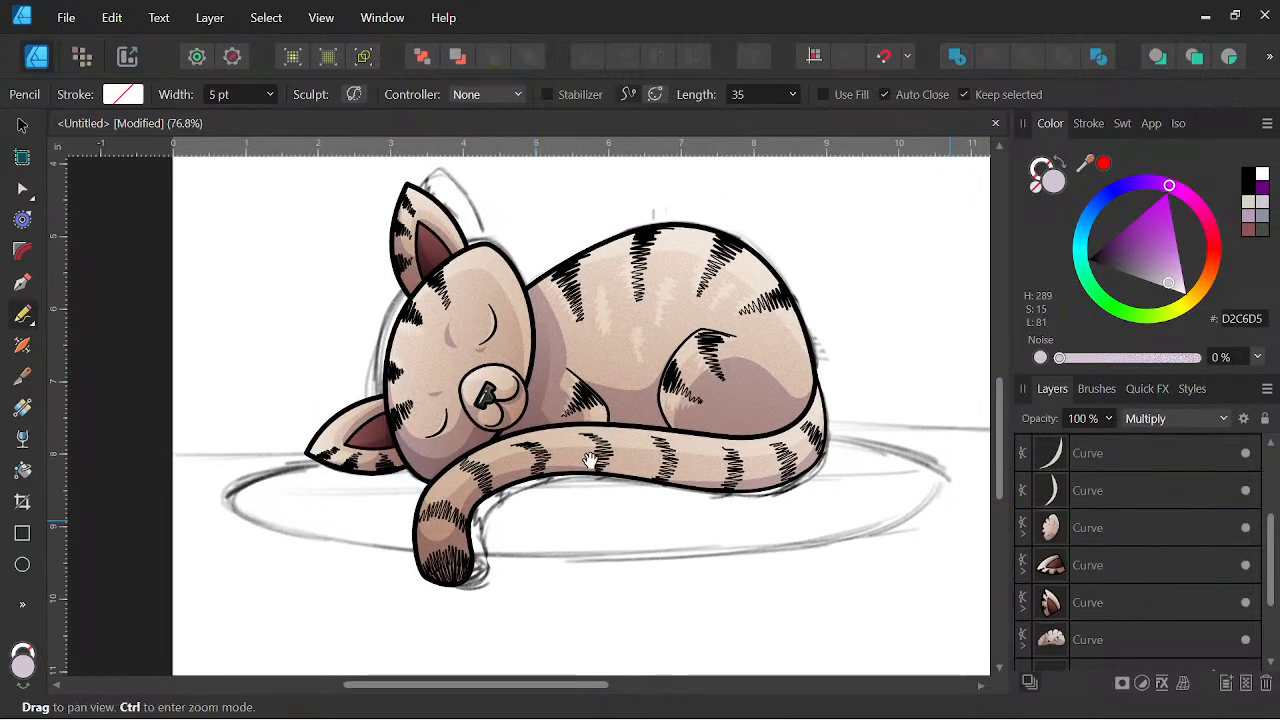
Apply a linear transparency to the head shadow from the muzzle to just outside the lower cheek, pulling its outer end slightly inward.
scroll(591, 461, up, 3)
click(18, 439)
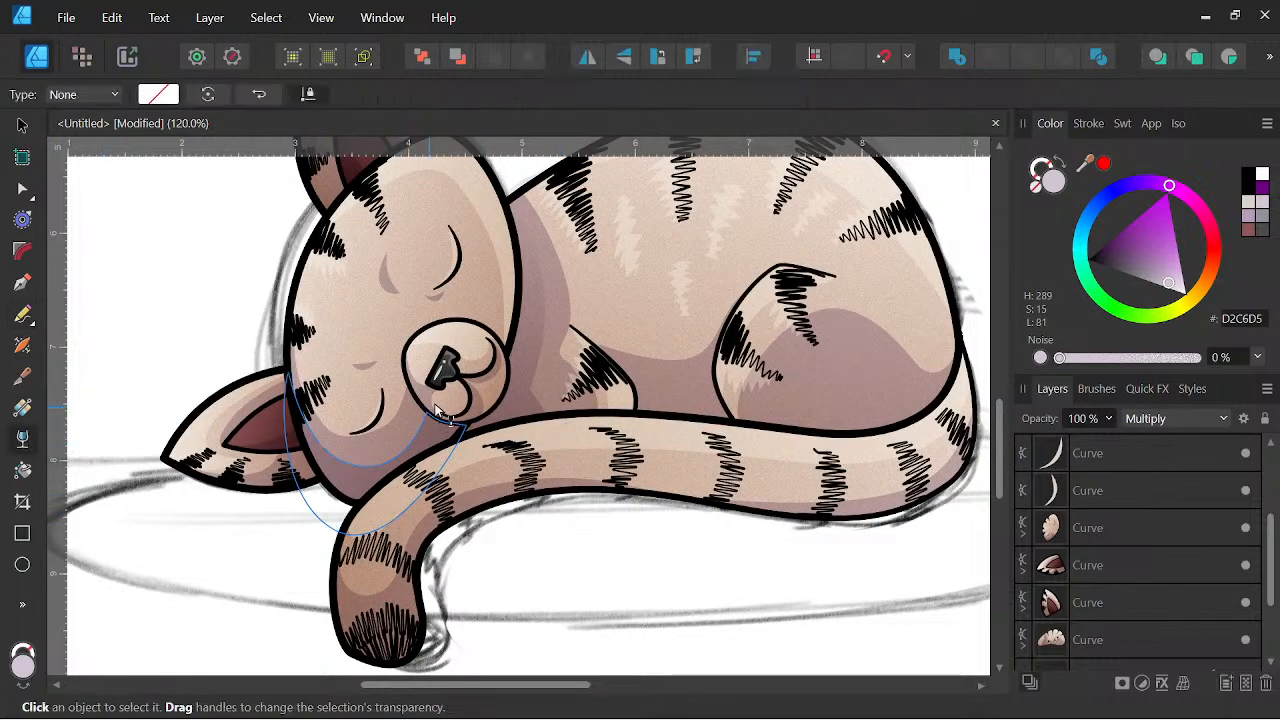
drag(443, 372, 289, 527)
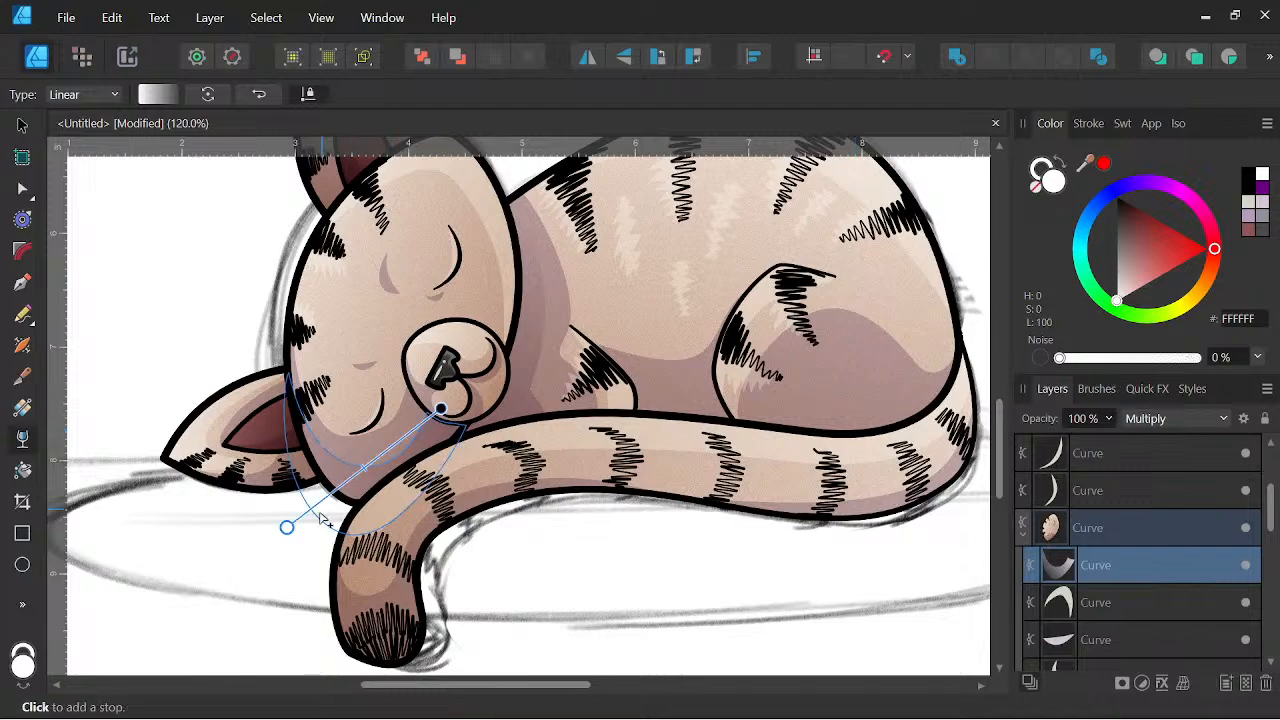
drag(288, 526, 304, 518)
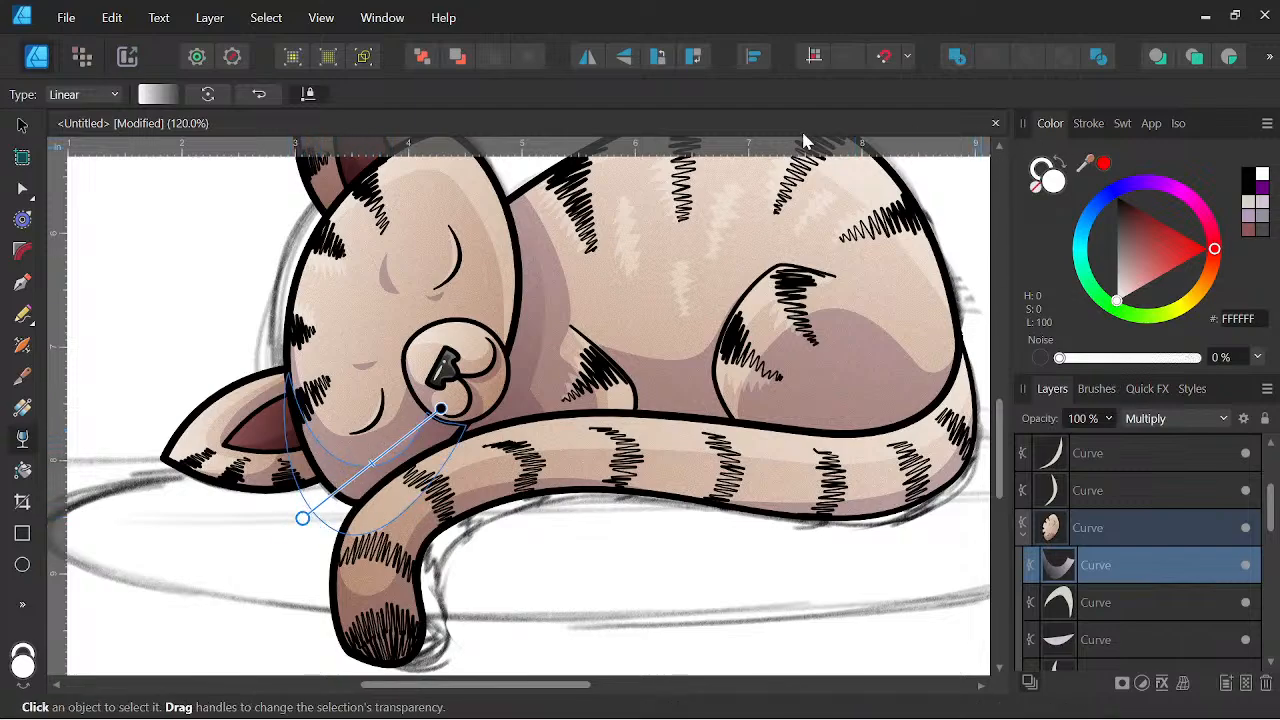
Reshape the head shadow by moving its corner node beside the muzzle up along the muzzle outline.
click(22, 188)
scroll(412, 440, up, 5)
scroll(412, 440, down, 8)
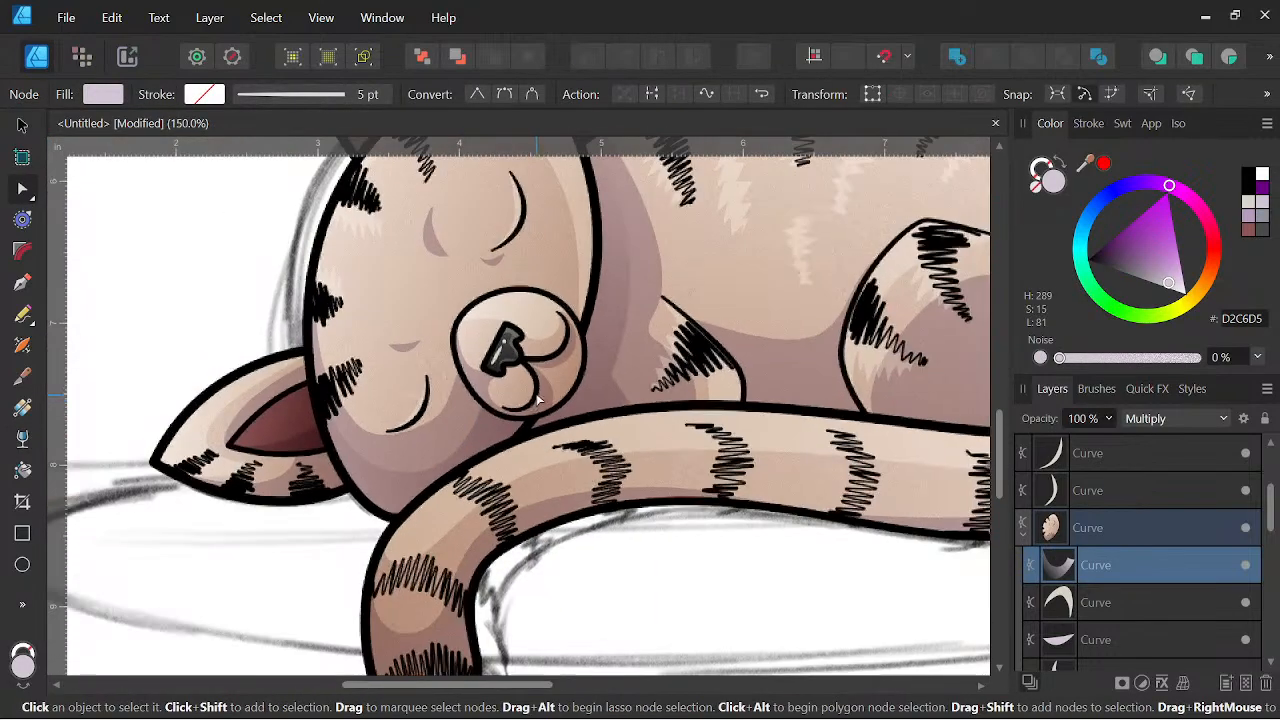
scroll(530, 418, up, 5)
click(530, 418)
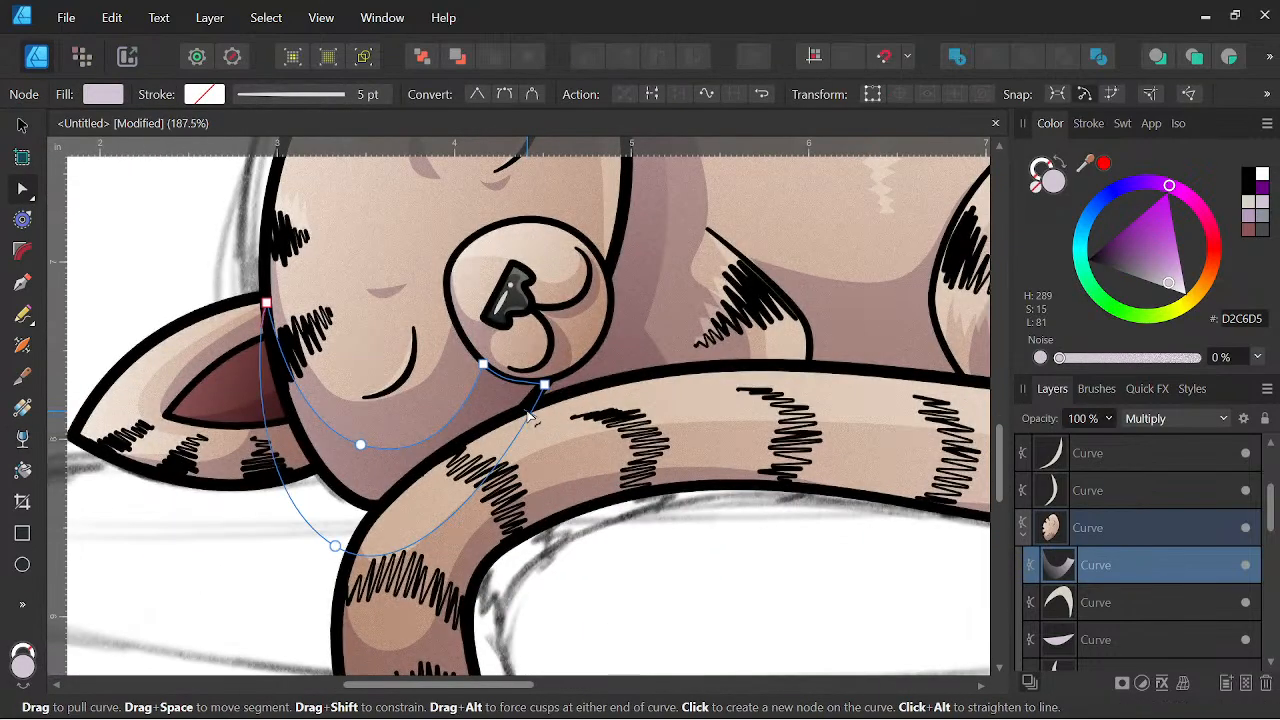
scroll(530, 418, down, 6)
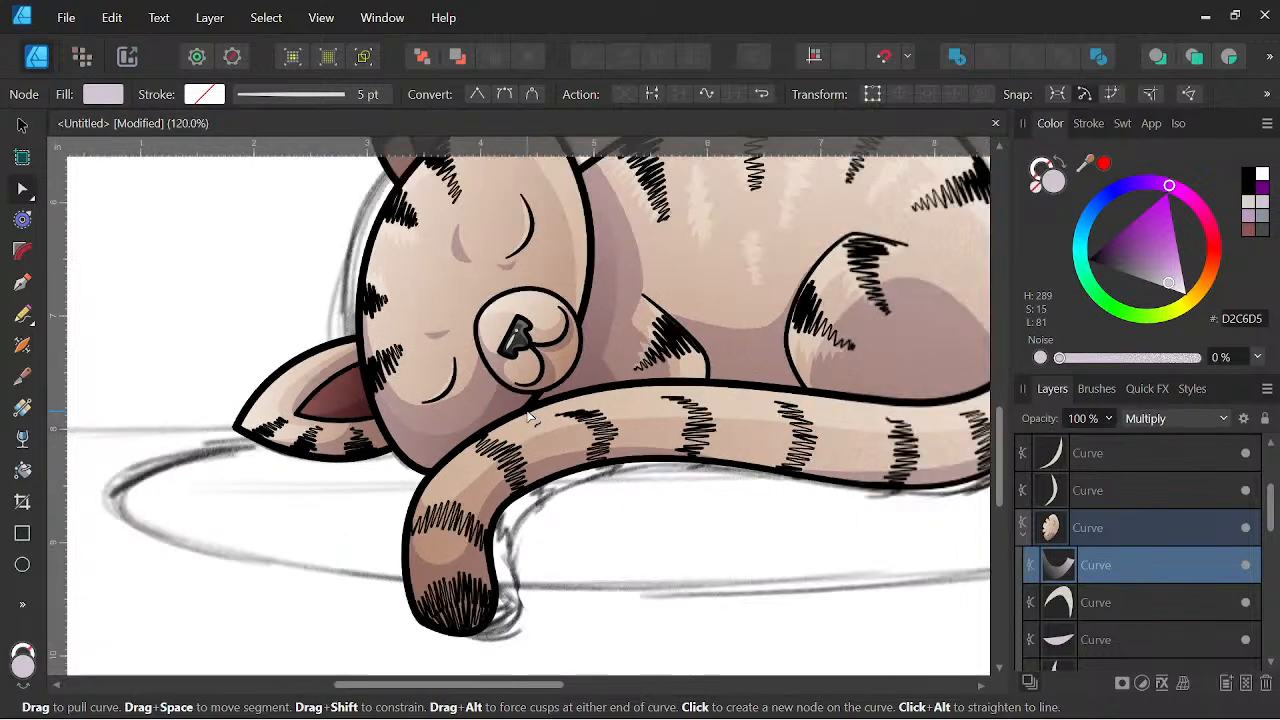
scroll(530, 418, up, 2)
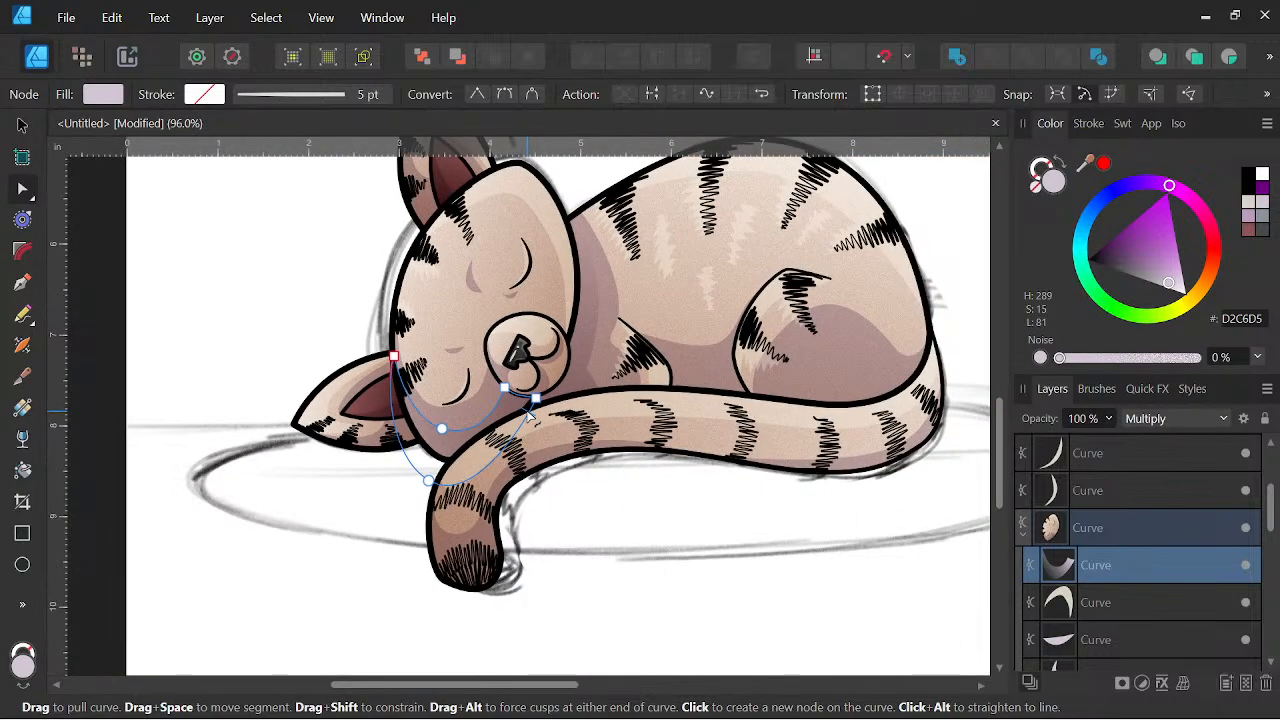
scroll(531, 418, up, 5)
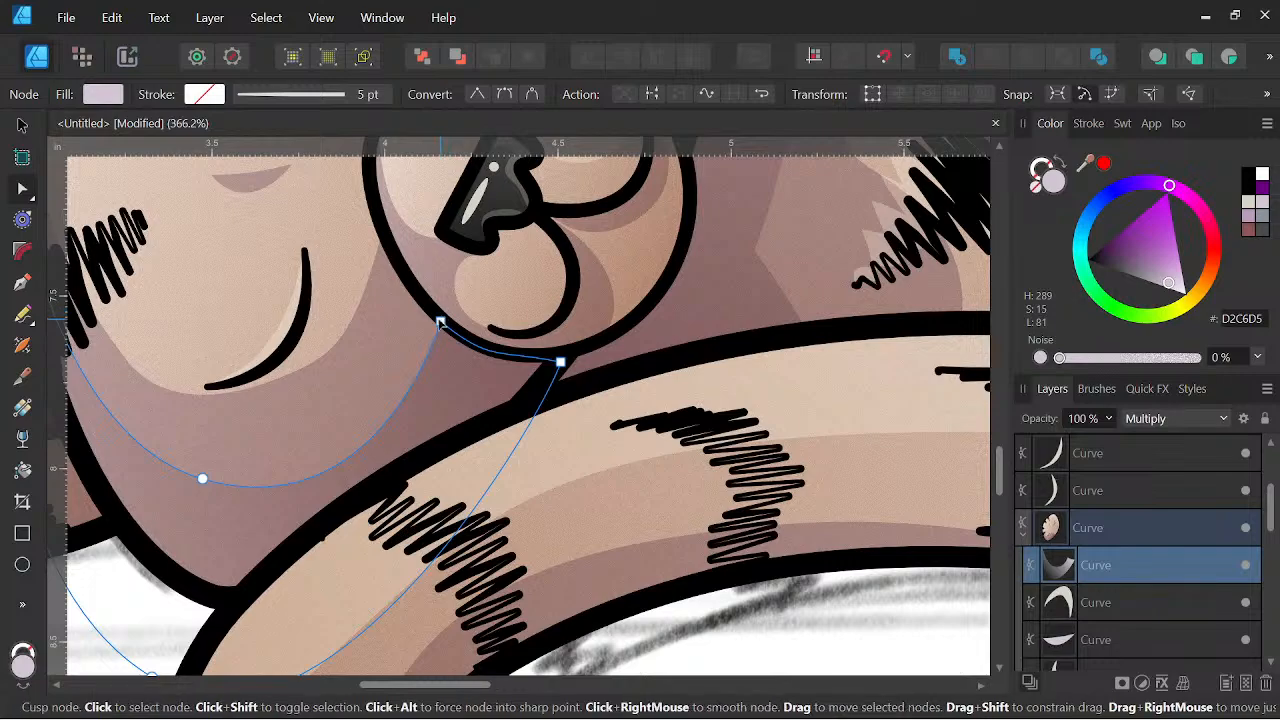
drag(440, 322, 384, 245)
scroll(399, 239, down, 4)
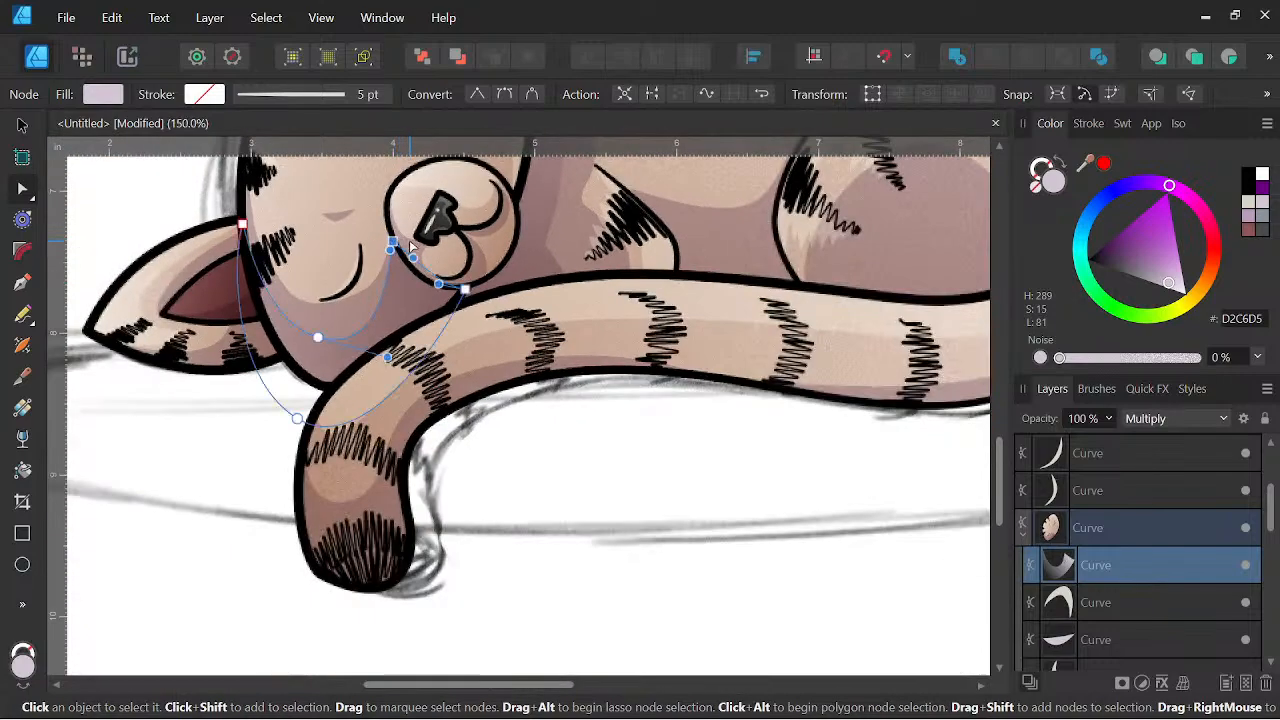
scroll(410, 246, down, 3)
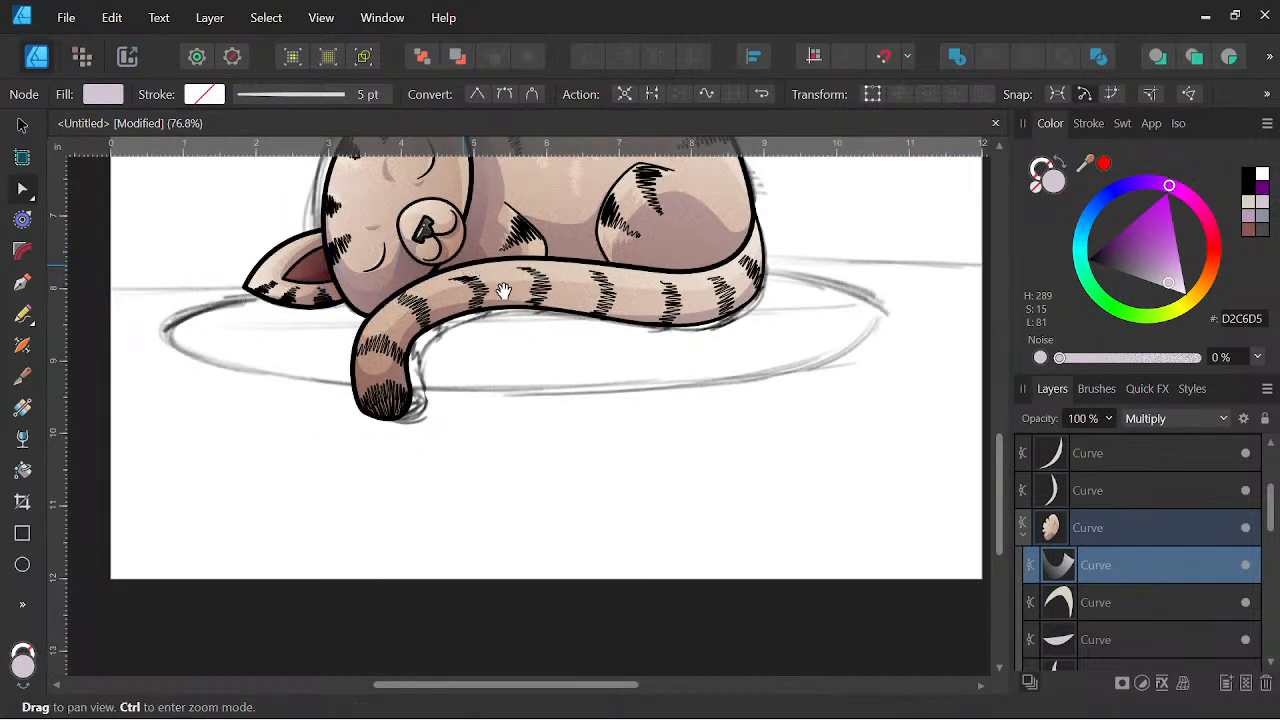
Draw a closed freehand shadow shape inside the body curve, filling the lower gap between the front paw and the hind leg.
drag(500, 286, 541, 489)
scroll(569, 451, up, 4)
click(662, 428)
drag(683, 441, 542, 461)
click(24, 316)
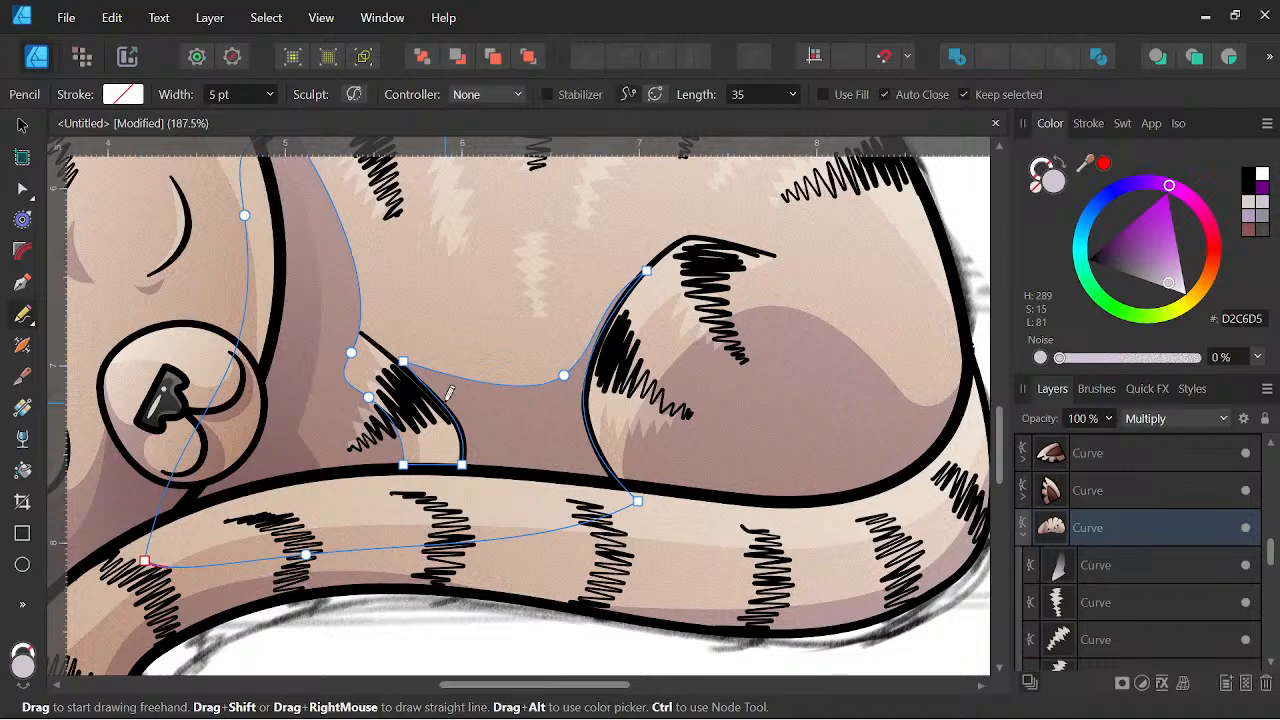
click(1143, 578)
drag(441, 403, 467, 418)
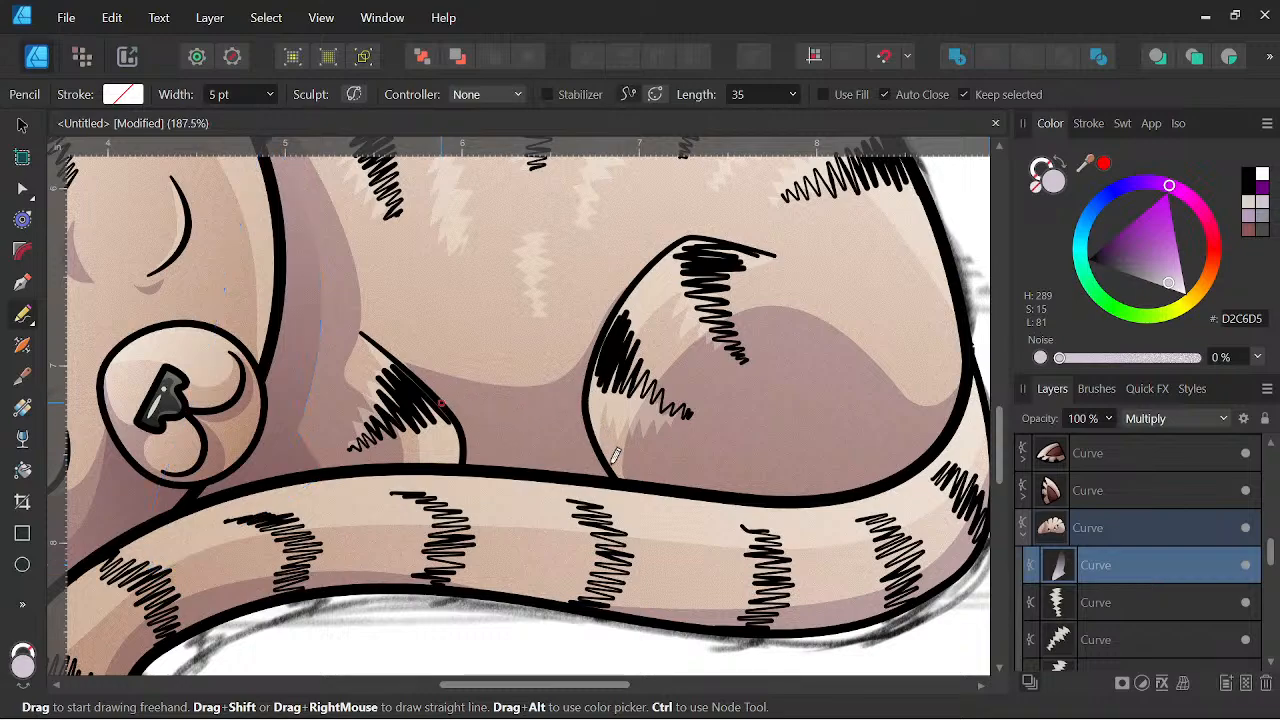
mouse_move(615, 458)
mouse_down()
mouse_move(526, 502)
mouse_move(455, 476)
mouse_move(462, 436)
mouse_move(445, 400)
mouse_up()
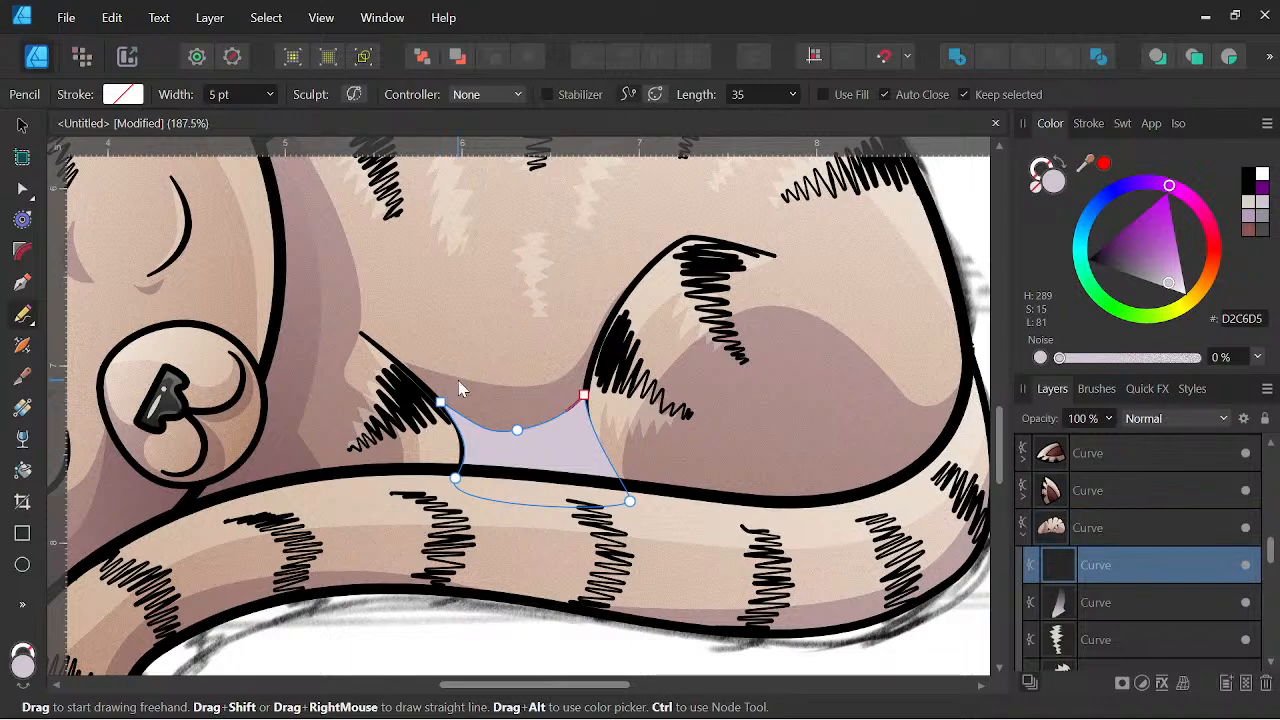
Set the shadow between the paw and the hind leg to Multiply and apply a linear transparency to it.
click(1124, 418)
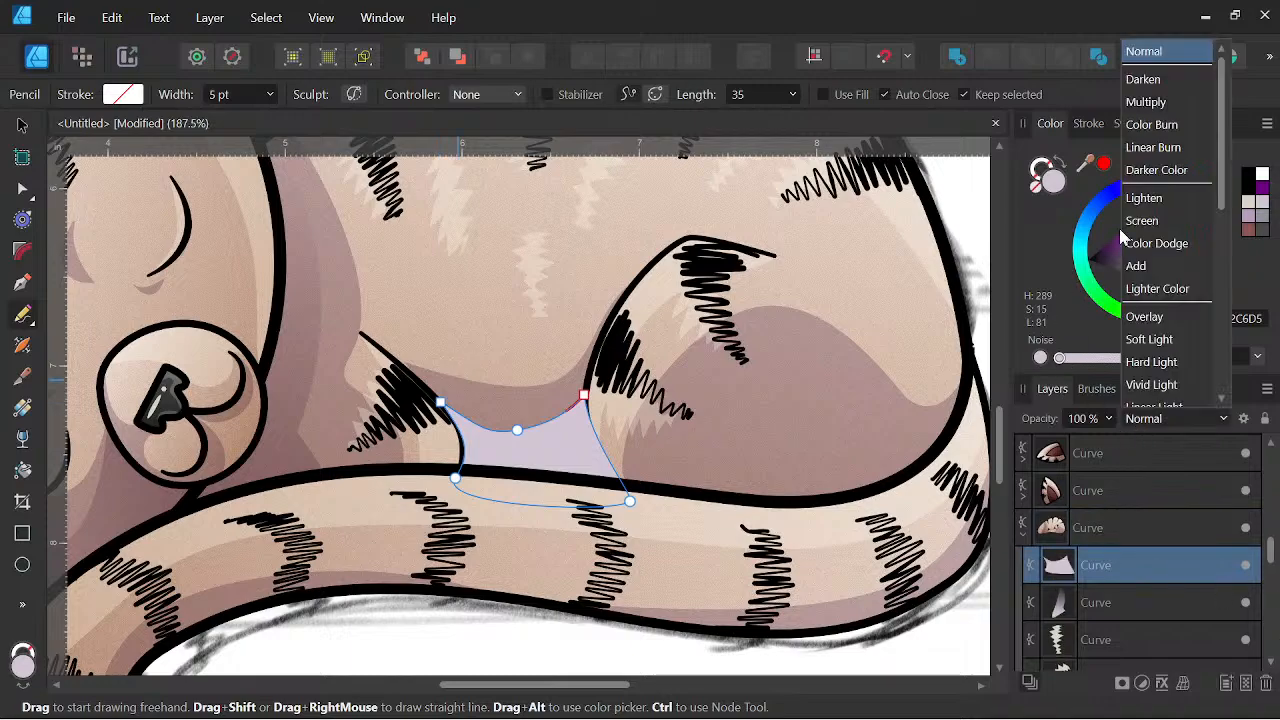
click(1146, 101)
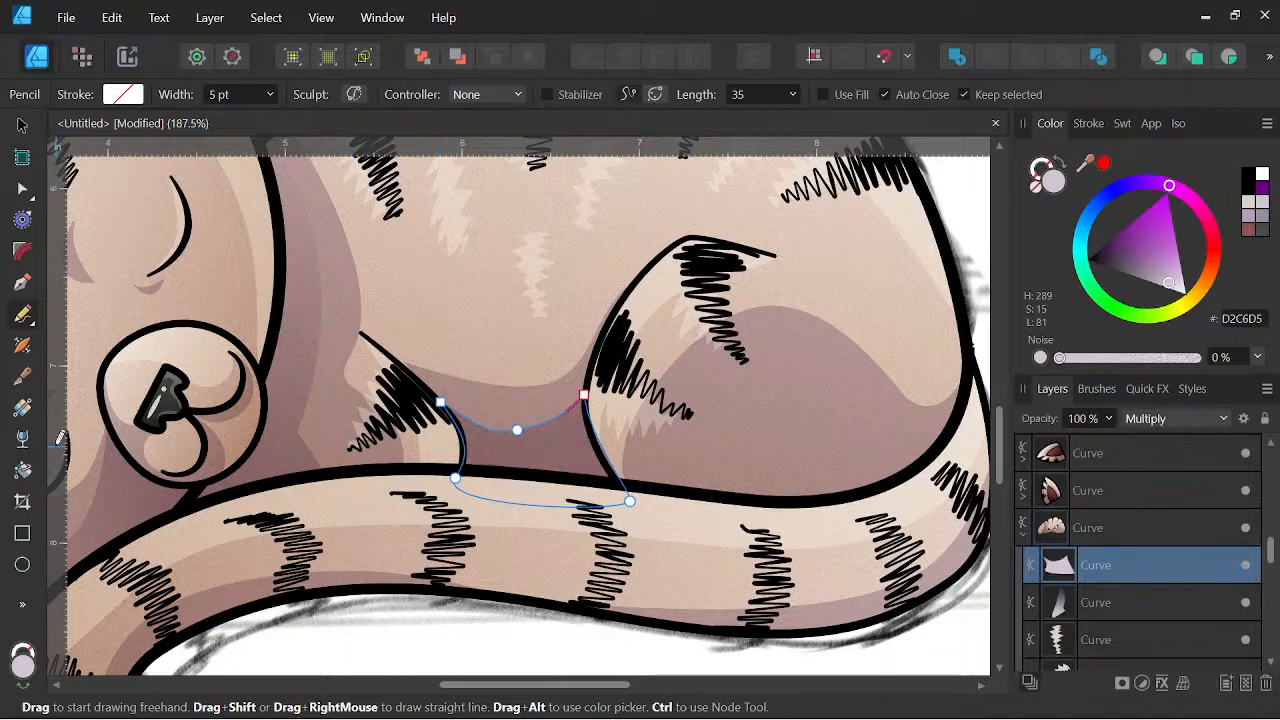
click(22, 438)
mouse_move(545, 396)
mouse_down()
mouse_move(541, 516)
mouse_move(528, 537)
mouse_move(557, 464)
mouse_move(557, 395)
mouse_up()
Examine the shading across the whole sleeping cat, from the full page down to the body and legs.
scroll(560, 454, down, 4)
scroll(562, 459, up, 2)
key(space)
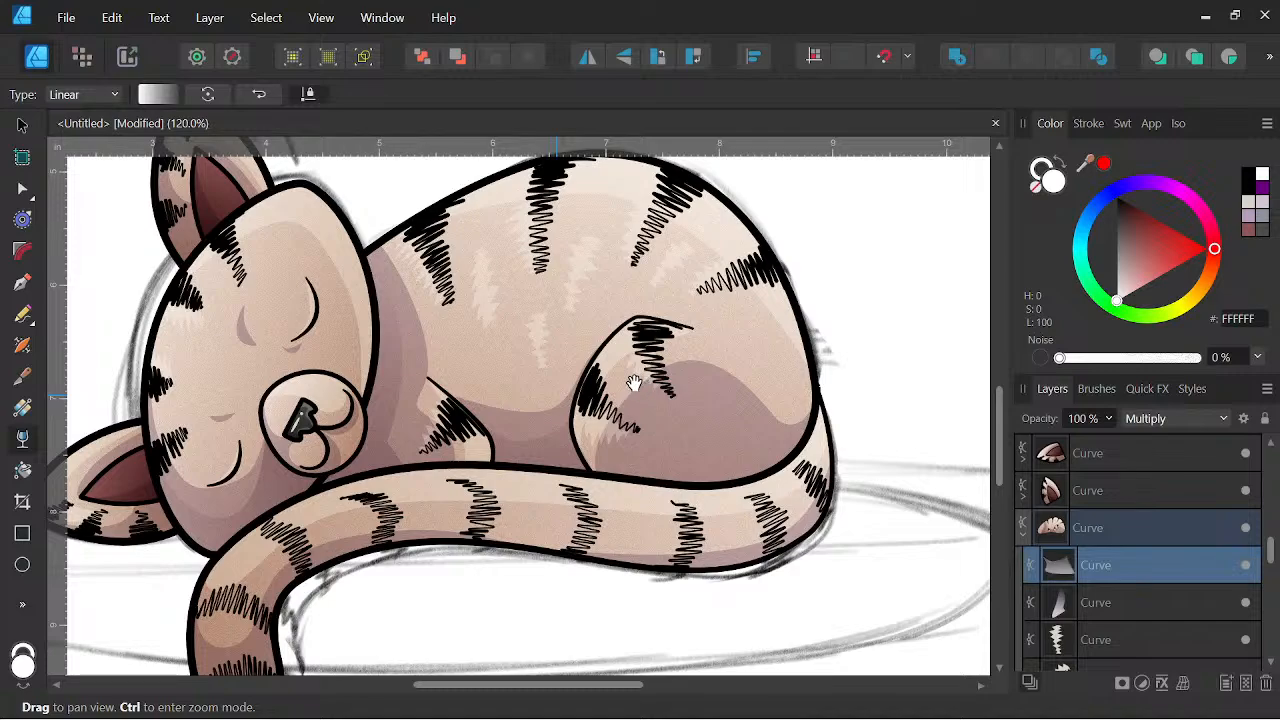
scroll(635, 383, down, 2)
mouse_move(661, 416)
mouse_down()
mouse_move(639, 511)
mouse_move(553, 488)
mouse_move(566, 447)
mouse_move(697, 460)
mouse_up()
scroll(658, 464, down, 2)
scroll(774, 461, down, 2)
drag(774, 461, 766, 465)
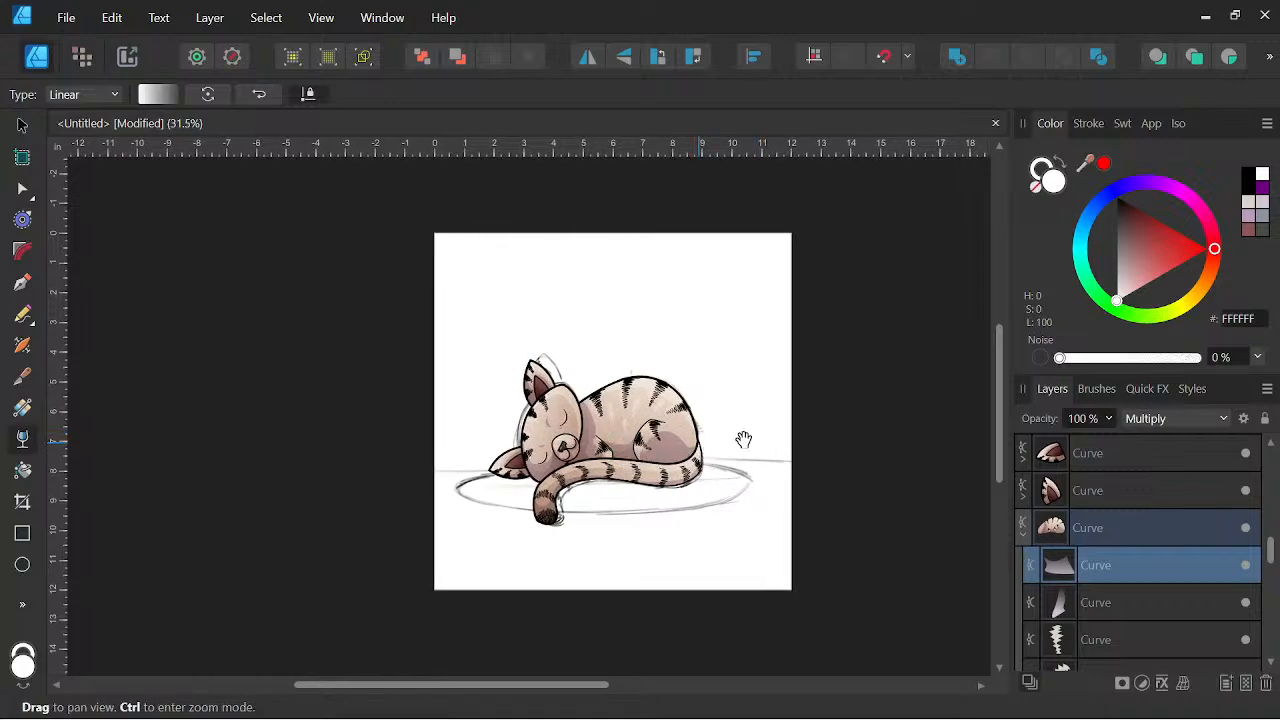
scroll(651, 440, up, 5)
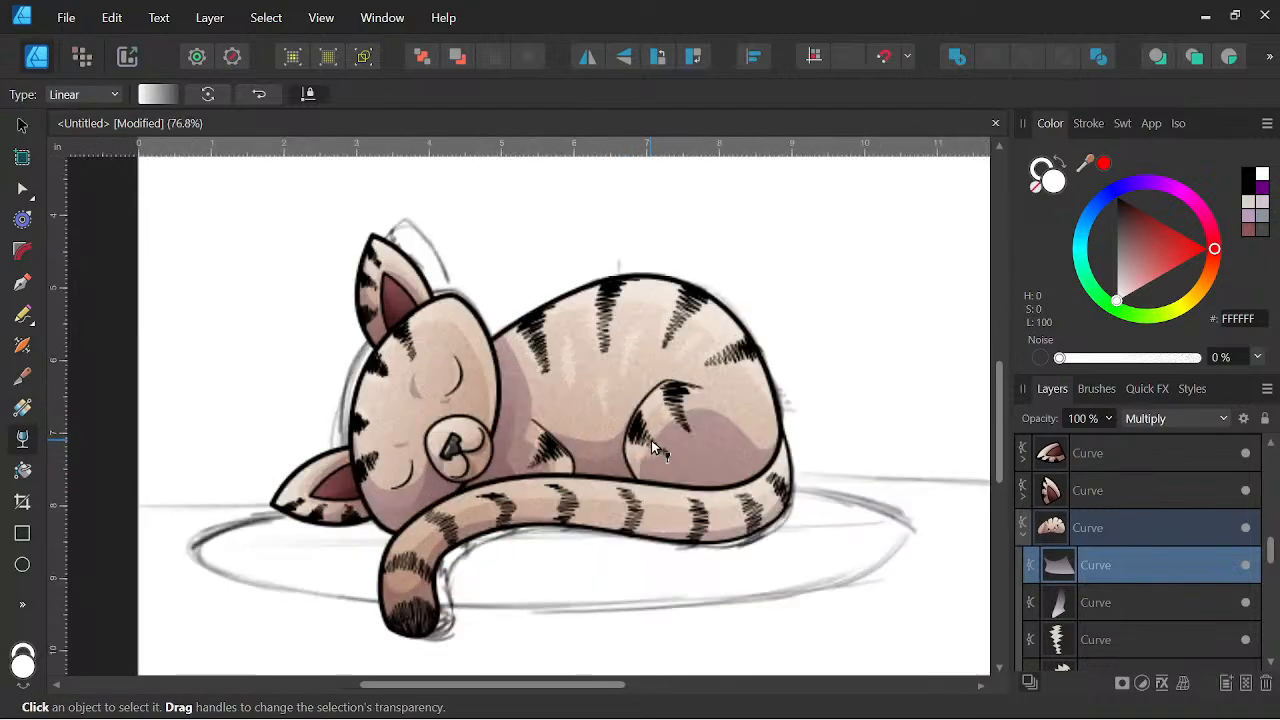
Apply a linear transparency to the hind leg's large shadow, running from below the tail to the upper back stripe.
click(24, 191)
click(702, 447)
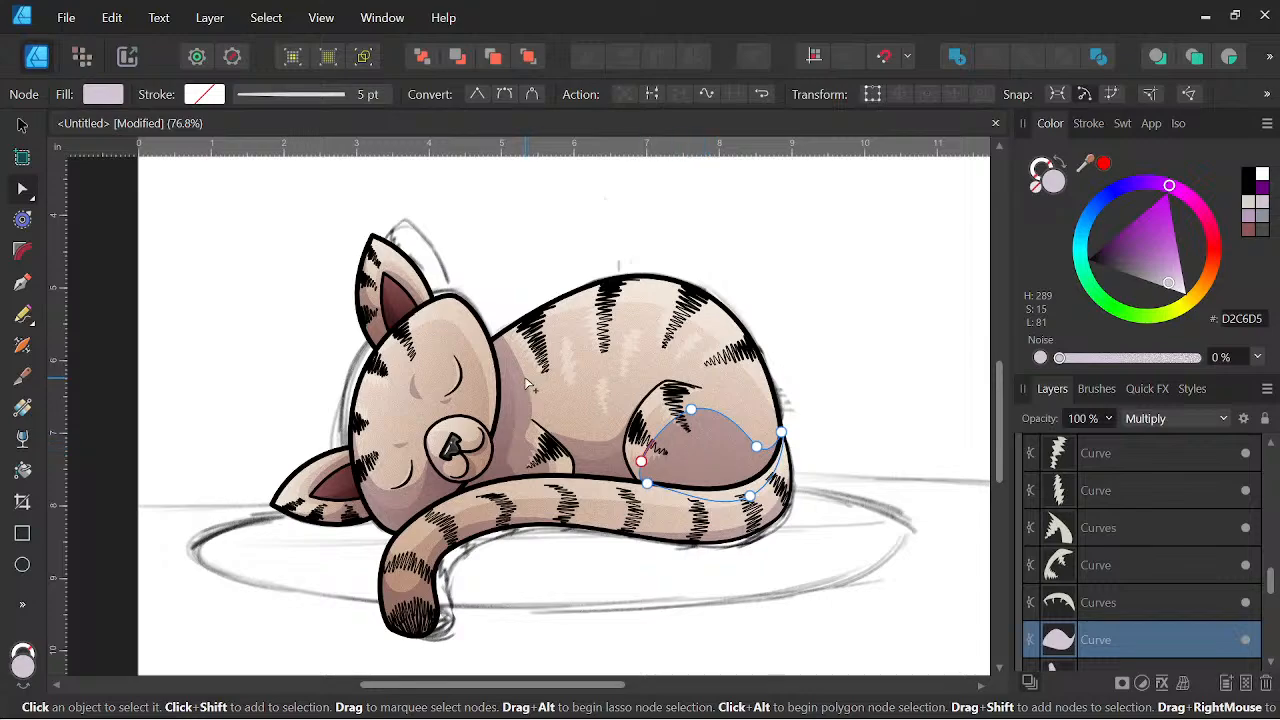
drag(880, 471, 886, 457)
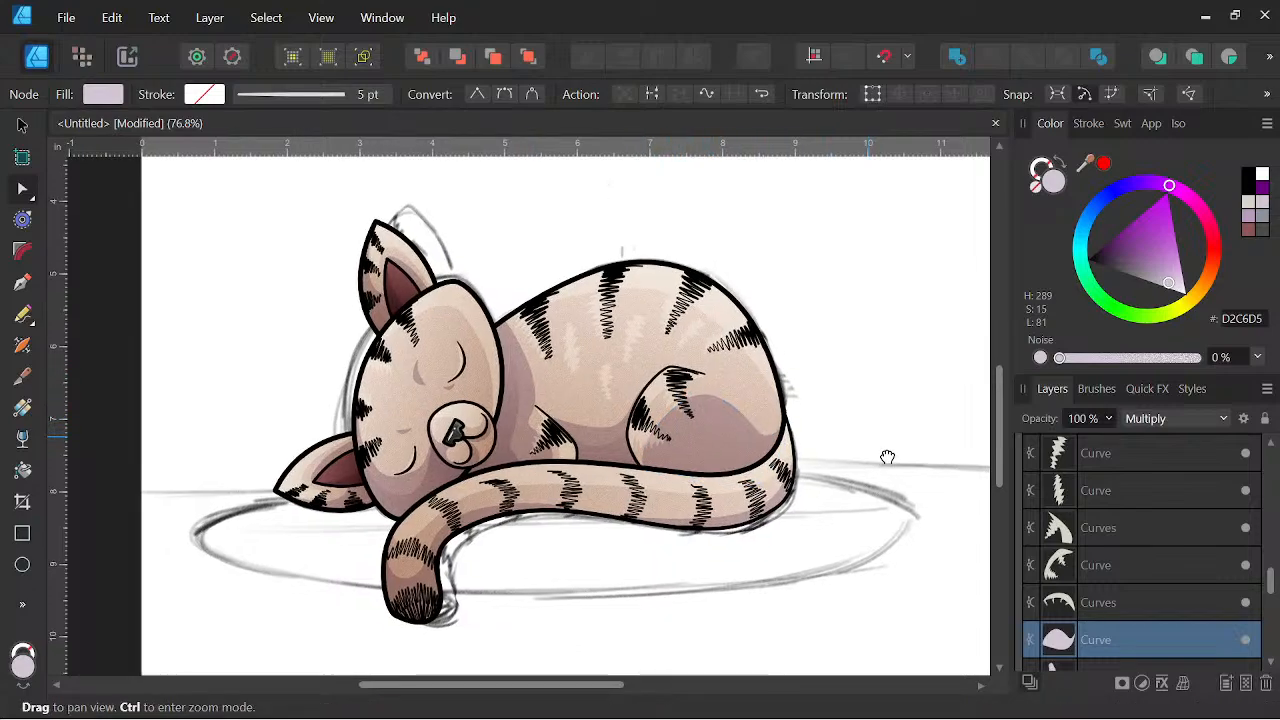
click(22, 437)
drag(728, 390, 749, 331)
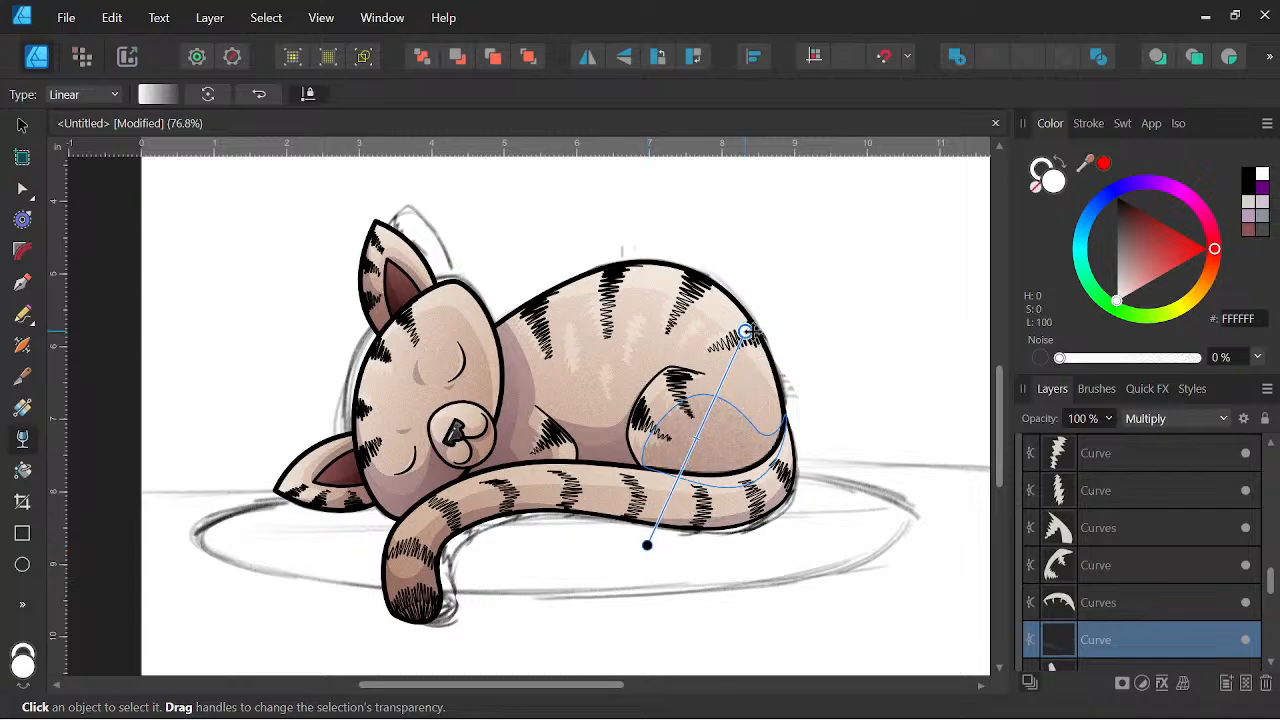
Adjust the haunch shadow's linear transparency by moving the gradient's lower end slightly up towards the tail.
key(space)
scroll(859, 381, down, 3)
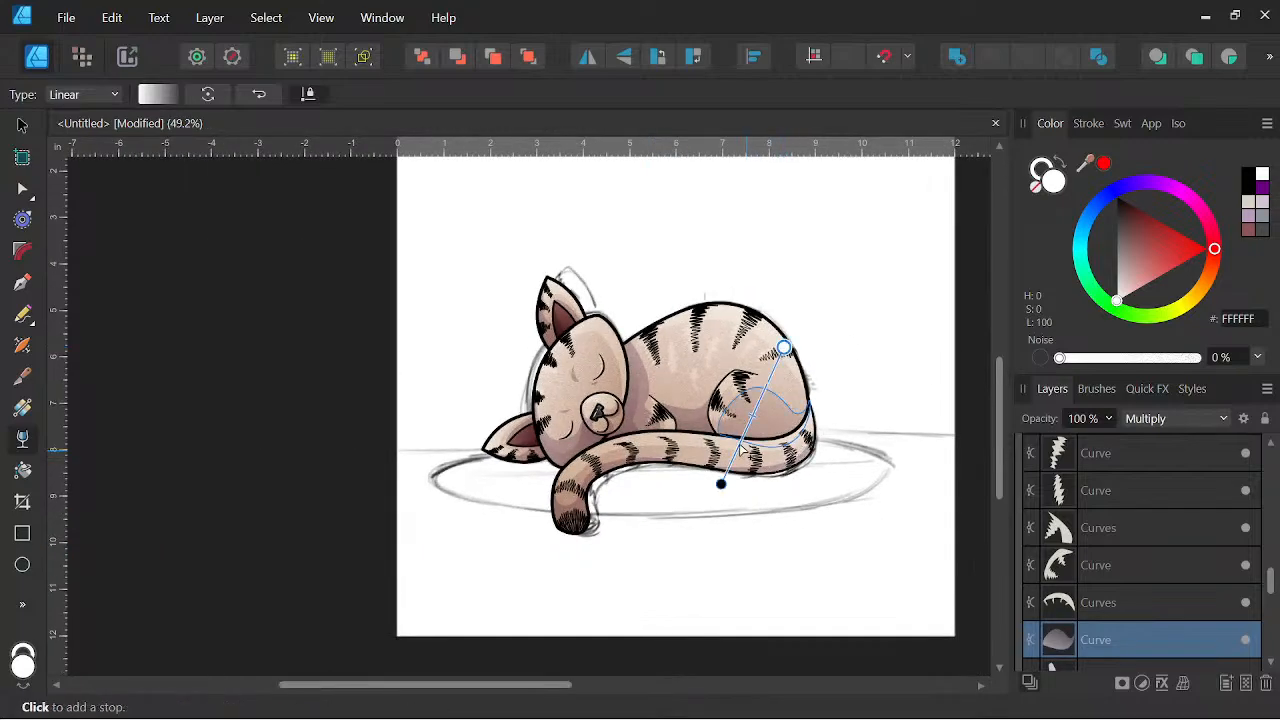
scroll(720, 486, up, 4)
drag(703, 528, 734, 489)
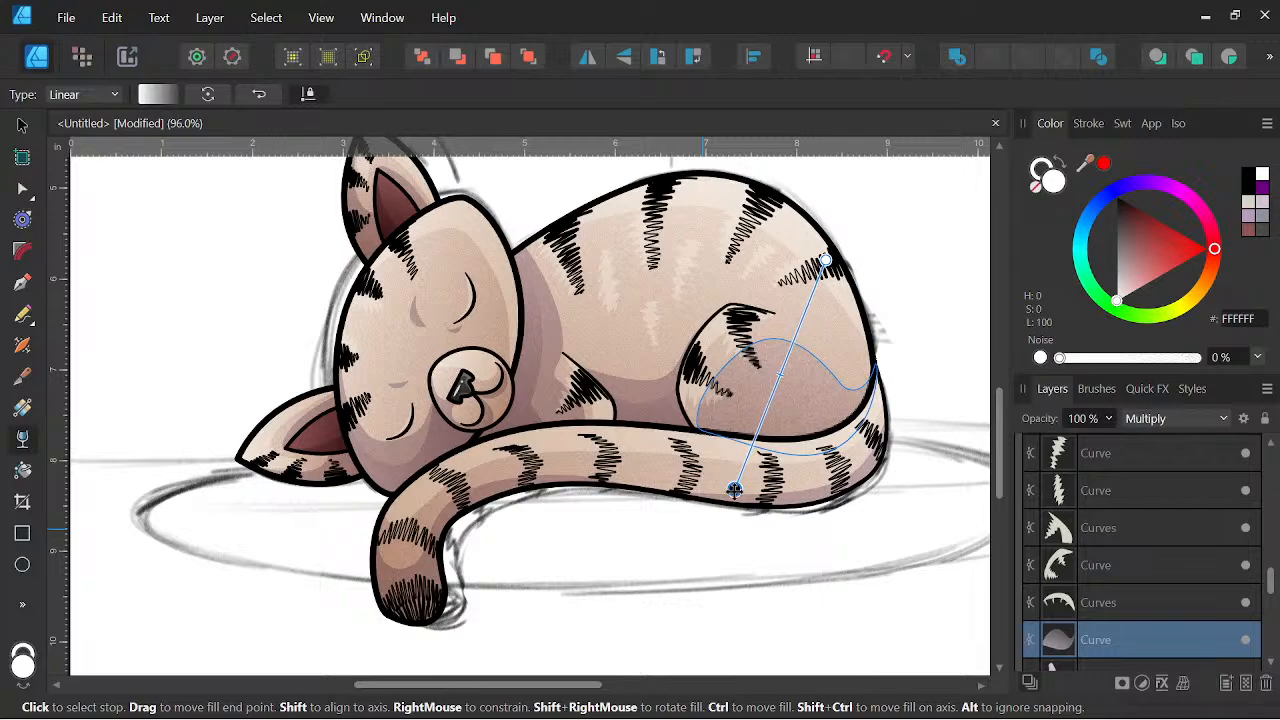
scroll(896, 357, down, 2)
key(space)
drag(908, 392, 780, 428)
scroll(760, 420, up, 3)
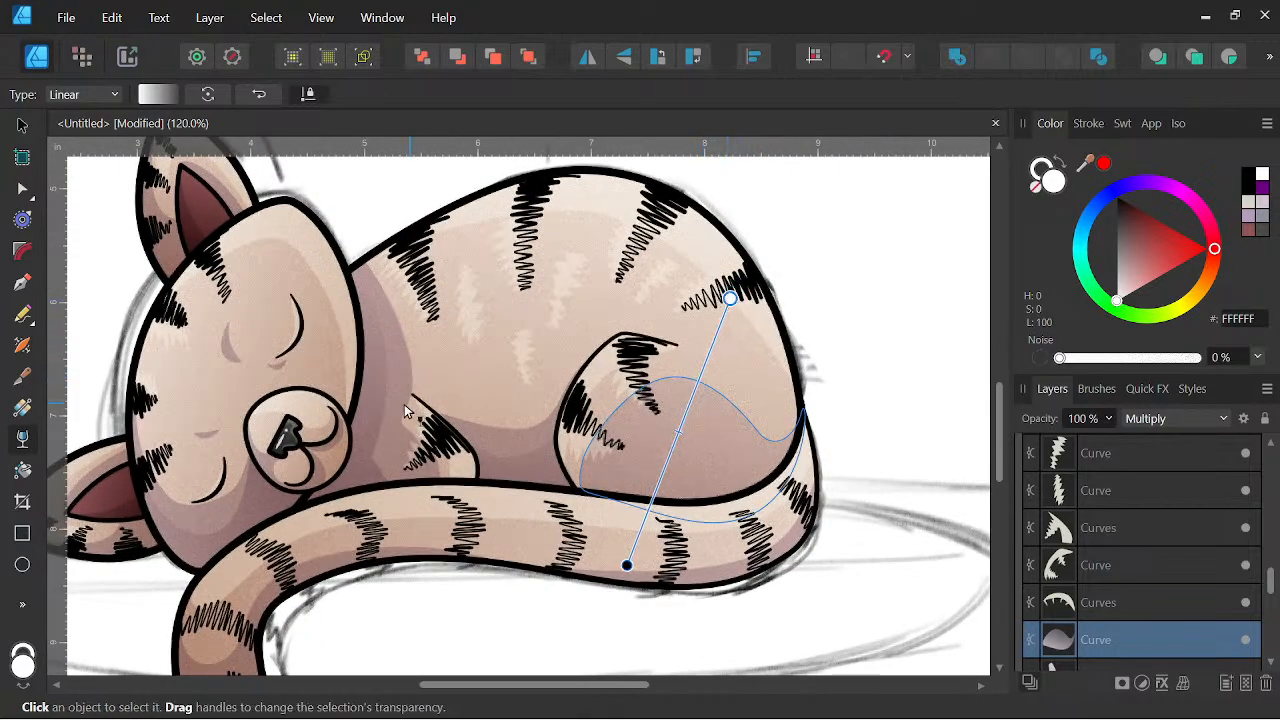
Apply a linear transparency gradient to the body shadow behind the head, running from the tail up towards the back.
click(408, 364)
drag(315, 516, 438, 216)
key(space)
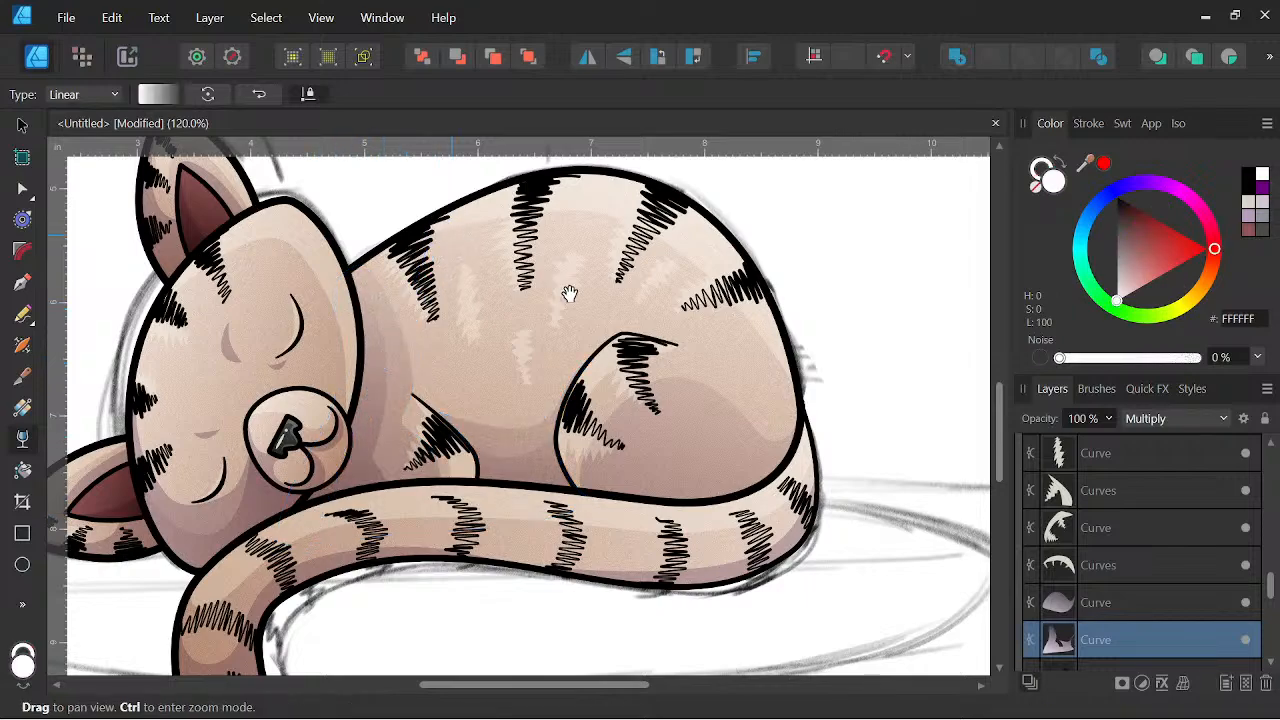
scroll(575, 290, down, 2)
scroll(634, 401, down, 2)
key(space)
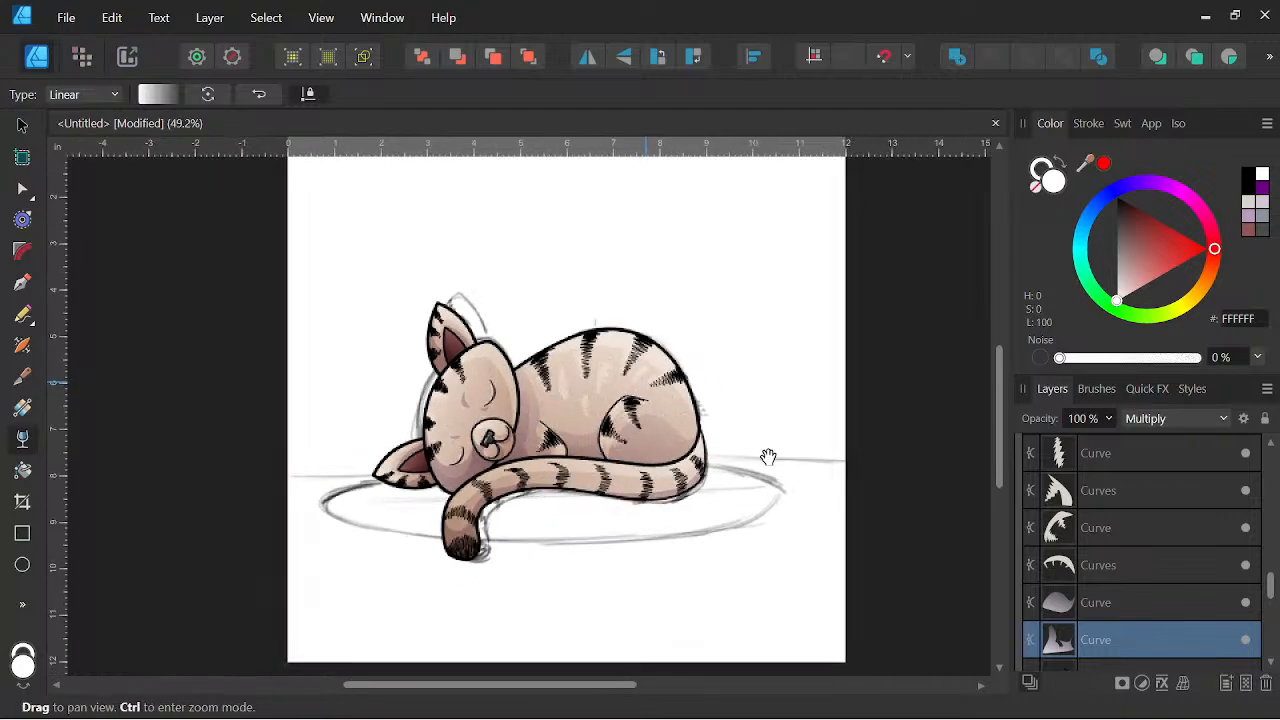
Apply a linear transparency gradient to the large lower-face shadow nested in the head, running upward from the tail's bend to the forehead.
drag(769, 457, 775, 420)
scroll(448, 437, up, 3)
click(460, 433)
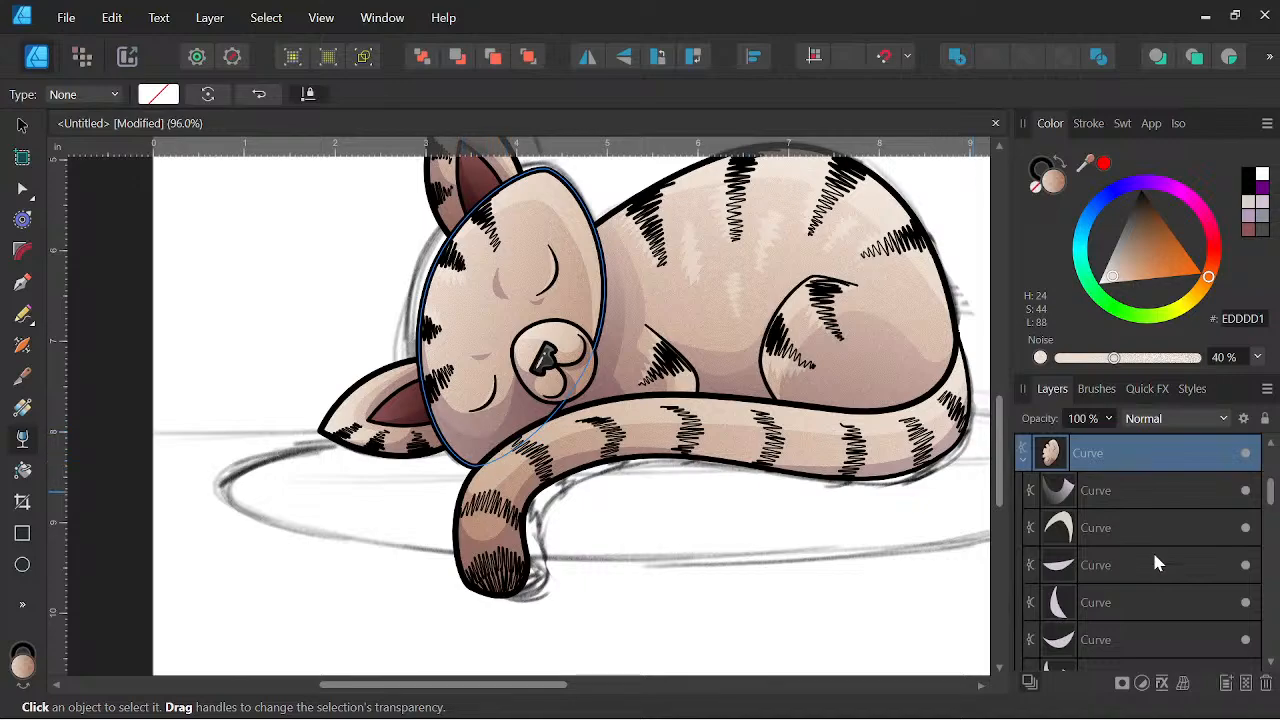
scroll(1150, 570, down, 2)
click(1135, 573)
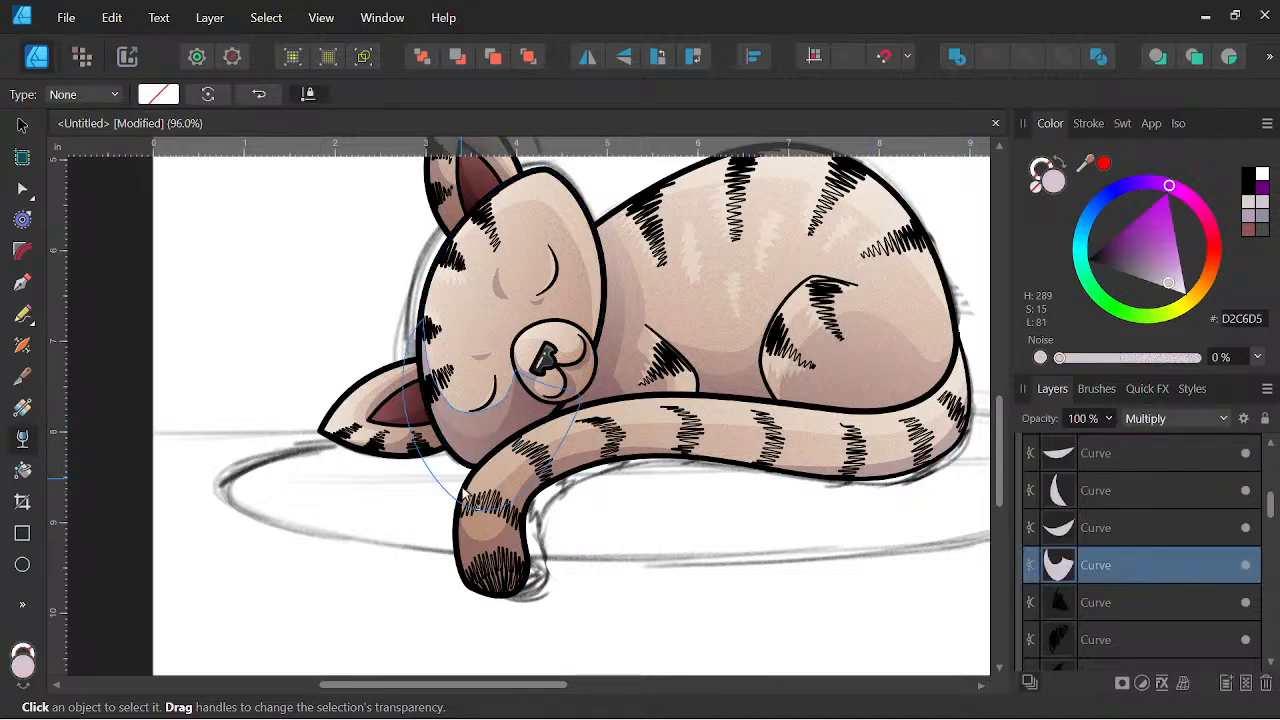
drag(460, 493, 478, 289)
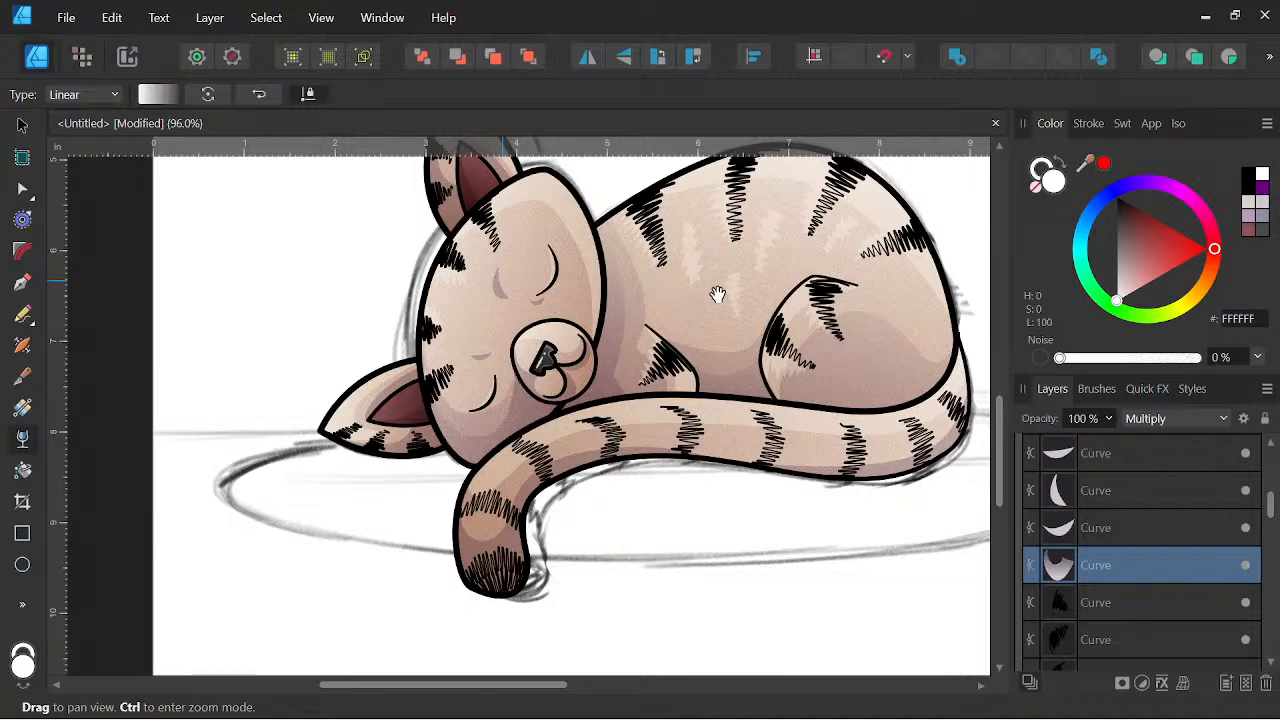
Apply a linear transparency gradient to the topmost shadow curve in the head, running from just below the chin up to the muzzle.
scroll(715, 296, down, 2)
drag(726, 337, 613, 421)
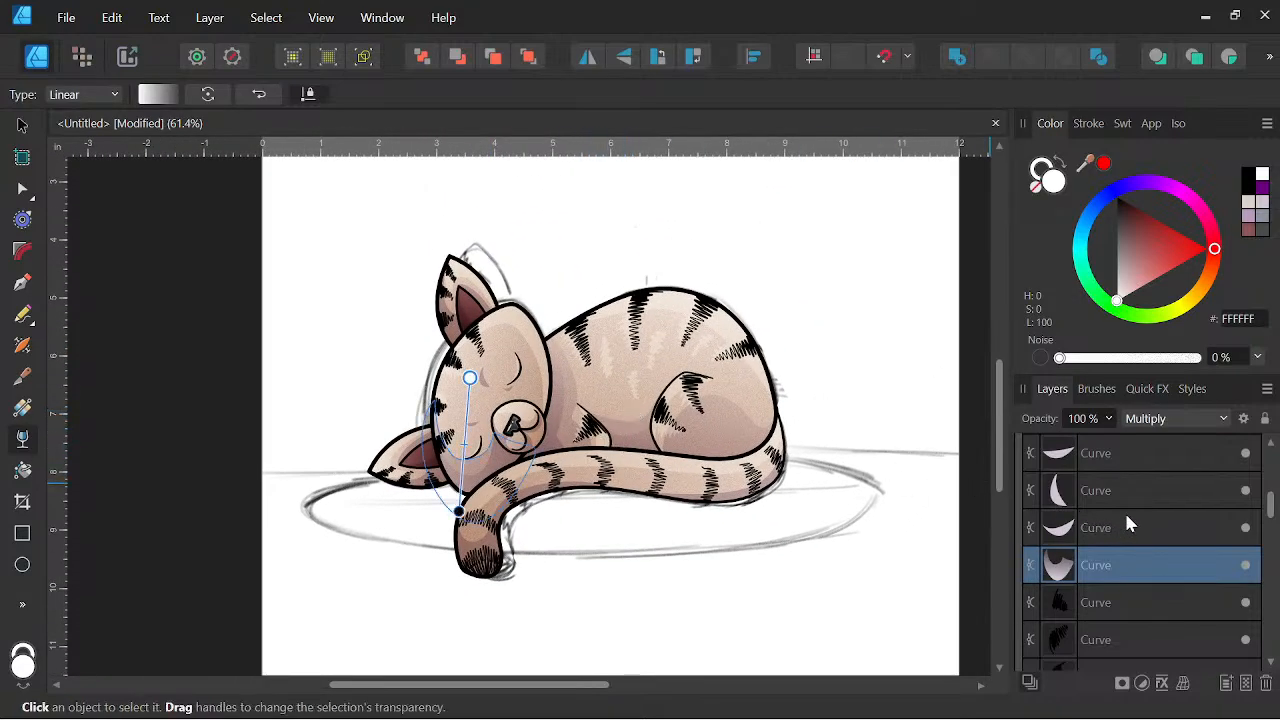
scroll(1126, 516, up, 2)
click(1082, 603)
scroll(493, 450, up, 3)
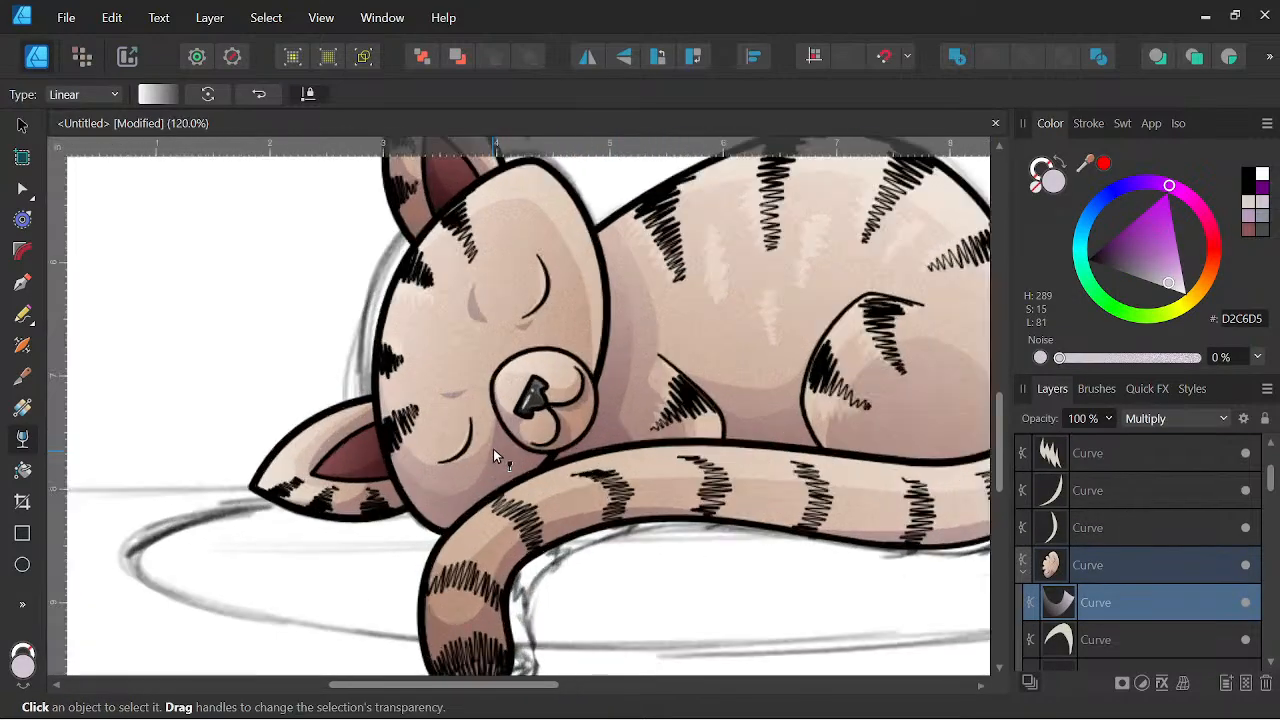
drag(395, 566, 481, 410)
key(space)
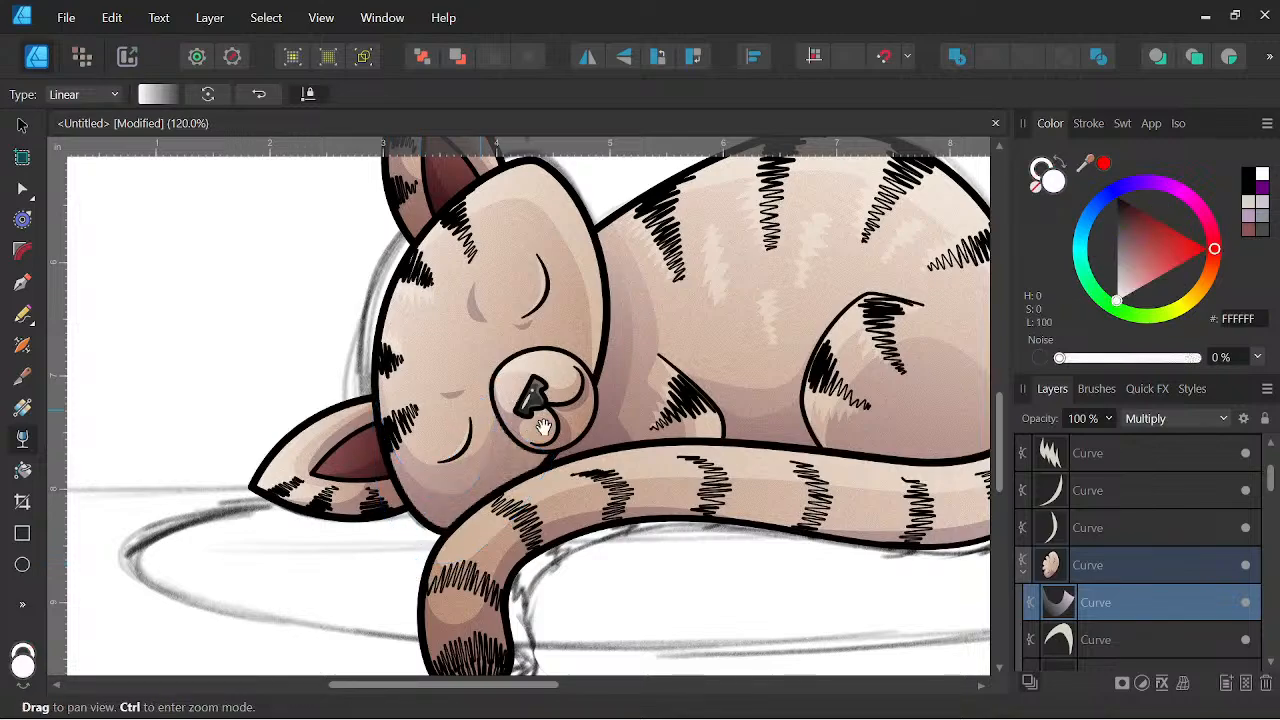
scroll(671, 417, down, 1)
drag(726, 437, 587, 429)
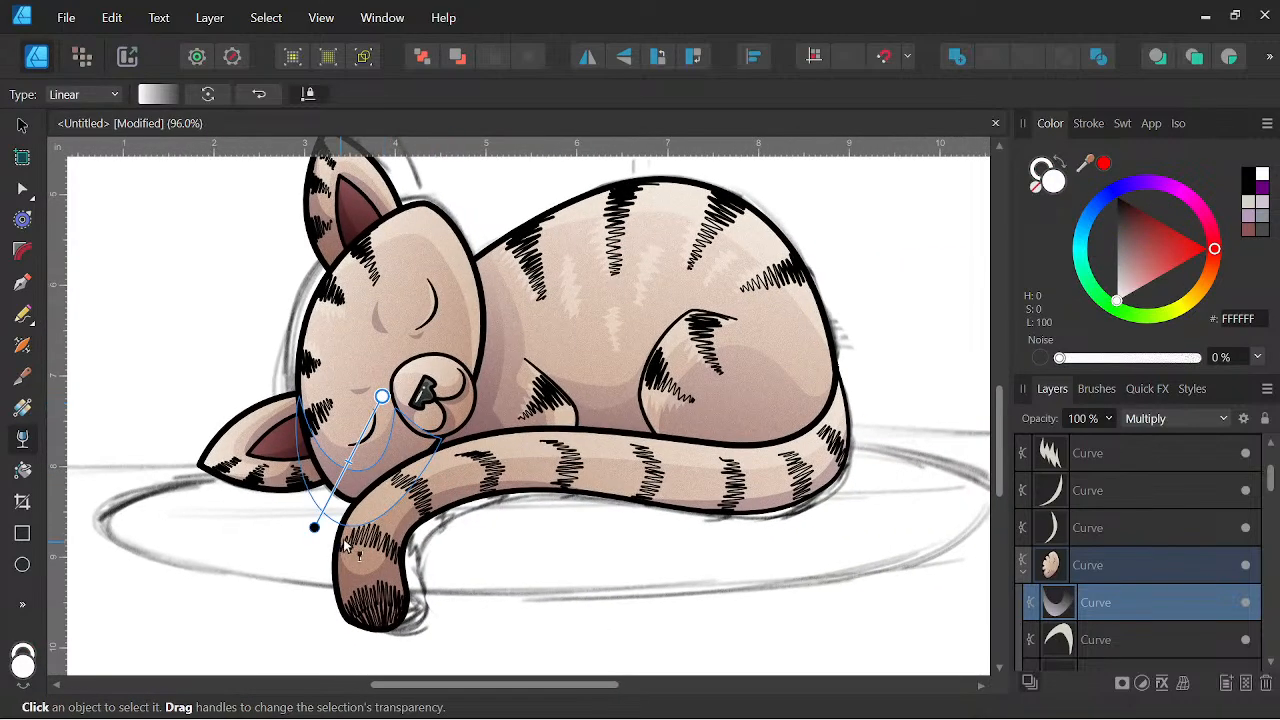
drag(341, 541, 368, 392)
scroll(416, 362, down, 3)
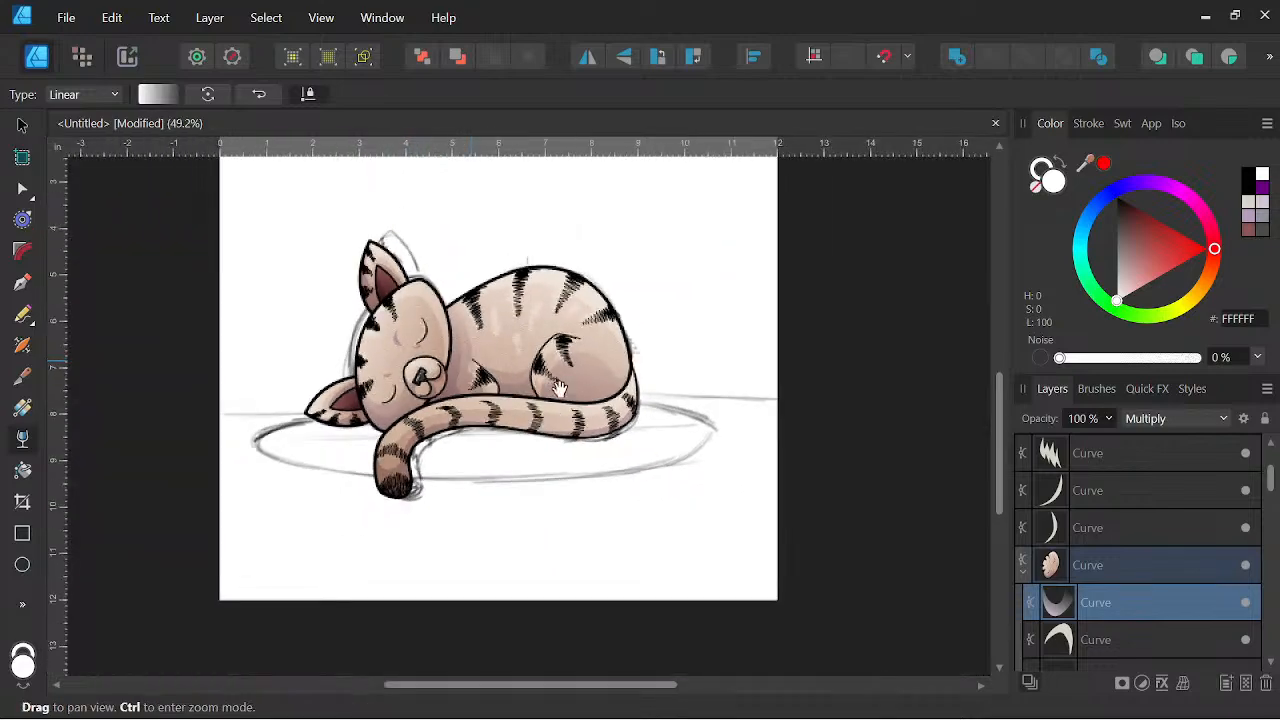
Collapse the head curve's nested contents in the layer stack.
drag(607, 401, 717, 474)
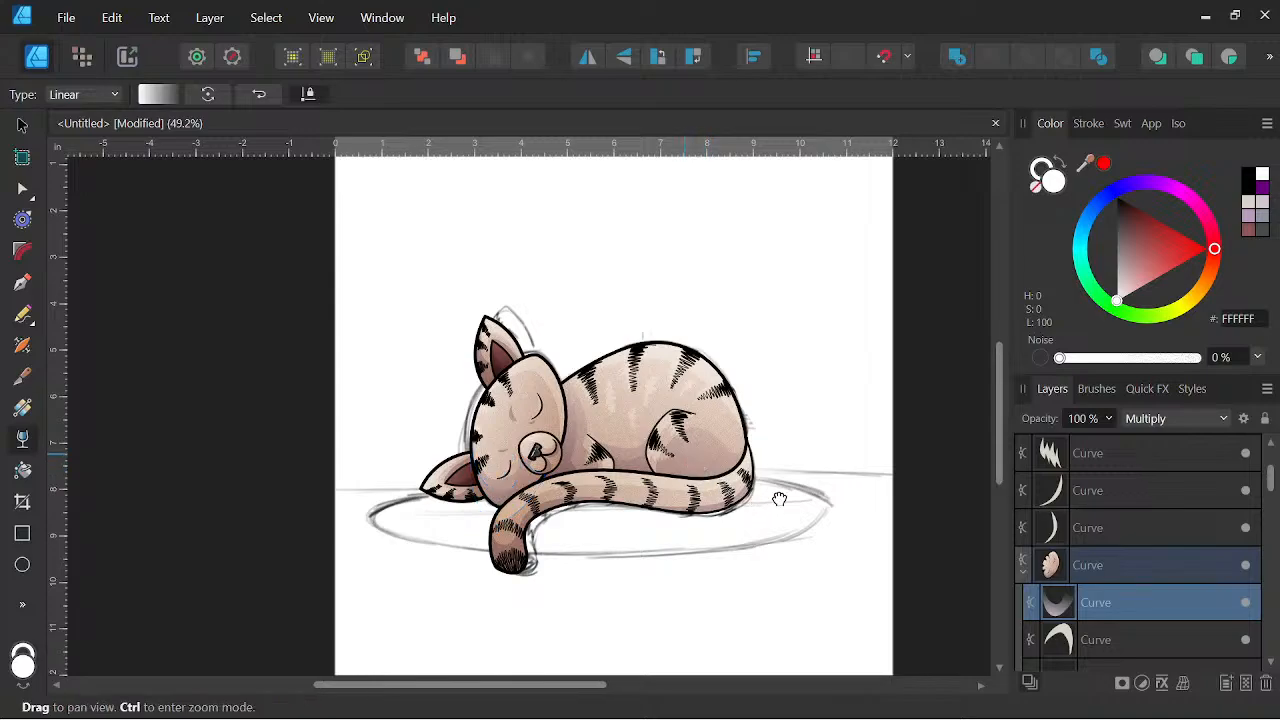
drag(777, 497, 782, 493)
scroll(755, 490, up, 3)
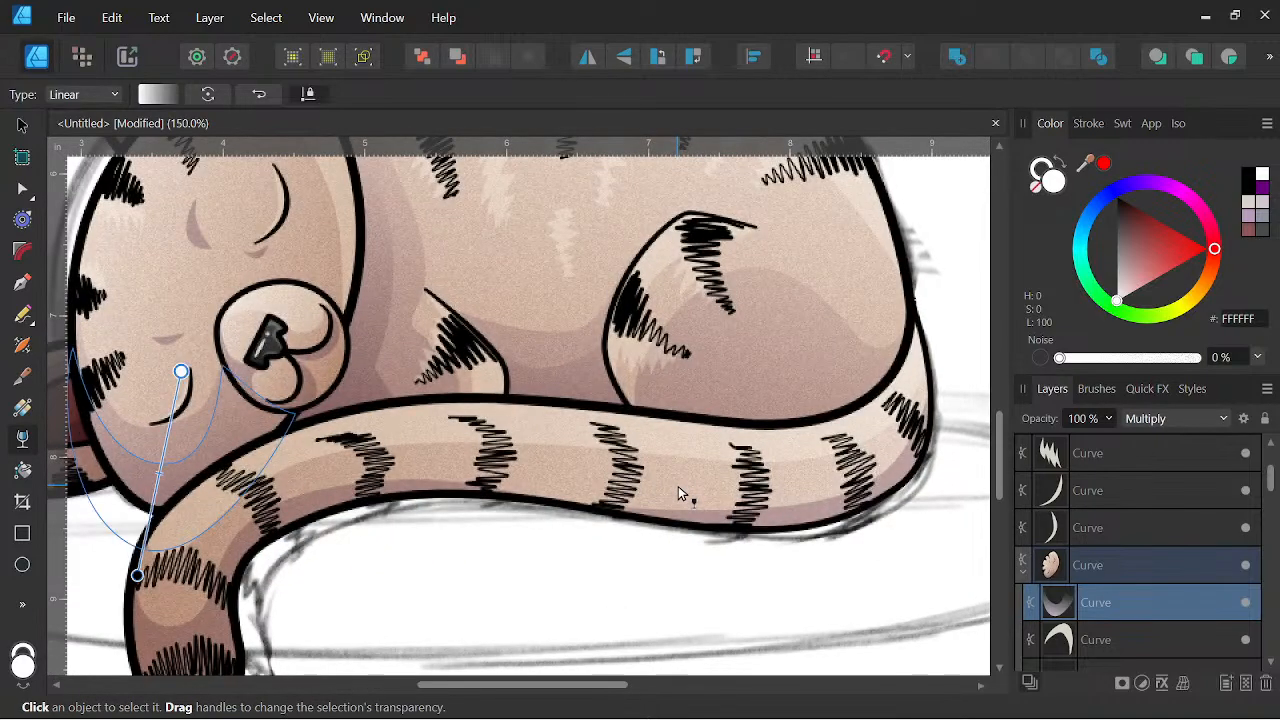
scroll(580, 449, down, 1)
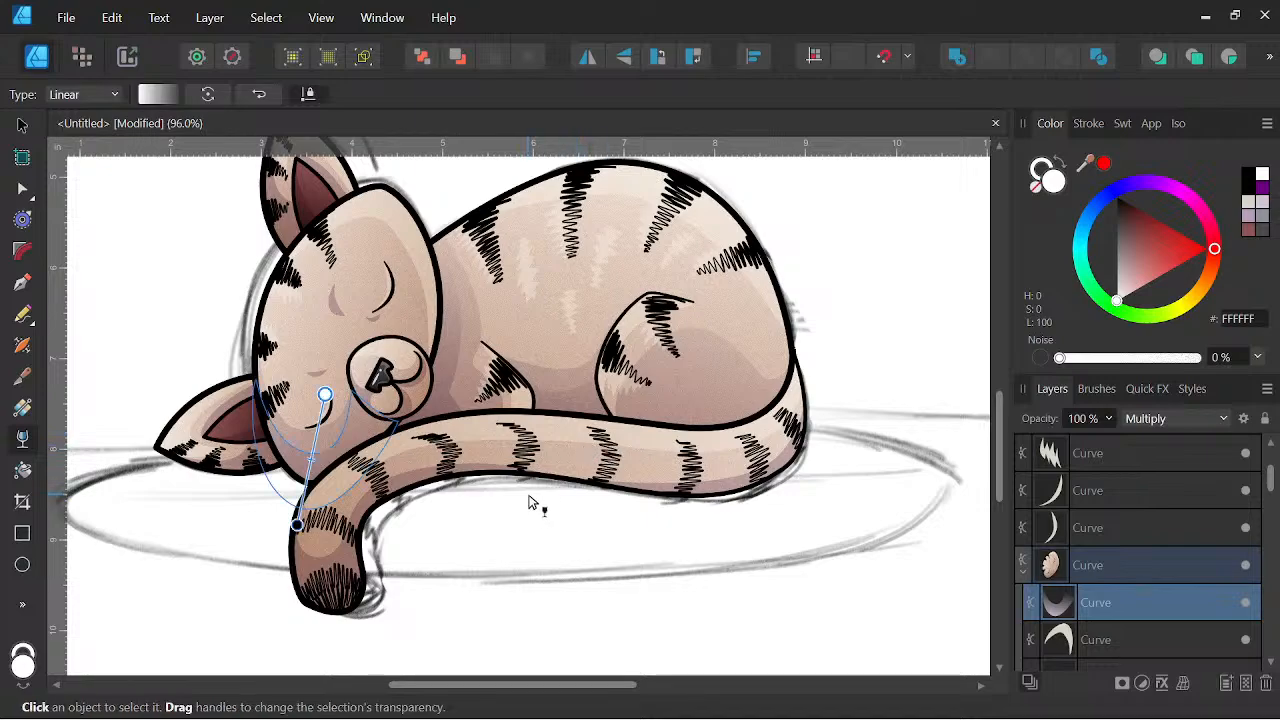
click(1021, 566)
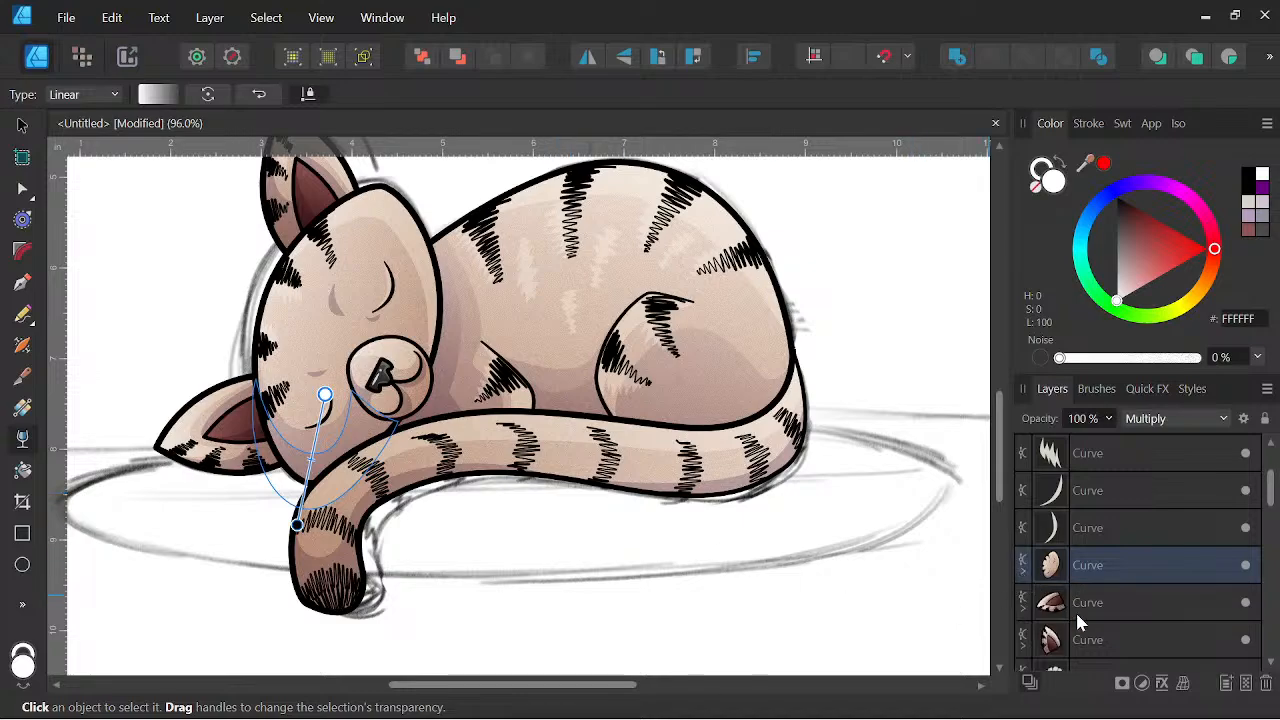
scroll(1139, 580, down, 2)
scroll(1140, 560, up, 2)
scroll(1132, 544, down, 1)
click(1023, 566)
scroll(1111, 558, up, 1)
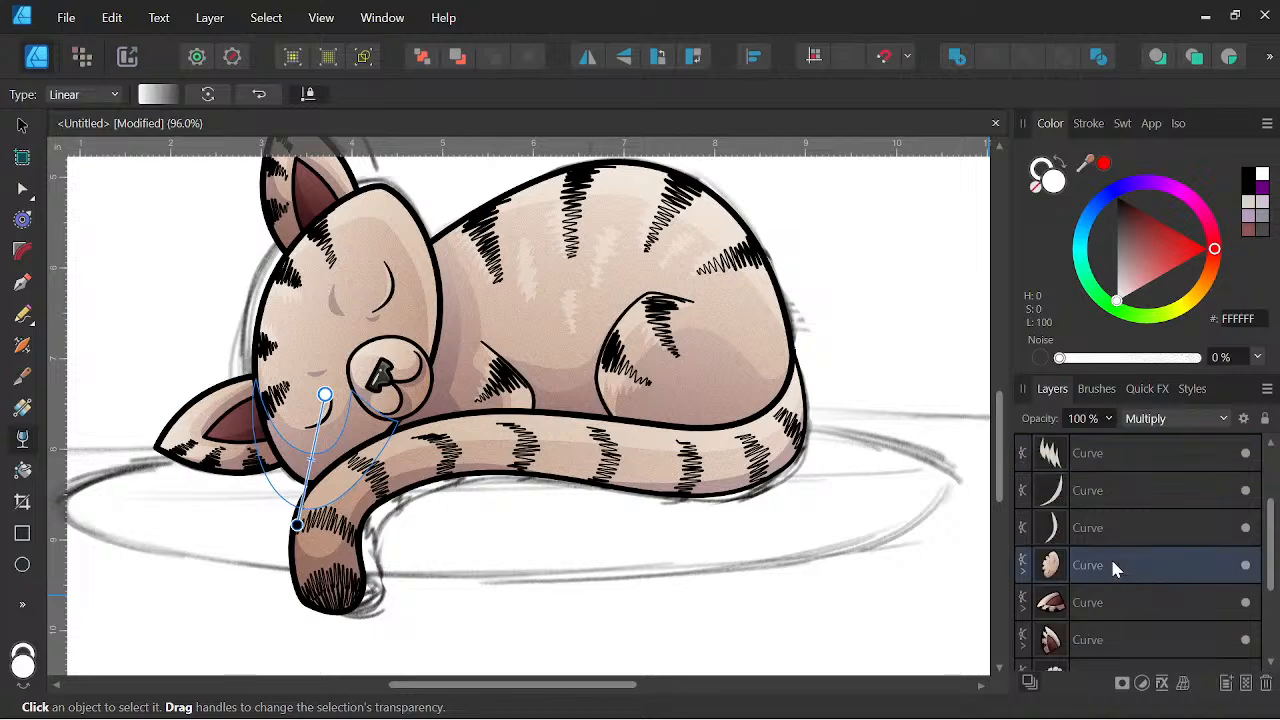
scroll(1103, 558, up, 1)
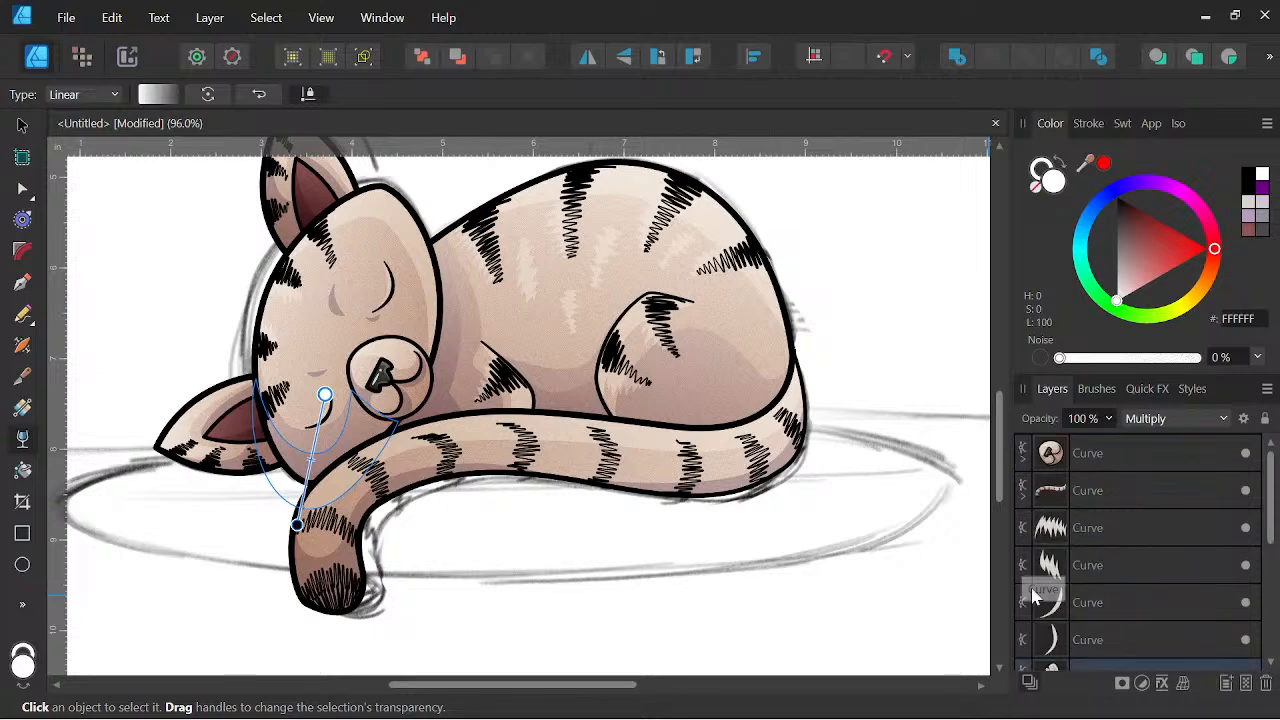
Nest the two stripe highlights and the two eye crescents together inside the head curve.
click(1110, 530)
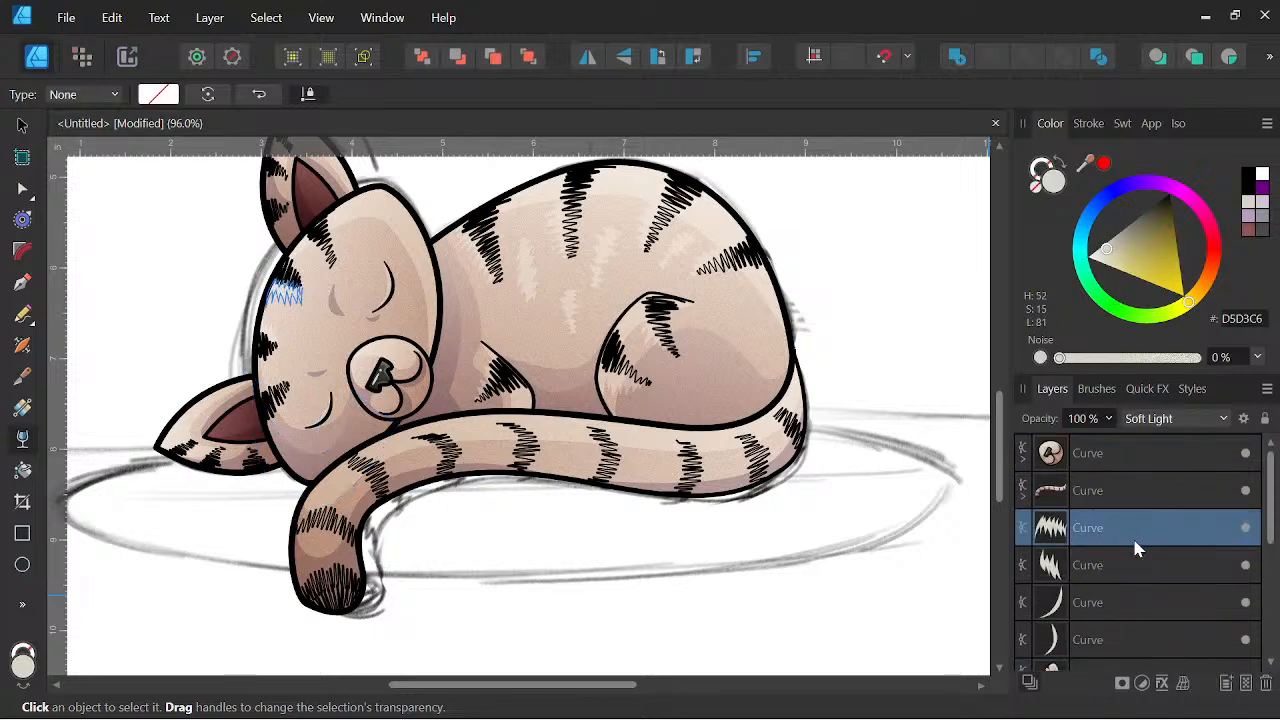
scroll(1134, 545, down, 1)
shift+click(1126, 530)
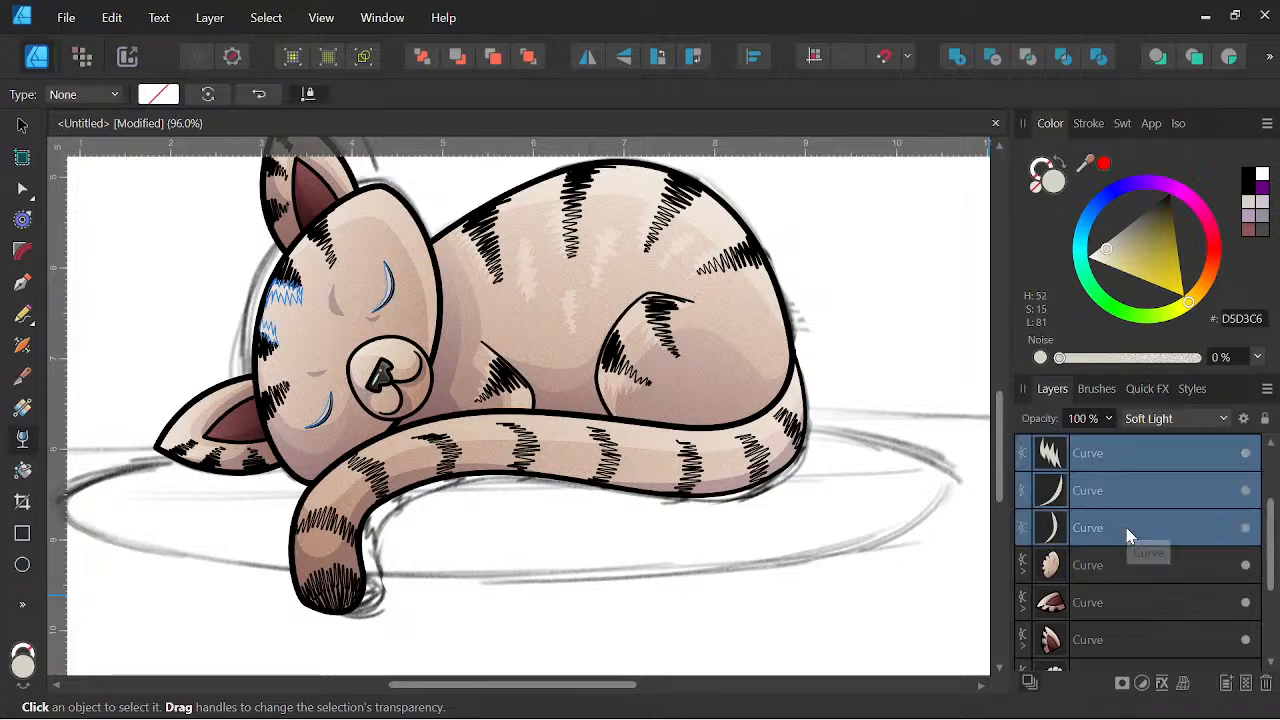
drag(1128, 537, 1101, 561)
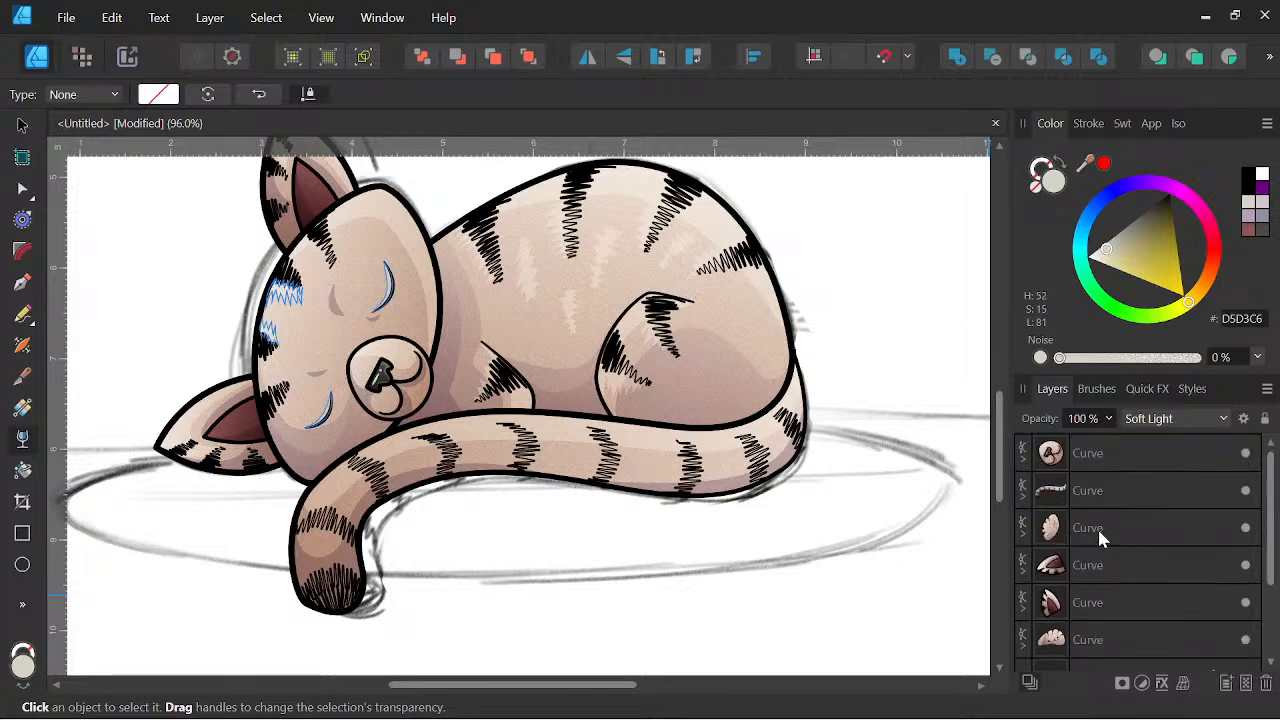
Draw a closed freehand shadow shape with the Pencil tool along the tail's lower half, filled lavender D2C6D5 without a stroke.
click(1104, 492)
scroll(803, 543, up, 2)
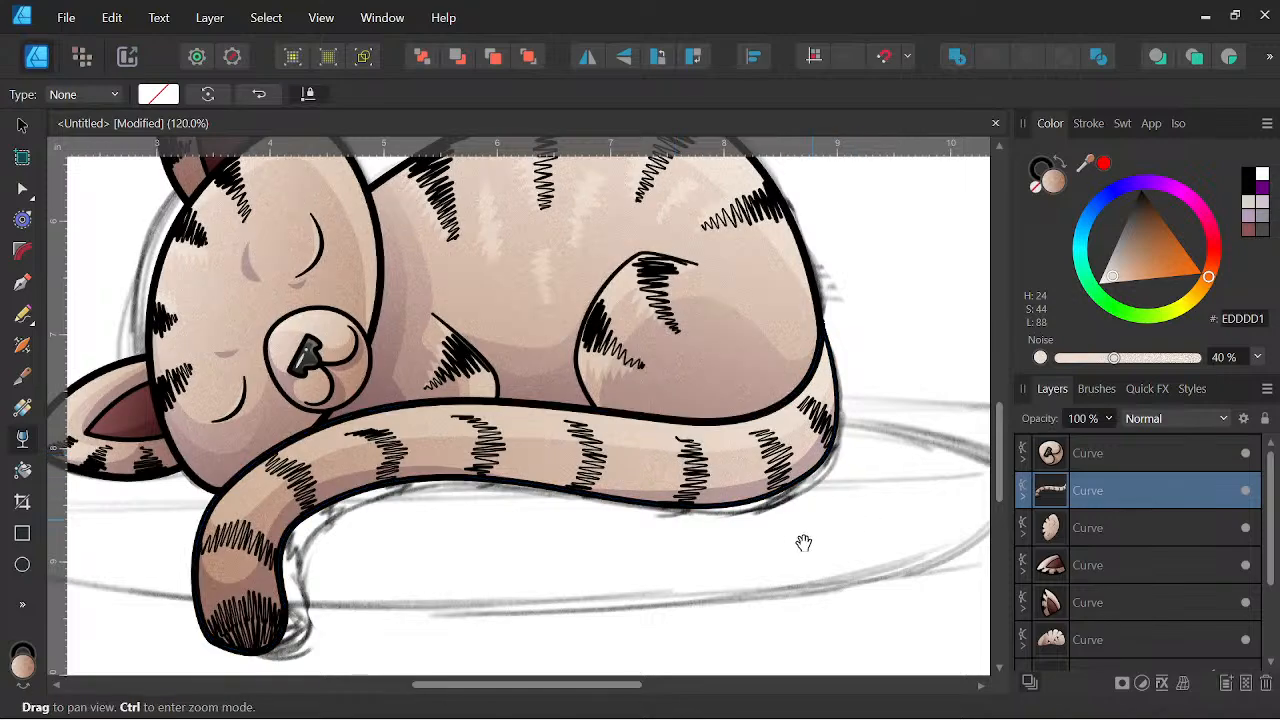
drag(803, 543, 877, 543)
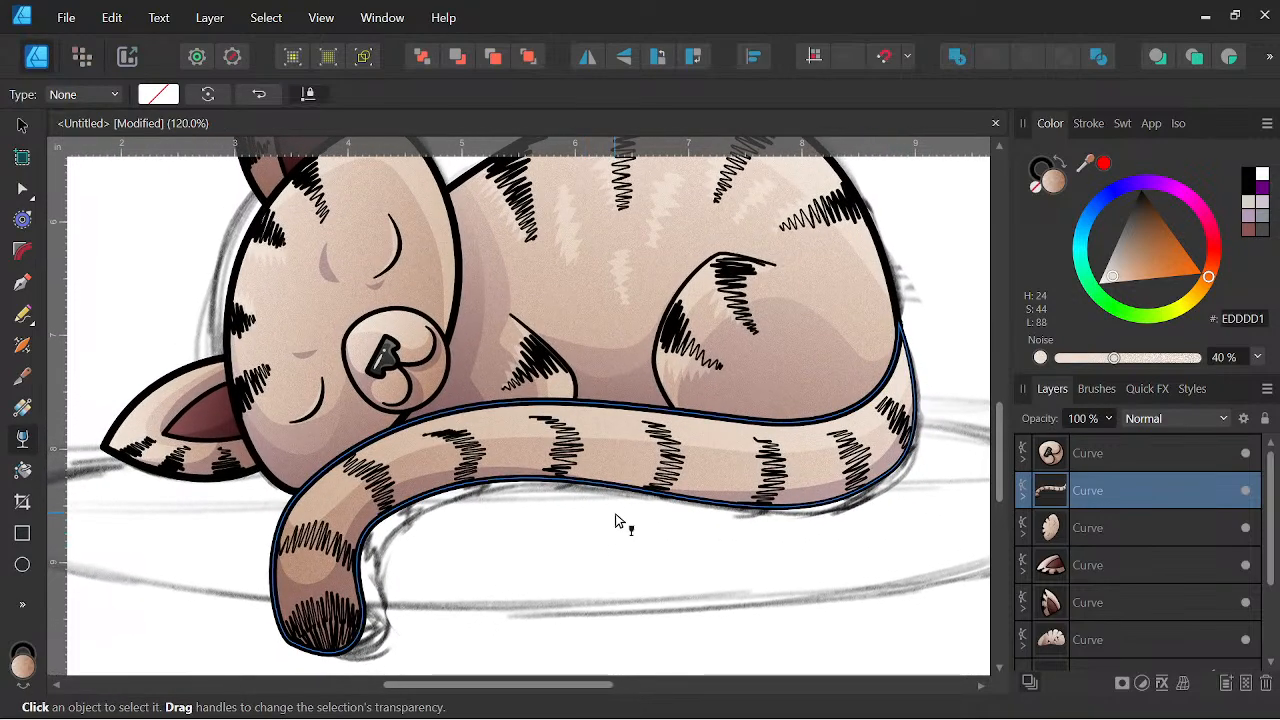
click(20, 315)
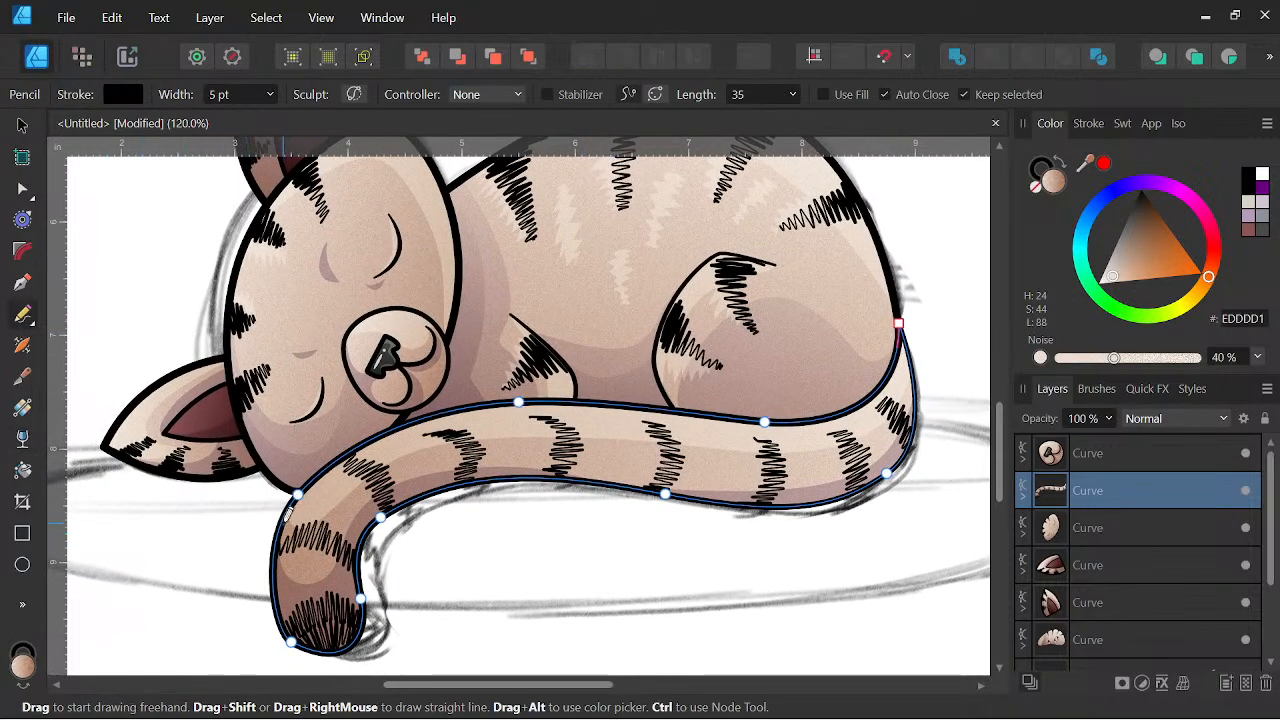
drag(283, 525, 313, 537)
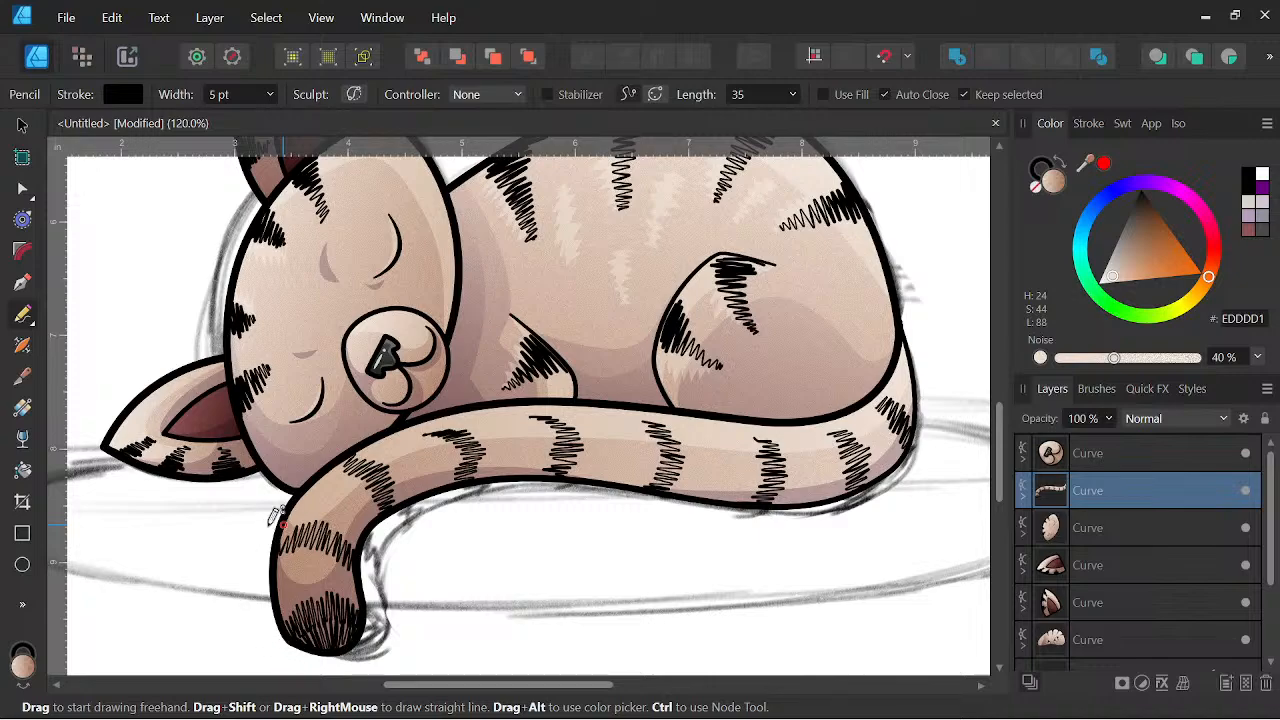
drag(275, 515, 282, 522)
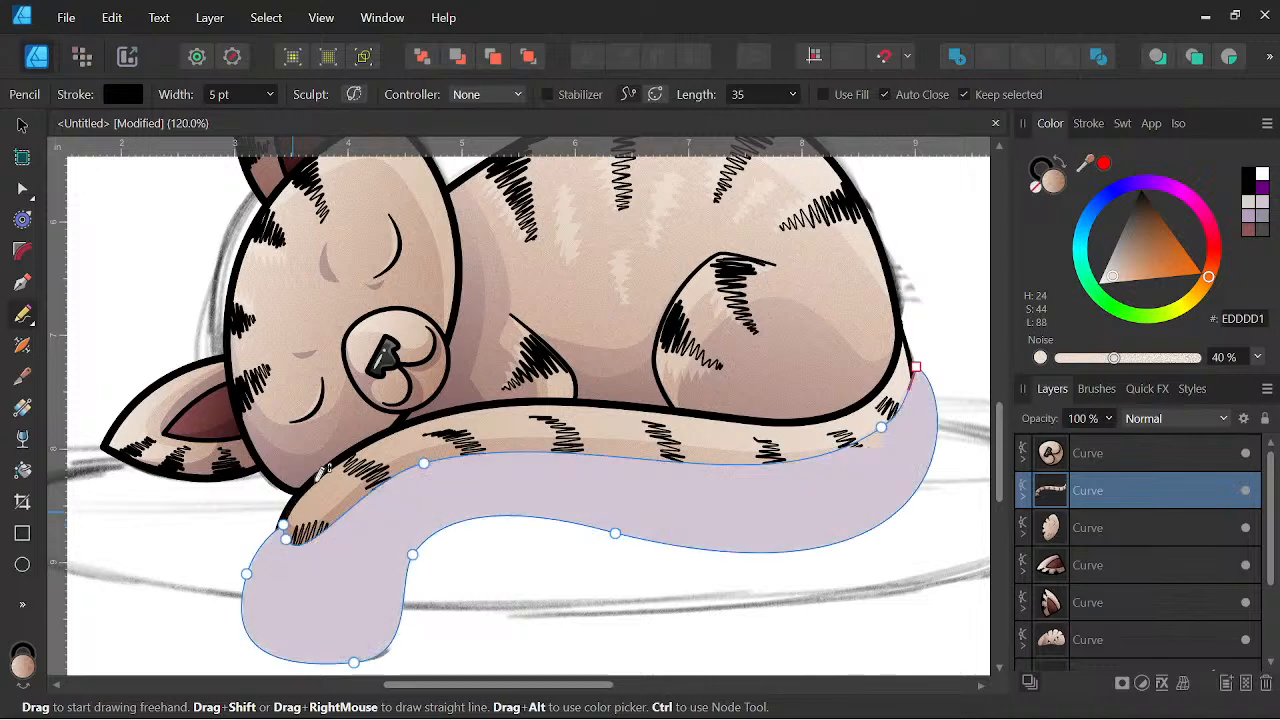
Set the new tail shadow's blend mode to Multiply and nest it inside the tail curve beneath the other two shading curves.
click(1197, 416)
click(1160, 79)
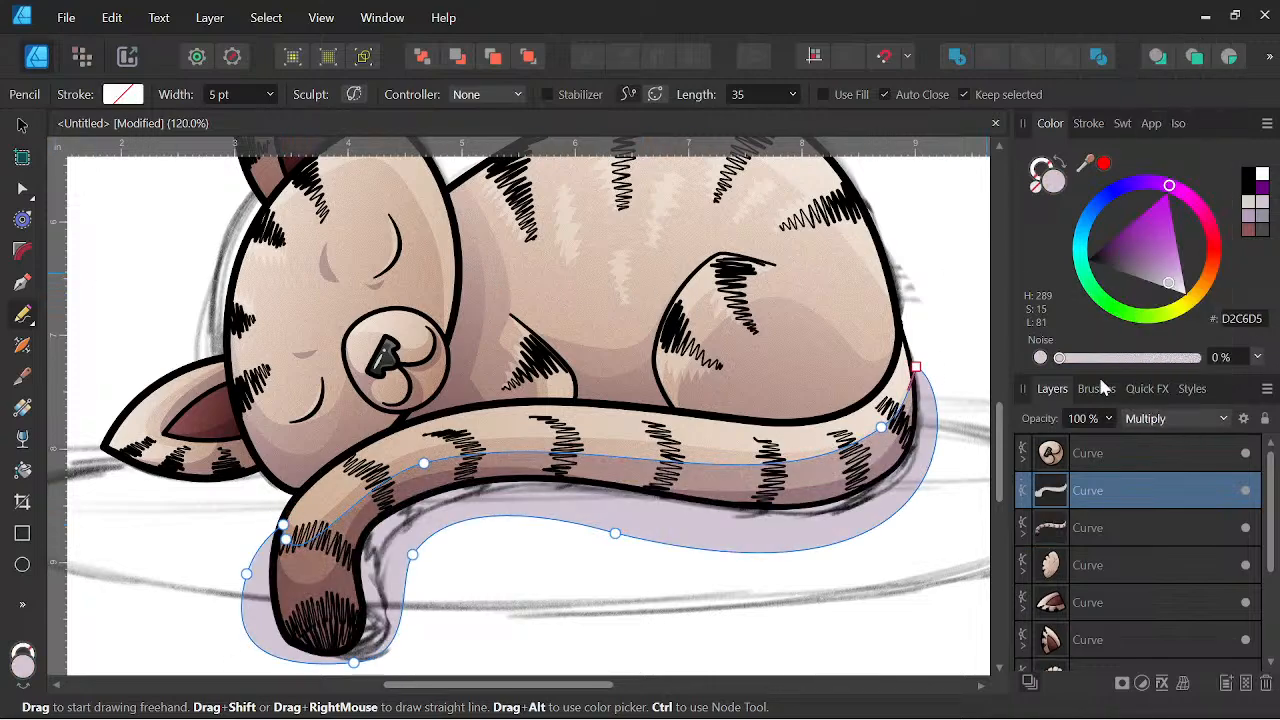
drag(1128, 507, 1026, 497)
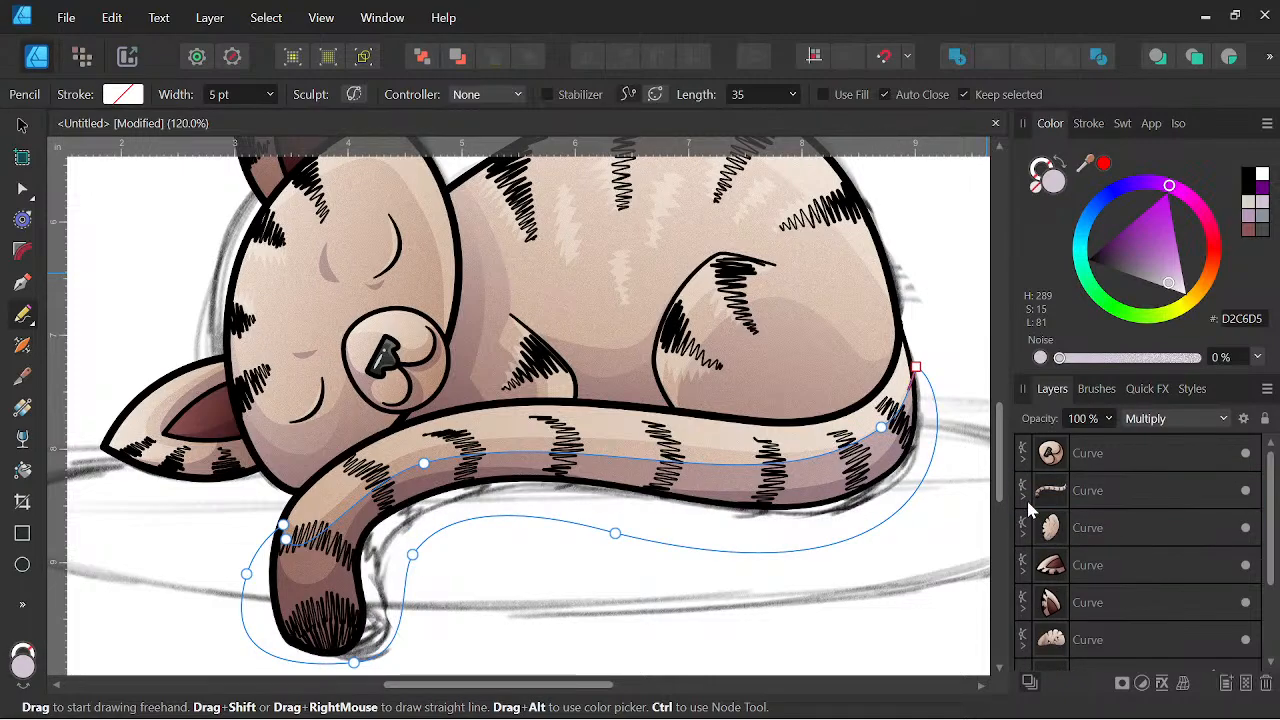
drag(1107, 535, 1108, 670)
scroll(1117, 527, down, 3)
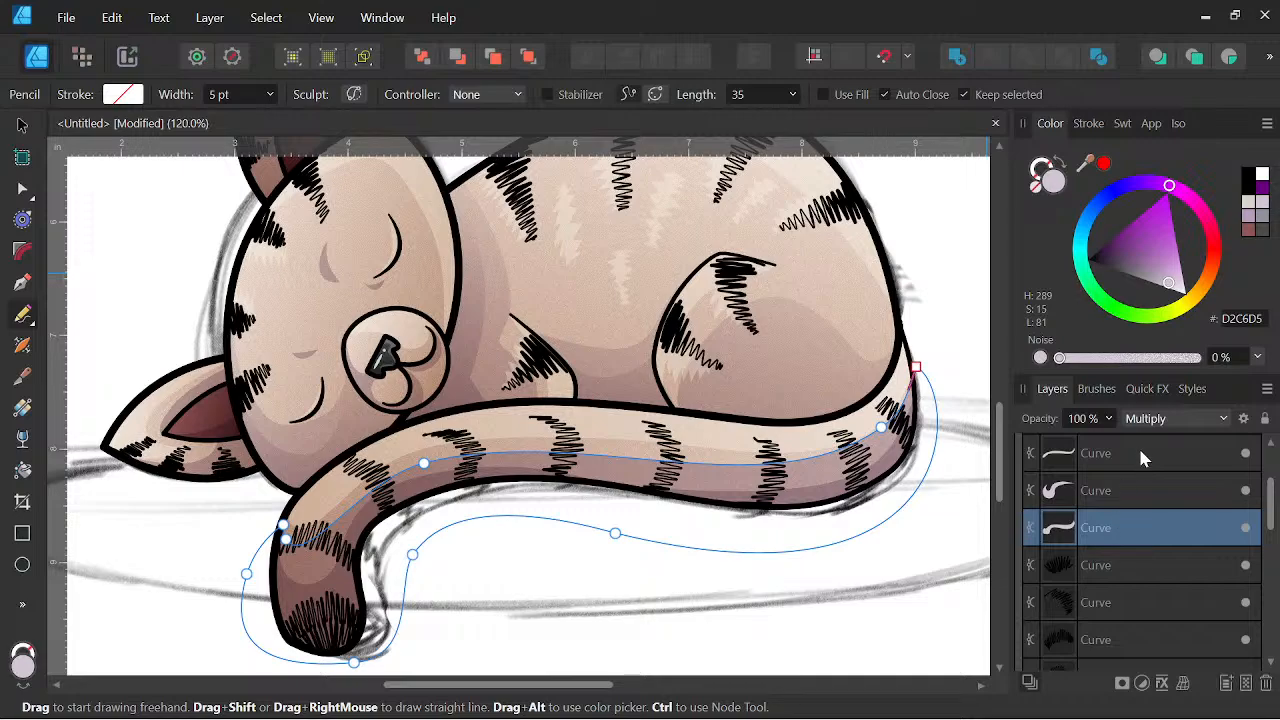
Apply a linear transparency gradient to the new tail shadow, running diagonally from below the tail up to the haunch.
key(space)
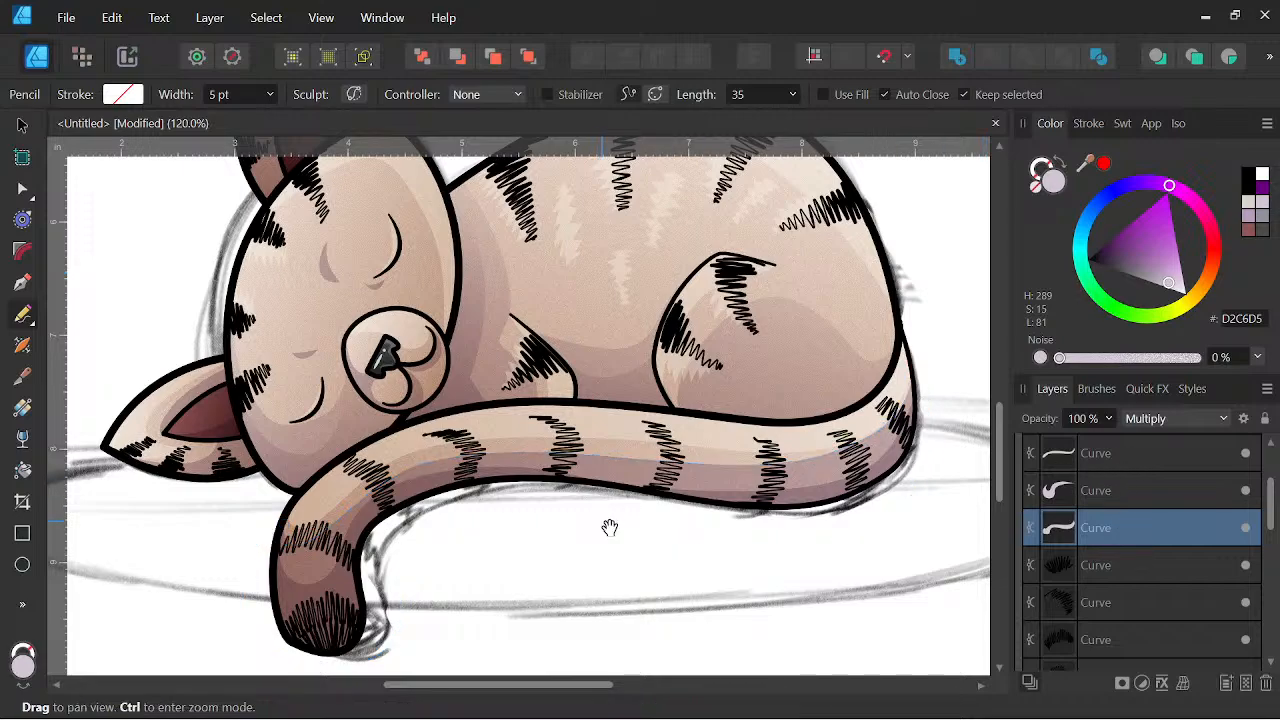
scroll(610, 528, down, 1)
drag(642, 526, 598, 489)
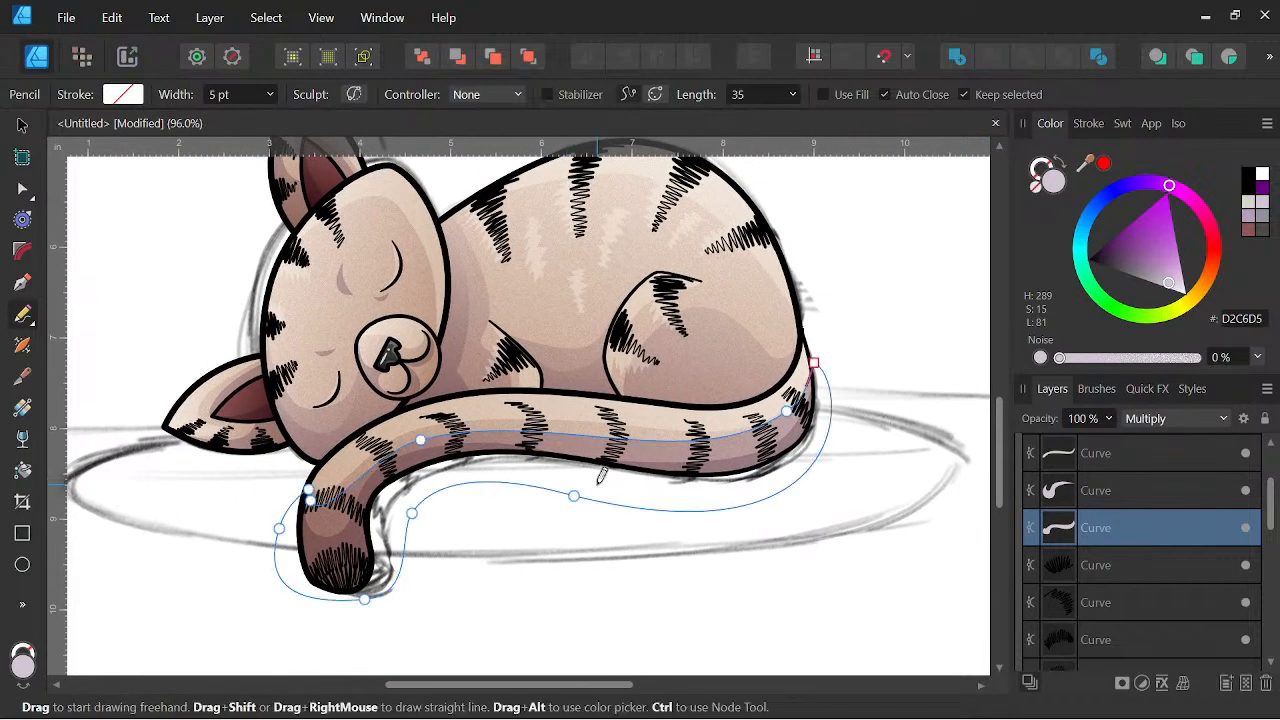
click(22, 435)
drag(388, 600, 711, 334)
drag(517, 604, 612, 376)
key(space)
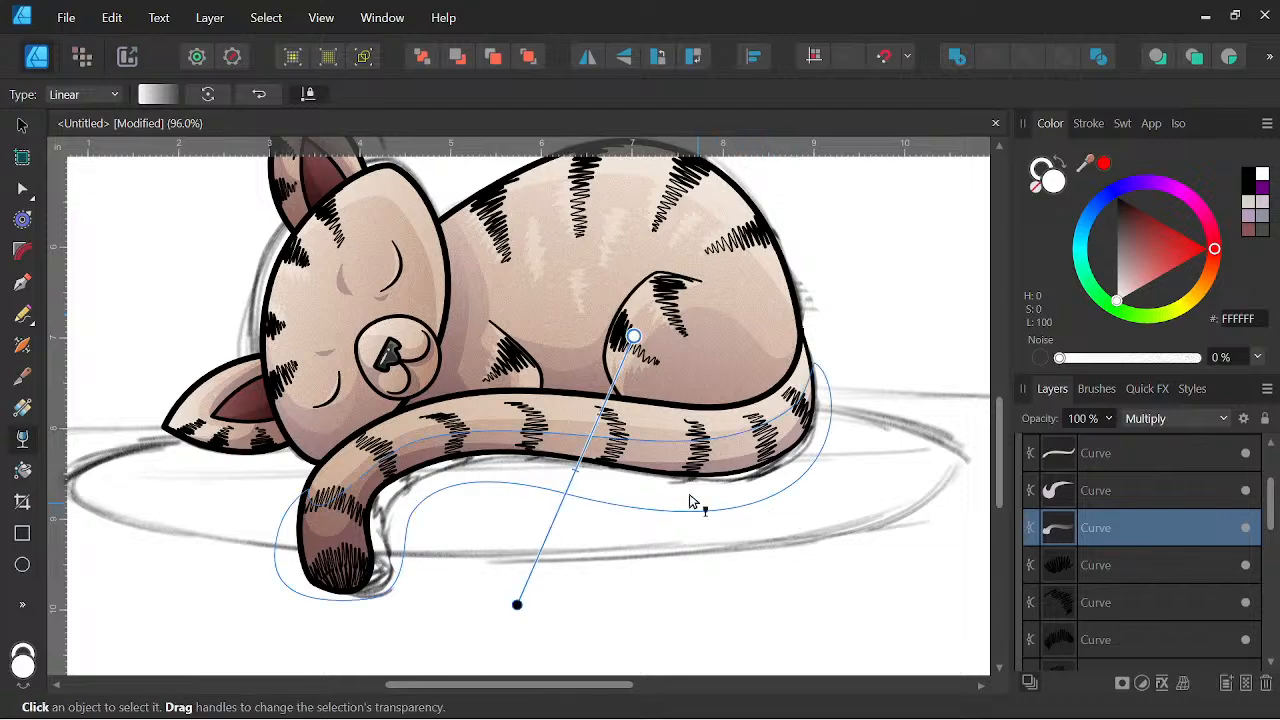
Reshape the middle tail shadow curve at the tail's bend by moving its inner node towards the outer side and adjusting the neighbouring handles.
click(22, 190)
scroll(416, 492, up, 3)
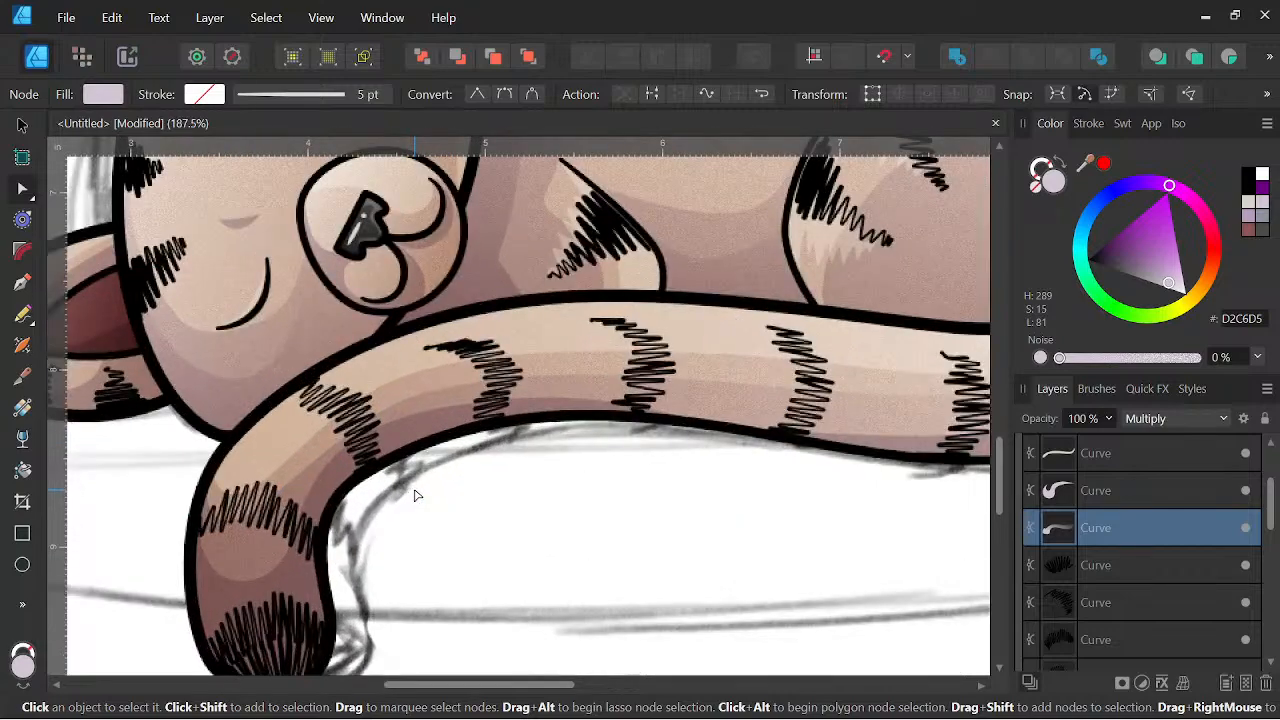
click(333, 474)
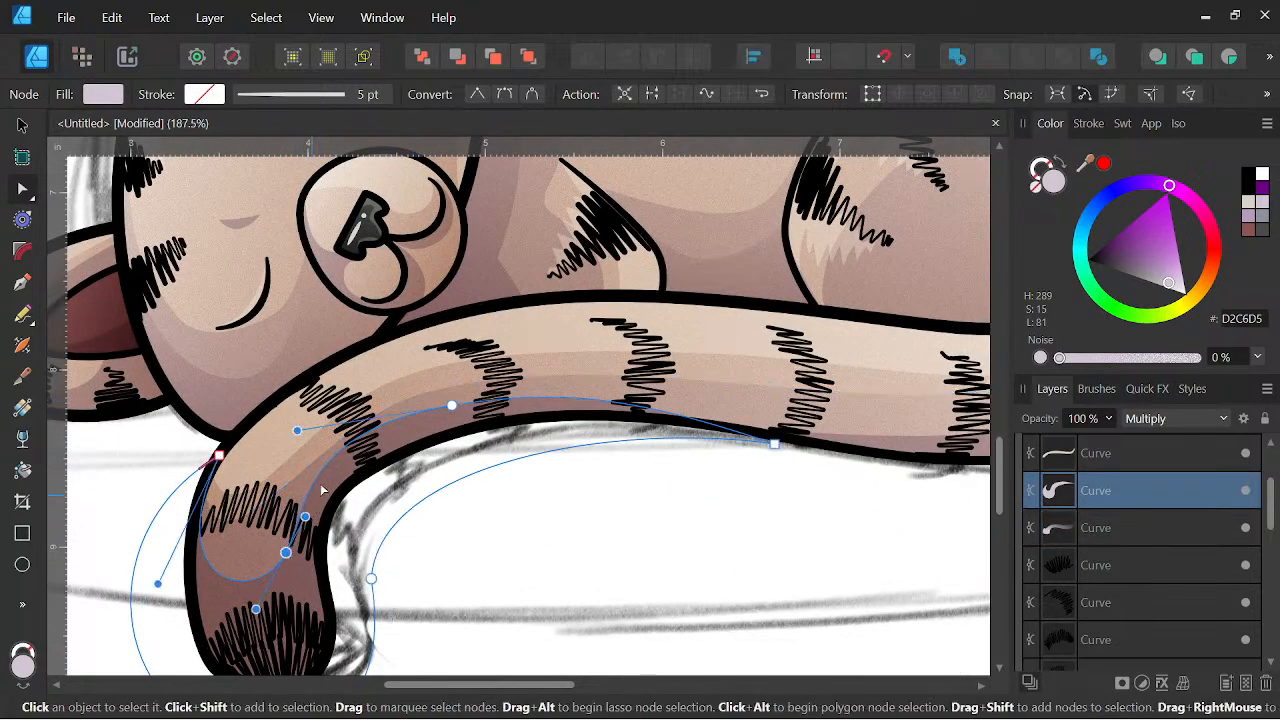
drag(305, 516, 302, 527)
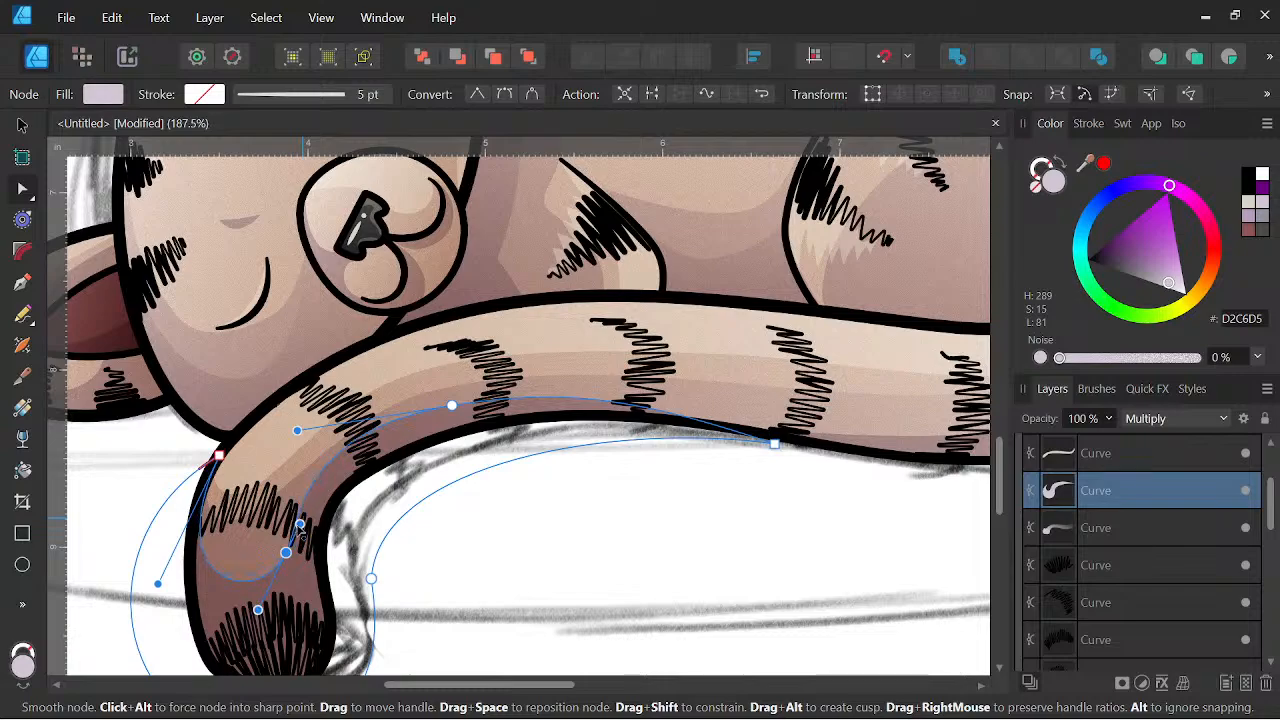
drag(297, 430, 340, 417)
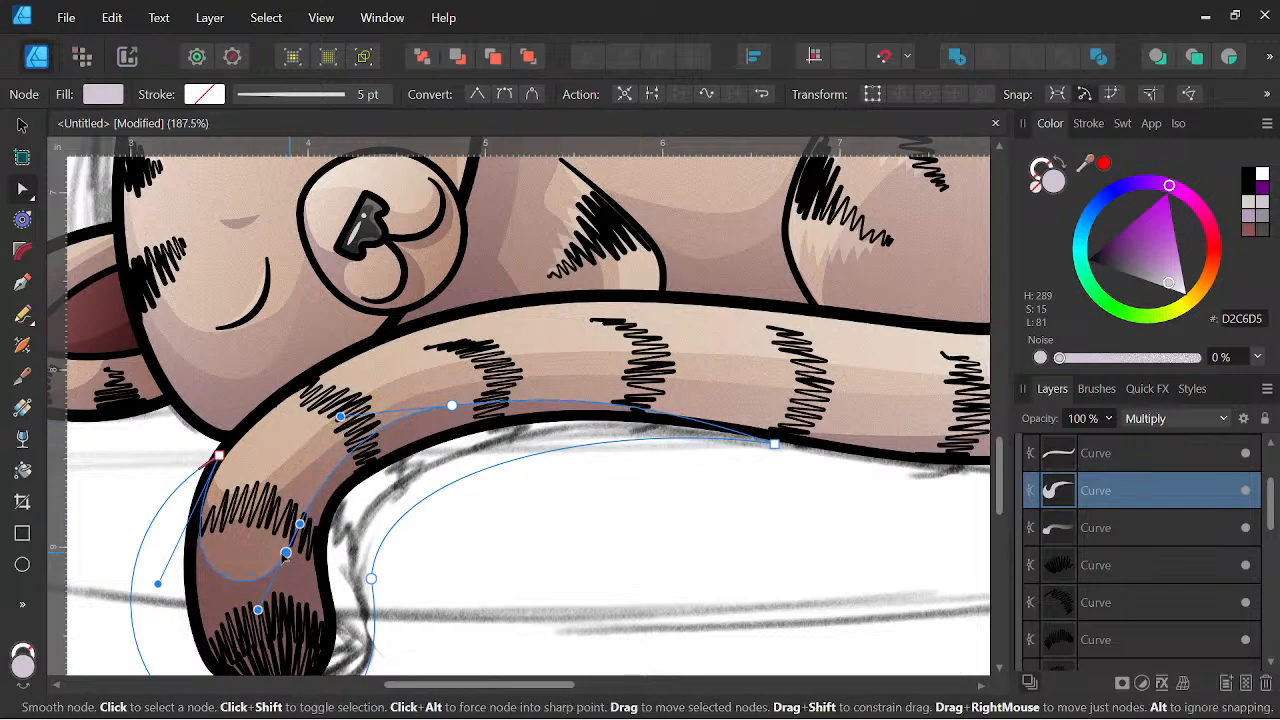
drag(285, 556, 260, 556)
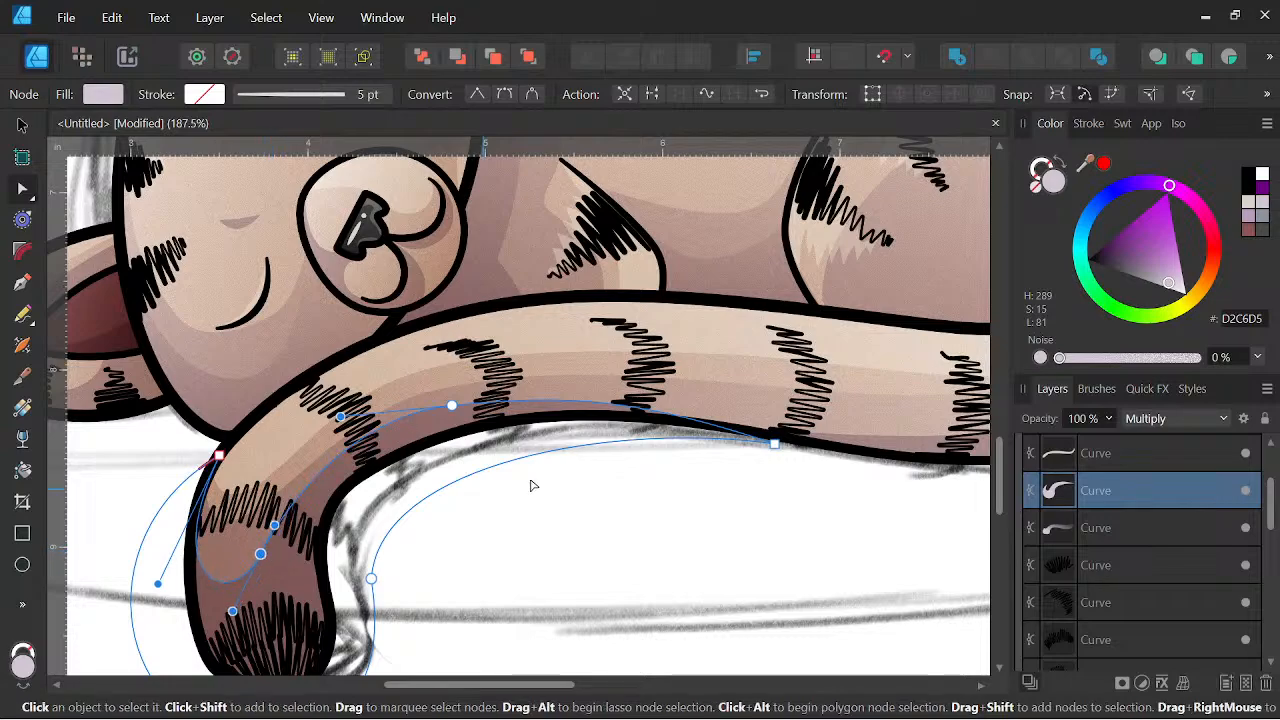
Smooth the upper edge of the same tail shadow and extend its pointed end further along the tail's underside.
click(452, 405)
drag(562, 392, 606, 390)
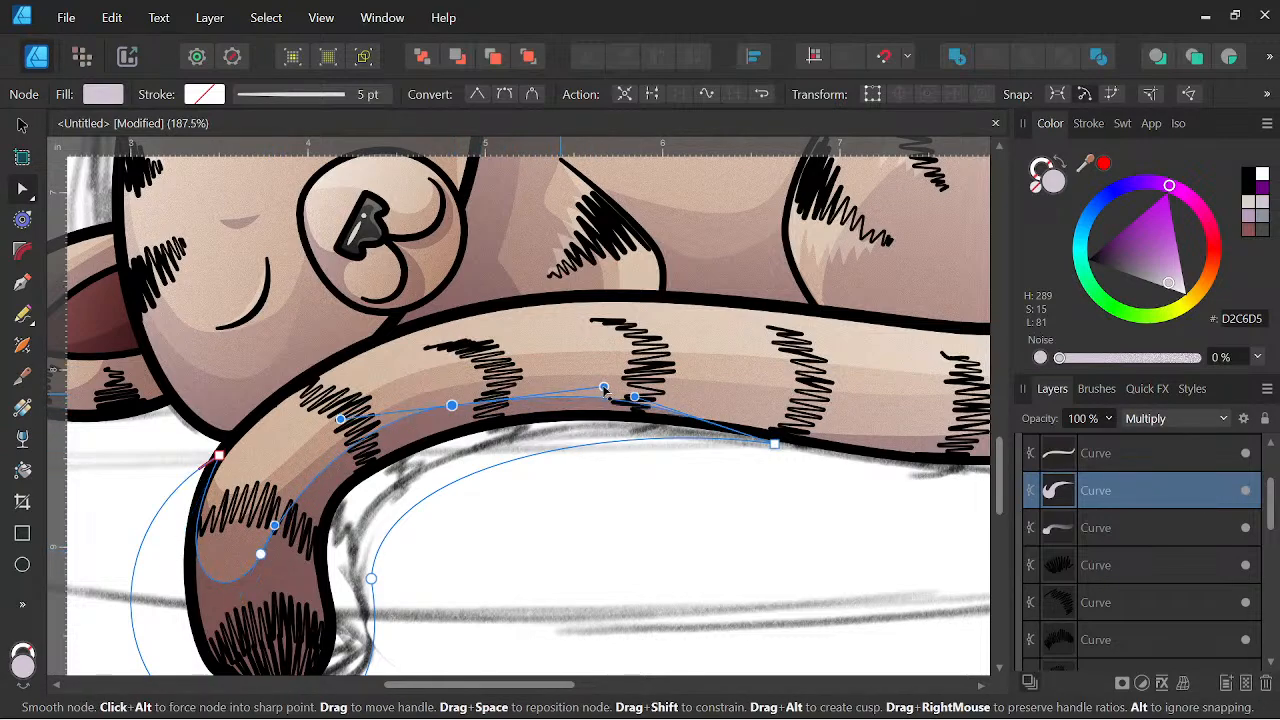
drag(789, 471, 674, 511)
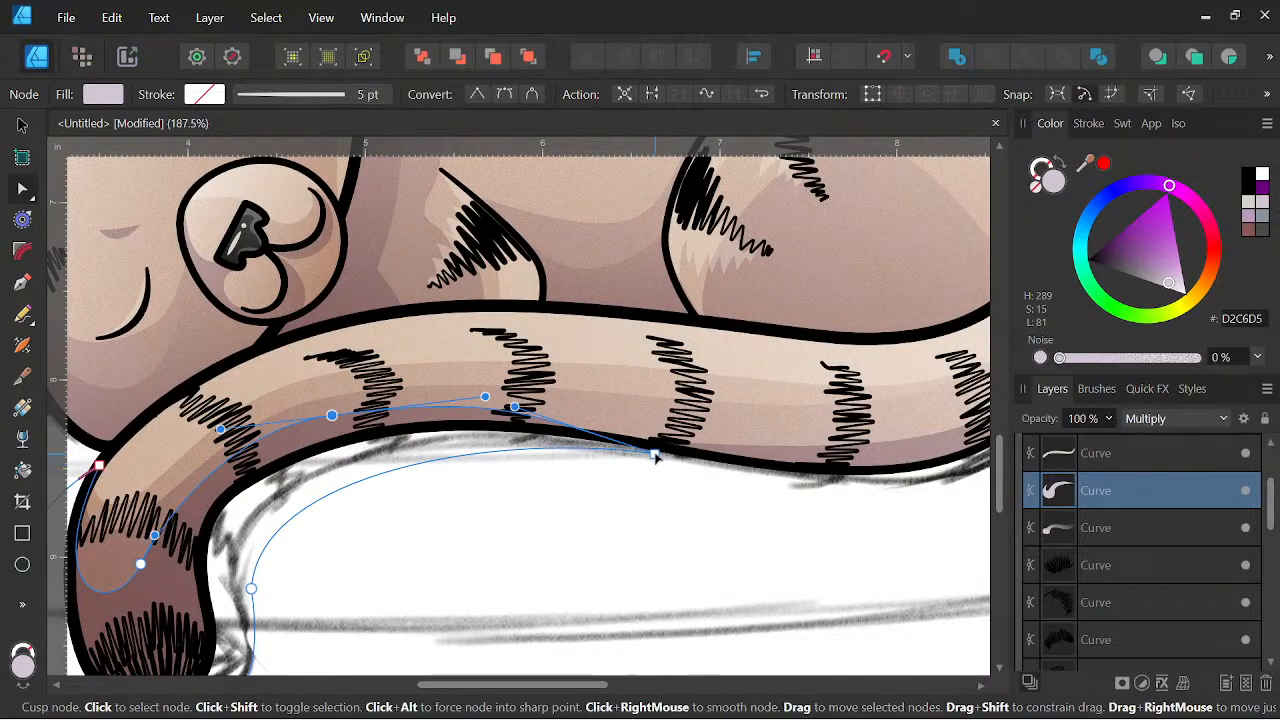
drag(655, 457, 722, 462)
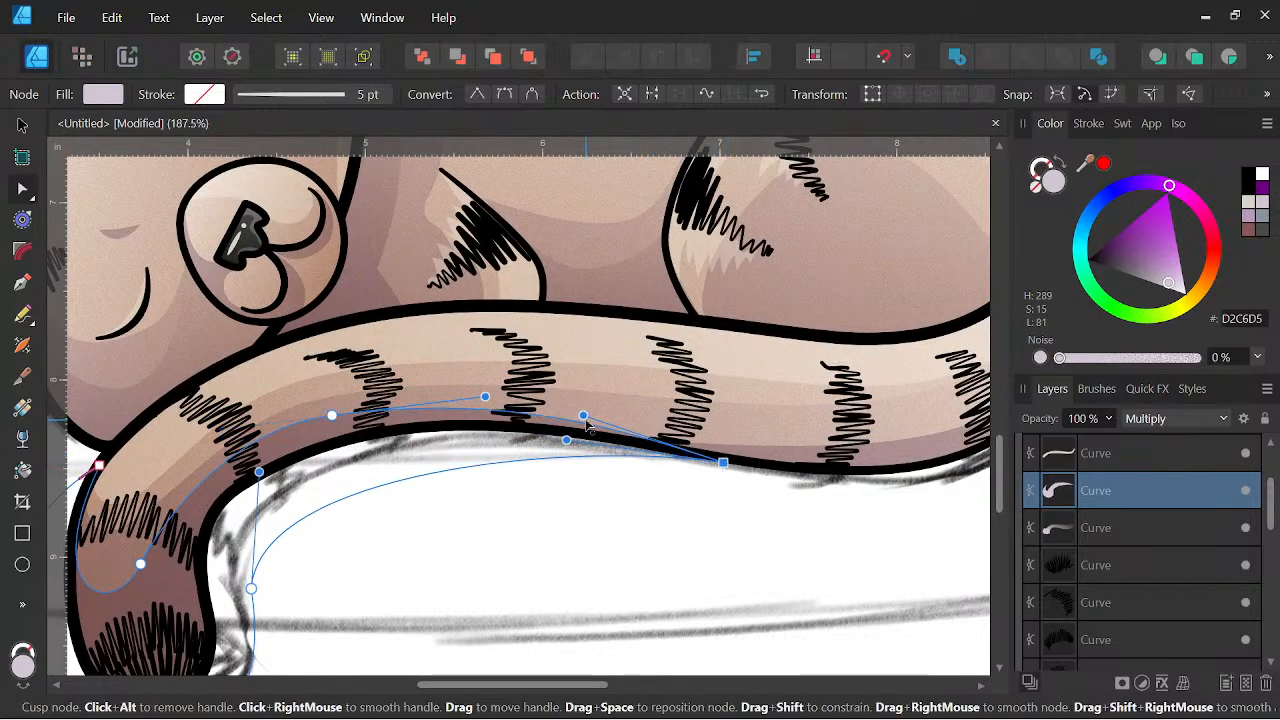
Lower the shadow's node near the tail tip, refine the handle at the bend, and deselect everything.
scroll(521, 461, down, 3)
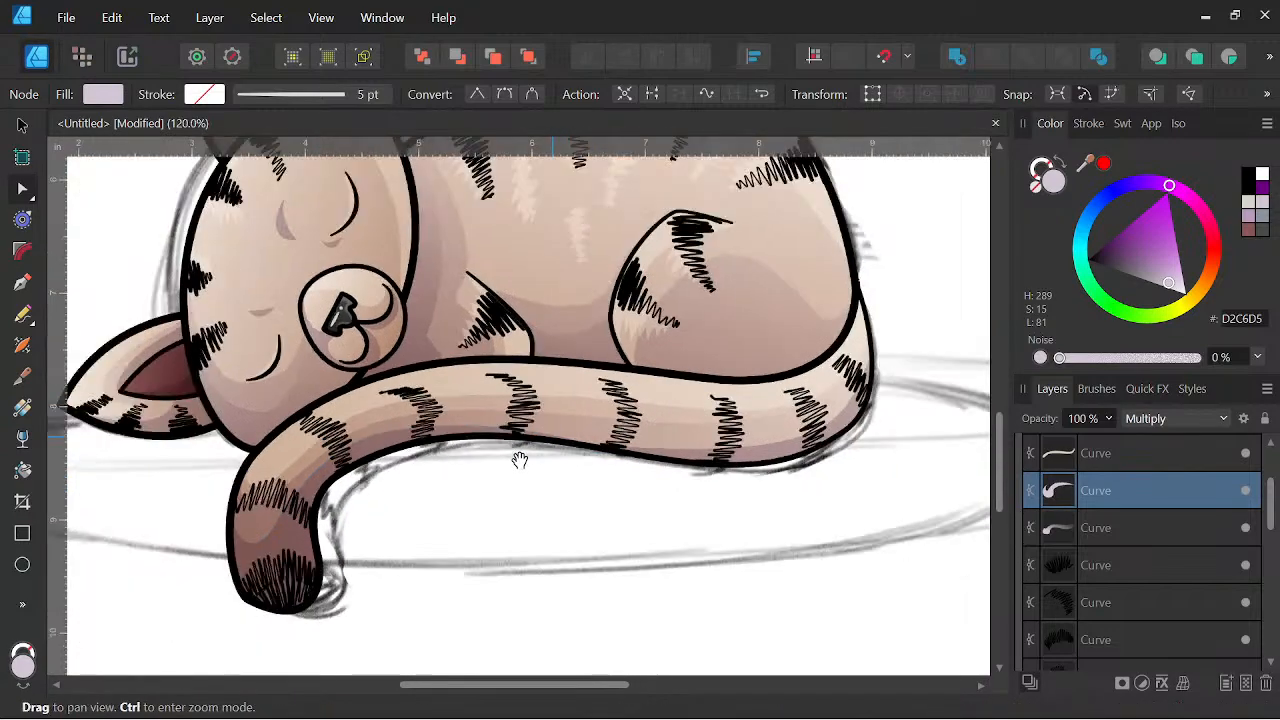
mouse_move(520, 460)
mouse_down()
mouse_move(543, 477)
mouse_move(471, 497)
mouse_move(549, 500)
mouse_move(551, 480)
mouse_up()
scroll(350, 575, up, 4)
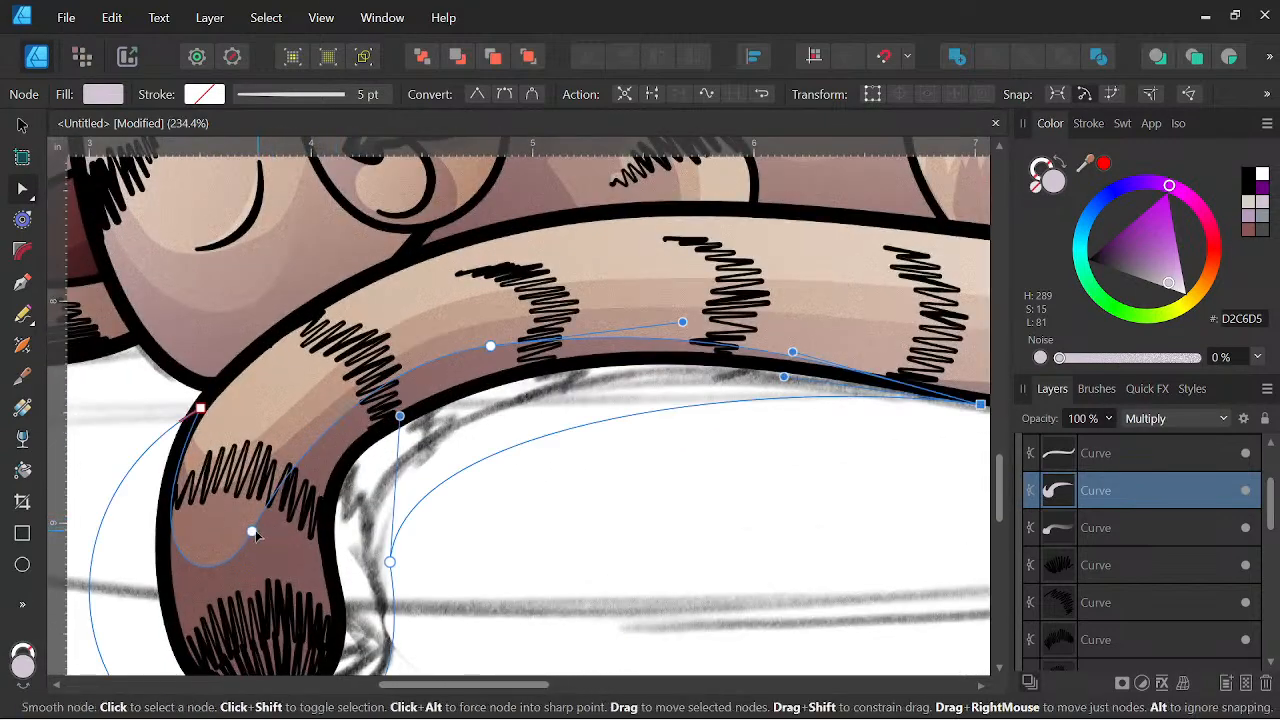
drag(253, 531, 250, 552)
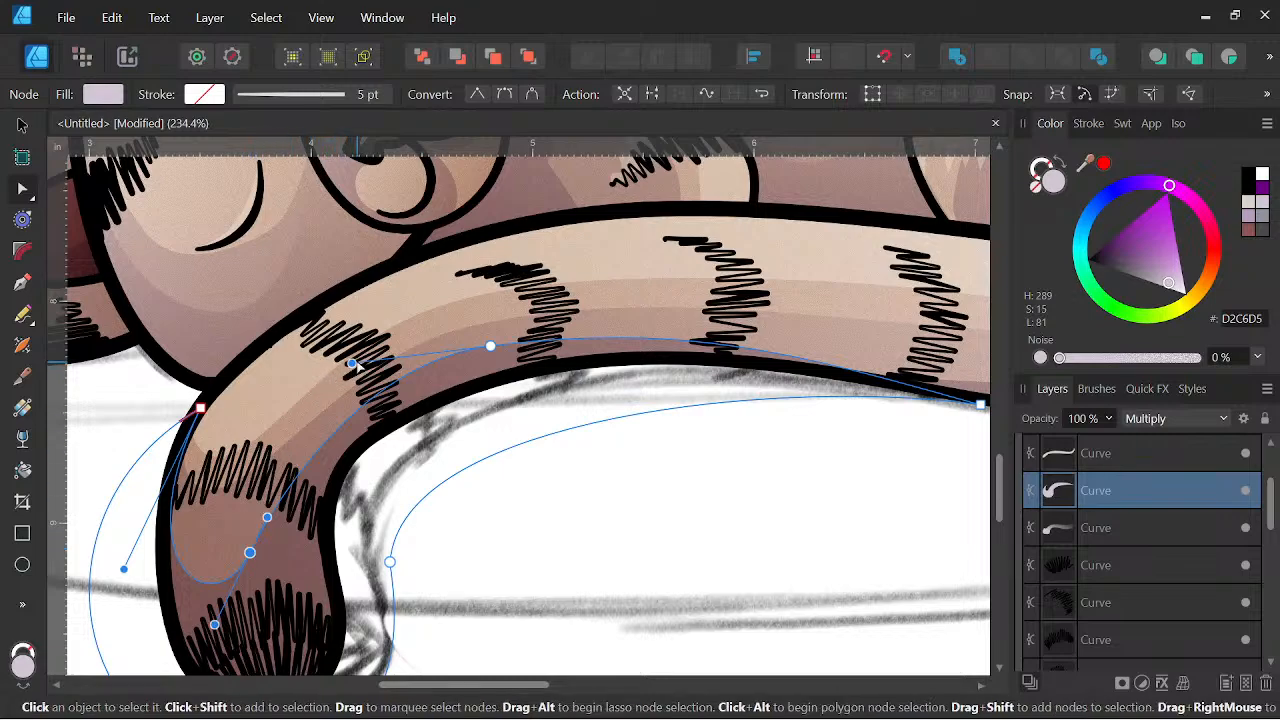
click(232, 485)
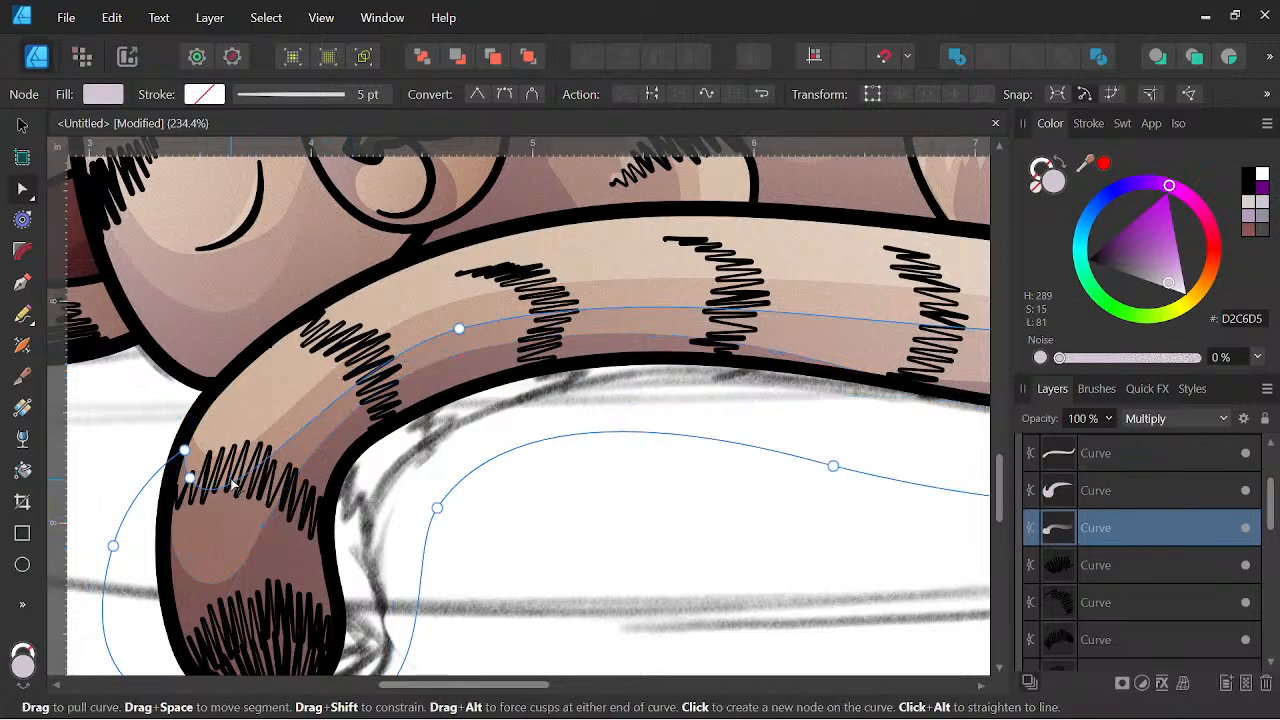
scroll(232, 485, down, 5)
drag(446, 486, 634, 546)
scroll(565, 475, down, 2)
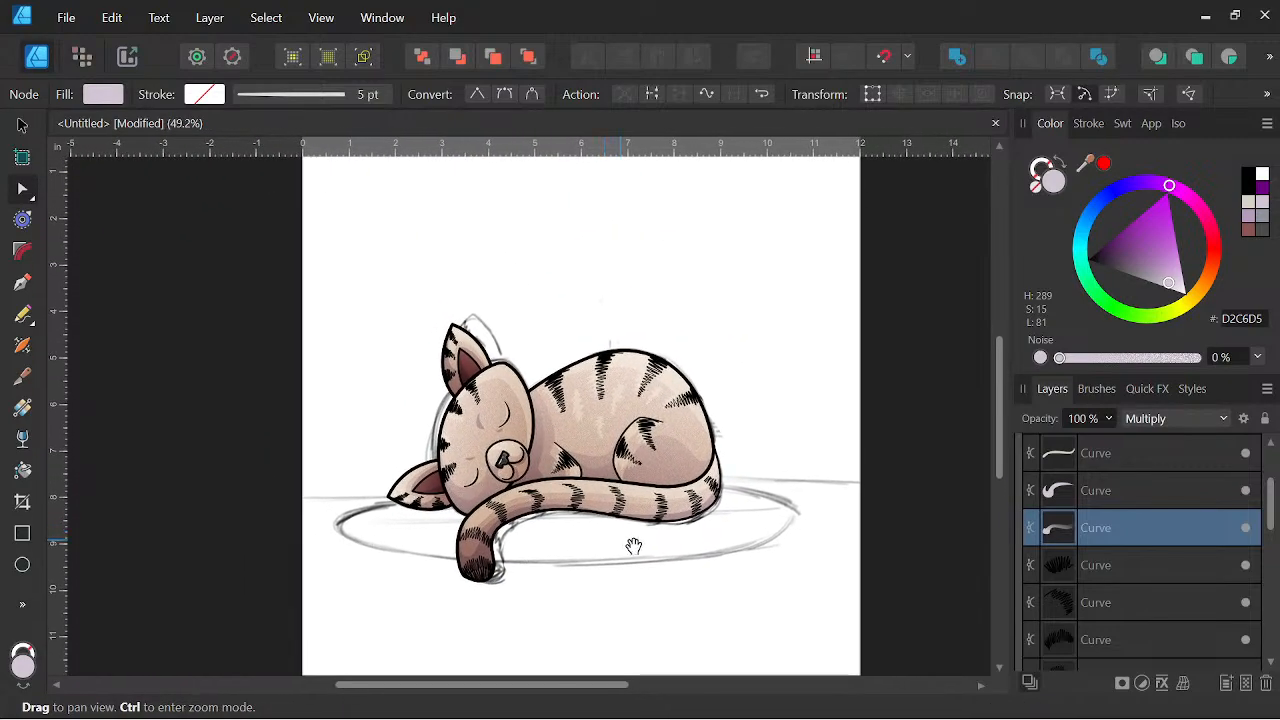
click(875, 394)
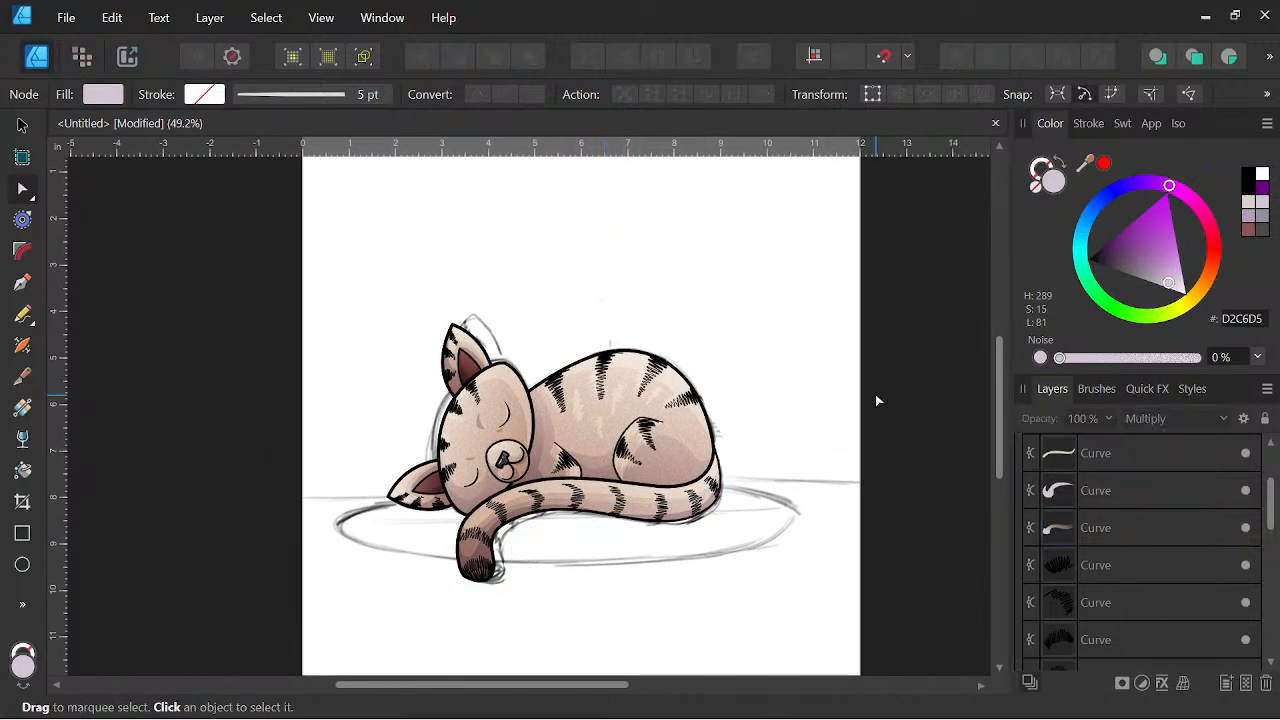
Draw a circle about 4.1 in wide above the cat's back with a lavender D2C6D5 fill.
click(22, 565)
drag(491, 286, 394, 406)
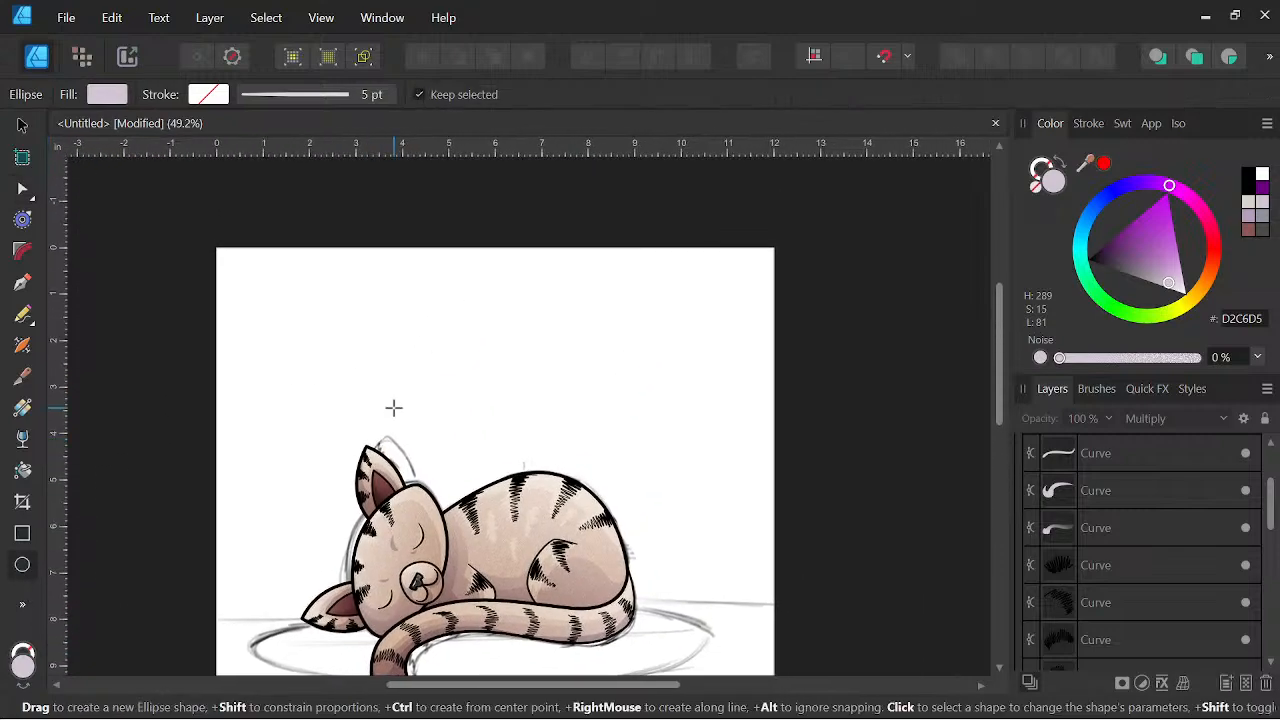
drag(710, 418, 780, 363)
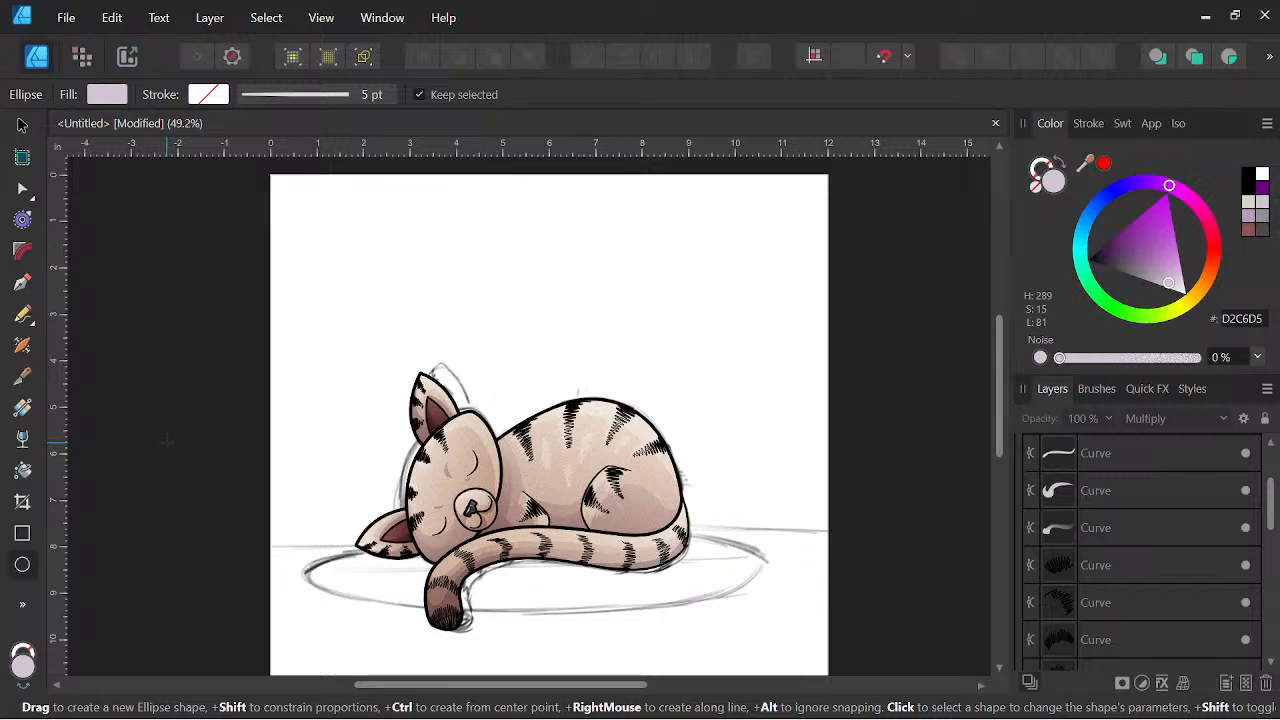
drag(494, 195, 710, 362)
scroll(617, 322, up, 2)
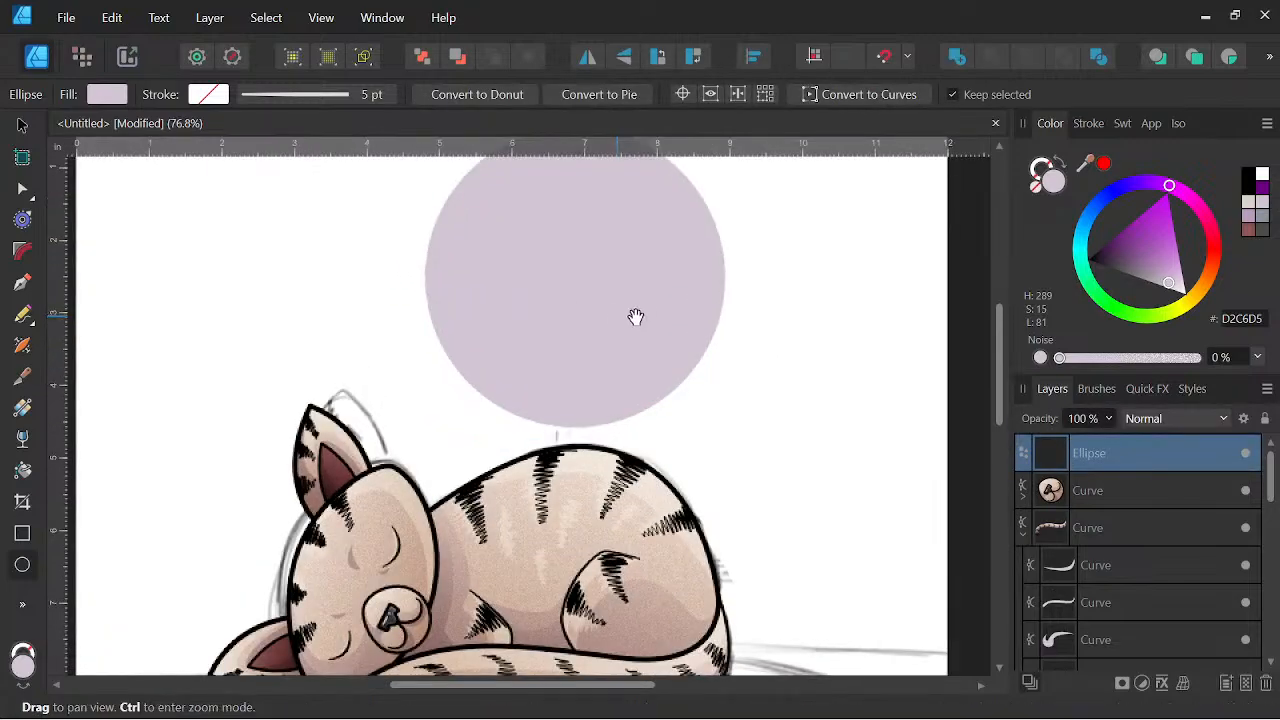
drag(673, 308, 660, 389)
Give the circle a black 000000 stroke and reset the stroke's pressure profile.
click(1041, 167)
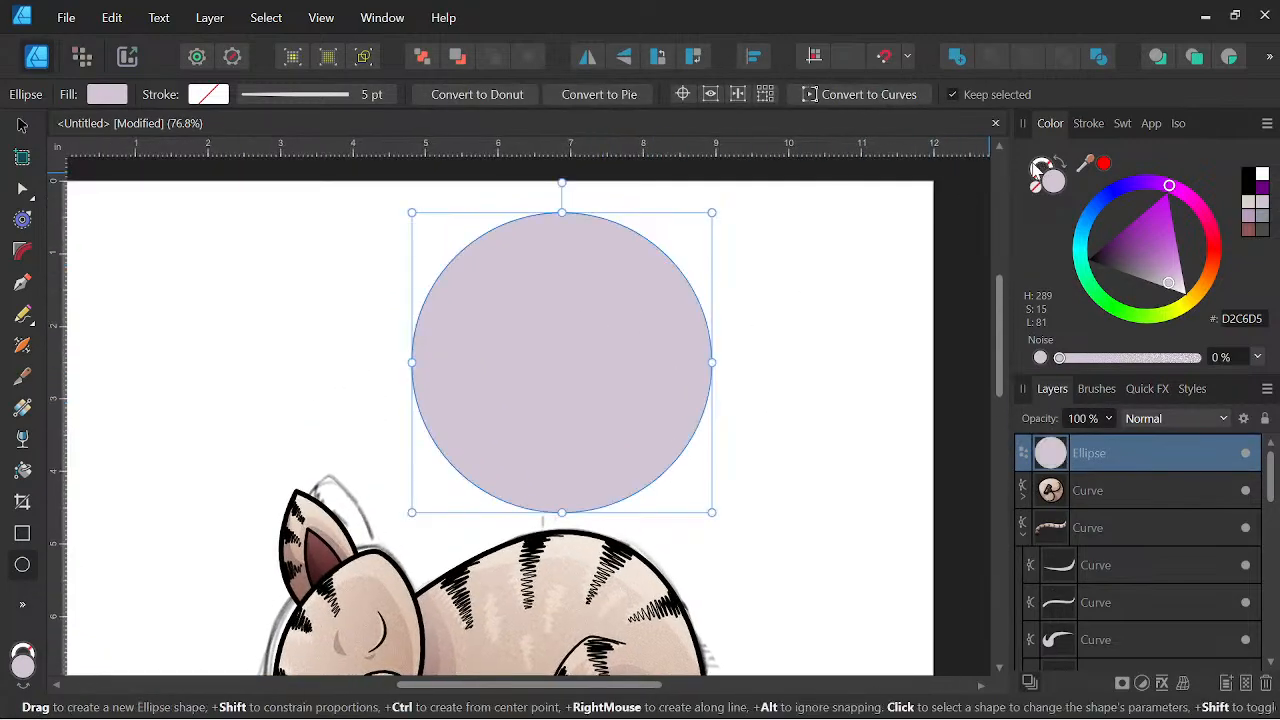
click(1119, 197)
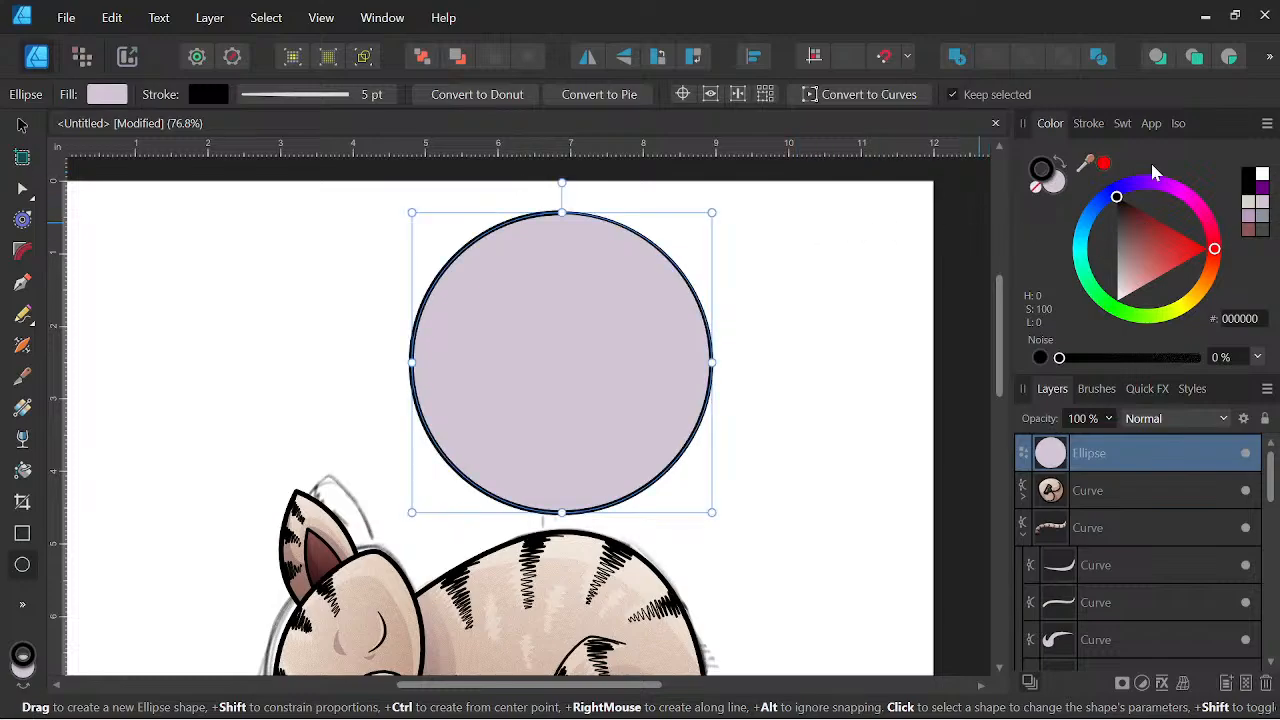
click(1088, 123)
click(1195, 432)
click(1245, 624)
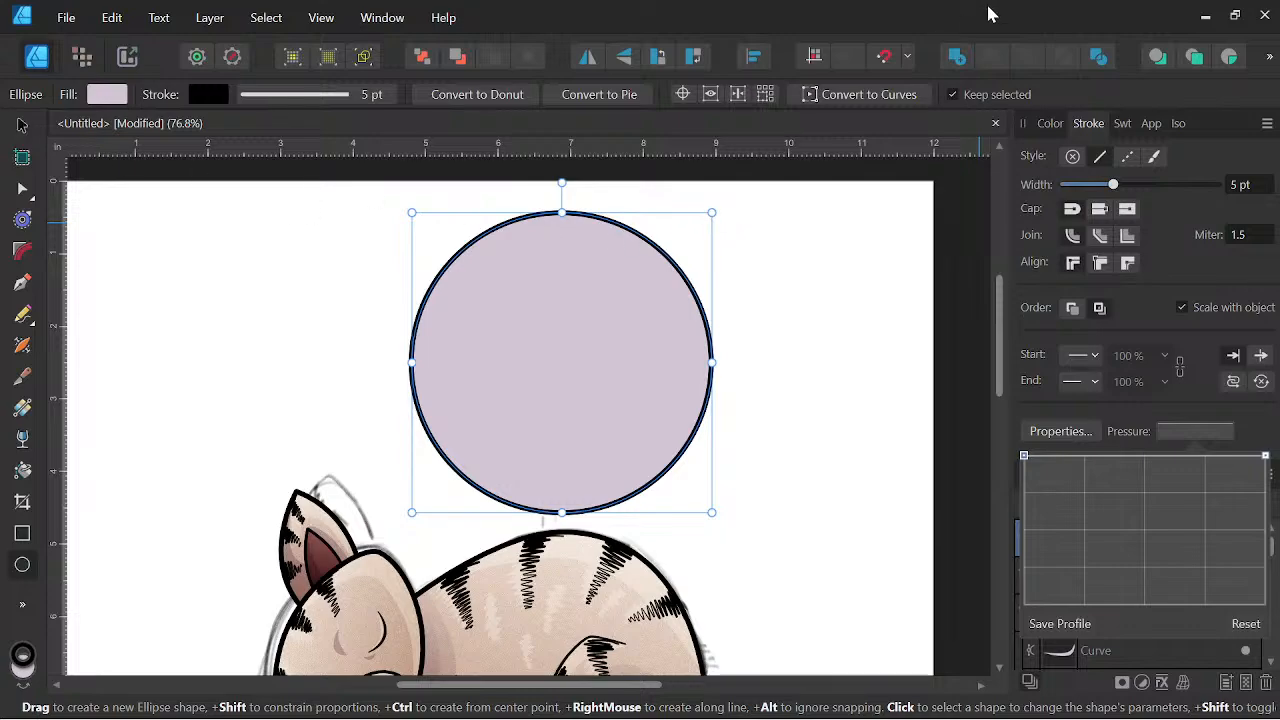
click(1054, 122)
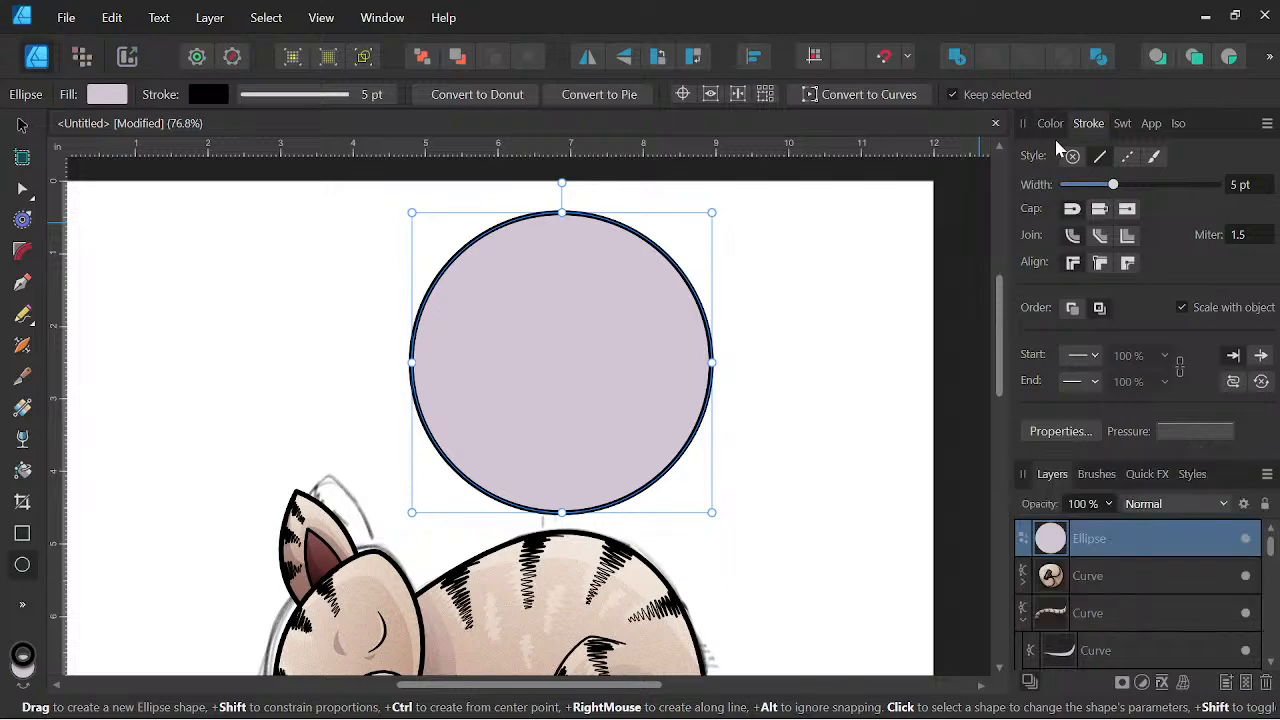
Duplicate the circle and scale the copy down around its centre to about 3.37 in, forming a ring.
right_click(1117, 543)
click(1146, 300)
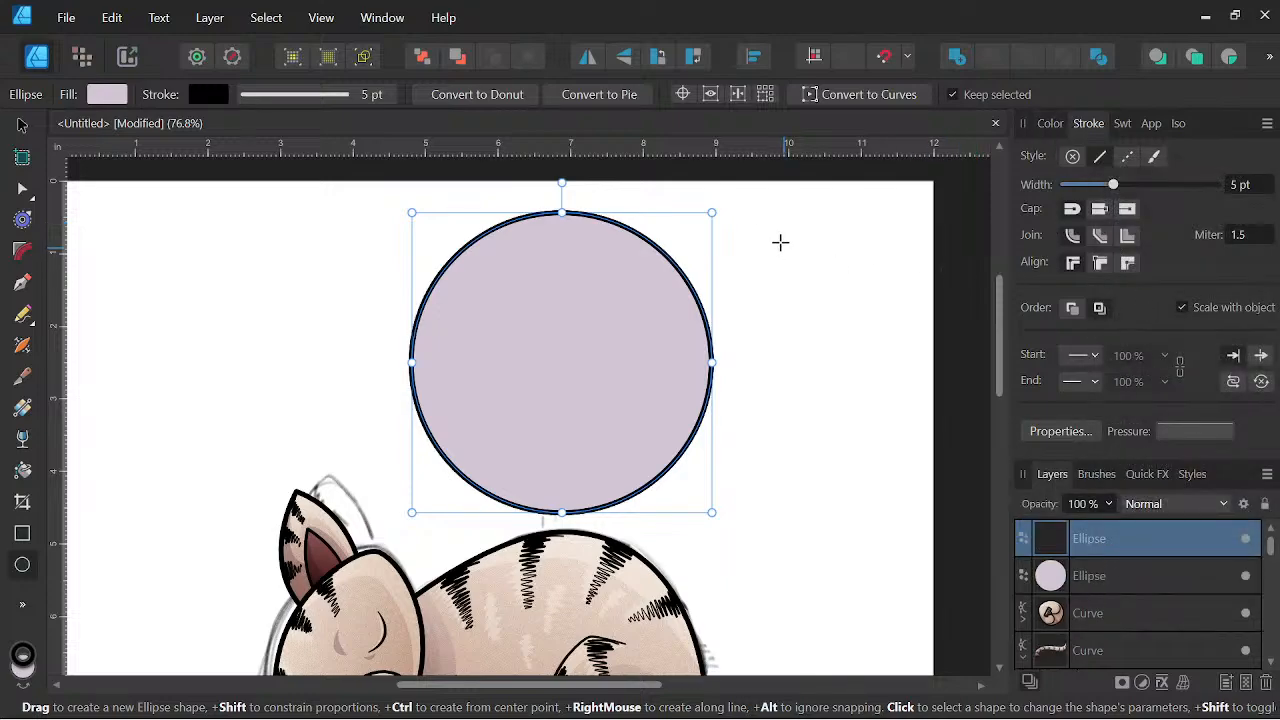
drag(711, 212, 689, 240)
key(ctrl+z)
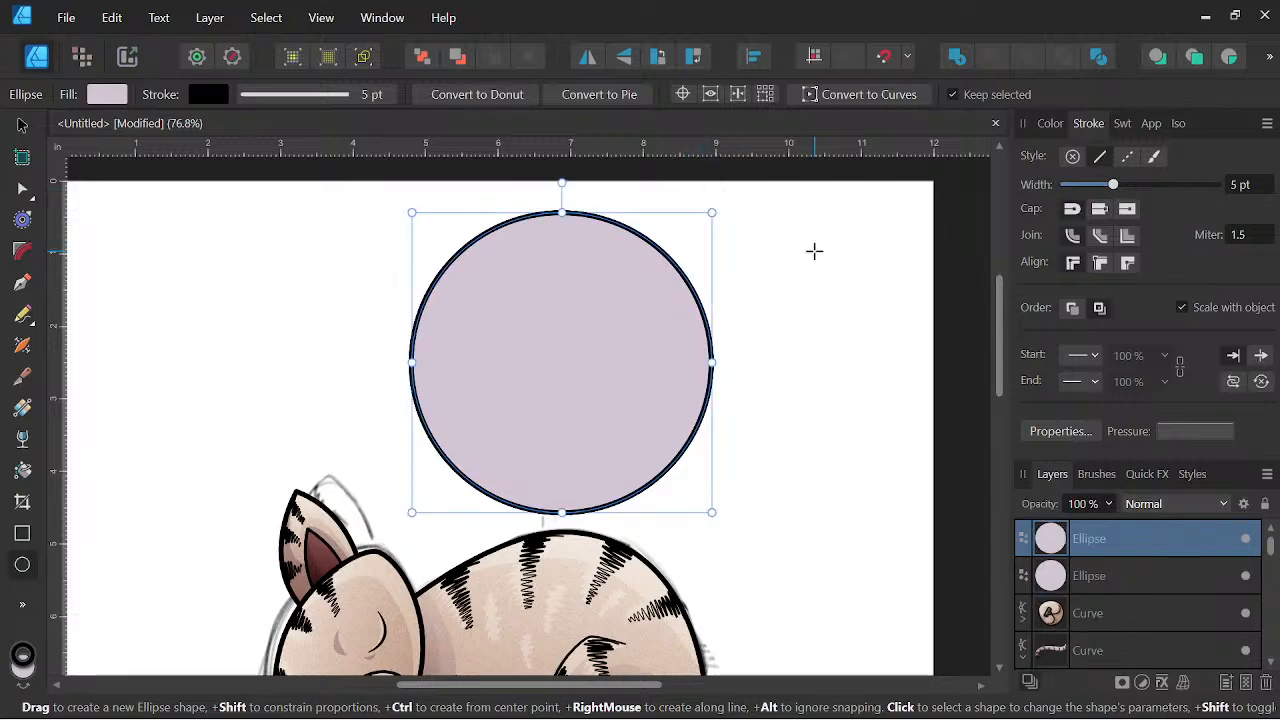
click(22, 124)
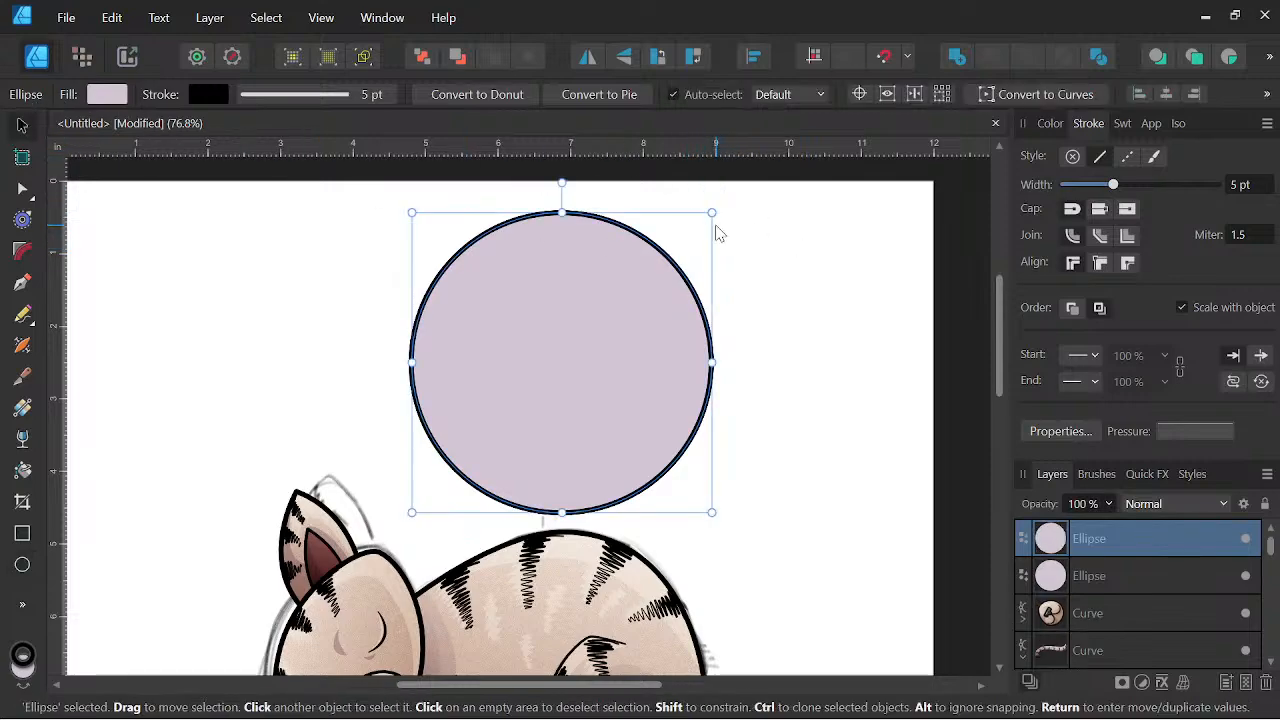
drag(711, 212, 683, 240)
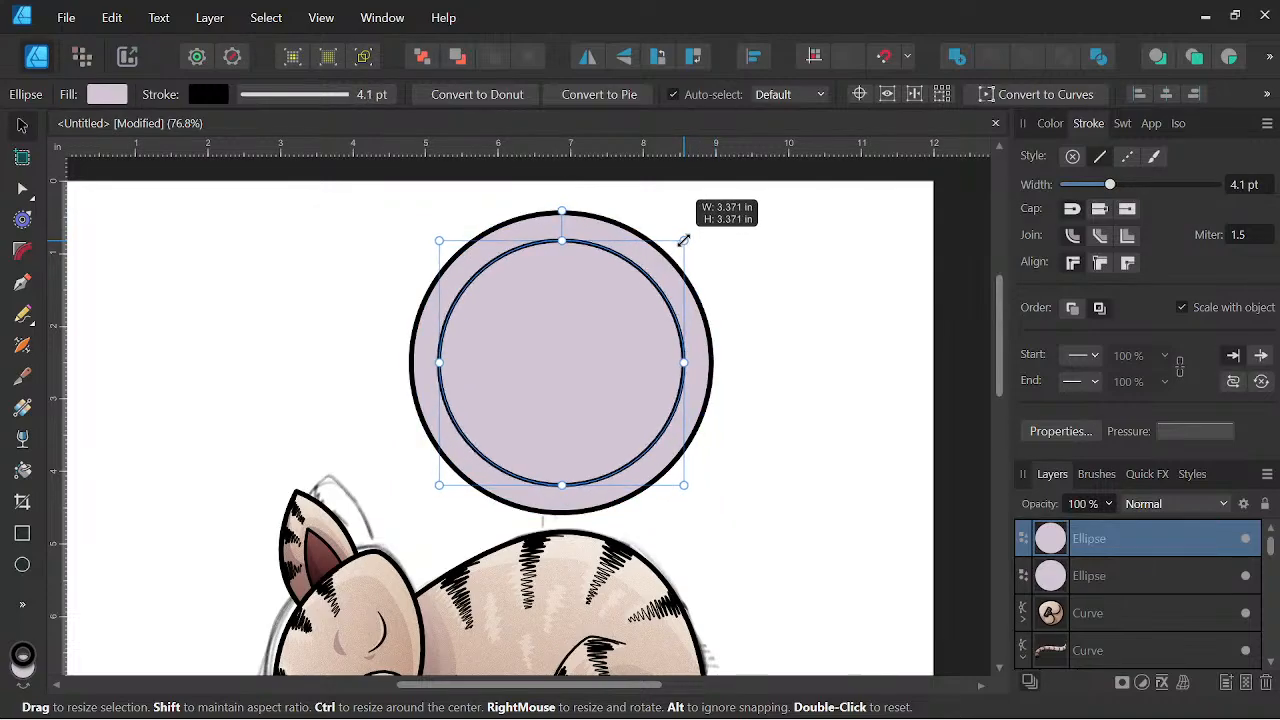
Draw an open inverted V with the Pen tool at the top of the ring, from the inner circle to the outer one and back.
key(space)
drag(744, 288, 746, 304)
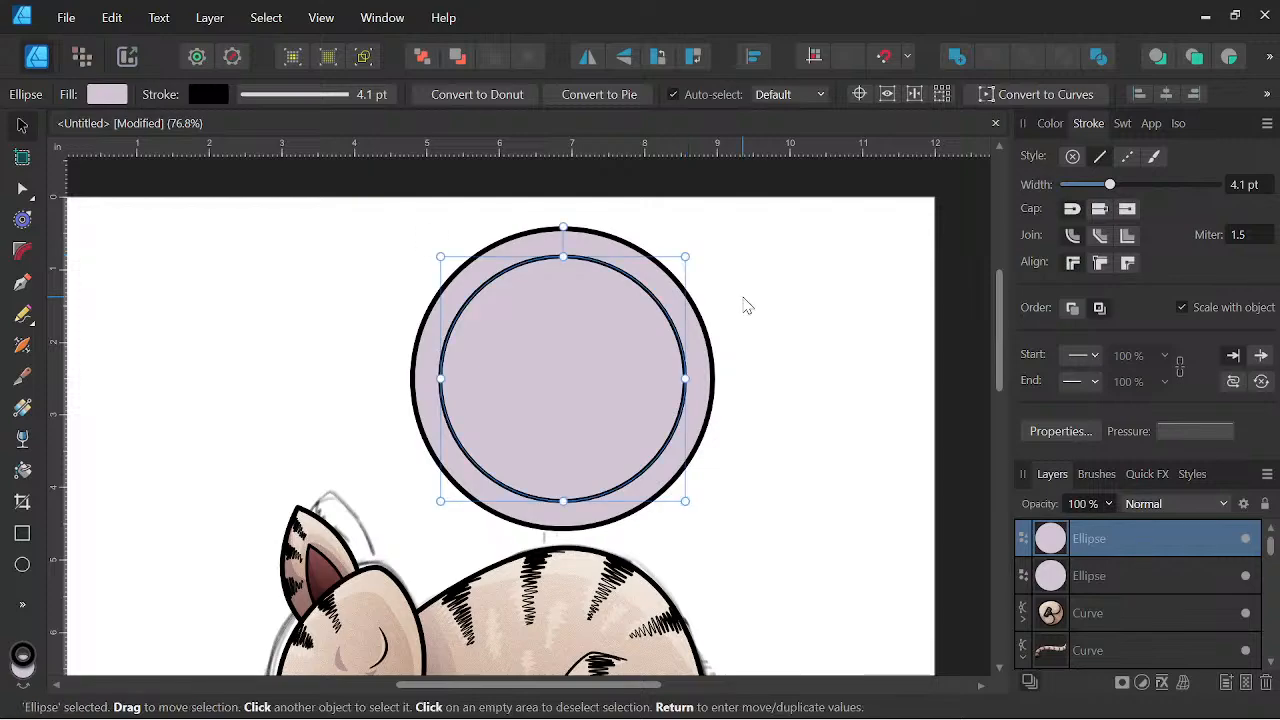
scroll(623, 230, up, 2)
key(space)
drag(618, 281, 619, 347)
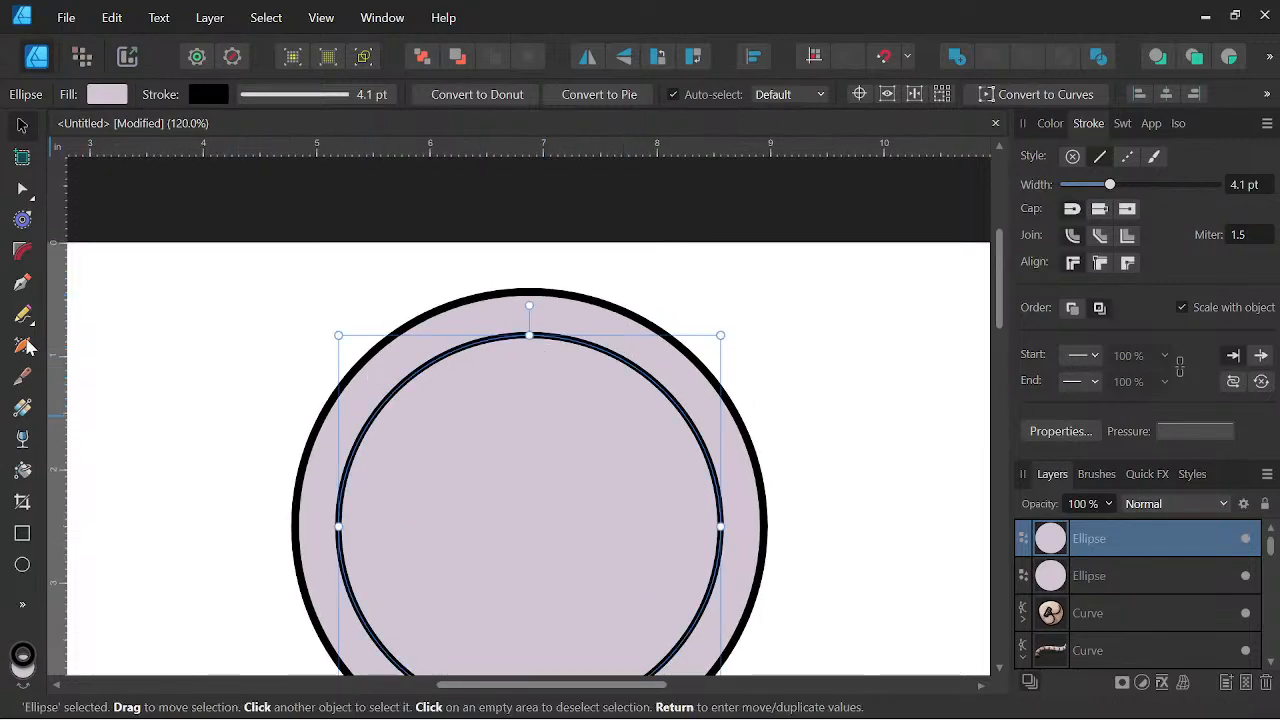
click(22, 282)
scroll(525, 300, up, 2)
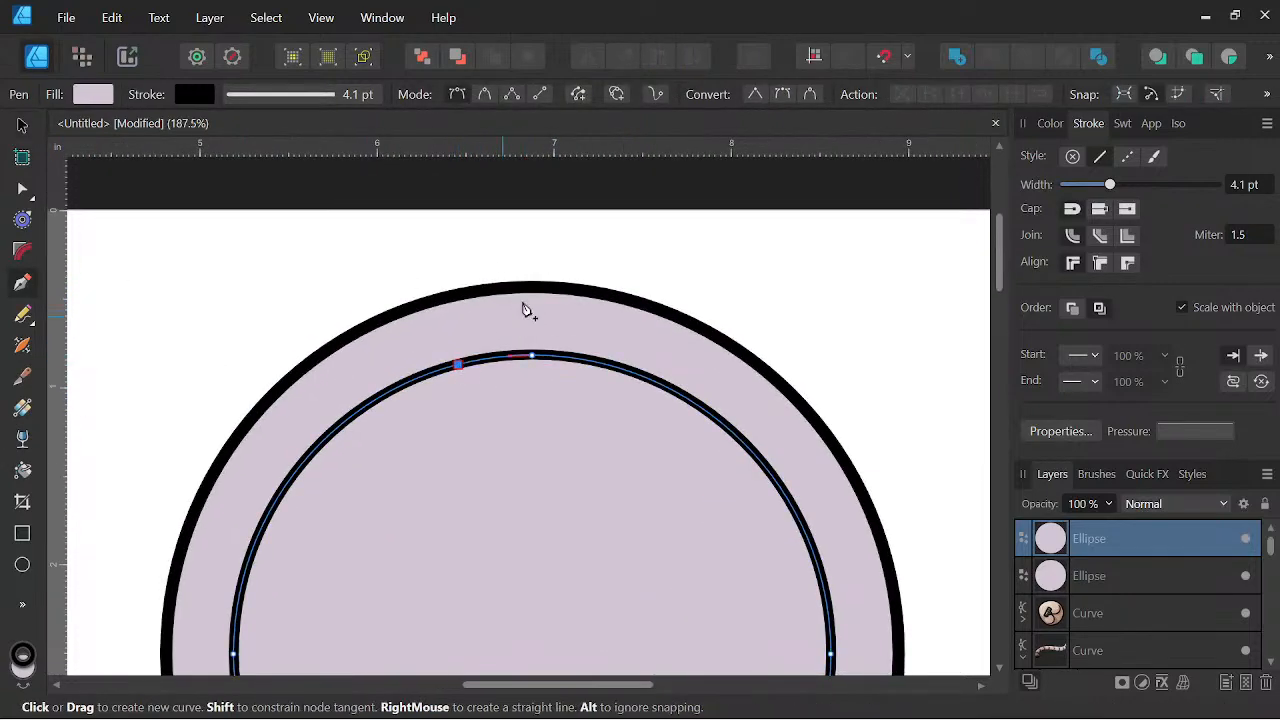
click(521, 289)
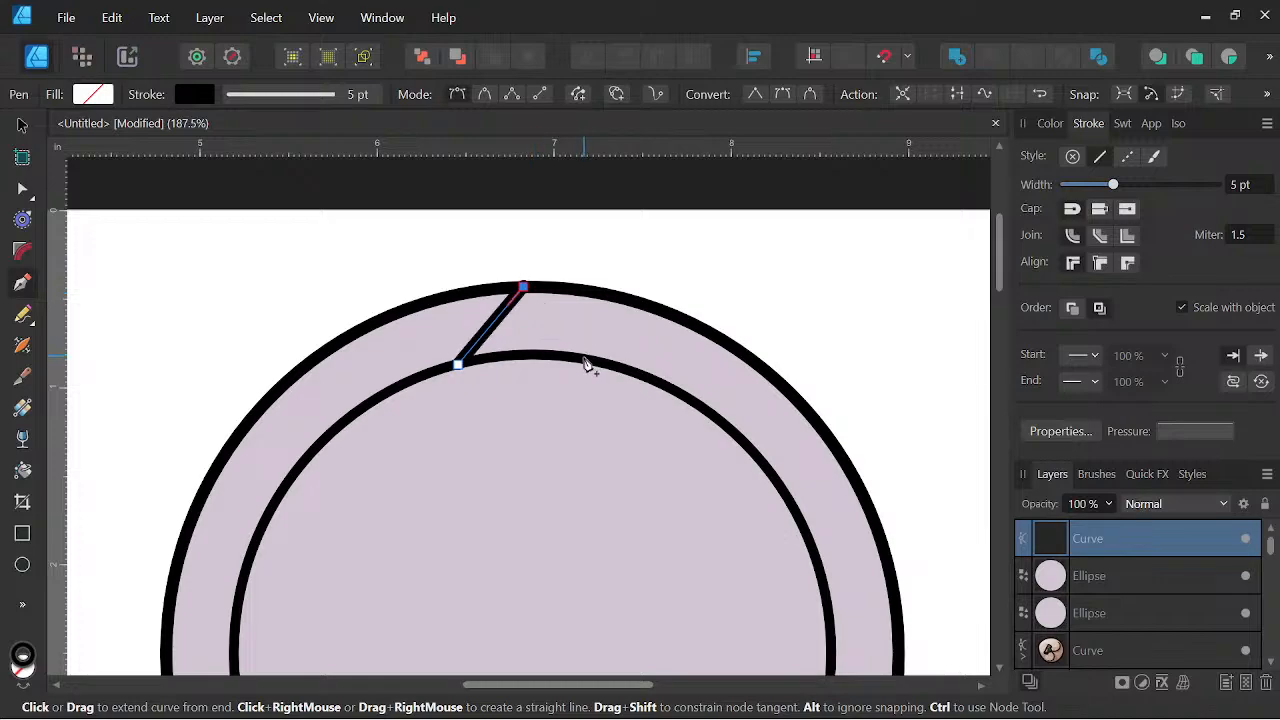
click(587, 363)
key(Escape)
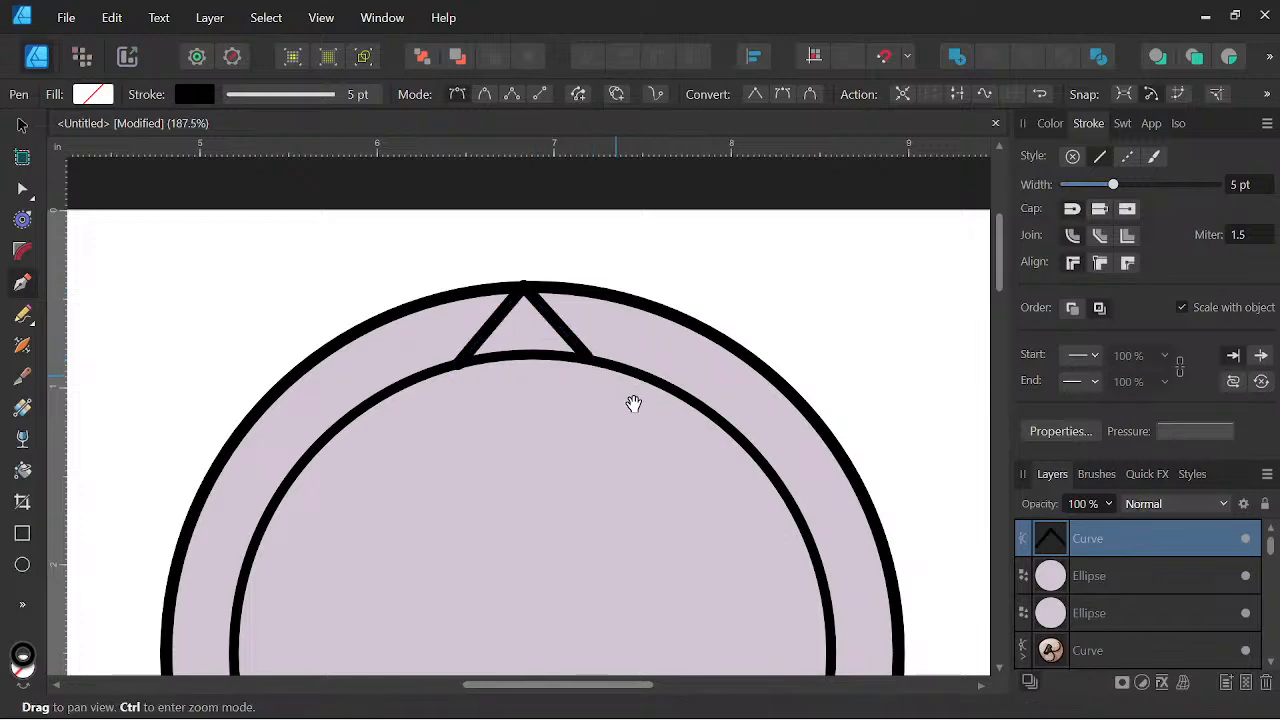
Duplicate the inverted V, flip the copy vertically, and place it straight below at the bottom of the ring.
scroll(681, 347, down, 3)
drag(674, 406, 628, 374)
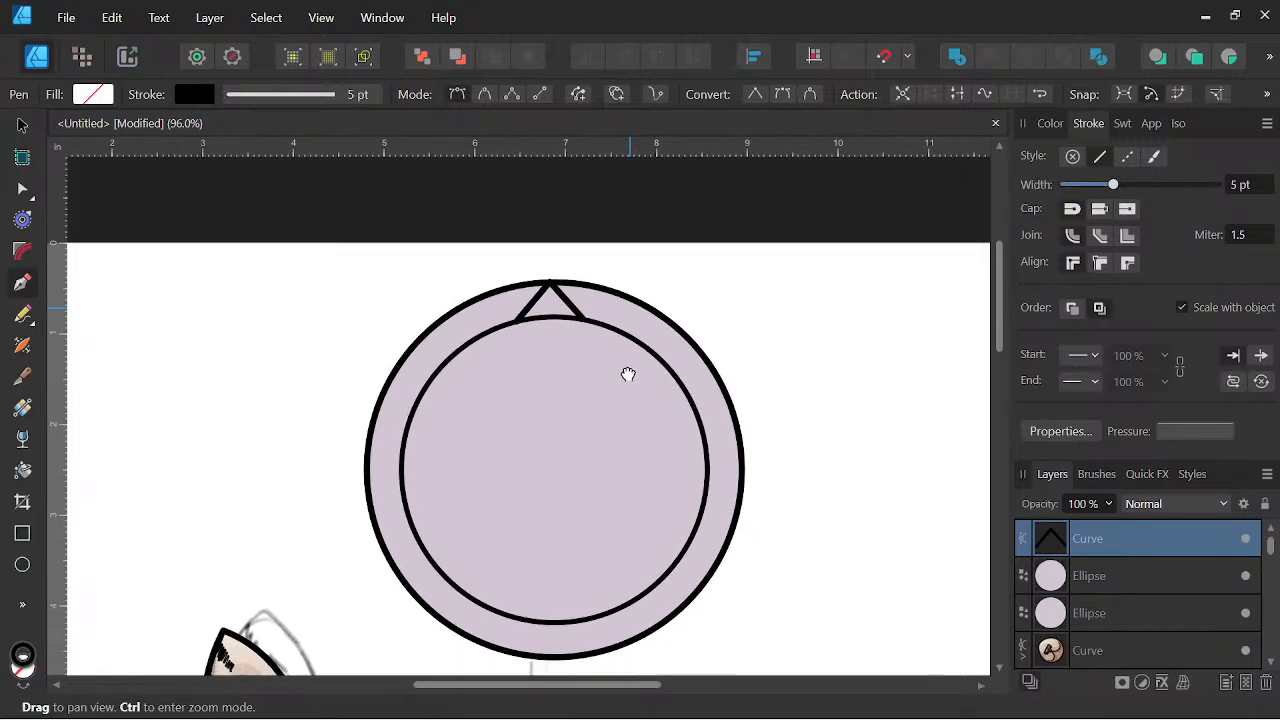
key(v)
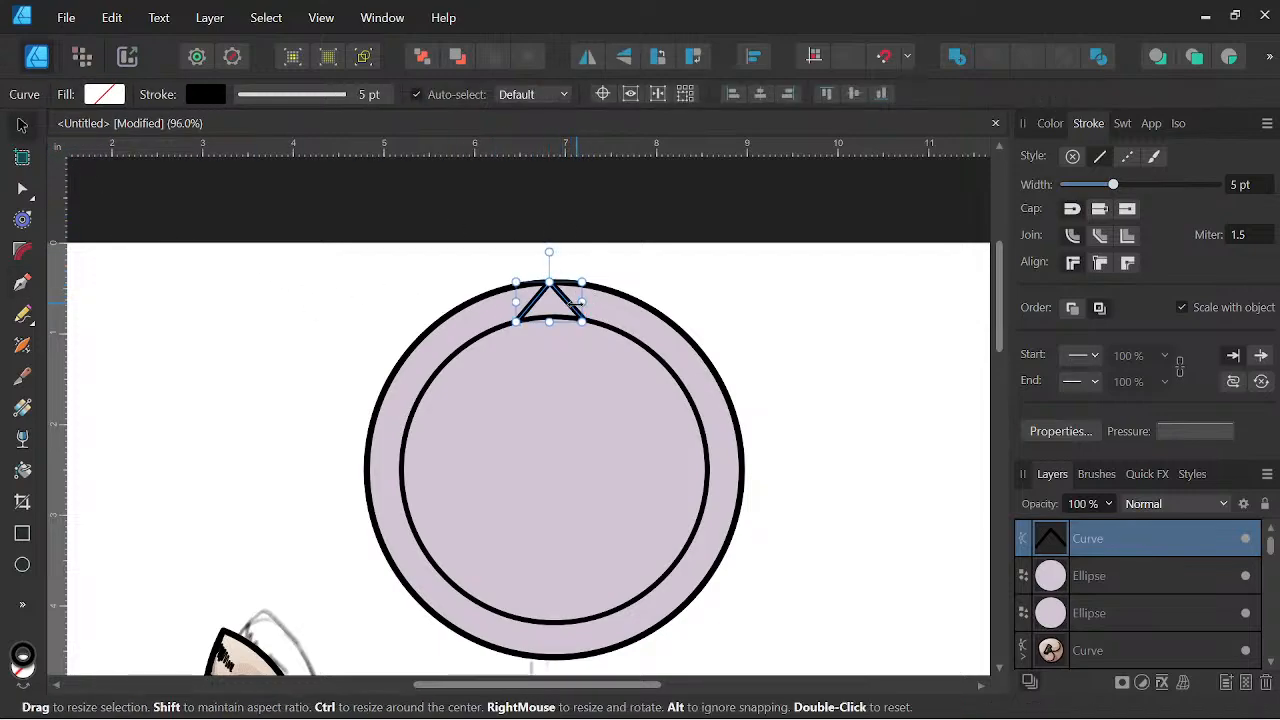
drag(555, 305, 555, 528)
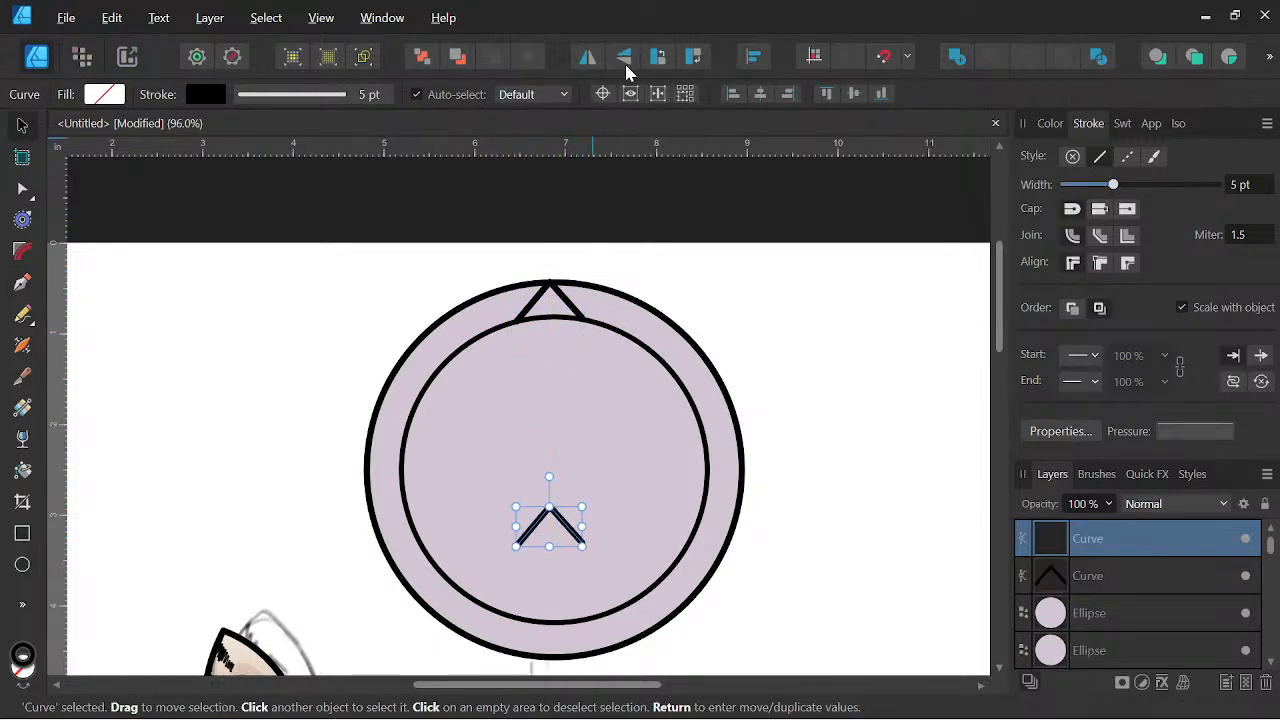
click(625, 58)
drag(643, 534, 647, 434)
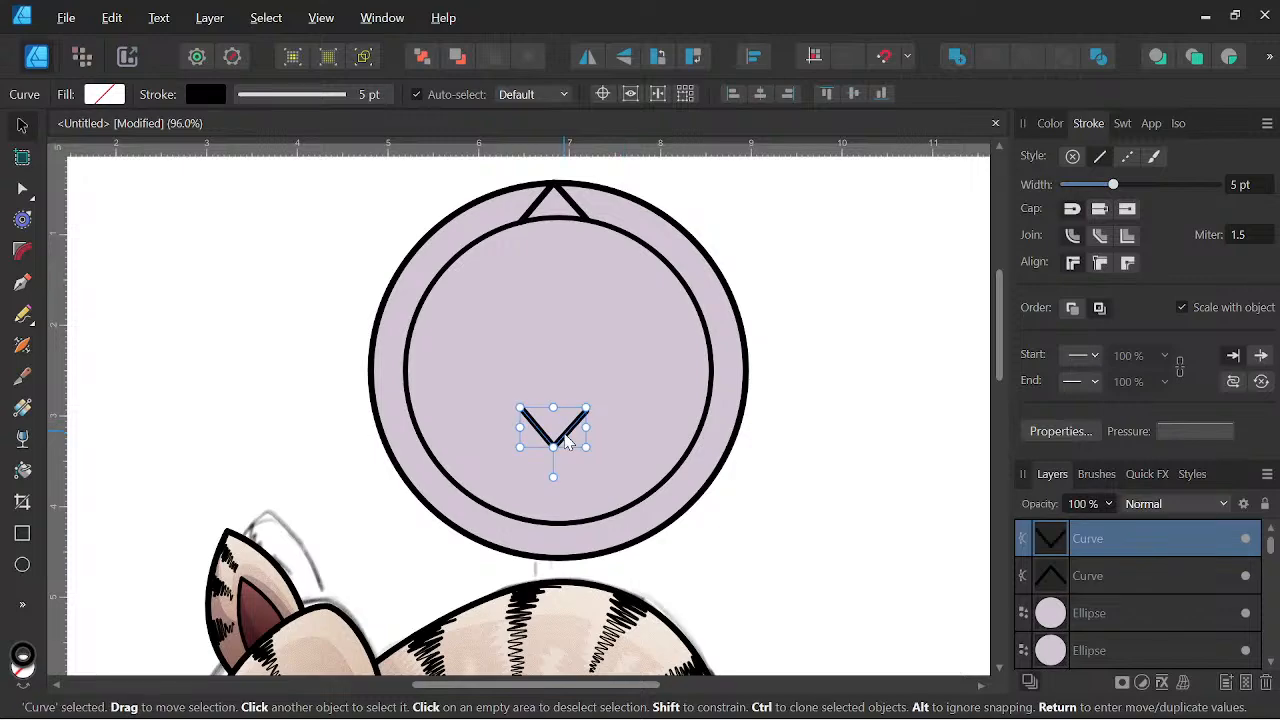
drag(566, 441, 566, 551)
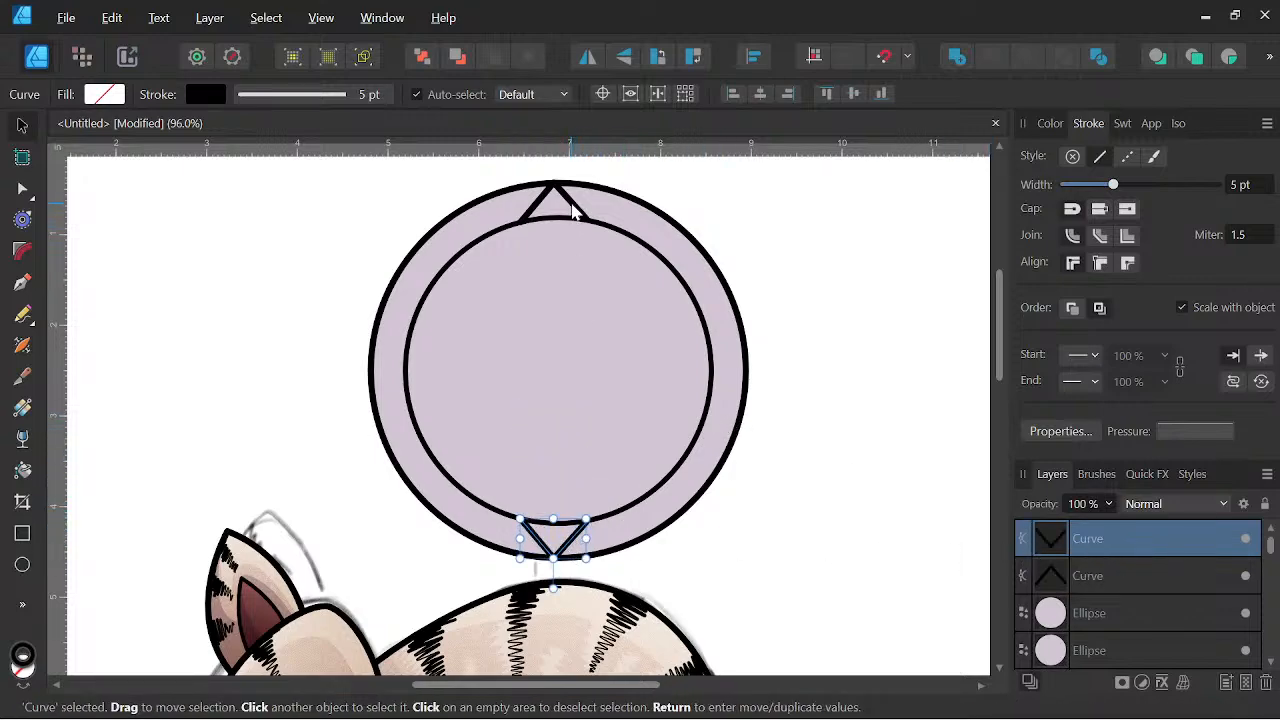
Duplicate the top and bottom V curves together and rotate the copies 90° onto the left and right sides of the ring.
click(573, 208)
click(570, 546)
click(566, 220)
shift+click(578, 541)
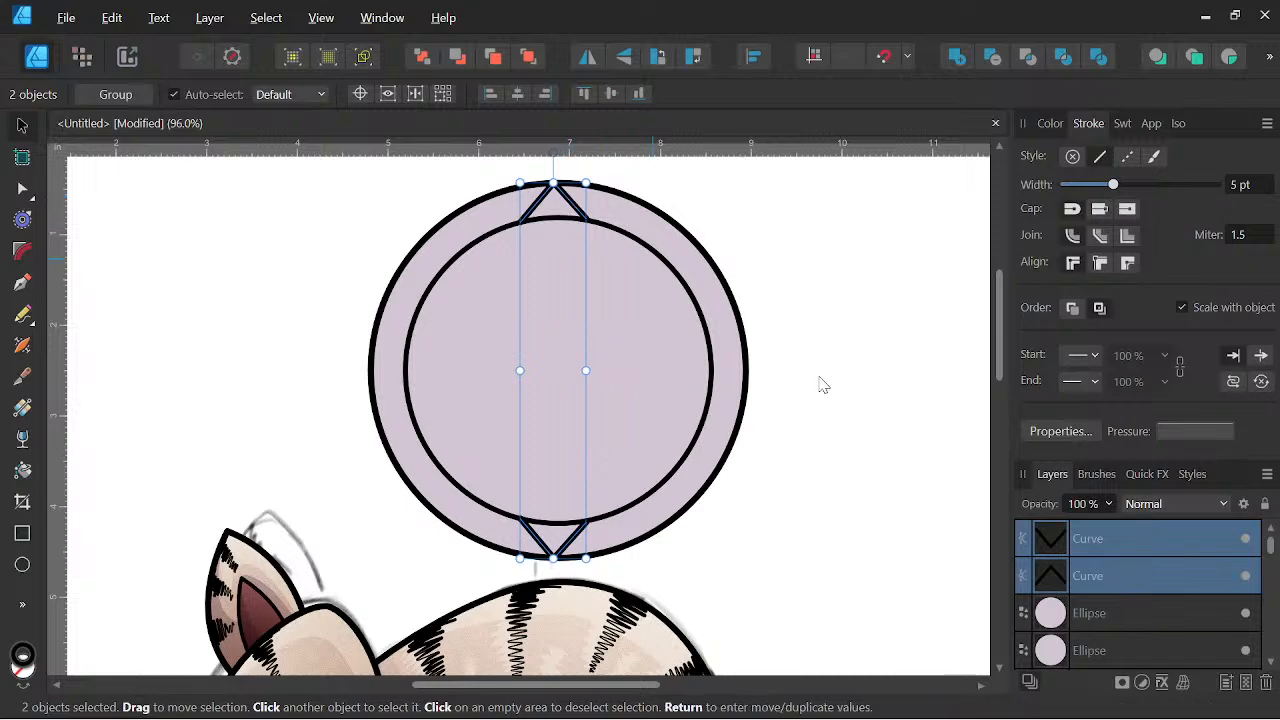
right_click(1083, 536)
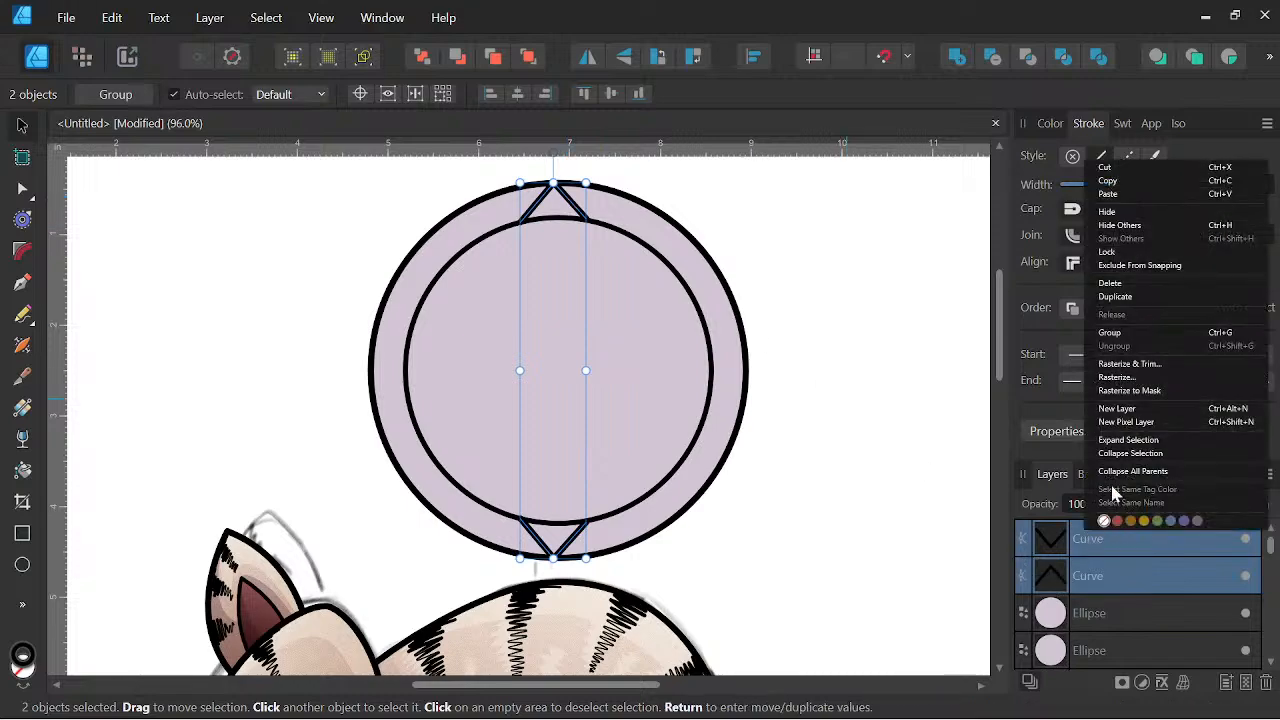
click(1118, 298)
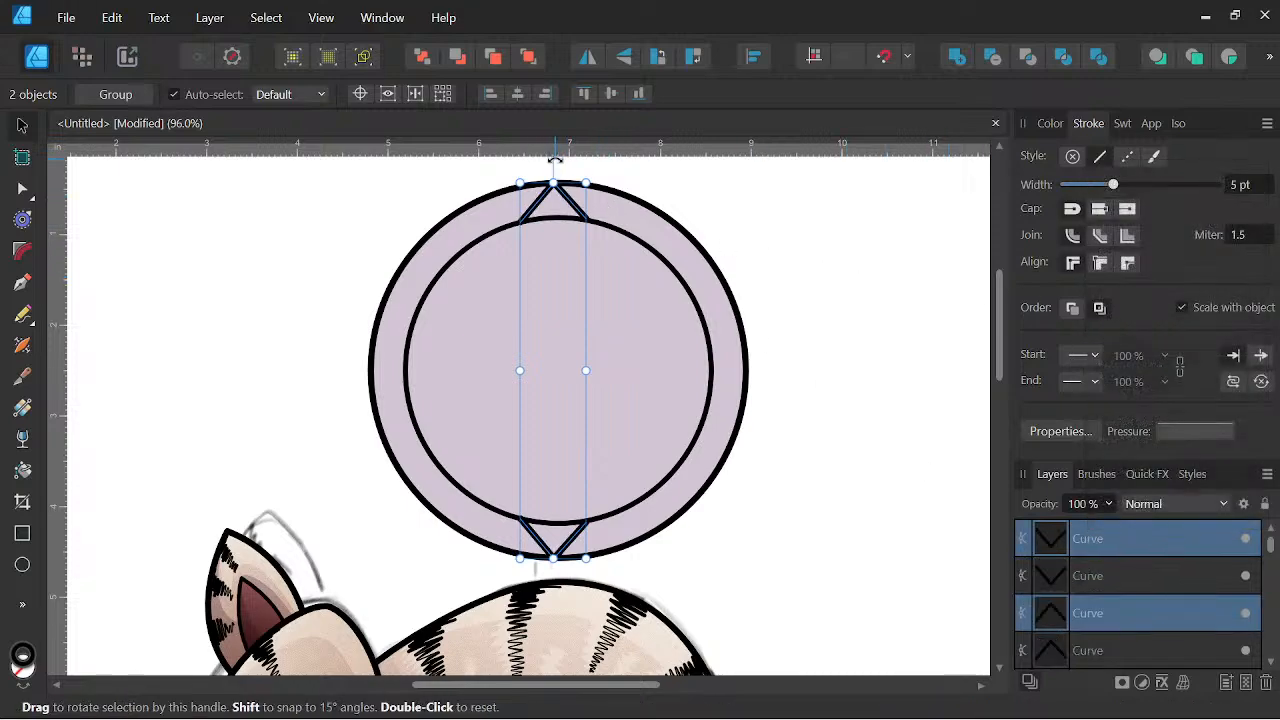
drag(555, 160, 766, 368)
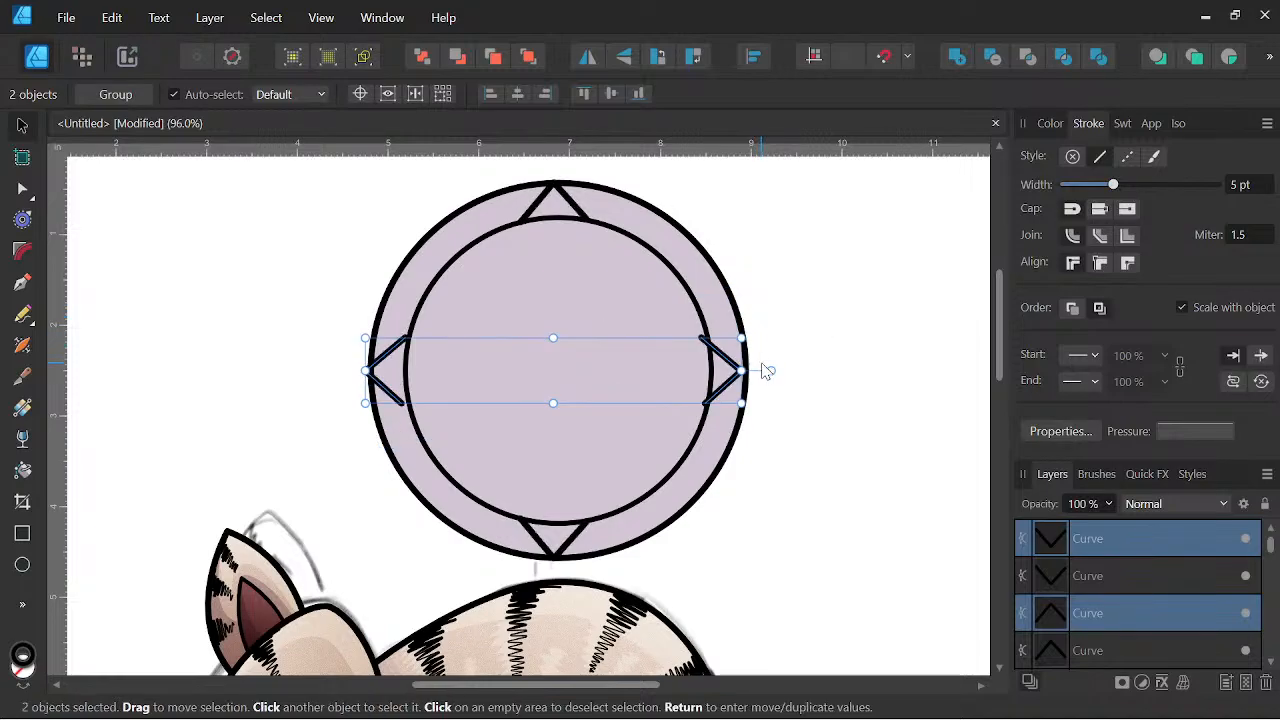
Fit the side V curves to the ring, shifting the right tip to the outer circle and the left V's ends onto the inner circle.
scroll(766, 368, up, 3)
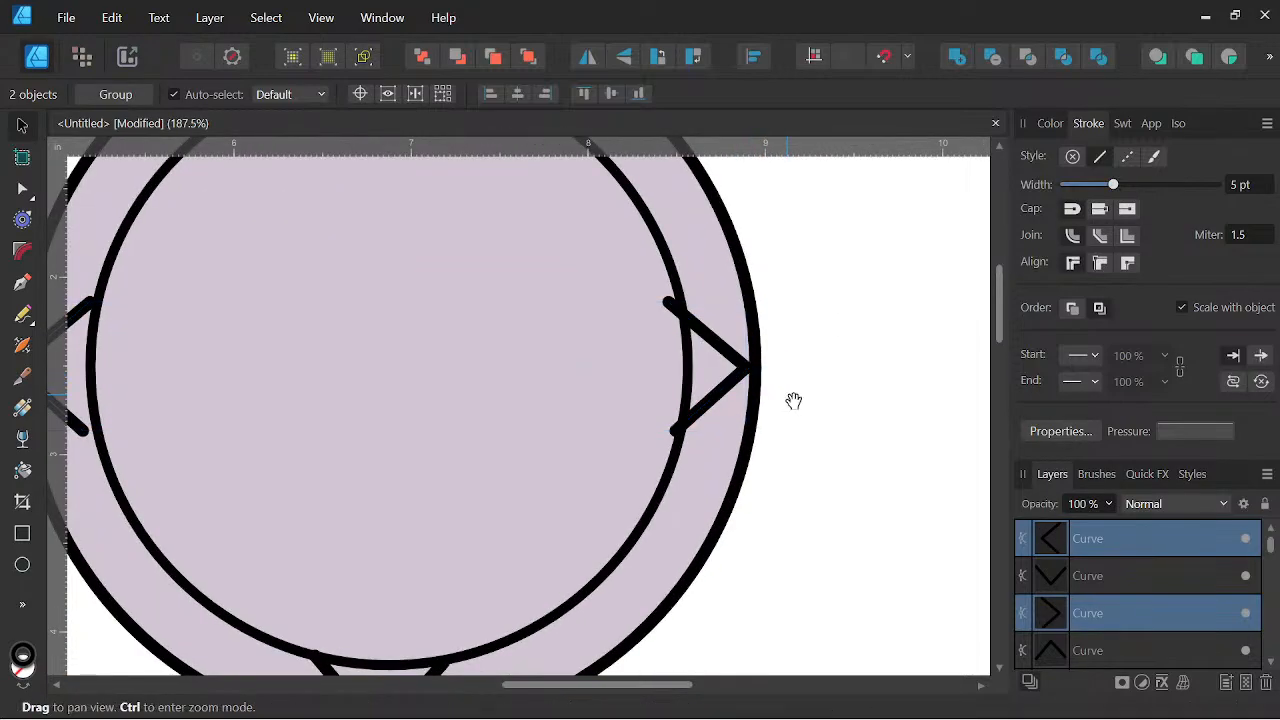
scroll(788, 405, down, 3)
scroll(523, 406, up, 2)
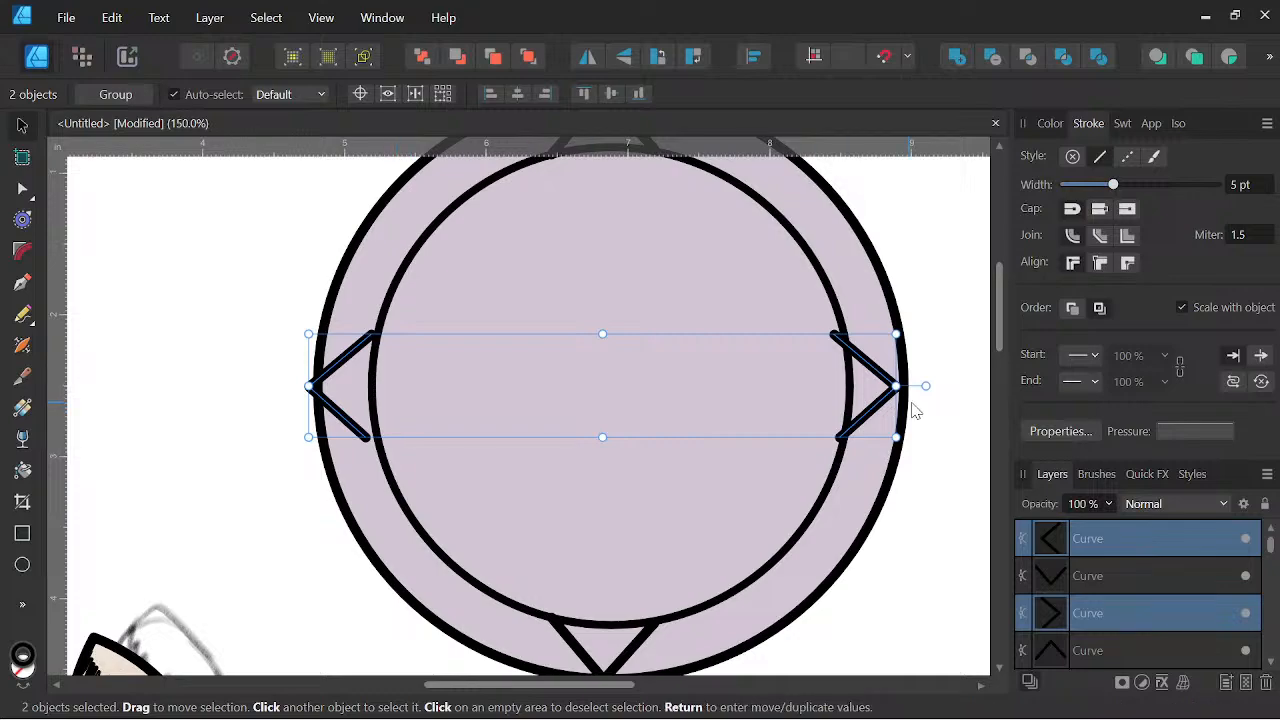
drag(896, 386, 902, 386)
click(344, 418)
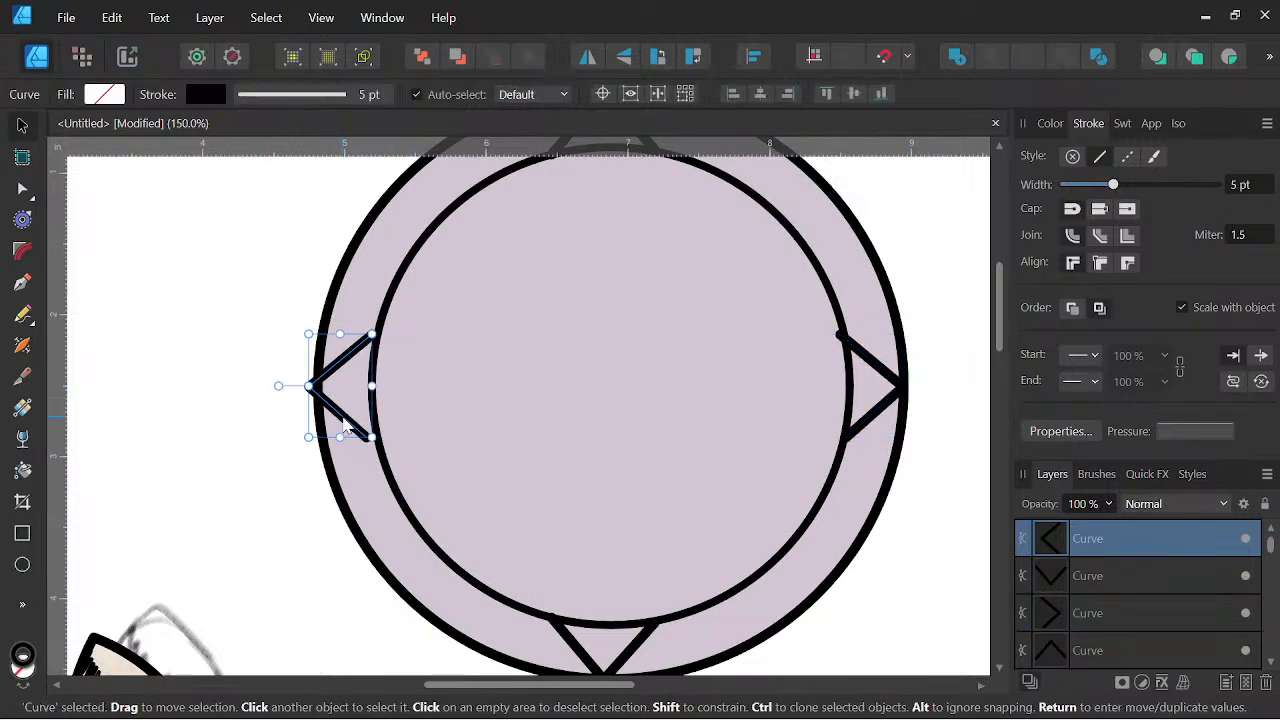
key(a)
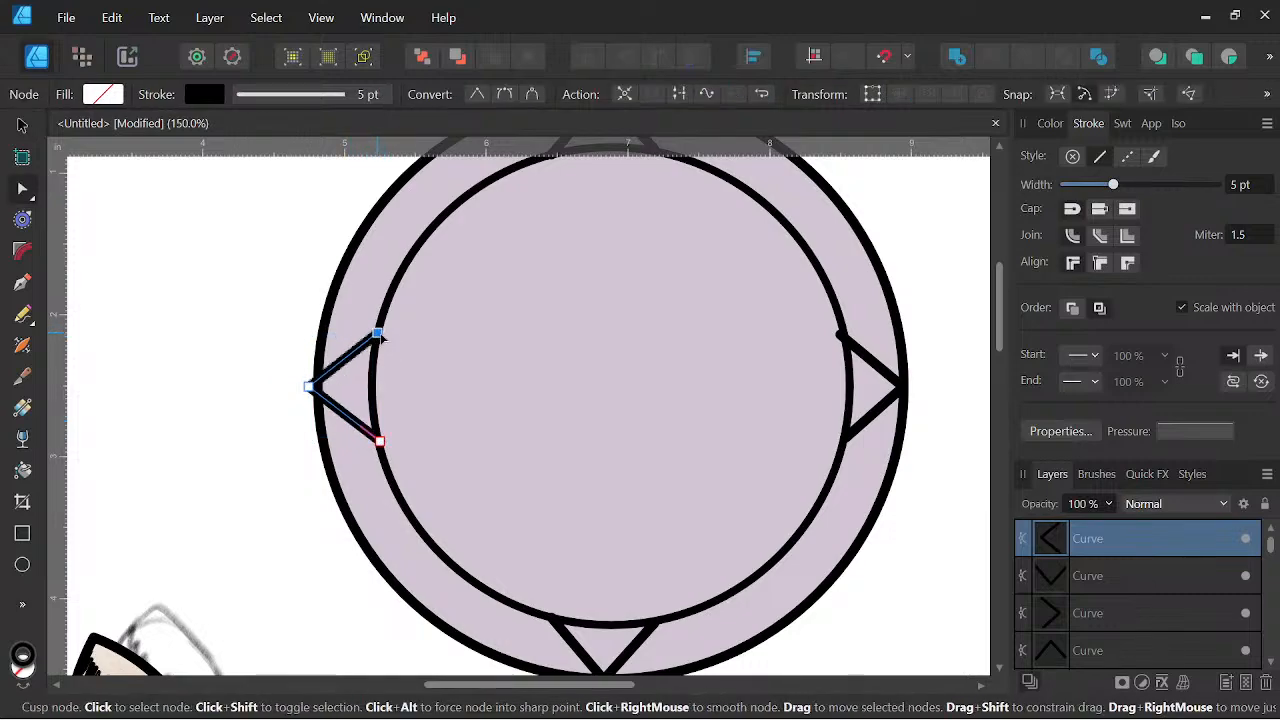
scroll(391, 340, down, 2)
scroll(436, 420, down, 2)
scroll(455, 402, up, 2)
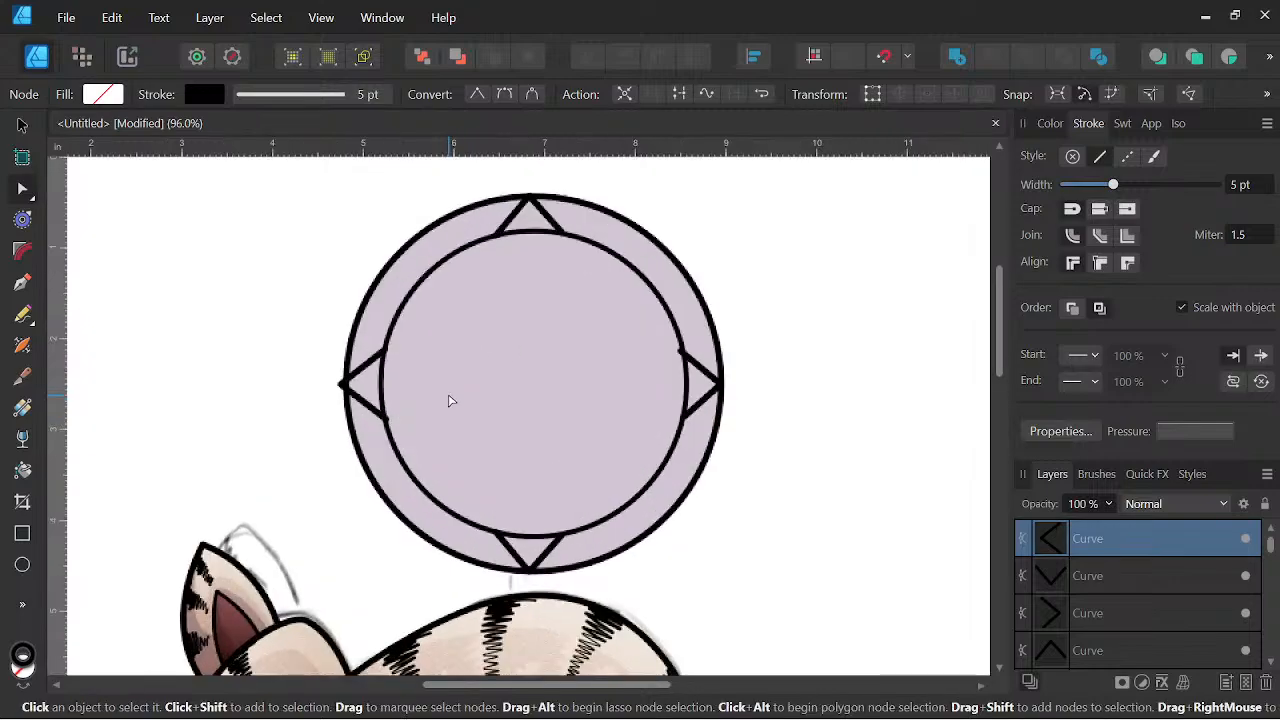
Duplicate the left and right V curves and rotate the copies onto the ring's upper-left to lower-right diagonal.
click(362, 368)
shift+click(705, 400)
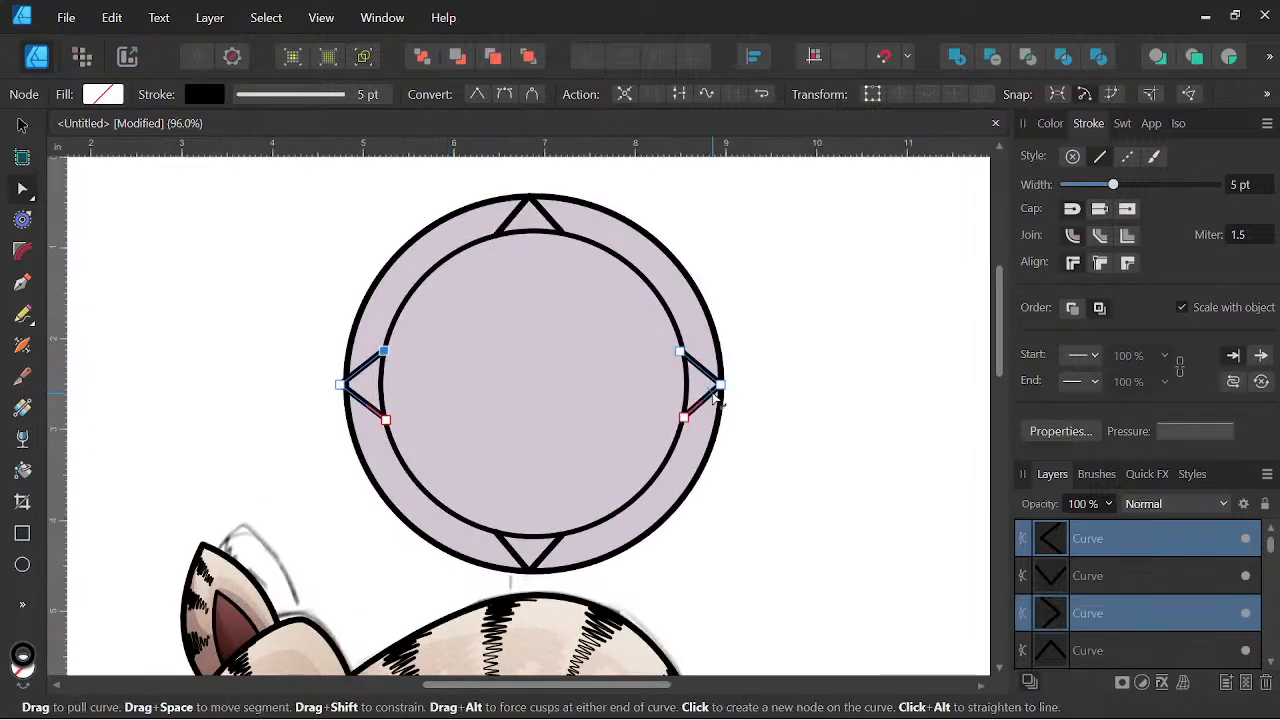
click(23, 128)
right_click(1100, 541)
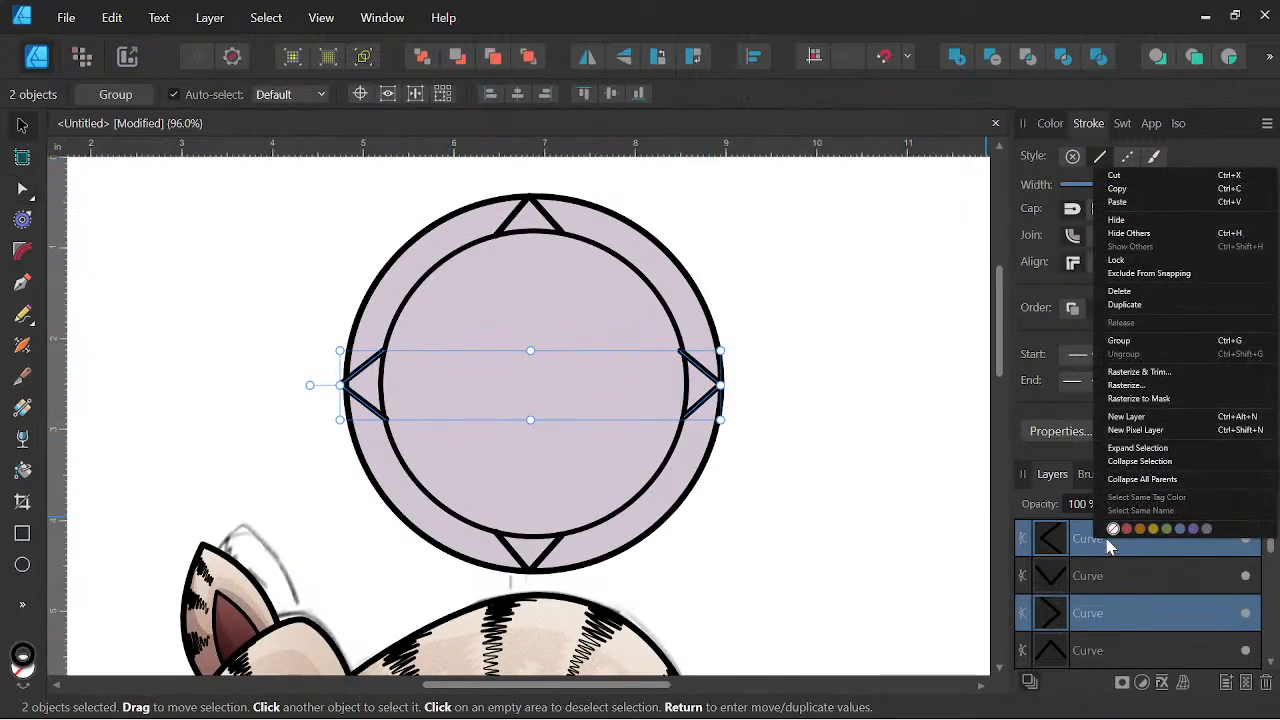
click(1128, 306)
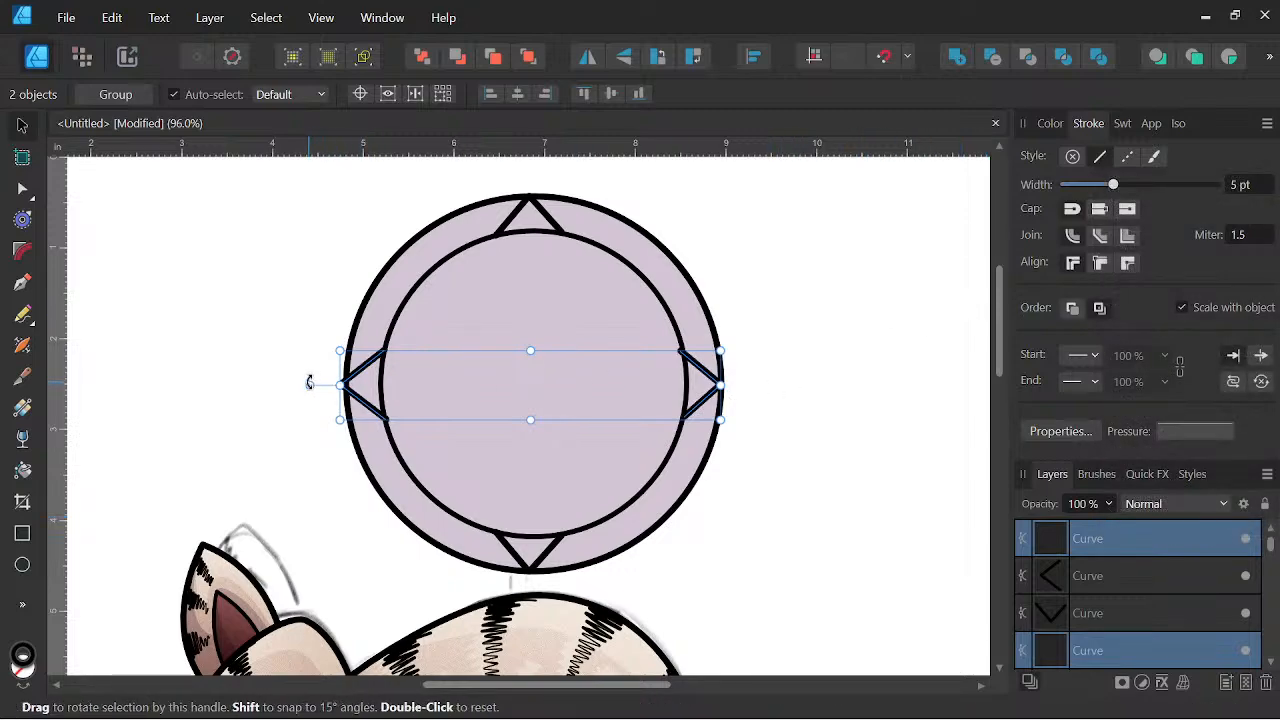
drag(309, 383, 406, 242)
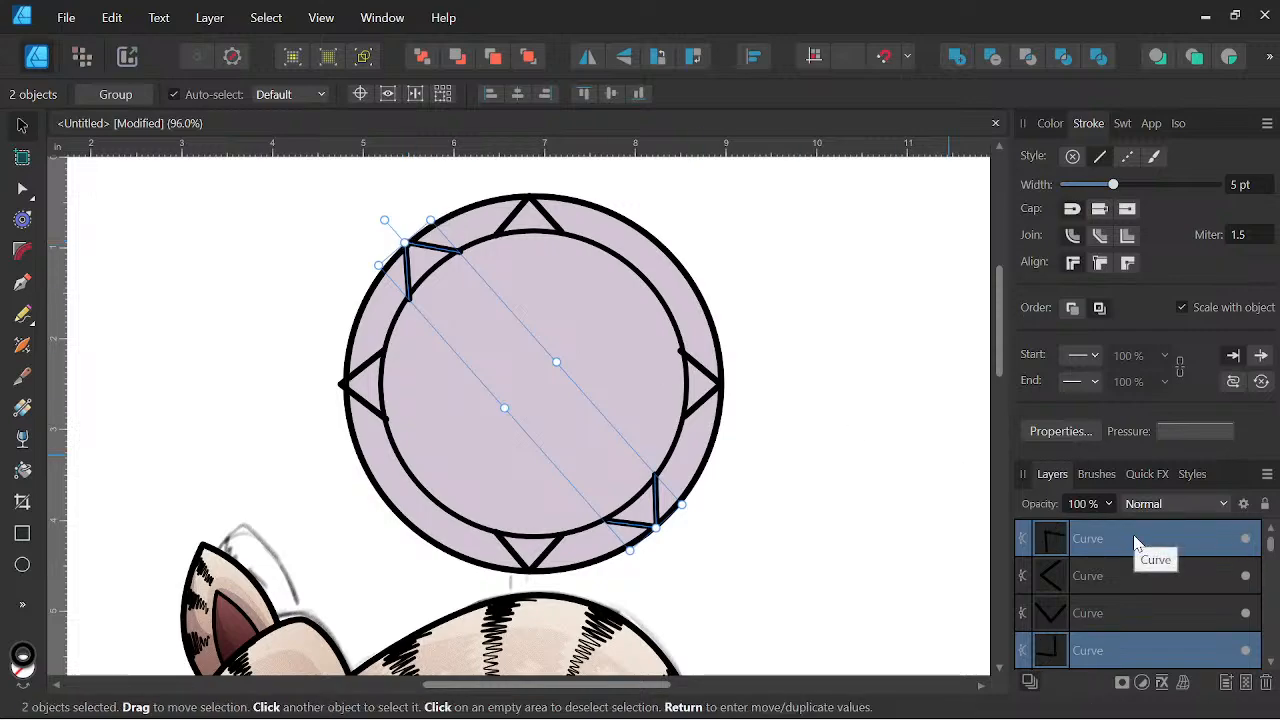
Duplicate the diagonal V pair and rotate the copies onto the ring's upper-right to lower-left diagonal.
right_click(1136, 542)
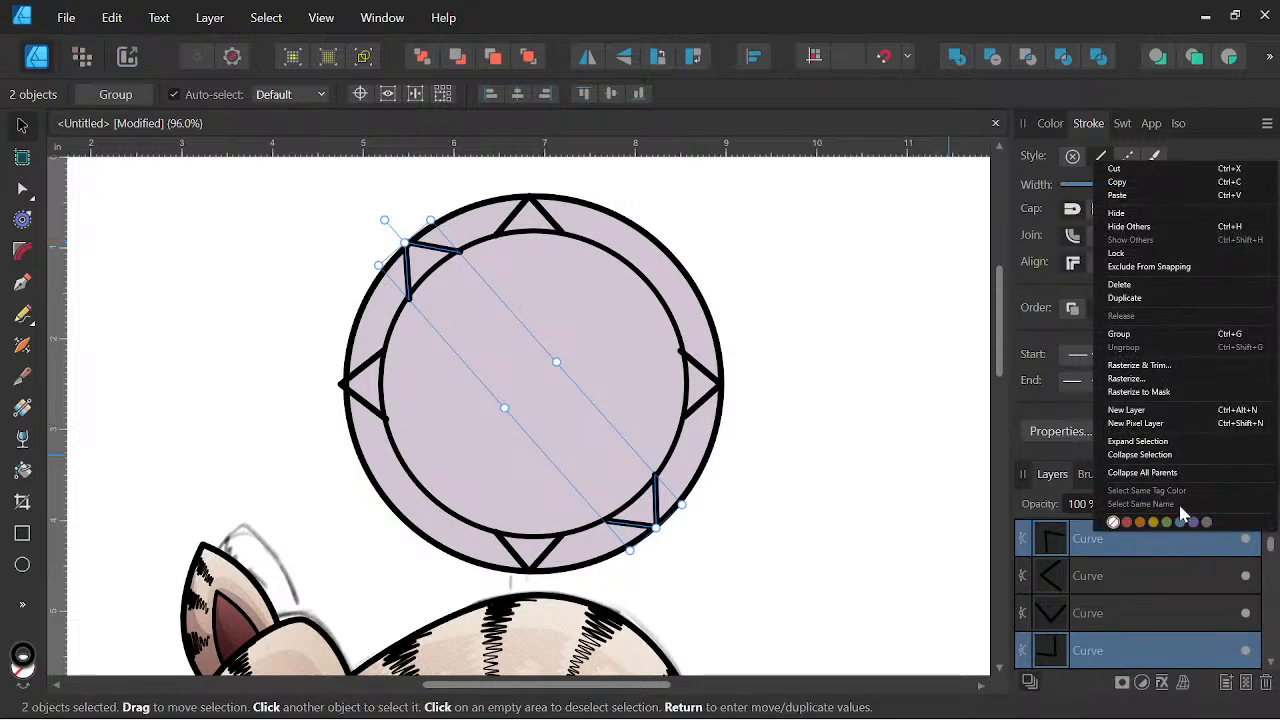
click(1140, 300)
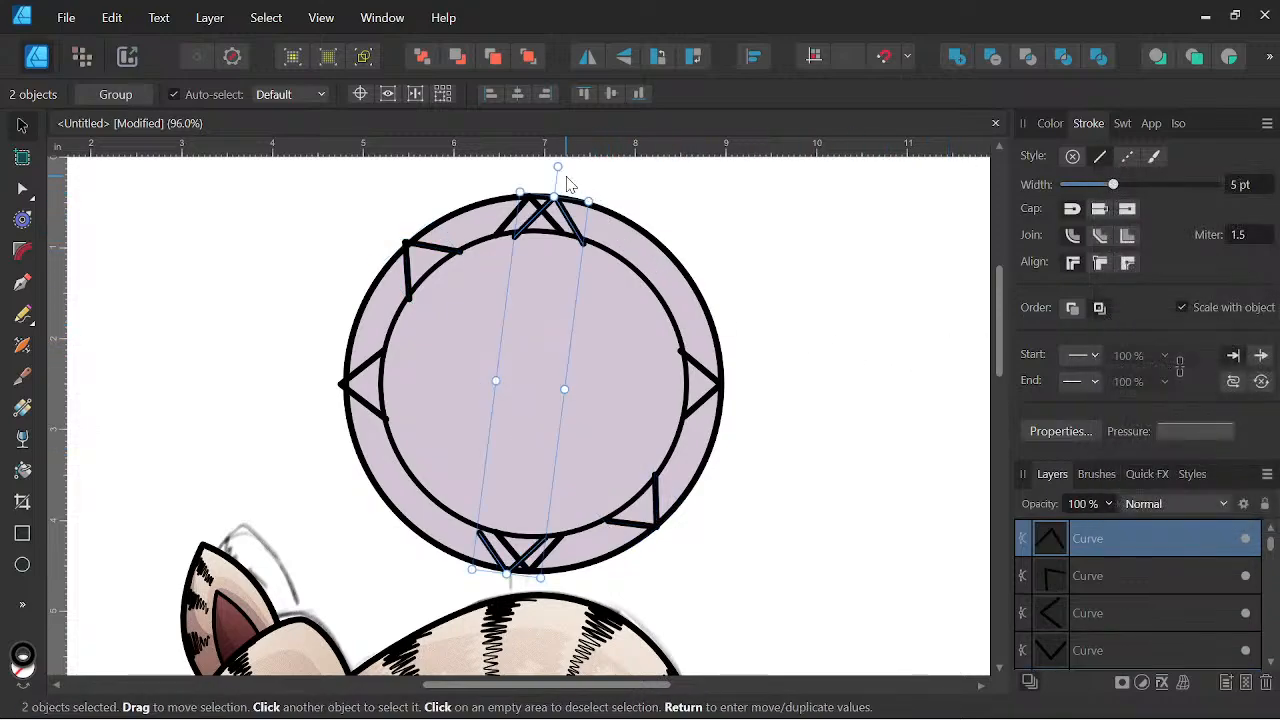
drag(557, 166, 678, 230)
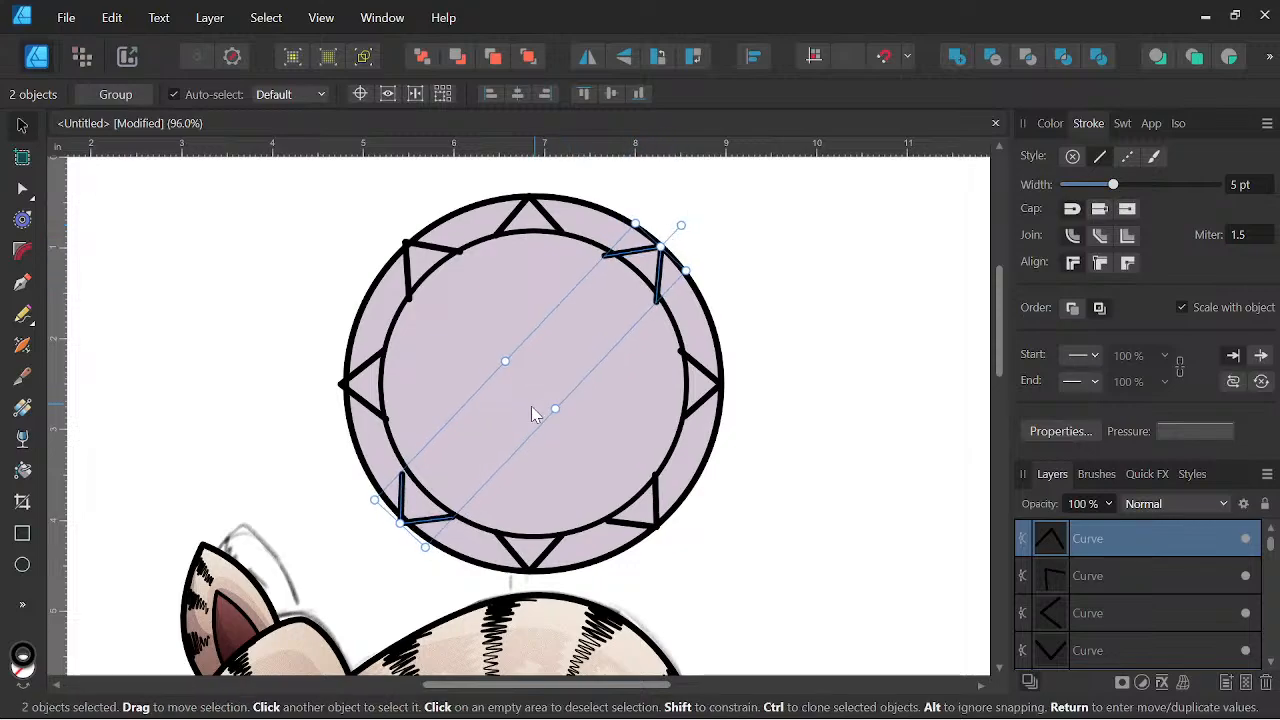
Move the upper end node of the lower-left V curve onto the inner circle.
scroll(530, 400, up, 1)
click(368, 514)
scroll(367, 514, up, 2)
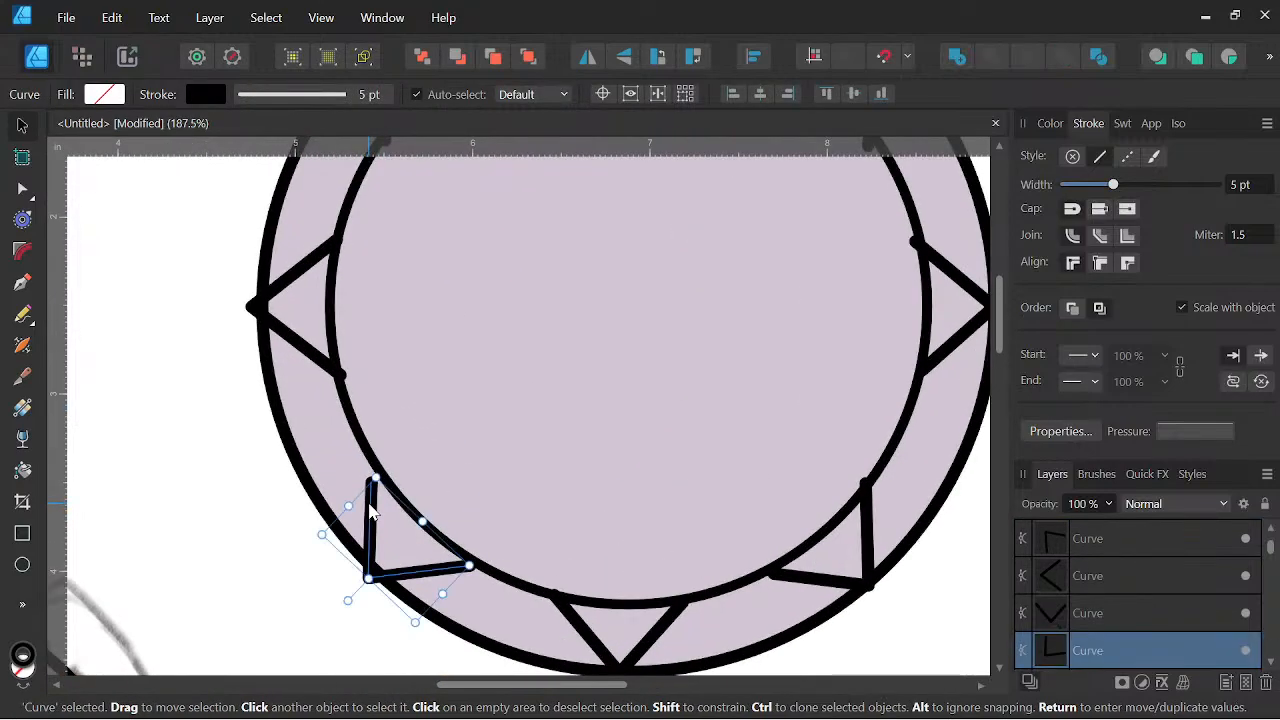
key(a)
drag(371, 482, 383, 477)
scroll(415, 452, down, 6)
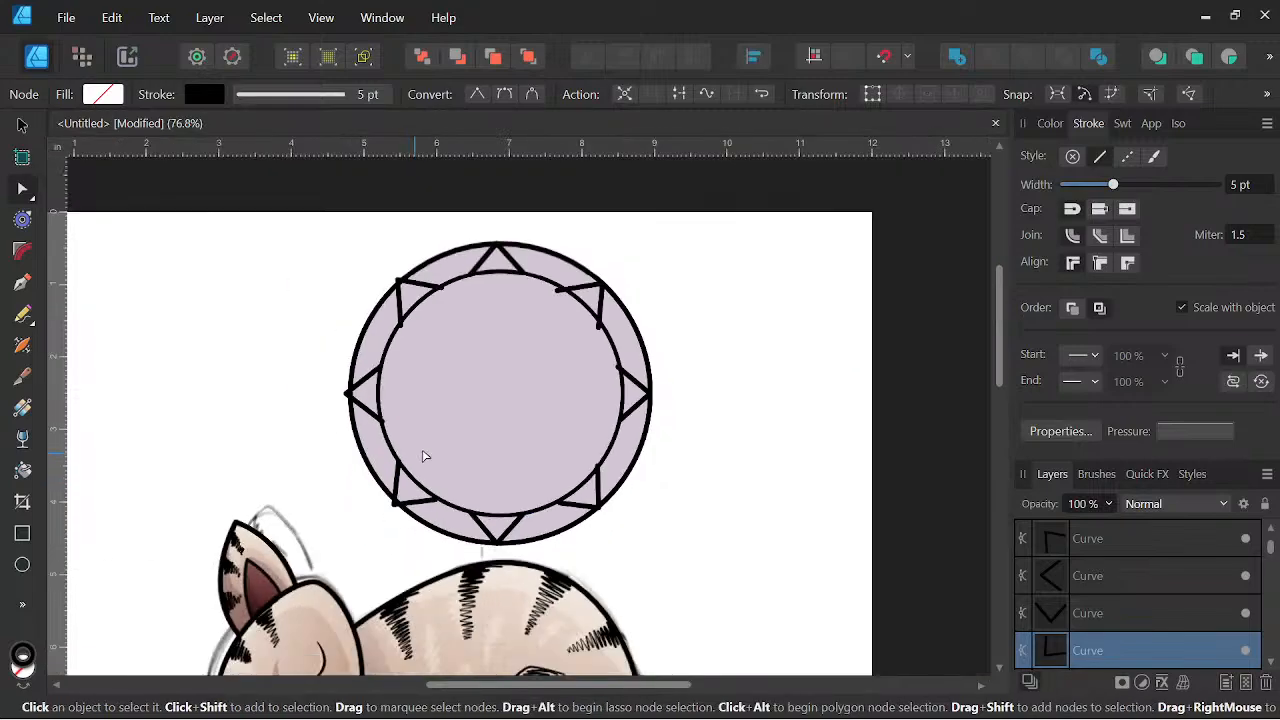
Select all eight V curves and nest them inside the outer ellipse so it clips them.
drag(632, 470, 688, 465)
scroll(1118, 548, up, 1)
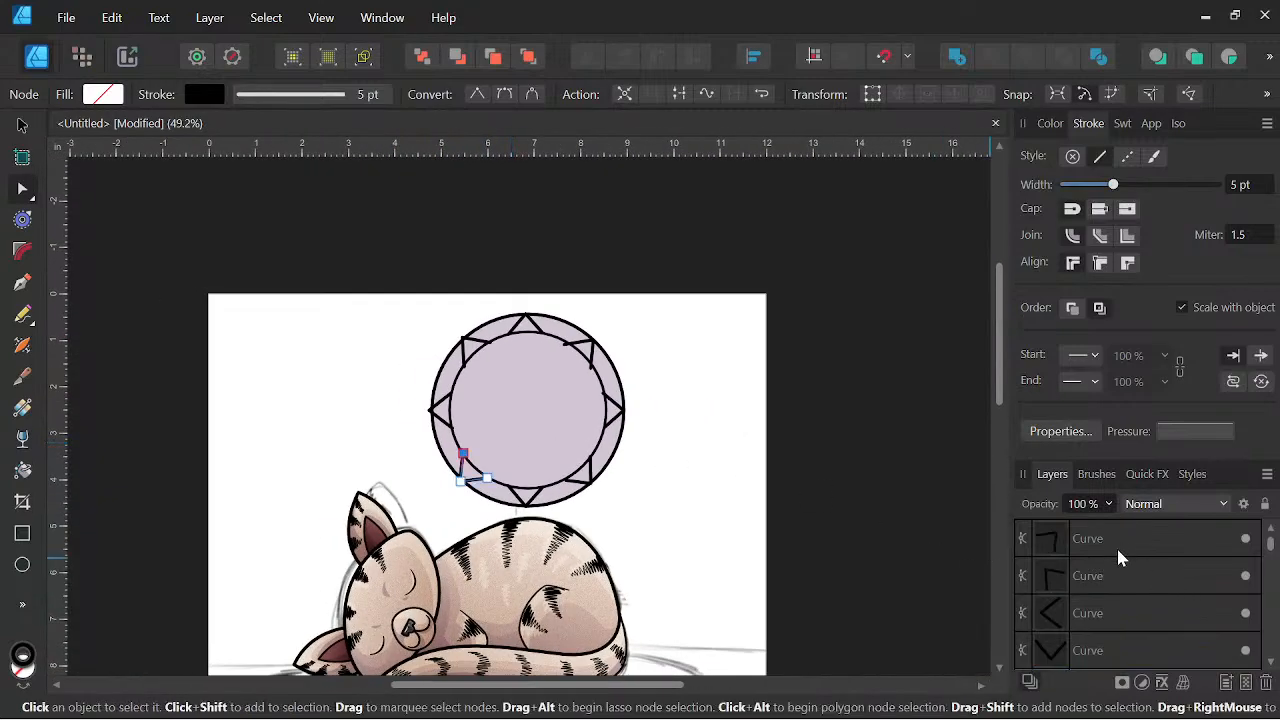
click(1114, 538)
scroll(1114, 538, down, 2)
shift+click(1108, 577)
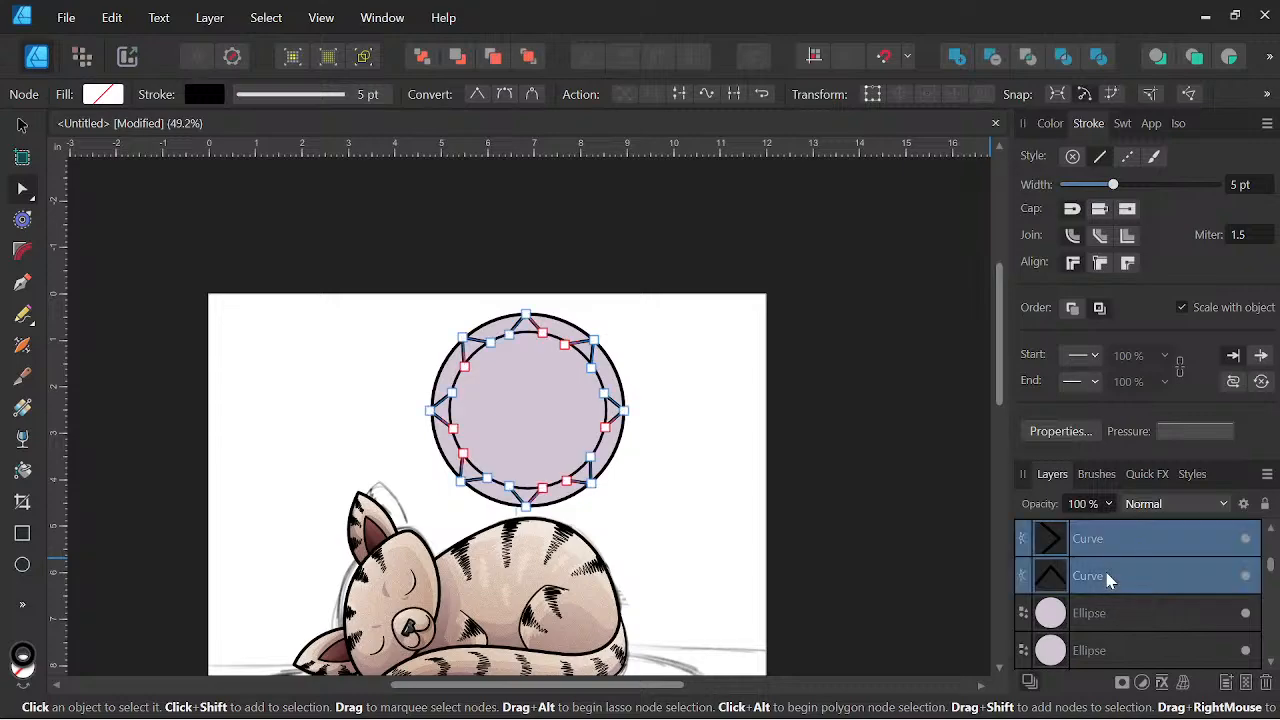
drag(1094, 649, 1094, 649)
key(space)
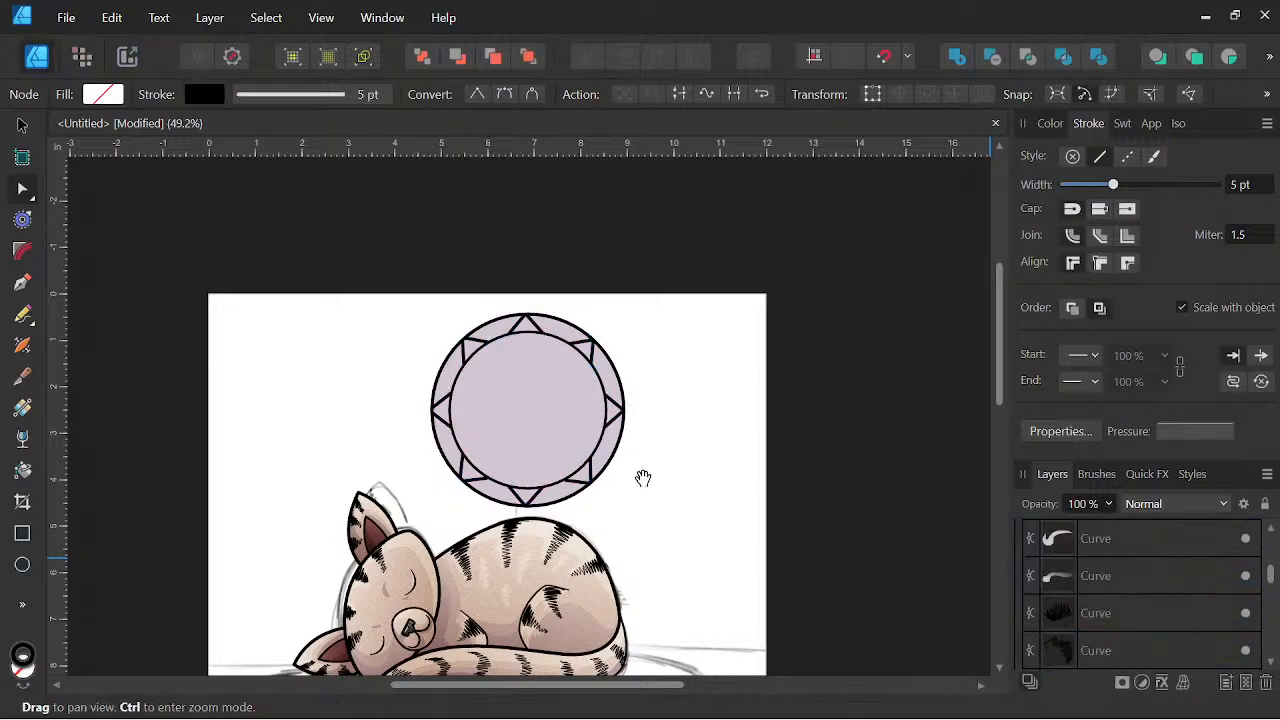
scroll(620, 437, up, 2)
scroll(1110, 575, up, 2)
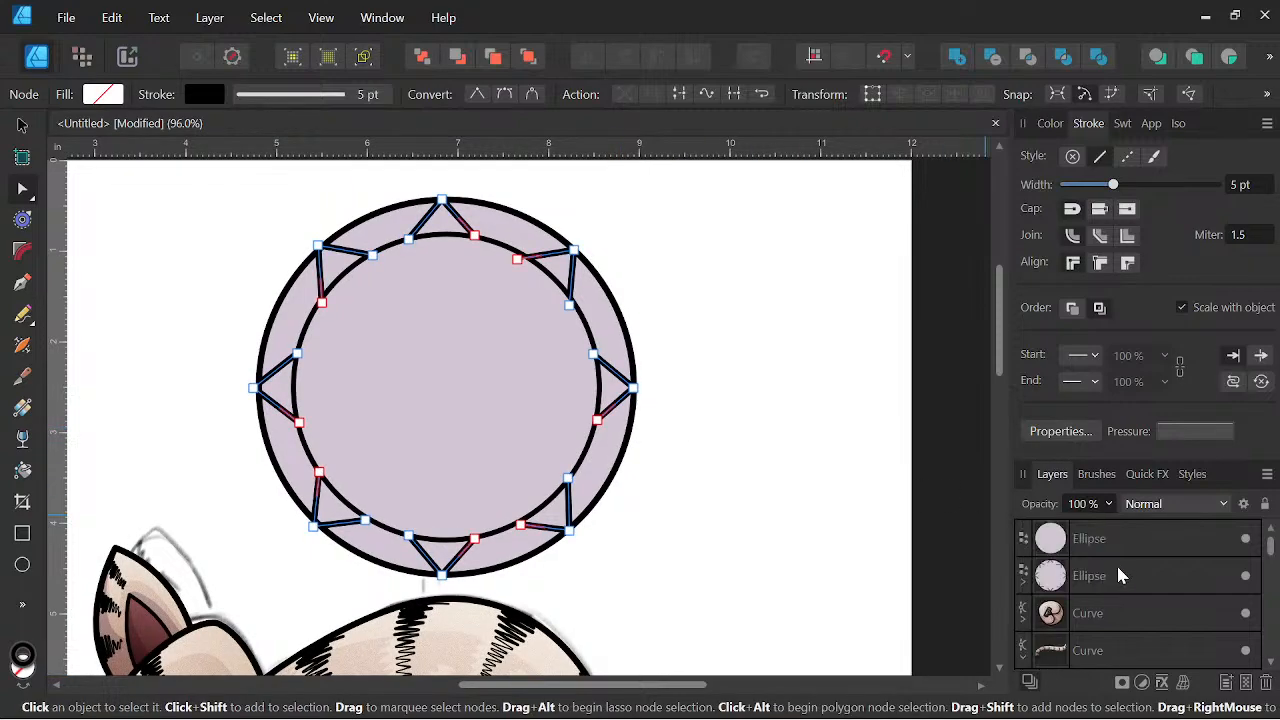
Set the inner circle's stroke width to 2.9 pt and the stroke width of all eight nested V curves to 3 pt.
click(1117, 538)
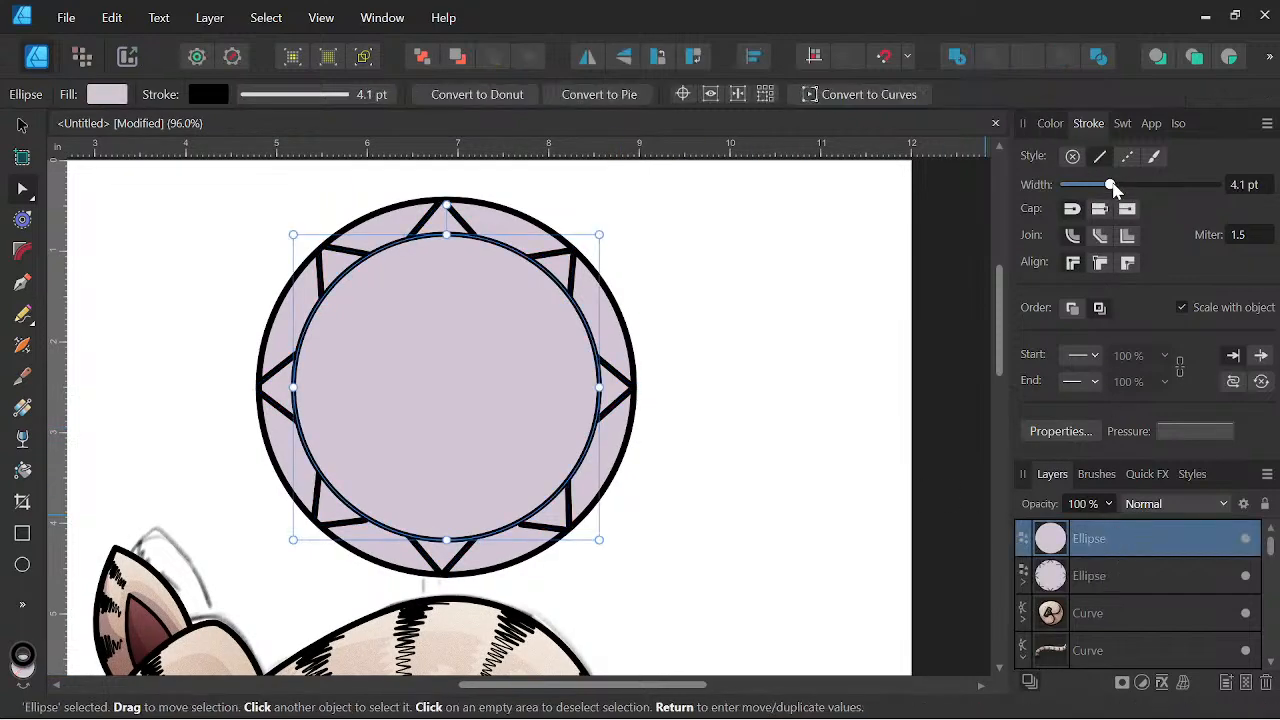
drag(1110, 186, 1105, 187)
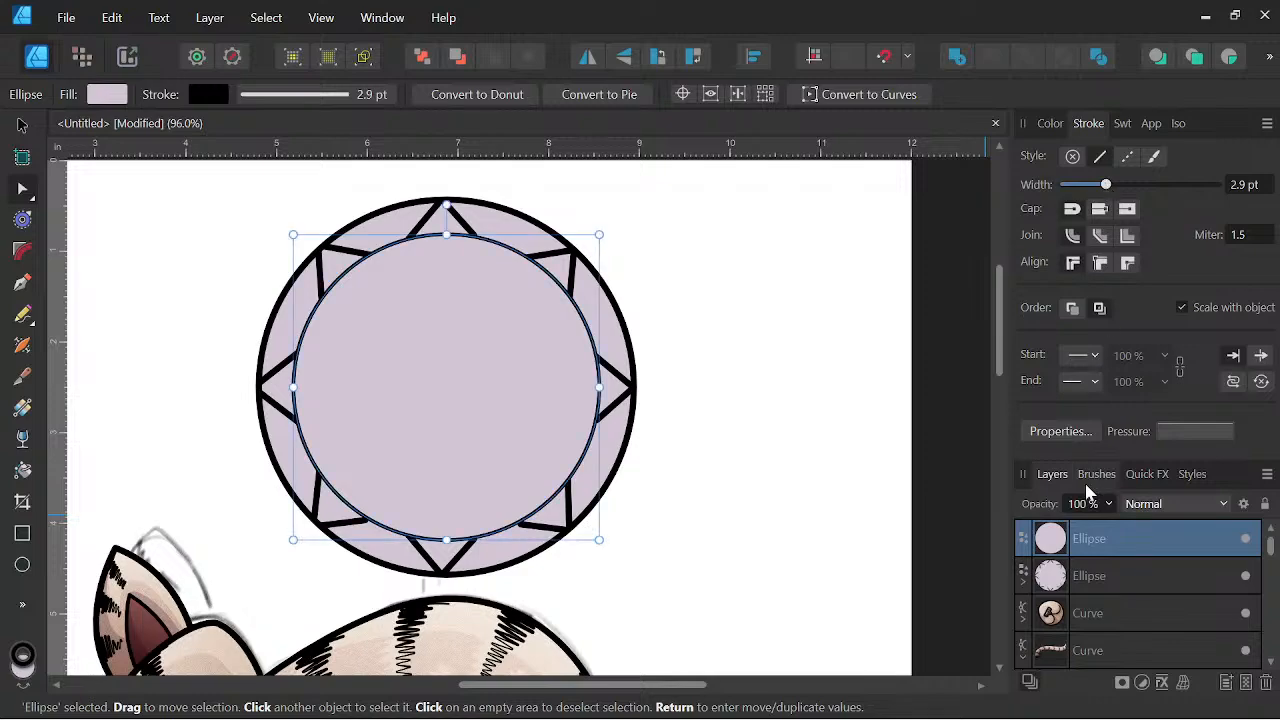
click(1023, 581)
click(1138, 600)
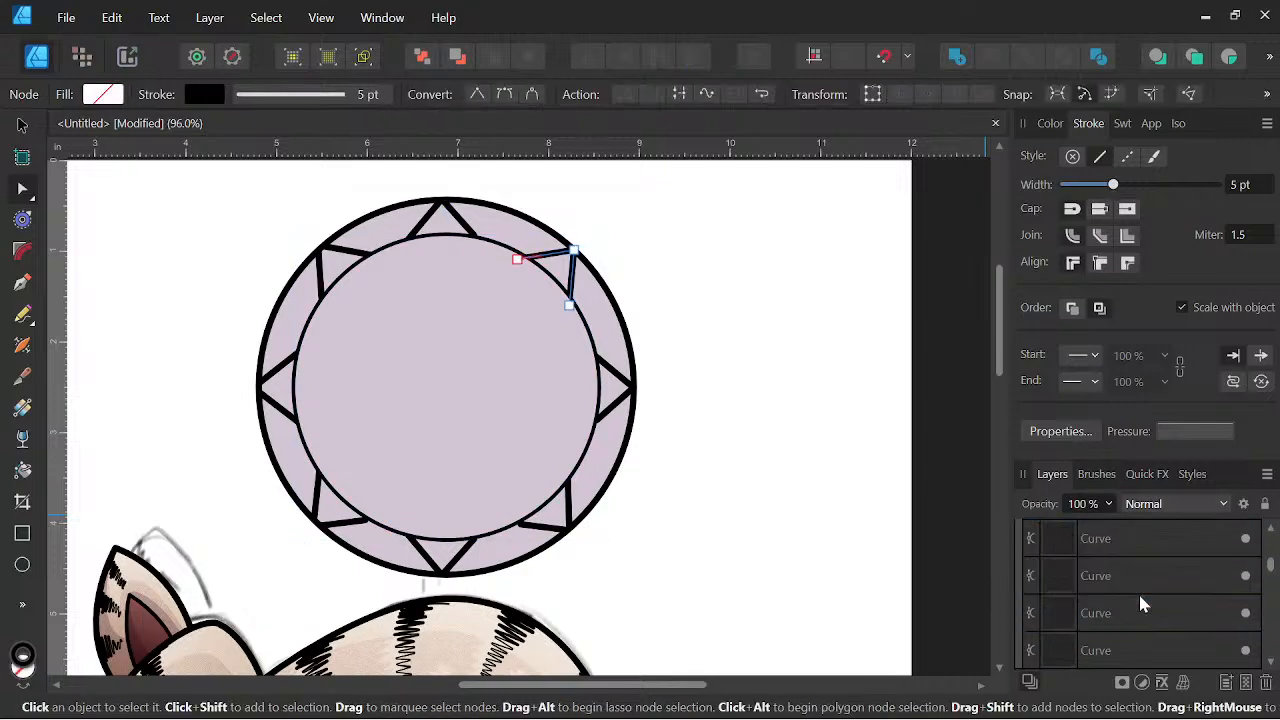
scroll(1091, 632, down, 2)
click(1093, 544)
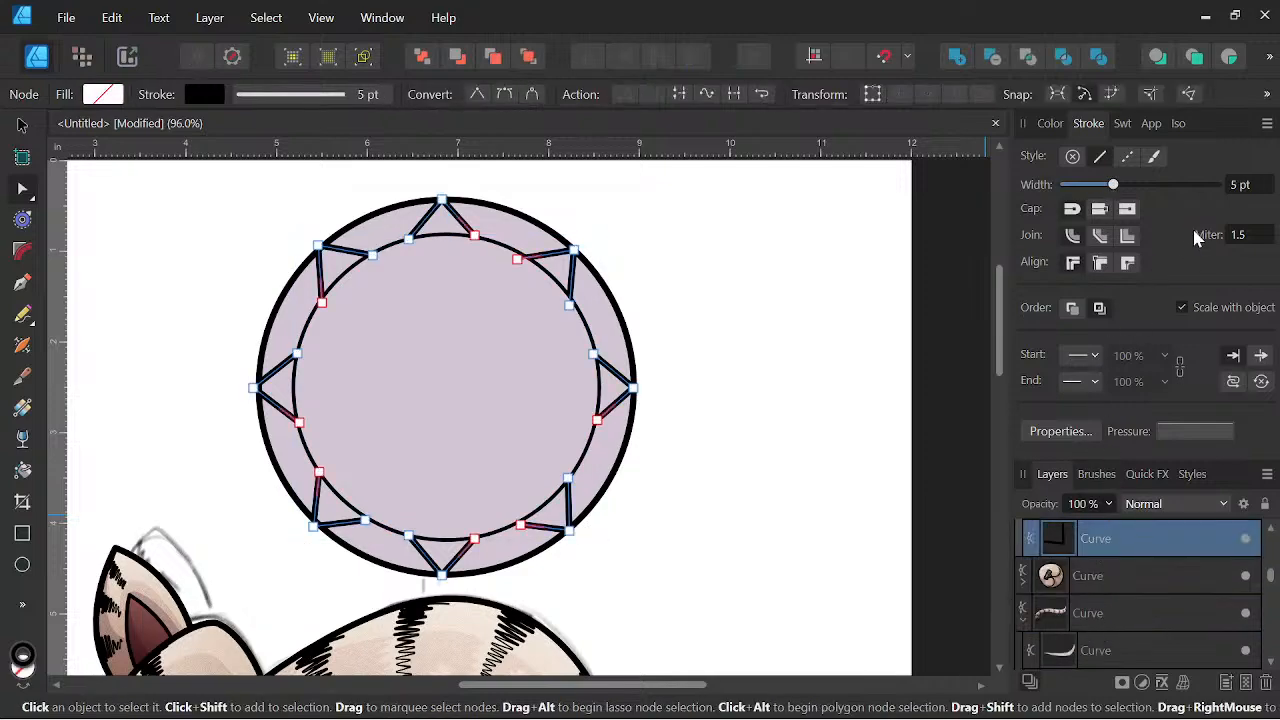
click(1236, 186)
text(3)
key(Return)
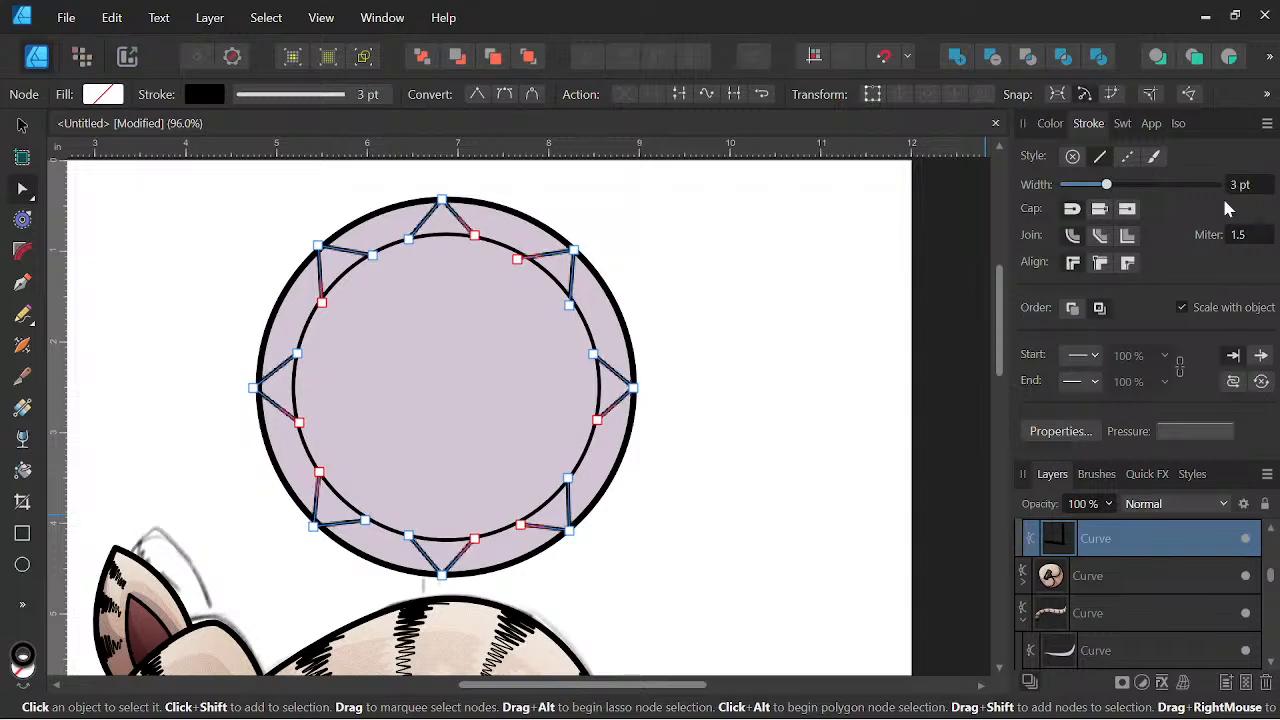
Nest the inner ellipse inside the outer ellipse, above the V curves.
key(space)
scroll(737, 405, down, 3)
drag(749, 431, 761, 435)
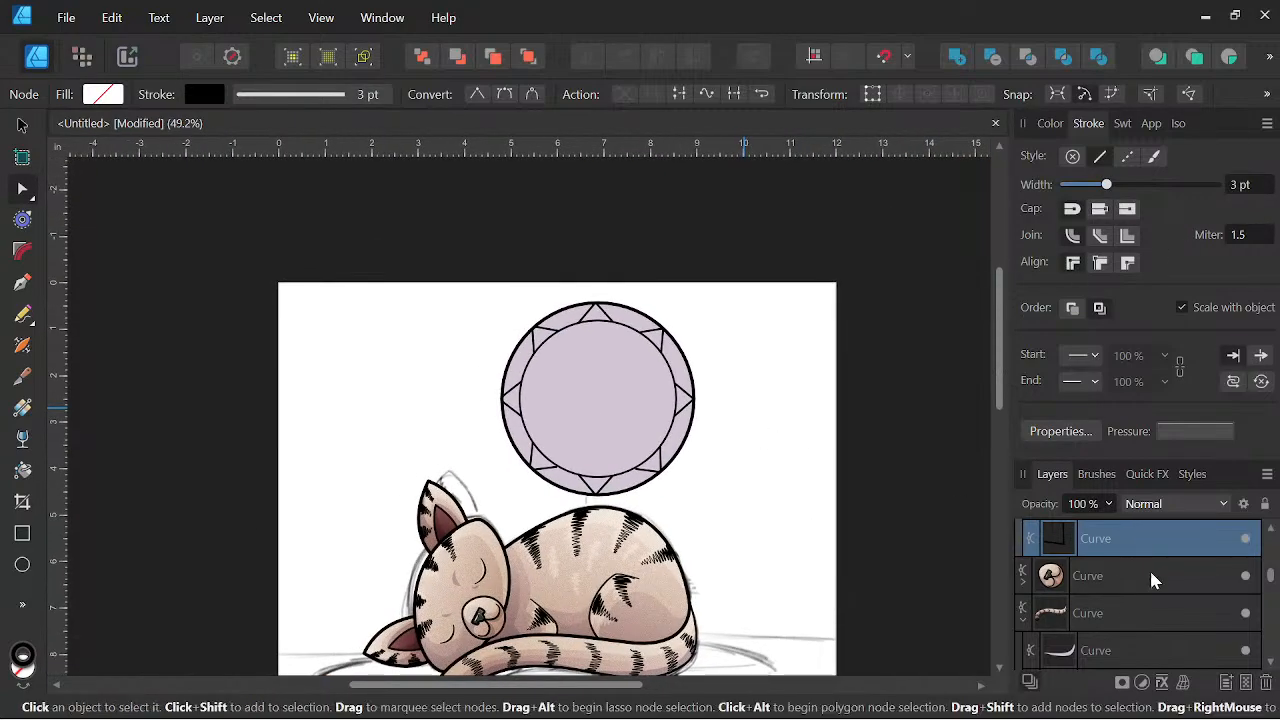
scroll(1155, 535, up, 3)
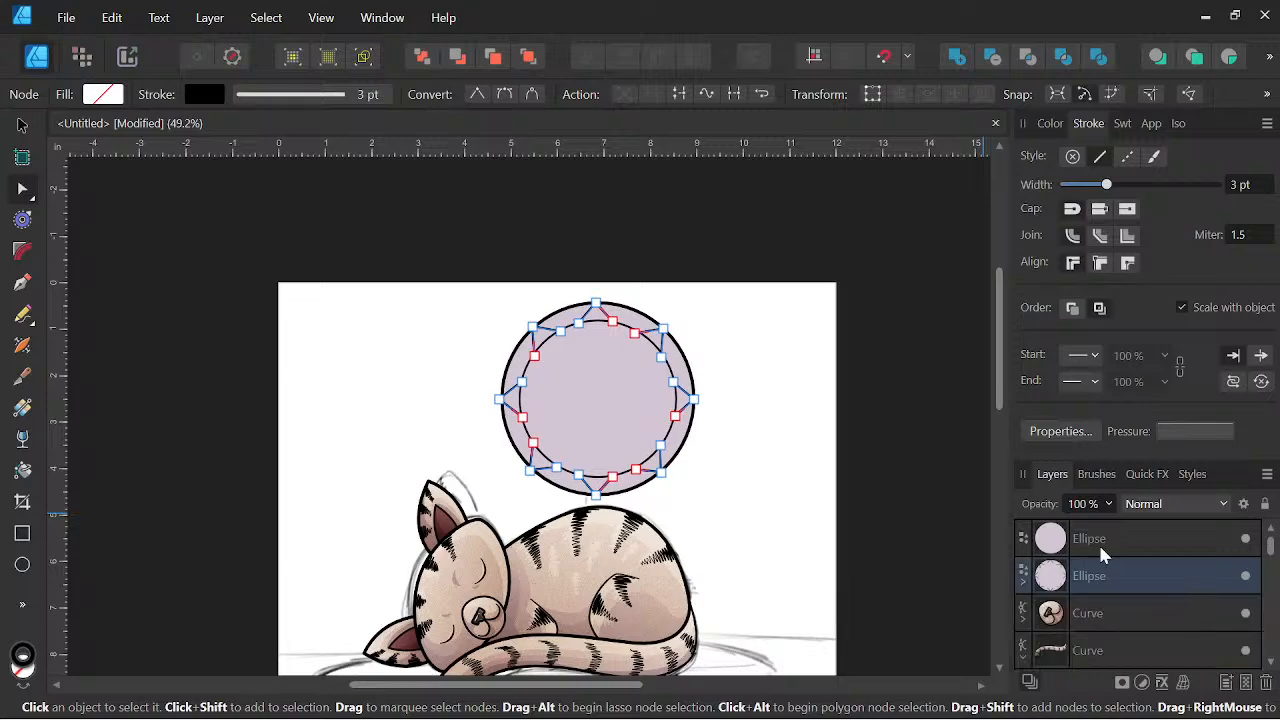
drag(1098, 542, 1091, 577)
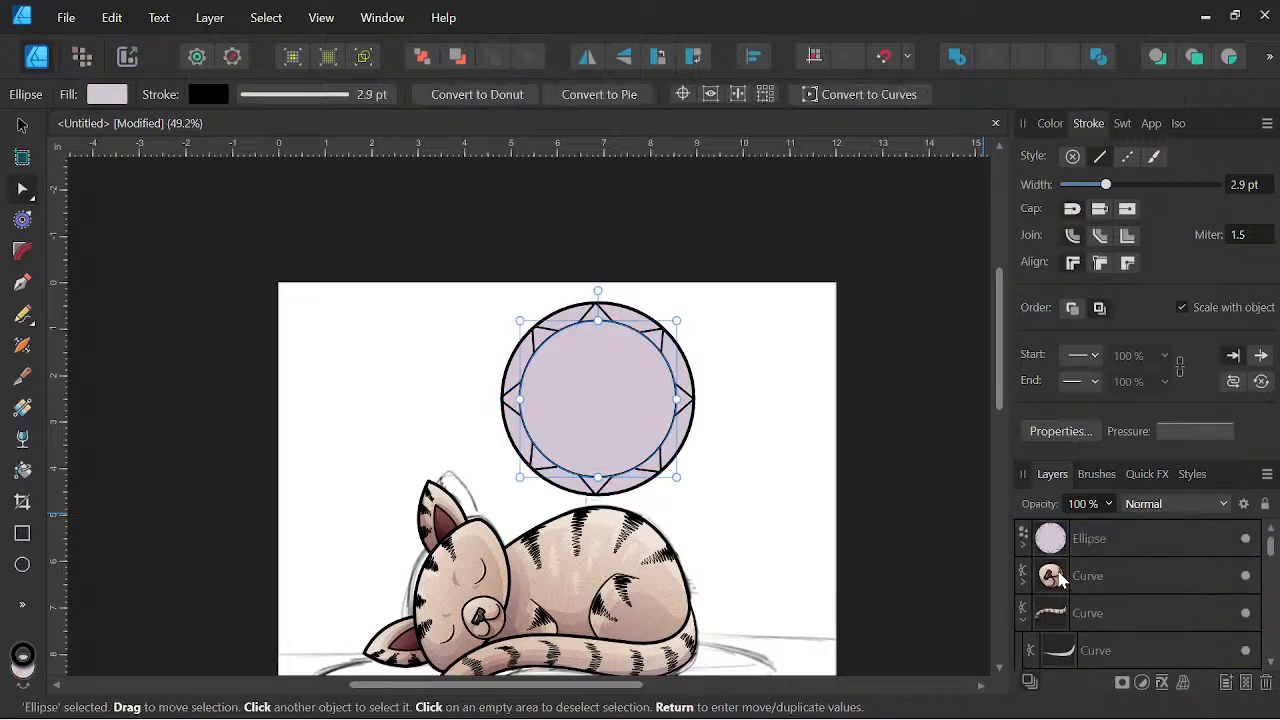
Change the inner circle's fill to the muted blue 6386A1.
click(1048, 124)
click(1105, 208)
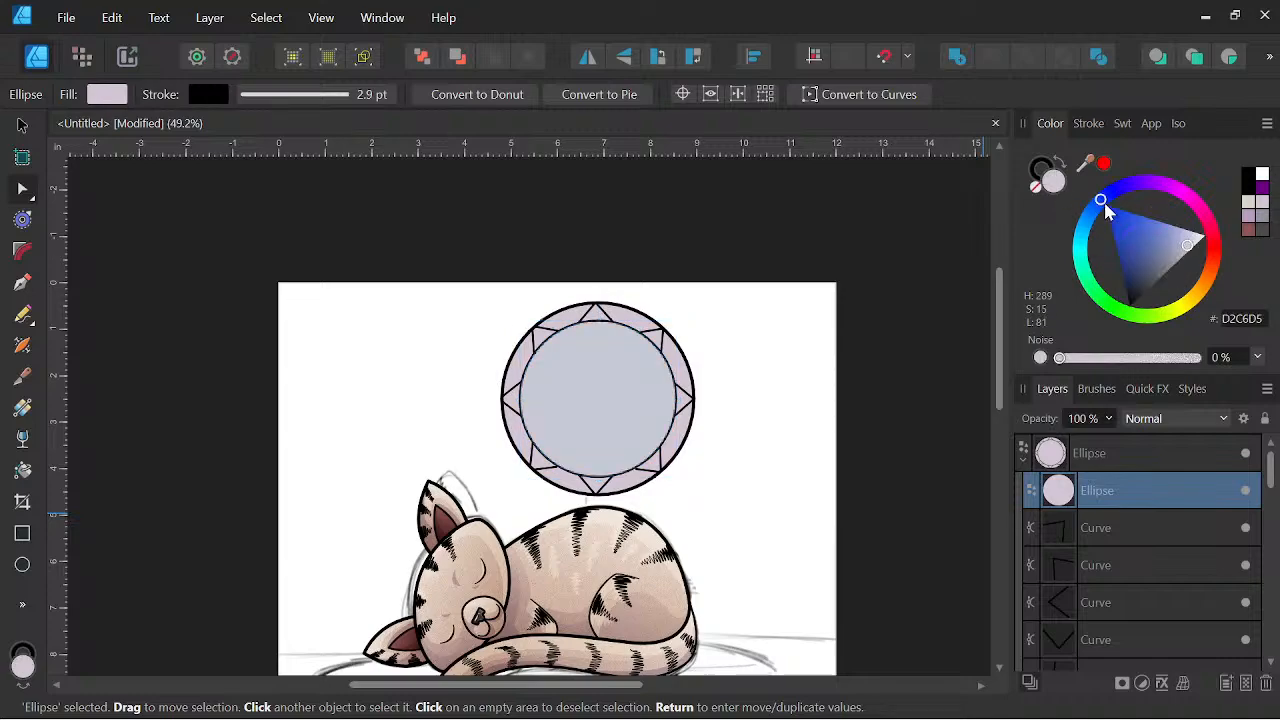
mouse_move(1105, 205)
mouse_down()
mouse_move(1087, 220)
mouse_move(1156, 259)
mouse_up()
click(1147, 246)
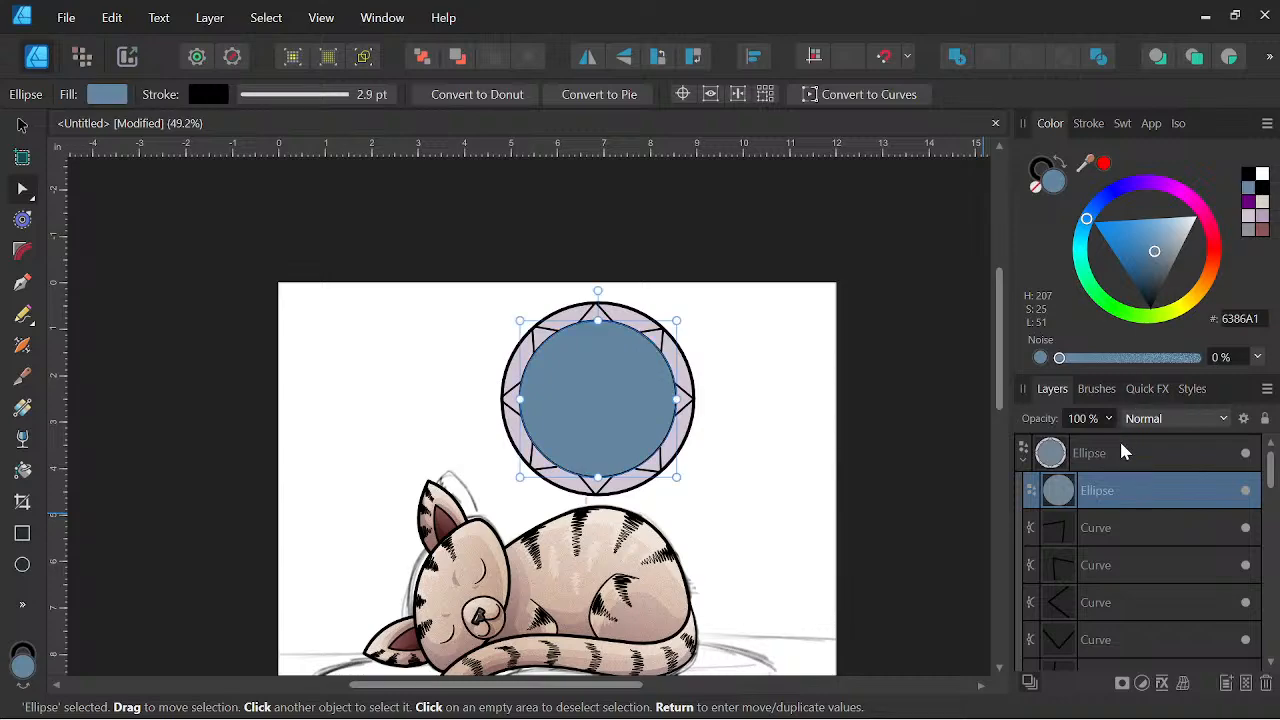
Change the outer ellipse's fill to the periwinkle blue 7187B5.
click(1120, 458)
mouse_move(1160, 190)
mouse_down()
mouse_move(1172, 190)
mouse_move(1128, 183)
mouse_up()
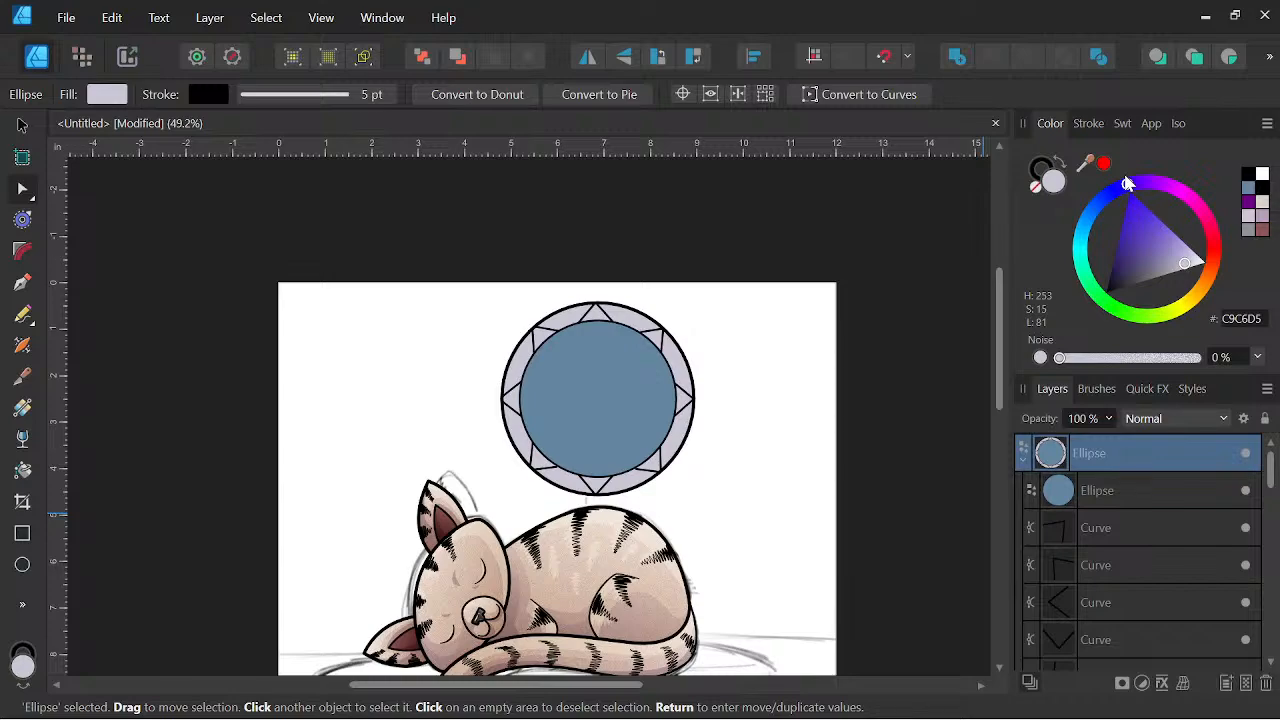
drag(1128, 183, 1128, 184)
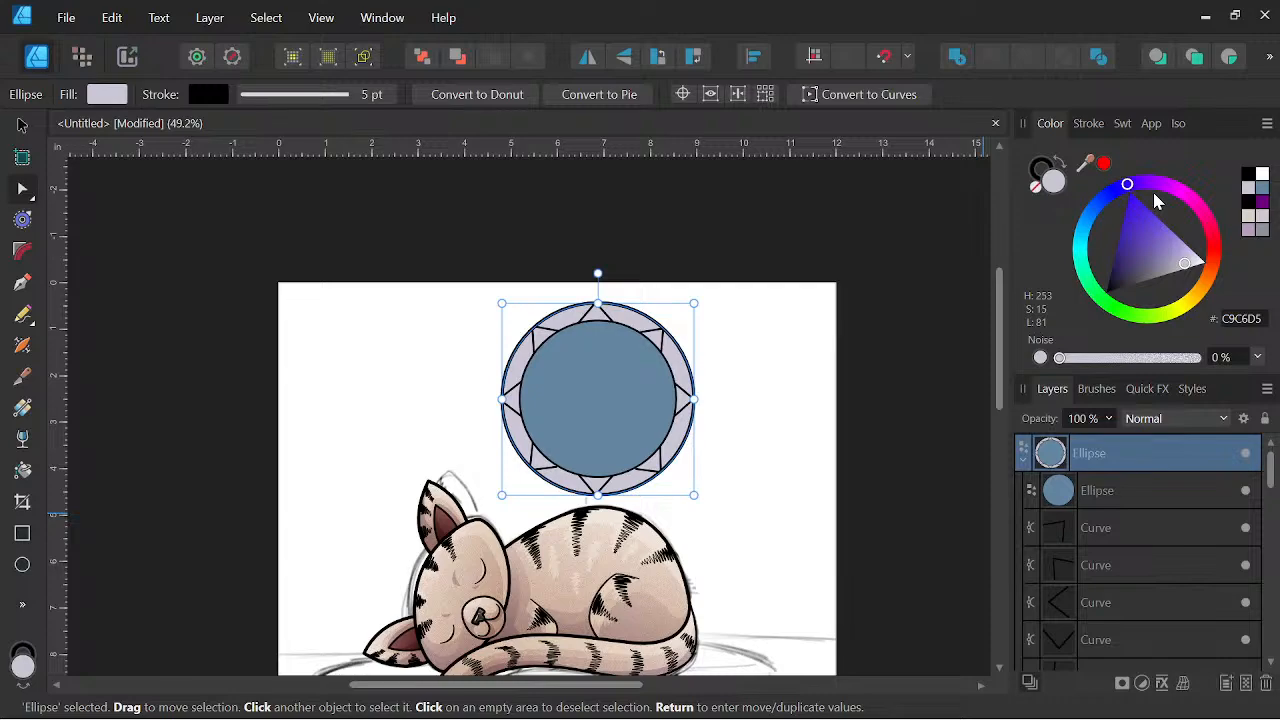
mouse_move(1127, 185)
mouse_down()
mouse_move(1082, 208)
mouse_move(1174, 258)
mouse_move(1158, 254)
mouse_up()
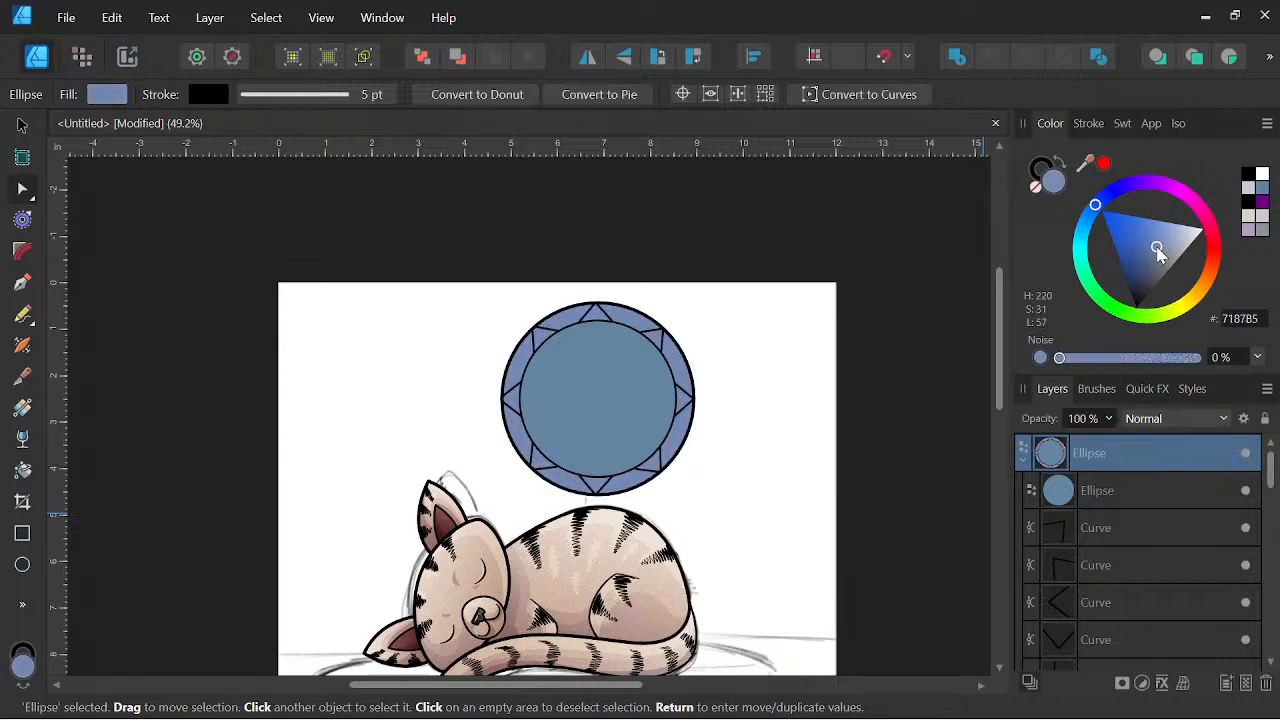
Fill all eight nested triangular curves around the ring with the dark purple 4B2C91.
drag(1158, 254, 1158, 254)
click(1090, 533)
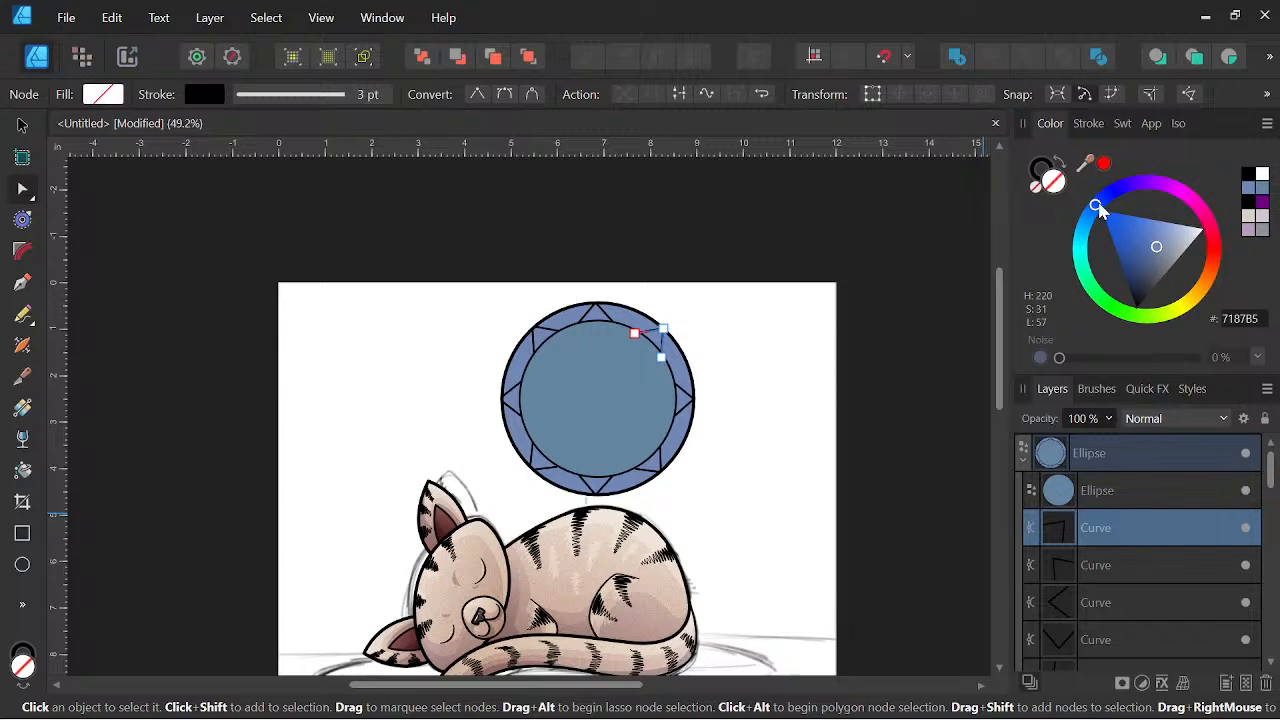
mouse_move(1097, 203)
mouse_down()
mouse_move(1135, 195)
mouse_move(1132, 246)
mouse_up()
scroll(663, 418, up, 4)
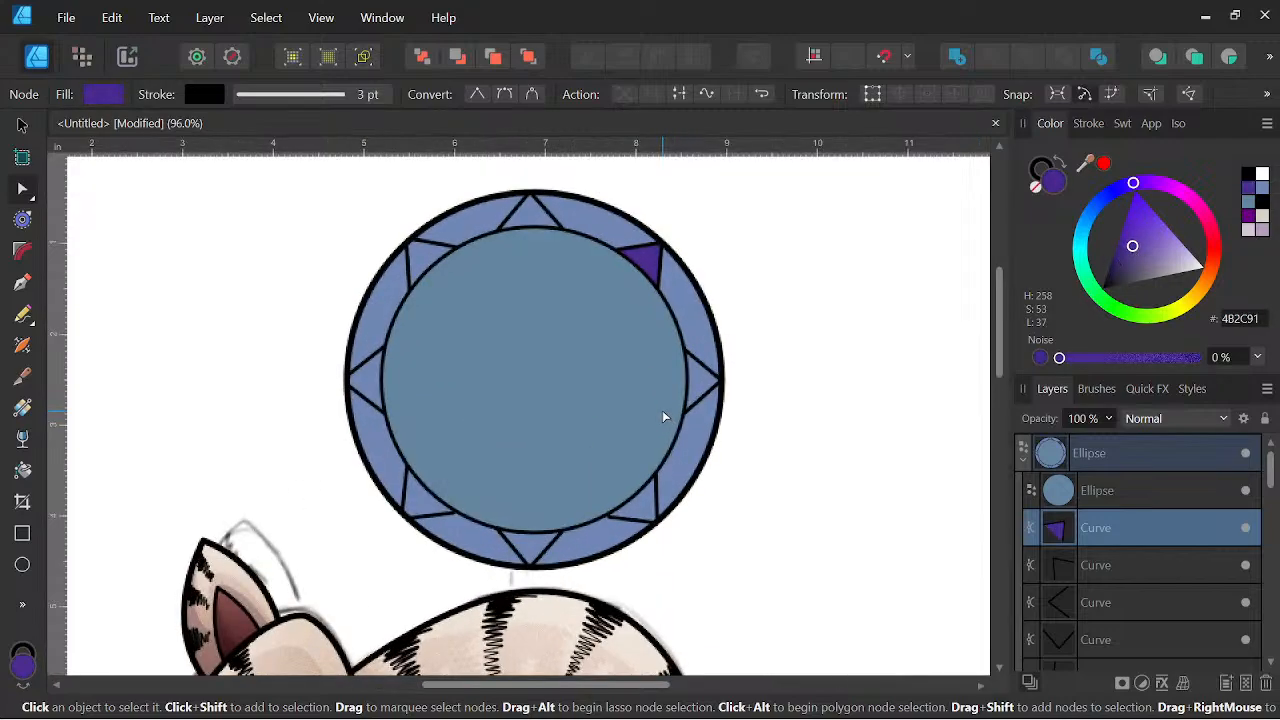
click(1134, 570)
click(1249, 197)
click(1119, 606)
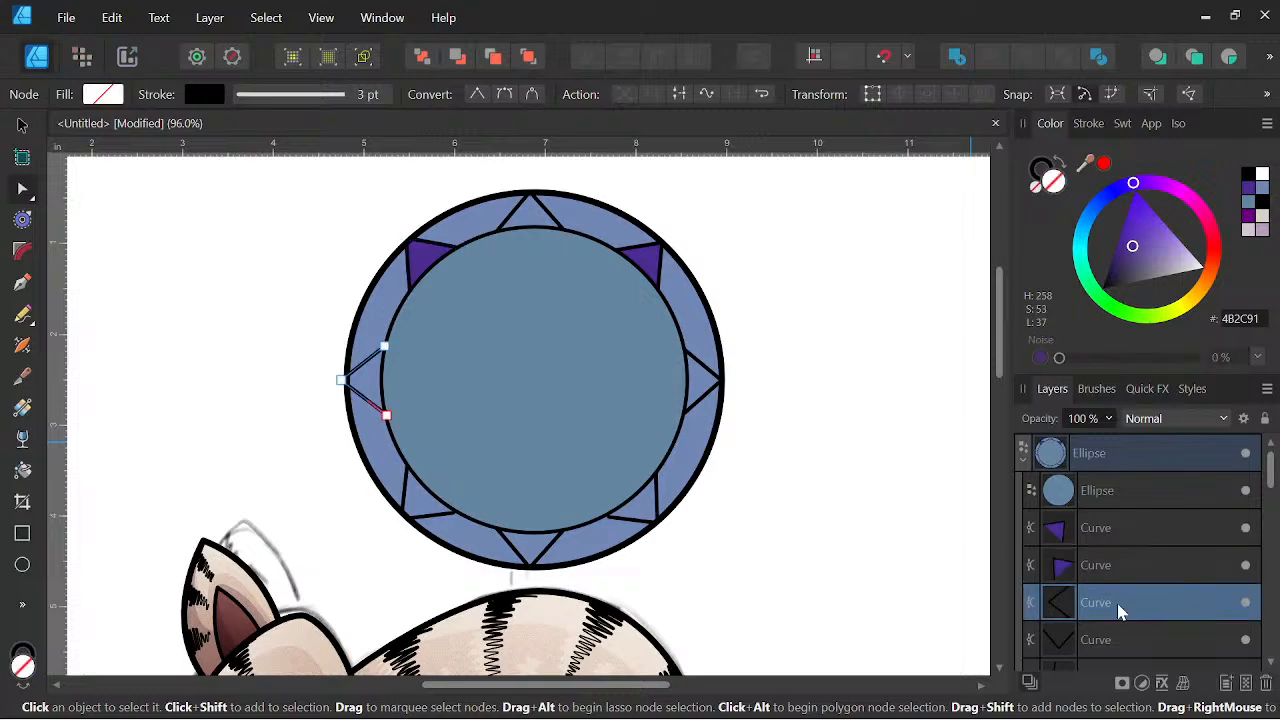
scroll(1125, 559, down, 5)
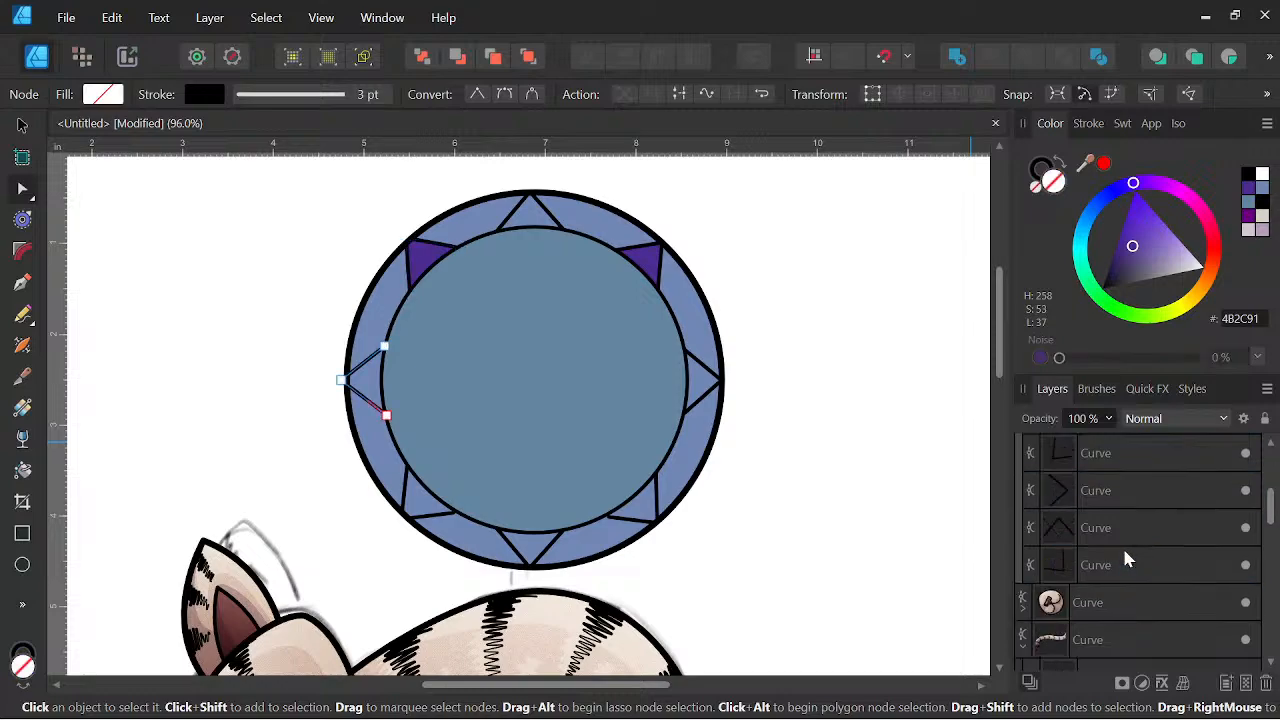
shift+click(1120, 566)
click(1248, 191)
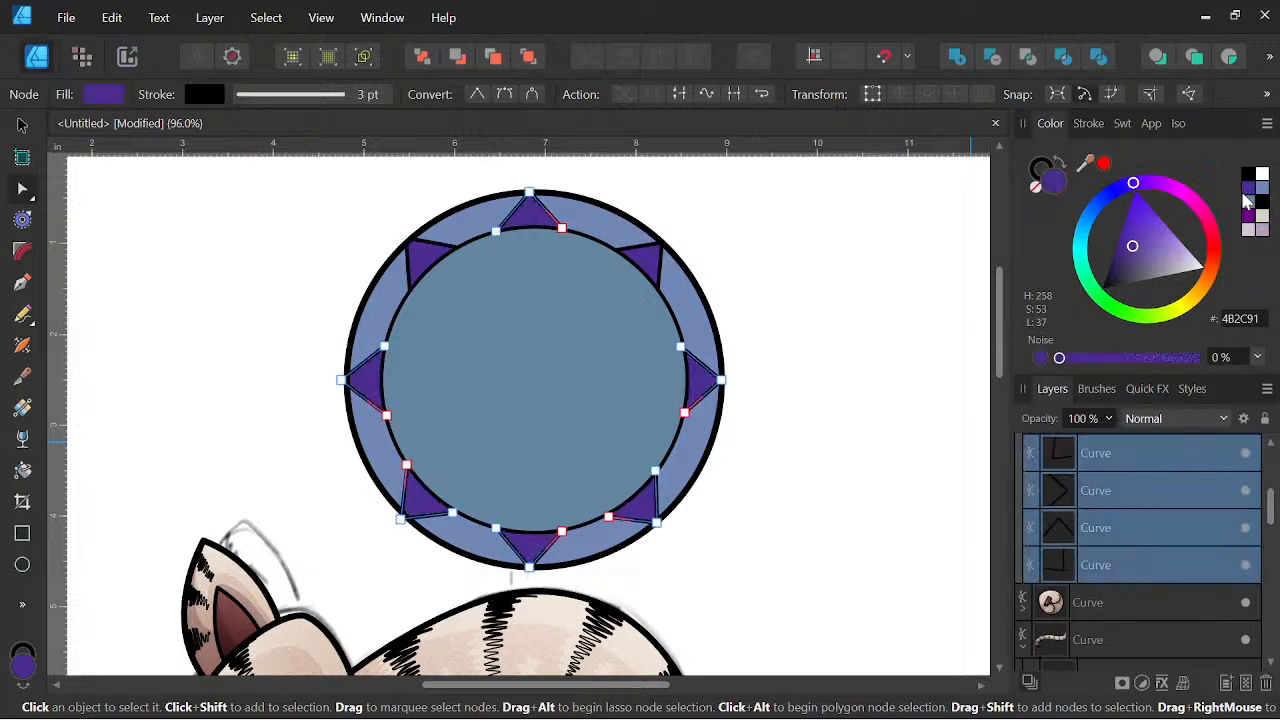
Change the inner circle's fill to the brighter blue 4692CE.
scroll(677, 351, down, 5)
scroll(1172, 551, up, 4)
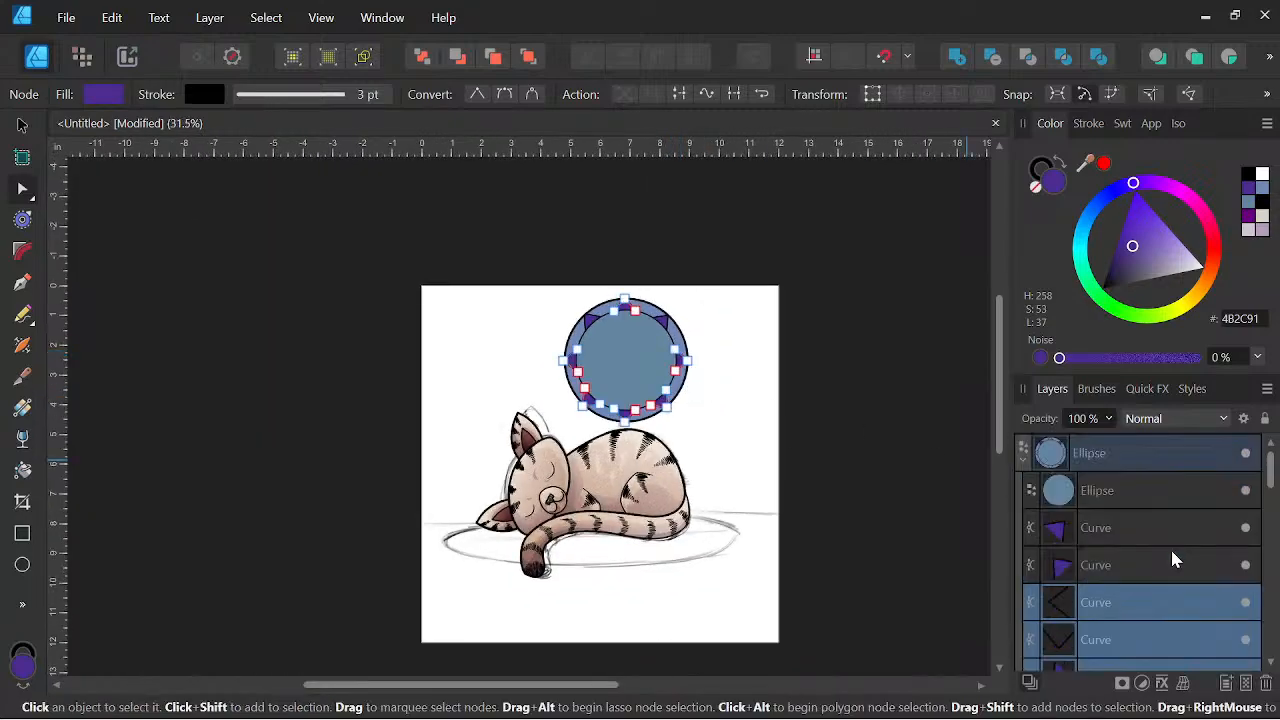
click(1122, 502)
drag(1153, 255, 1131, 237)
Change the outer ellipse's fill to the dark blue 005396.
click(1120, 446)
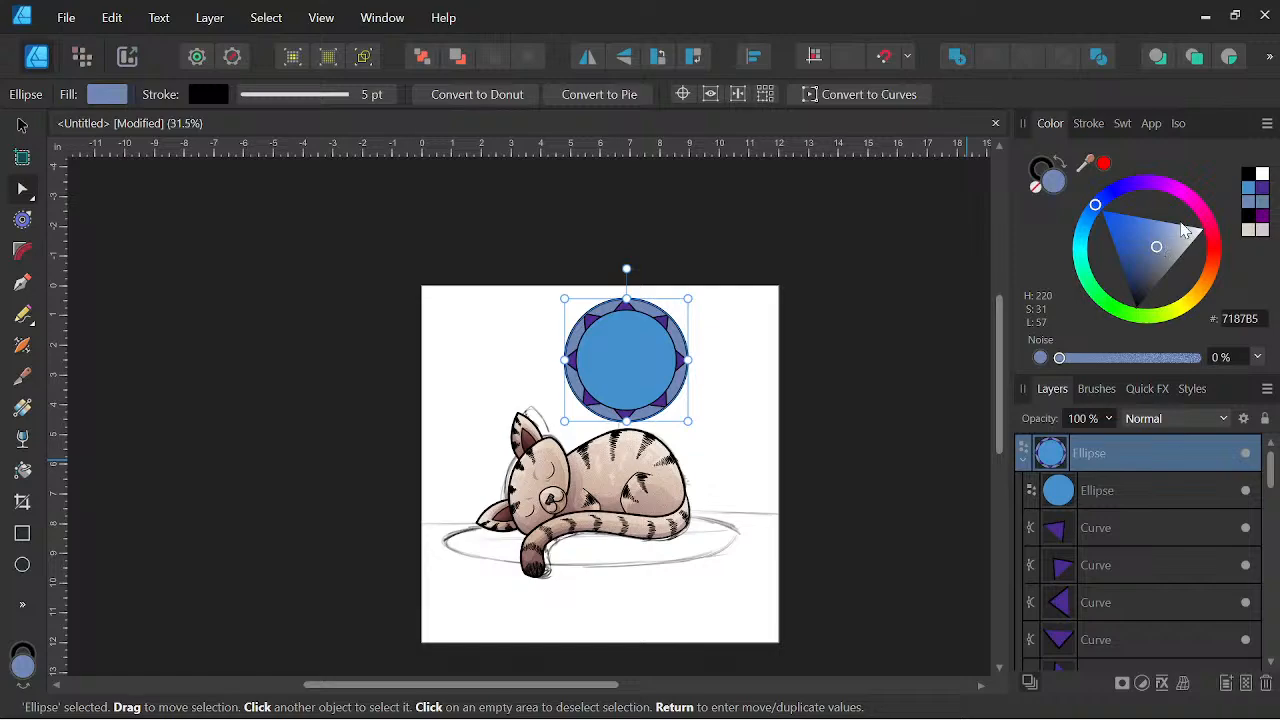
click(1254, 197)
scroll(655, 340, up, 5)
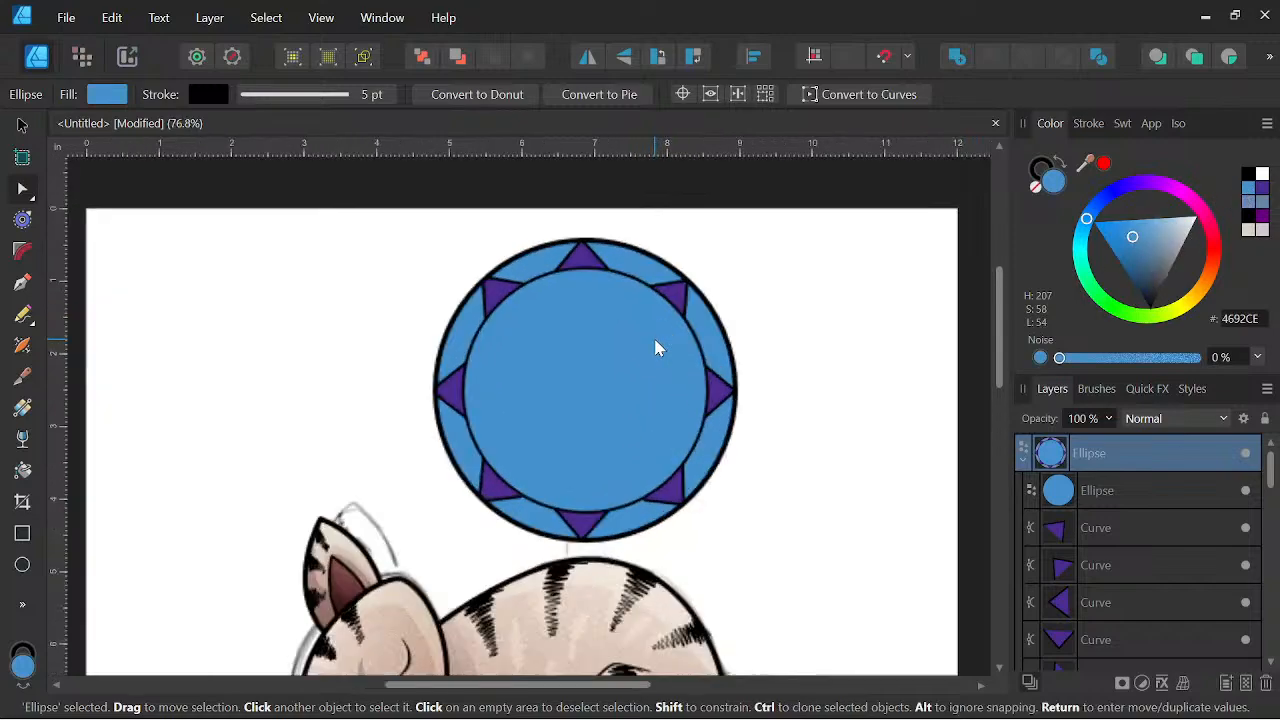
mouse_move(1133, 240)
mouse_down()
mouse_move(1108, 243)
mouse_move(1108, 288)
mouse_up()
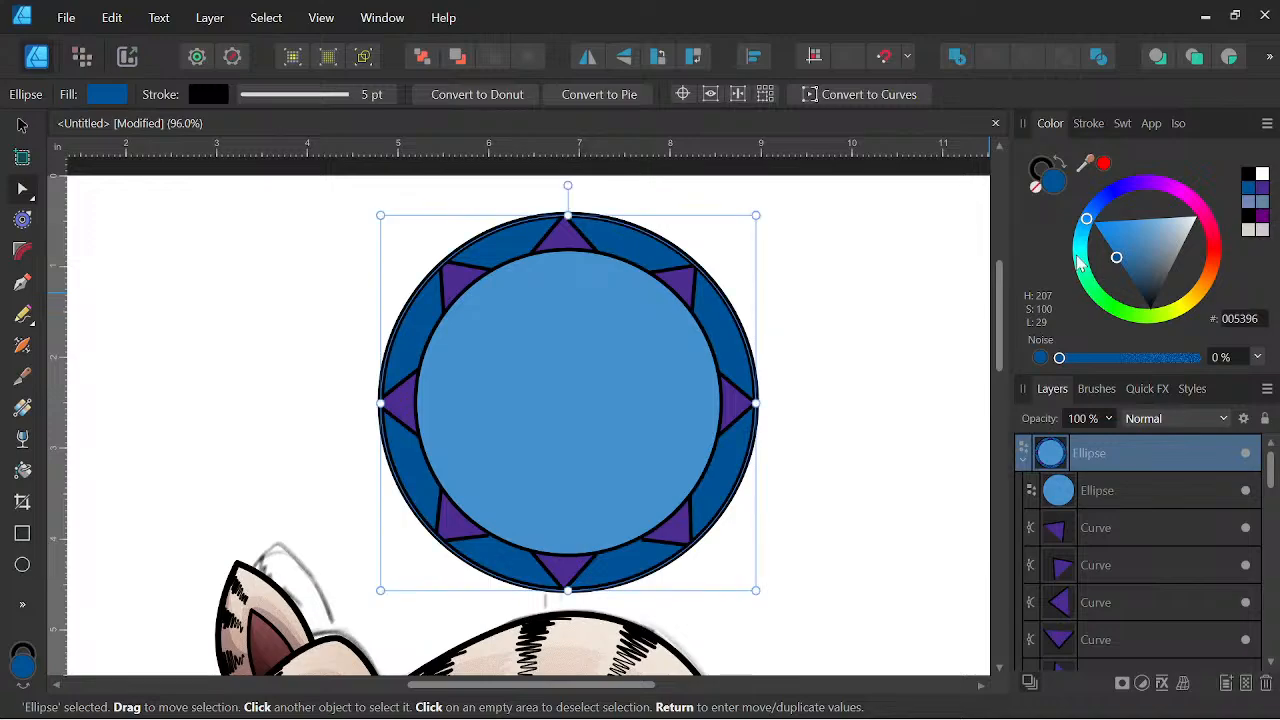
Move the ring design down over the cat's base and stretch it into a wide, flattened oval.
click(20, 123)
scroll(273, 251, down, 5)
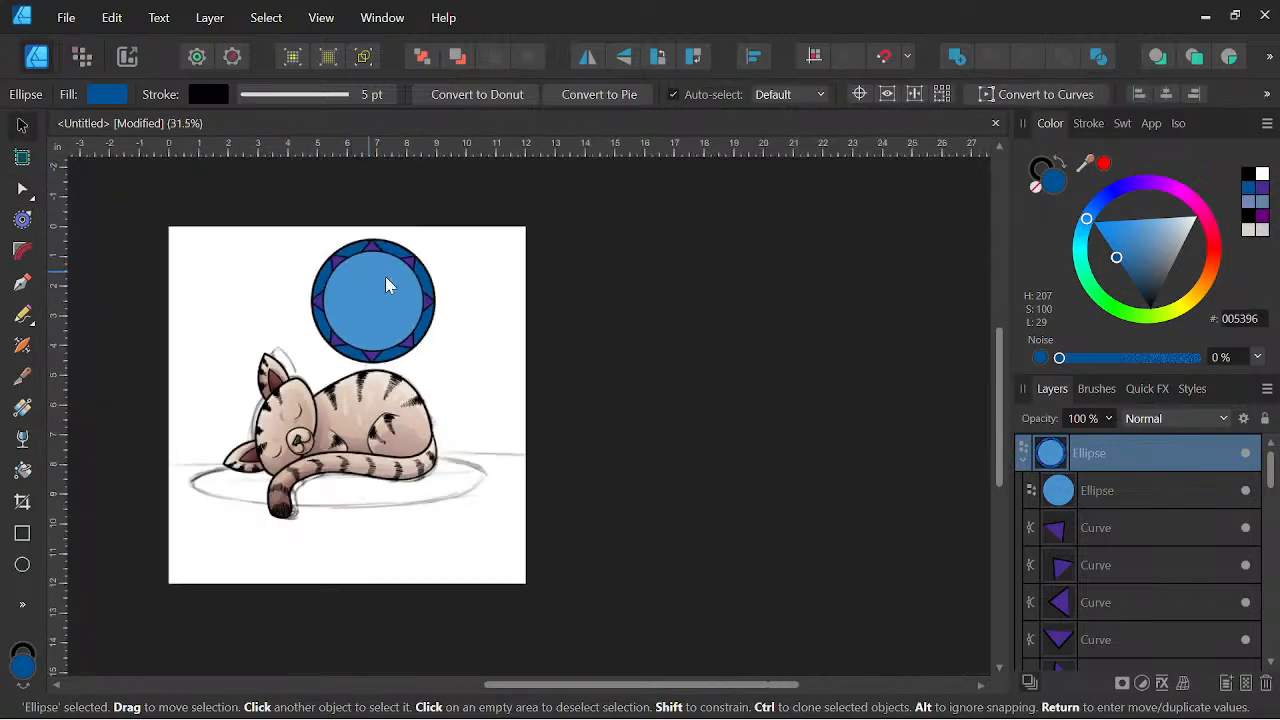
drag(530, 357, 787, 342)
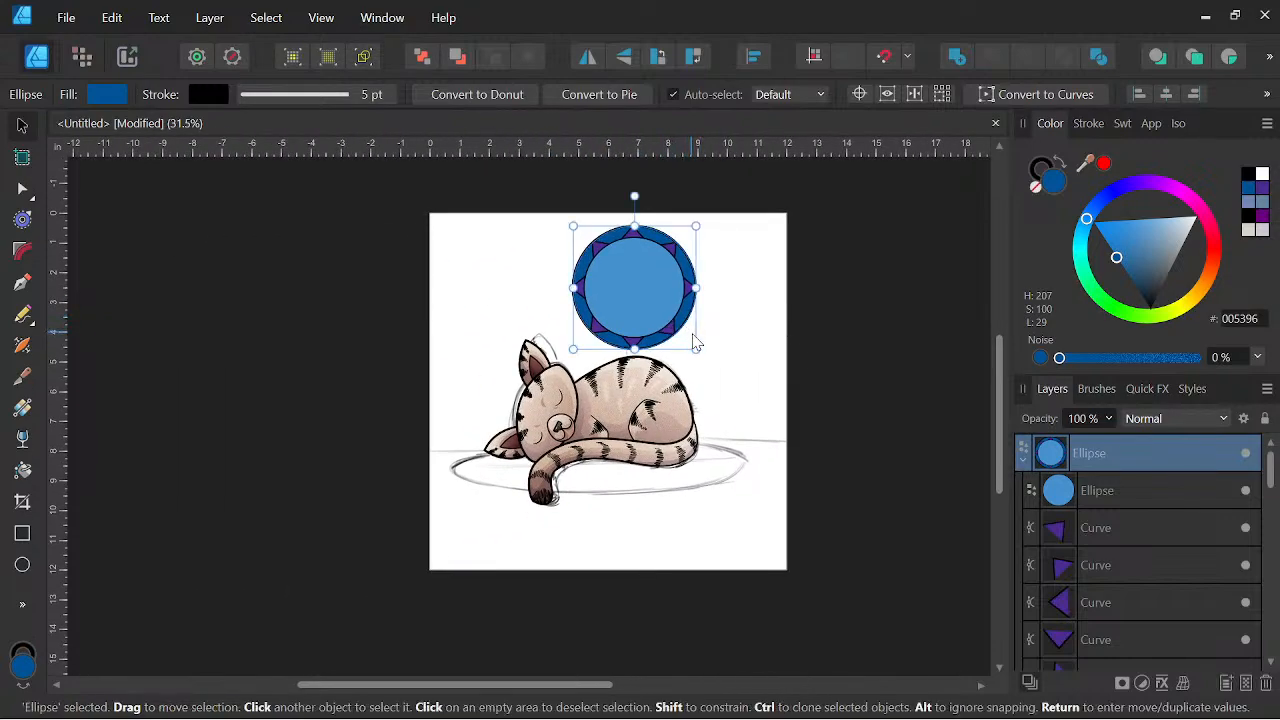
drag(652, 298, 608, 302)
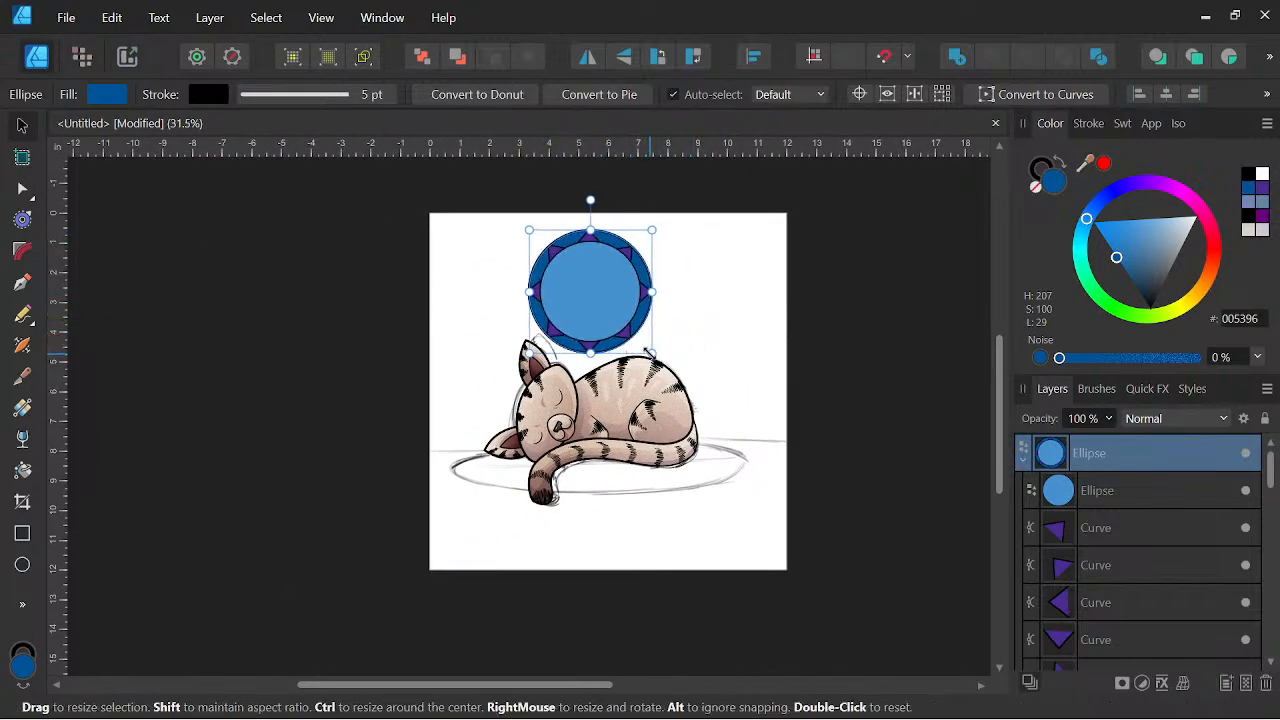
drag(652, 353, 717, 408)
mouse_move(644, 316)
mouse_down()
mouse_move(613, 407)
mouse_move(645, 442)
mouse_up()
mouse_move(690, 516)
mouse_down()
mouse_move(754, 481)
mouse_move(767, 437)
mouse_up()
drag(688, 401, 658, 480)
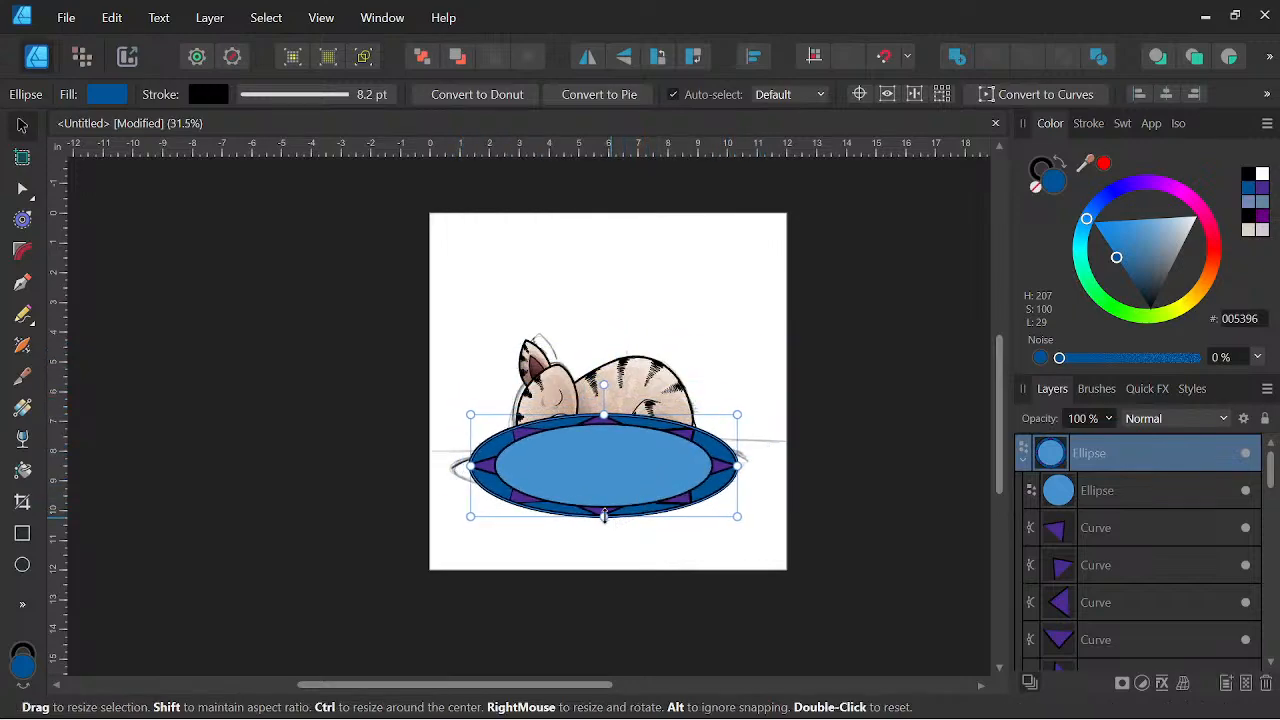
Fit the oval to the sketched rug outline, making it about 9.9 in wide and 1.8 in high.
drag(605, 516, 600, 471)
scroll(613, 452, up, 2)
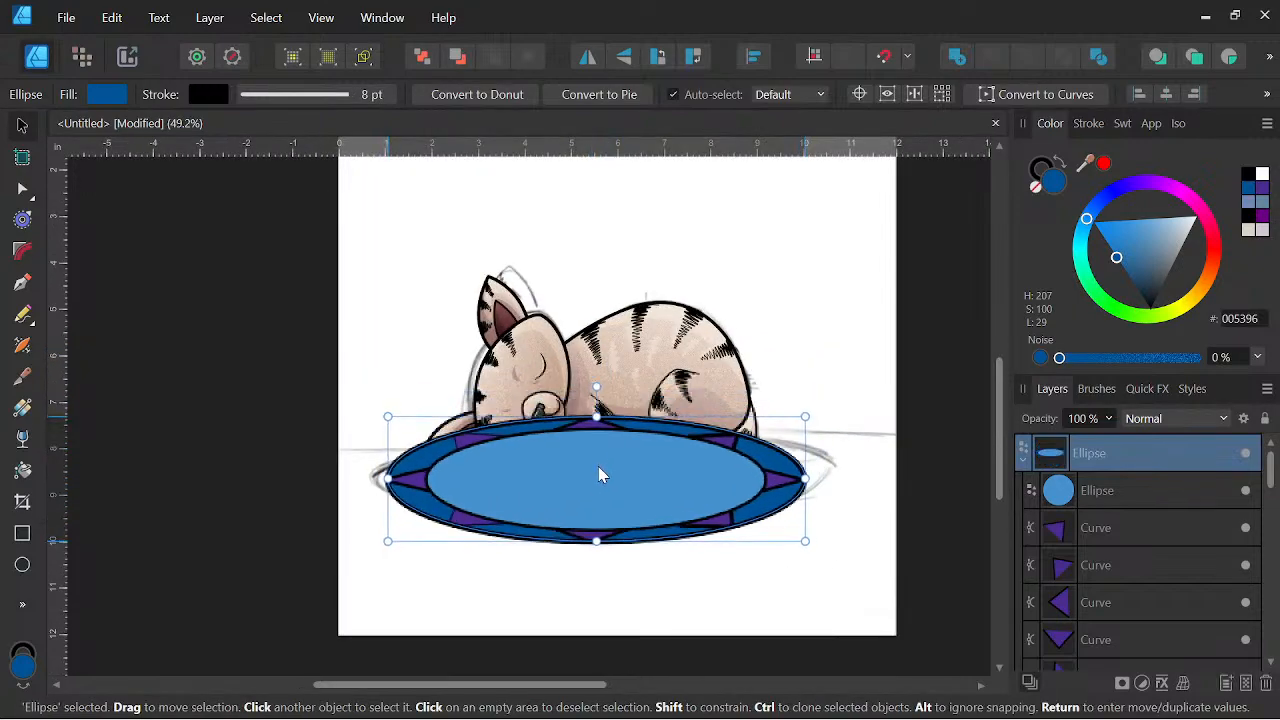
drag(388, 471, 370, 471)
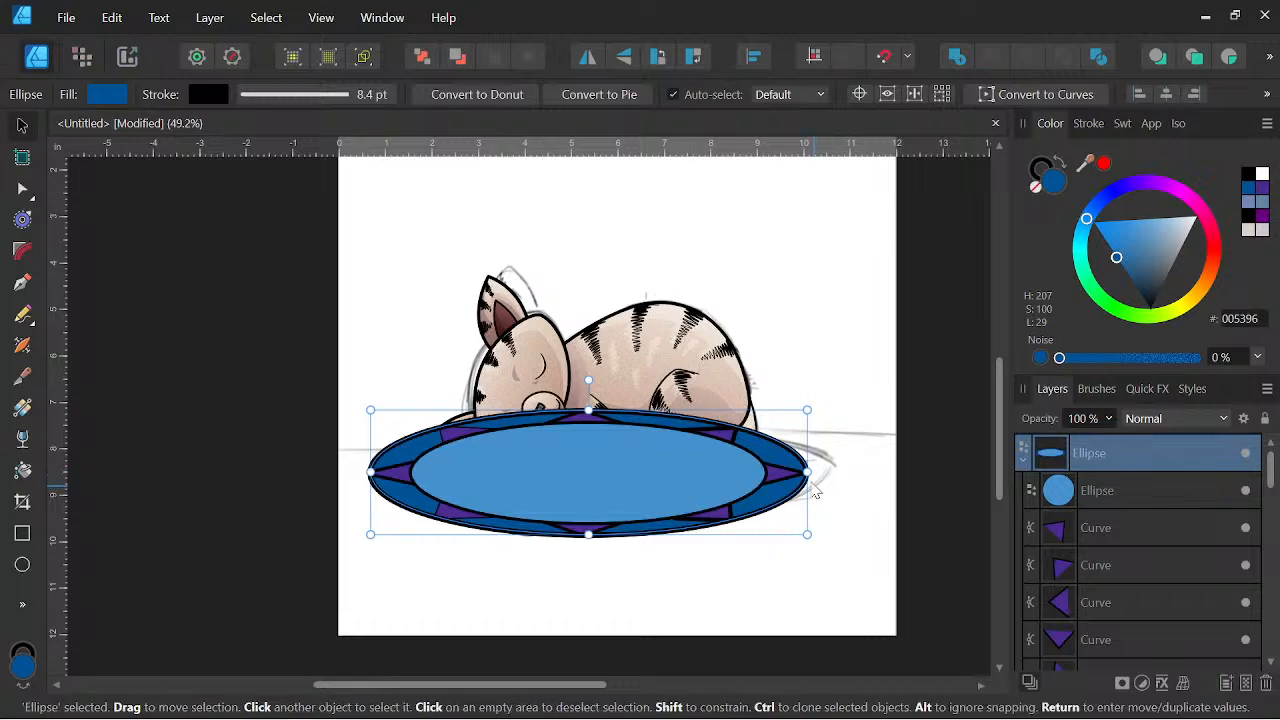
drag(807, 471, 832, 471)
click(655, 516)
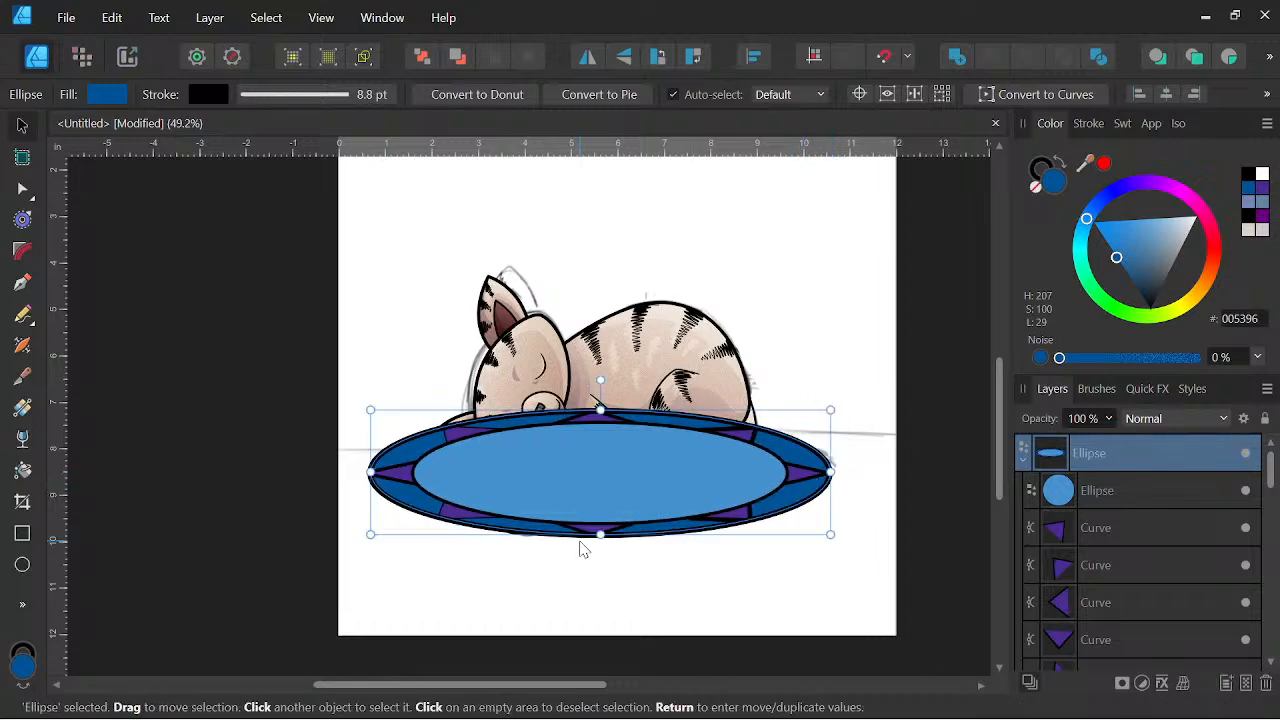
mouse_move(600, 410)
mouse_down()
mouse_move(601, 455)
mouse_move(601, 433)
mouse_up()
key(space)
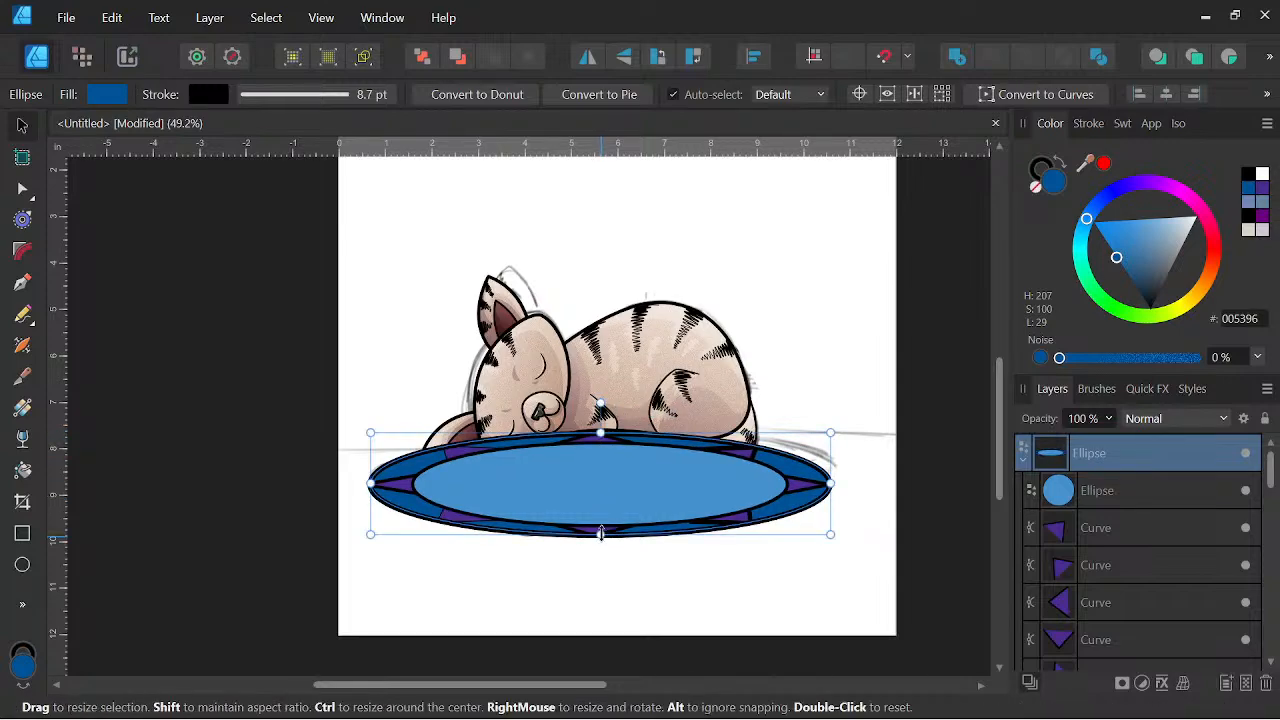
drag(601, 537, 601, 515)
key(space)
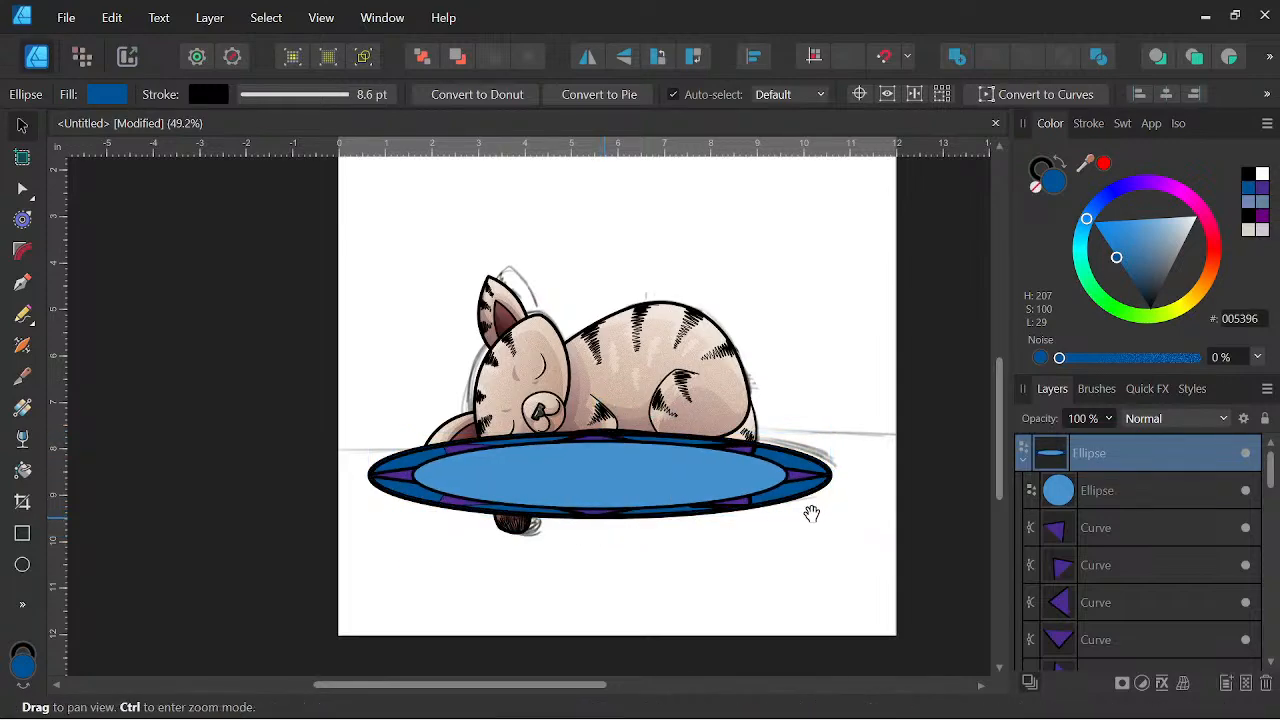
Check the stroke widths of the oval's nested triangular curves and inner ellipse.
click(1126, 528)
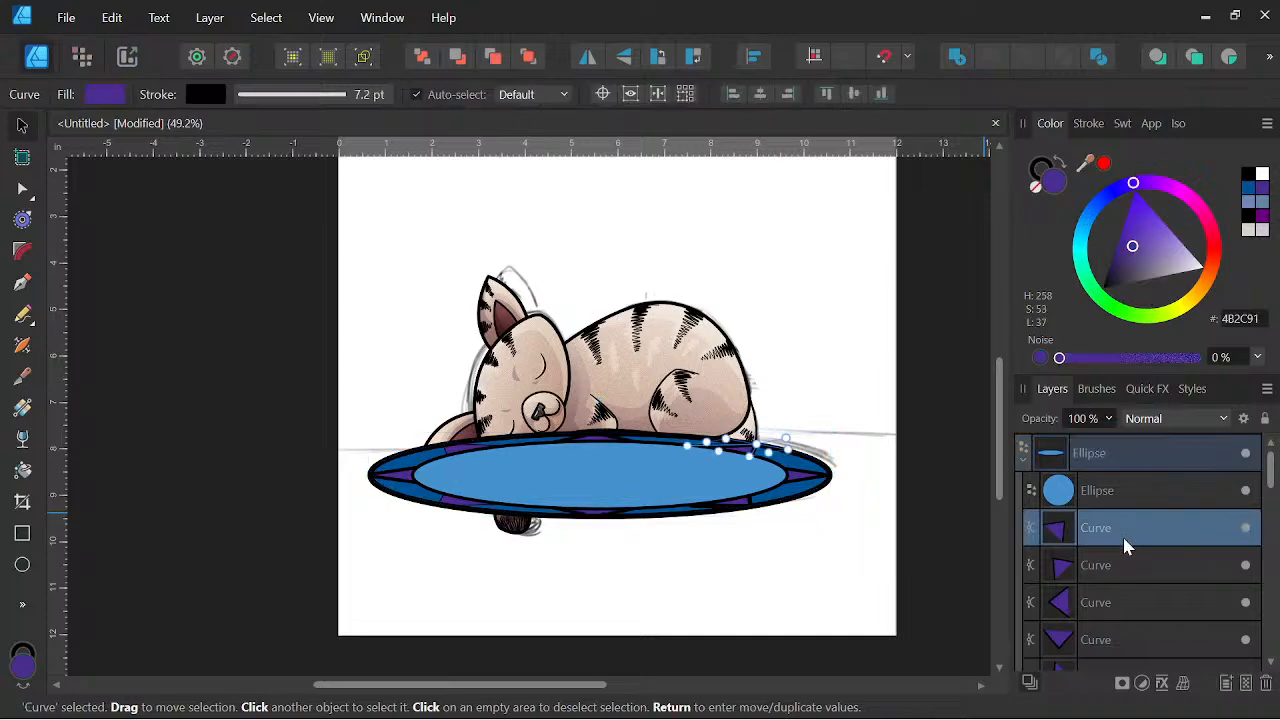
scroll(1120, 529, down, 3)
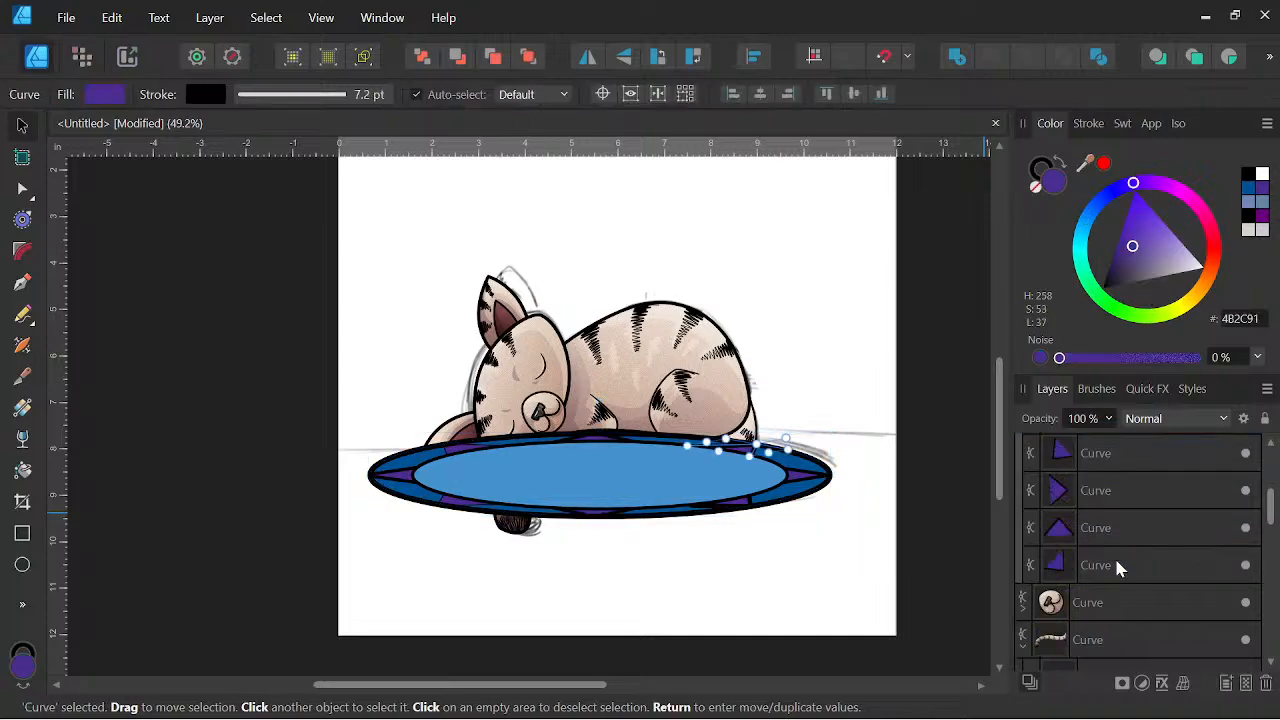
shift+click(1114, 557)
click(1097, 127)
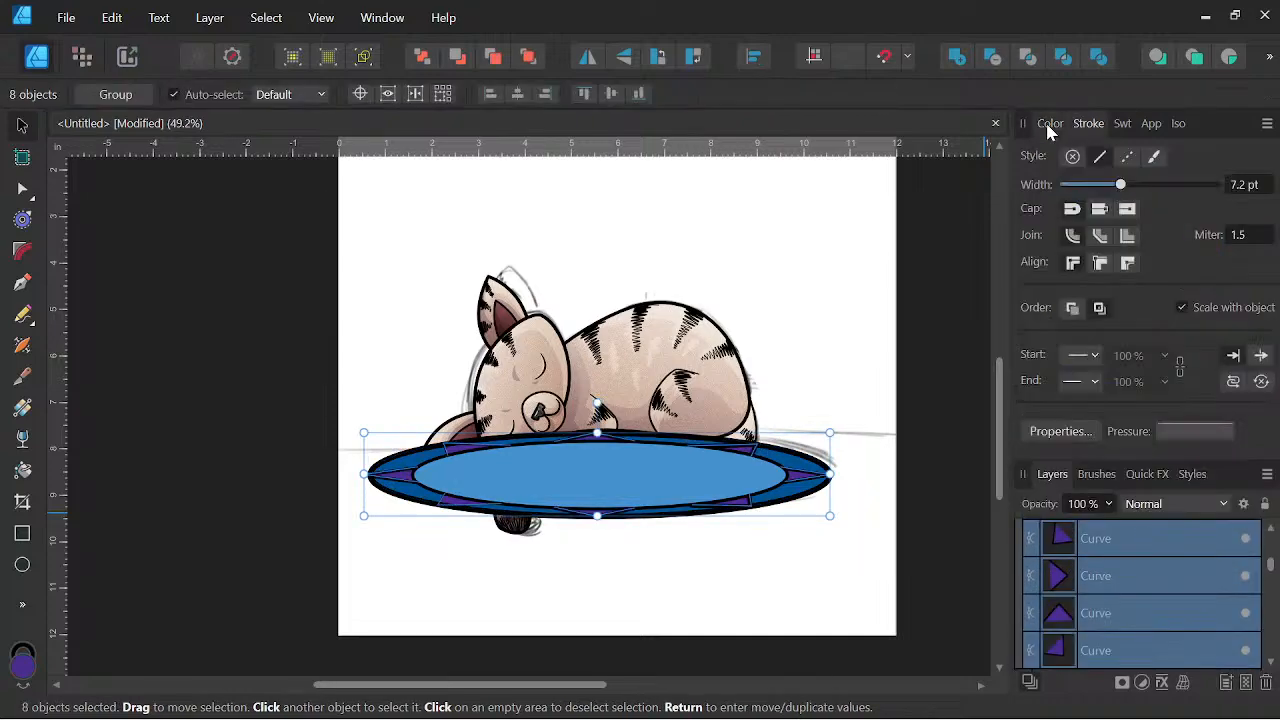
click(1050, 124)
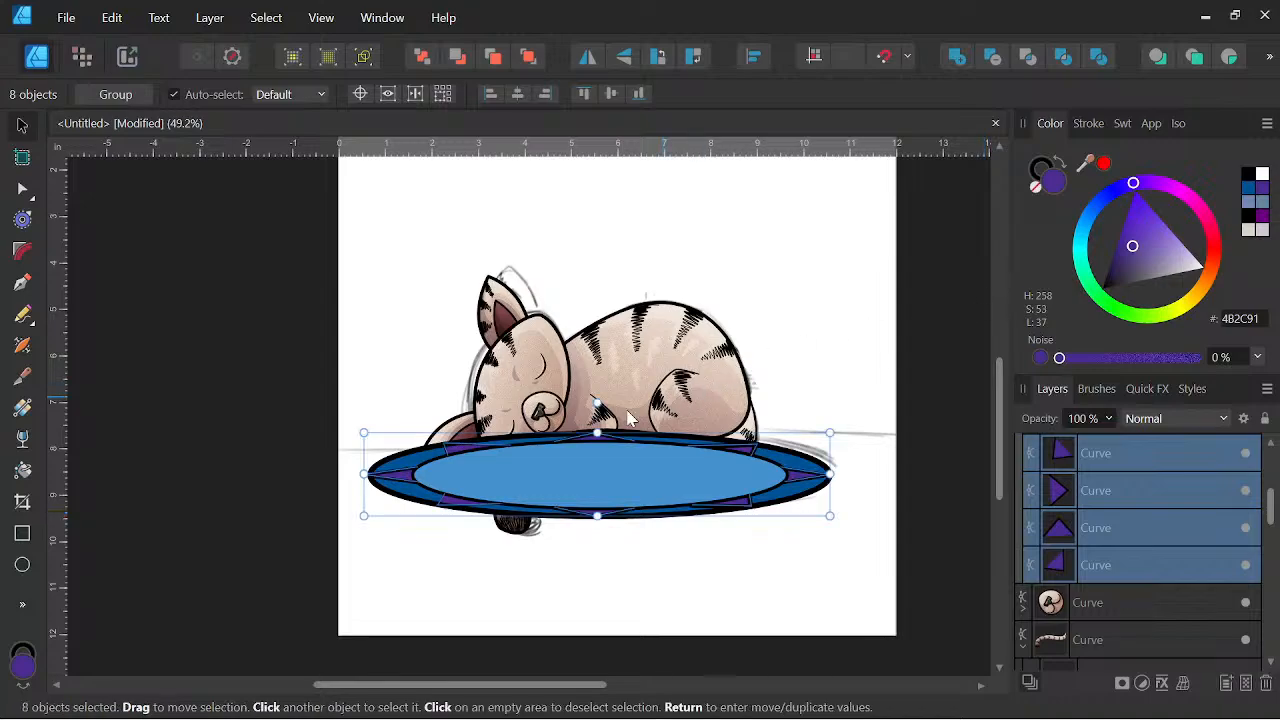
scroll(465, 478, up, 2)
click(1123, 530)
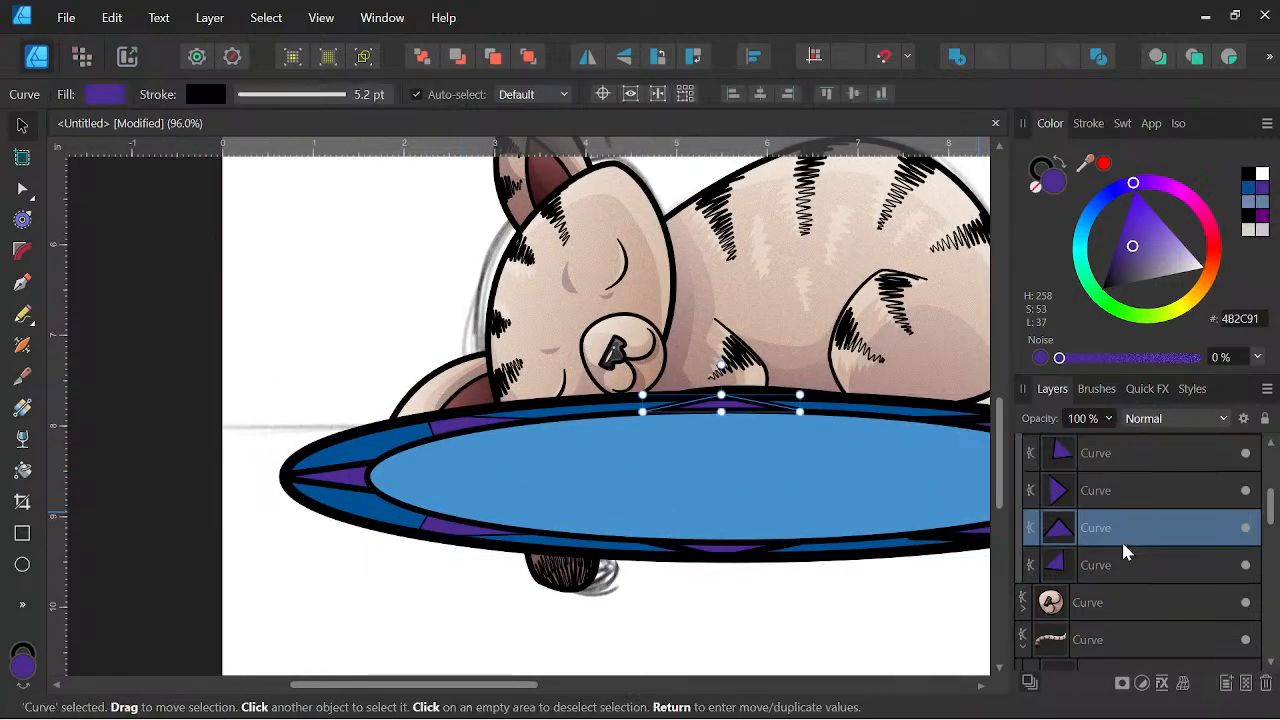
click(1090, 123)
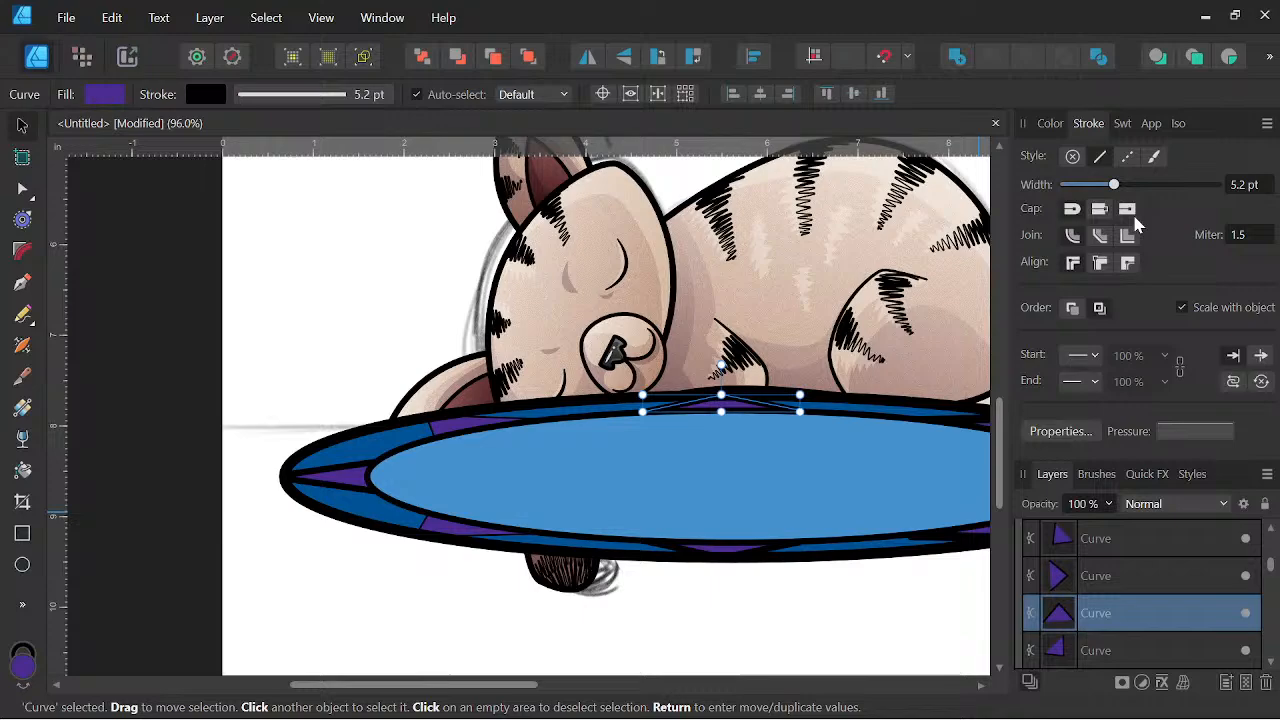
click(1134, 570)
click(1133, 548)
scroll(1134, 550, up, 2)
click(1124, 578)
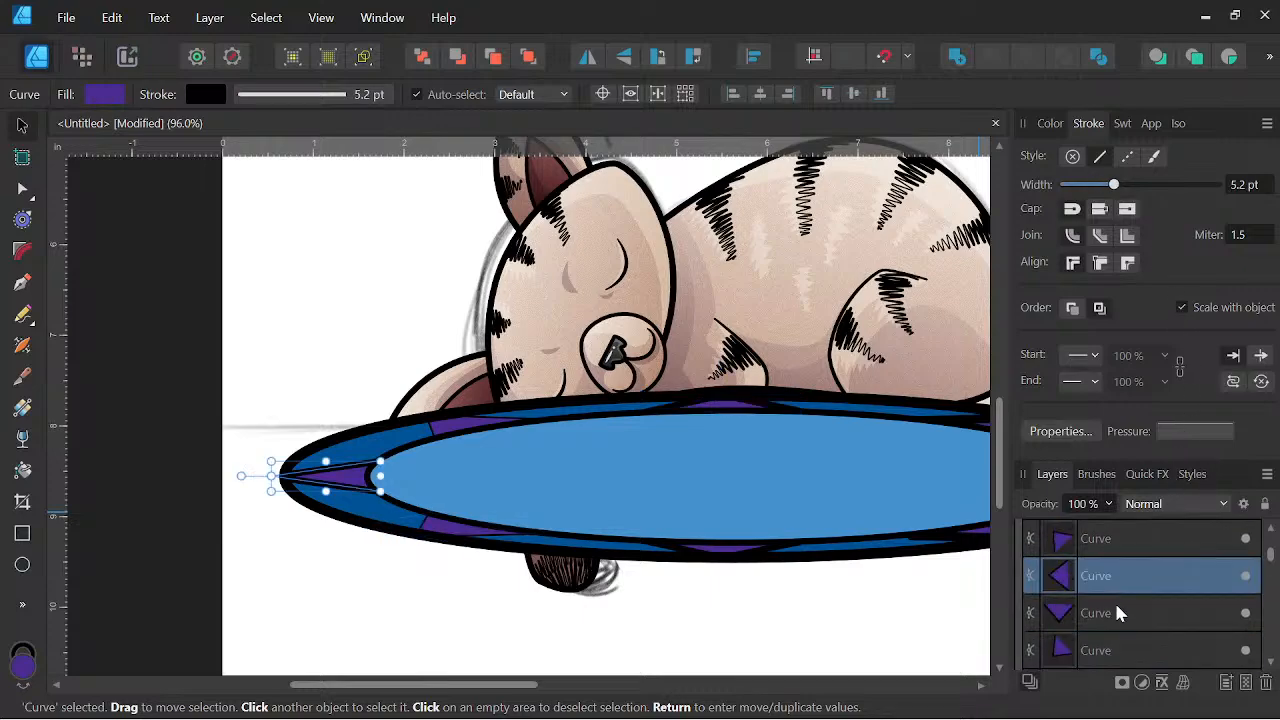
click(1117, 616)
click(1122, 543)
scroll(1123, 556, up, 2)
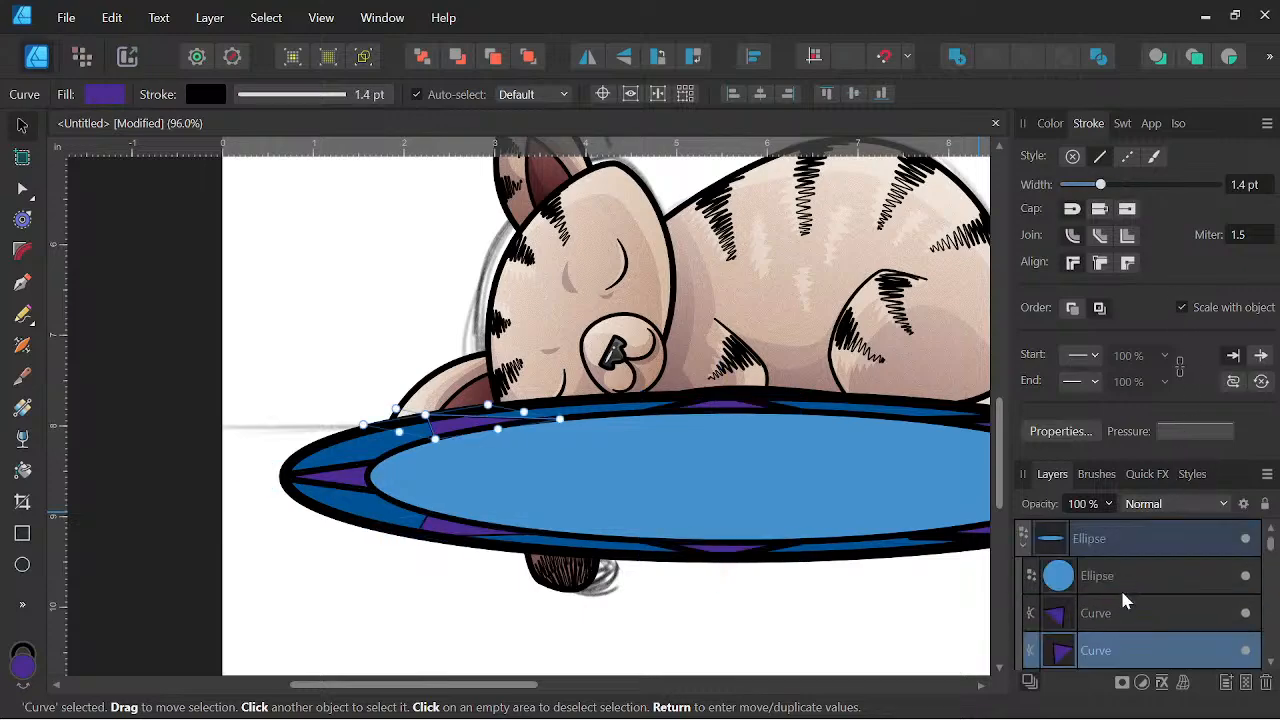
click(1121, 602)
click(1118, 582)
Collapse the rug ellipse's layer and move it beneath all the cat's layers, just above the Pixel layer.
scroll(887, 470, down, 4)
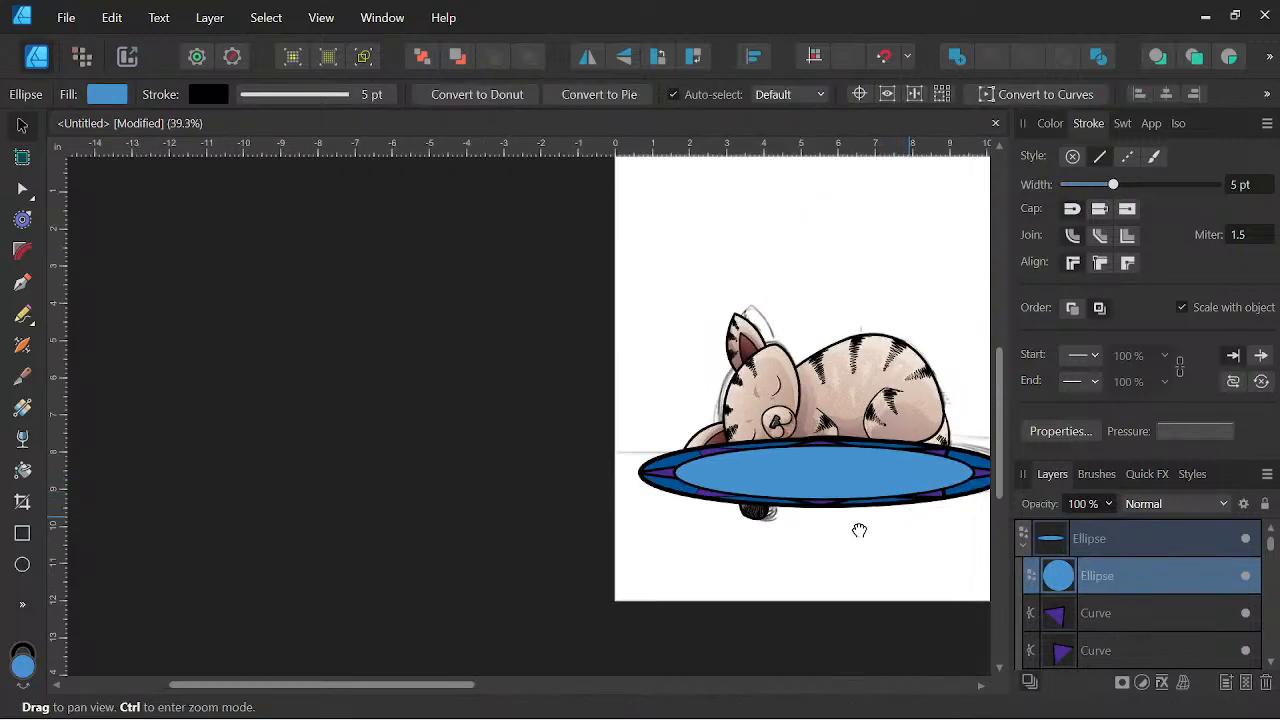
drag(858, 529, 735, 510)
click(1097, 541)
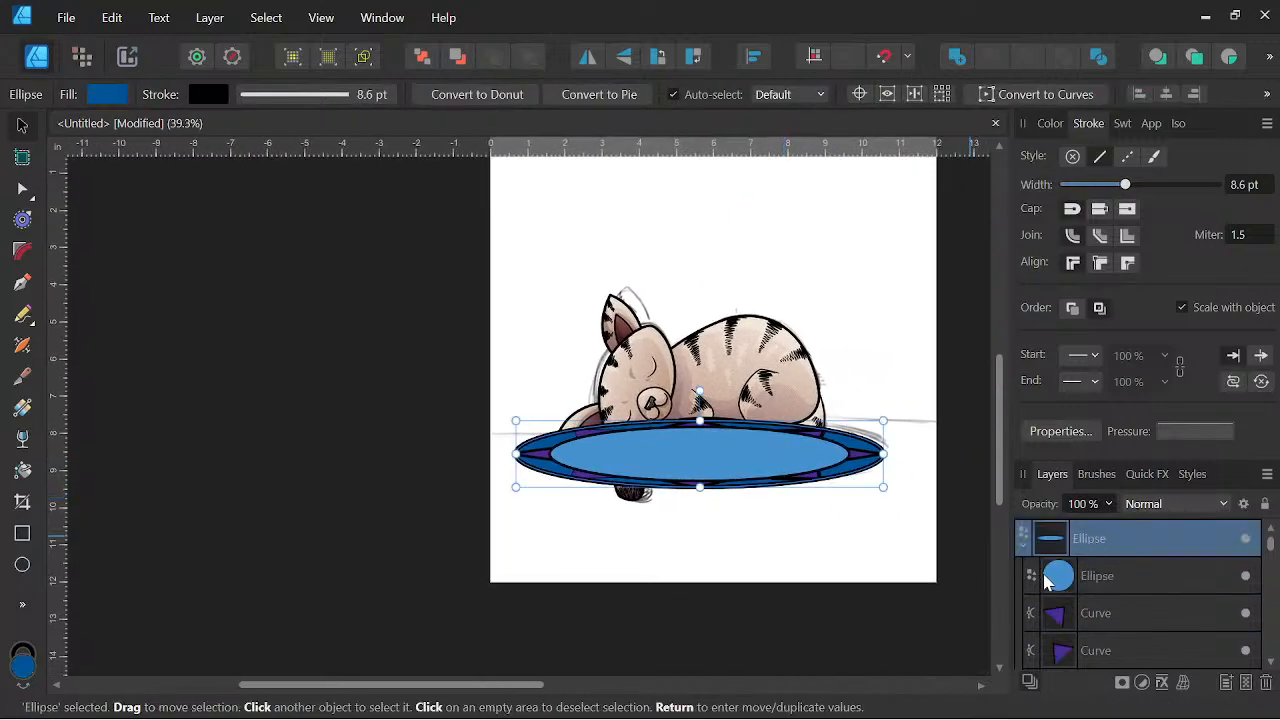
click(1023, 547)
mouse_move(1133, 547)
mouse_down()
mouse_move(1106, 678)
mouse_move(1106, 592)
mouse_move(1115, 660)
mouse_up()
scroll(1262, 666, down, 3)
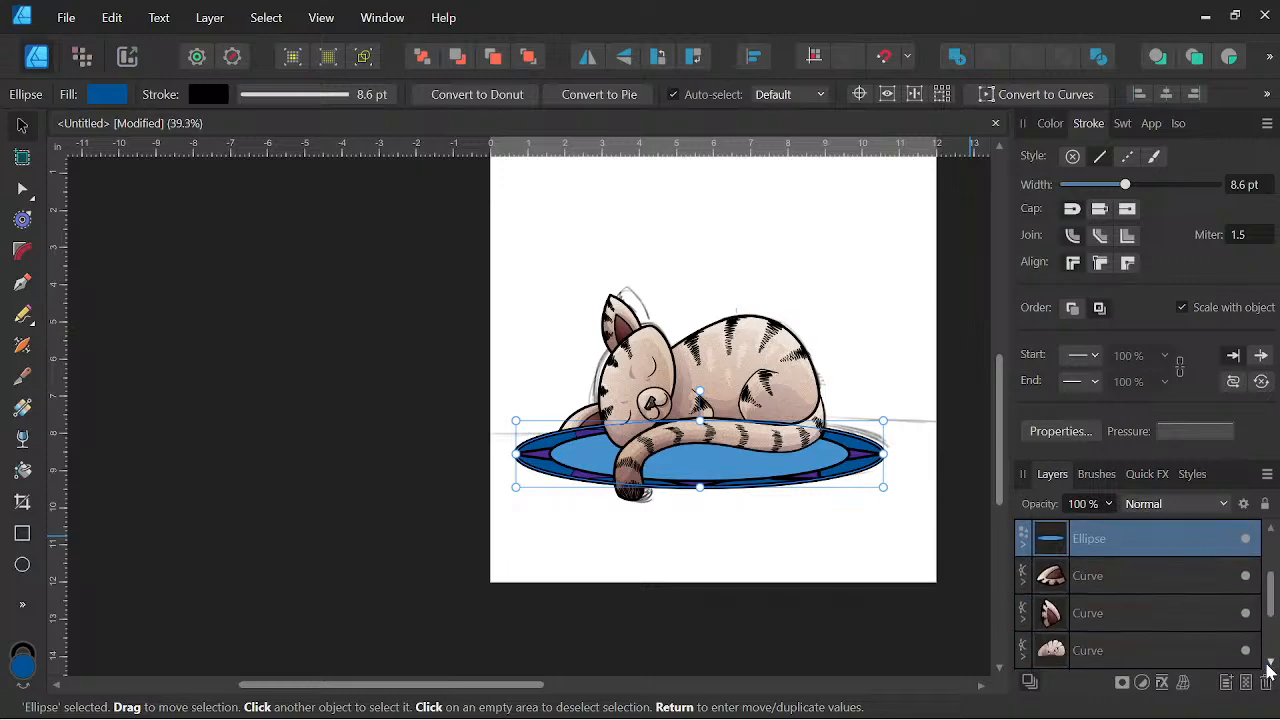
drag(1116, 546, 1098, 630)
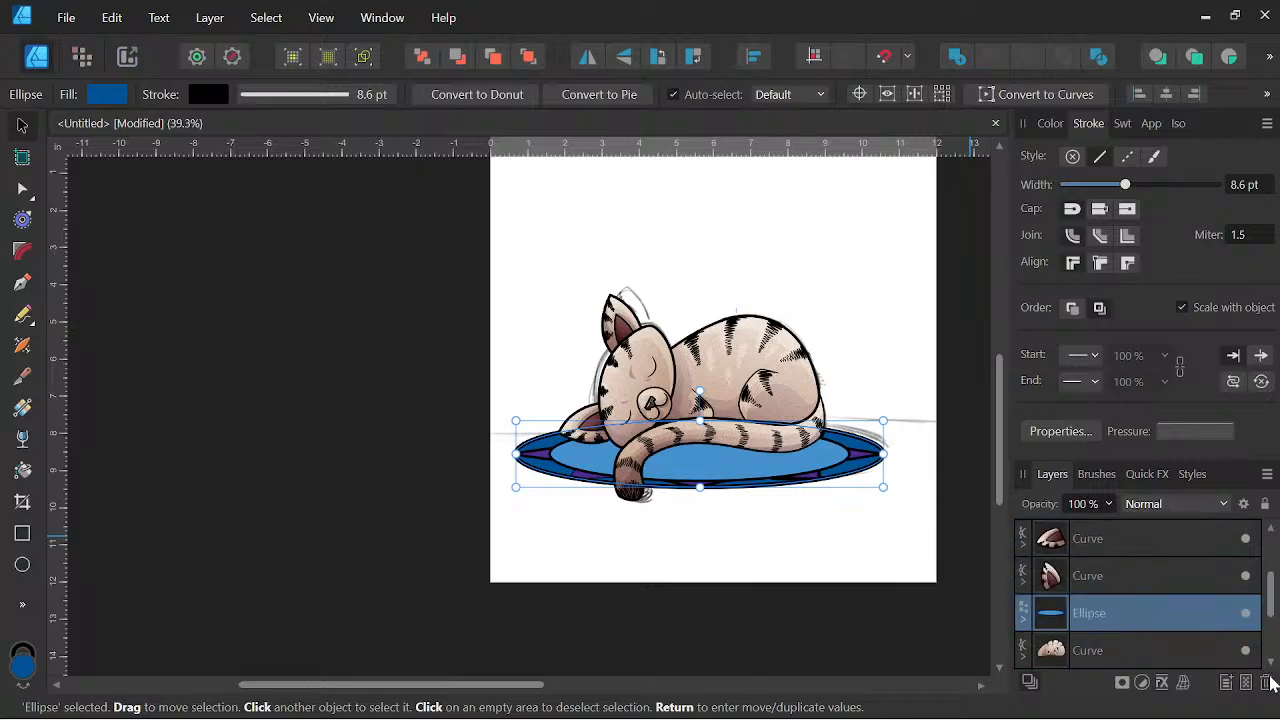
scroll(1272, 667, down, 2)
drag(1110, 542, 1084, 595)
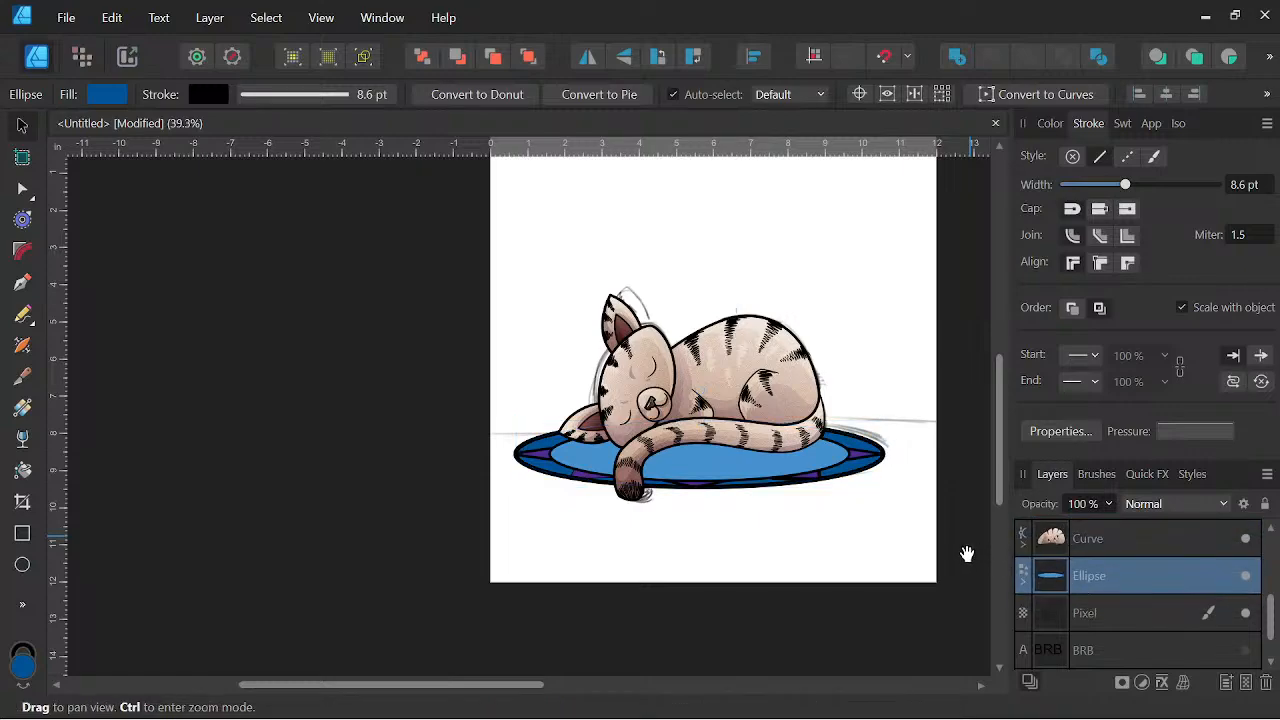
Set the outer rug ellipse's stroke width to 5 pt.
scroll(893, 527, up, 3)
drag(920, 497, 922, 516)
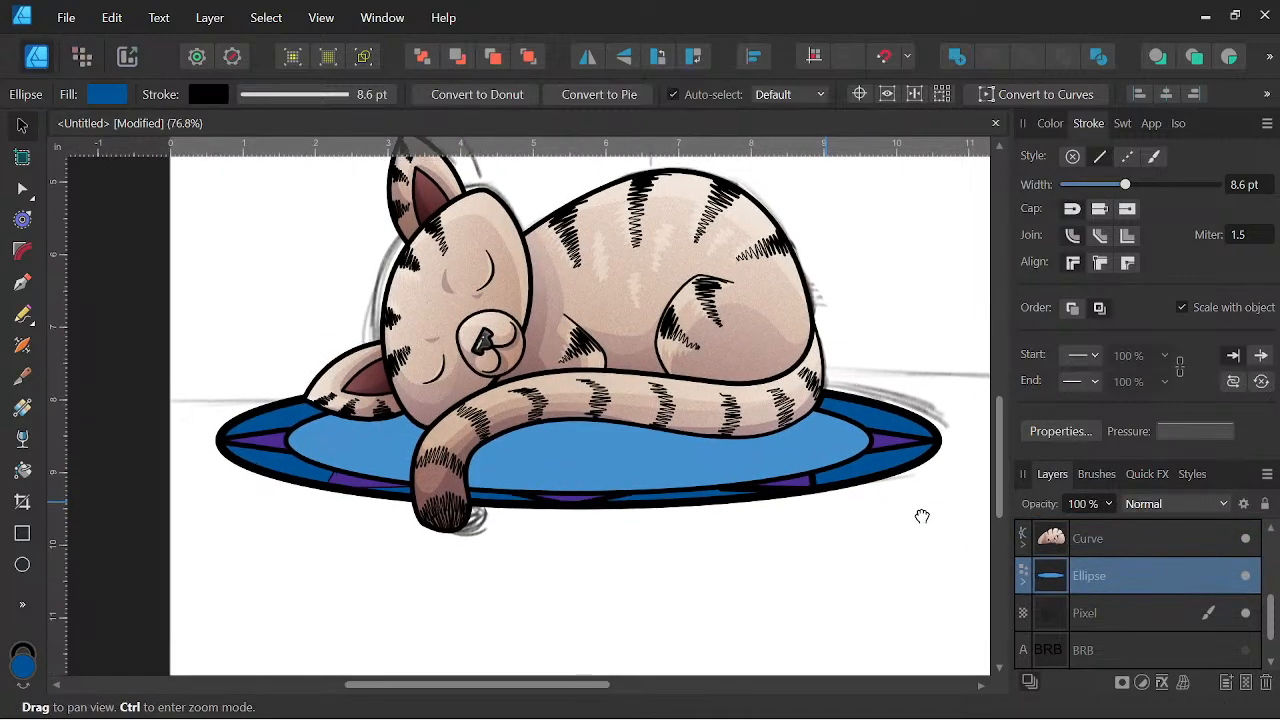
click(1241, 184)
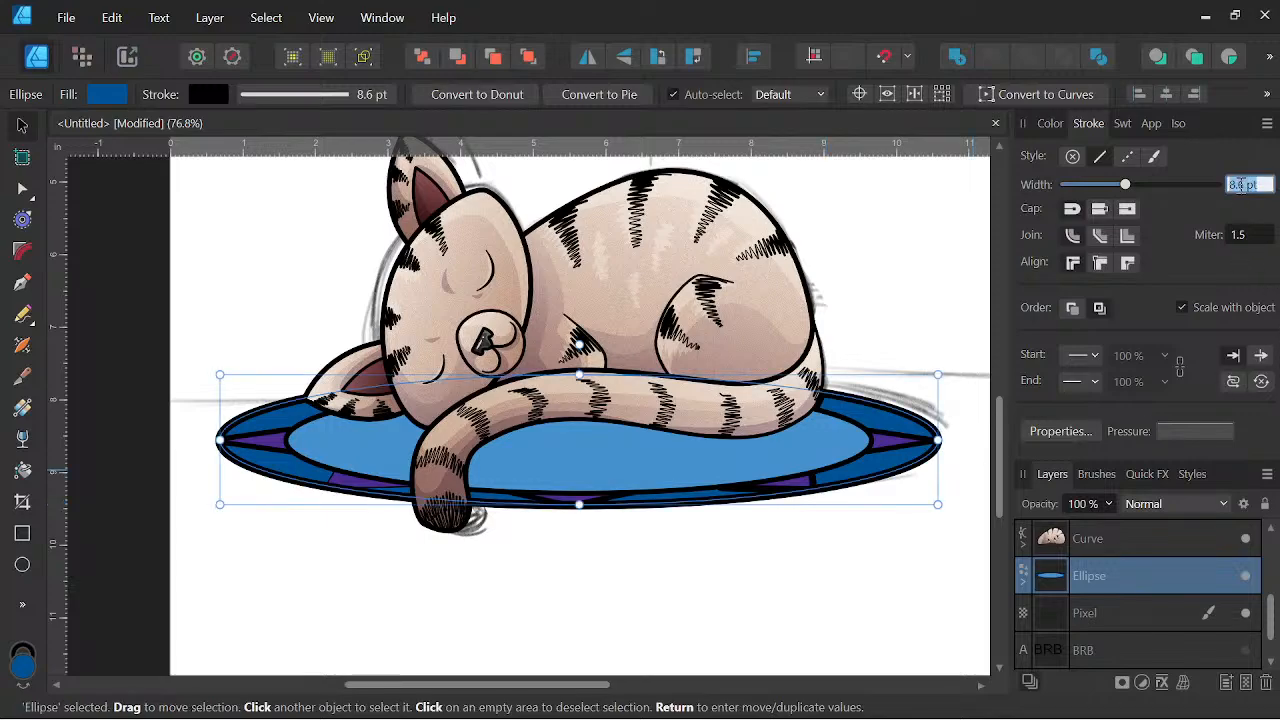
key(Return)
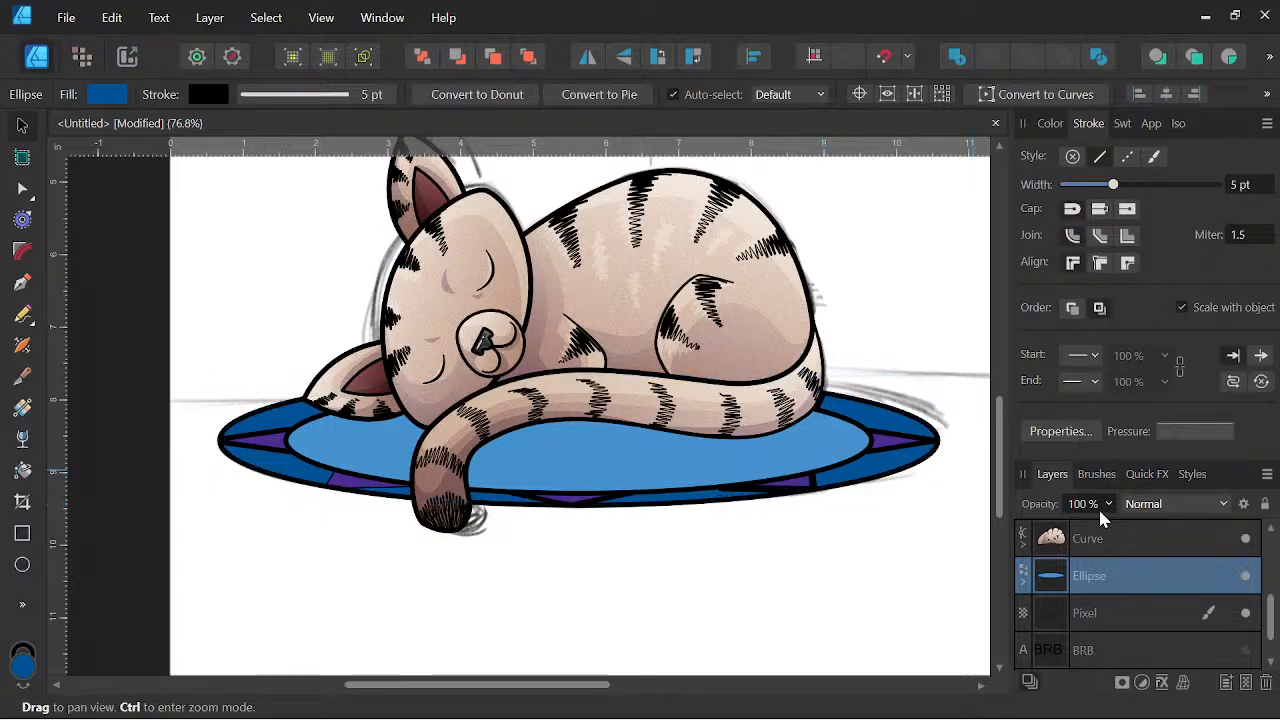
Set the stroke width of the rug's inner ellipse and its eight nested triangular curves to 3 pt.
click(1022, 583)
click(1125, 608)
scroll(1126, 607, down, 2)
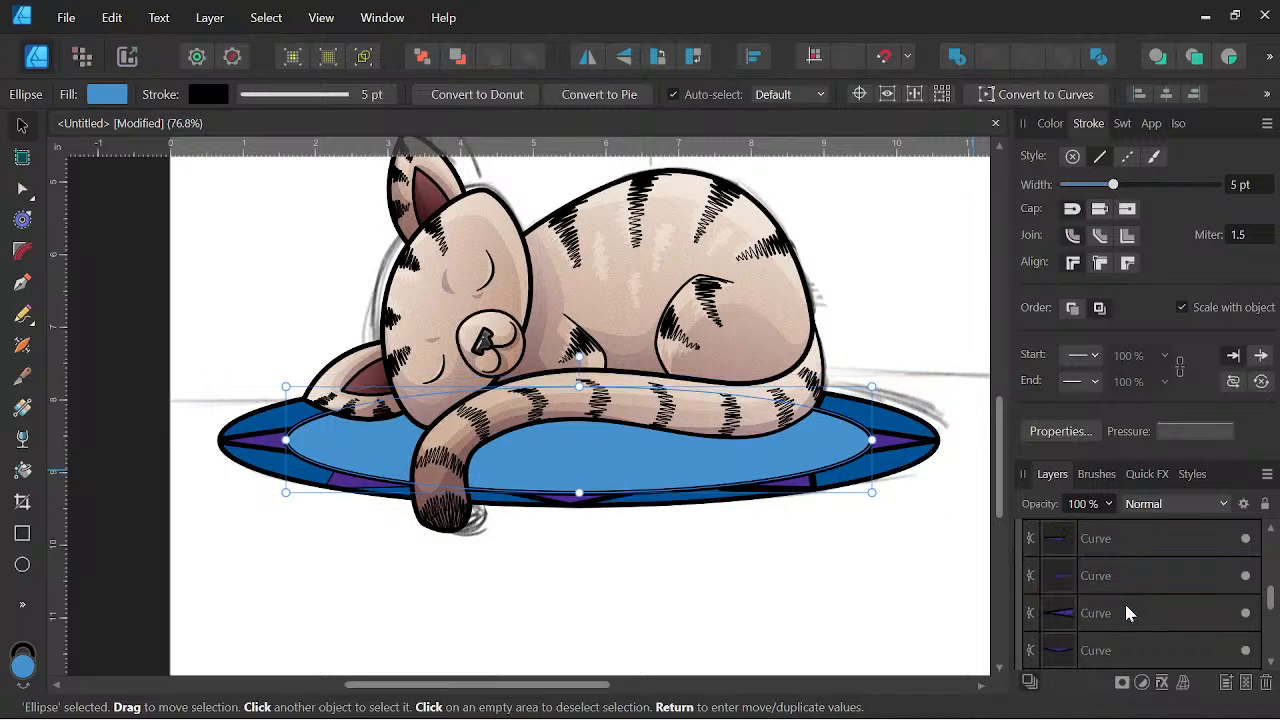
scroll(1122, 598, down, 2)
shift+click(1118, 590)
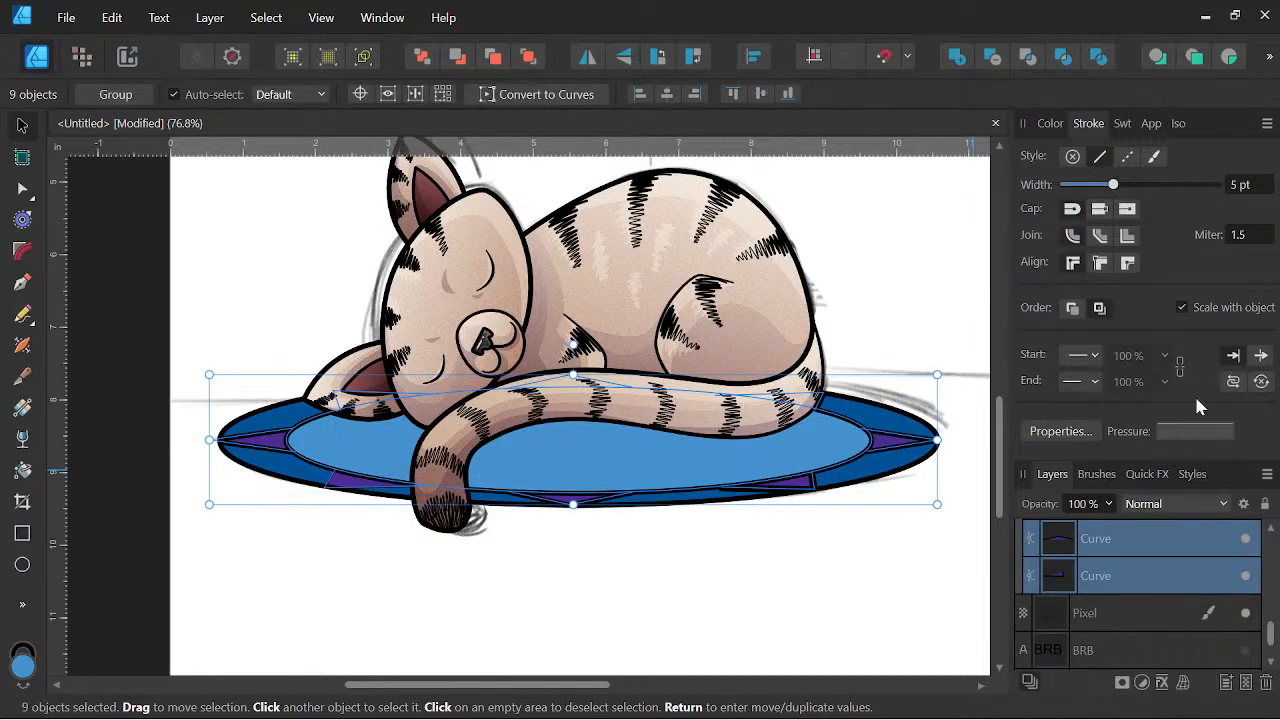
click(1239, 186)
key(Return)
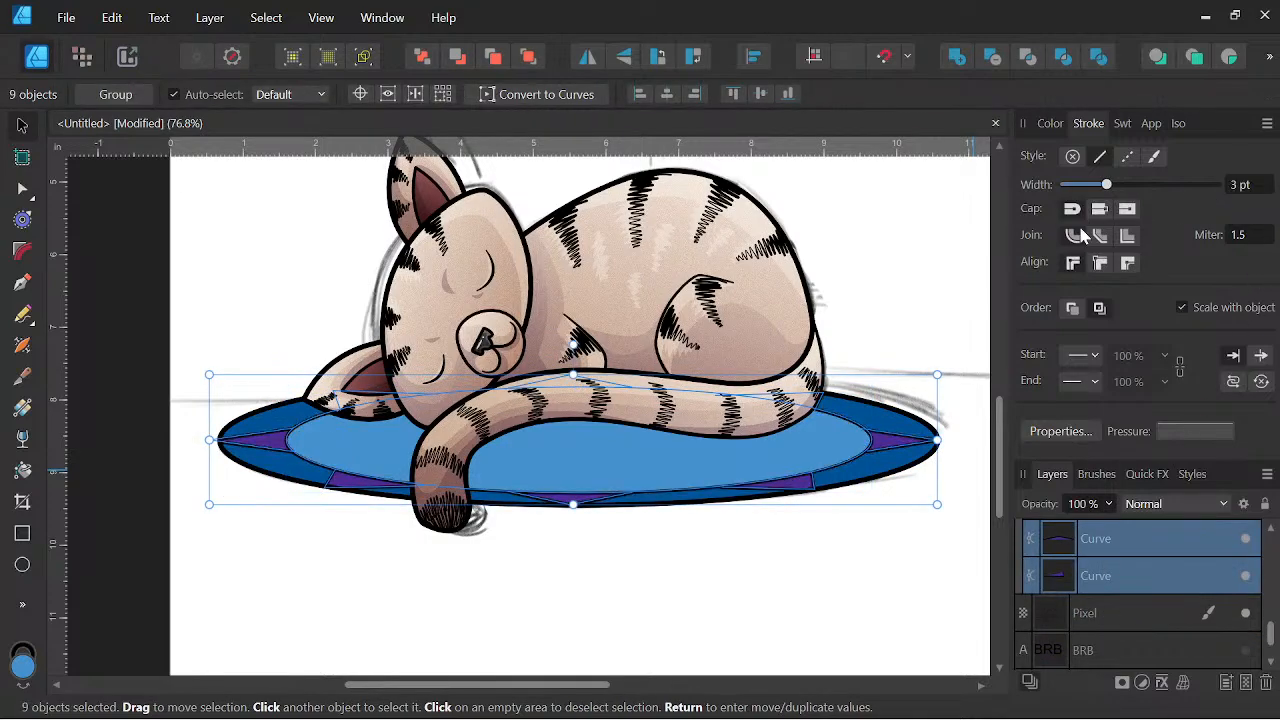
Select the outer rug ellipse and collapse its nested layers.
key(space)
scroll(714, 514, down, 2)
mouse_move(722, 518)
mouse_down()
mouse_move(775, 468)
mouse_move(760, 509)
mouse_up()
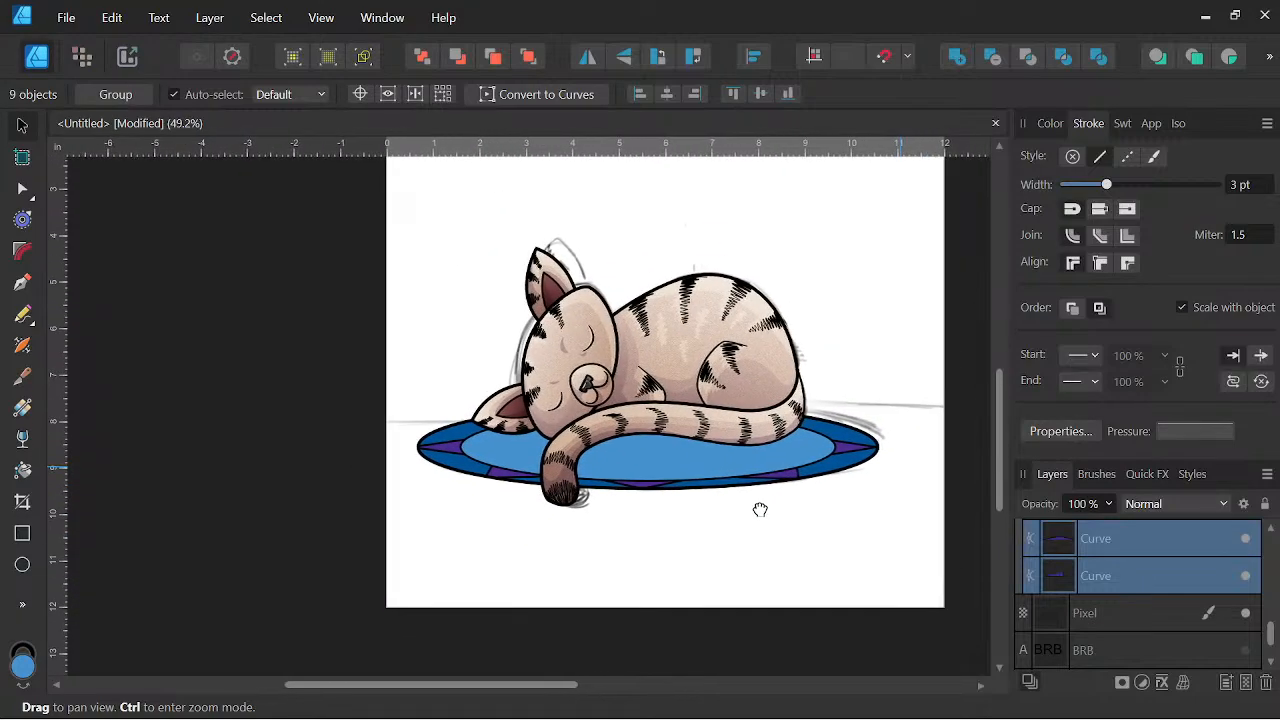
key(space)
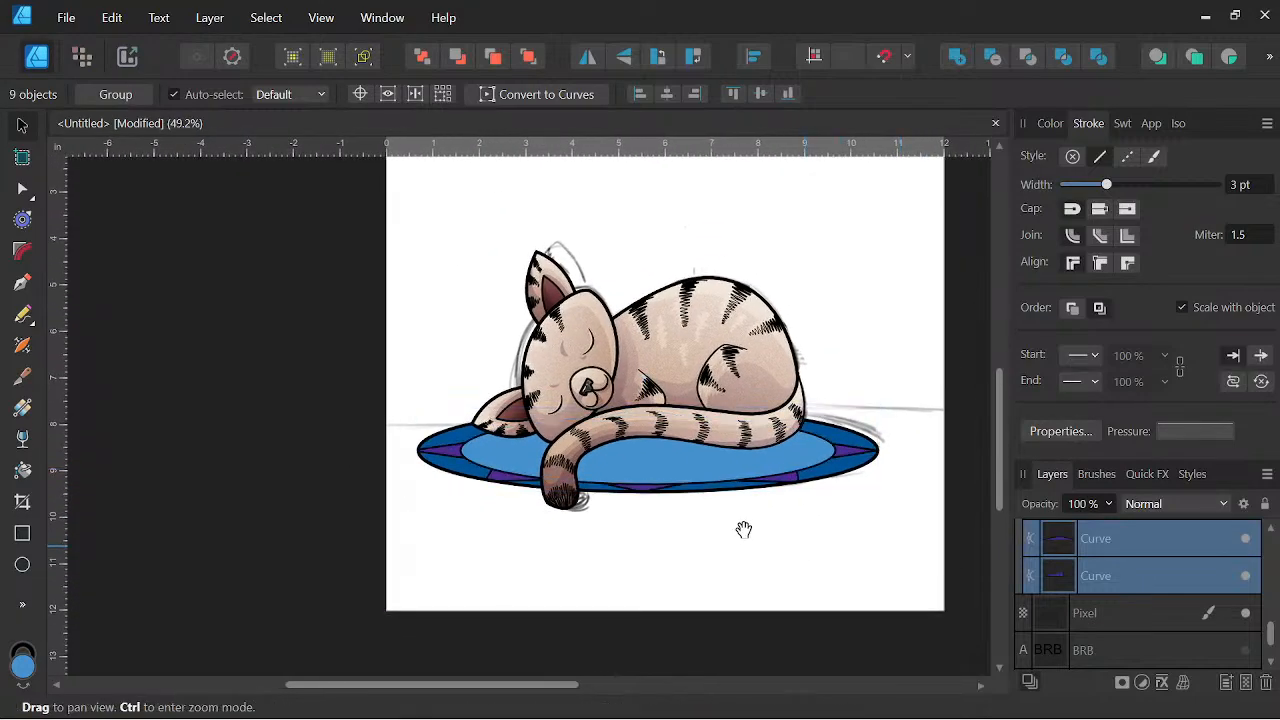
scroll(1126, 559, up, 3)
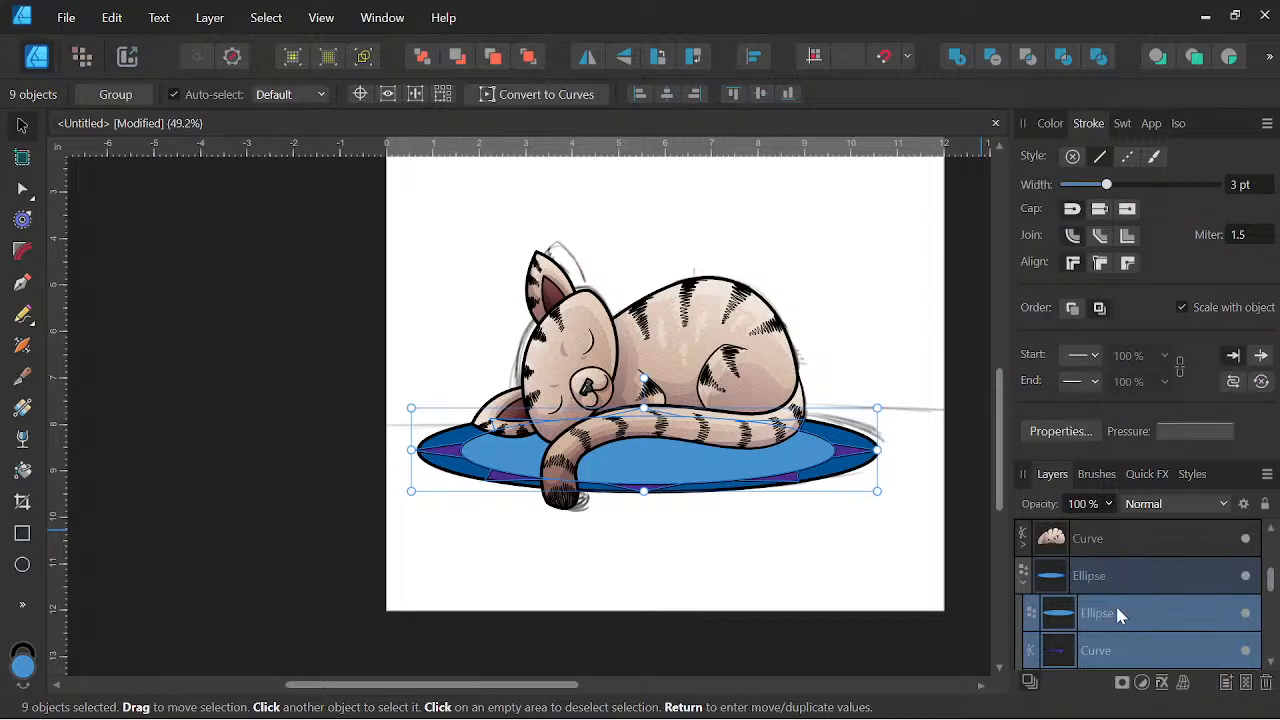
click(1064, 588)
click(1025, 584)
Draw a flat ellipse about 8.5 in wide and 0.7 in high over the rug beneath the cat, with no stroke and a D2C6D5 fill.
scroll(699, 484, up, 1)
key(space)
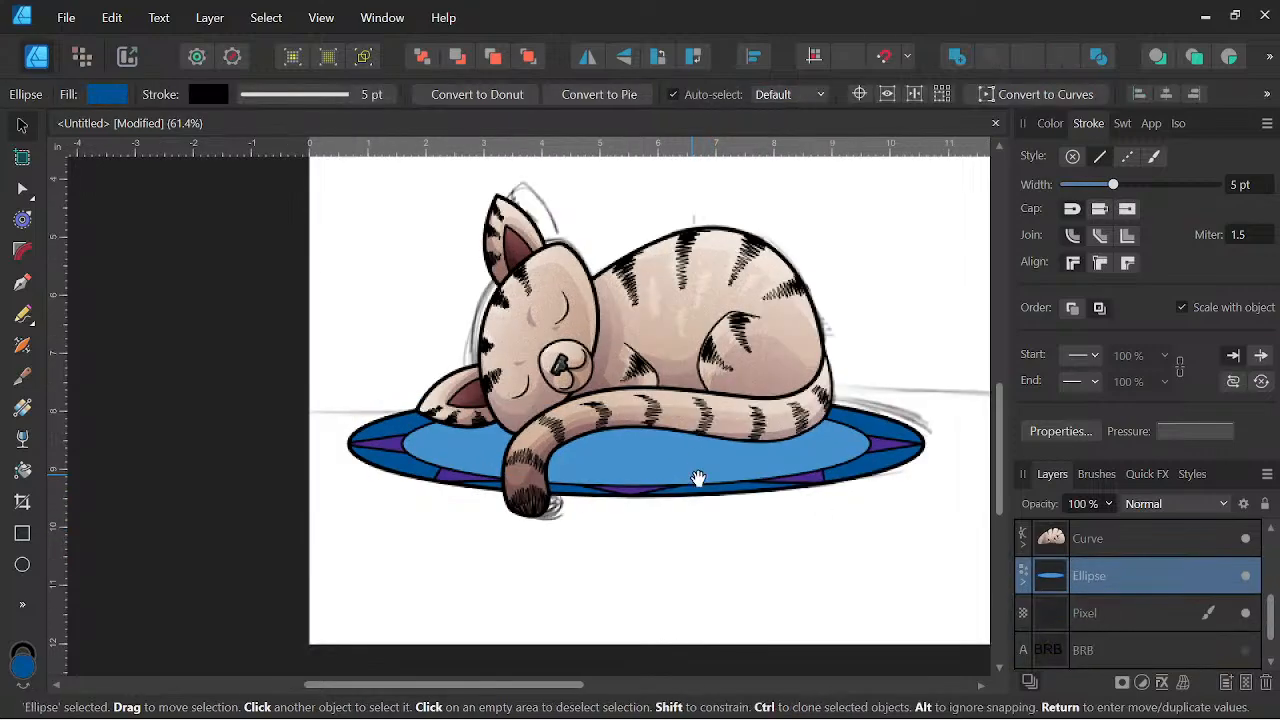
drag(695, 472, 569, 532)
click(22, 565)
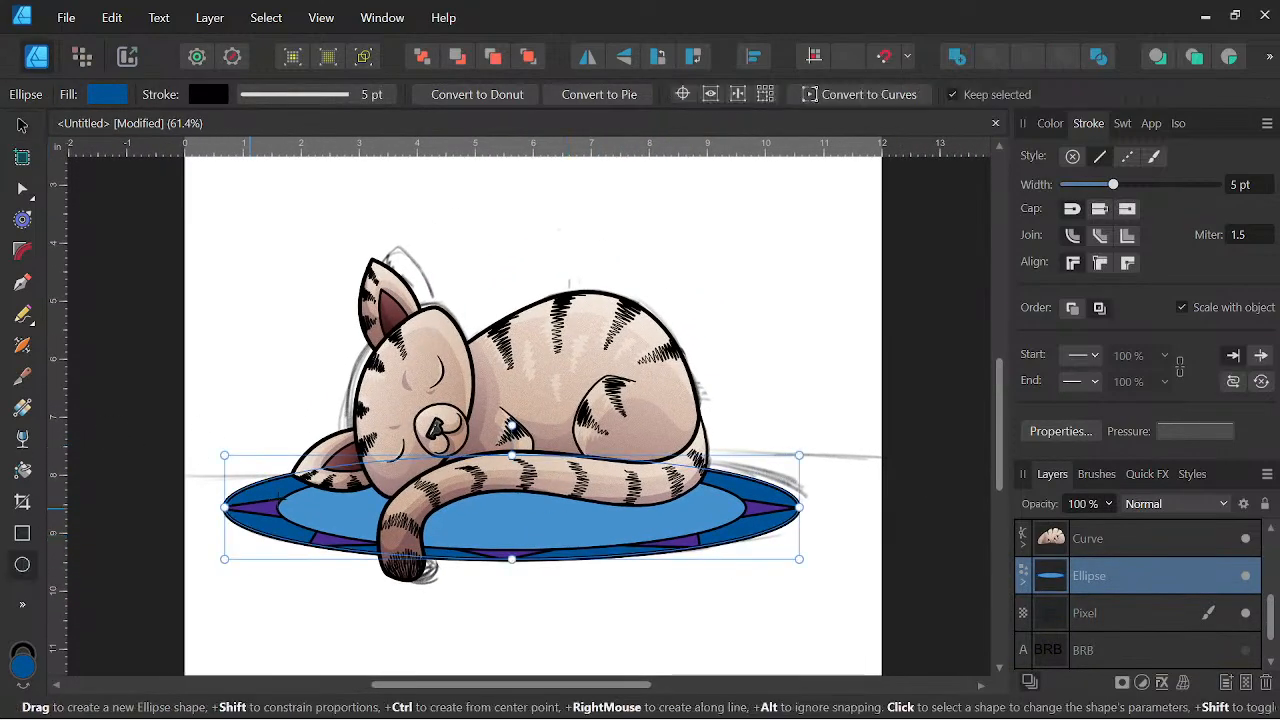
drag(268, 475, 760, 518)
click(1048, 123)
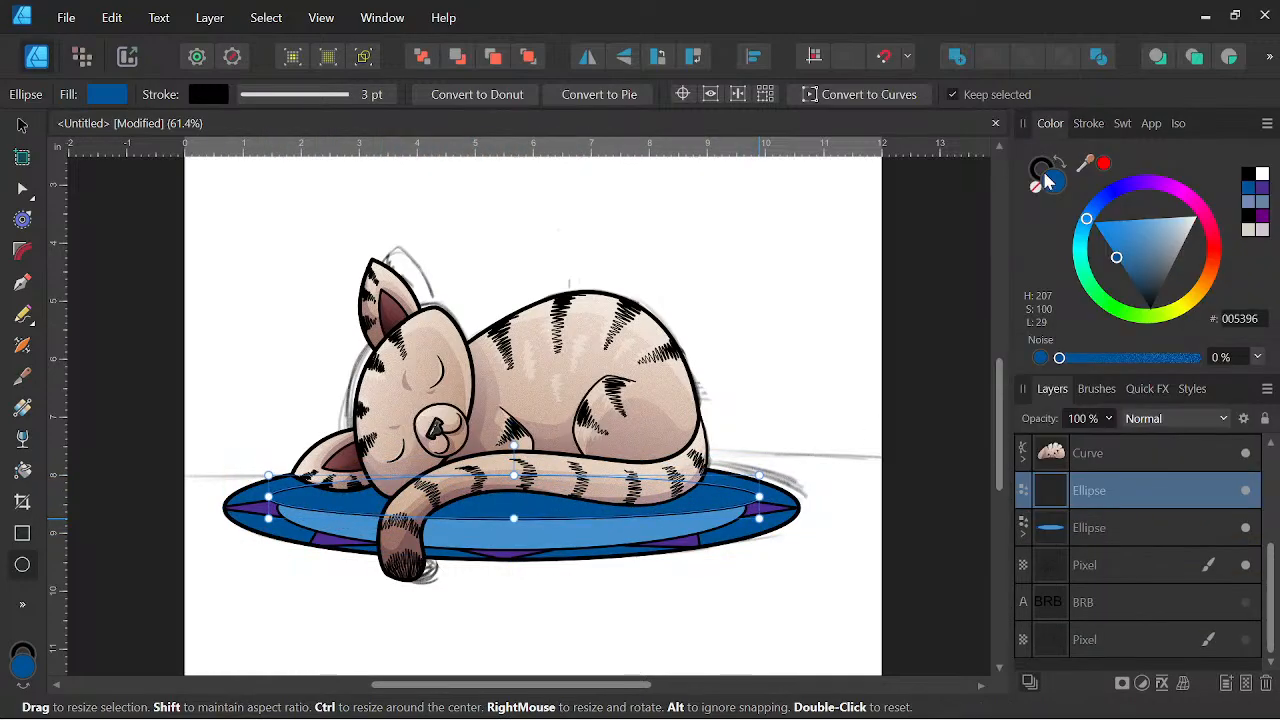
click(1040, 170)
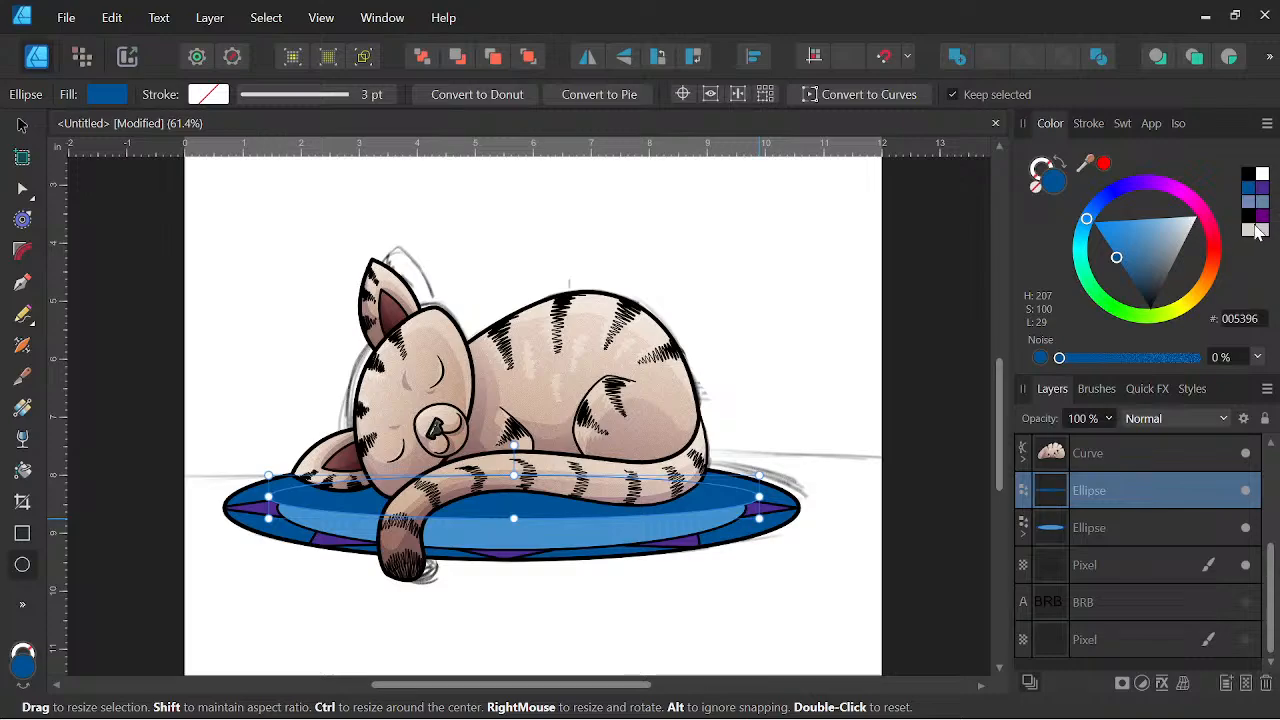
click(1261, 229)
Set the rug shadow ellipse's blend mode to Multiply and extend it upward to about 1.1 in high.
click(1162, 428)
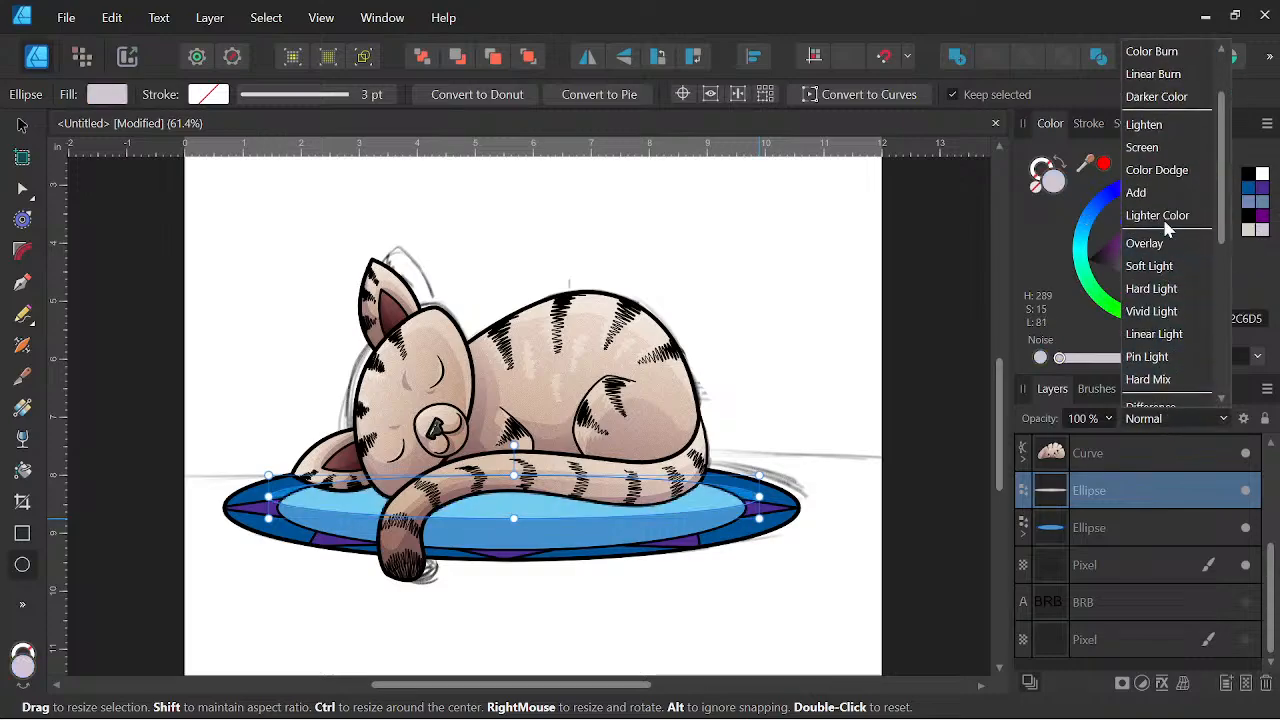
click(1161, 100)
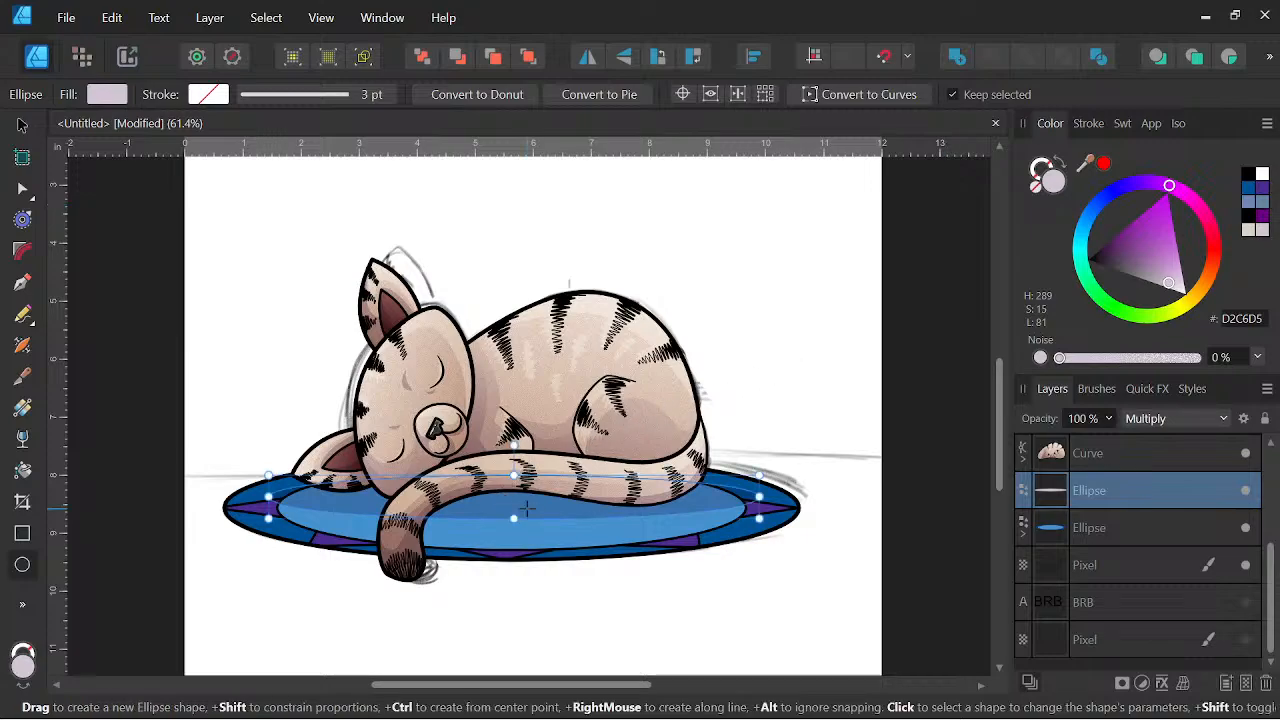
scroll(540, 515, up, 2)
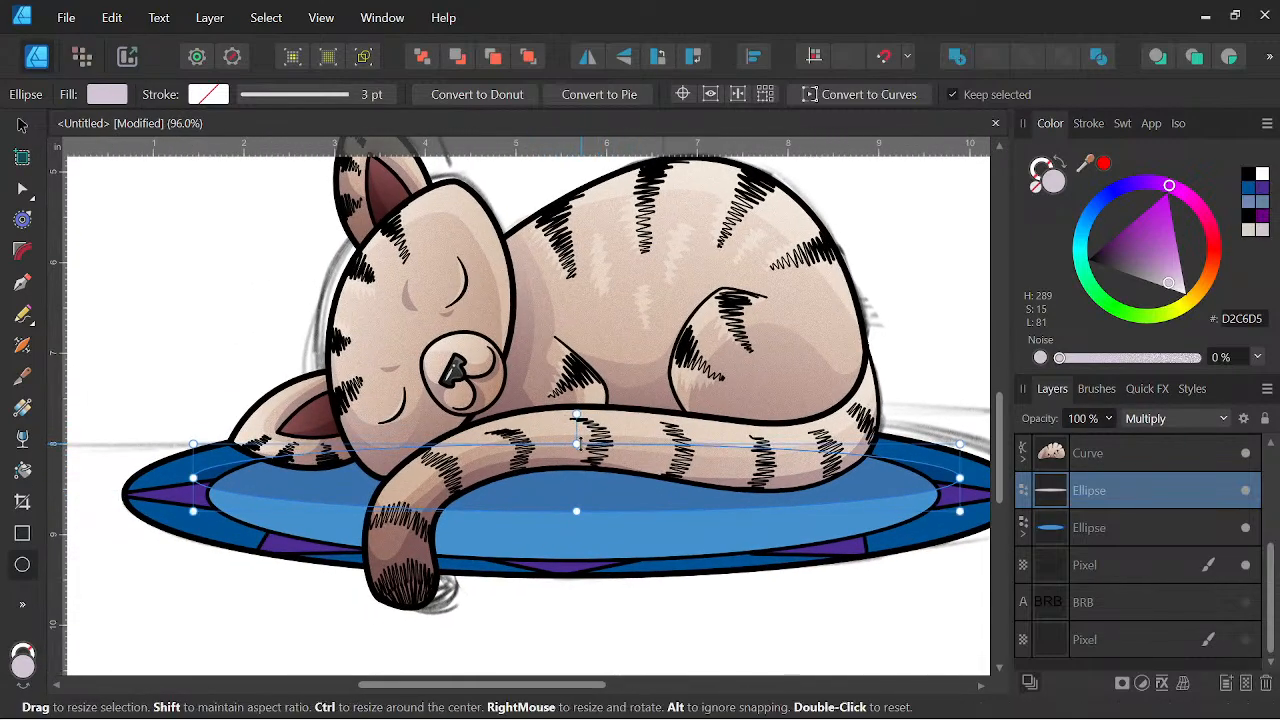
drag(577, 443, 577, 414)
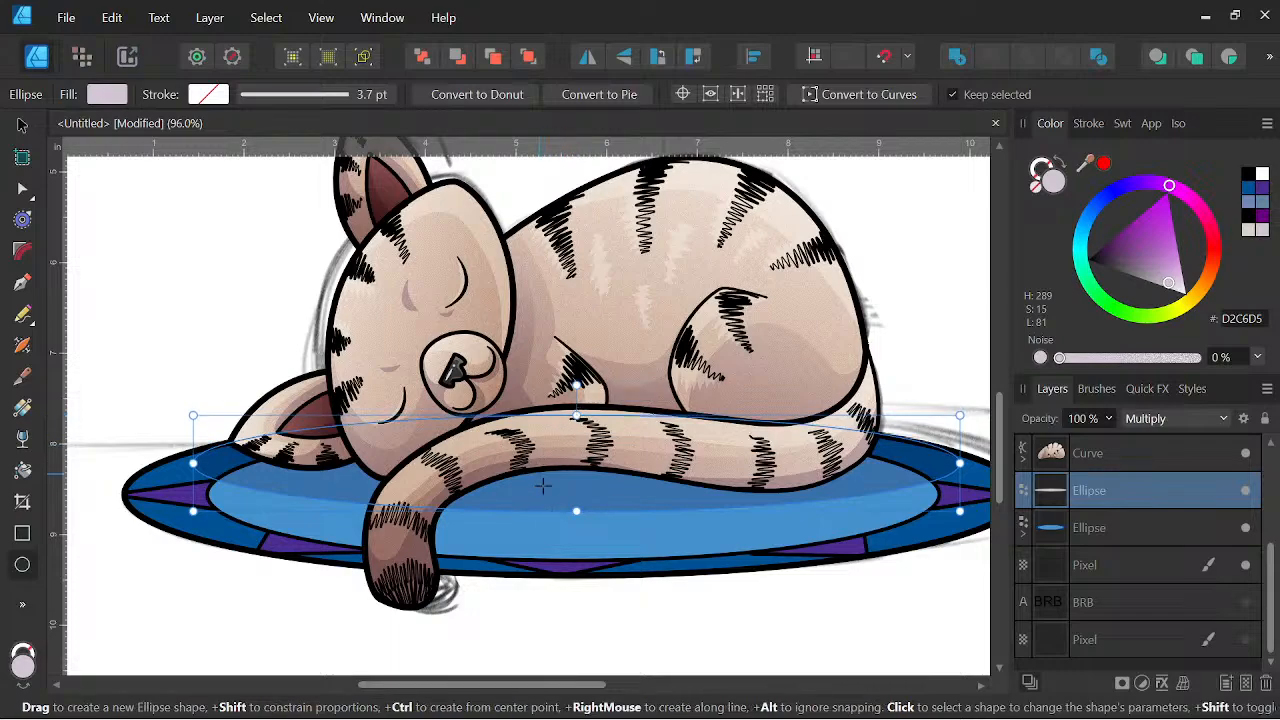
Draw a closed Pen tool shape around the tail's tip, running from the ellipse shadow's lower edge to below the rug.
mouse_move(572, 514)
mouse_down()
mouse_move(573, 525)
mouse_move(596, 490)
mouse_move(473, 366)
mouse_up()
key(space)
click(24, 286)
scroll(379, 369, up, 2)
key(space)
click(447, 423)
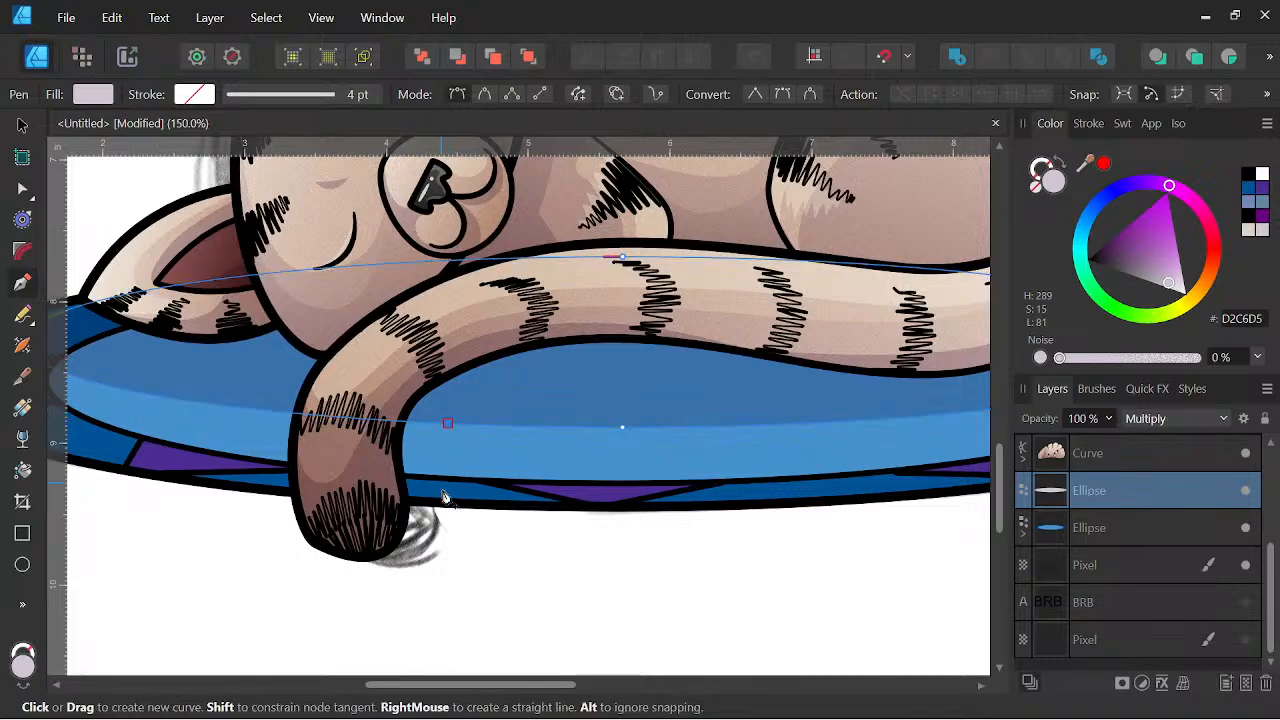
drag(453, 511, 476, 560)
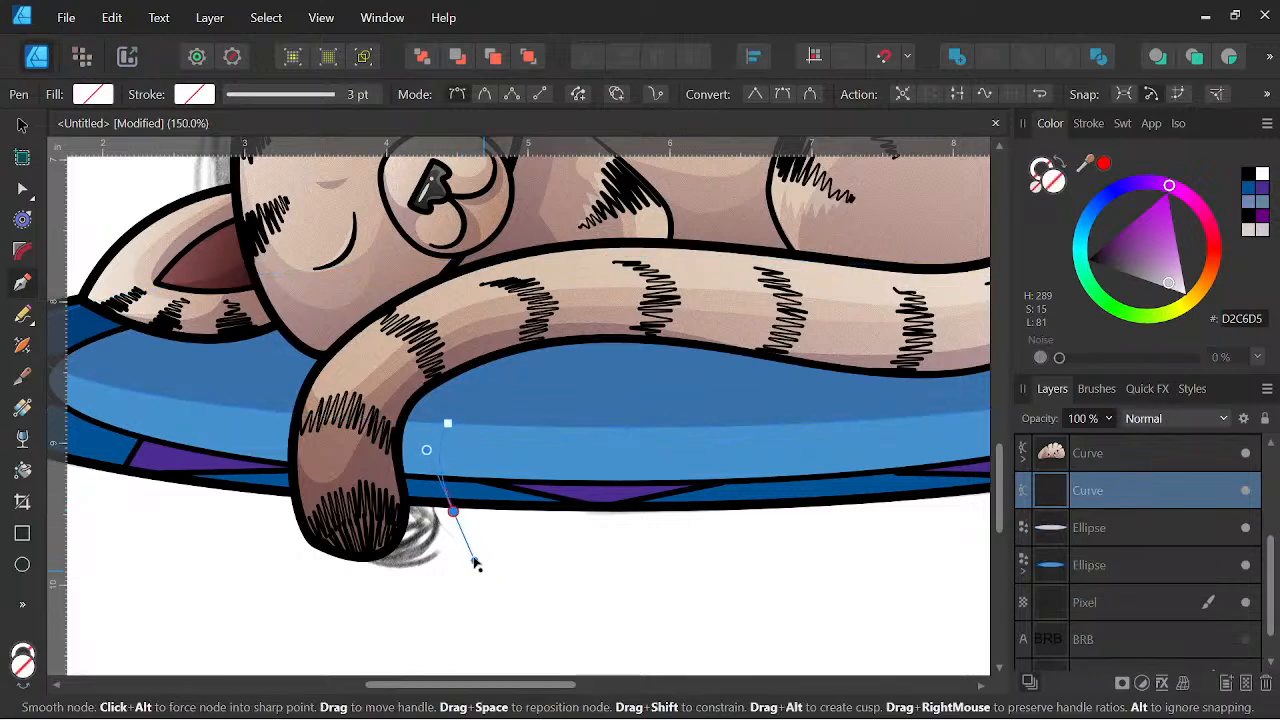
drag(326, 551, 277, 480)
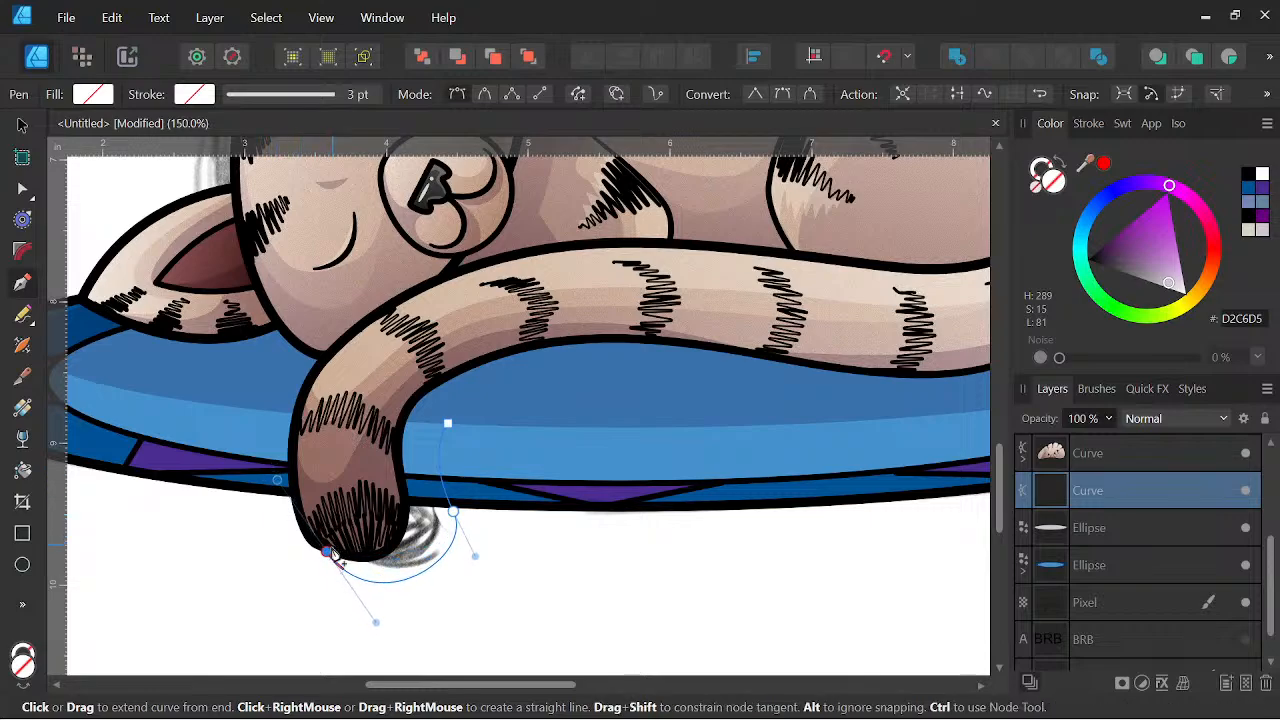
click(330, 399)
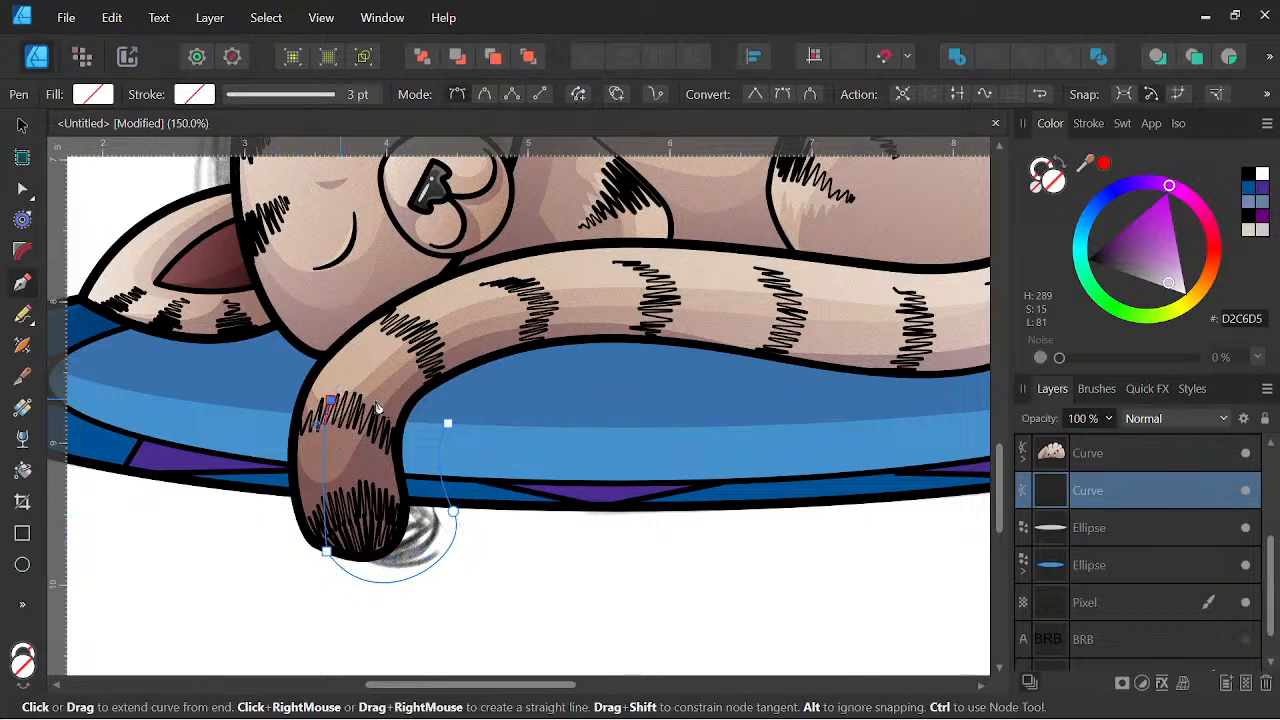
click(447, 423)
Give the tail-tip shape a D2C6D5 fill in Multiply mode and merge it with the rug shadow ellipse.
click(1261, 230)
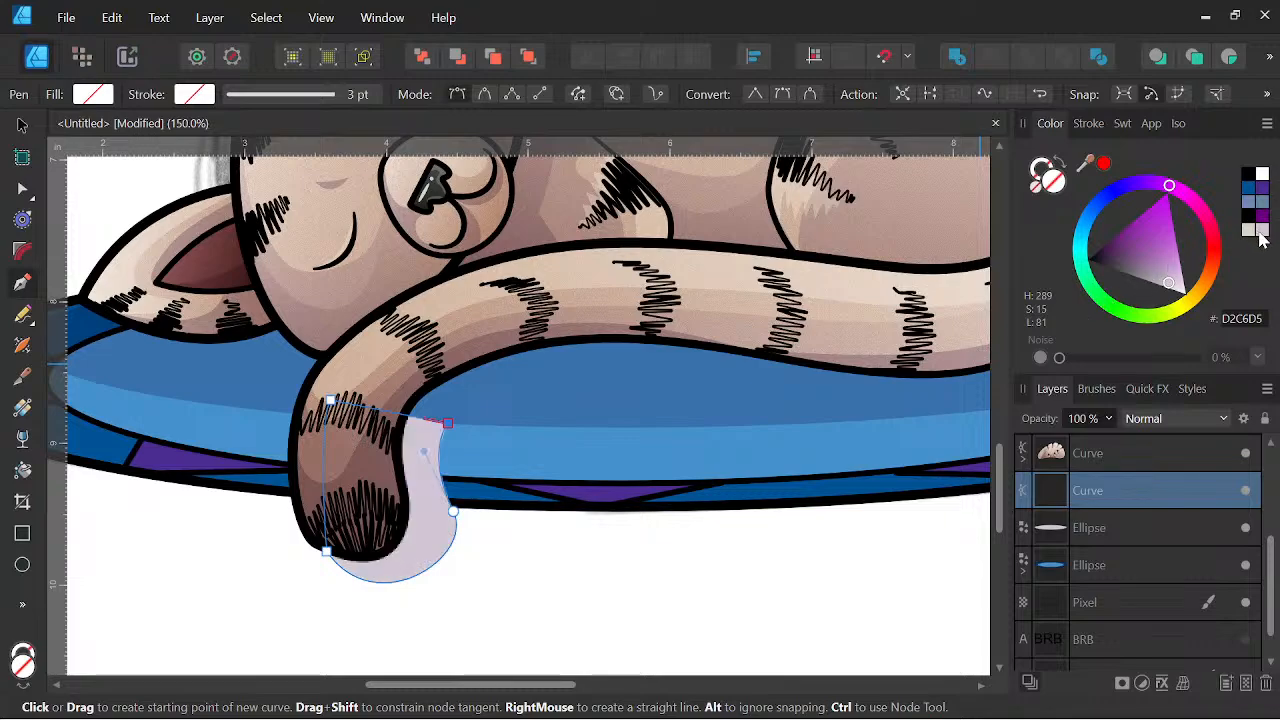
click(1146, 418)
click(1146, 80)
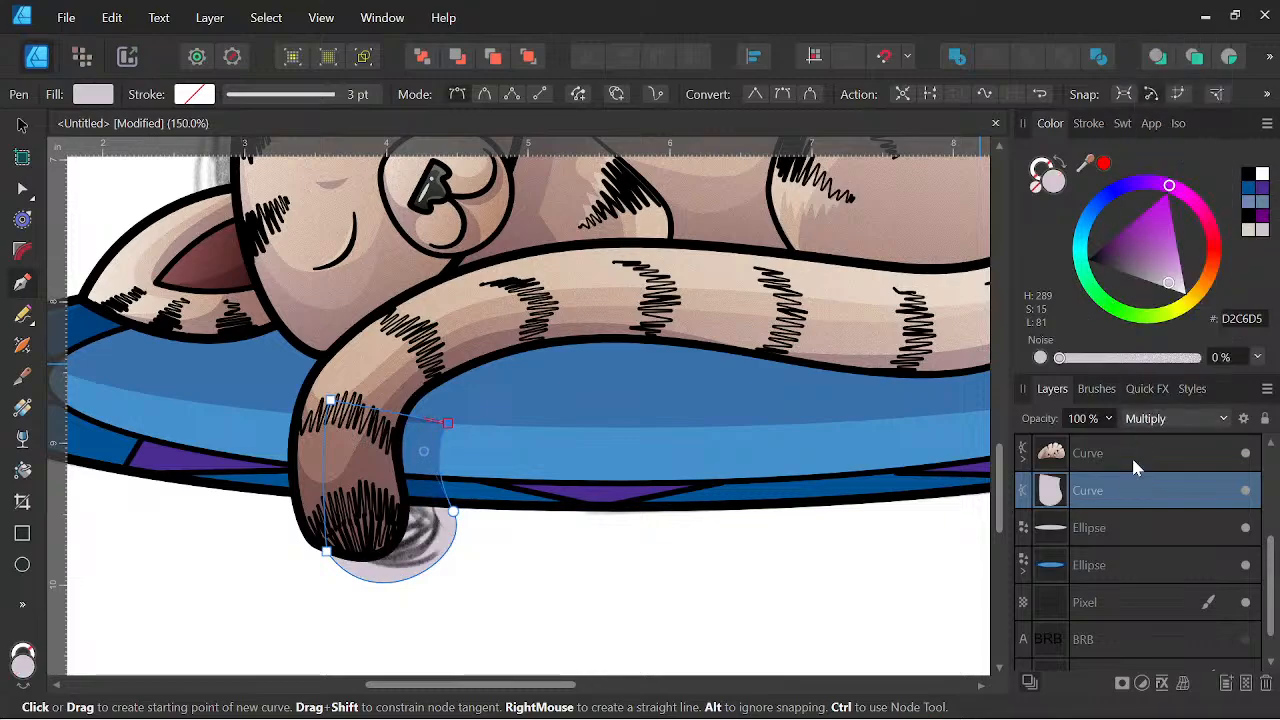
shift+click(1120, 528)
click(958, 57)
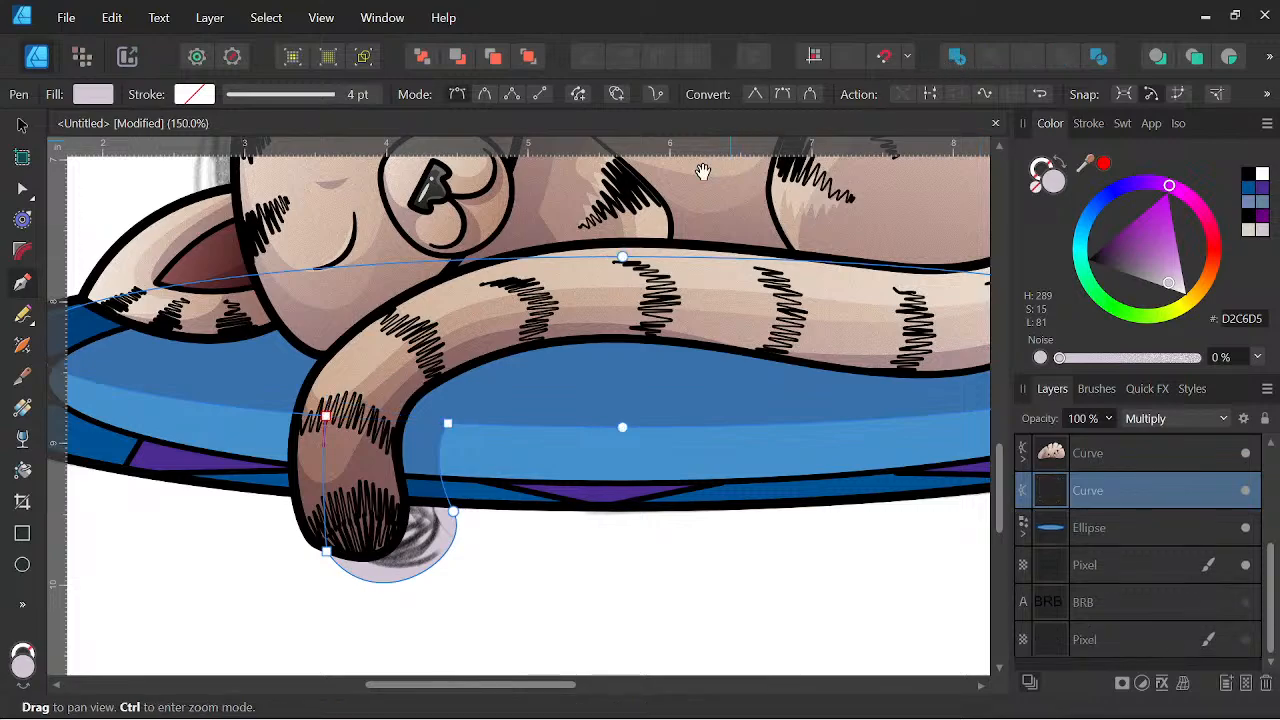
Draw a second, smaller shadow ellipse about 7.3 in wide and 0.45 in high under the cat's body, and set it to Multiply.
scroll(645, 248, down, 4)
drag(651, 270, 610, 430)
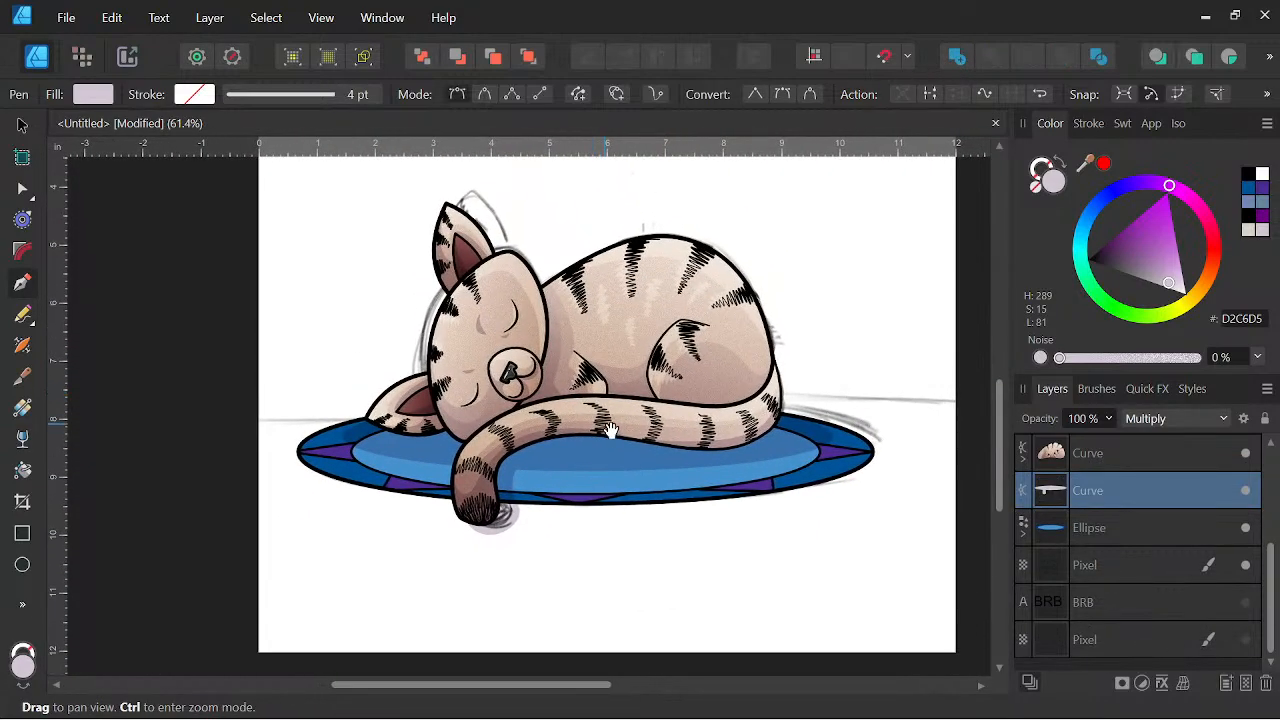
scroll(810, 465, up, 1)
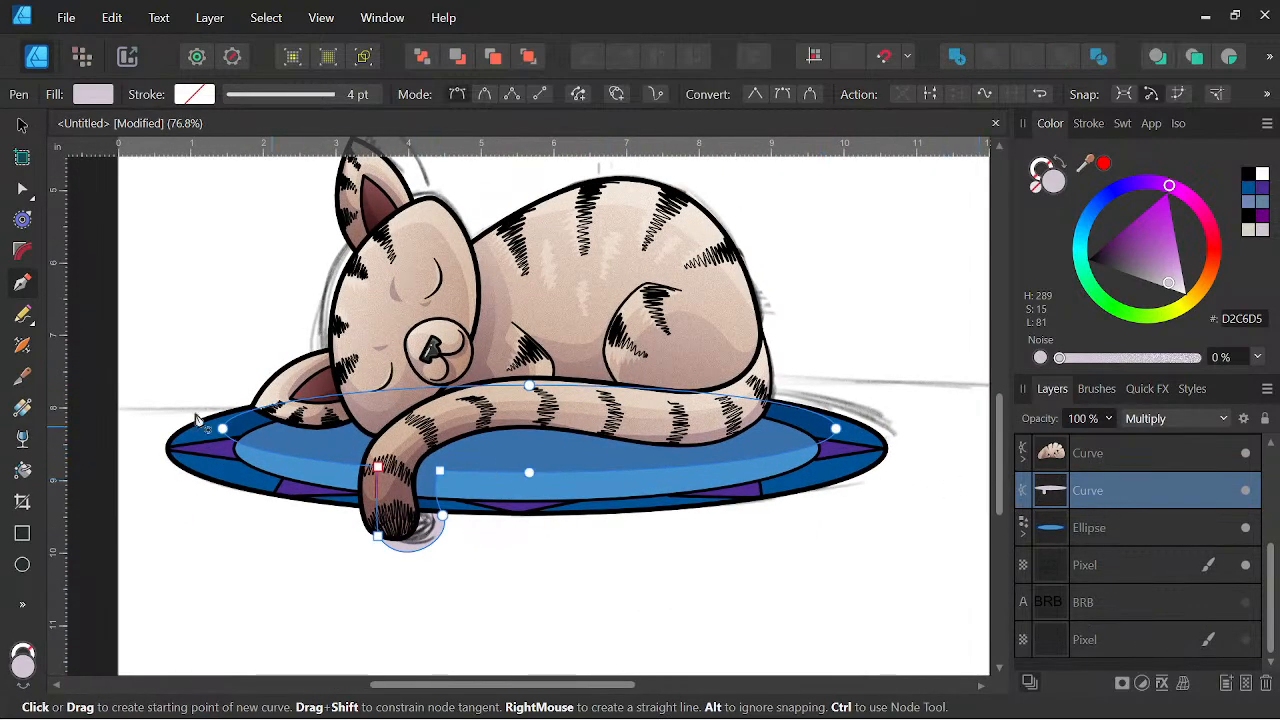
click(22, 565)
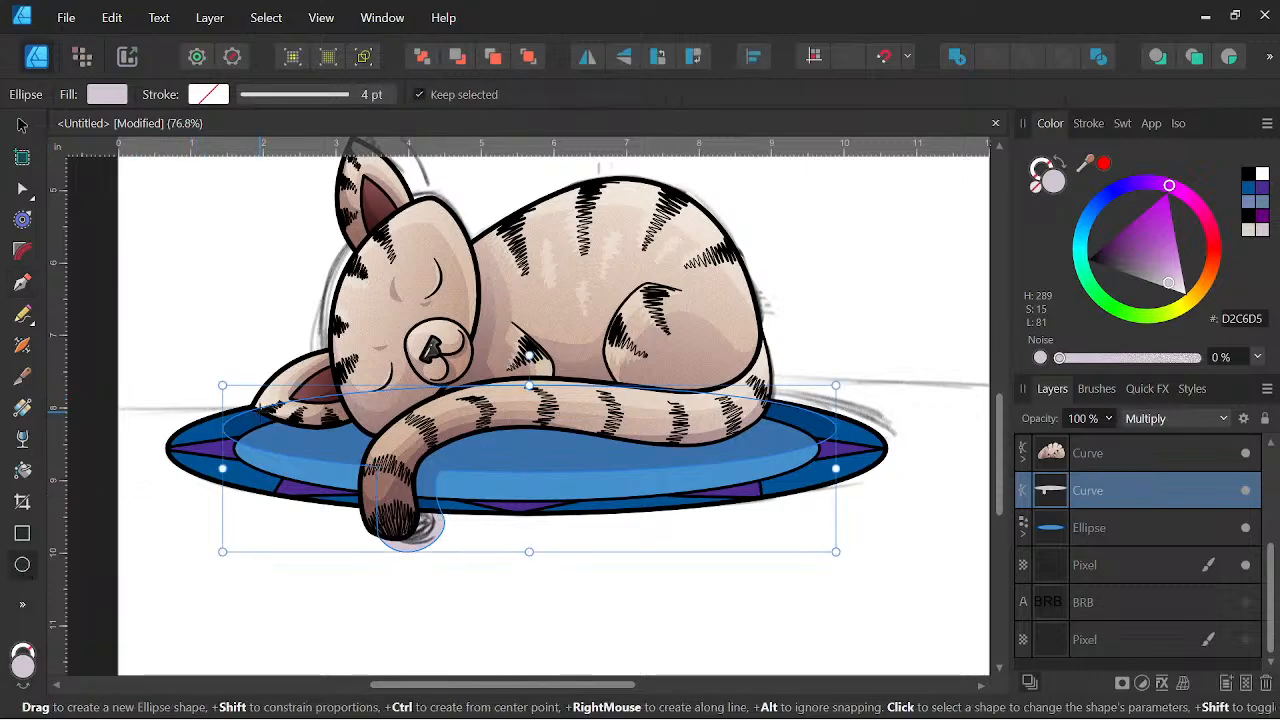
drag(258, 410, 788, 443)
click(1170, 418)
scroll(1163, 334, down, 1)
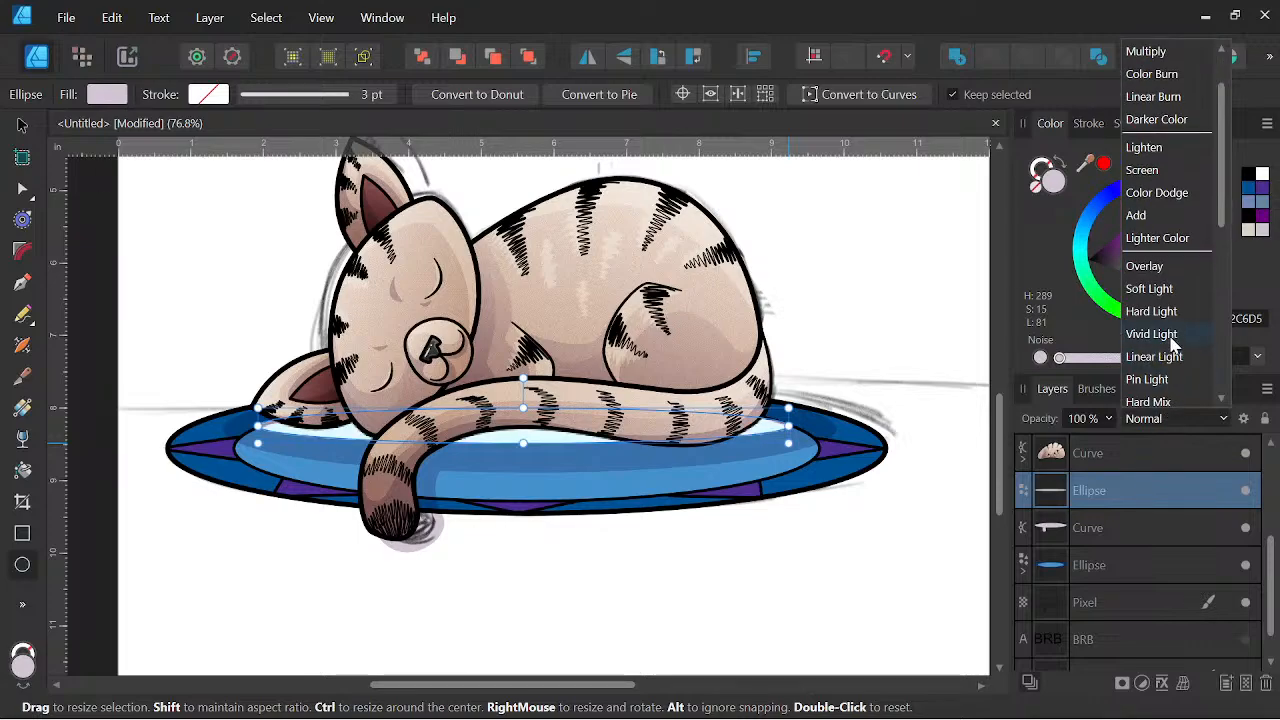
scroll(1163, 200, up, 1)
click(1163, 102)
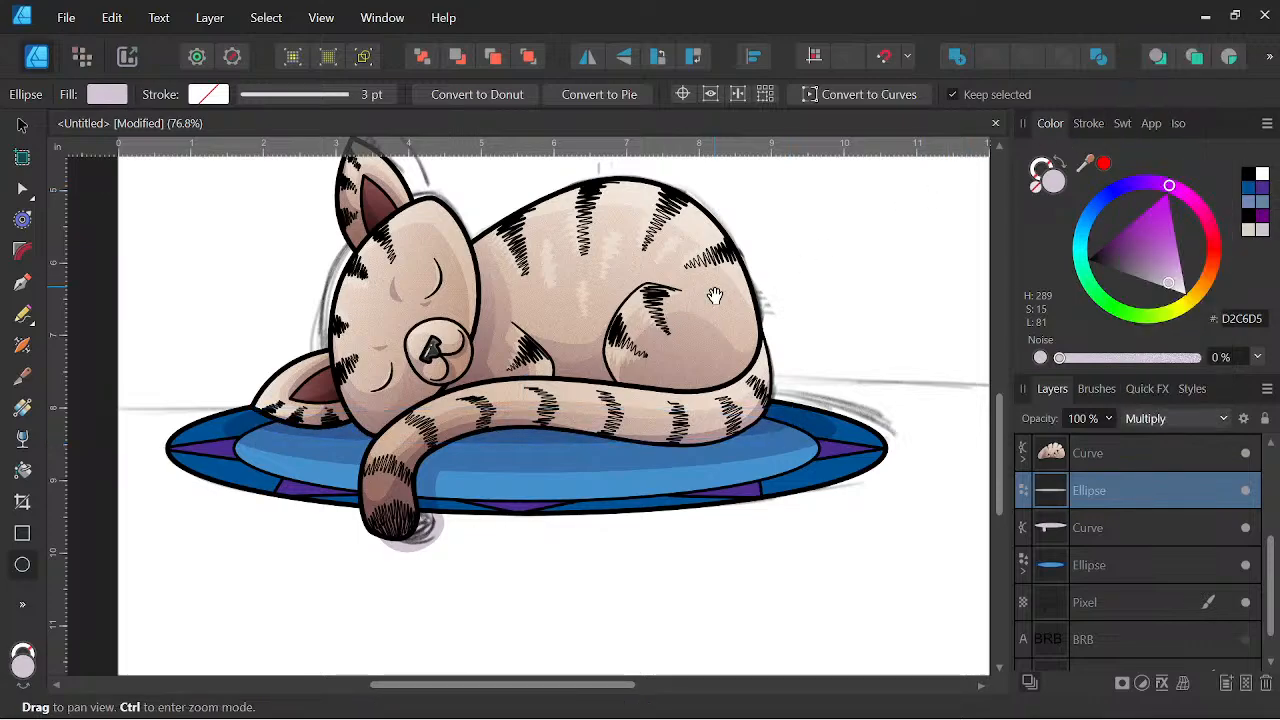
Enlarge the second shadow ellipse upward and downward to about 0.9 in high.
scroll(468, 410, up, 3)
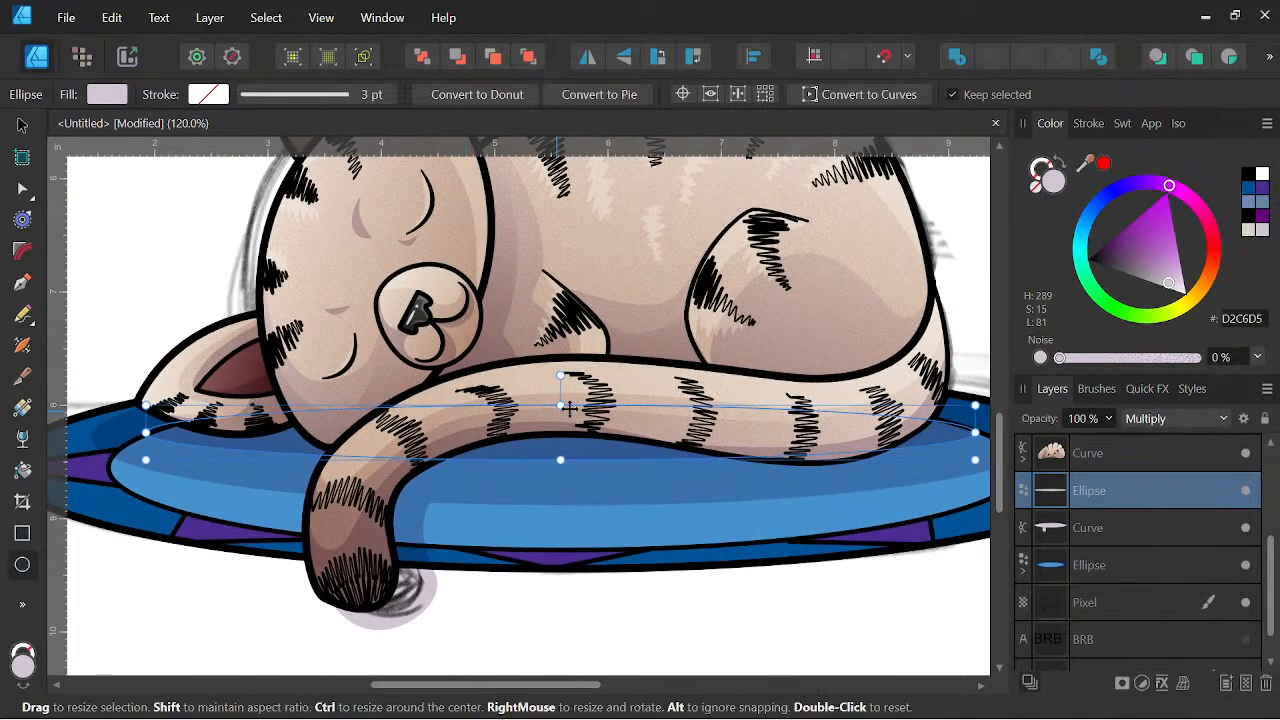
drag(561, 404, 560, 380)
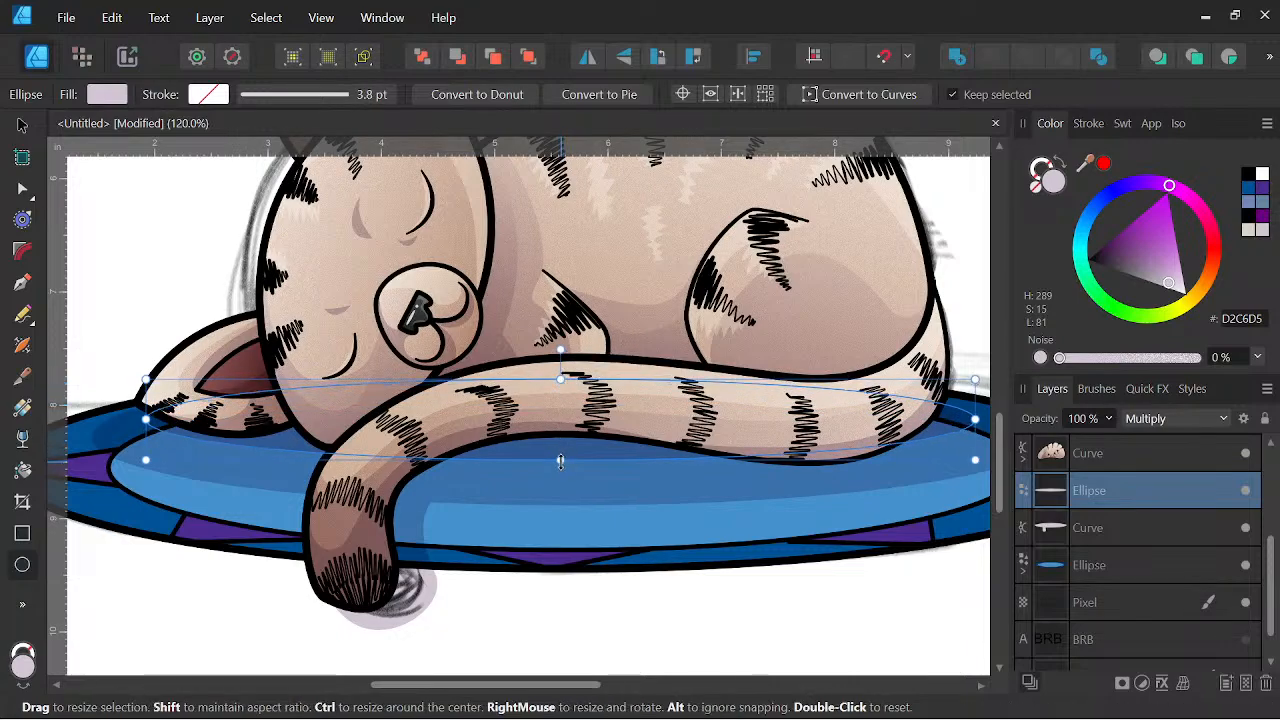
drag(560, 459, 558, 490)
scroll(720, 450, down, 3)
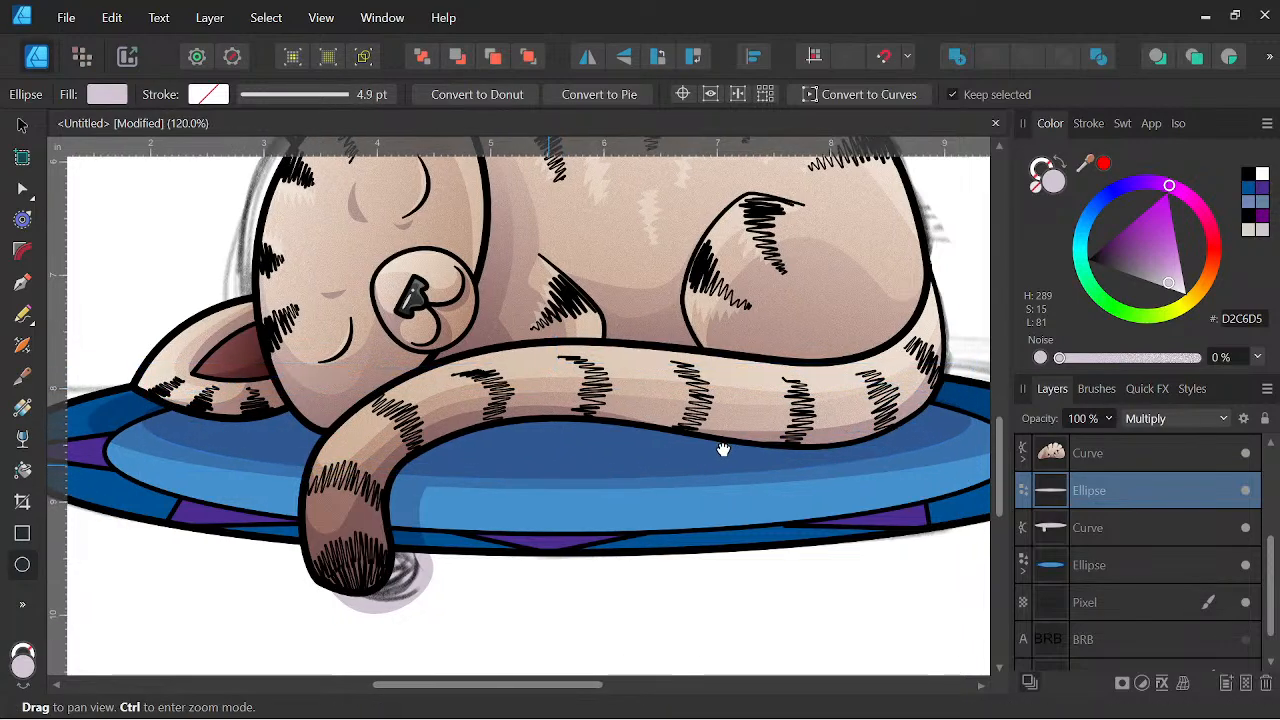
drag(735, 450, 740, 546)
drag(620, 539, 620, 538)
Apply a Gaussian Blur with a 14.9 px radius to the second shadow ellipse.
click(1146, 388)
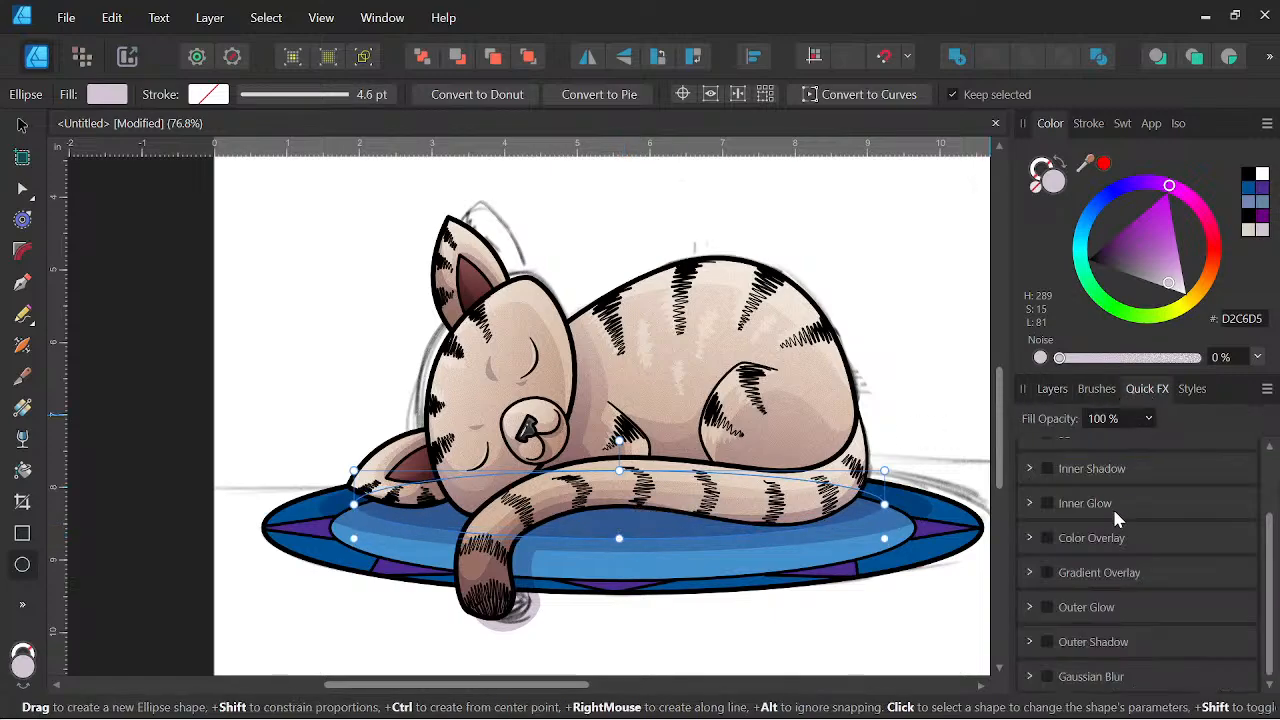
click(1045, 676)
drag(1078, 652, 1120, 652)
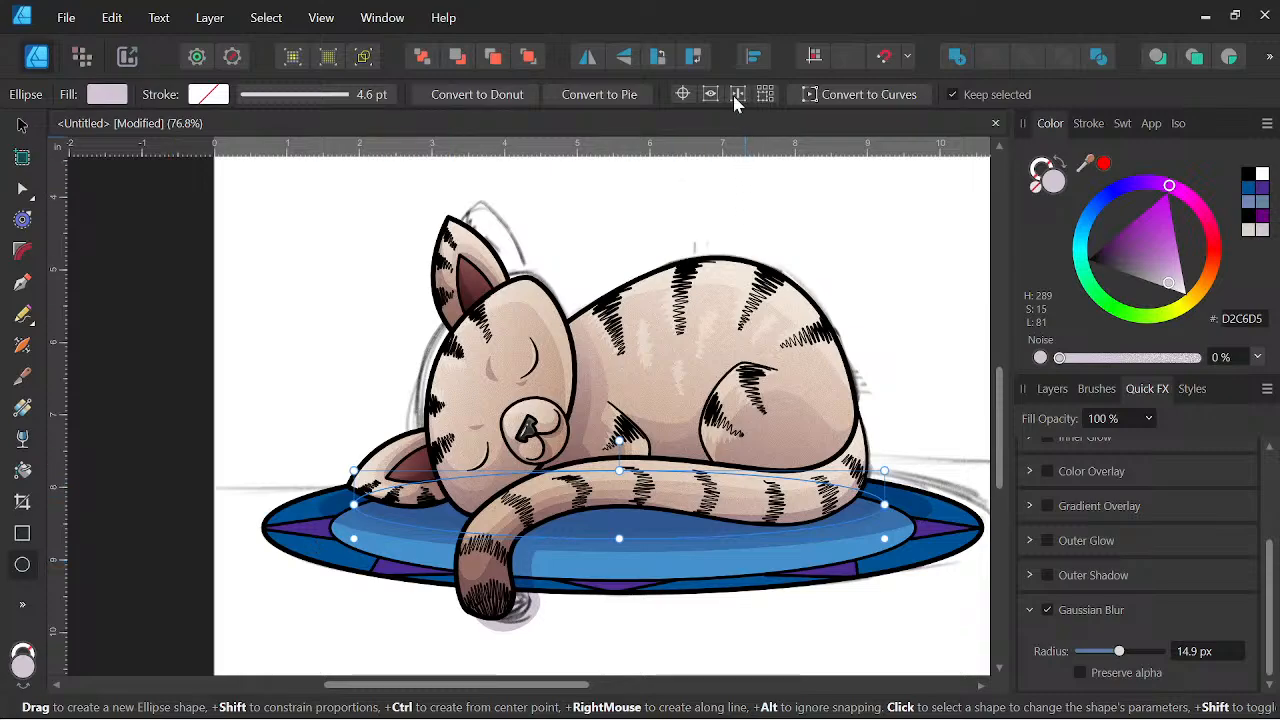
key(space)
scroll(829, 471, down, 3)
mouse_move(880, 535)
mouse_down()
mouse_move(817, 486)
mouse_move(811, 496)
mouse_move(857, 534)
mouse_up()
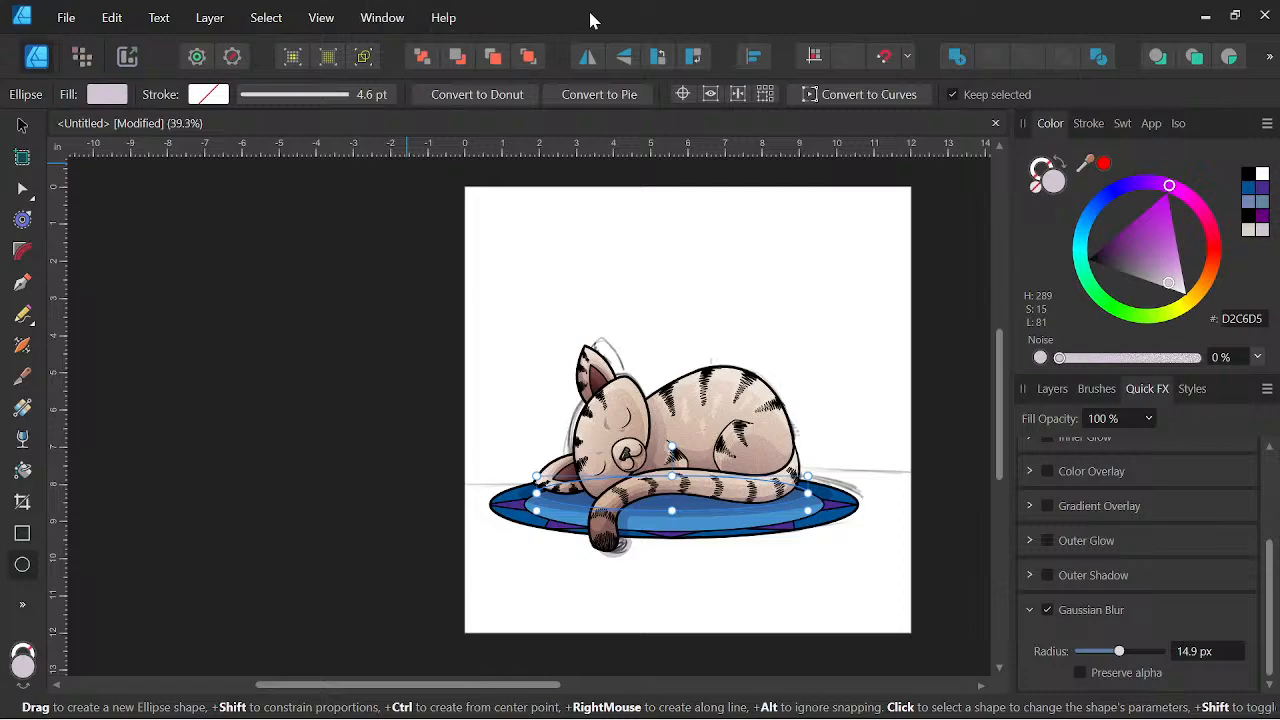
Deselect the blurred shadow ellipse and bring the layer list back into view.
scroll(763, 440, up, 2)
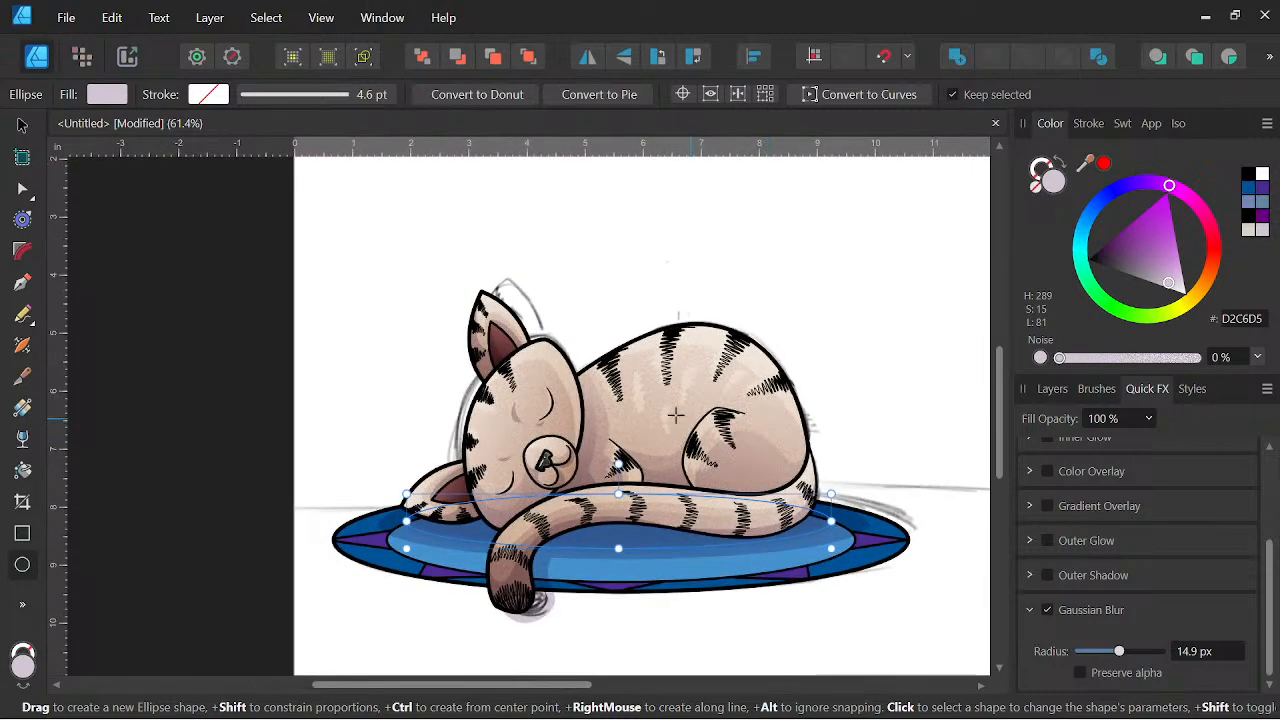
click(24, 124)
click(290, 318)
drag(765, 346, 726, 292)
scroll(774, 302, down, 1)
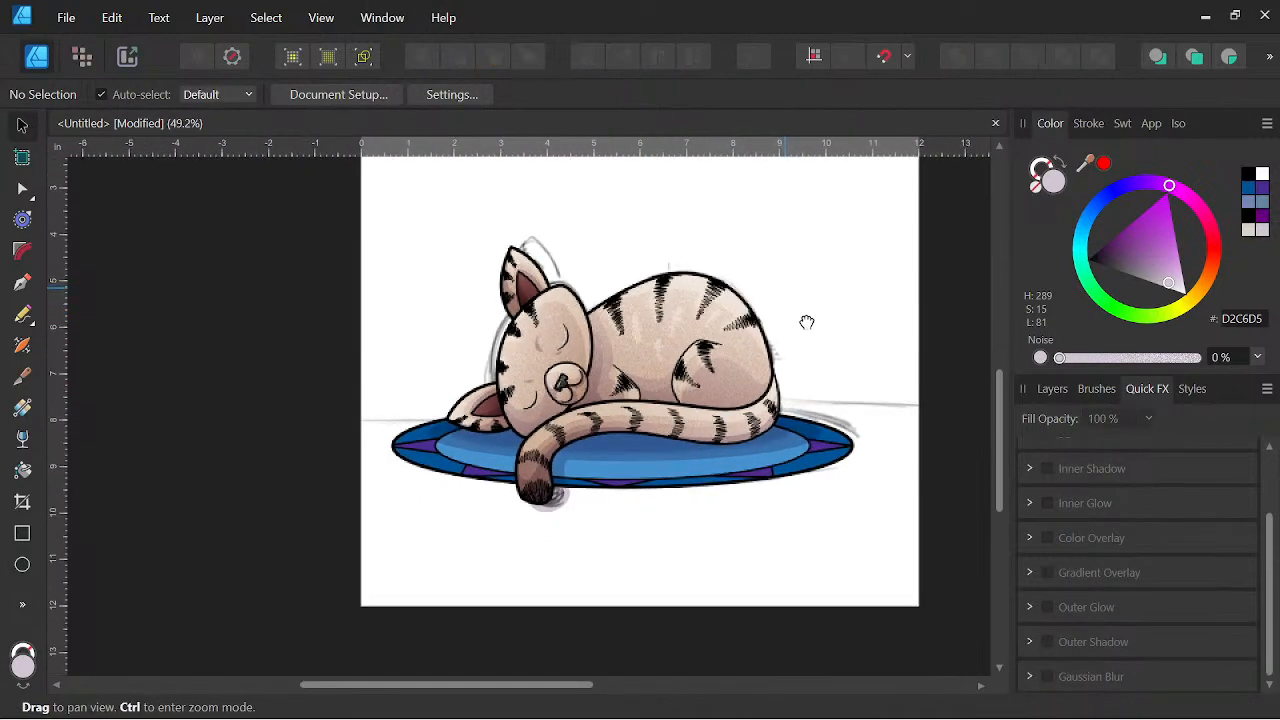
drag(806, 320, 783, 354)
click(1051, 389)
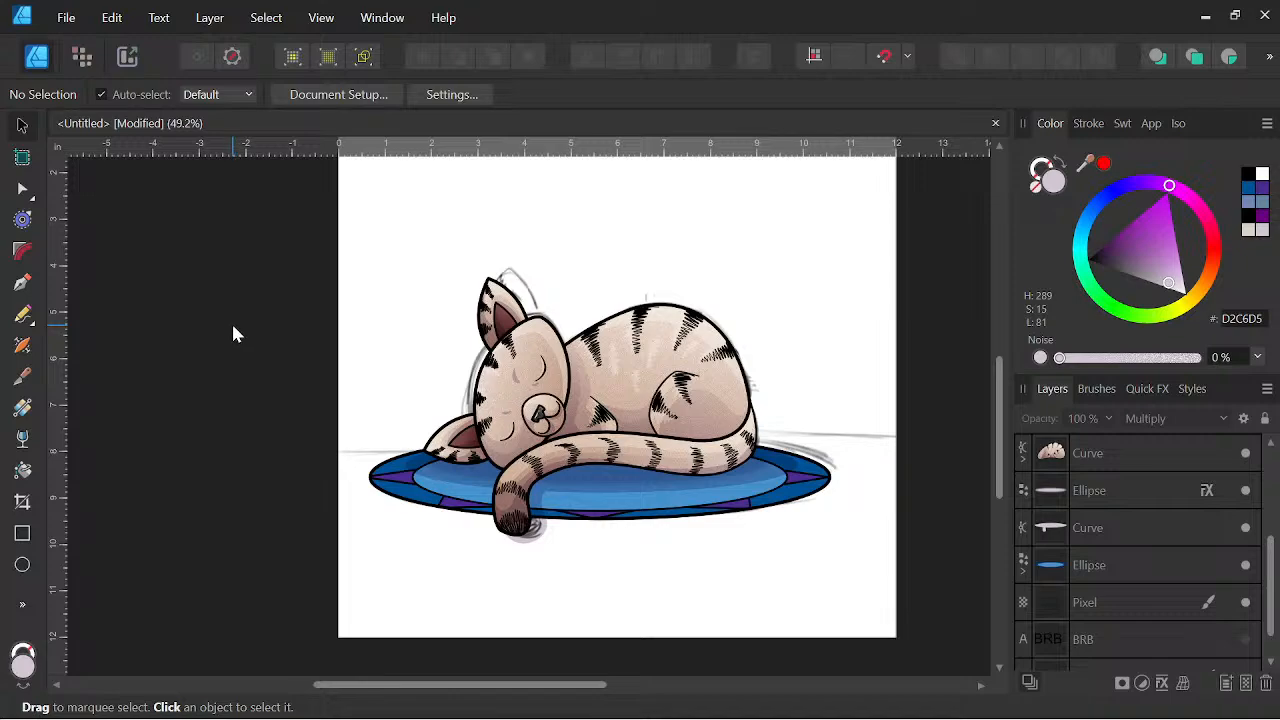
Draw a floor rectangle about 13 in wide beneath the rug layers and extend its upper edge for a height of about 4.7 in.
click(24, 535)
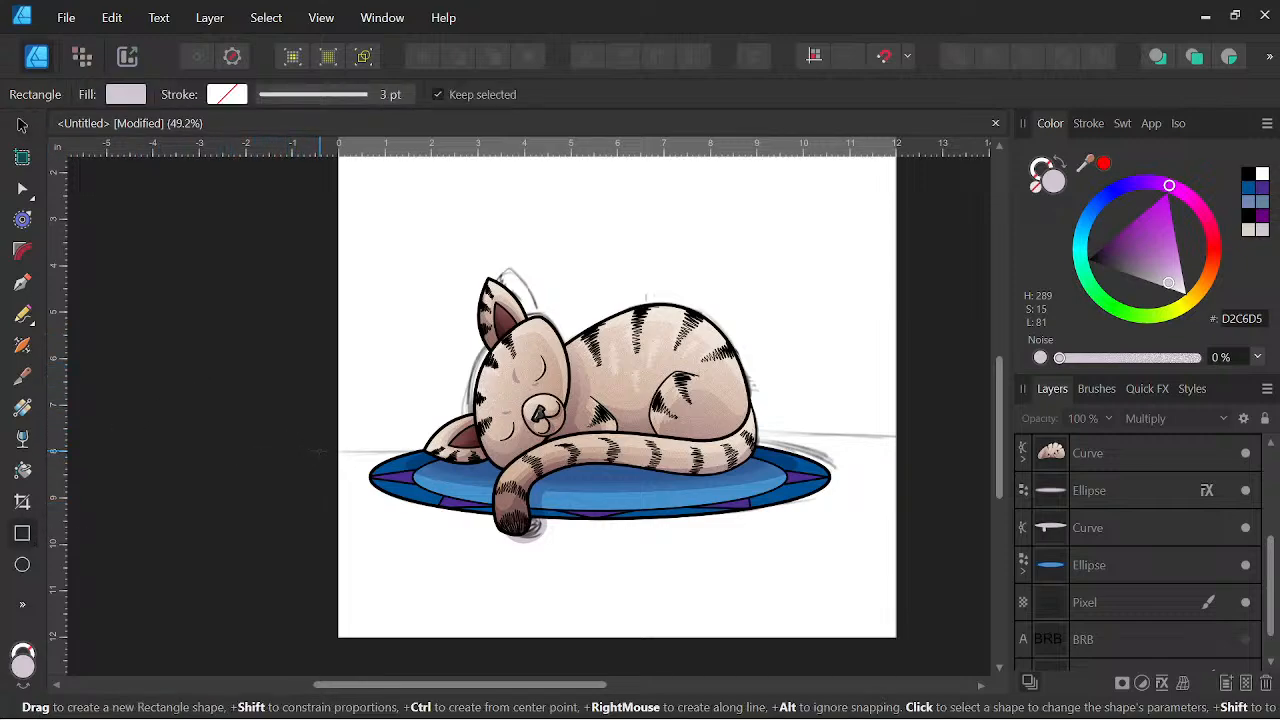
drag(320, 450, 927, 650)
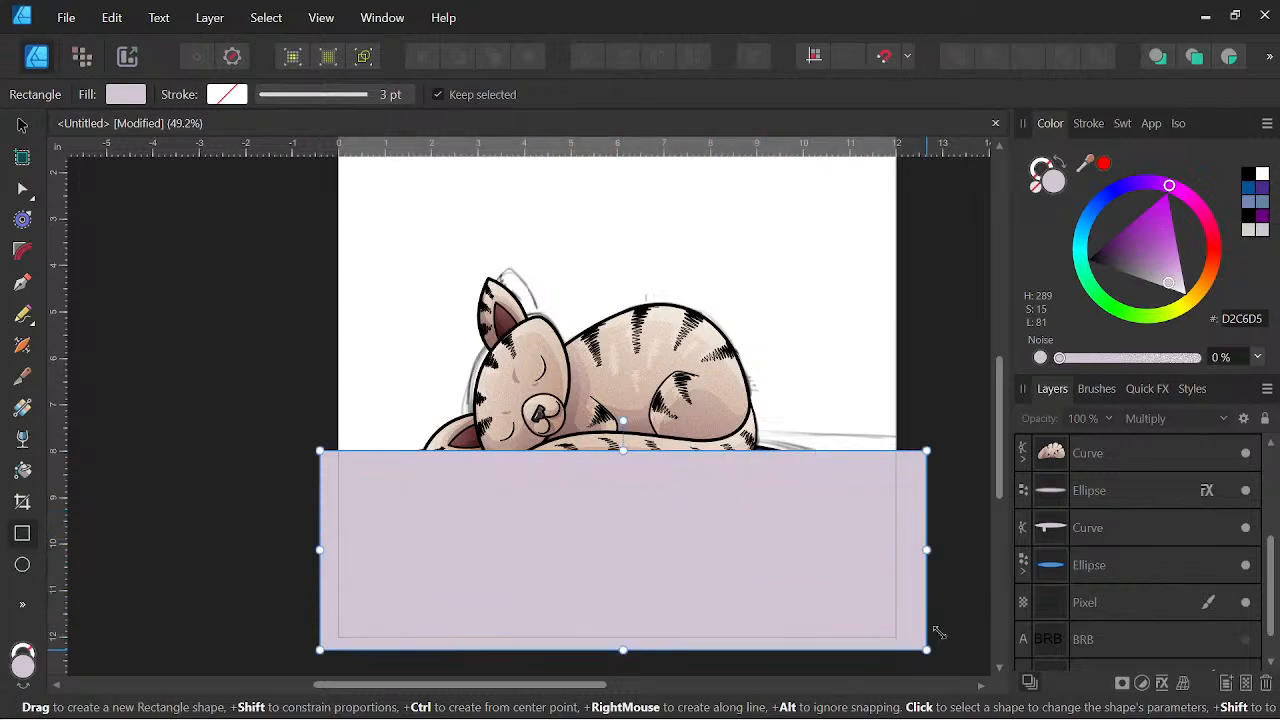
drag(1108, 470, 1084, 610)
scroll(1090, 540, down, 1)
drag(1076, 507, 1078, 610)
scroll(1100, 575, down, 1)
drag(1115, 497, 1086, 584)
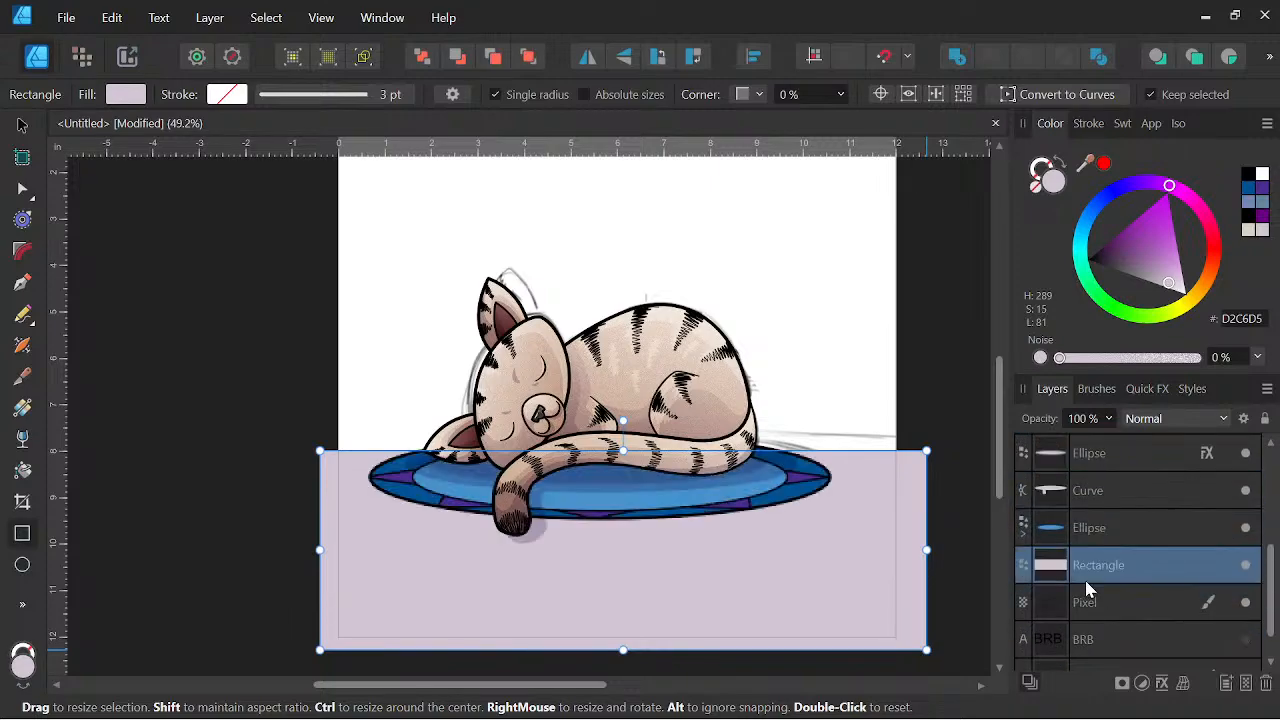
drag(623, 451, 623, 429)
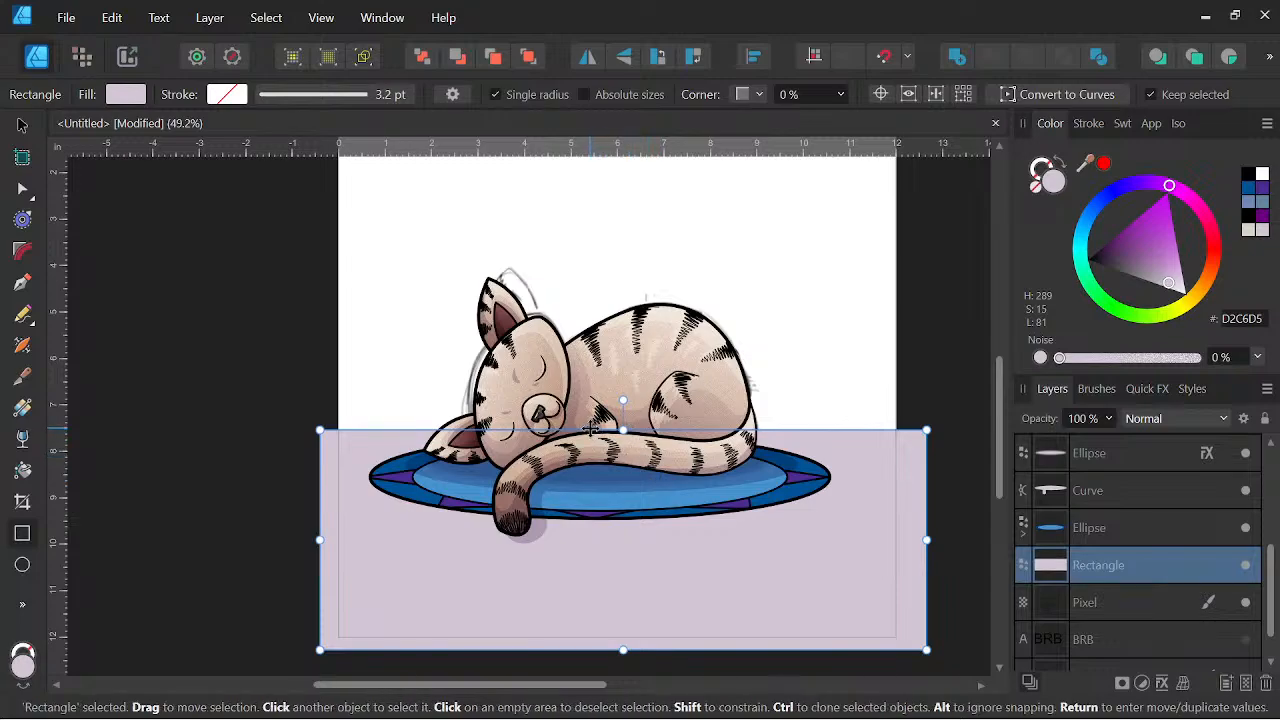
Give the floor rectangle a black outline and a muted brown fill, #917B5E.
click(1041, 167)
drag(1117, 224, 1100, 169)
click(1054, 182)
drag(1203, 300, 1208, 292)
drag(1140, 270, 1140, 245)
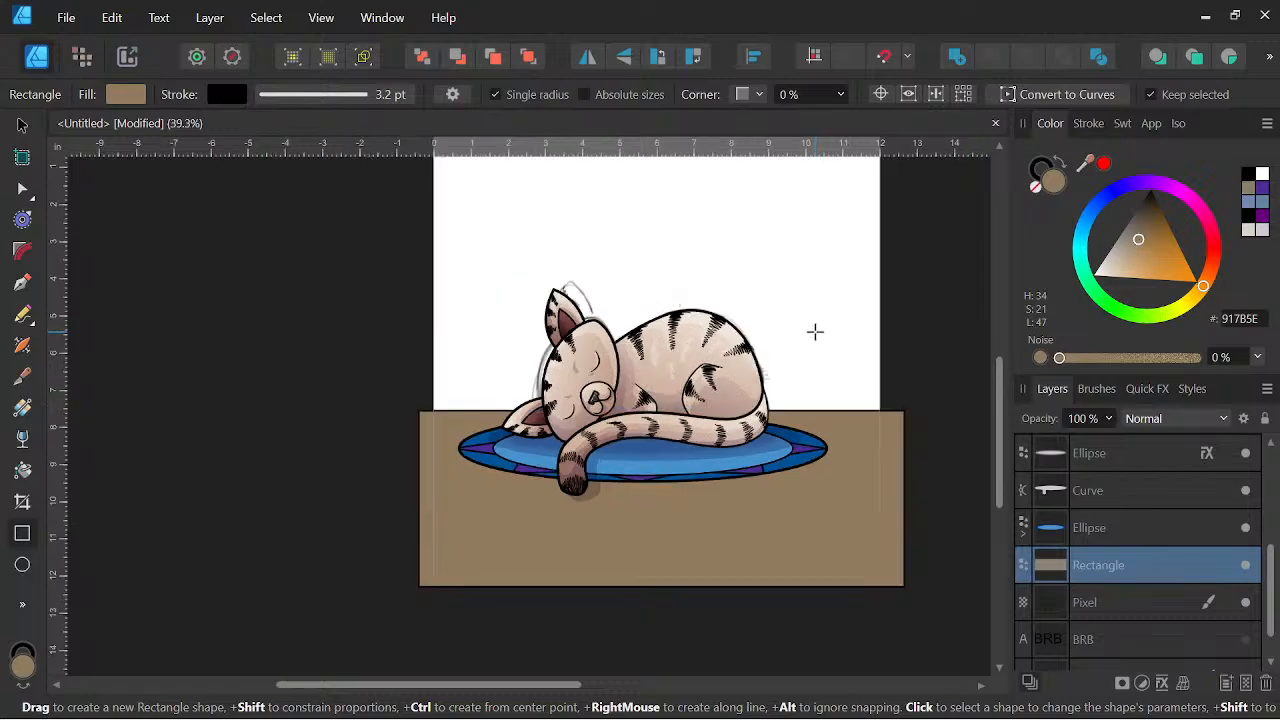
Draw a wall rectangle about 12.7 by 11.3 in behind the floor and fill it with grey-blue #6386A1.
scroll(814, 331, down, 3)
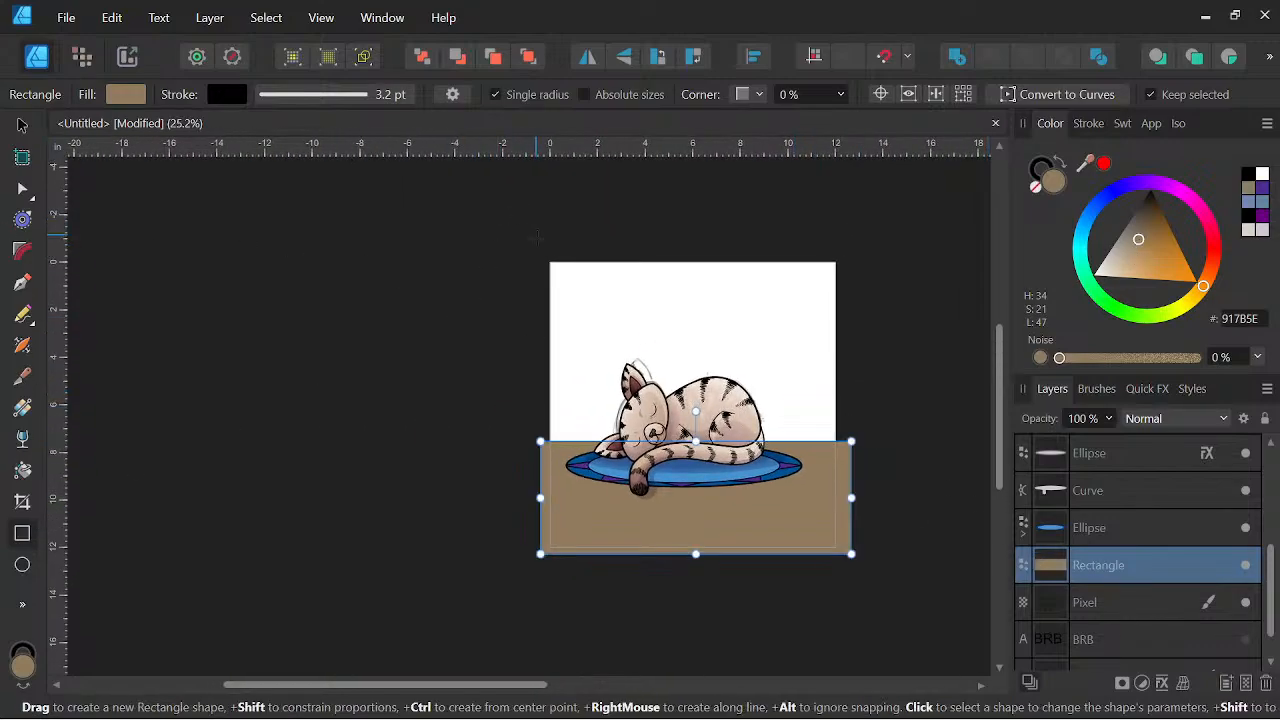
drag(541, 256, 846, 525)
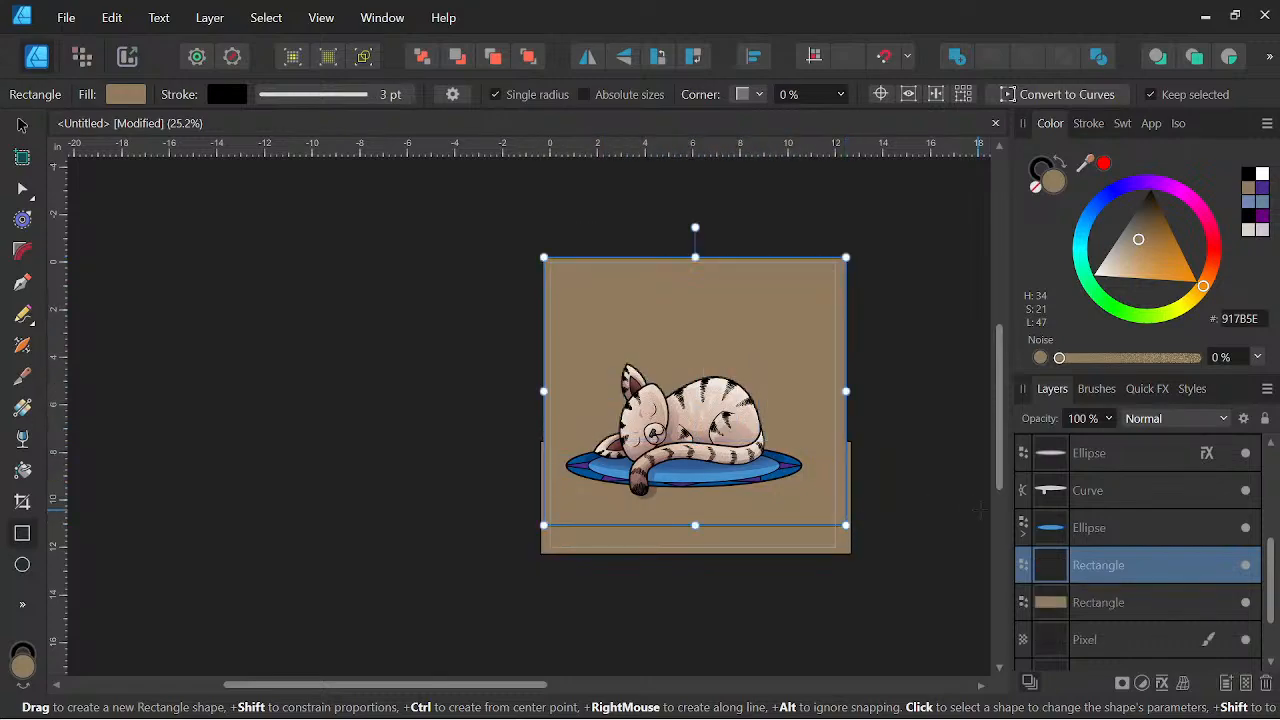
drag(1133, 578, 1135, 618)
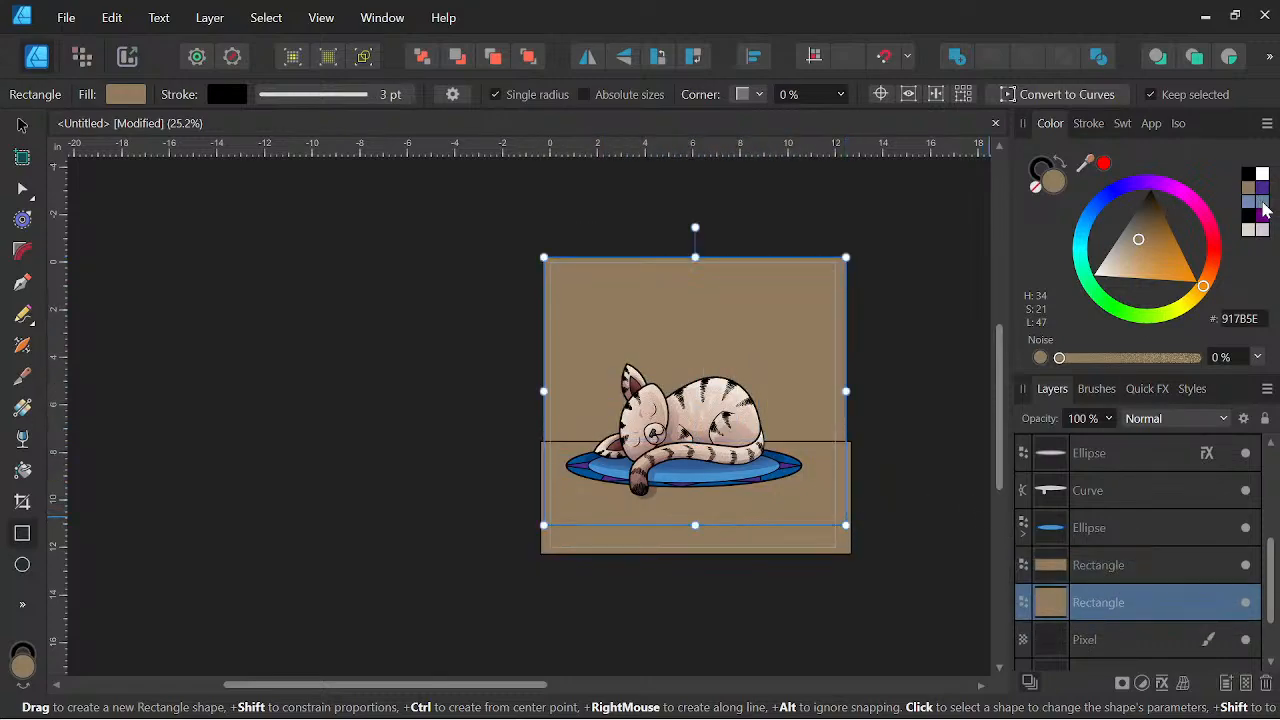
click(1256, 201)
scroll(760, 405, up, 2)
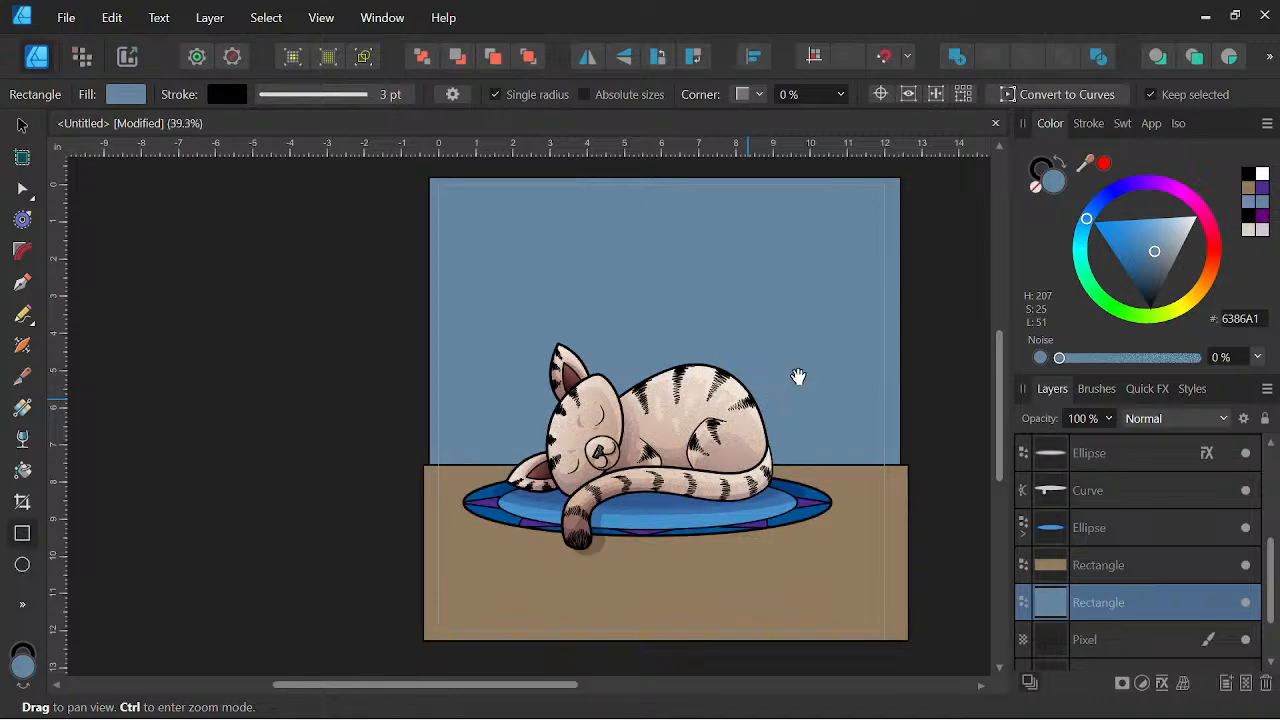
Apply a diagonal linear gradient to the wall from its upper right to lower left, with the end stop set to indigo #2D2776.
click(18, 411)
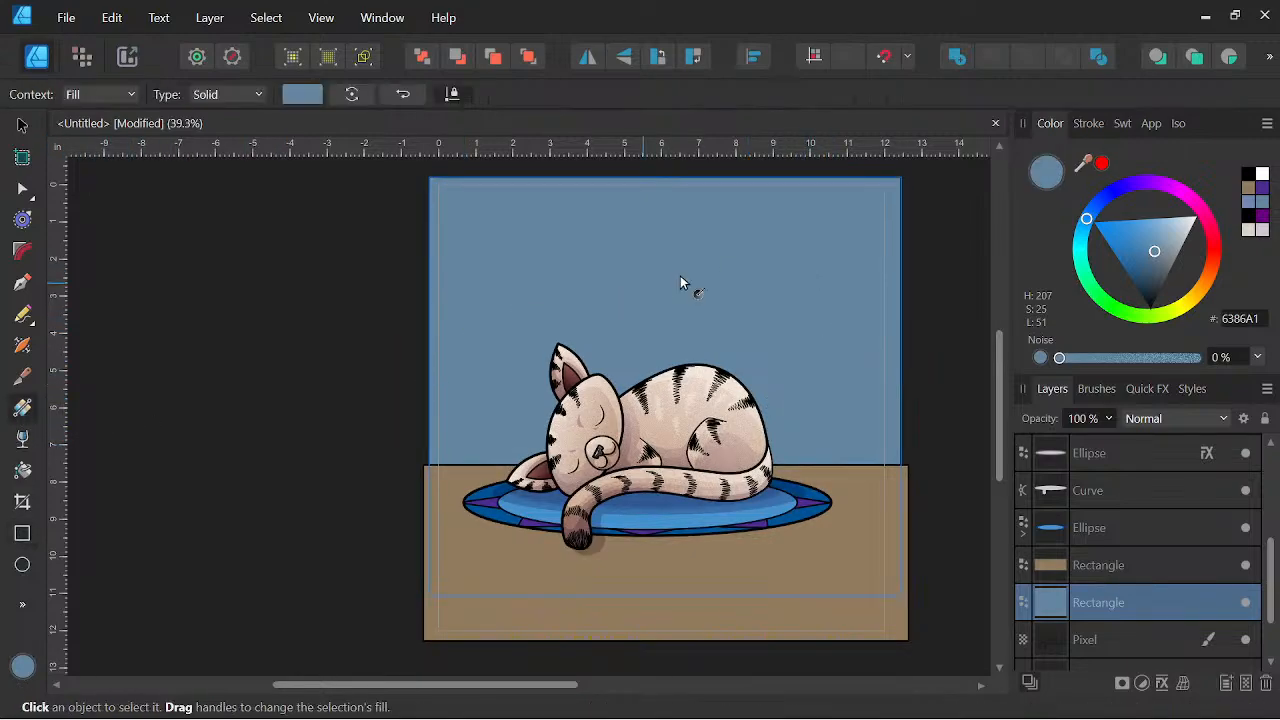
drag(832, 210, 518, 607)
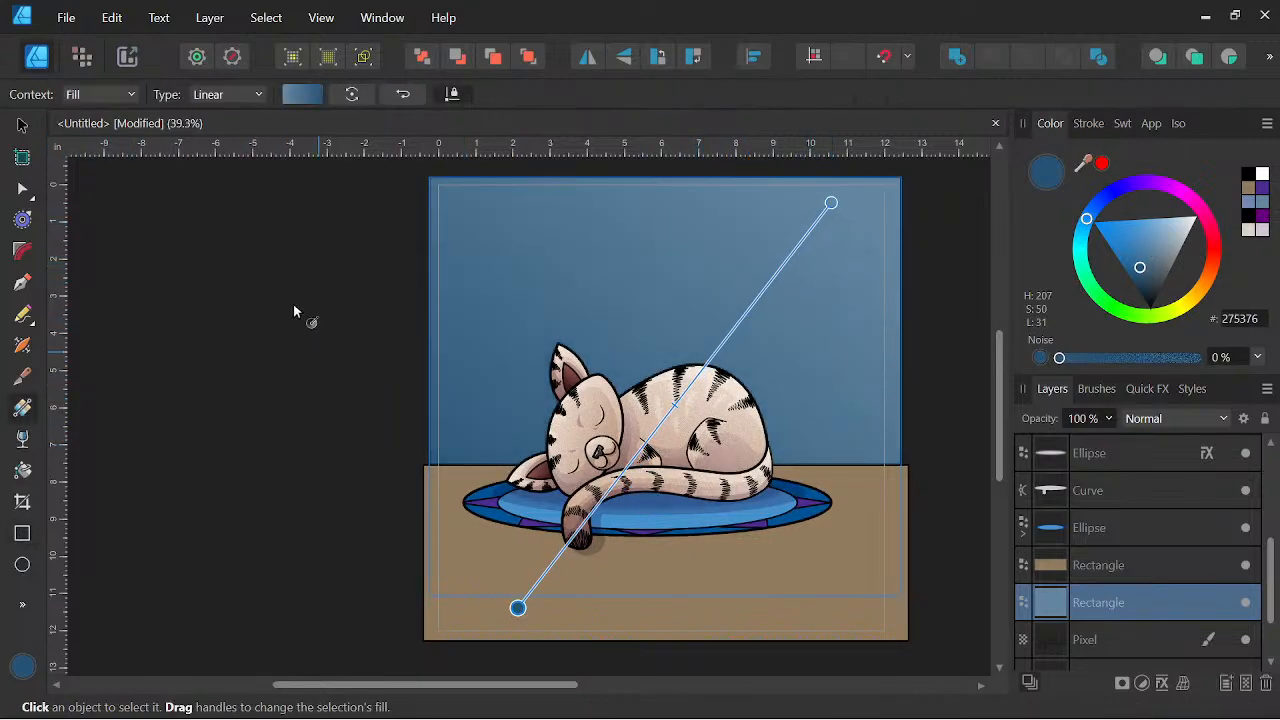
click(296, 94)
click(458, 182)
click(233, 271)
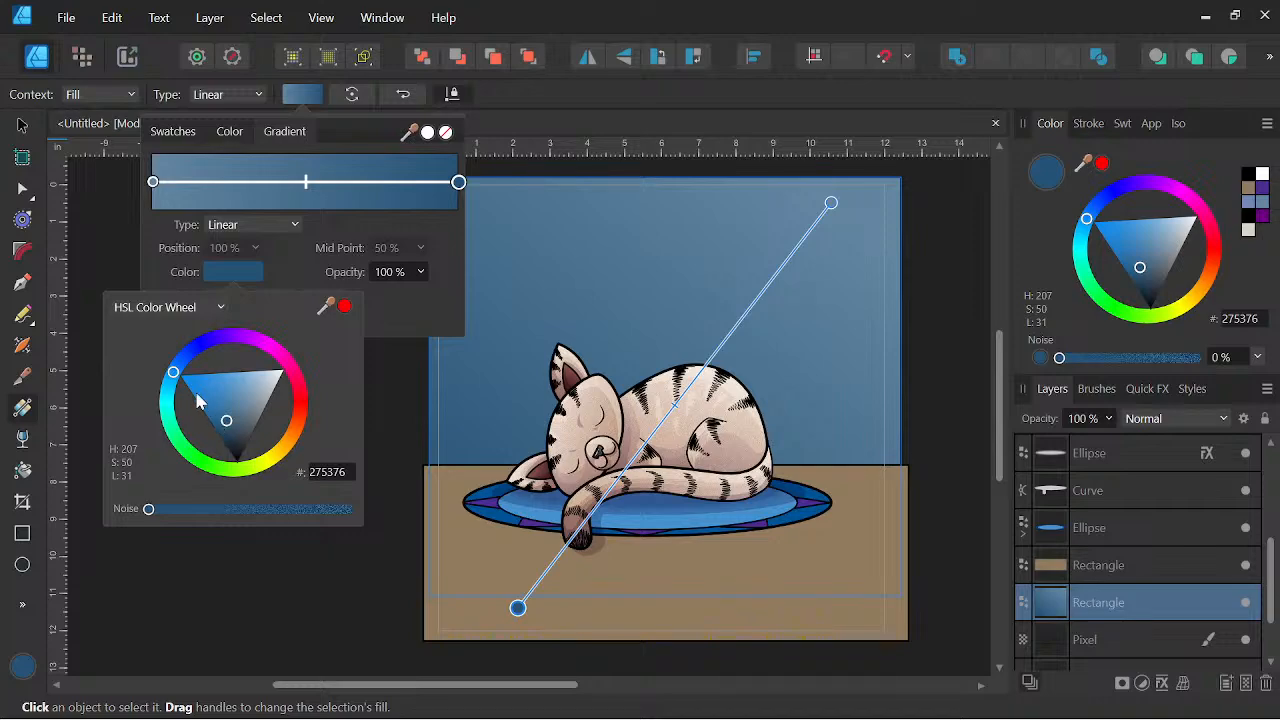
drag(175, 372, 209, 357)
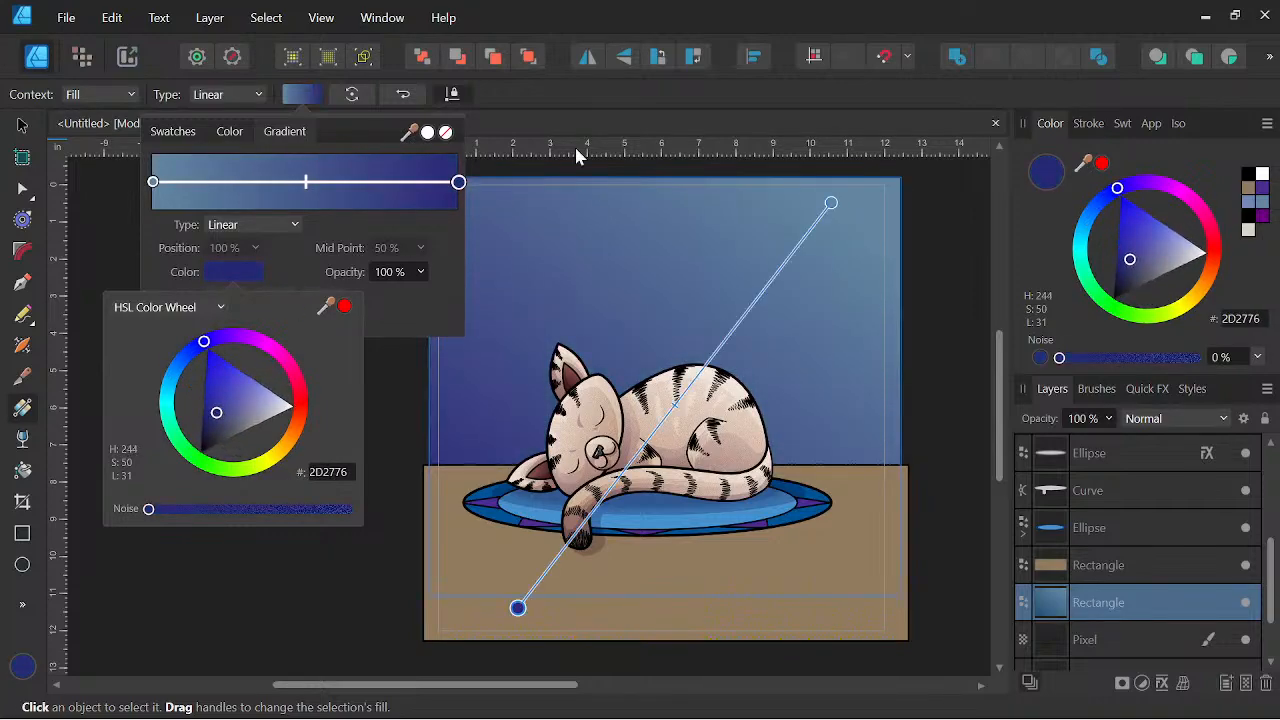
Apply a diagonal linear gradient to the floor rectangle, with the end stop set to reddish brown #673826.
click(865, 476)
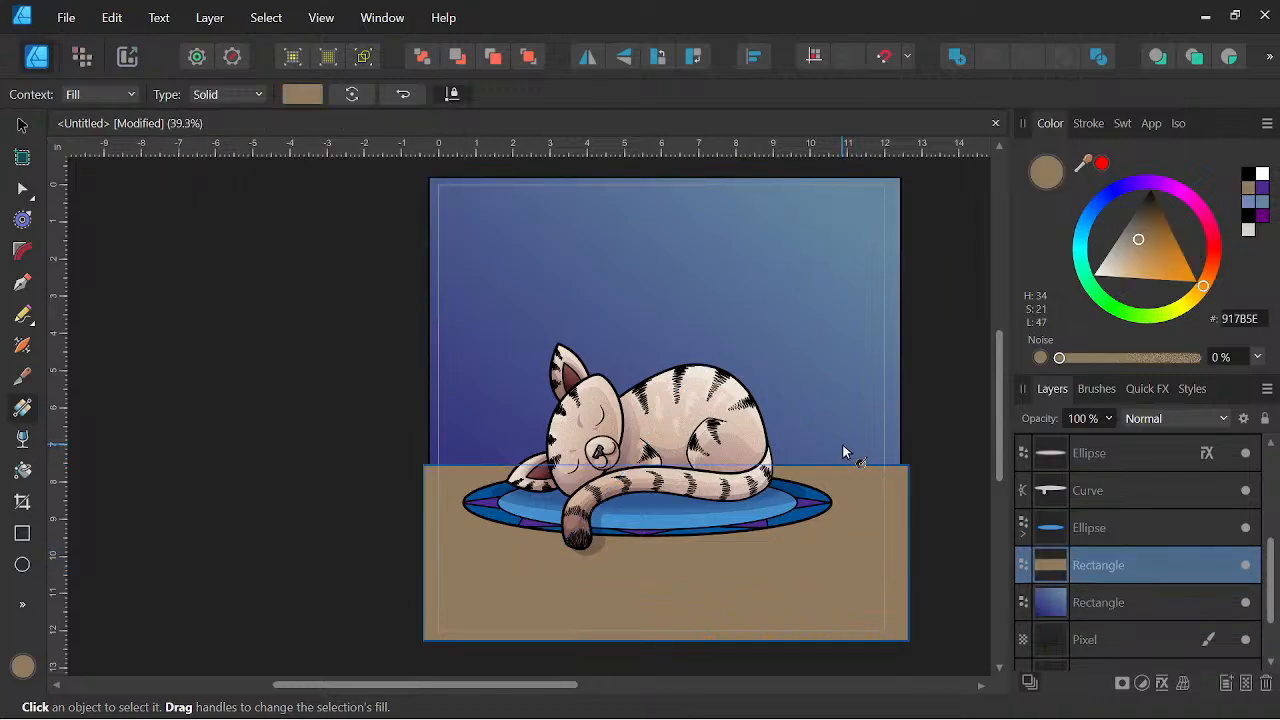
drag(835, 444, 613, 650)
click(302, 94)
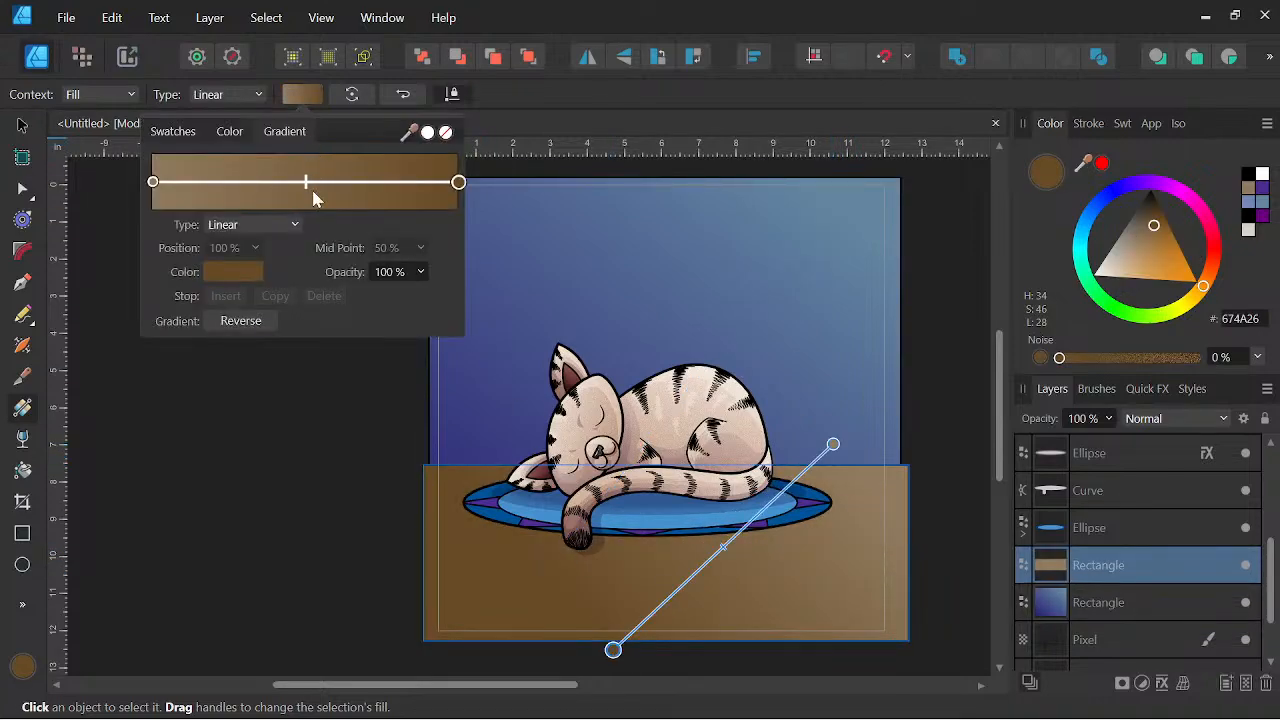
click(228, 269)
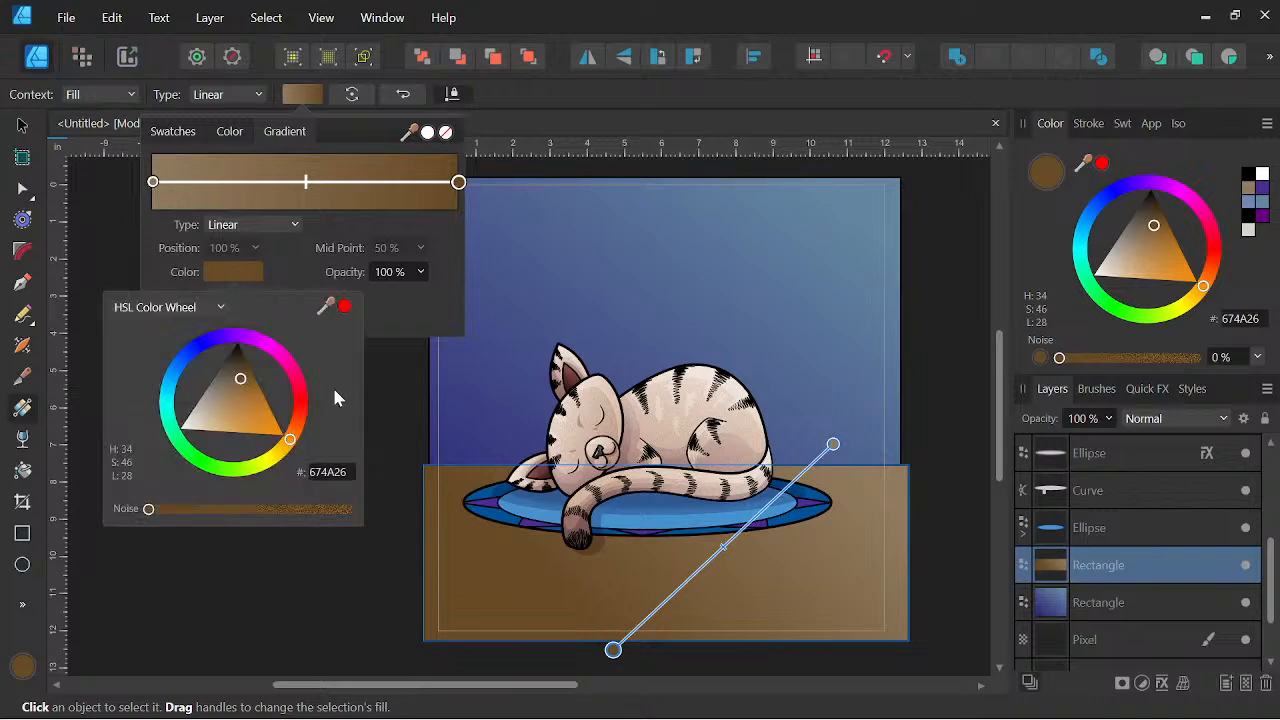
drag(294, 447, 312, 422)
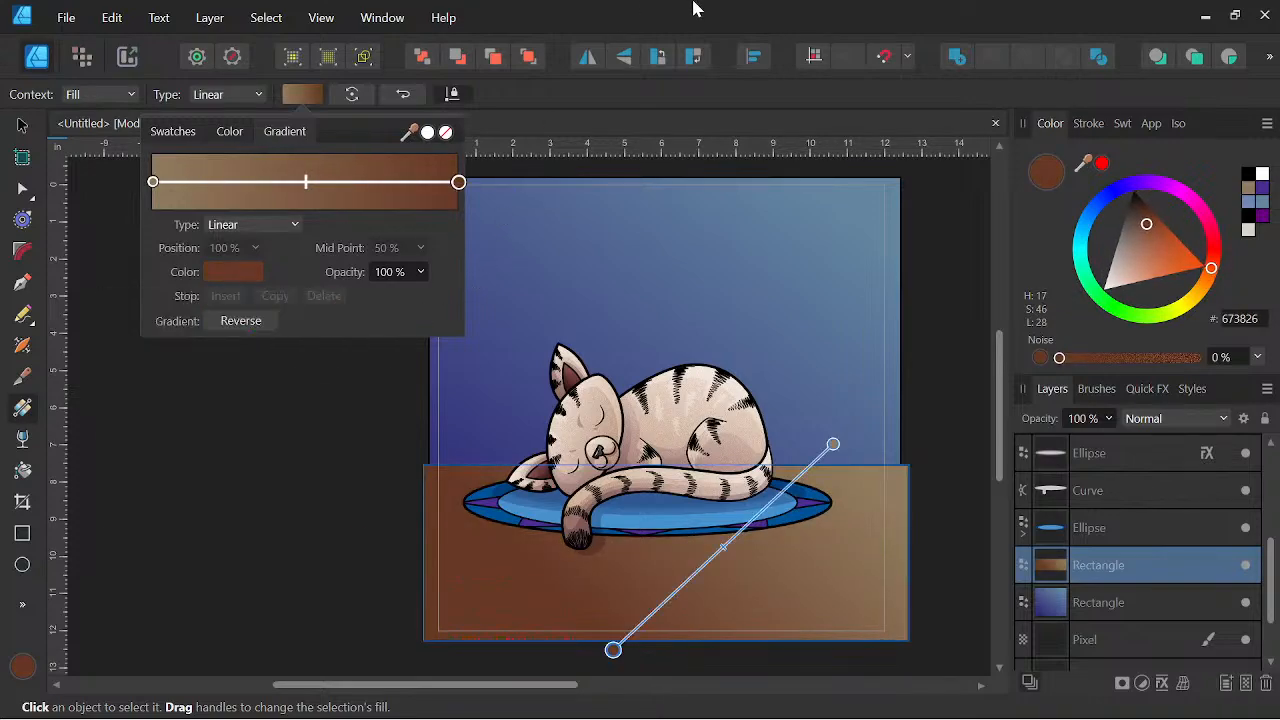
Change the floor gradient to Radial, extend its end point well past the floor's lower edge and move its start toward the upper-right corner.
click(231, 226)
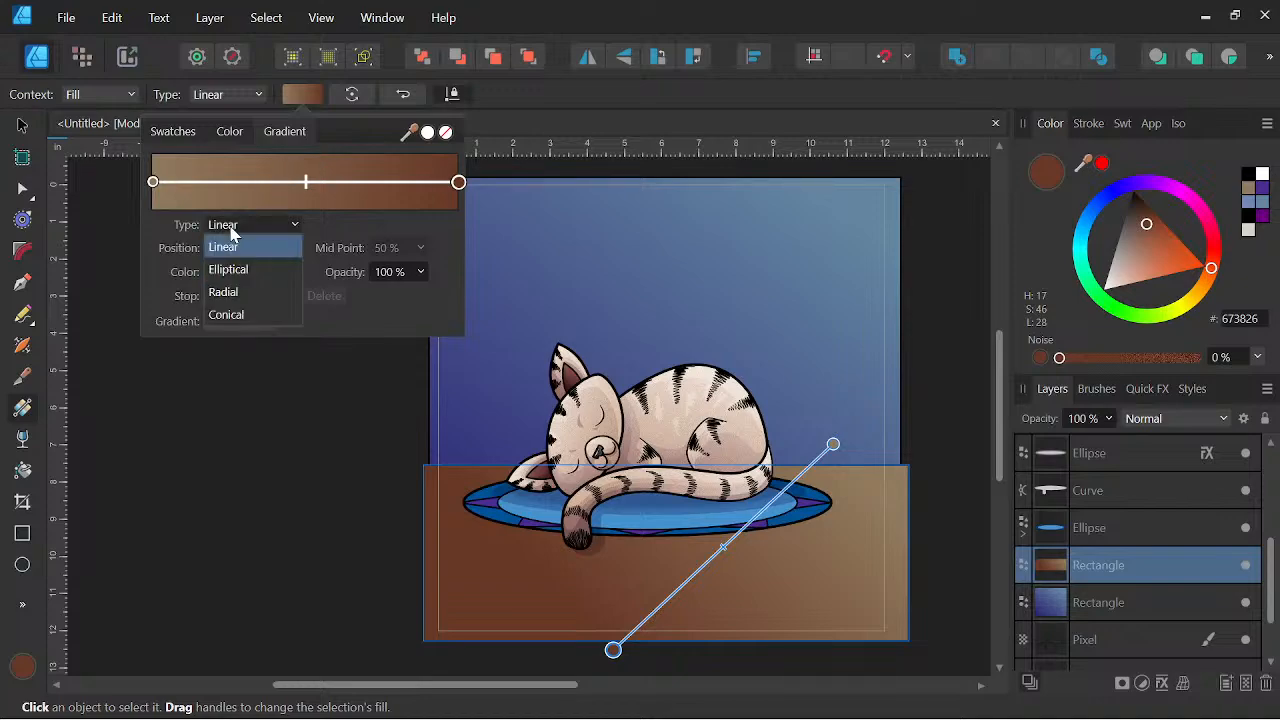
click(223, 292)
scroll(783, 486, down, 1)
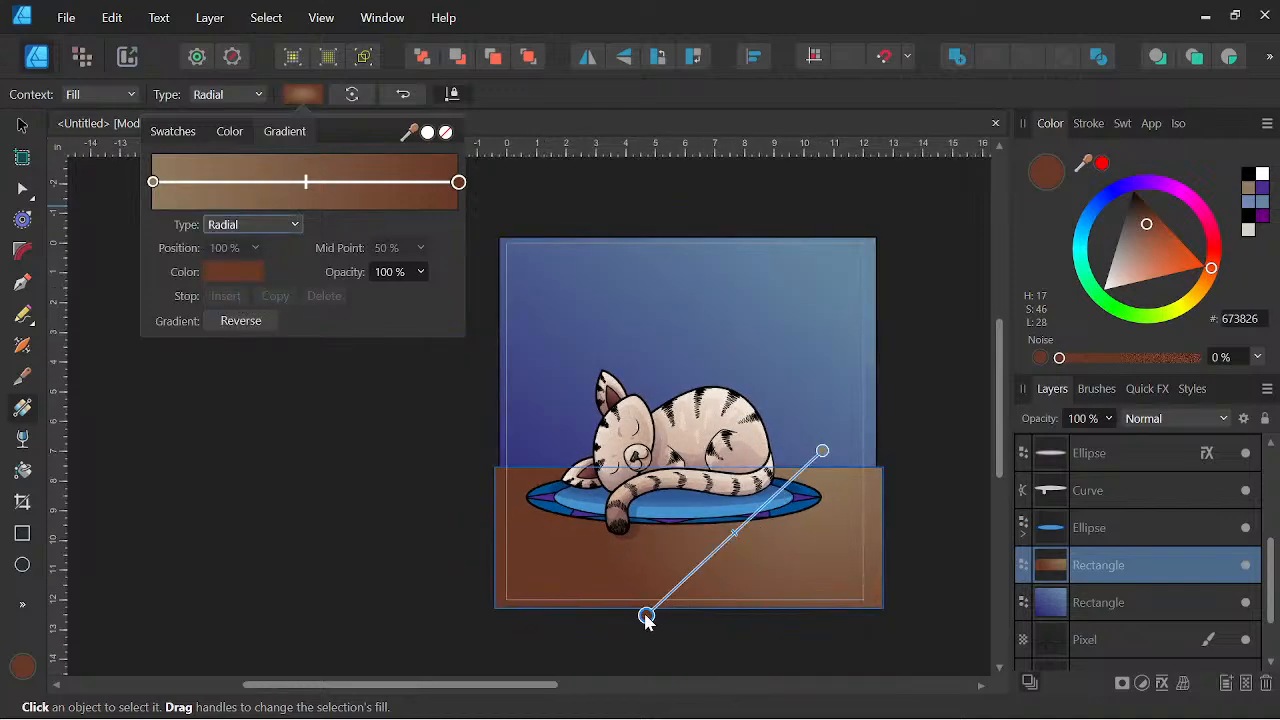
drag(646, 618, 523, 674)
drag(822, 451, 850, 468)
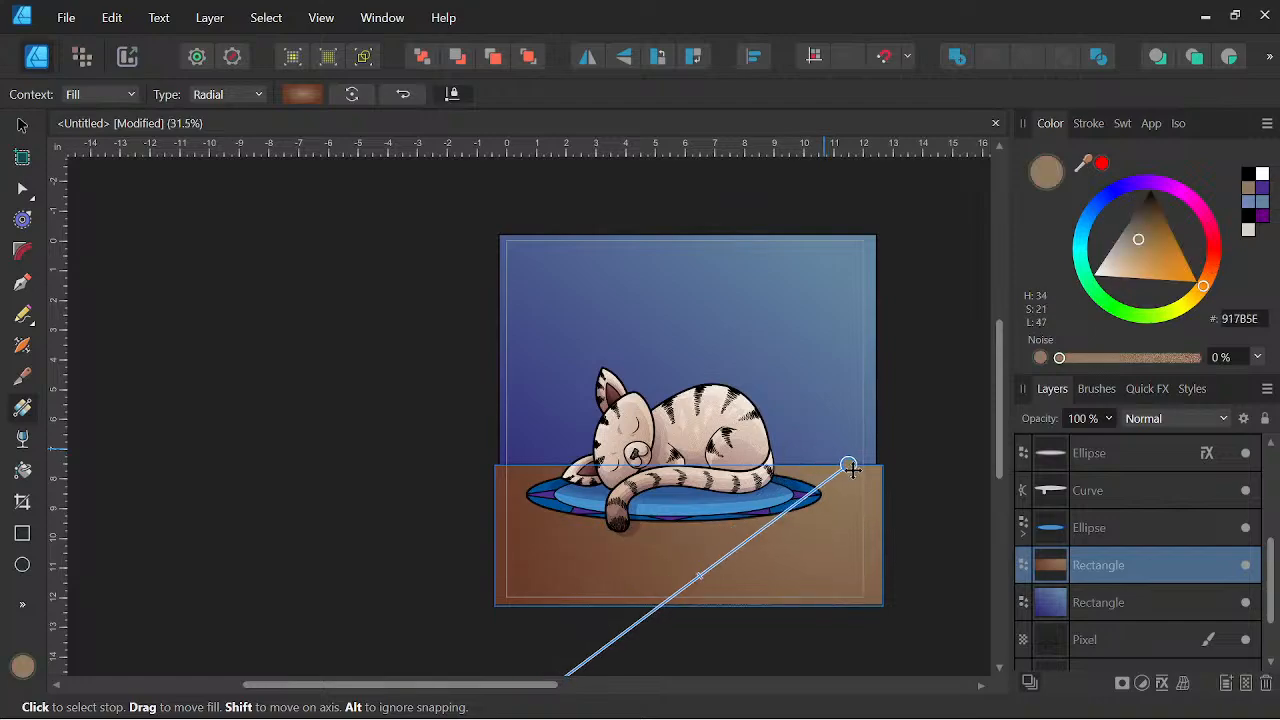
scroll(758, 504, down, 2)
click(681, 579)
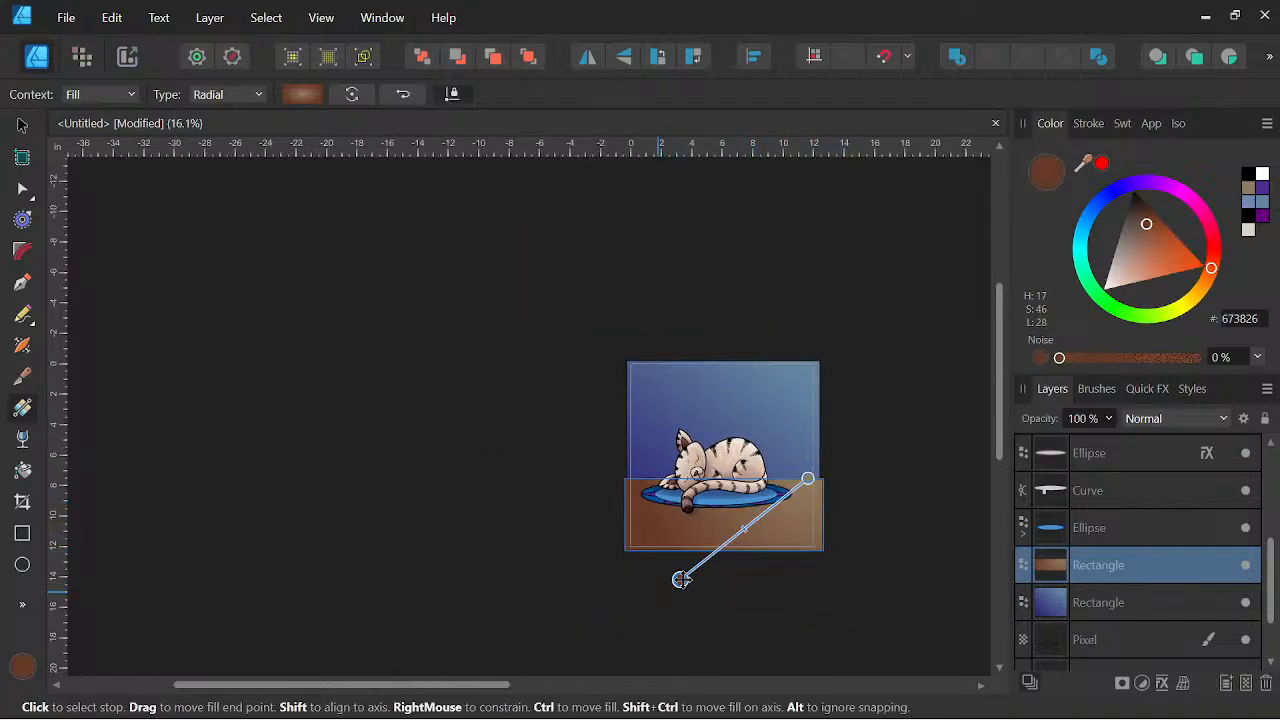
drag(681, 579, 658, 596)
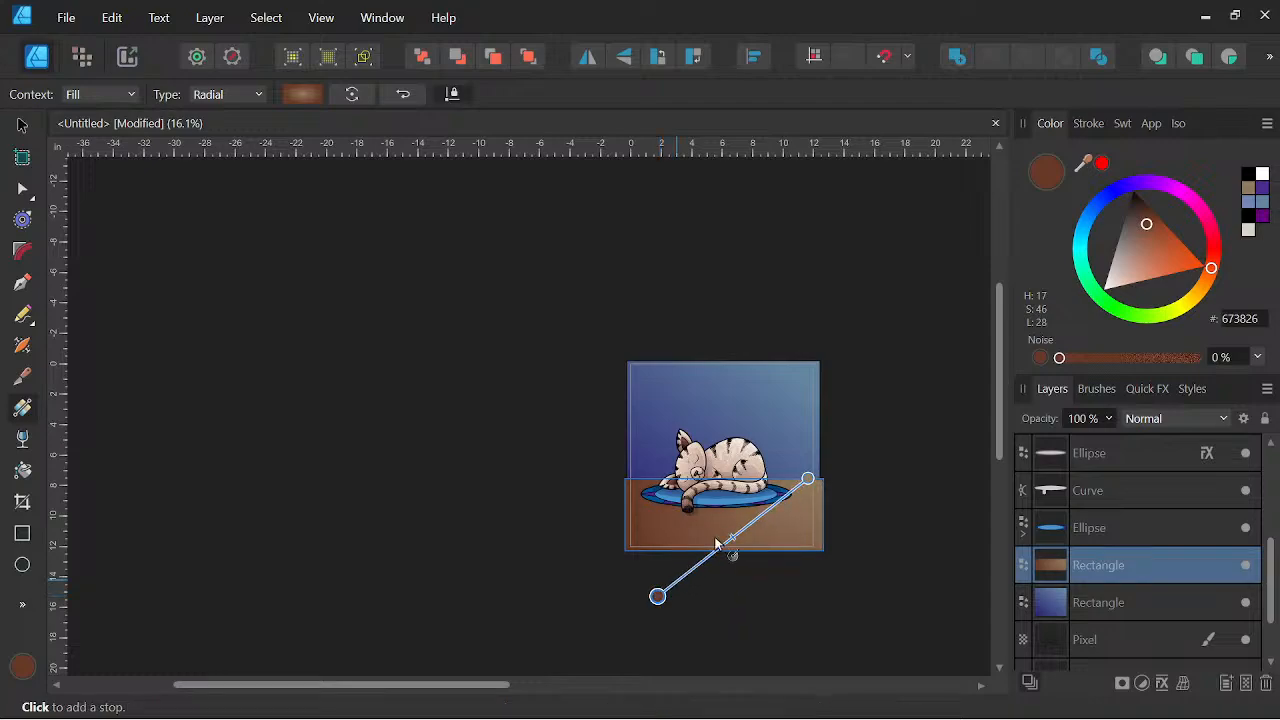
scroll(774, 480, up, 5)
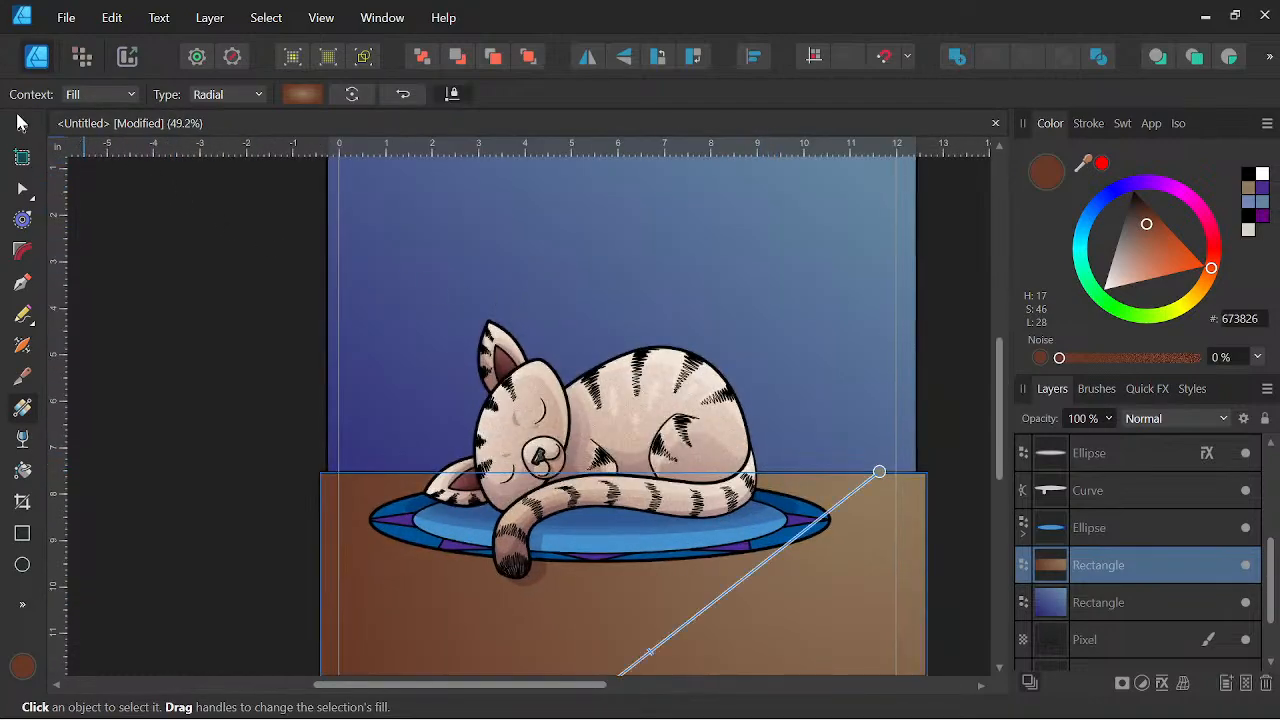
Draw an ellipse without stroke, about 8 in wide and 3.5 in high, over the right side of the floor behind the rug.
click(21, 124)
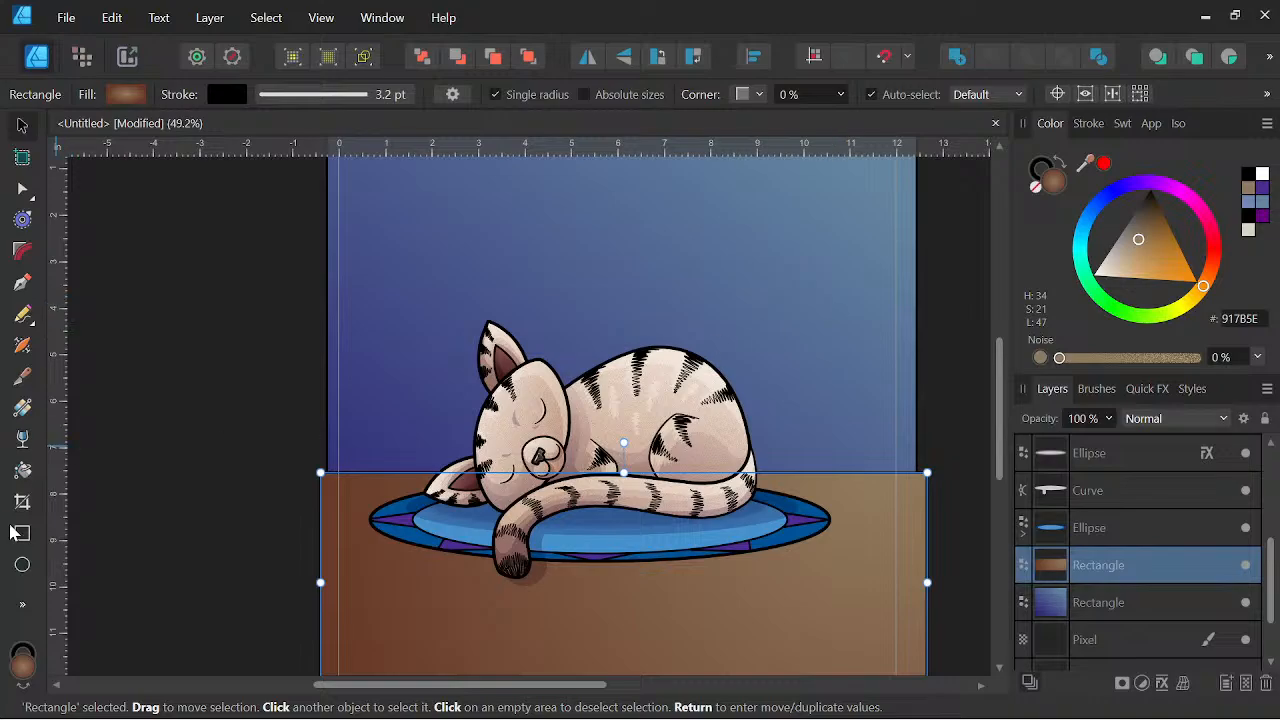
click(24, 564)
drag(287, 359, 269, 256)
scroll(269, 256, down, 1)
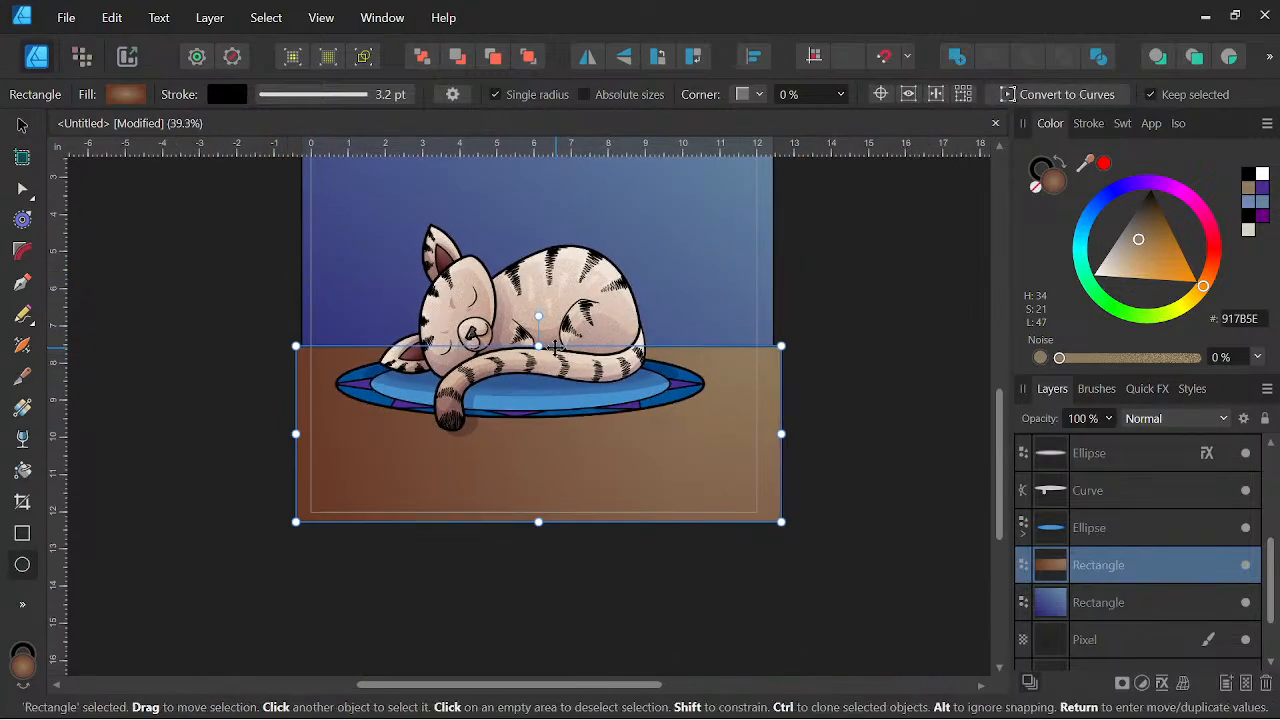
mouse_move(524, 328)
mouse_down()
mouse_move(800, 386)
mouse_move(822, 457)
mouse_up()
click(1040, 172)
click(1036, 187)
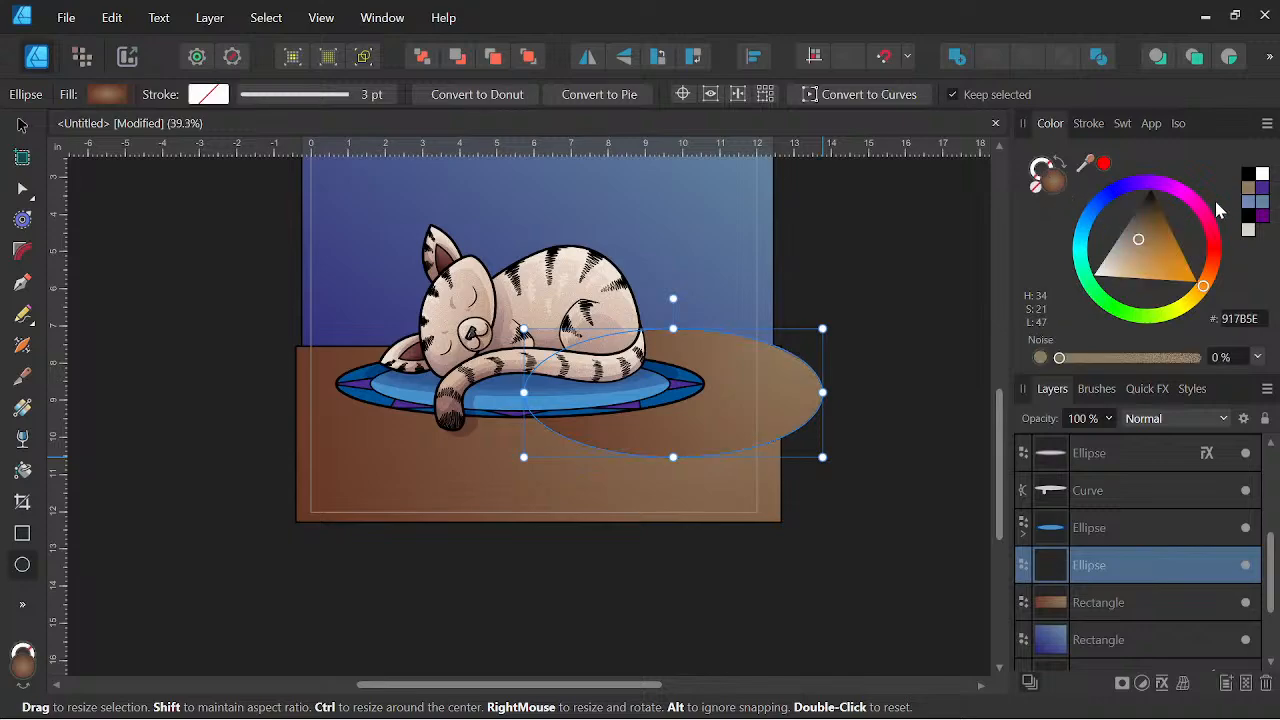
Fill the floor ellipse with pale grey #D5D3C6 and set its blend mode to Soft Light.
click(1247, 231)
click(1175, 420)
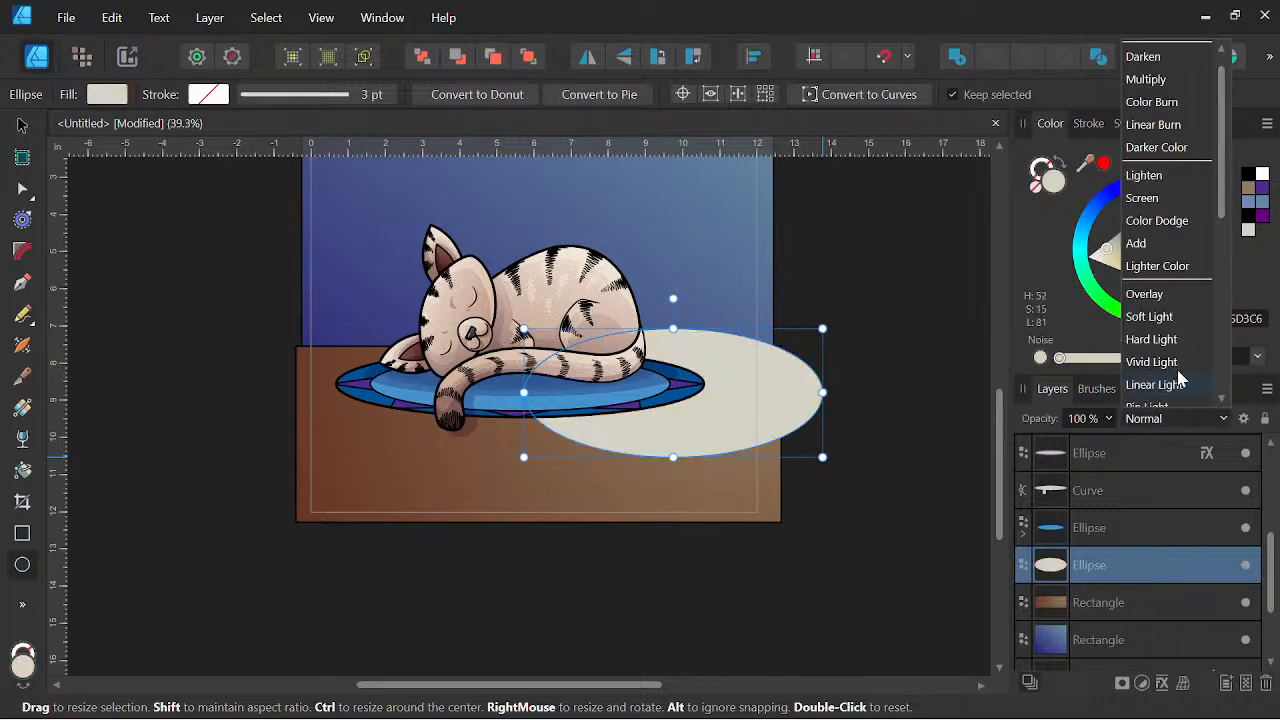
click(1150, 287)
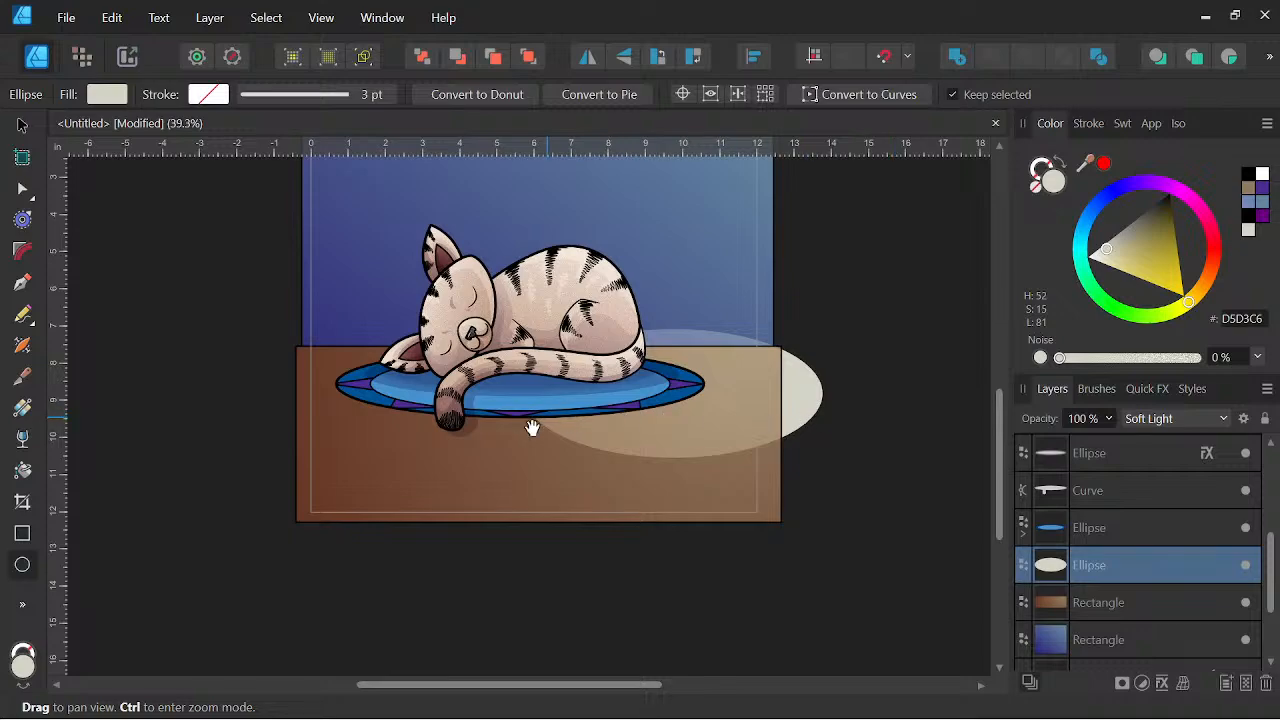
Apply a Gaussian Blur to the pale floor ellipse and clip it inside the floor rectangle.
click(1146, 389)
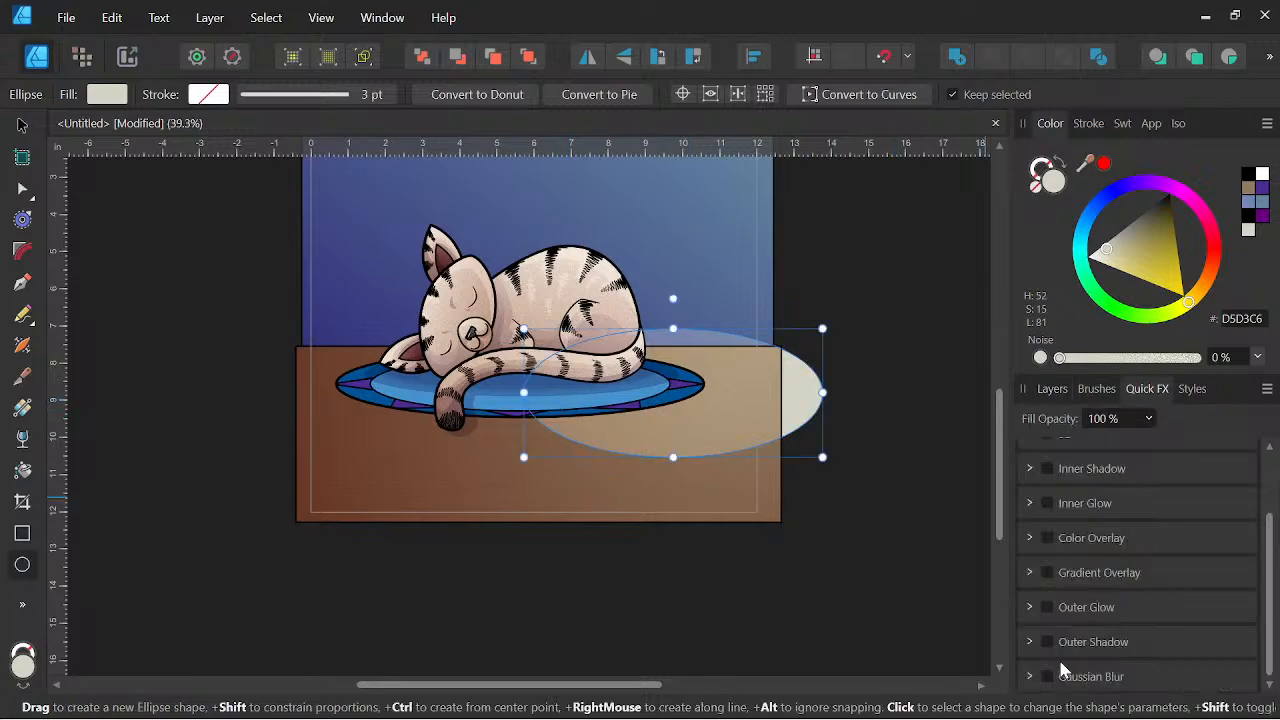
scroll(1176, 578, down, 2)
drag(1080, 652, 1180, 662)
click(1052, 388)
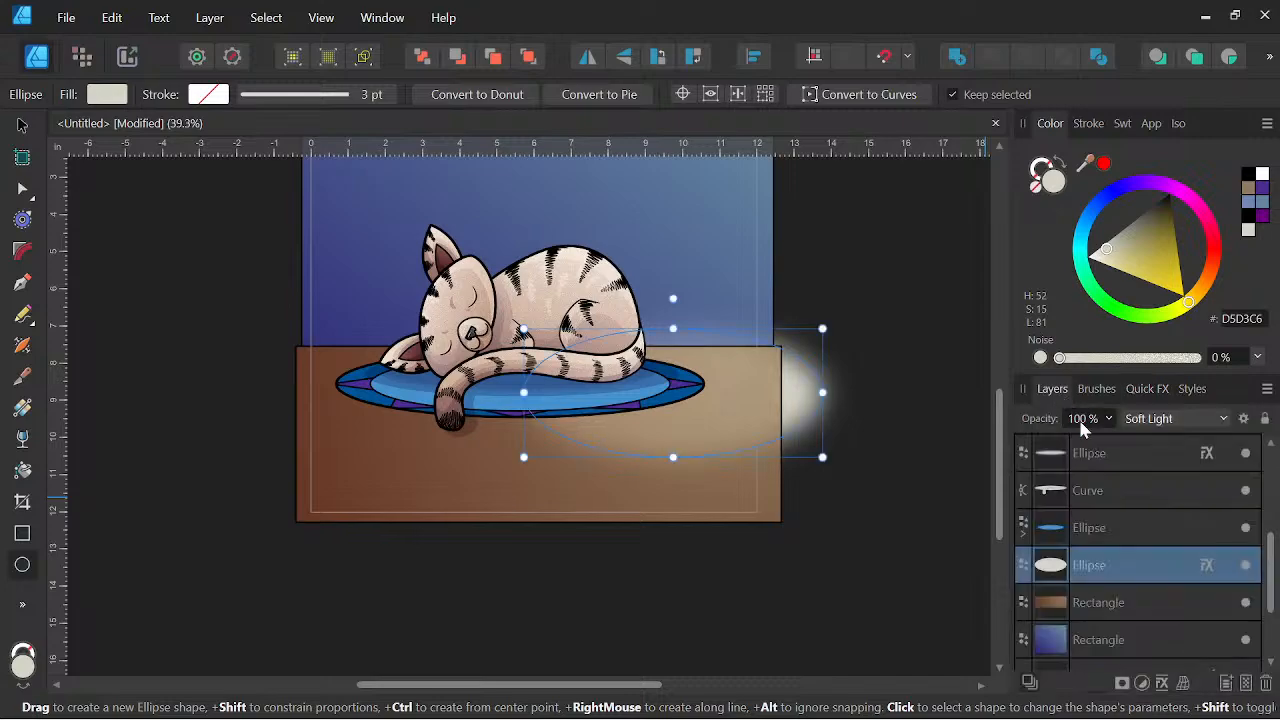
key(Delete)
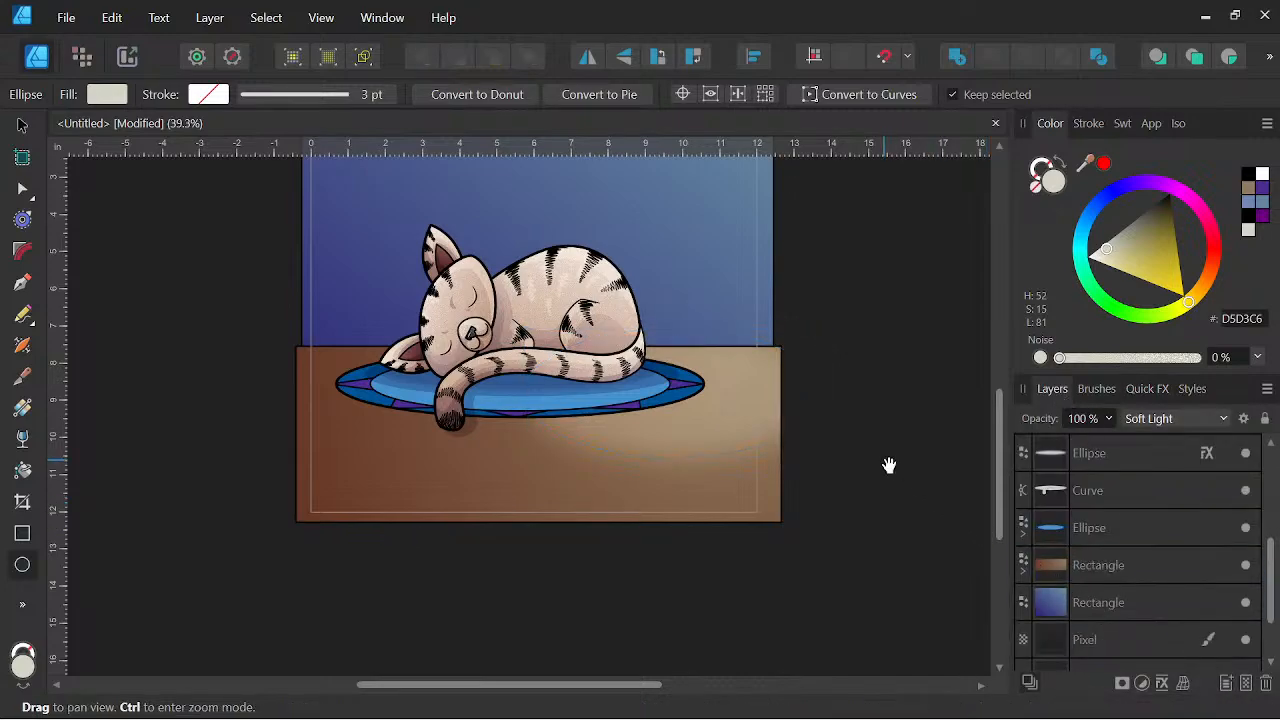
scroll(889, 465, down, 3)
drag(860, 464, 834, 474)
scroll(790, 424, up, 4)
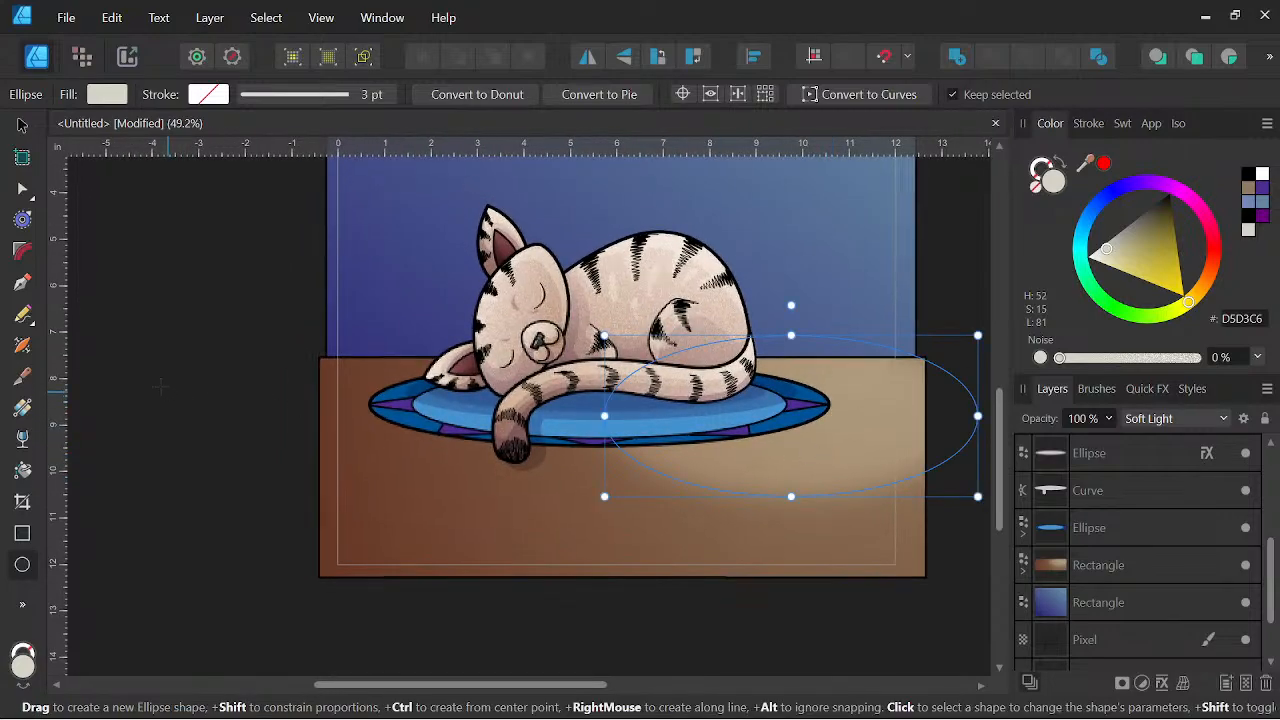
Draw a second pale ellipse about 10.3 in wide and 4.2 in high over the lower-left part of the floor, inside the floor rectangle.
key(p)
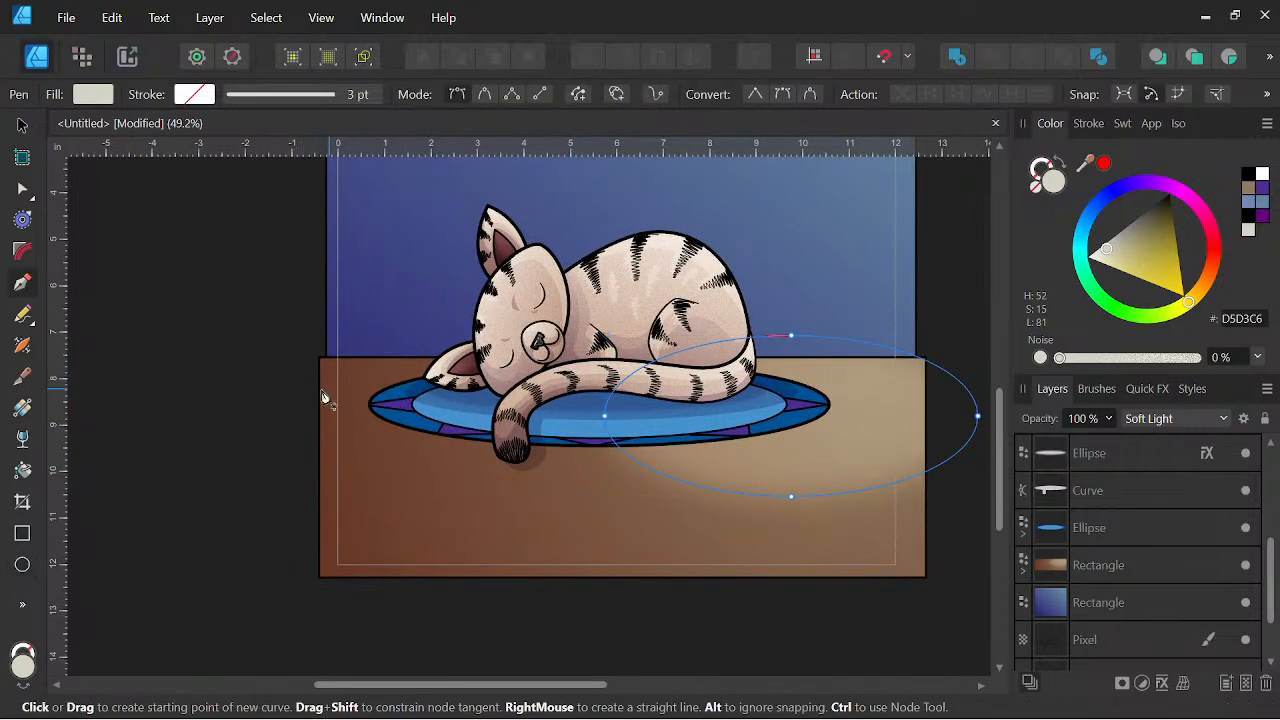
click(22, 565)
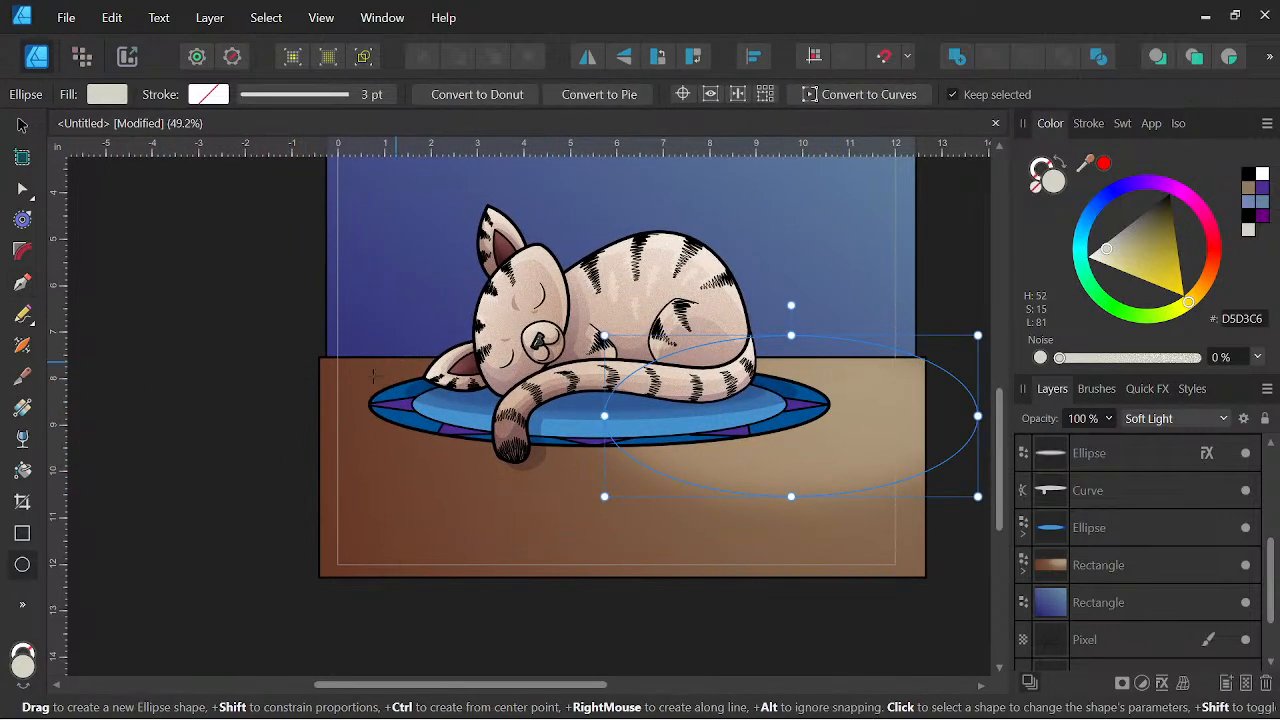
drag(218, 390, 699, 585)
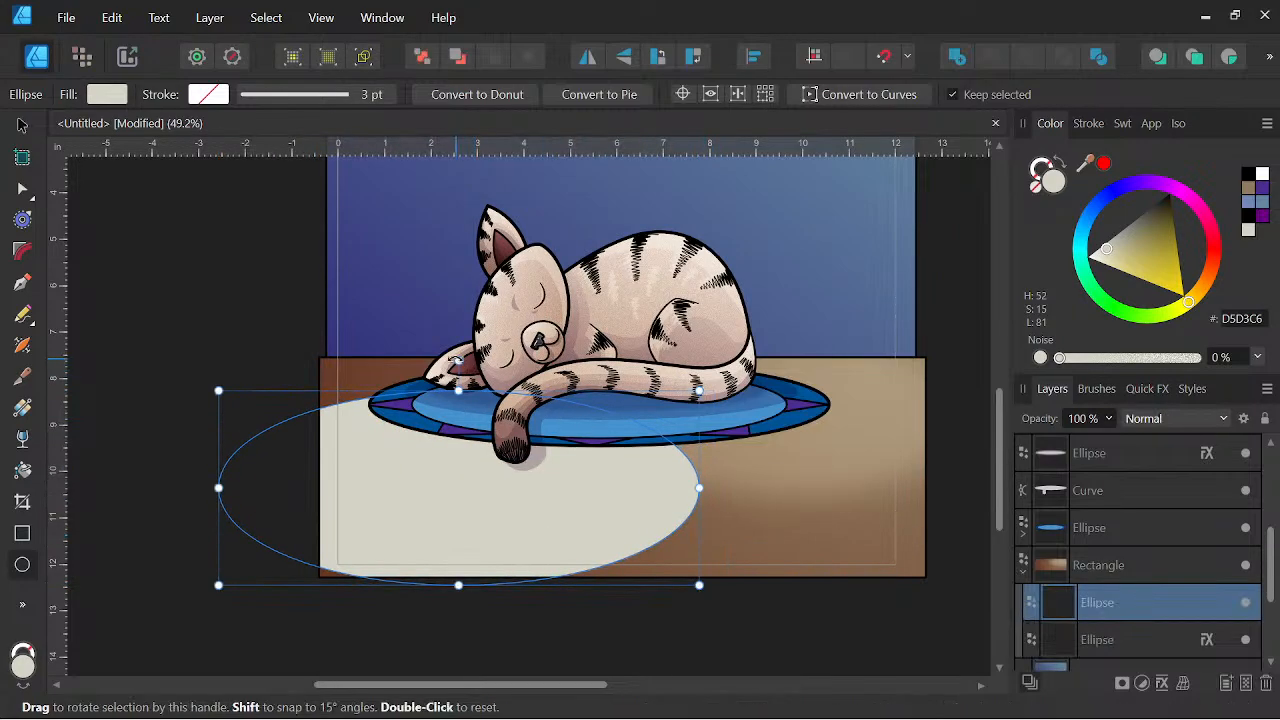
Rotate the lower-left floor ellipse counterclockwise so its right end rises towards the rug, and stretch its upper edge slightly outward.
drag(457, 360, 423, 366)
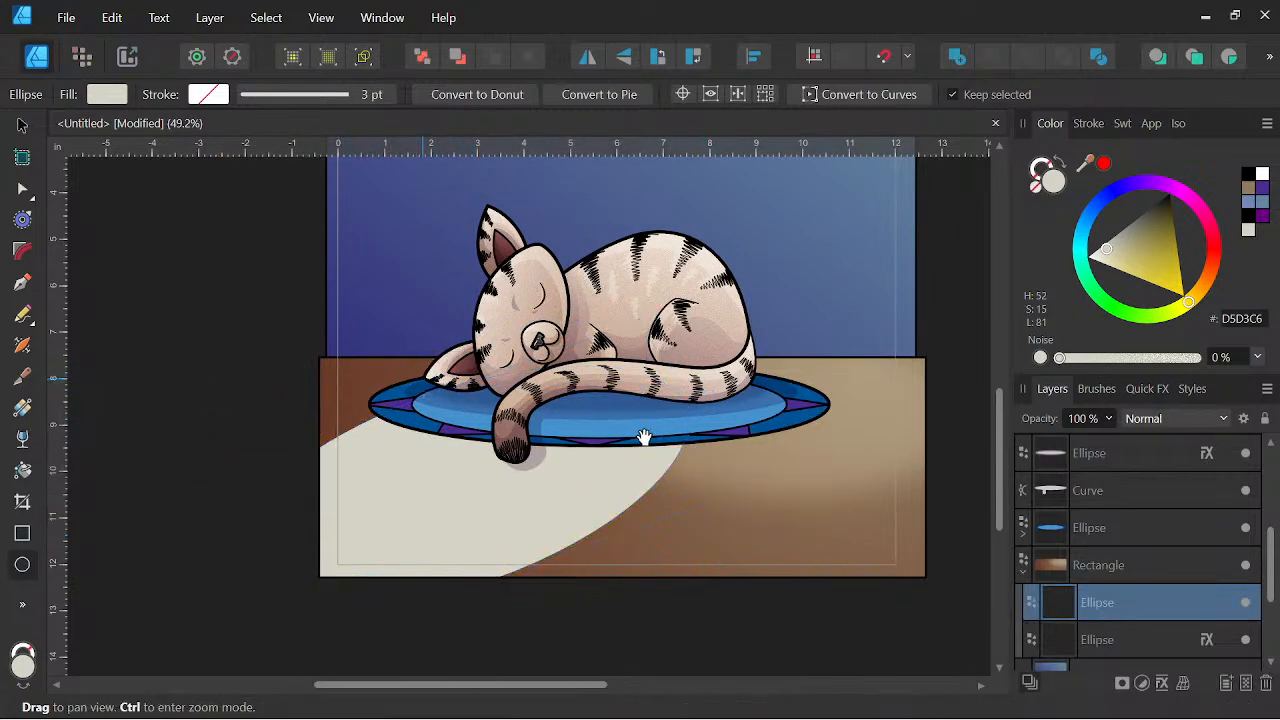
drag(643, 437, 647, 431)
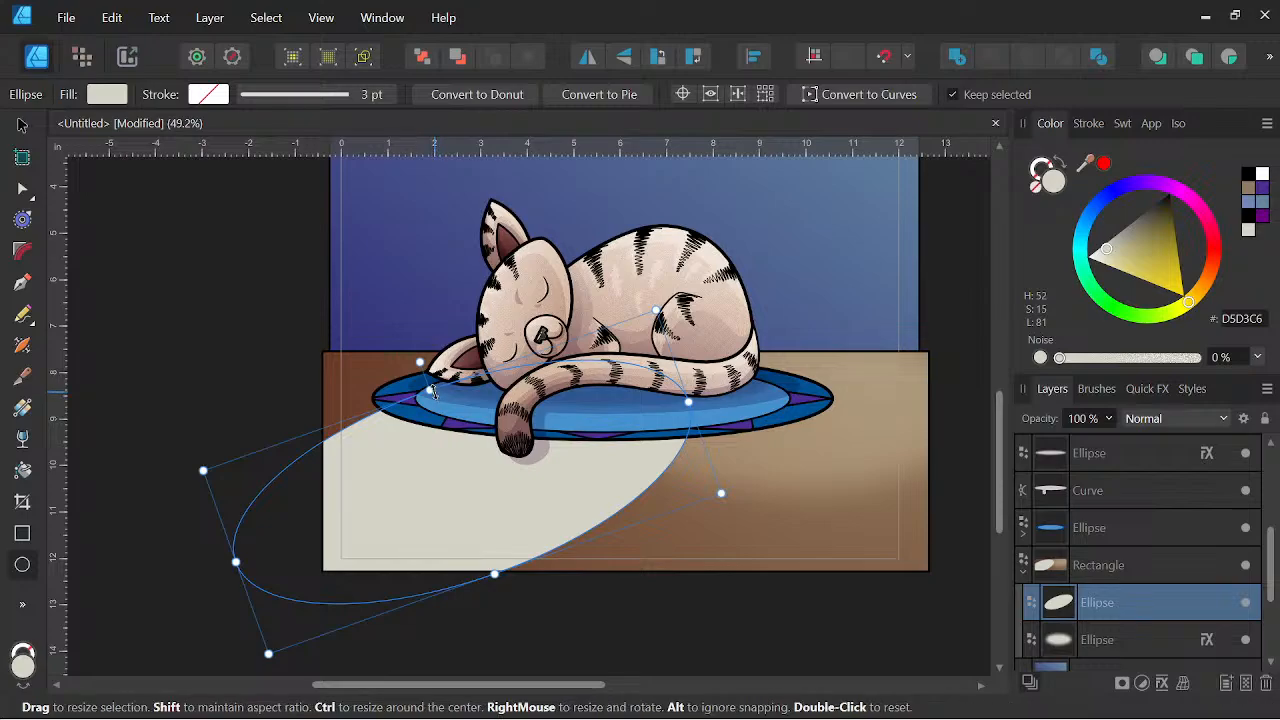
drag(432, 390, 422, 371)
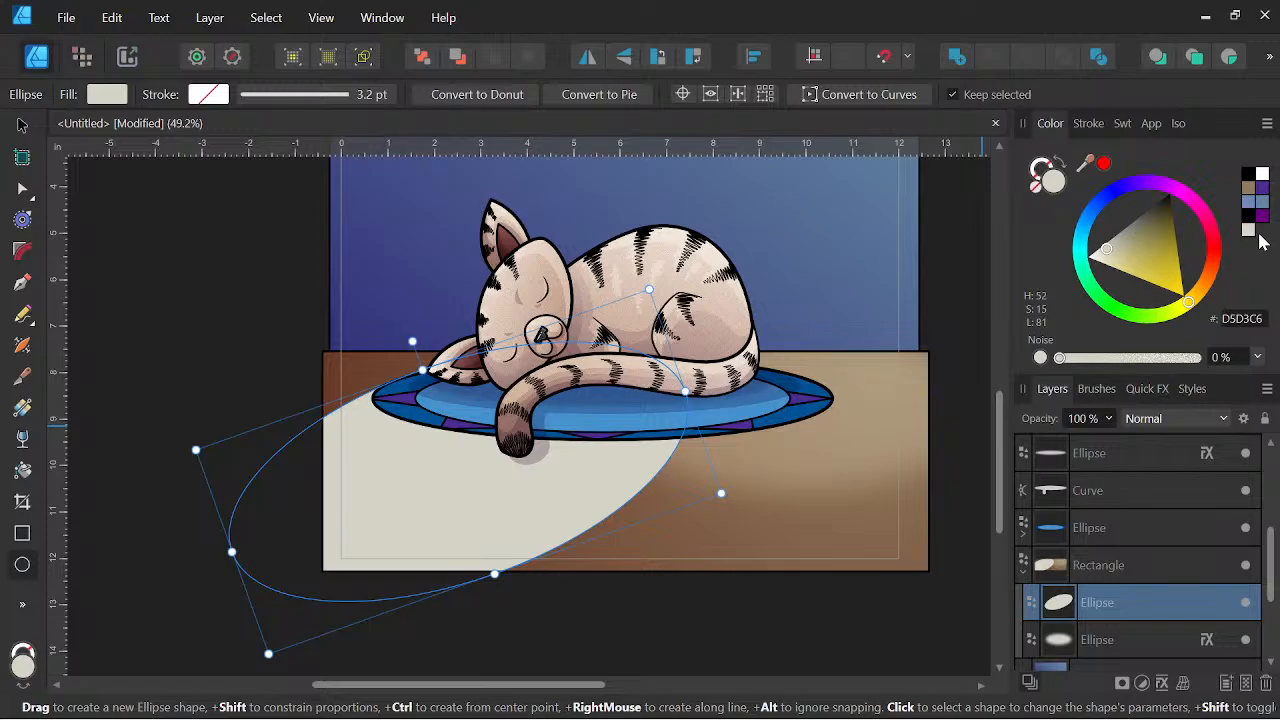
Switch the cat's shadow curve on the rug to Normal blend mode to expose its plain fill colour.
click(1120, 497)
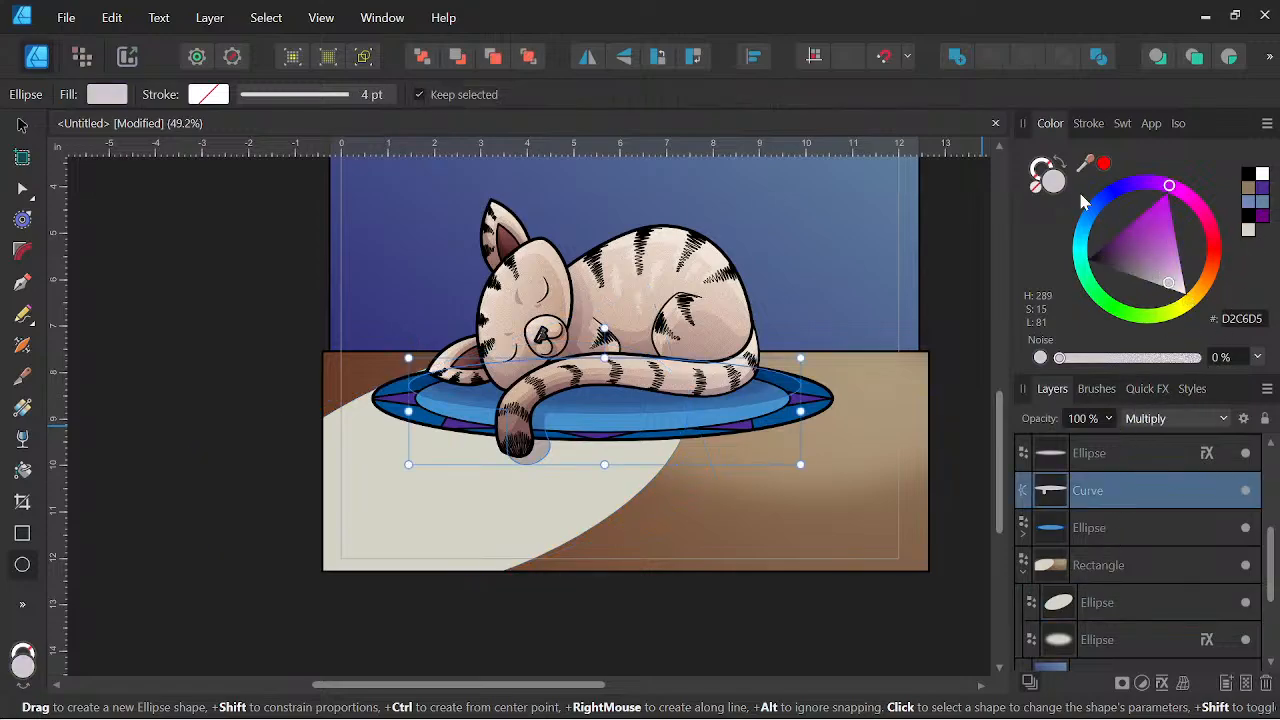
click(1200, 425)
scroll(1128, 143, down, 1)
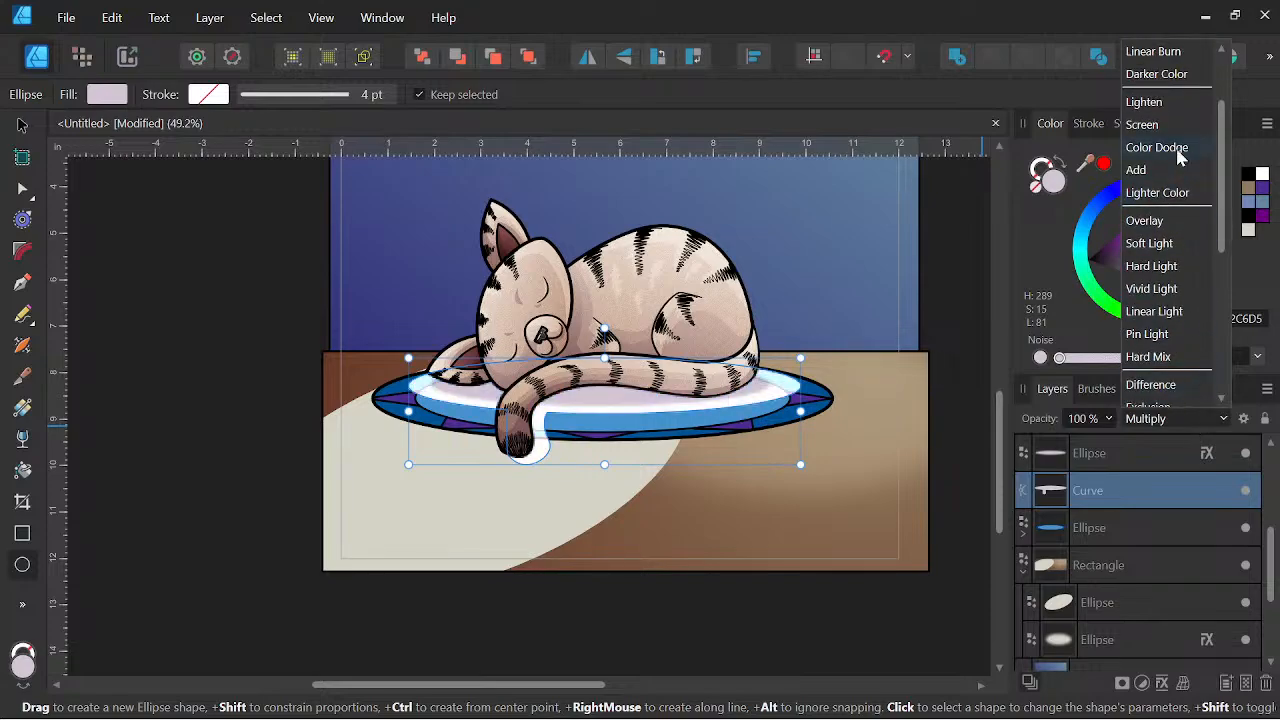
scroll(1166, 128, up, 2)
click(1163, 55)
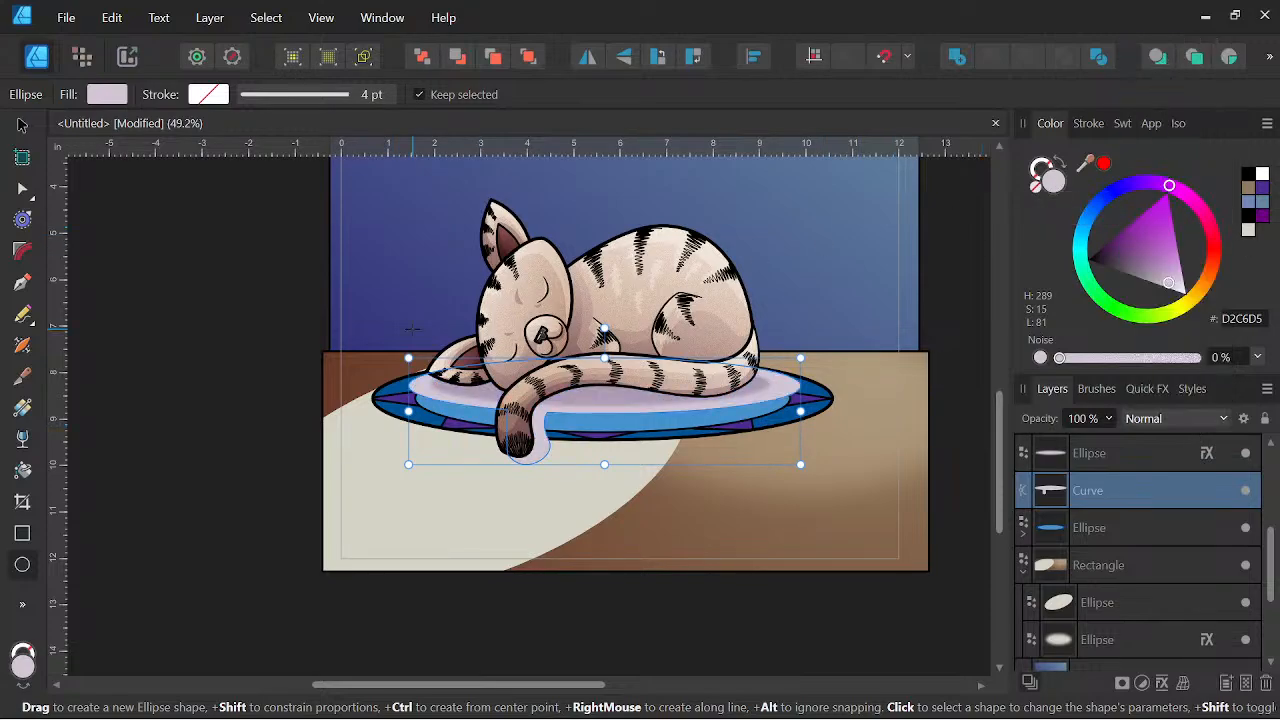
Sample the cat shadow's lilac colour with the Color Picker Tool and set the shadow curve's blend mode to Multiply.
click(24, 606)
mouse_move(216, 545)
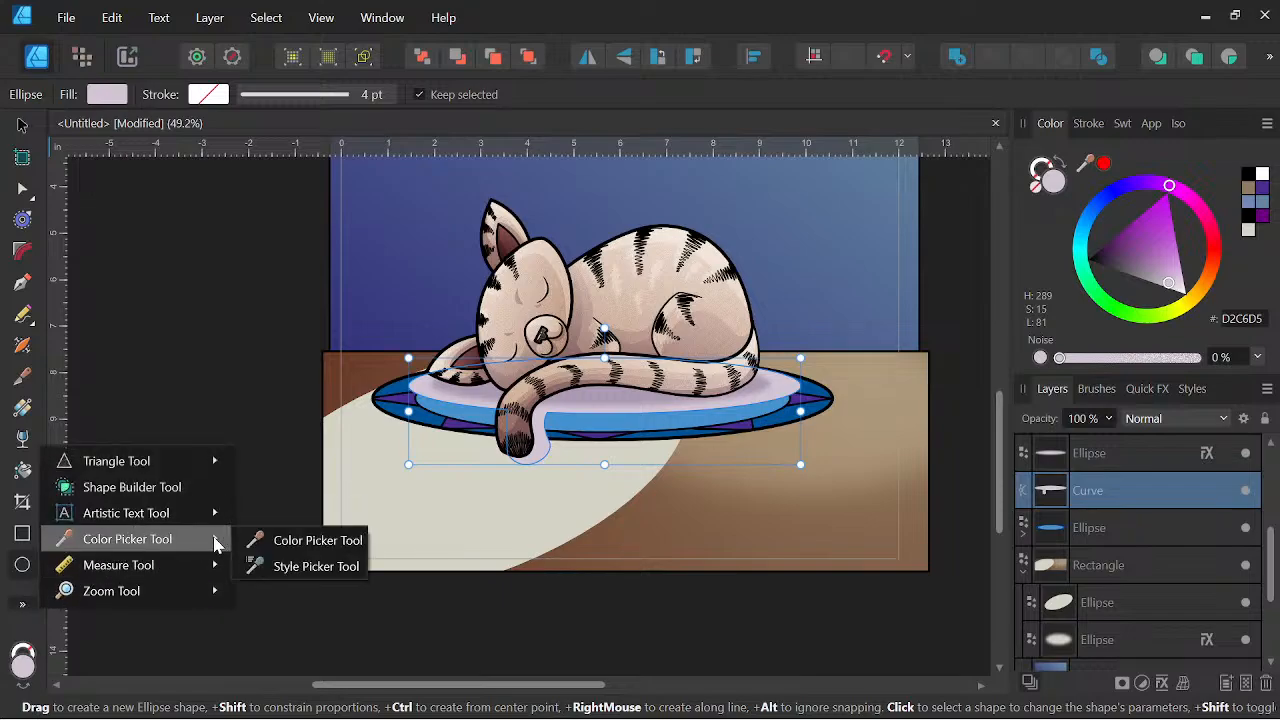
click(312, 540)
click(806, 366)
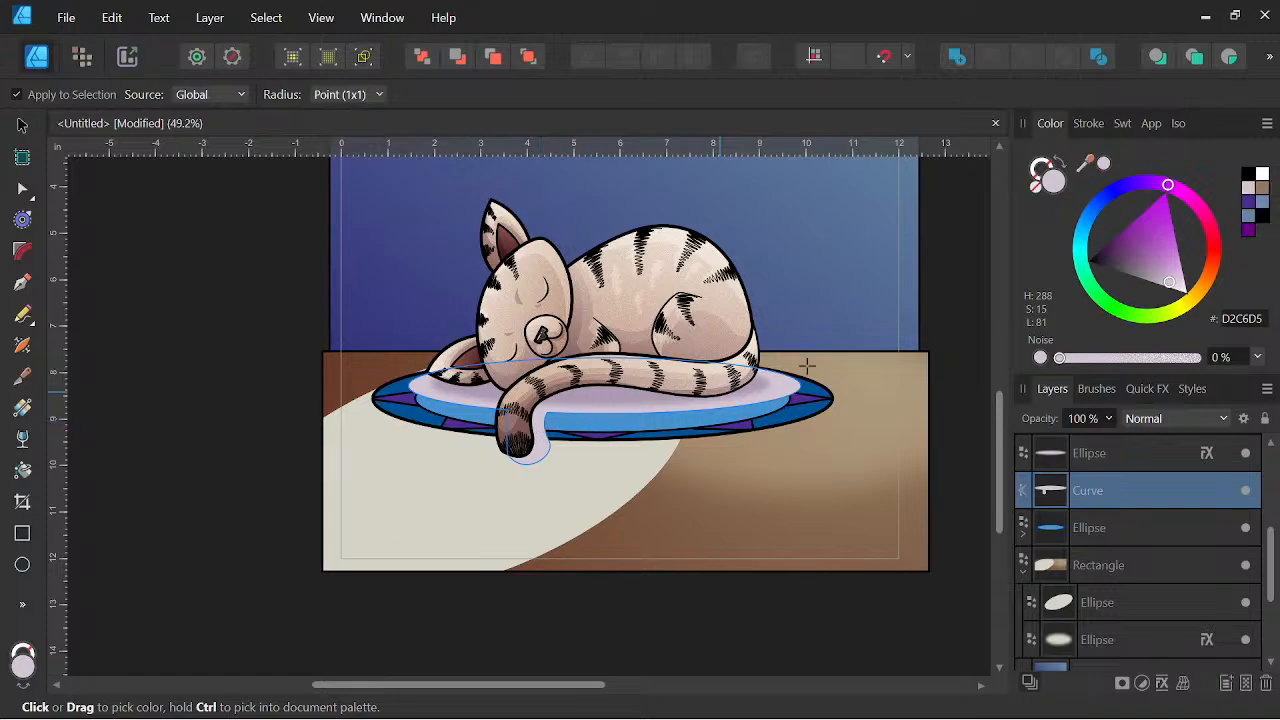
click(1200, 418)
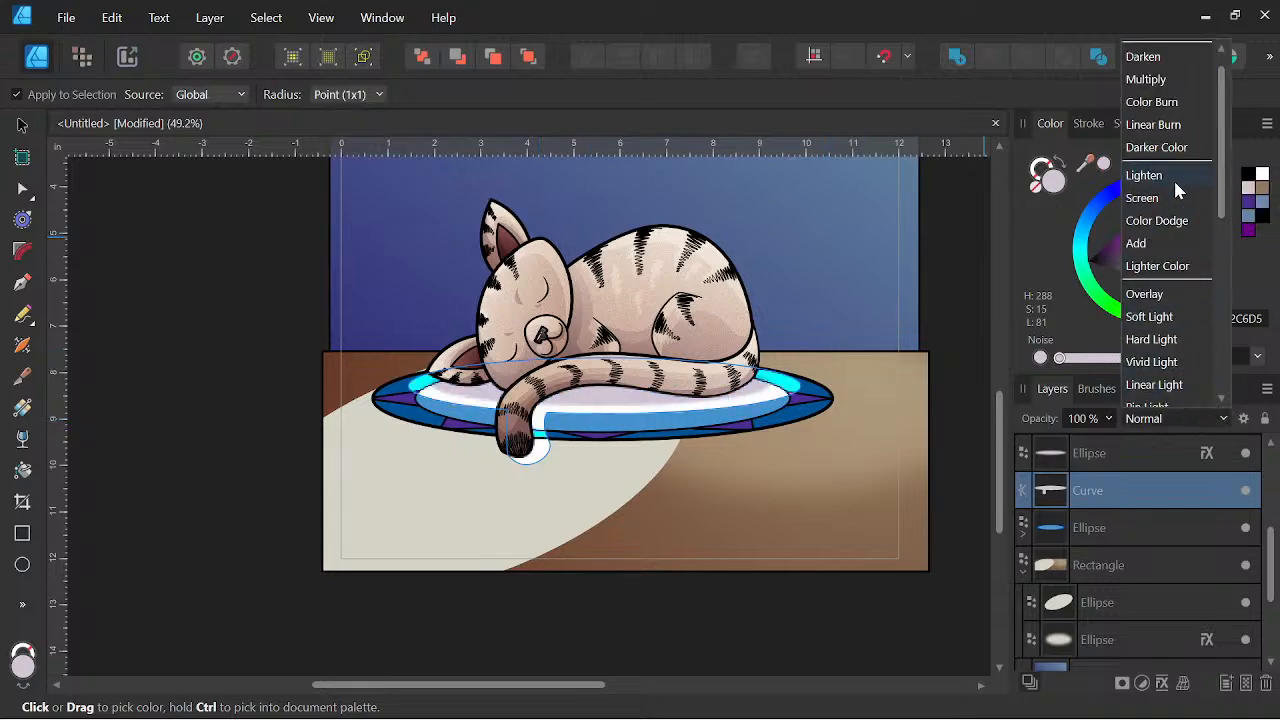
click(1165, 78)
Fill the tilted floor ellipse with the sampled colour #D2C6D5 and set its blend mode to Multiply.
click(1138, 601)
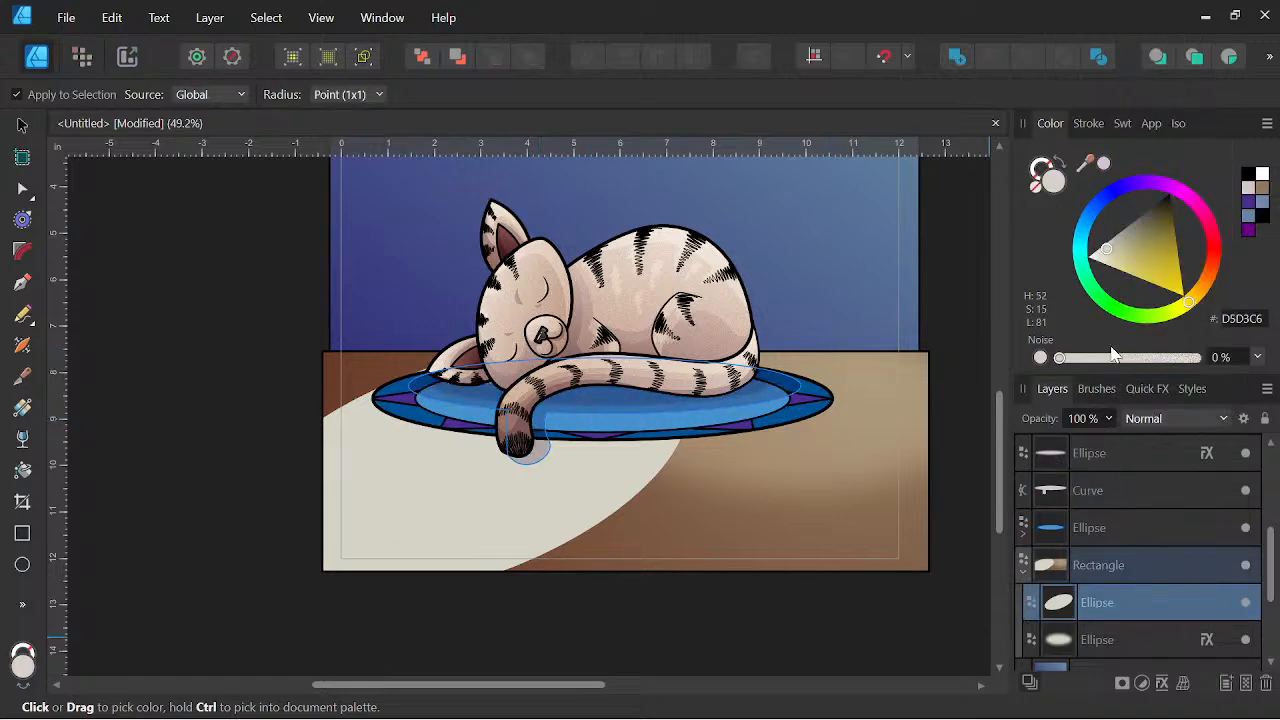
click(1105, 164)
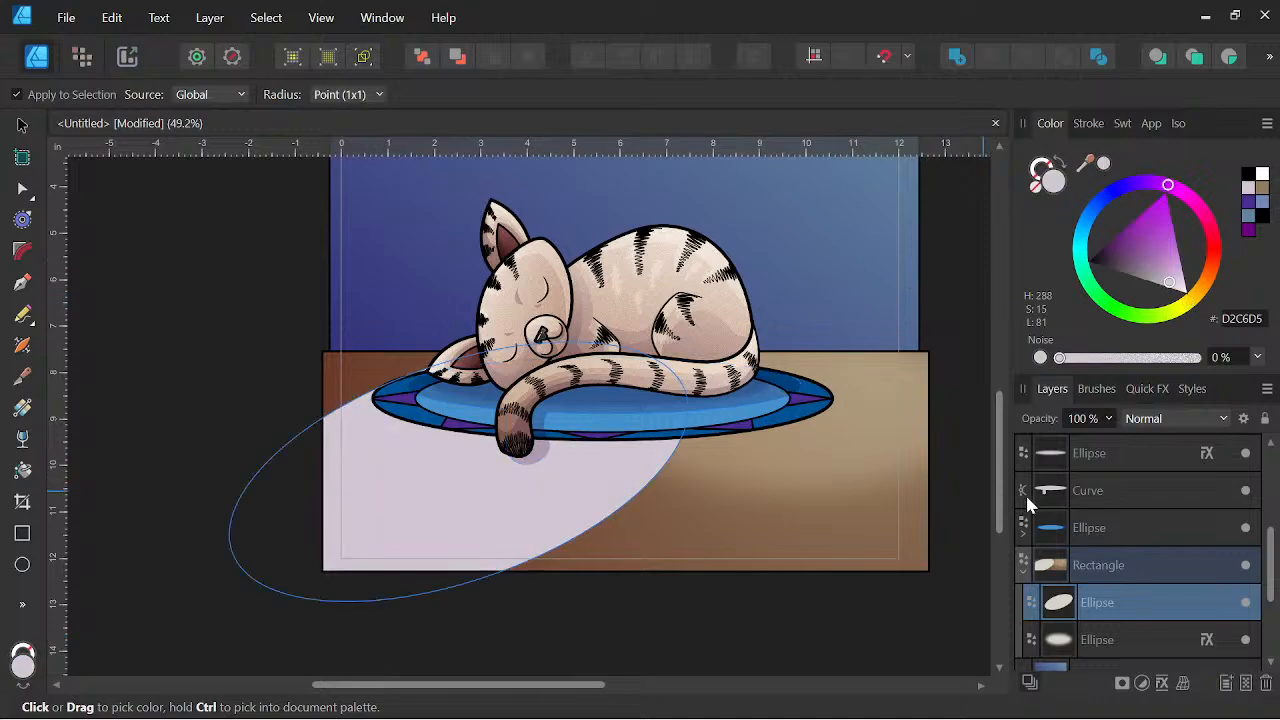
click(1160, 421)
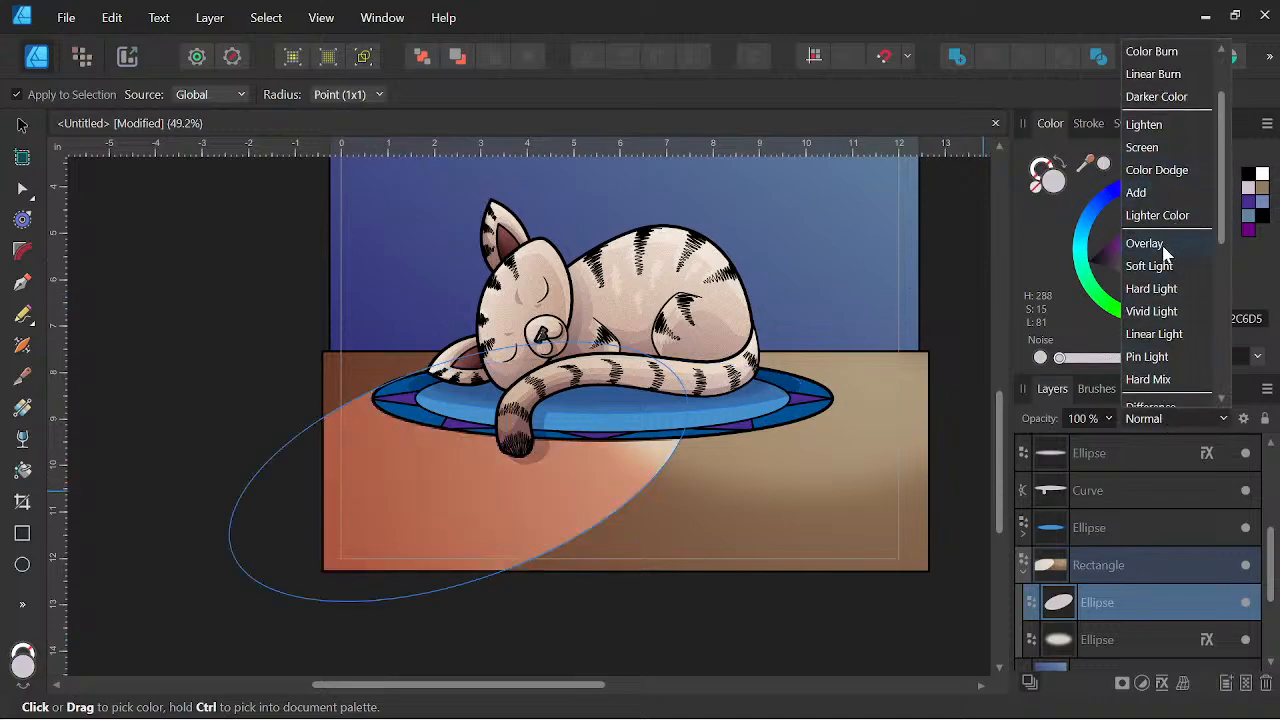
scroll(1183, 165, up, 2)
click(1150, 102)
scroll(737, 437, down, 3)
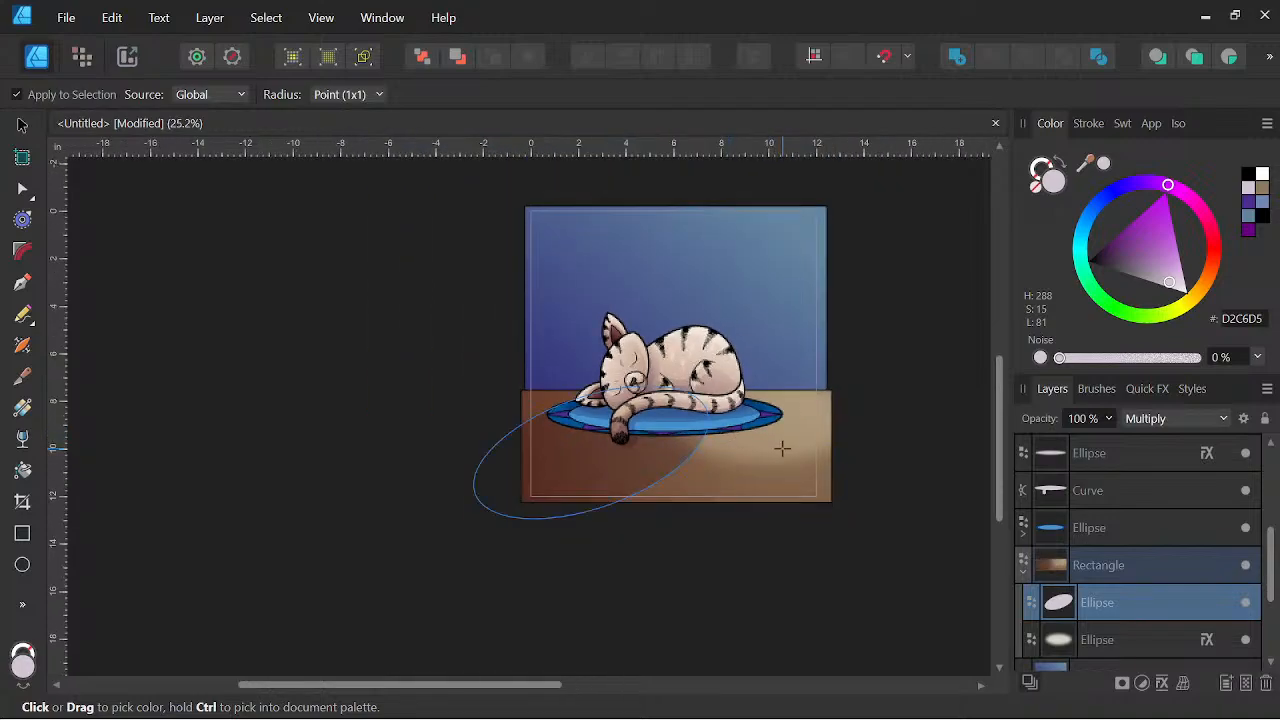
scroll(746, 446, up, 3)
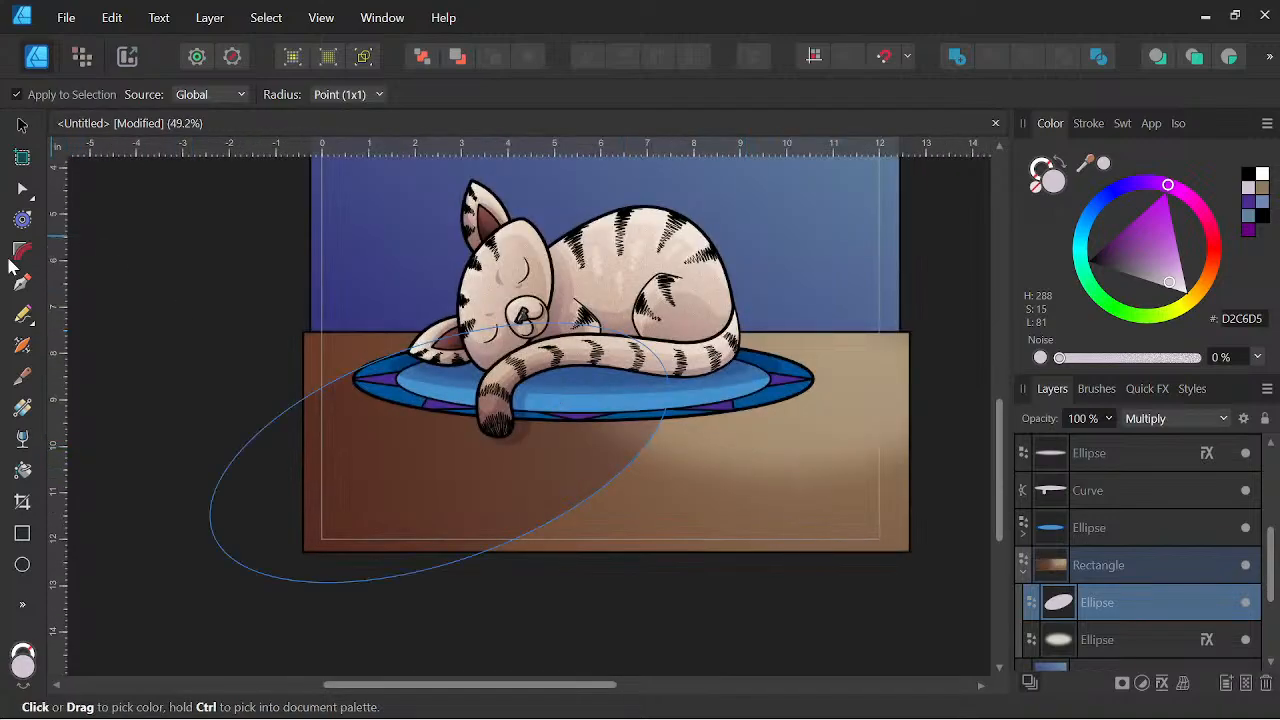
Convert the tilted floor ellipse to curves and pull its lower and right edges outward so the shadow reaches the rug's right end.
click(22, 190)
click(898, 95)
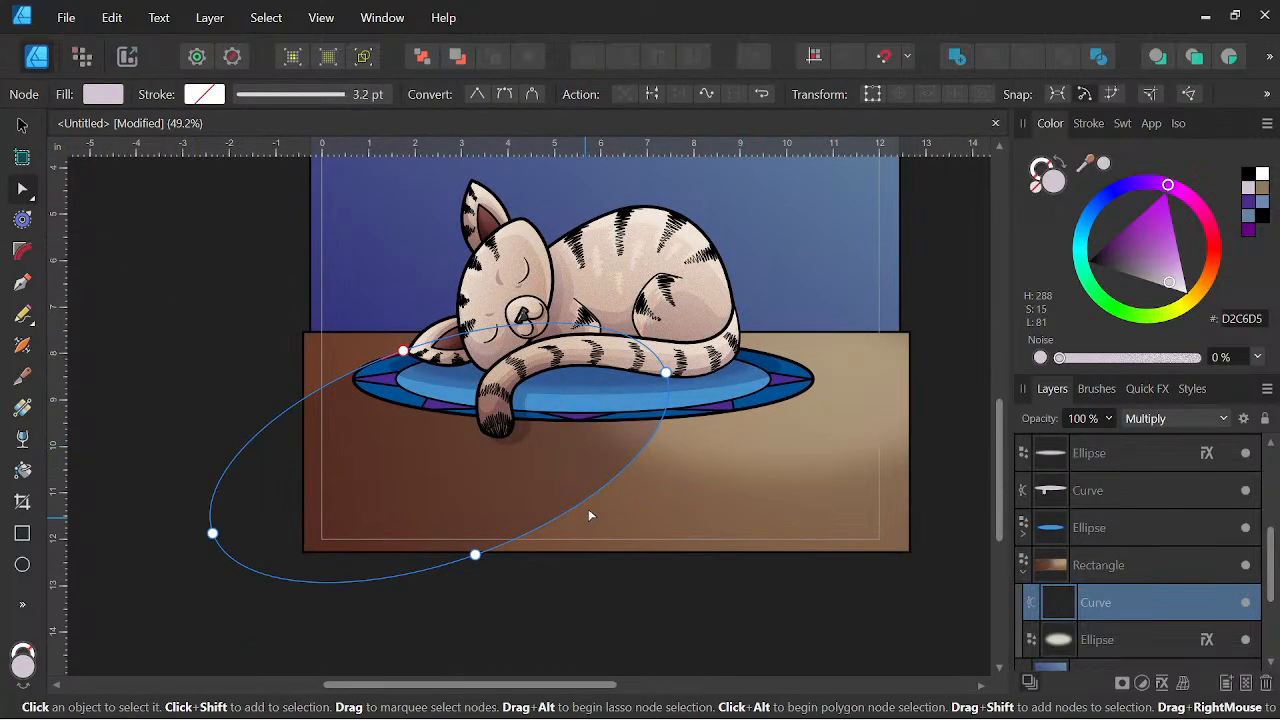
drag(477, 553, 602, 507)
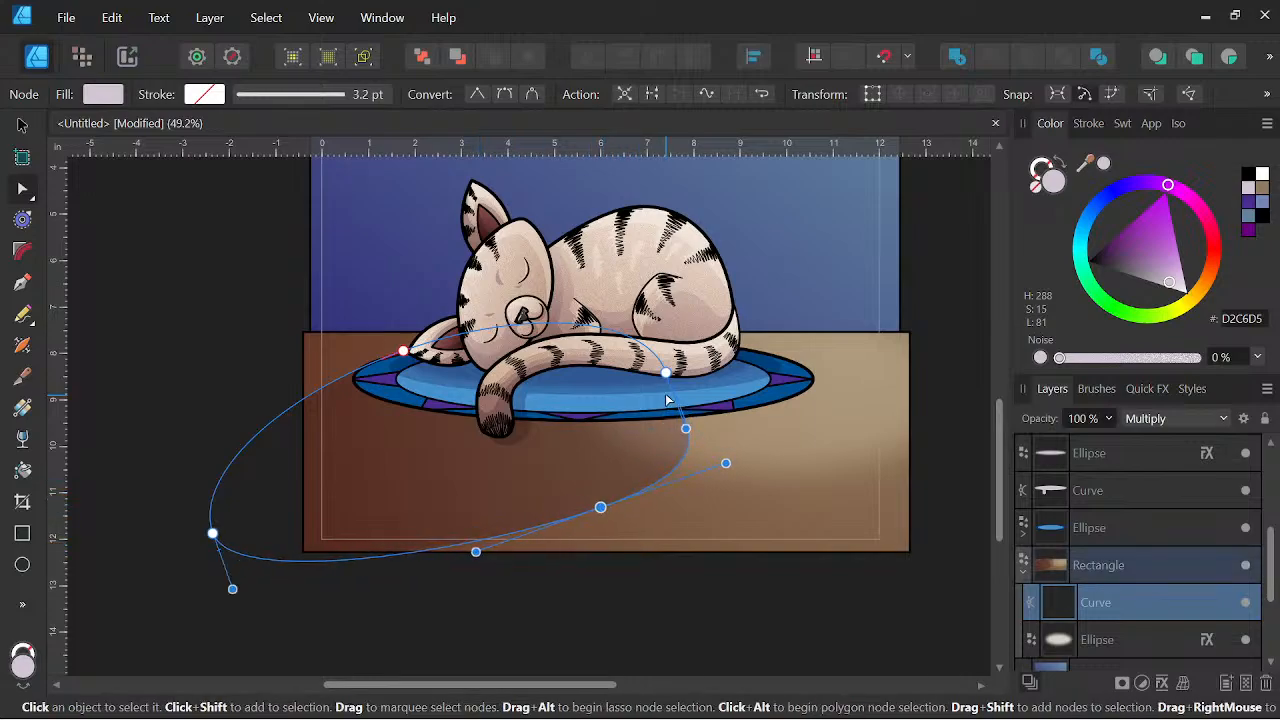
drag(683, 430, 808, 379)
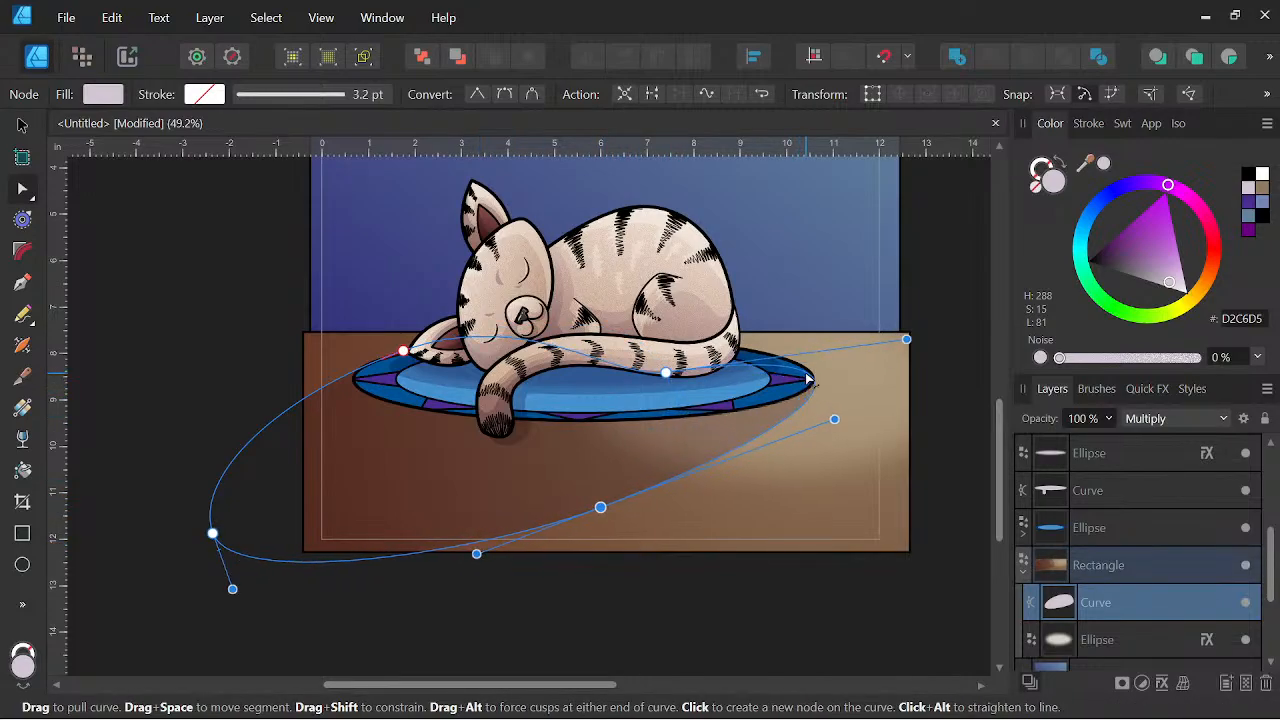
key(space)
scroll(874, 389, down, 2)
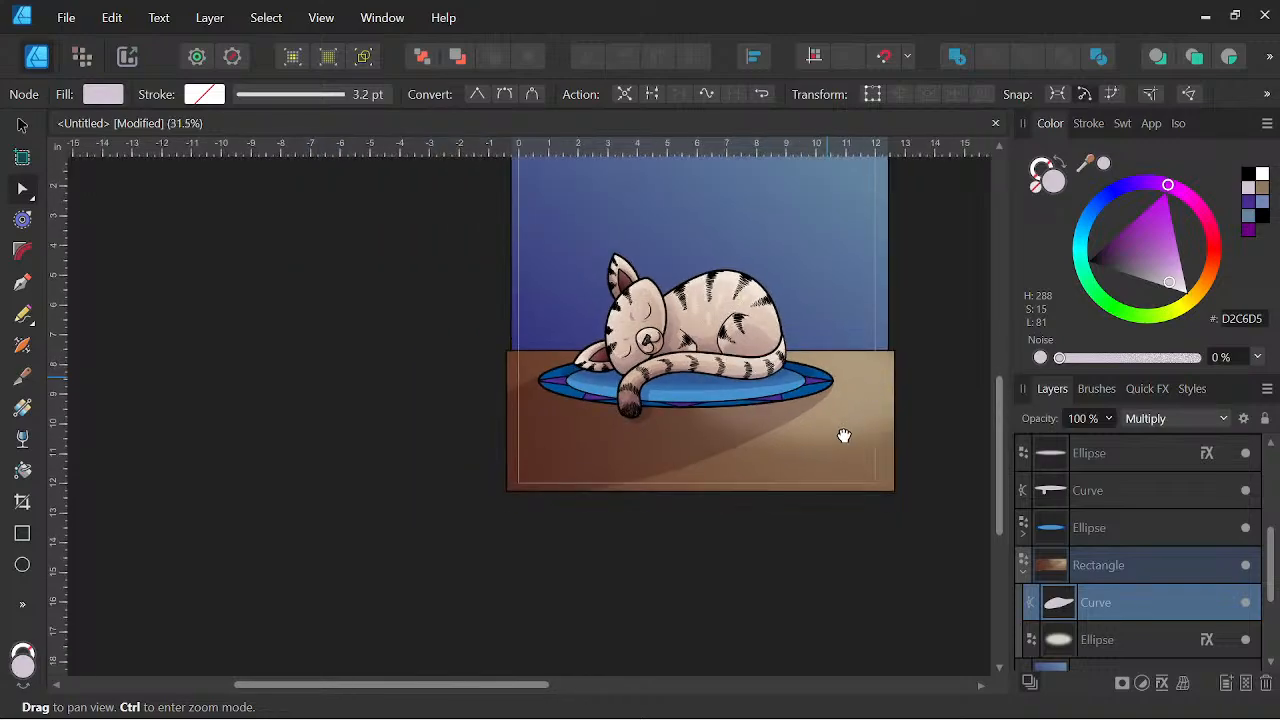
drag(845, 430, 863, 512)
key(space)
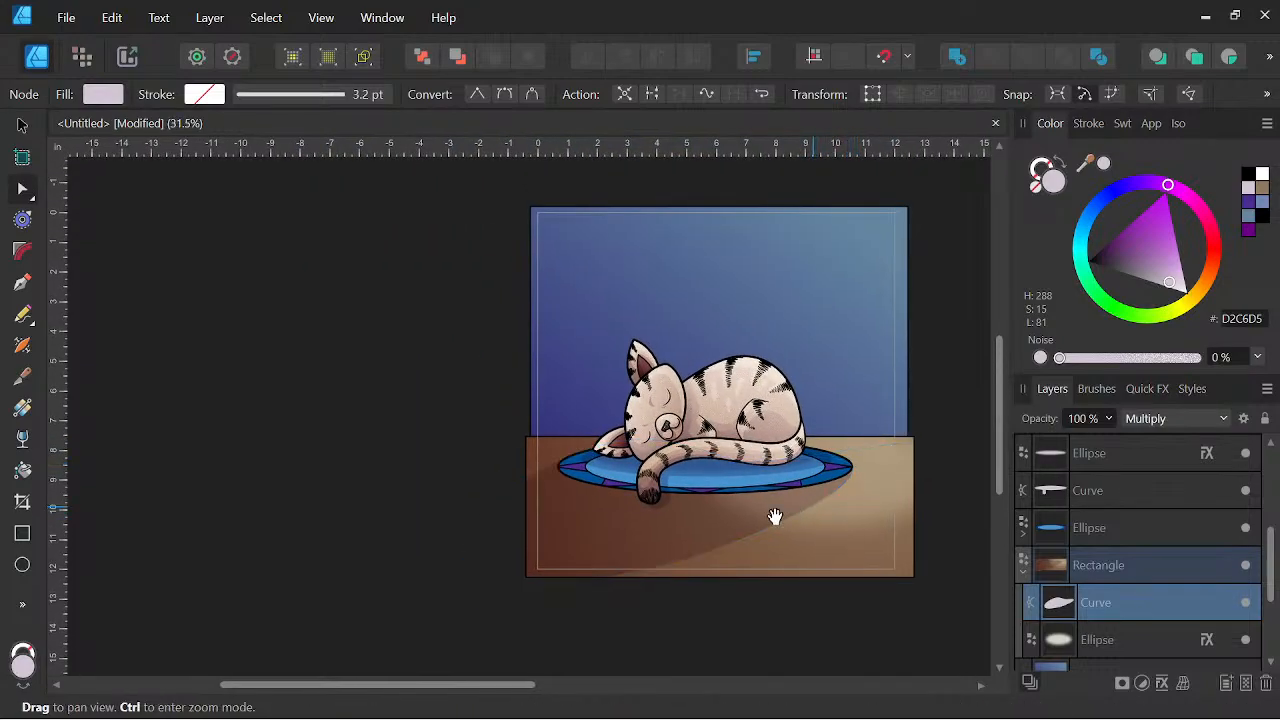
drag(775, 516, 754, 522)
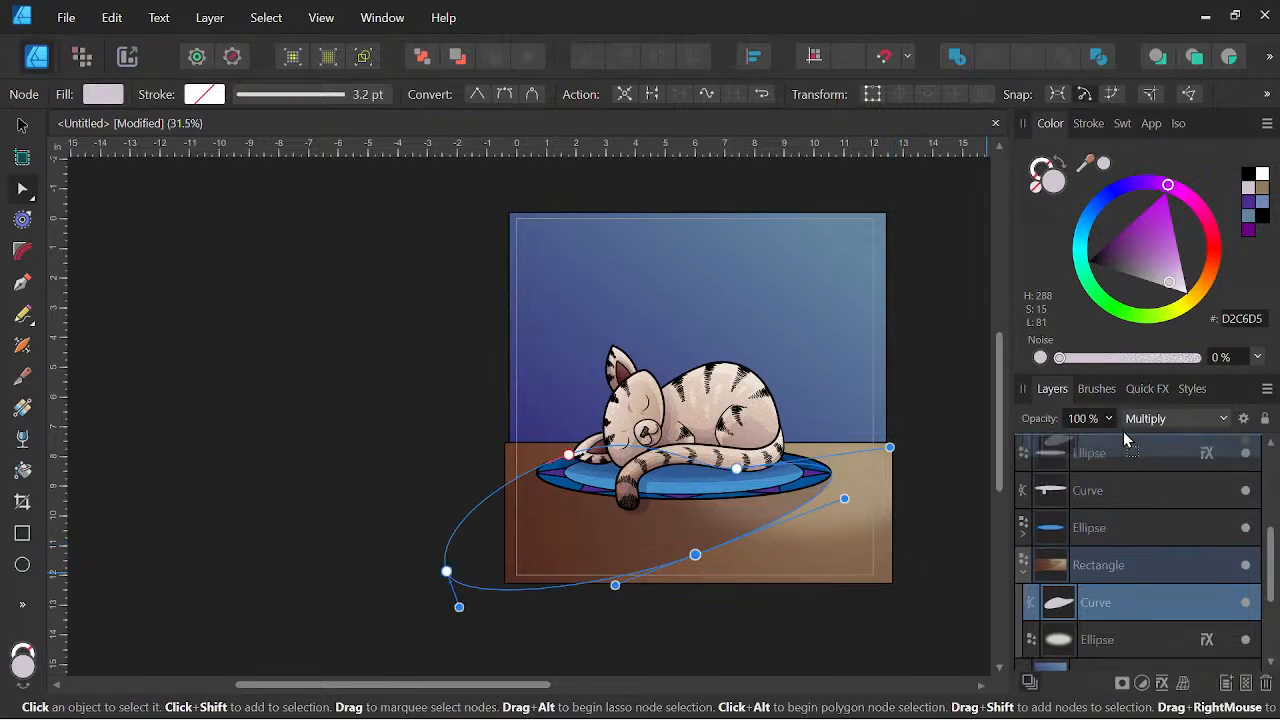
Try the floor shadow curve at the very front of the layer stack and readjust the curvature of its right end.
drag(1123, 431, 1114, 467)
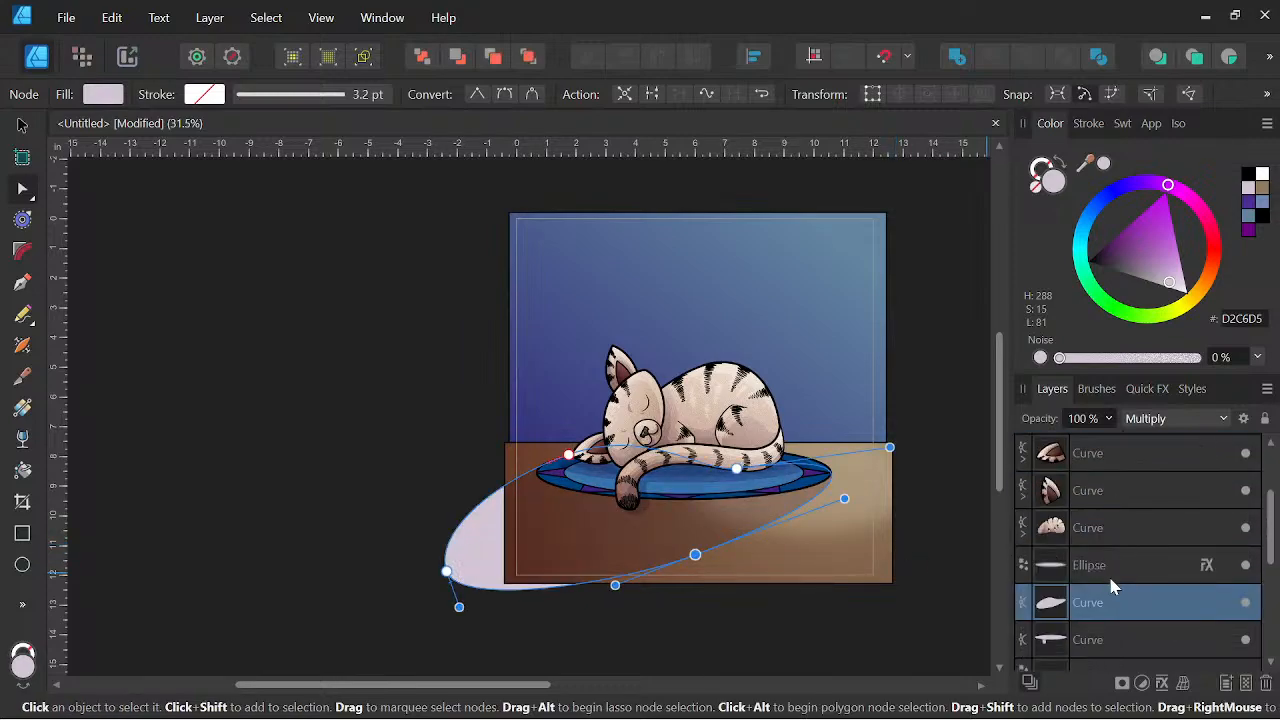
drag(1108, 605, 1100, 450)
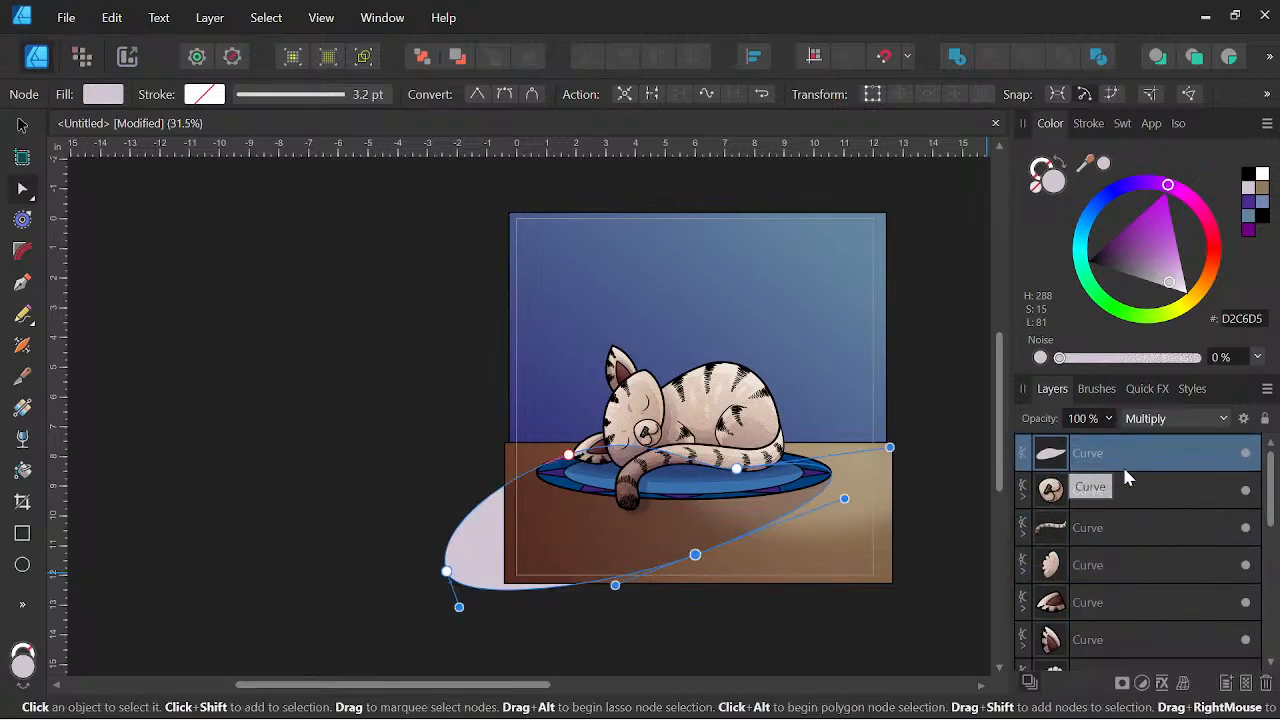
scroll(729, 436, up, 3)
drag(744, 499, 630, 404)
scroll(848, 567, down, 2)
drag(848, 567, 738, 477)
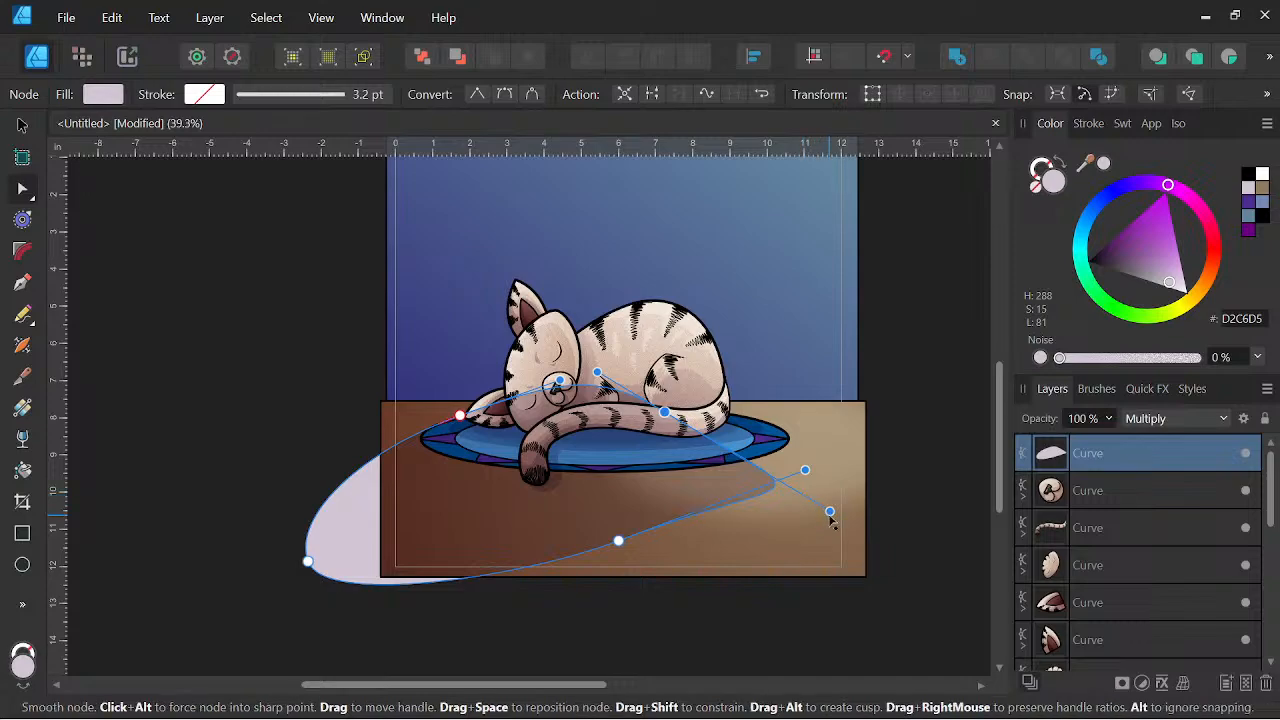
drag(829, 511, 858, 421)
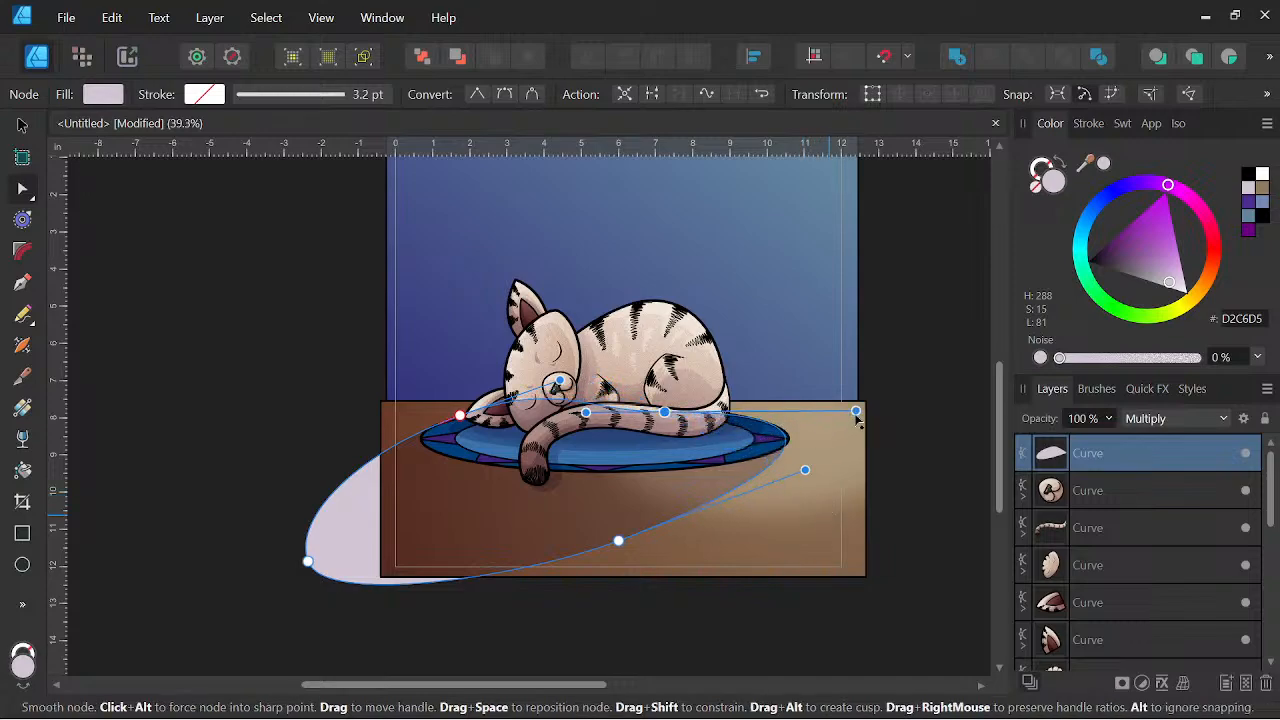
key(space)
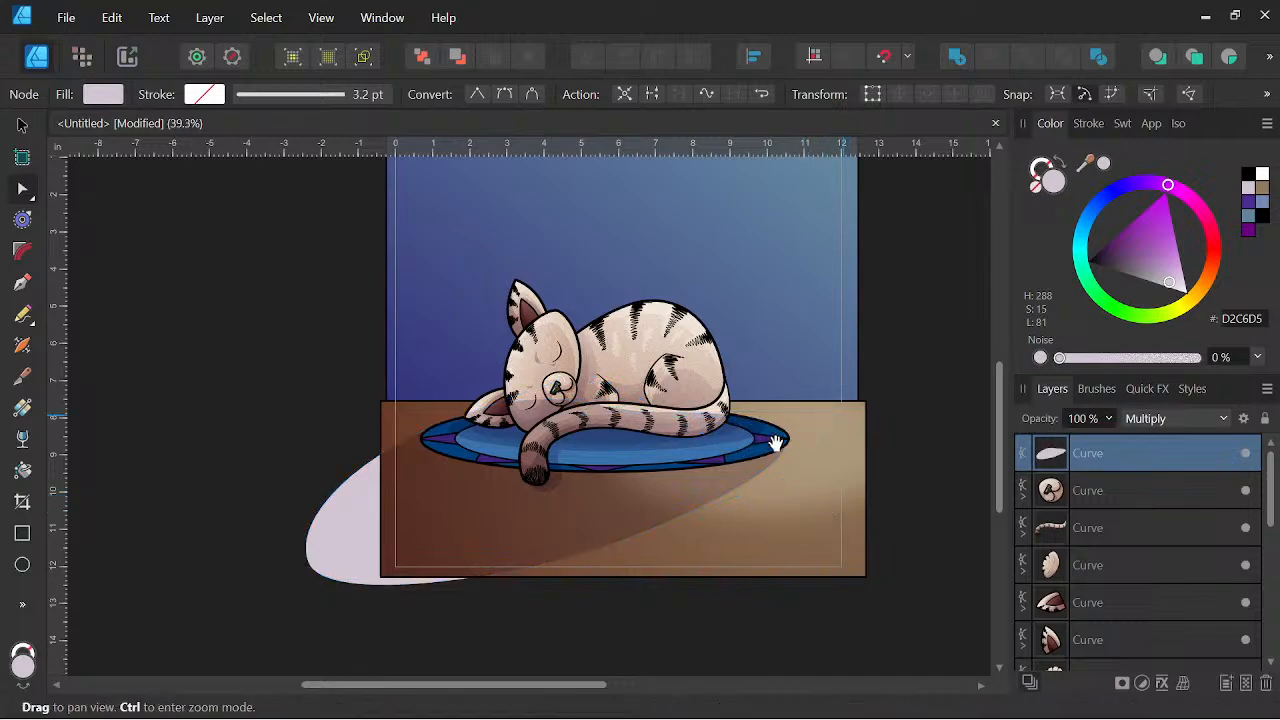
drag(776, 444, 866, 457)
Try to reshape the shadow's upper edge by adding nodes and raising it over the cat's face and lower body.
scroll(760, 430, up, 3)
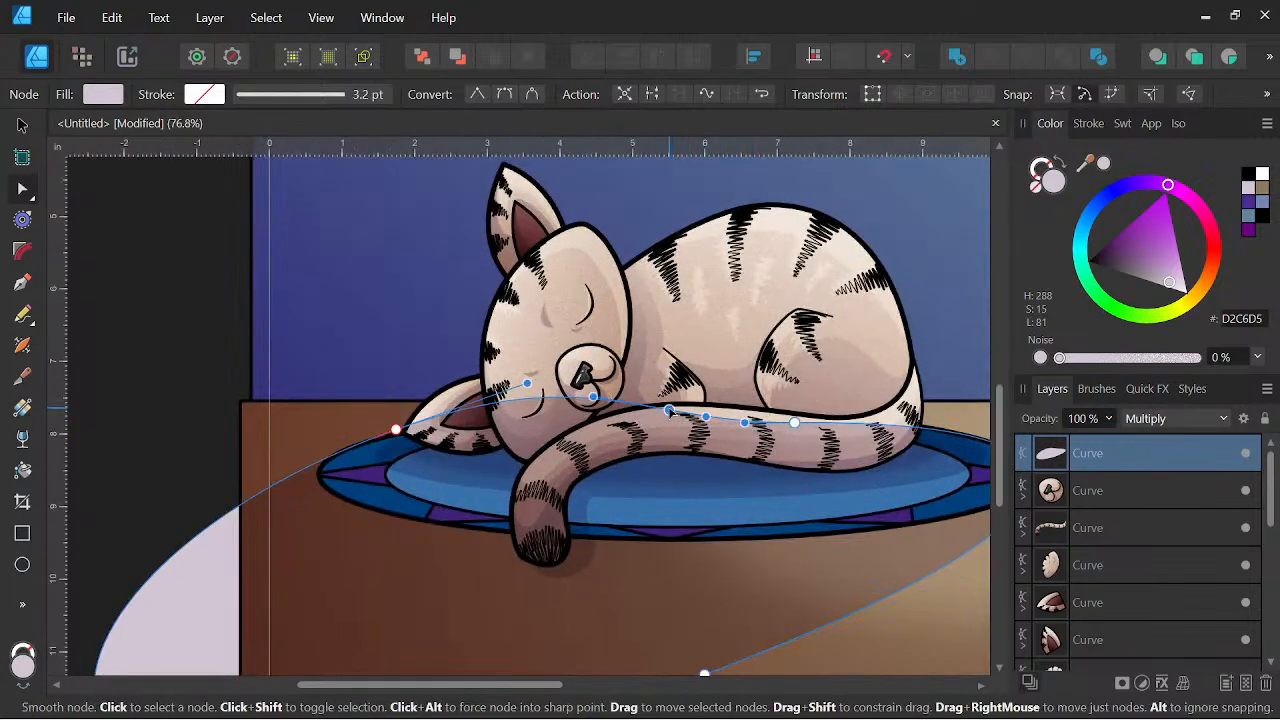
drag(674, 413, 743, 331)
click(765, 409)
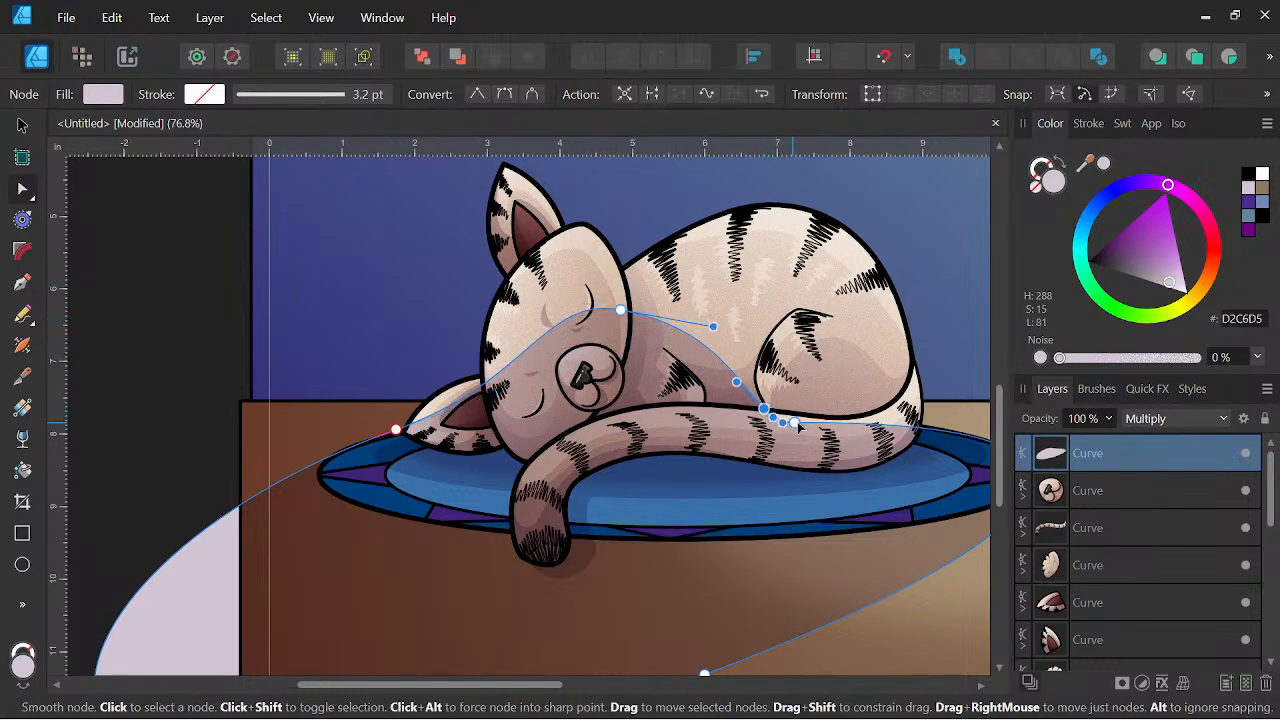
drag(795, 423, 890, 436)
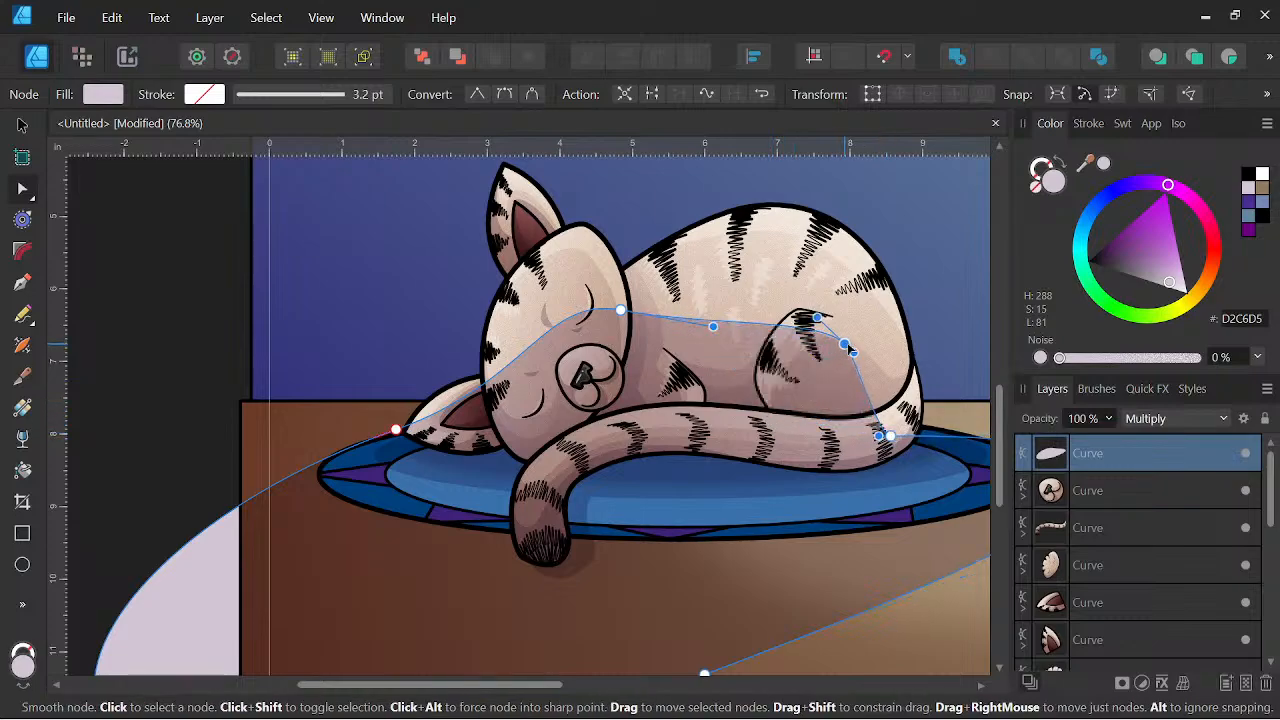
scroll(817, 383, down, 4)
drag(817, 383, 695, 426)
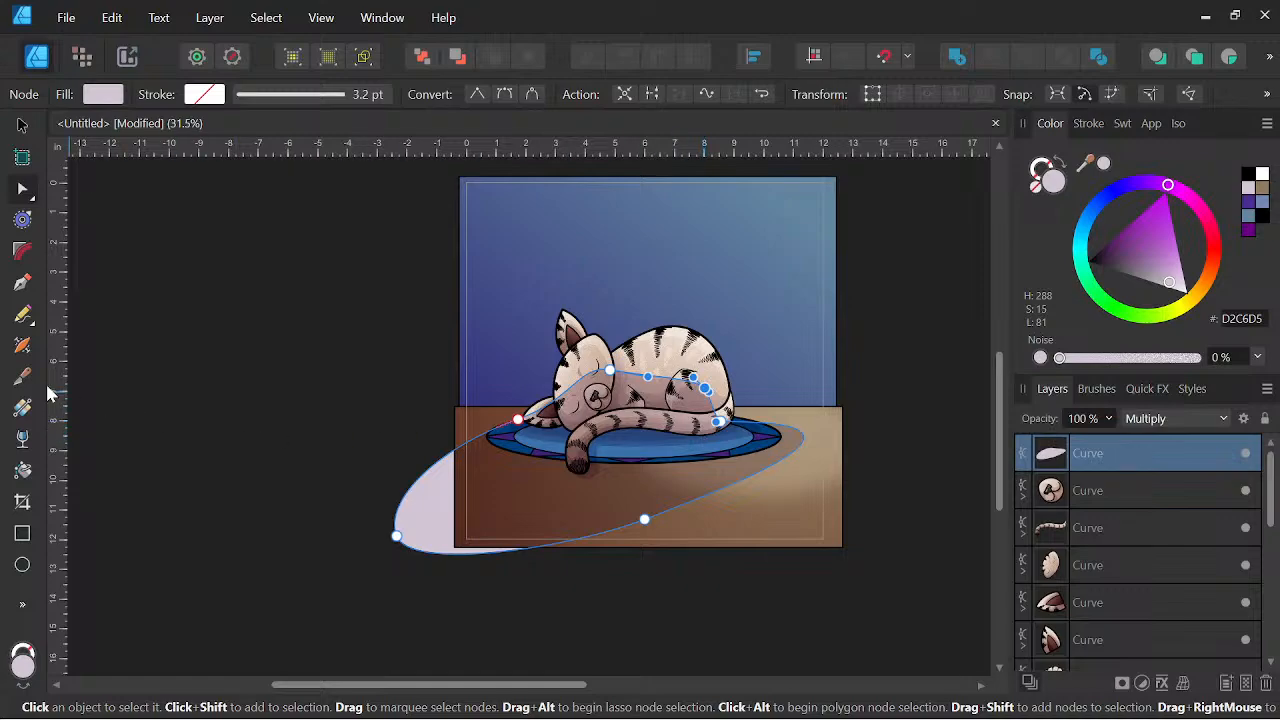
Try a linear transparency across the shadow from lower left to upper right, then undo it and the upper-edge reshaping.
click(21, 439)
drag(371, 523, 887, 298)
key(space)
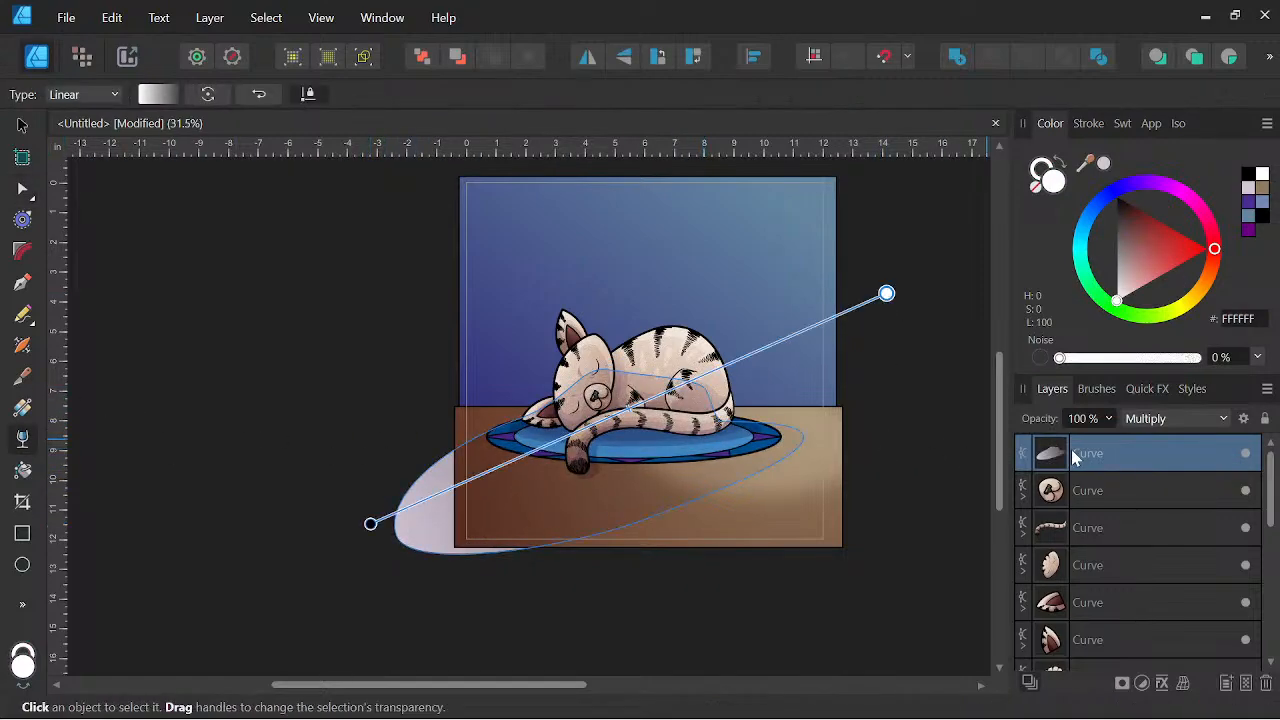
key(ctrl+z)
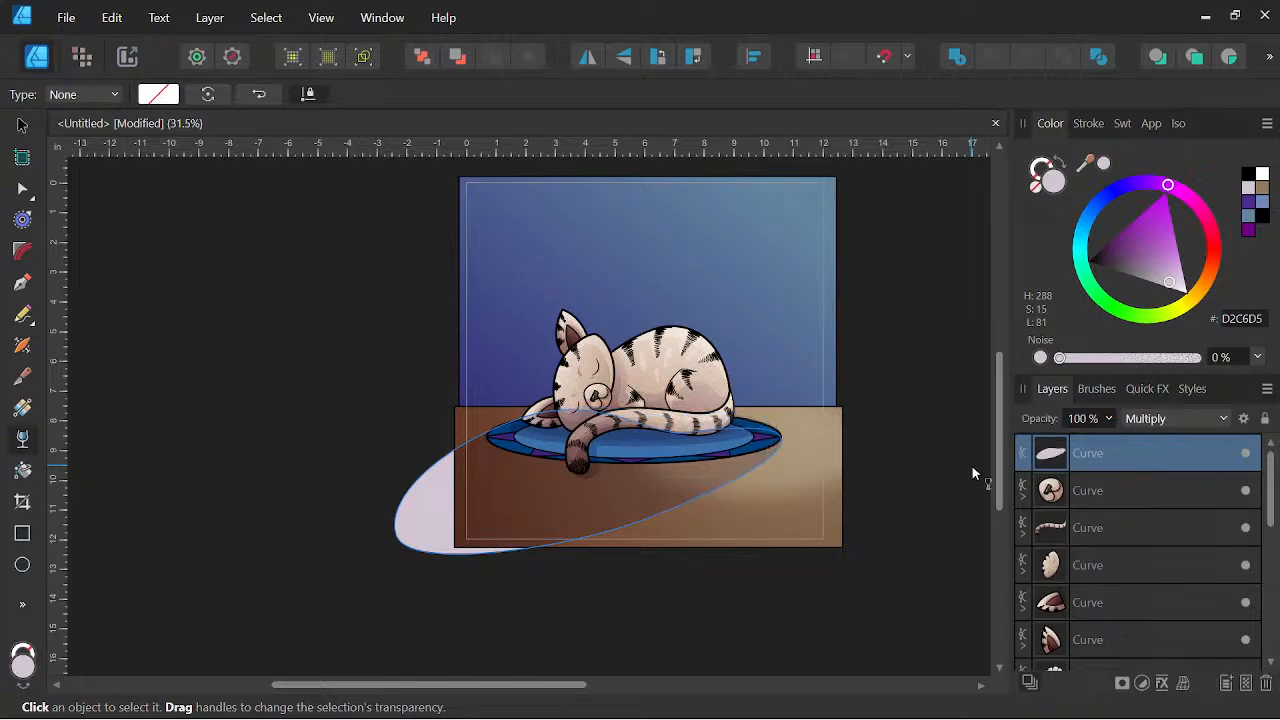
Send the floor shadow curve back down the layer stack, behind the cat and rug, and return it inside the floor rectangle.
key(ctrl+bracketleft)
key(ctrl+bracketleft)
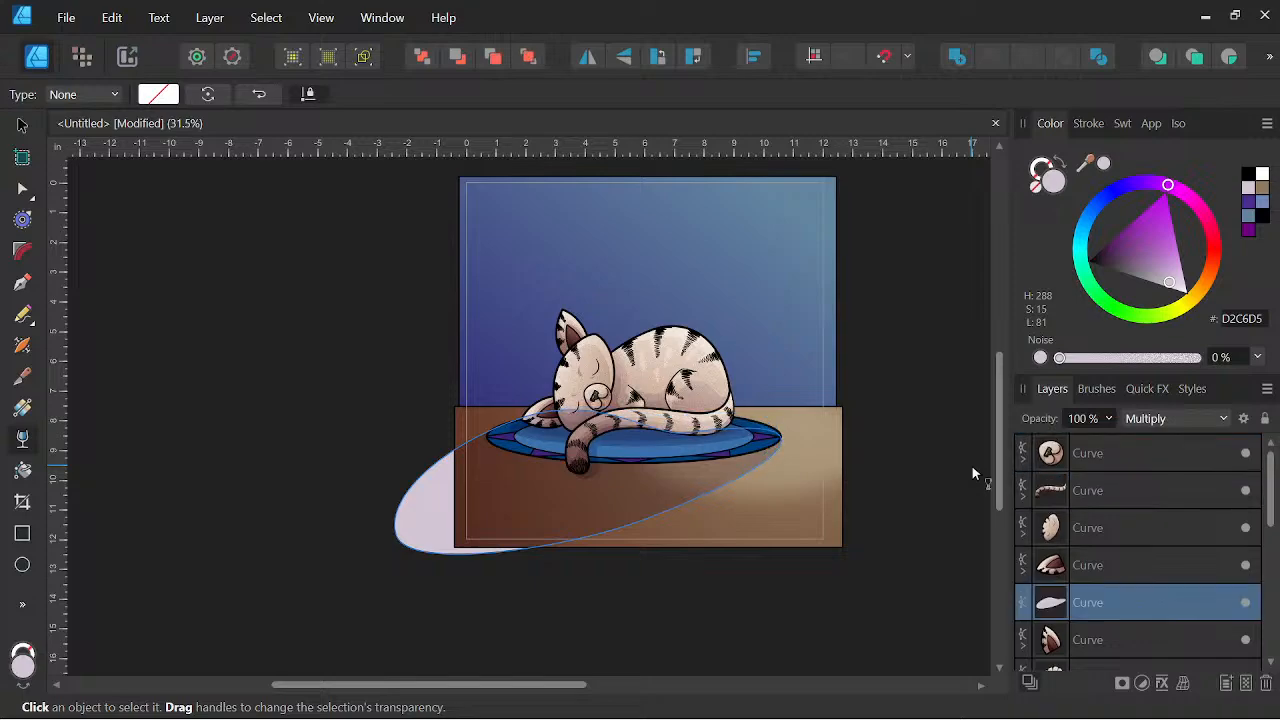
key(ctrl+bracketleft)
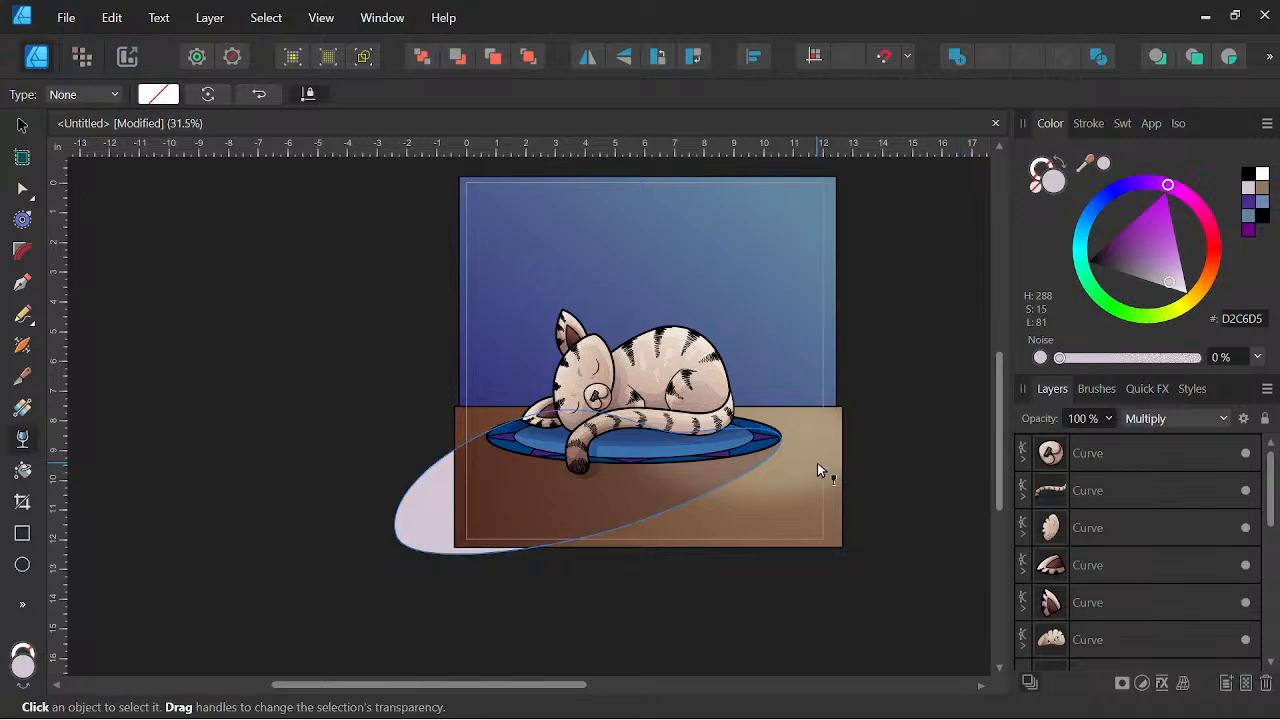
scroll(817, 465, up, 3)
scroll(885, 495, down, 3)
scroll(1102, 568, down, 3)
scroll(1102, 530, up, 1)
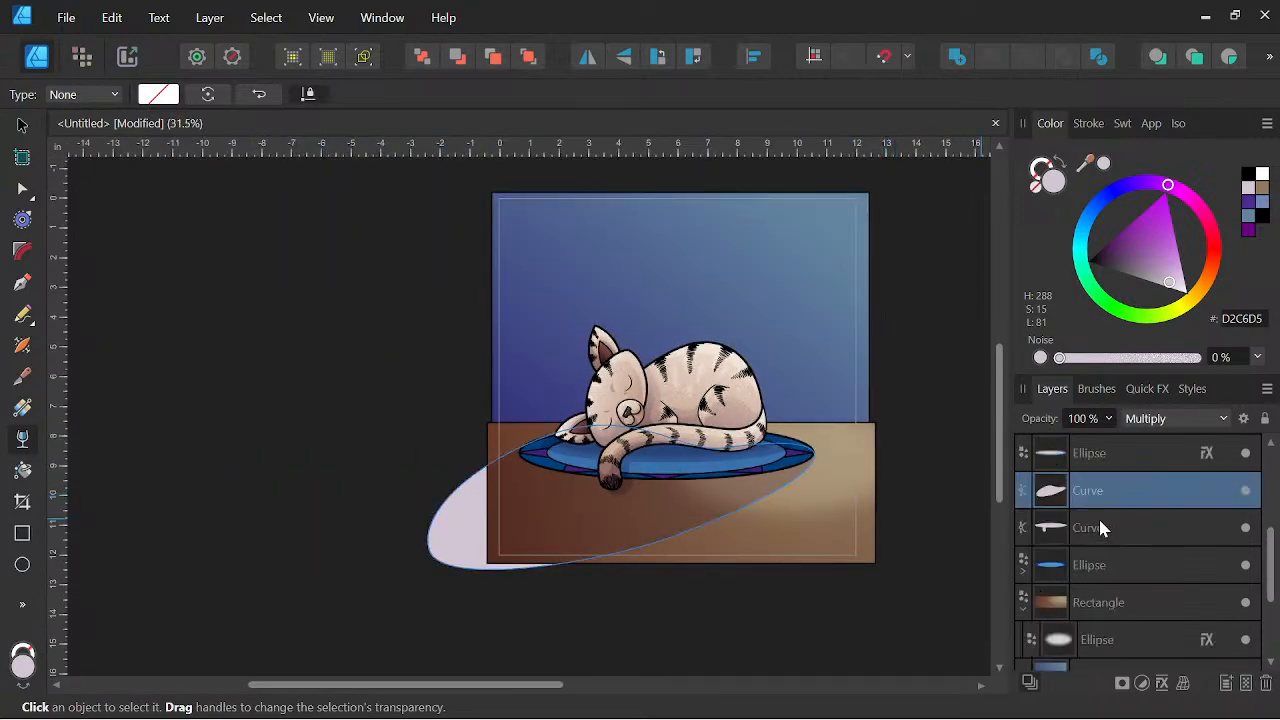
key(ctrl+bracketleft)
key(ctrl+bracketleft)
key(ctrl+bracketleft)
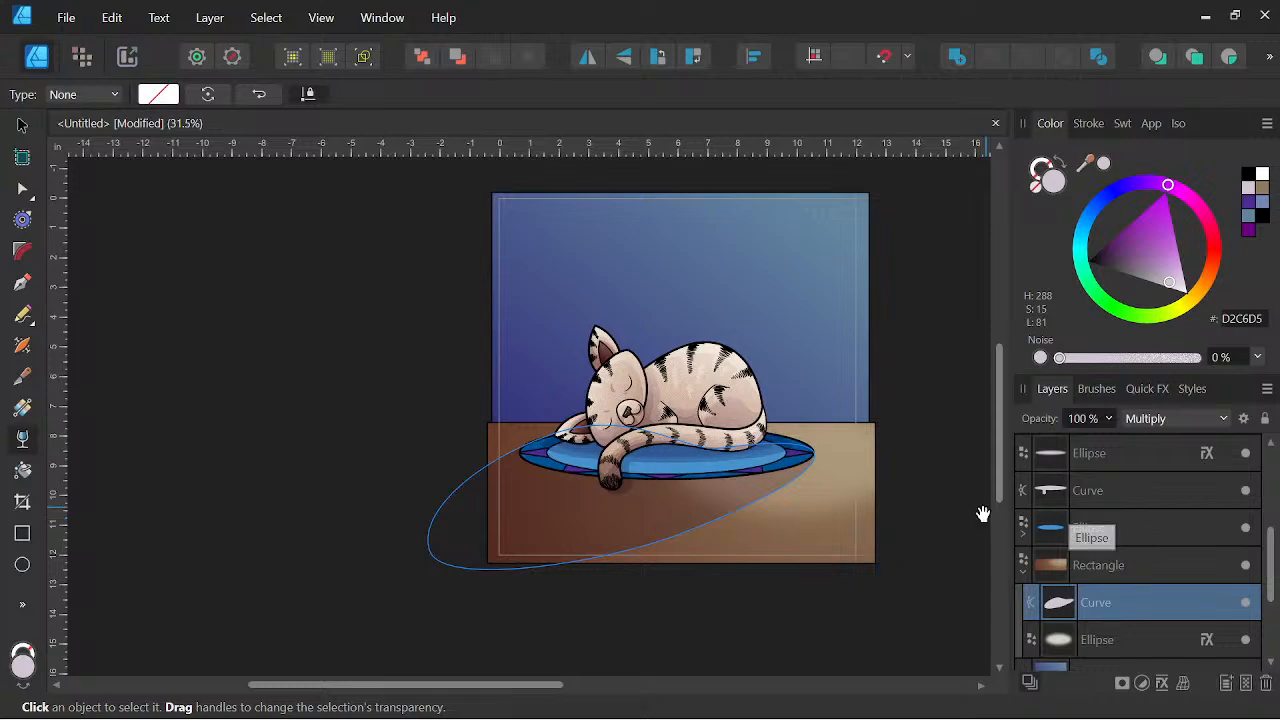
Group all of the cat's curves, from the muzzle at the front through the body, into one layer group.
drag(797, 546, 816, 531)
scroll(757, 477, up, 2)
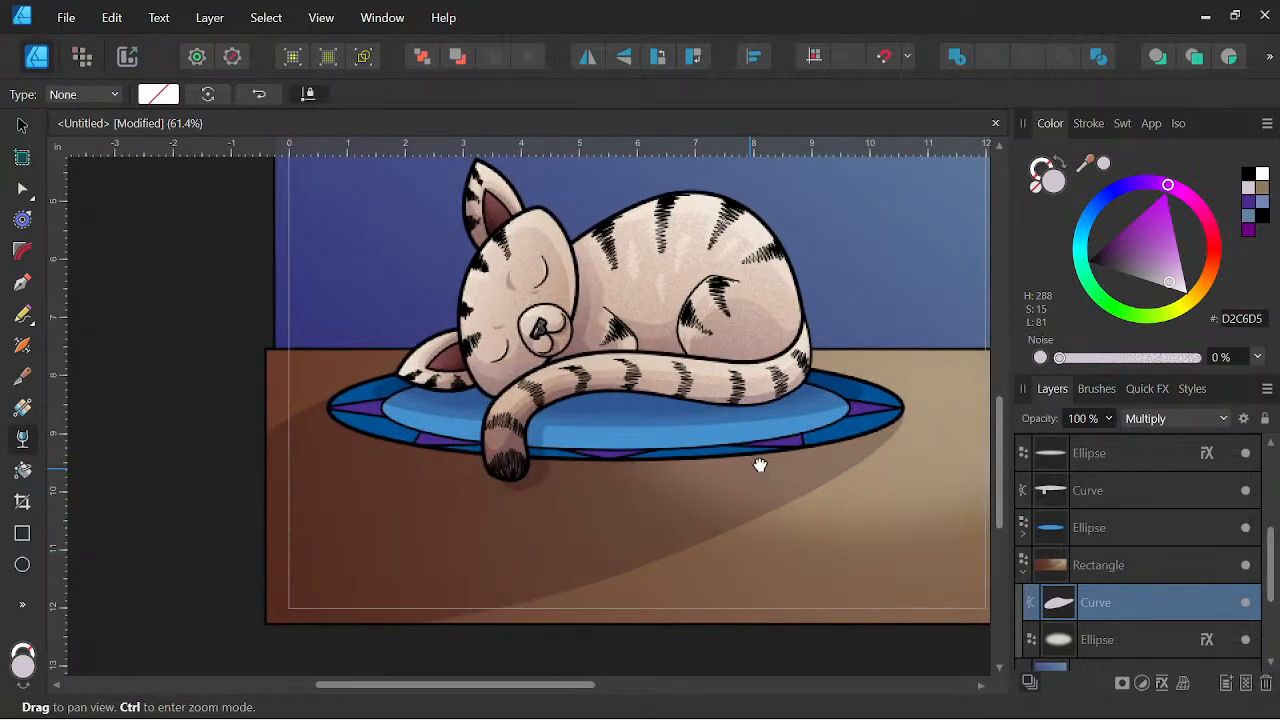
drag(760, 463, 763, 497)
drag(838, 485, 840, 501)
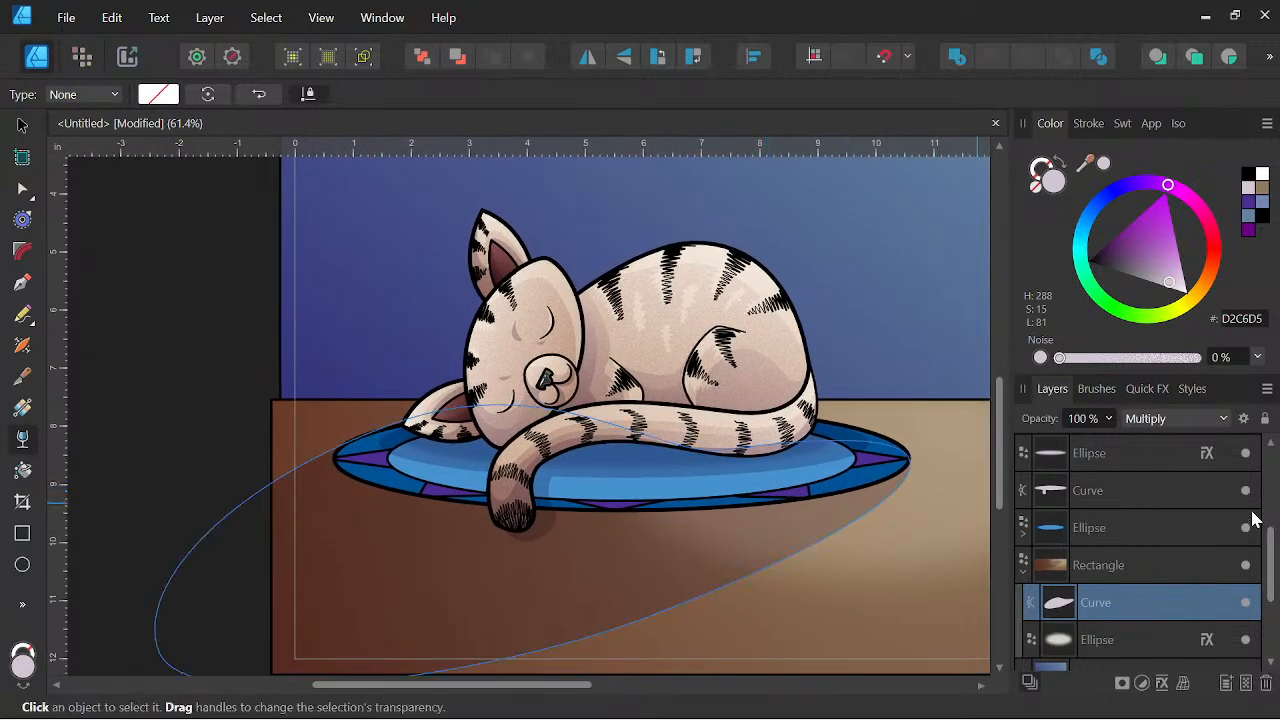
scroll(1250, 515, up, 3)
click(1138, 465)
scroll(1133, 467, down, 3)
scroll(1125, 480, up, 3)
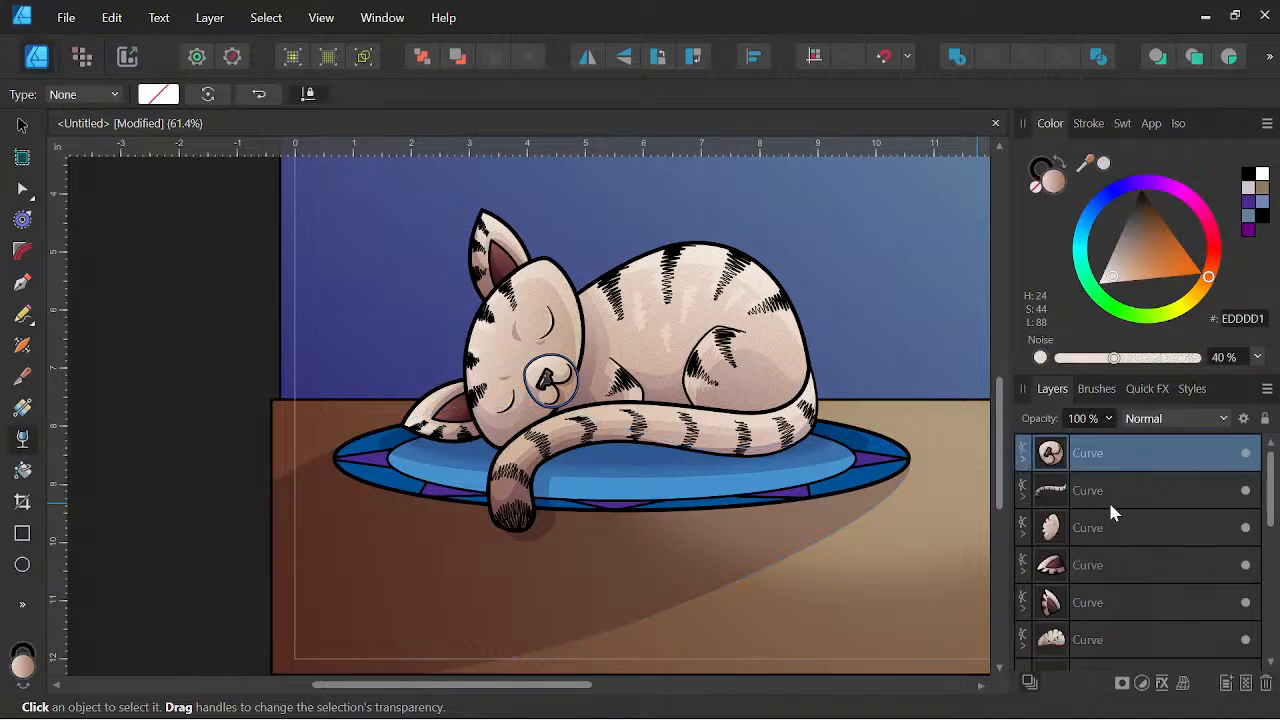
scroll(1104, 600, down, 3)
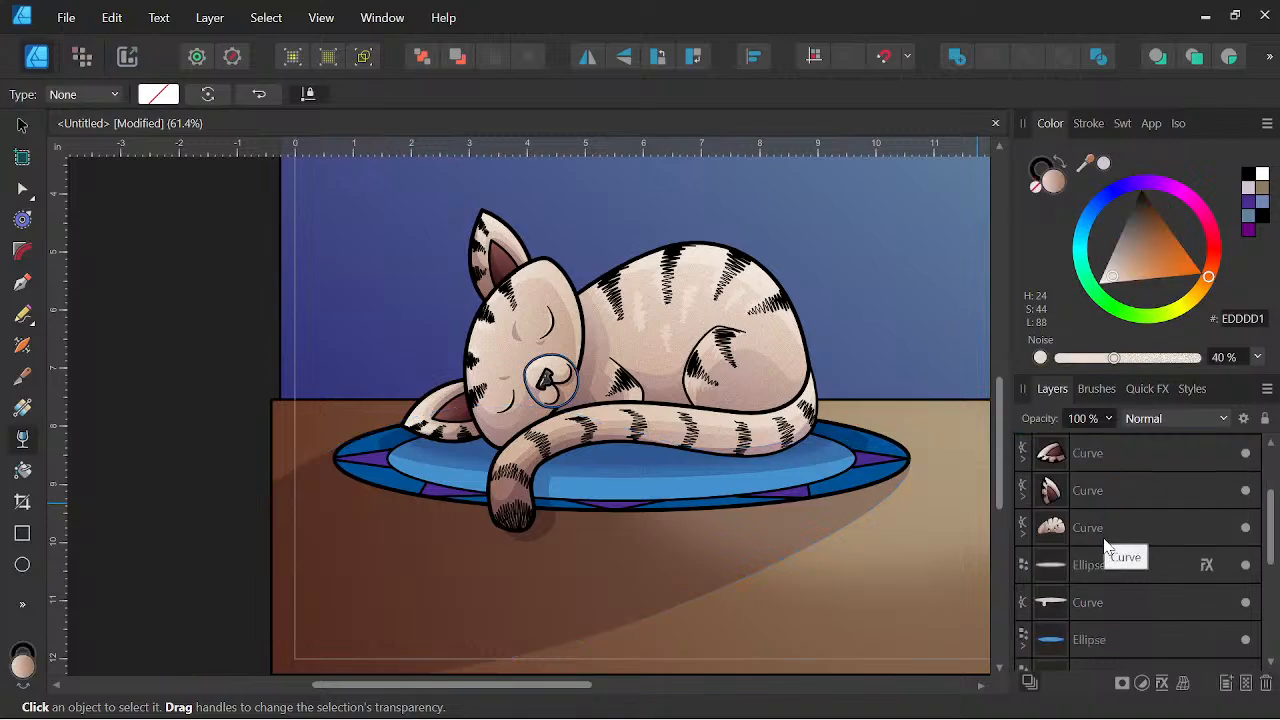
shift+click(1104, 527)
right_click(1104, 545)
click(1133, 337)
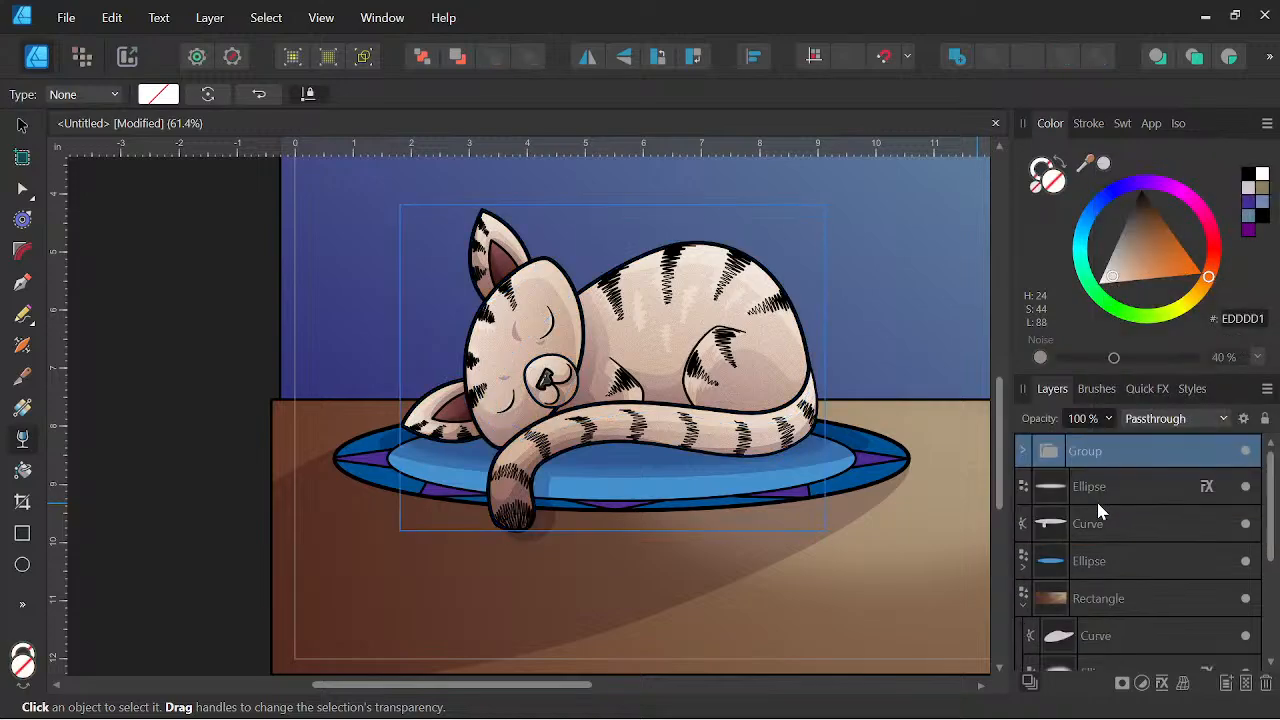
Rename the new layer group Cat.
double_click(1087, 452)
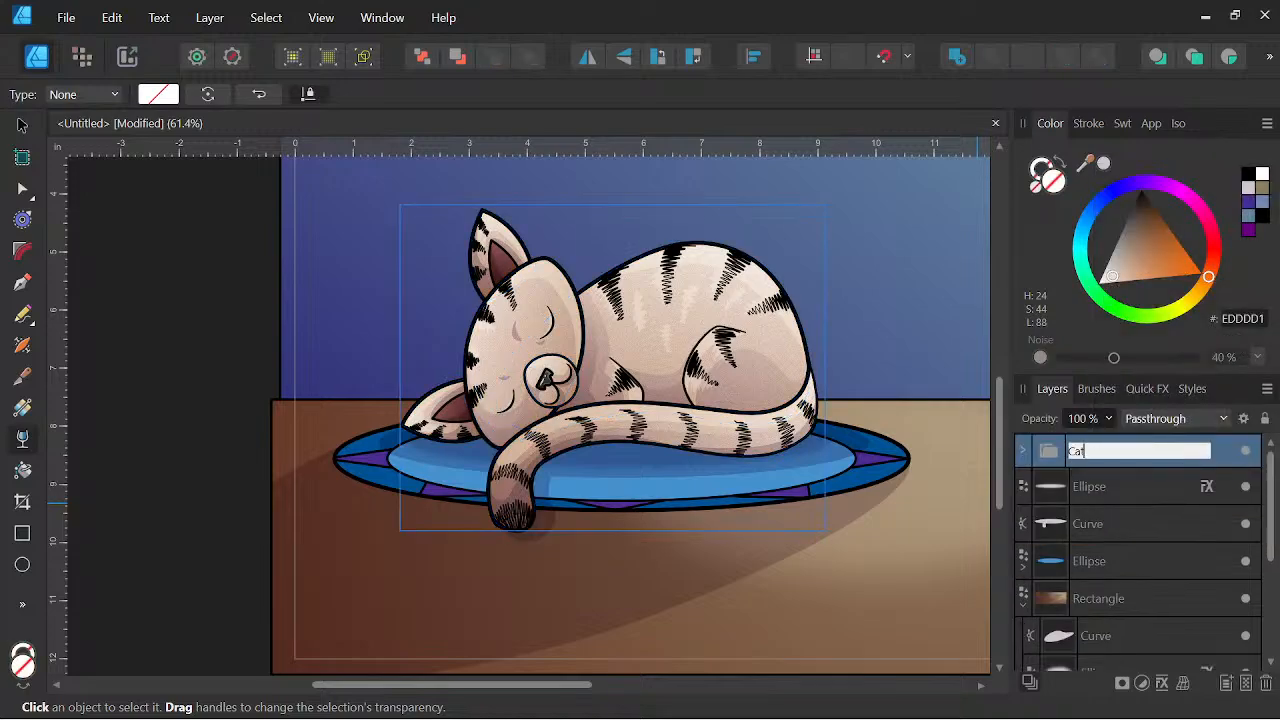
text(Cat)
key(Return)
Draw a pale mauve ellipse over the cat's lower half and the rug, and set its blend mode to Multiply.
scroll(582, 400, up, 3)
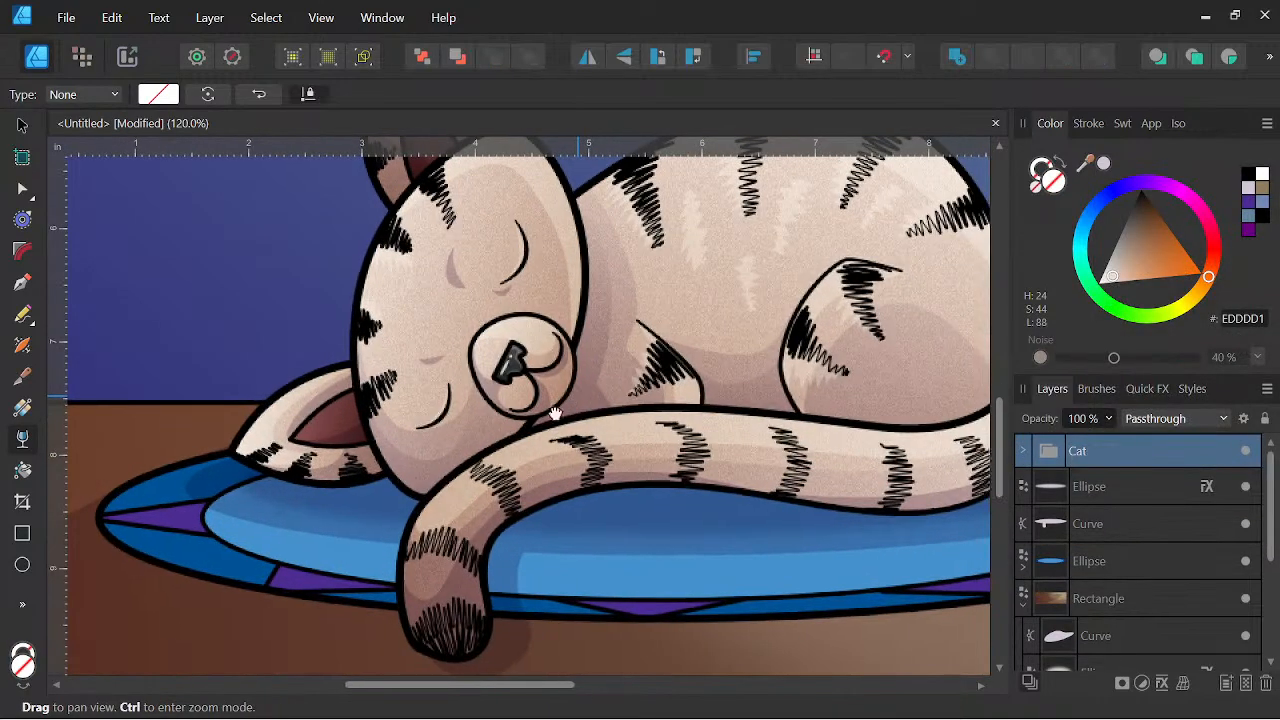
scroll(455, 420, down, 2)
drag(554, 420, 501, 412)
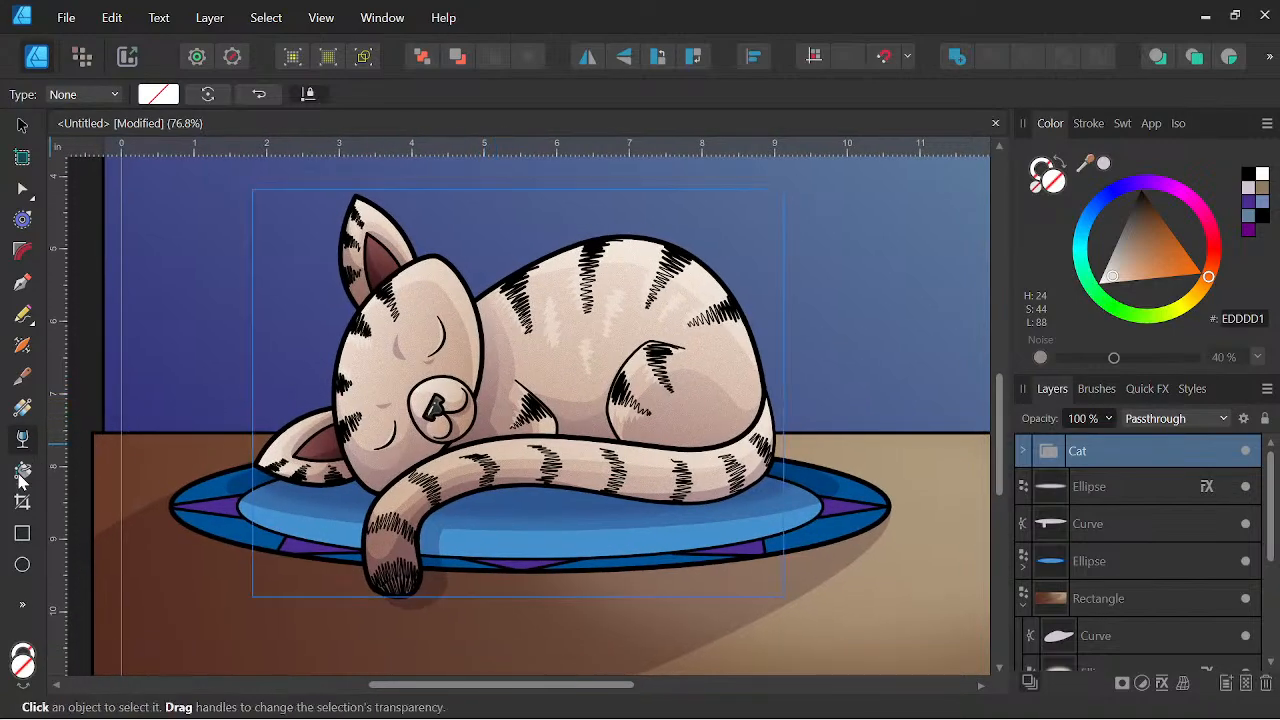
click(22, 566)
drag(190, 323, 830, 635)
click(1200, 422)
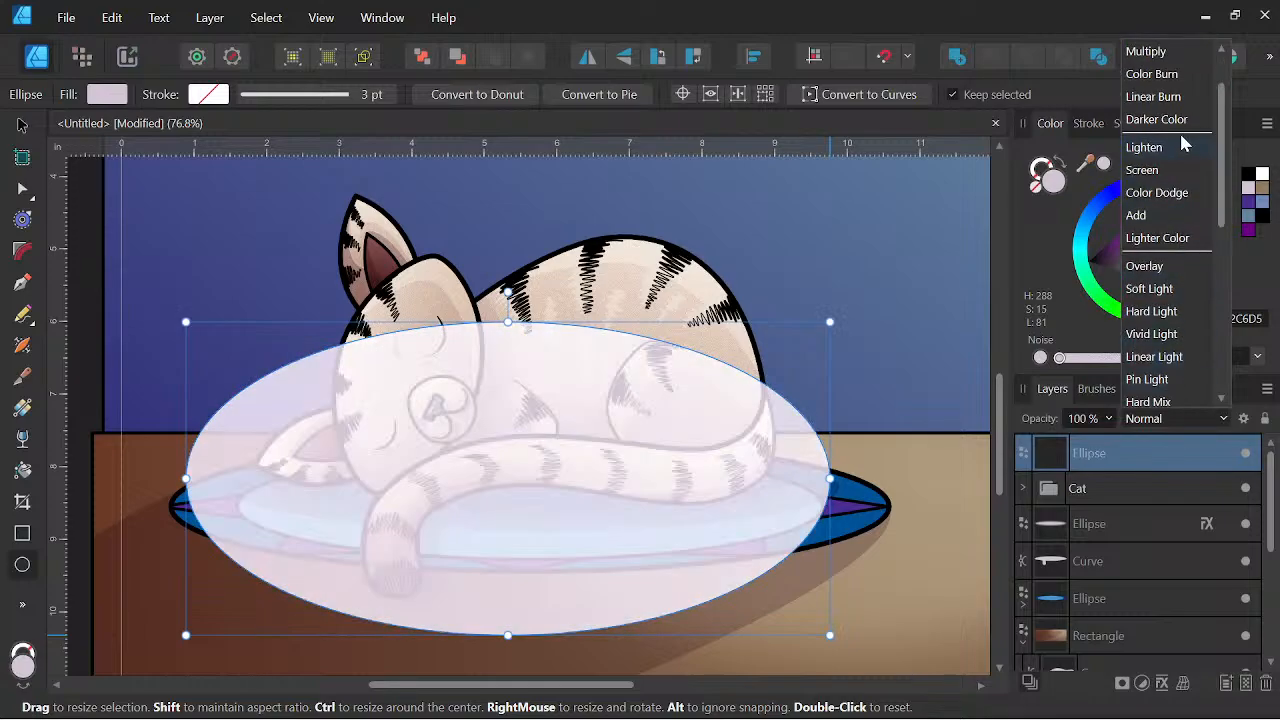
click(1145, 50)
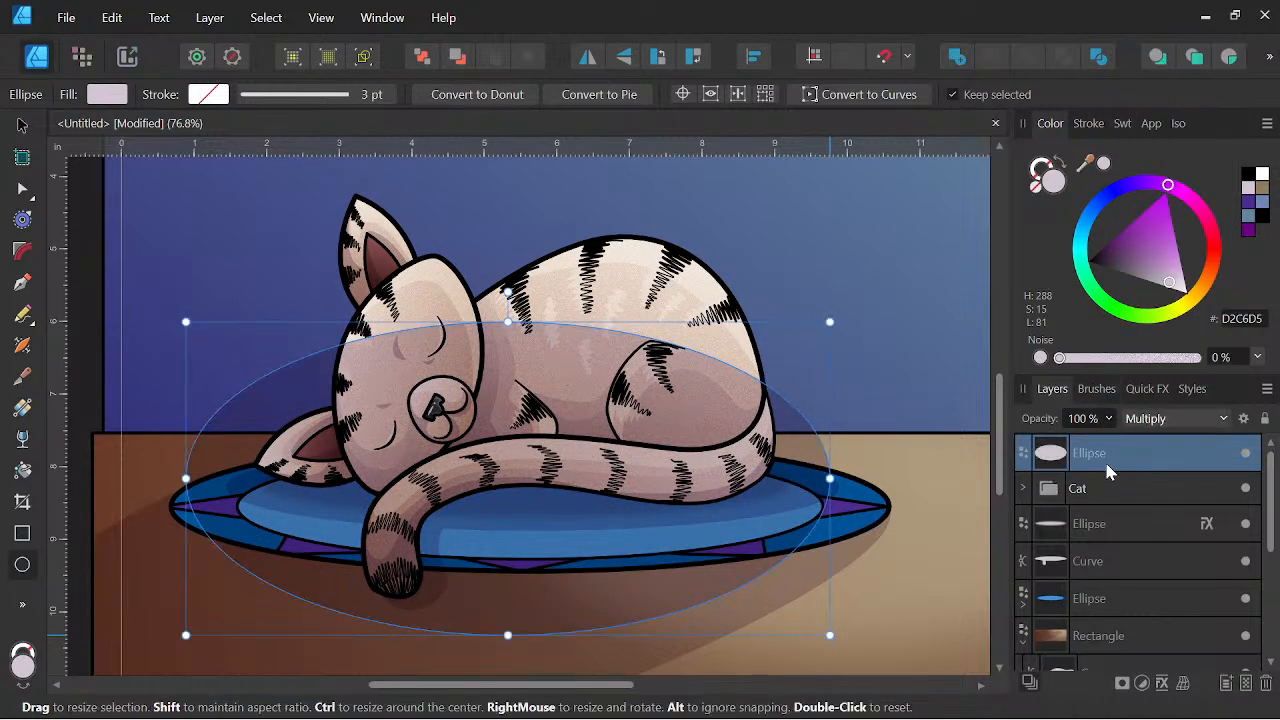
Move the mauve ellipse into the Cat group, above all of the cat's curves.
mouse_move(1107, 472)
mouse_down()
mouse_move(1107, 500)
mouse_move(1097, 449)
mouse_up()
key(space)
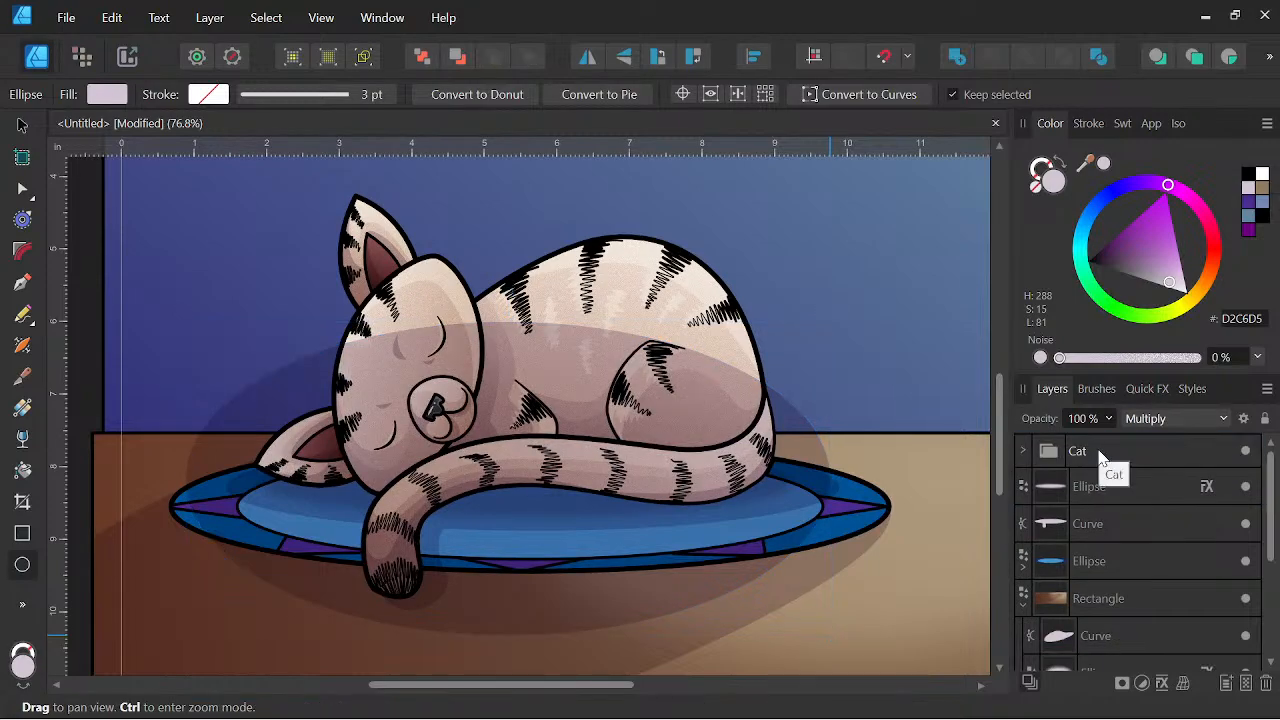
click(1024, 451)
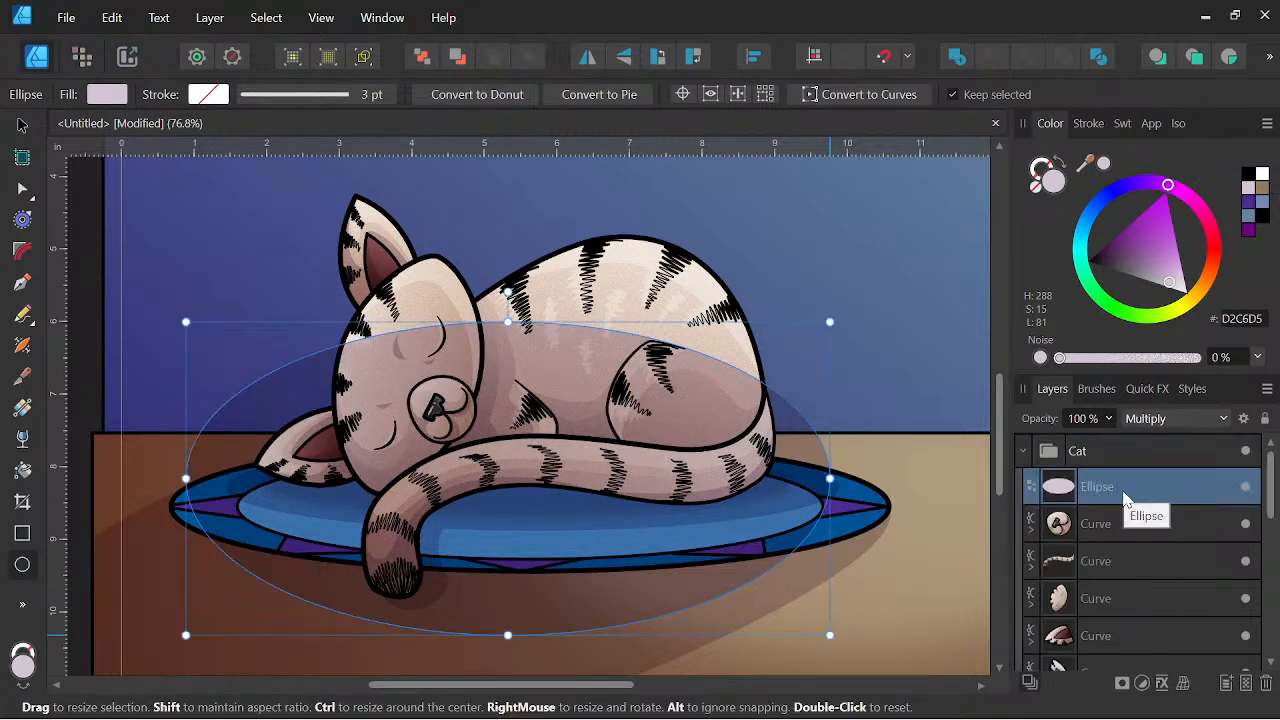
key(space)
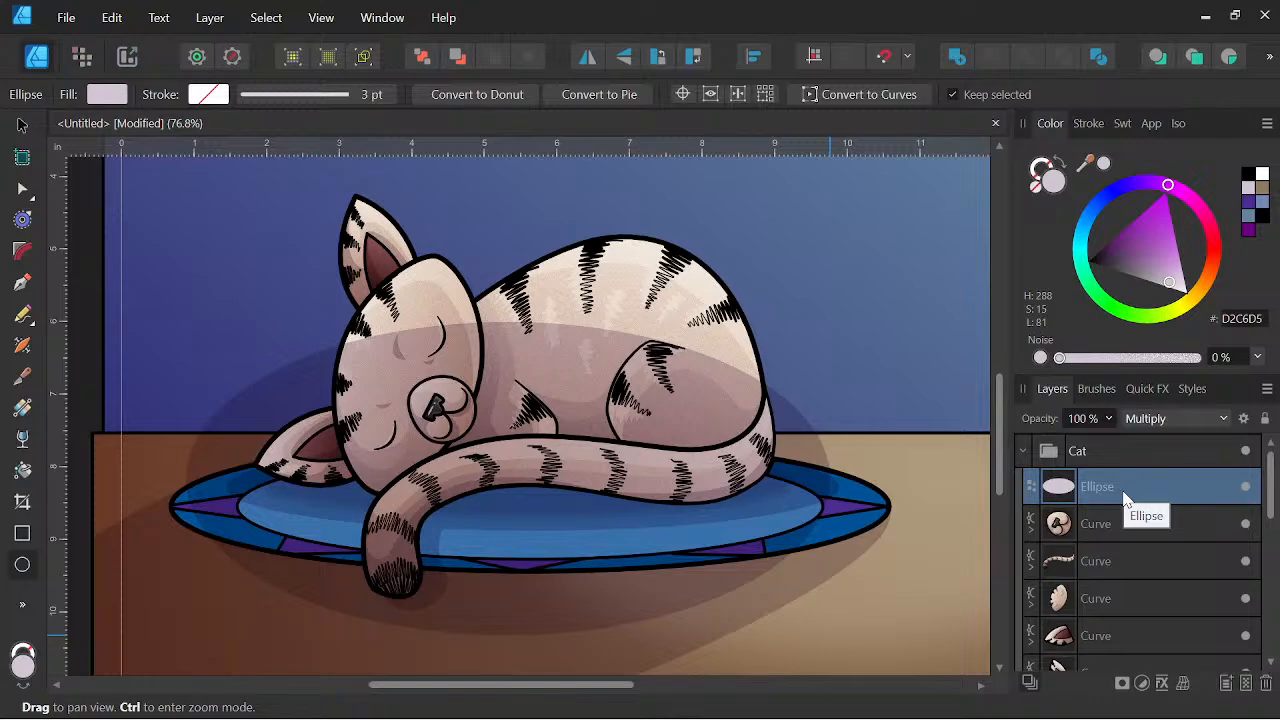
scroll(1115, 490, down, 3)
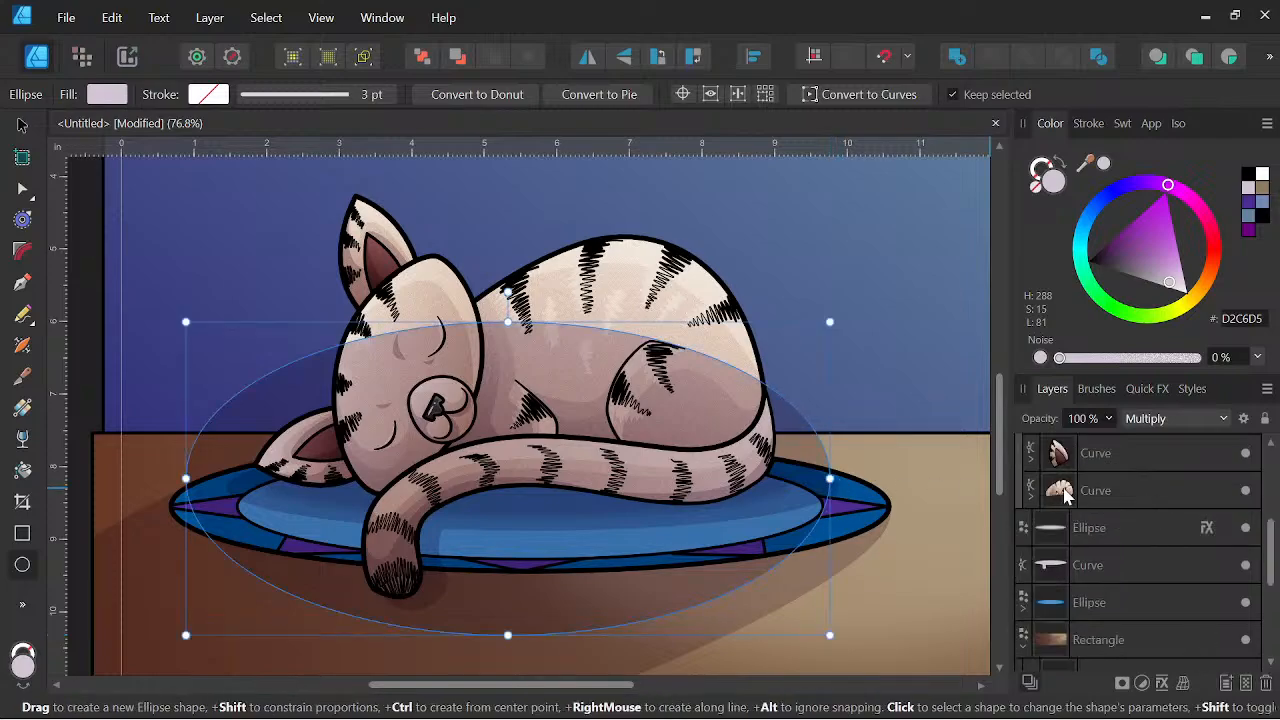
scroll(1108, 497, up, 4)
key(space)
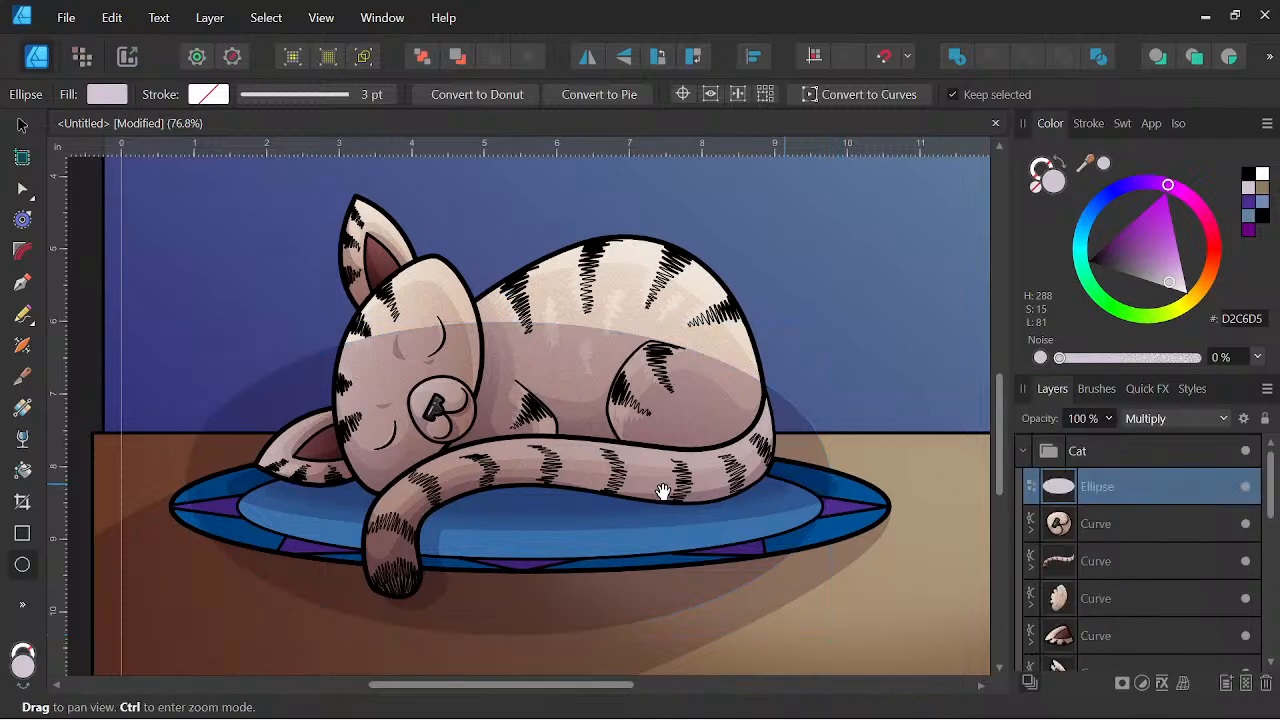
Narrow the shading ellipse from both sides so it spans roughly the cat's width.
drag(663, 490, 660, 458)
scroll(660, 458, down, 3)
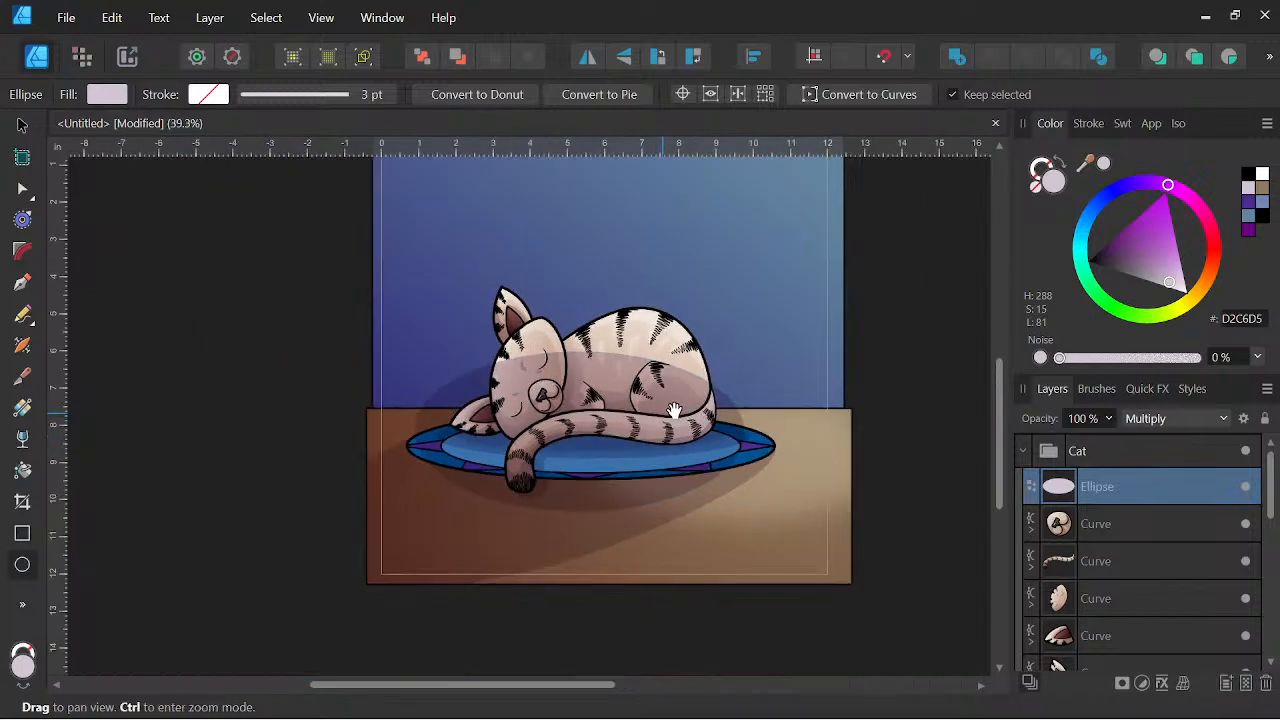
scroll(674, 411, down, 2)
drag(674, 411, 663, 425)
scroll(590, 425, up, 3)
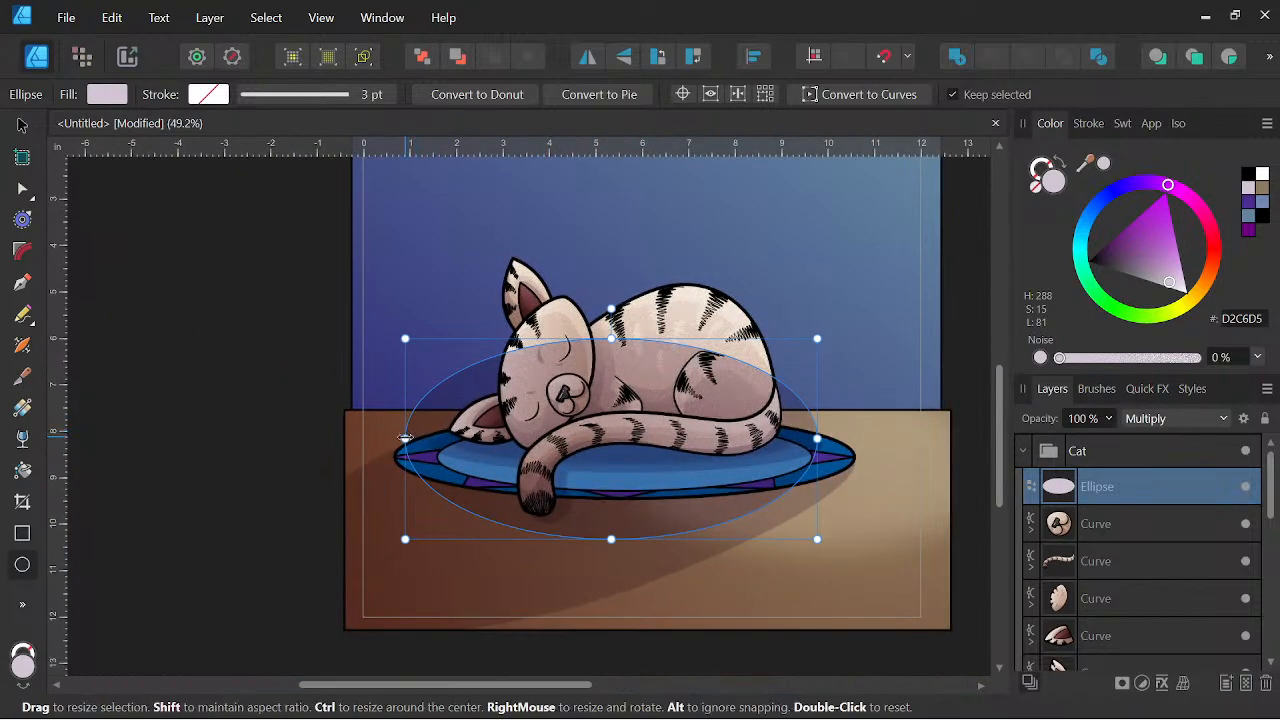
mouse_move(405, 438)
mouse_down()
mouse_move(460, 438)
mouse_move(448, 438)
mouse_up()
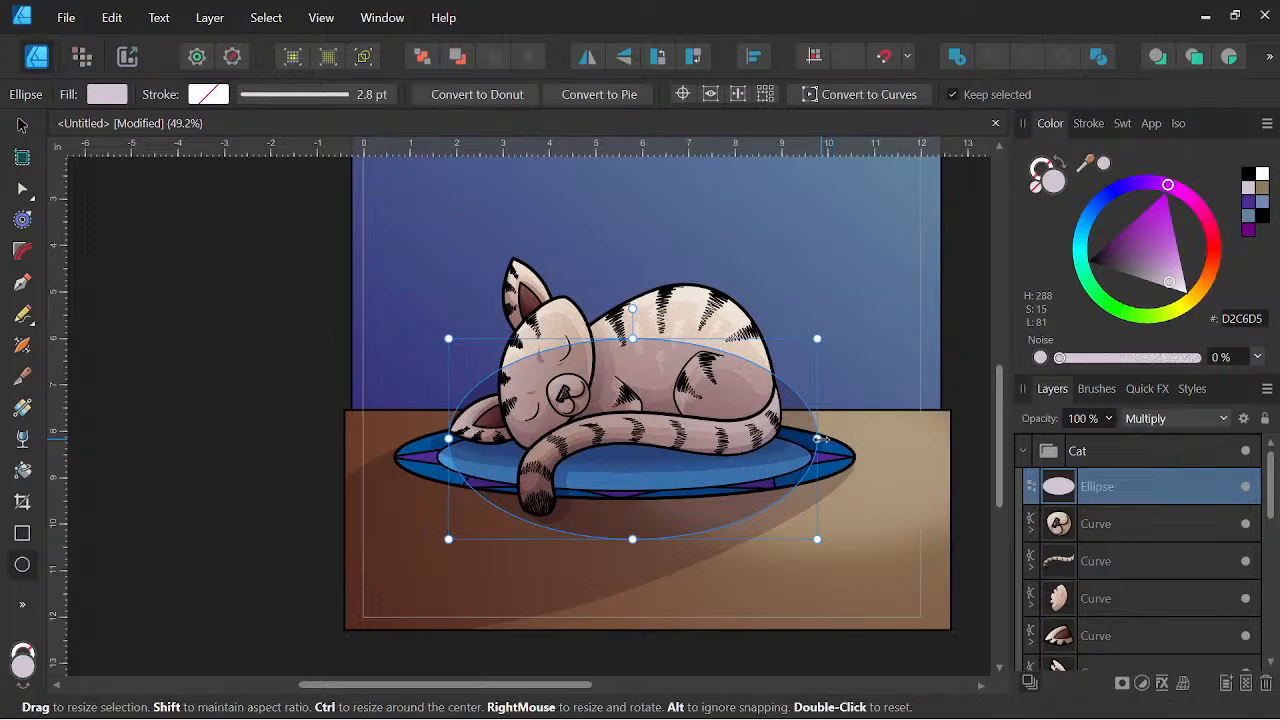
drag(817, 438, 795, 440)
key(space)
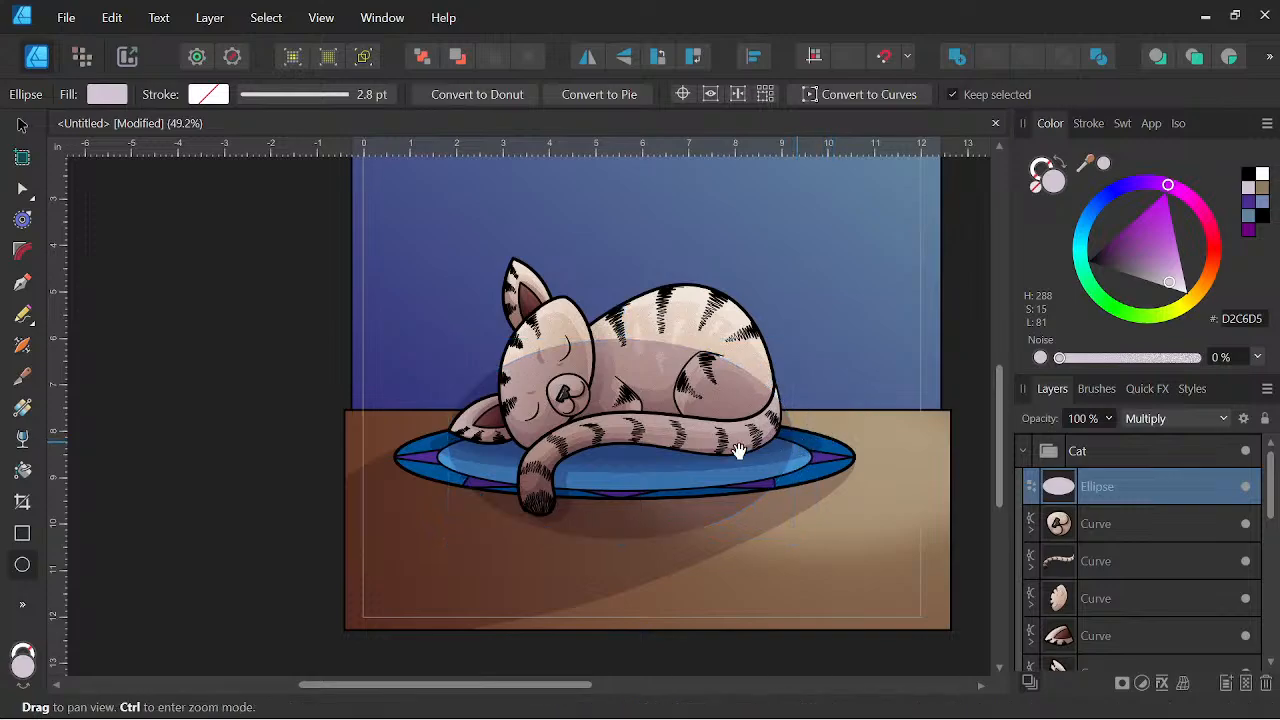
scroll(739, 452, down, 3)
drag(739, 452, 708, 459)
scroll(705, 450, up, 3)
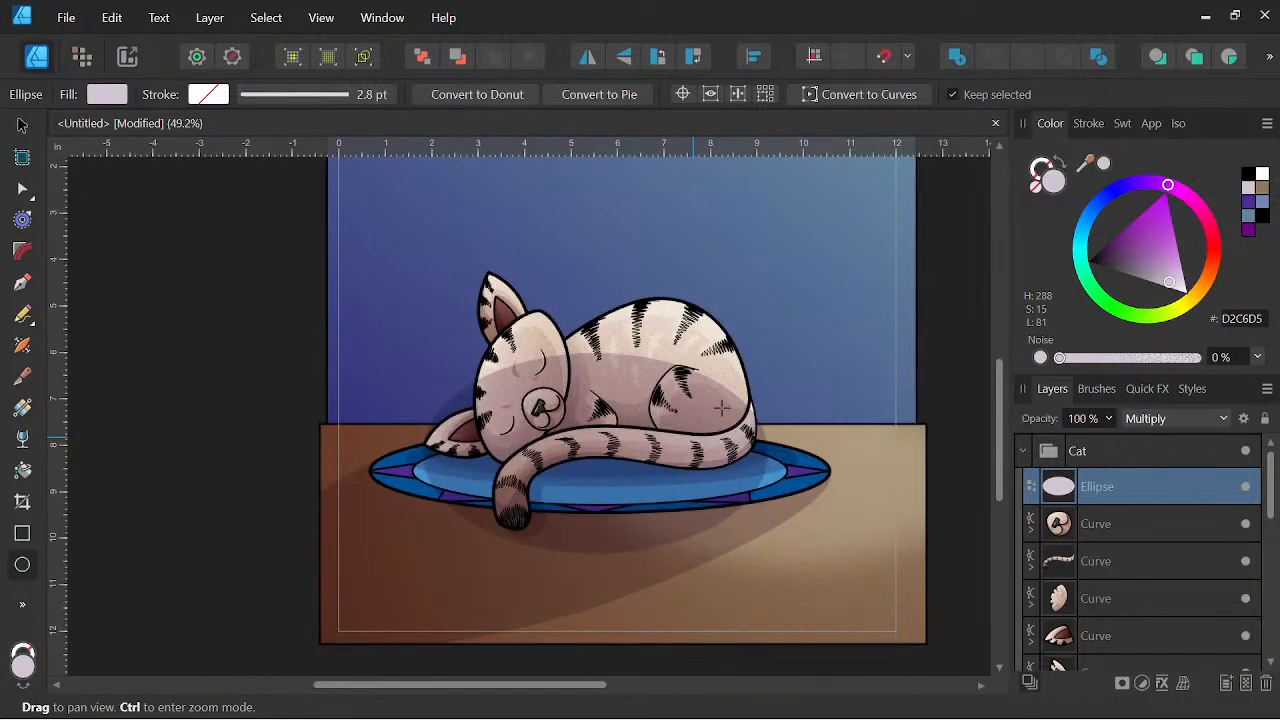
Apply a linear transparency to the shading ellipse, running from its upper edge on the cat's back down to just above the tail.
click(22, 439)
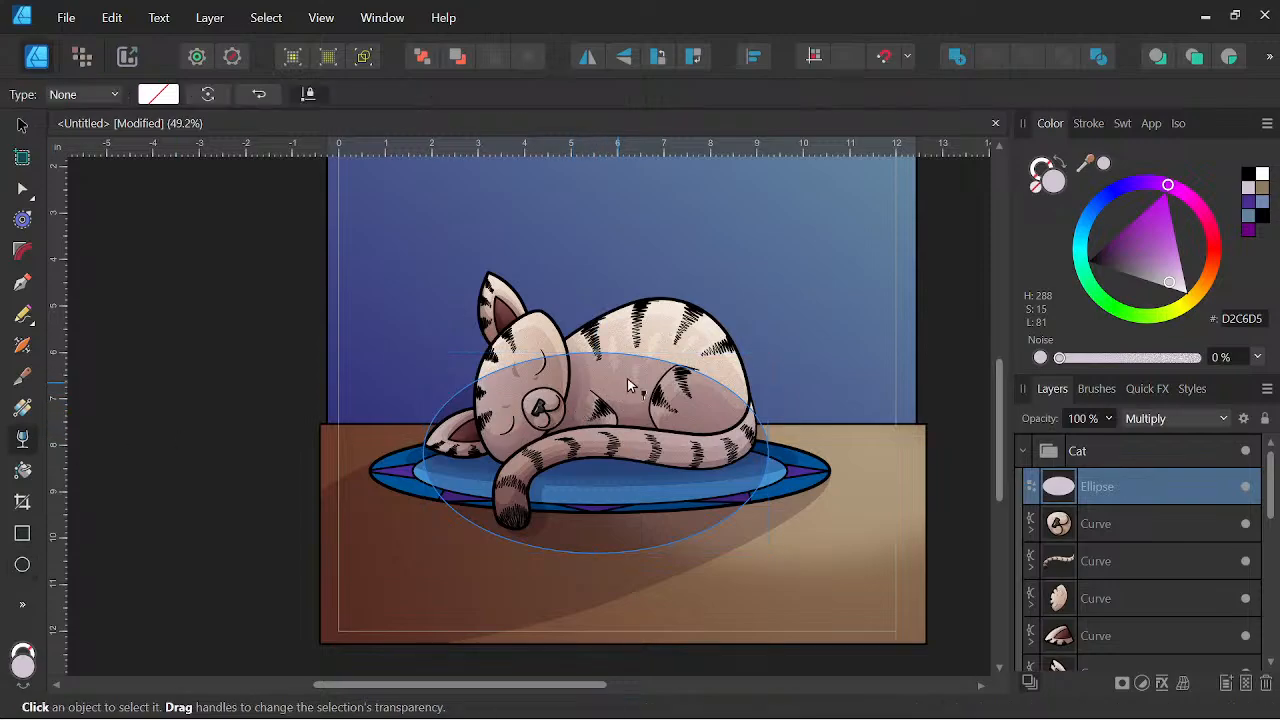
drag(636, 356, 576, 486)
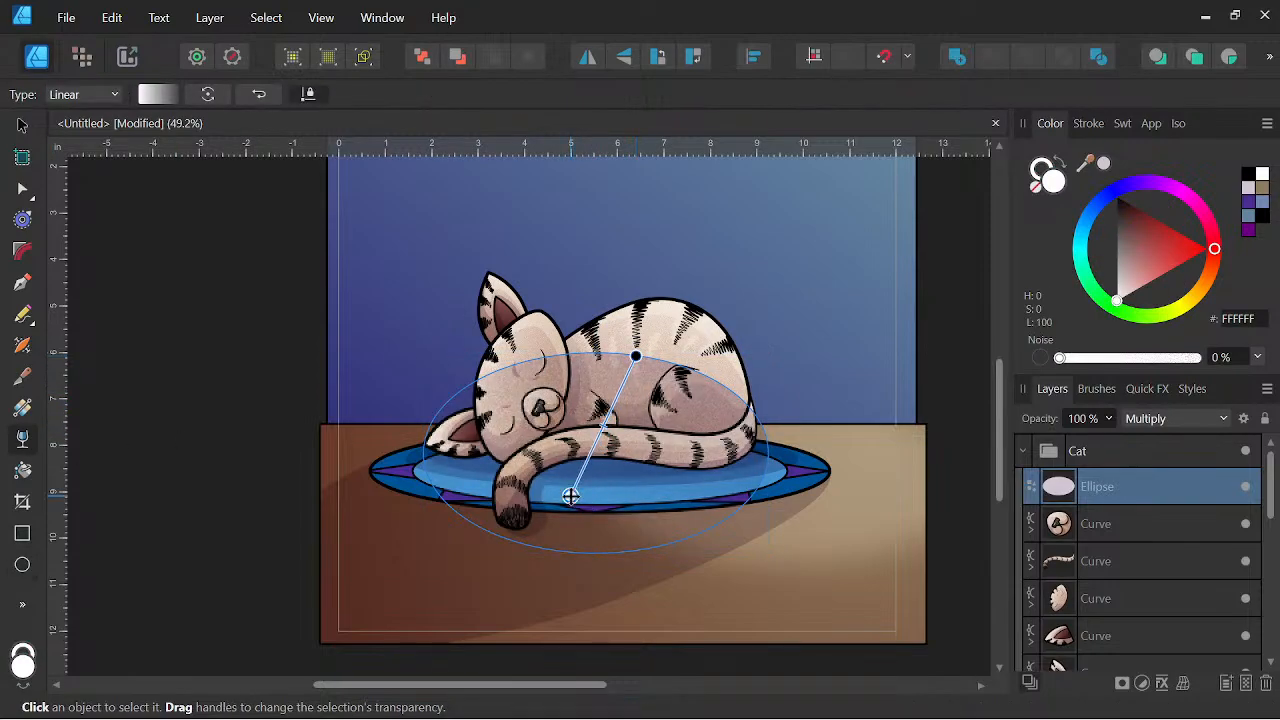
key(space)
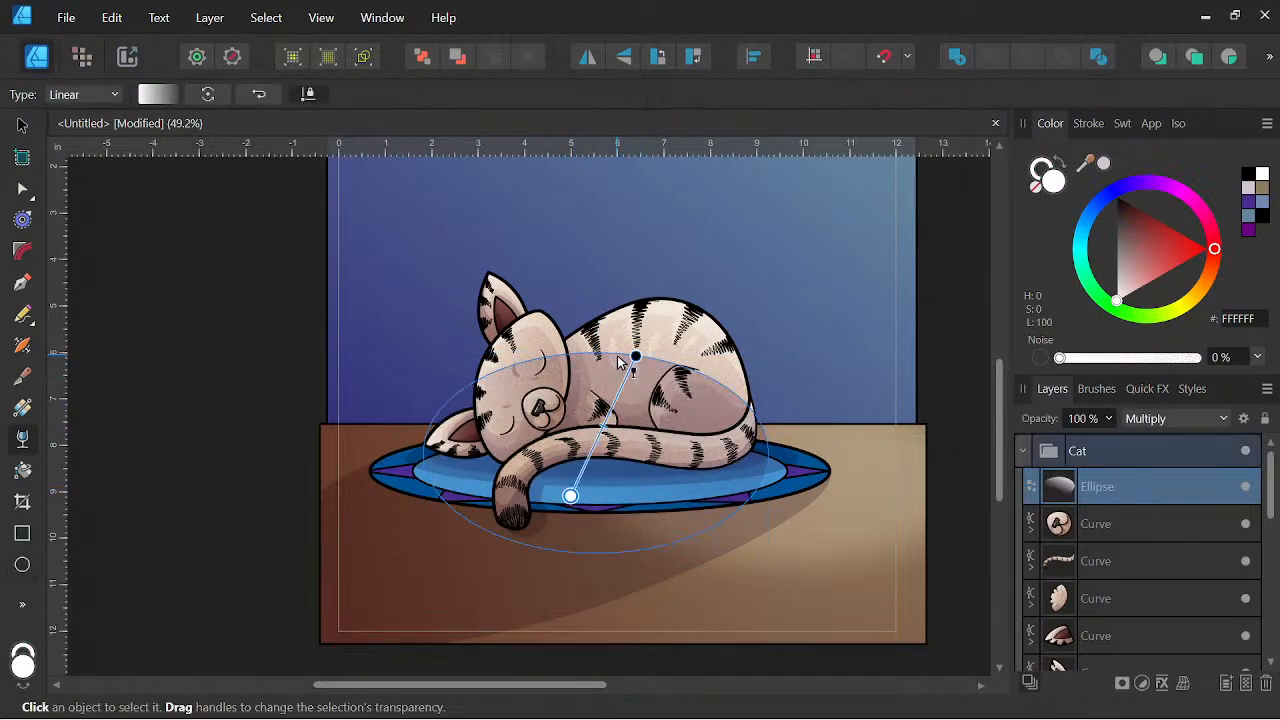
drag(616, 354, 606, 414)
key(space)
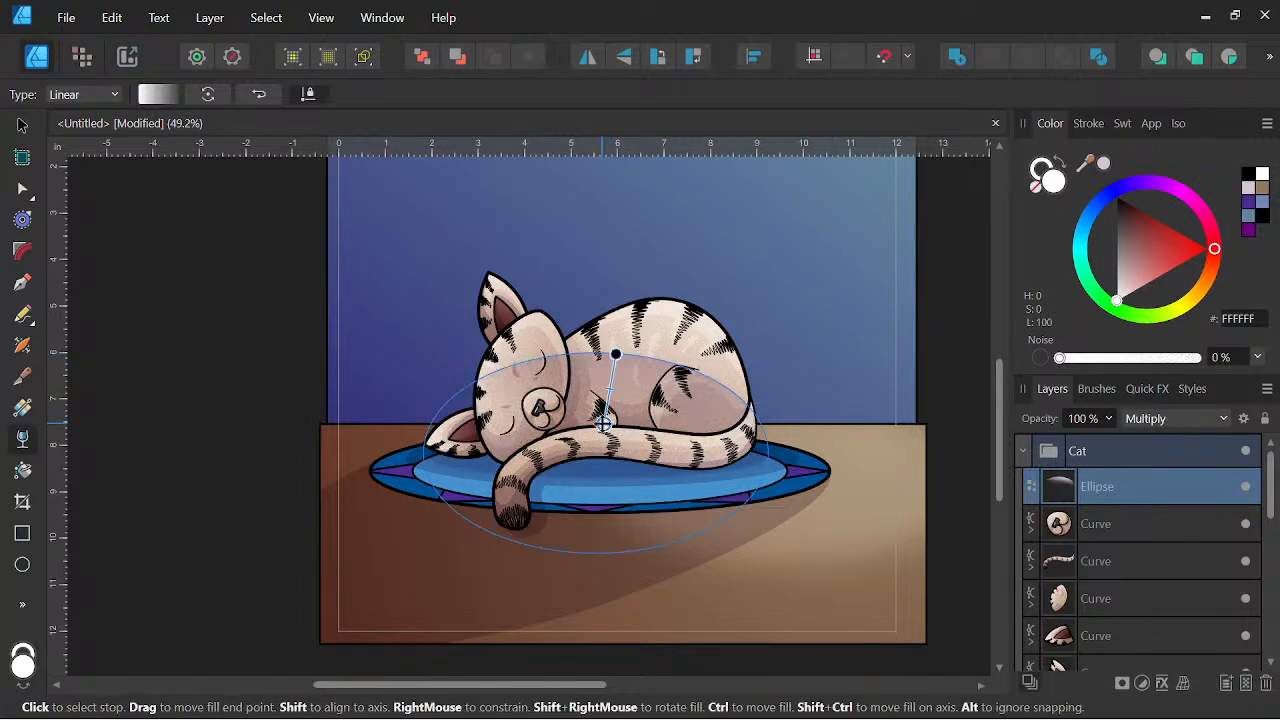
key(space)
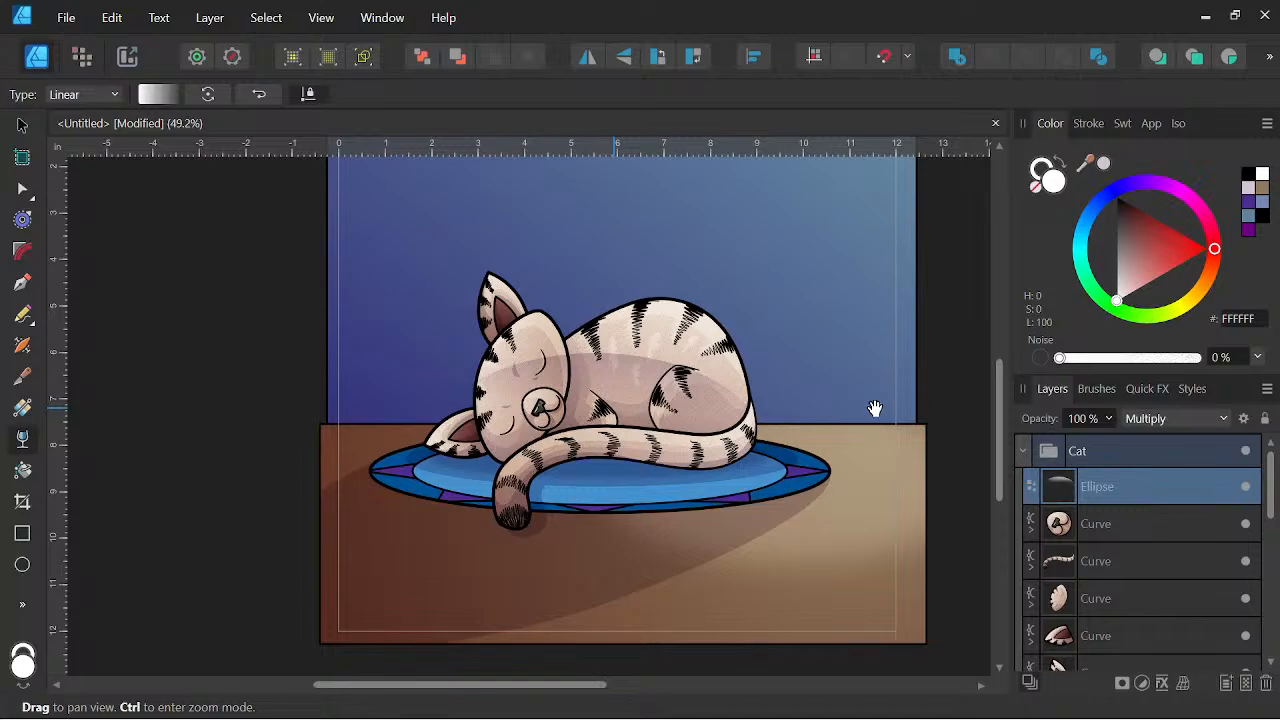
scroll(617, 363, up, 2)
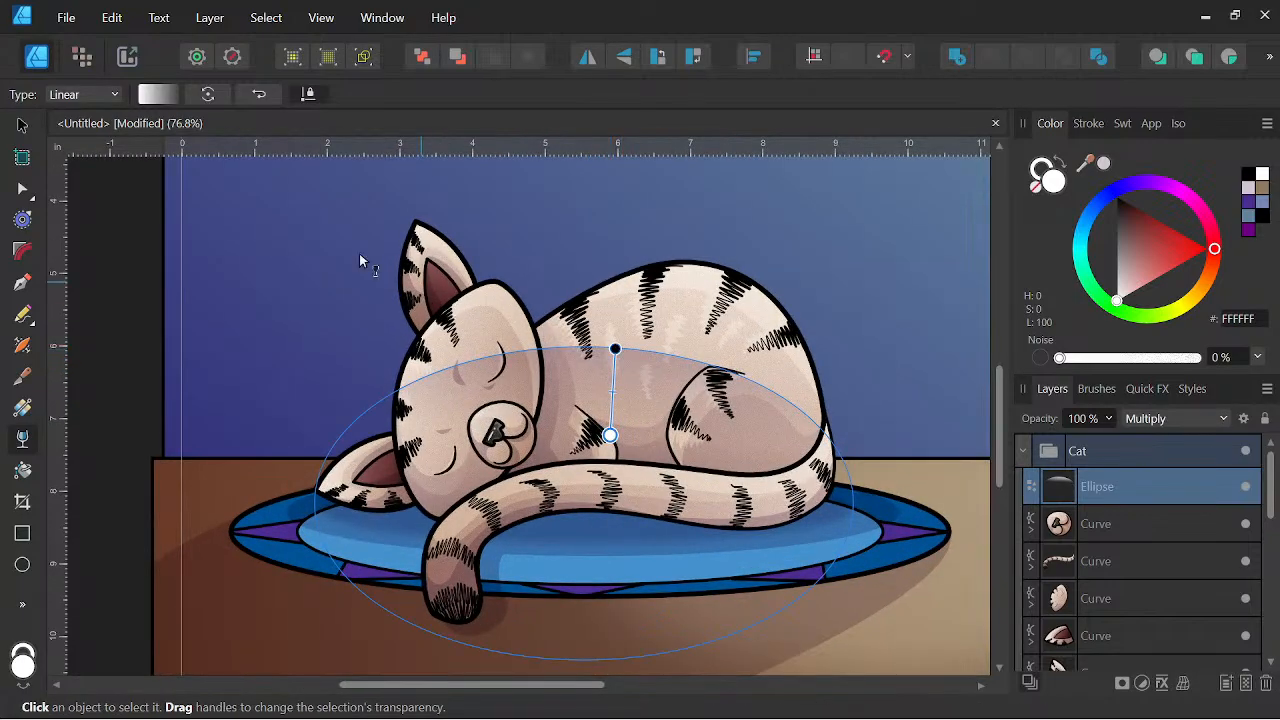
Shift the shading ellipse slightly up and to the right on the cat's body.
click(22, 125)
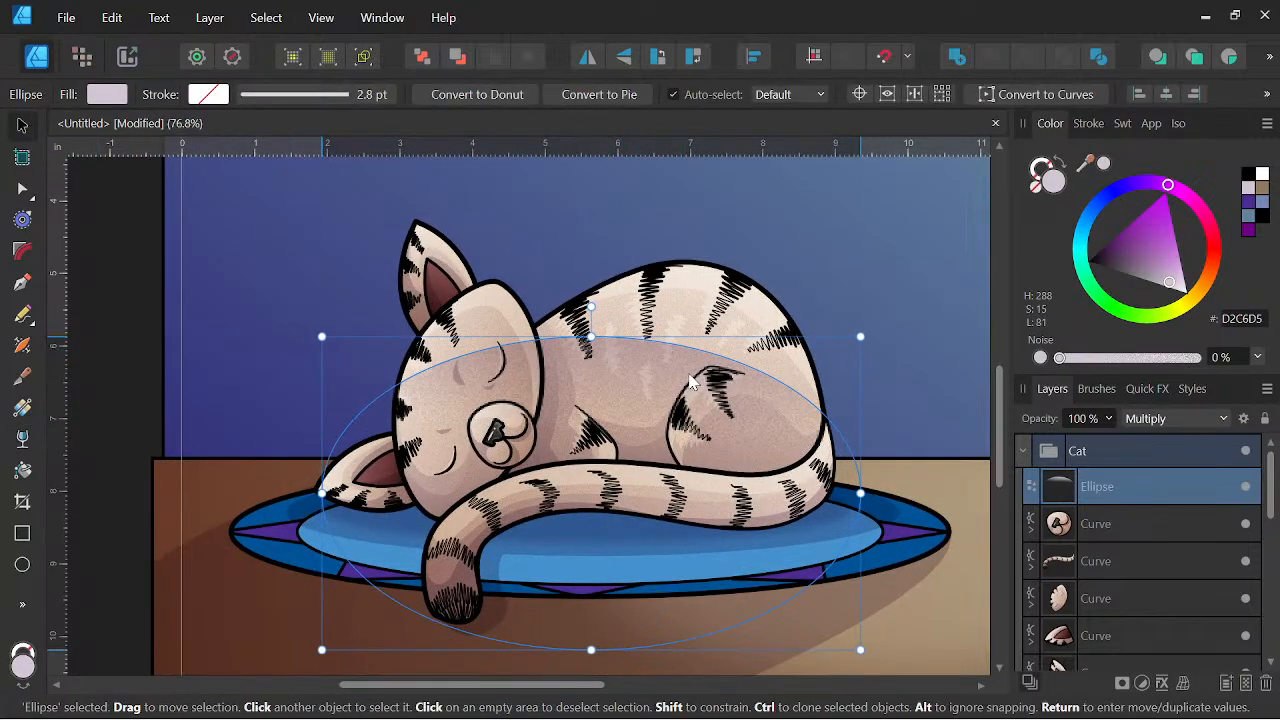
key(space)
scroll(805, 337, down, 2)
key(space)
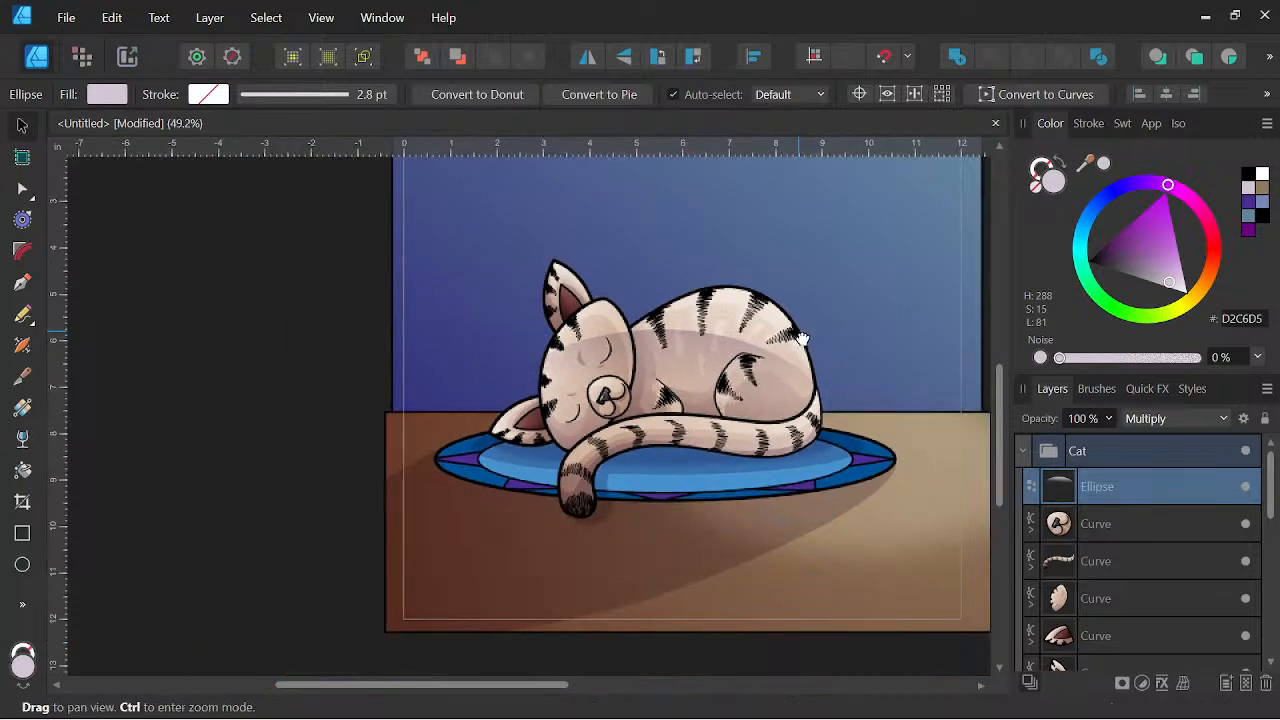
drag(803, 337, 691, 367)
scroll(690, 334, down, 2)
key(space)
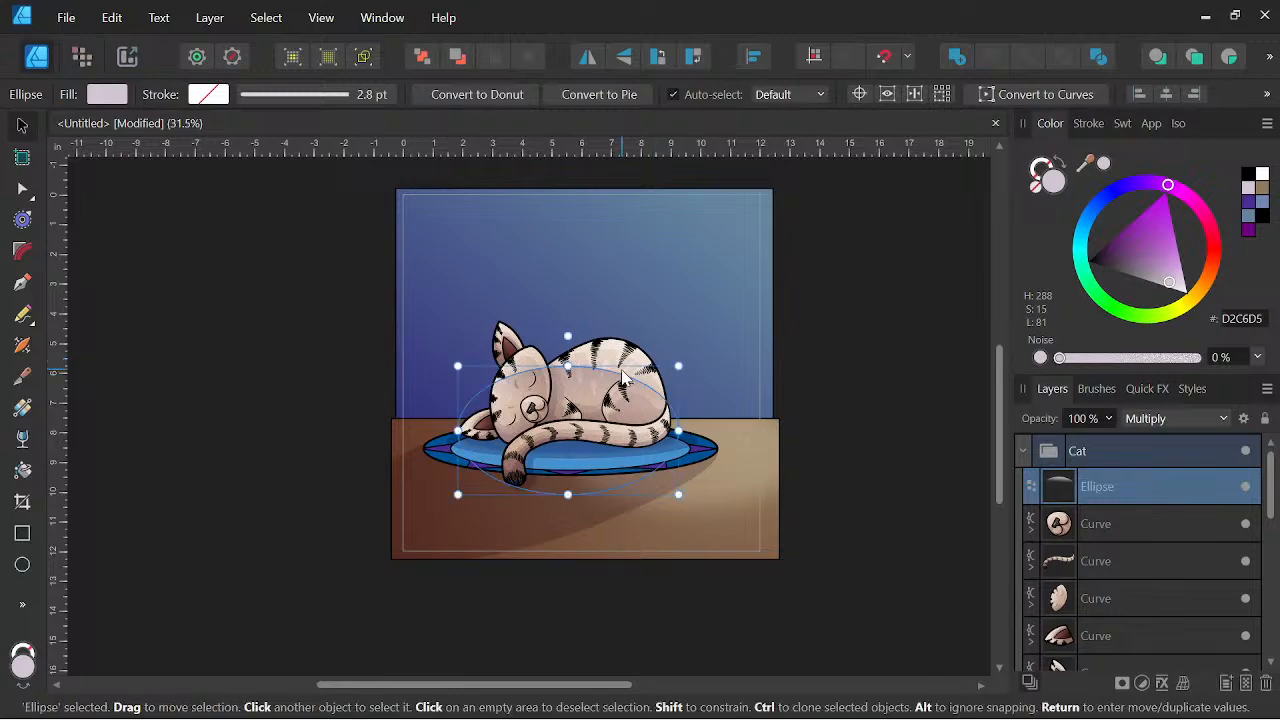
Examine the cat's shading, the floor shadow and the overall composition up close and from a distance.
scroll(622, 366, up, 2)
mouse_move(565, 392)
mouse_down()
mouse_move(546, 423)
mouse_move(569, 422)
mouse_move(575, 395)
mouse_up()
key(space)
key(space)
scroll(740, 328, down, 3)
drag(810, 345, 858, 404)
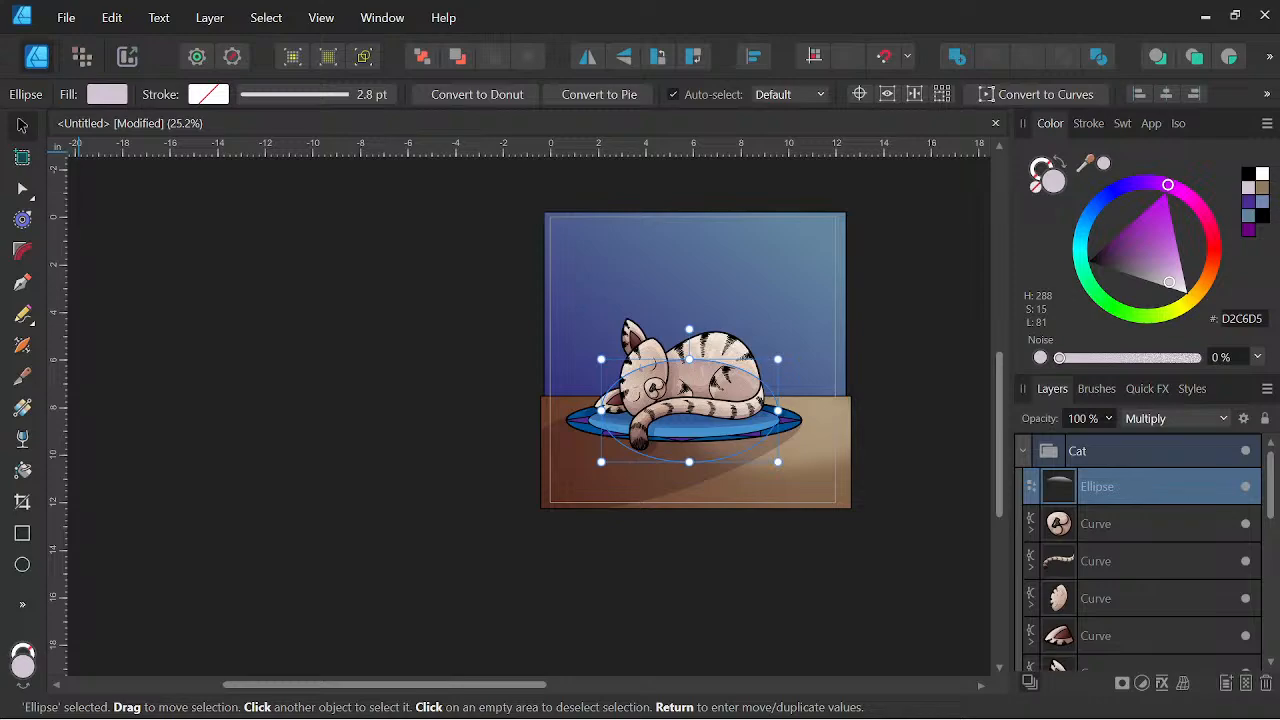
drag(743, 437, 624, 487)
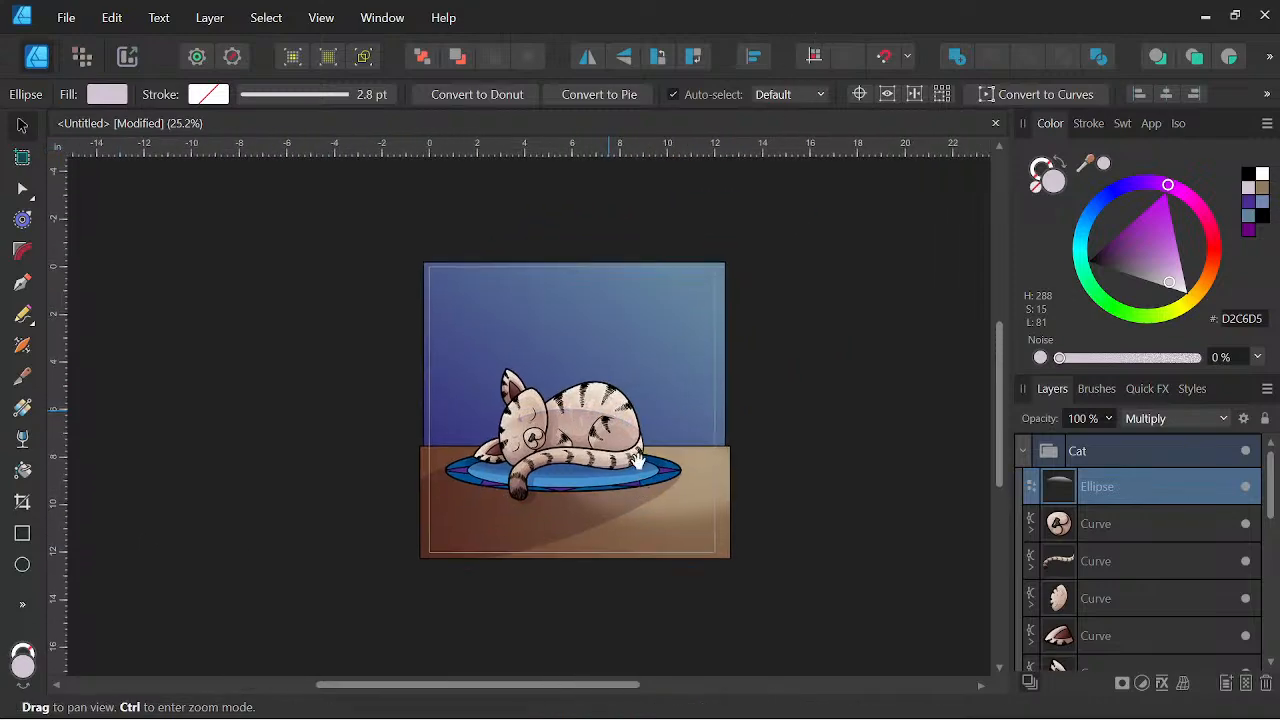
scroll(625, 462, up, 3)
drag(690, 405, 738, 394)
scroll(724, 368, down, 2)
scroll(688, 388, up, 1)
drag(657, 363, 585, 467)
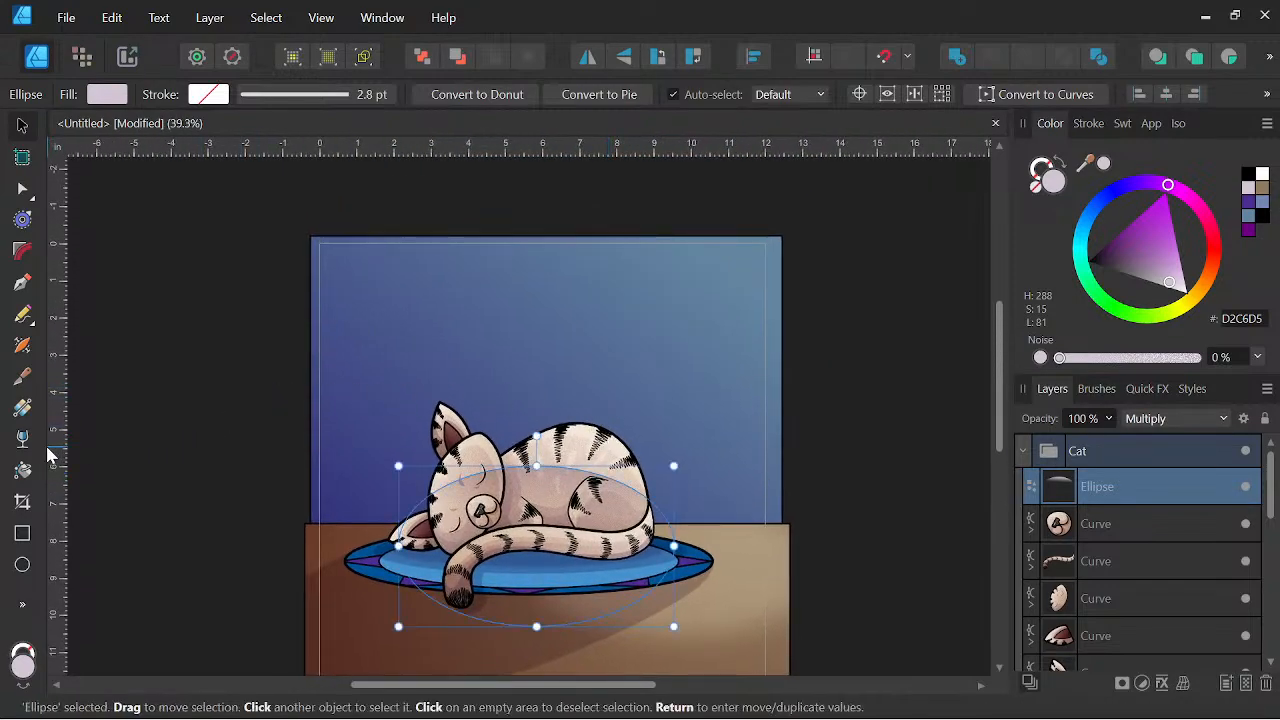
Draw a rectangle about 7.5 in wide and 6.5 in tall over the wall's upper right and give it a black outline.
click(23, 533)
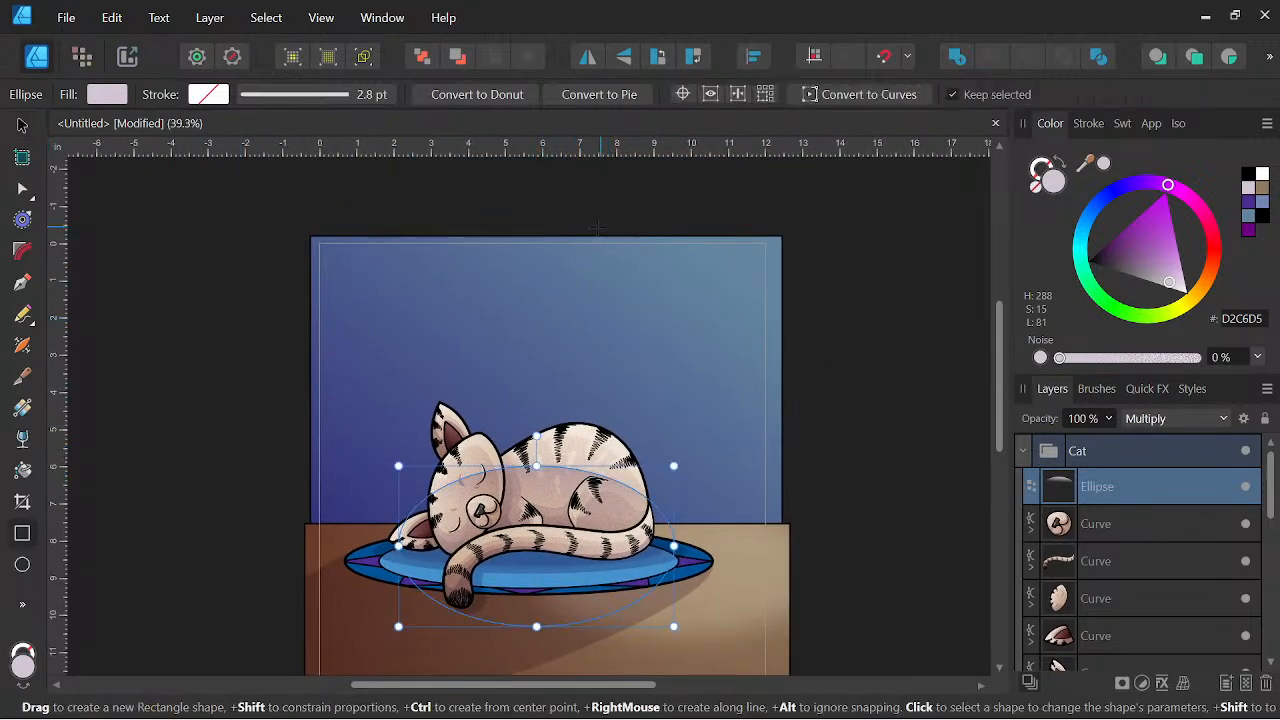
drag(584, 232, 864, 473)
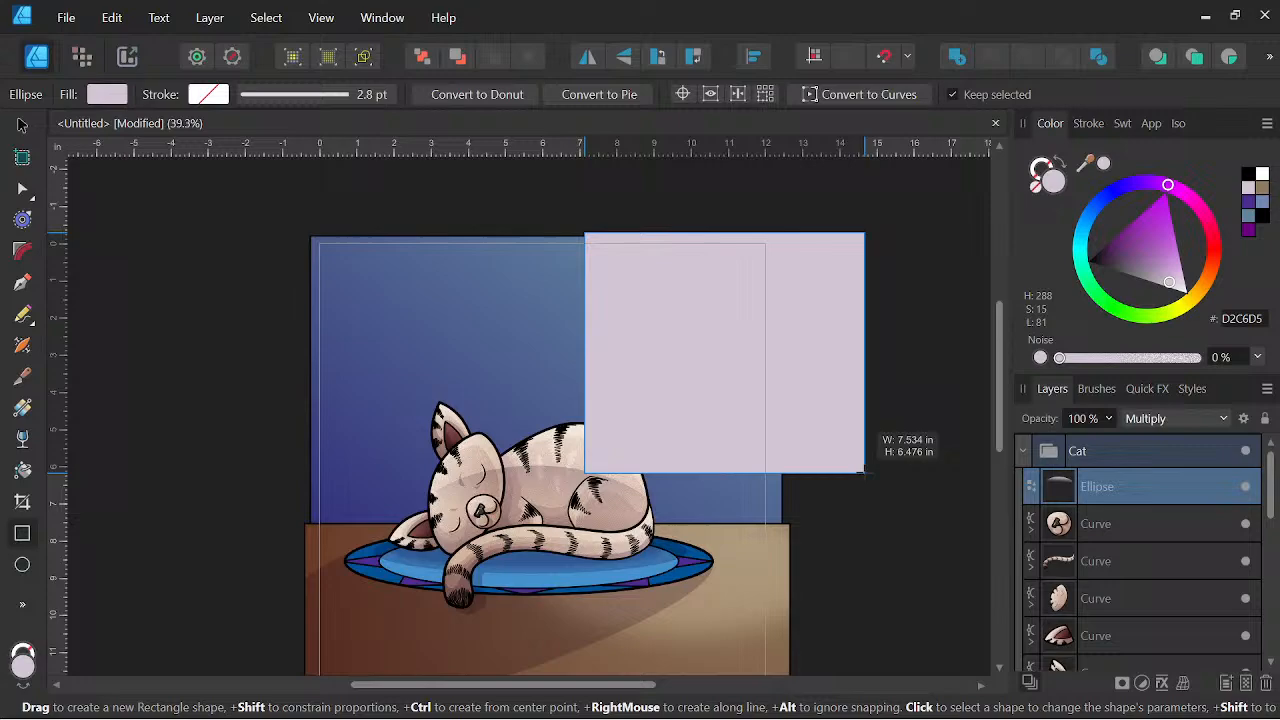
click(1040, 172)
drag(1135, 262, 1100, 158)
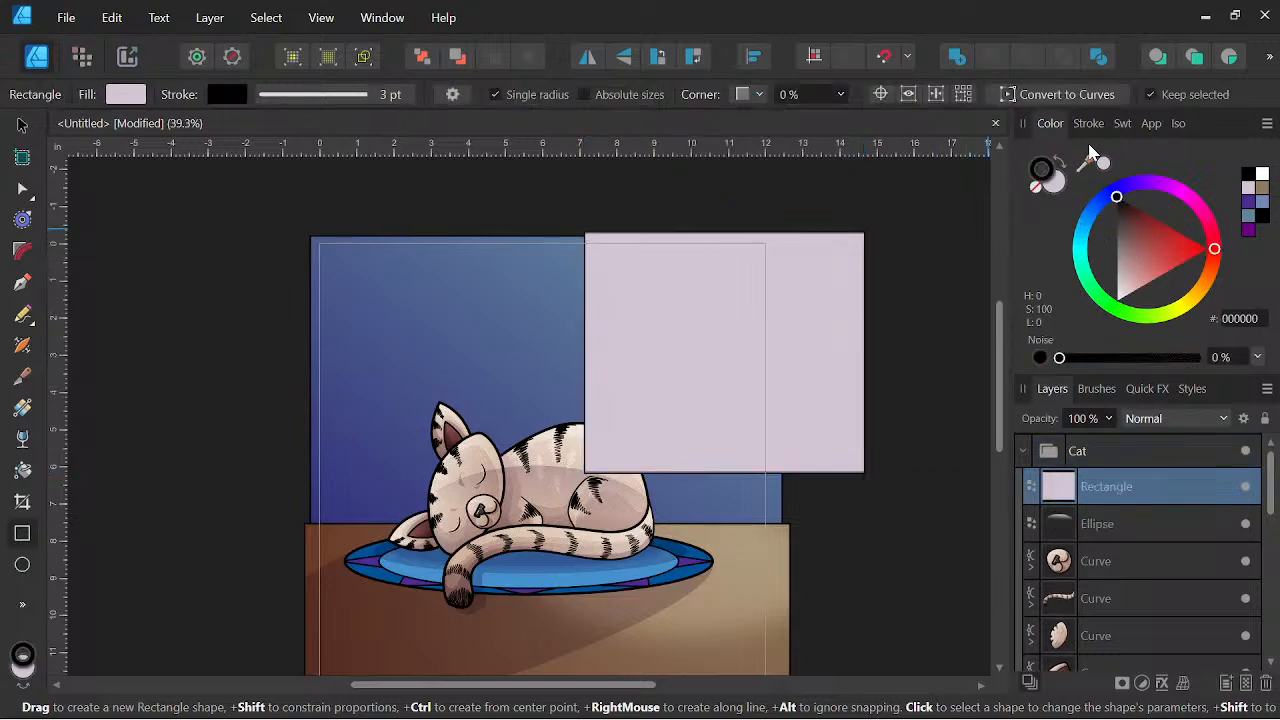
Change the rectangle's fill to a pale blue-grey, C6CED5.
click(1056, 186)
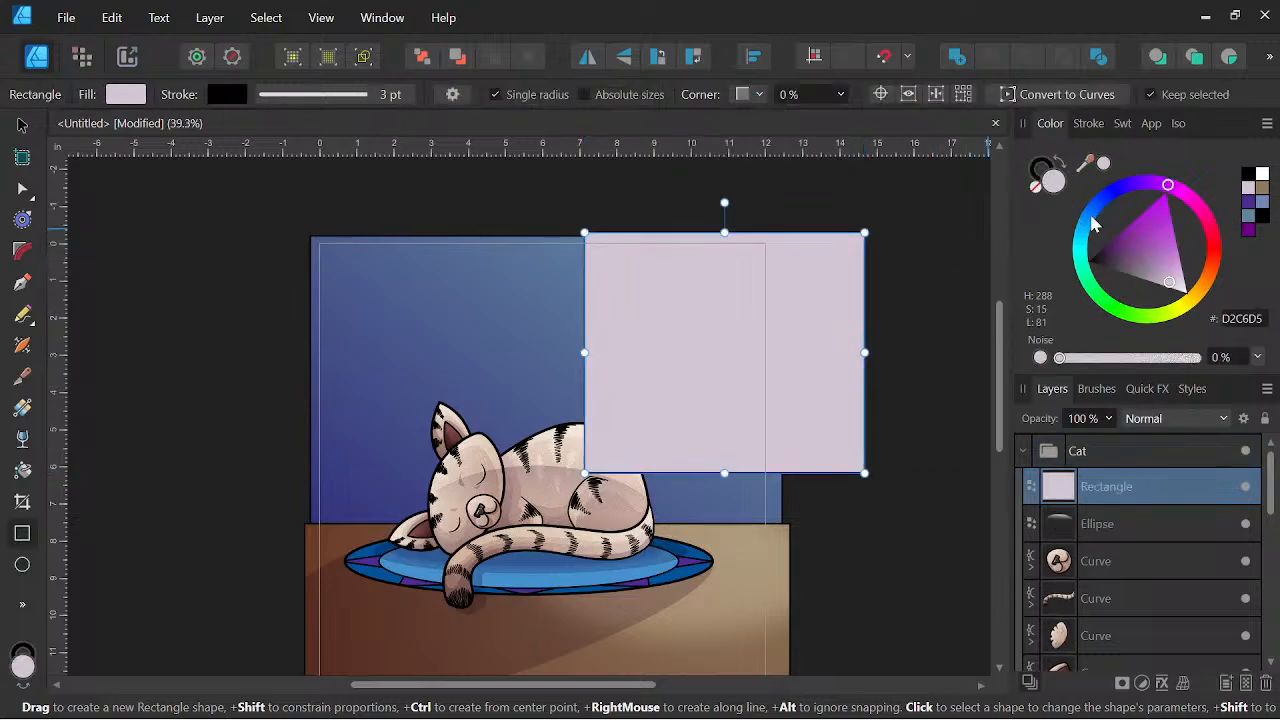
drag(1092, 225, 1087, 217)
key(space)
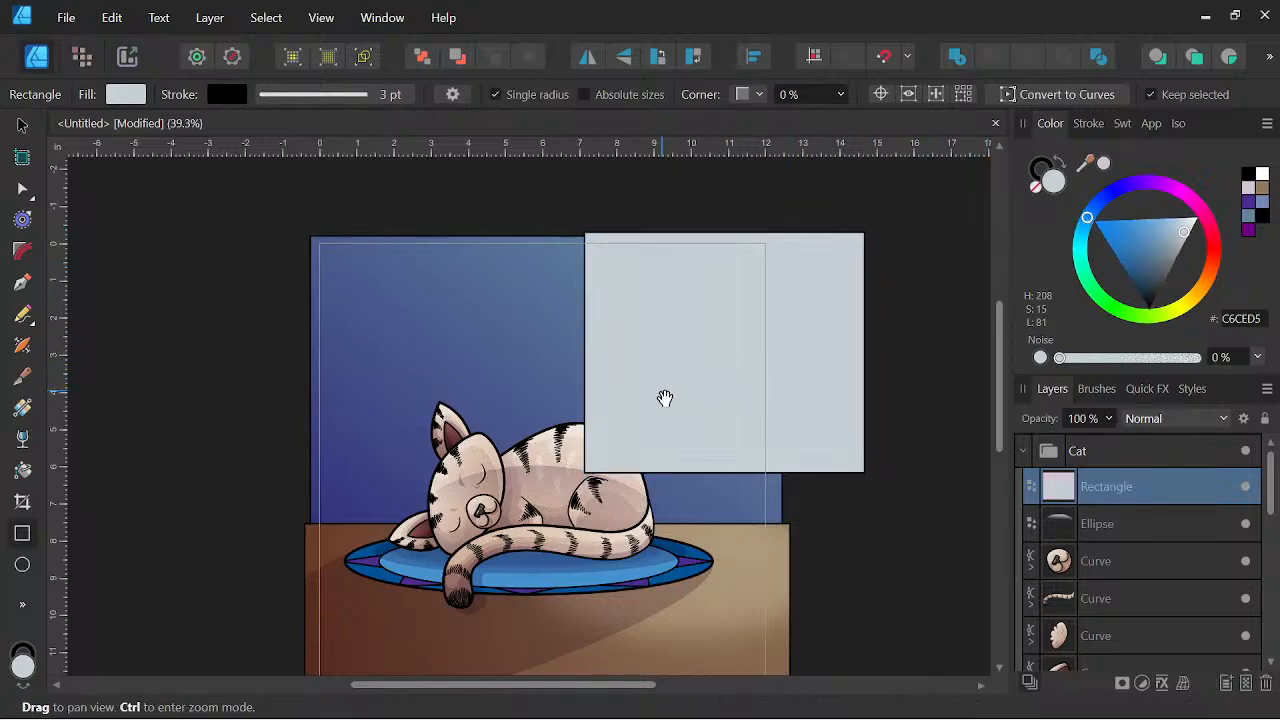
Reorder the pale rectangle so it sits behind the floor rectangle and directly above the blue wall rectangle.
drag(1128, 490, 1042, 465)
drag(1120, 451, 1105, 560)
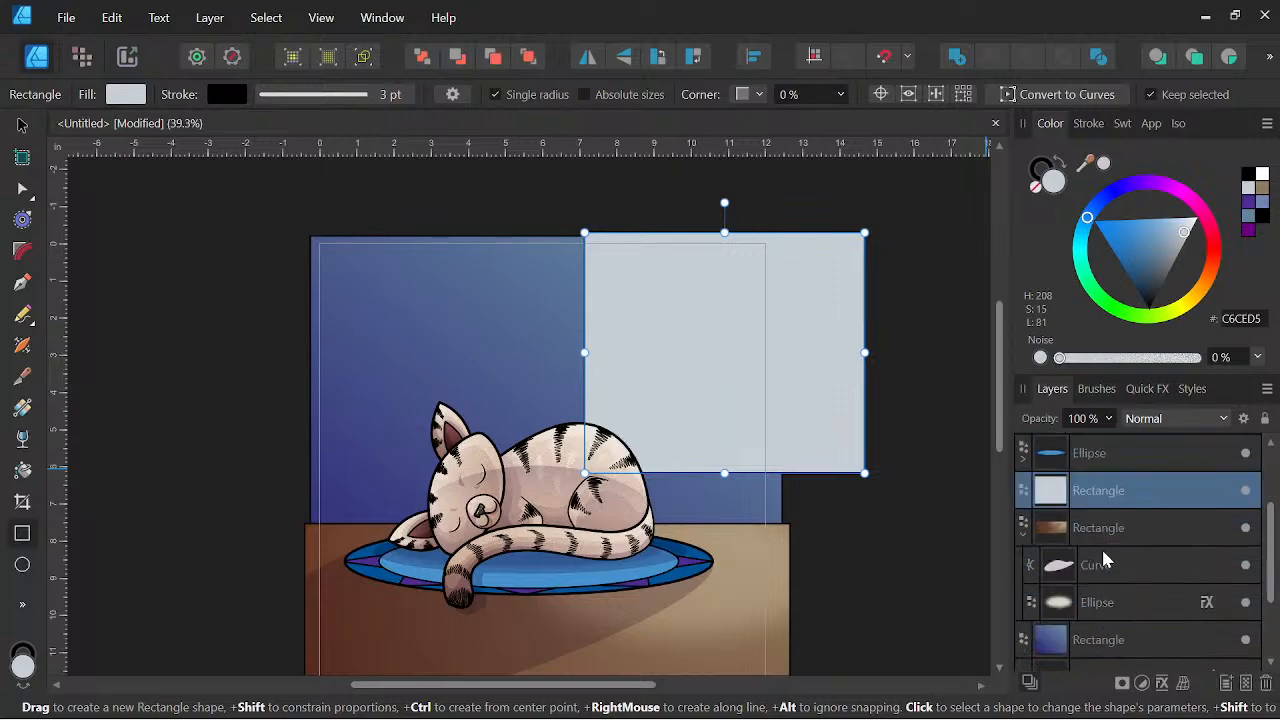
click(1023, 532)
drag(1110, 490, 1094, 550)
scroll(677, 372, up, 2)
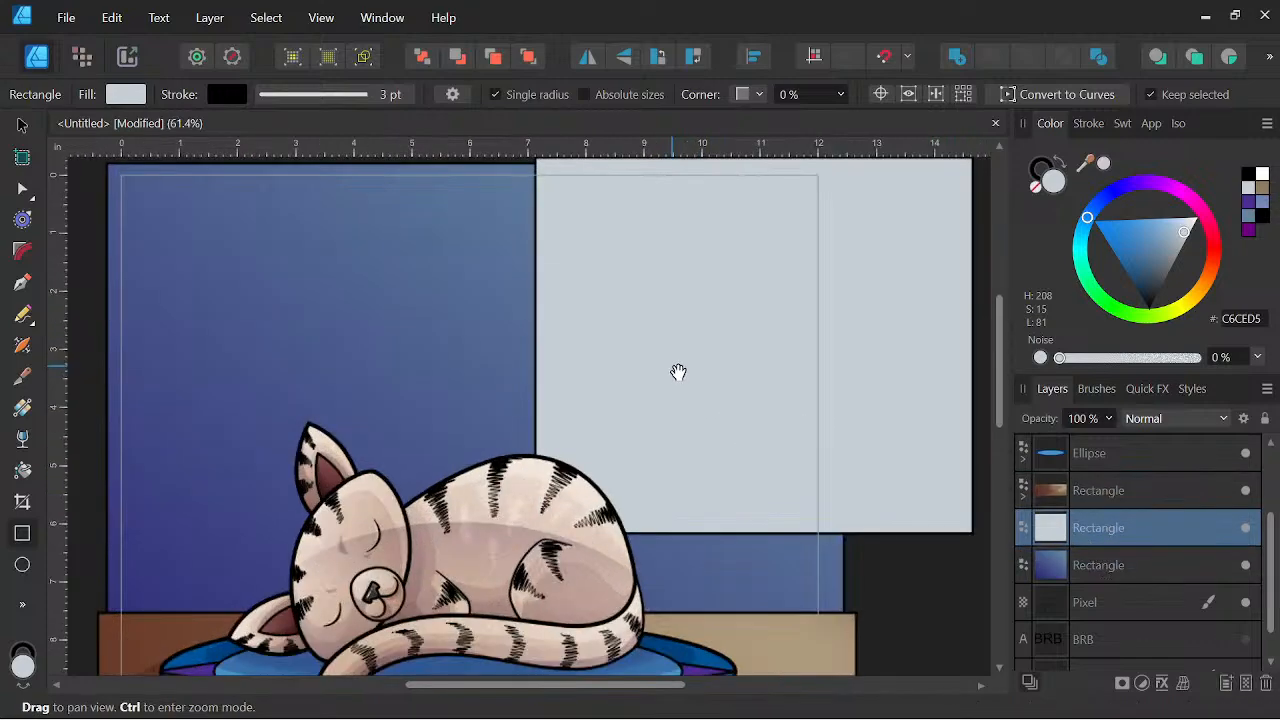
drag(678, 372, 685, 373)
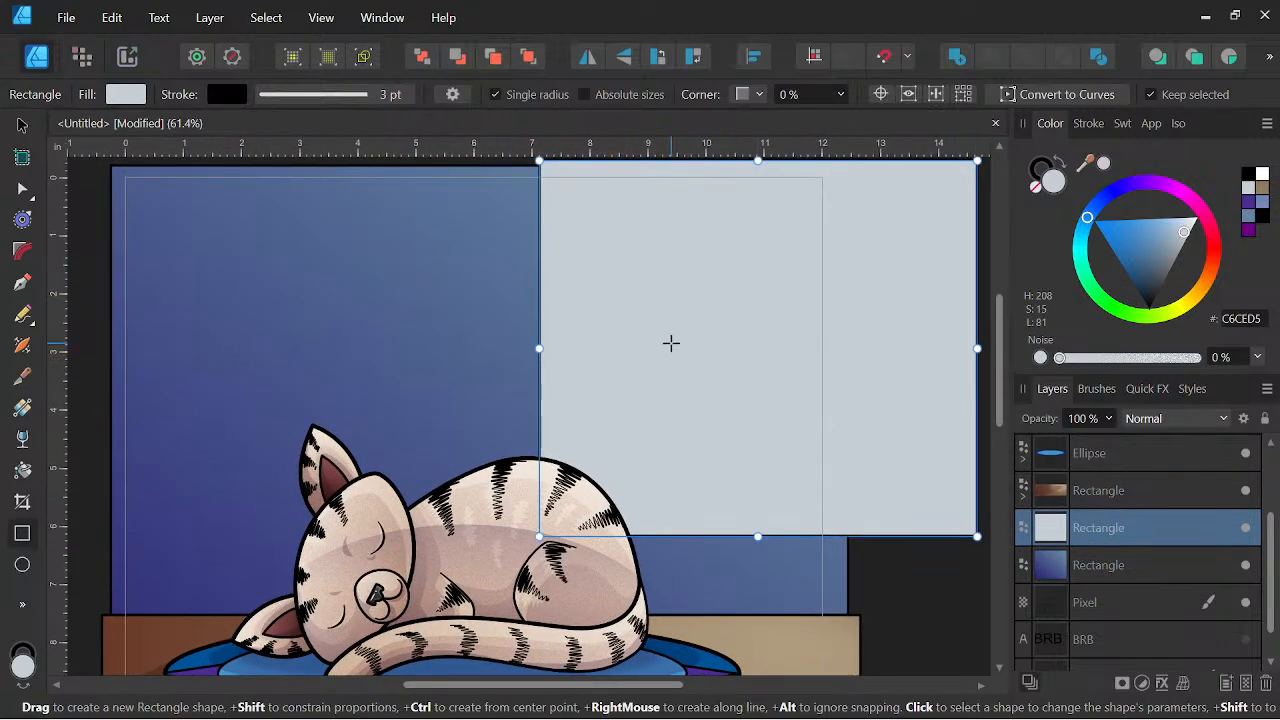
Apply a linear gradient fill to the pale rectangle, running diagonally from near its upper right down to its lower left.
click(22, 127)
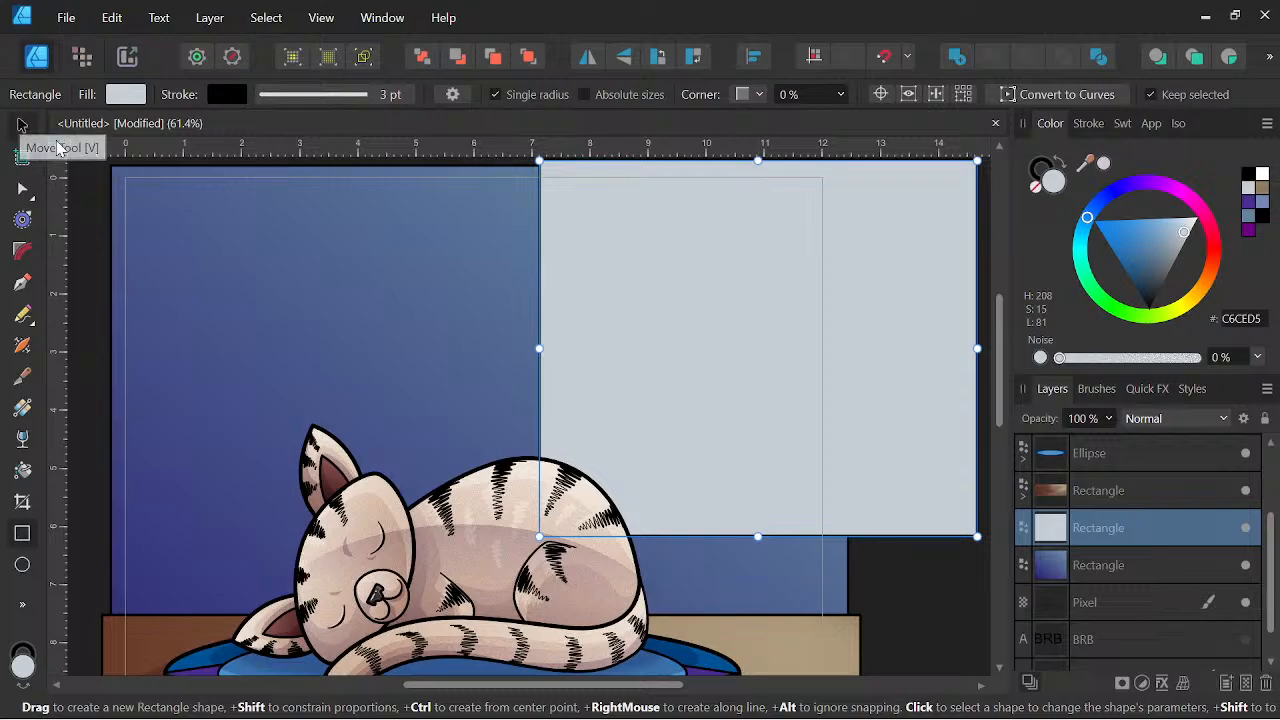
scroll(617, 329, down, 2)
drag(617, 329, 660, 343)
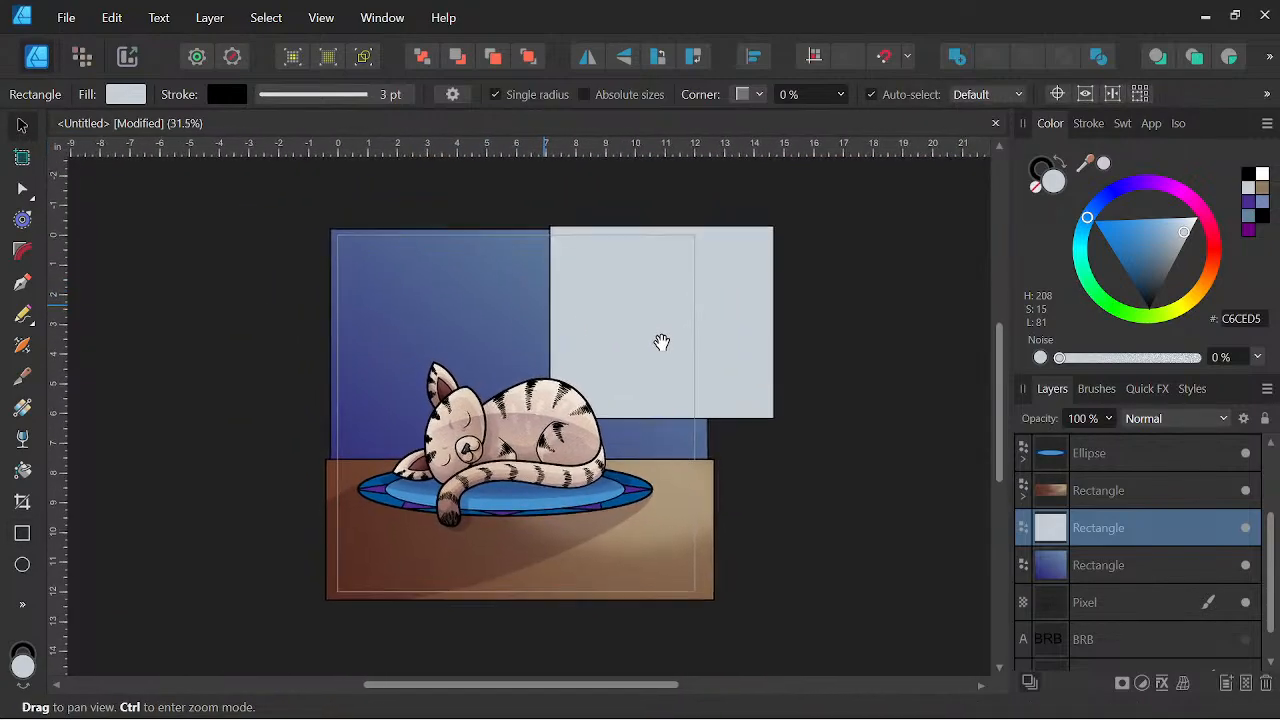
scroll(660, 350, up, 2)
drag(891, 306, 901, 330)
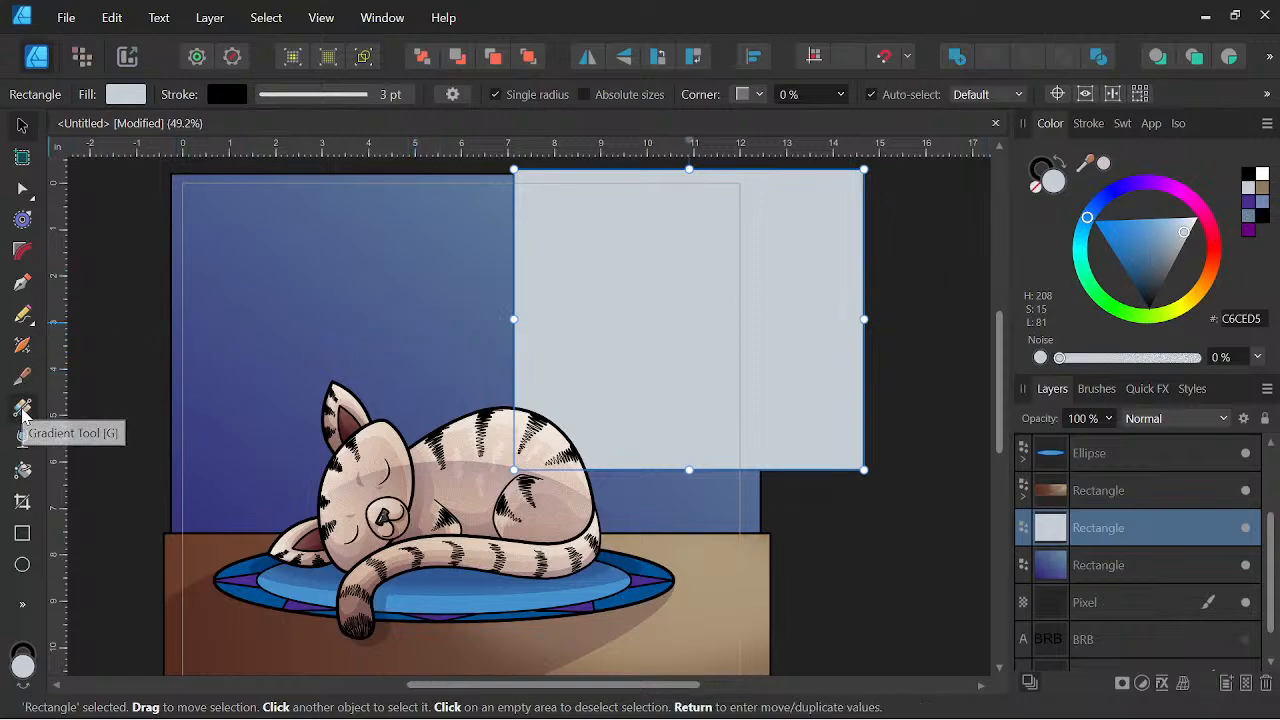
click(22, 408)
drag(767, 189, 593, 448)
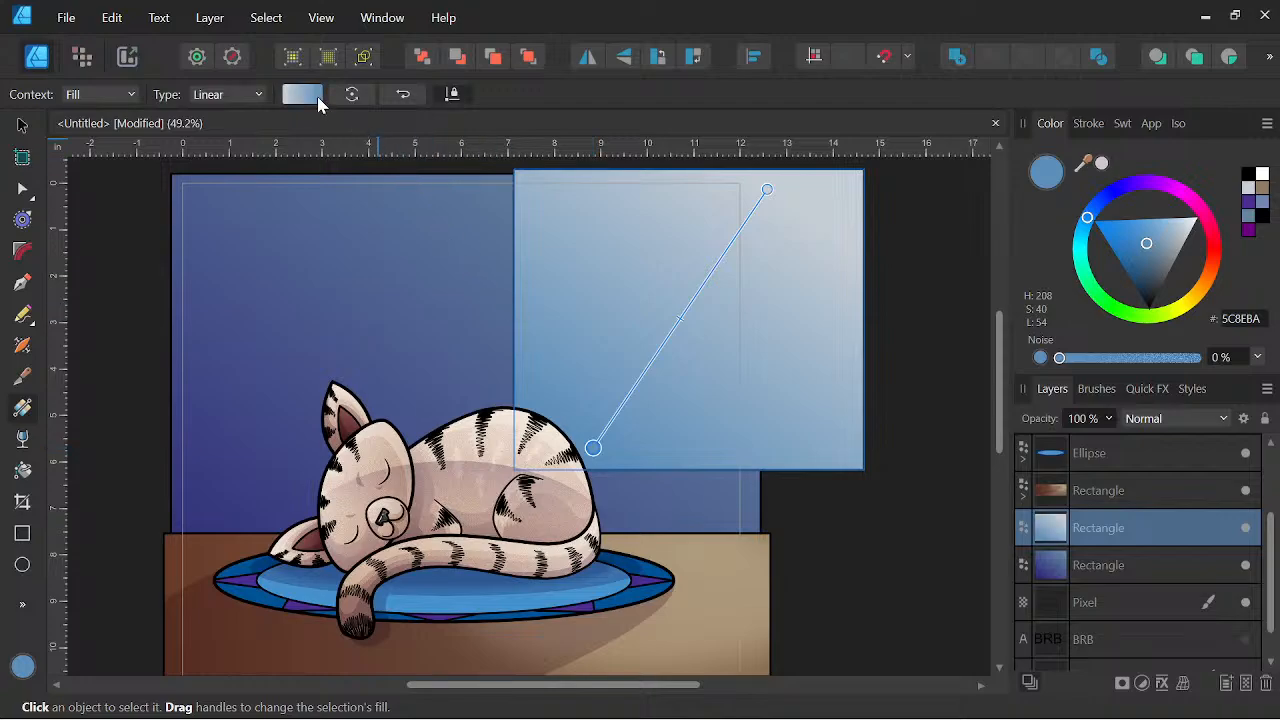
Colour the gradient's end stop dark violet-blue 271E5C and its start stop warm off-white D5D1C6.
click(303, 94)
click(237, 272)
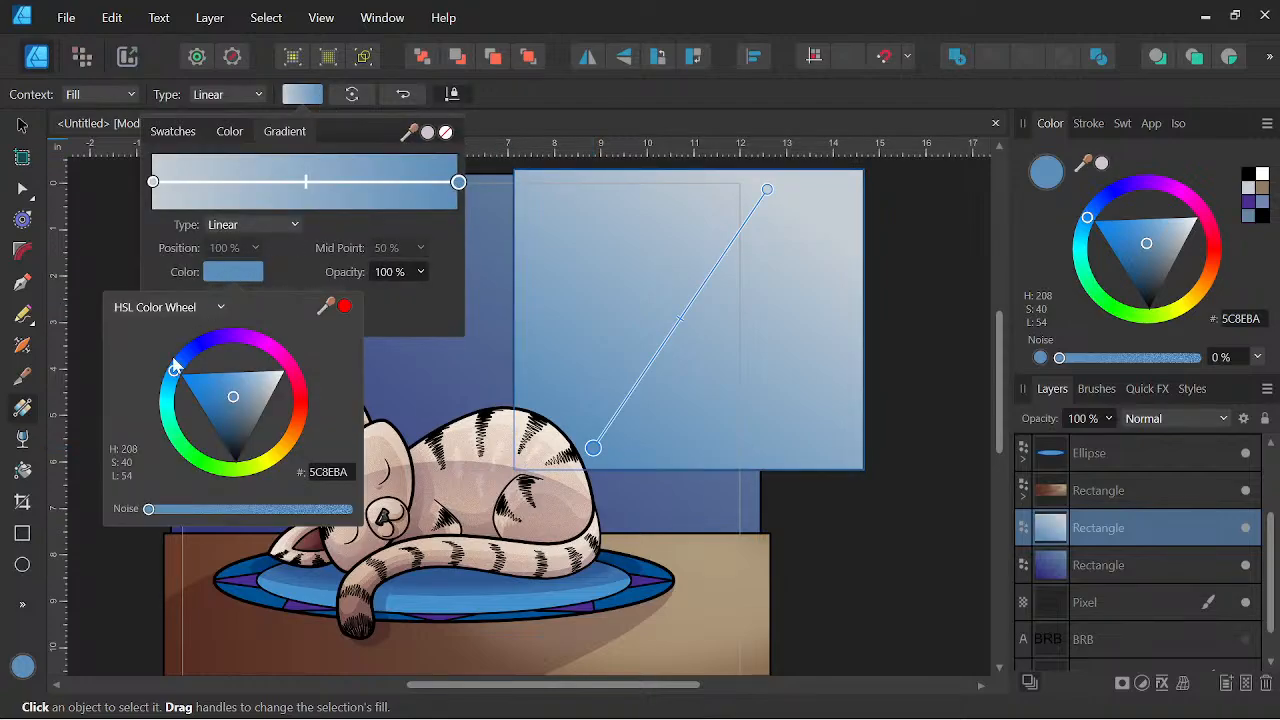
drag(176, 372, 210, 342)
drag(234, 397, 211, 419)
click(153, 183)
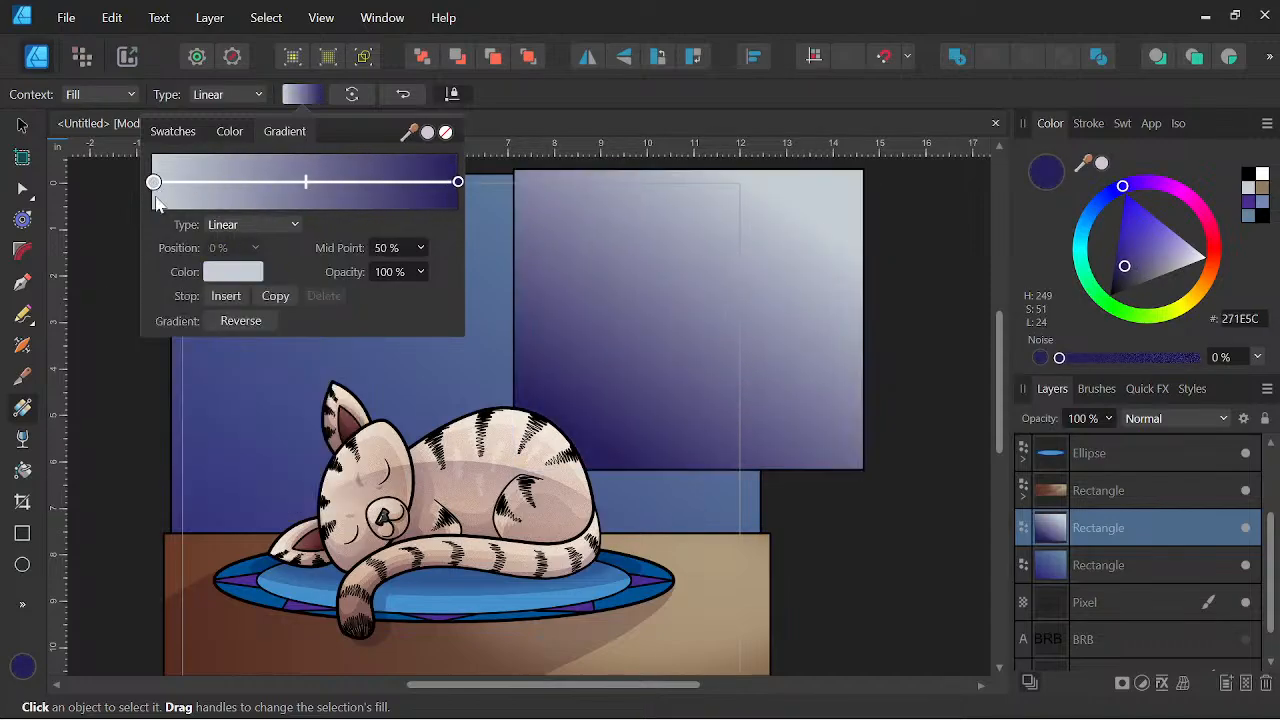
click(233, 272)
drag(176, 377, 280, 450)
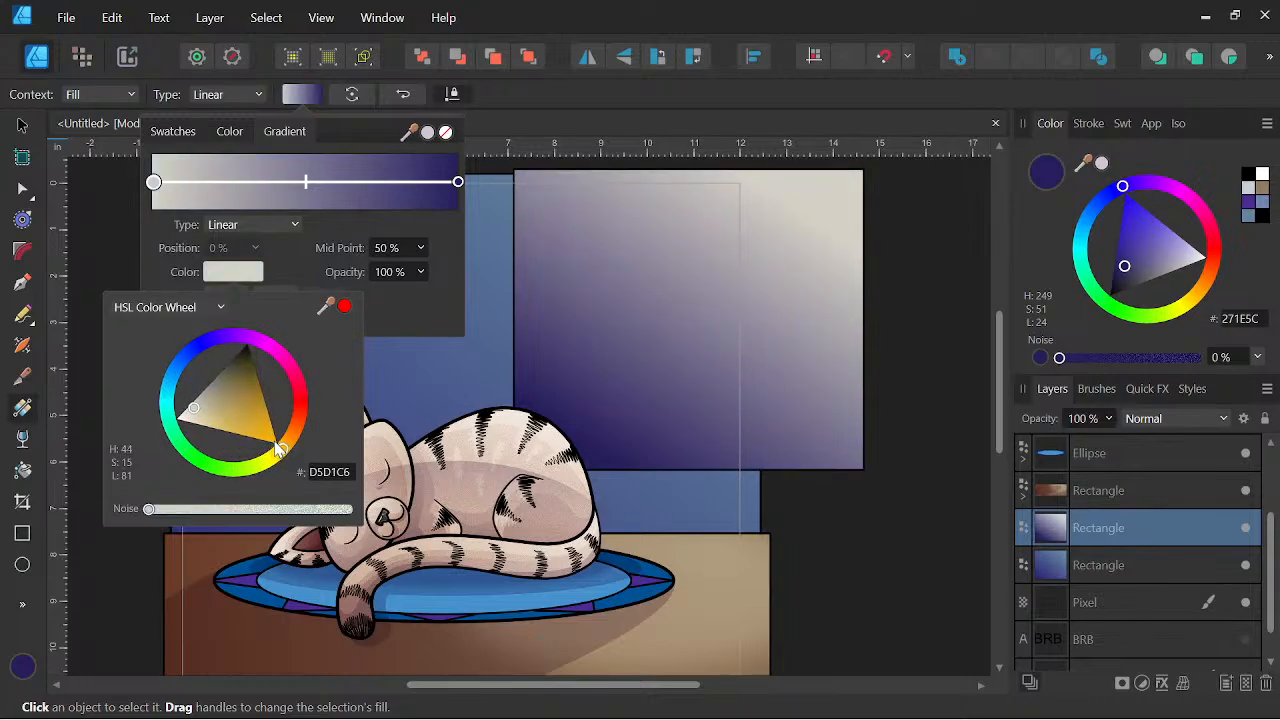
click(789, 3)
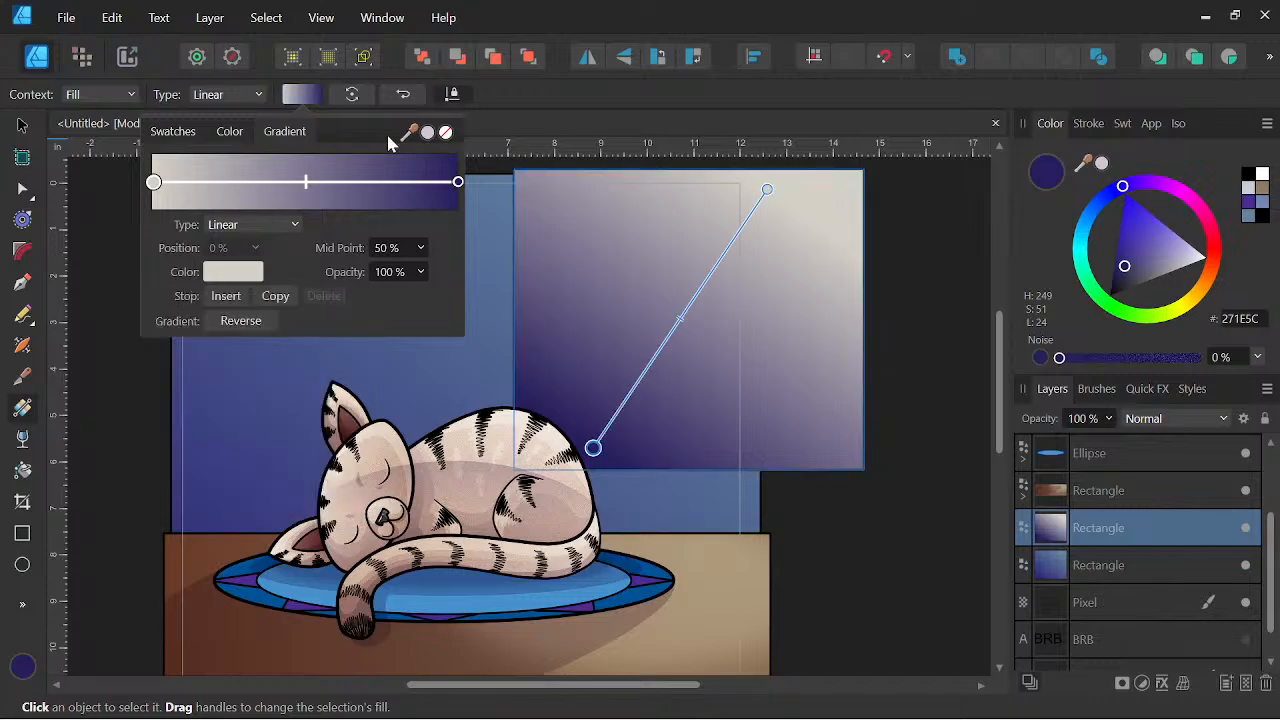
Make the rectangle's gradient radial, centring it near the upper edge and shortening its reach toward the lower left.
click(259, 224)
click(226, 292)
drag(766, 194, 731, 197)
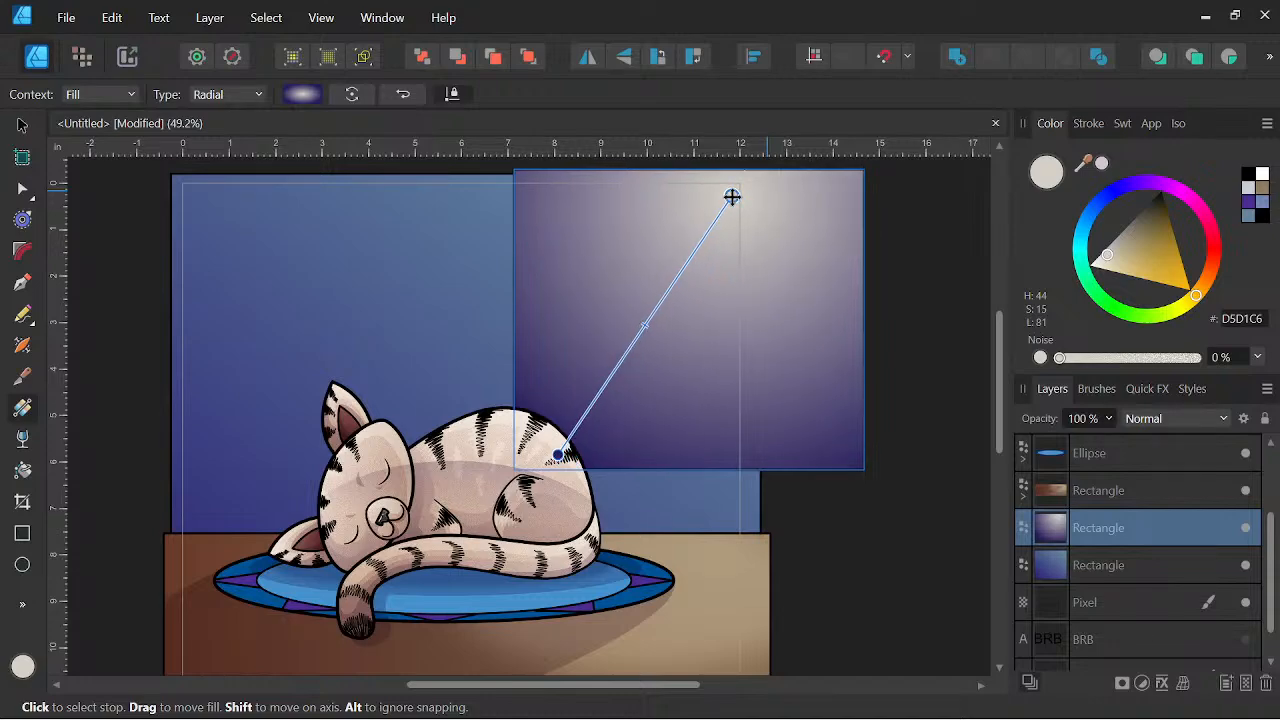
drag(575, 461, 580, 427)
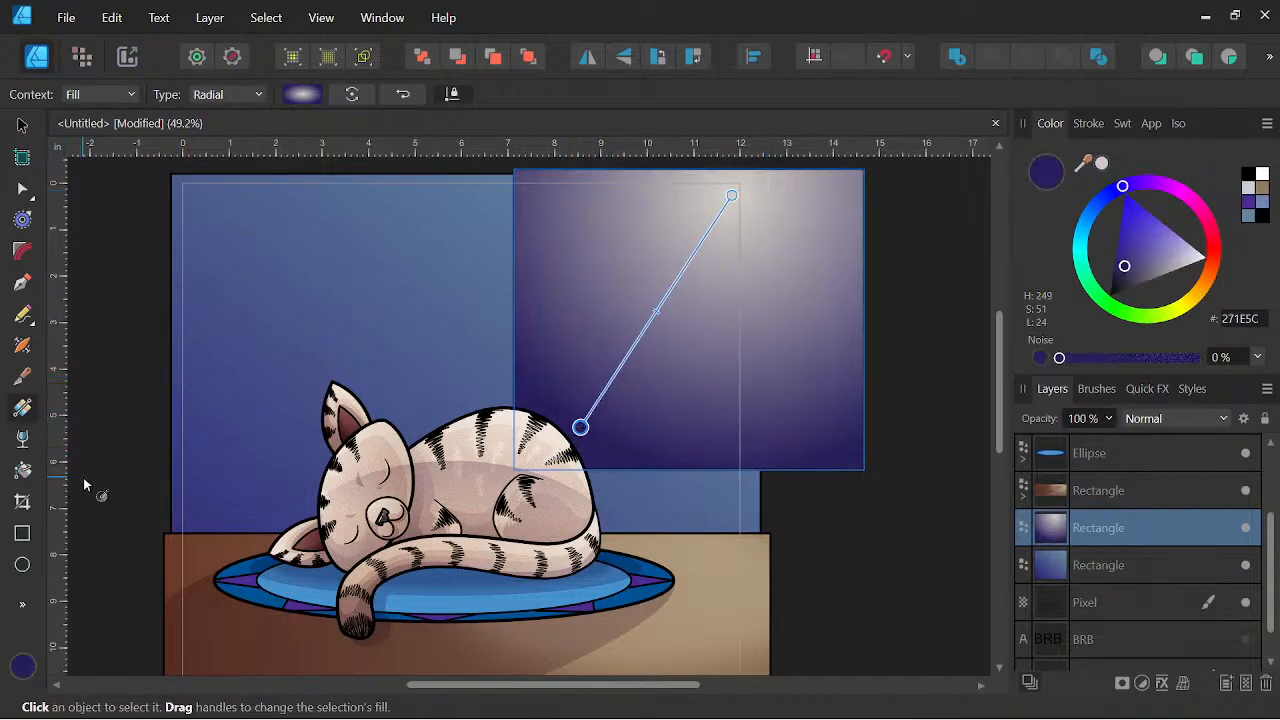
Draw a circle about 2.6 in wide overlapping the upper edge of the gradient rectangle as a moon.
click(21, 565)
drag(702, 260, 677, 365)
drag(628, 256, 750, 376)
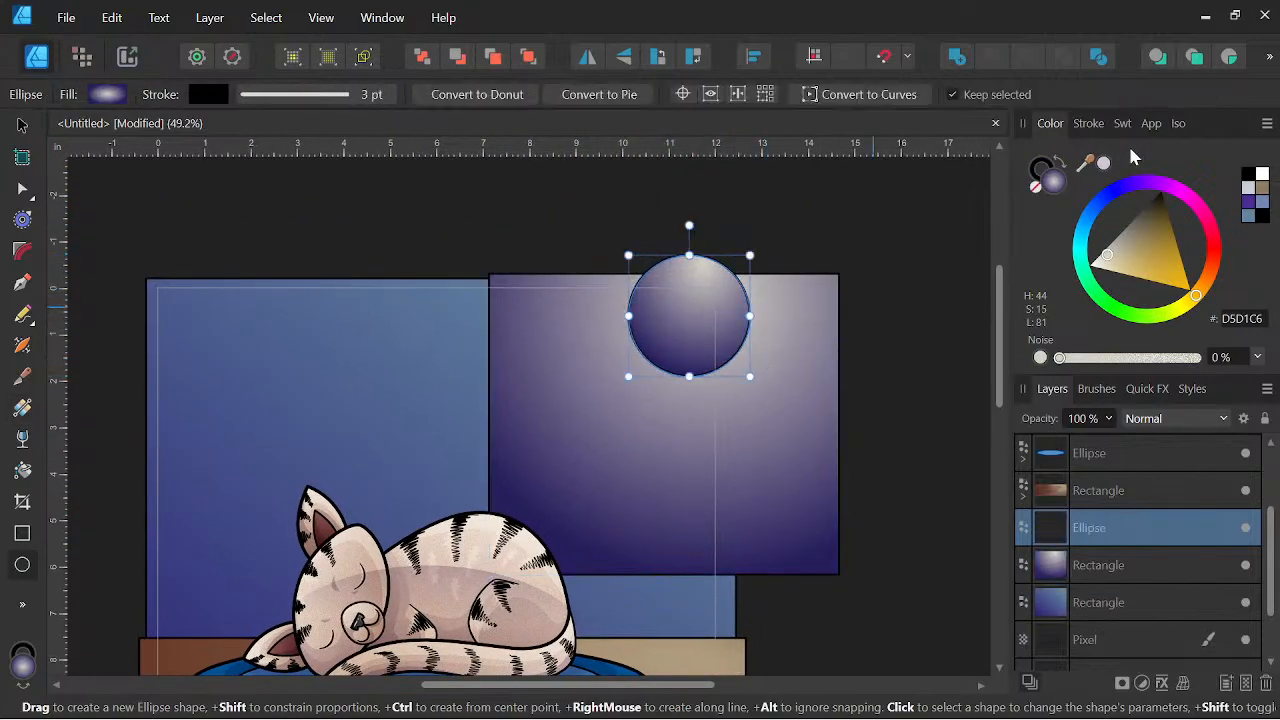
Remove the moon circle's outline and fill it with warm off-white D5CFC6.
click(1040, 180)
click(1036, 187)
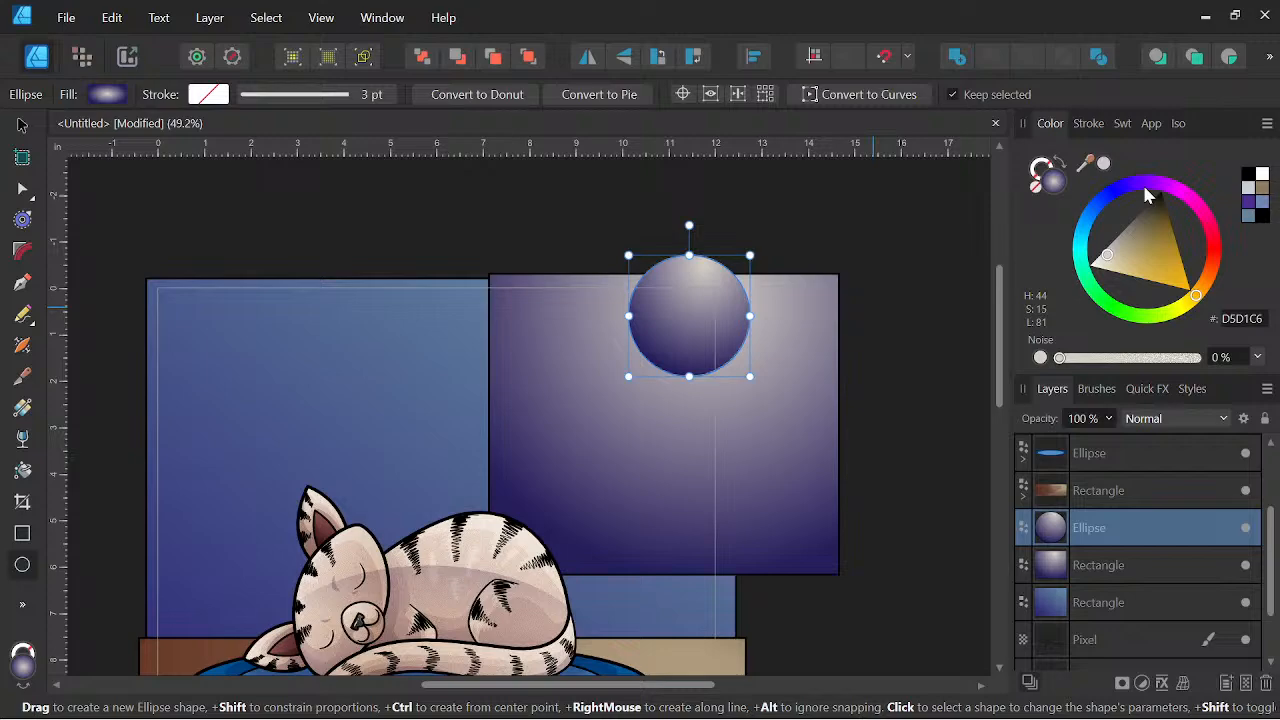
click(1249, 189)
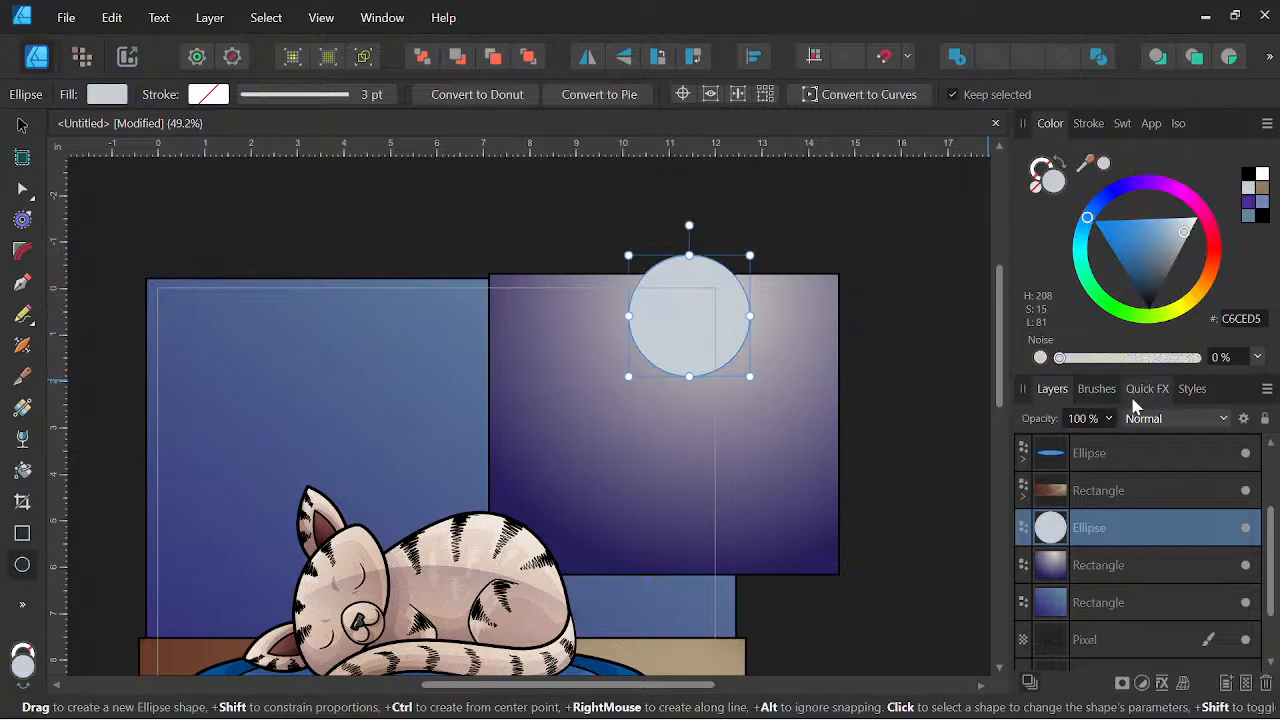
mouse_move(1082, 234)
mouse_down()
mouse_move(1115, 190)
mouse_move(1207, 270)
mouse_move(1199, 290)
mouse_up()
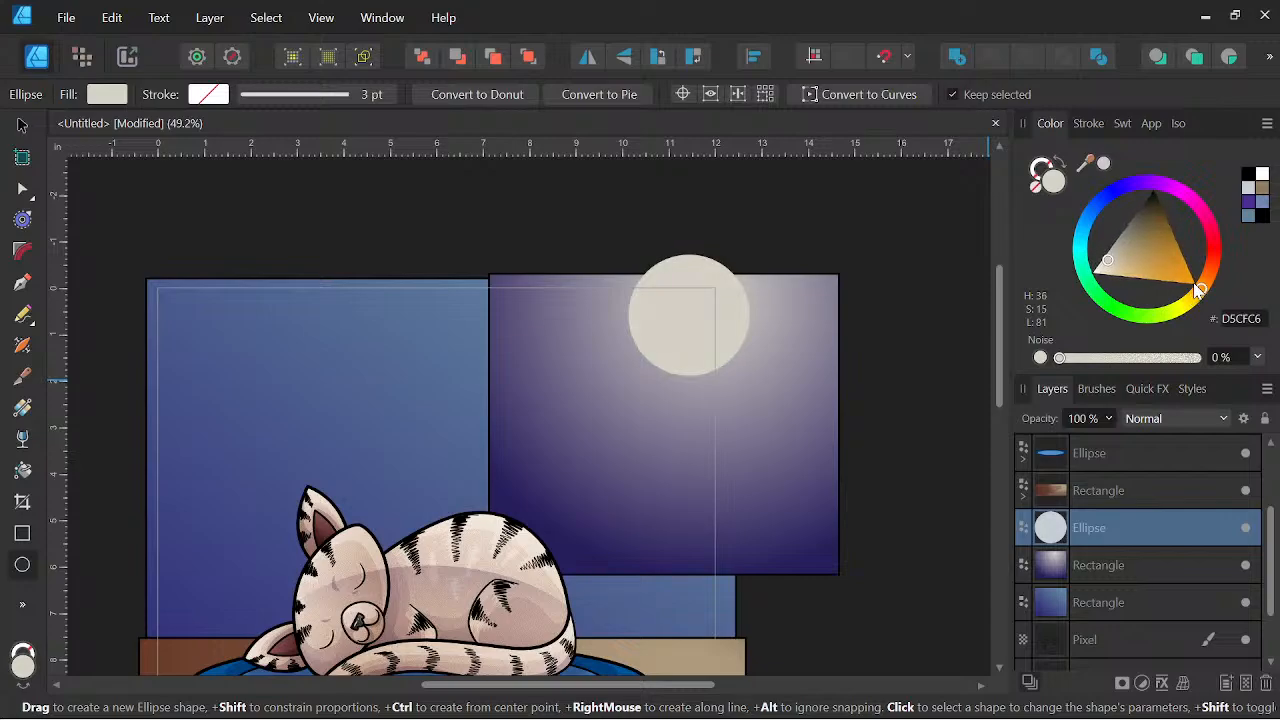
Duplicate the moon circle and give the copy a 100 px Gaussian Blur as a glow.
right_click(1129, 522)
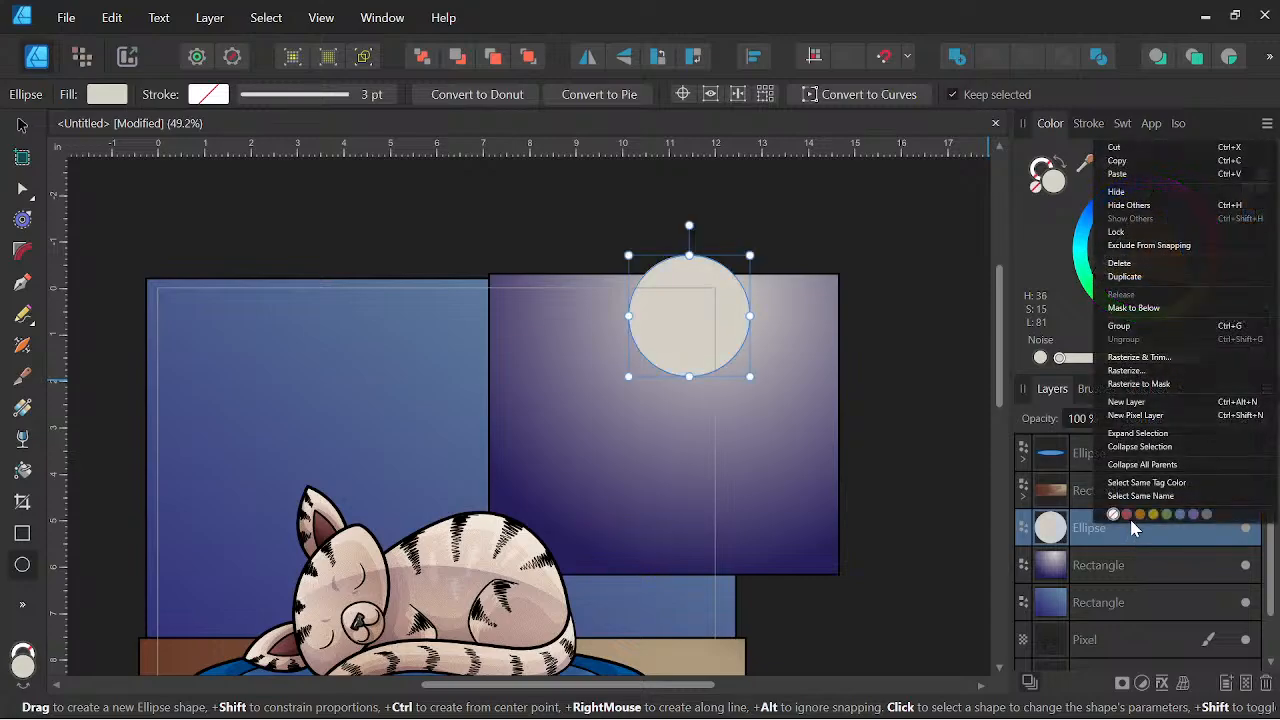
click(1125, 276)
click(1147, 388)
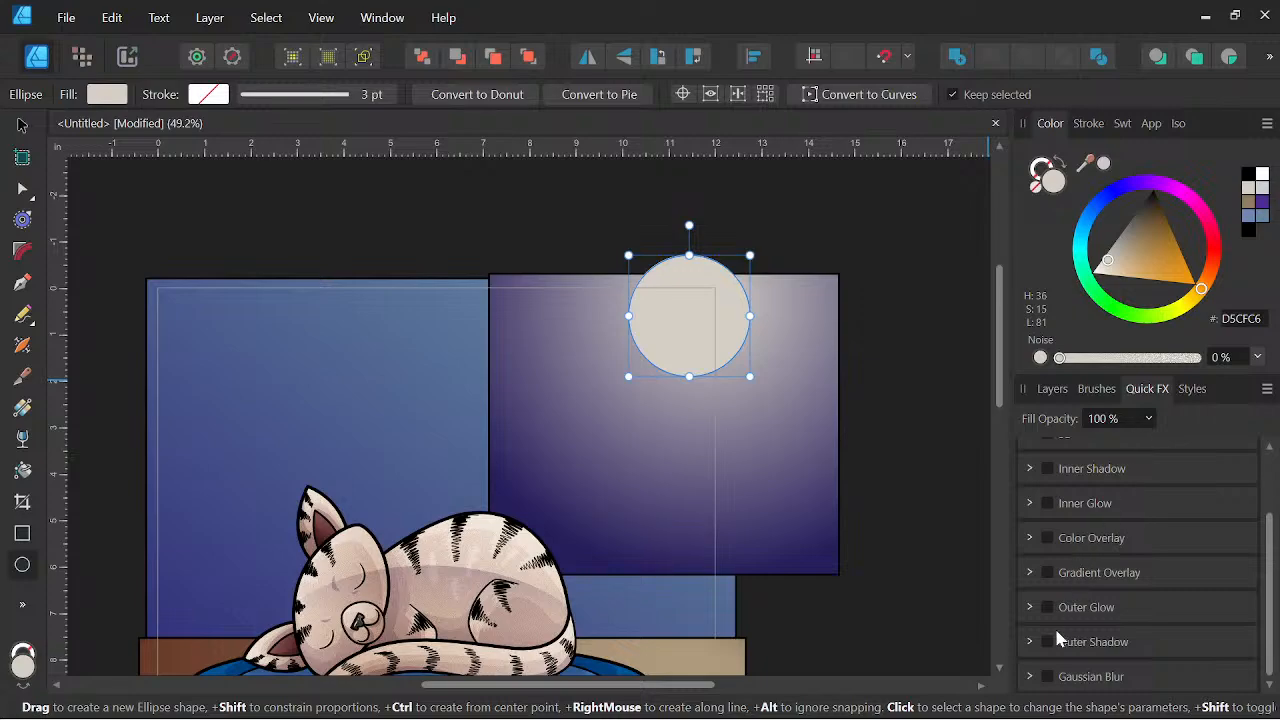
click(1047, 676)
drag(1080, 652, 1165, 665)
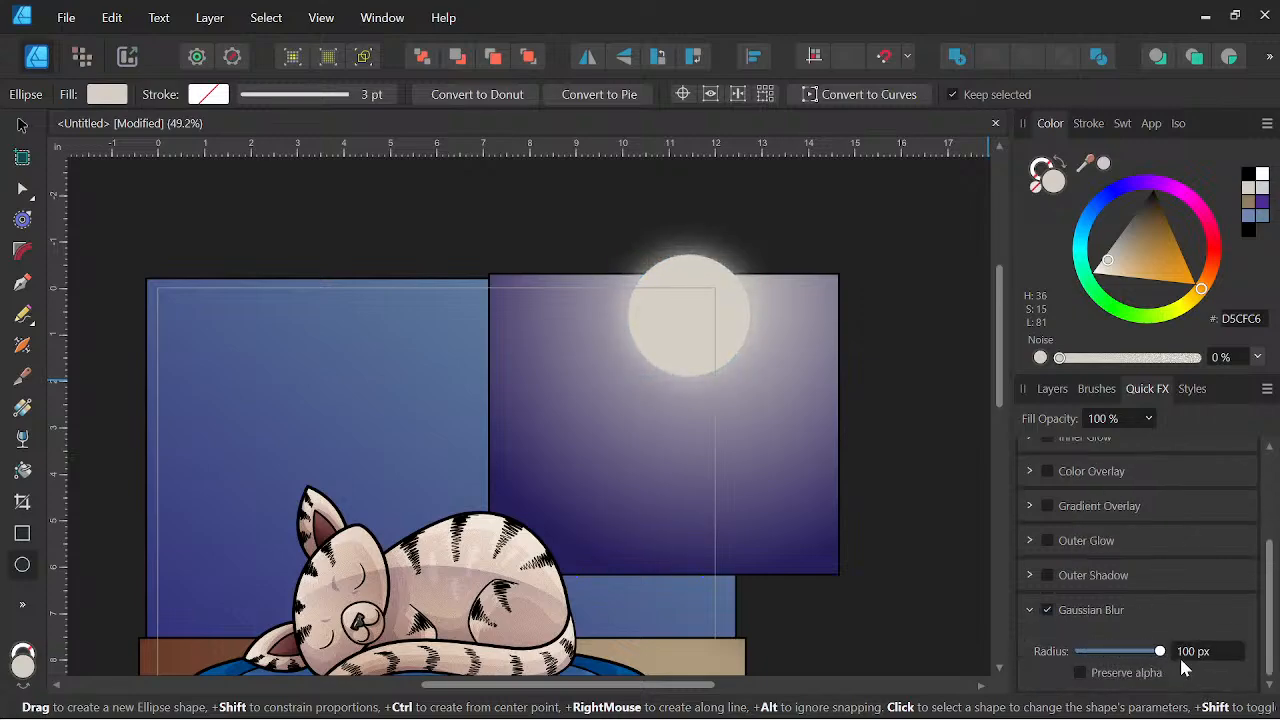
click(1052, 388)
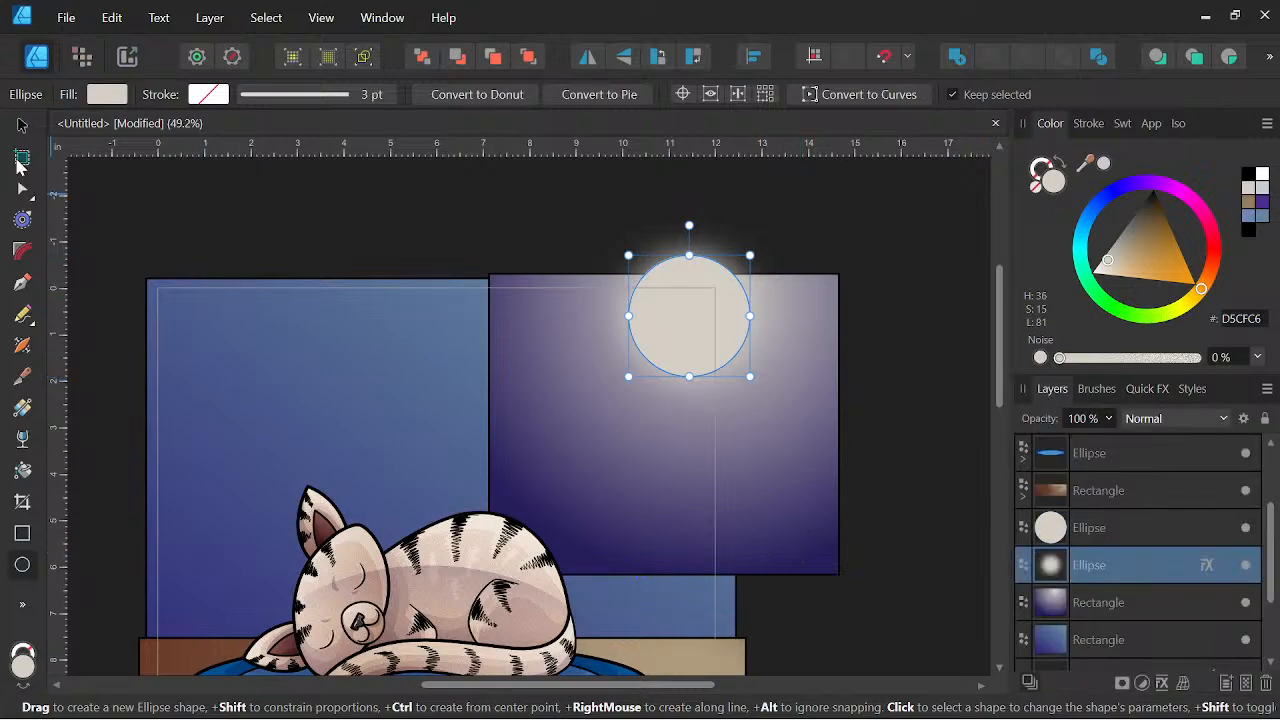
Set the night-sky rectangle's outline width to 4 pt.
click(23, 126)
click(542, 365)
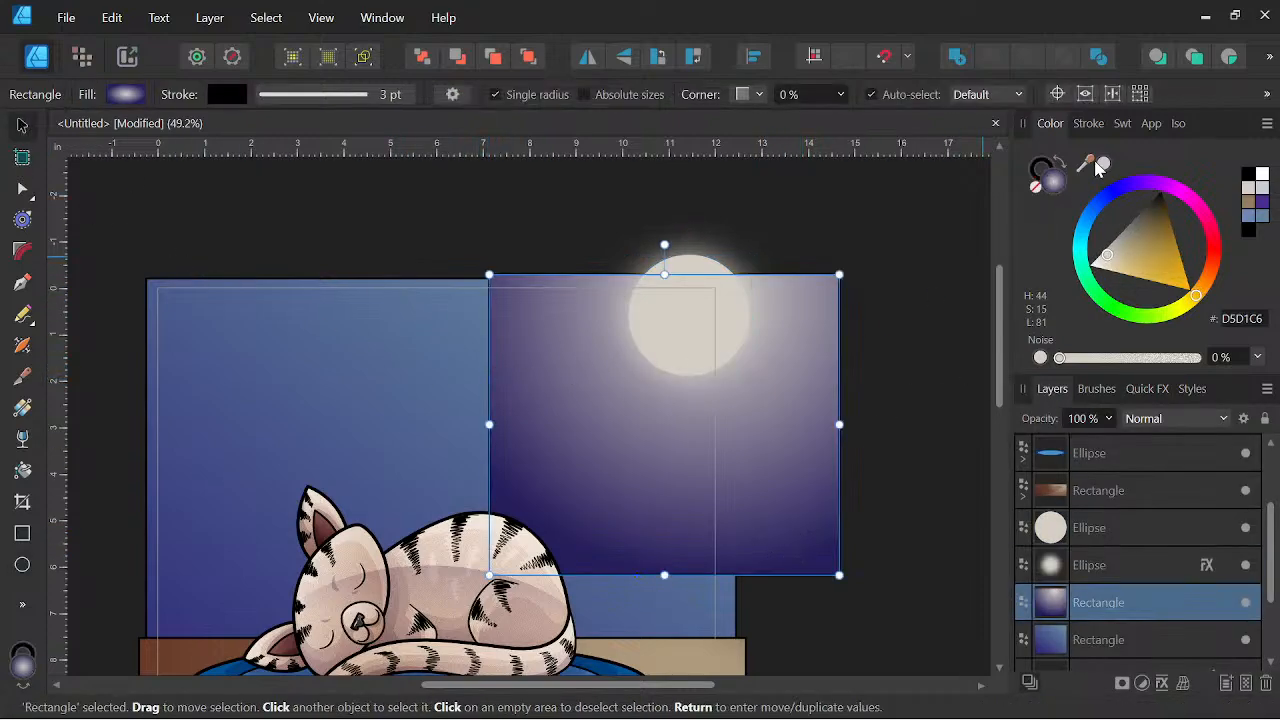
click(1089, 123)
drag(1112, 187, 1114, 187)
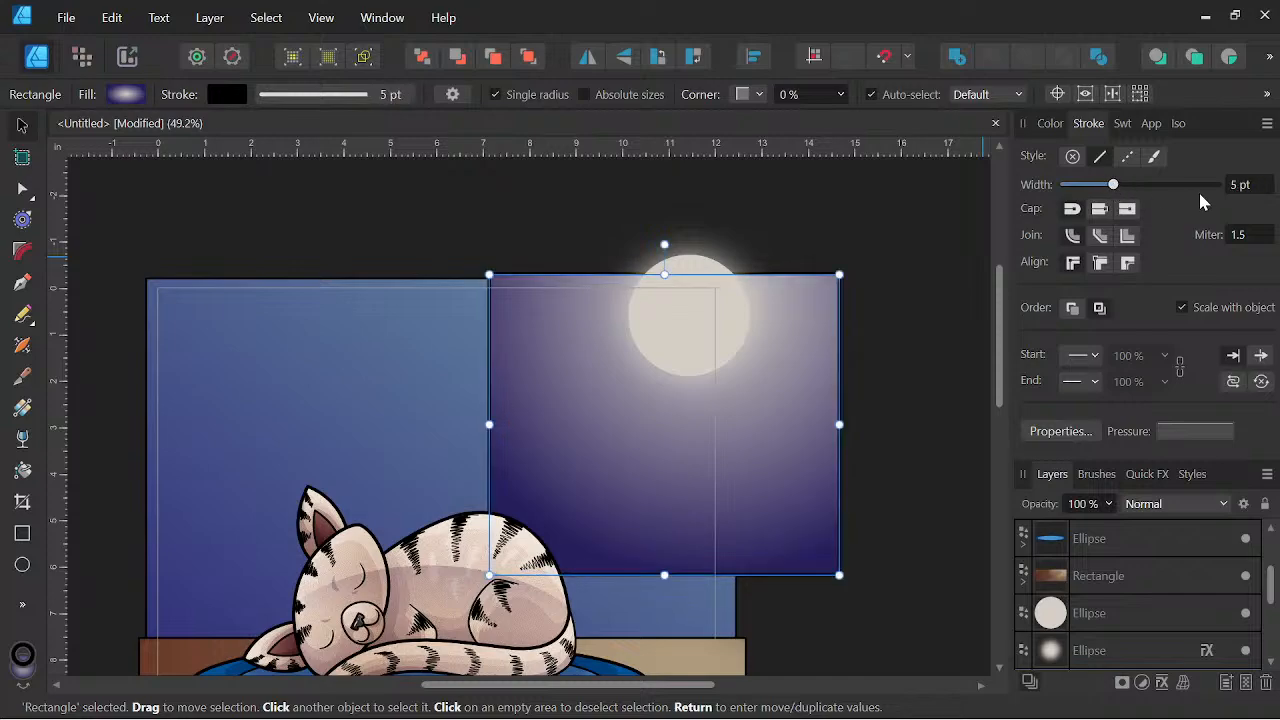
click(1238, 186)
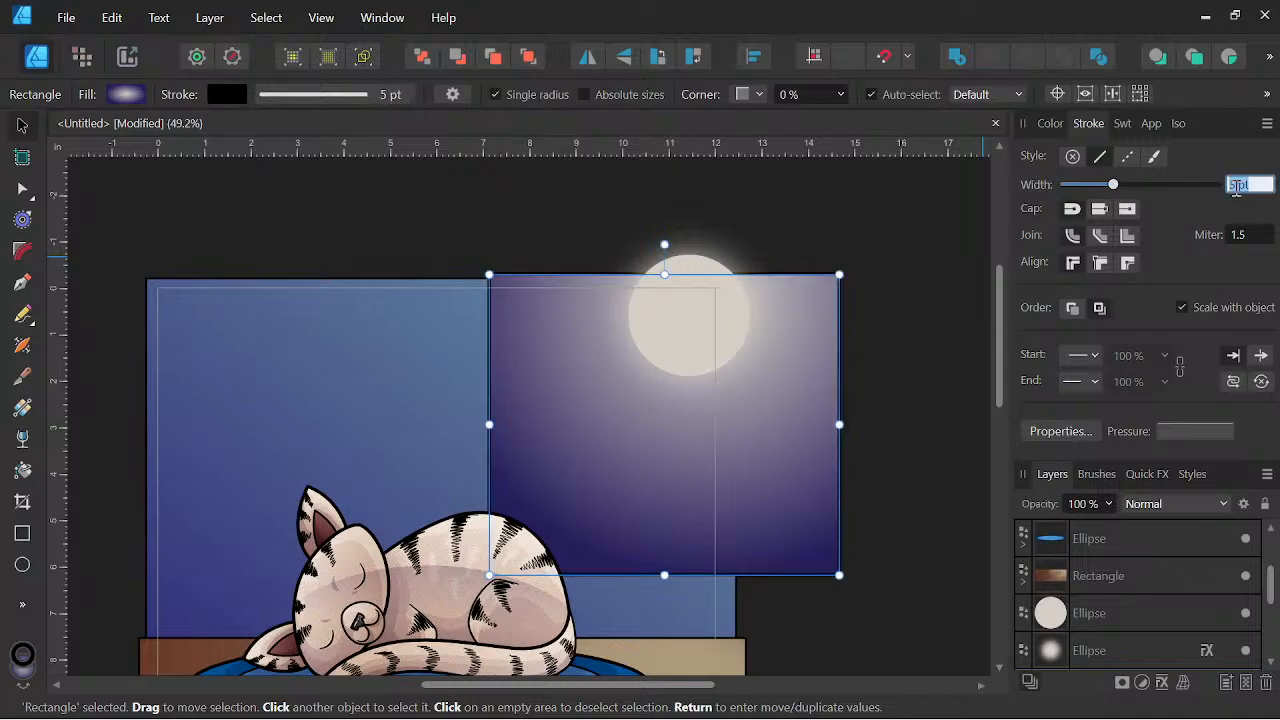
text(4)
key(Return)
Draw a closed four-sided strip about 0.6 in wide with the Pen tool, straddling the full left edge of the night-sky rectangle.
drag(737, 500, 766, 451)
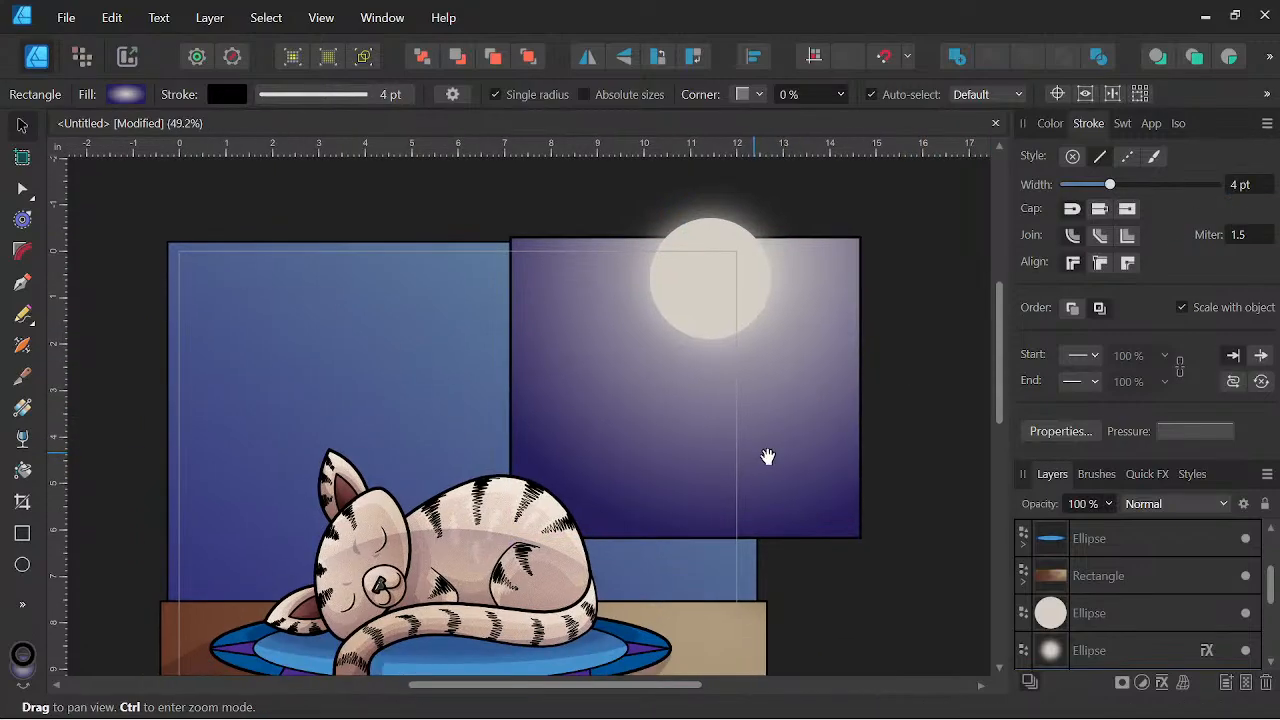
scroll(512, 276, up, 1)
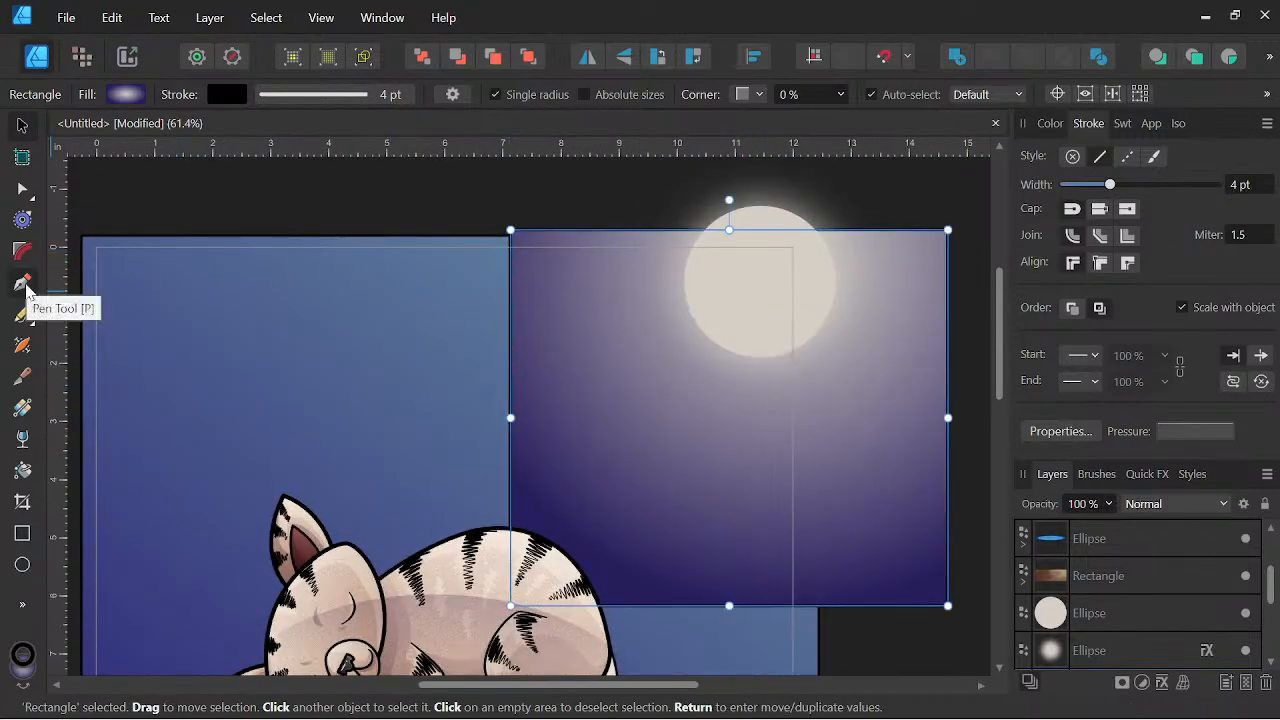
click(22, 283)
drag(552, 292, 523, 257)
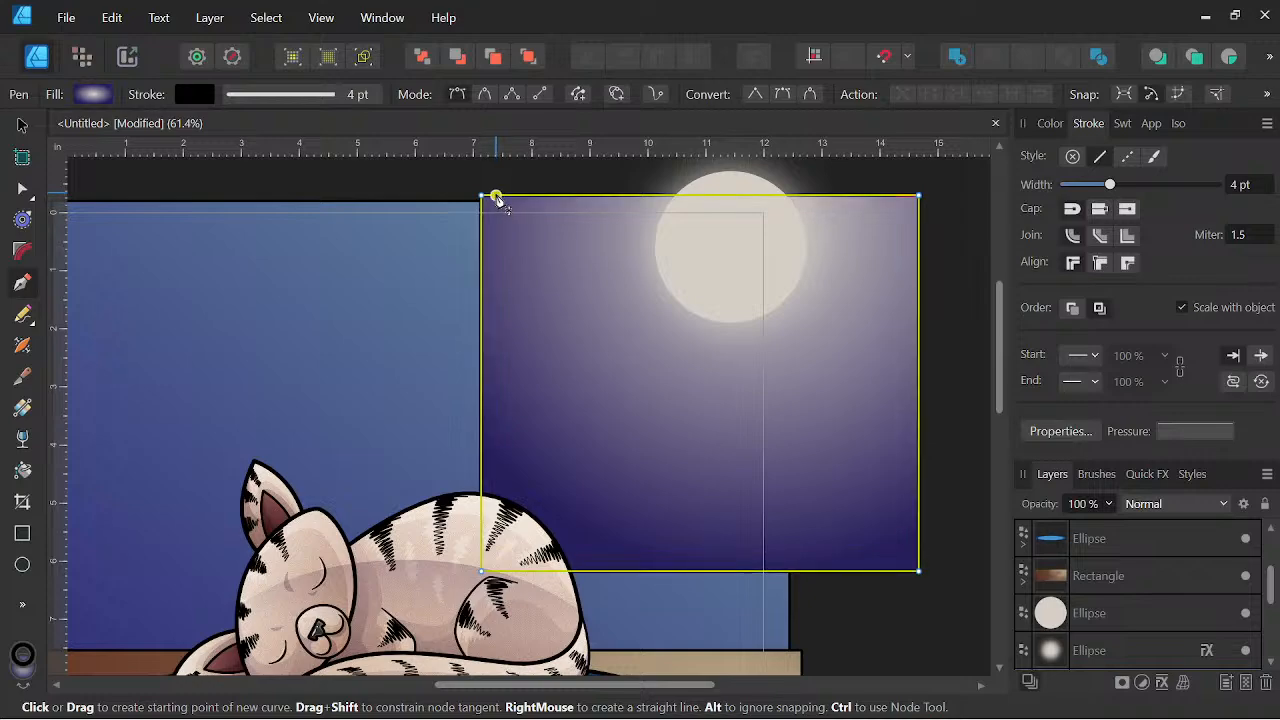
click(496, 197)
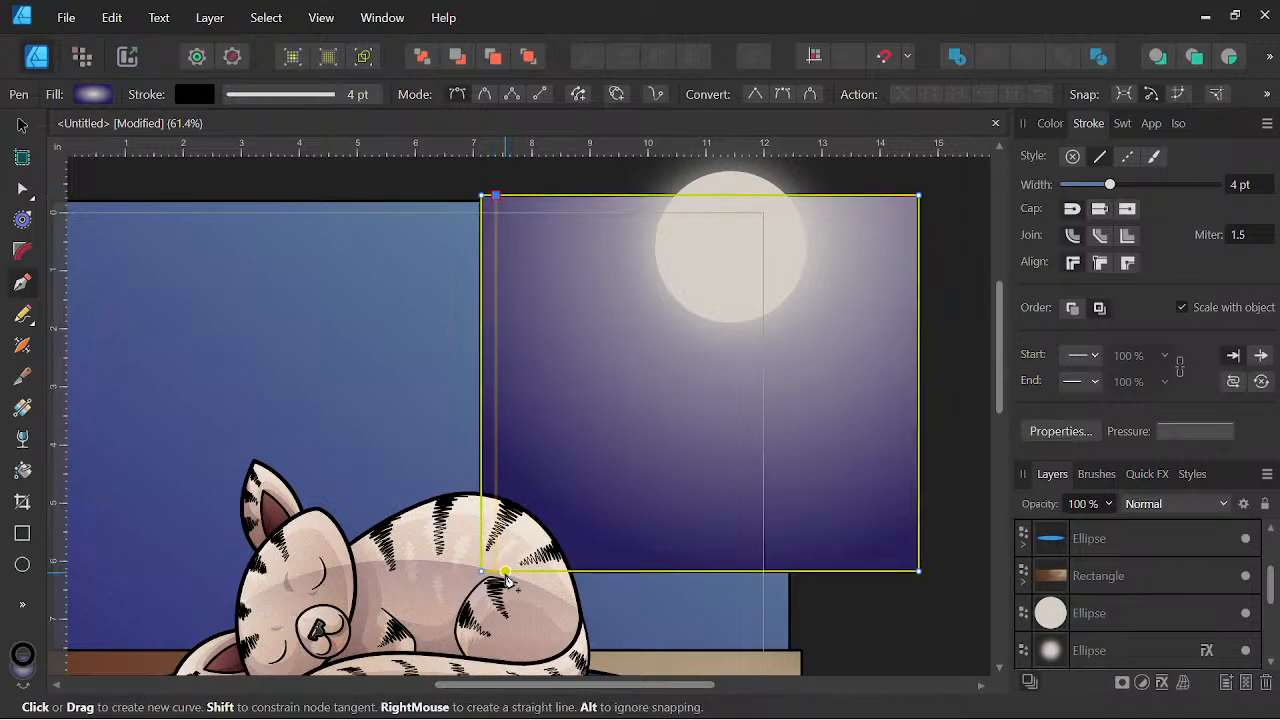
click(496, 571)
click(461, 571)
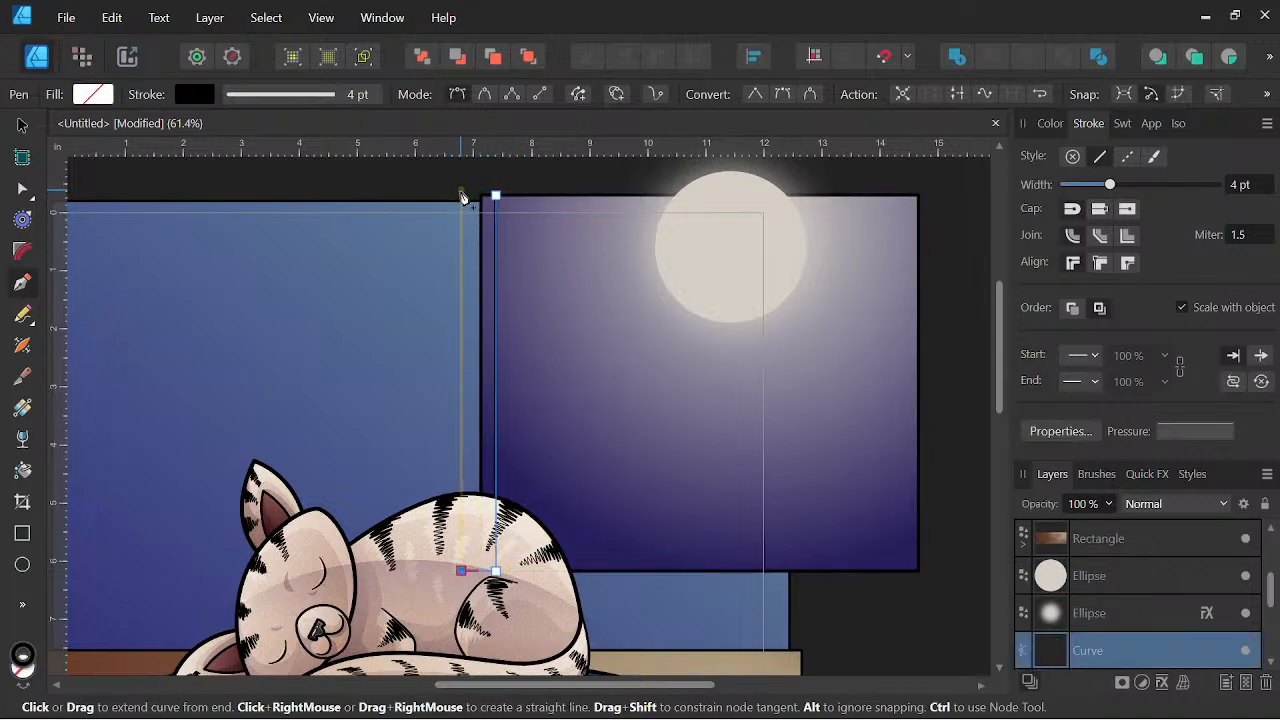
click(461, 191)
click(496, 195)
Fill the narrow strip with the sampled pale lilac D2C6D5 and set its blend mode to Multiply.
click(1050, 123)
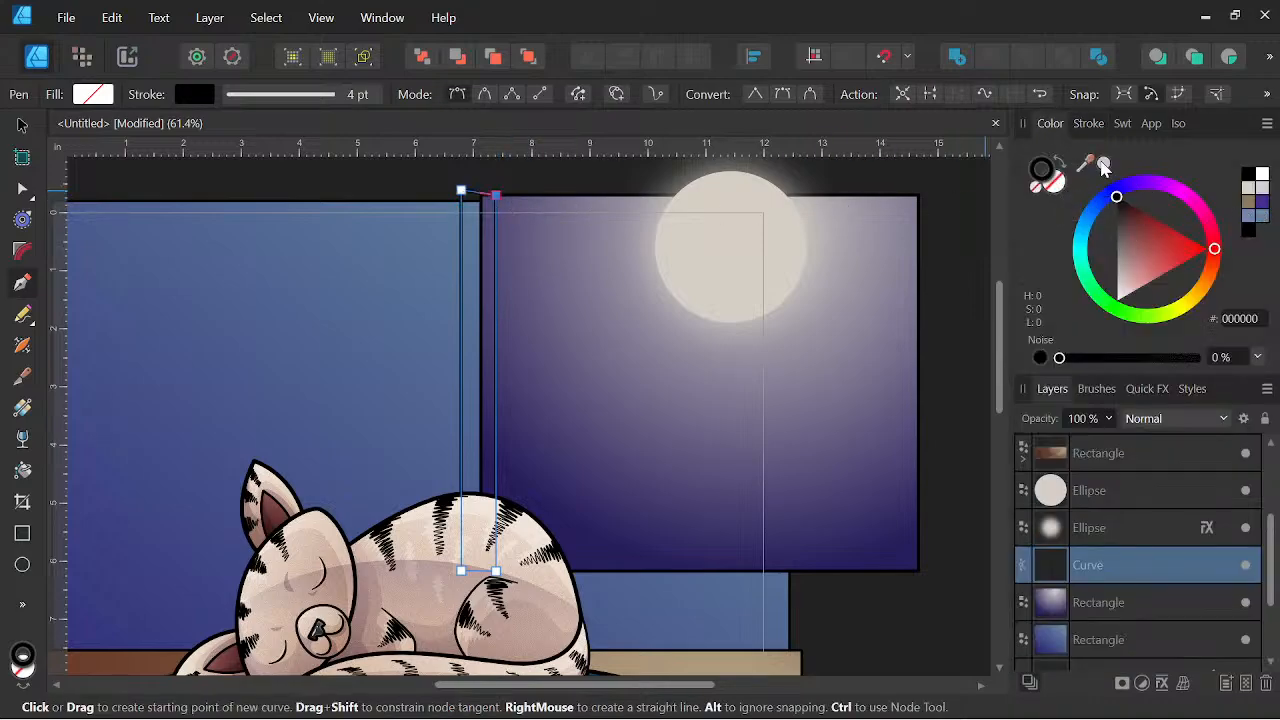
click(1055, 185)
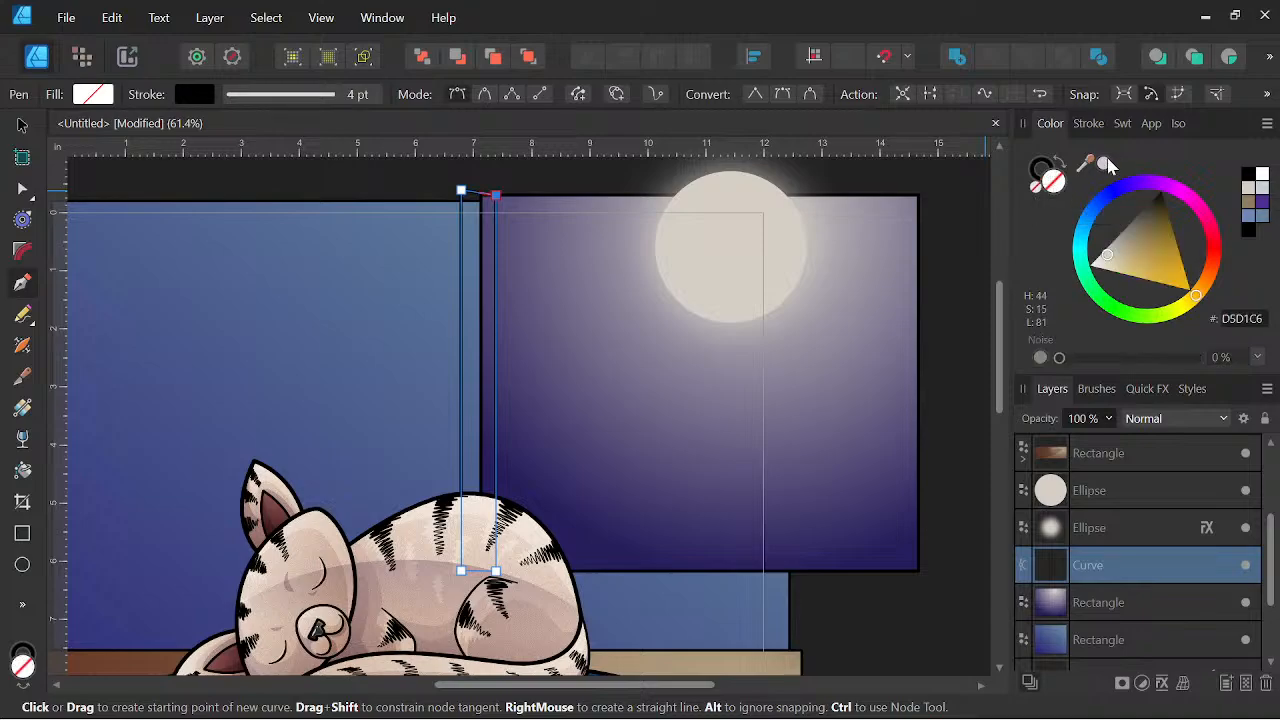
click(1105, 162)
click(1150, 421)
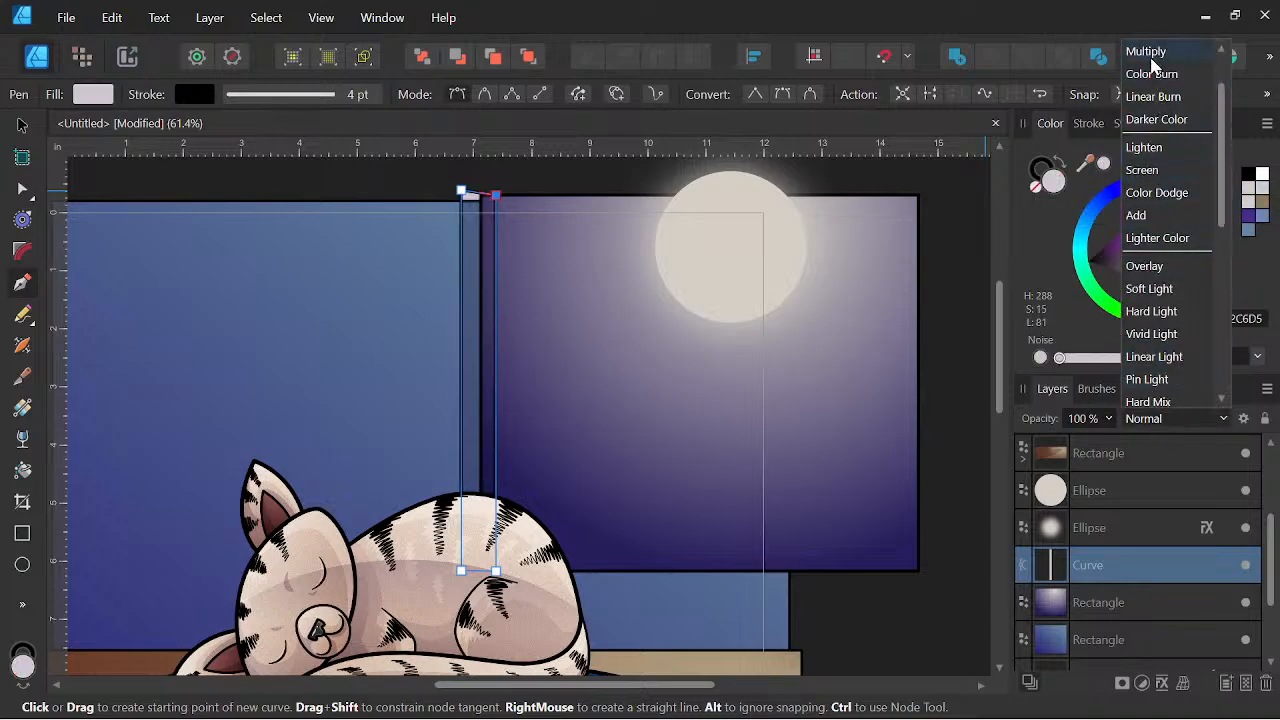
click(1148, 52)
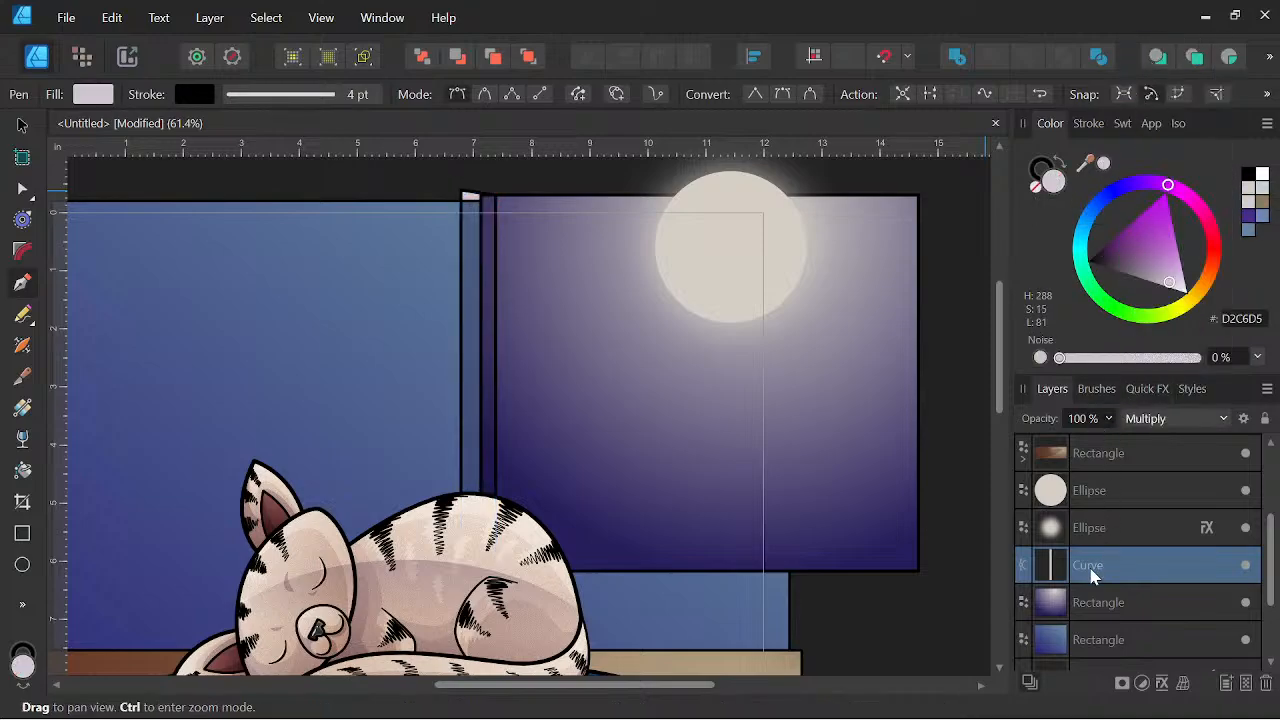
Fill the narrow vertical strip with blue 7187B5 and clip it inside the night-sky rectangle.
click(1095, 566)
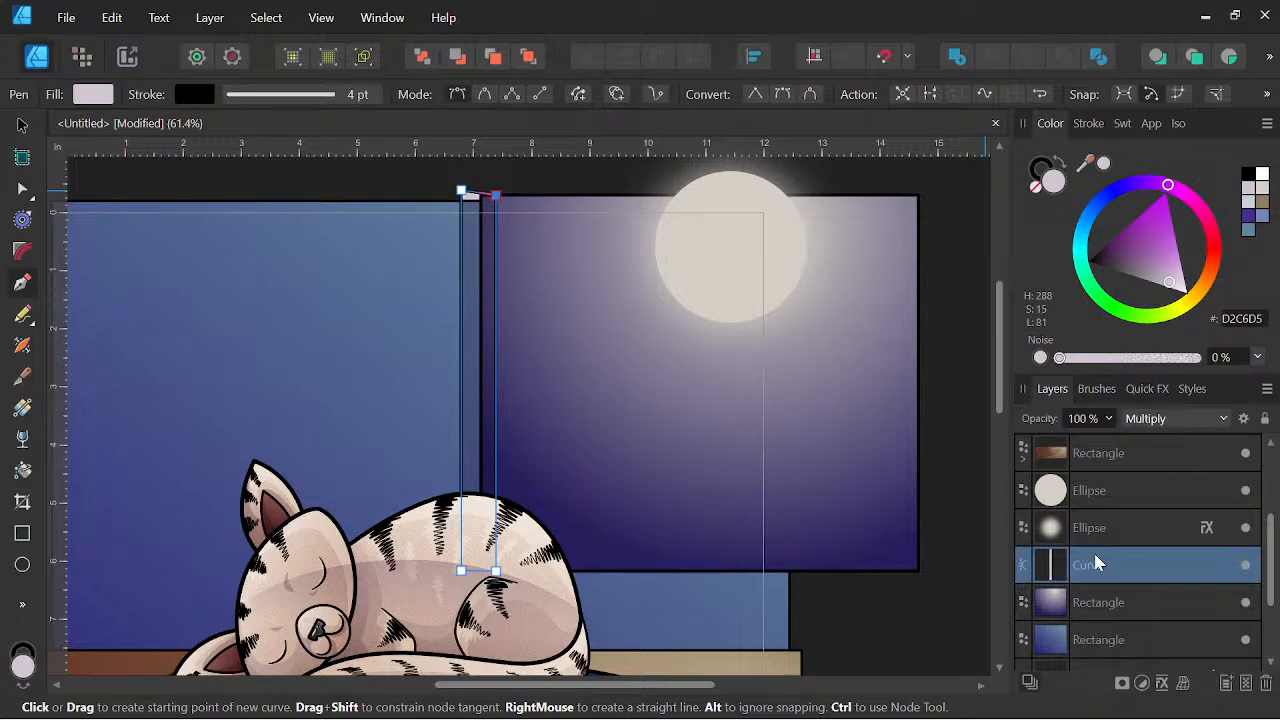
click(1263, 216)
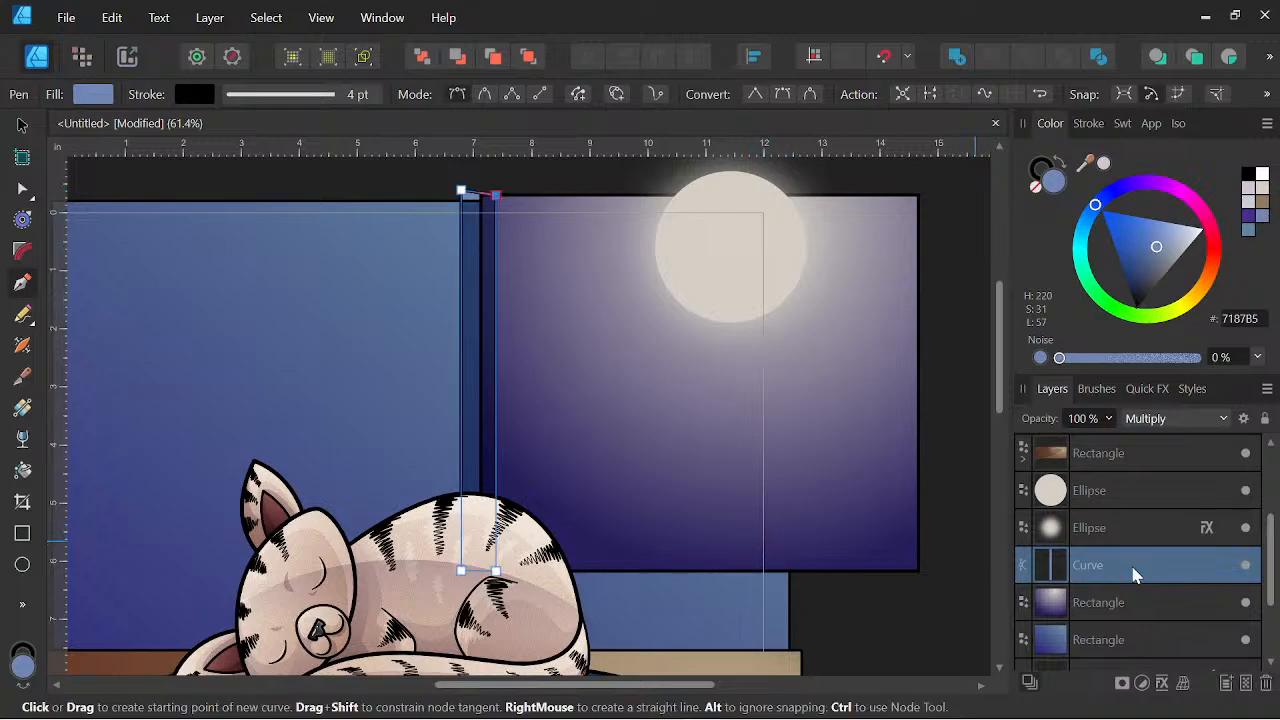
drag(1135, 573, 1085, 615)
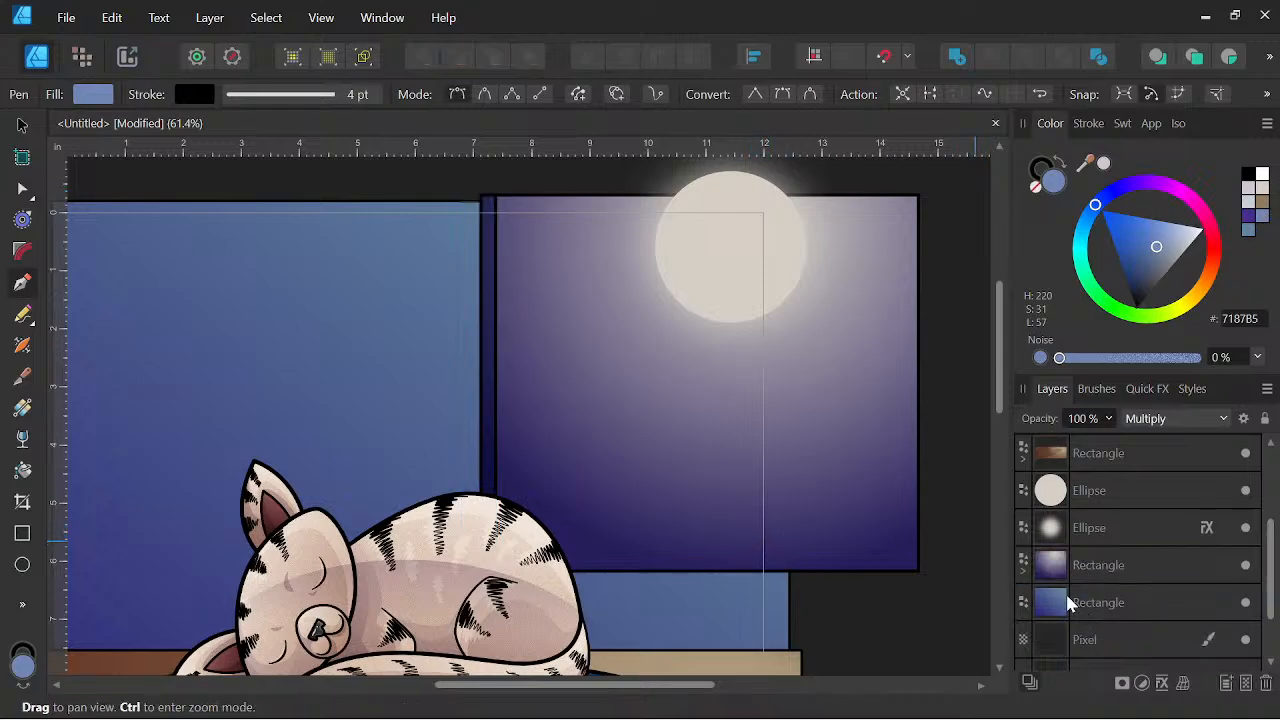
Draw a thin horizontal bar about 7.4 in wide and 0.3 in tall with the Rectangle tool, crossing the night-sky window's left edge below the moon.
scroll(786, 509, down, 4)
scroll(773, 447, up, 2)
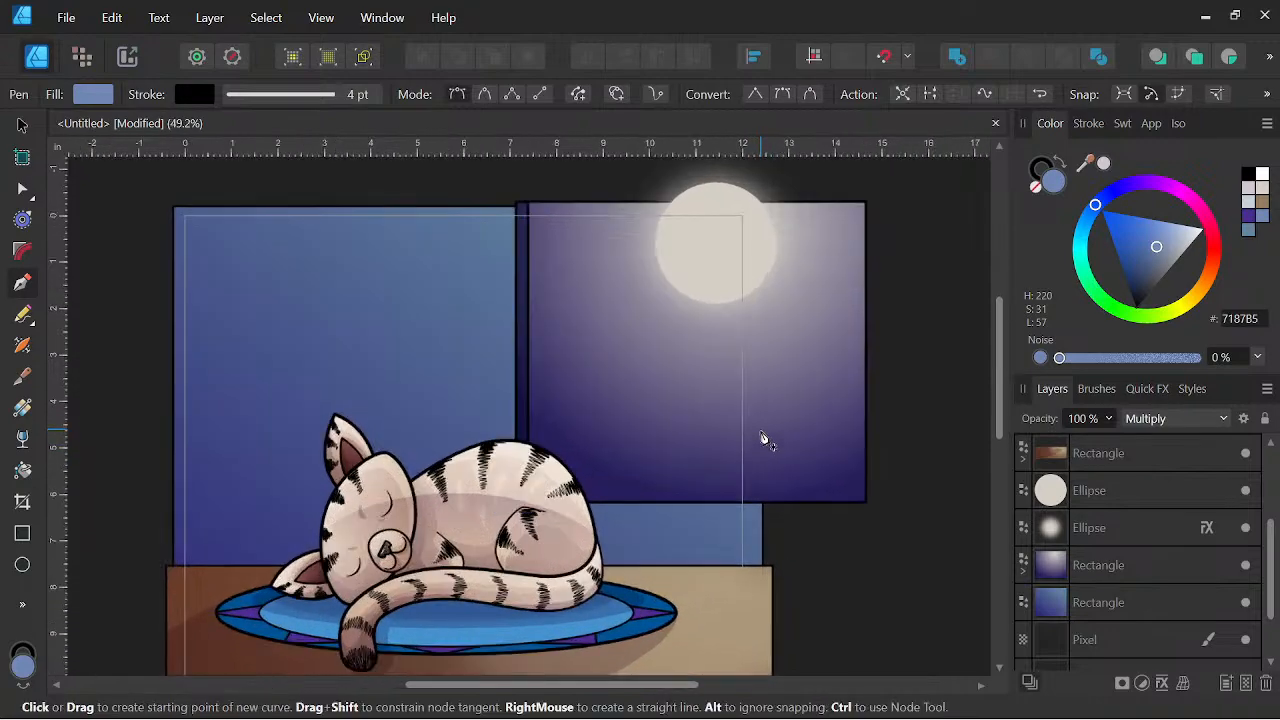
drag(760, 437, 697, 466)
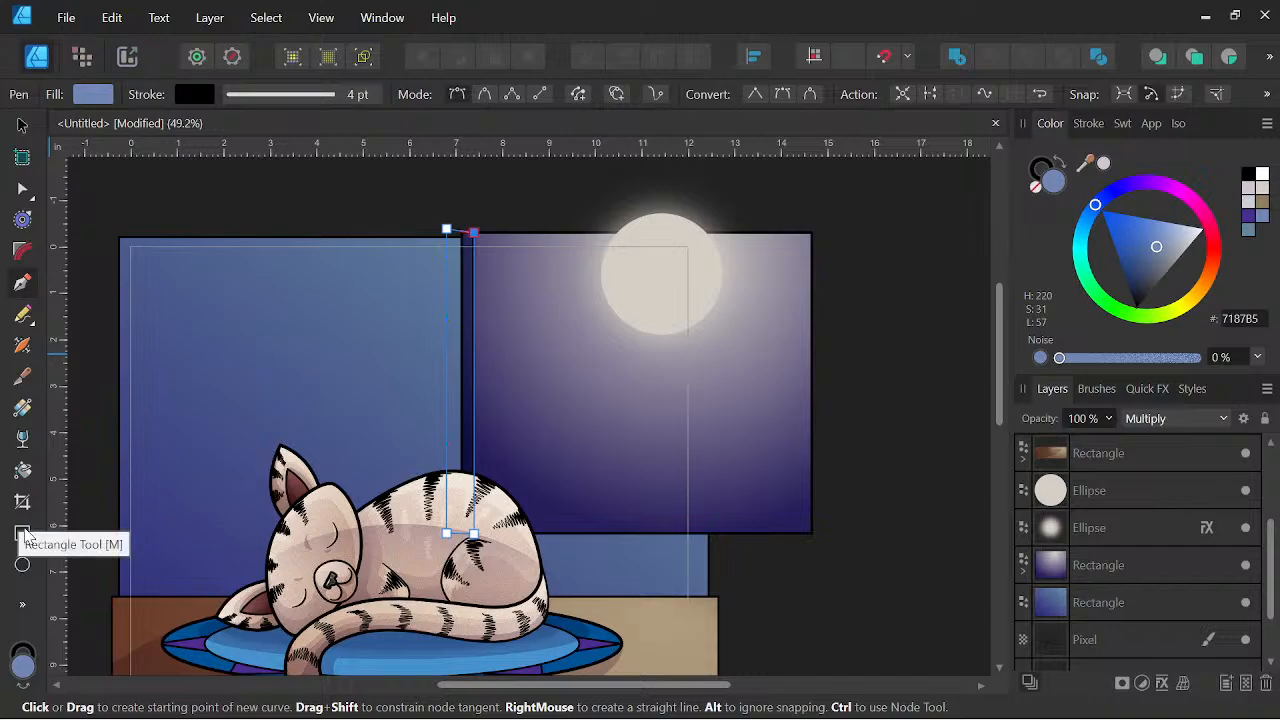
click(22, 533)
drag(452, 367, 709, 395)
key(ctrl+z)
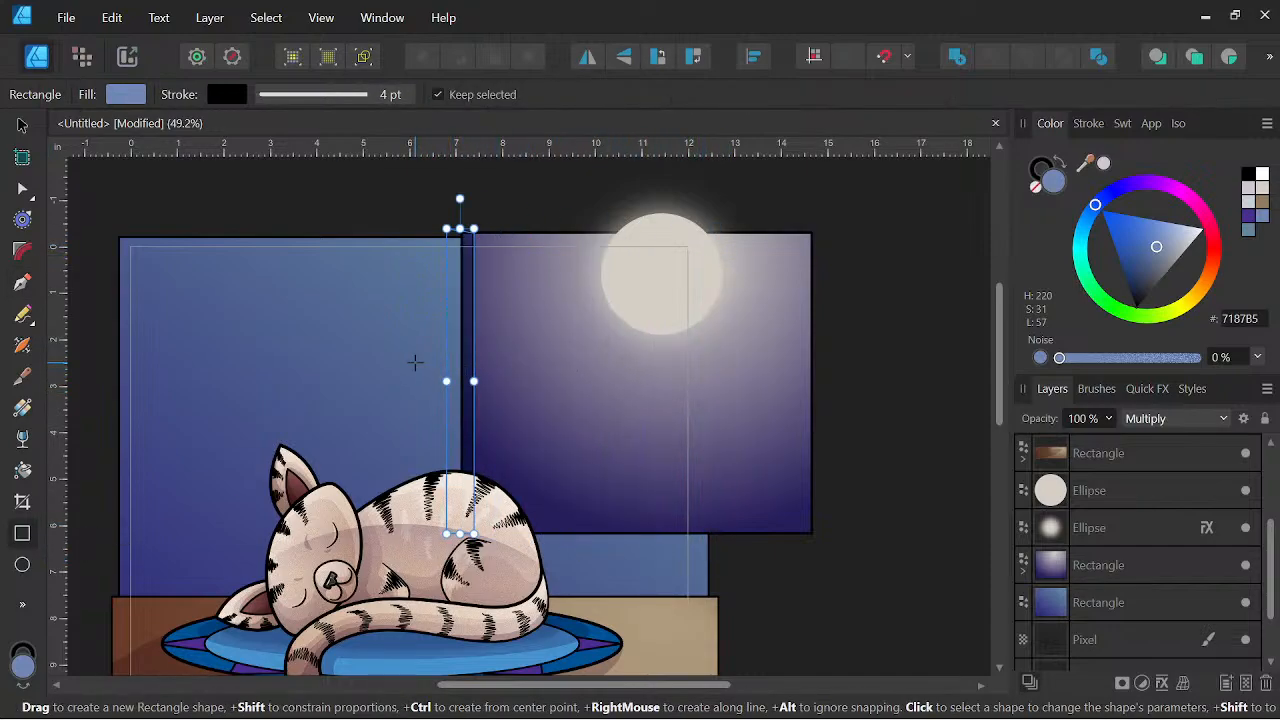
drag(415, 362, 758, 376)
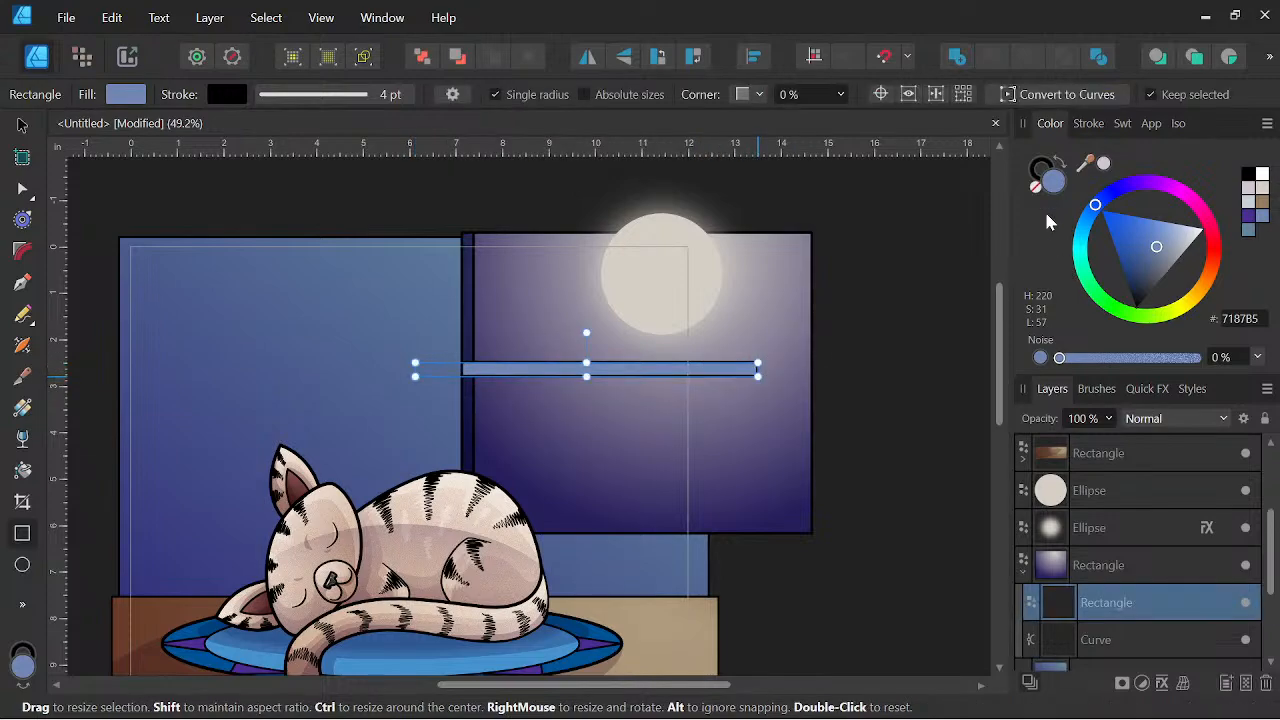
Fill both the horizontal bar and the vertical strip with dark purple 2D2734.
click(1143, 197)
drag(1150, 250, 1117, 288)
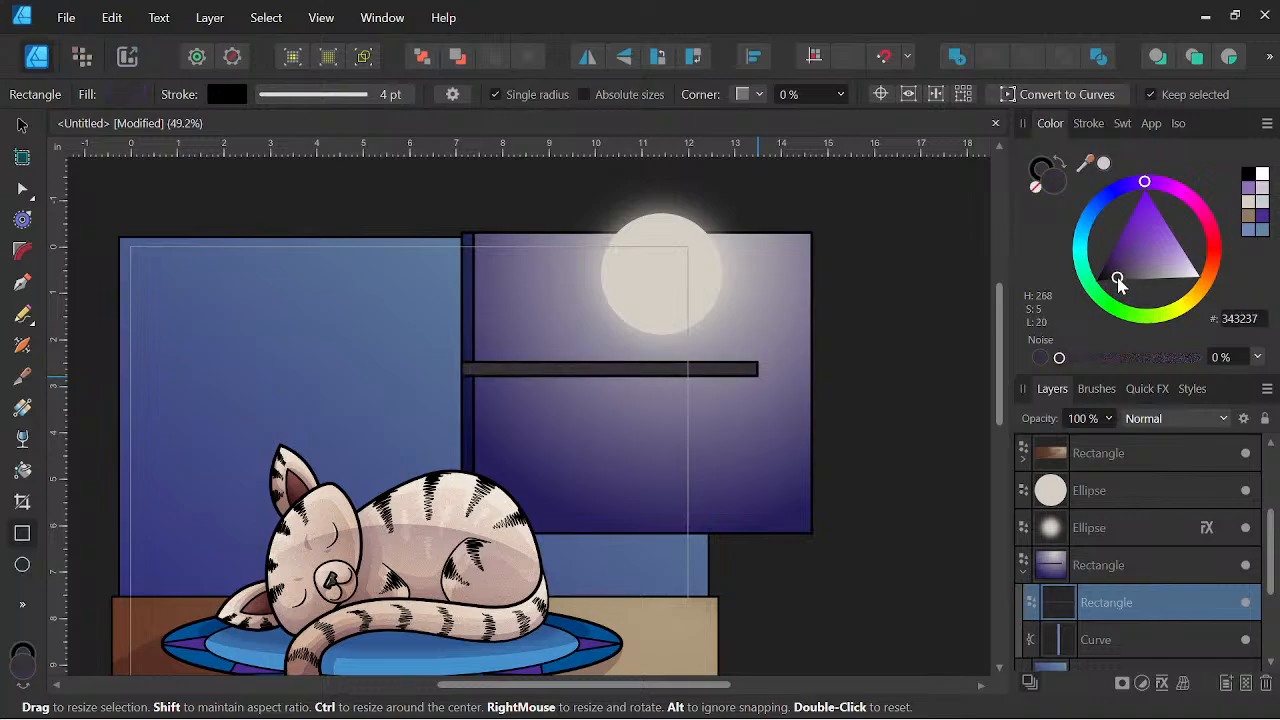
drag(1119, 284, 1114, 276)
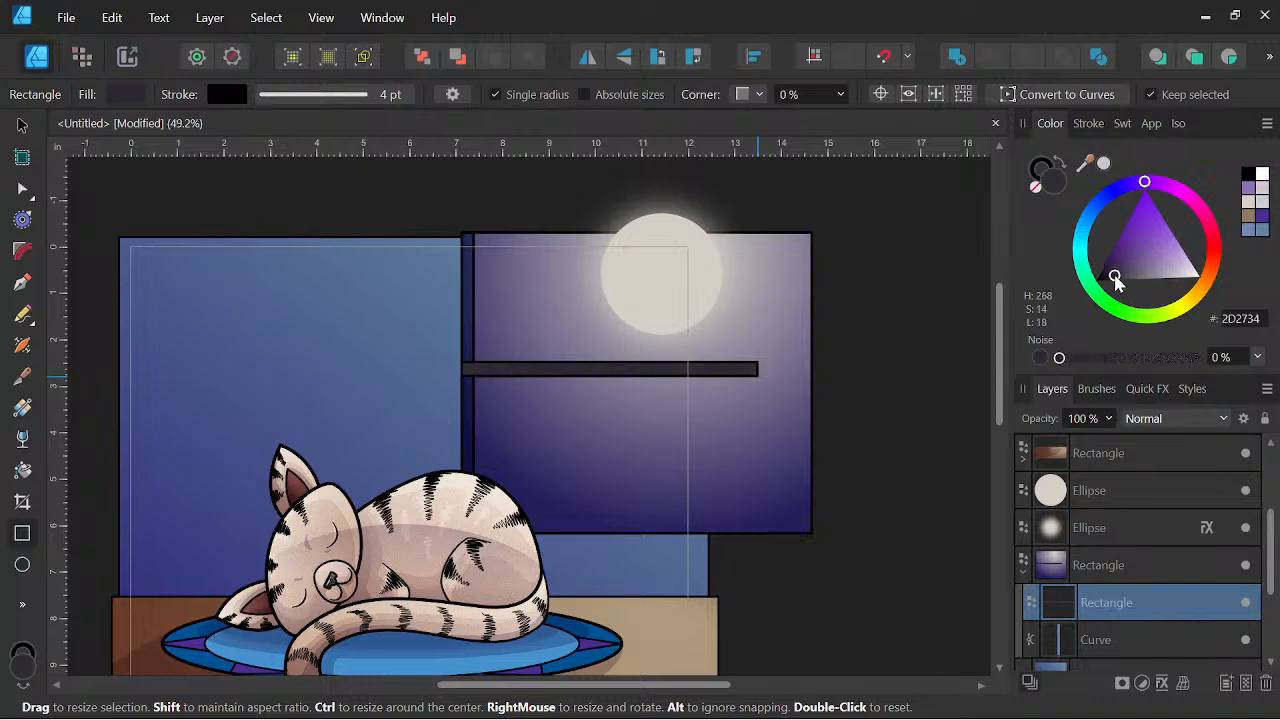
click(1097, 640)
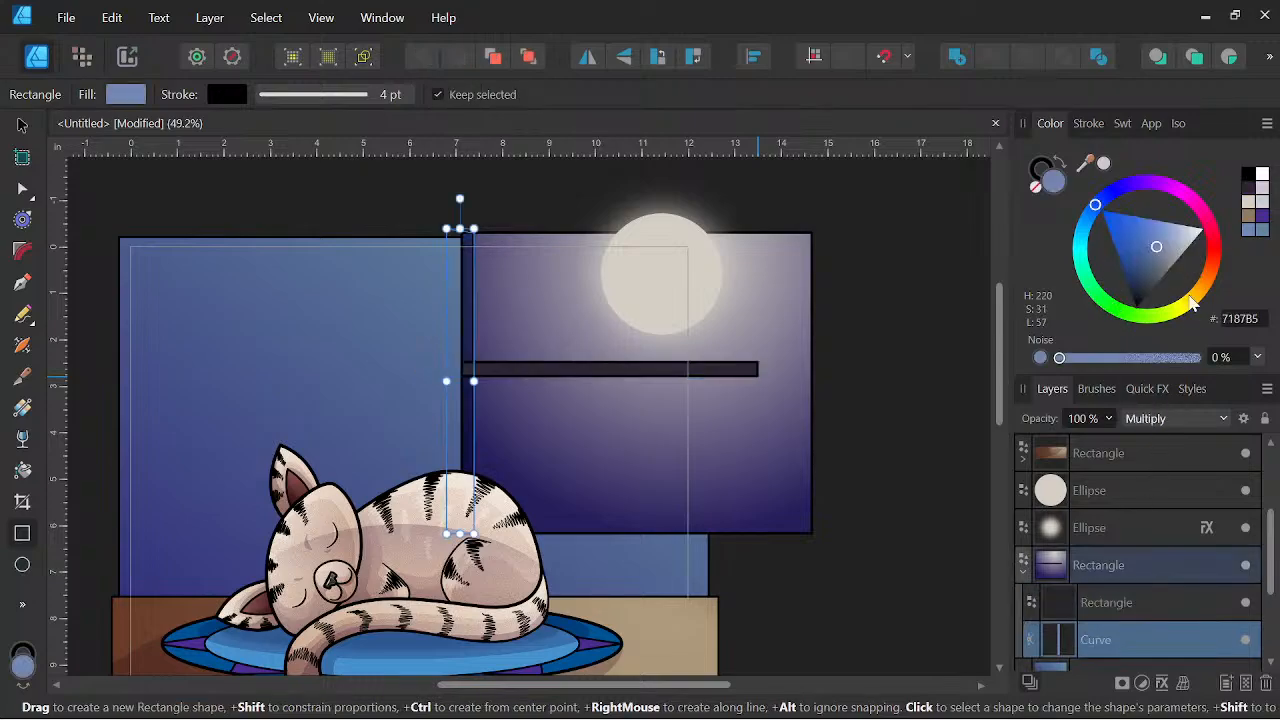
click(1247, 198)
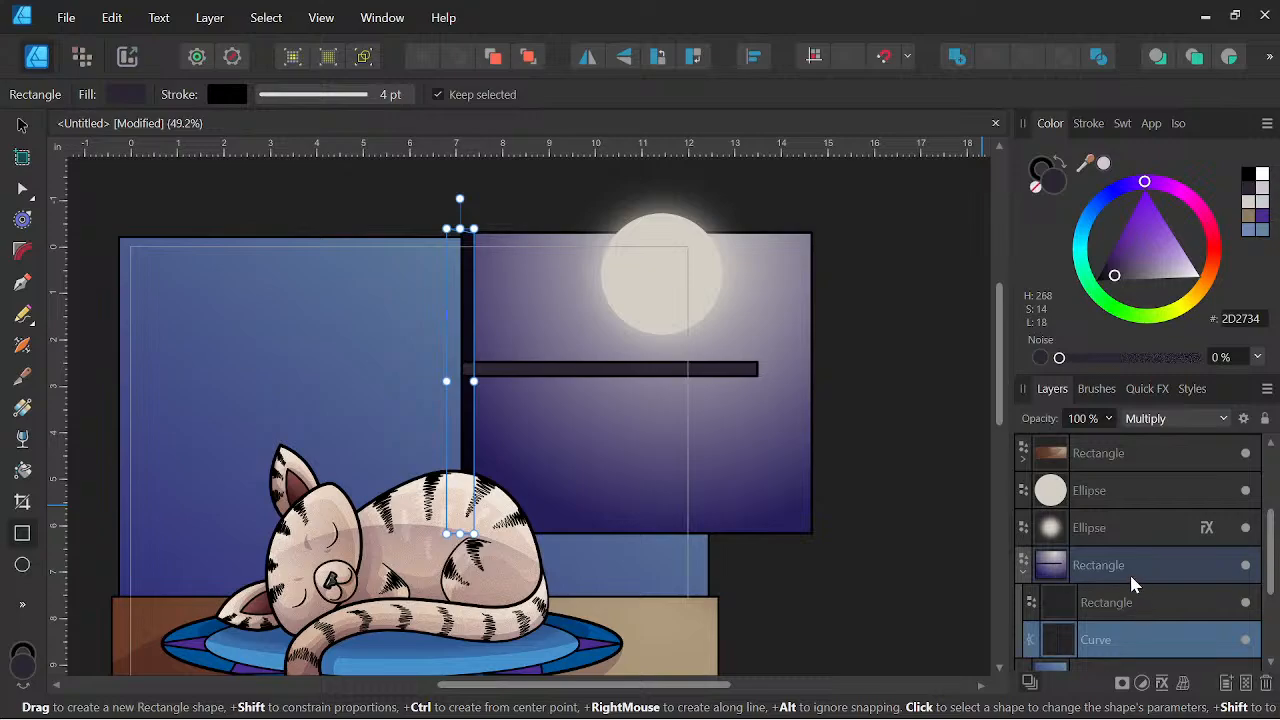
Send the horizontal bar behind the vertical strip within the night-sky rectangle's nested layers.
click(1126, 604)
key(space)
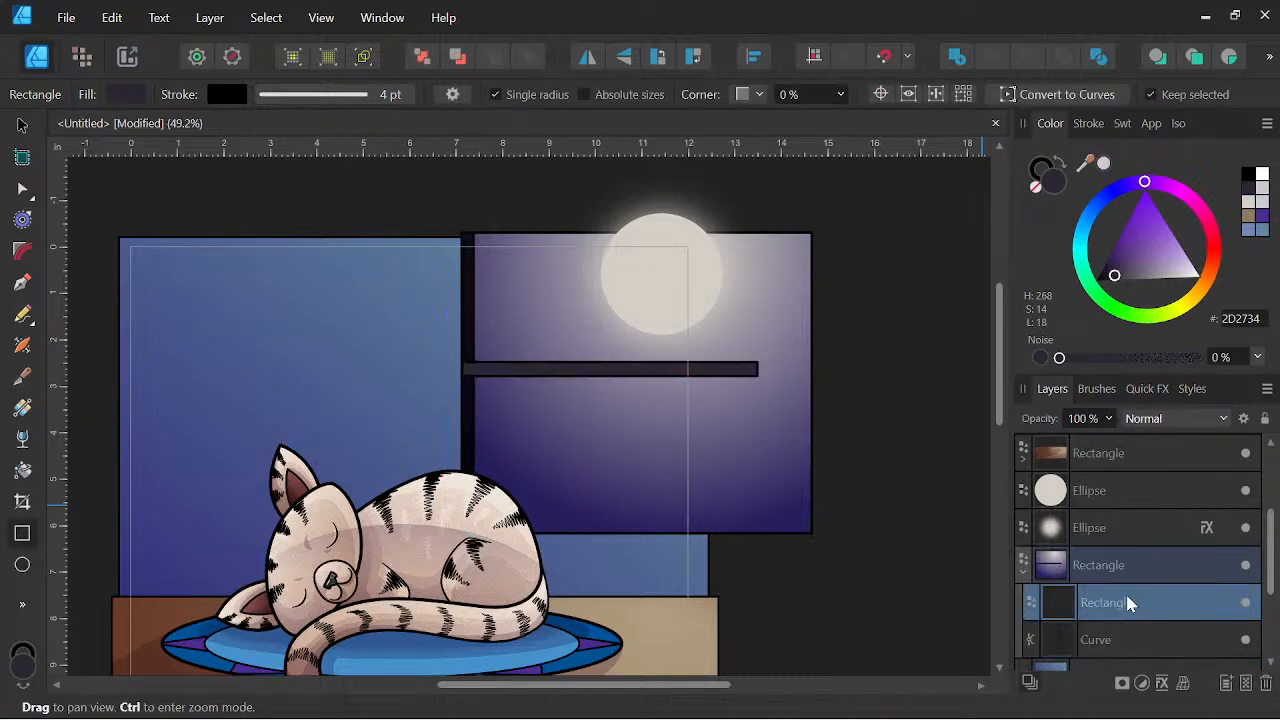
scroll(620, 418, down, 2)
scroll(614, 408, up, 4)
key(space)
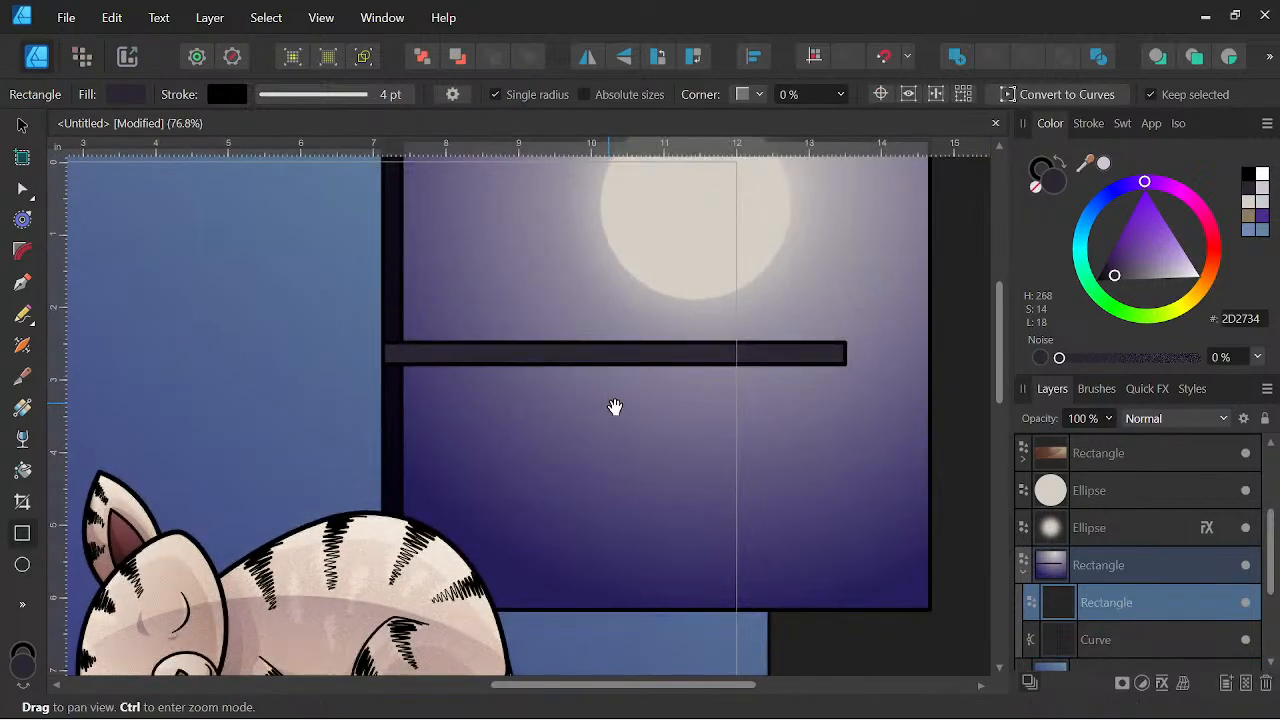
scroll(1122, 600, down, 3)
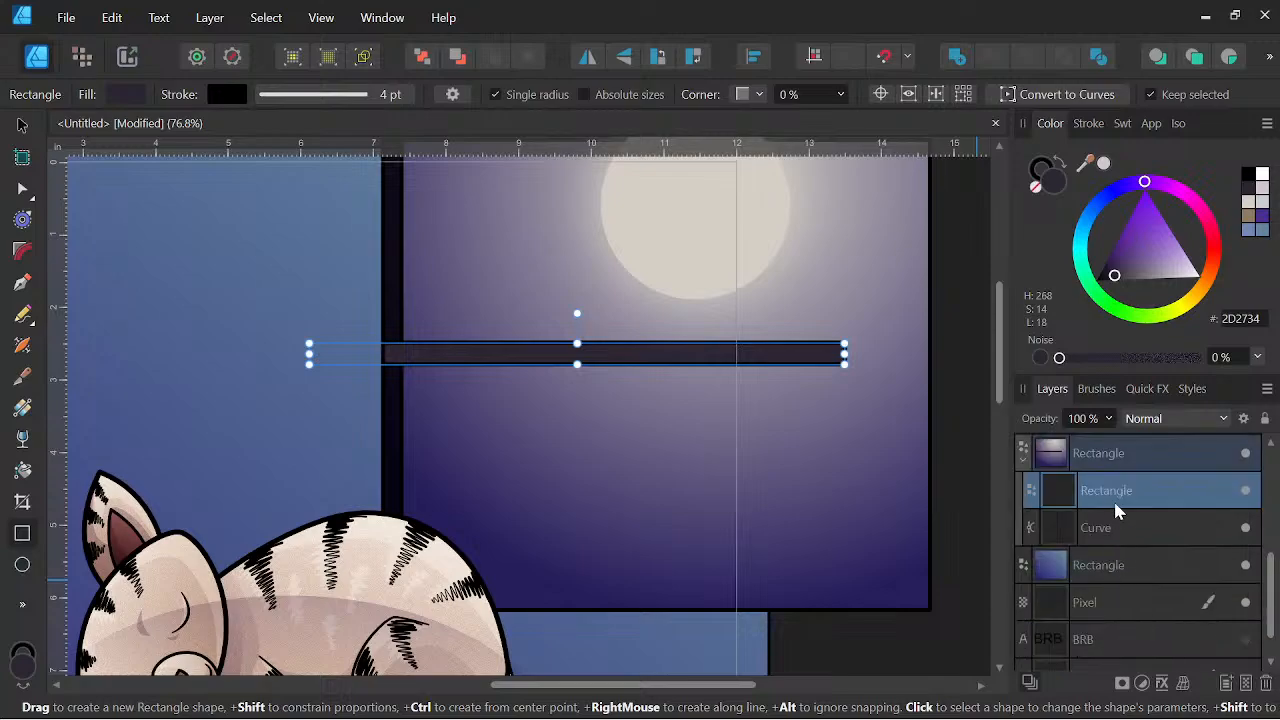
key(ctrl+bracketleft)
key(space)
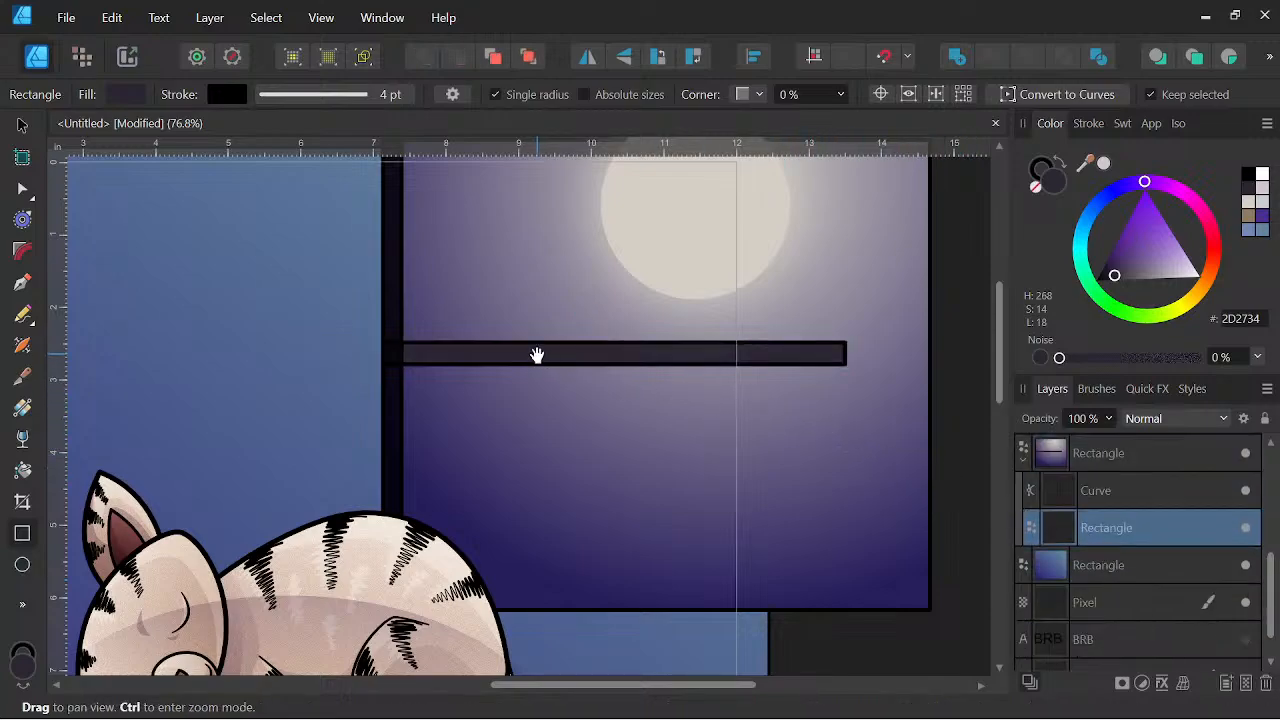
scroll(537, 355, down, 2)
drag(537, 355, 648, 367)
scroll(620, 386, up, 2)
key(space)
click(25, 127)
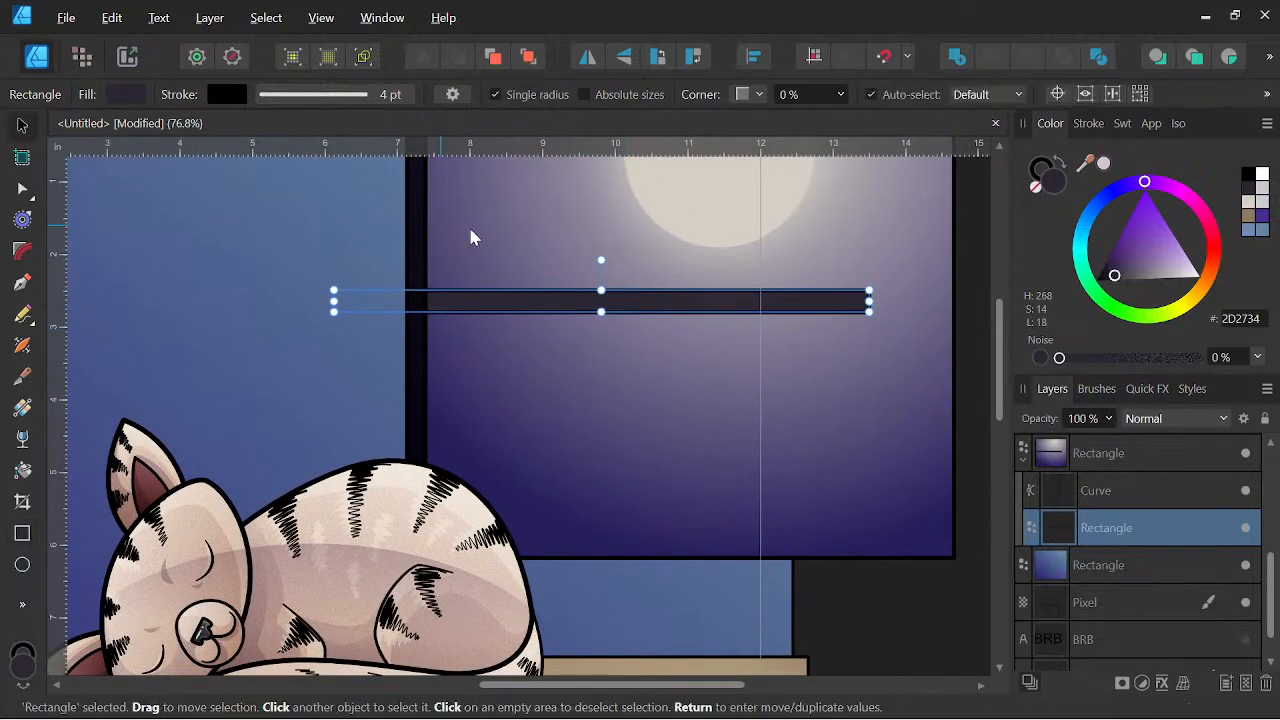
Duplicate the window's horizontal crossbar and place the copy along the window's bottom edge.
drag(654, 303, 658, 557)
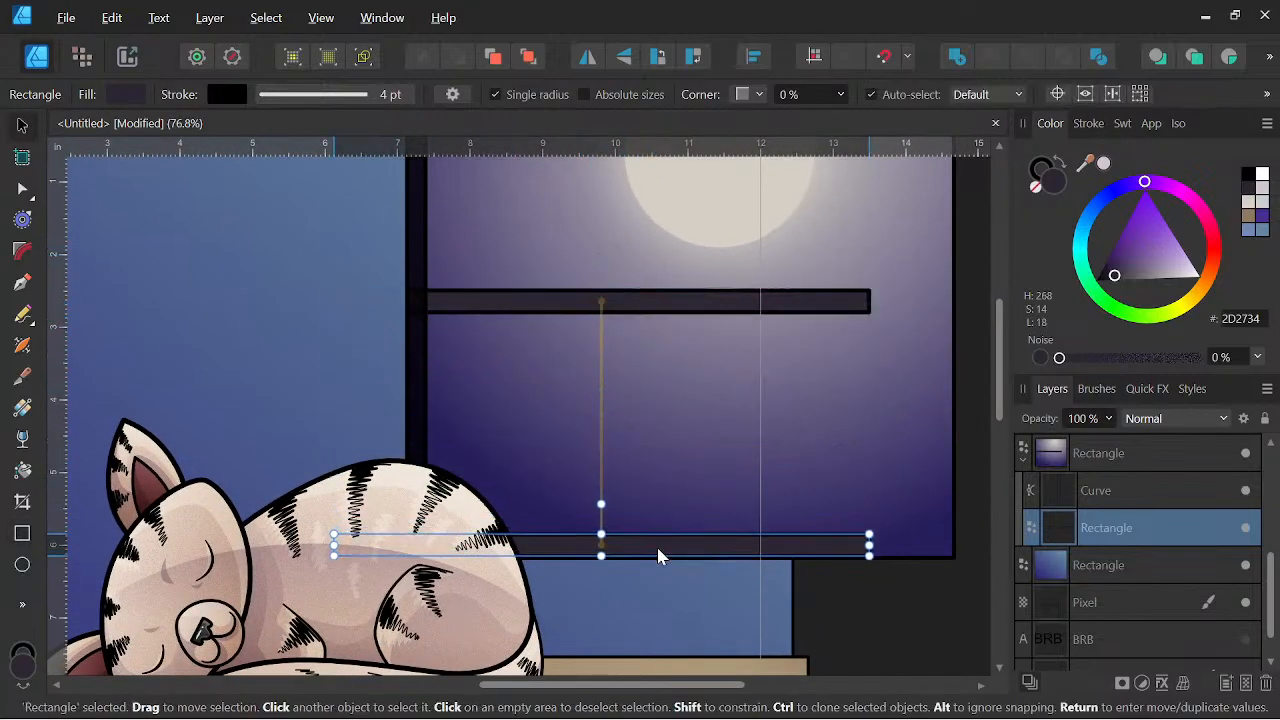
key(space)
drag(914, 571, 917, 511)
scroll(894, 488, down, 1)
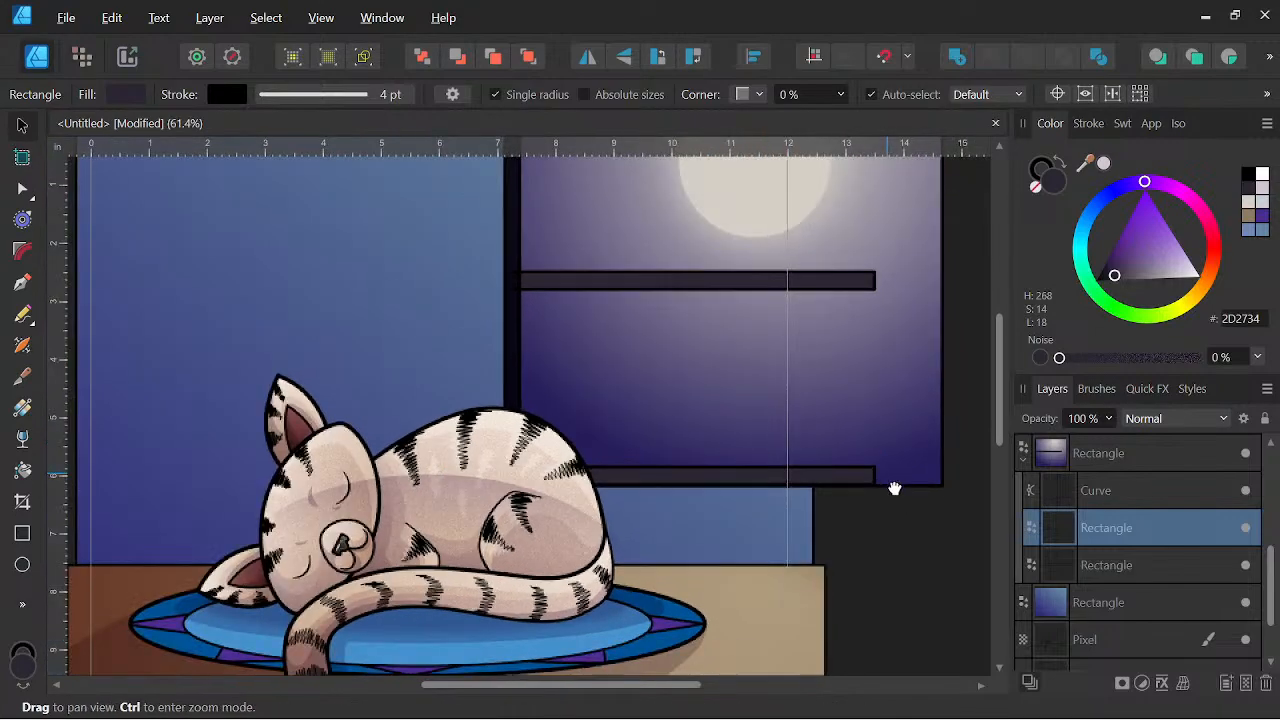
scroll(837, 505, up, 1)
Draw a window sill rectangle about 8.5 in wide below the window and move it out of the window's clipping, above the window layer.
key(m)
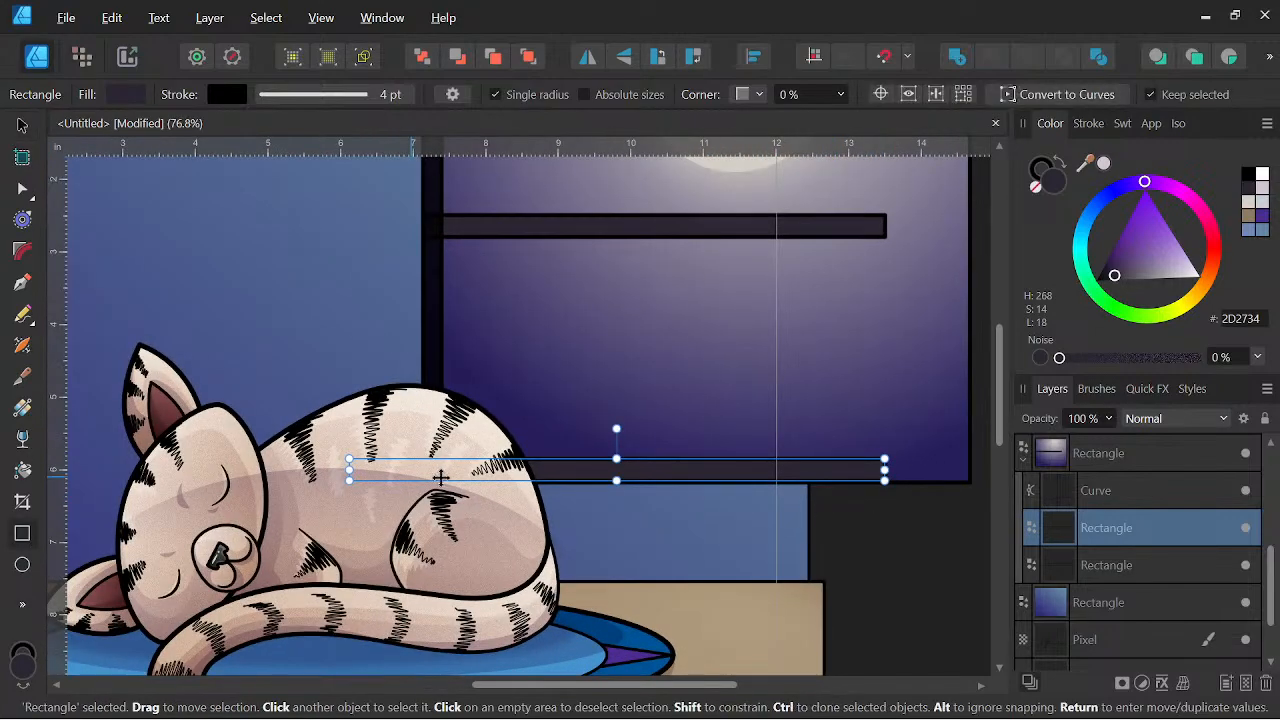
key(space)
drag(934, 529, 820, 546)
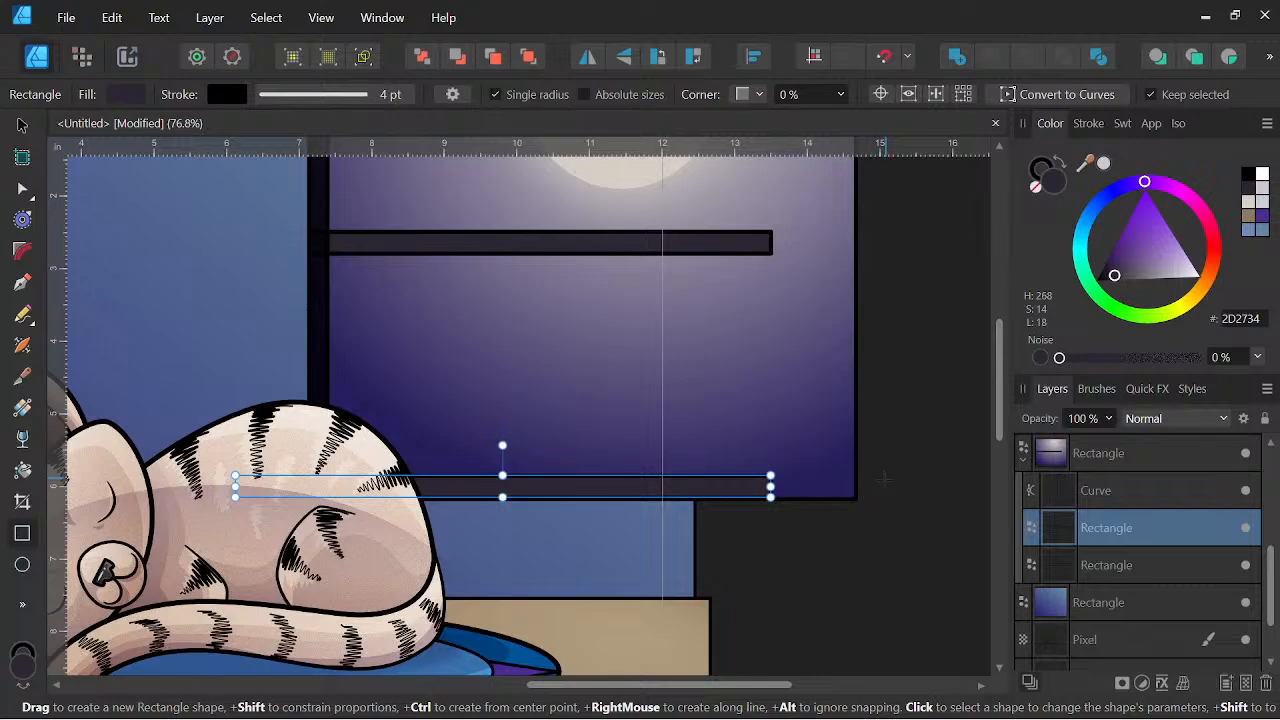
drag(886, 478, 268, 540)
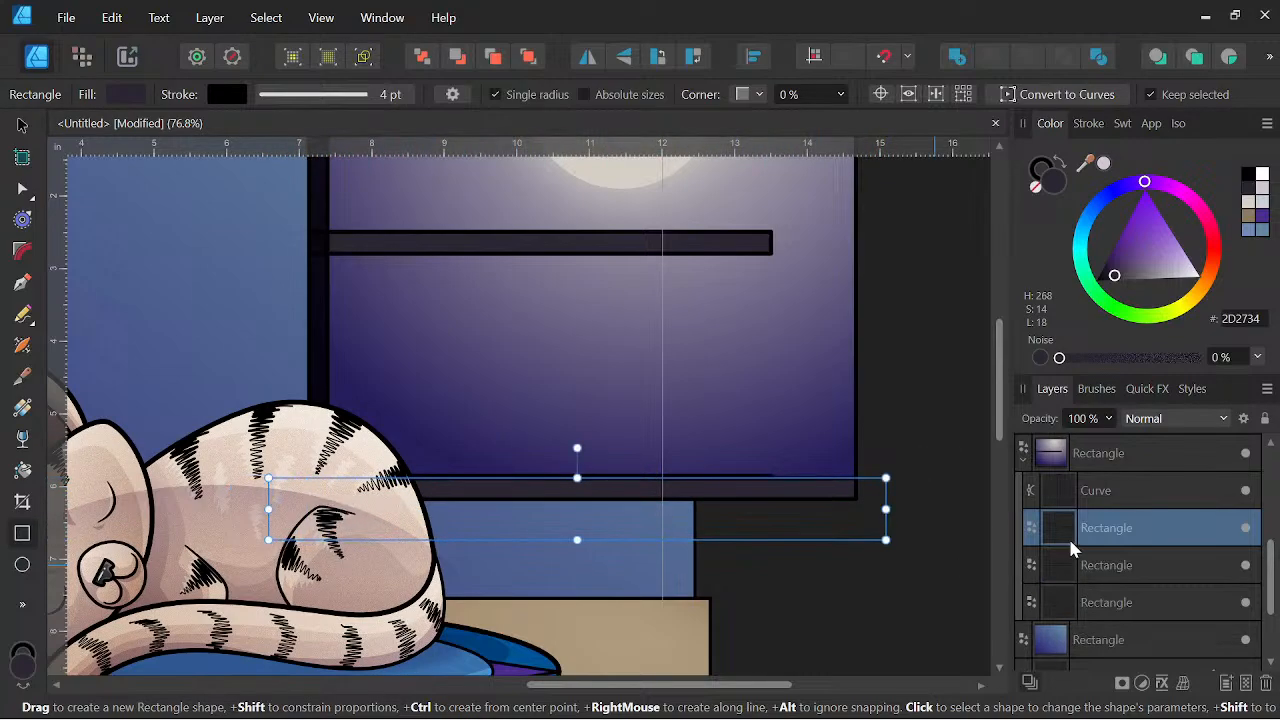
drag(1130, 533, 1125, 497)
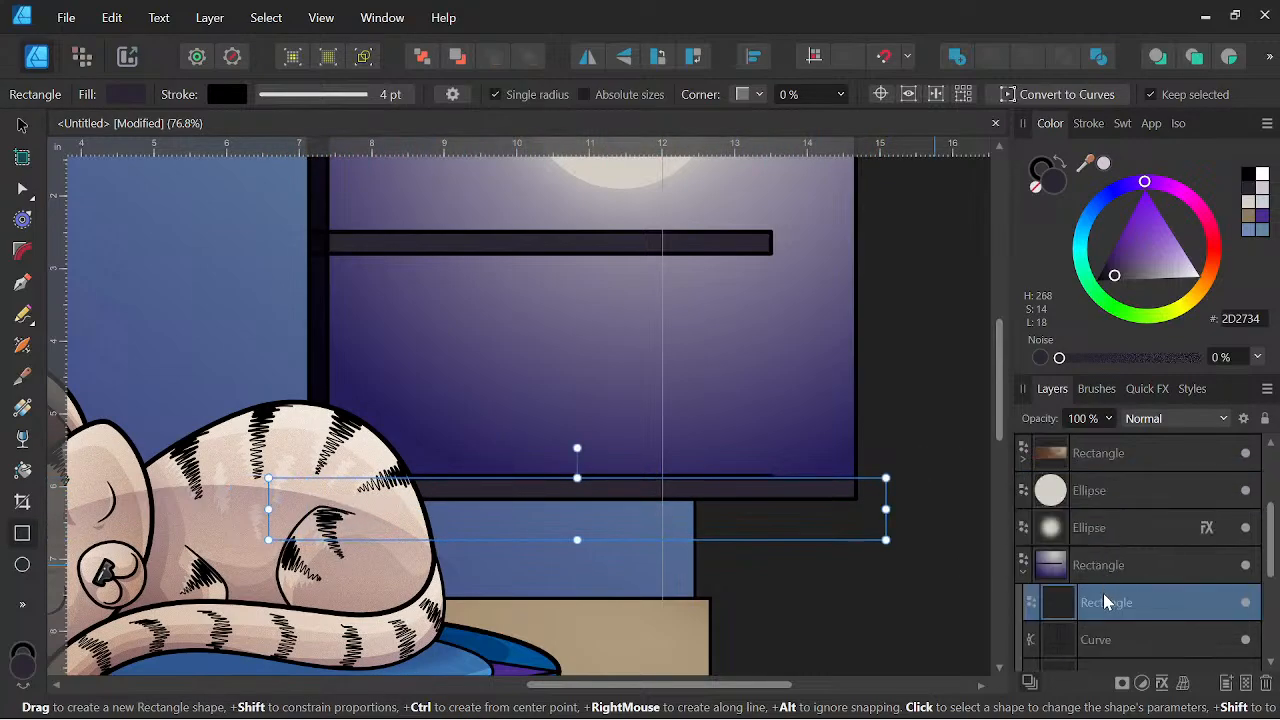
drag(1105, 601, 1105, 548)
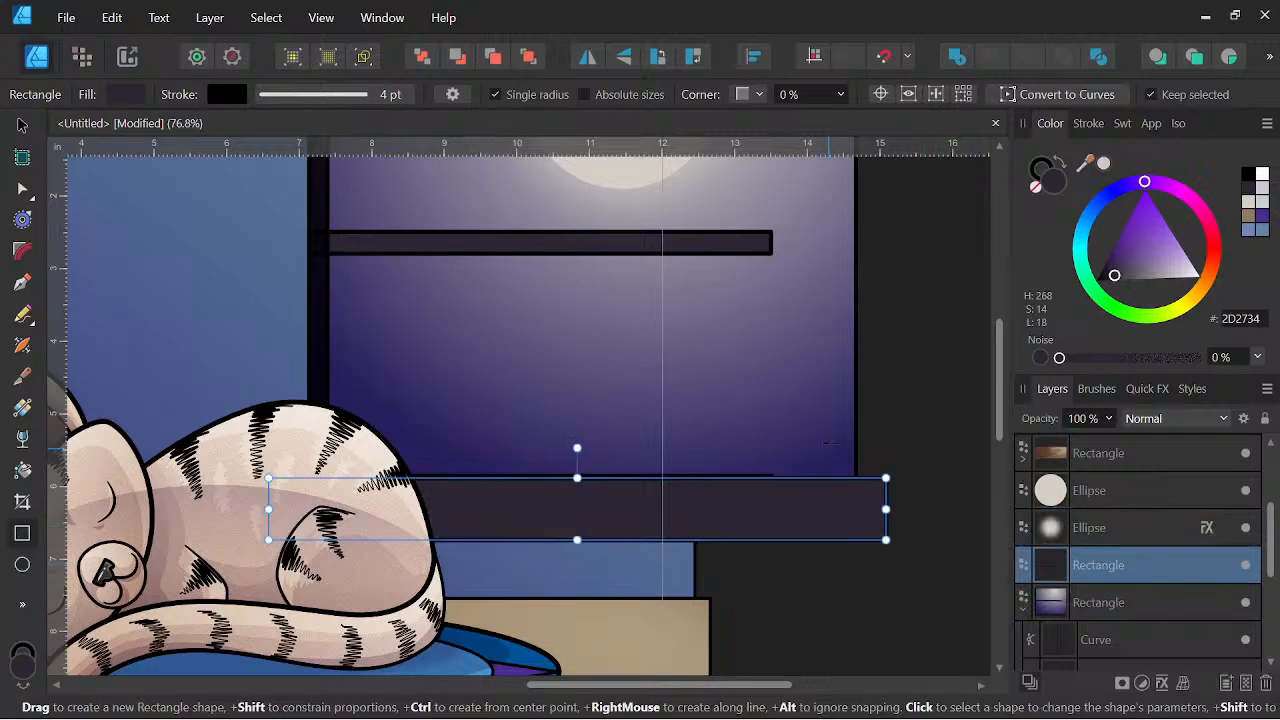
Fill the sill with blue 6386A1 and apply a vertical linear gradient darkening to 275376 at its lower end.
click(1261, 230)
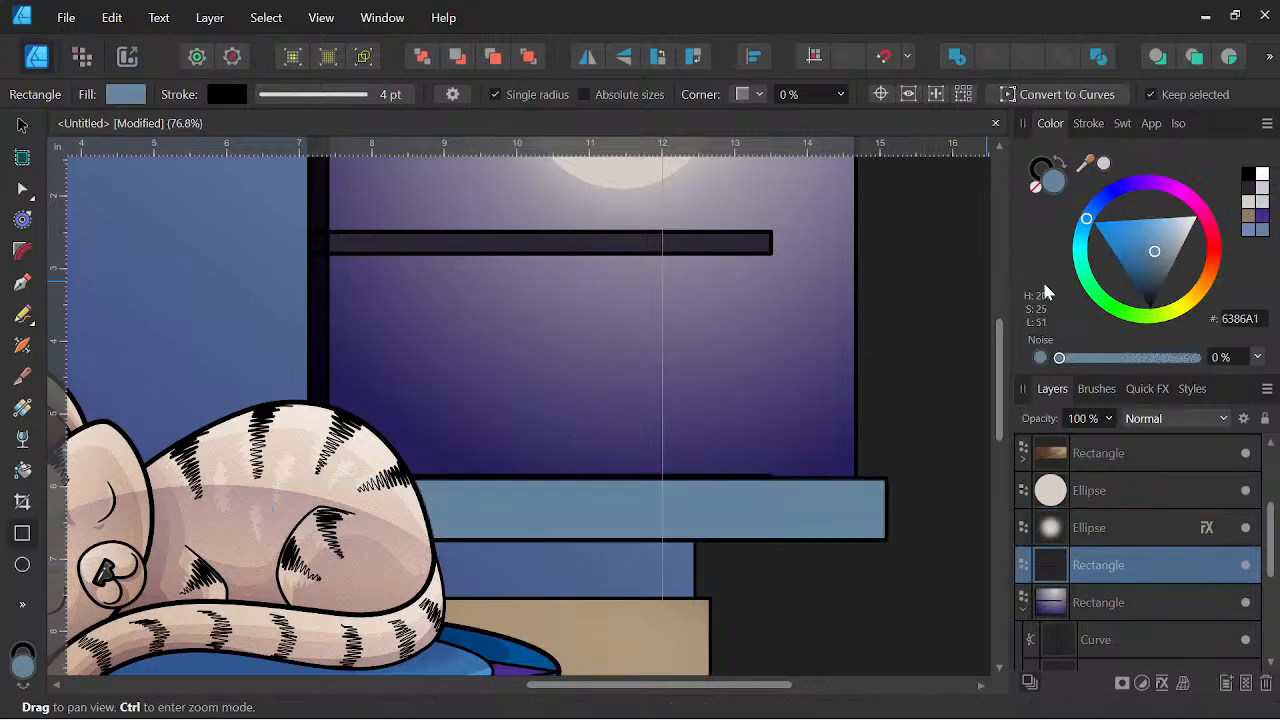
scroll(909, 331, down, 3)
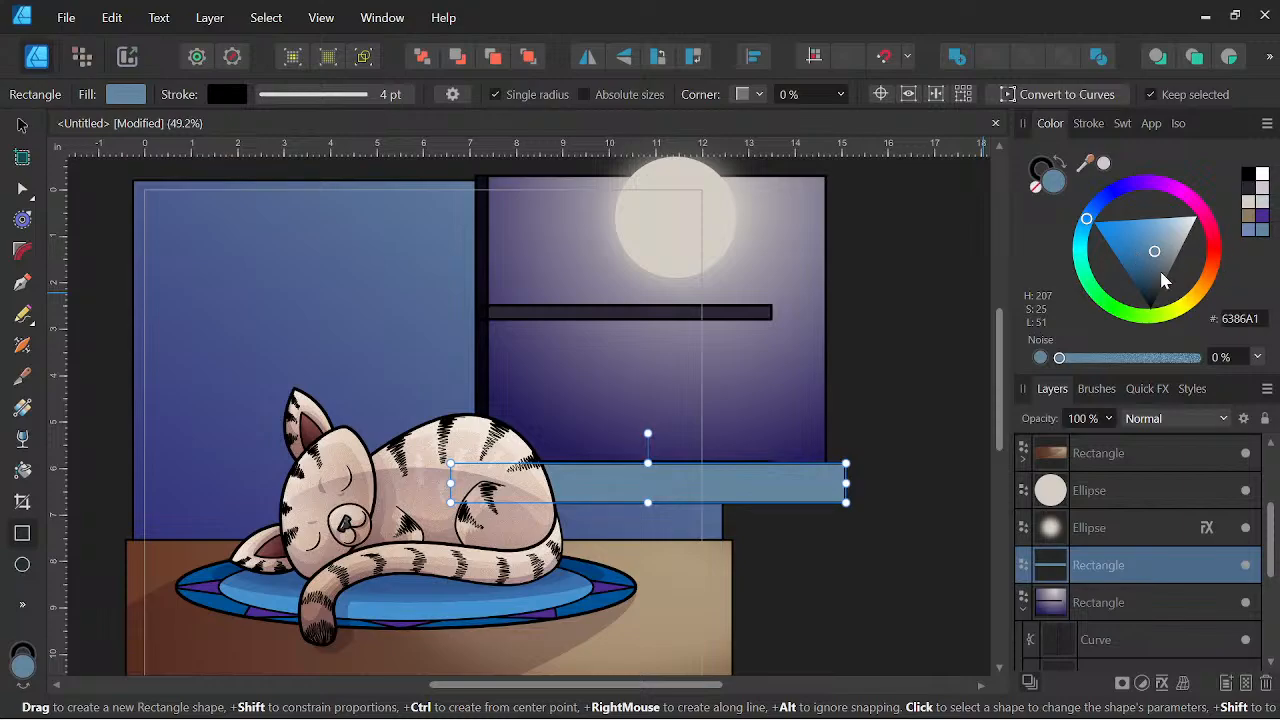
click(22, 407)
drag(634, 453, 637, 521)
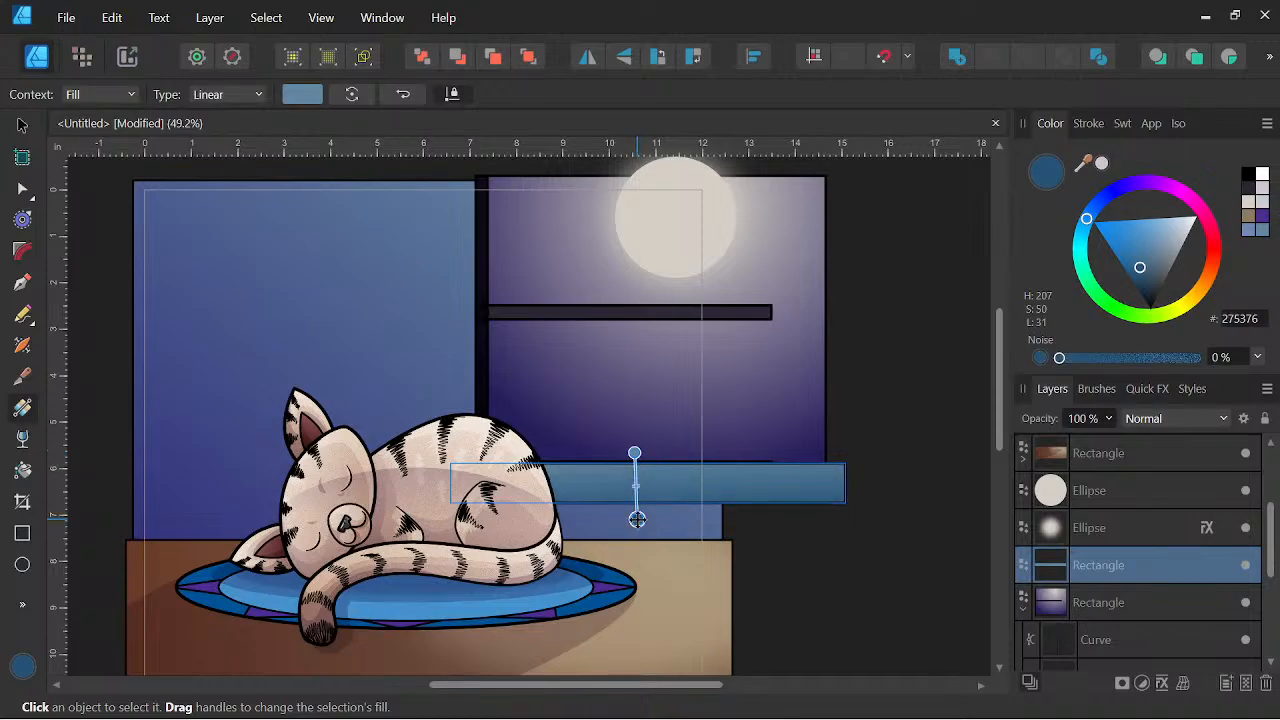
Save the wall's blue gradient as a swatch and apply it to the window sill.
click(22, 125)
click(329, 326)
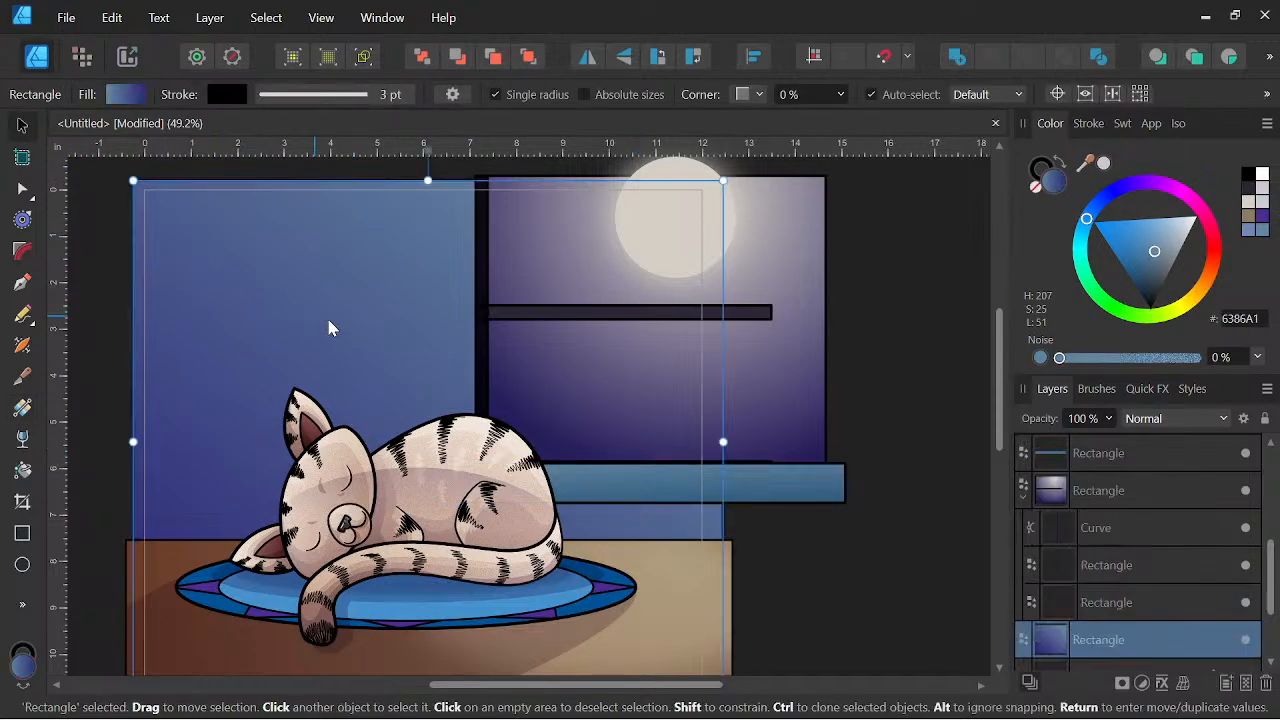
click(1122, 123)
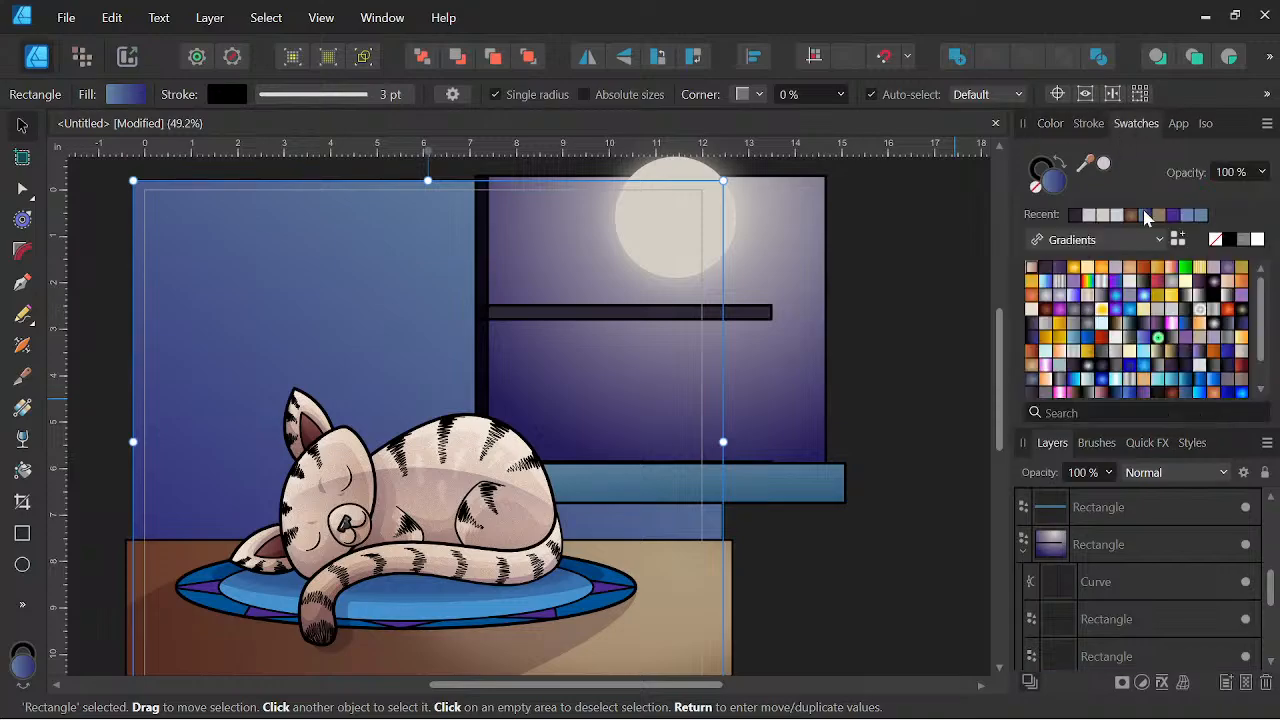
click(1050, 123)
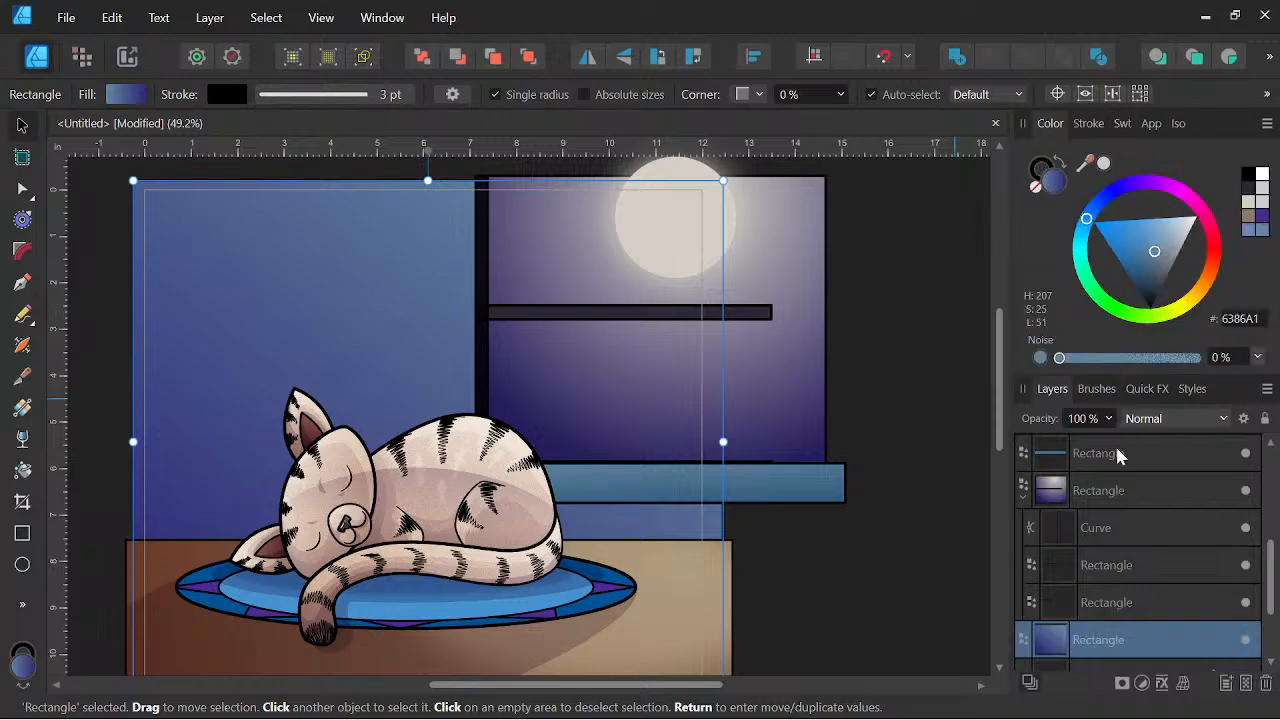
click(1020, 500)
click(1122, 455)
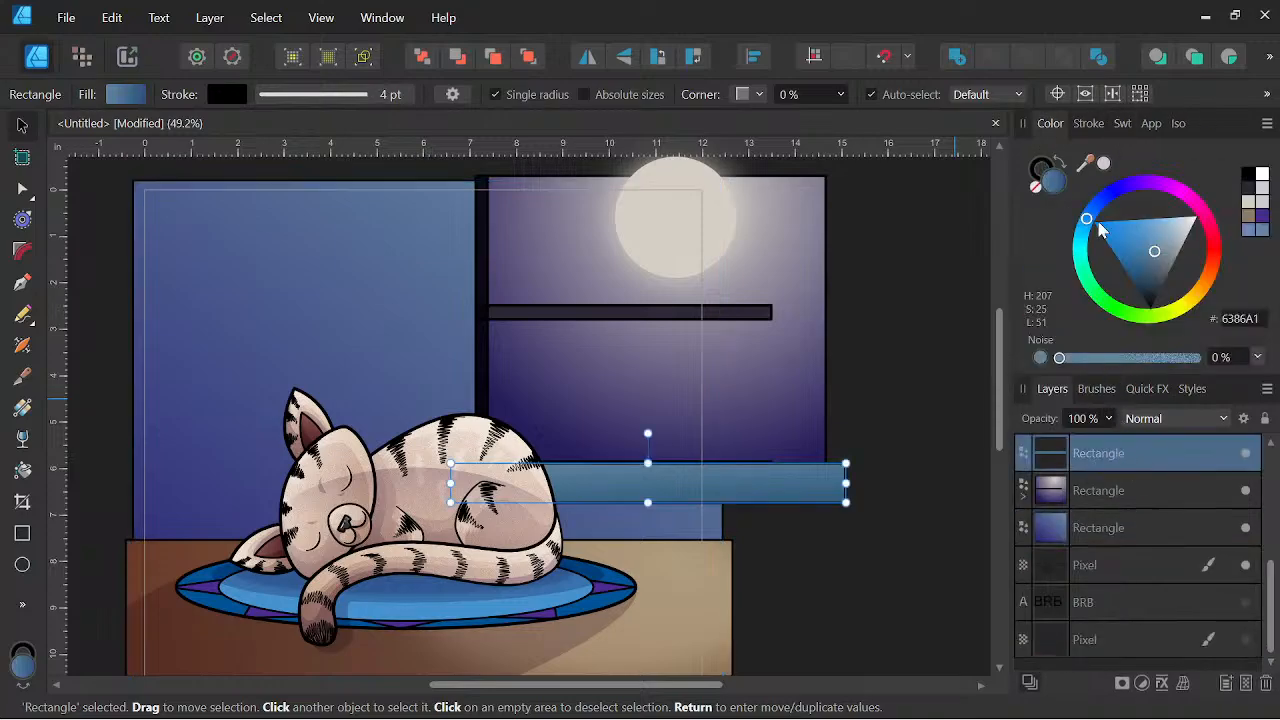
click(1122, 124)
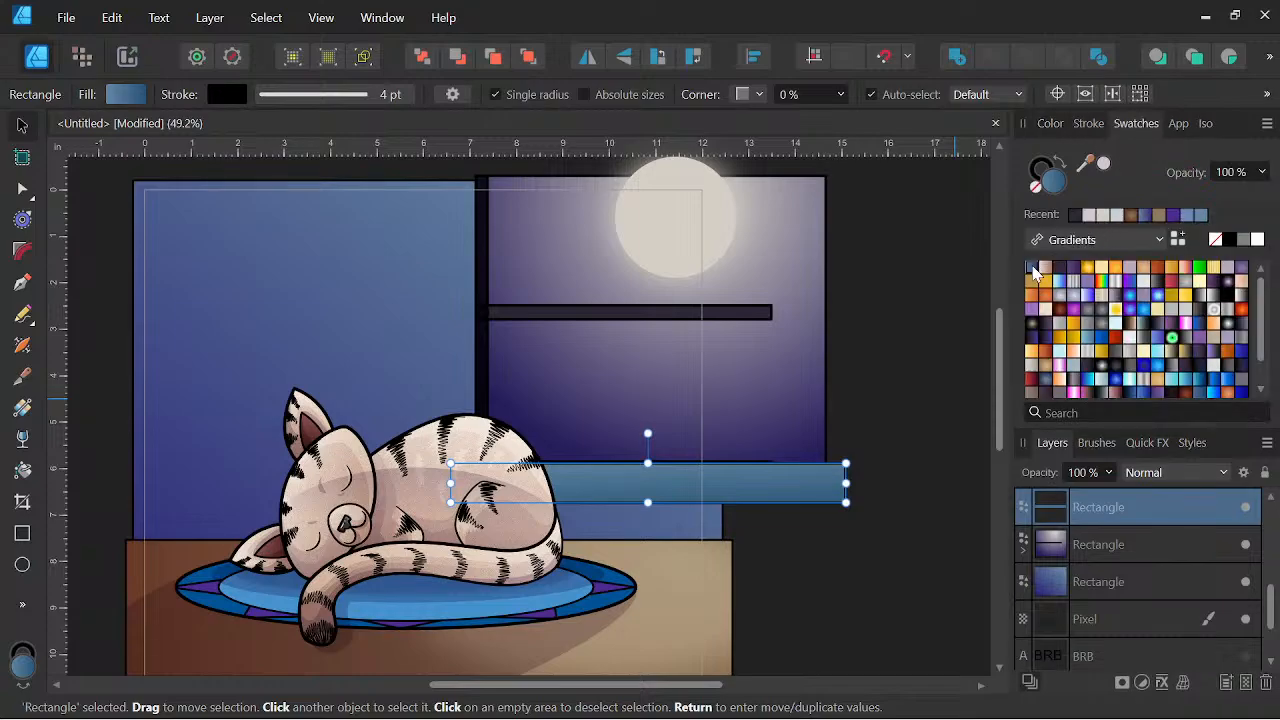
click(1032, 268)
Deselect the sill and examine how it fits with the window, wall and cat in the whole composition.
scroll(849, 351, down, 2)
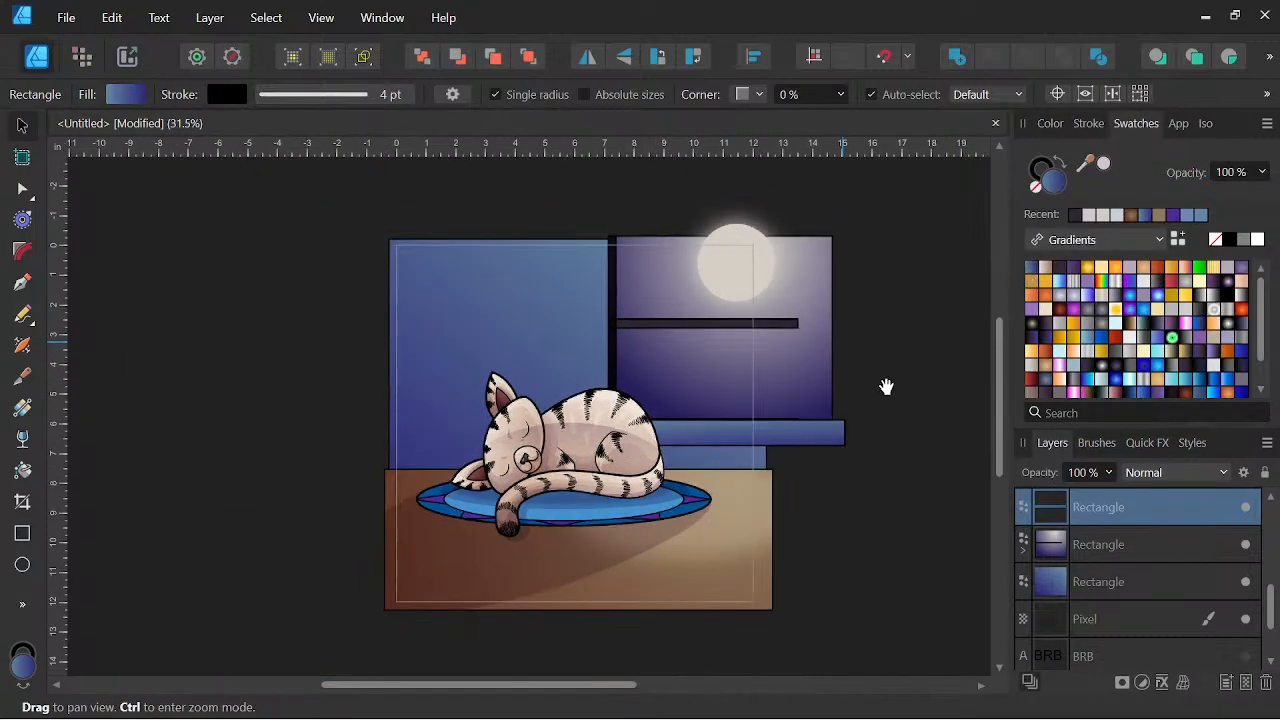
drag(883, 388, 904, 402)
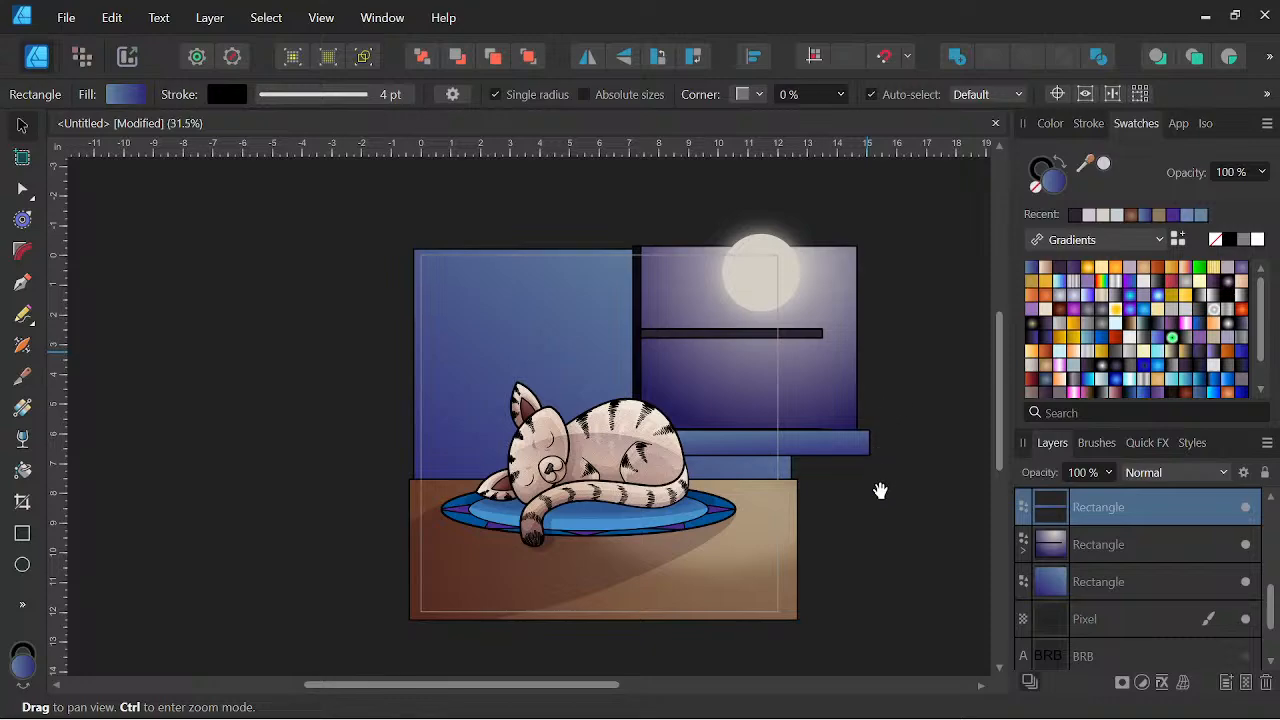
drag(880, 490, 898, 525)
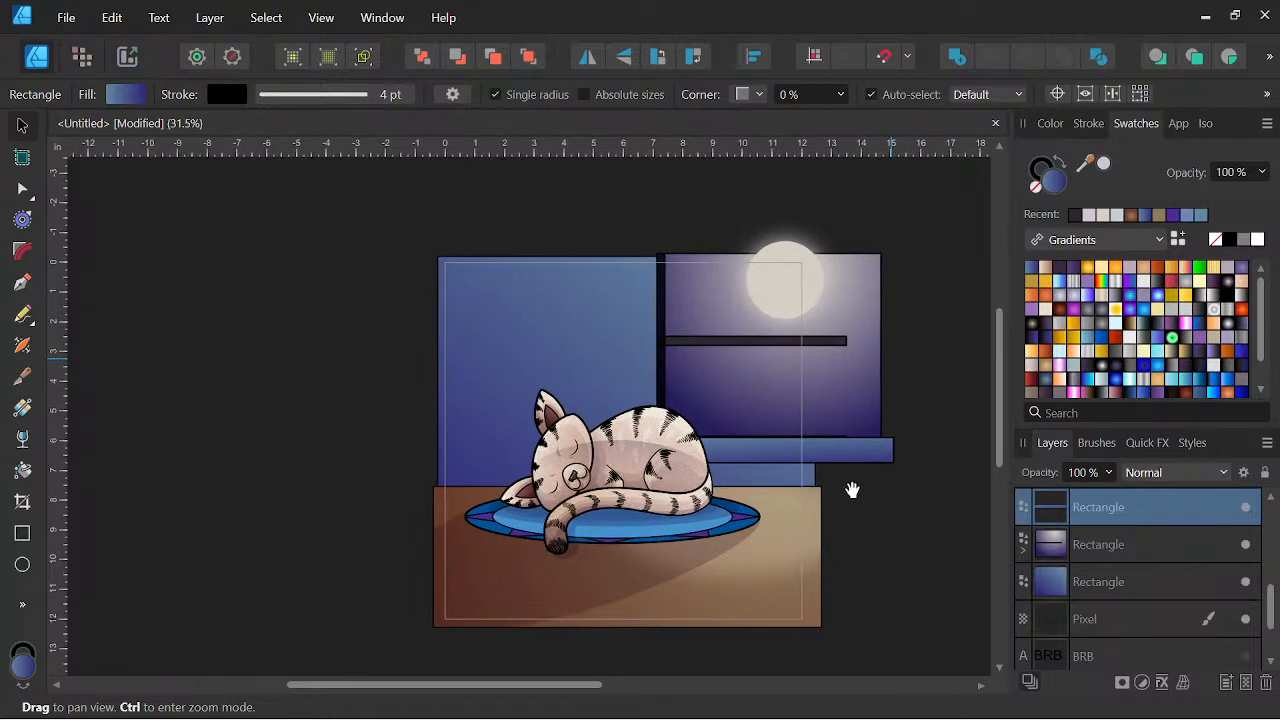
scroll(852, 490, down, 2)
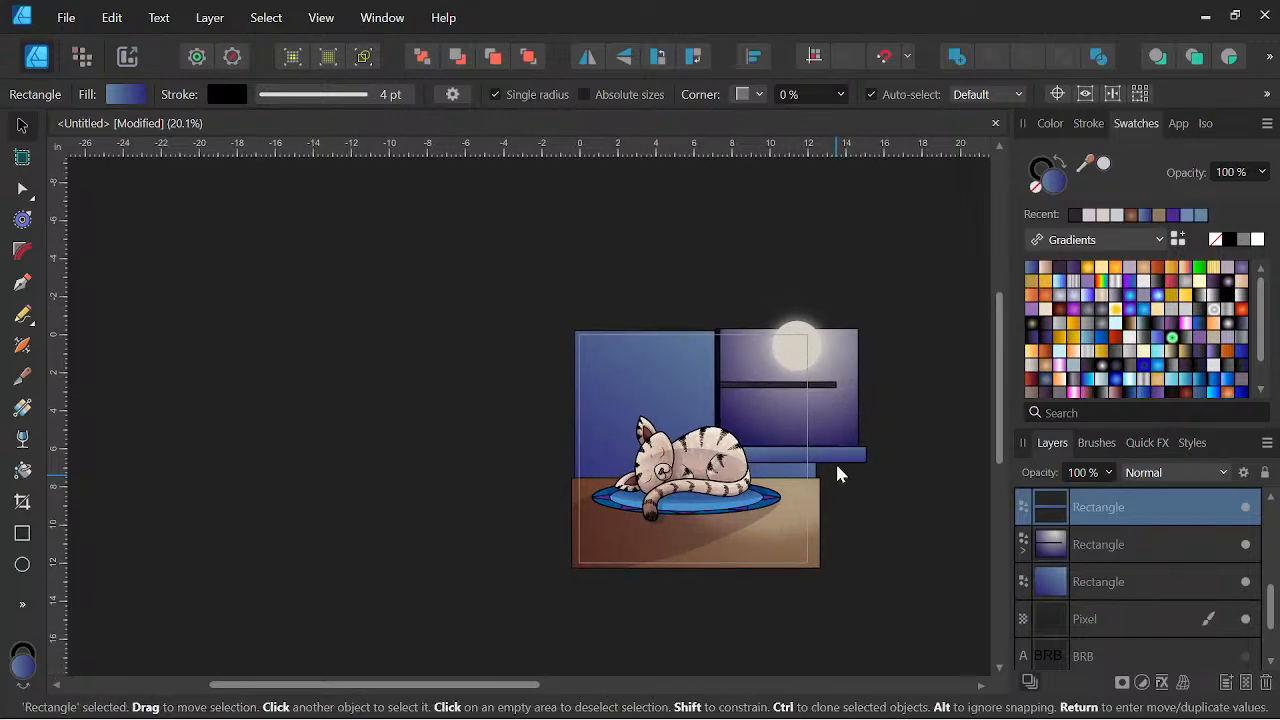
scroll(843, 468, up, 2)
scroll(846, 483, up, 3)
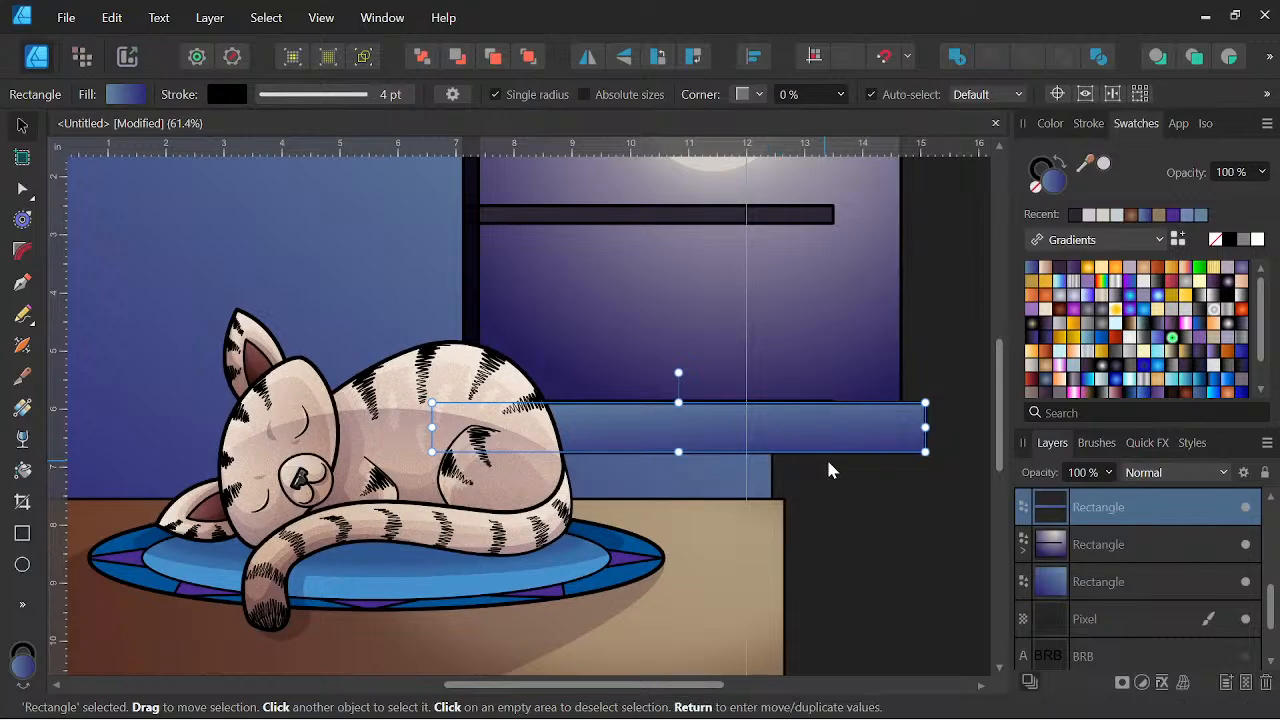
scroll(829, 484, up, 3)
drag(536, 473, 541, 481)
scroll(640, 451, down, 5)
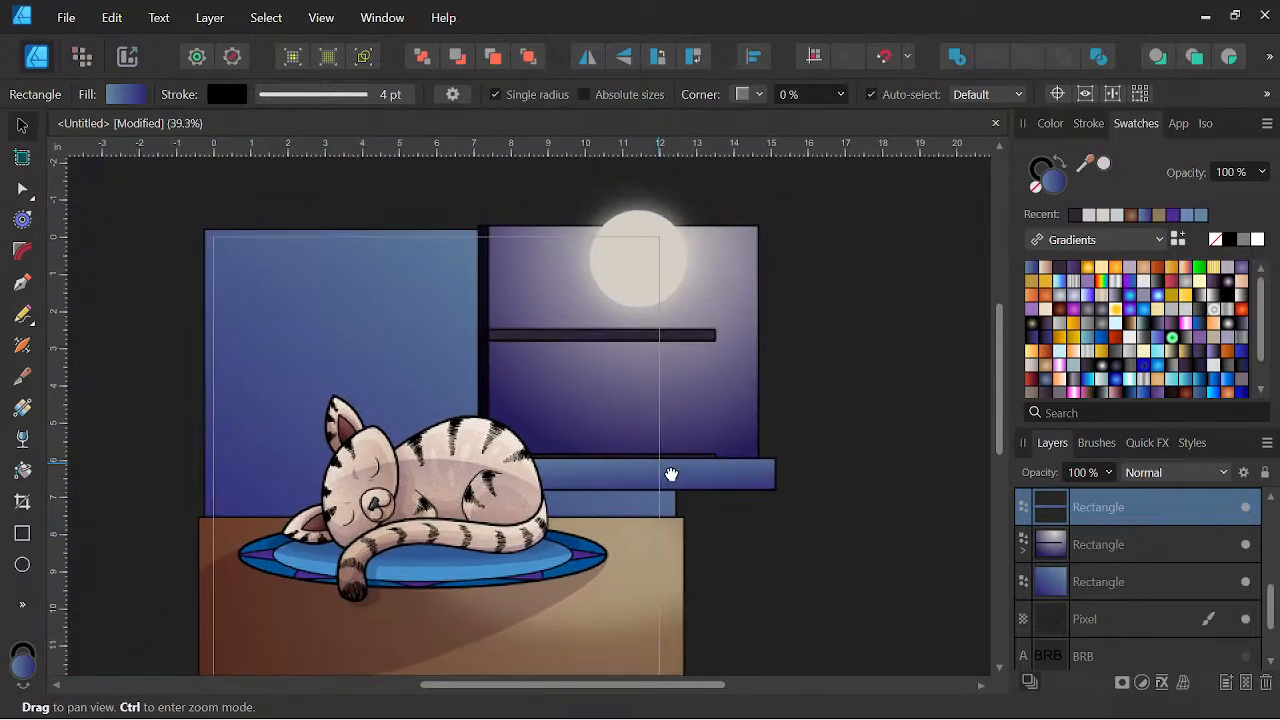
drag(671, 474, 778, 496)
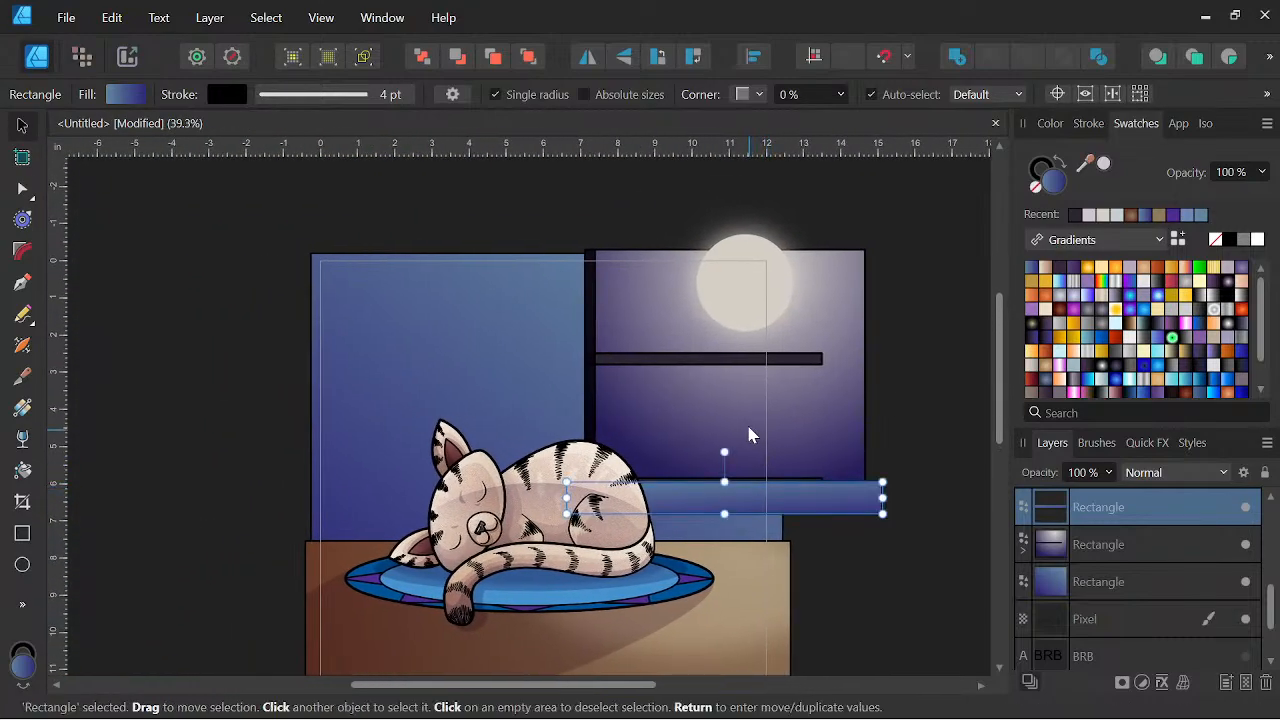
click(868, 390)
drag(874, 354, 687, 340)
scroll(640, 503, up, 2)
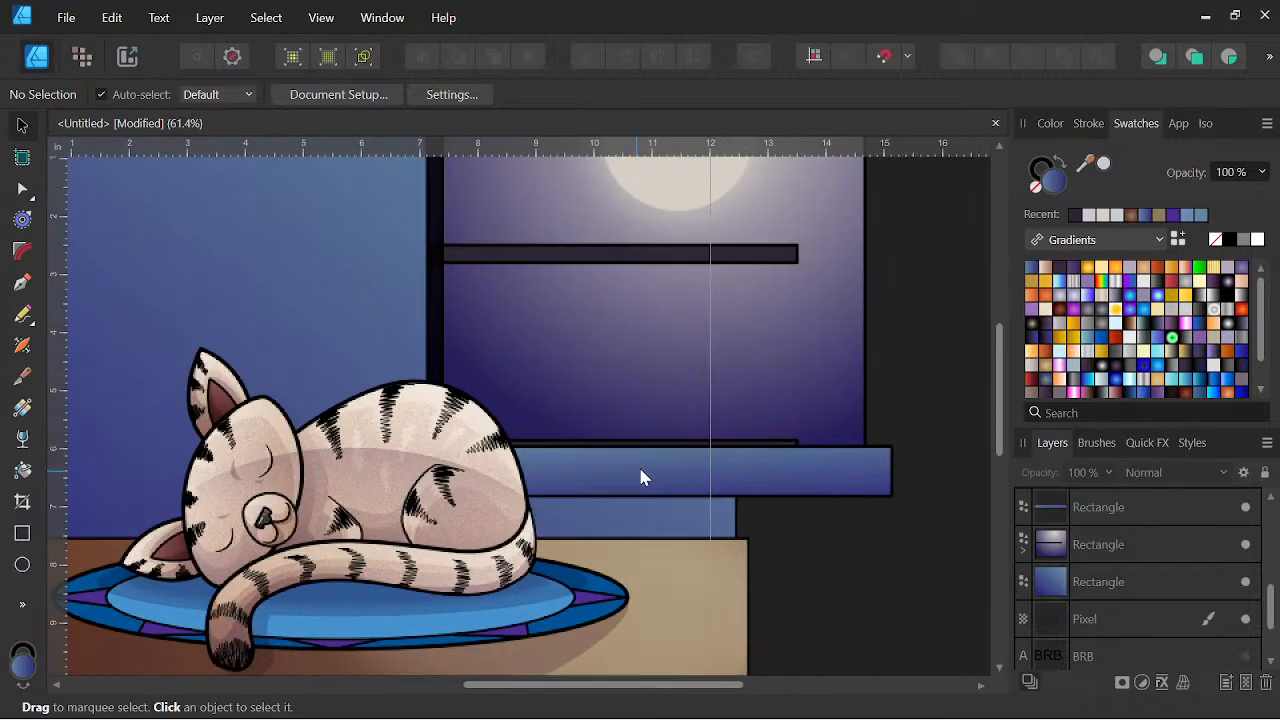
Duplicate the sill slightly downward and place the copy beneath the original in the layer order.
click(640, 477)
scroll(780, 515, up, 1)
mouse_move(690, 472)
mouse_down()
mouse_move(643, 466)
mouse_move(686, 489)
mouse_up()
click(1120, 543)
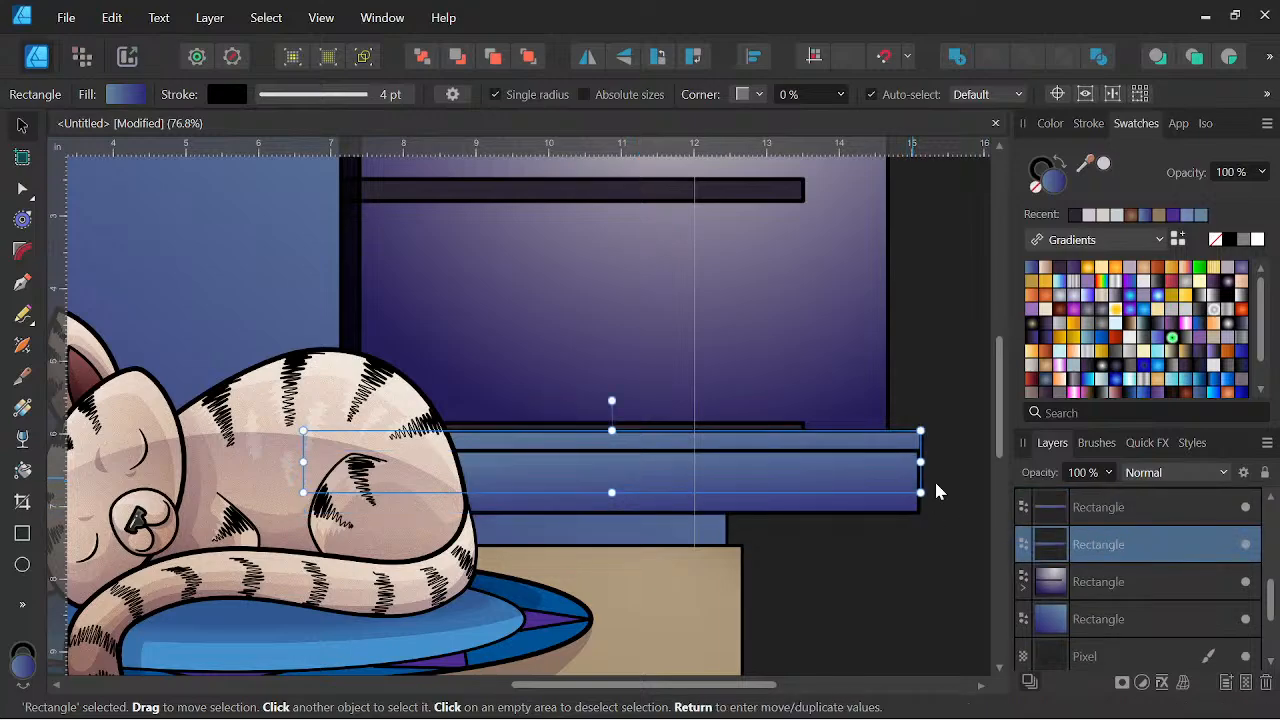
click(1121, 509)
drag(1117, 507, 1112, 563)
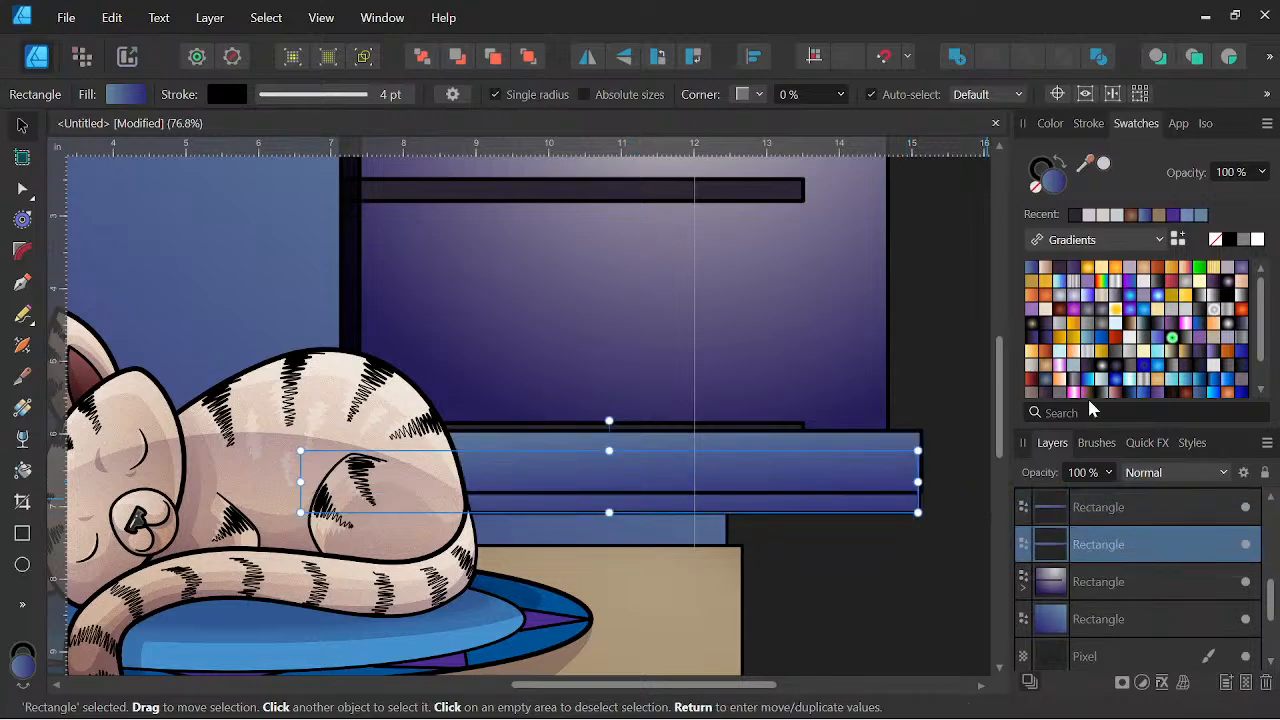
Turn the lower sill copy into a shadow with no stroke, pale purple fill D2C6D5 and Multiply blend mode.
click(1038, 186)
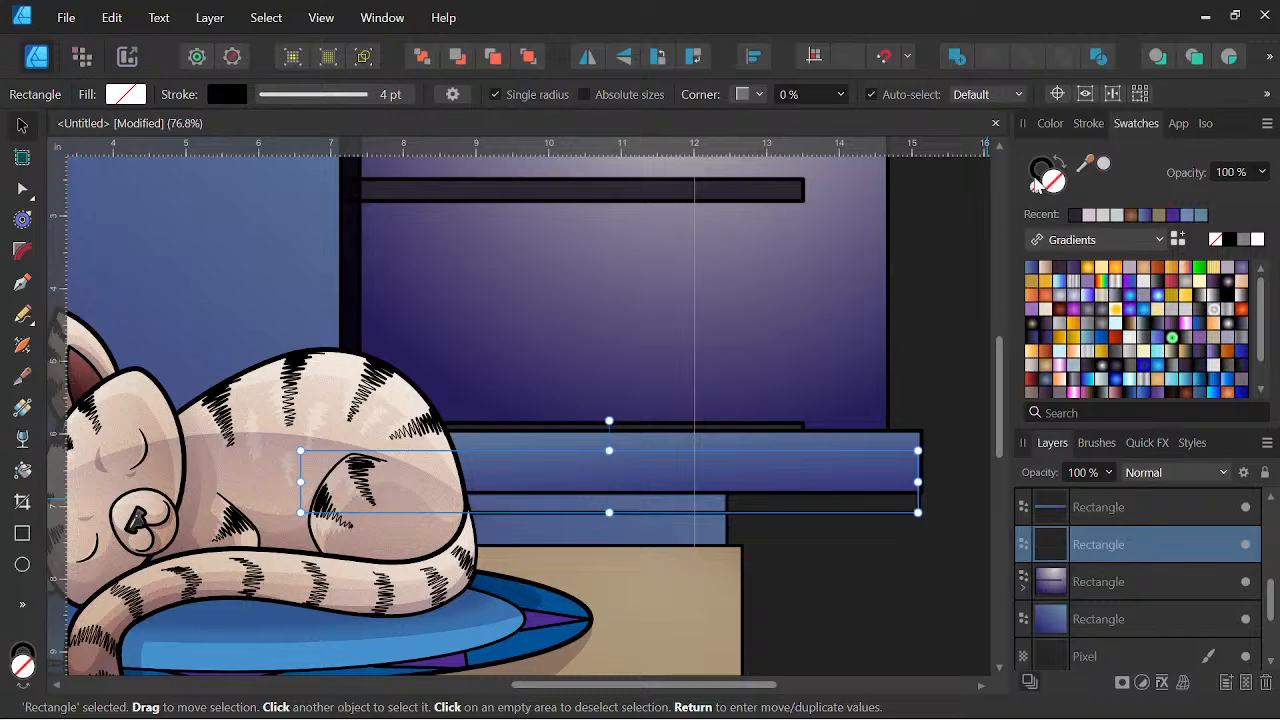
click(1053, 190)
click(1049, 123)
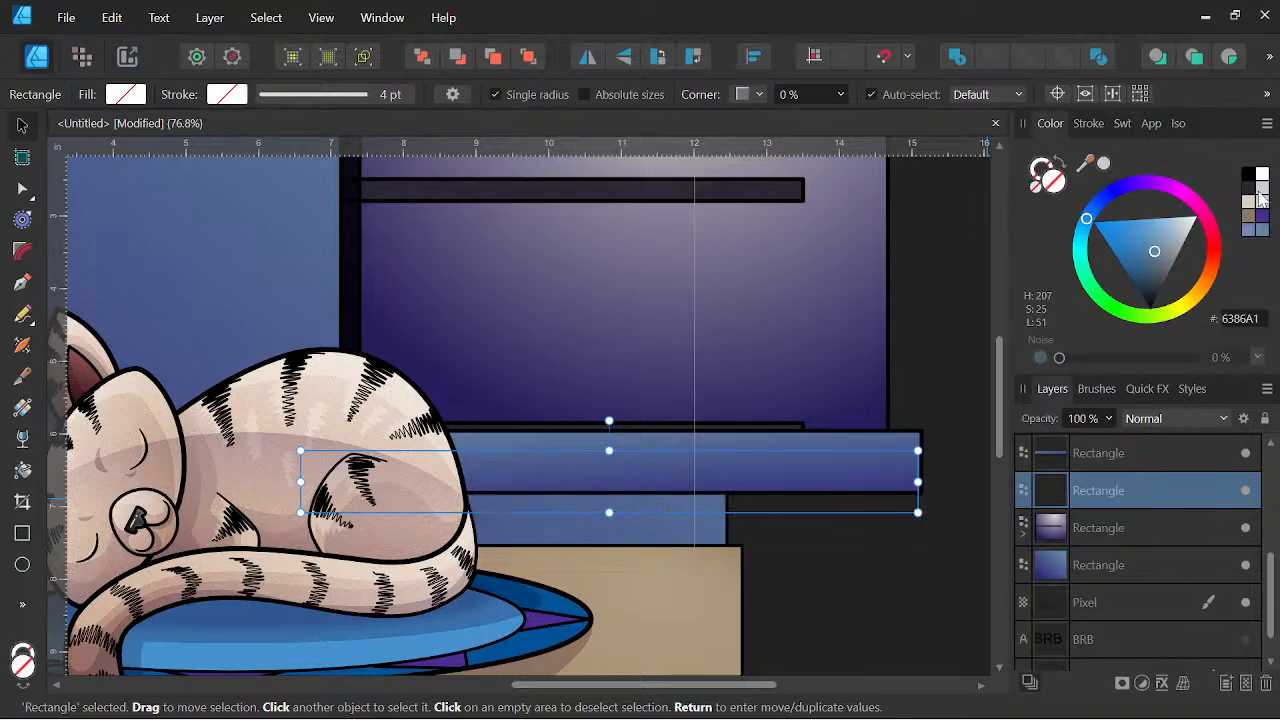
click(1261, 198)
click(1165, 418)
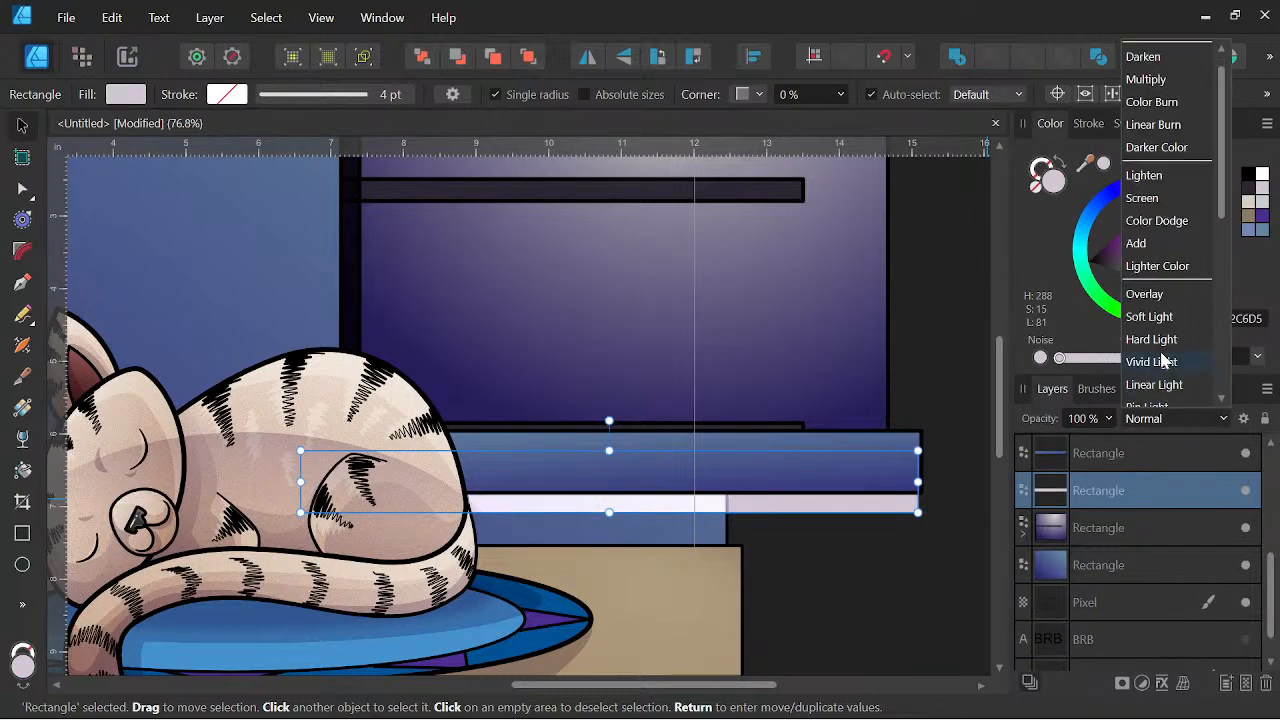
click(1148, 77)
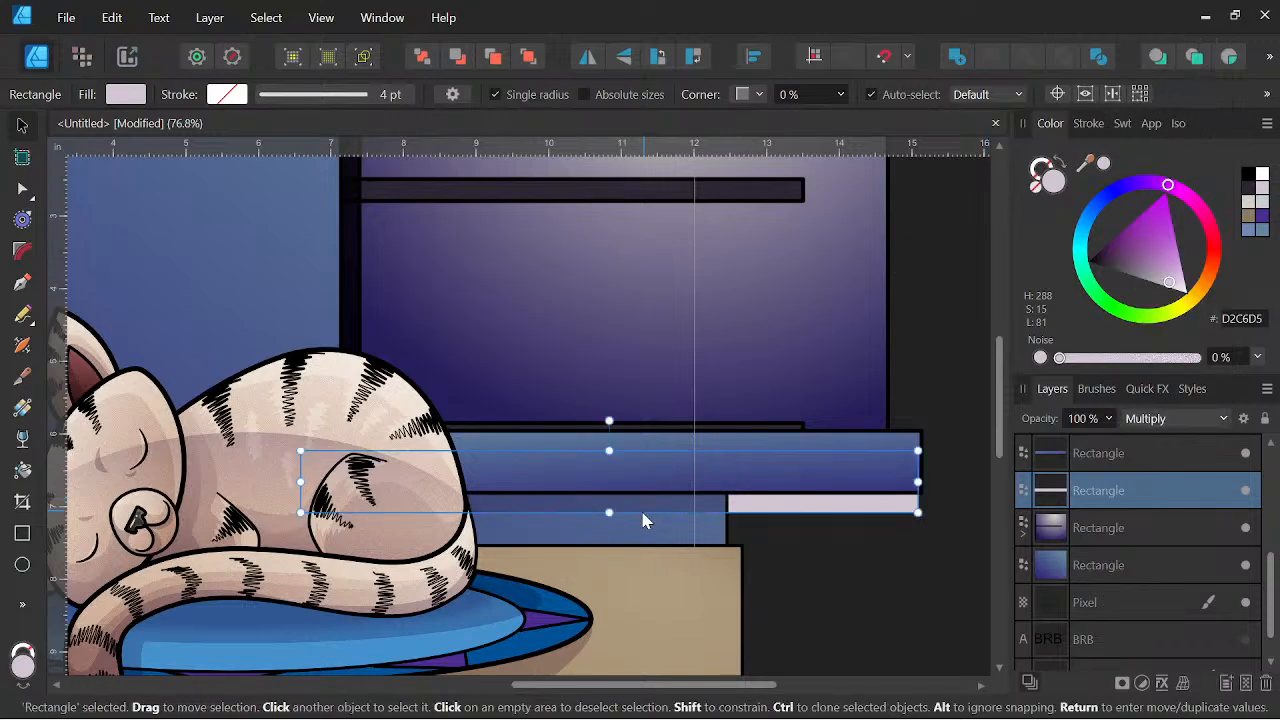
Extend the sill's shadow rectangle slightly further down the wall.
scroll(630, 520, up, 3)
drag(583, 517, 589, 533)
scroll(620, 520, down, 5)
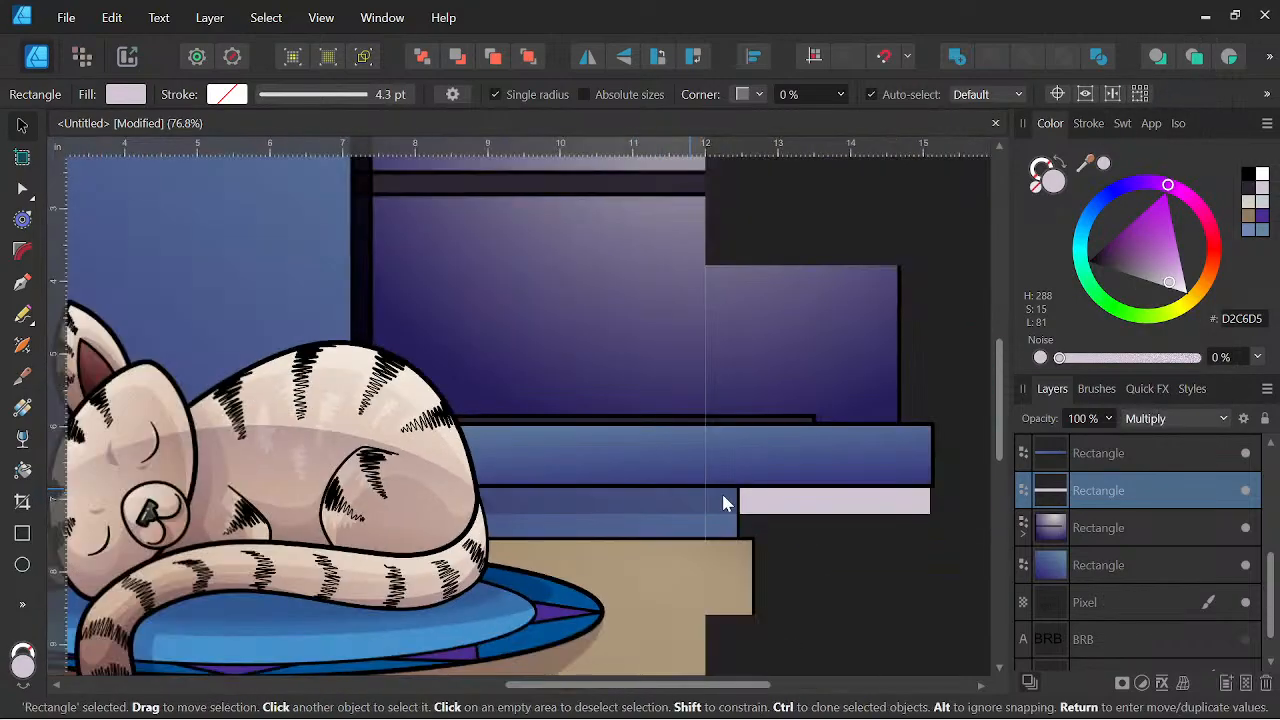
scroll(650, 533, up, 2)
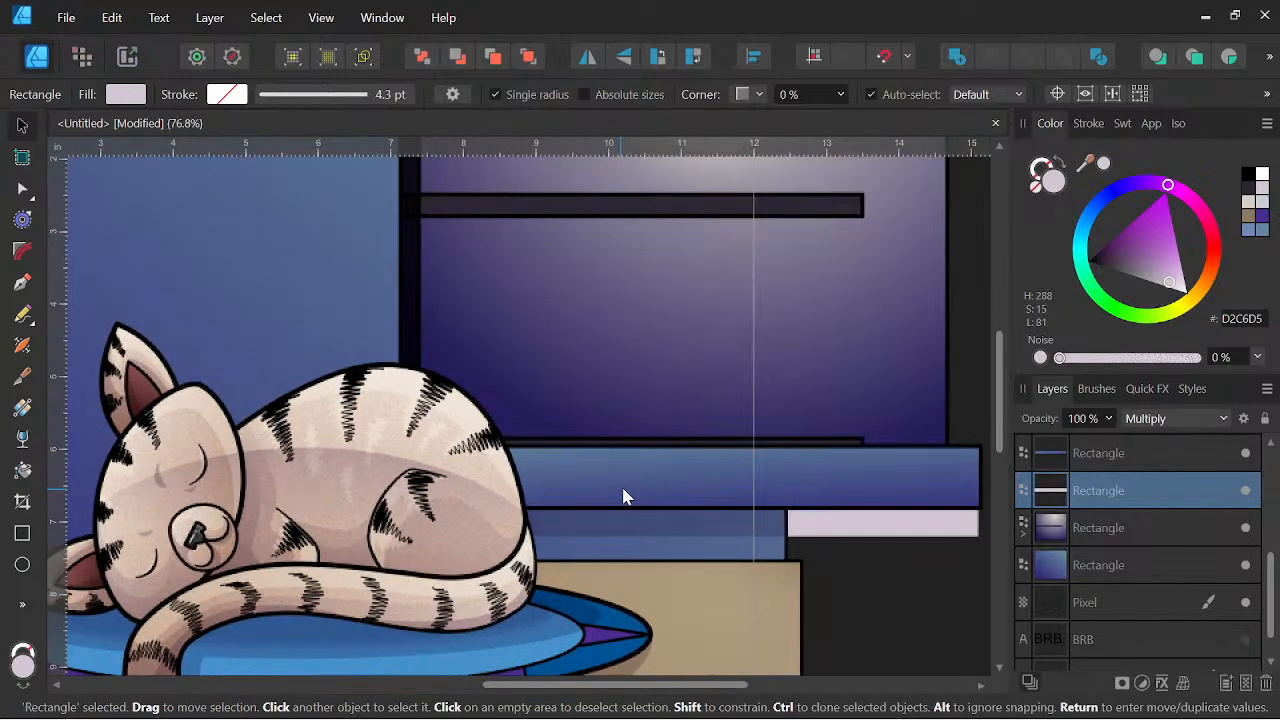
Duplicate the window sill and clip the copy inside the original sill rectangle.
click(700, 494)
scroll(810, 487, right, 1)
right_click(1113, 463)
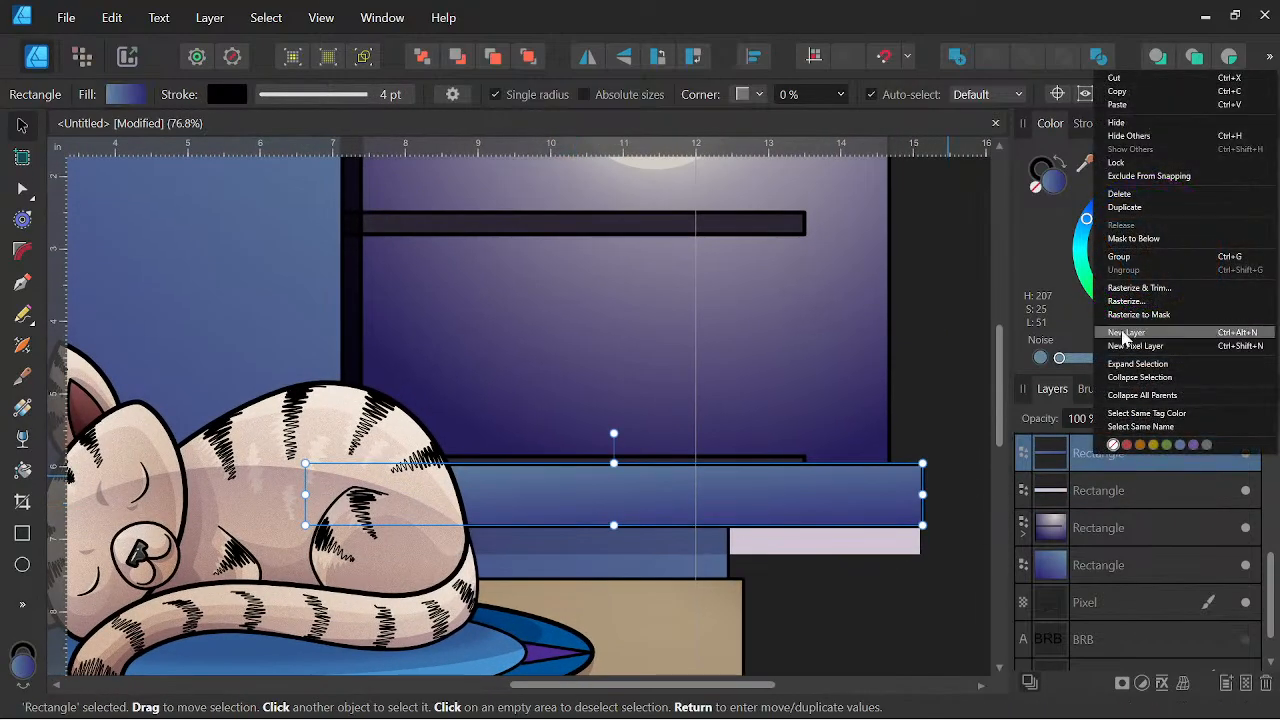
click(1122, 210)
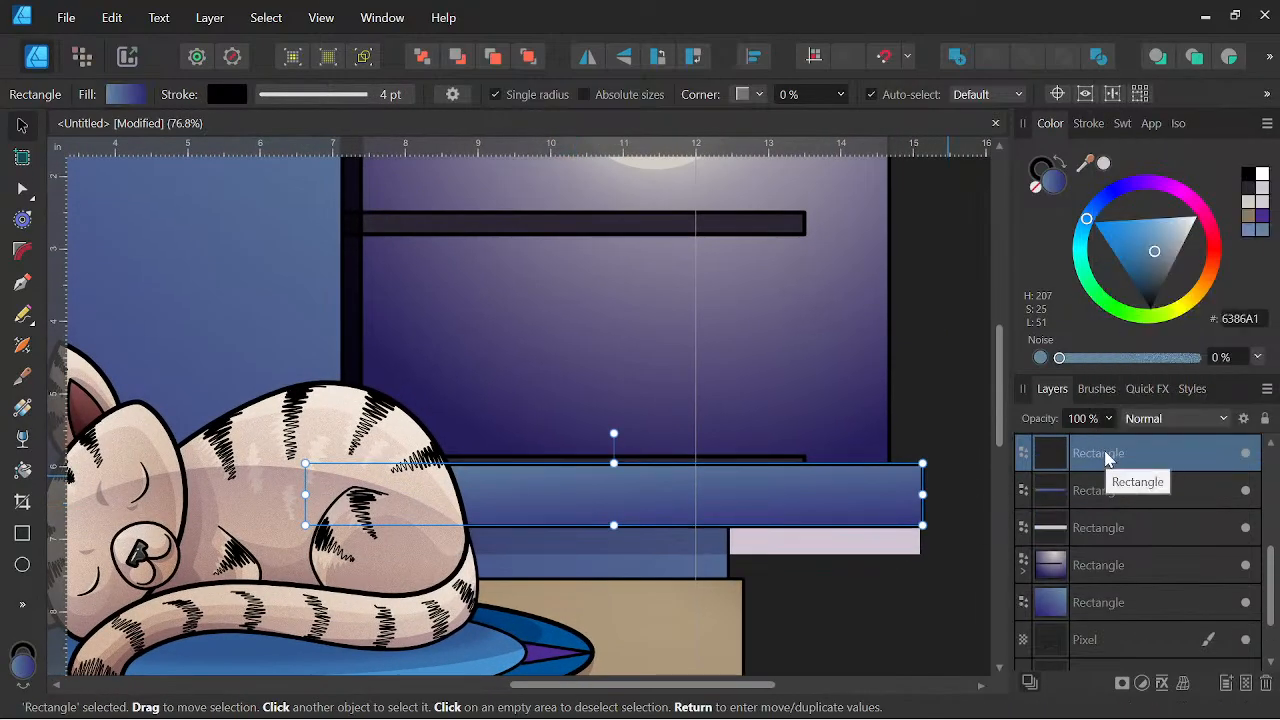
drag(1107, 469, 1093, 499)
Shorten the clipped sill copy from its upper edge so it covers only the sill's lower half.
scroll(1070, 490, up, 2)
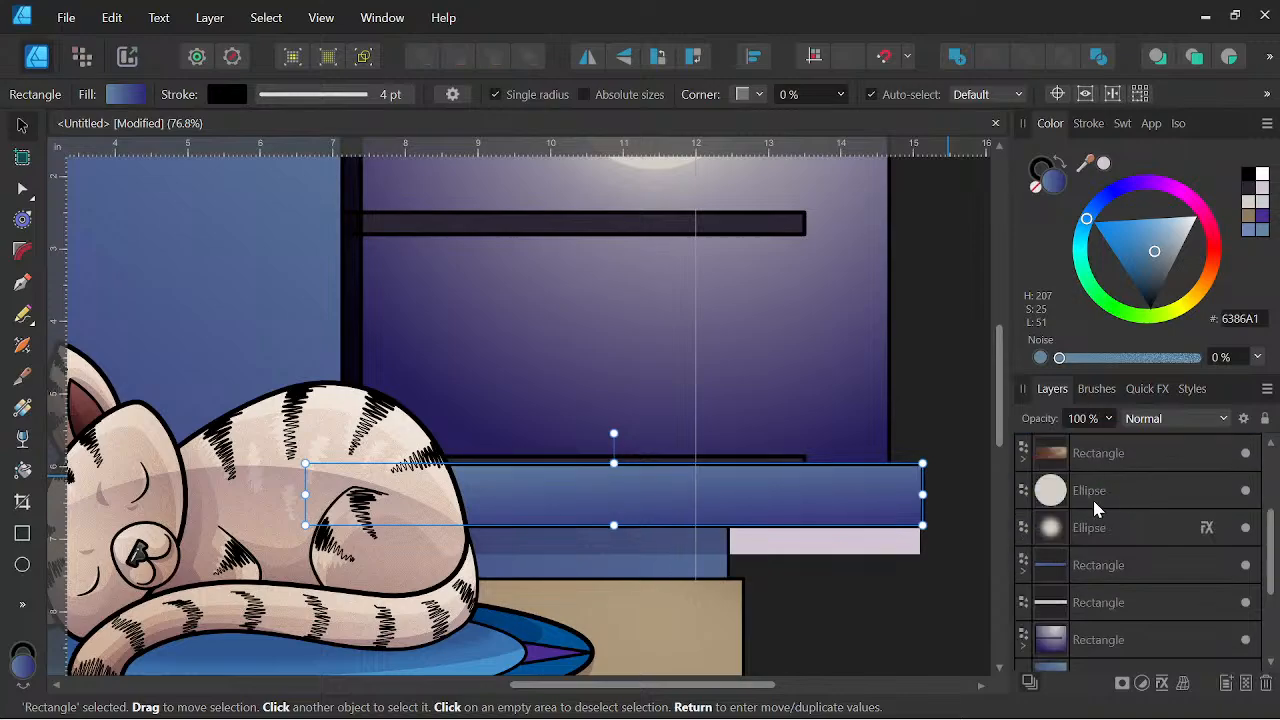
click(1032, 598)
drag(613, 463, 614, 492)
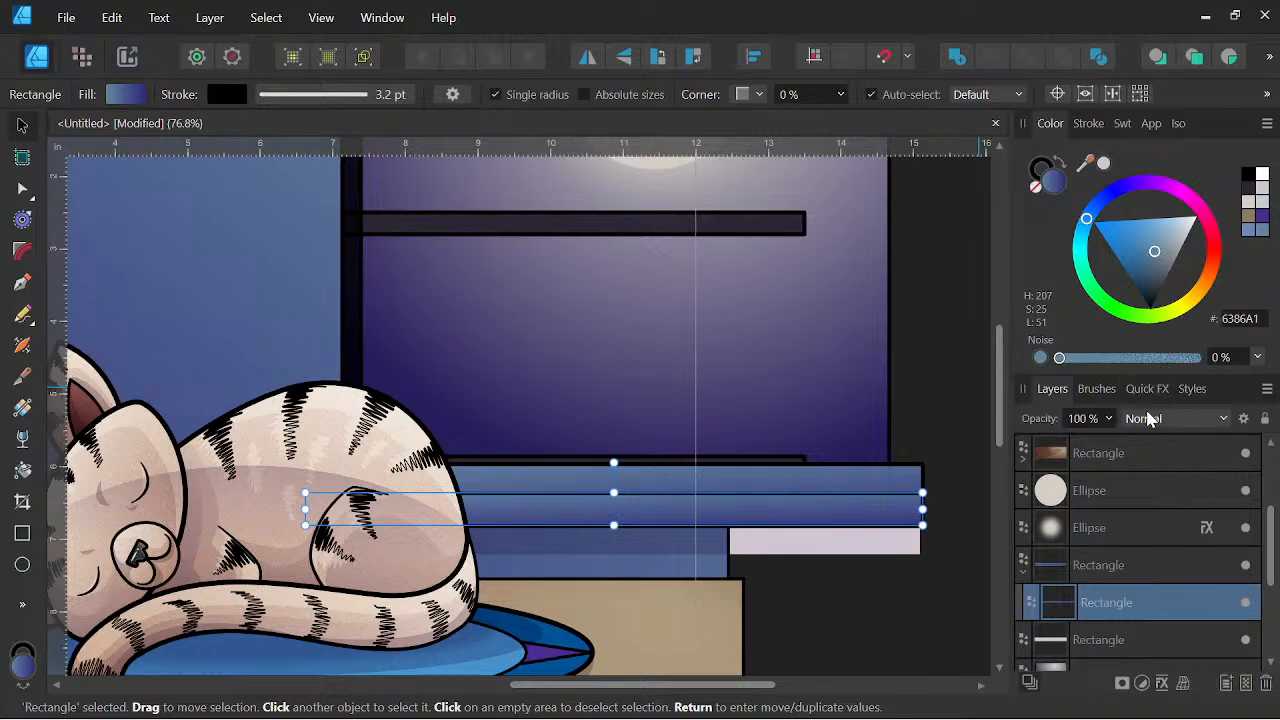
Set the blend mode of the clipped lower half of the window sill to Multiply.
click(1150, 418)
click(1163, 48)
key(space)
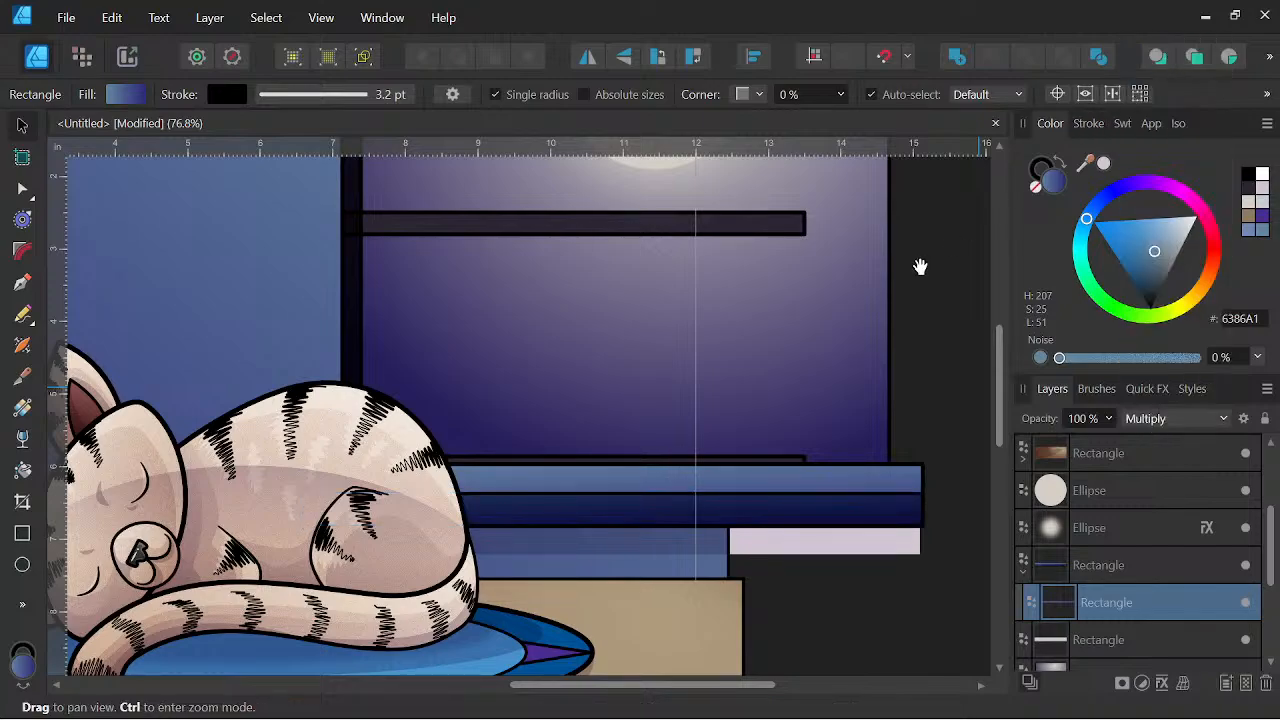
scroll(920, 268, down, 2)
drag(914, 303, 831, 409)
scroll(848, 364, down, 2)
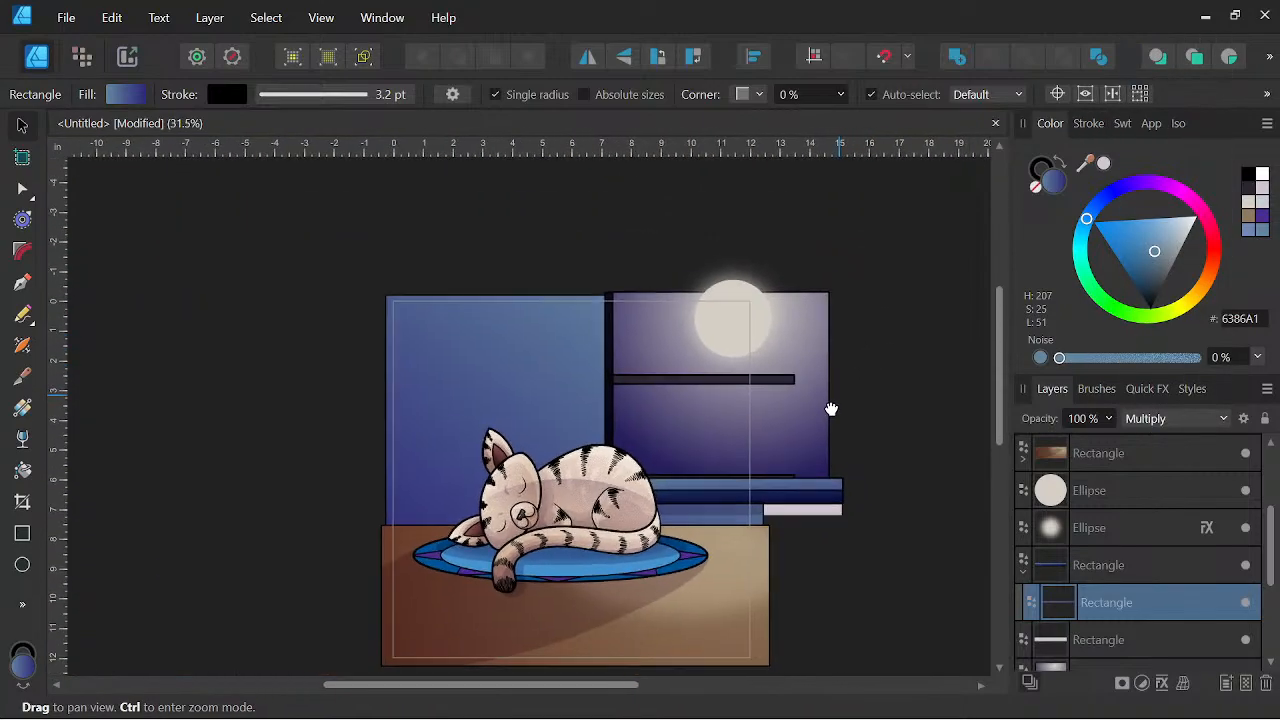
Duplicate the window's middle horizontal bar and clip the copy inside the original bar.
scroll(701, 373, up, 5)
click(700, 384)
key(space)
drag(786, 451, 635, 434)
scroll(1130, 629, down, 3)
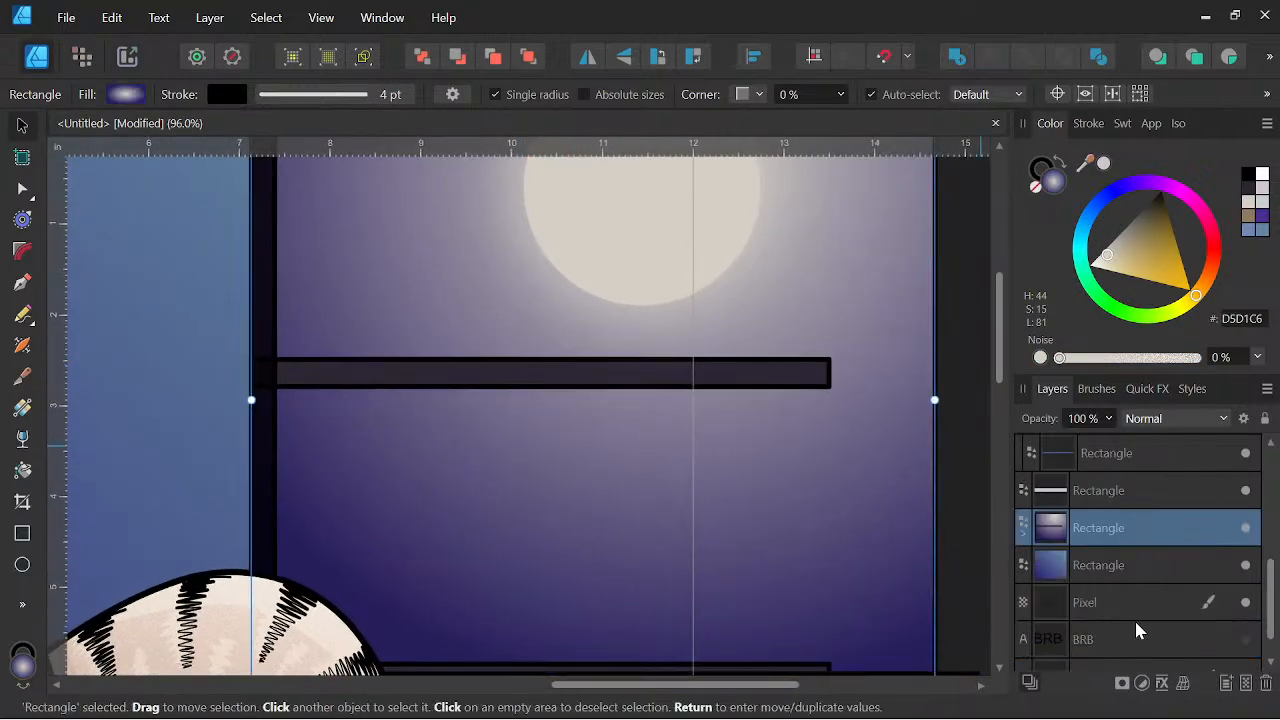
click(1025, 538)
click(1100, 604)
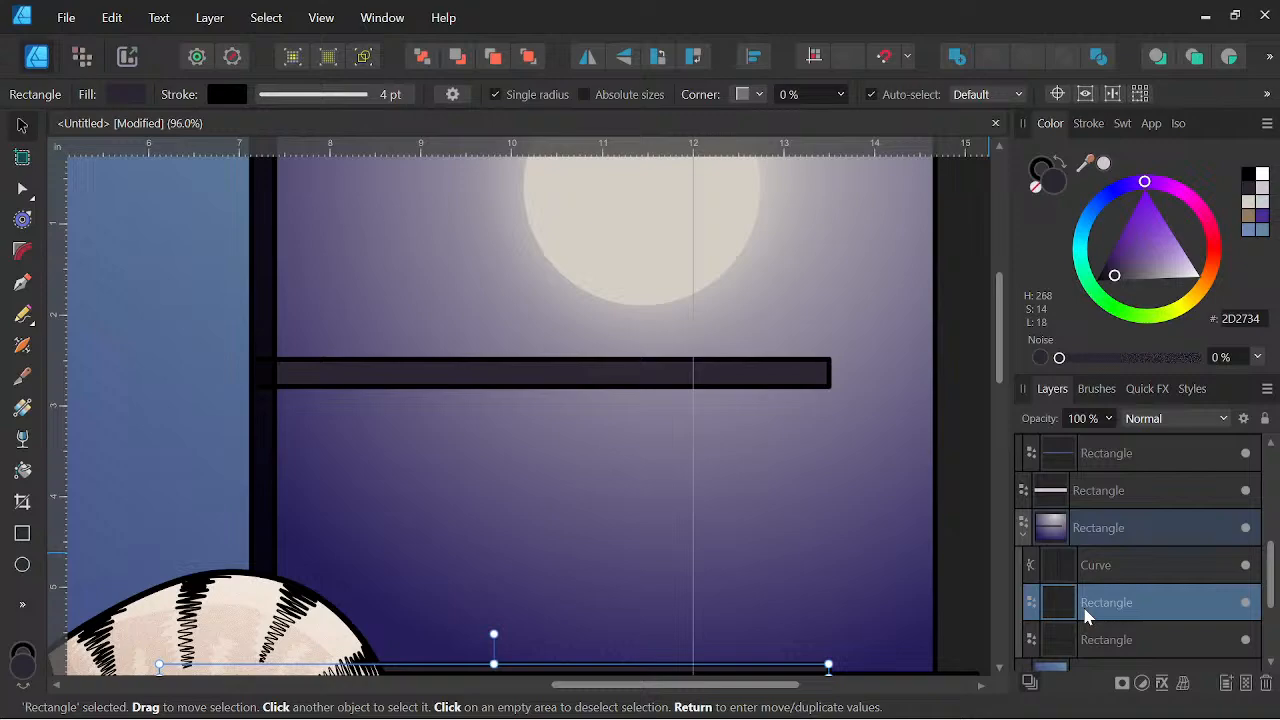
click(1150, 642)
scroll(1118, 607, down, 3)
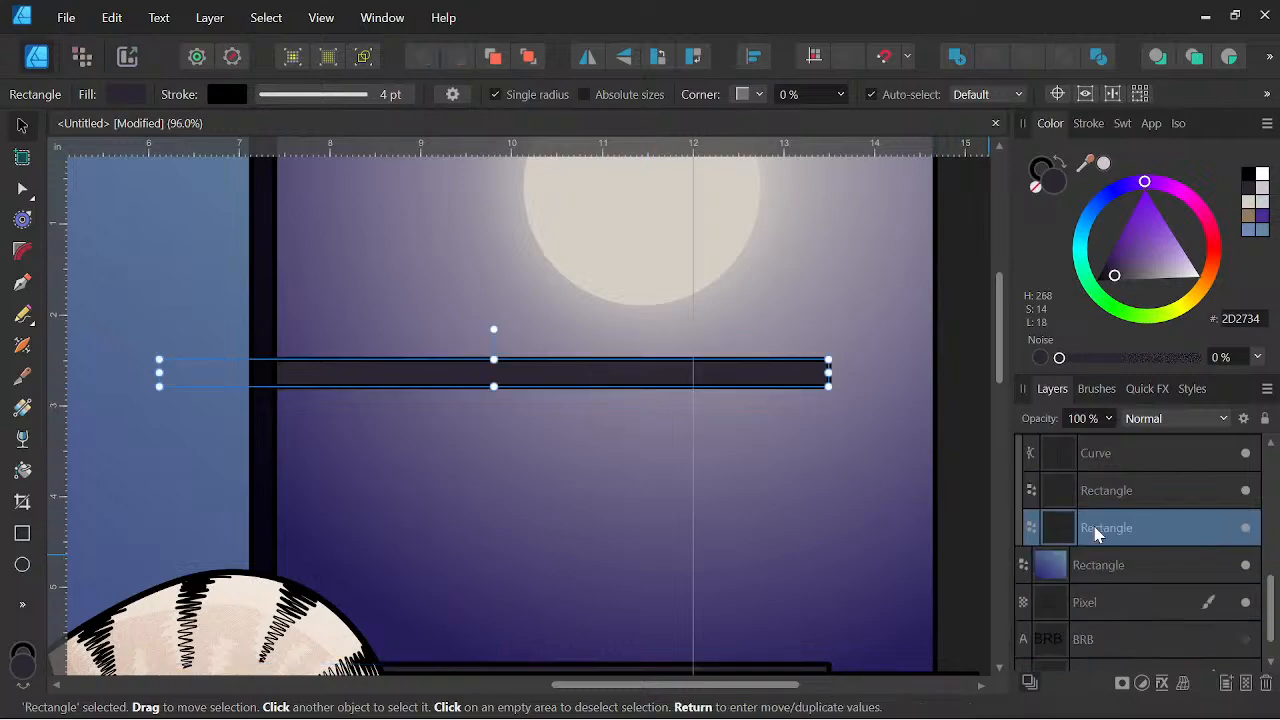
right_click(1097, 536)
click(1143, 279)
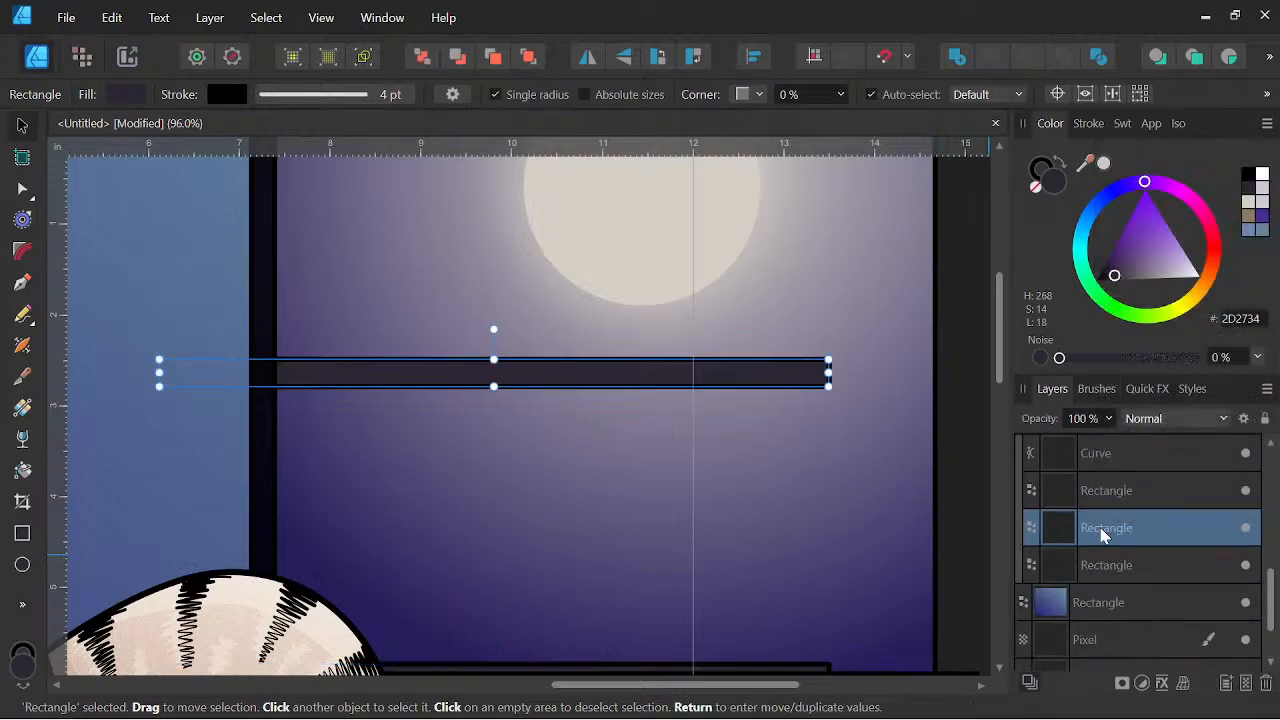
drag(1103, 535, 1095, 571)
Shorten the clipped bar copy from its upper edge to cover the bar's lower half and set it to Multiply.
scroll(512, 371, up, 2)
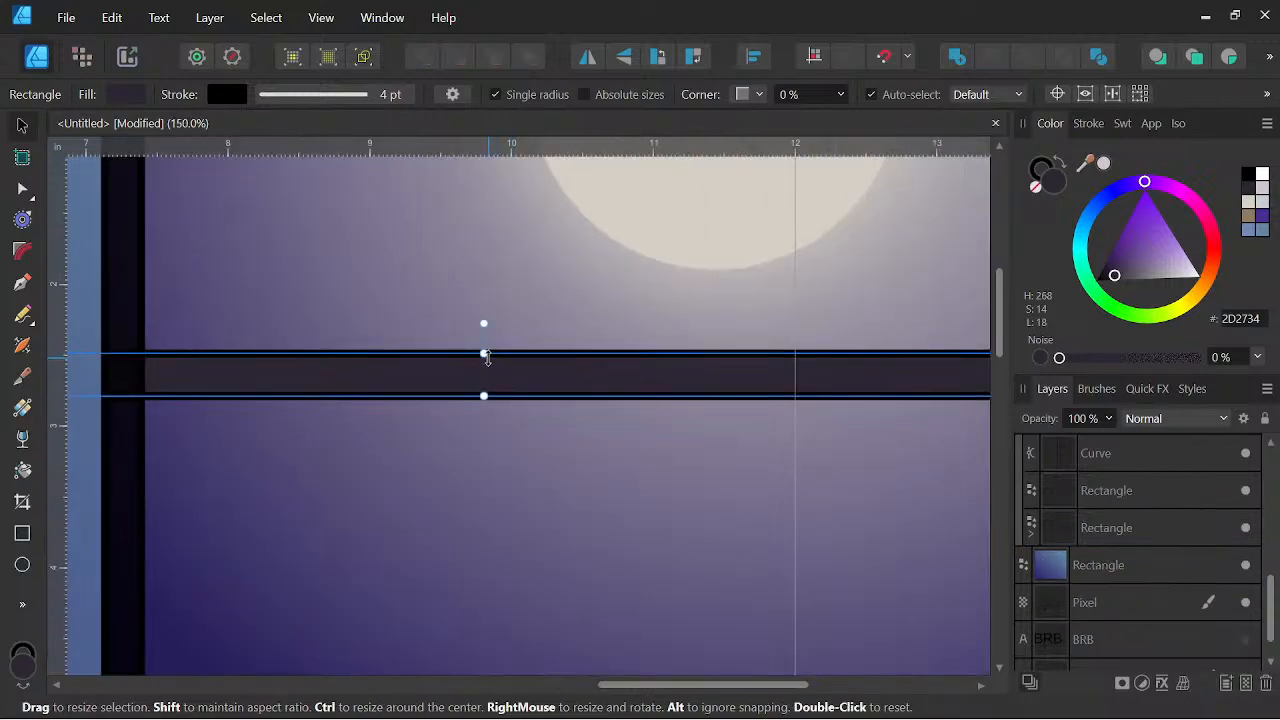
drag(485, 355, 485, 371)
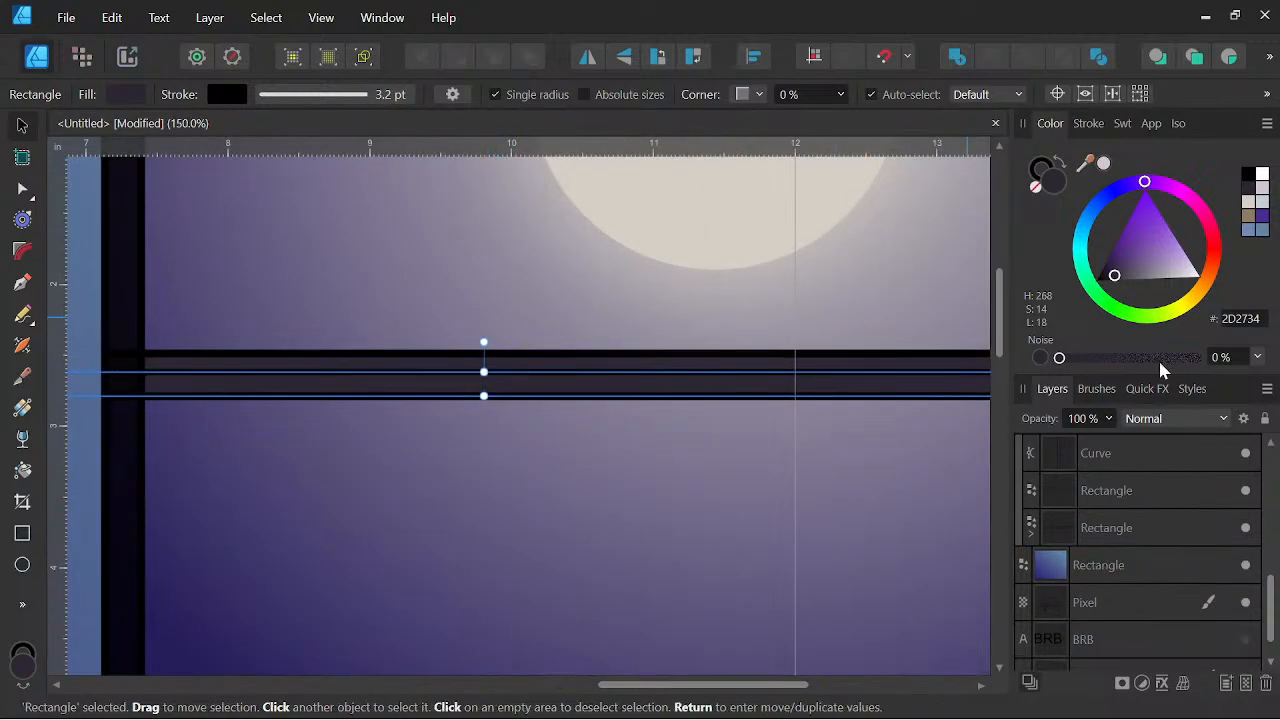
click(1155, 420)
click(1162, 50)
scroll(717, 337, down, 3)
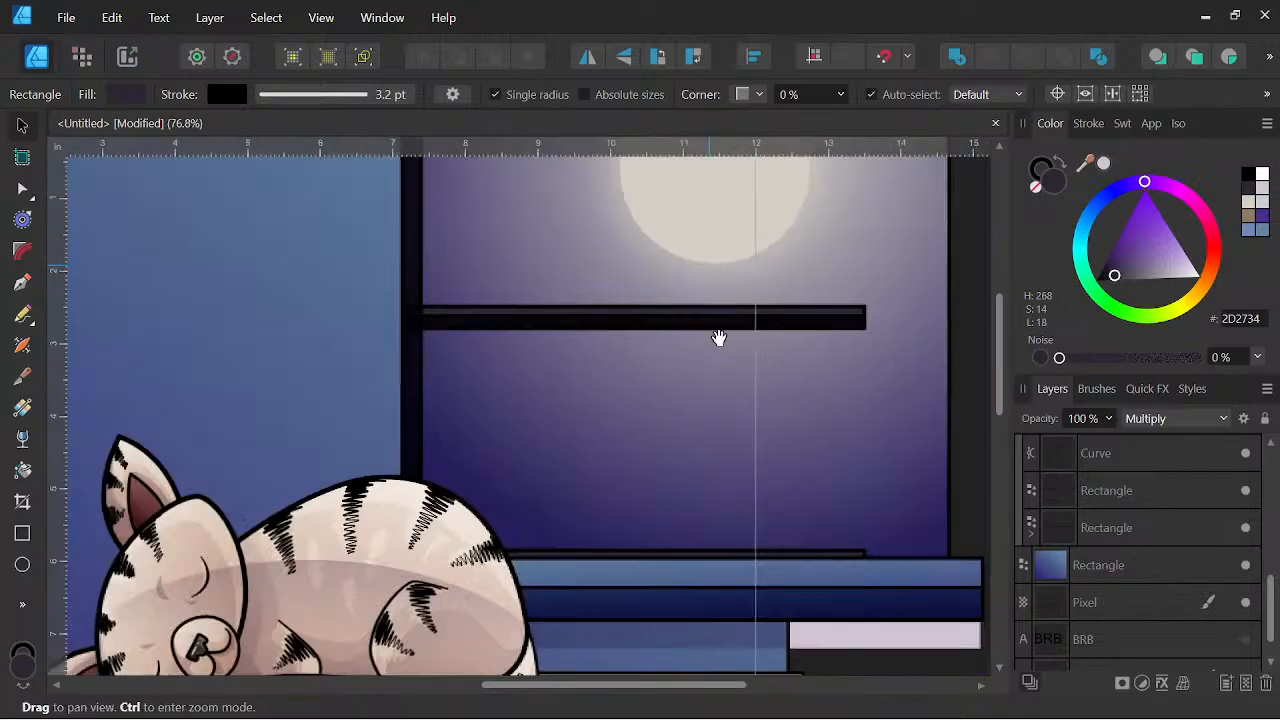
drag(717, 337, 651, 425)
scroll(506, 389, down, 4)
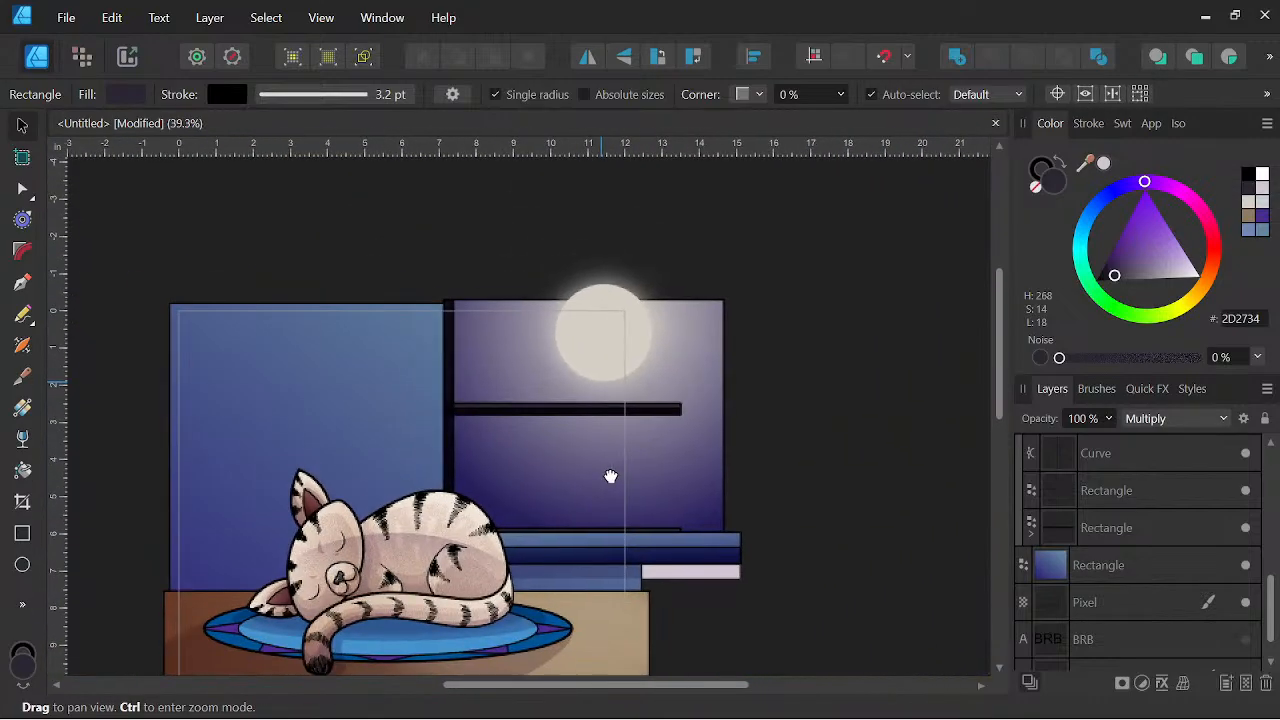
Try the lighter purple fill 534761 on the window's vertical bar and its bottom horizontal bar.
scroll(544, 465, up, 4)
click(820, 459)
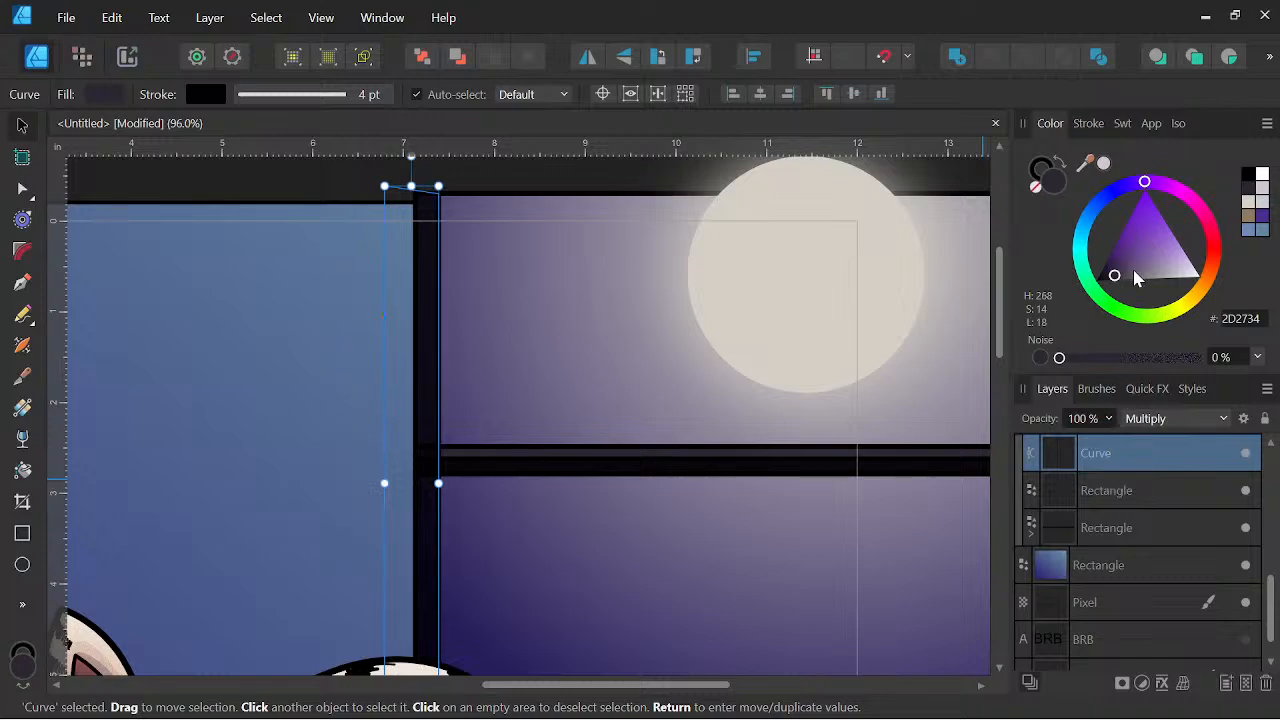
drag(1135, 272, 1131, 271)
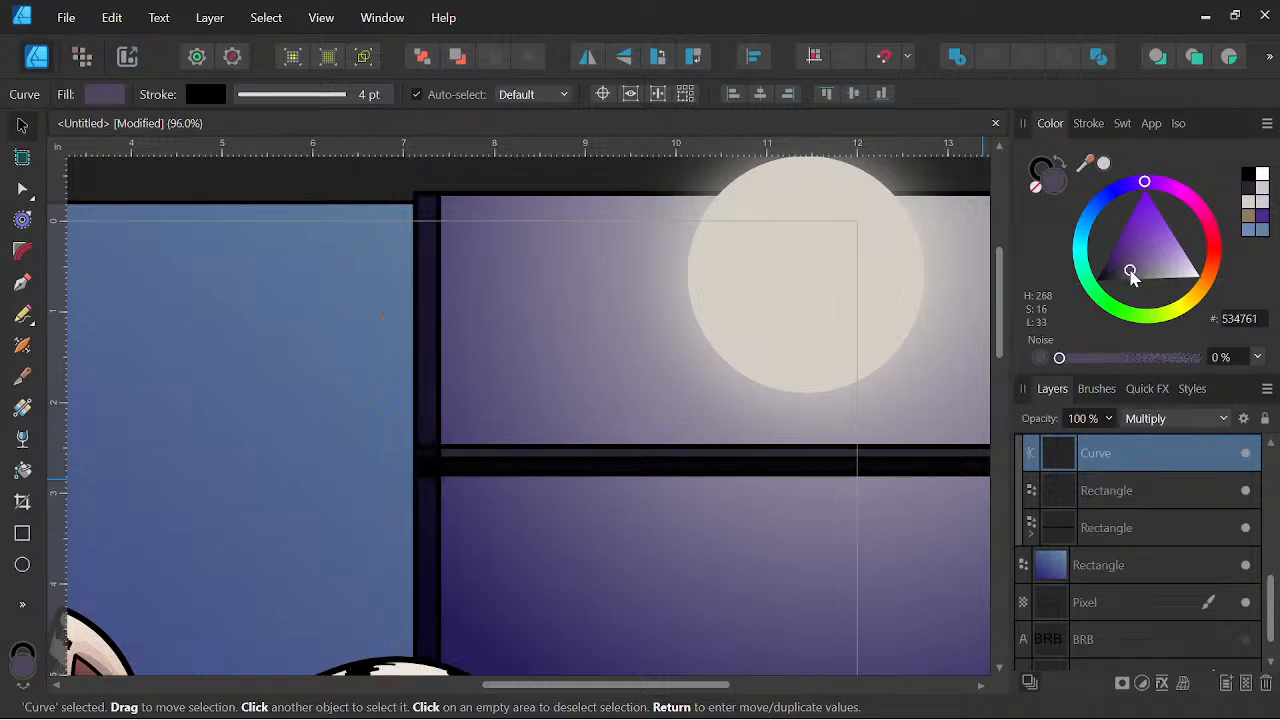
click(1112, 492)
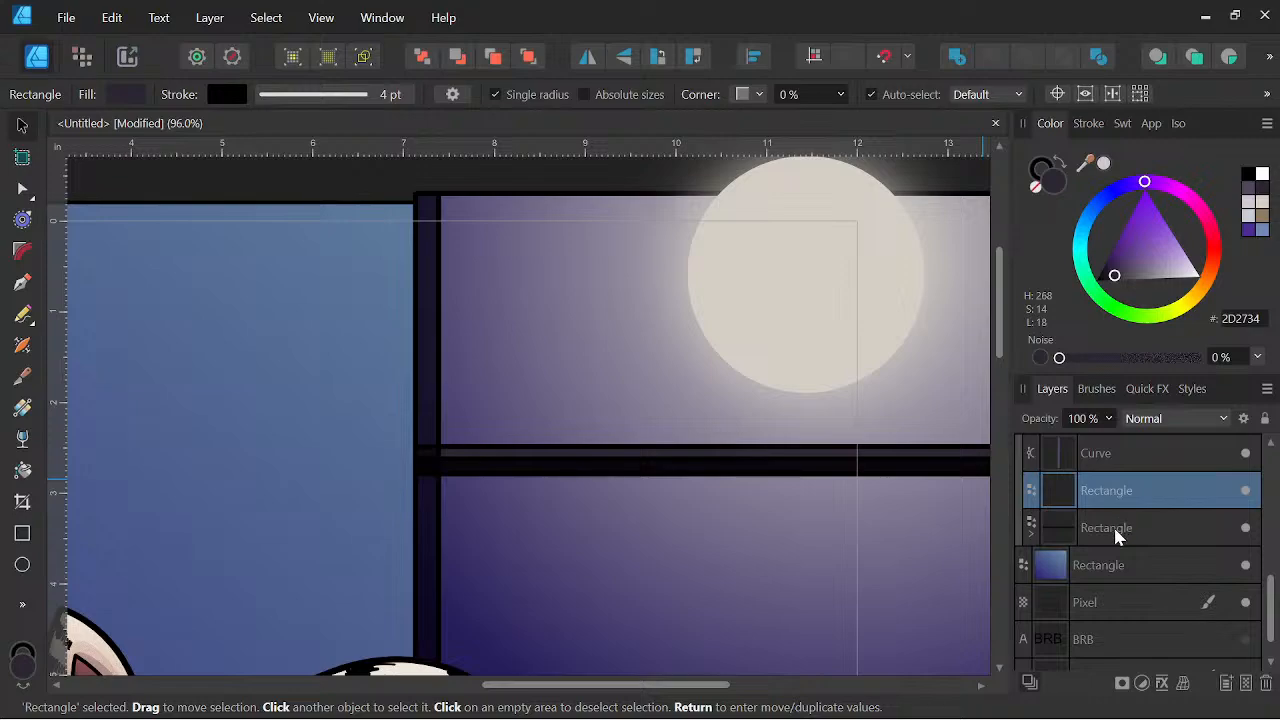
click(1125, 530)
click(1141, 490)
click(1253, 200)
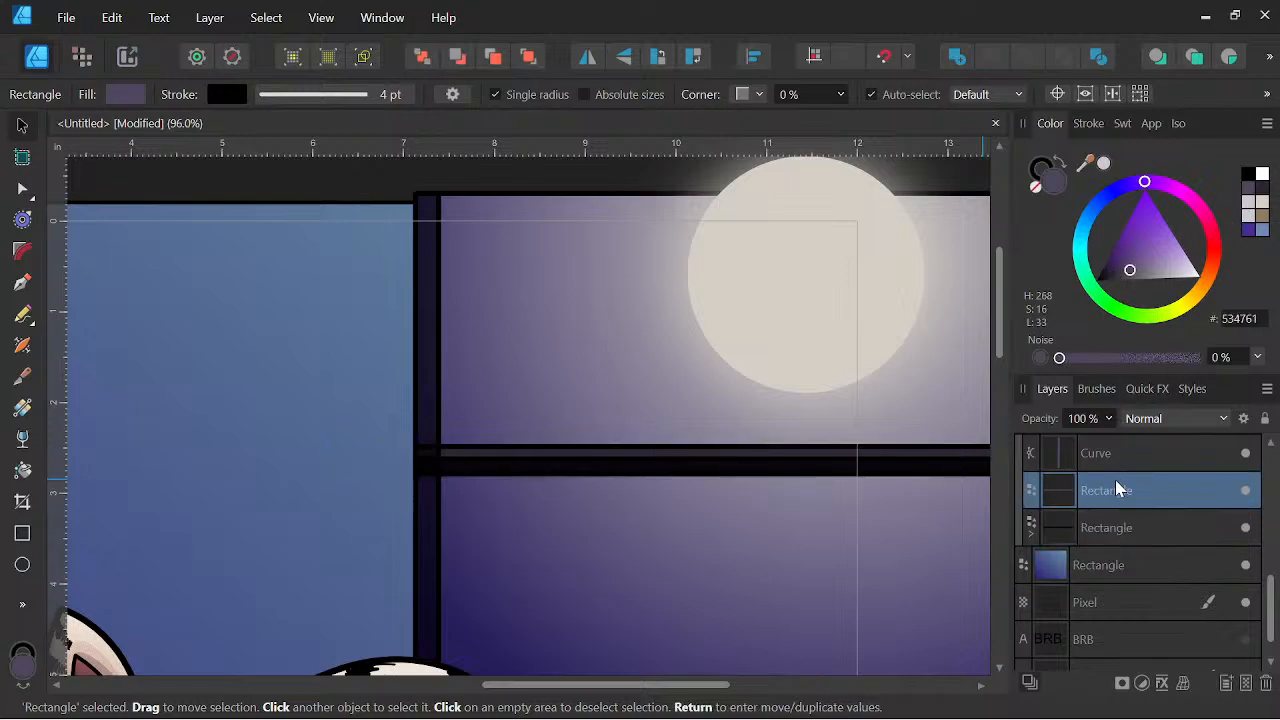
scroll(695, 484, down, 3)
drag(695, 484, 648, 437)
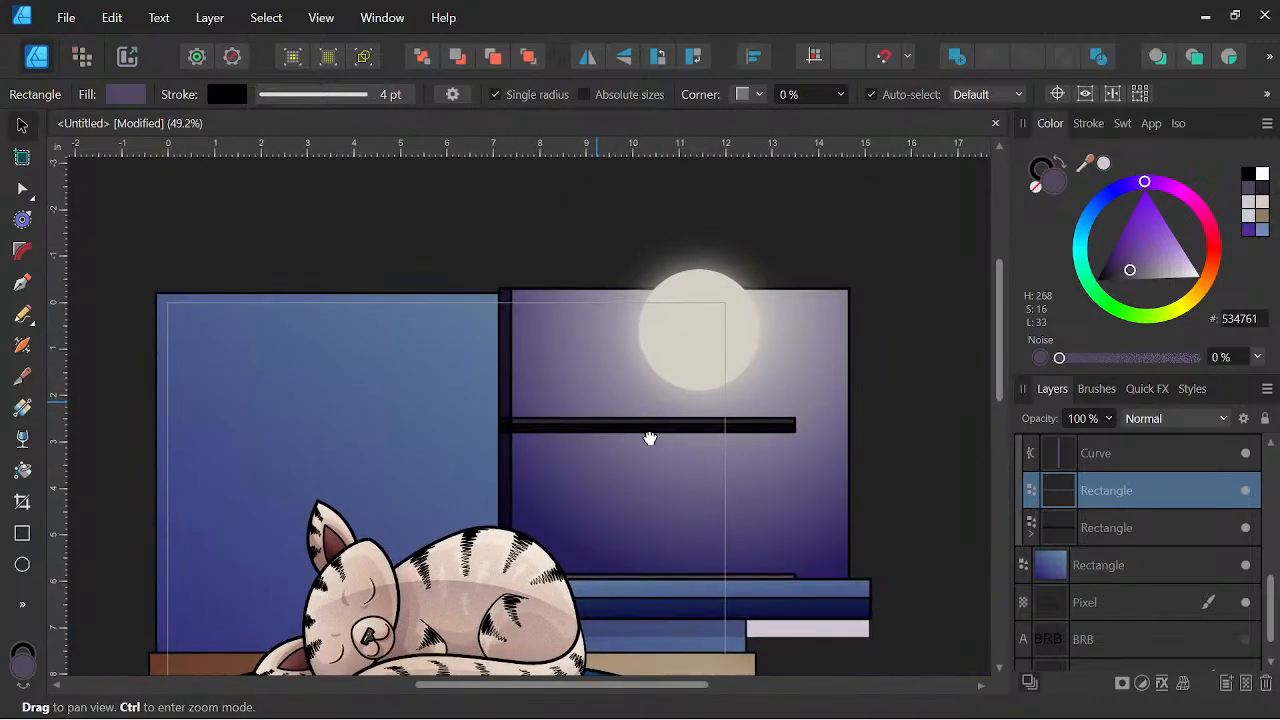
scroll(571, 409, up, 3)
scroll(594, 397, down, 3)
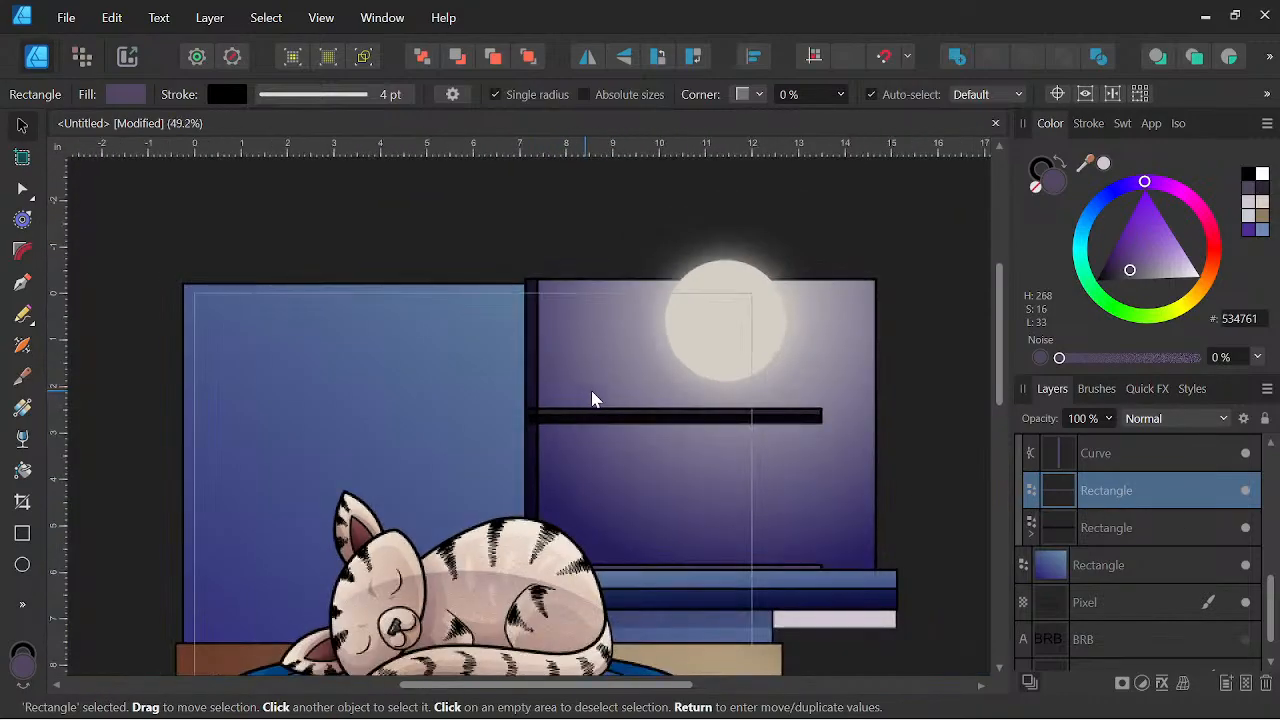
Undo the lighter purple fills on the window's bars.
key(ctrl+z)
key(ctrl+z)
key(ctrl+z)
key(ctrl+z)
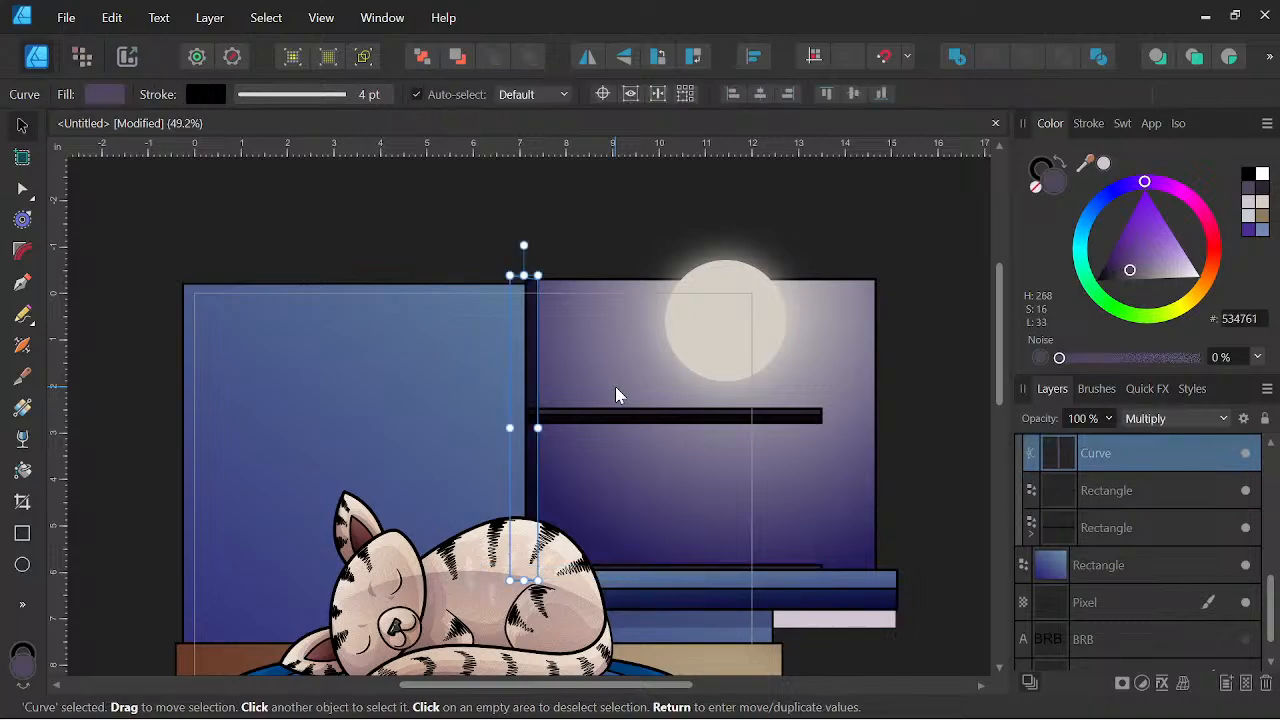
key(ctrl+z)
Draw a circle about 3 in across, overlapping the left edge of the blue wall.
scroll(636, 418, down, 3)
drag(671, 420, 896, 443)
scroll(685, 424, up, 1)
scroll(685, 432, up, 2)
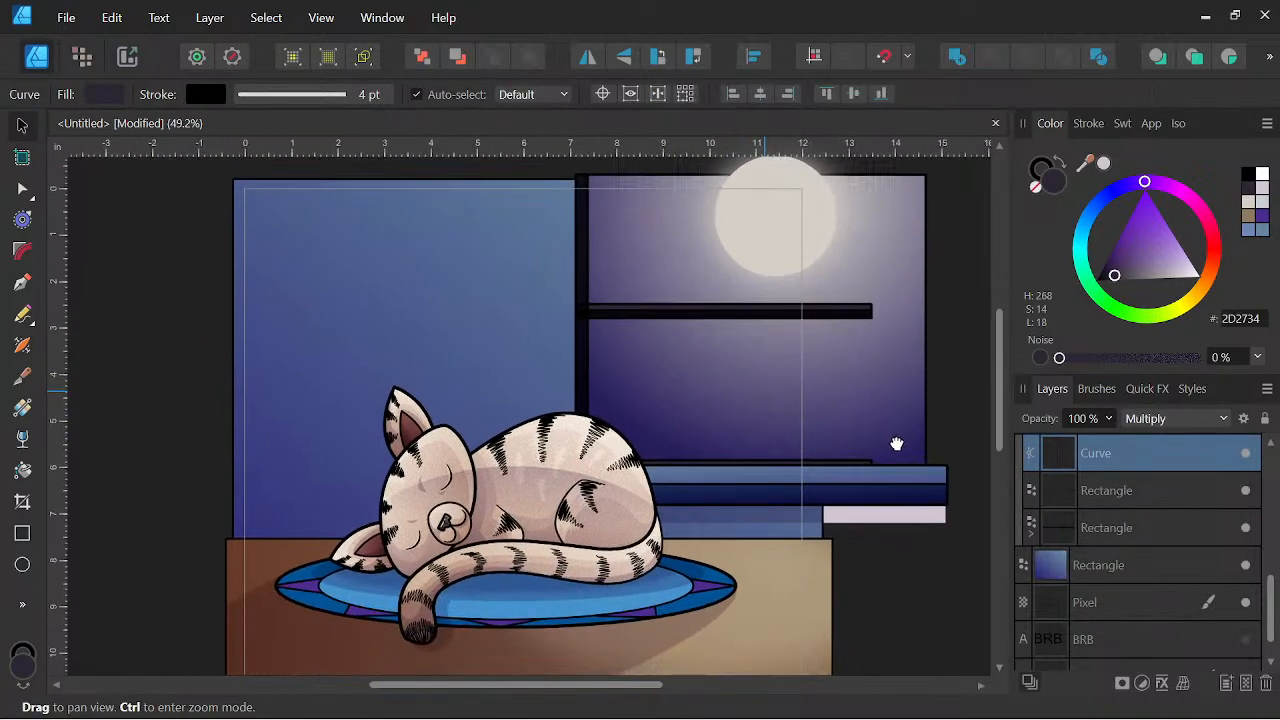
drag(344, 335, 340, 391)
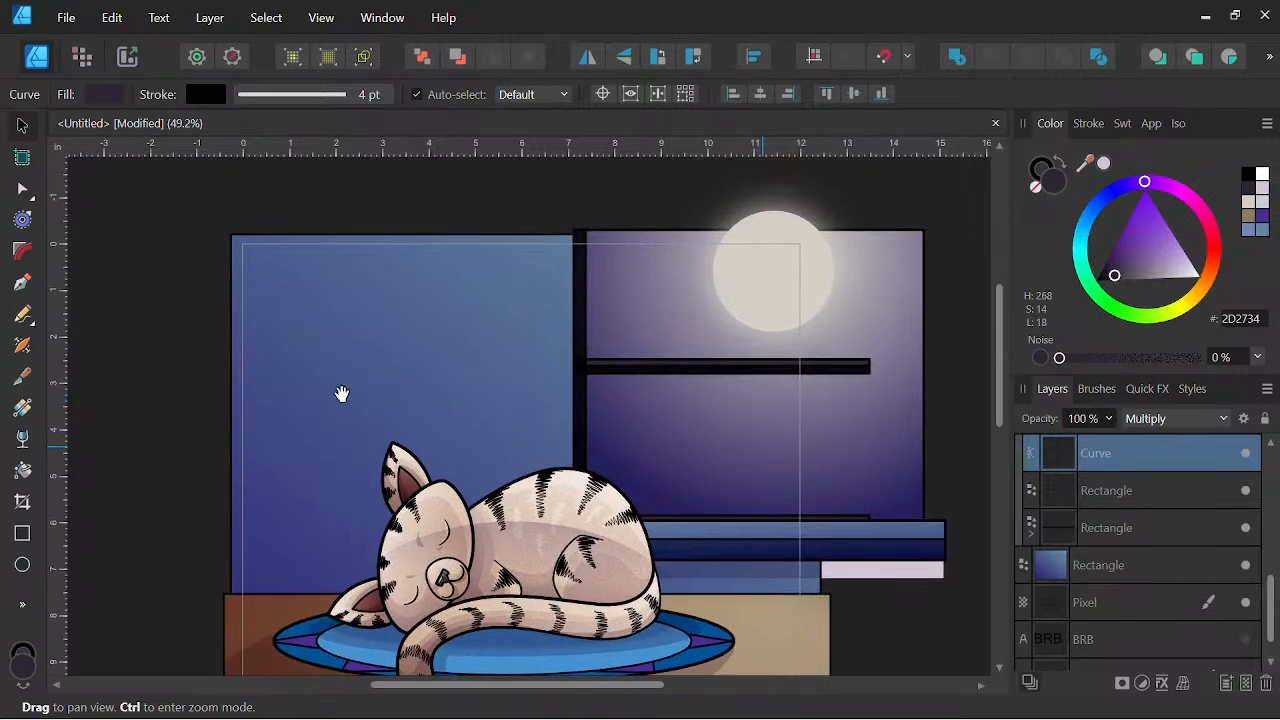
click(22, 566)
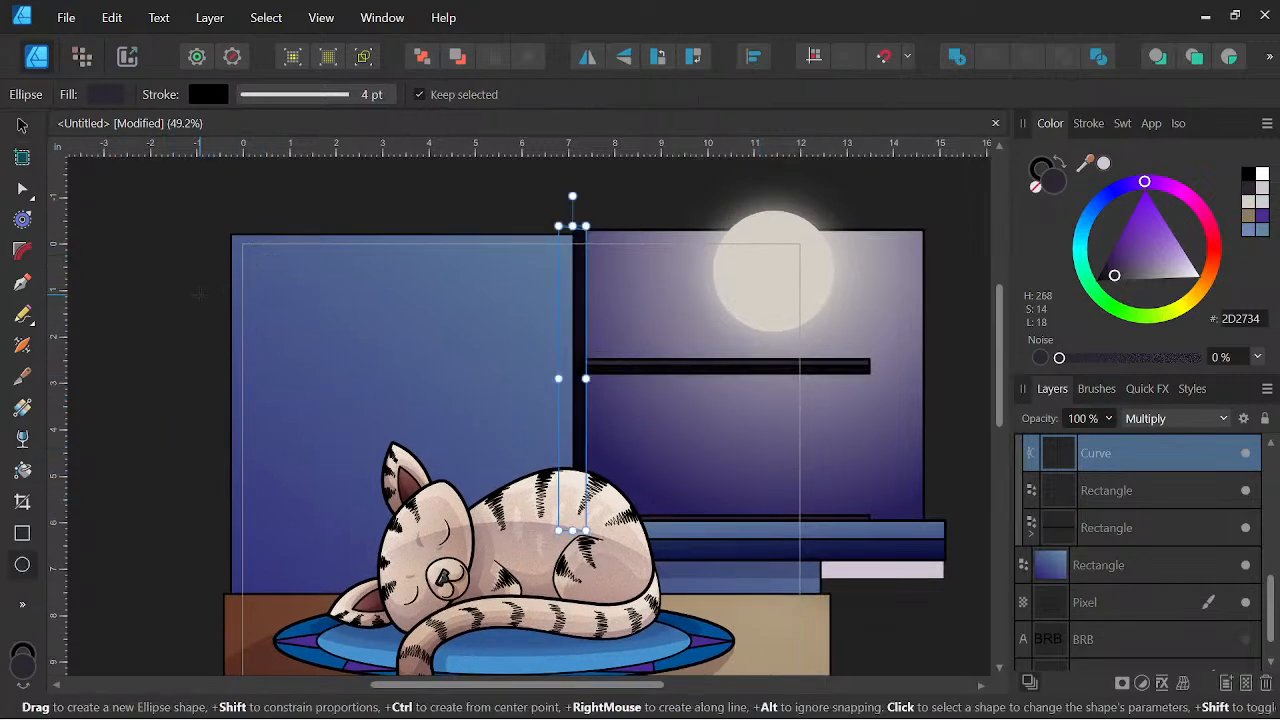
drag(199, 292, 336, 428)
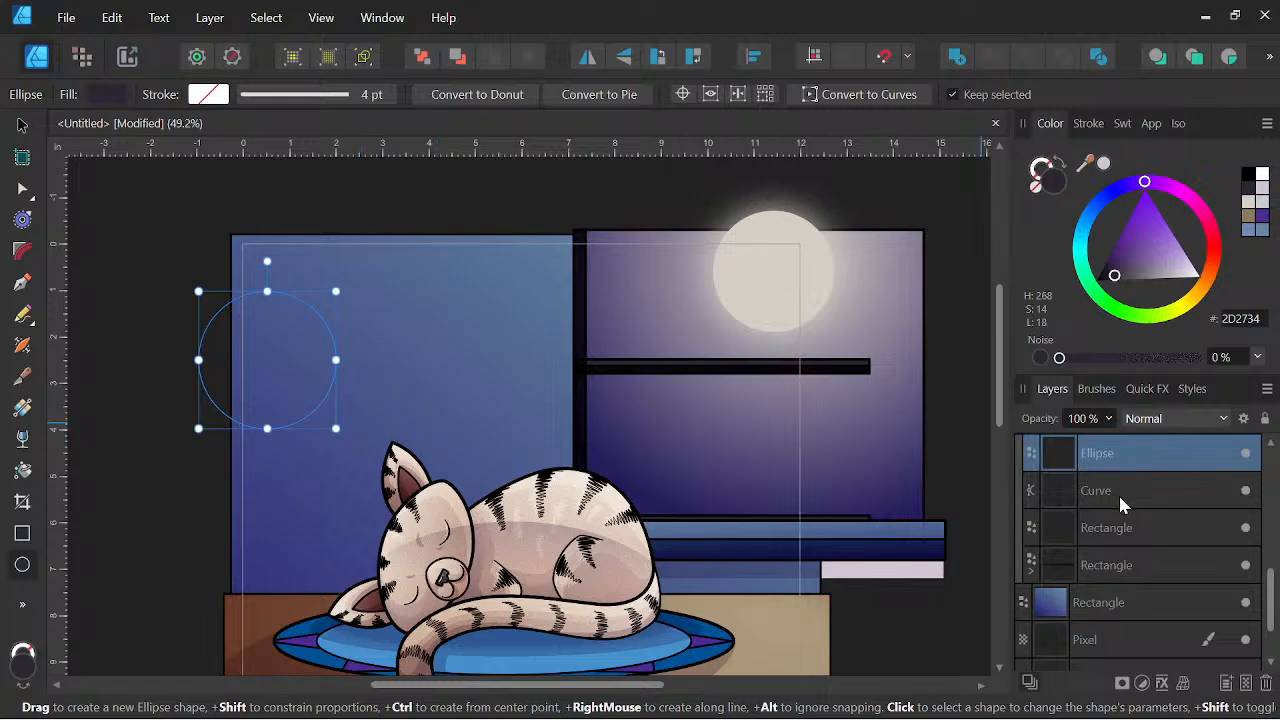
Move the circle out of the window rectangle's clipped contents, placing it directly above that rectangle in the layer order.
scroll(1125, 490, up, 3)
drag(1107, 553, 1090, 505)
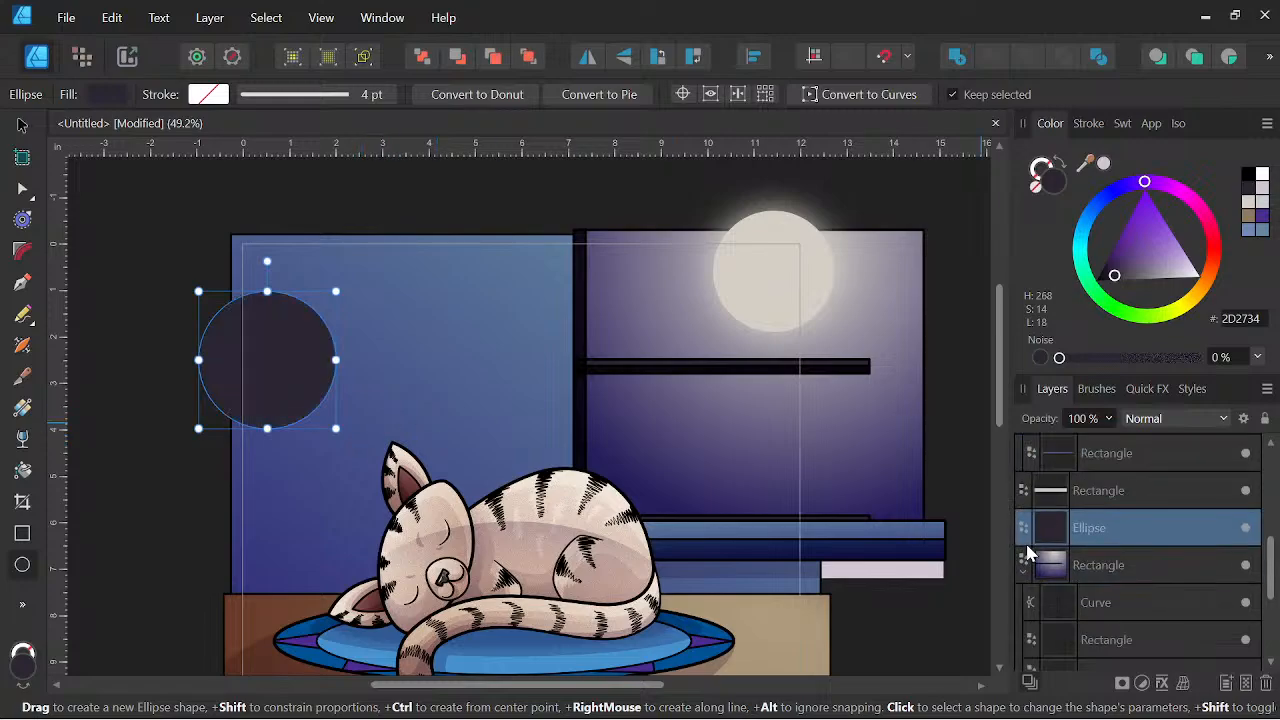
click(1018, 573)
drag(251, 366, 425, 366)
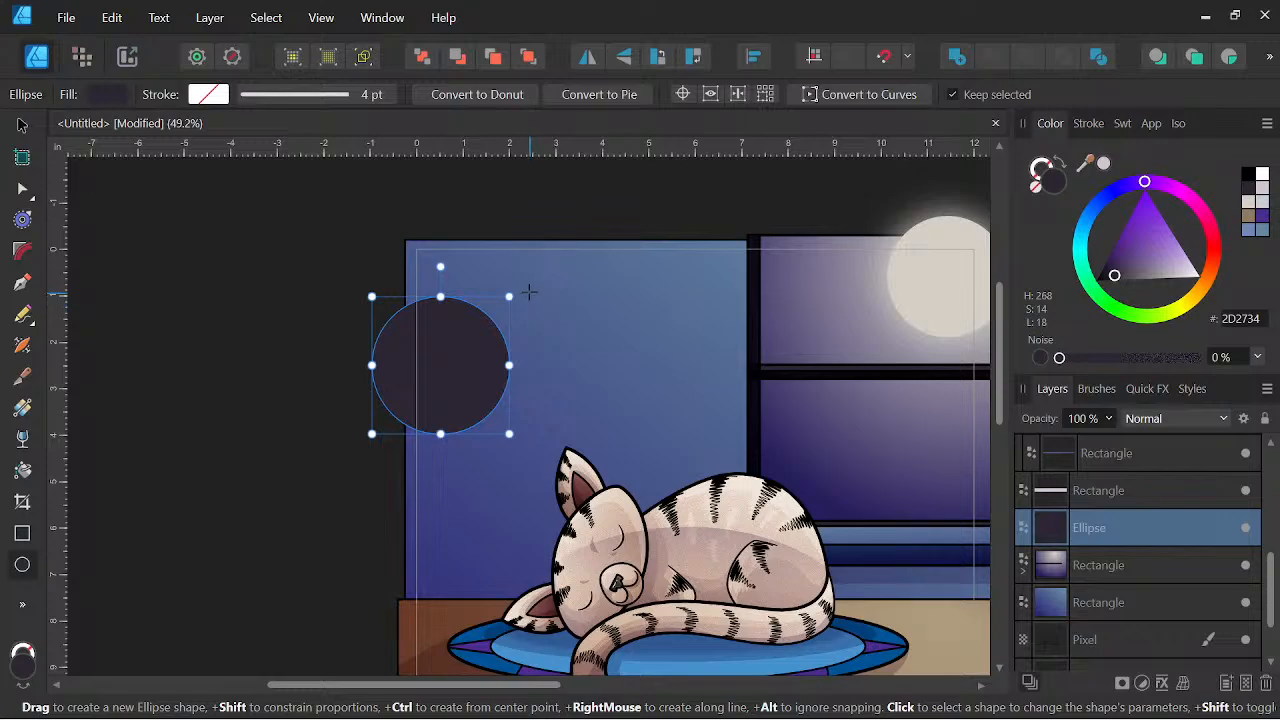
Give the circle a light grey fill and a black 4 pt stroke, and shift it slightly up and left.
scroll(452, 332, up, 3)
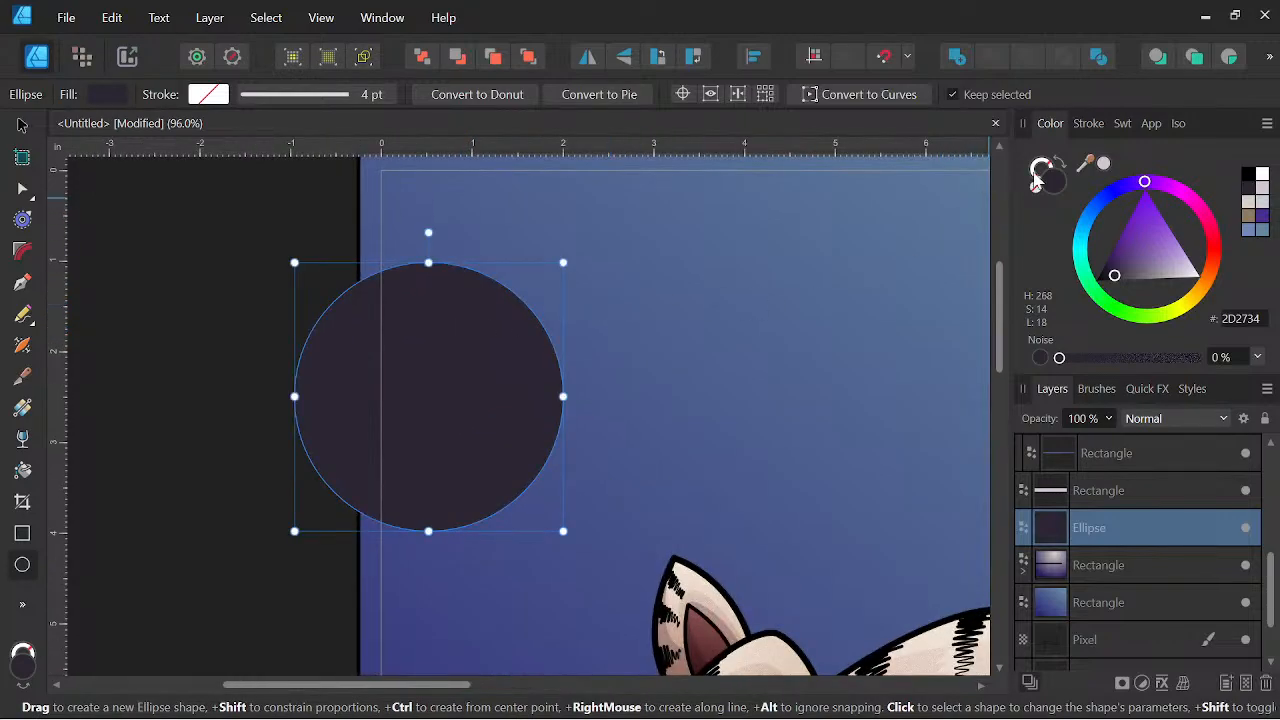
mouse_move(1168, 276)
mouse_down()
mouse_move(1156, 277)
mouse_move(1080, 157)
mouse_up()
click(1041, 161)
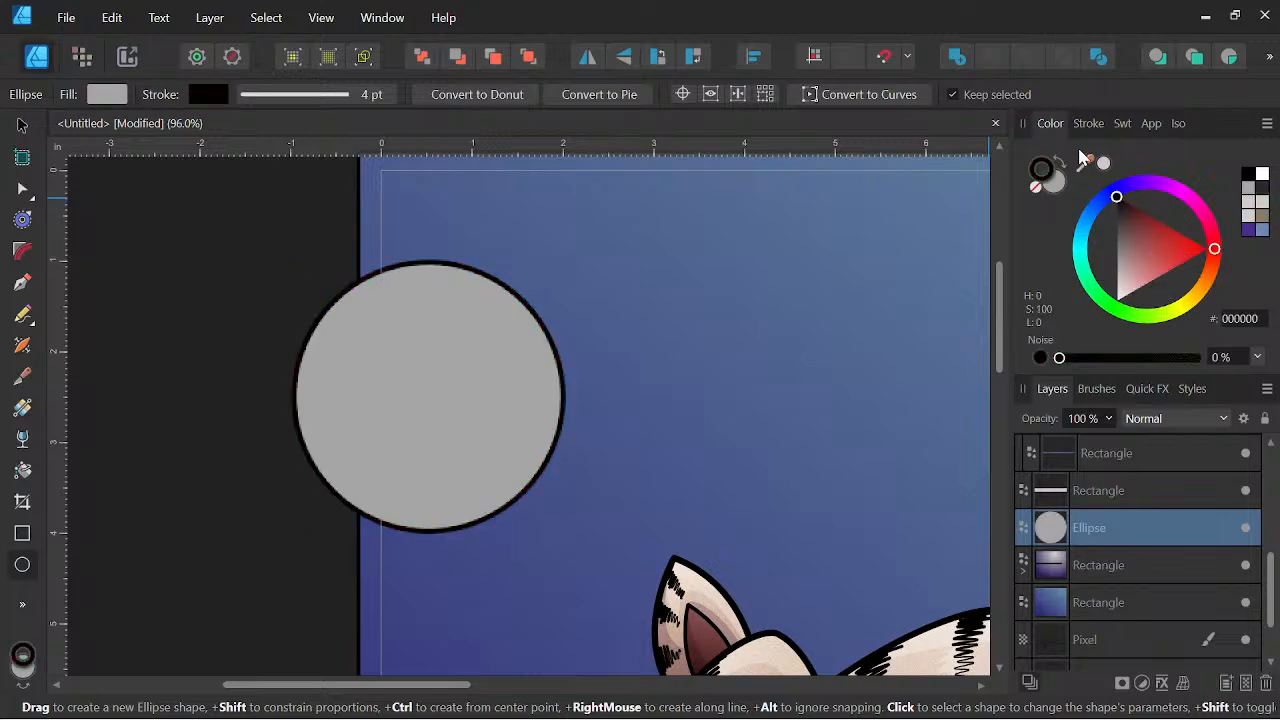
click(22, 130)
drag(466, 351, 417, 311)
scroll(417, 311, down, 2)
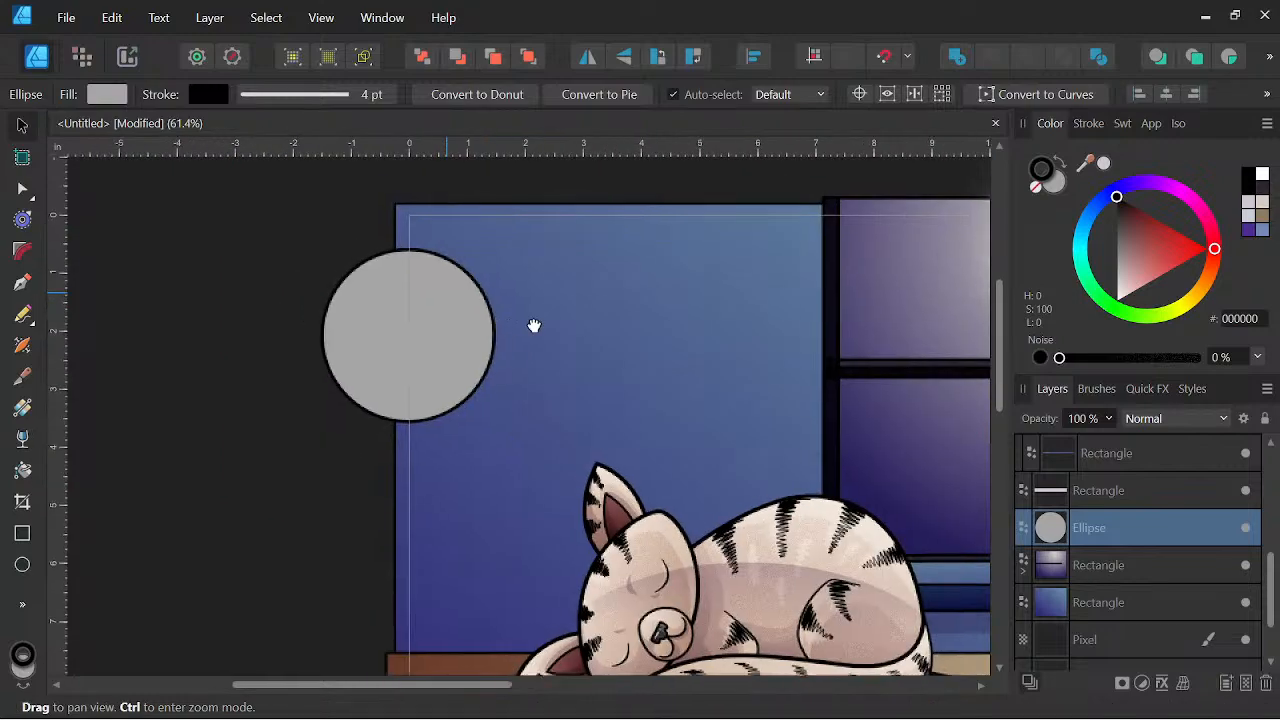
drag(534, 325, 596, 357)
Draw a horizontal black line about 0.5 in long inside the circle's right edge with the Pen tool as an hour mark.
scroll(648, 316, up, 3)
scroll(646, 282, down, 1)
scroll(522, 308, up, 3)
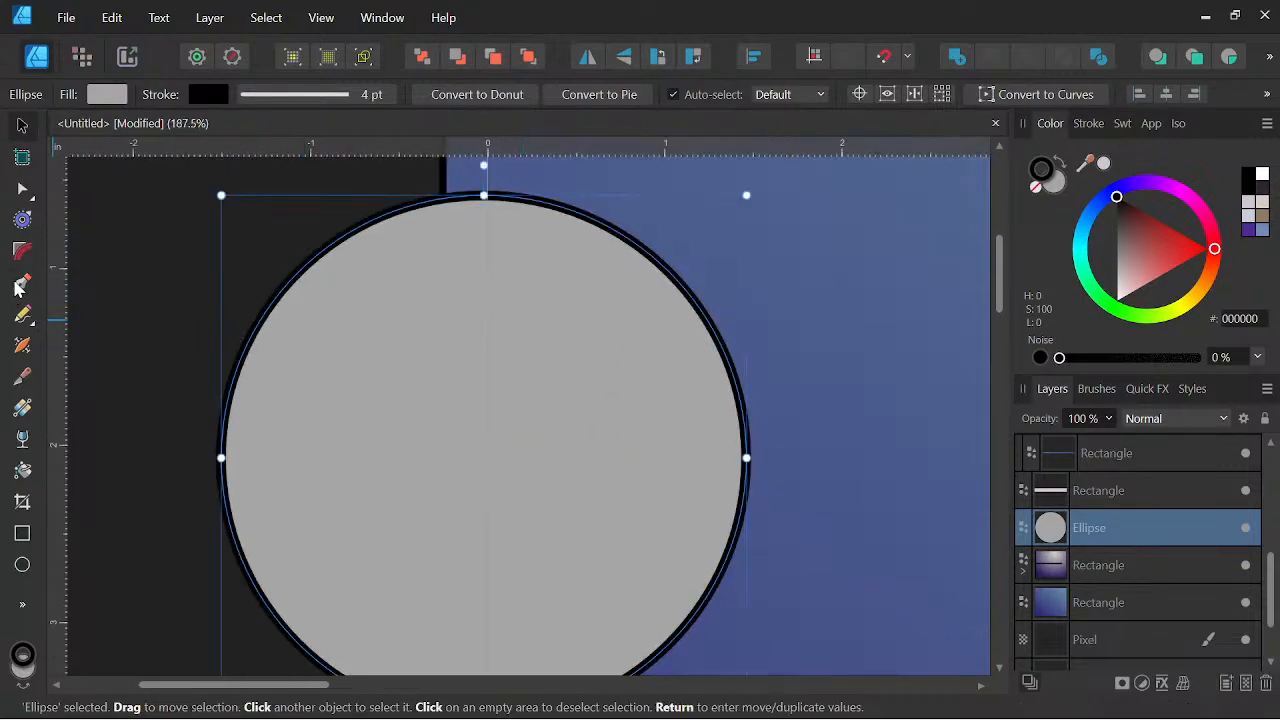
click(21, 283)
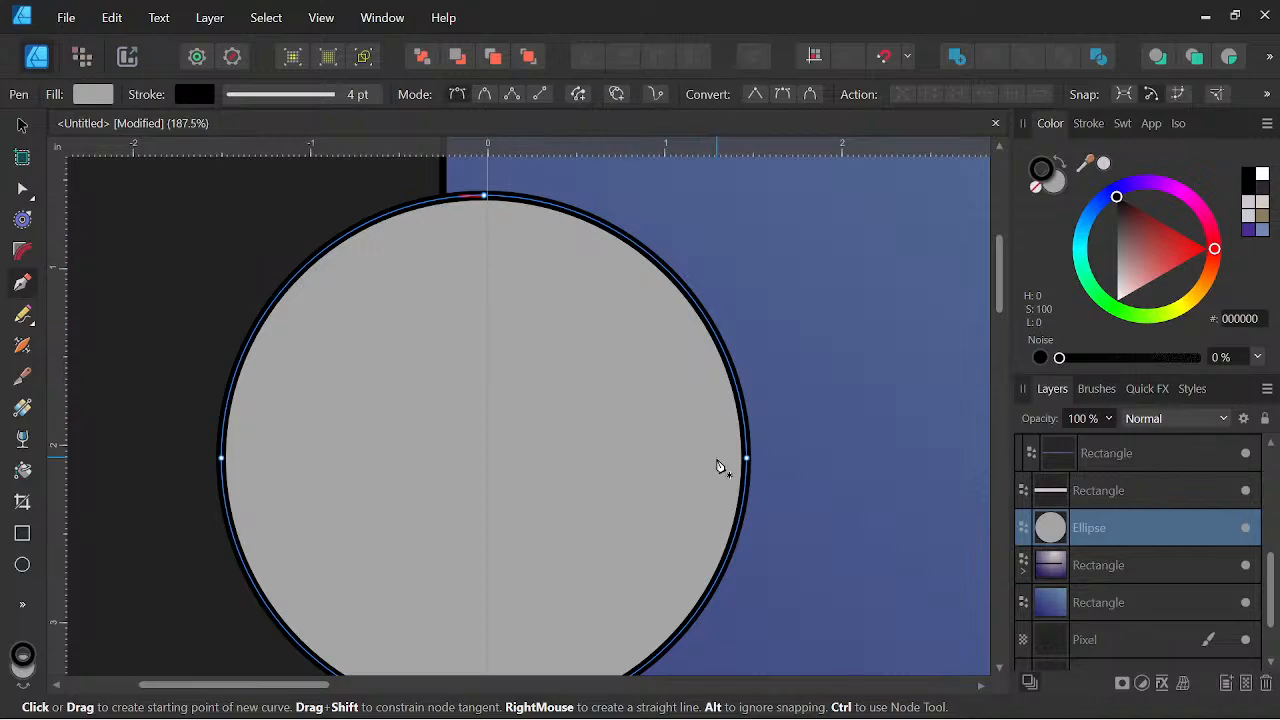
click(716, 458)
click(624, 458)
scroll(791, 417, down, 2)
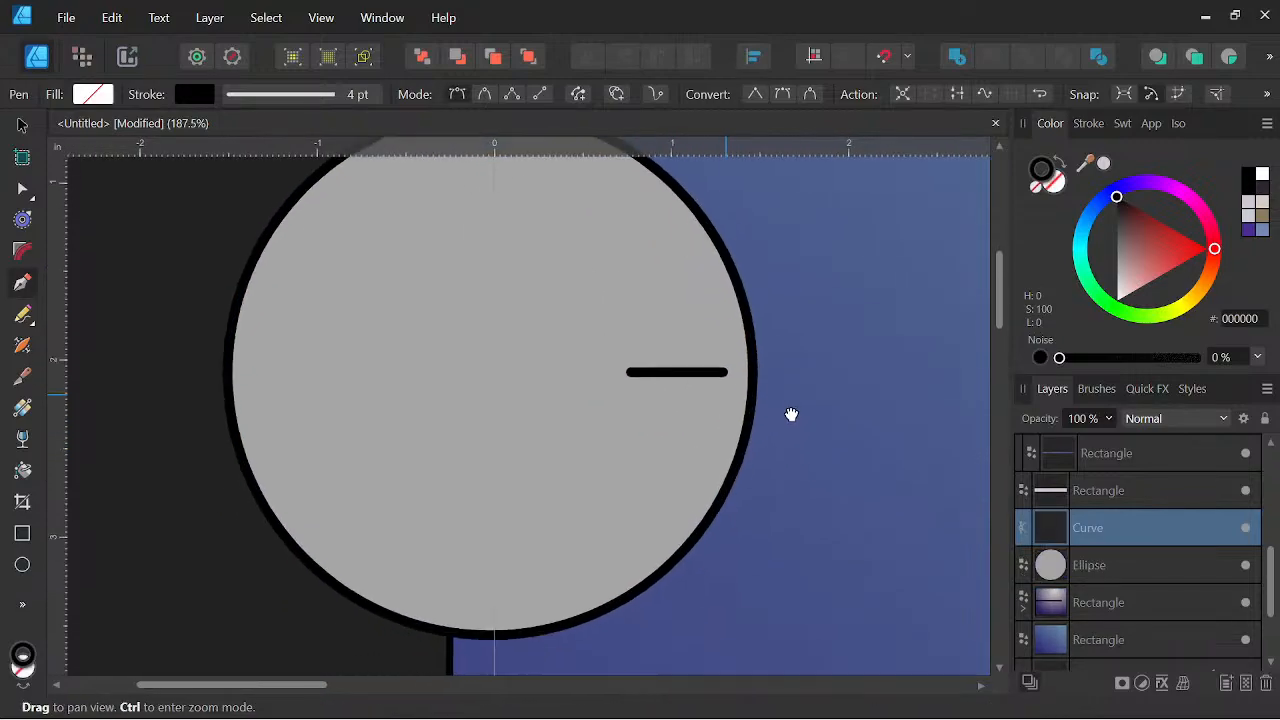
key(Escape)
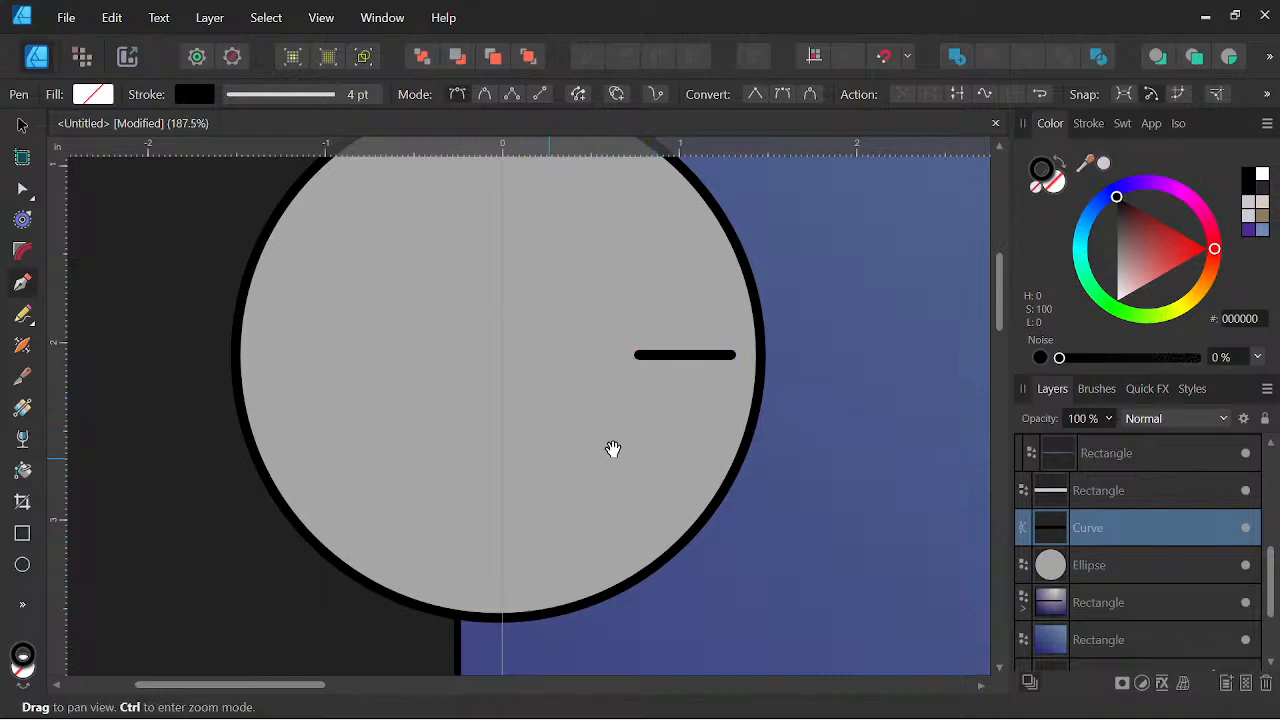
drag(611, 449, 563, 466)
Duplicate the horizontal hour mark twice, placing shortened, angled copies at the circle's upper right and lower right.
click(24, 126)
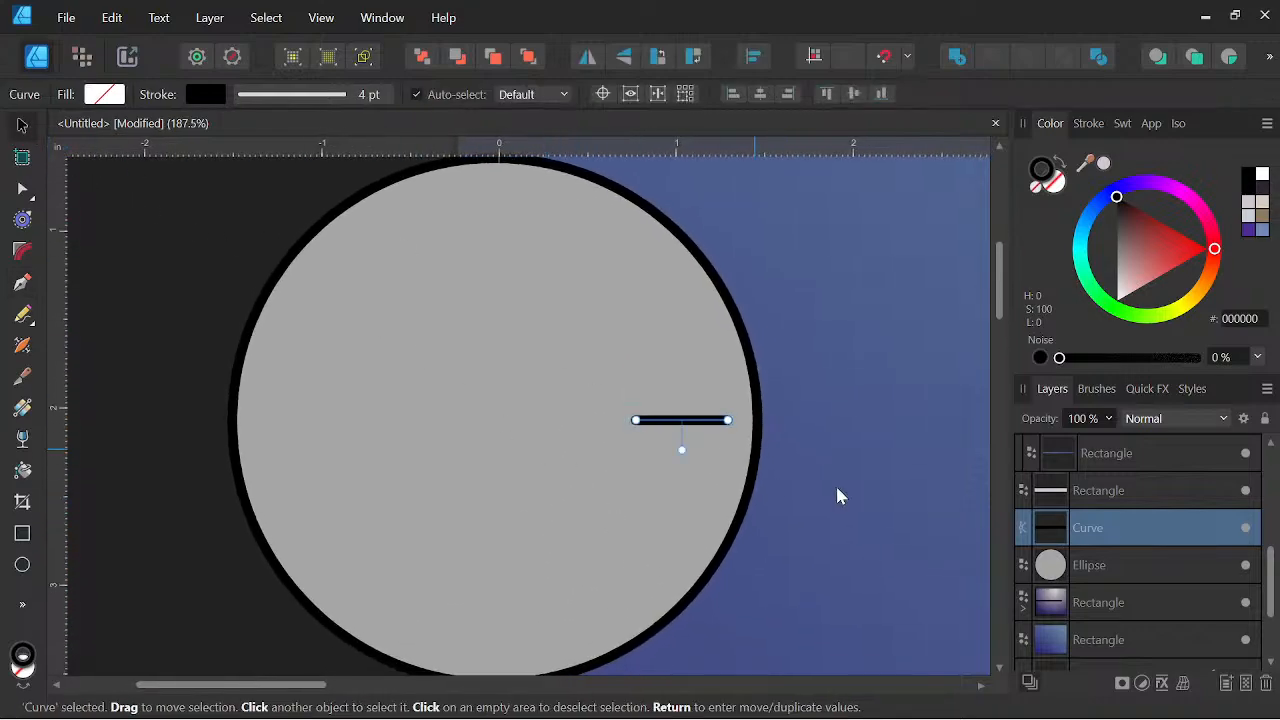
right_click(1104, 540)
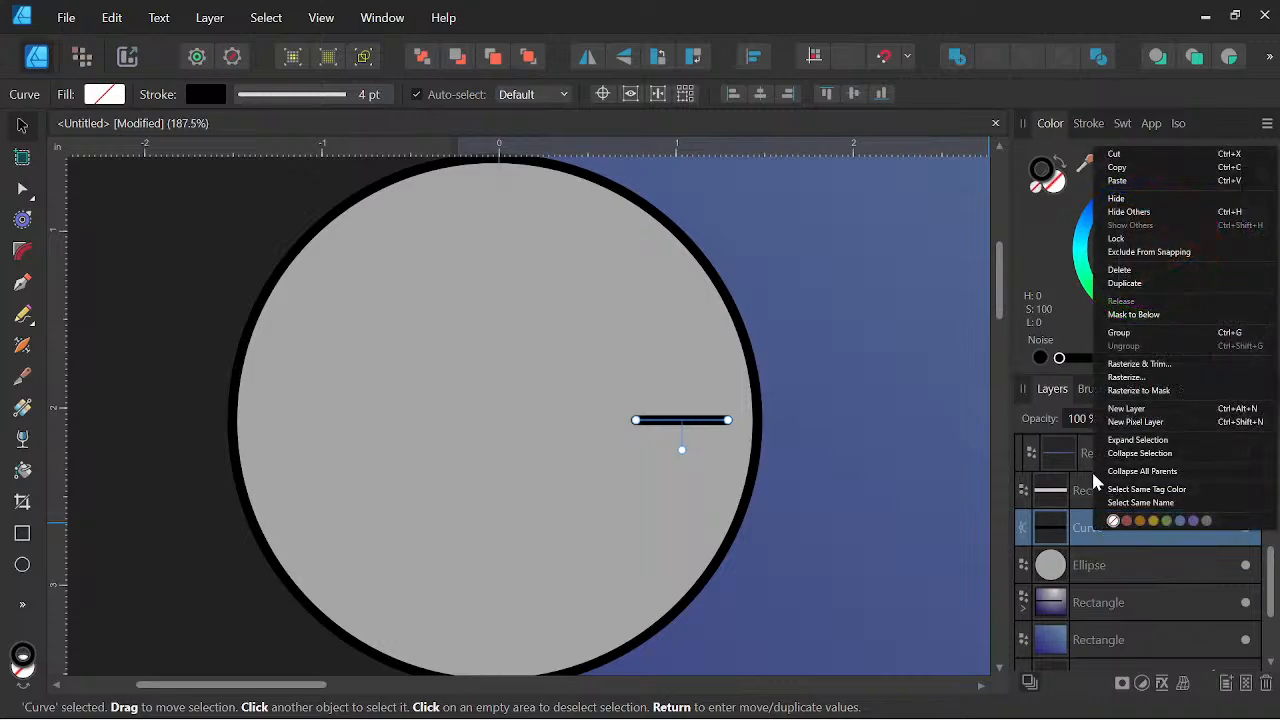
click(1138, 286)
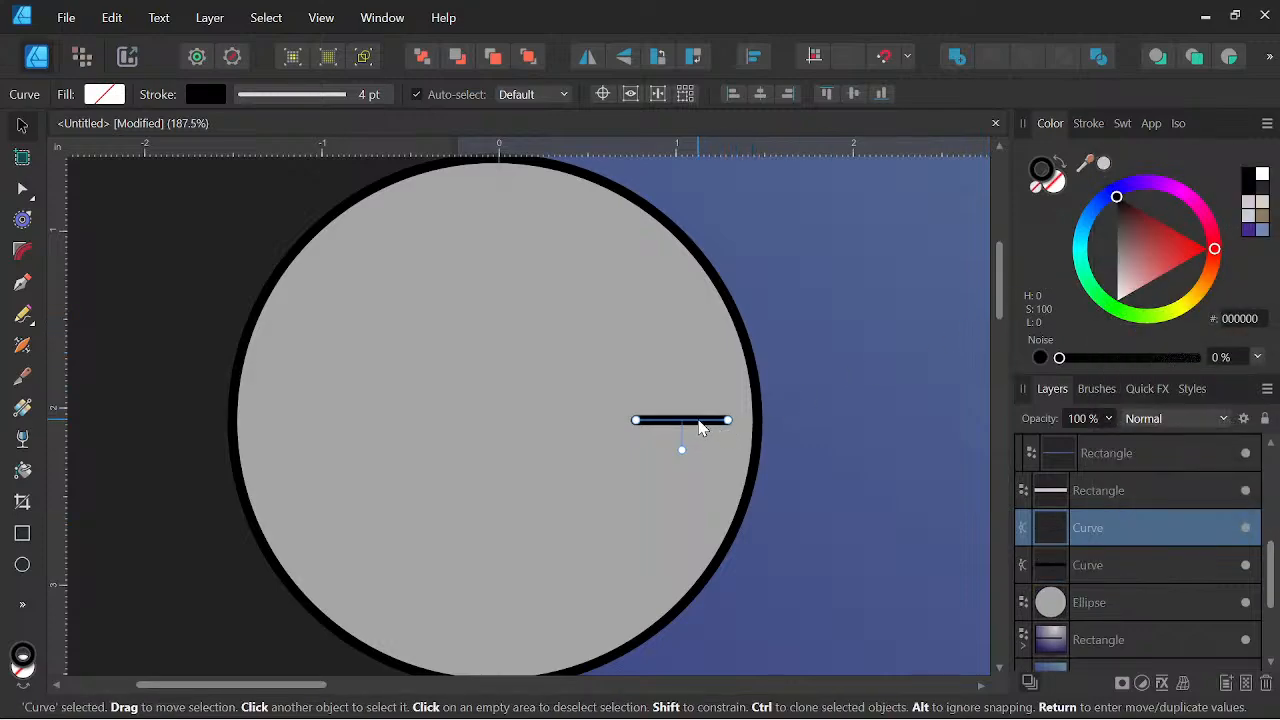
mouse_move(698, 420)
mouse_down()
mouse_move(648, 283)
mouse_move(648, 298)
mouse_move(620, 283)
mouse_move(648, 316)
mouse_move(655, 549)
mouse_move(636, 578)
mouse_move(634, 560)
mouse_move(626, 591)
mouse_up()
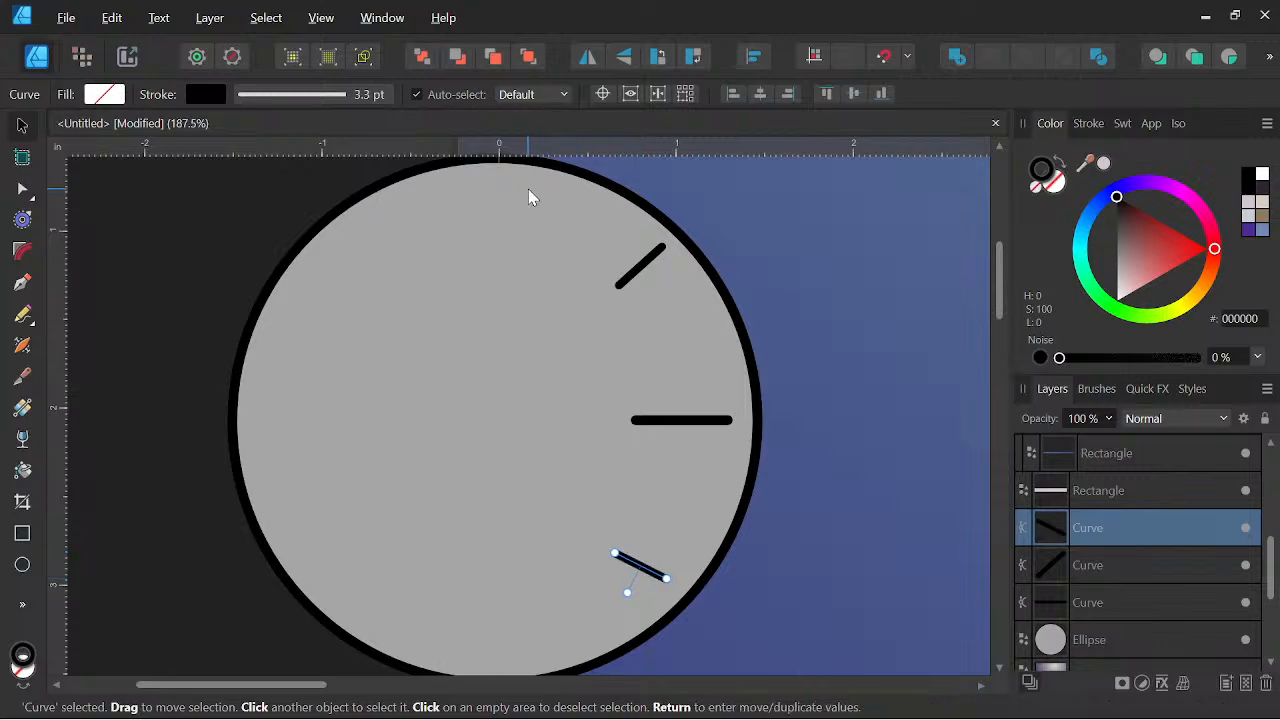
Duplicate the upper-right hour mark and place the copy, rotated more steeply, near the top of the clock circle.
drag(631, 270, 602, 230)
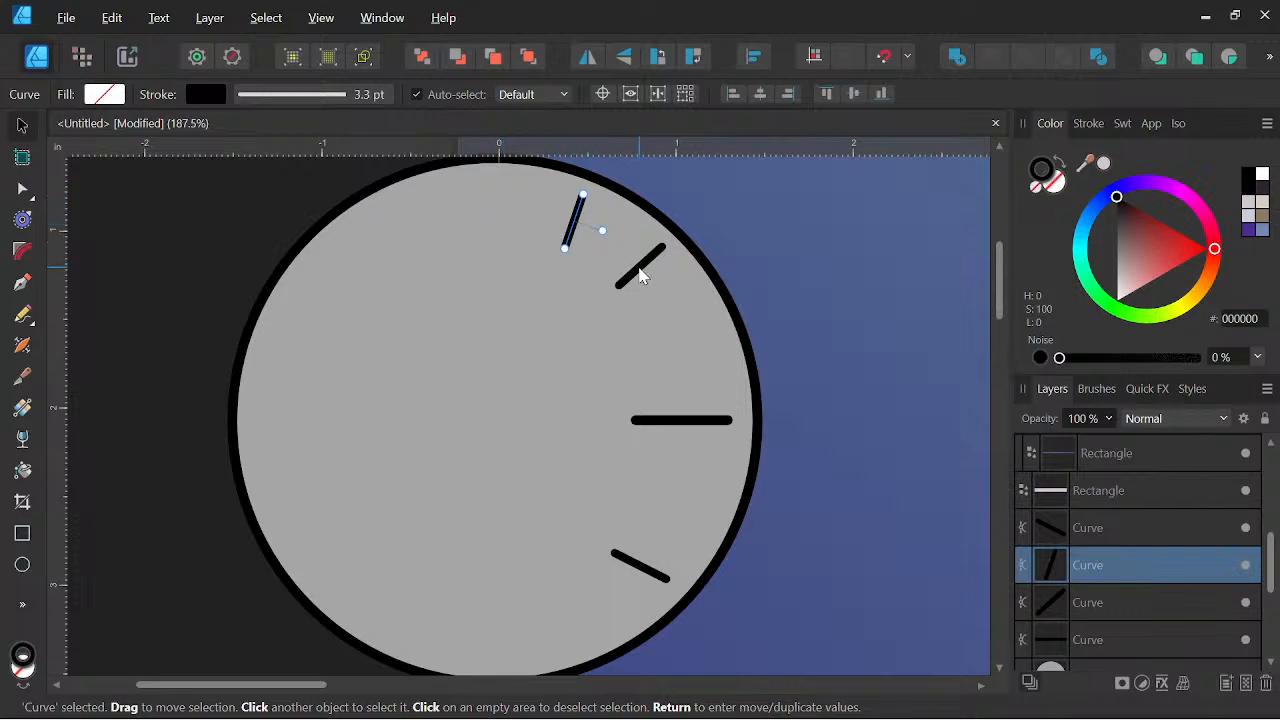
click(641, 277)
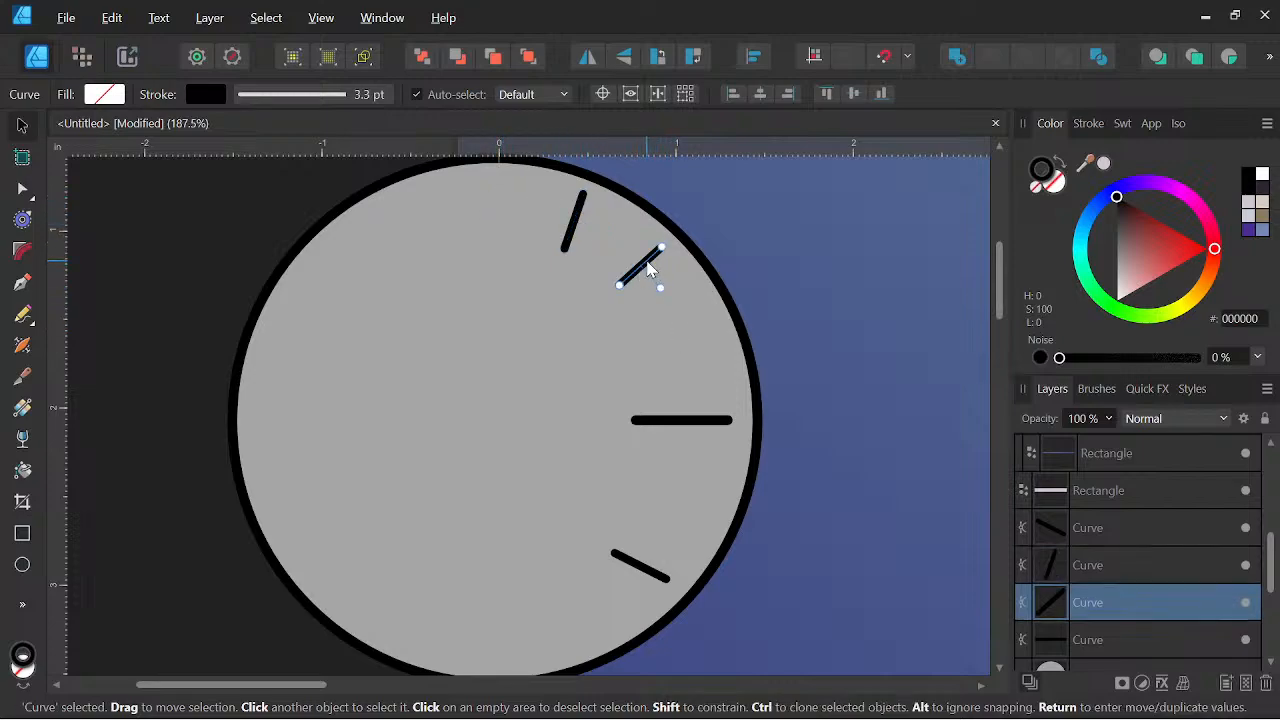
drag(648, 268, 660, 287)
scroll(680, 305, down, 3)
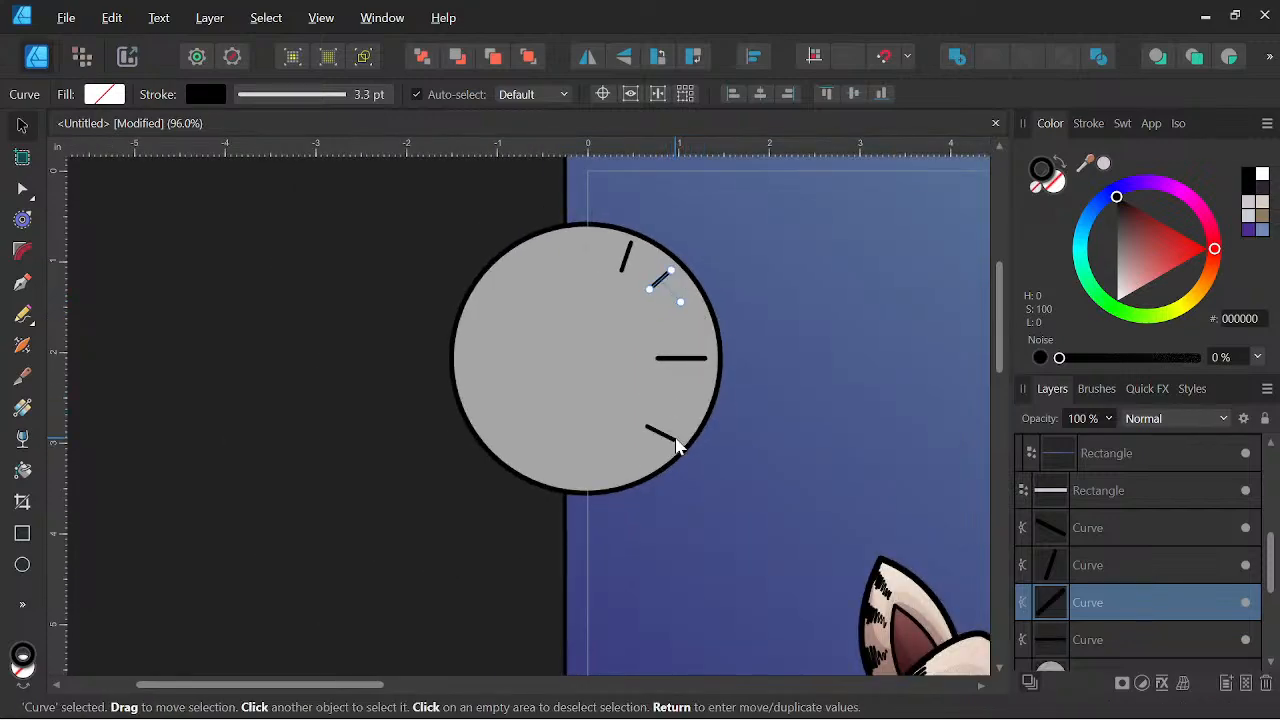
Duplicate the lower-right hour mark and place the copy, rotated more steeply, near the bottom of the clock circle.
click(677, 446)
scroll(677, 446, up, 2)
drag(664, 438, 590, 474)
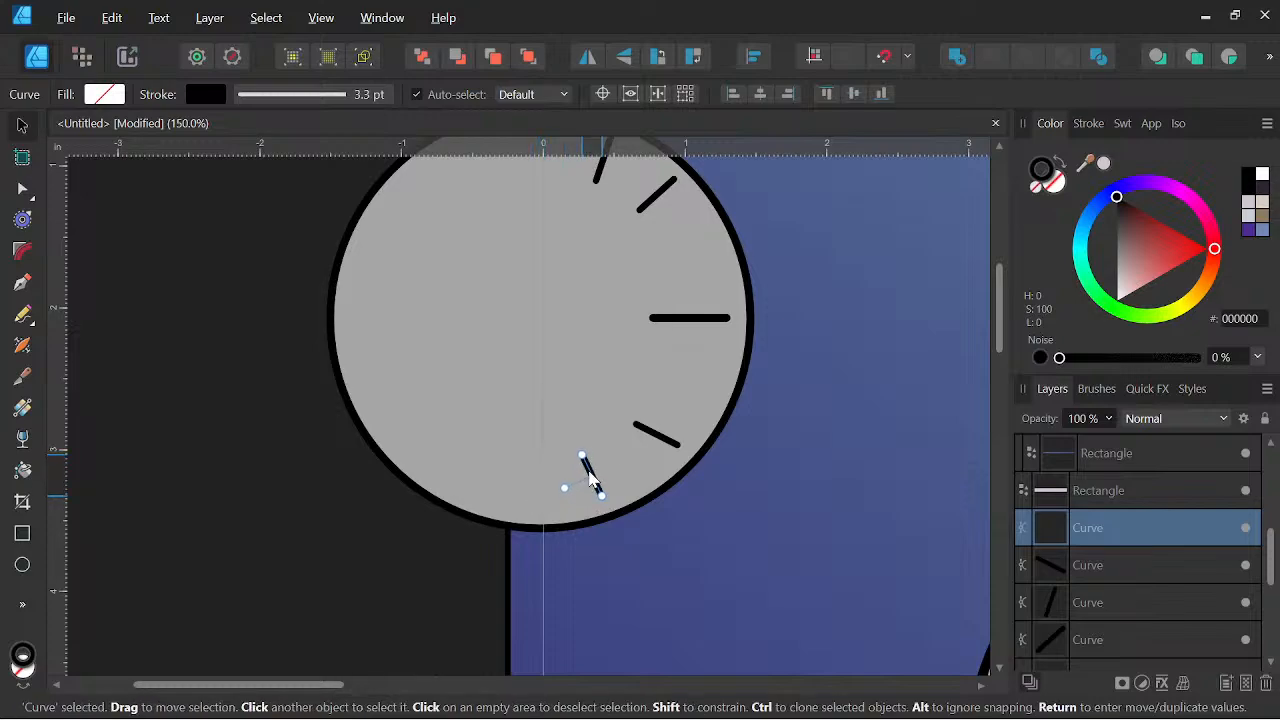
scroll(594, 478, down, 3)
drag(700, 409, 712, 423)
scroll(693, 410, up, 2)
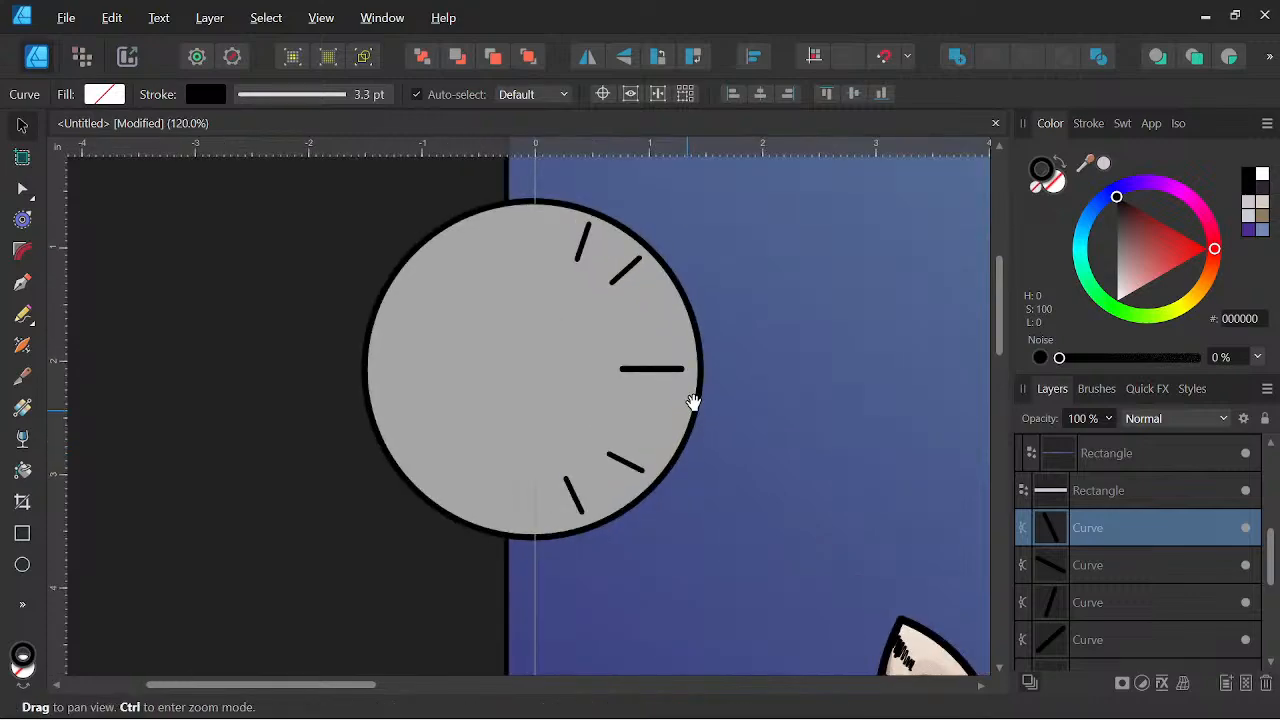
Rotate the upper-right hour mark to a flatter angle and shift it and the lower-right mark to even out the spacing.
click(637, 280)
scroll(637, 280, up, 2)
drag(637, 280, 644, 321)
drag(603, 572, 614, 551)
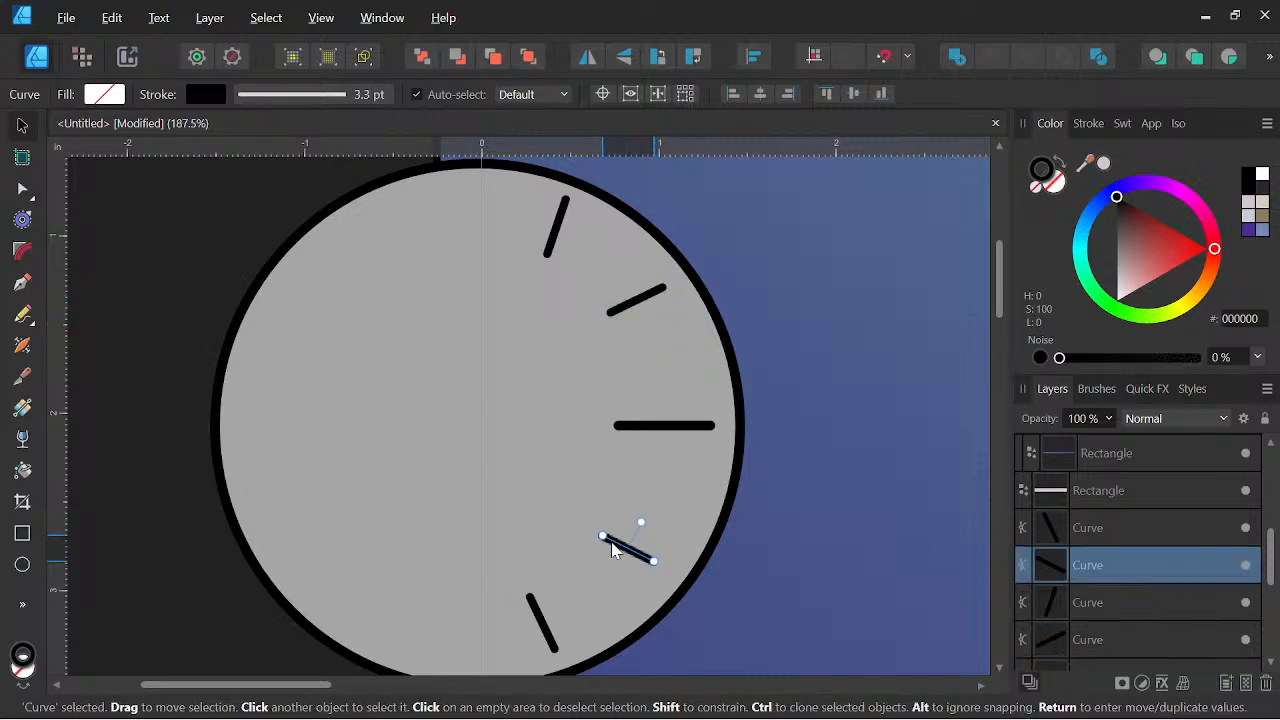
Duplicate the clock circle, nest the copy inside the original, and shrink it around its centre to about 2.8 in across.
click(737, 475)
scroll(745, 424, down, 2)
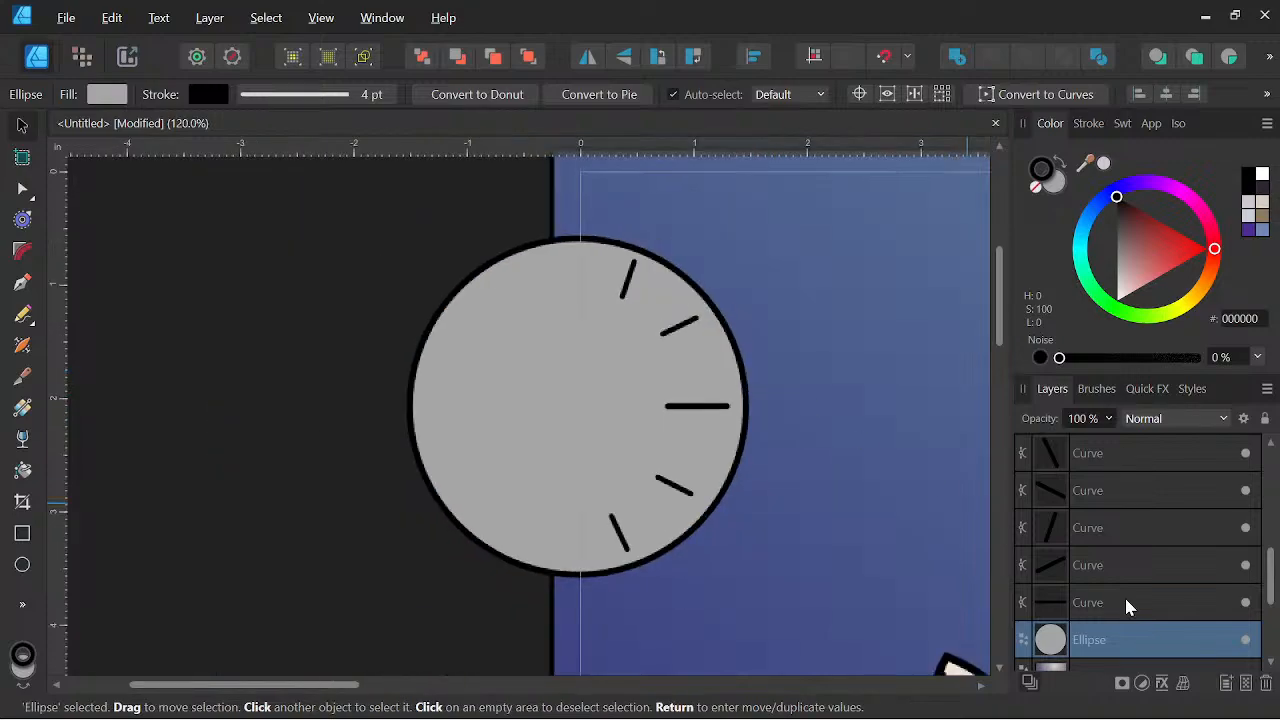
right_click(1135, 642)
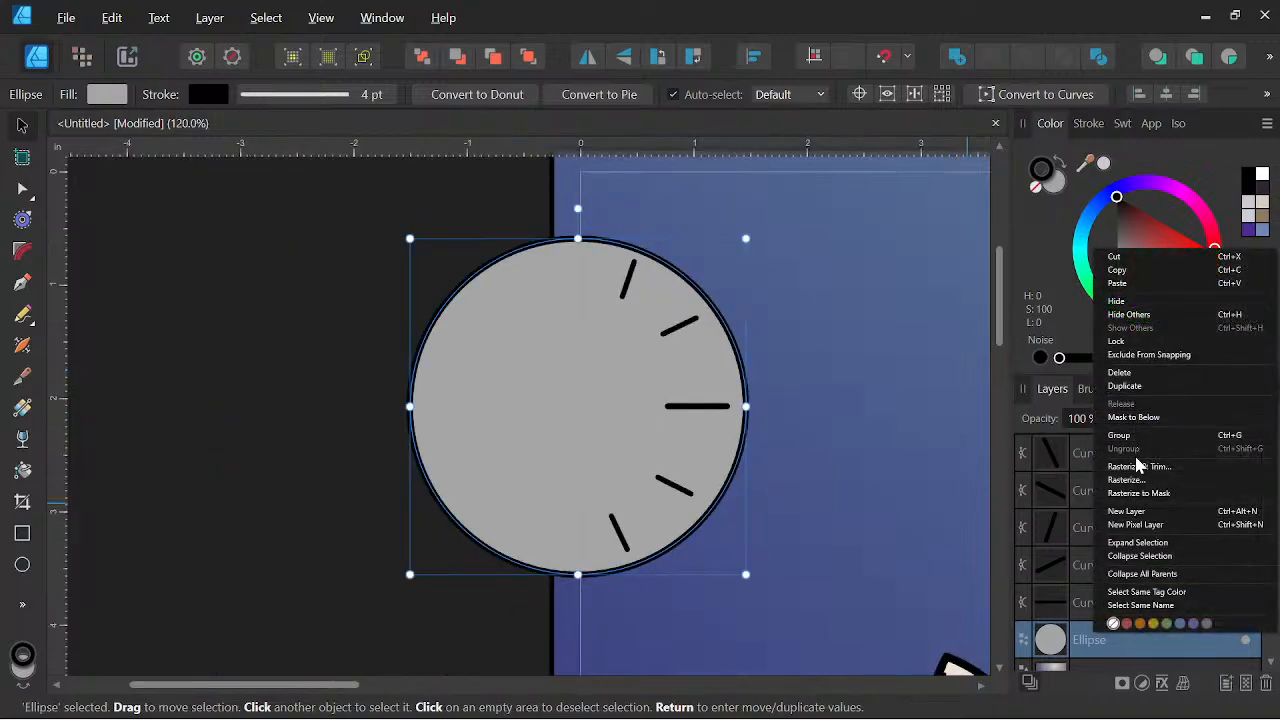
click(1135, 386)
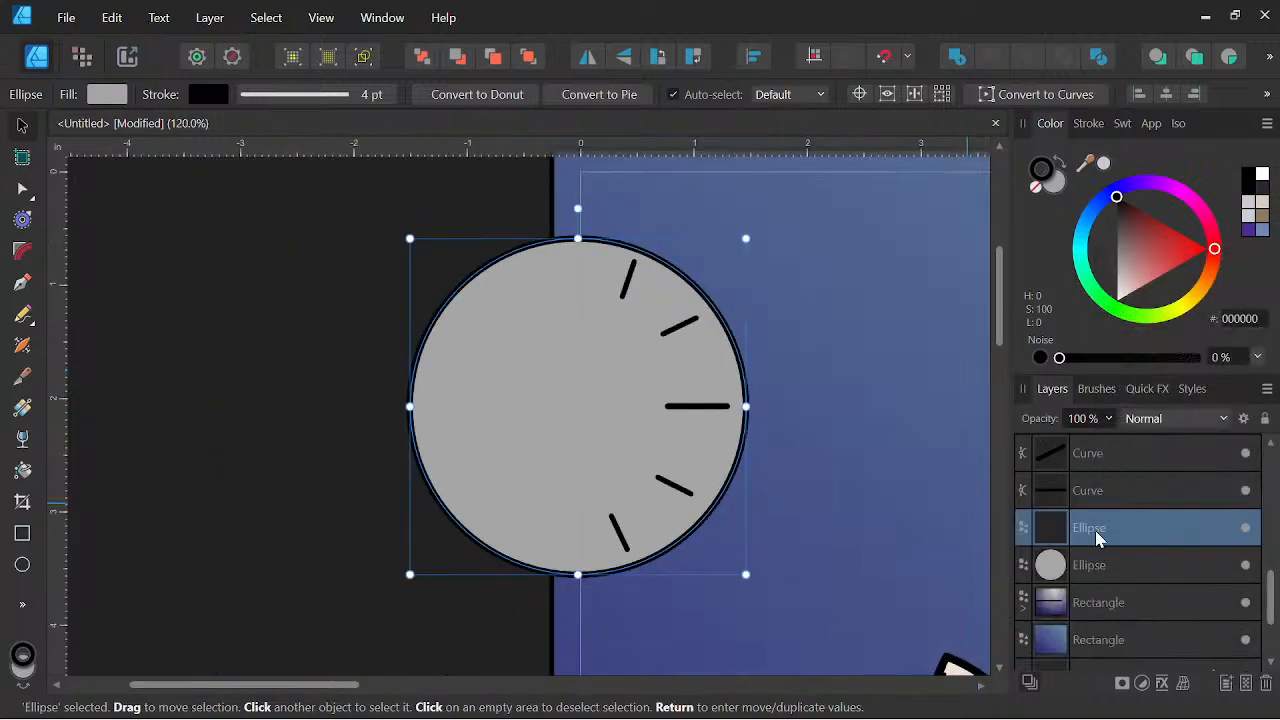
drag(1096, 538, 1094, 571)
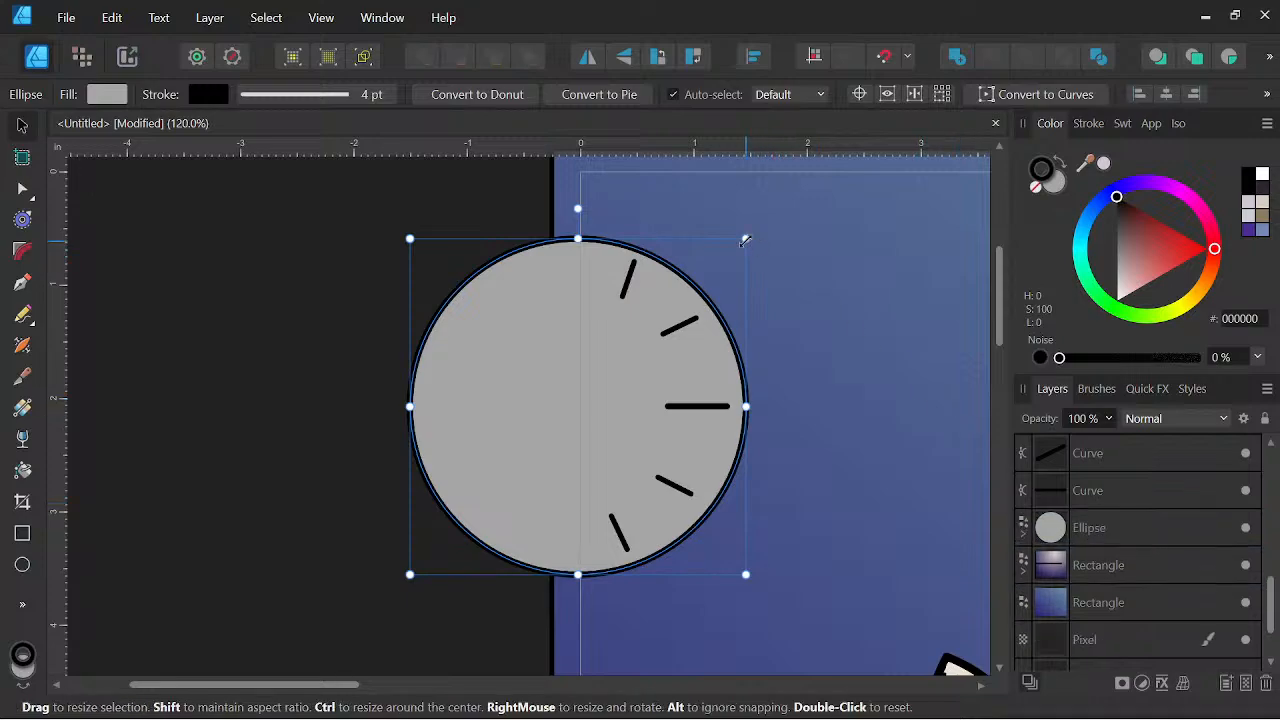
drag(745, 240, 735, 249)
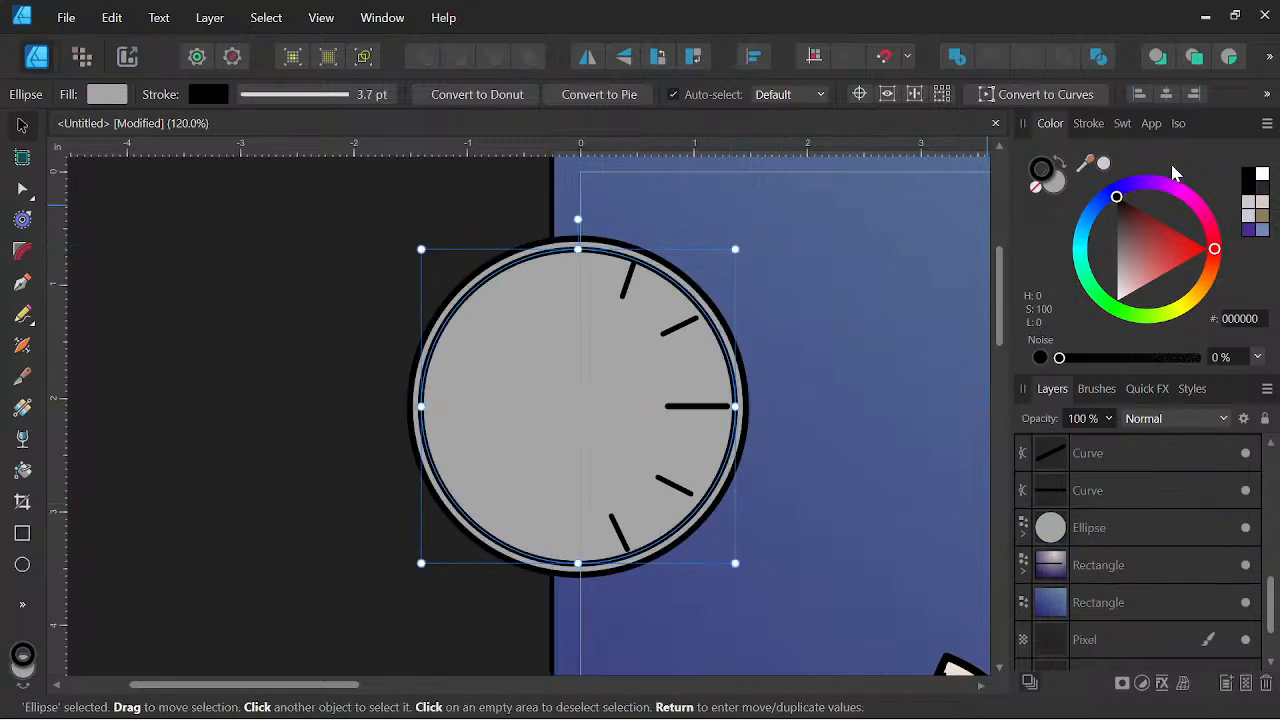
Set the inner clock circle's stroke width to 2 pt.
click(1090, 124)
click(1238, 186)
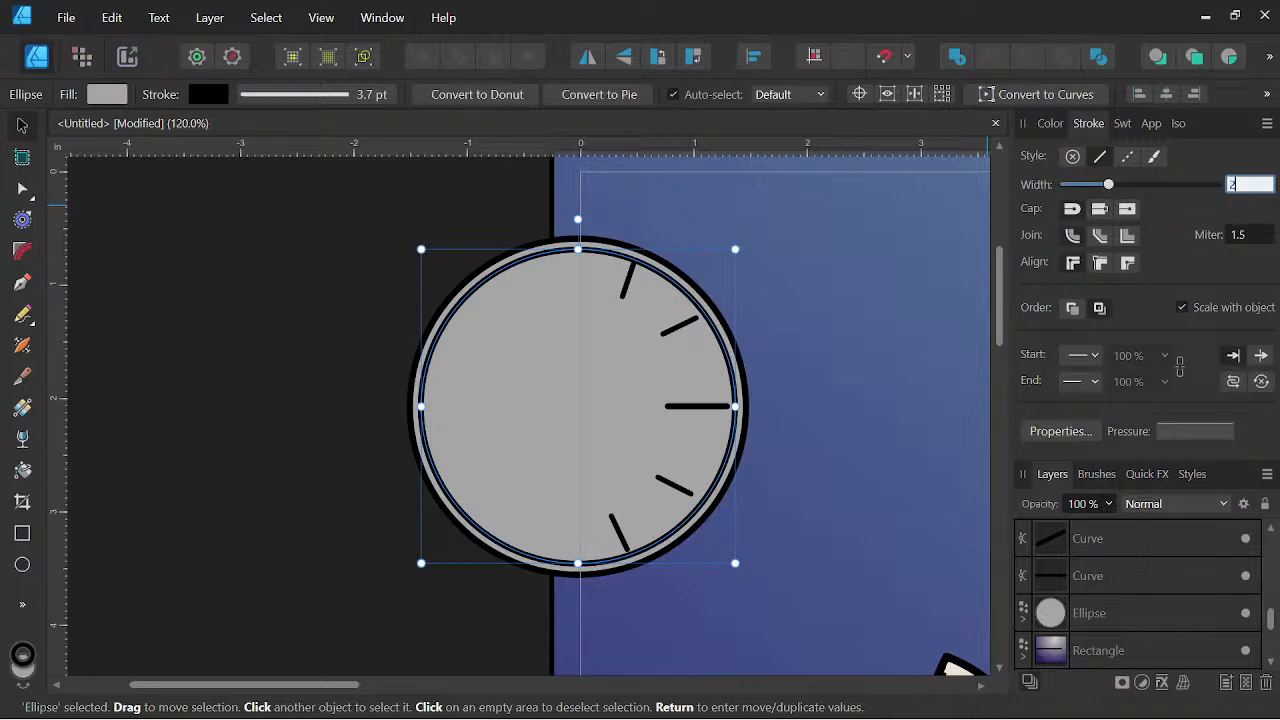
text(2)
key(Return)
Move all five hour marks slightly inward so they sit clear of the inner circle's outline.
scroll(735, 358, up, 2)
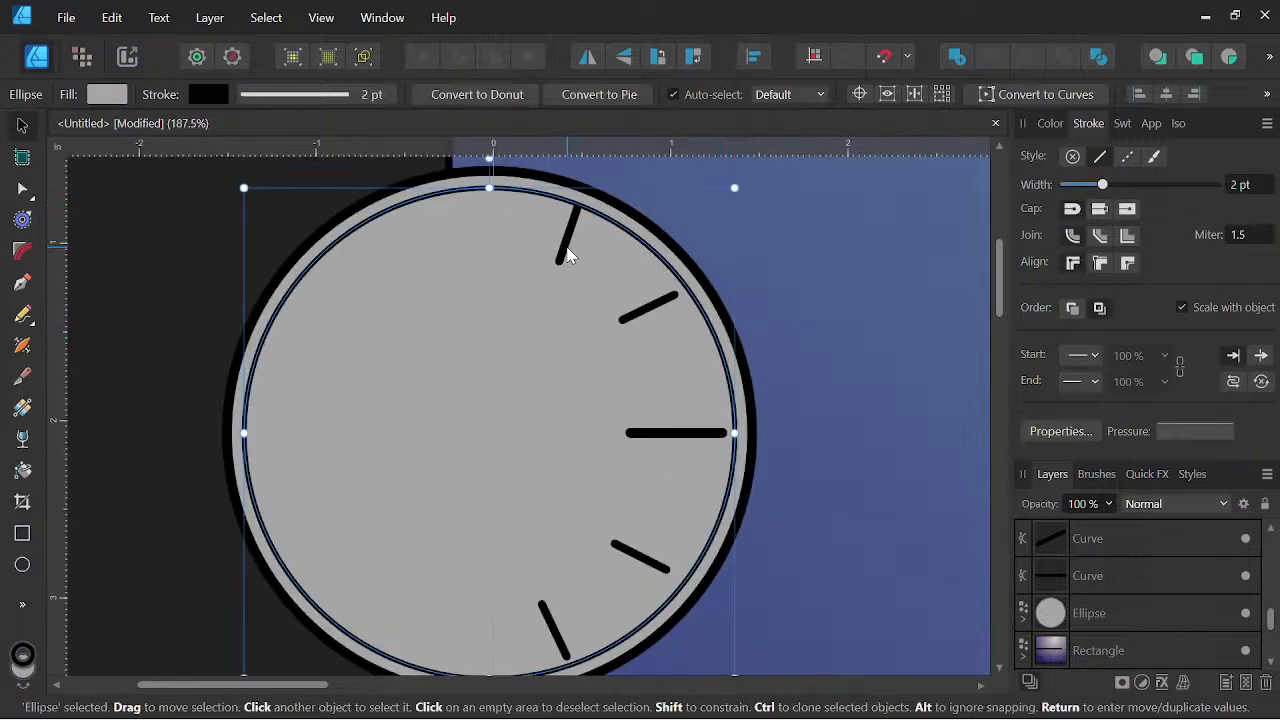
drag(567, 248, 559, 269)
drag(647, 310, 635, 330)
drag(678, 436, 667, 437)
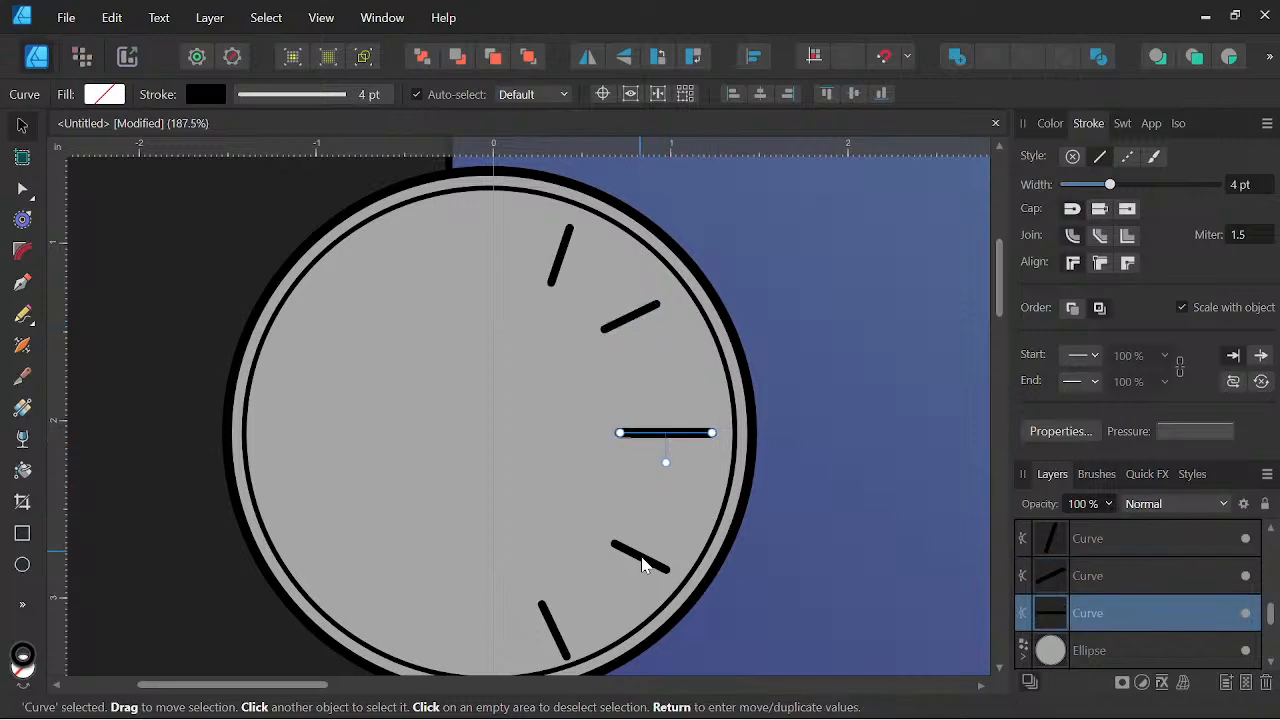
drag(641, 558, 631, 554)
click(553, 642)
drag(553, 642, 555, 622)
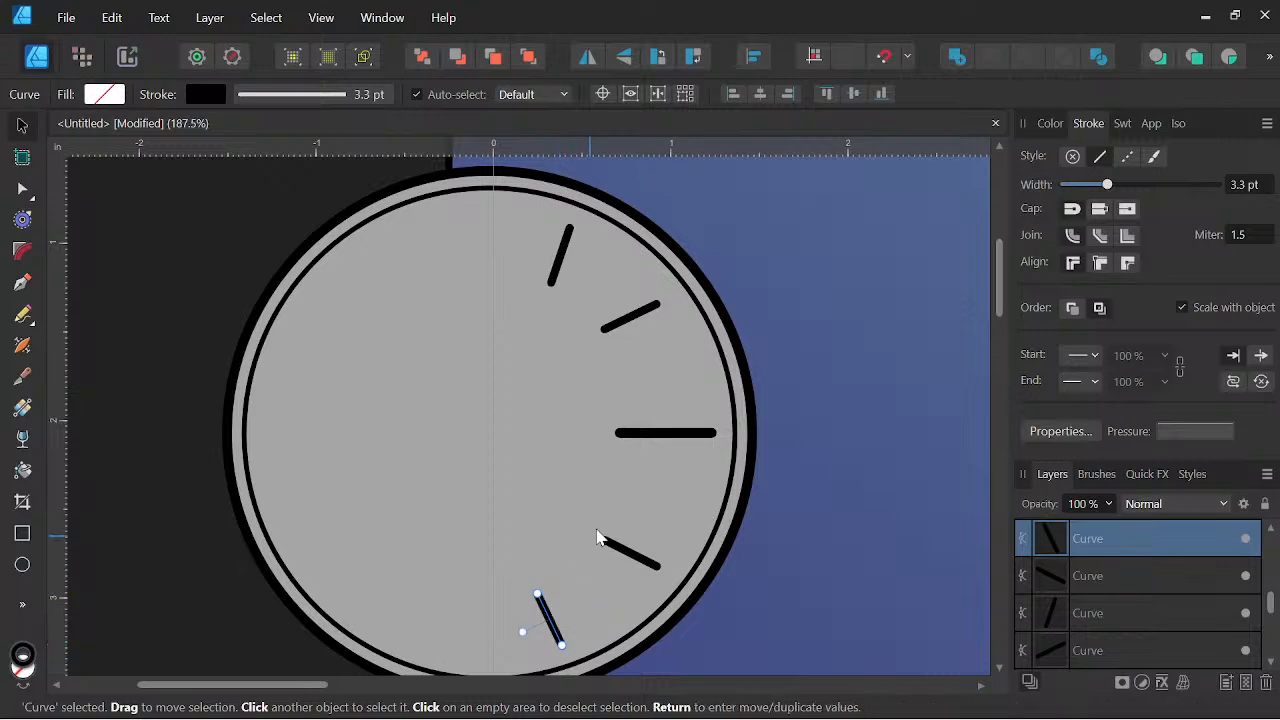
Draw a straight 2 pt clock hand about 0.8 in long from the clock's centre toward the upper right with the Pen tool.
scroll(600, 537, down, 1)
drag(685, 506, 731, 479)
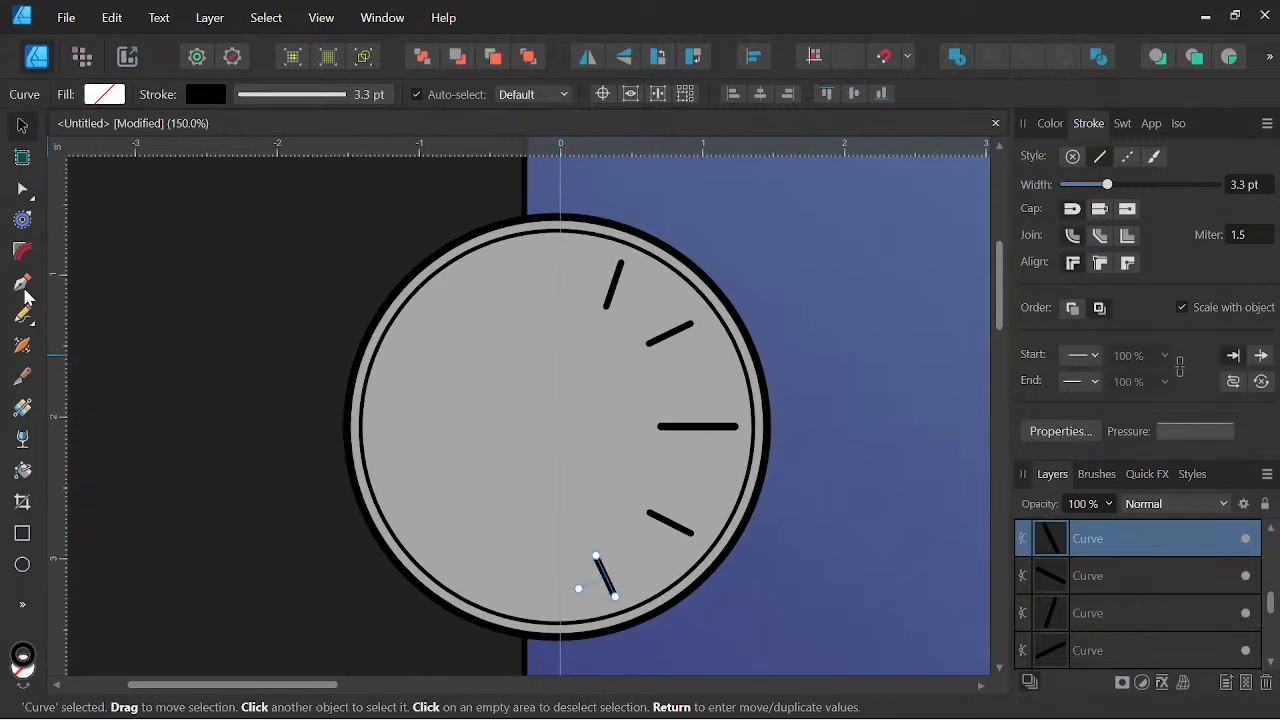
click(22, 283)
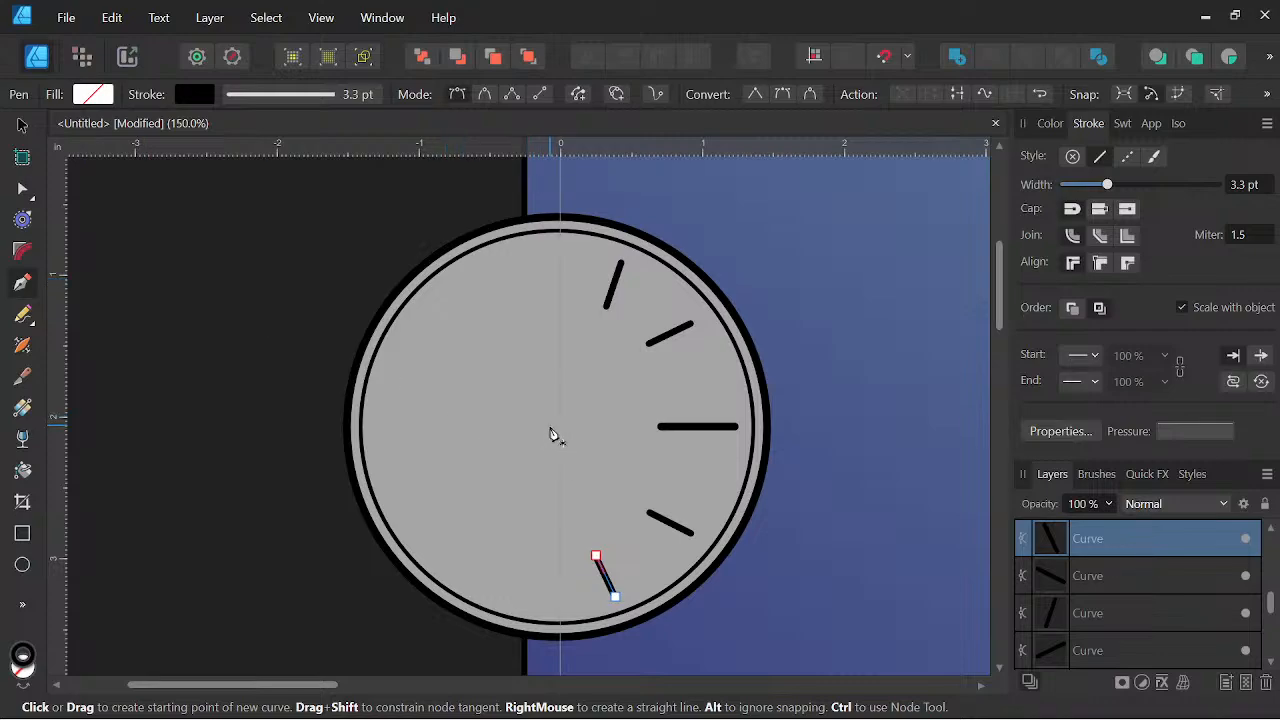
click(555, 426)
click(652, 375)
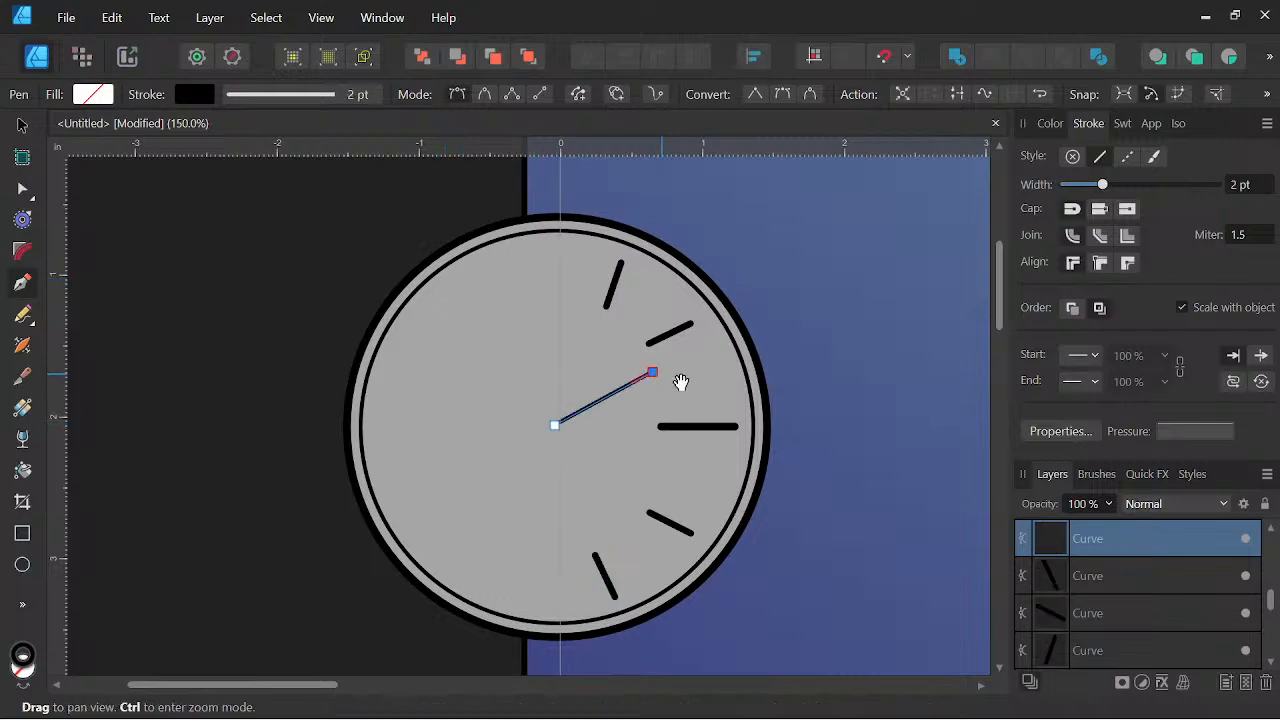
scroll(652, 376, up, 3)
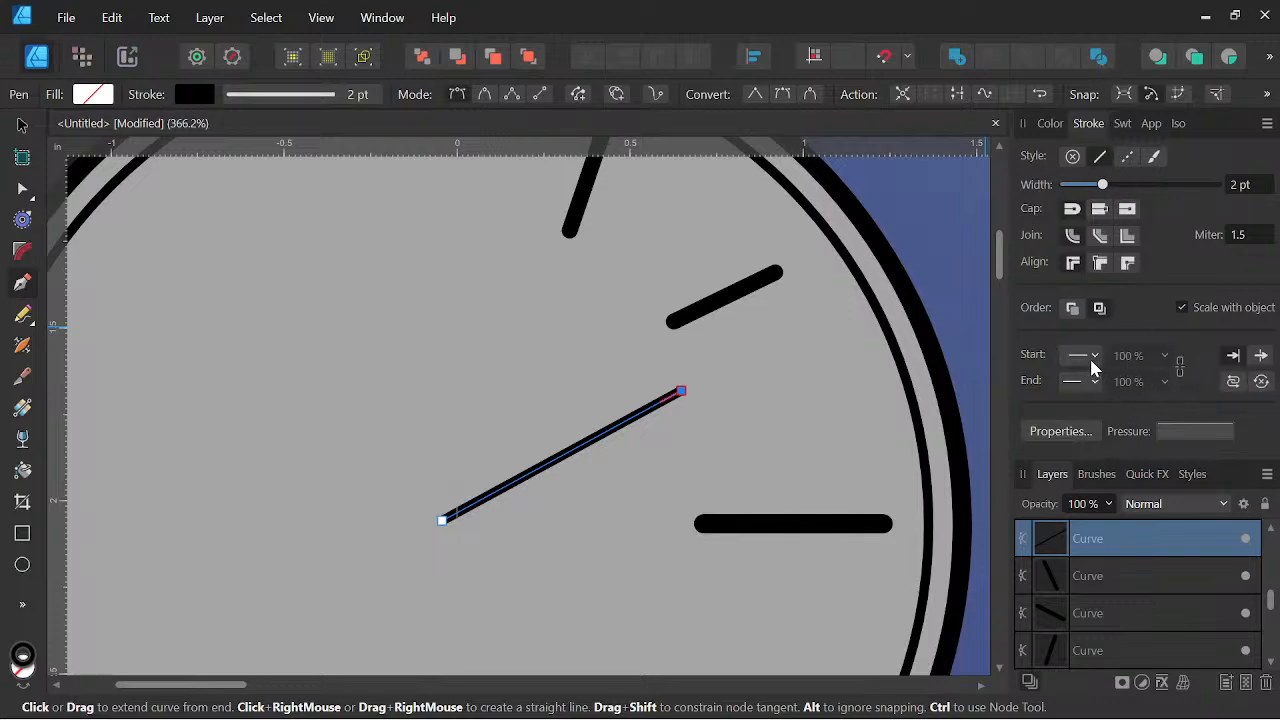
Add a "Triangle, Tall" arrowhead to the end of the clock hand.
click(1093, 356)
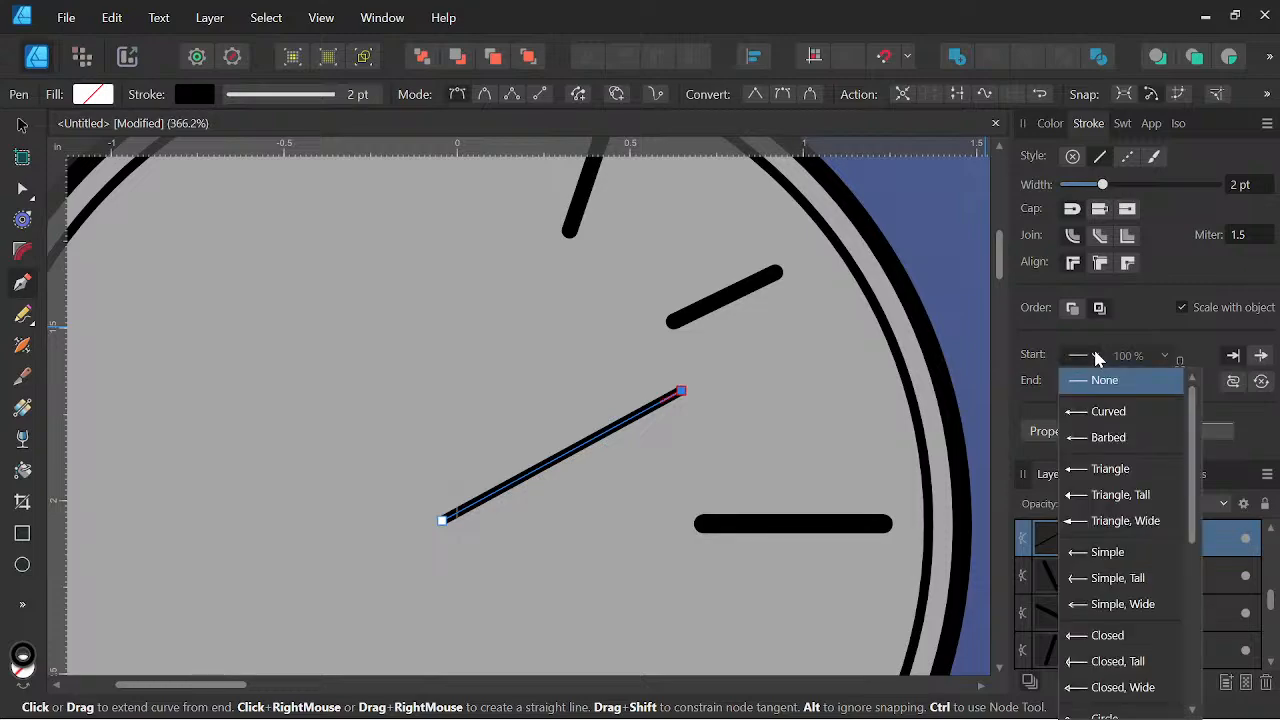
click(1176, 343)
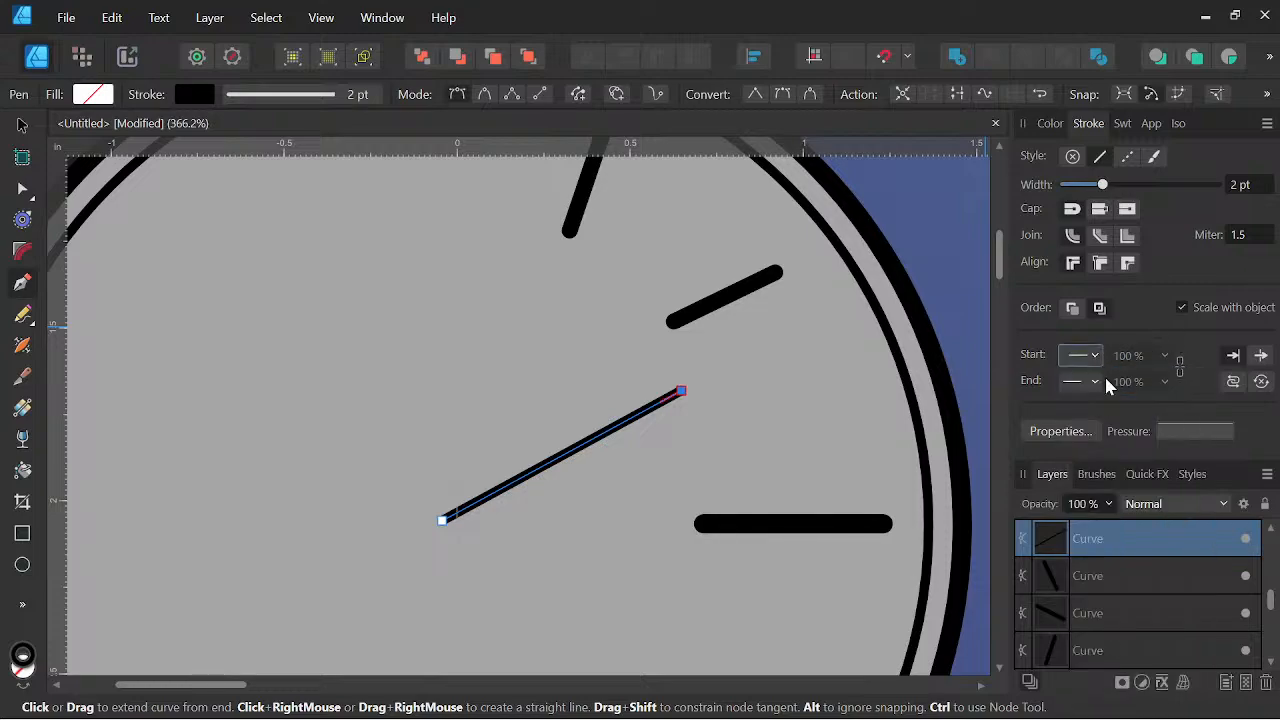
click(1098, 382)
scroll(1081, 313, down, 4)
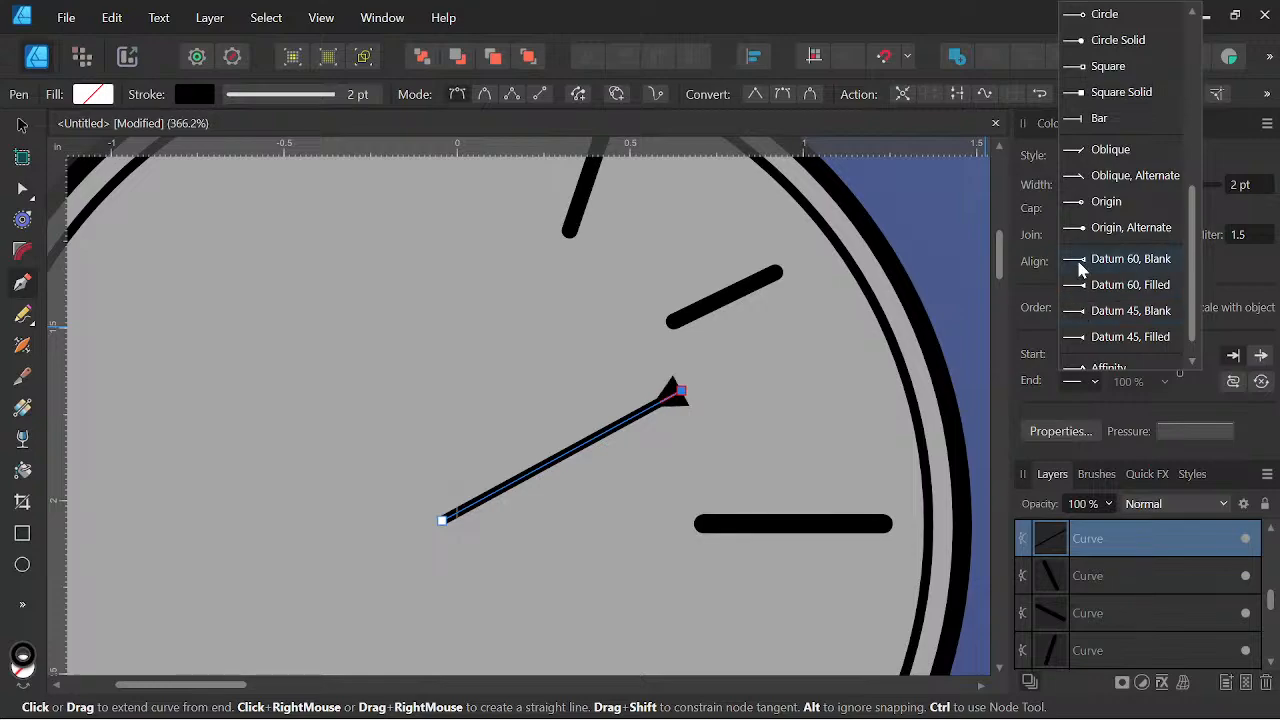
scroll(1112, 170, up, 4)
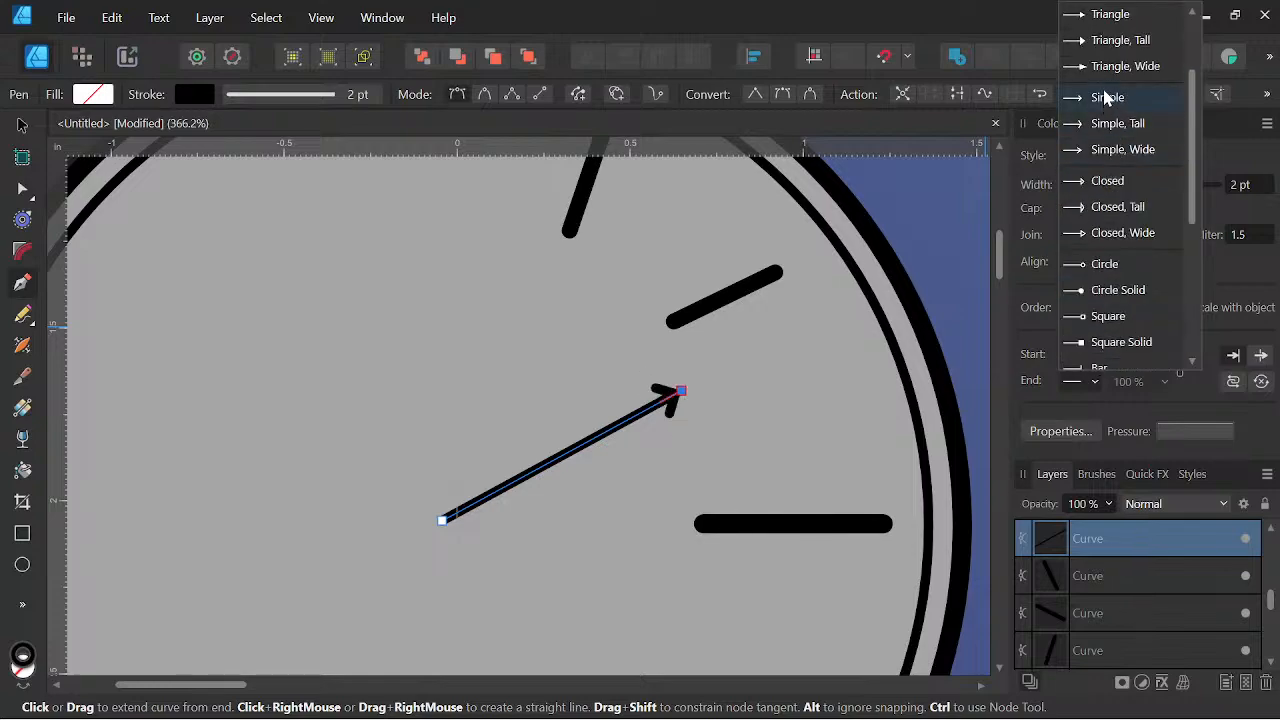
scroll(1107, 97, up, 2)
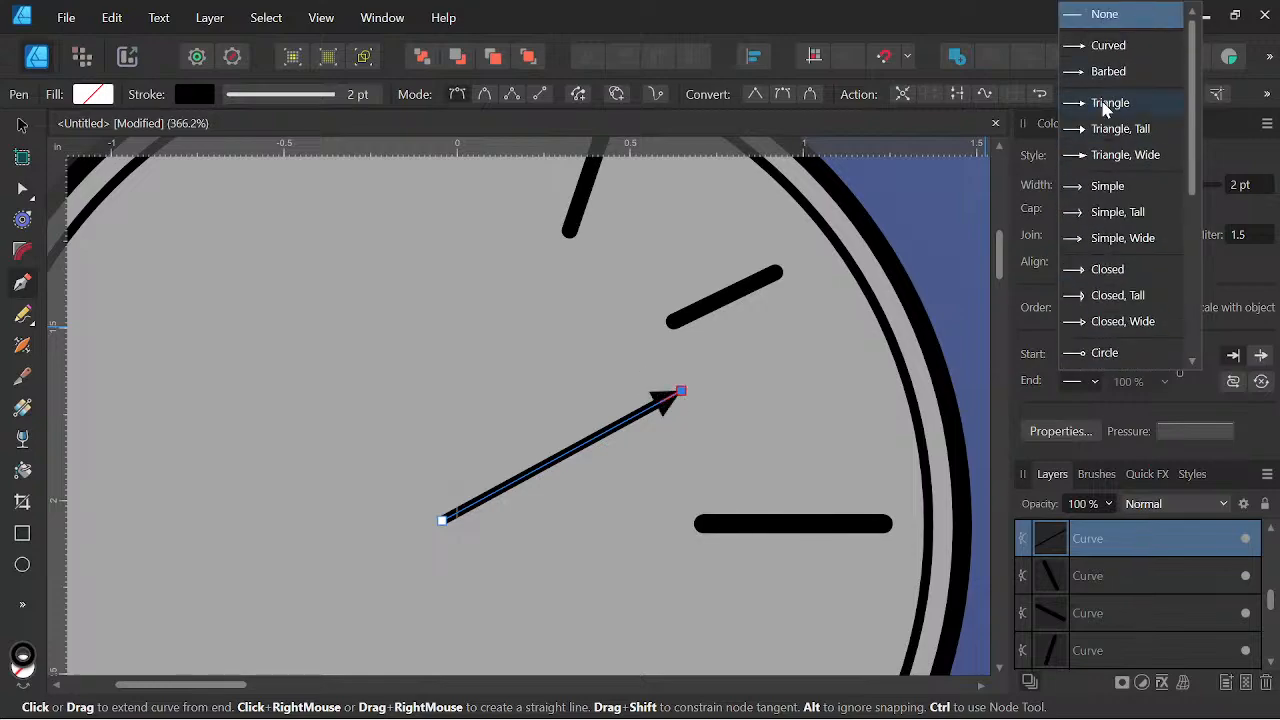
click(1115, 132)
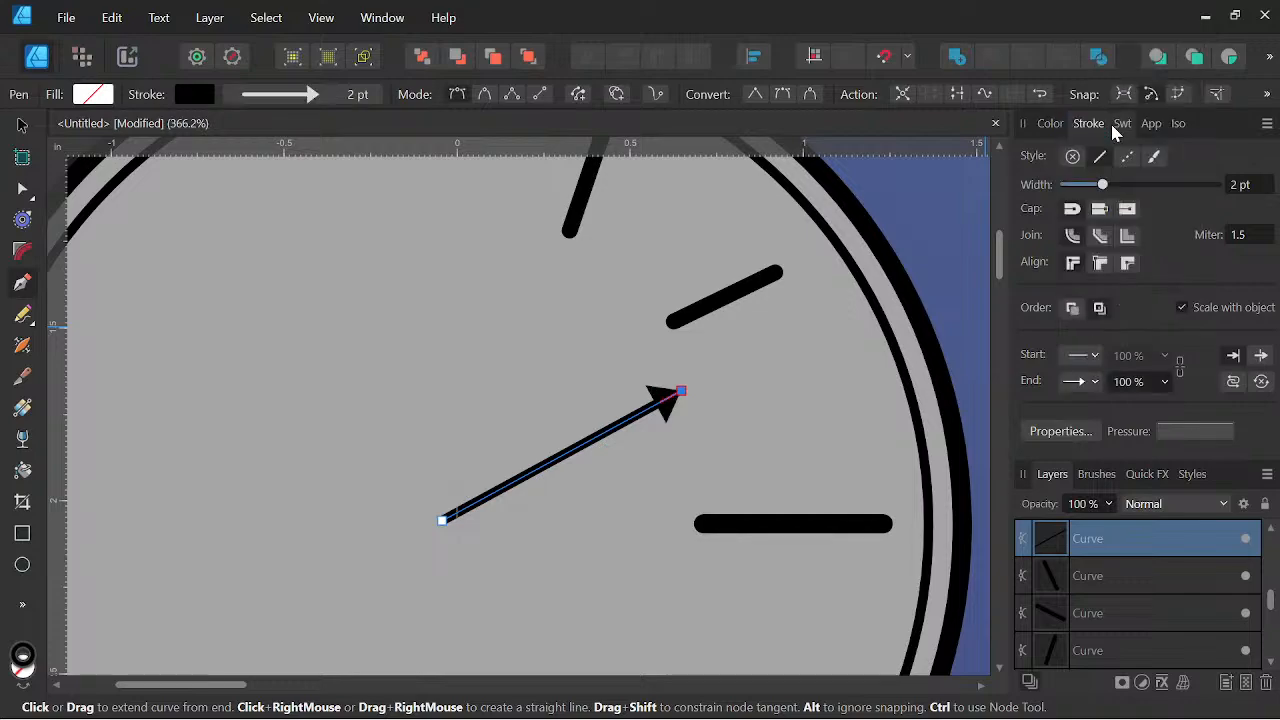
scroll(685, 420, down, 5)
scroll(678, 410, up, 7)
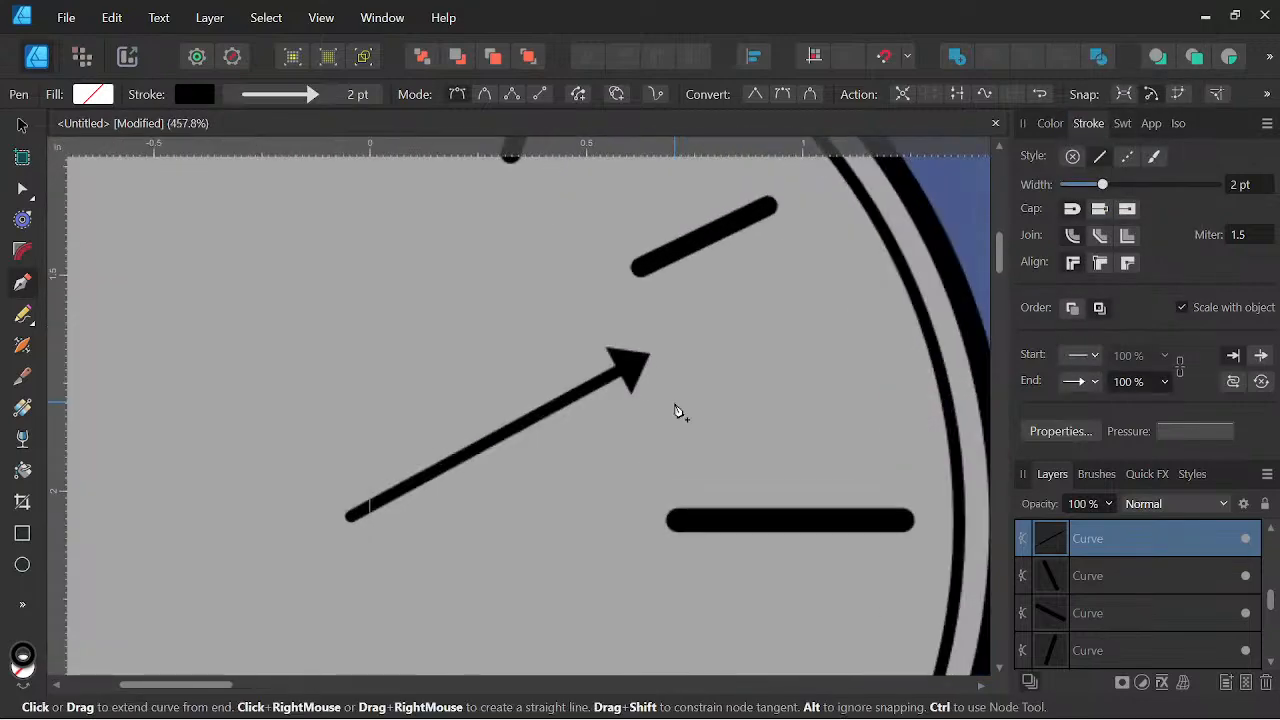
Lengthen the clock hand slightly toward the upper right and set its stroke width to 3 pt.
click(20, 122)
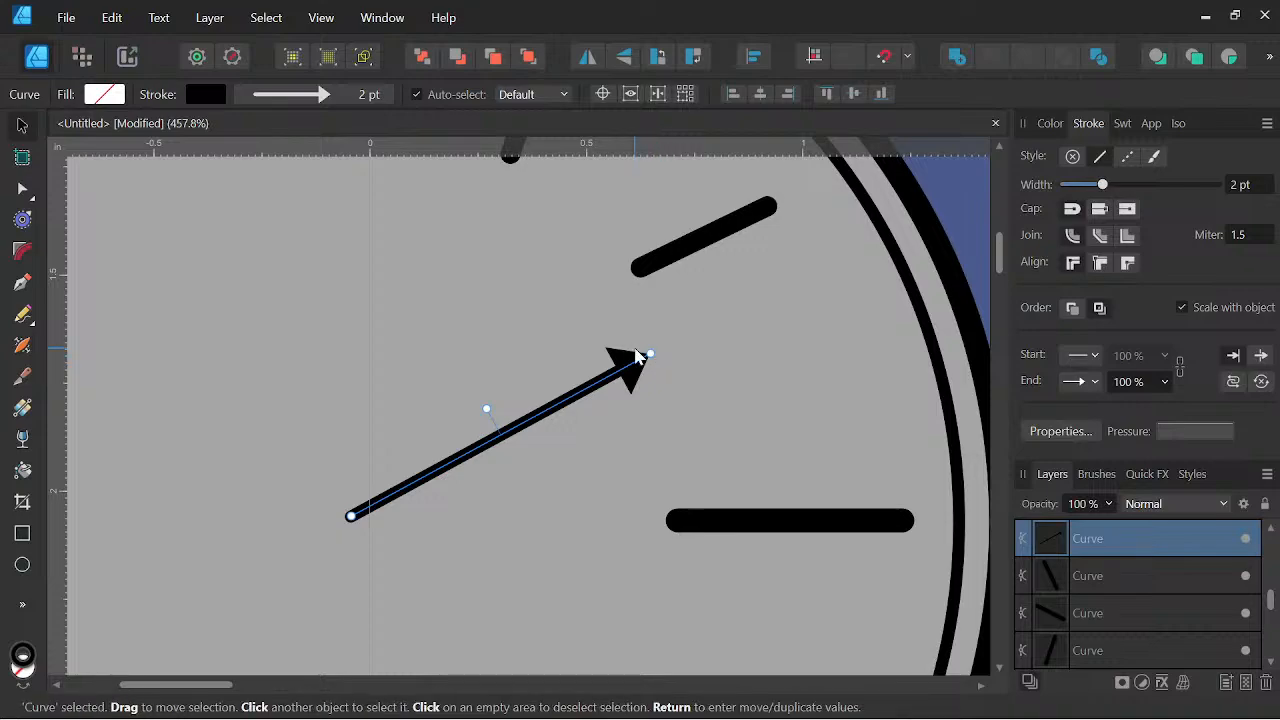
mouse_move(652, 352)
mouse_down()
mouse_move(686, 323)
mouse_move(675, 340)
mouse_up()
click(1236, 186)
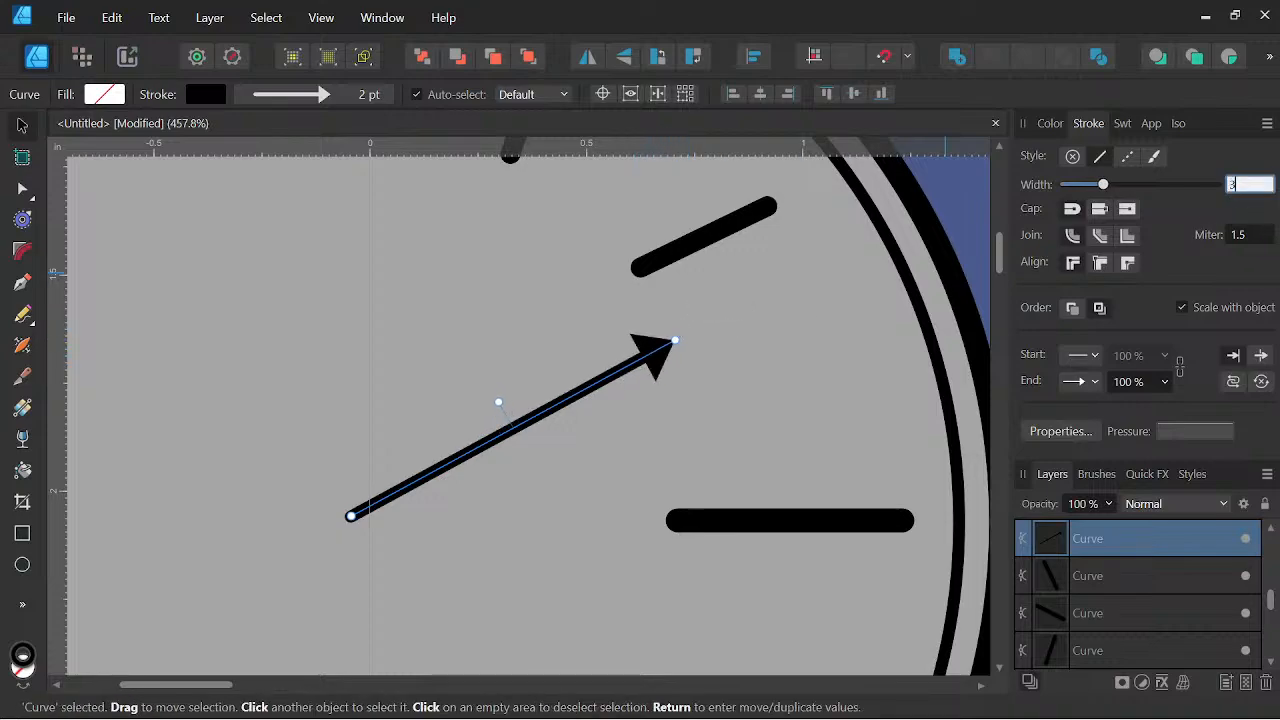
text(3)
key(Return)
Duplicate the clock hand and make the copy a slightly shorter second hand pointing right and slightly downward from the clock's centre.
scroll(774, 380, down, 5)
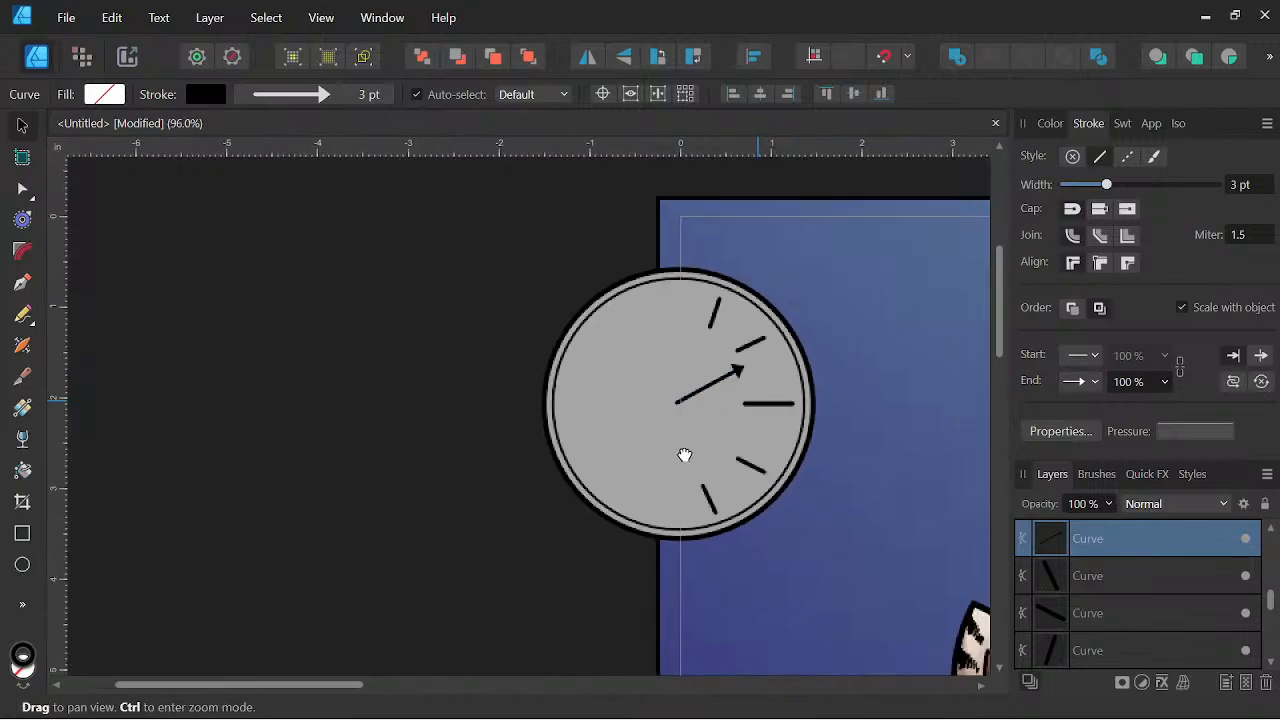
scroll(594, 417, up, 3)
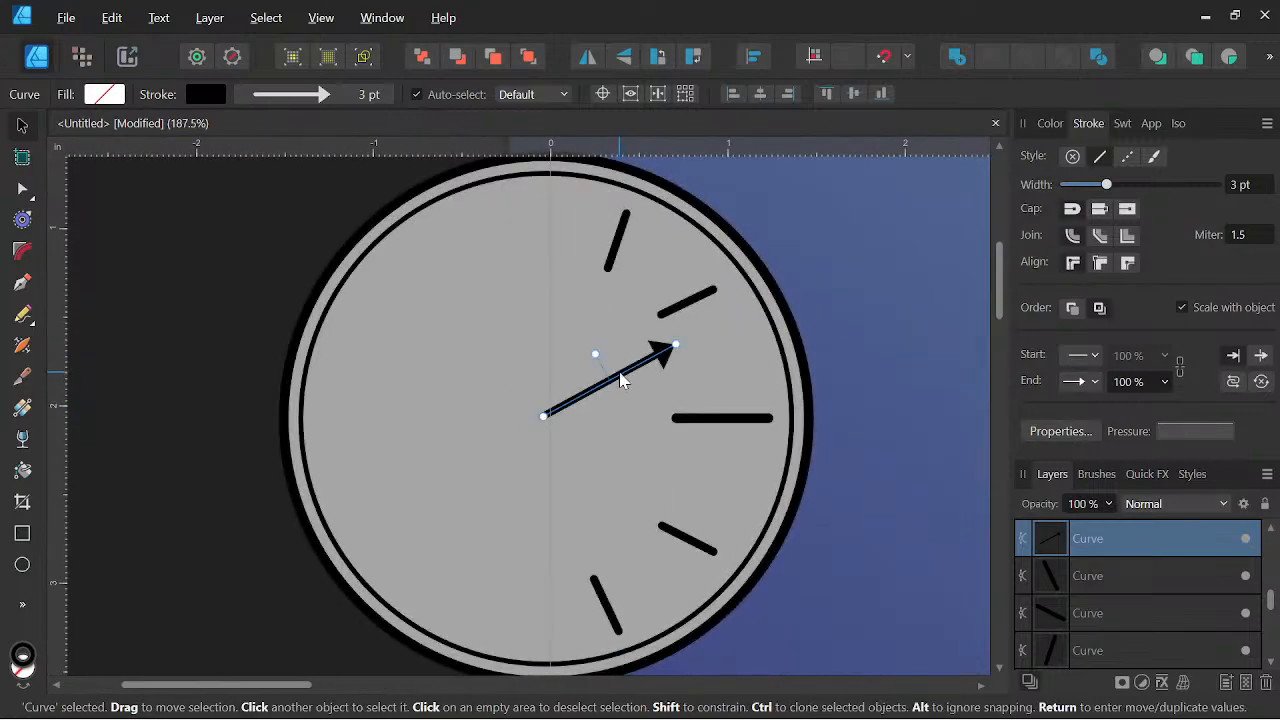
mouse_move(619, 372)
mouse_down()
mouse_move(617, 451)
mouse_move(680, 471)
mouse_move(623, 449)
mouse_move(643, 457)
mouse_up()
scroll(687, 417, down, 2)
drag(755, 397, 741, 370)
scroll(740, 369, down, 3)
drag(775, 417, 527, 323)
scroll(524, 316, down, 3)
drag(600, 348, 560, 376)
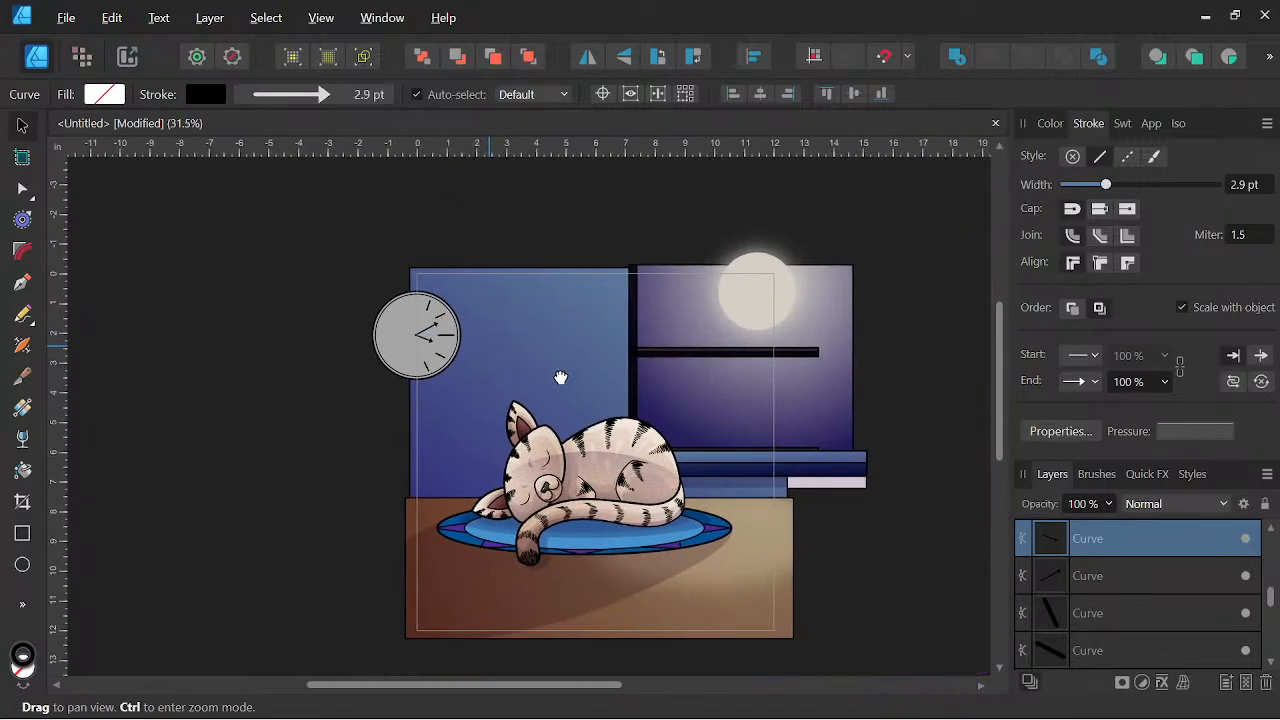
scroll(420, 364, up, 4)
click(420, 368)
scroll(578, 395, up, 2)
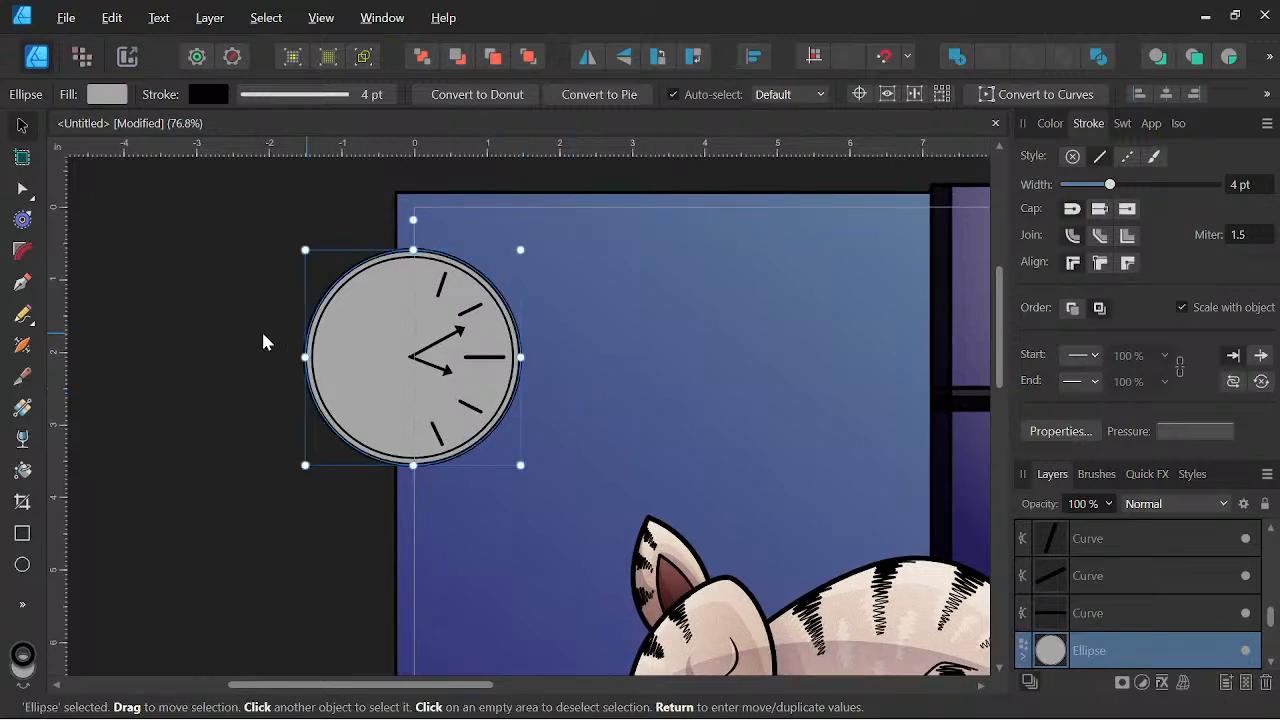
click(23, 410)
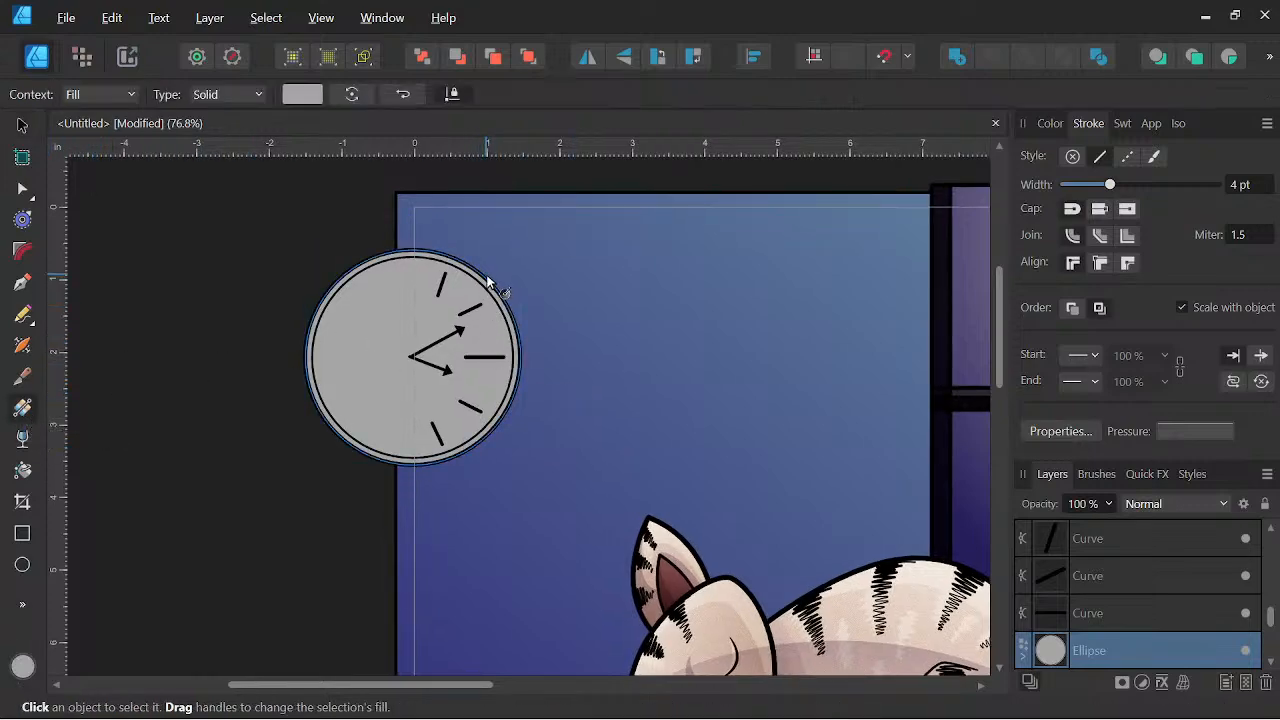
drag(485, 271, 347, 445)
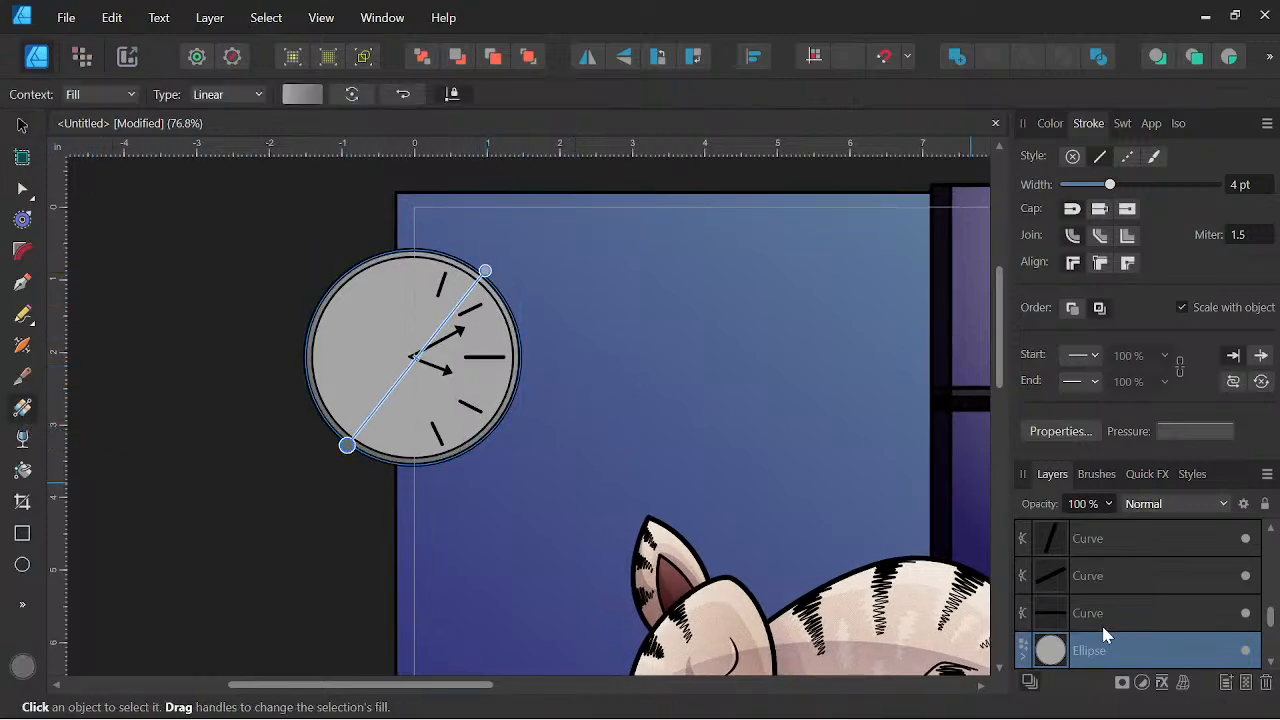
key(ctrl+z)
Select all the clock's hand and hour-mark curves and nest them inside the outer clock ellipse.
scroll(1114, 587, up, 2)
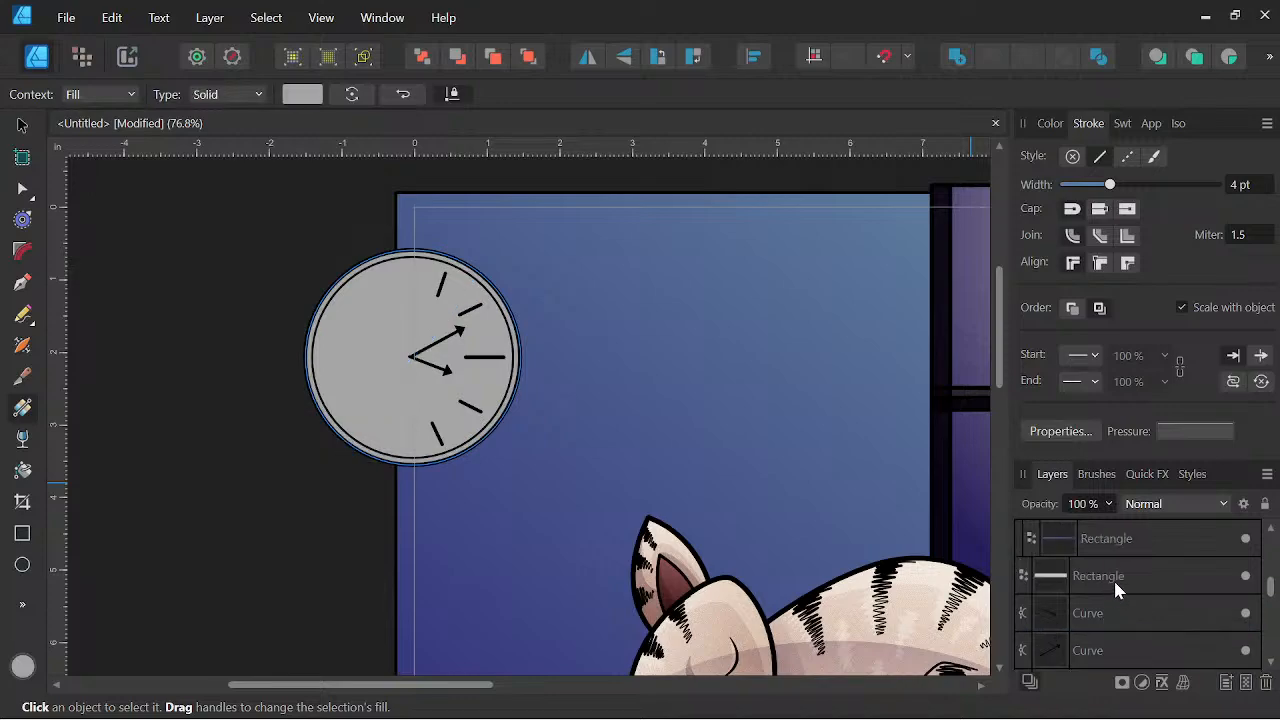
click(1064, 608)
scroll(1103, 605, down, 3)
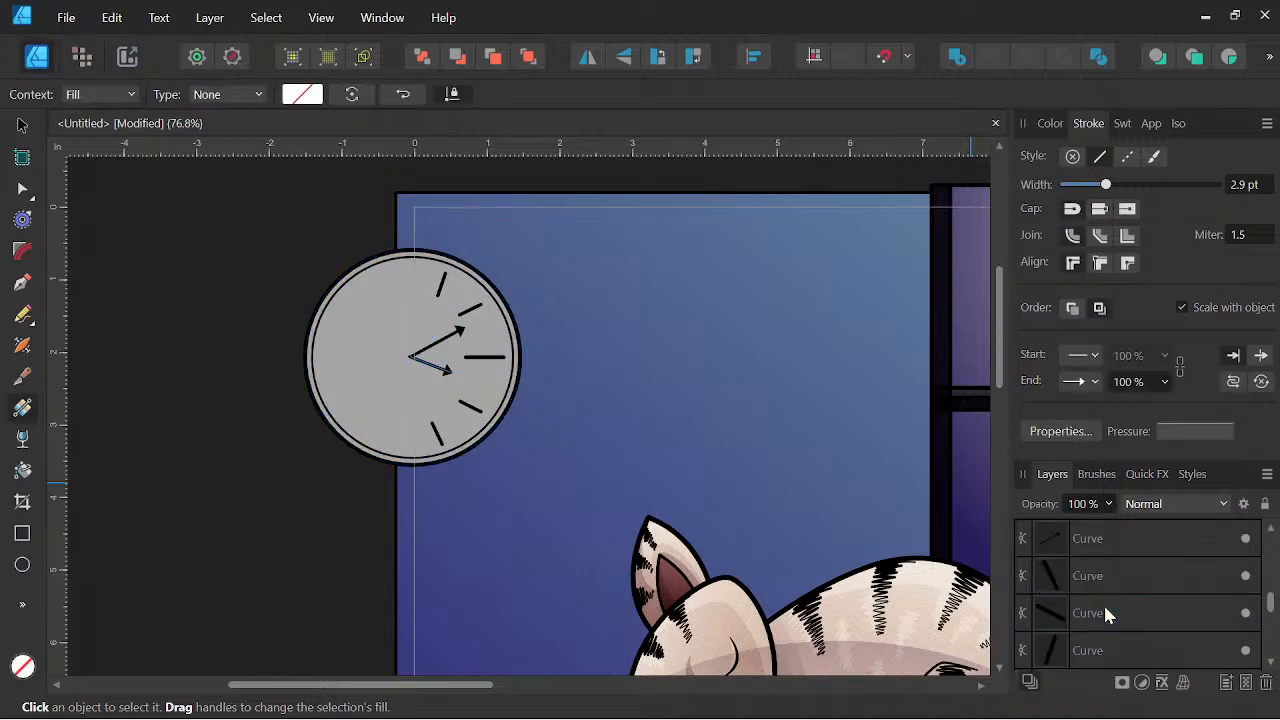
shift+click(1104, 611)
drag(1104, 611, 1085, 655)
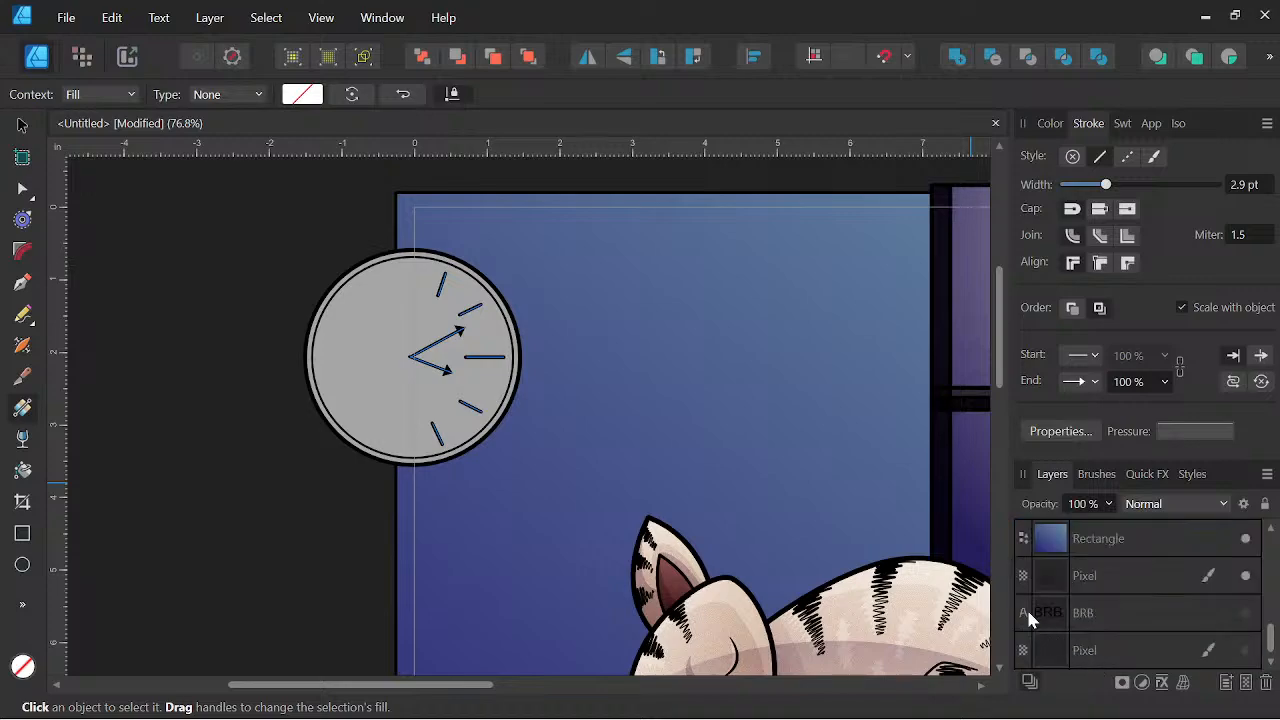
scroll(1110, 580, up, 3)
click(1023, 583)
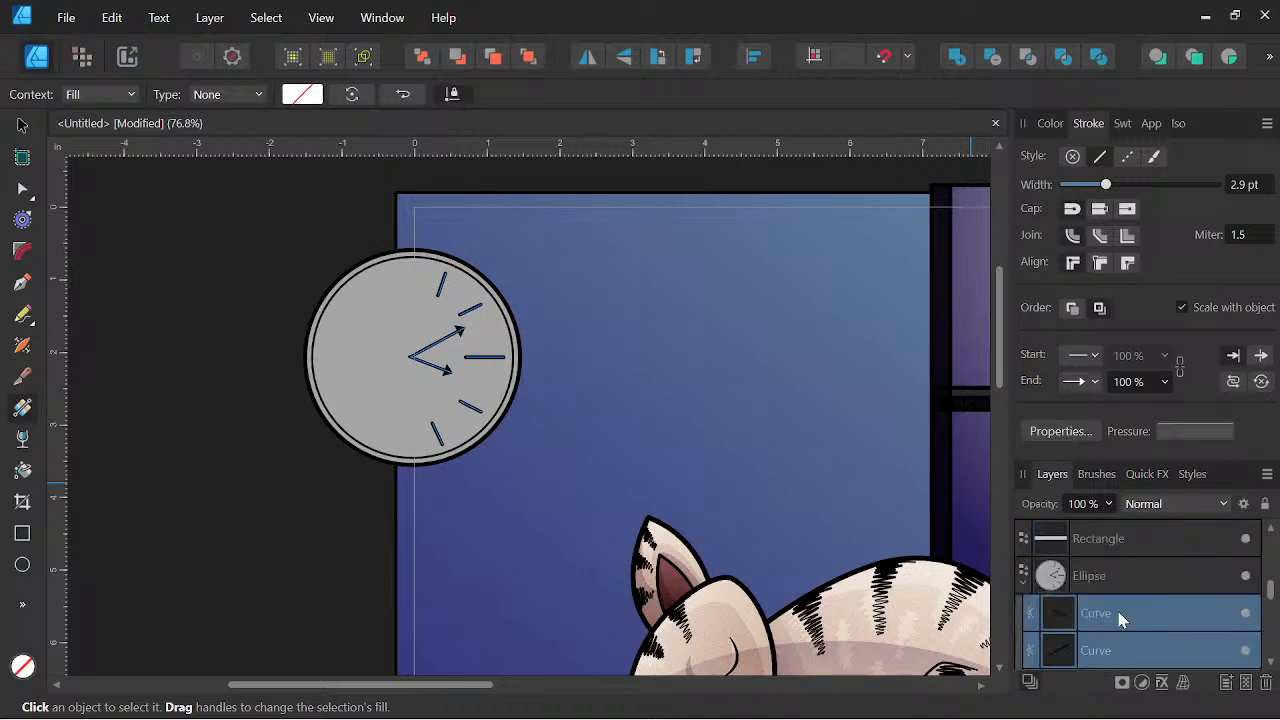
Give the inner clock face ellipse a linear gradient fill running from its upper right edge to its lower left edge.
click(1121, 580)
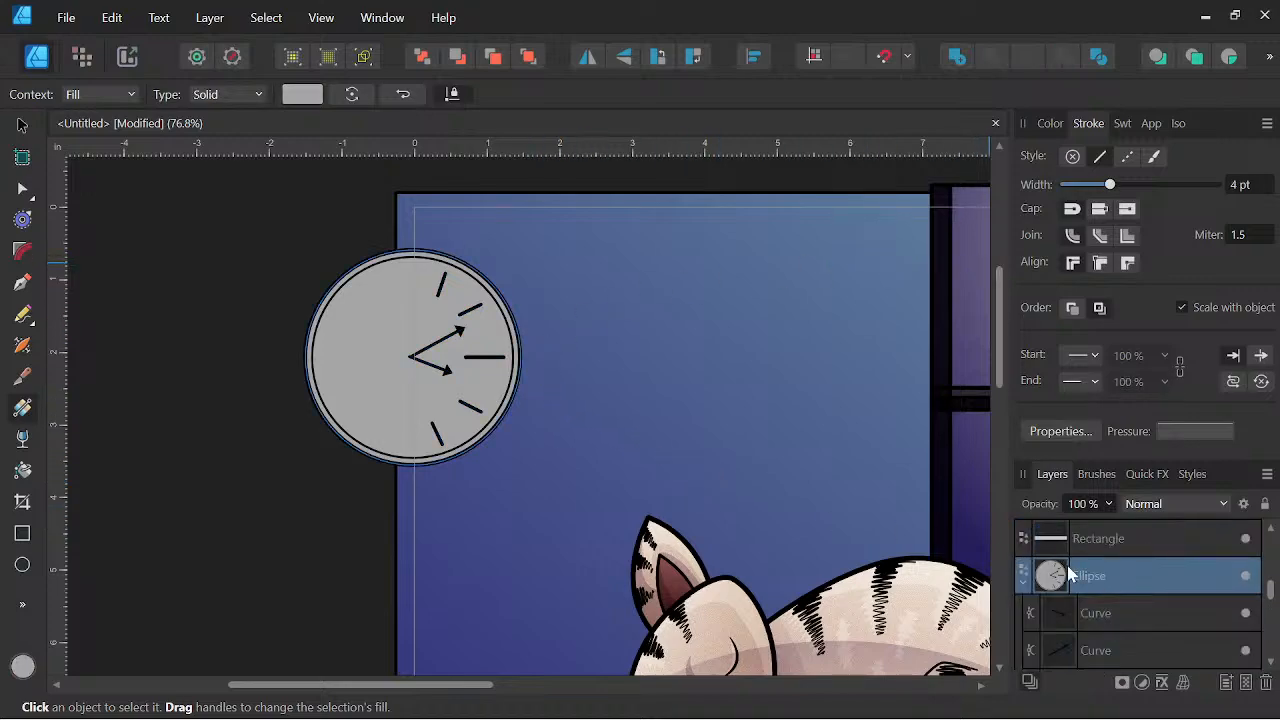
scroll(1116, 580, down, 5)
click(1105, 539)
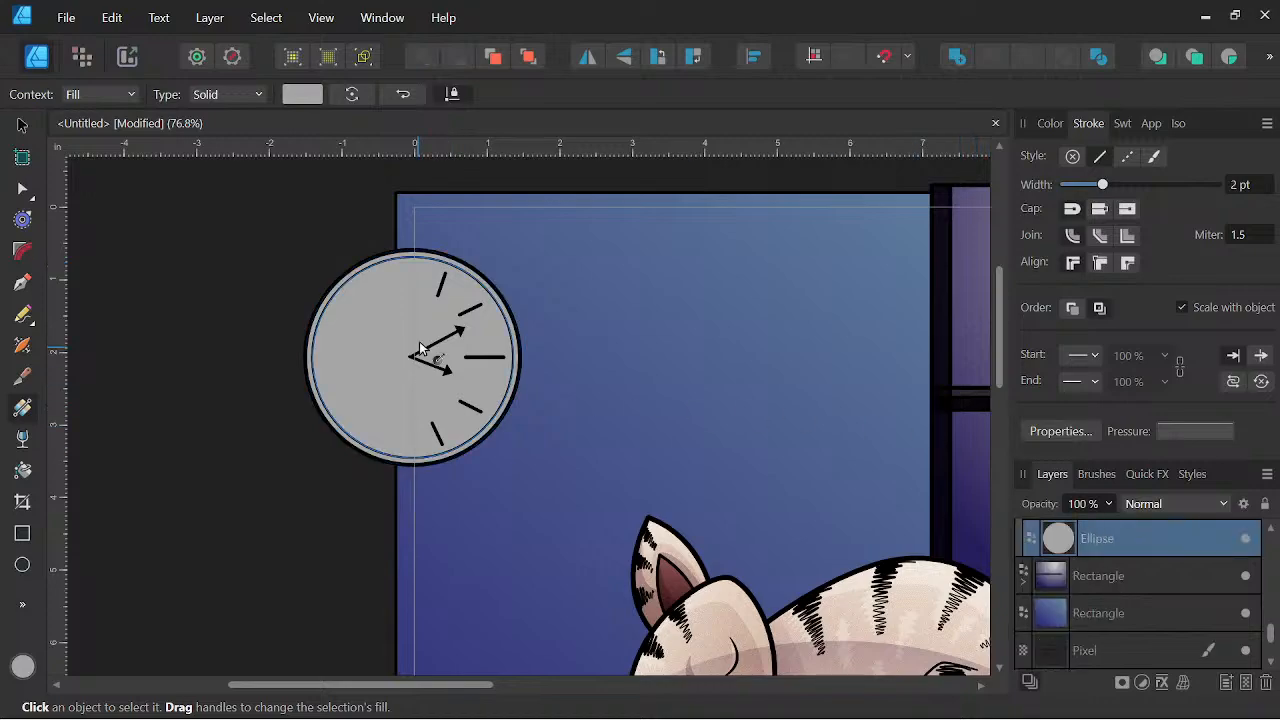
drag(460, 270, 340, 436)
Darken the end stop of the clock face gradient to a dark purplish grey.
click(301, 94)
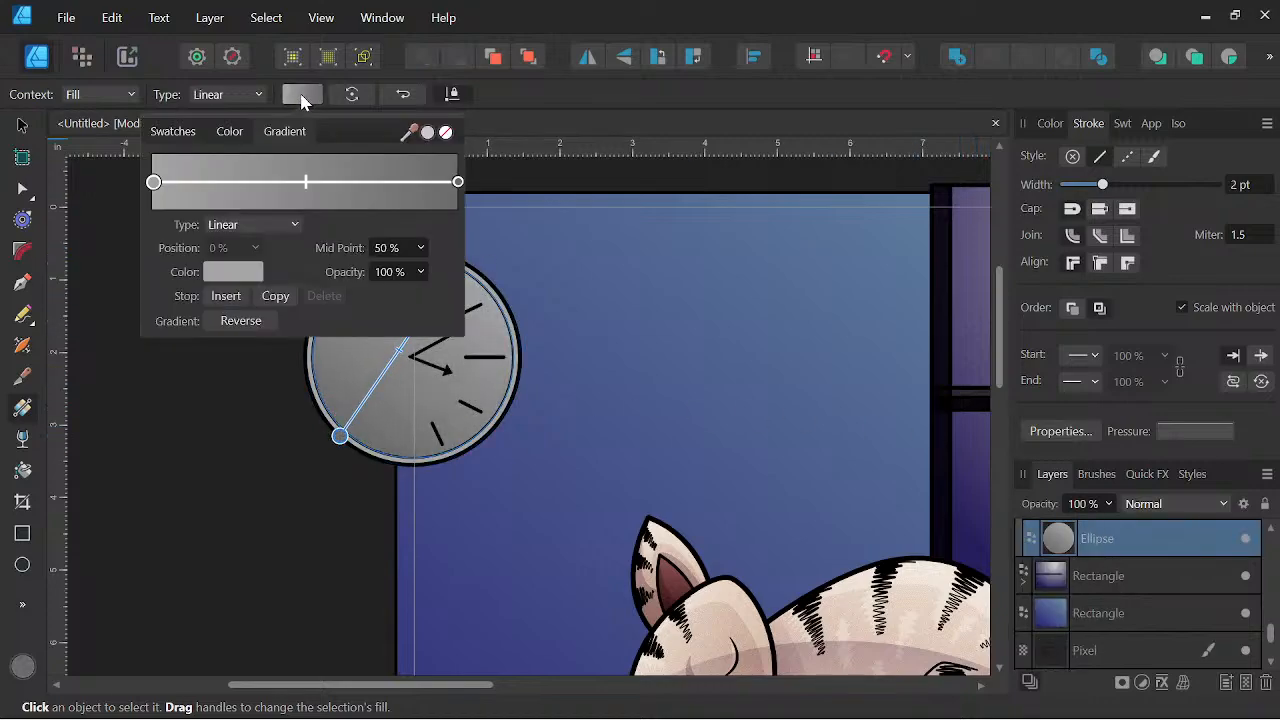
click(458, 182)
click(222, 272)
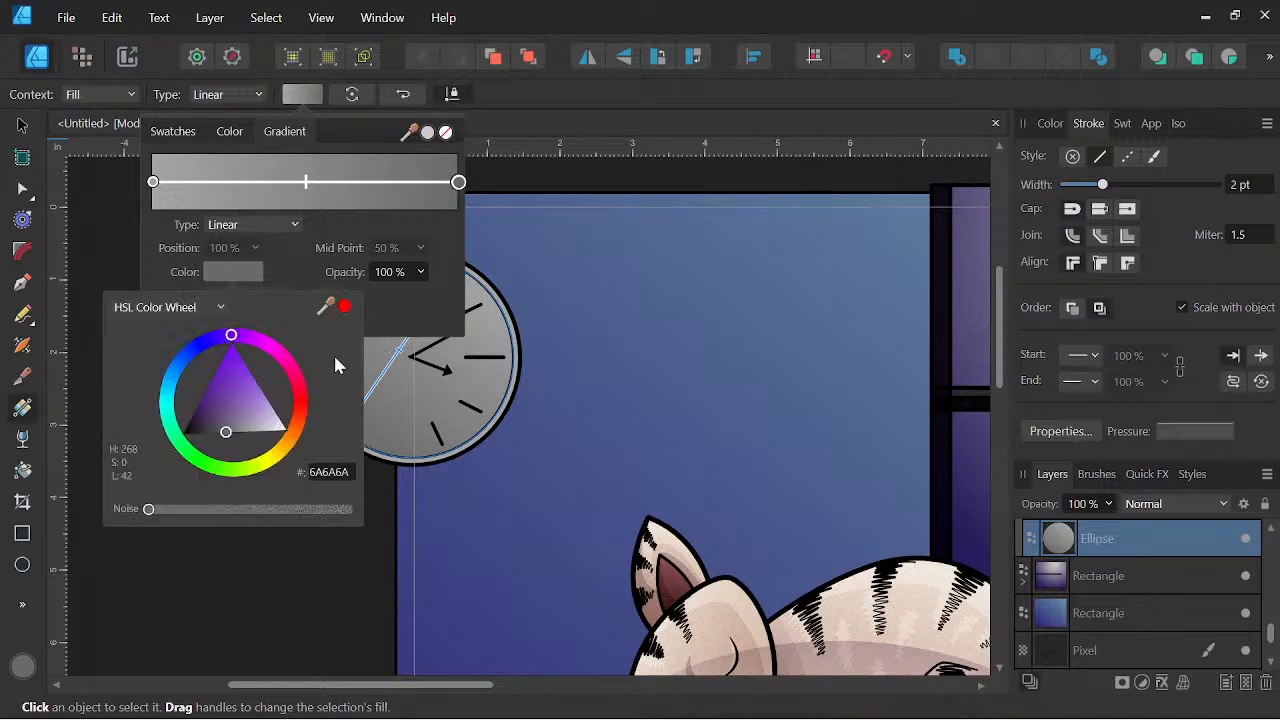
mouse_move(237, 419)
mouse_down()
mouse_move(209, 430)
mouse_move(219, 440)
mouse_up()
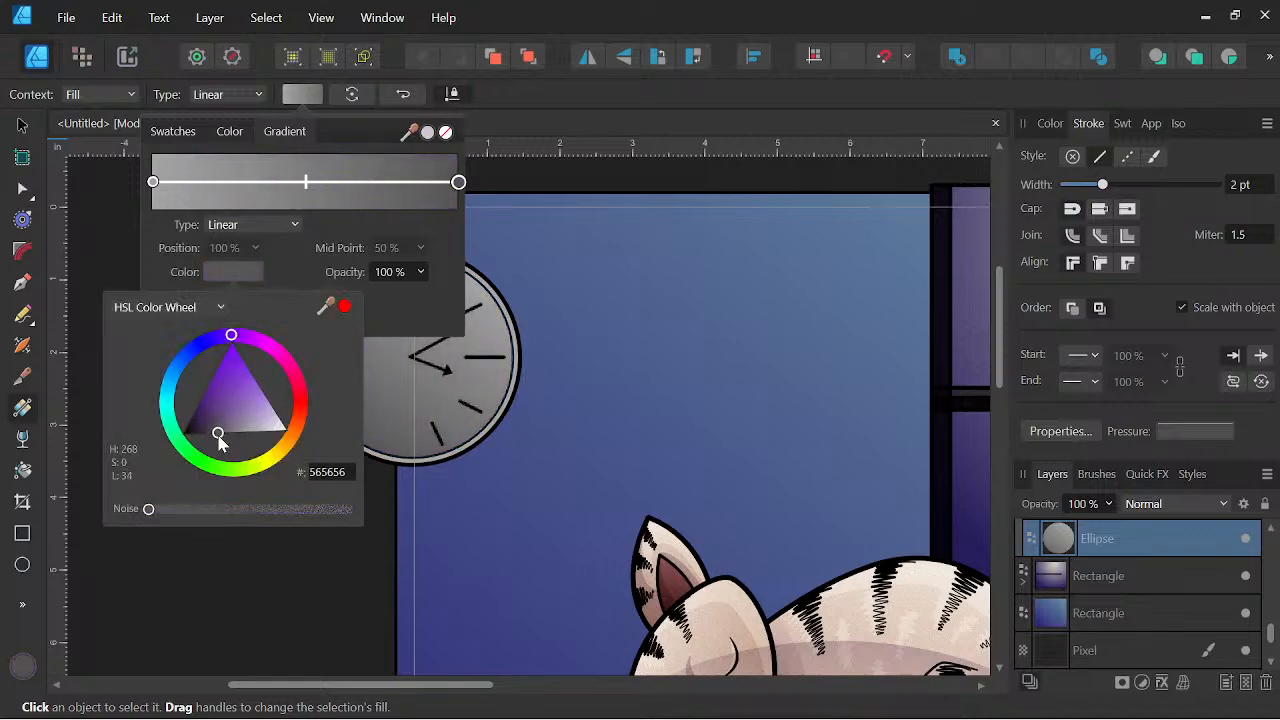
click(716, 5)
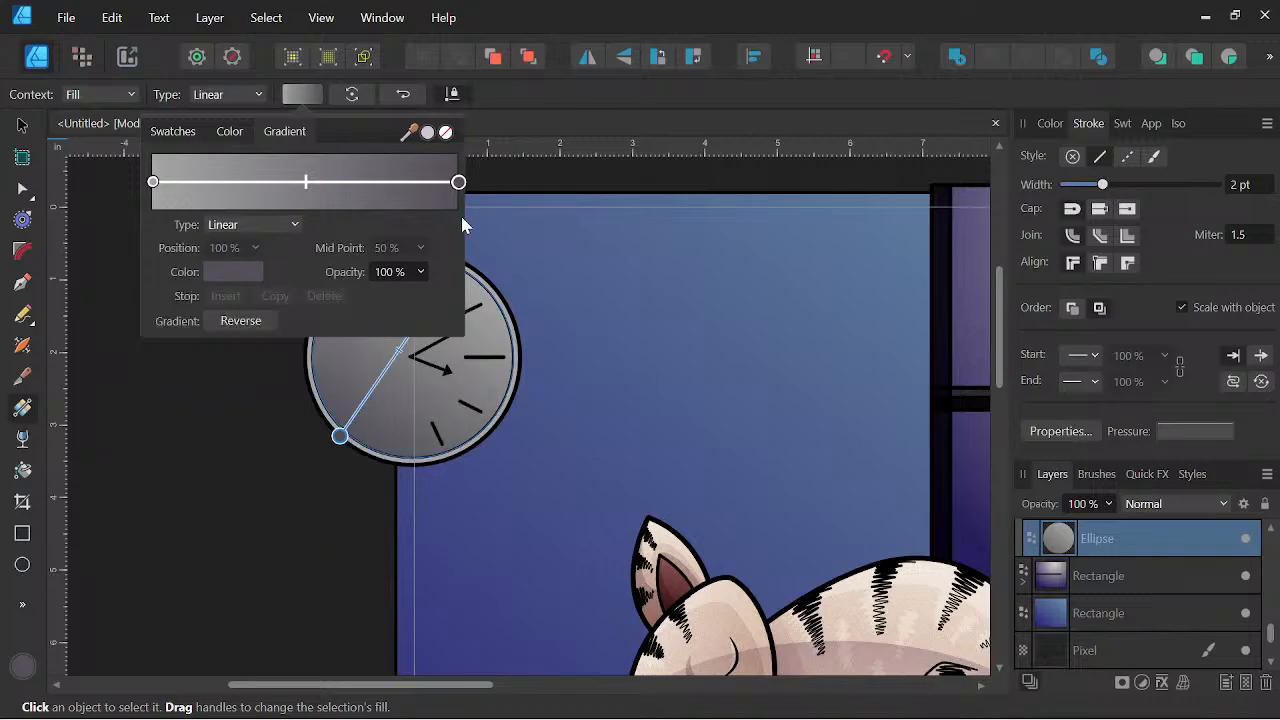
Set the start stop of the clock face gradient to light lavender D6C5E9.
click(154, 182)
click(230, 271)
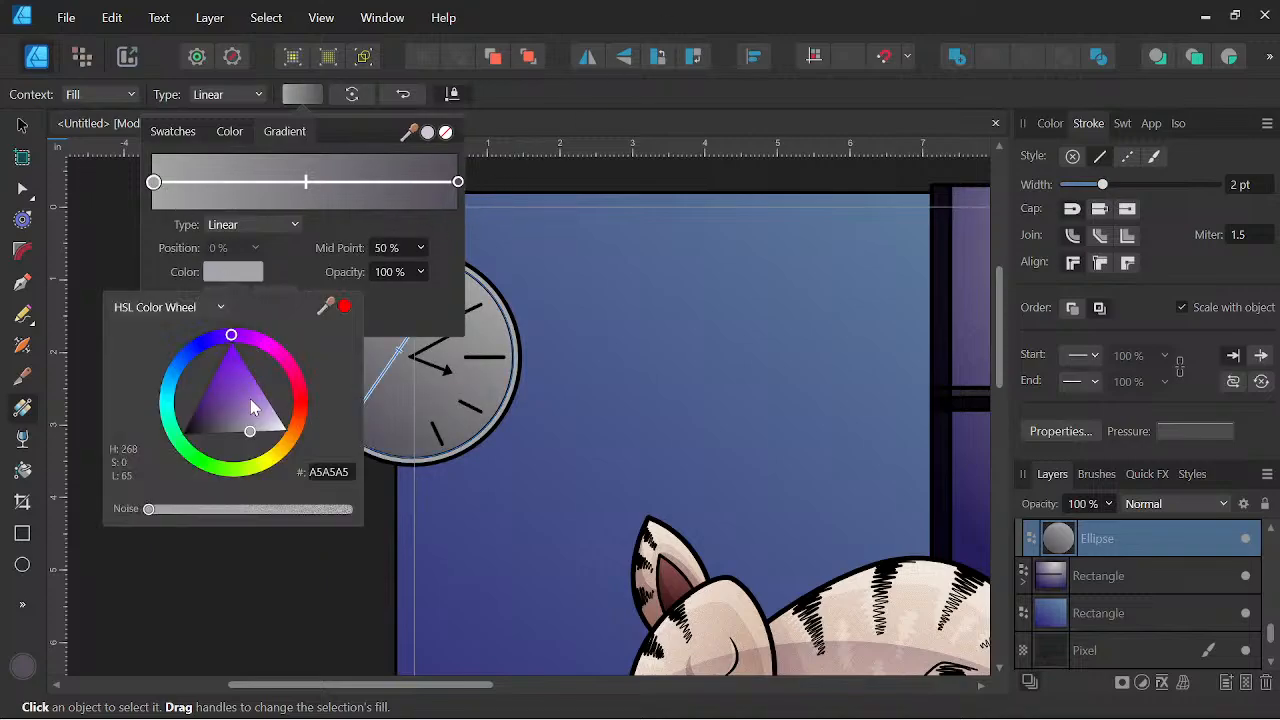
drag(251, 430, 271, 428)
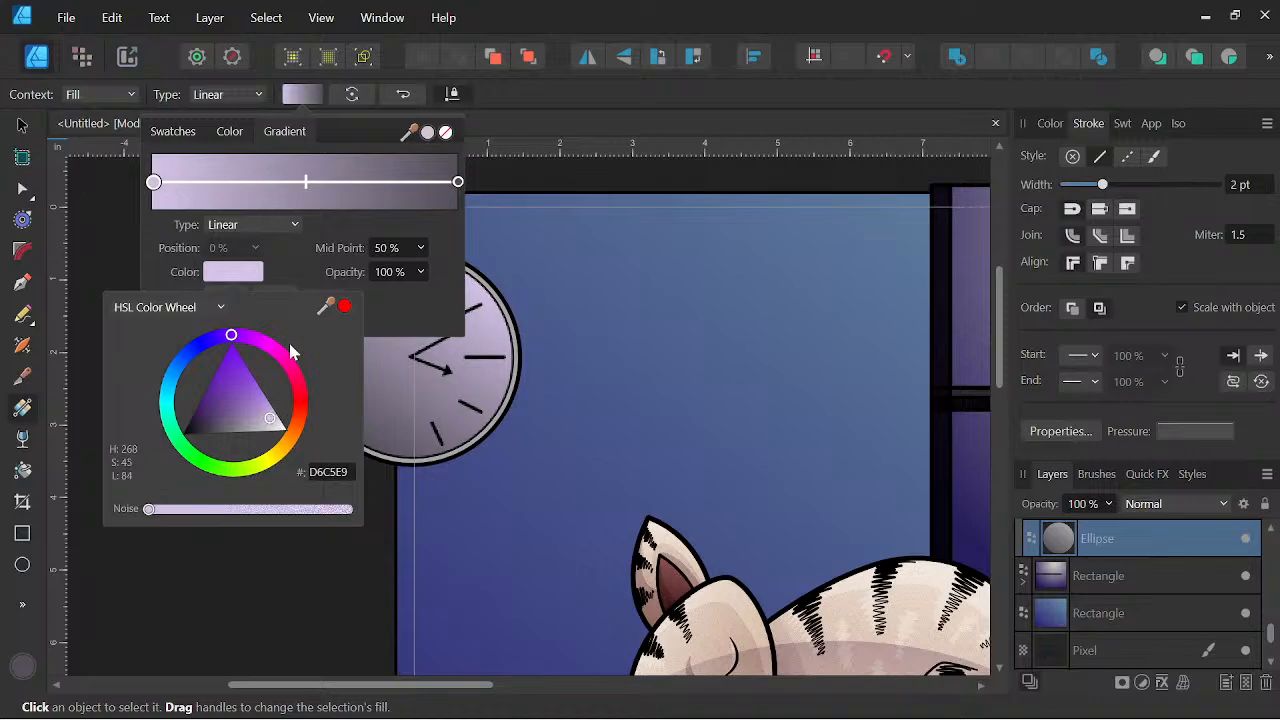
click(715, 5)
click(715, 7)
Draw a circle about 3 in across over the clock, offset slightly downward and to the left, and remove its end arrowhead.
key(space)
scroll(583, 318, down, 2)
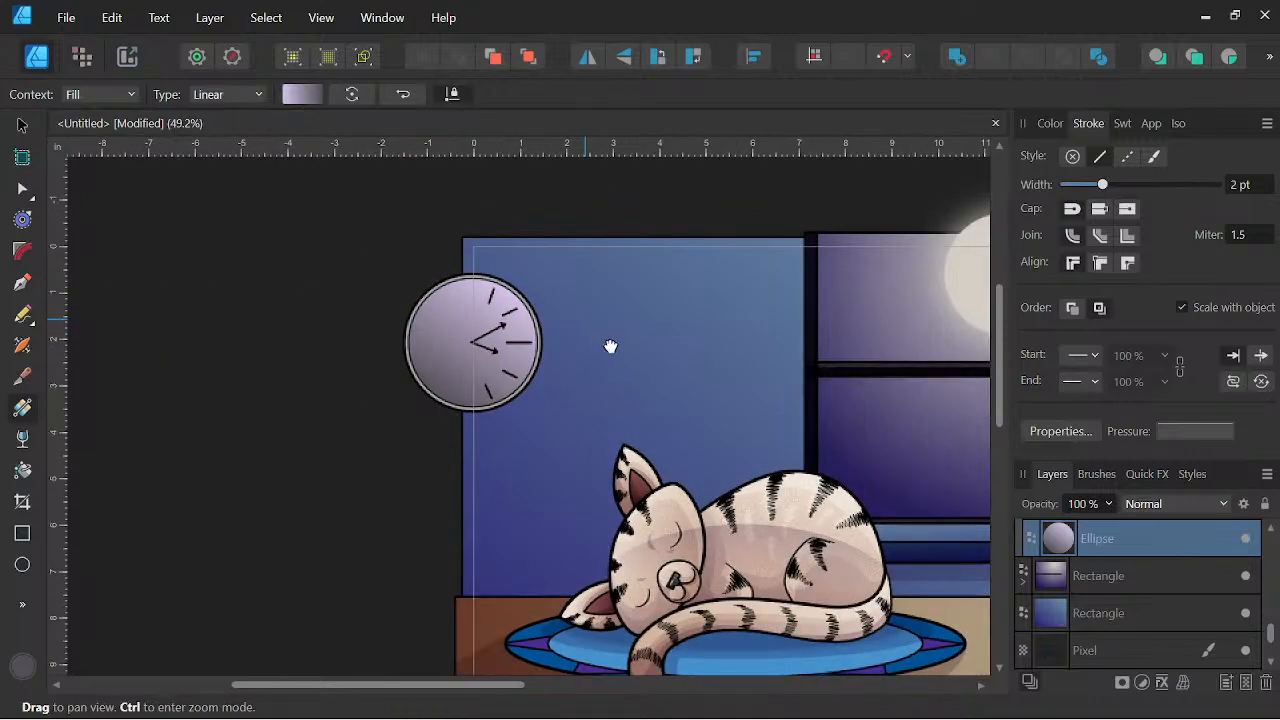
drag(611, 346, 486, 314)
scroll(434, 346, up, 2)
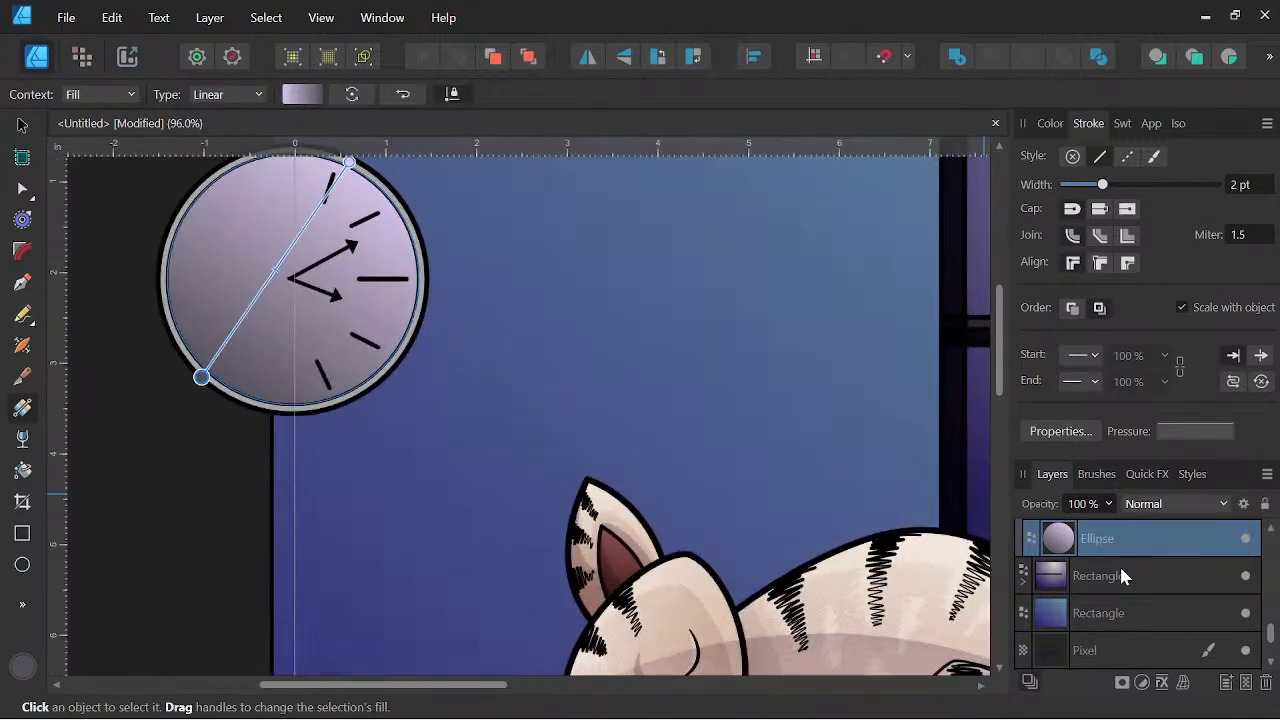
drag(449, 438, 515, 485)
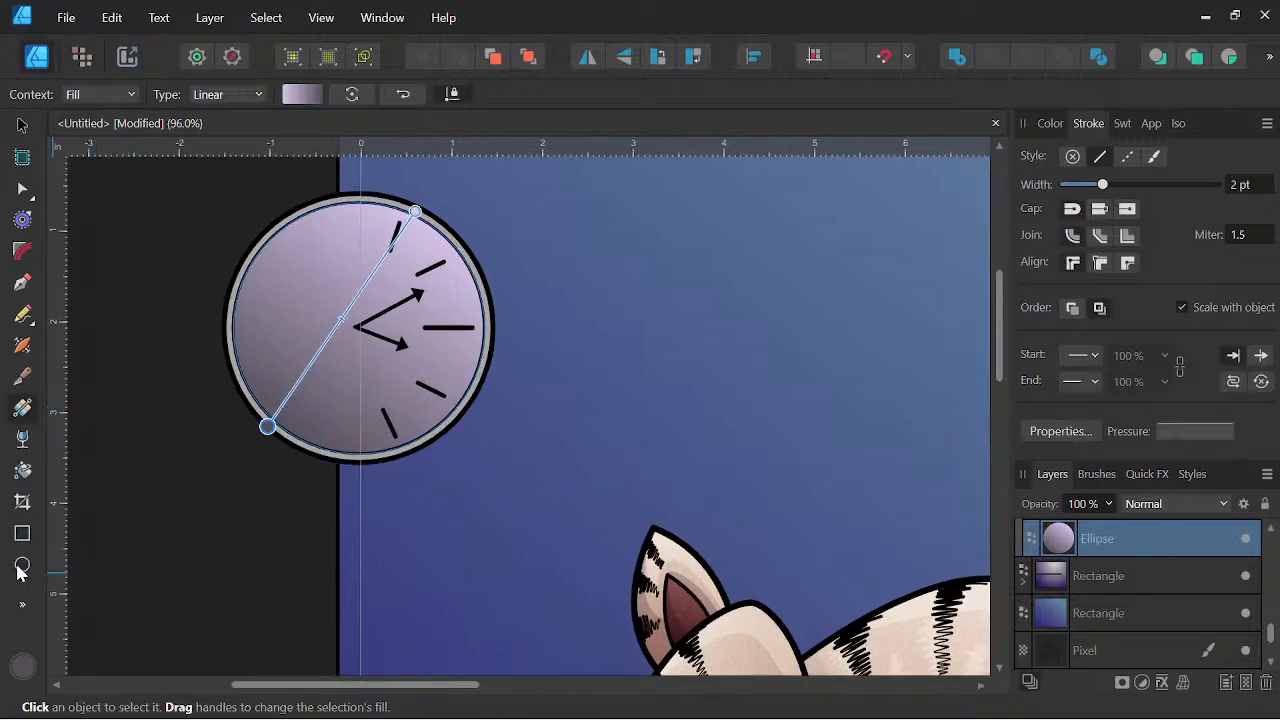
click(22, 566)
mouse_move(208, 252)
mouse_down()
mouse_move(453, 535)
mouse_move(470, 528)
mouse_up()
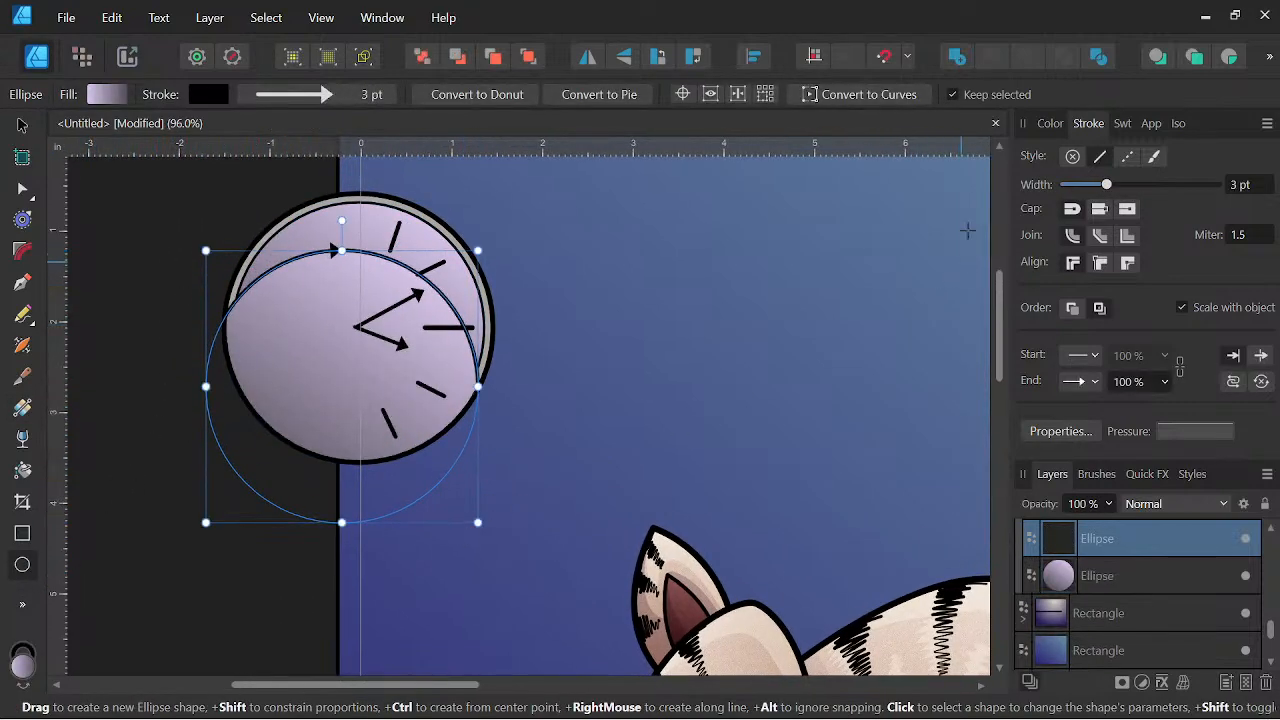
click(1095, 378)
scroll(1128, 70, up, 2)
click(1106, 16)
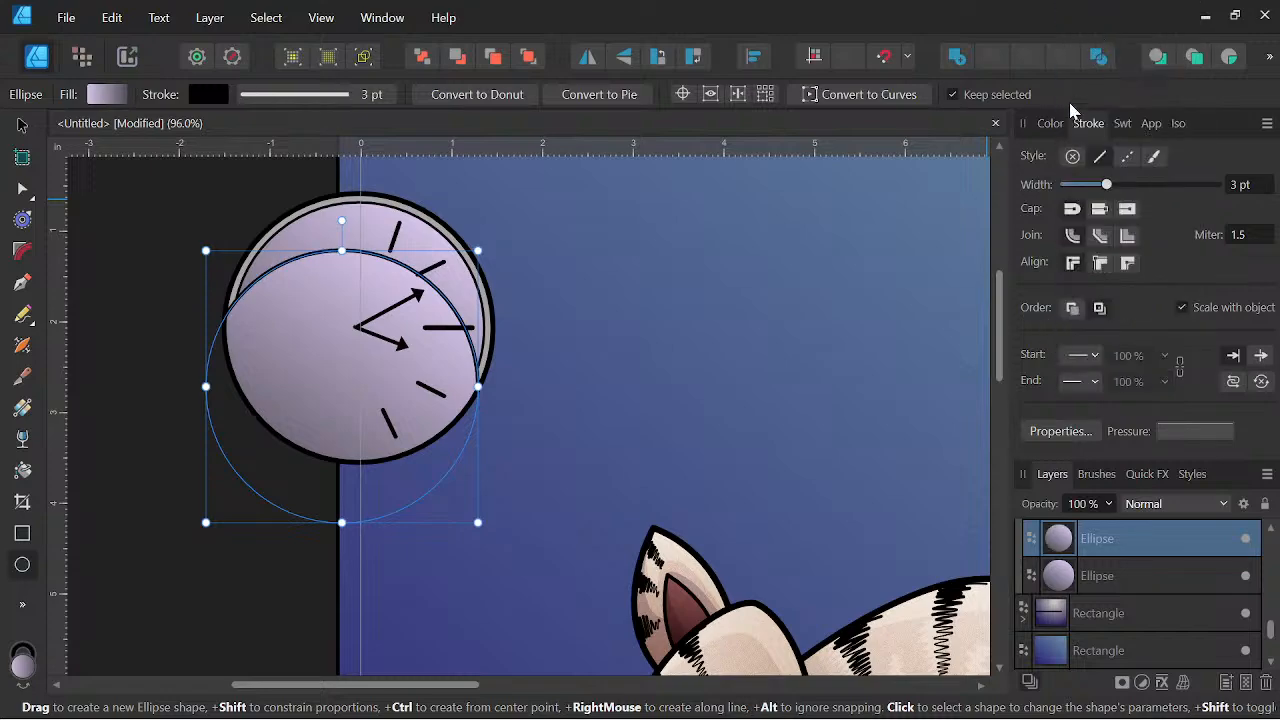
Remove the new circle's outline and fill it with solid light greyish lavender D2C6D5.
click(1050, 123)
click(1059, 163)
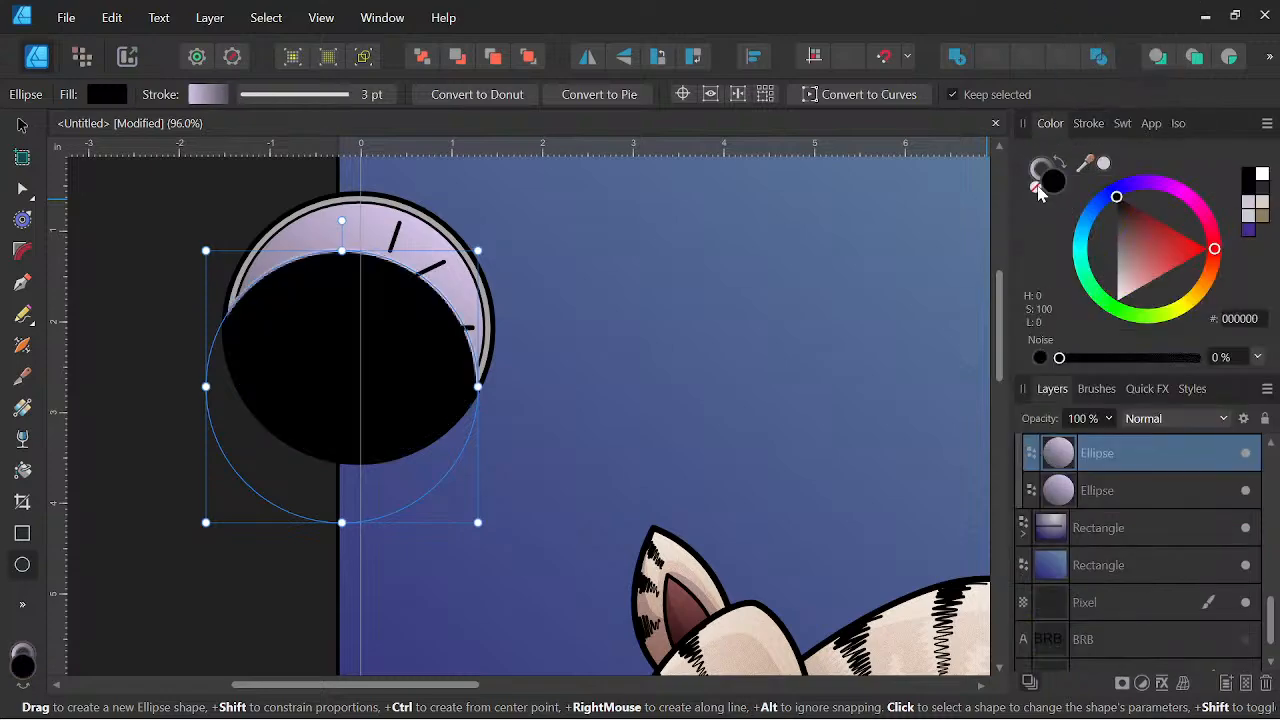
click(1036, 187)
click(1039, 176)
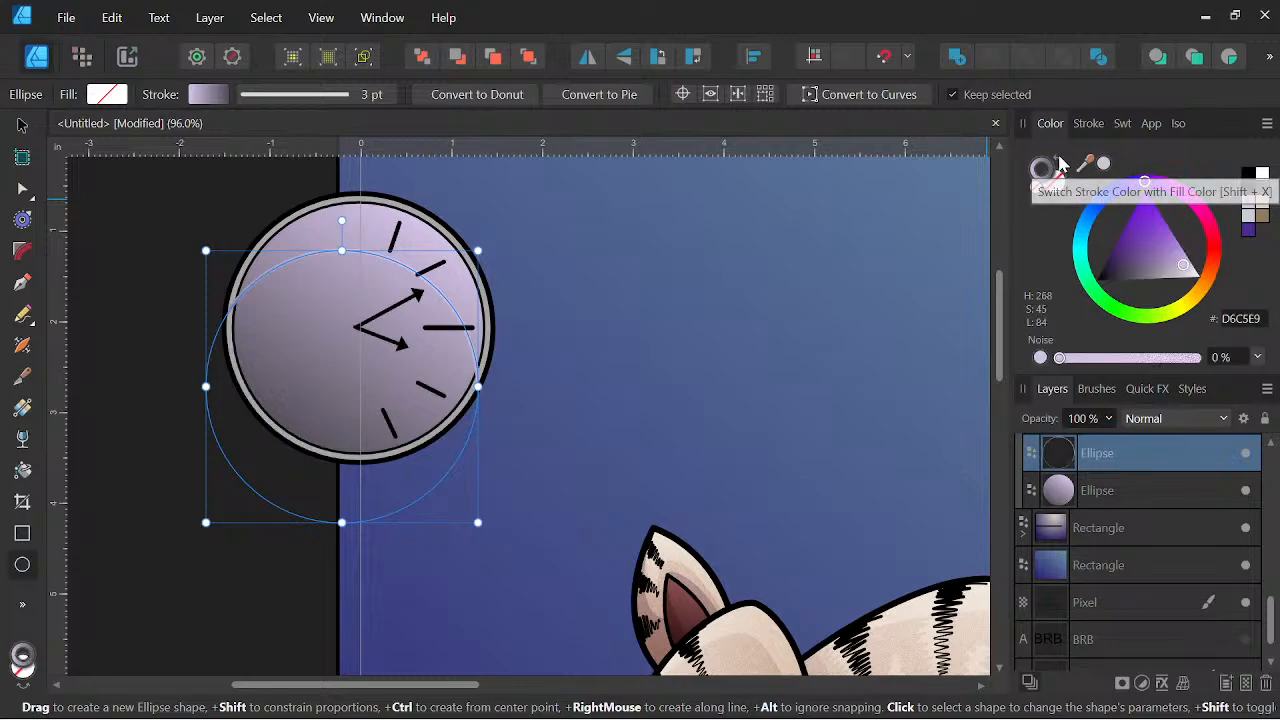
click(1058, 164)
click(1246, 204)
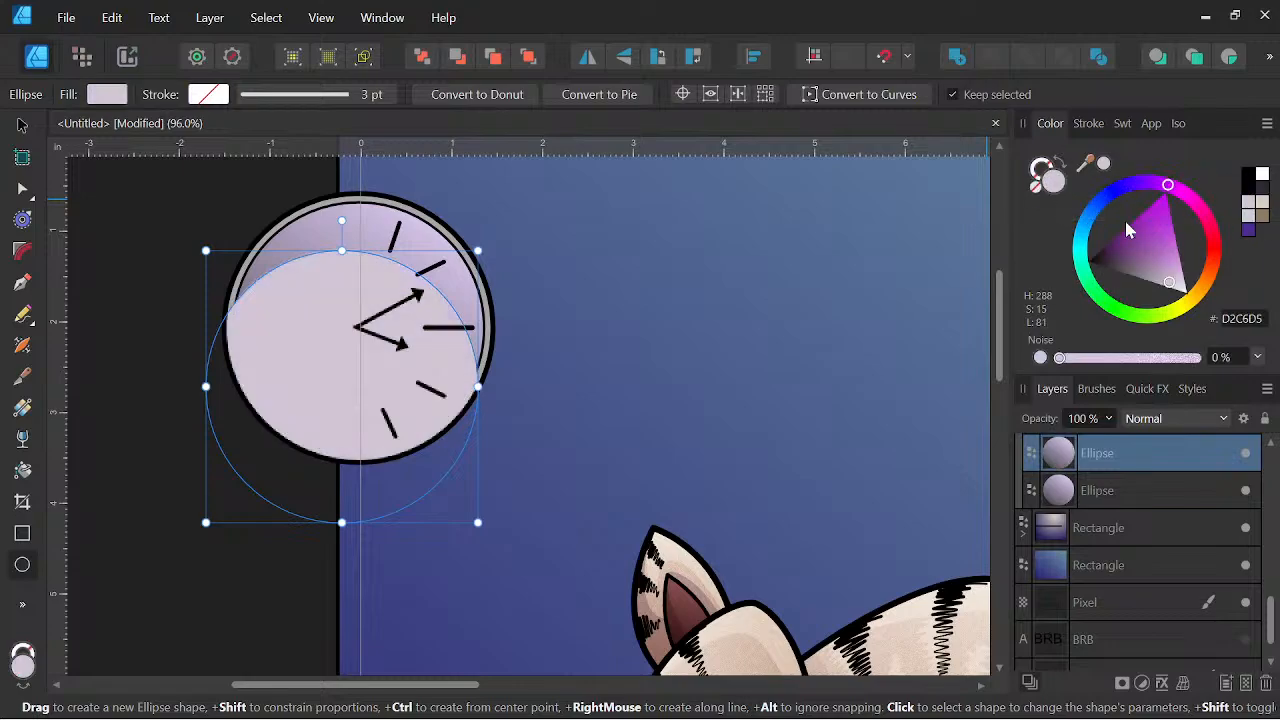
Set the new circle's blend mode to Multiply and move it out of the clock ellipse to directly beneath it in the layer order.
click(1160, 420)
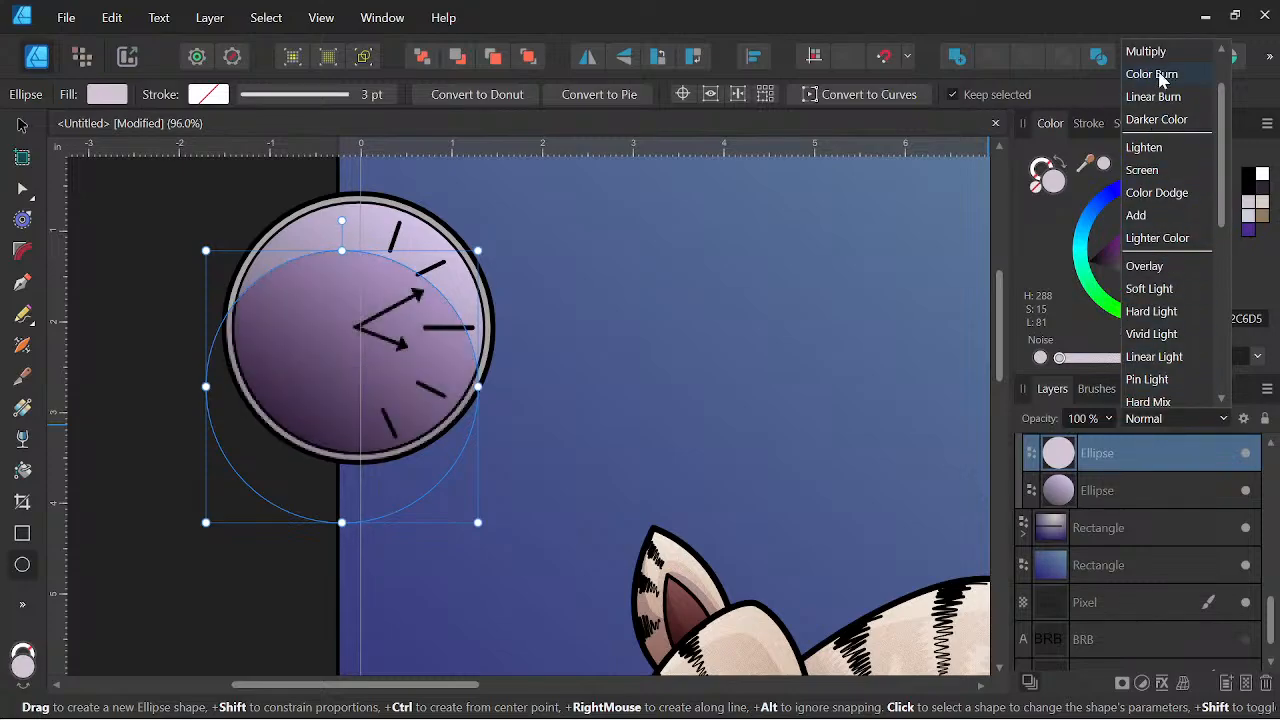
click(1160, 55)
drag(1106, 474, 1085, 526)
scroll(1092, 497, up, 5)
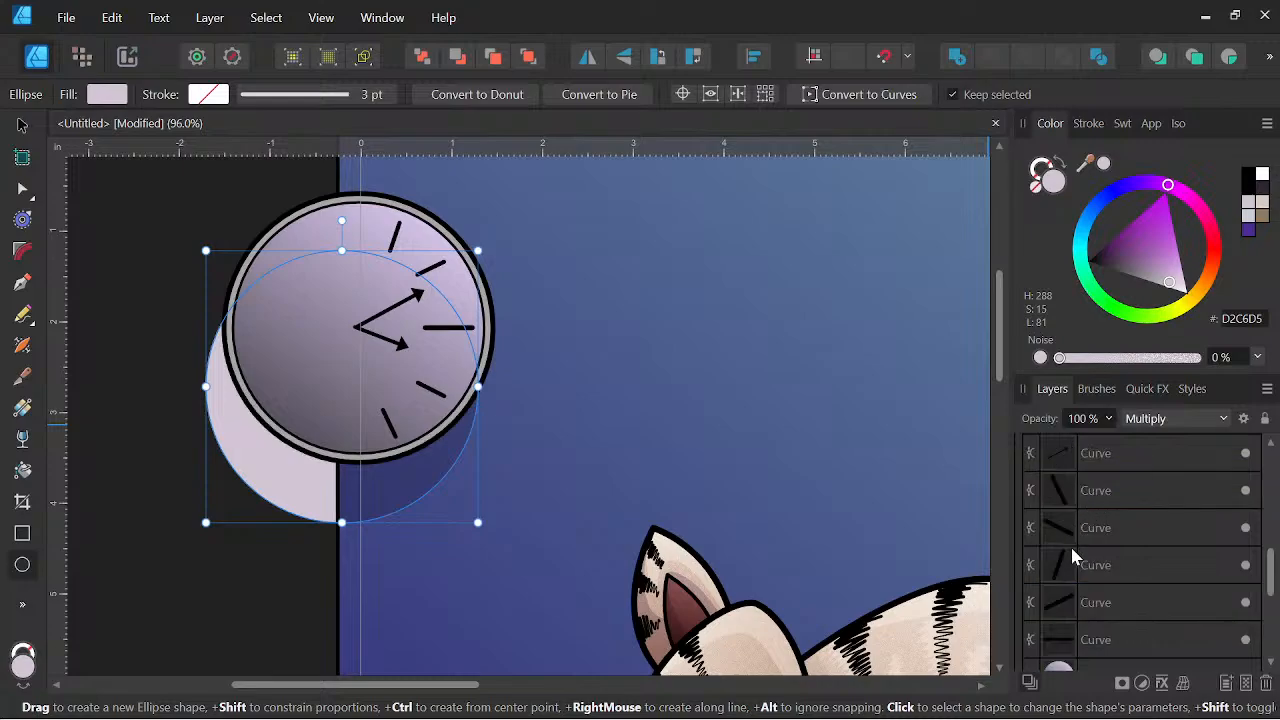
click(1023, 612)
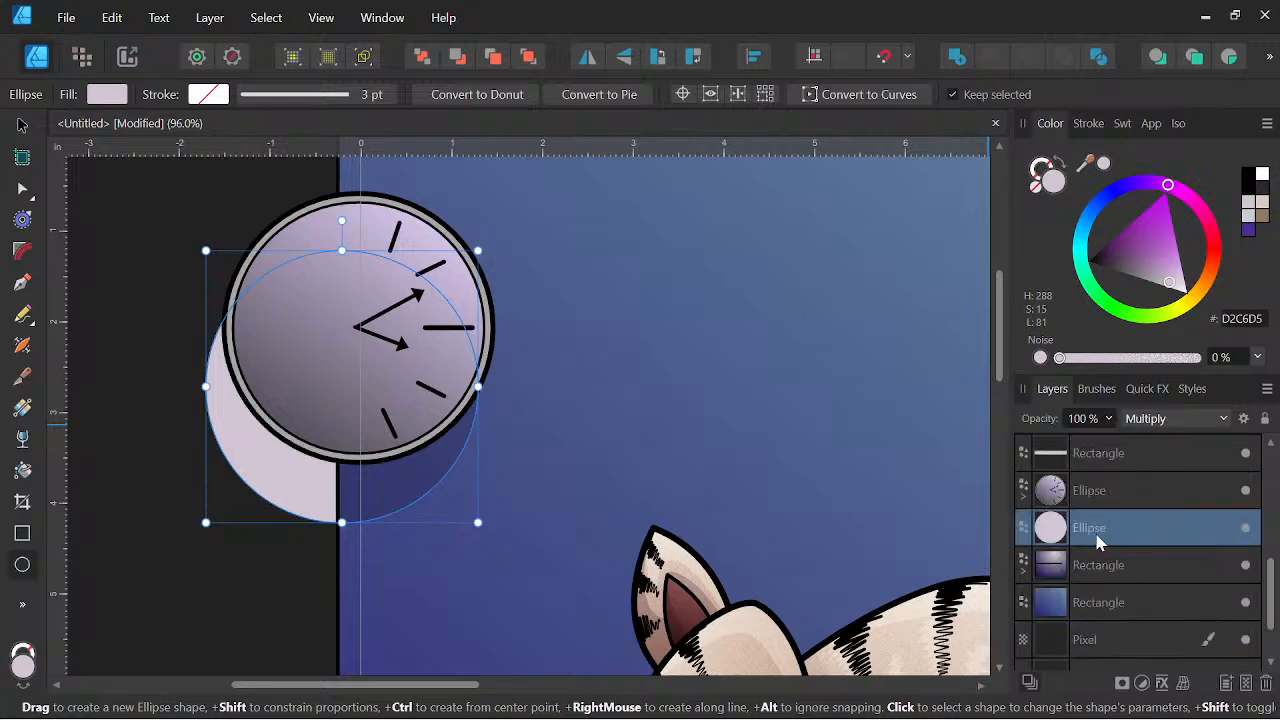
Move the shadow circle so it sits just below the clock and darken its fill to 9F93A3.
click(23, 127)
drag(406, 466, 424, 433)
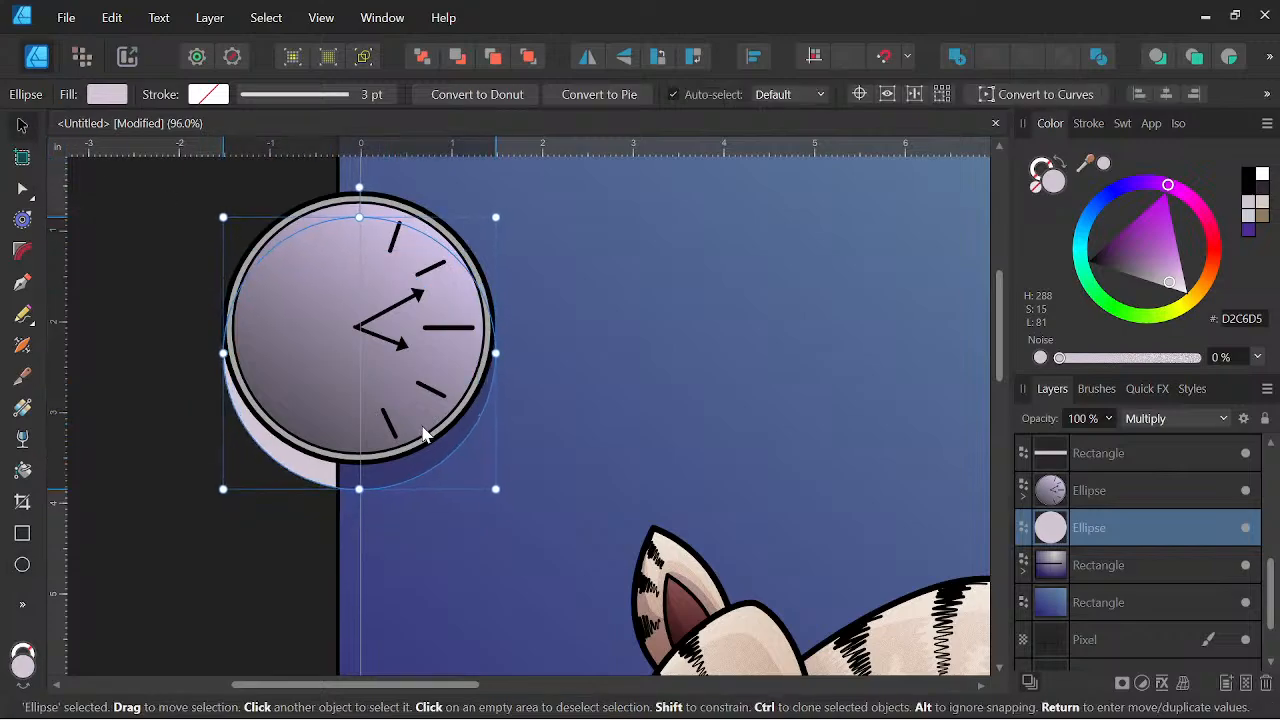
key(space)
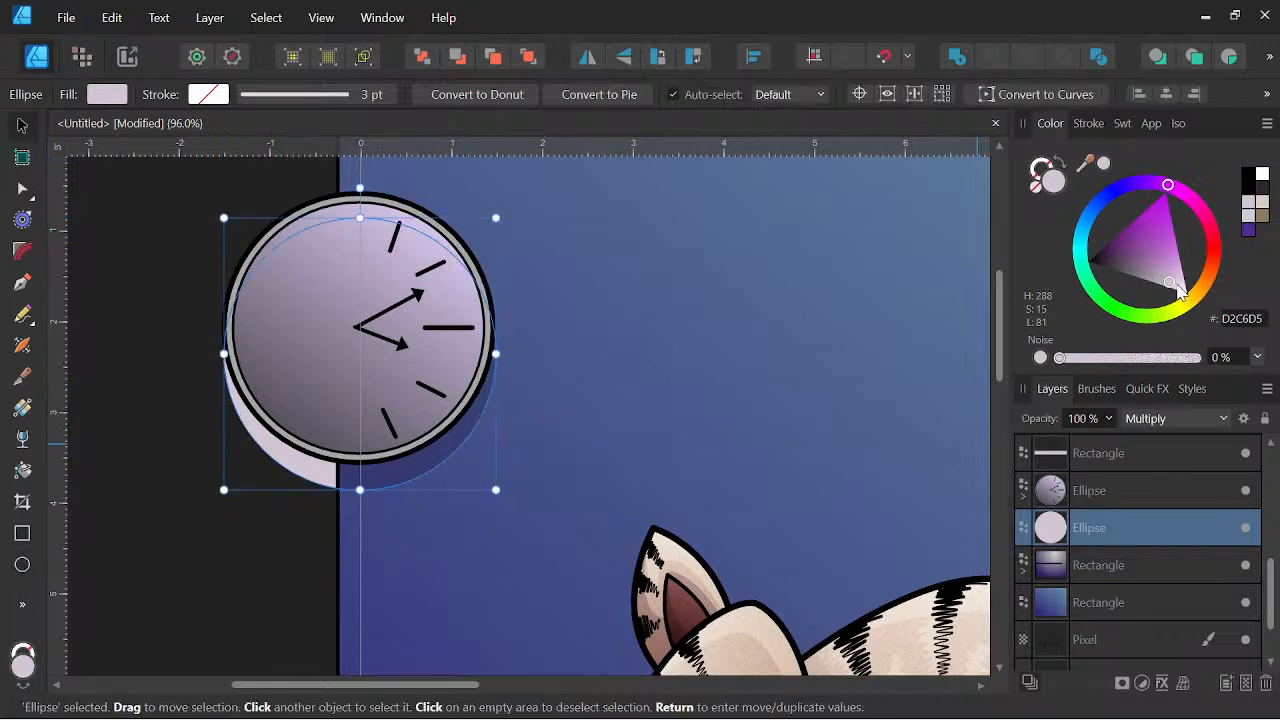
drag(1178, 288, 1153, 283)
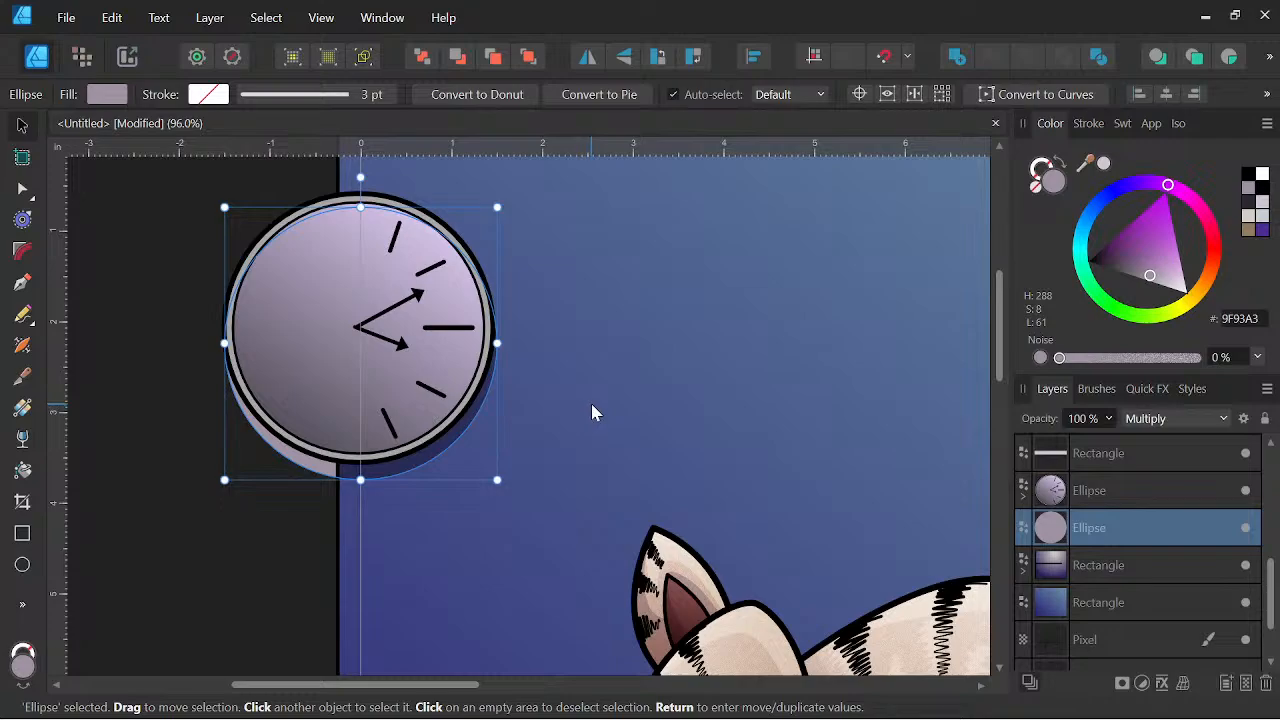
Draw a borderless rectangle about 16 by 5 in across the lower wall behind the cat, filled with 9F93A3 and blended with Multiply.
scroll(591, 404, down, 3)
drag(699, 448, 511, 369)
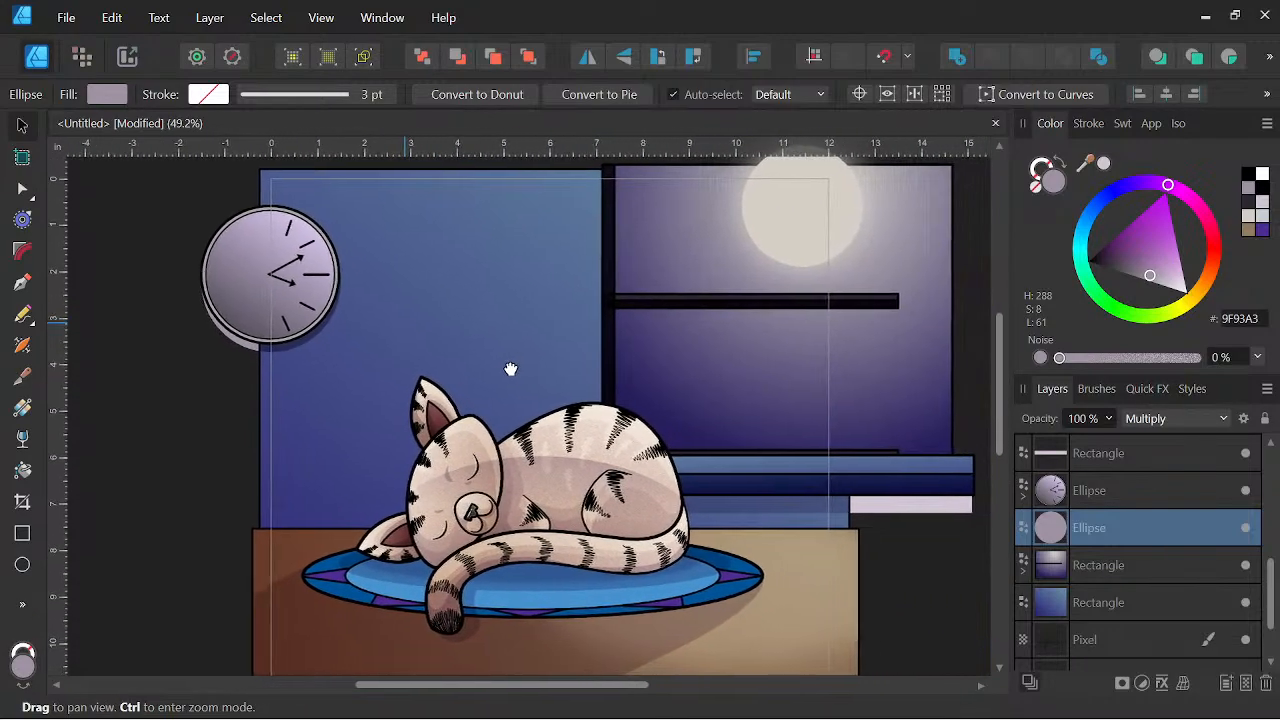
scroll(560, 367, down, 2)
drag(624, 388, 661, 398)
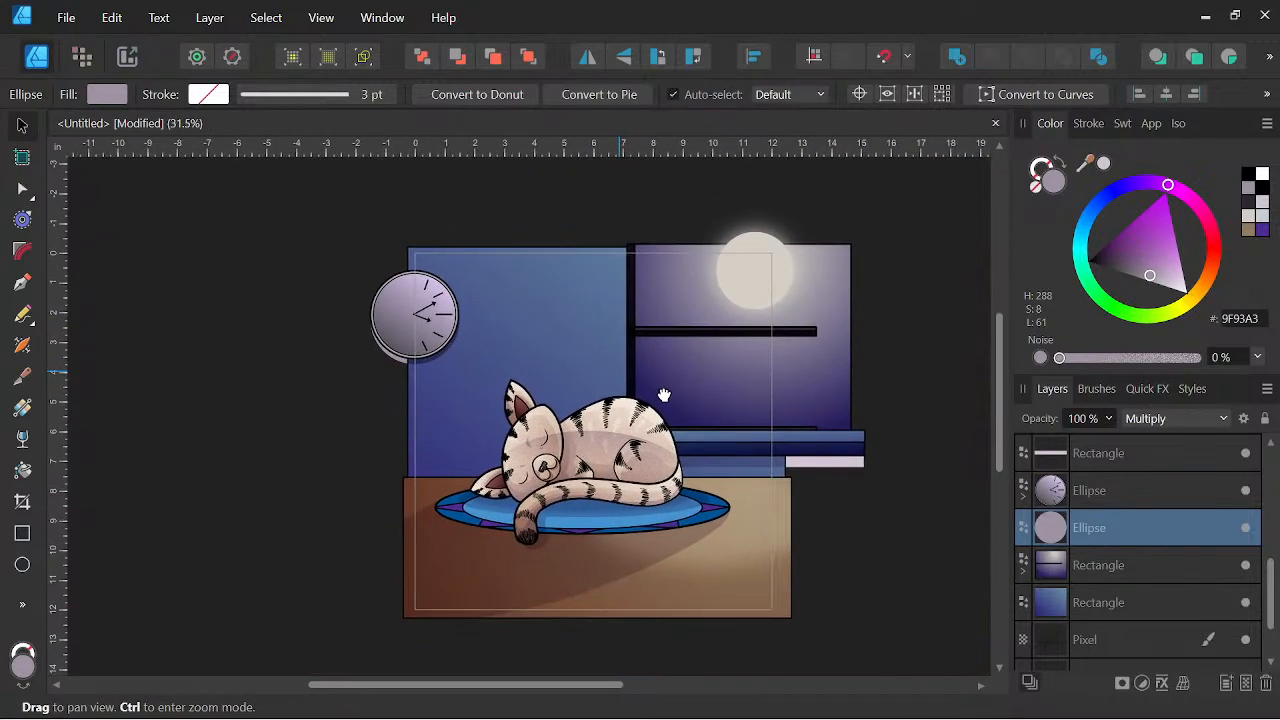
click(583, 366)
scroll(521, 390, up, 1)
scroll(521, 390, up, 1)
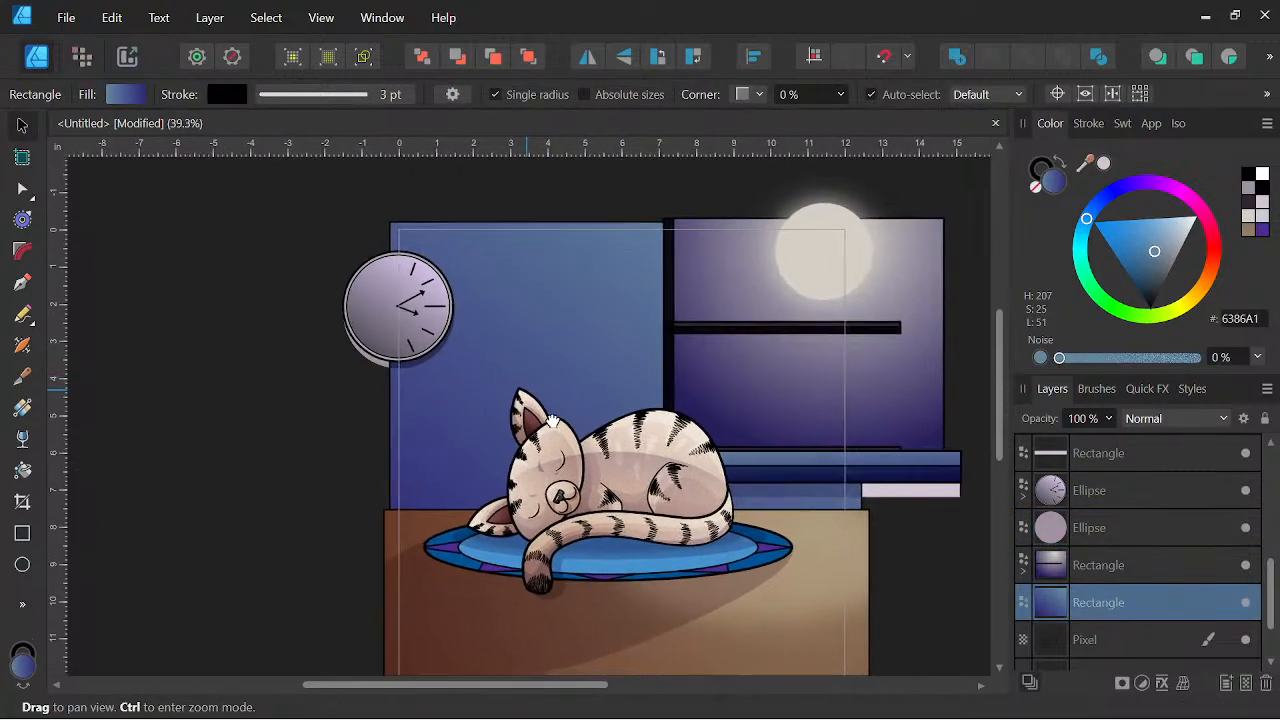
click(22, 533)
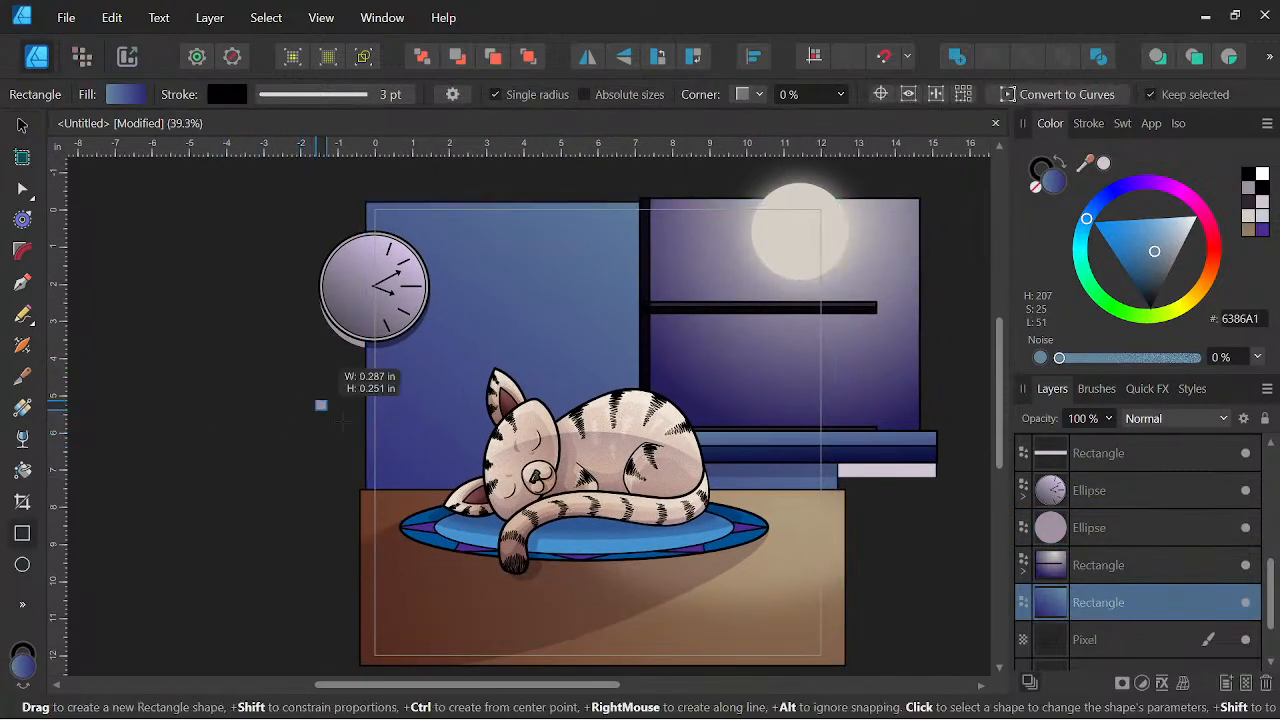
mouse_move(316, 401)
mouse_down()
mouse_move(803, 566)
mouse_move(918, 578)
mouse_up()
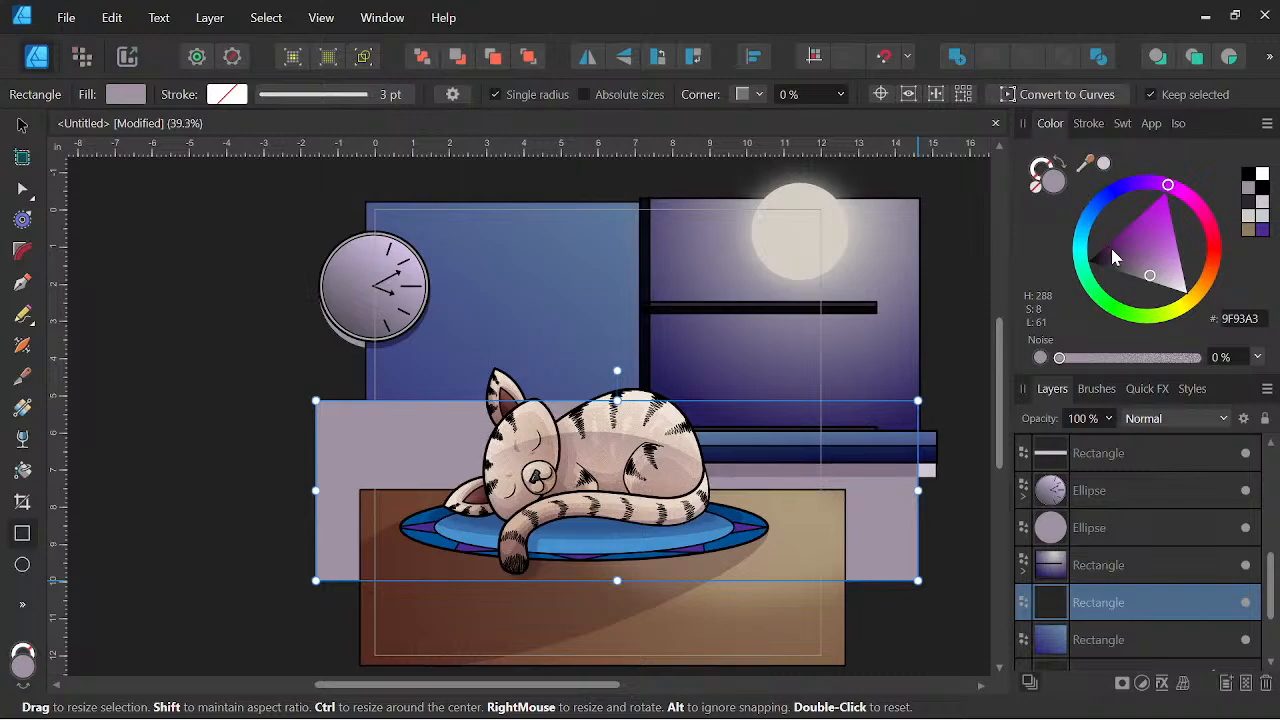
click(1175, 418)
click(1063, 80)
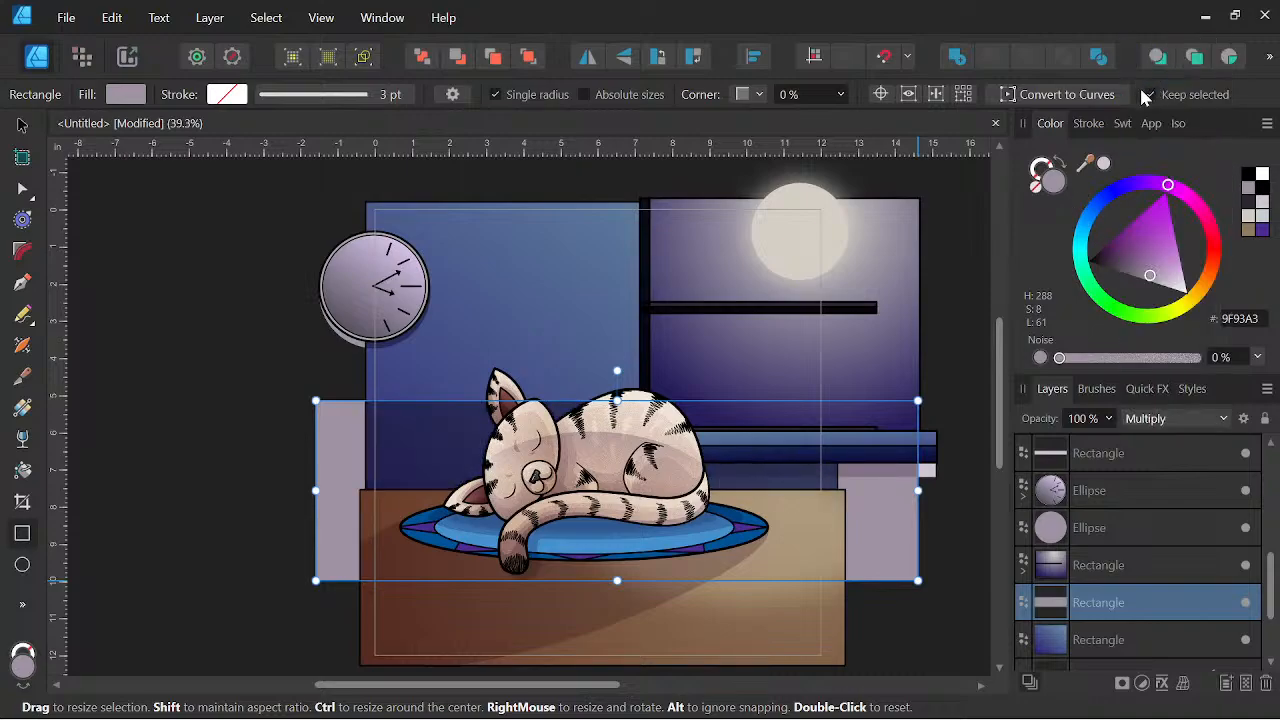
Fade the wall shadow rectangle upward with a linear transparency gradient and move it up about 1.5 in.
key(space)
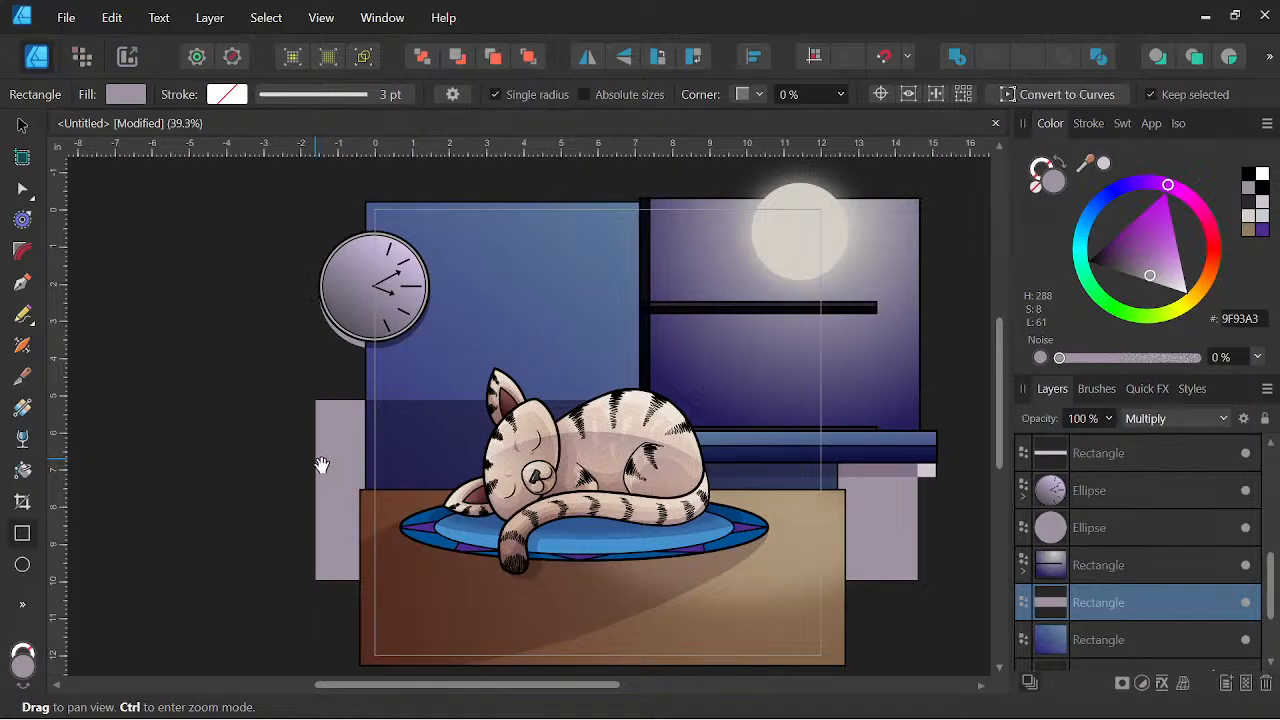
click(22, 438)
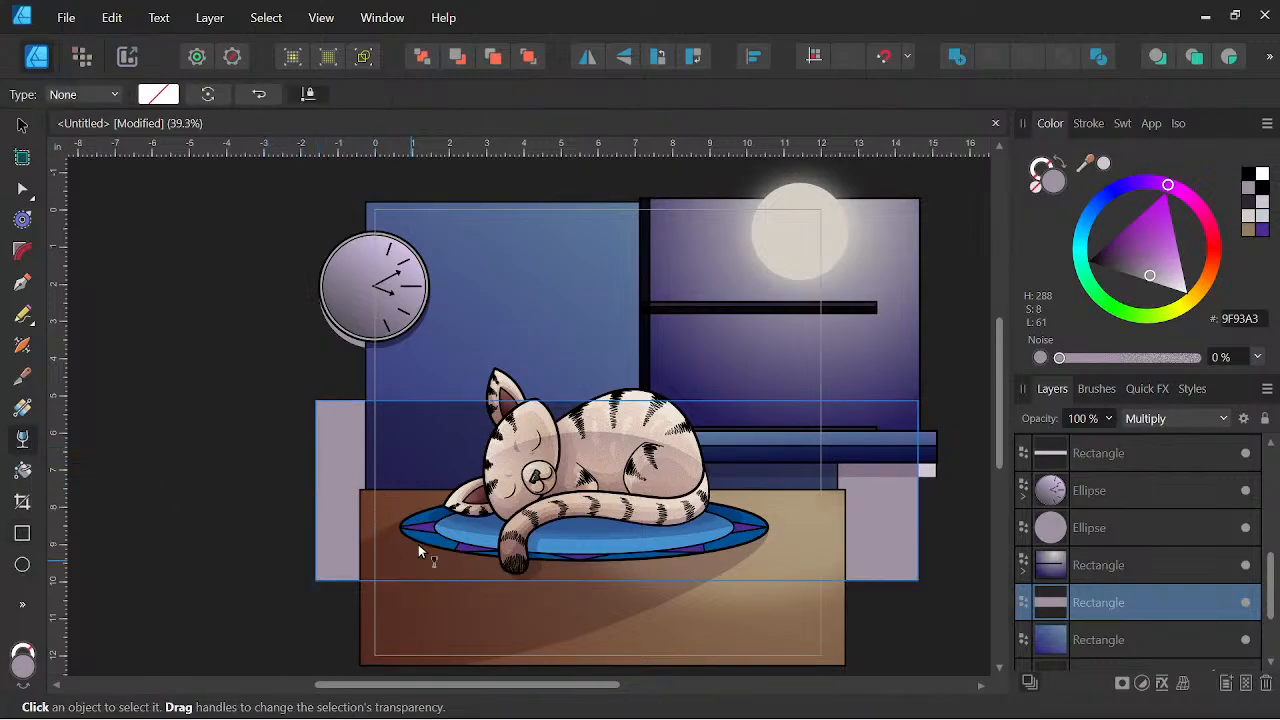
drag(418, 550, 420, 366)
key(space)
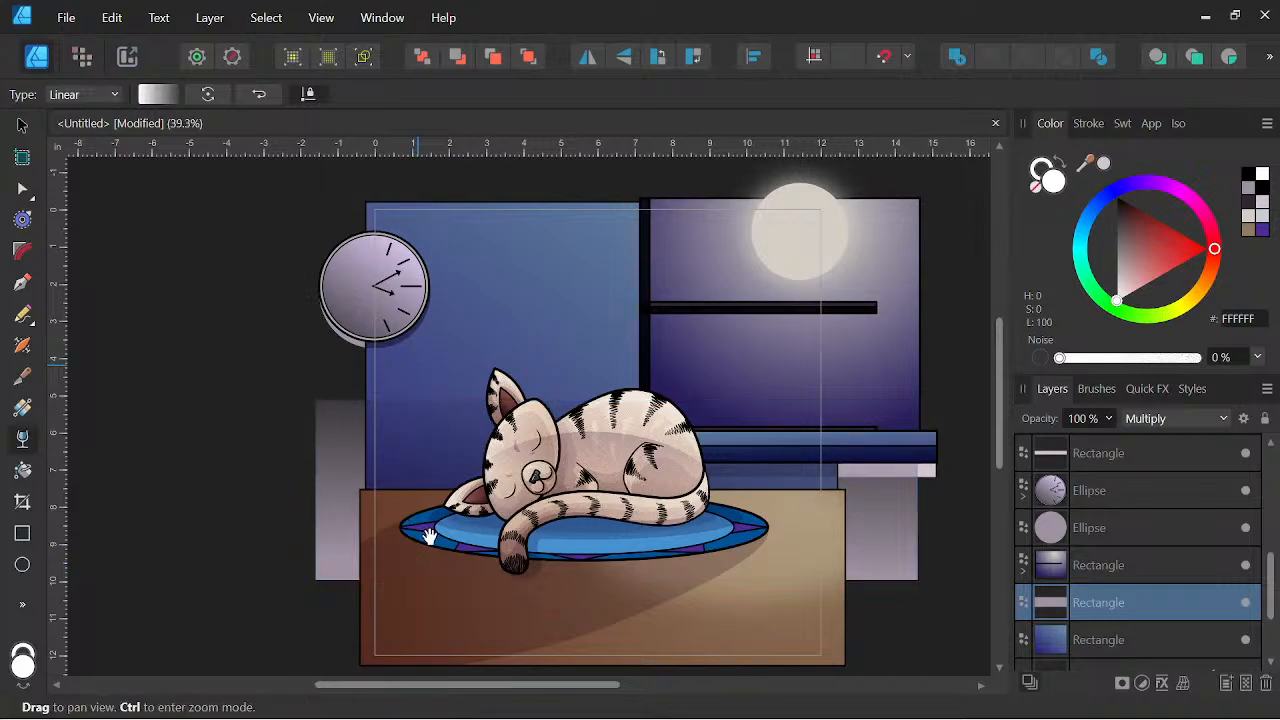
drag(454, 548, 452, 413)
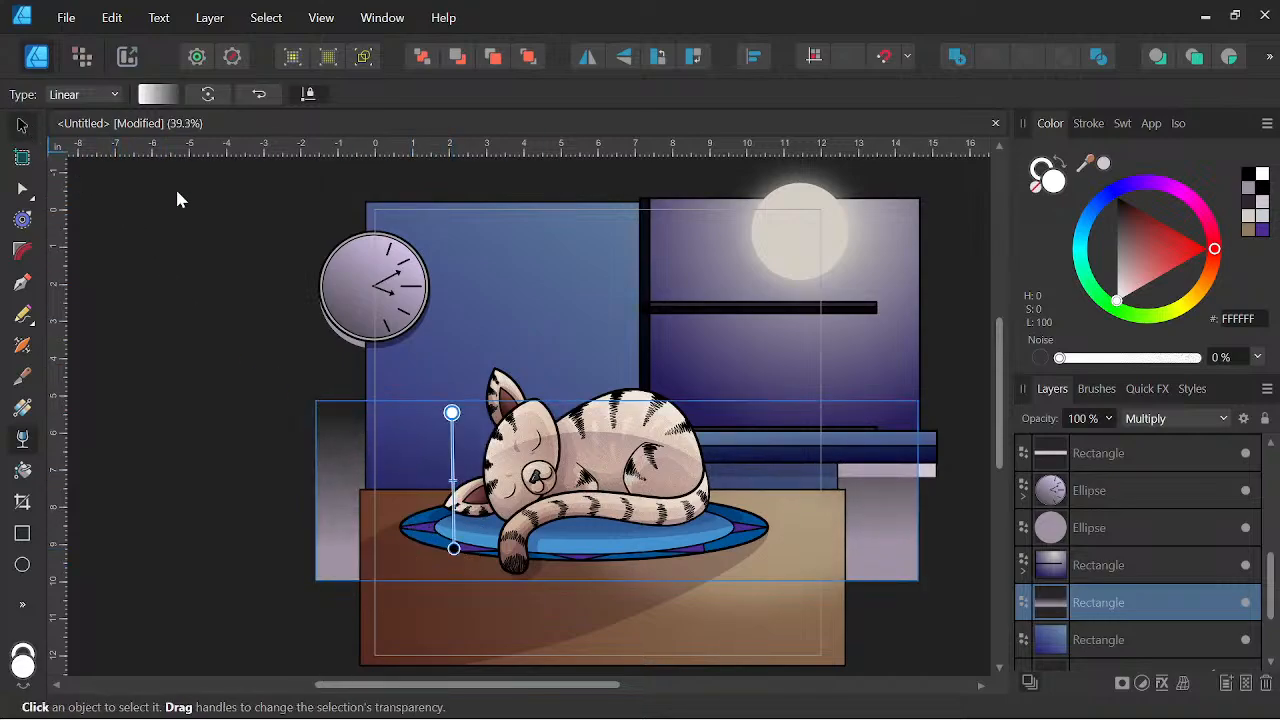
key(v)
drag(426, 446, 425, 392)
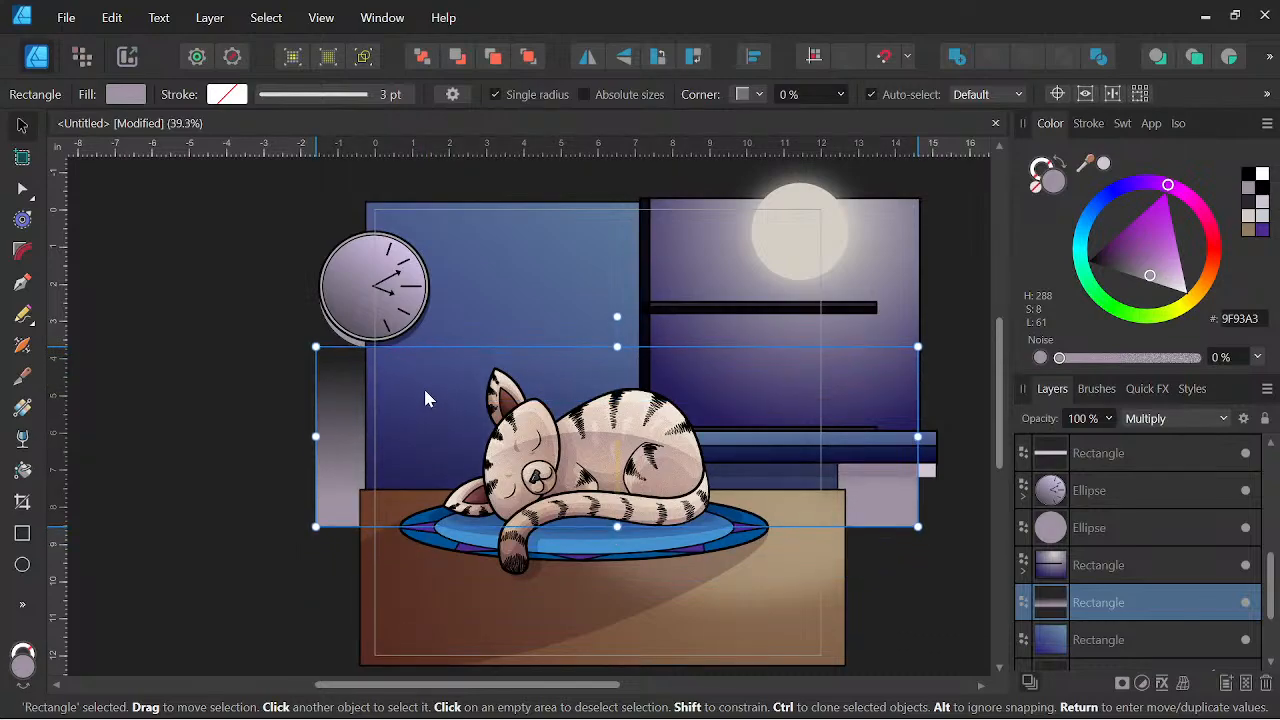
Draw a very thin upright ellipse about 4 in tall across the window glass and fill it with D5CFC6.
key(space)
scroll(783, 457, down, 1)
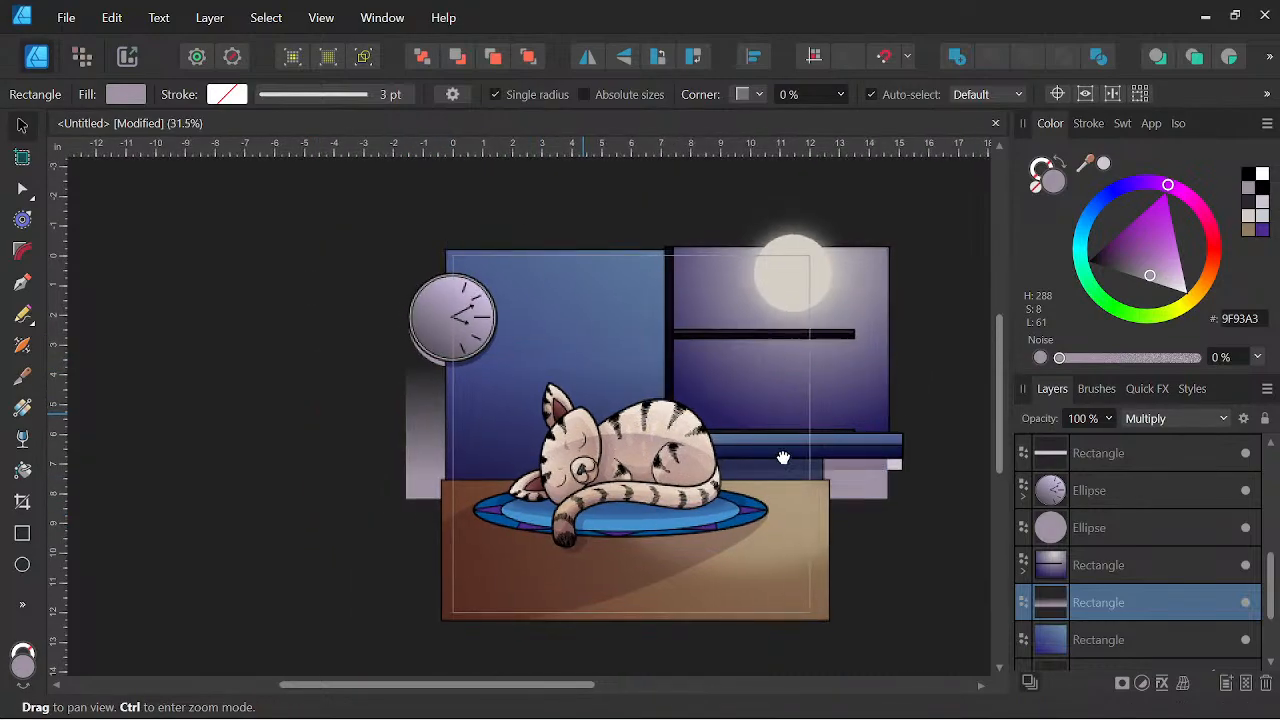
drag(783, 457, 704, 592)
scroll(770, 409, up, 3)
key(space)
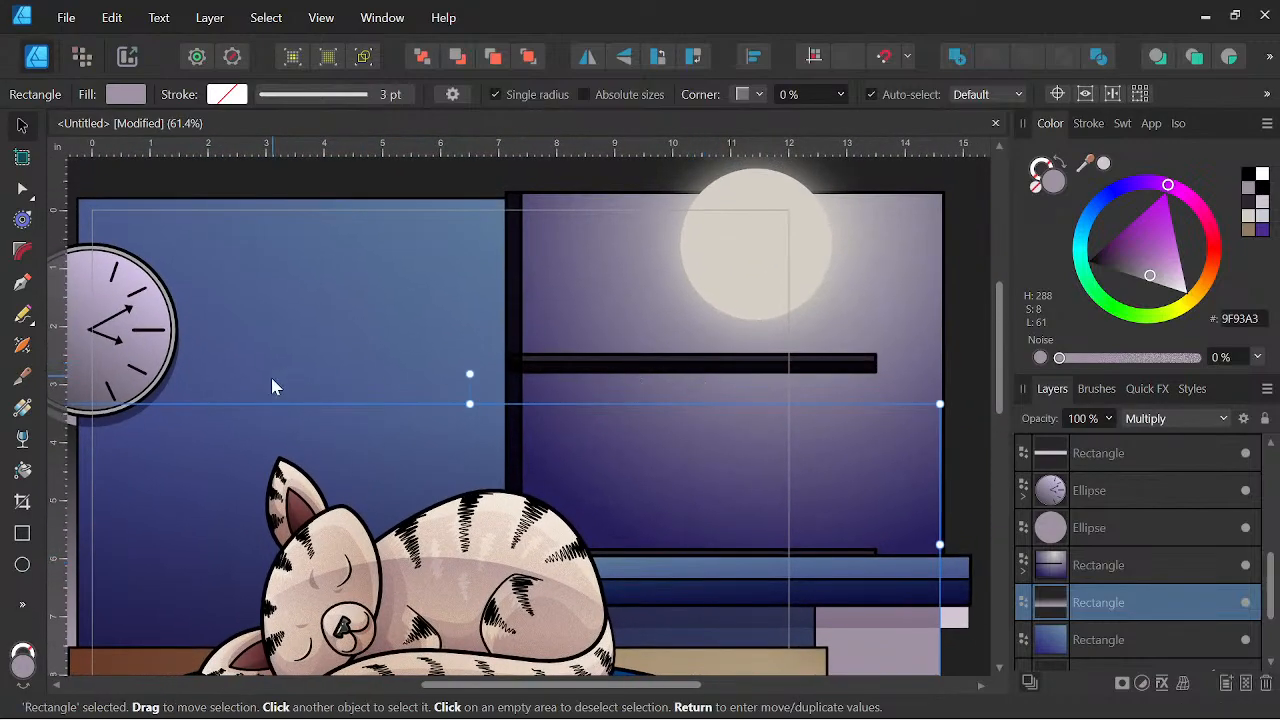
key(e)
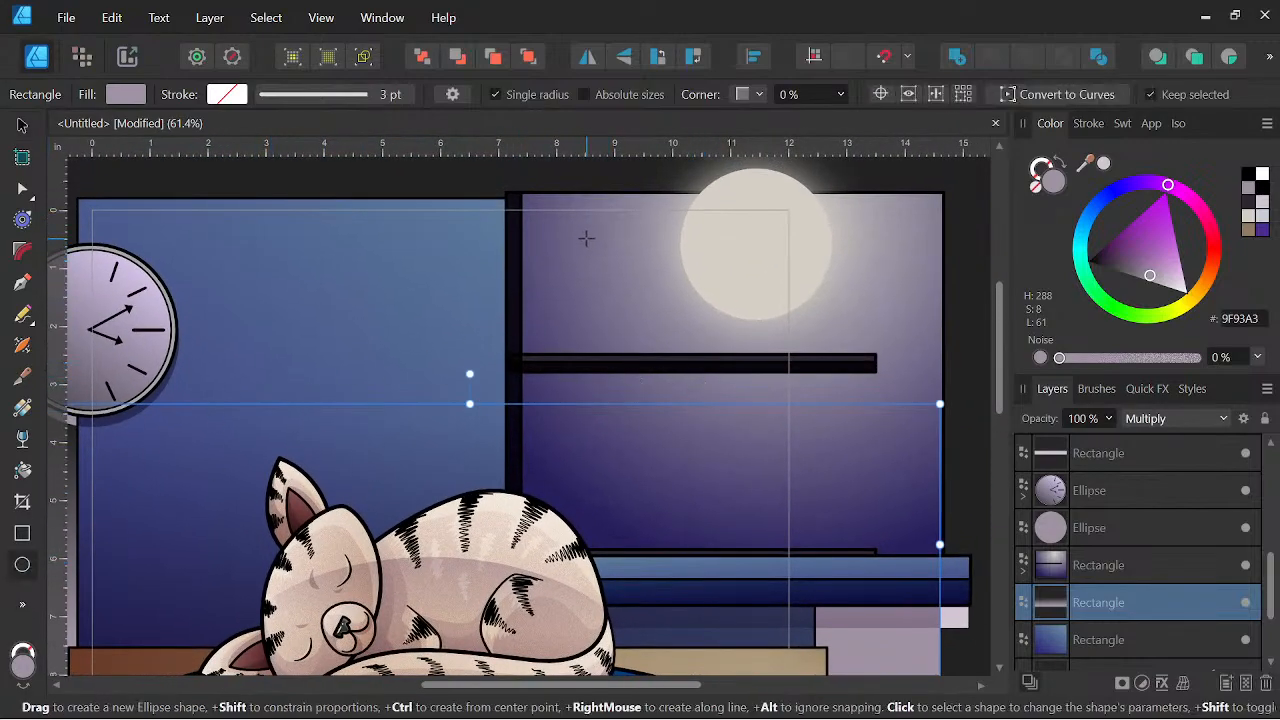
drag(586, 238, 580, 467)
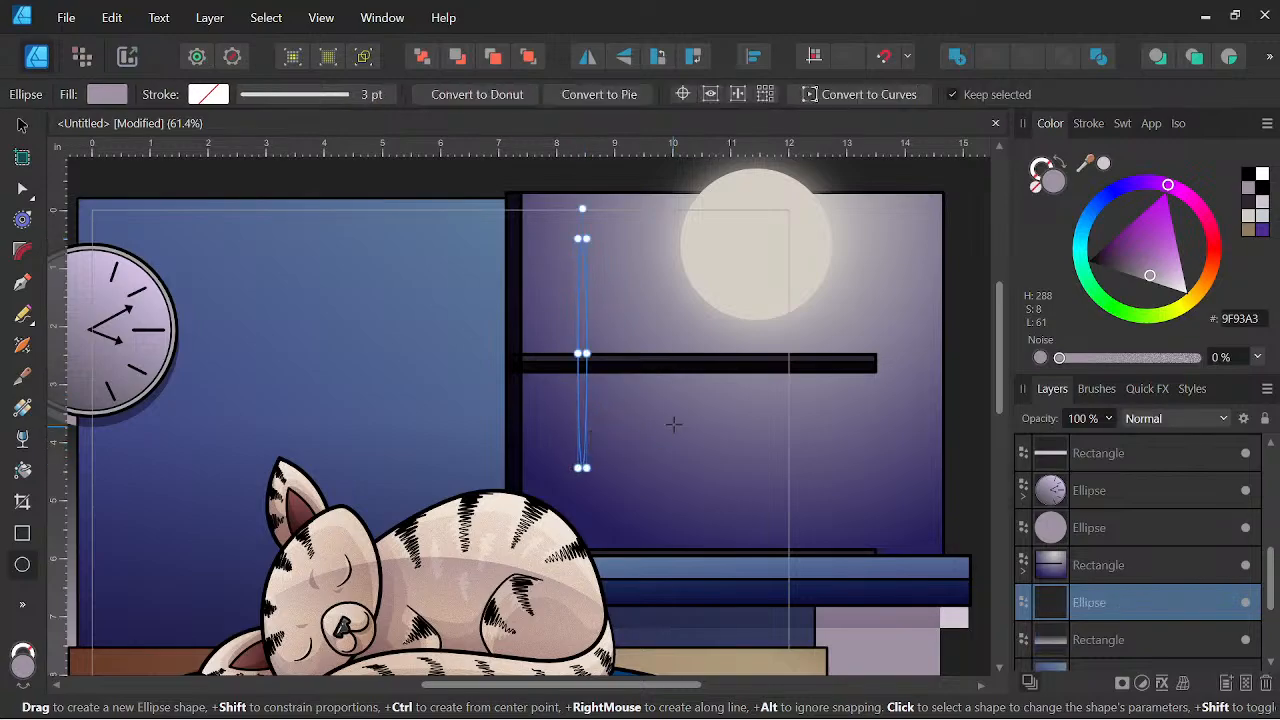
click(1261, 216)
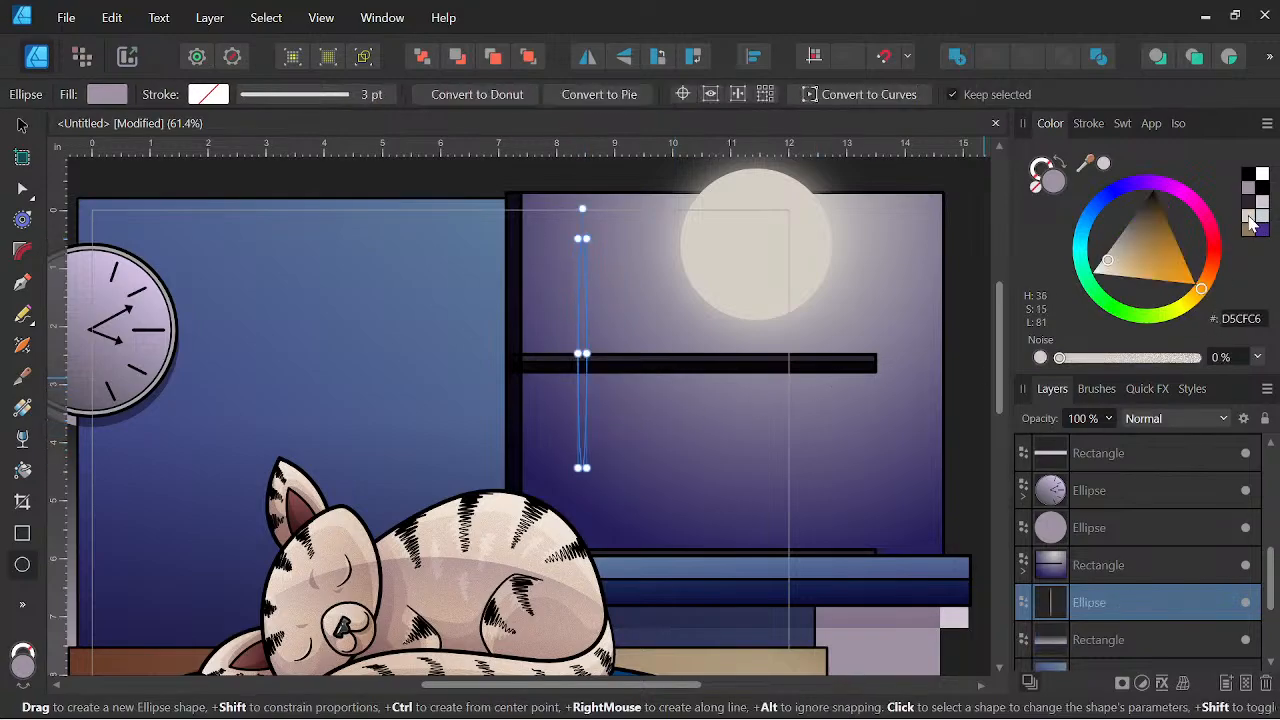
Nest the thin ellipse inside the window rectangle and place it lowest among the window's contents, beneath the crossbar.
mouse_move(1113, 592)
mouse_down()
mouse_move(1102, 551)
mouse_move(1091, 586)
mouse_move(1100, 598)
mouse_move(1115, 585)
mouse_up()
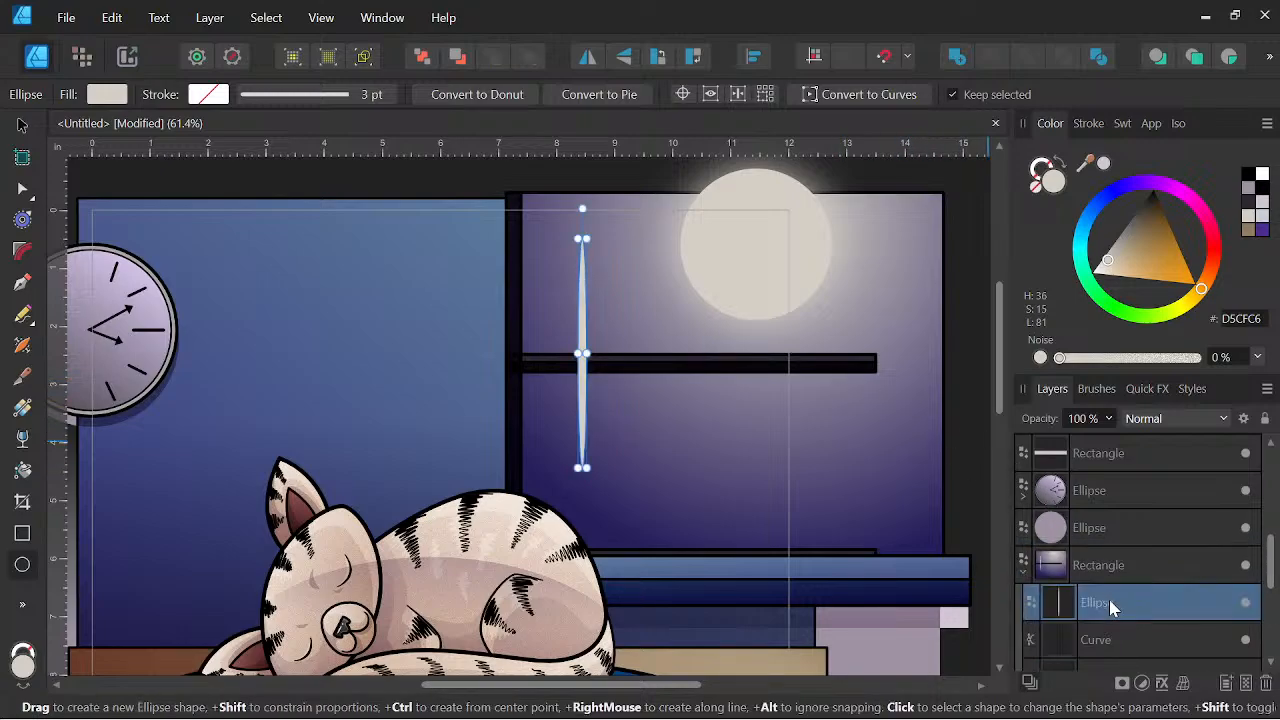
scroll(1124, 575, down, 3)
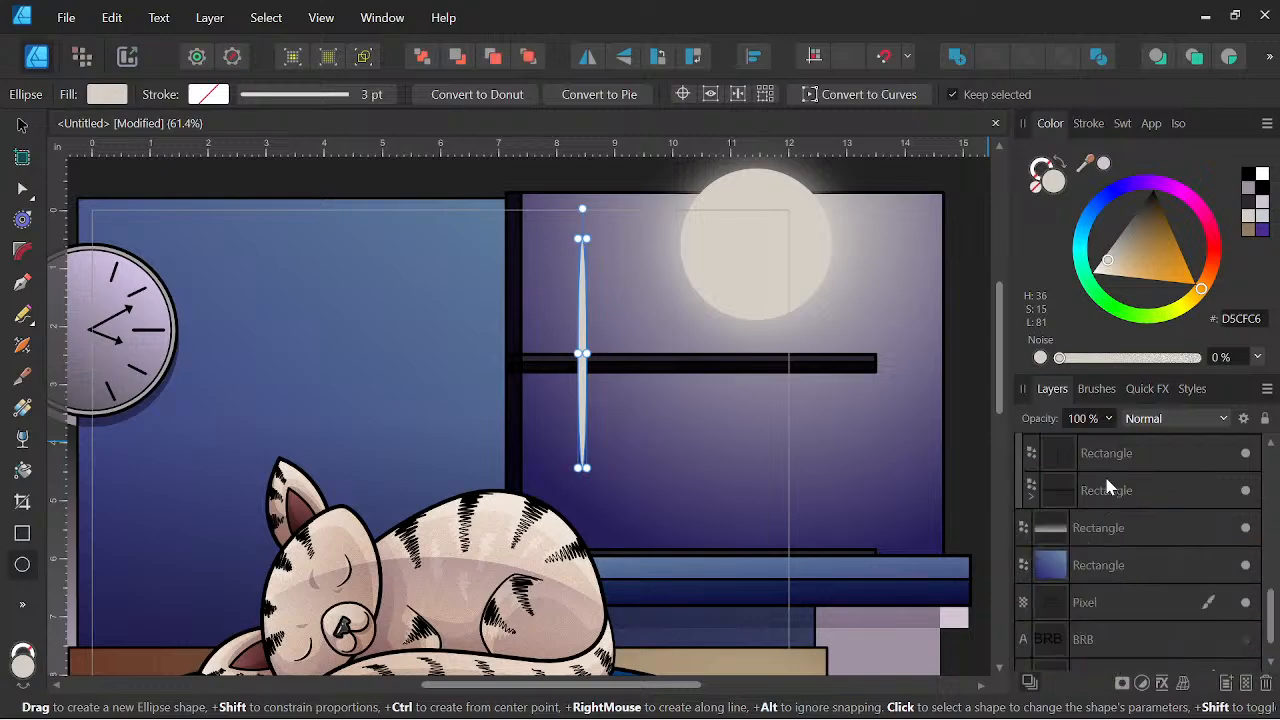
scroll(1106, 487, up, 3)
drag(1117, 534, 1084, 611)
key(space)
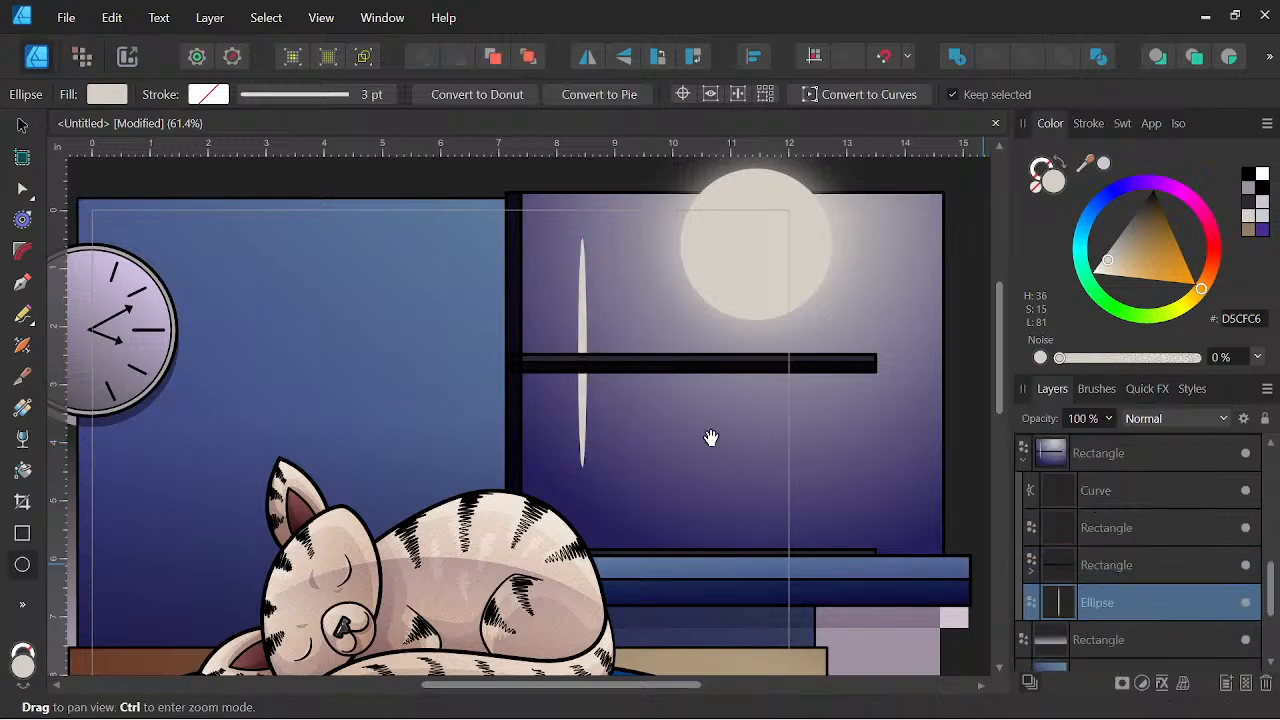
Rotate the thin ellipse about 40 degrees clockwise, shift it toward the moon and shrink it slightly.
drag(581, 207, 673, 238)
click(22, 125)
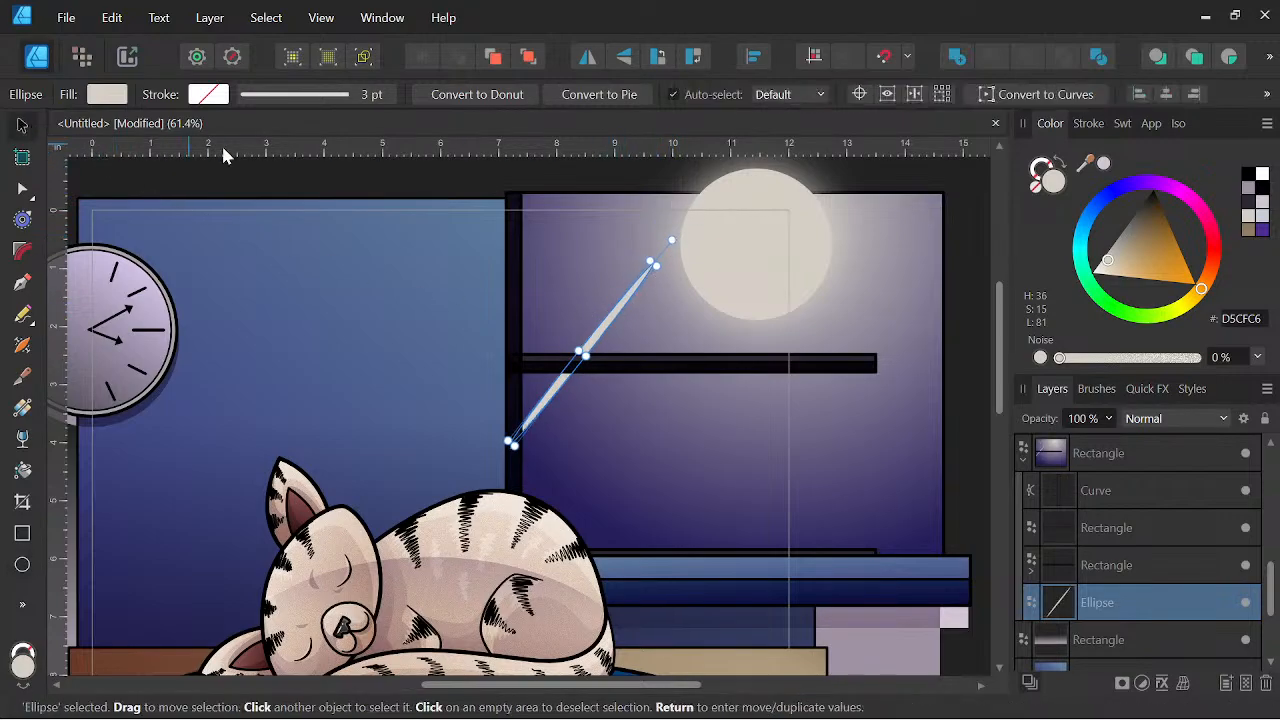
drag(607, 323, 627, 303)
drag(672, 252, 621, 300)
Draw a straight diagonal glare line about 1.6 in long below the window crossbar with the Pen tool and stroke it with D5CFC6.
drag(721, 380, 575, 391)
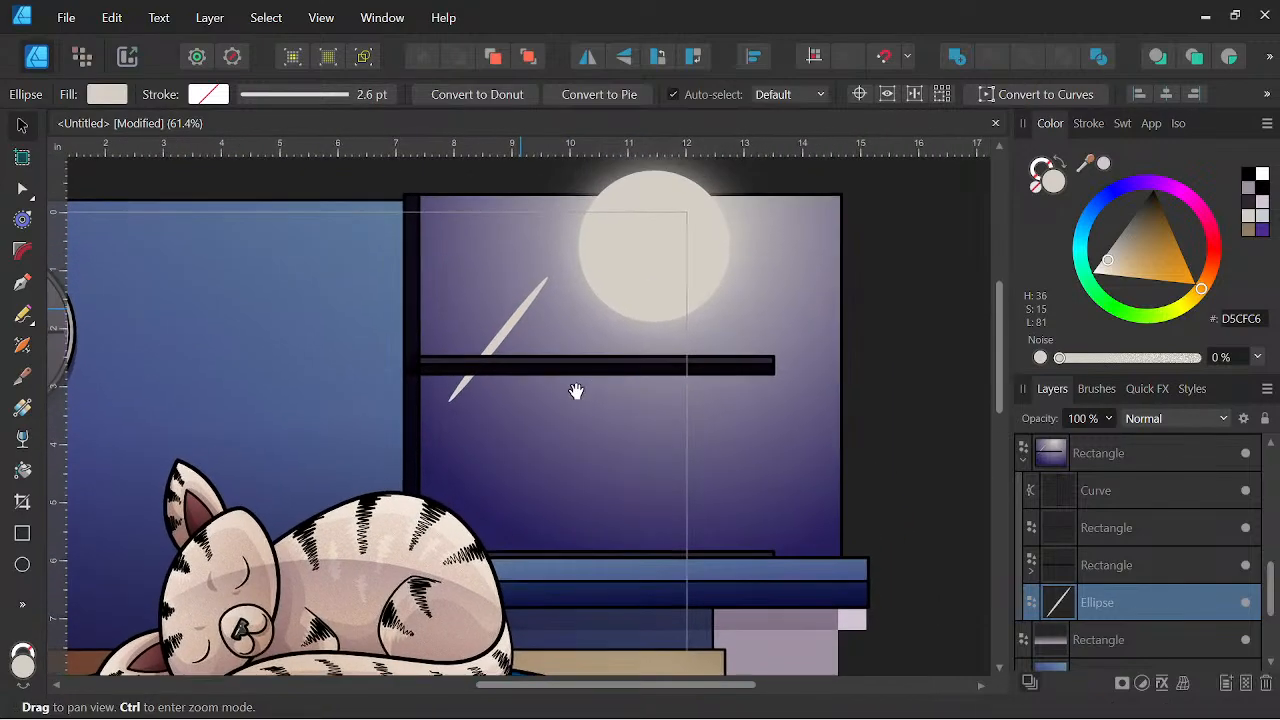
scroll(543, 380, up, 2)
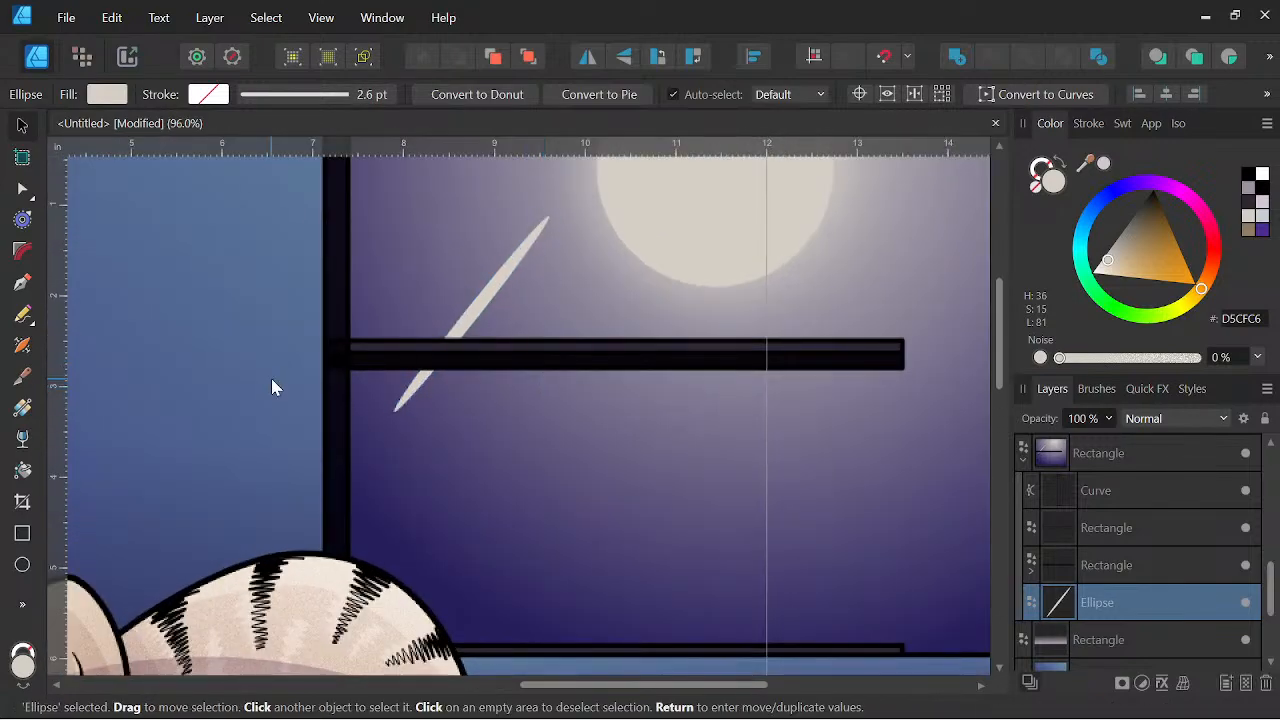
click(417, 496)
click(518, 395)
click(561, 484)
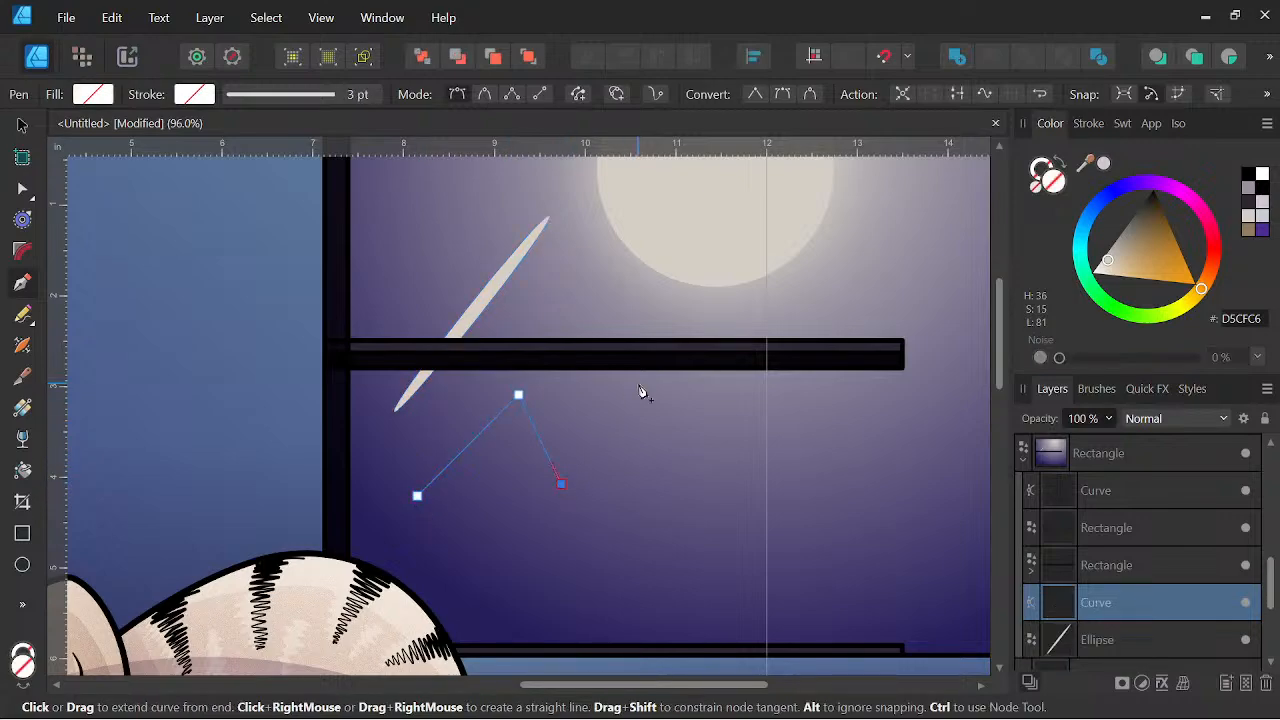
key(ctrl+z)
key(Escape)
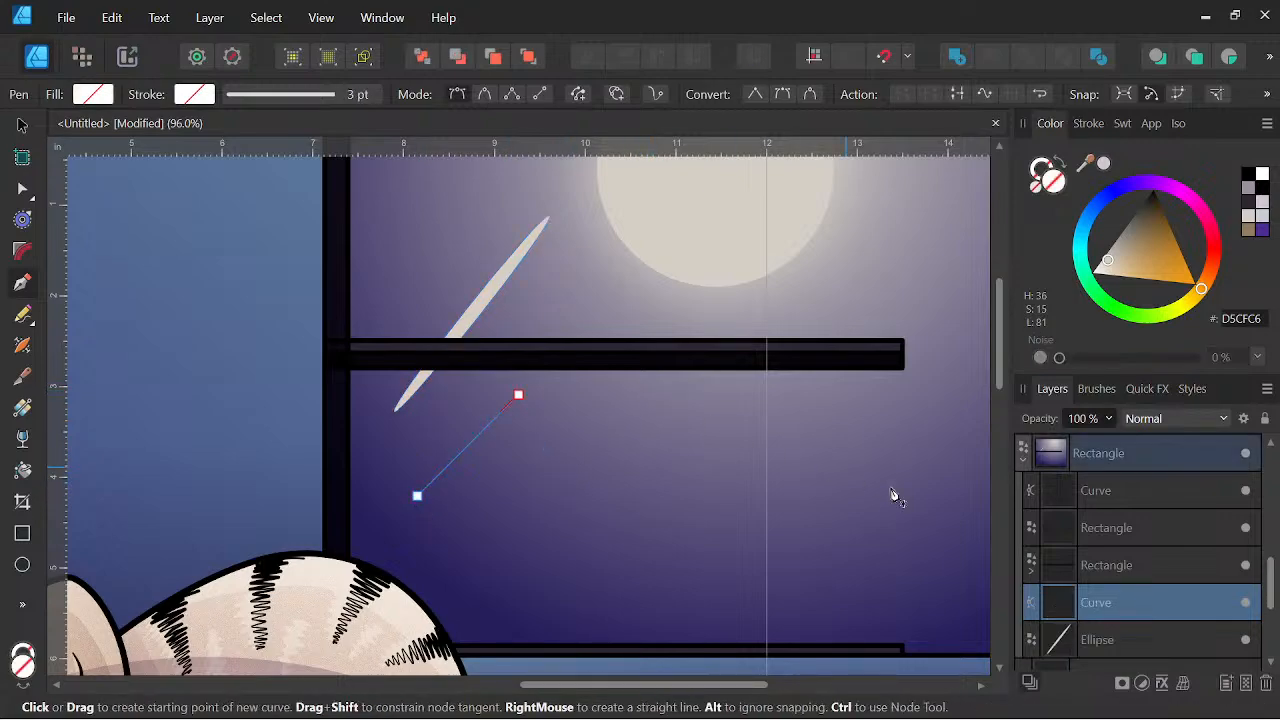
click(1040, 171)
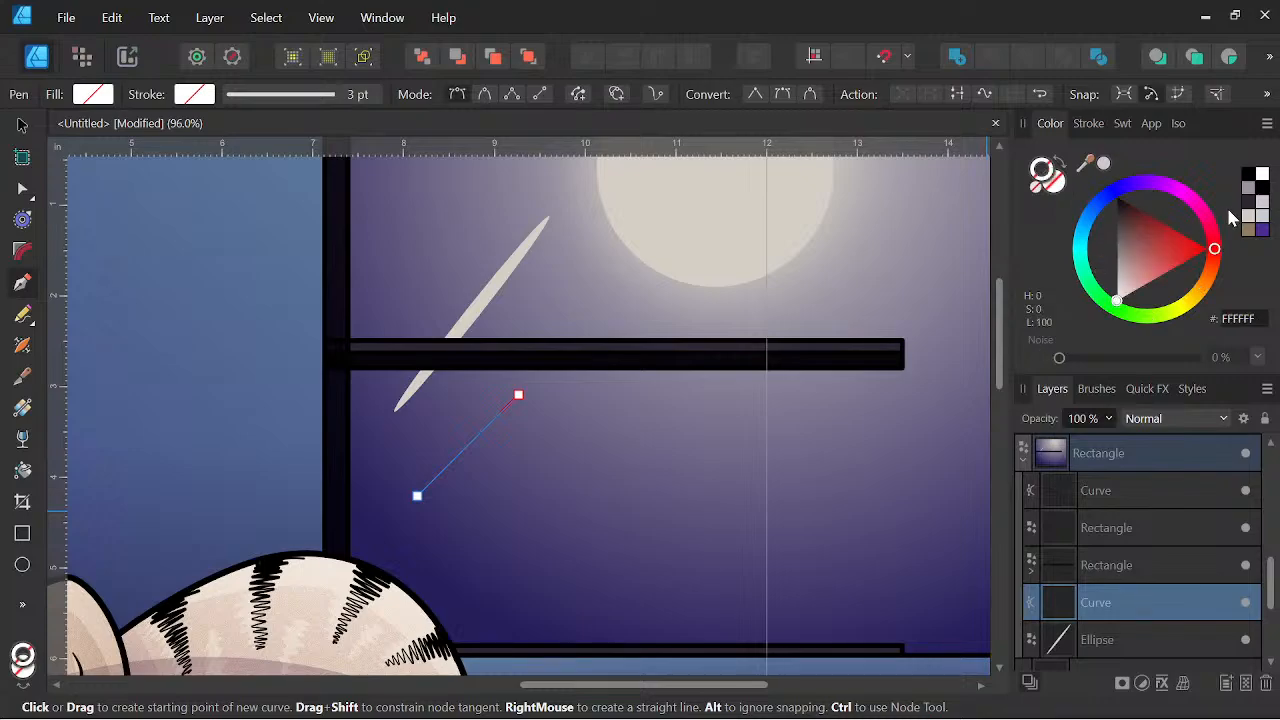
click(1248, 216)
Delete the slanted thin ellipse from the window, keeping the diagonal line.
key(space)
scroll(614, 394, down, 4)
drag(660, 437, 660, 460)
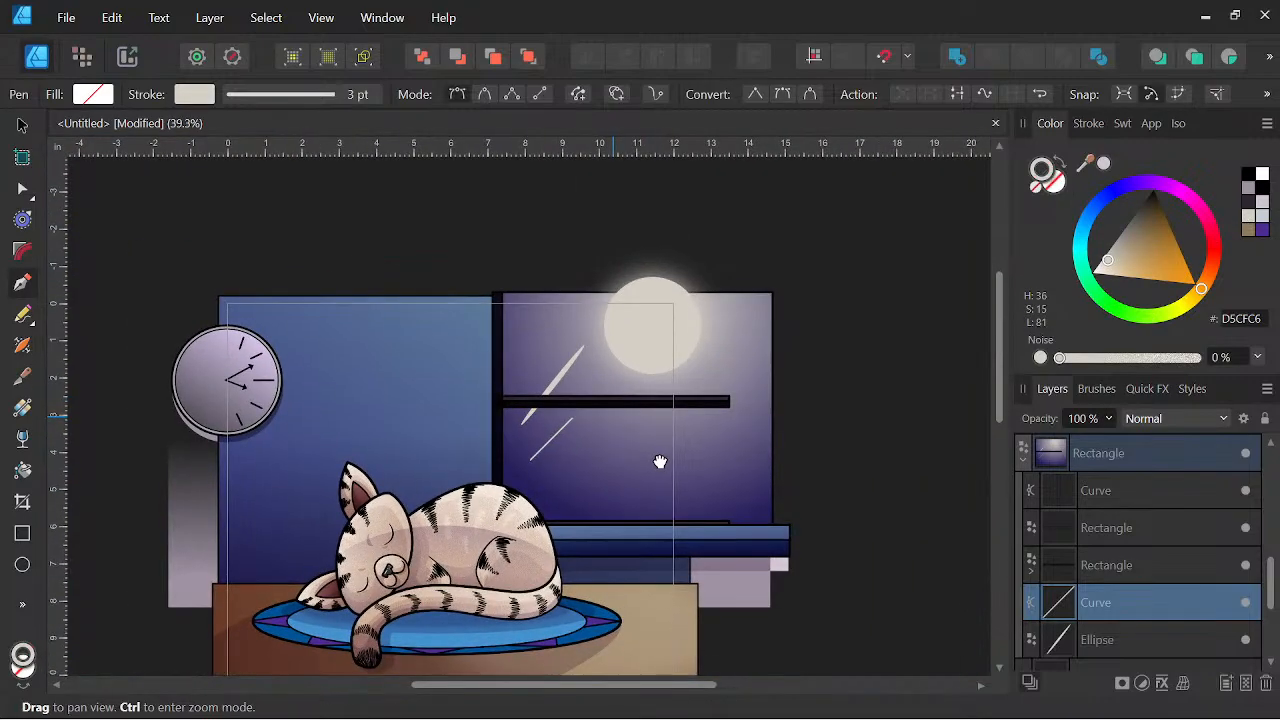
scroll(591, 420, up, 3)
drag(583, 427, 501, 508)
click(1150, 639)
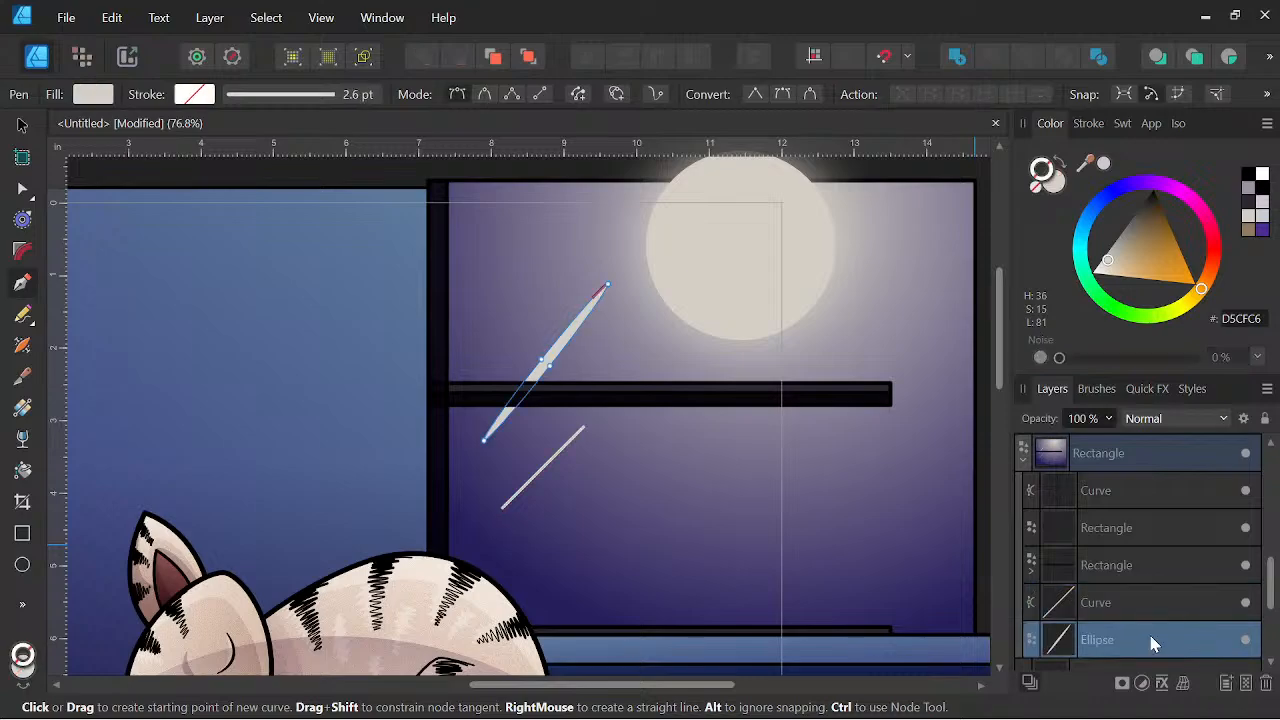
key(Delete)
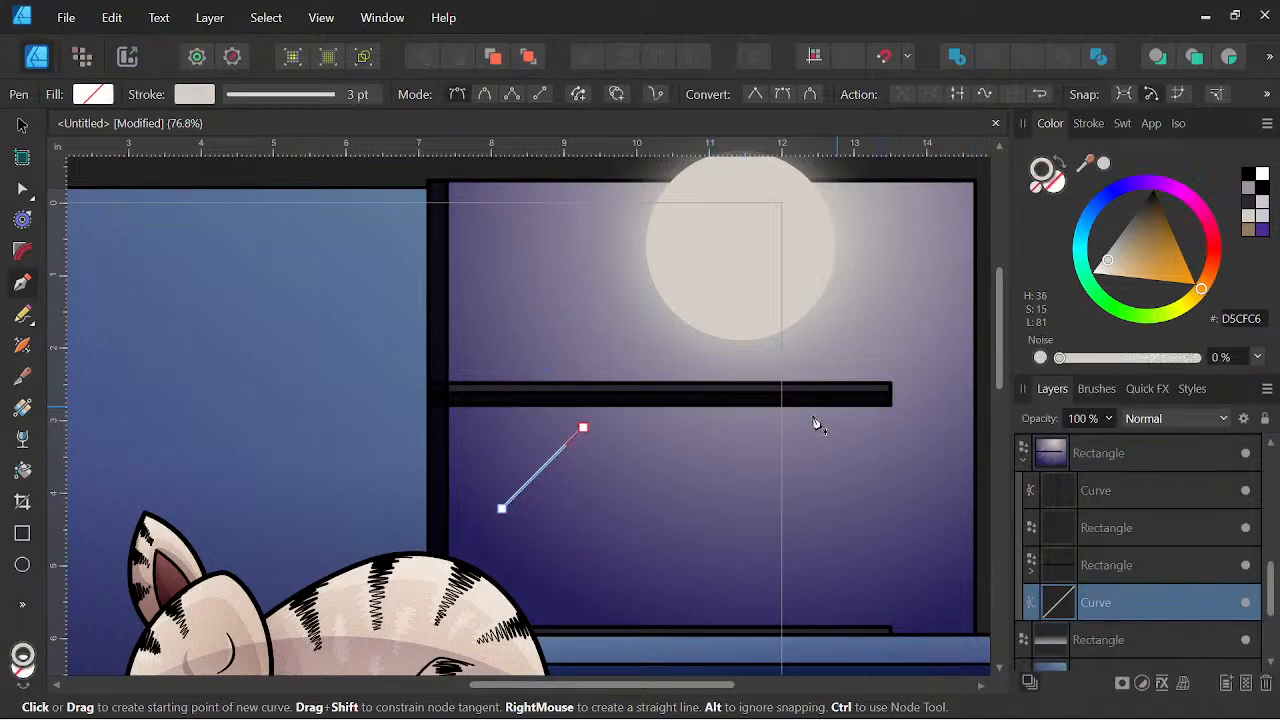
Draw two more parallel diagonal glare lines crossing behind the crossbar, about 2.1 in and 3.7 in long, the longer ending below the moon.
click(509, 444)
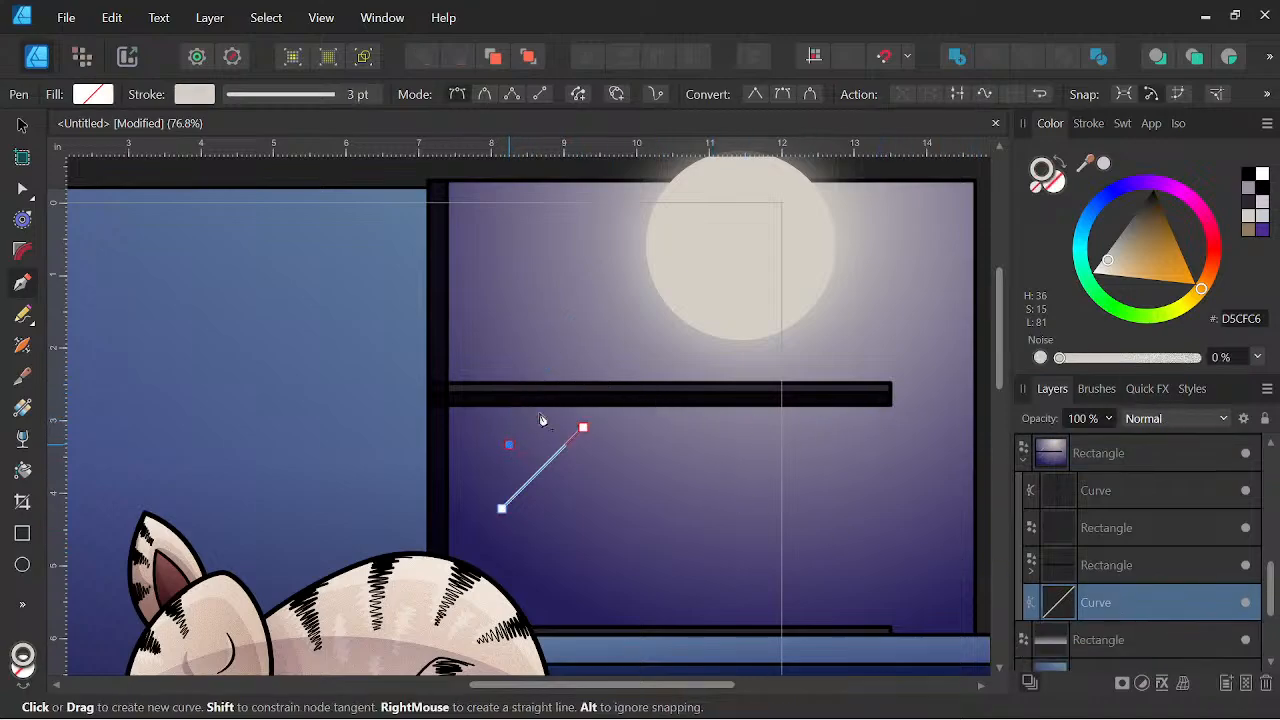
click(616, 338)
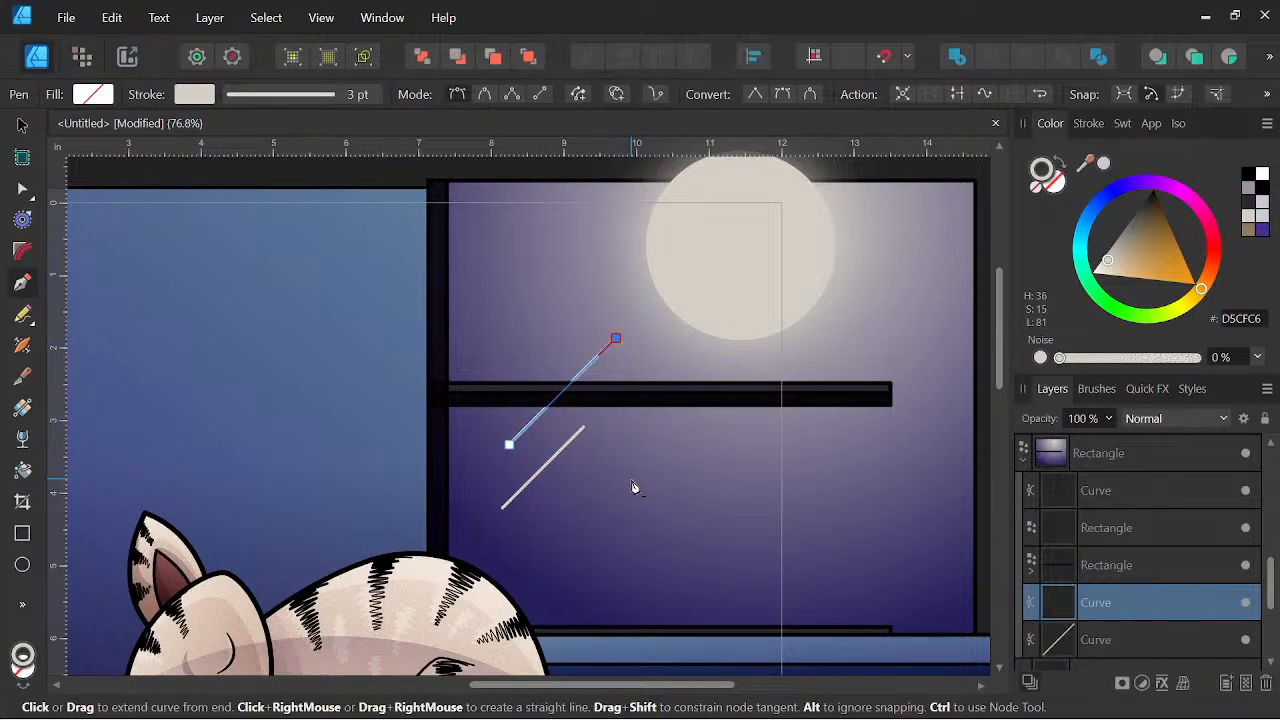
key(Escape)
click(556, 568)
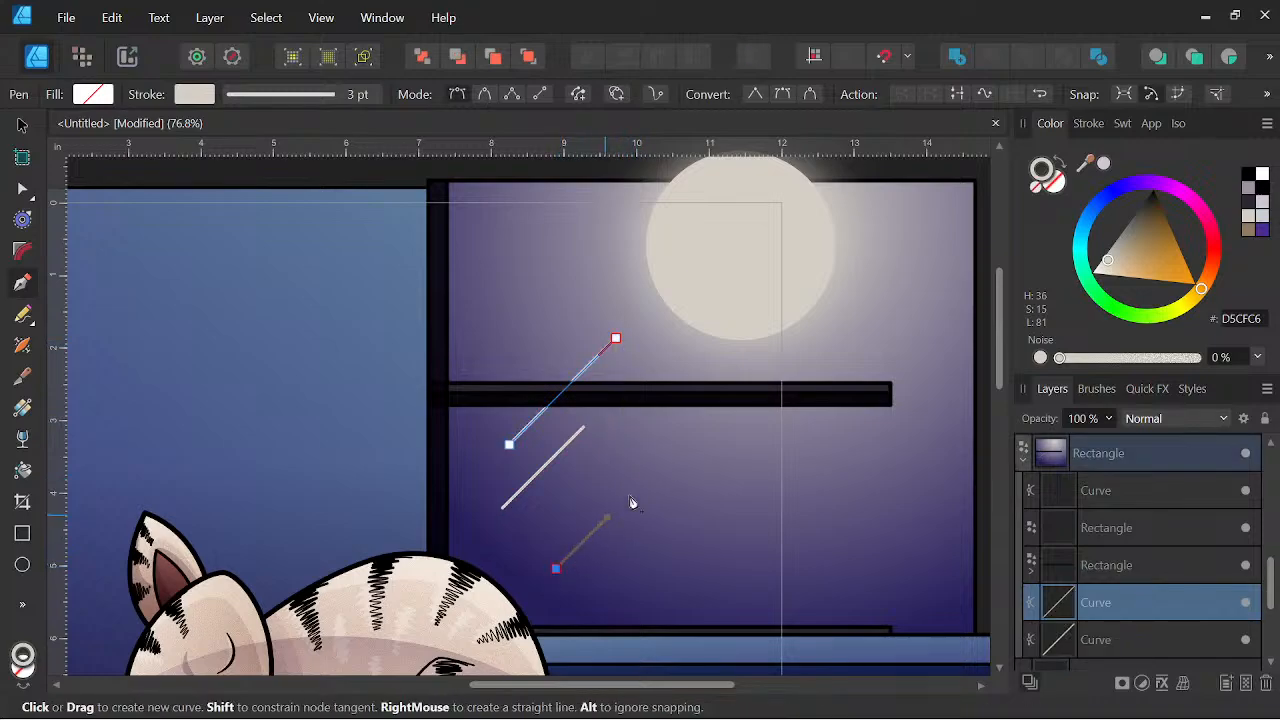
click(748, 375)
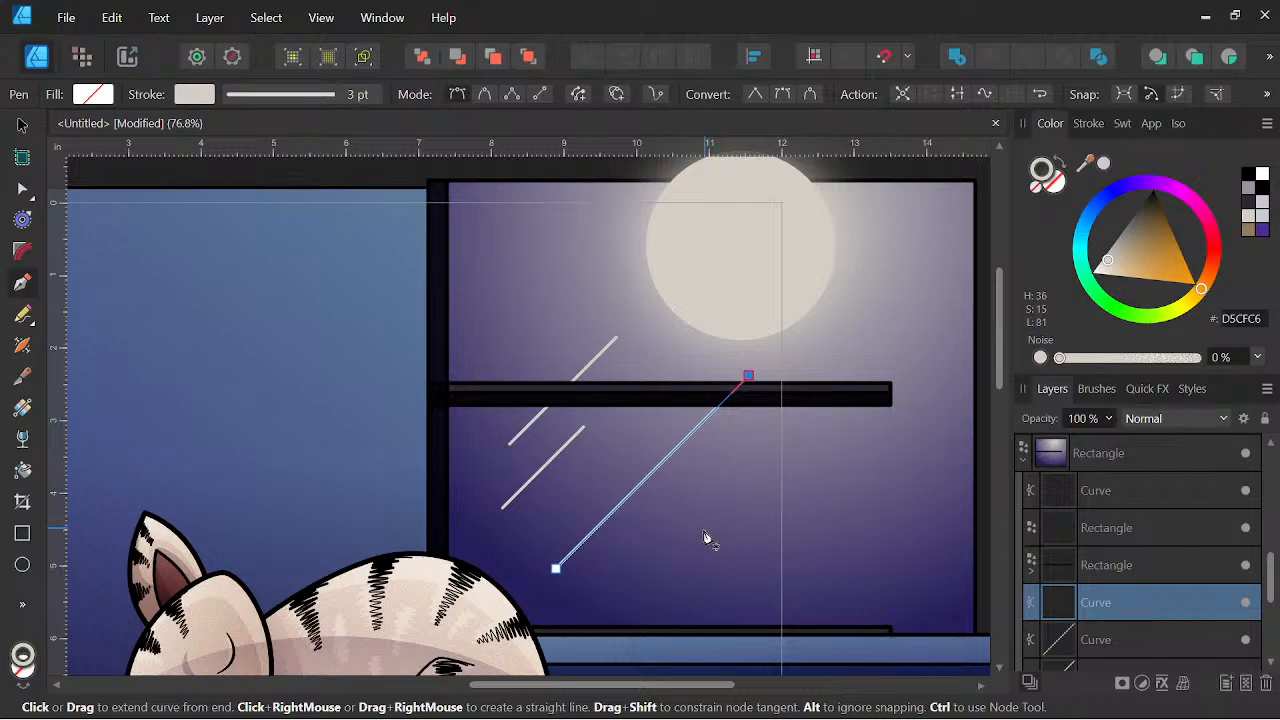
key(Escape)
key(Escape)
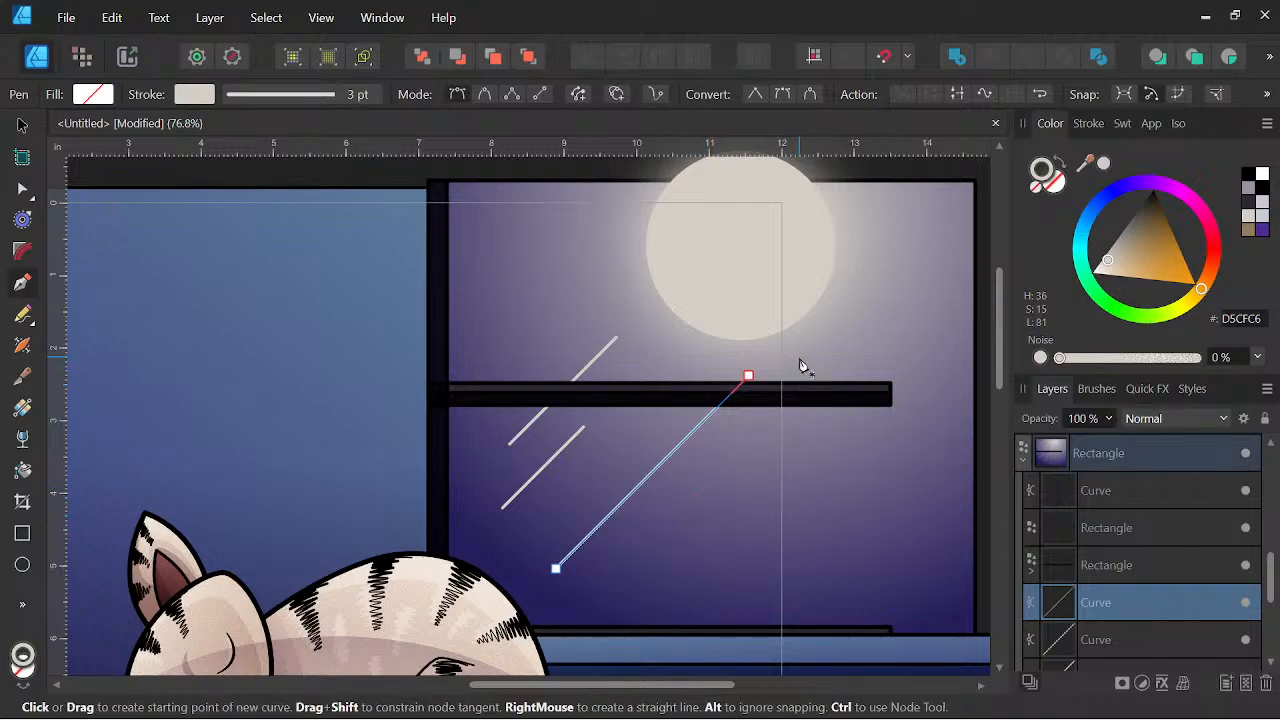
Add a parallel glare line about 3 in long to the right of the longest one and a 1 in line in the upper pane.
click(685, 508)
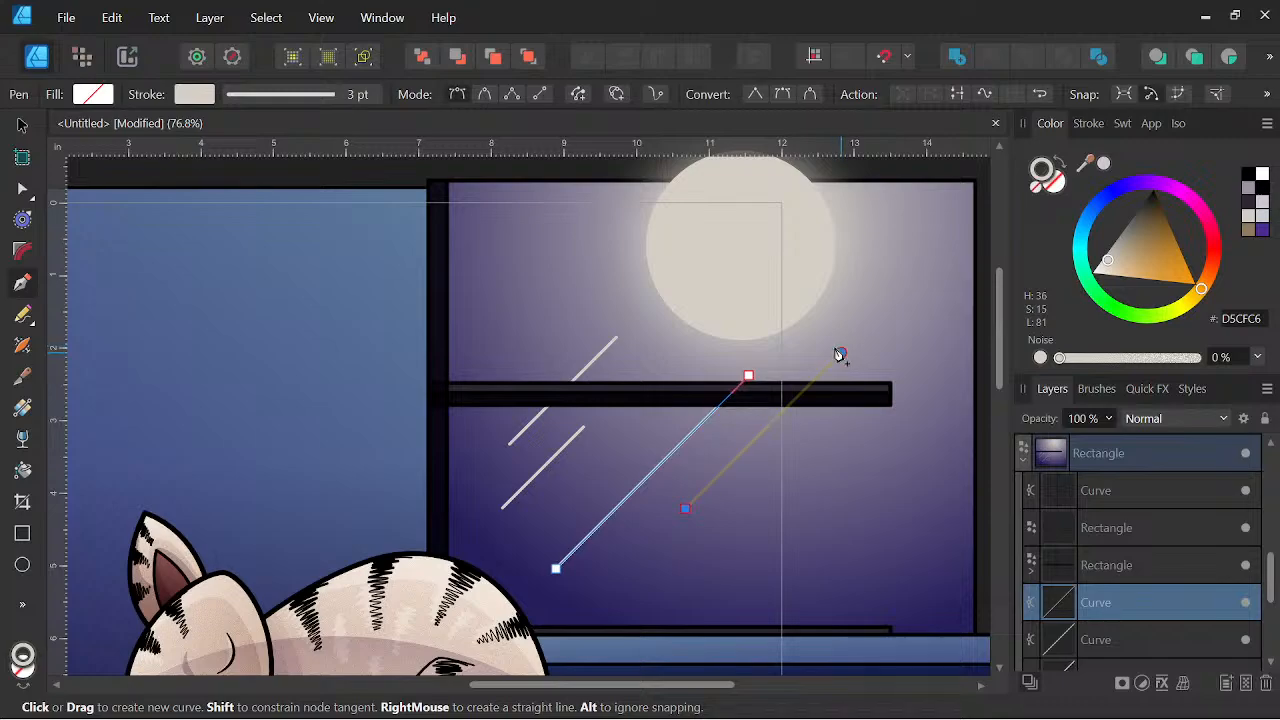
click(840, 355)
key(Escape)
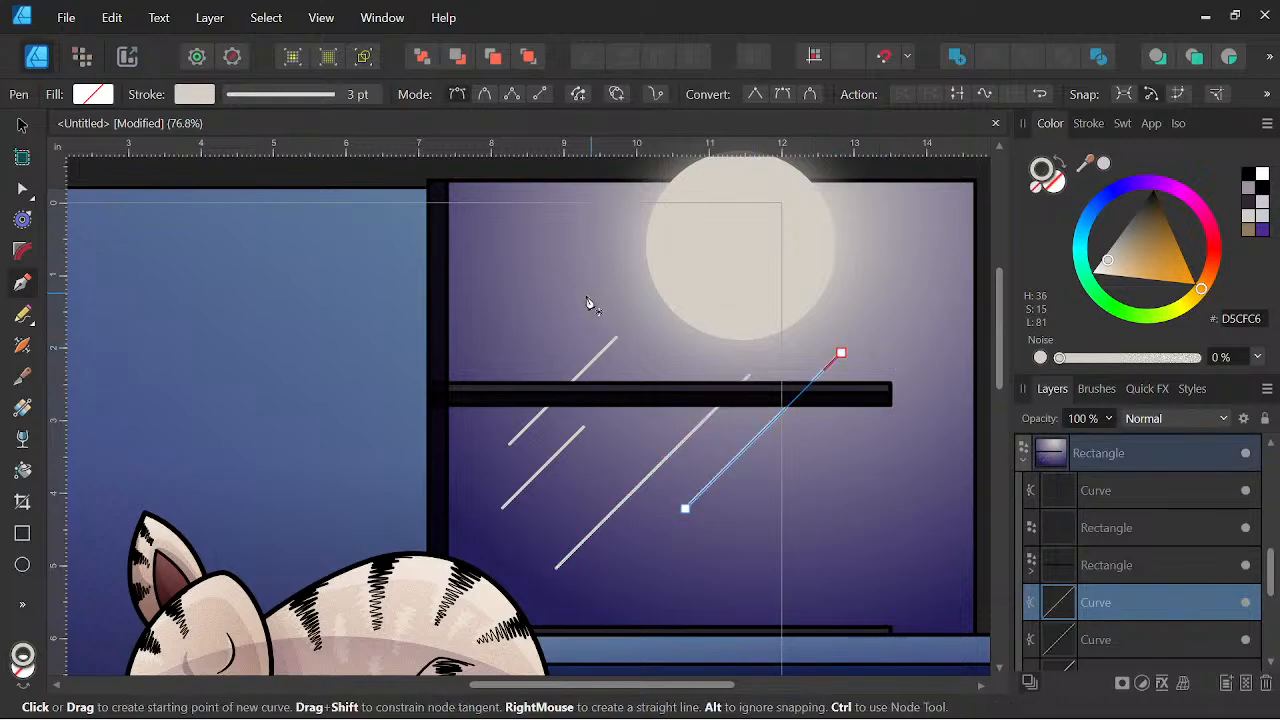
click(561, 310)
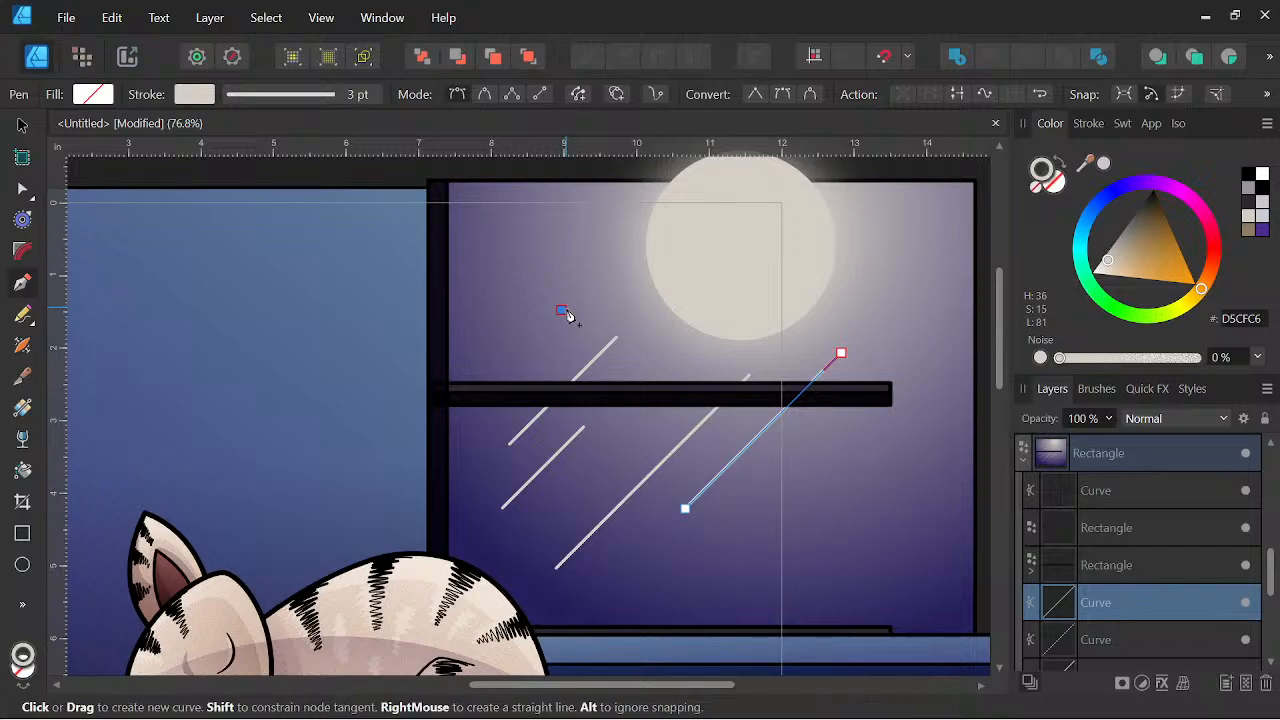
click(619, 261)
key(Escape)
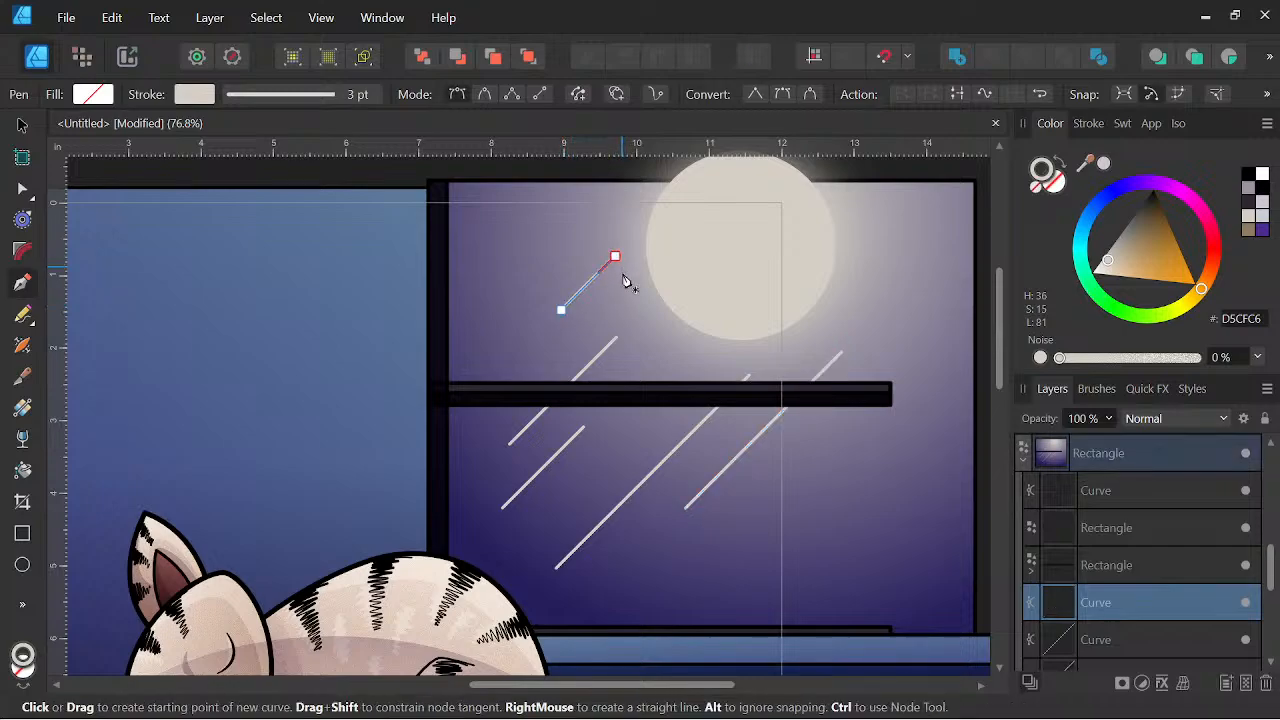
Draw a diagonal glare line about 1.5 in long near the lower right of the window, just above the sill.
scroll(755, 350, down, 4)
drag(853, 434, 840, 422)
scroll(762, 430, up, 3)
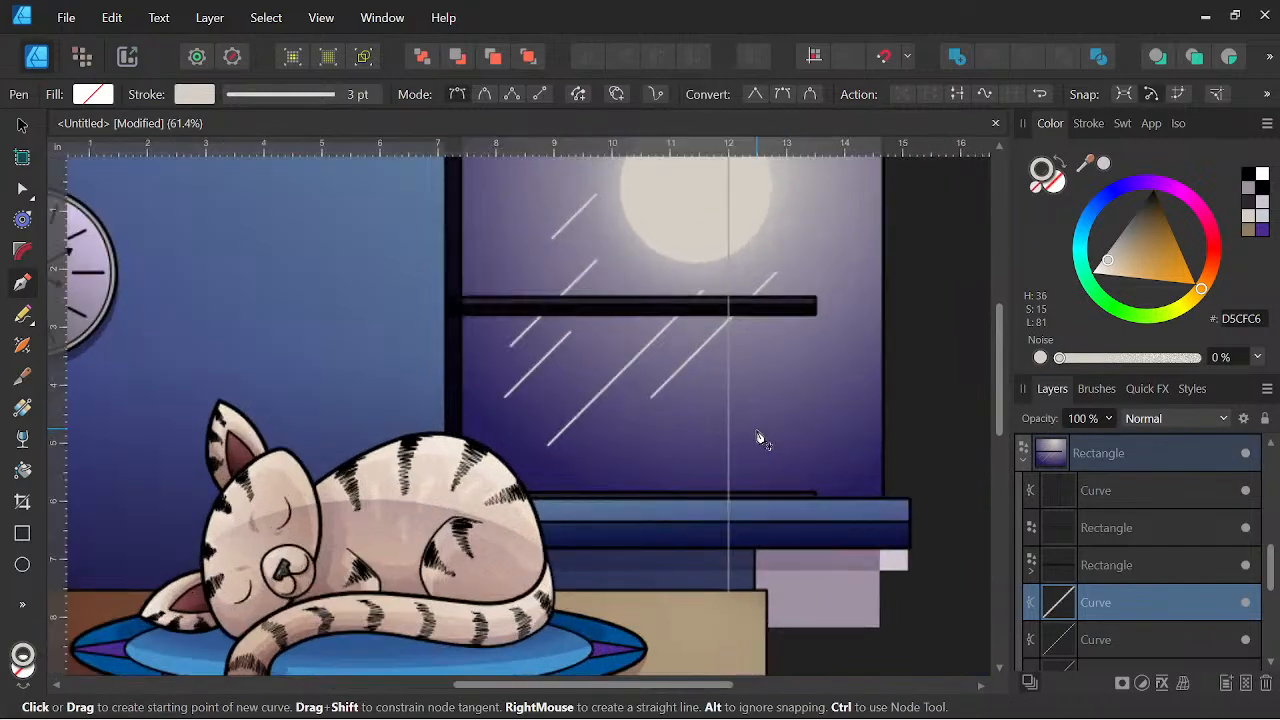
click(698, 482)
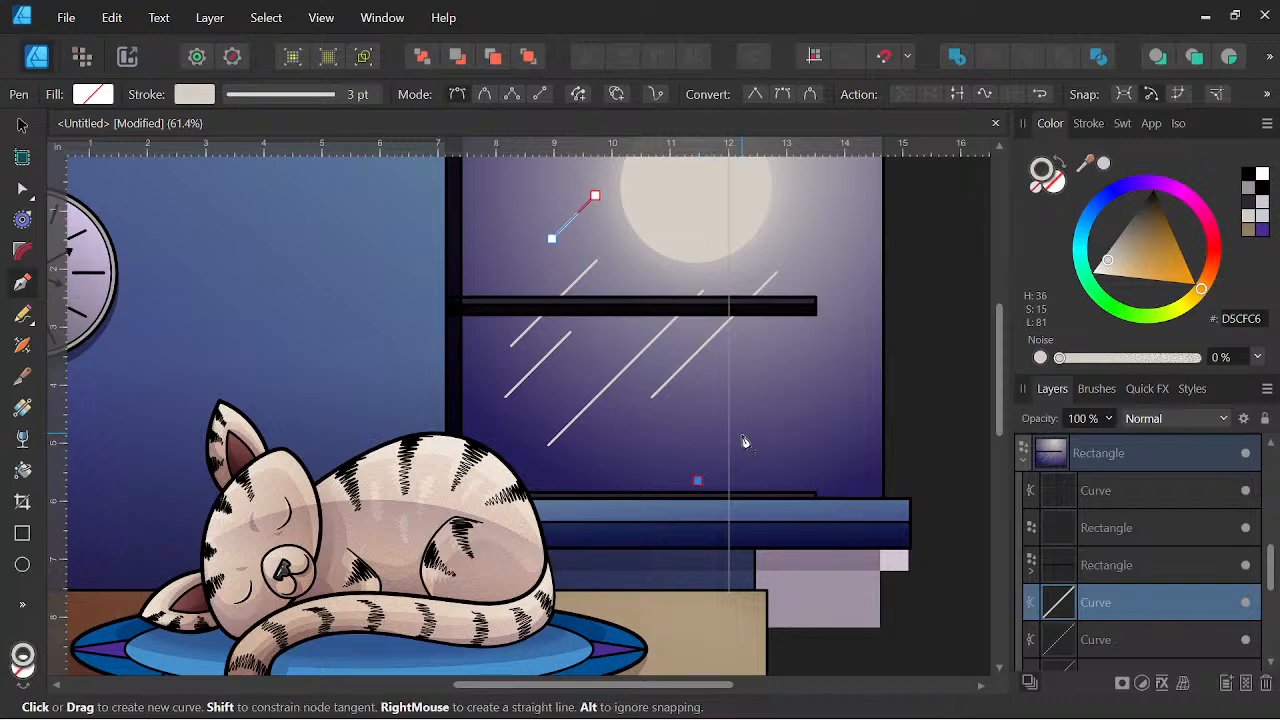
click(758, 421)
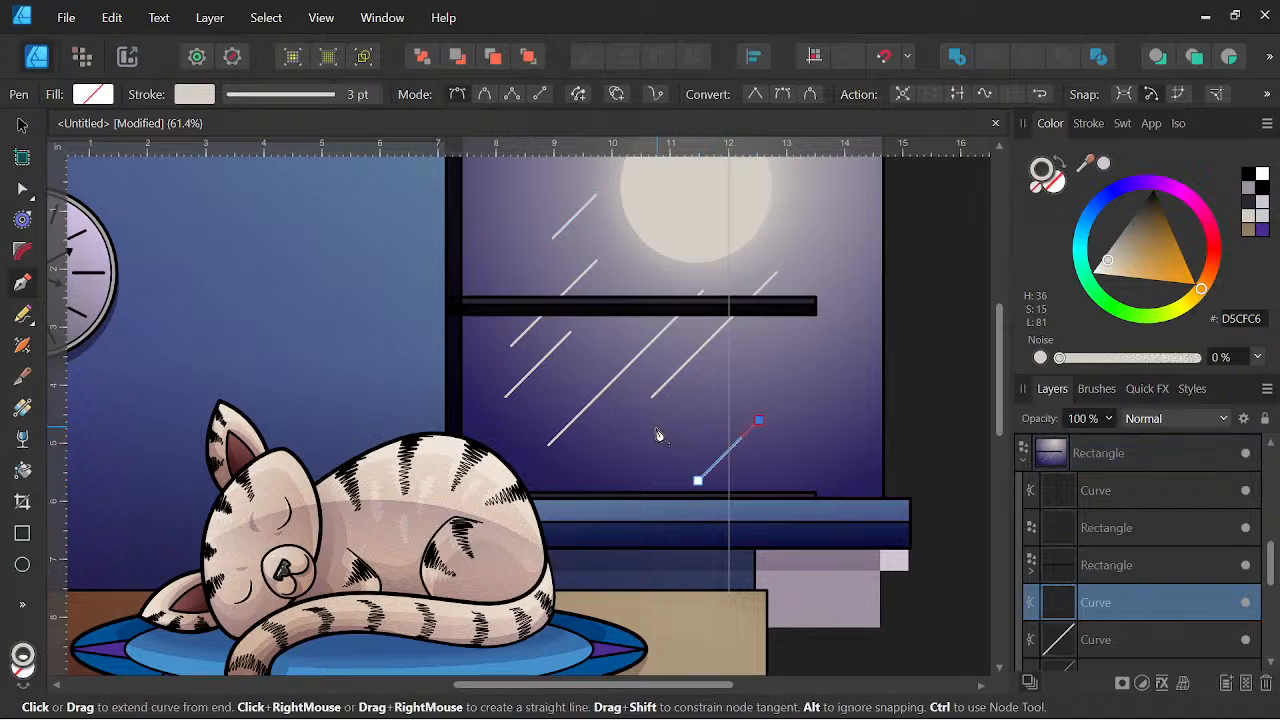
key(Escape)
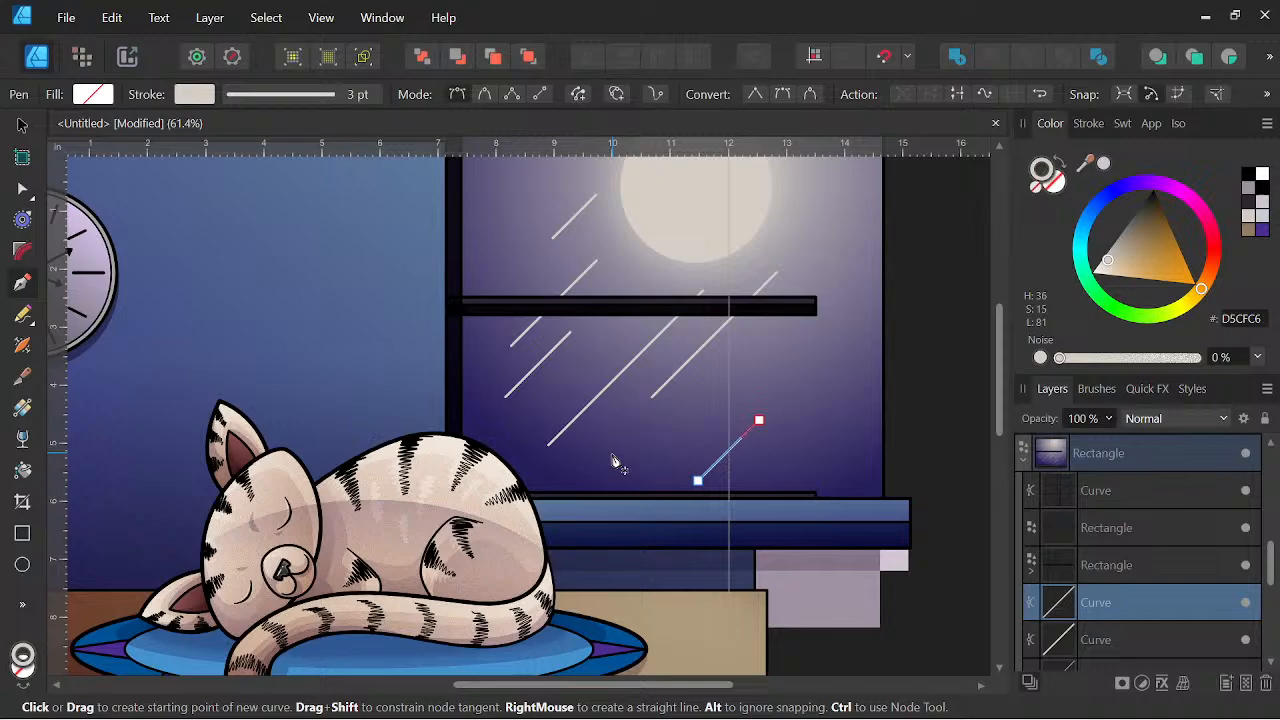
Draw another parallel diagonal glare line about 1.6 in long in the lower pane, running down to the window sill.
click(668, 436)
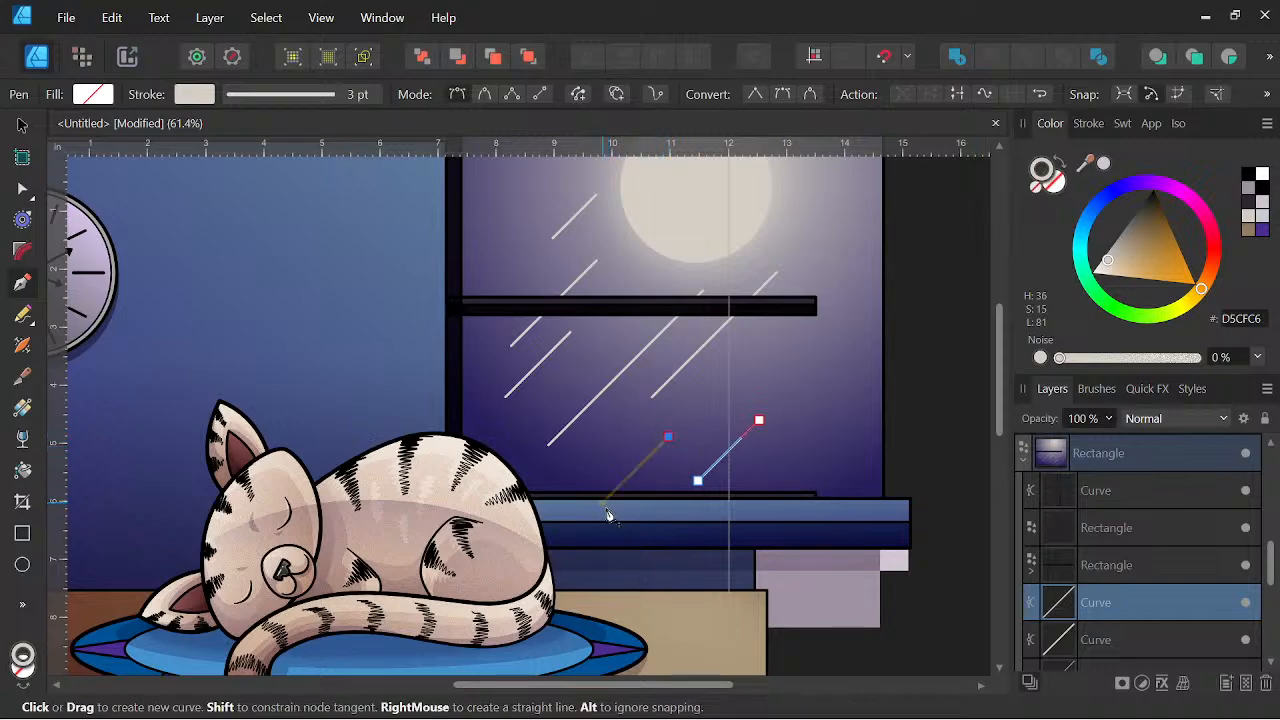
click(602, 502)
key(Escape)
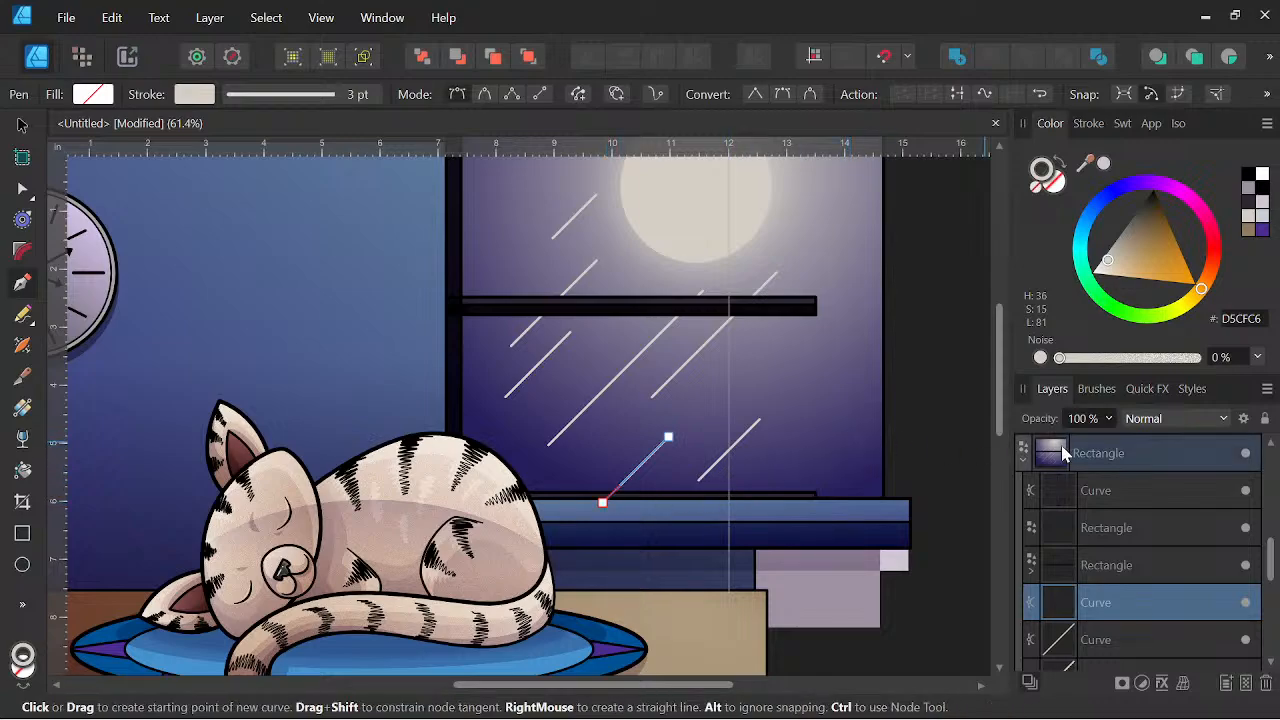
Select all the diagonal glare lines on the window and set their blend mode to Soft Light.
scroll(1122, 612, down, 5)
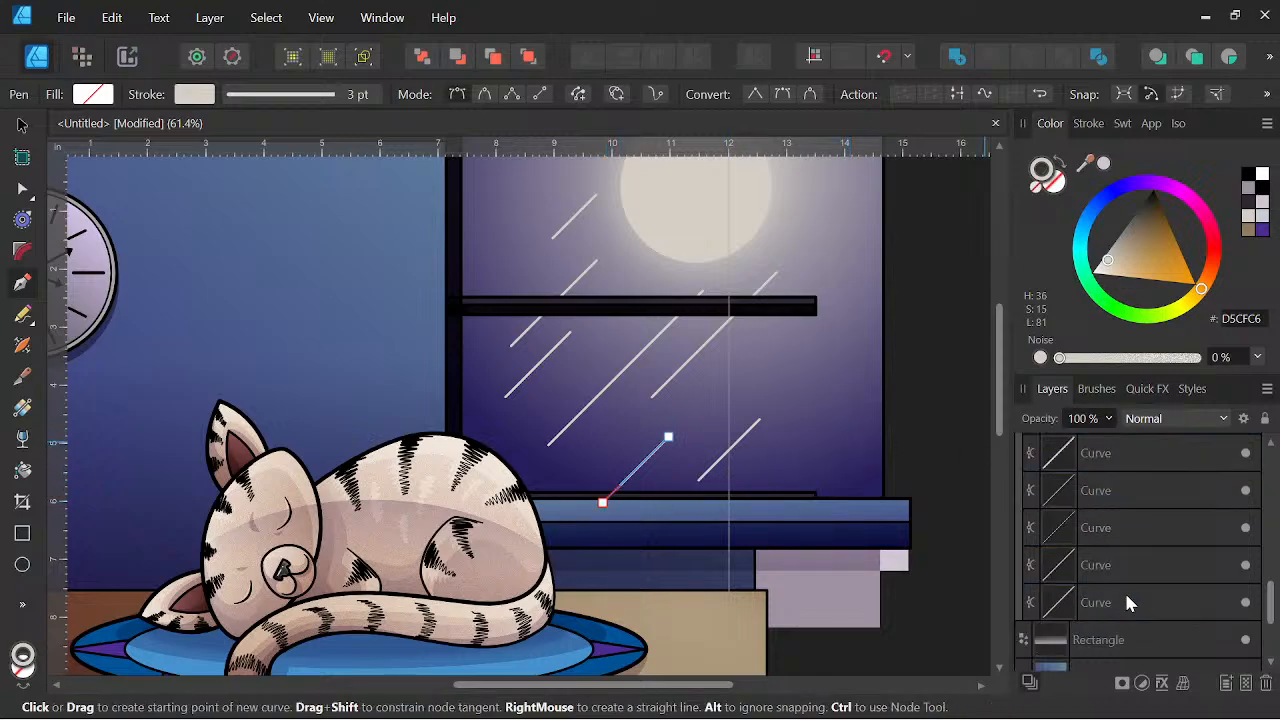
shift+click(1126, 598)
click(1143, 418)
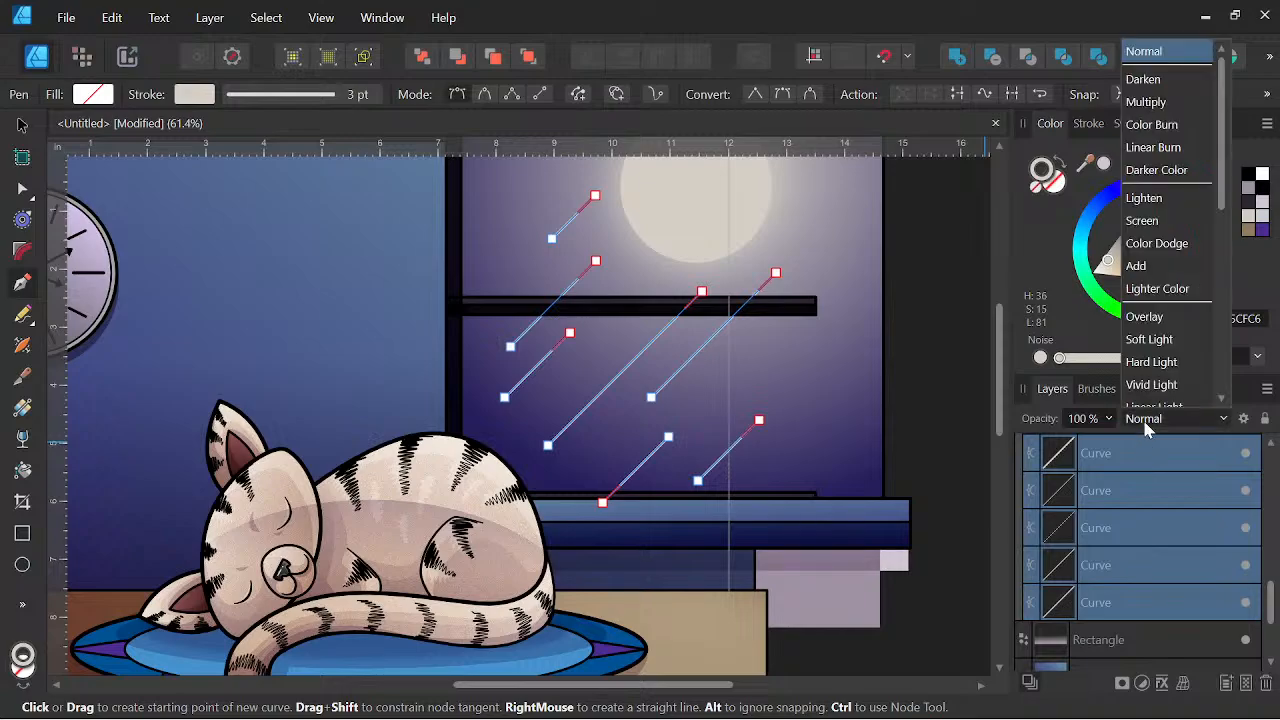
scroll(1145, 395, up, 1)
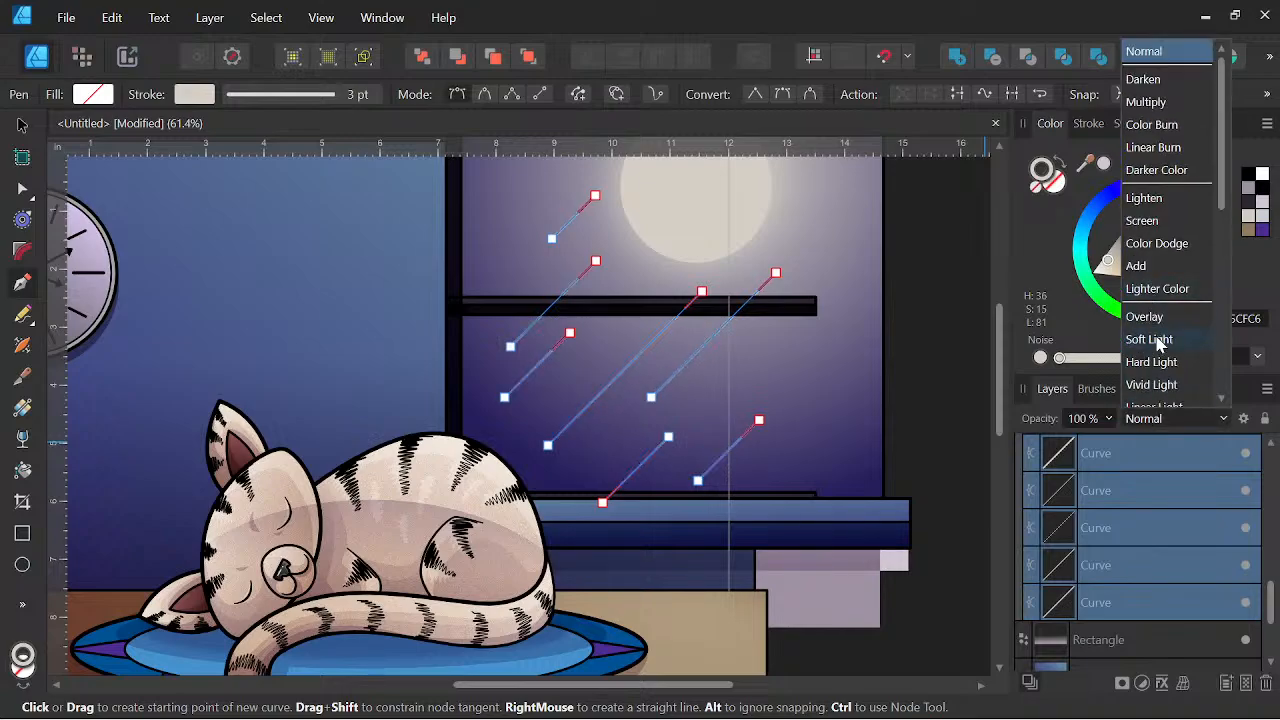
click(1156, 340)
scroll(760, 342, down, 3)
drag(764, 362, 717, 431)
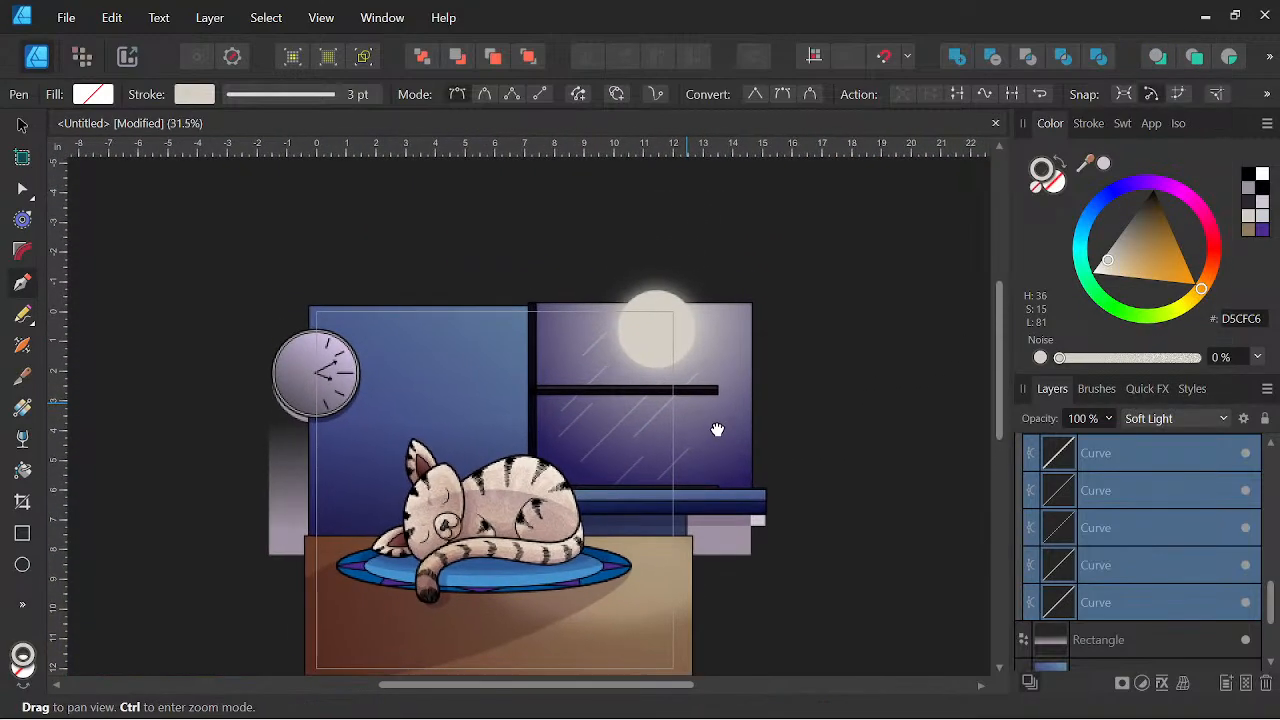
Thicken the stroke of the selected glare lines to 6.8 pt.
click(1089, 123)
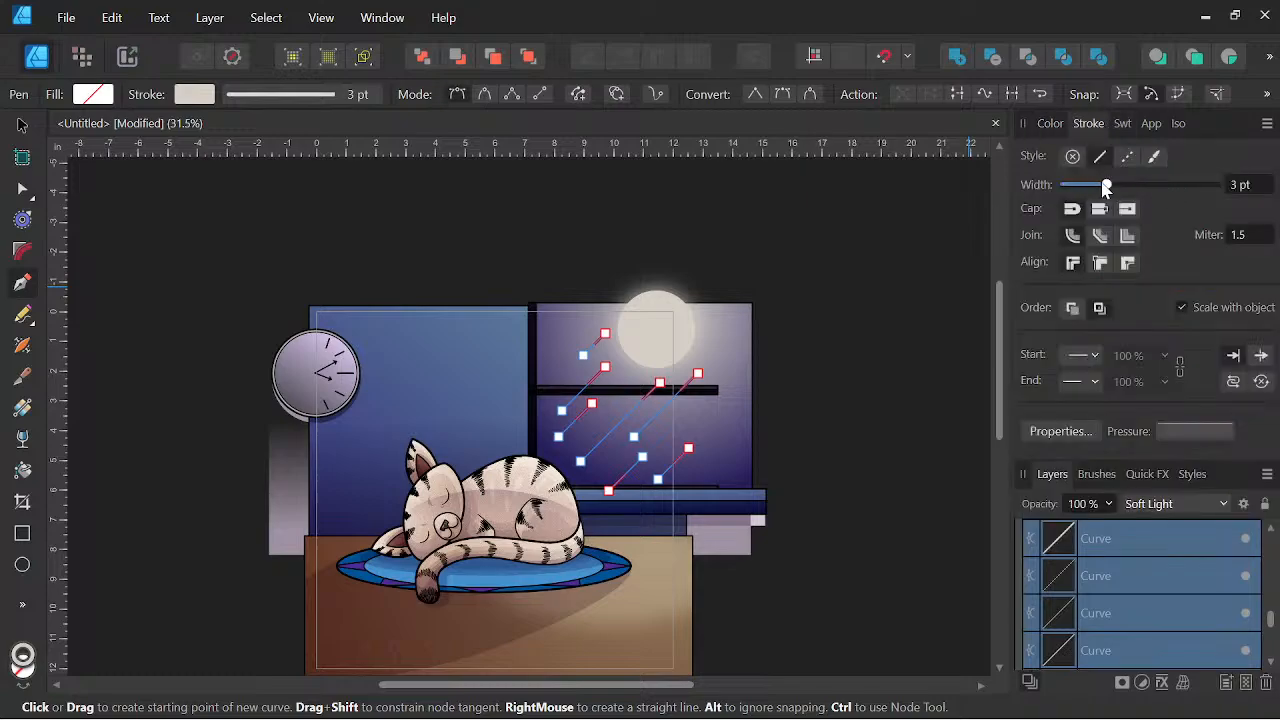
drag(1106, 186, 1117, 188)
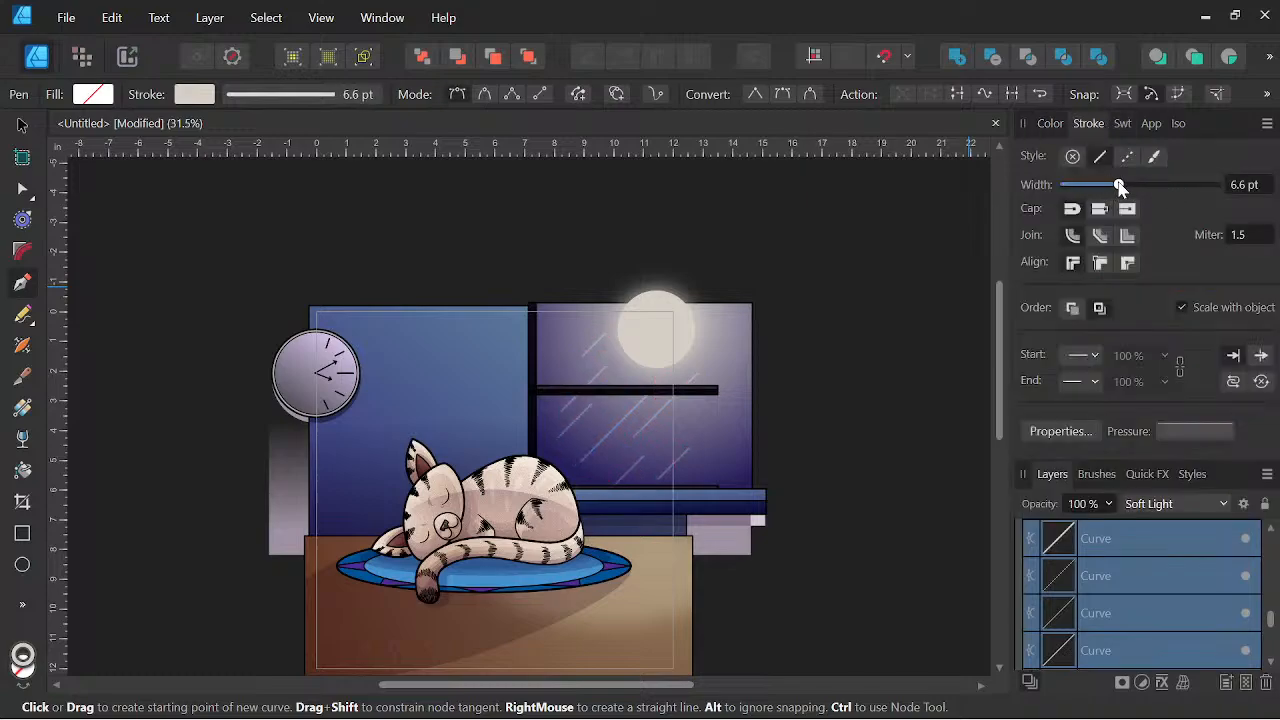
scroll(646, 357, up, 3)
Enlarge the selected glare lines together to about 5 in by 5.6 in, extending them toward the window's left frame and sill.
click(22, 125)
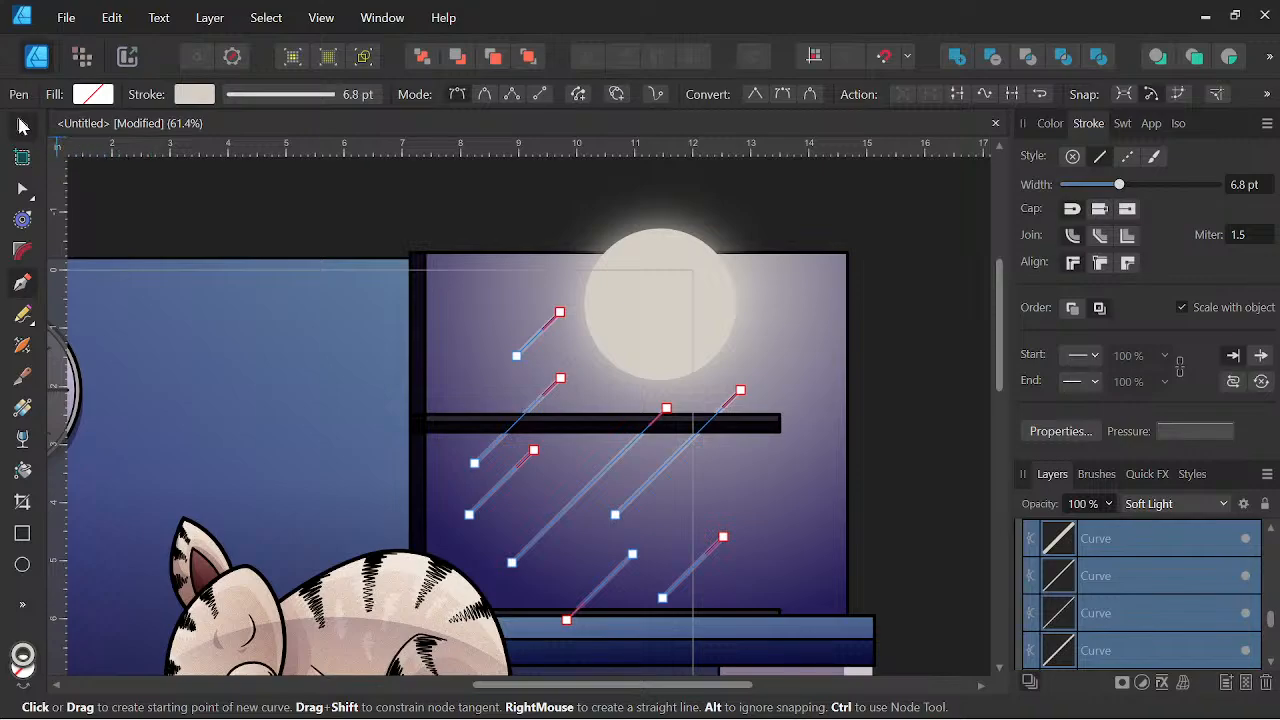
drag(510, 474, 495, 456)
drag(454, 602, 432, 613)
key(space)
scroll(658, 486, down, 2)
drag(771, 437, 838, 343)
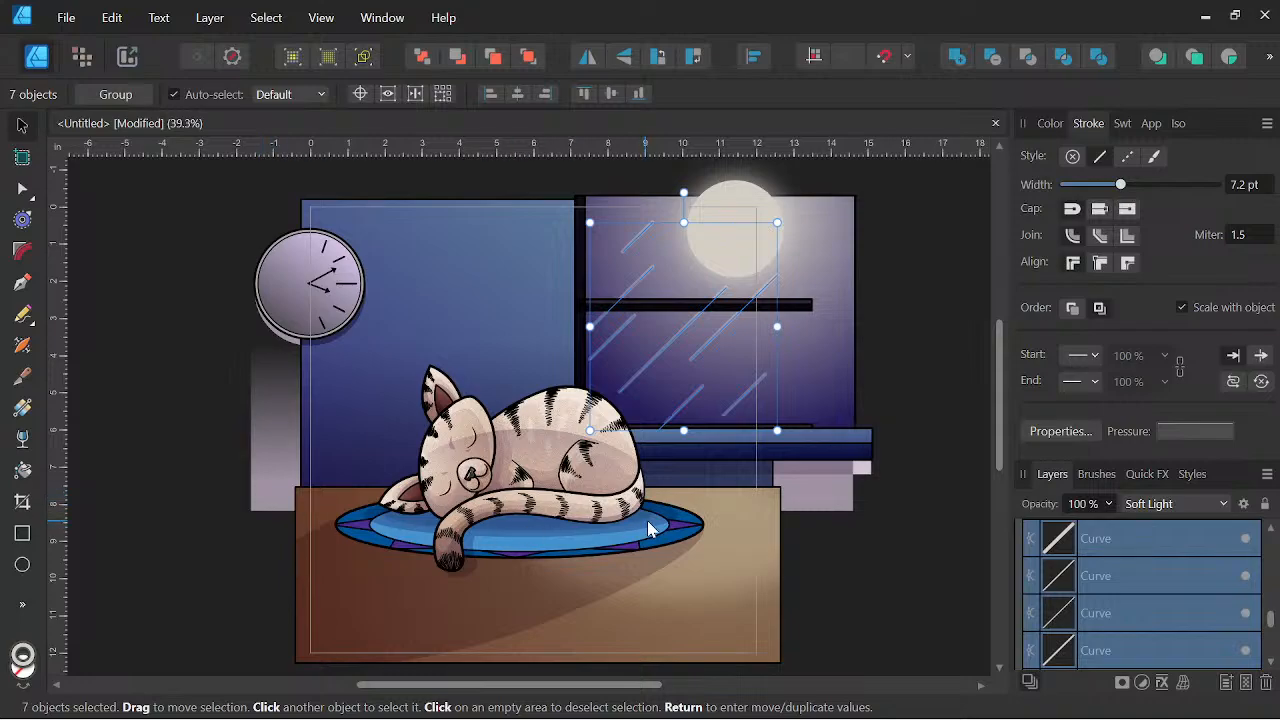
scroll(653, 511, down, 1)
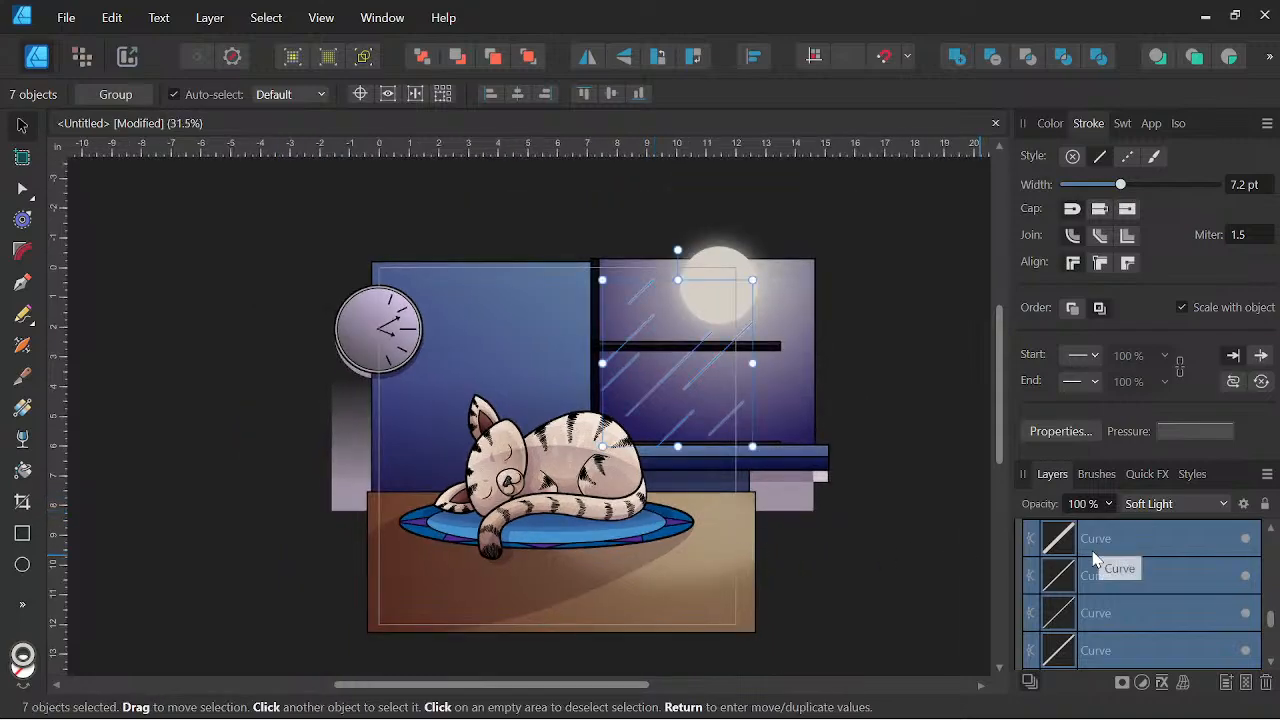
Collapse the window's layer contents and move the large cat-shadow curve out of the table rectangle, directly below the tail-shadow curve in the layer stack.
scroll(1041, 598, up, 3)
click(1024, 545)
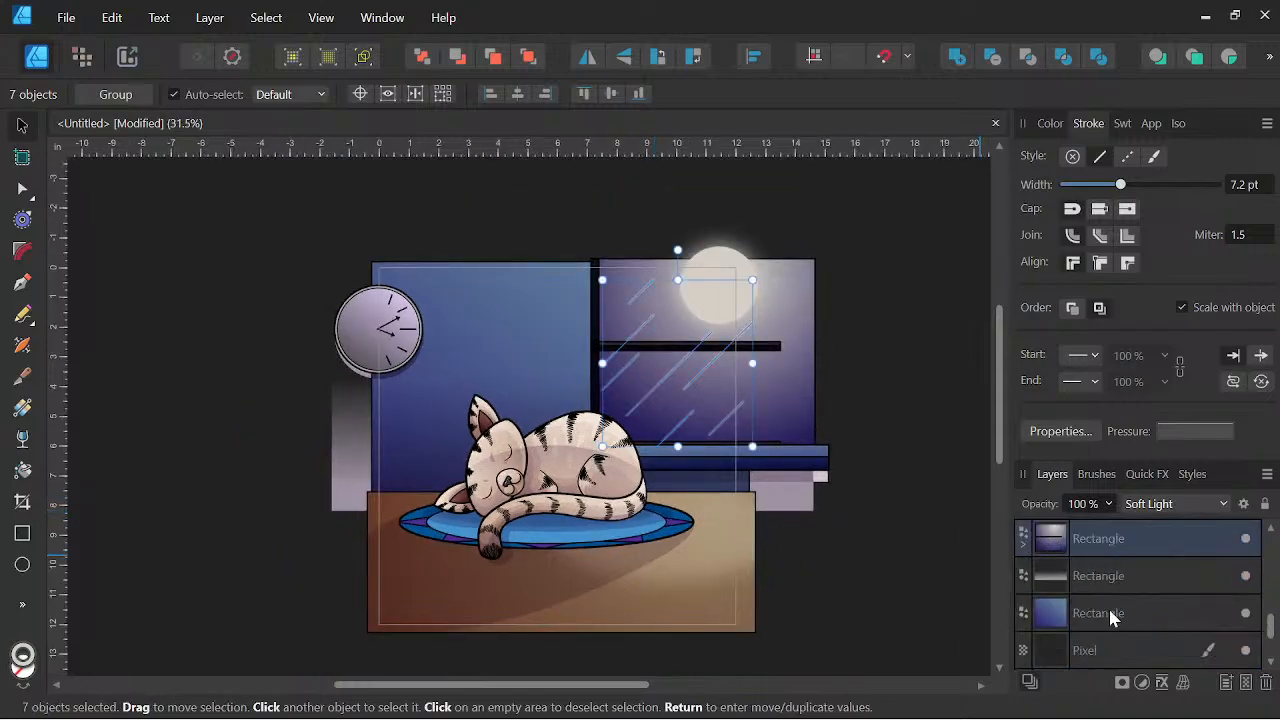
scroll(1124, 582, up, 1)
click(1117, 599)
scroll(1115, 590, up, 1)
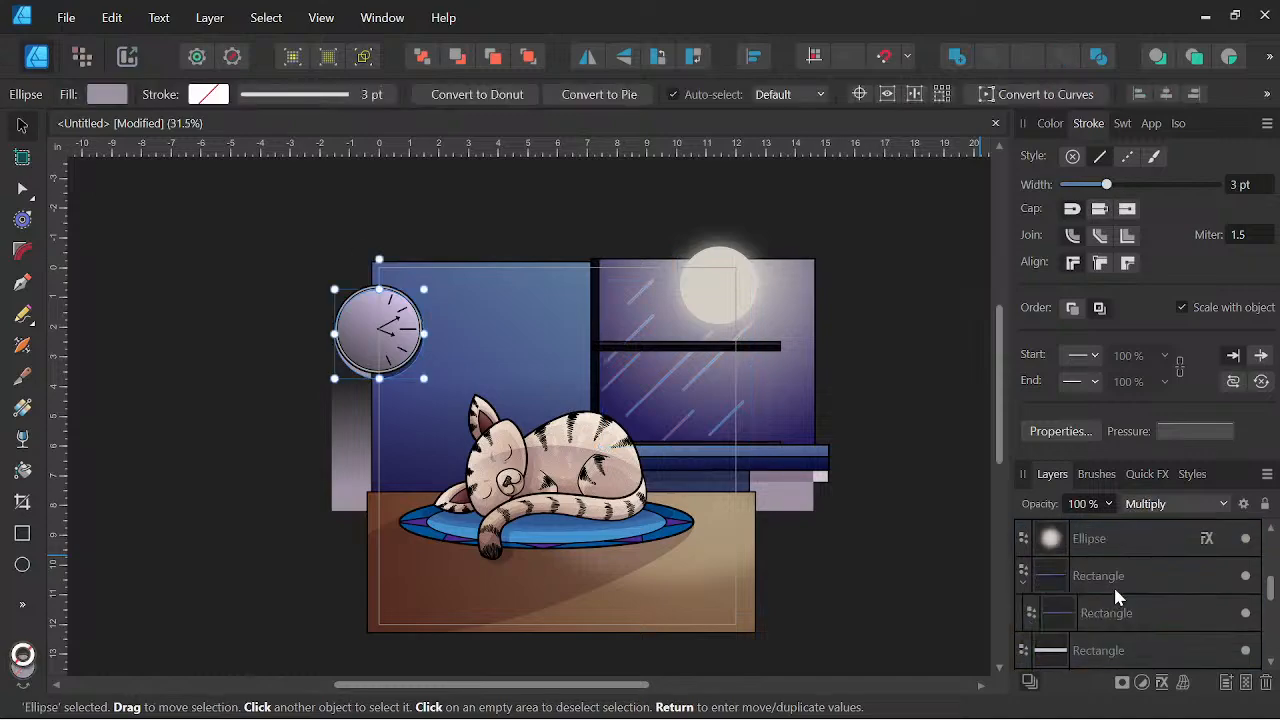
scroll(1080, 575, up, 2)
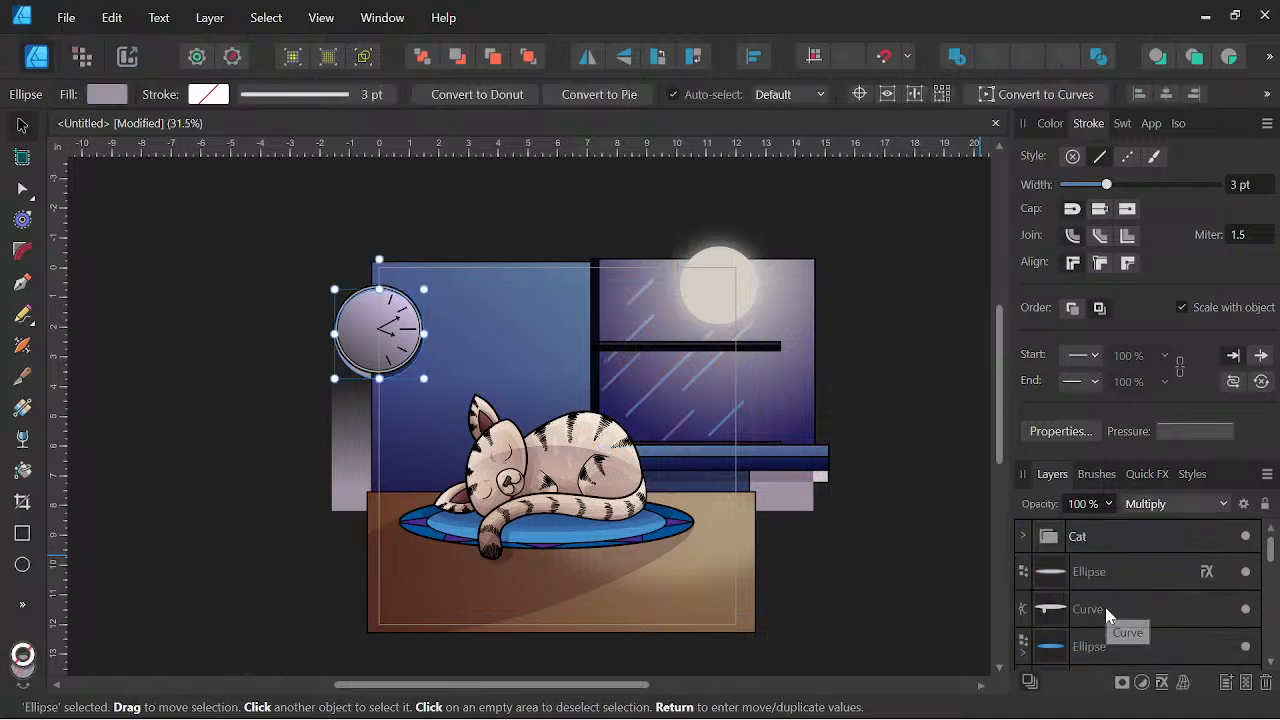
click(1108, 613)
scroll(1110, 610, down, 2)
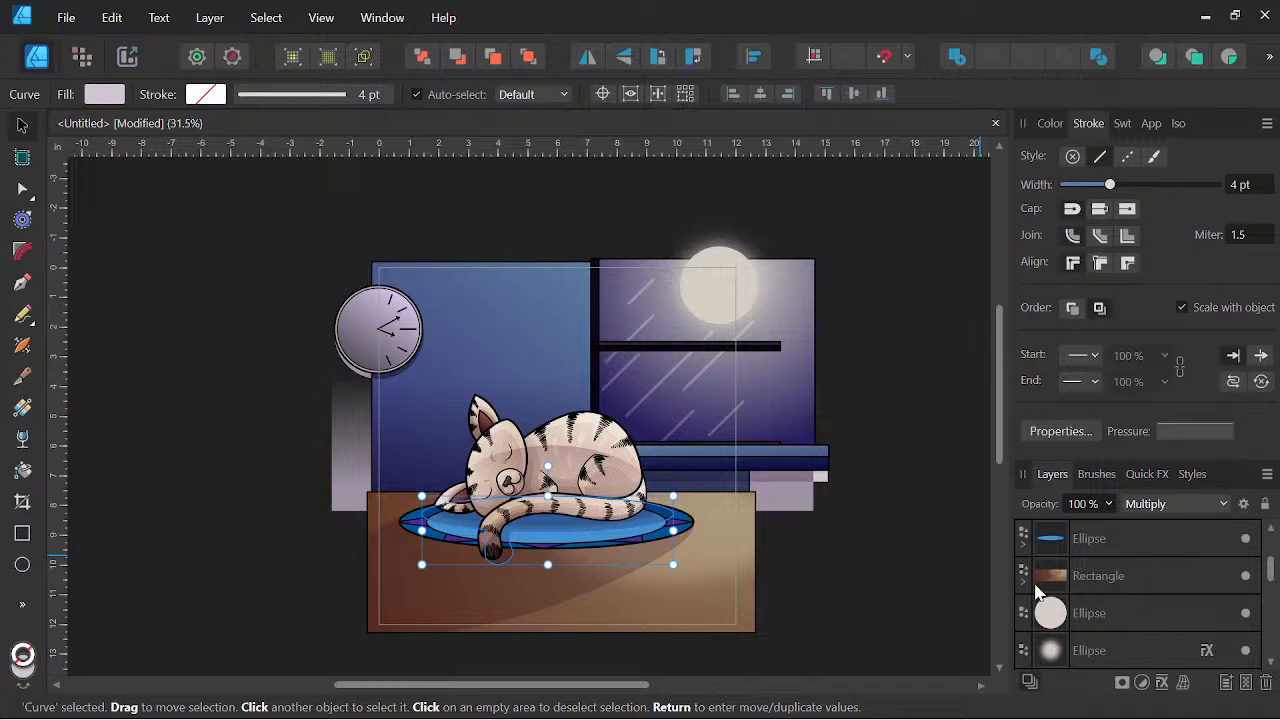
click(1114, 580)
click(1022, 589)
click(1115, 606)
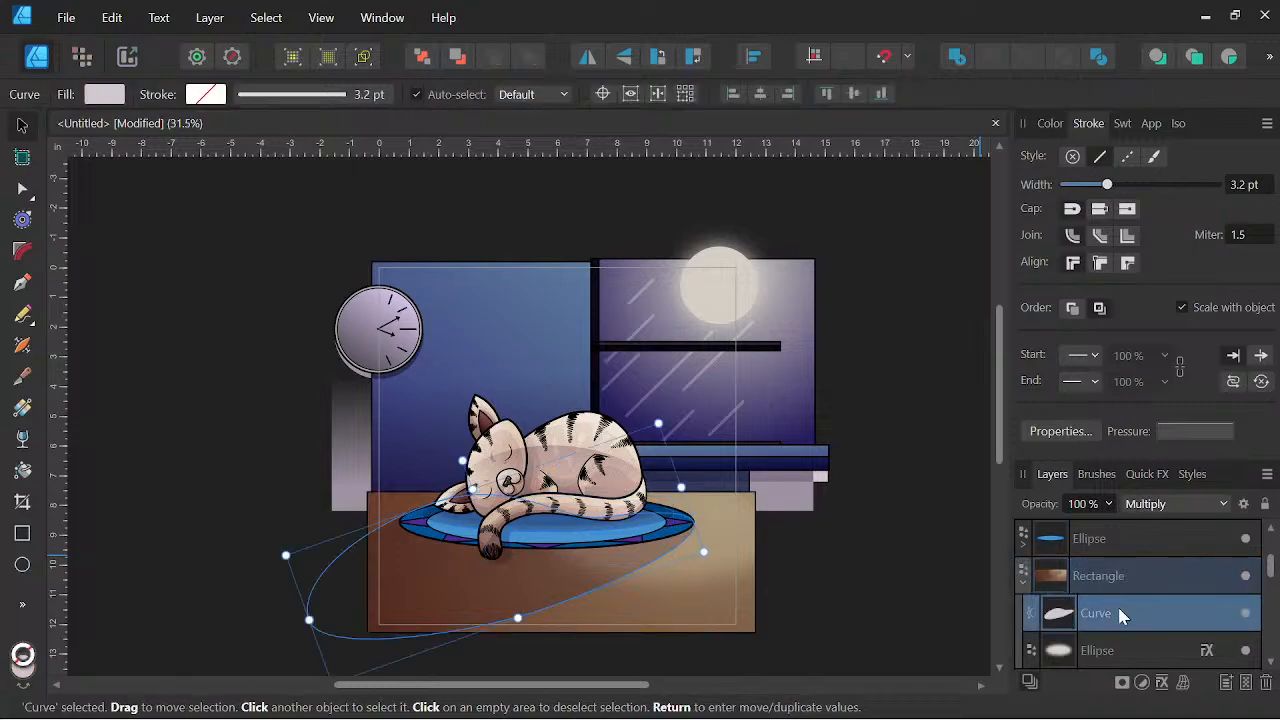
drag(1120, 611, 1120, 526)
scroll(1118, 570, up, 2)
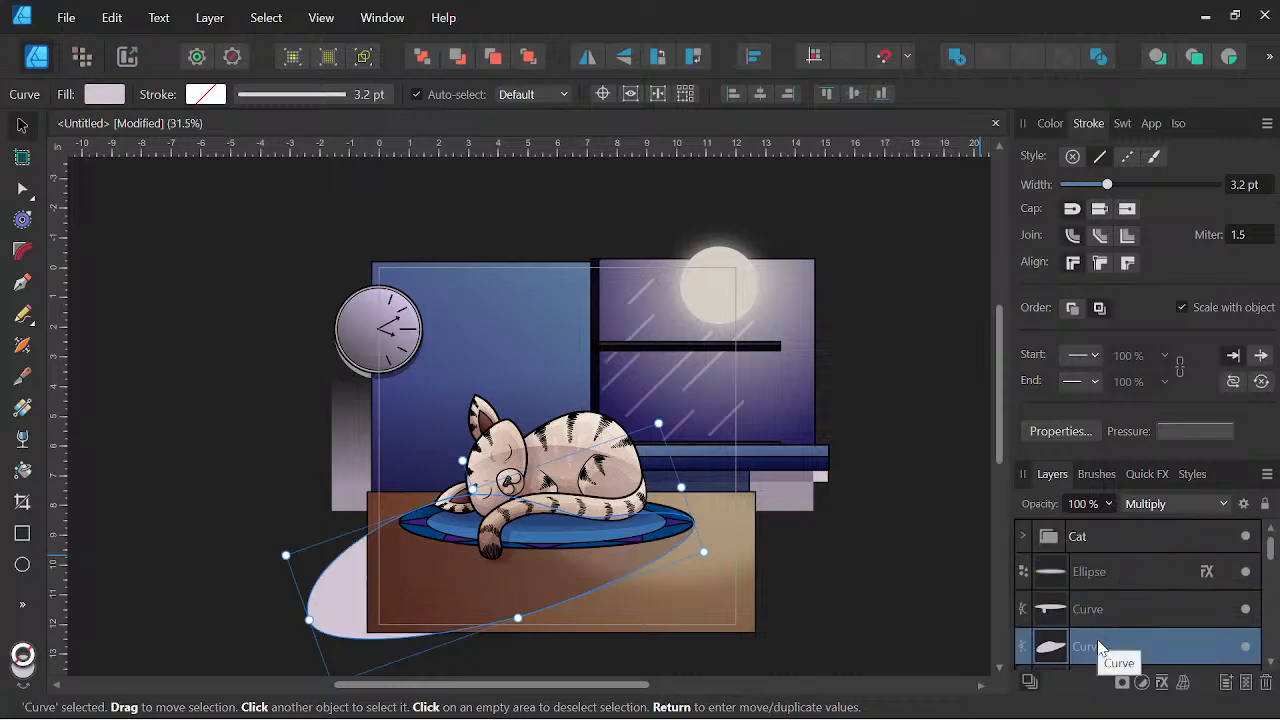
Raise the node on the large shadow's upper edge behind the cat's tail and adjust its handles to reshape the end on the cushion's right side.
key(space)
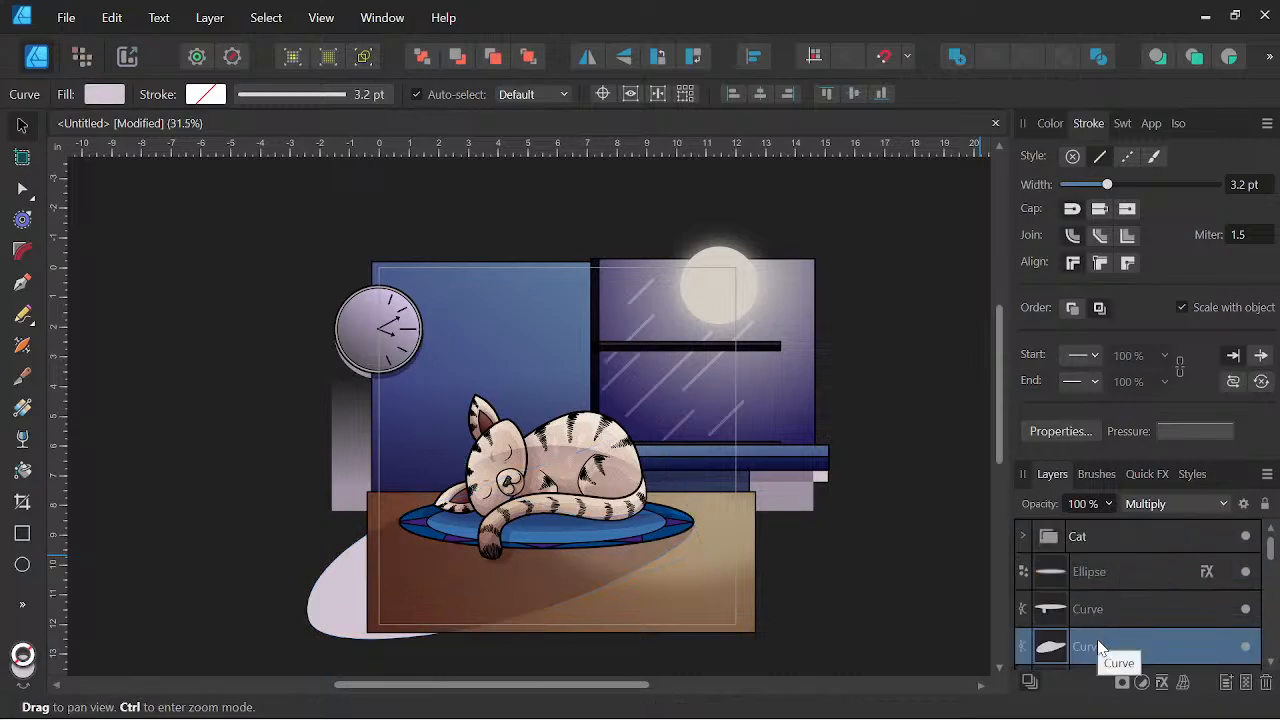
scroll(612, 524, up, 4)
key(space)
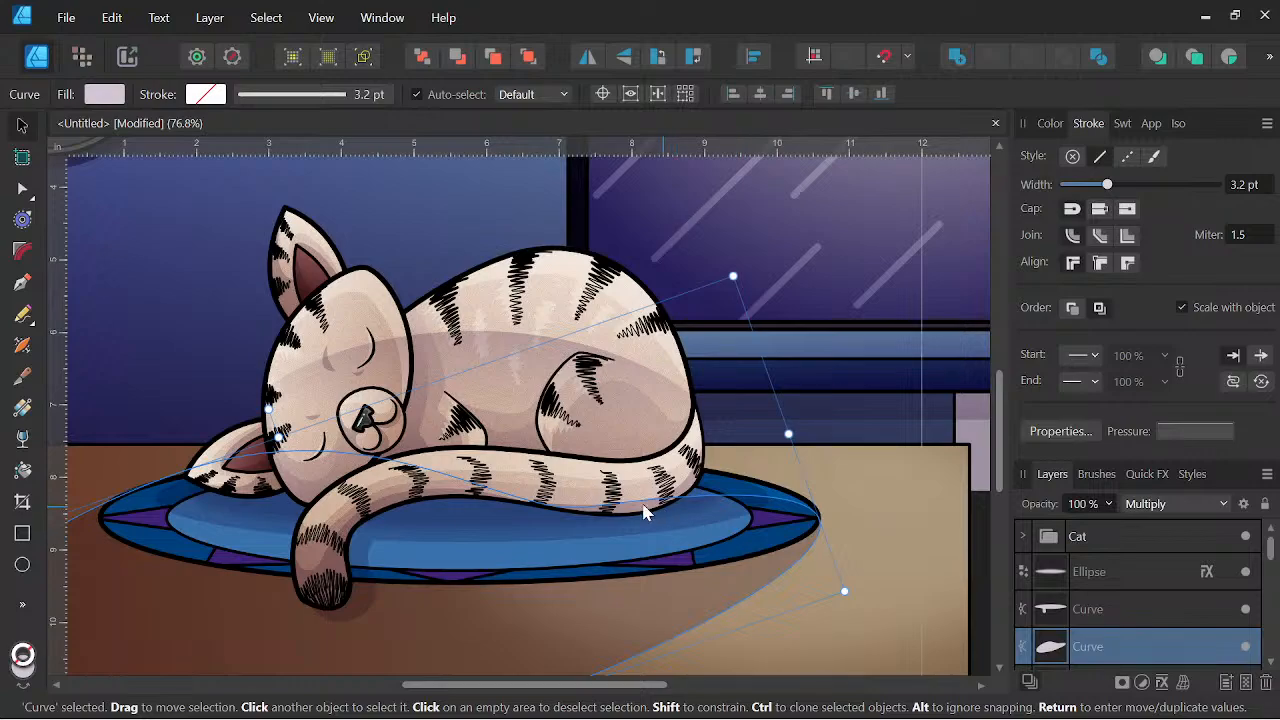
click(25, 192)
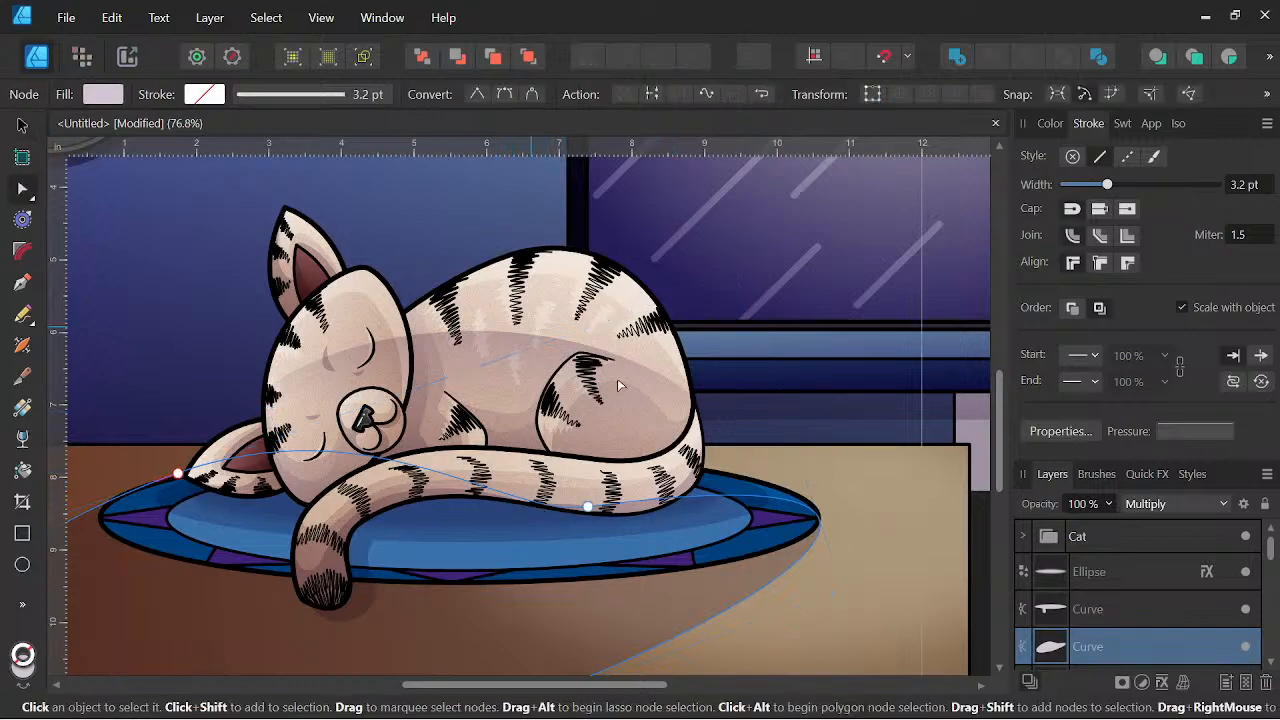
drag(588, 507, 584, 497)
drag(501, 510, 472, 468)
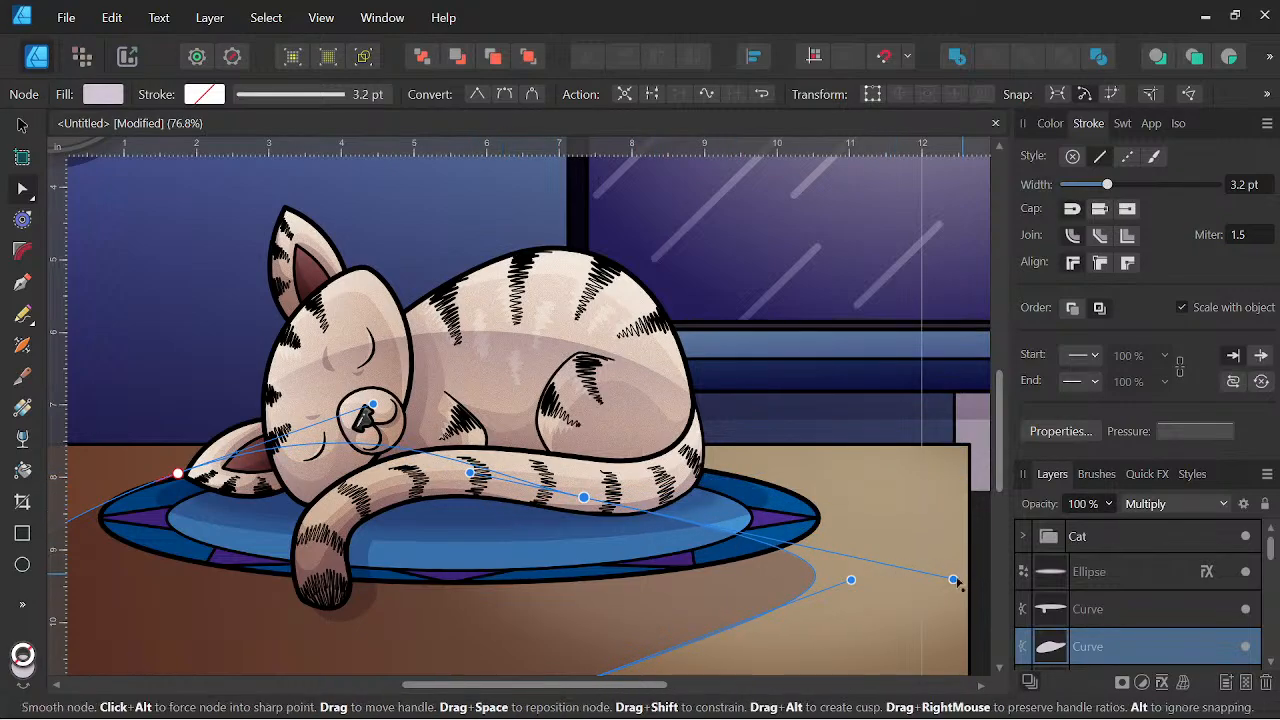
drag(948, 596, 954, 451)
drag(584, 497, 579, 479)
drag(949, 432, 959, 454)
drag(579, 479, 573, 464)
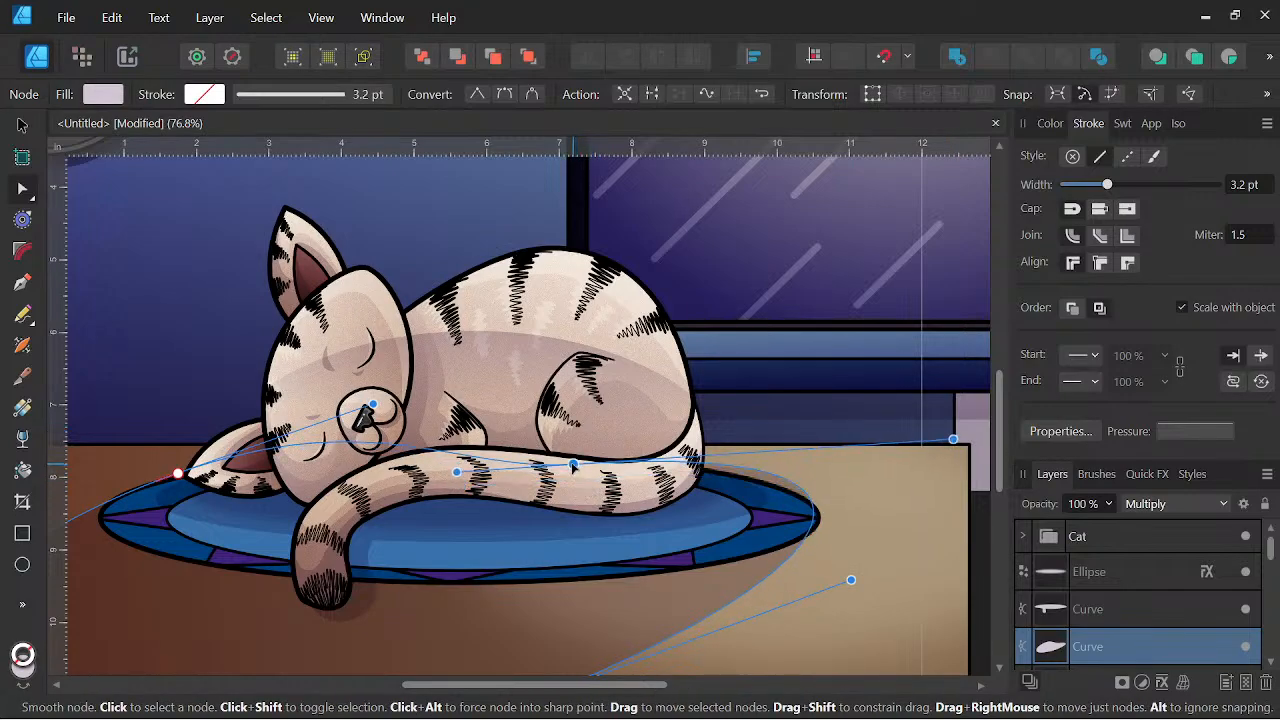
drag(956, 444, 931, 476)
scroll(729, 476, down, 4)
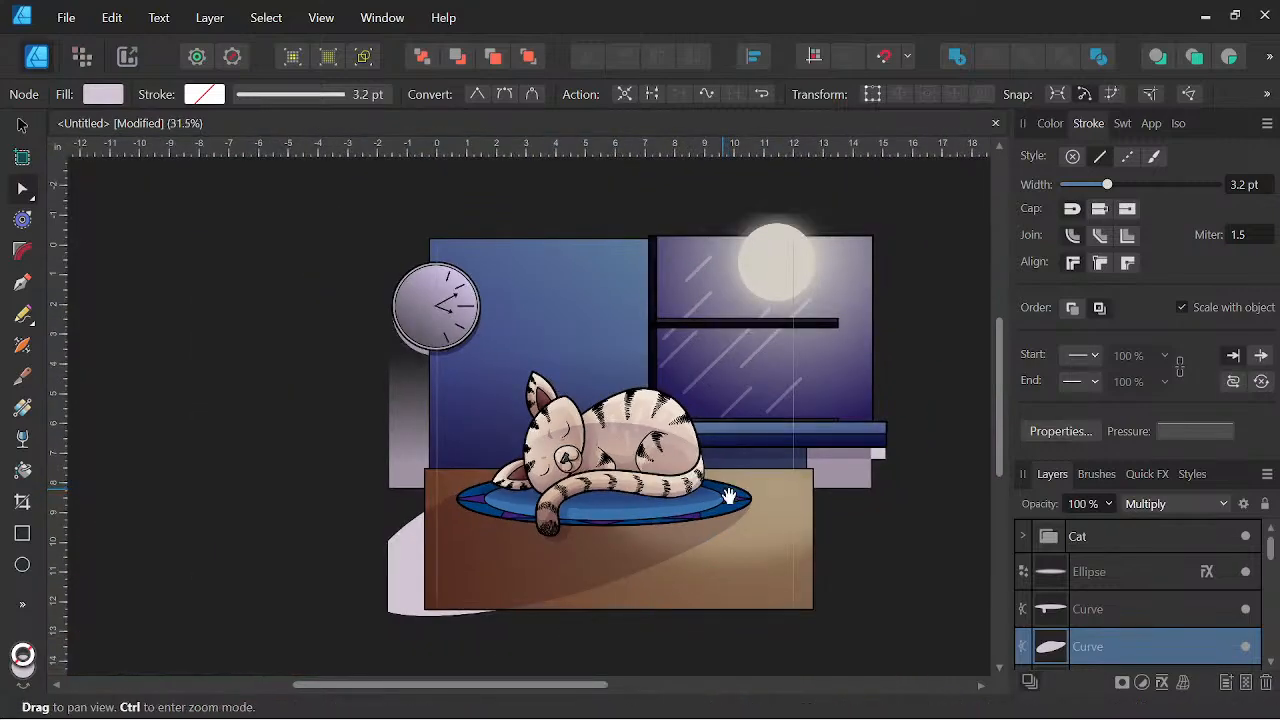
drag(743, 570, 750, 555)
scroll(709, 534, down, 2)
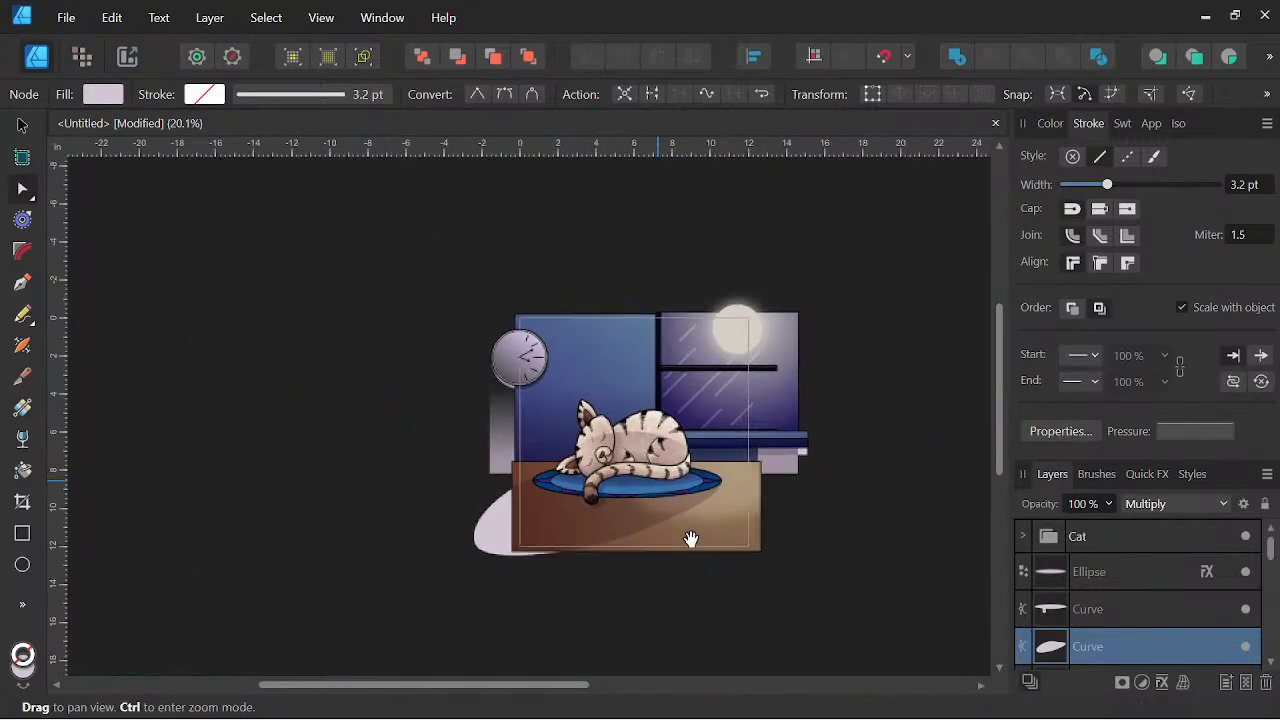
Convert the Cat group's shading ellipse to curves, lowering its top node to muzzle height and raising its left node above the lower ear.
click(1104, 612)
click(1098, 536)
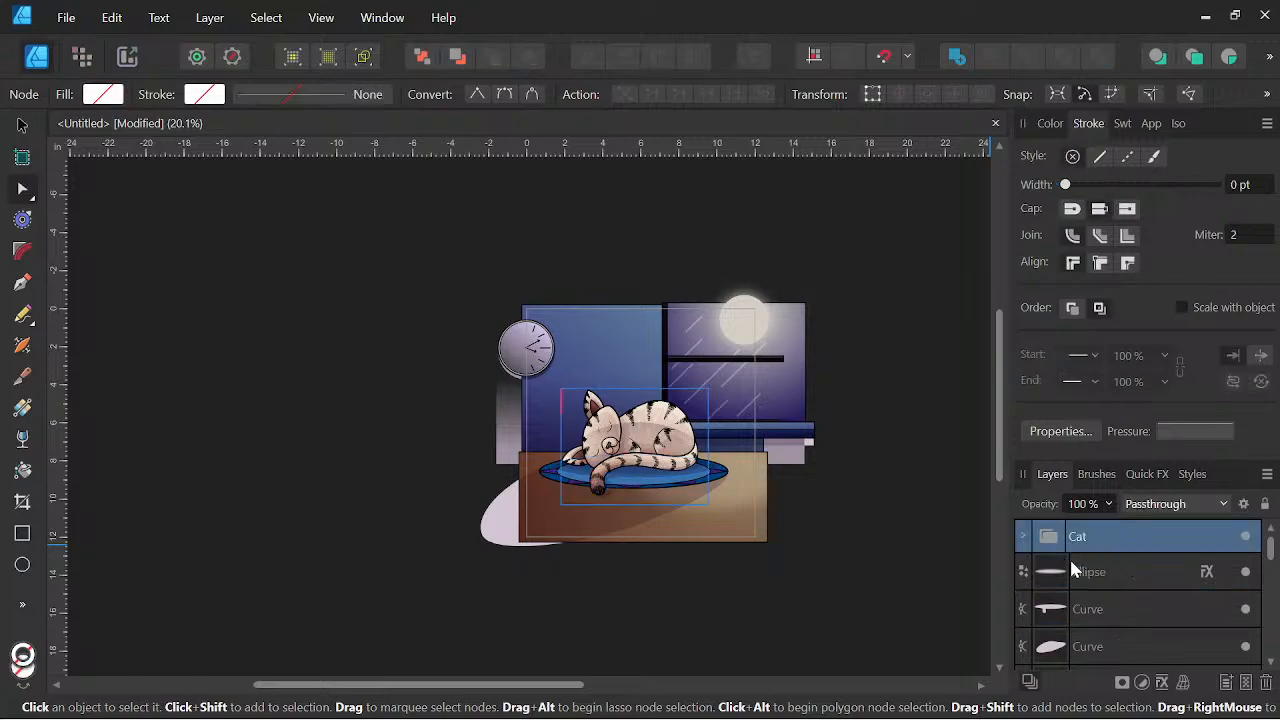
click(1025, 537)
click(1117, 585)
scroll(647, 425, up, 4)
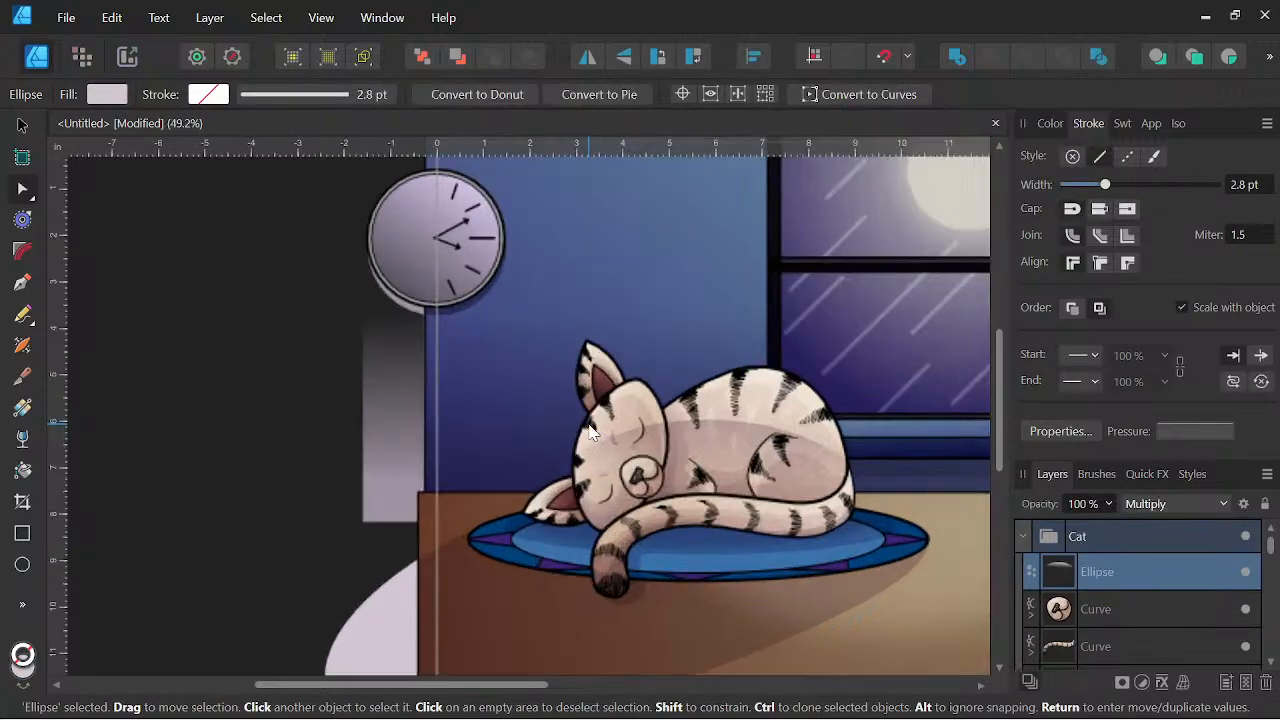
drag(655, 476, 590, 470)
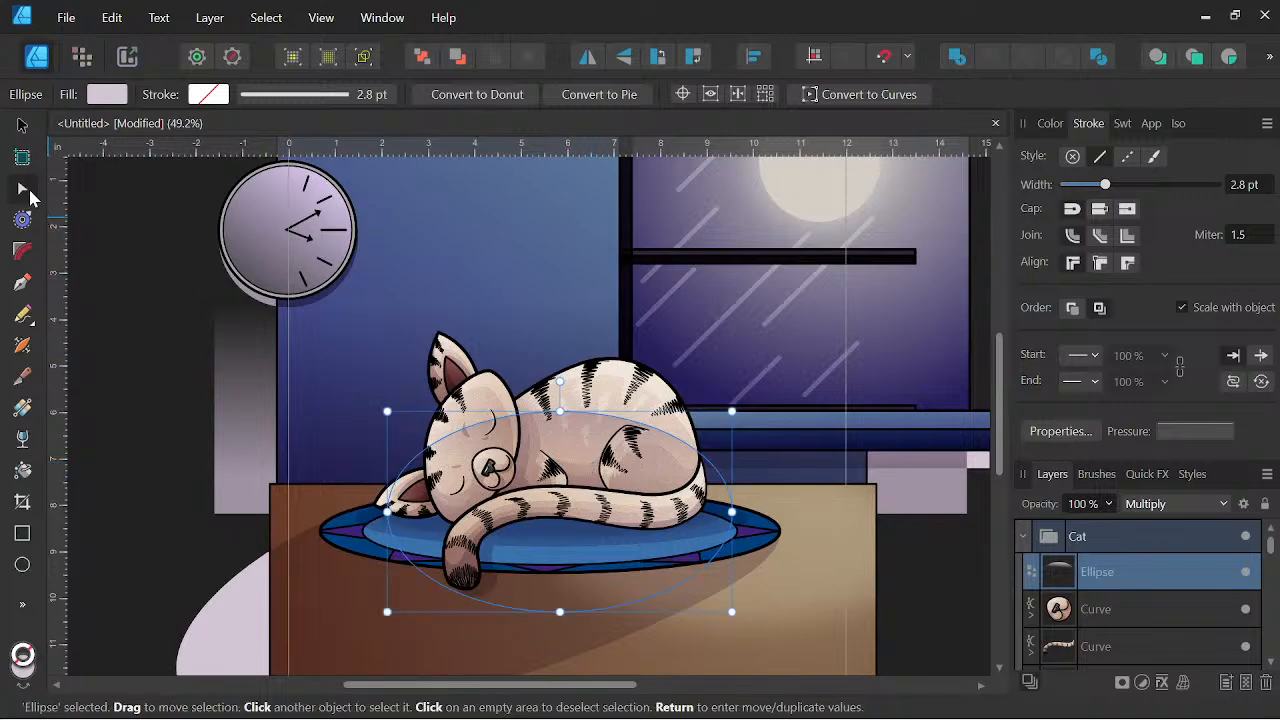
click(843, 100)
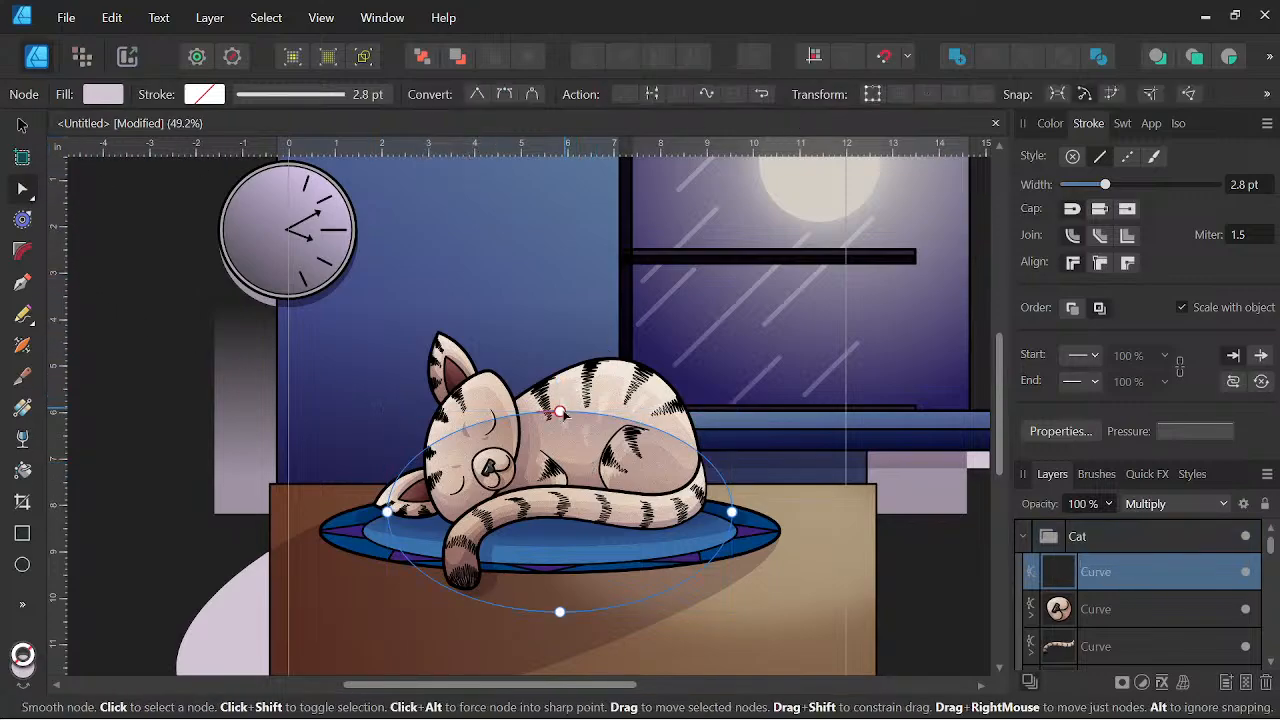
drag(560, 412, 558, 461)
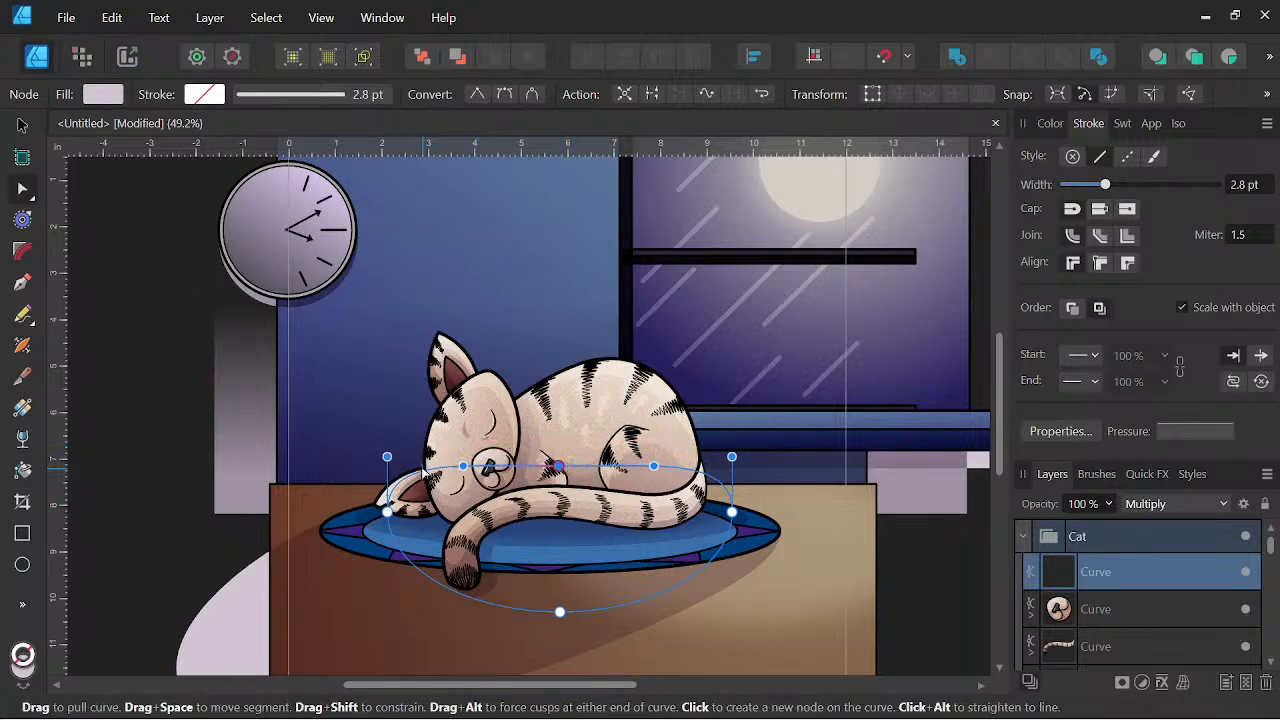
drag(388, 511, 375, 456)
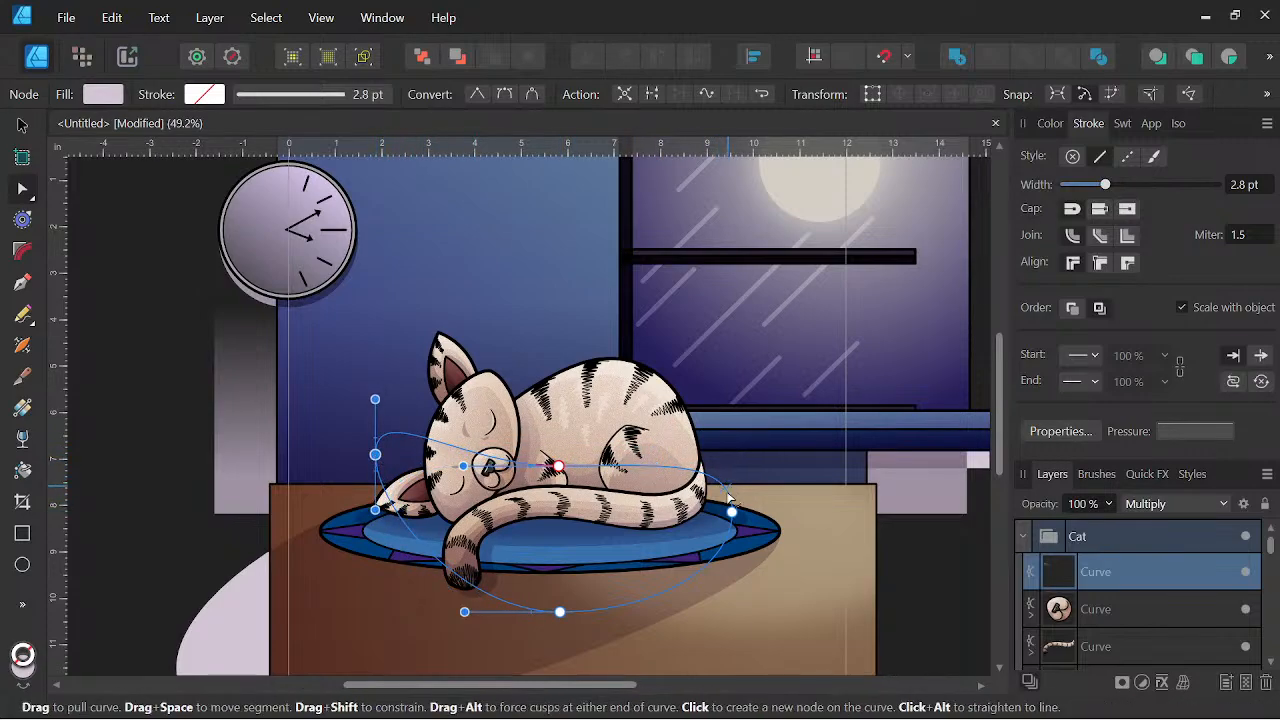
Raise the cat shading curve's right node behind the rump and lift its left node beside the head.
drag(732, 512, 744, 463)
key(space)
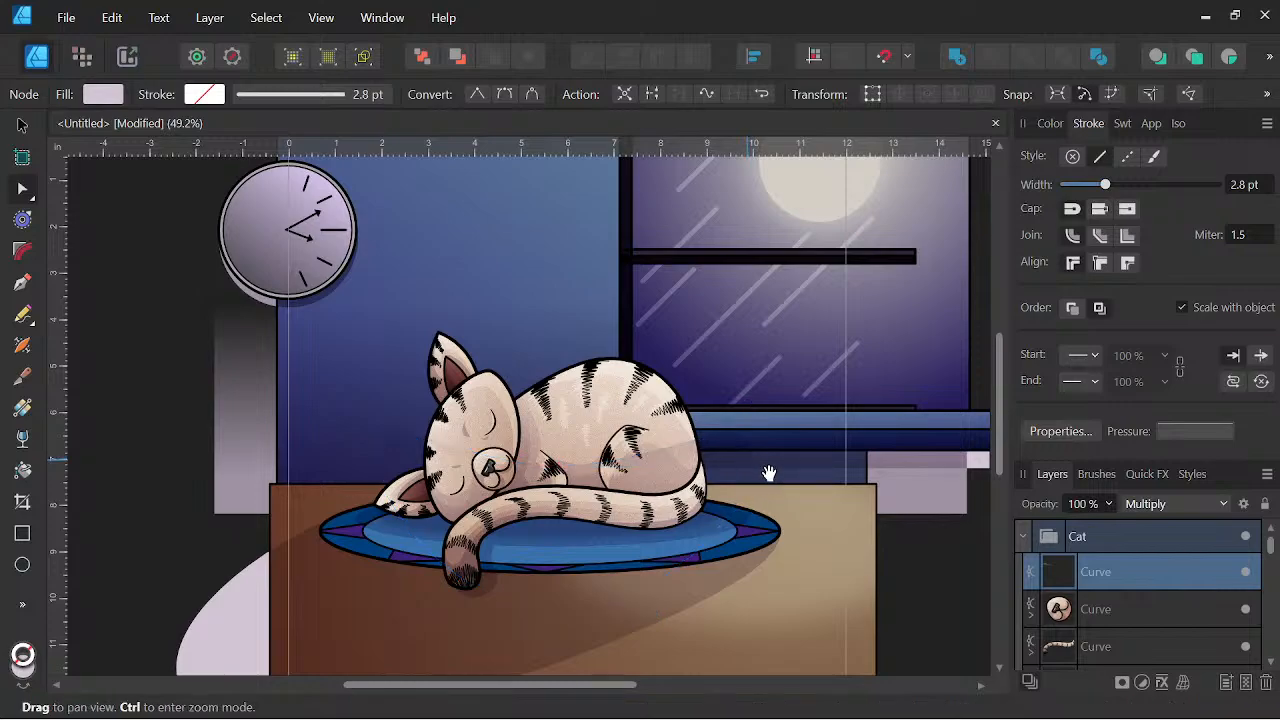
scroll(573, 489, up, 3)
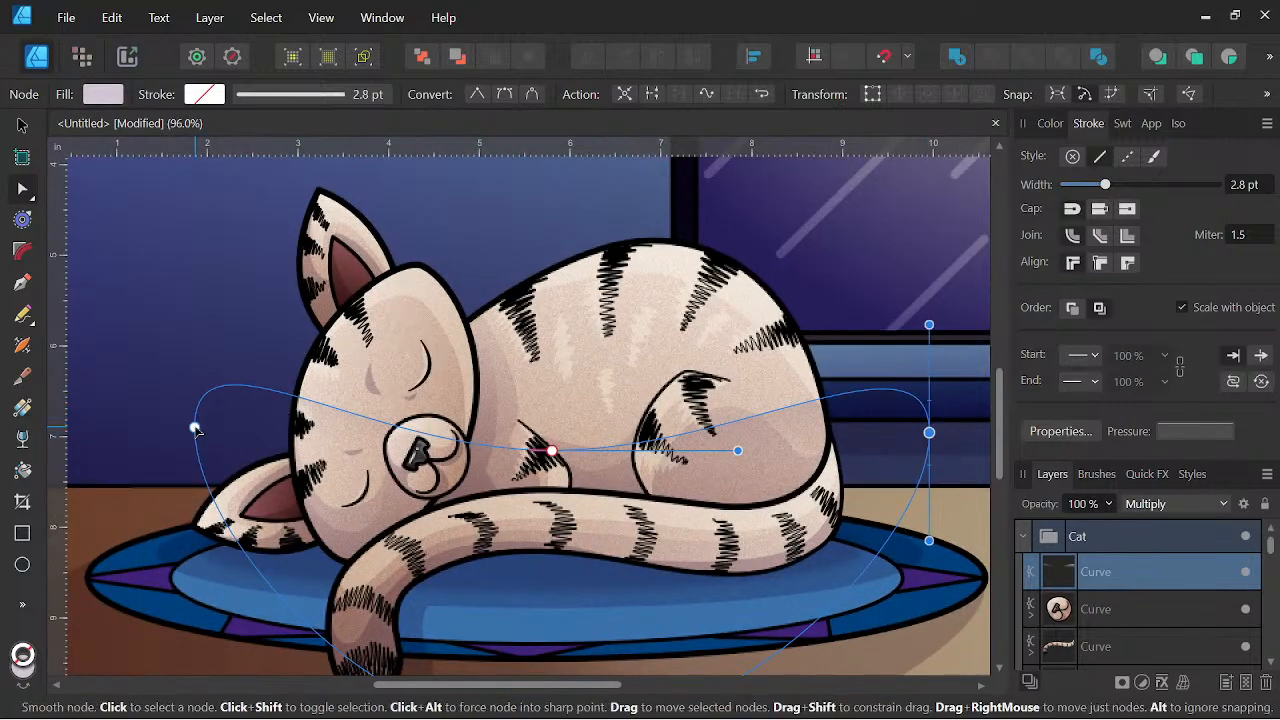
drag(195, 430, 195, 358)
key(space)
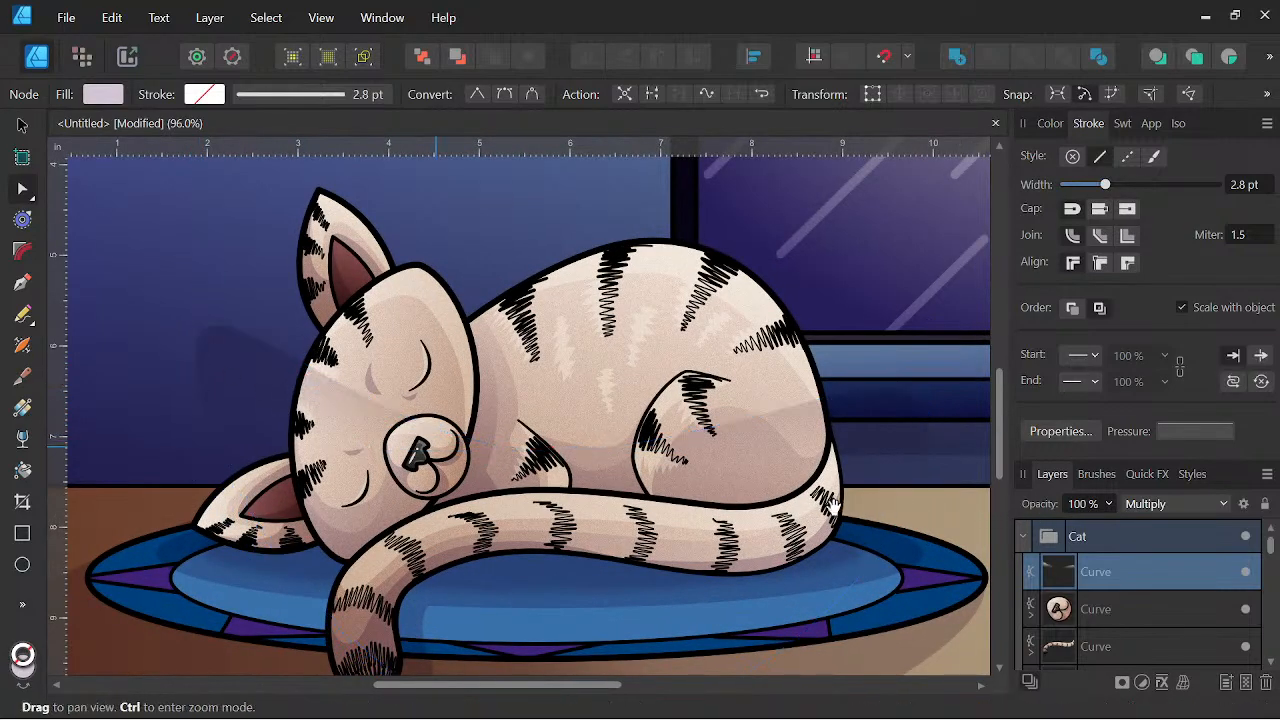
scroll(740, 500, down, 4)
key(space)
scroll(668, 476, down, 1)
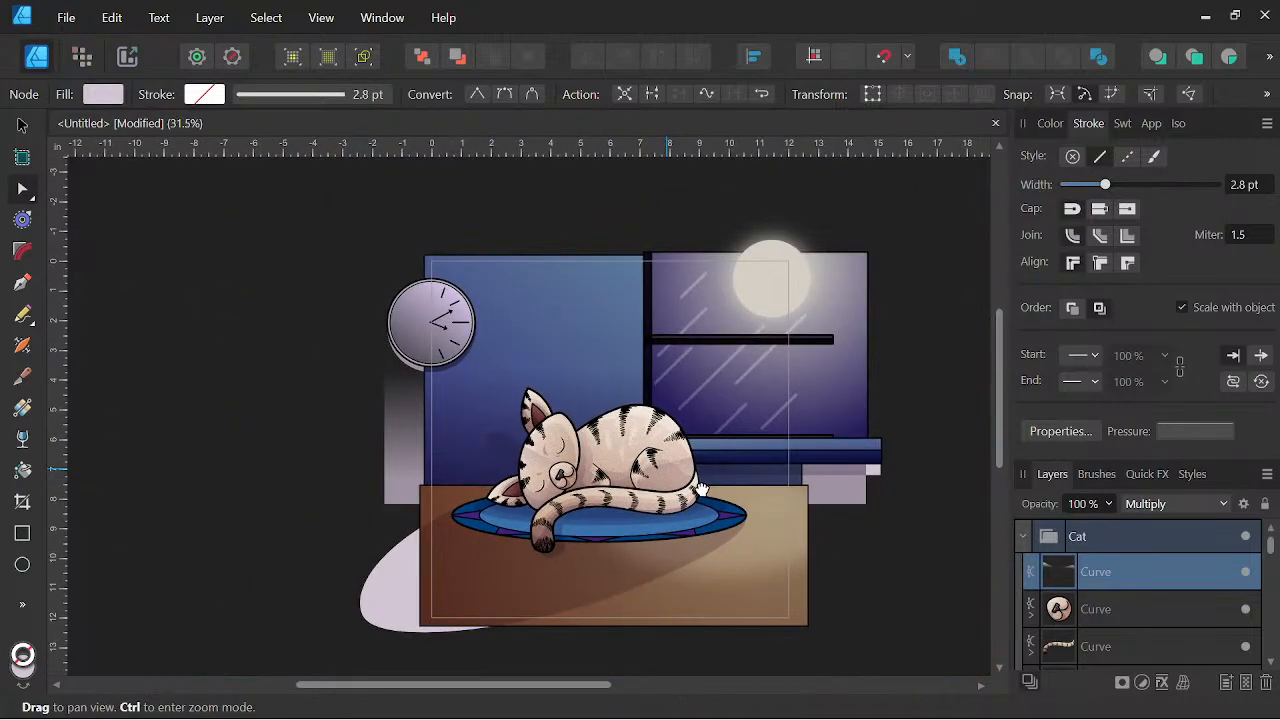
Undo the latest node moves on the cat's shading curve, back to before its right node was raised.
key(ctrl+z)
key(ctrl+z)
key(ctrl+z)
key(ctrl+z)
key(ctrl+z)
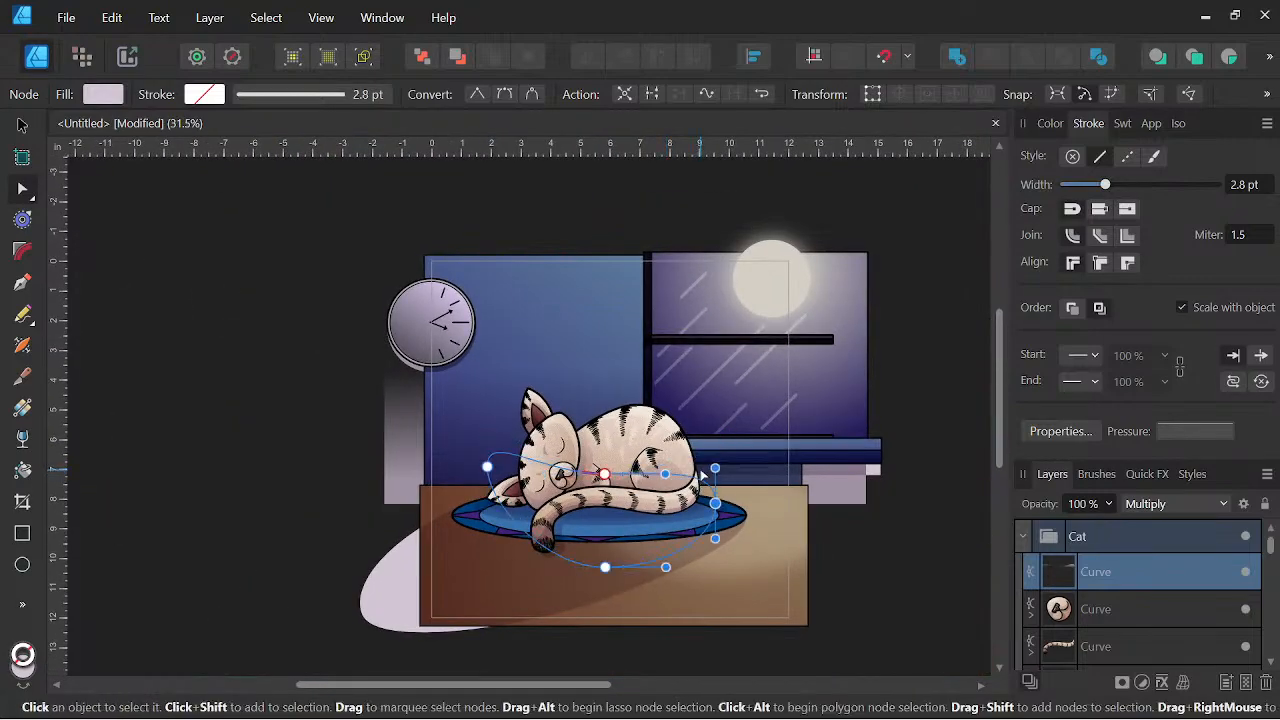
Undo the remaining node edits on the cat's shading curve, back to before its top node was lowered.
key(ctrl+z)
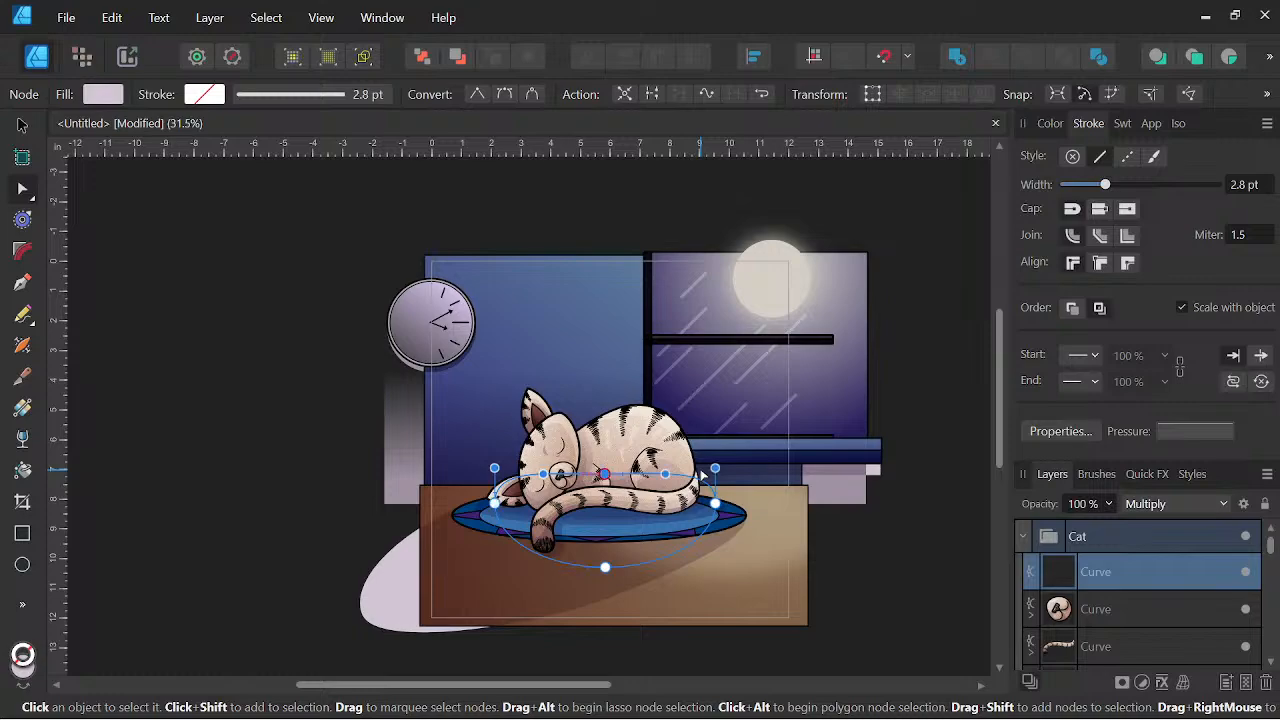
key(ctrl+z)
key(space)
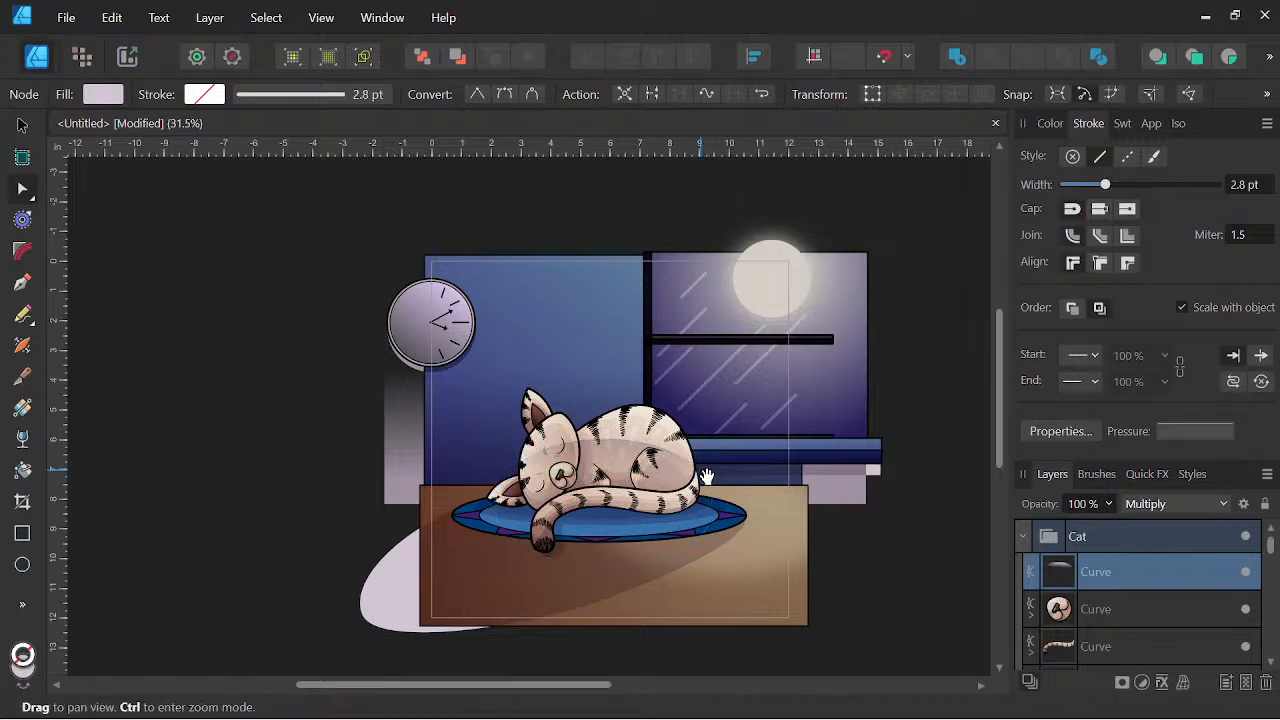
Lower the opacity of the cat's Multiply shading curve to 50% and deselect it.
click(1108, 504)
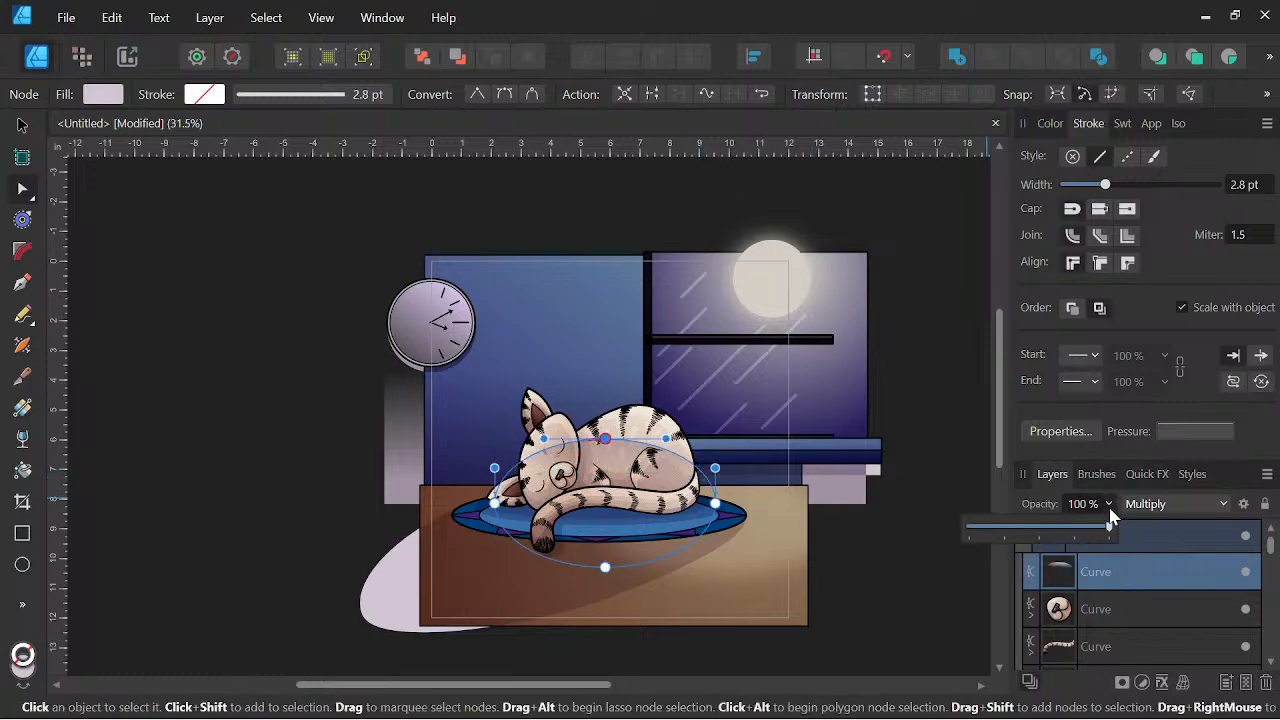
drag(1106, 527, 1010, 535)
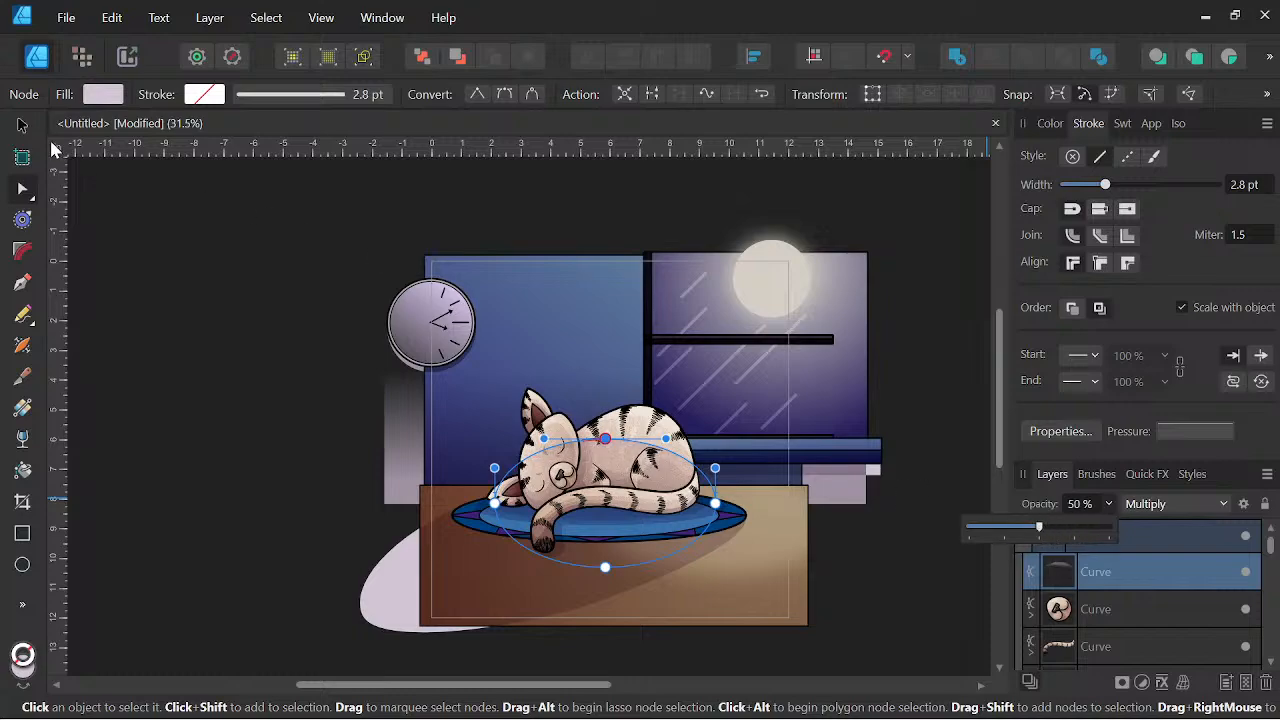
click(22, 126)
click(234, 288)
key(space)
scroll(300, 338, down, 1)
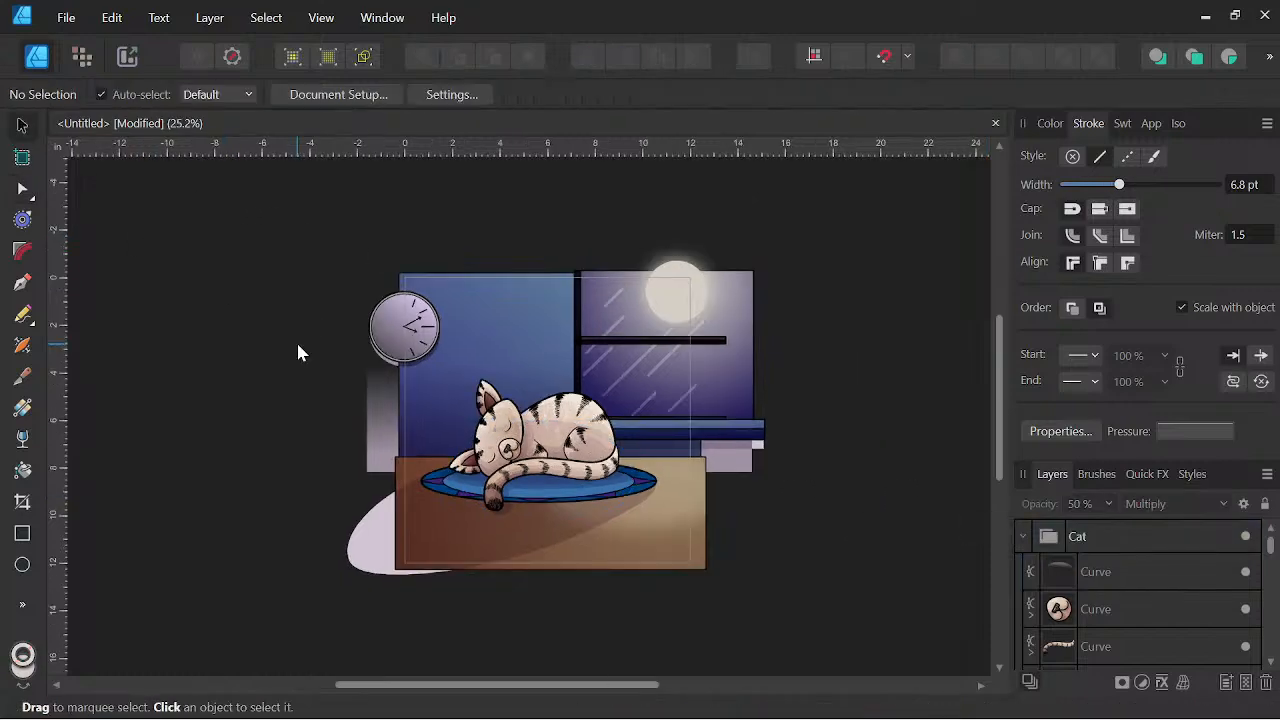
Draw a rectangle about 3.7 by 7.8 in above the blue wall, overlapping the window's left frame, with a D5CFC6 fill and no stroke.
key(space)
drag(297, 367, 308, 429)
key(space)
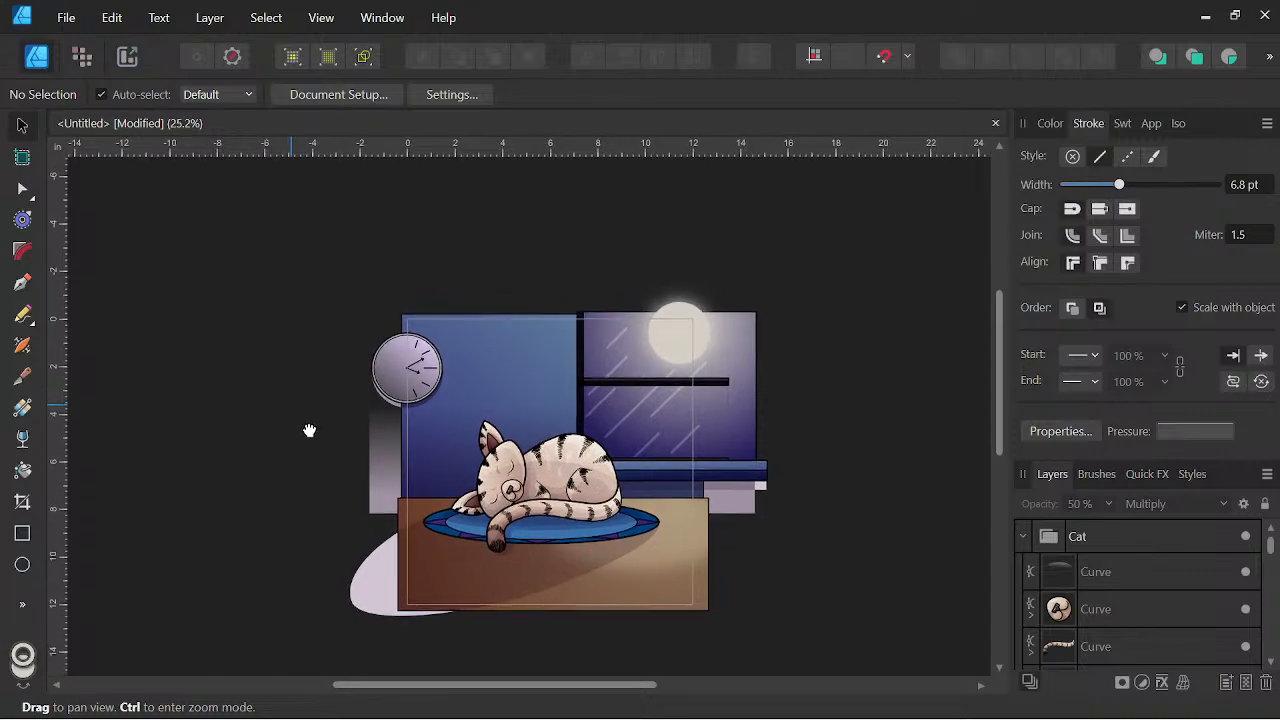
scroll(300, 408, up, 2)
key(space)
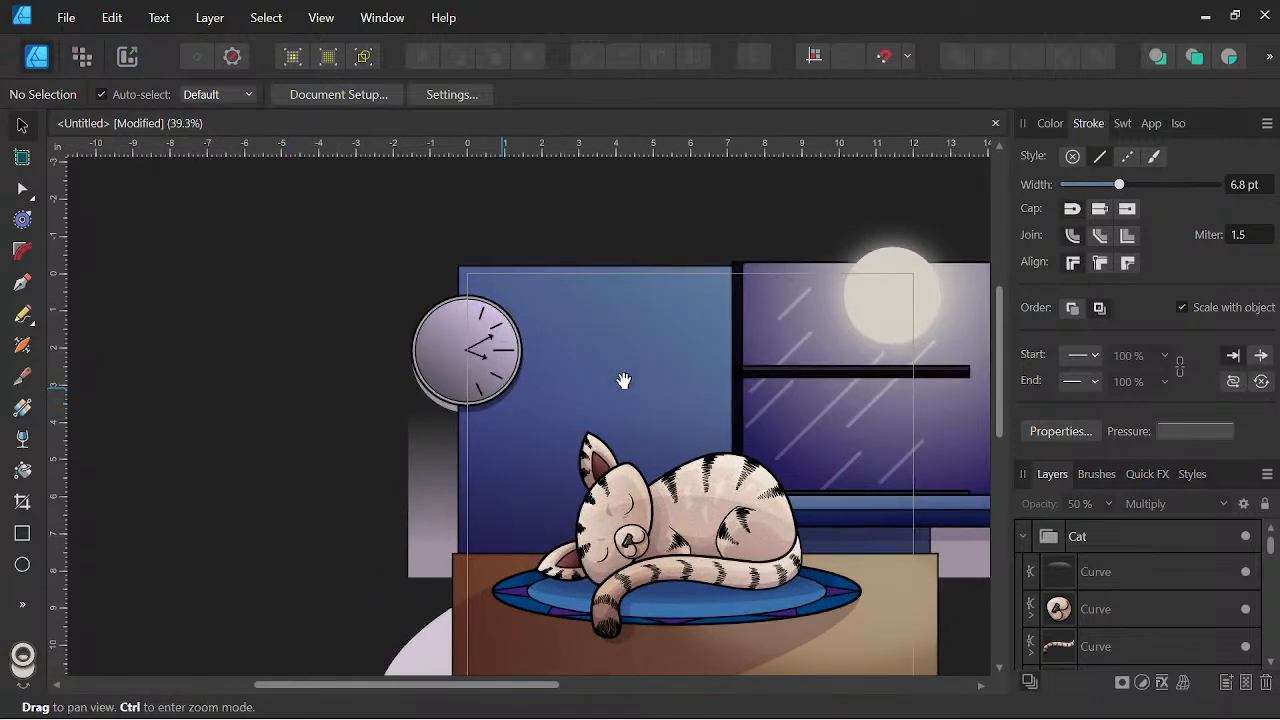
drag(623, 377, 554, 343)
click(532, 376)
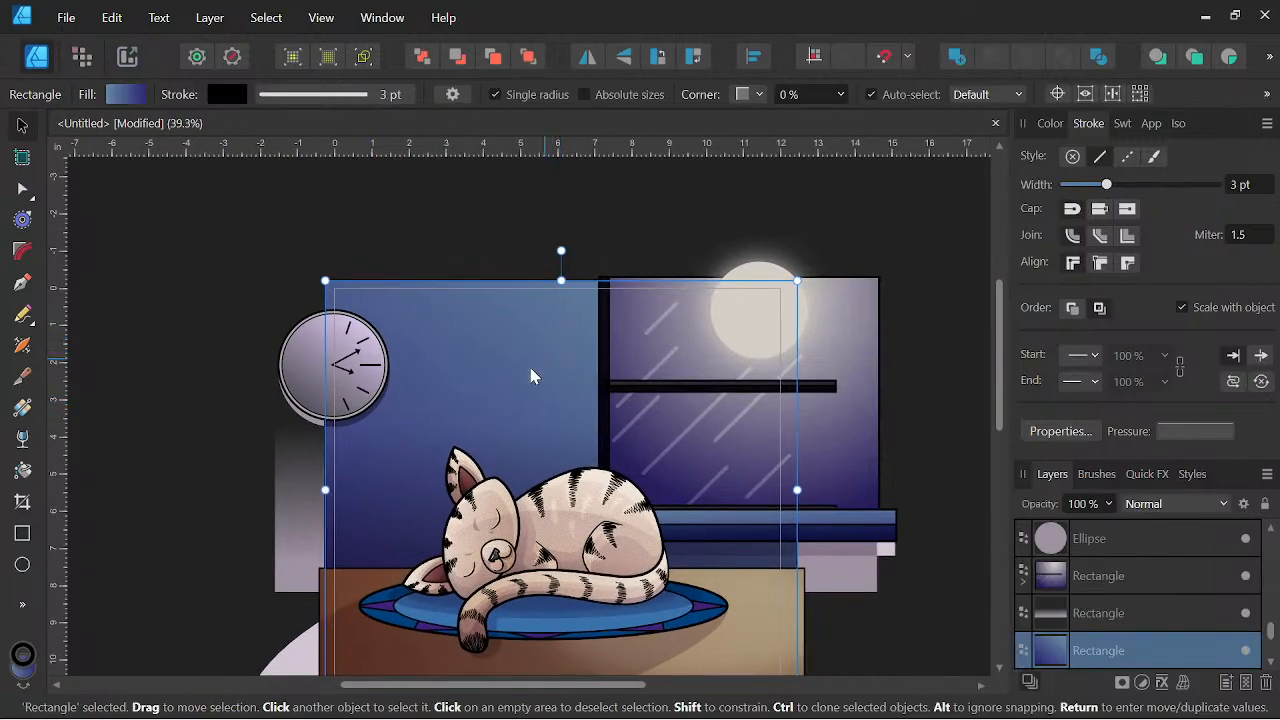
click(24, 532)
mouse_move(531, 257)
mouse_down()
mouse_move(668, 496)
mouse_move(668, 545)
mouse_up()
click(1050, 124)
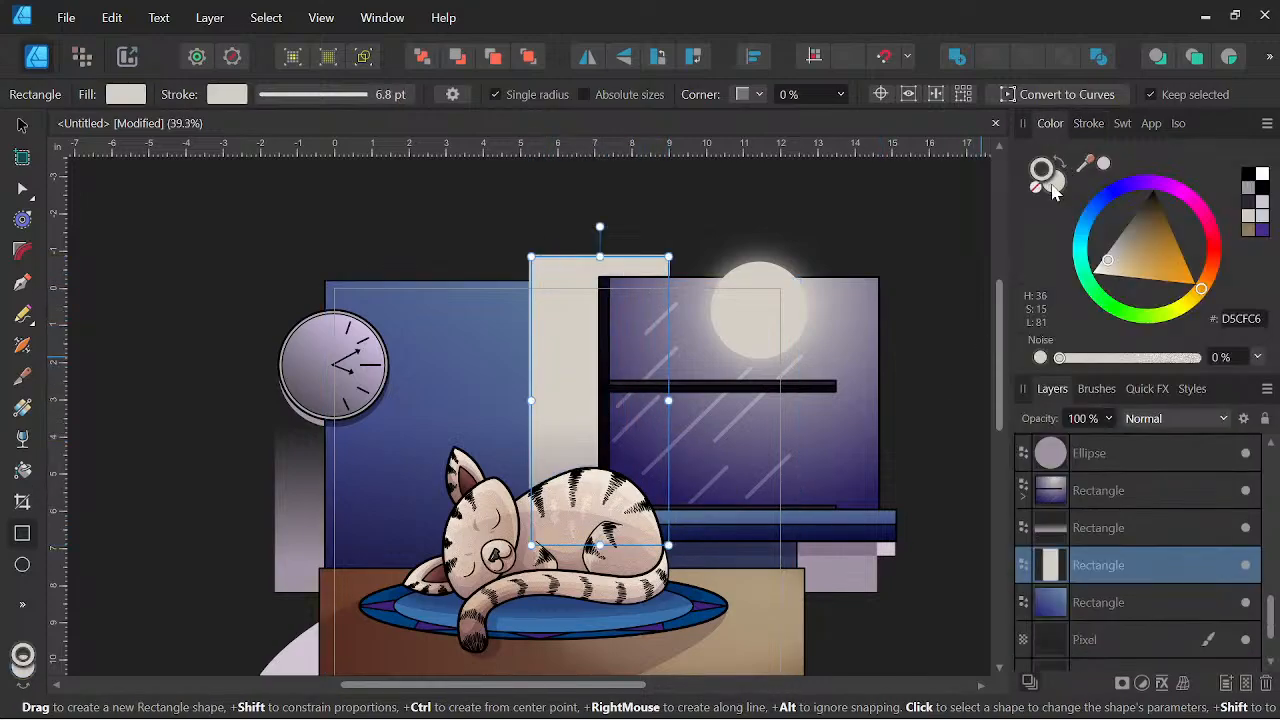
click(1050, 190)
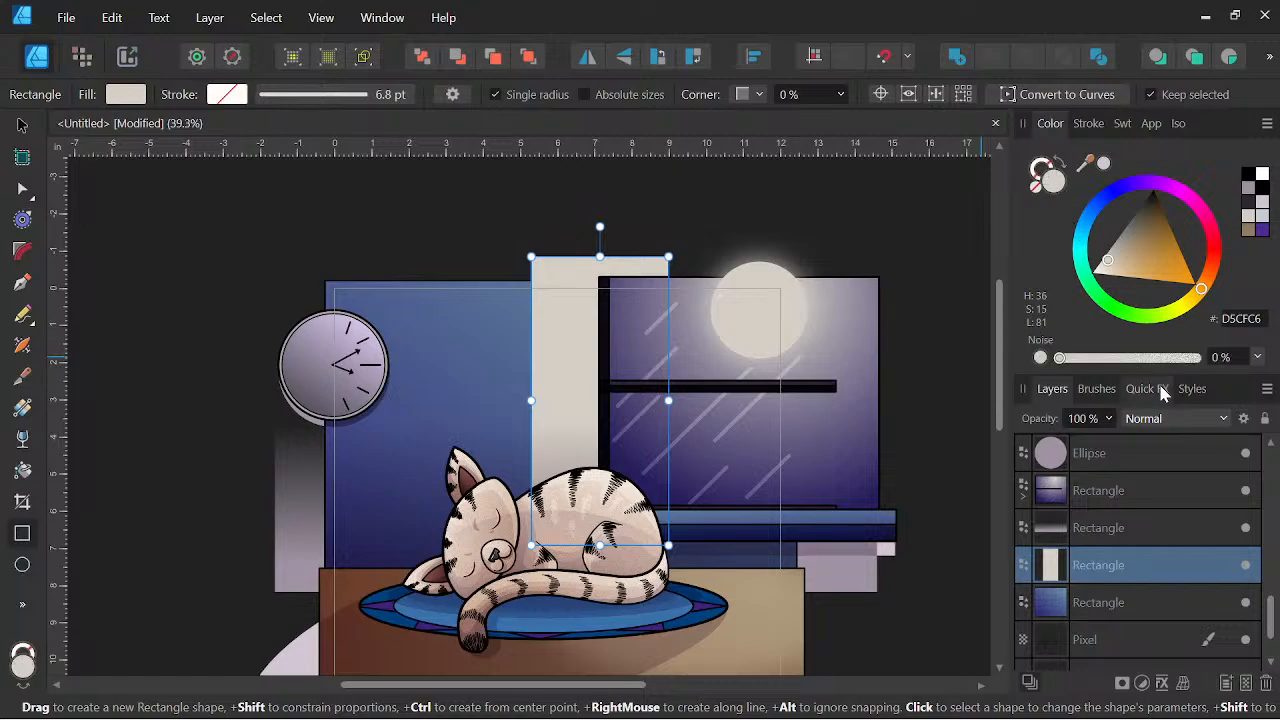
Set the pale rectangle beside the window to Soft Light and fade it out toward the left with a linear transparency.
click(1160, 418)
click(1150, 289)
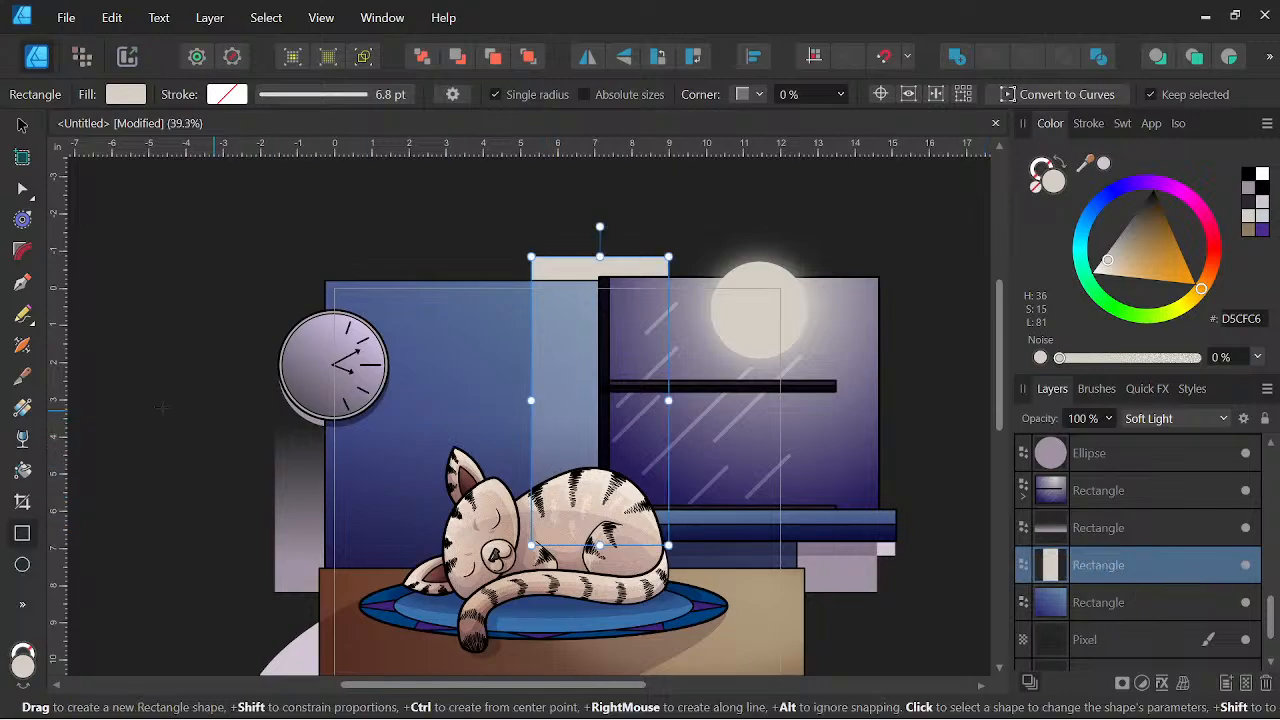
click(22, 438)
drag(630, 401, 534, 403)
key(space)
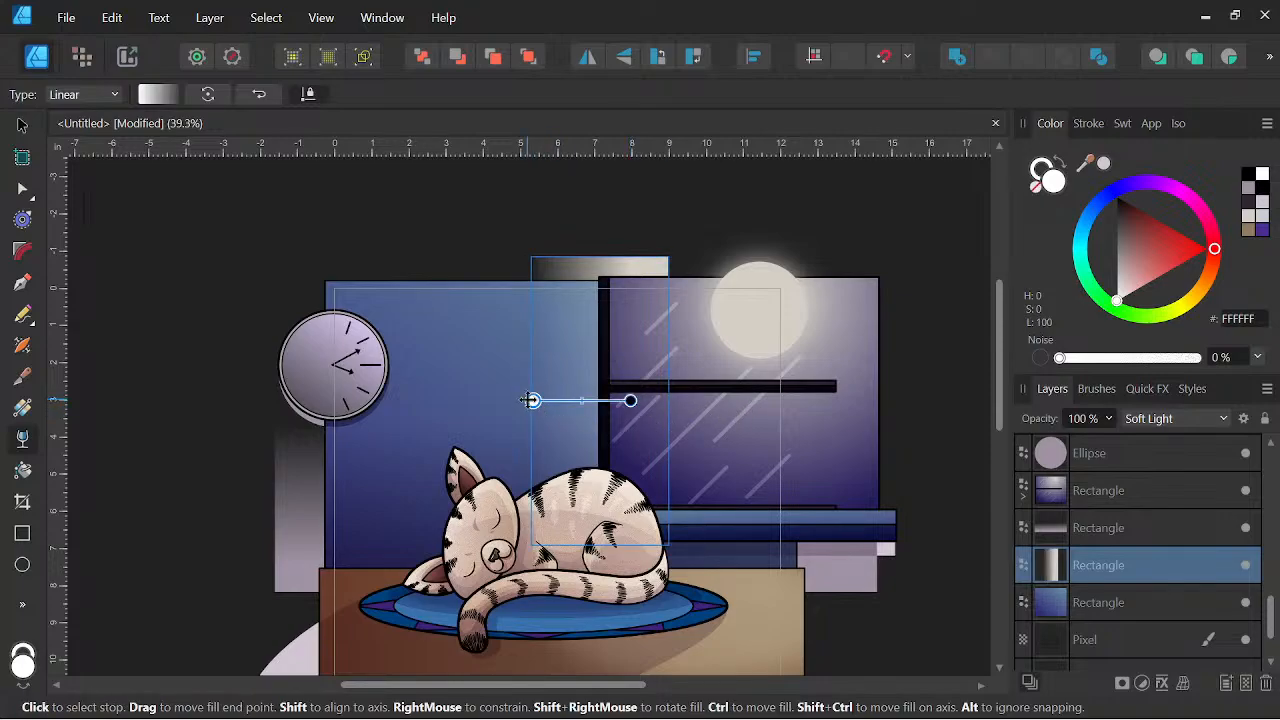
Extend the pale glow rectangle's left edge farther across the wall, making it about 5.4 in wide.
key(v)
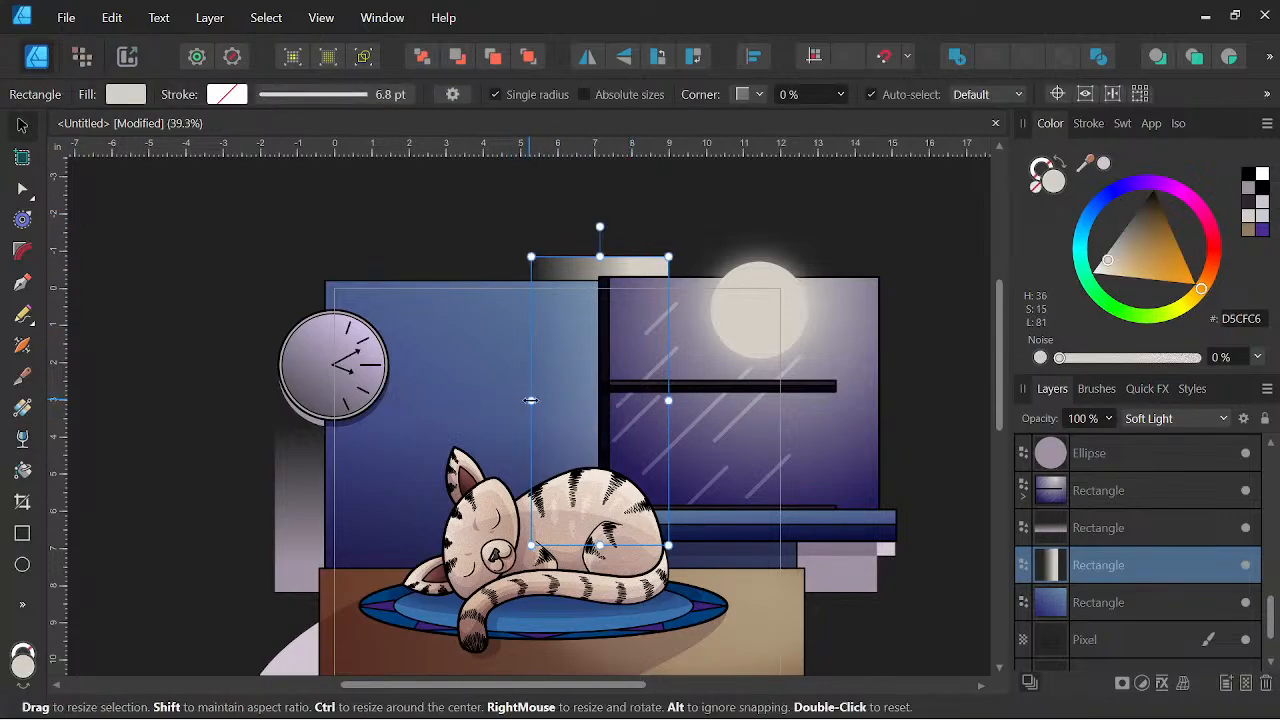
drag(531, 401, 469, 400)
key(ctrl+space)
drag(612, 366, 753, 383)
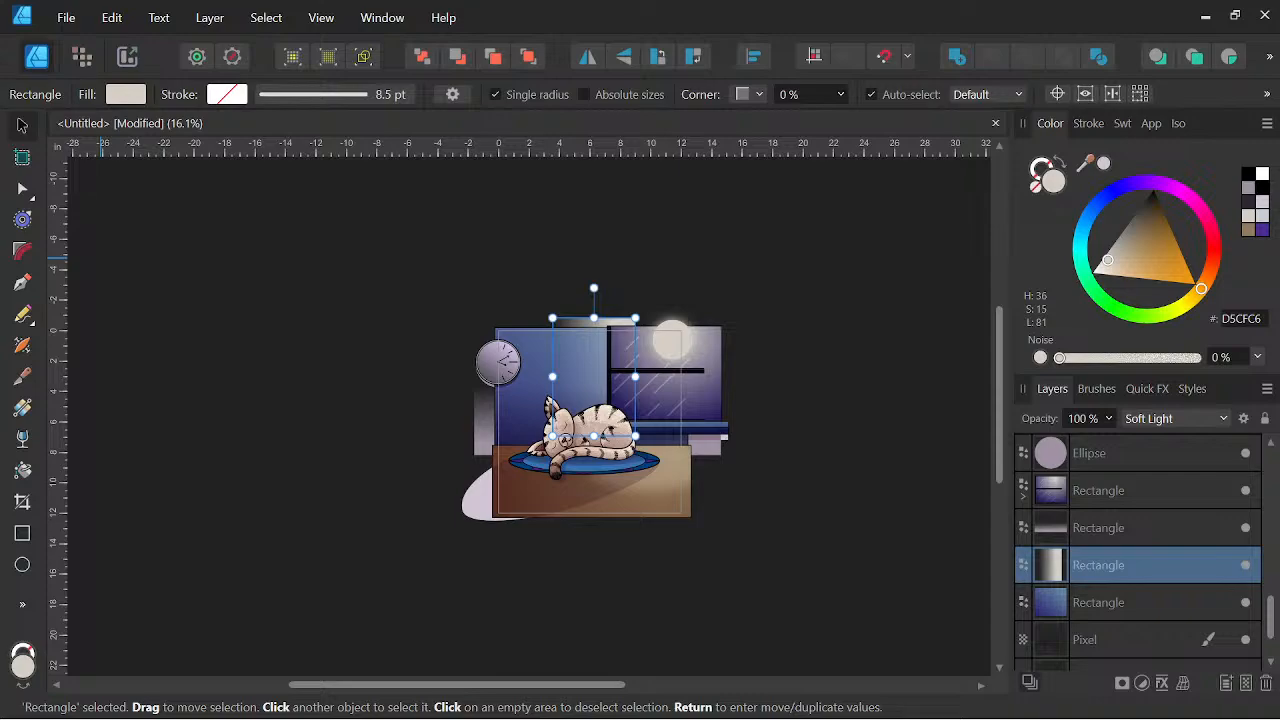
Duplicate the blue wall rectangle and hide the original.
scroll(590, 430, up, 2)
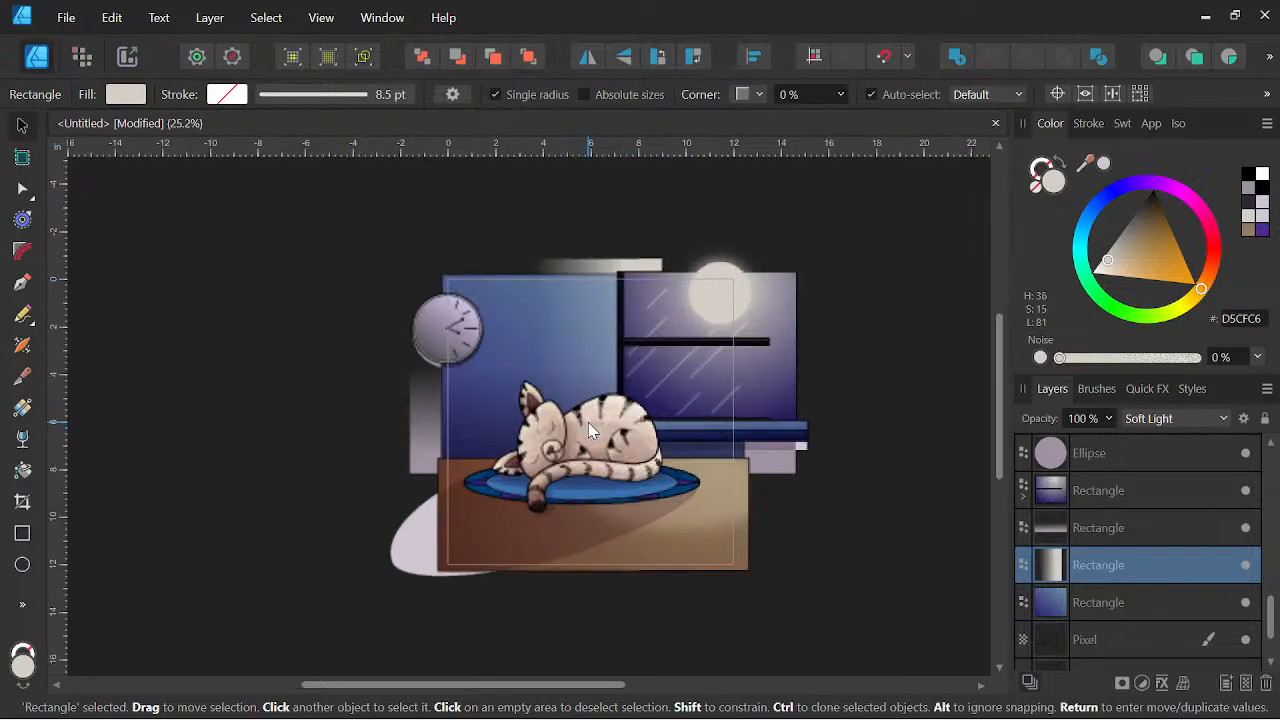
scroll(590, 430, up, 1)
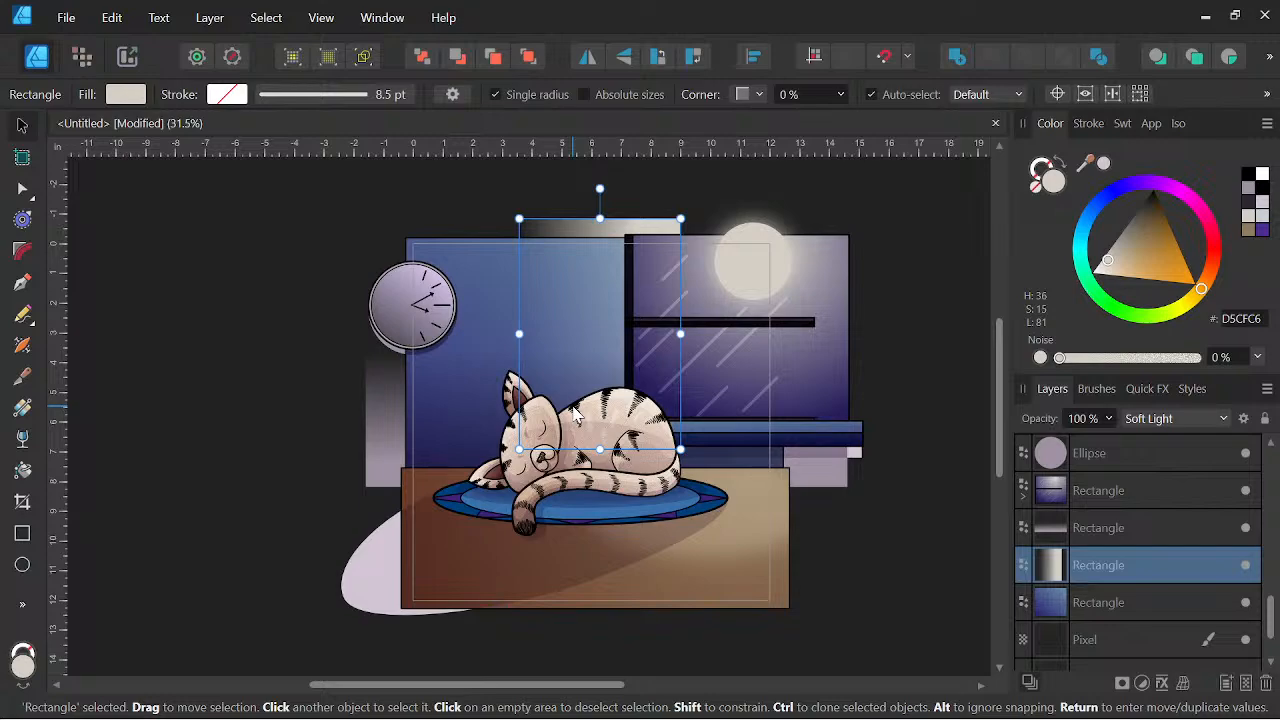
click(1120, 604)
right_click(1117, 602)
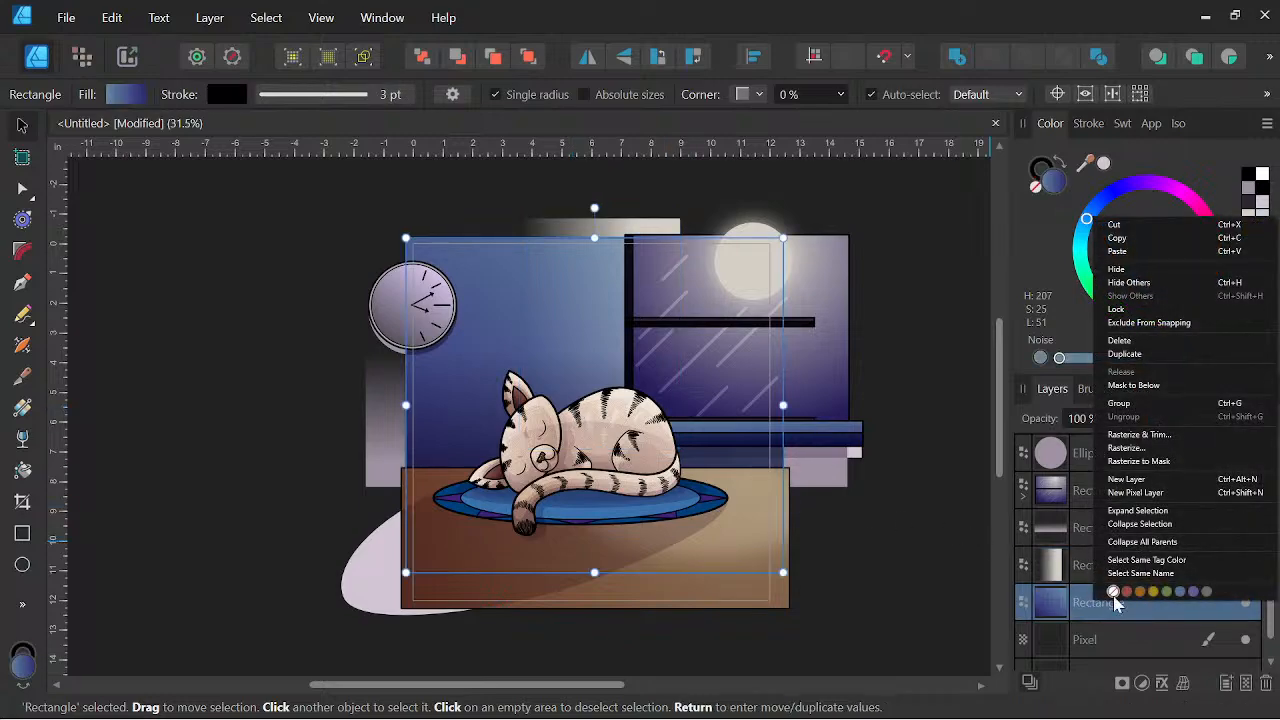
click(1124, 354)
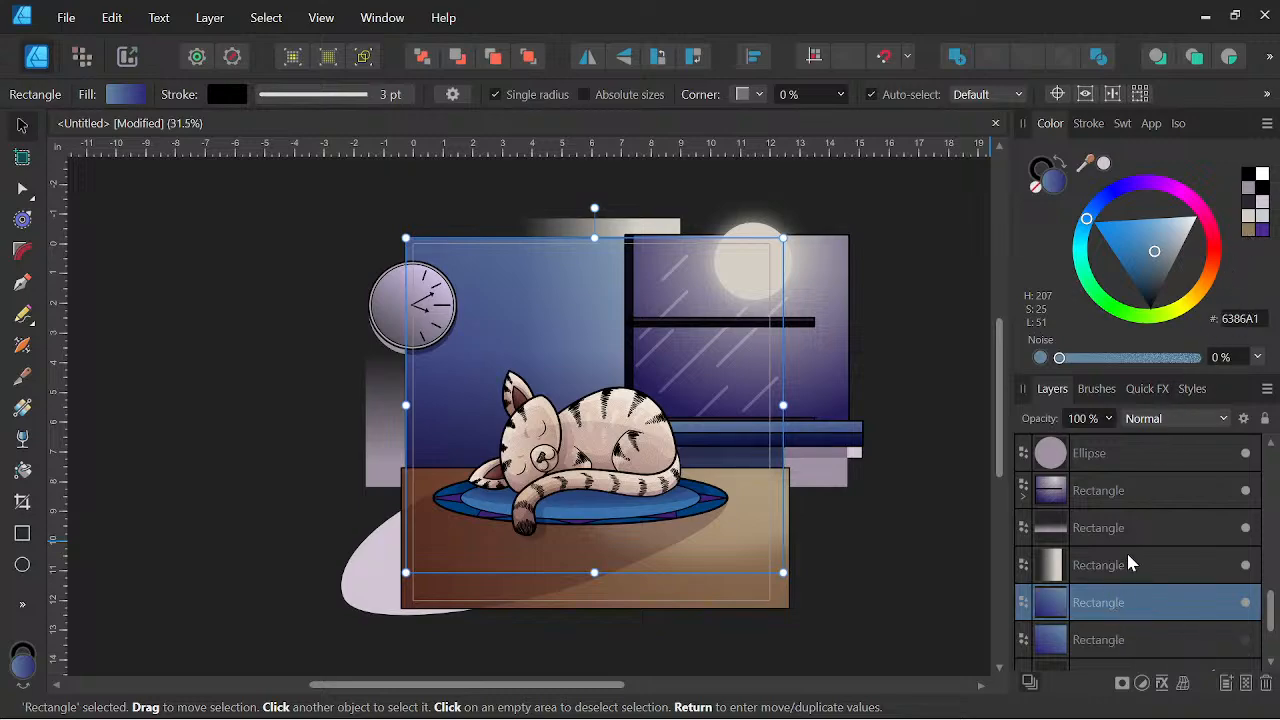
Fill the duplicated wall rectangle with a brown radial gradient matching the table's fill.
scroll(1131, 558, up, 2)
scroll(1131, 549, up, 2)
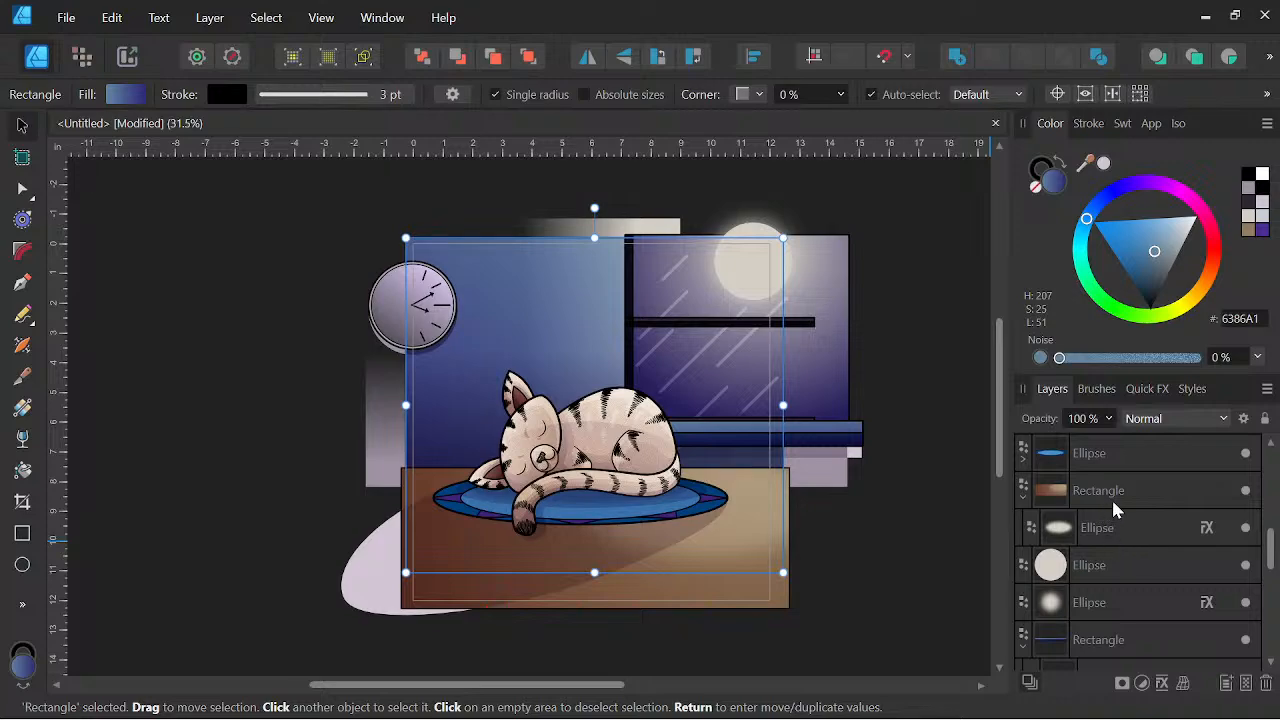
click(1110, 498)
click(1124, 123)
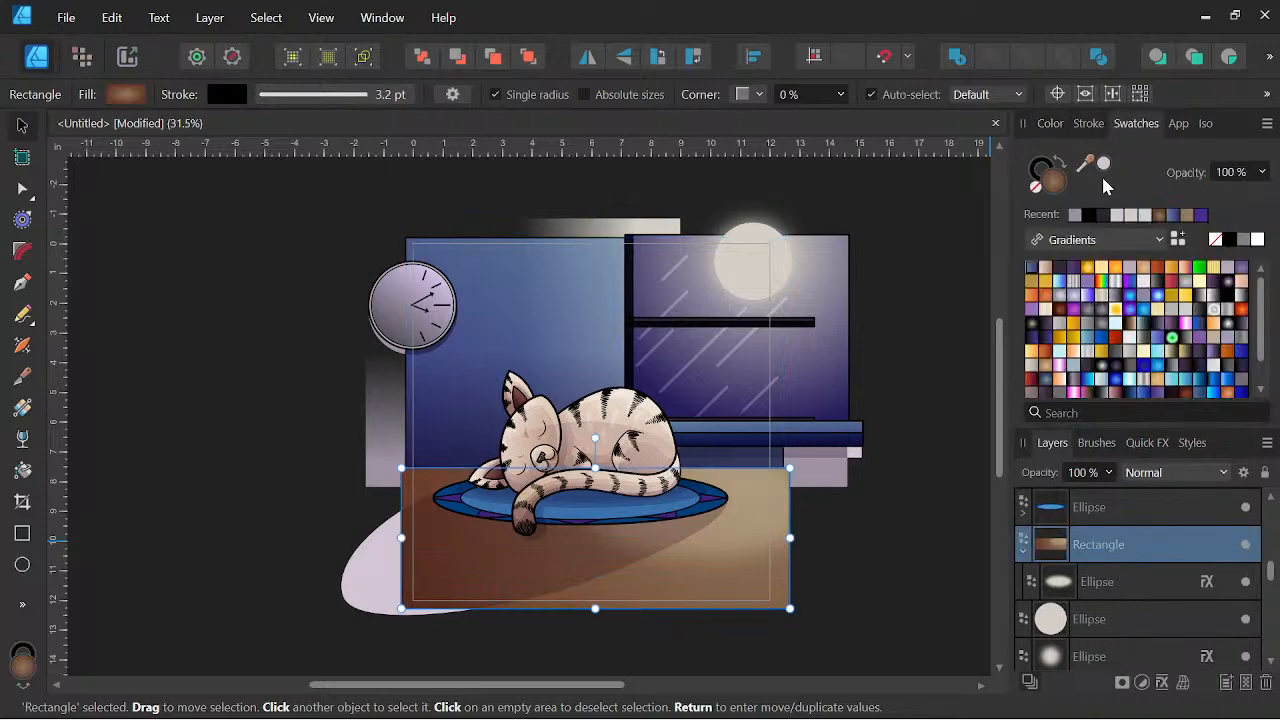
click(1050, 123)
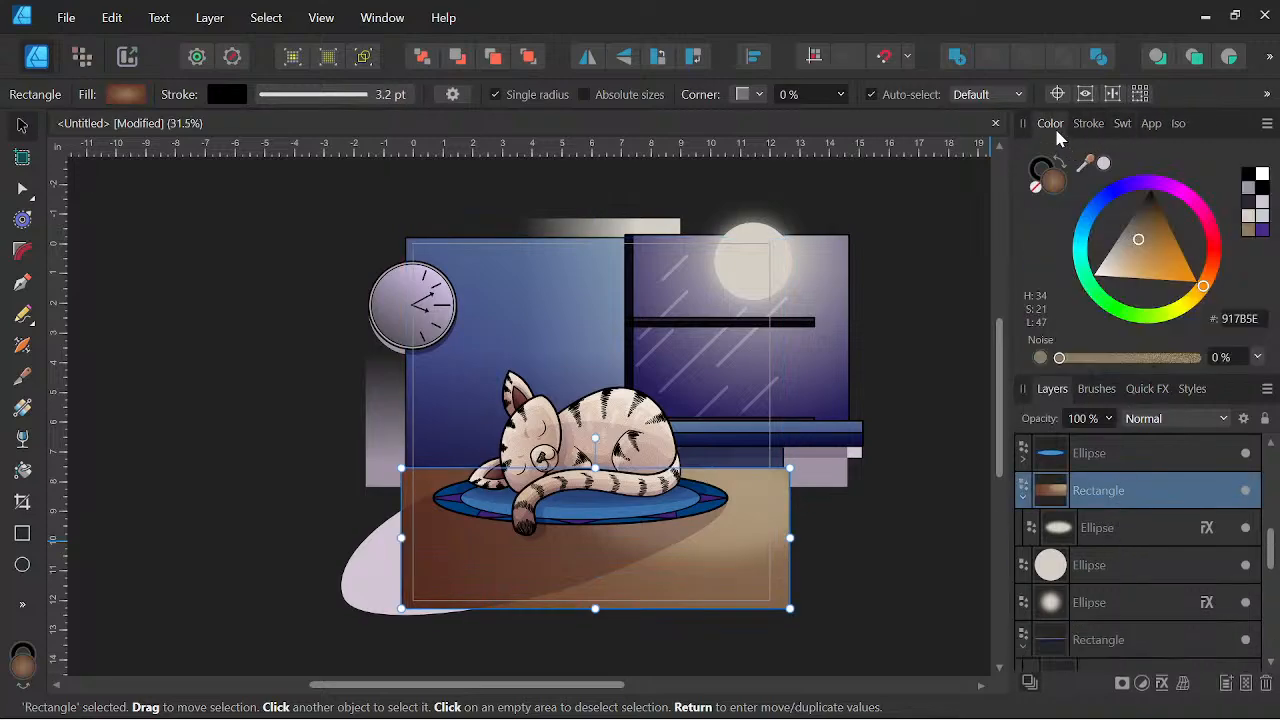
scroll(1112, 551, down, 4)
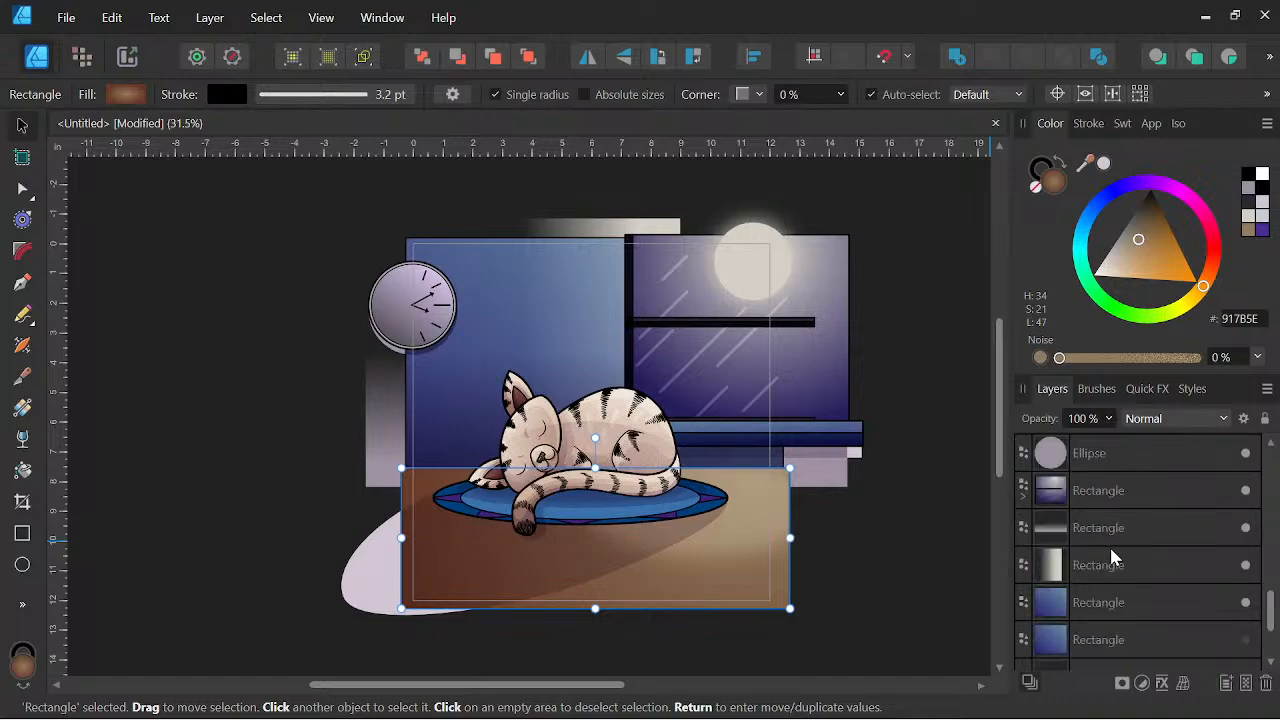
click(1122, 602)
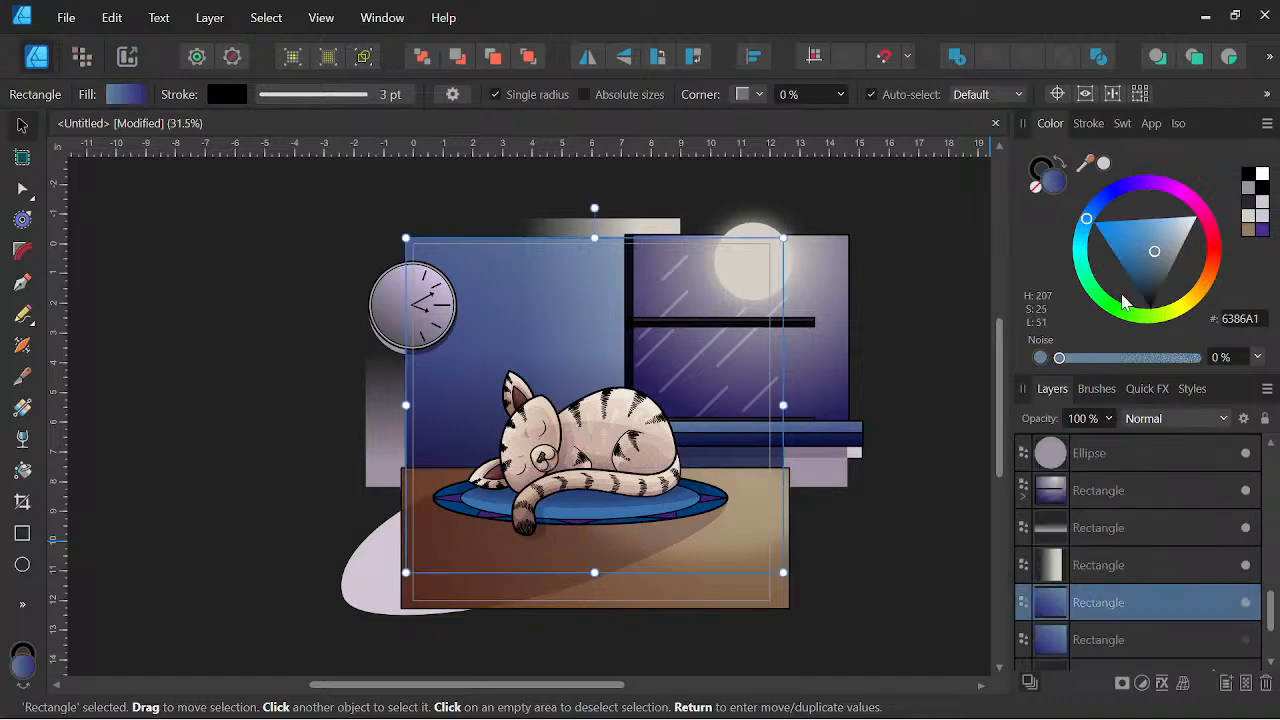
click(1122, 123)
click(1041, 294)
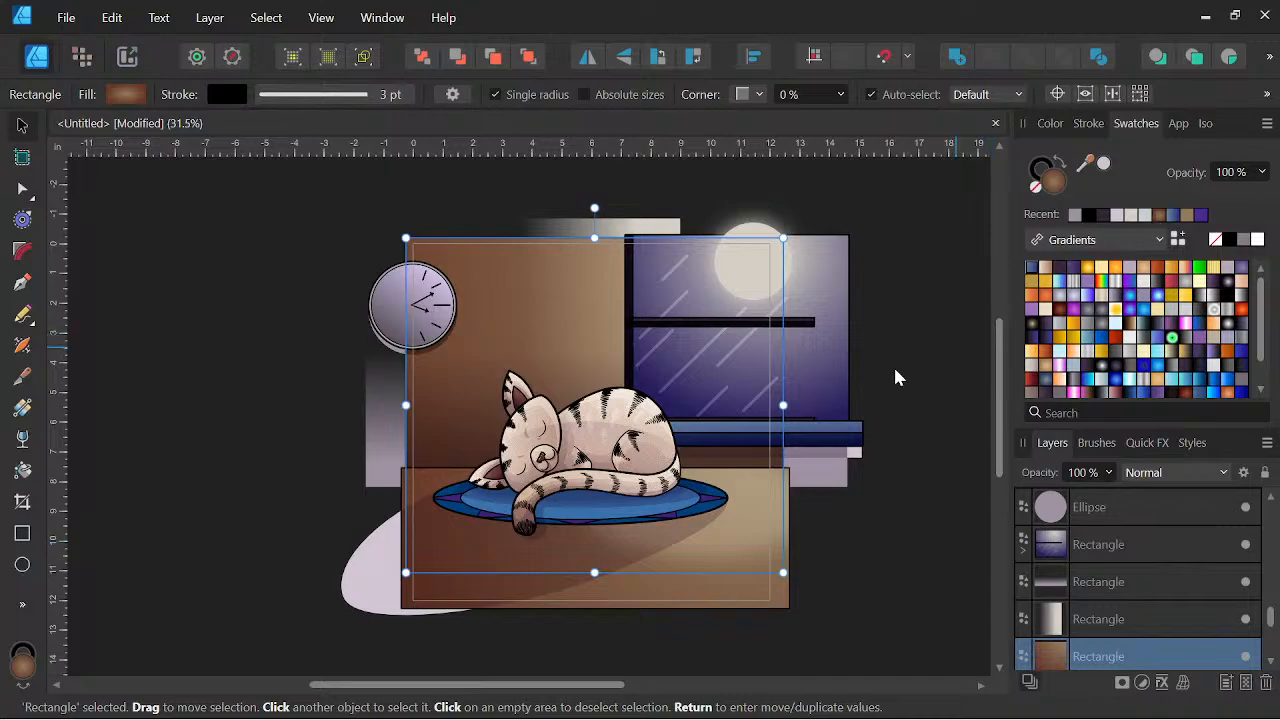
Stretch the brown wall's radial gradient far beyond the artwork toward the lower left.
scroll(550, 408, down, 2)
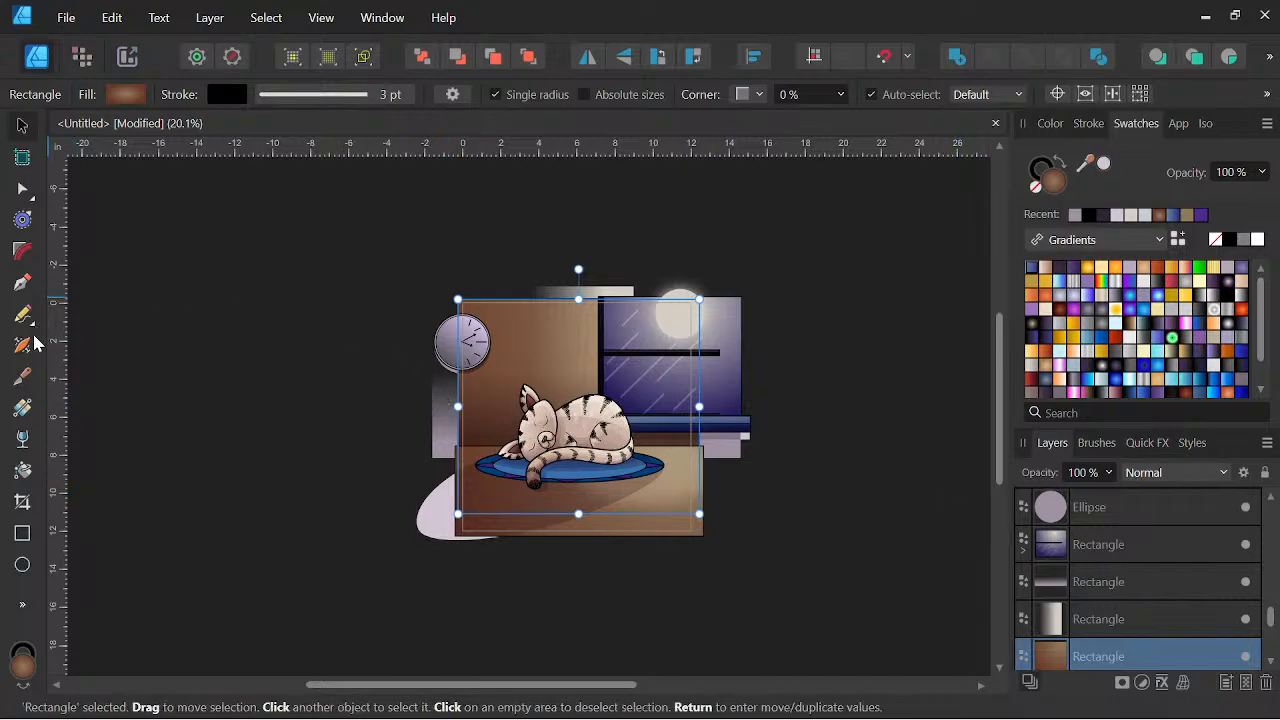
click(22, 407)
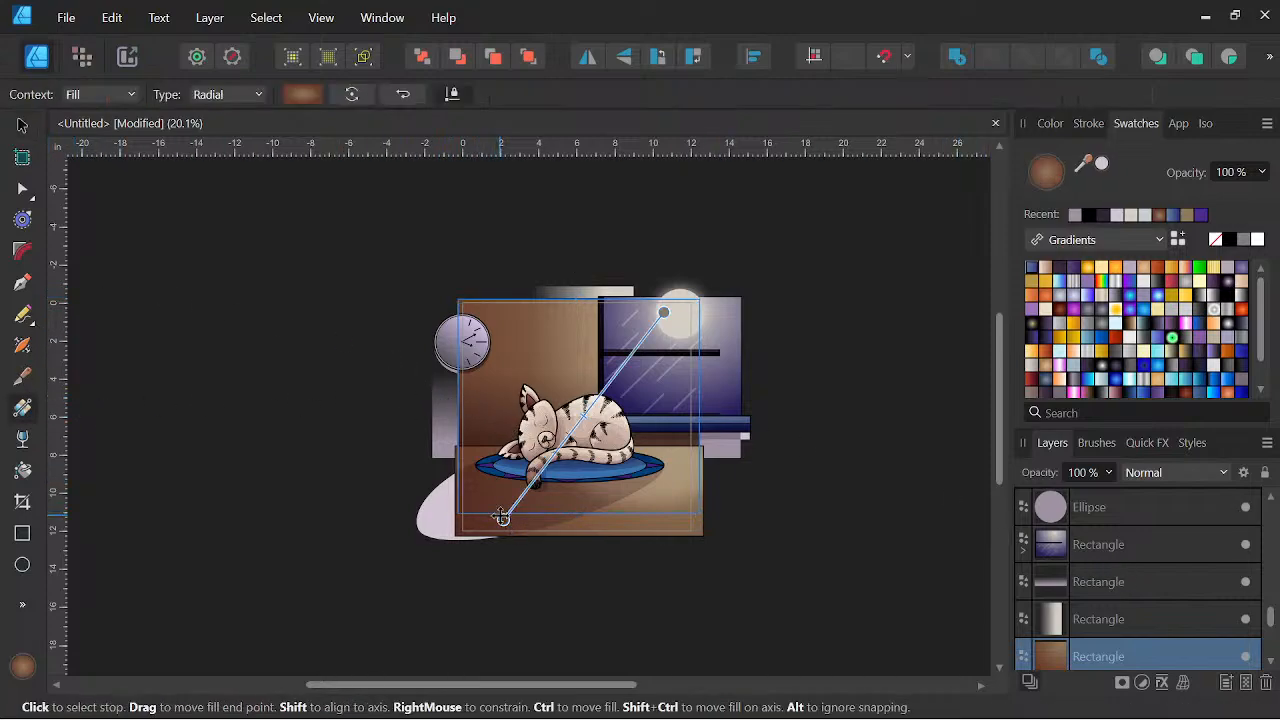
drag(502, 517, 99, 588)
scroll(492, 405, down, 2)
scroll(515, 374, up, 3)
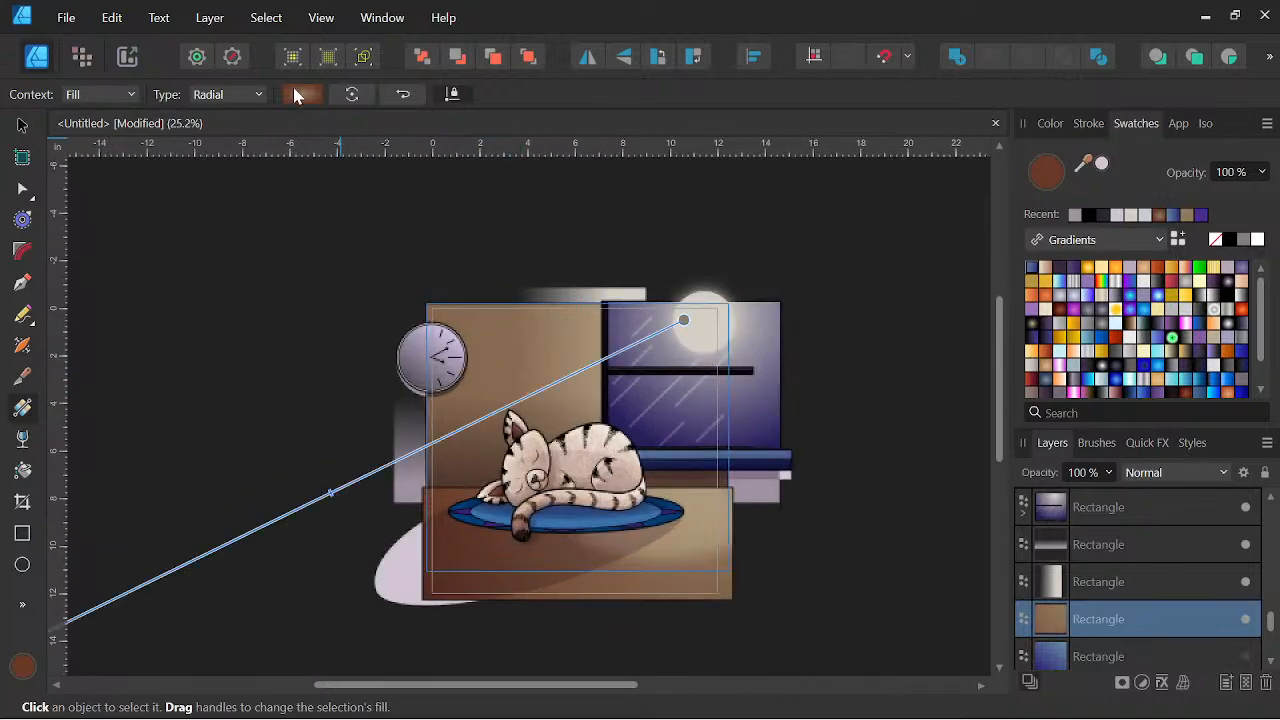
Lighten the first stop of the wall's radial gradient to a pale greyish beige.
click(300, 94)
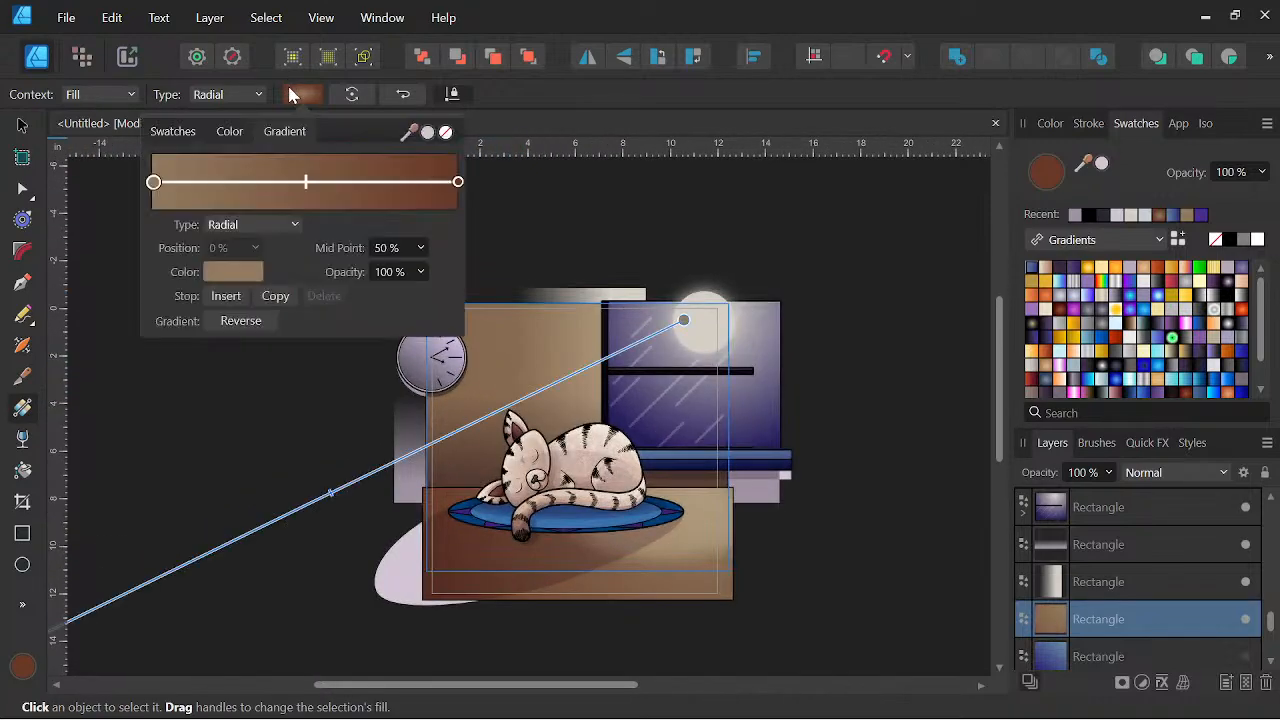
click(250, 284)
drag(222, 395, 208, 405)
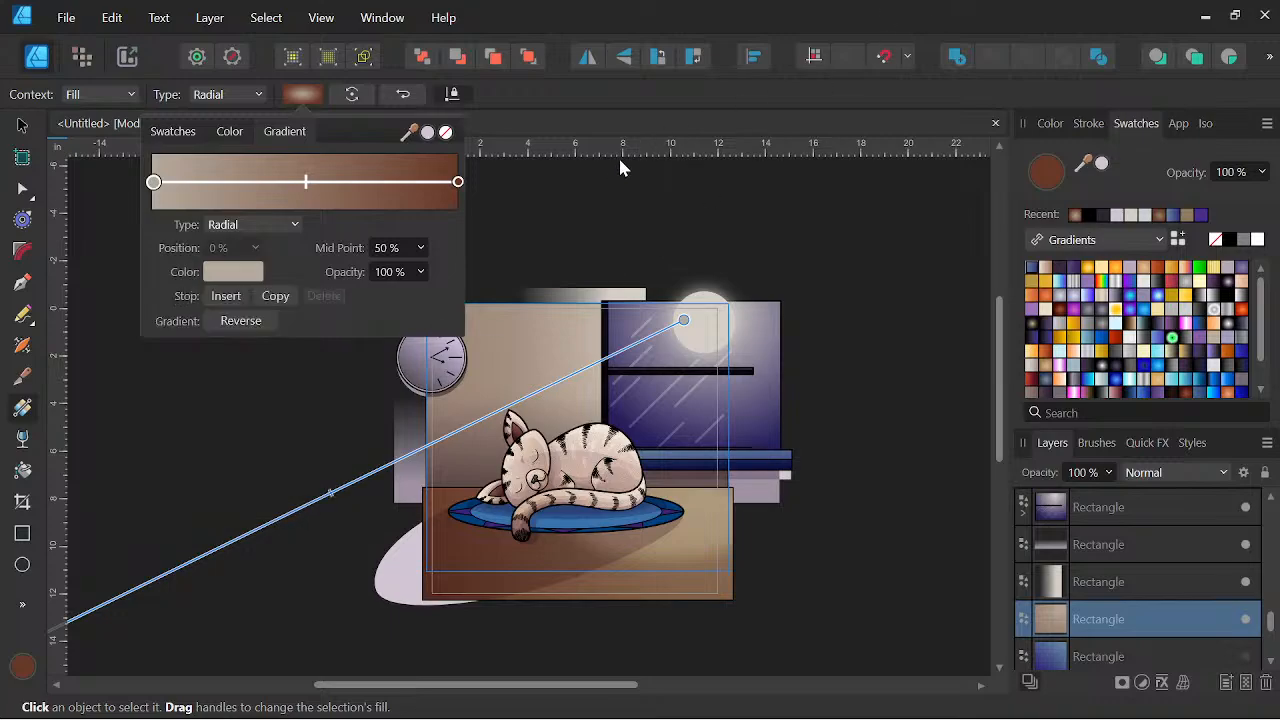
Fill the windowsill rectangle with the recently used beige-to-brown gradient and change its type to Linear.
scroll(498, 342, up, 3)
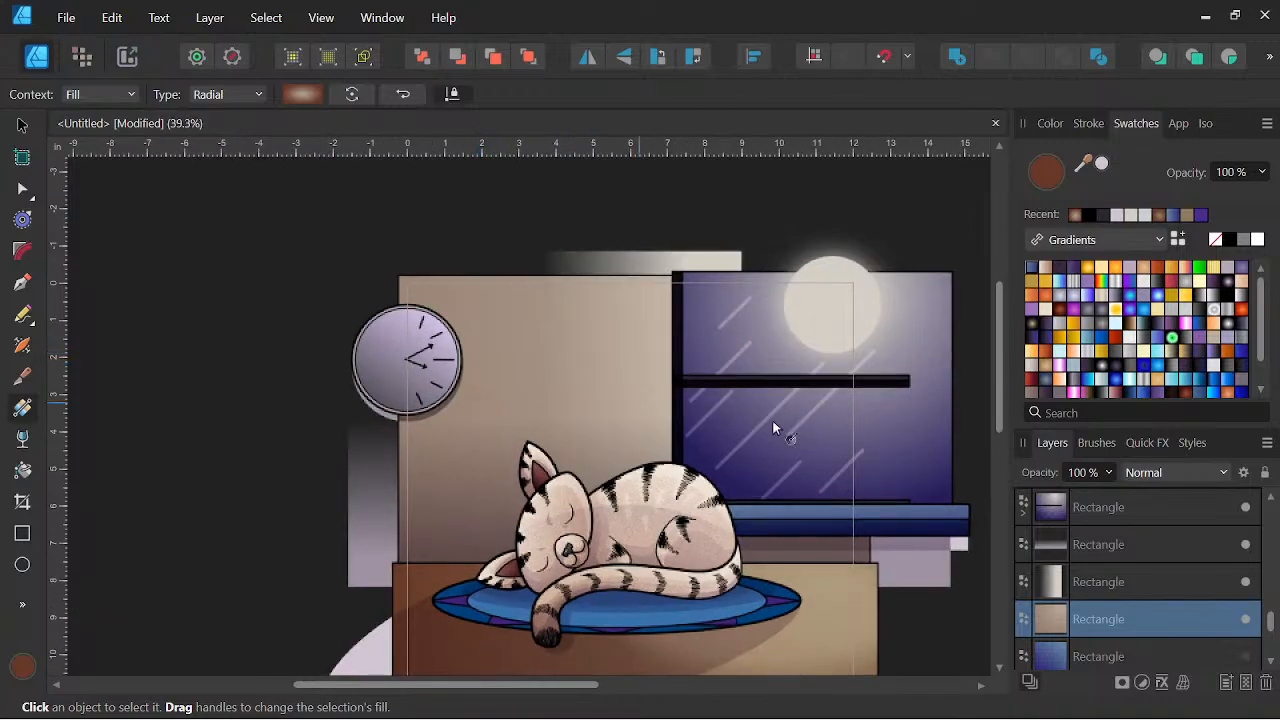
click(818, 528)
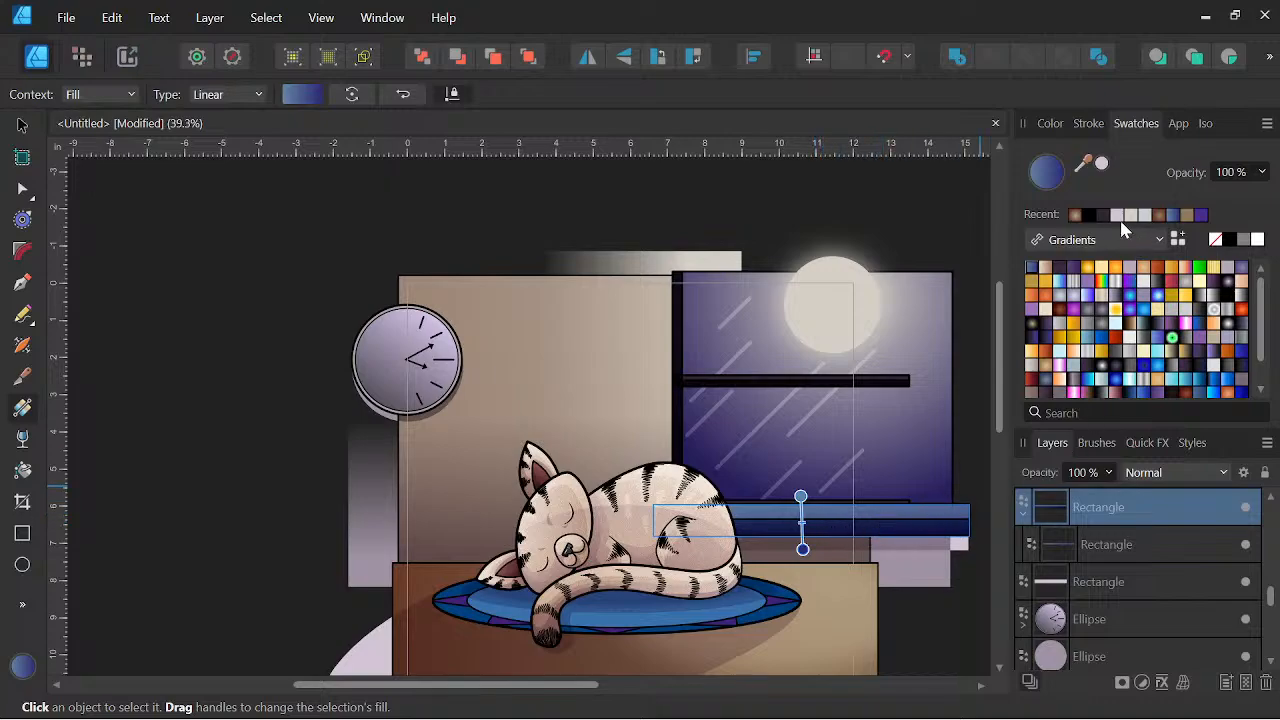
click(1076, 215)
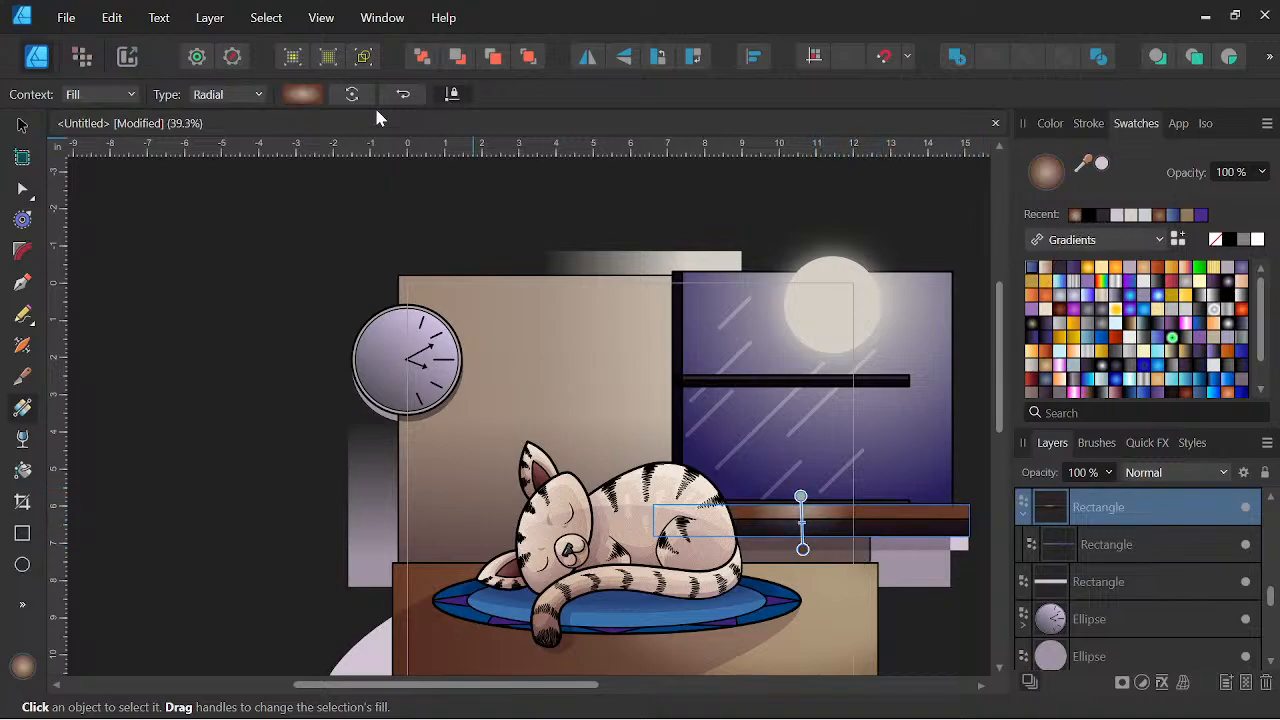
click(232, 94)
click(228, 162)
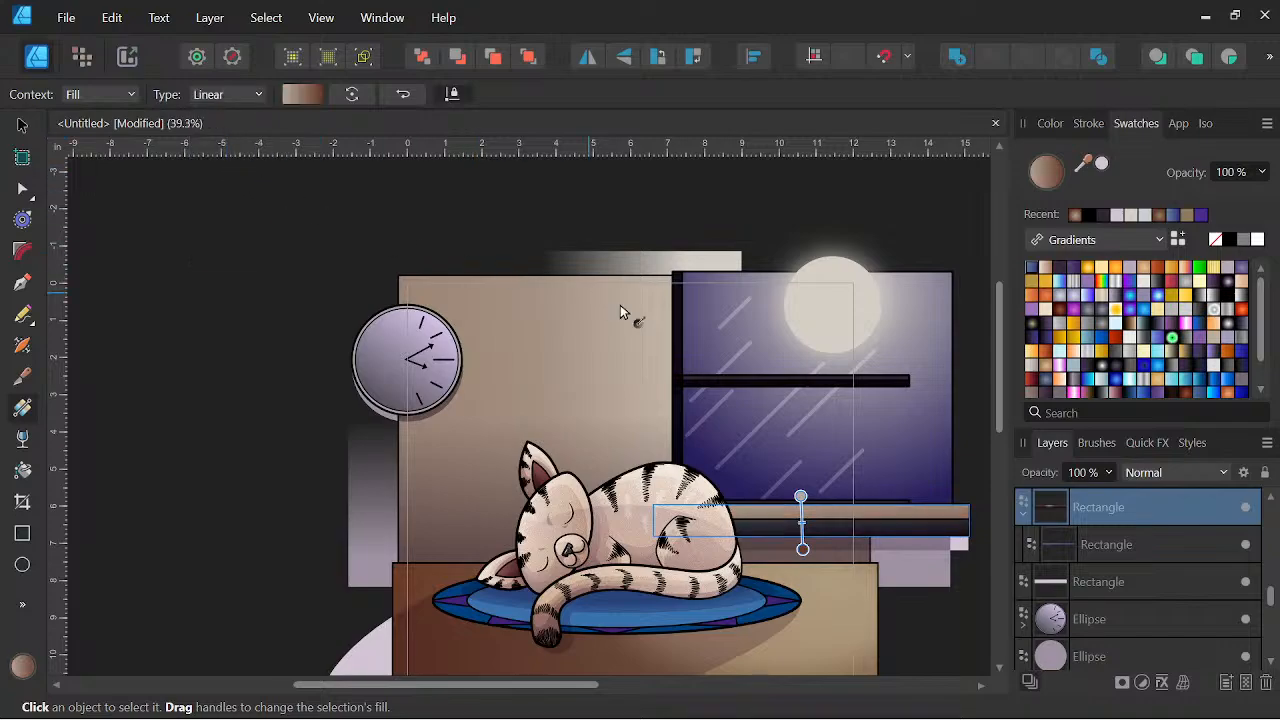
Fill the windowsill's nested shadow rectangle with the recently used beige-to-brown gradient and change its type to Linear.
click(1132, 544)
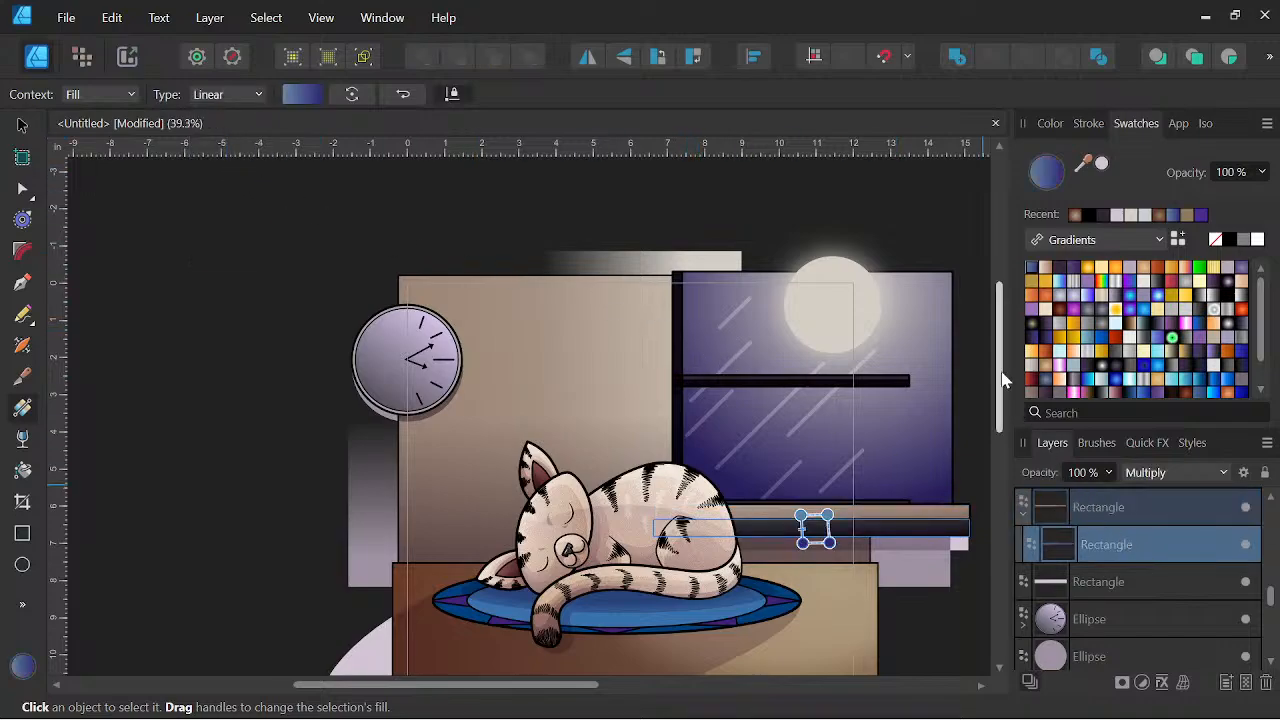
click(1075, 215)
click(250, 94)
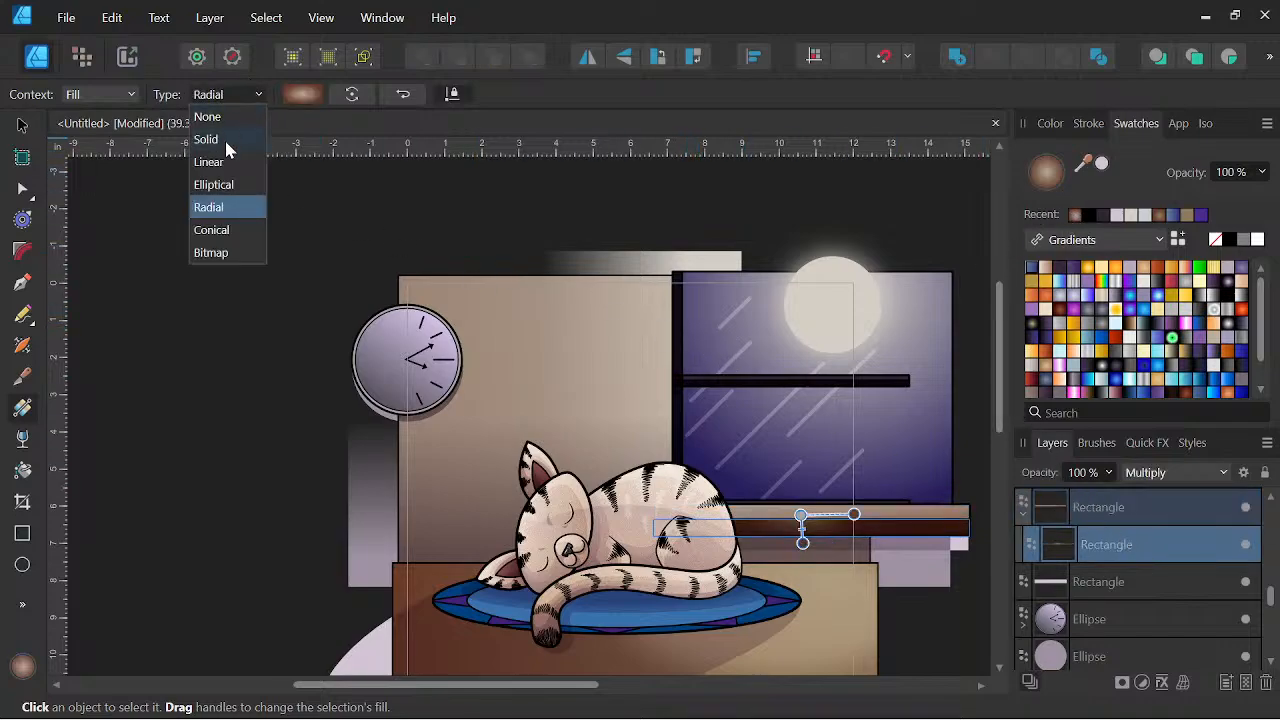
click(224, 162)
Stretch the windowsill shadow's linear gradient straight down, well below the sill, with its light end inside the shadow strip.
scroll(802, 543, up, 2)
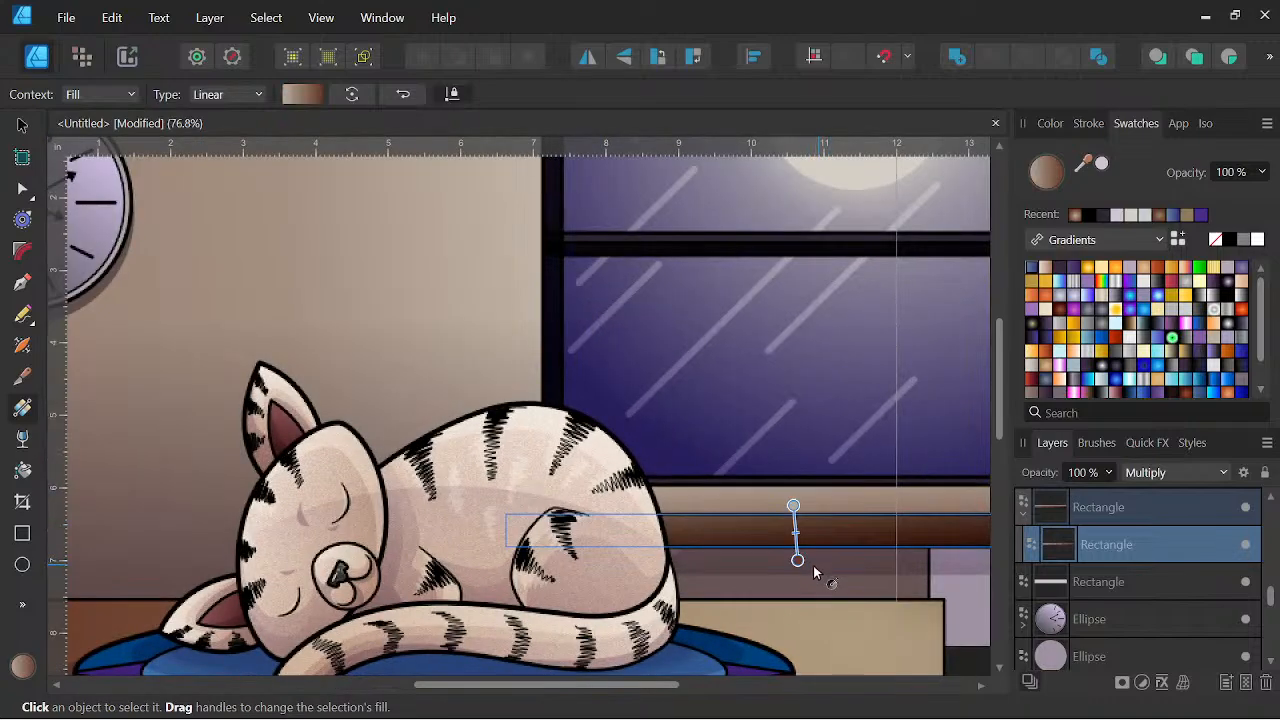
drag(793, 560, 794, 700)
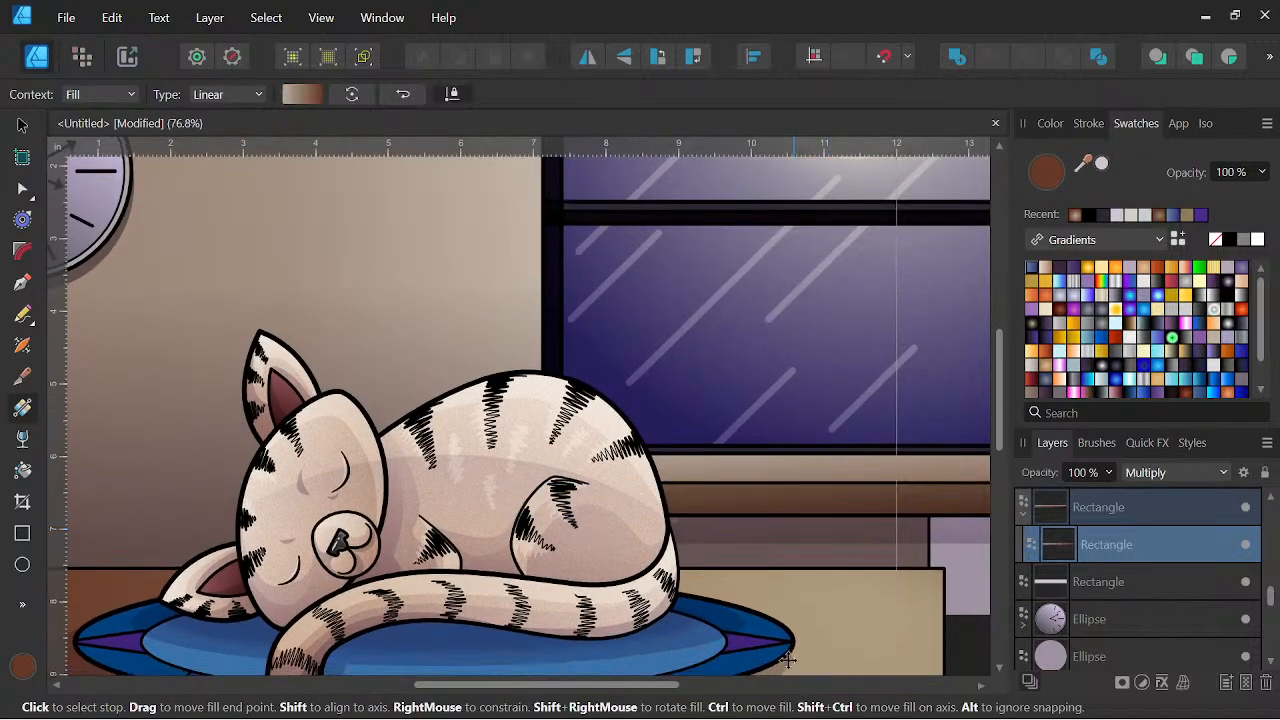
click(793, 474)
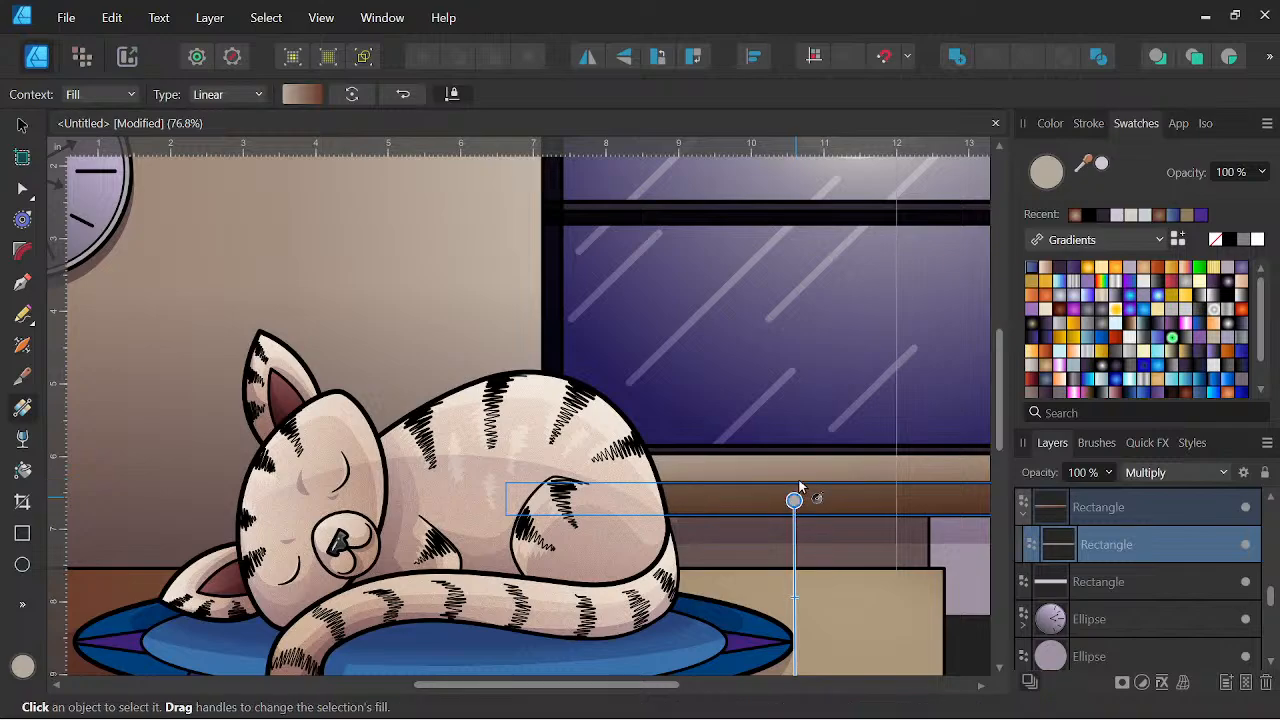
scroll(843, 455, down, 4)
scroll(871, 478, up, 2)
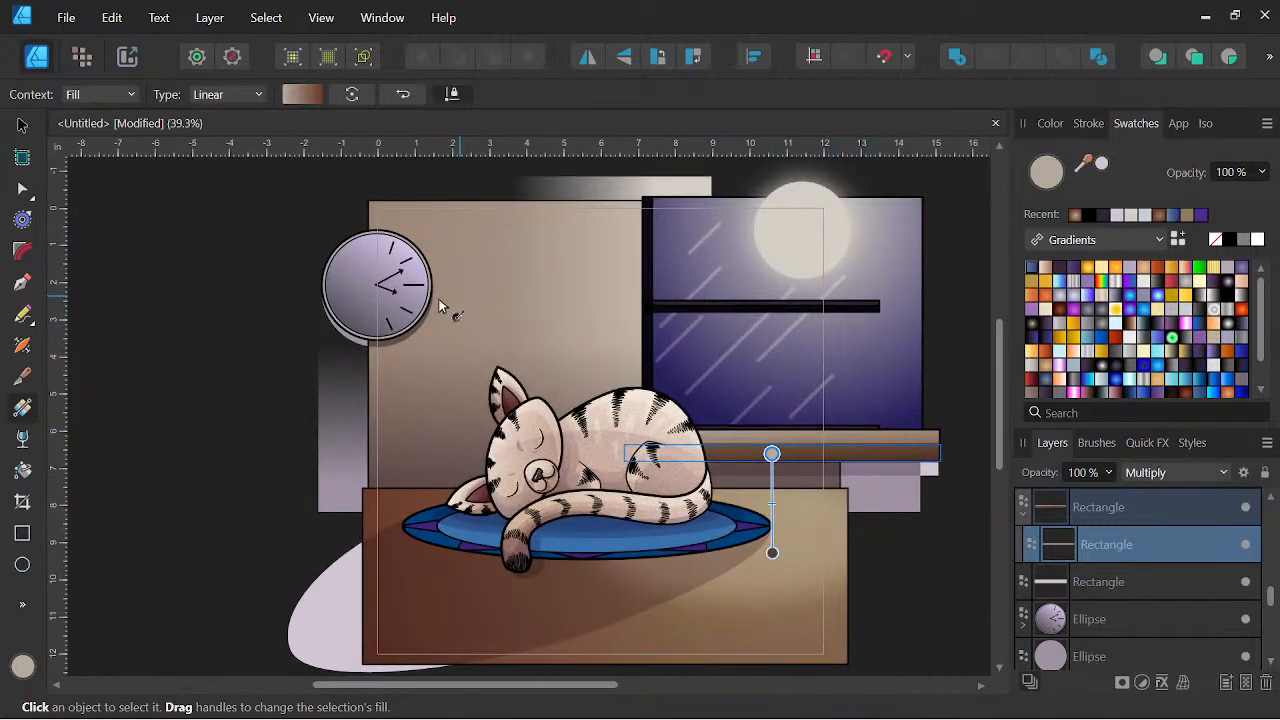
Try to fill the shadow ellipse behind the clock with the recently used brown radial gradient.
click(397, 299)
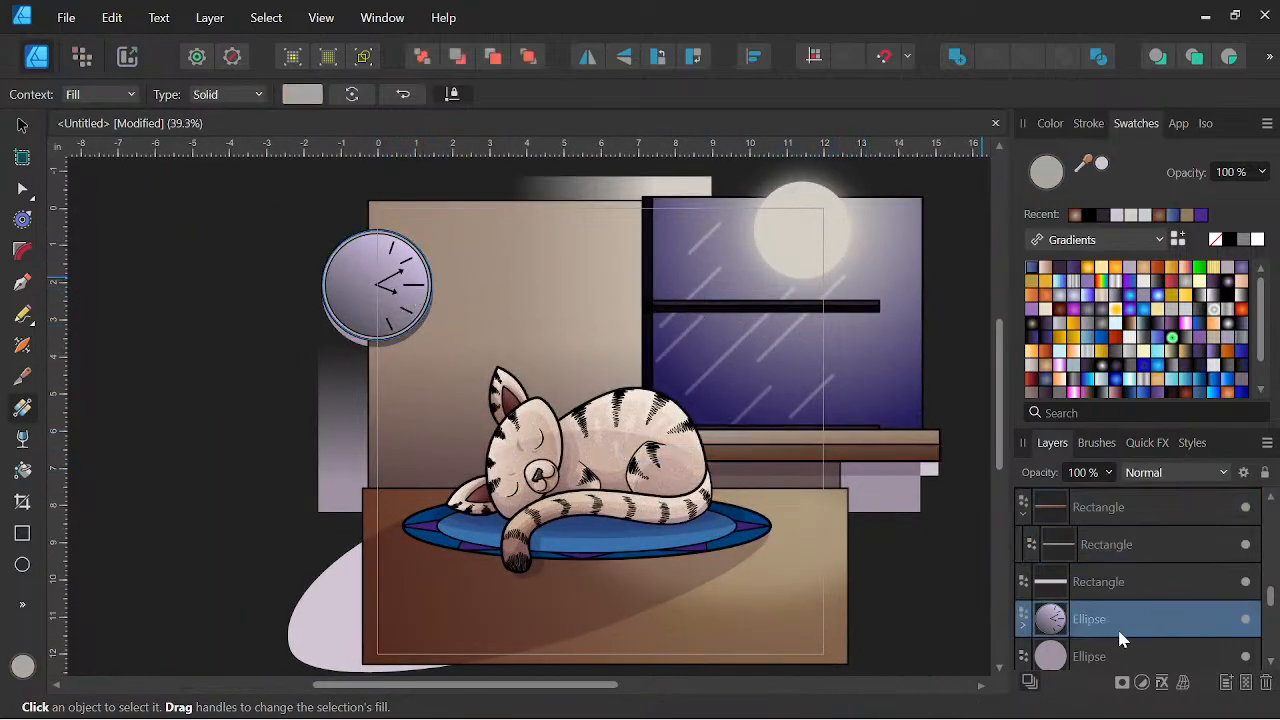
click(1120, 658)
scroll(1124, 600, down, 1)
click(1076, 215)
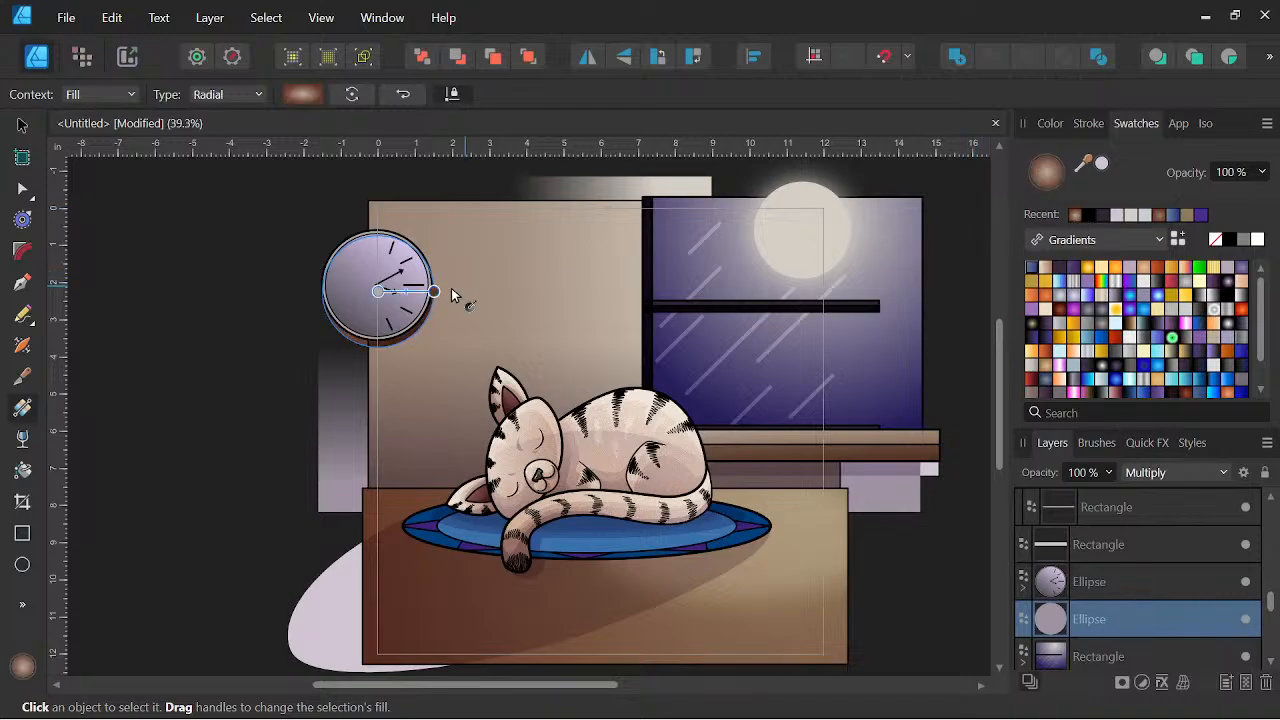
scroll(452, 296, up, 1)
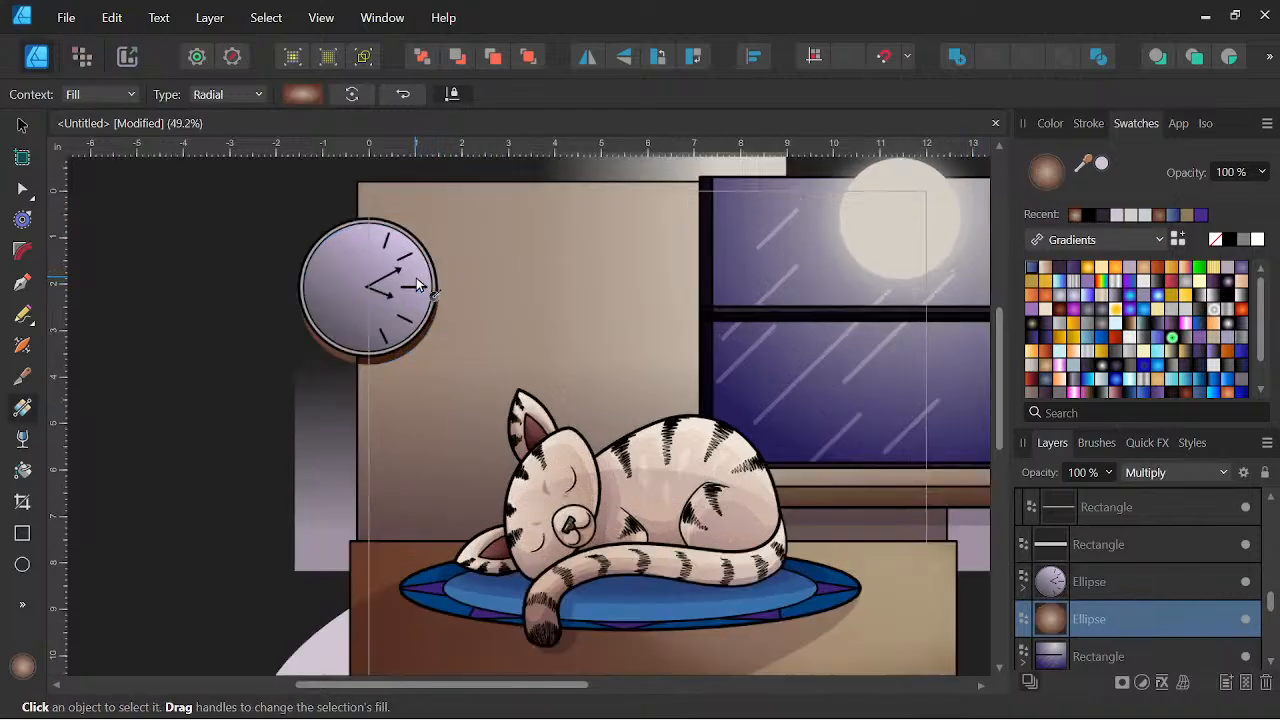
key(ctrl+z)
Fill the inner clock face ellipse with the recently used beige-to-brown radial gradient.
click(1110, 591)
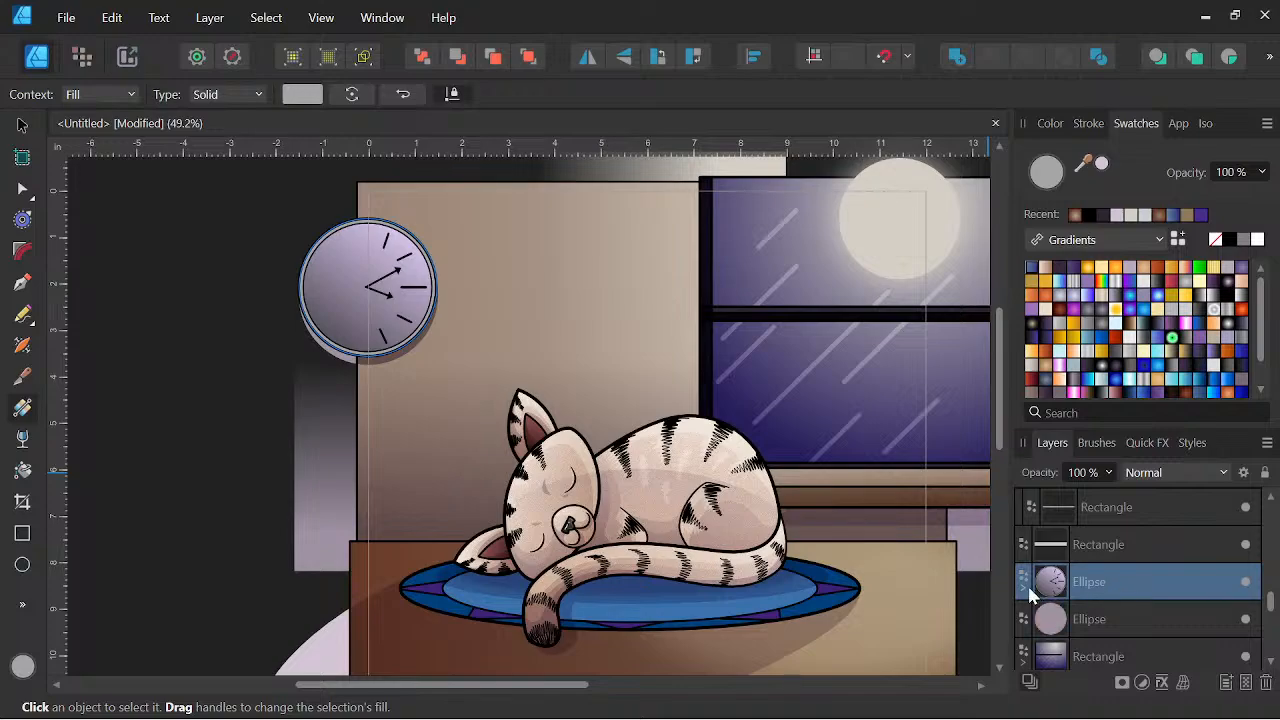
click(1023, 588)
scroll(1139, 613, down, 3)
click(1110, 622)
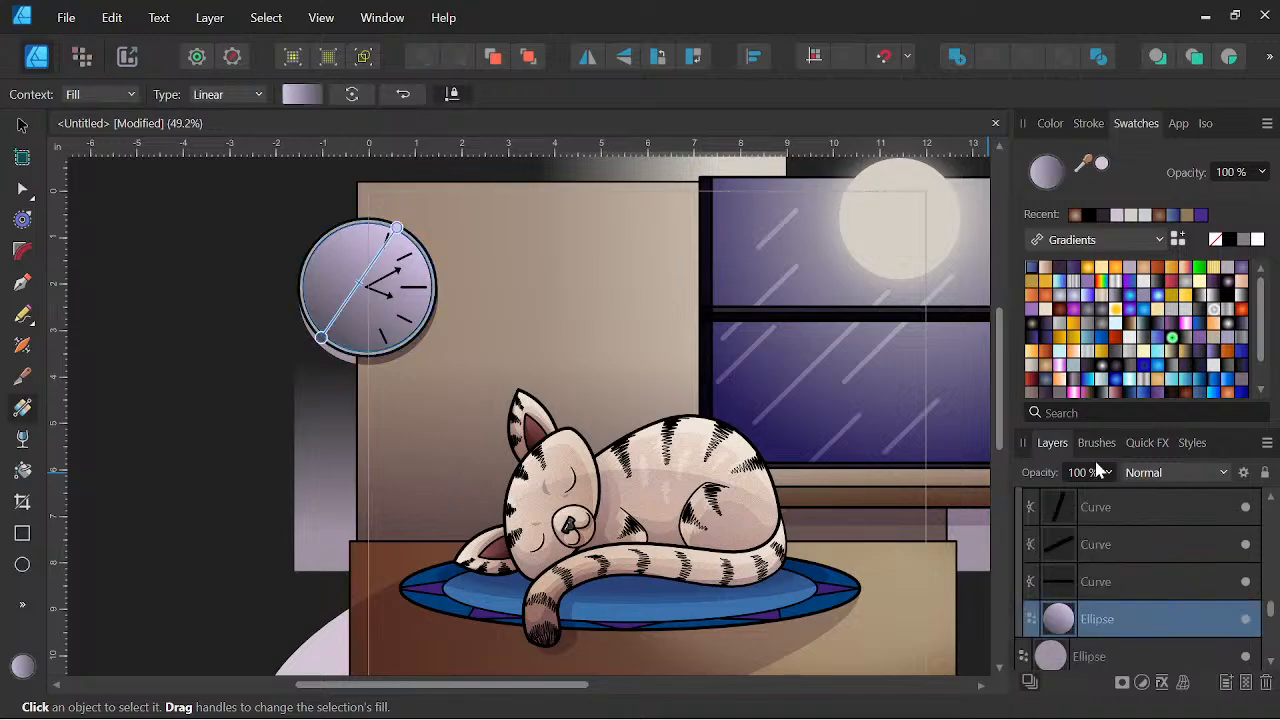
click(1075, 215)
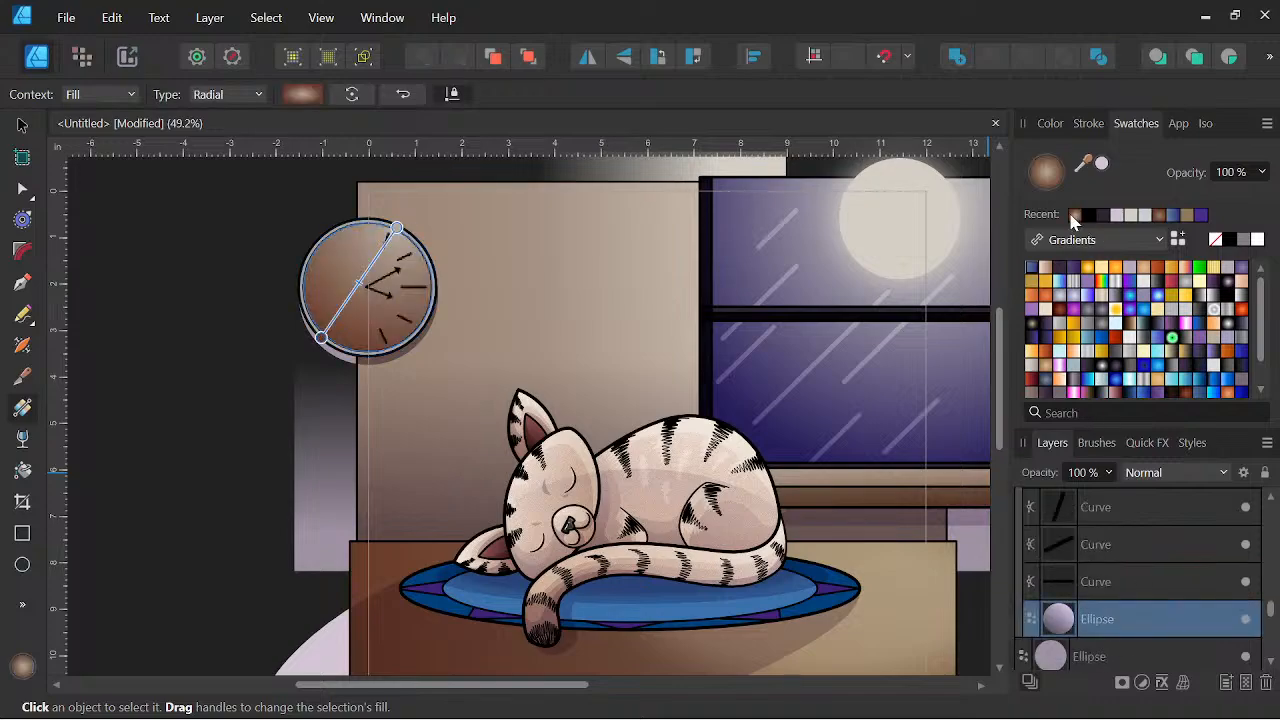
Recolour the clock face gradient's end stop to grey-brown 60534E and its first stop to pale beige D8D0C6.
click(302, 94)
click(458, 182)
click(238, 272)
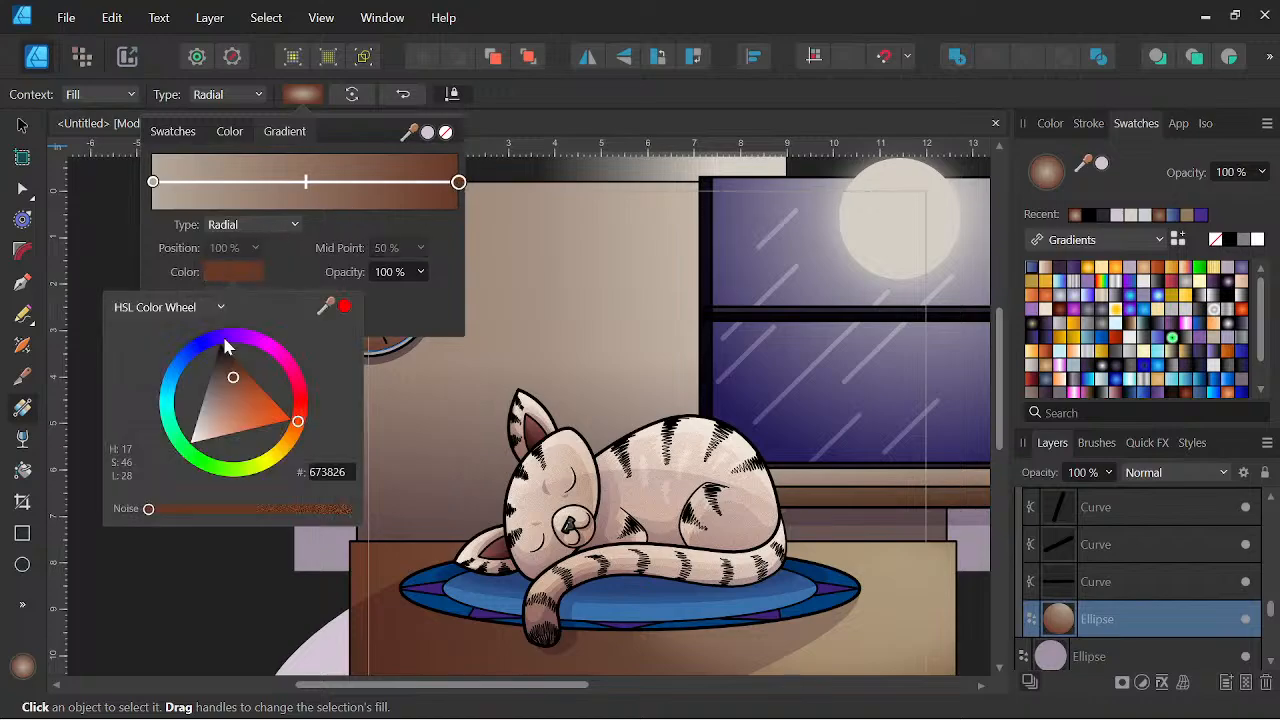
mouse_move(211, 443)
mouse_down()
mouse_move(200, 410)
mouse_move(215, 379)
mouse_up()
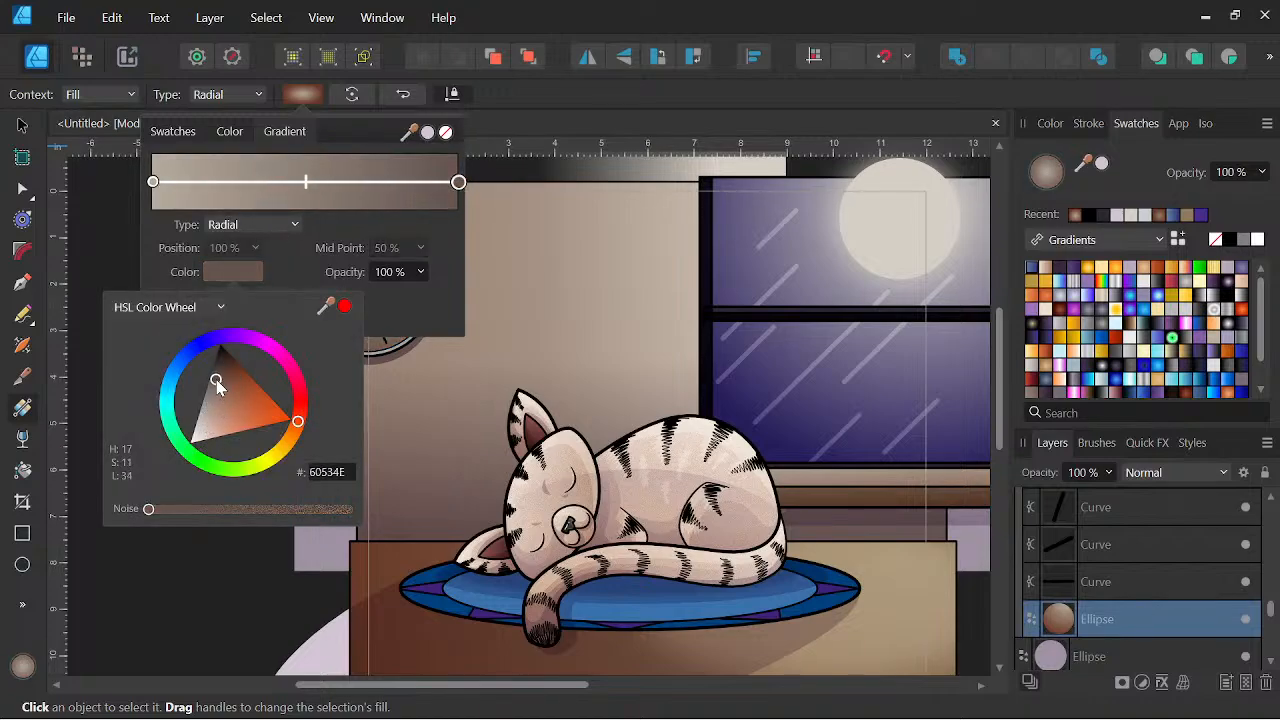
click(153, 182)
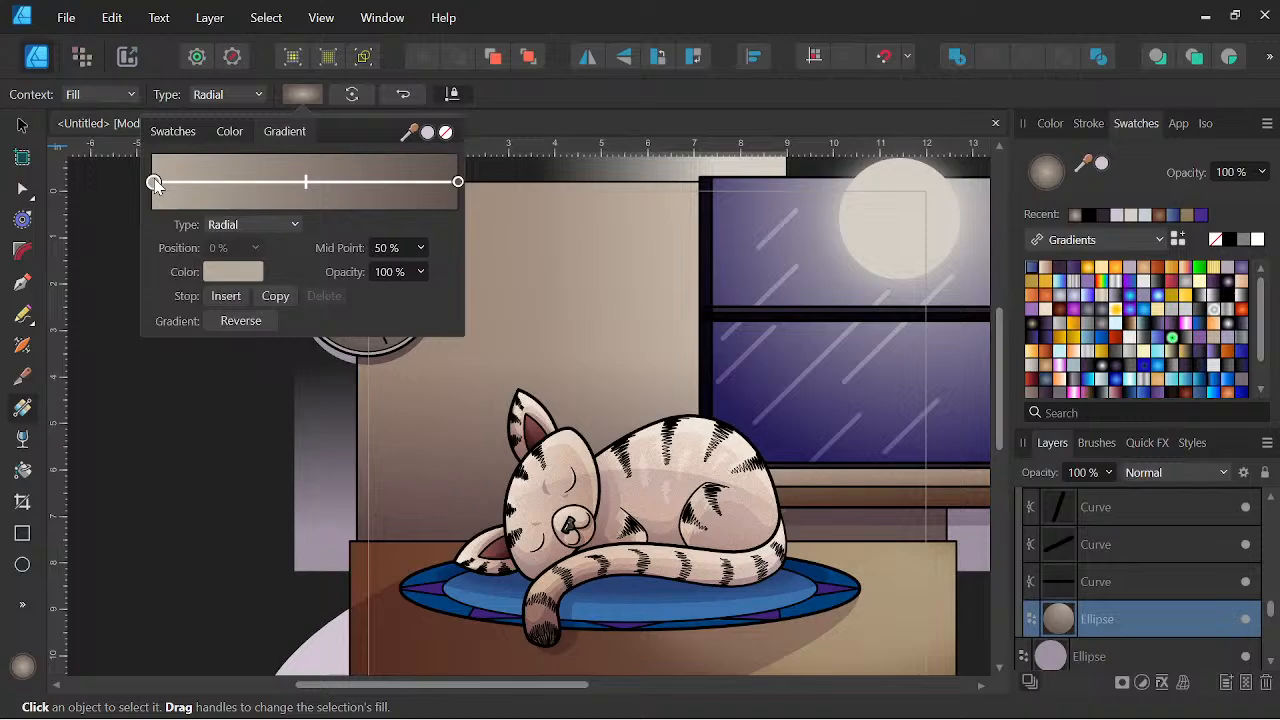
click(236, 272)
drag(206, 404, 195, 419)
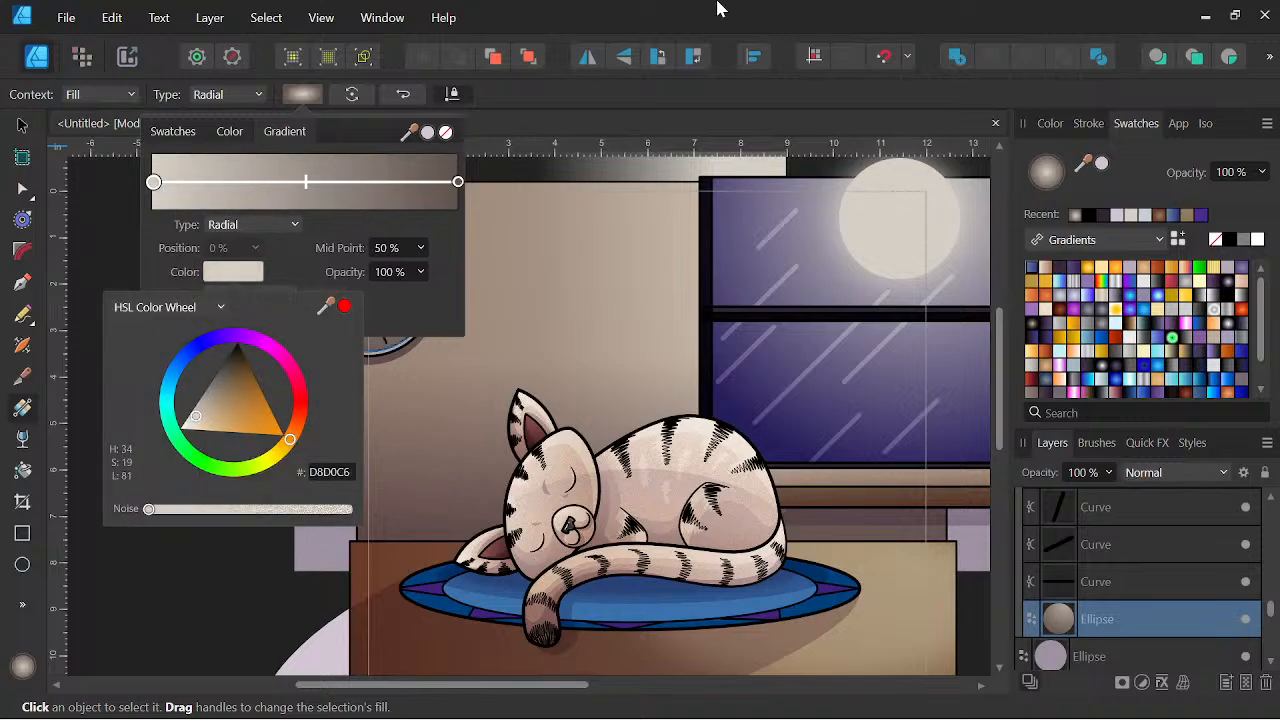
Stretch the clock face's radial gradient past the clock's lower-left edge.
click(717, 6)
key(space)
click(699, 5)
key(space)
drag(547, 337, 704, 303)
drag(475, 304, 430, 342)
Examine the overall colours of the whole illustration and clear the selection.
scroll(673, 204, down, 5)
key(space)
drag(710, 250, 618, 328)
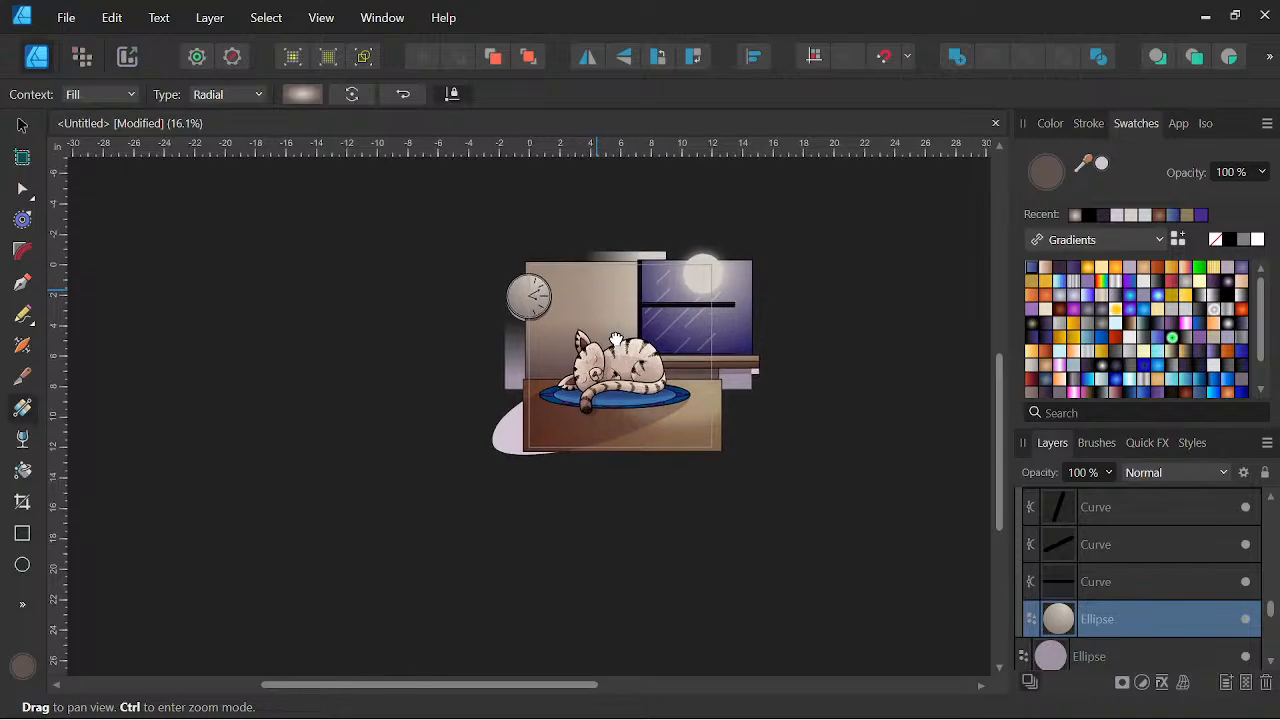
scroll(610, 335, up, 3)
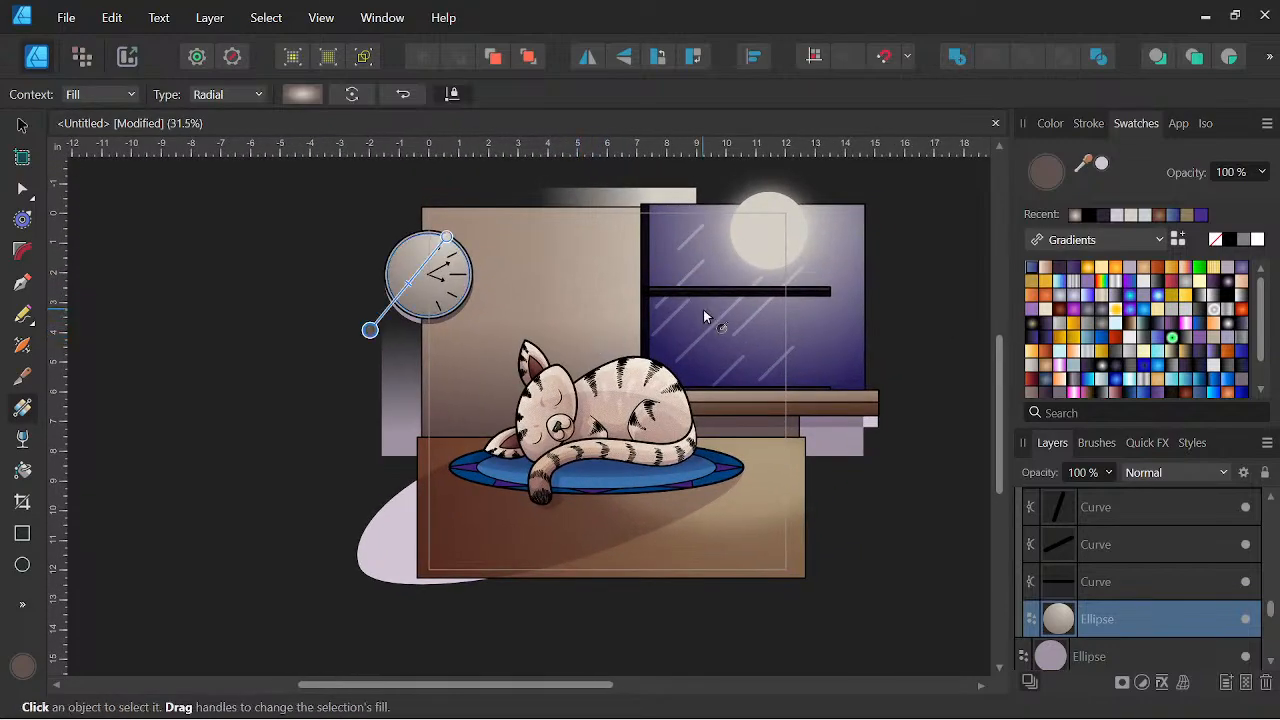
scroll(703, 309, down, 2)
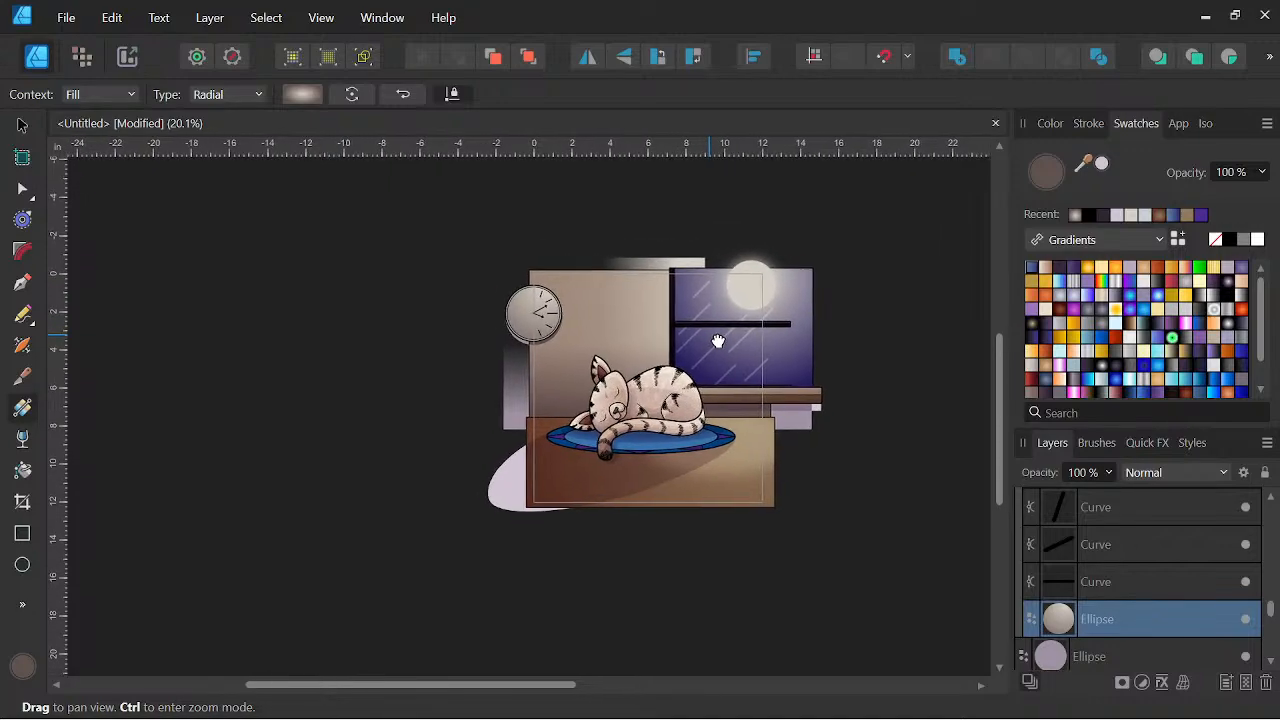
scroll(713, 332, up, 3)
click(21, 126)
click(272, 308)
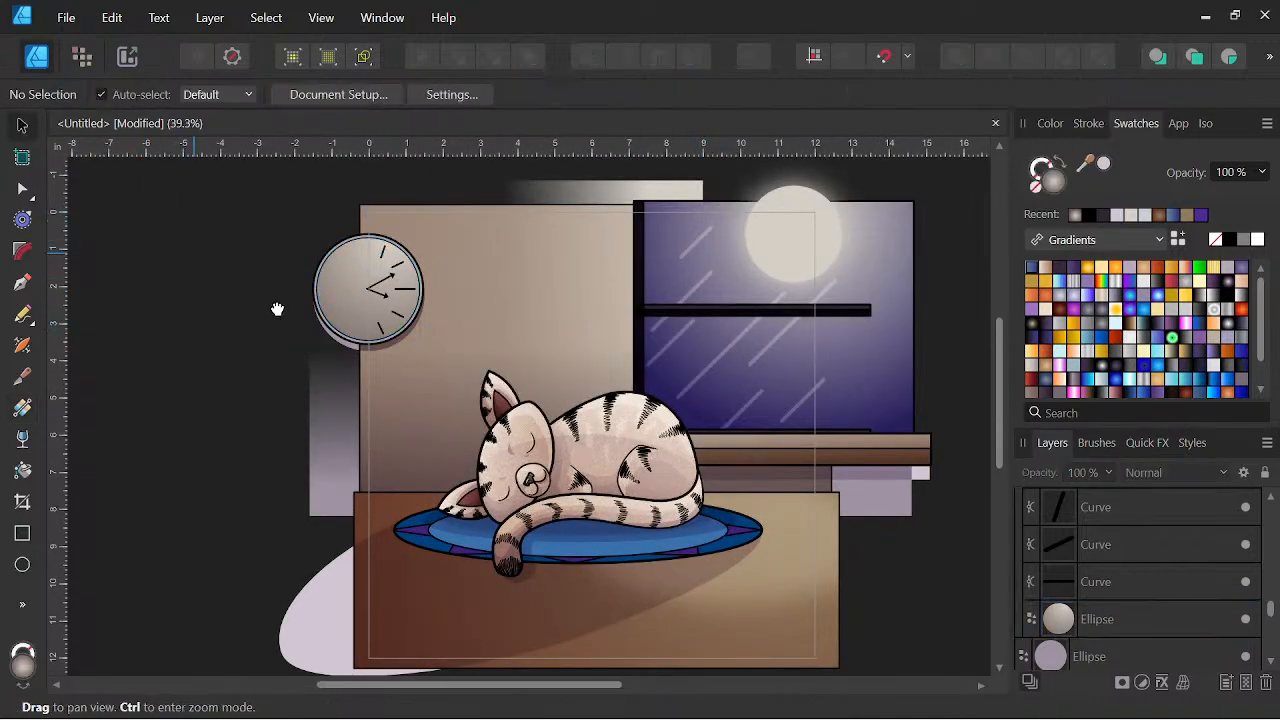
drag(277, 309, 292, 271)
Add the artist's signature handle as artistic text on the table's lower right area.
click(22, 605)
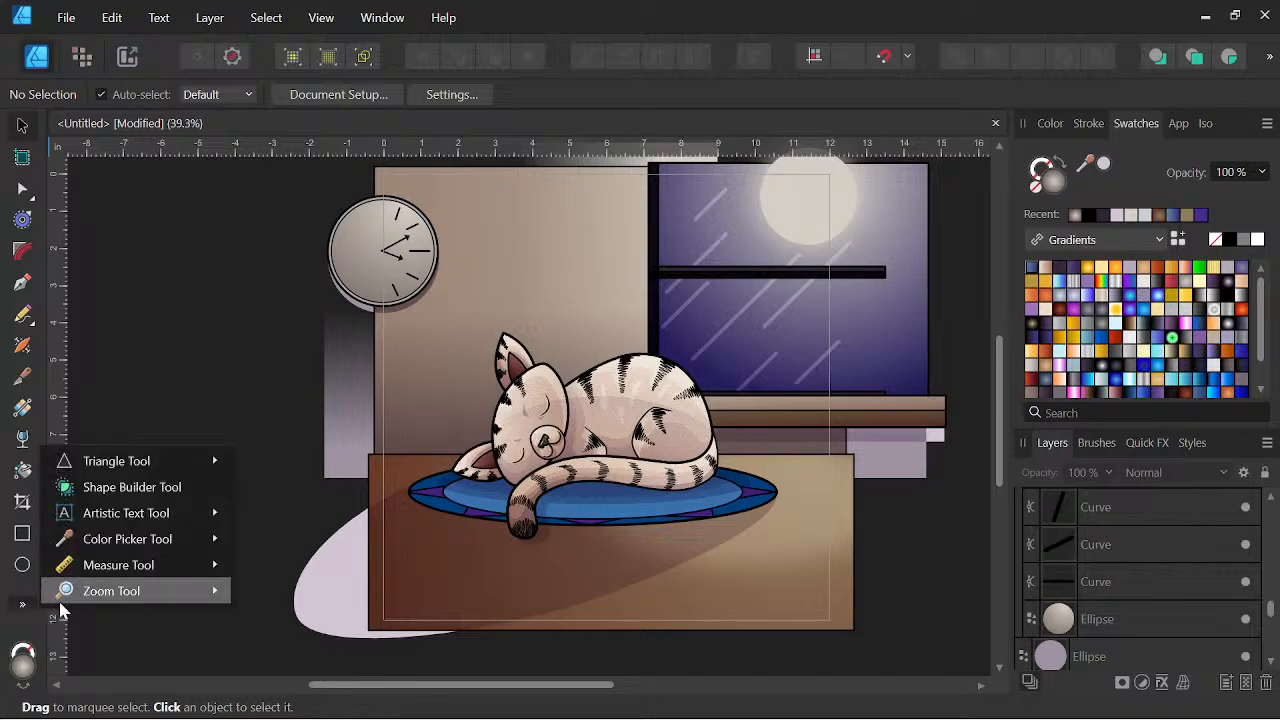
mouse_move(218, 517)
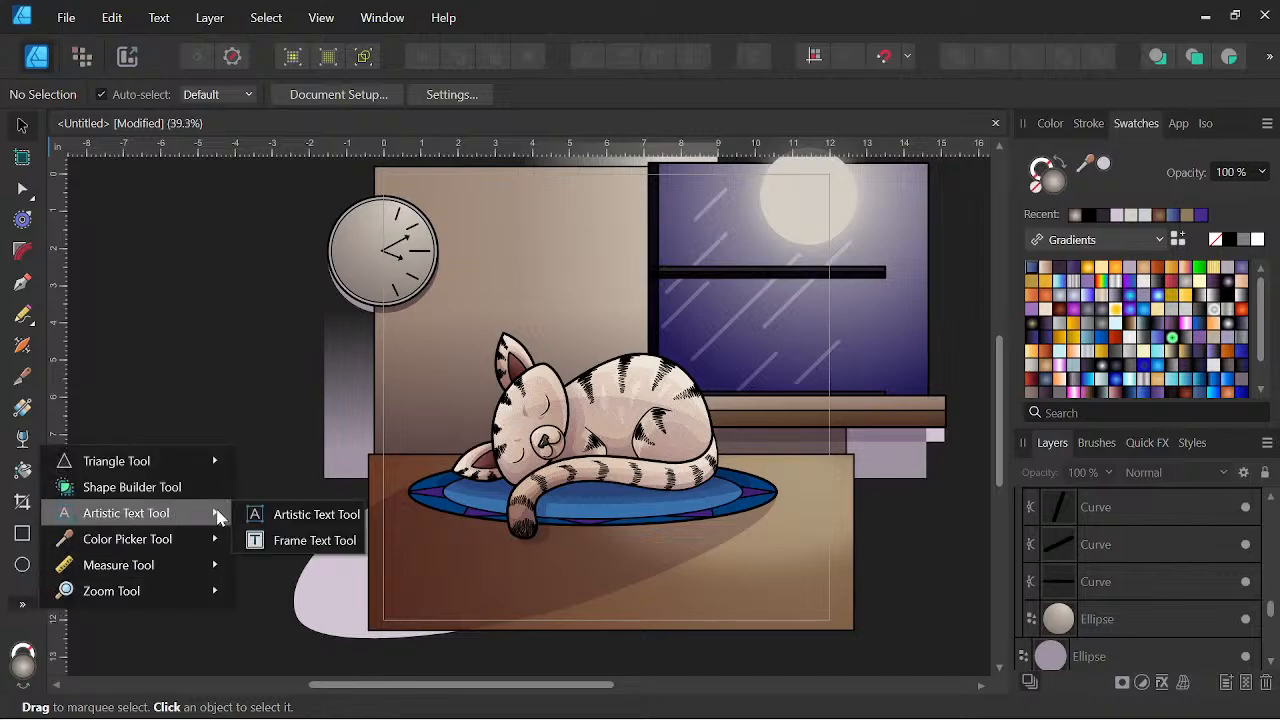
click(290, 514)
scroll(669, 580, up, 1)
click(707, 608)
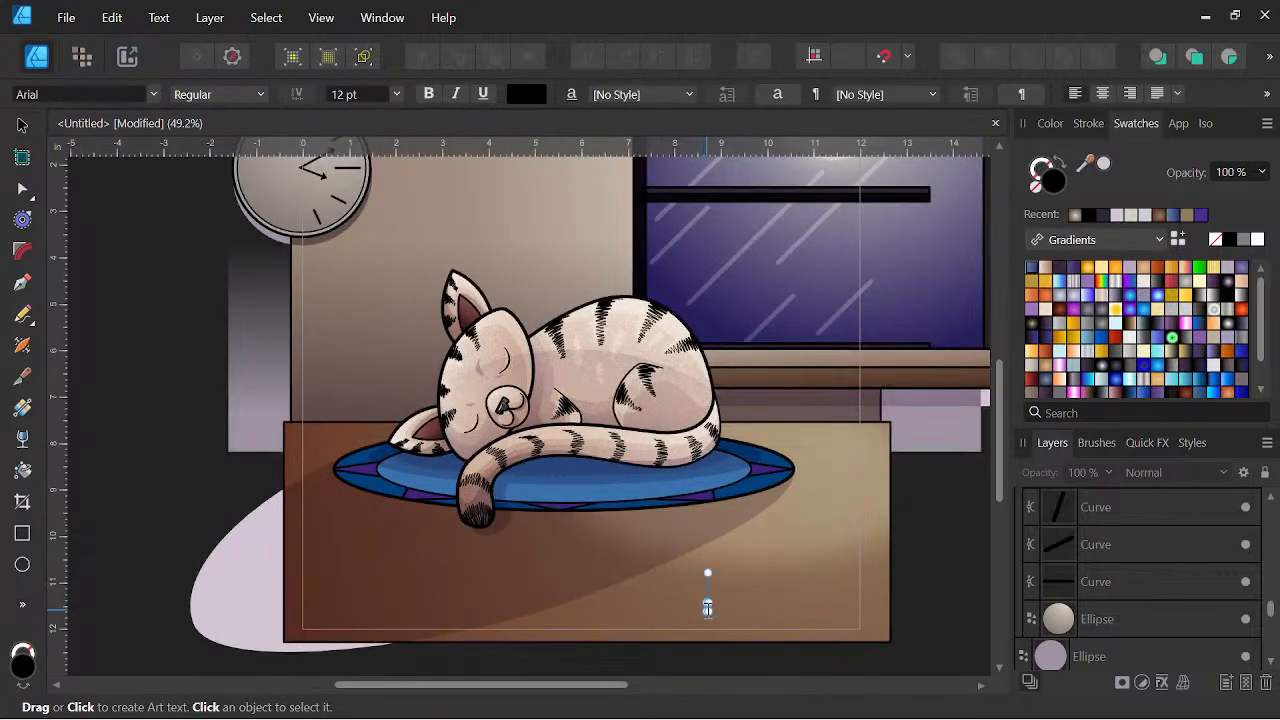
text(@NJValente Art)
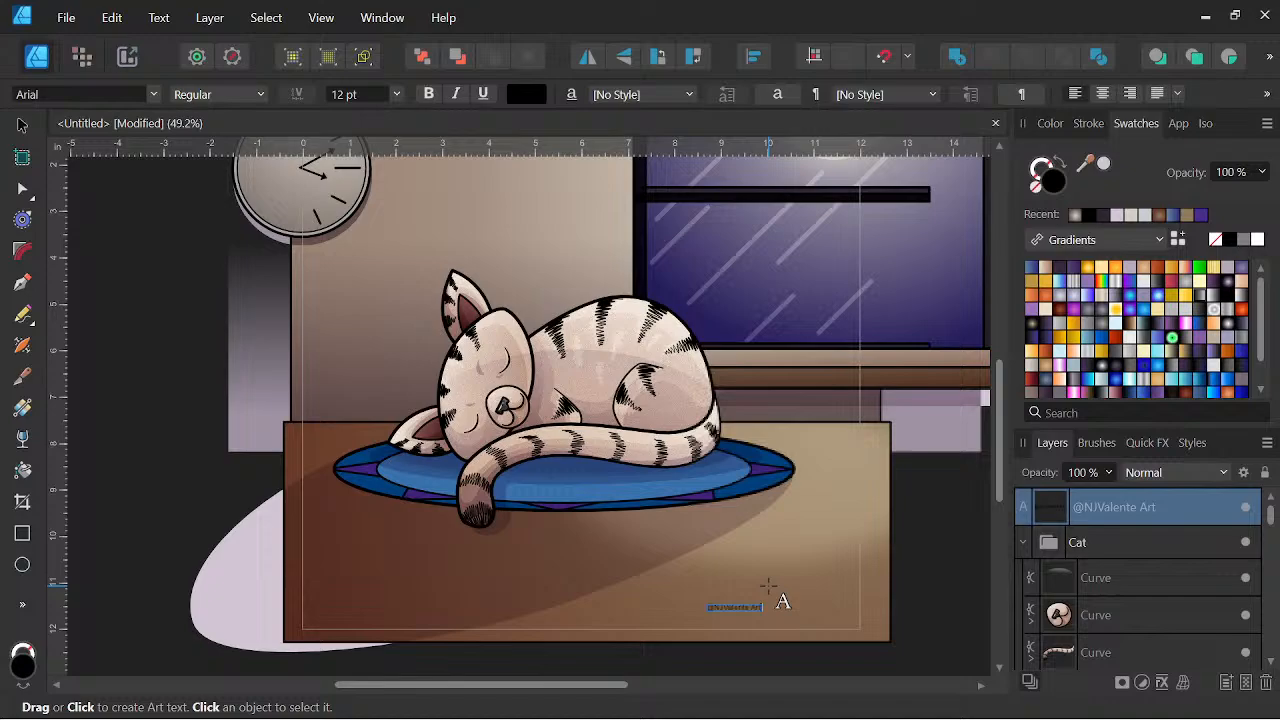
key(Escape)
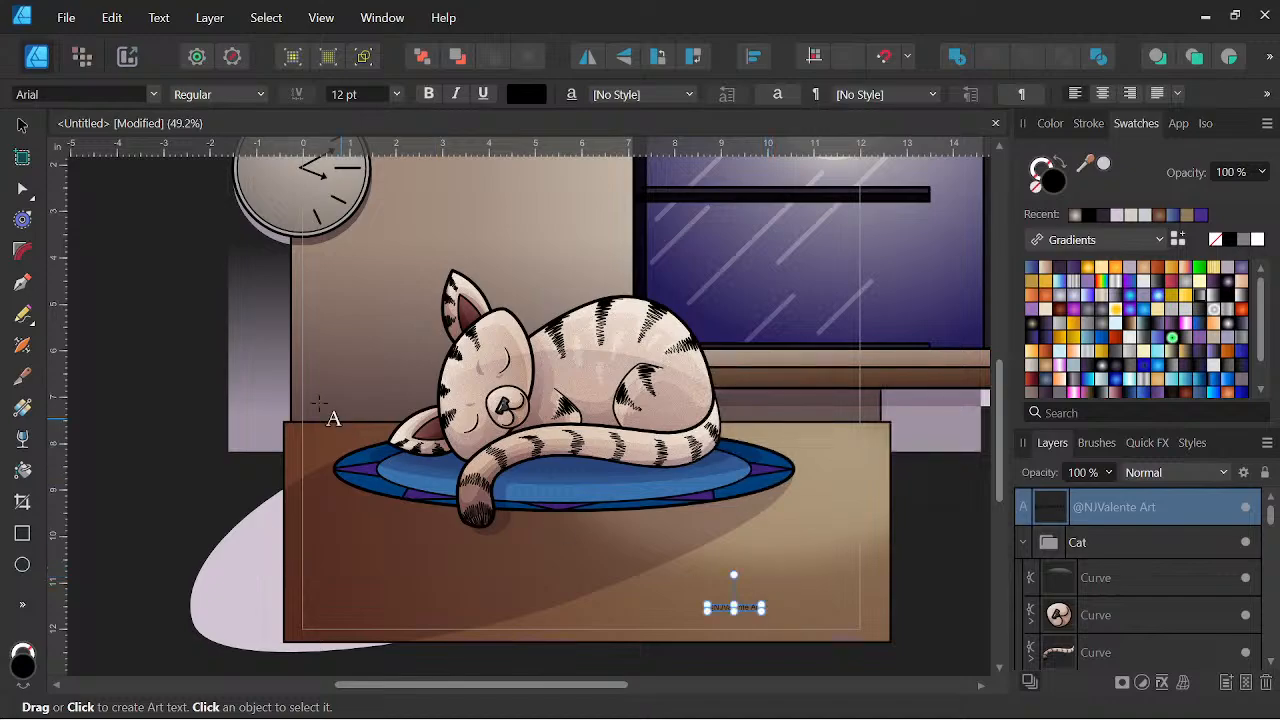
Enlarge the signature text proportionally to about 25.5 pt.
click(22, 124)
ctrl+scroll(790, 650, up, 3)
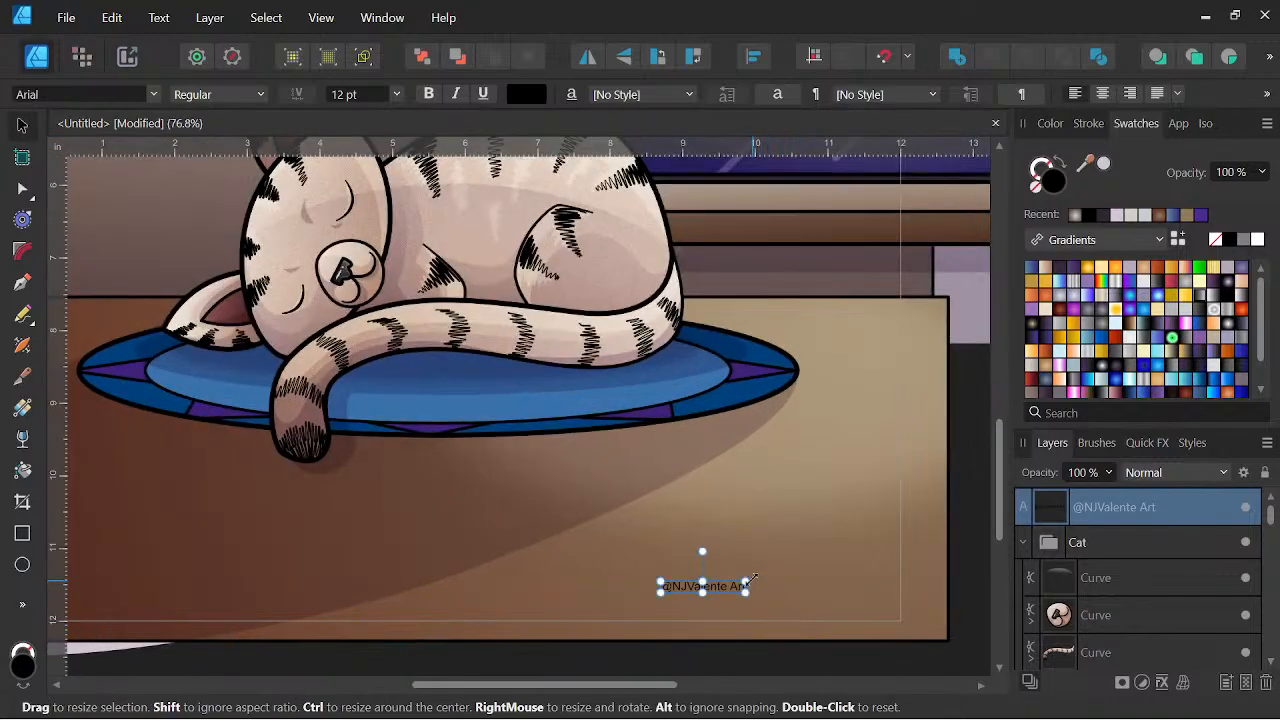
drag(749, 576, 843, 555)
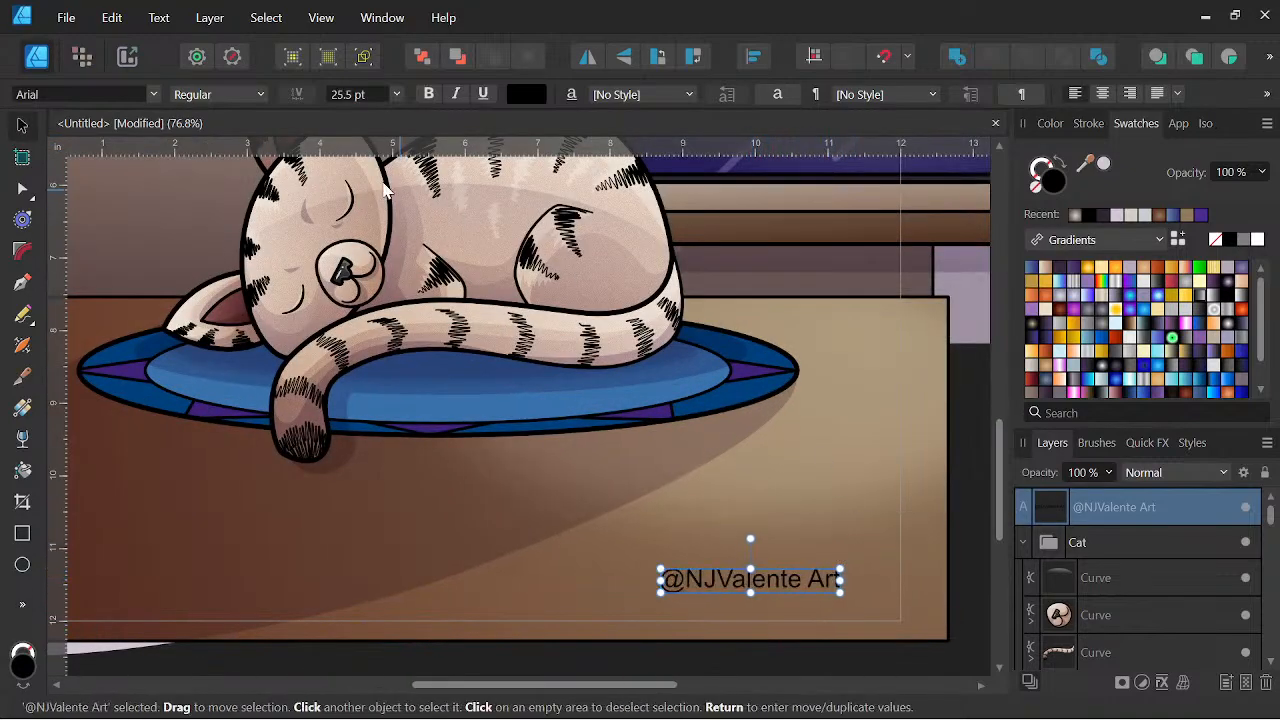
Change the signature text's font to RedRock.
click(143, 99)
scroll(440, 505, down, 15)
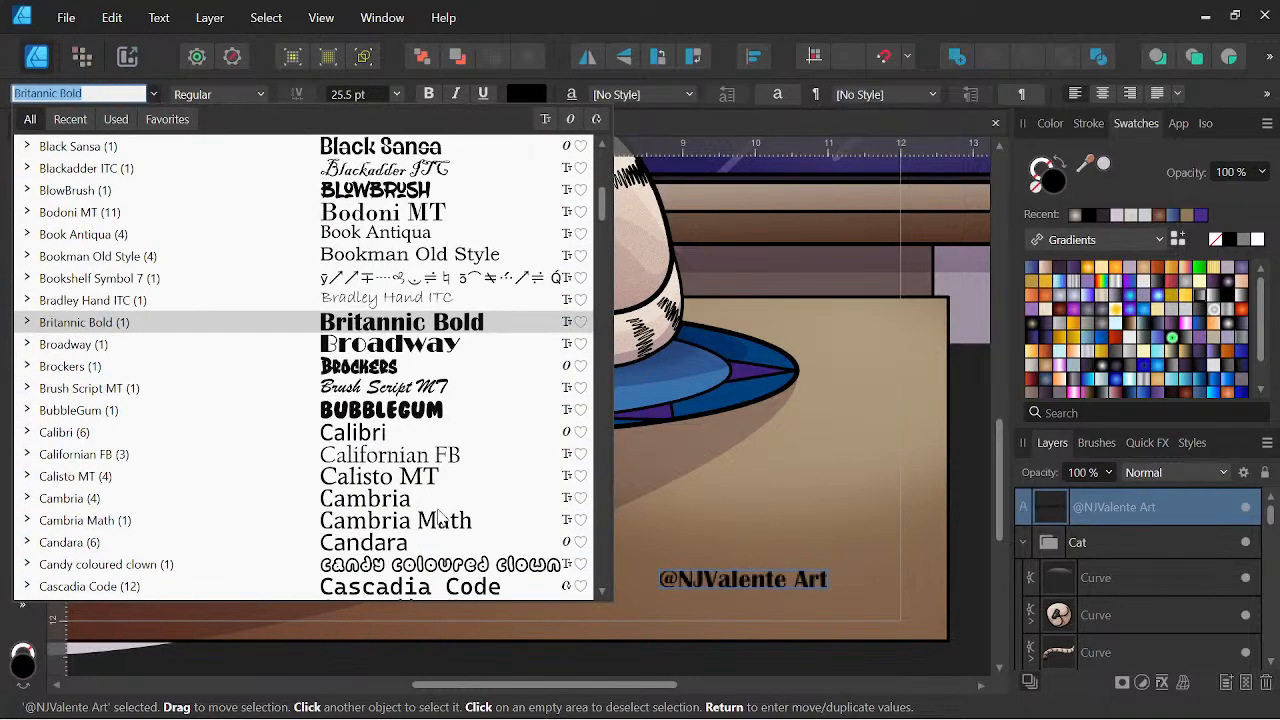
scroll(440, 507, down, 20)
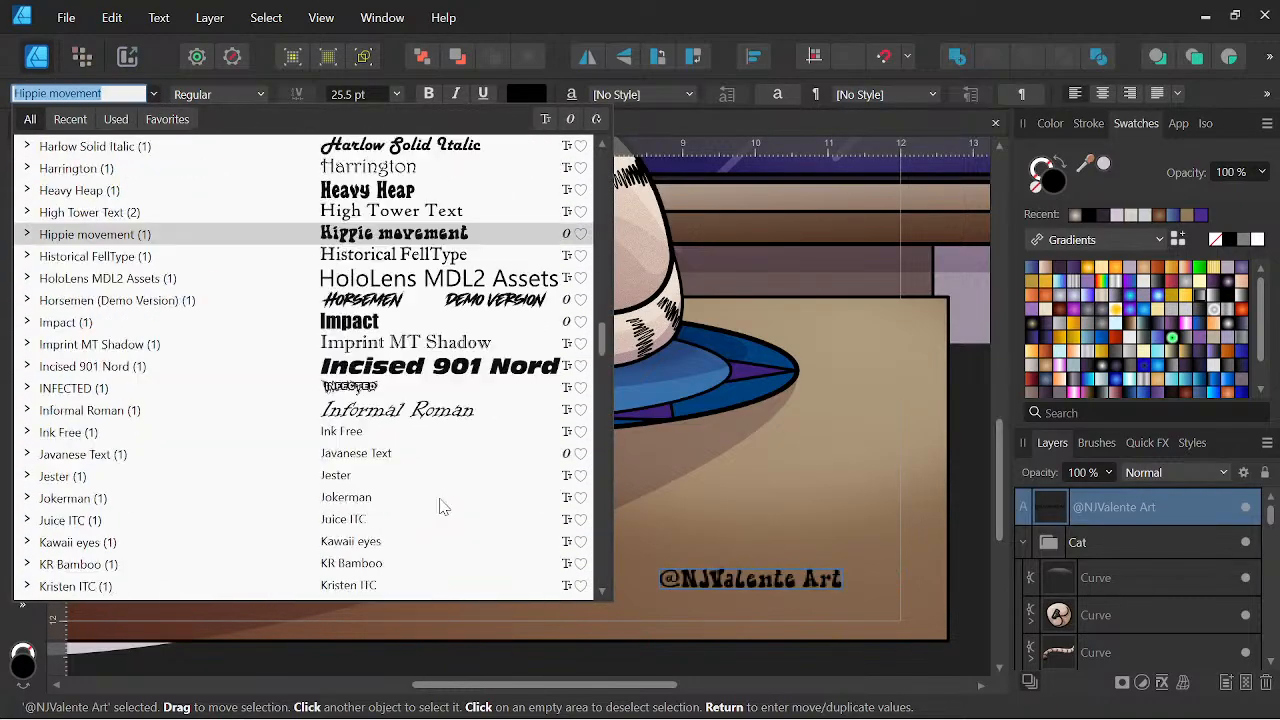
scroll(440, 507, down, 20)
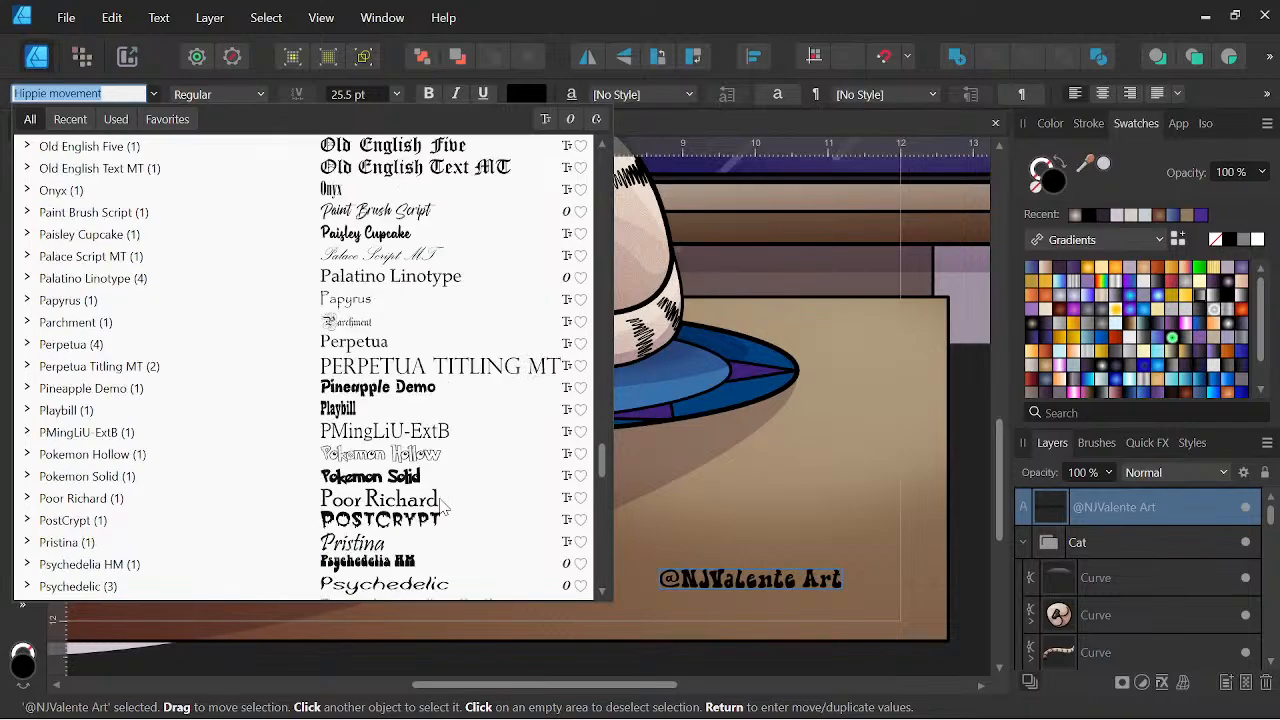
scroll(440, 505, down, 6)
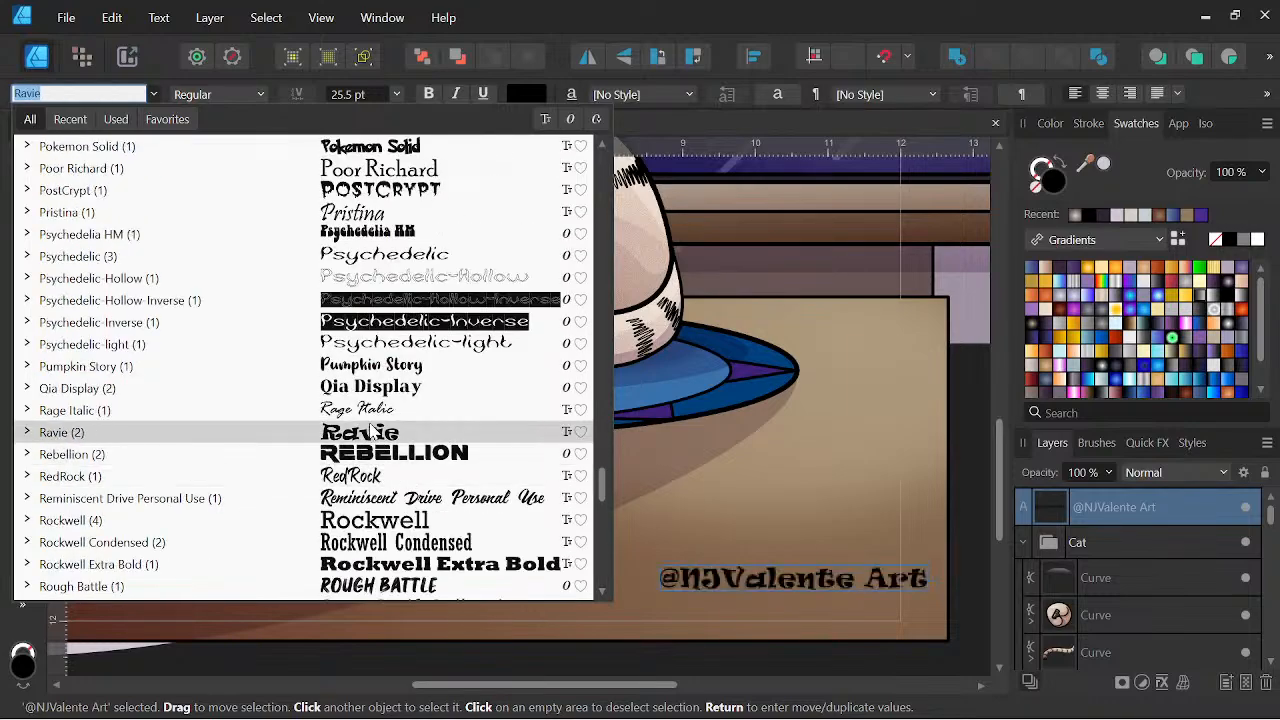
click(378, 476)
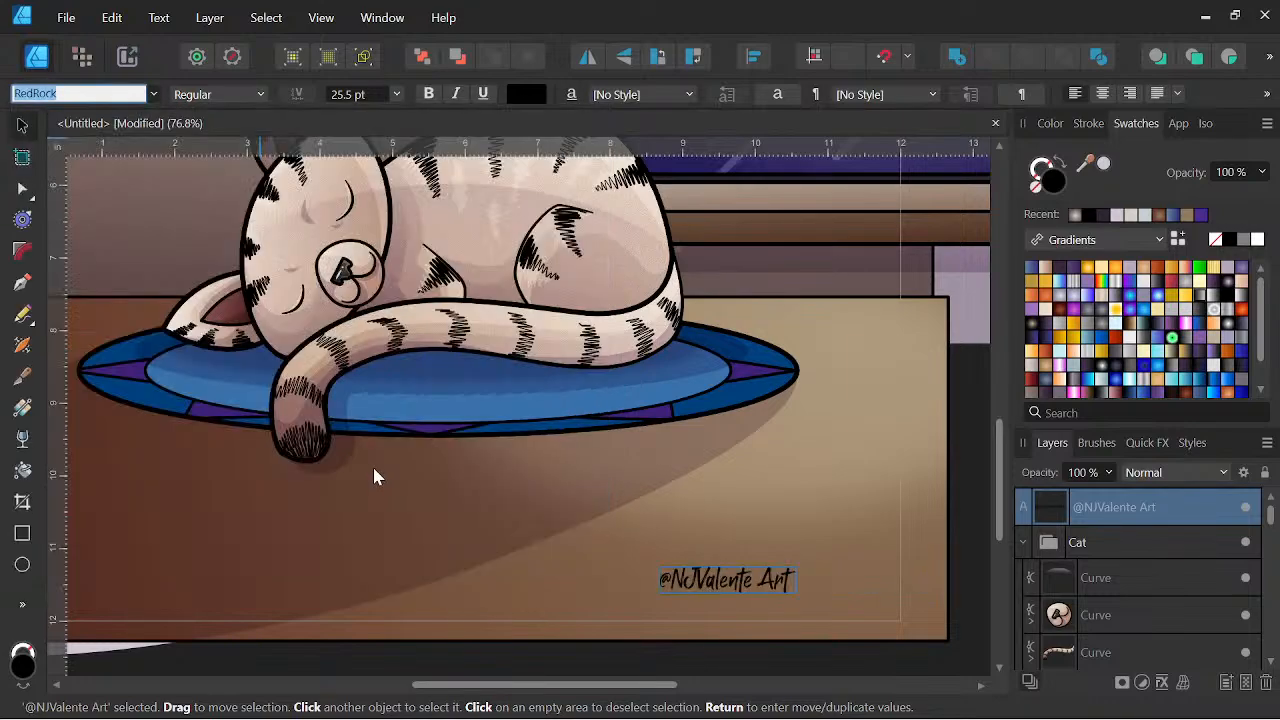
Widen the letter spacing across the entire signature text by seven increments.
double_click(702, 588)
double_click(704, 586)
key(ctrl+a)
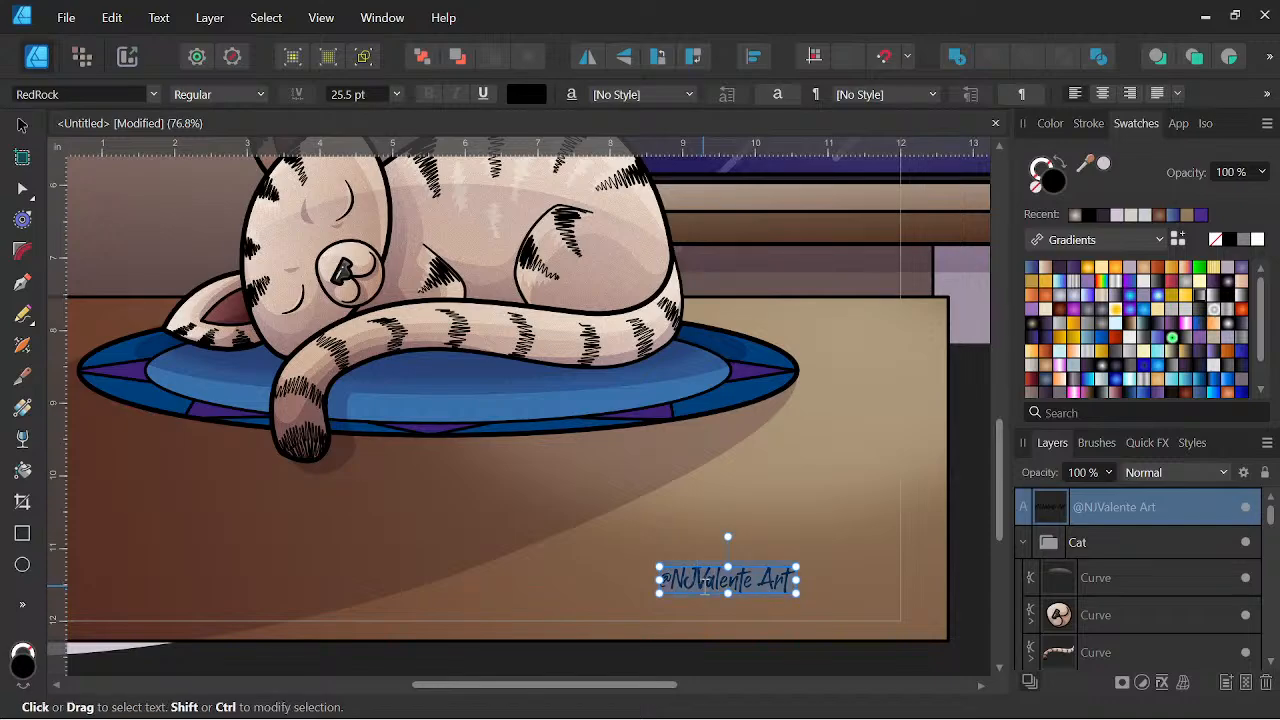
key(alt+Right)
key(alt+Right)
key(alt+Right)
key(alt+Right)
key(alt+Right)
key(alt+Right)
key(alt+Right)
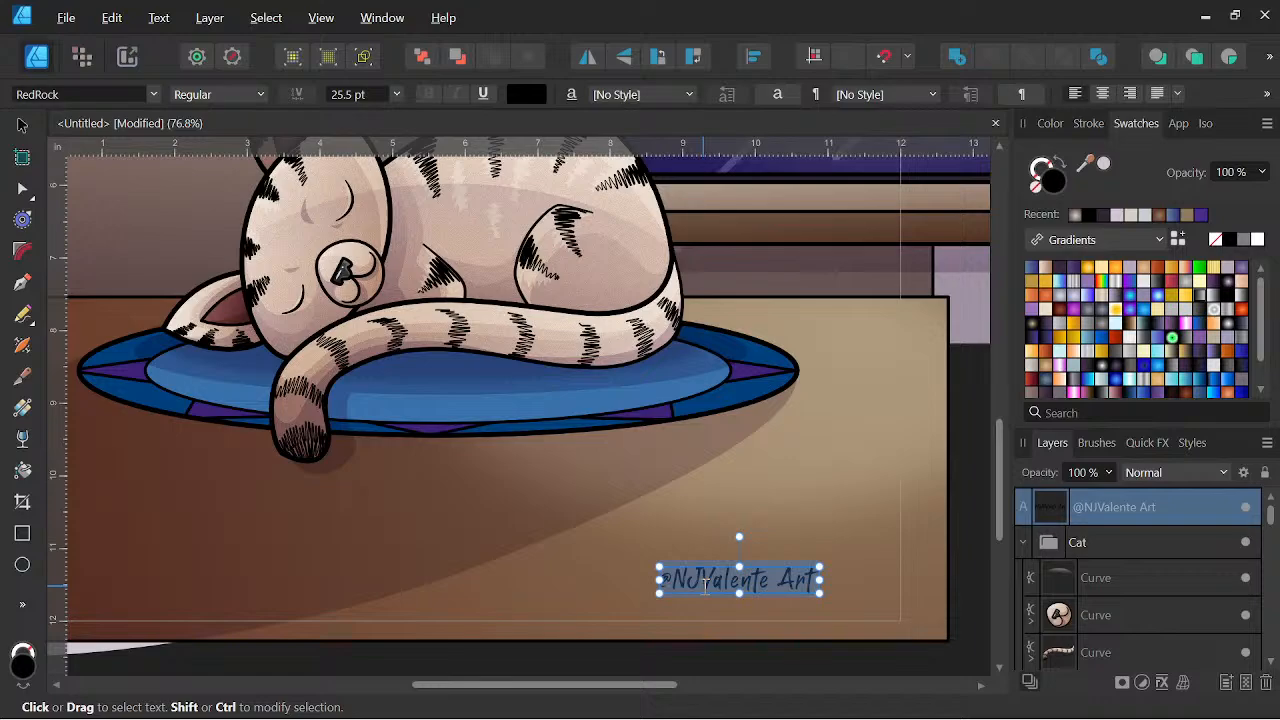
key(Escape)
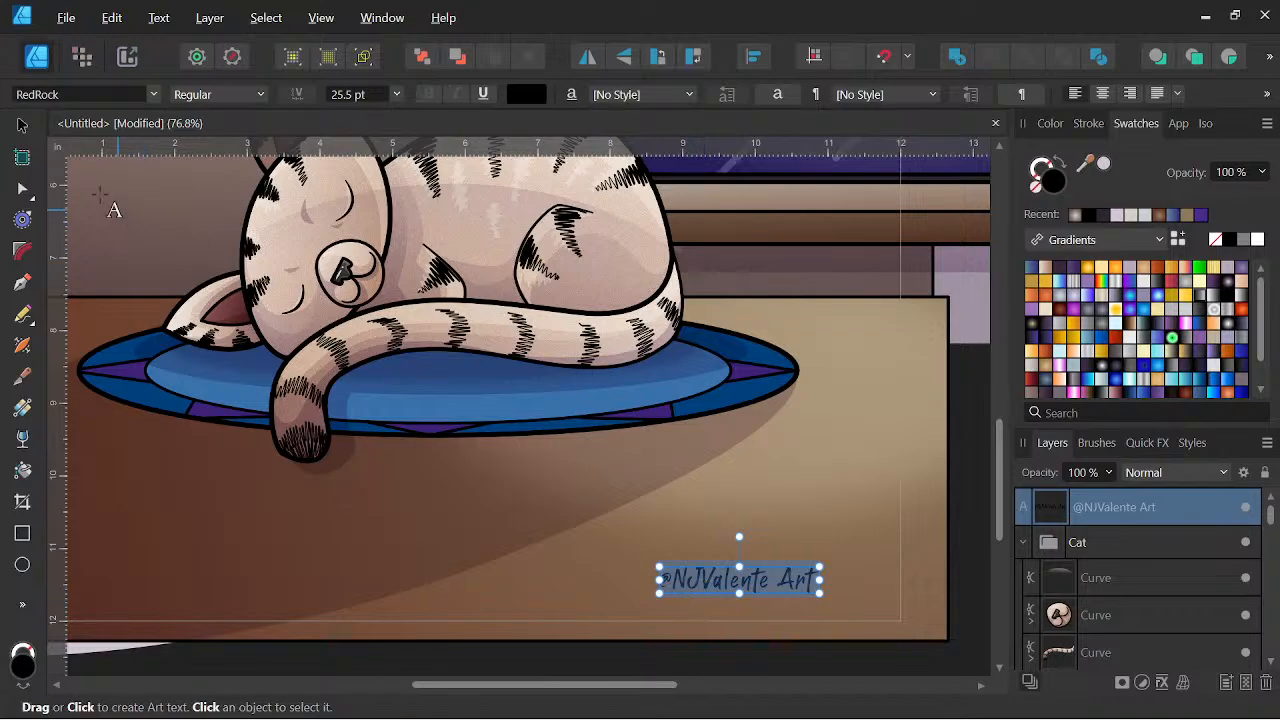
Move the signature text closer to the page's right margin at the table's lower right corner and deselect it.
click(23, 126)
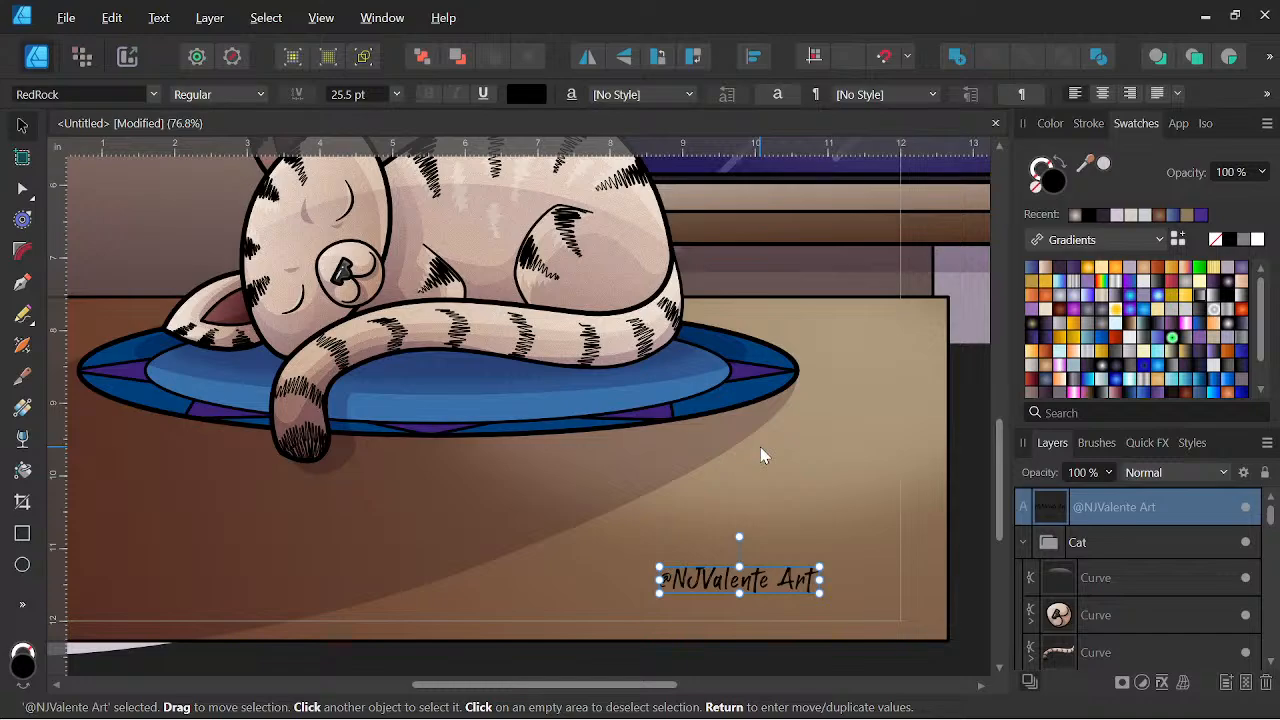
scroll(635, 349, down, 5)
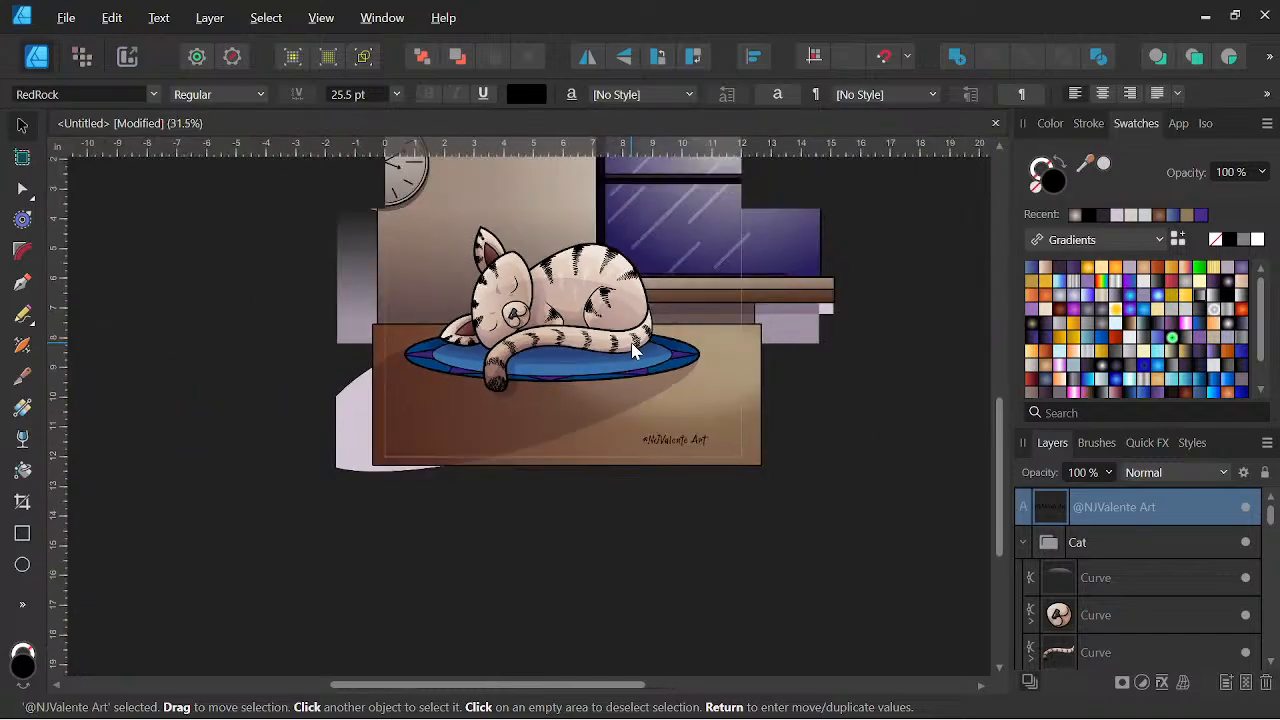
drag(676, 416, 731, 513)
scroll(726, 506, up, 1)
drag(798, 510, 806, 587)
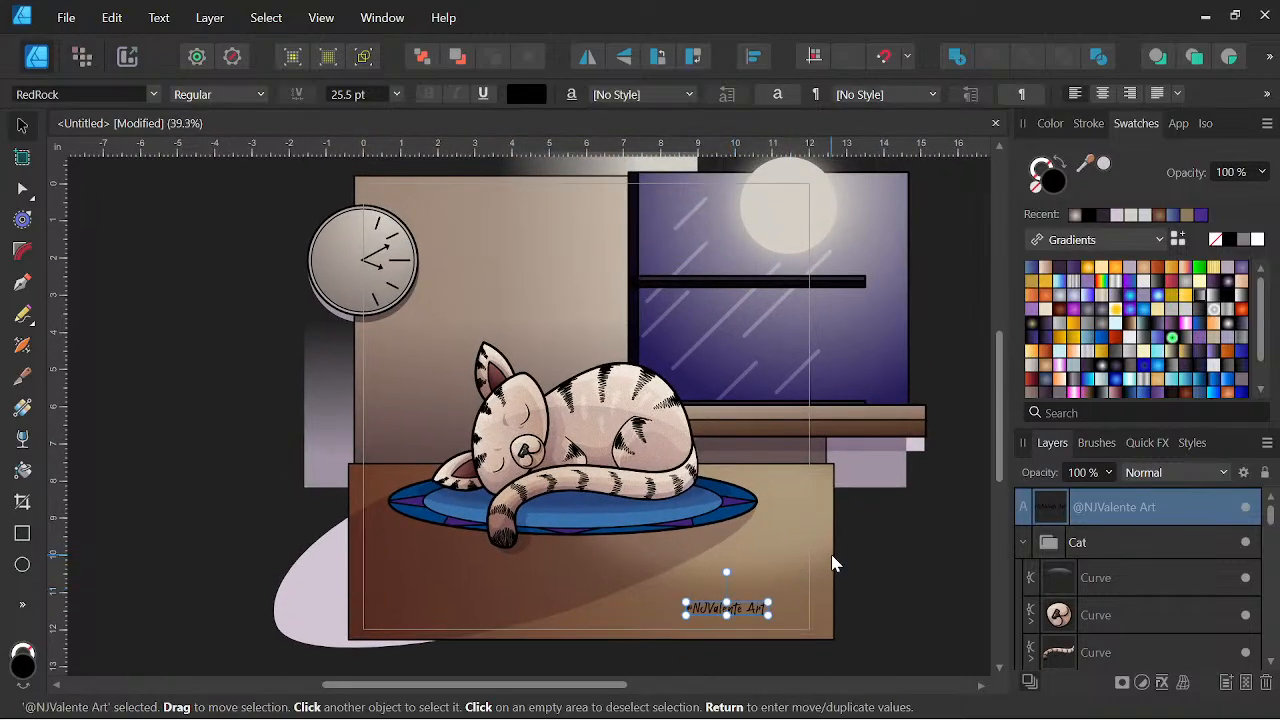
scroll(746, 571, up, 2)
mouse_move(728, 632)
mouse_down()
mouse_move(770, 640)
mouse_move(789, 625)
mouse_up()
click(900, 548)
scroll(888, 529, down, 2)
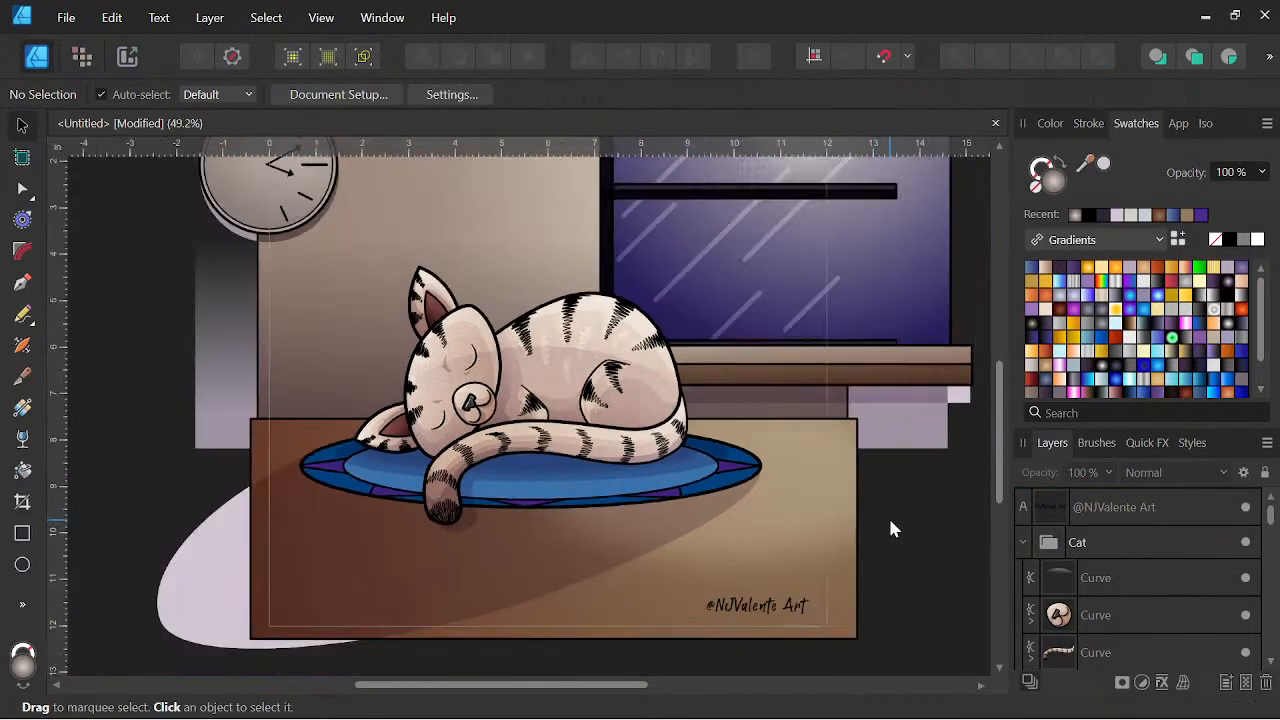
scroll(828, 540, down, 1)
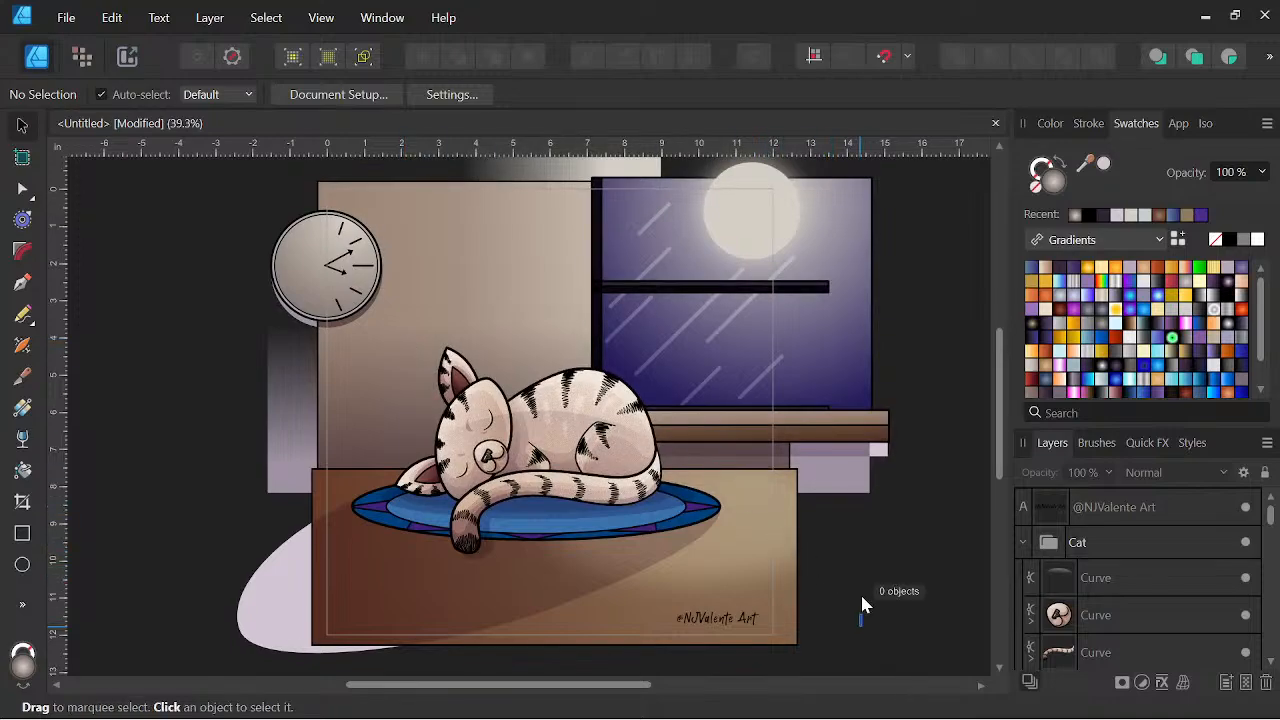
Collapse the Cat layer and select the cat, the rug and their shadow shapes together.
mouse_move(863, 605)
mouse_down()
mouse_move(777, 343)
mouse_move(525, 316)
mouse_move(240, 322)
mouse_up()
click(692, 620)
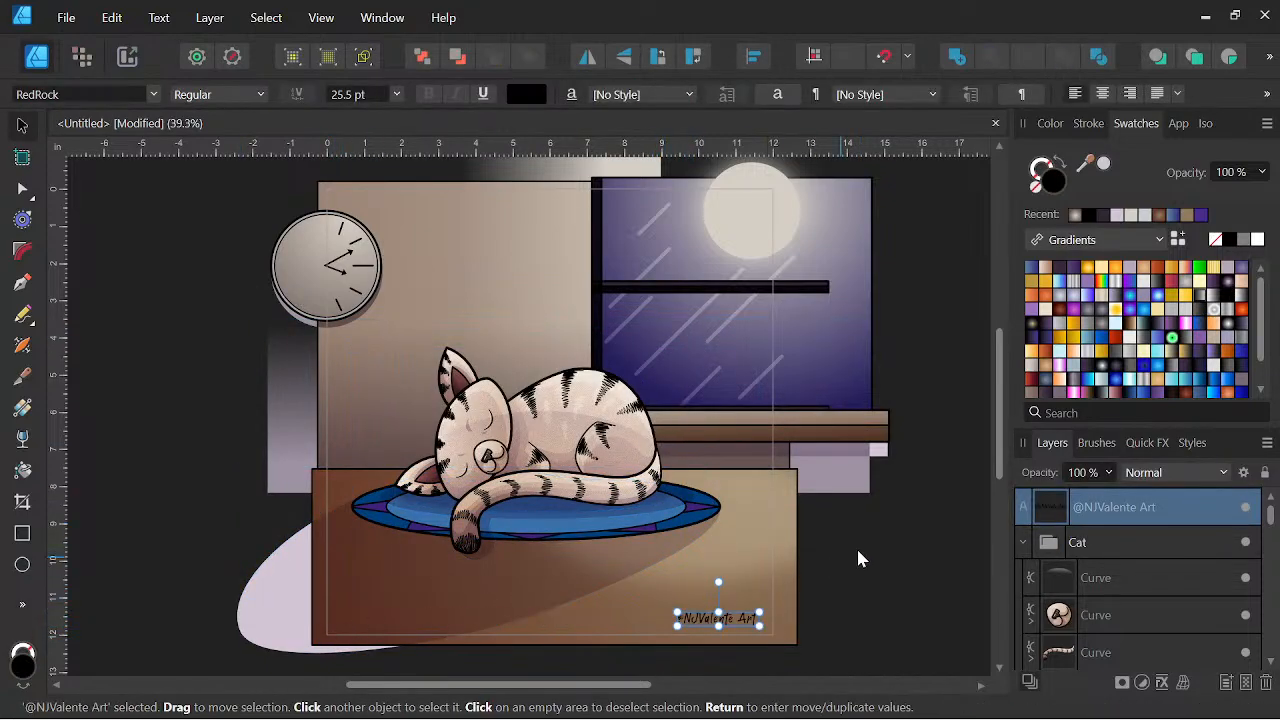
mouse_move(851, 557)
mouse_down()
mouse_move(844, 531)
mouse_move(486, 361)
mouse_move(258, 365)
mouse_move(256, 330)
mouse_move(346, 314)
mouse_move(290, 305)
mouse_move(318, 300)
mouse_up()
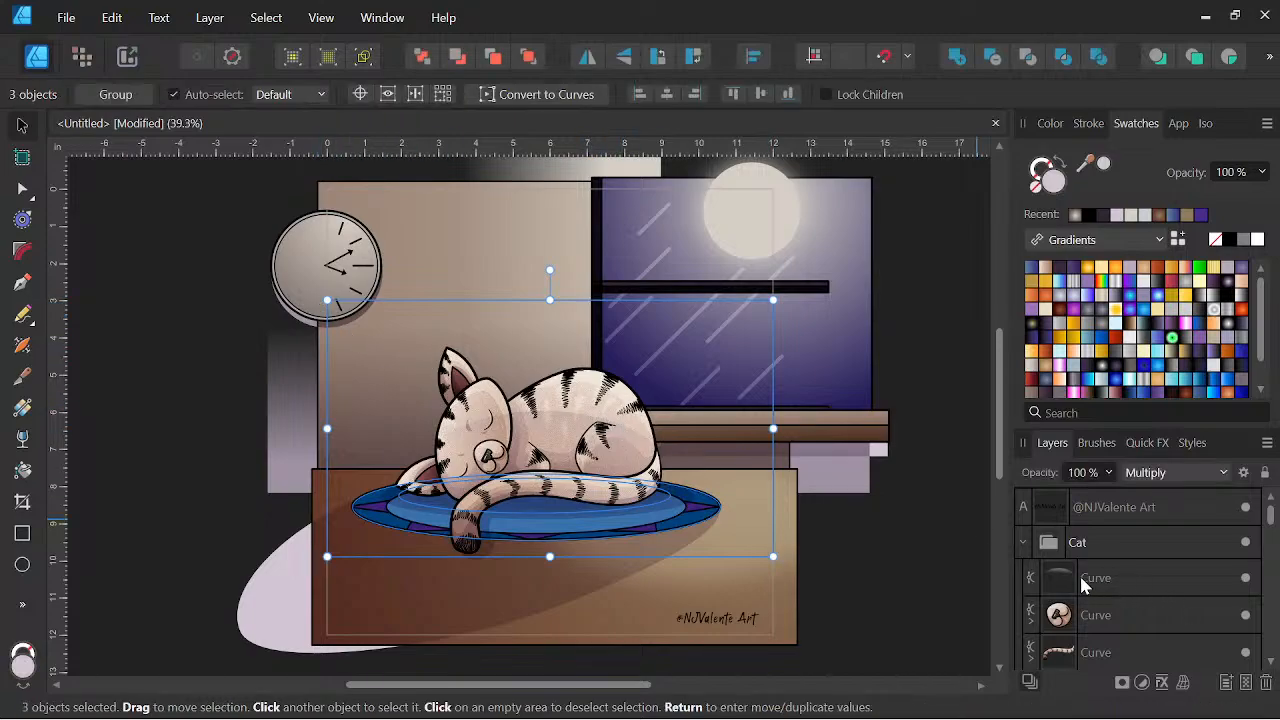
click(1024, 543)
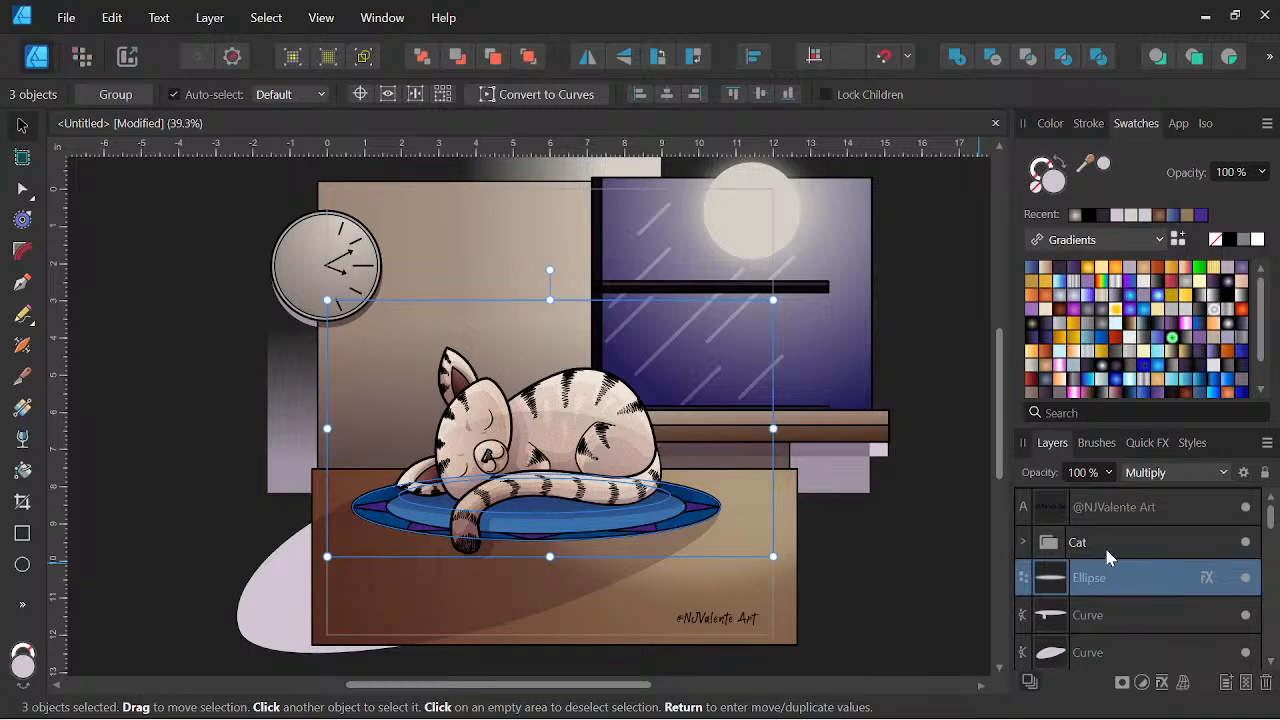
click(965, 550)
drag(851, 576, 301, 330)
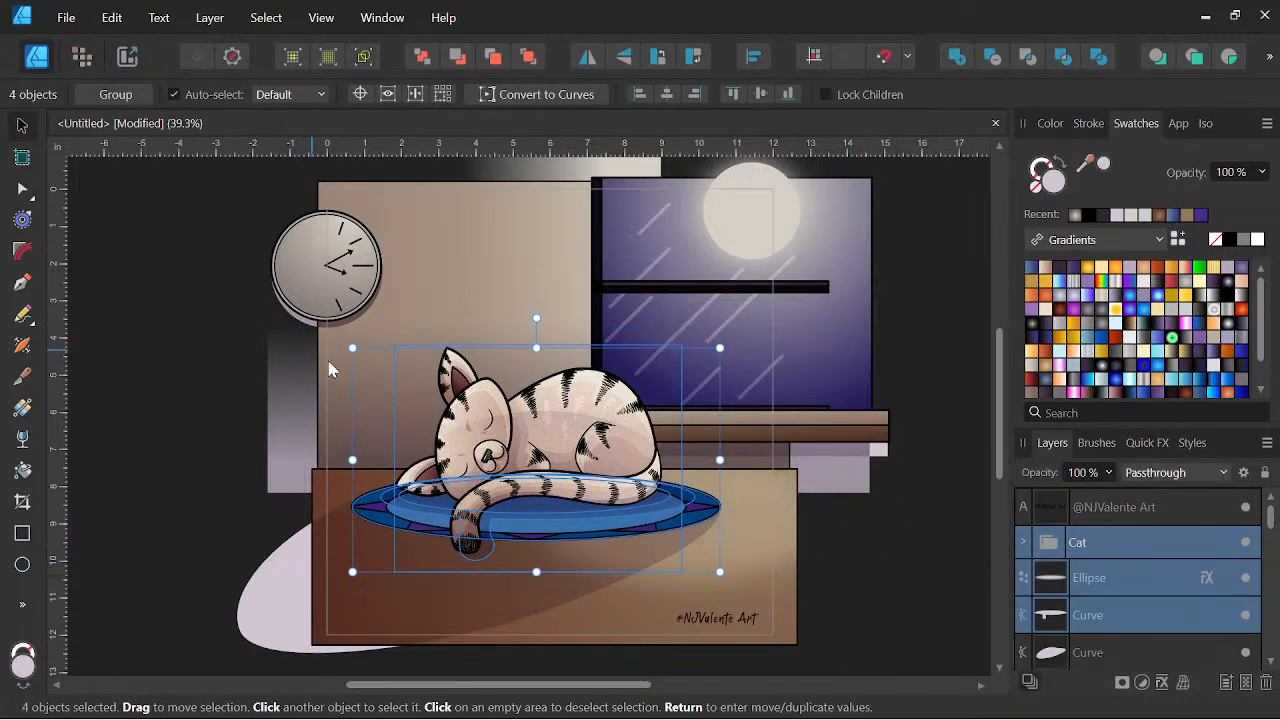
shift+click(280, 608)
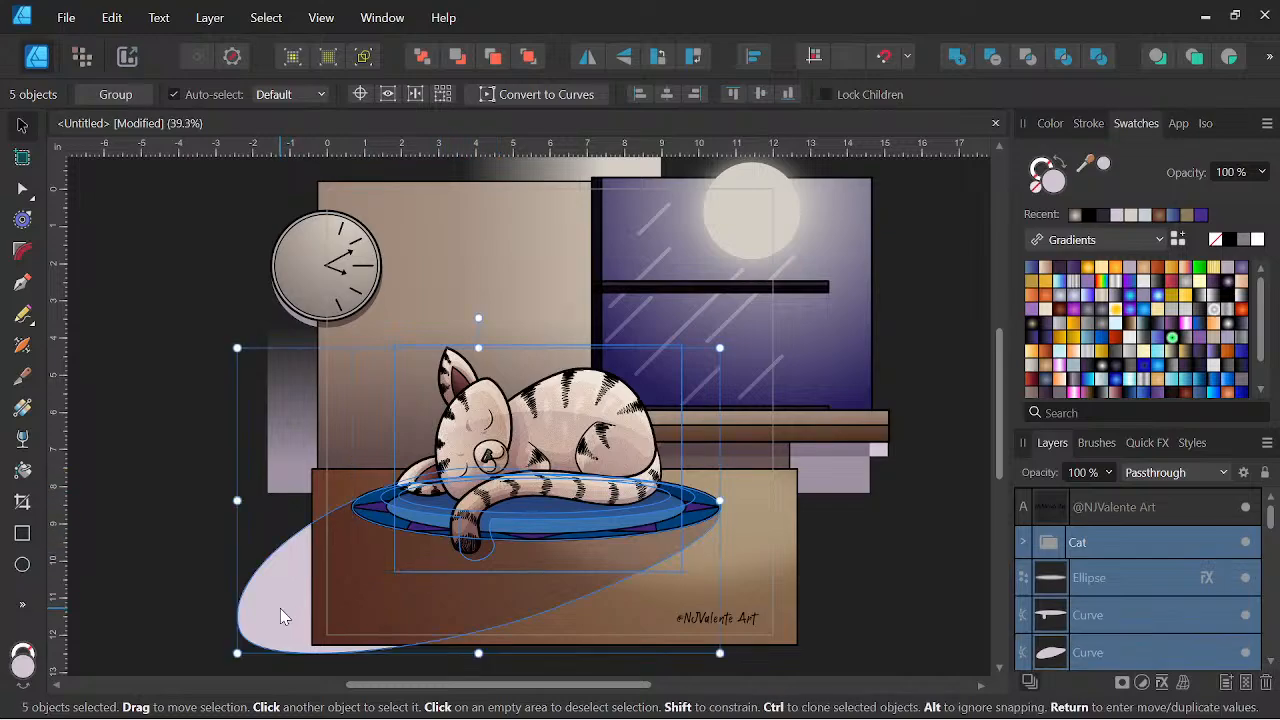
Enlarge the selected cat, rug and shadows proportionally to about 117% and reposition them centrally on the table.
drag(568, 494, 563, 445)
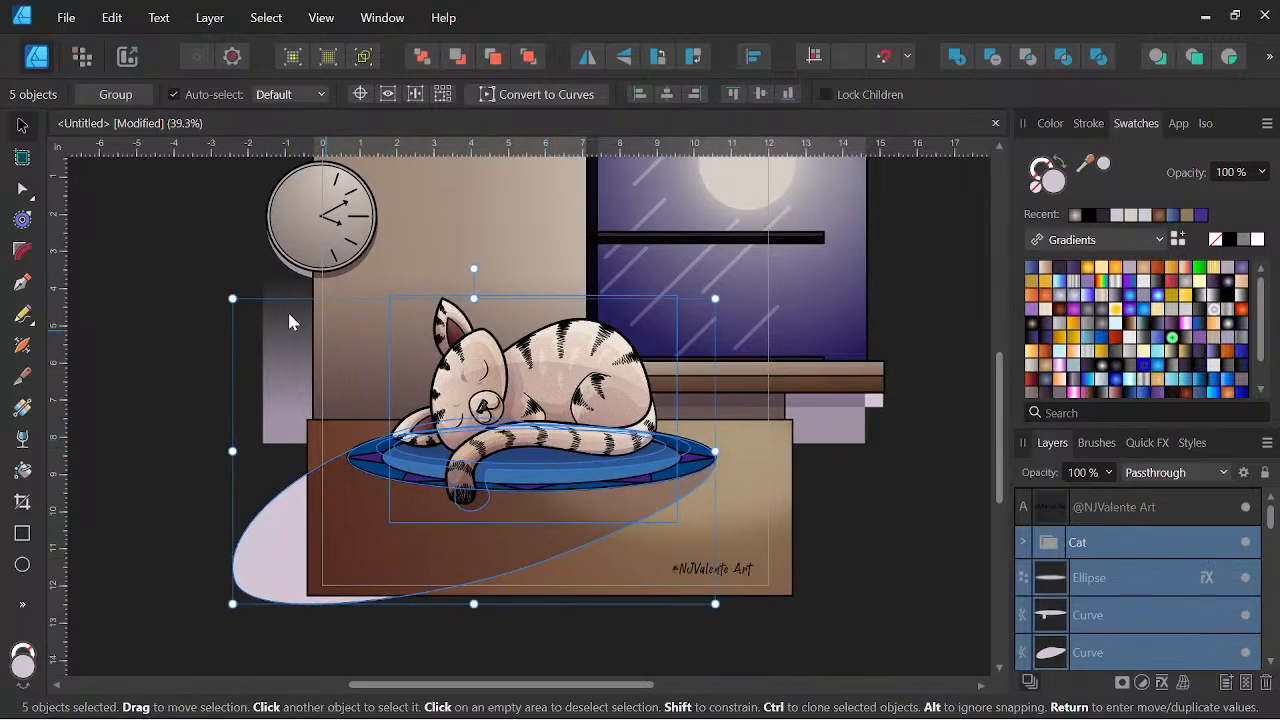
drag(232, 298, 179, 246)
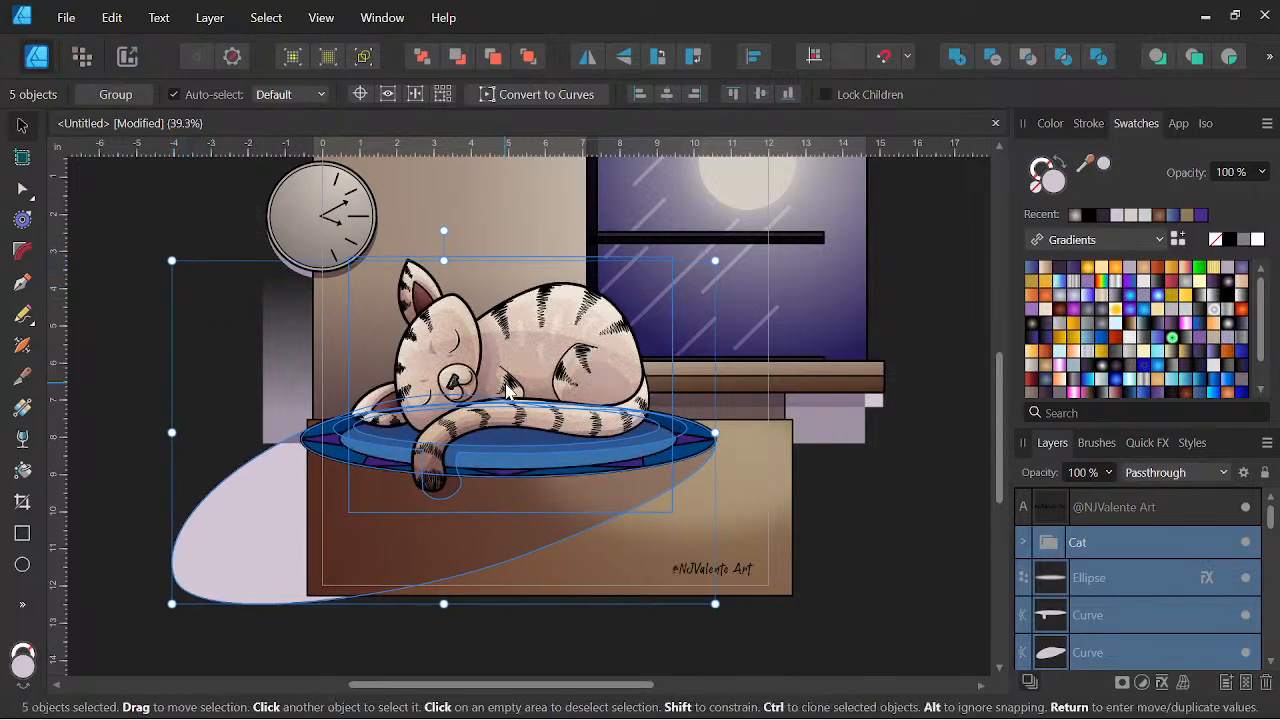
drag(530, 400, 566, 418)
drag(218, 283, 203, 260)
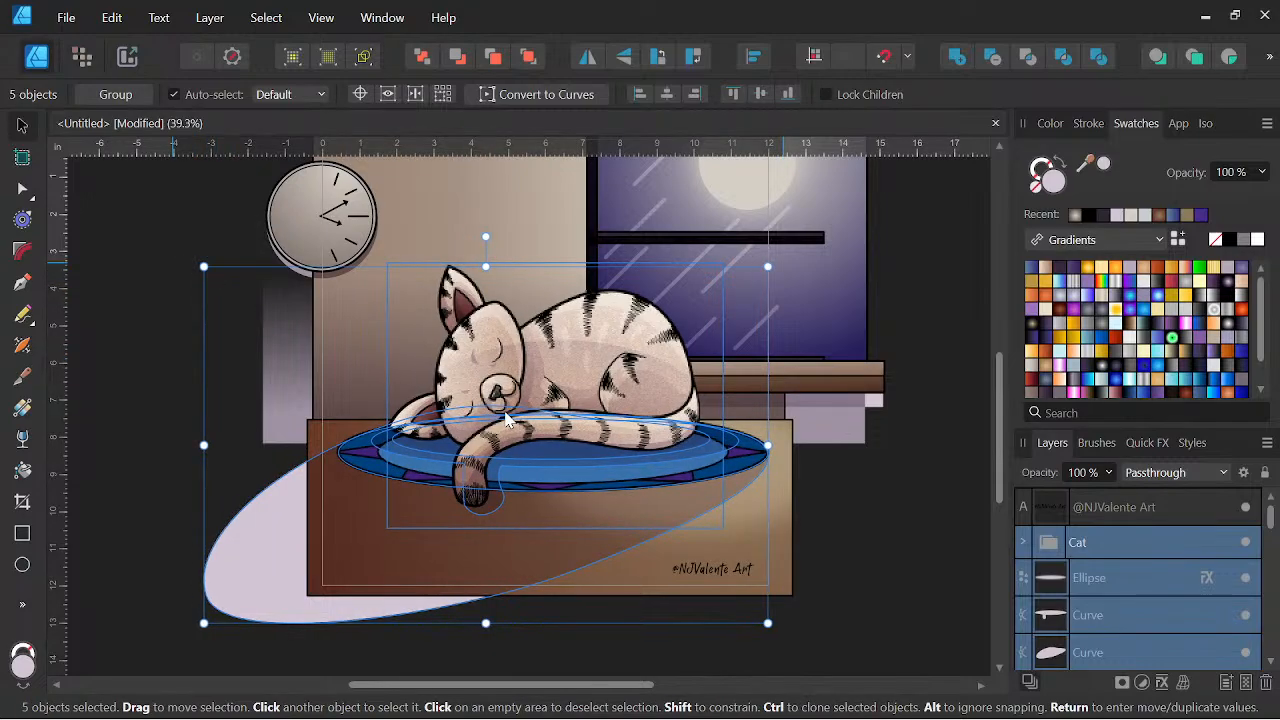
drag(500, 418, 503, 420)
key(Left)
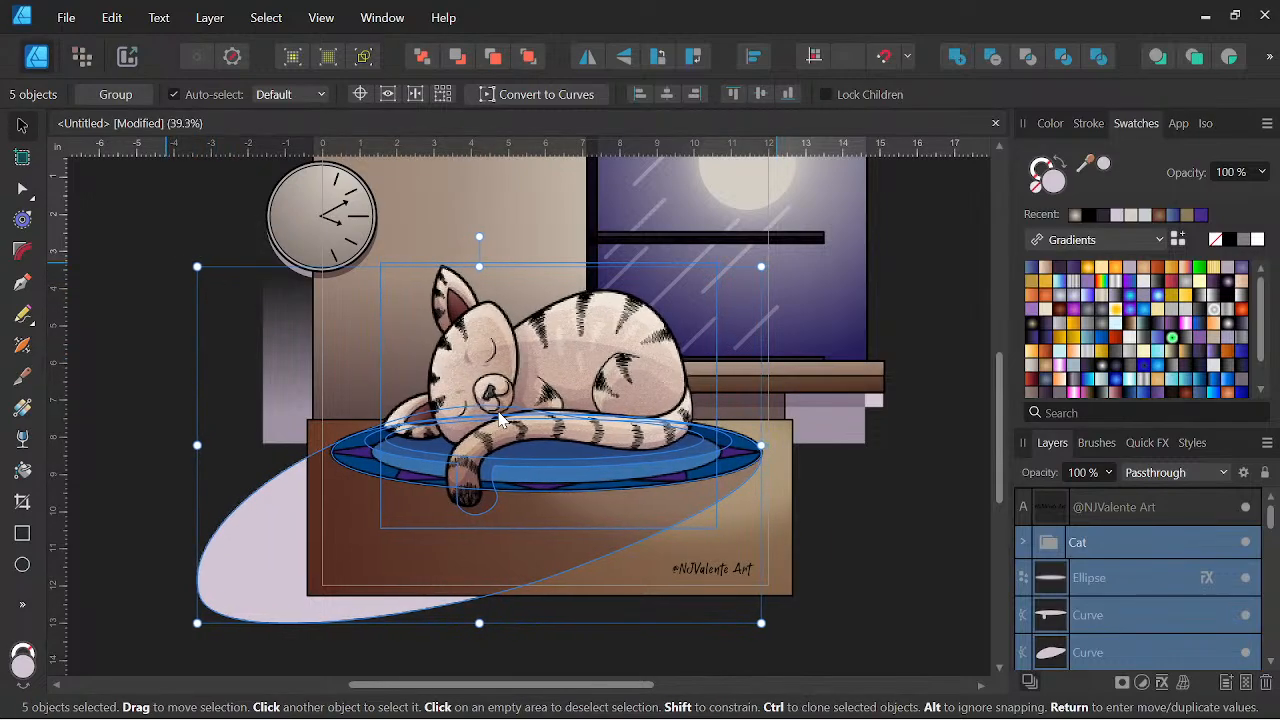
Shift the cat, rug and shadows slightly lower on the table and clear the selection.
key(space)
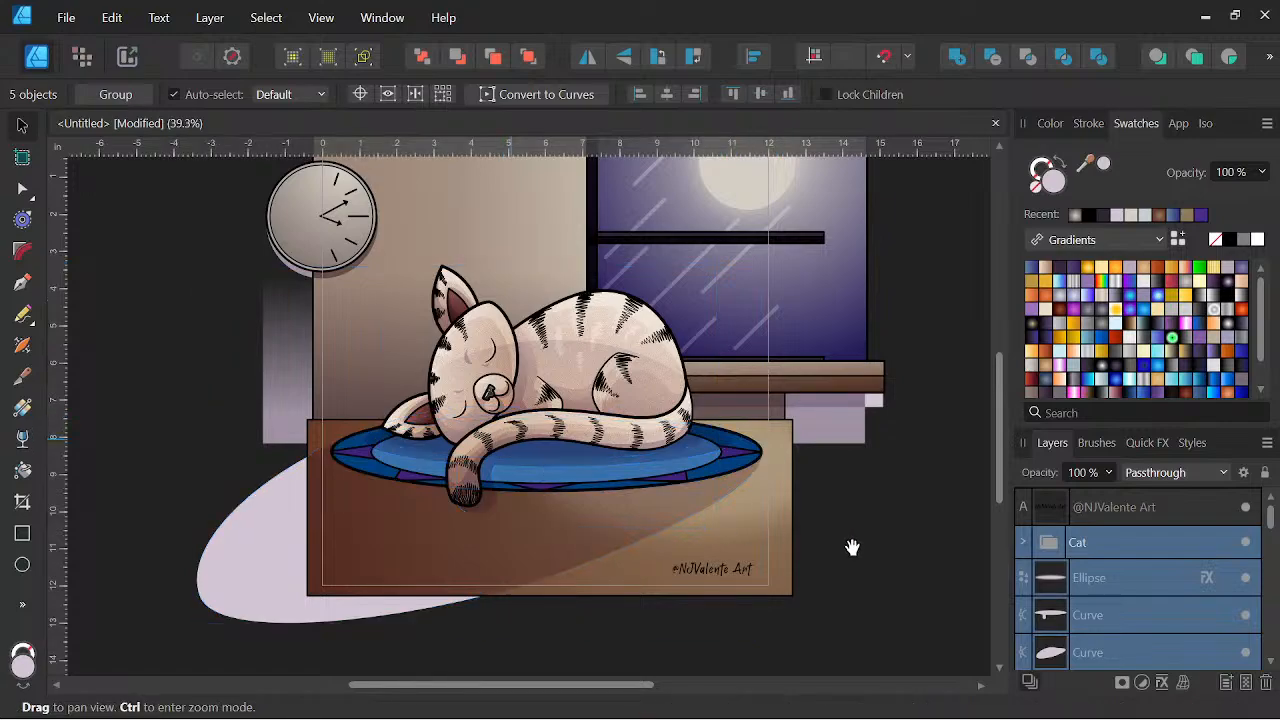
scroll(591, 471, up, 2)
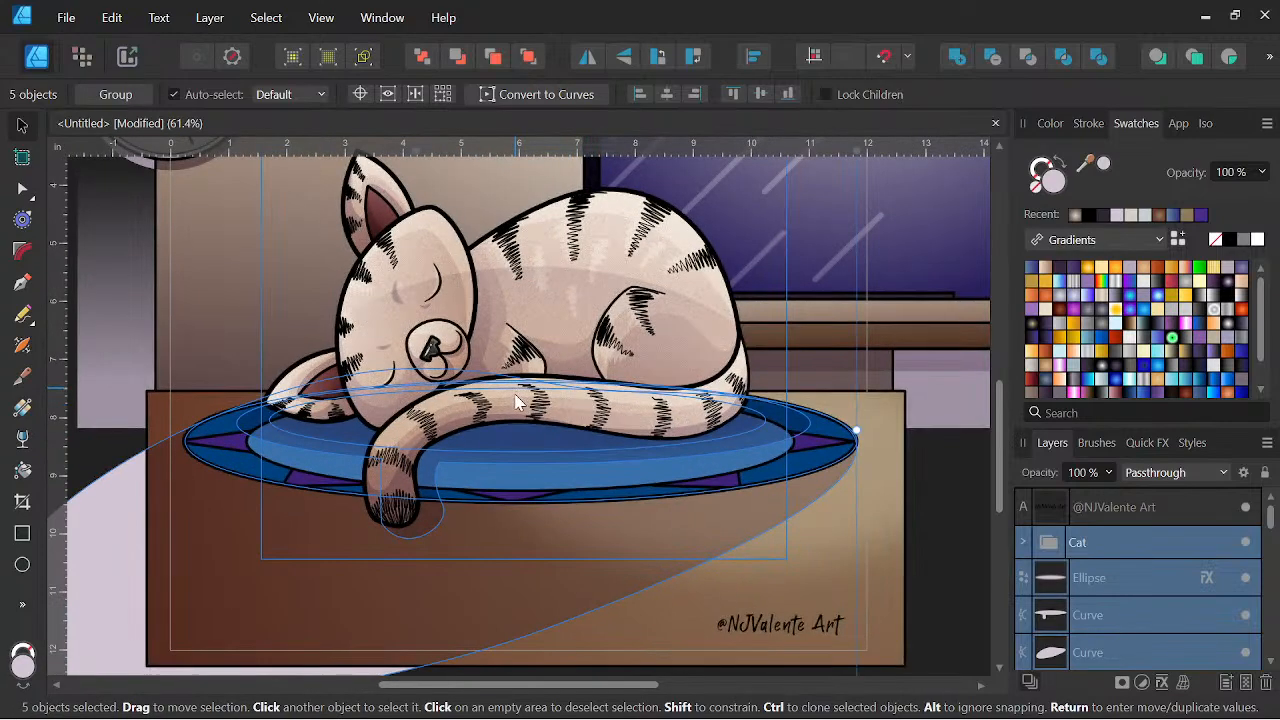
drag(517, 393, 518, 408)
scroll(702, 410, down, 2)
key(space)
mouse_move(797, 480)
mouse_down()
mouse_move(803, 466)
mouse_move(789, 491)
mouse_up()
scroll(868, 497, down, 2)
key(space)
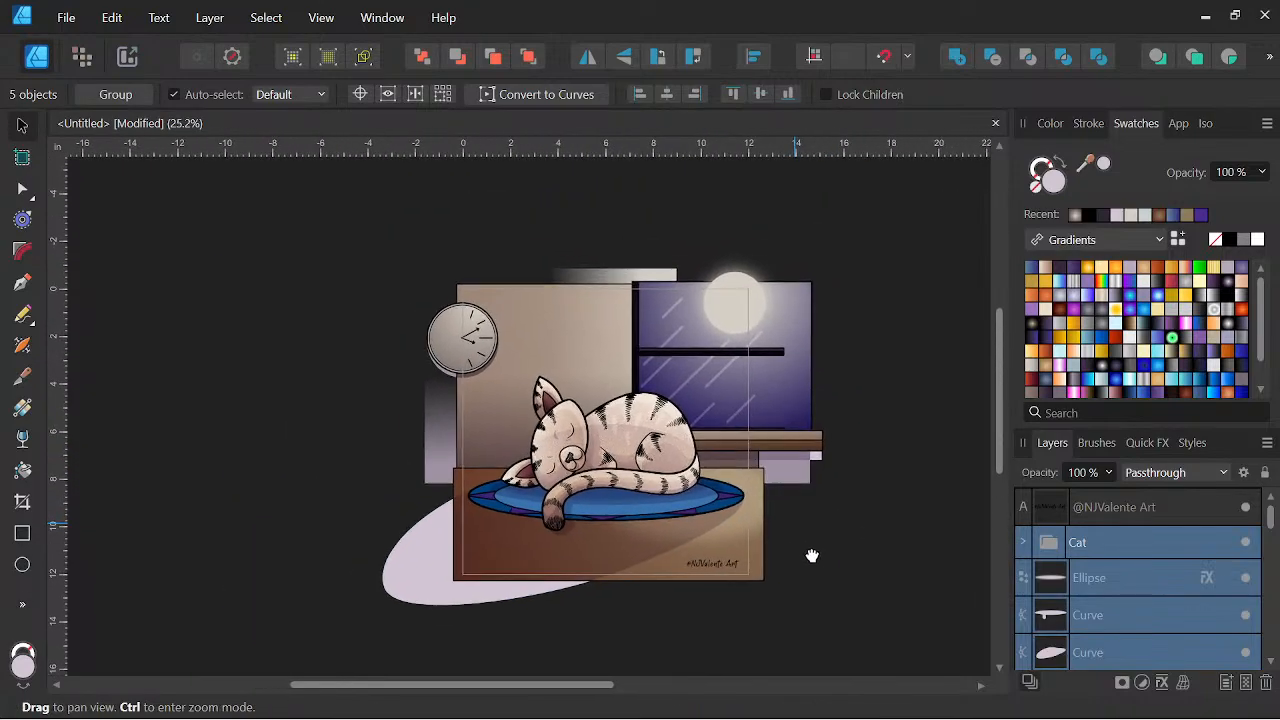
click(810, 544)
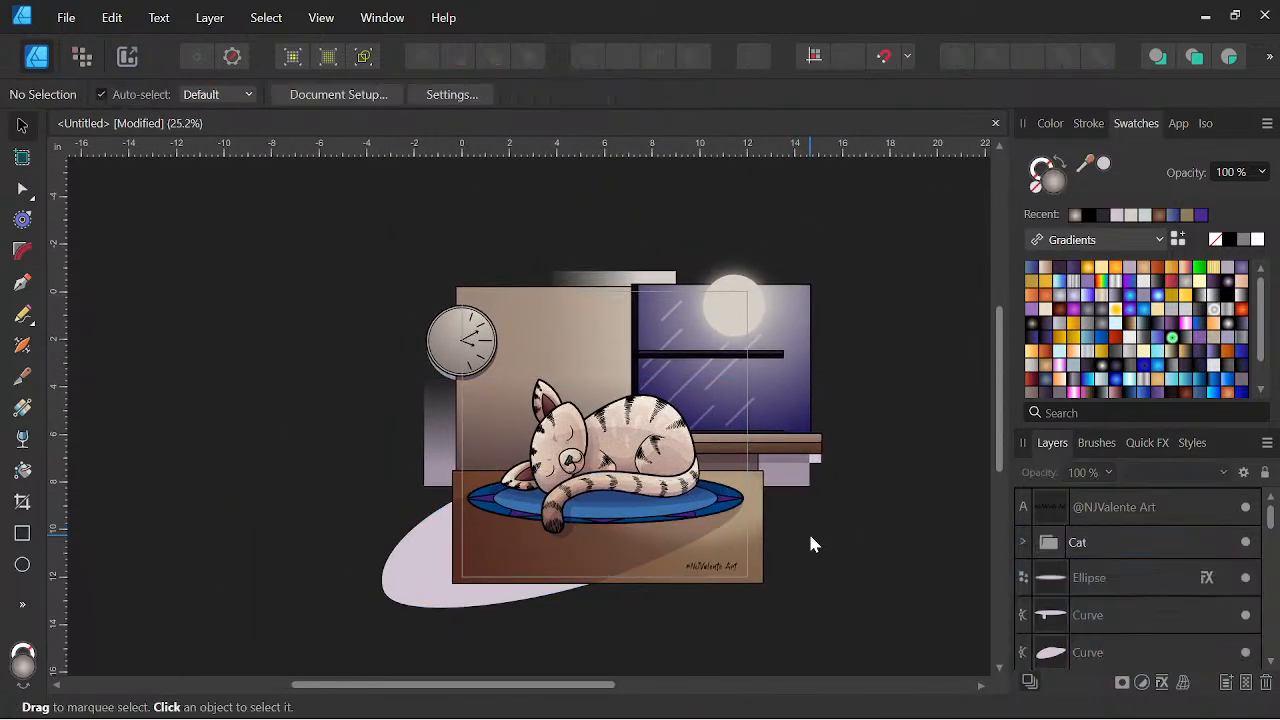
Select the window with its moon and sill and scale them down slightly towards the upper right.
scroll(858, 461, up, 2)
scroll(859, 467, down, 1)
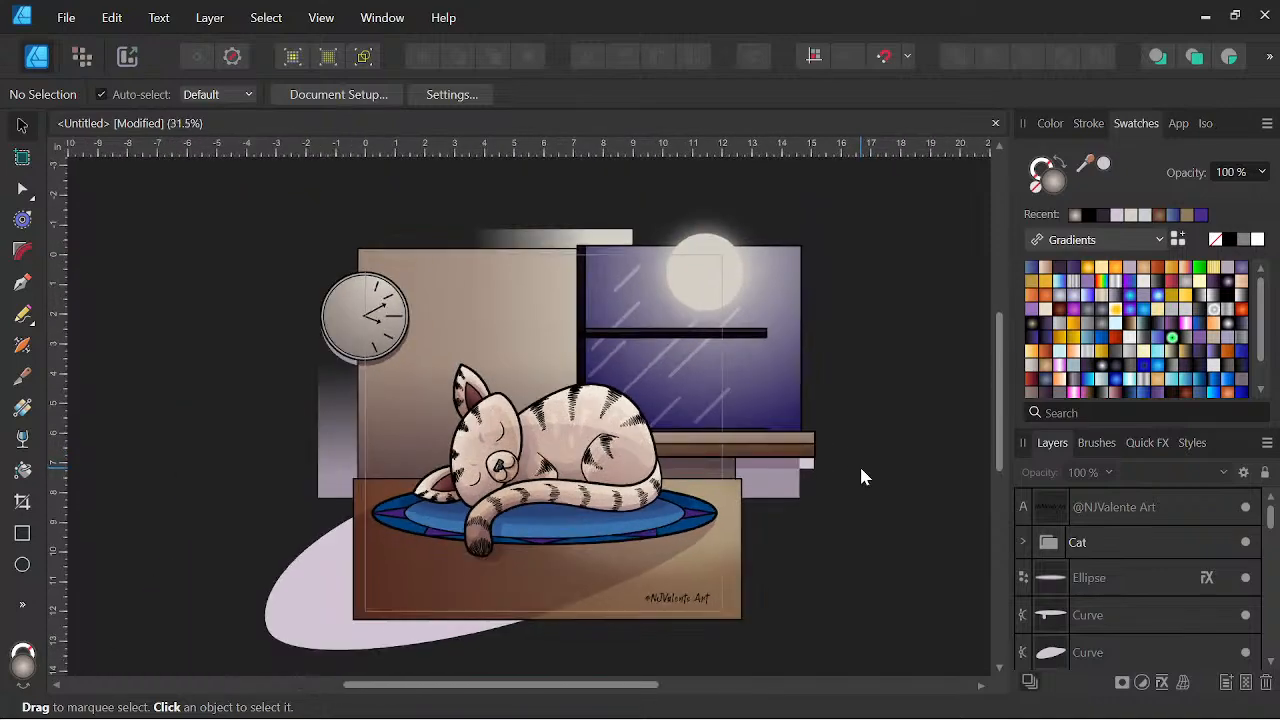
drag(863, 457, 562, 372)
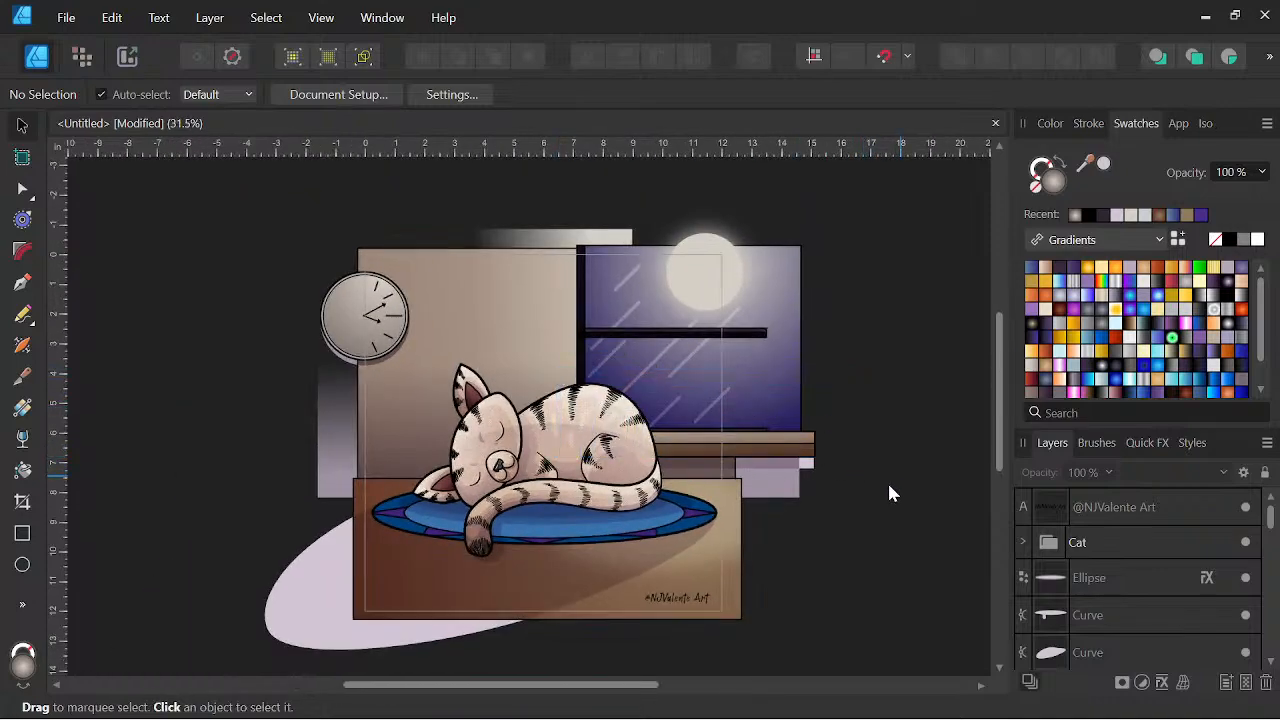
drag(831, 492, 563, 192)
mouse_move(561, 468)
mouse_down()
mouse_move(592, 436)
mouse_move(577, 455)
mouse_up()
Select the wall clock and its shadow and shrink them slightly towards their upper left corner.
key(space)
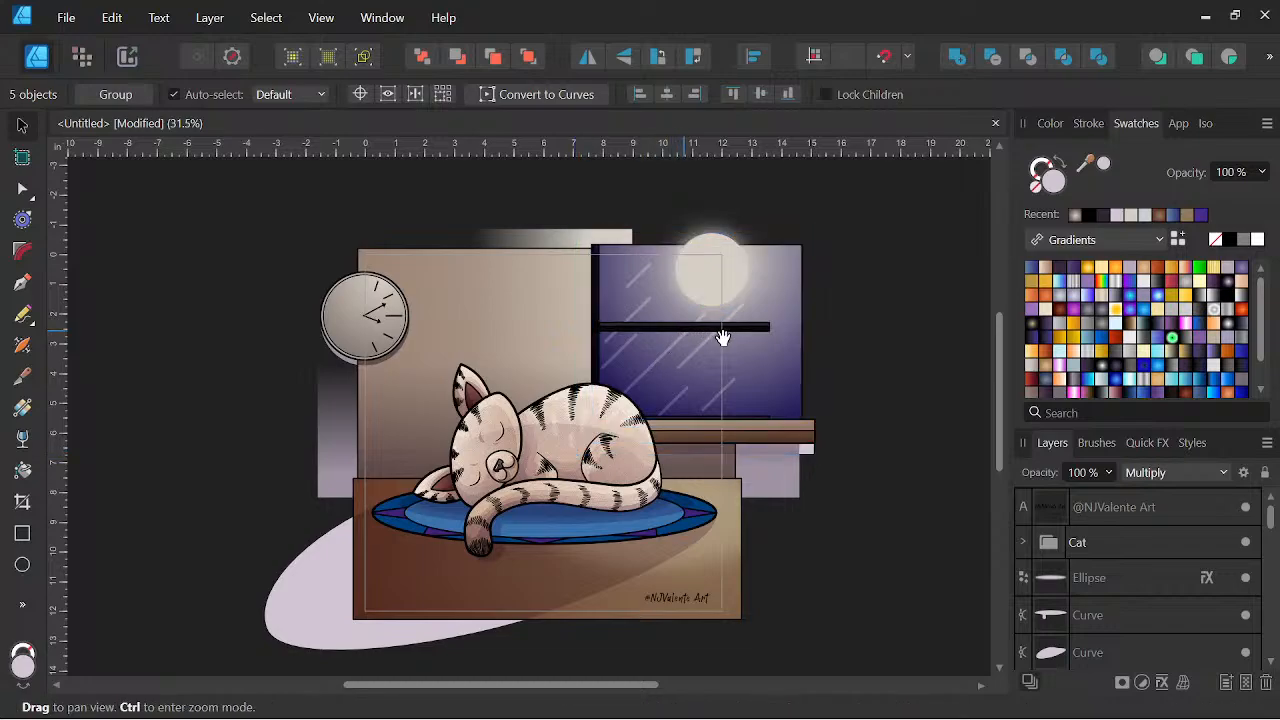
drag(577, 380, 617, 416)
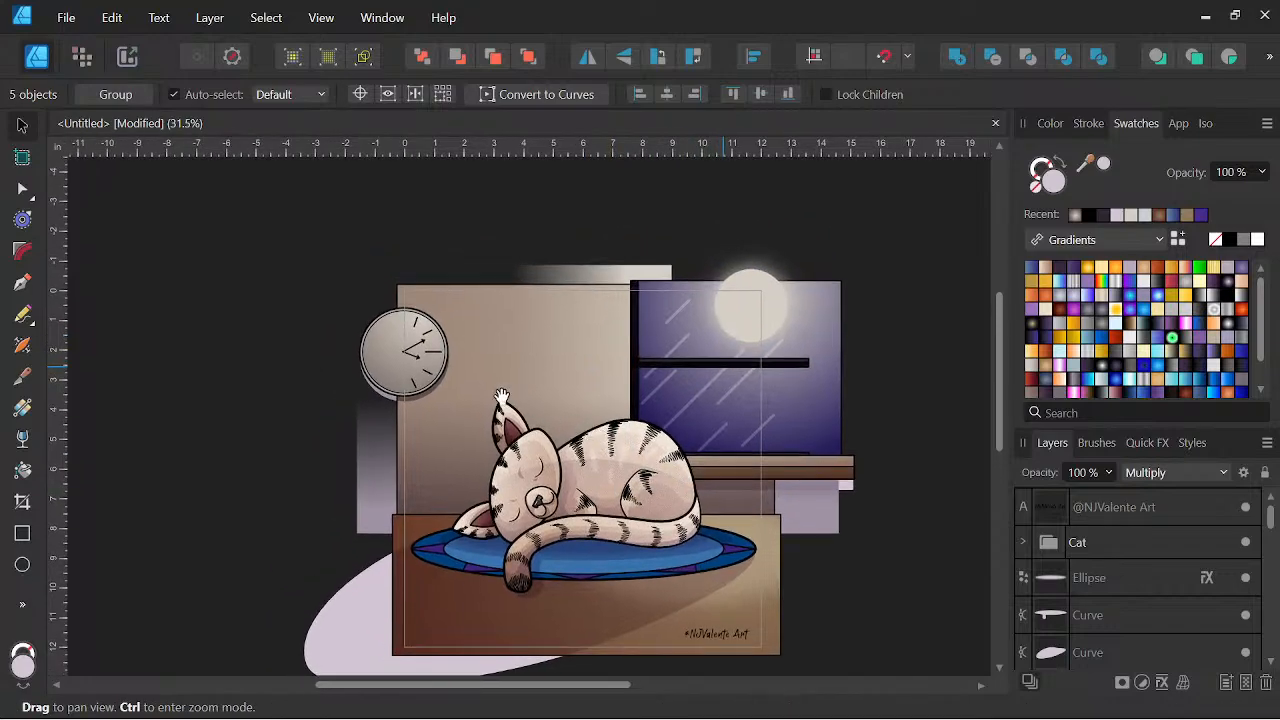
drag(323, 288, 434, 385)
key(space)
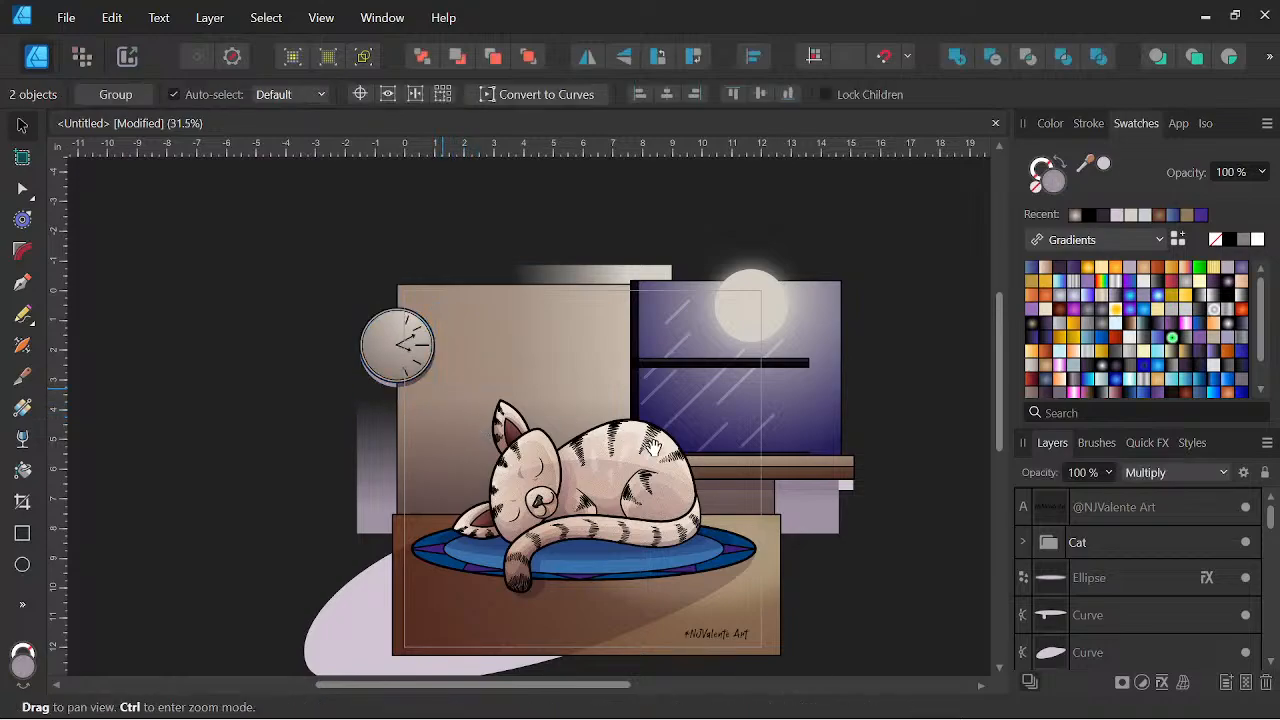
scroll(653, 447, down, 2)
mouse_move(685, 487)
mouse_down()
mouse_move(688, 474)
mouse_move(666, 482)
mouse_move(621, 436)
mouse_move(652, 484)
mouse_move(669, 484)
mouse_up()
scroll(497, 382, up, 3)
key(space)
scroll(673, 460, down, 3)
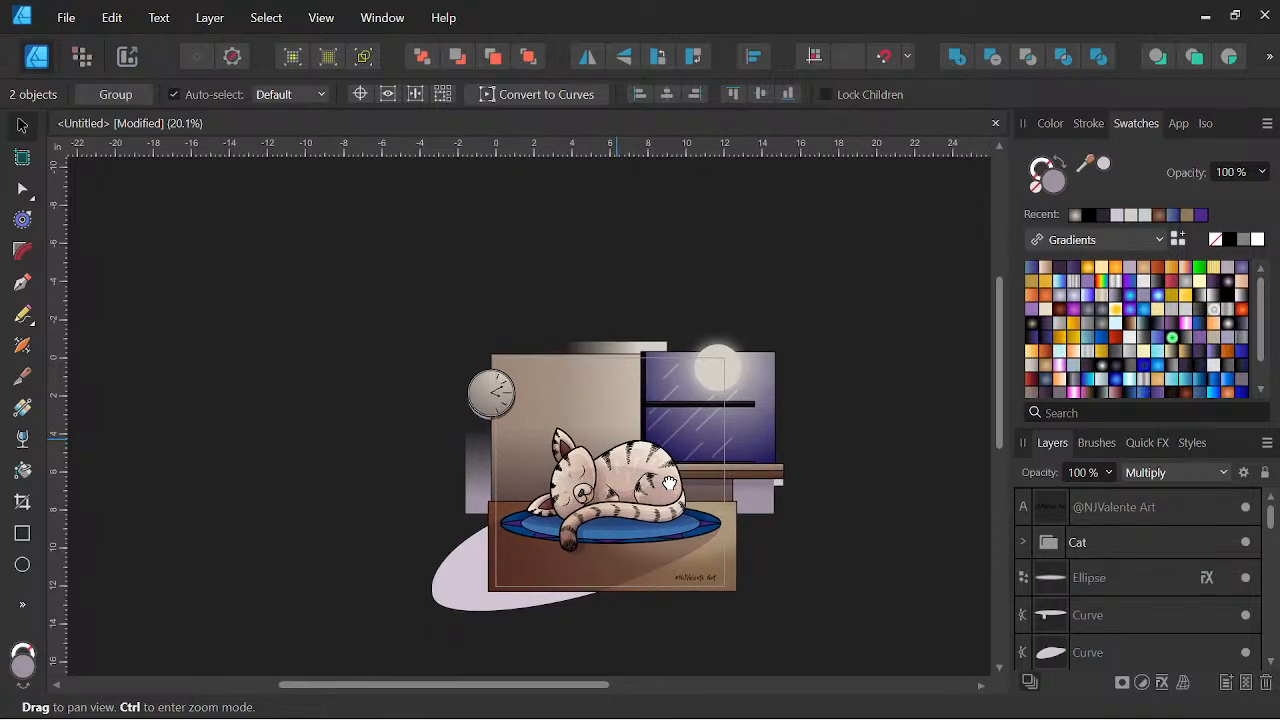
Recolour the signature text from black to dark brown 4B1E0F.
scroll(830, 585, up, 5)
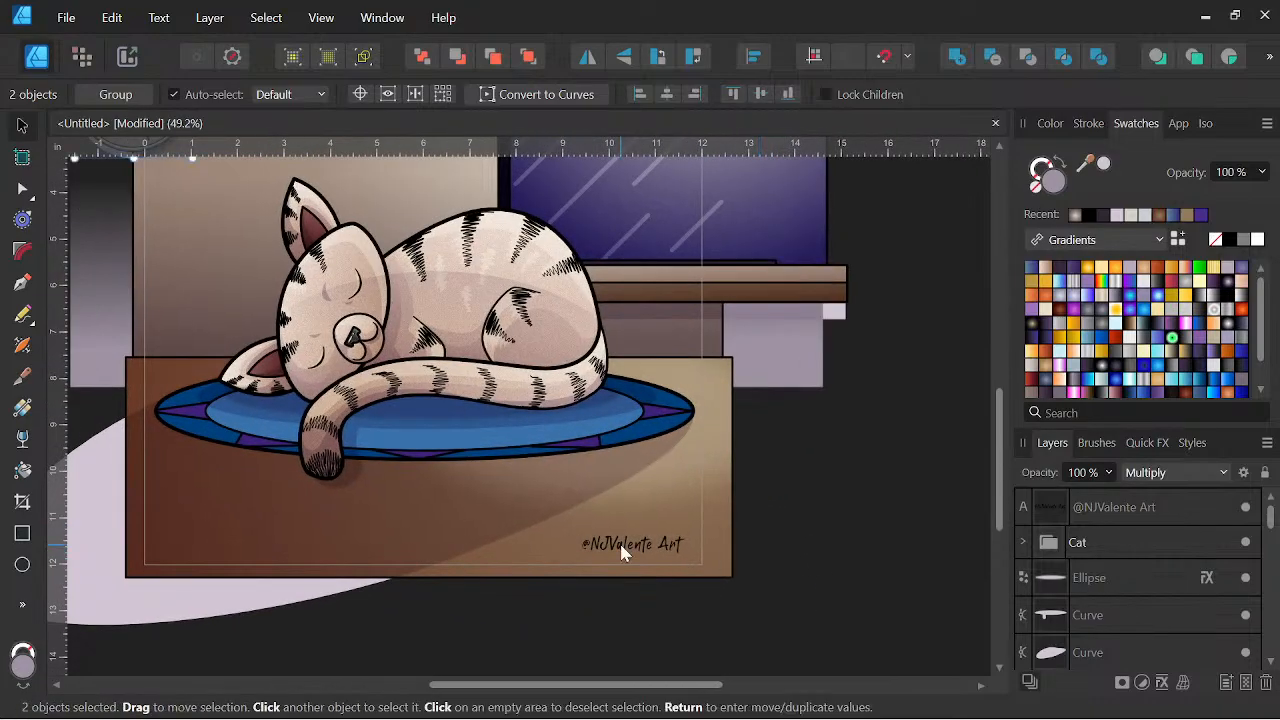
click(622, 553)
scroll(783, 517, up, 2)
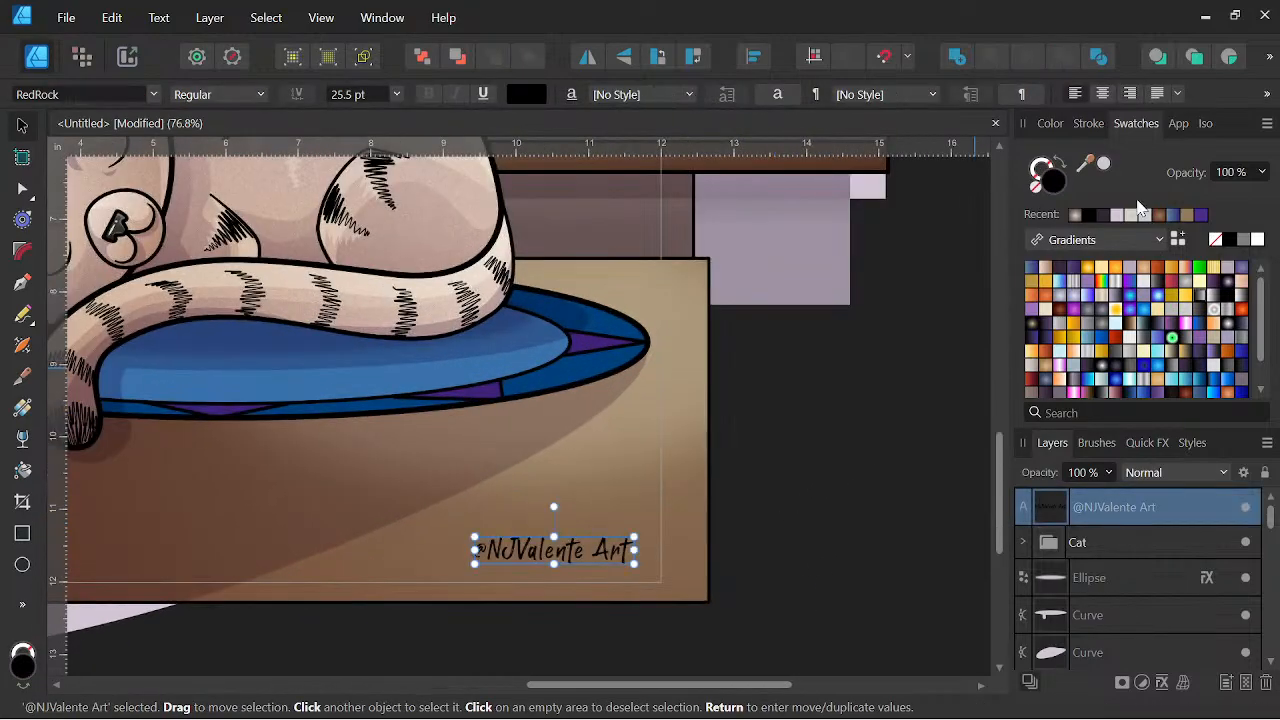
click(1050, 123)
drag(1215, 250, 1212, 265)
drag(1150, 238, 1146, 214)
scroll(377, 522, up, 3)
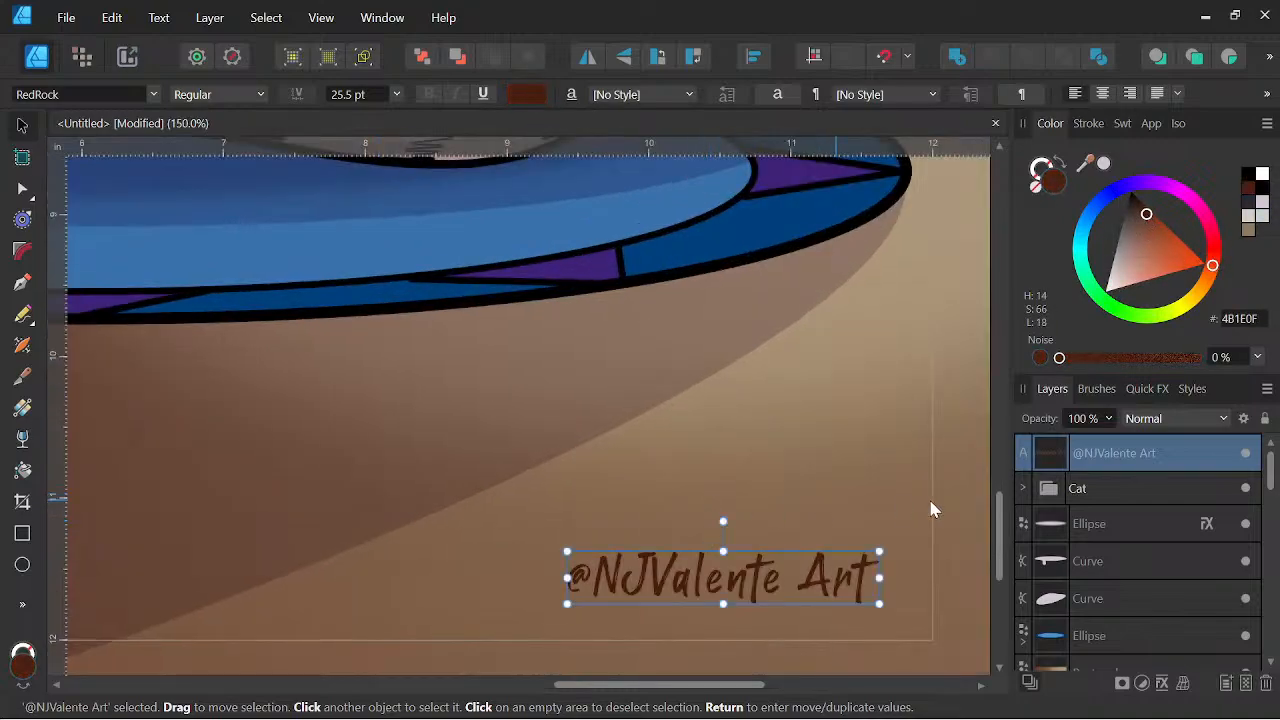
Duplicate the signature text as a lighter A06D5D copy offset slightly up and left of the dark original.
right_click(1090, 457)
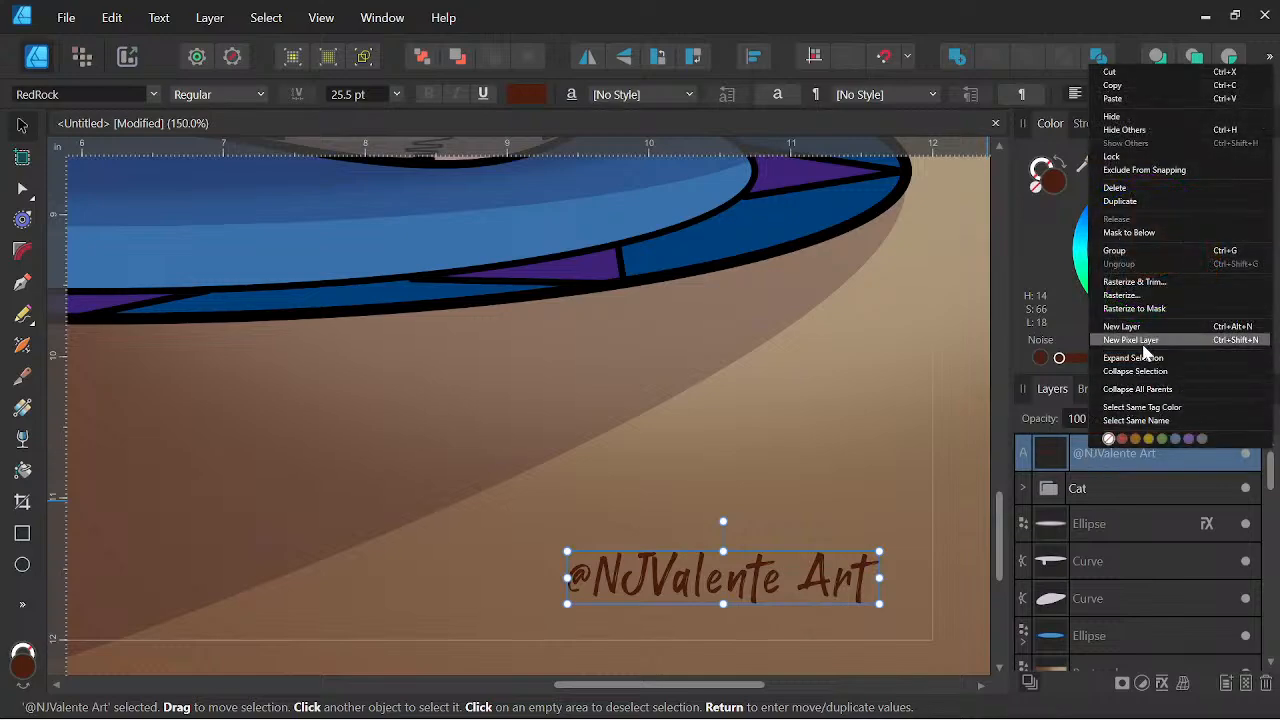
click(1130, 201)
mouse_move(1146, 226)
mouse_down()
mouse_move(1125, 232)
mouse_move(1140, 246)
mouse_up()
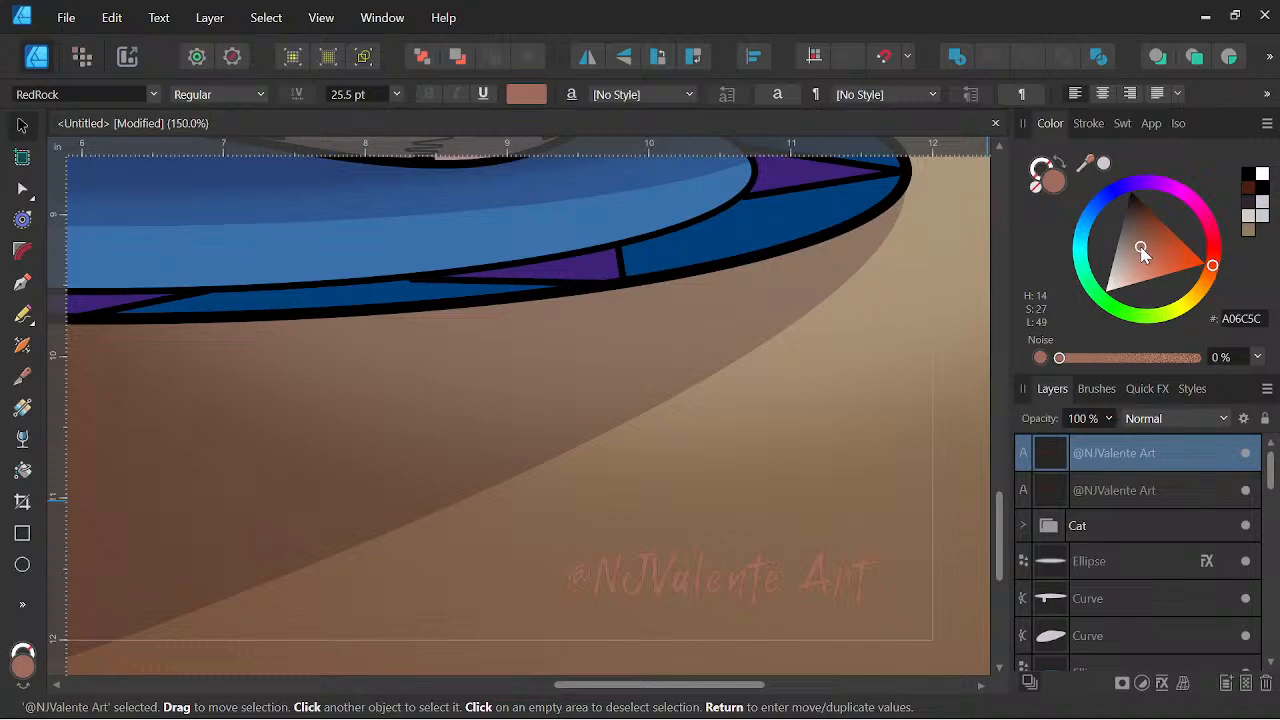
scroll(715, 567, up, 1)
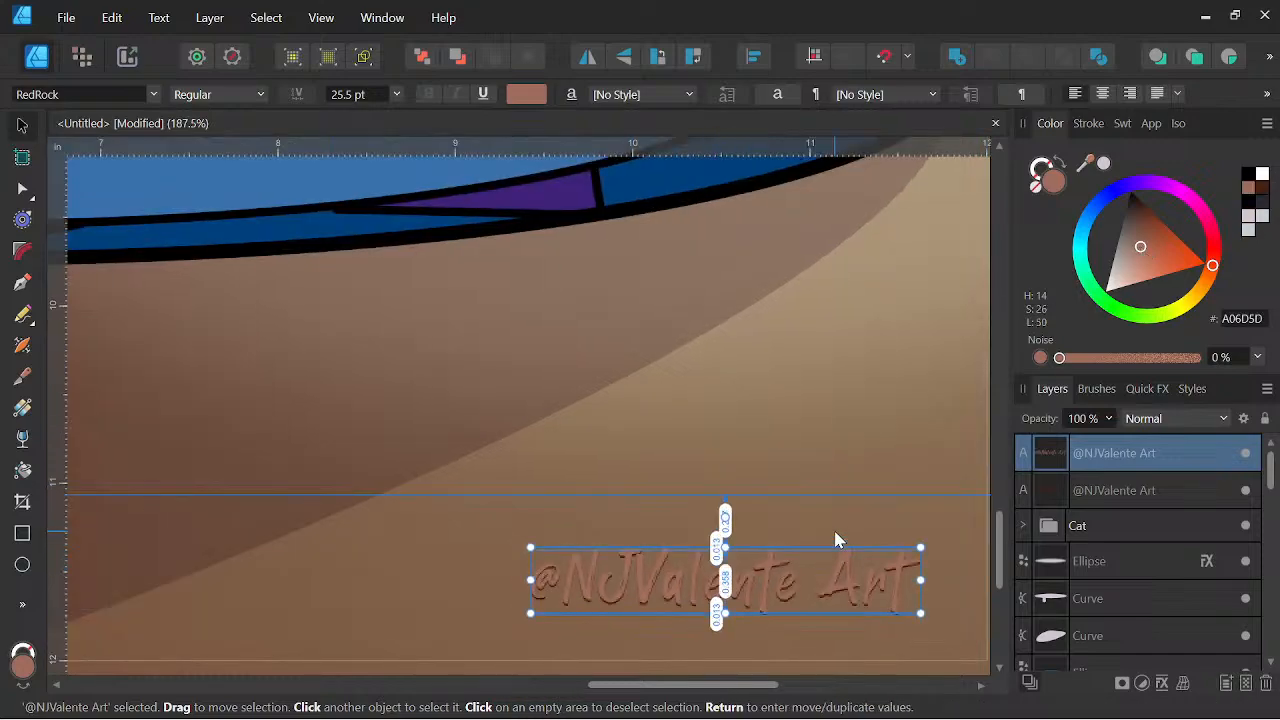
drag(829, 549, 827, 541)
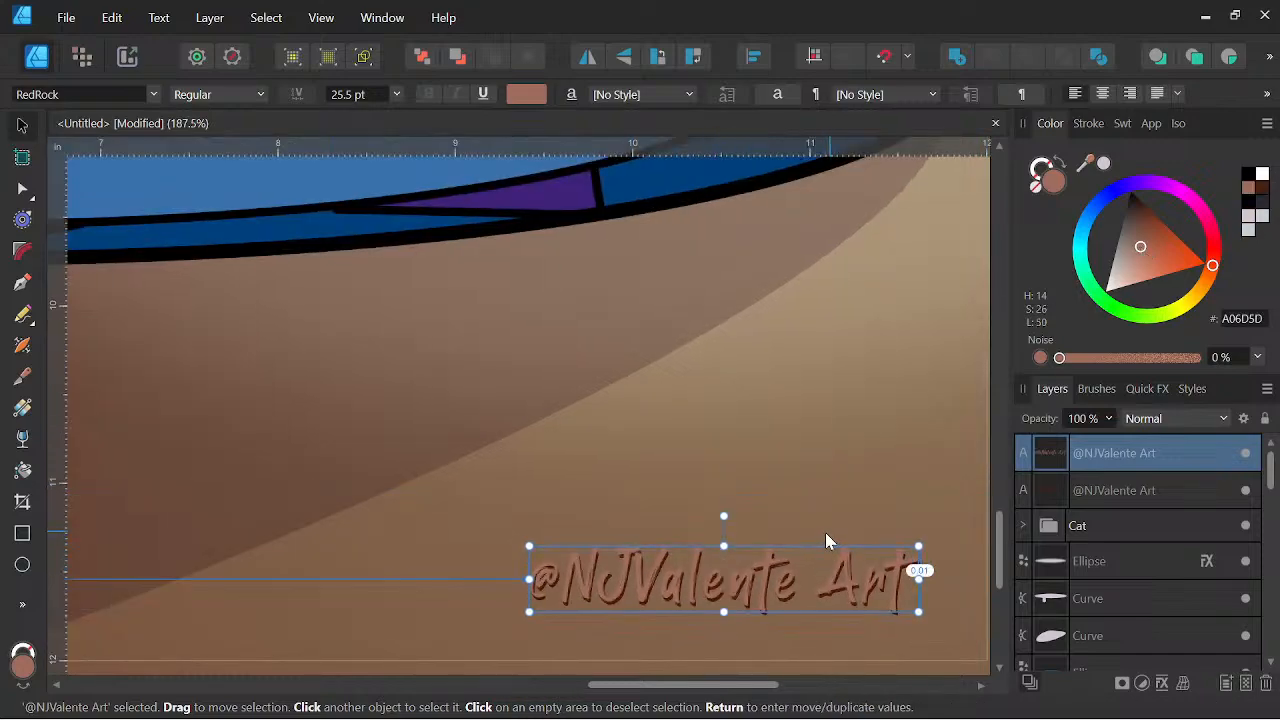
Lighten the upper signature copy to peach EFC2B3 and darken the copy beneath it to brown 401E13.
drag(1141, 252, 1135, 270)
scroll(843, 396, down, 5)
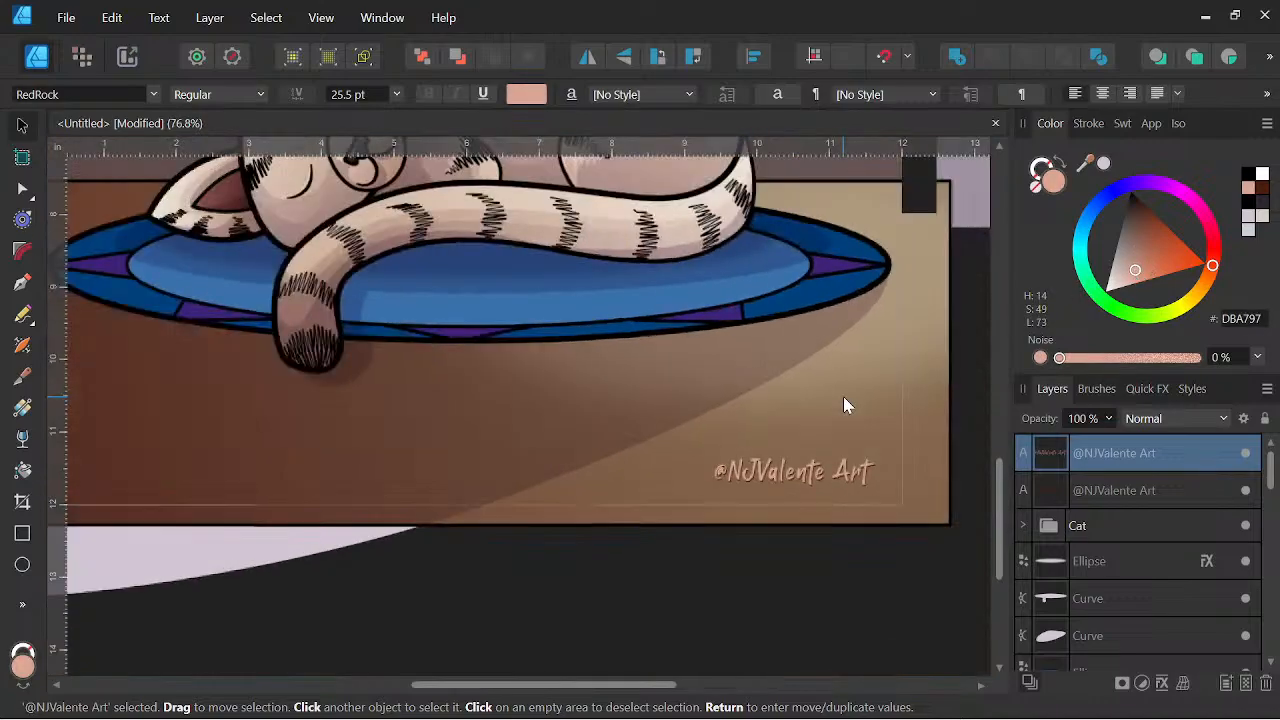
scroll(858, 510, down, 4)
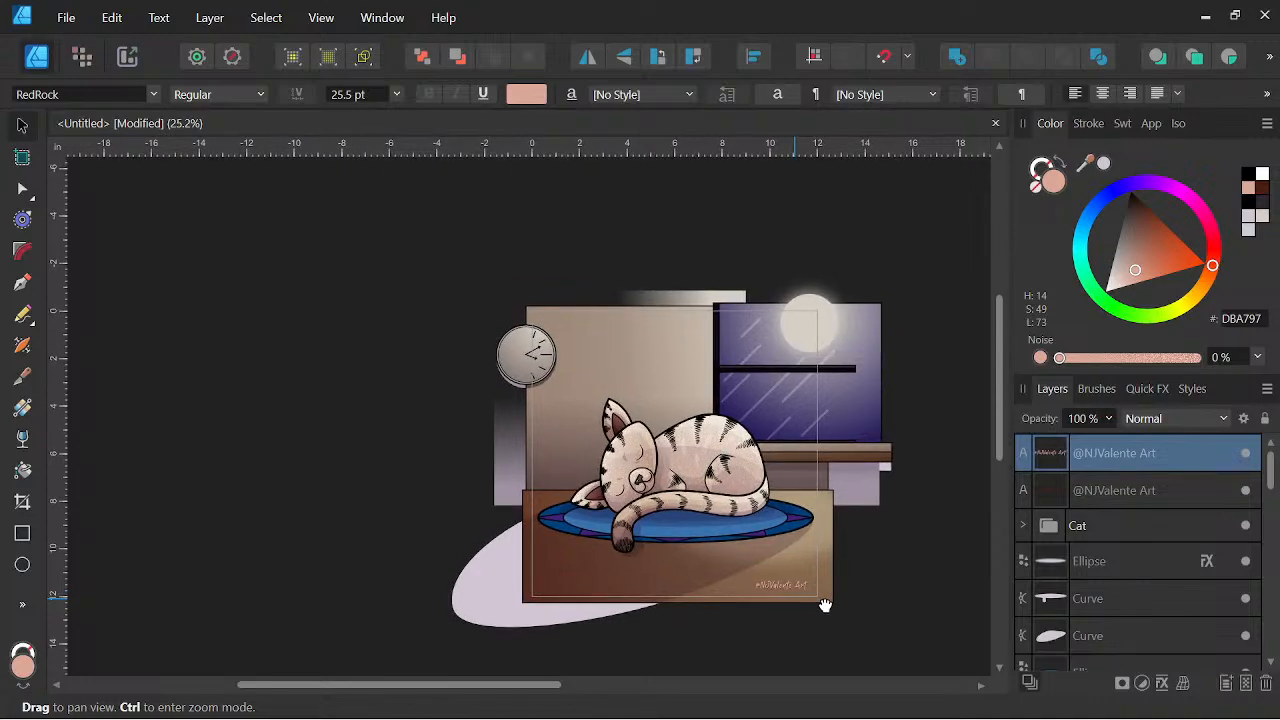
scroll(824, 606, up, 4)
drag(1135, 271, 1134, 287)
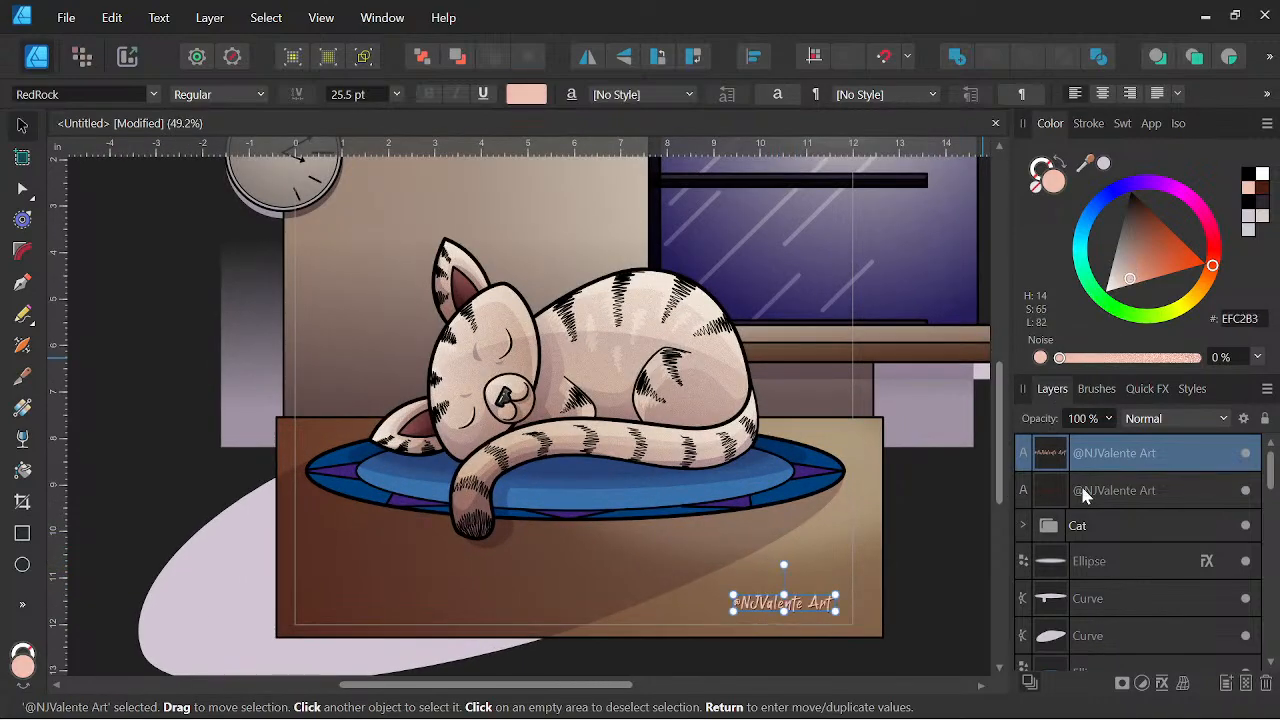
click(1086, 493)
drag(1142, 224, 1142, 211)
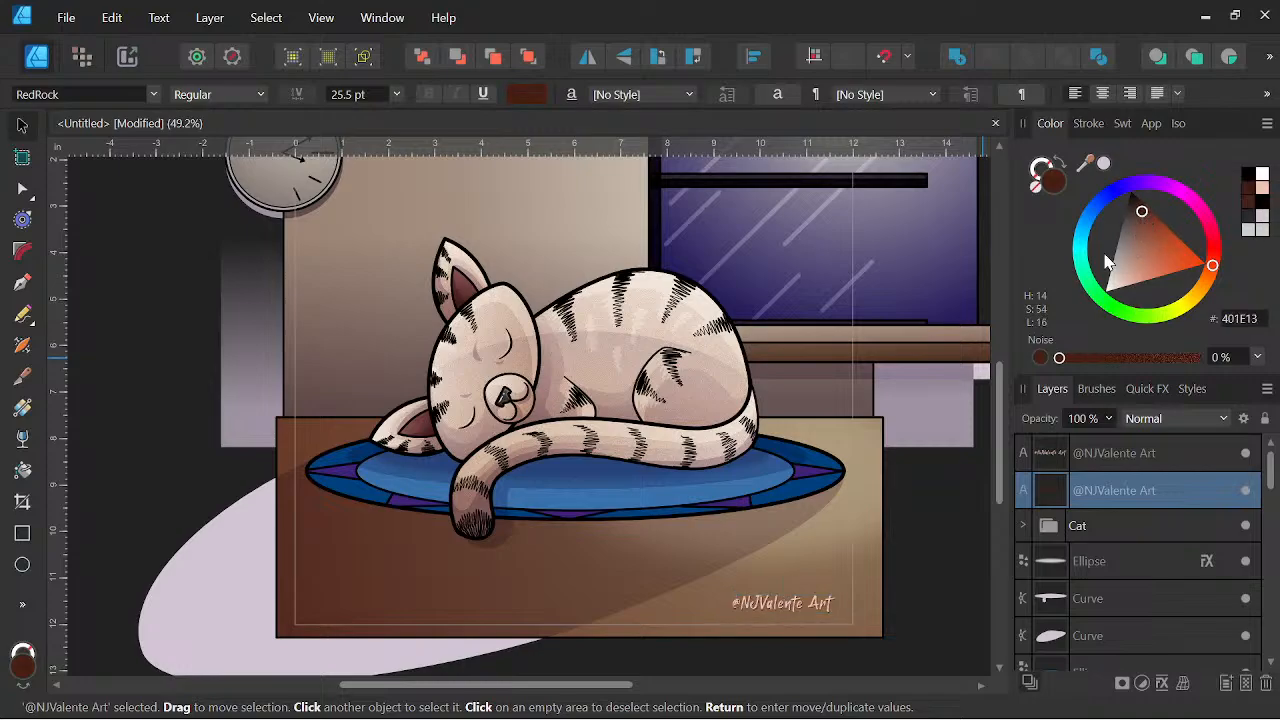
Deselect the signature, collapse the floor, windowsill and clock layers, and select the window rectangle with its contents expanded.
click(931, 558)
scroll(880, 549, down, 4)
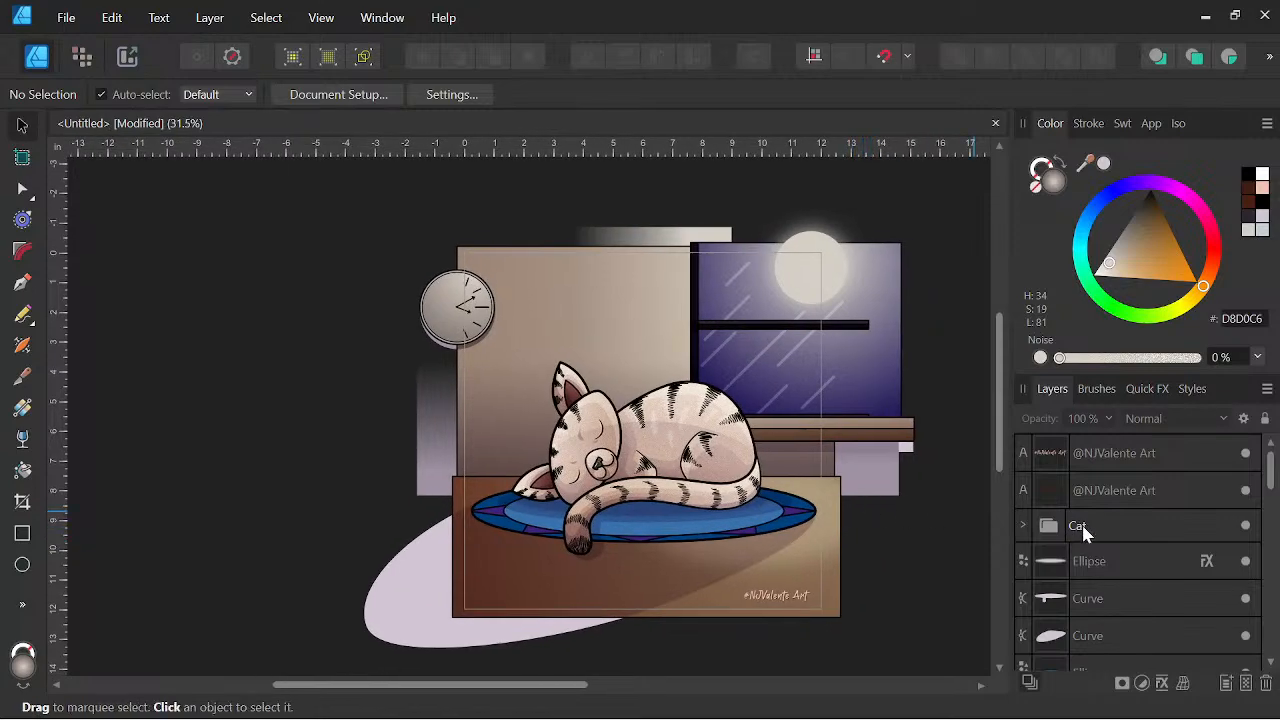
scroll(1110, 532, down, 3)
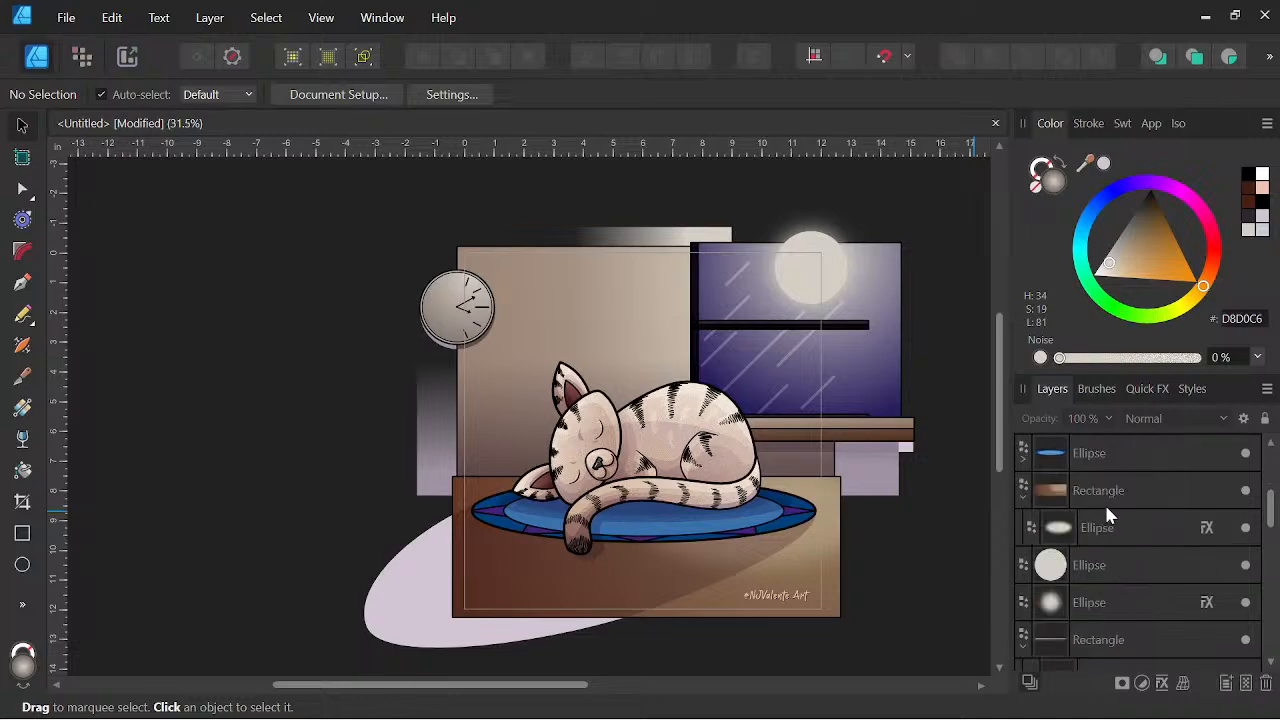
click(1021, 497)
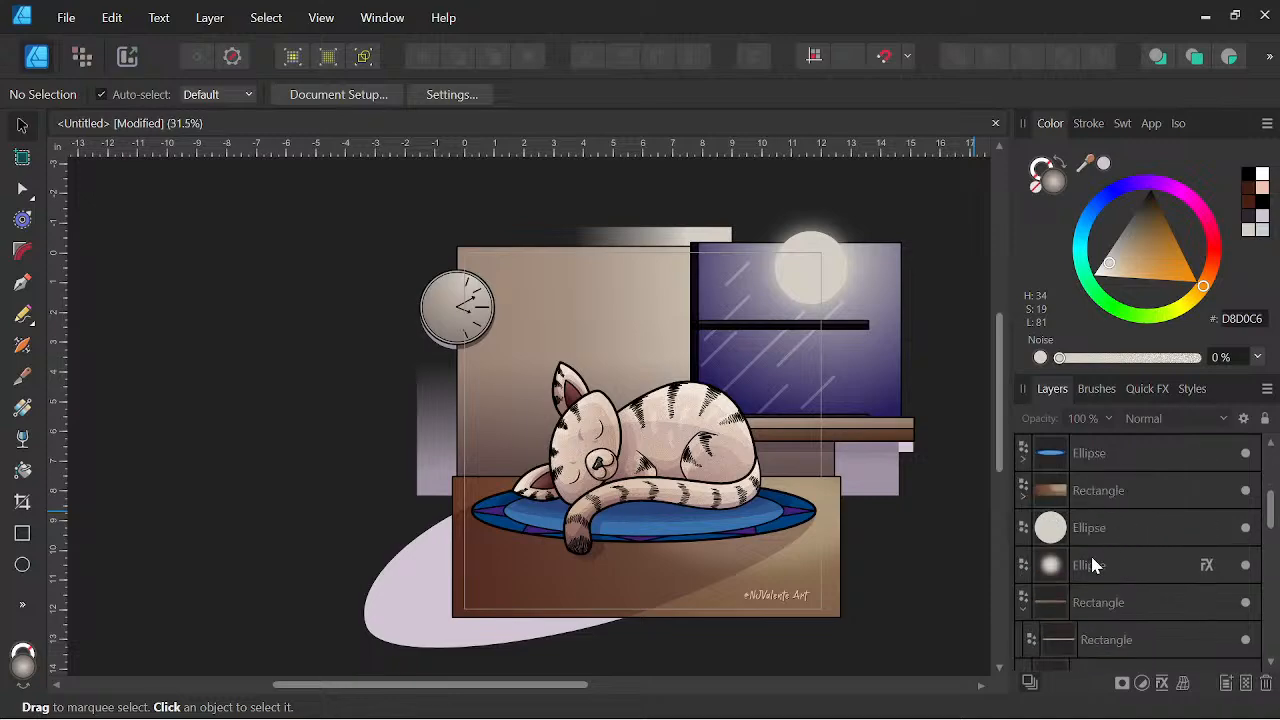
click(1023, 607)
scroll(1126, 592, down, 2)
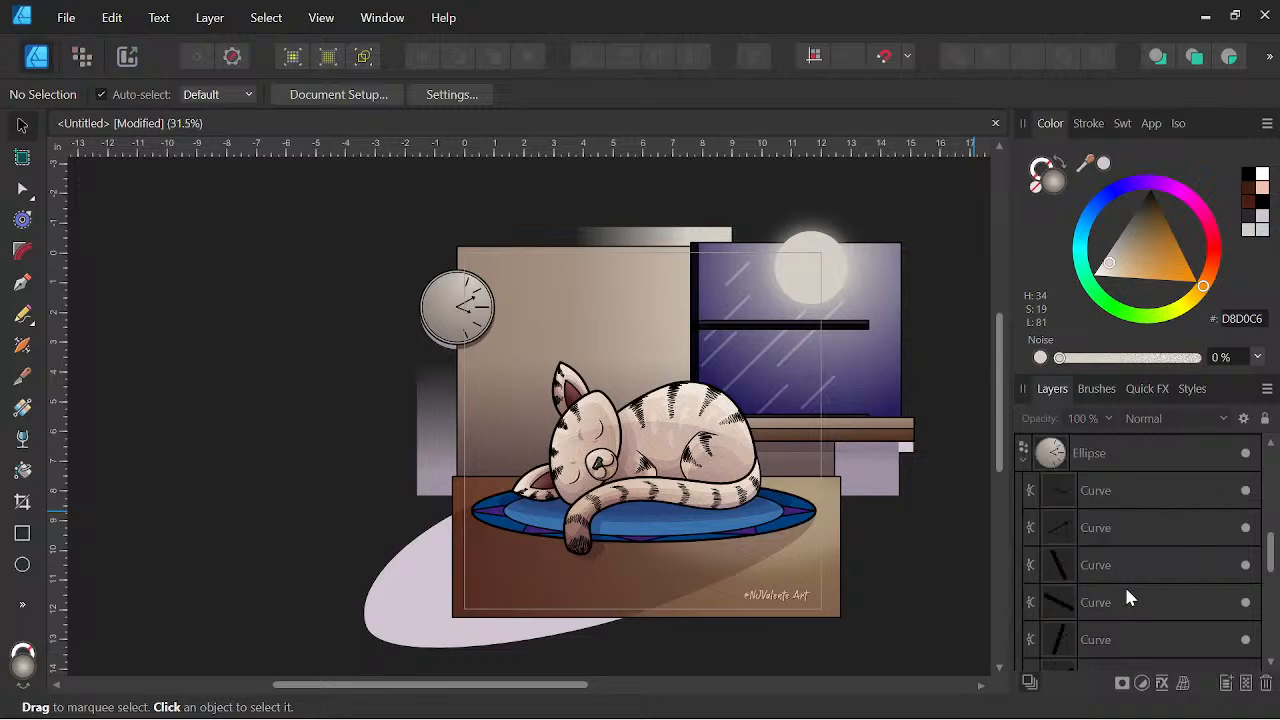
click(1022, 460)
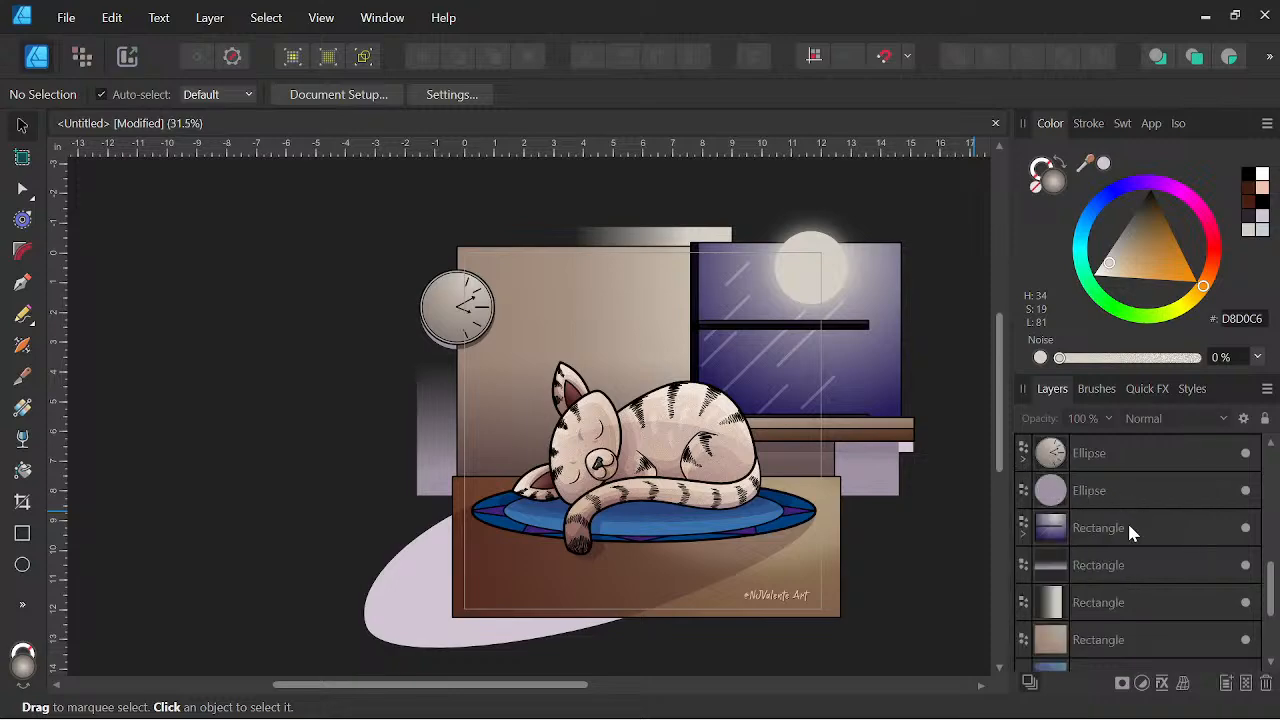
click(1115, 527)
click(1024, 536)
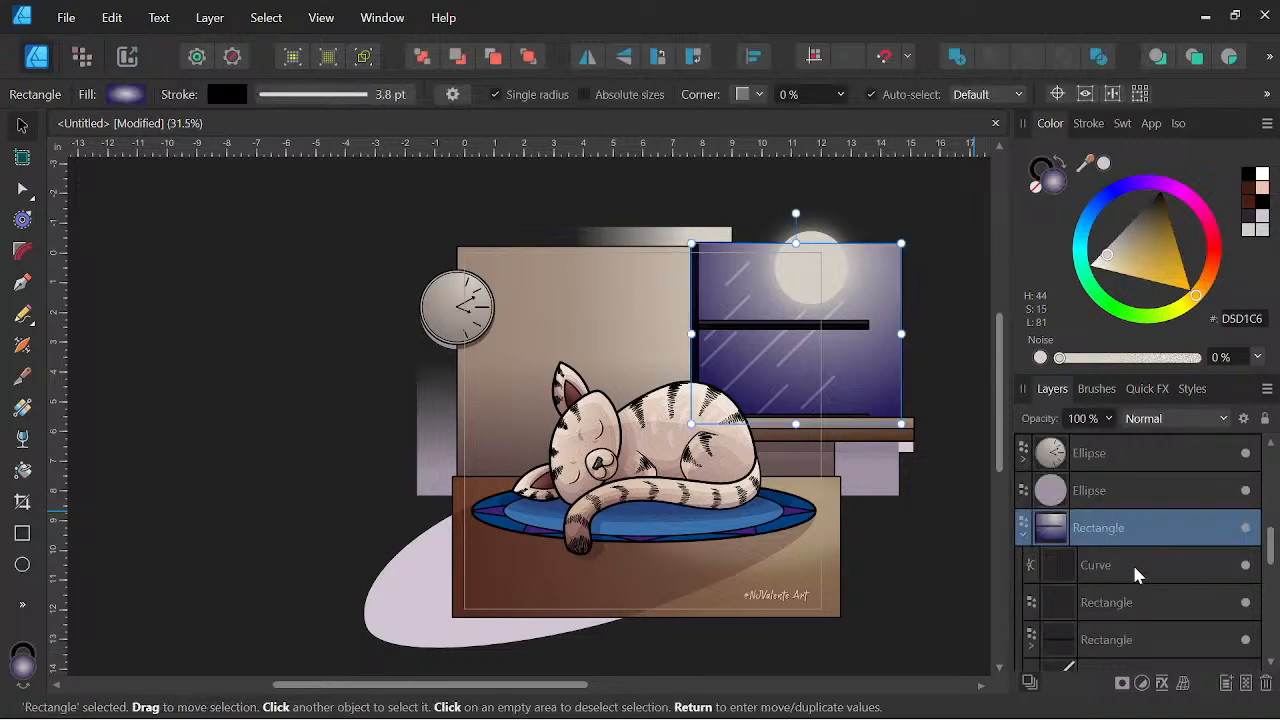
Draw a rectangle about 7.4 by 6.7 in over the window and moon, and fill it with pale blue CAE3E4.
drag(591, 383, 359, 393)
click(22, 533)
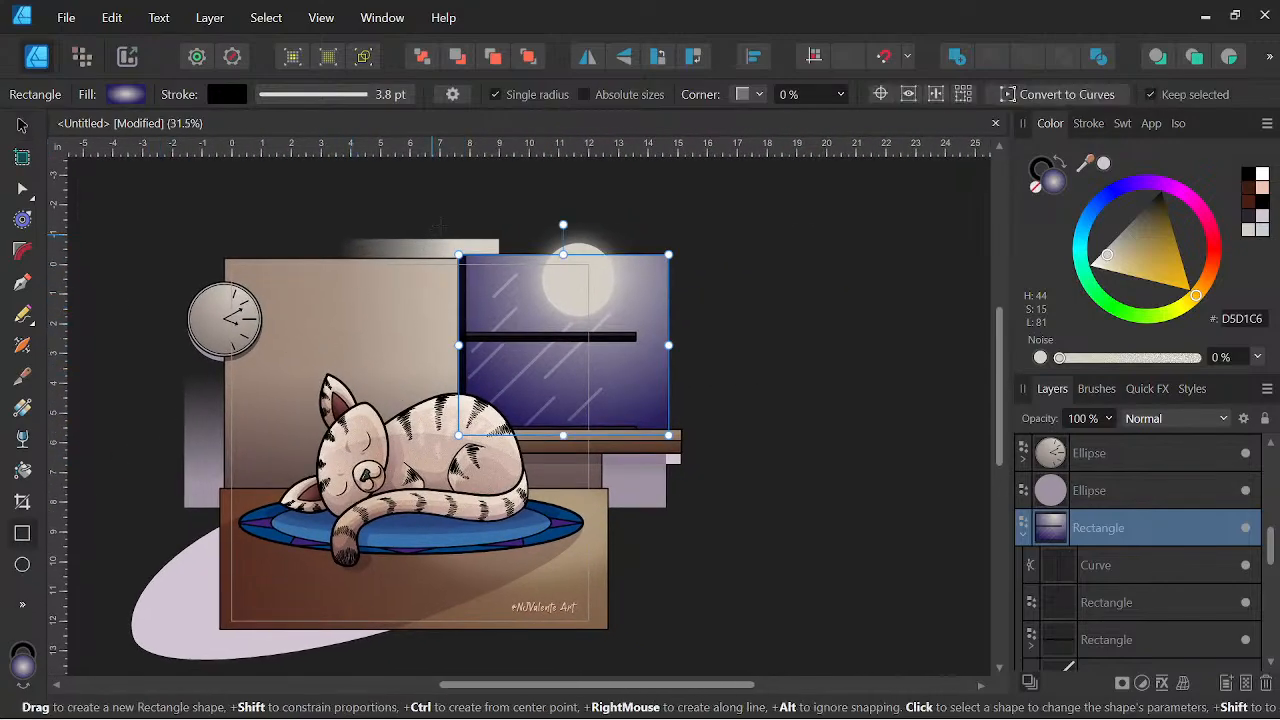
drag(463, 237, 682, 432)
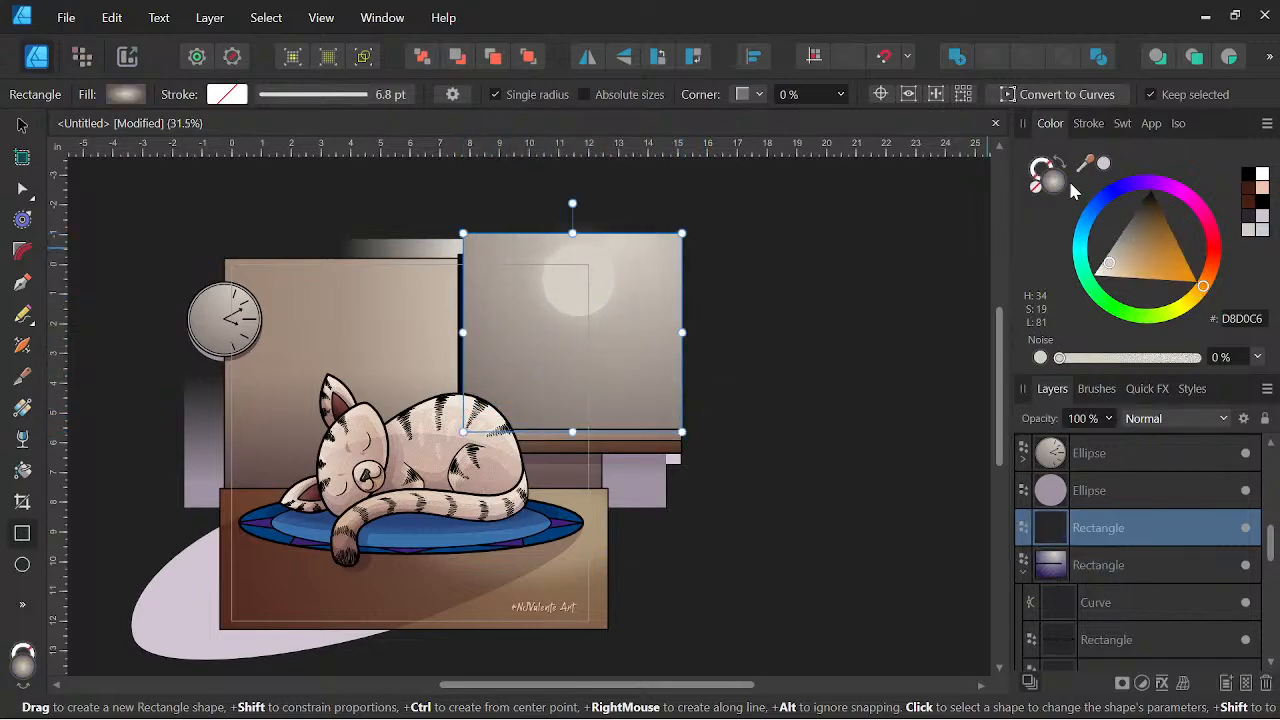
click(1112, 270)
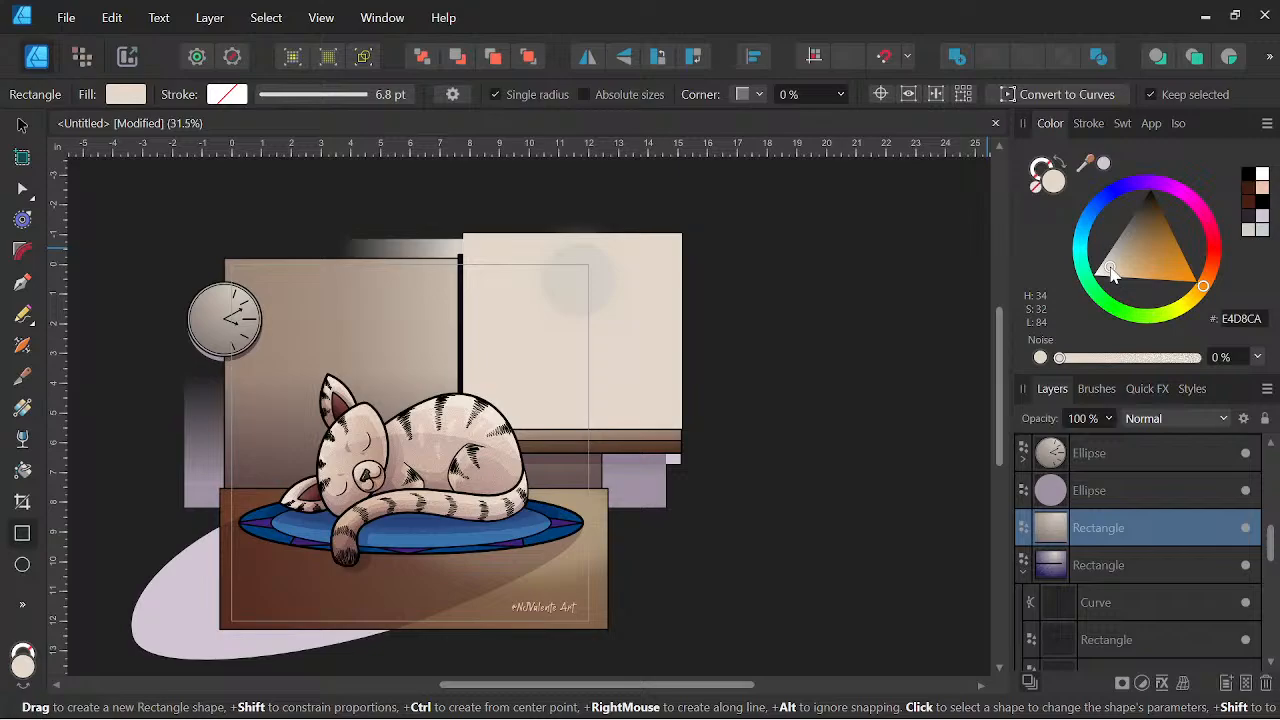
drag(1088, 229, 1079, 246)
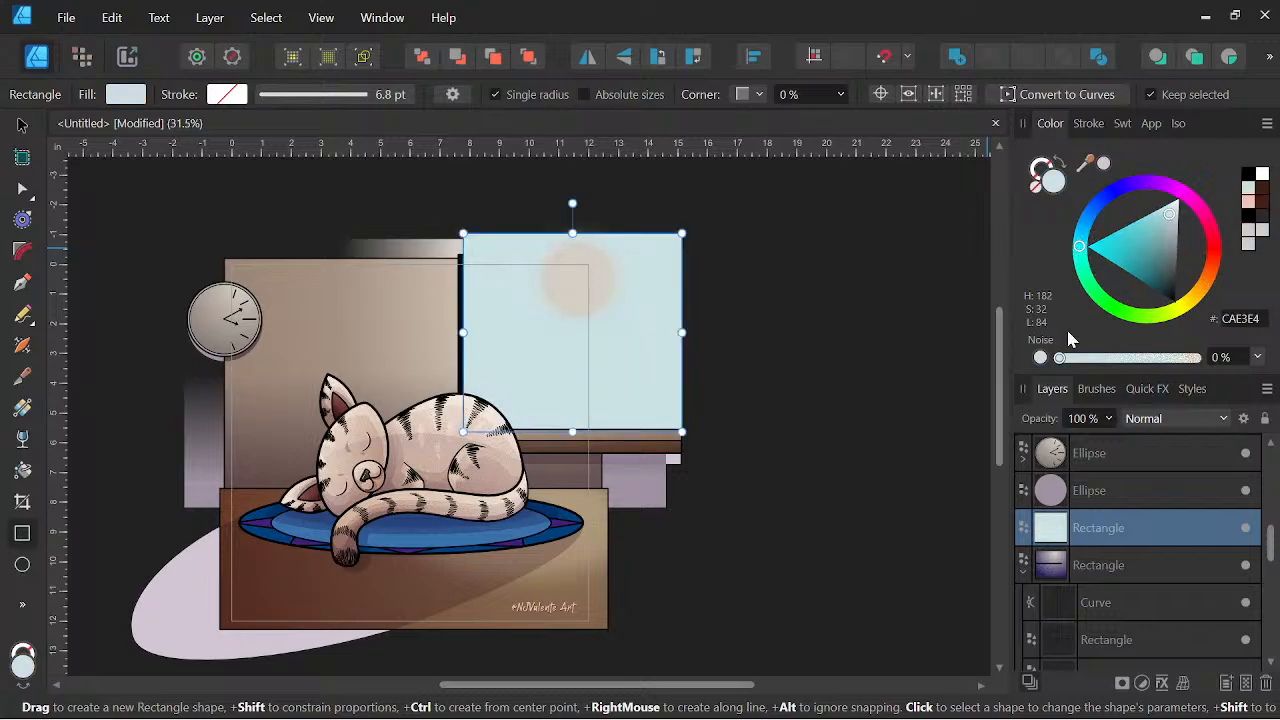
Set the pale blue rectangle to Soft Light and nest it inside the window rectangle, beneath the crossbar and above the reflection lines.
click(1142, 418)
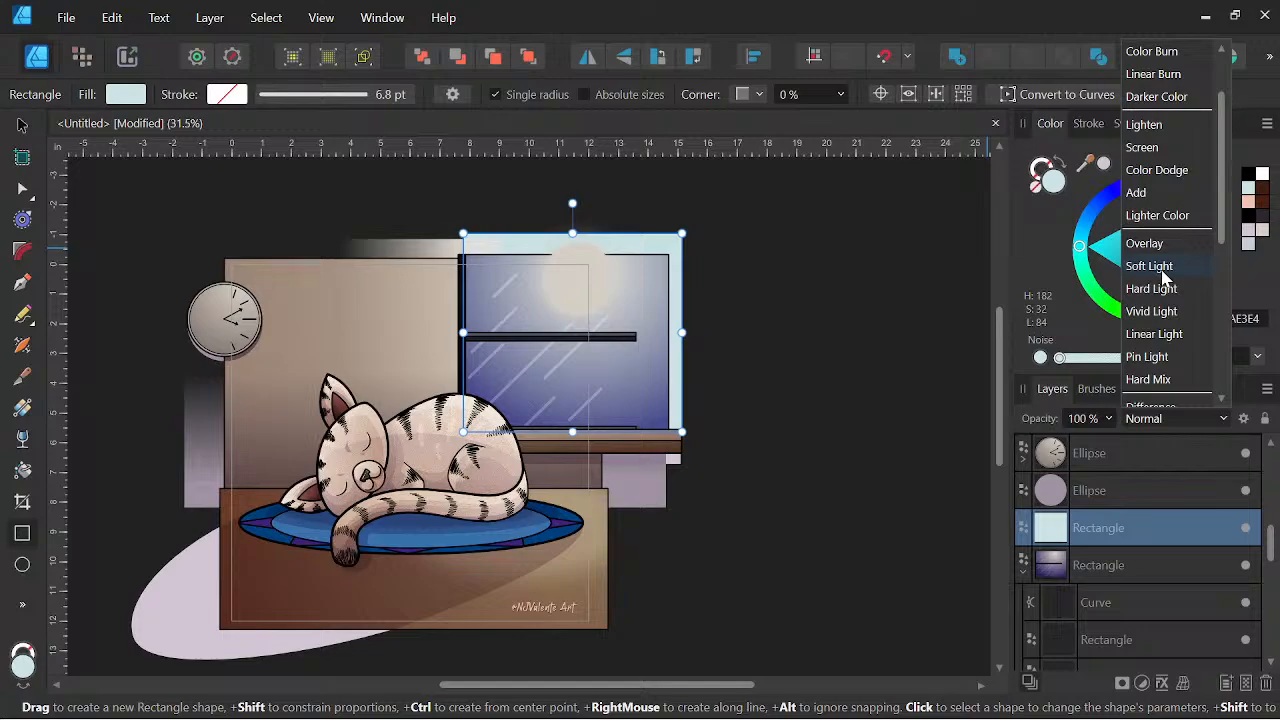
click(1150, 266)
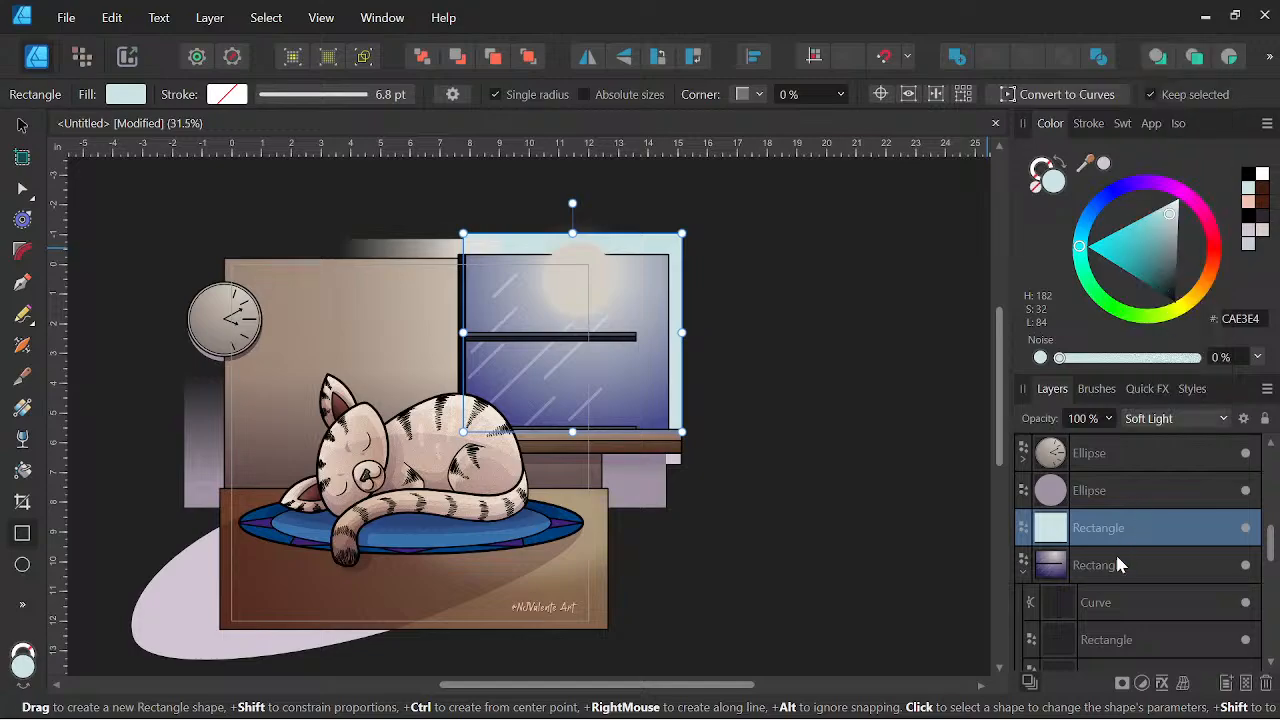
mouse_move(1107, 535)
mouse_down()
mouse_move(1096, 645)
mouse_move(1091, 613)
mouse_up()
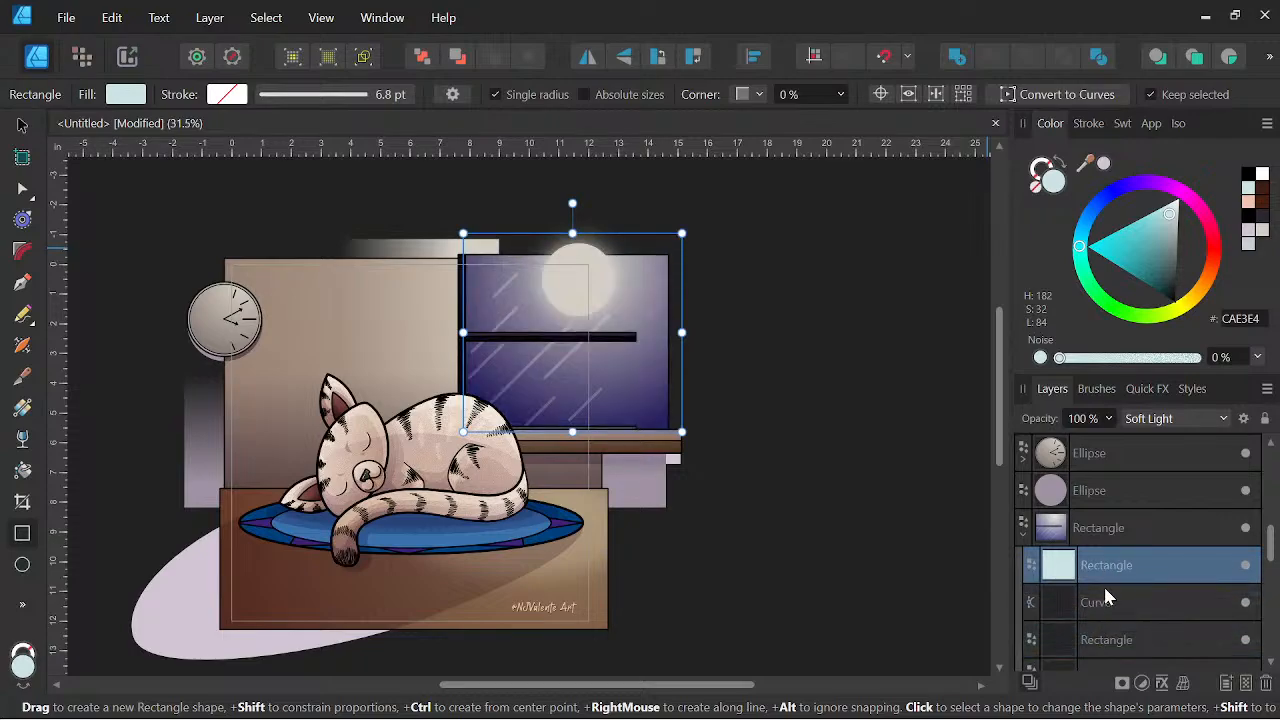
scroll(1124, 558, down, 2)
scroll(1124, 565, up, 3)
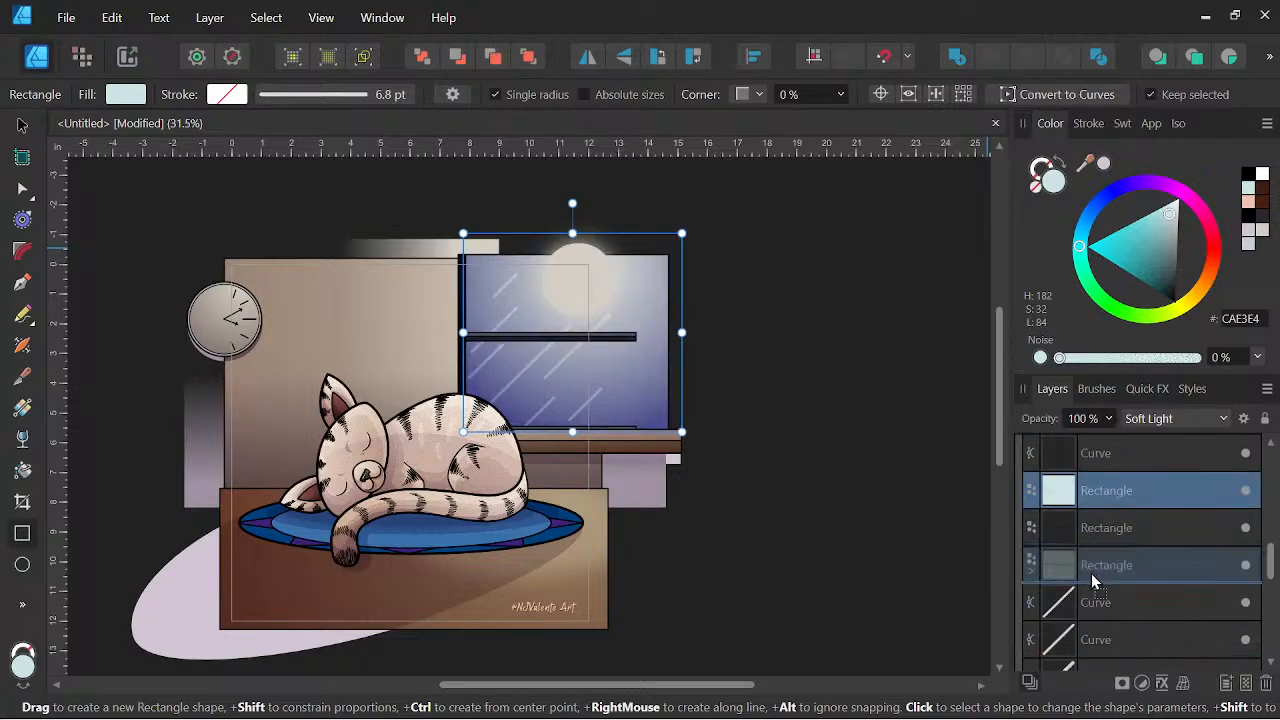
drag(1087, 580, 1087, 580)
scroll(506, 333, up, 2)
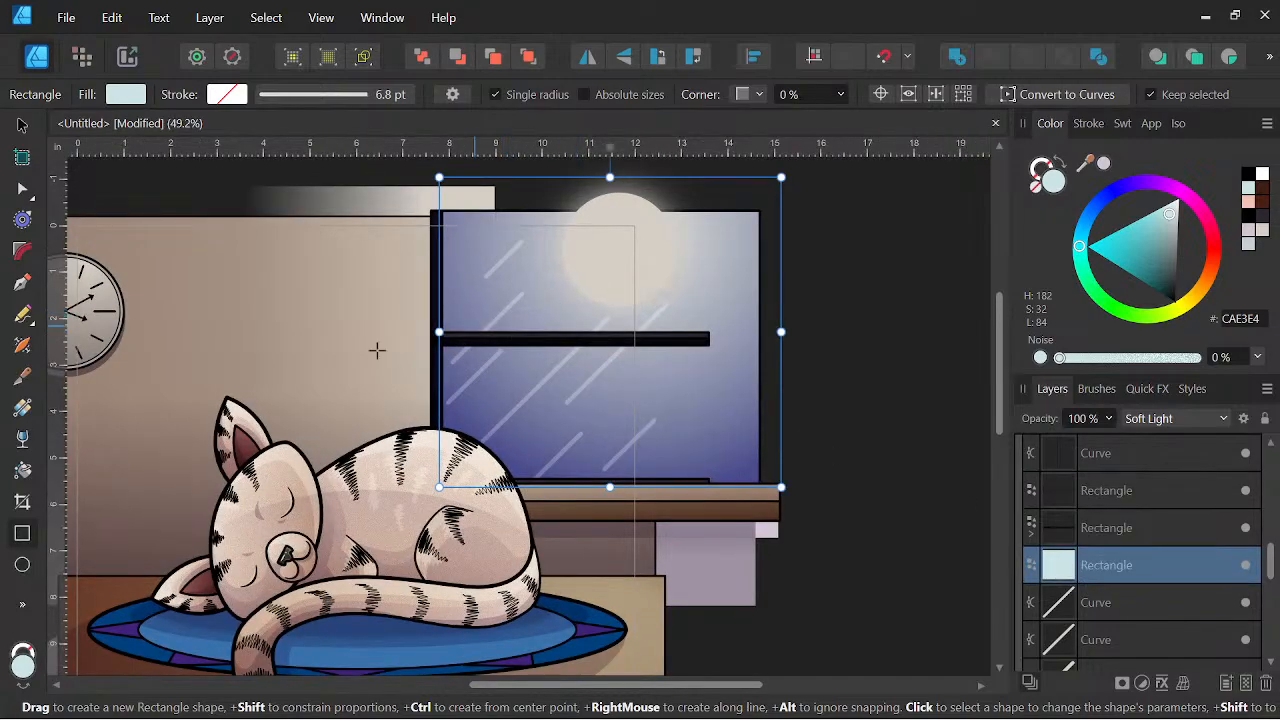
Fade the pale blue rectangle with a linear transparency gradient running from the moon diagonally down to the window's lower left, and deselect it.
click(22, 441)
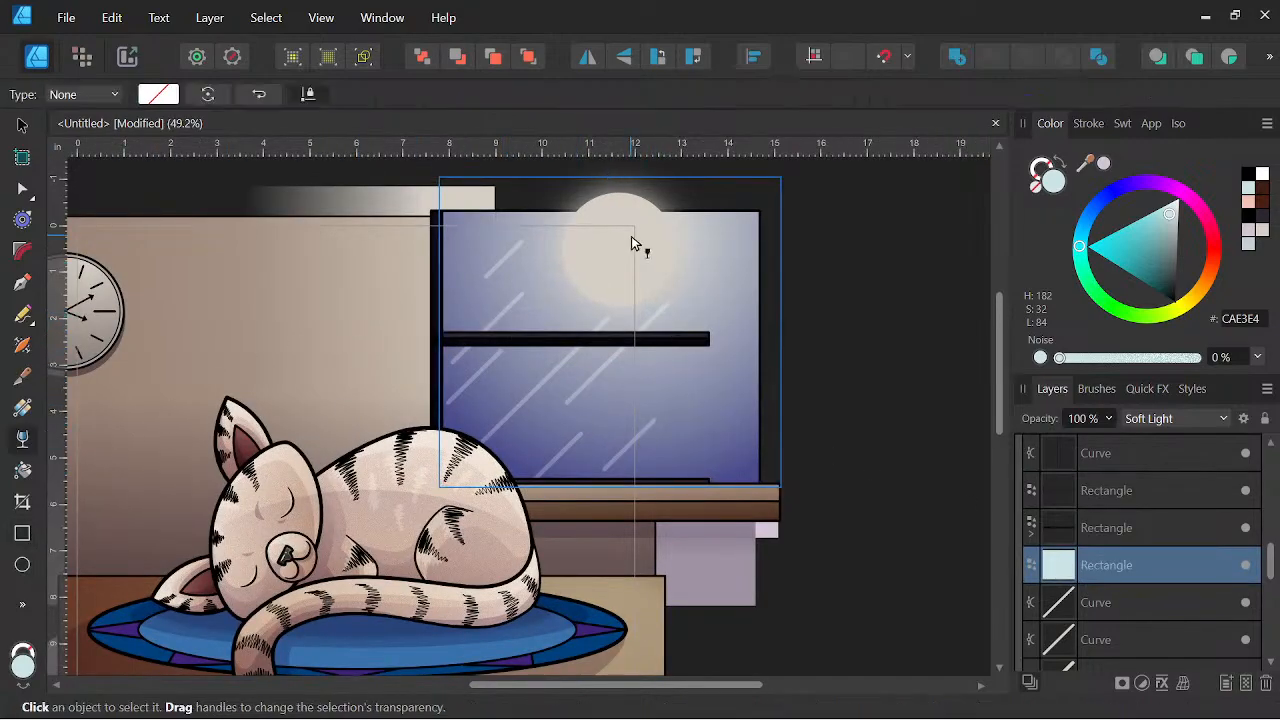
mouse_move(631, 240)
mouse_down()
mouse_move(524, 380)
mouse_move(457, 440)
mouse_move(481, 410)
mouse_up()
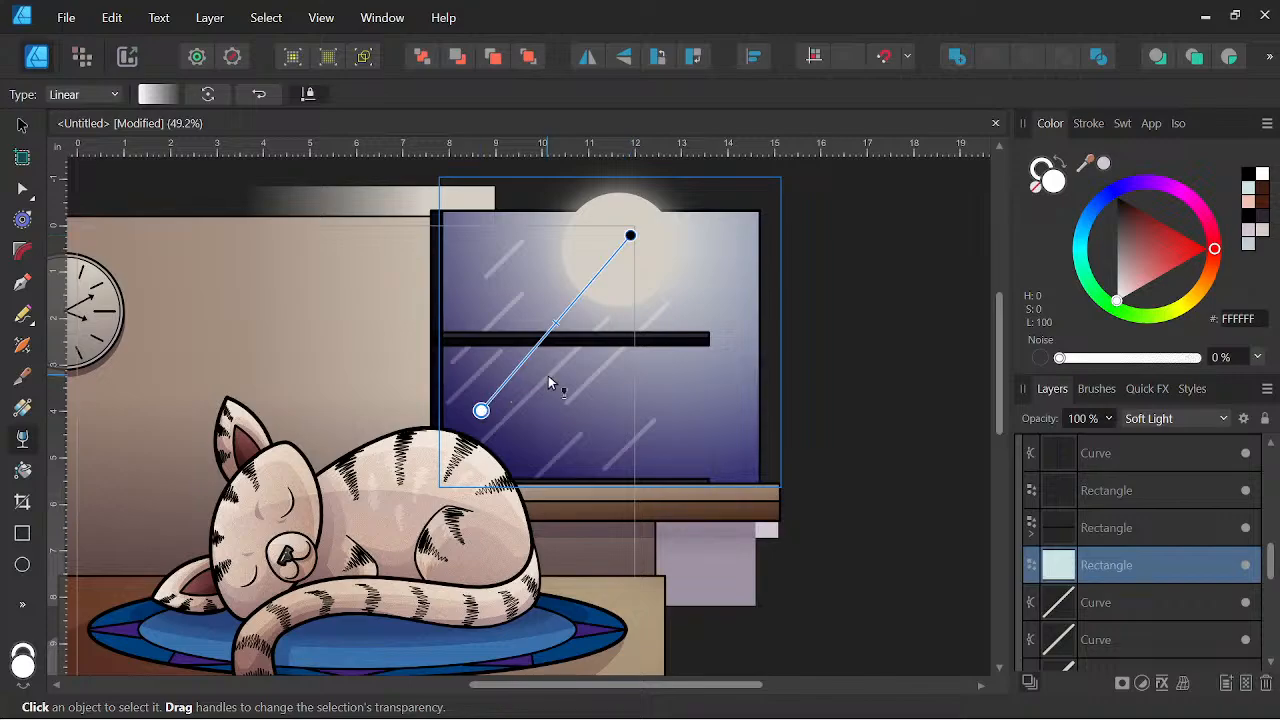
scroll(548, 375, down, 4)
scroll(548, 375, up, 3)
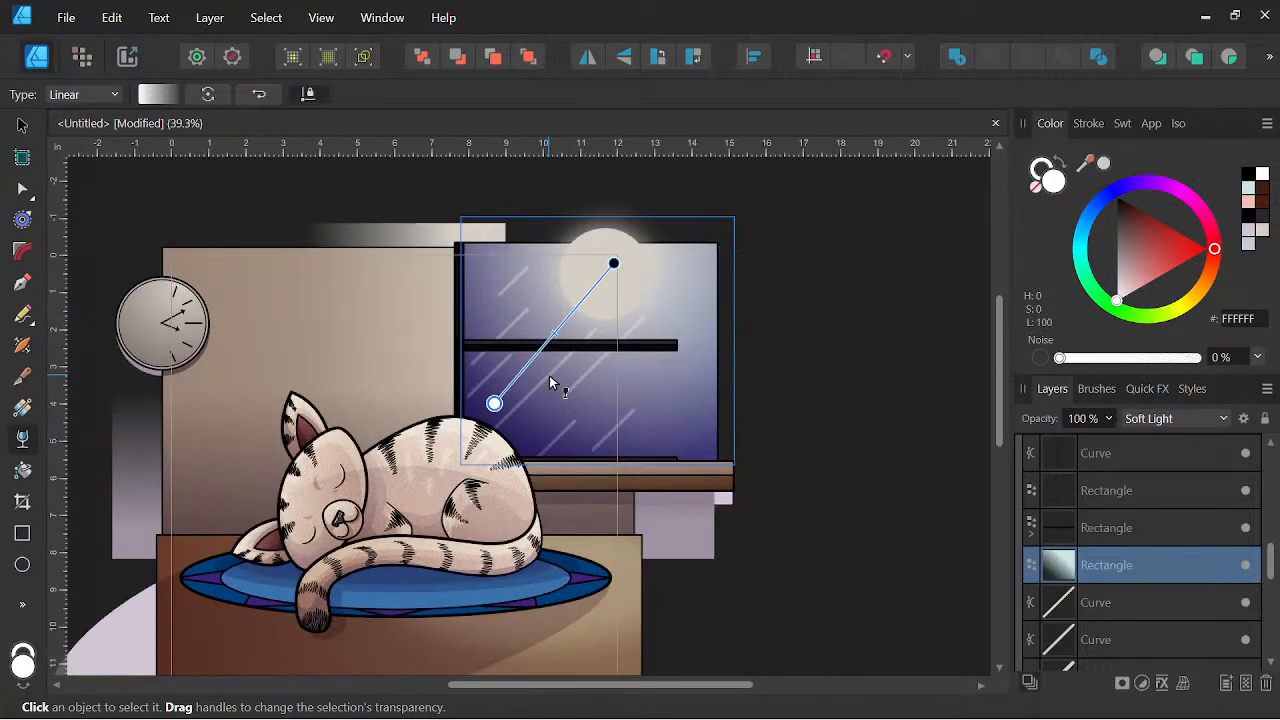
click(23, 126)
click(812, 334)
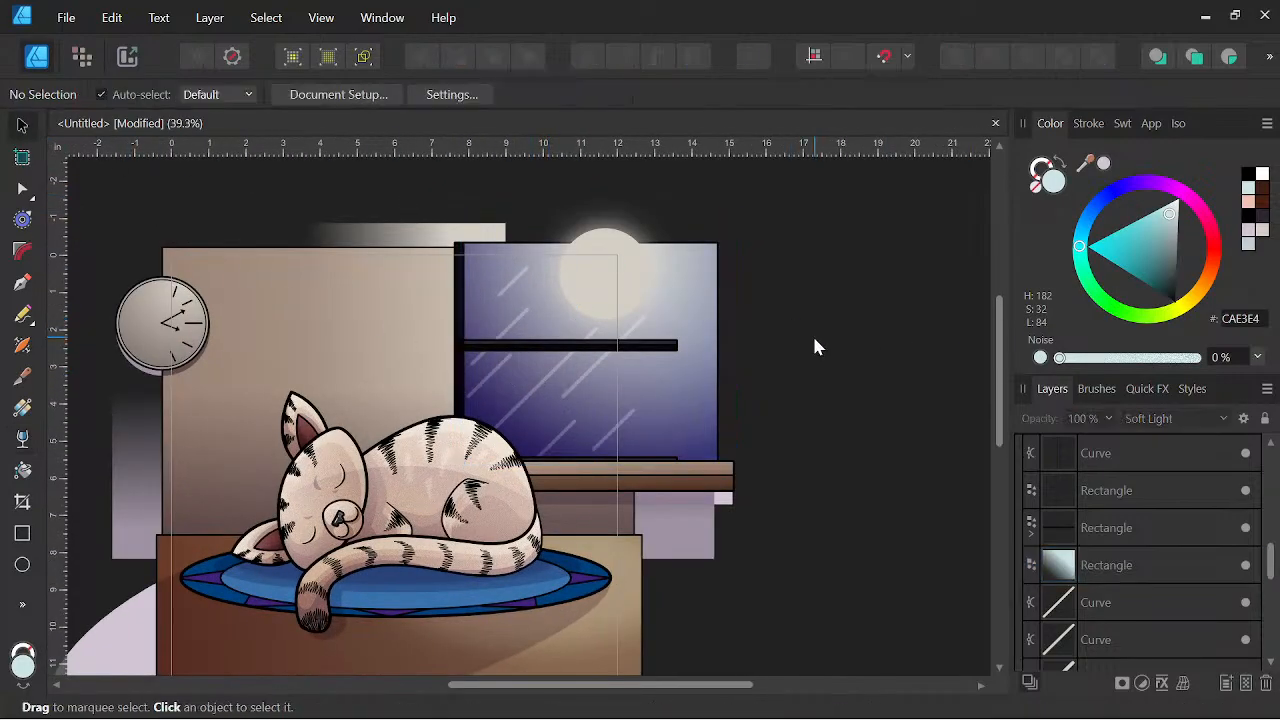
scroll(808, 338, down, 2)
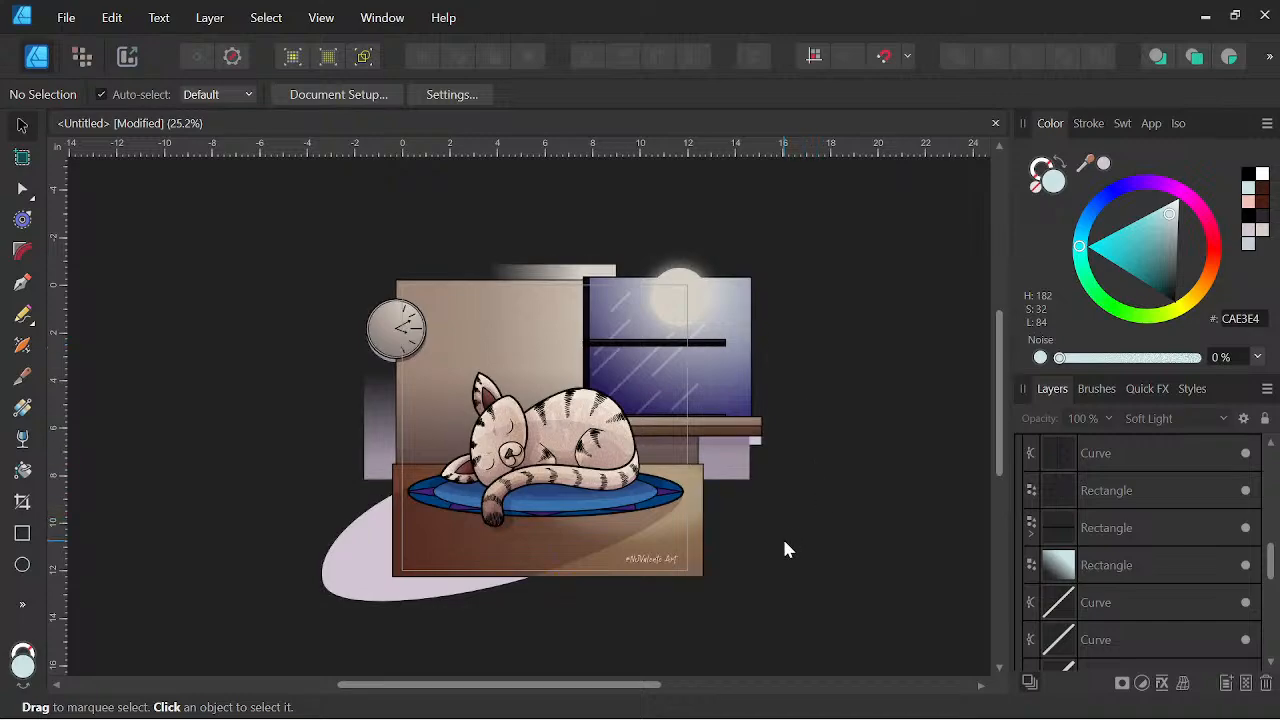
drag(824, 549, 876, 539)
scroll(834, 522, up, 1)
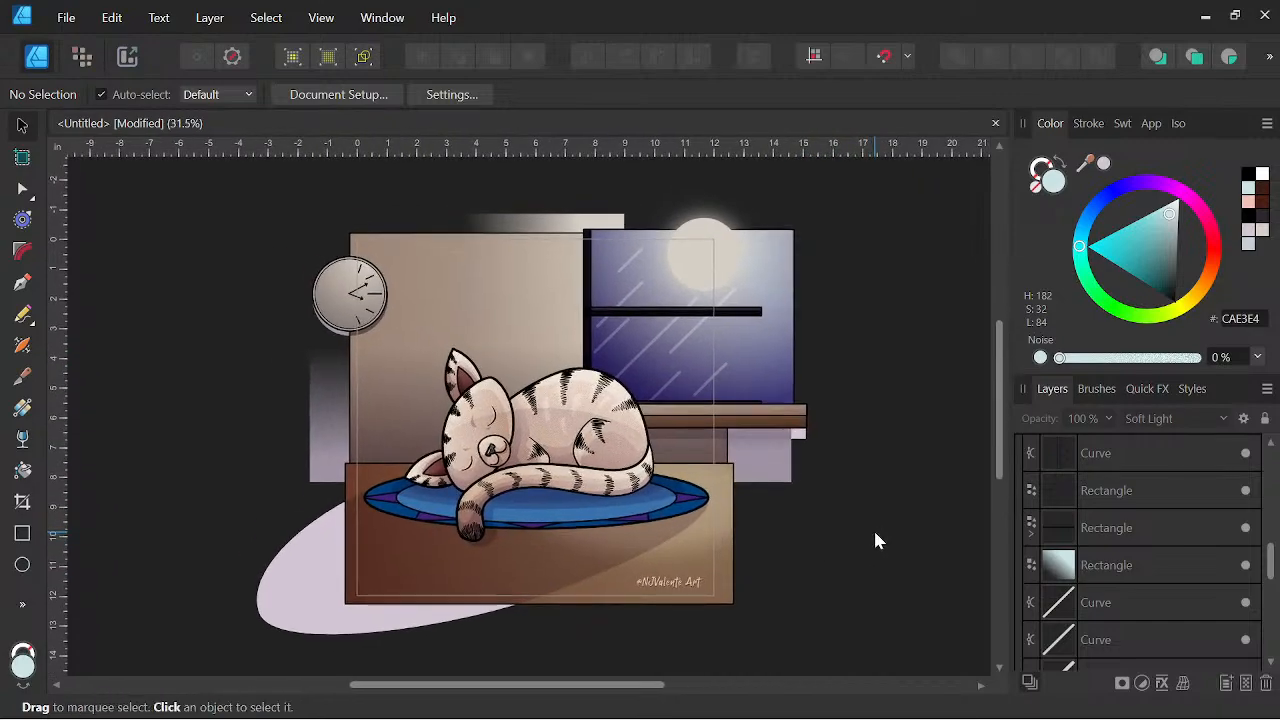